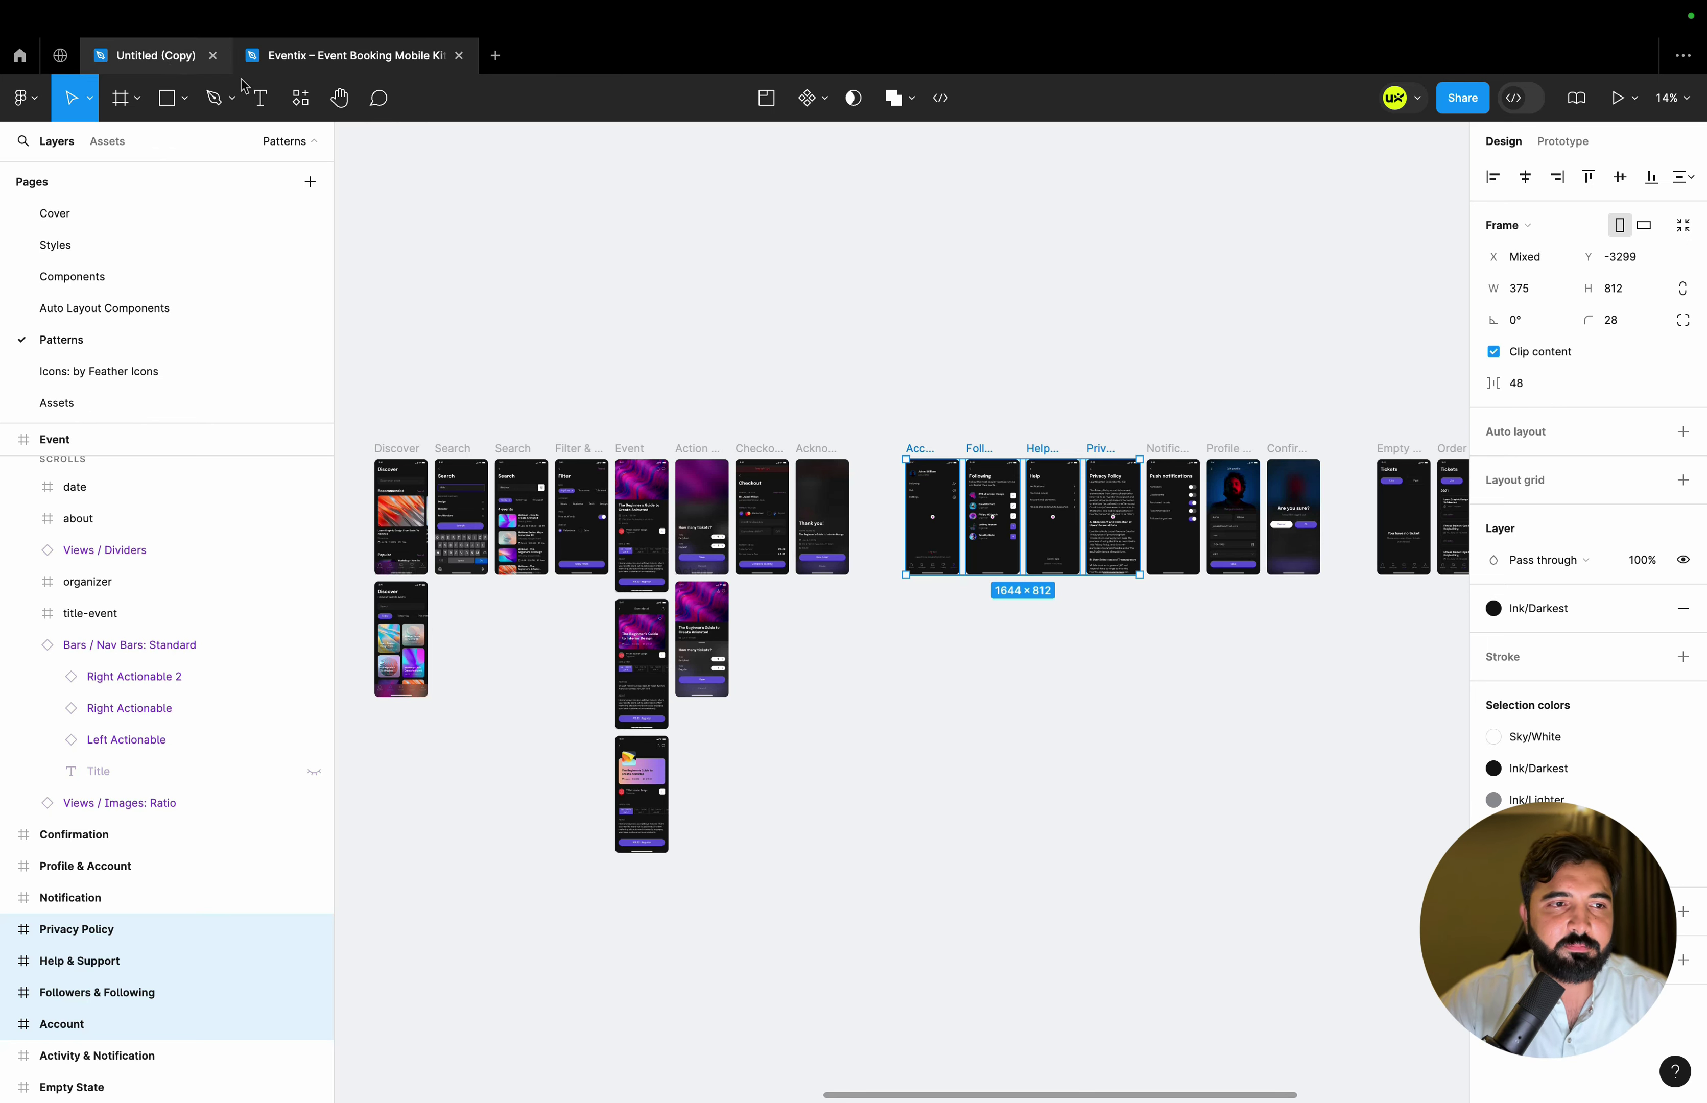
Step: Compare the Untitled (Copy) wireframe sketches against the Eventix kit file
left_click(169, 62)
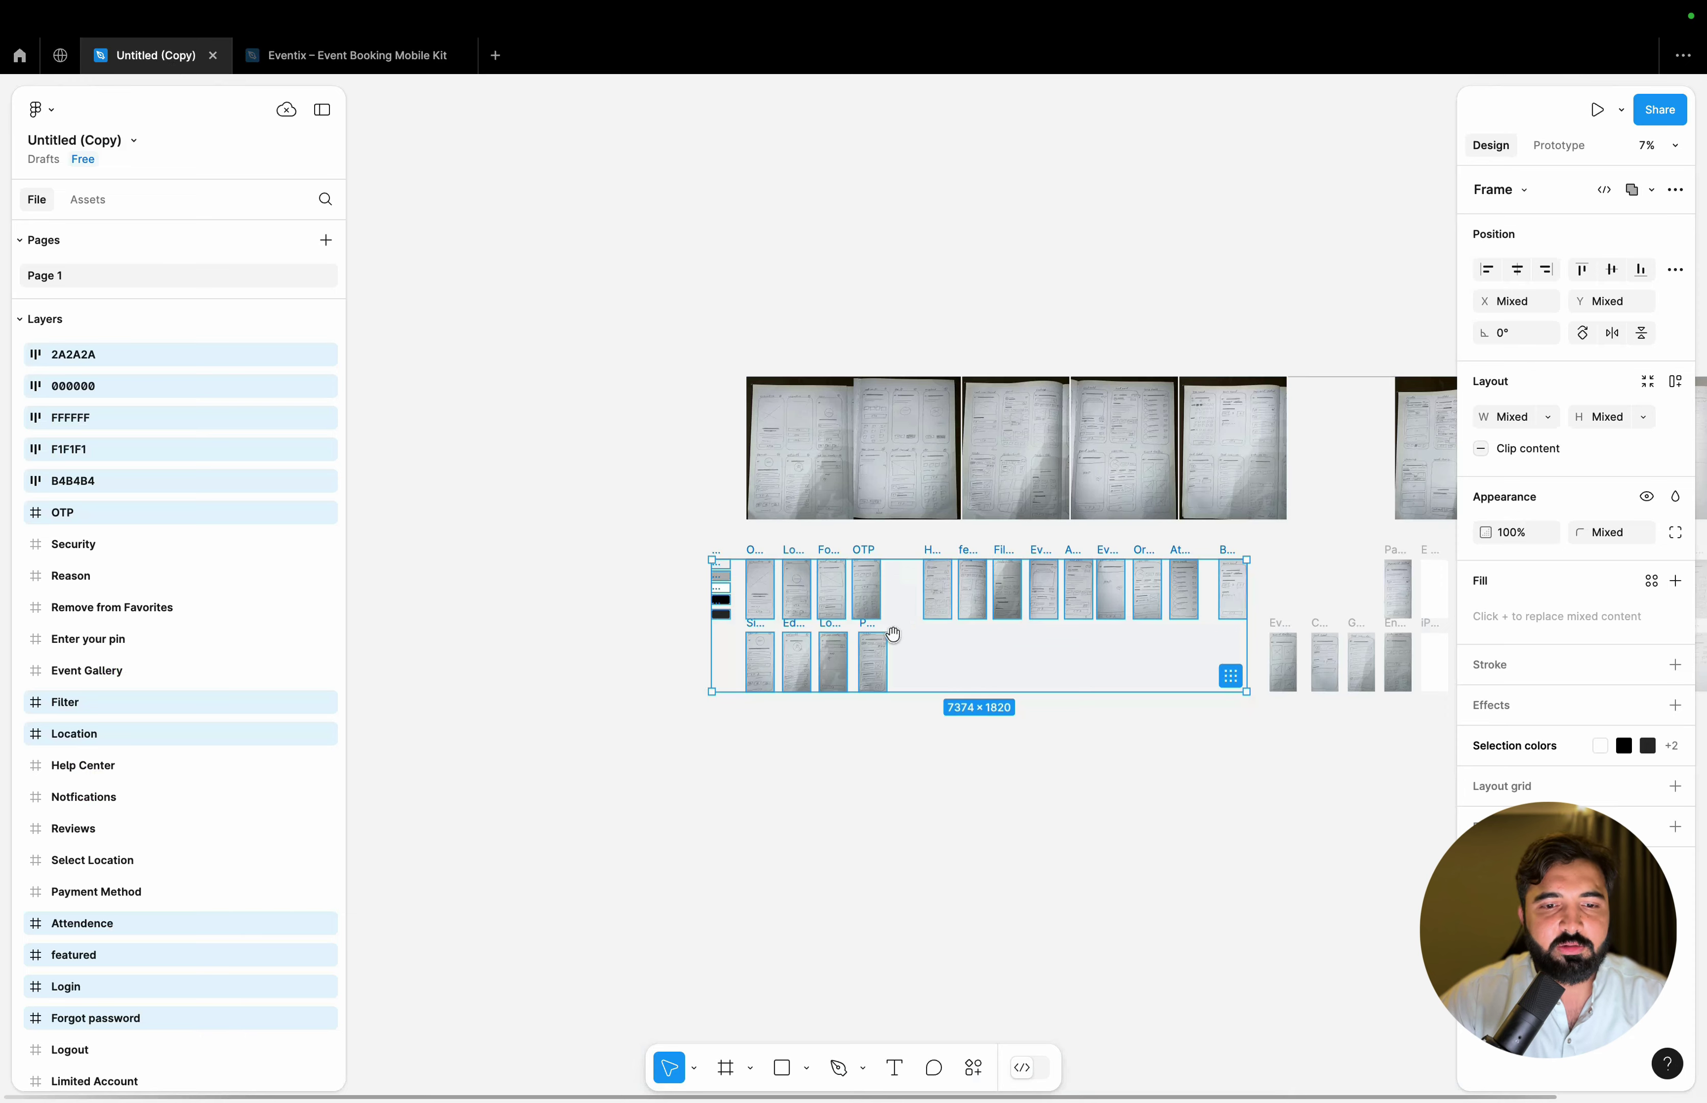
mouse_move(515, 272)
left_mouse_down()
mouse_move(1381, 821)
mouse_move(1323, 854)
left_mouse_up()
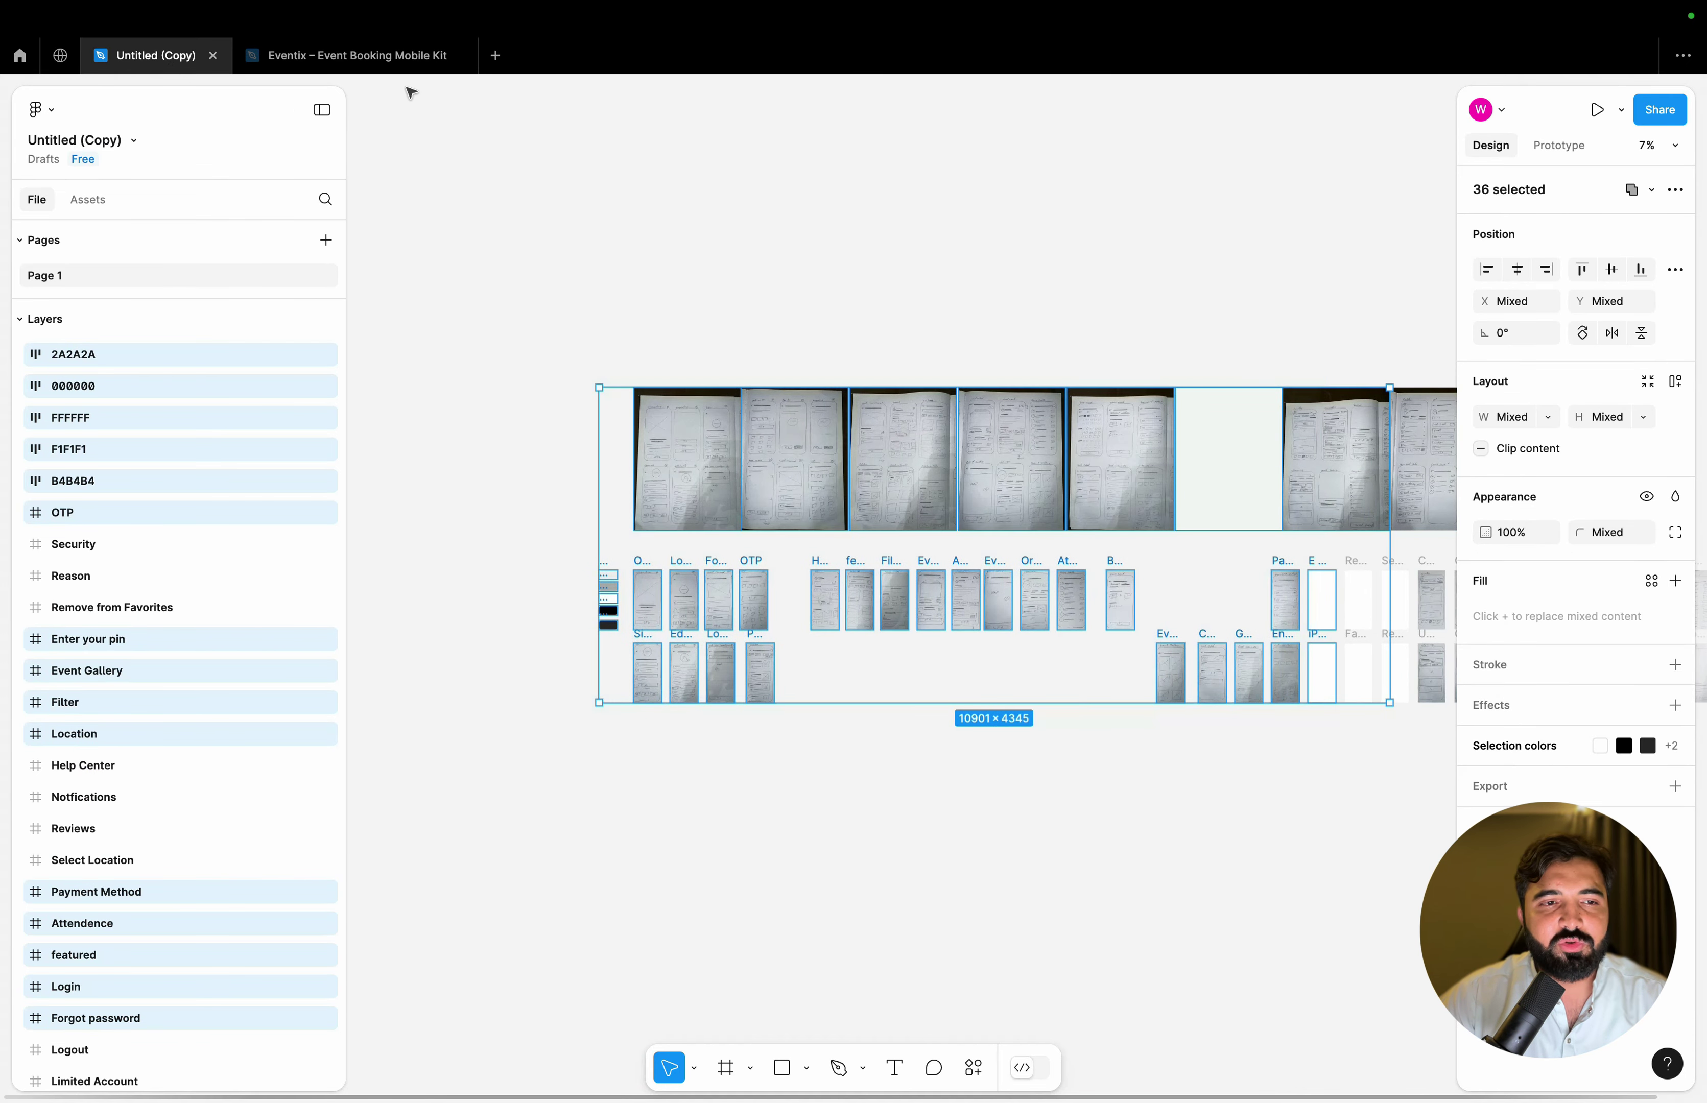
left_click(392, 71)
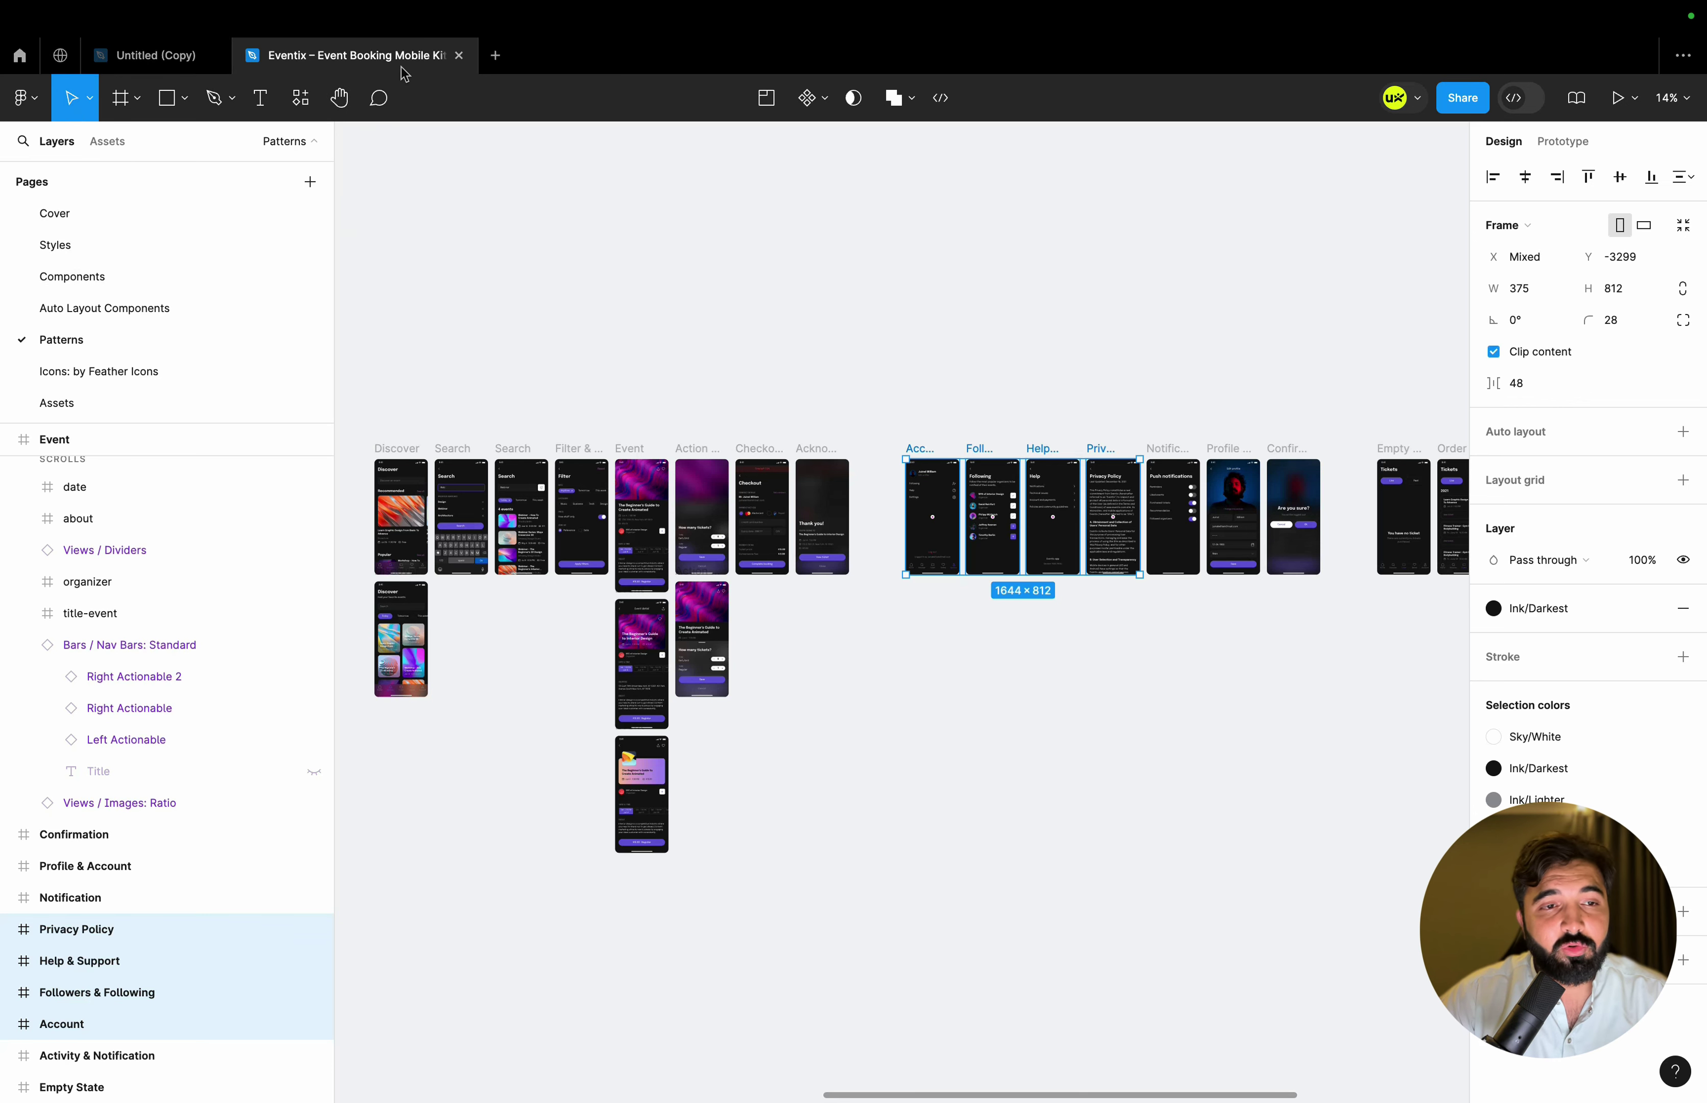
left_click(168, 62)
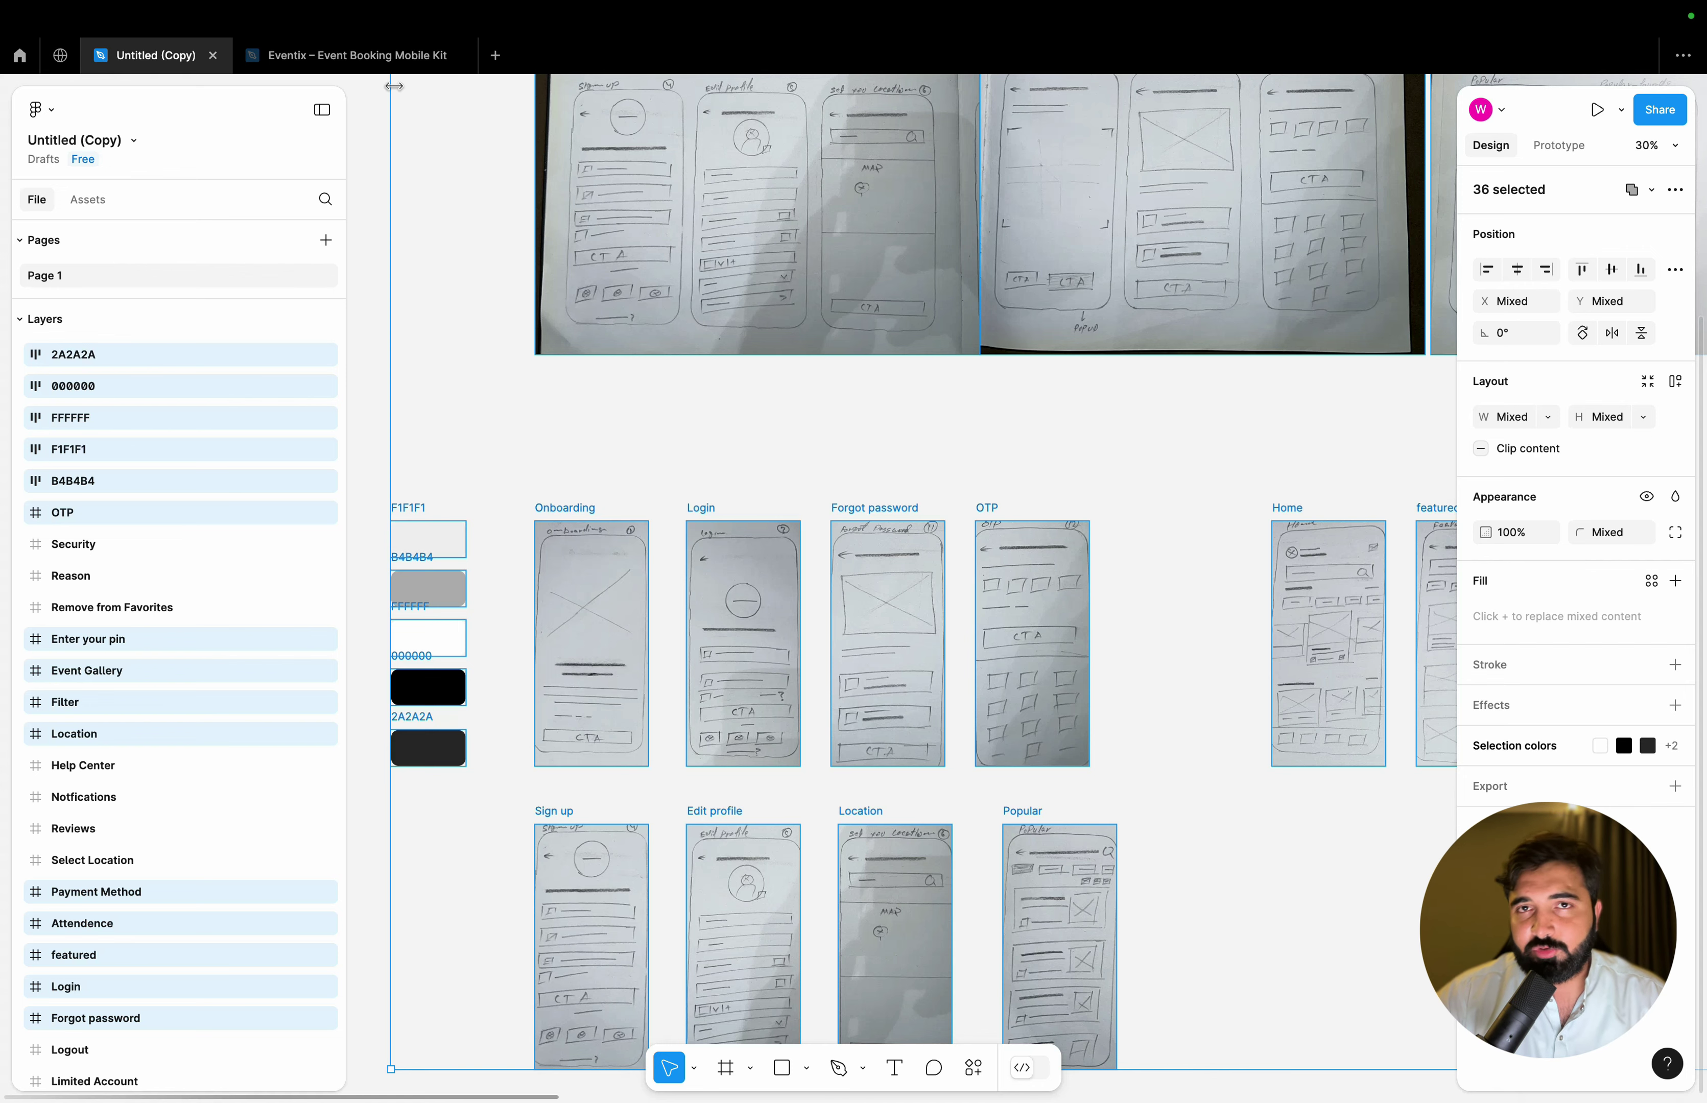
Step: In the Eventix kit, browse the Onboarding, Account Setup and Home screens
left_click(394, 55)
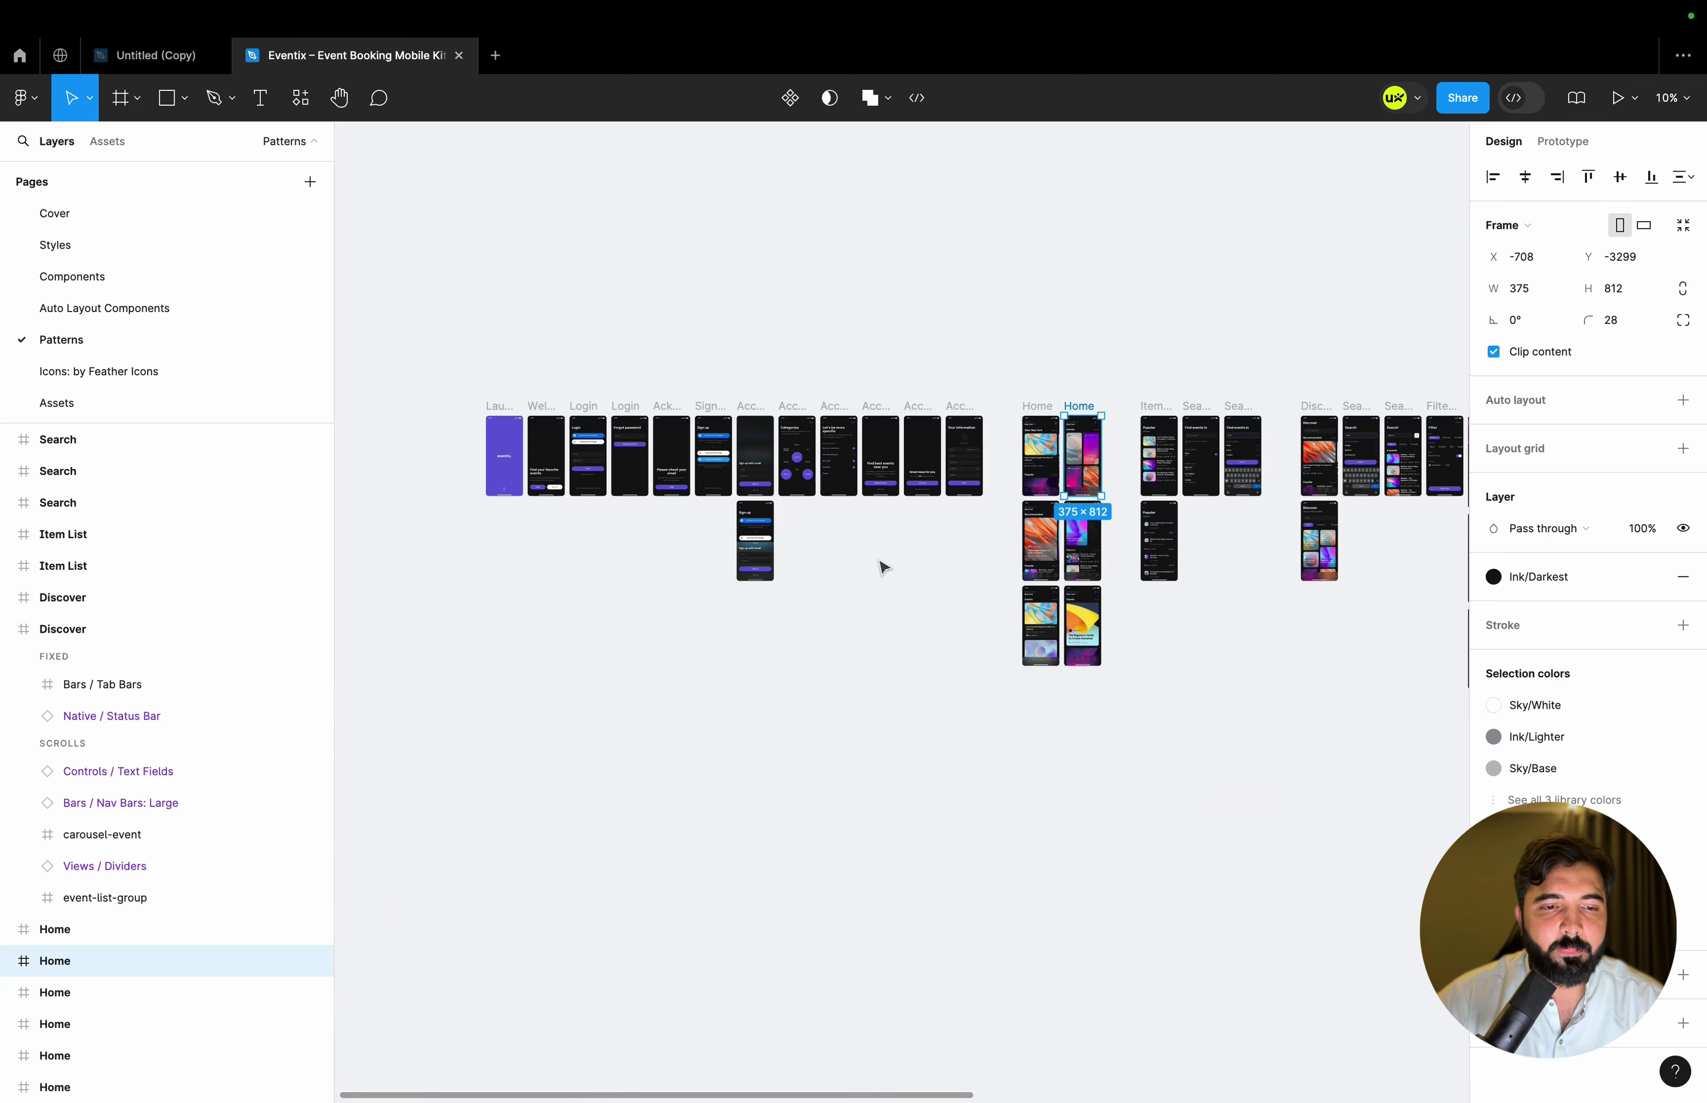
scroll(723, 494, "up", 5)
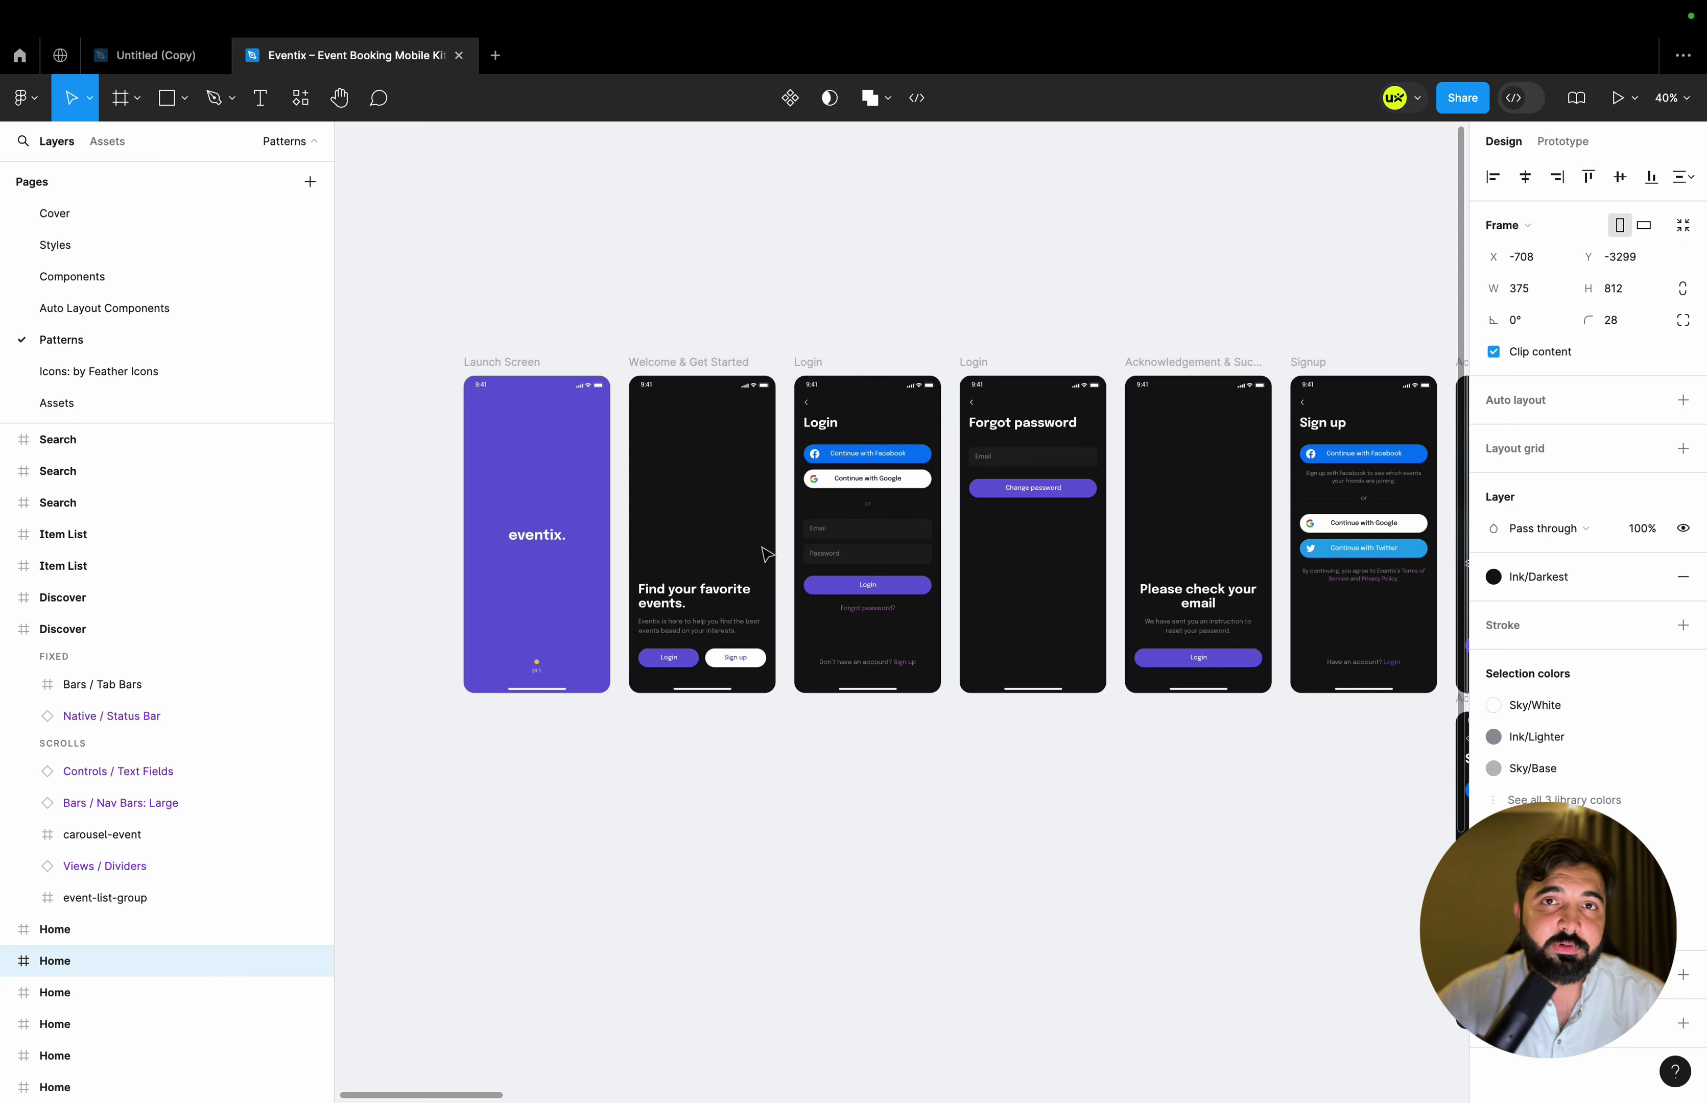
scroll(700, 544, "up", 2)
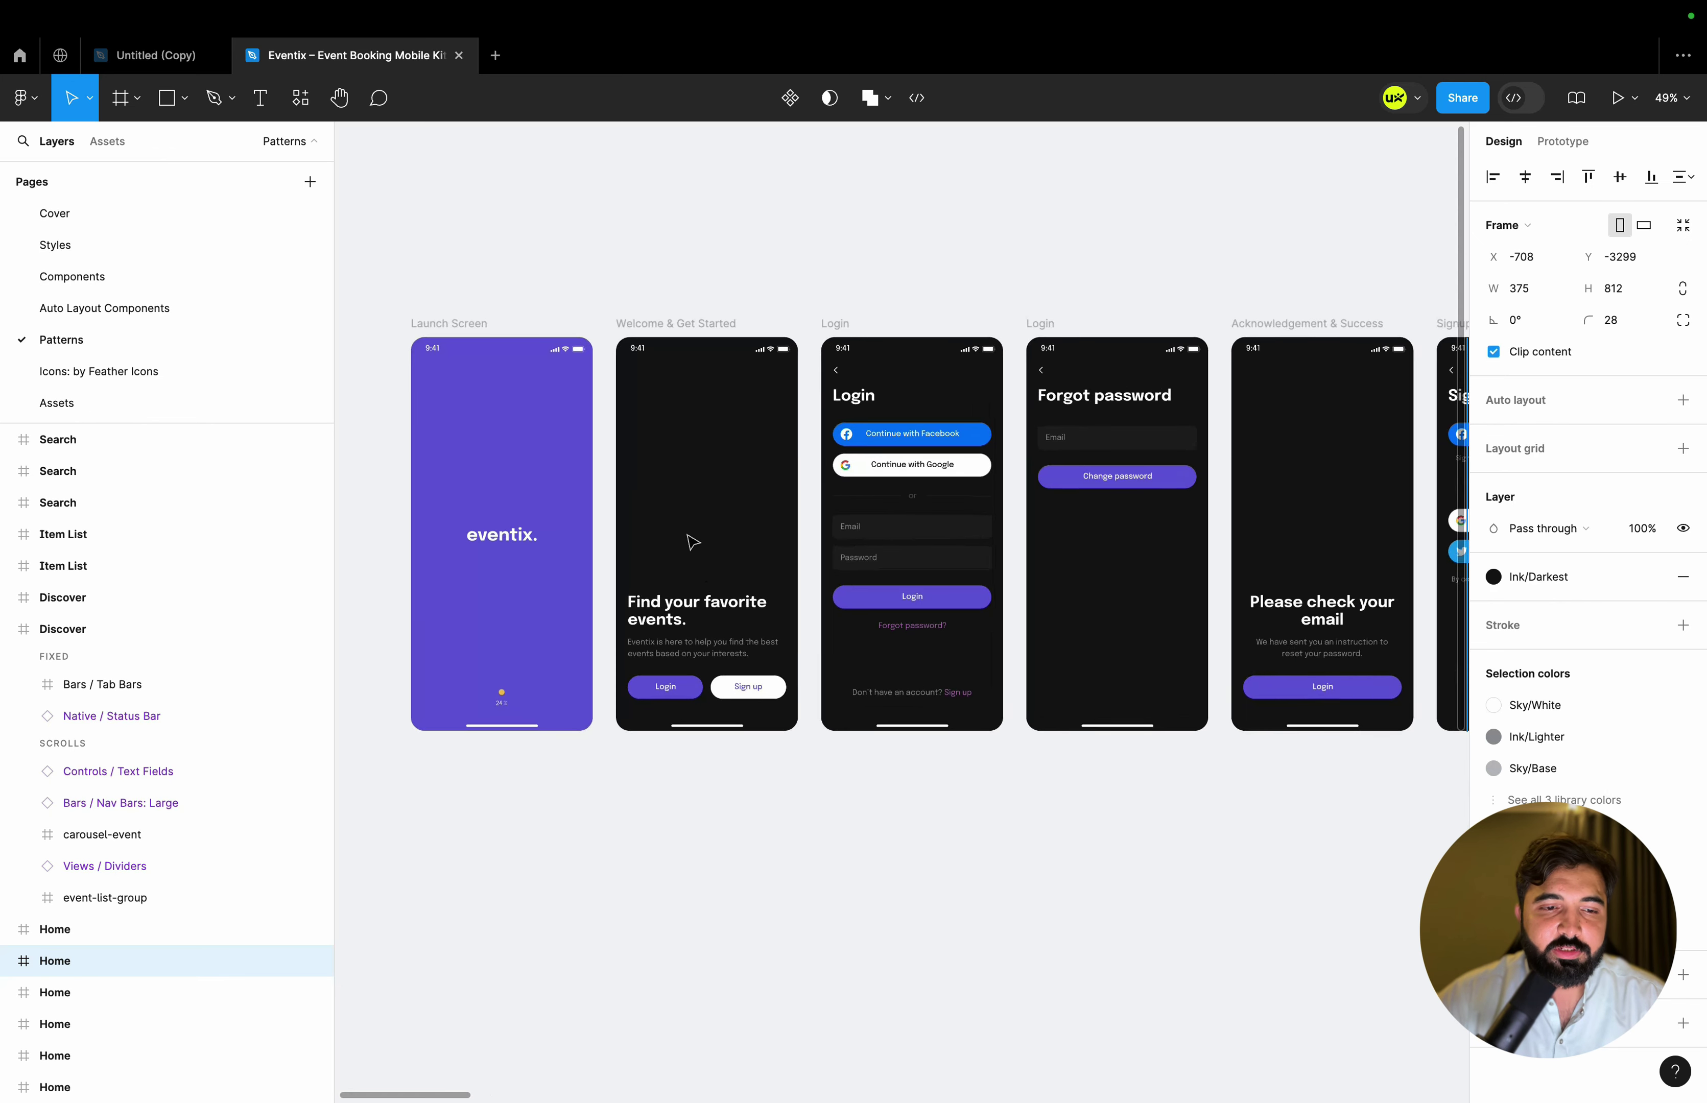
scroll(889, 567, "right", 2)
left_click_drag(916, 570, 859, 583)
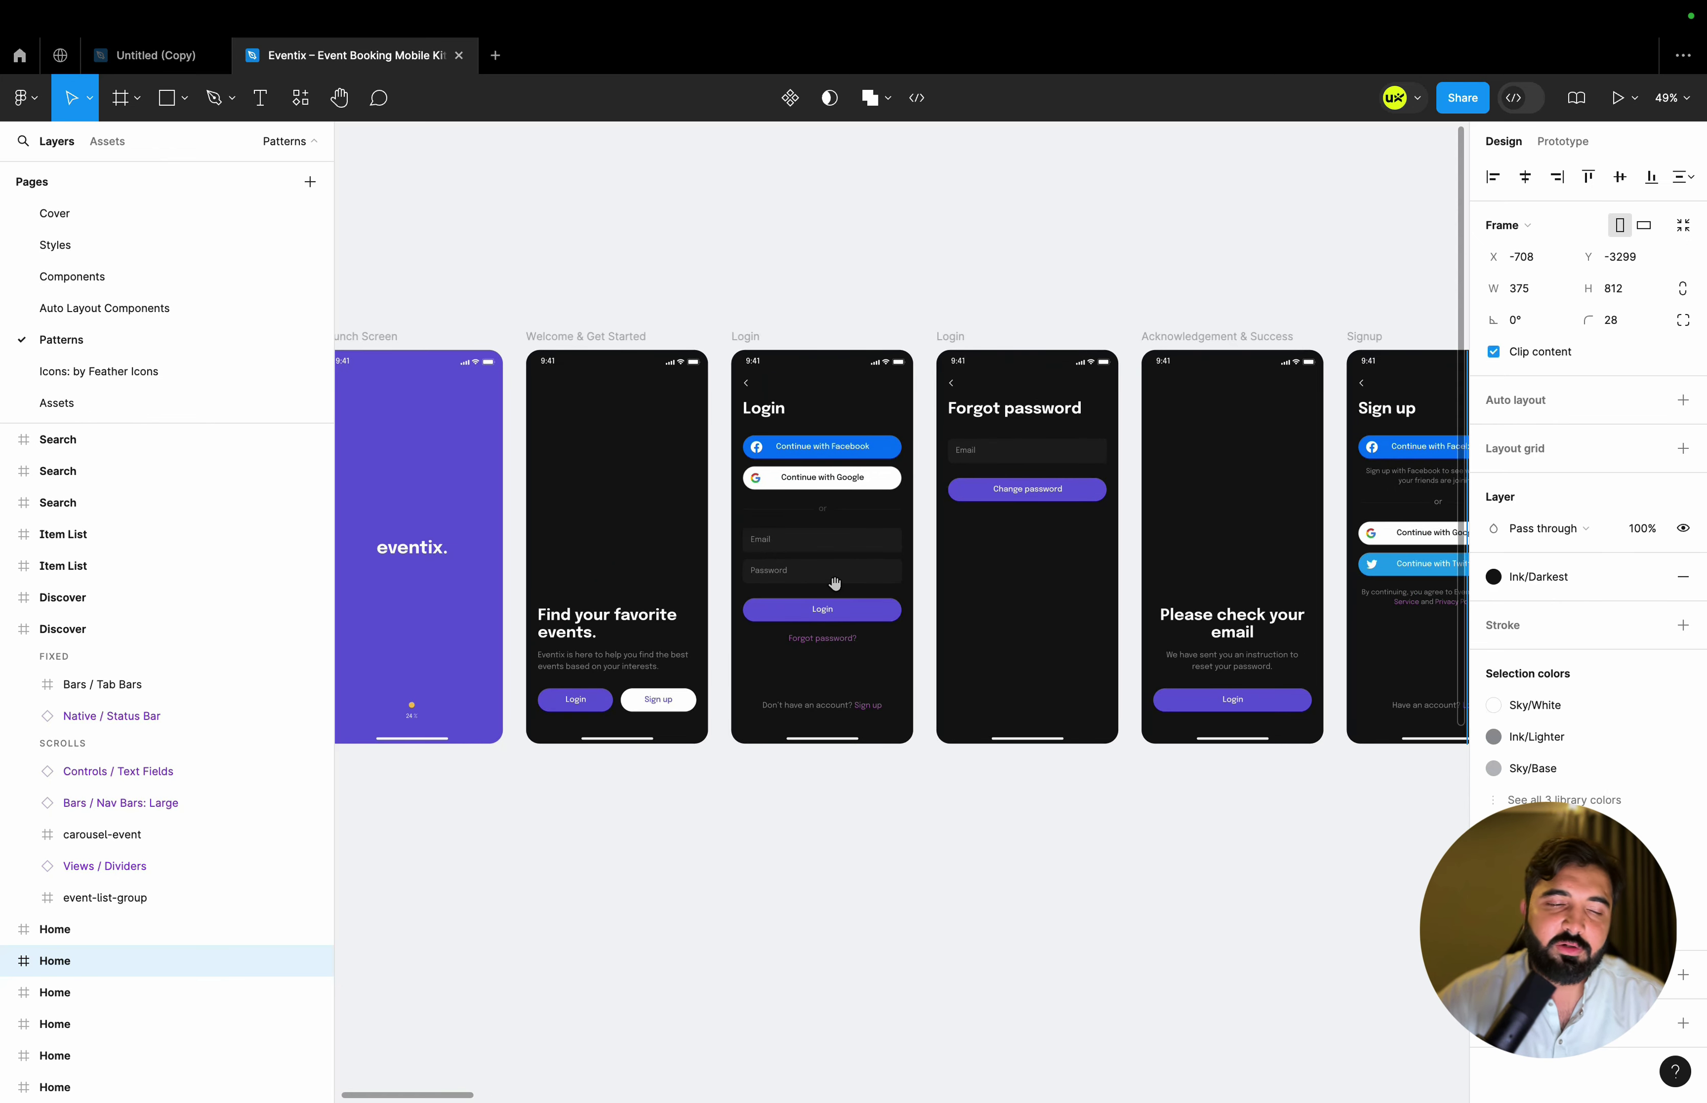
mouse_move(1006, 619)
left_mouse_down()
mouse_move(728, 629)
mouse_move(914, 609)
left_mouse_up()
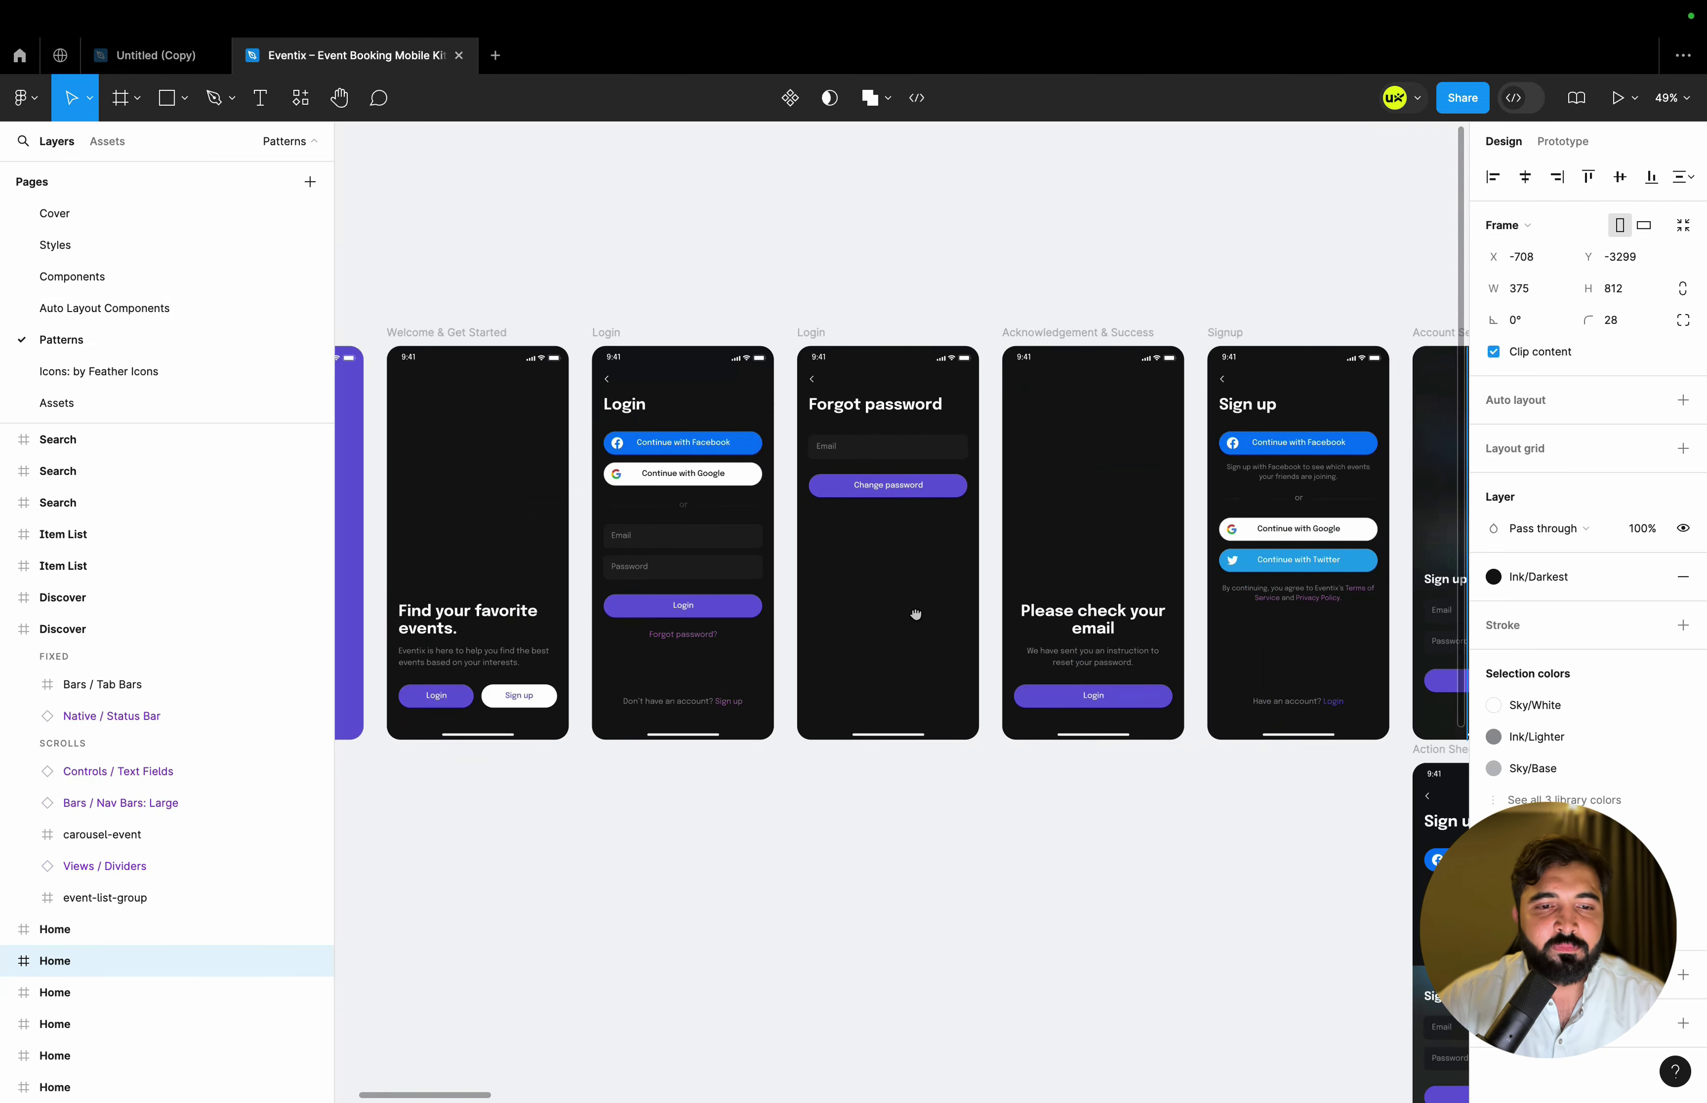
scroll(730, 535, "up", 5)
scroll(730, 534, "down", 5)
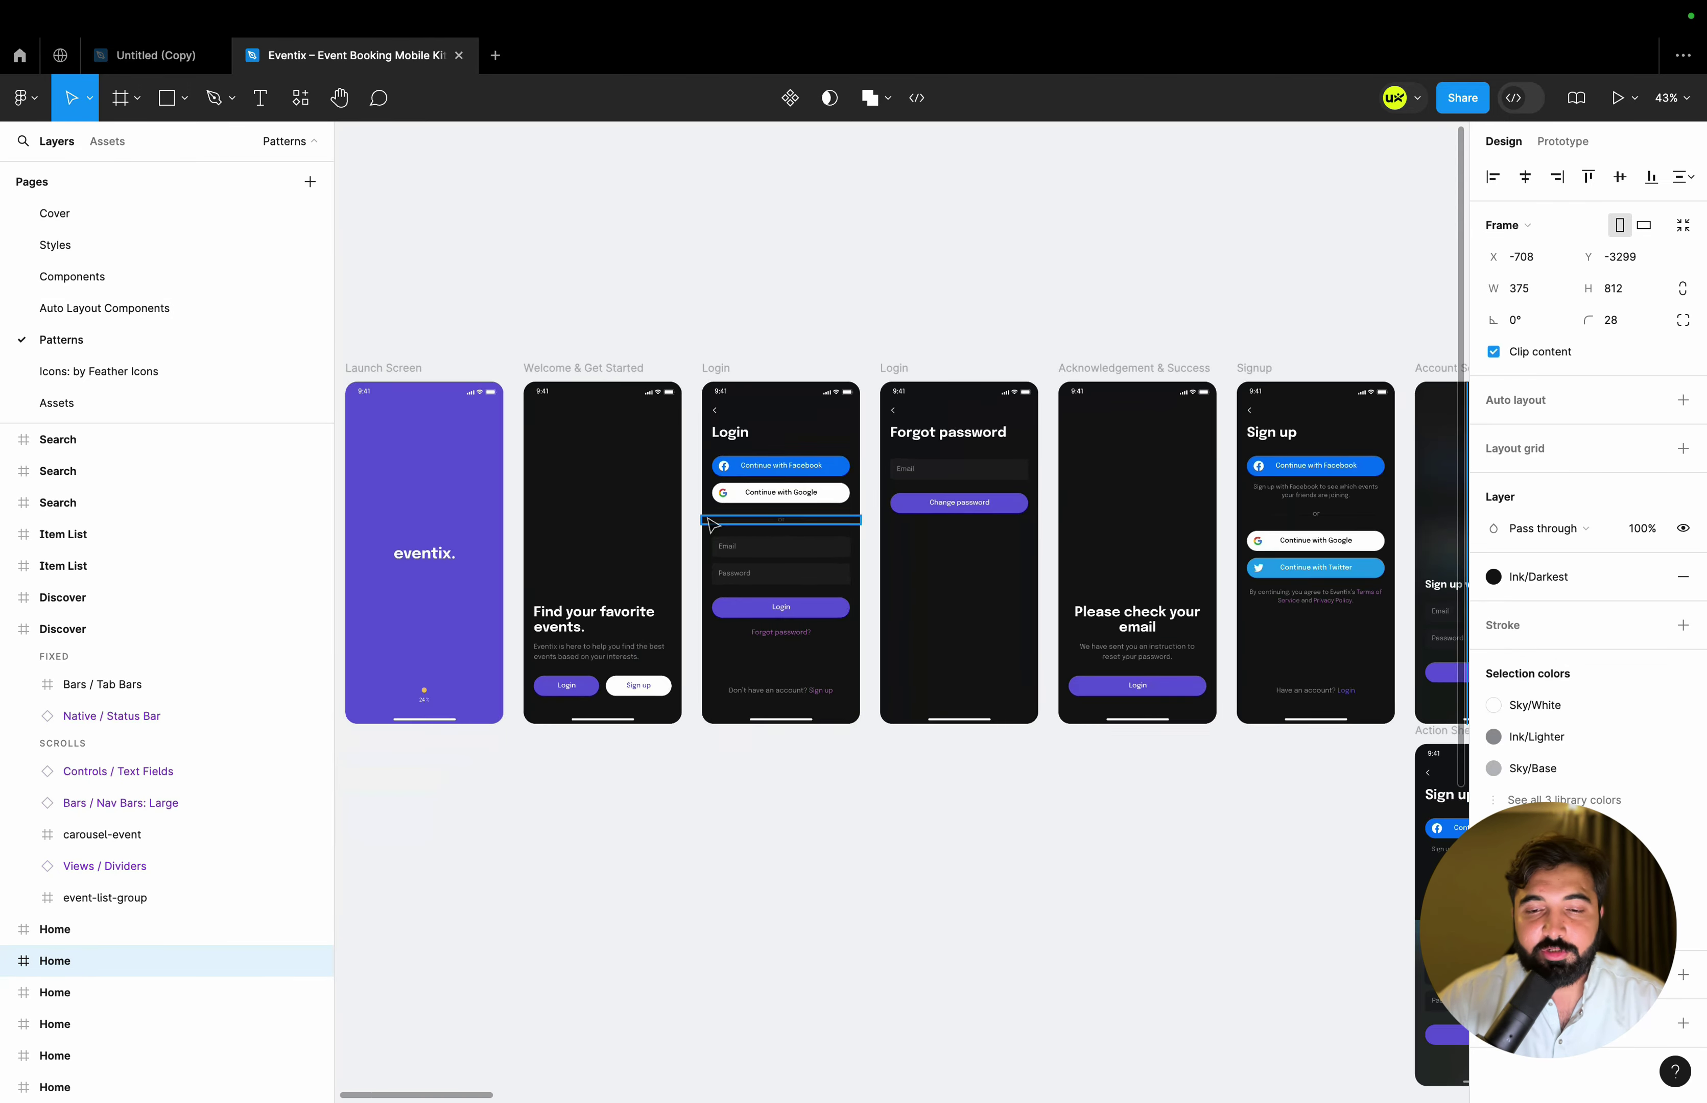
scroll(790, 560, "right", 10)
scroll(813, 576, "right", 5)
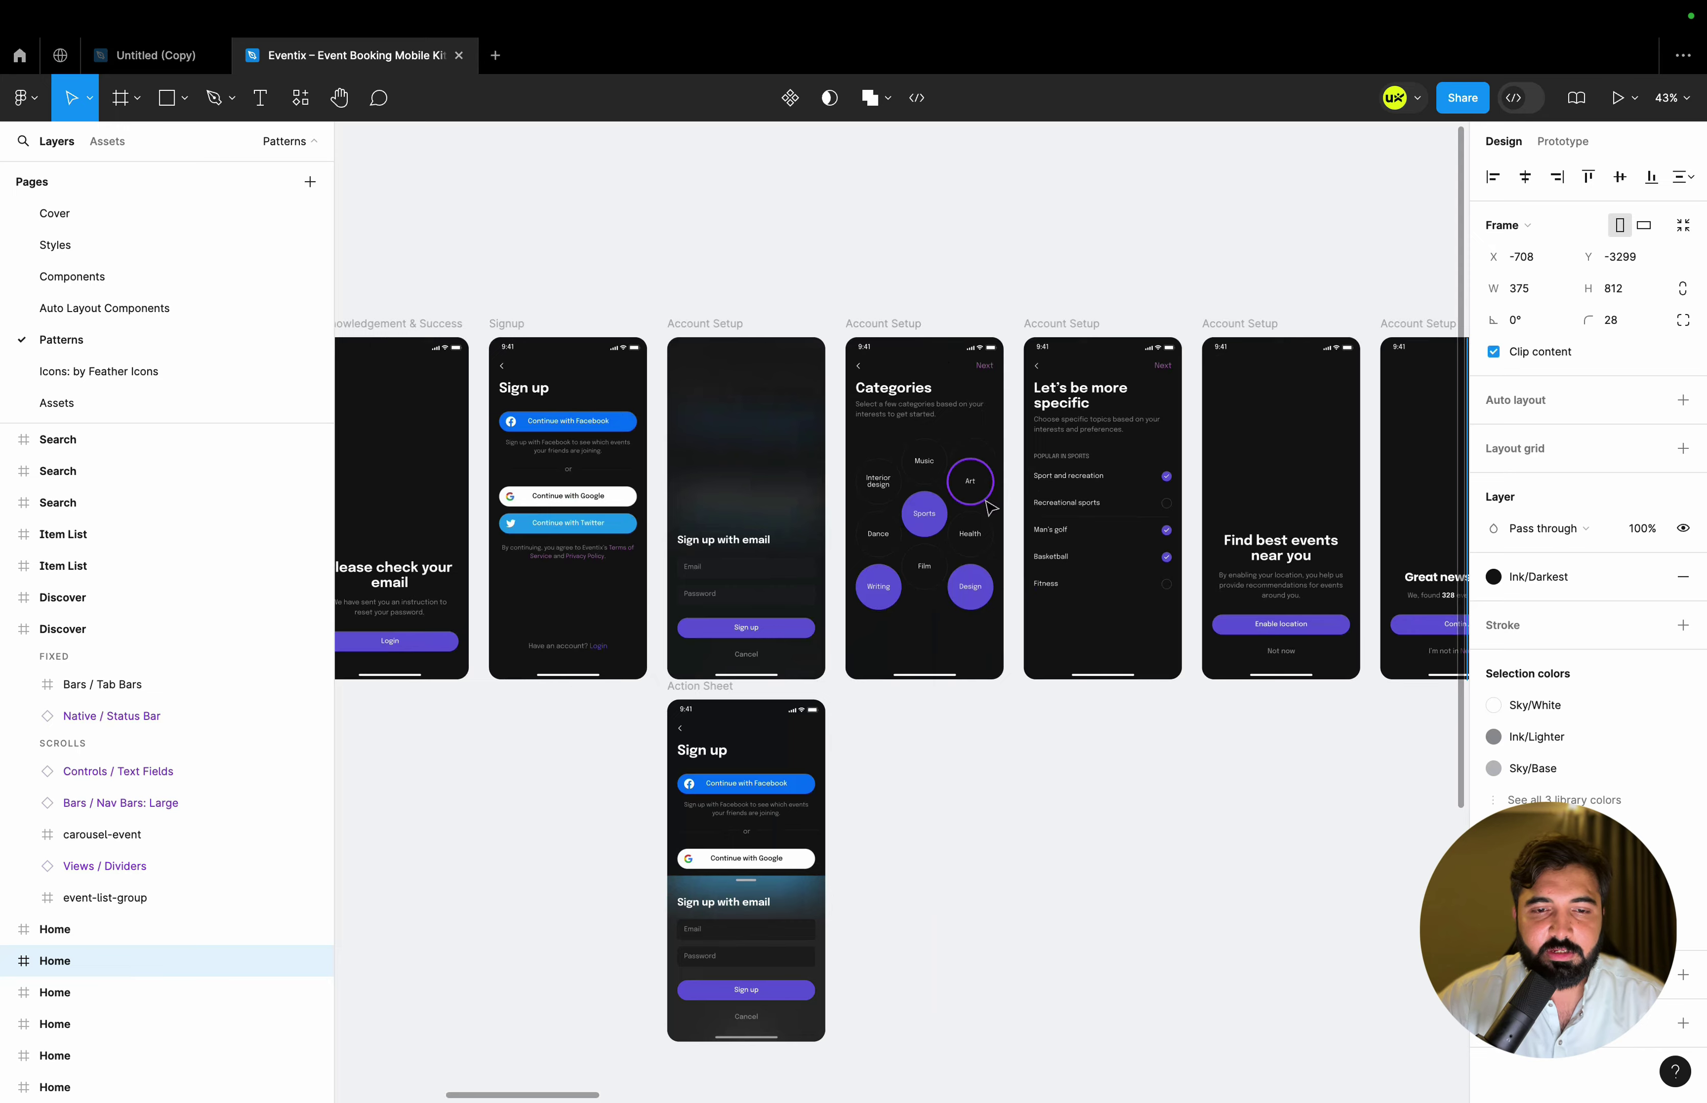
scroll(986, 495, "up", 5)
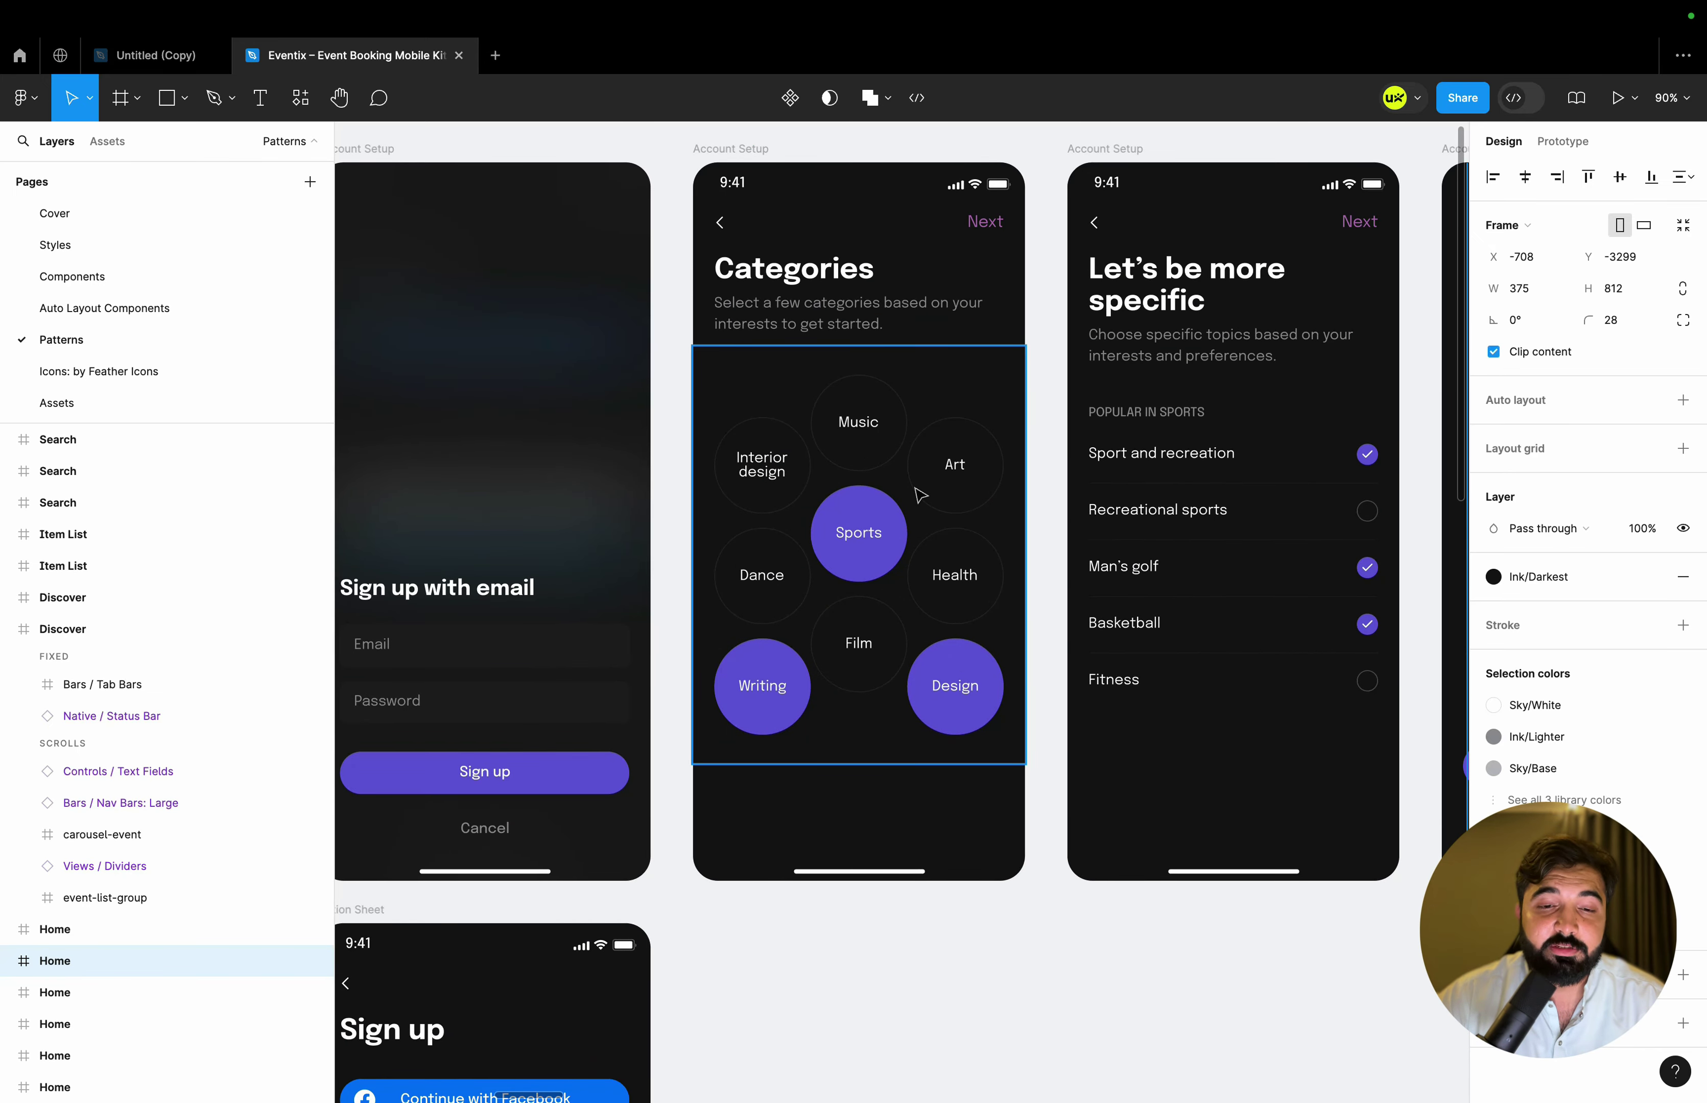
scroll(789, 496, "down", 3)
scroll(789, 495, "down", 3)
scroll(789, 495, "right", 3)
scroll(789, 495, "right", 2)
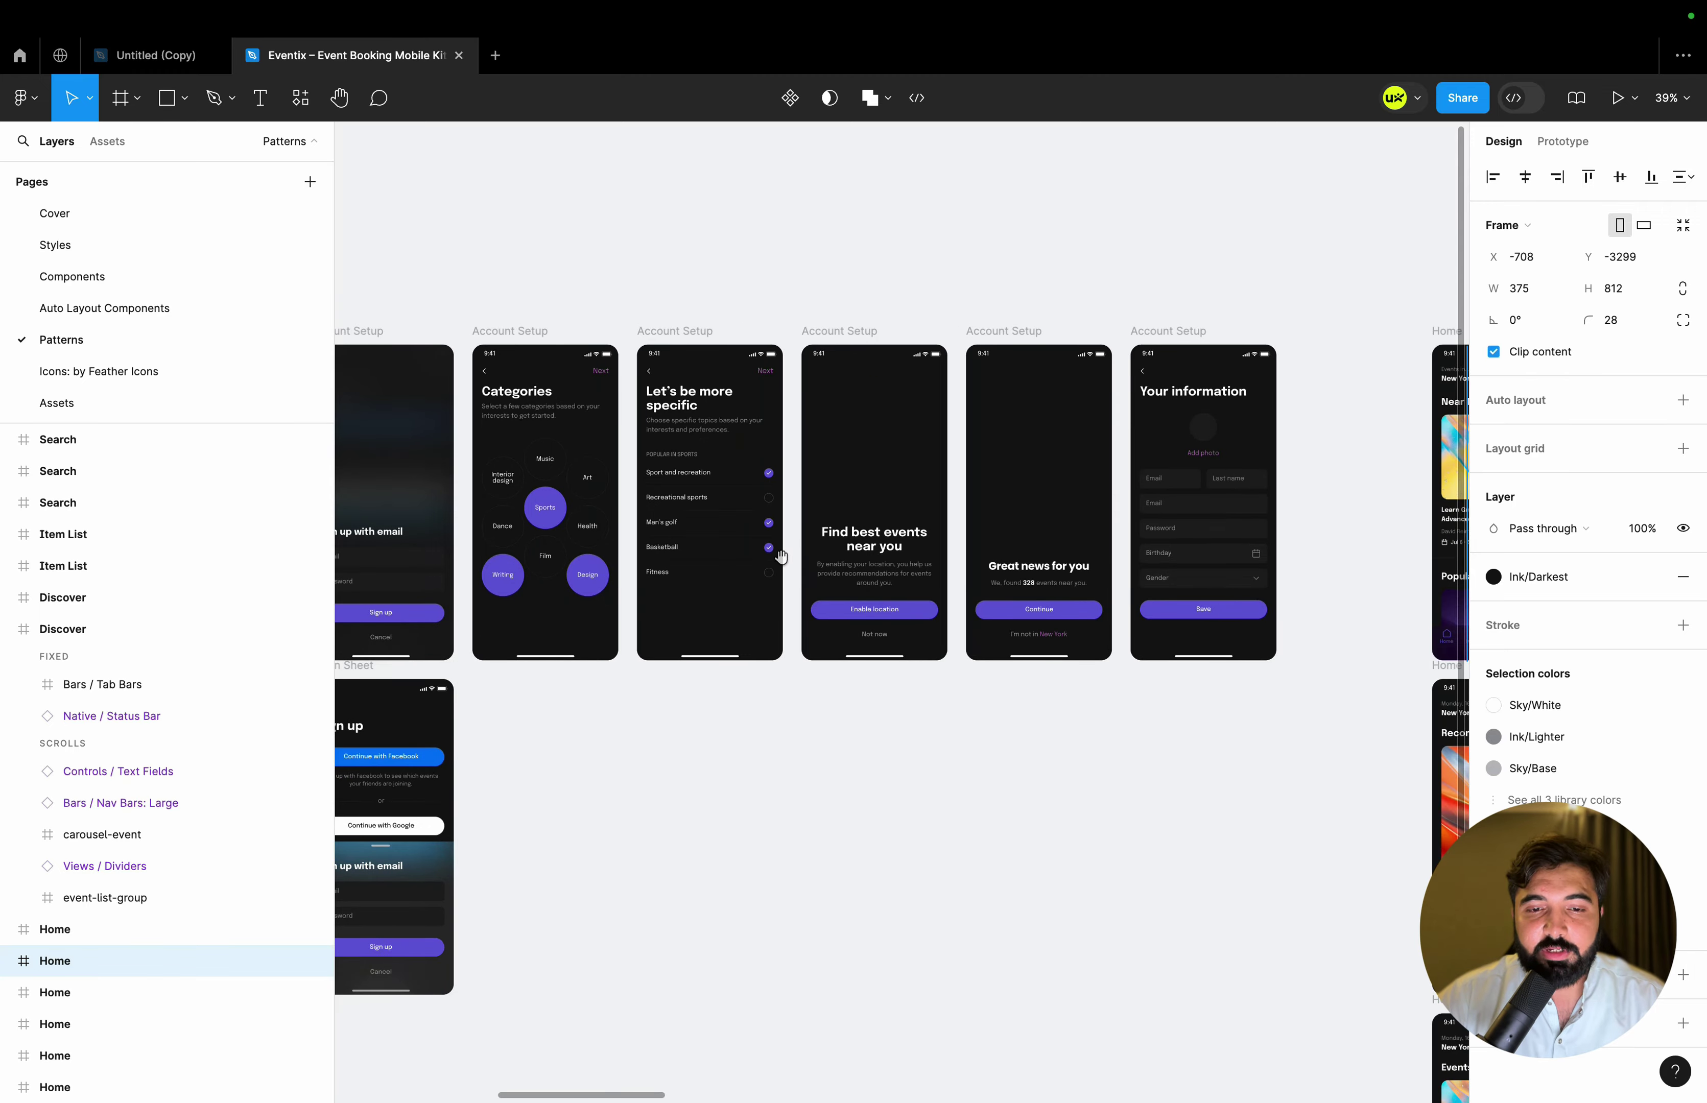
scroll(789, 495, "right", 10)
scroll(793, 488, "right", 3)
scroll(794, 486, "up", 5)
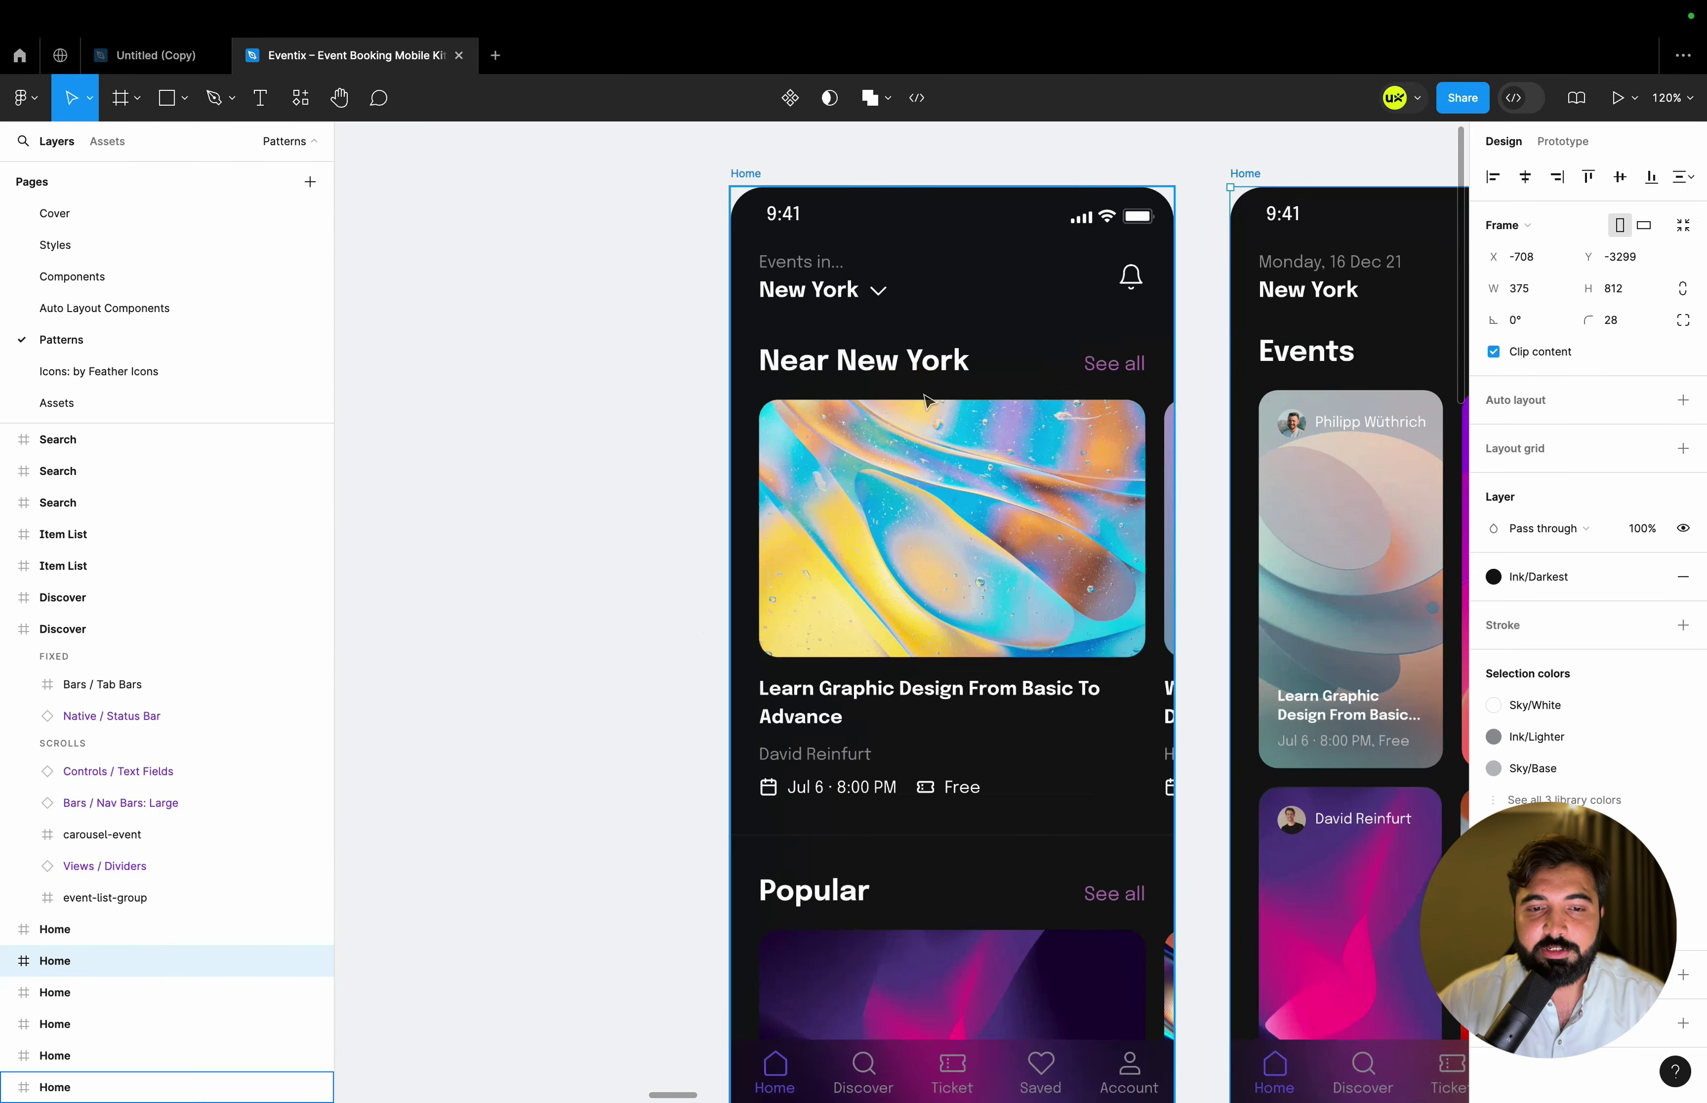
scroll(793, 495, "up", 2)
left_click_drag(793, 497, 753, 516)
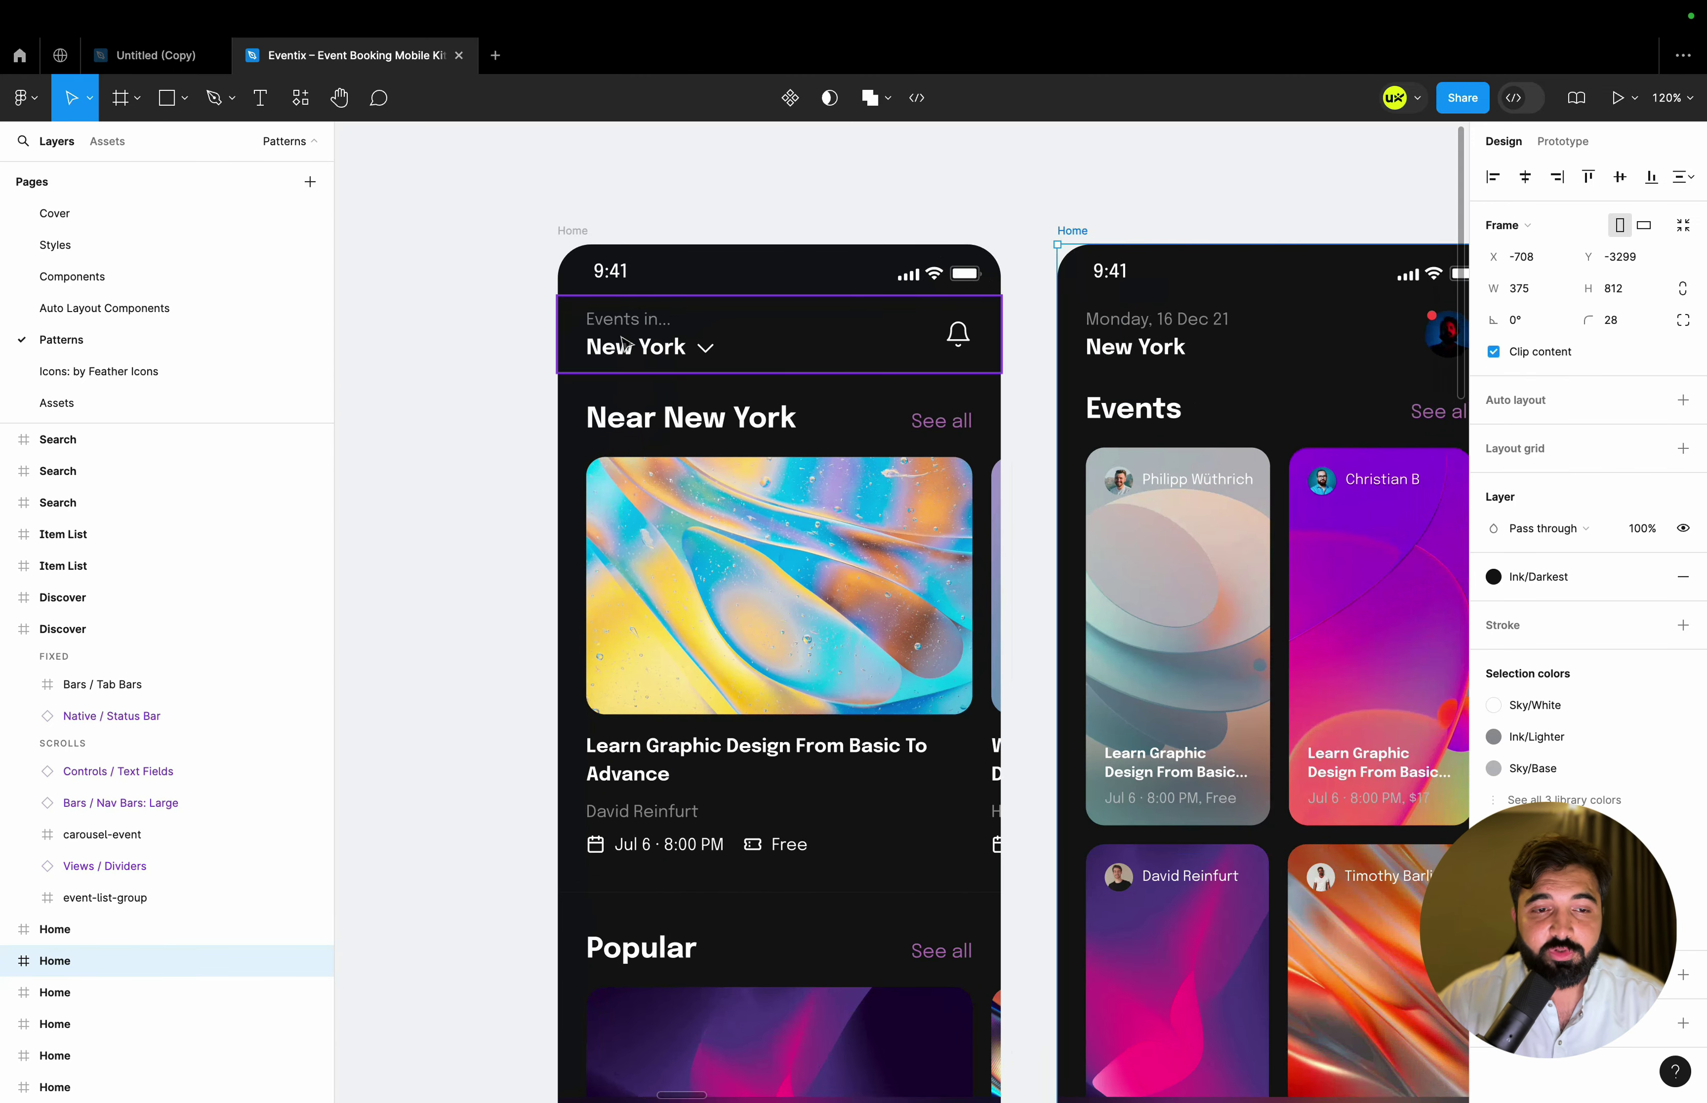
scroll(804, 297, "down", 3)
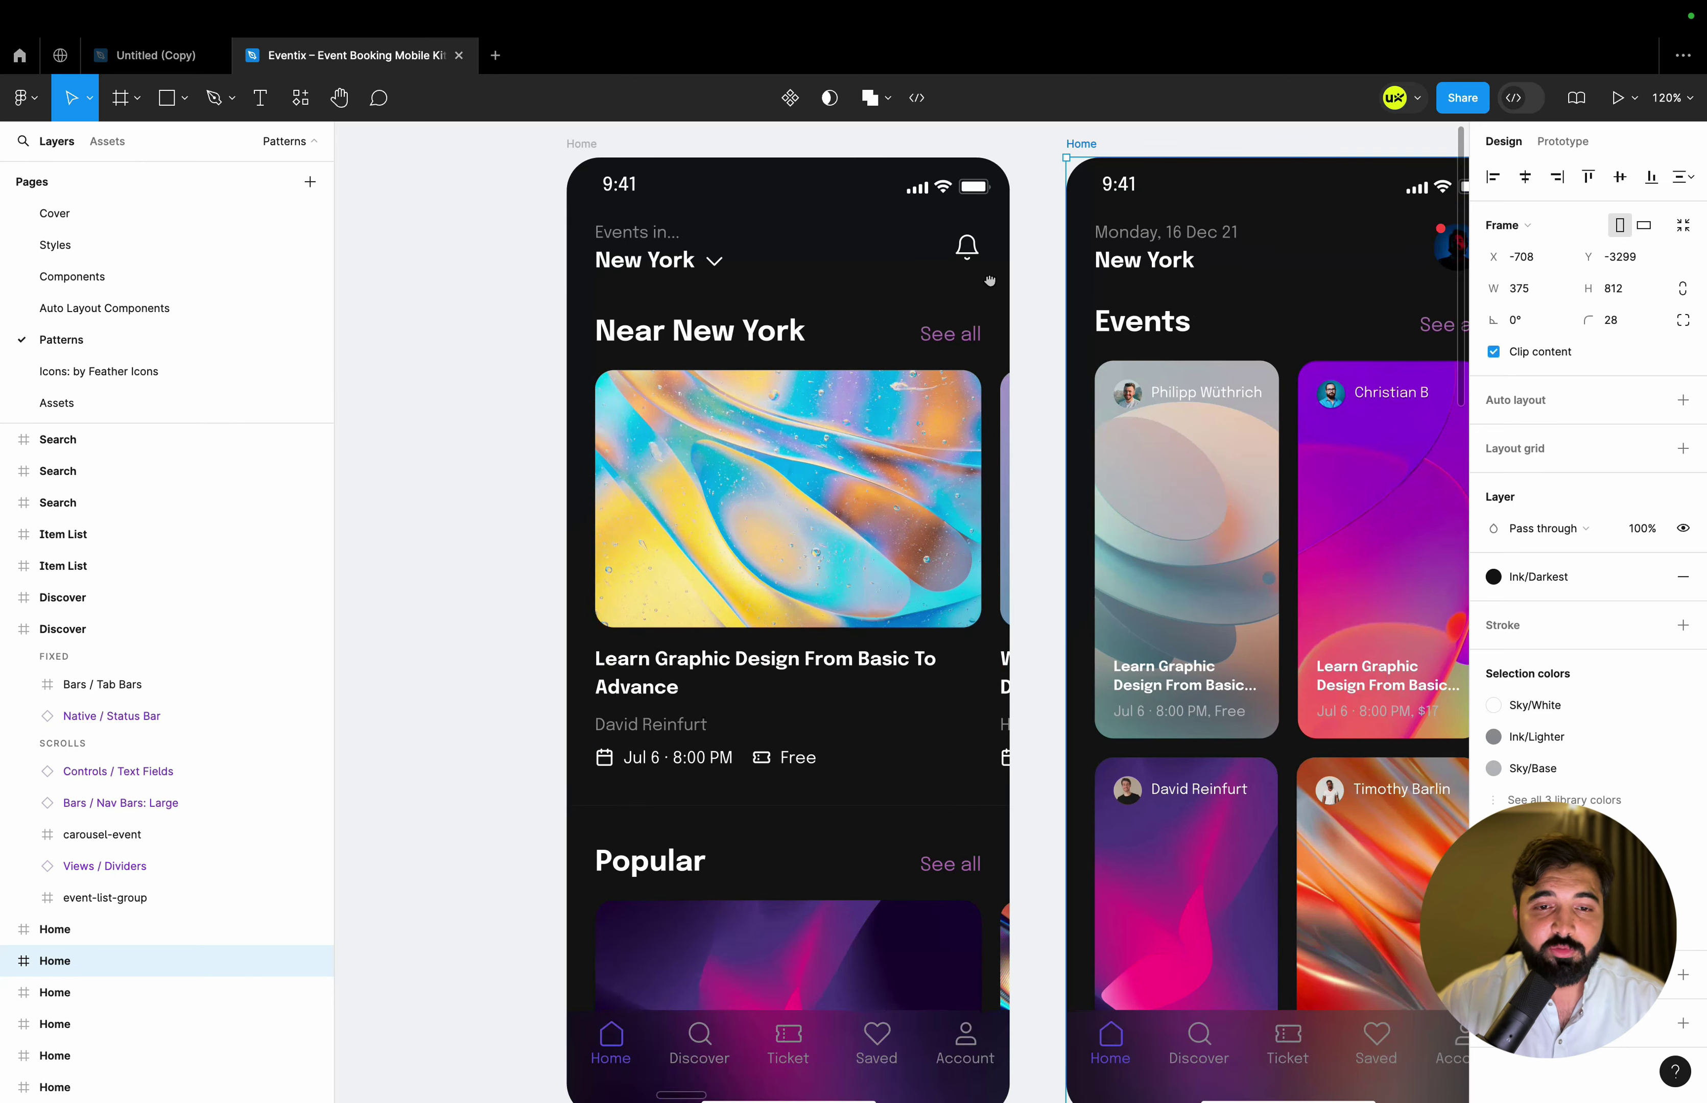
left_click_drag(740, 376, 711, 441)
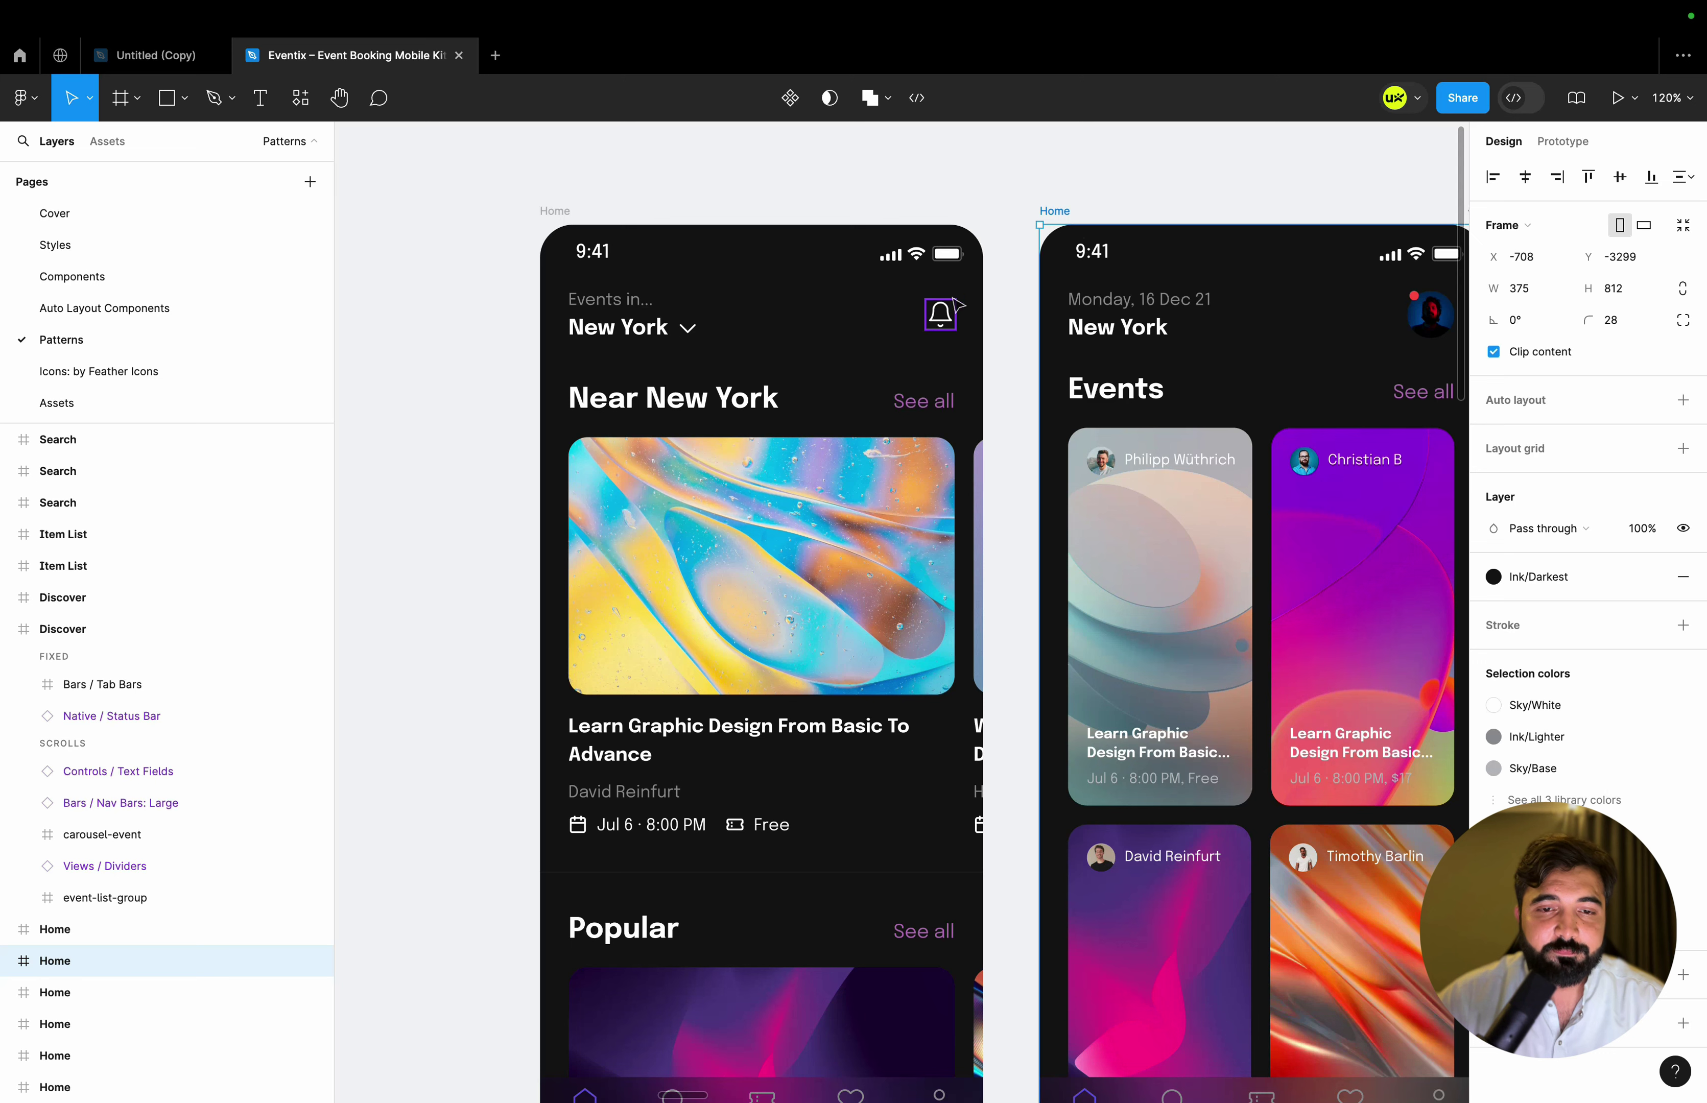
scroll(942, 321, "down", 2)
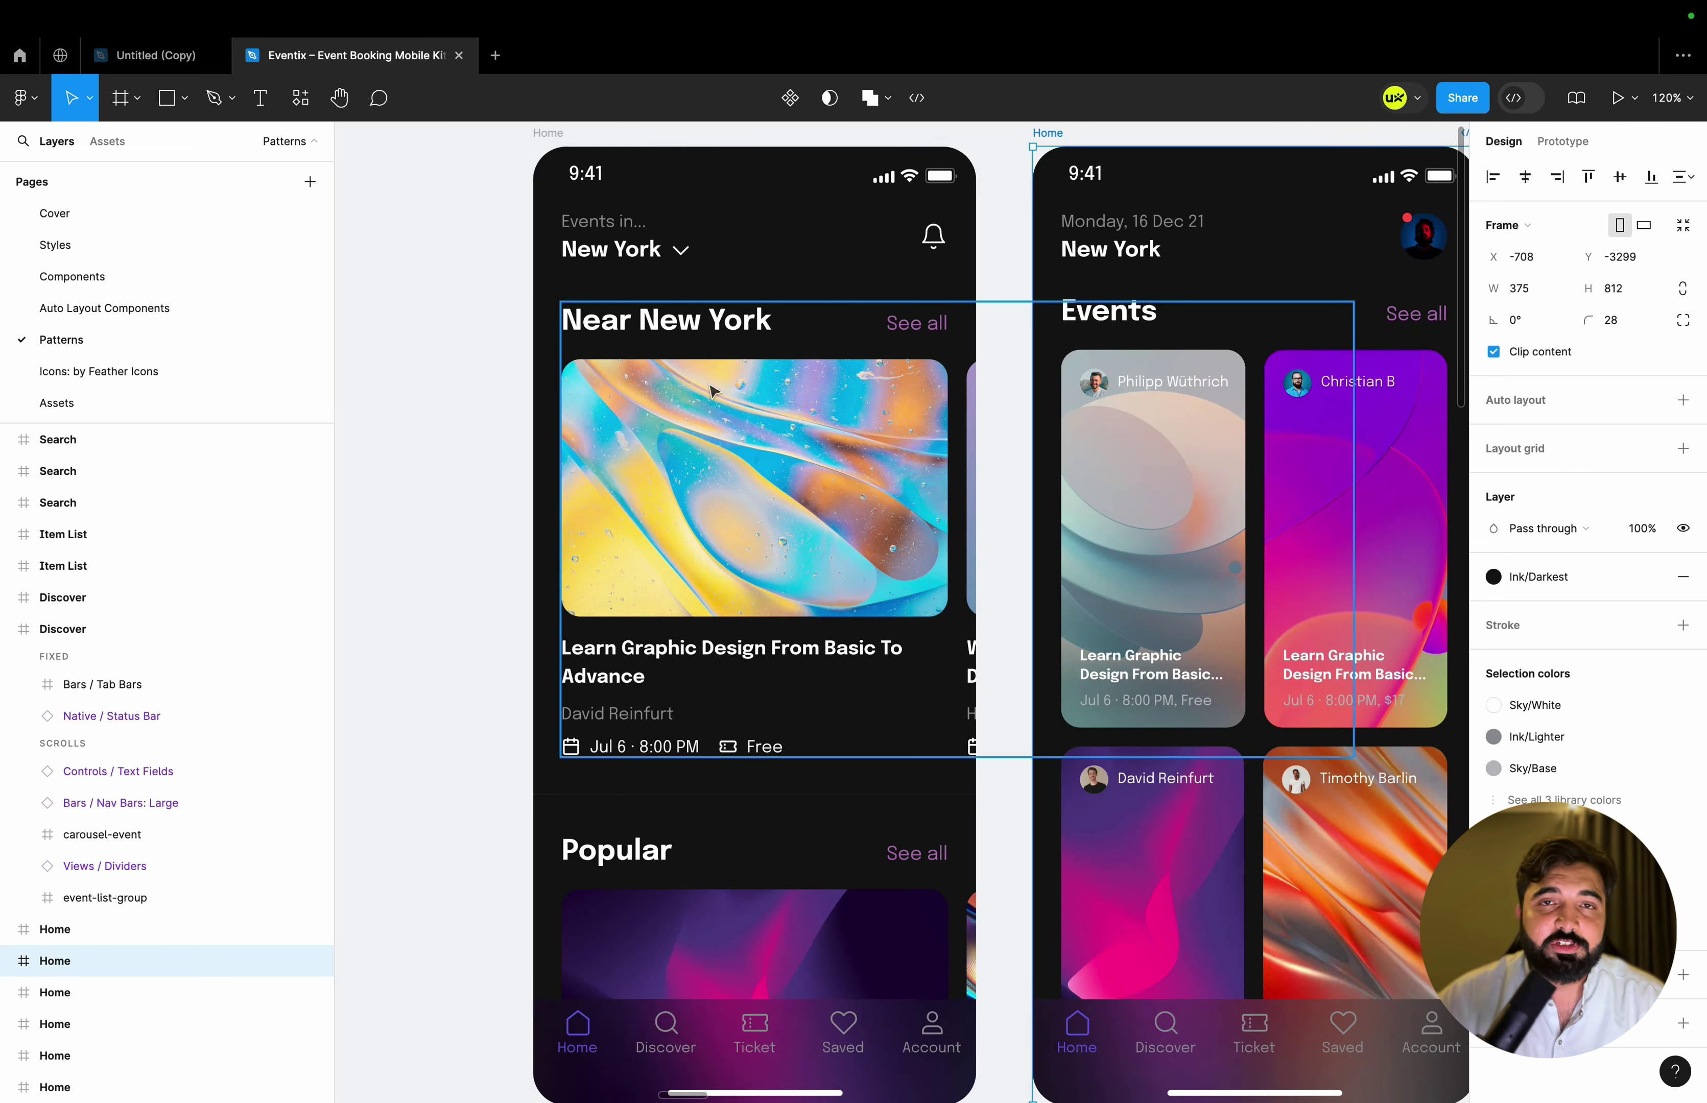
left_click_drag(729, 497, 867, 442)
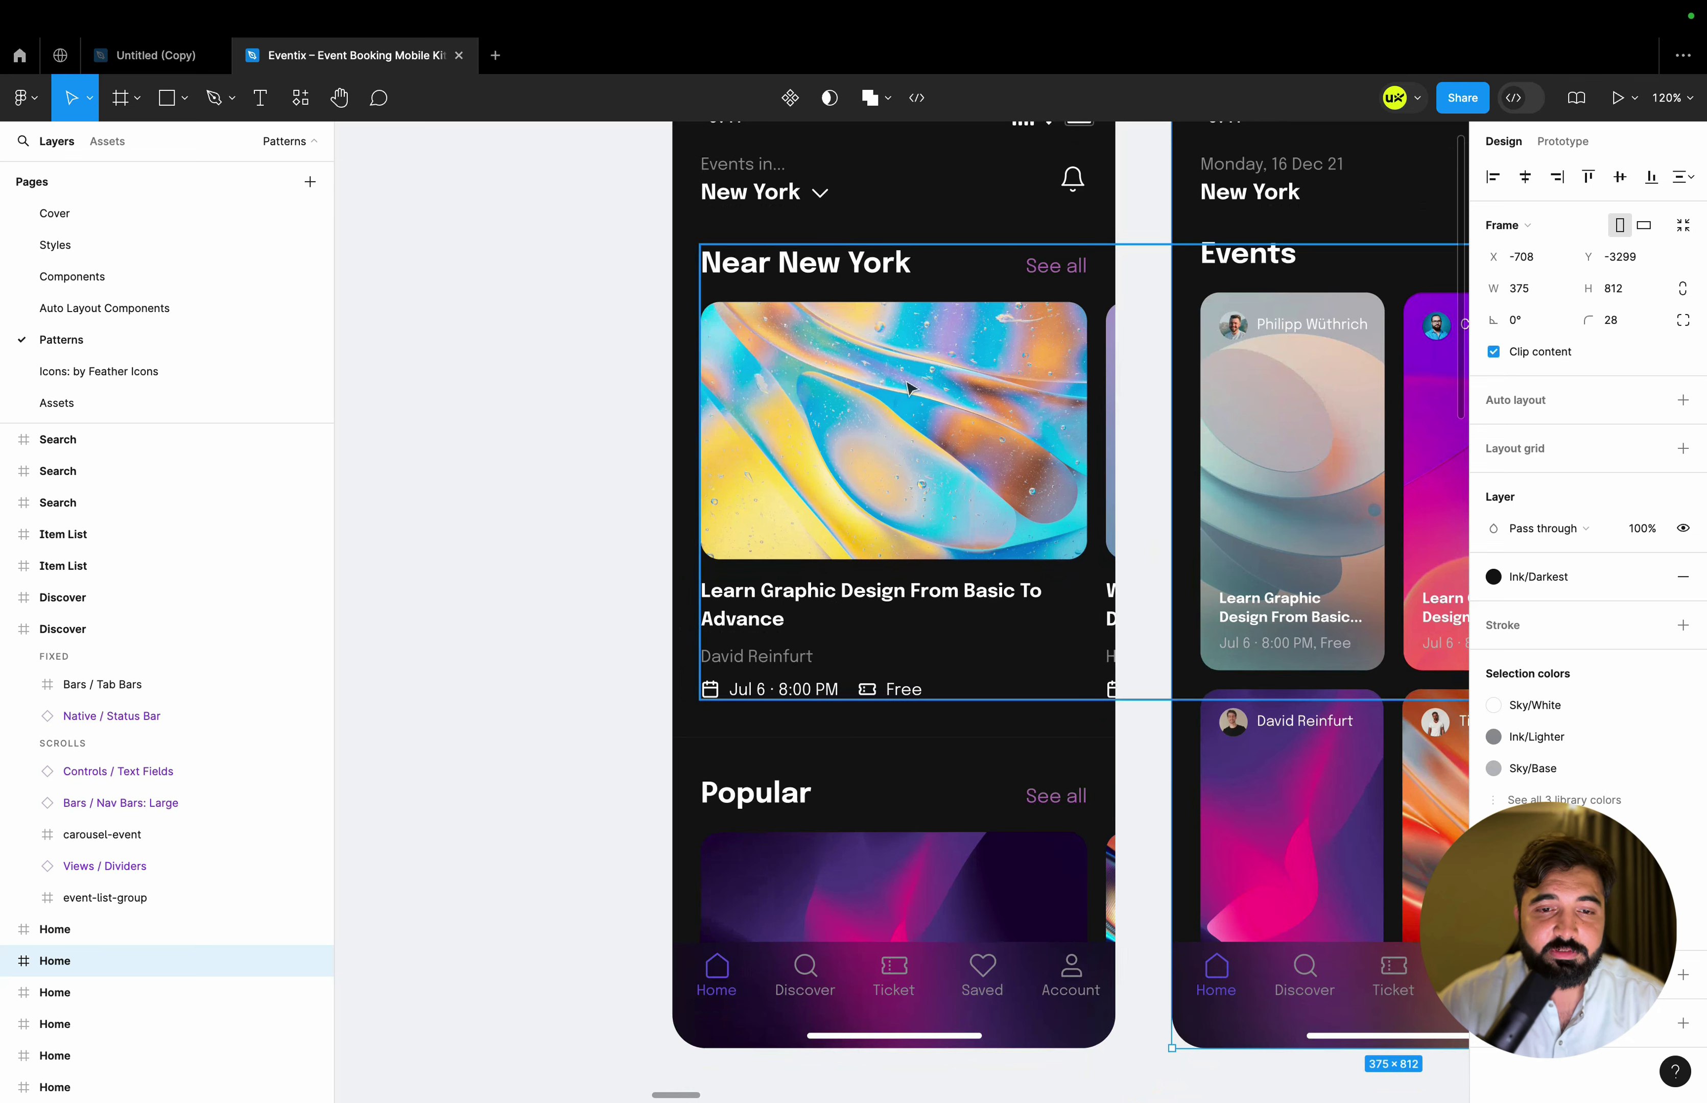
Step: Inspect the Near New York event card and the Recommended Home screen sections
left_click(965, 452)
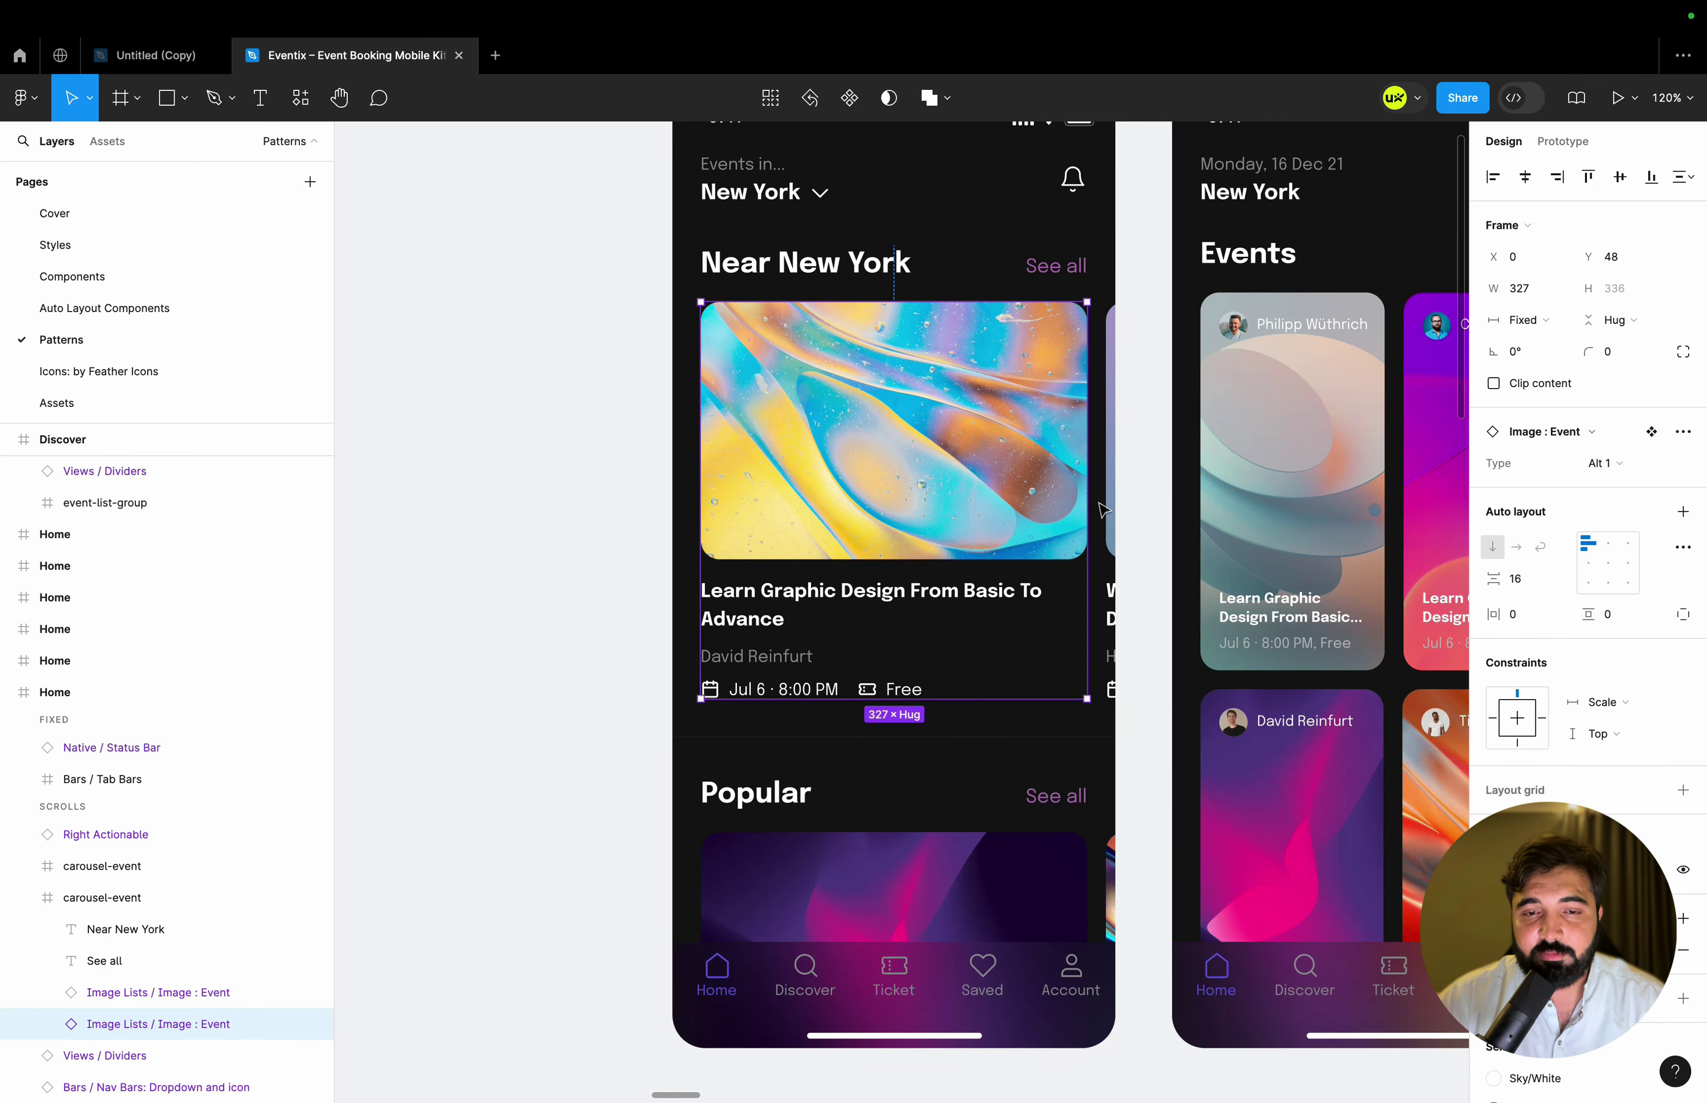
scroll(979, 482, "down", 3, "ctrl")
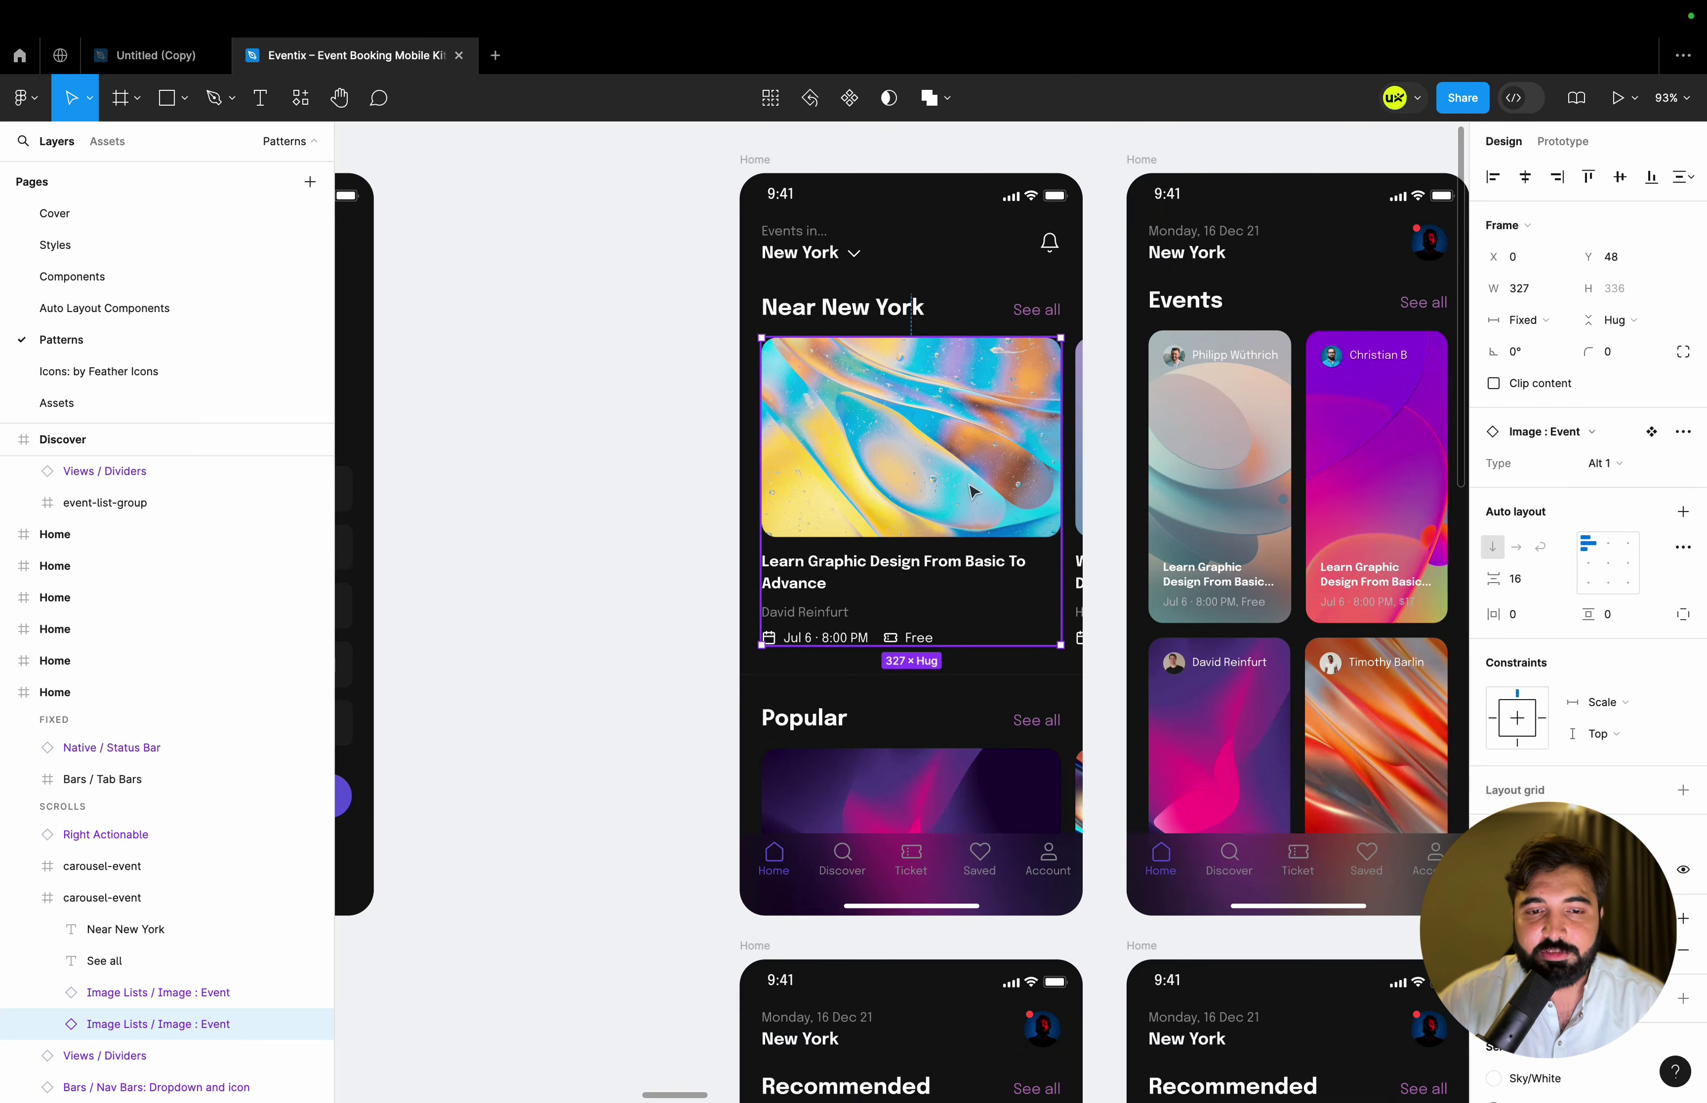
left_click(701, 393)
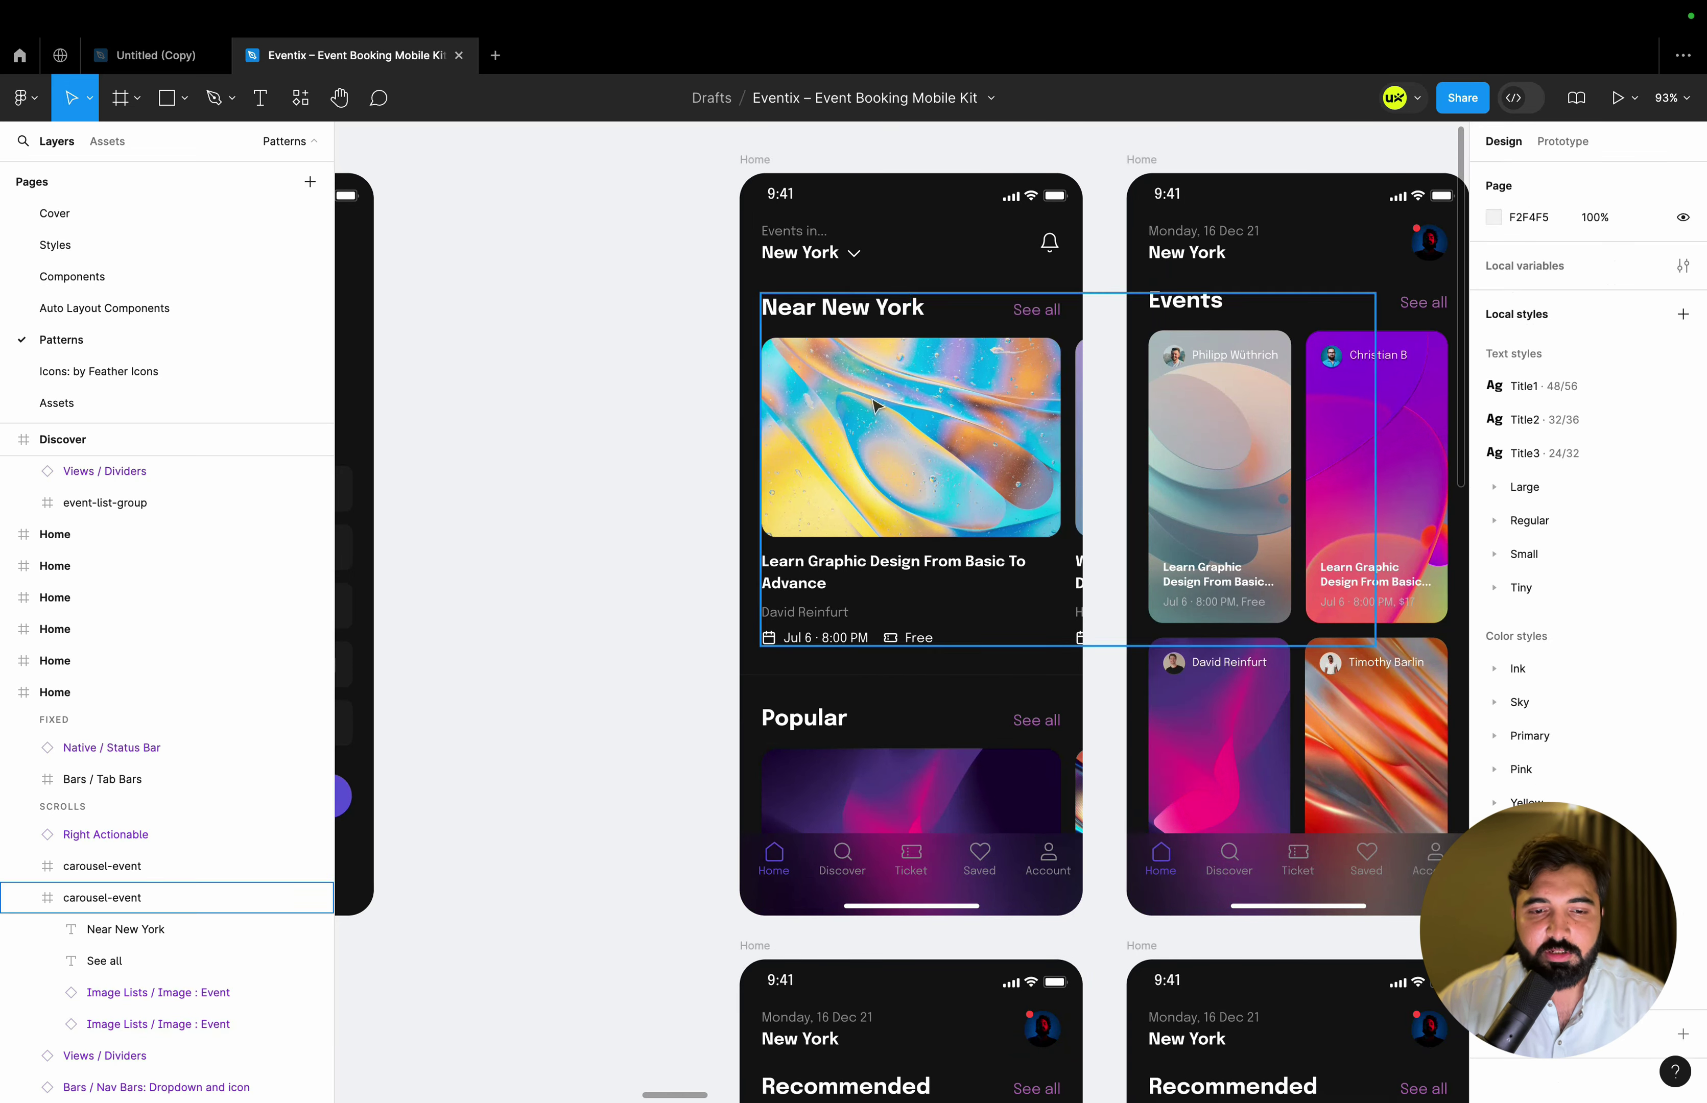
left_click_drag(828, 602, 825, 464)
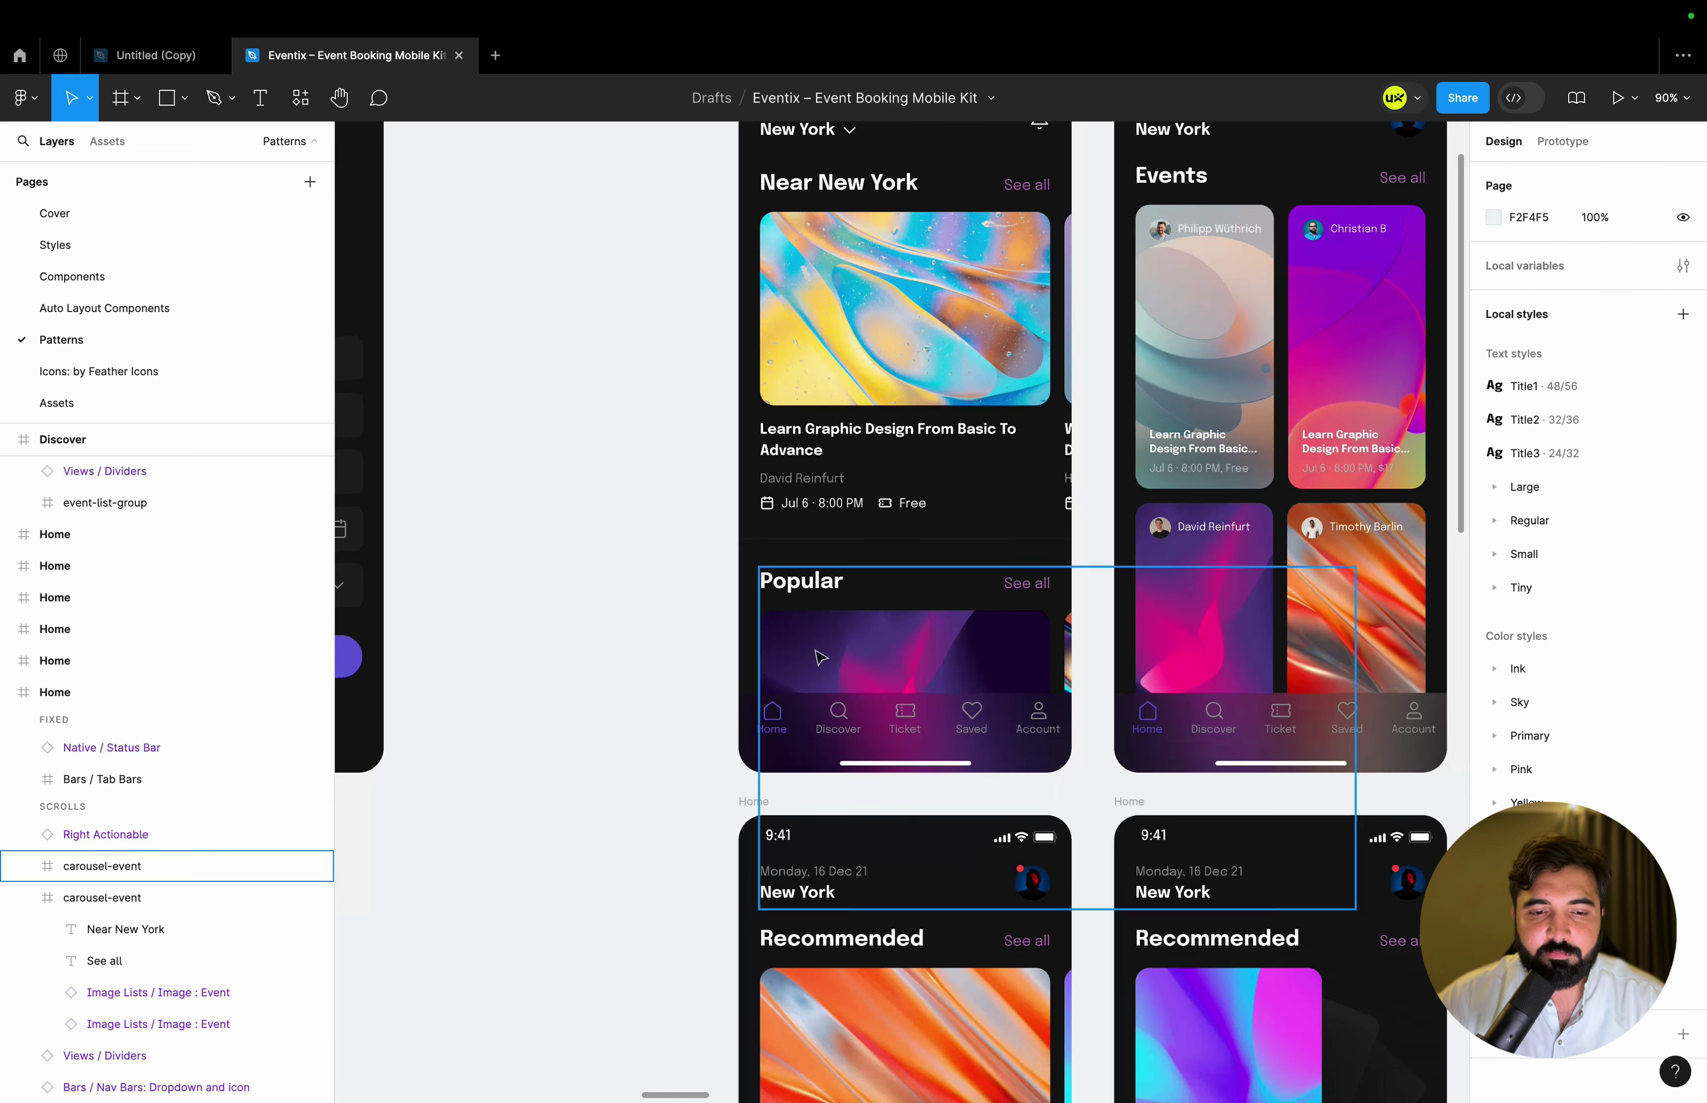
scroll(747, 678, "down", 1, "ctrl")
scroll(747, 678, "down", 3)
scroll(746, 678, "down", 3)
scroll(746, 678, "up", 2)
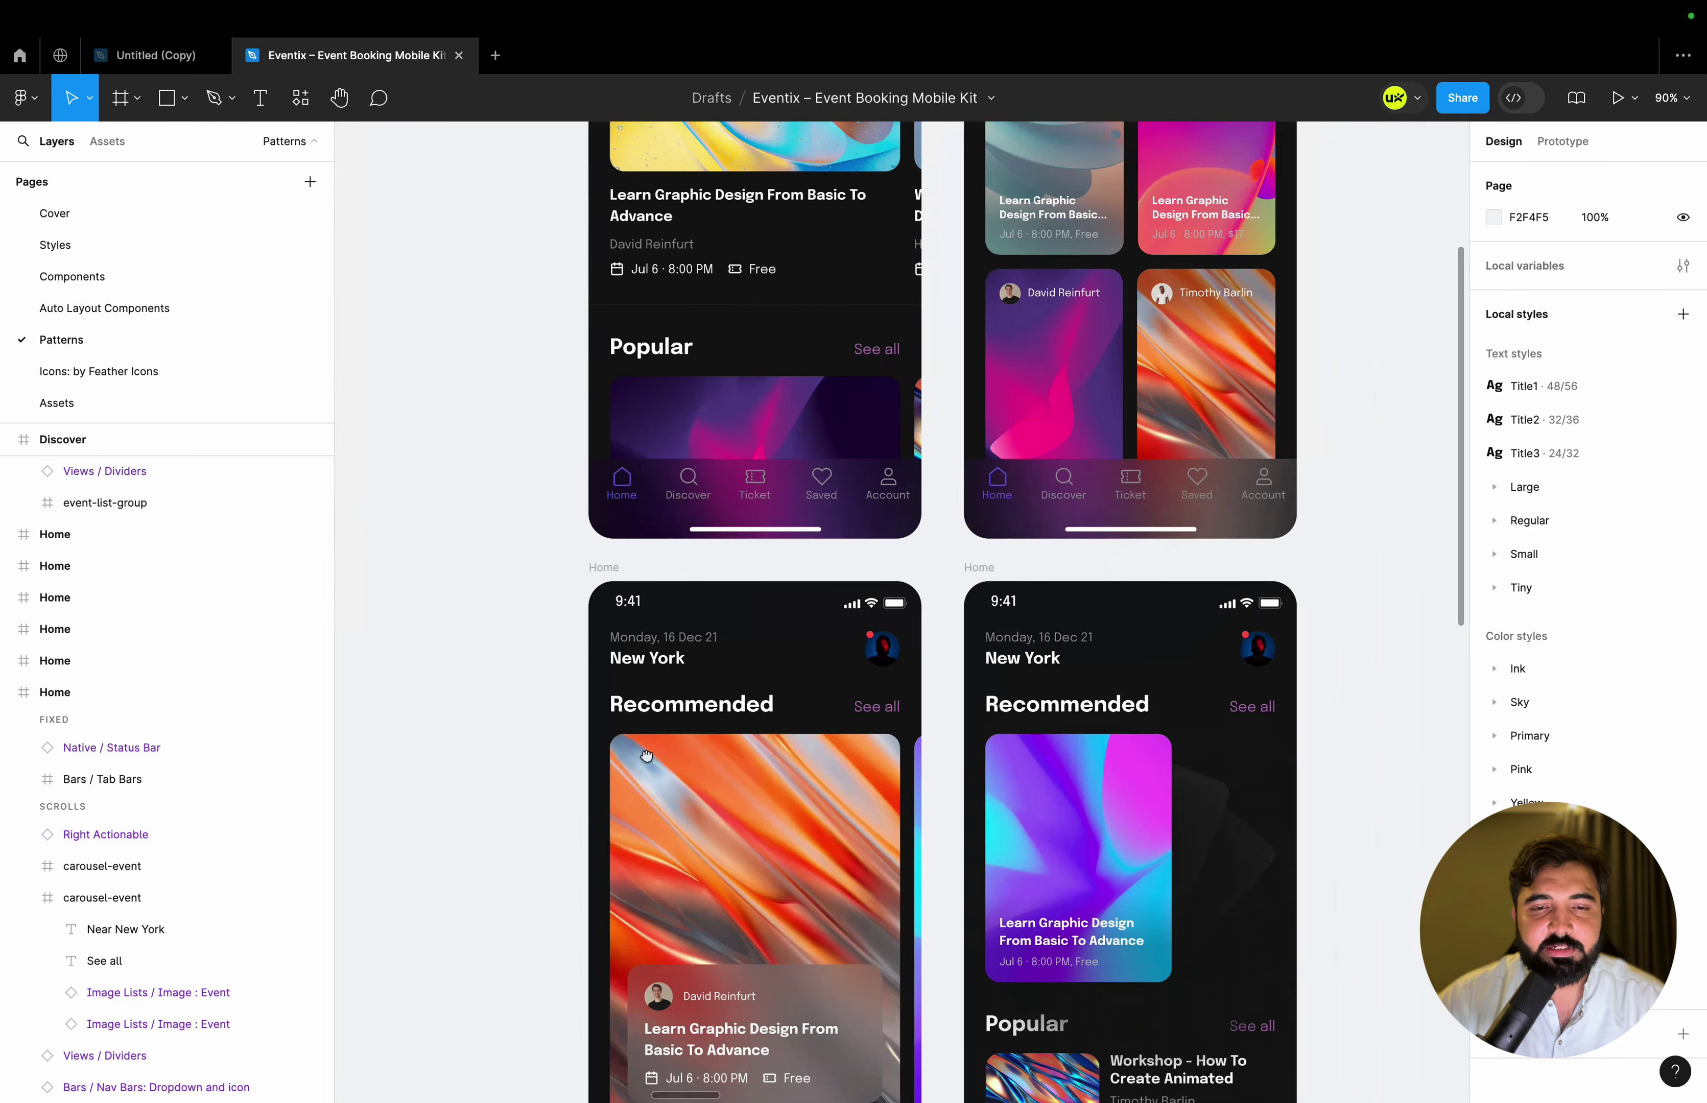
scroll(825, 502, "right", 3)
scroll(932, 373, "up", 3)
scroll(889, 225, "down", 5, "ctrl")
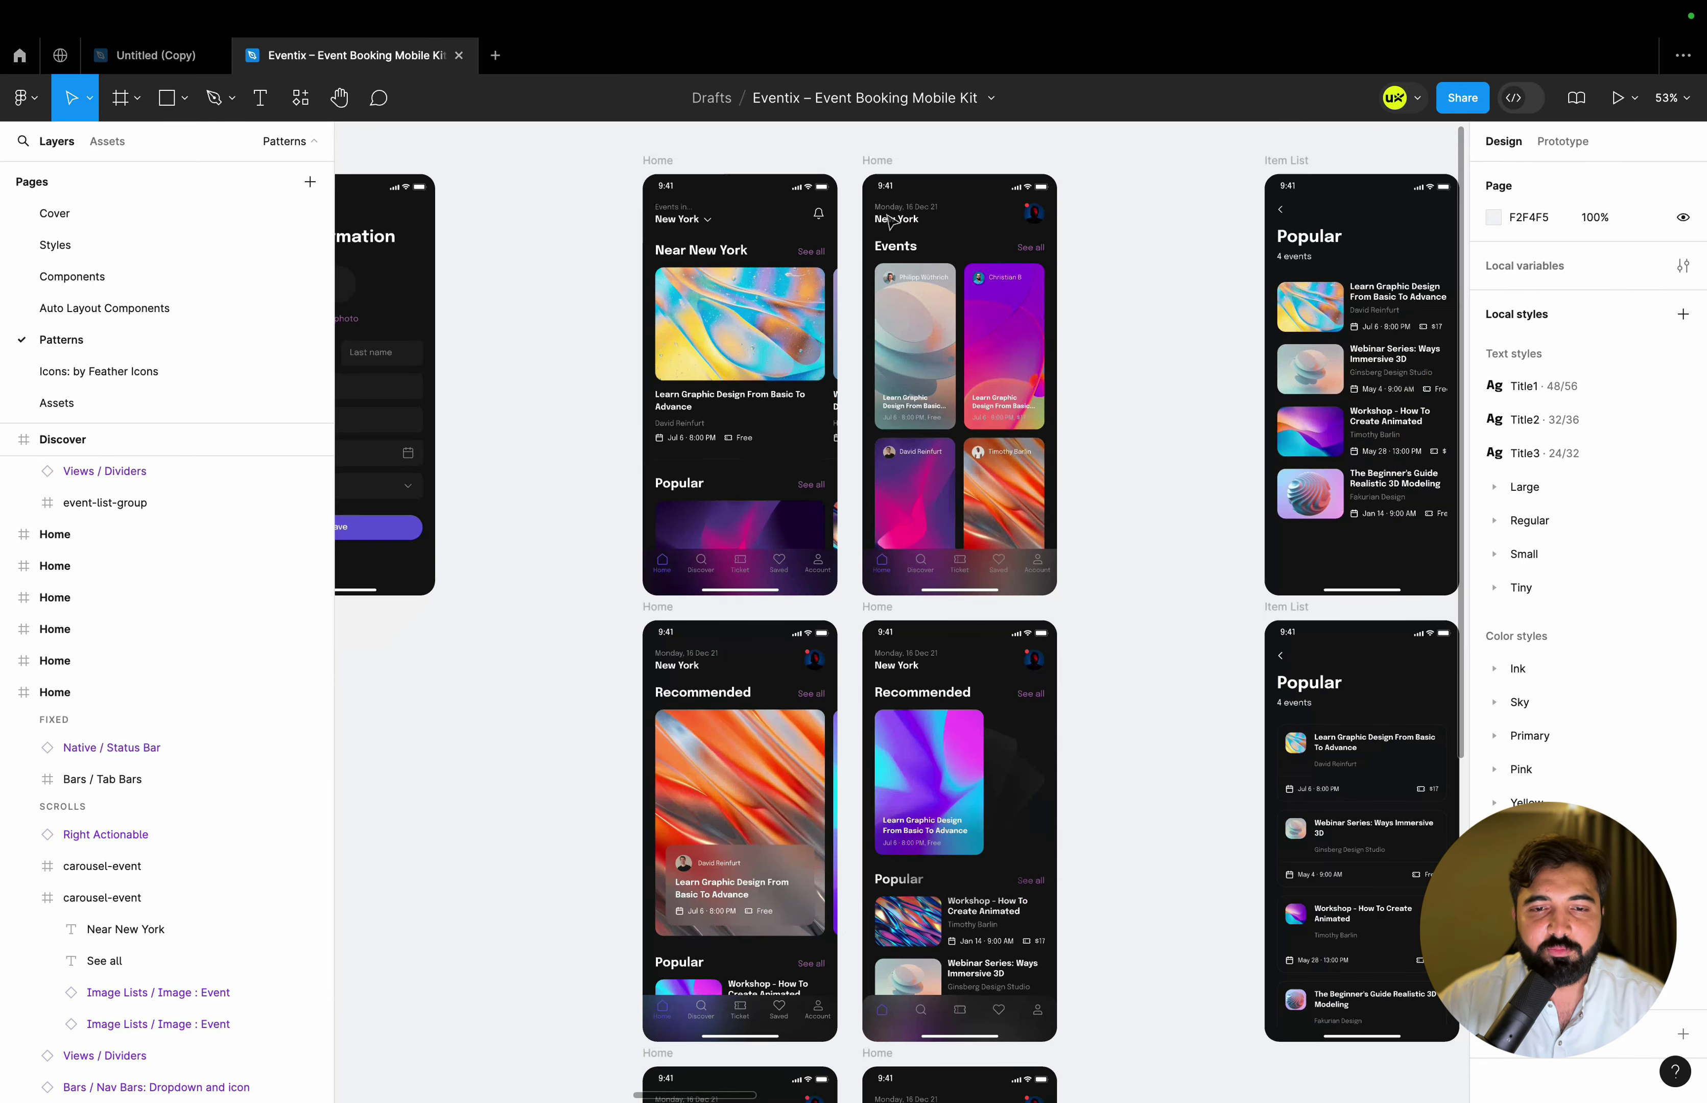
scroll(1086, 396, "down", 3)
scroll(983, 537, "down", 1)
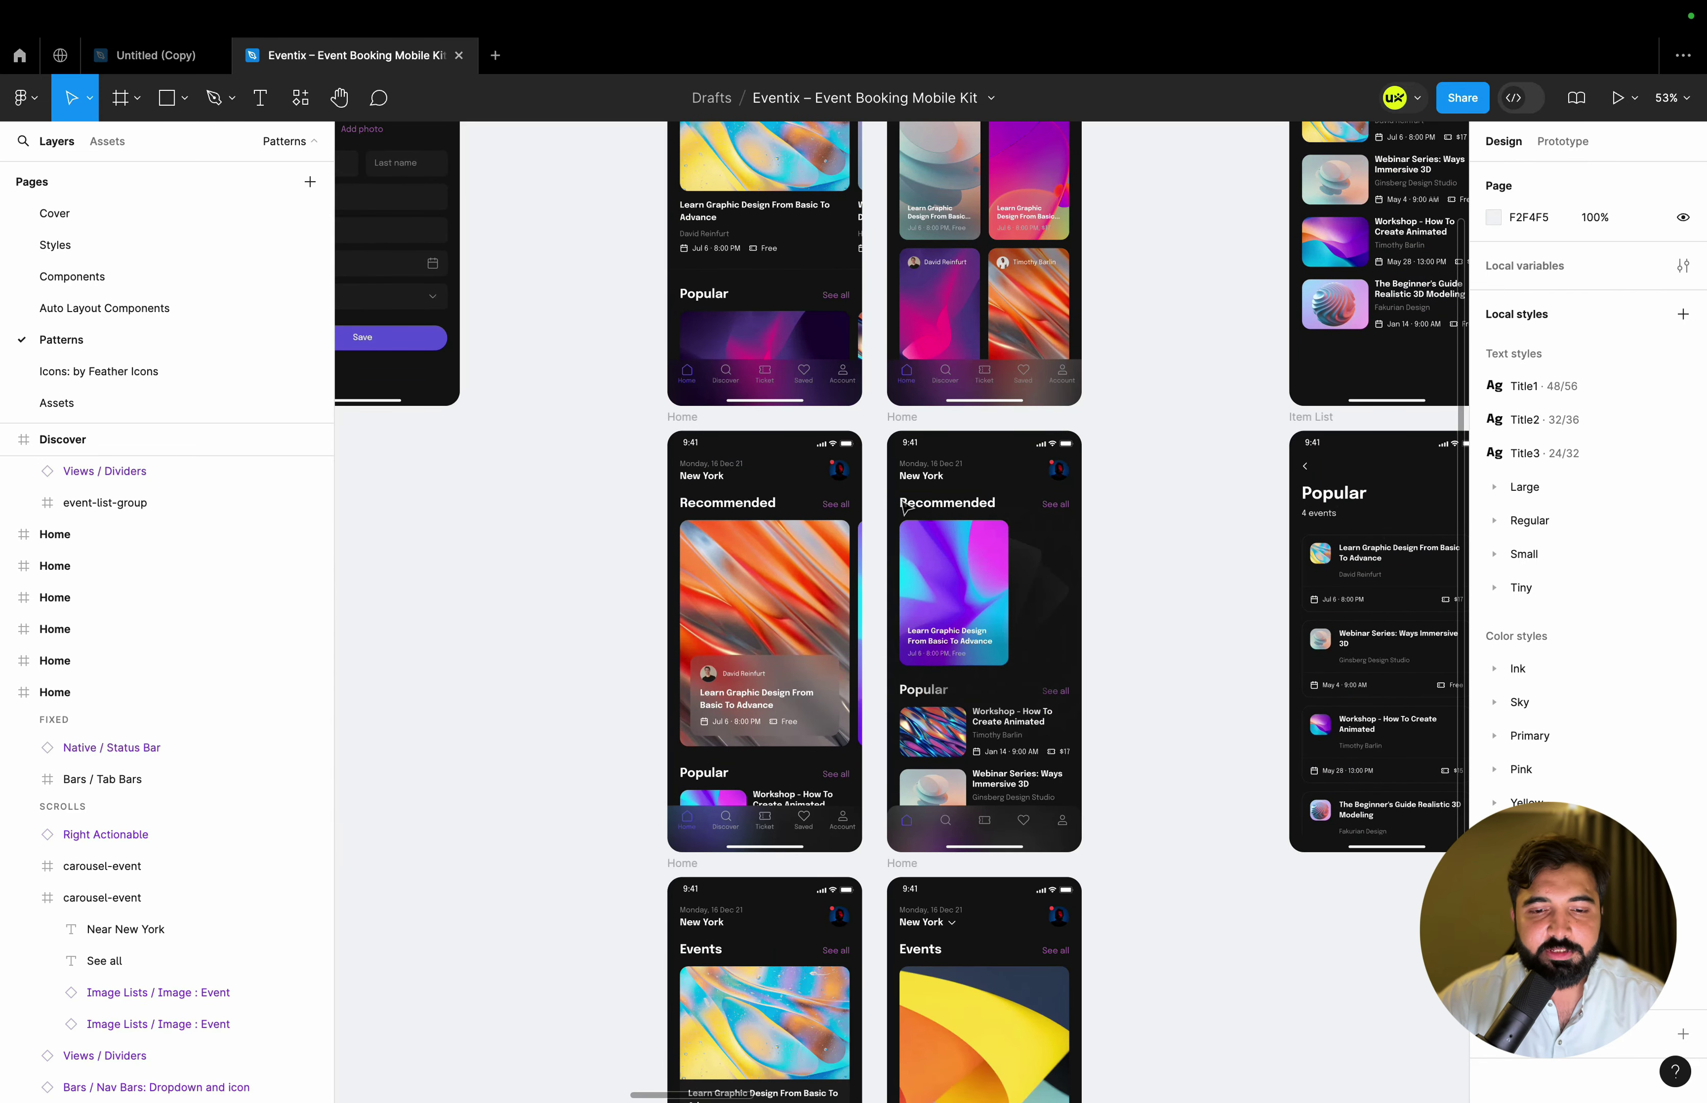
scroll(983, 537, "down", 2)
scroll(983, 536, "right", 1)
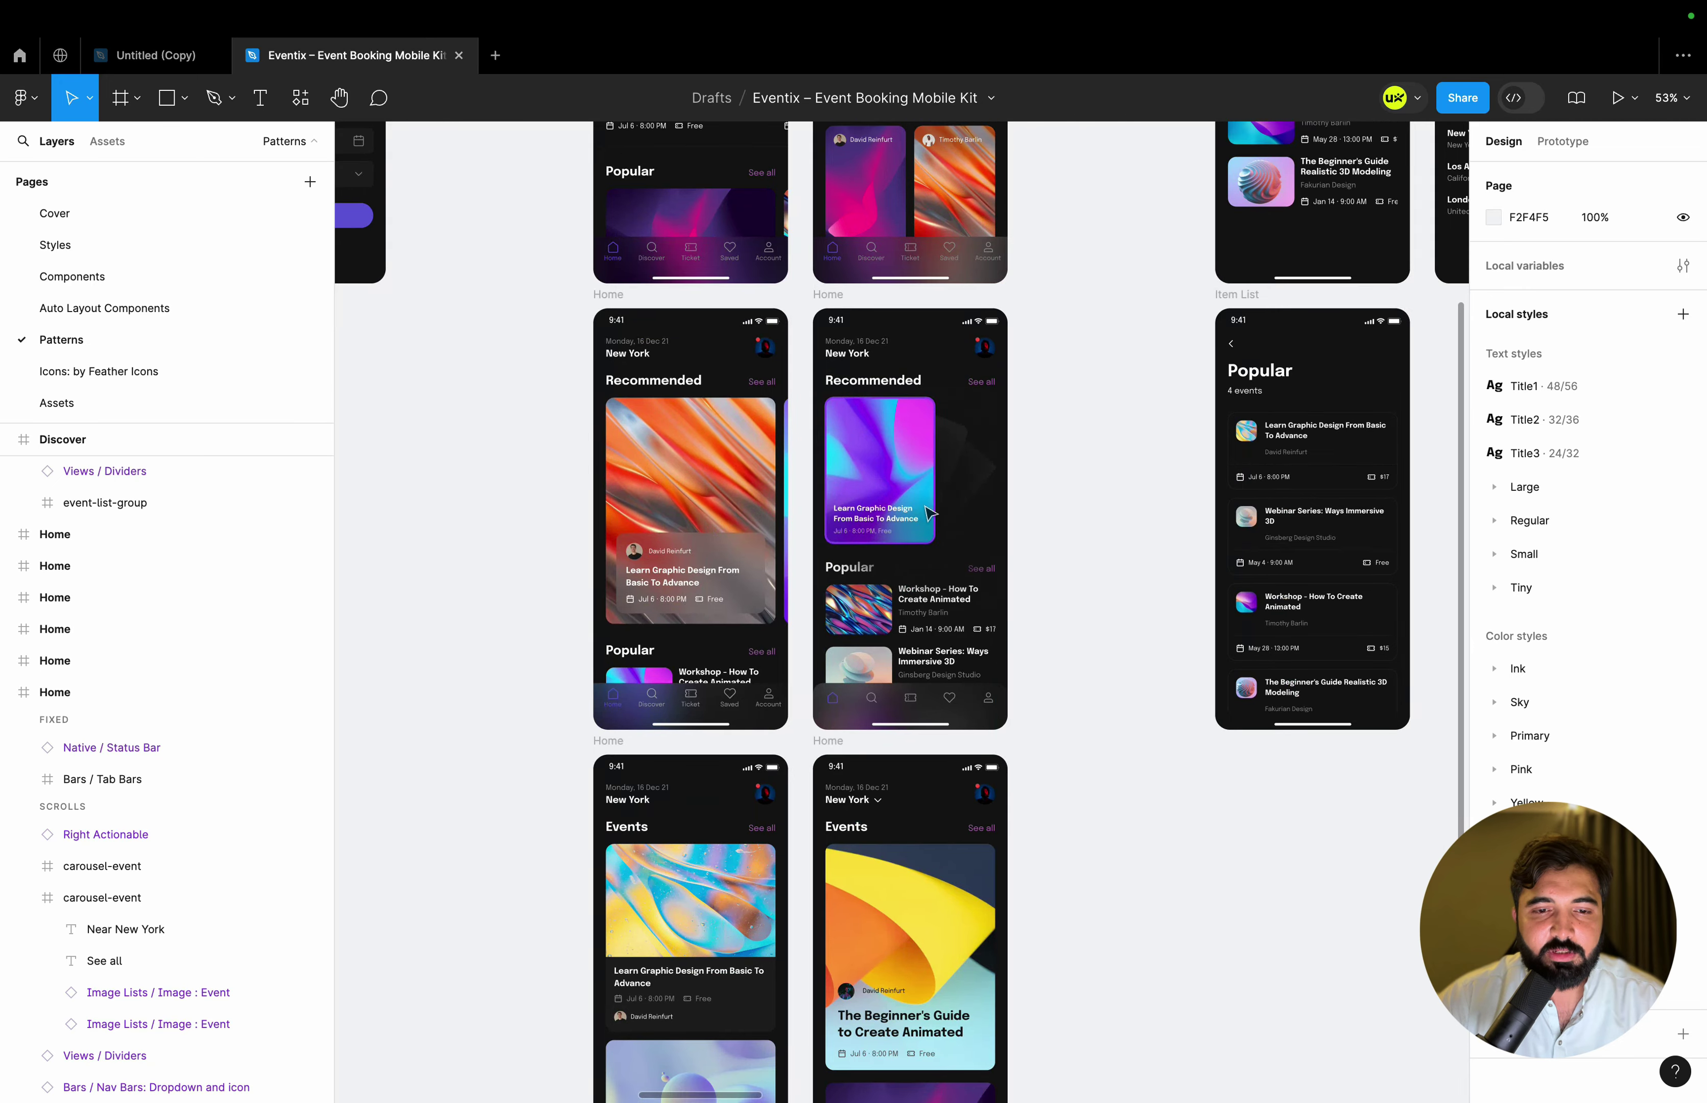
scroll(859, 588, "up", 5, "ctrl")
left_click_drag(868, 624, 944, 706)
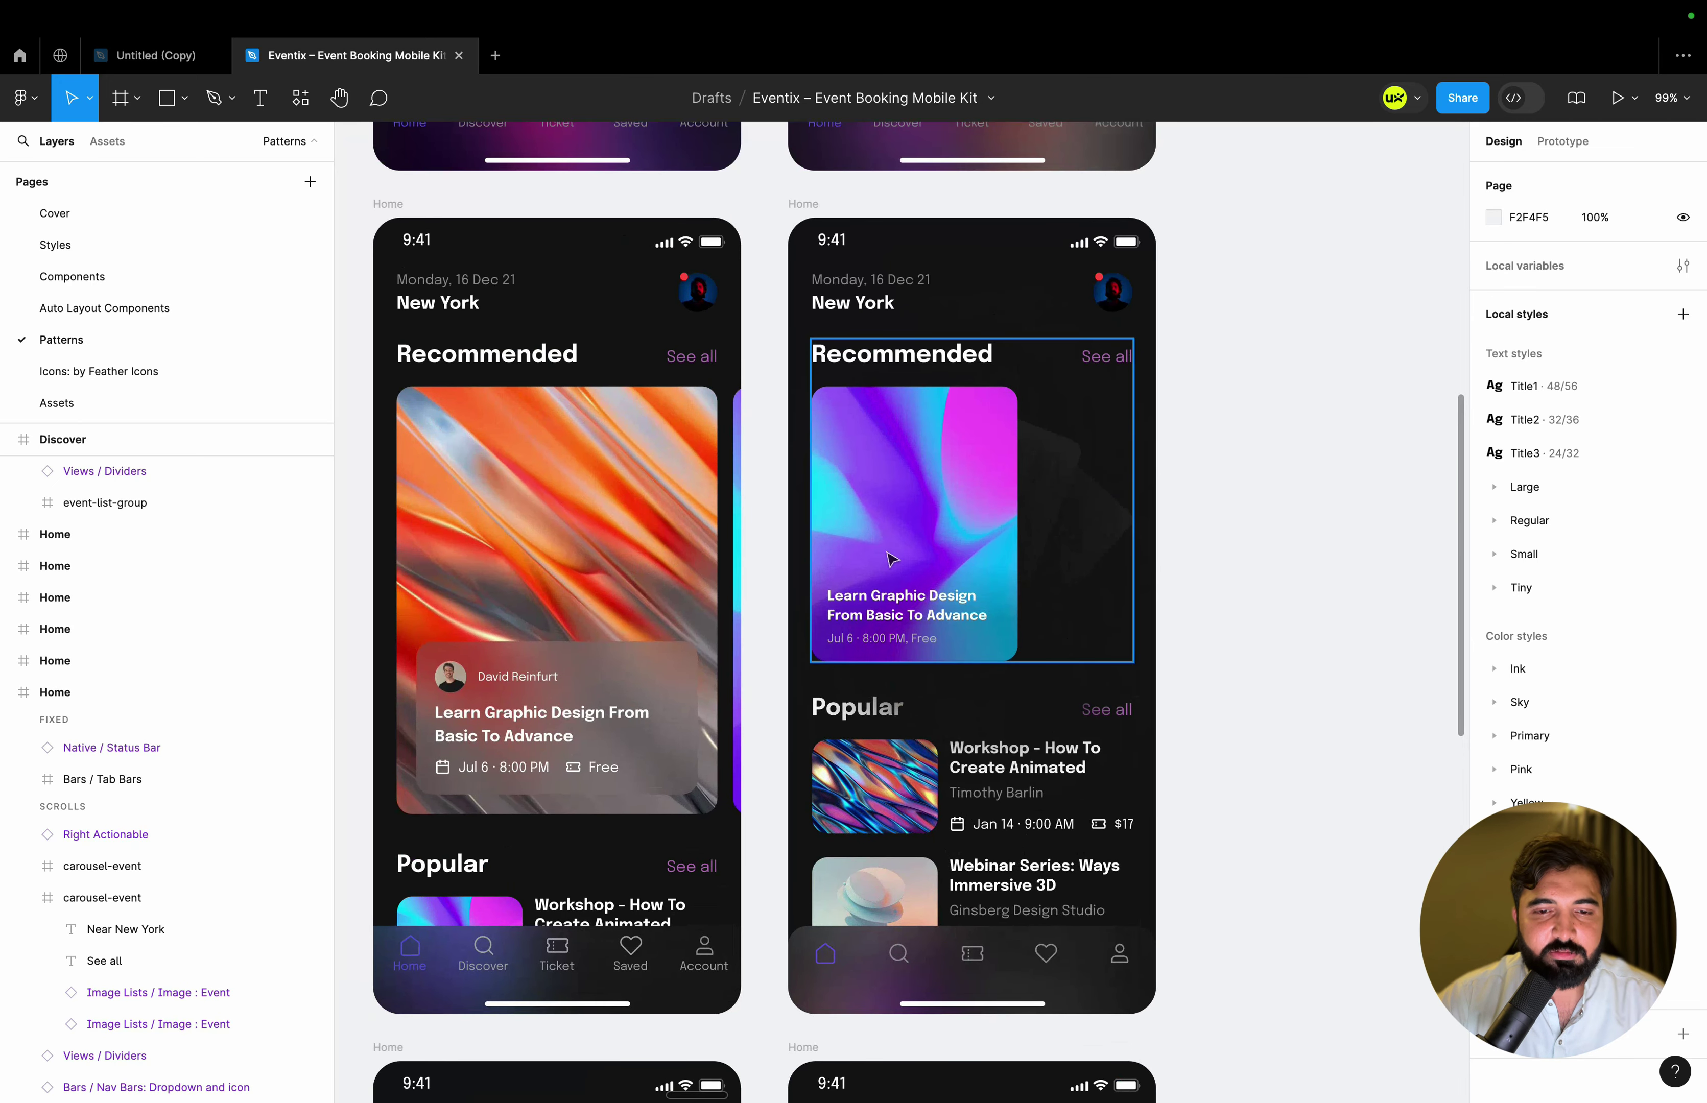
left_click_drag(875, 599, 1025, 578)
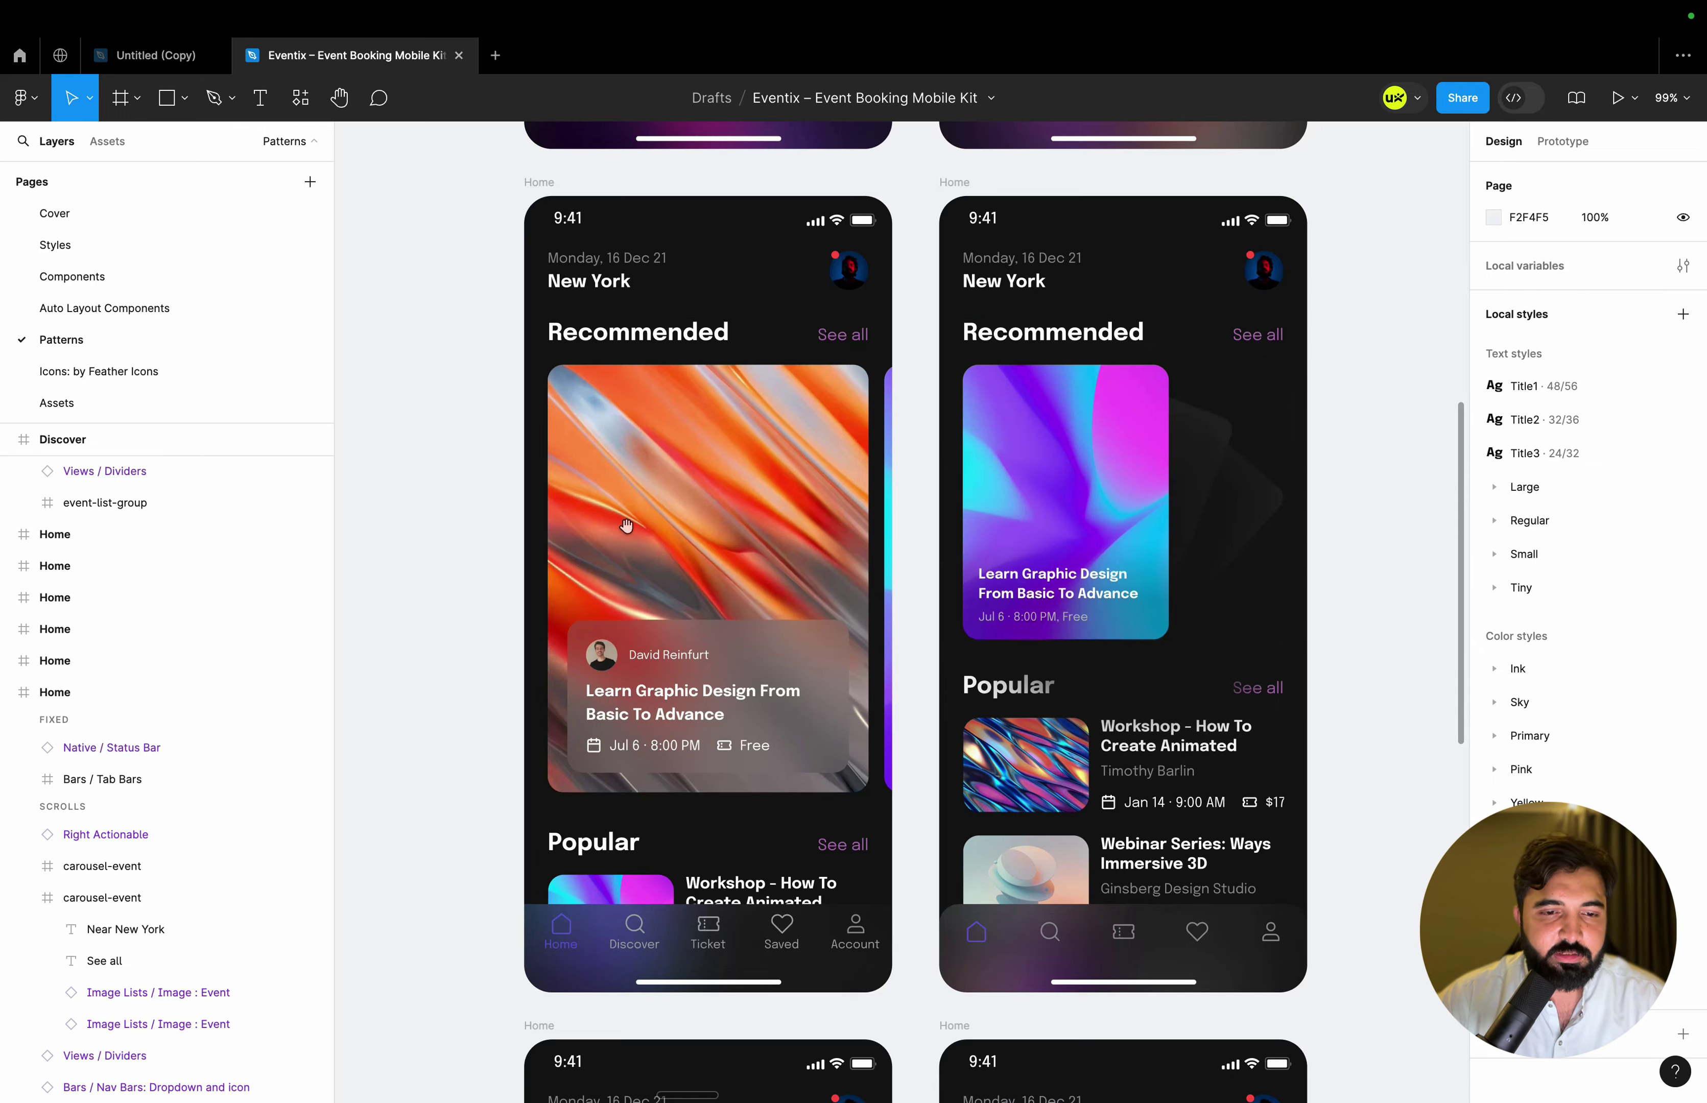
scroll(618, 520, "down", 3)
scroll(608, 506, "down", 5, "ctrl")
scroll(900, 652, "down", 1, "ctrl")
scroll(861, 646, "right", 2)
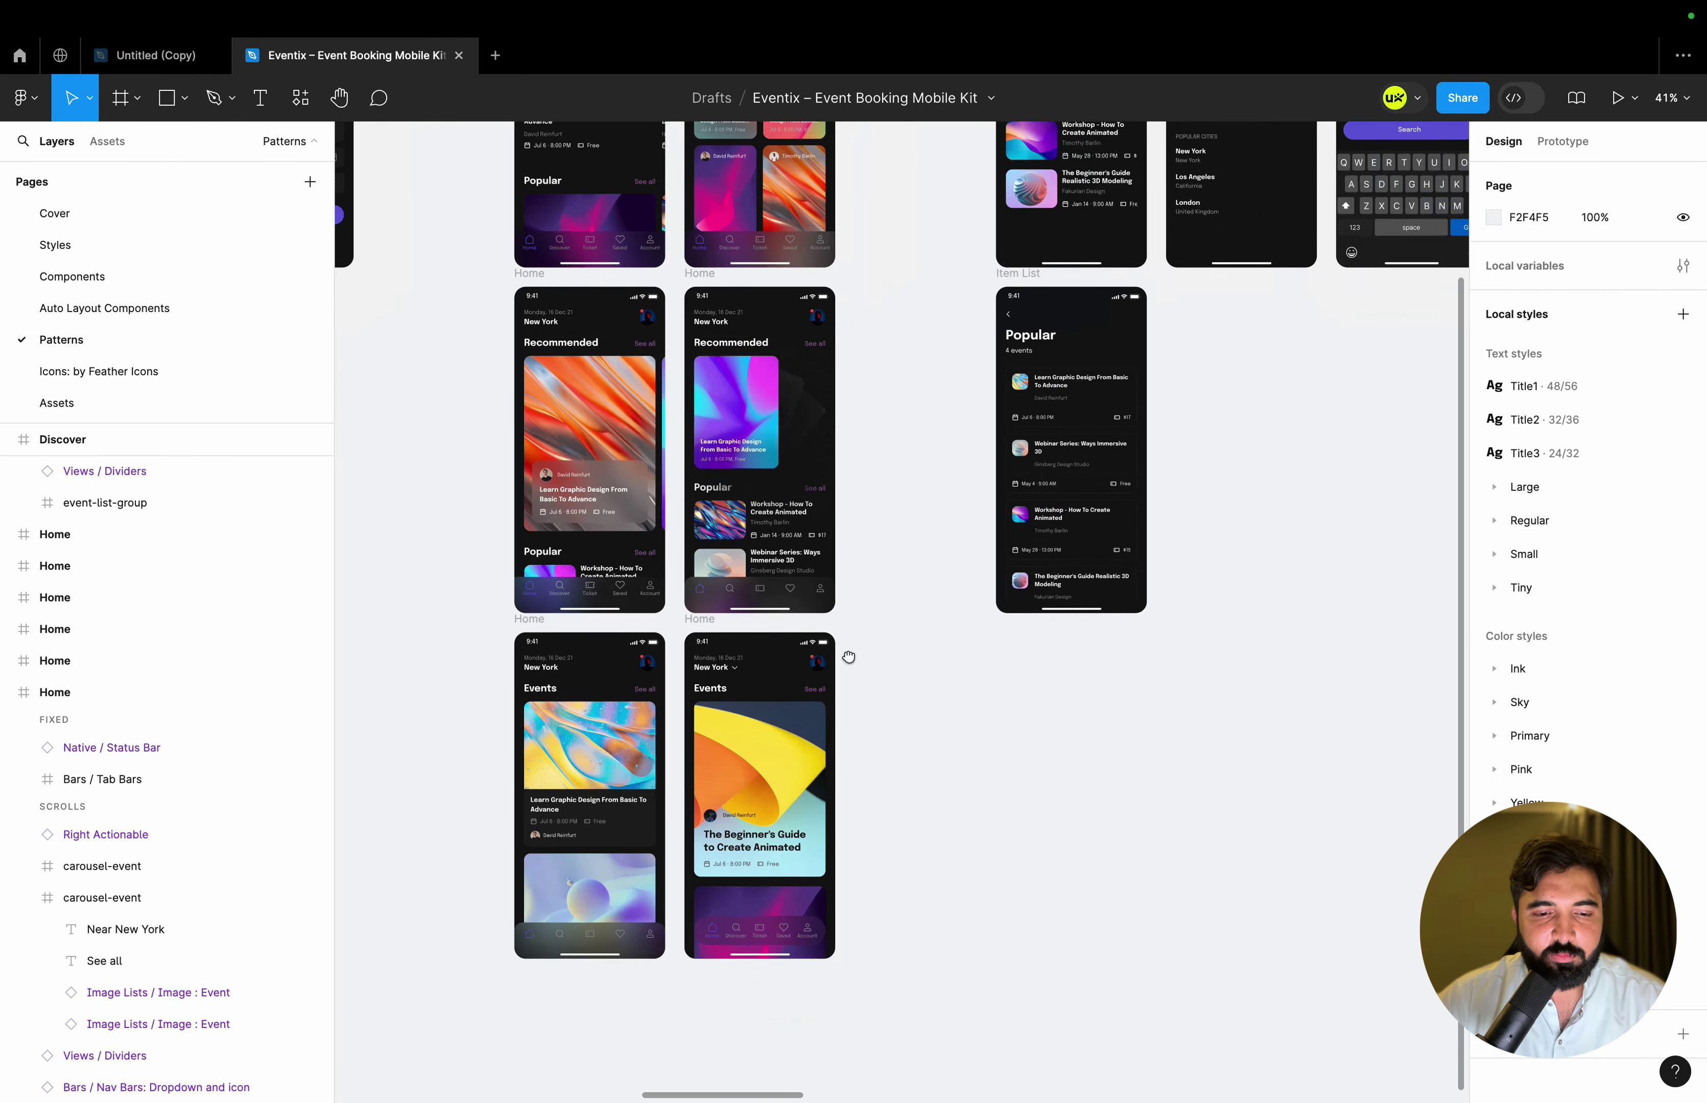
scroll(536, 976, "up", 5)
scroll(536, 976, "right", 3)
scroll(724, 599, "up", 2)
scroll(628, 505, "right", 2)
scroll(628, 506, "down", 2)
scroll(705, 361, "up", 5, "ctrl")
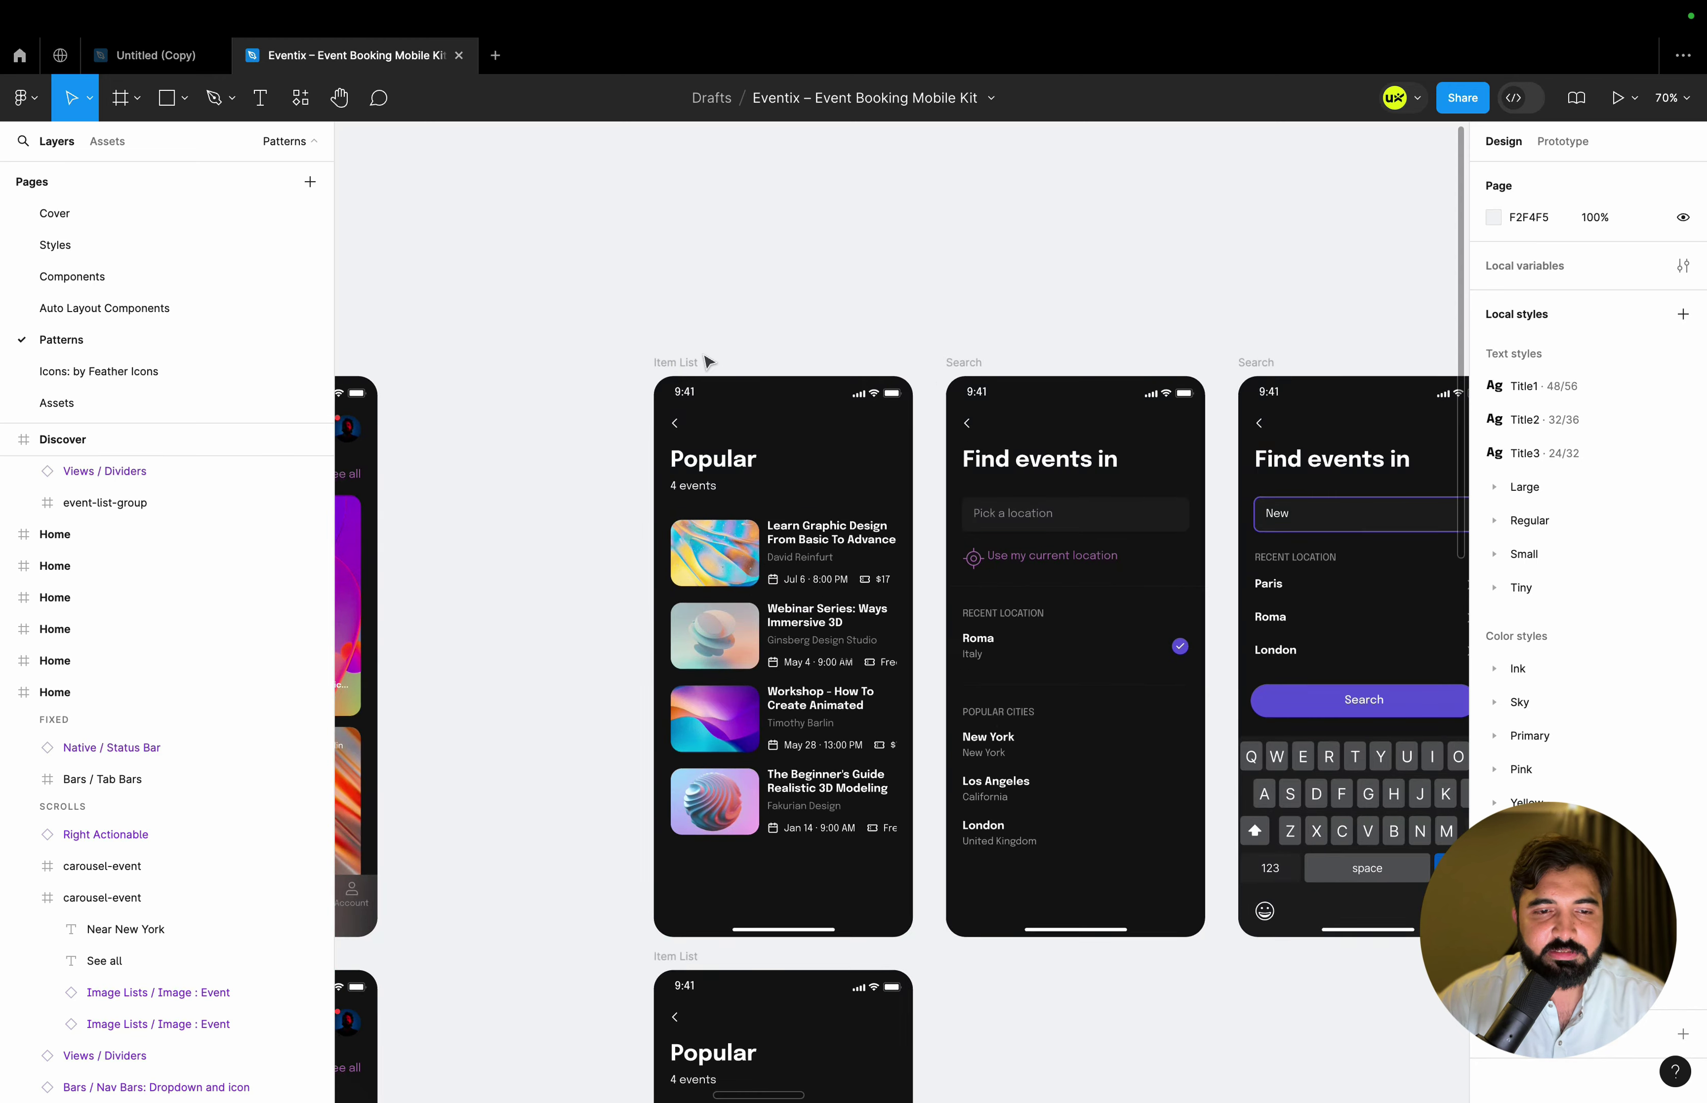
scroll(816, 511, "down", 2)
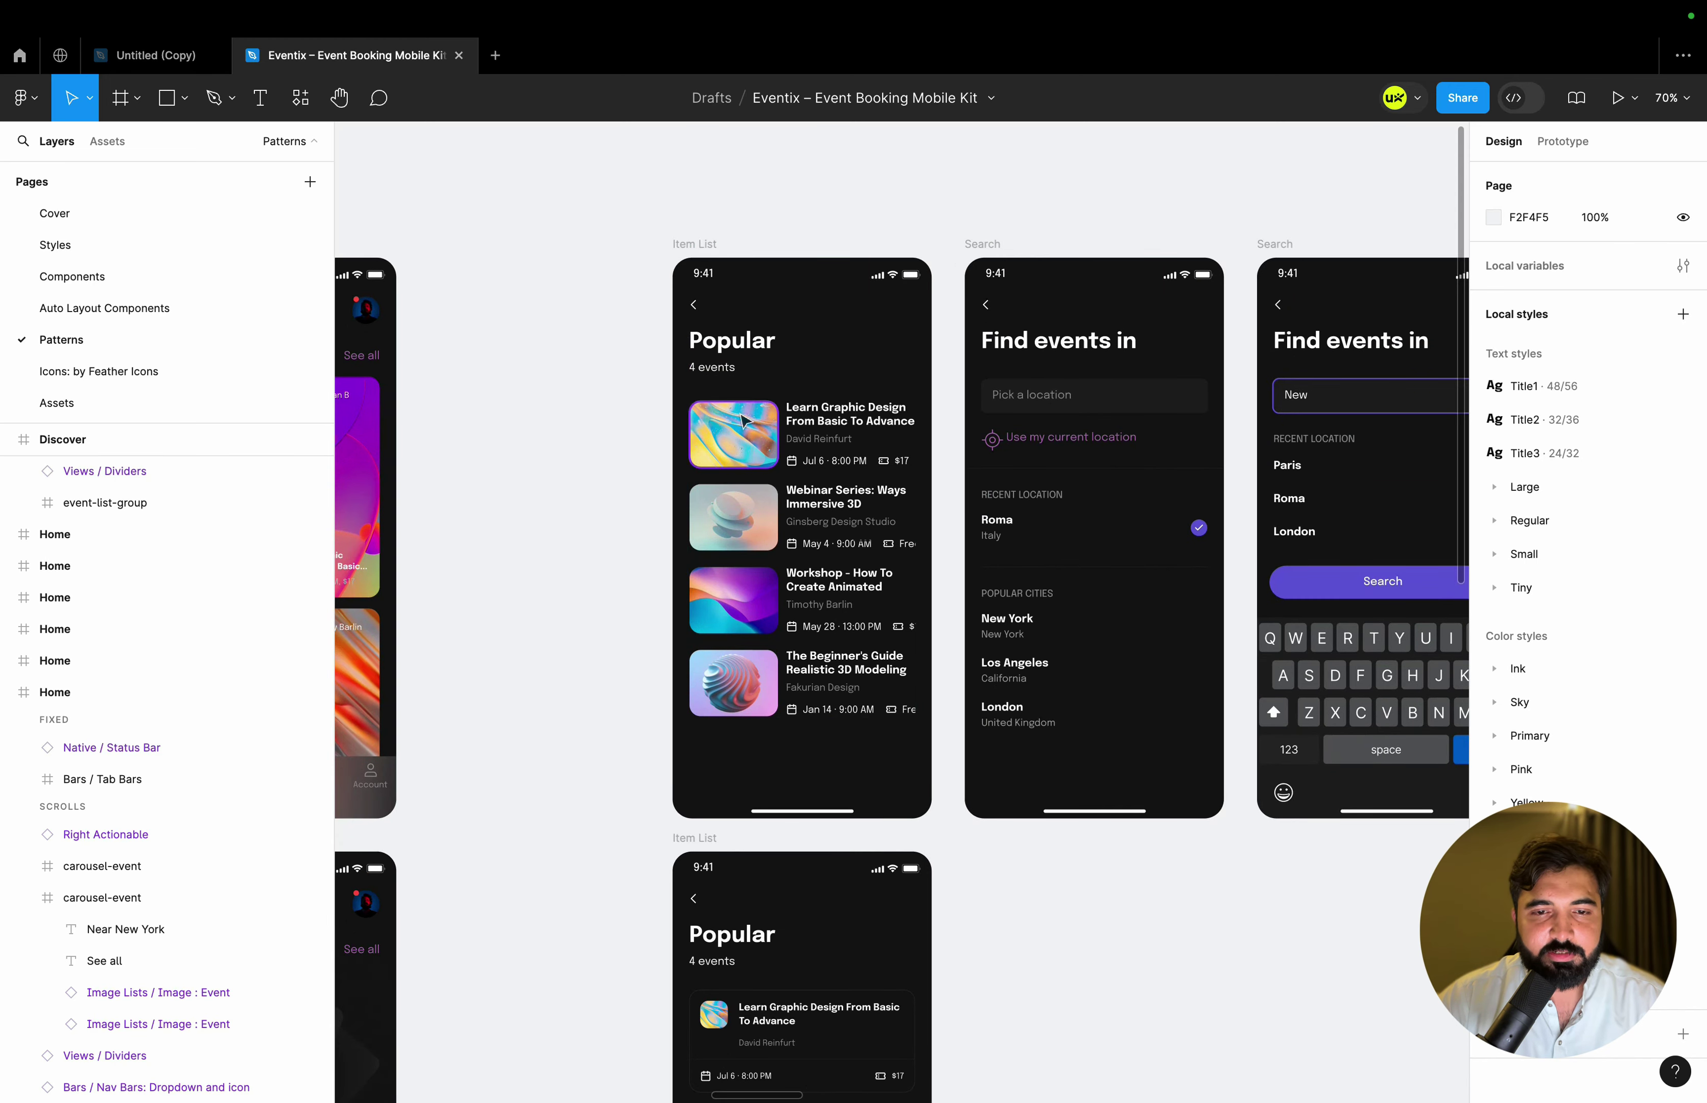
scroll(743, 420, "down", 3, "ctrl")
scroll(725, 438, "left", 5)
scroll(725, 438, "down", 2)
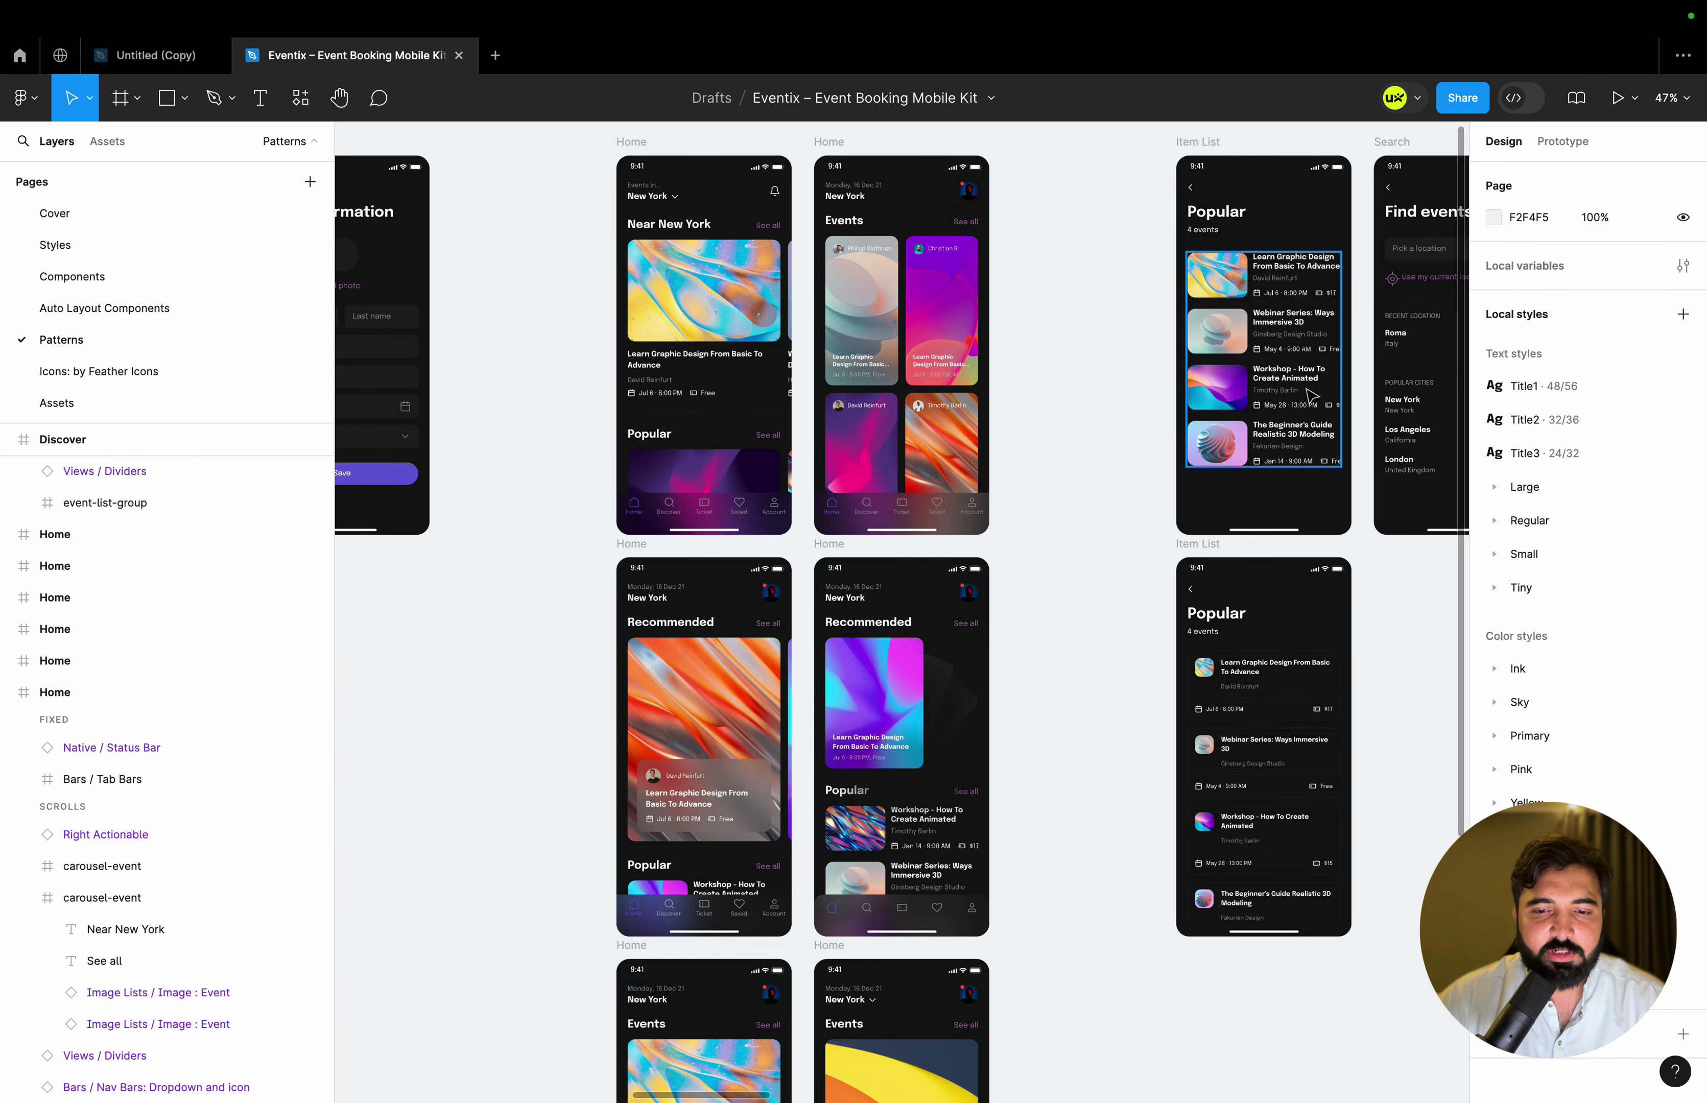
scroll(1162, 459, "down", 1)
scroll(1162, 459, "right", 2)
scroll(1013, 518, "right", 4)
scroll(1013, 518, "down", 1)
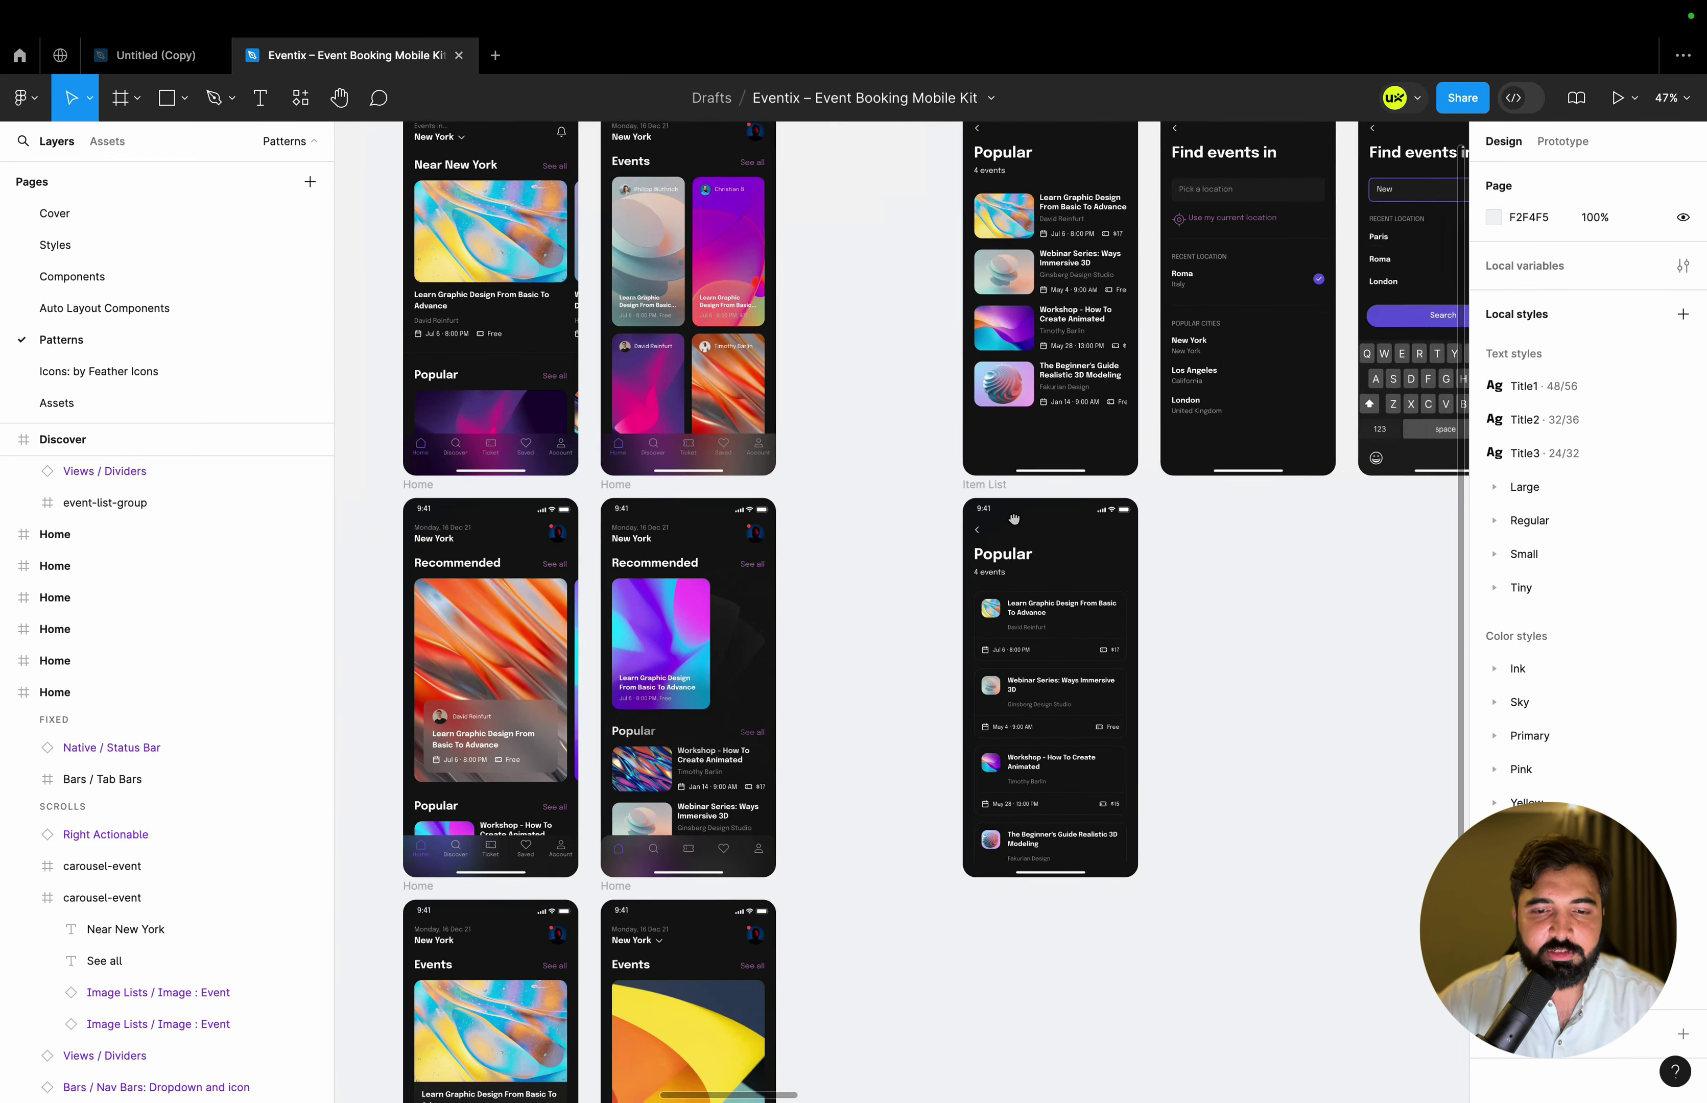
Step: Review the Home, Item List, Discover and Search screens of the kit
left_click_drag(1014, 518, 820, 708)
scroll(831, 694, "up", 5, "ctrl")
scroll(818, 703, "down", 3)
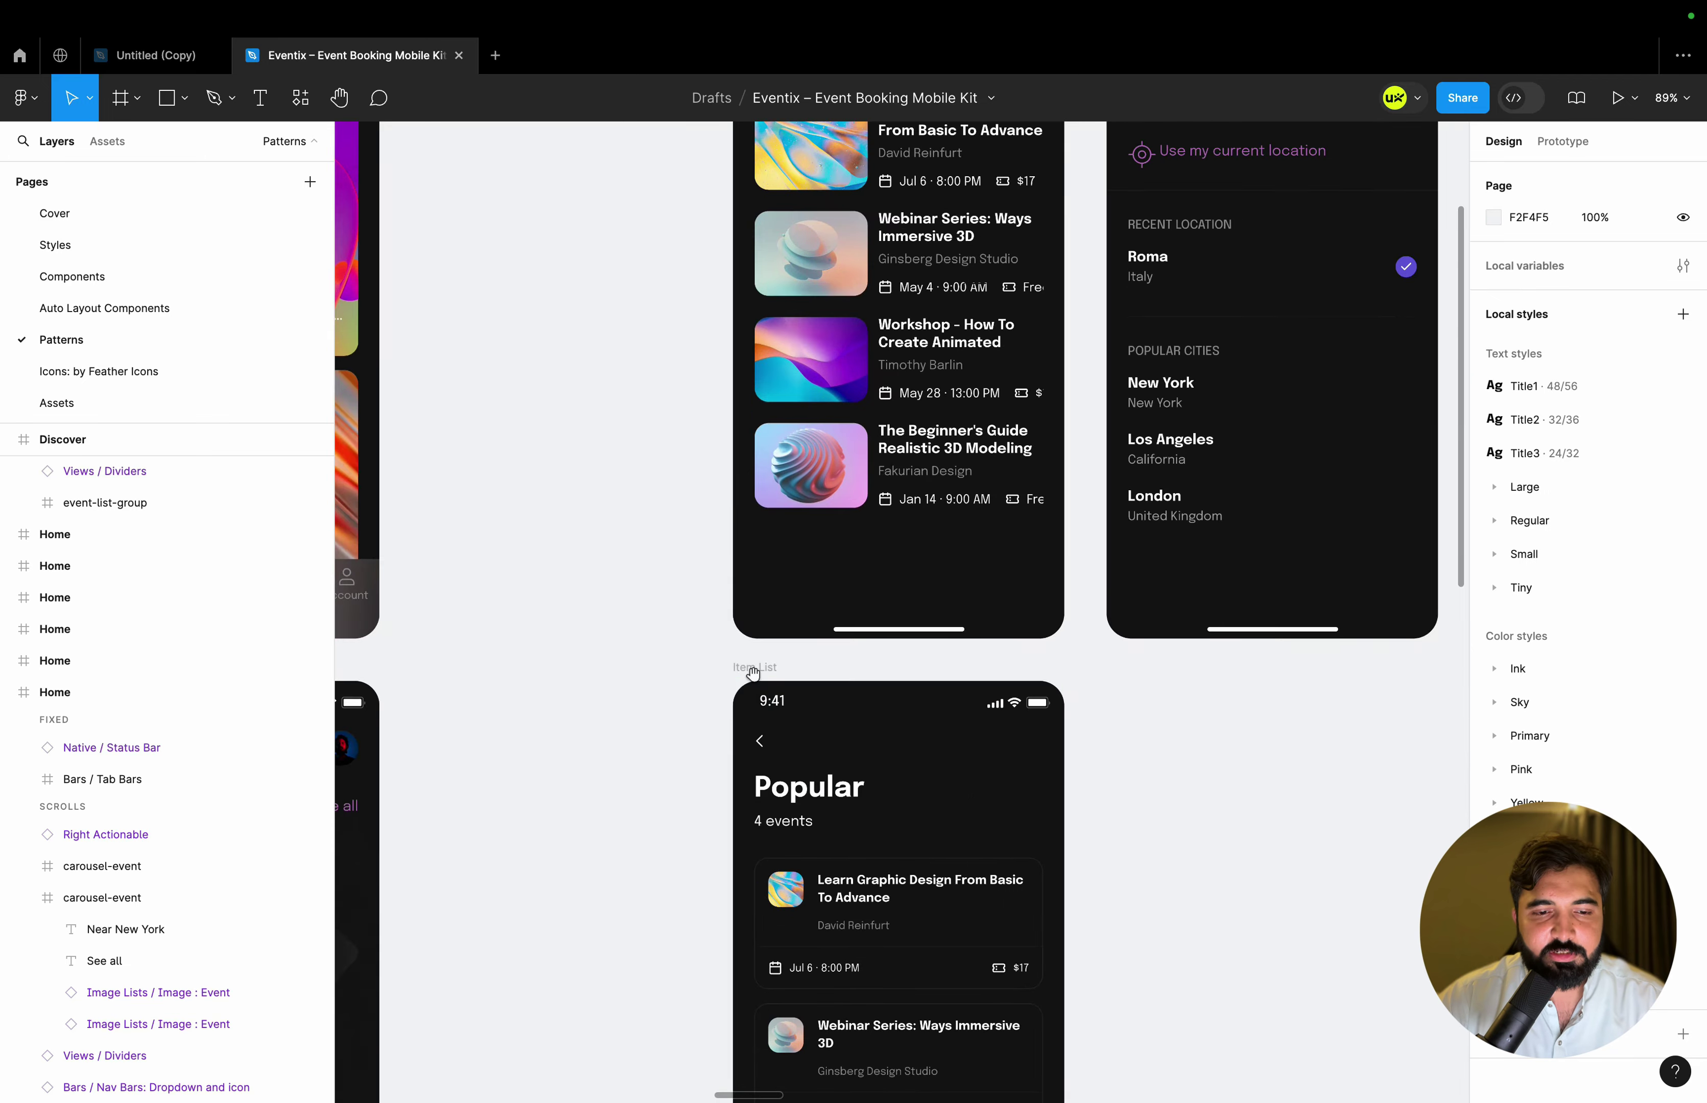
scroll(861, 682, "down", 2)
scroll(905, 666, "down", 2)
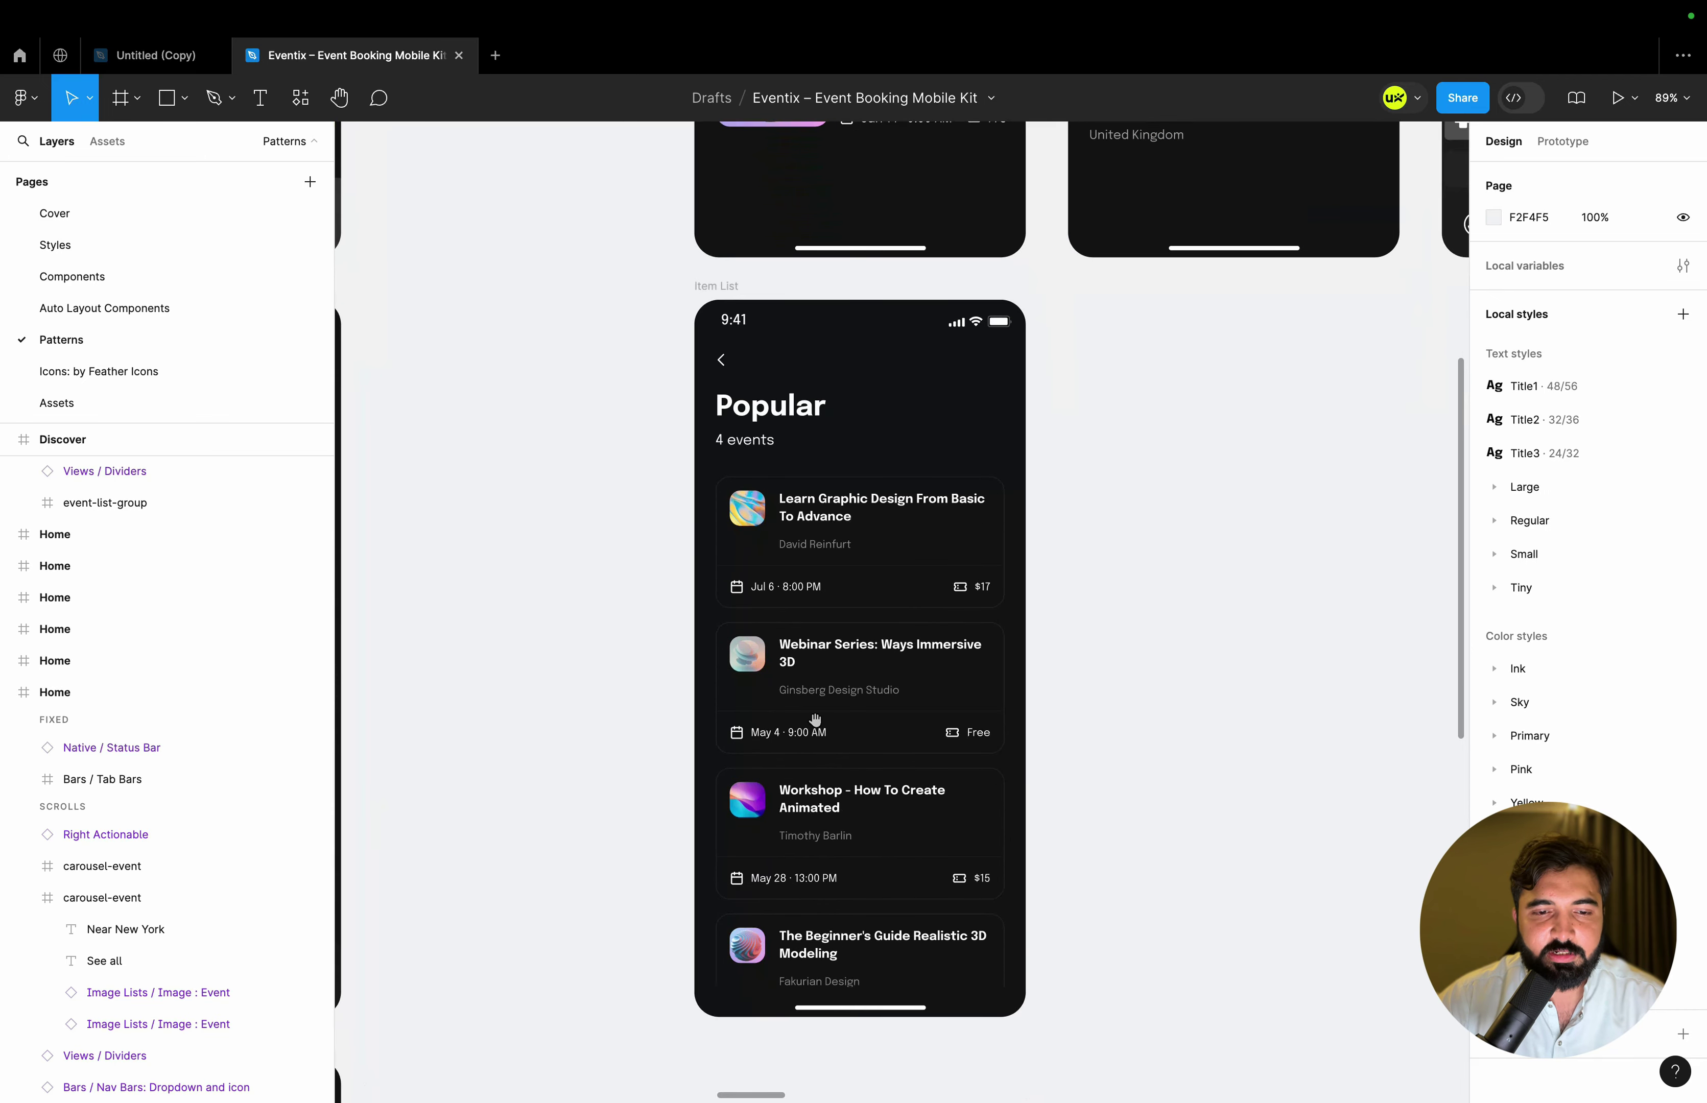
scroll(852, 594, "down", 5, "ctrl")
mouse_move(851, 595)
left_mouse_down()
mouse_move(850, 408)
mouse_move(673, 501)
left_mouse_up()
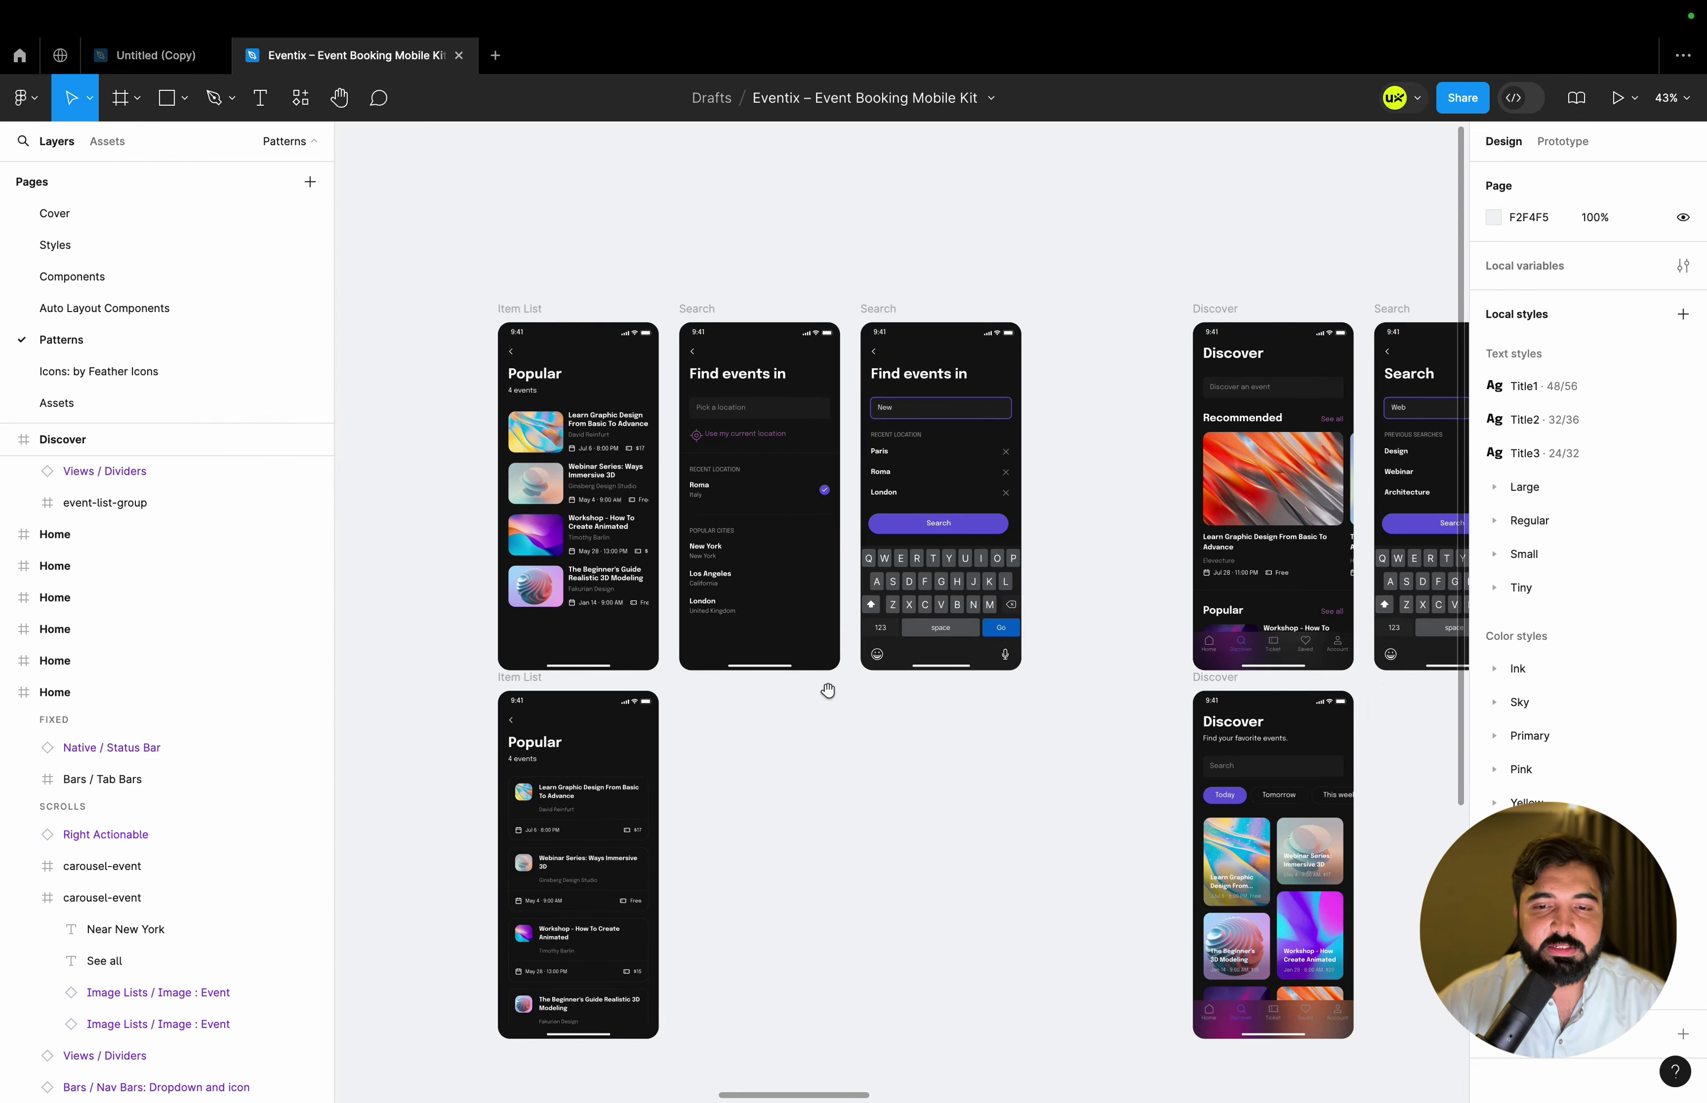
left_click_drag(828, 690, 575, 709)
scroll(941, 470, "up", 3)
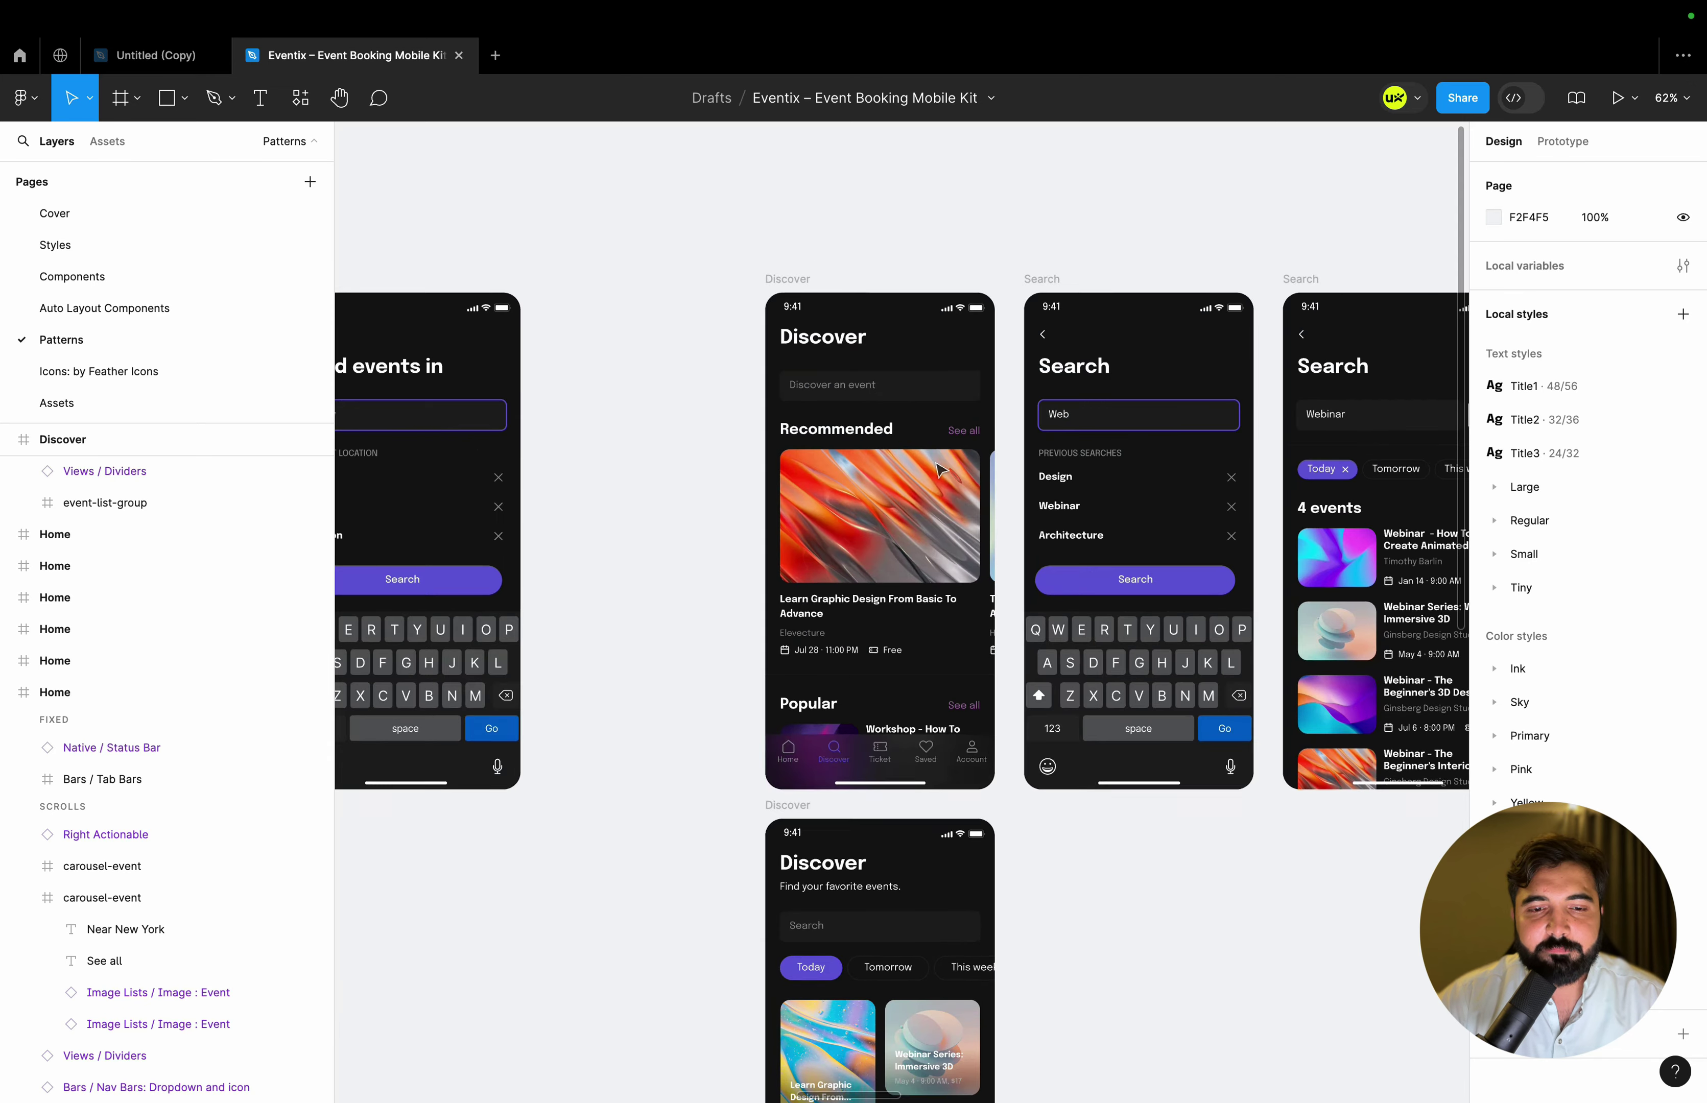
scroll(941, 470, "right", 5)
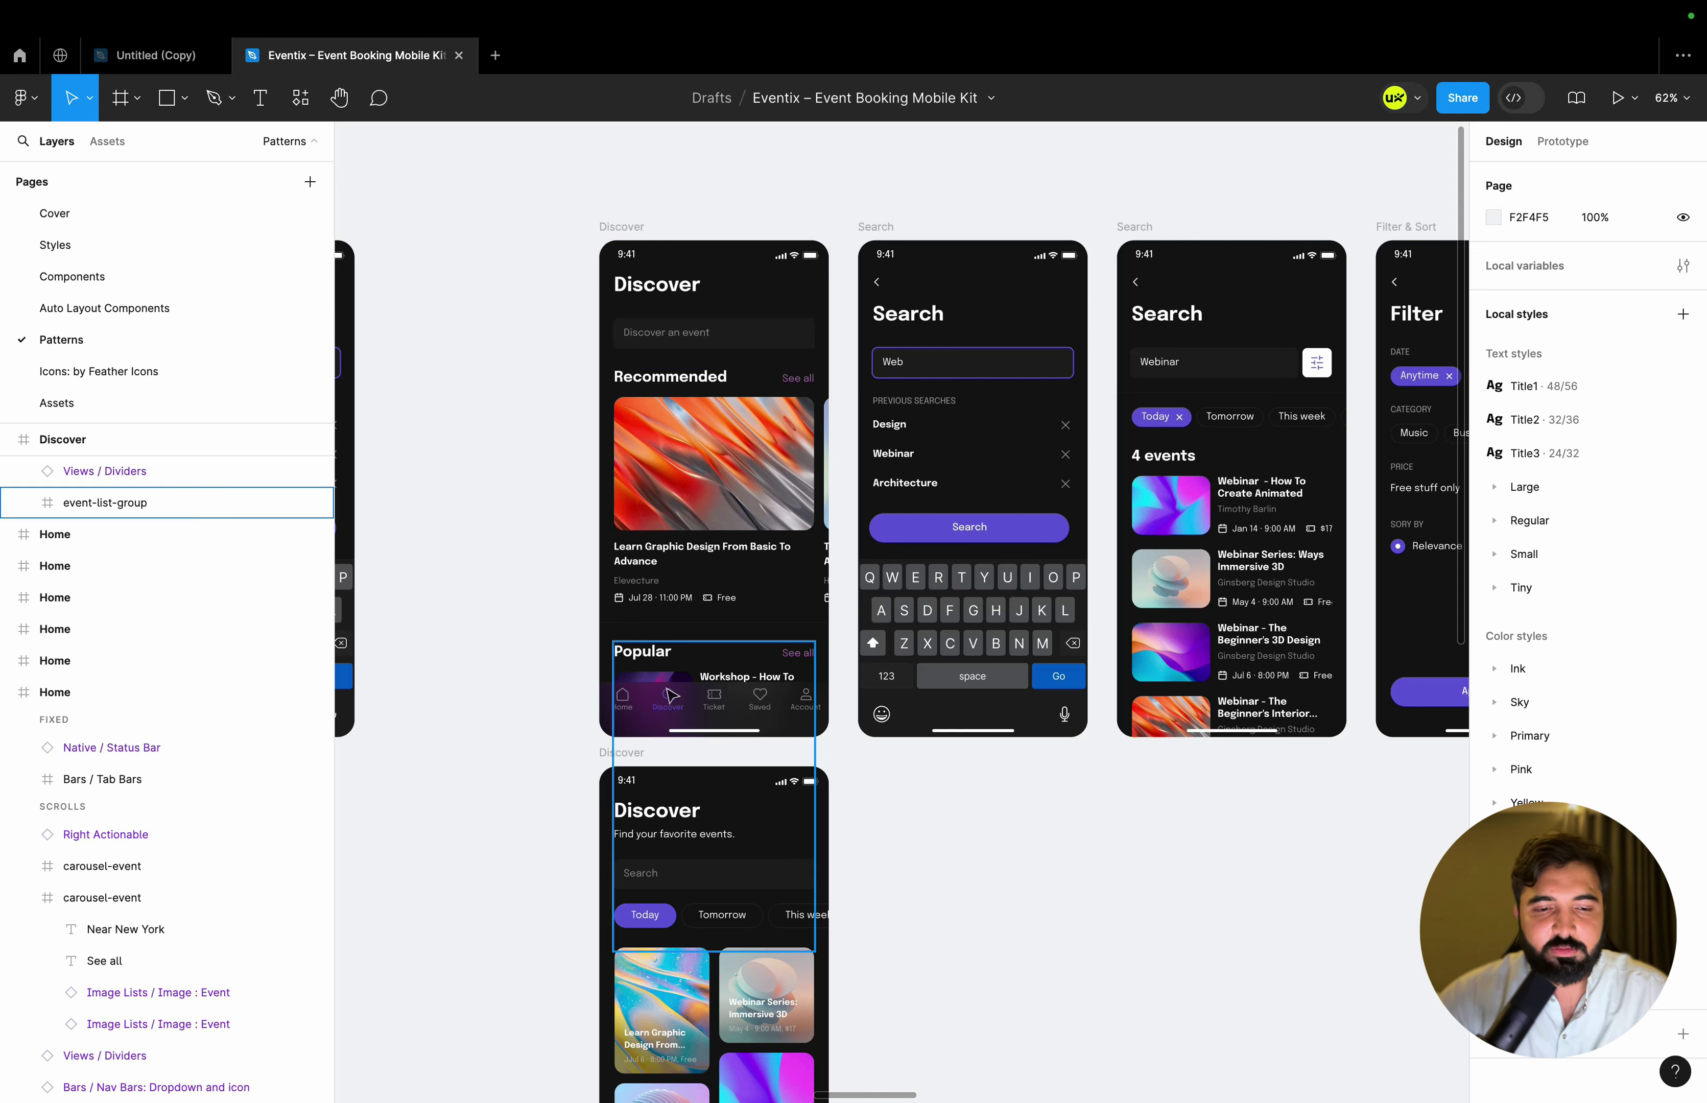
scroll(687, 441, "up", 1)
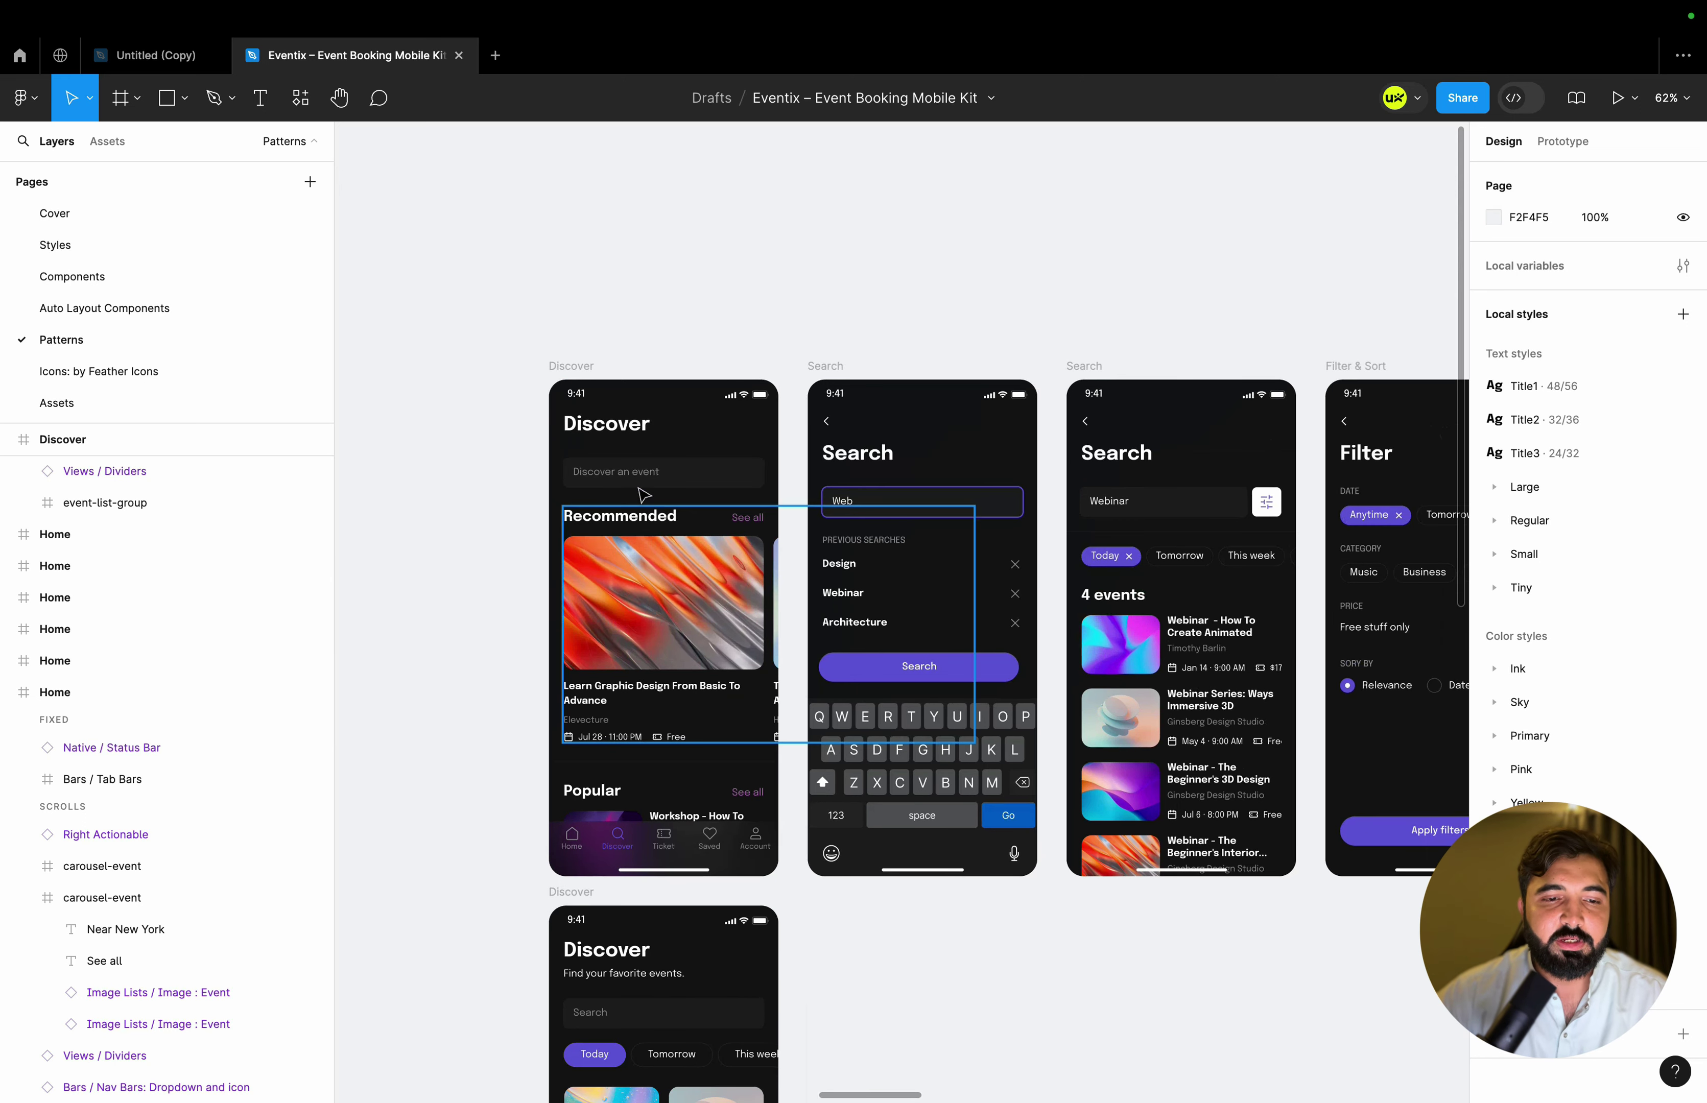
scroll(699, 448, "up", 2)
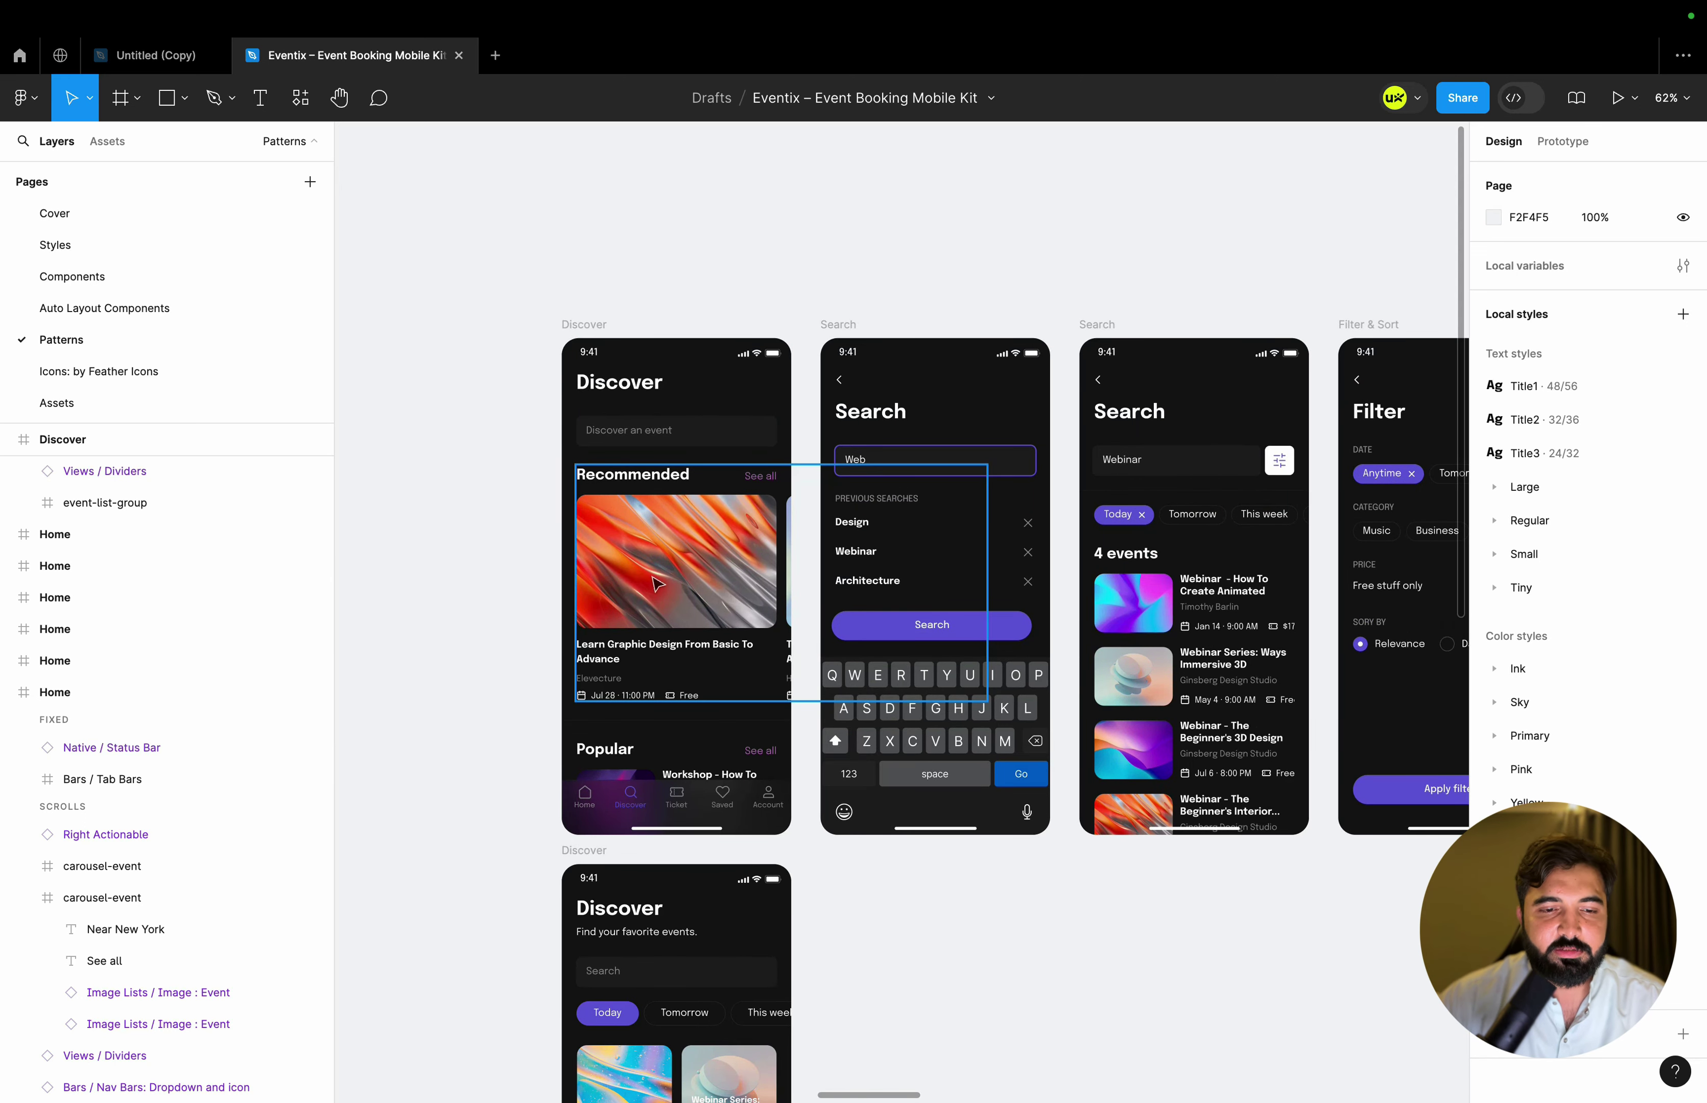
scroll(671, 610, "right", 1)
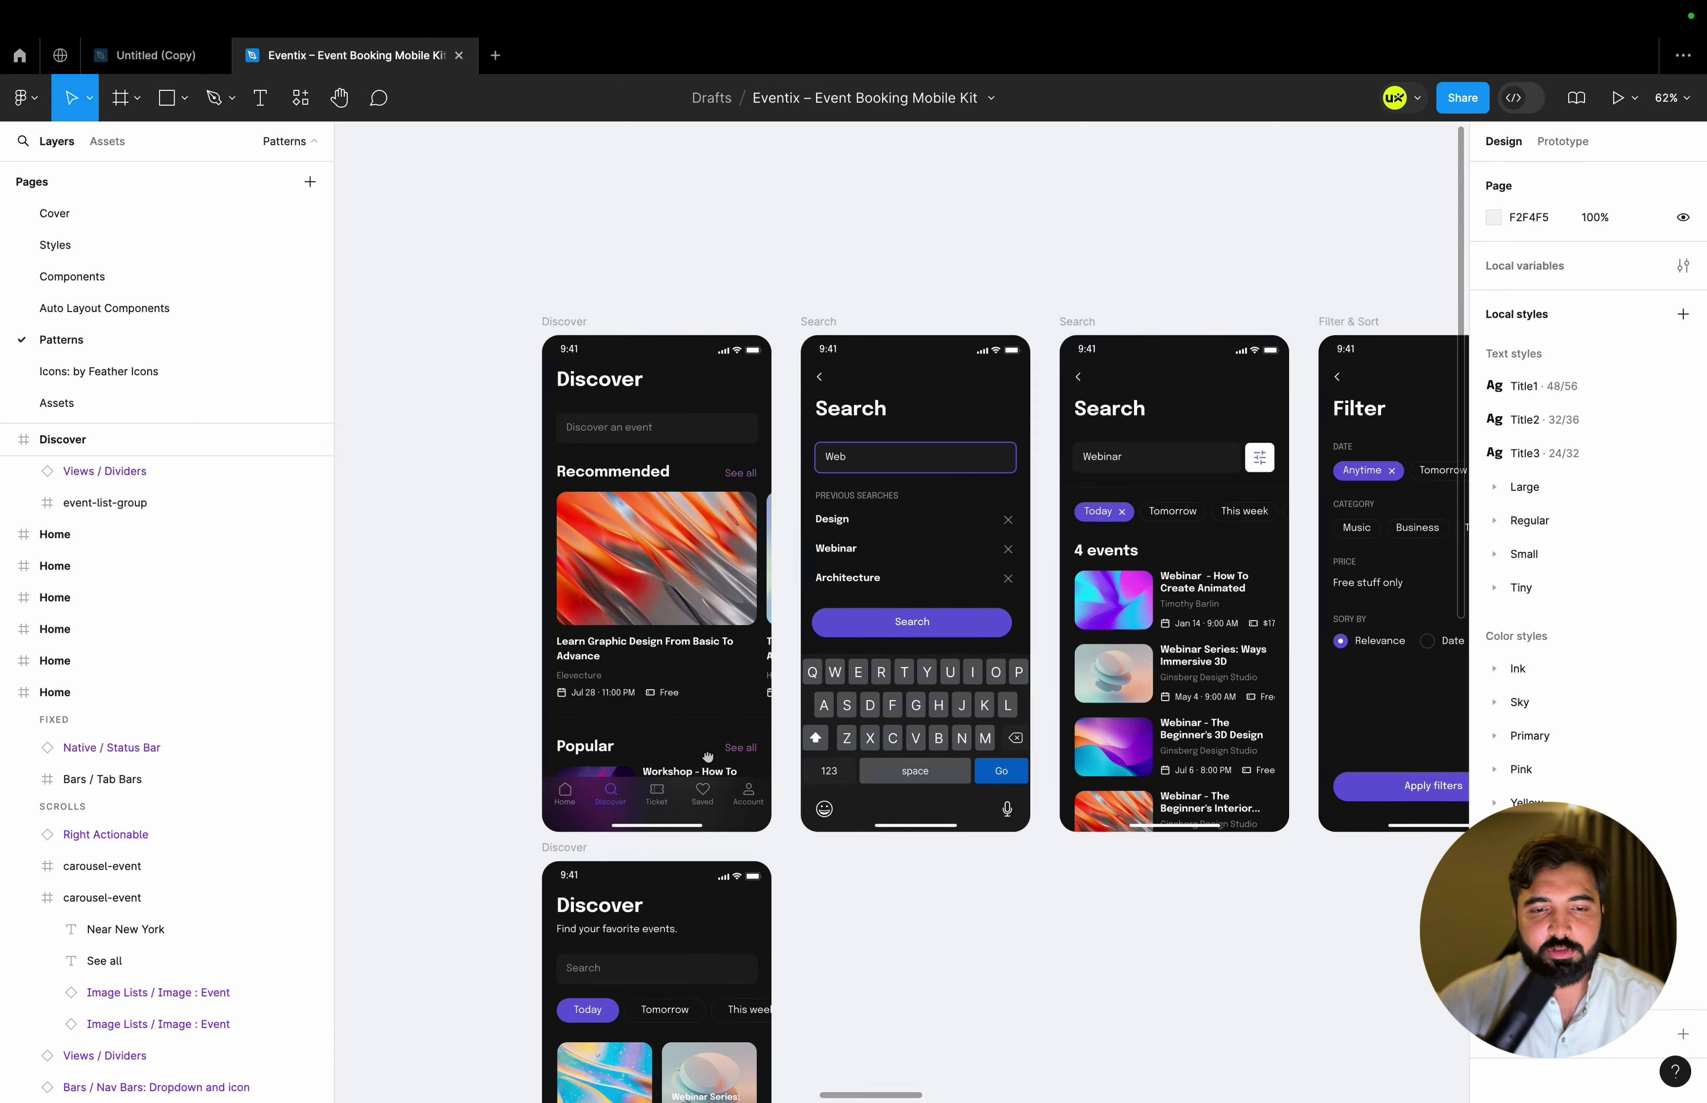
scroll(663, 545, "right", 2)
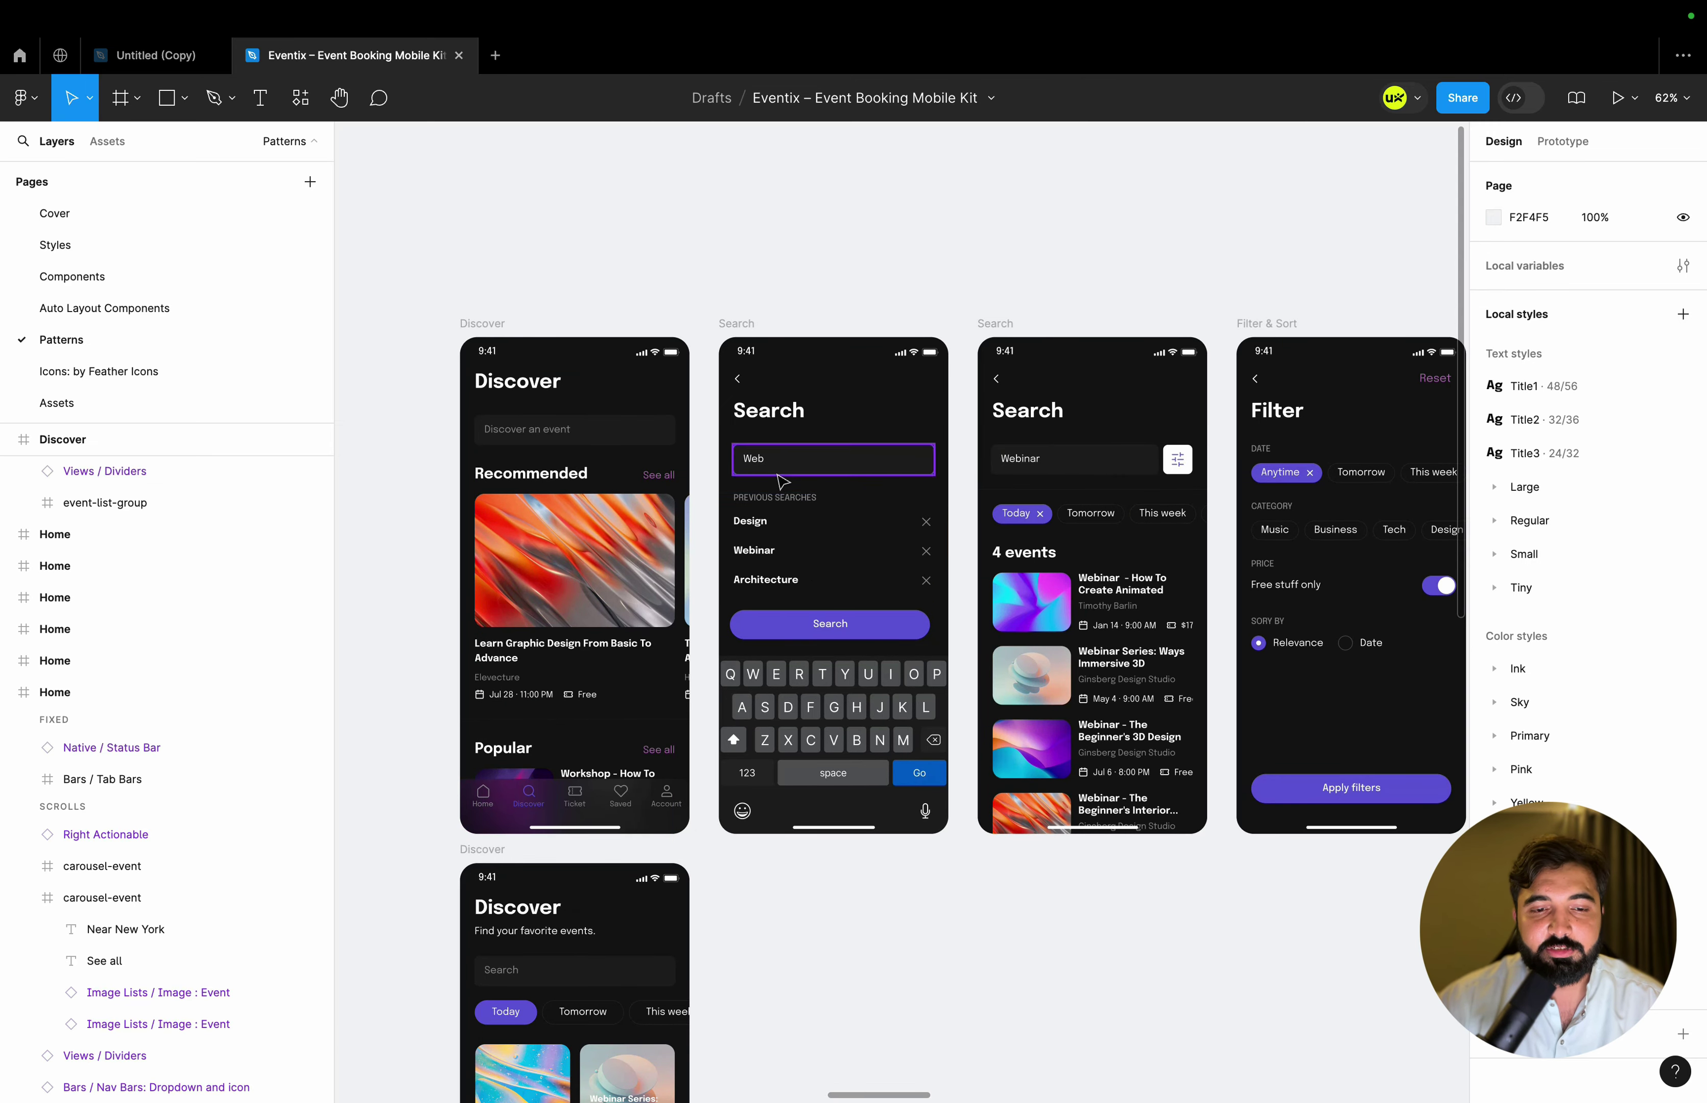
scroll(804, 480, "right", 1)
scroll(804, 479, "right", 2)
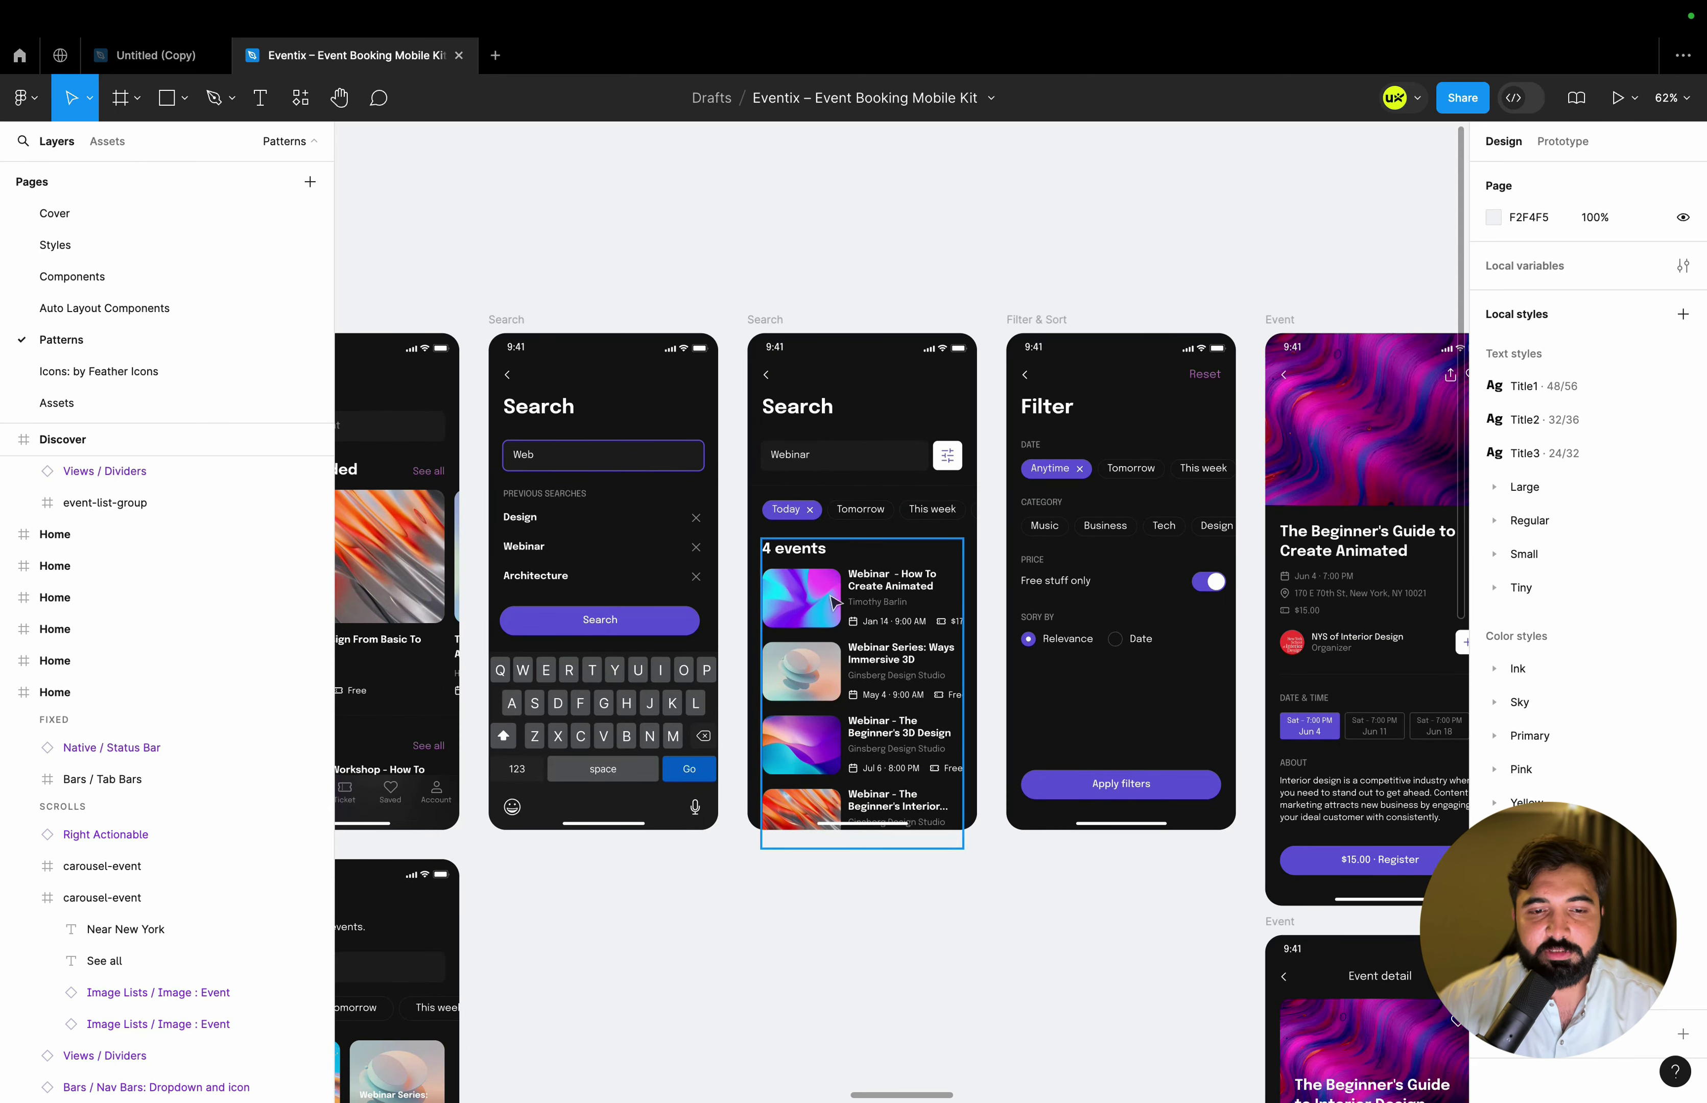
scroll(788, 631, "right", 2)
scroll(788, 632, "down", 1)
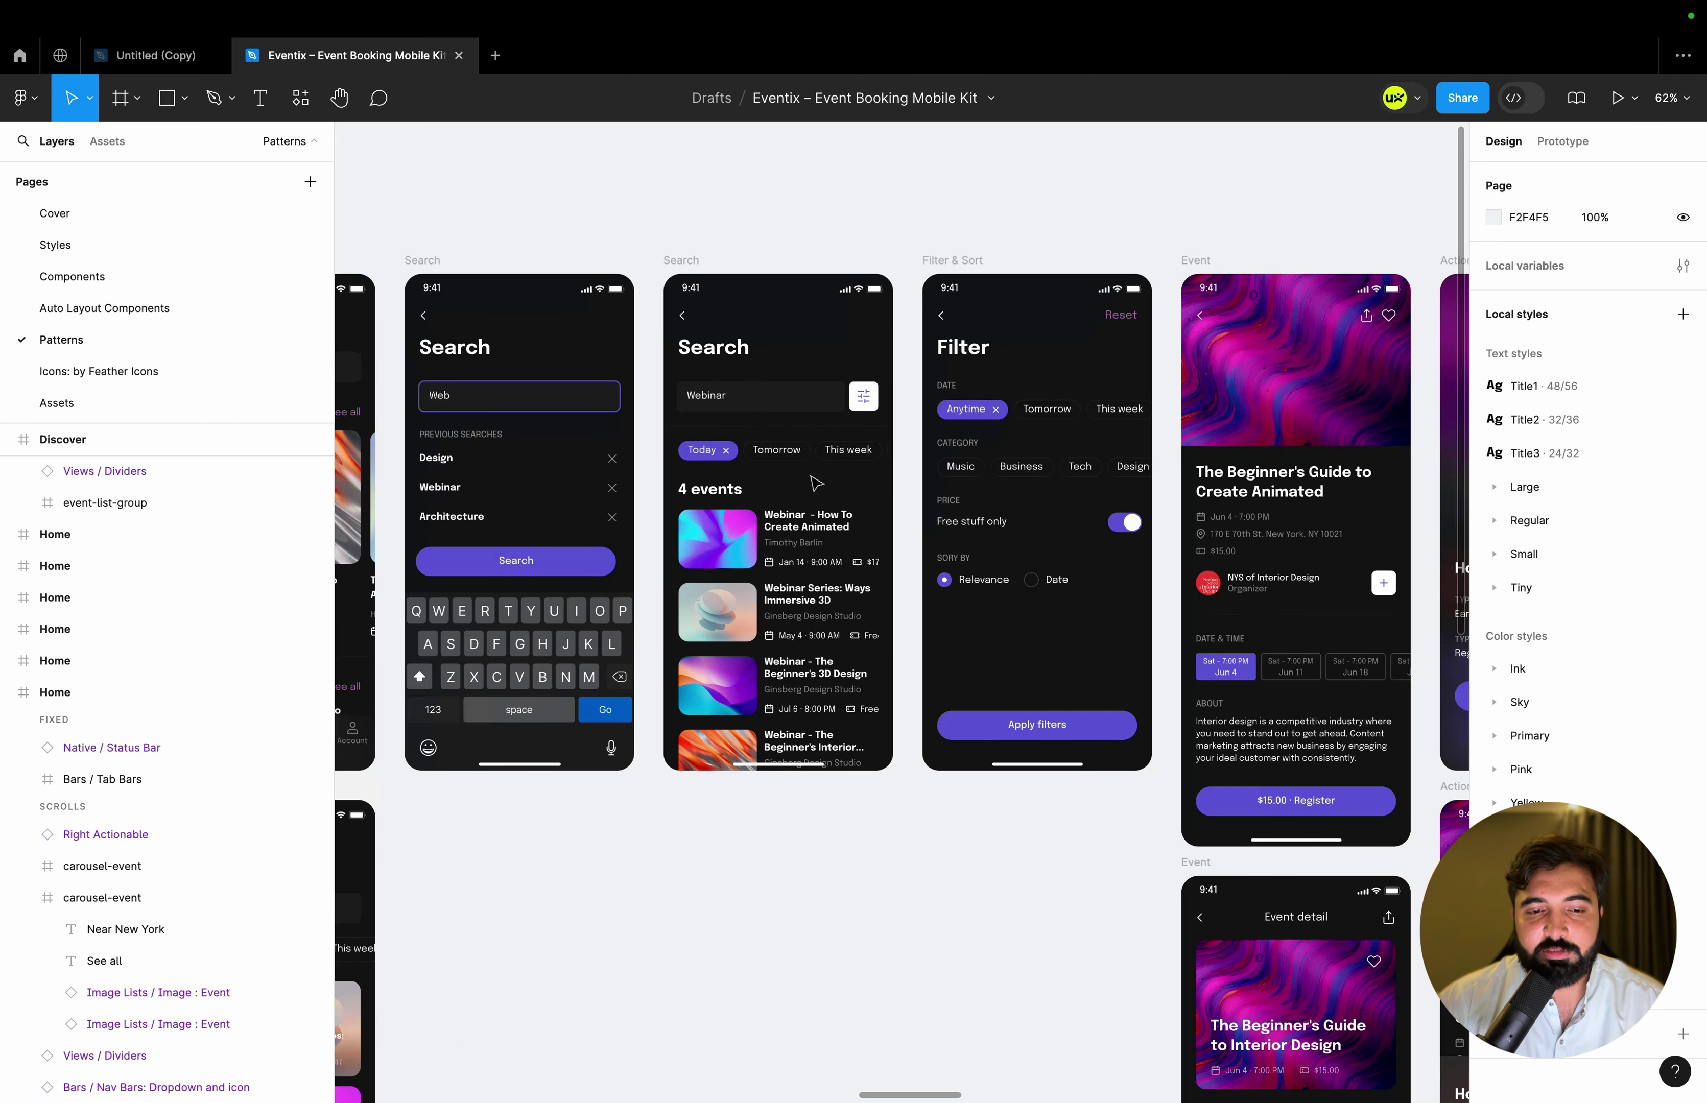
scroll(725, 640, "right", 3)
scroll(725, 640, "up", 1)
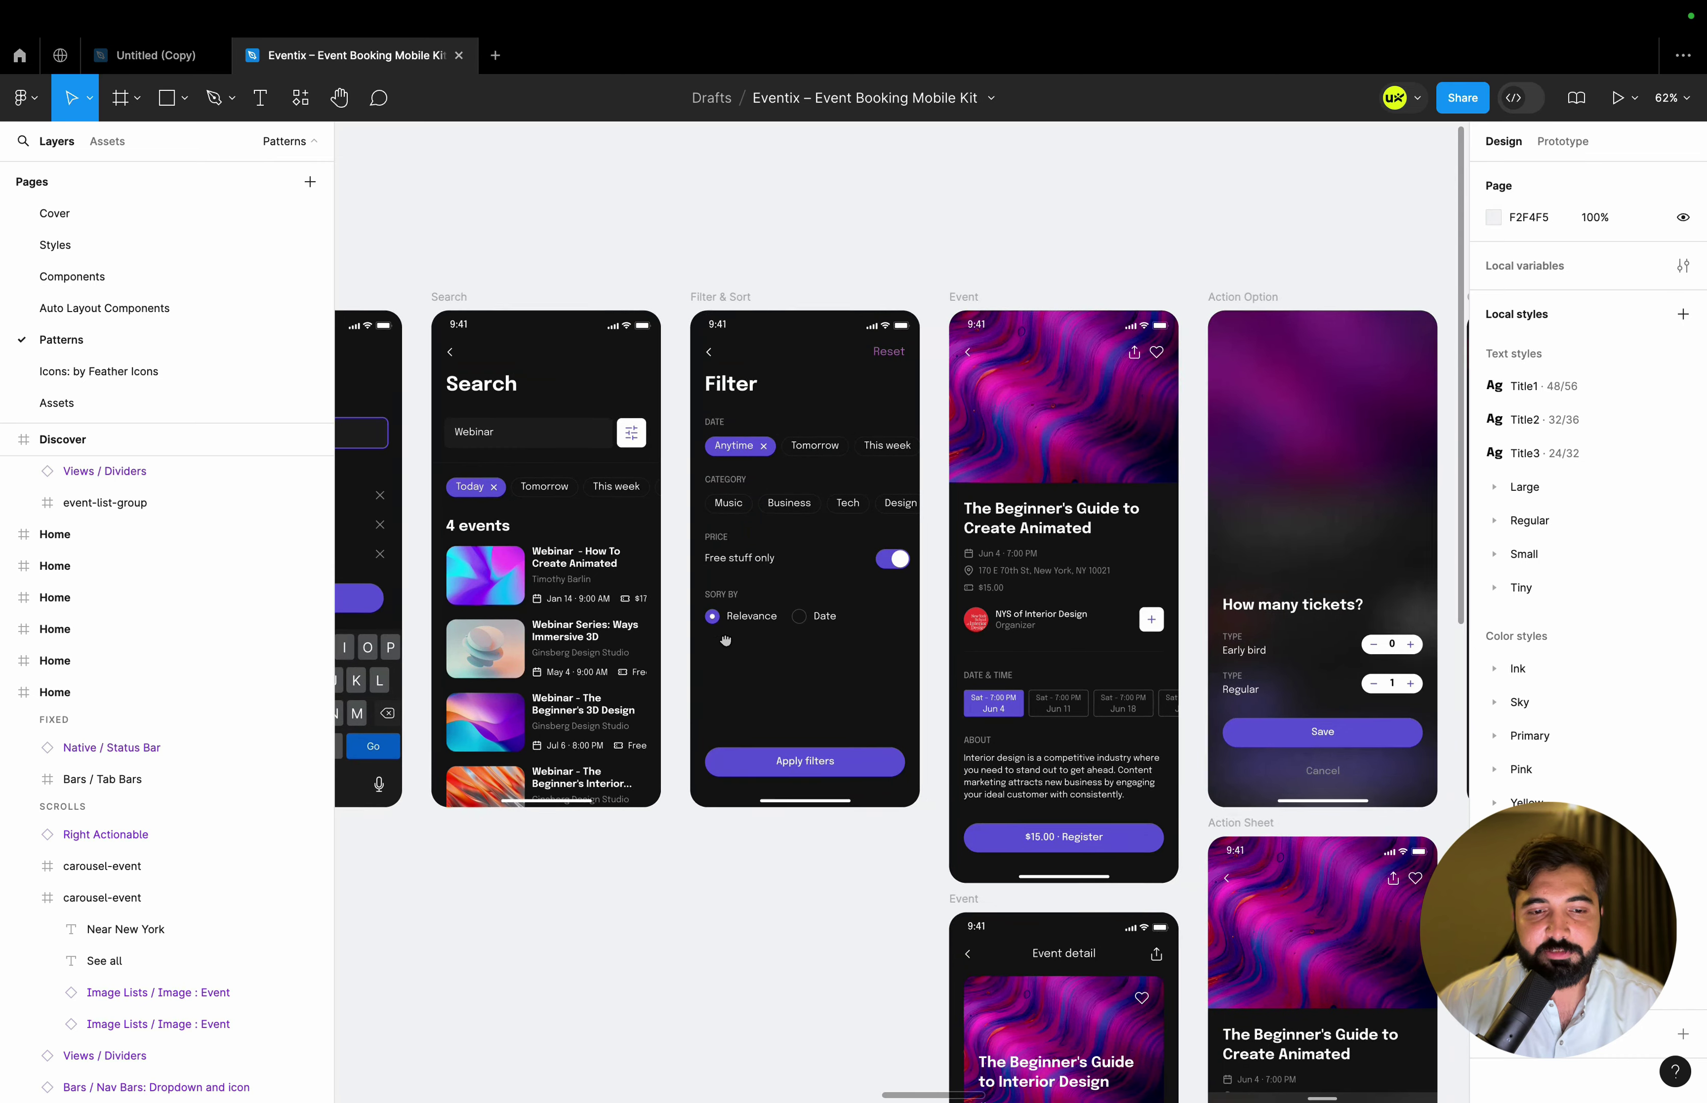
scroll(904, 567, "right", 3)
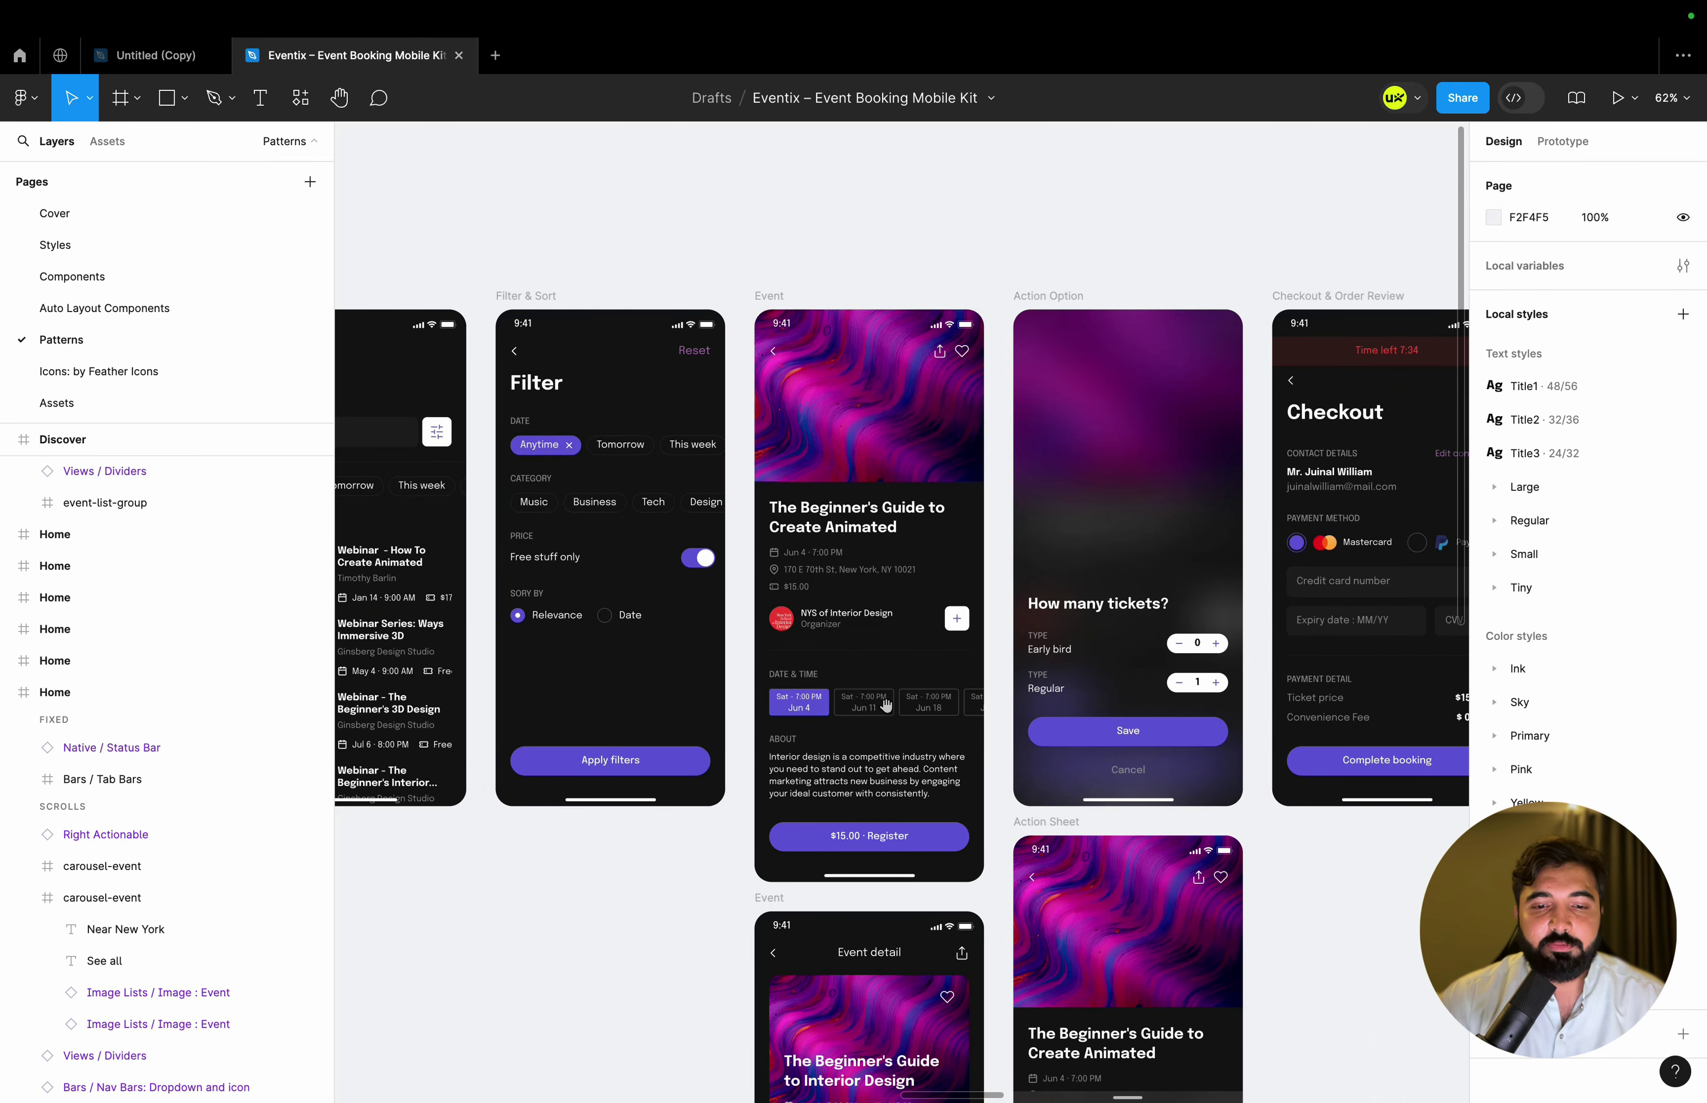
scroll(832, 540, "down", 2)
scroll(832, 539, "right", 2)
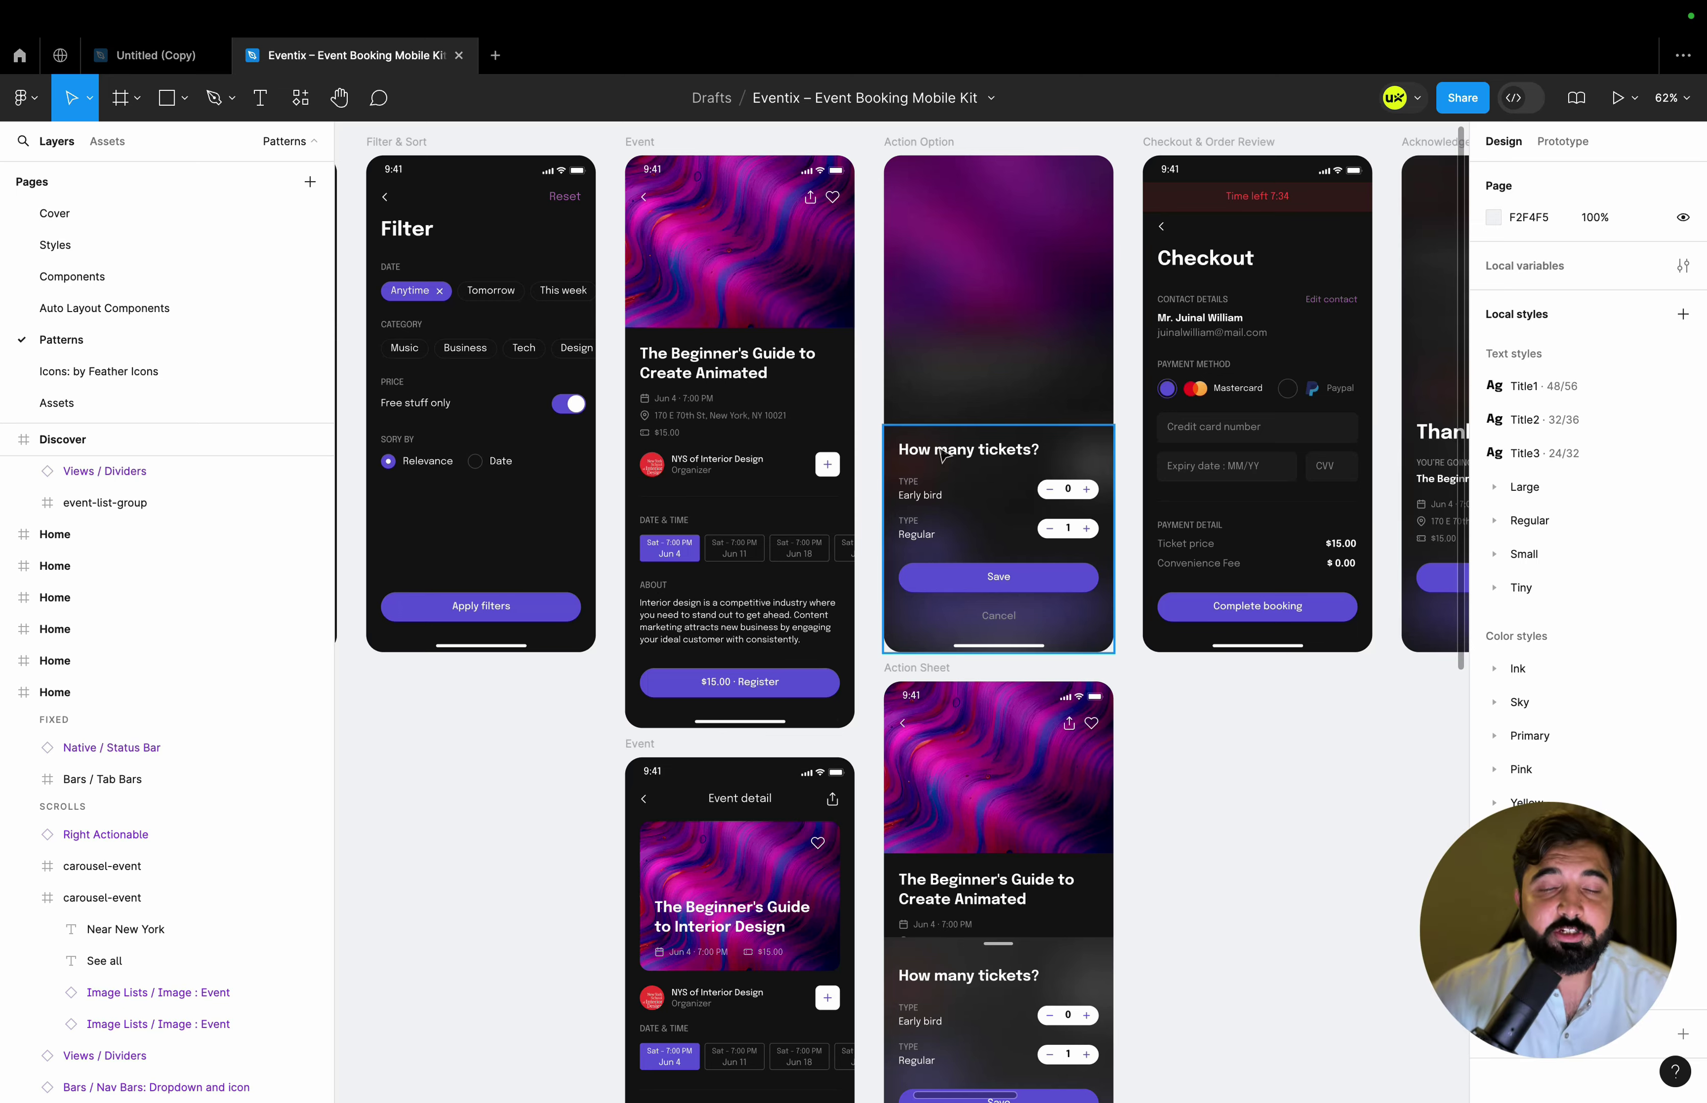
scroll(650, 613, "right", 5)
scroll(651, 612, "up", 1)
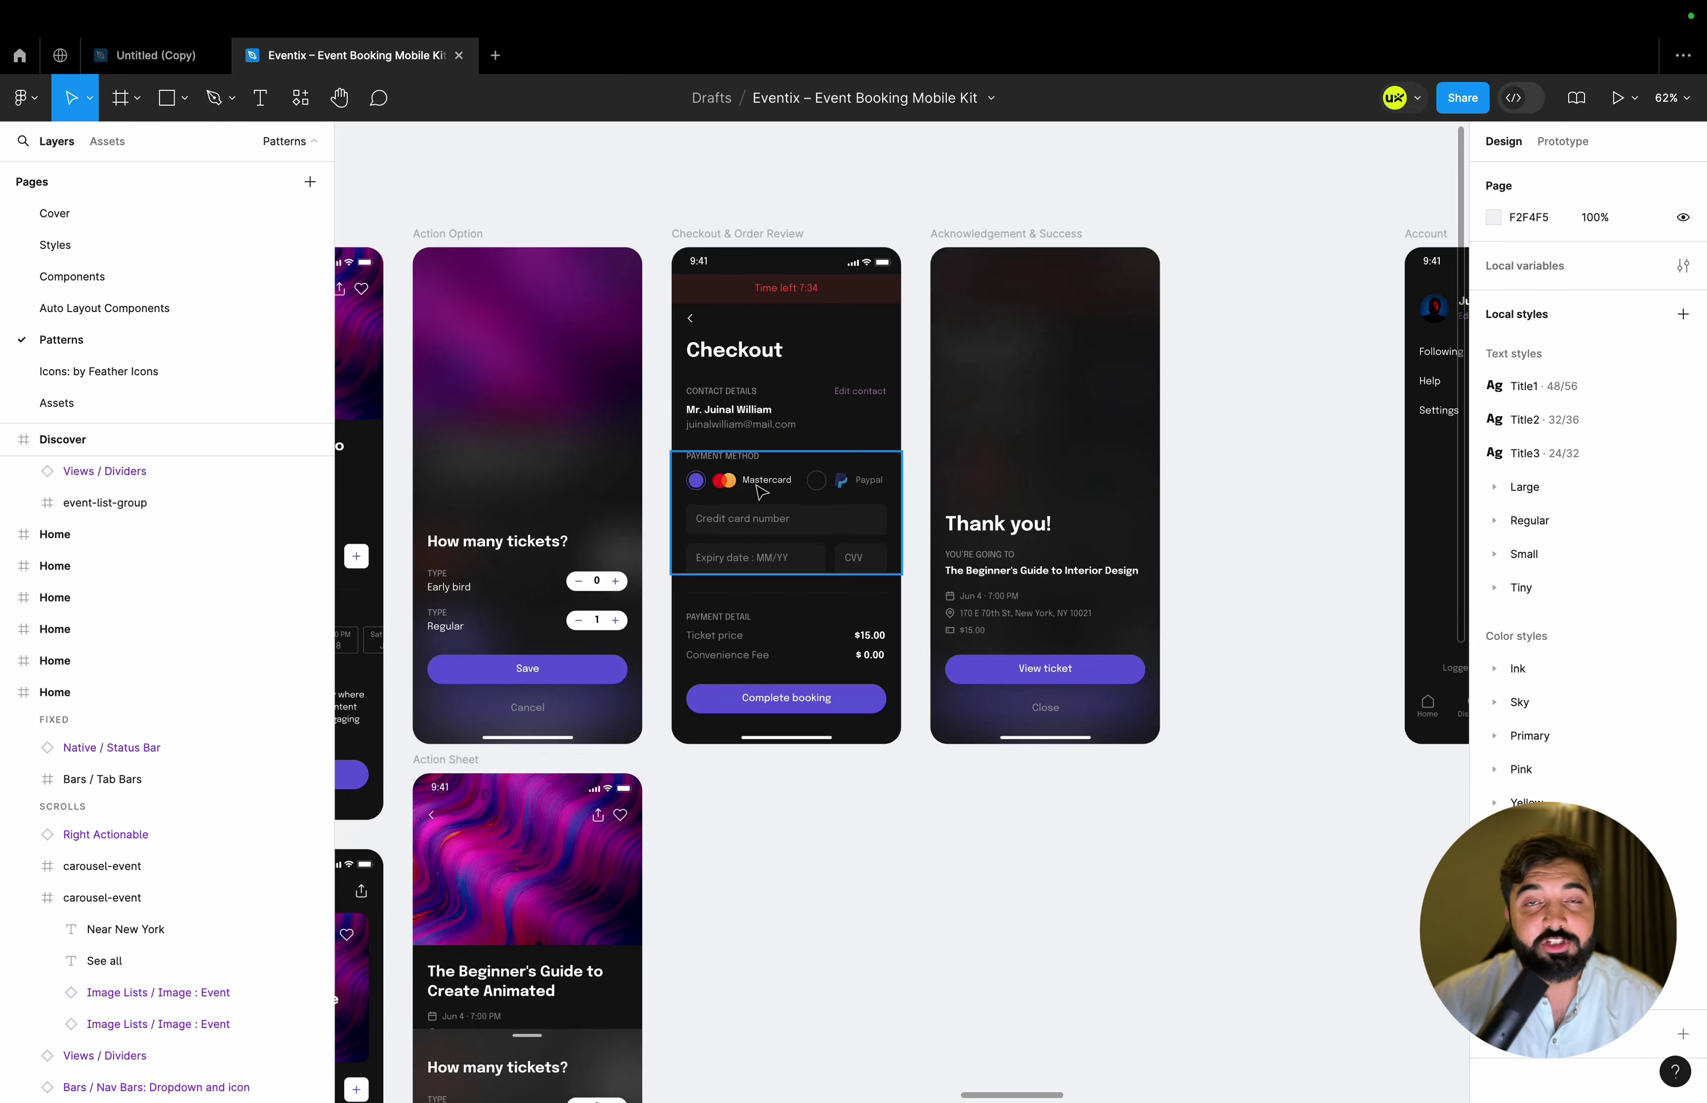
scroll(1051, 543, "down", 2, "ctrl")
scroll(1051, 543, "down", 3, "ctrl")
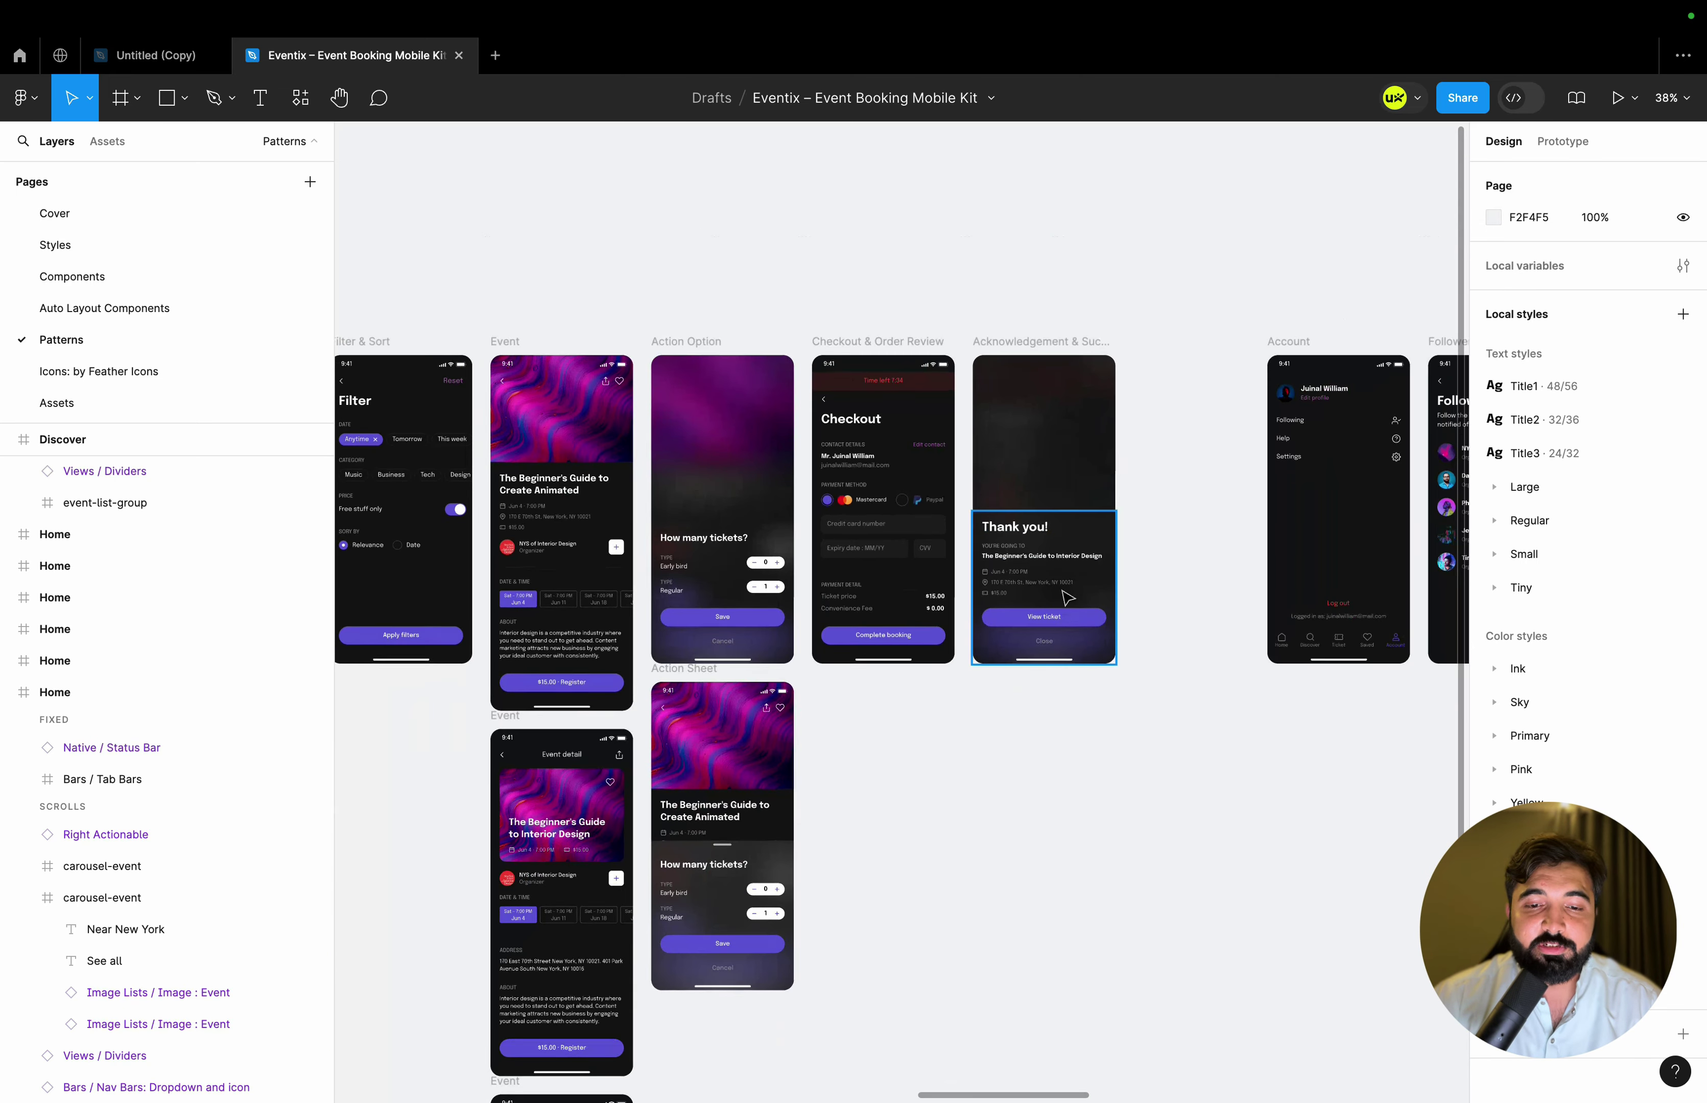
scroll(1108, 396, "right", 1)
scroll(1108, 396, "up", 1)
Step: Inspect the Acknowledgement & Success, Empty State, Order History and Event ticket screens
mouse_move(1113, 348)
left_mouse_down()
mouse_move(1003, 789)
mouse_move(869, 763)
left_mouse_up()
scroll(774, 842, "right", 5)
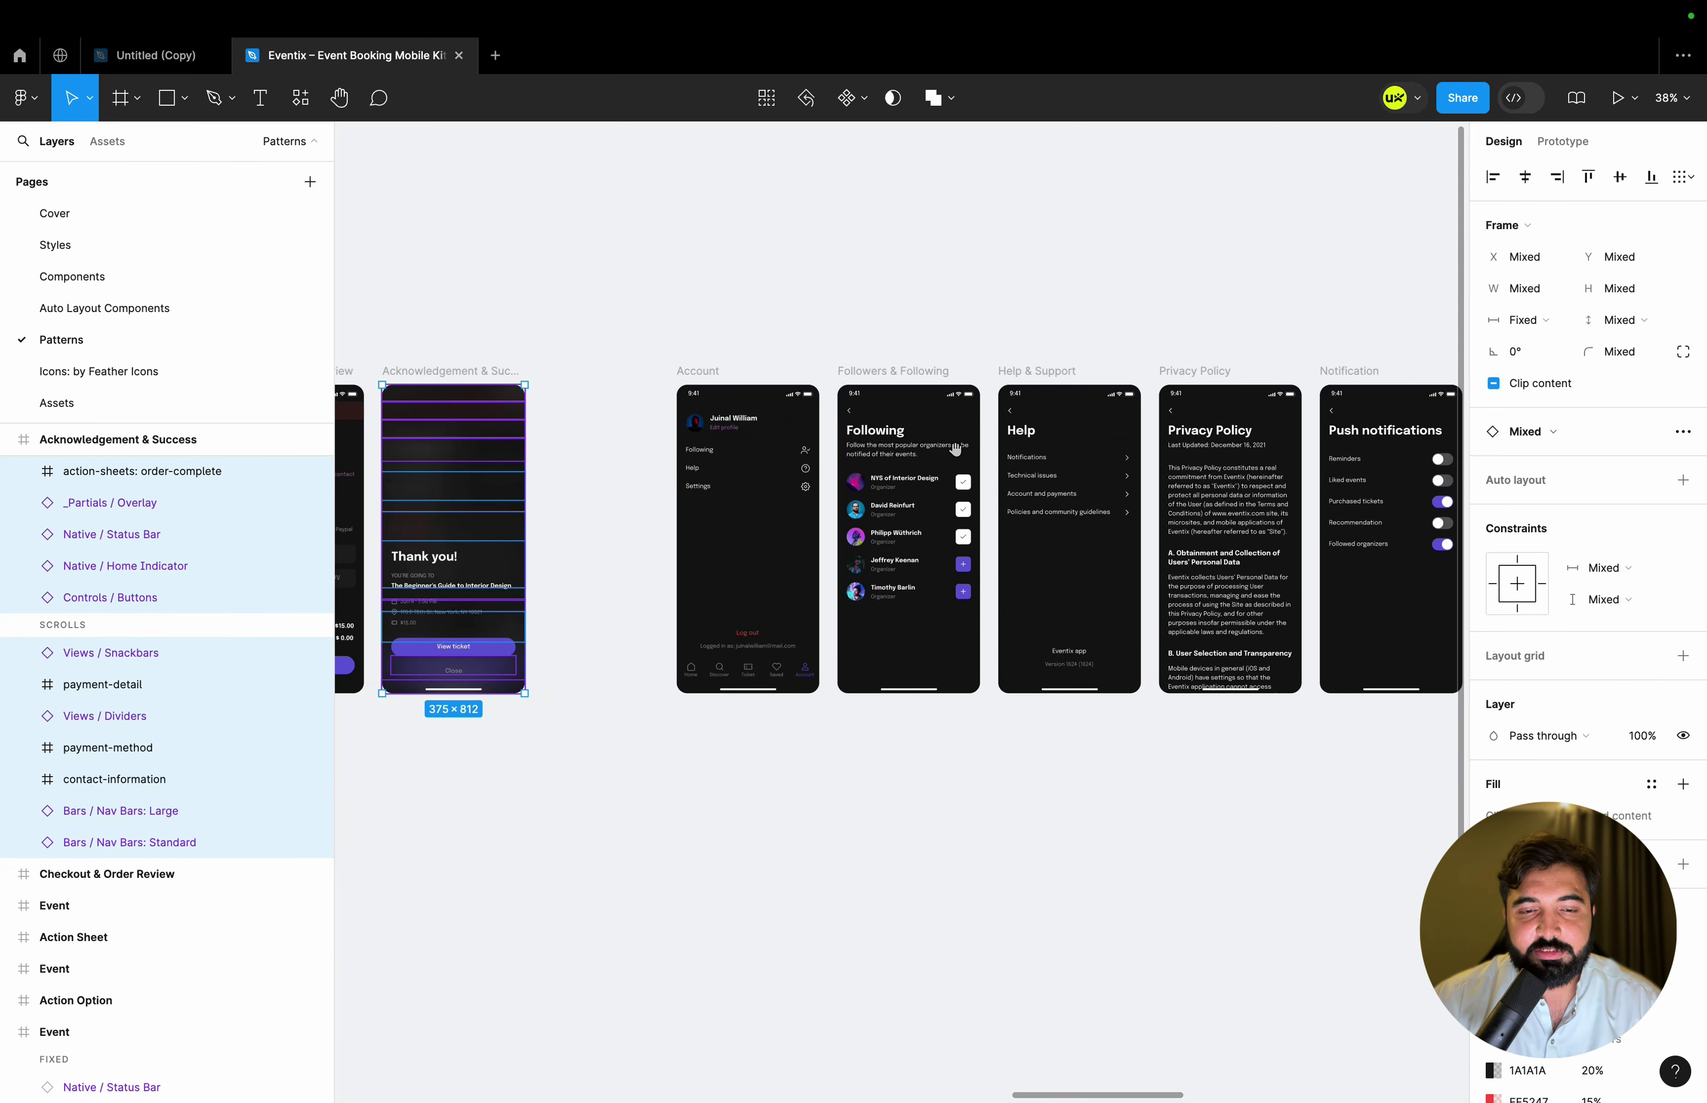
scroll(917, 450, "right", 3)
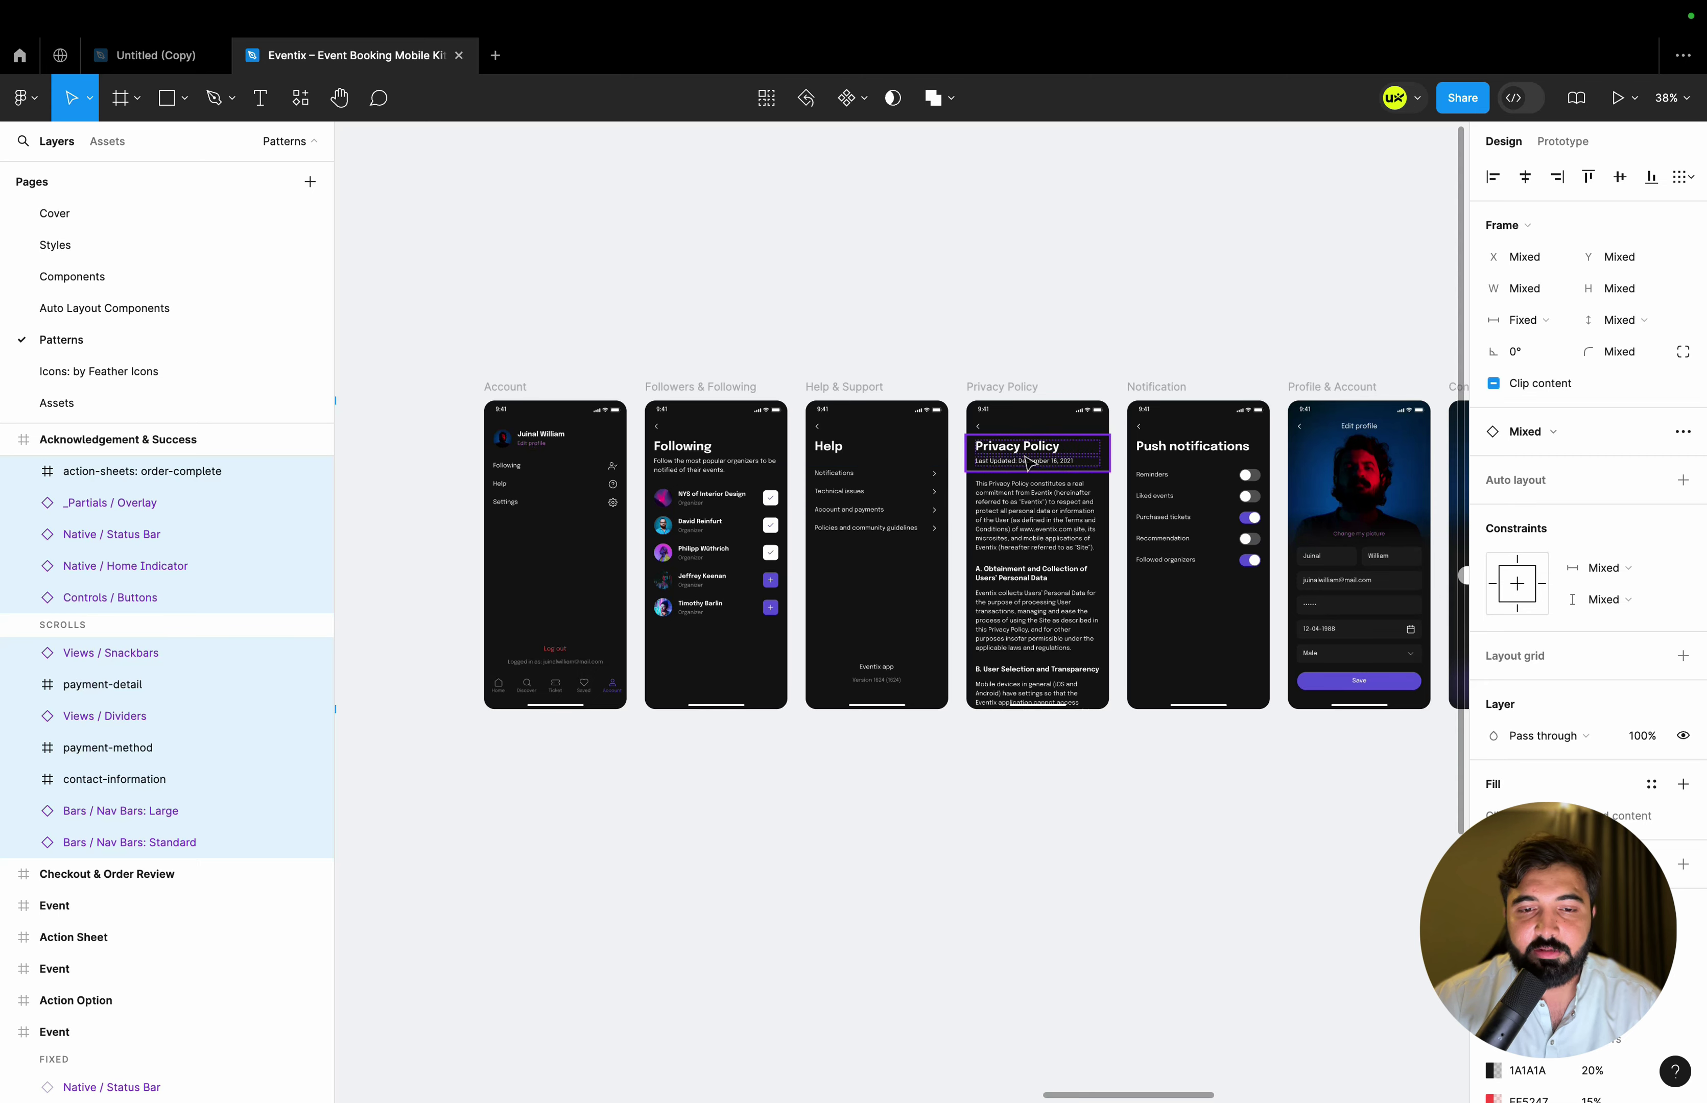
scroll(918, 488, "right", 4)
scroll(918, 488, "right", 2)
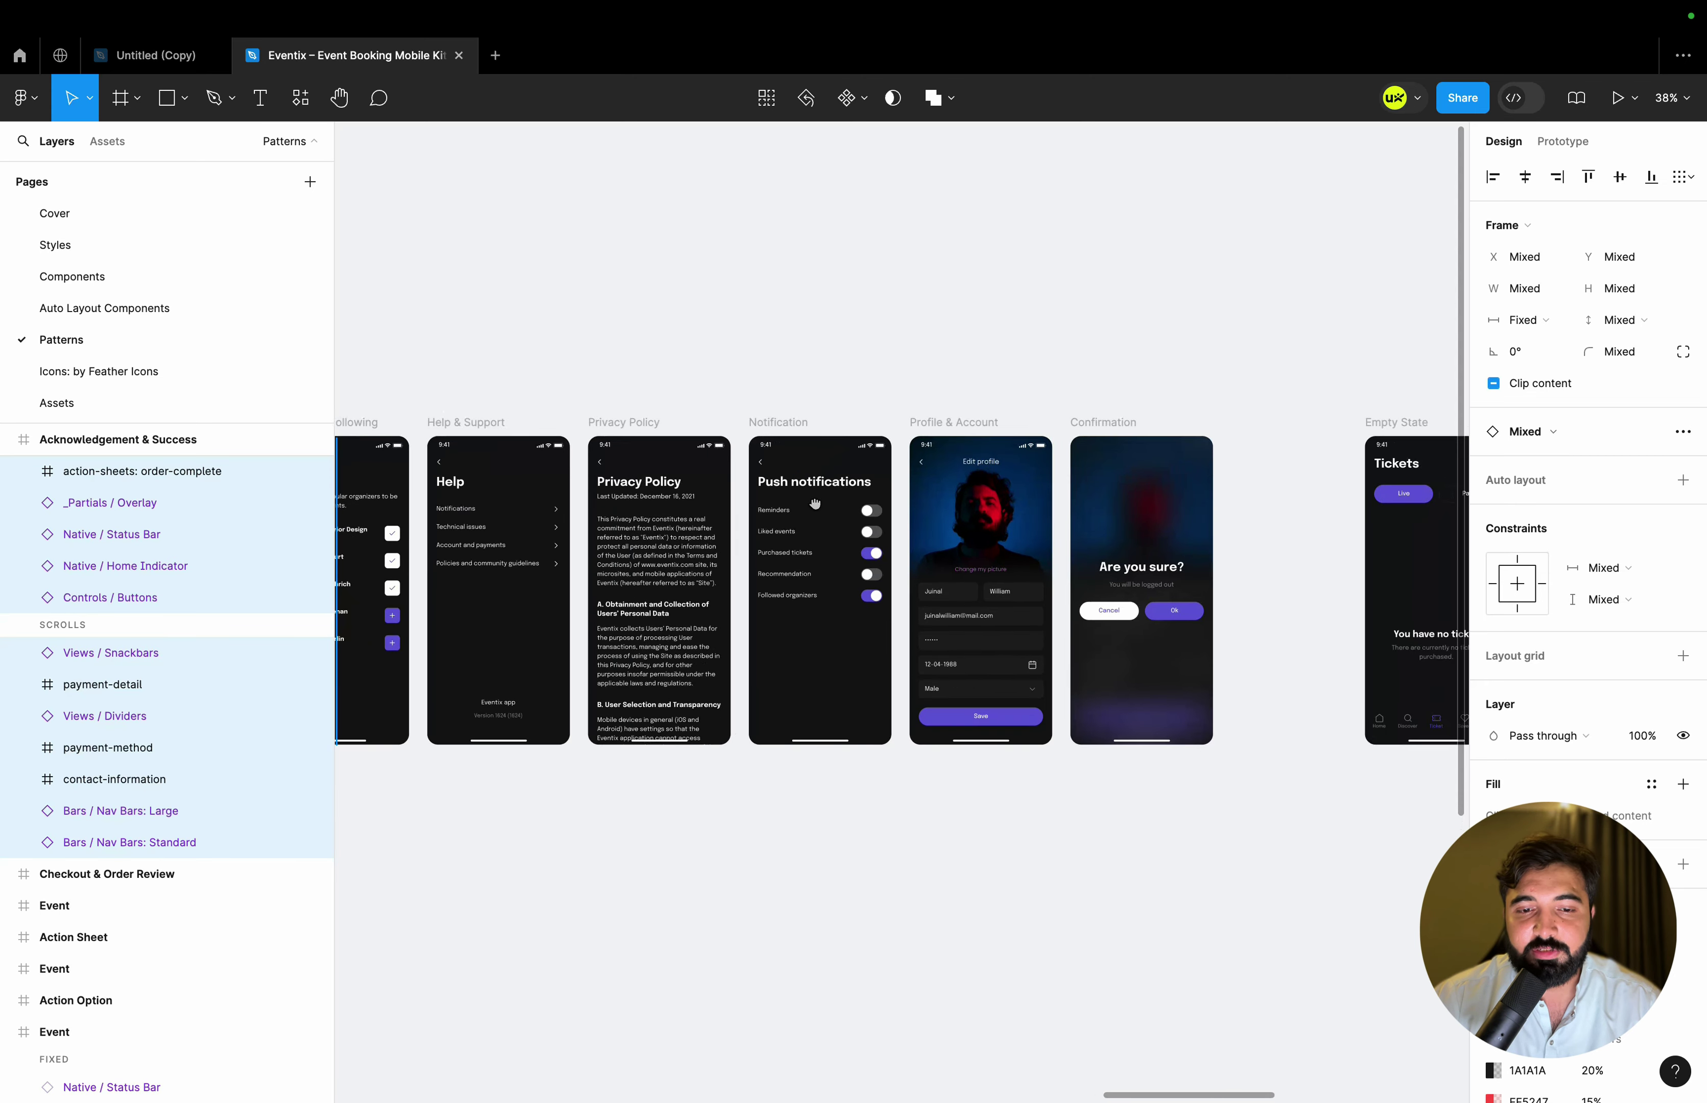
scroll(981, 639, "up", 3, "ctrl")
scroll(981, 639, "right", 2)
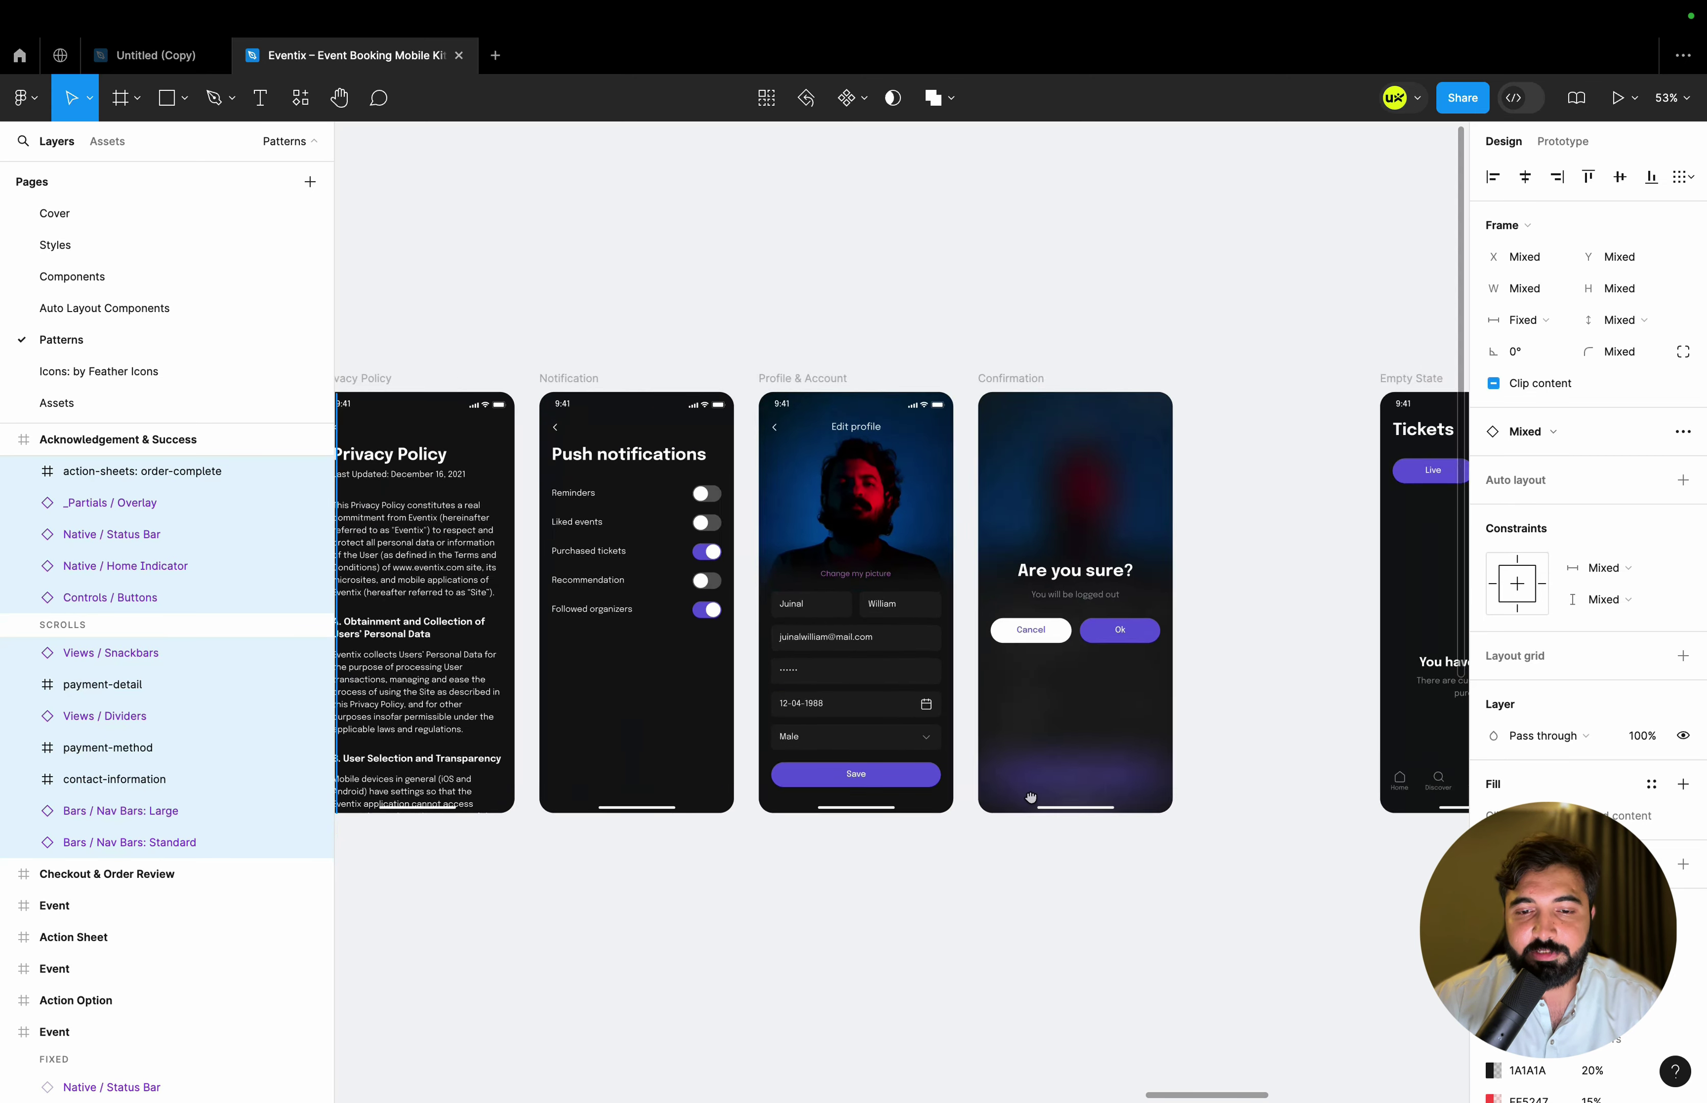
scroll(982, 639, "right", 2)
scroll(979, 550, "right", 4)
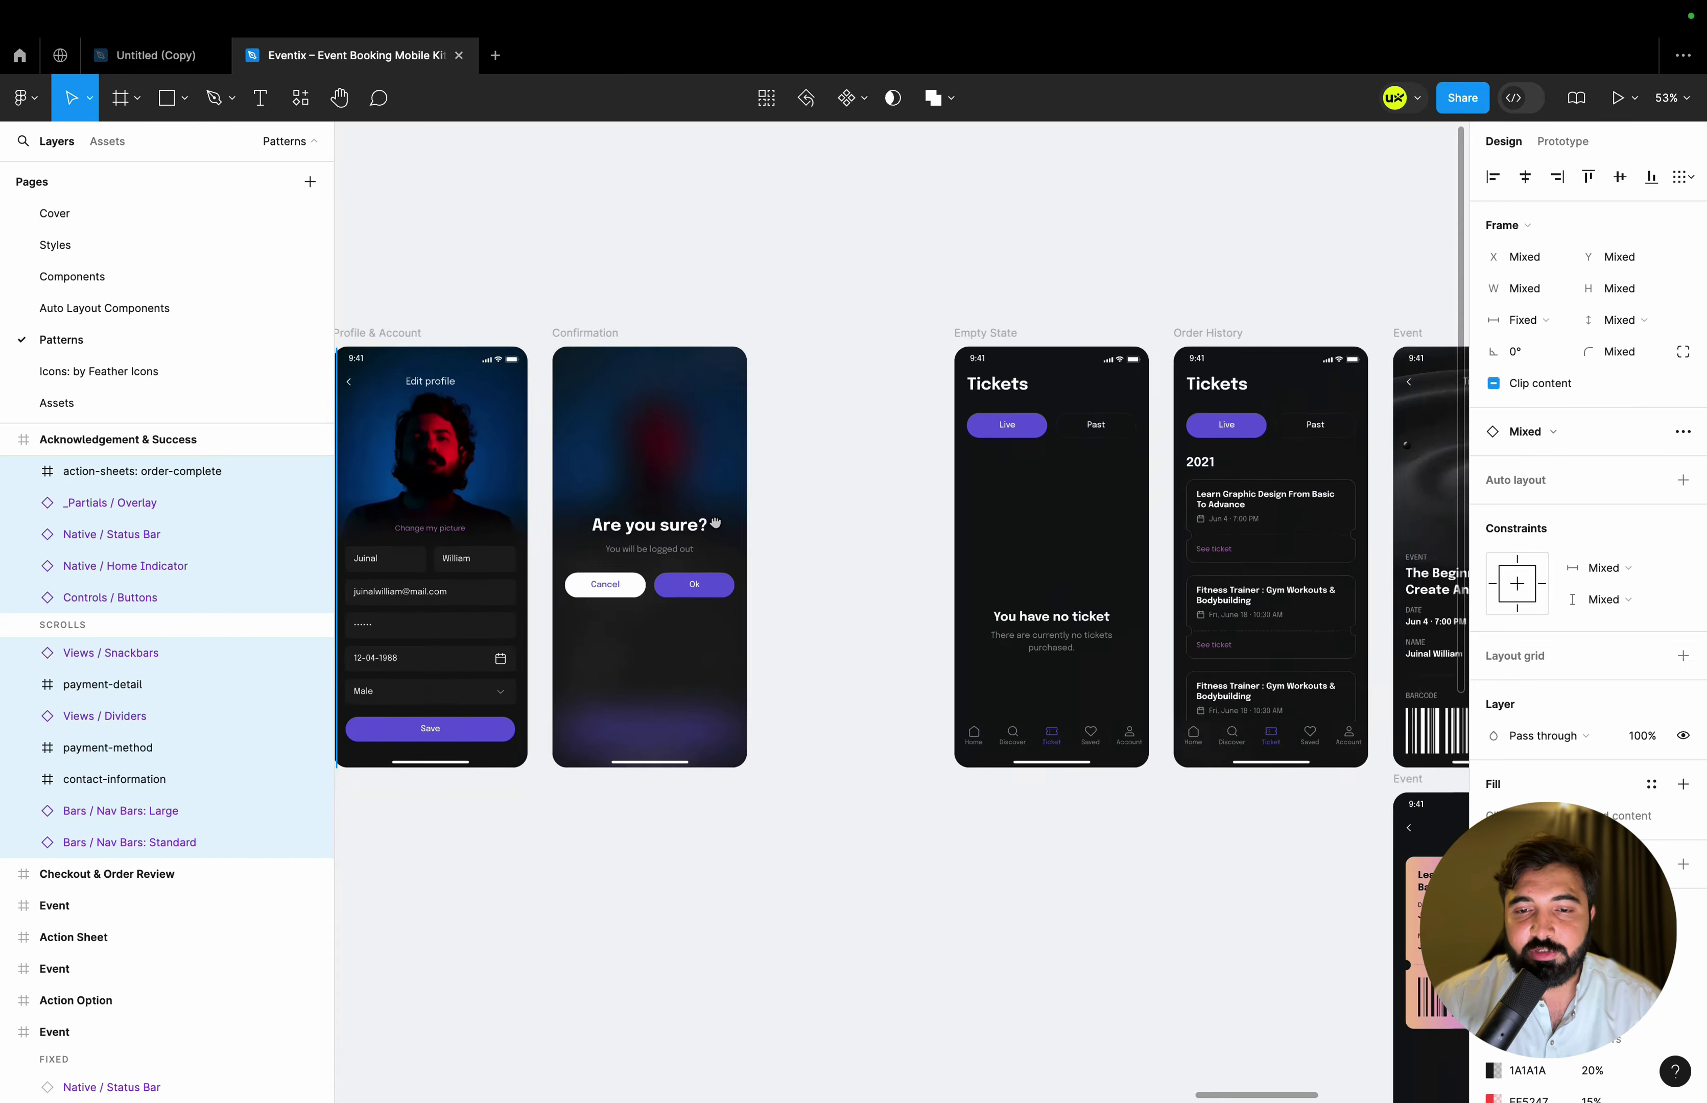
scroll(846, 488, "right", 1)
scroll(777, 349, "down", 3, "ctrl")
left_click_drag(762, 287, 1315, 707)
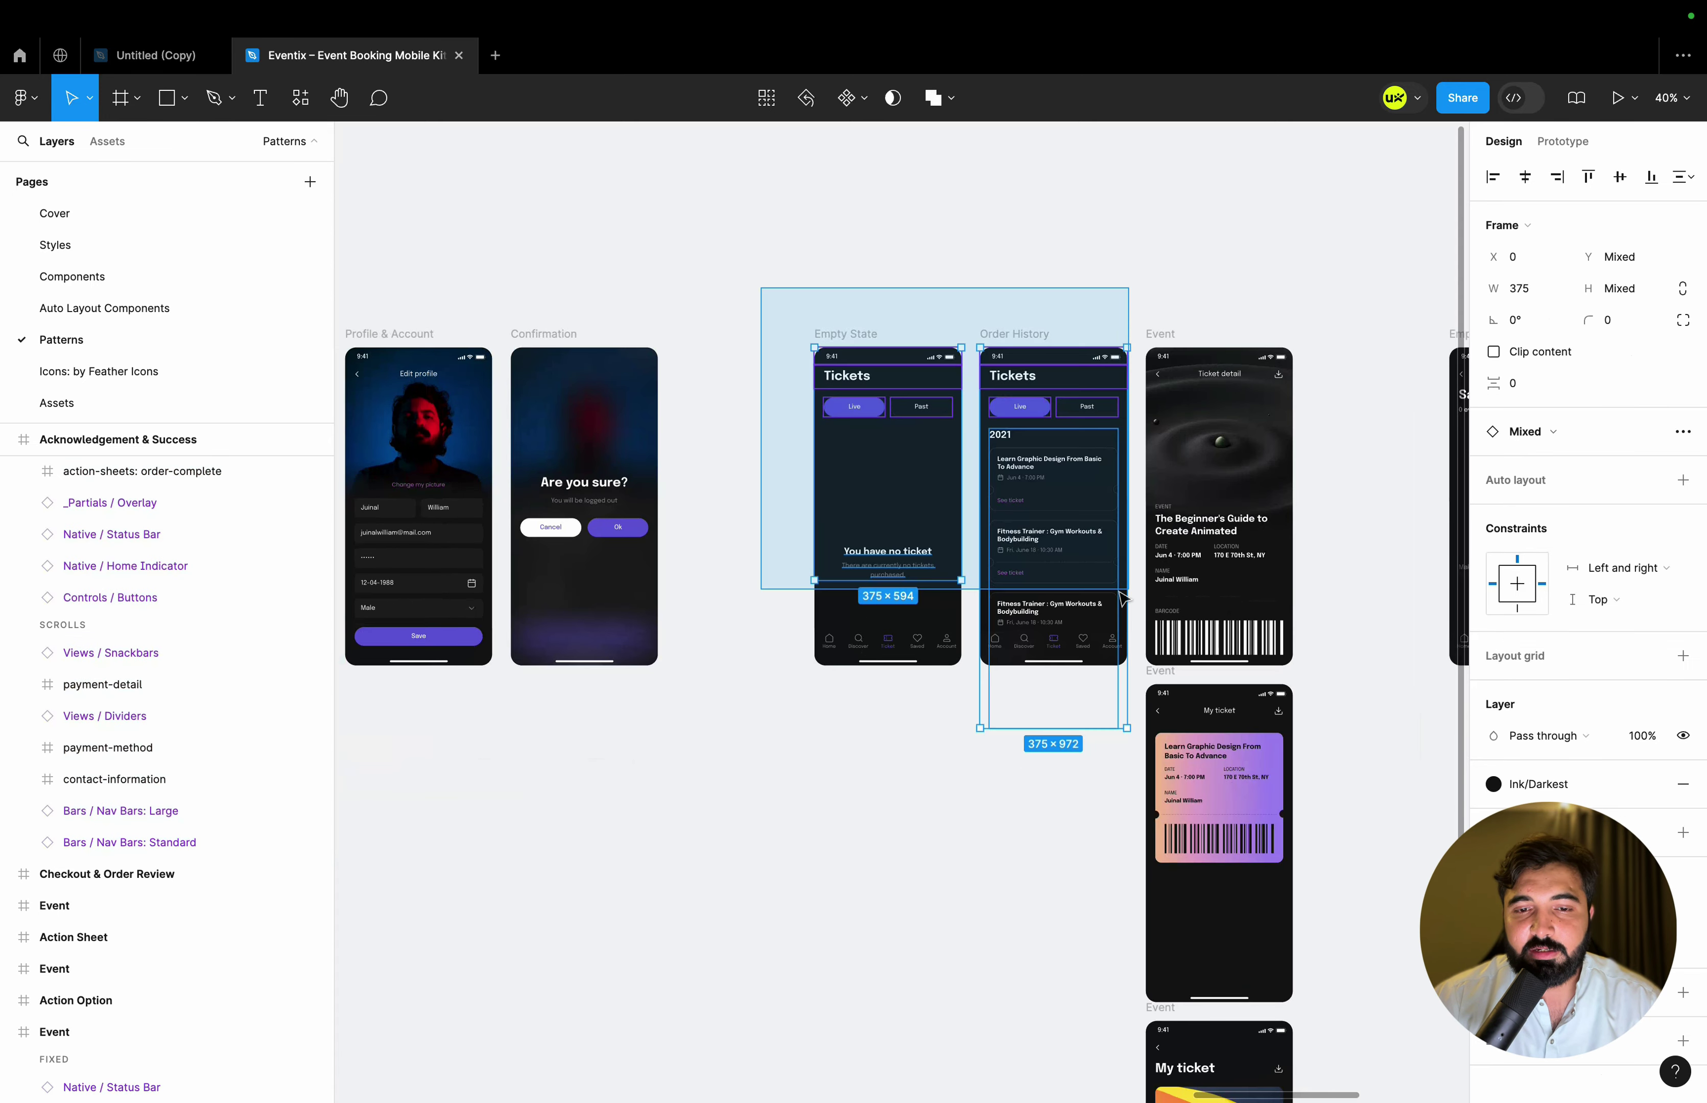
scroll(1032, 456, "up", 5, "ctrl")
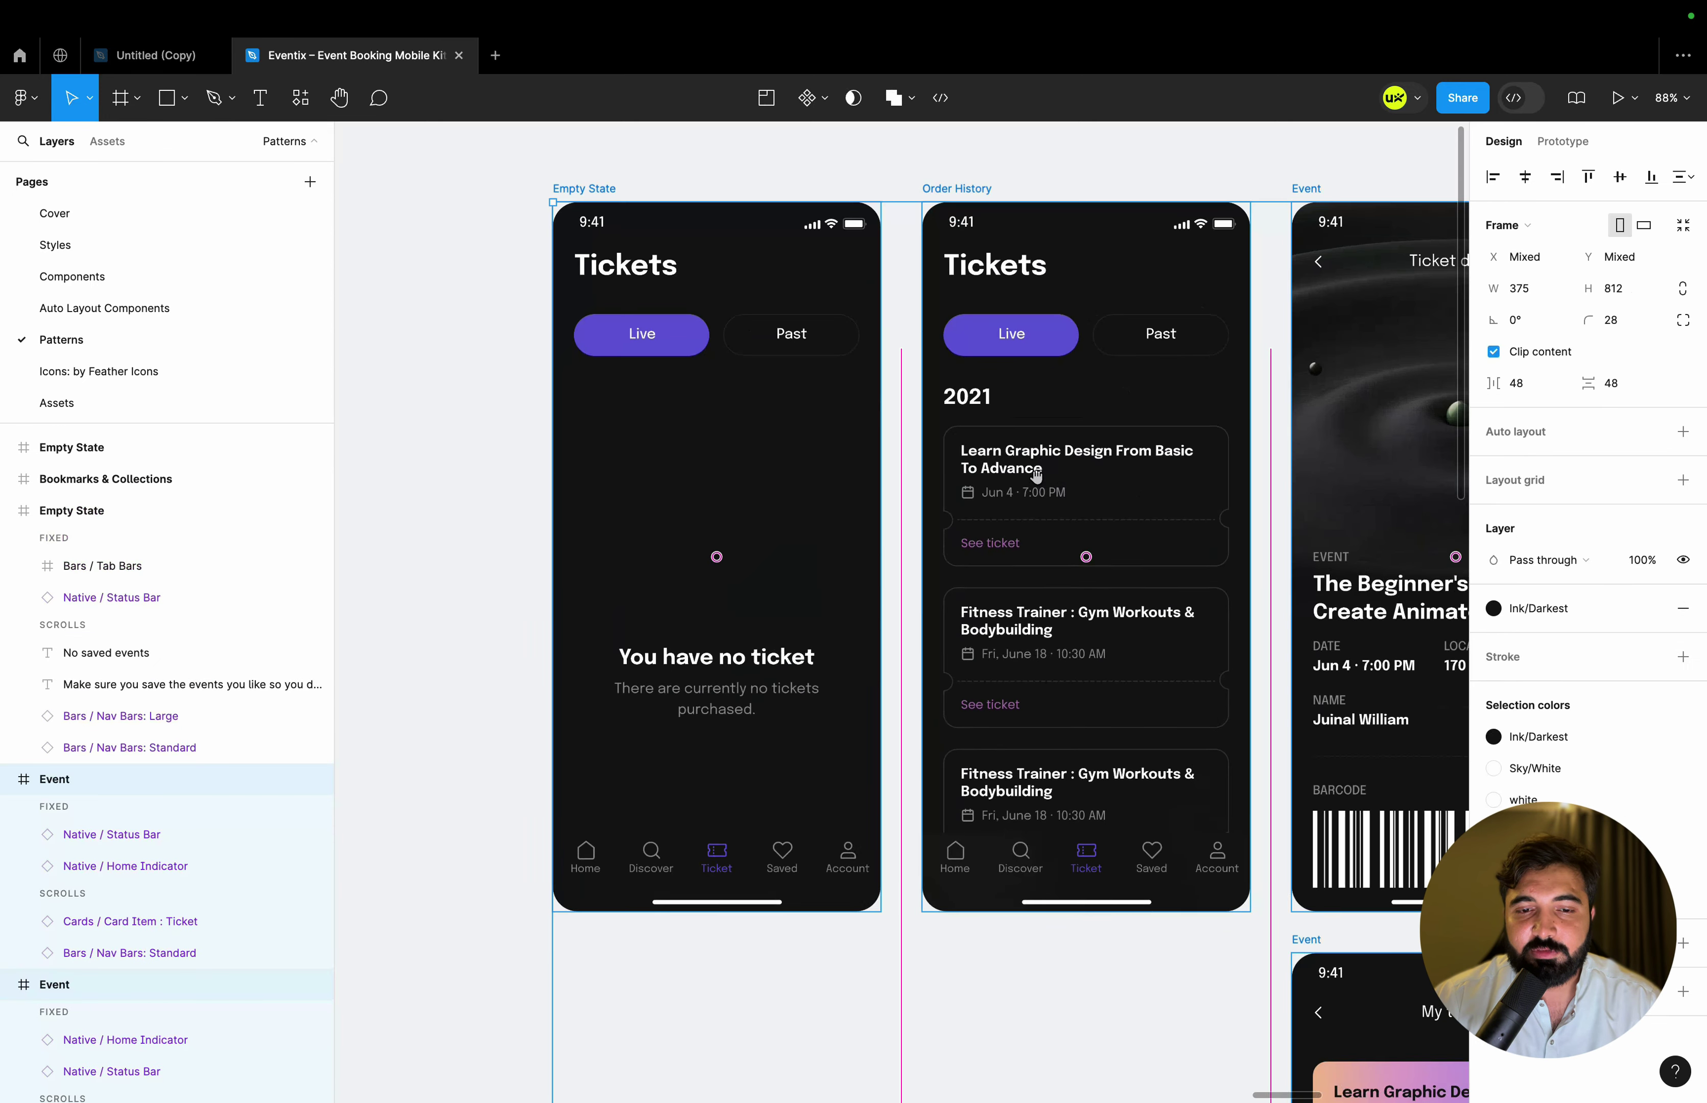
scroll(624, 266, "up", 1)
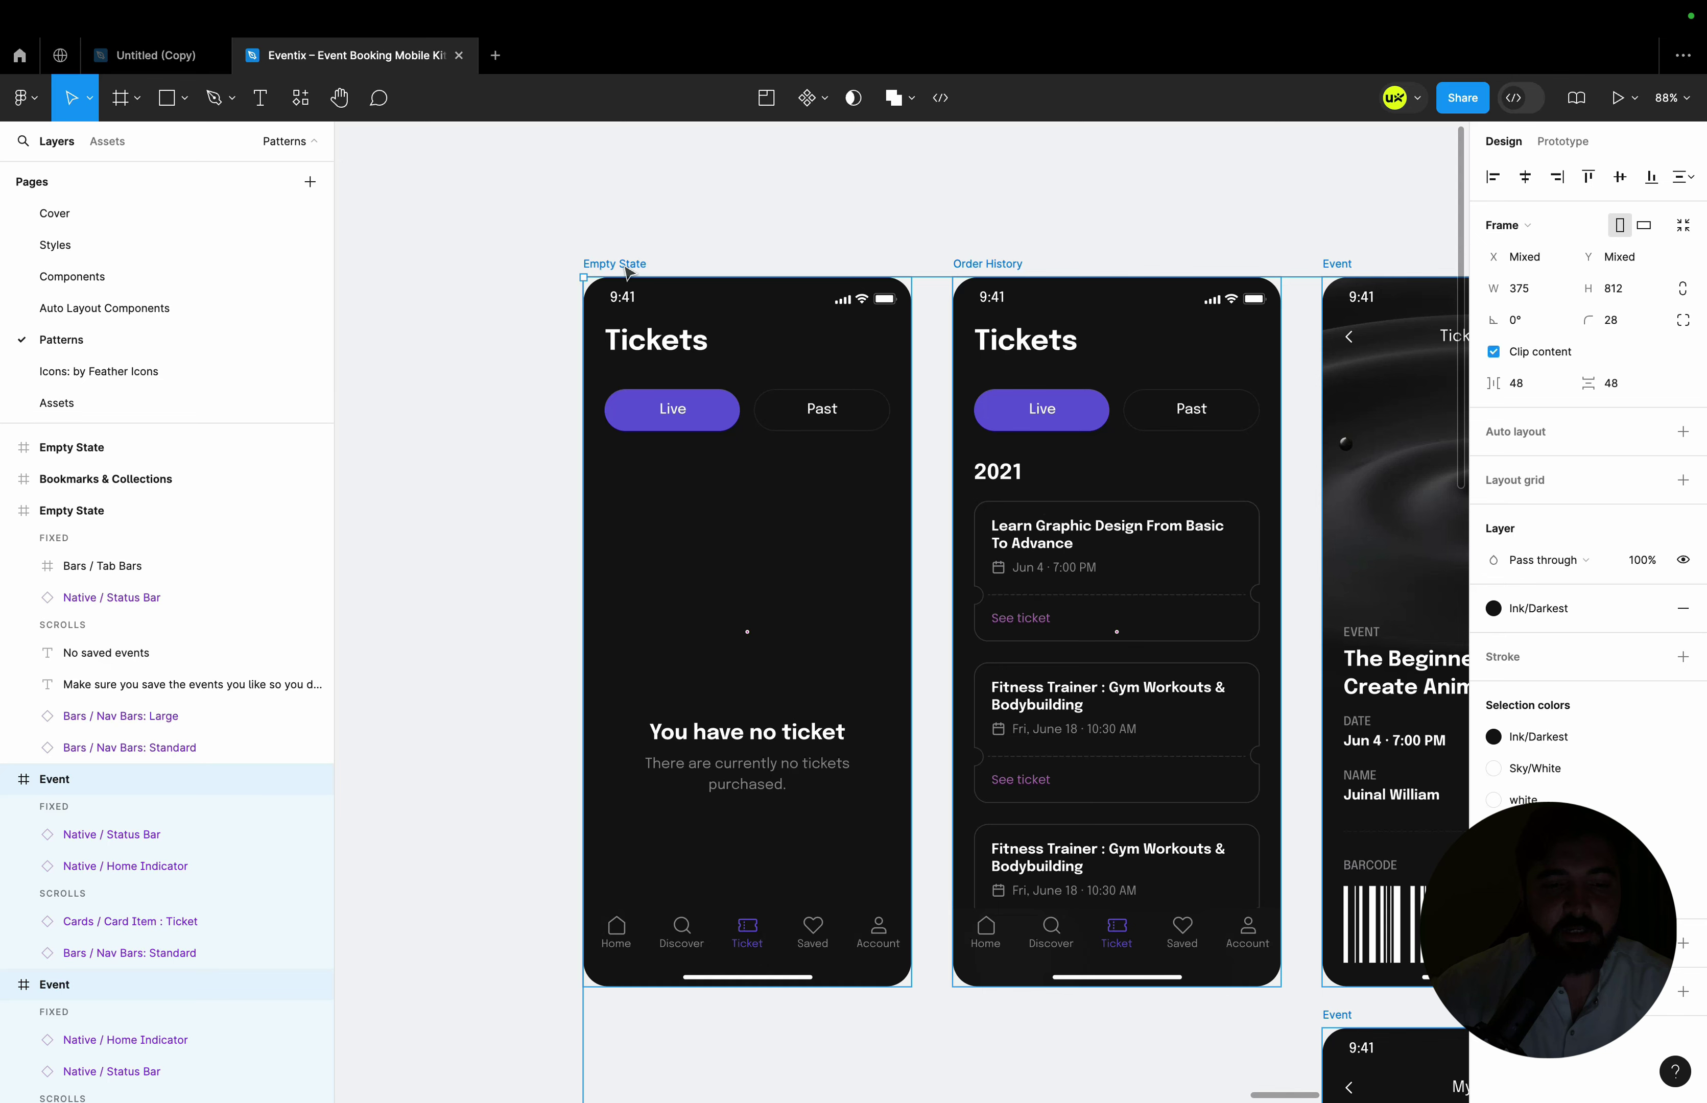
left_click(724, 531)
scroll(797, 556, "down", 2)
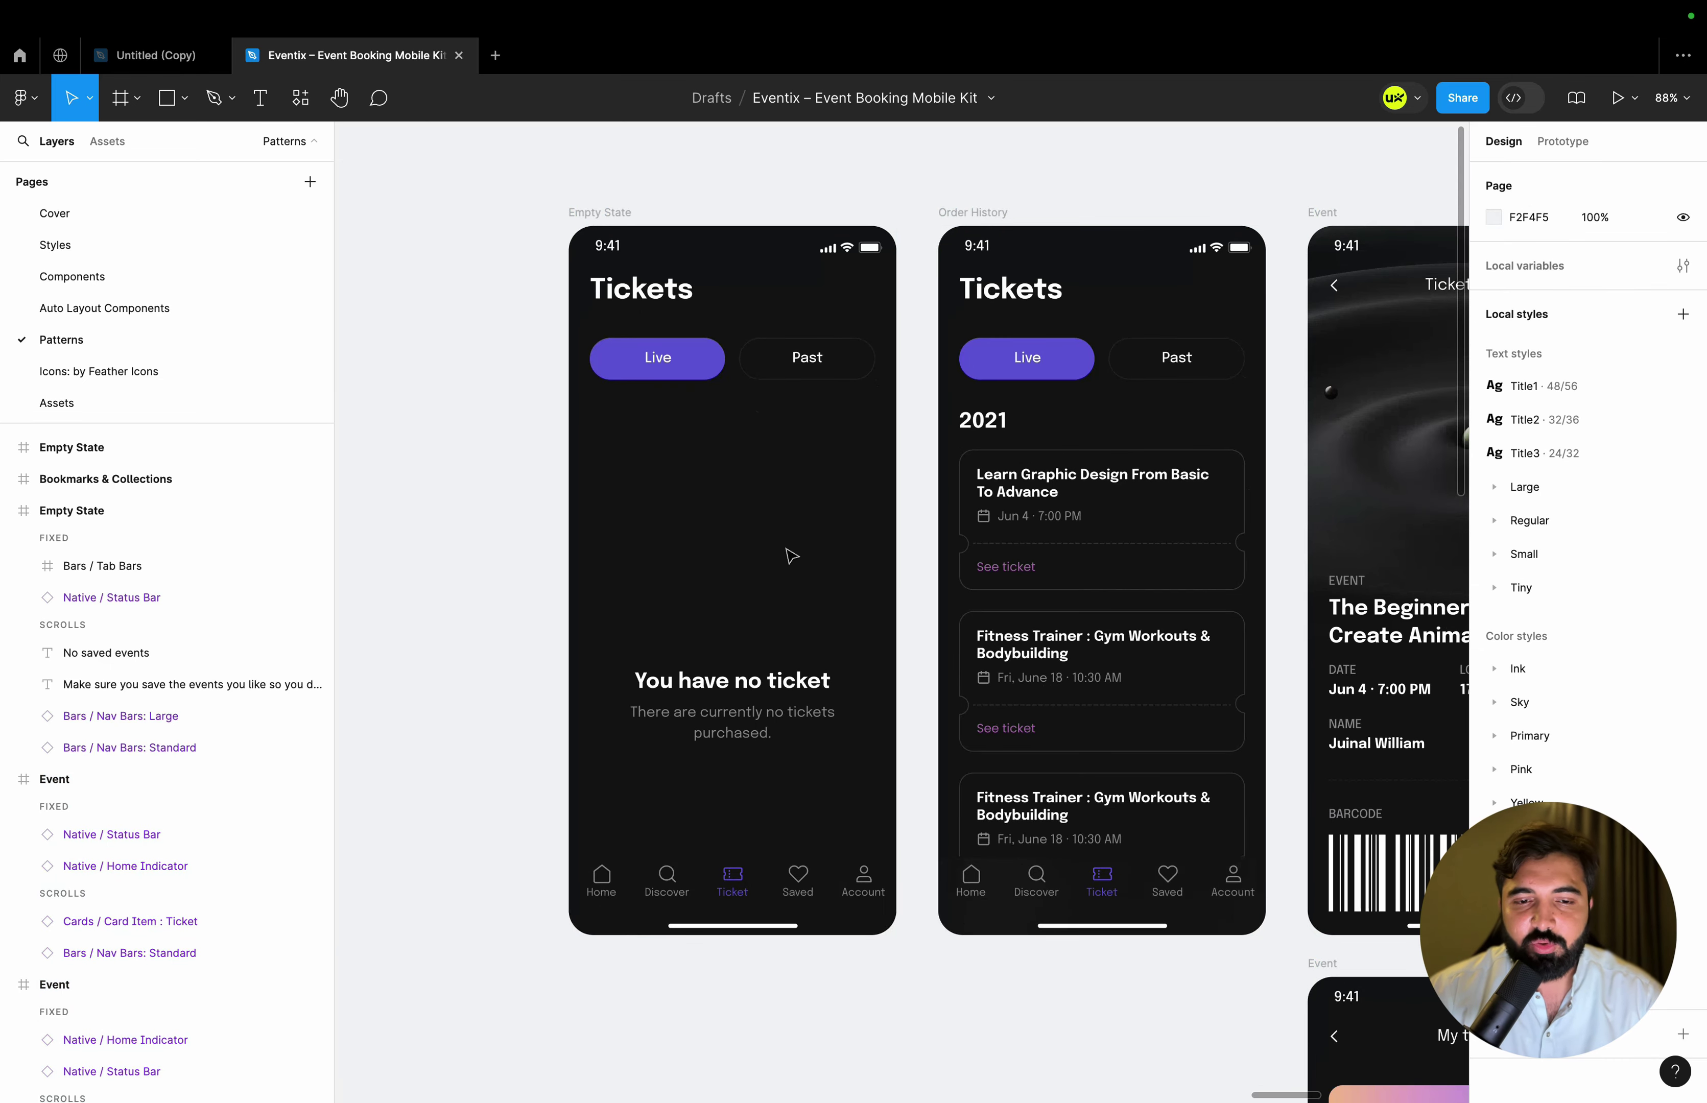
scroll(1026, 578, "right", 3)
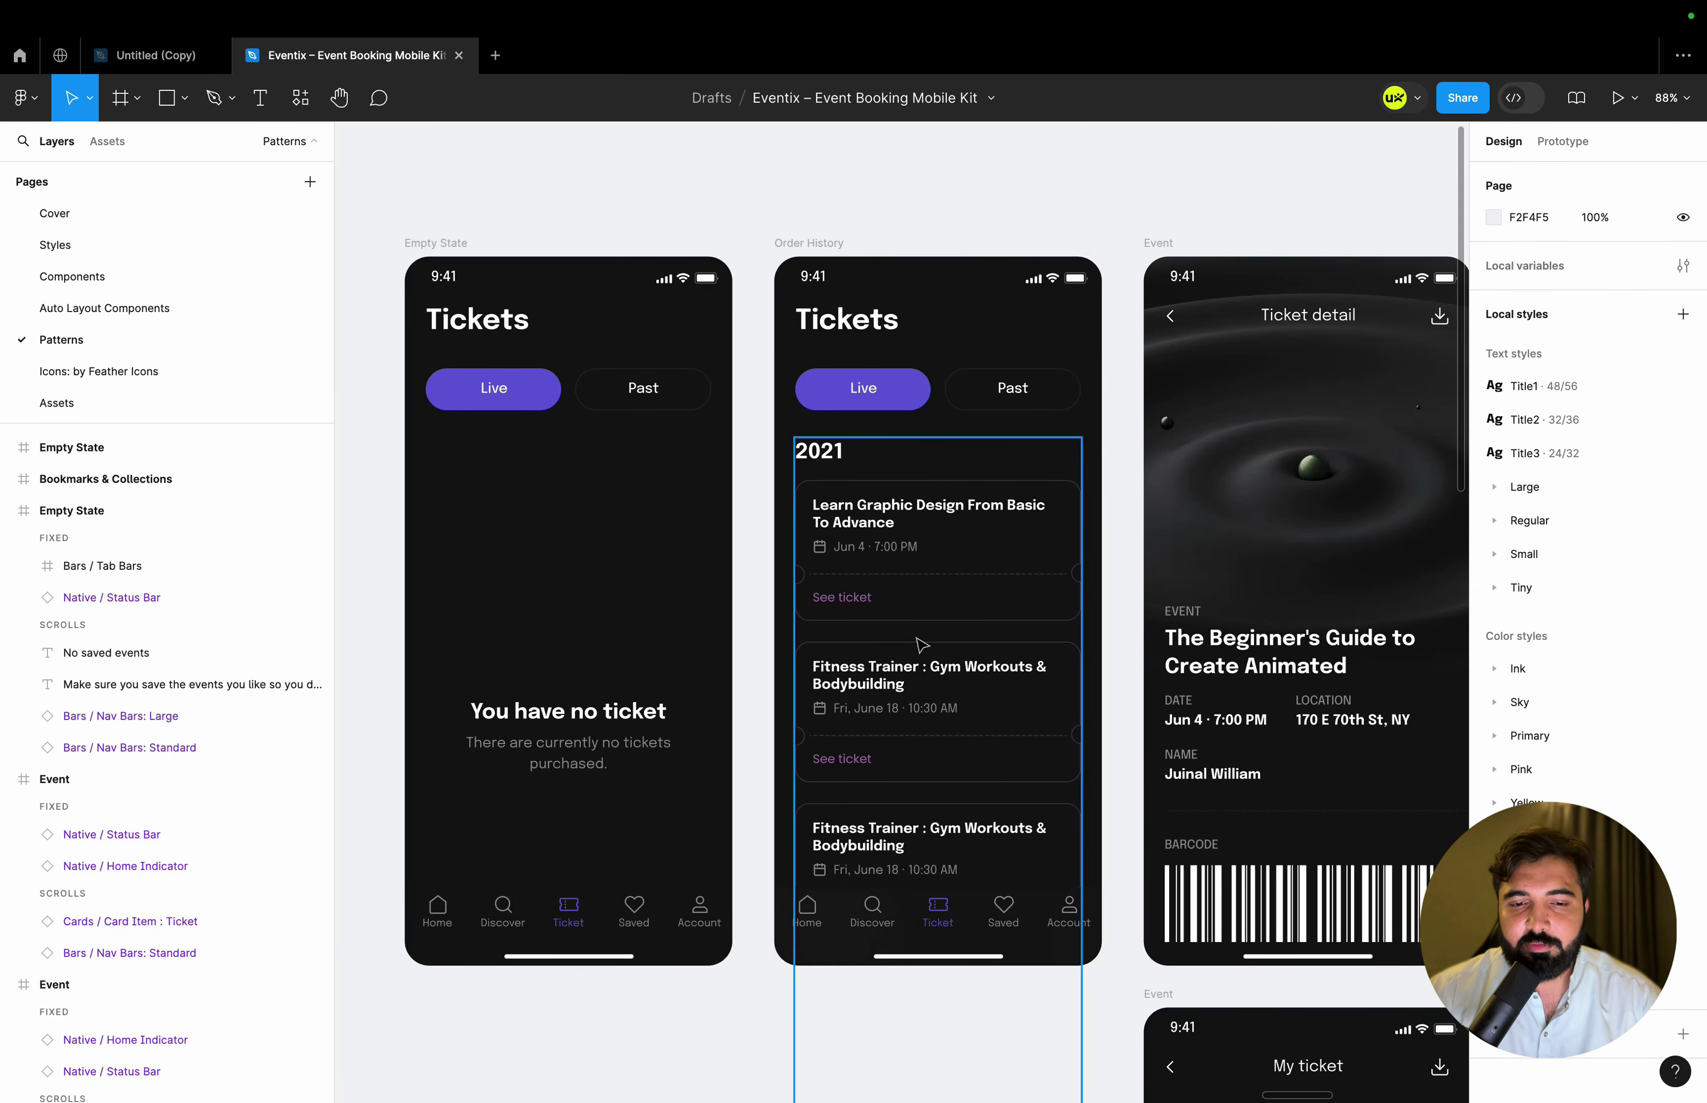
scroll(962, 588, "right", 2)
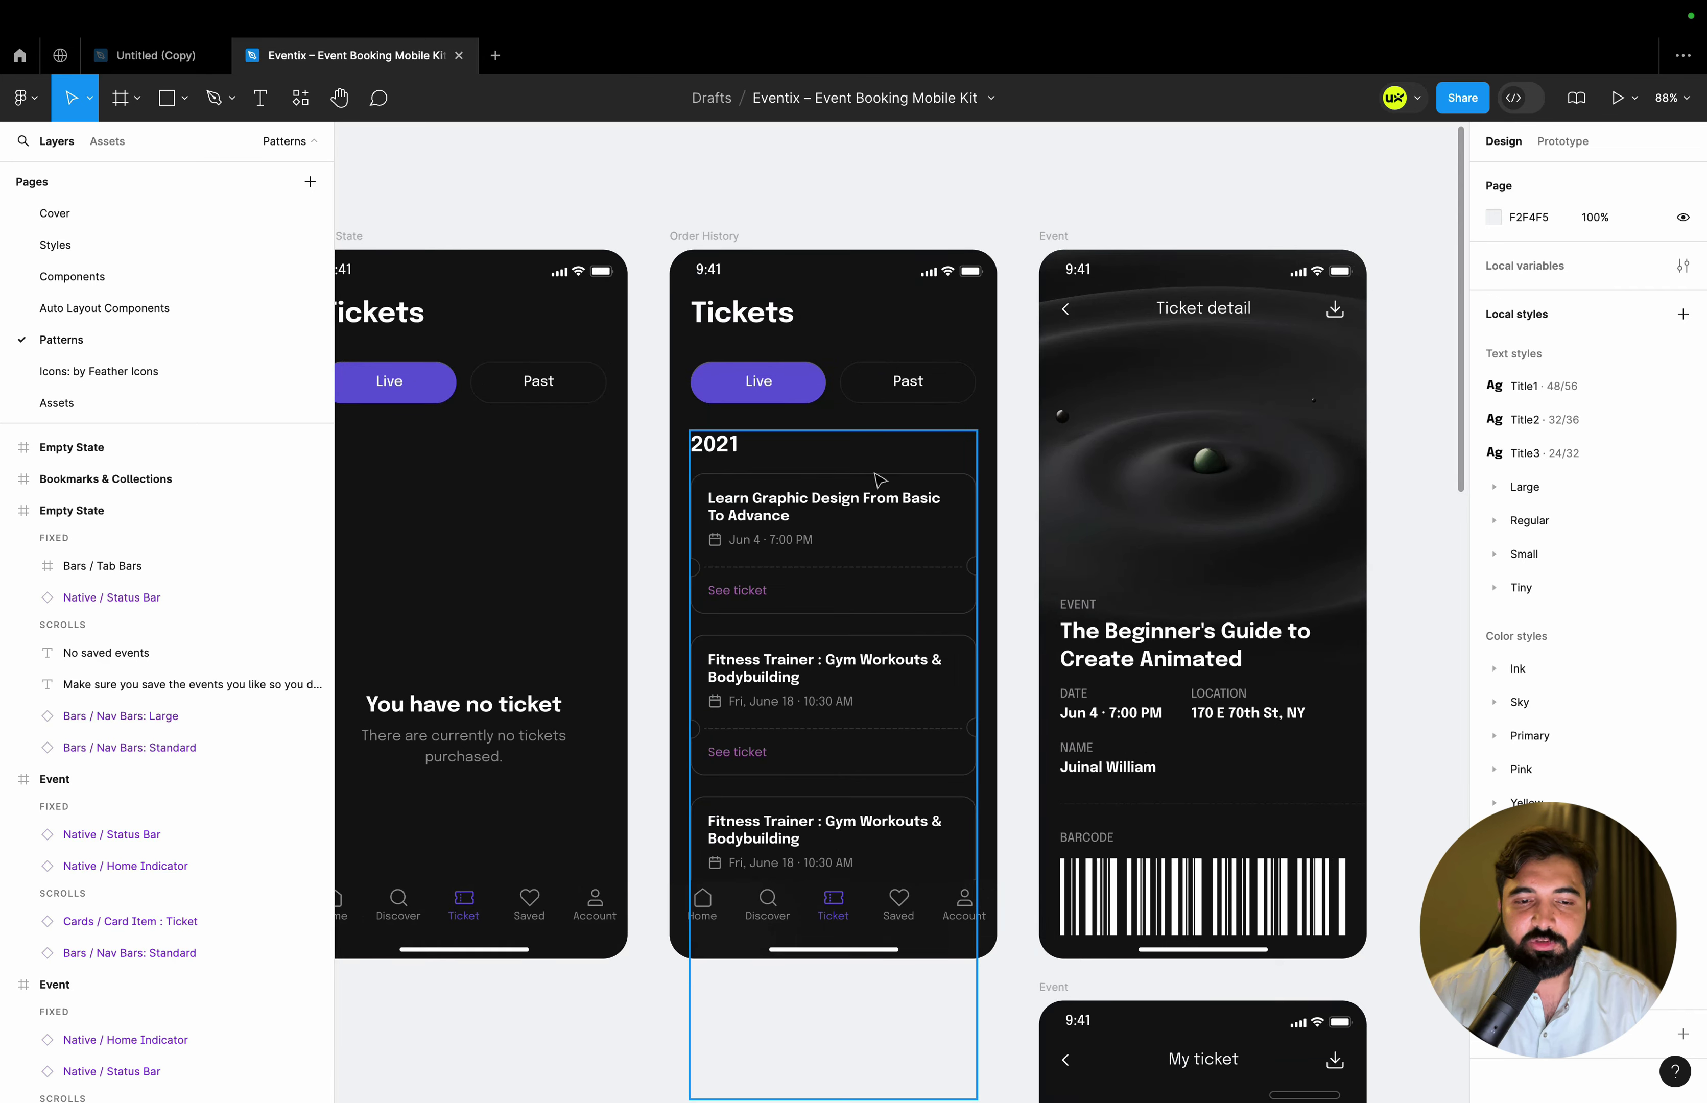
scroll(1004, 503, "down", 3)
scroll(1046, 388, "down", 3)
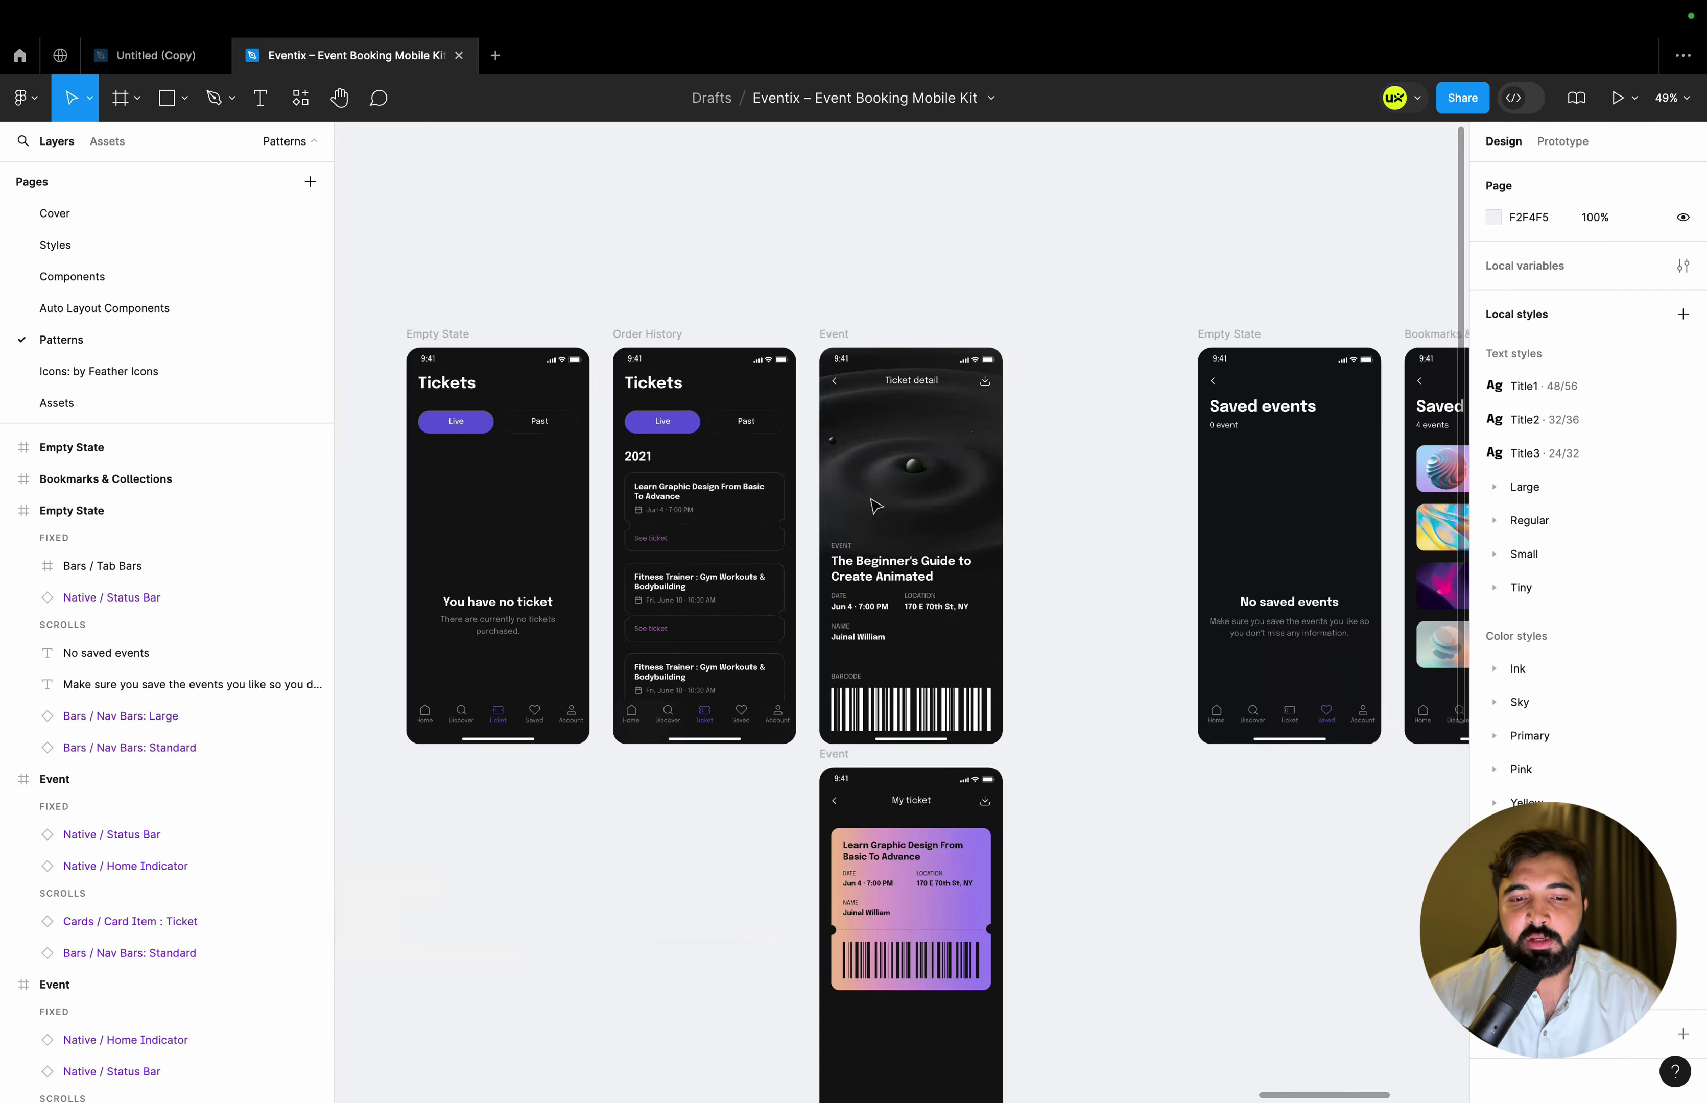
scroll(1039, 348, "right", 2)
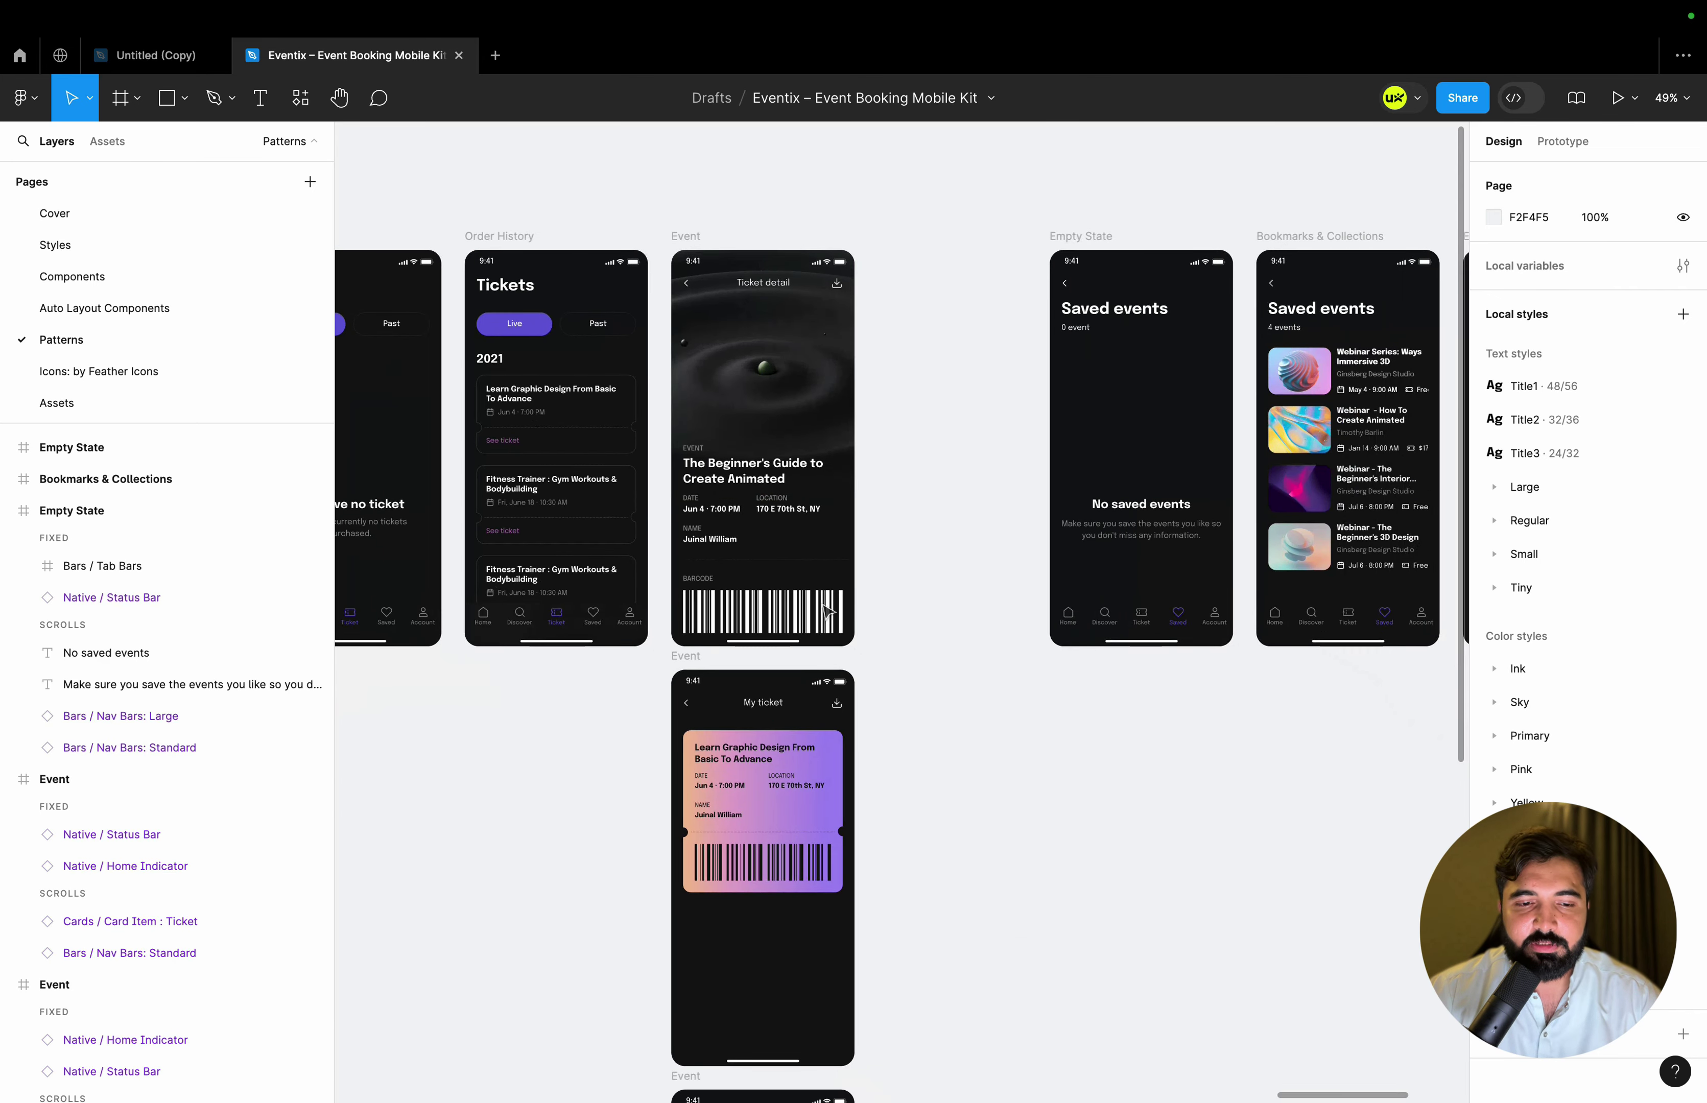
scroll(805, 789, "up", 5)
scroll(805, 789, "down", 4)
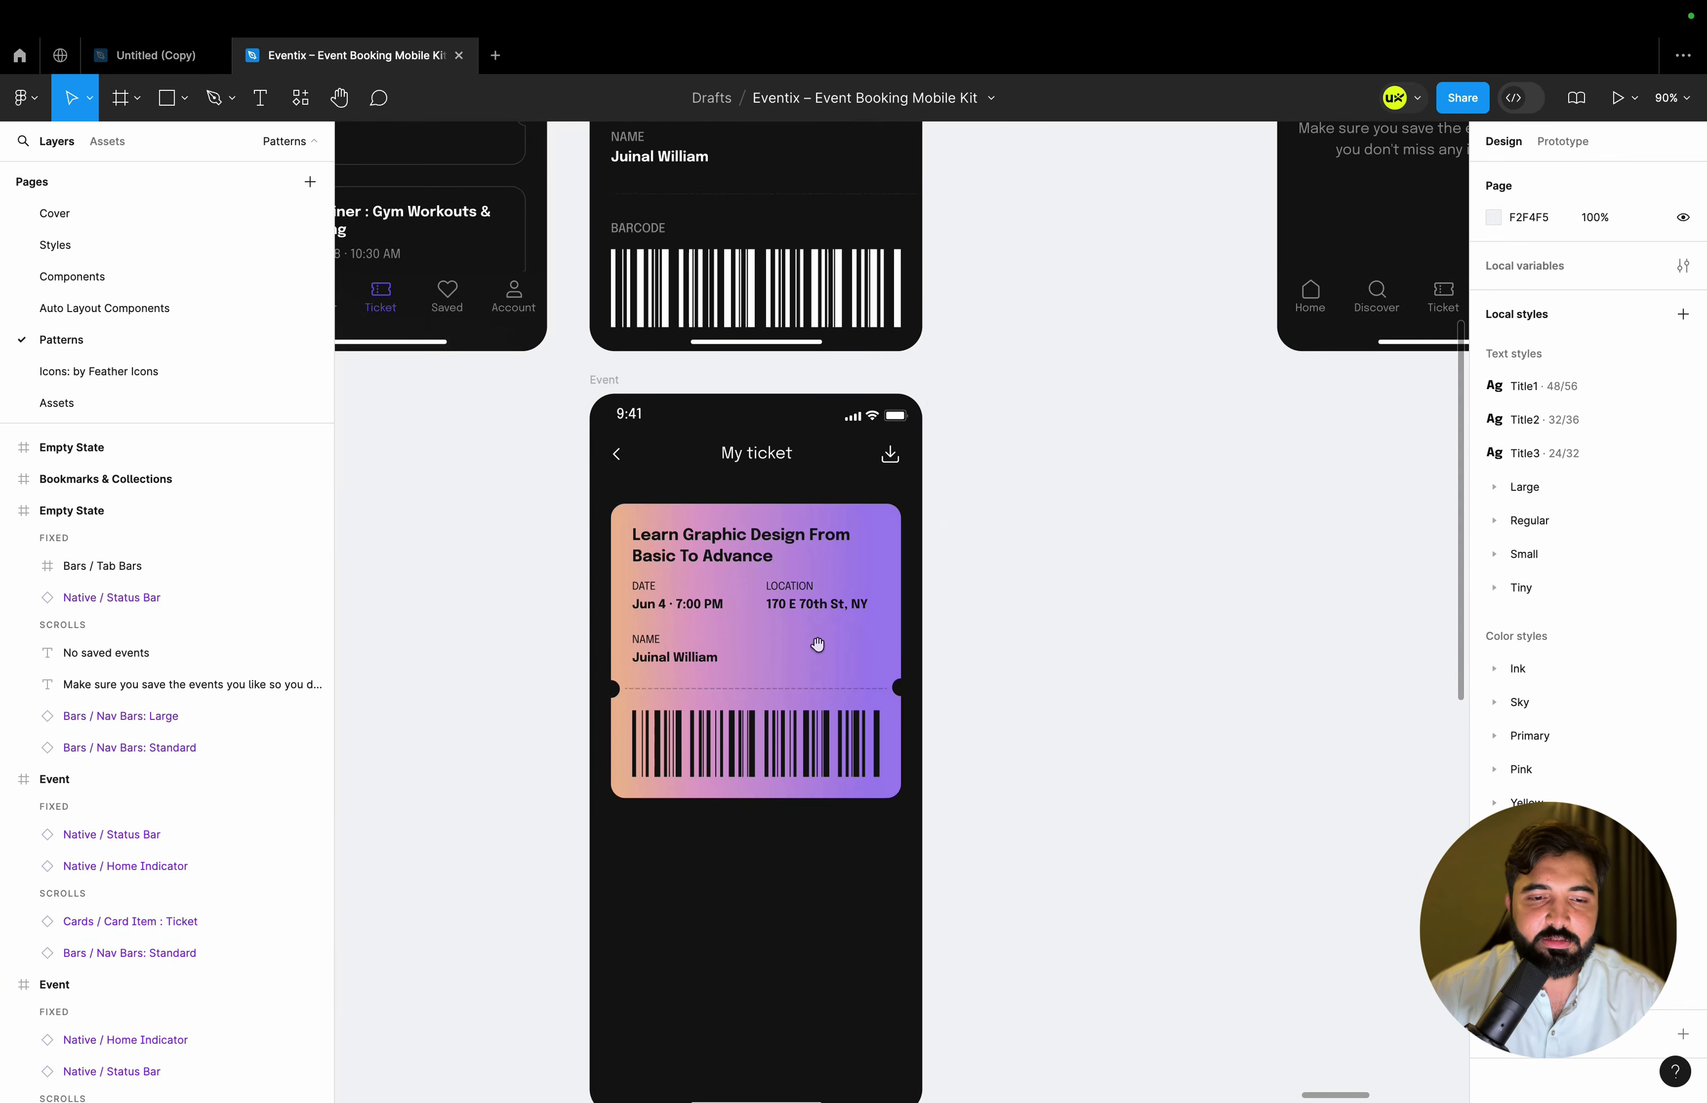
scroll(686, 678, "right", 3)
scroll(607, 699, "down", 3)
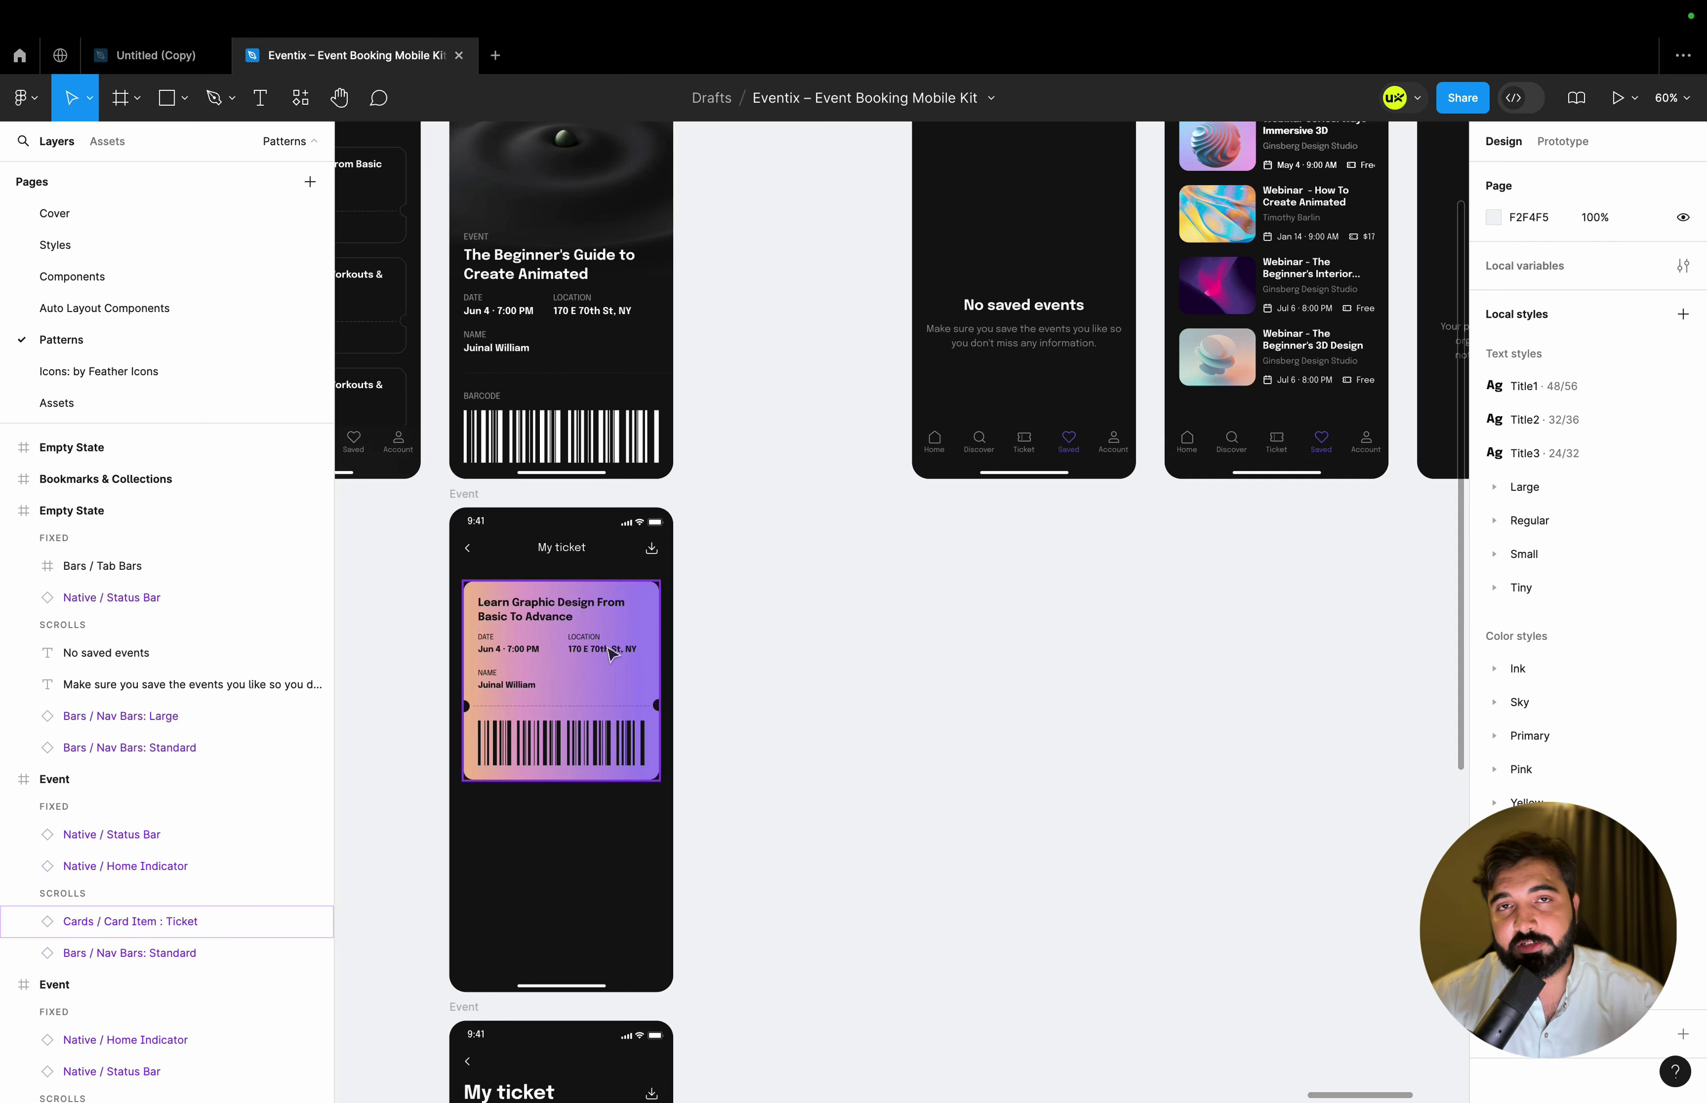
scroll(774, 803, "up", 3)
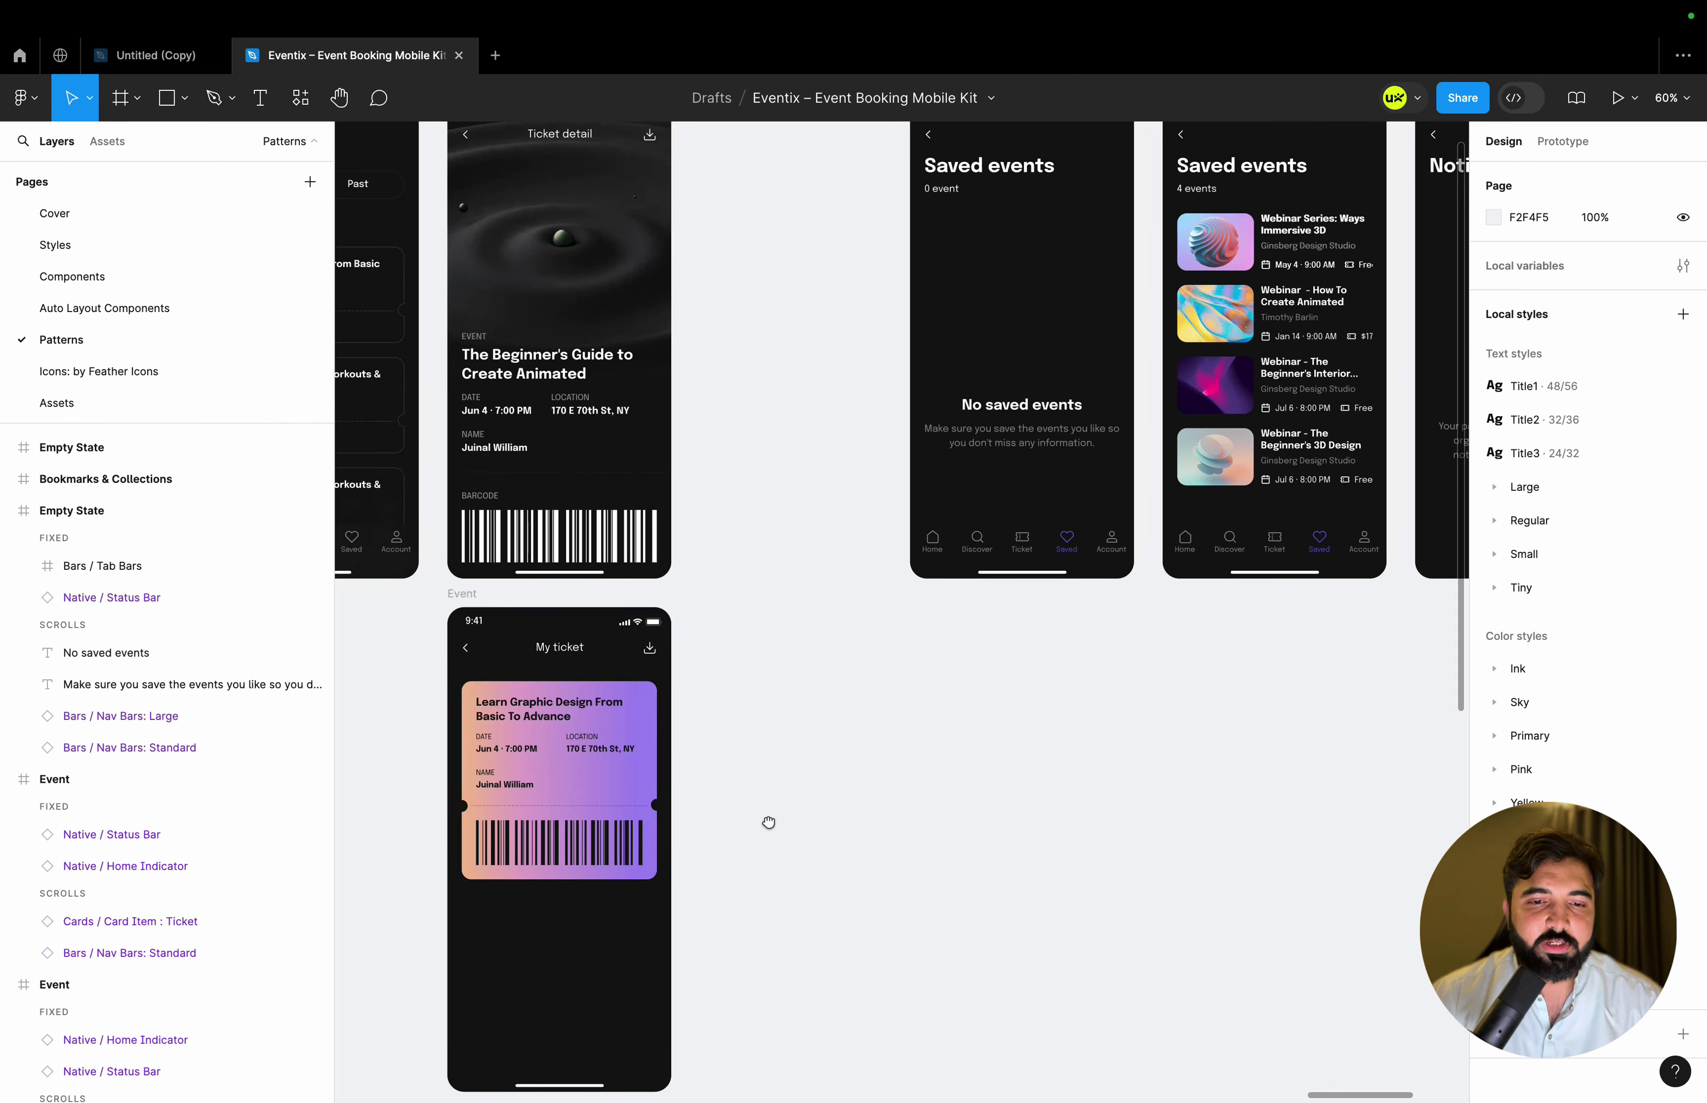
scroll(693, 749, "right", 3)
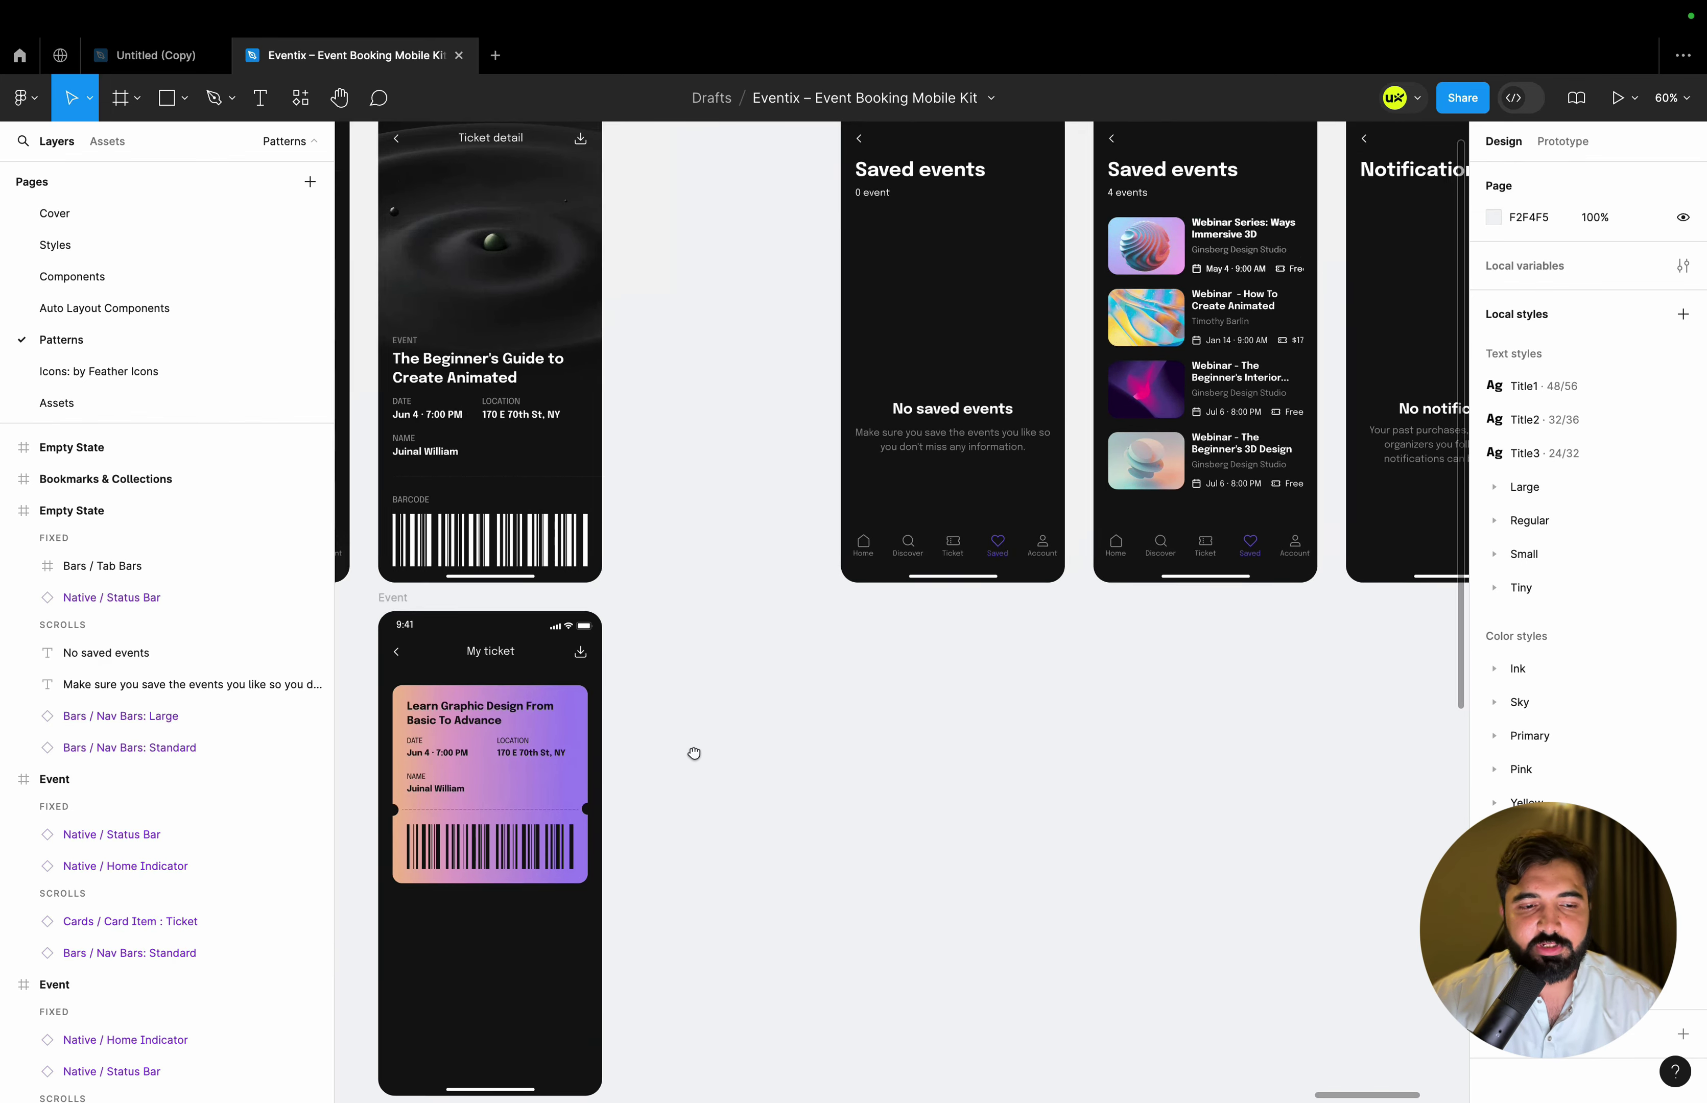
scroll(603, 841, "up", 3)
scroll(522, 846, "right", 2)
scroll(646, 674, "right", 3)
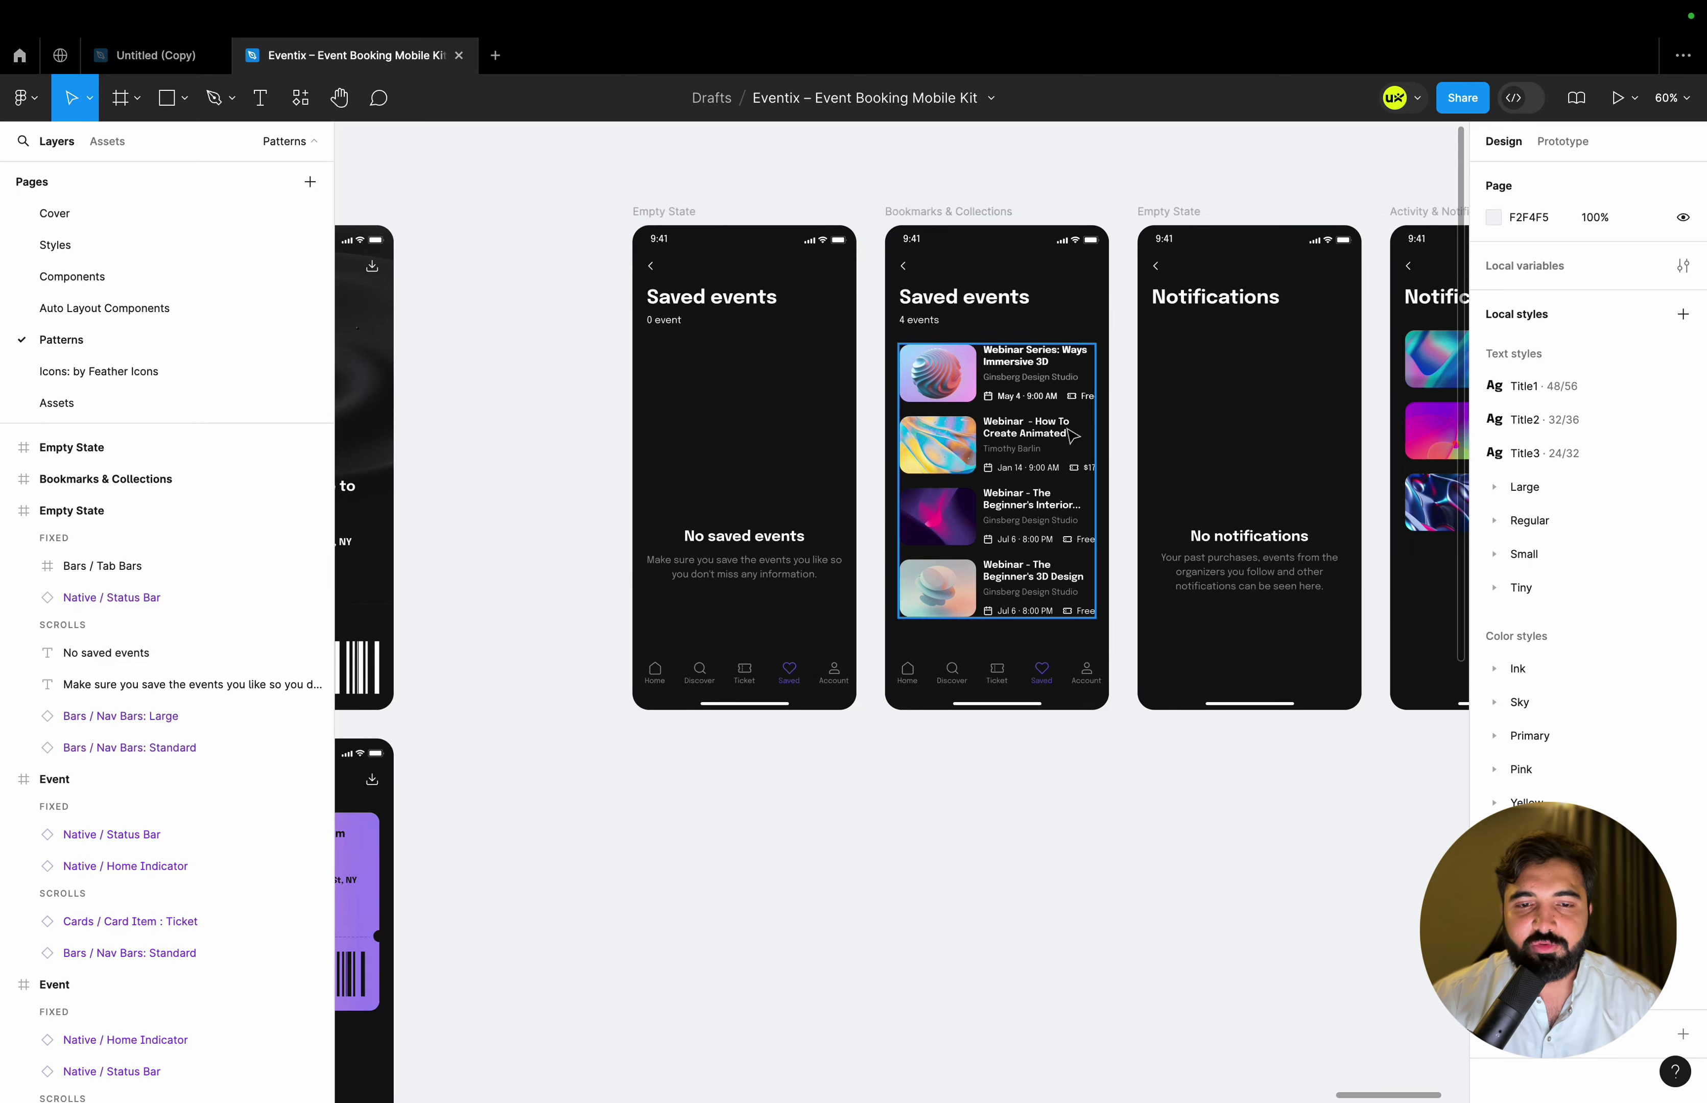
scroll(1067, 426, "up", 5)
scroll(1066, 426, "down", 10)
scroll(1093, 655, "up", 2)
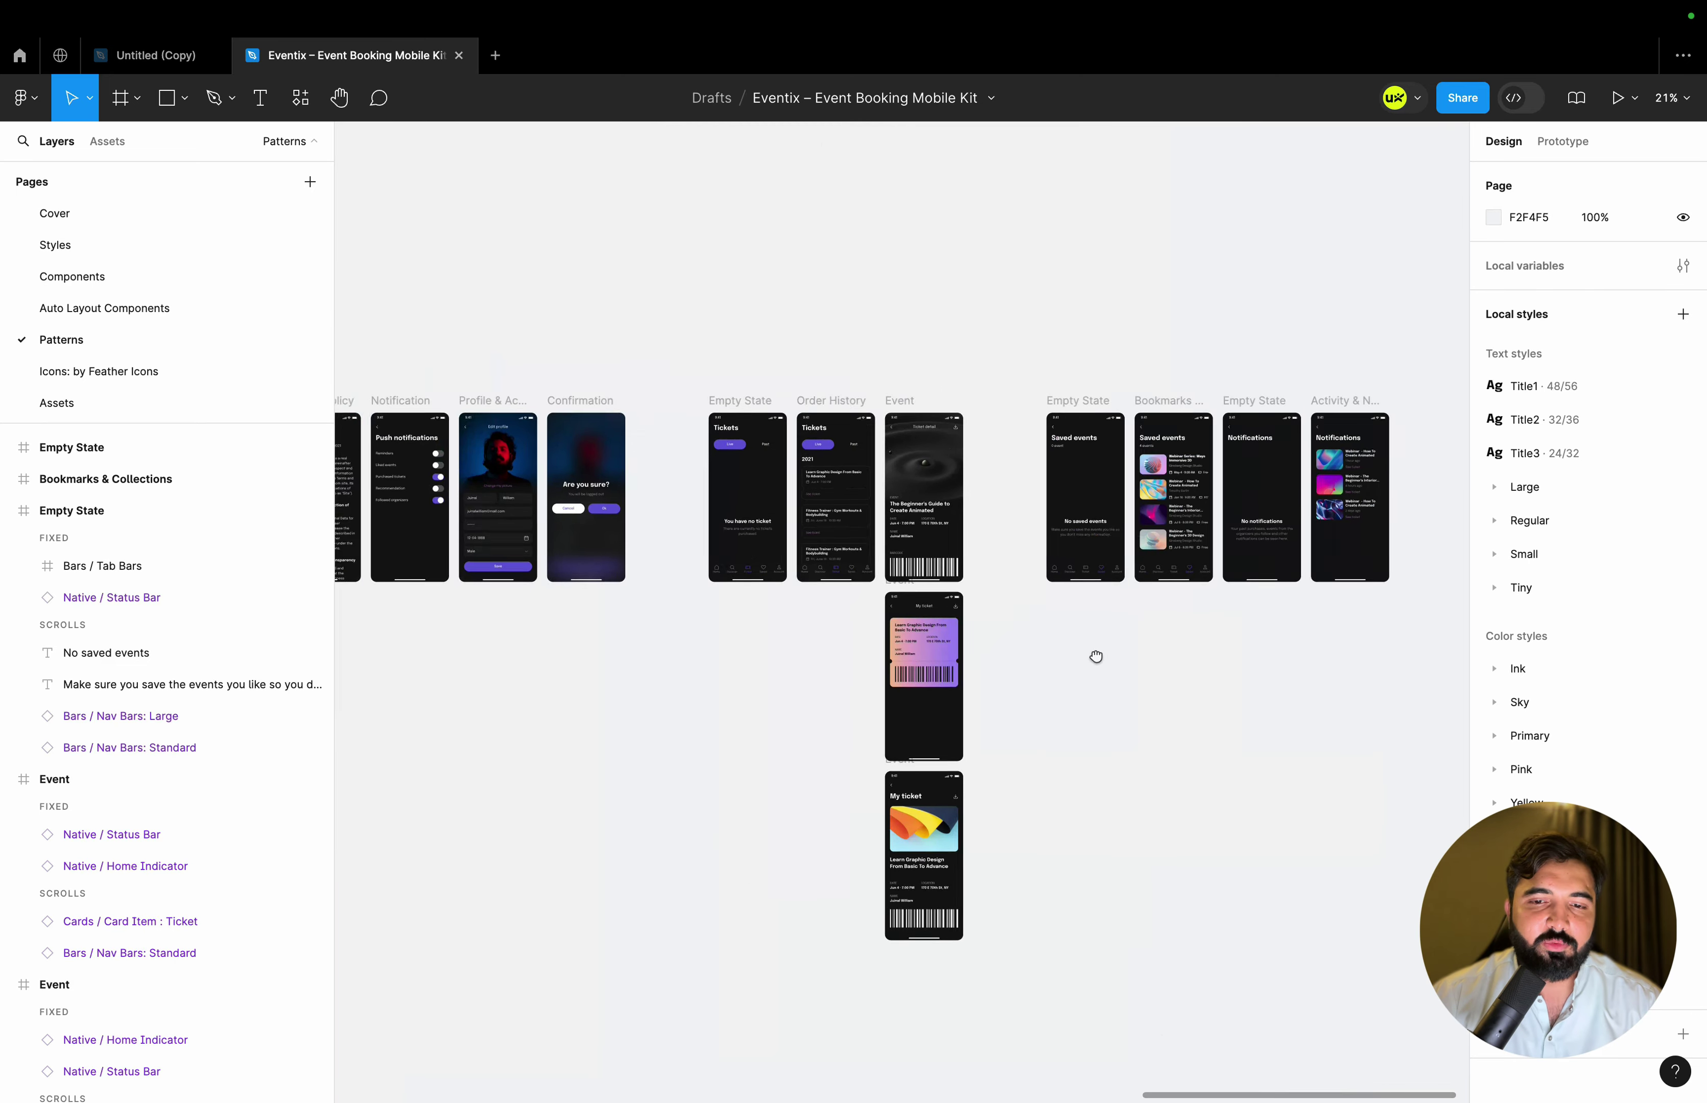
scroll(1040, 502, "up", 3)
scroll(948, 229, "up", 3)
Step: Examine the Empty State and Bookmarks frames and the Event nav bar heart icon
left_click_drag(948, 230, 1355, 868)
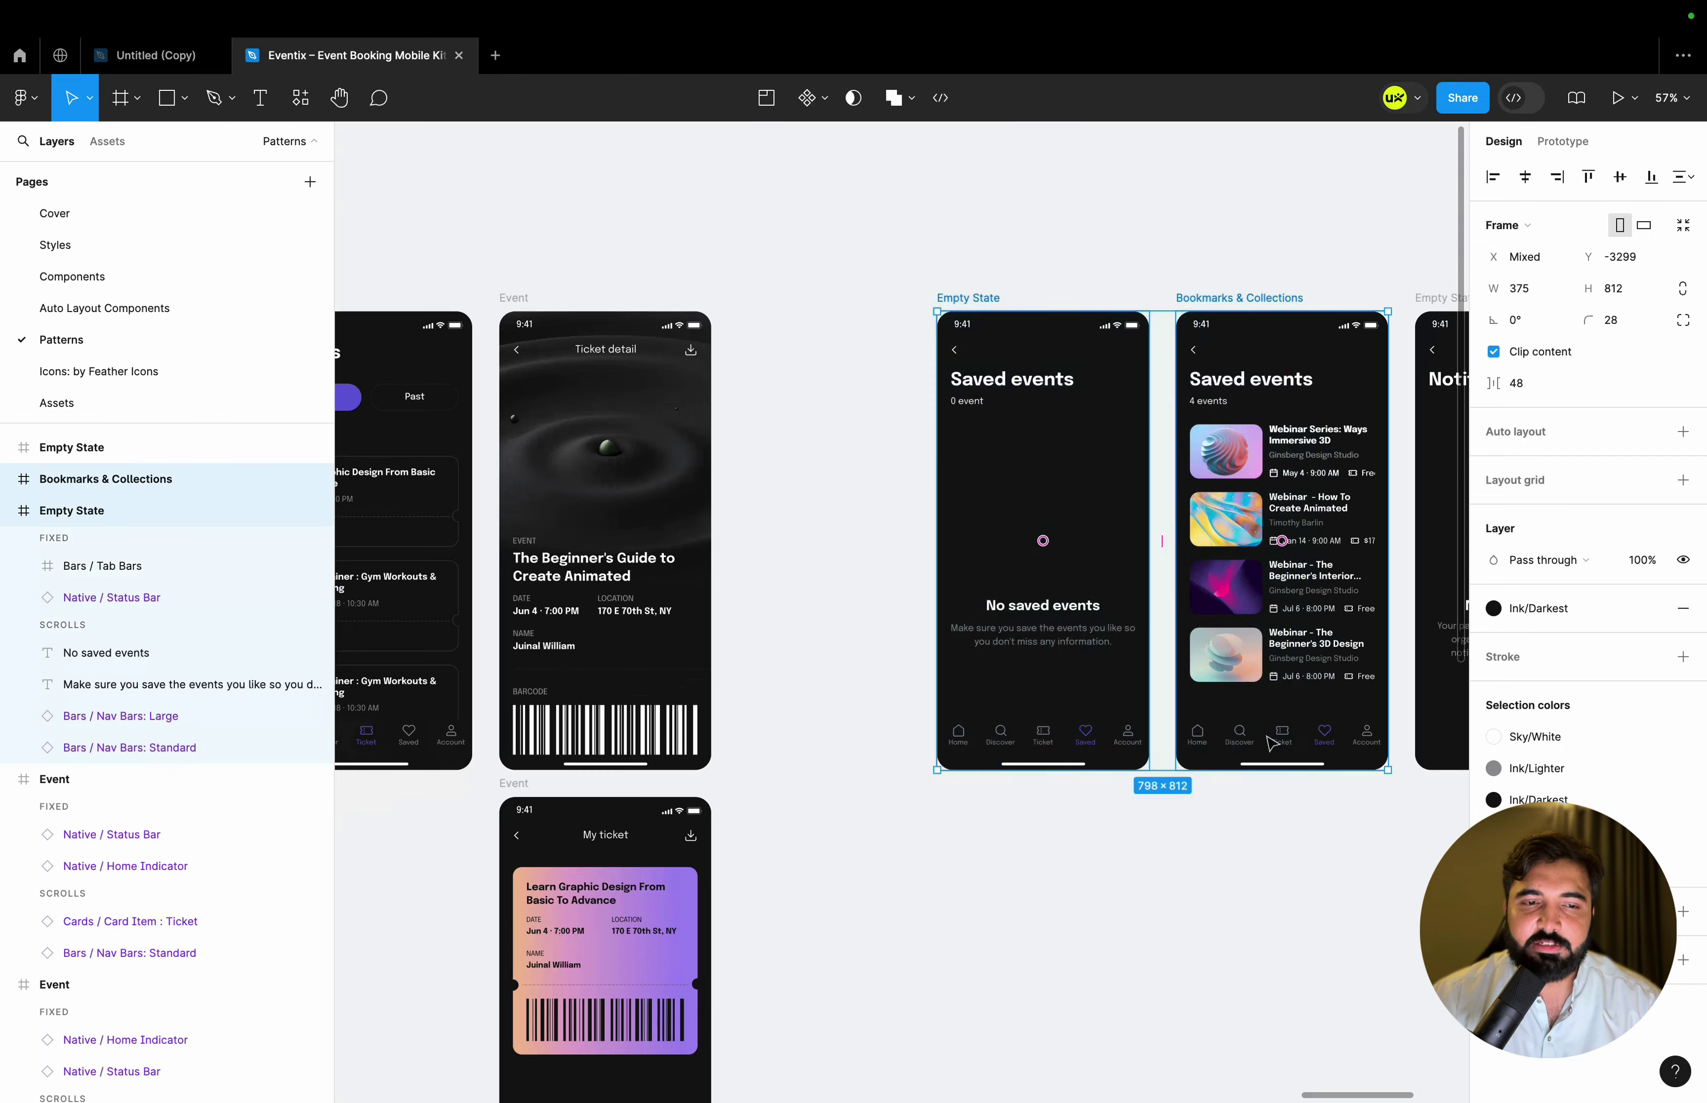
scroll(1356, 868, "down", 5)
scroll(1267, 818, "right", 3)
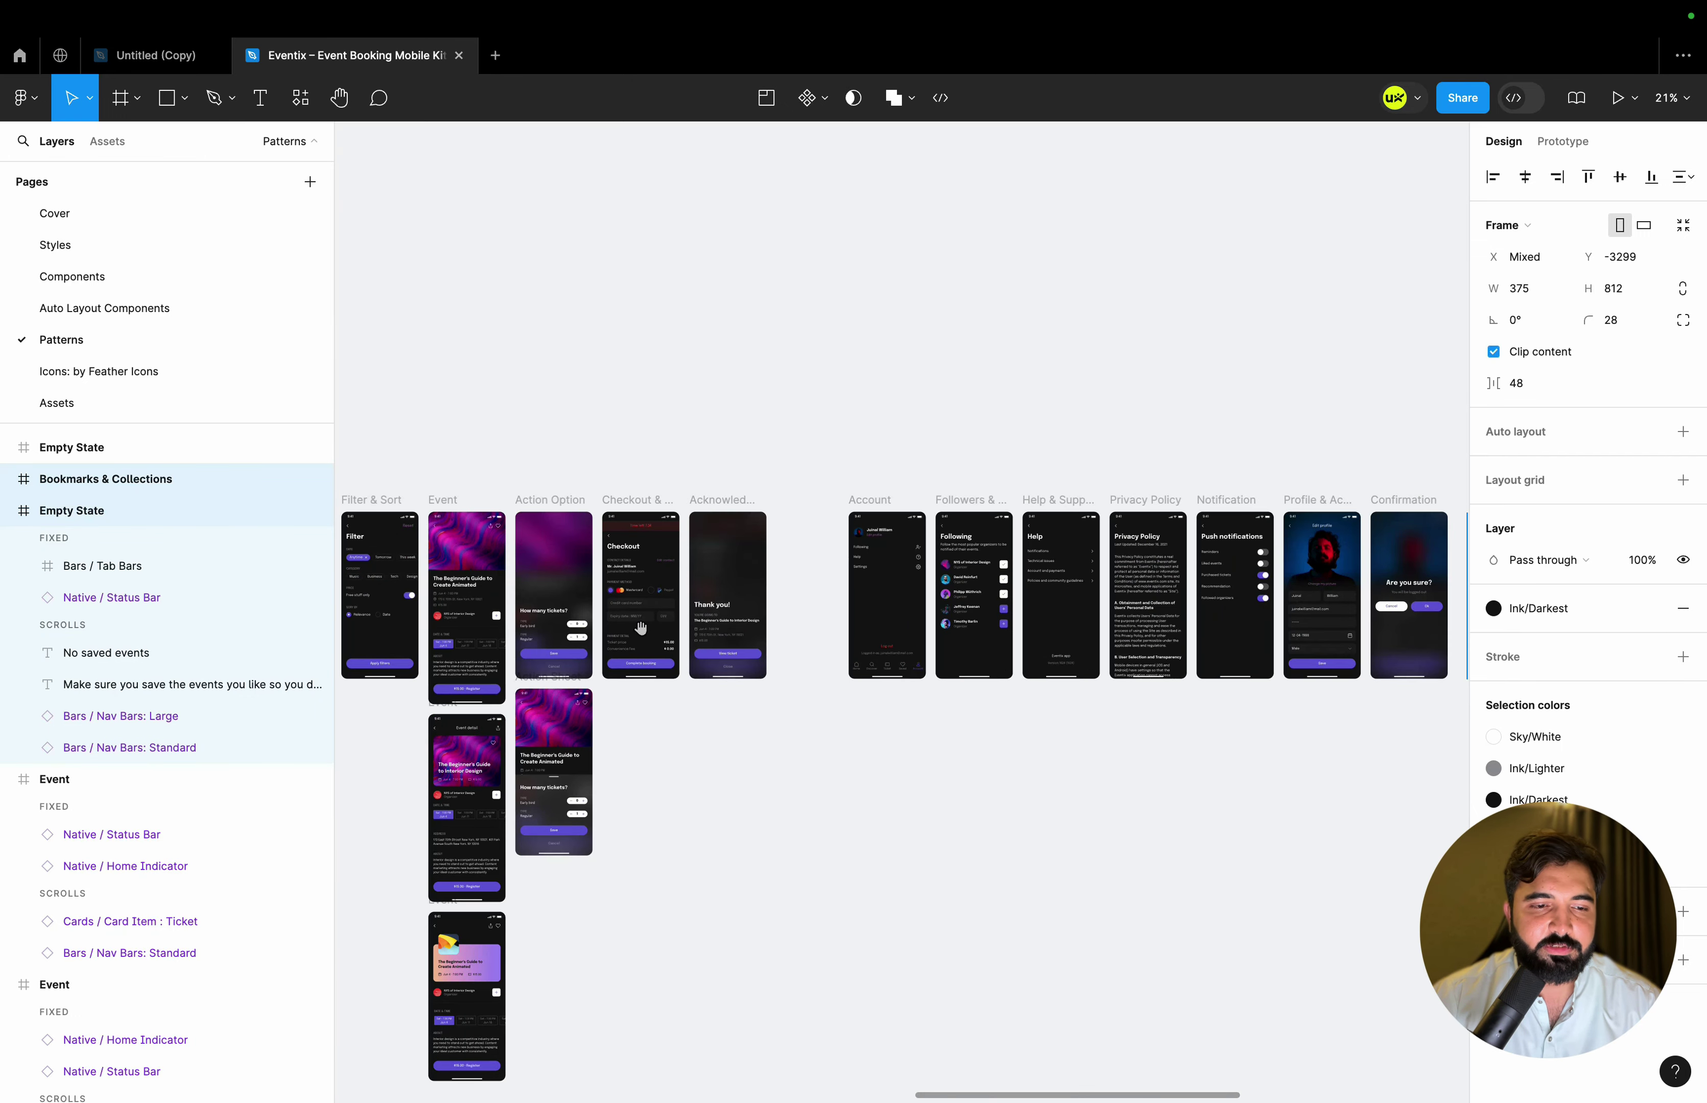
scroll(641, 628, "left", 2)
scroll(544, 535, "up", 5)
scroll(531, 431, "up", 5)
scroll(717, 437, "left", 5)
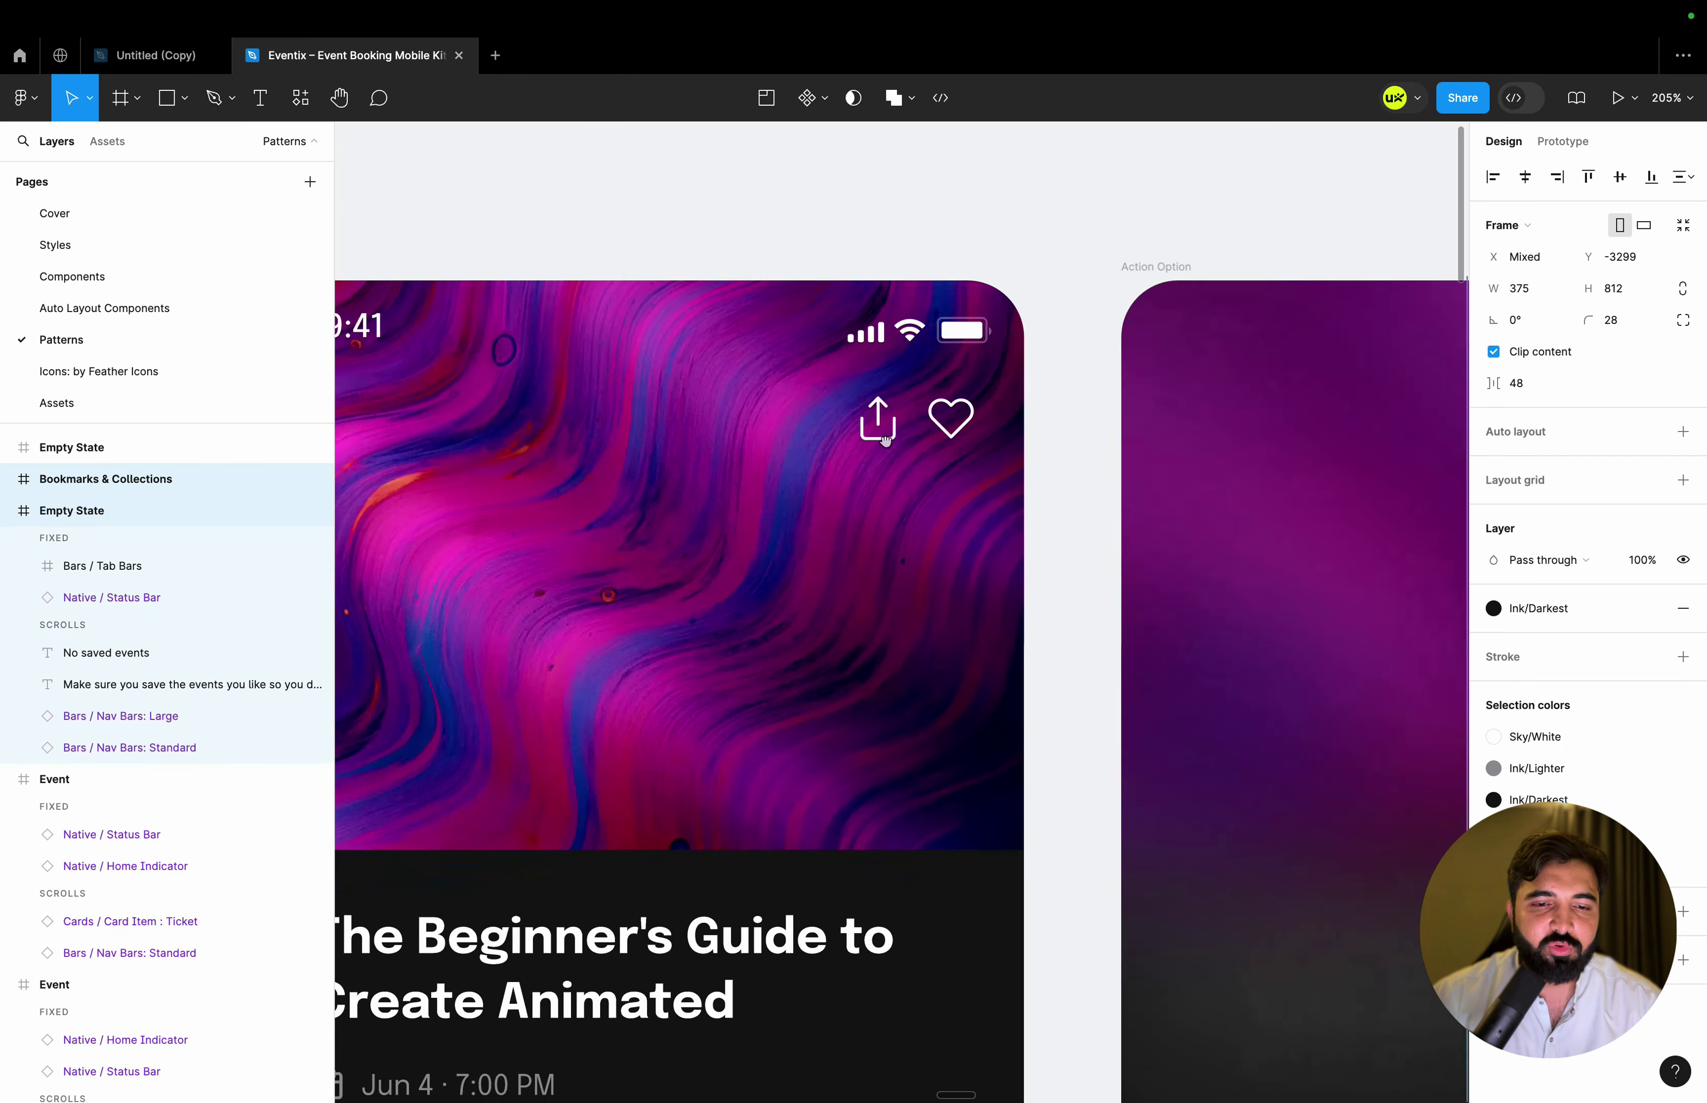
scroll(886, 440, "left", 3)
scroll(886, 440, "down", 1)
left_click(1113, 379)
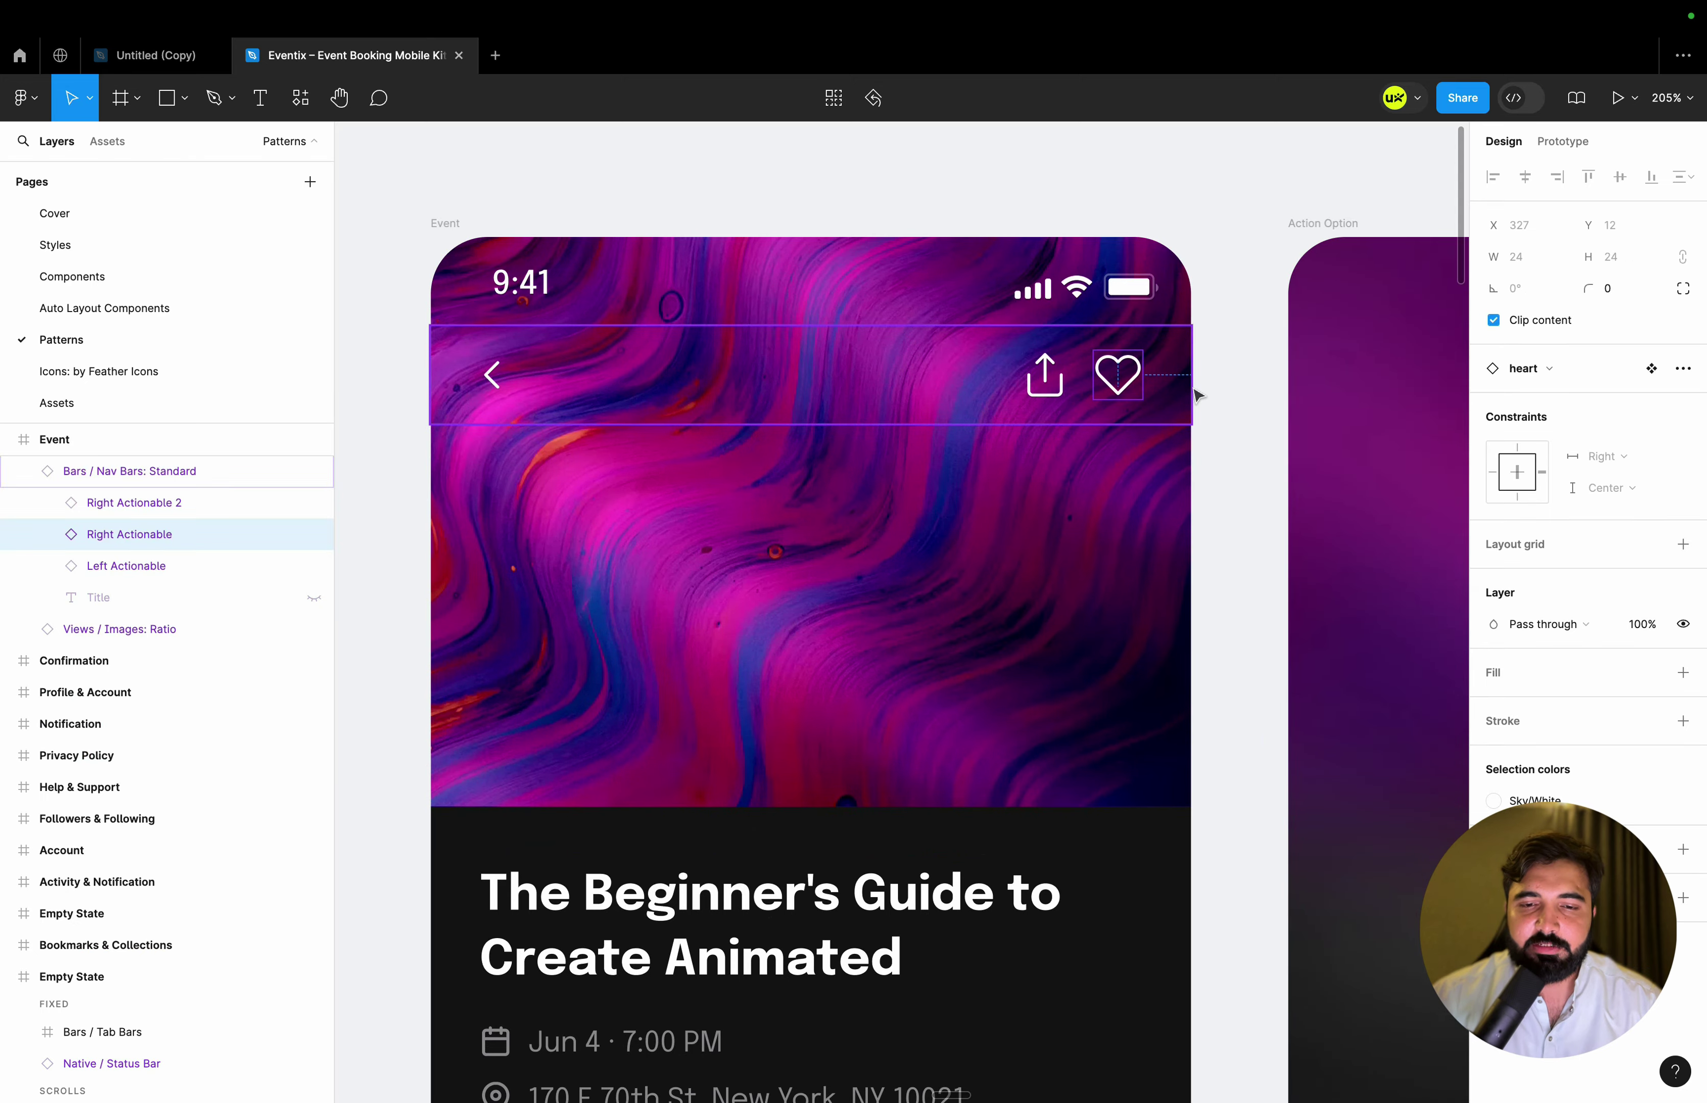
scroll(1047, 377, "down", 5)
scroll(1047, 376, "down", 2)
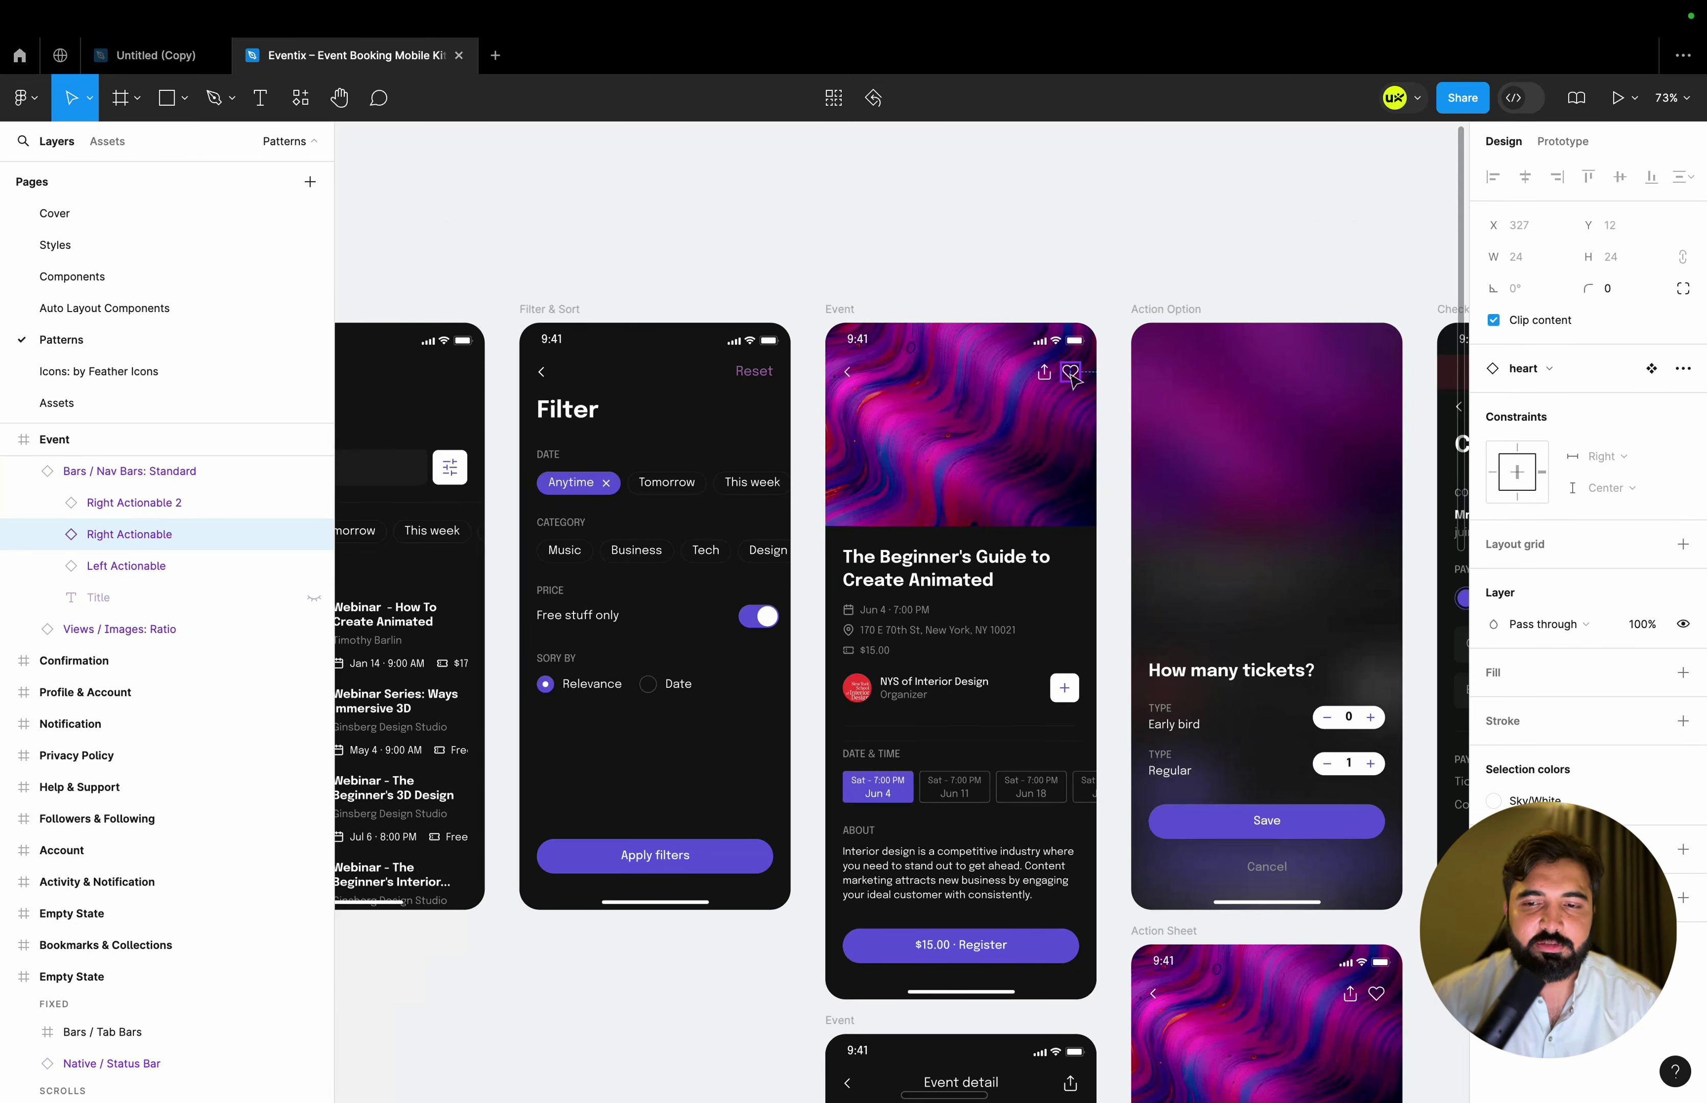
scroll(1072, 392, "down", 3)
scroll(1072, 392, "down", 3)
scroll(826, 708, "right", 5)
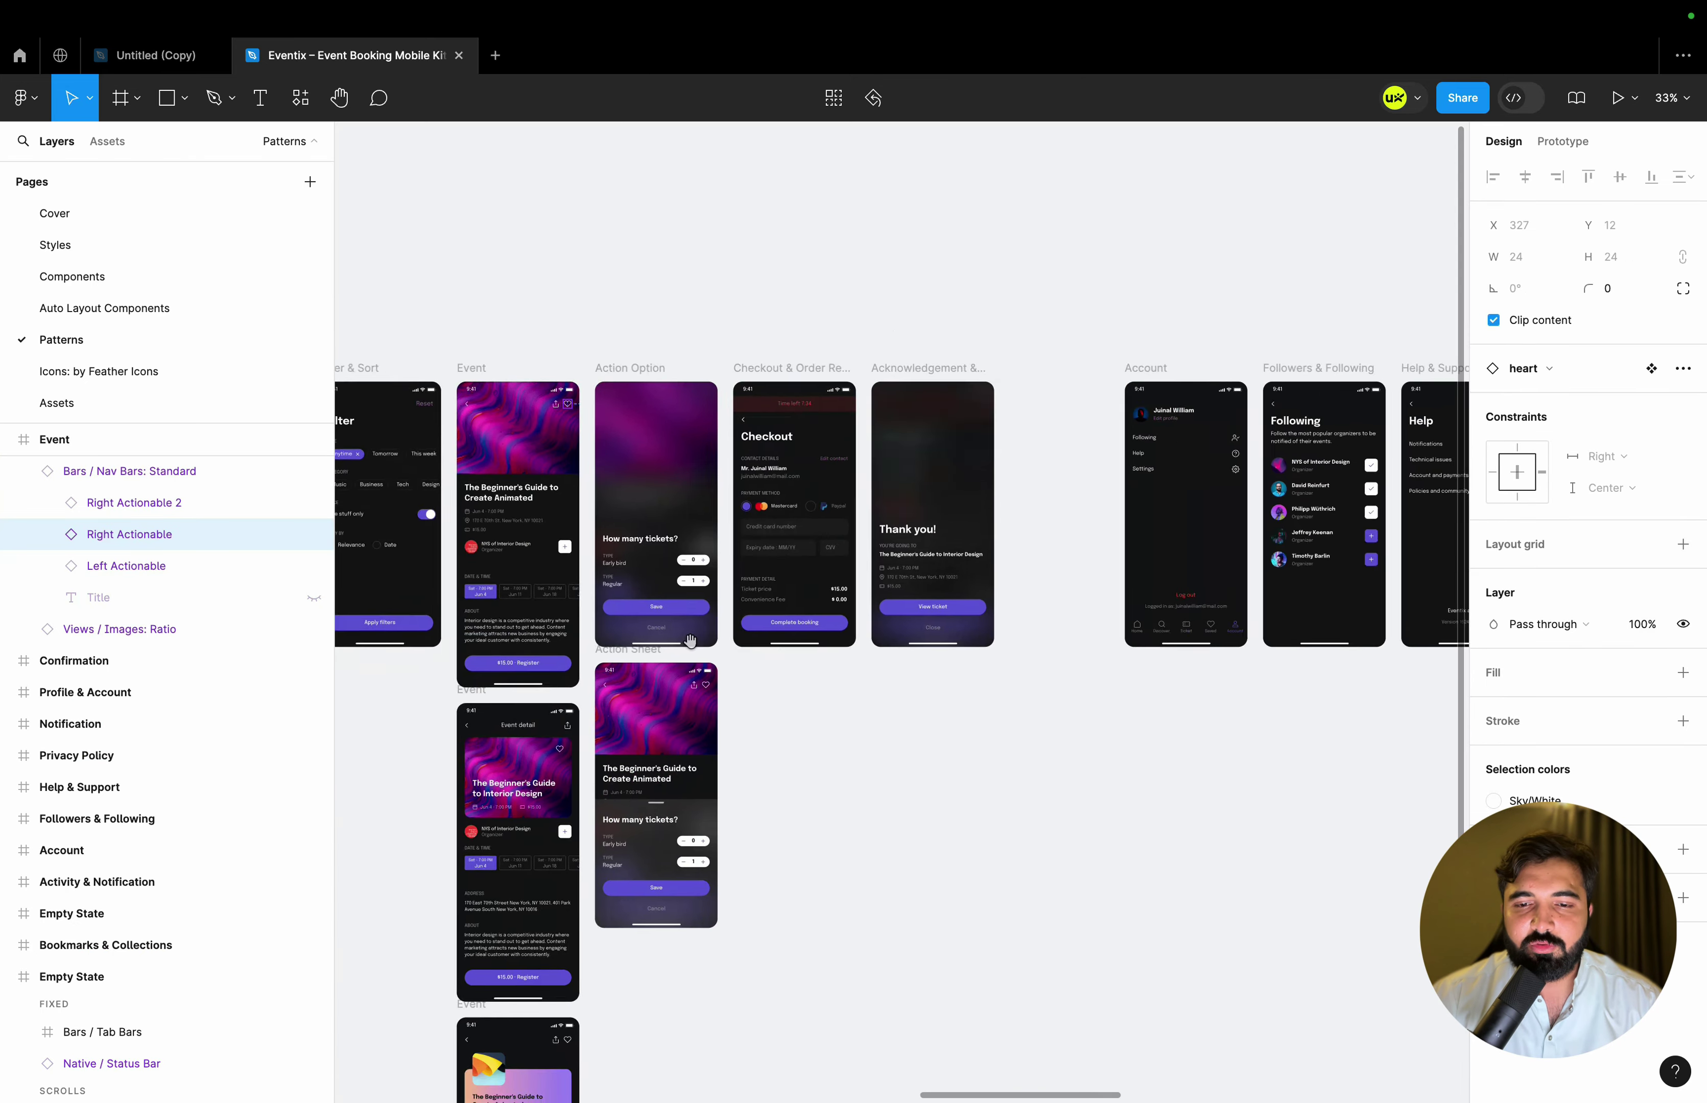
scroll(825, 708, "right", 5)
scroll(825, 708, "right", 5)
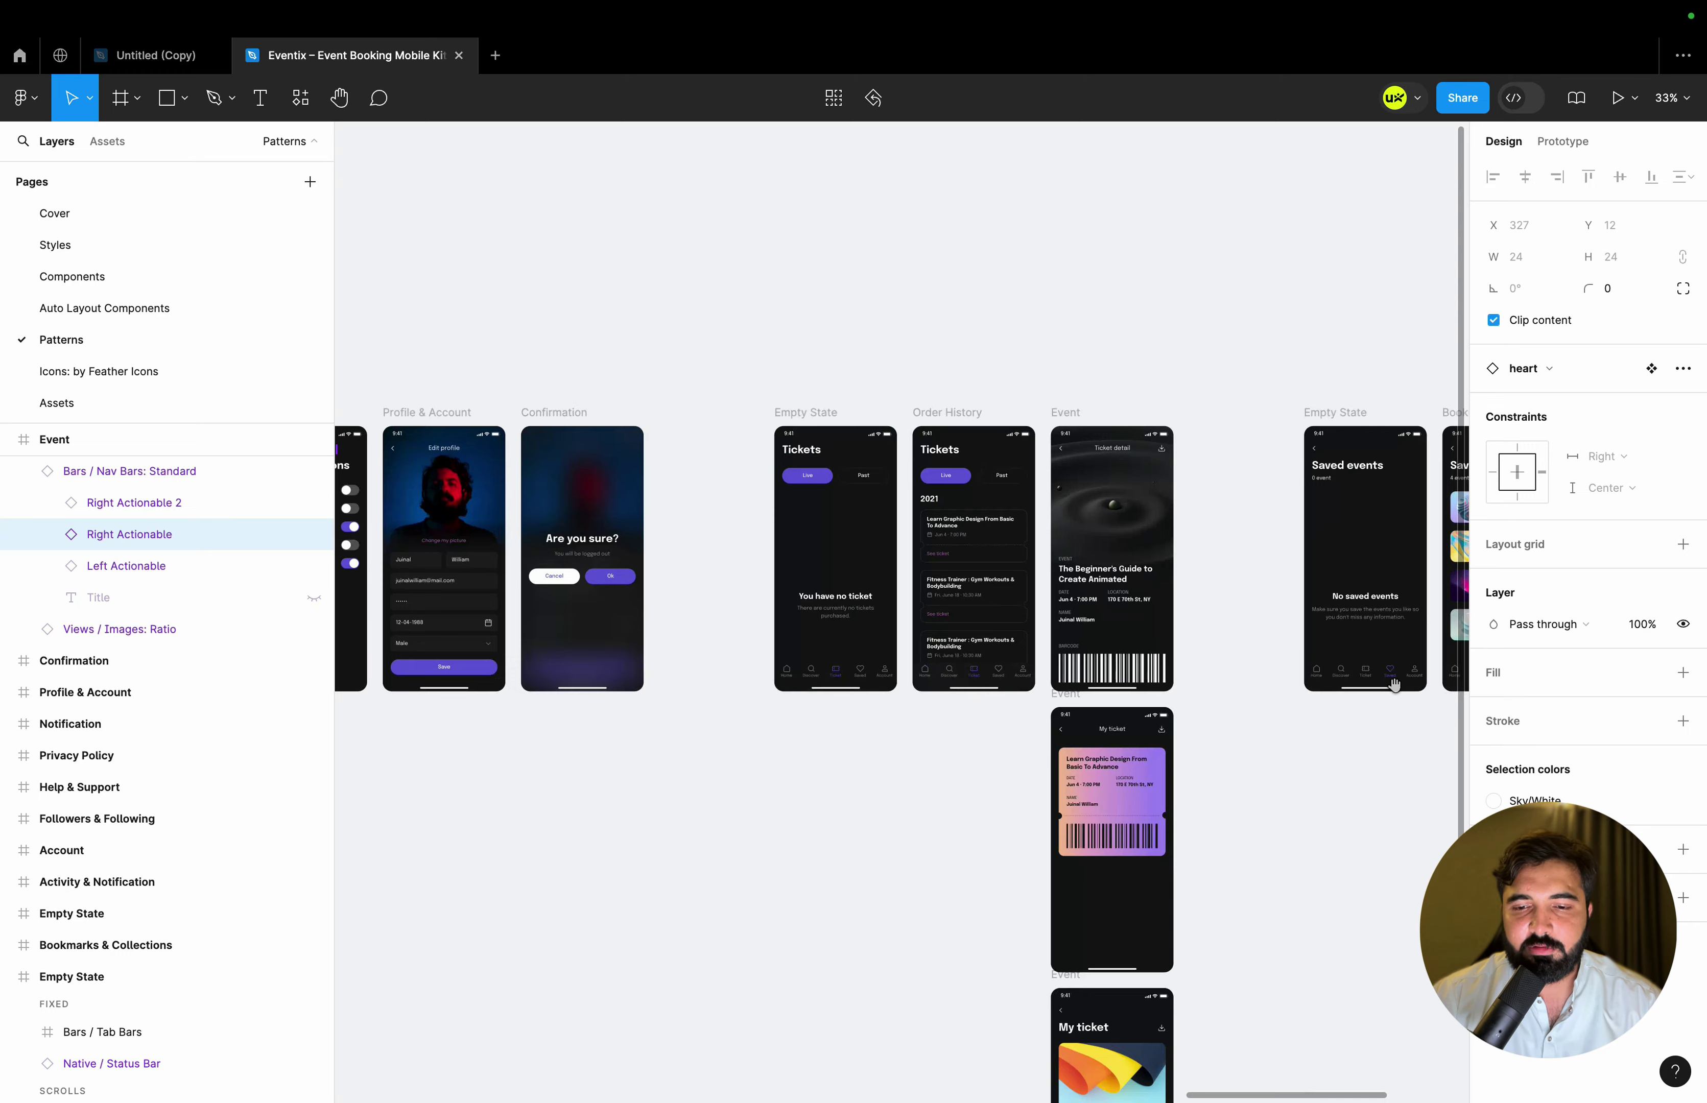
scroll(1393, 685, "right", 5)
scroll(1029, 770, "right", 4)
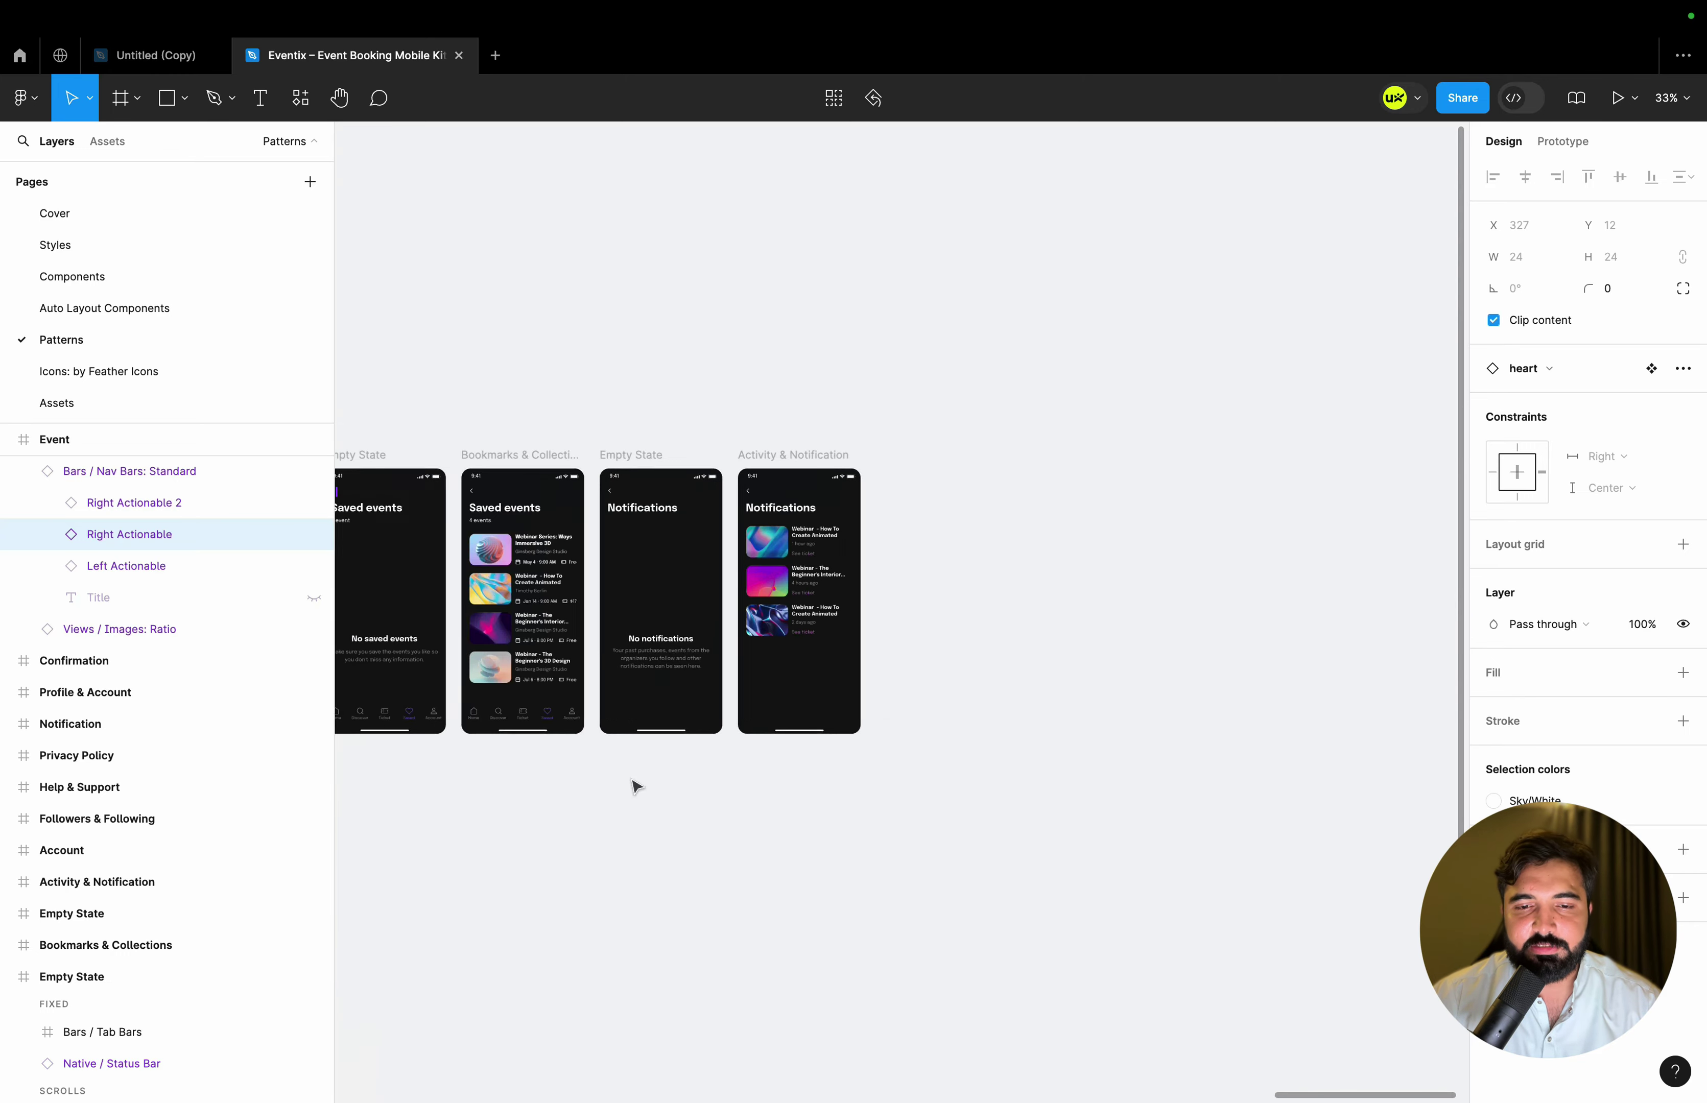
scroll(635, 787, "down", 3)
scroll(789, 717, "up", 2)
scroll(983, 643, "left", 3)
scroll(983, 644, "left", 2)
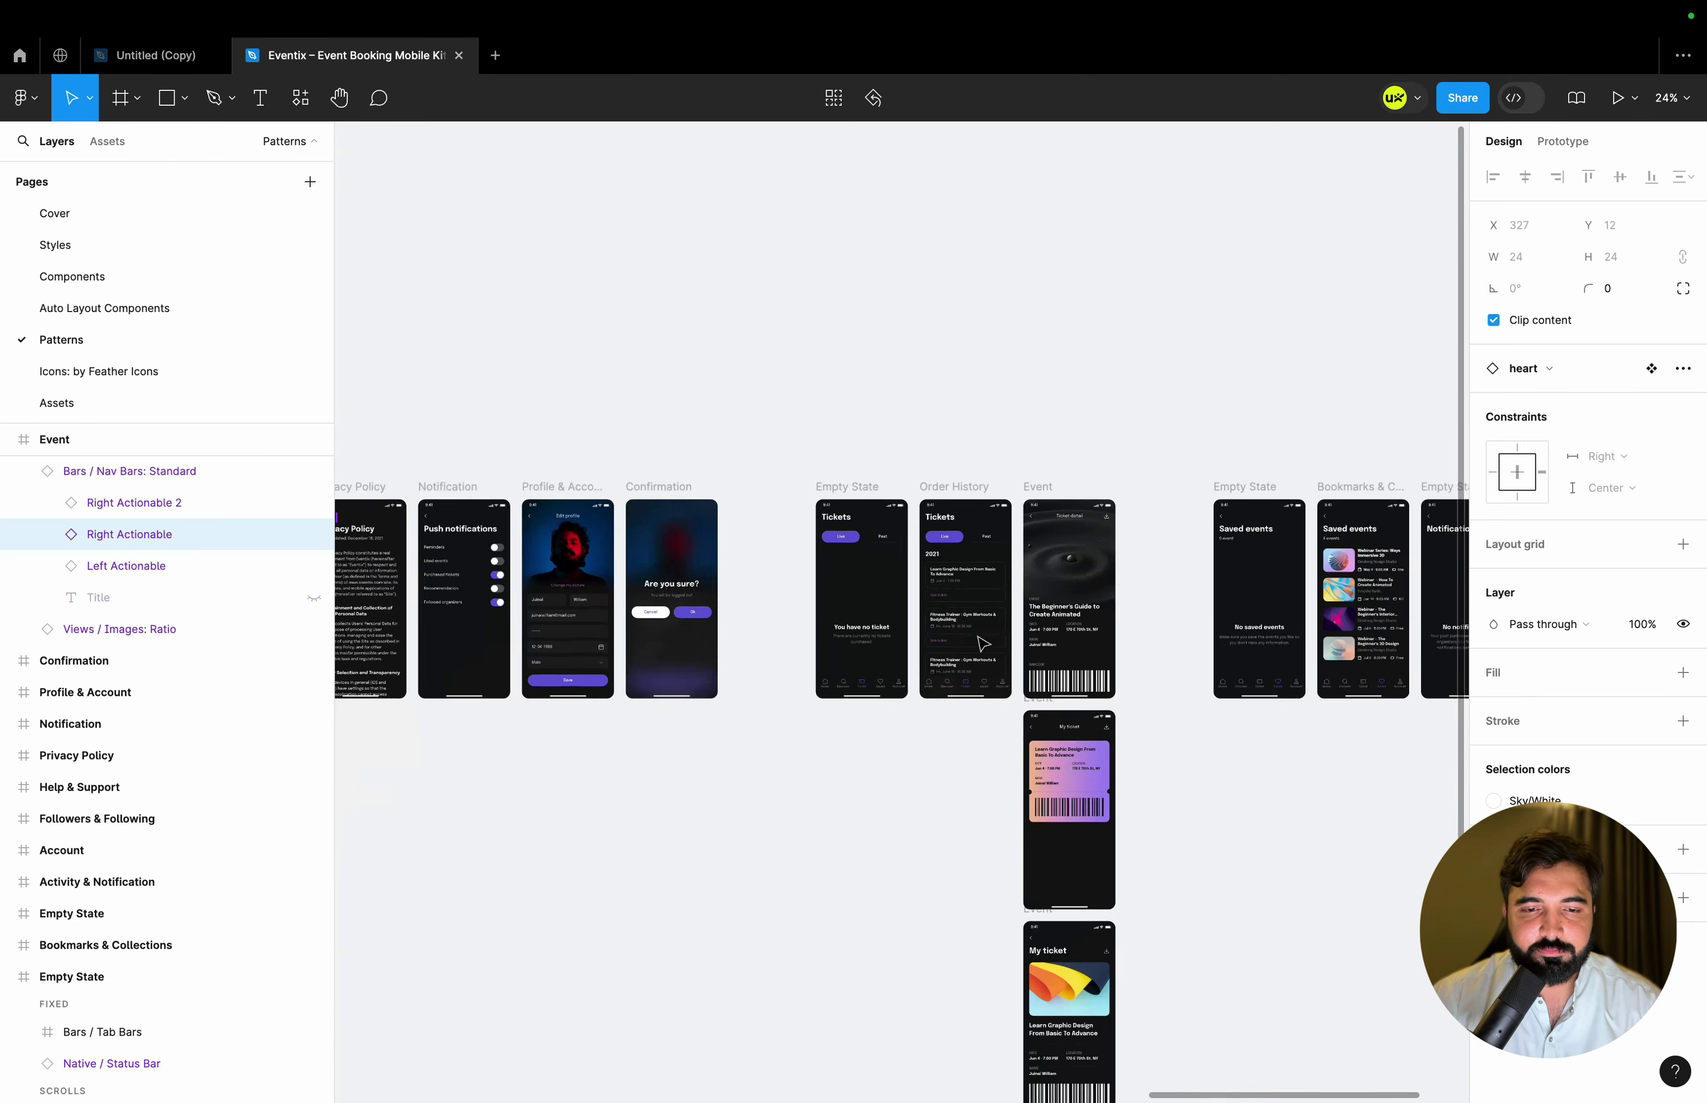
scroll(983, 644, "right", 5)
scroll(983, 644, "right", 3)
scroll(938, 640, "up", 5)
scroll(938, 640, "up", 3)
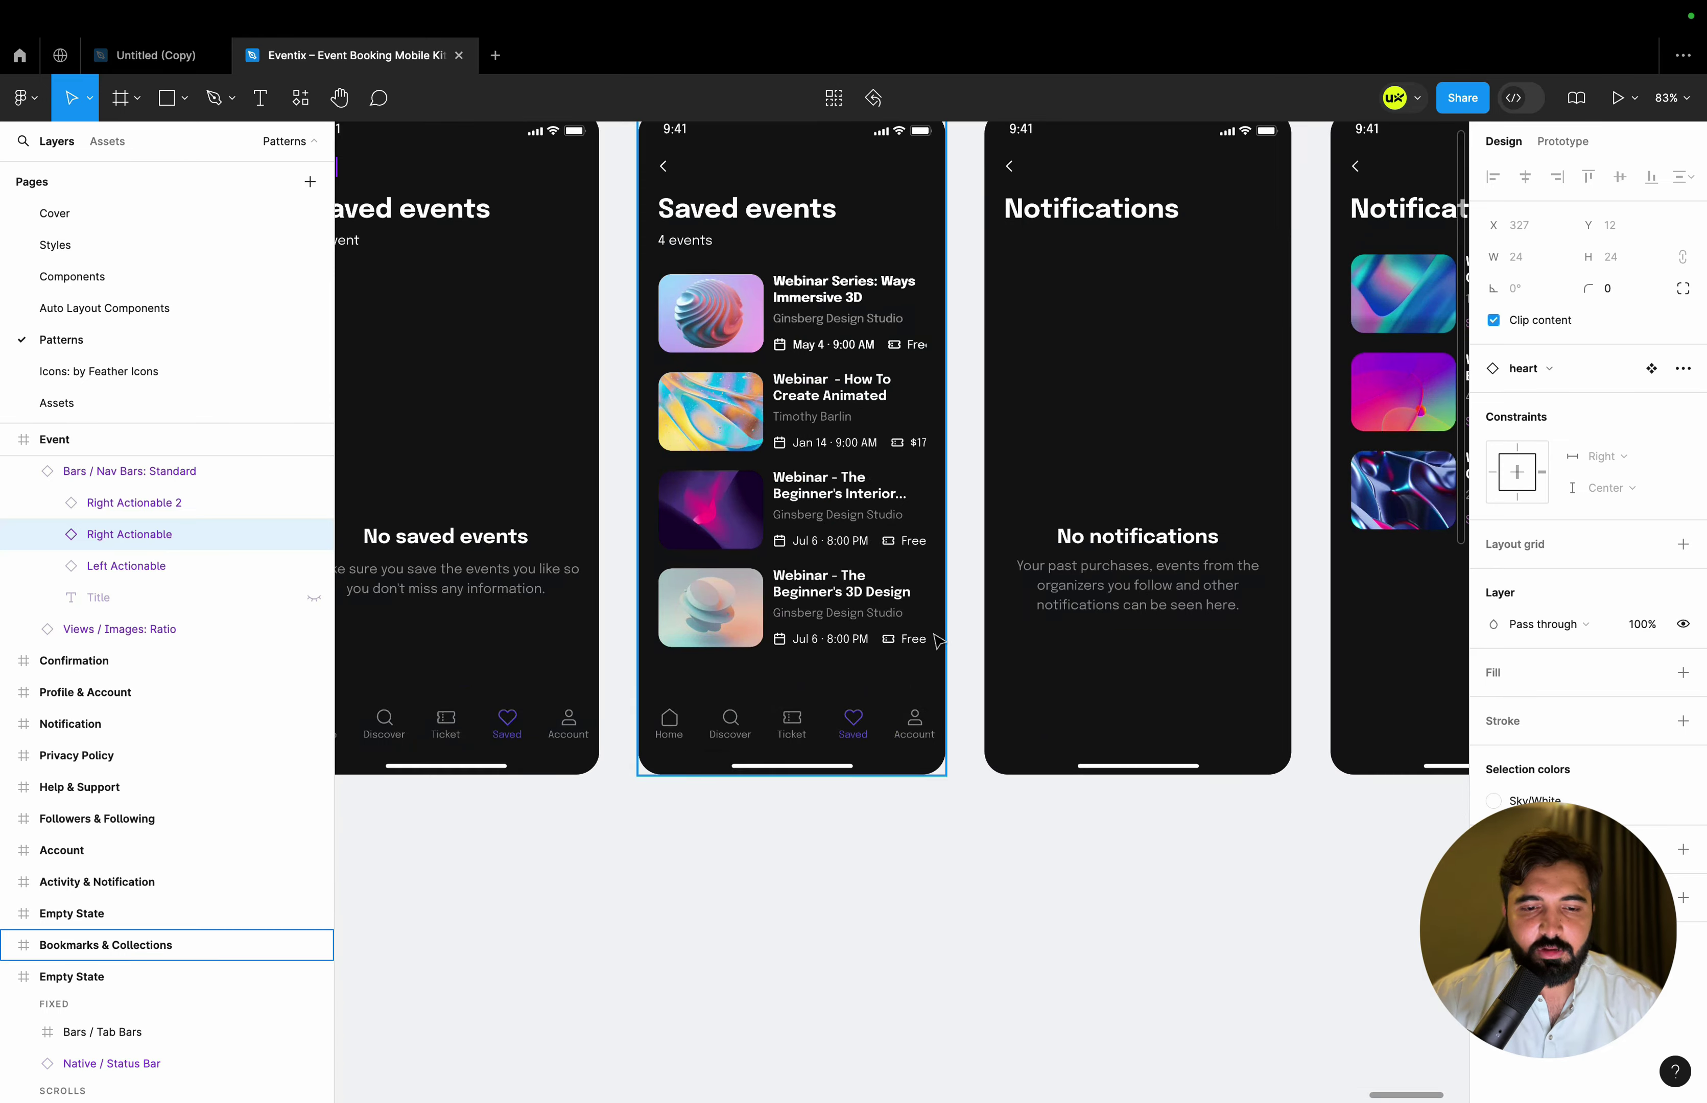
scroll(938, 641, "down", 2)
scroll(790, 575, "up", 3)
Step: Select the four saved-events and notification screens, then return to Untitled (Copy)
left_click_drag(657, 292, 817, 827)
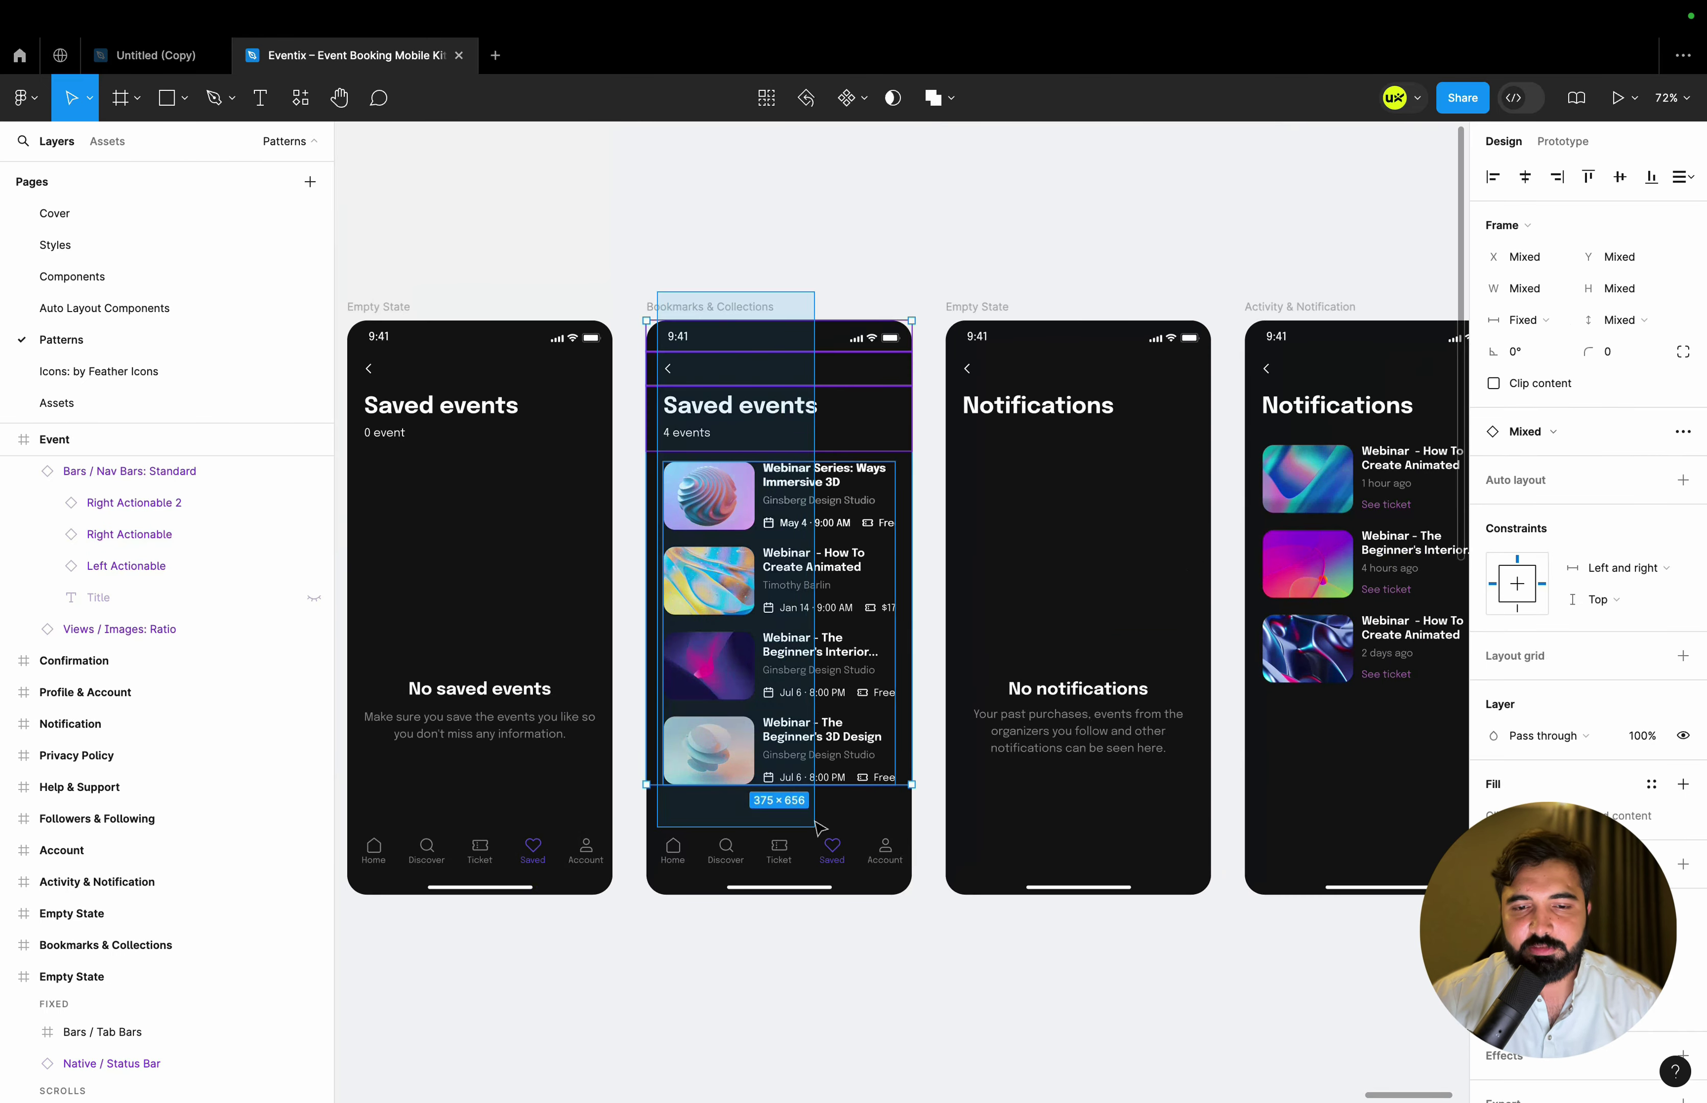
key("Escape")
scroll(978, 452, "down", 2)
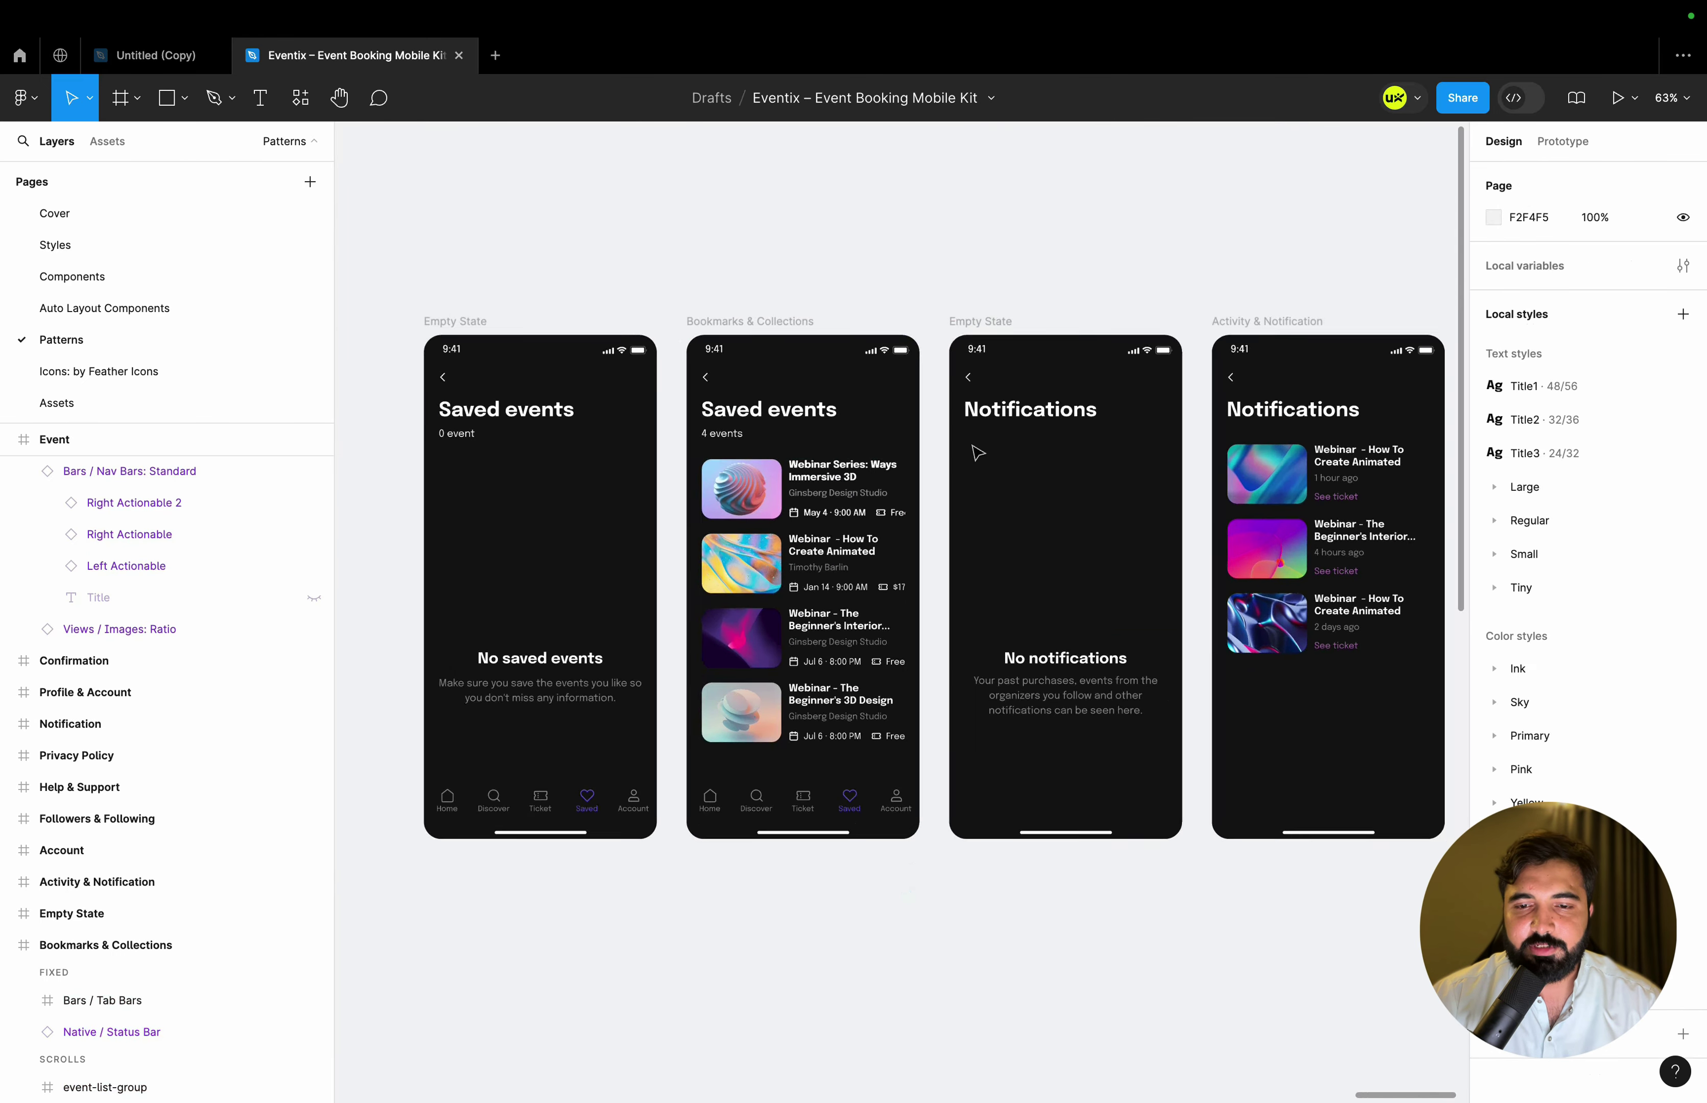
scroll(978, 453, "down", 3)
left_click(1012, 360)
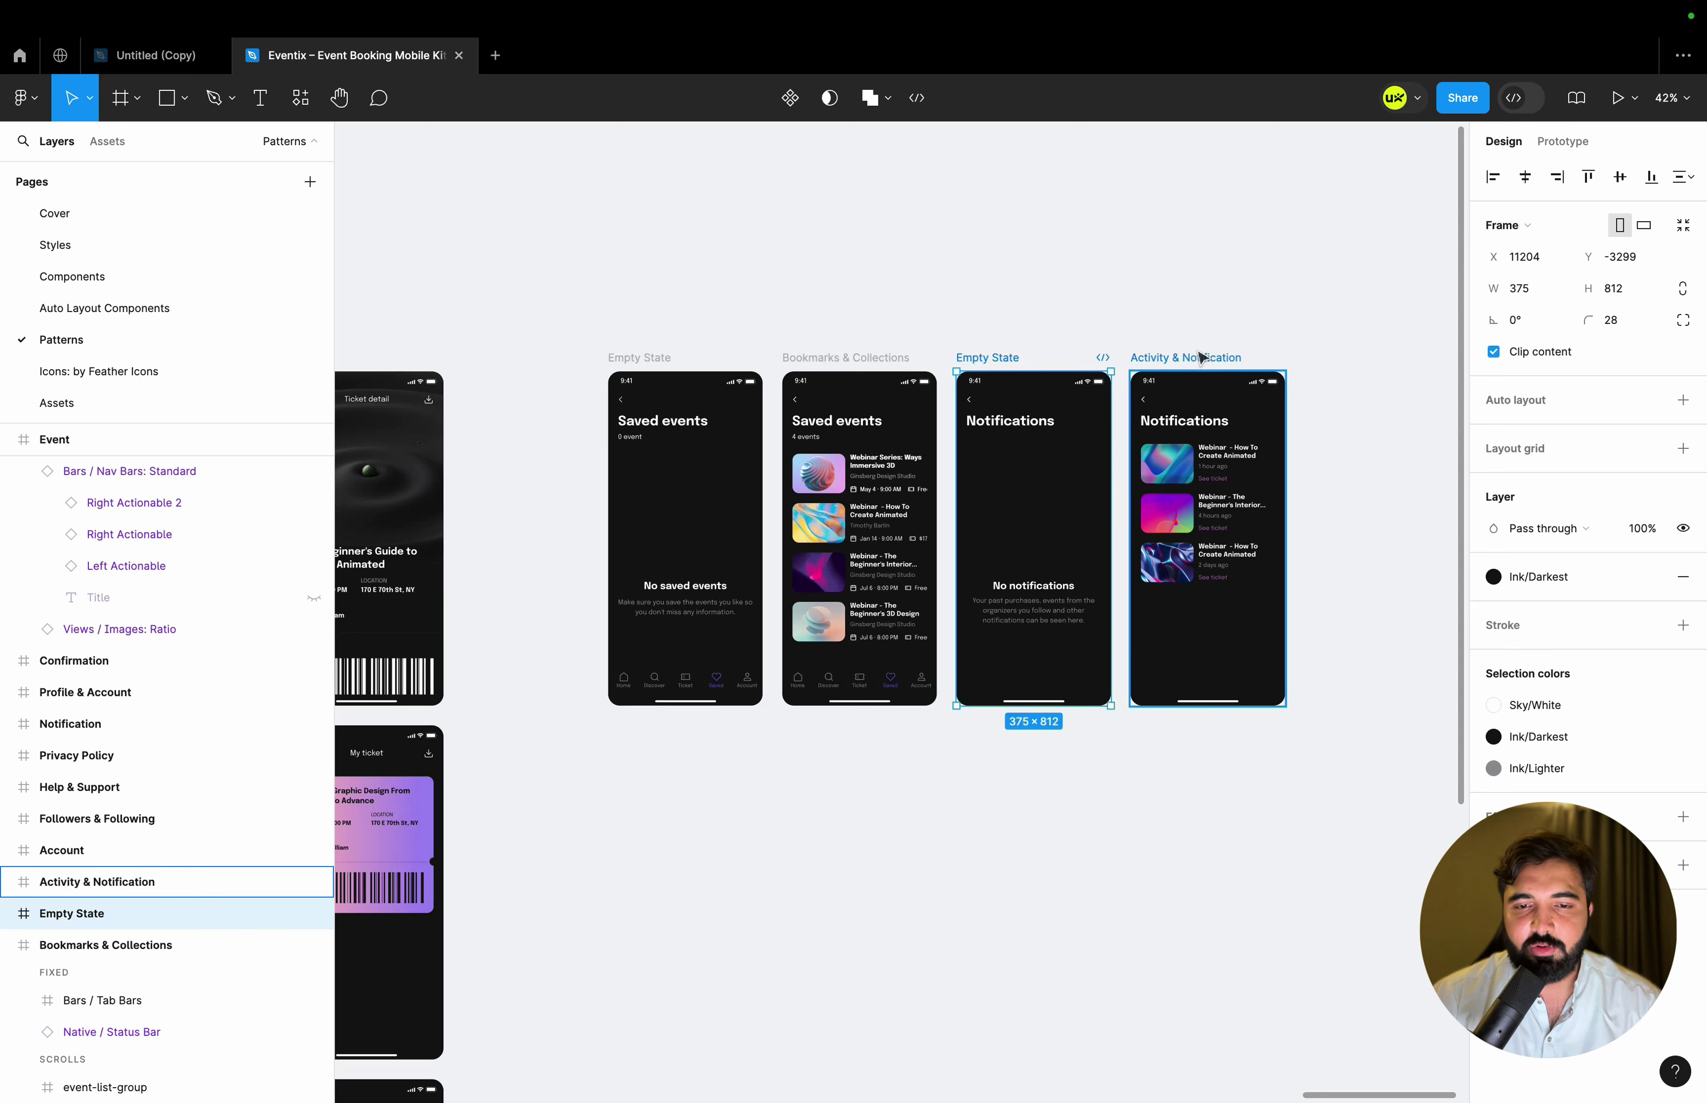
scroll(1220, 445, "up", 3)
scroll(1184, 466, "up", 2)
left_click_drag(1116, 493, 1055, 495)
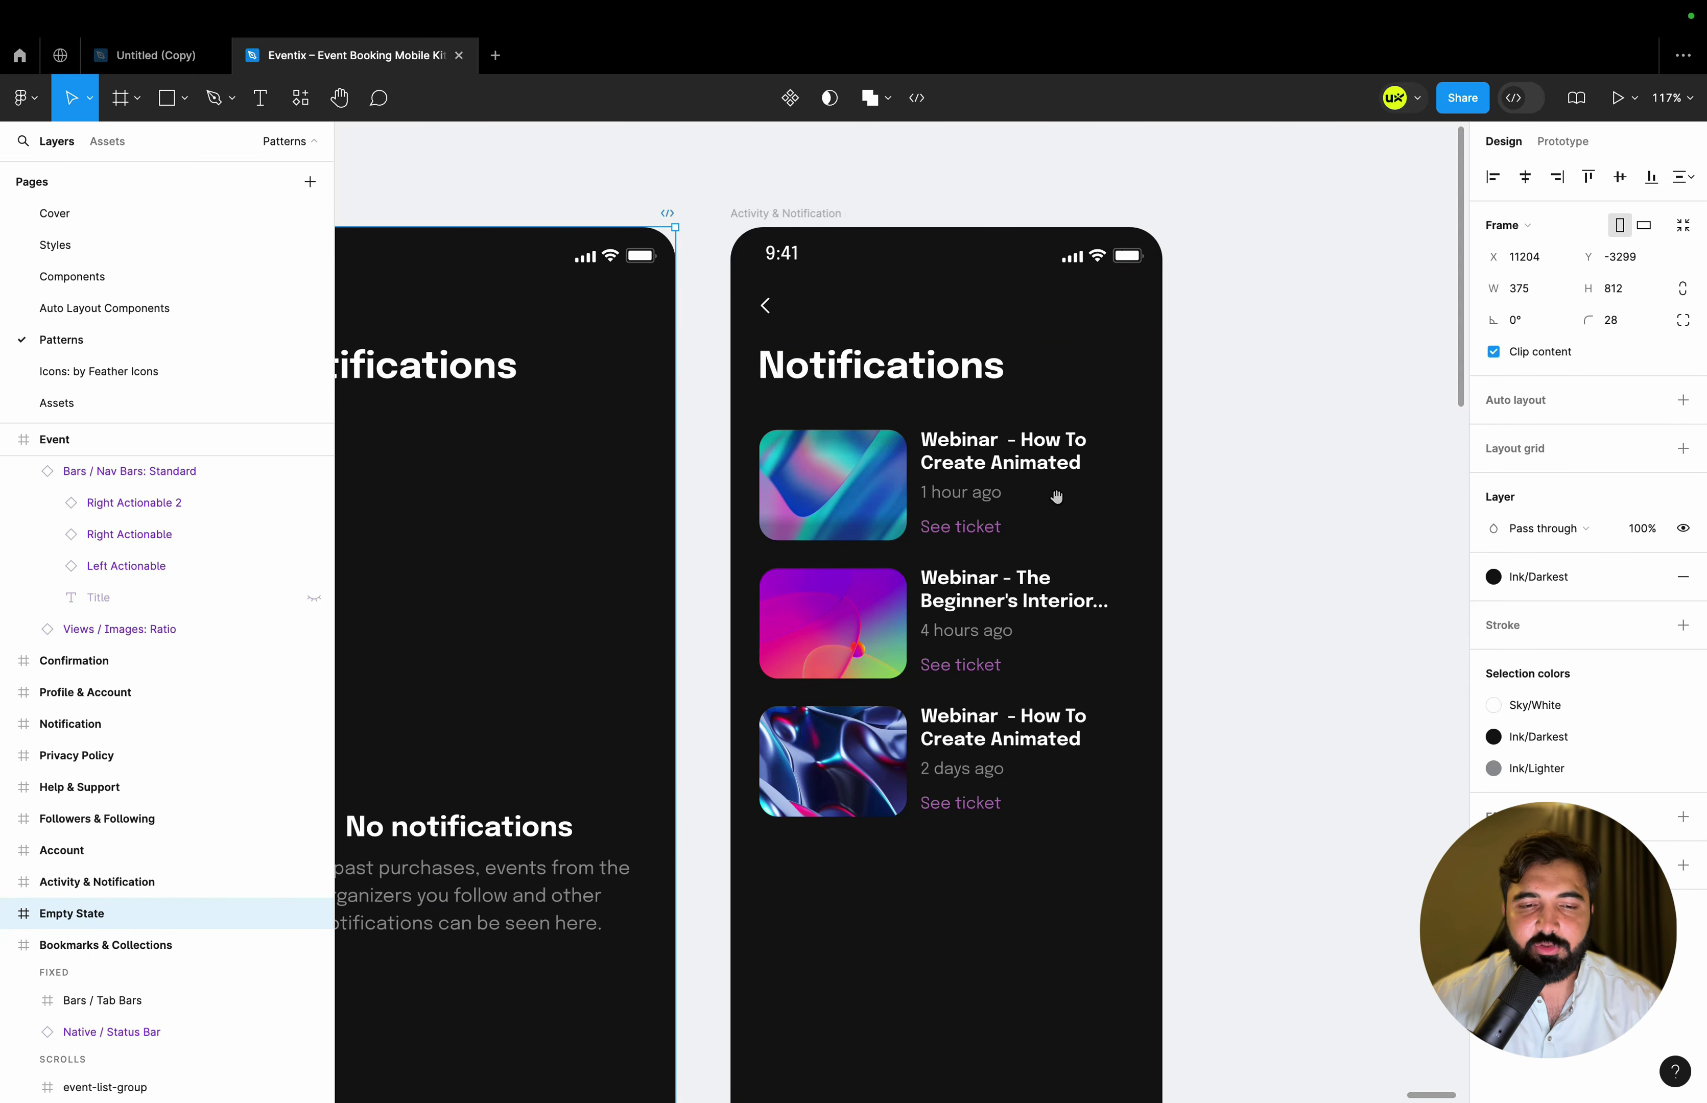
scroll(1087, 468, "down", 5)
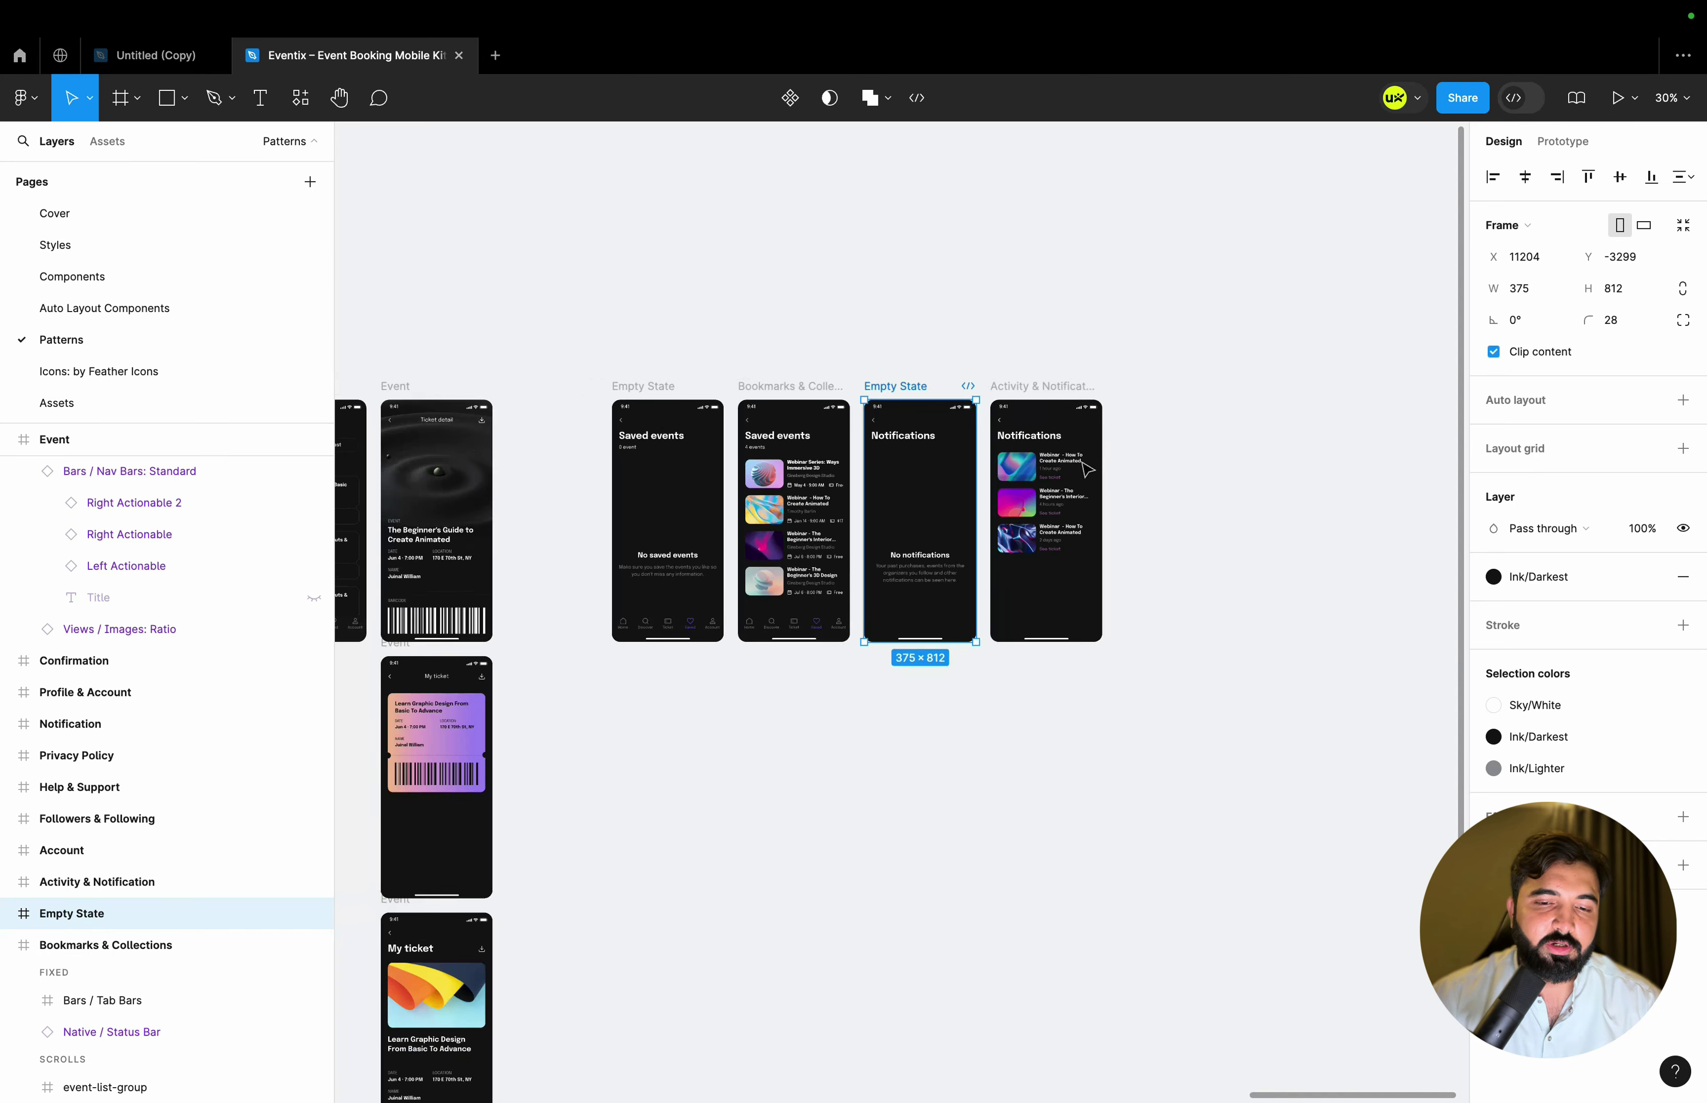
mouse_move(1258, 308)
left_mouse_down()
mouse_move(784, 767)
mouse_move(607, 845)
left_mouse_up()
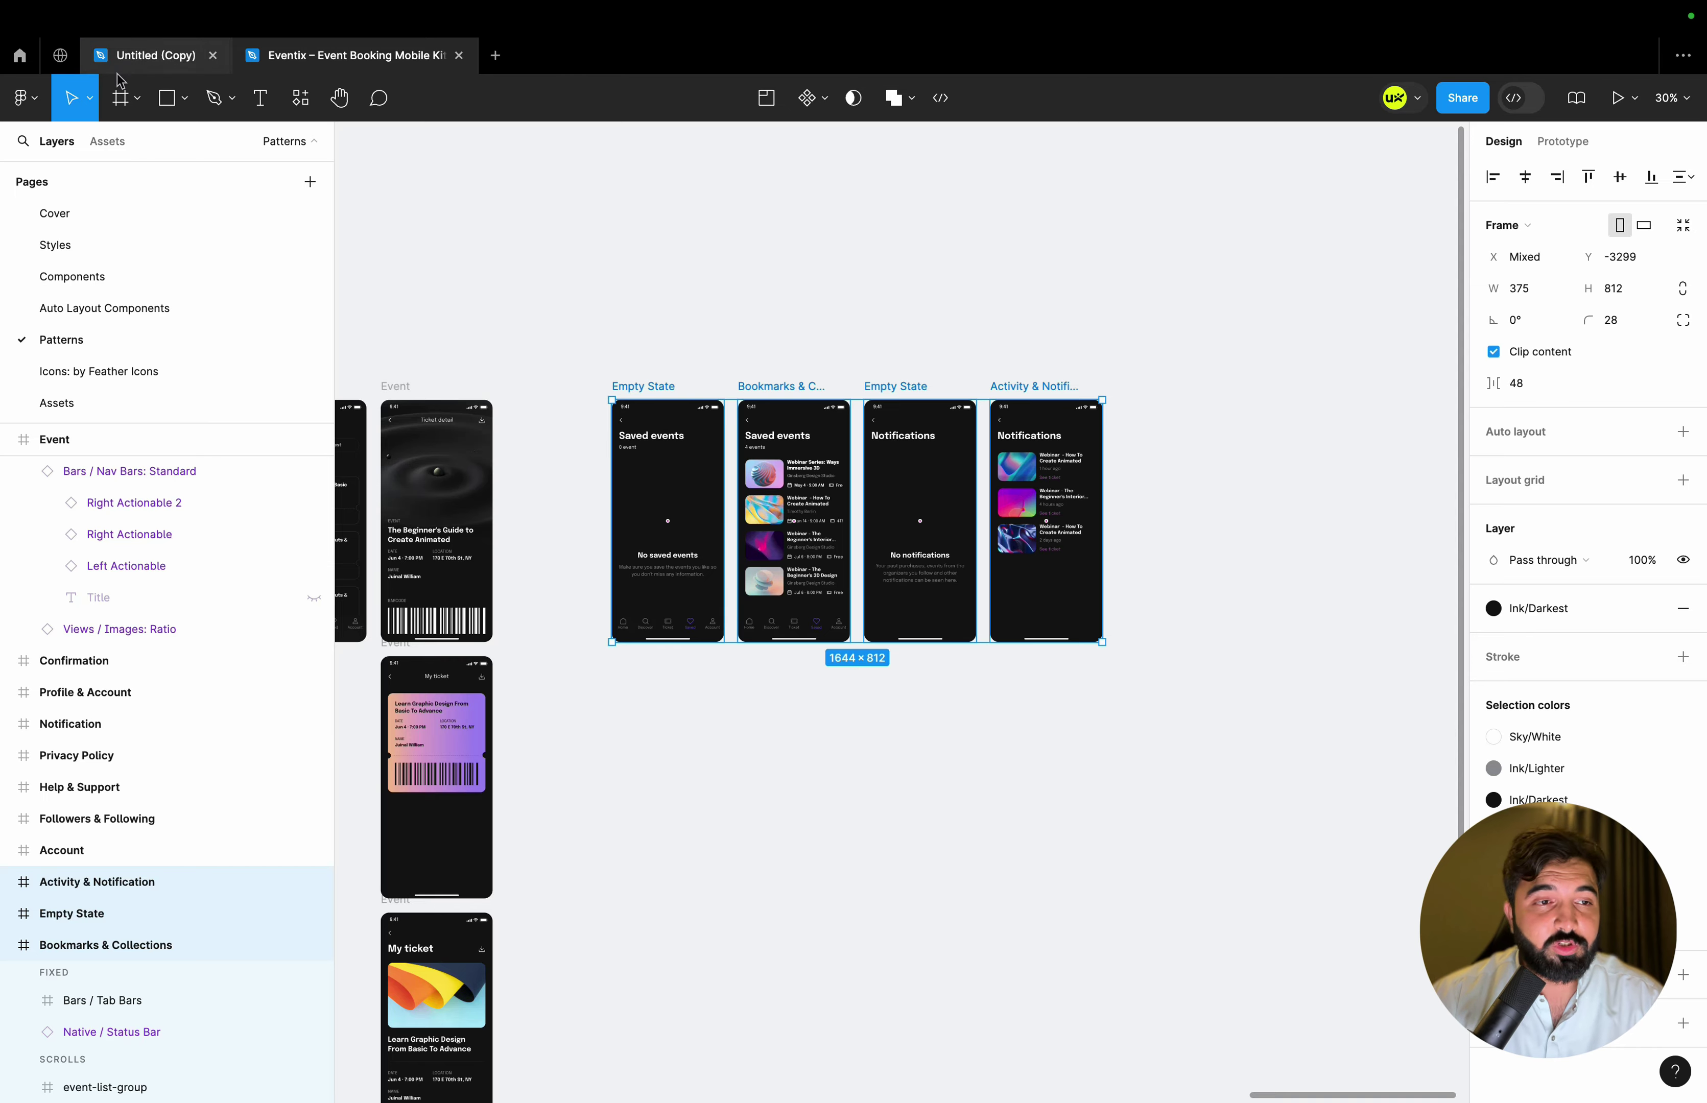
left_click(122, 60)
mouse_move(156, 54)
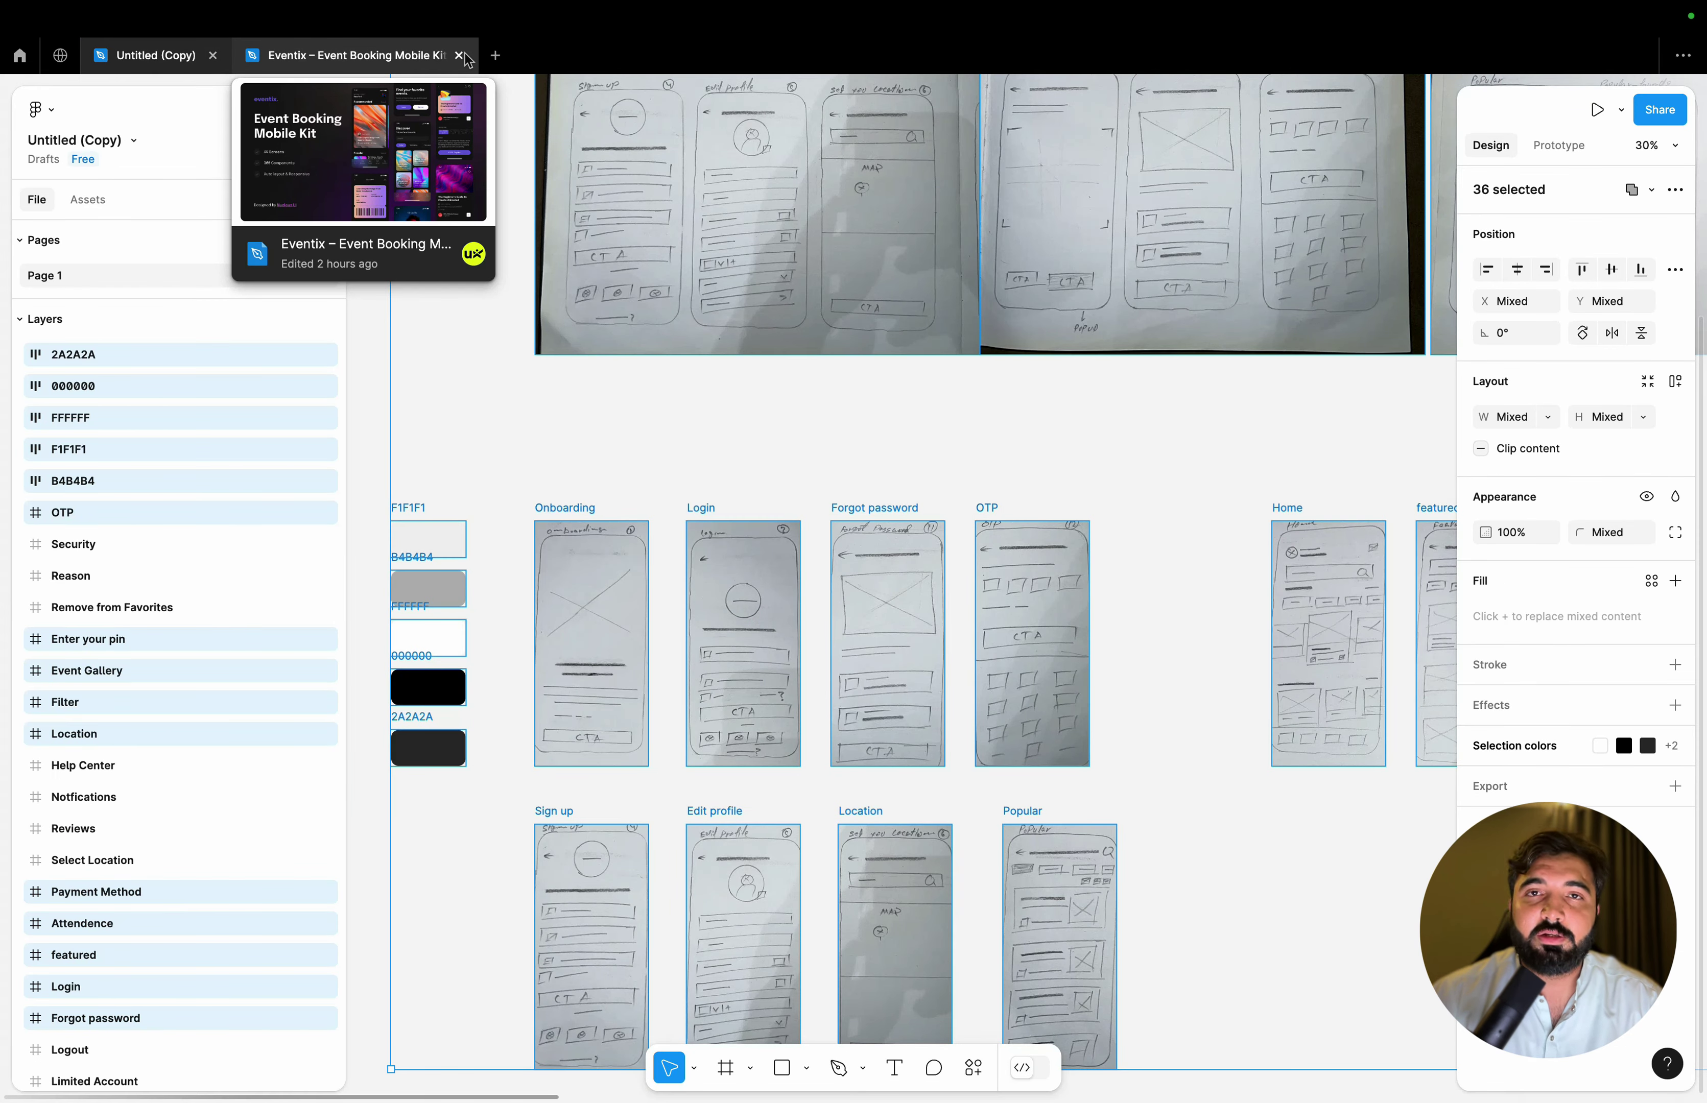
left_click(460, 56)
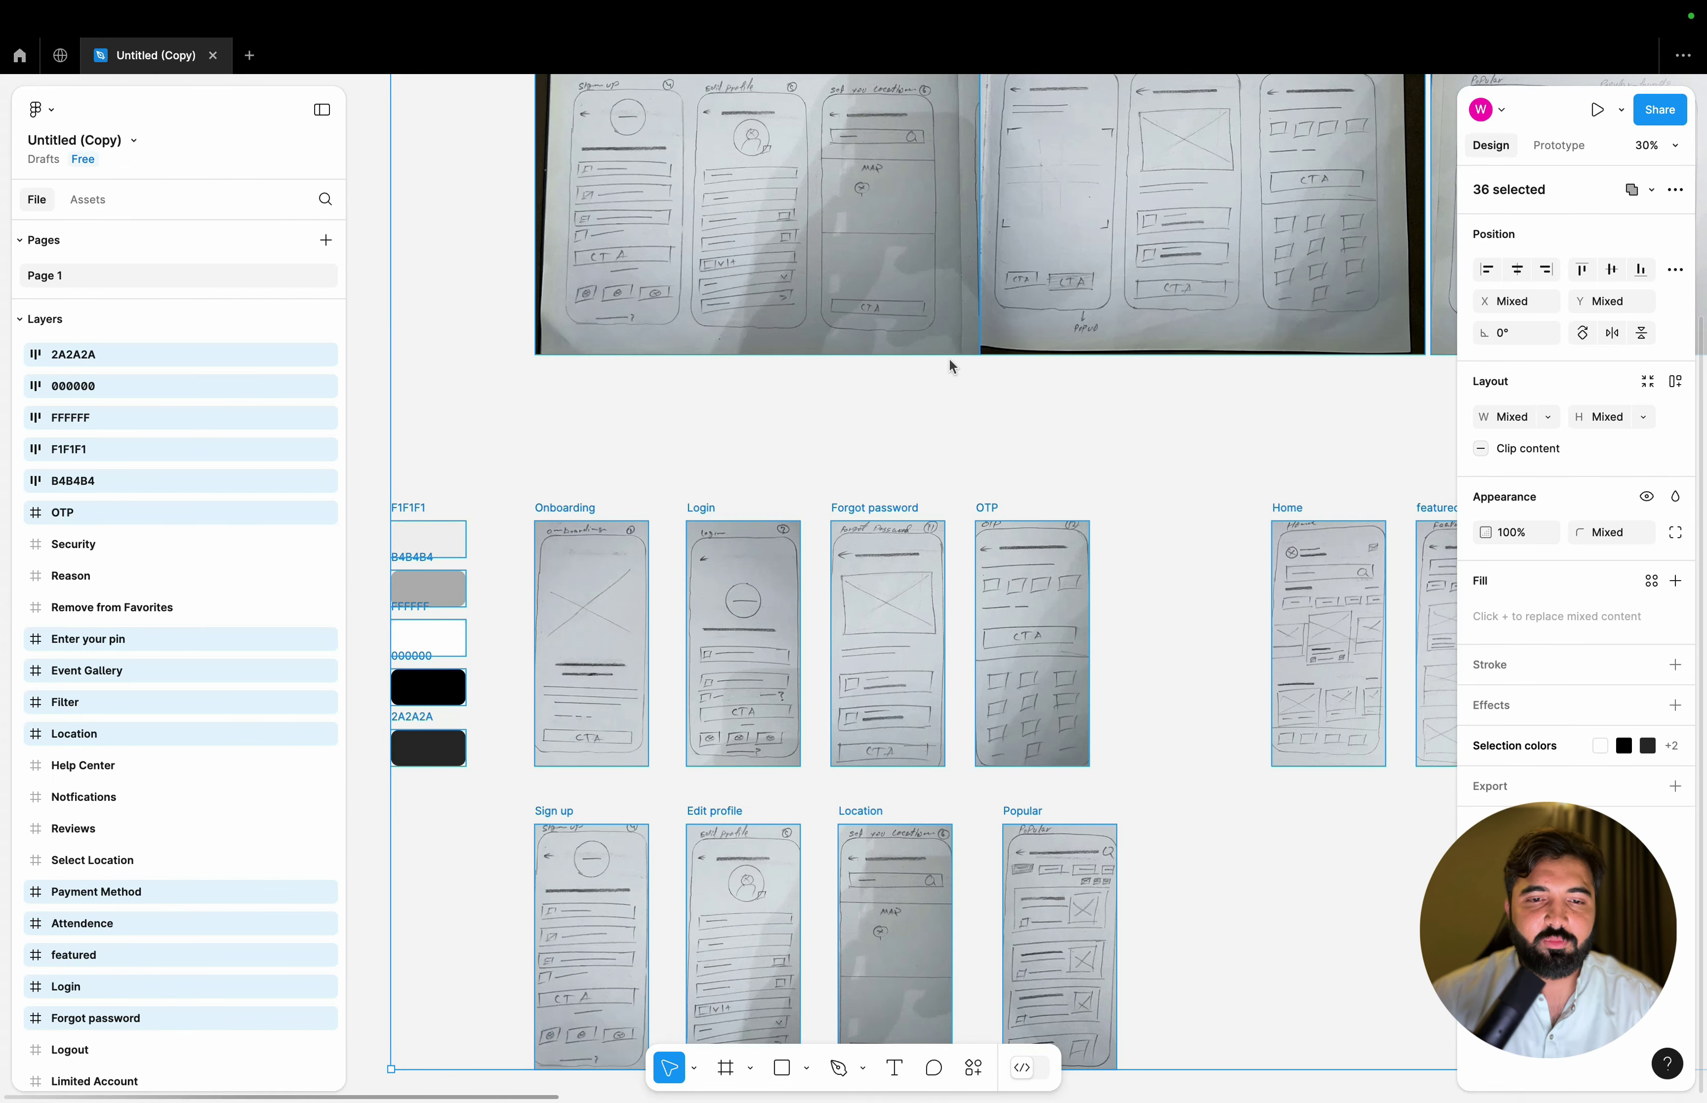
scroll(952, 367, "down", 3)
scroll(953, 366, "down", 2)
left_click(562, 376)
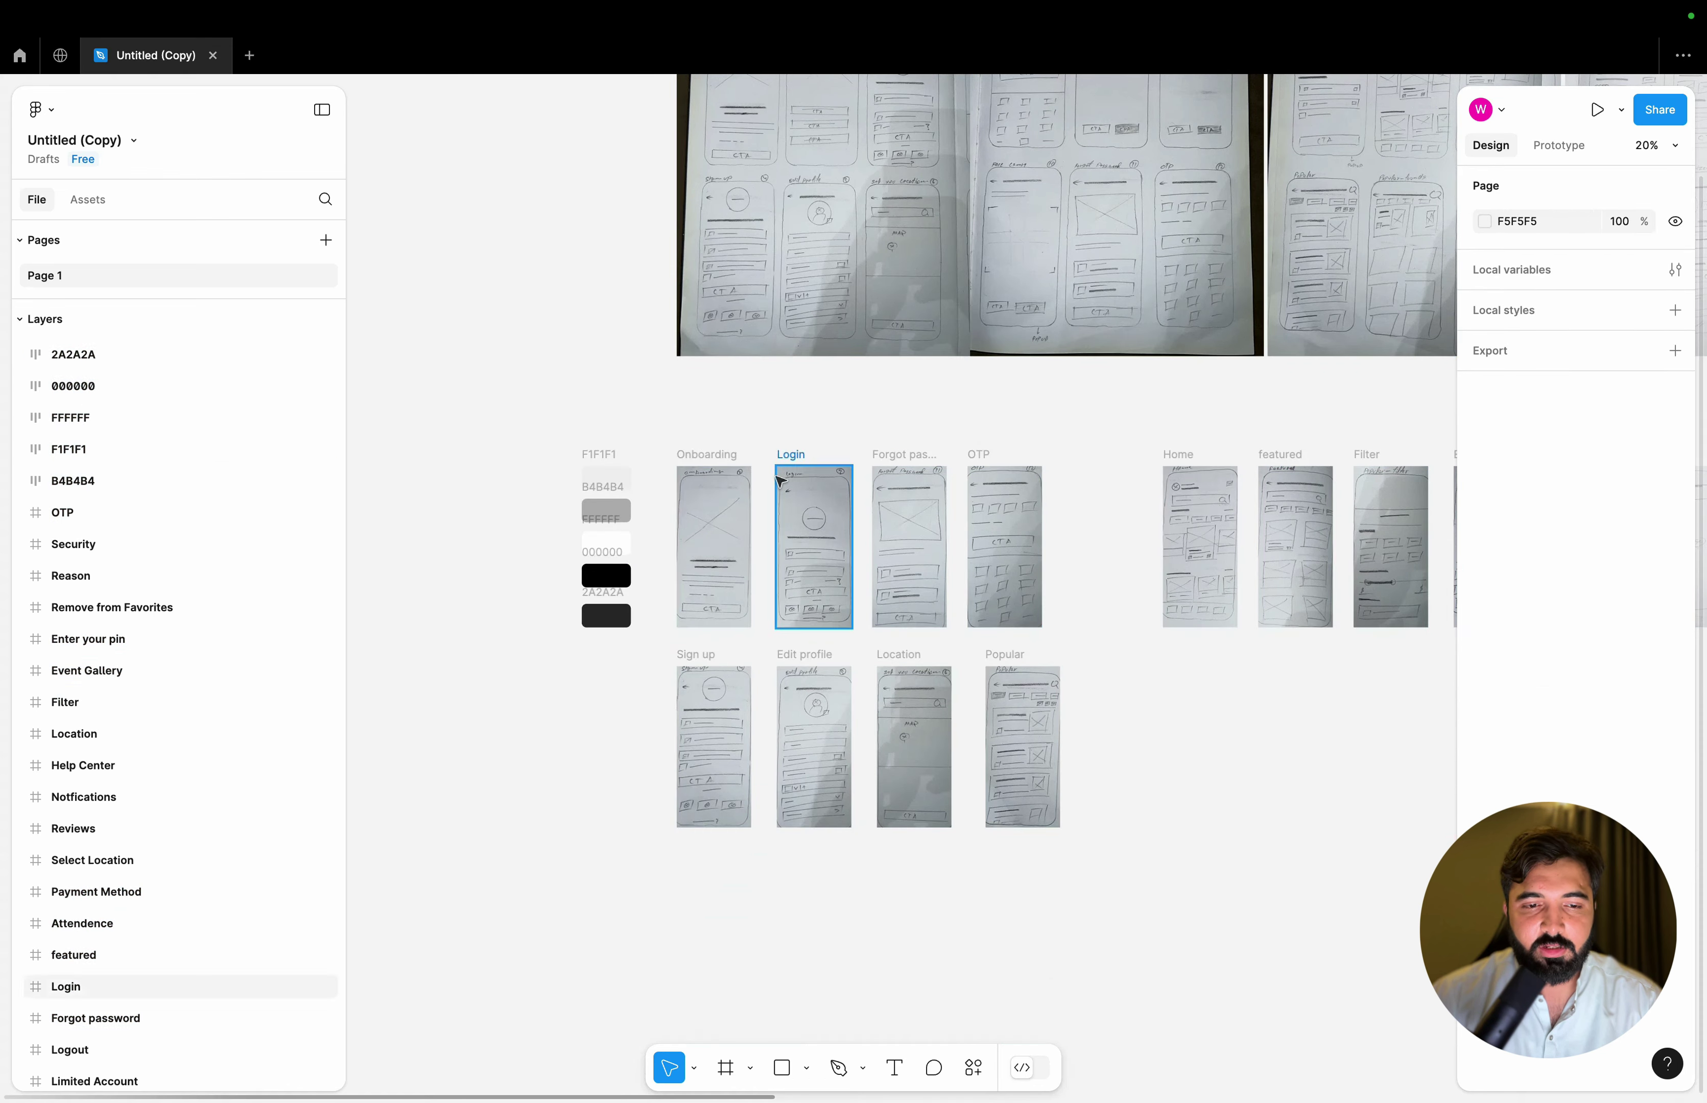
scroll(660, 499, "right", 1)
left_click_drag(504, 390, 1062, 889)
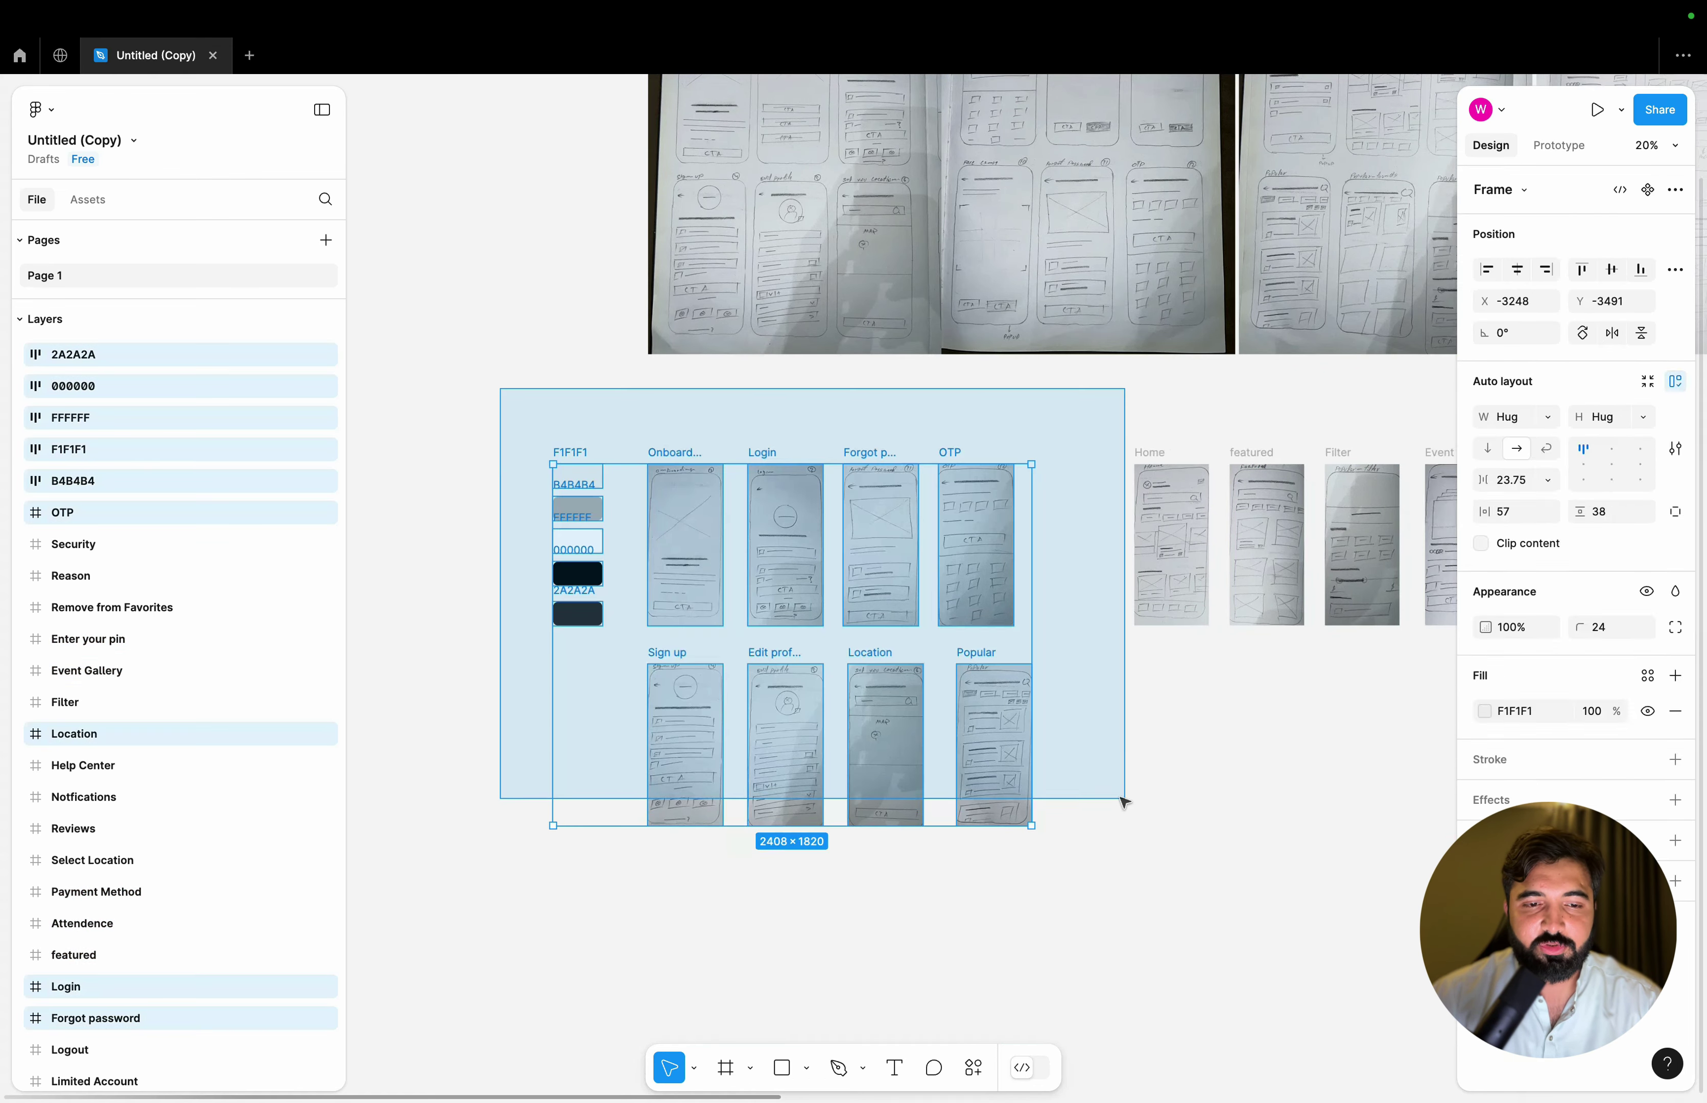
scroll(655, 425, "up", 2)
left_click_drag(632, 429, 1200, 988)
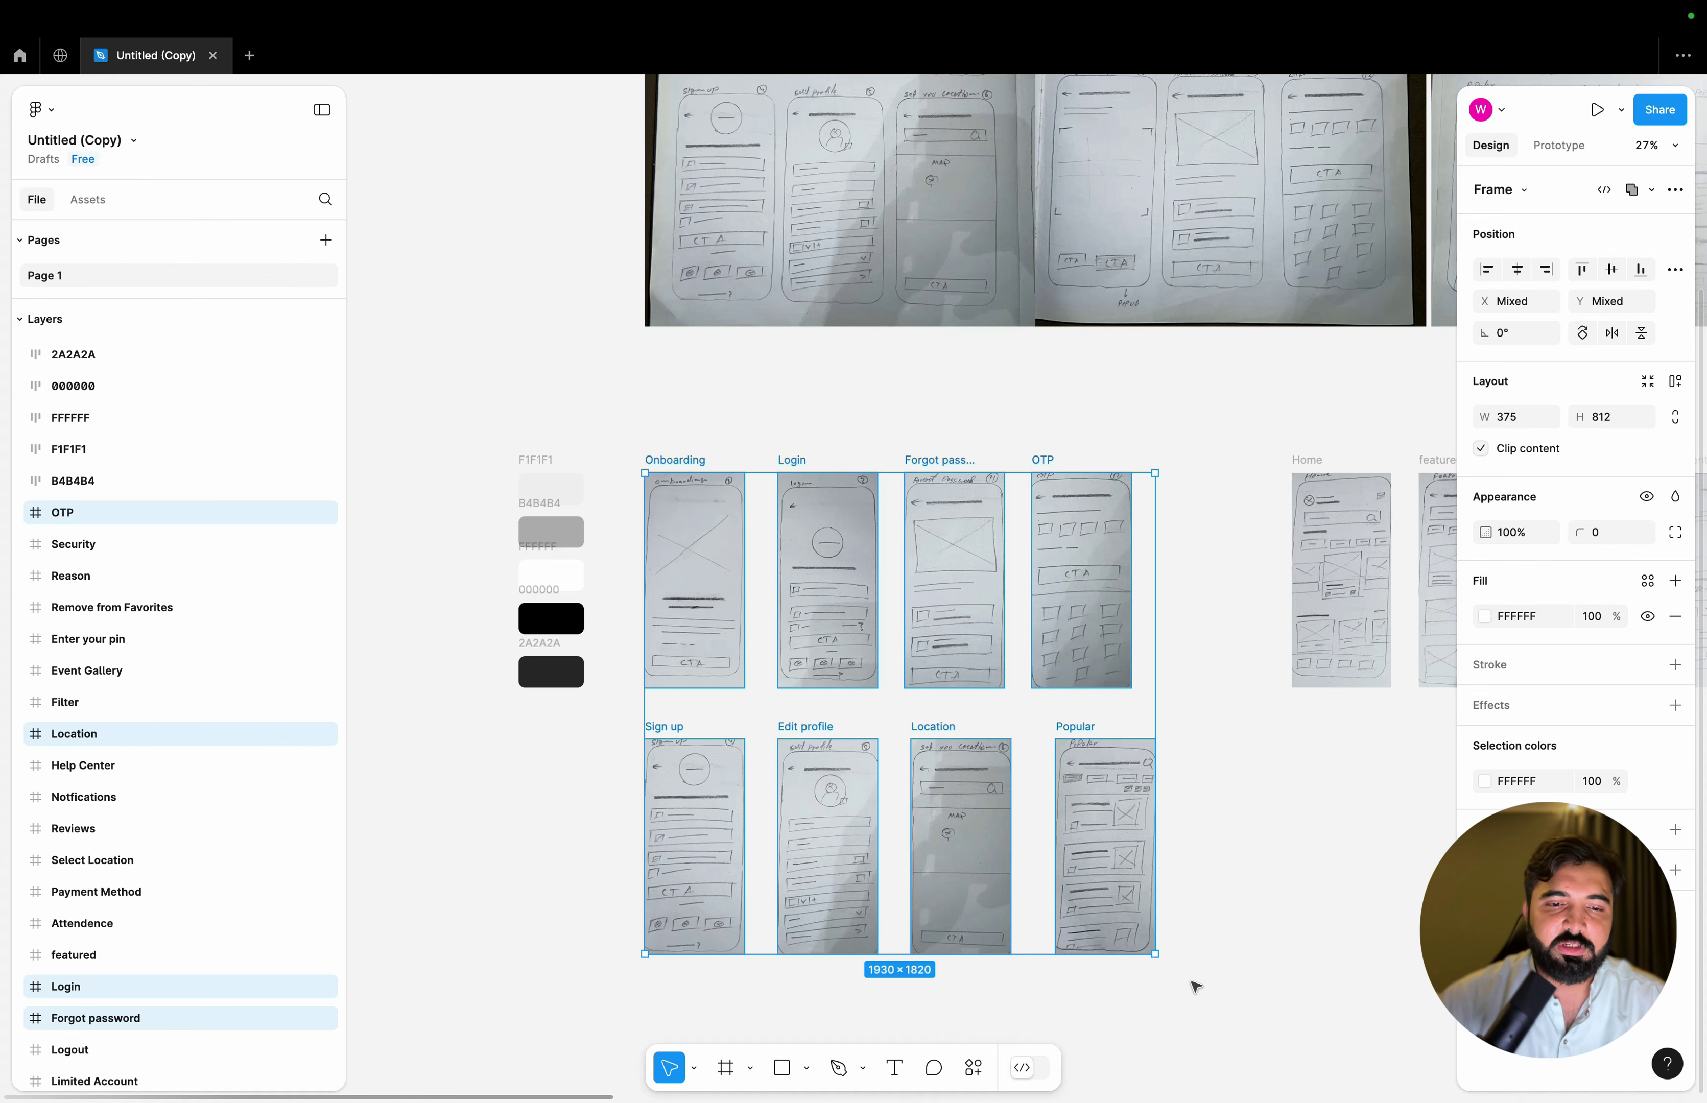
scroll(766, 650, "up", 5)
scroll(746, 596, "left", 2)
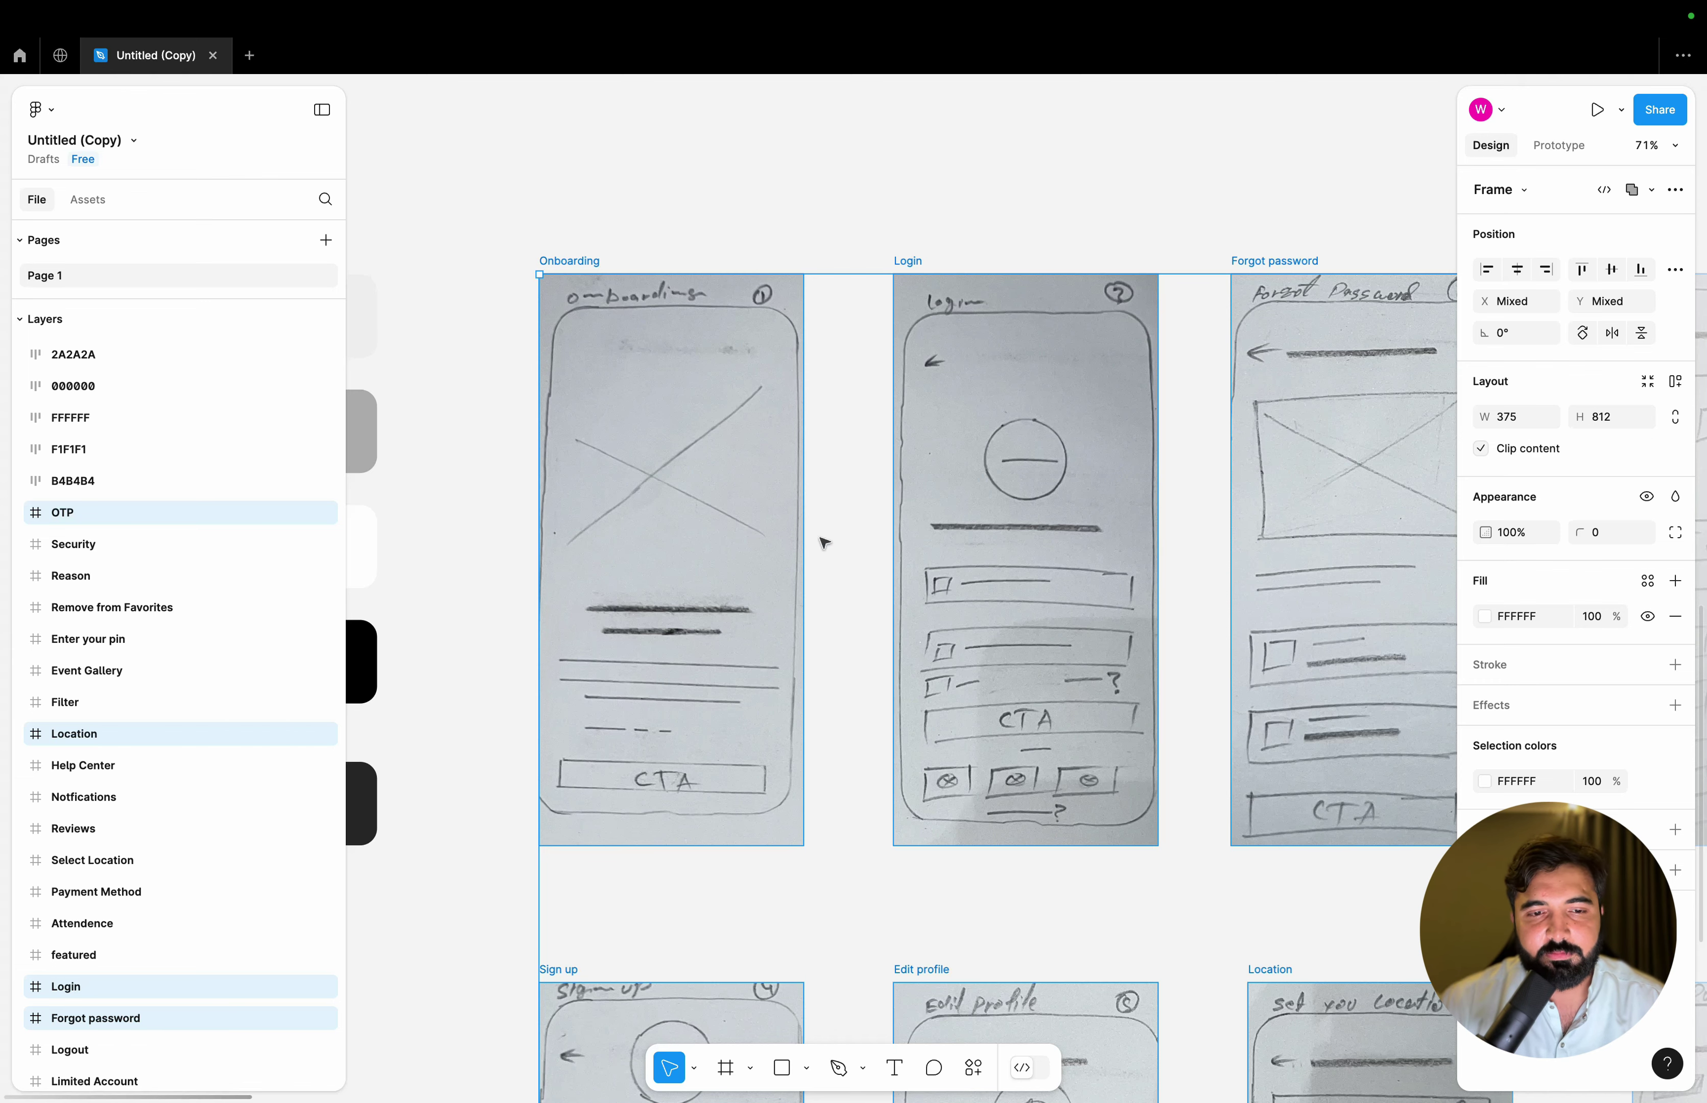
scroll(842, 601, "down", 3)
scroll(794, 453, "down", 5)
scroll(794, 454, "down", 2)
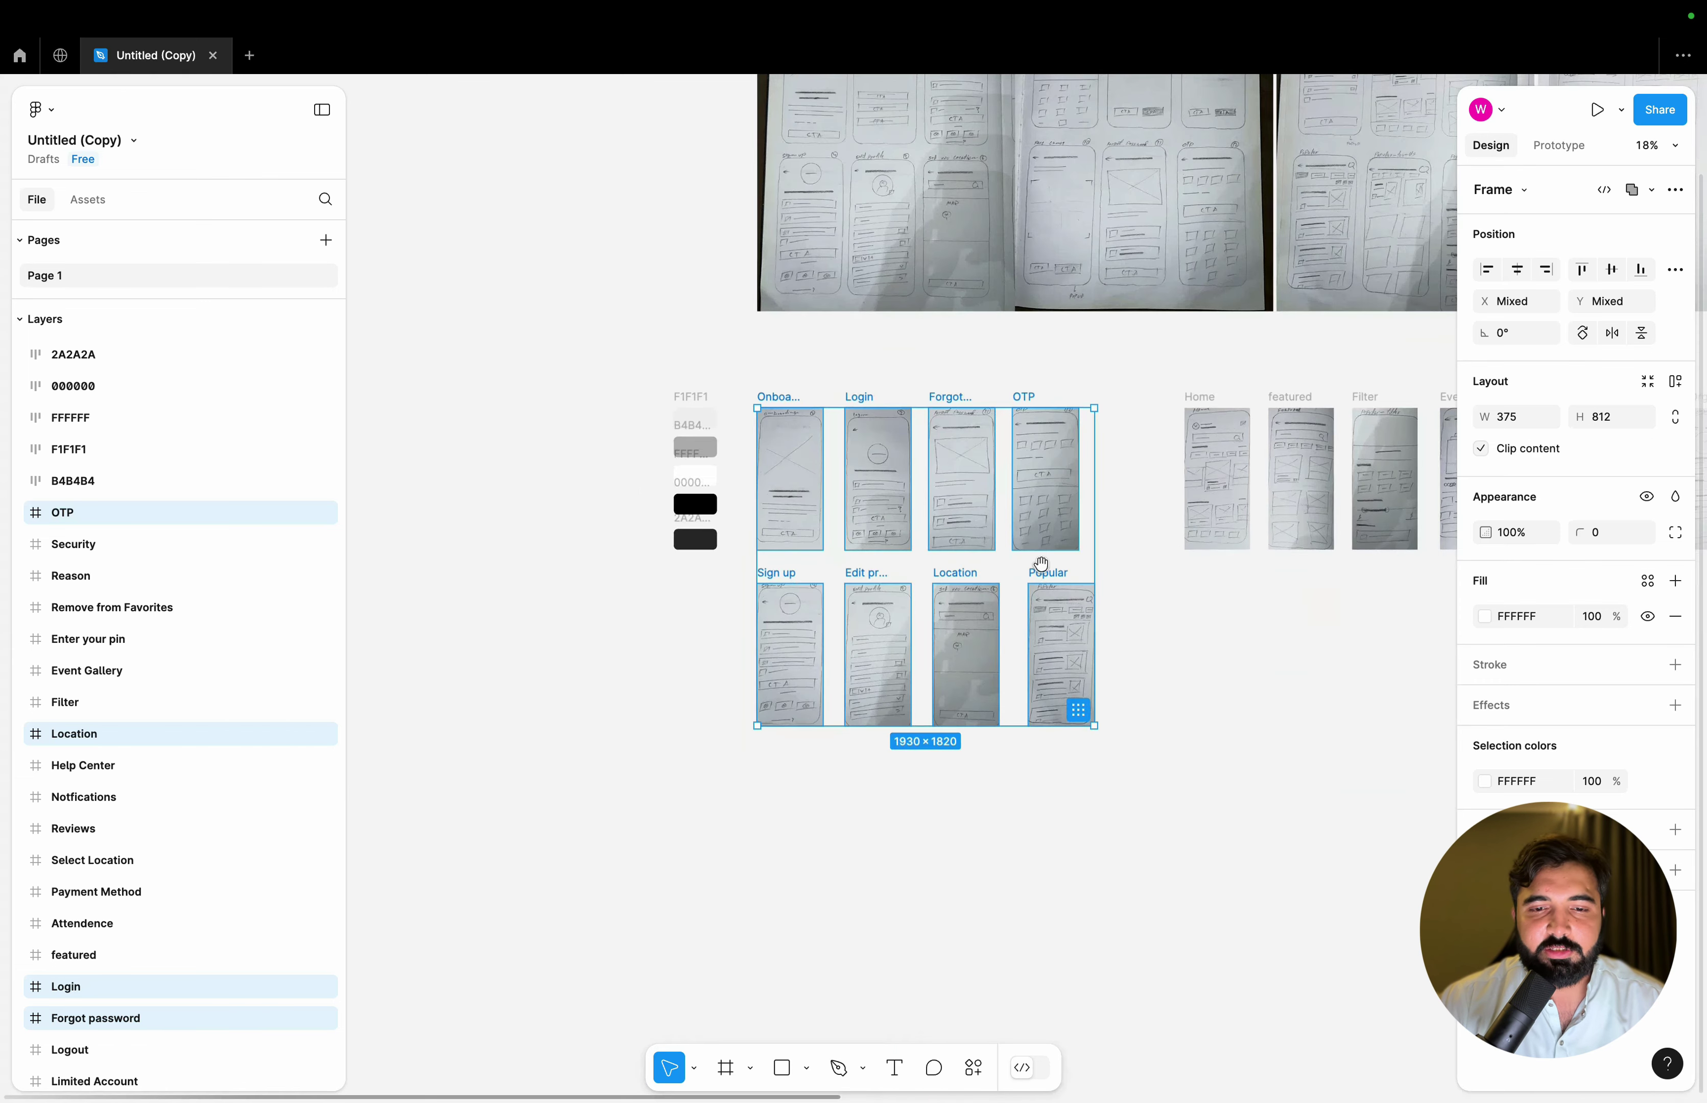
scroll(1037, 564, "right", 5)
scroll(933, 598, "right", 3)
scroll(699, 619, "down", 5)
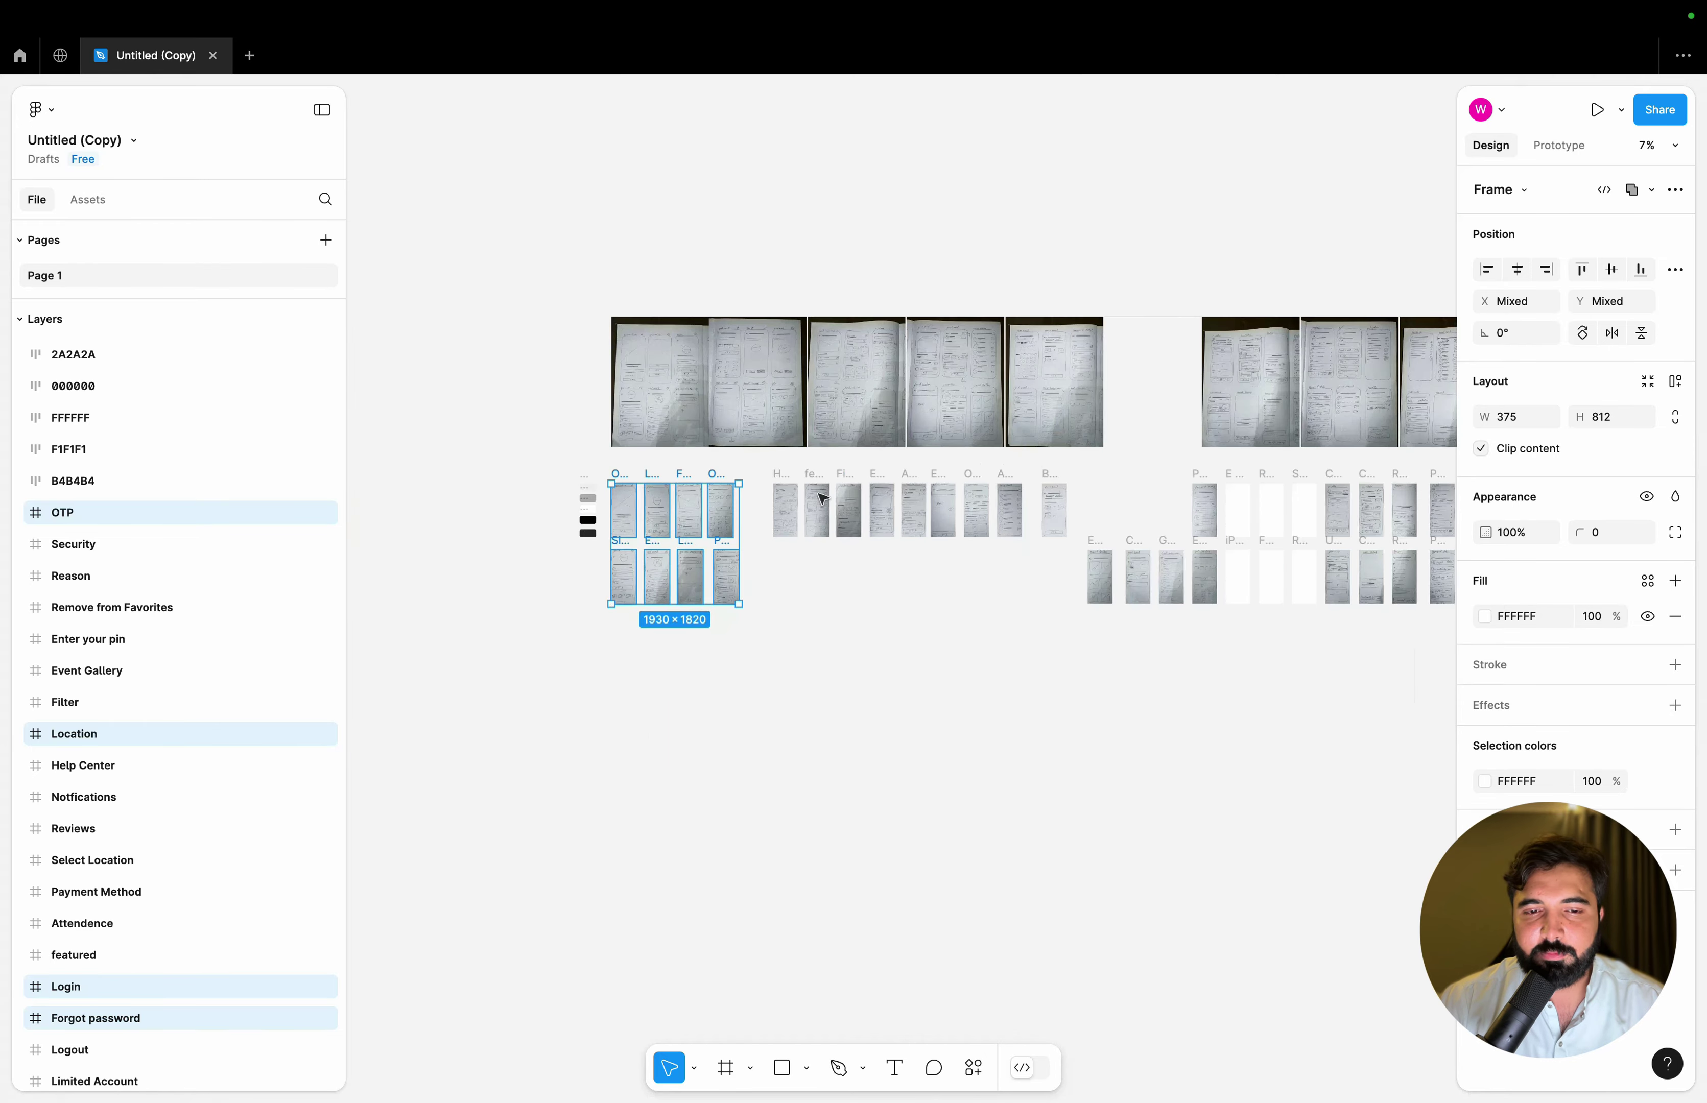
mouse_move(1010, 610)
left_mouse_down()
mouse_move(899, 656)
mouse_move(1076, 644)
left_mouse_up()
scroll(1077, 644, "left", 2)
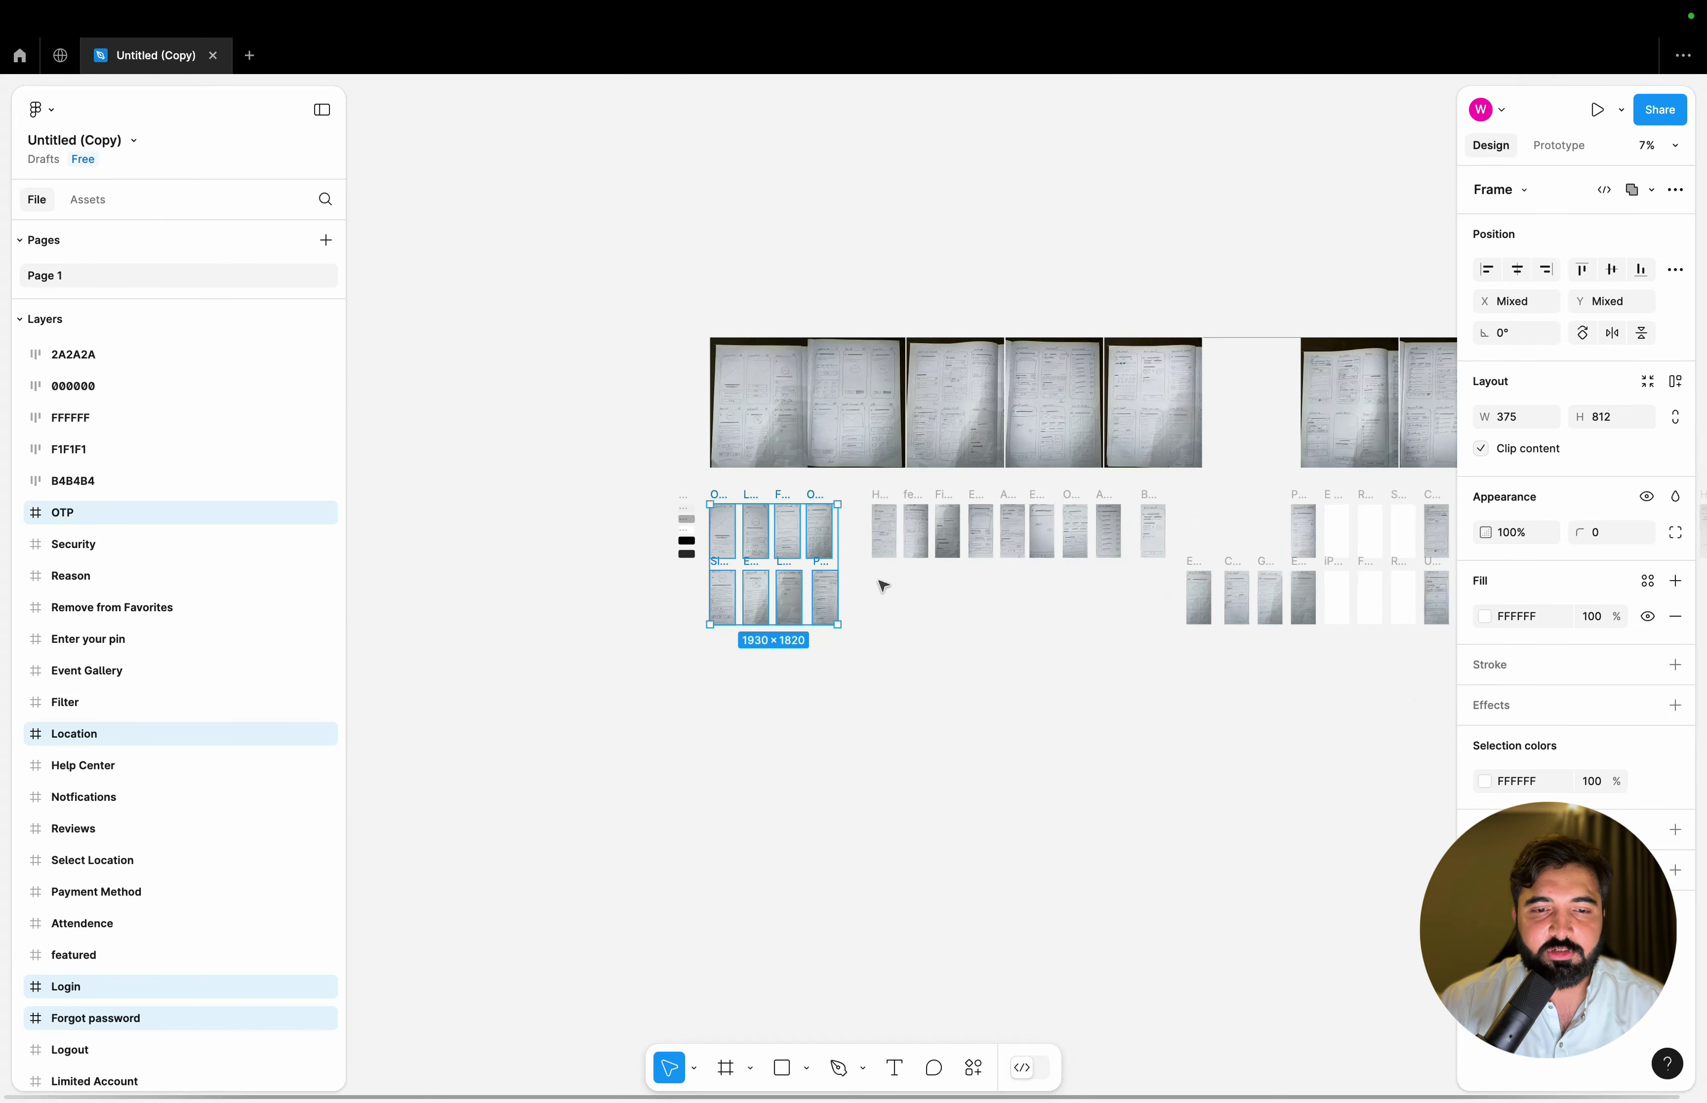
scroll(728, 534, "up", 5)
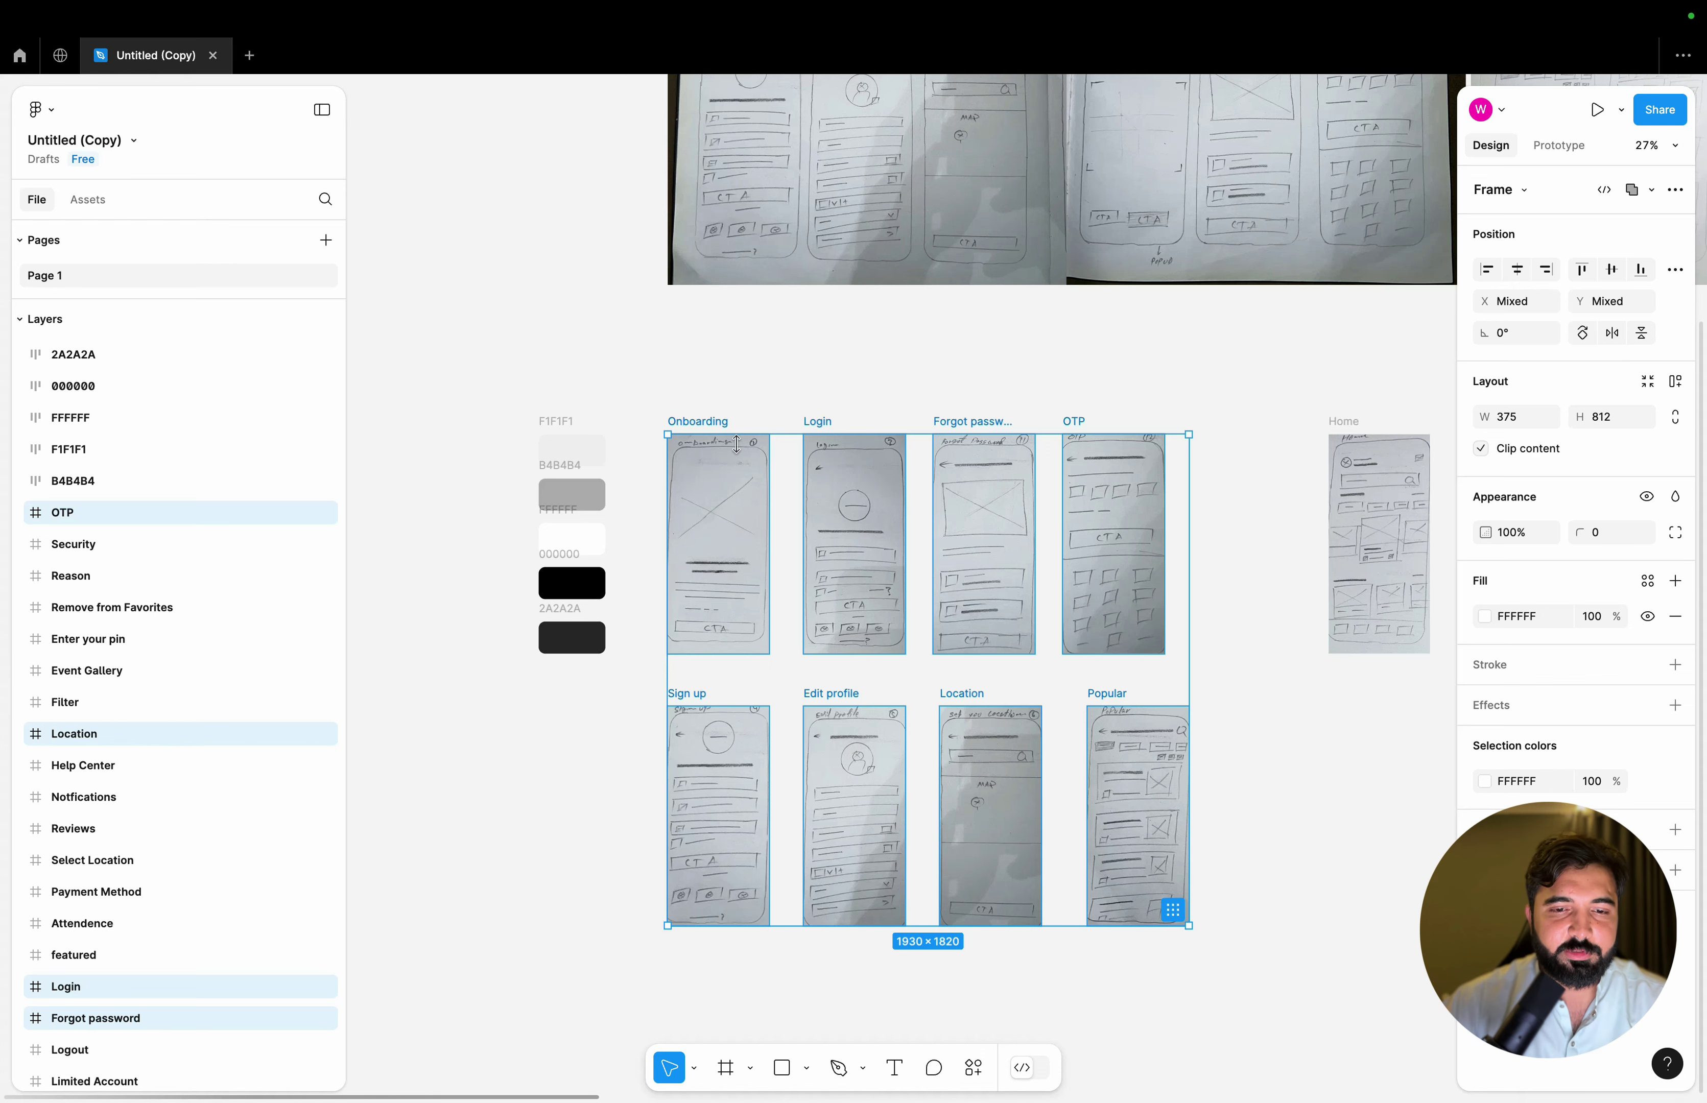
scroll(910, 508, "up", 5)
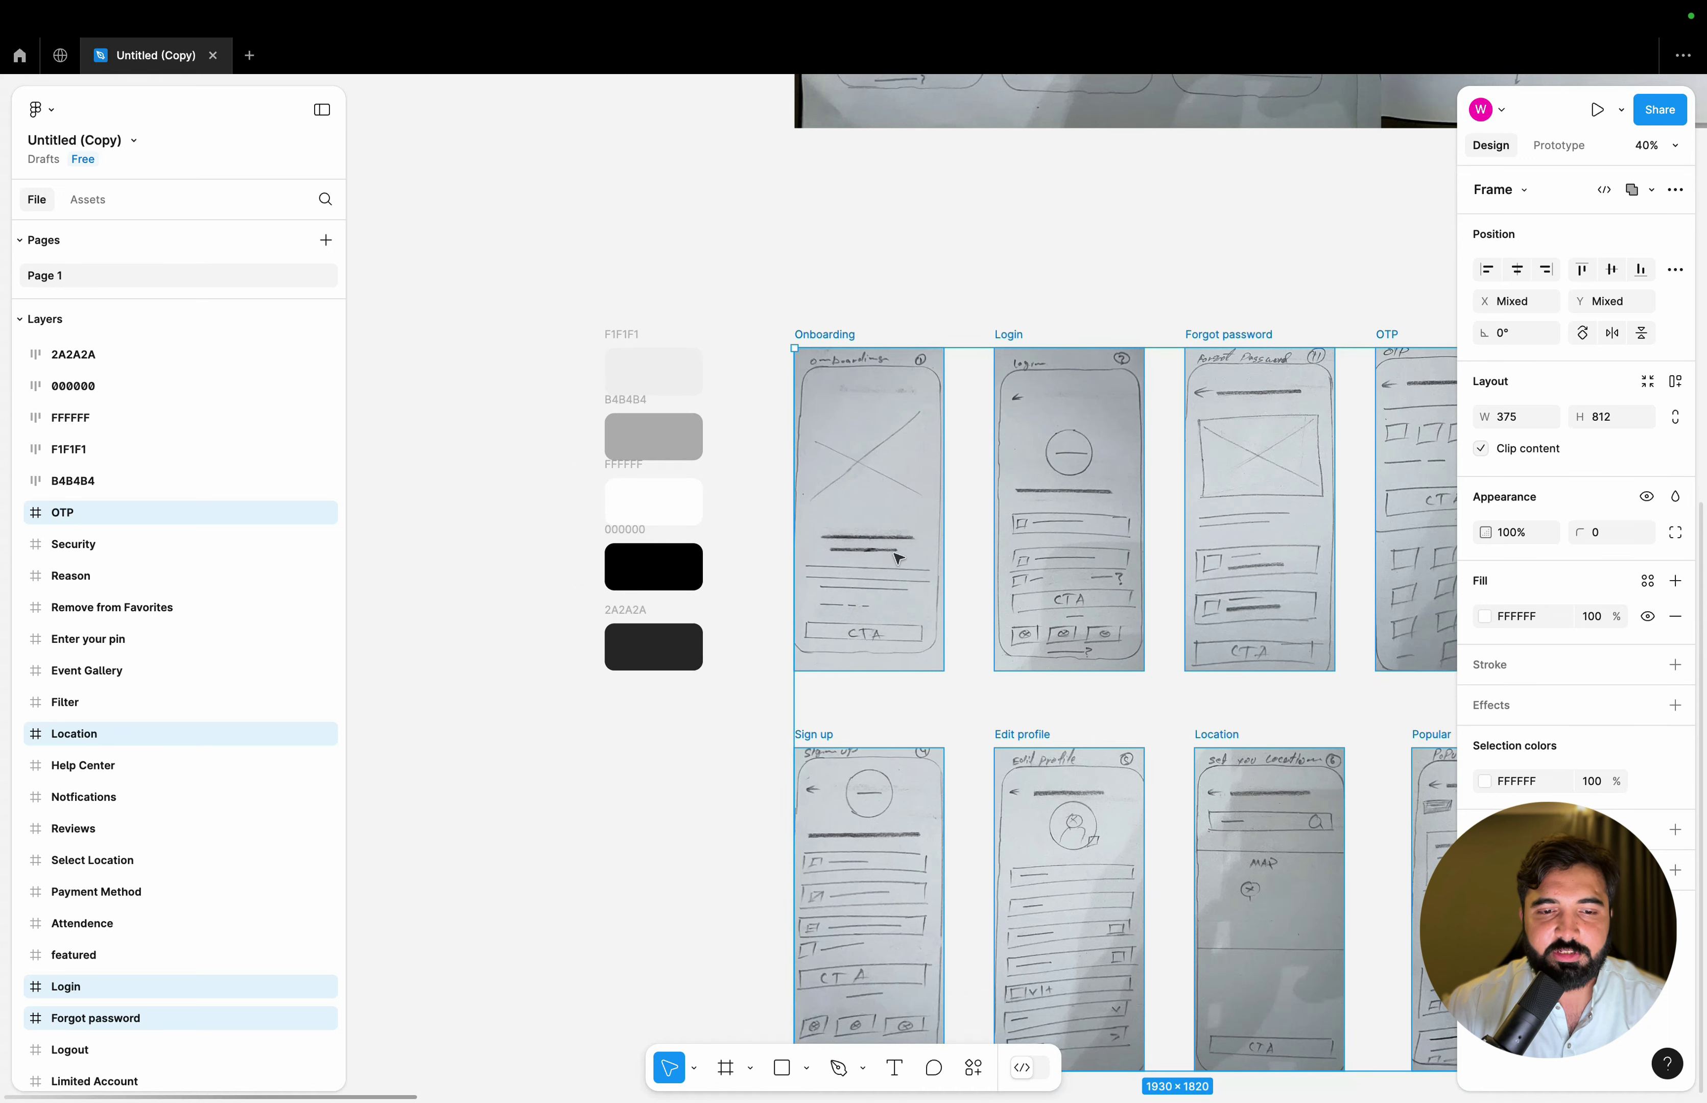
scroll(925, 499, "up", 5)
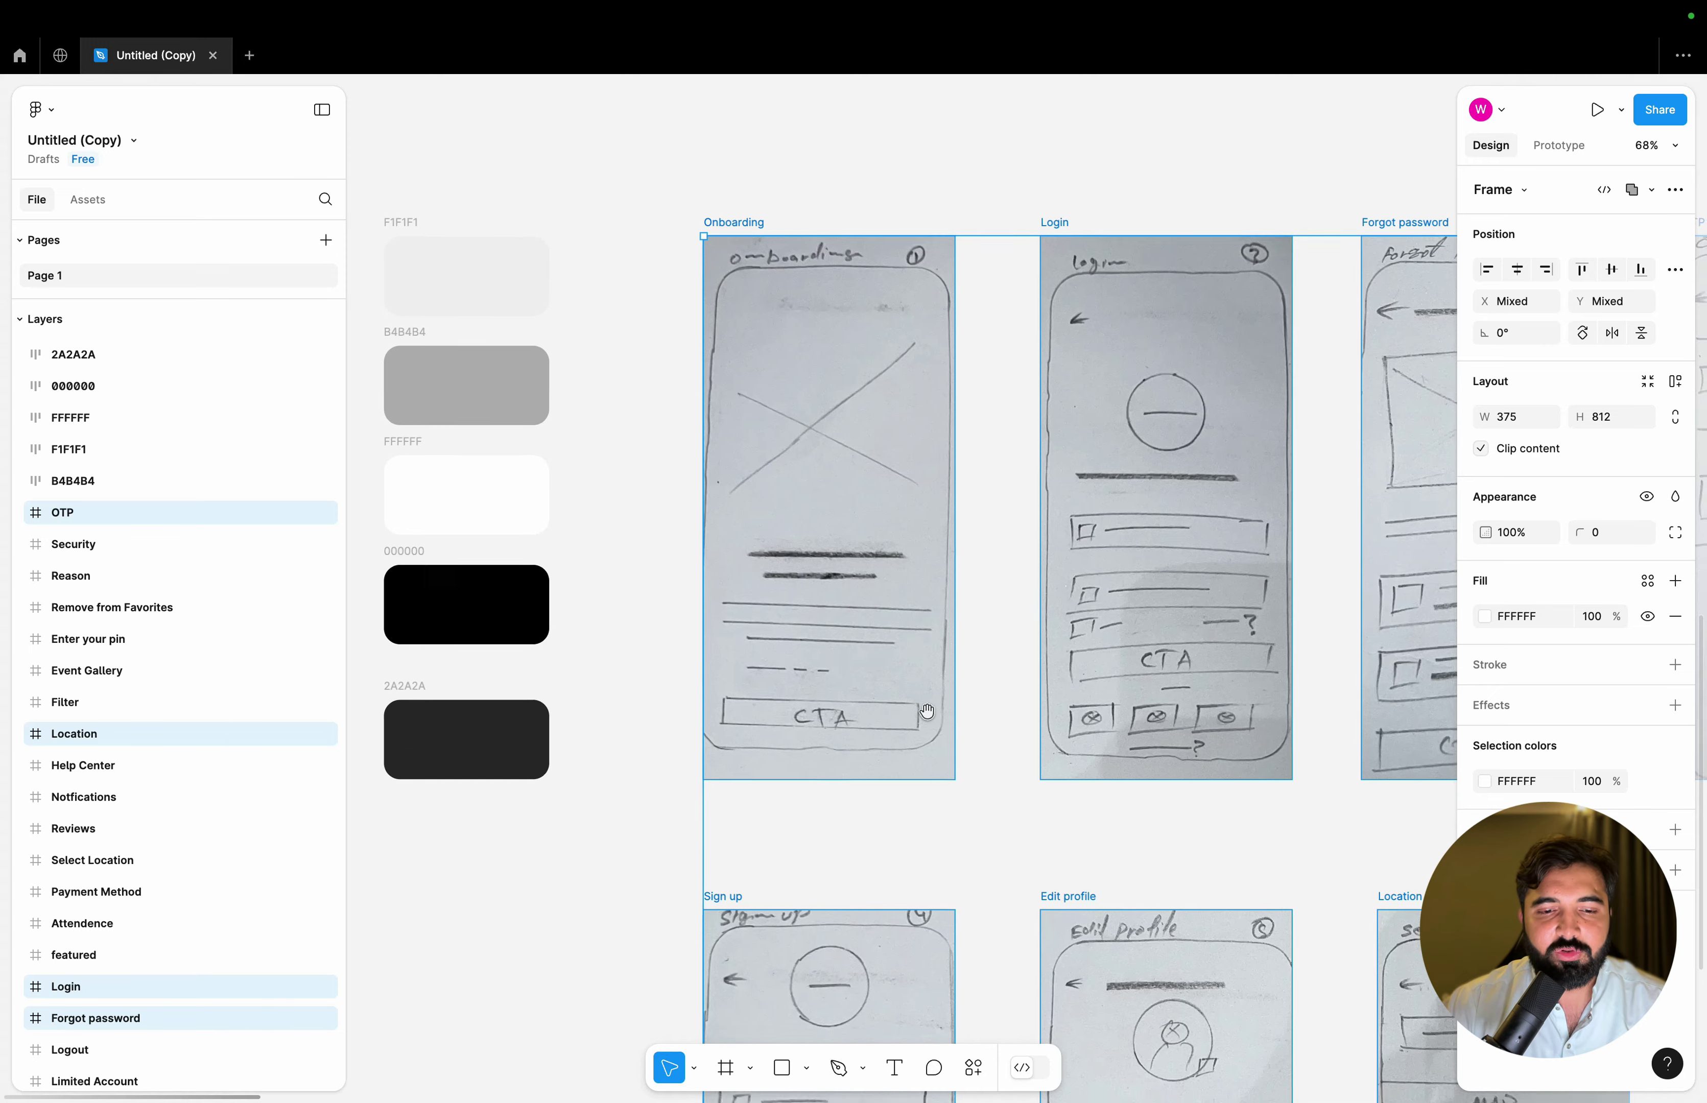
scroll(790, 667, "down", 2)
scroll(789, 667, "right", 2)
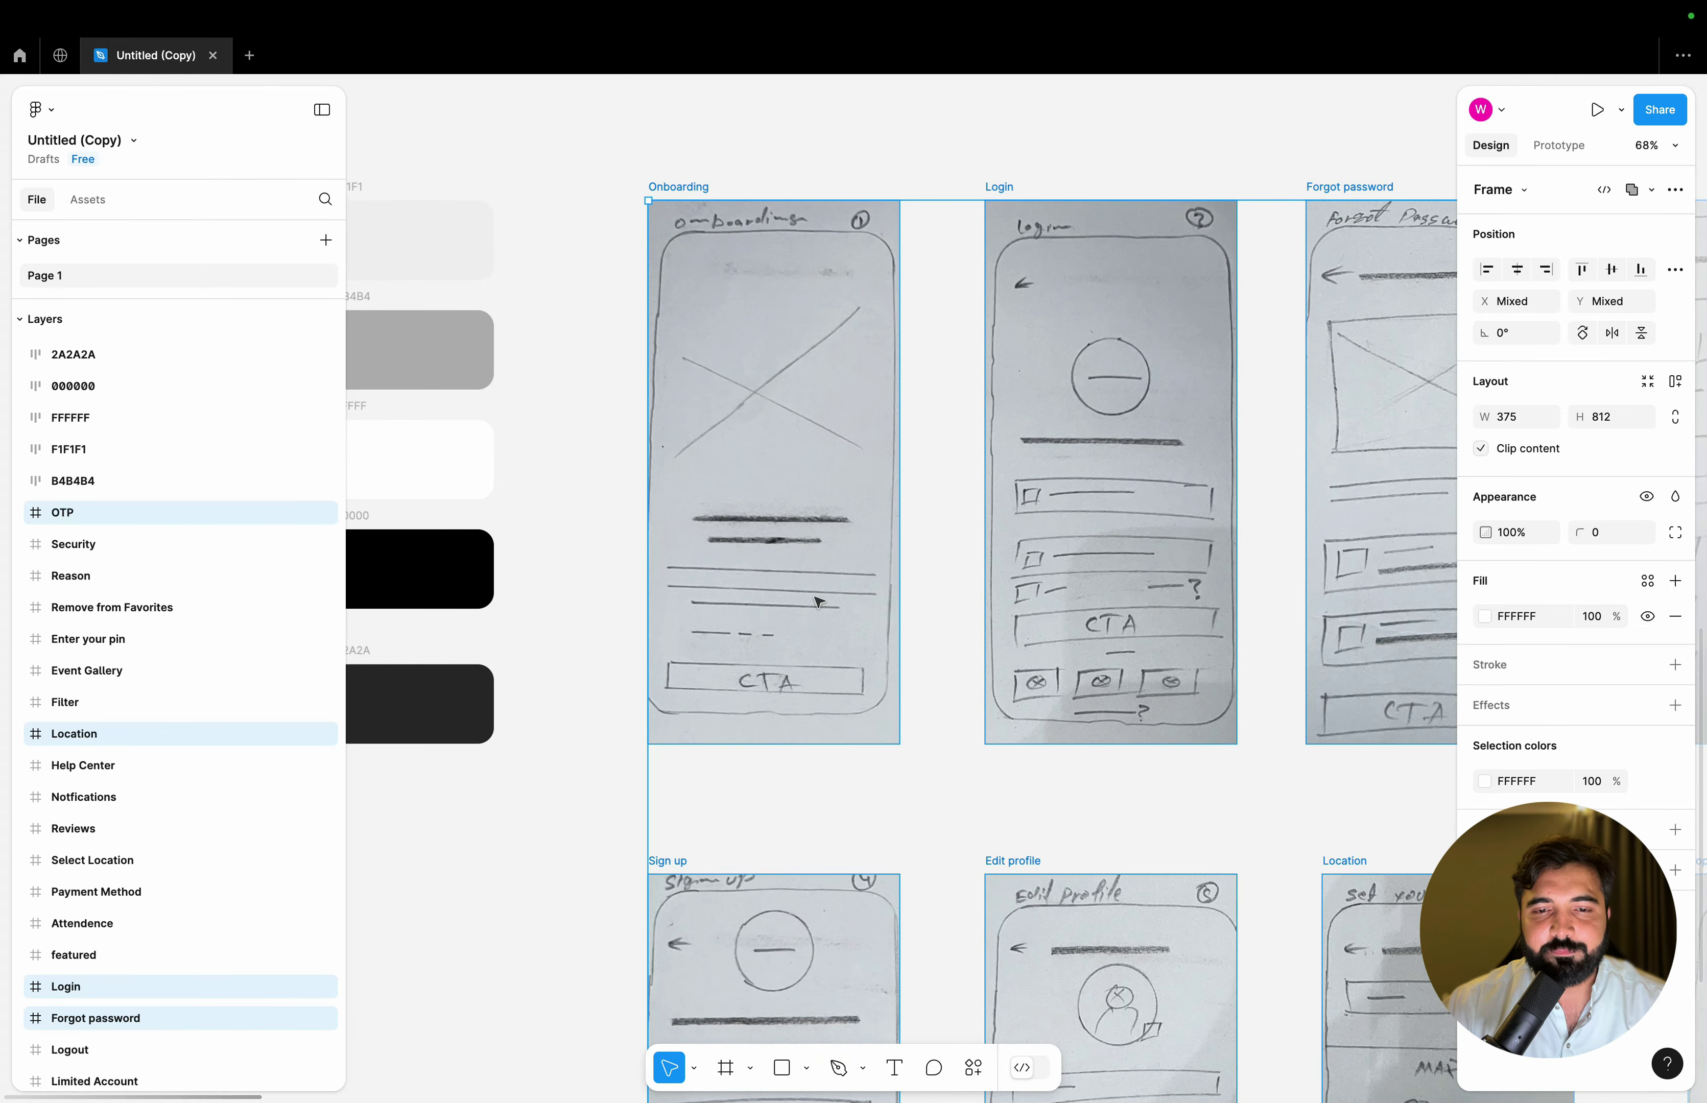
scroll(817, 602, "down", 3)
scroll(790, 695, "right", 3)
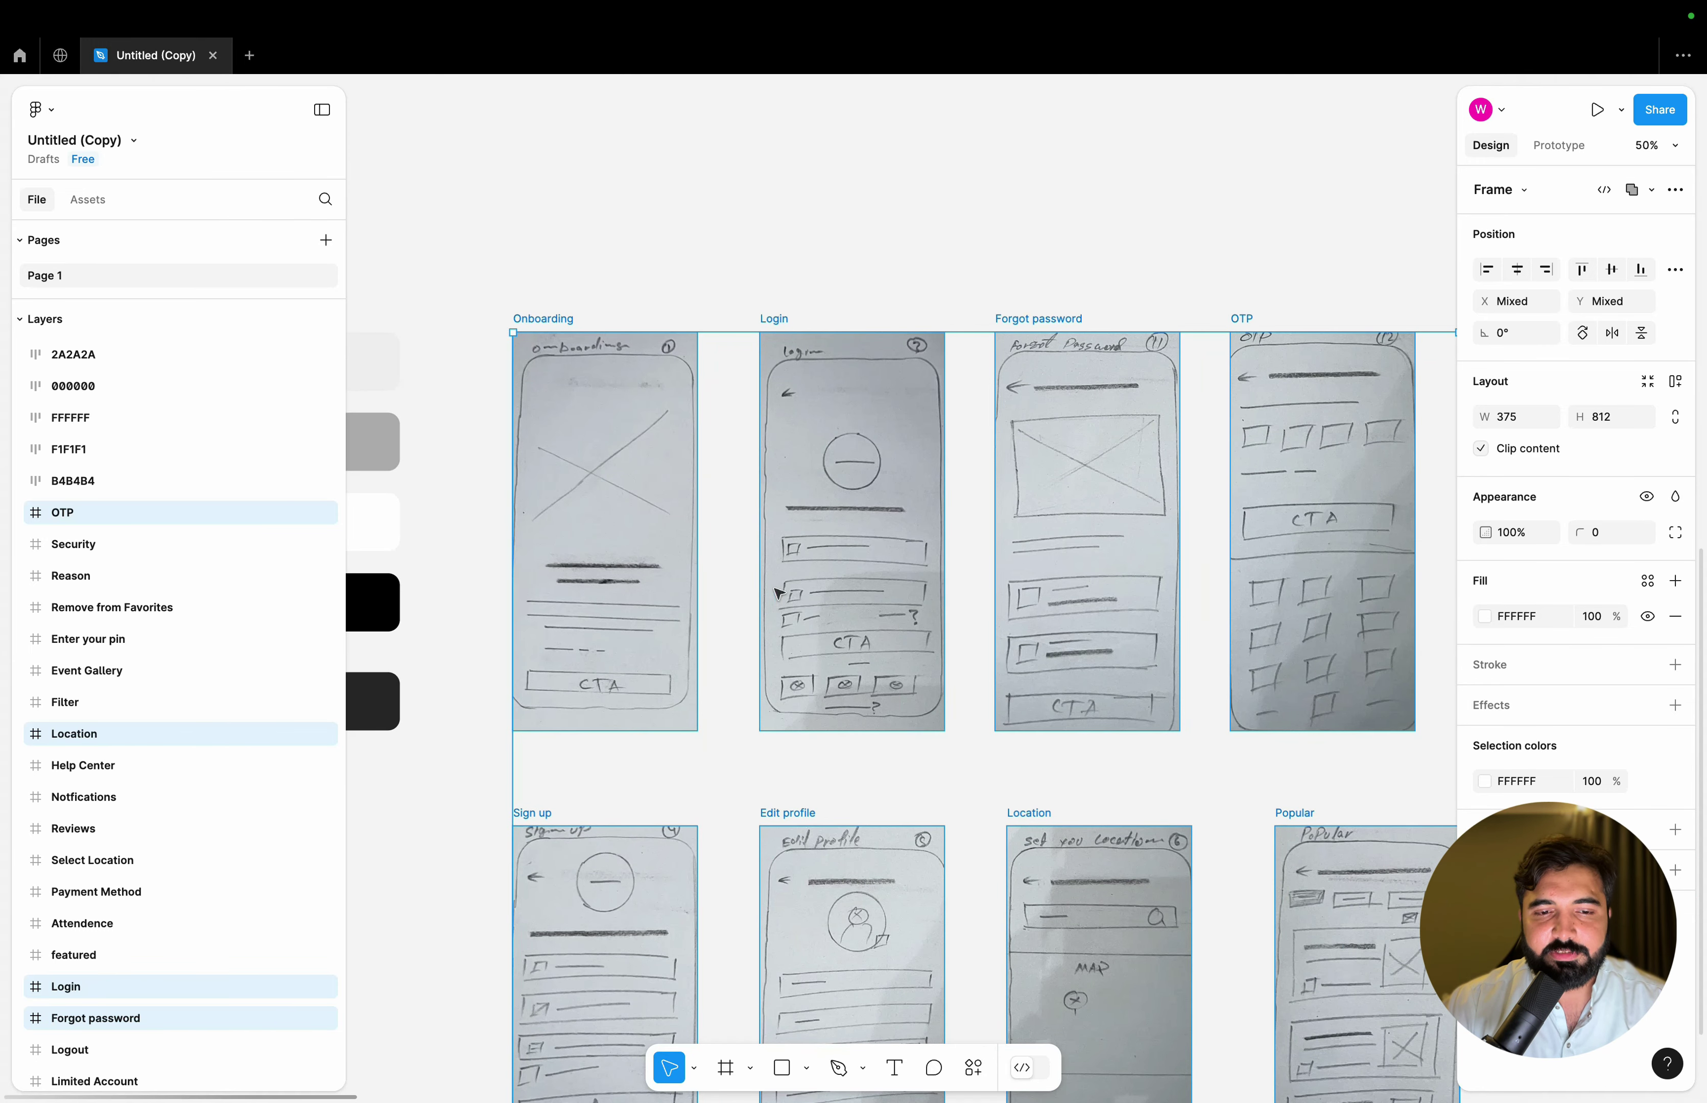
left_click(917, 443)
scroll(1005, 459, "right", 4)
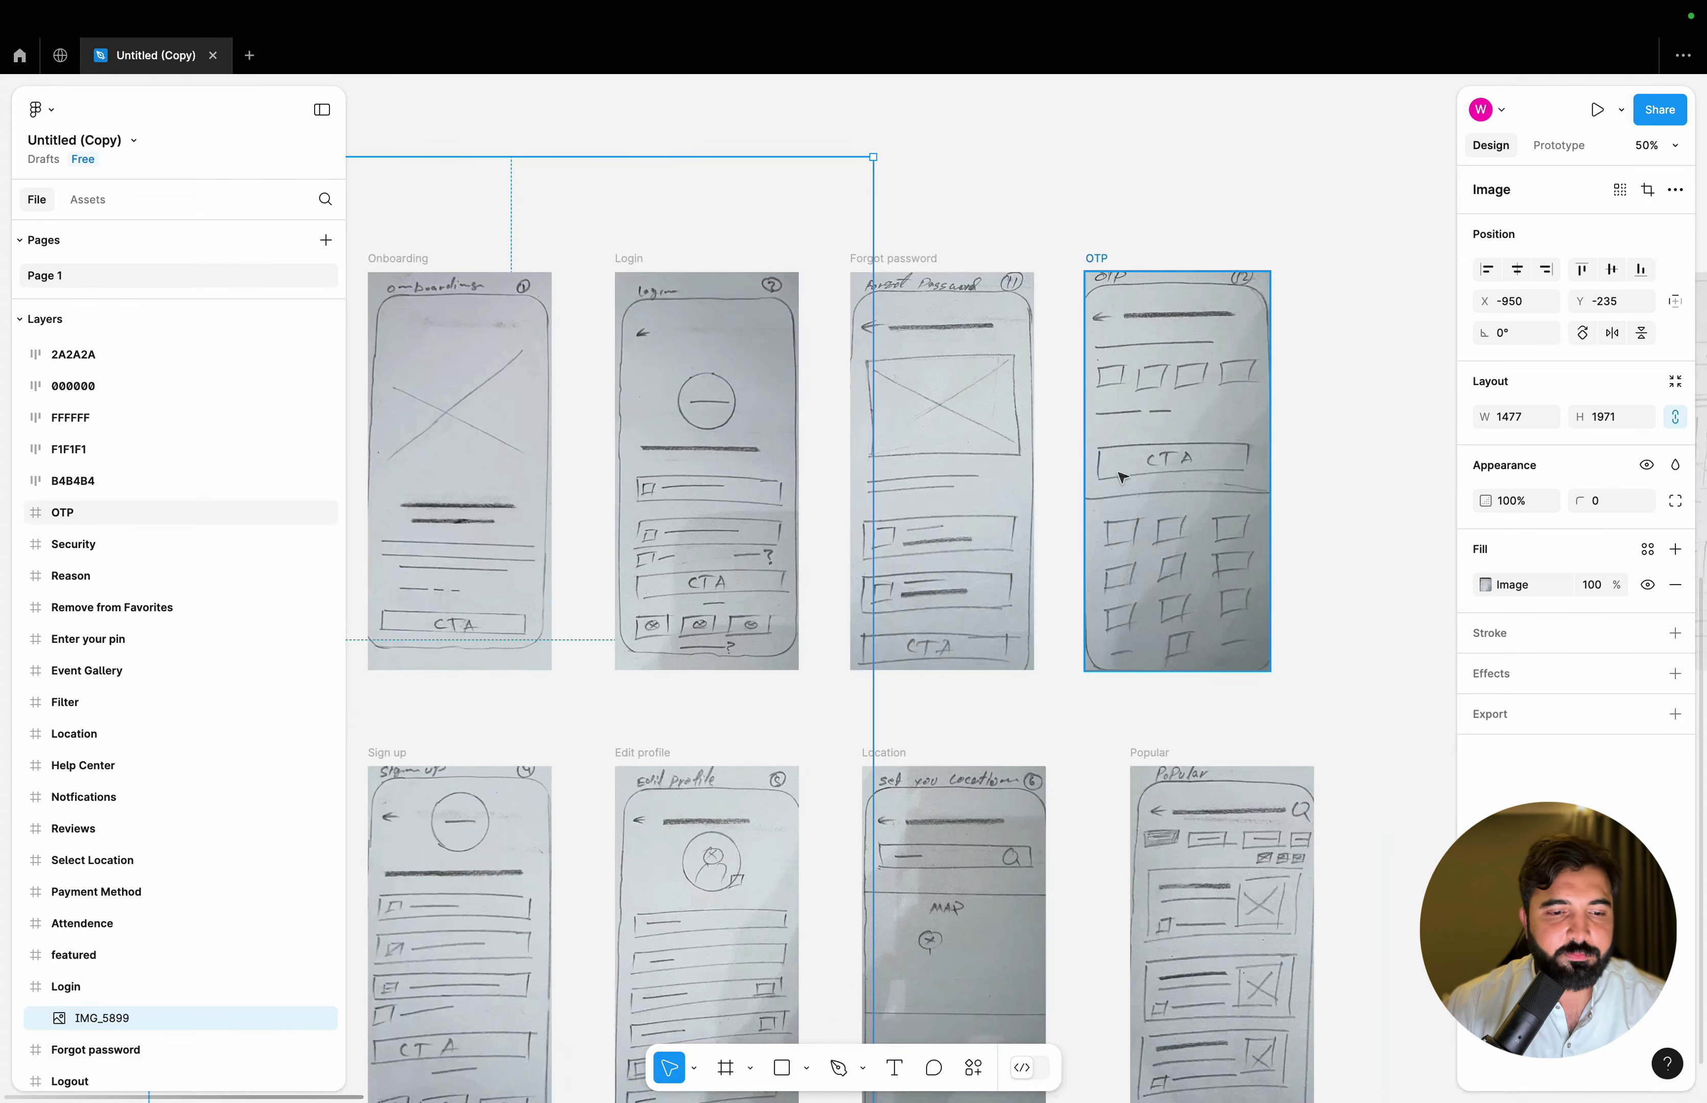
scroll(1040, 502, "down", 2)
left_click_drag(961, 635, 1390, 427)
scroll(1148, 495, "up", 3)
scroll(1140, 567, "up", 2)
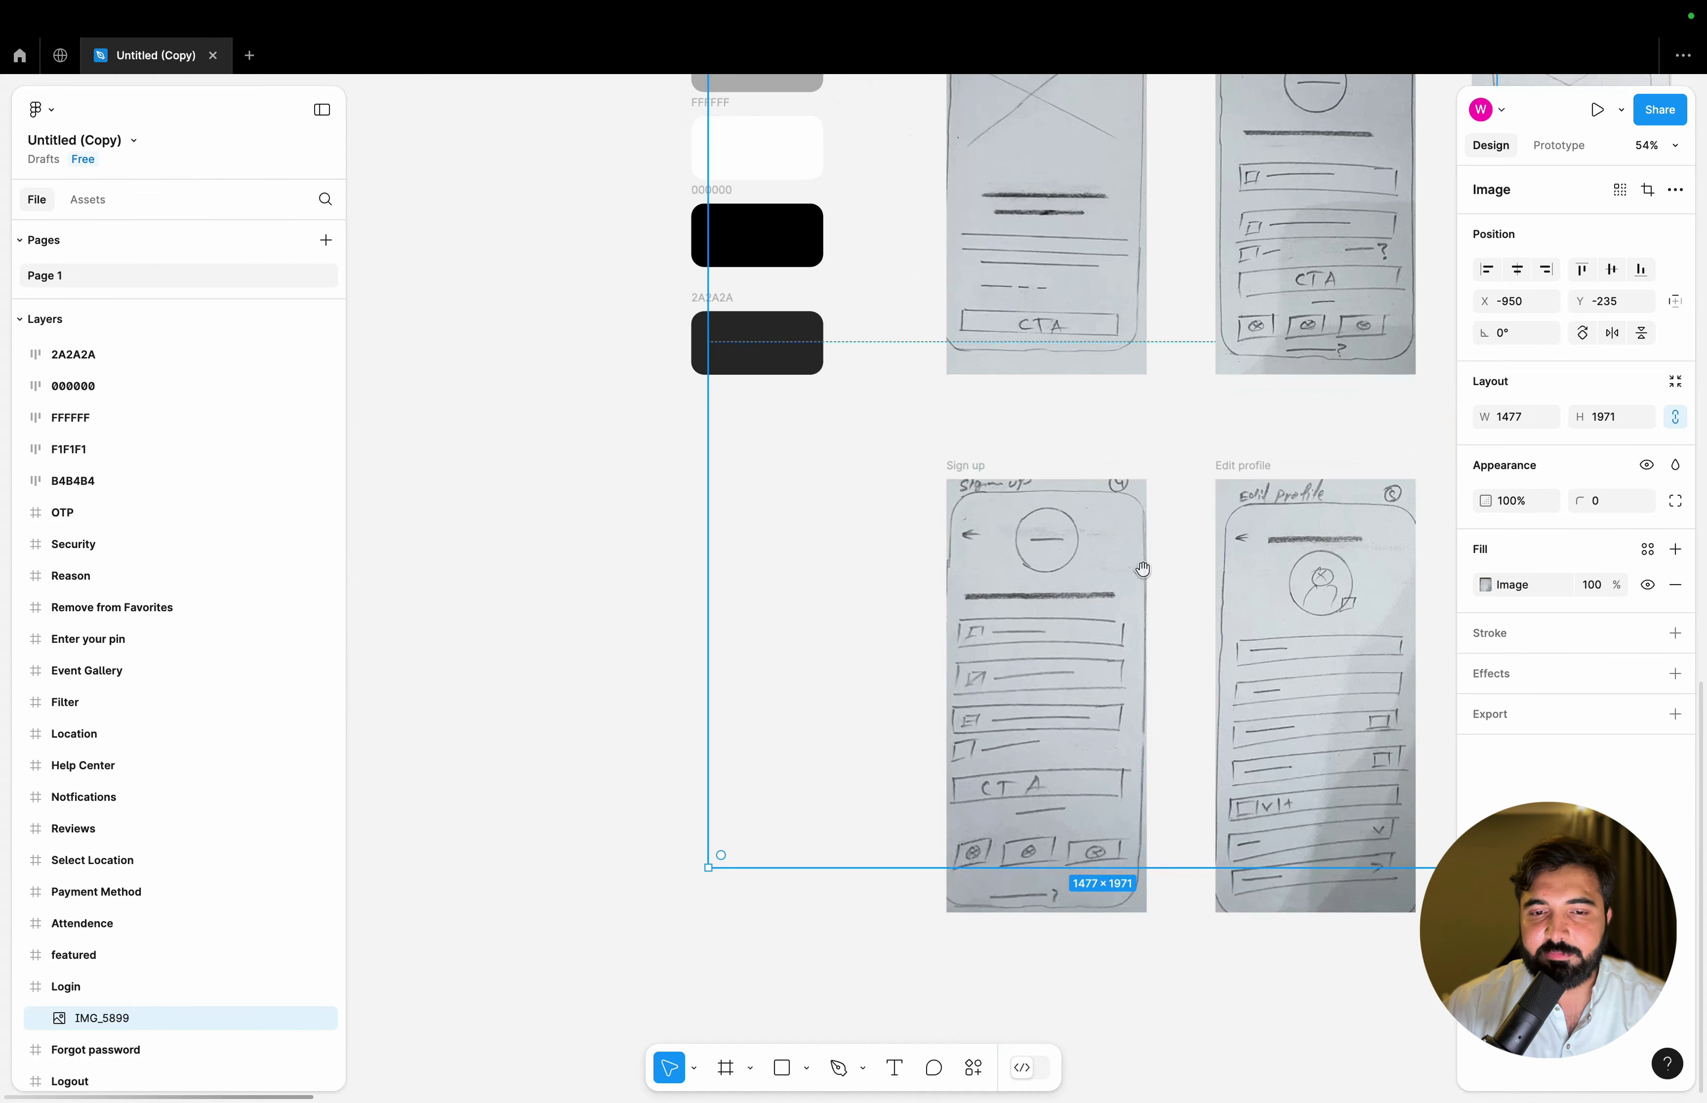
scroll(861, 571, "right", 5)
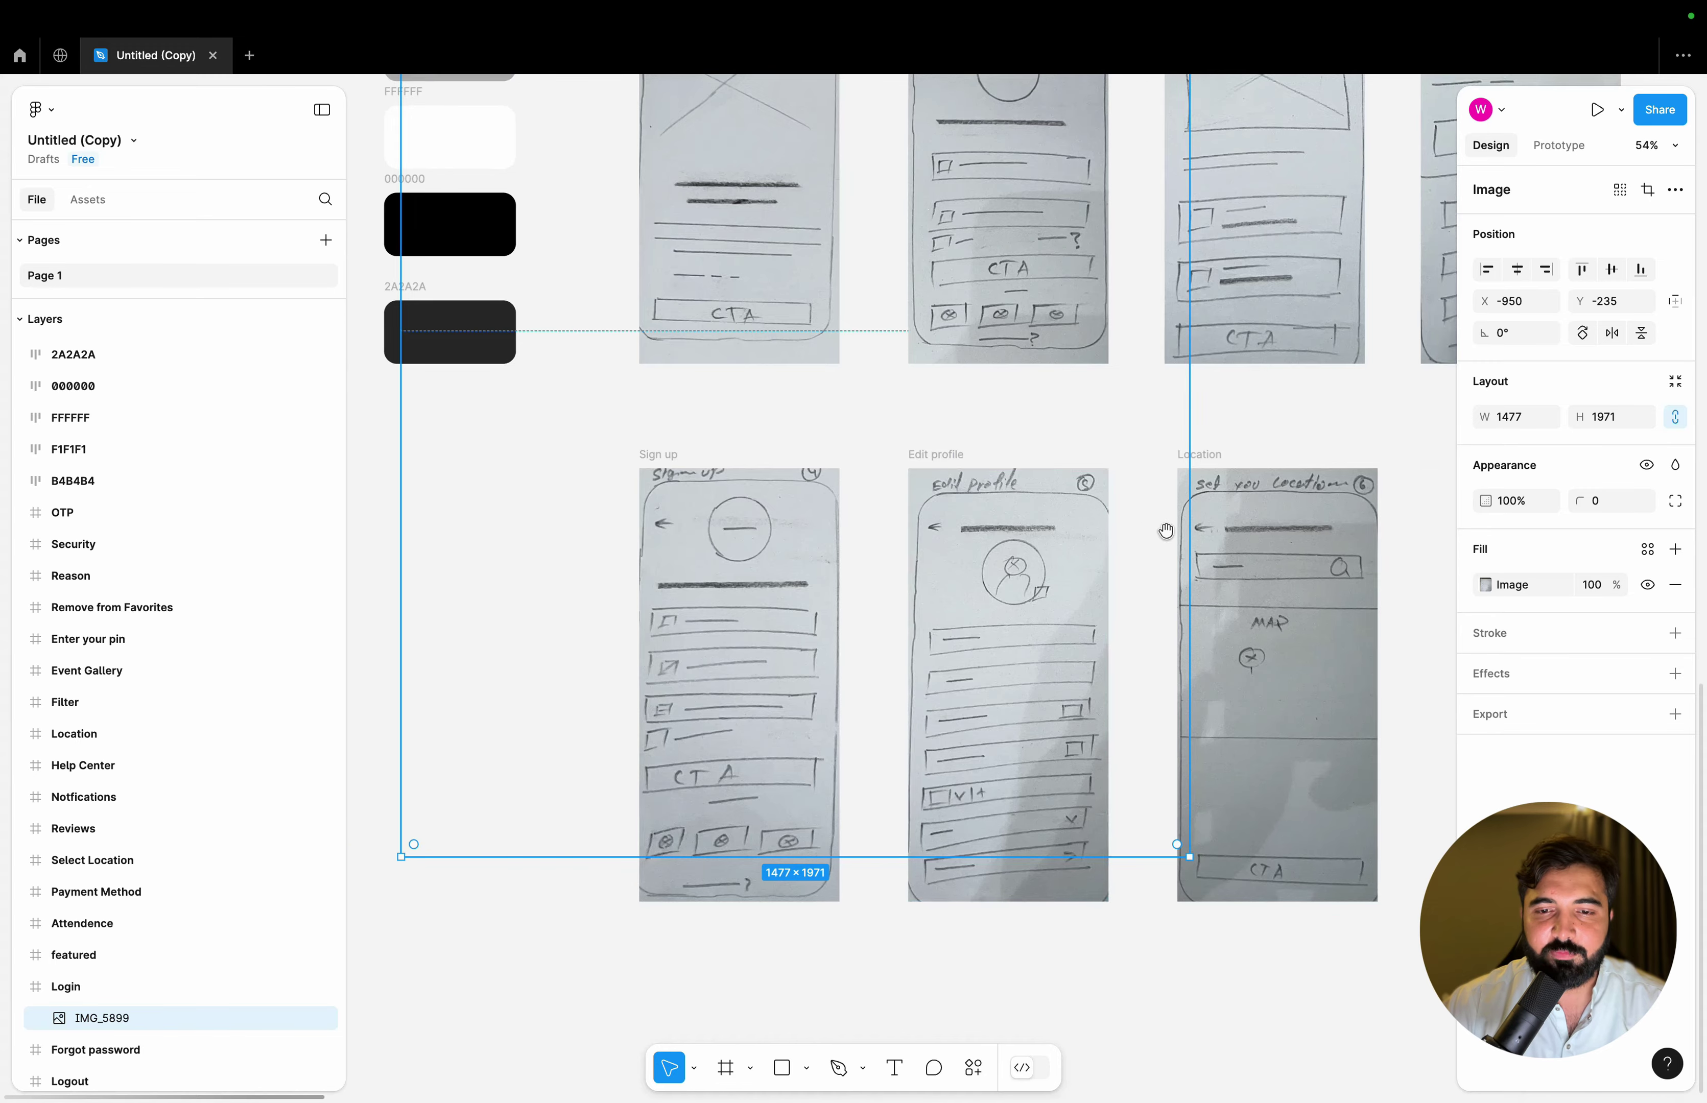
scroll(1004, 502, "right", 4)
scroll(717, 574, "right", 5)
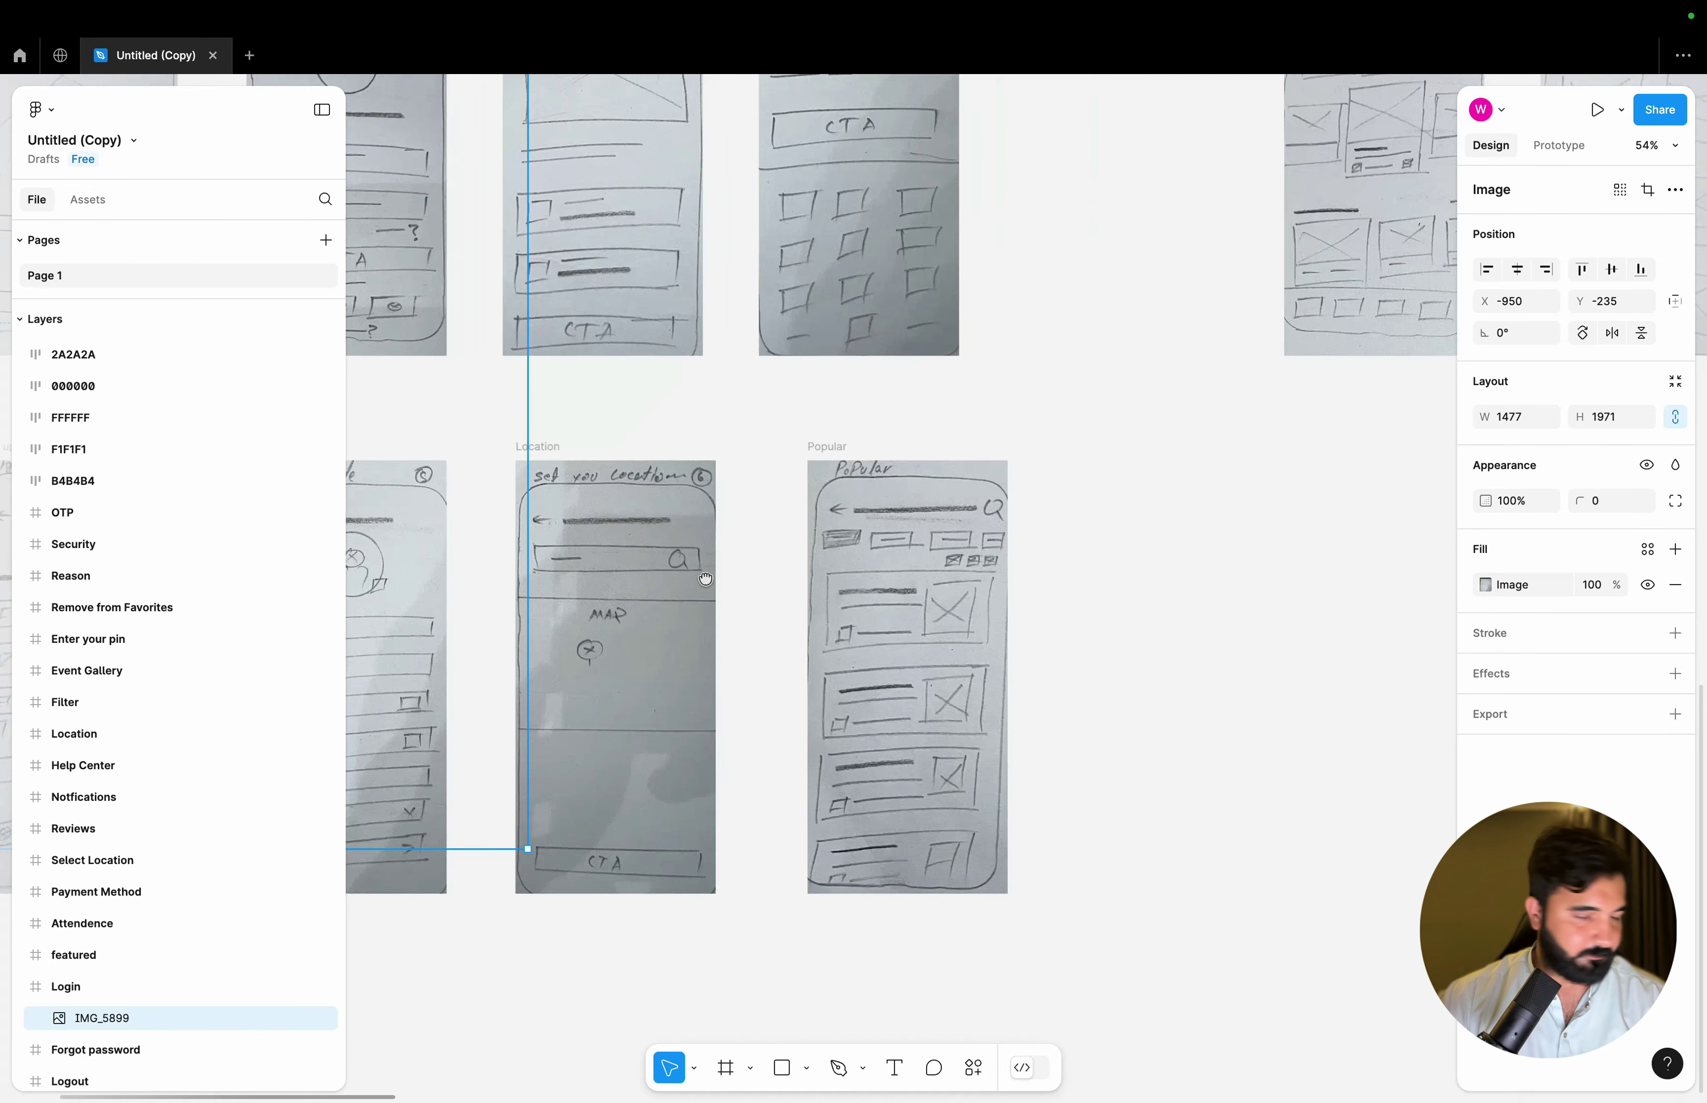
key("Escape")
scroll(714, 548, "down", 5)
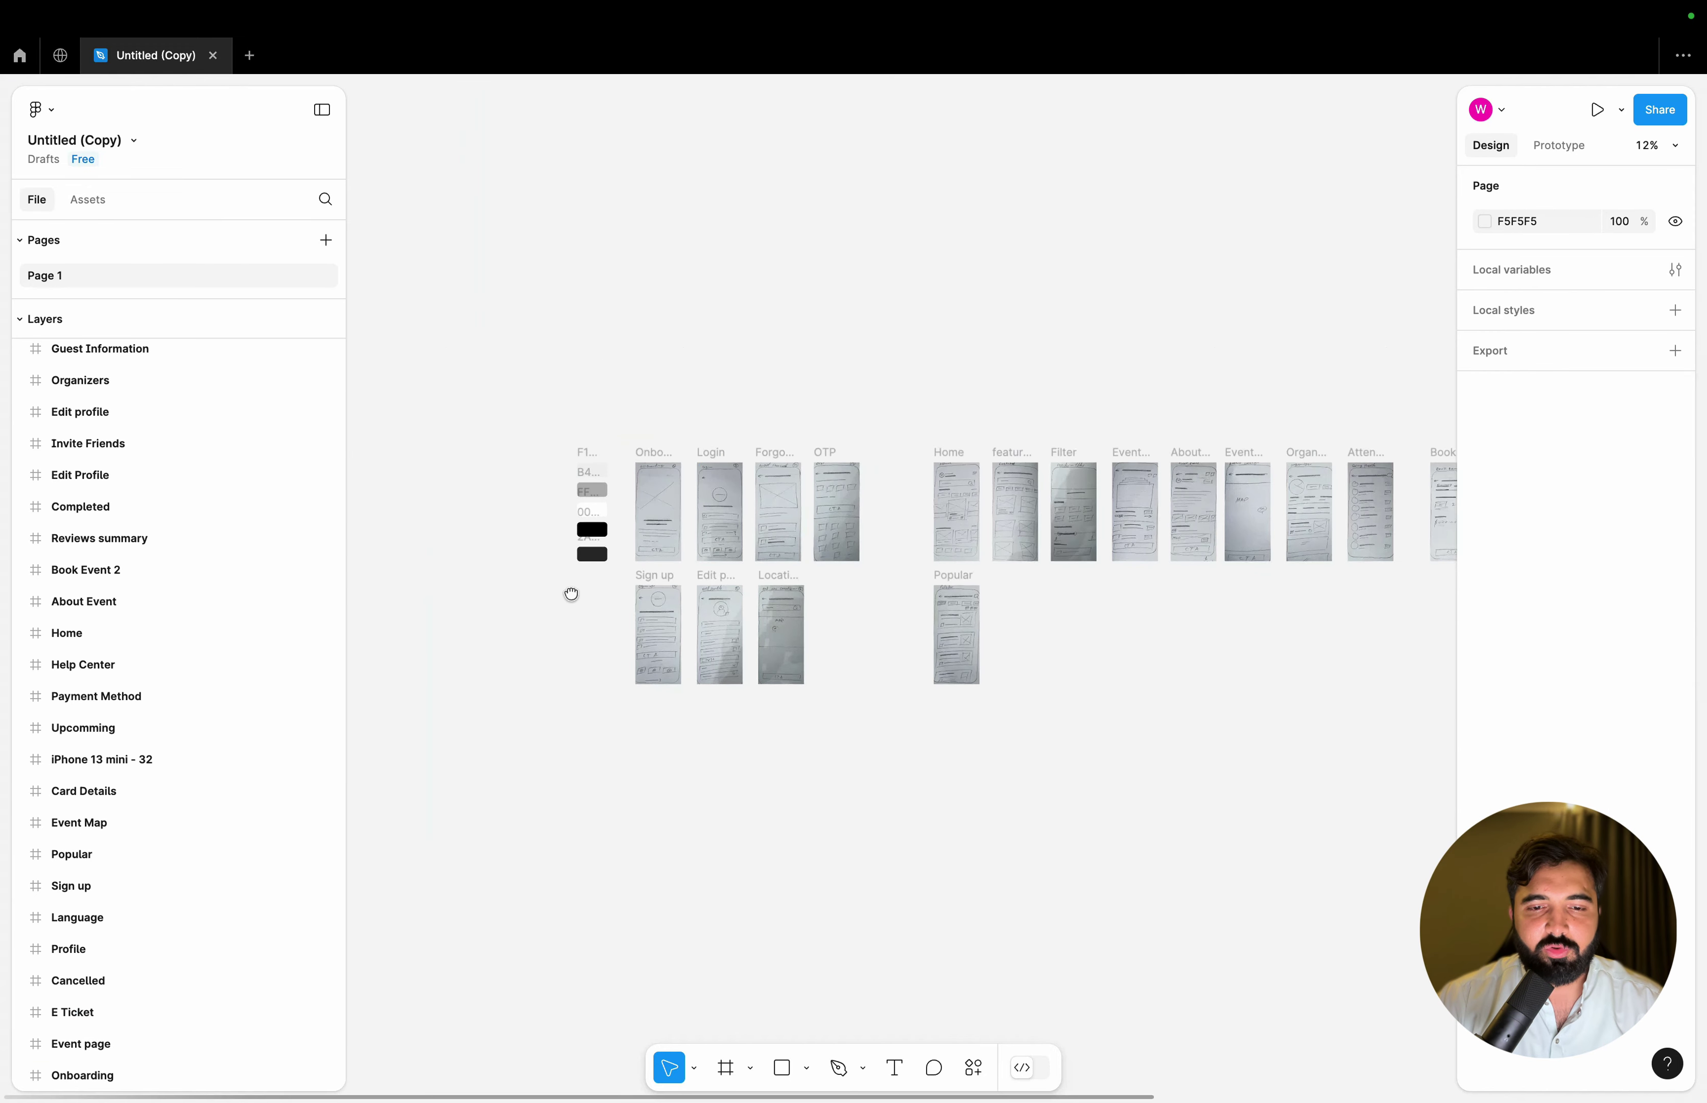
scroll(717, 610, "left", 3)
scroll(821, 525, "up", 2)
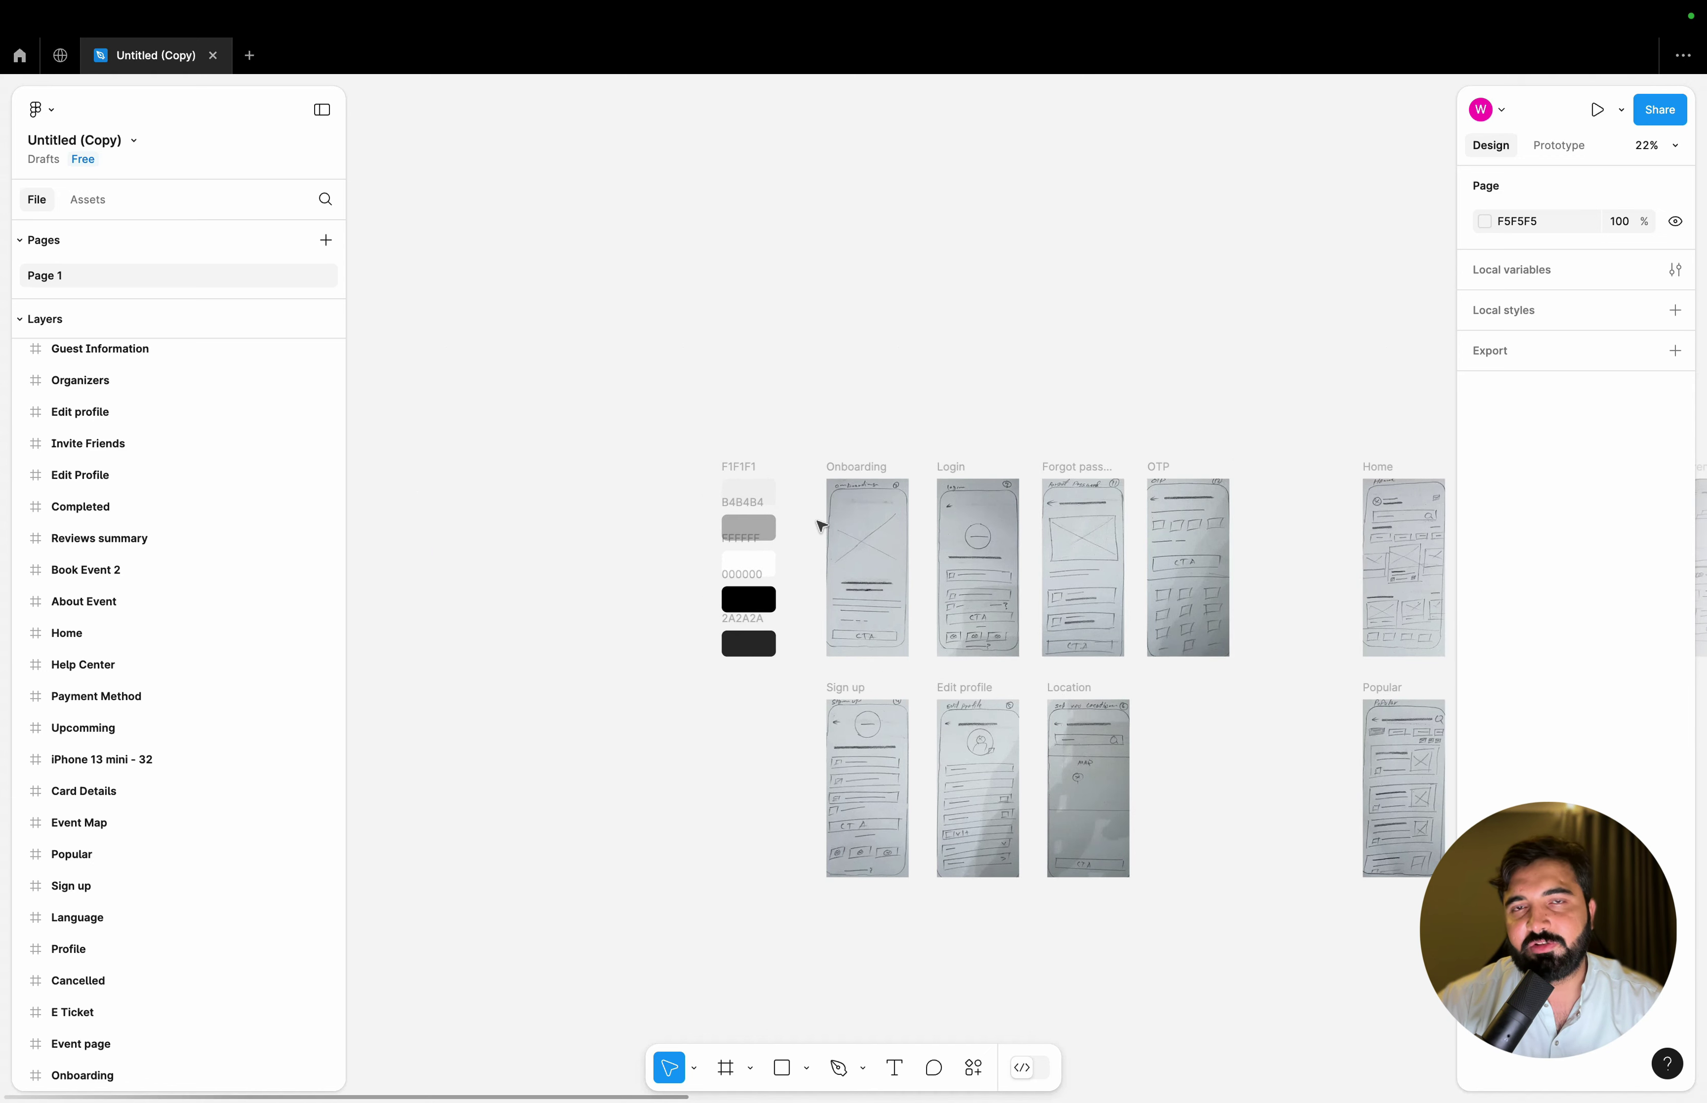
scroll(822, 526, "up", 5)
mouse_move(513, 313)
left_mouse_down()
mouse_move(804, 821)
mouse_move(744, 850)
left_mouse_up()
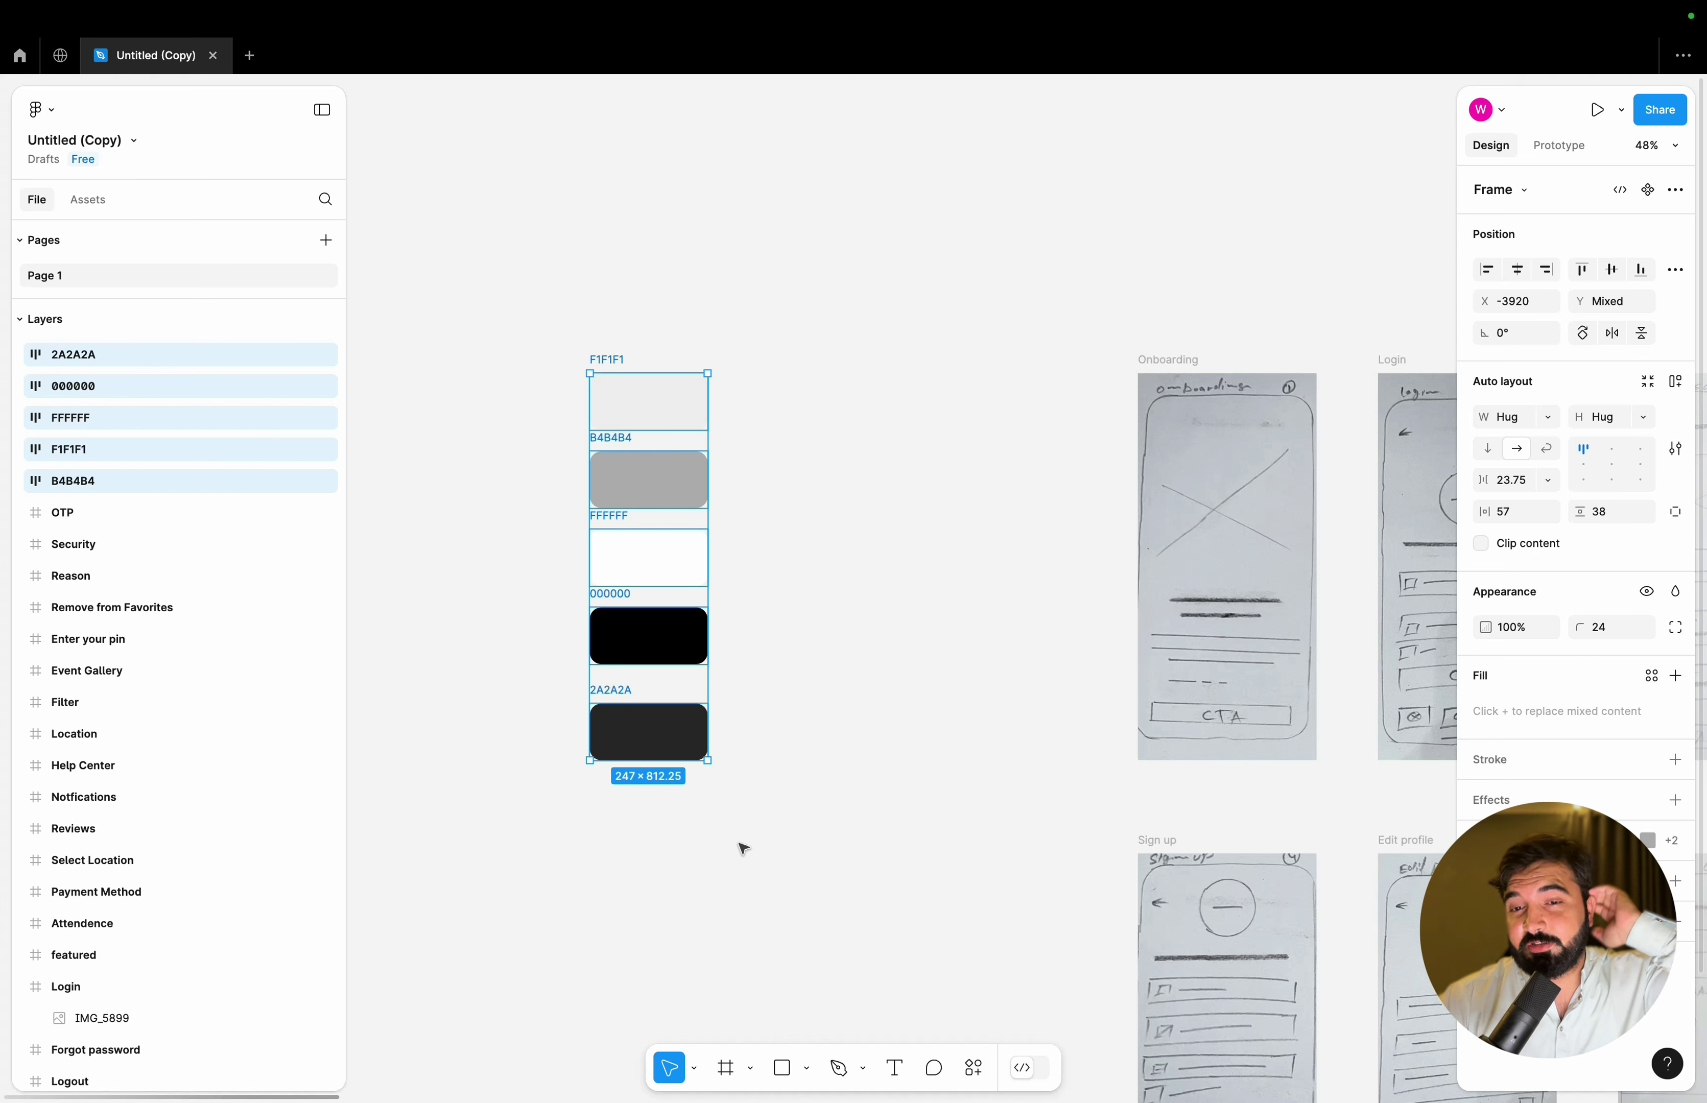
scroll(999, 554, "down", 1)
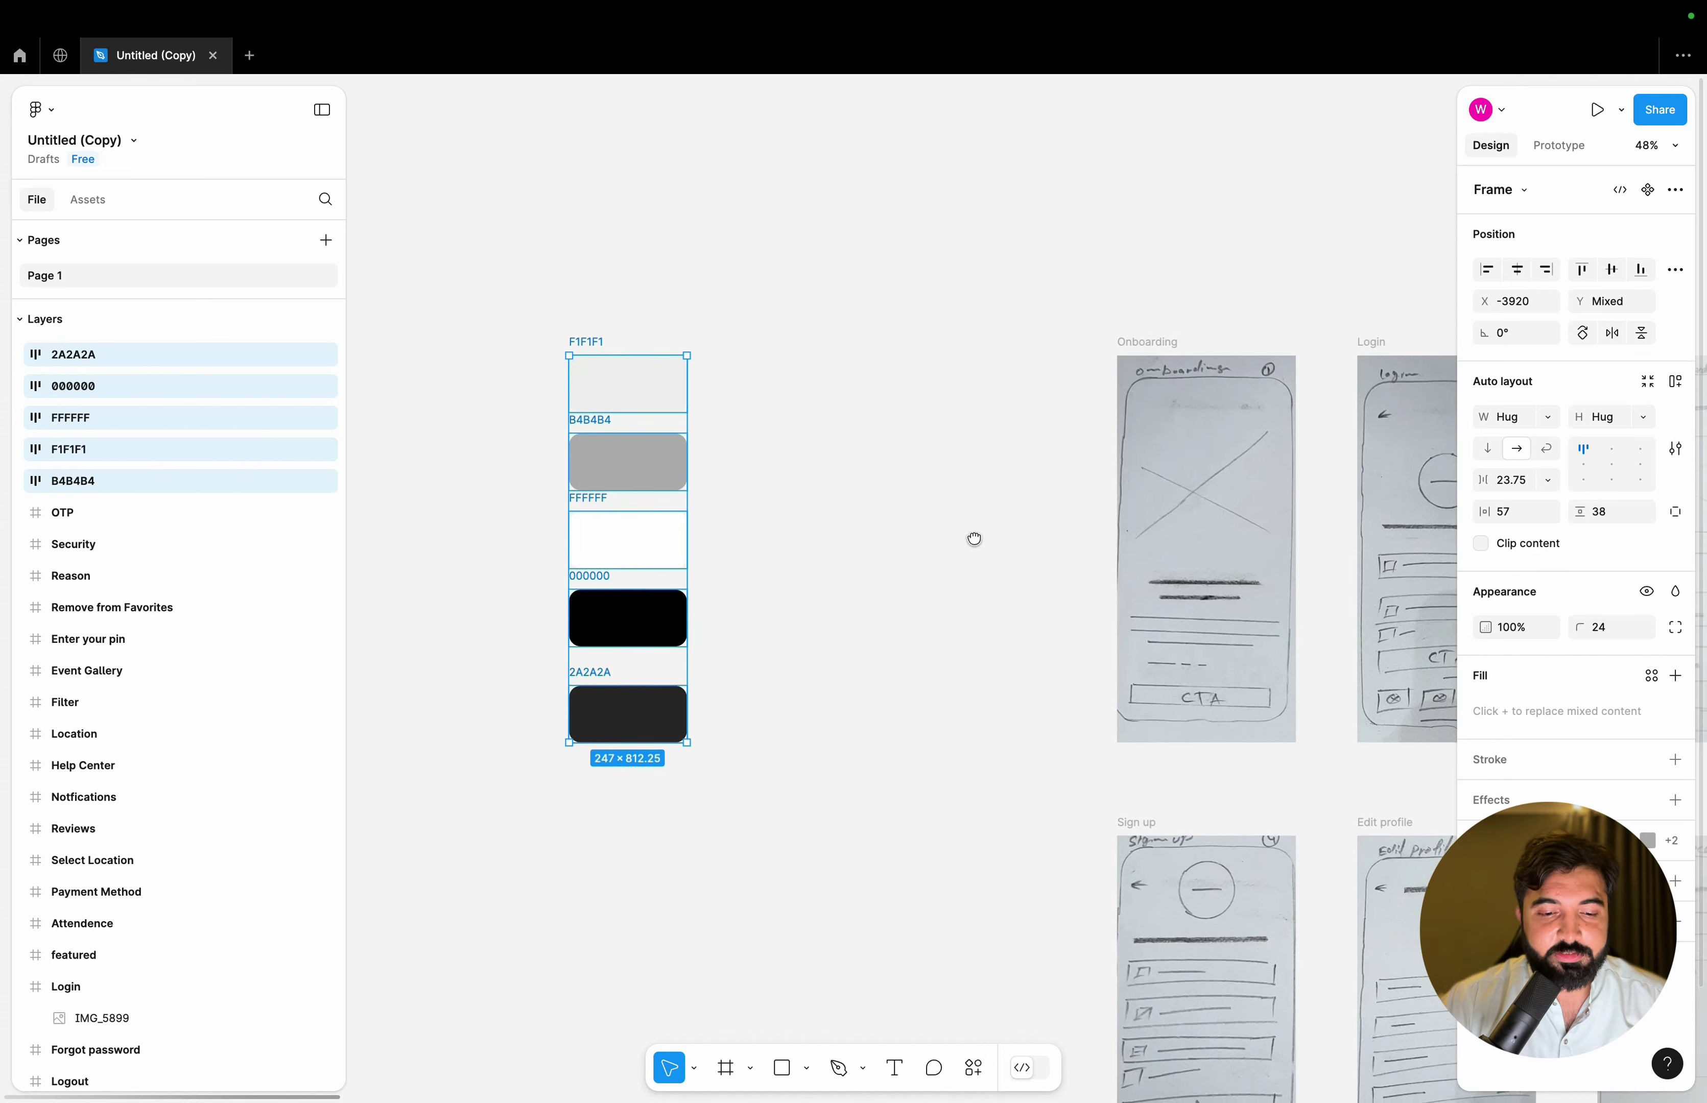
Step: Browse the frame presets (Tablet, Desktop, Presentation, Watch, Paper, Social media), ending on Phone sizes
left_click(733, 1072)
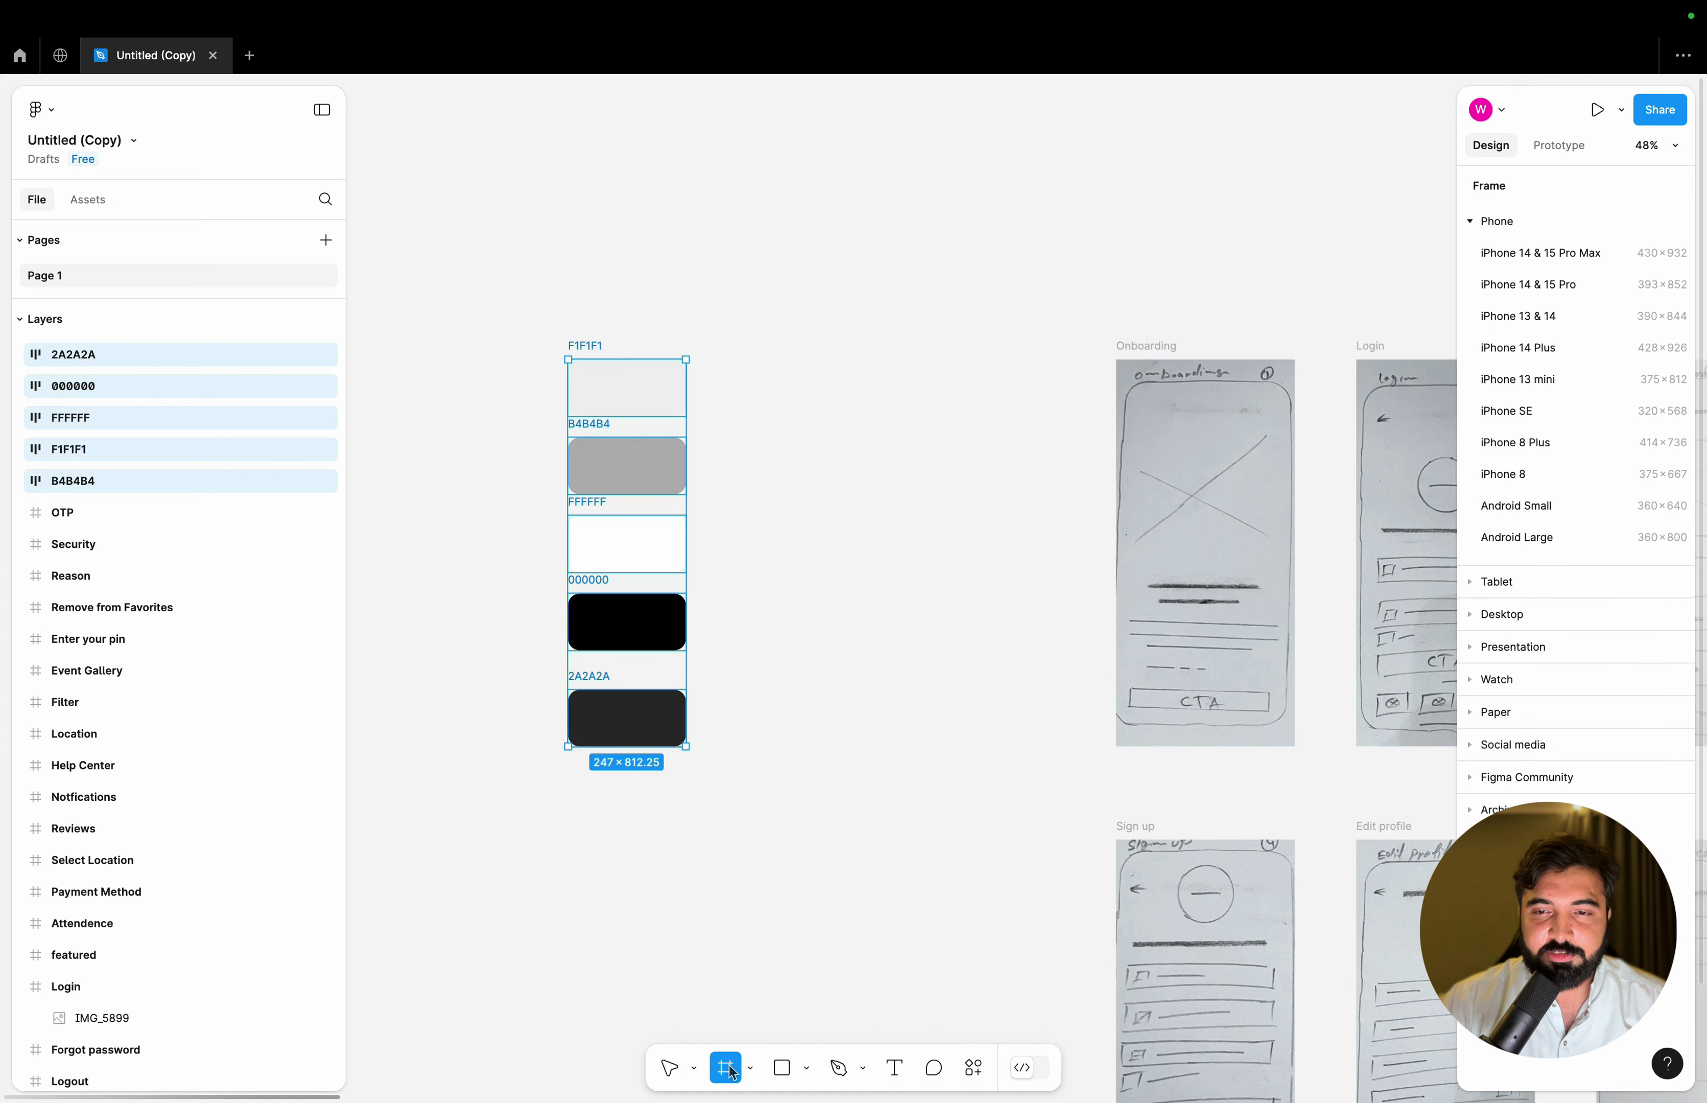
left_click(1472, 222)
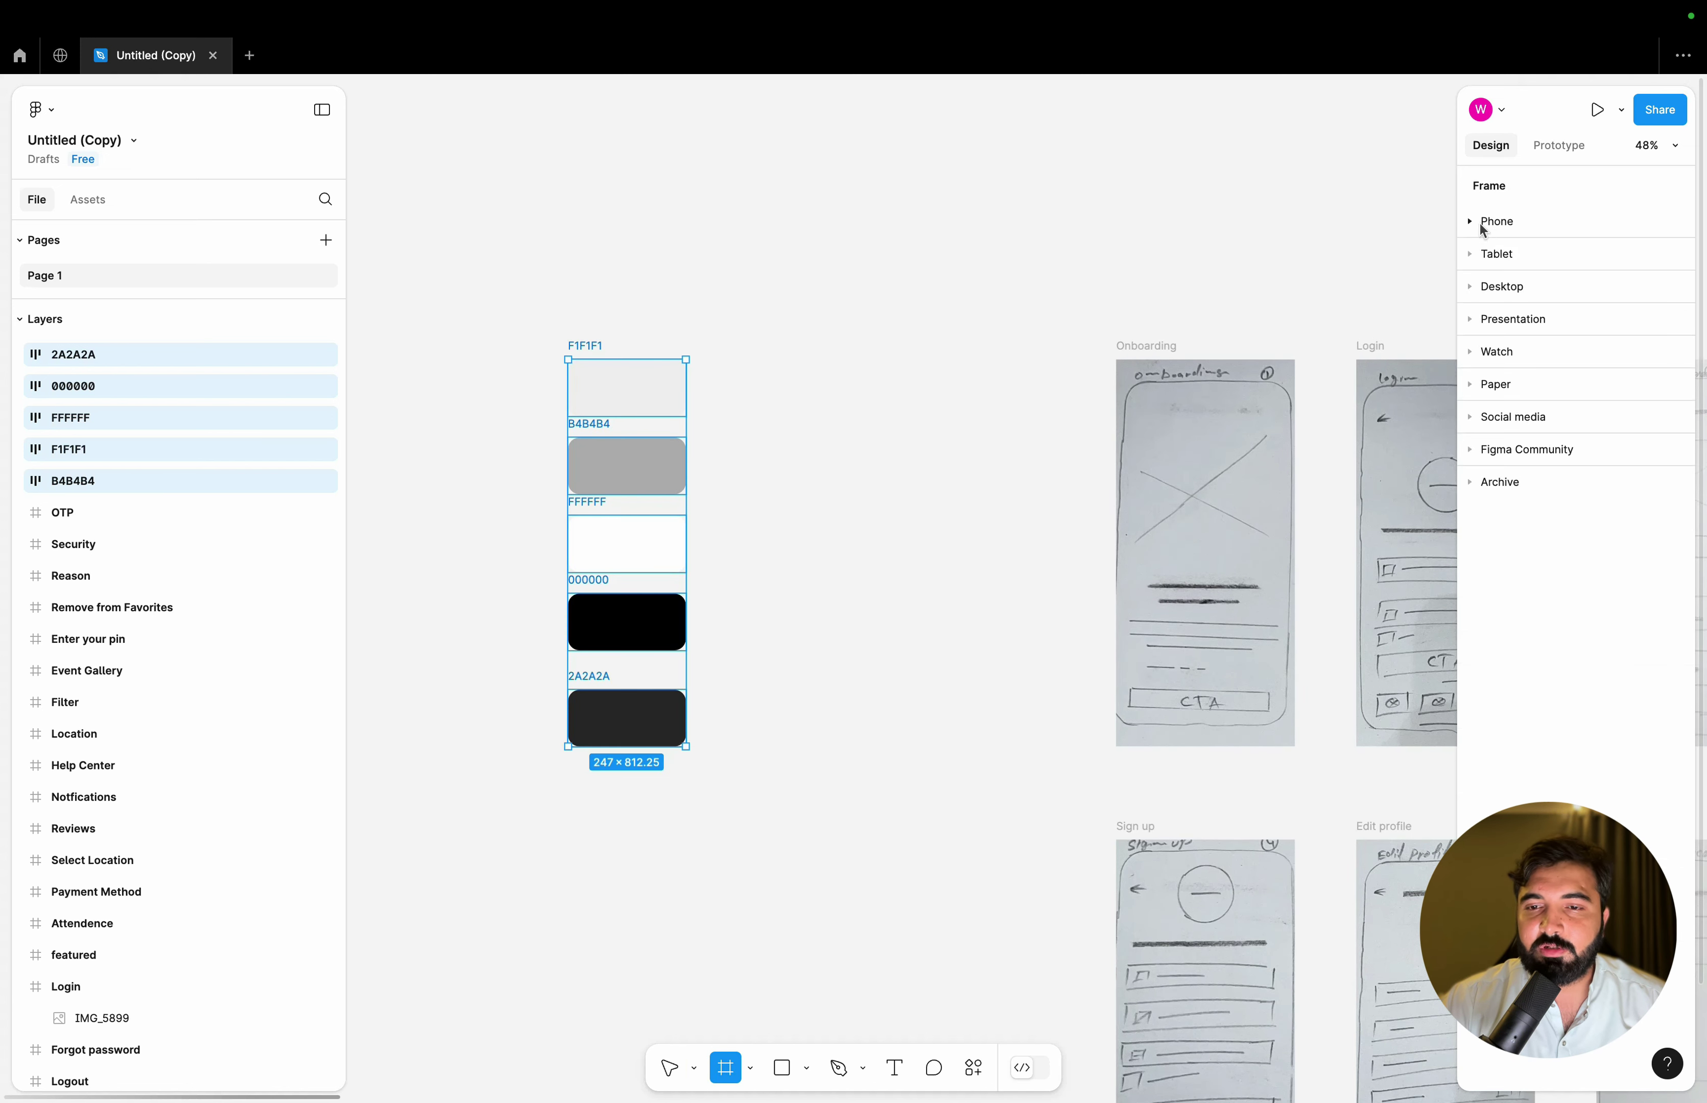
left_click(1484, 228)
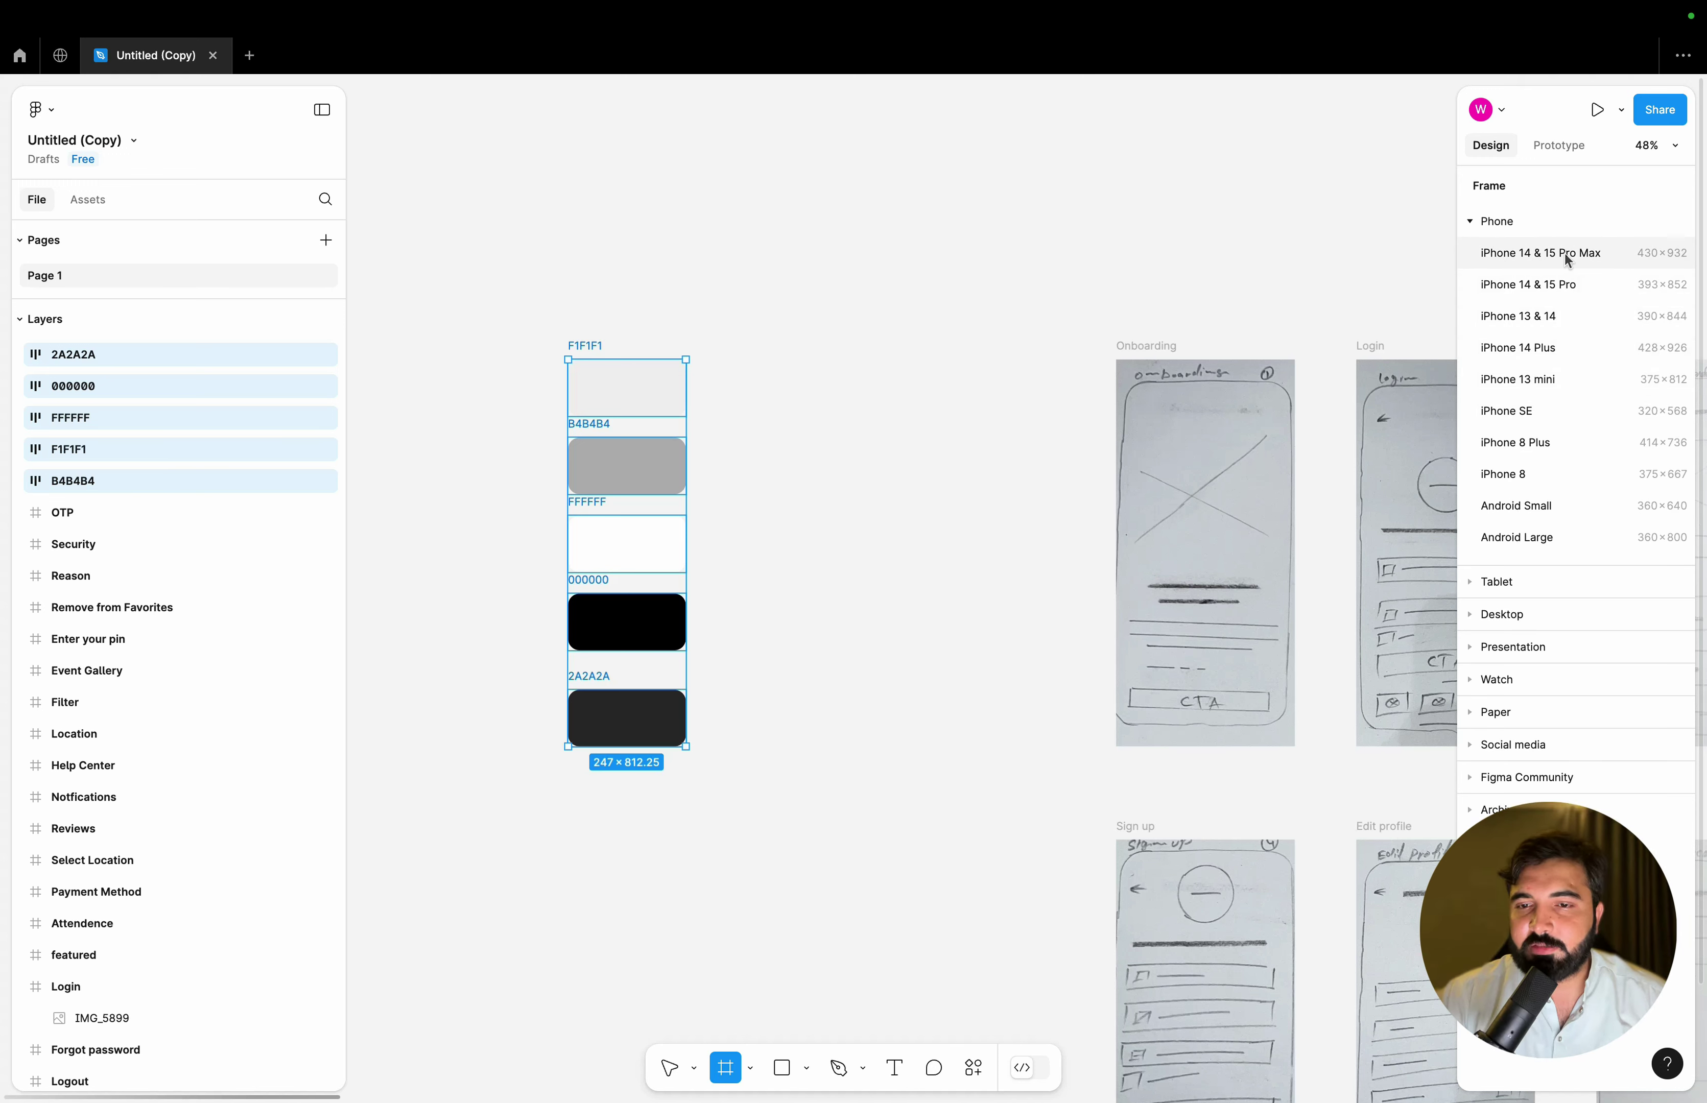
left_click(1473, 582)
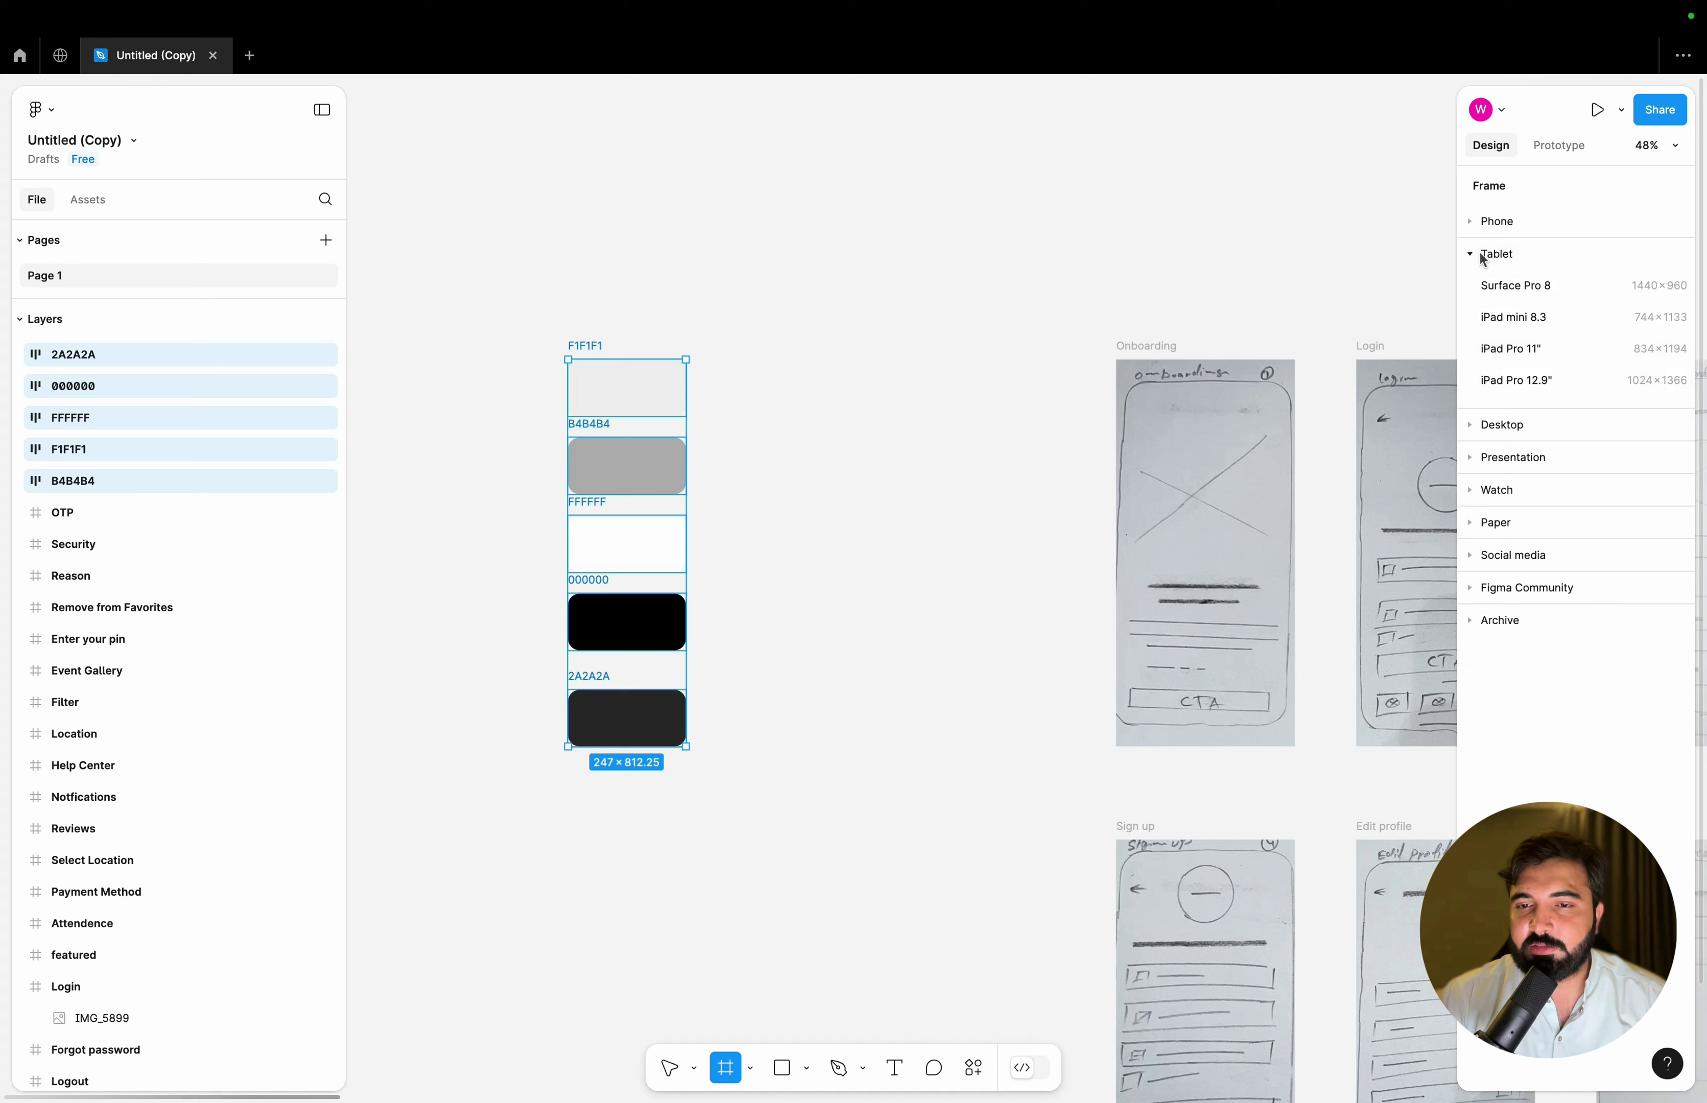
left_click(1482, 427)
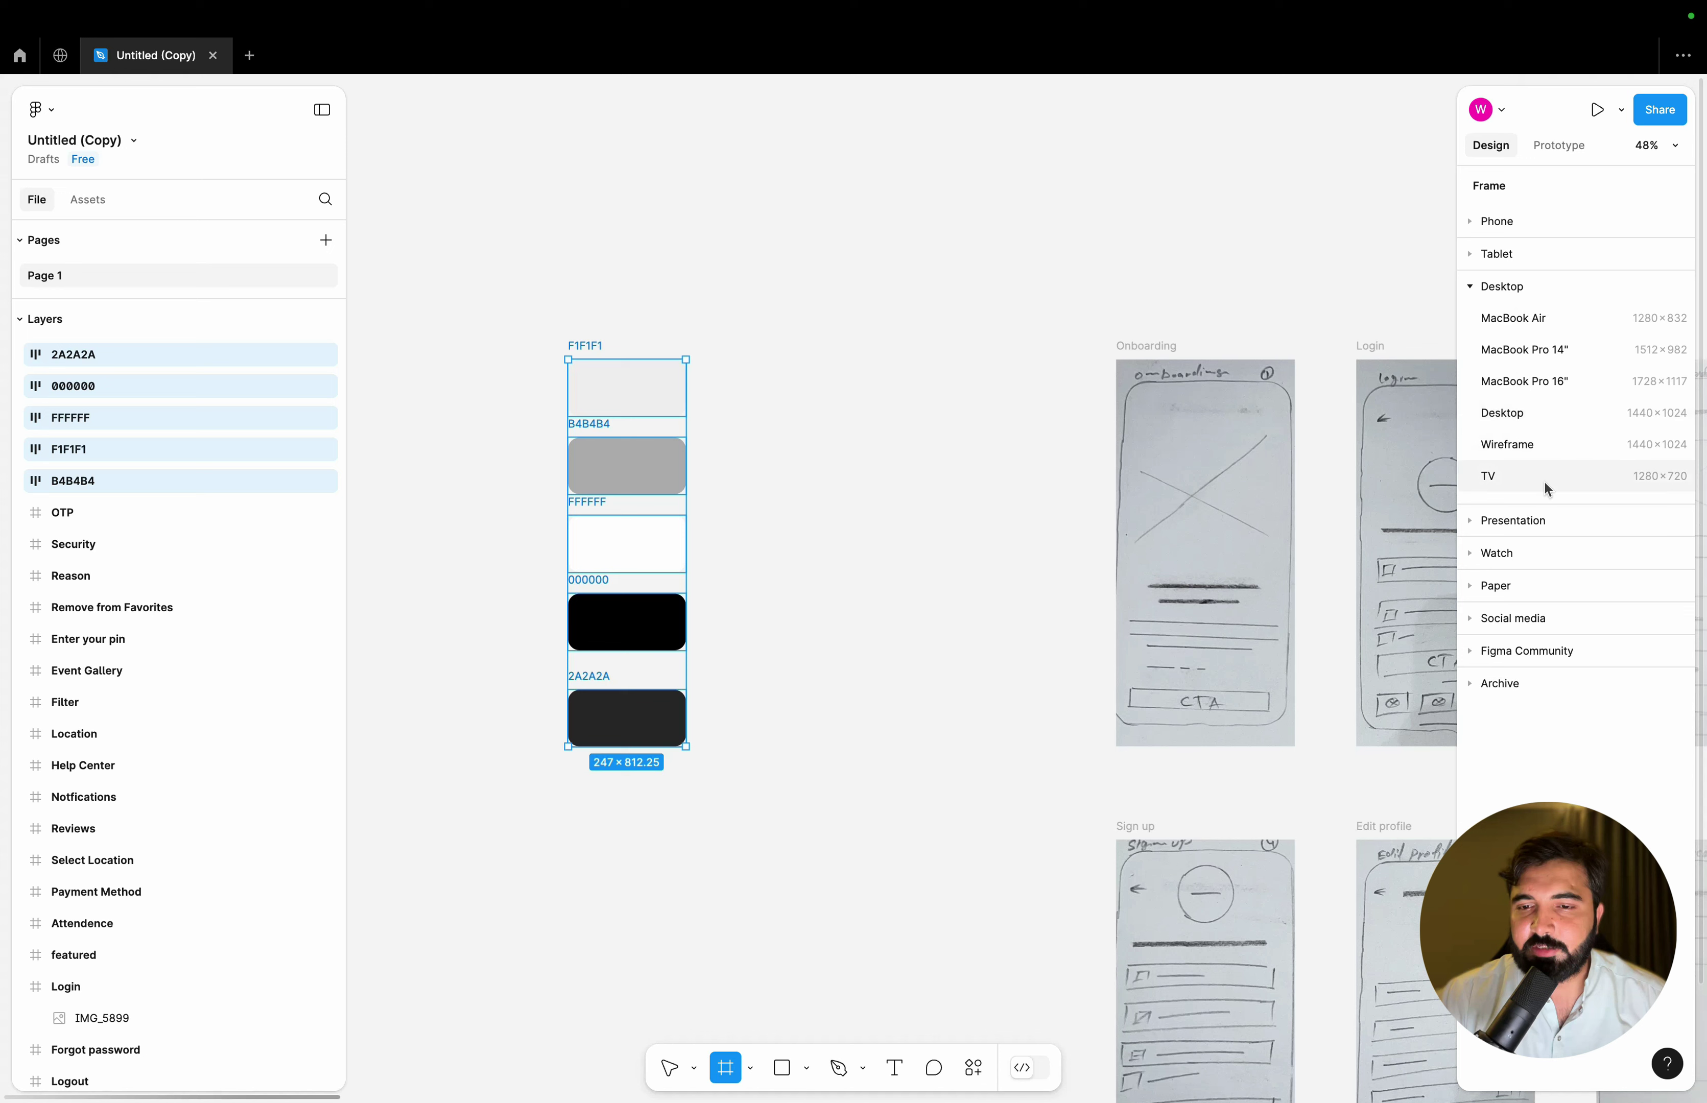
left_click(1480, 529)
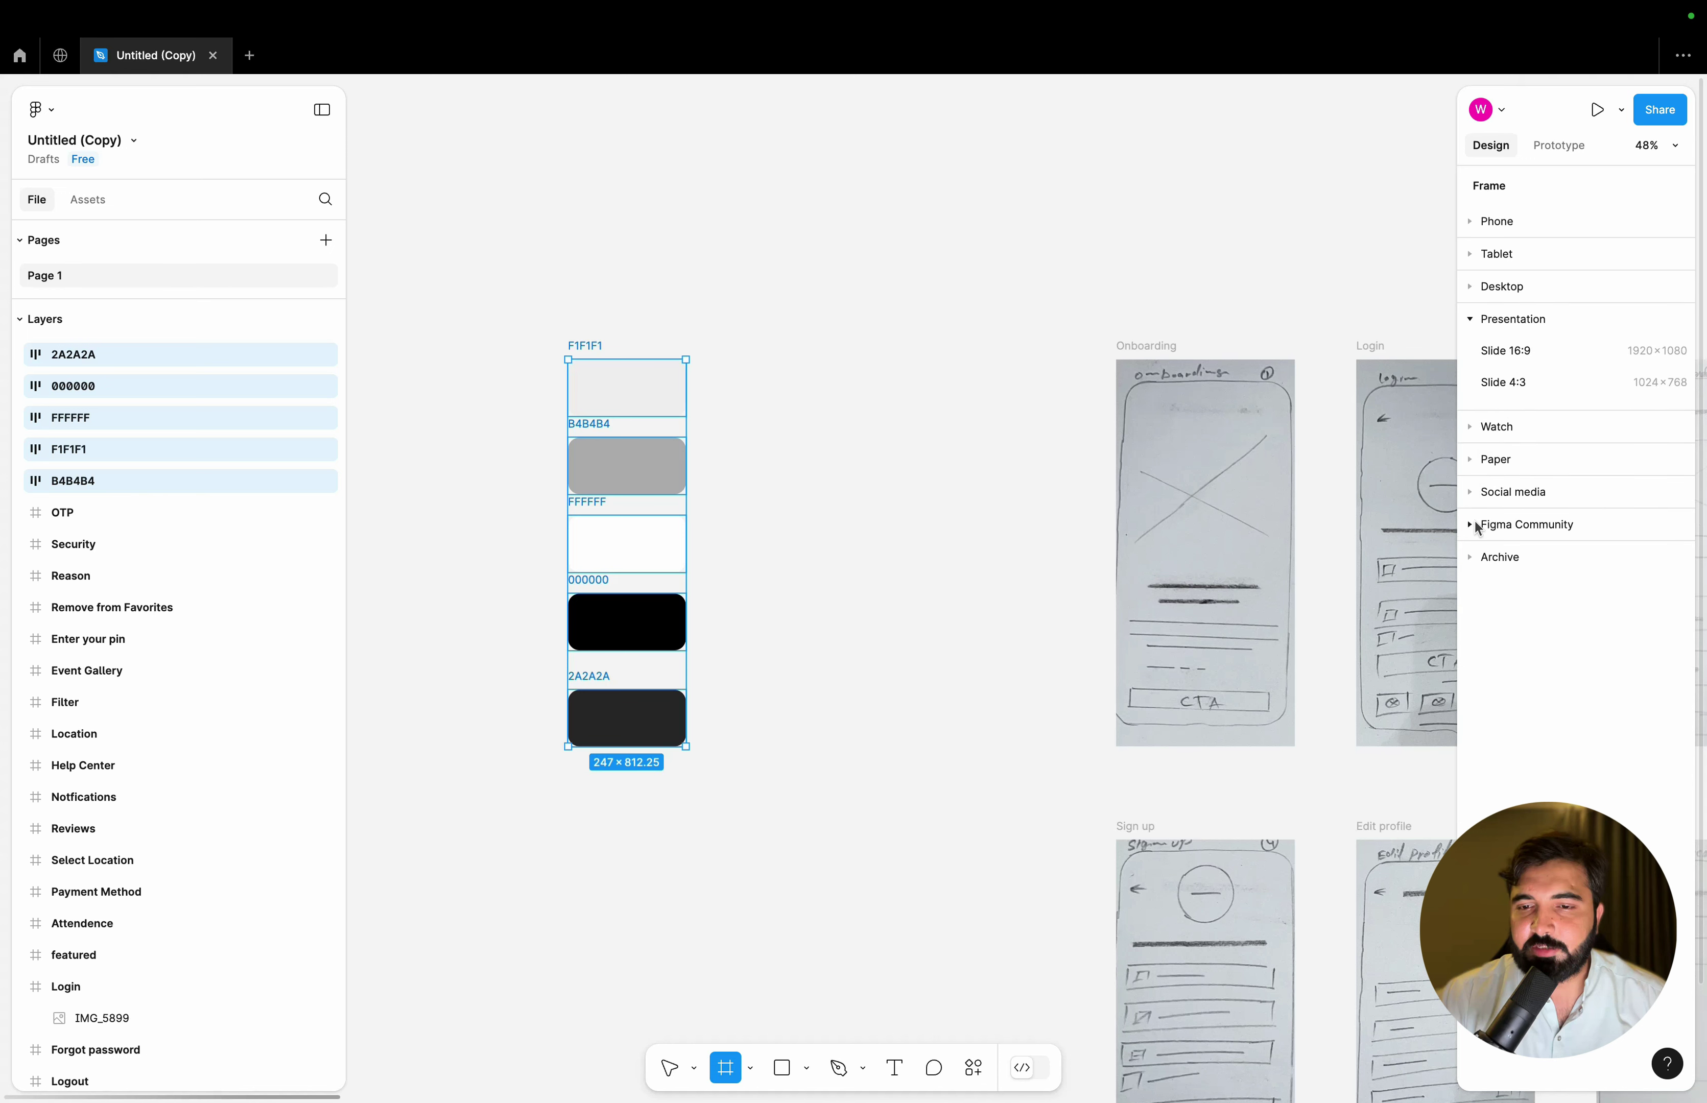
left_click(1493, 426)
left_click(1502, 527)
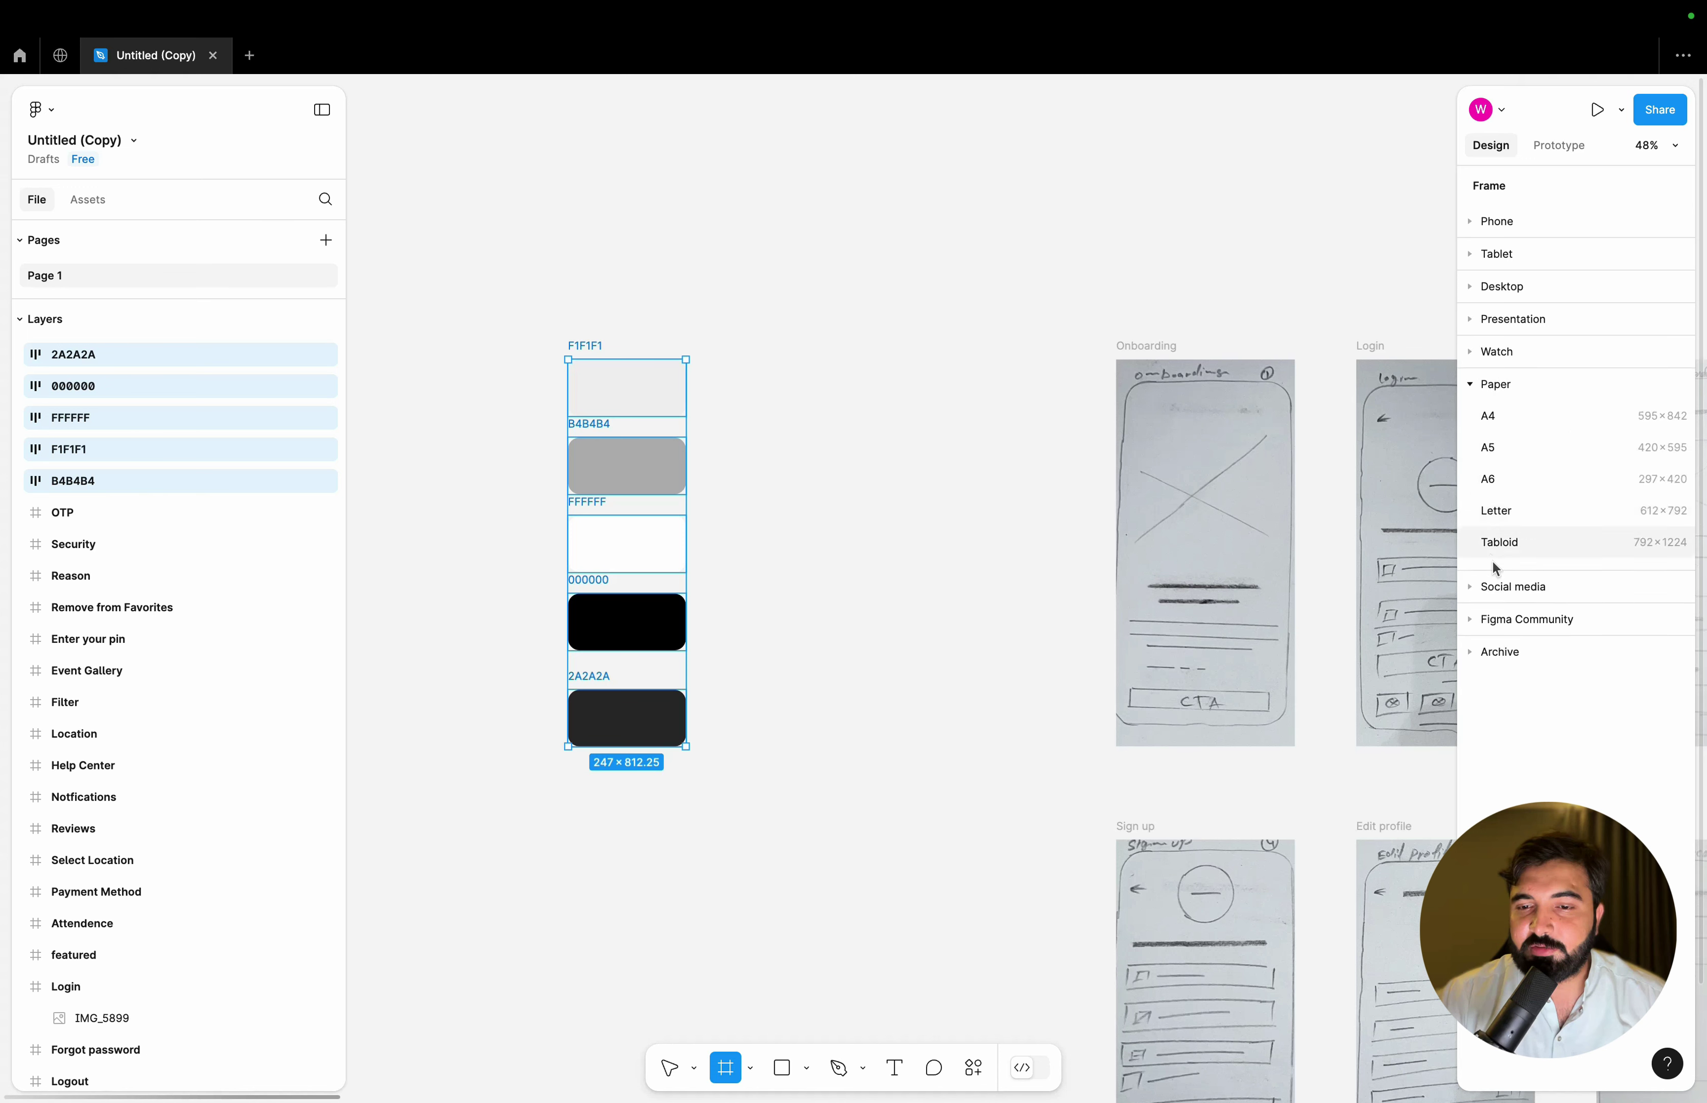
left_click(1514, 585)
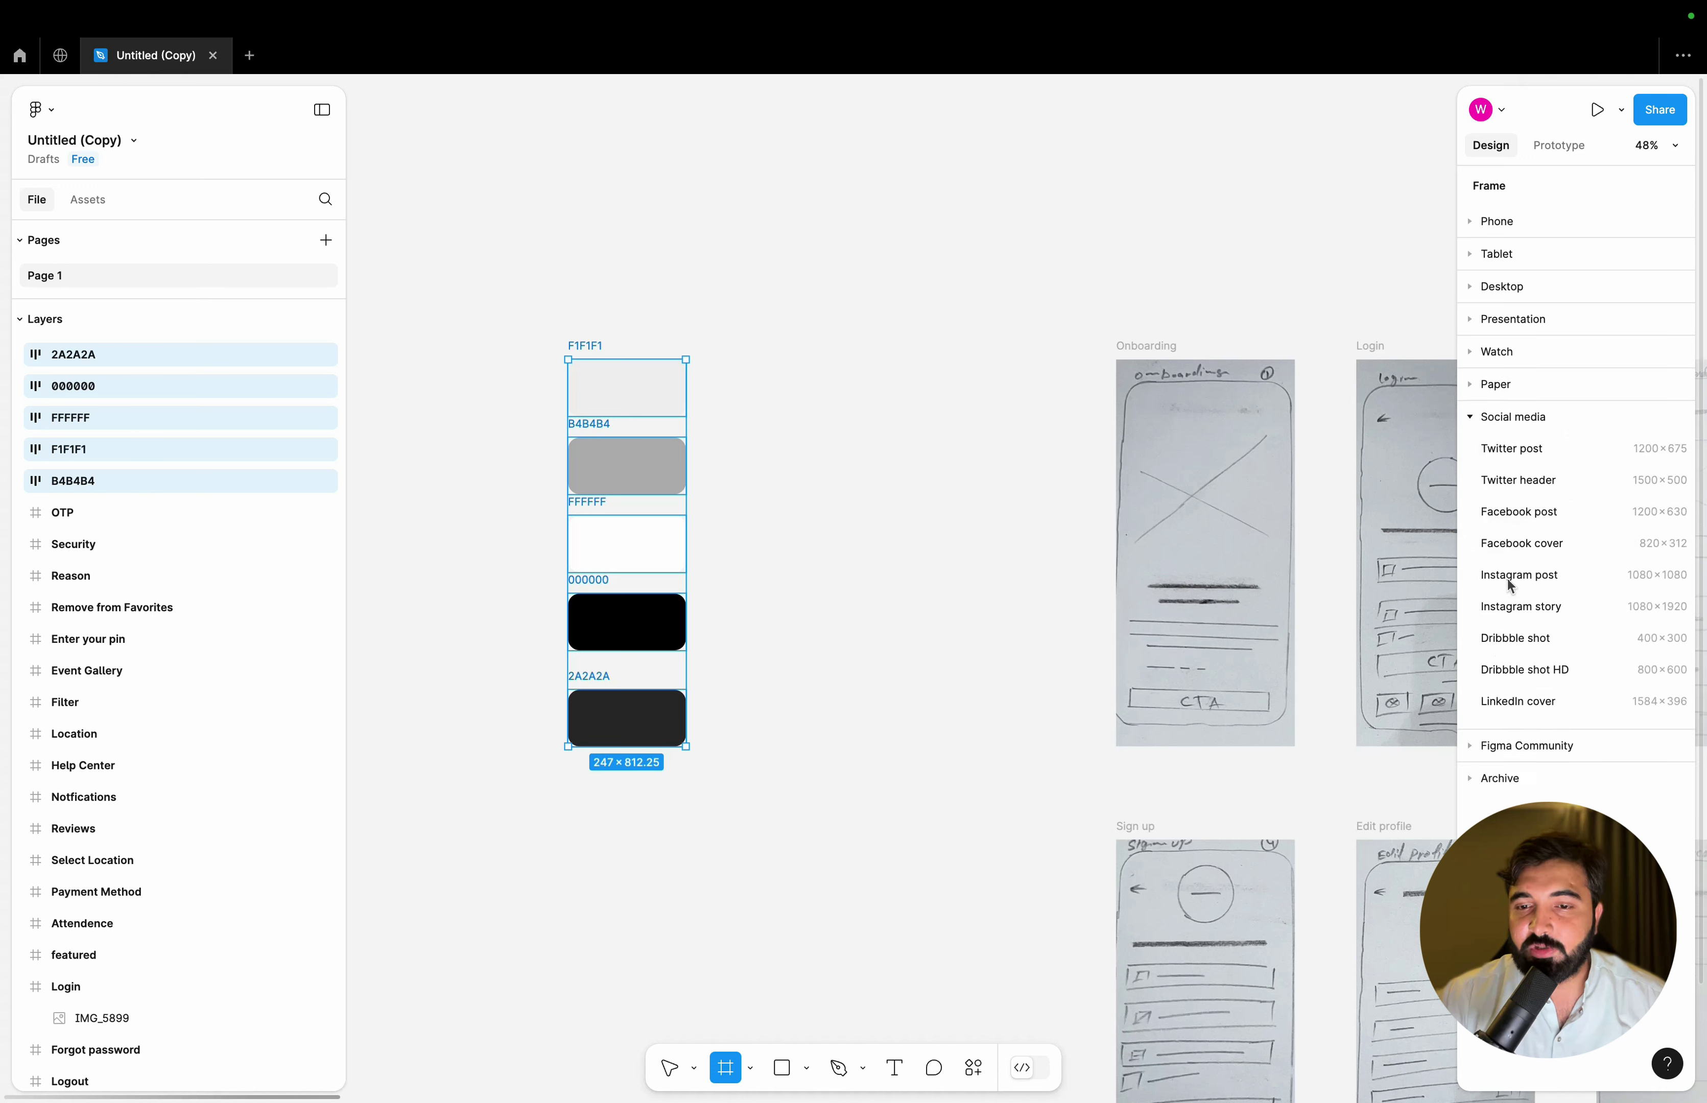
left_click(1510, 416)
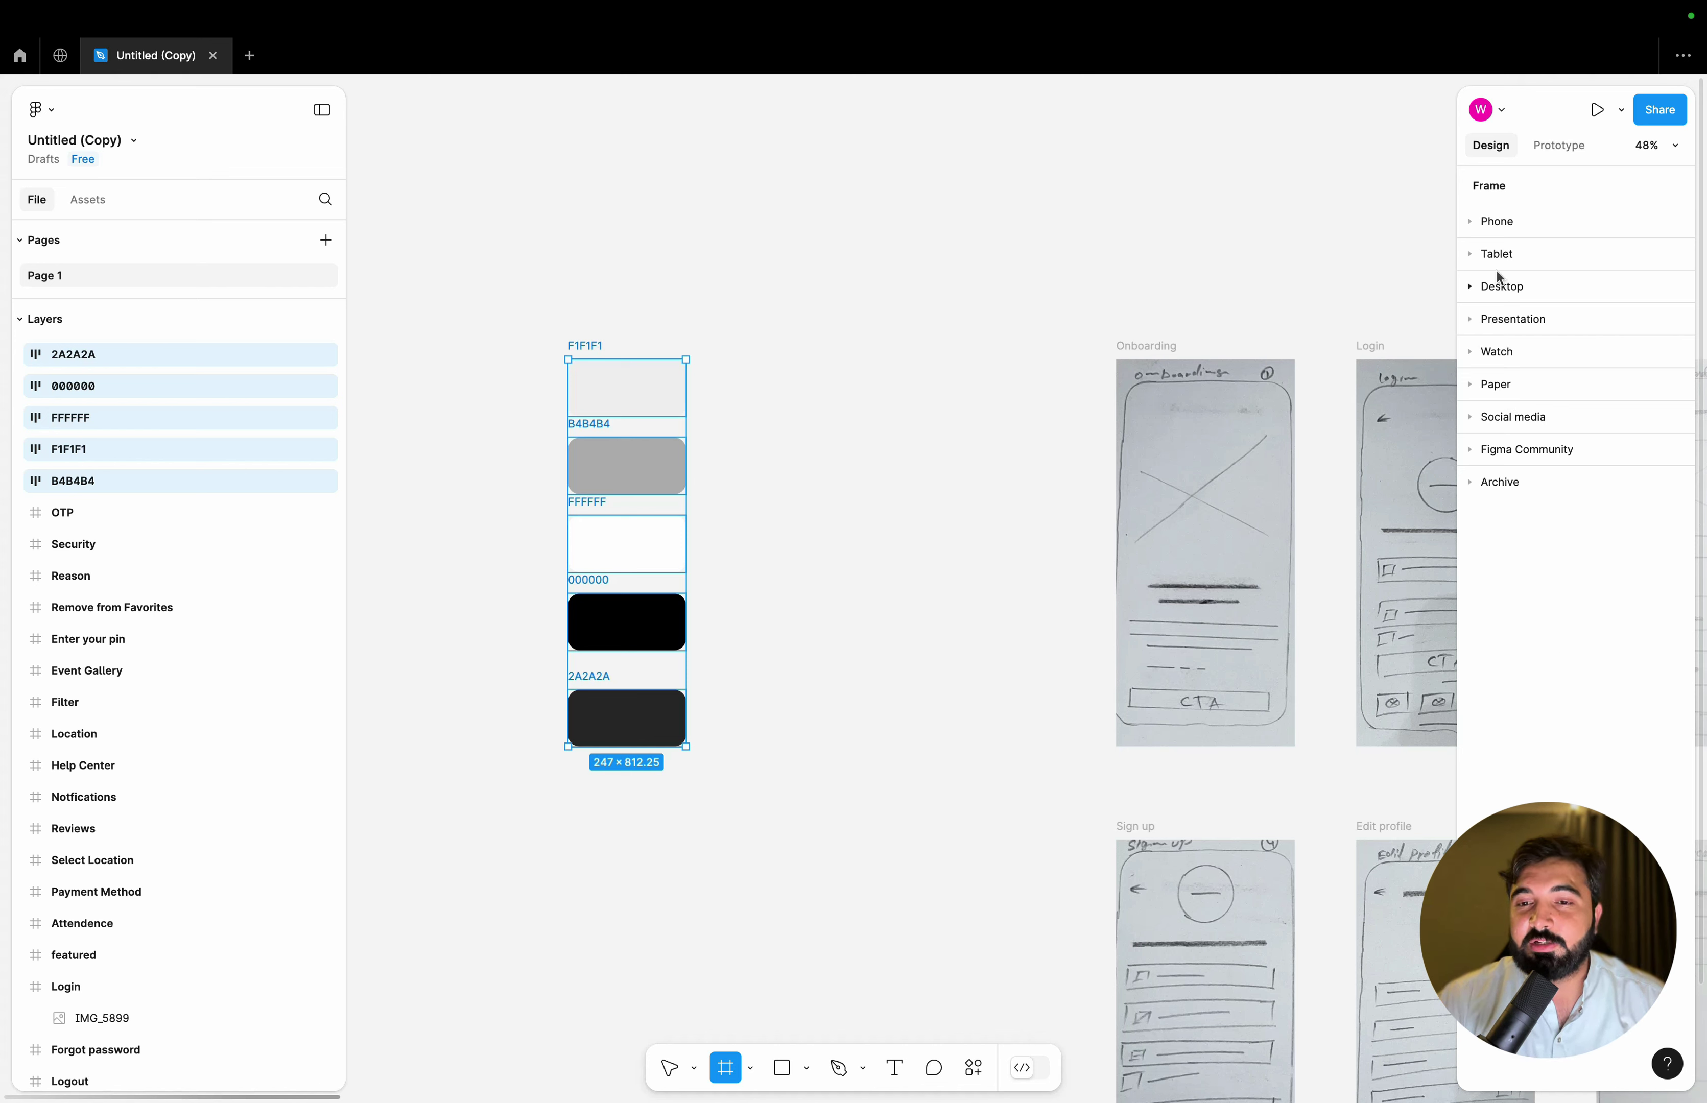
left_click(1475, 222)
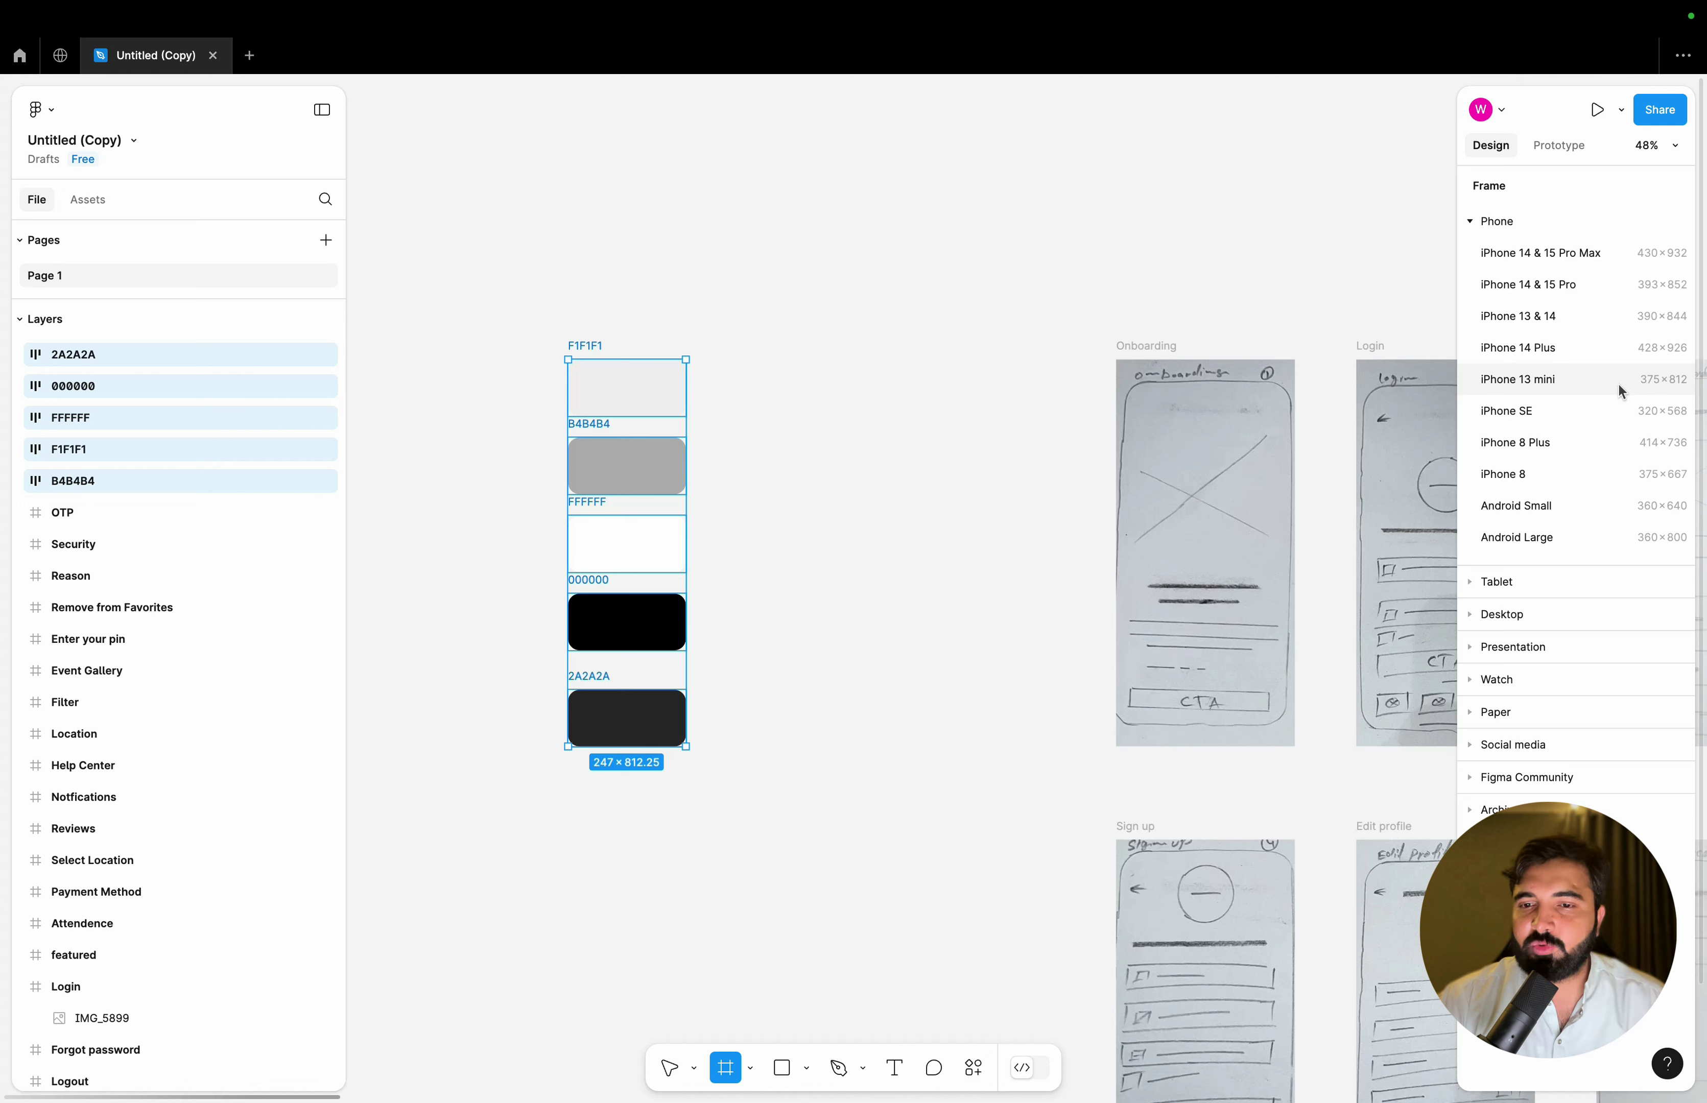
Step: Create an iPhone 13 mini frame beside the sketch, named 'Onboarding' with corner radius 24
left_click(1651, 388)
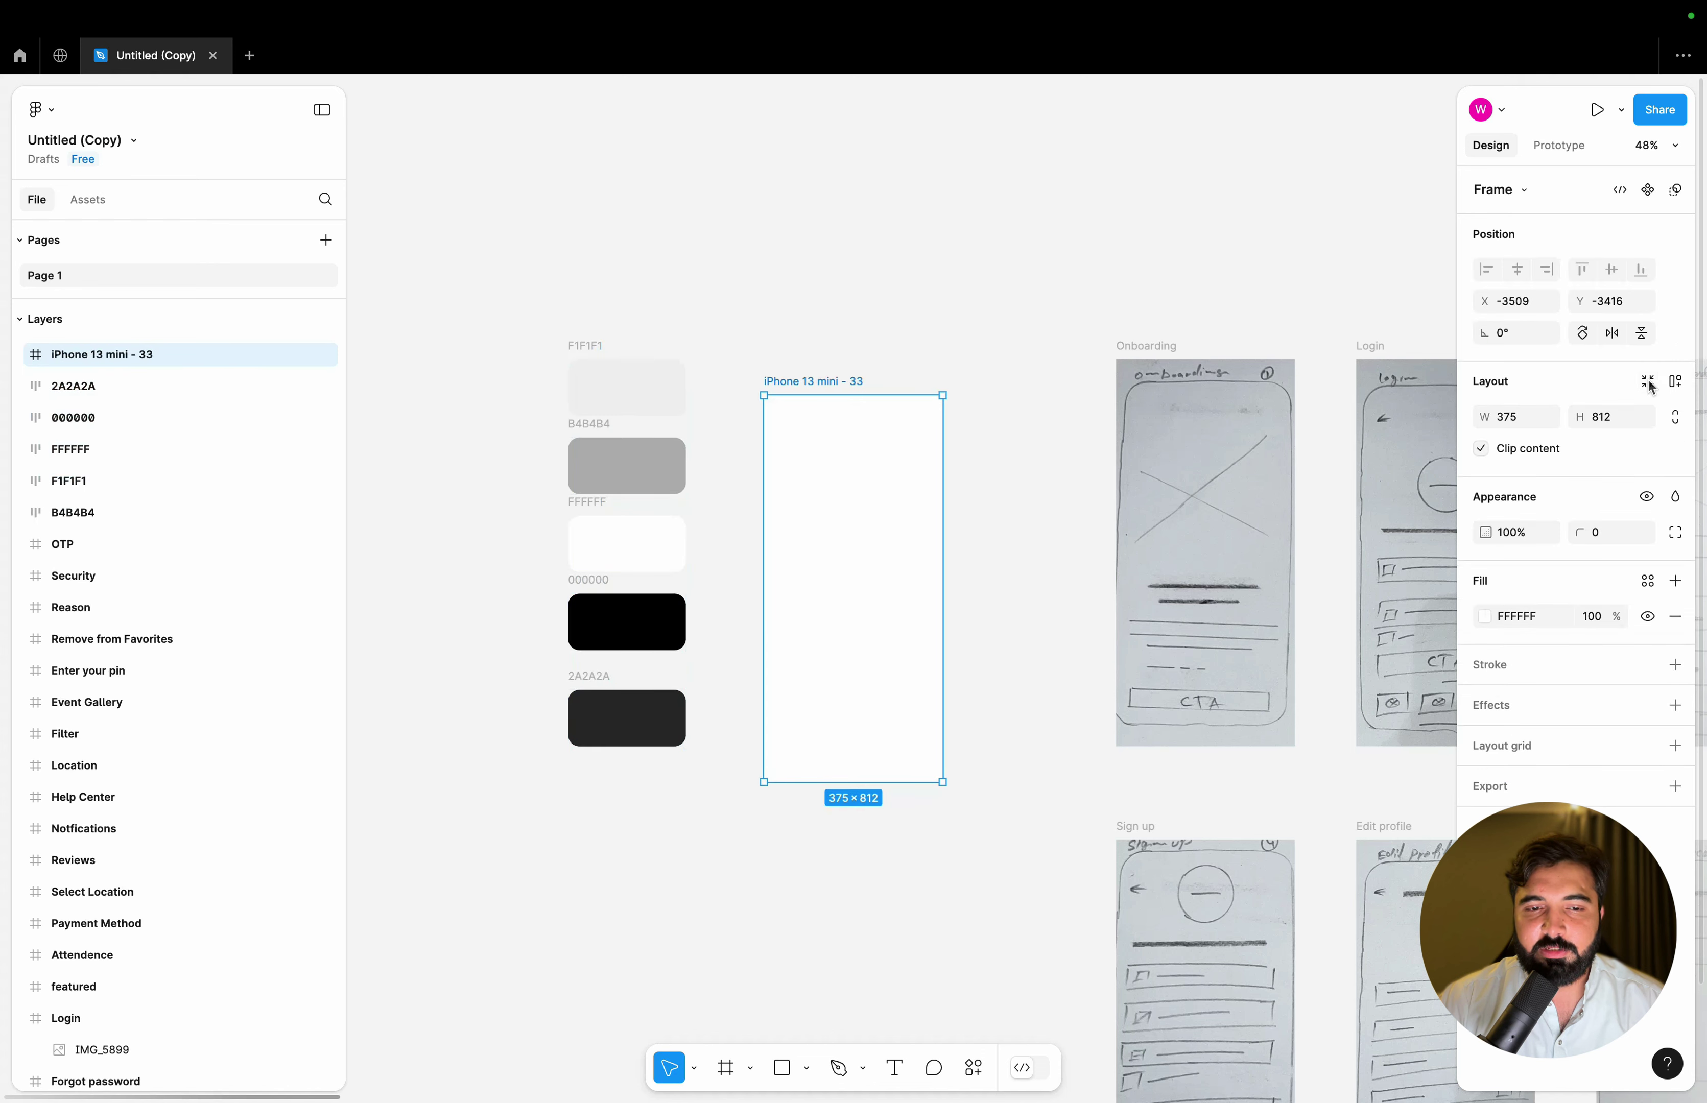
mouse_move(767, 369)
left_mouse_down()
mouse_move(929, 353)
mouse_move(792, 363)
left_mouse_up()
left_click(938, 319)
double_click(793, 363)
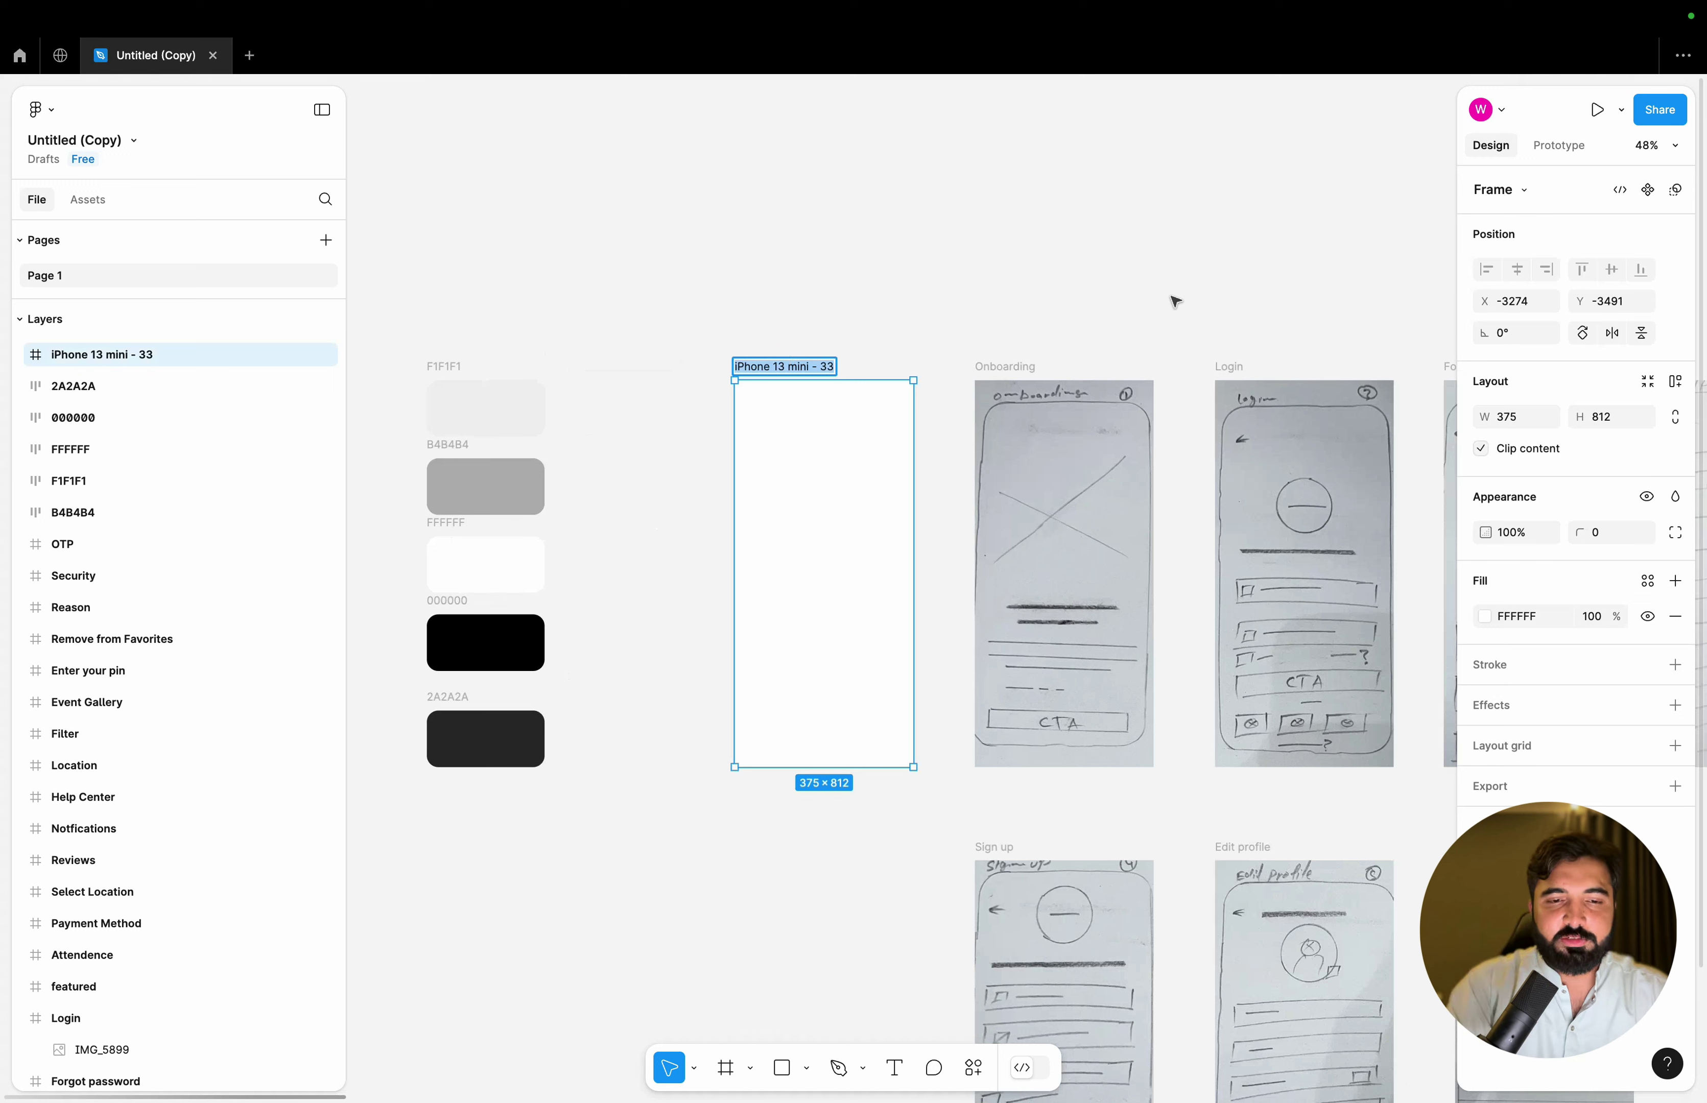
type("Onboarding")
key("Return")
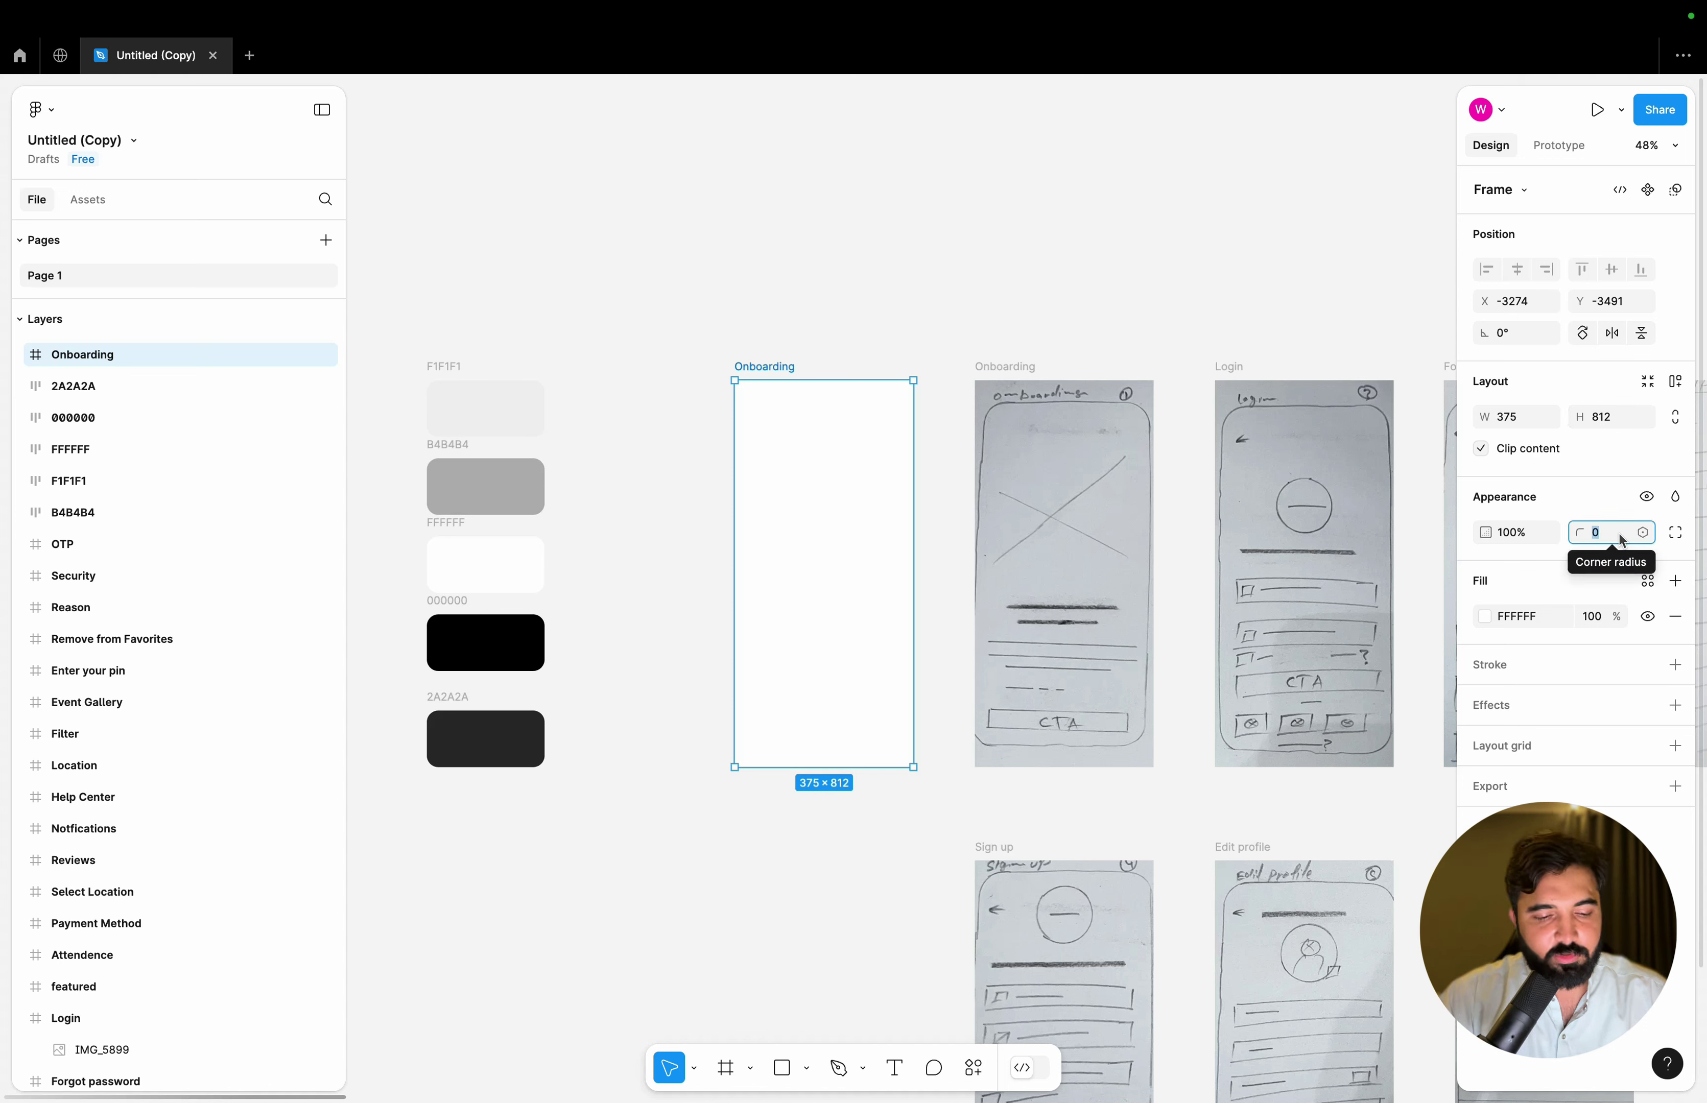
type("24")
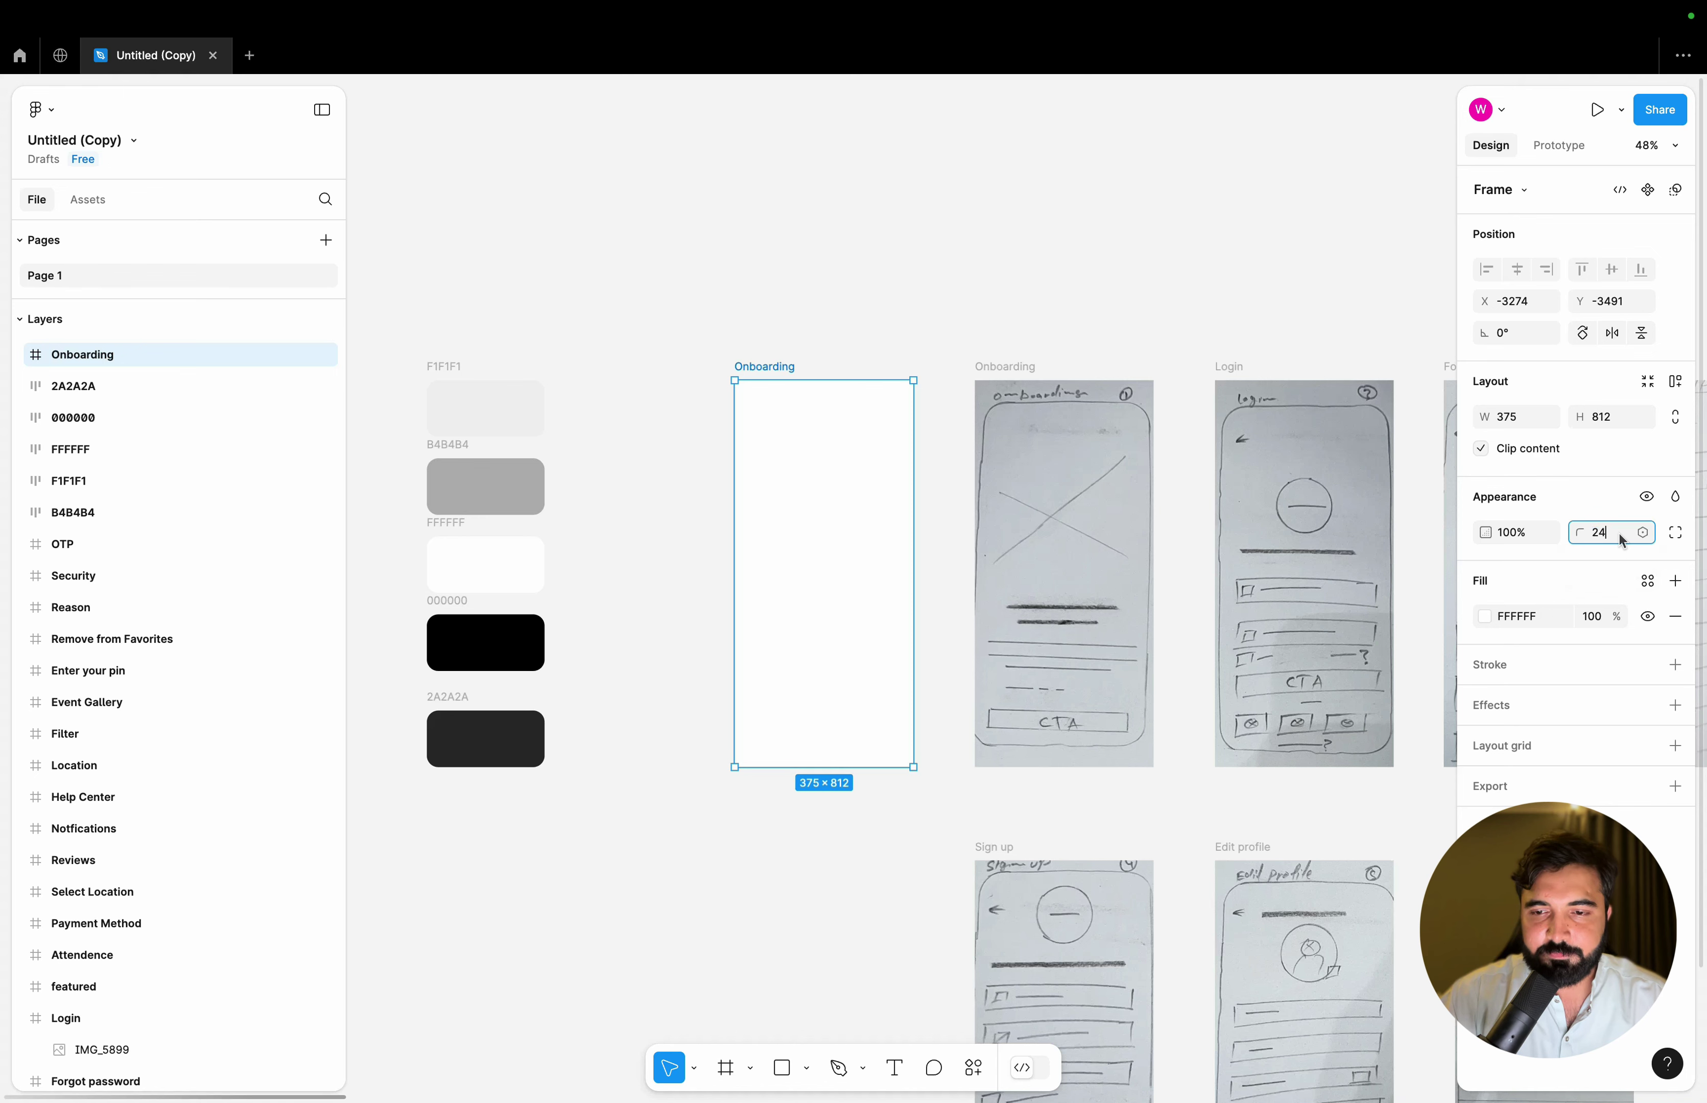
key("Escape")
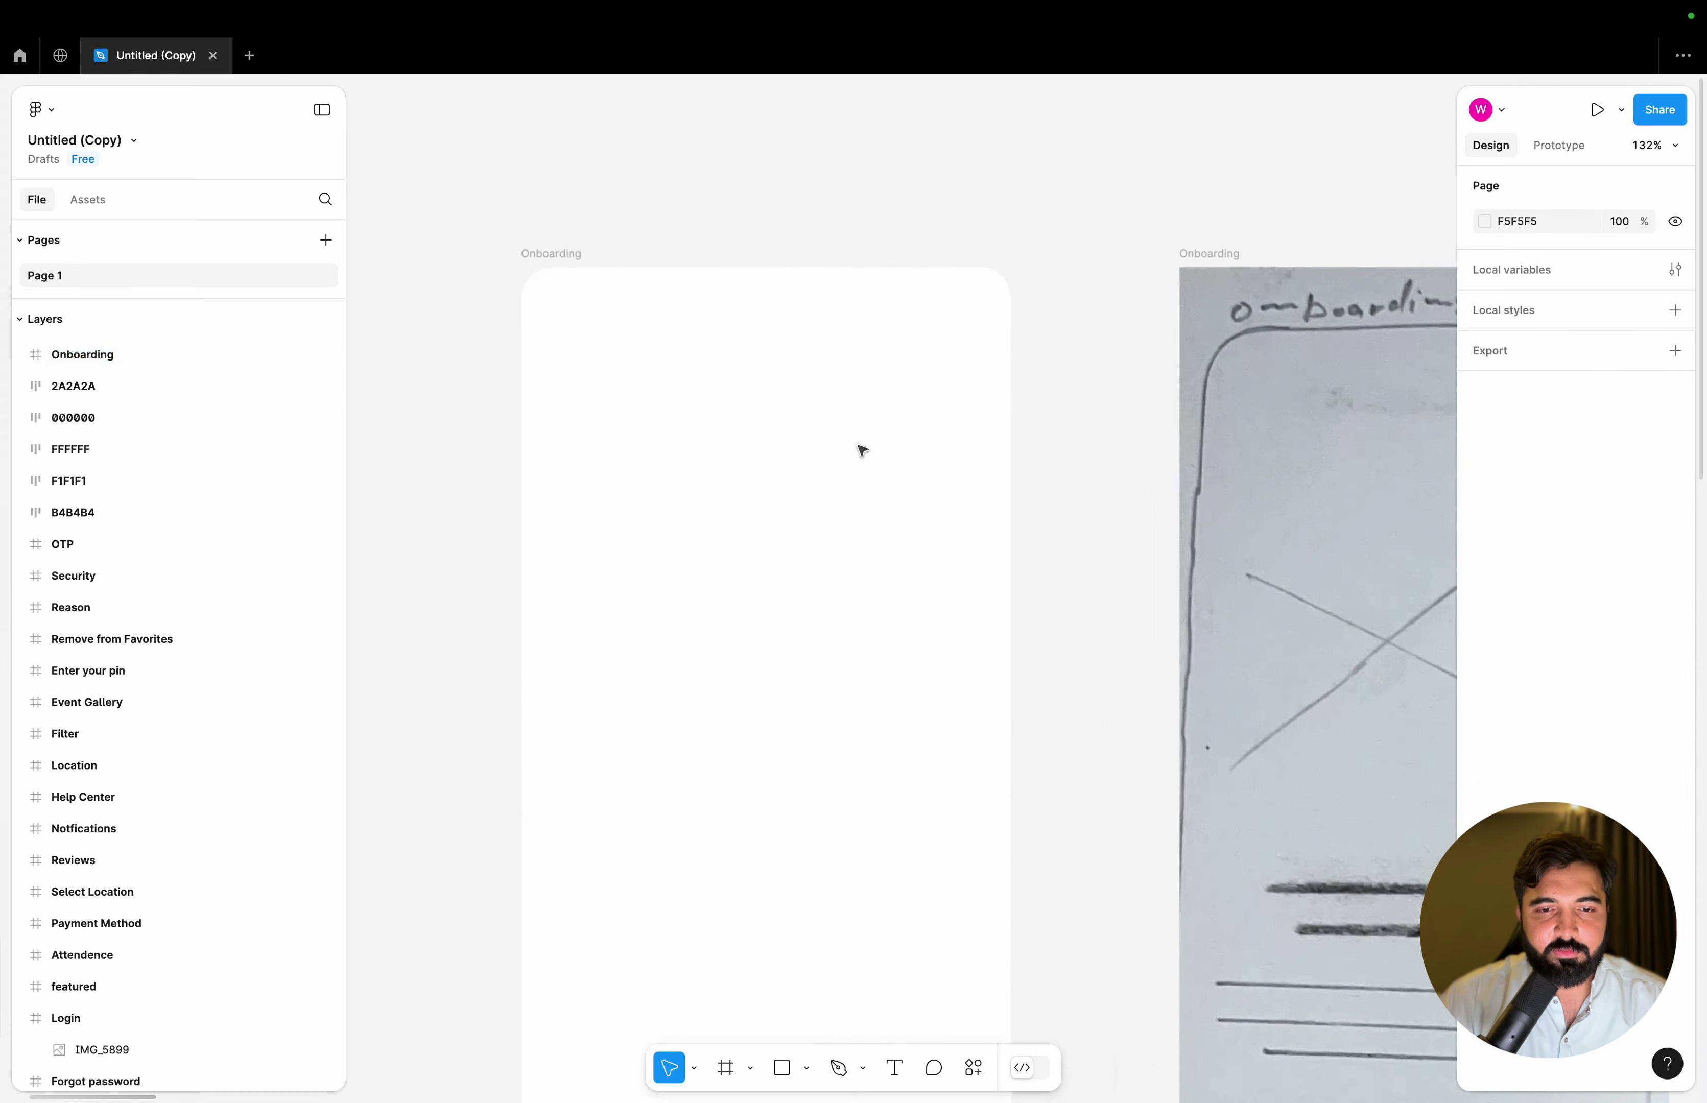
Step: Preview opacity and fill colour options on the Onboarding frame, leaving it white
scroll(865, 449, "up", 5)
scroll(954, 366, "right", 3)
scroll(767, 301, "down", 4)
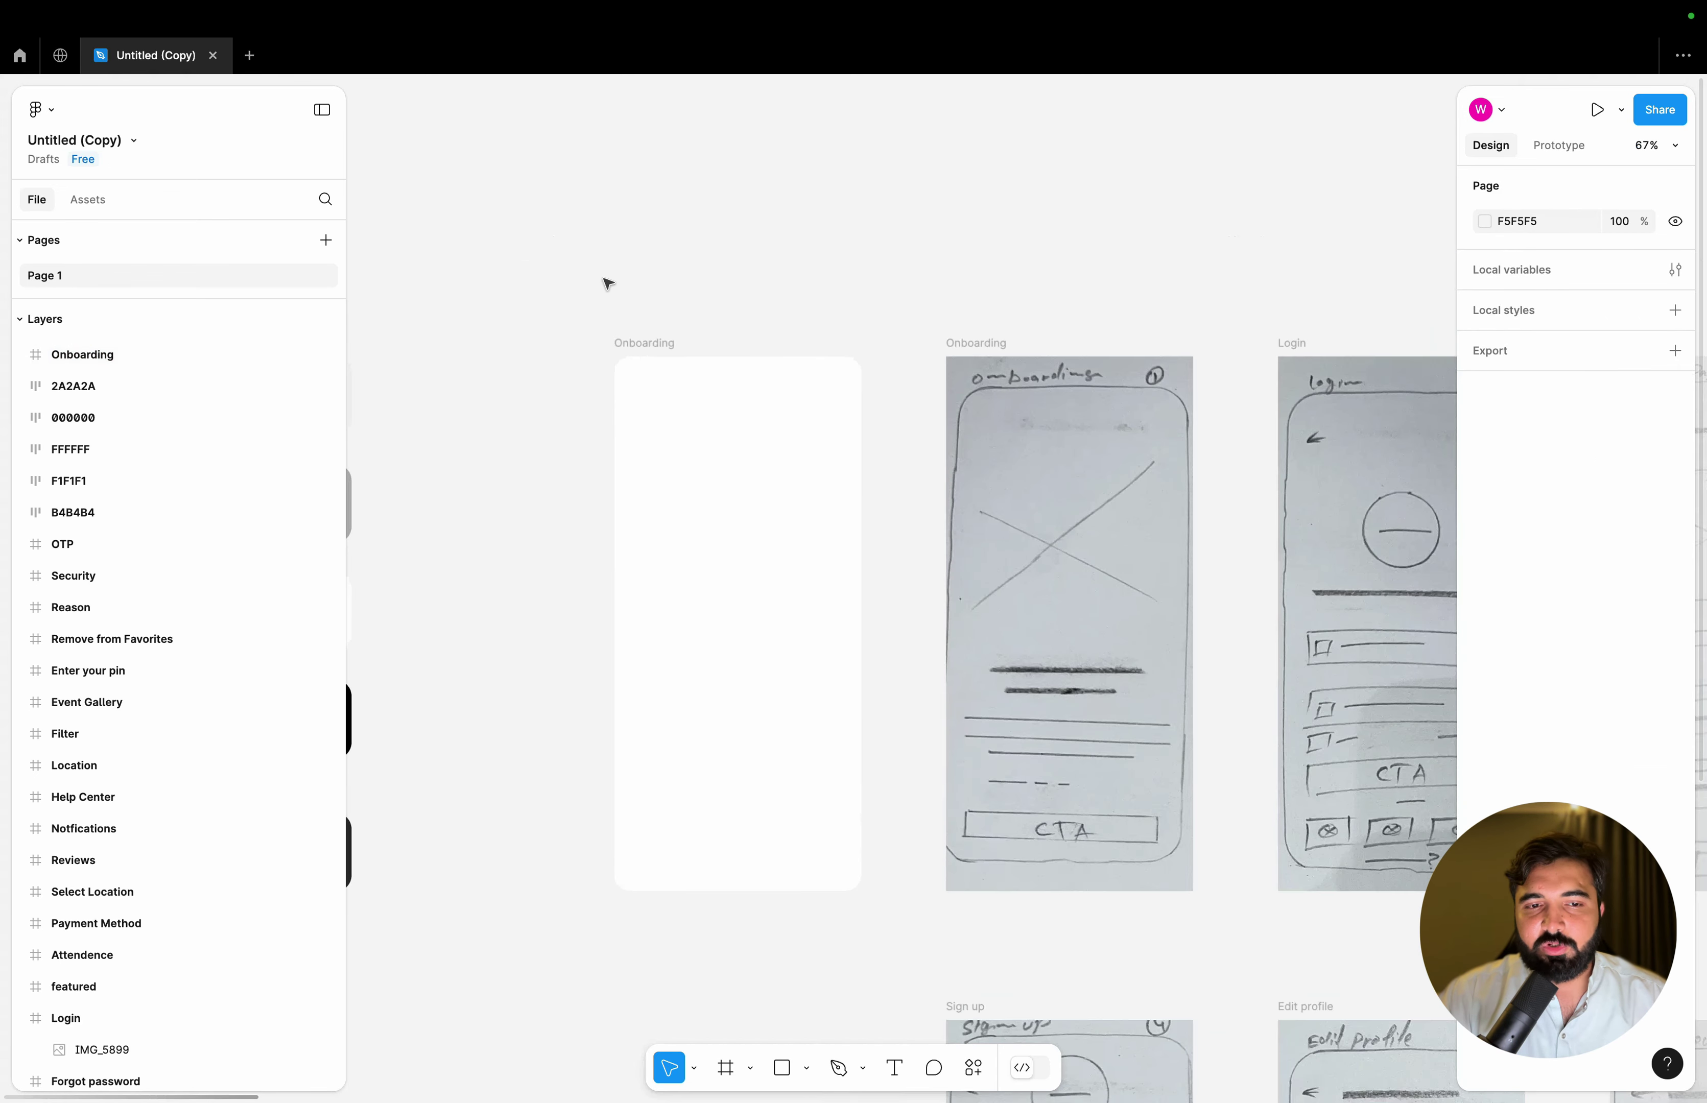
left_click(651, 356)
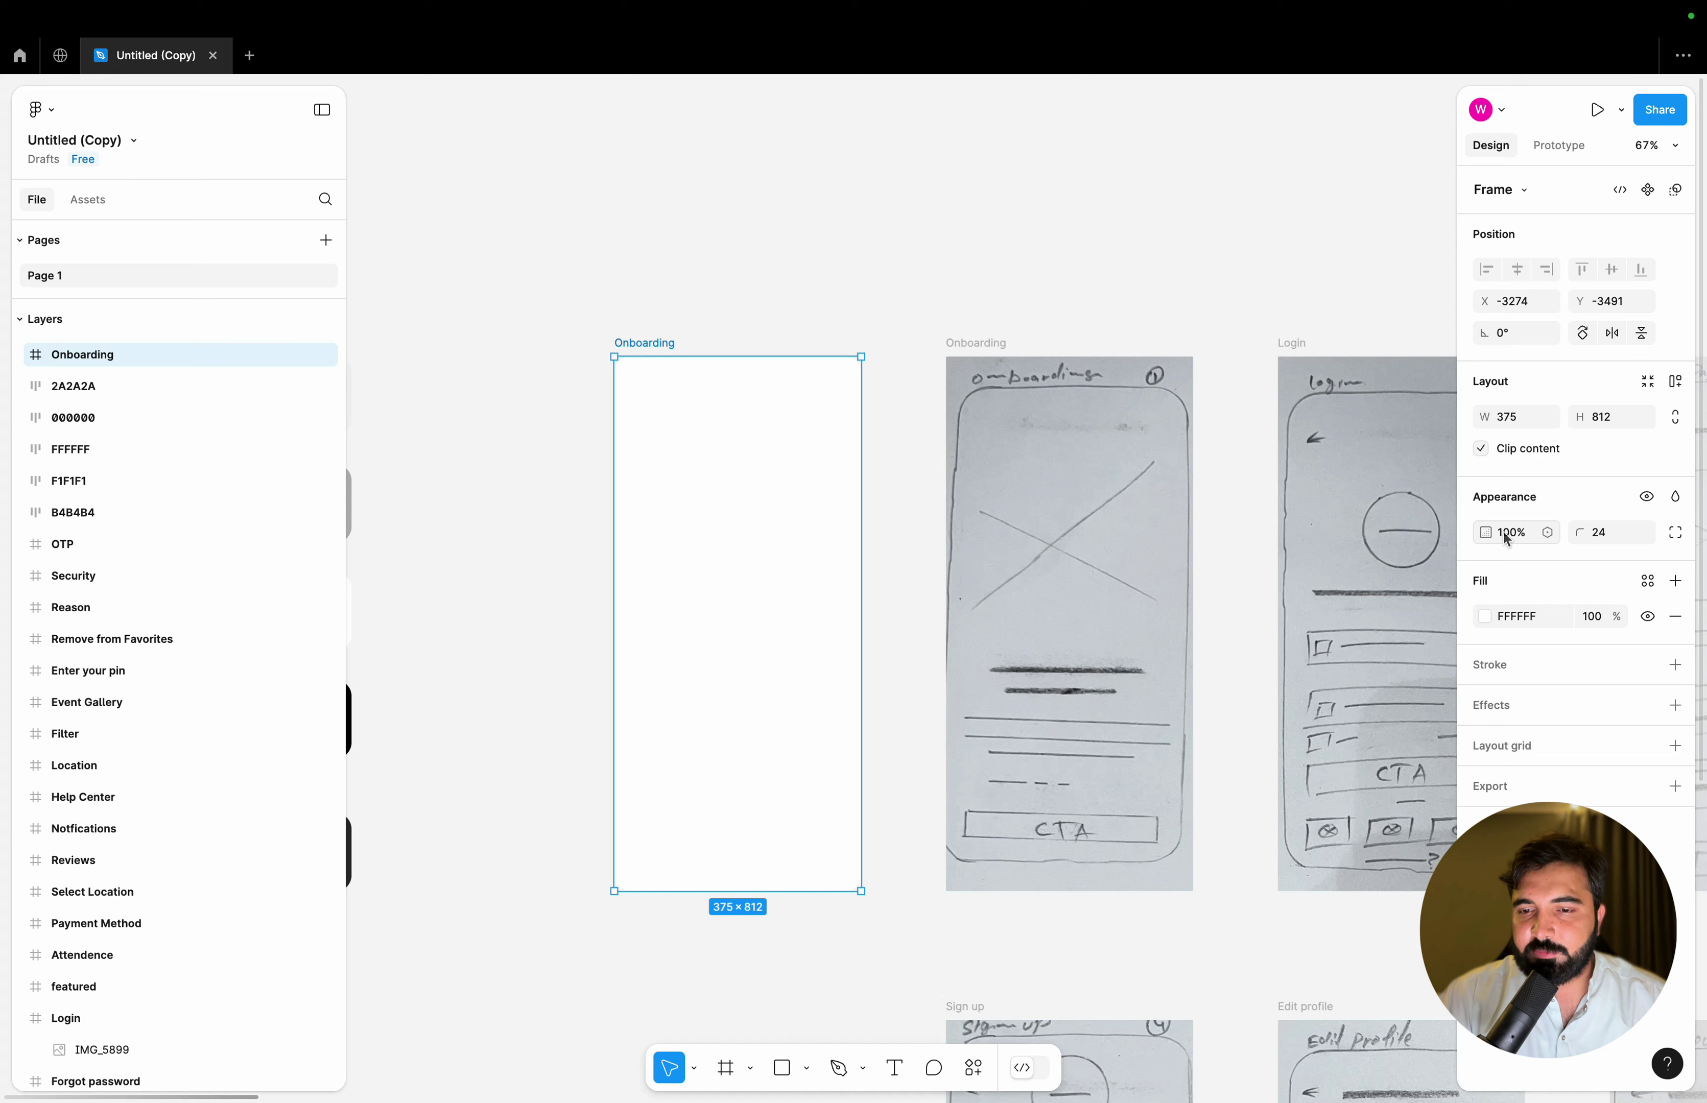
left_click_drag(1485, 533, 1613, 498)
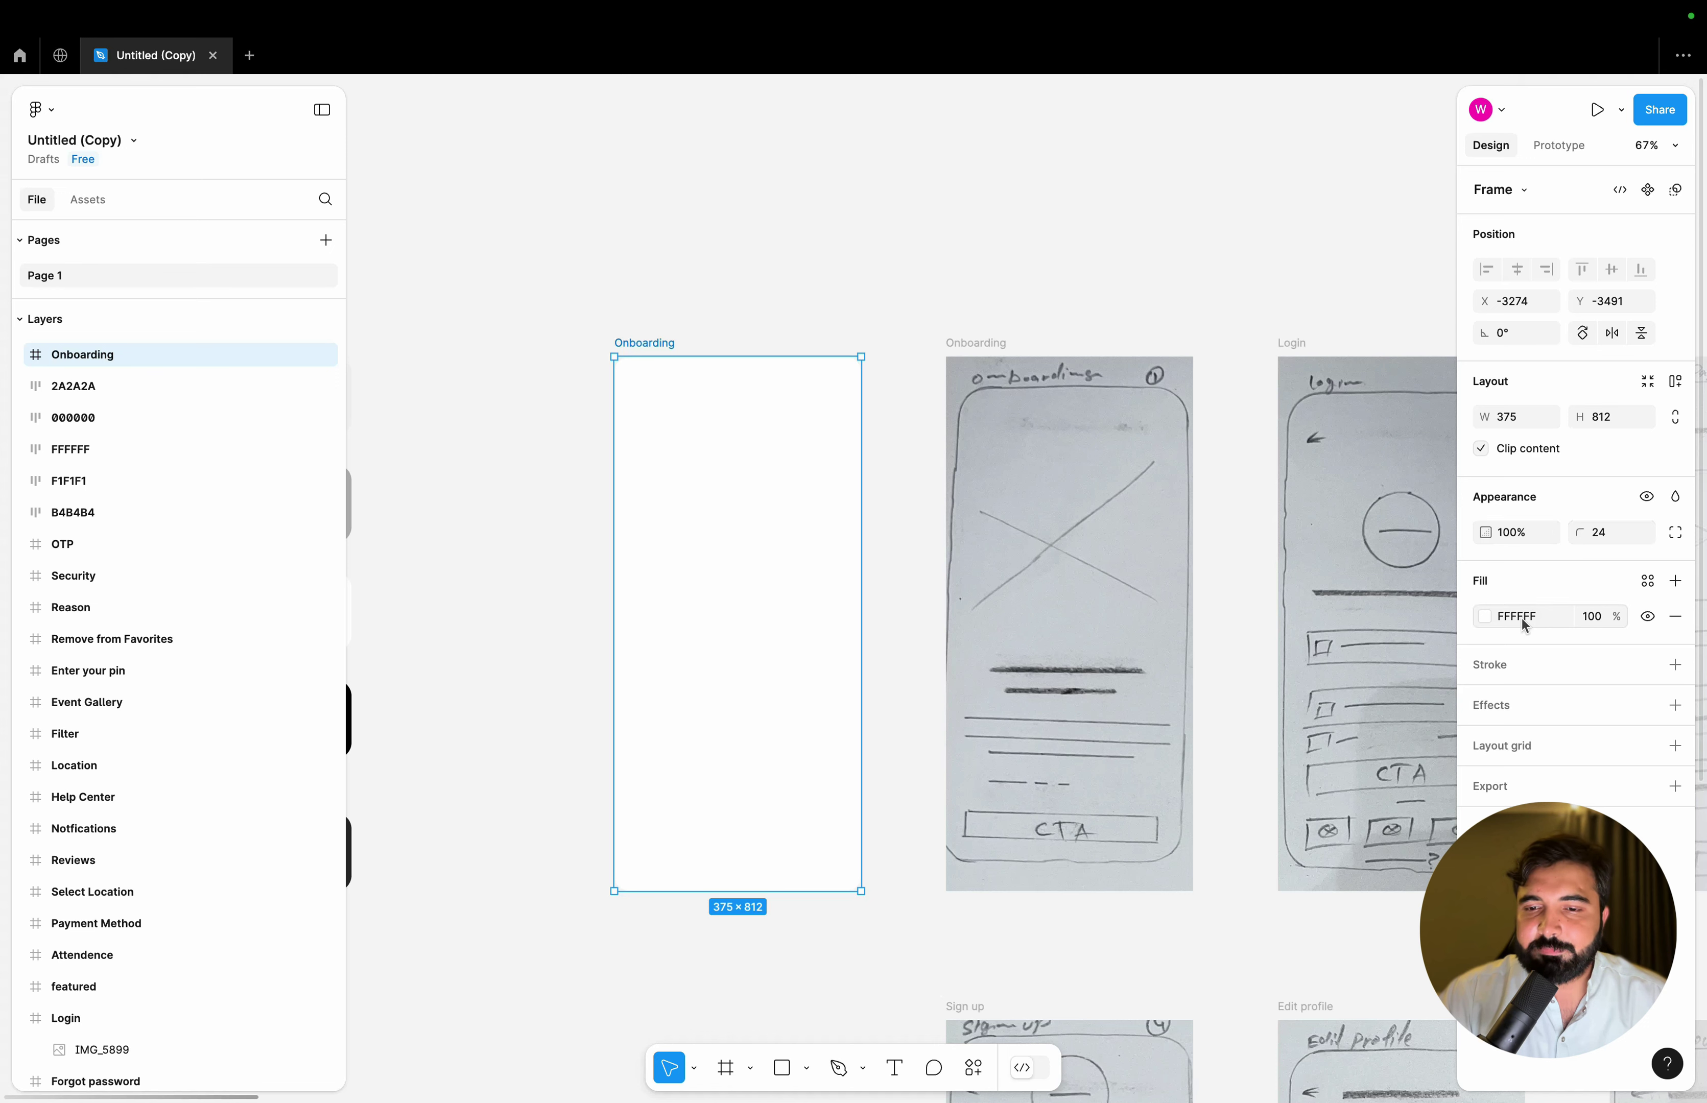
left_click(1485, 617)
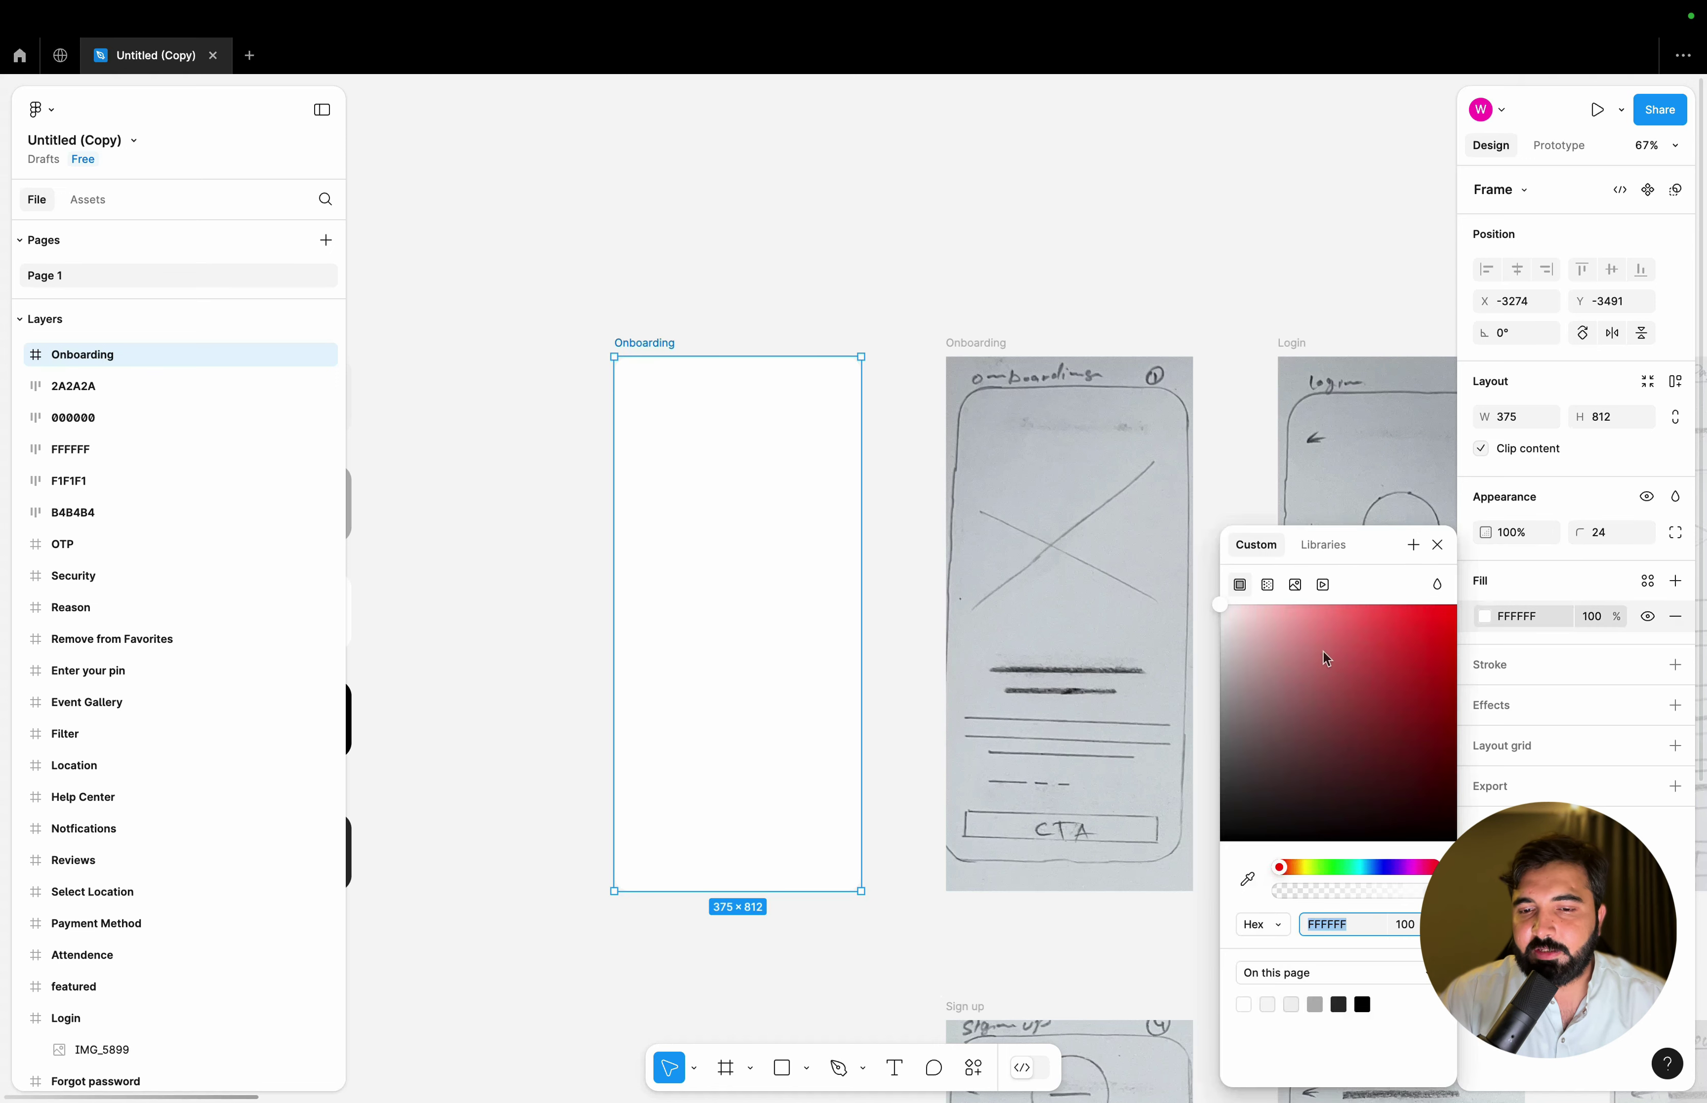
left_click_drag(1322, 651, 921, 479)
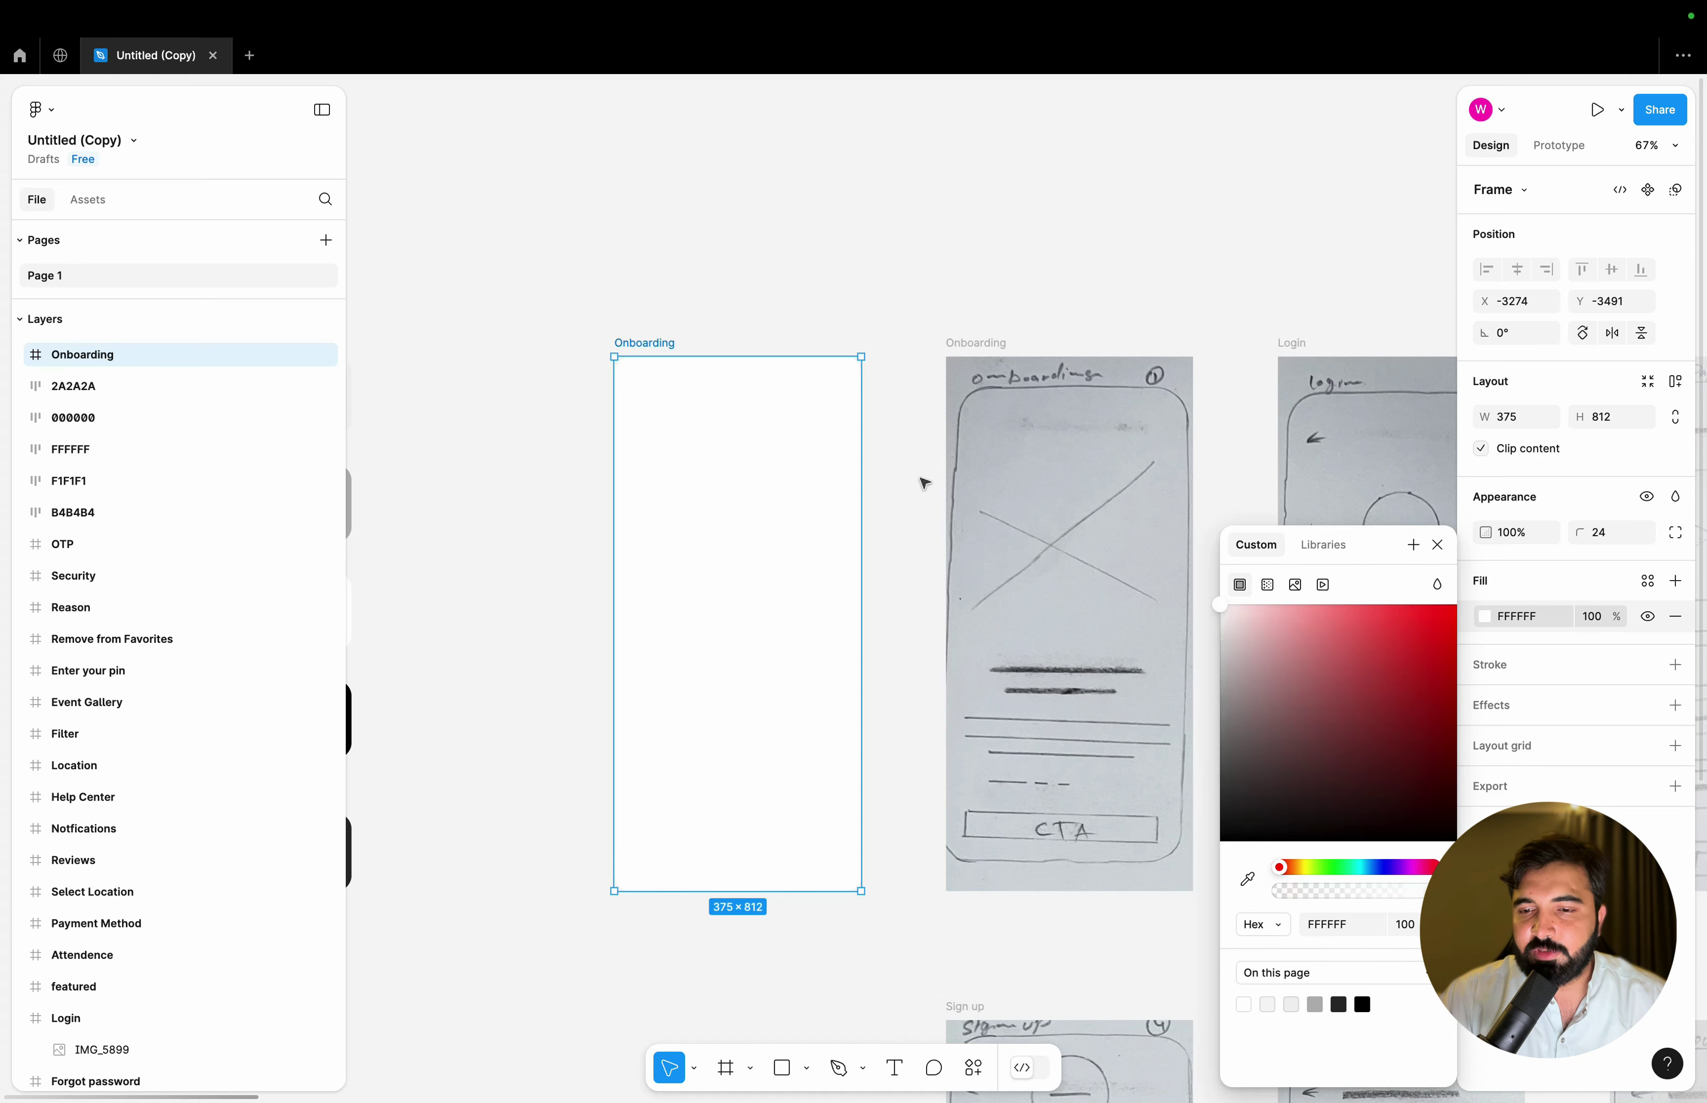
left_click(706, 201)
Step: Pan the canvas to bring the colour swatches into view
scroll(715, 342, "down", 2)
scroll(716, 342, "left", 2)
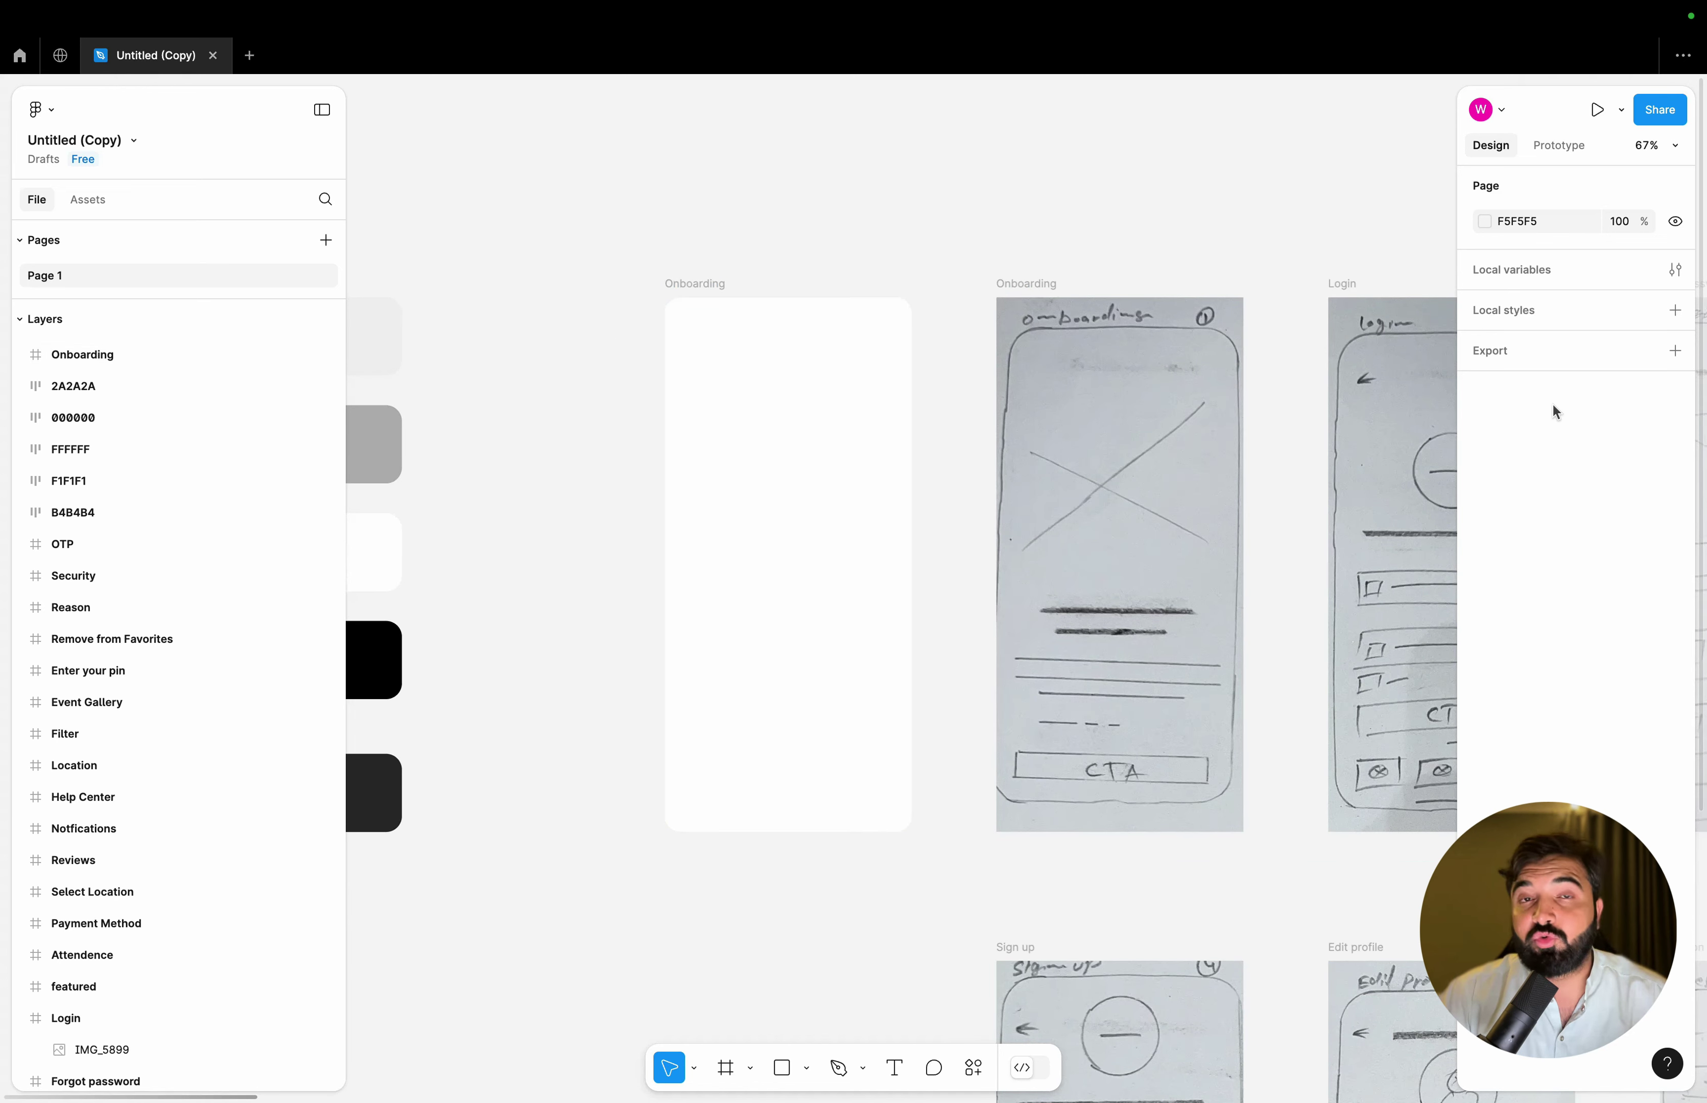
scroll(957, 579, "up", 2)
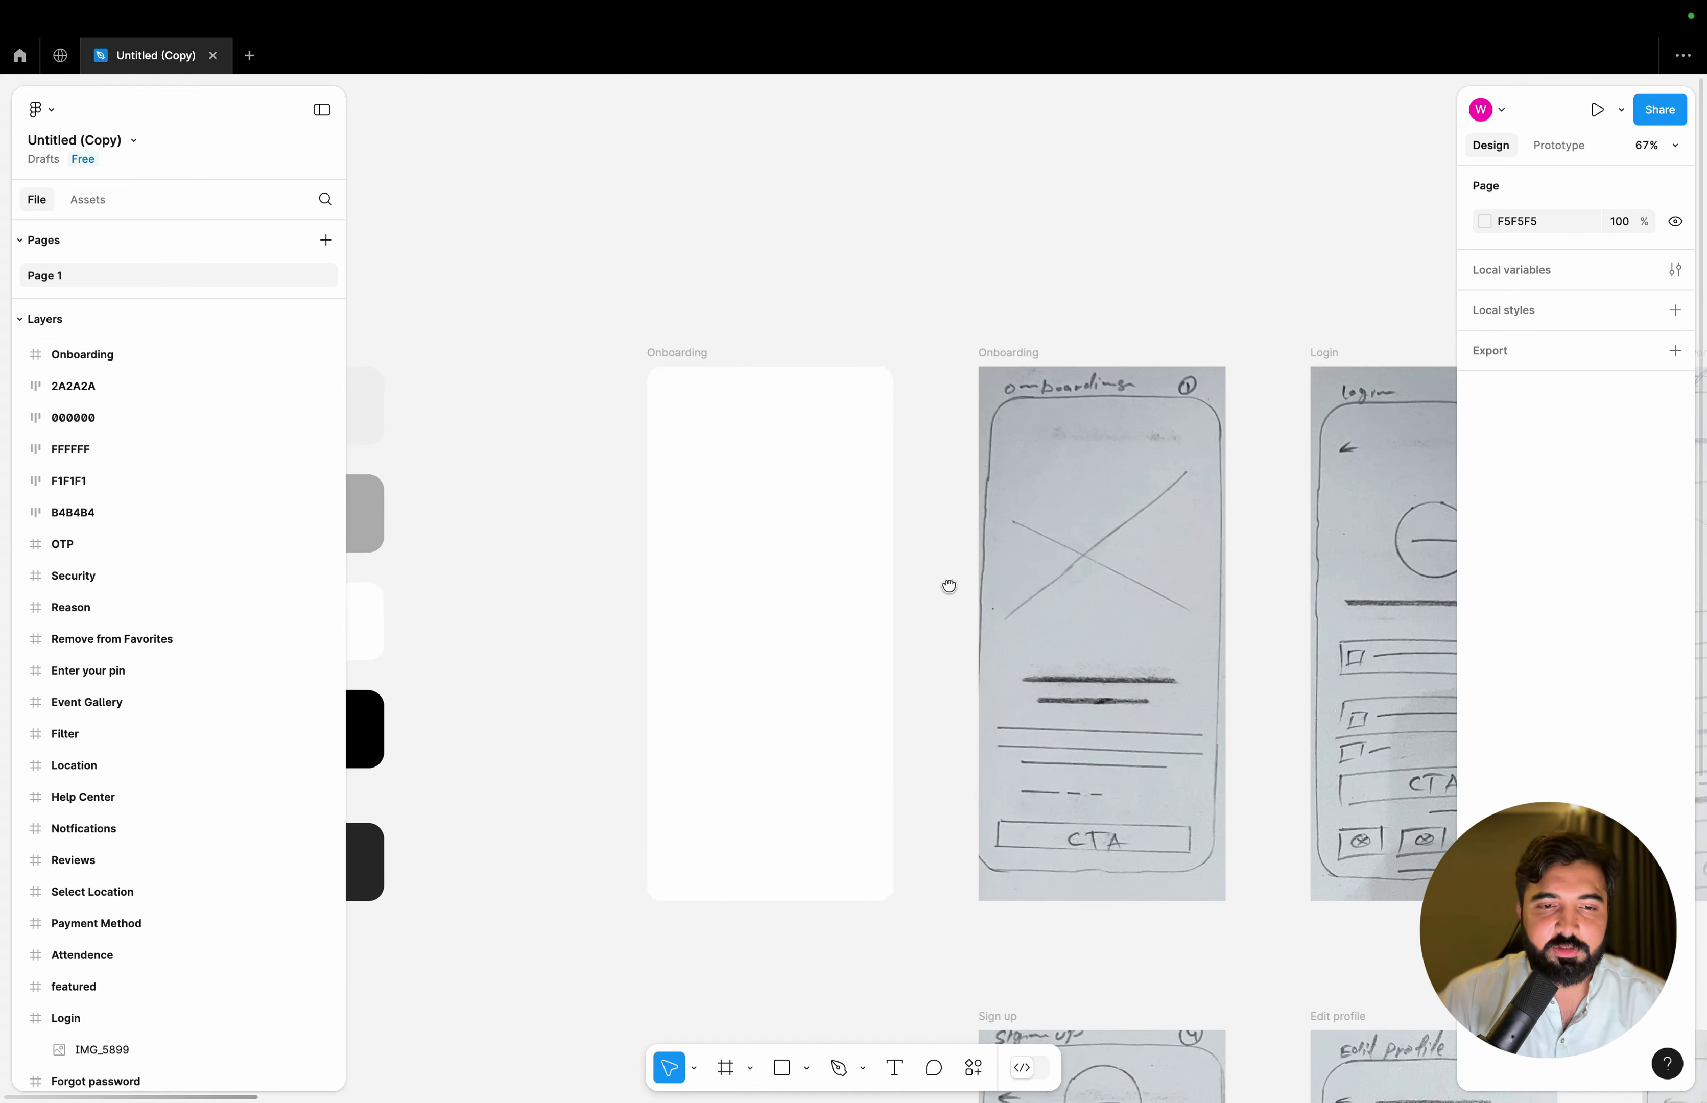
left_click_drag(949, 586, 1133, 569)
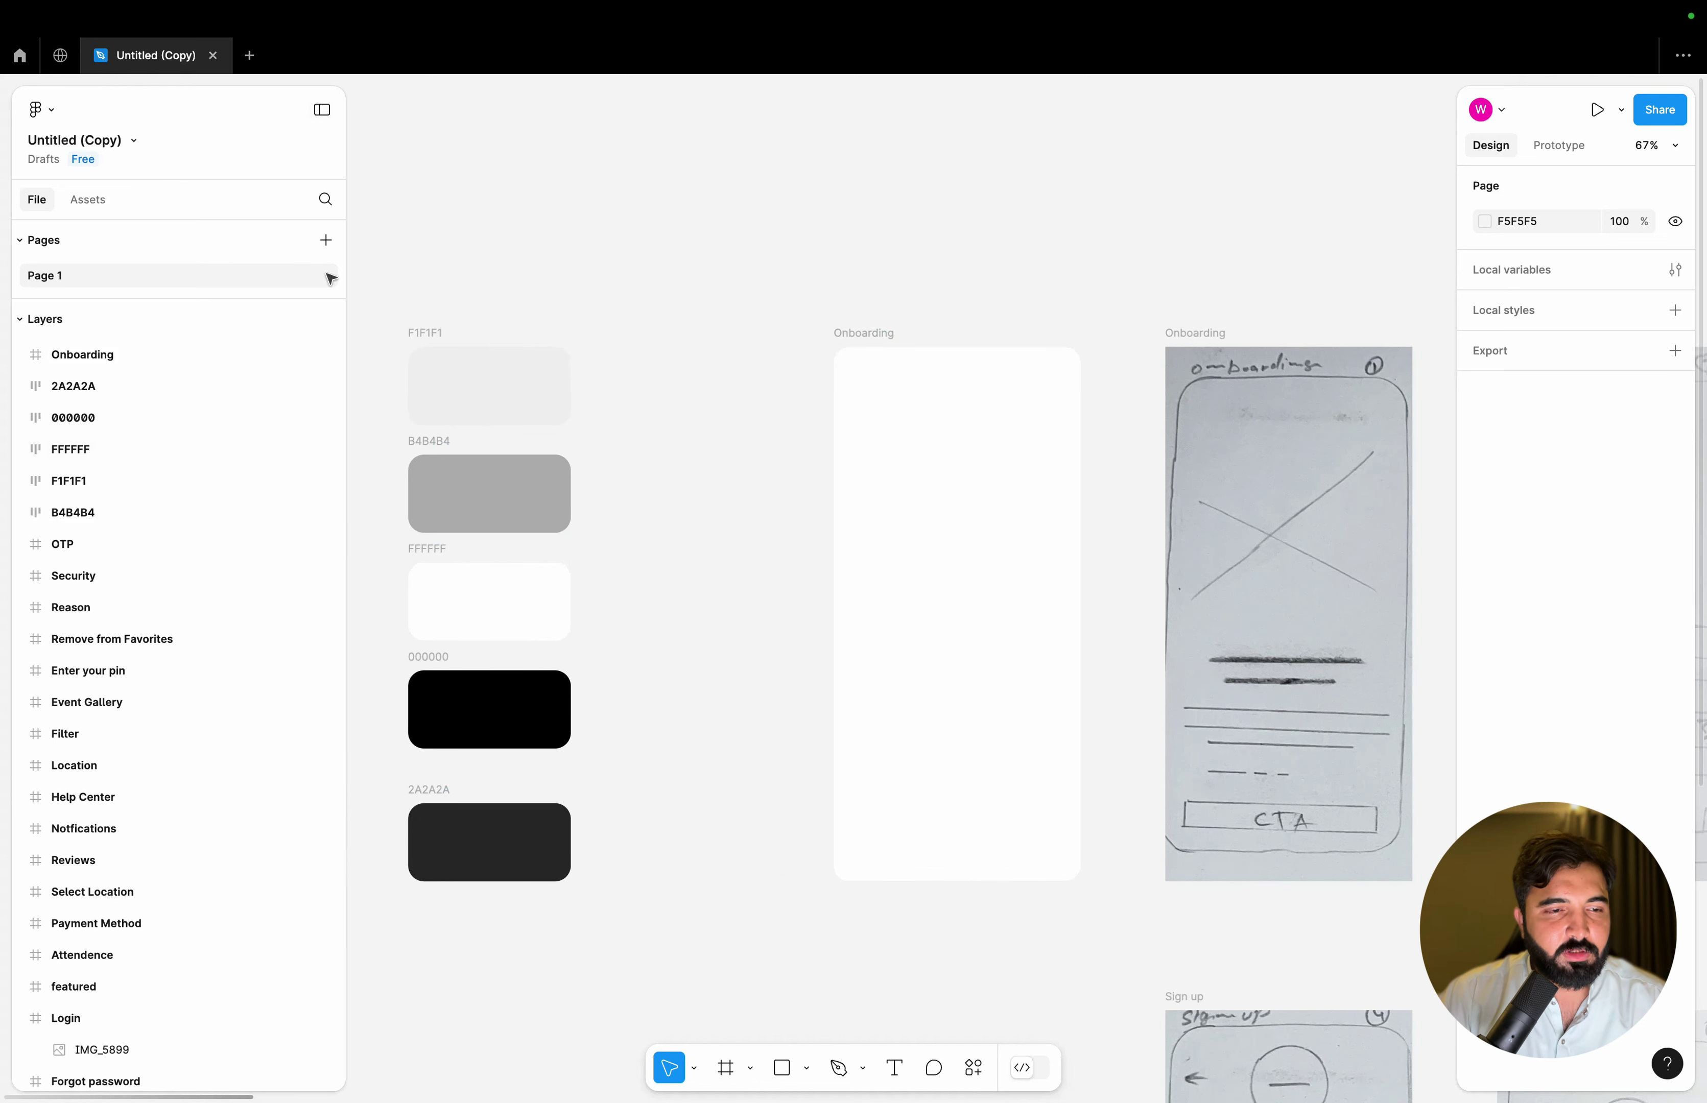
Step: Try a default-size rectangle in the Onboarding frame, then delete it
left_click(1041, 401)
left_click(757, 1012)
left_click(783, 1076)
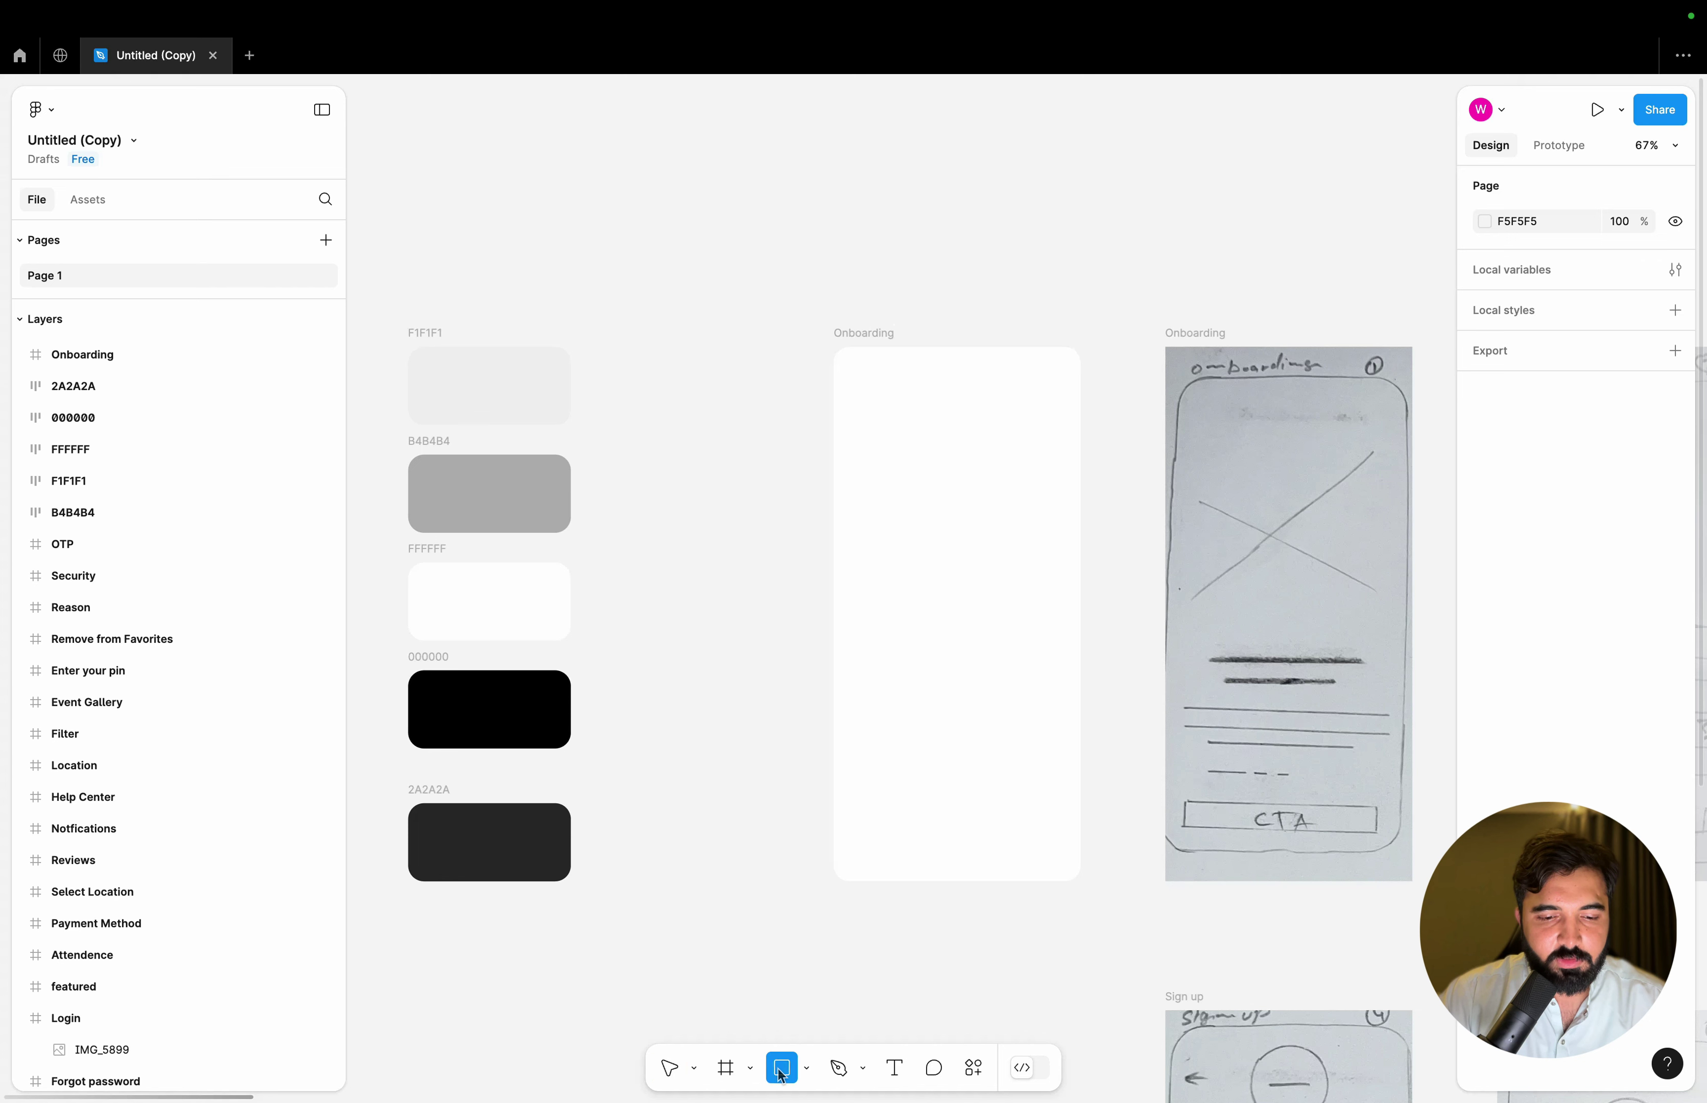
left_click(806, 1069)
left_click(914, 567)
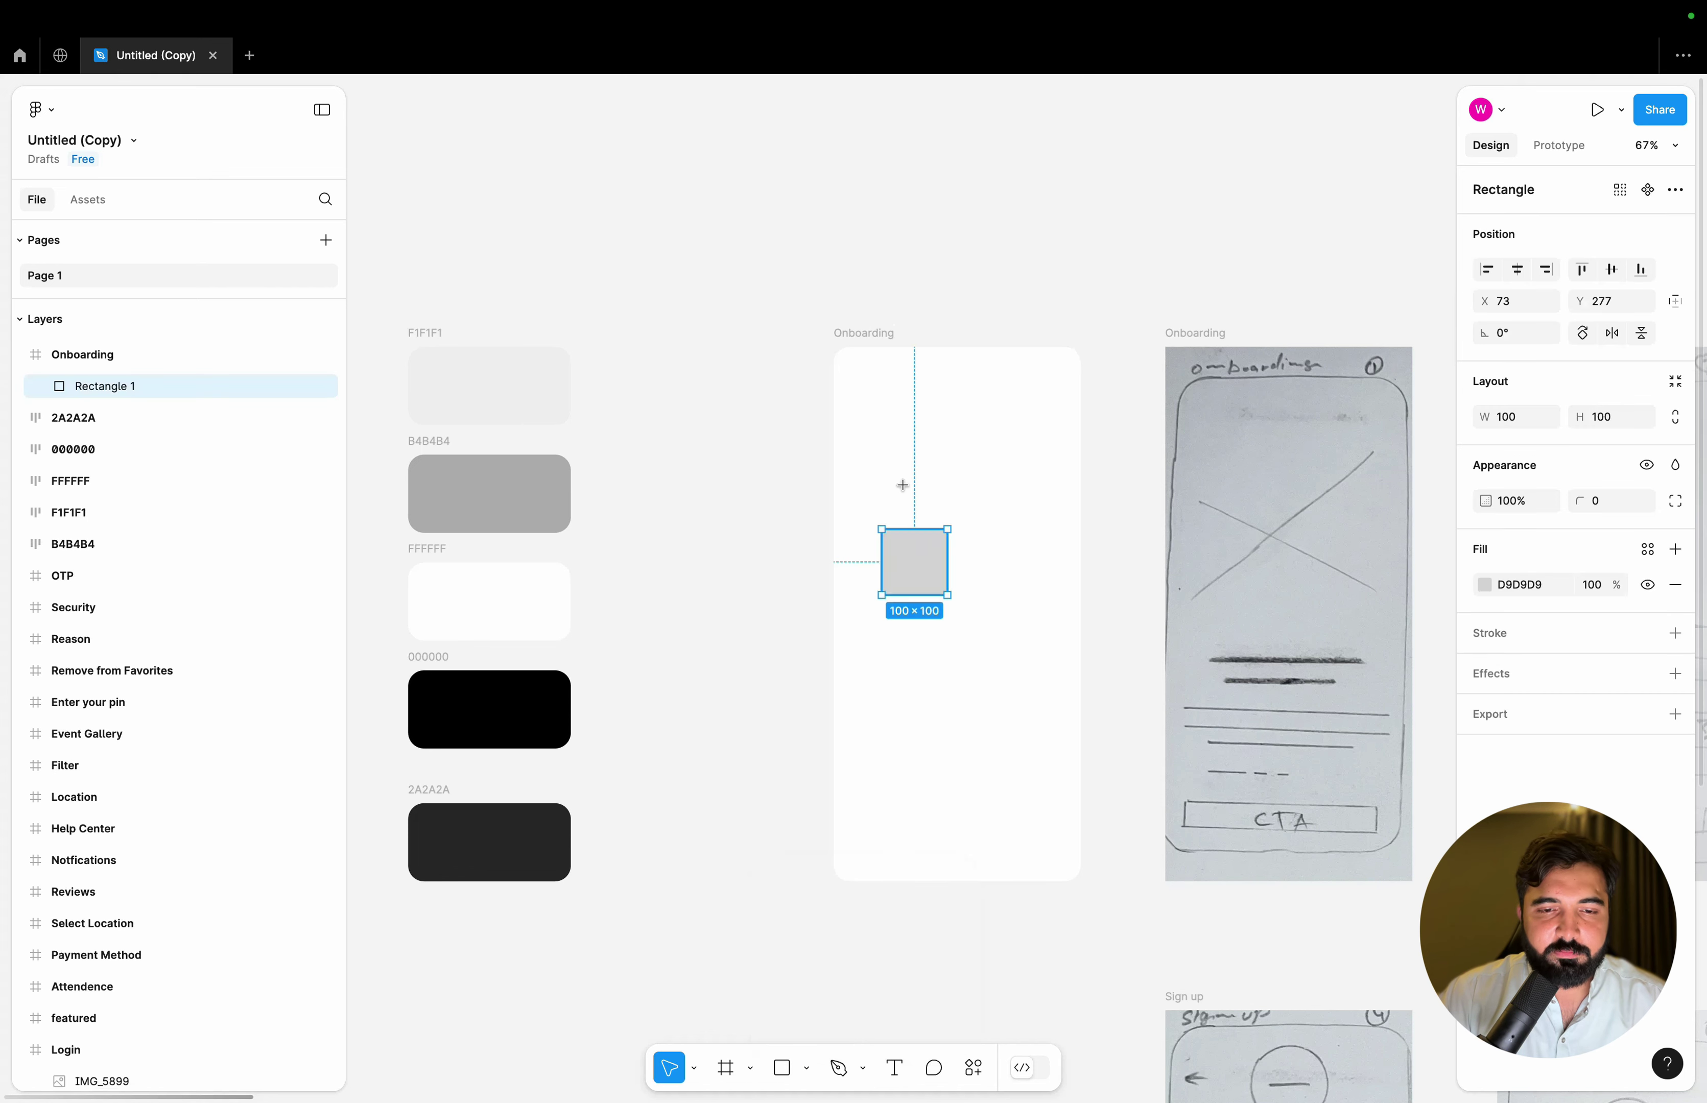
left_click_drag(930, 574, 919, 461)
key("ctrl+z")
key("Delete")
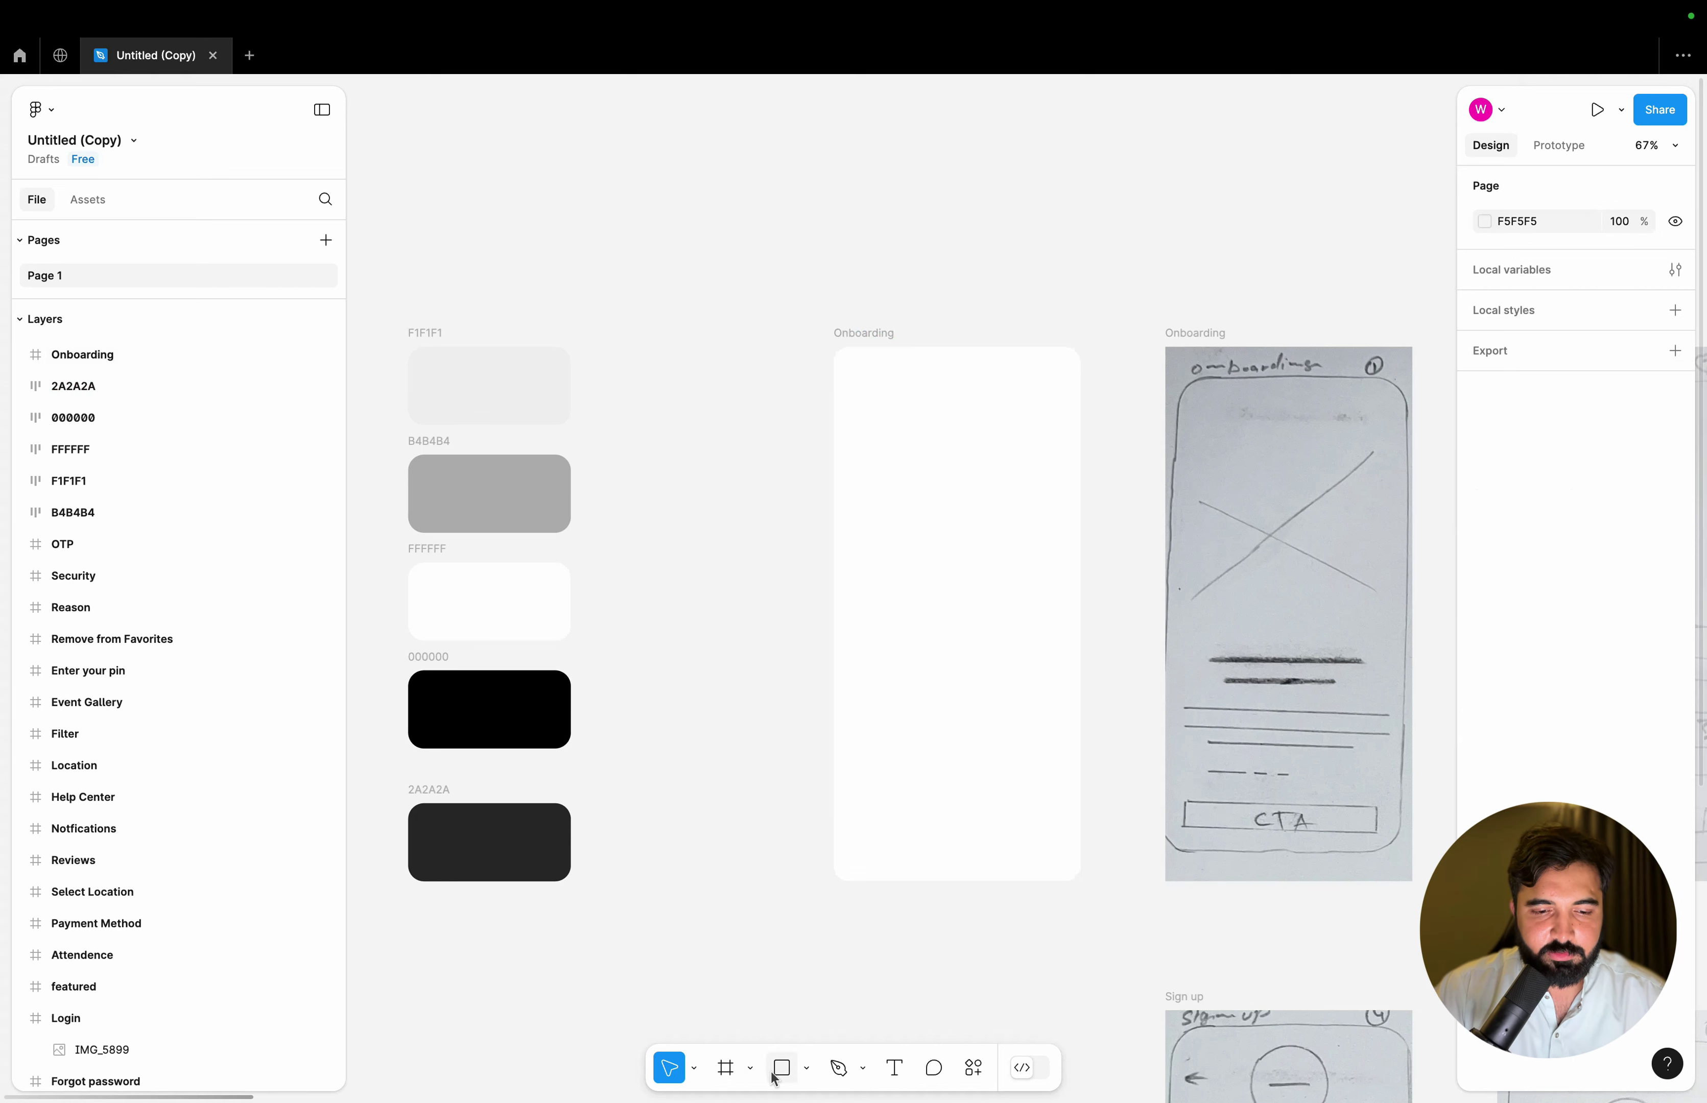
Step: Draw a large rectangle centred in the Onboarding frame with corner radius 24
left_click(782, 1069)
left_click_drag(867, 410, 1053, 592)
mouse_move(958, 500)
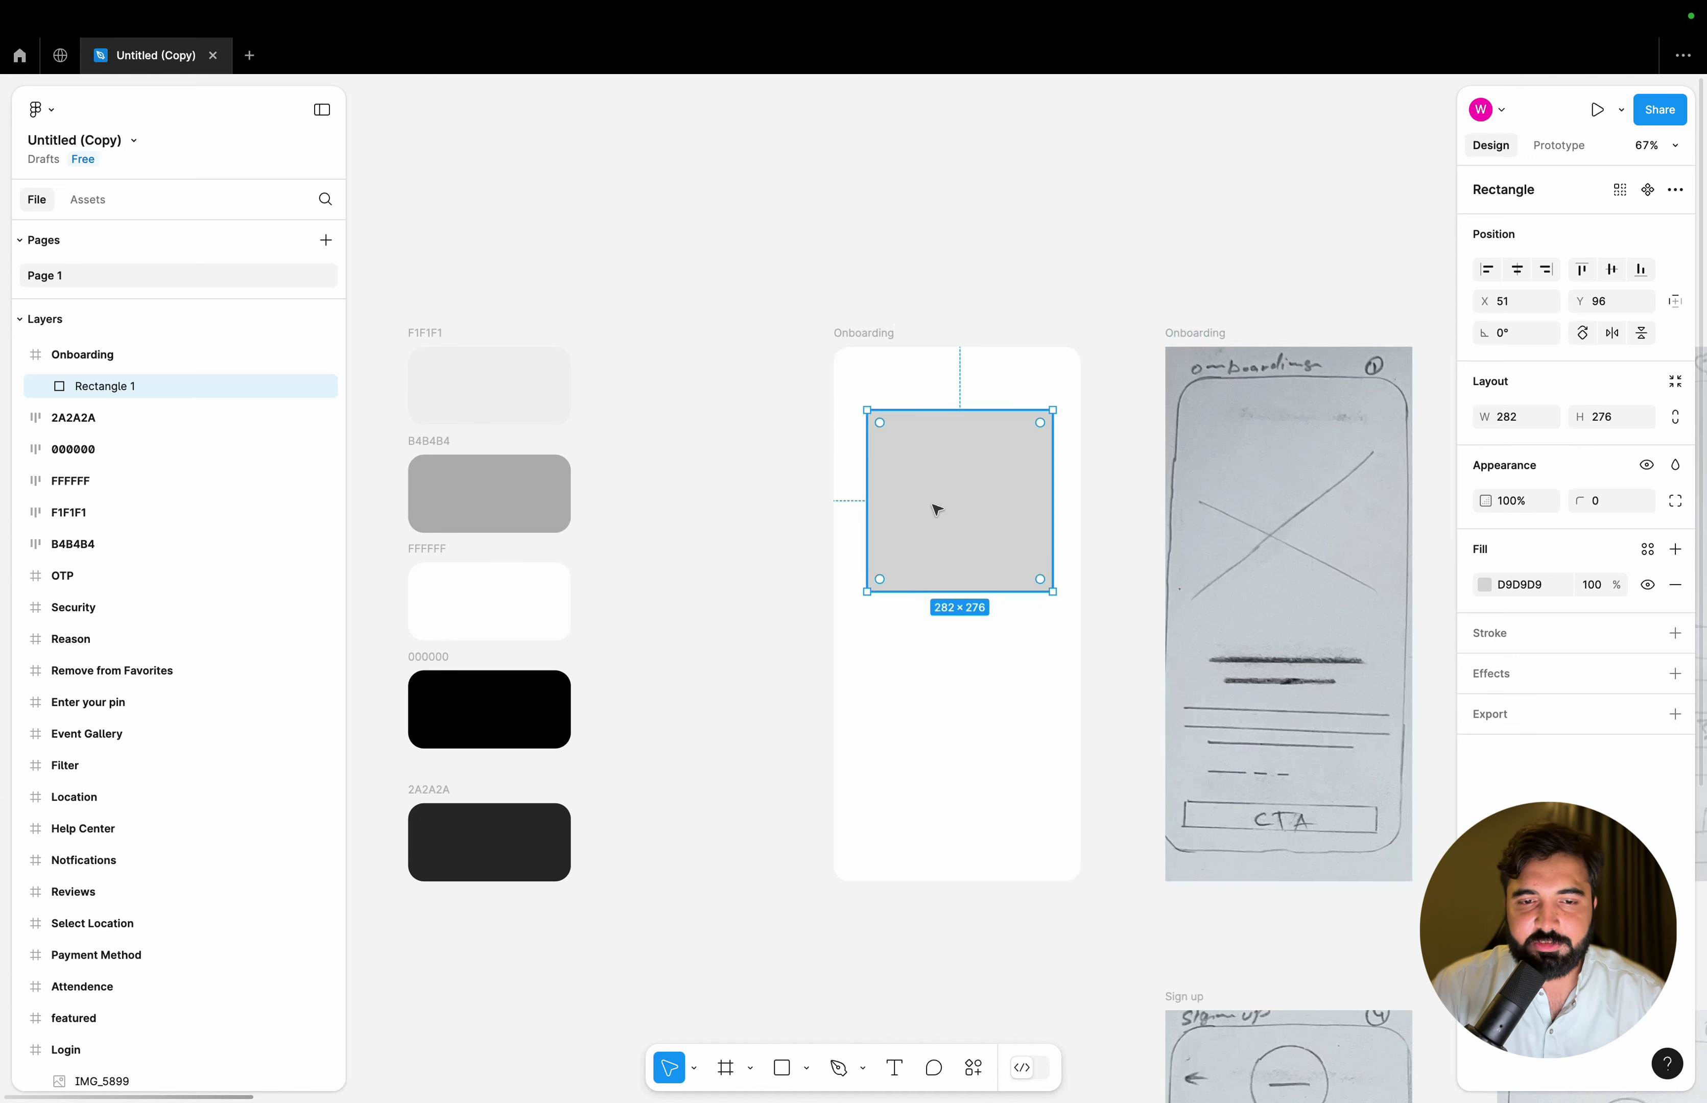
left_click_drag(990, 482, 988, 474)
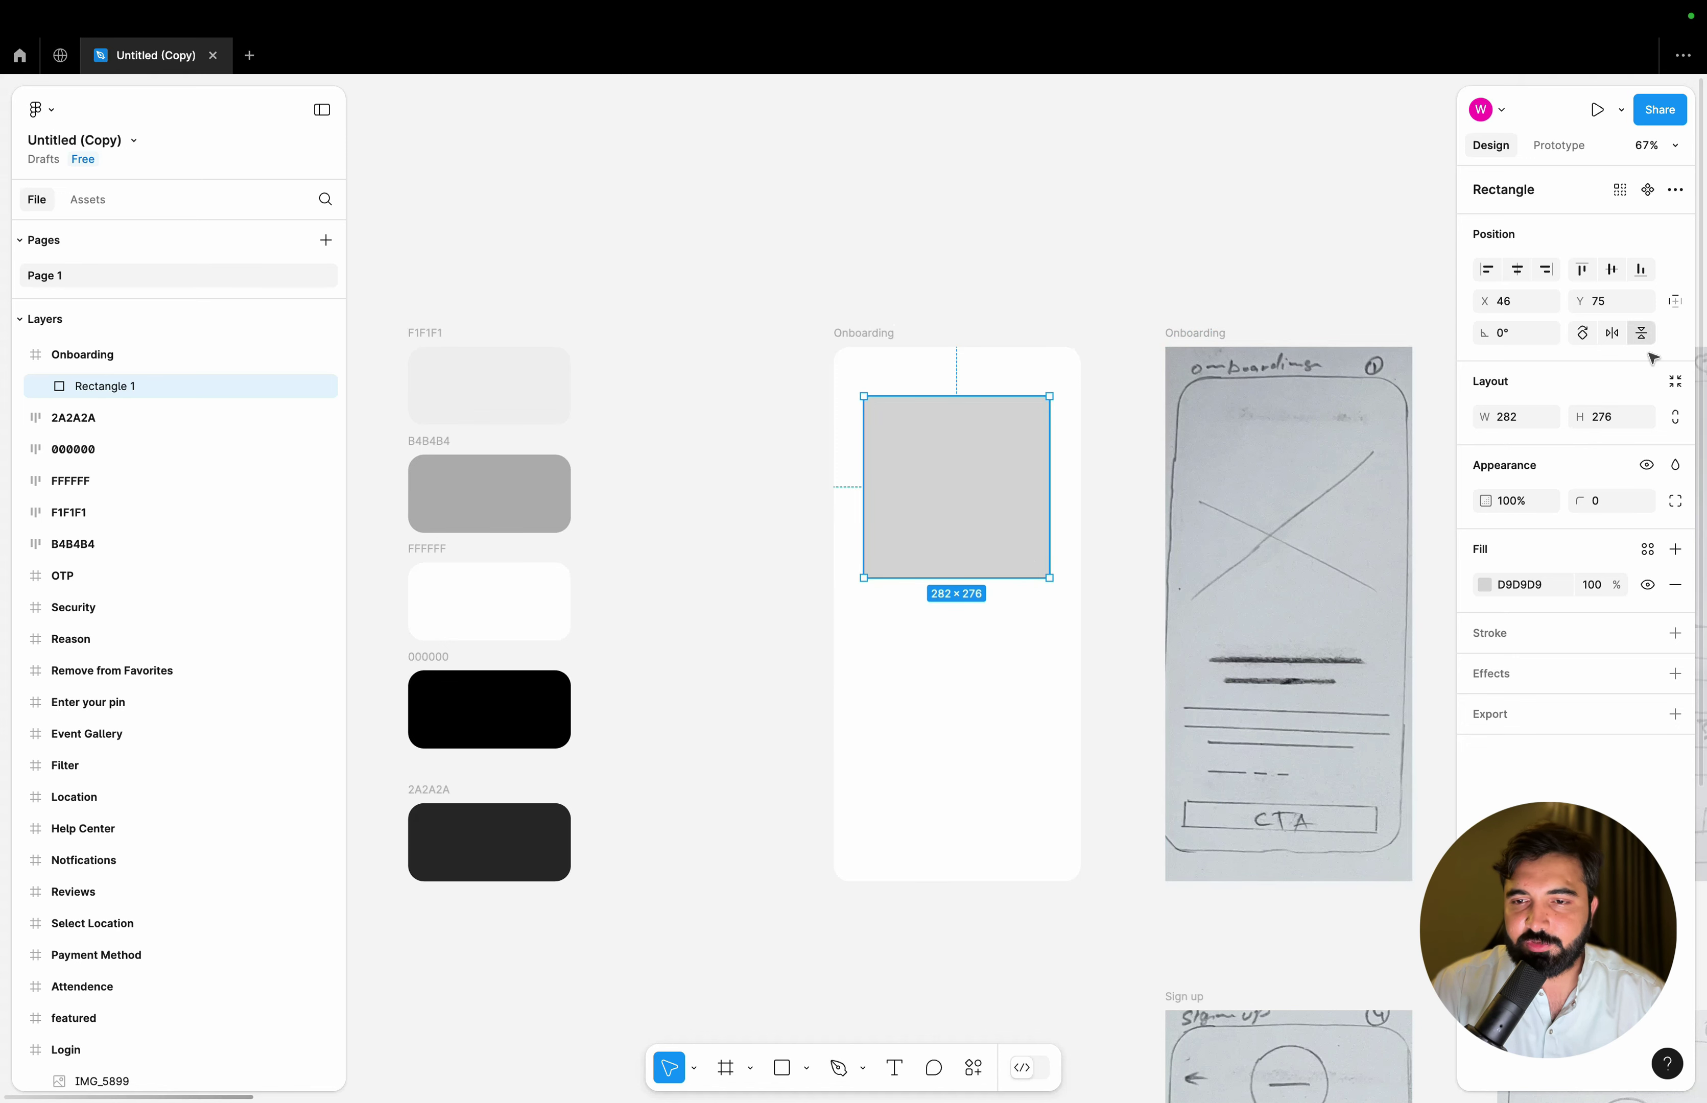
left_click(1076, 507)
left_click(1040, 475)
left_click(1607, 502)
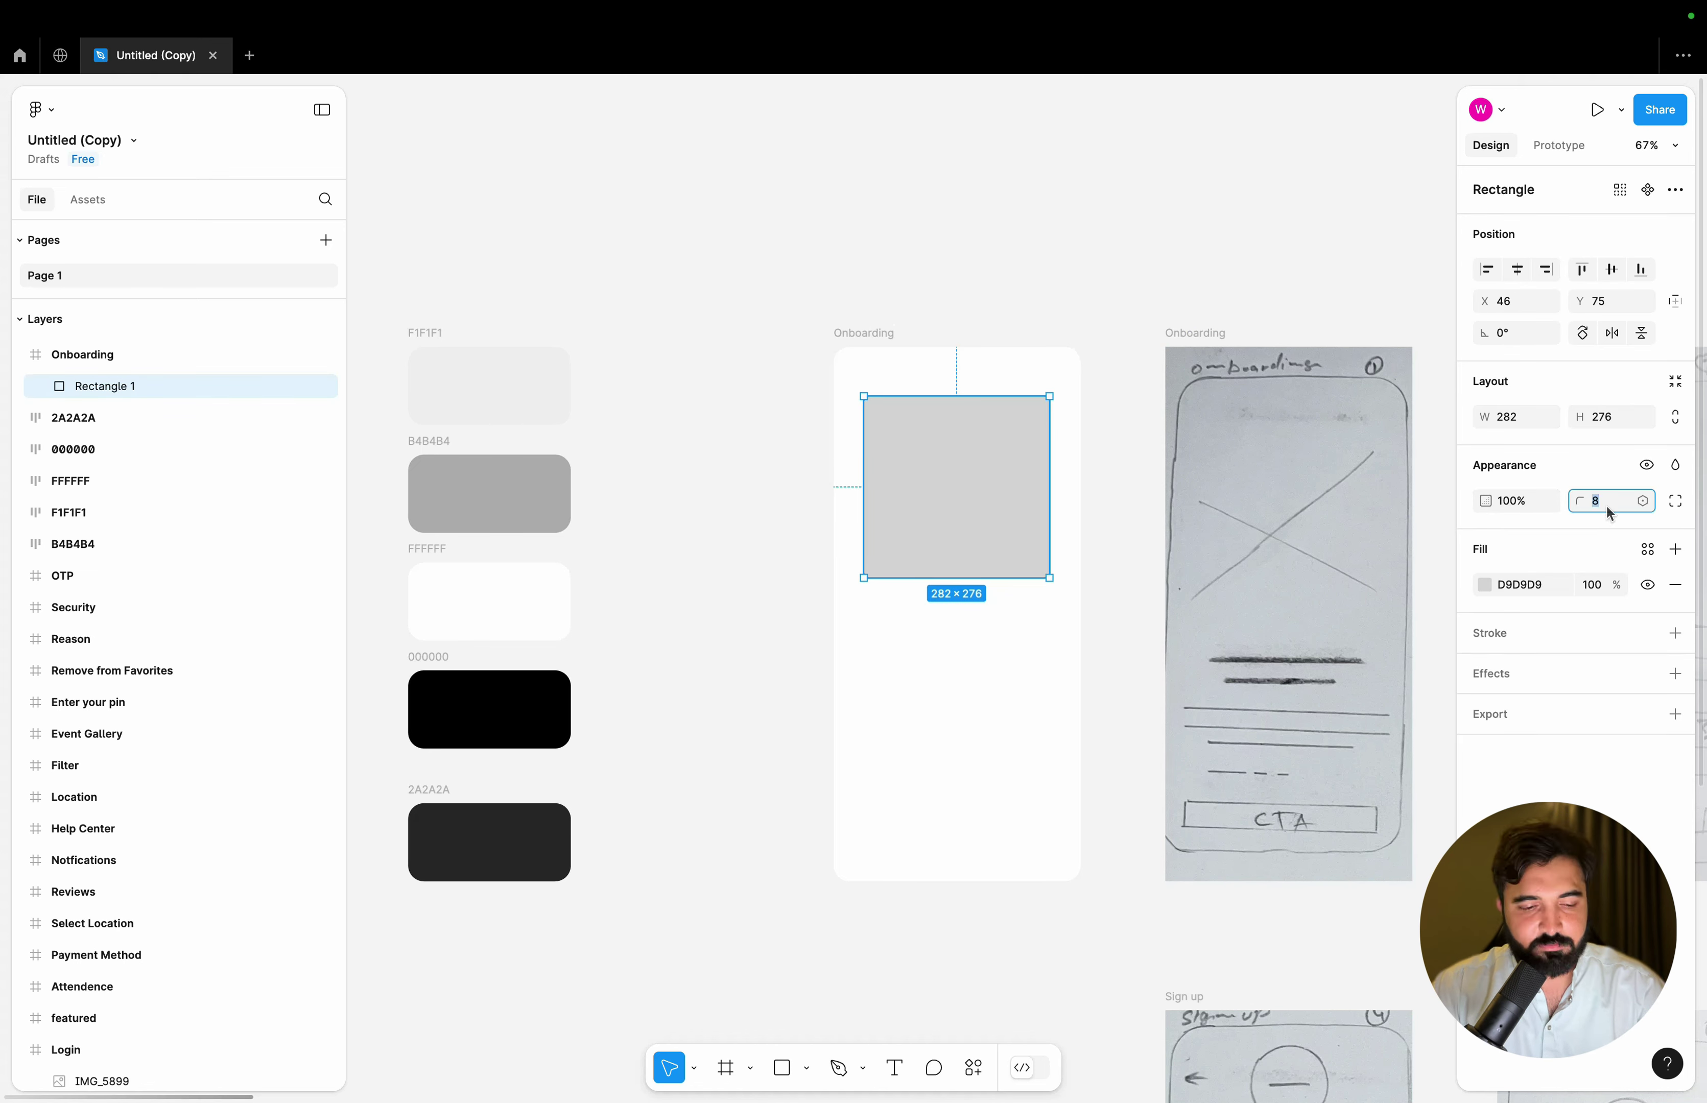
type("4")
key("Return")
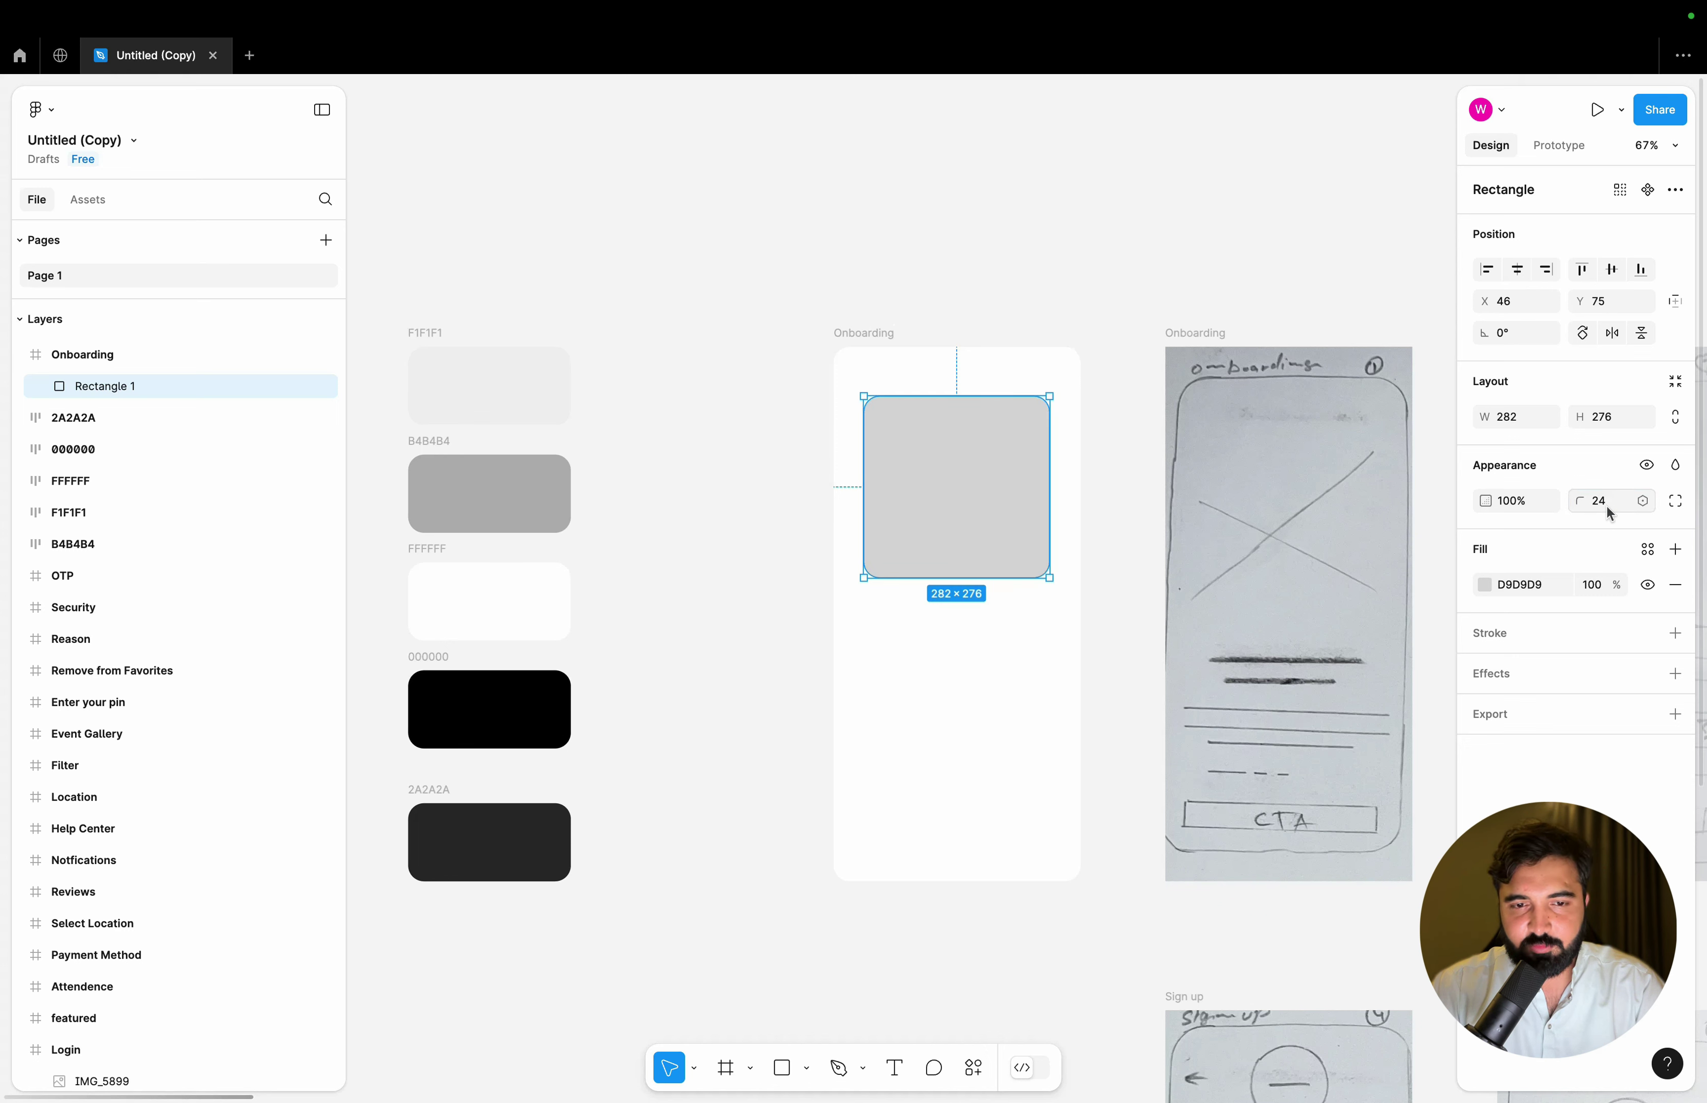
Step: Resize the placeholder to 308×302 and move it near the top of the frame
scroll(925, 512, "up", 5)
left_click_drag(942, 511, 941, 487)
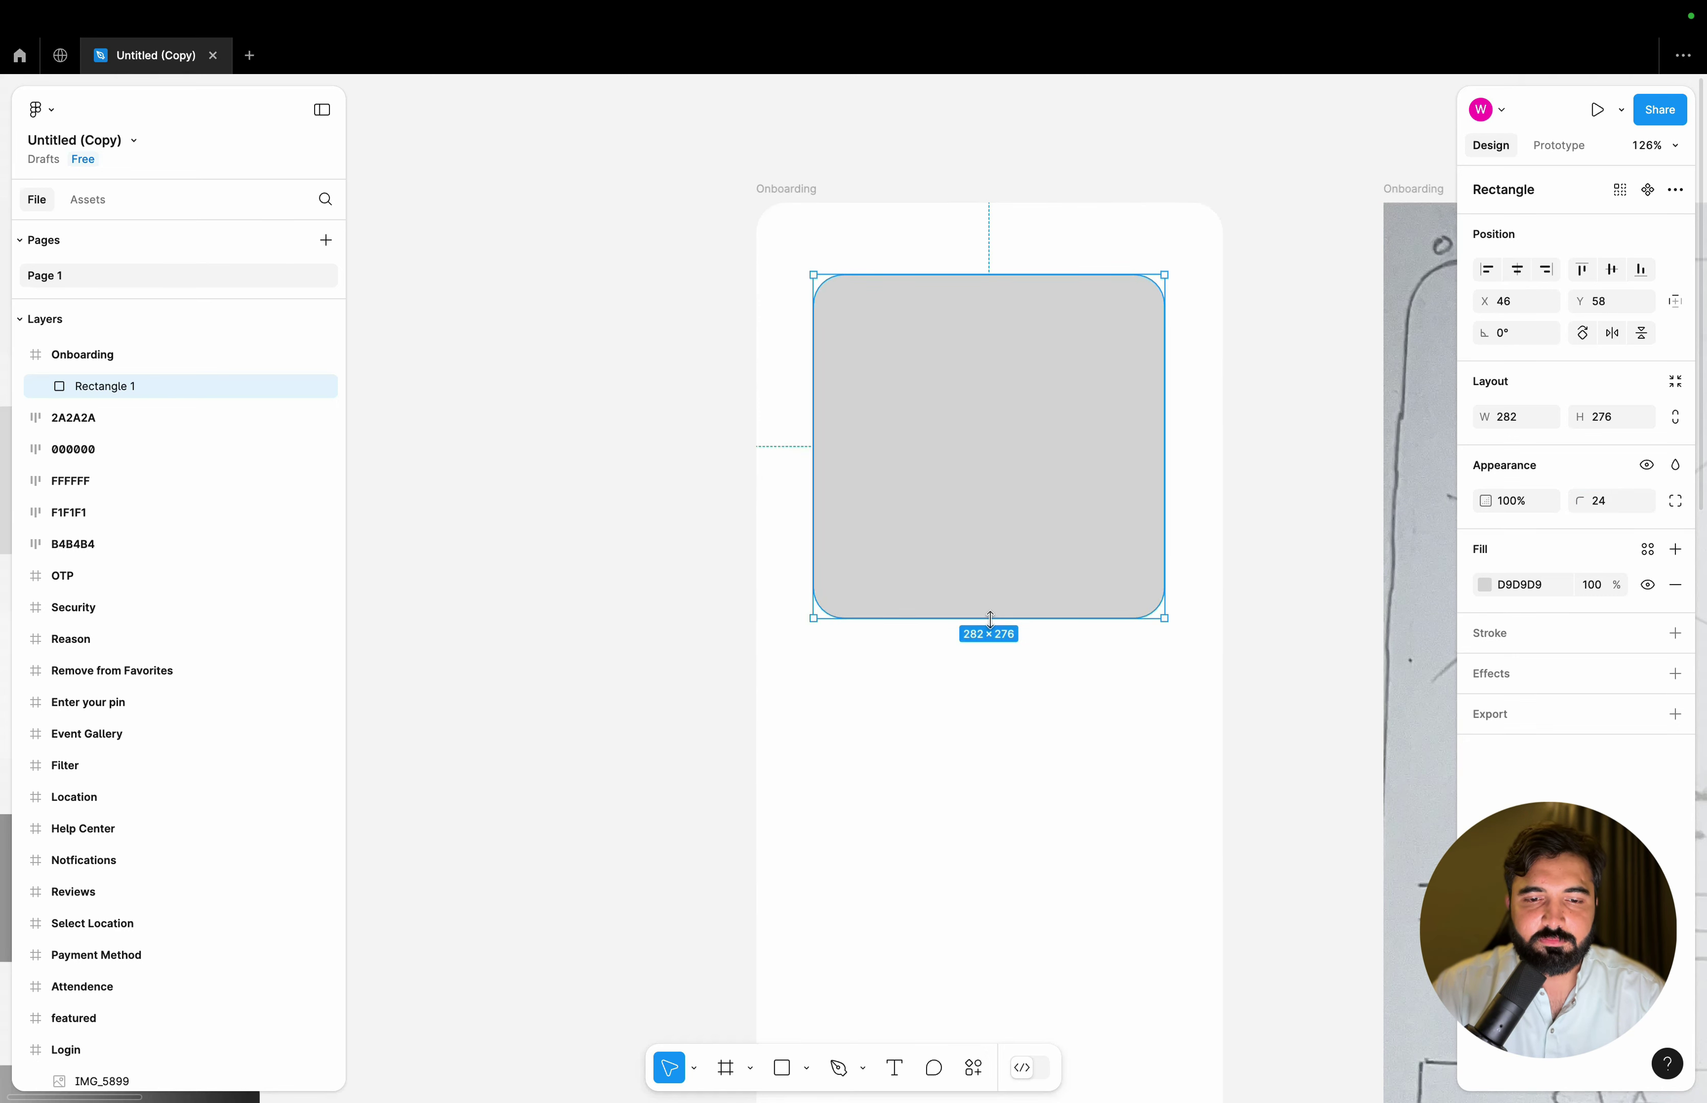
mouse_move(999, 598)
left_mouse_down()
mouse_move(1017, 600)
mouse_move(918, 592)
left_mouse_up()
scroll(1003, 587, "down", 5)
scroll(894, 608, "down", 2)
scroll(895, 609, "right", 3)
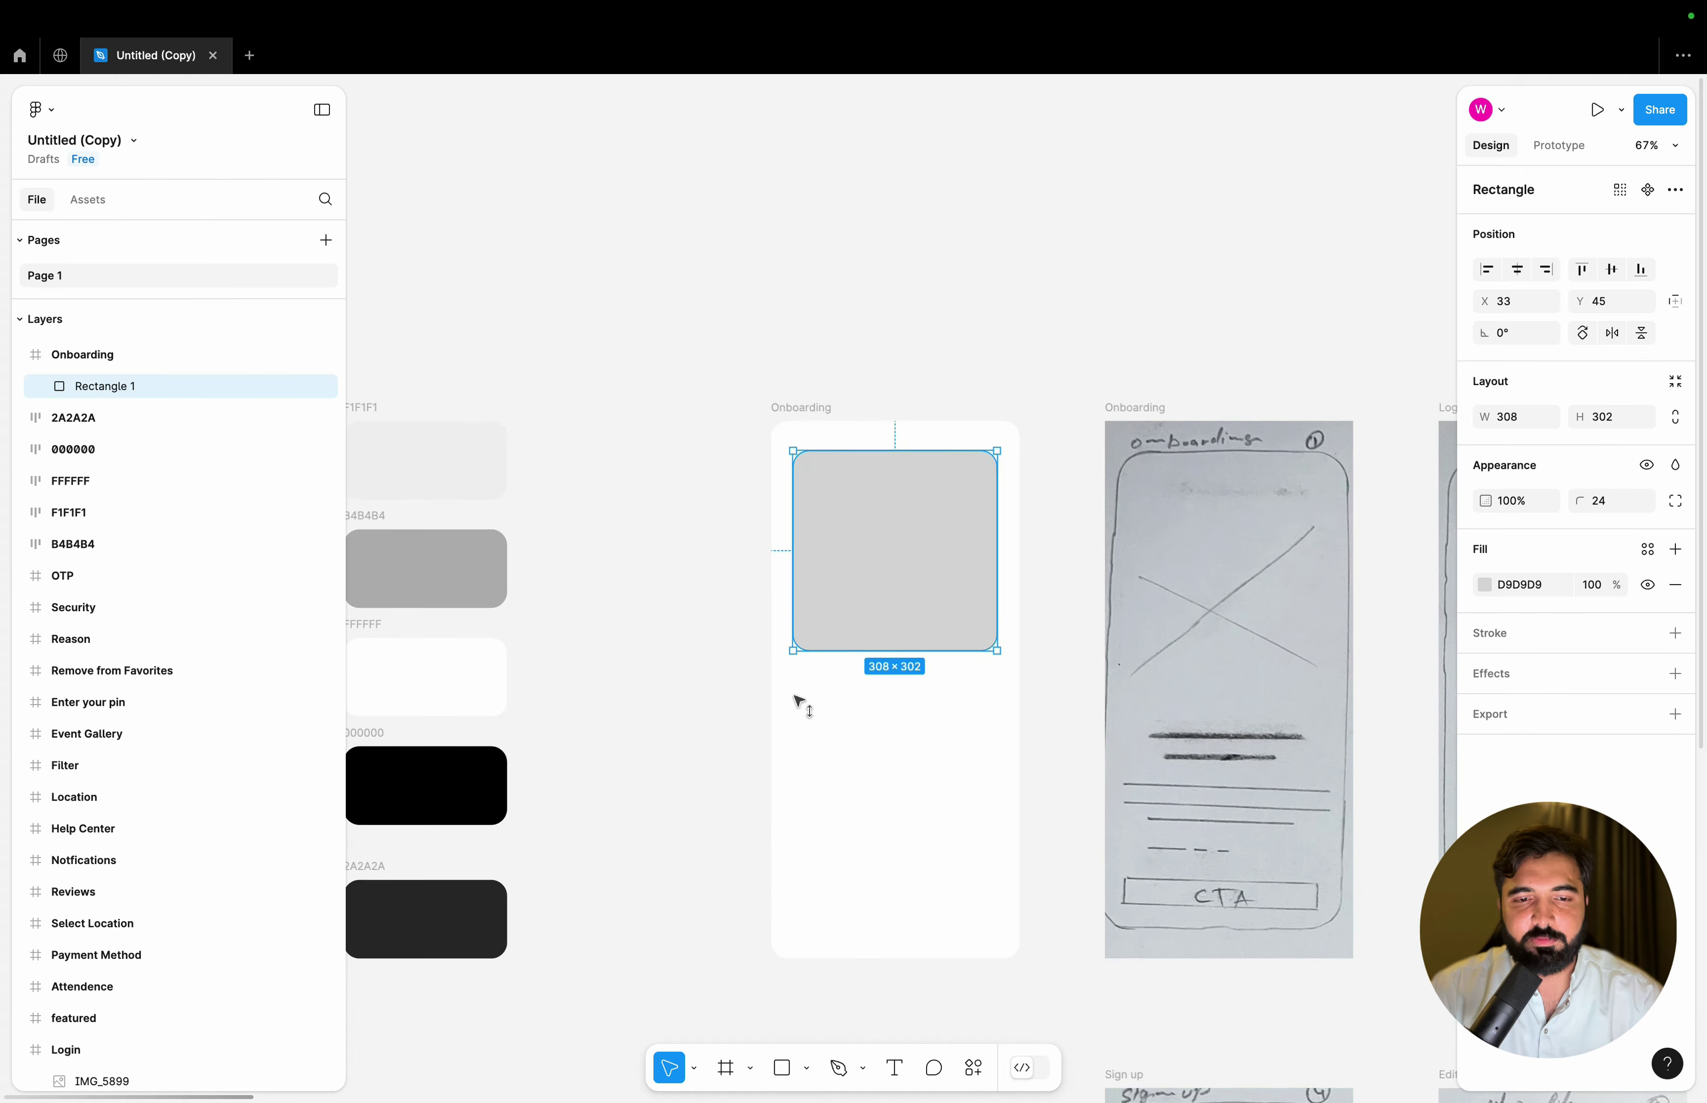
left_click_drag(800, 705, 788, 647)
key("Escape")
left_click(937, 502)
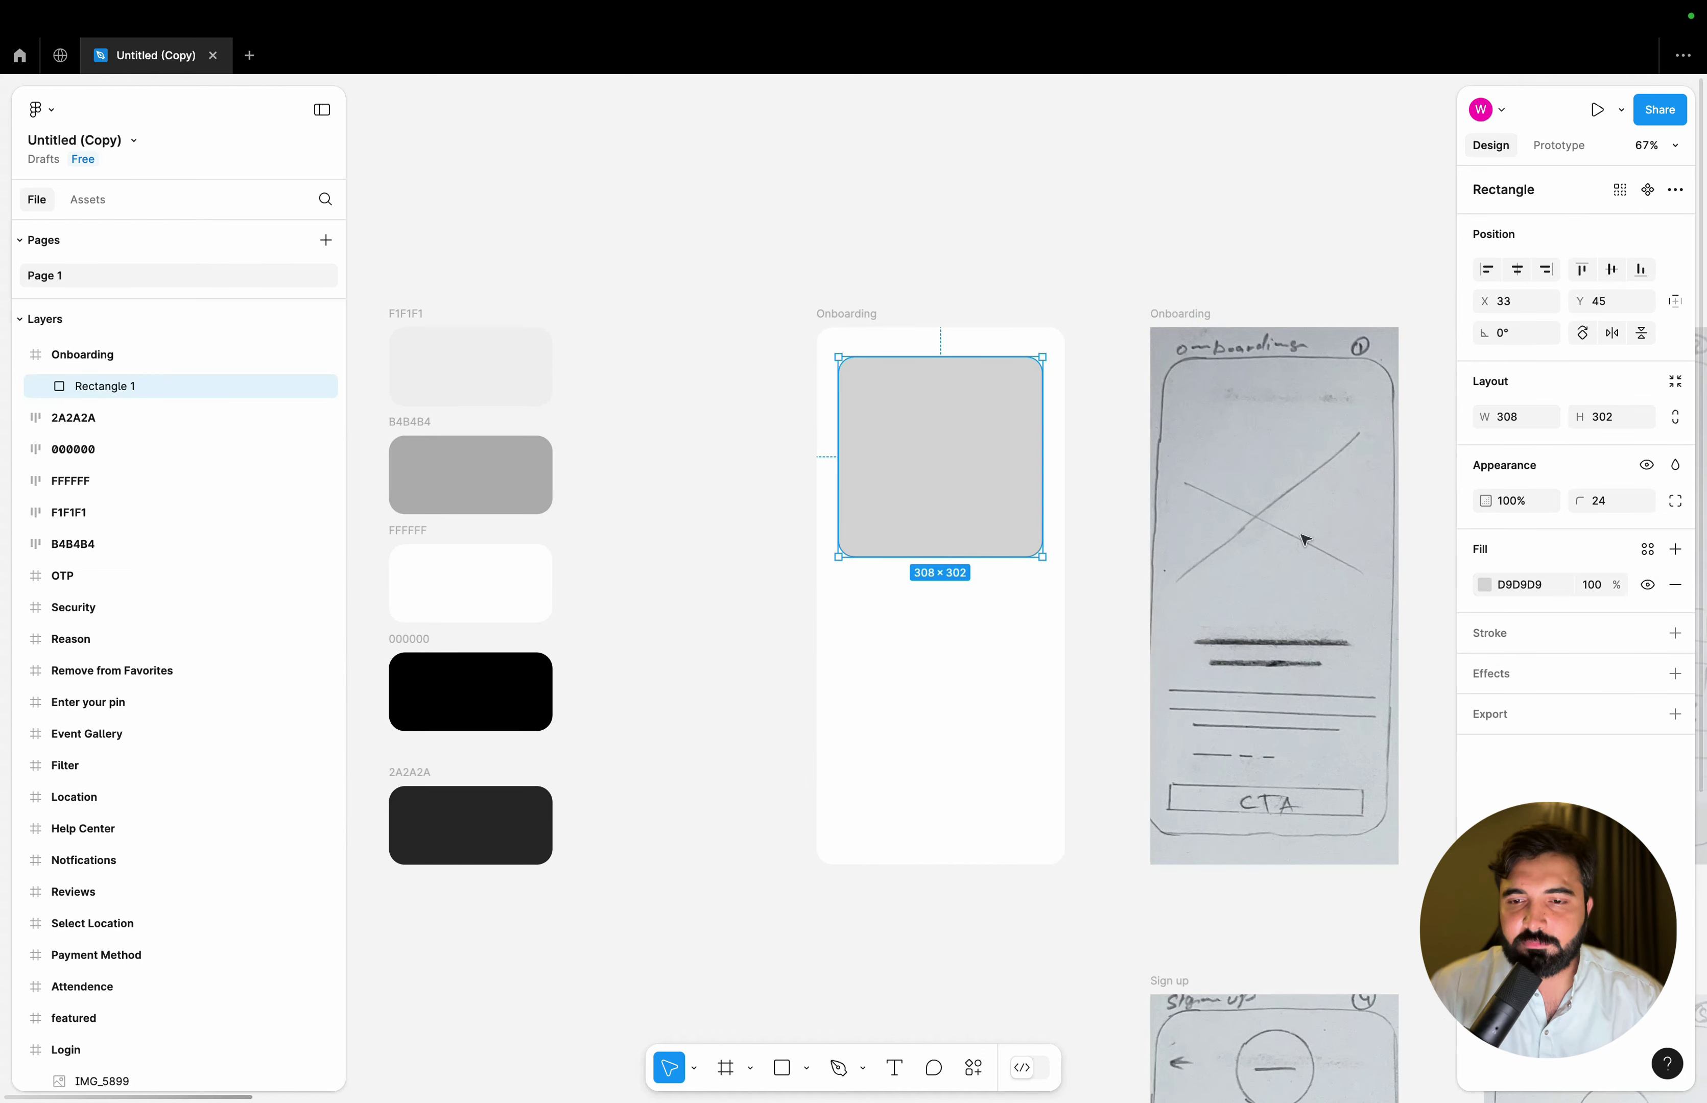
left_click_drag(914, 628, 944, 601)
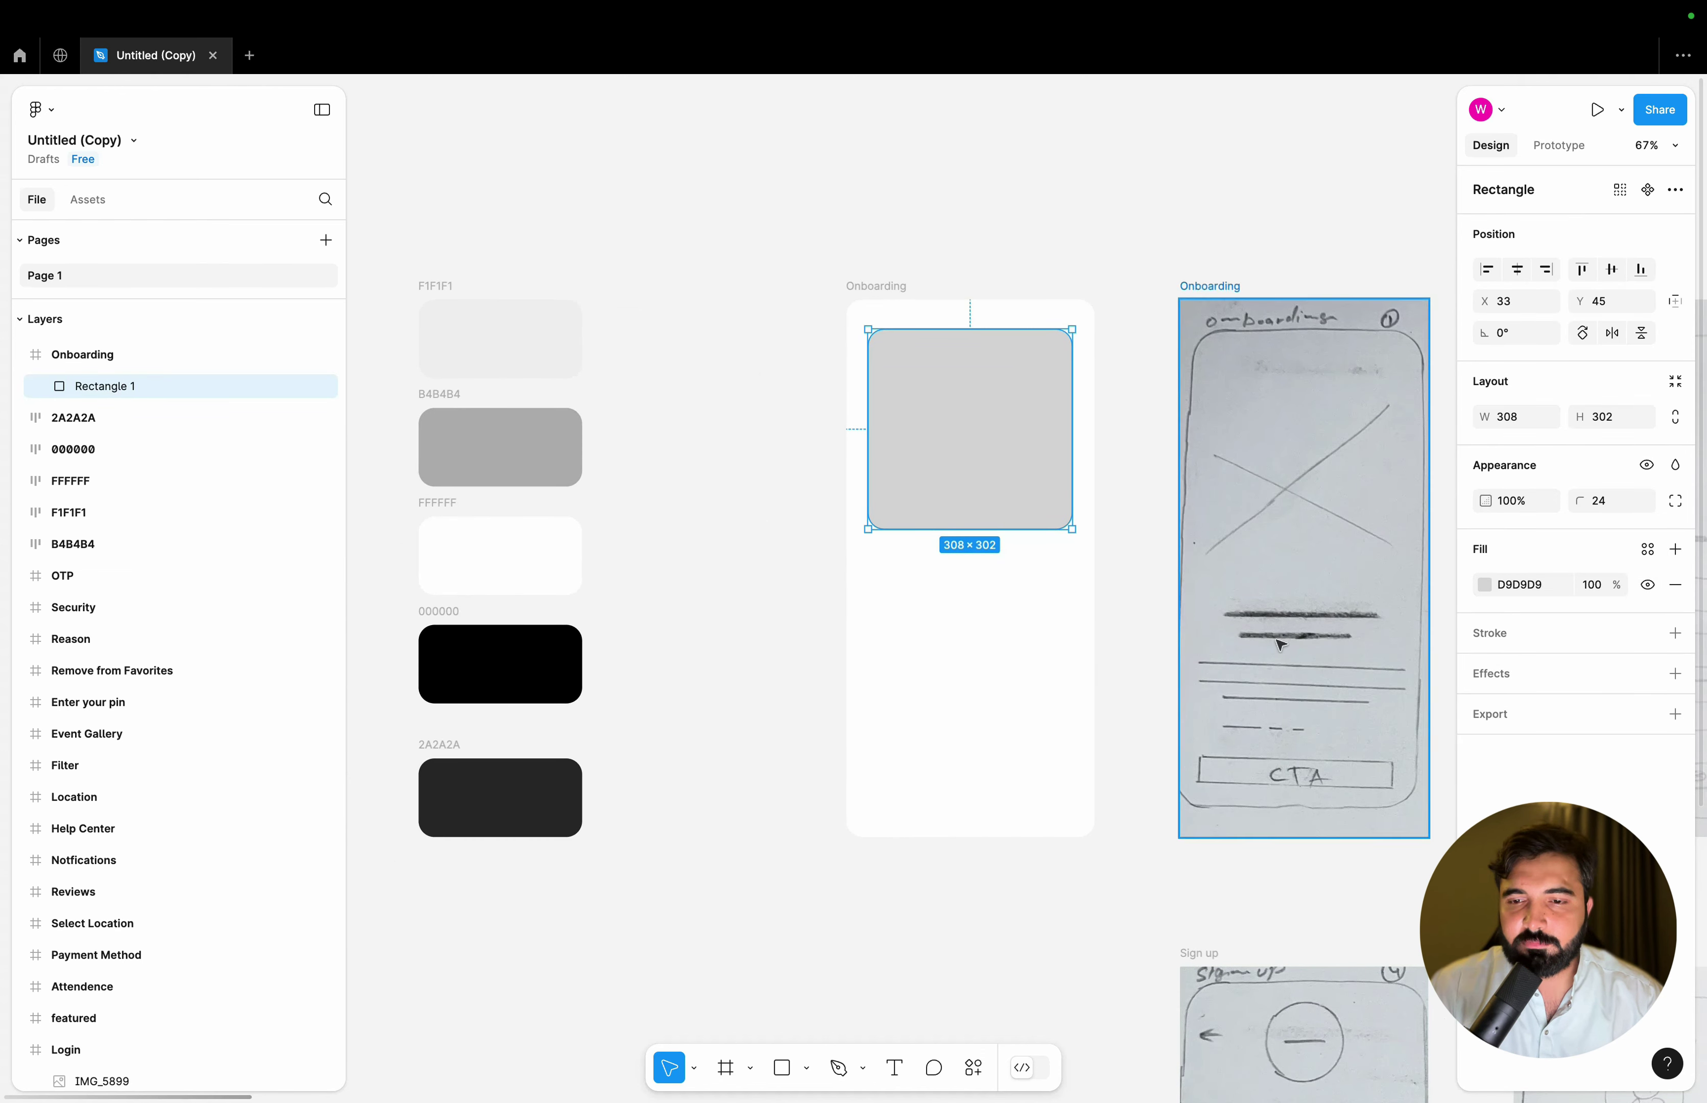
scroll(1277, 641, "right", 4)
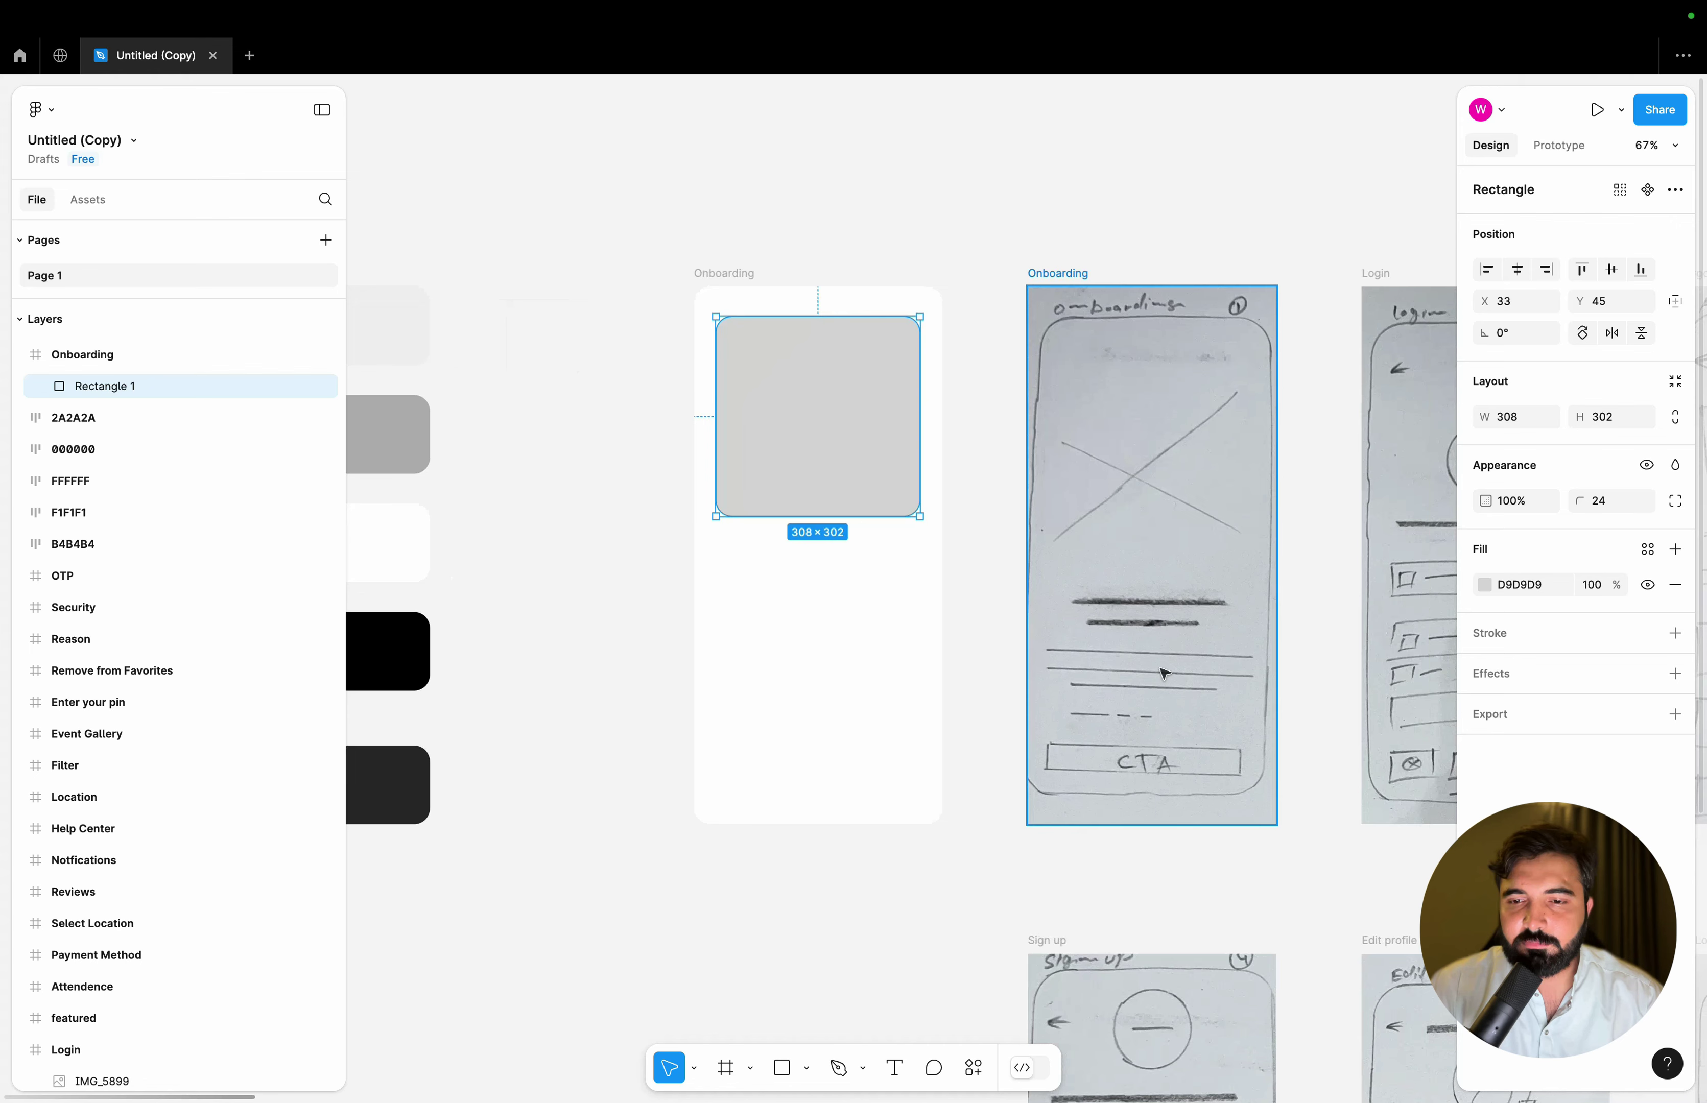
scroll(1076, 681, "left", 3)
scroll(790, 545, "up", 2)
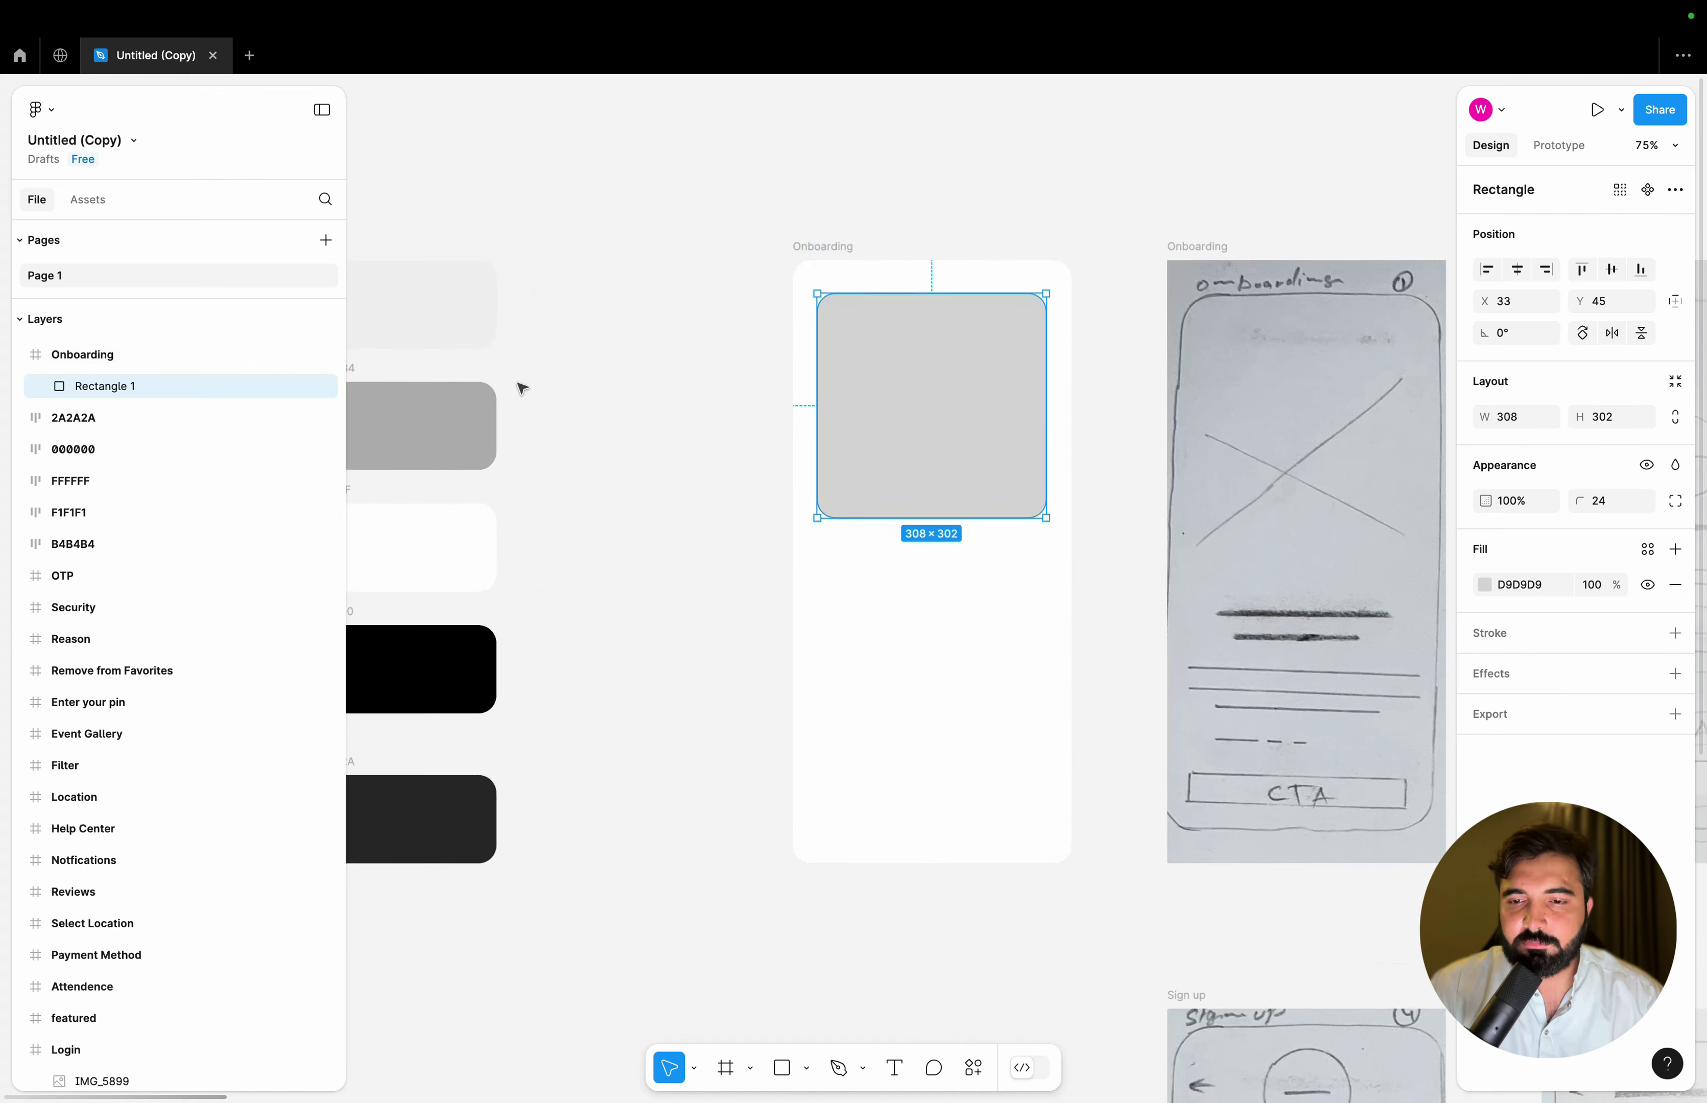
scroll(522, 389, "down", 1)
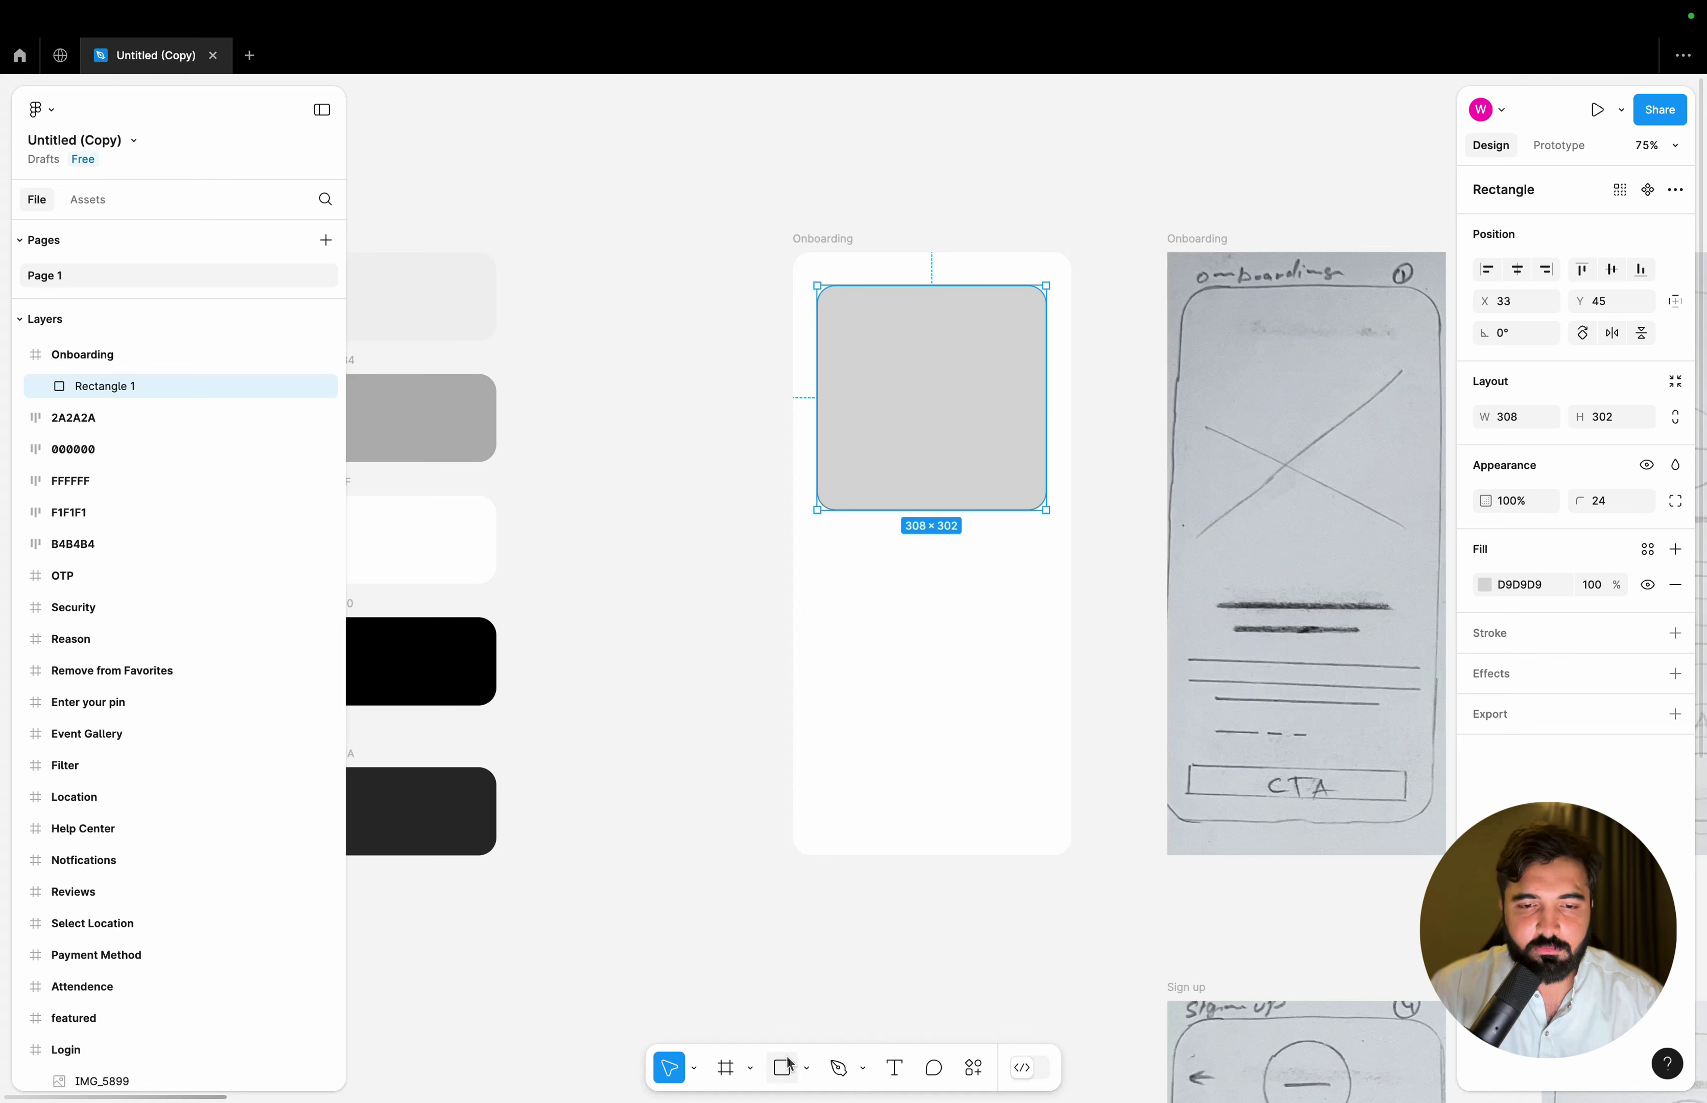
scroll(932, 505, "up", 2)
Step: Draw a thin bar under the placeholder with corner radius 31 and duplicate it below
mouse_move(841, 569)
left_mouse_down()
mouse_move(1046, 582)
mouse_move(997, 605)
left_mouse_up()
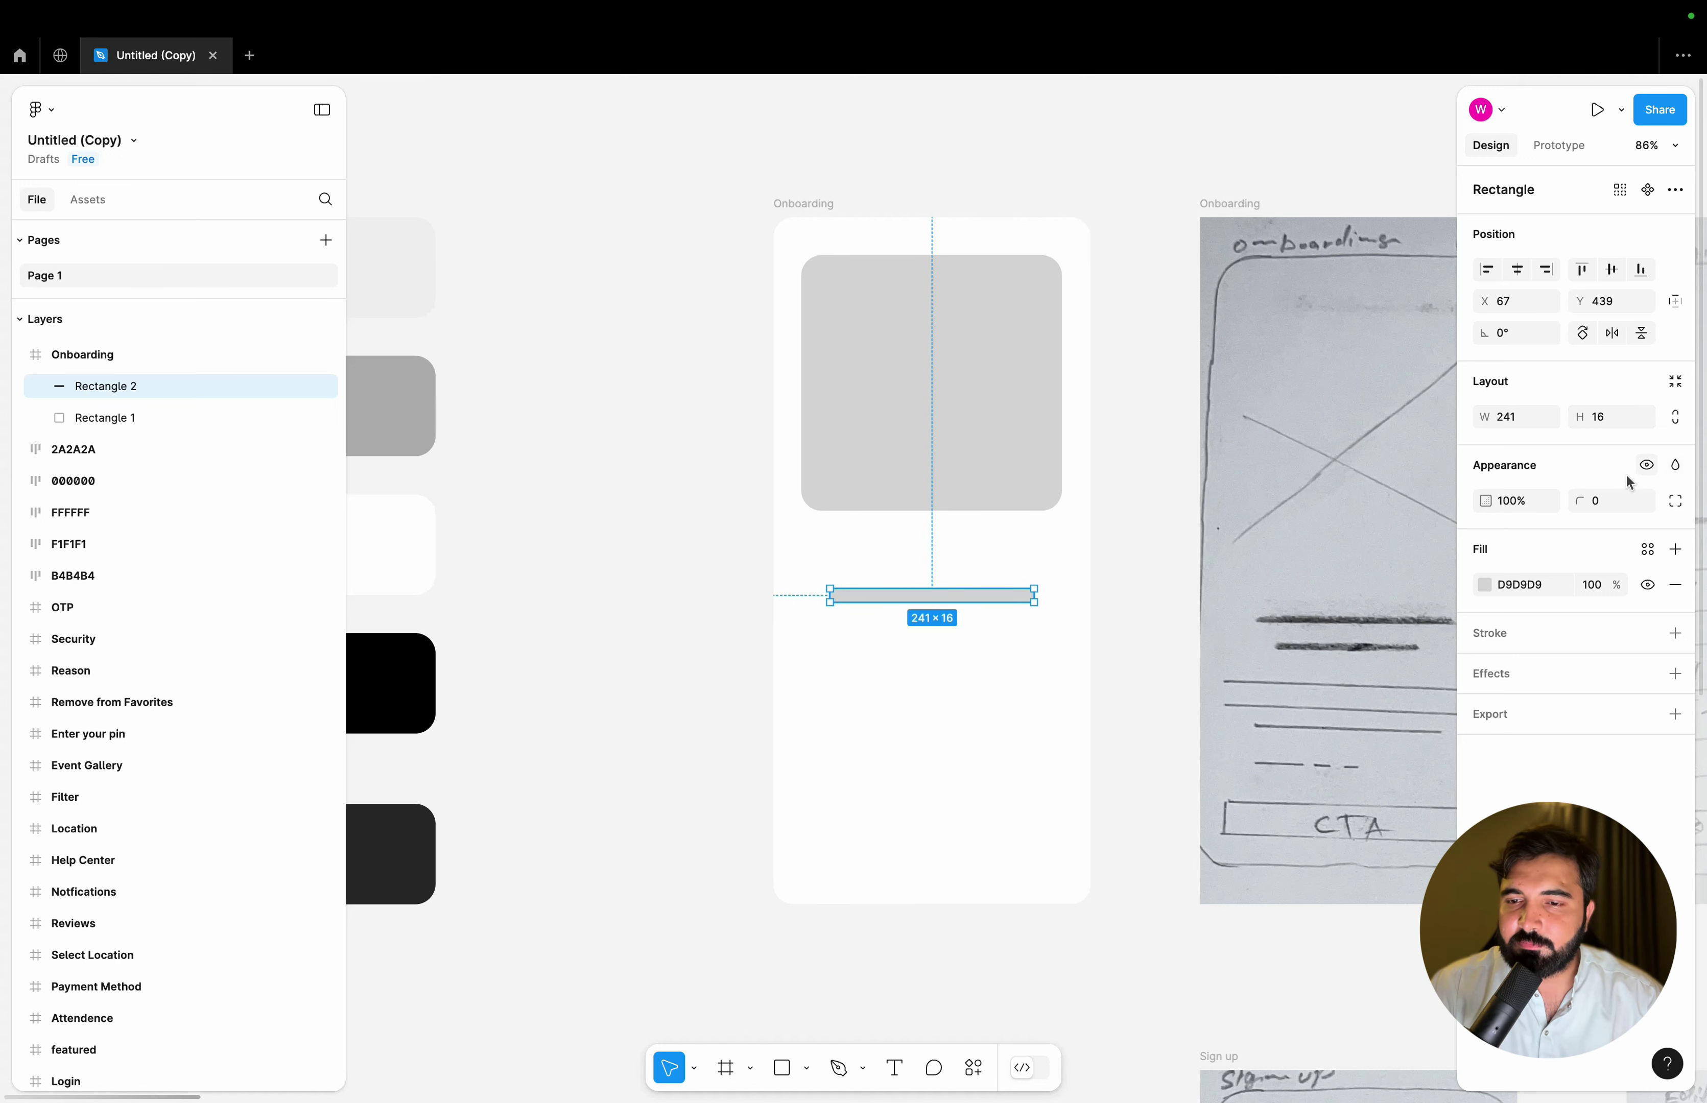
left_click(1599, 501)
type("31")
key("Return")
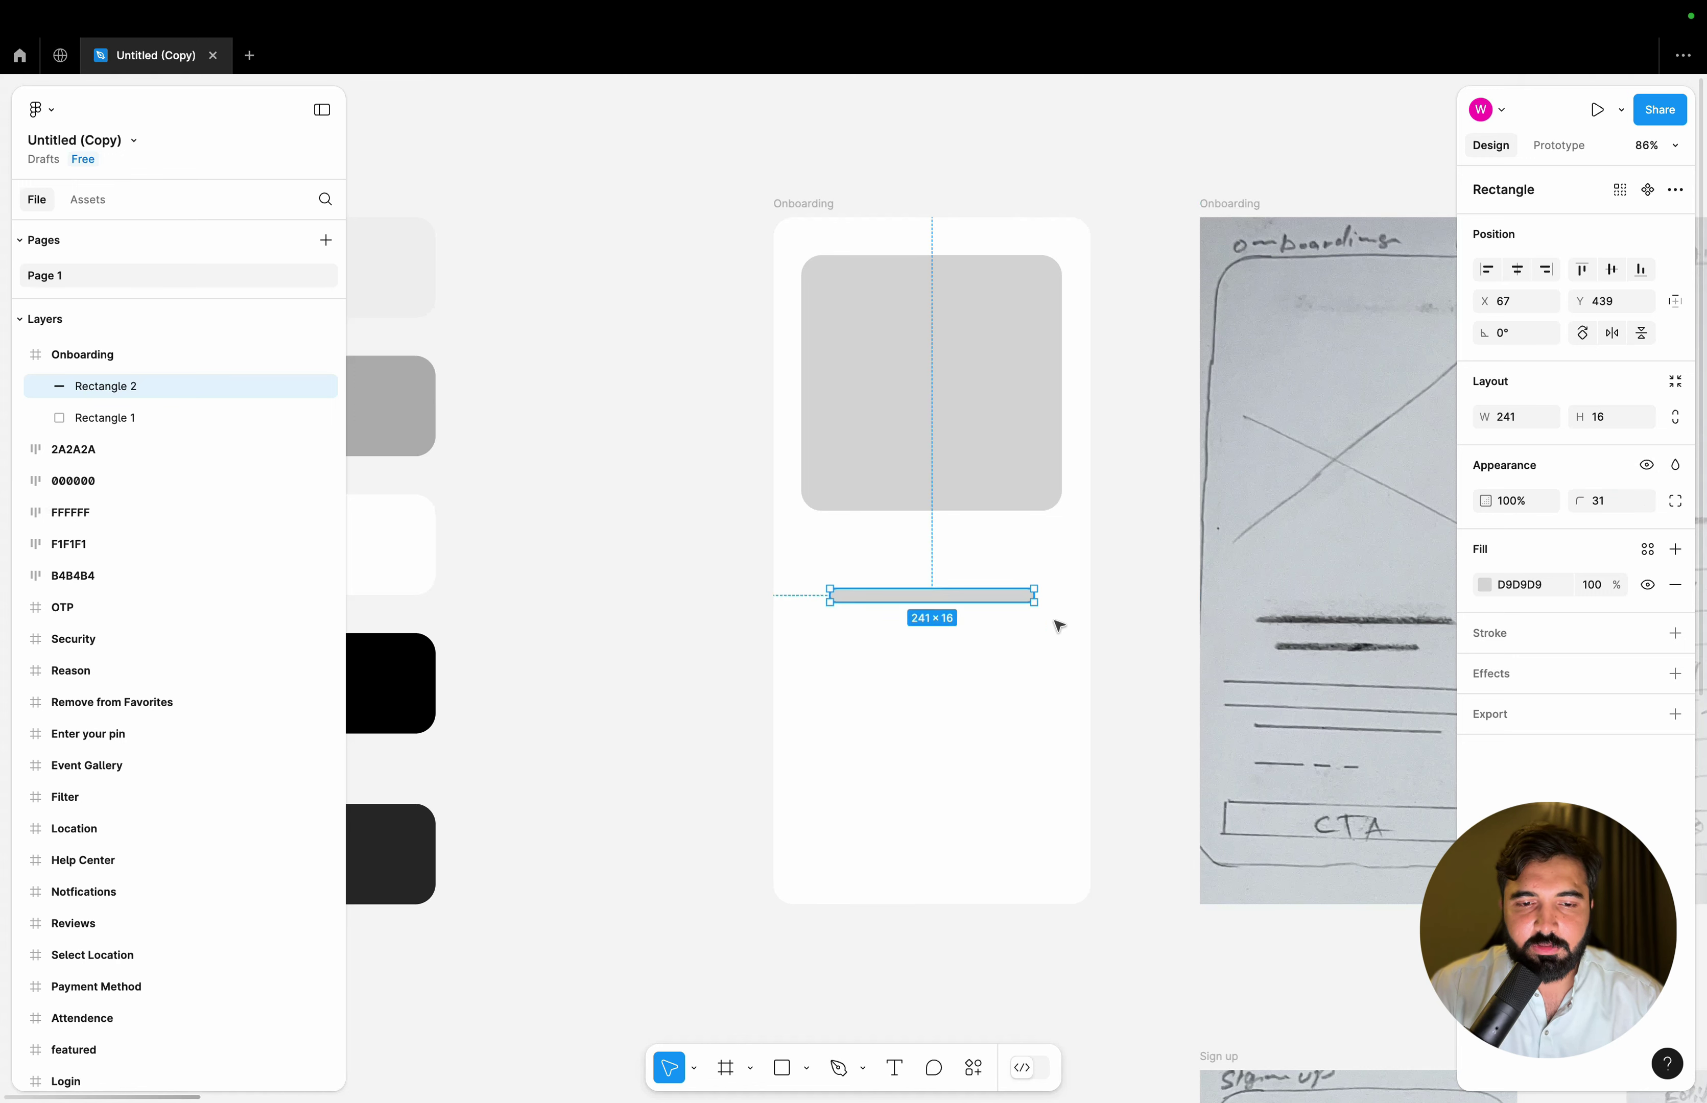
scroll(946, 596, "up", 3)
key("ctrl+d")
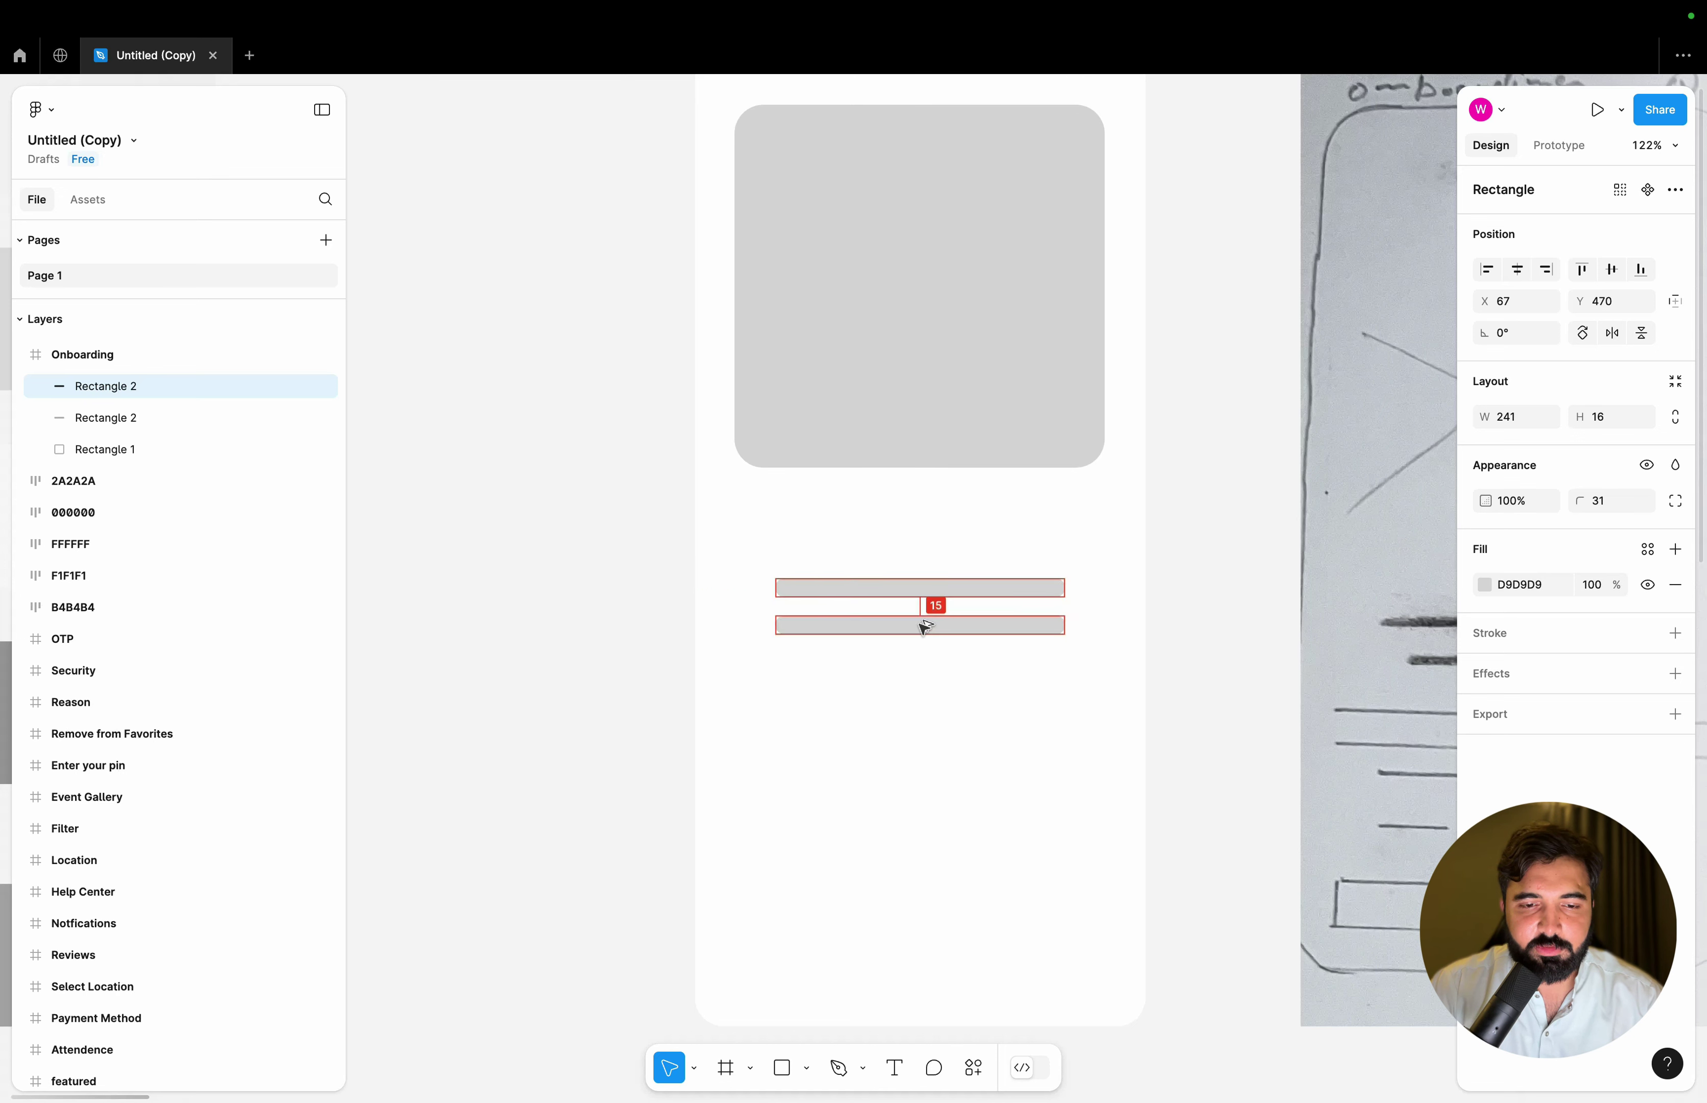
key("alt")
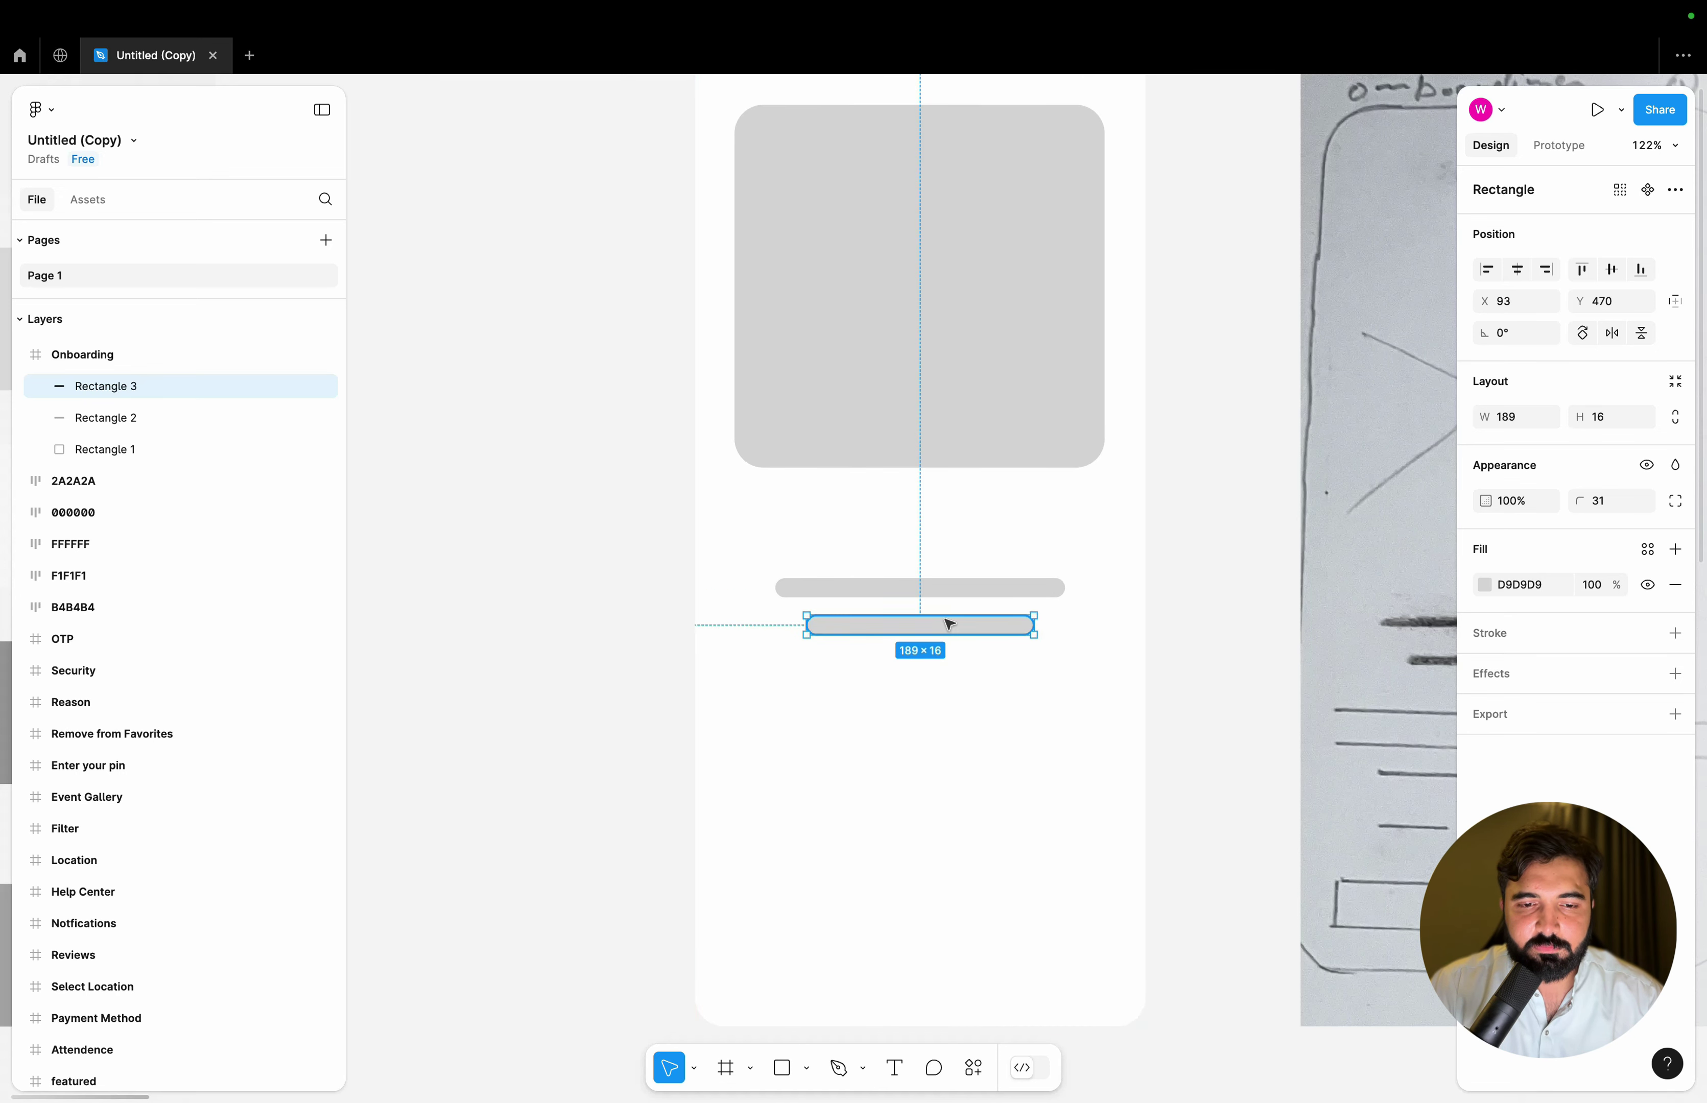
Step: Fill both bars with the dark 2A2A2A swatch using the eyedropper
scroll(940, 614, "up", 3)
scroll(936, 610, "up", 2)
left_click(927, 621, "shift")
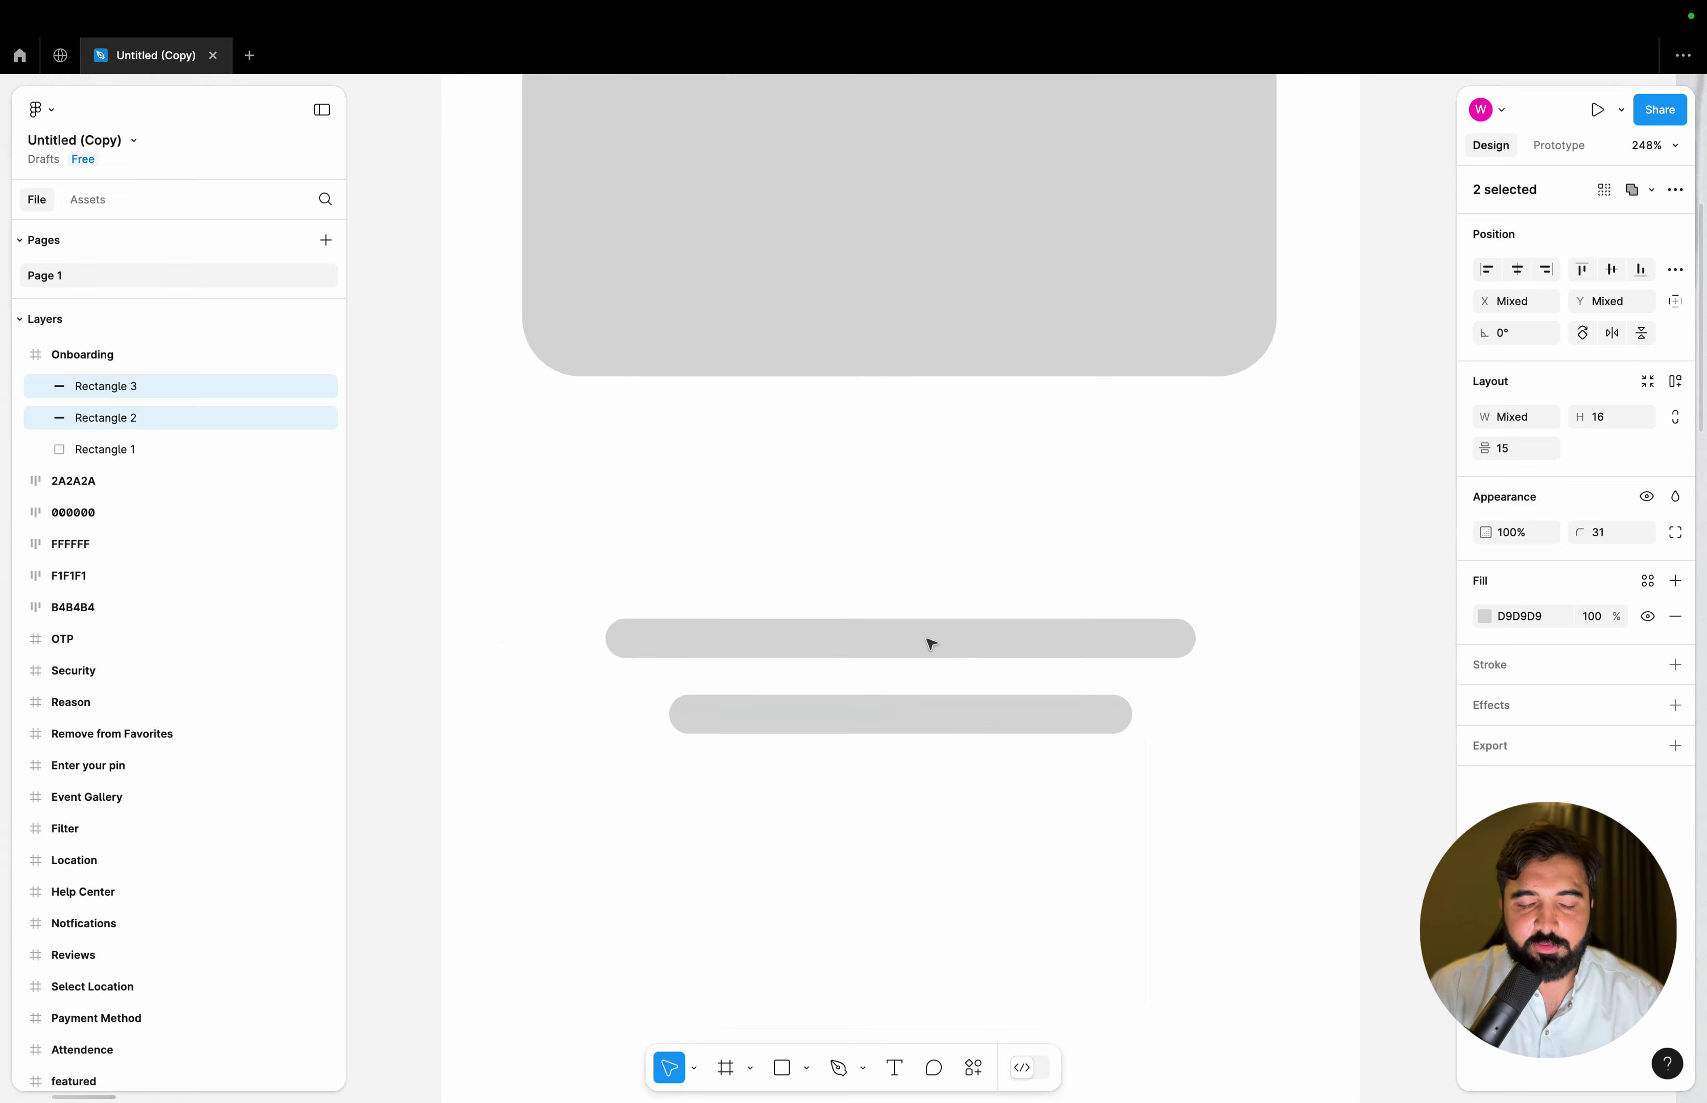
scroll(932, 656, "down", 5)
scroll(977, 685, "down", 1)
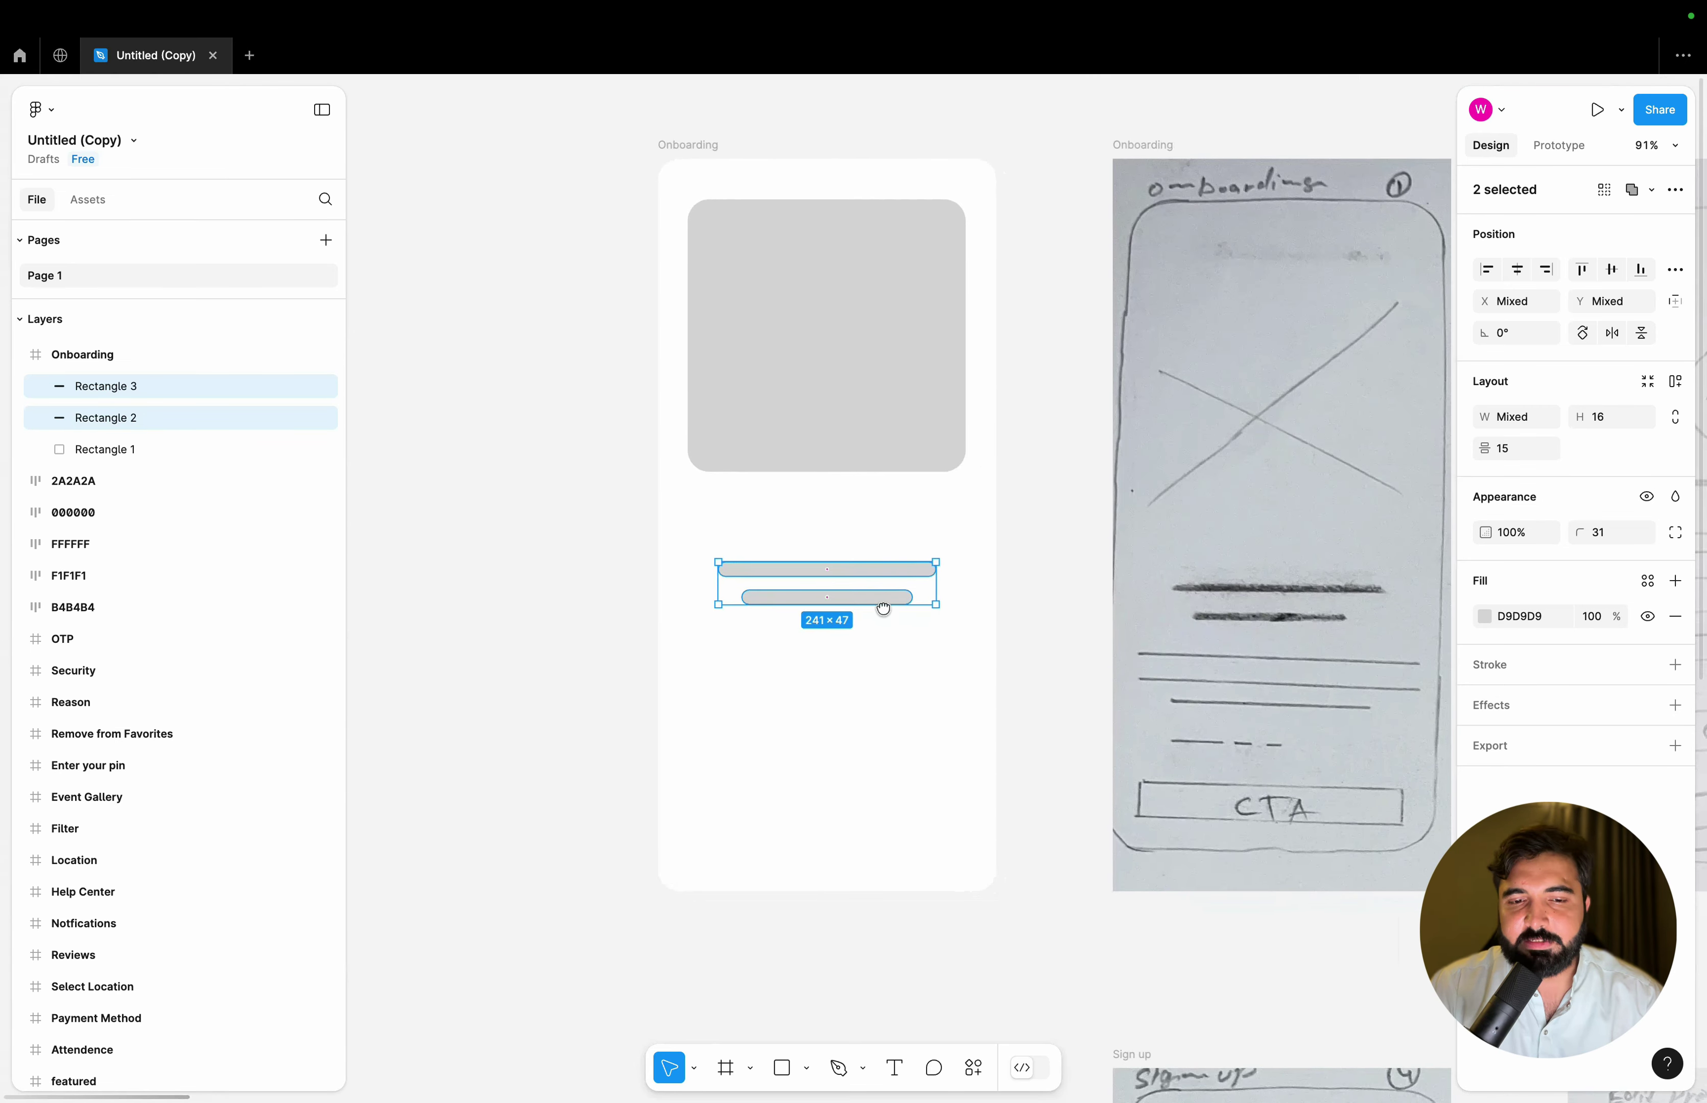
scroll(994, 657, "down", 2)
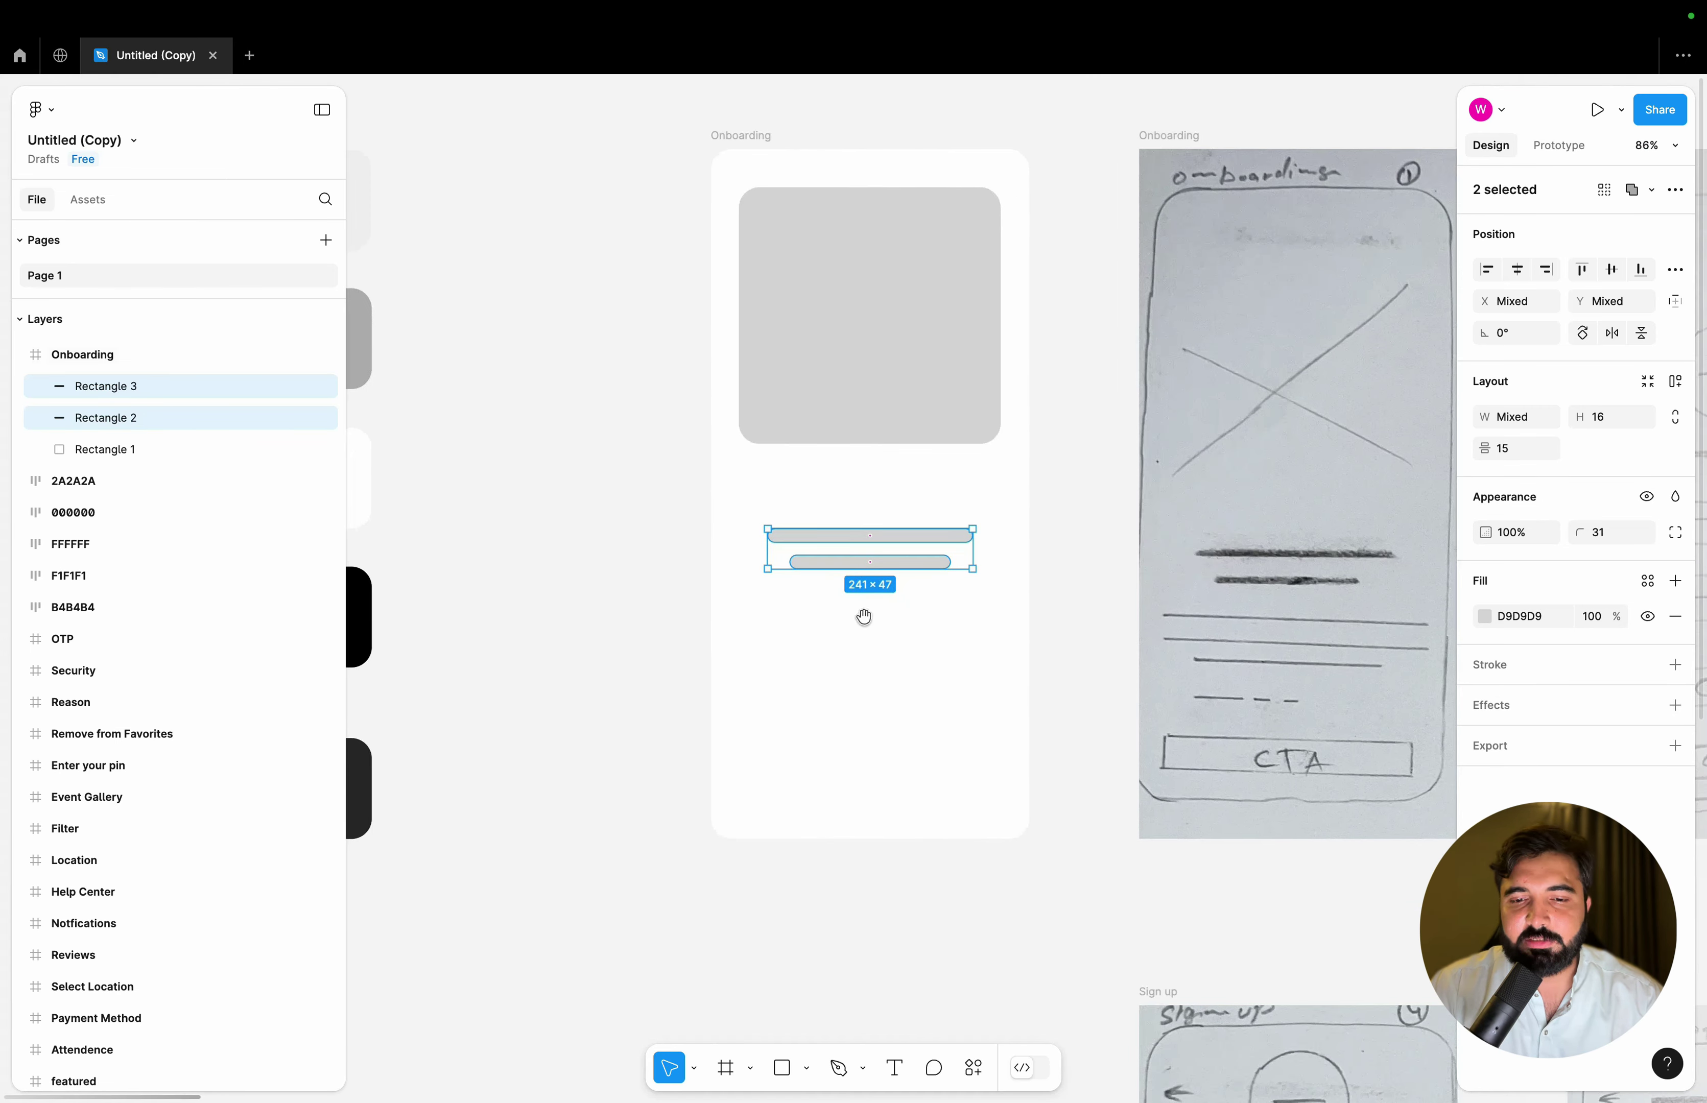
scroll(1177, 661, "left", 5)
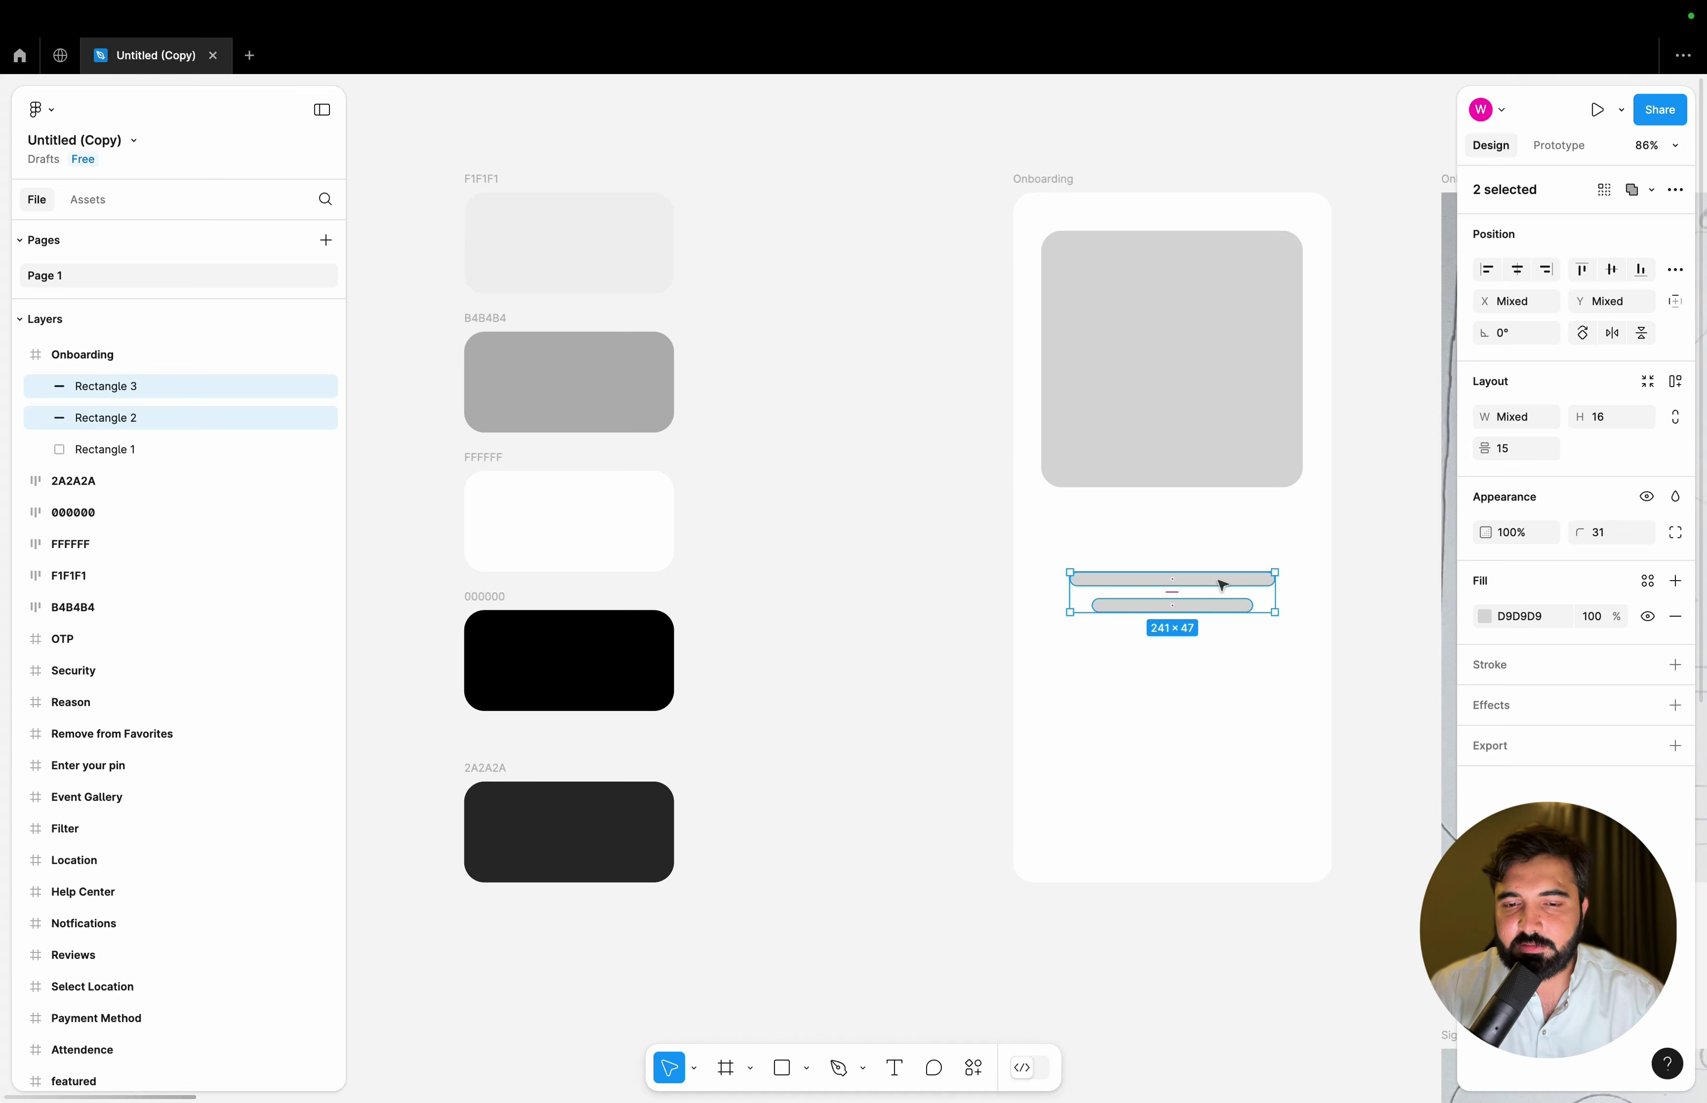
left_click(1482, 617)
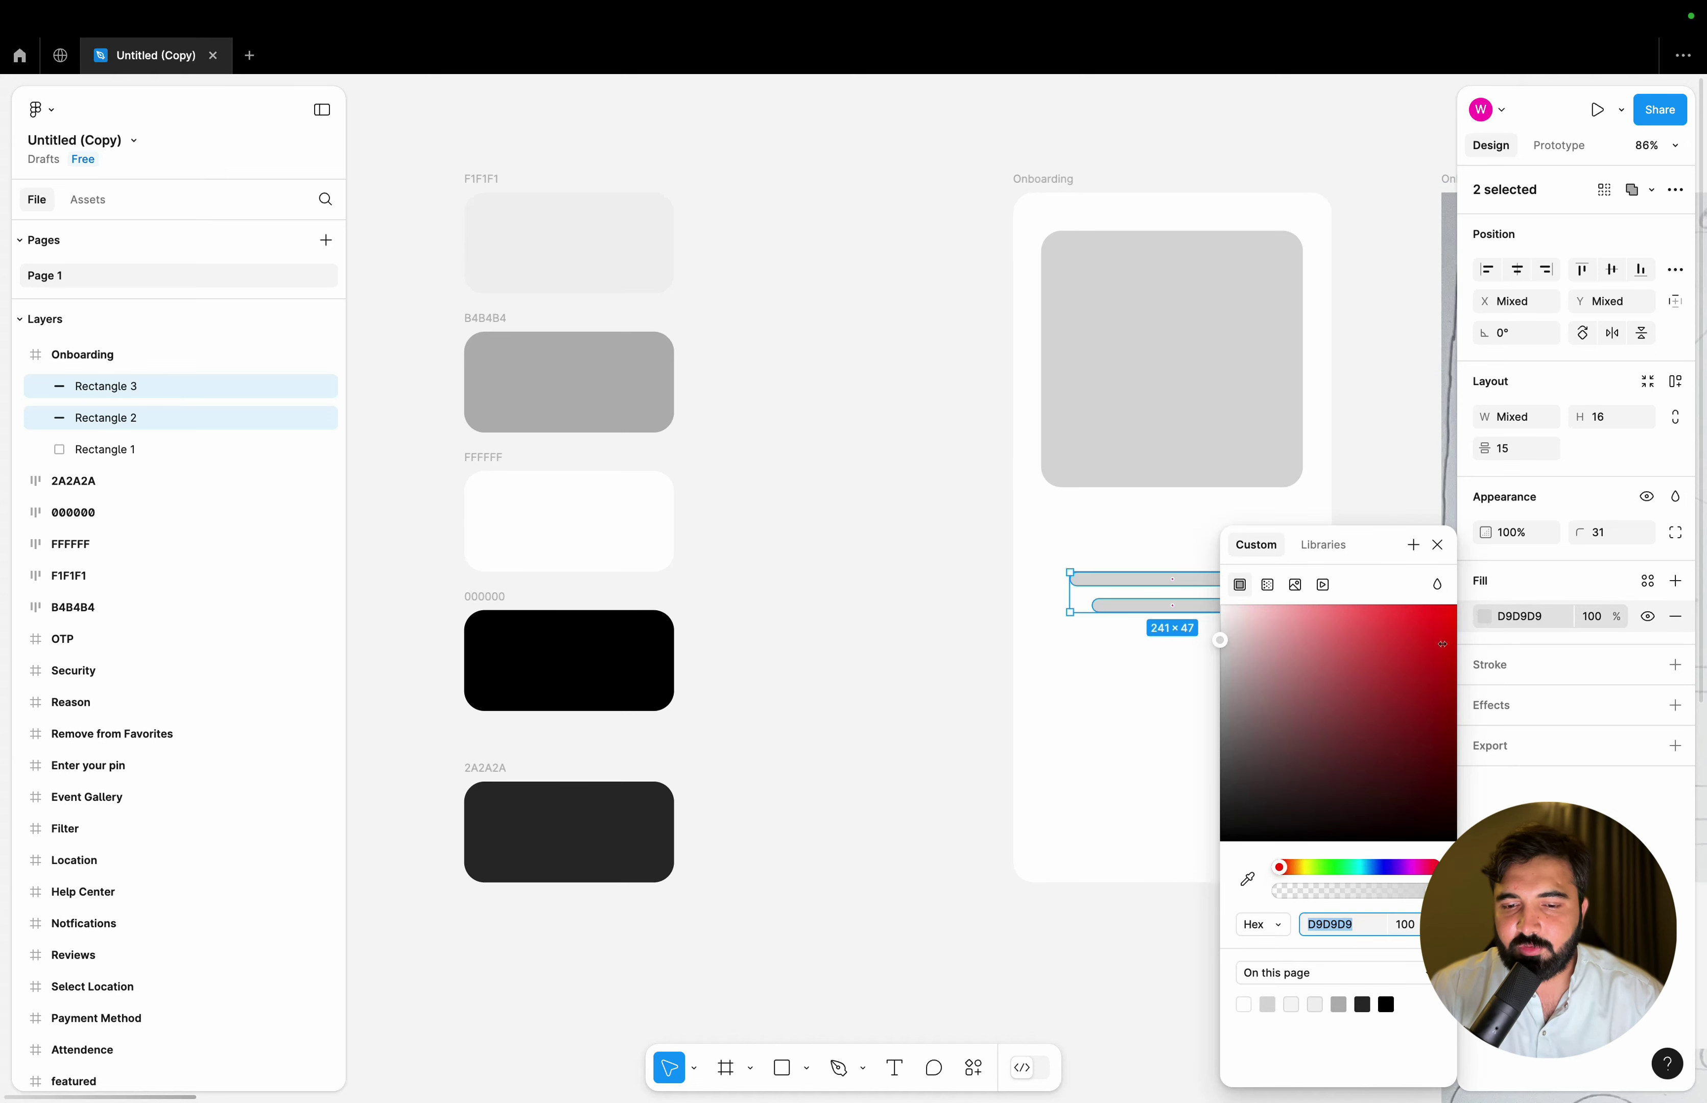
left_click(1247, 880)
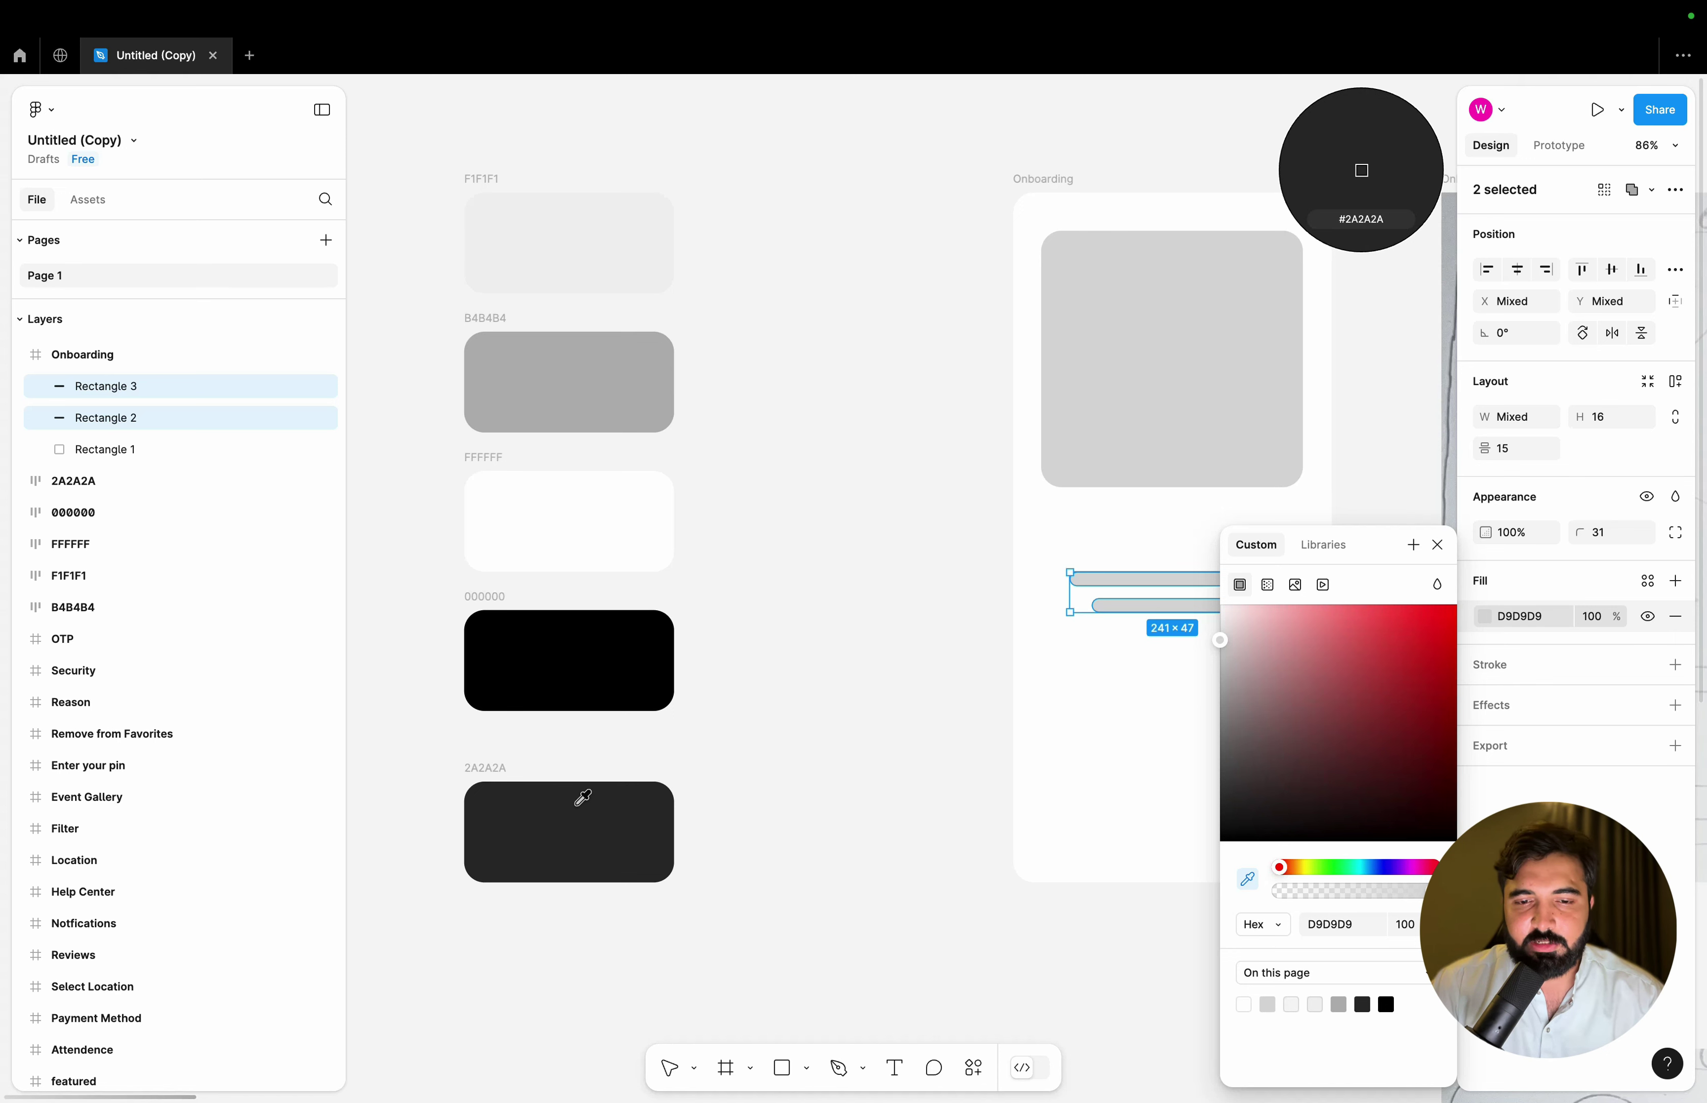
left_click(583, 798)
left_click(914, 636)
Step: Pan back to the Onboarding frame and select the lower, then upper bar
left_click_drag(914, 635, 779, 669)
left_click(1011, 636)
scroll(1010, 633, "up", 3)
scroll(992, 617, "up", 3)
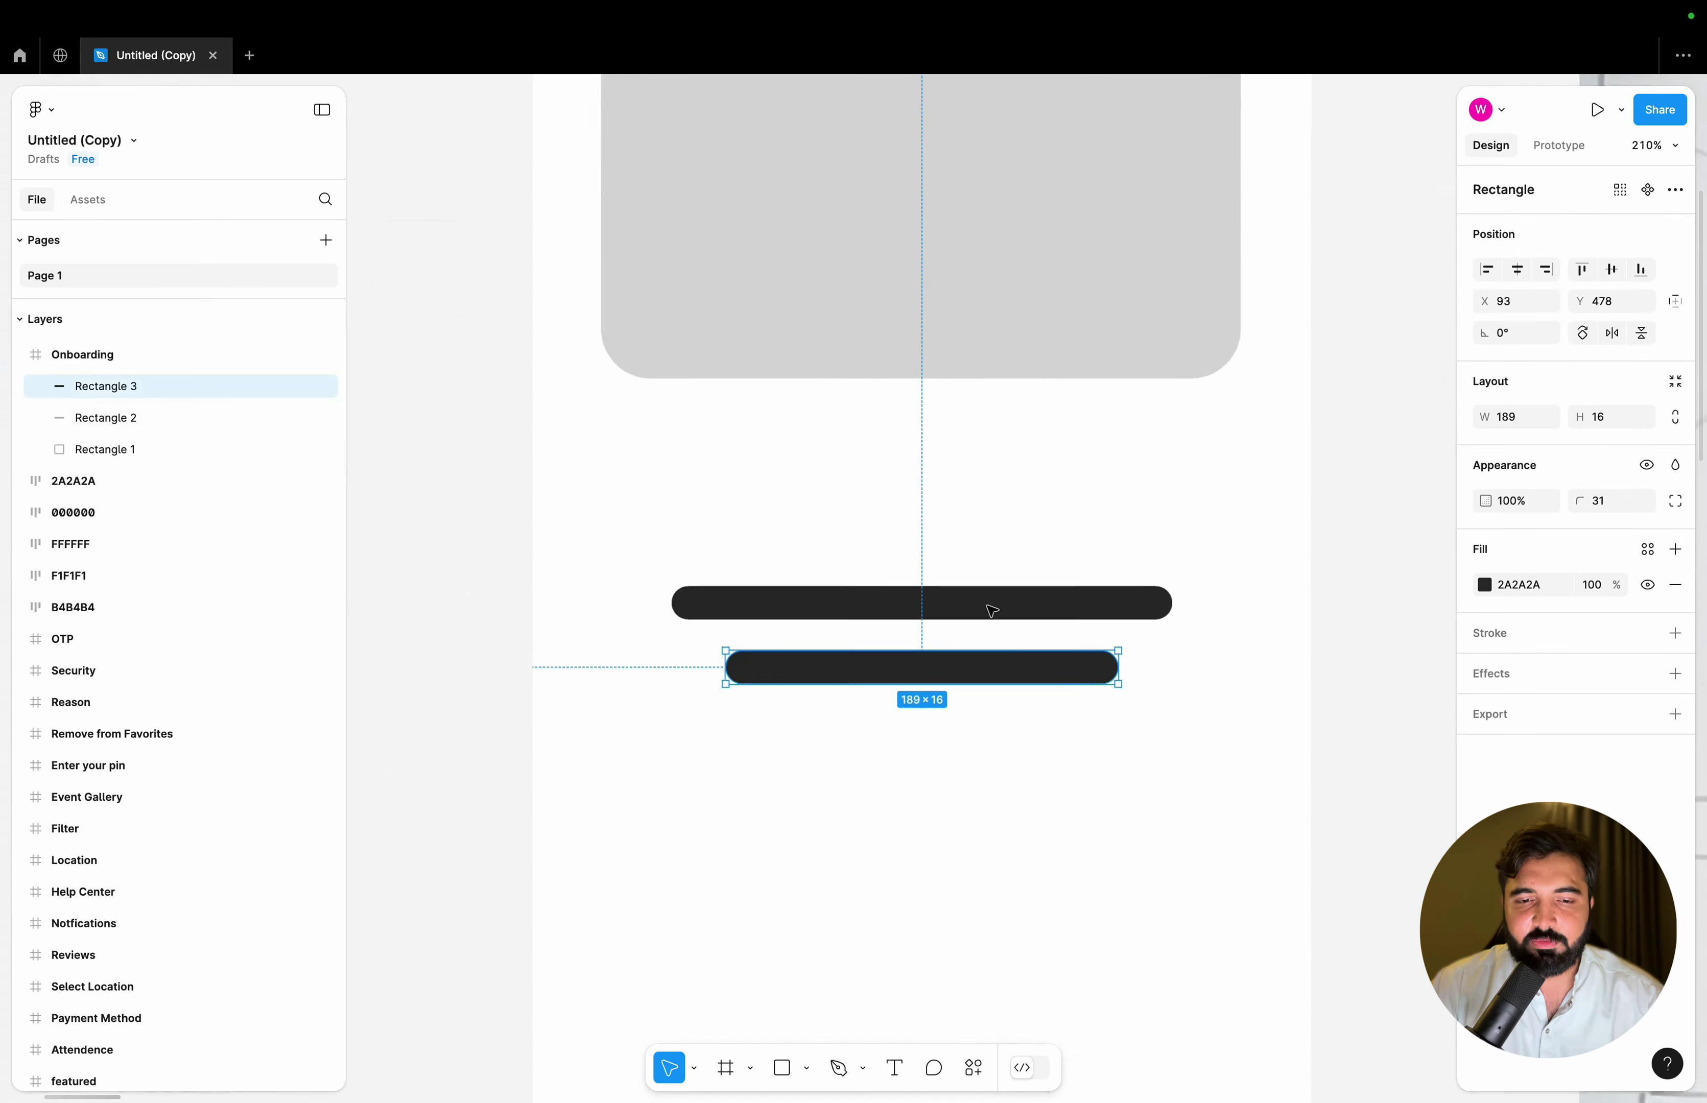
scroll(992, 611, "up", 2)
scroll(937, 712, "down", 2)
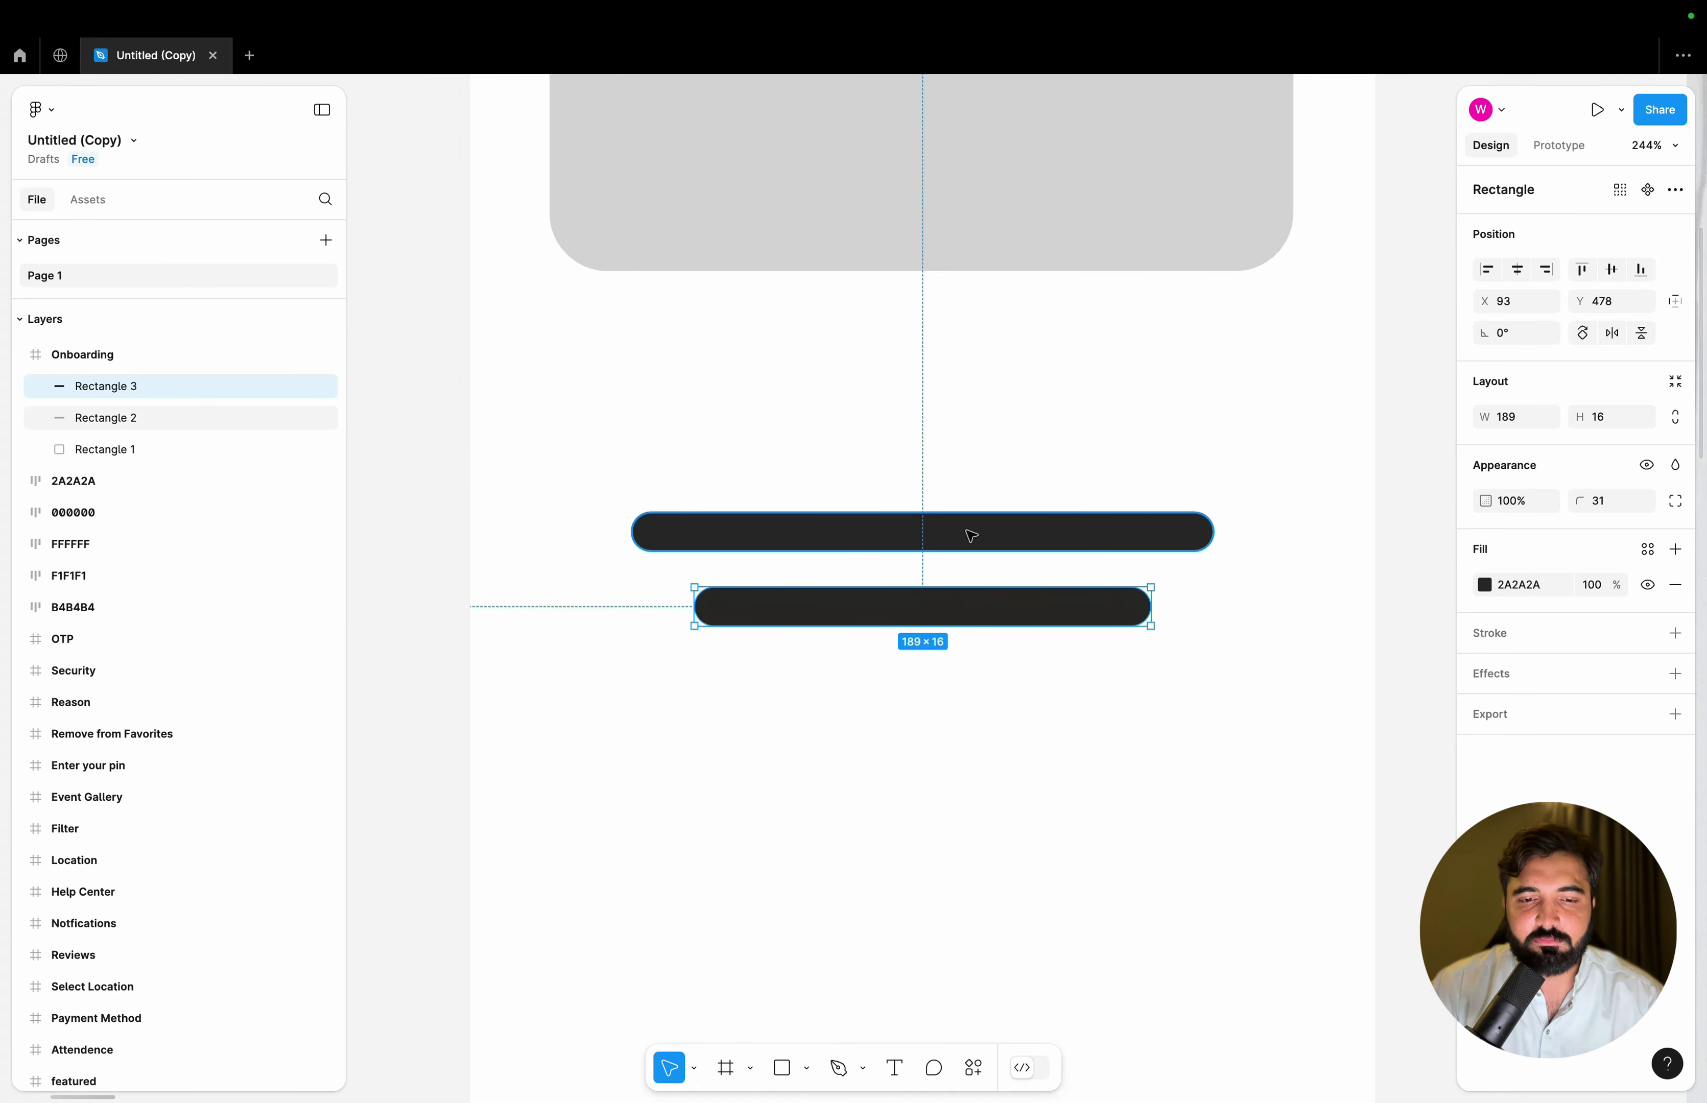
left_click(965, 543)
scroll(965, 543, "down", 3)
Step: Copy the upper bar and place the copy lower in the Onboarding frame
left_click_drag(951, 539, 967, 680)
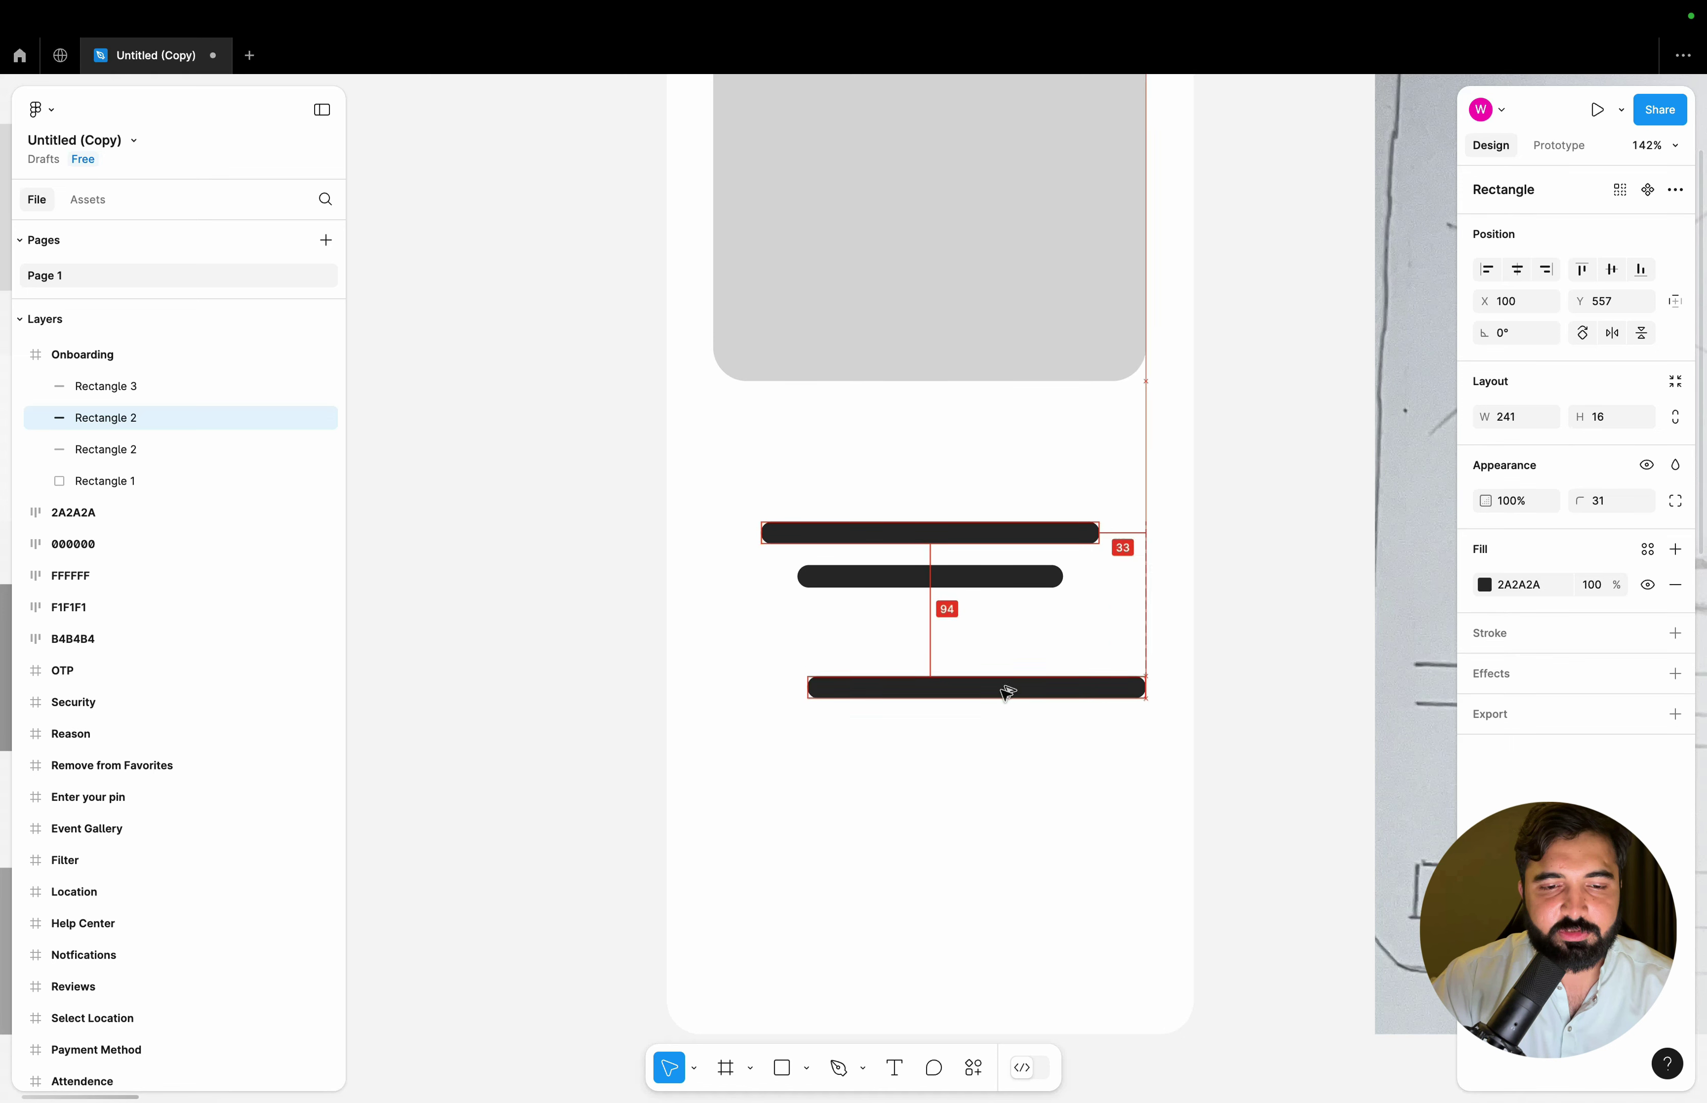
left_click_drag(967, 682, 952, 716)
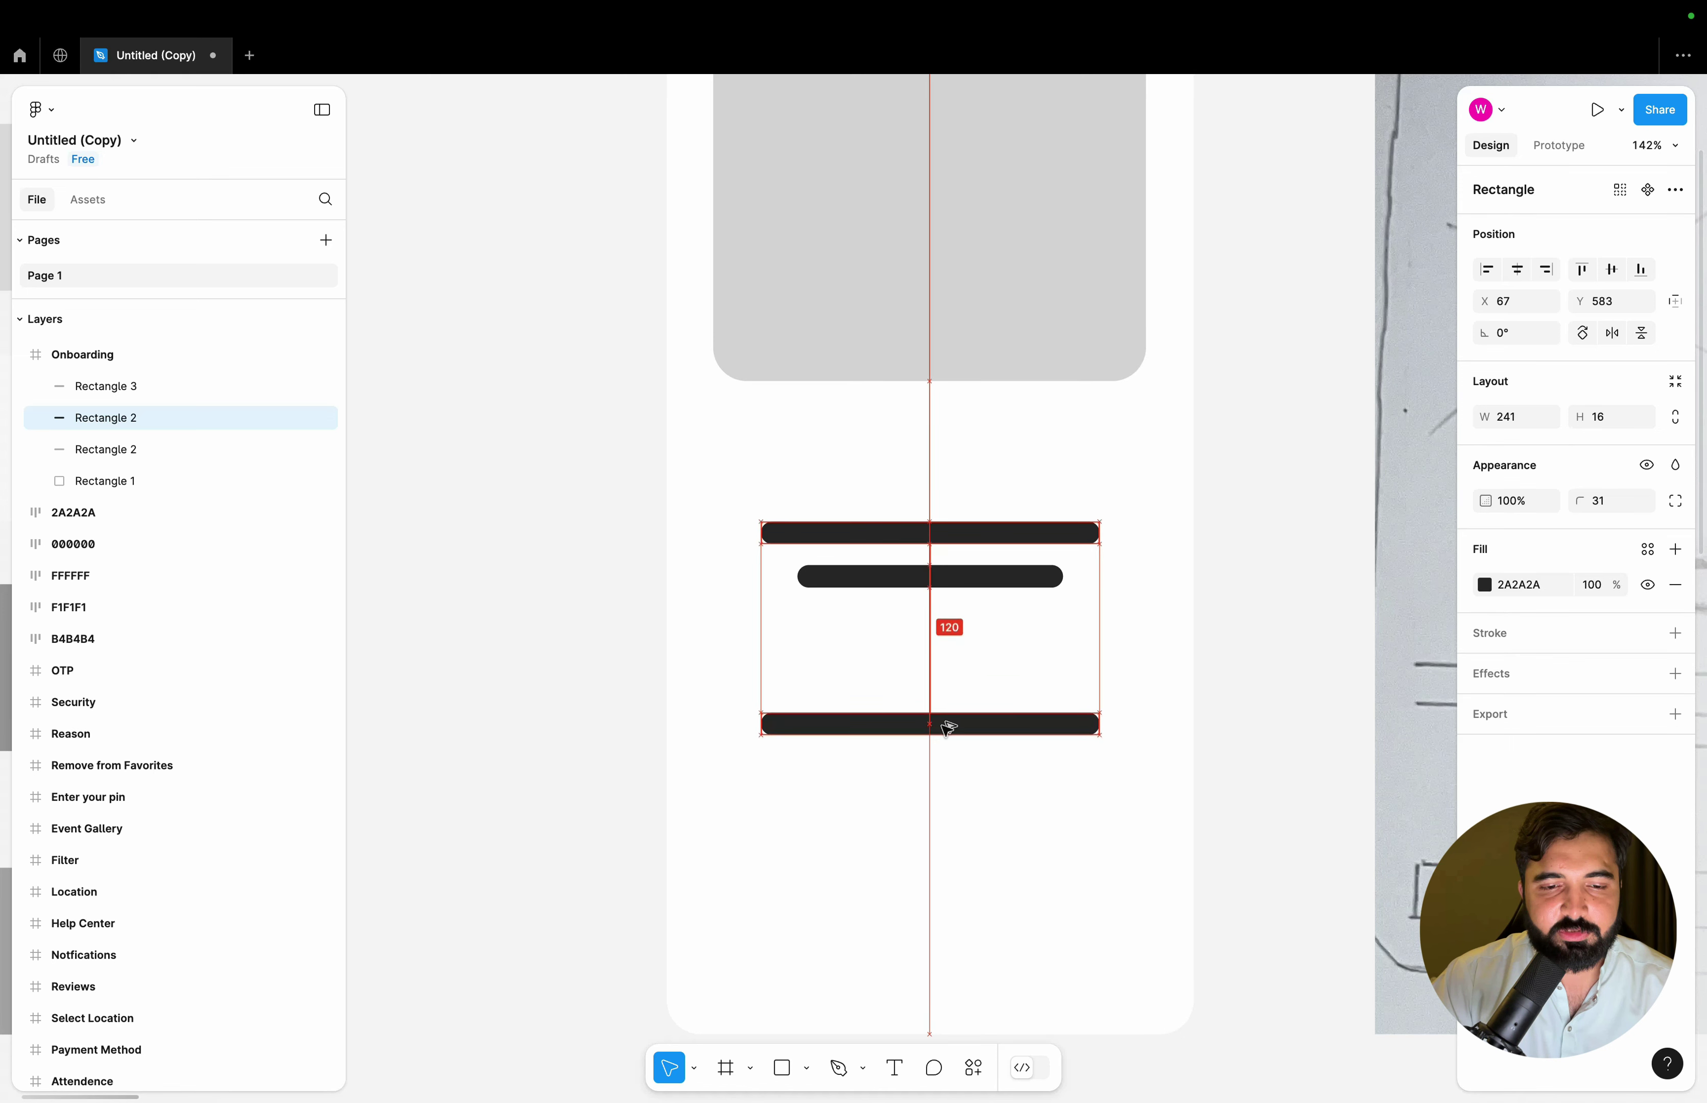
left_click_drag(952, 716, 933, 688)
scroll(926, 674, "down", 5)
scroll(991, 678, "right", 2)
scroll(933, 685, "up", 5)
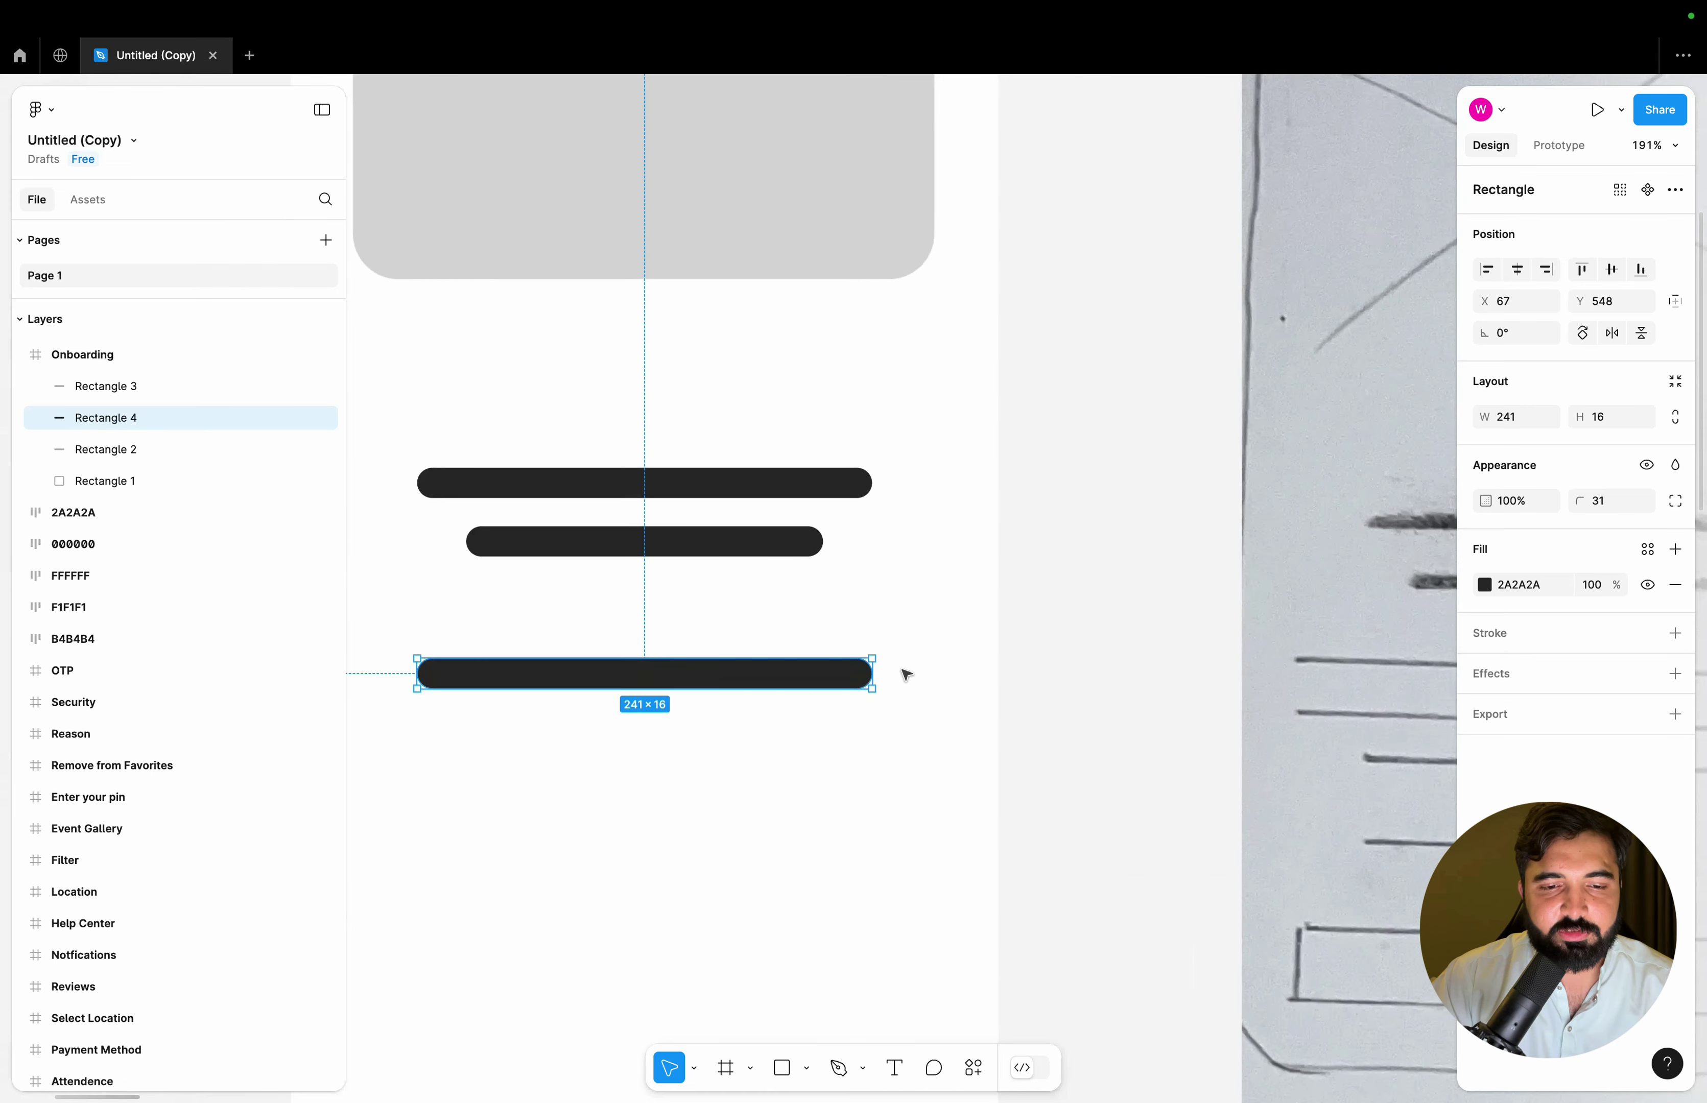
Step: Resize the copied bar into a thin, full-width 287×7 line
left_click_drag(885, 684, 902, 676)
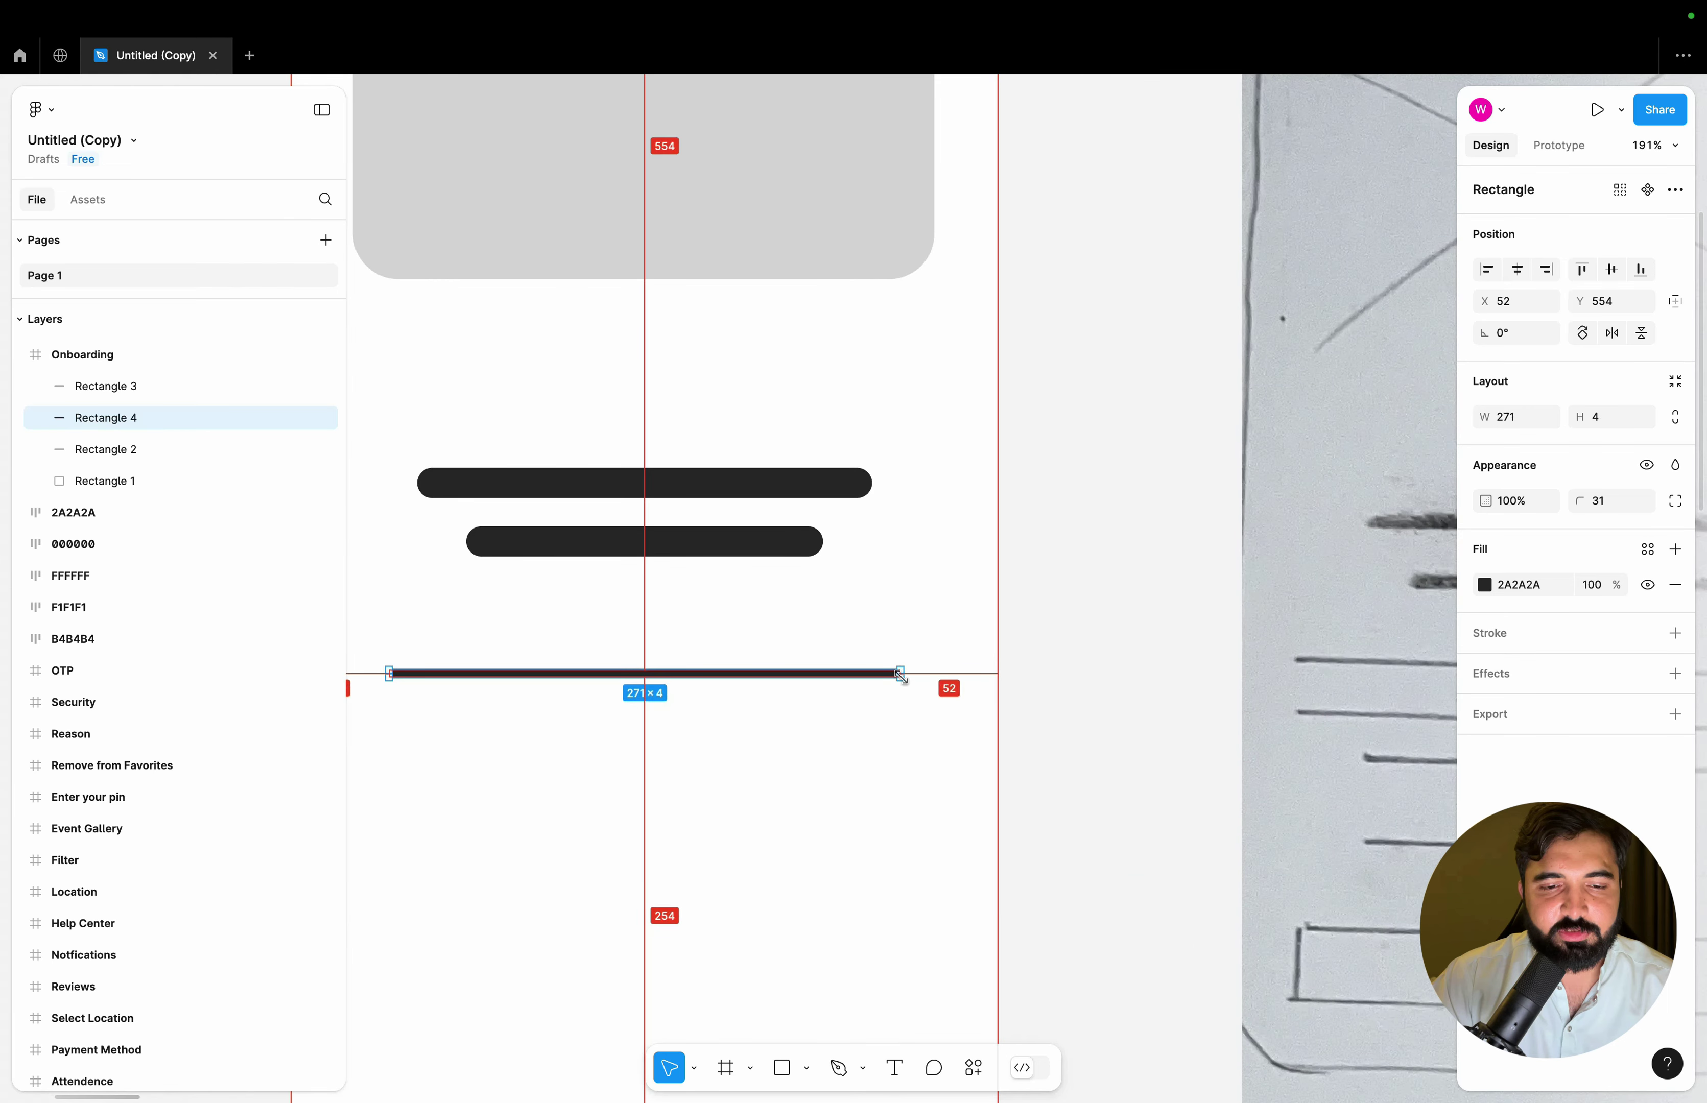
key("ctrl+z")
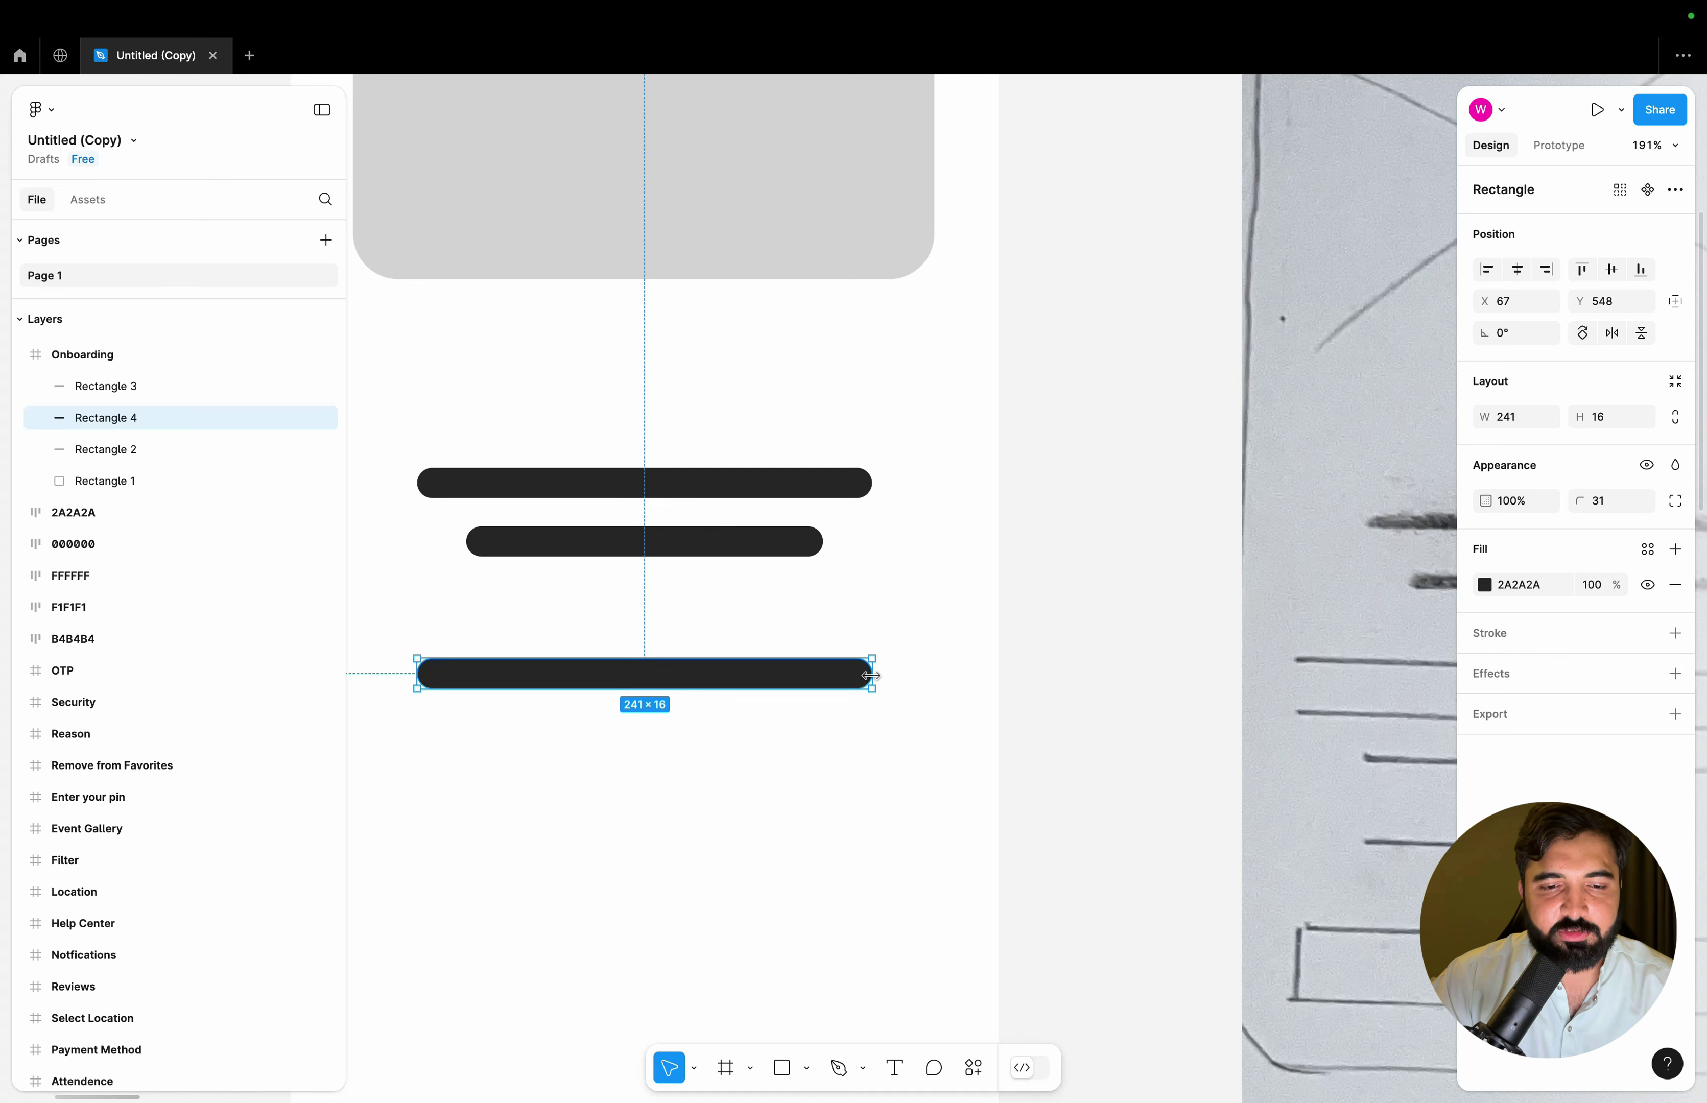
left_click(899, 679)
left_click(868, 678)
left_click_drag(874, 680, 936, 674)
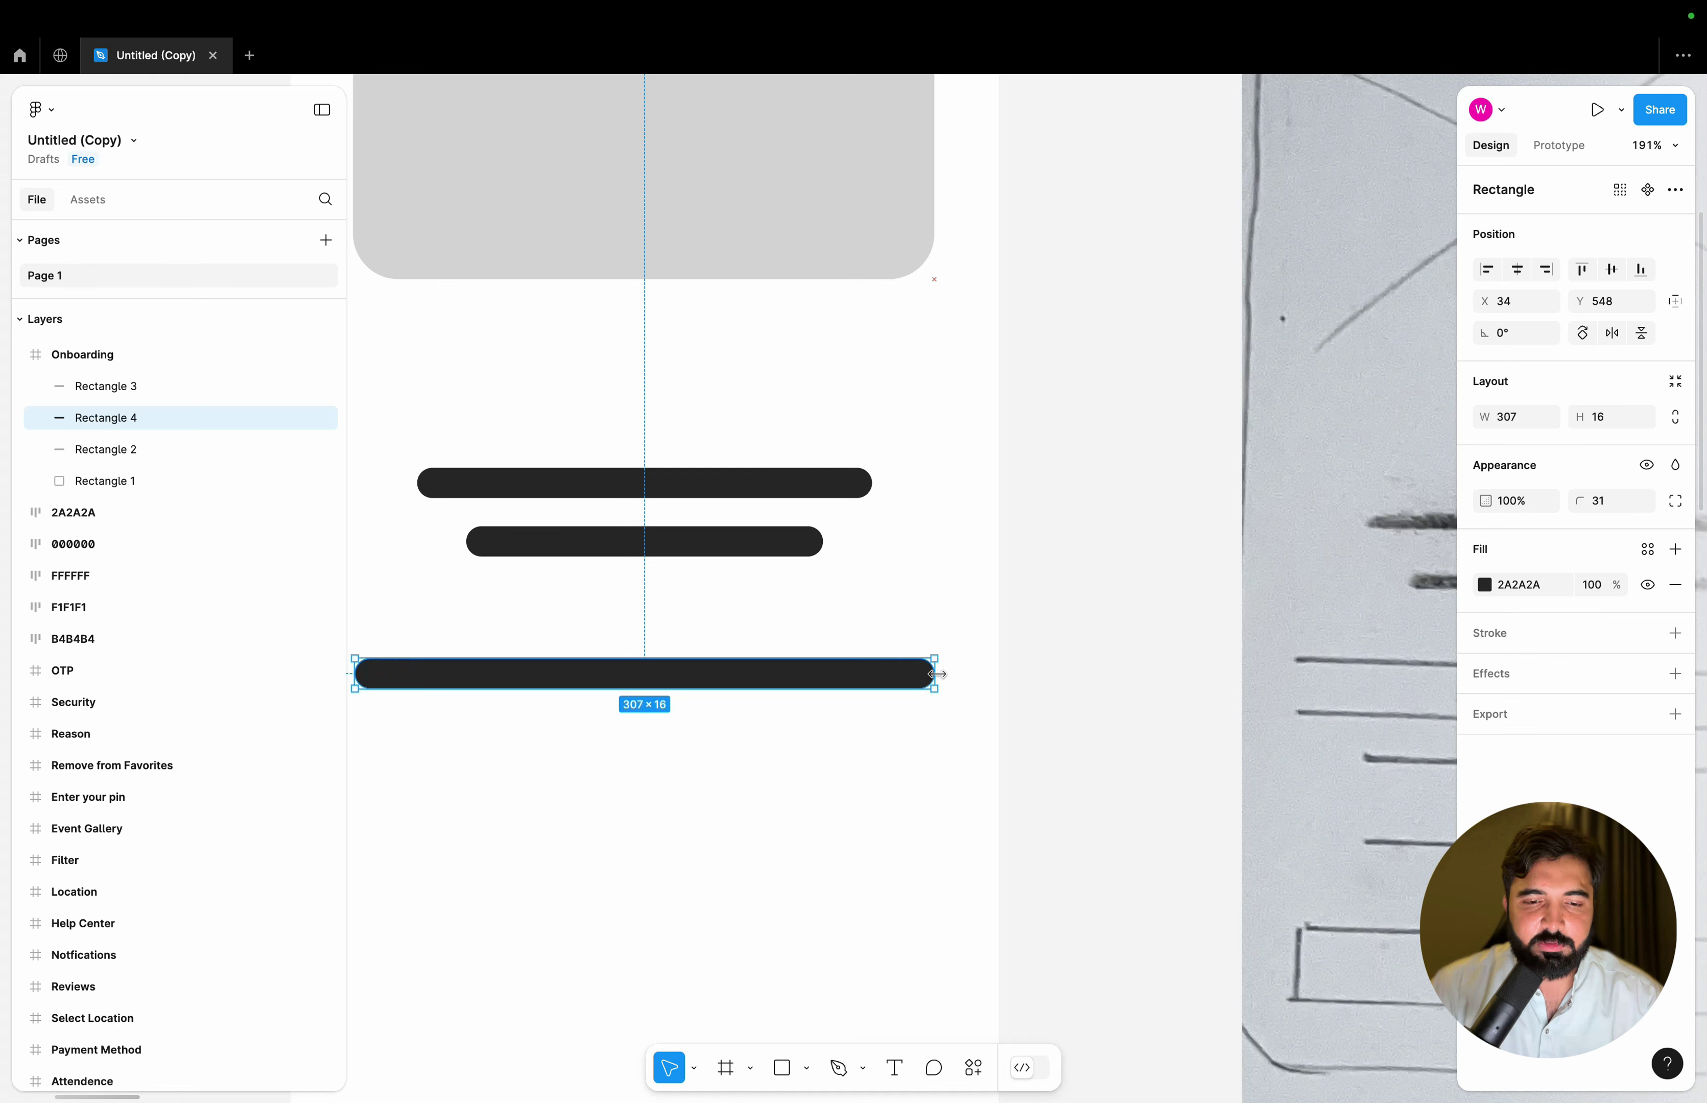
mouse_move(801, 709)
left_mouse_down()
mouse_move(984, 720)
mouse_move(944, 683)
mouse_move(1084, 781)
left_mouse_up()
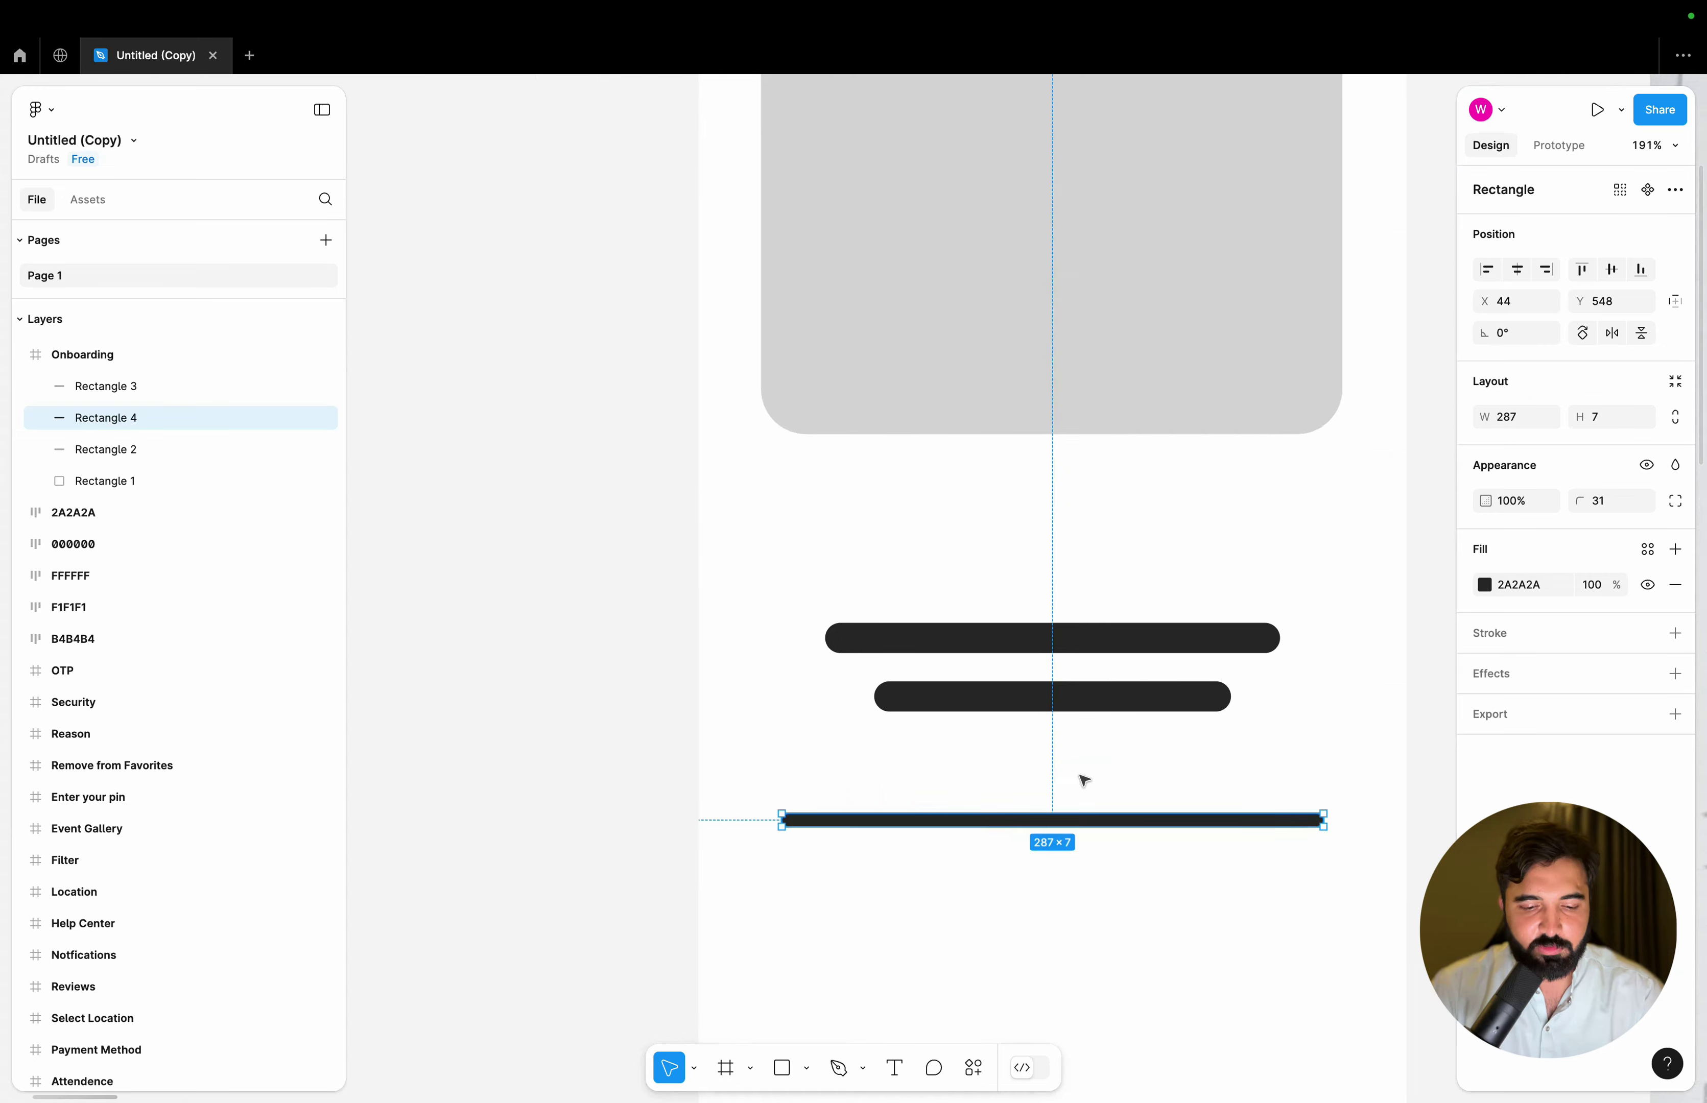
scroll(1084, 781, "down", 5, "ctrl")
scroll(1076, 746, "down", 5)
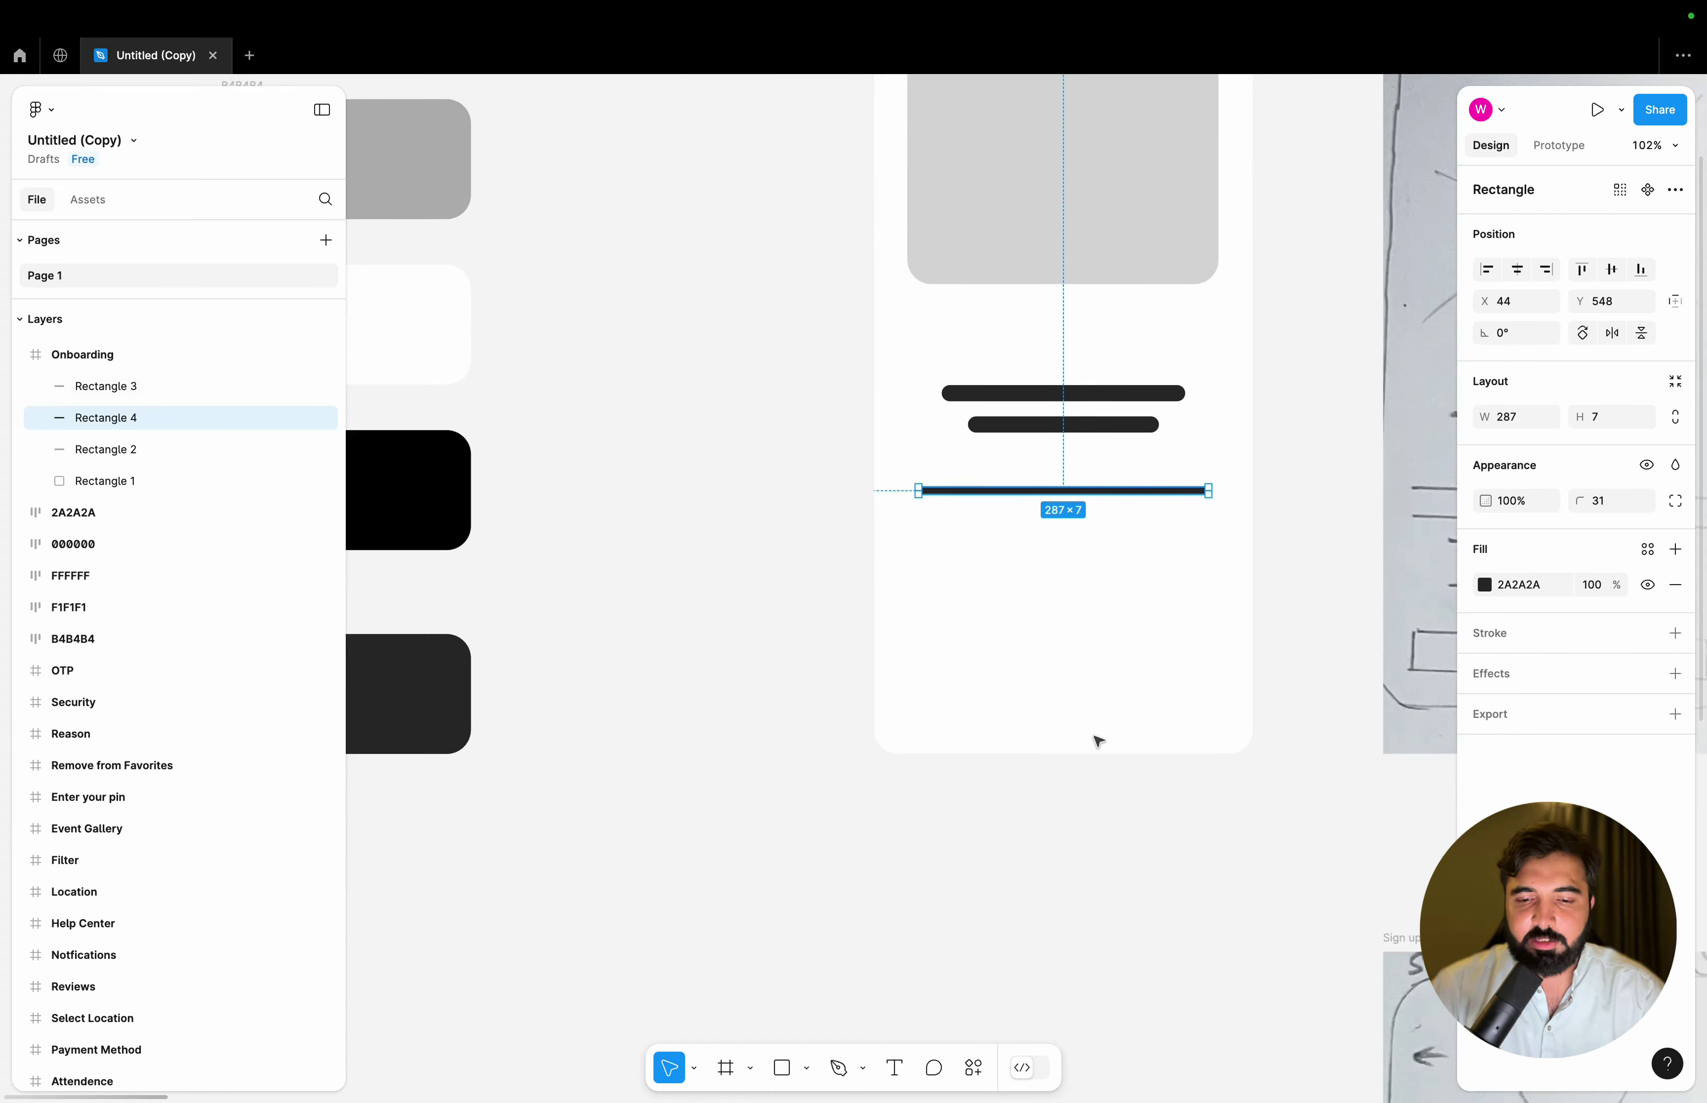
scroll(1097, 741, "up", 4)
Step: Fill the thin line with the B4B4B4 grey swatch via the eyedropper
left_click(1485, 585)
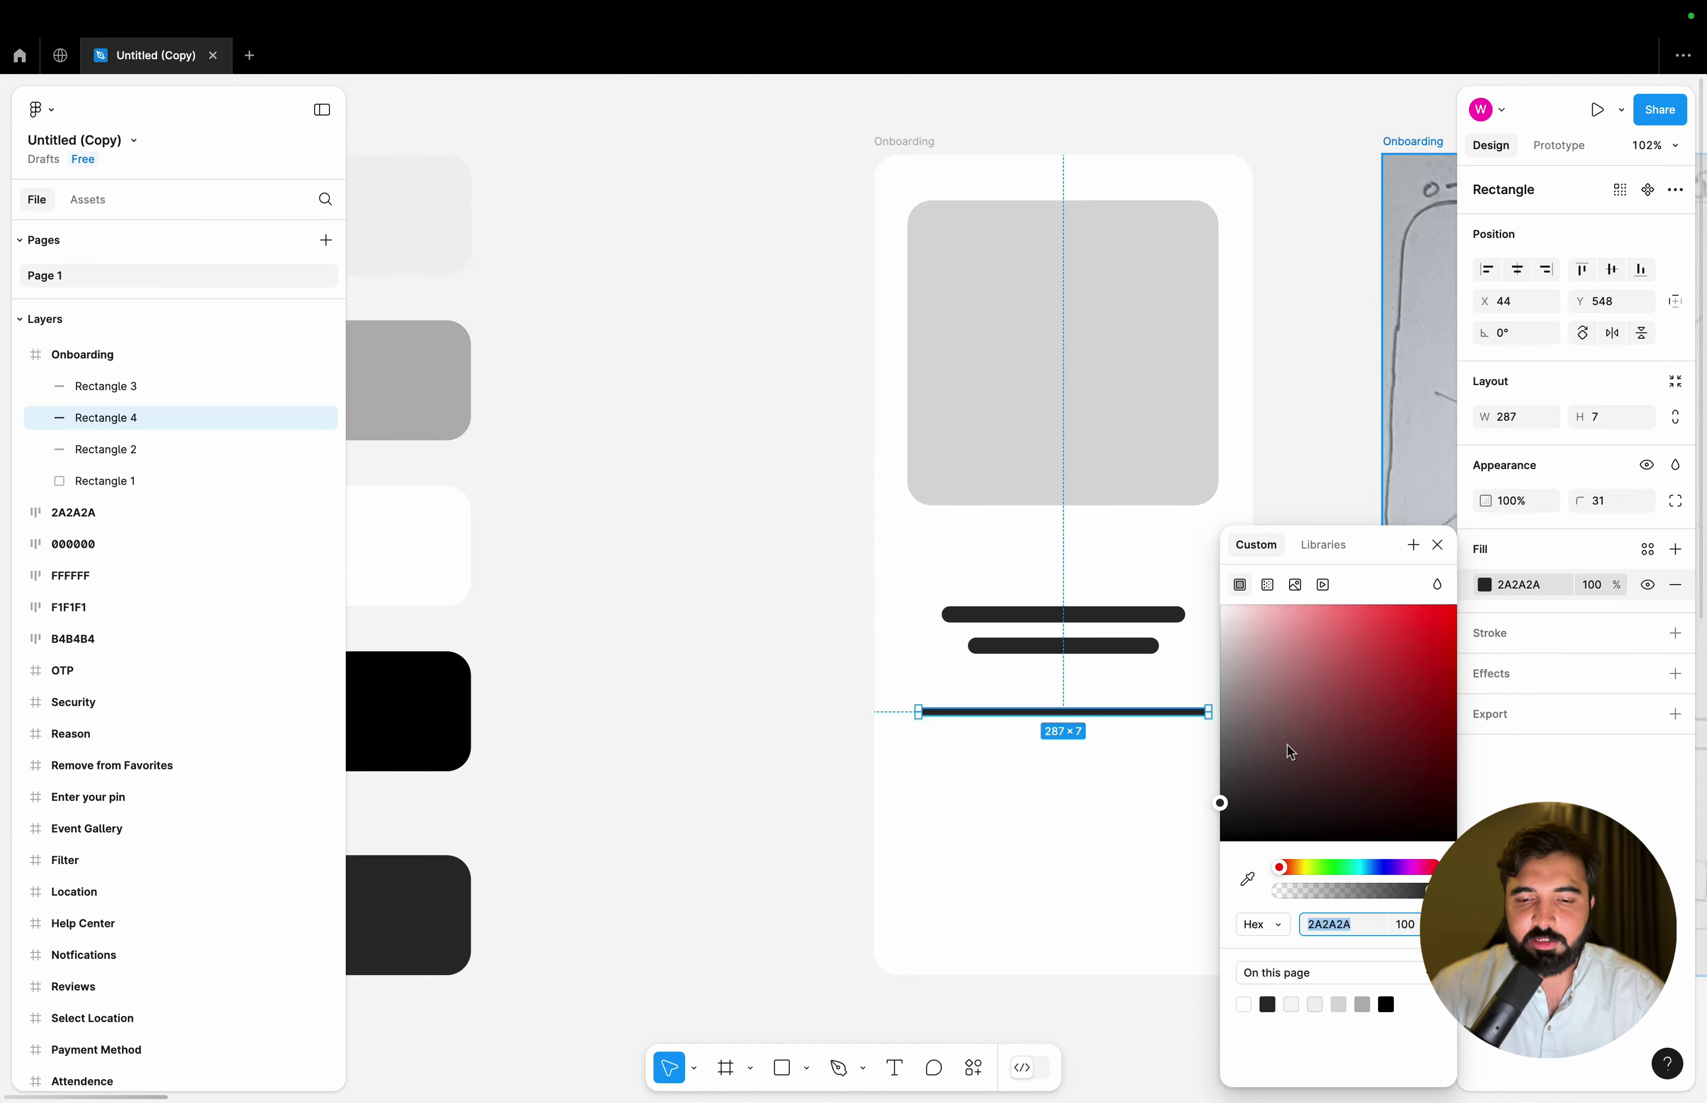
left_click(1246, 887)
scroll(1147, 734, "down", 3, "ctrl")
scroll(933, 598, "down", 3, "ctrl")
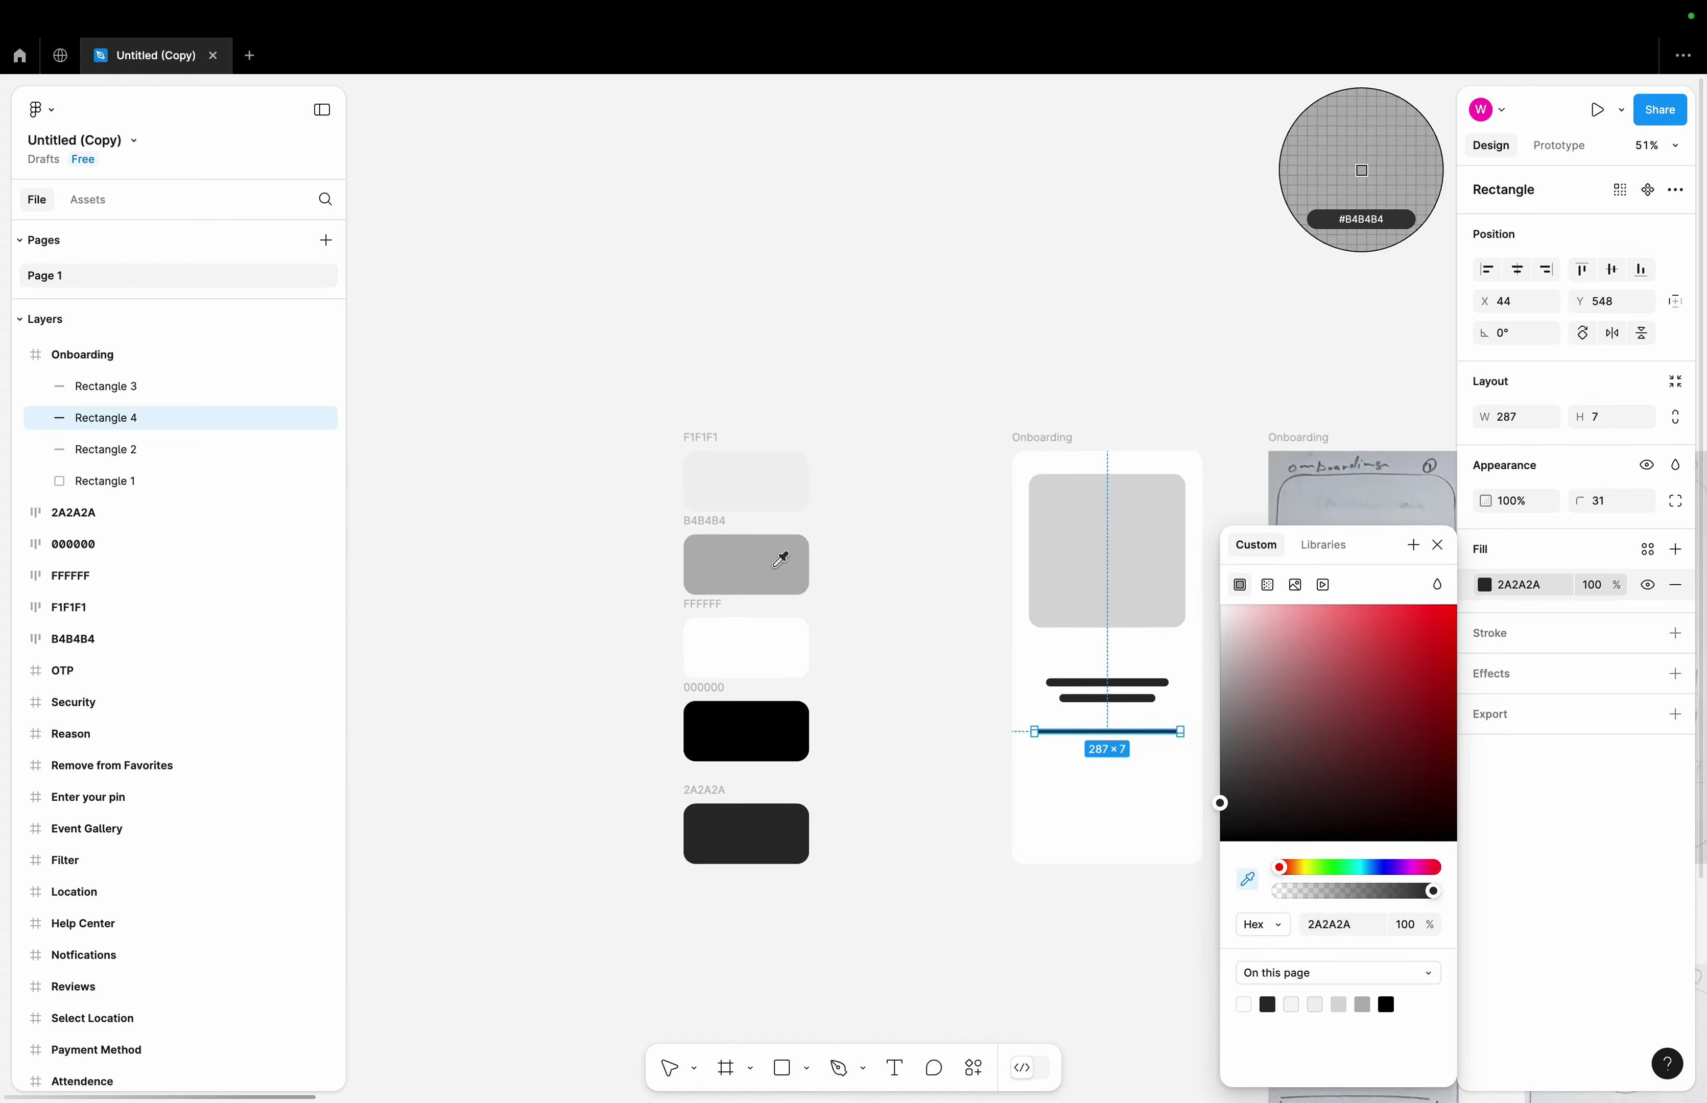
left_click(774, 566)
scroll(961, 700, "right", 5)
scroll(671, 735, "up", 2, "ctrl")
left_click(671, 735)
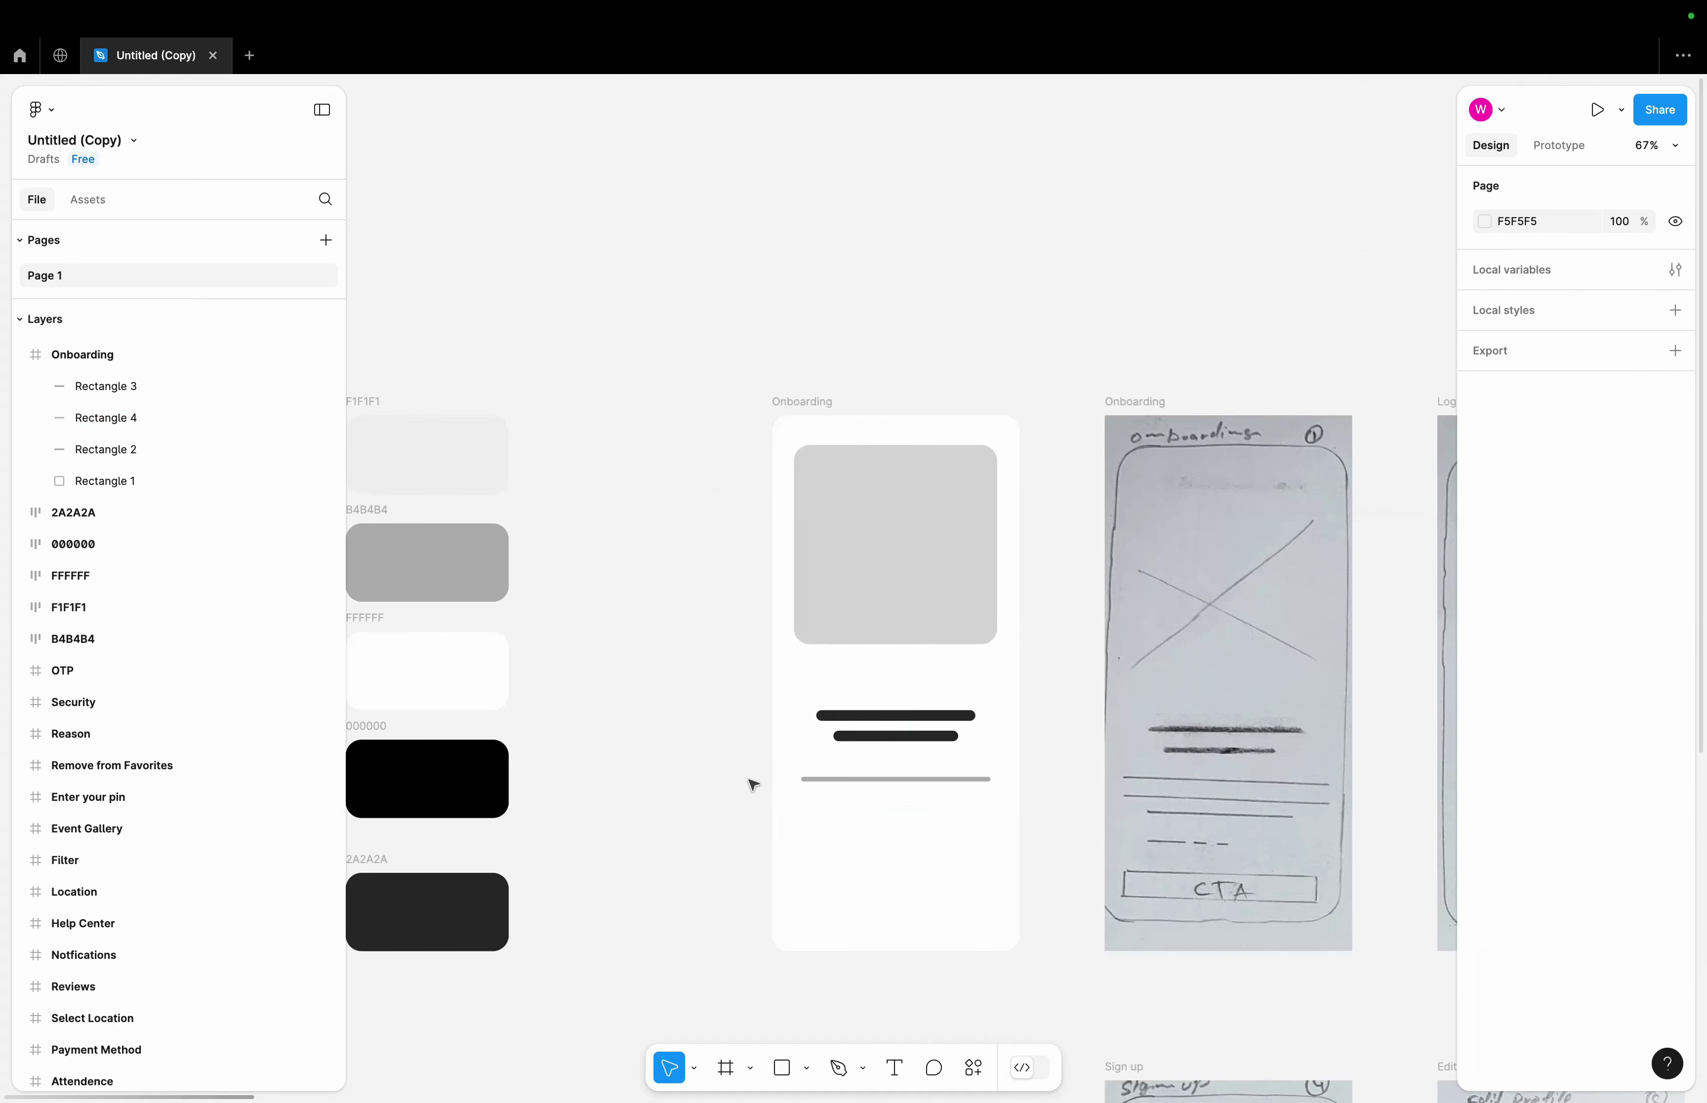
scroll(752, 785, "up", 5, "ctrl")
scroll(1005, 807, "up", 3, "ctrl")
left_click(765, 751)
Step: Duplicate the grey line and narrow the copies to varying widths, the fourth 181 wide
mouse_move(750, 751)
left_mouse_down()
mouse_move(754, 790)
mouse_move(797, 782)
mouse_move(797, 831)
left_mouse_up()
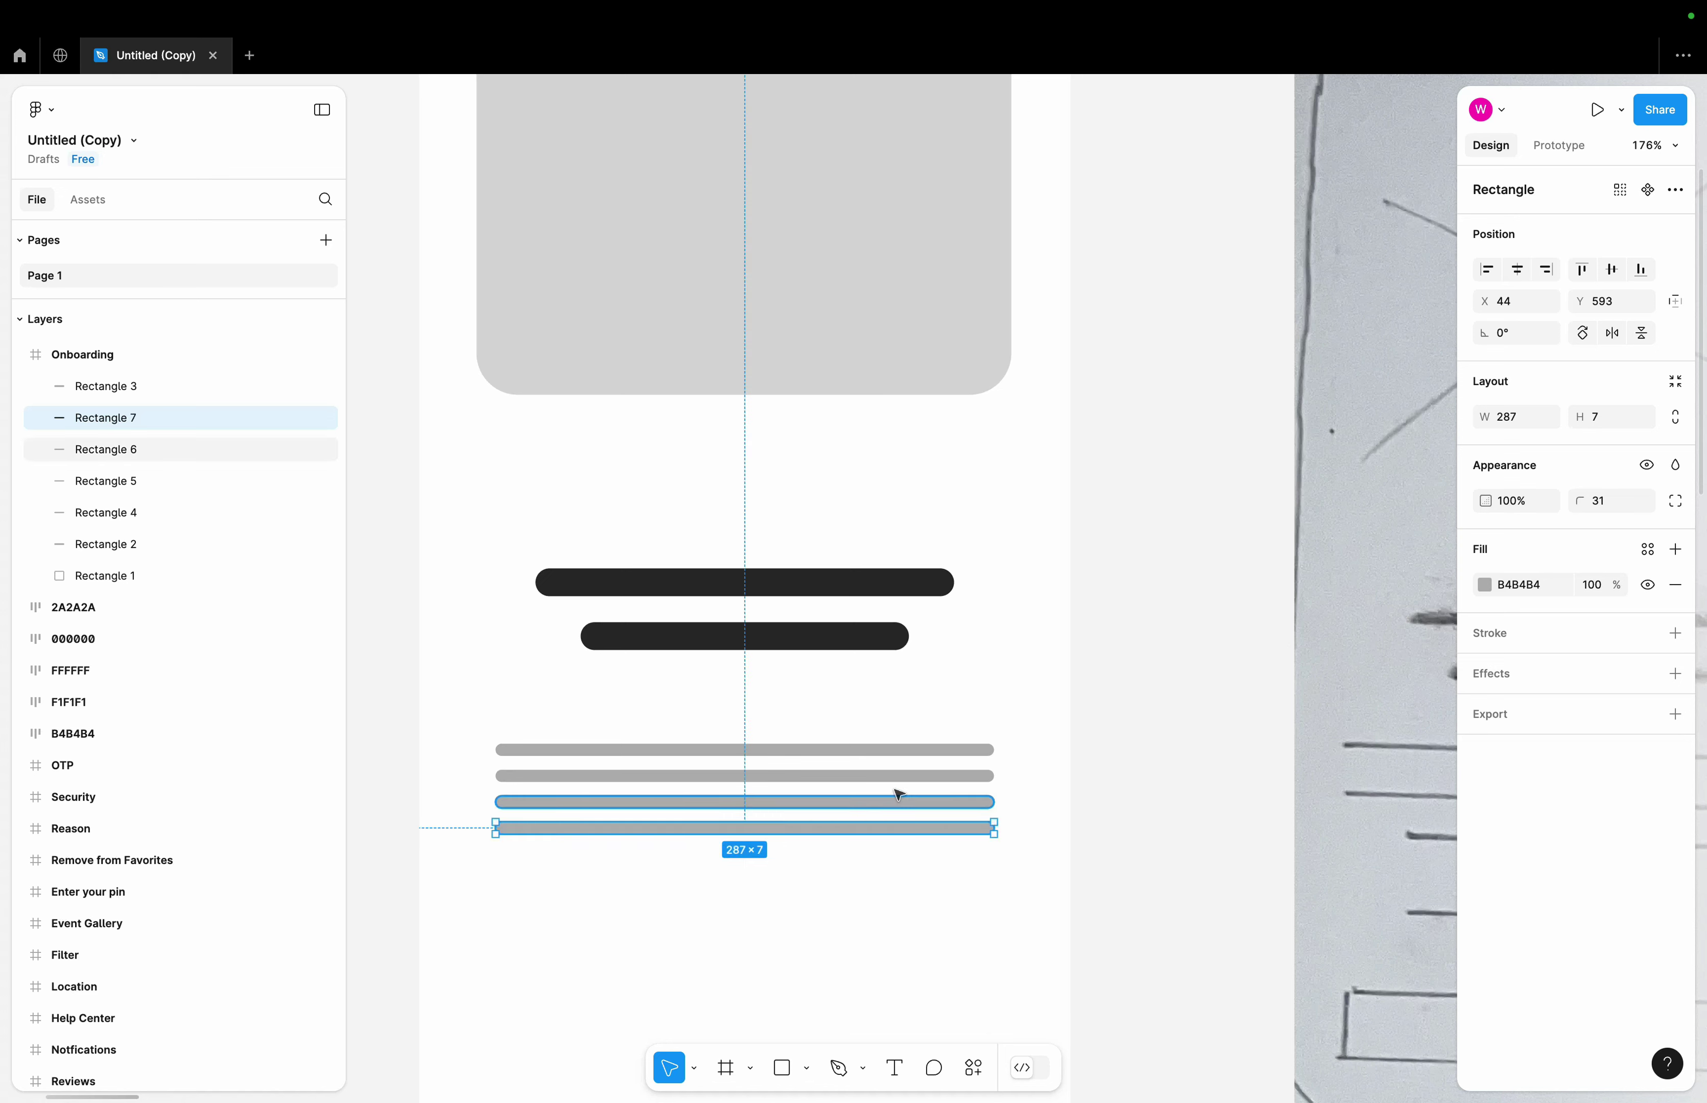
left_click(897, 789)
left_click(969, 777)
left_click_drag(961, 782, 954, 781)
left_click(963, 804)
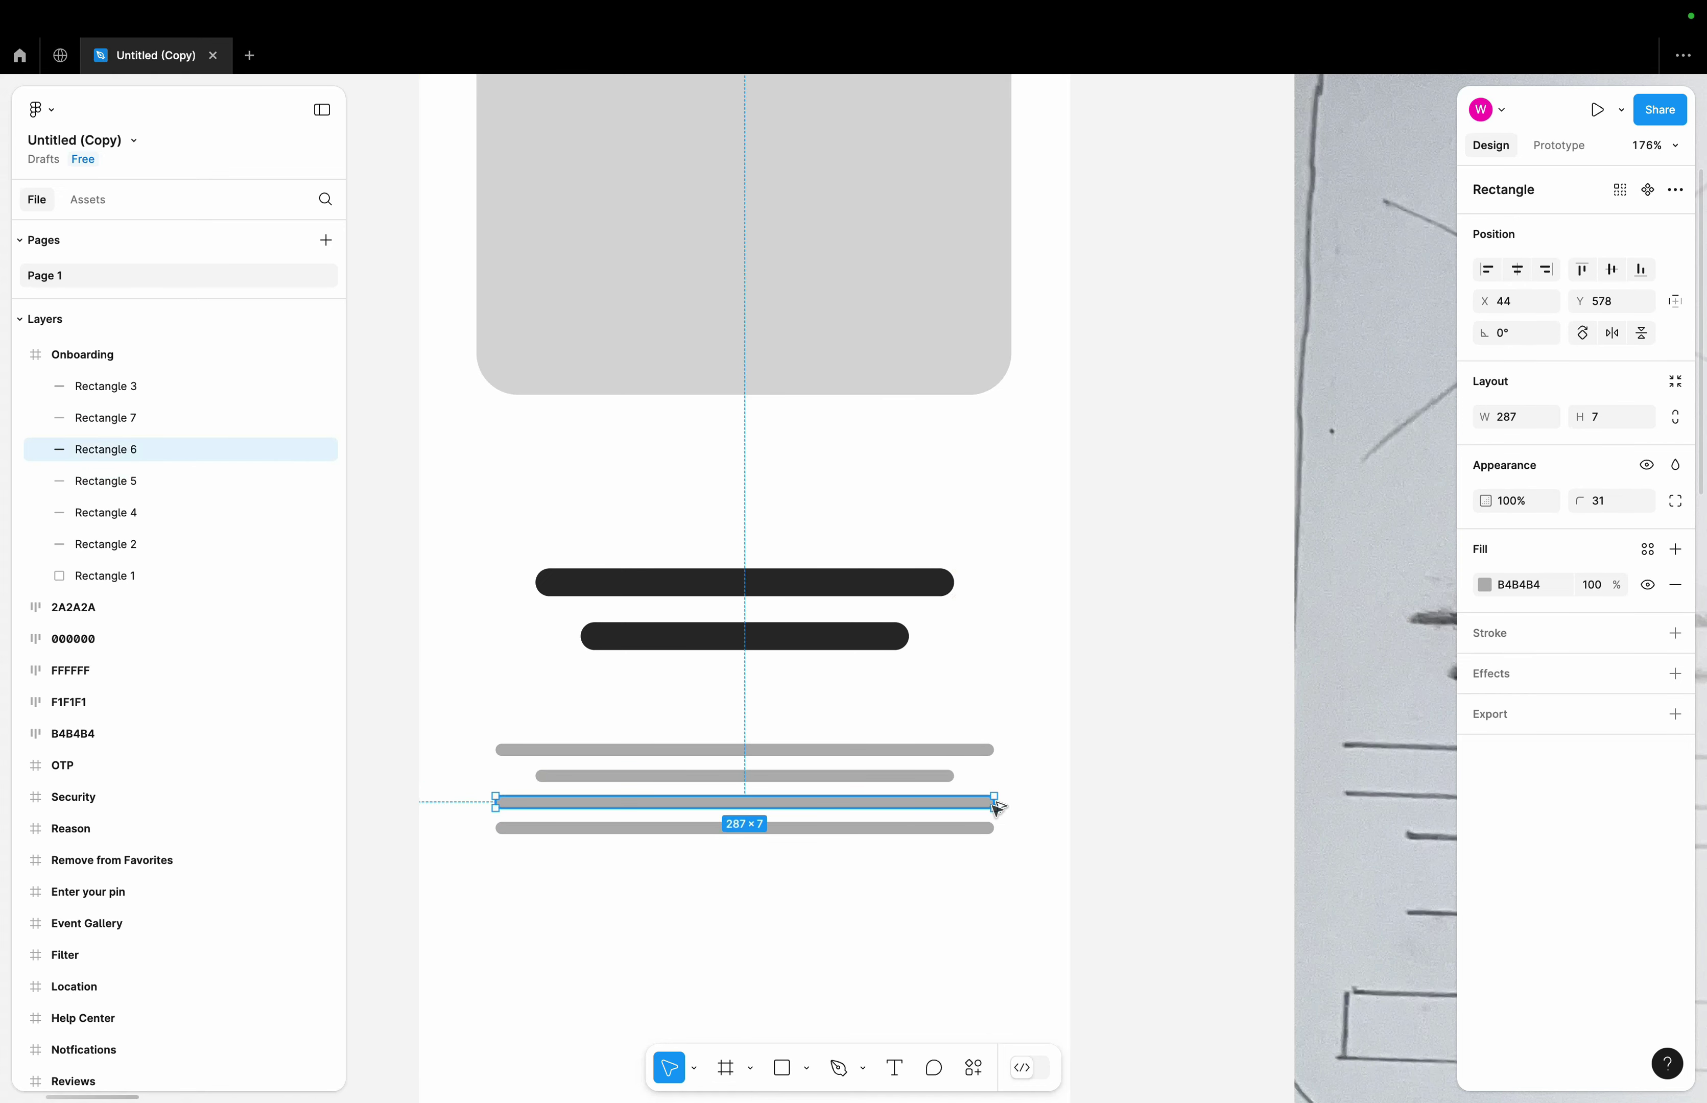
key("alt")
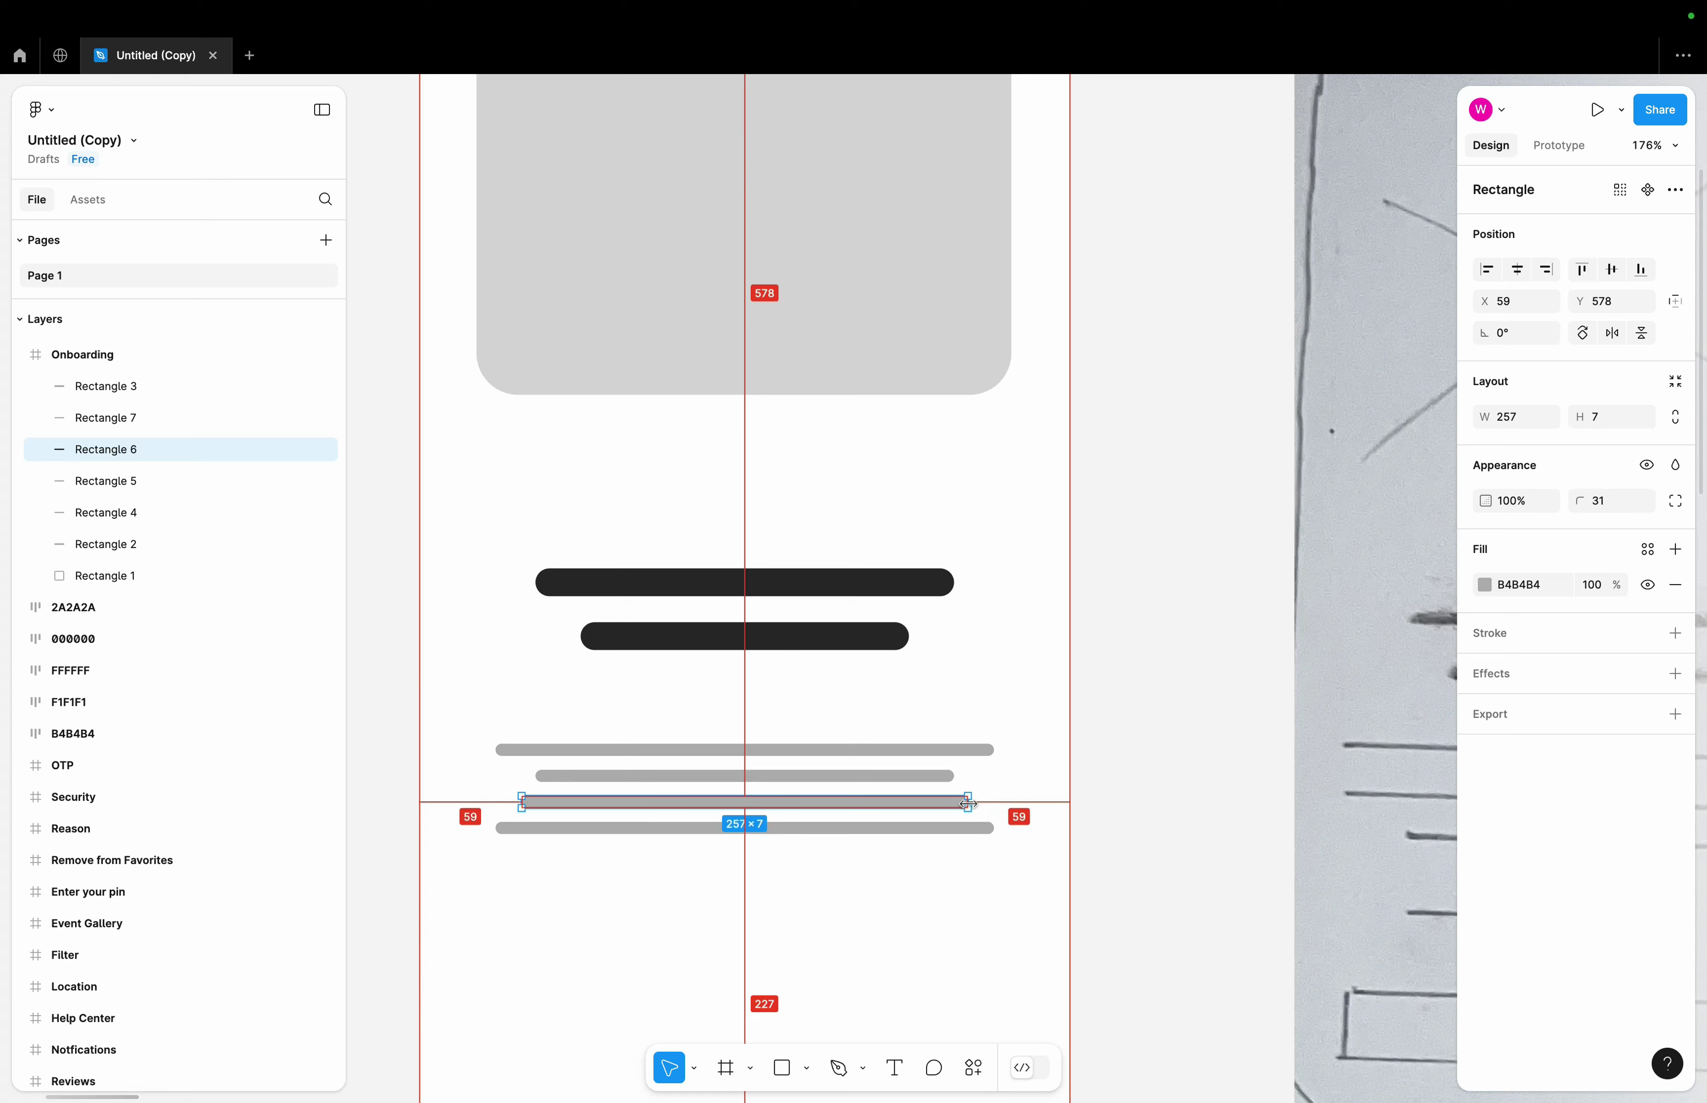
left_click(1001, 816)
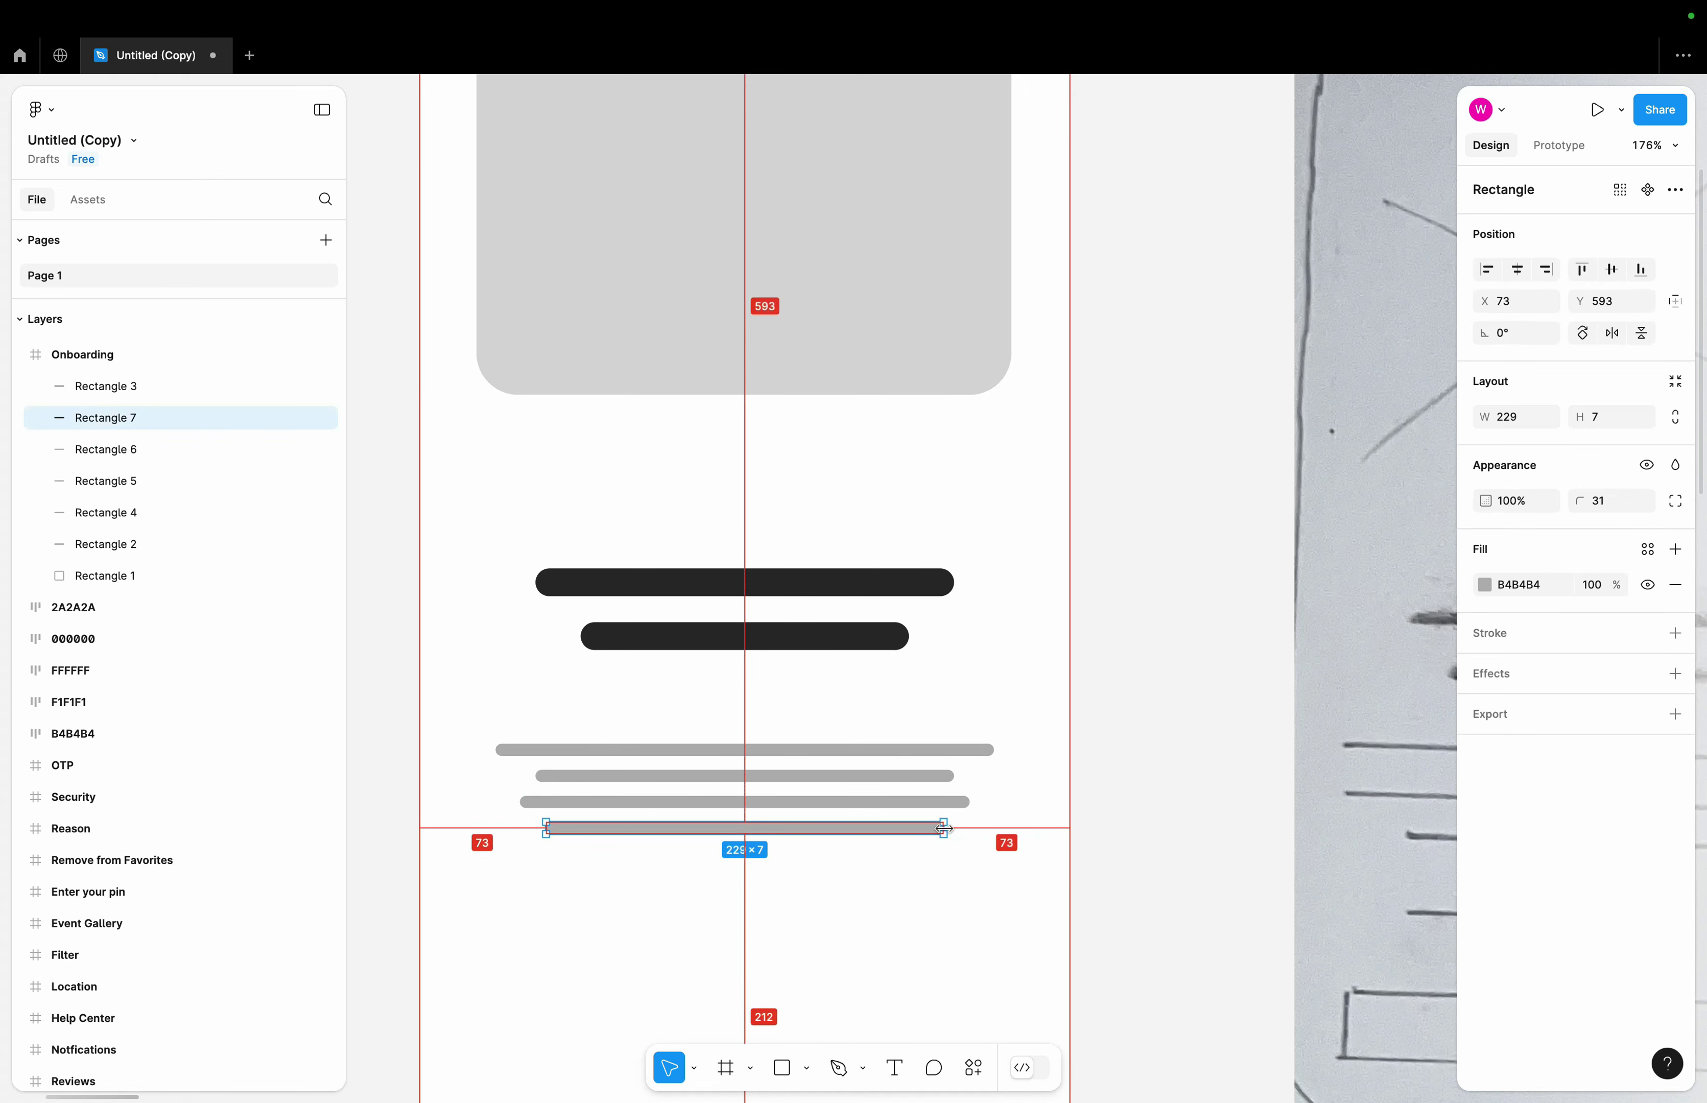
left_click_drag(920, 823, 902, 824)
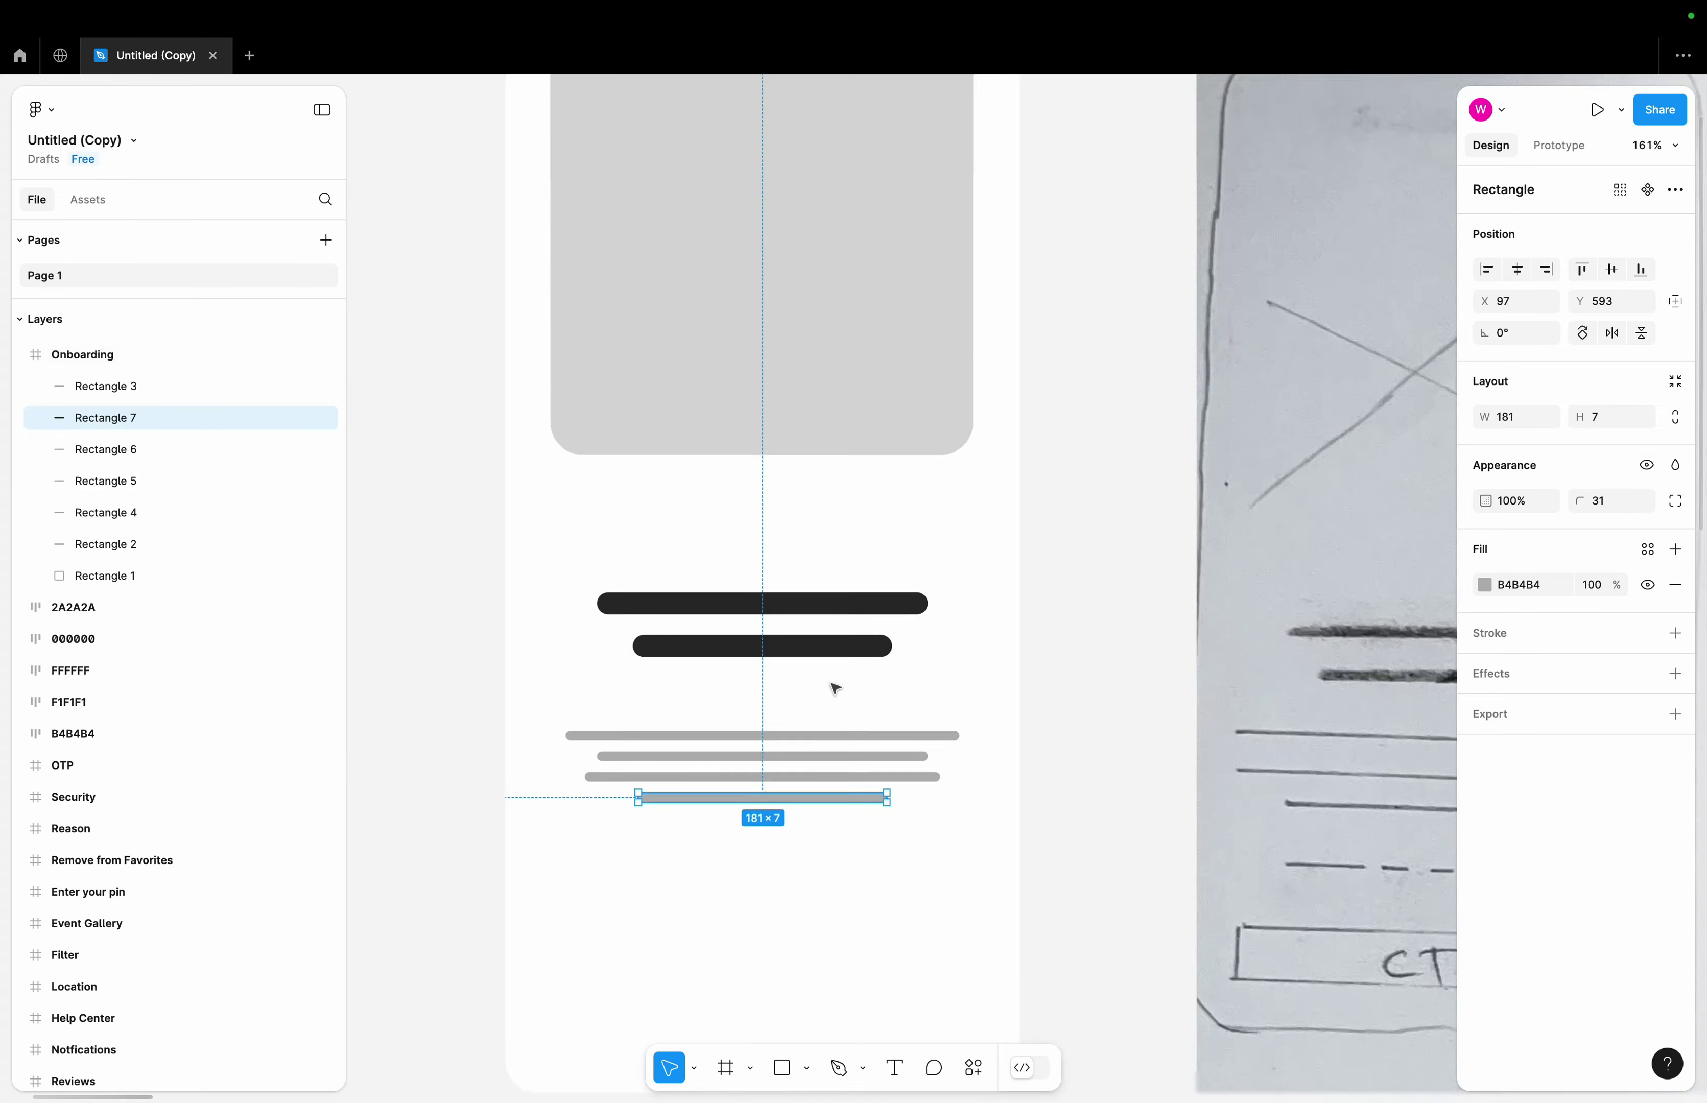
Step: Move the four grey lines up under the title bars and select all six bars
scroll(831, 685, "down", 5)
left_click(644, 674)
scroll(610, 646, "down", 2)
left_click_drag(549, 602, 842, 679)
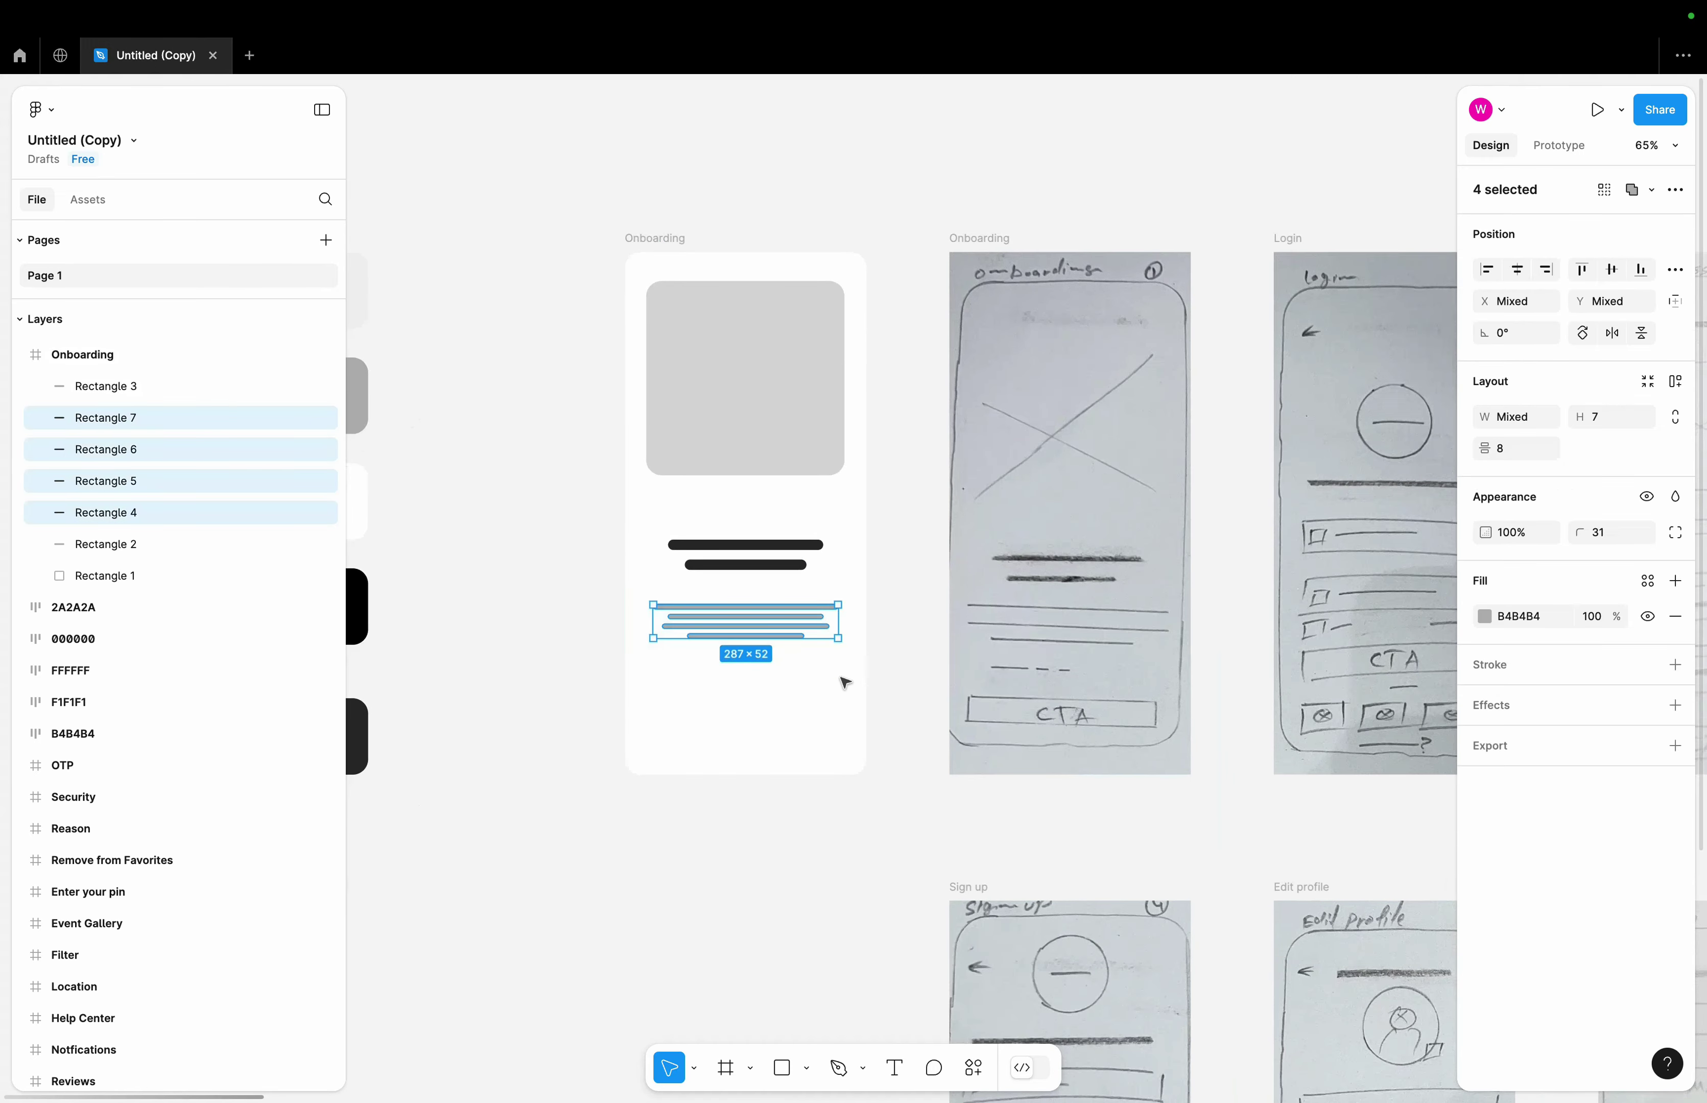
scroll(686, 617, "up", 5)
left_click_drag(771, 584, 773, 550)
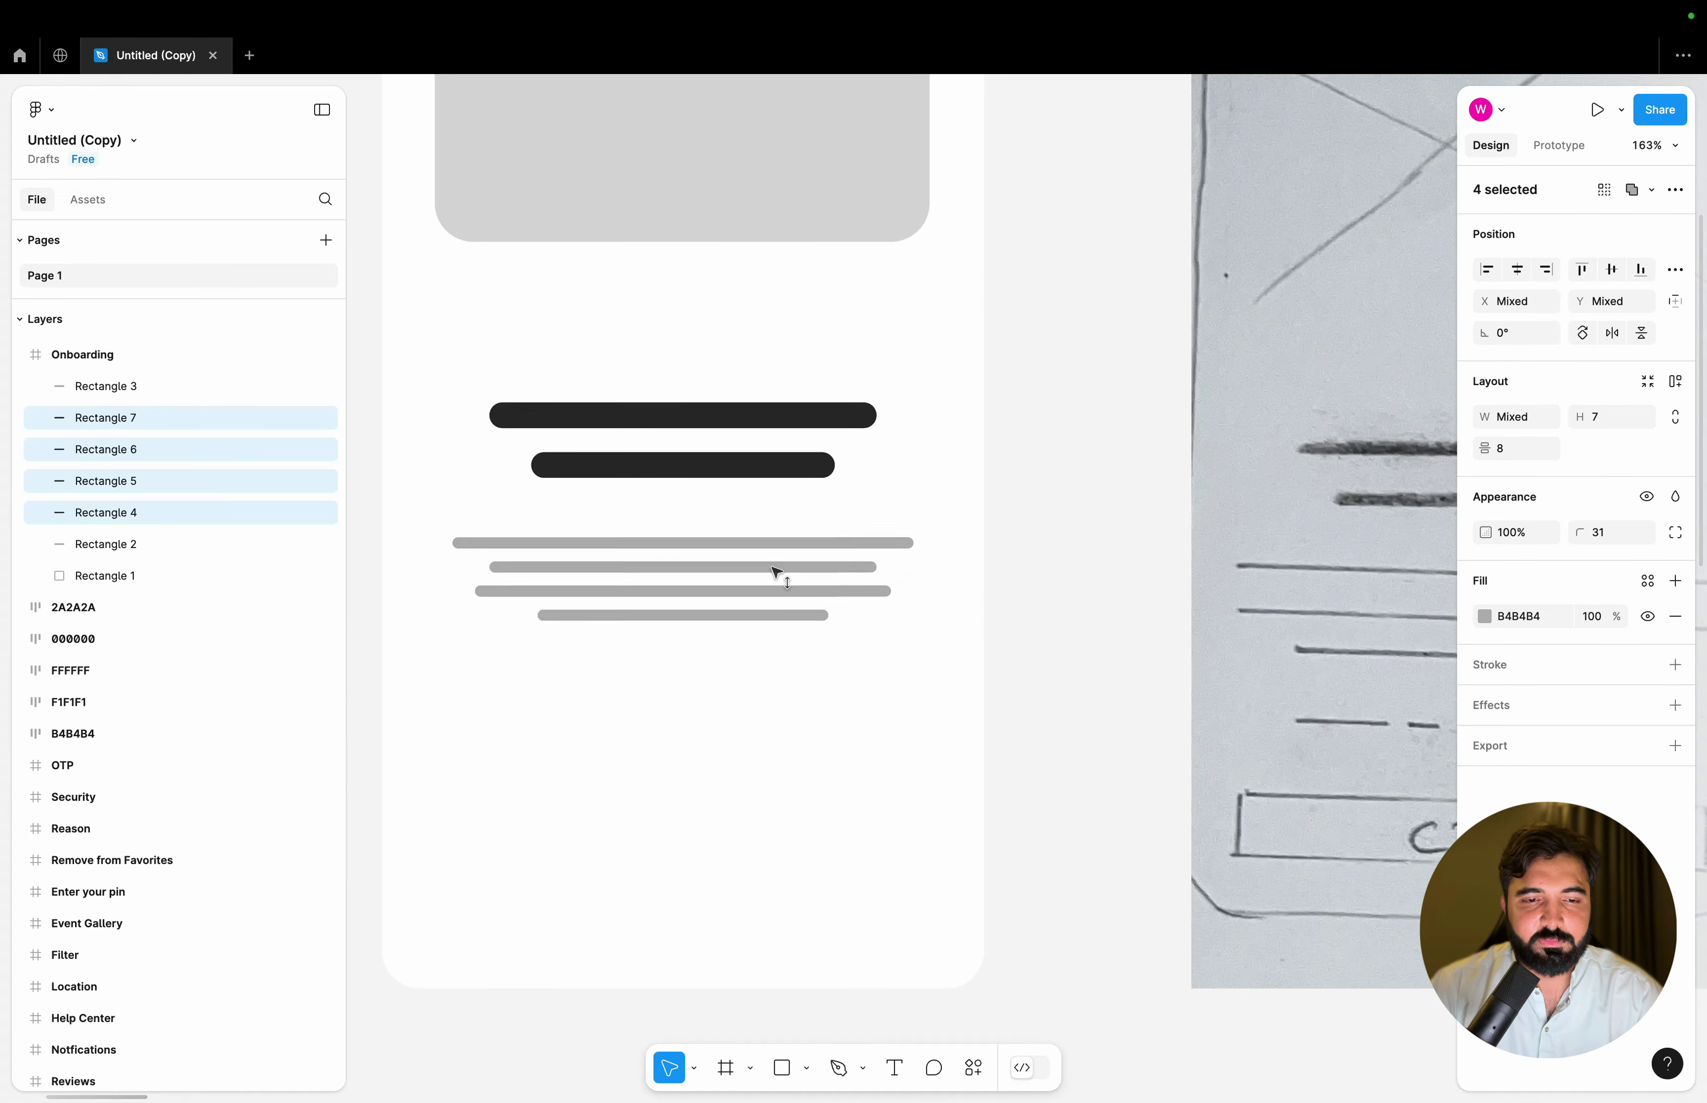
scroll(771, 547, "down", 5)
scroll(718, 560, "up", 2)
mouse_move(582, 561)
left_mouse_down()
mouse_move(823, 678)
mouse_move(819, 612)
left_mouse_up()
Step: Pan the view to frame the wireframe beside the sketch
scroll(771, 663, "up", 2)
scroll(772, 662, "up", 2)
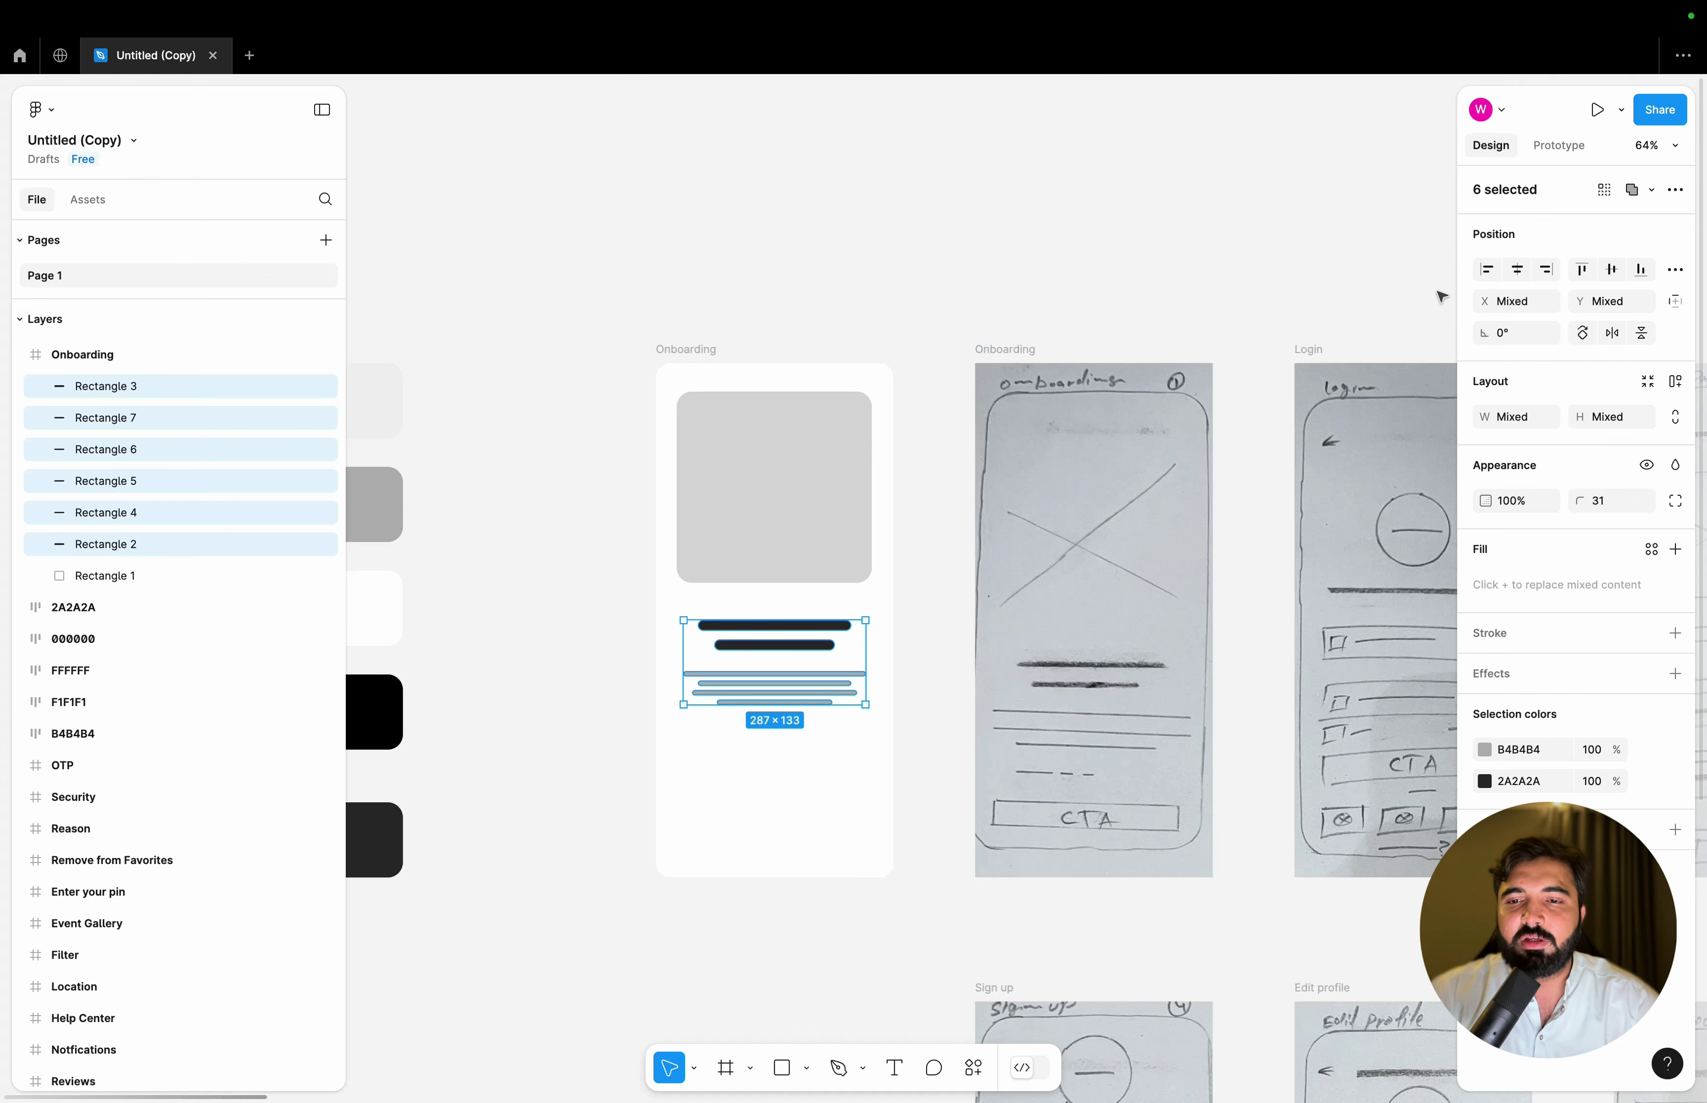
scroll(897, 670, "left", 4)
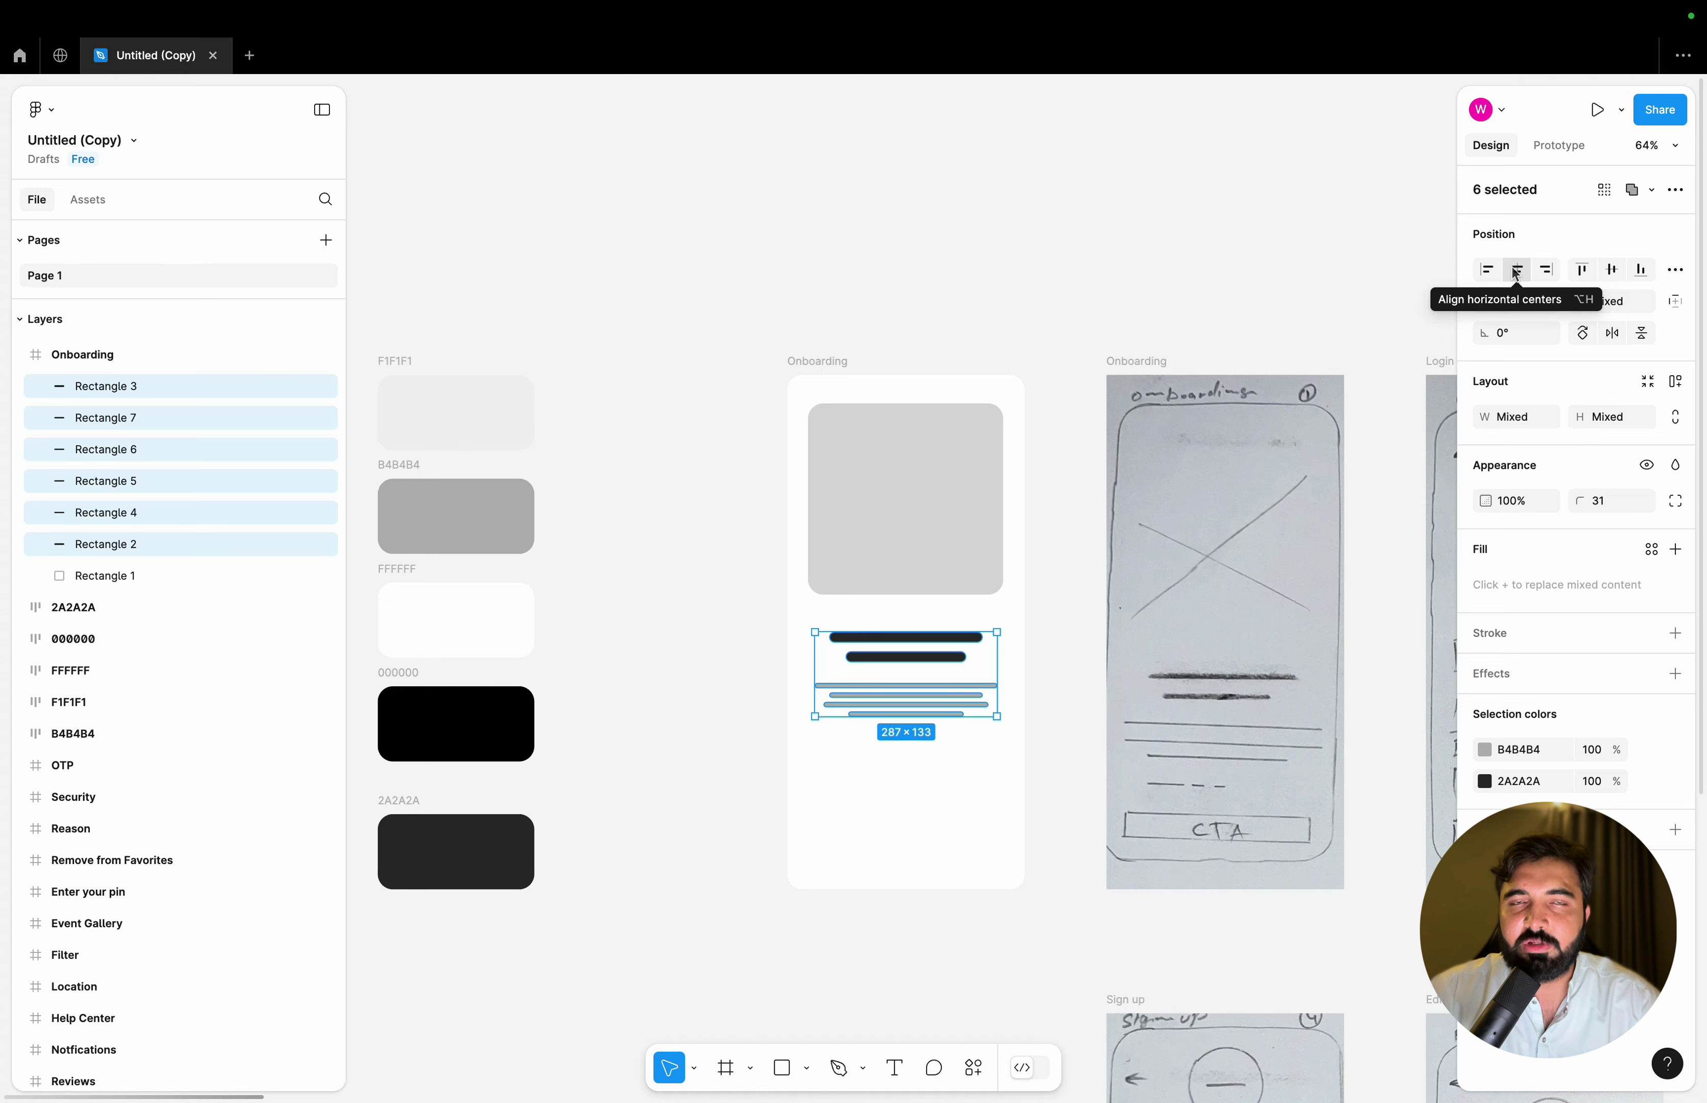
mouse_move(878, 776)
left_mouse_down()
mouse_move(816, 790)
mouse_move(1021, 701)
mouse_move(857, 709)
left_mouse_up()
scroll(923, 706, "up", 3)
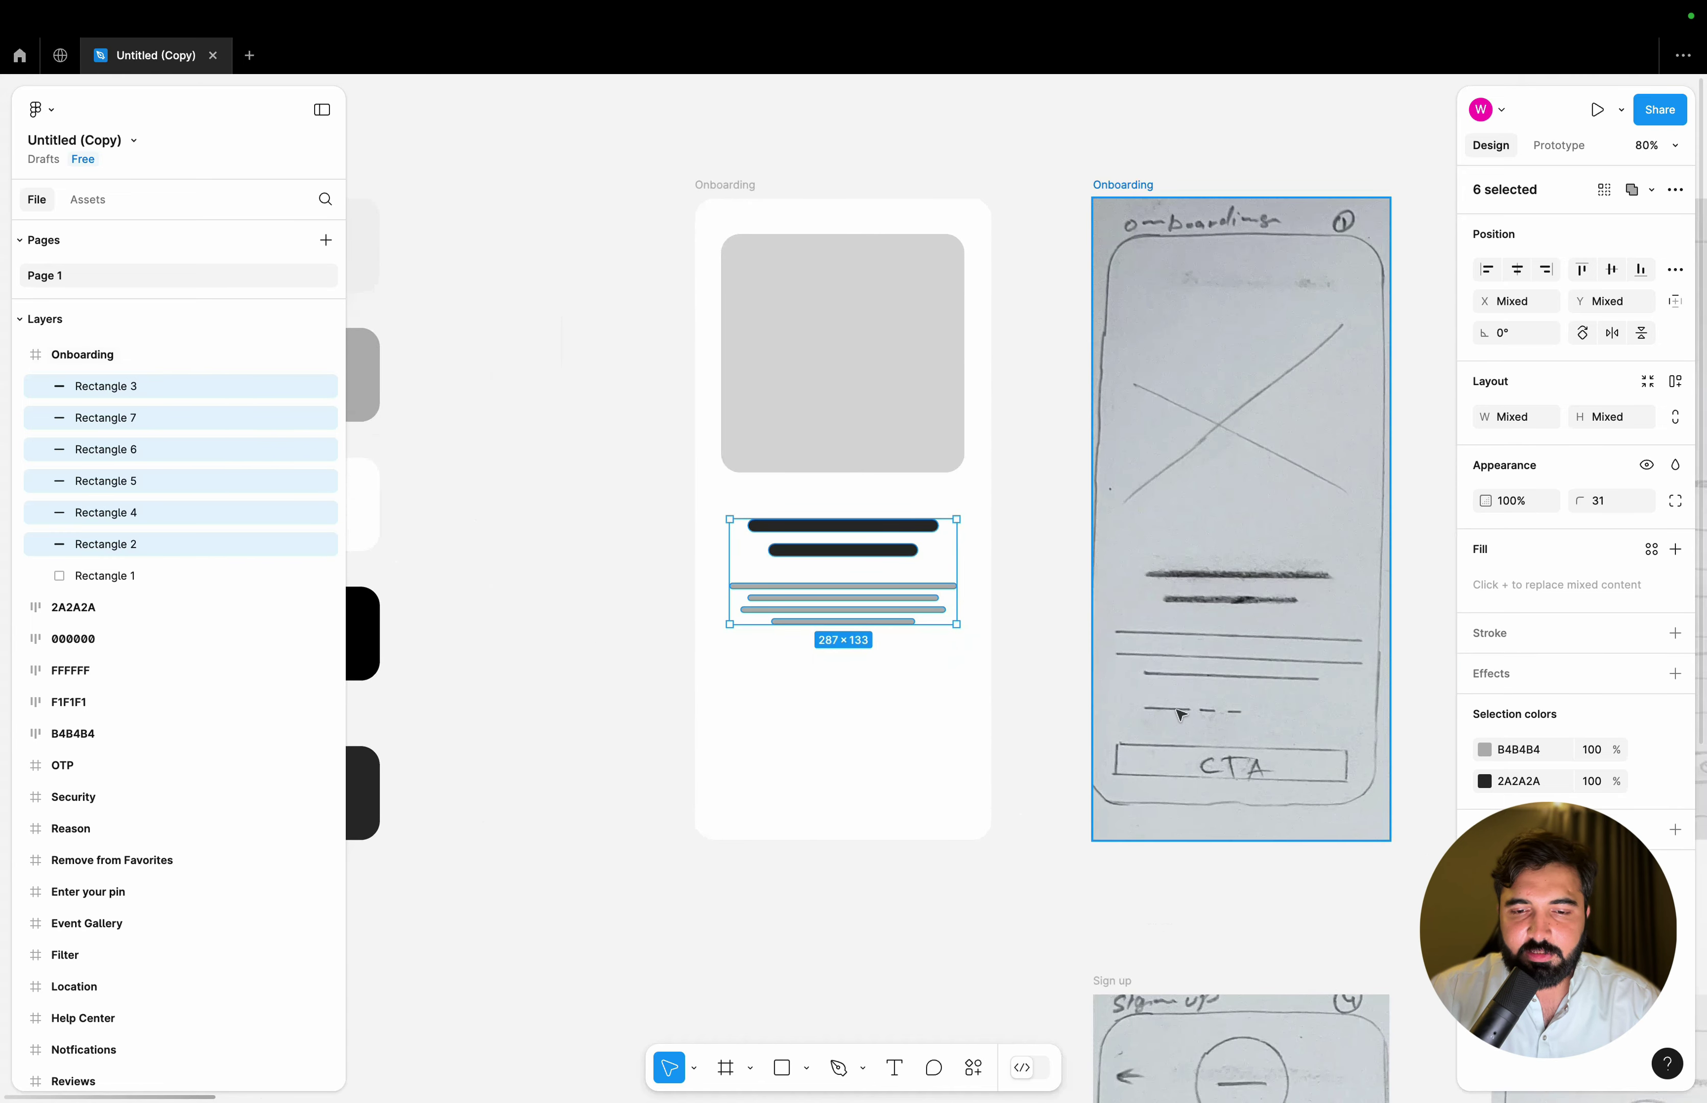
left_click_drag(853, 715, 823, 735)
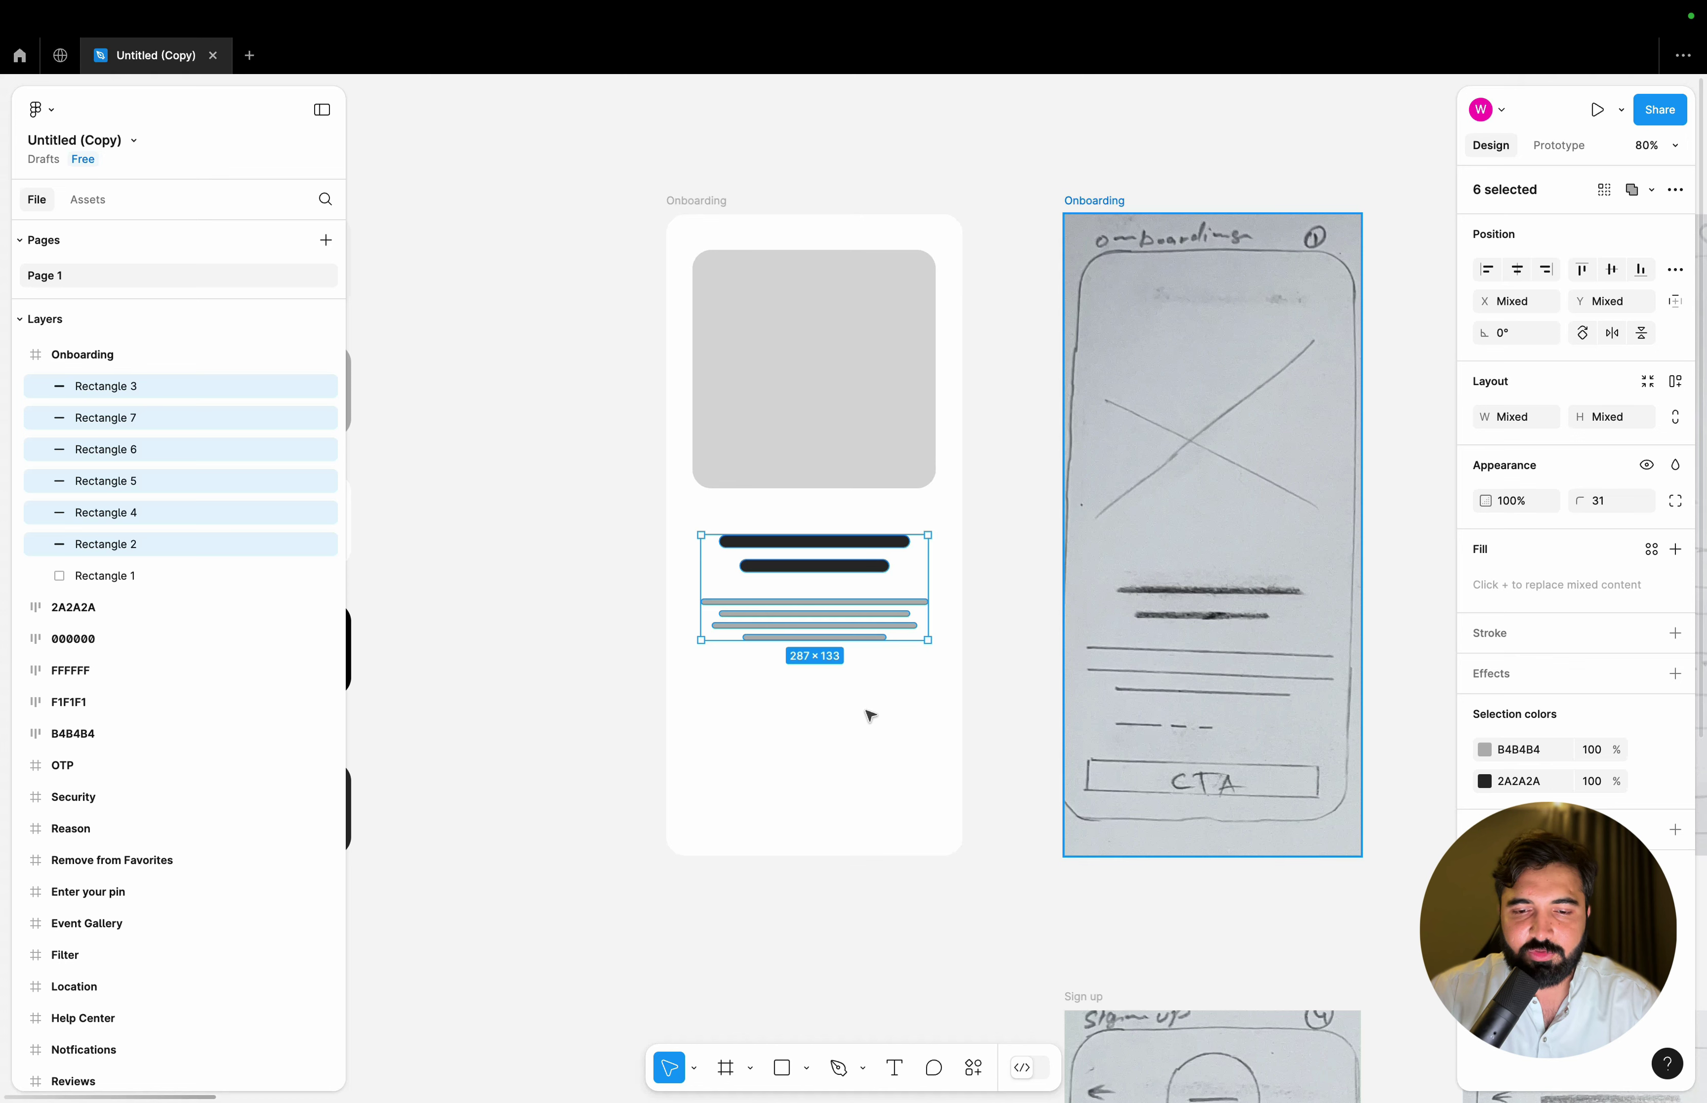
Step: Draw a small circle below the grey lines with the Ellipse tool, discarding an accidental line copy
left_click(747, 696)
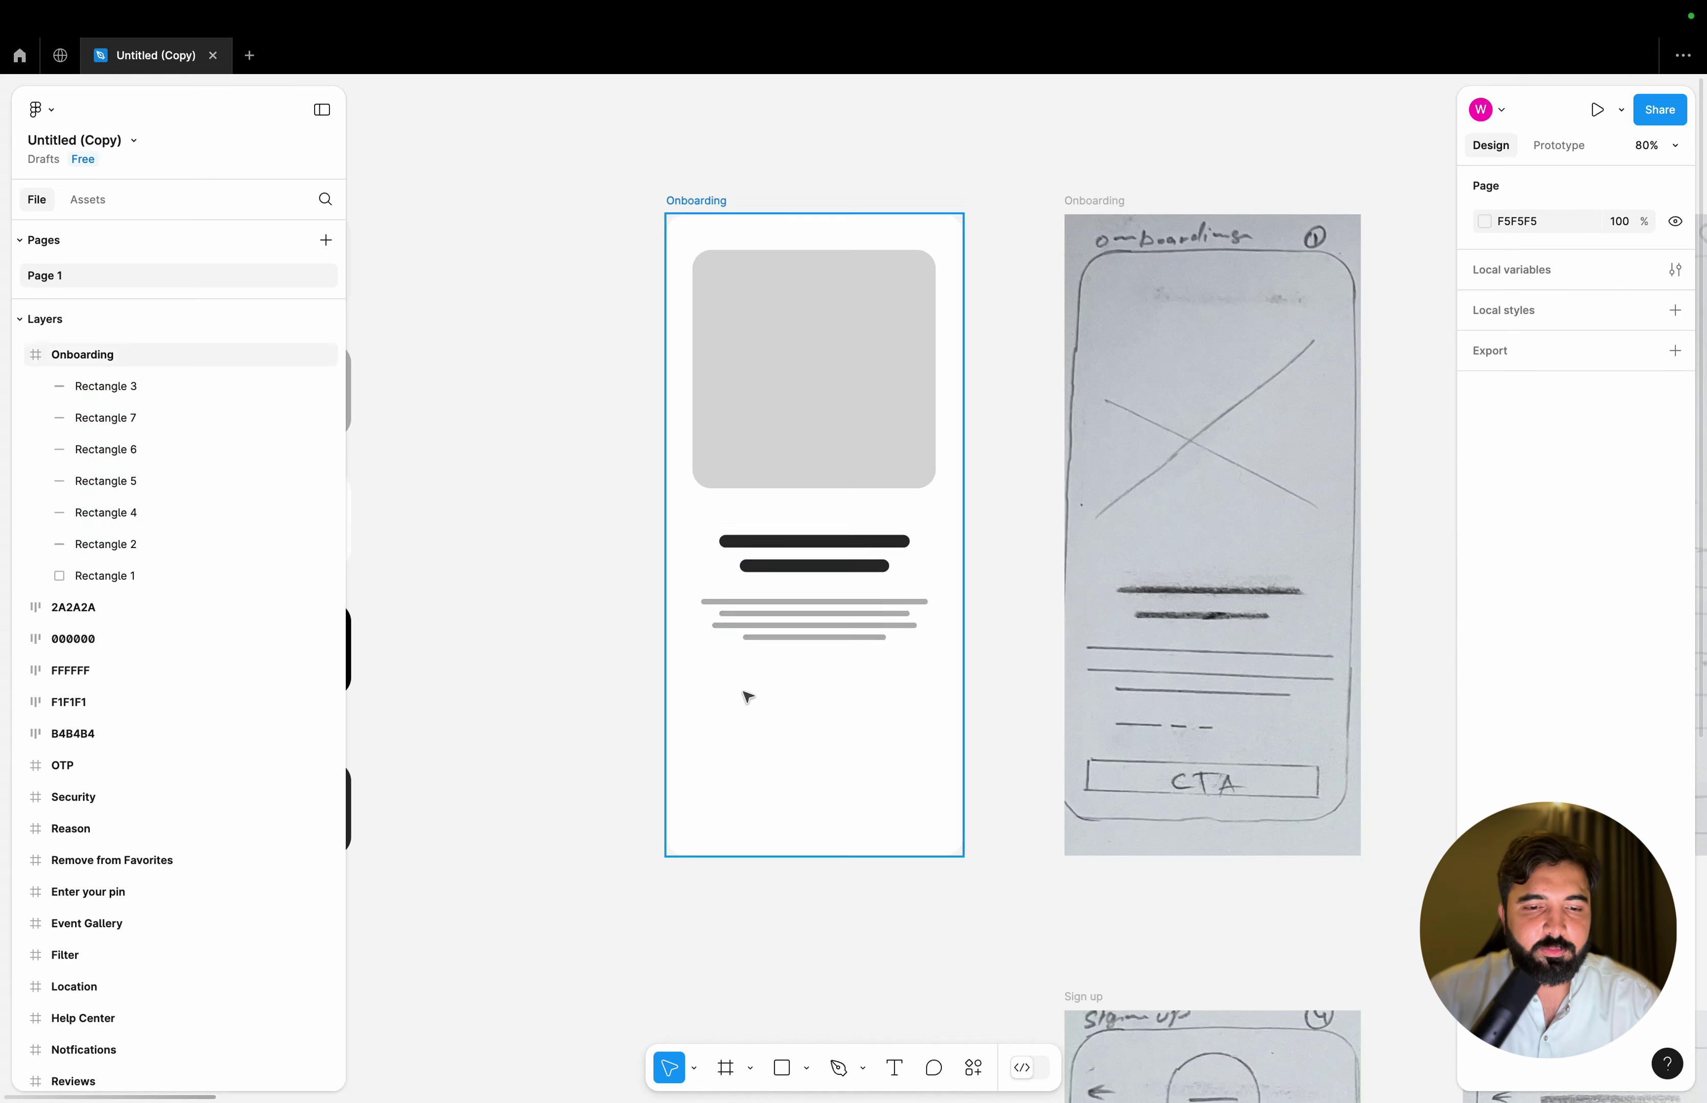
scroll(825, 623, "up", 3)
left_click(852, 609)
scroll(855, 616, "up", 5)
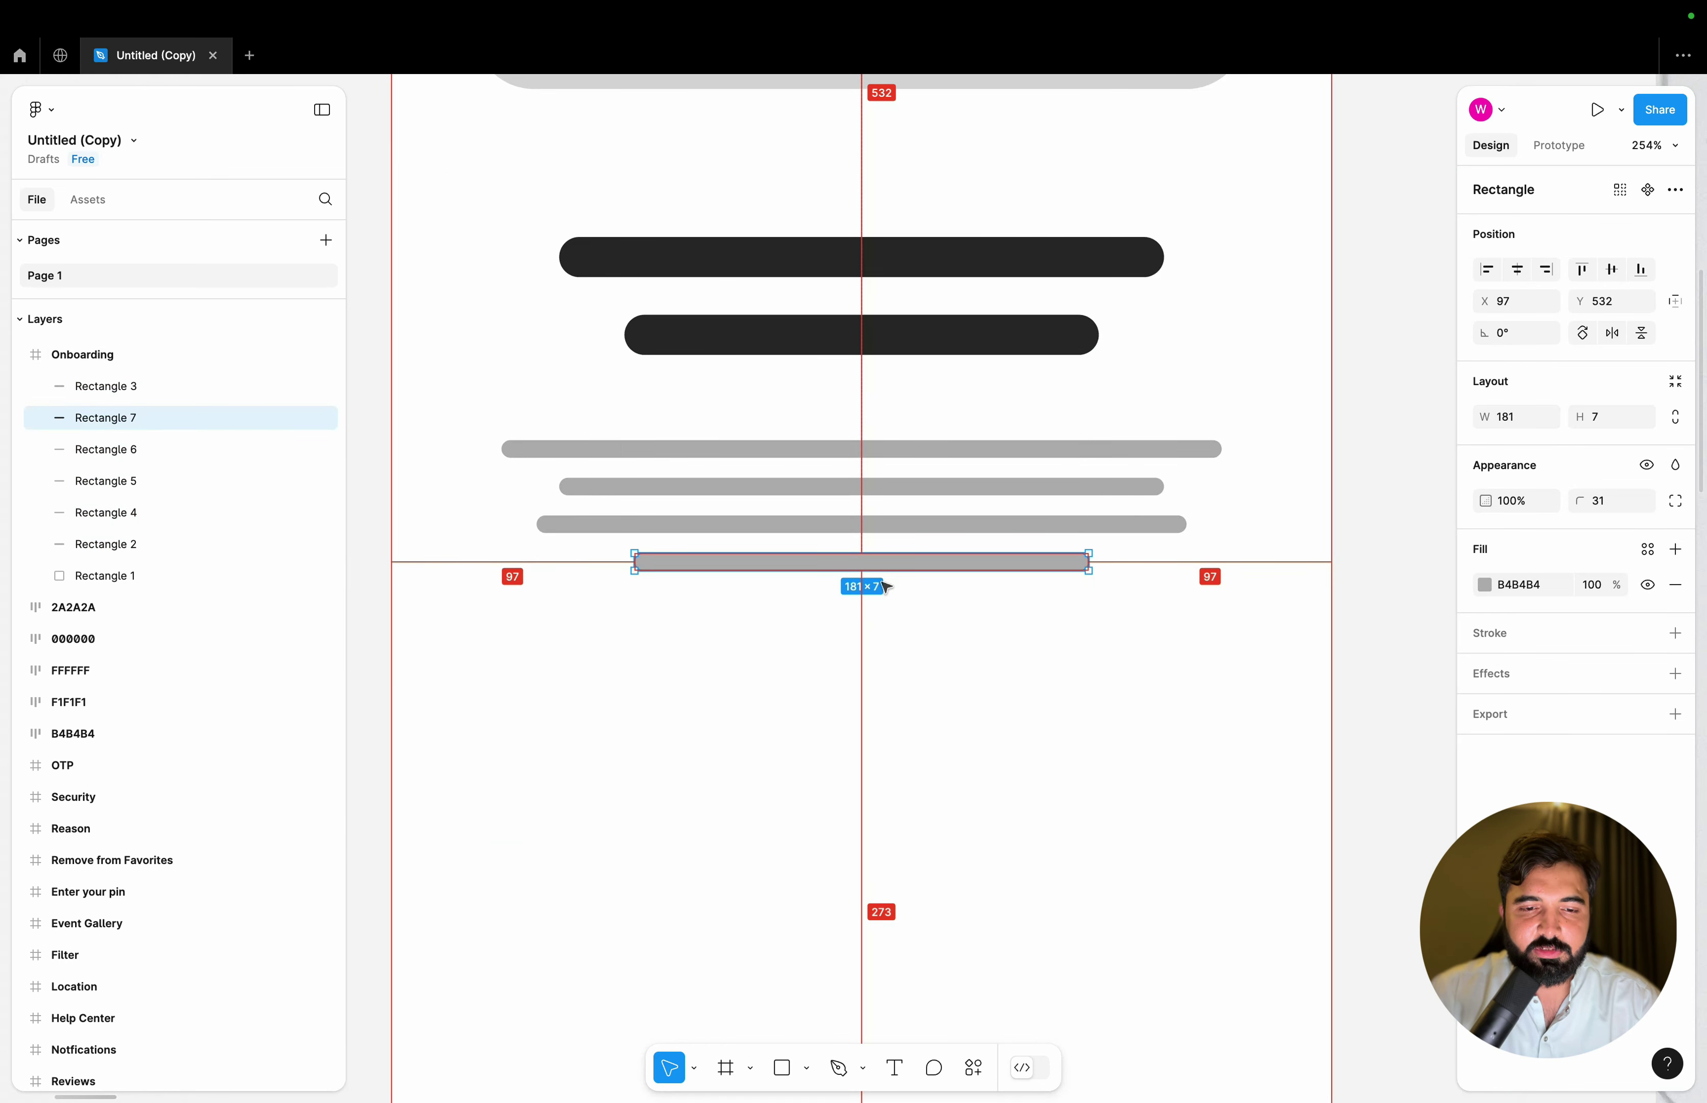
left_click_drag(905, 563, 894, 715)
key("ctrl+z")
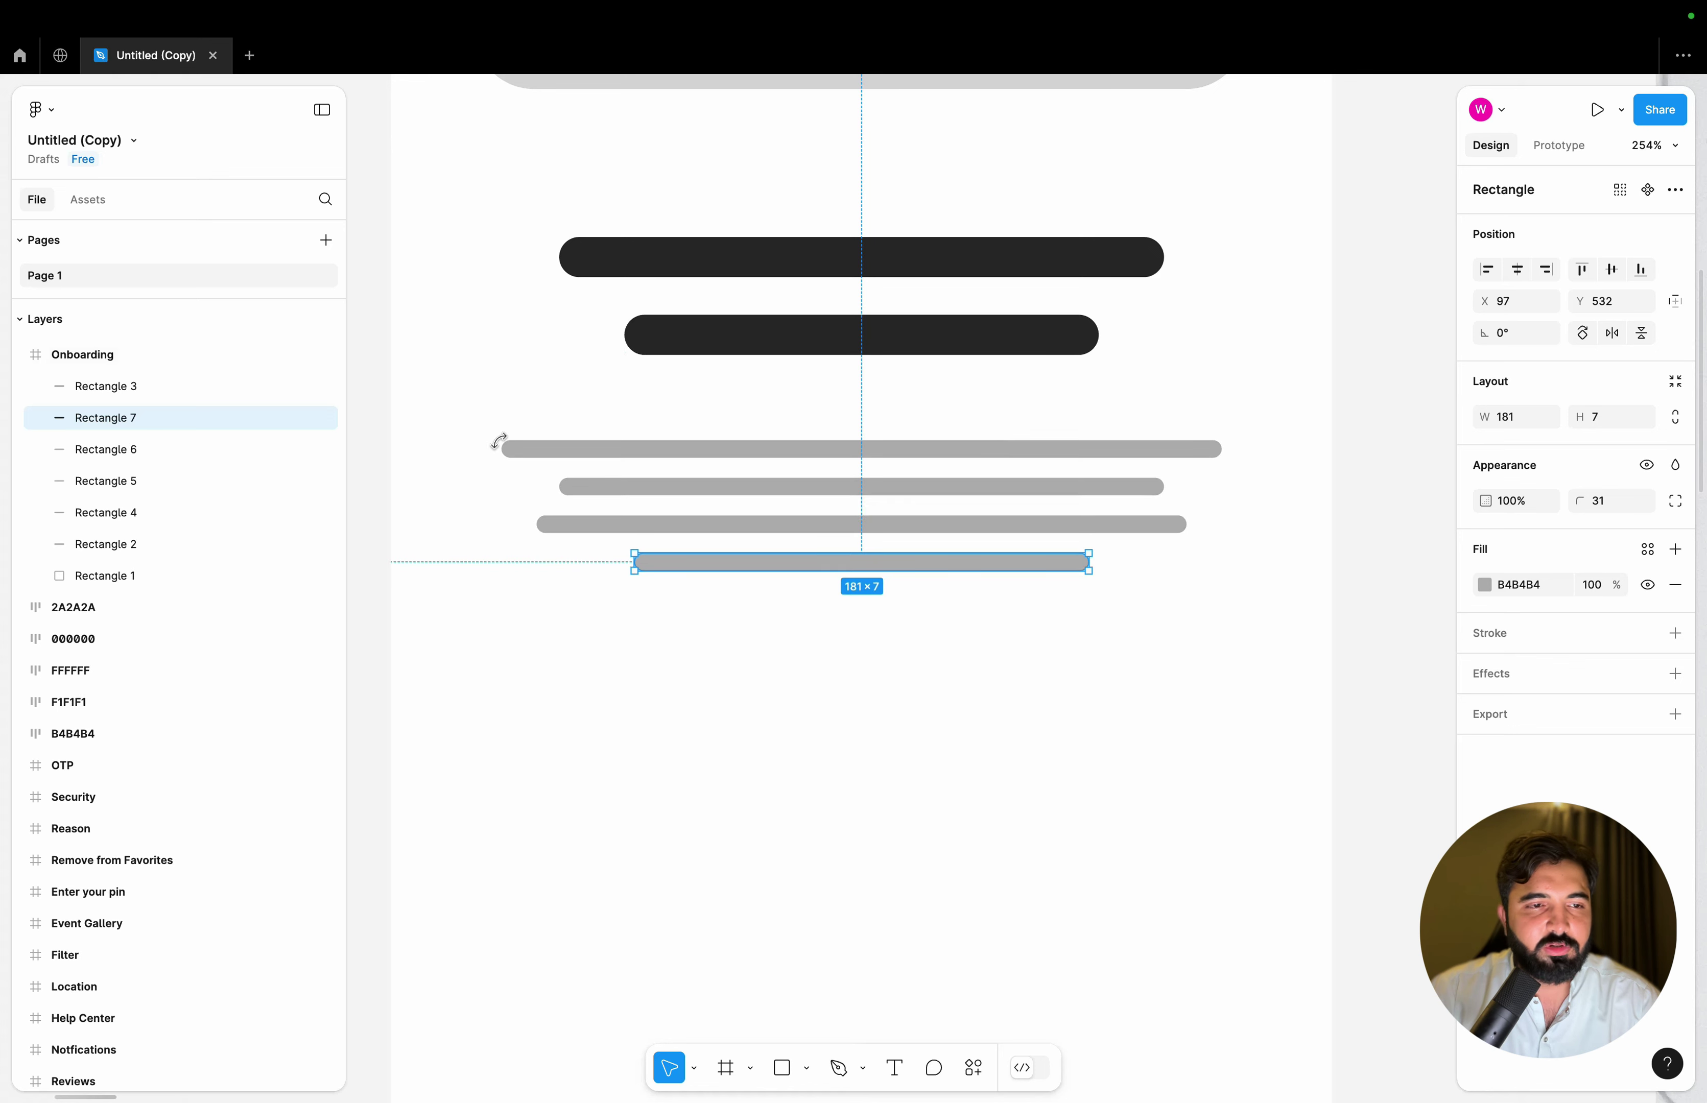
left_click(806, 1068)
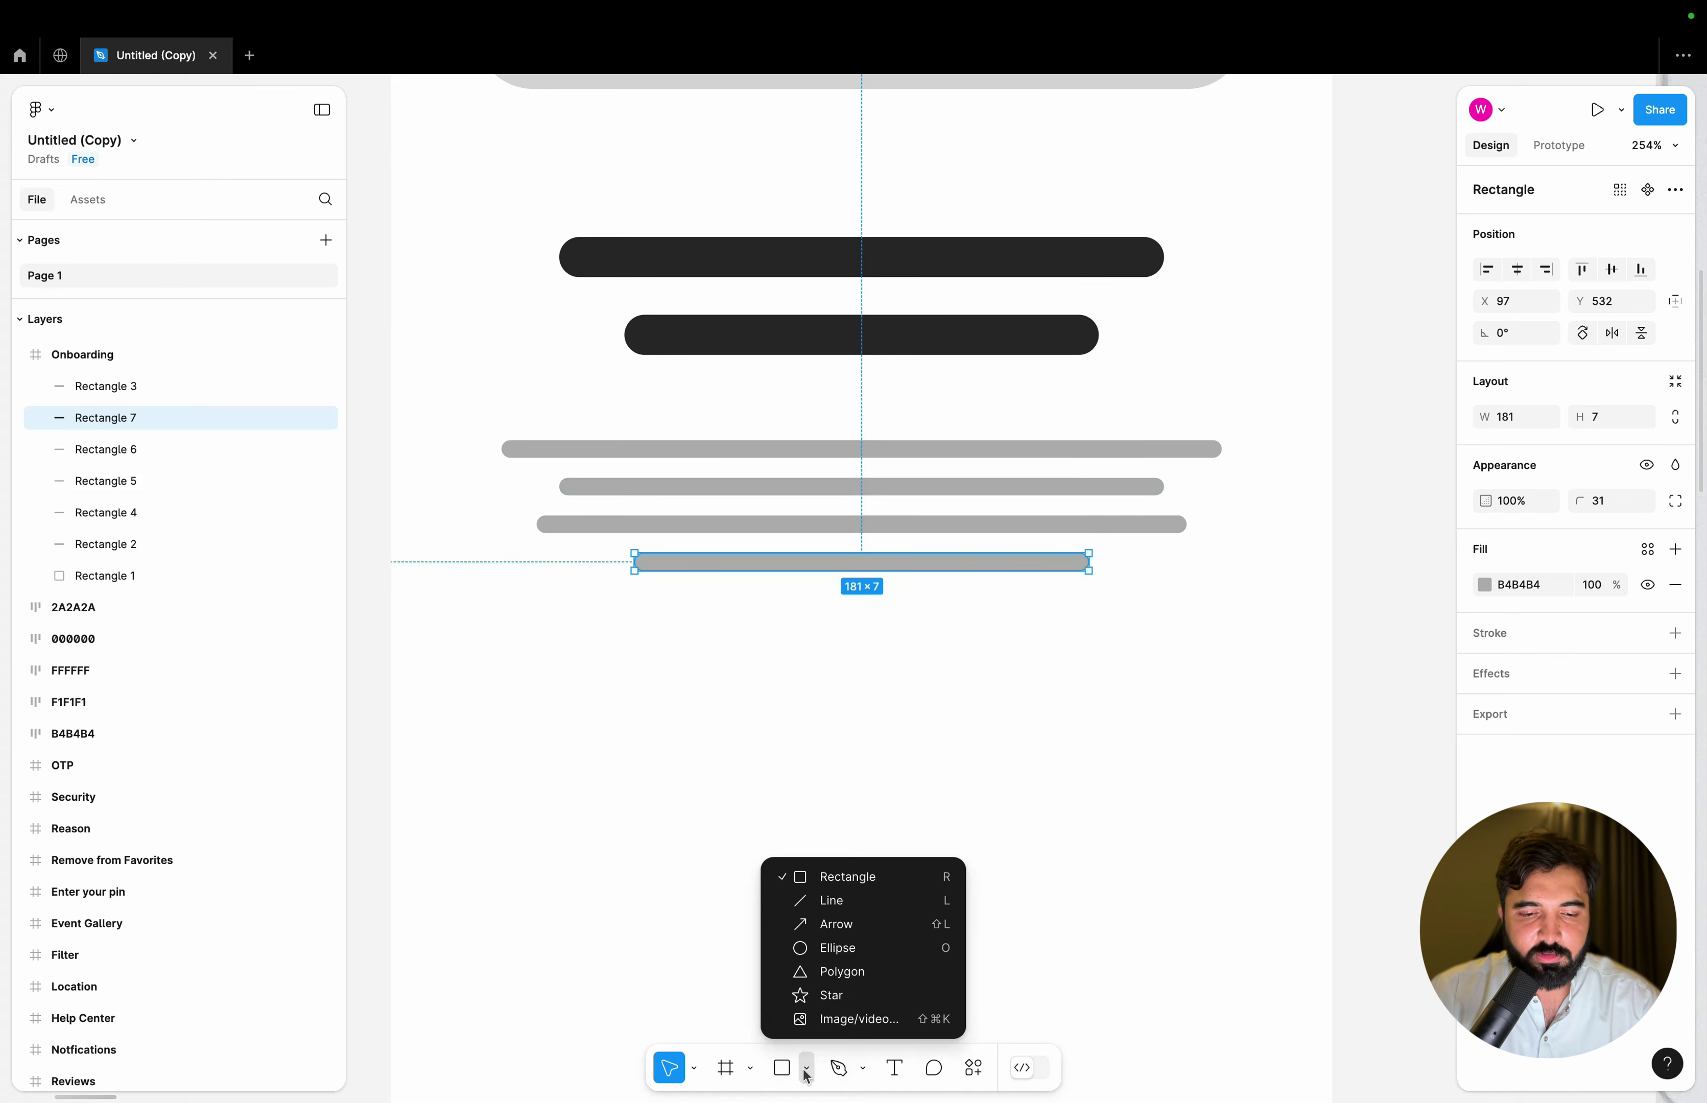
left_click(818, 937)
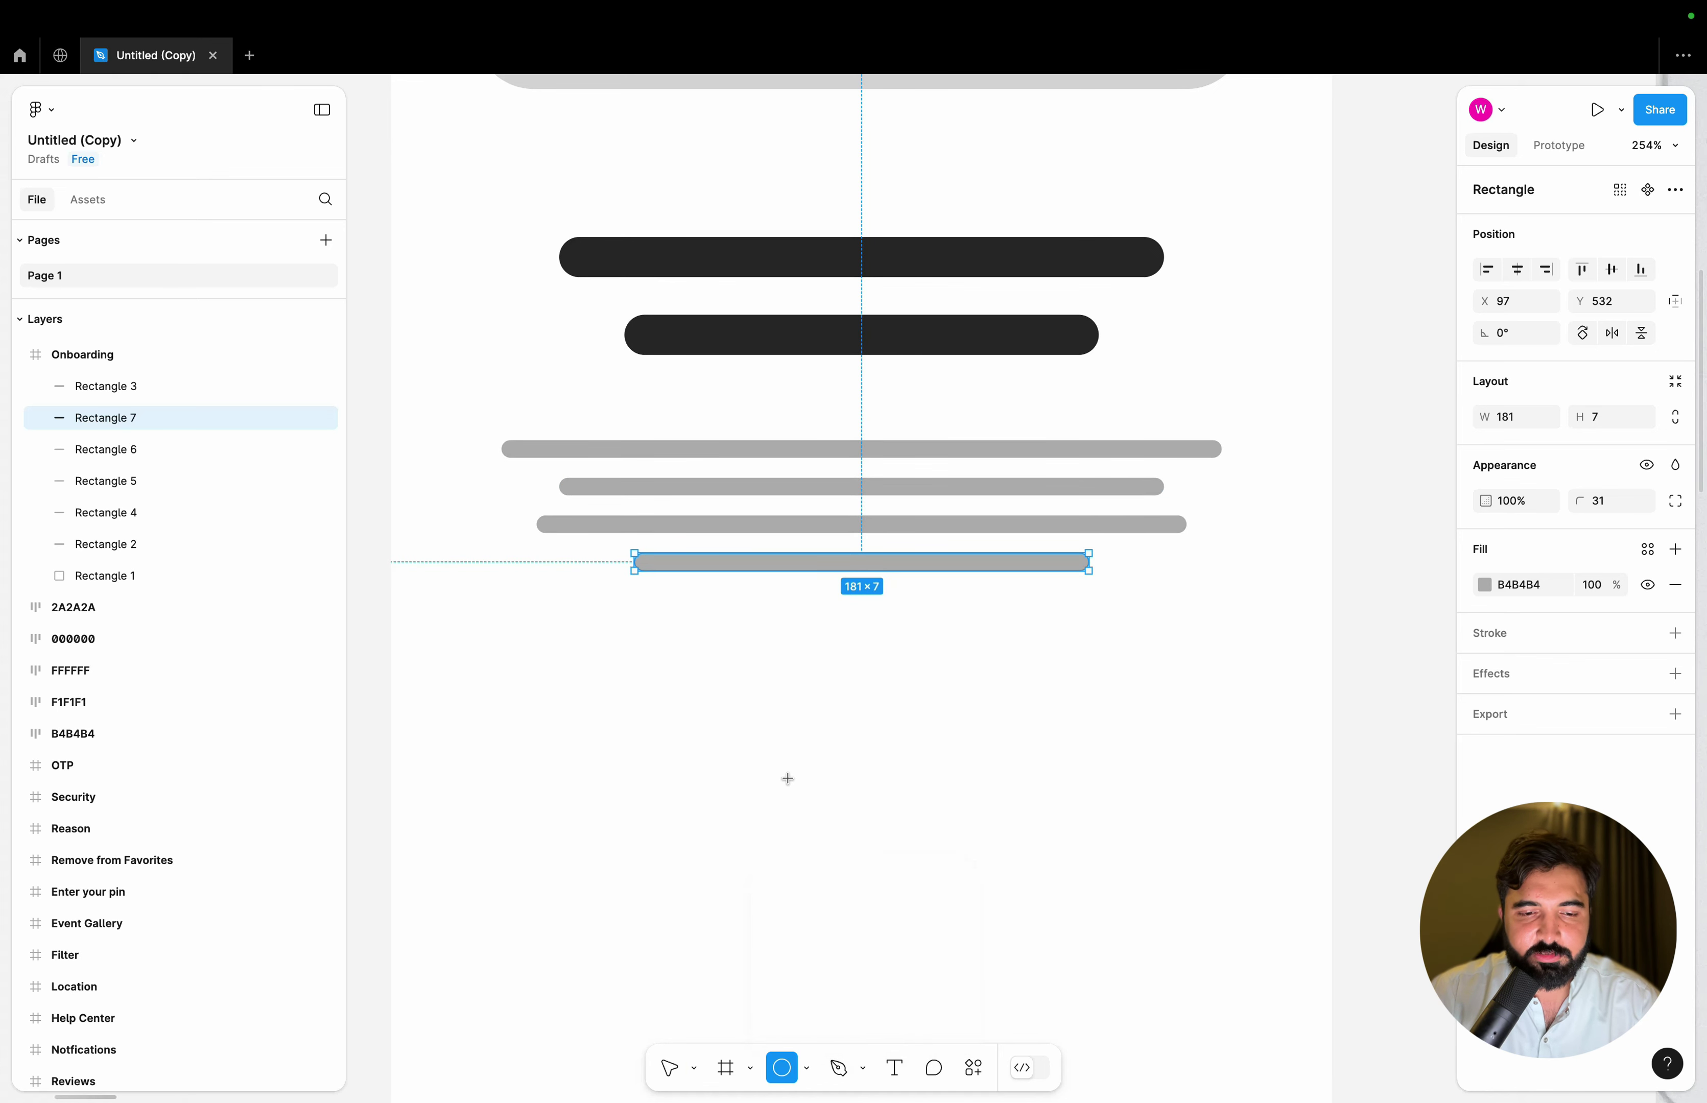
left_click_drag(787, 778, 830, 822)
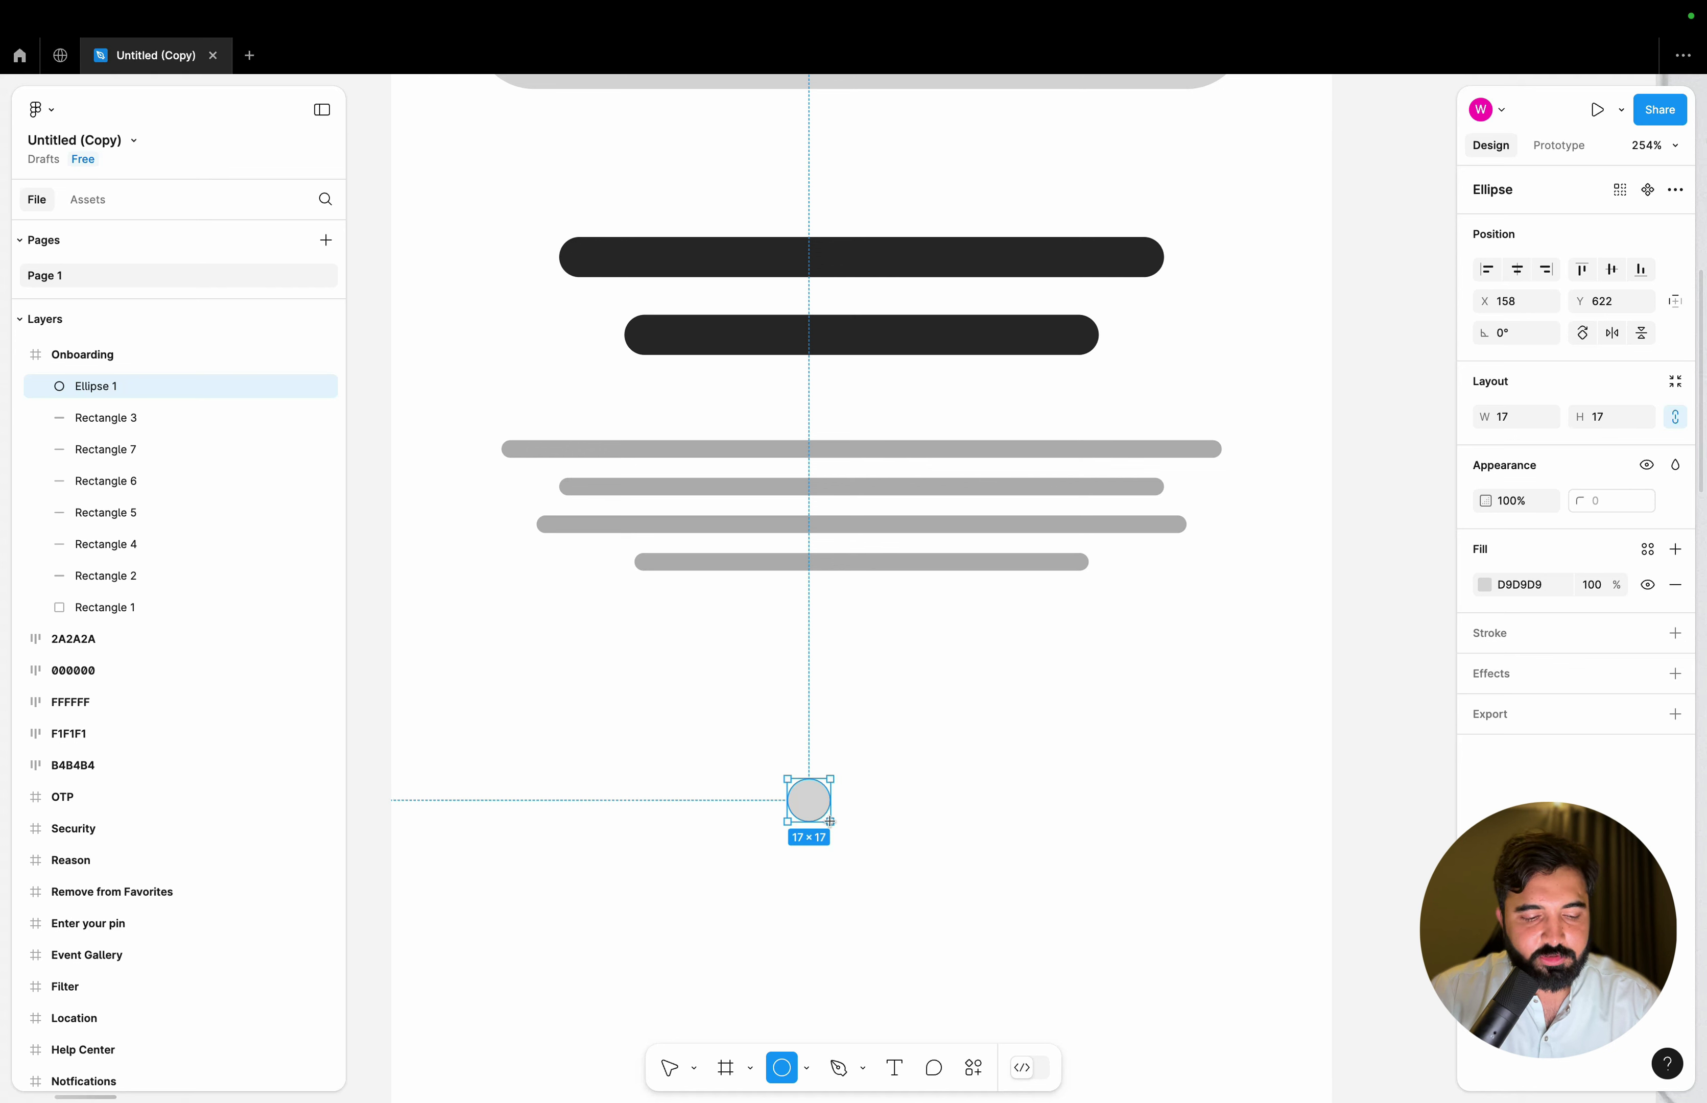
left_click_drag(831, 822, 822, 807)
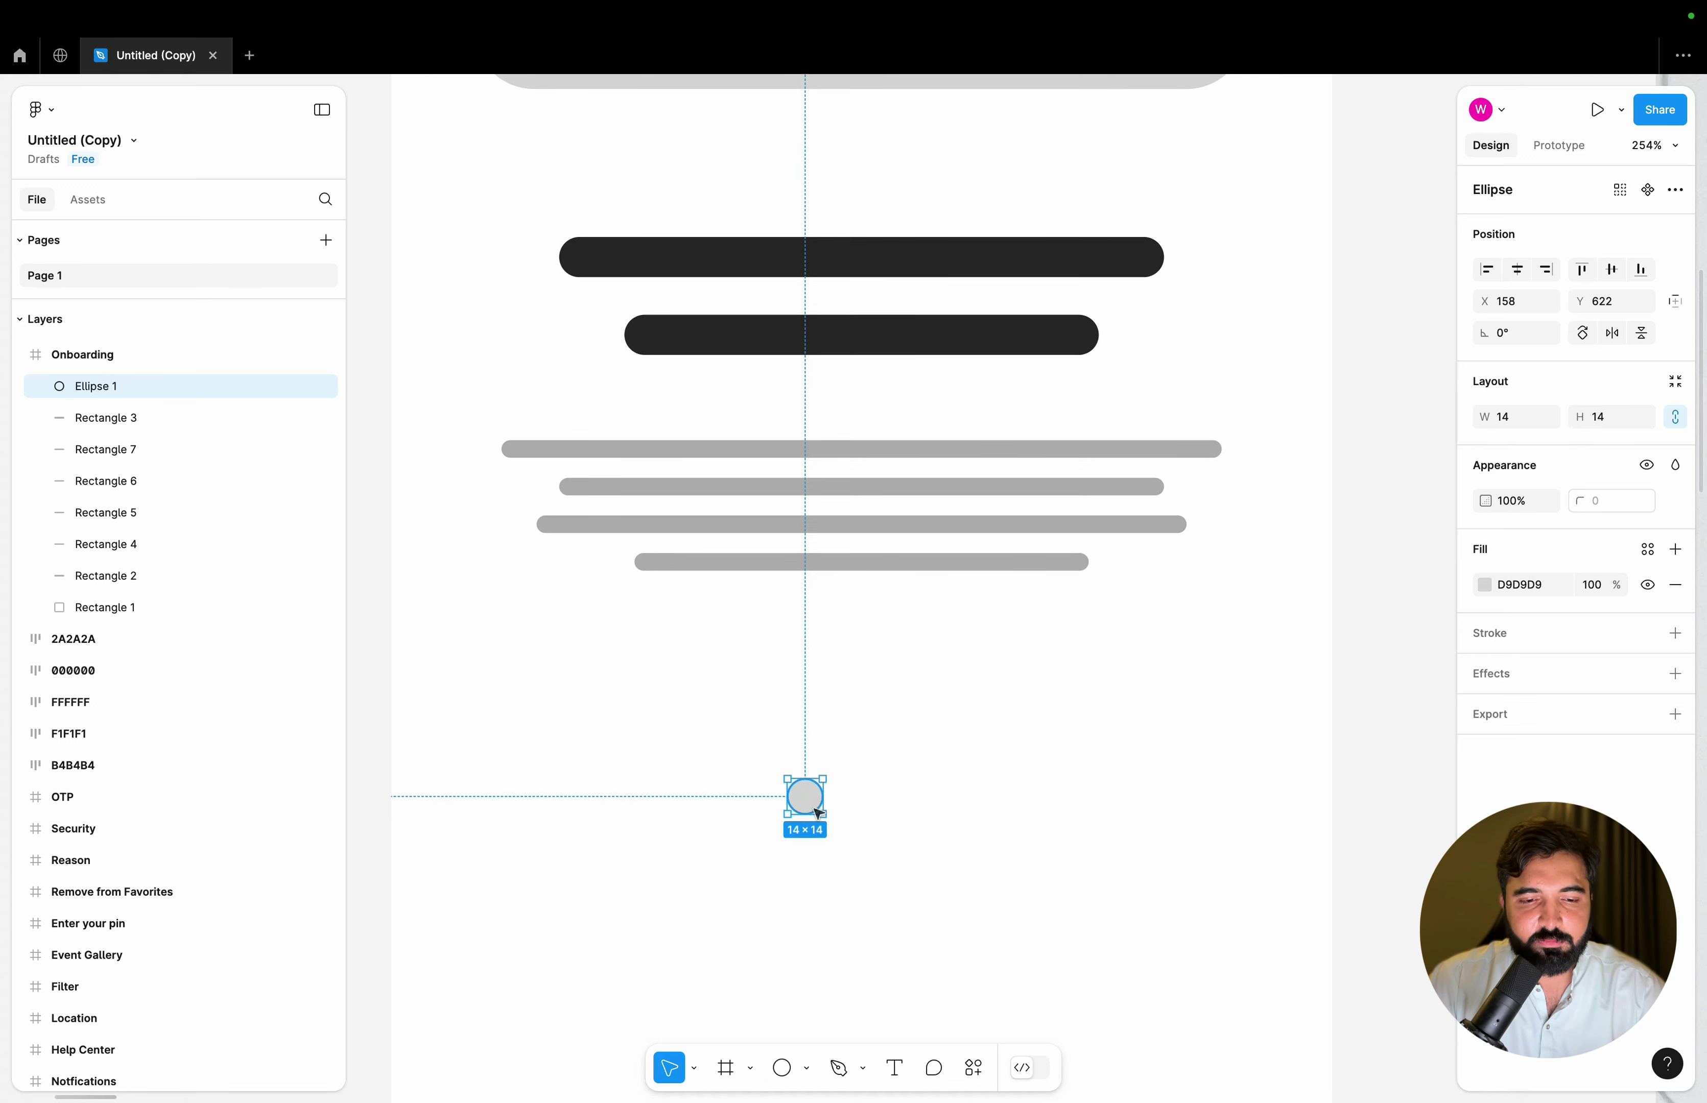
Step: Duplicate the circle into a row of four dots and centre the row in the frame
scroll(822, 807, "left", 3)
mouse_move(913, 769)
left_mouse_down()
mouse_move(814, 762)
mouse_move(861, 774)
left_mouse_up()
key("ctrl+d")
key("ctrl+d")
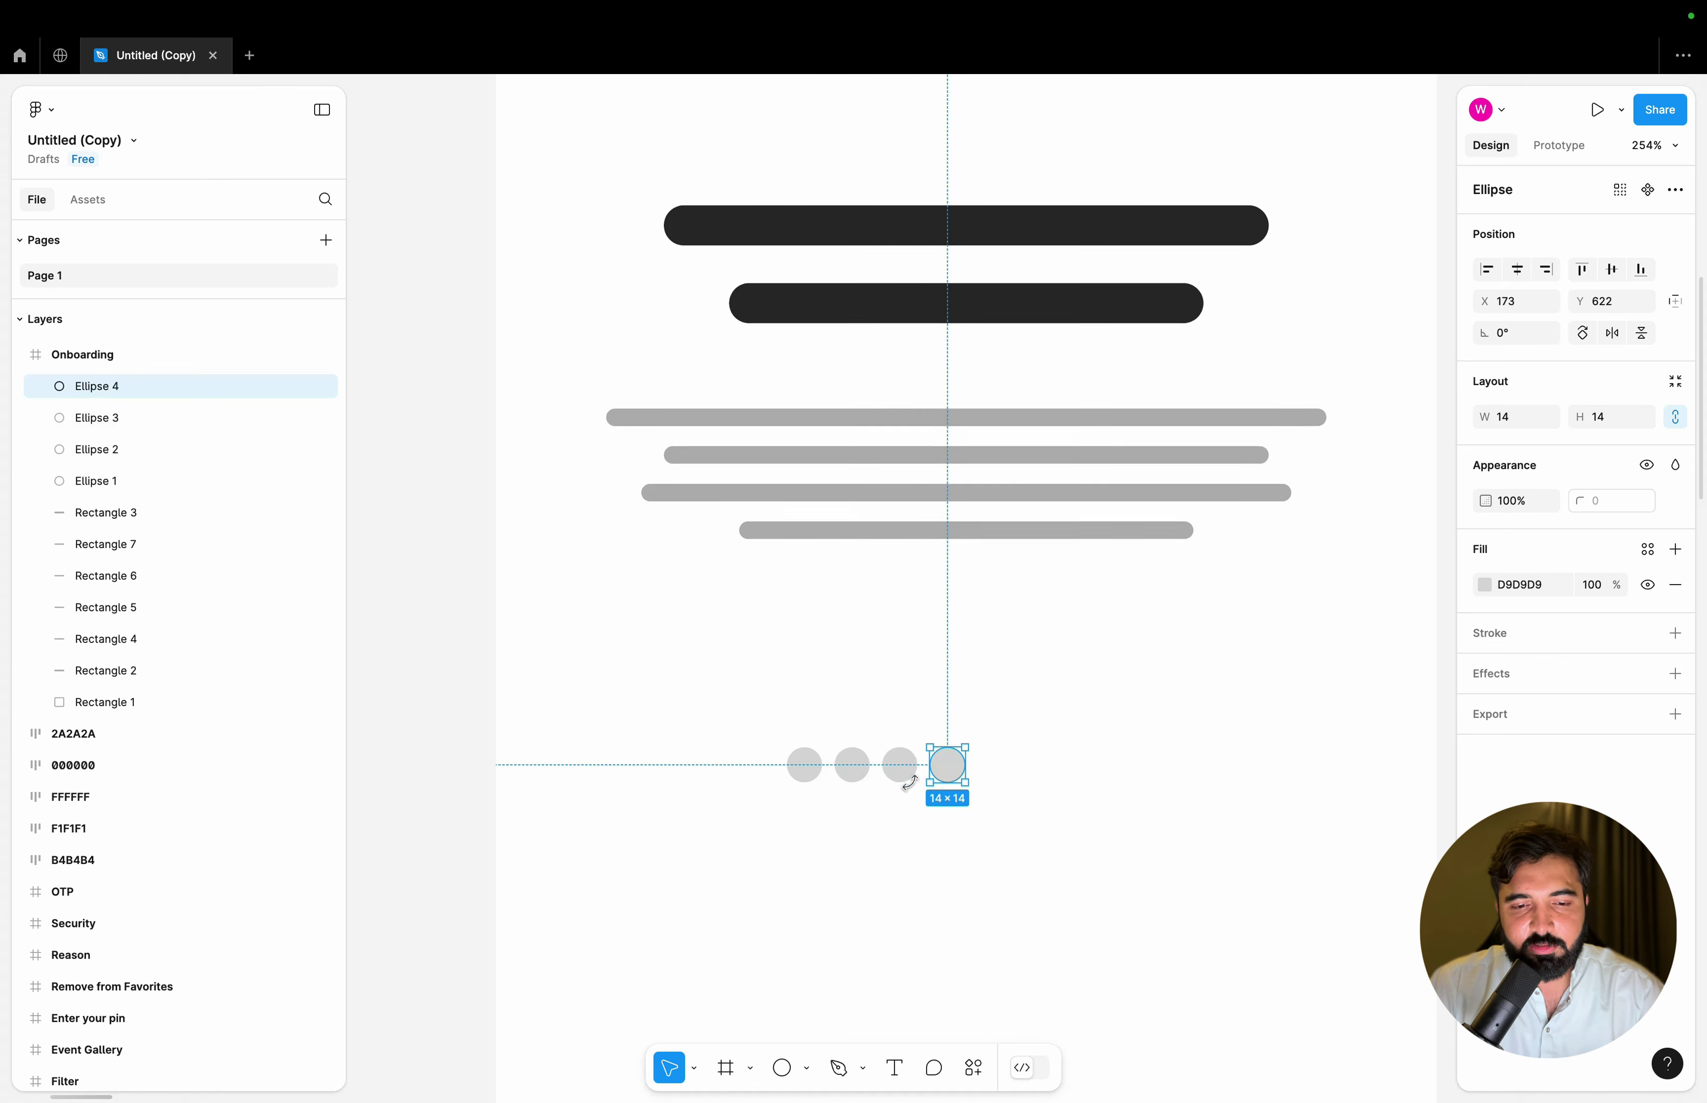
scroll(832, 809, "right", 3)
left_click(666, 794)
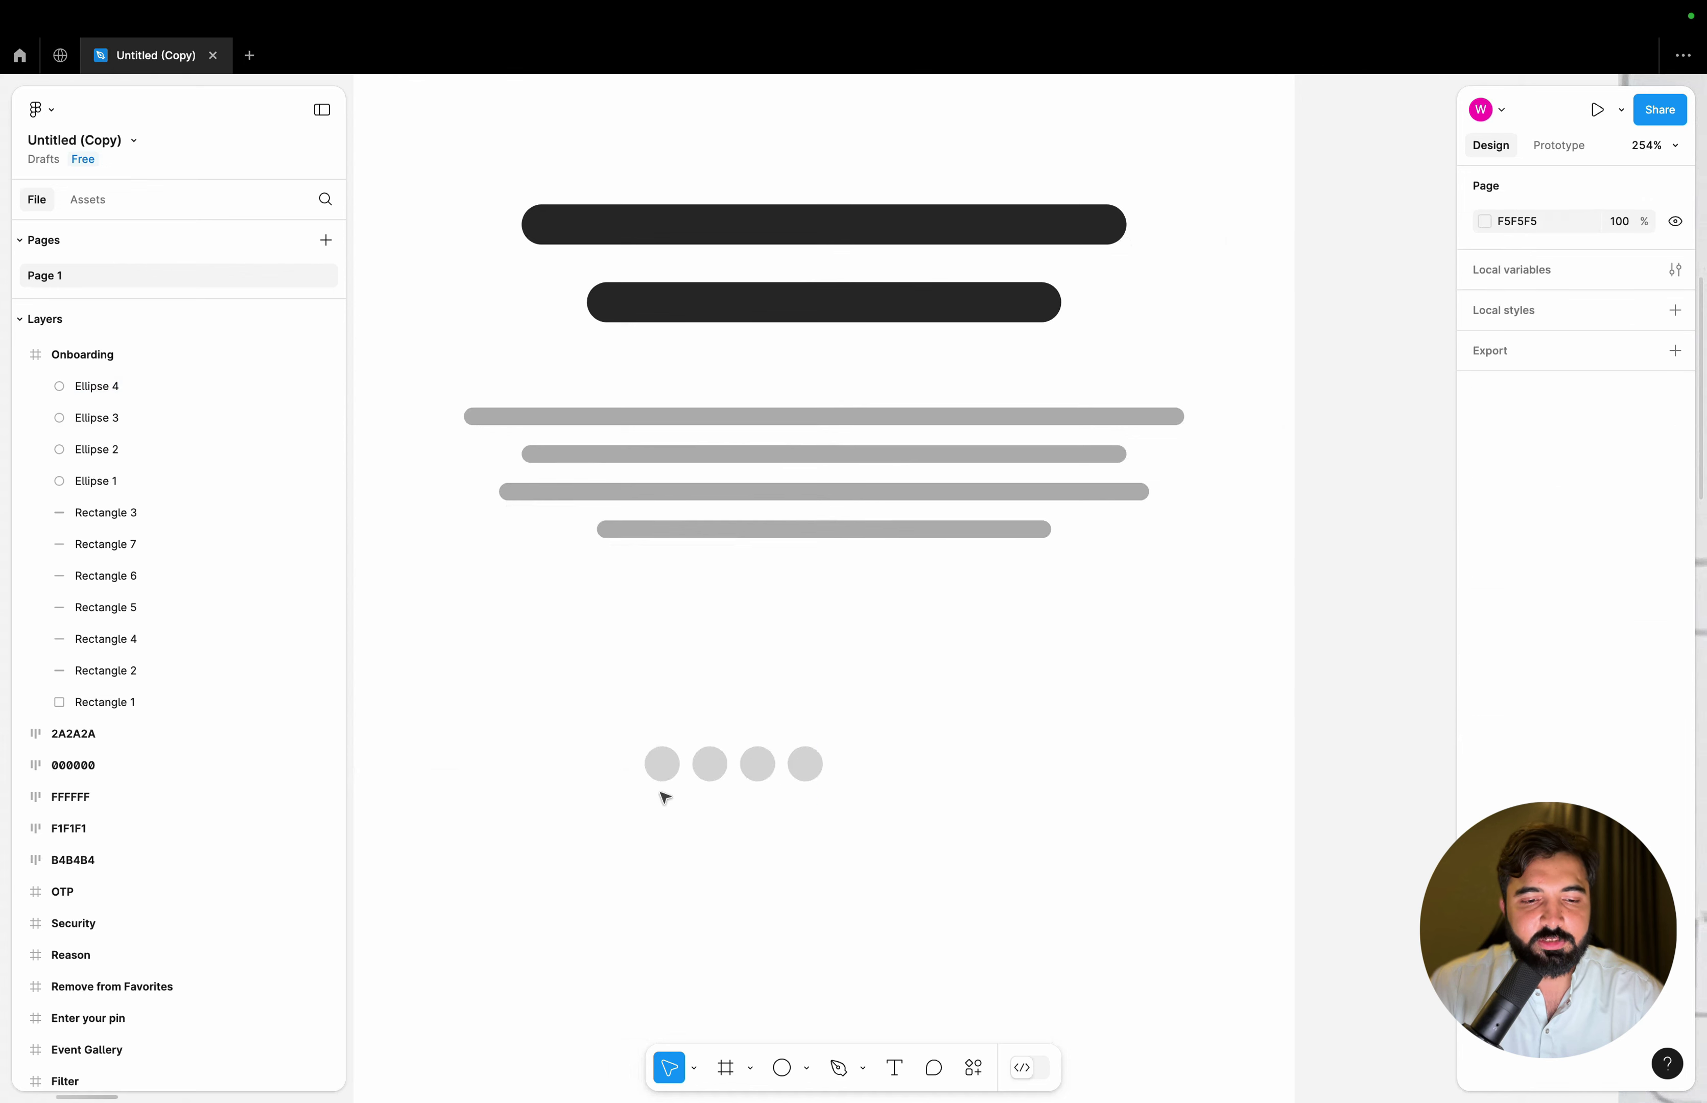
left_click_drag(637, 798, 941, 732)
left_click_drag(766, 776, 857, 779)
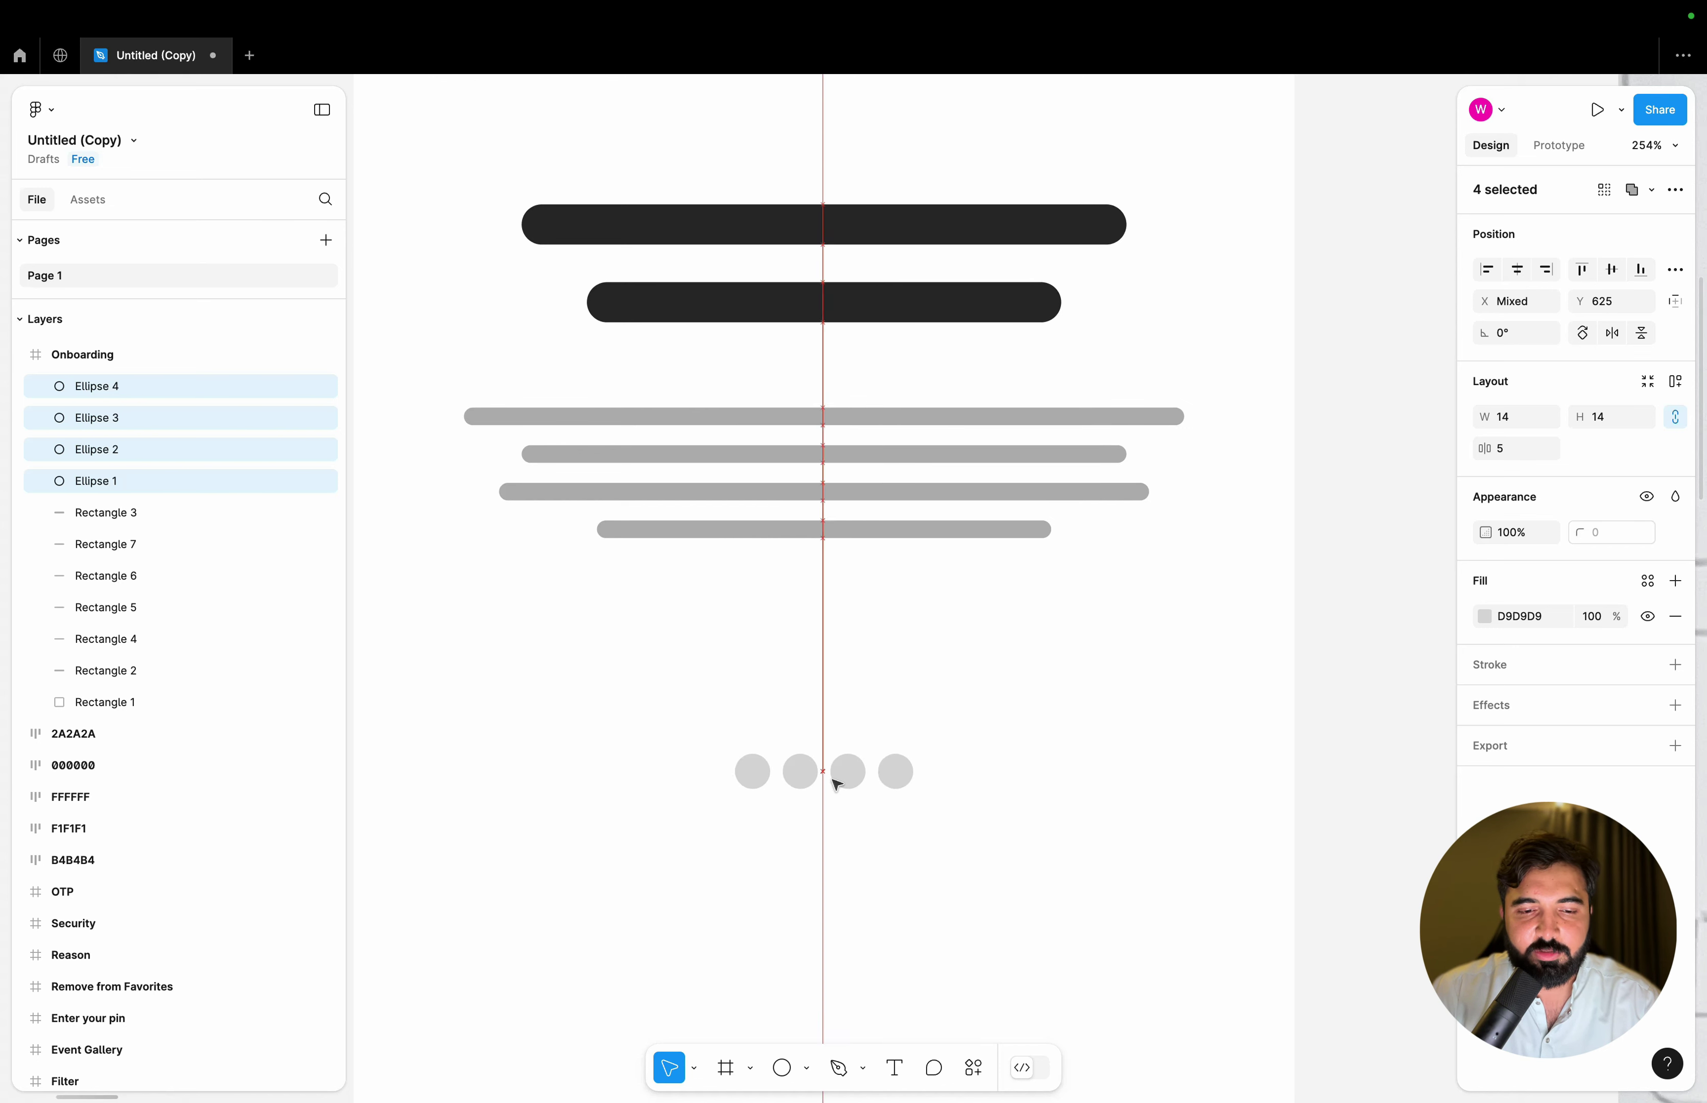
mouse_move(856, 779)
left_mouse_down()
mouse_move(838, 784)
mouse_move(850, 777)
left_mouse_up()
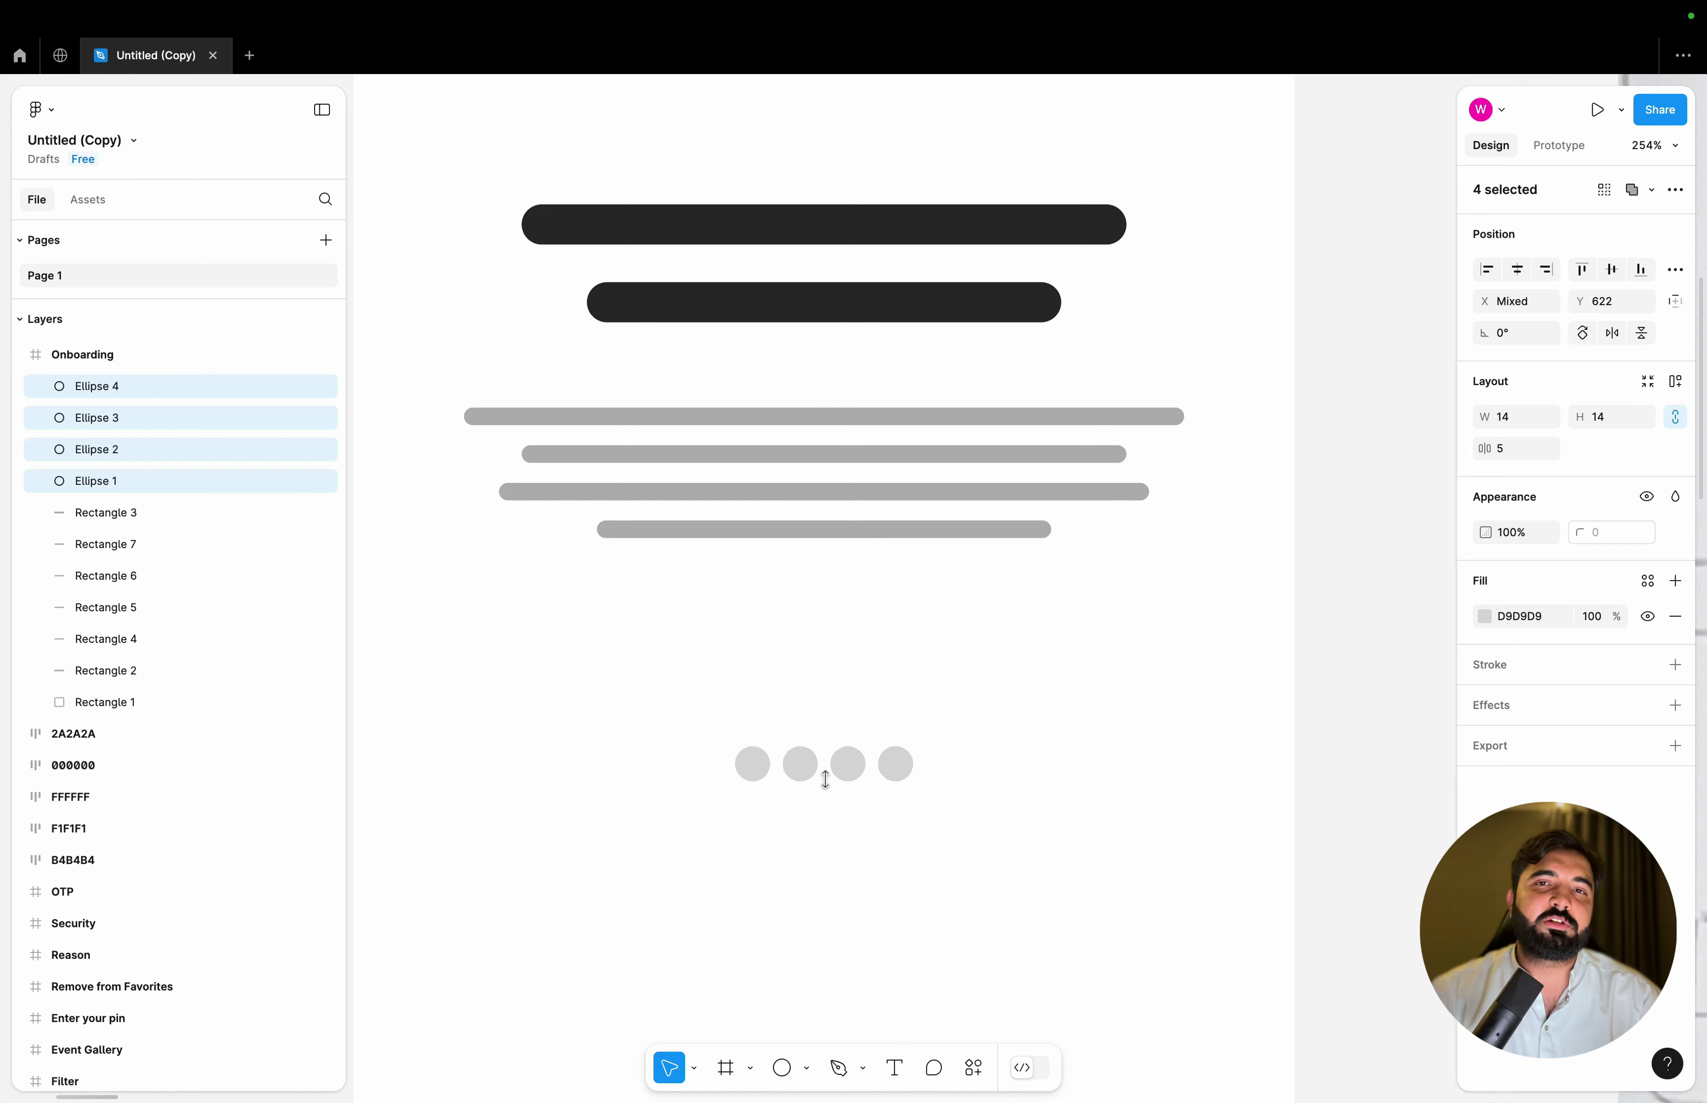
Step: Give the second dot the dark 2A2A2A fill using the eyedropper
scroll(890, 814, "down", 2)
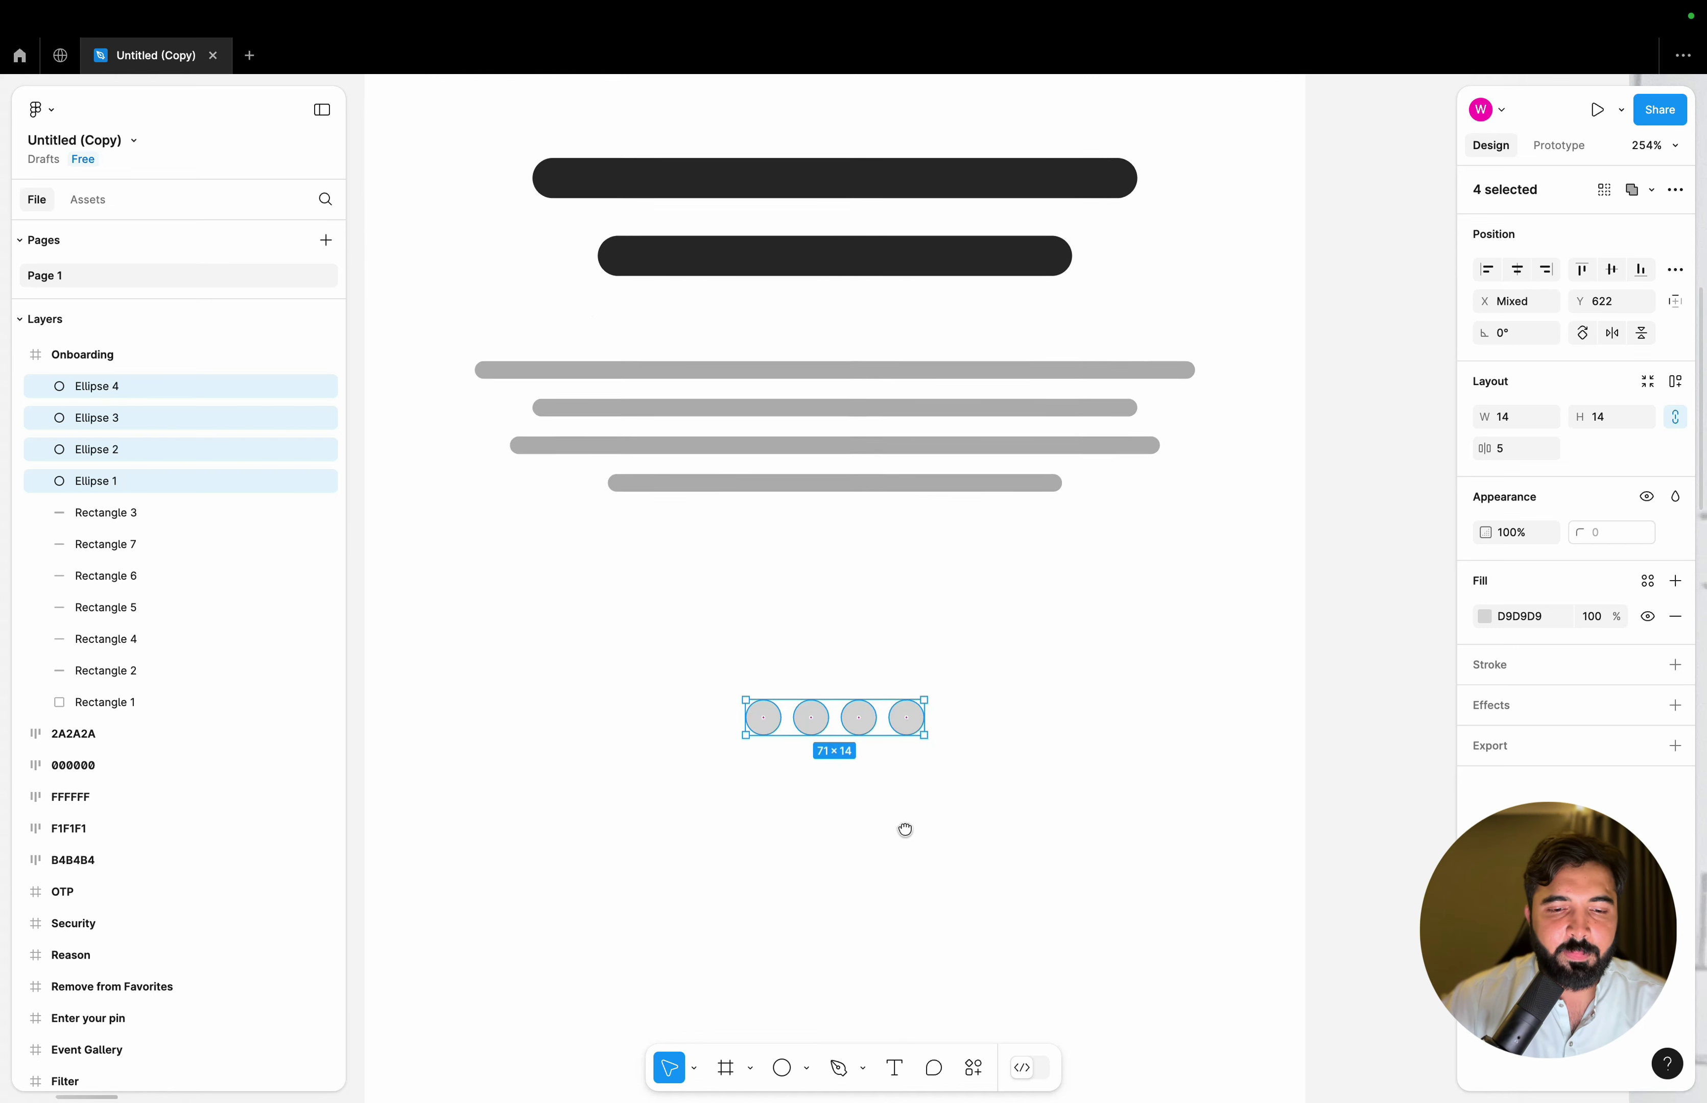
left_click(840, 747)
left_click(827, 726)
scroll(817, 721, "down", 3)
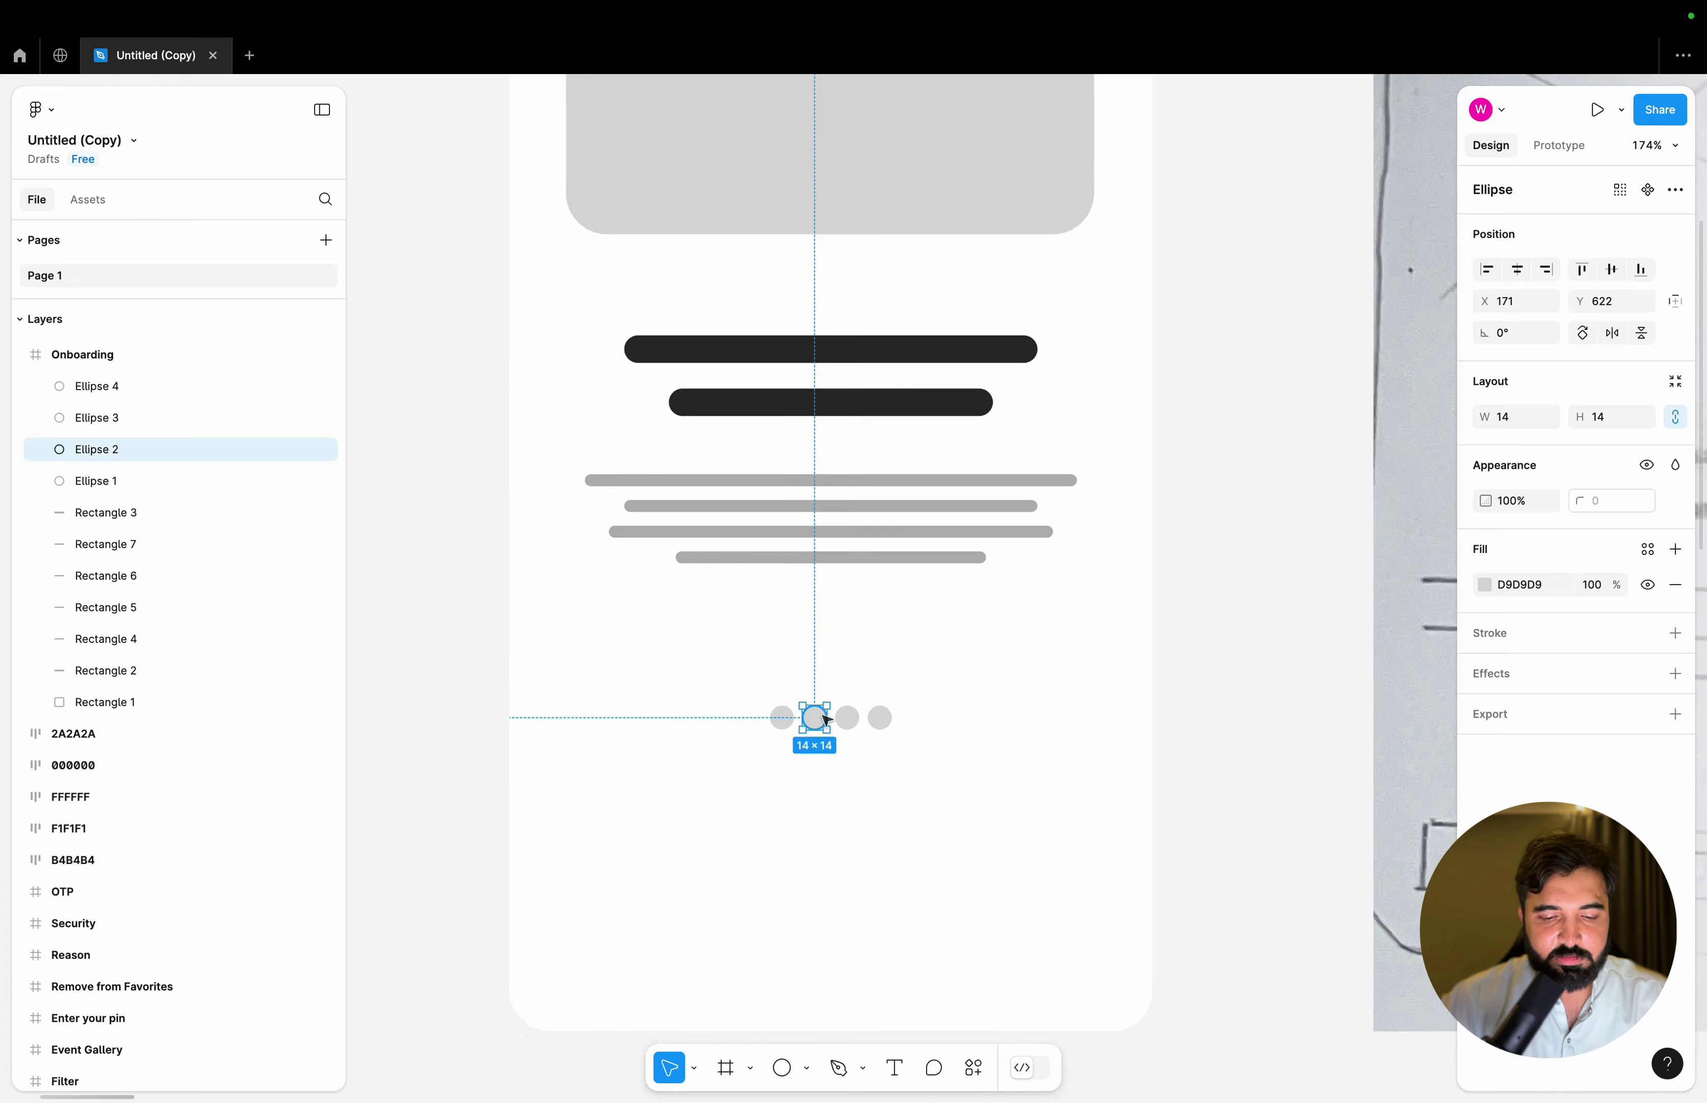
key("i")
left_click(944, 404)
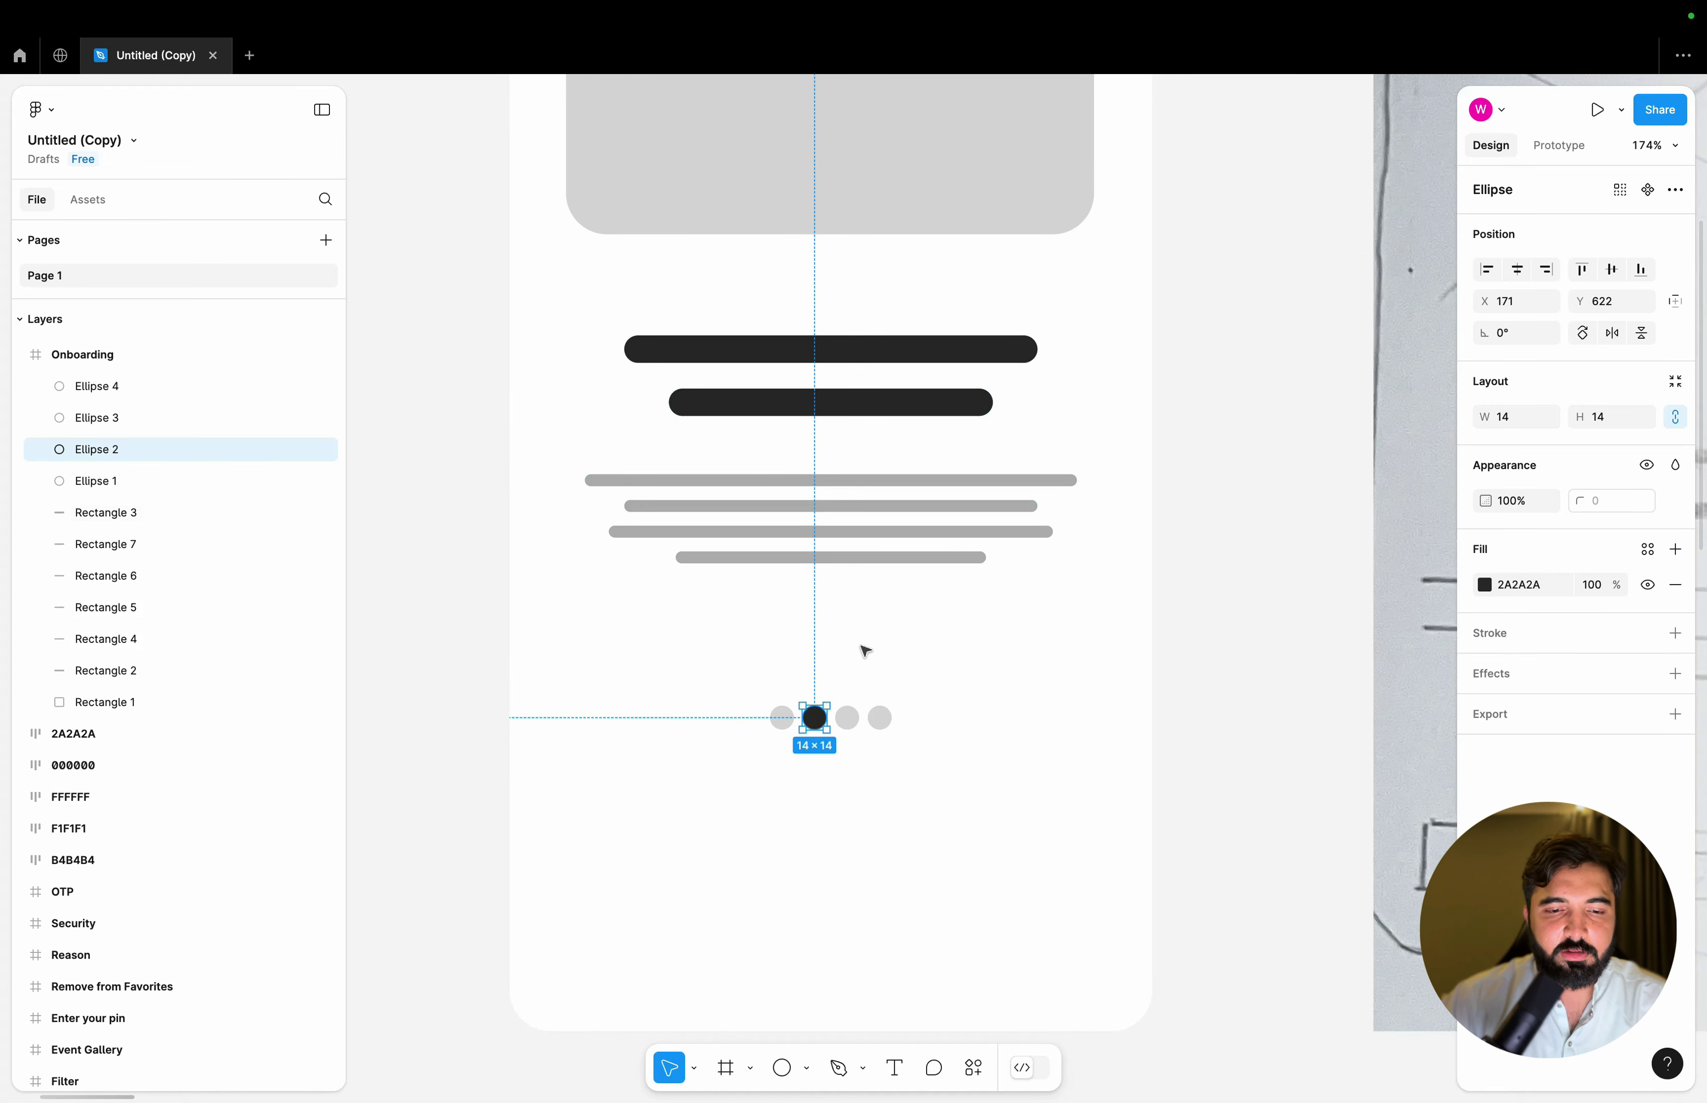
left_click(860, 660)
Step: Marquee-select the four dots to check their spacing, then zoom out to the whole Onboarding frame
scroll(840, 717, "up", 2)
scroll(873, 587, "down", 3)
scroll(800, 785, "down", 1)
scroll(800, 760, "down", 1)
left_click_drag(798, 712, 965, 612)
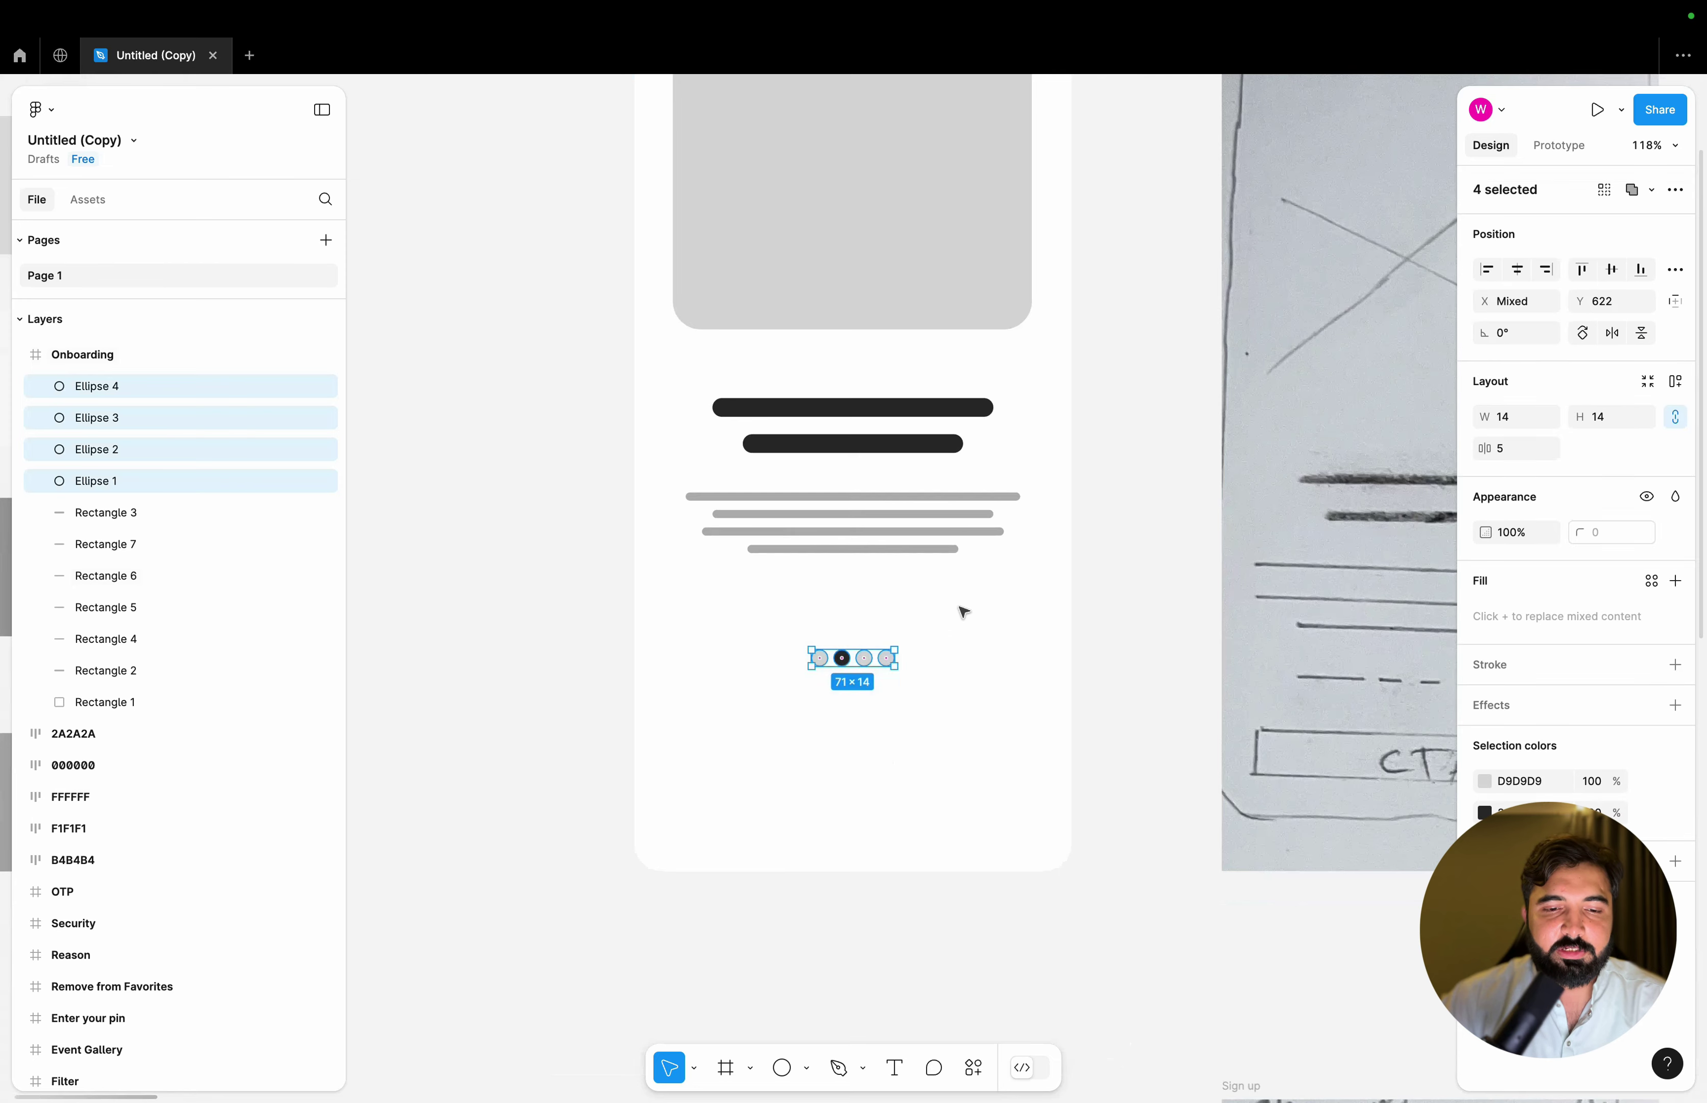
scroll(851, 671, "up", 5)
scroll(844, 655, "down", 2)
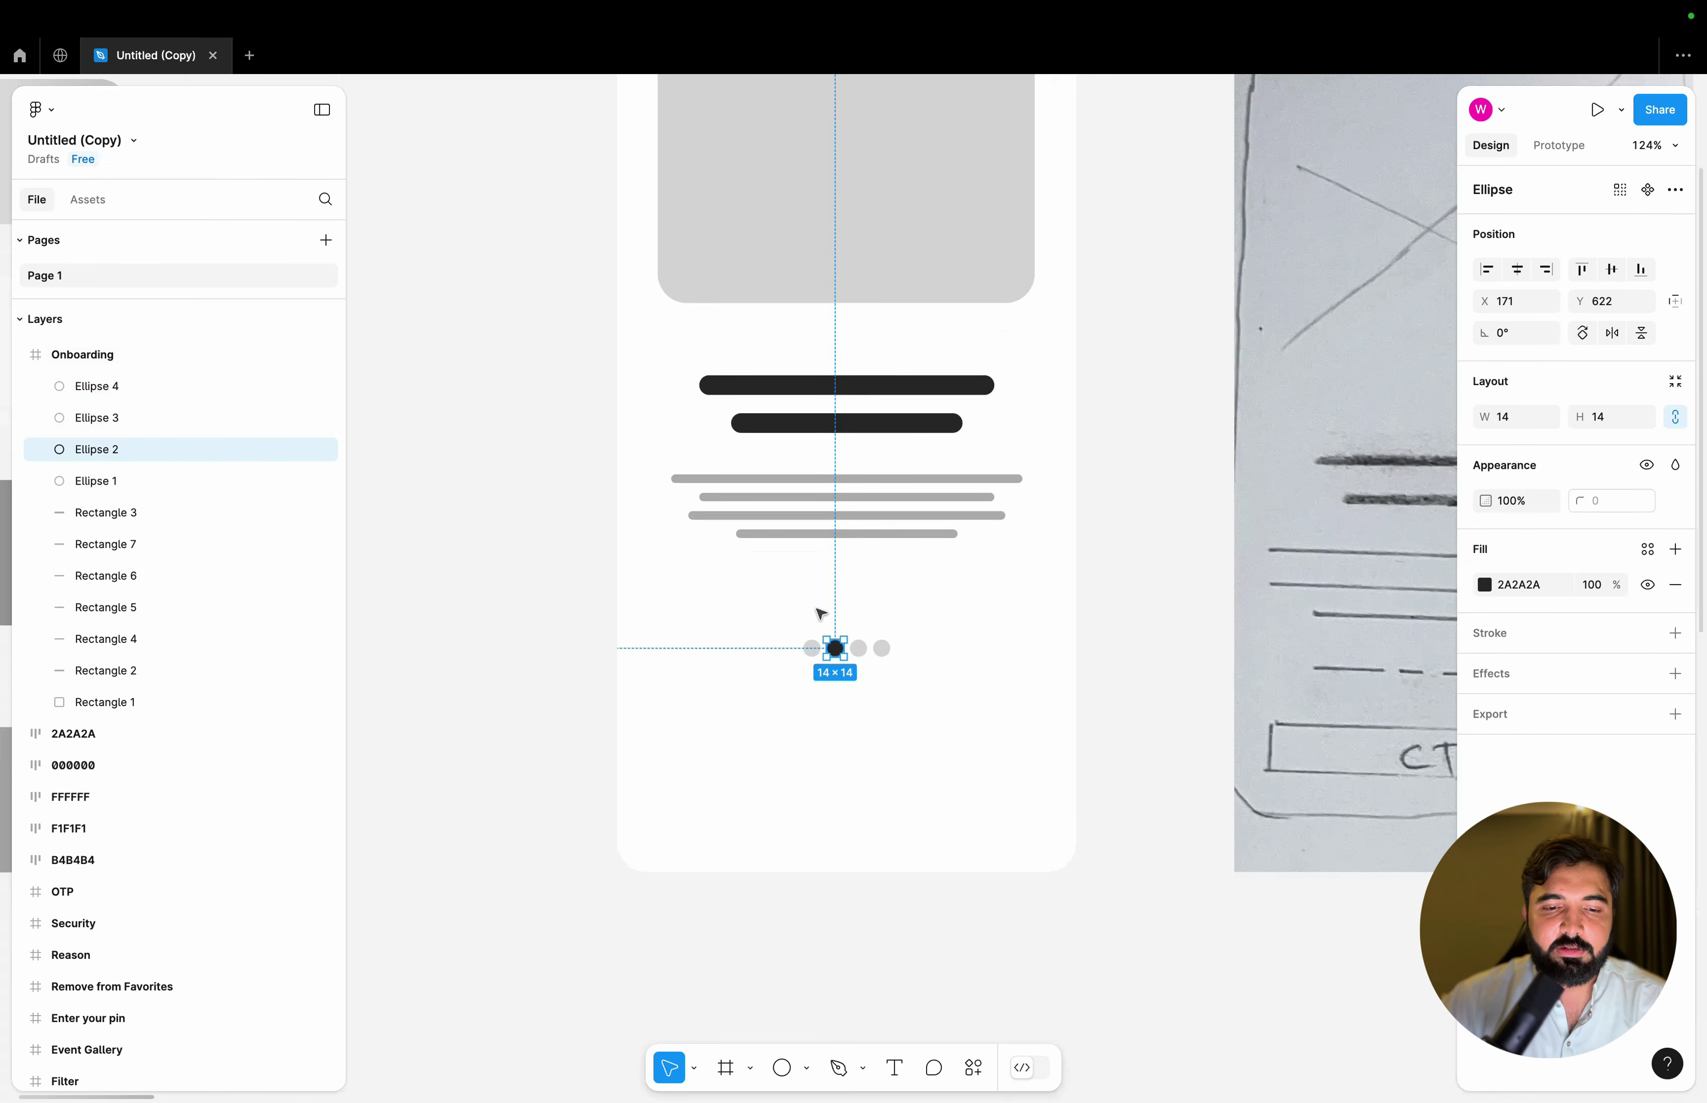
left_click_drag(816, 610, 910, 719)
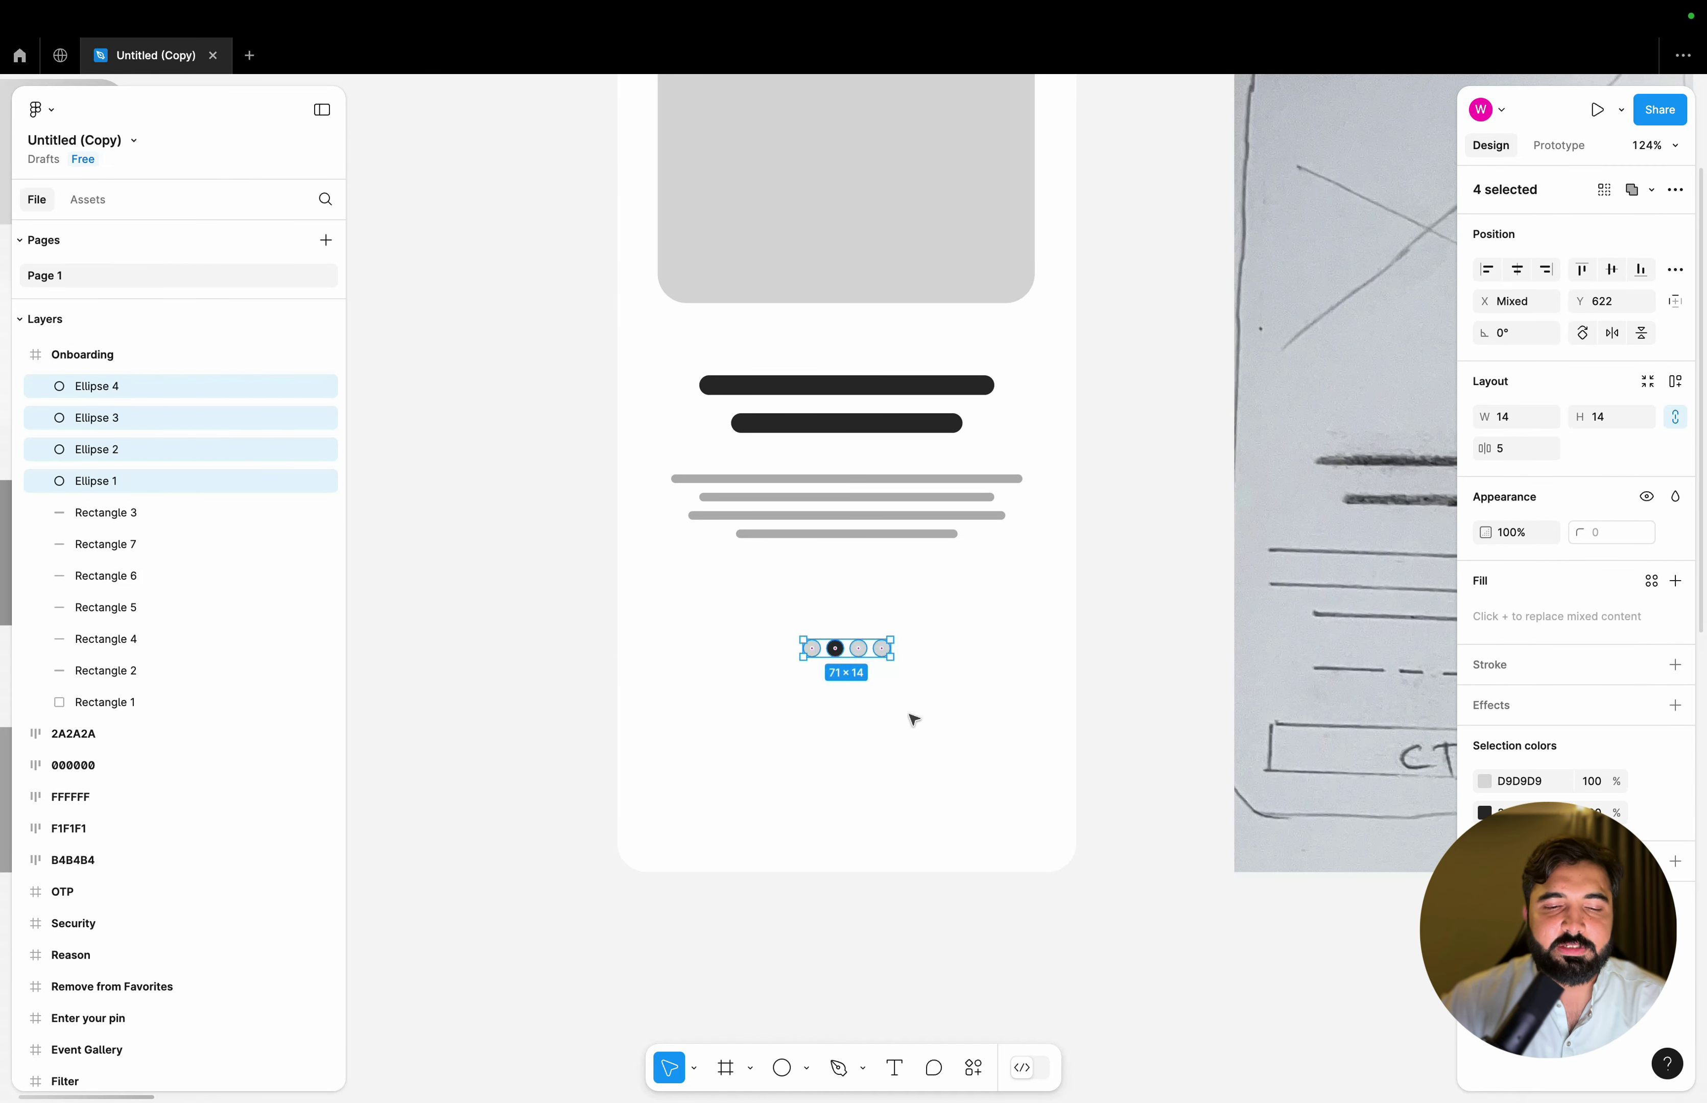
scroll(853, 666, "up", 5)
left_click(818, 638)
scroll(814, 631, "down", 5)
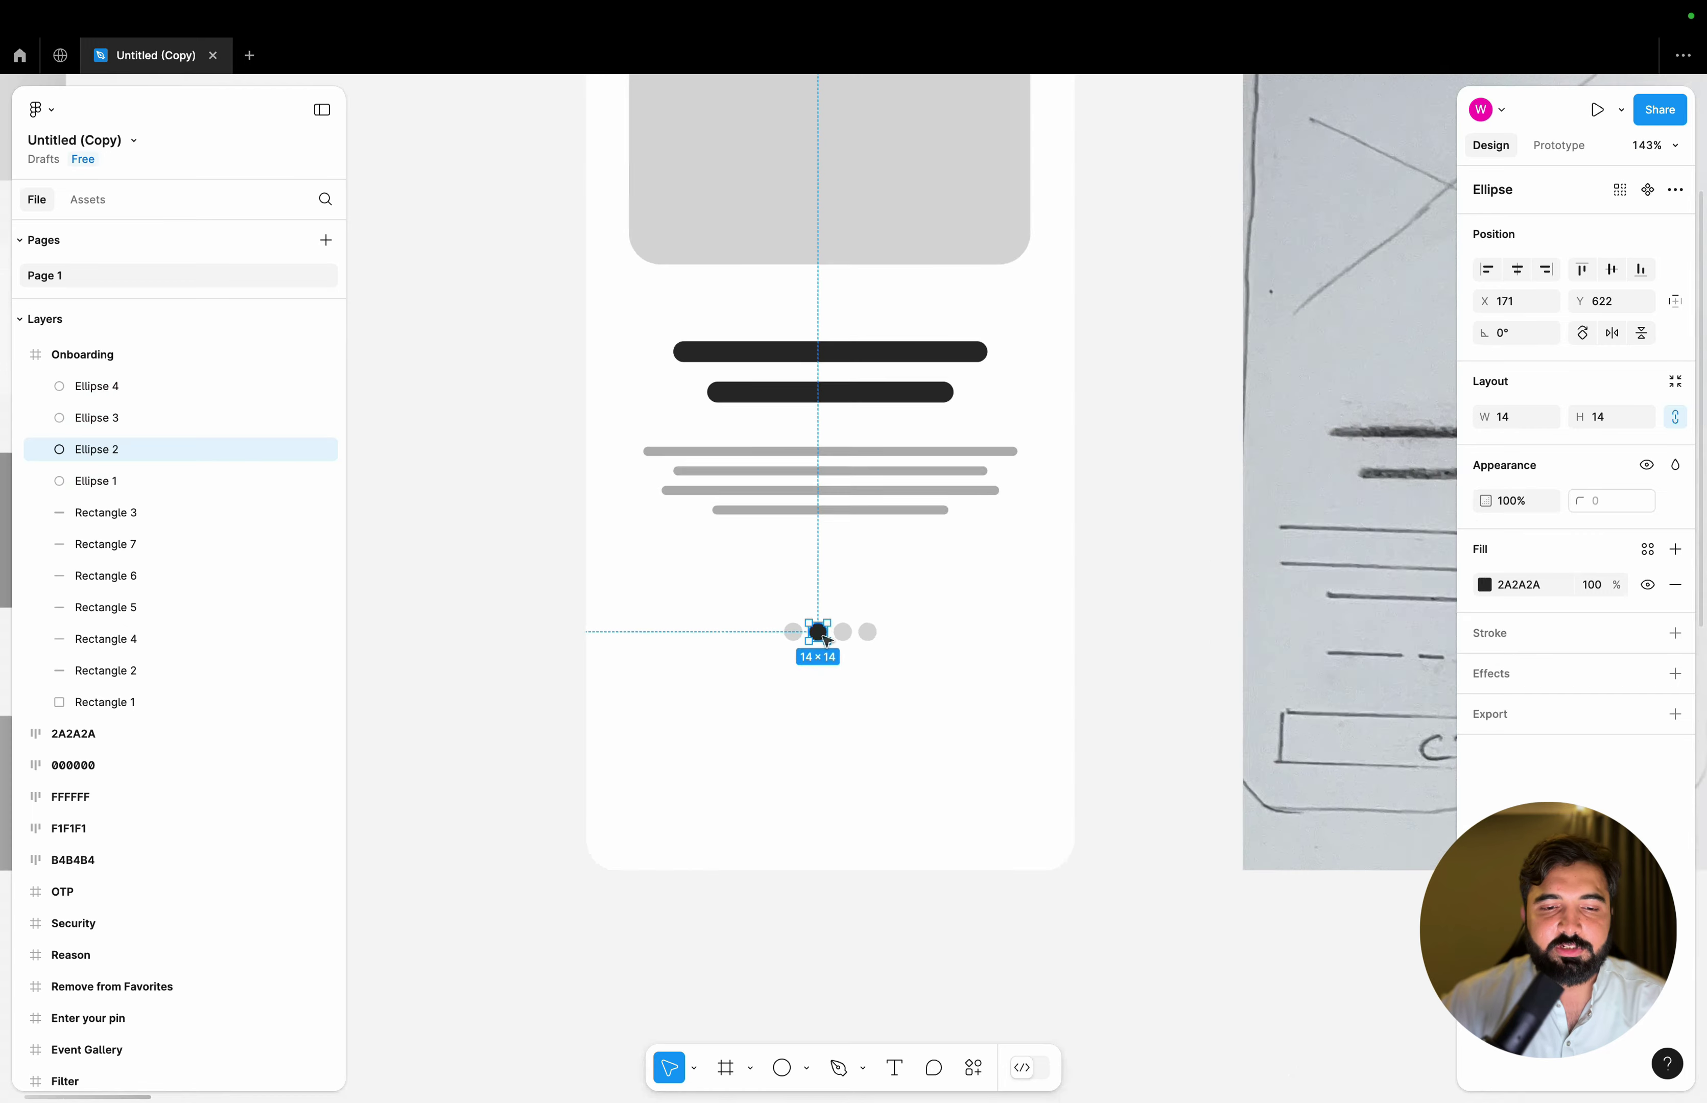
key("Escape")
left_click_drag(861, 728, 633, 761)
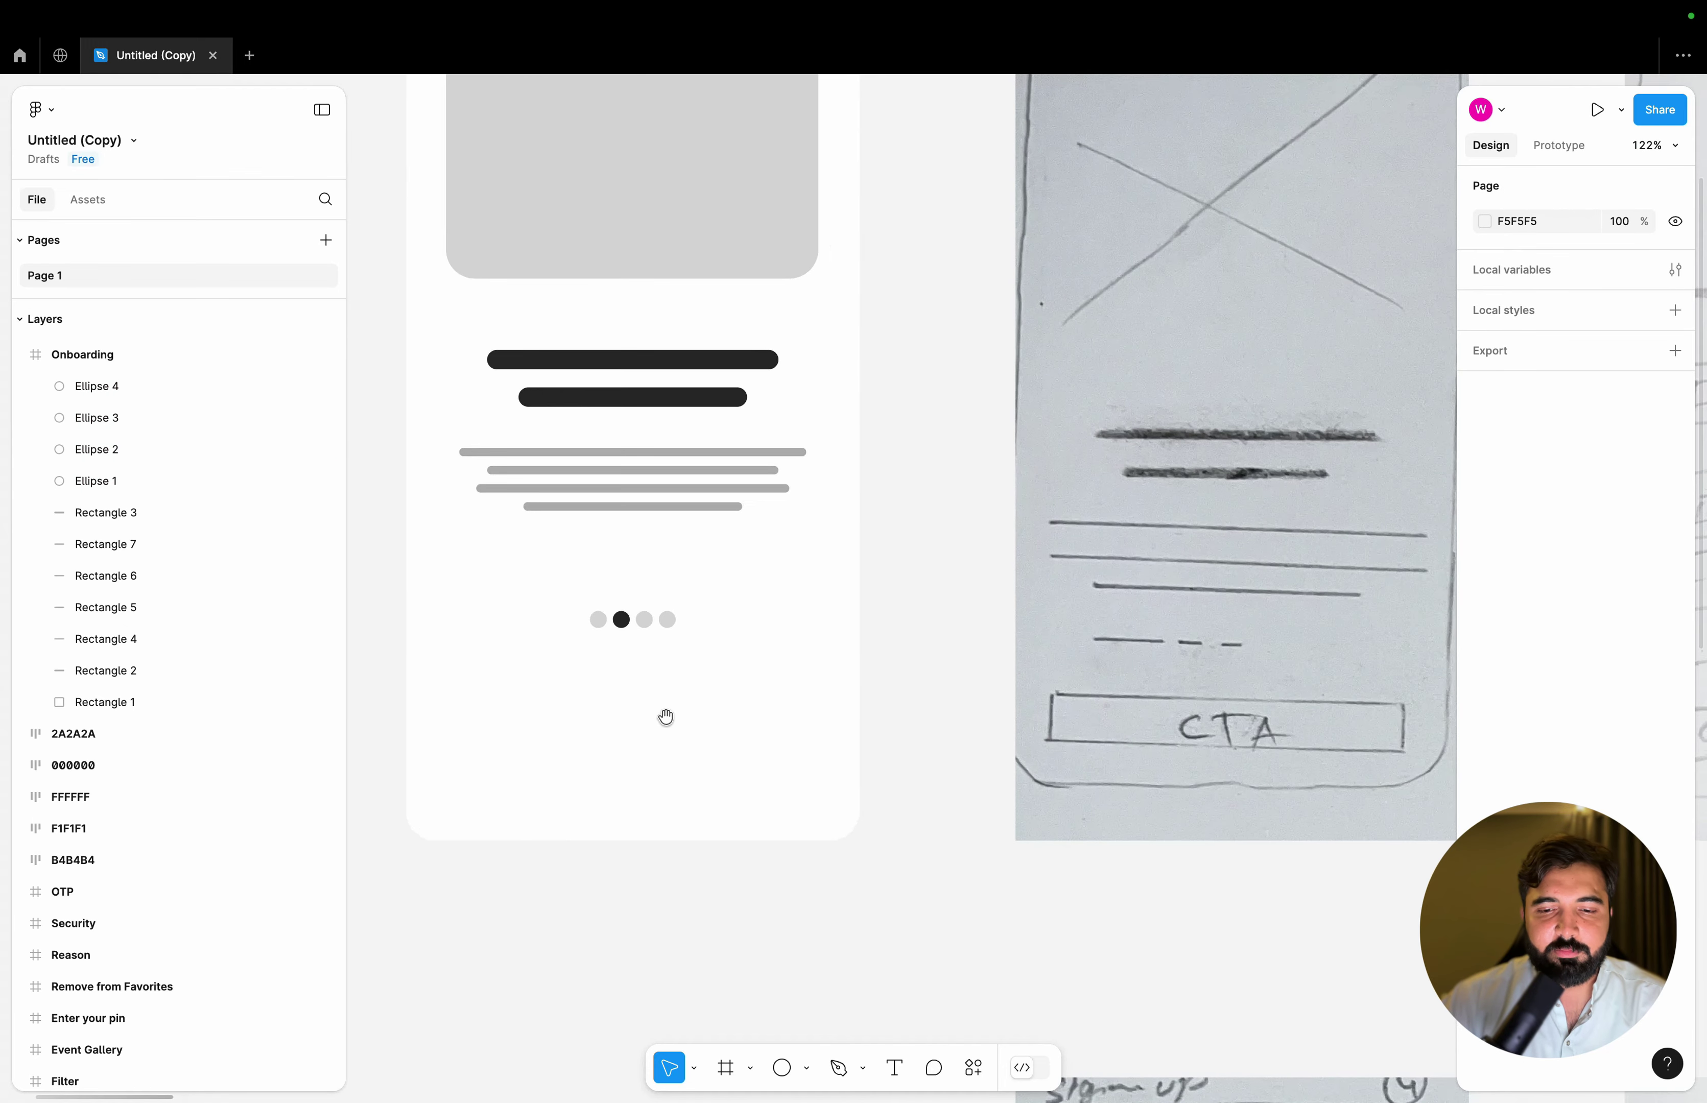
scroll(761, 645, "down", 5)
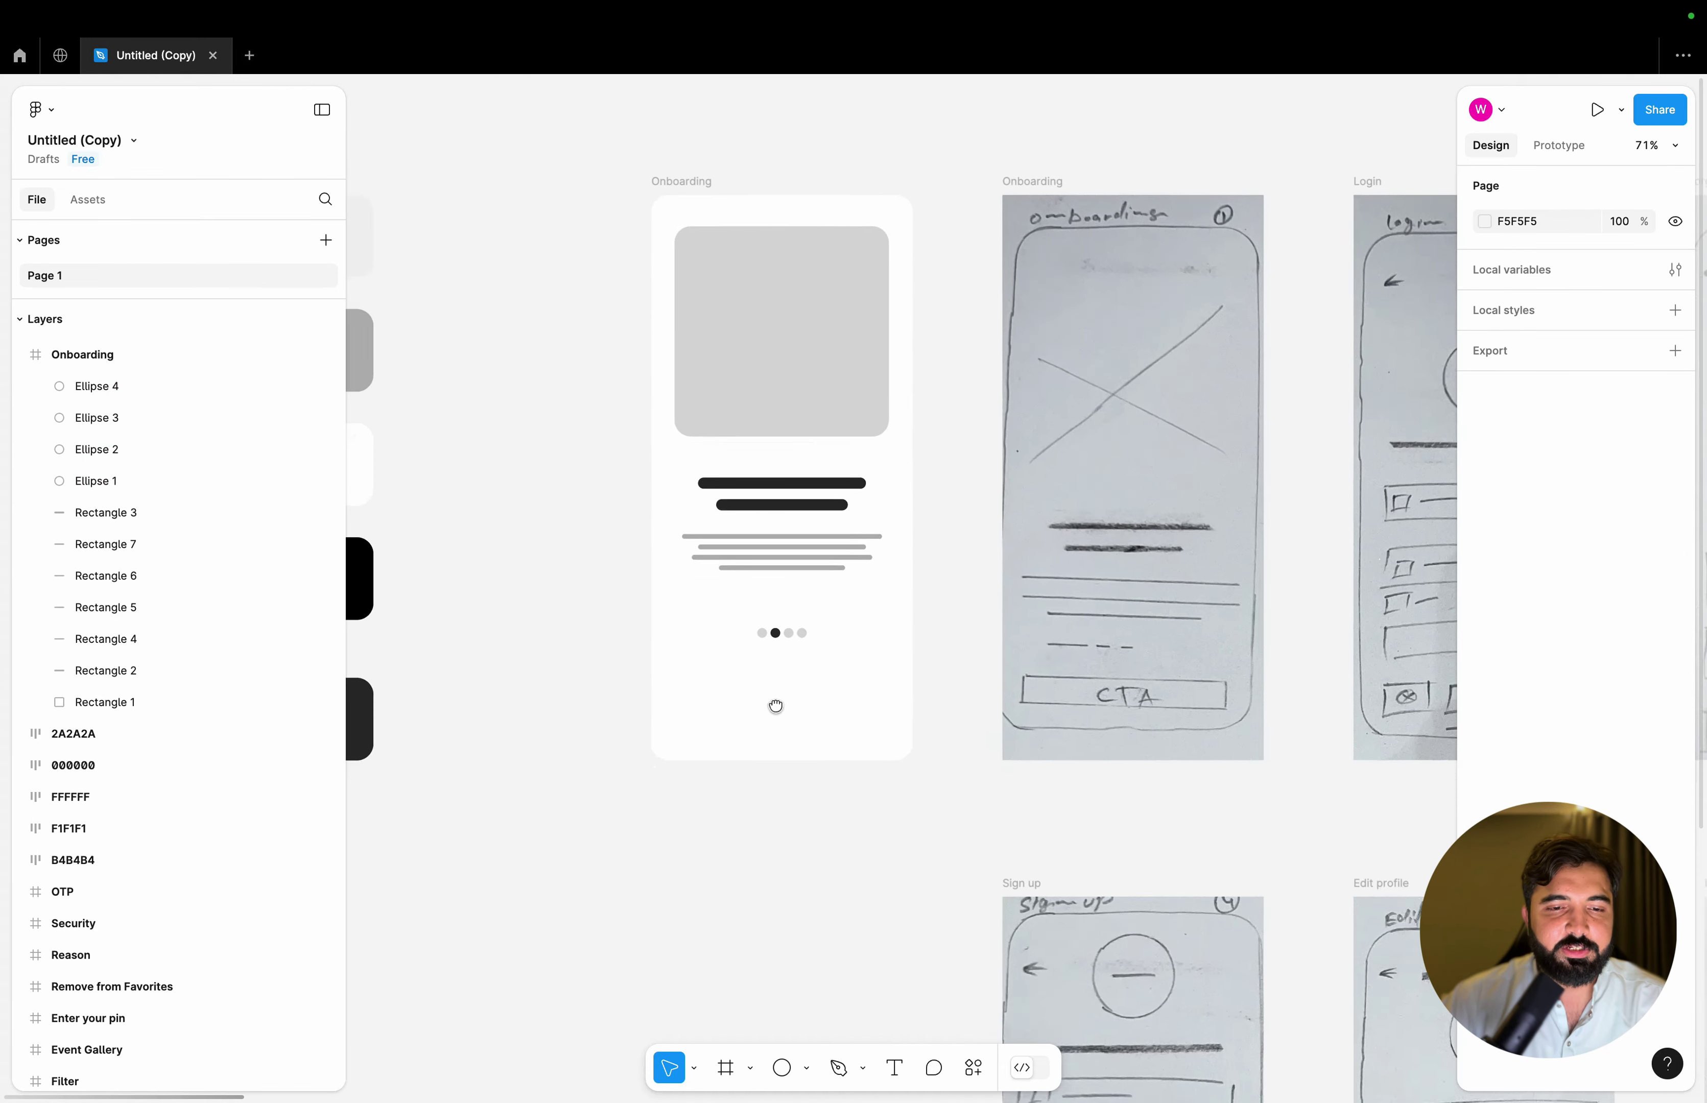
Step: Duplicate the image placeholder downward and resize it into a 308×54 button bar
scroll(777, 705, "left", 3)
left_click(870, 343)
mouse_move(854, 393)
left_mouse_down()
mouse_move(845, 643)
mouse_move(852, 620)
left_mouse_up()
left_click_drag(876, 522, 877, 706)
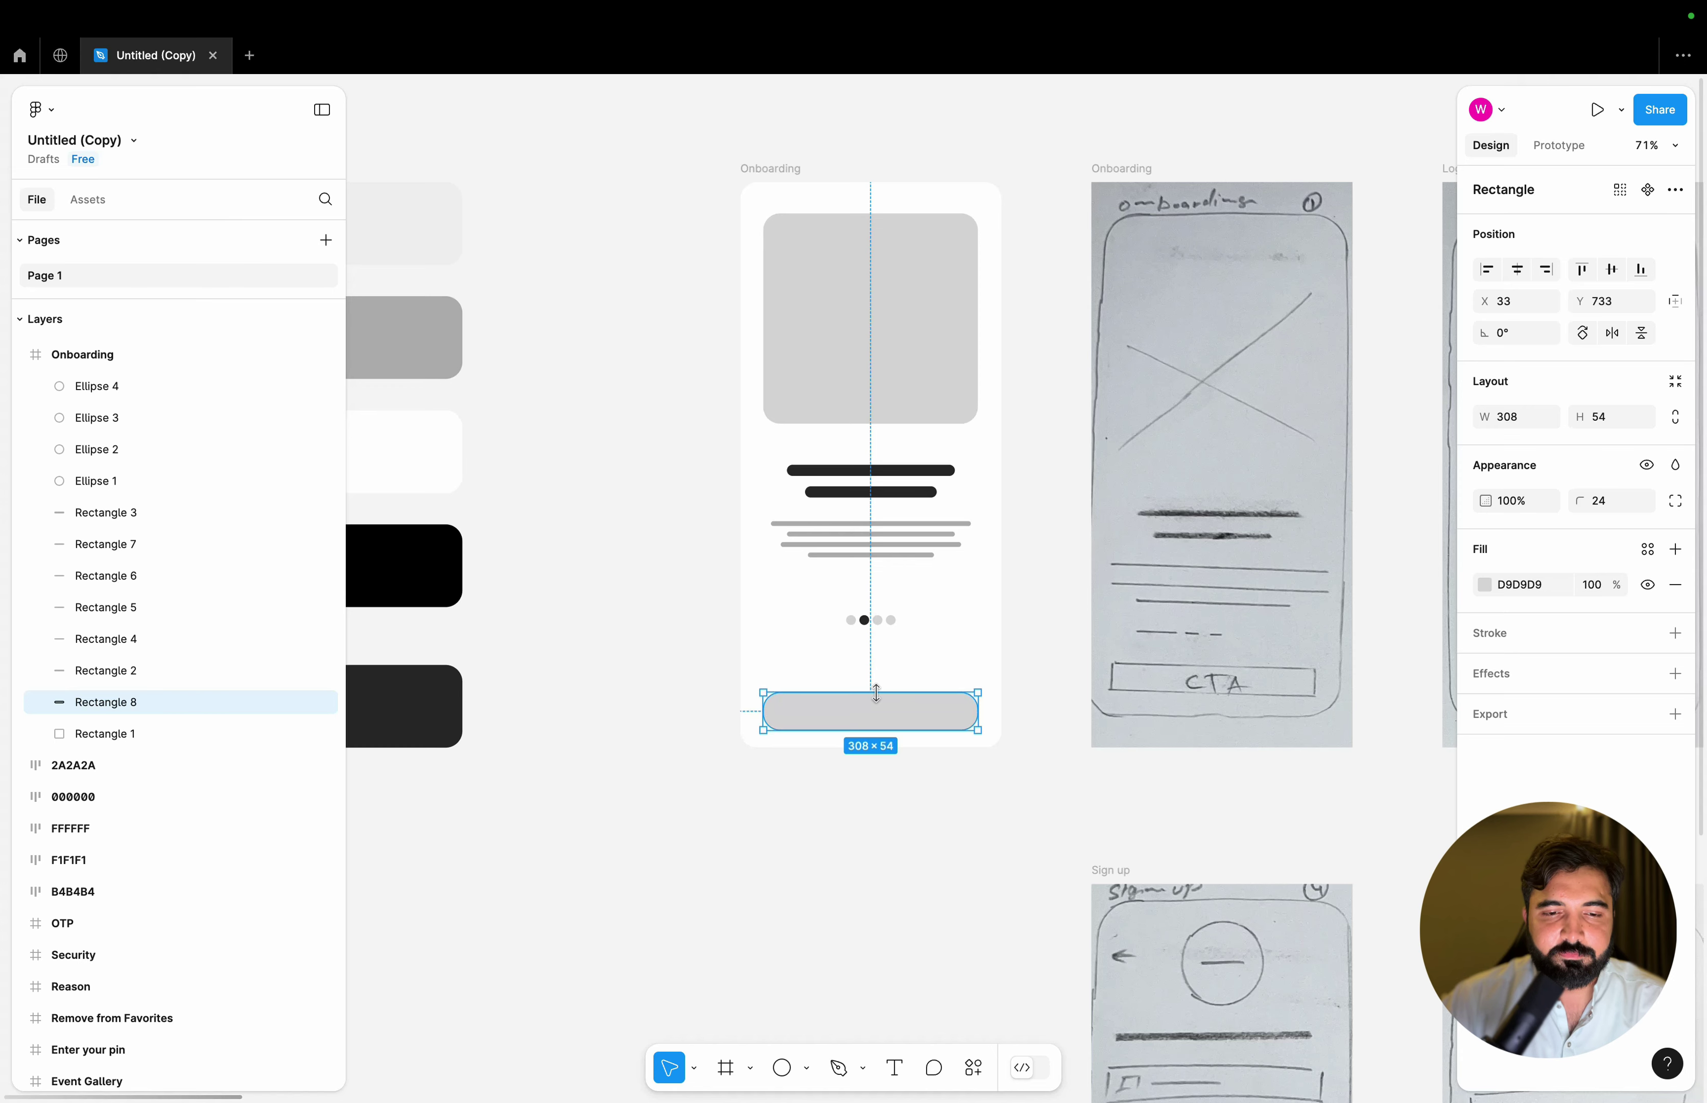
scroll(886, 703, "up", 5)
left_click_drag(885, 699, 883, 674)
Step: Add a 'Sign up' text label inside the button bar
key("t")
left_click(798, 685)
type("CTA")
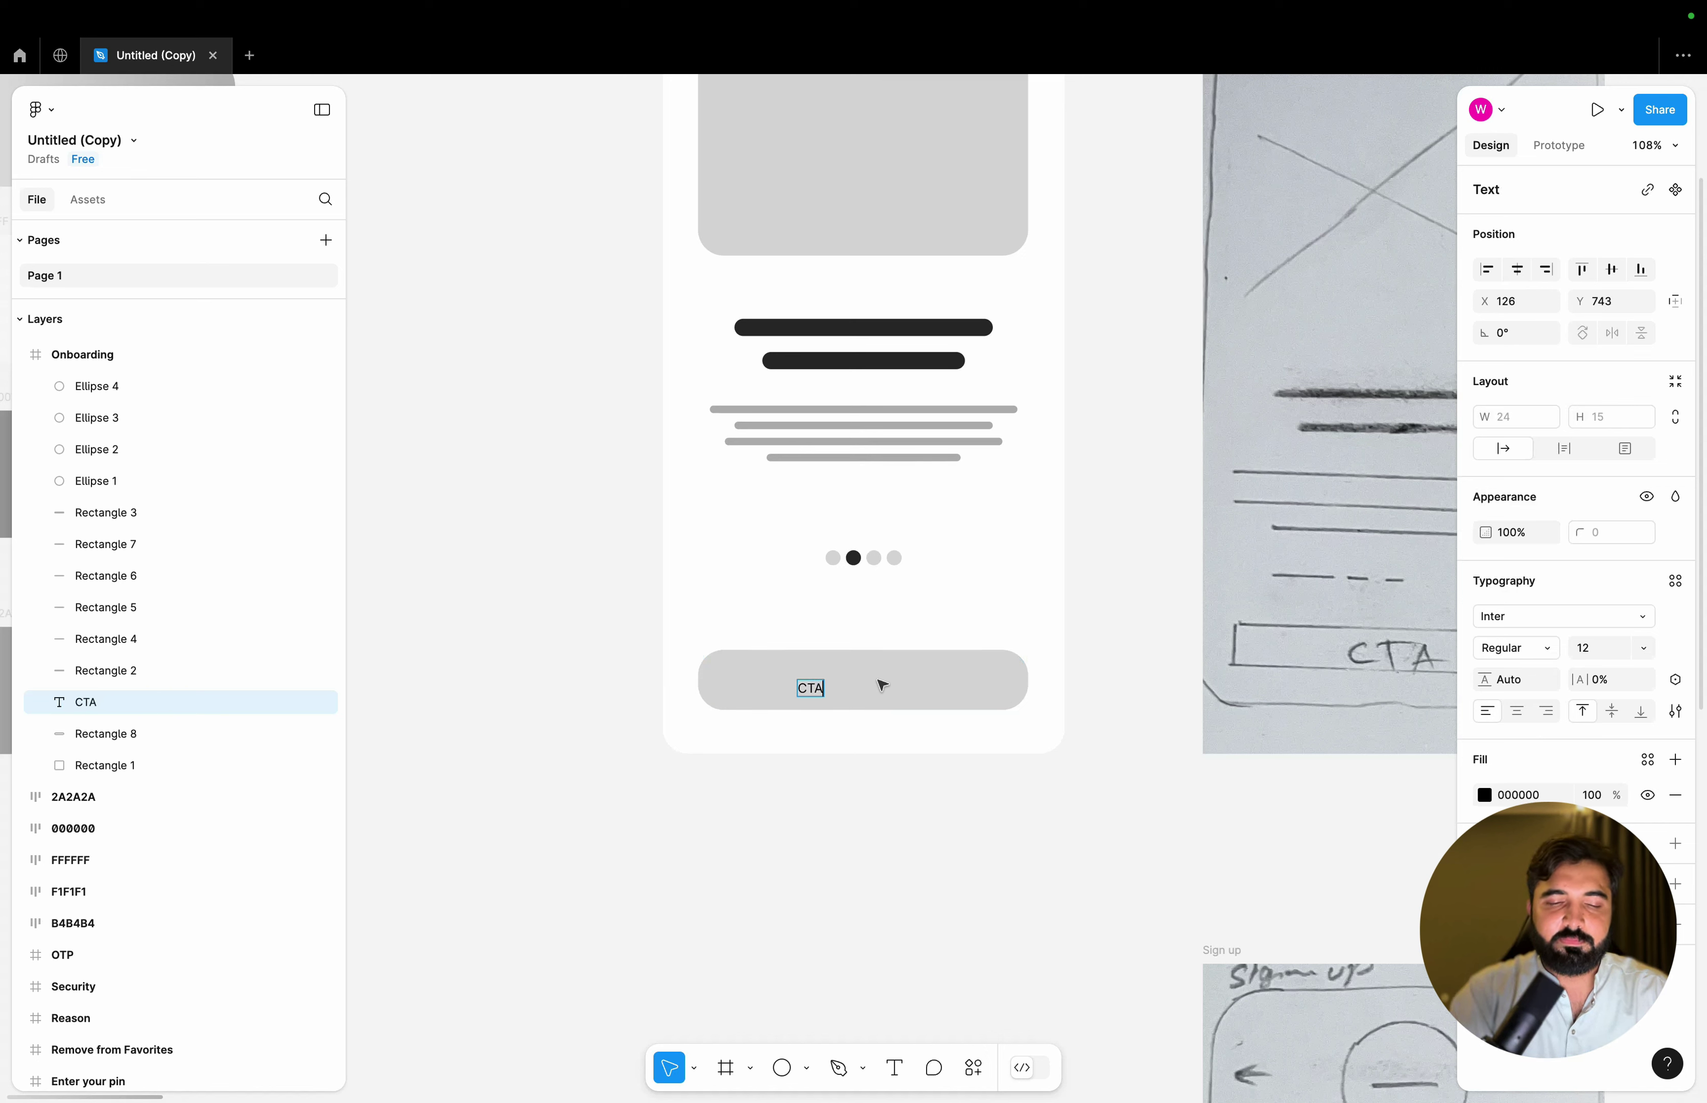
key("Escape")
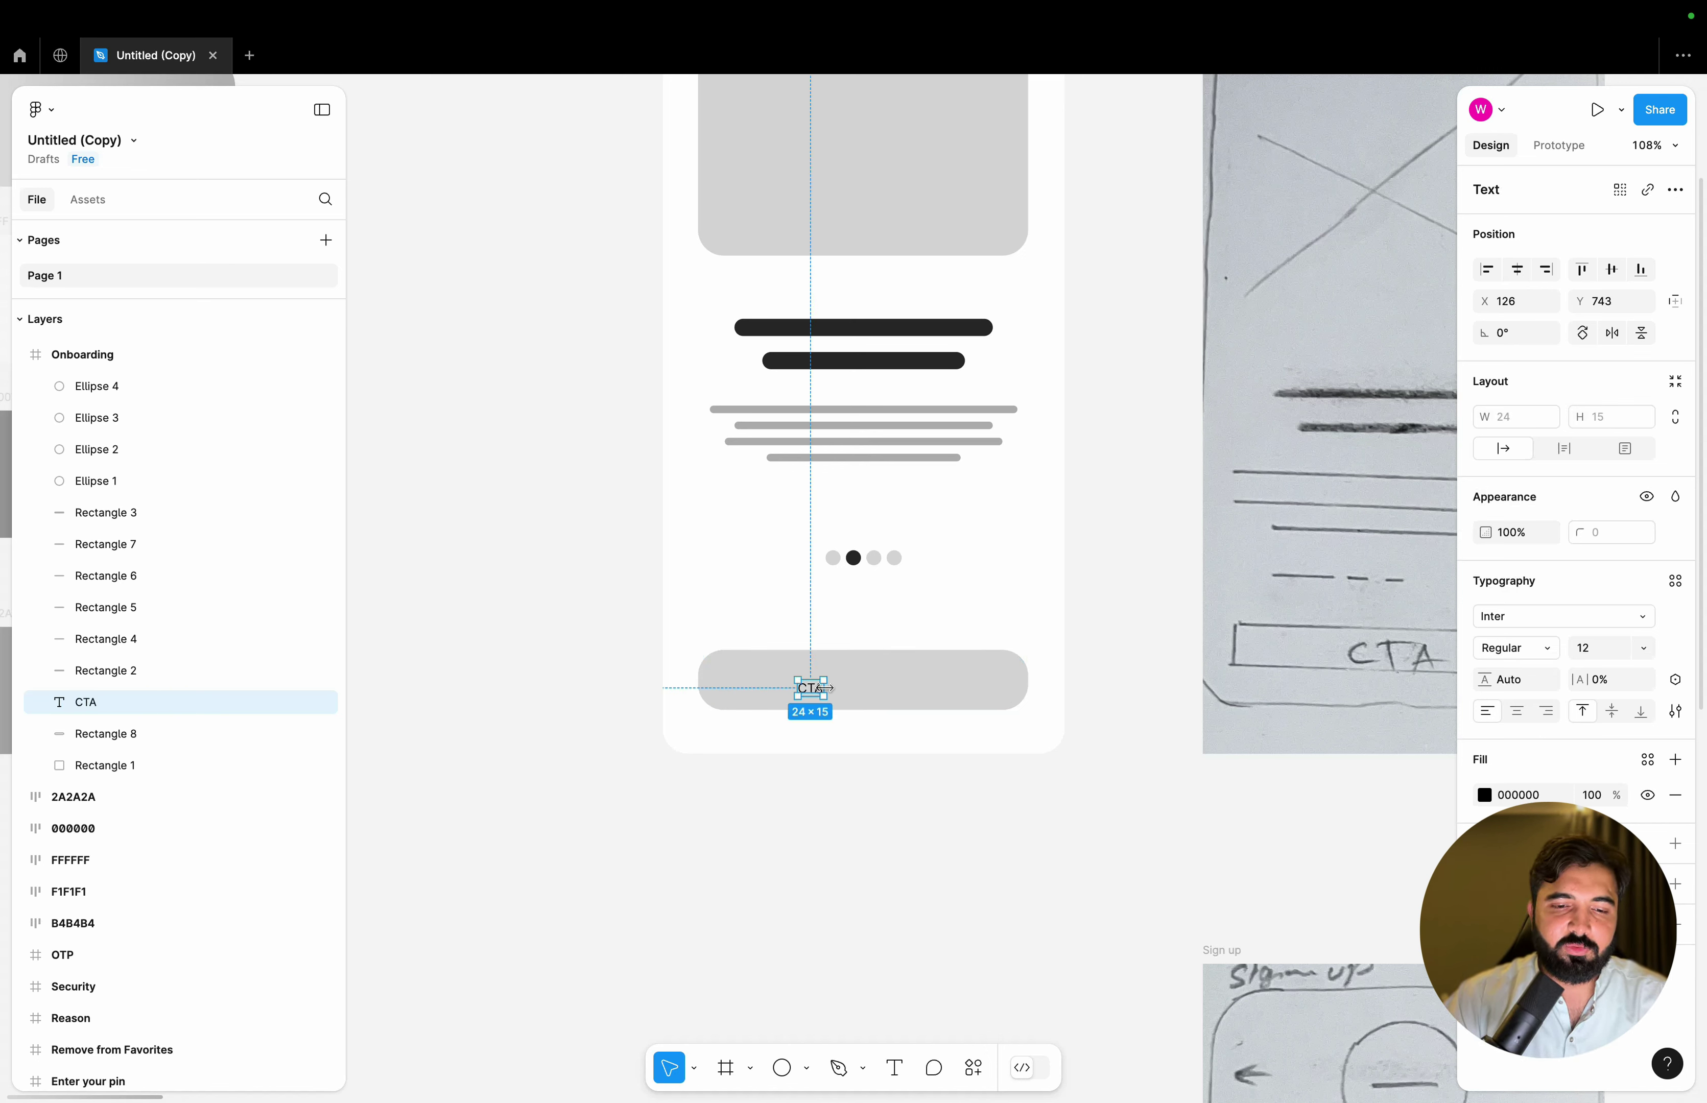
double_click(818, 690)
type("Sign u")
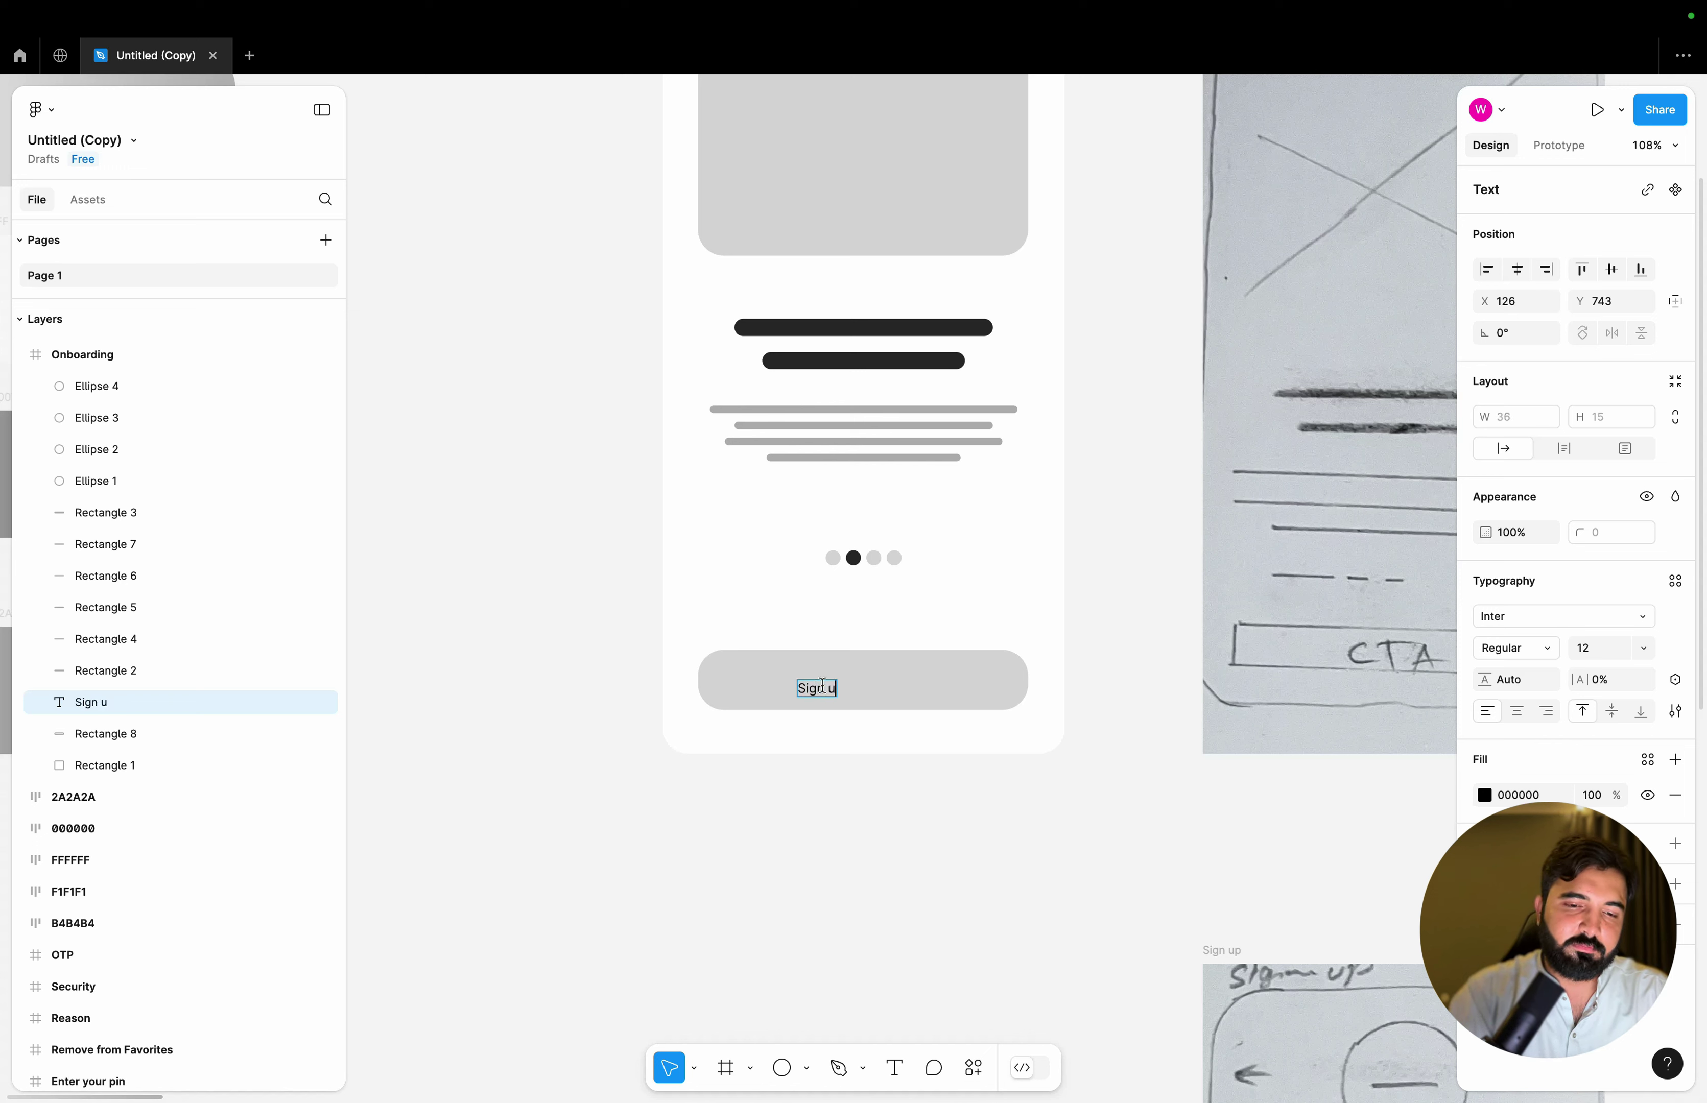
type("p")
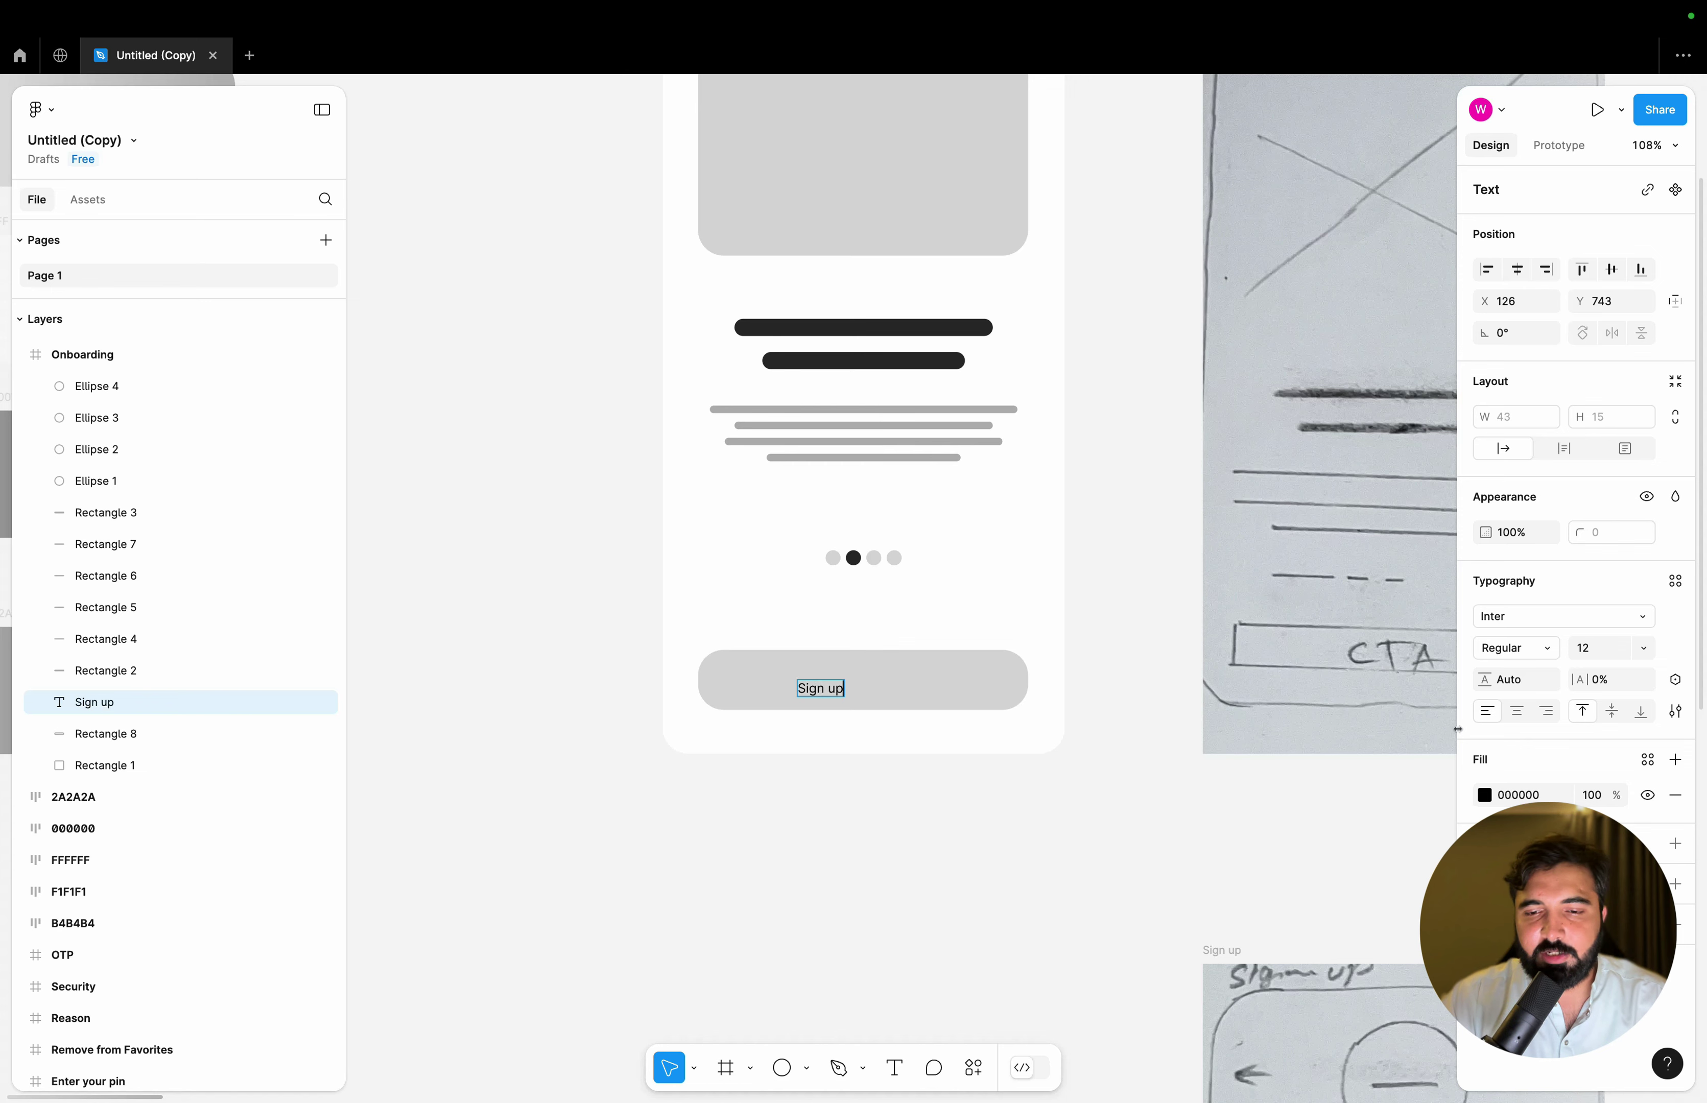
key("Escape")
scroll(825, 692, "up", 5)
scroll(685, 732, "up", 5)
Step: Centre the Sign up label horizontally within the button
left_click_drag(685, 732, 728, 723)
scroll(728, 724, "down", 5)
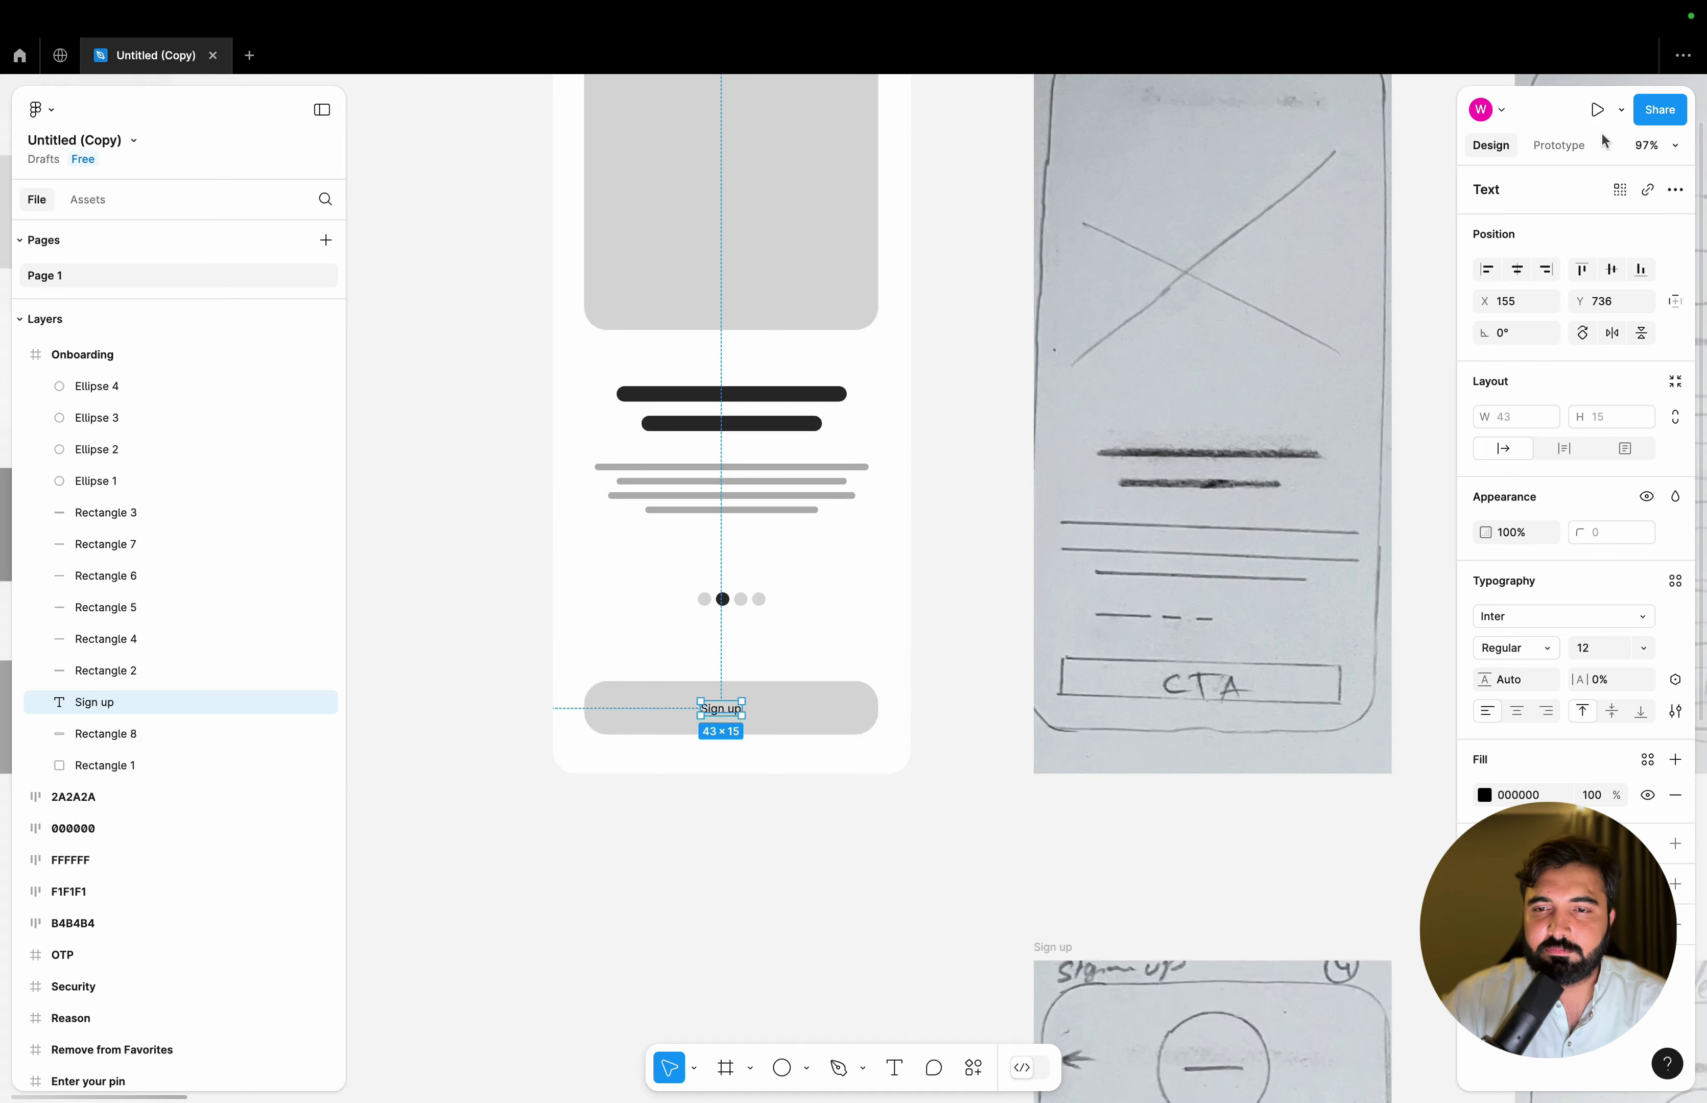
left_click(1517, 273)
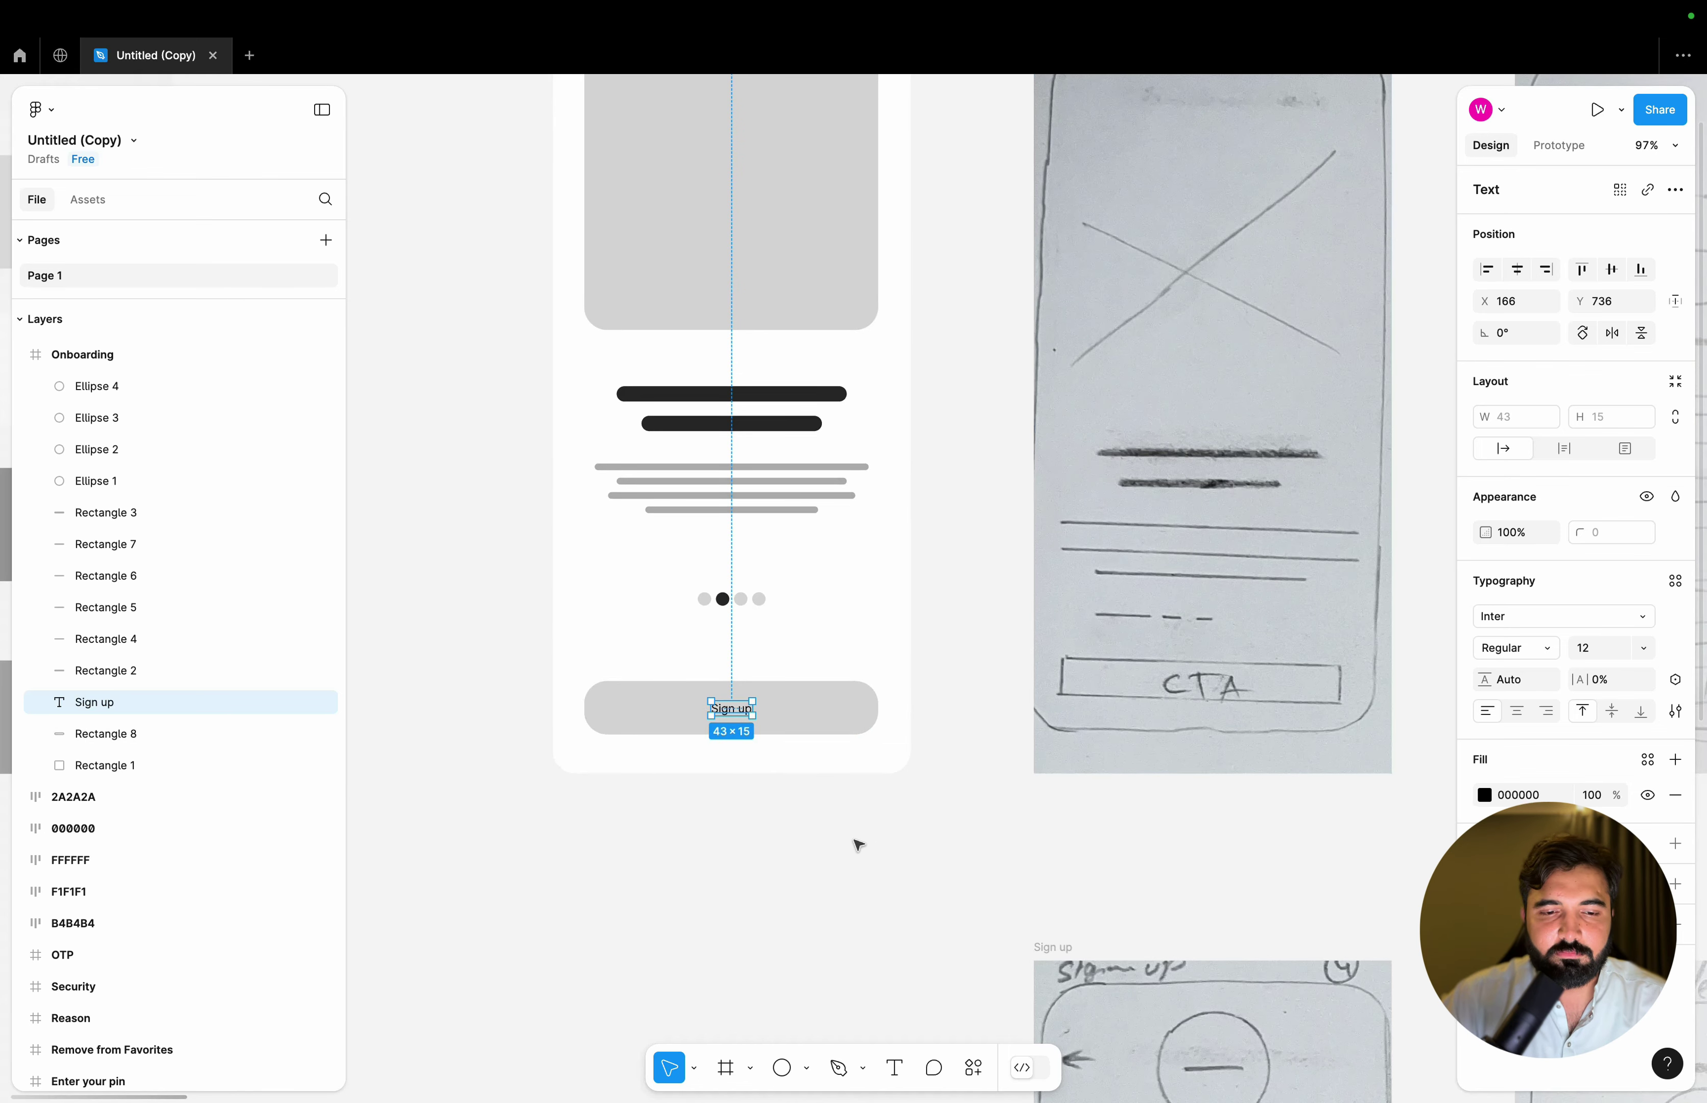
scroll(1037, 852, "up", 5)
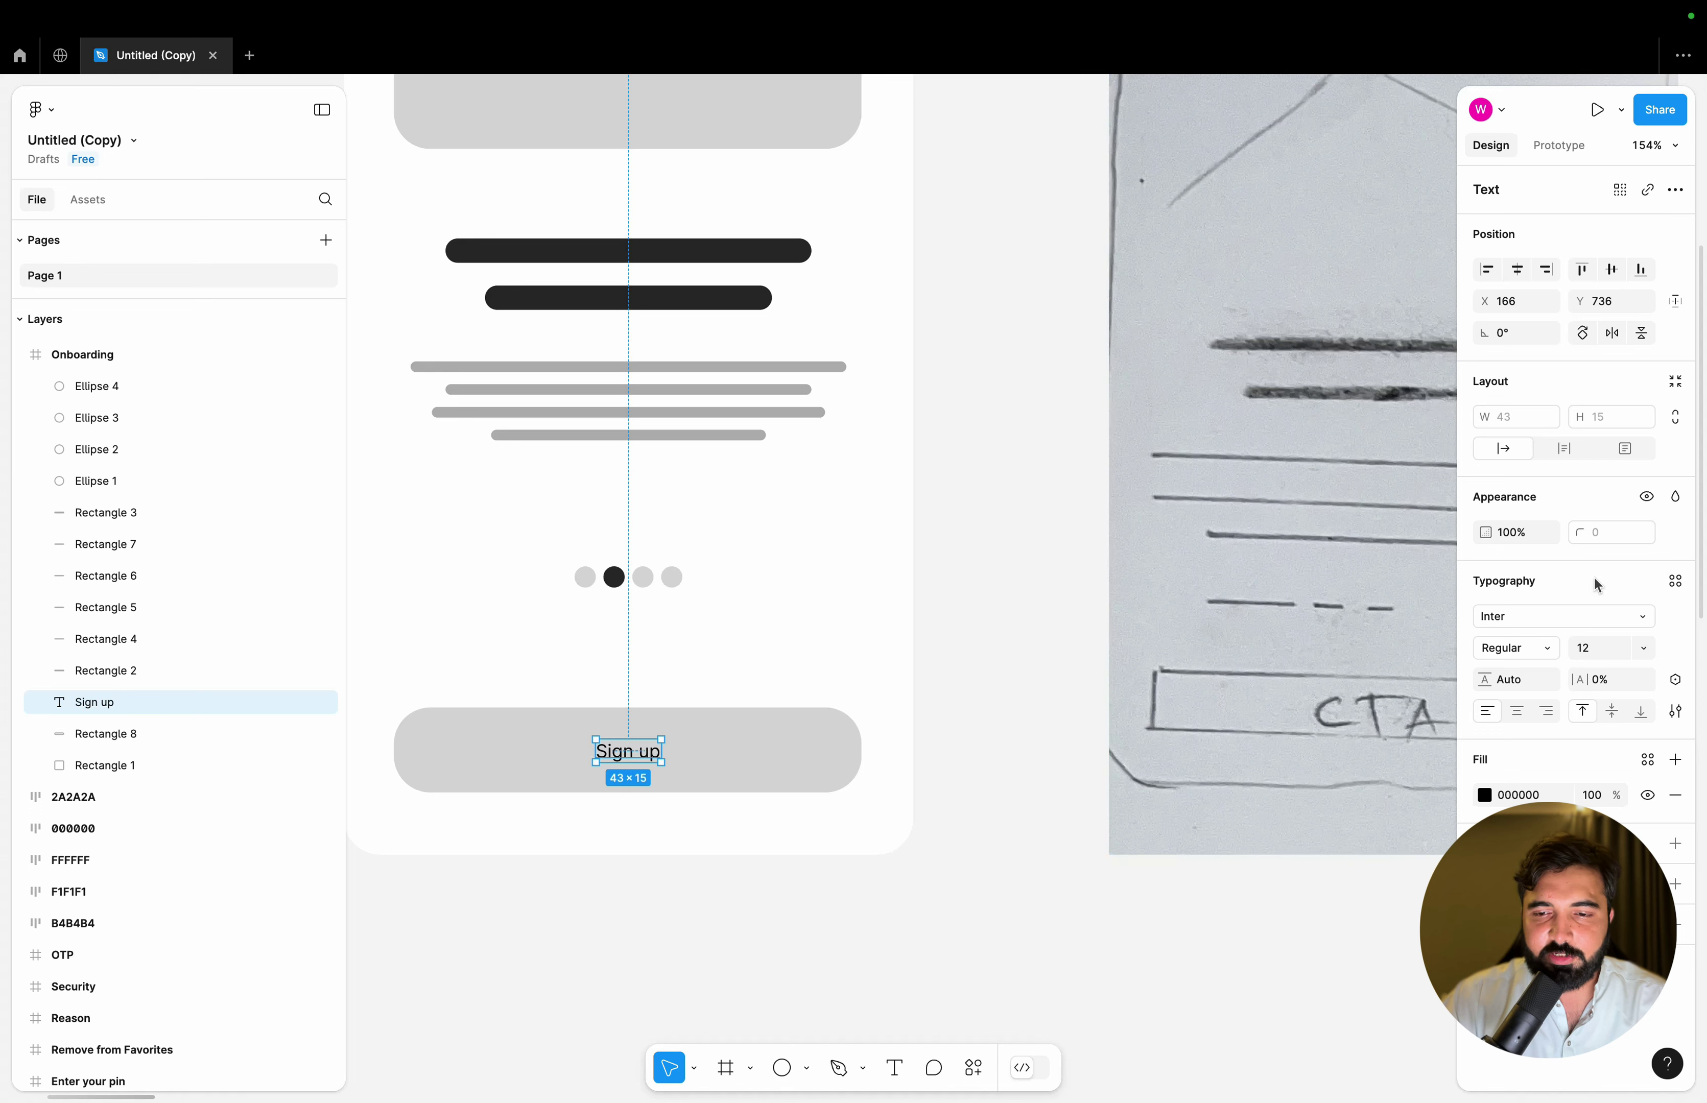
scroll(733, 716, "up", 5)
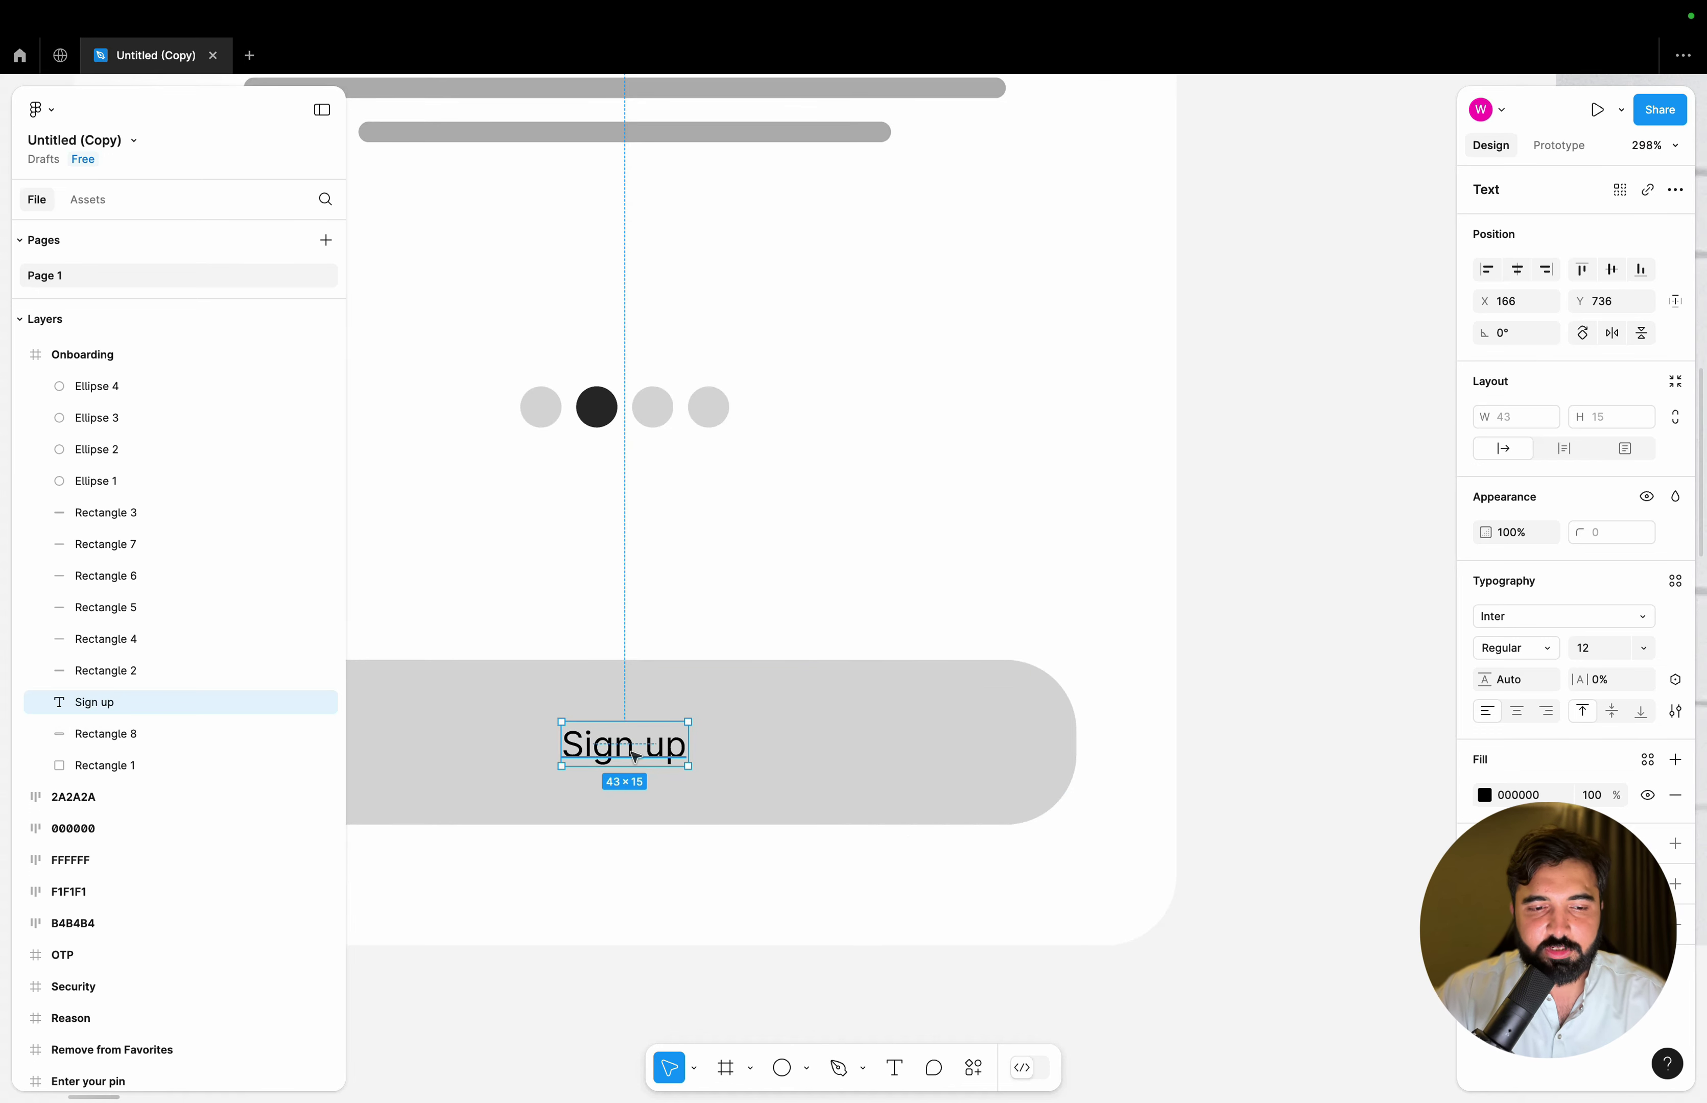
Step: Change the label's font to Poppins by searching 'pop' in the font list
left_click(1552, 622)
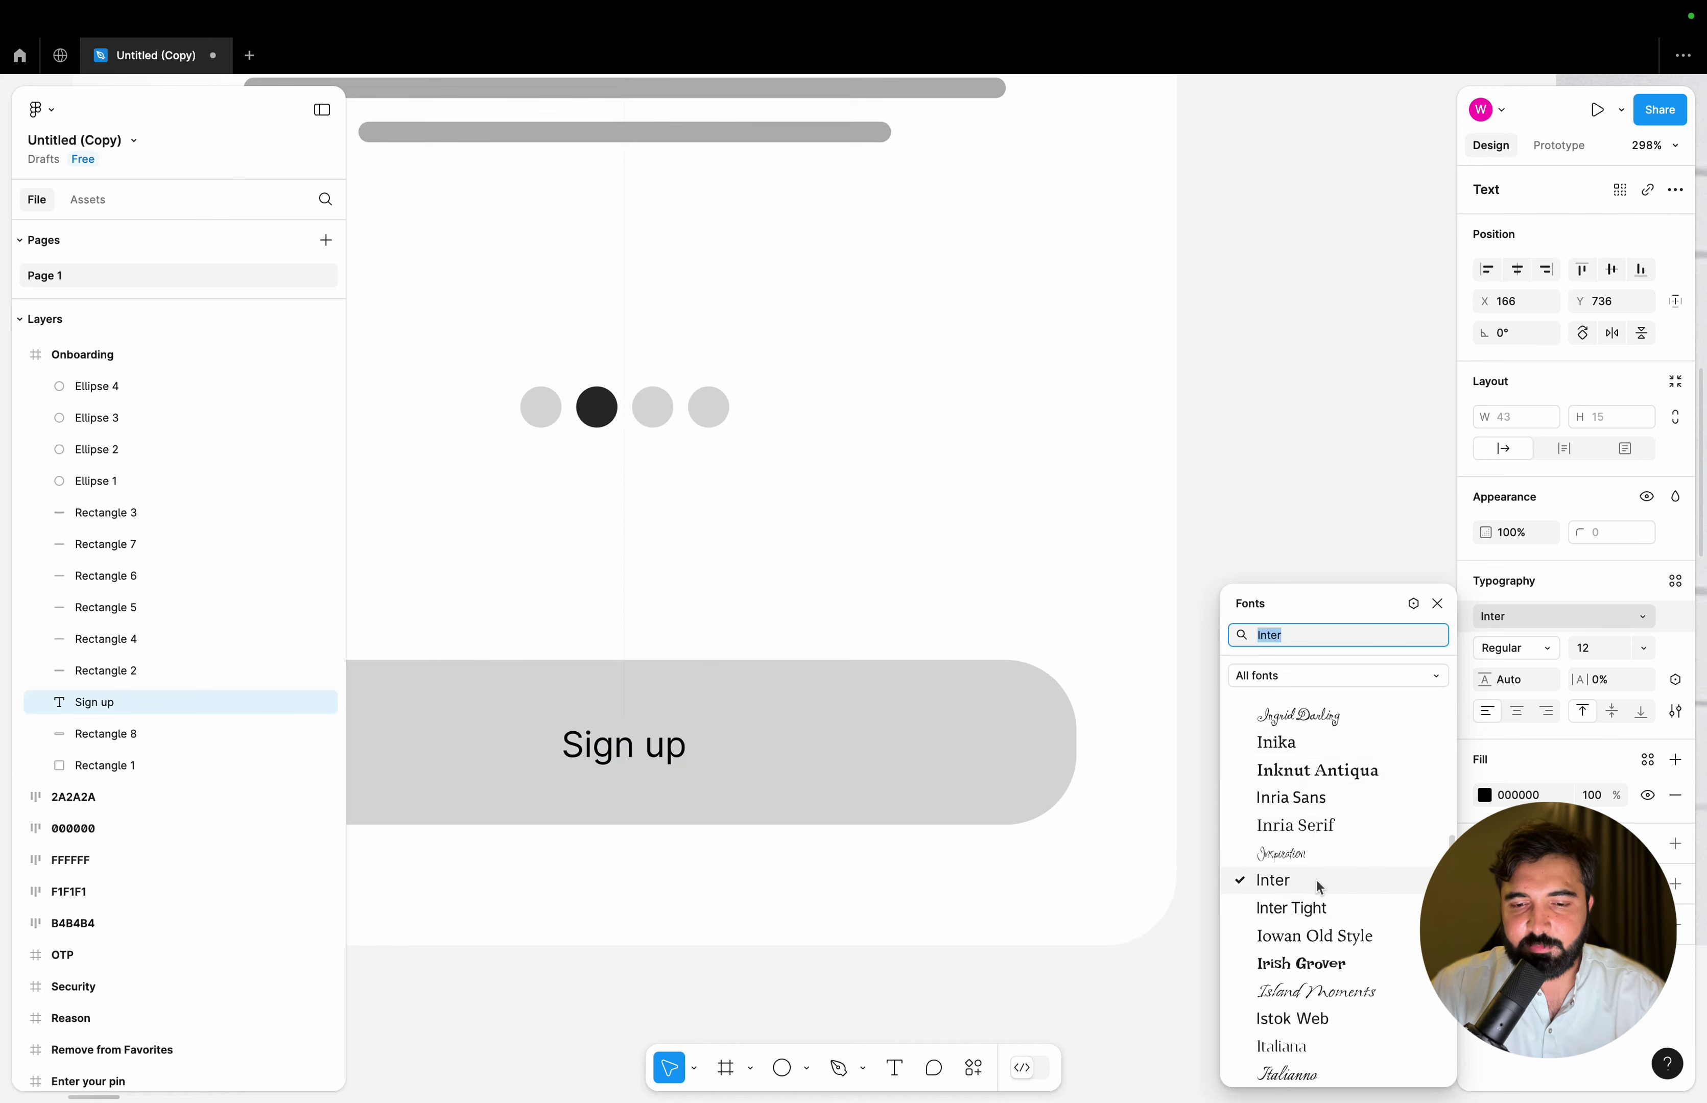
scroll(1320, 883, "down", 5)
scroll(1324, 868, "down", 3)
scroll(1327, 853, "down", 3)
scroll(1333, 837, "up", 2)
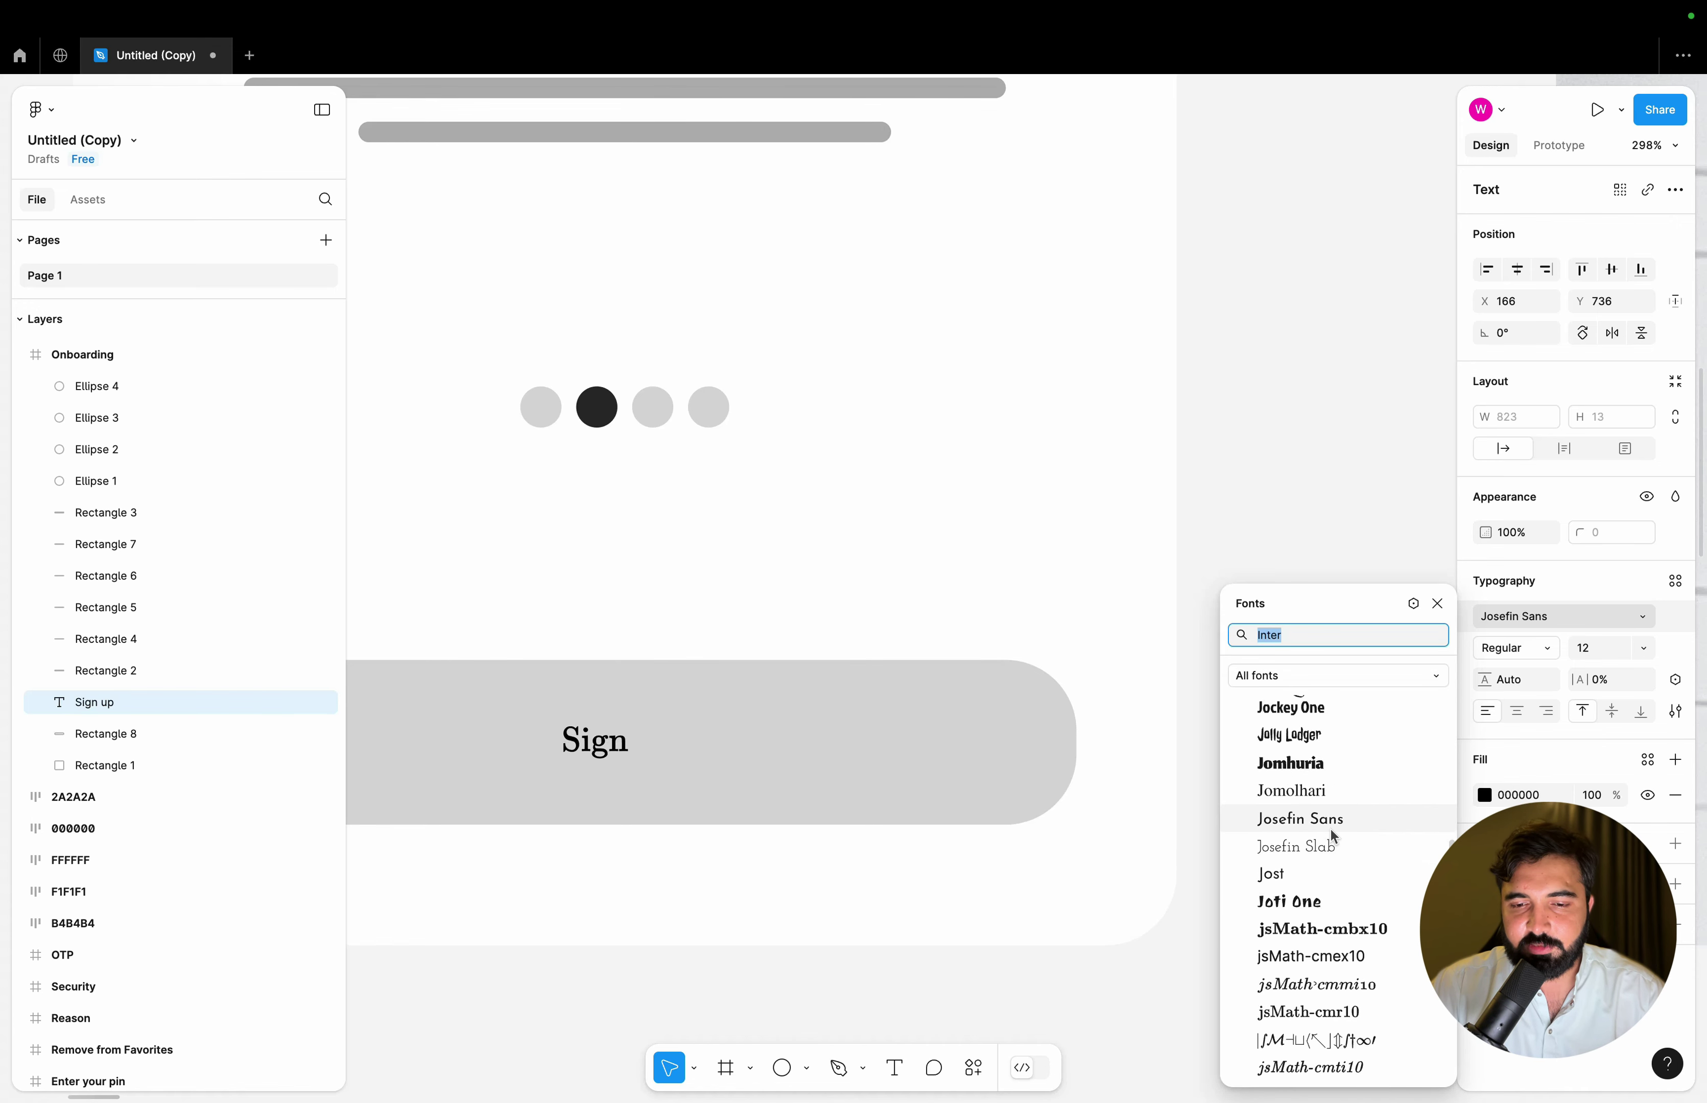
scroll(1318, 783, "down", 5)
scroll(1316, 804, "down", 5)
scroll(1313, 825, "down", 3)
scroll(1309, 843, "down", 3)
scroll(1310, 825, "down", 5)
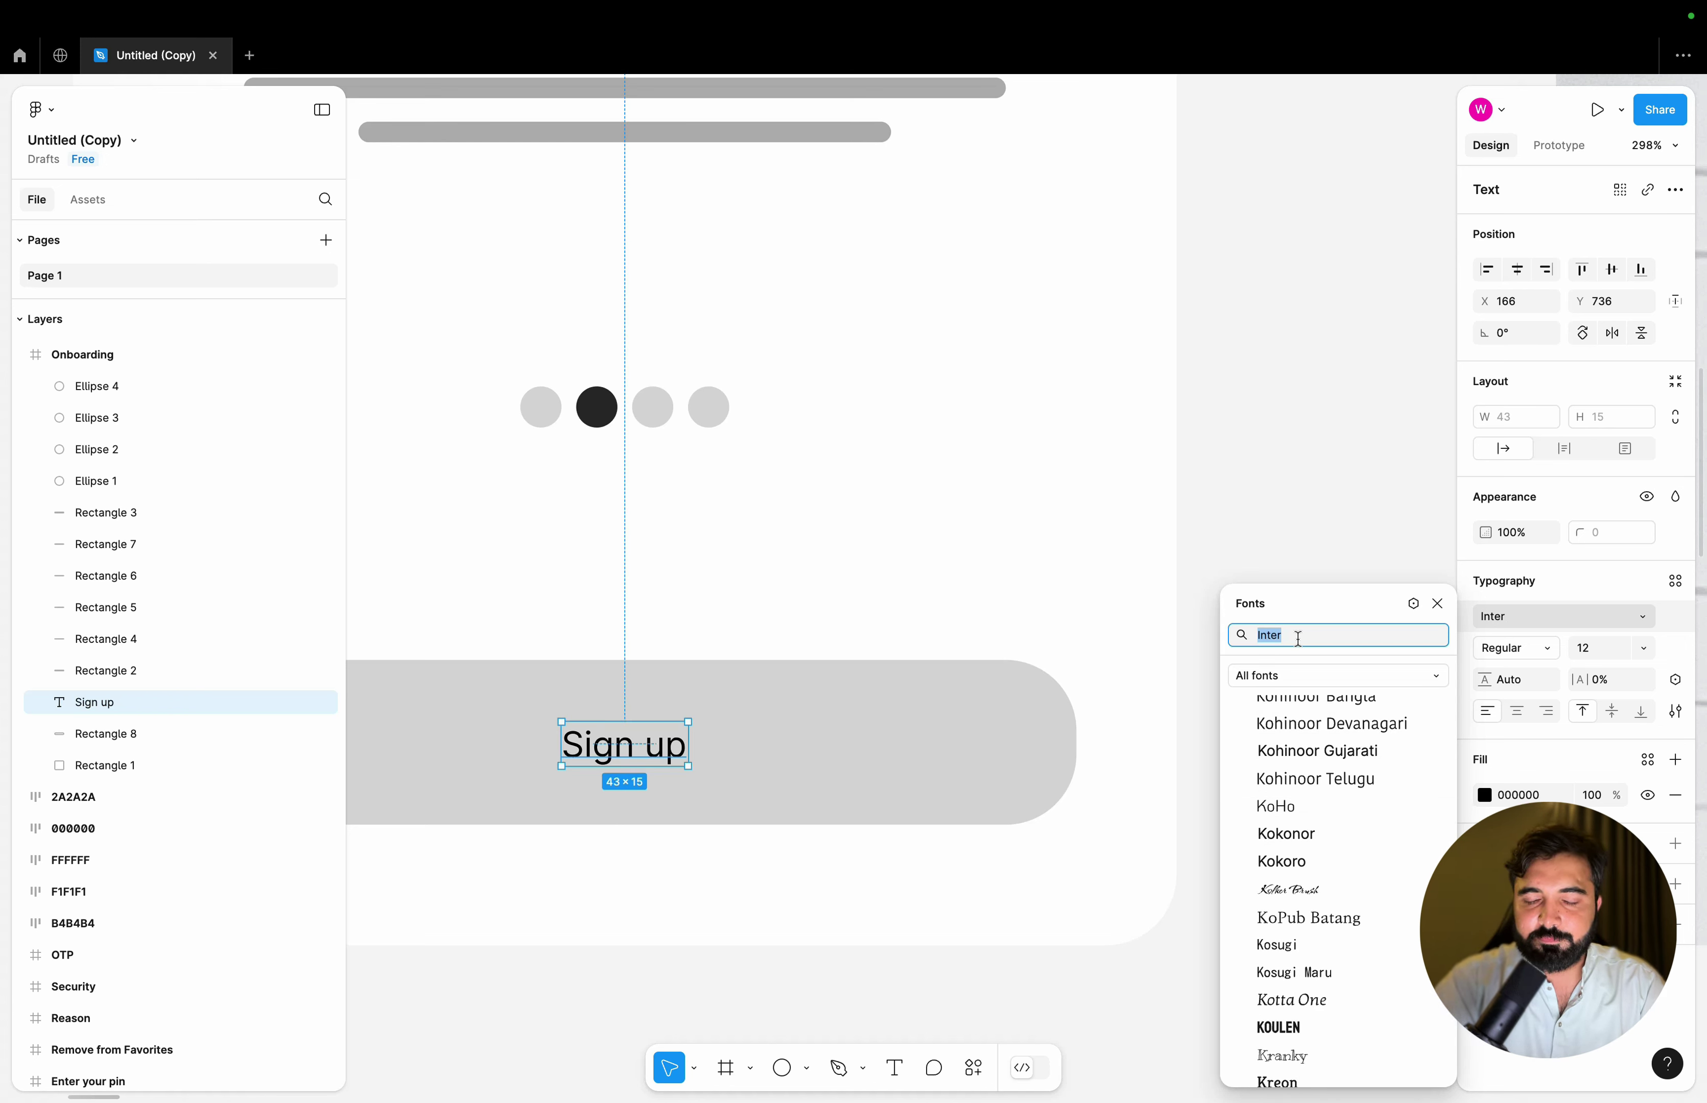
type("p")
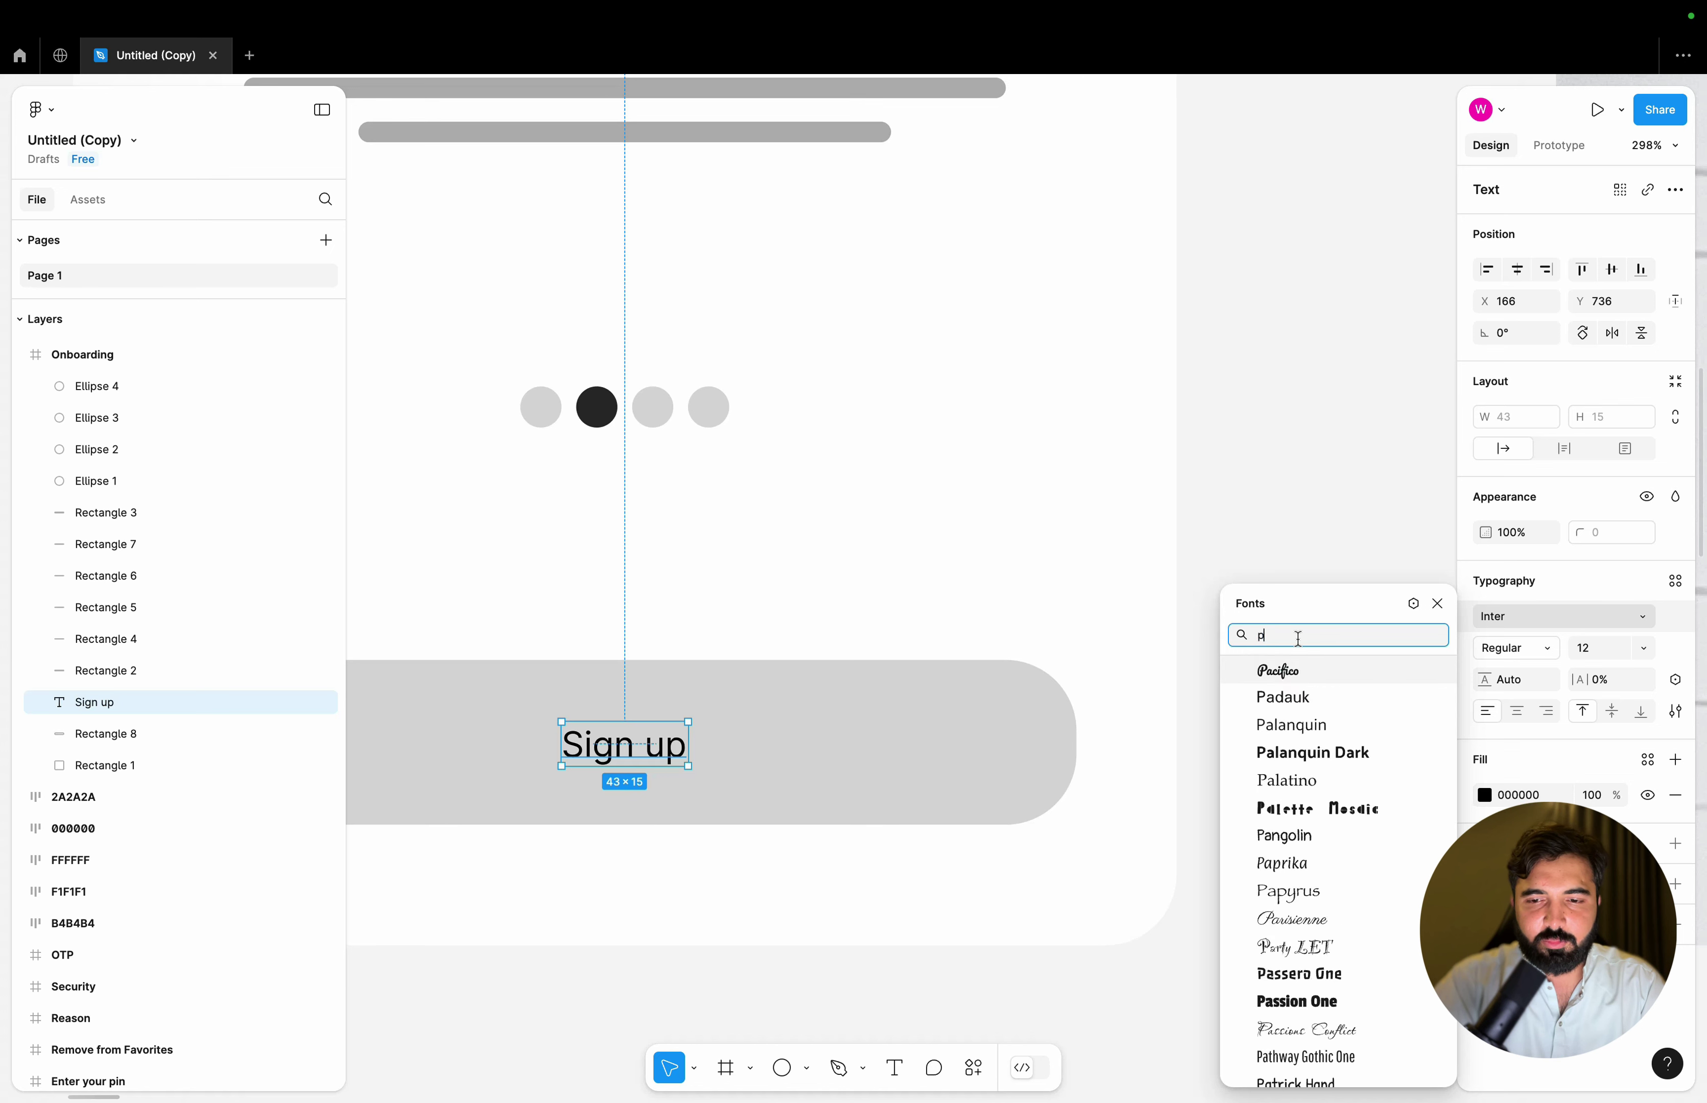
type("op")
key("Return")
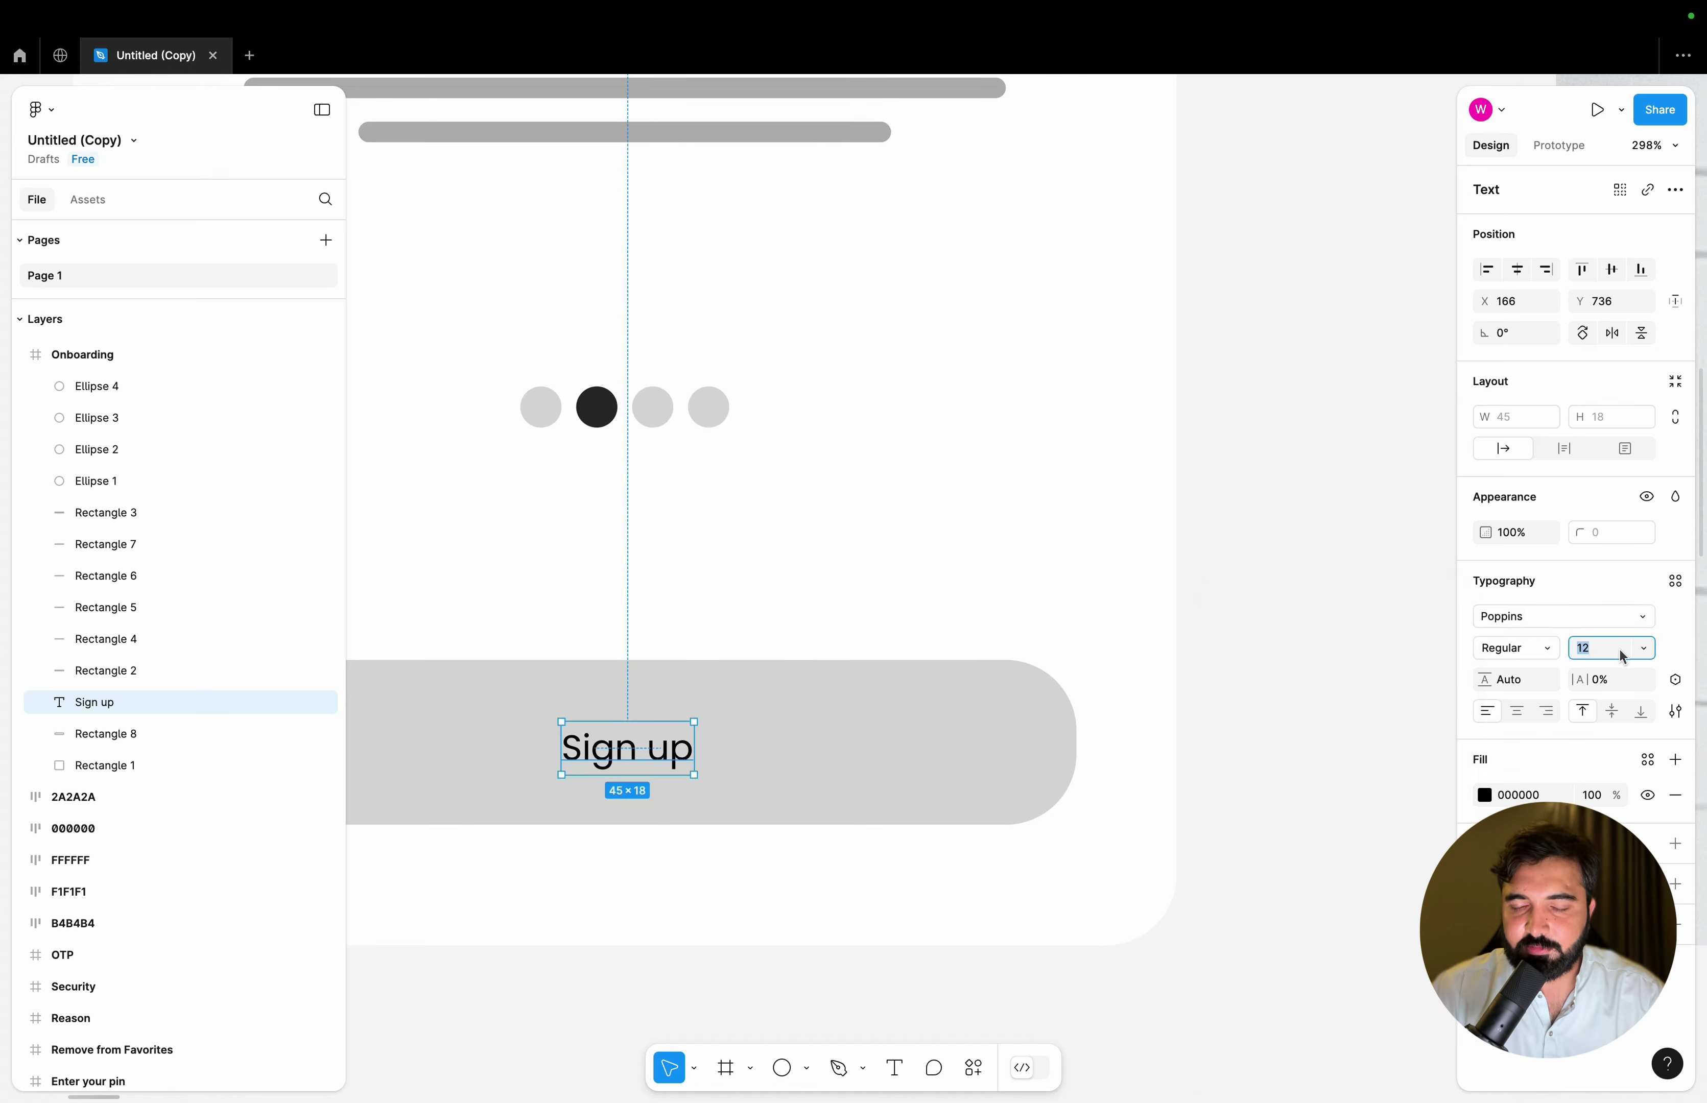
Step: Set the label to size 16 and Bold weight, re-centring it in the button
left_click(1640, 647)
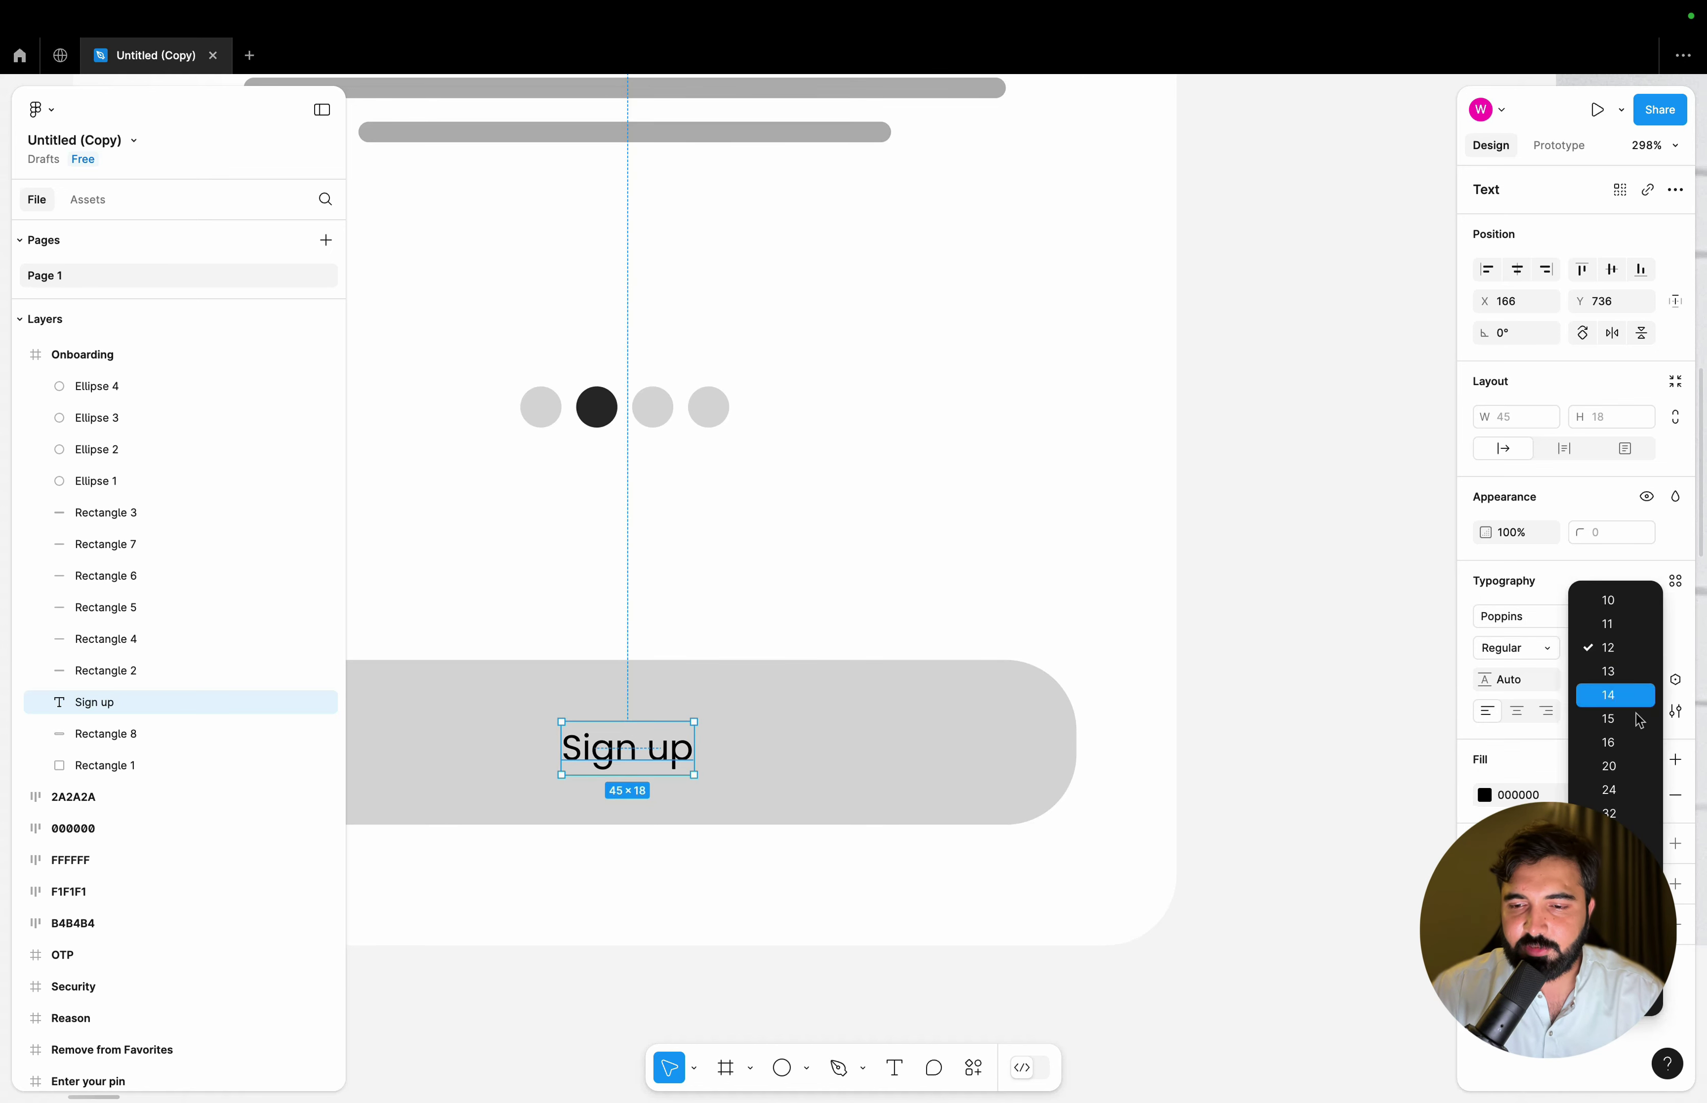
left_click(1625, 748)
left_click_drag(649, 759, 640, 746)
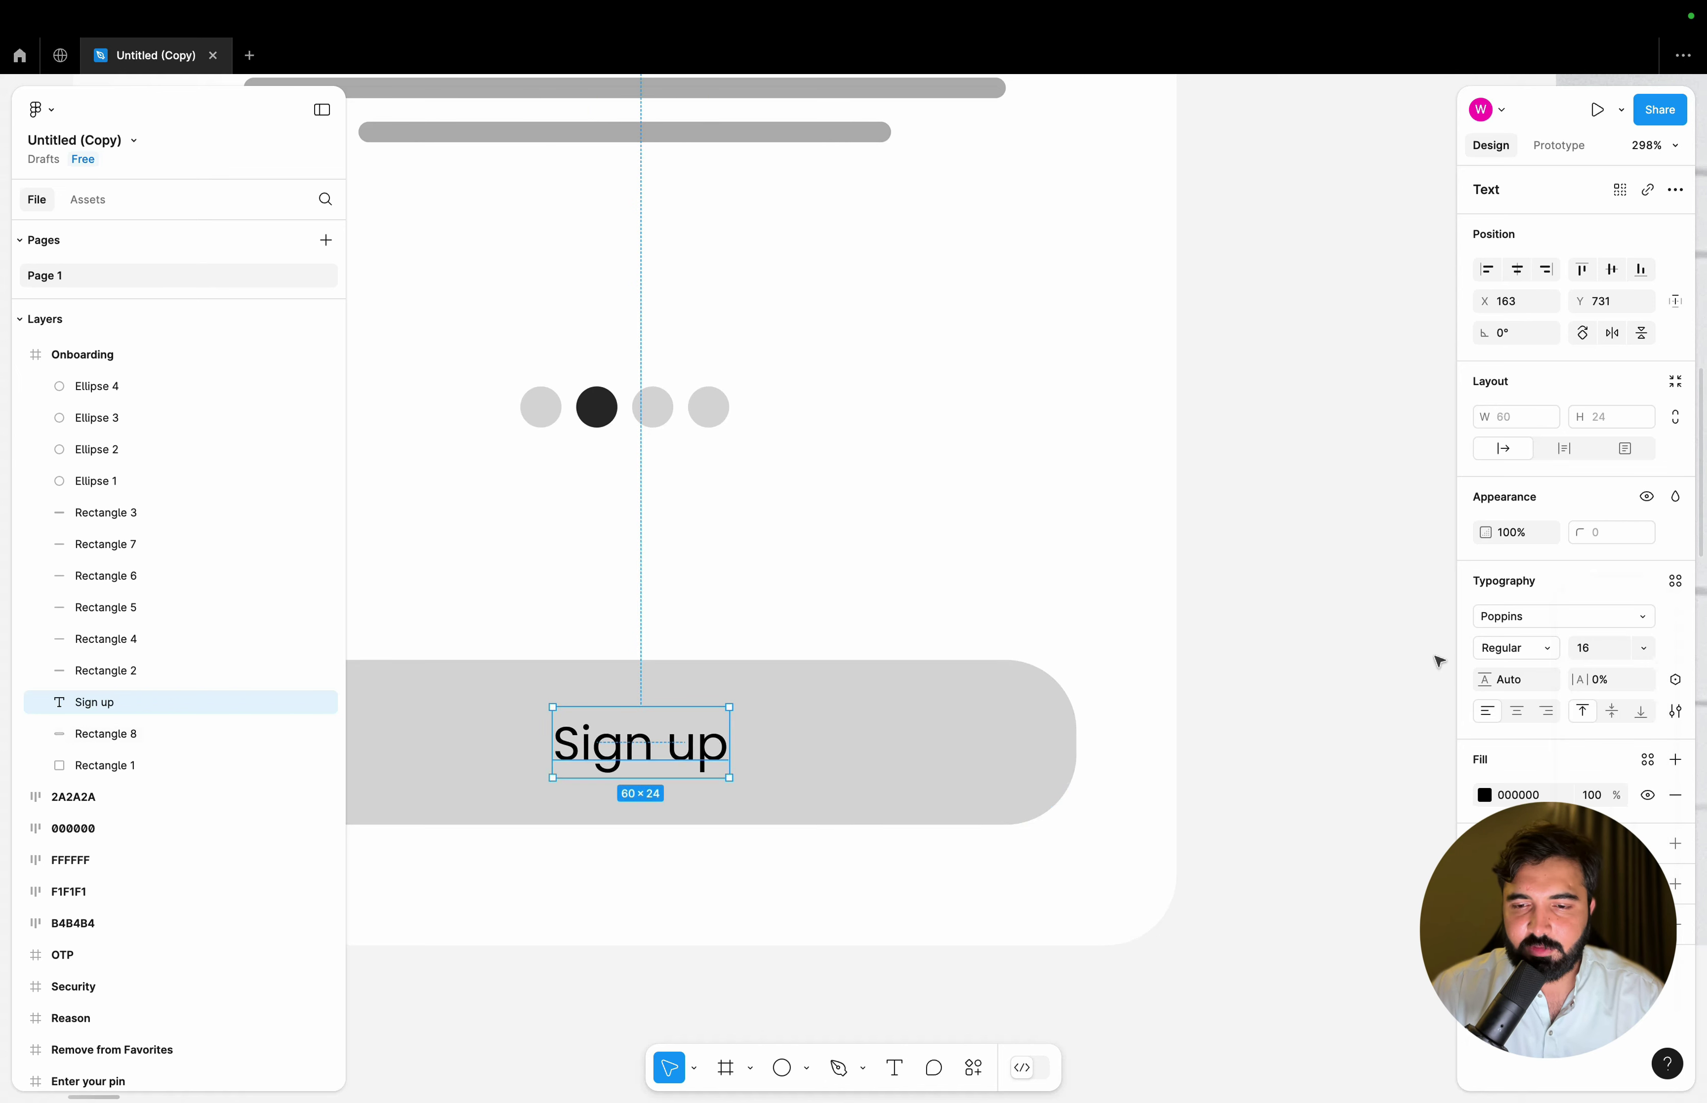
left_click(1514, 647)
left_click(1516, 672)
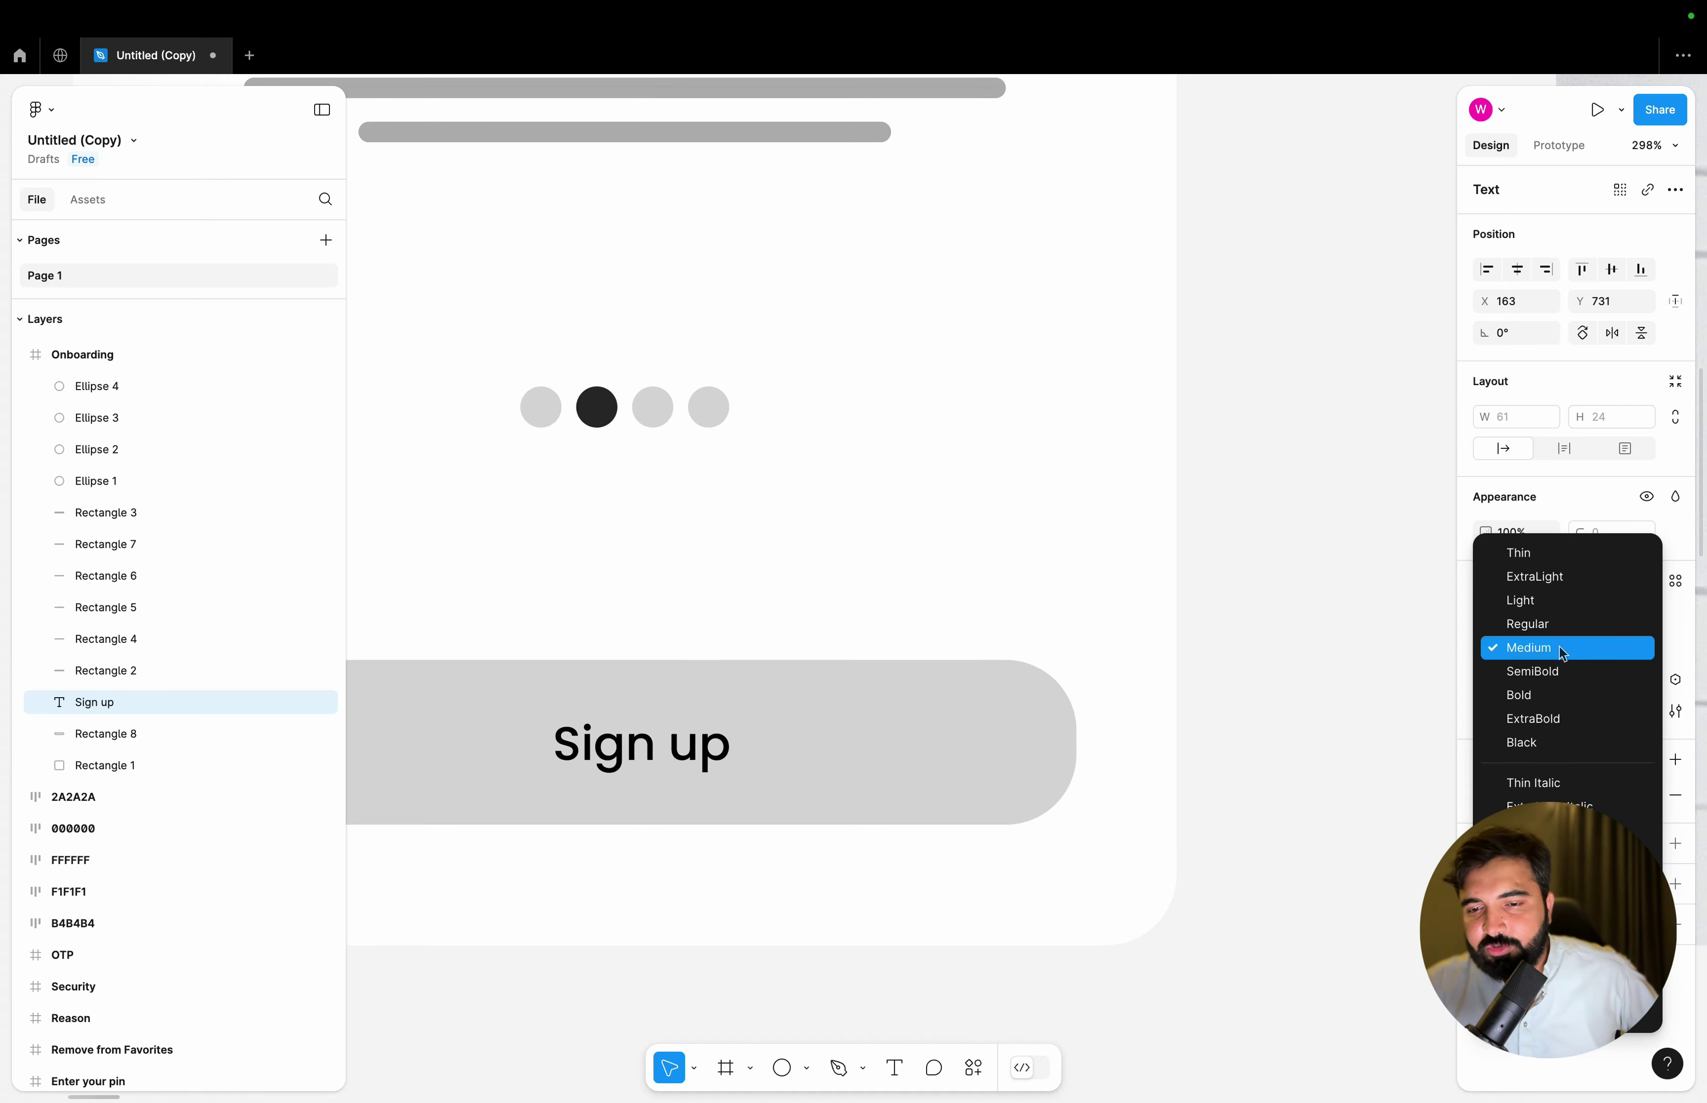
left_click(1550, 690)
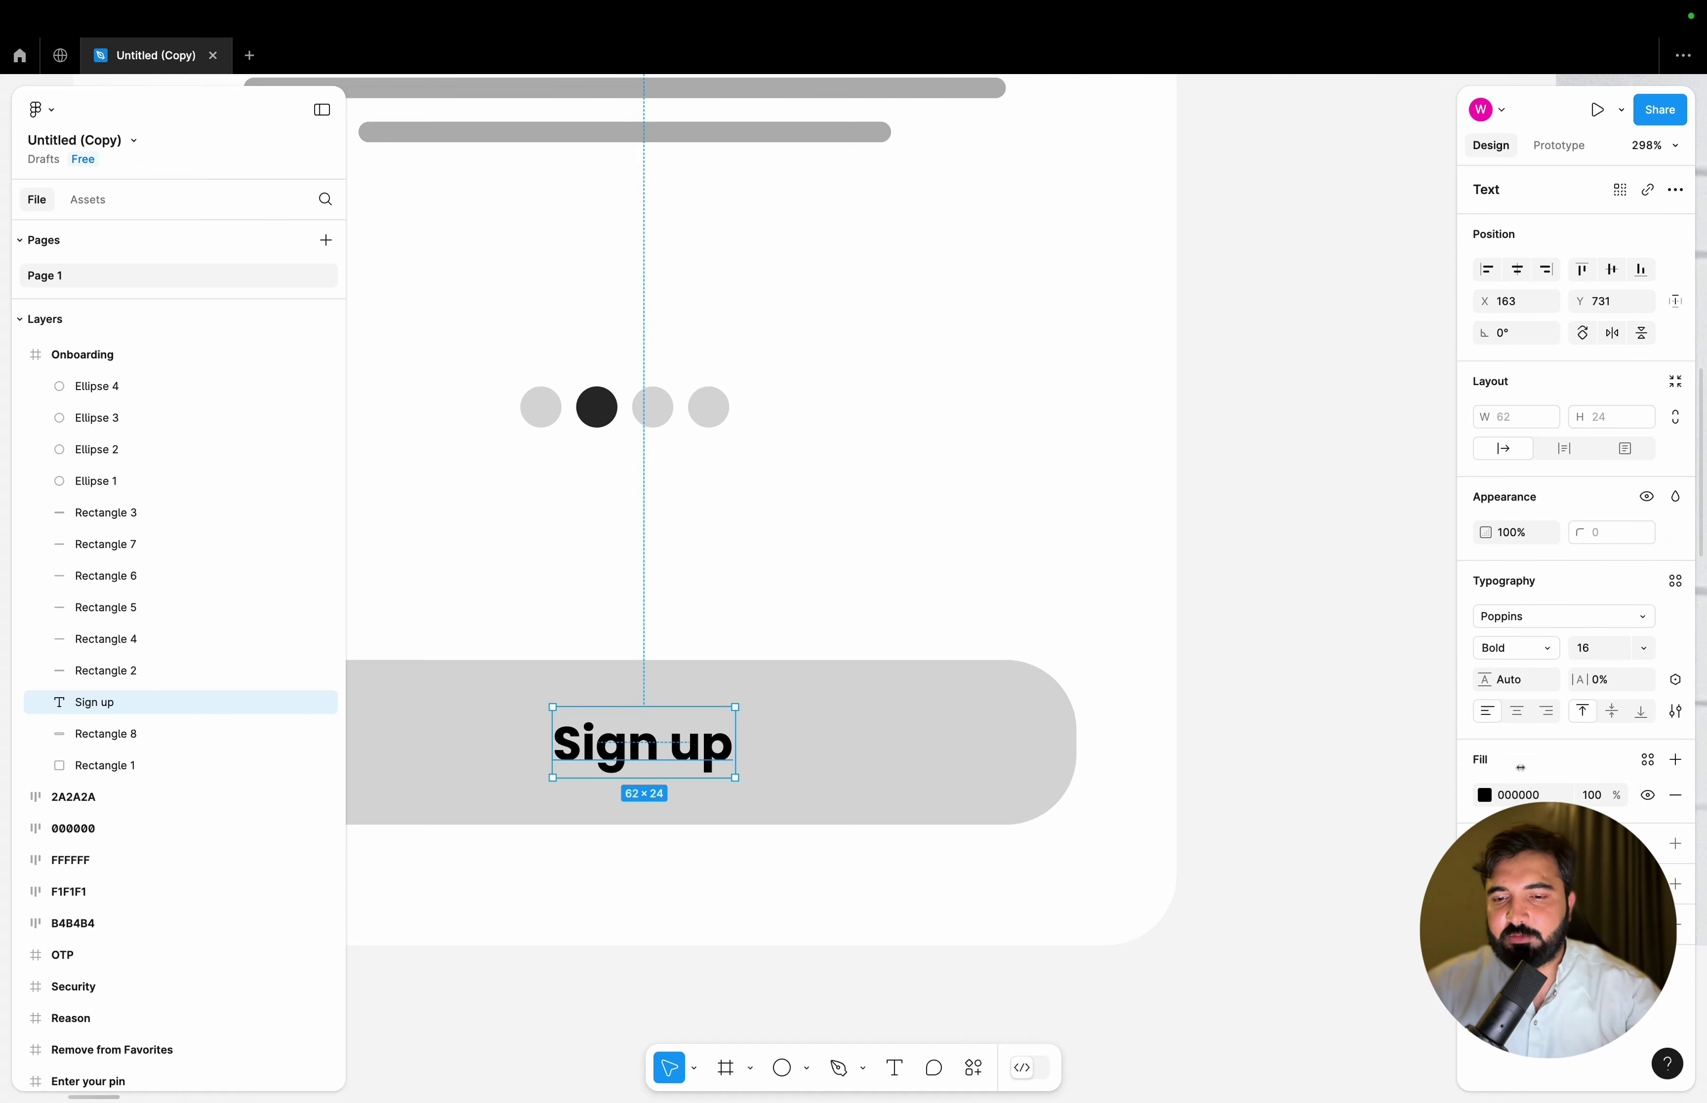
left_click(1530, 650)
left_click(1530, 650)
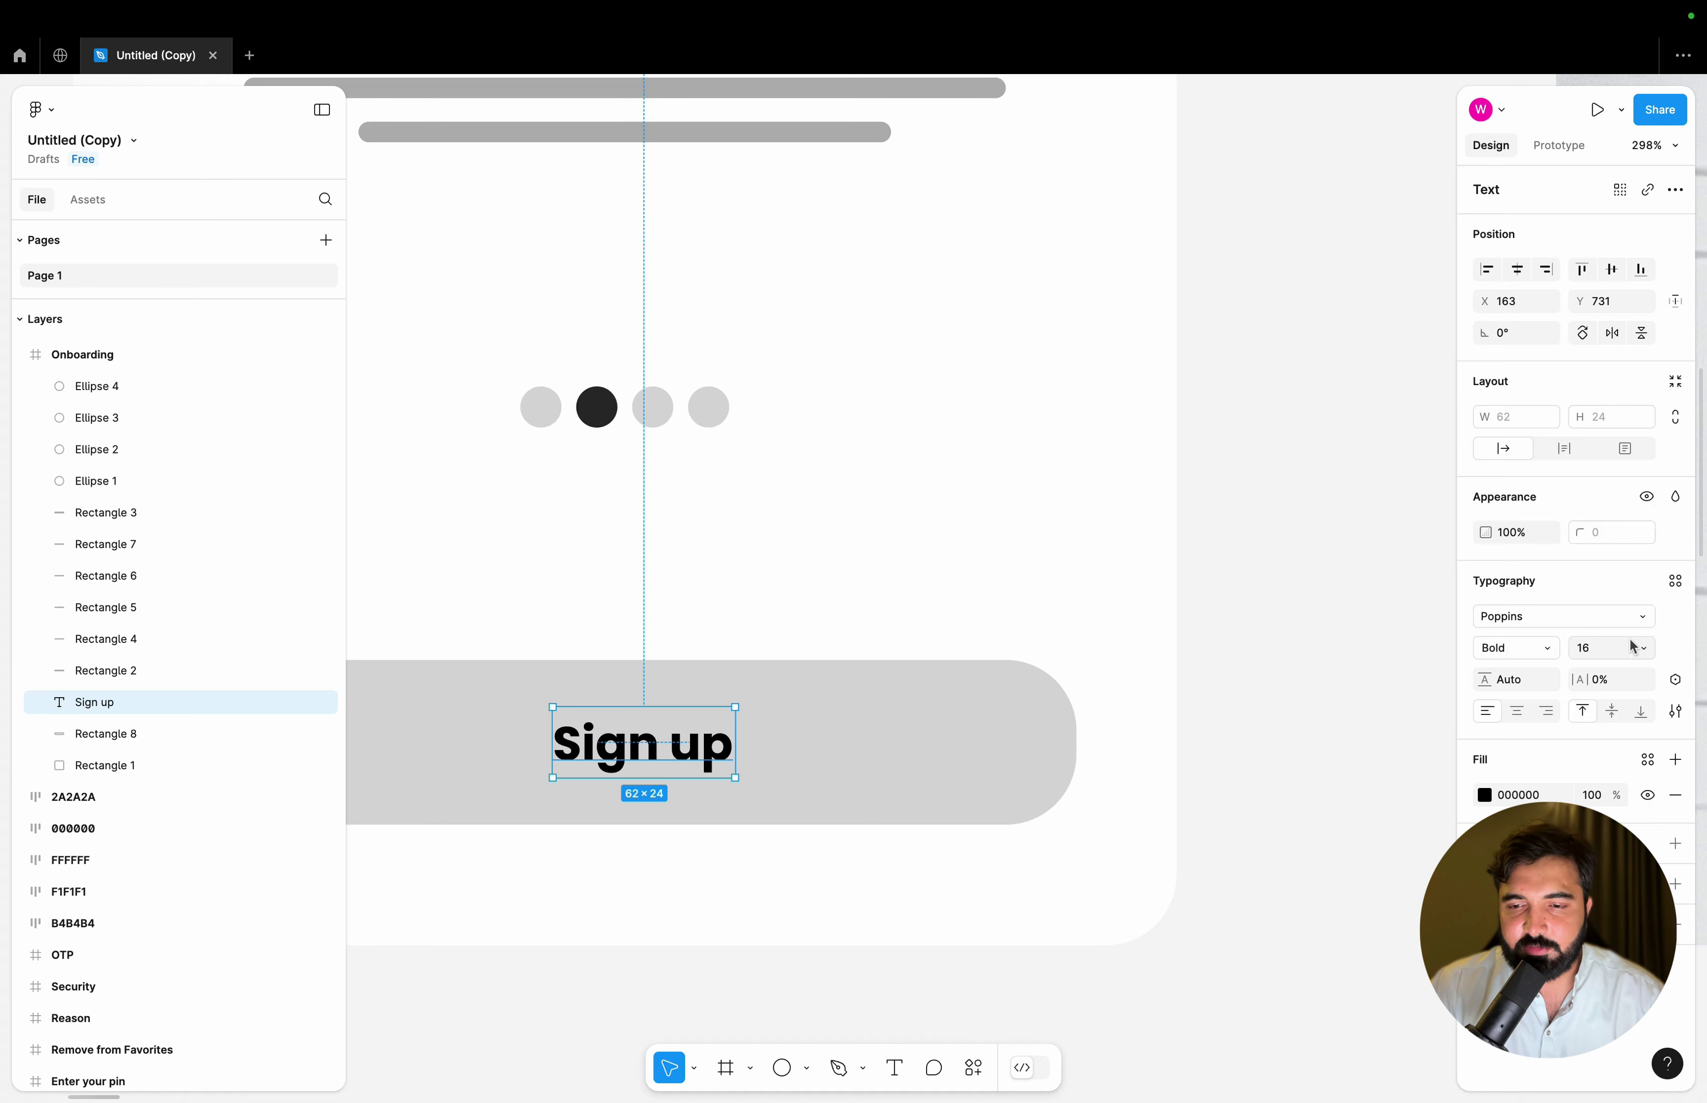
left_click(1637, 652)
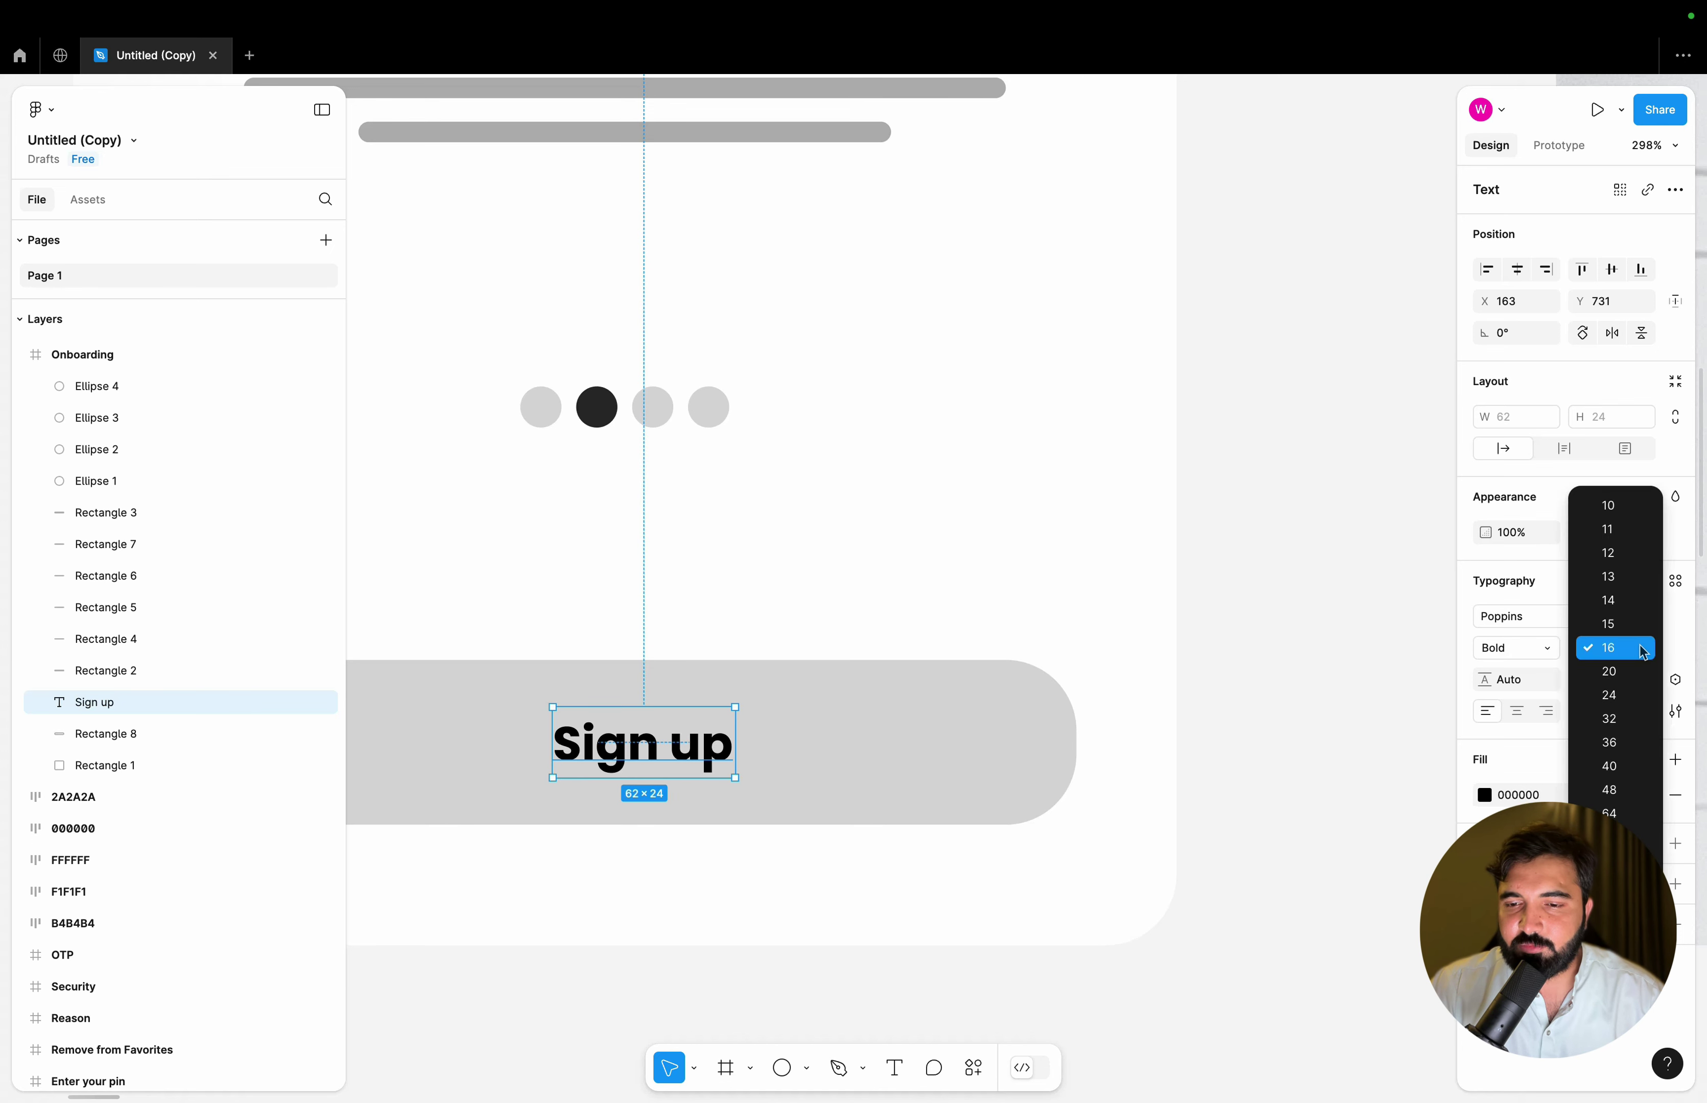
left_click(1614, 664)
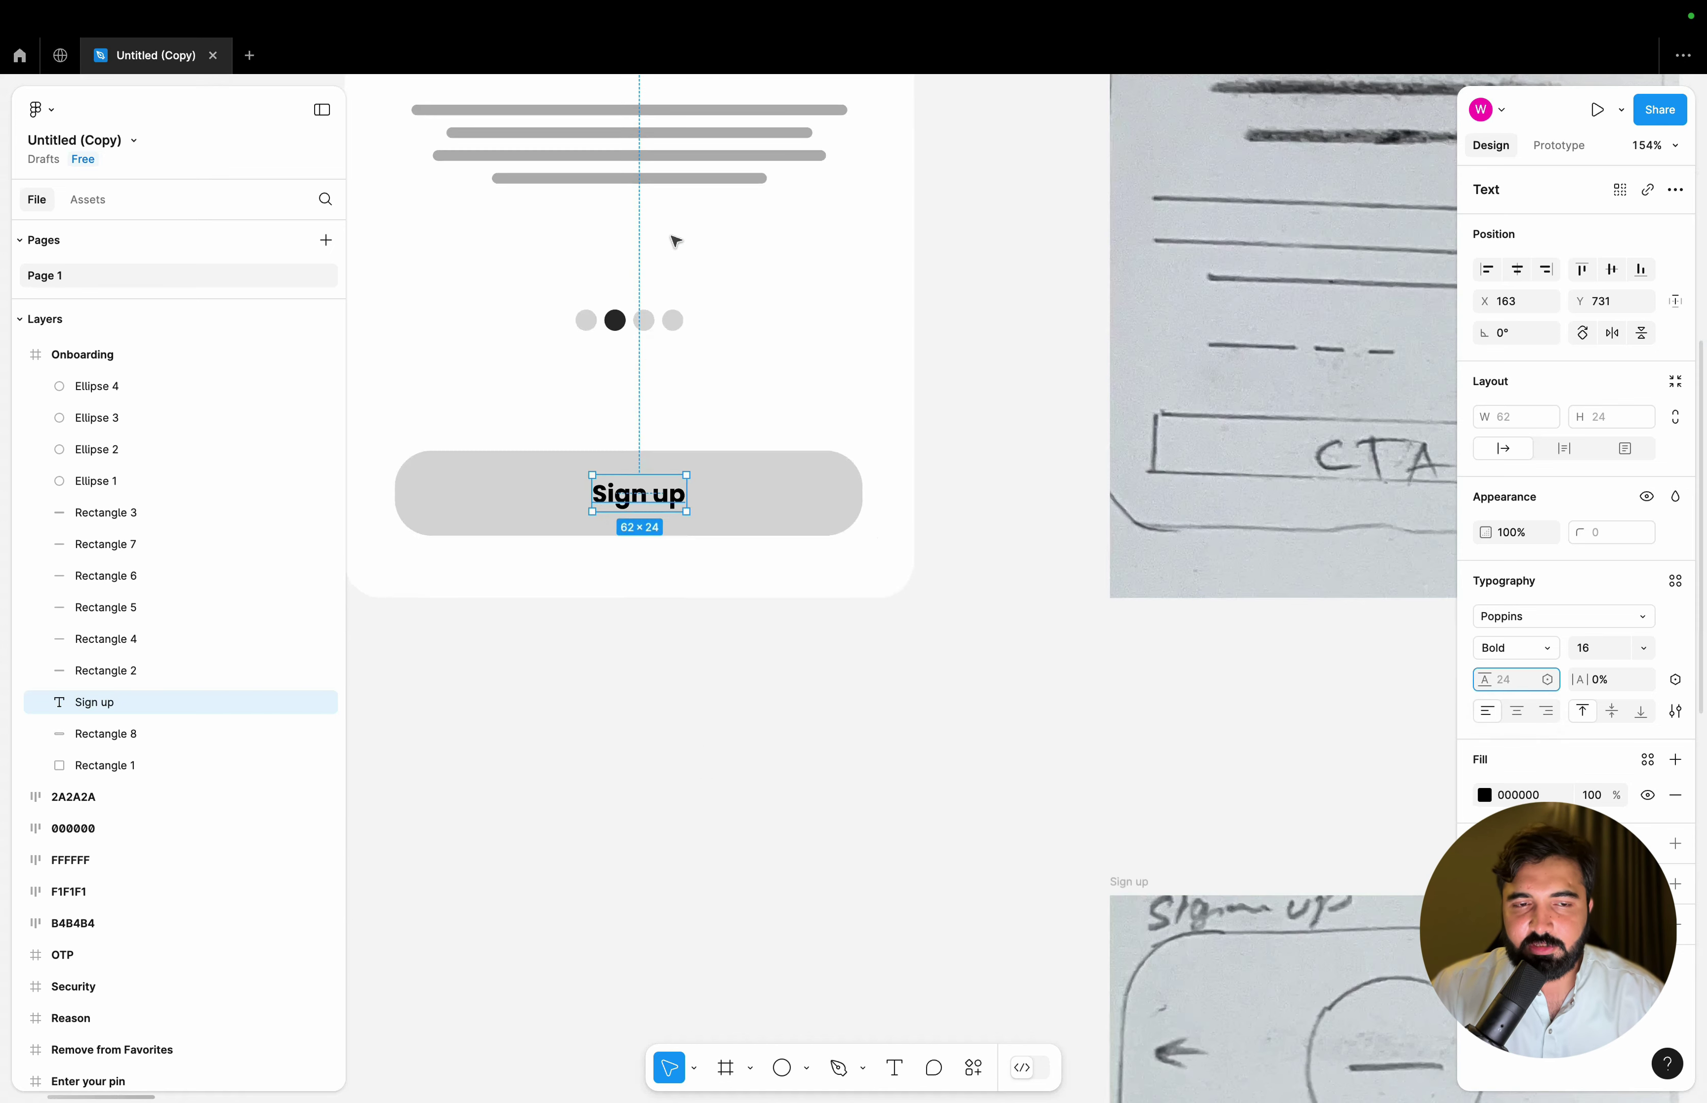
Step: In the Sign up label's type settings, try underline and strikethrough, then set Decoration to None
scroll(674, 239, "down", 5)
left_click_drag(744, 357, 900, 473)
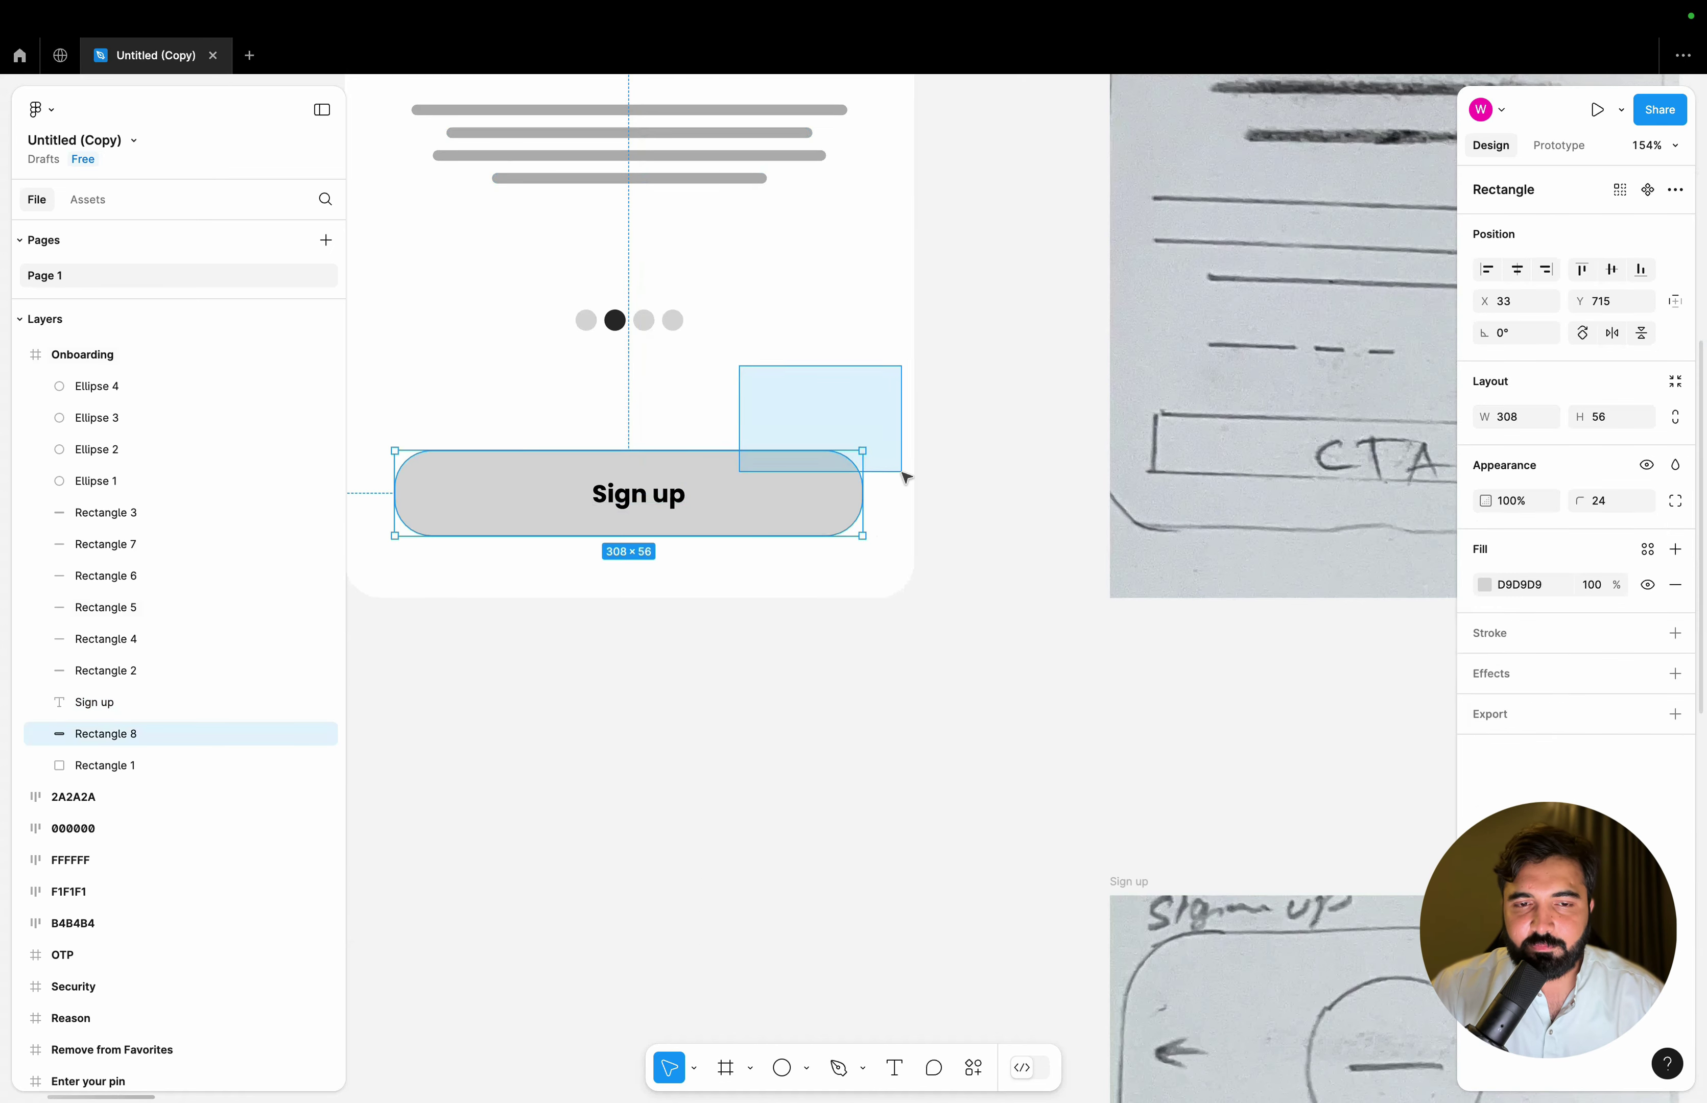
scroll(584, 495, "up", 2)
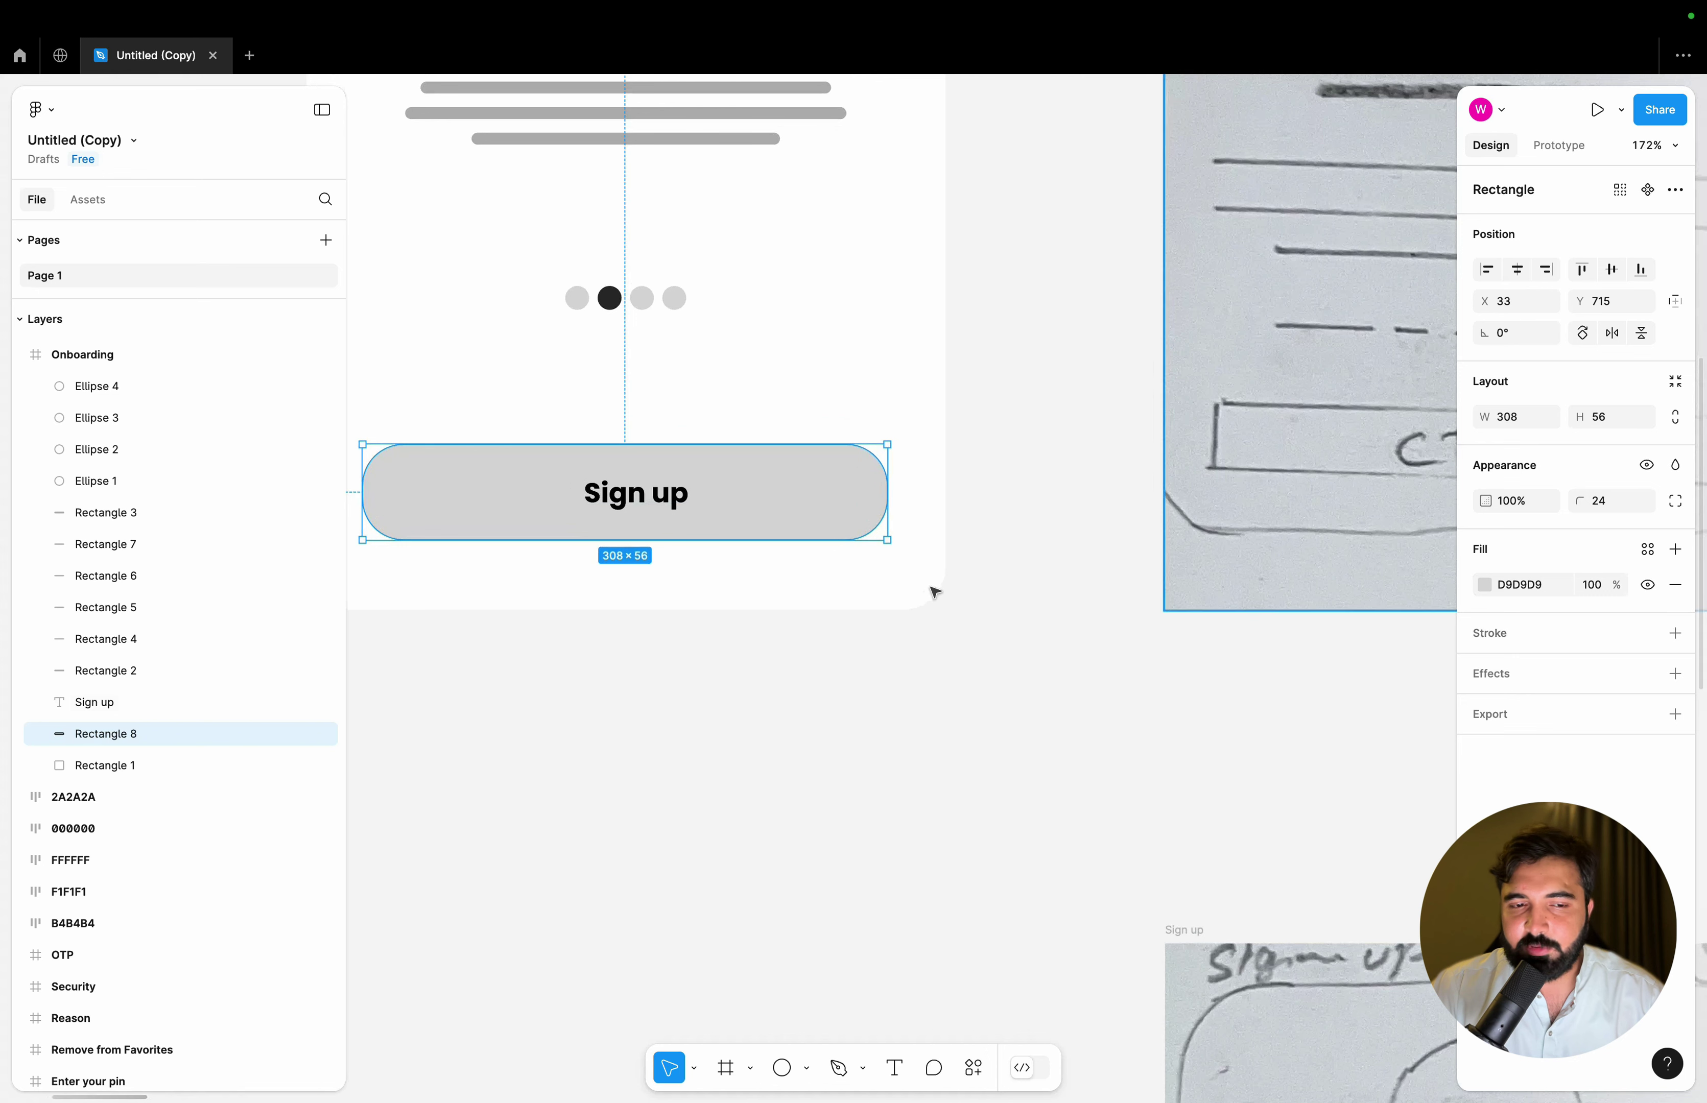
left_click(658, 510)
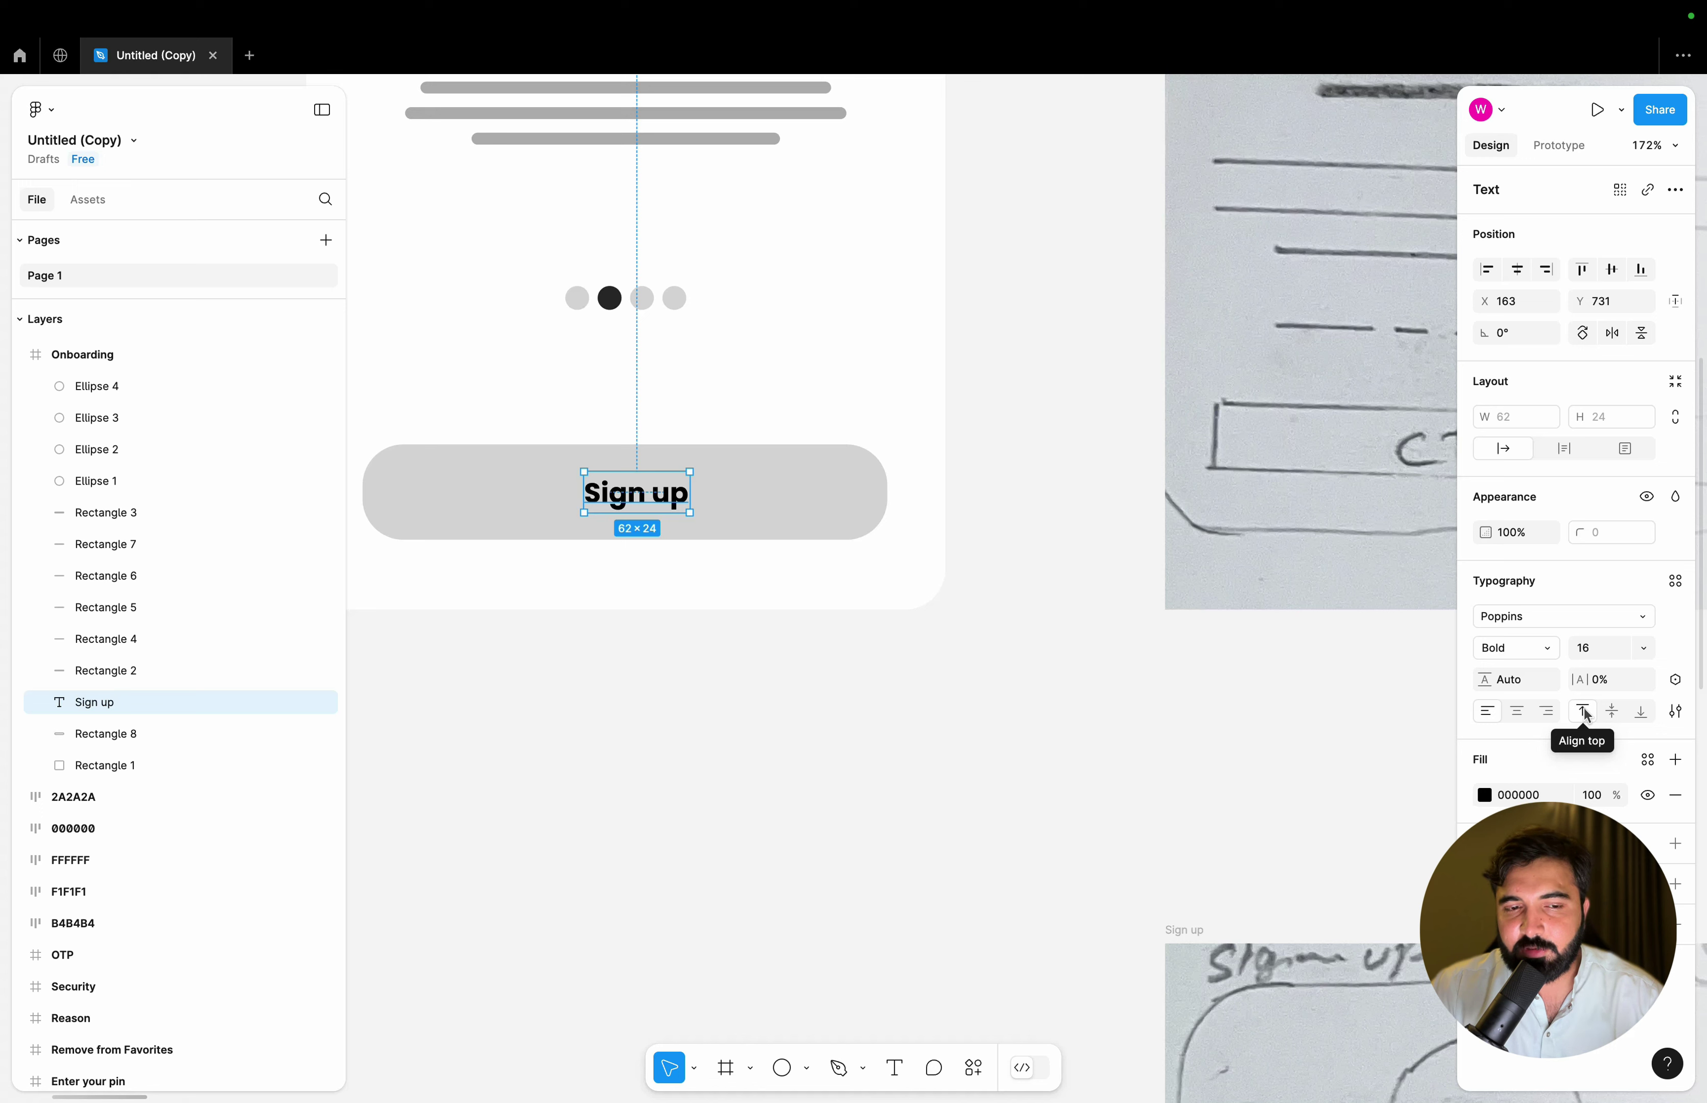
left_click(1677, 712)
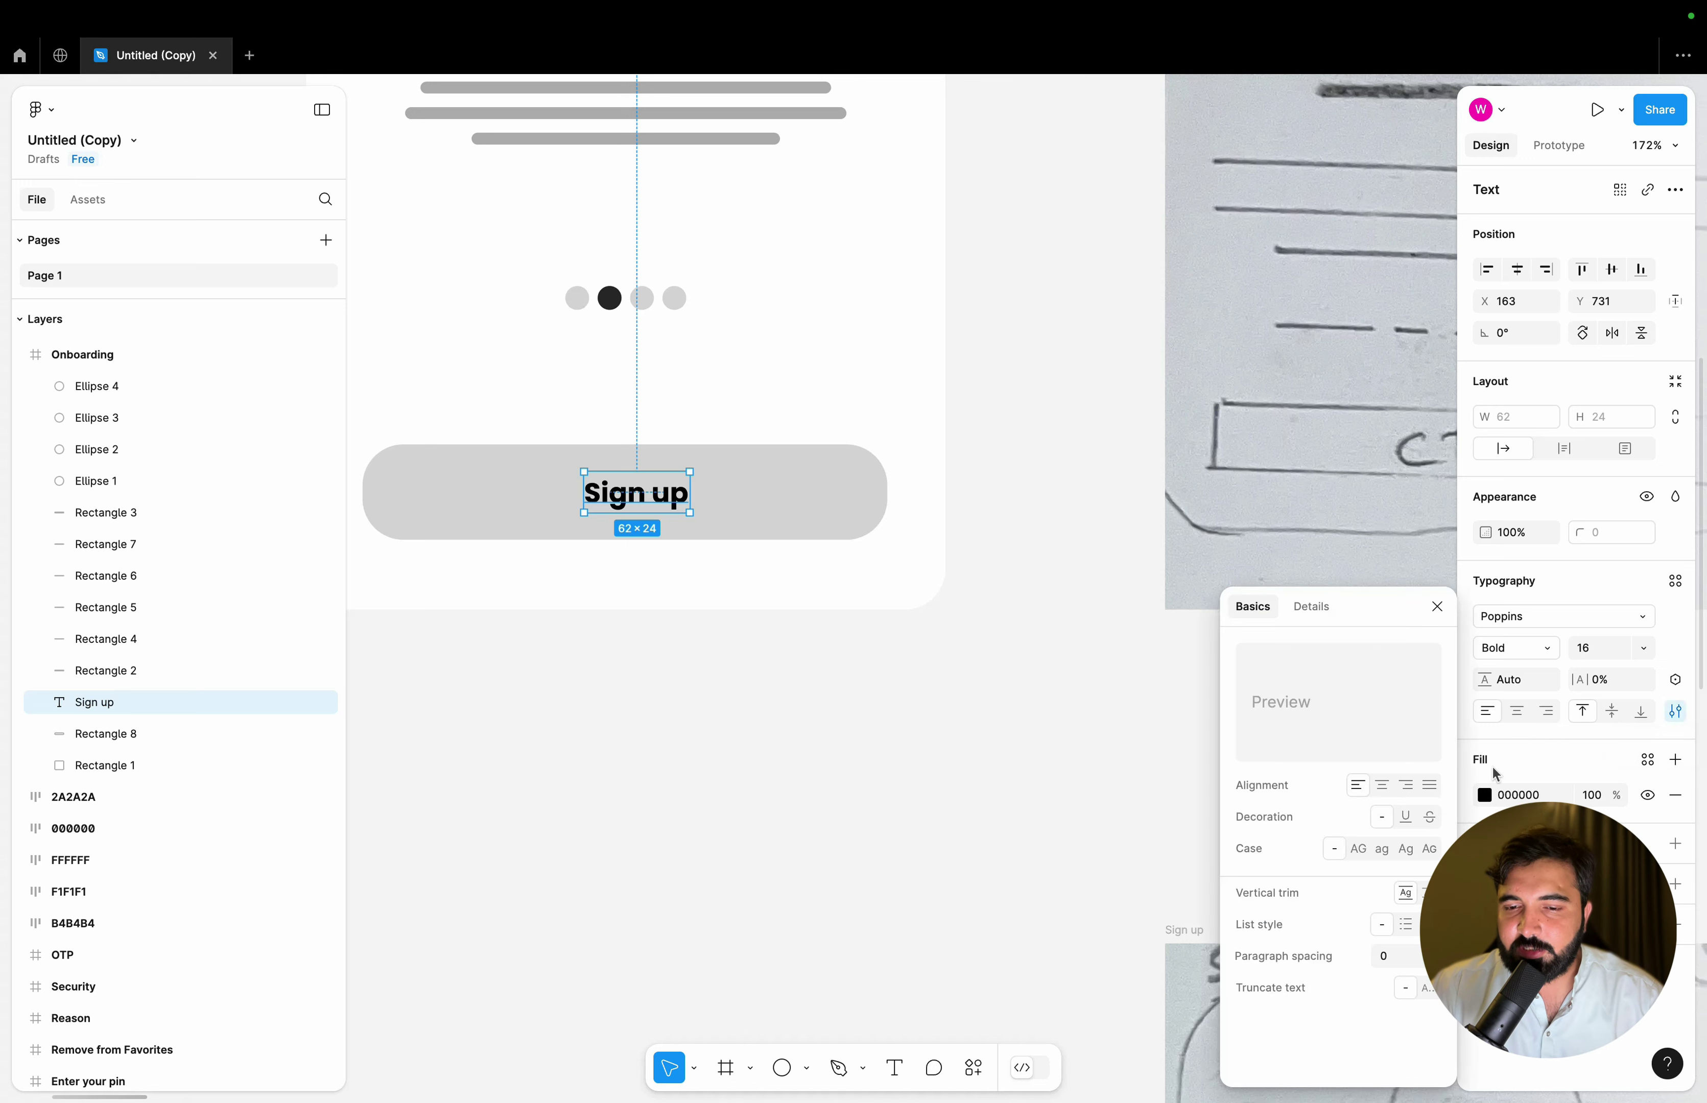
left_click(1406, 818)
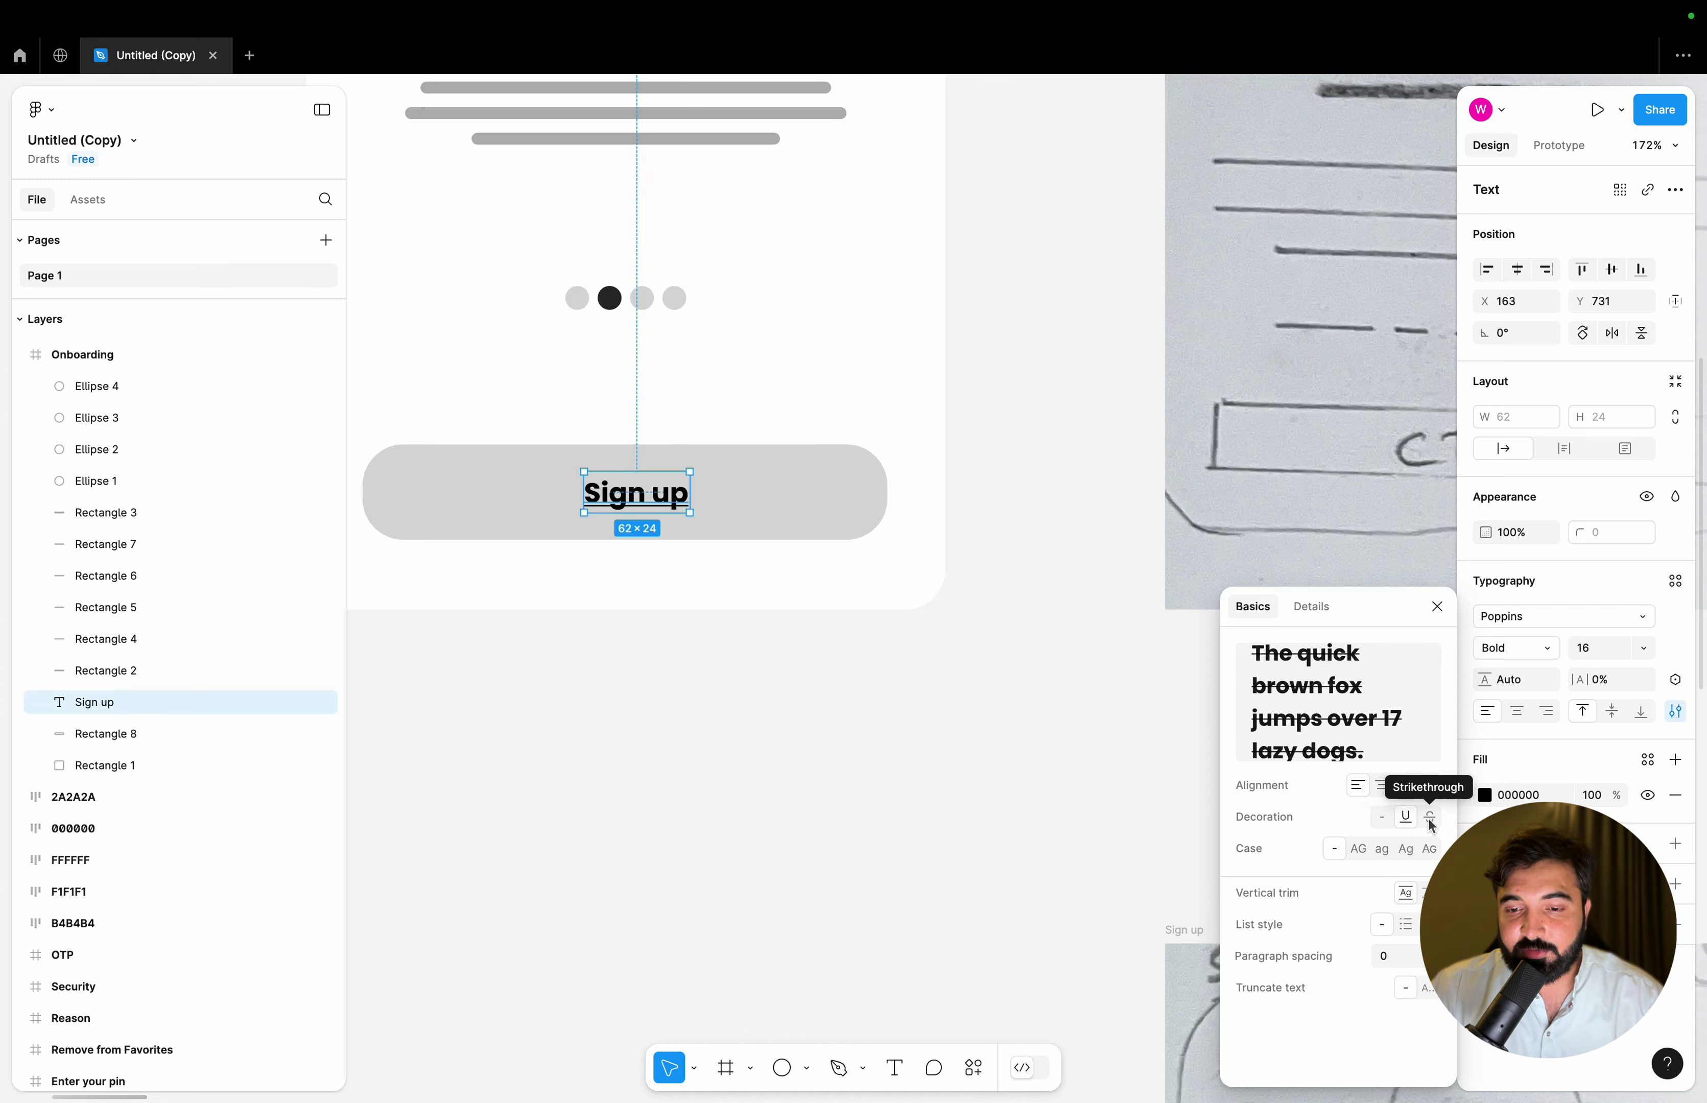
left_click(1428, 818)
left_click(1379, 818)
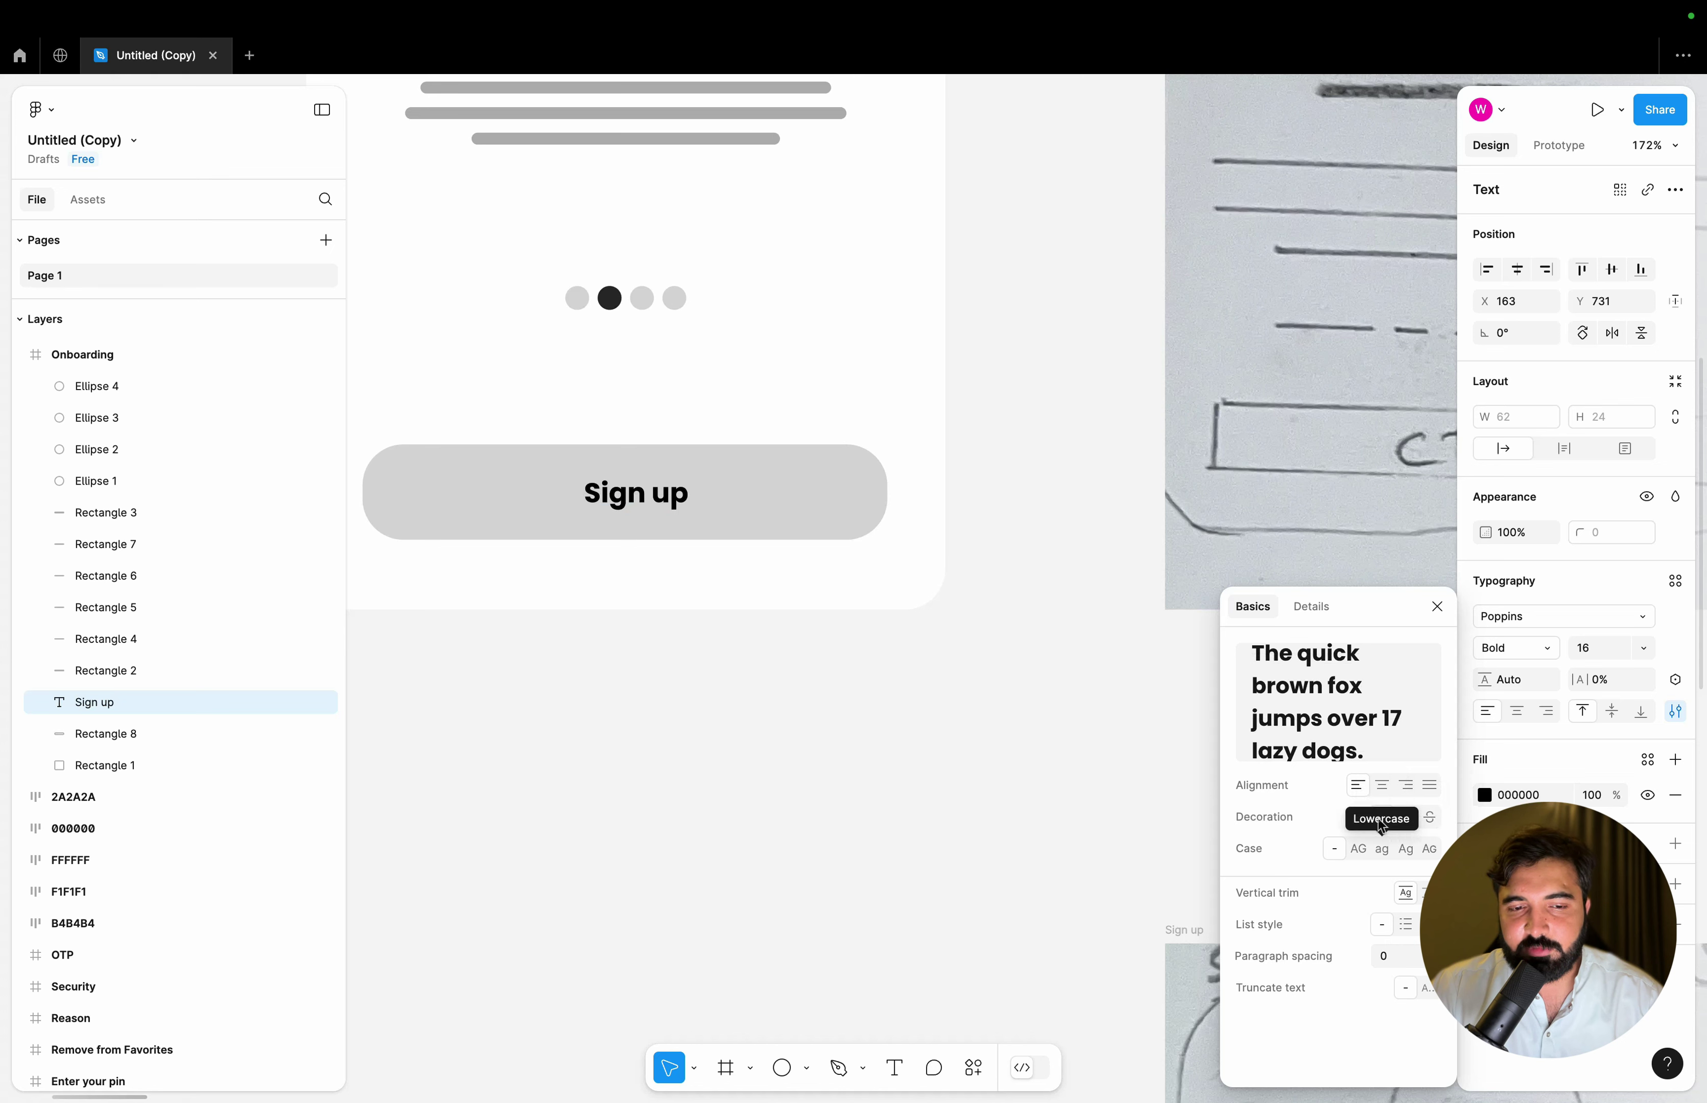
left_click(1437, 607)
left_click(937, 632)
scroll(1261, 898, "up", 3)
Step: Change the button label from 'Sign up' to 'Continue' and recentre it in the button
scroll(1175, 813, "down", 5)
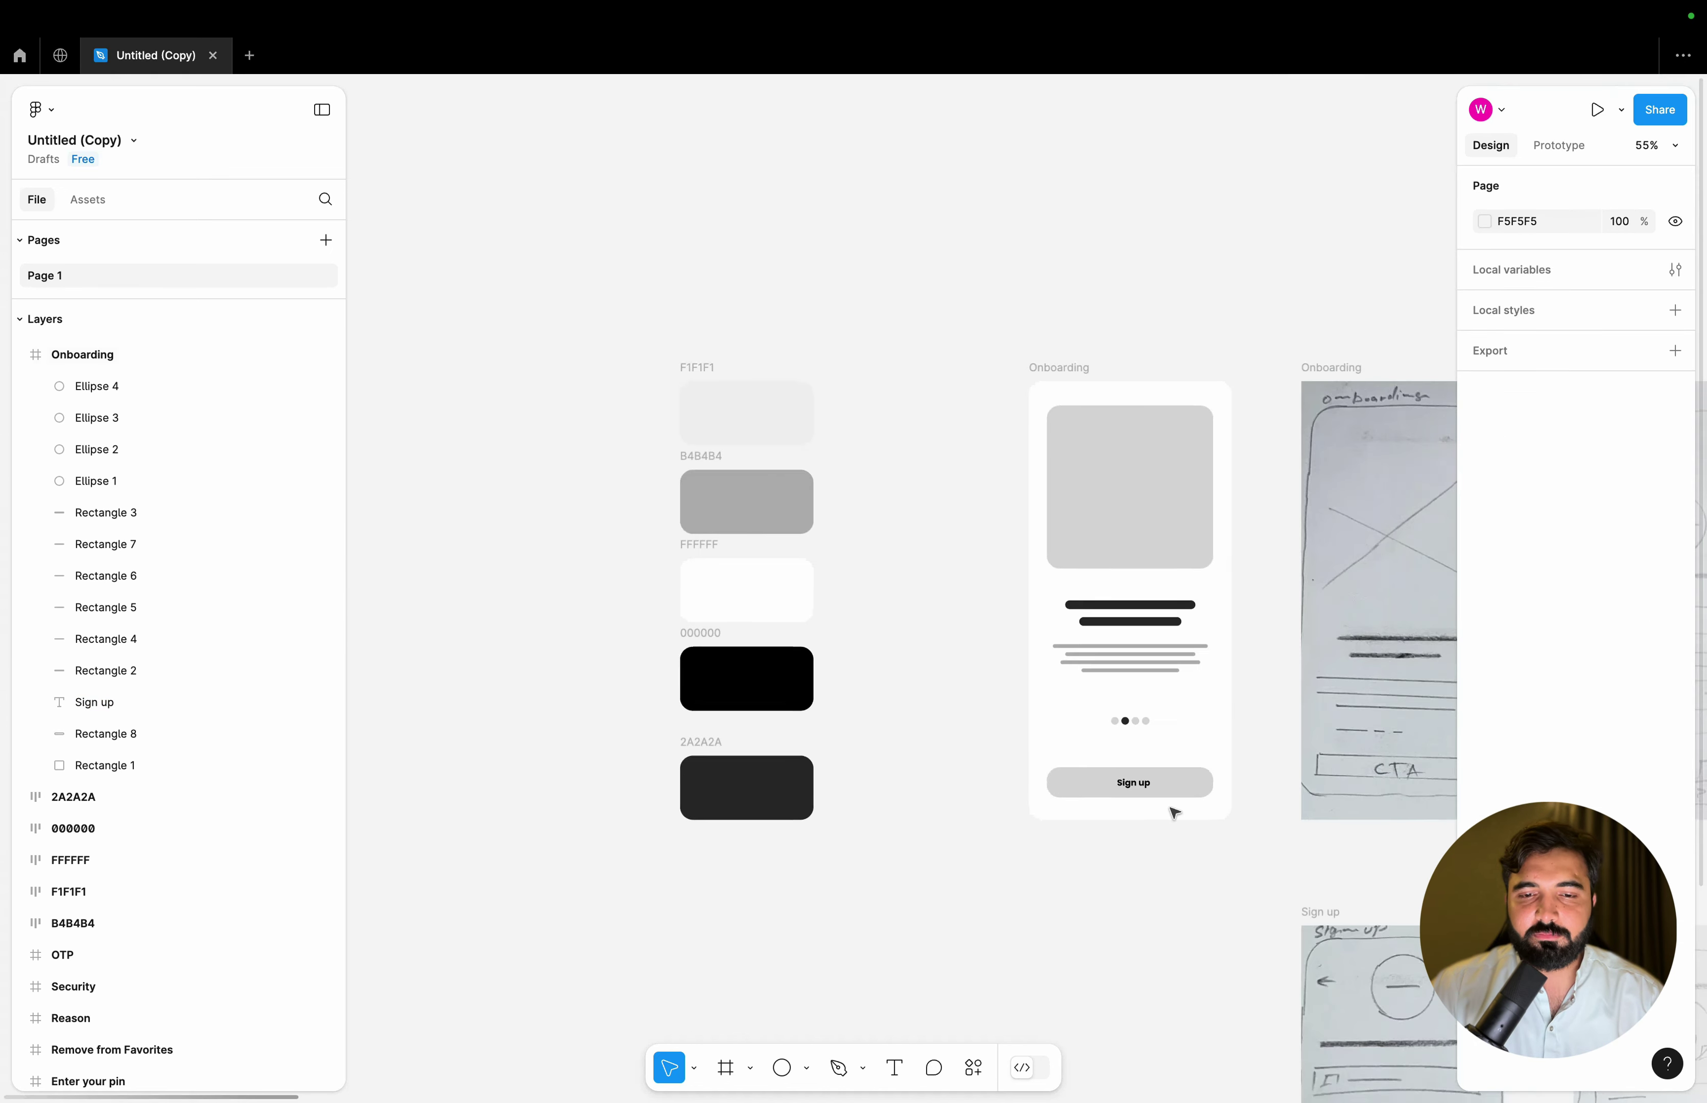
left_click_drag(1174, 813, 723, 878)
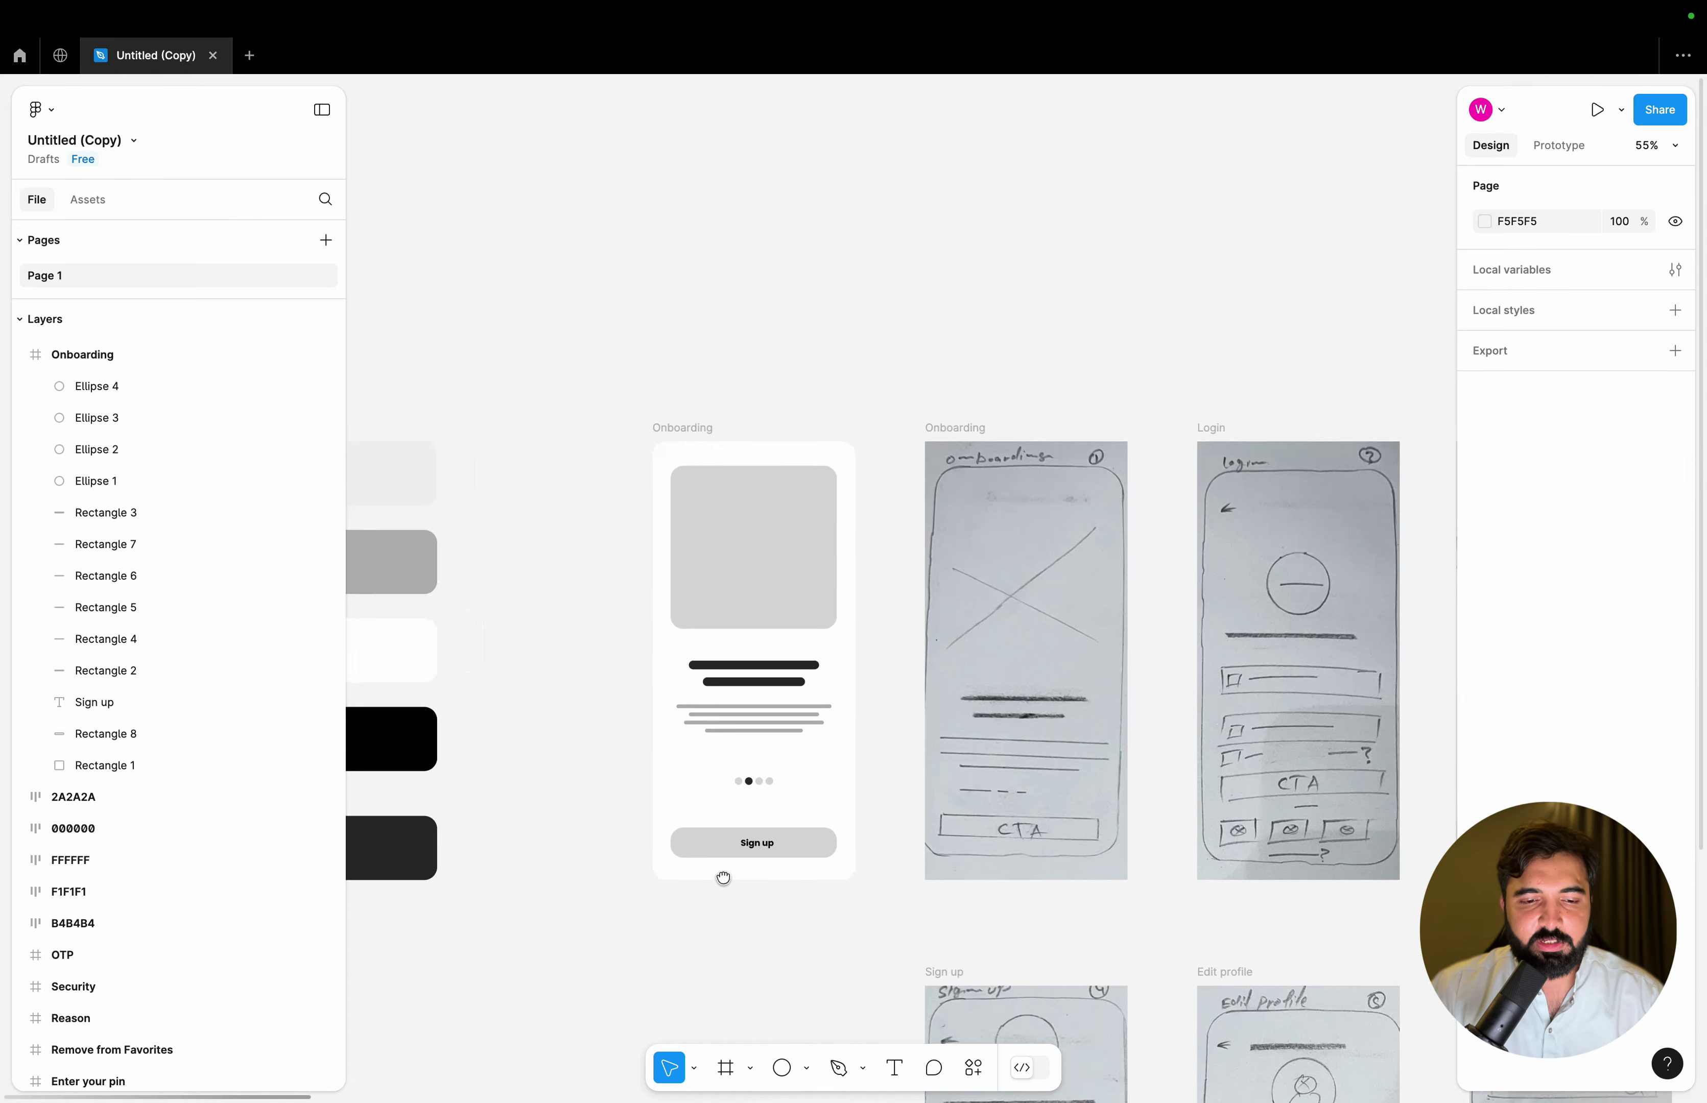
scroll(699, 846, "up", 5)
left_click_drag(701, 845, 880, 891)
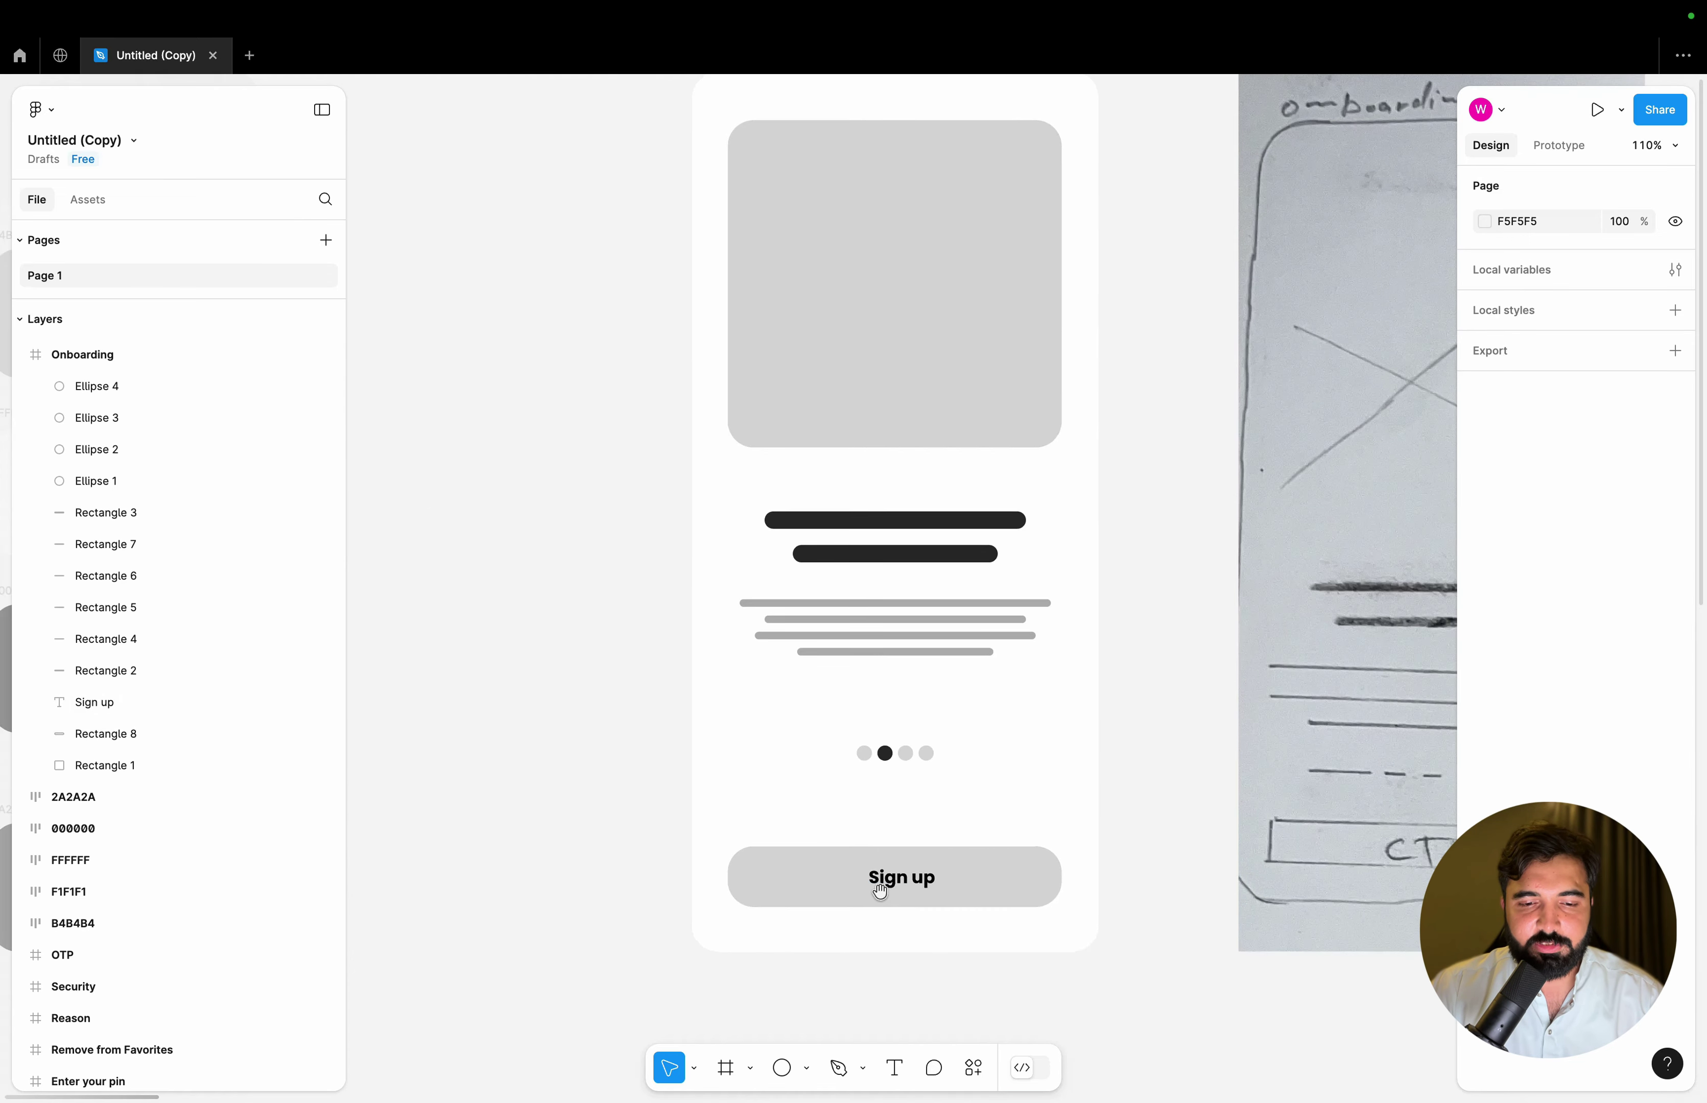
double_click(881, 892)
type("Continue")
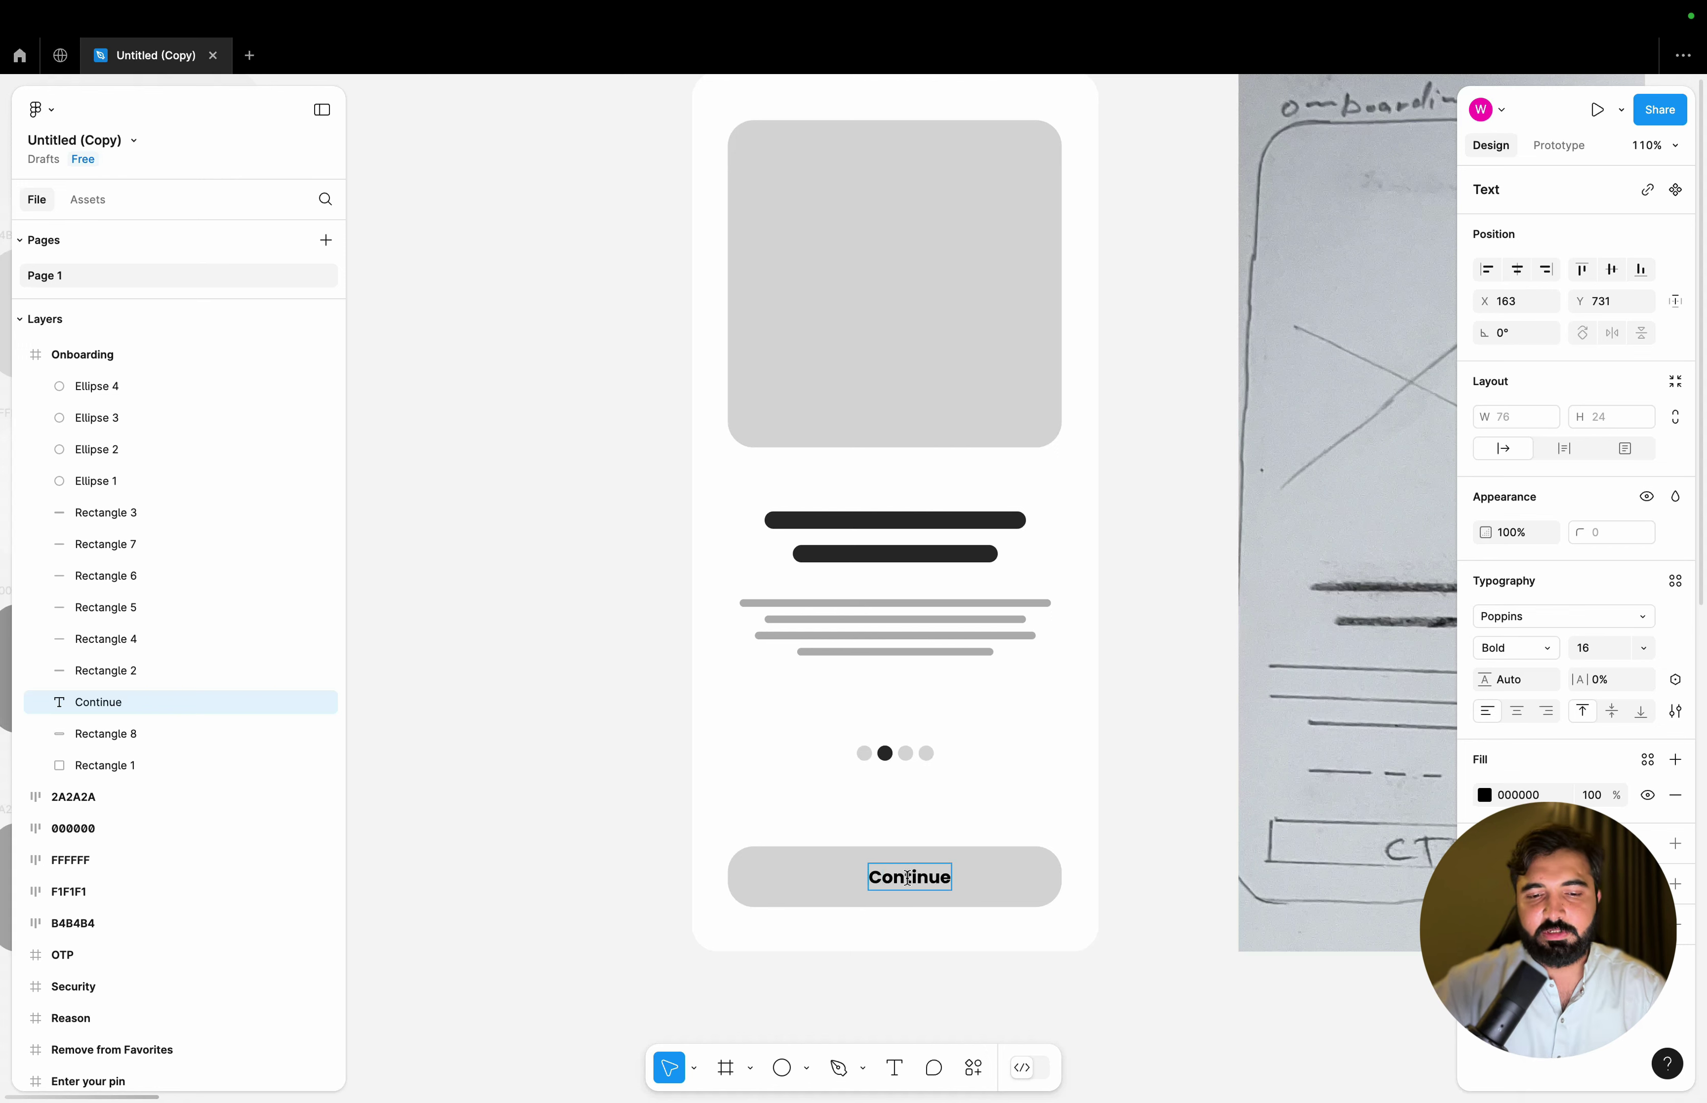
key("Escape")
scroll(932, 868, "up", 5)
left_click_drag(965, 800, 908, 799)
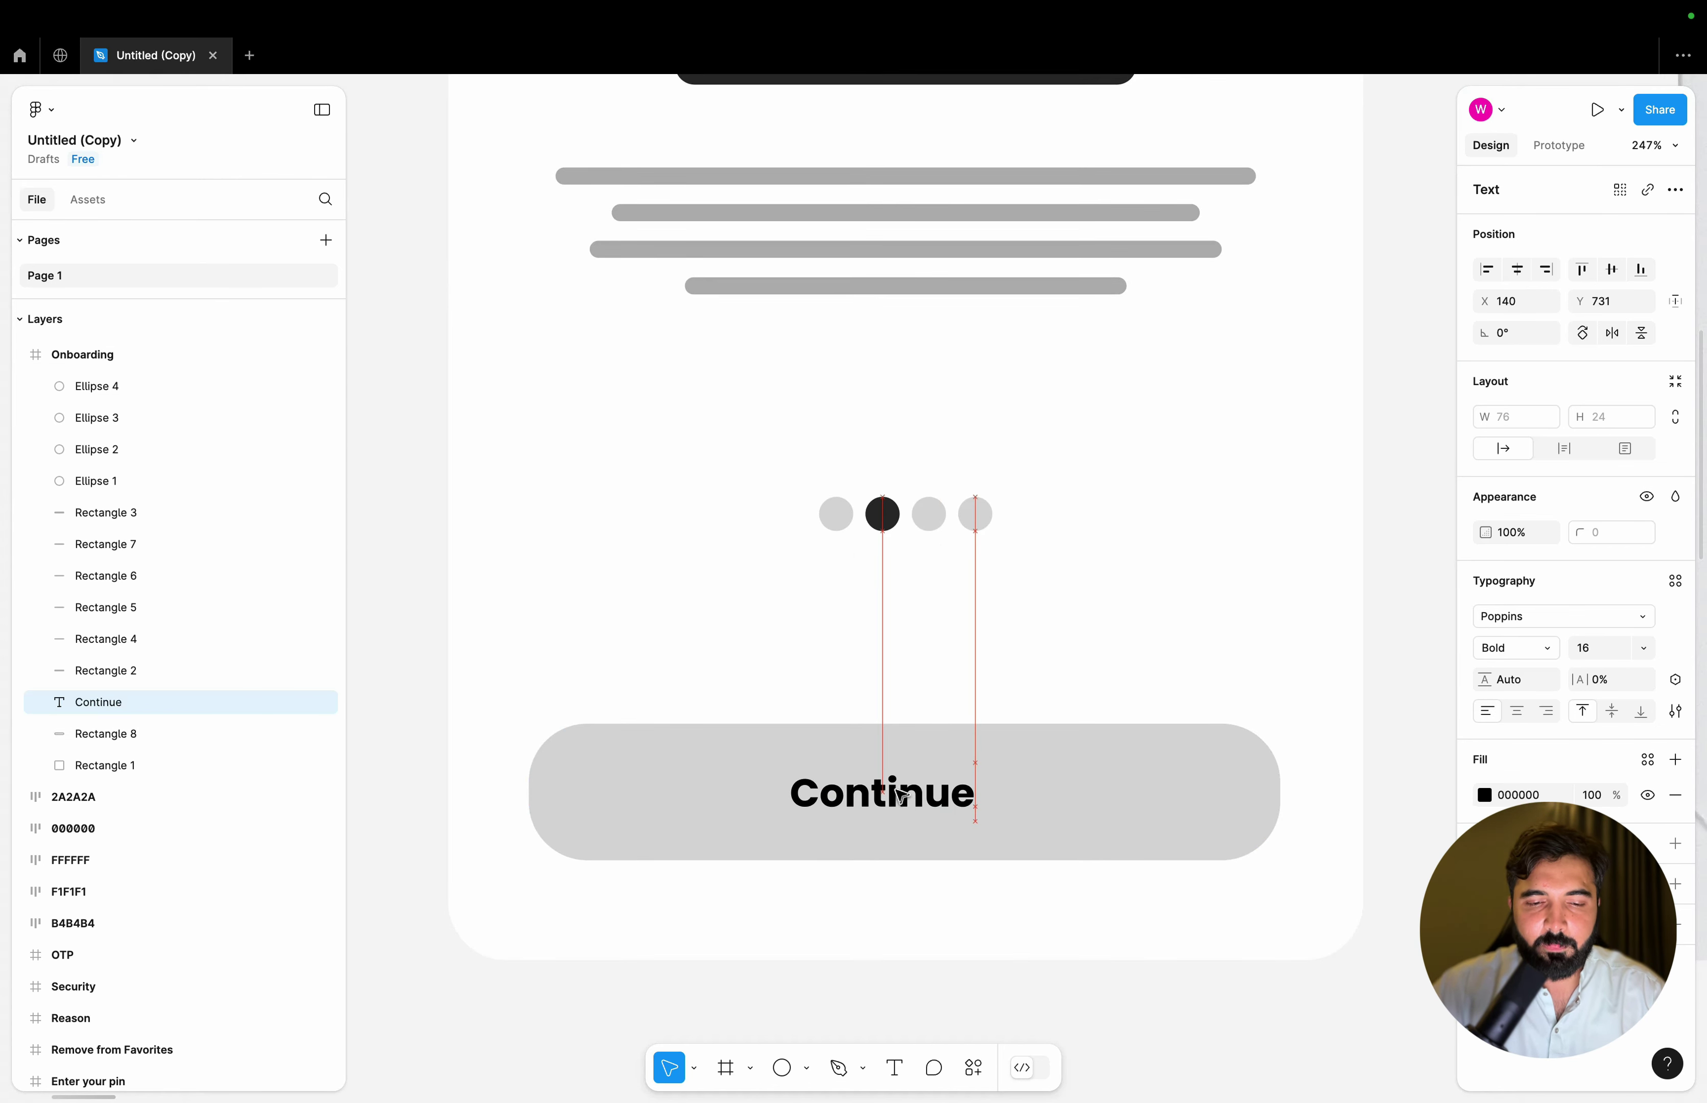
Step: Move the text bars and page dots down about 50 px and stretch the image placeholder to 308×425
scroll(903, 798, "down", 5)
scroll(825, 789, "up", 1)
scroll(732, 785, "up", 1)
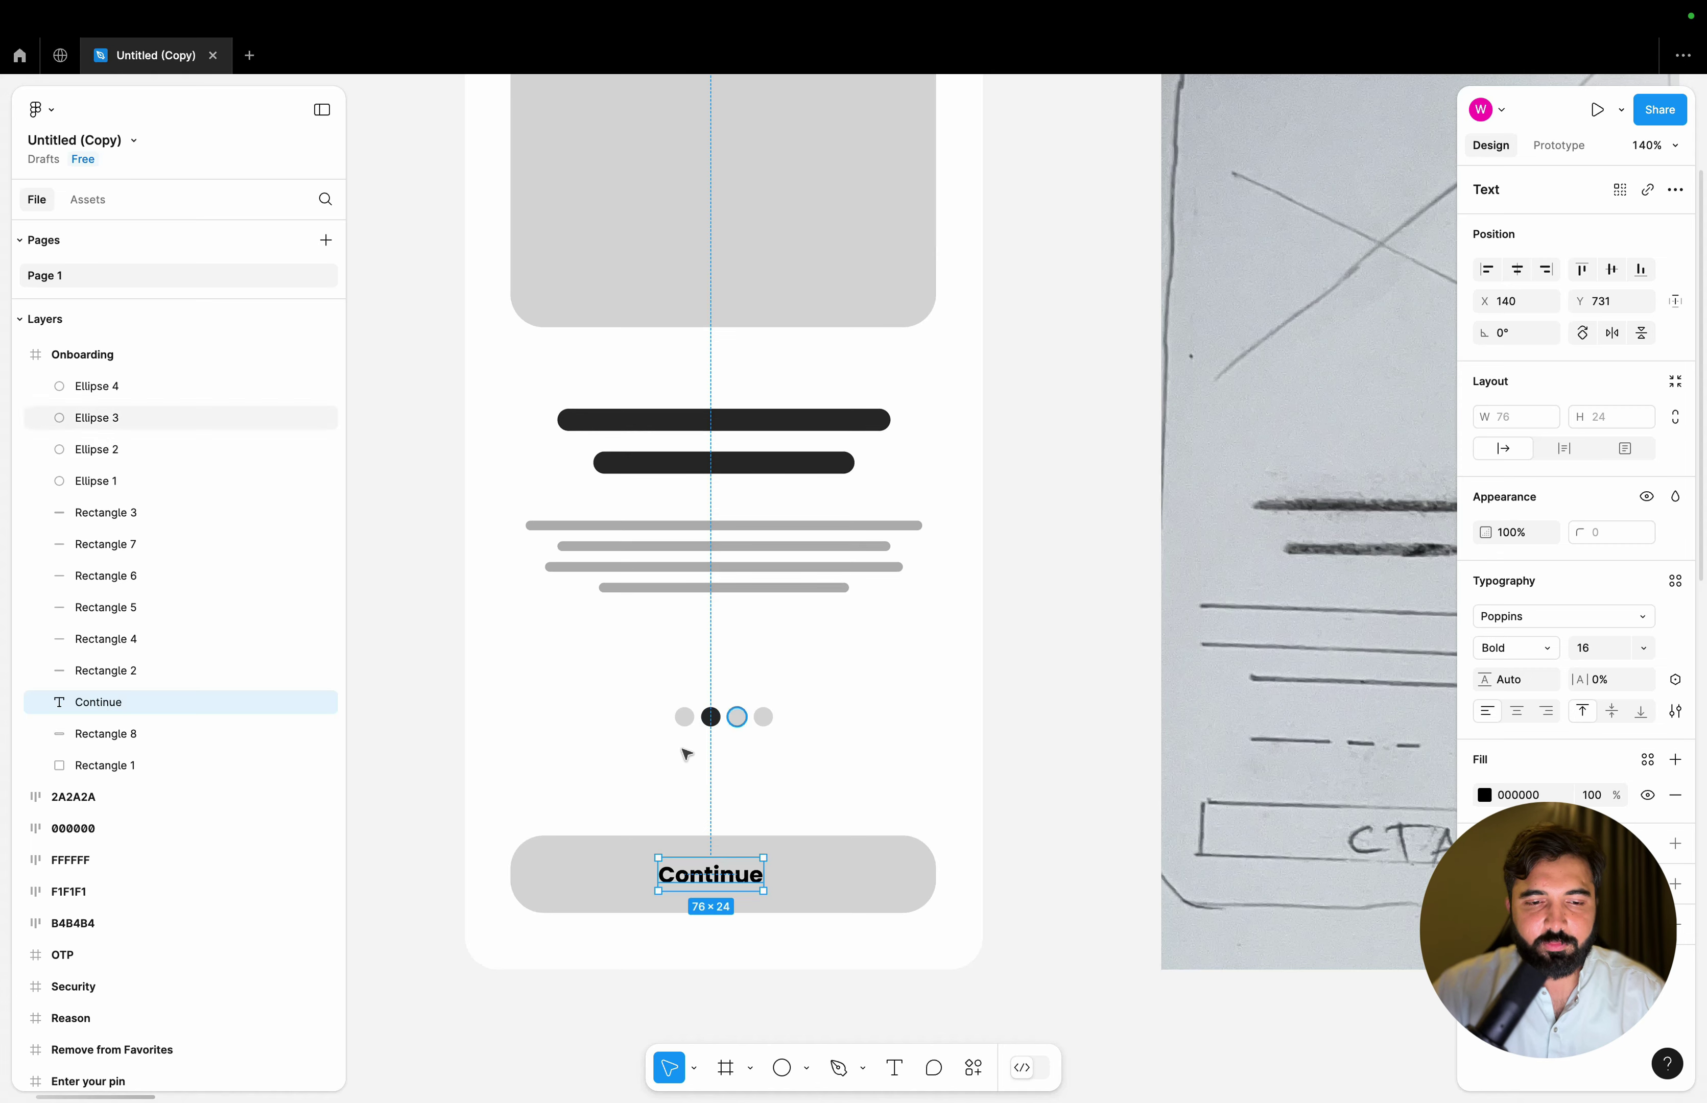
left_click_drag(739, 747, 905, 875)
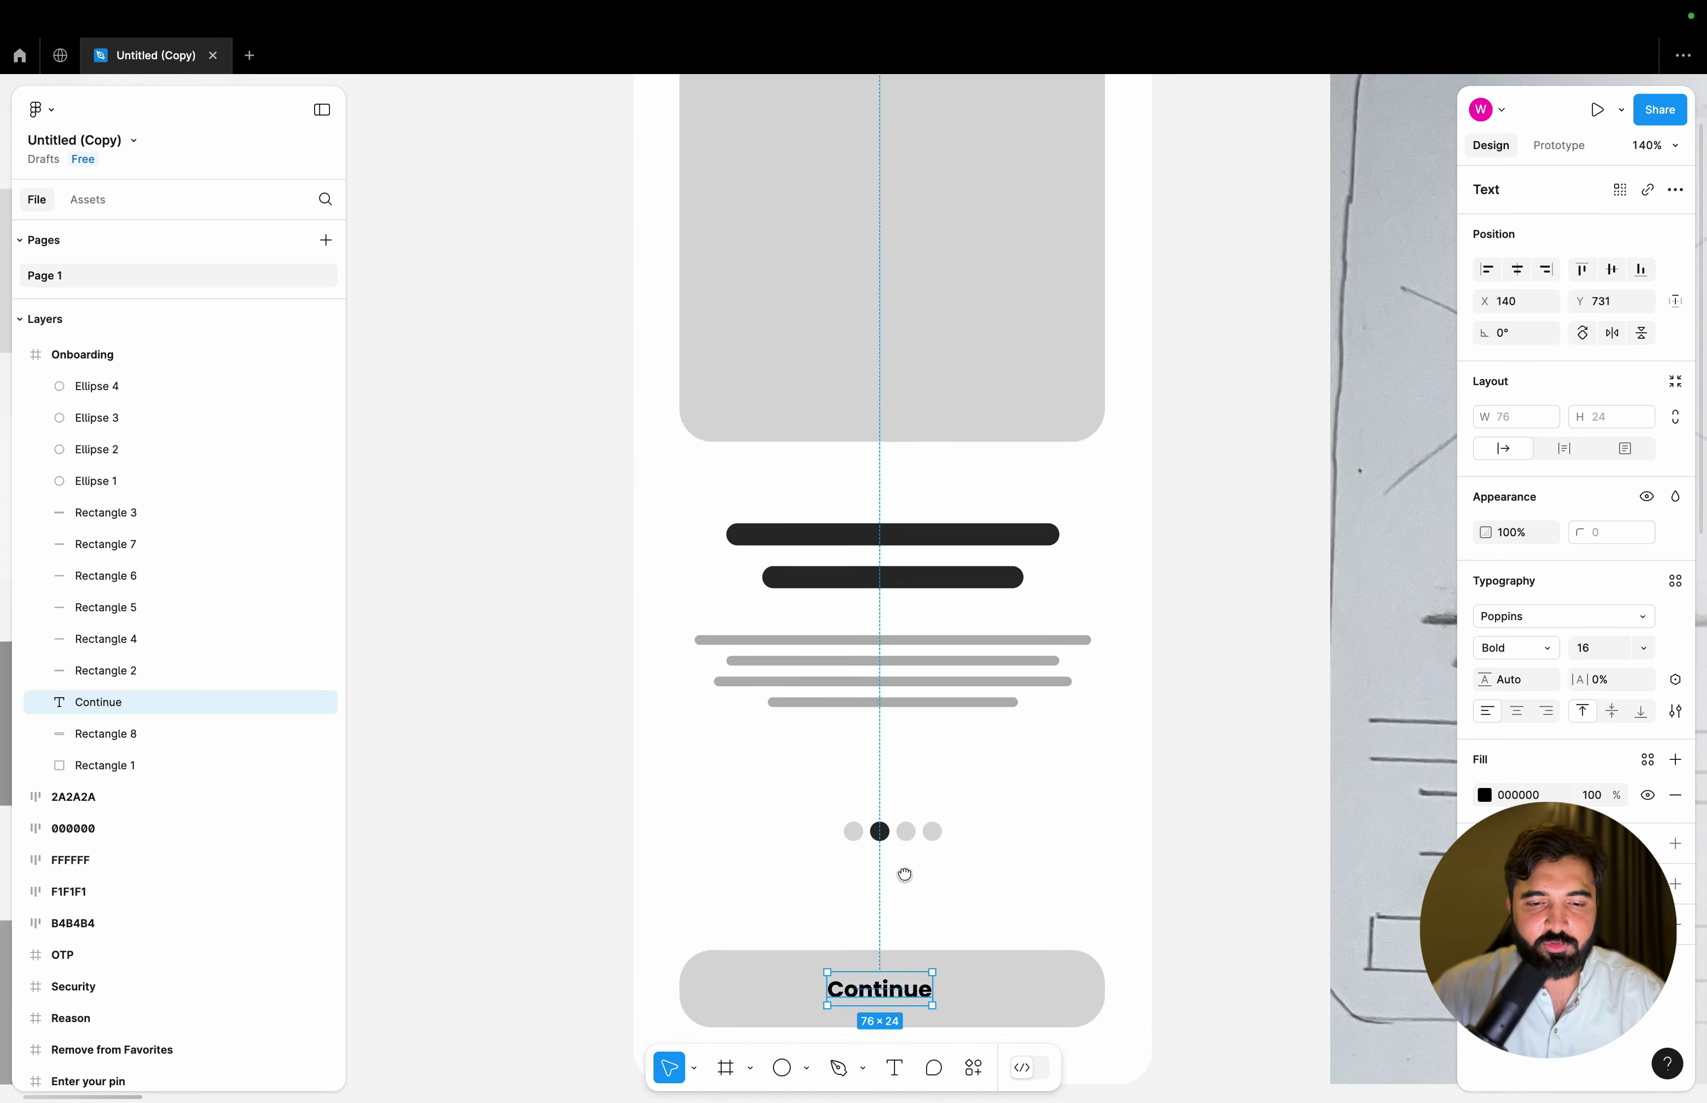
scroll(705, 640, "down", 3)
mouse_move(617, 587)
left_mouse_down()
mouse_move(1001, 724)
mouse_move(933, 762)
left_mouse_up()
left_click(626, 655)
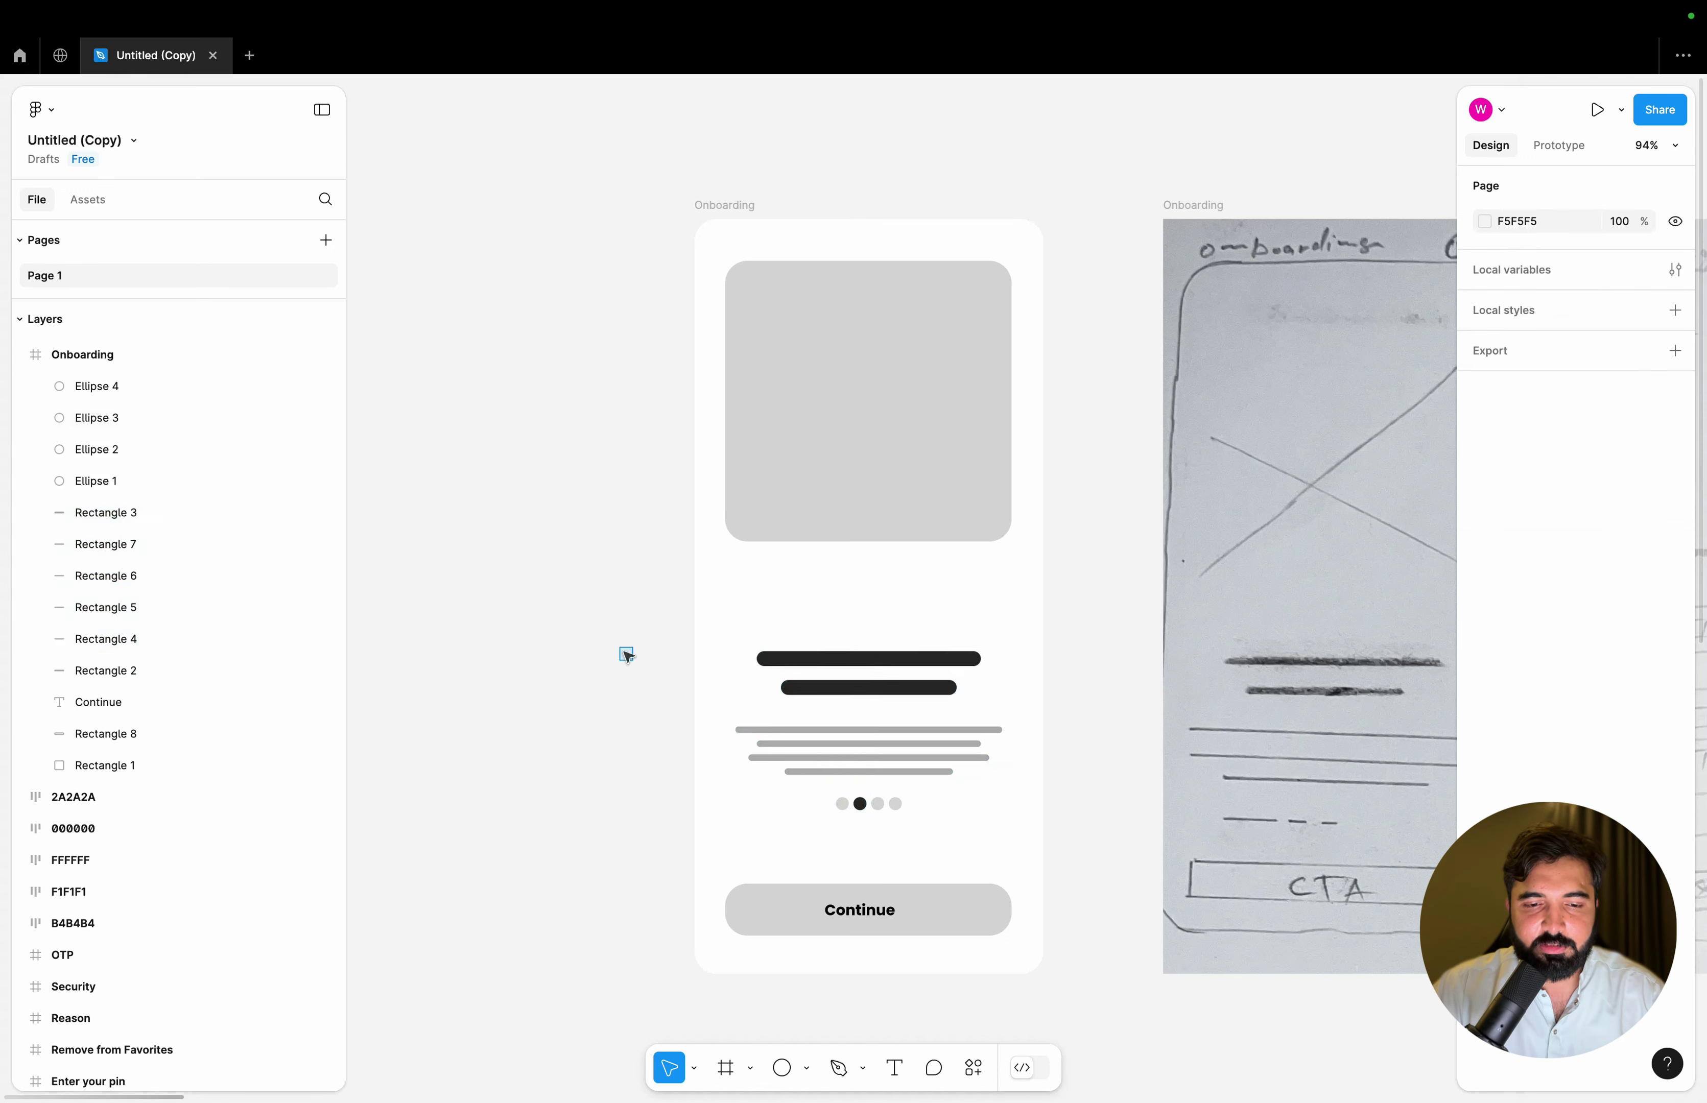
left_click_drag(626, 655, 964, 846)
left_click_drag(925, 769, 925, 805)
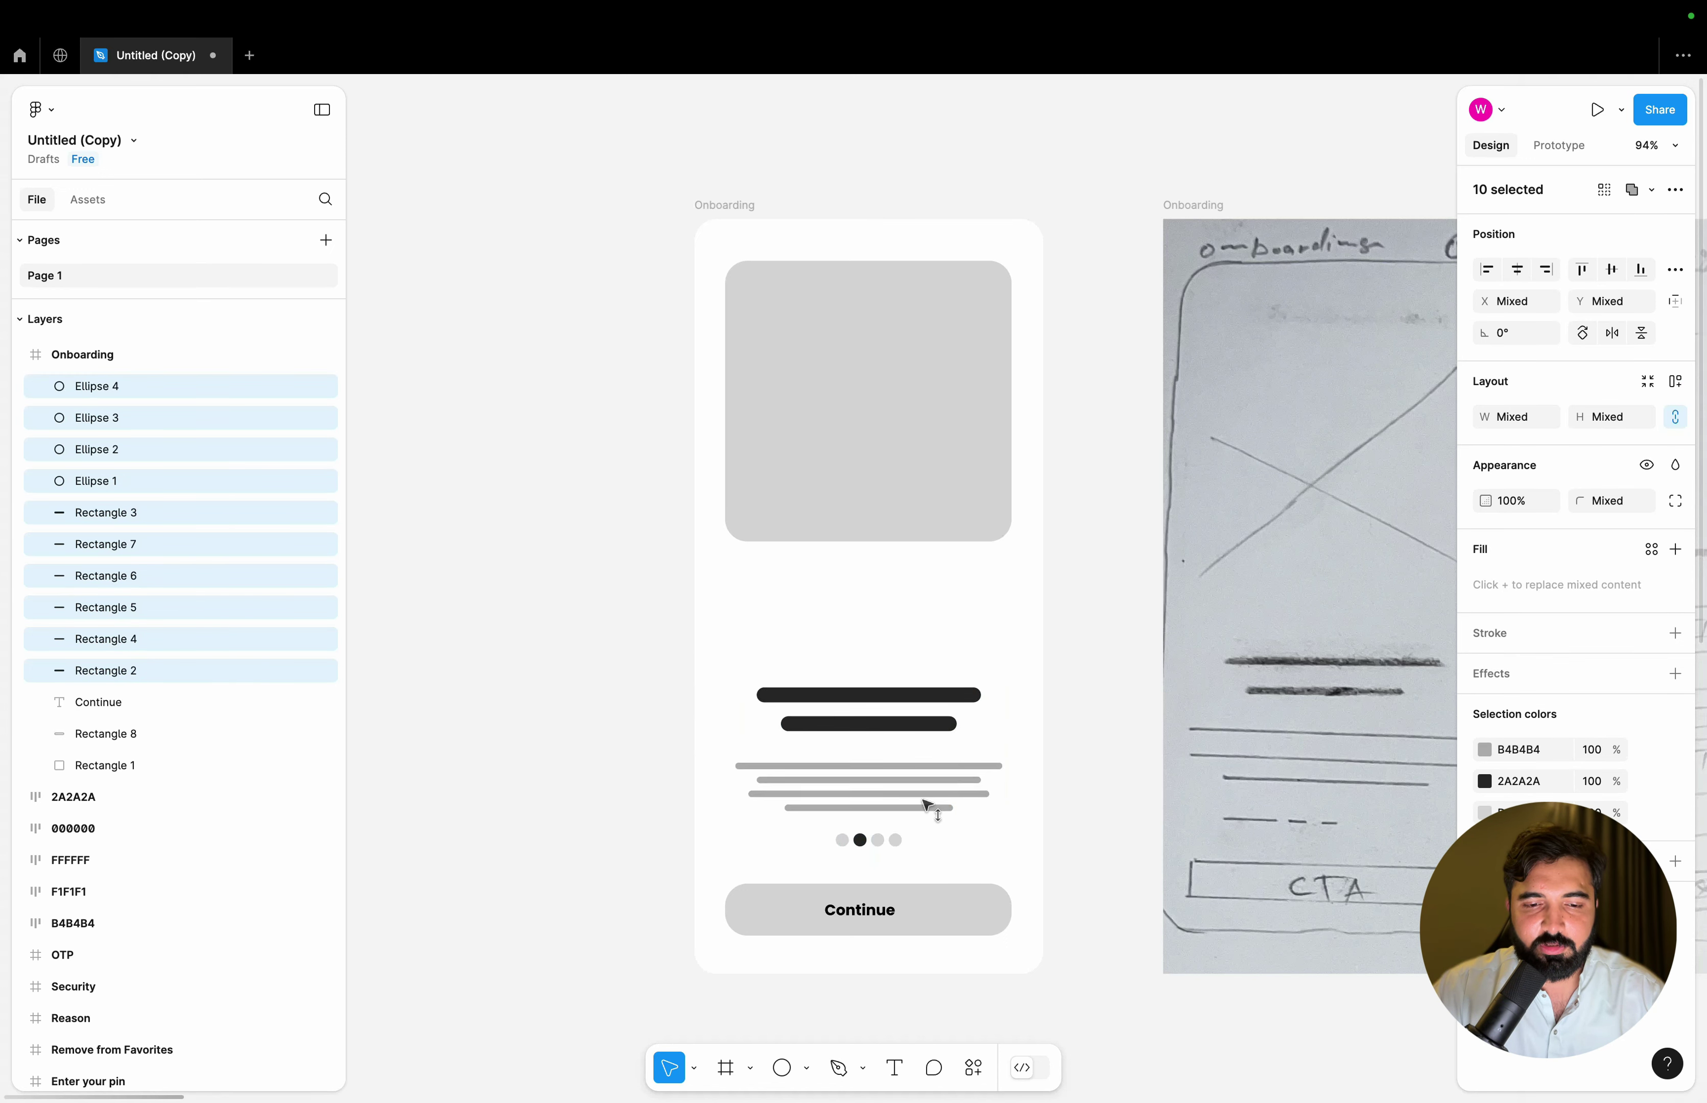
left_click(889, 534)
left_click_drag(889, 541, 889, 653)
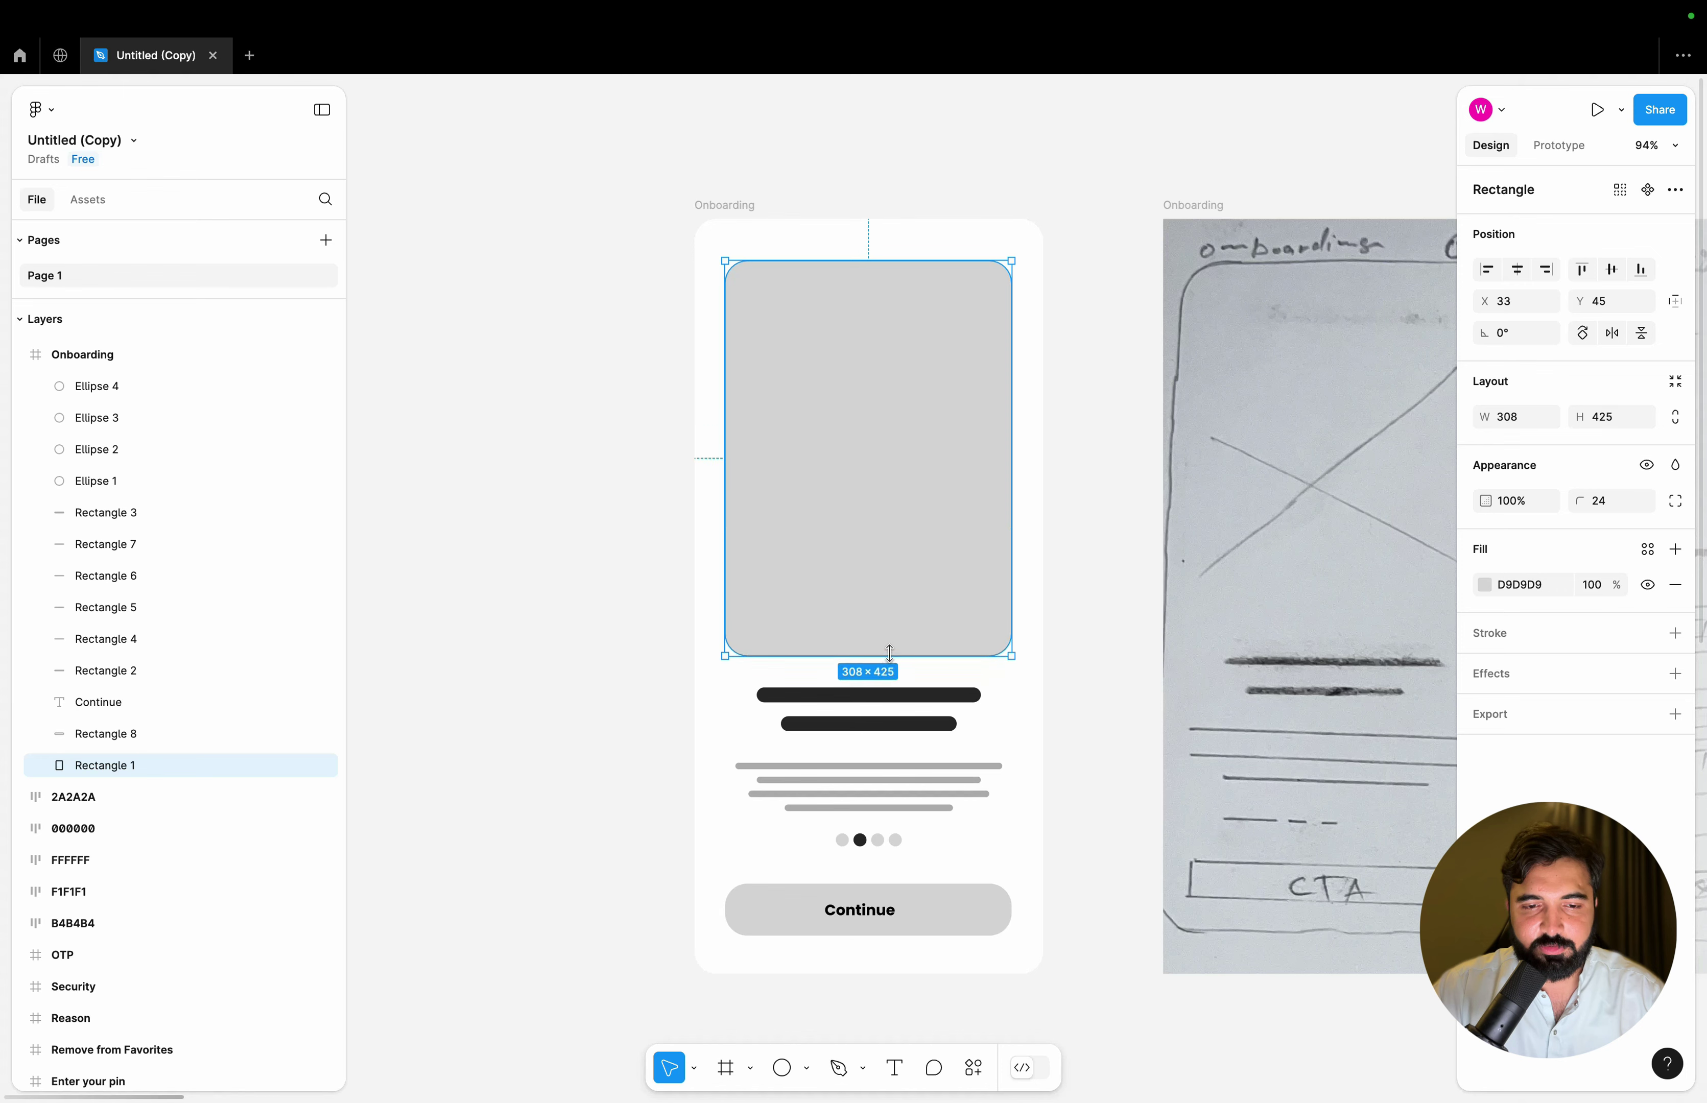
left_click(644, 629)
scroll(685, 614, "down", 5)
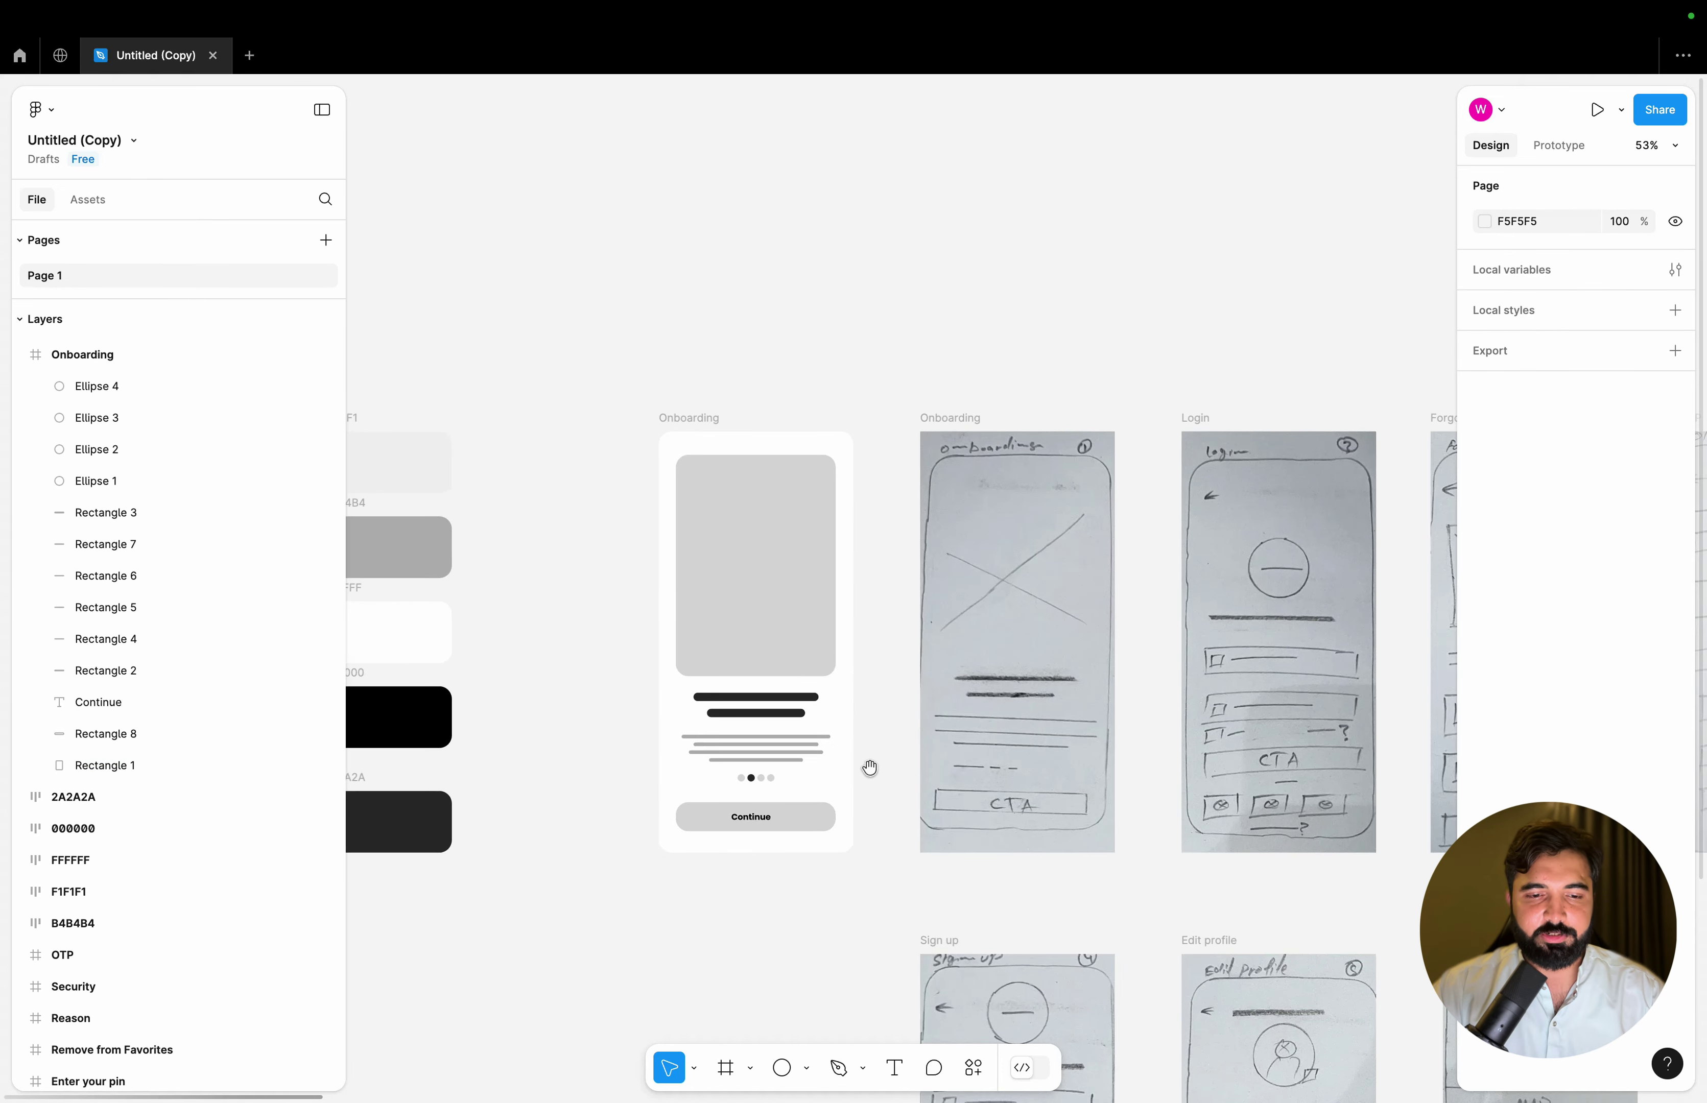
scroll(831, 802, "up", 5)
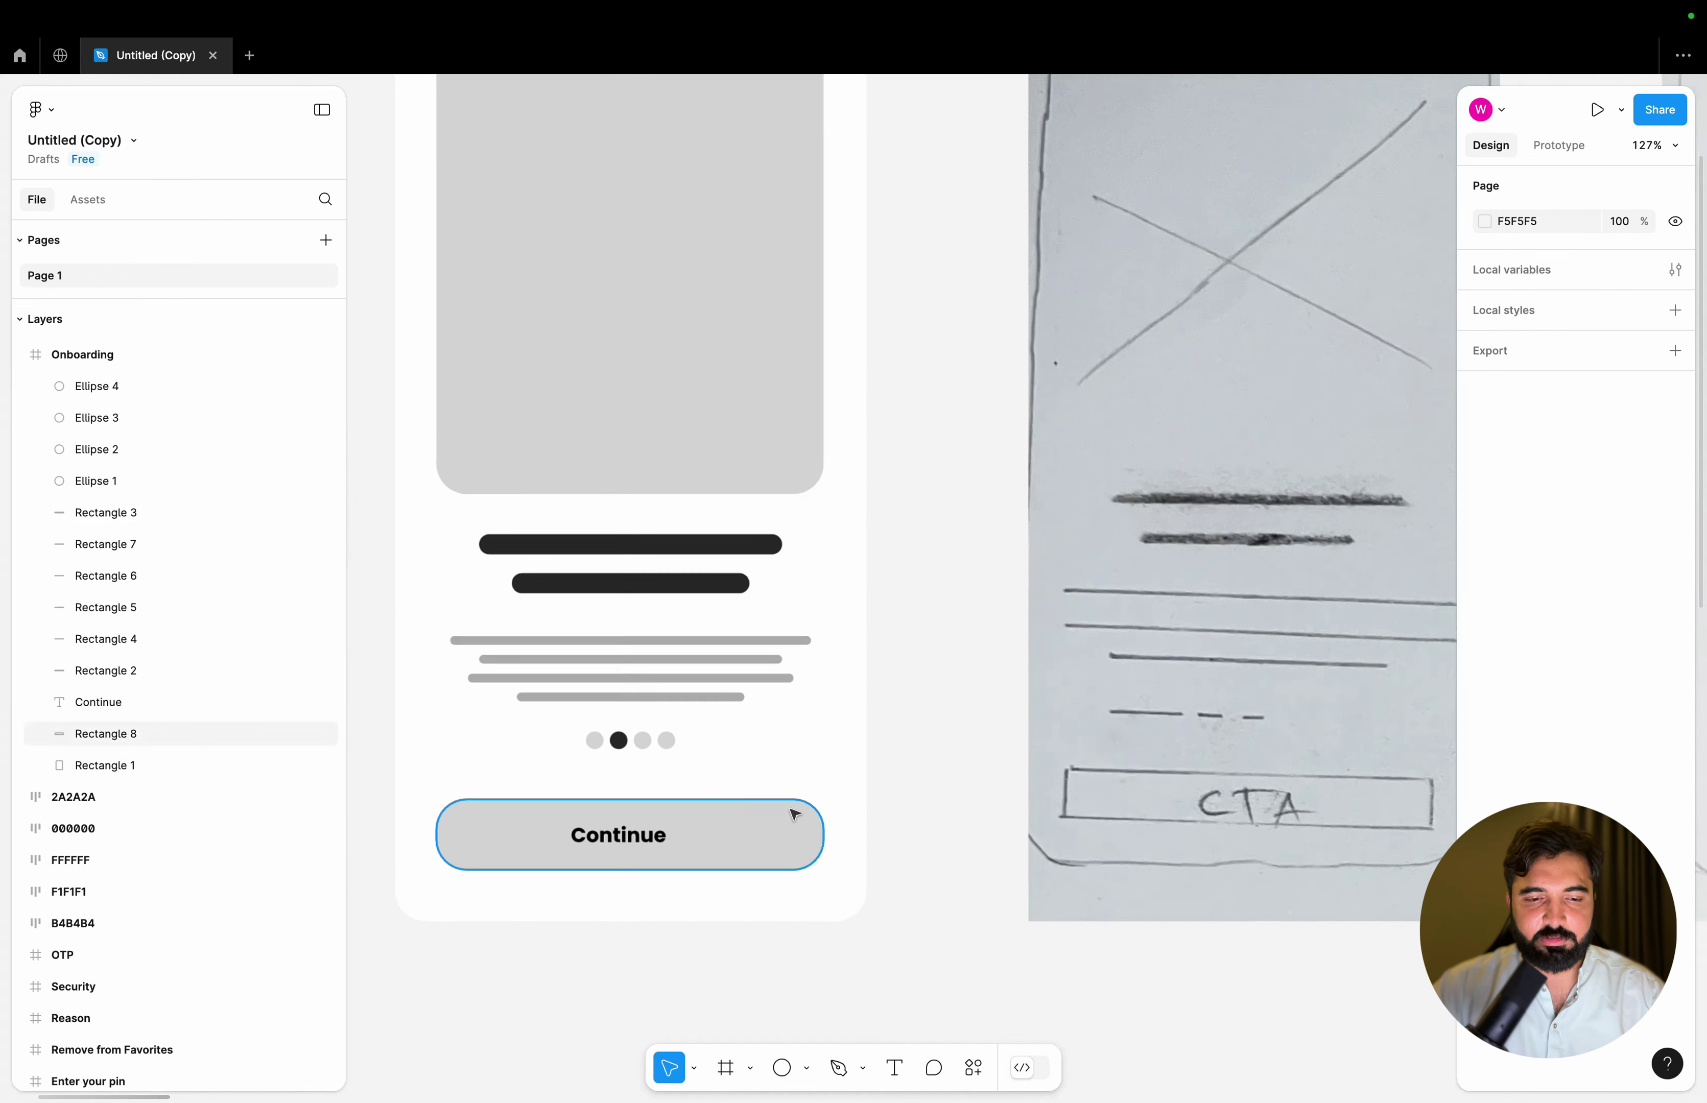
scroll(793, 810, "left", 2)
scroll(916, 780, "up", 1)
left_click(896, 778)
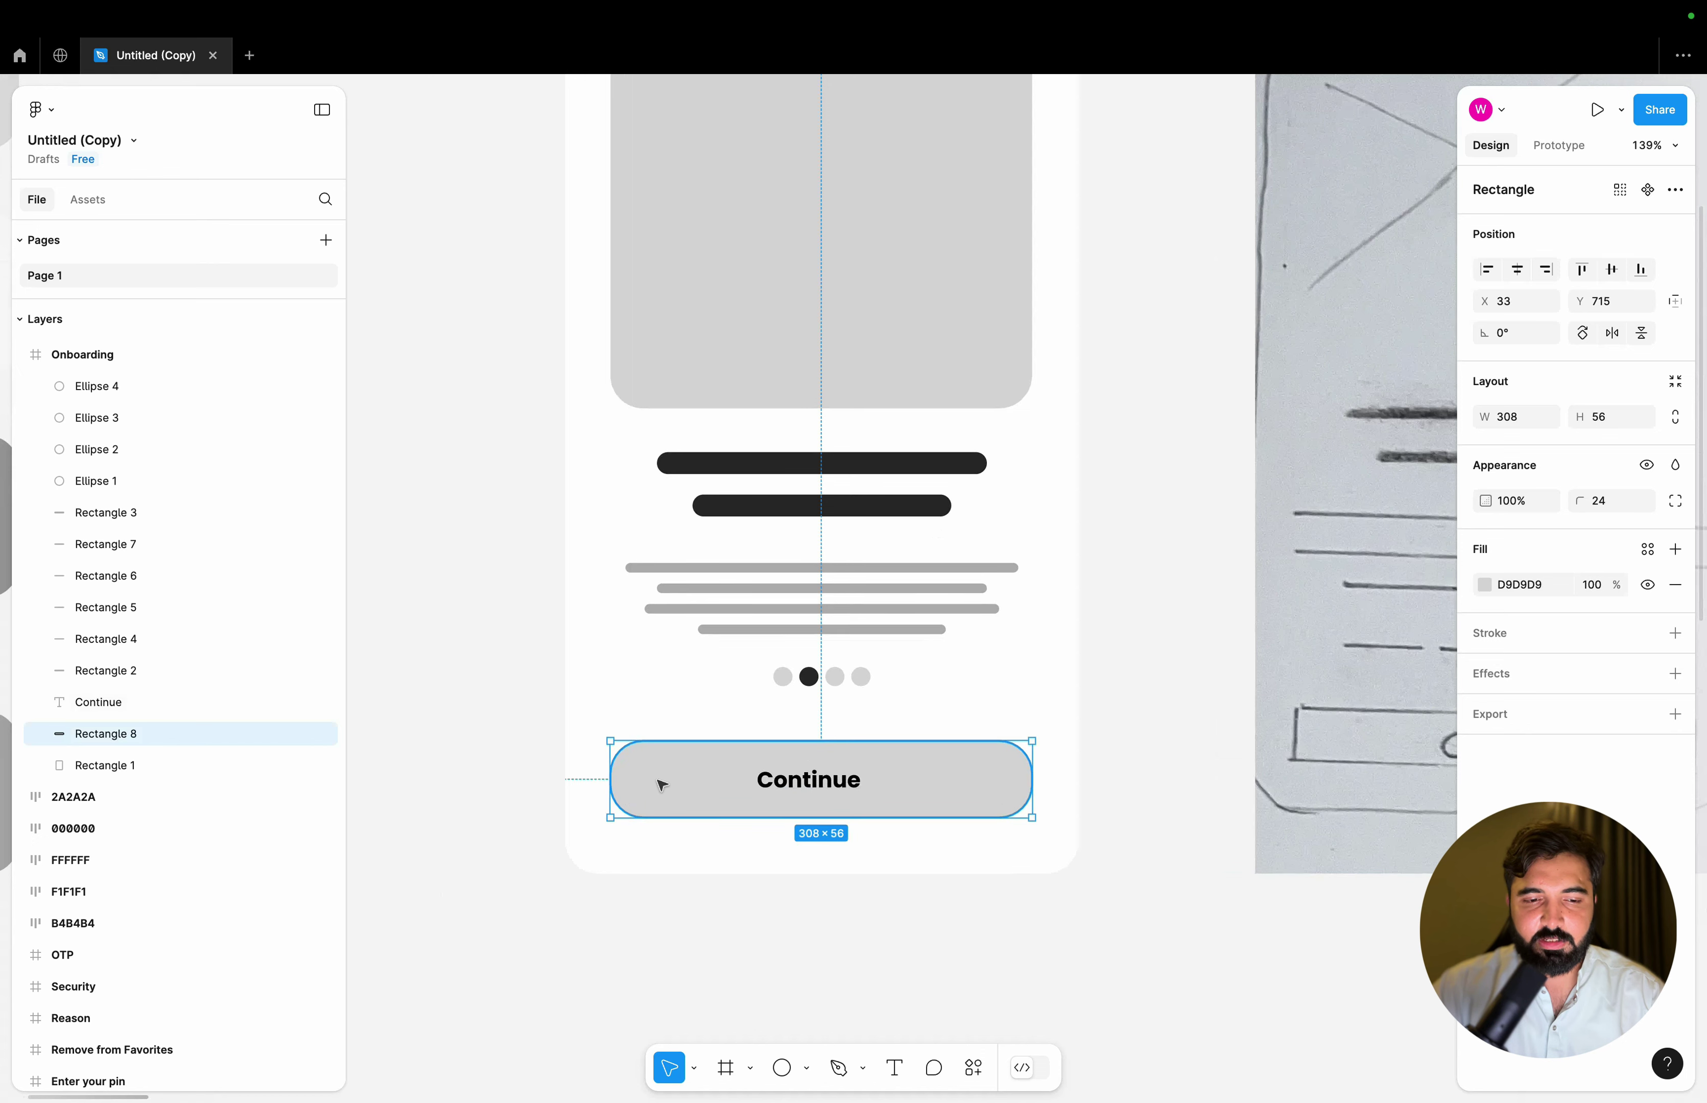
left_click_drag(848, 784, 955, 780)
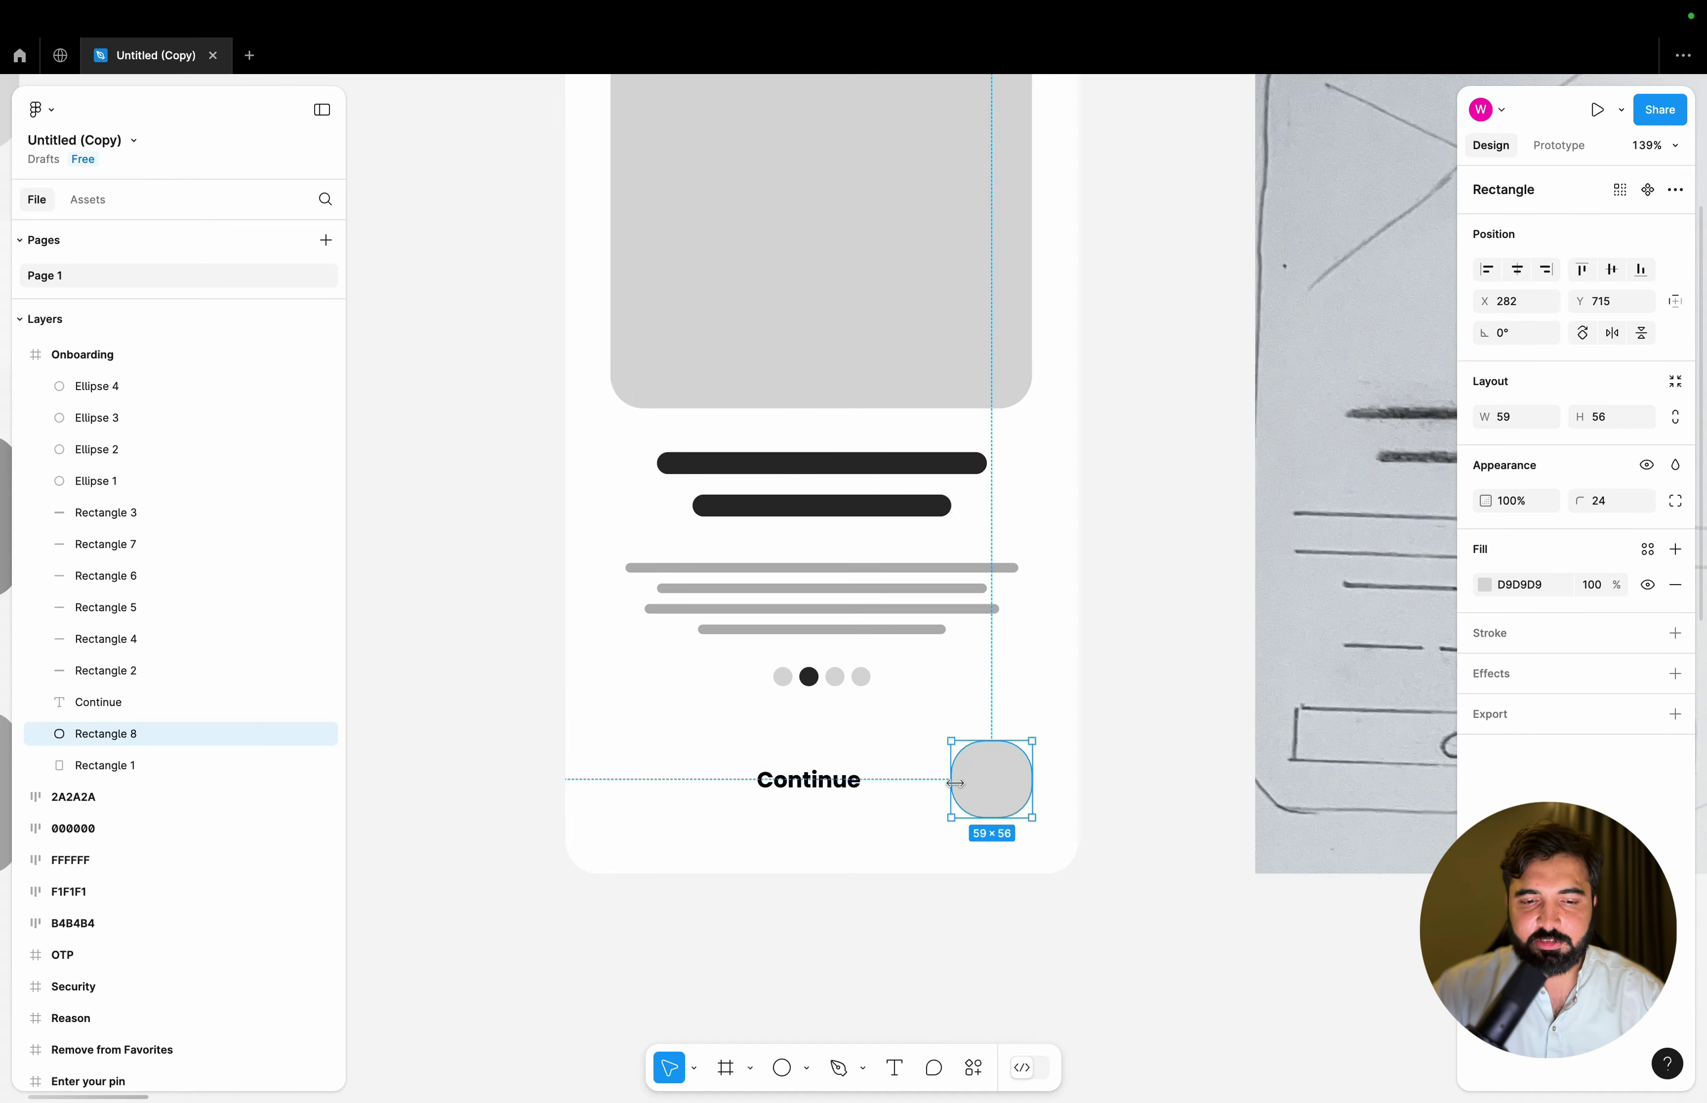
scroll(897, 786, "up", 3)
left_click(724, 775)
scroll(1040, 785, "down", 1)
scroll(990, 784, "down", 1)
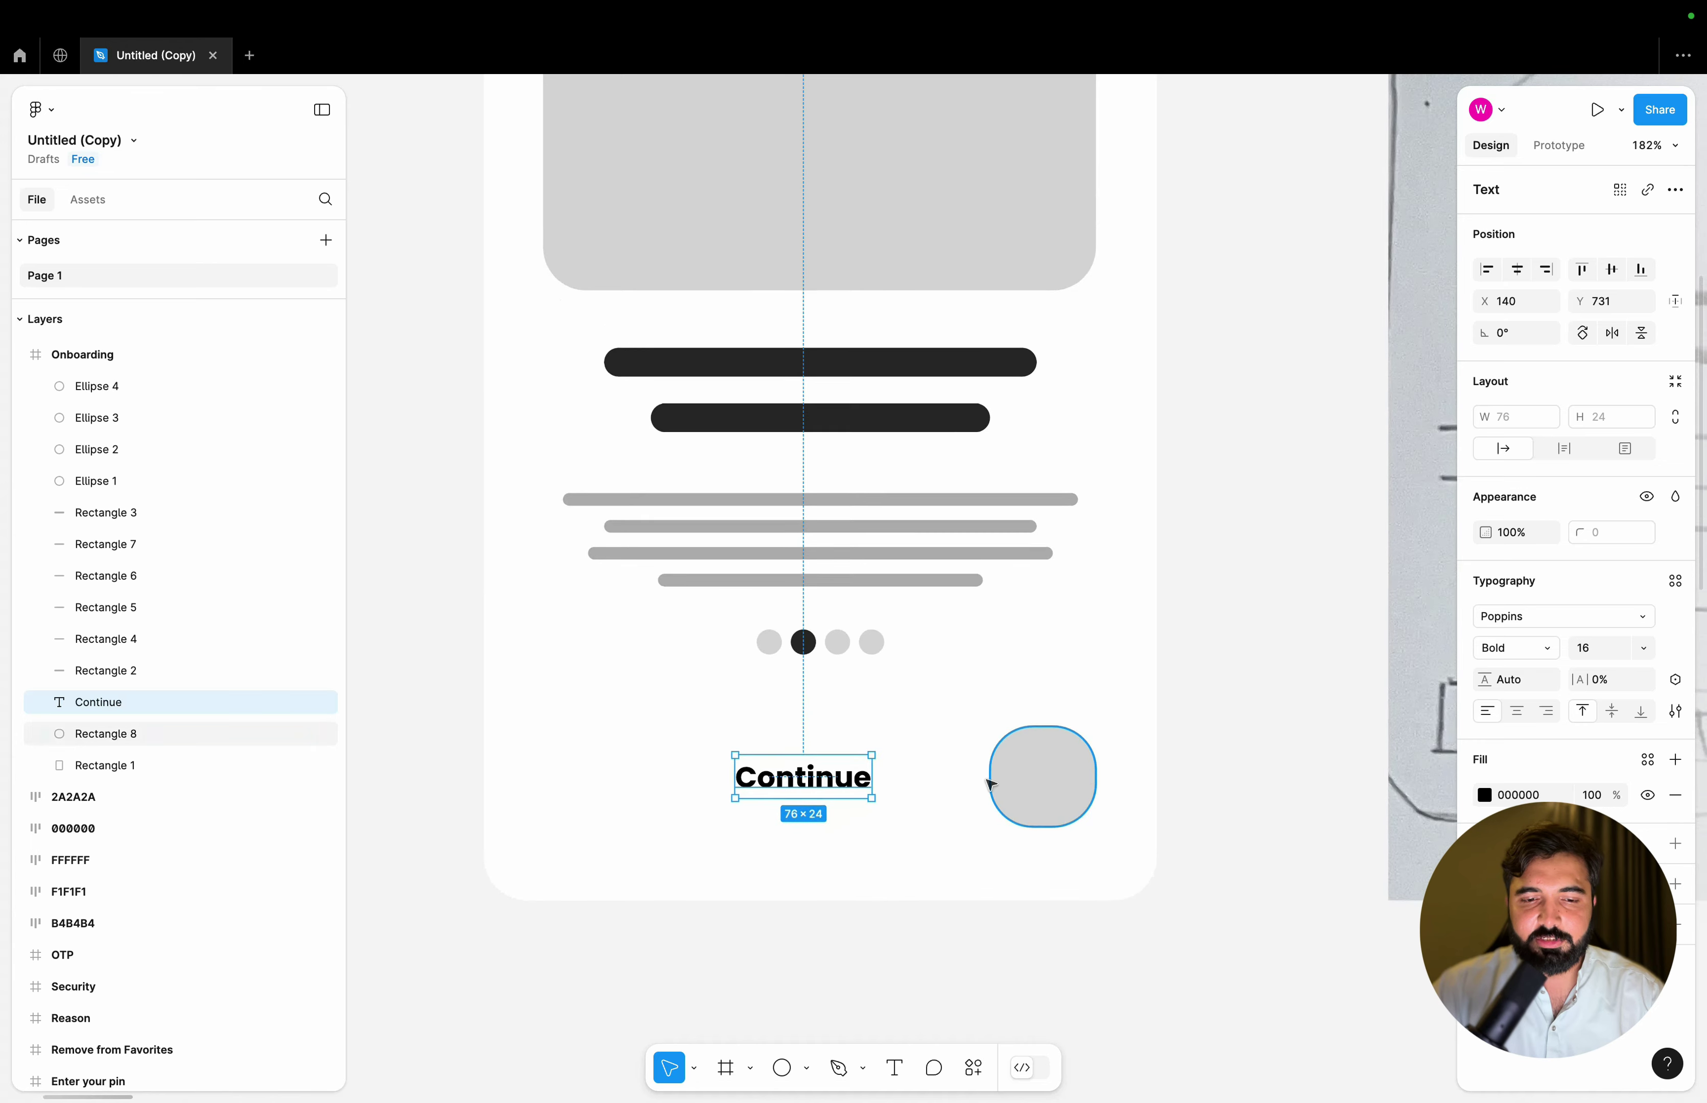
scroll(990, 784, "down", 3)
scroll(869, 652, "down", 2)
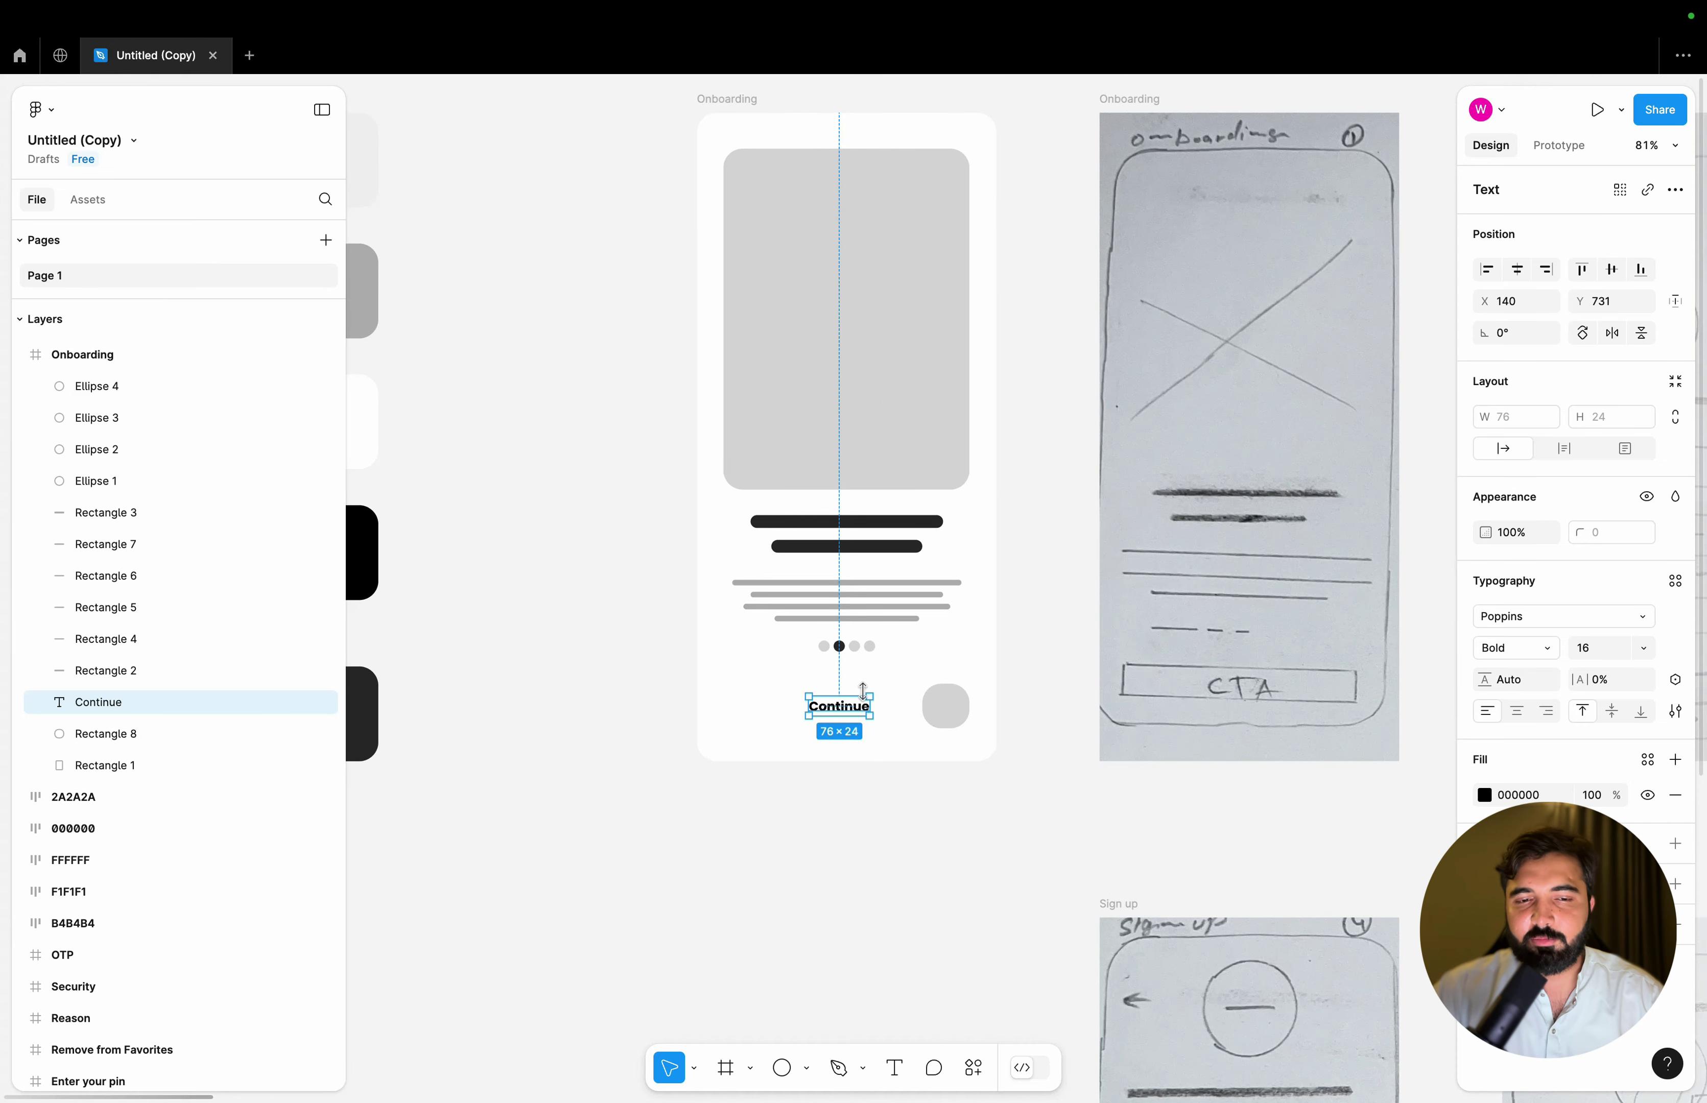
scroll(863, 692, "up", 3)
scroll(796, 769, "up", 2)
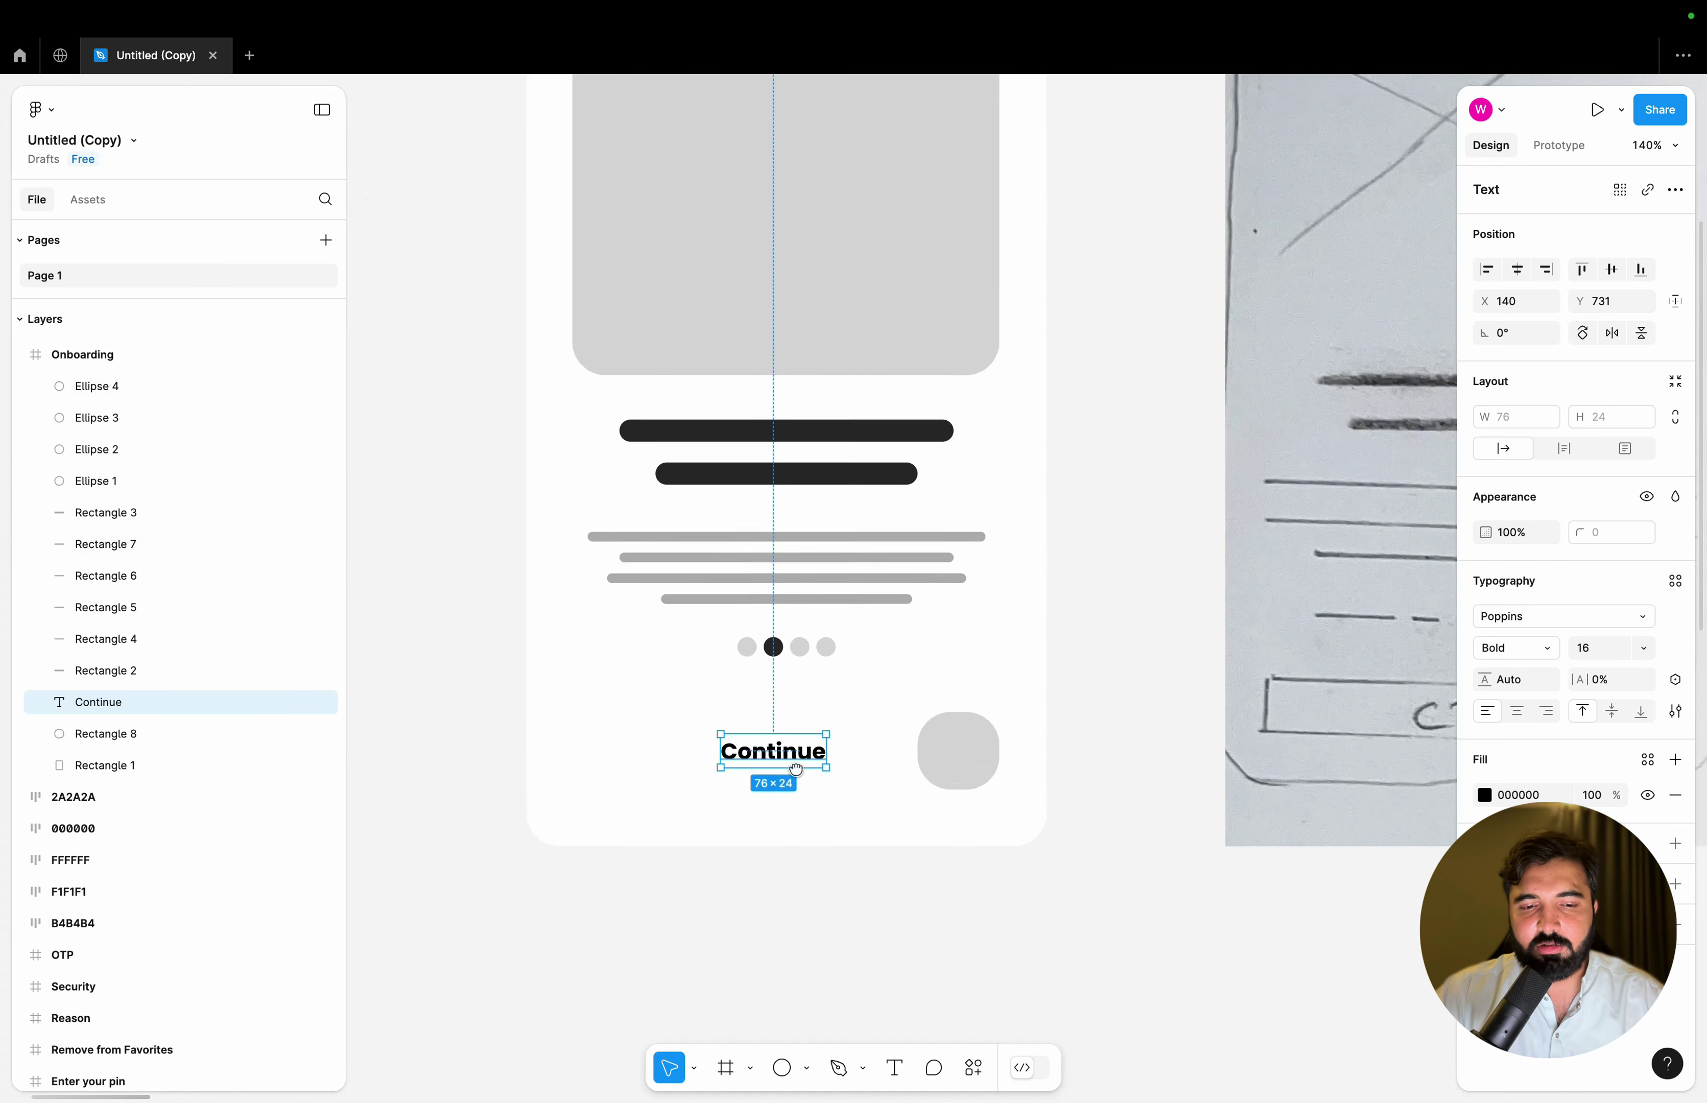
left_click_drag(789, 772, 896, 786)
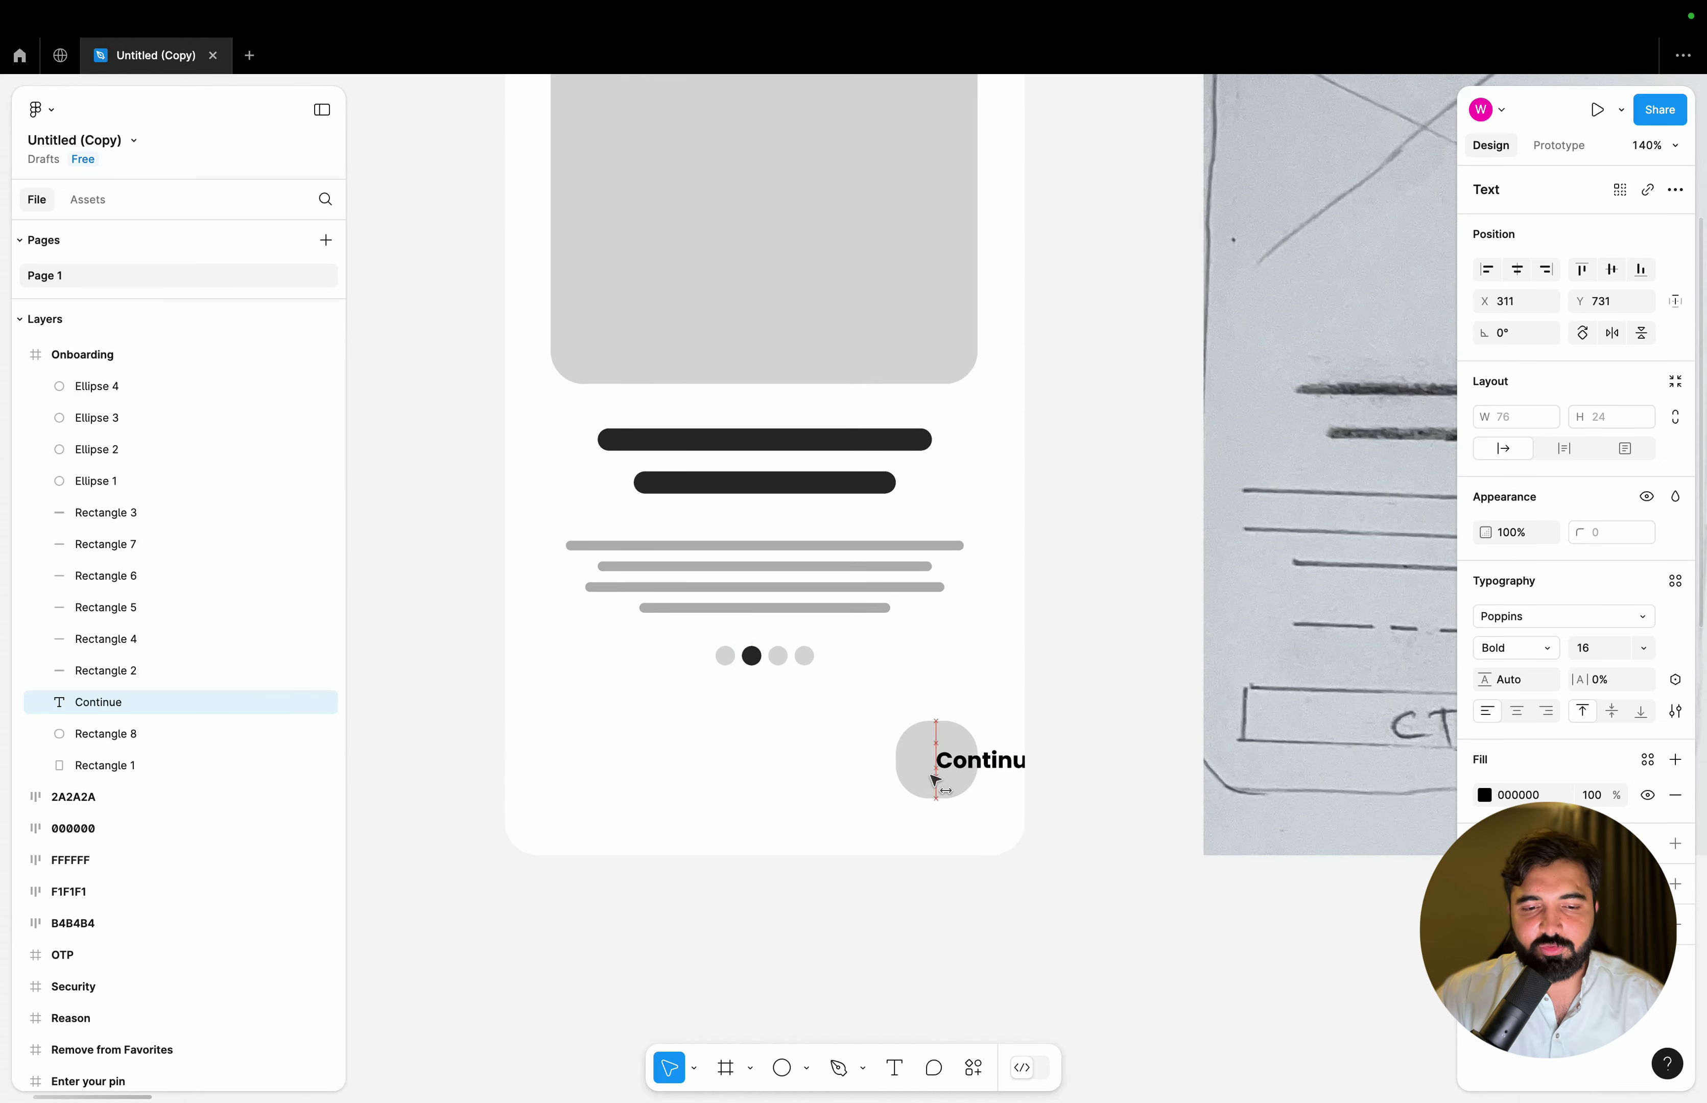
double_click(898, 780)
type("Next")
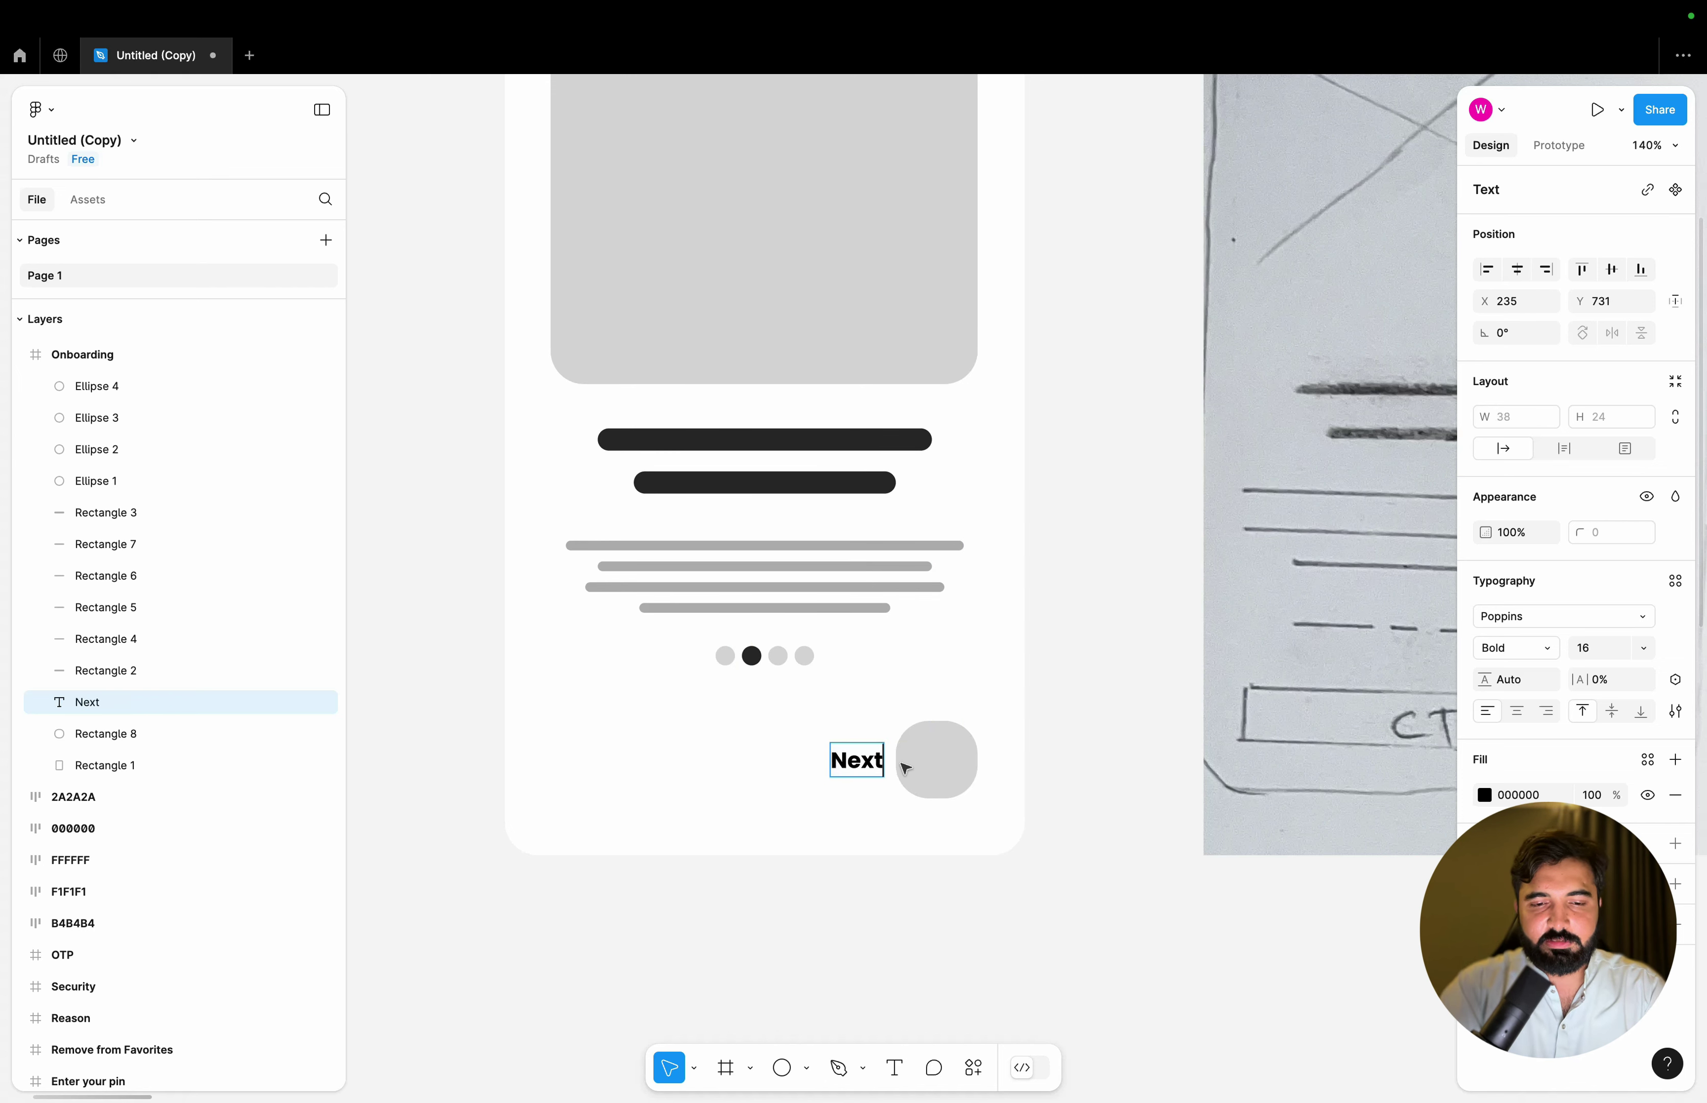
key("Escape")
mouse_move(863, 769)
left_mouse_down()
mouse_move(912, 775)
mouse_move(609, 772)
left_mouse_up()
left_click(956, 768, "shift")
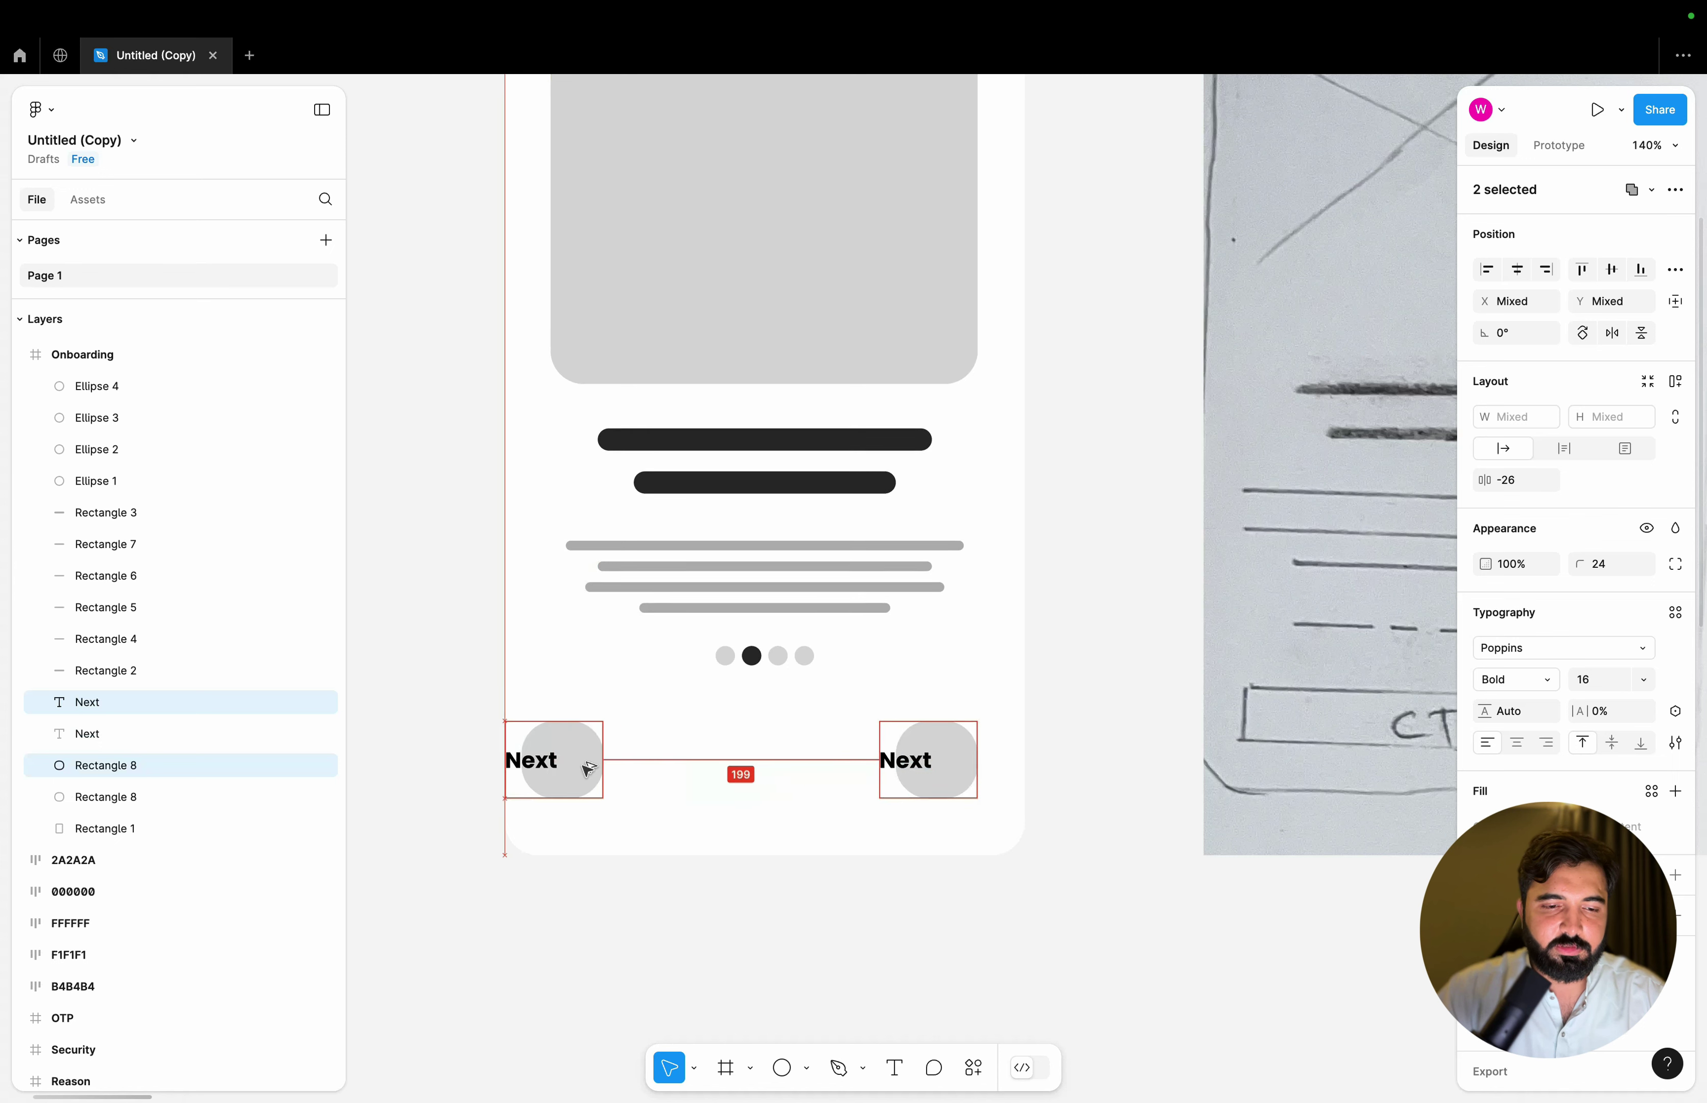
double_click(584, 770)
type("Back")
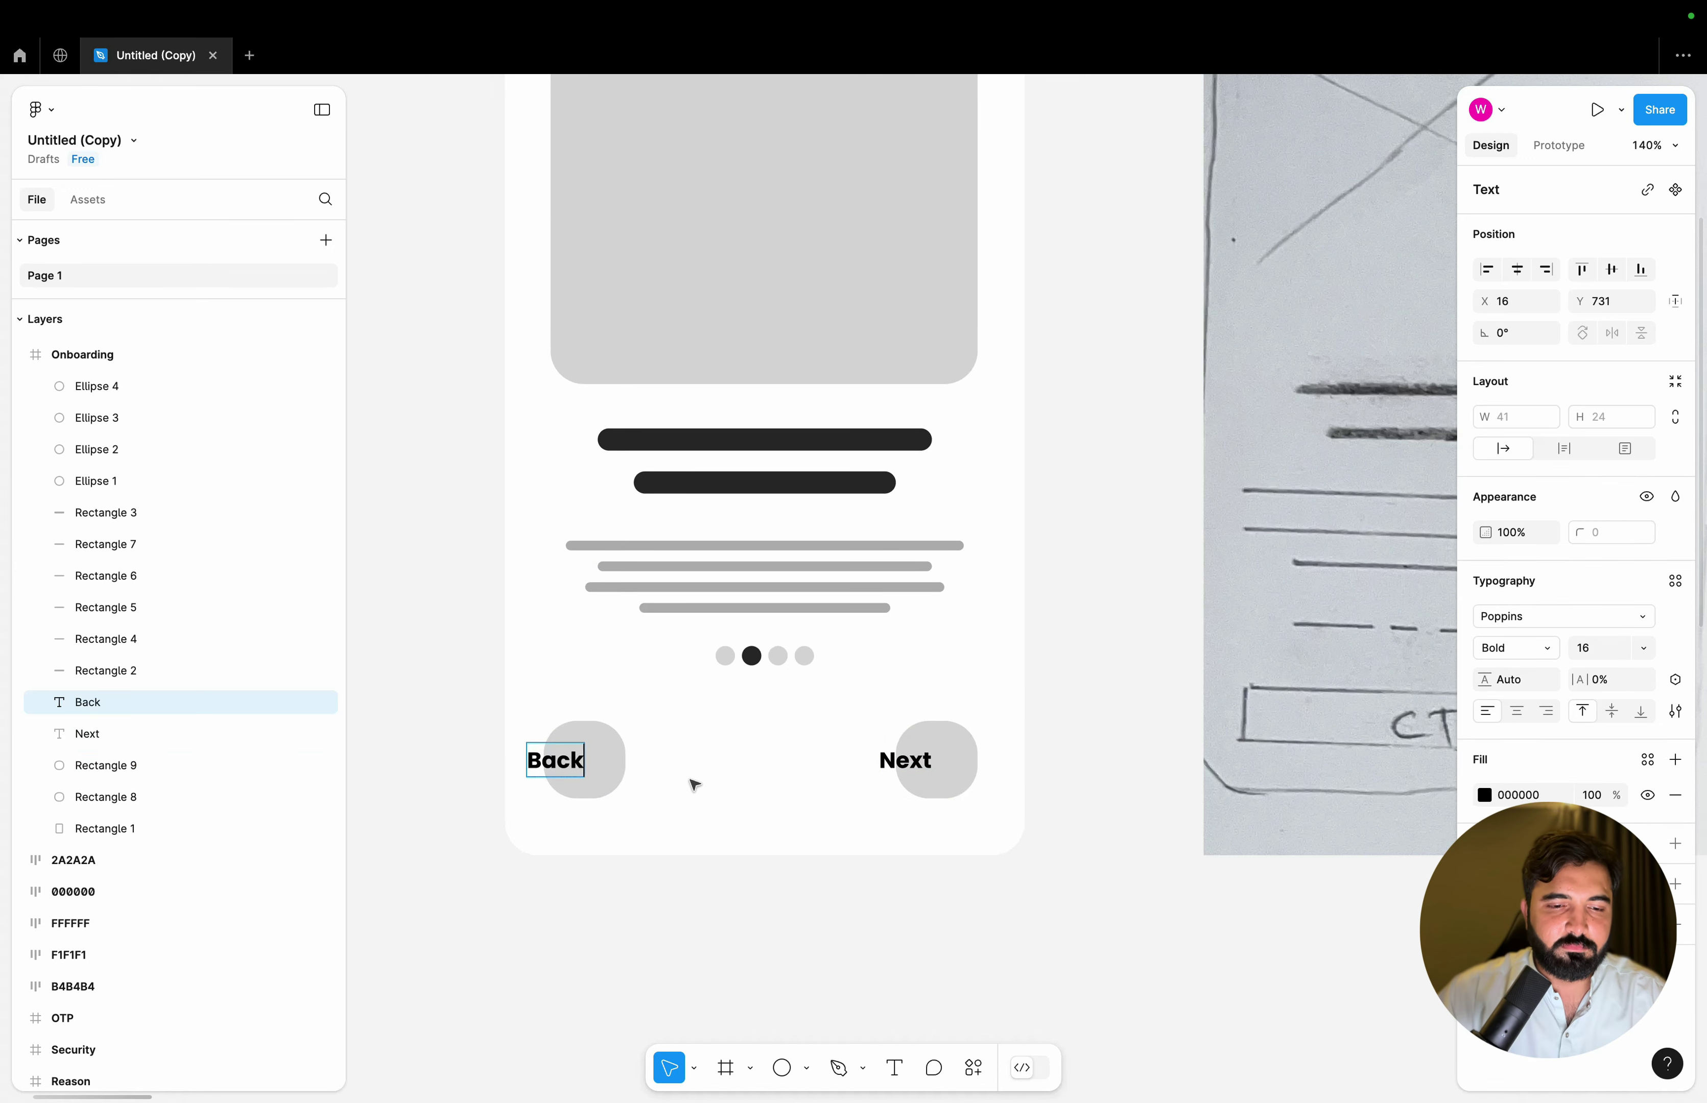
key("Escape")
left_click_drag(561, 772, 633, 771)
scroll(561, 765, "up", 5)
scroll(562, 765, "up", 1)
left_click(636, 747)
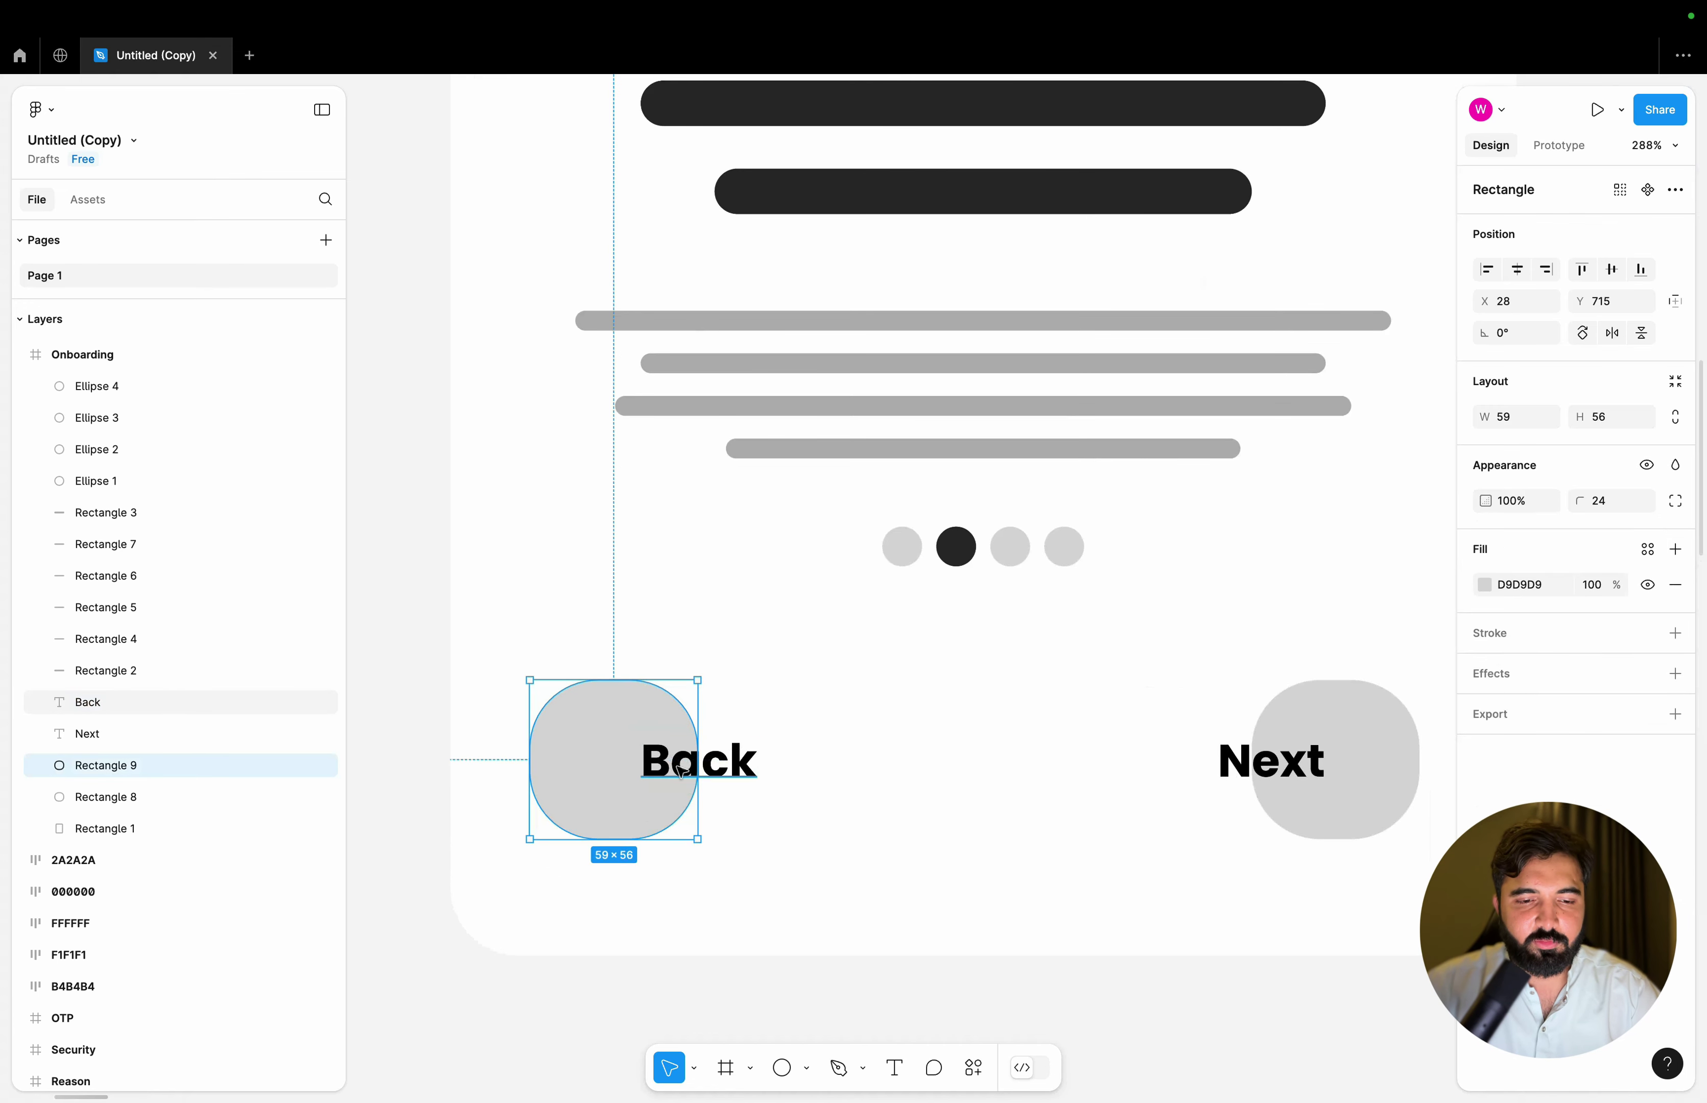
left_click(699, 767)
left_click(639, 689)
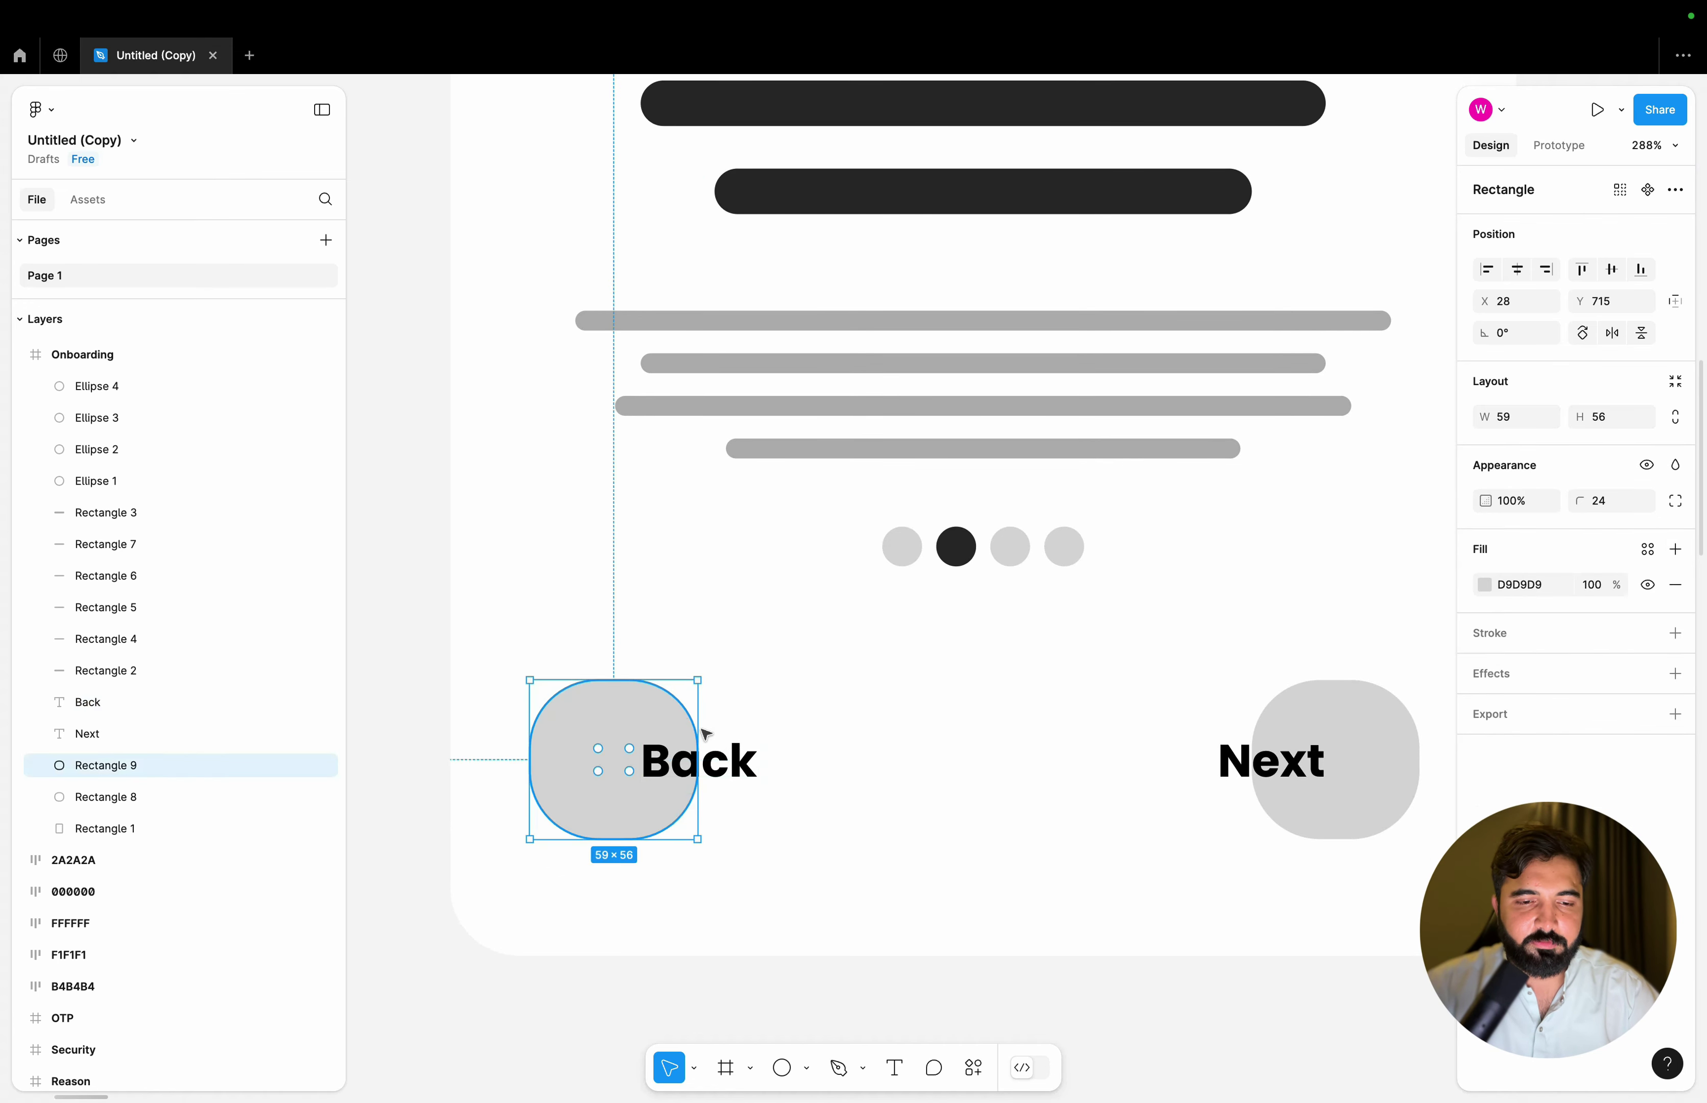
left_click_drag(699, 752, 859, 752)
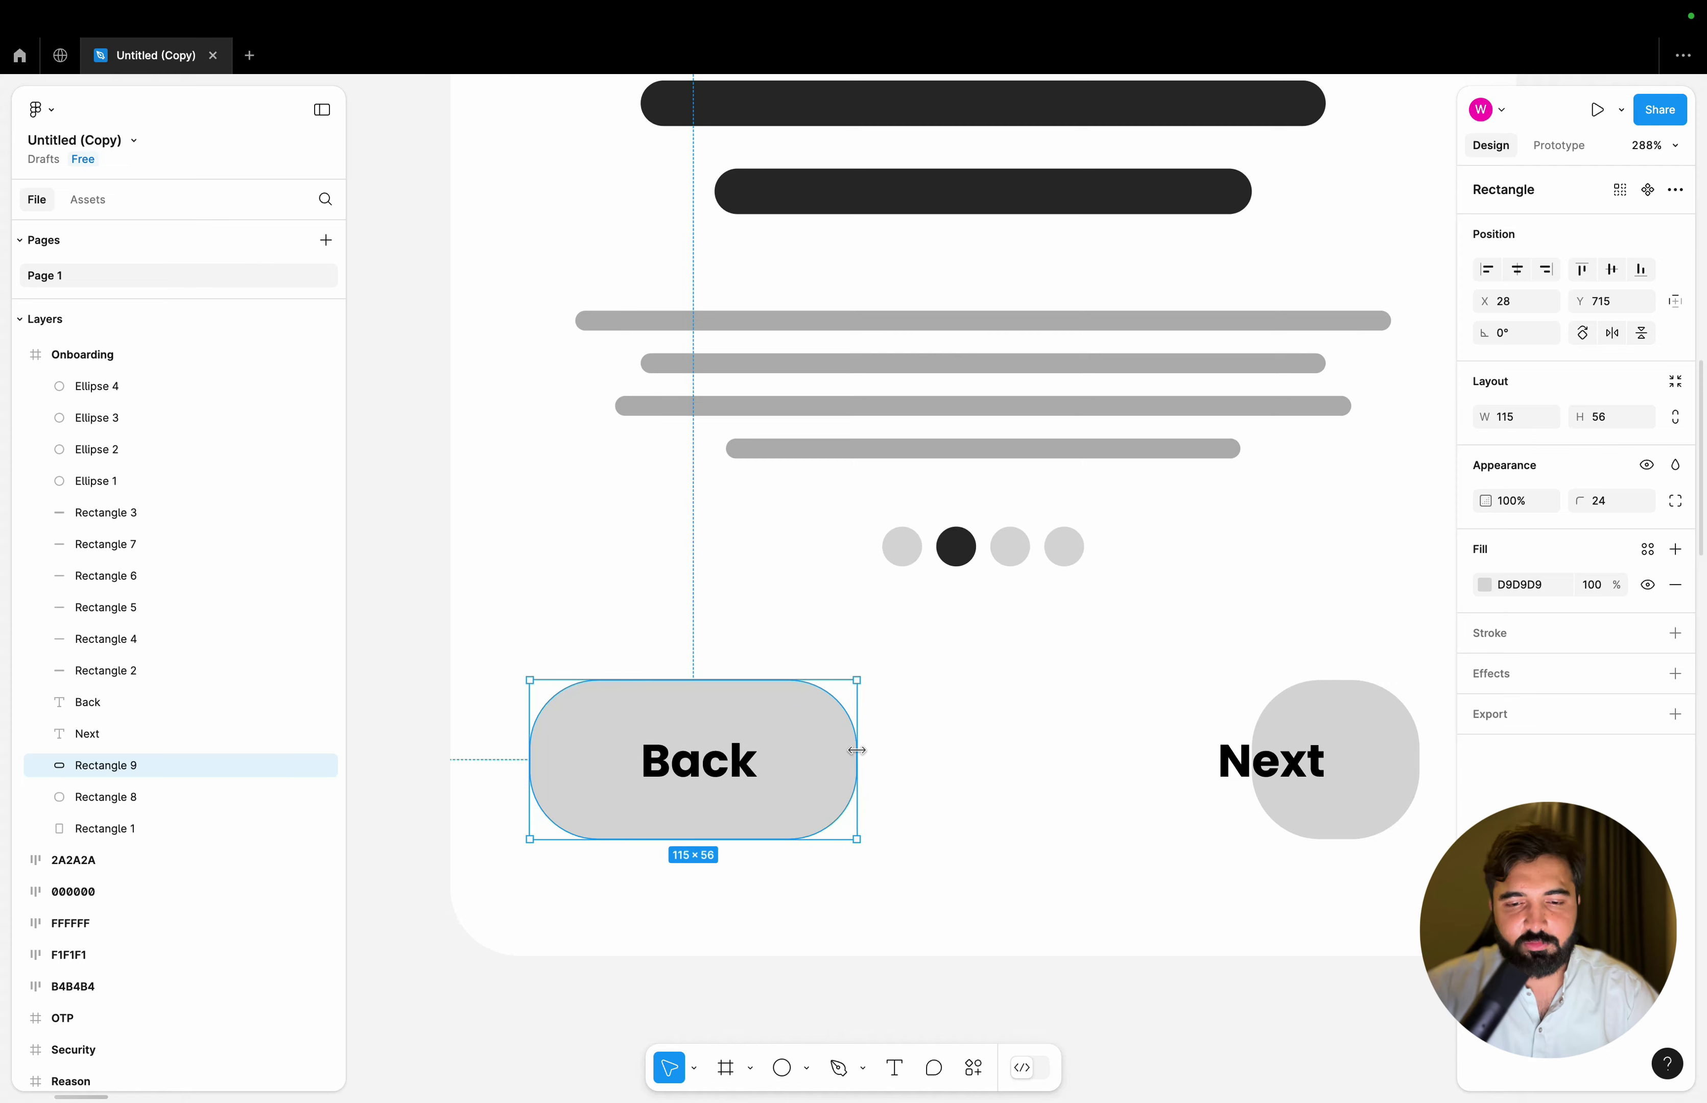
scroll(864, 747, "down", 5)
key("ctrl+z")
key("ctrl+z")
key("ctrl+z")
key("ctrl+z")
key("ctrl+z")
key("ctrl+z")
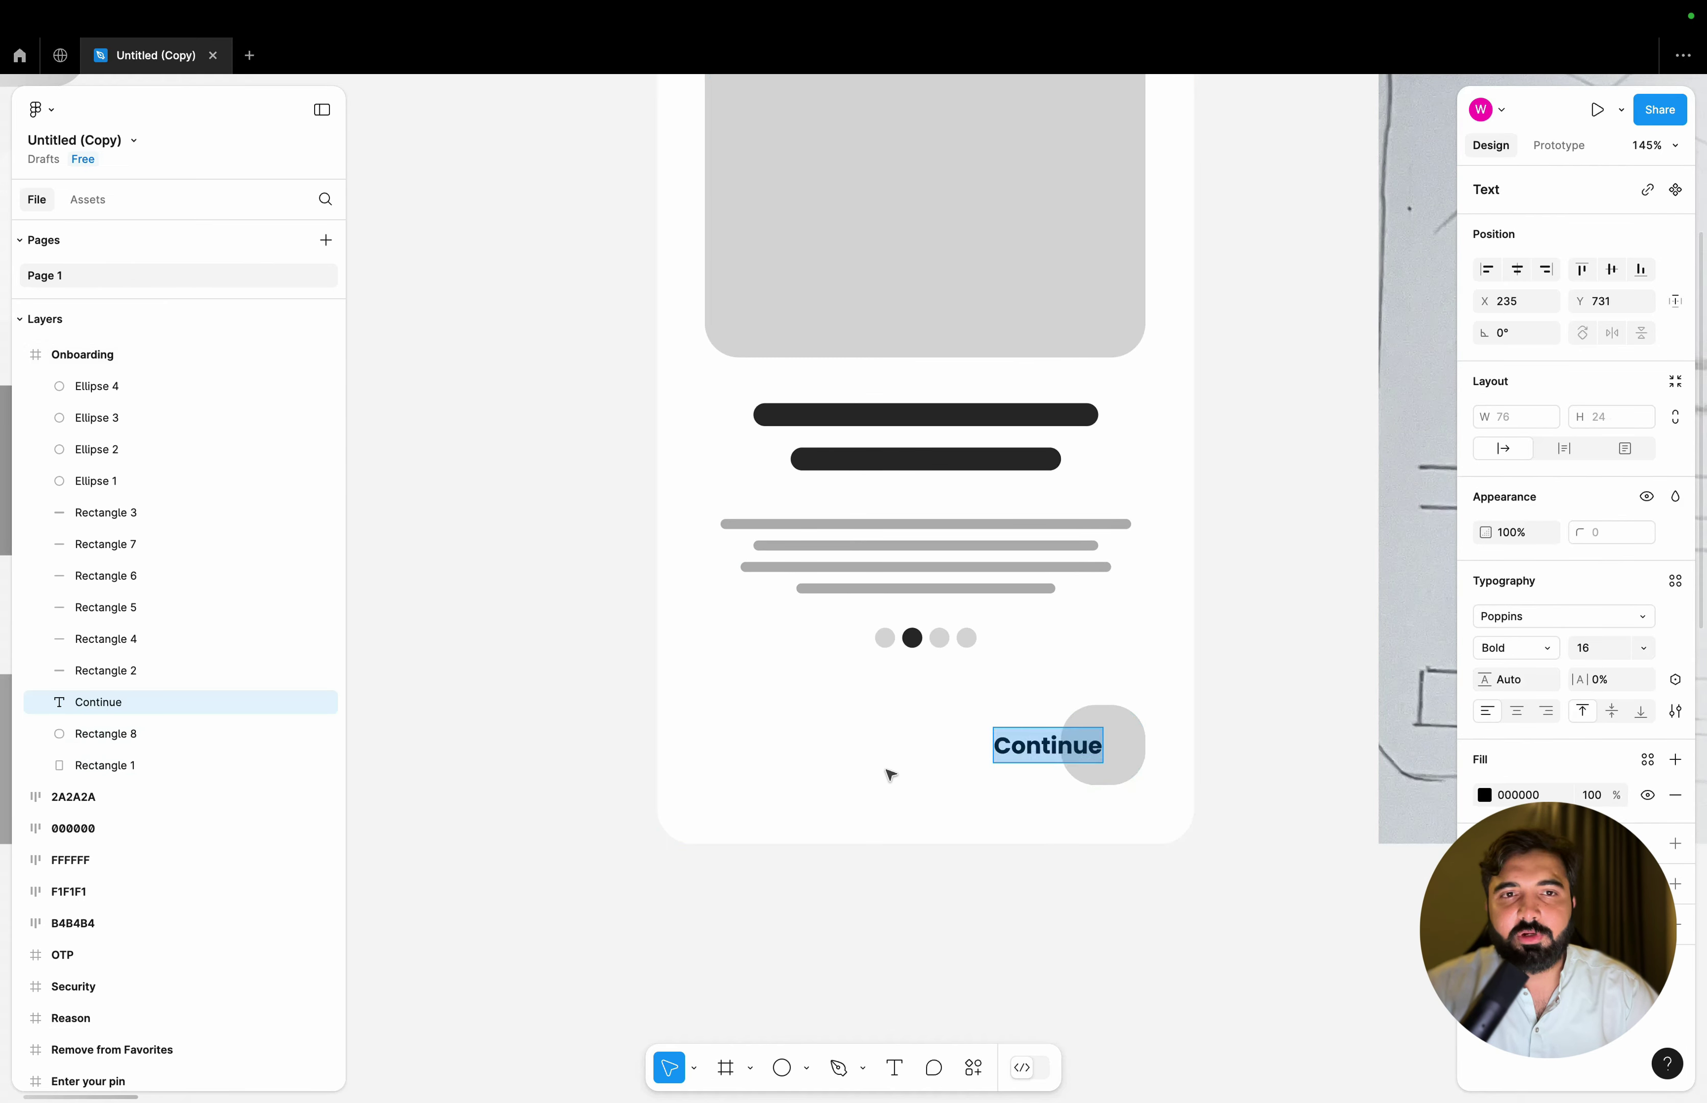
key("ctrl+z")
key("ctrl+z")
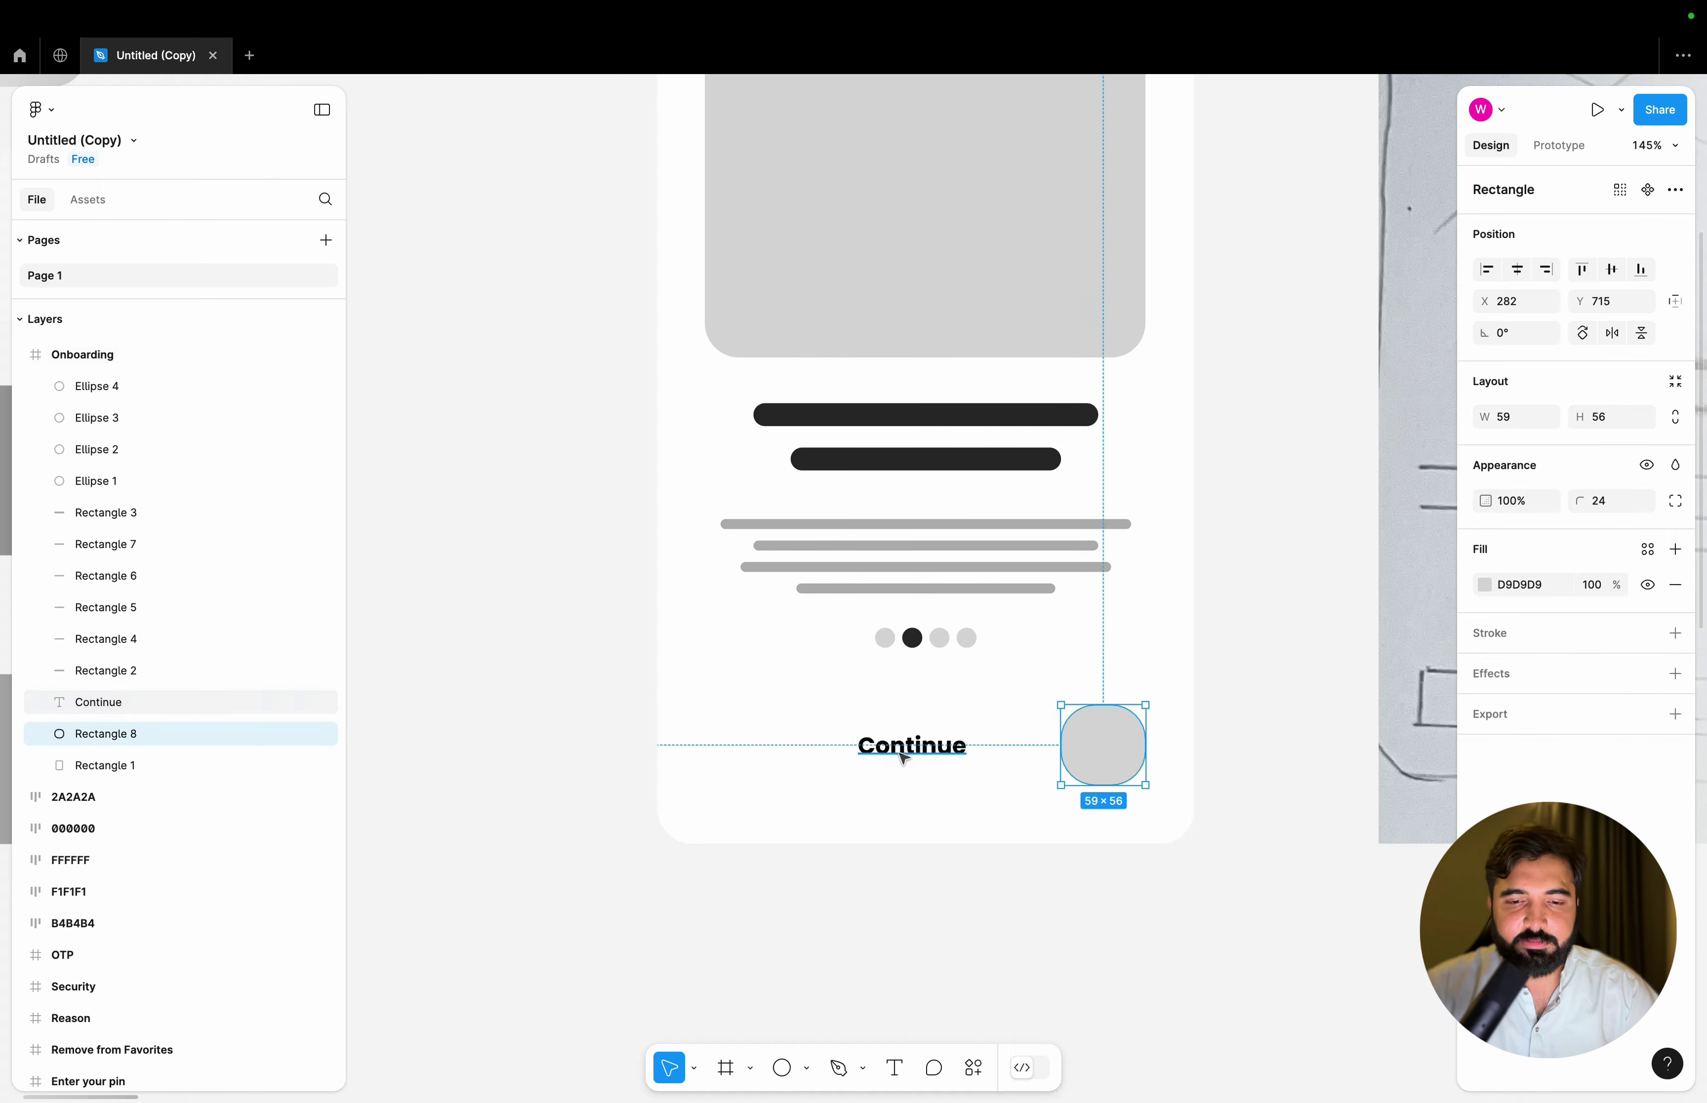
key("ctrl+z")
left_click(821, 905)
Step: Move the Onboarding sketch left and duplicate the Onboarding wireframe beside the original
scroll(634, 682, "down", 5)
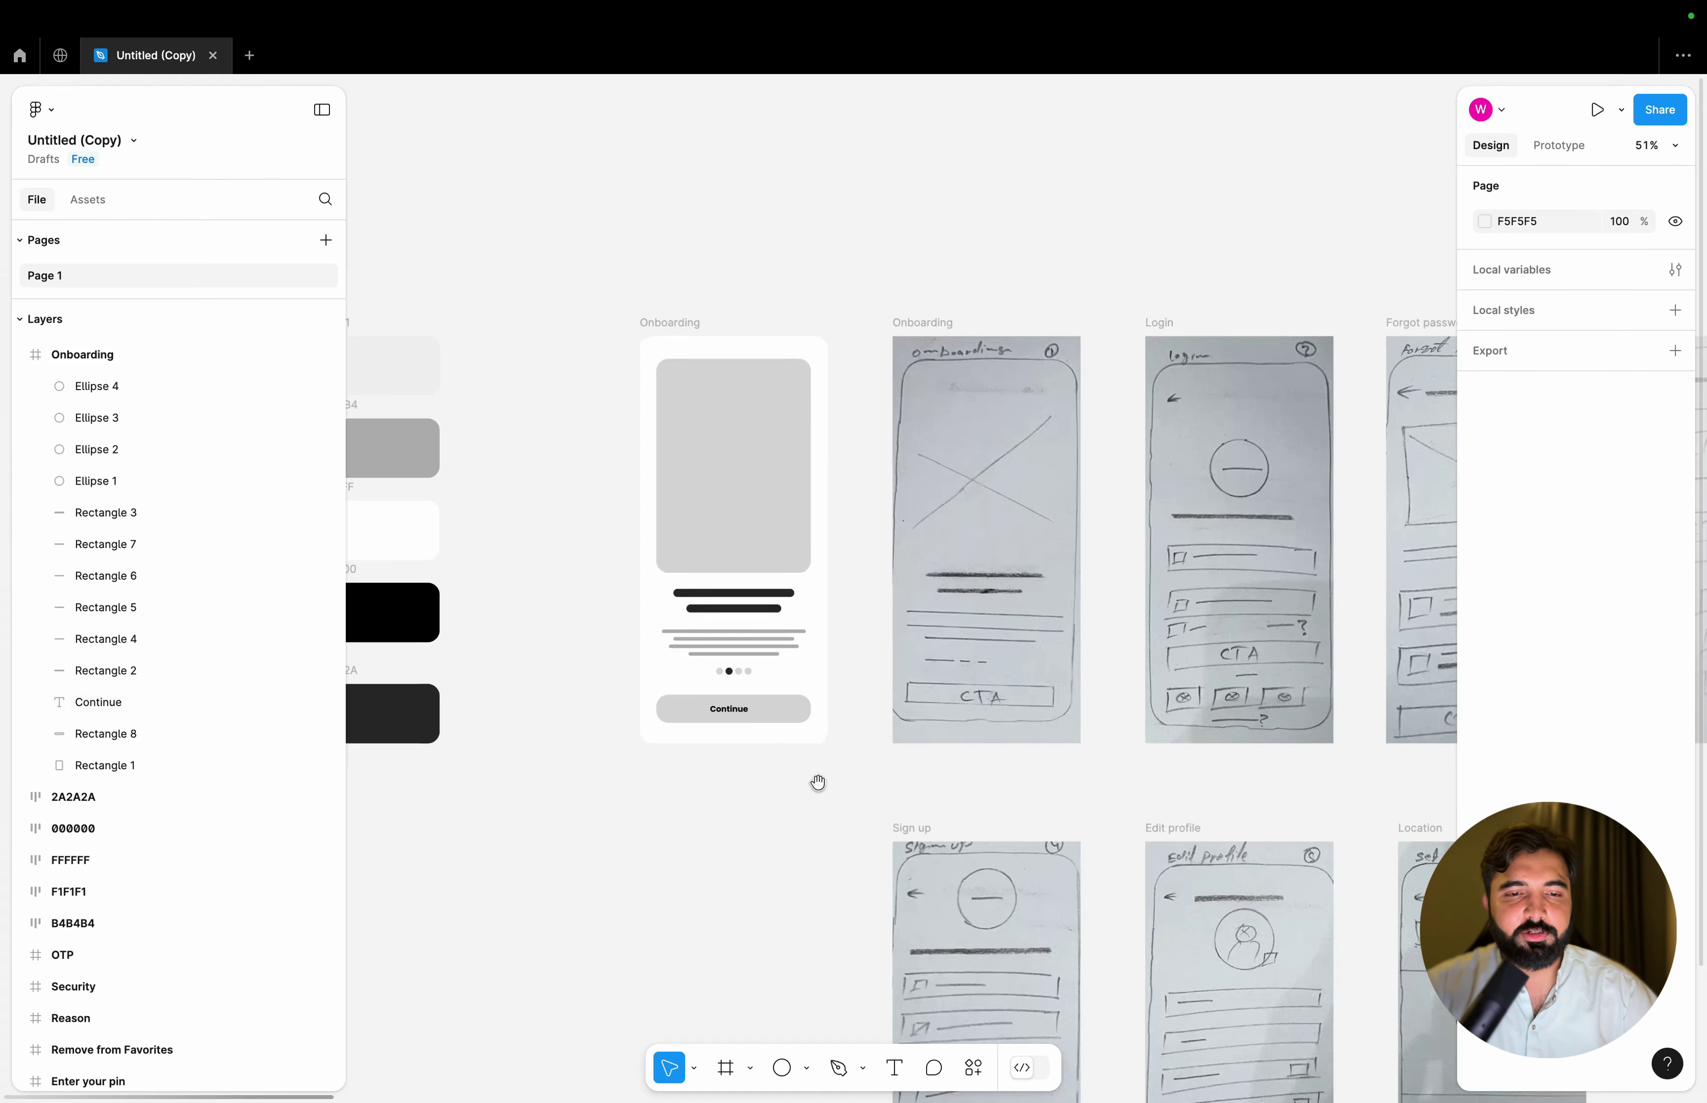
scroll(816, 785, "right", 2)
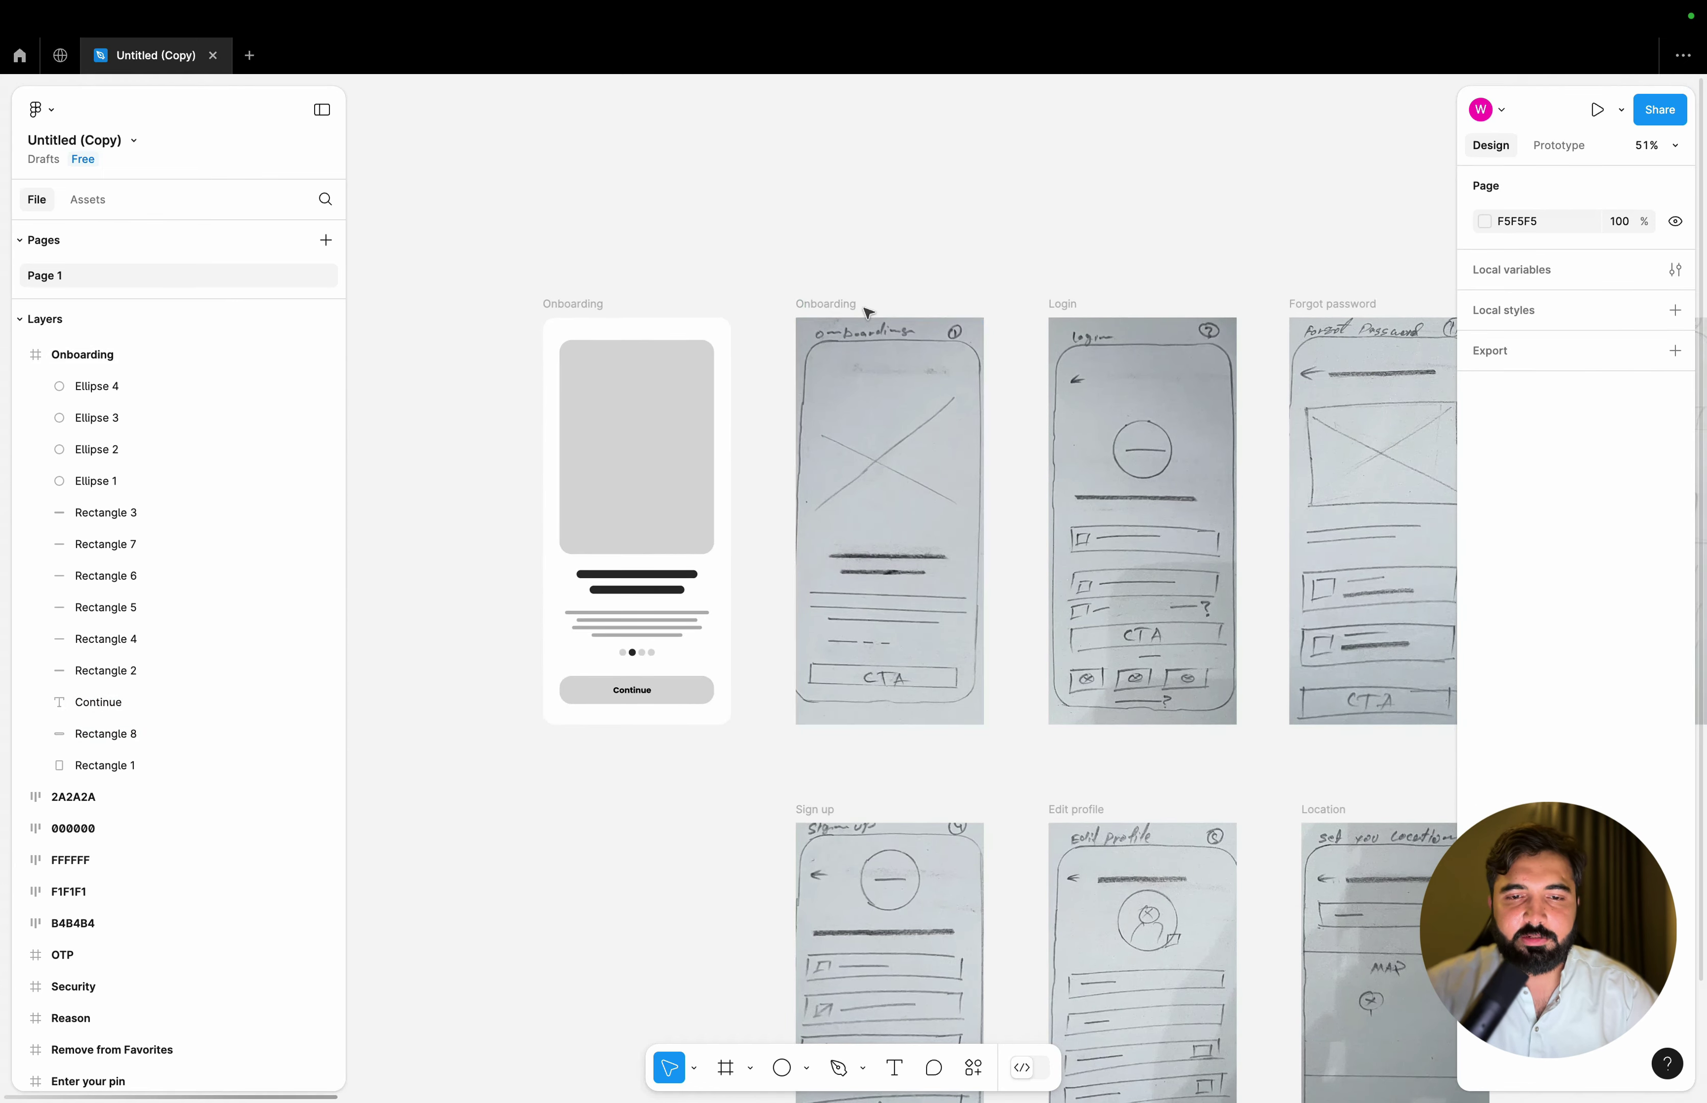
mouse_move(854, 307)
left_mouse_down()
mouse_move(1139, 330)
mouse_move(485, 319)
left_mouse_up()
scroll(1139, 329, "down", 3)
scroll(717, 407, "right", 5)
scroll(717, 408, "up", 2)
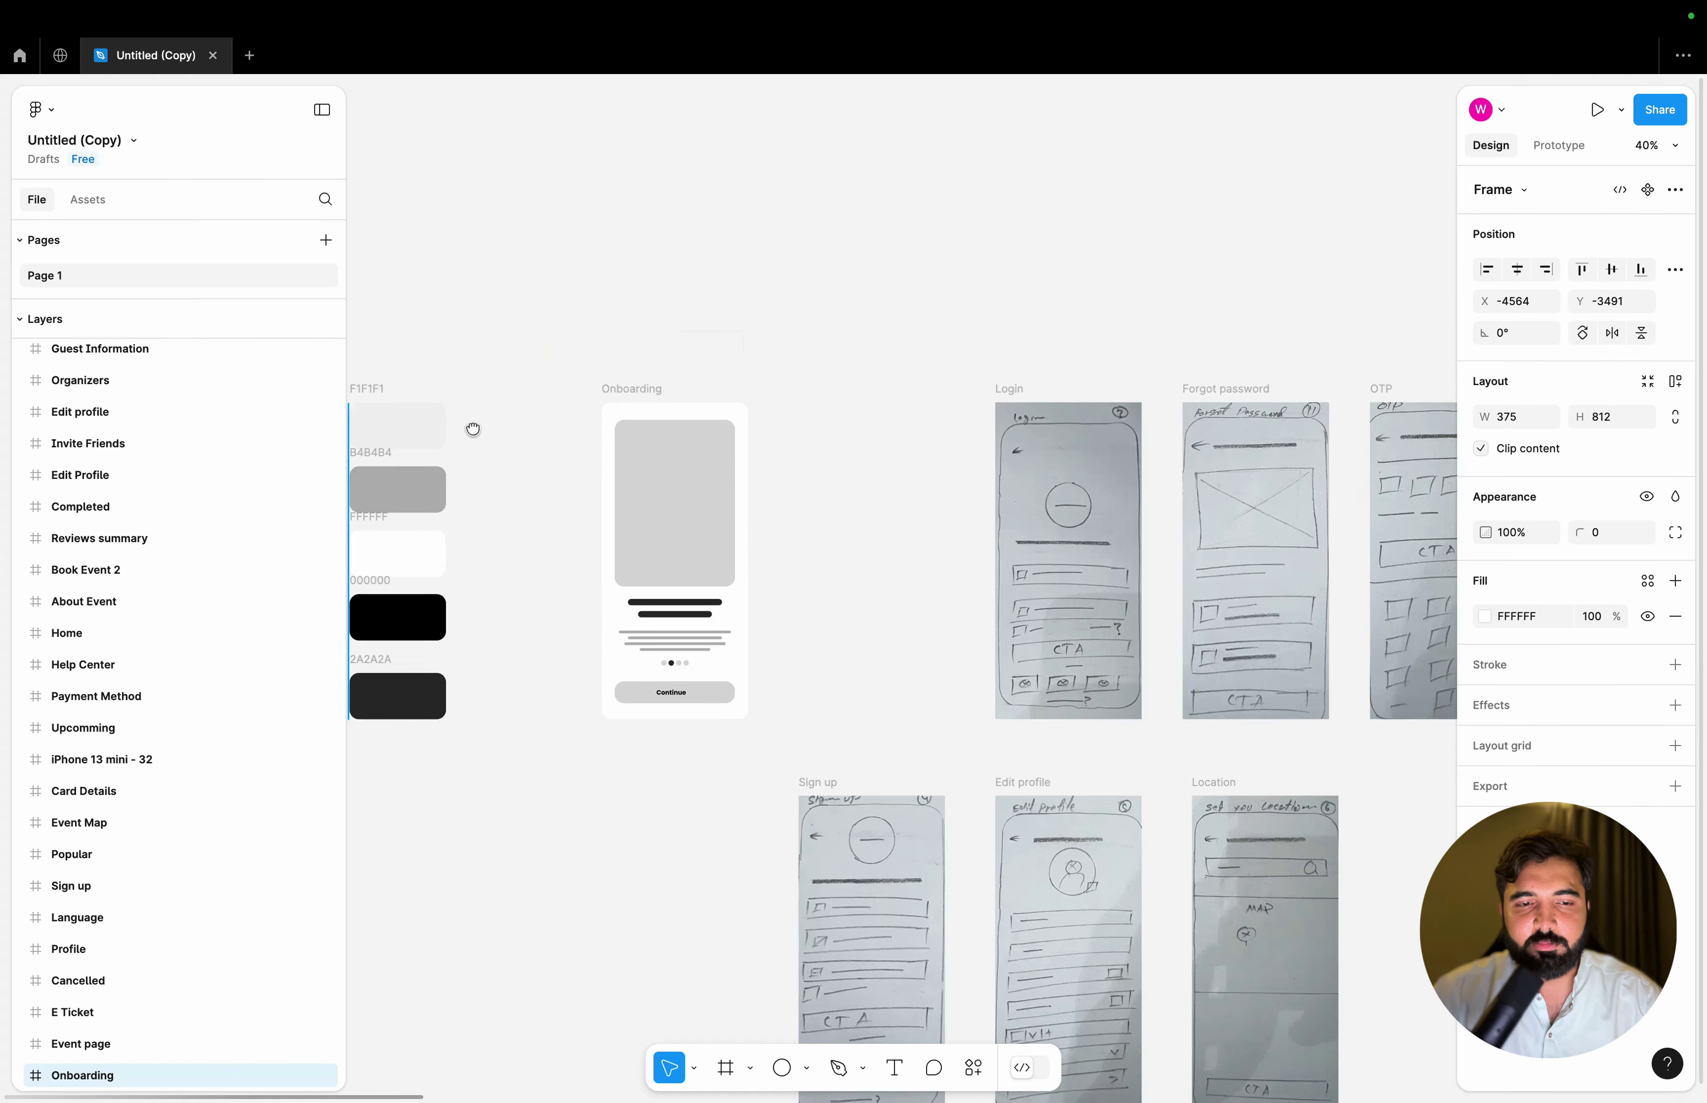
mouse_move(629, 399)
left_mouse_down()
mouse_move(836, 409)
mouse_move(823, 400)
left_mouse_up()
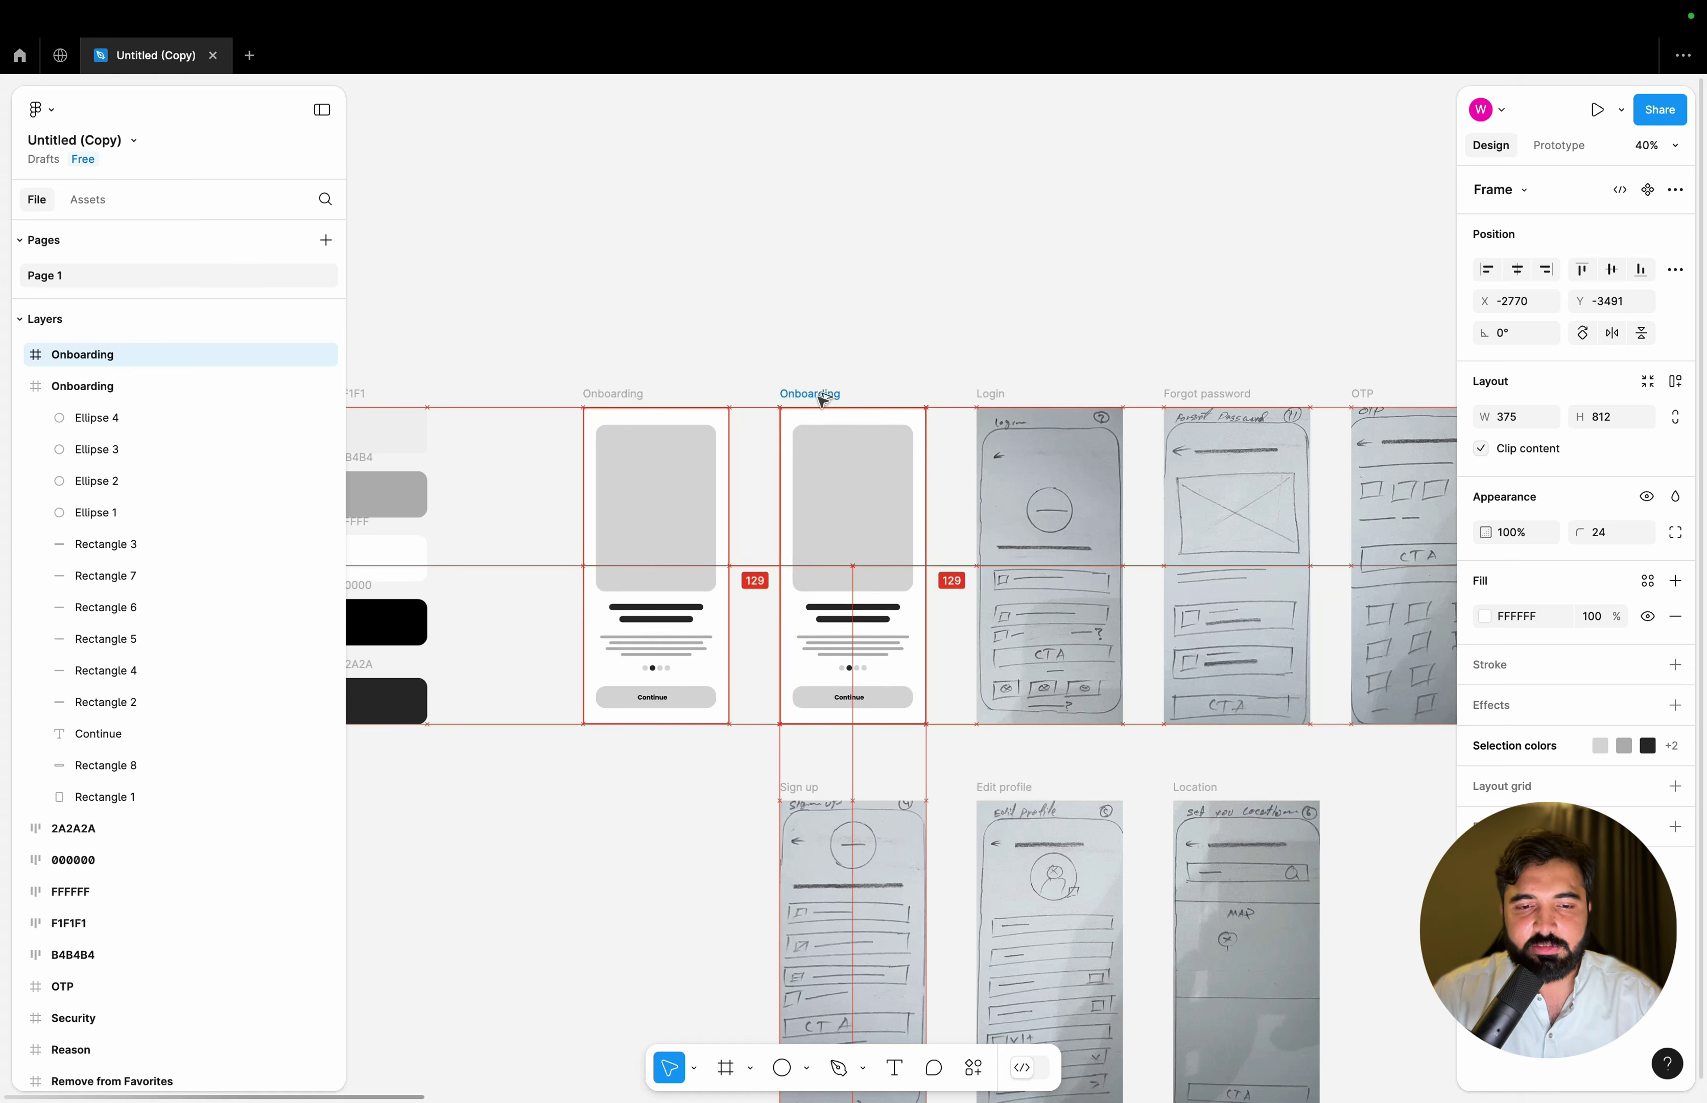
Step: Rename the duplicated frame to 'Login'
scroll(825, 530, "right", 3)
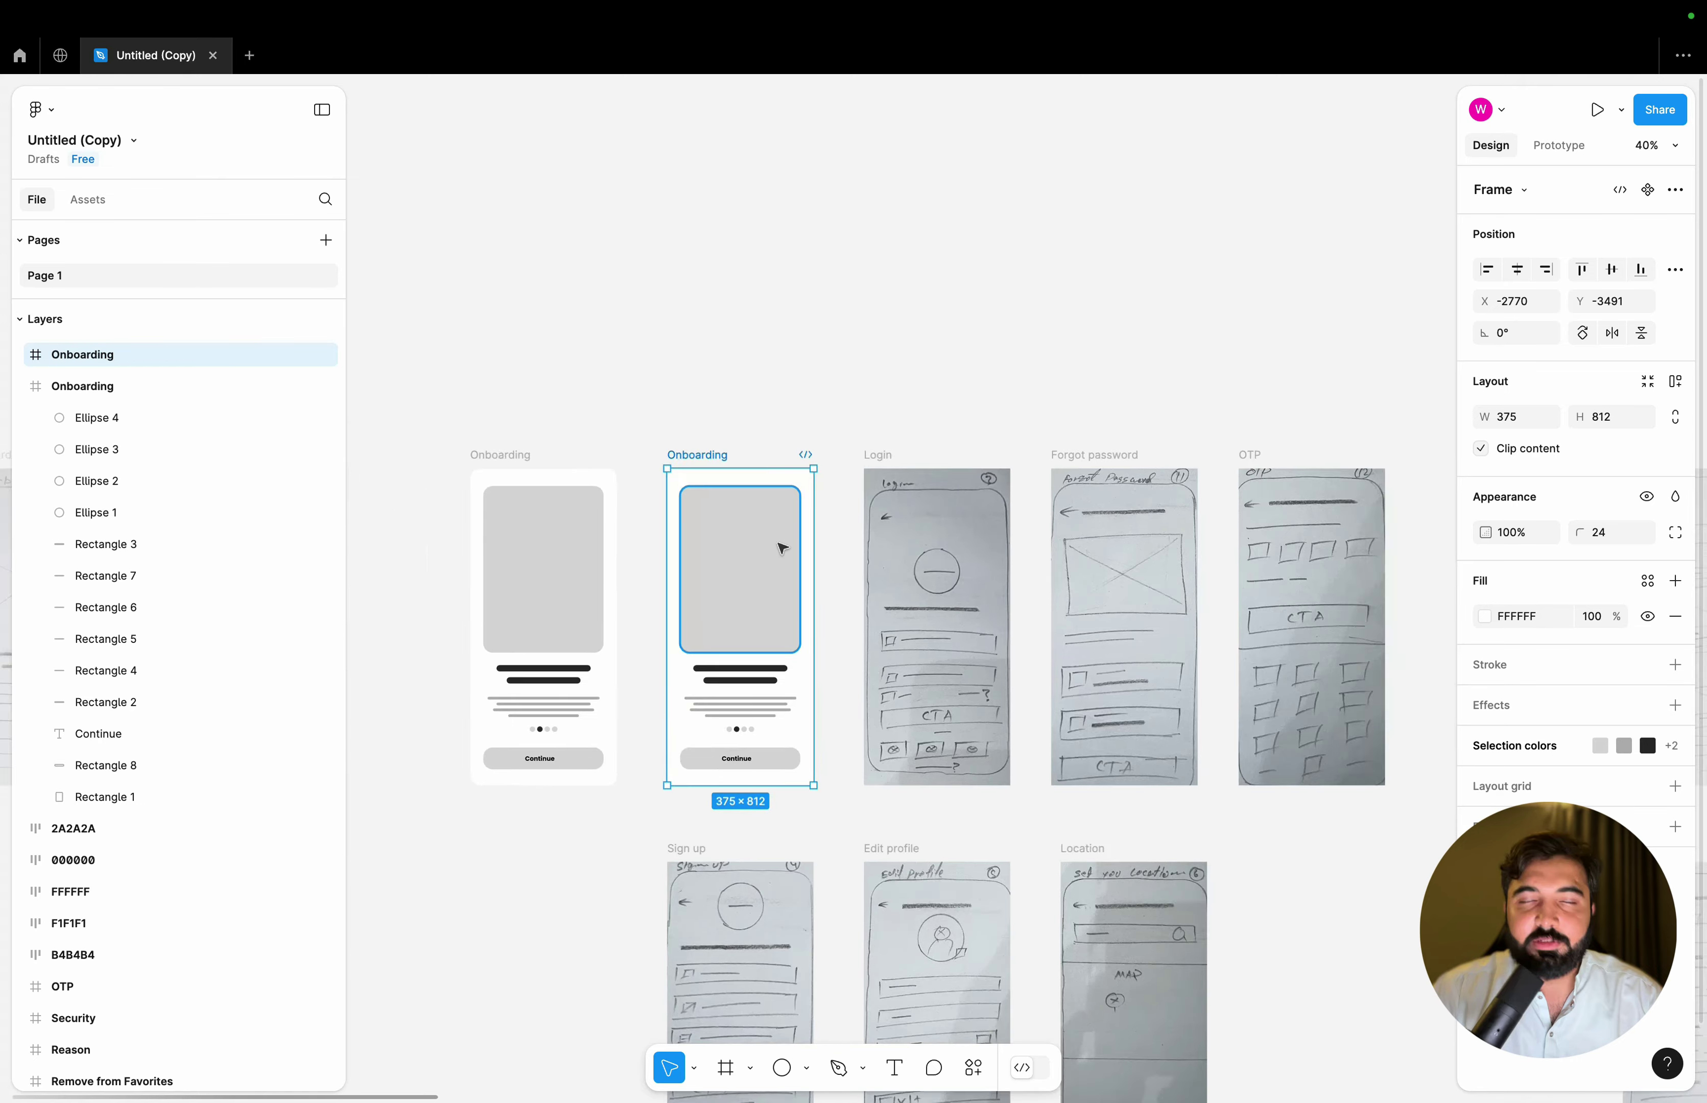
scroll(784, 537, "up", 5)
scroll(784, 538, "left", 2)
scroll(804, 552, "down", 1)
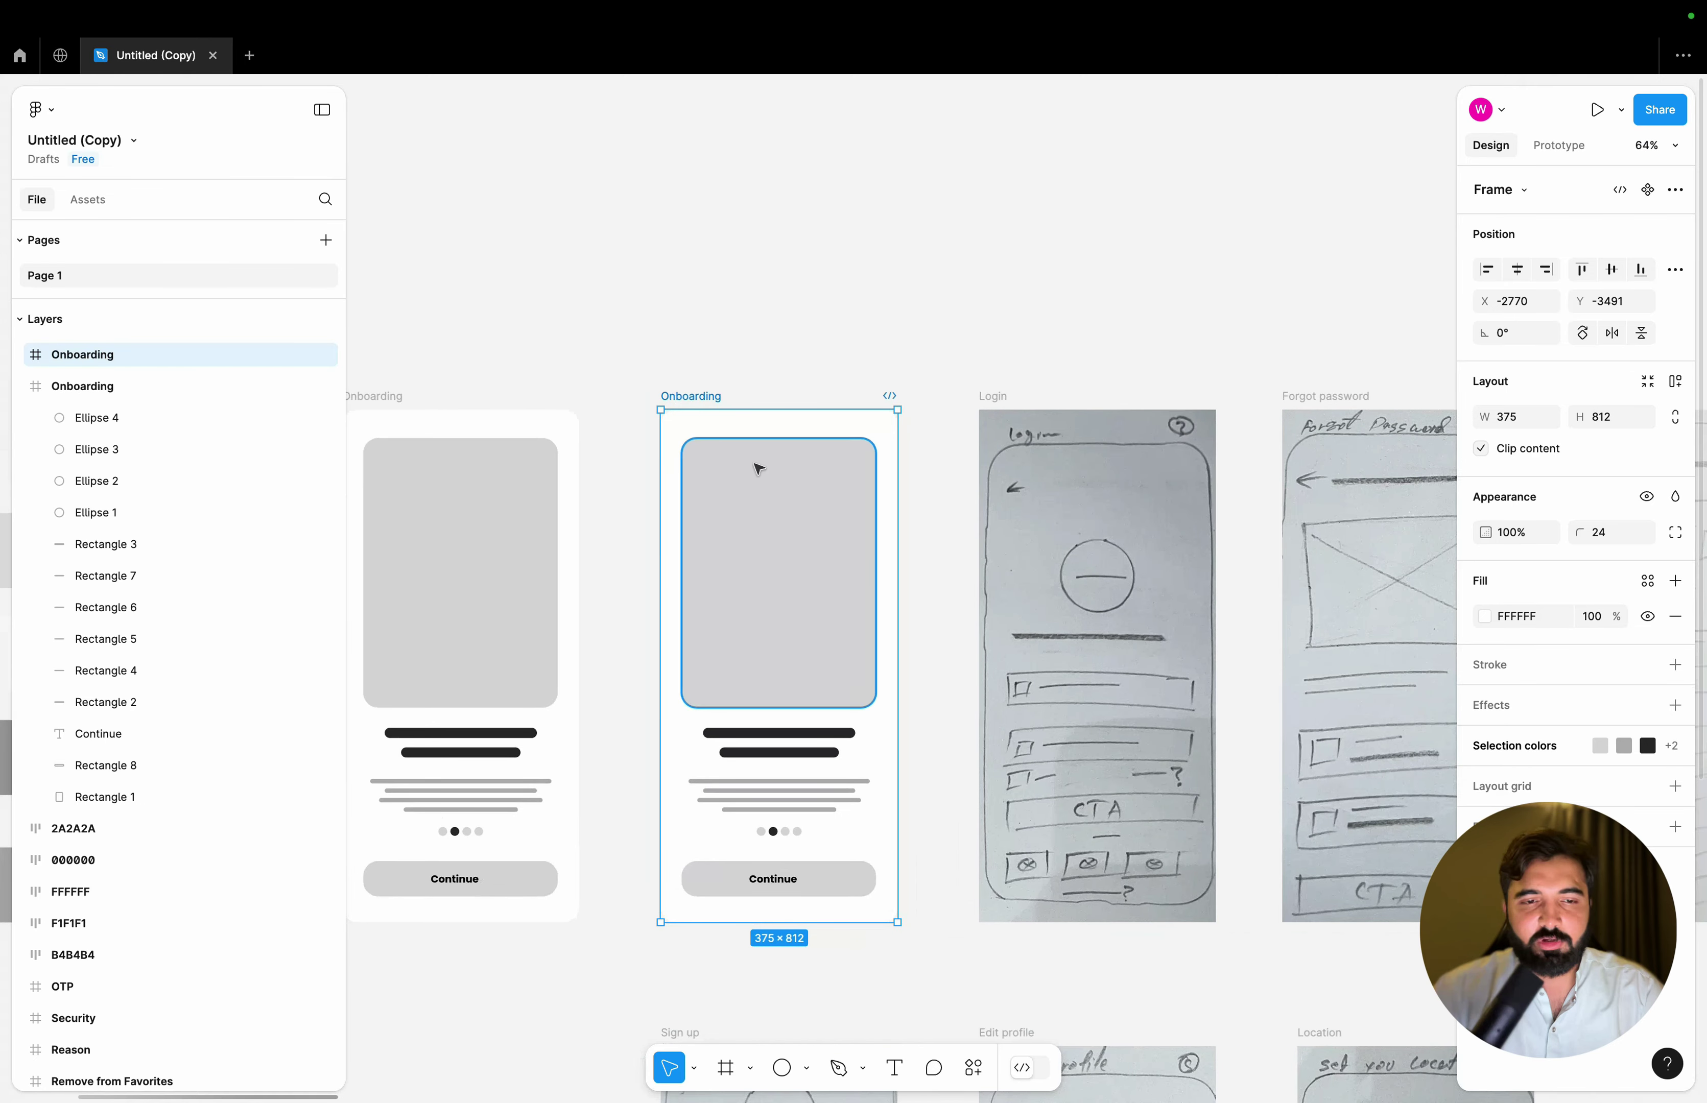
double_click(710, 397)
type("n")
key("Return")
Step: Rename the file from 'Untitled (Copy)' to 'Event App'
left_click(802, 353)
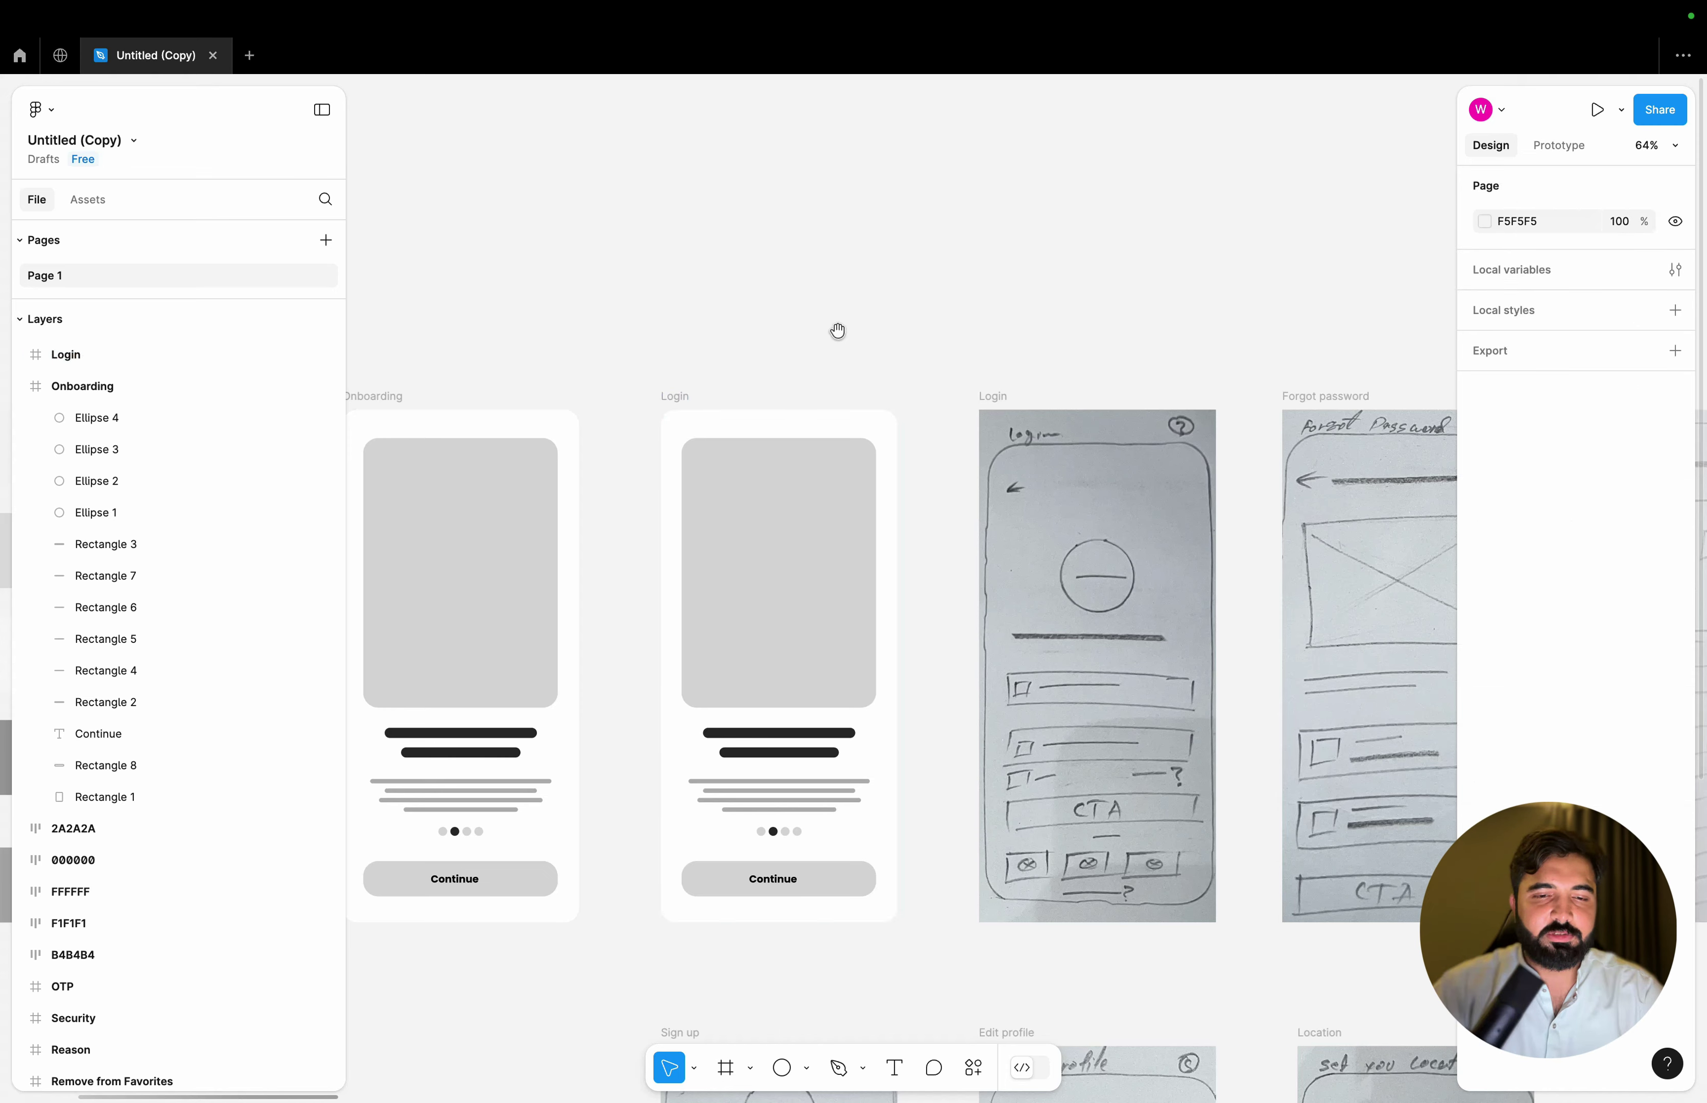
left_click_drag(838, 330, 872, 345)
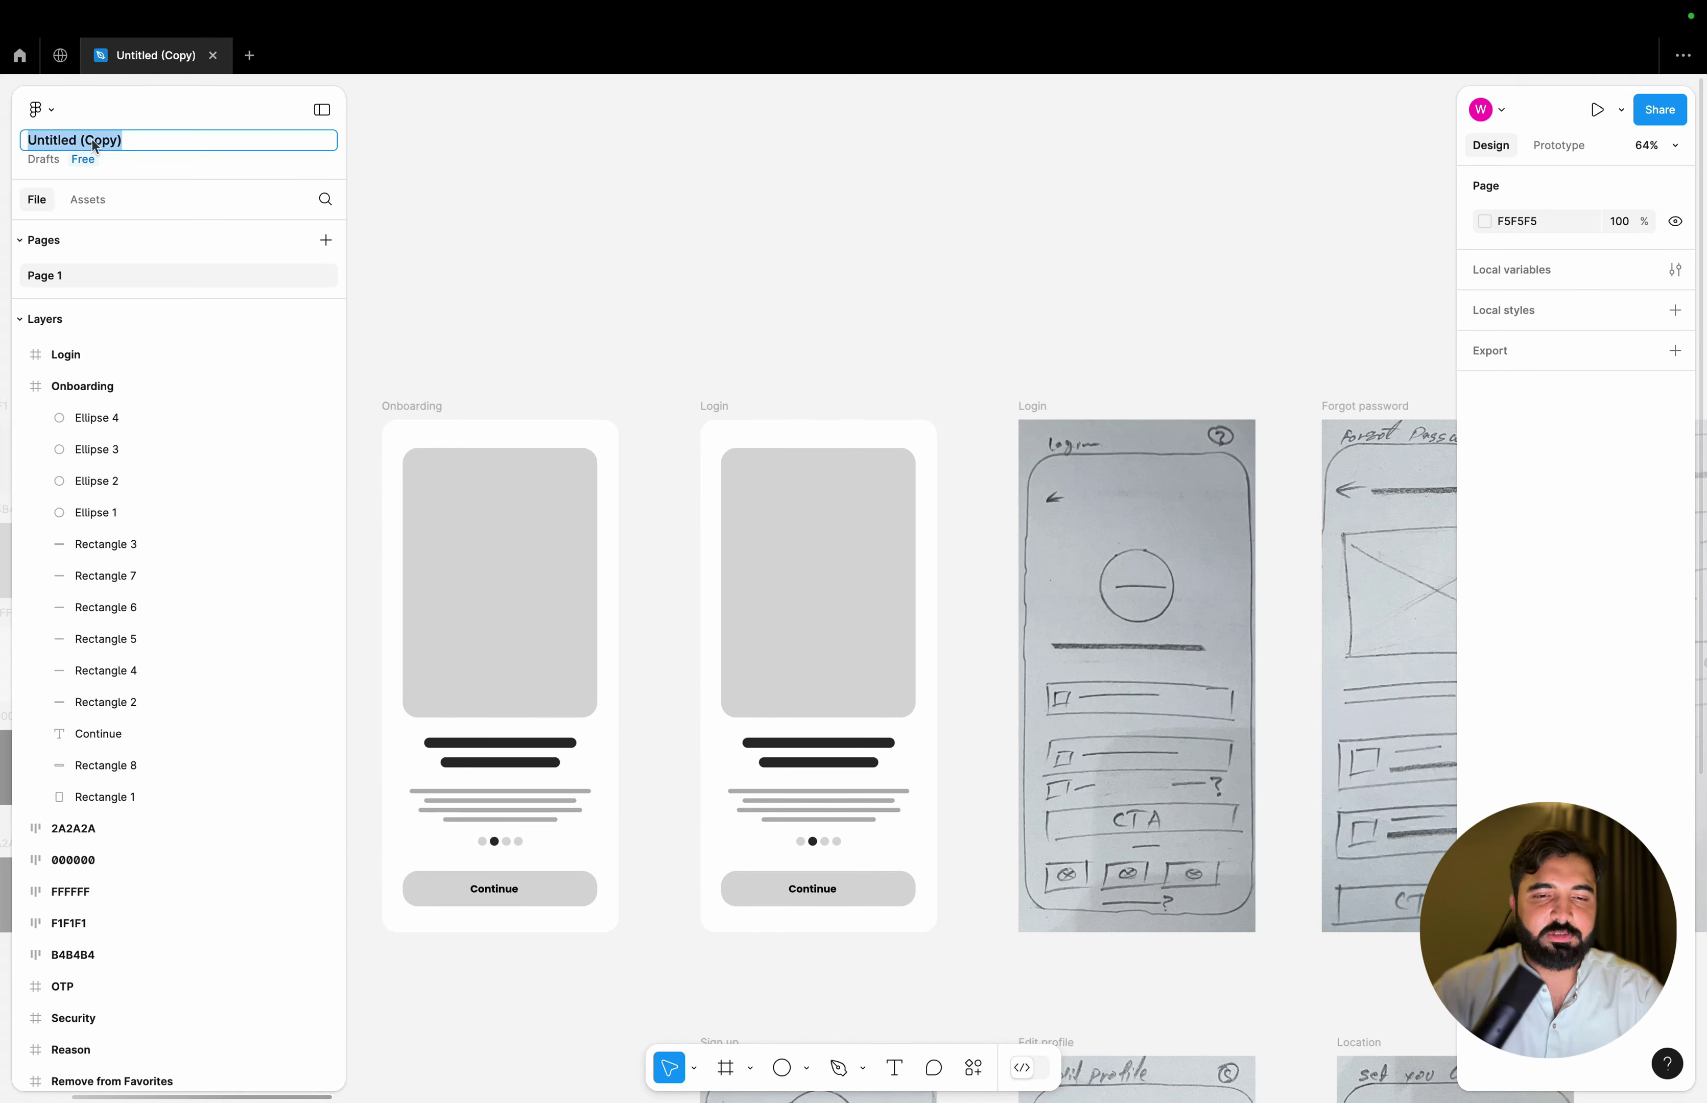
type("Event App")
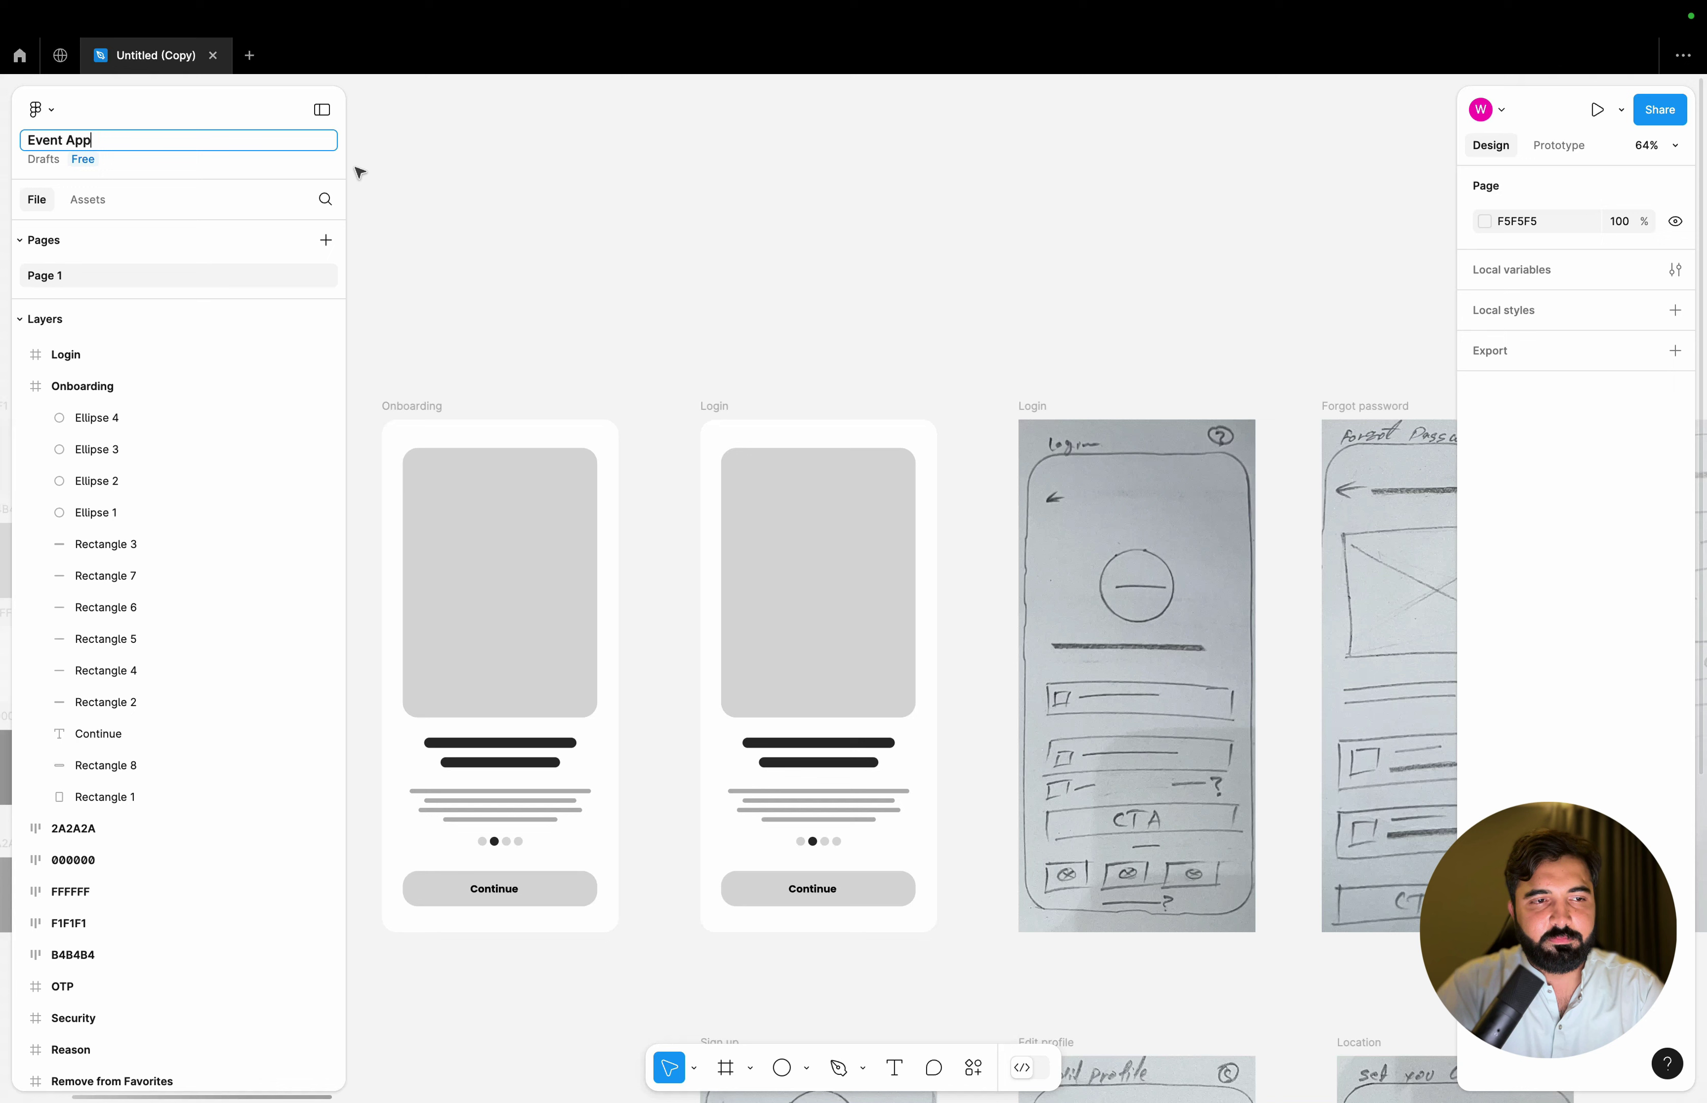
key("Return")
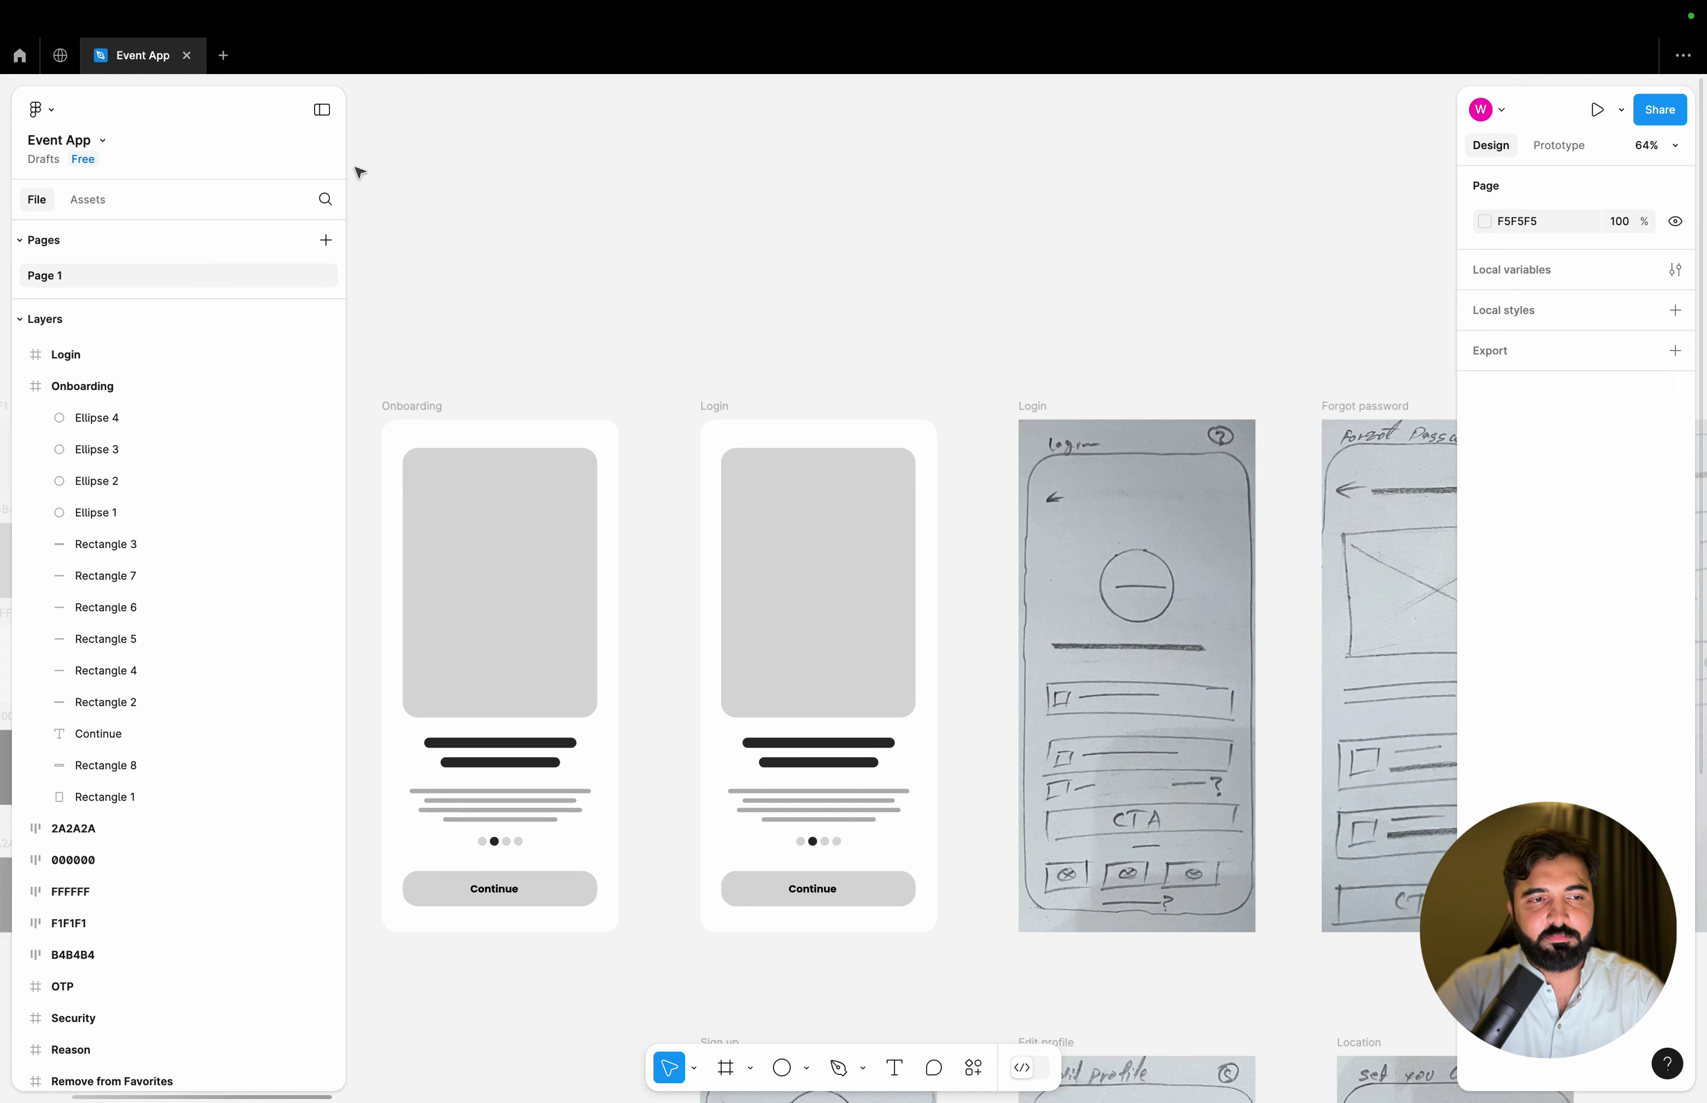
Step: Pan to the Login frame and marquee-select the whole frame
left_click_drag(942, 393, 946, 366)
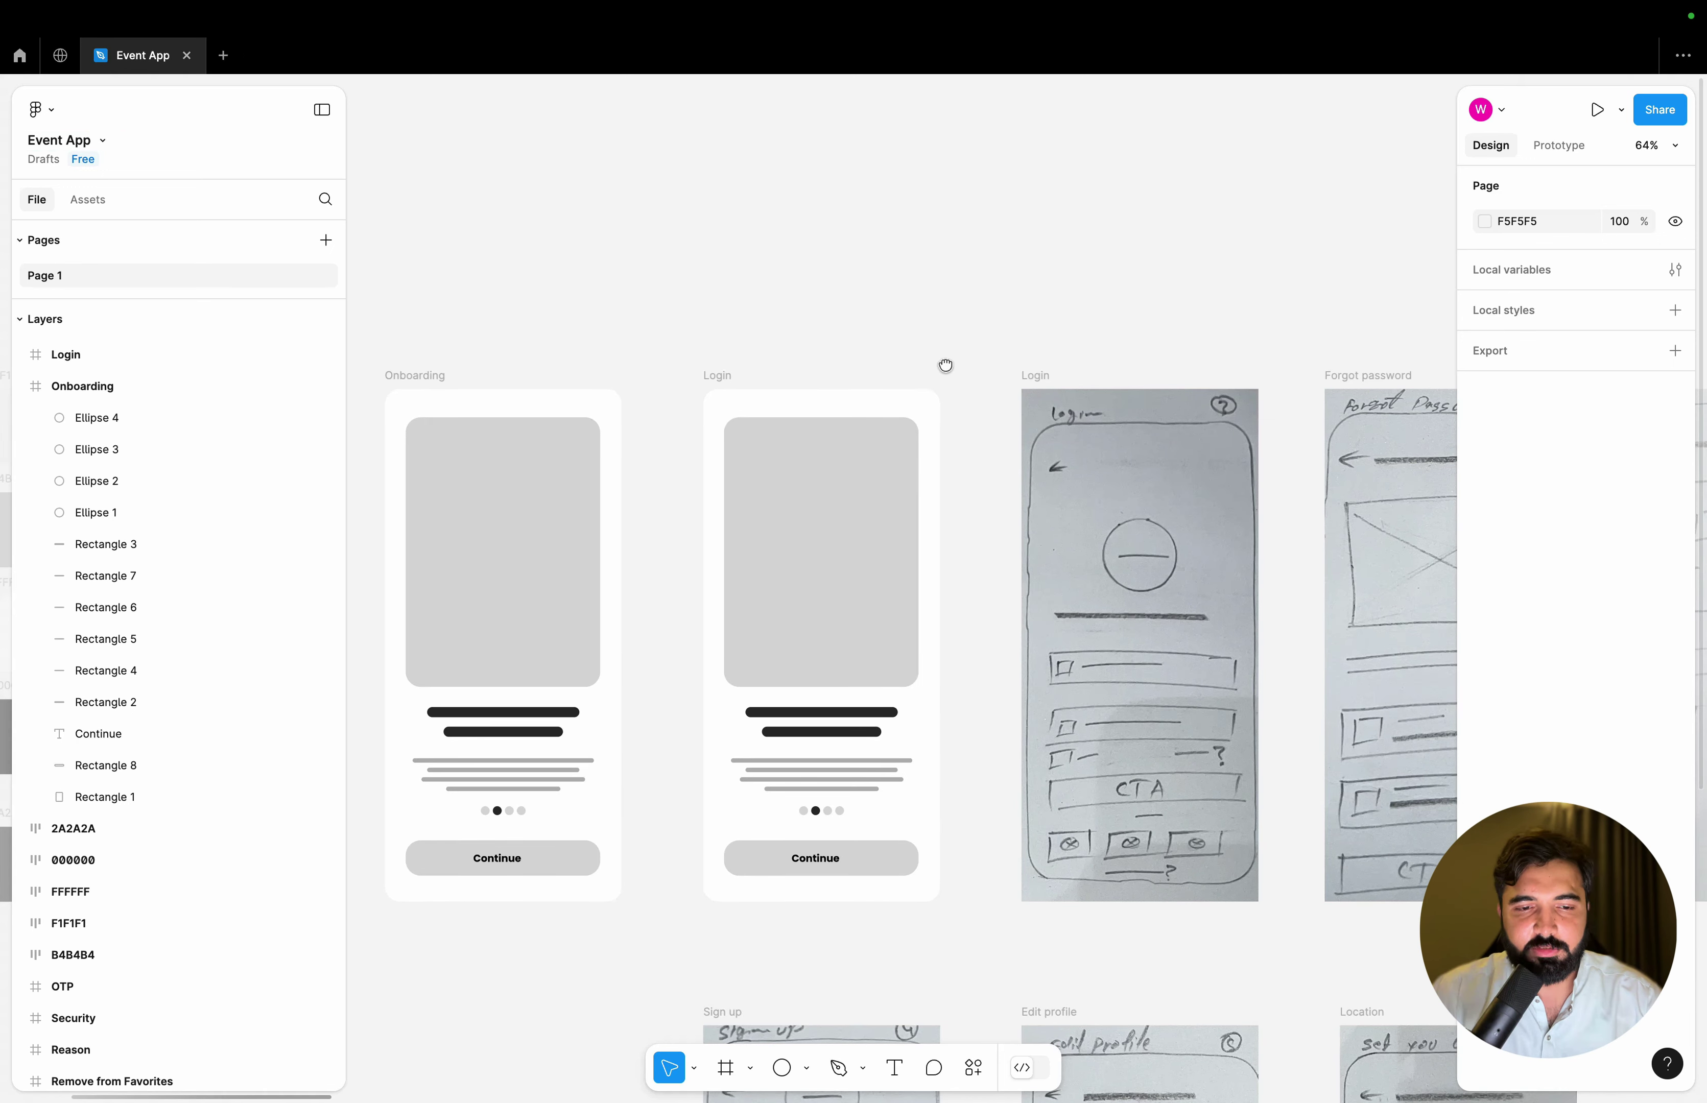
mouse_move(739, 562)
left_mouse_down()
mouse_move(1004, 617)
mouse_move(812, 648)
left_mouse_up()
mouse_move(716, 449)
left_mouse_down()
mouse_move(543, 411)
mouse_move(864, 990)
left_mouse_up()
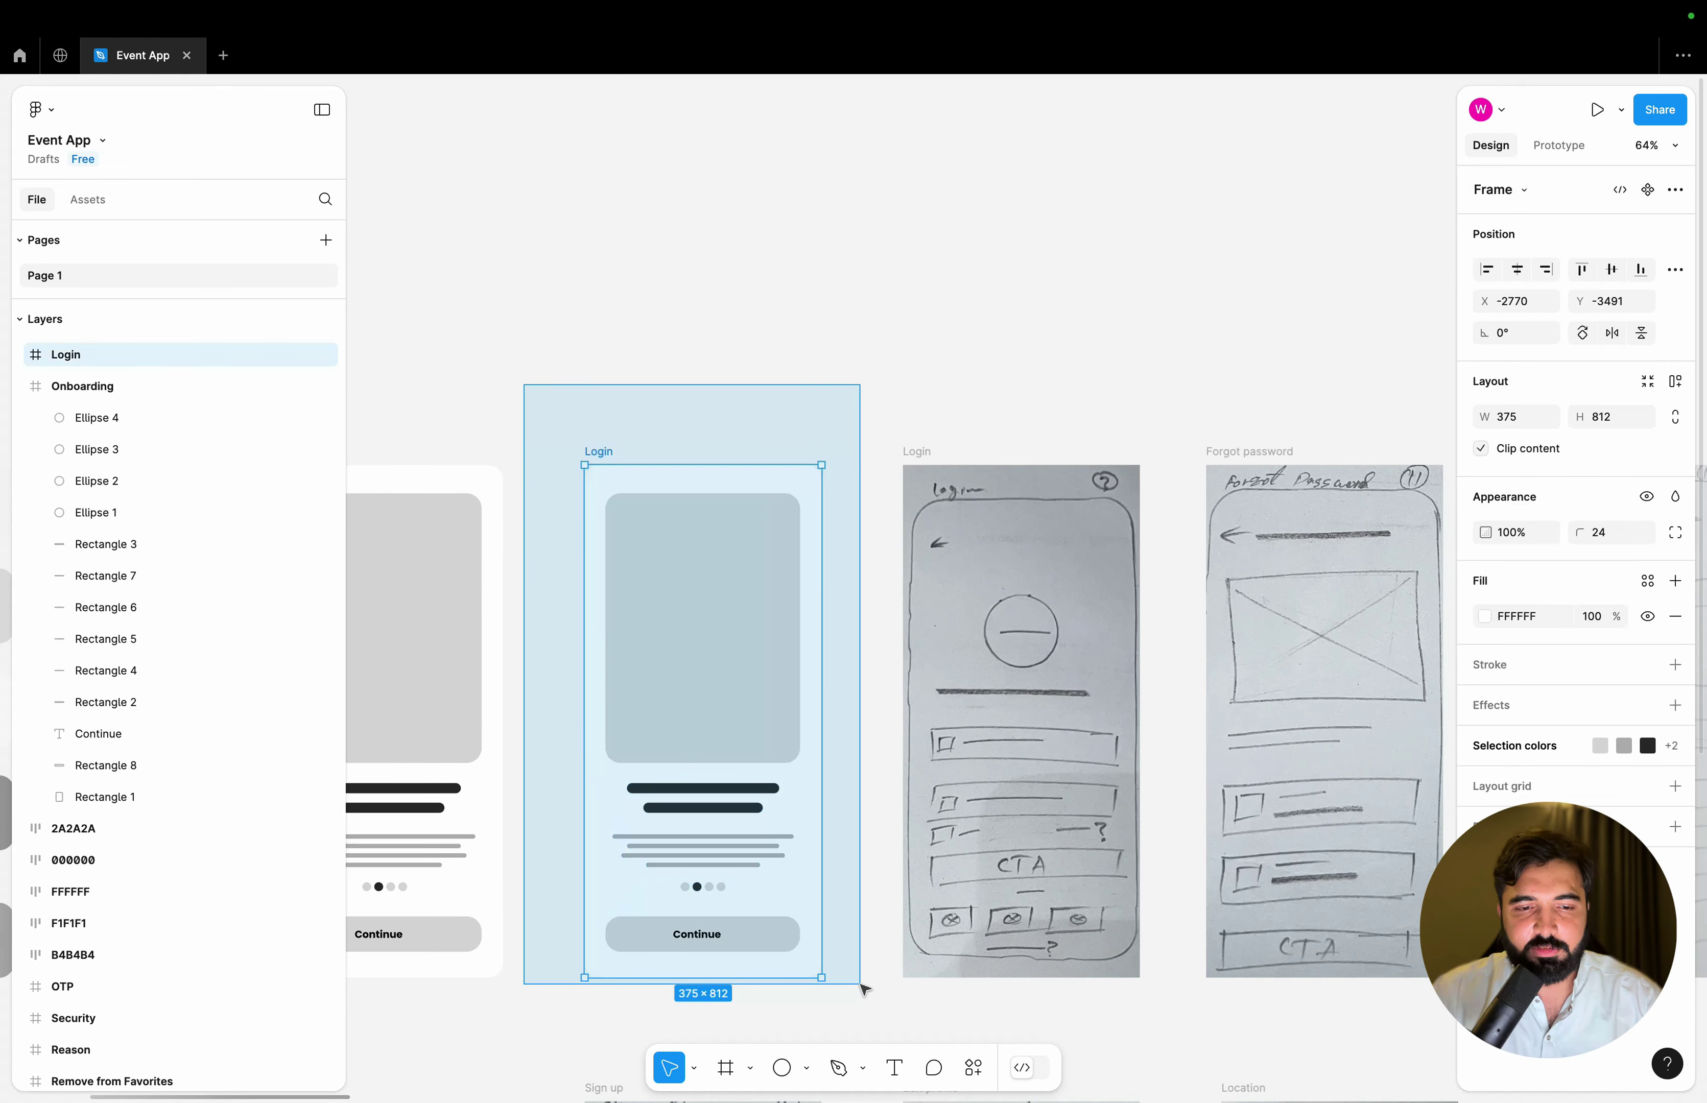
scroll(864, 990, "left", 6)
Step: Rename the Onboarding frame's large placeholder layer from 'Rectangle 1' to 'Image'
scroll(968, 686, "left", 2)
left_click(970, 683)
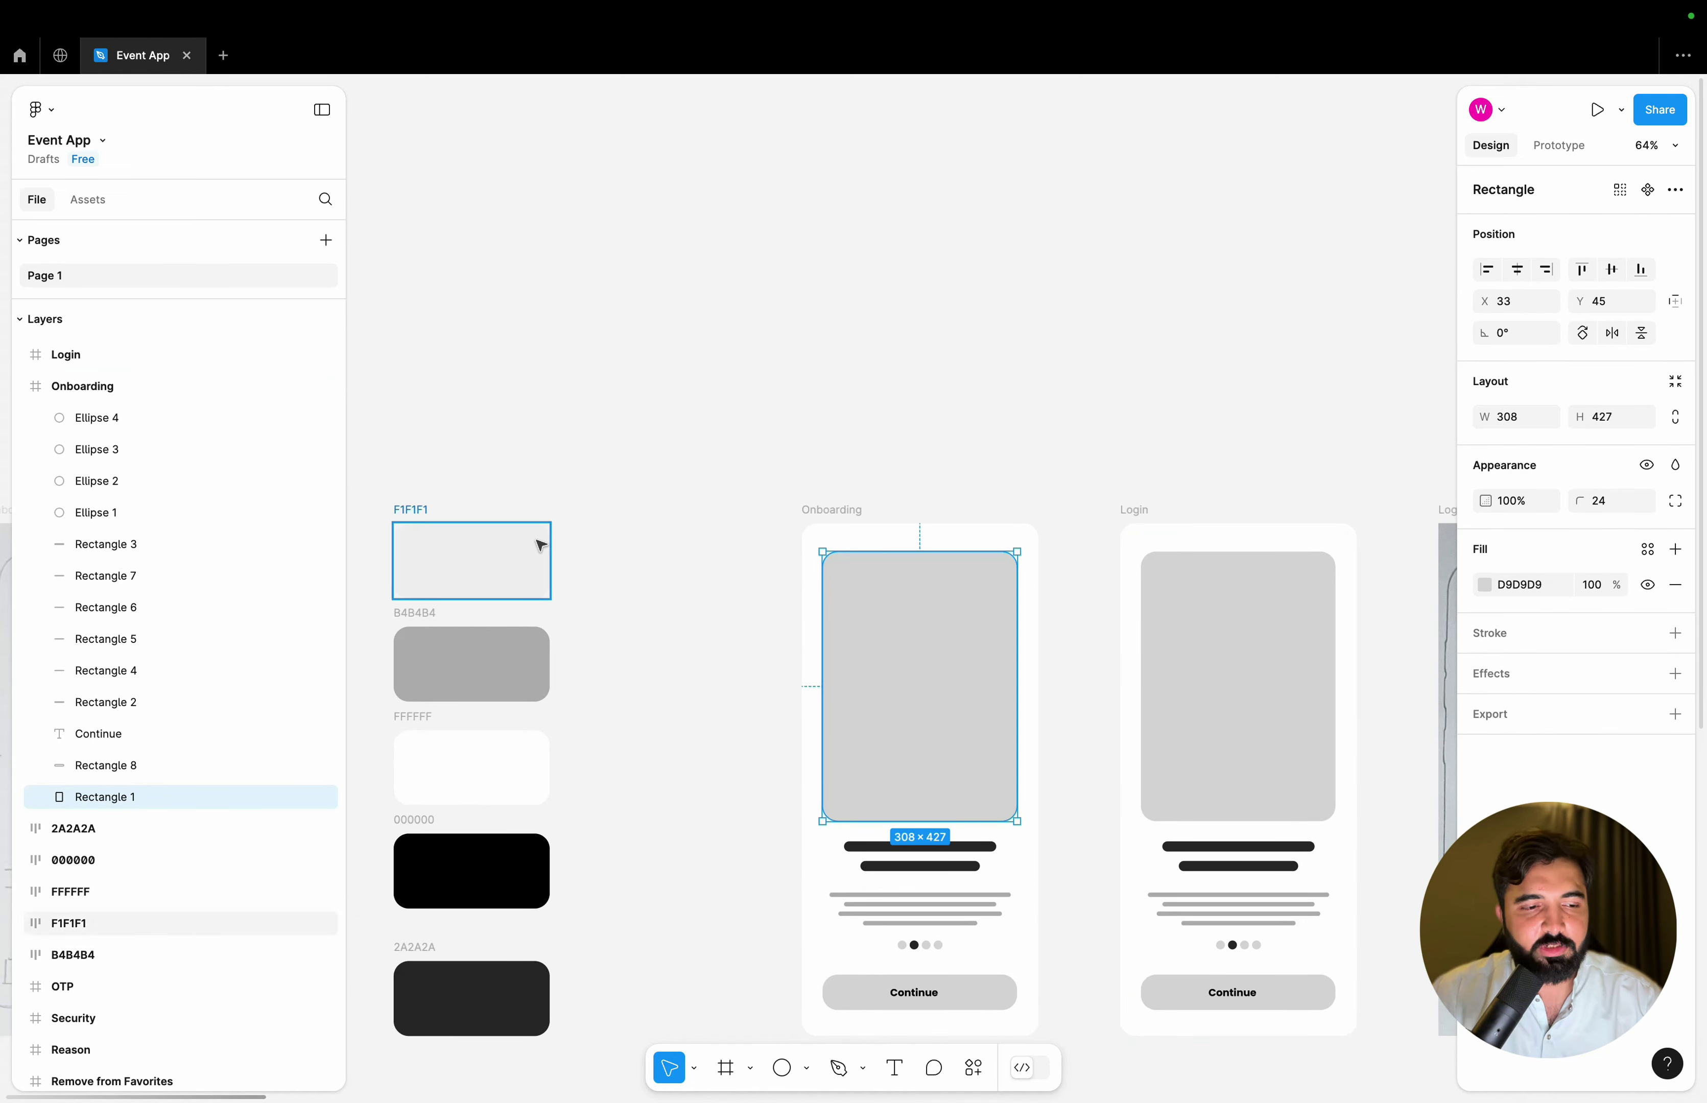
double_click(113, 798)
type("Im")
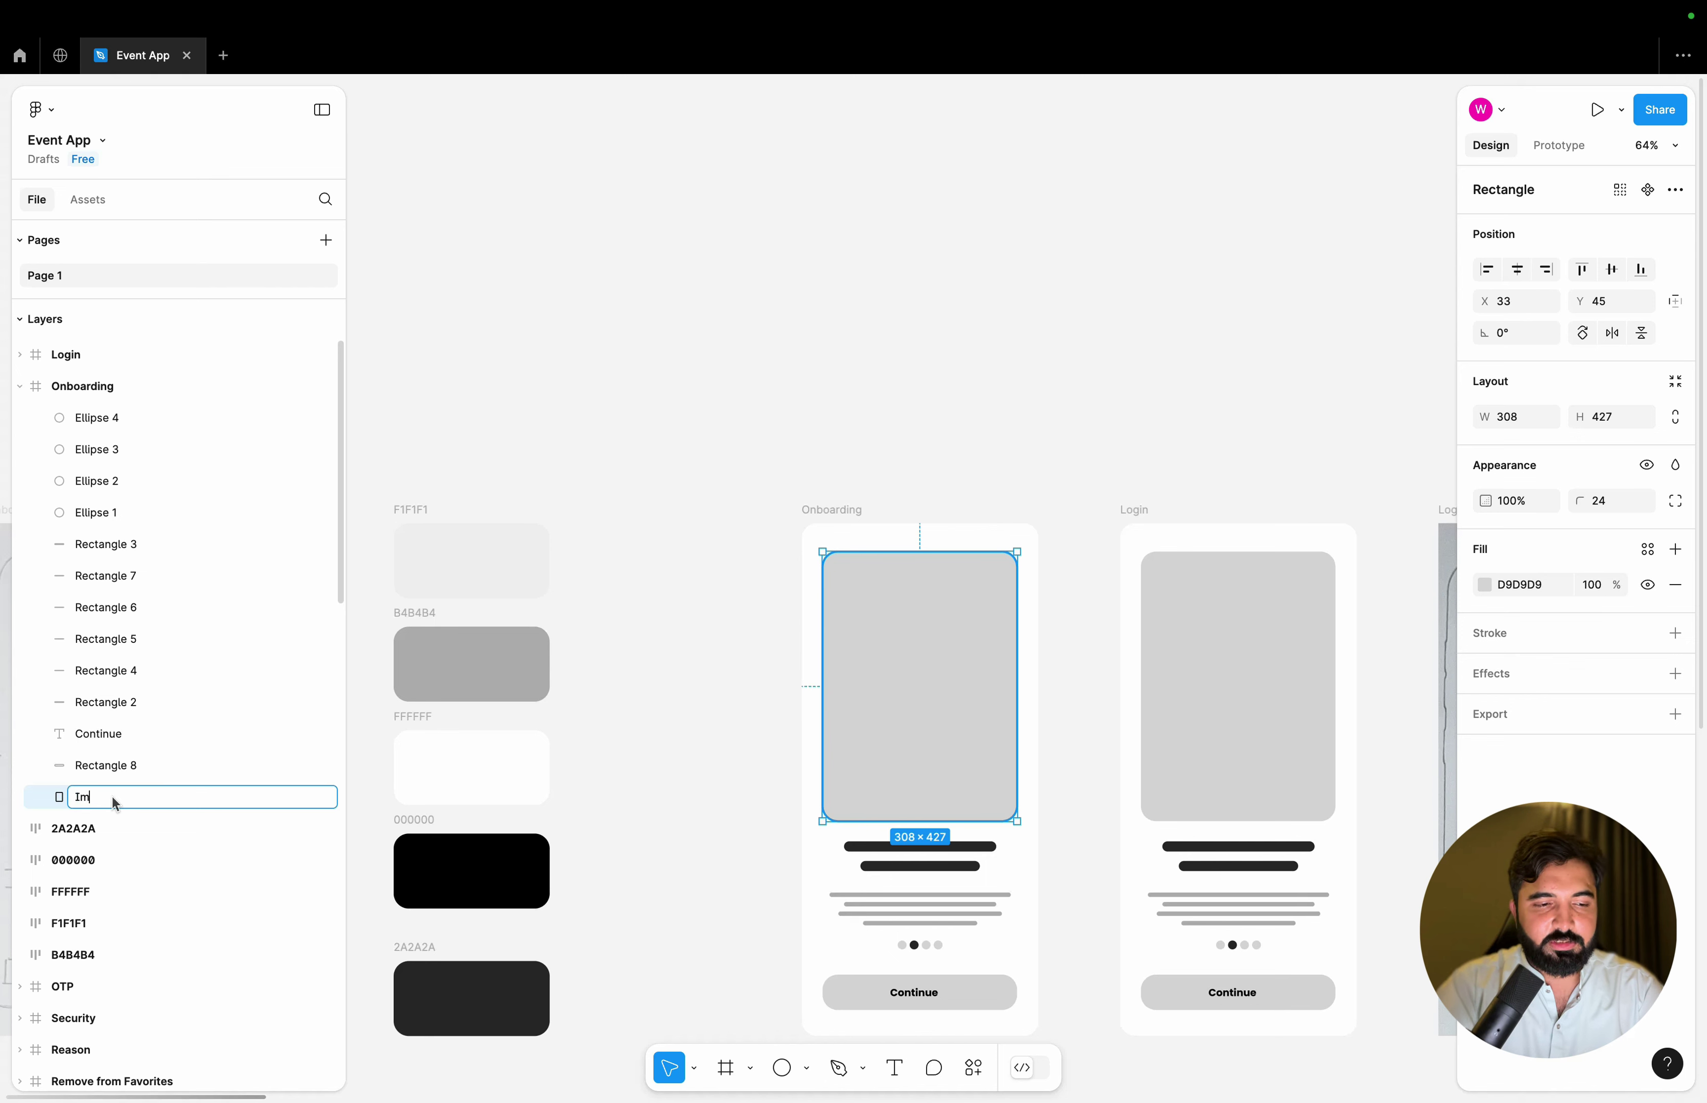
type("age")
key("Return")
Step: Marquee-select the Onboarding frame's contents, then select the parent Onboarding frame instead
scroll(789, 798, "right", 4)
scroll(789, 798, "down", 2)
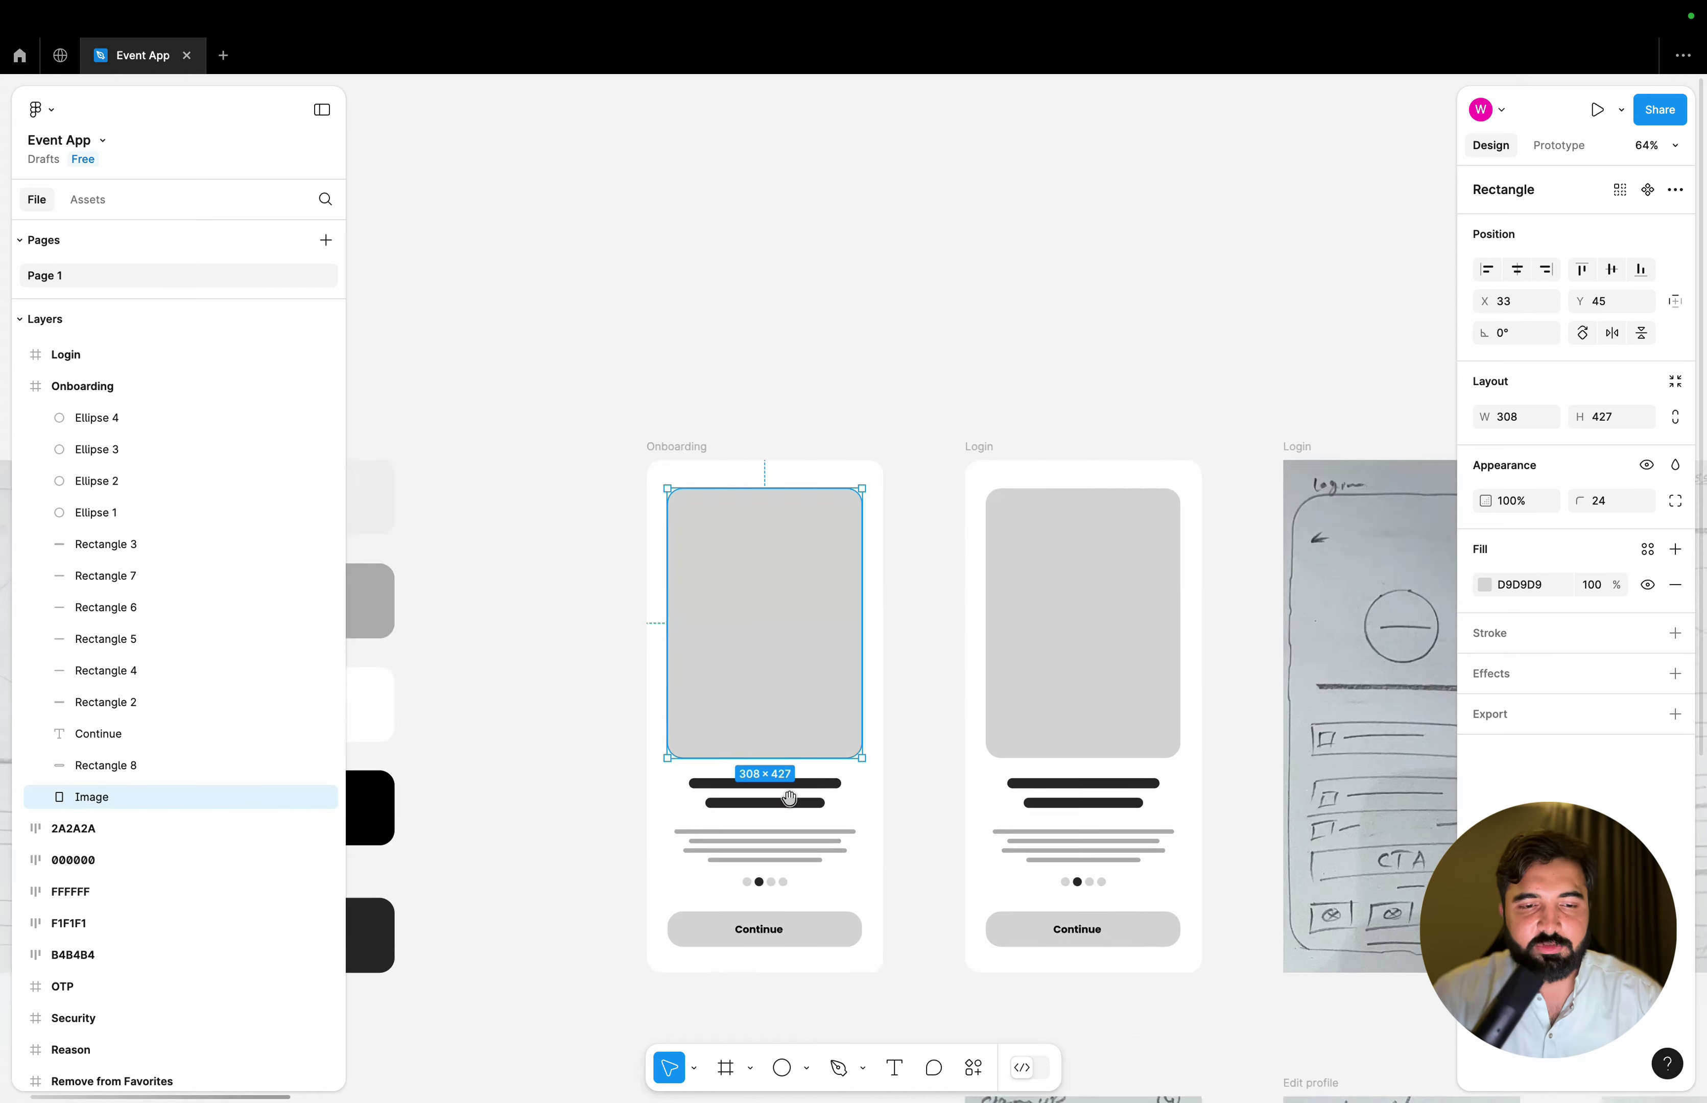
scroll(789, 798, "right", 2)
left_click_drag(550, 452, 870, 954)
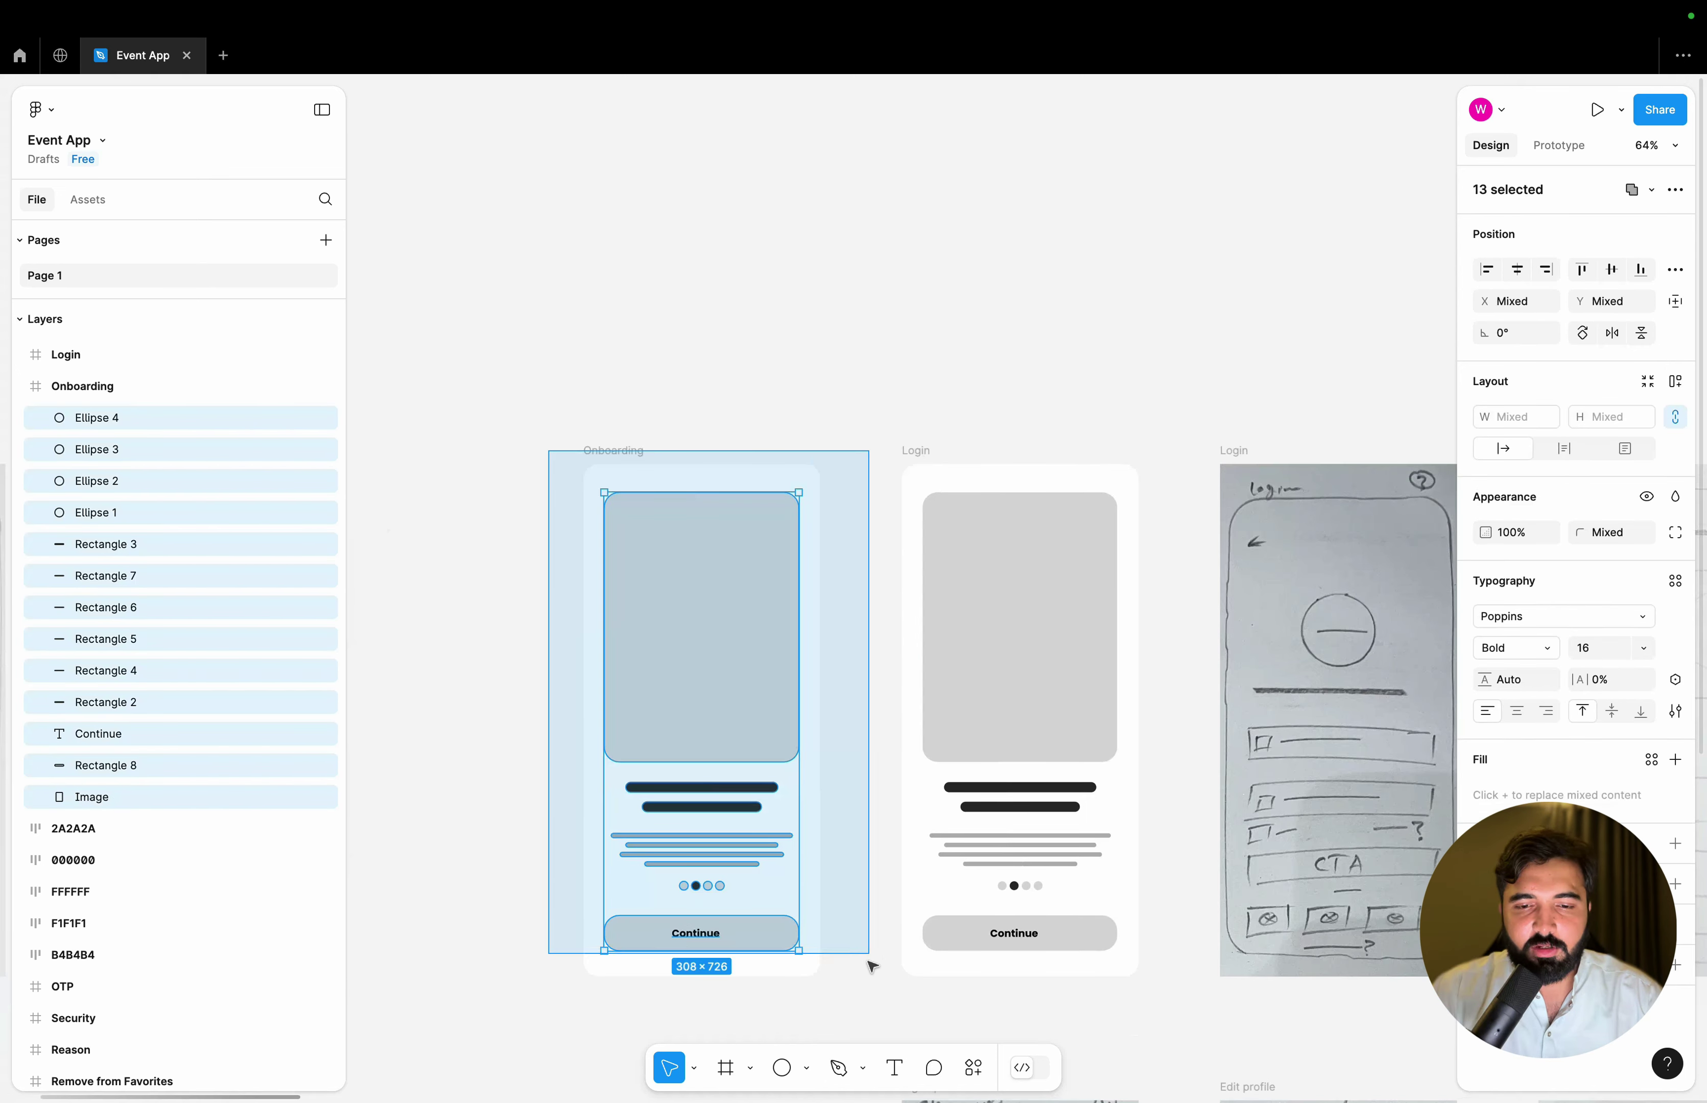
key("Escape")
scroll(873, 849, "right", 2)
scroll(774, 796, "right", 4)
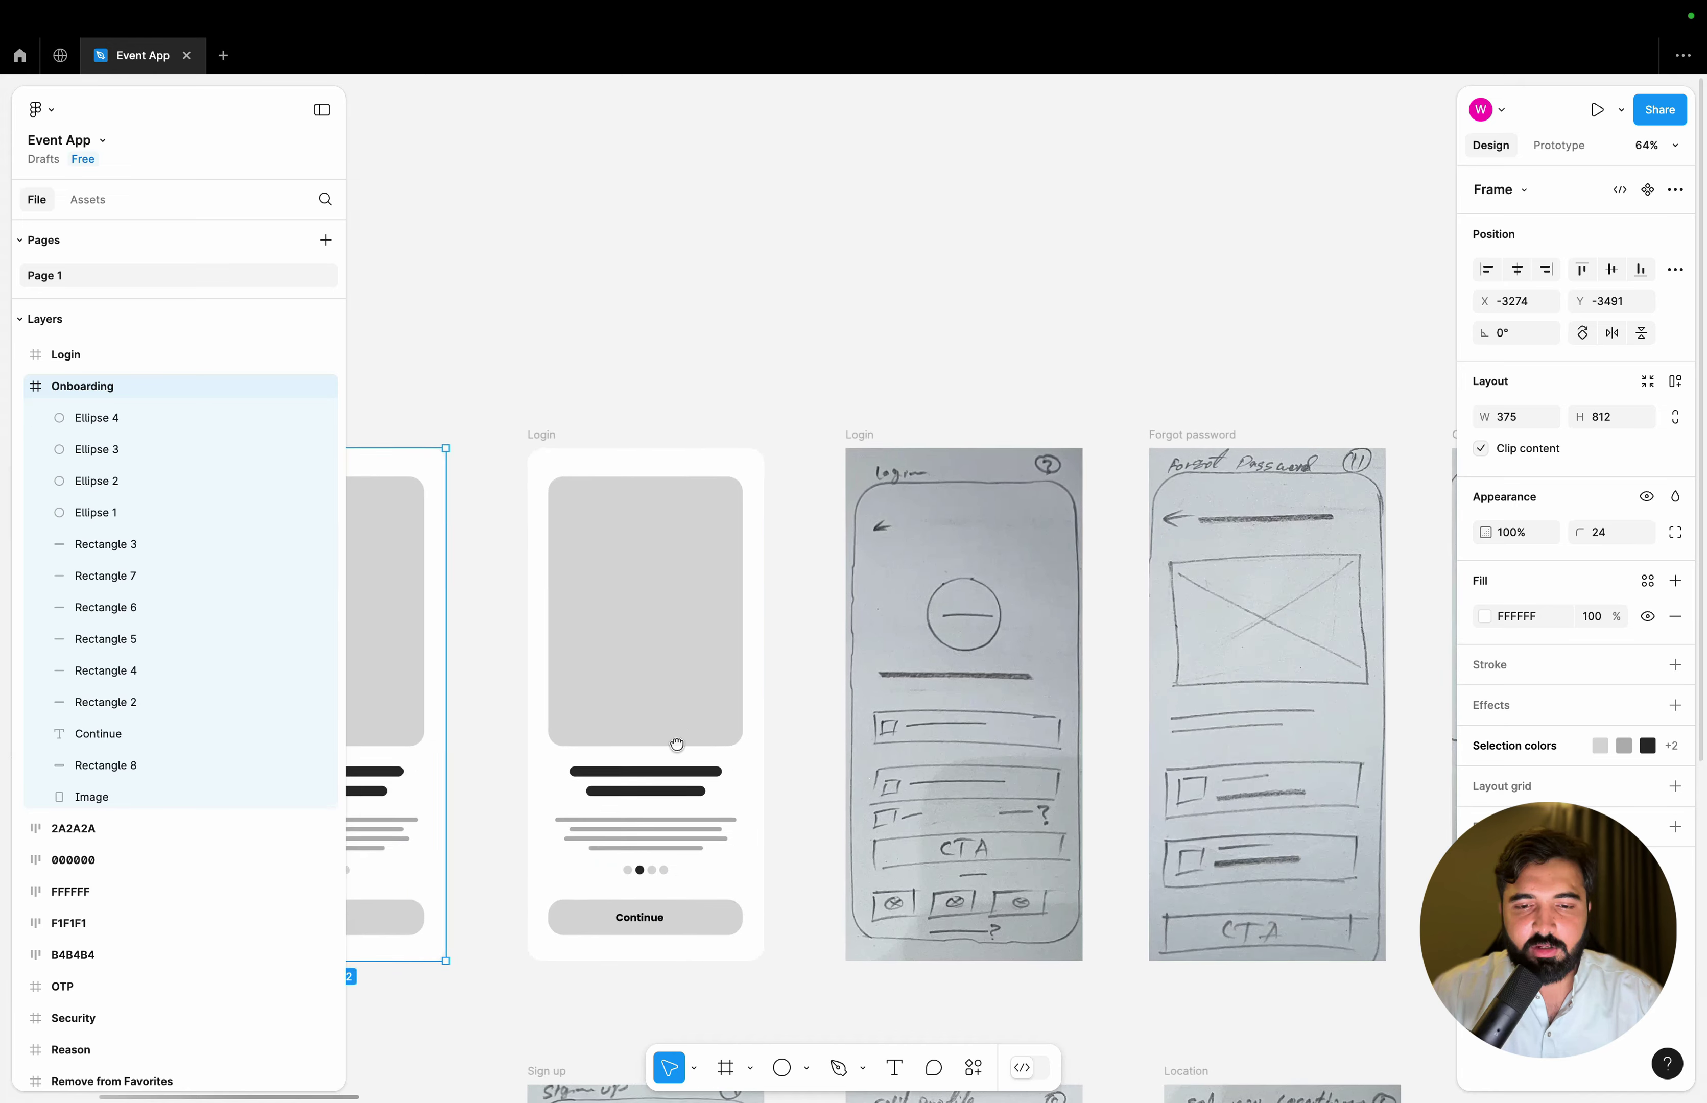
scroll(781, 609, "right", 2)
scroll(841, 635, "left", 3)
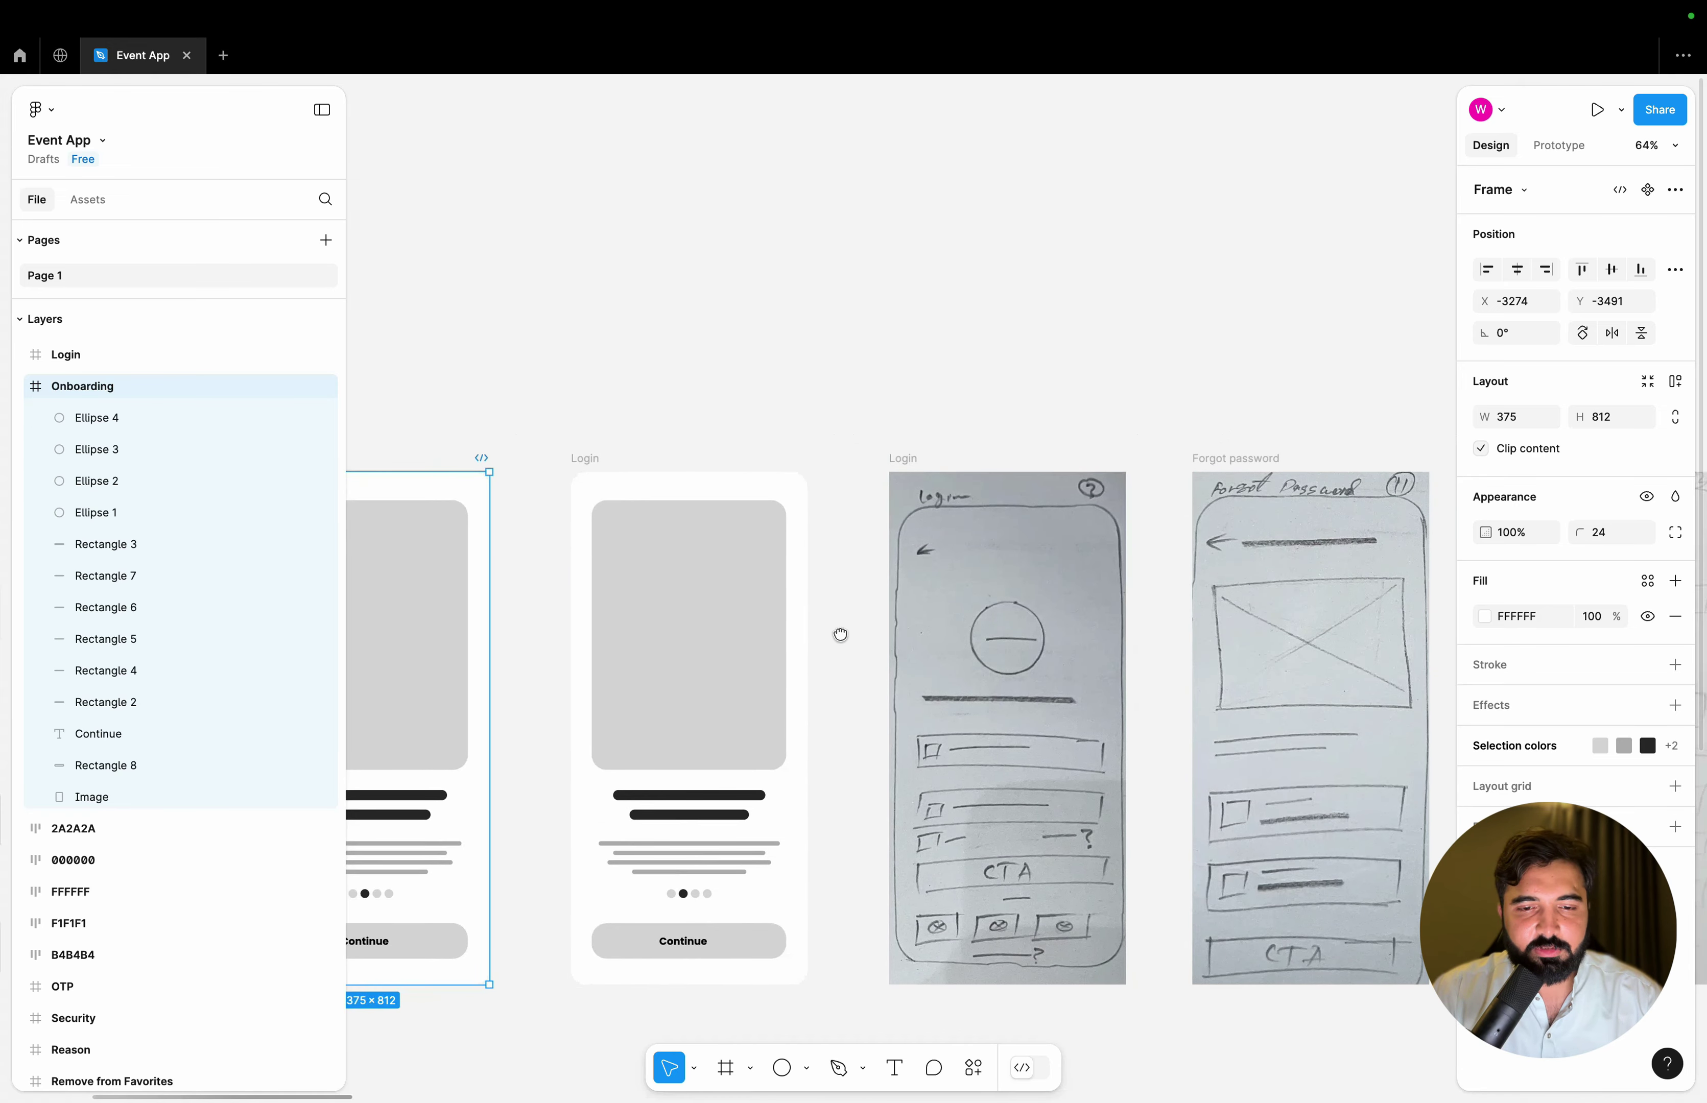
scroll(872, 698, "up", 1)
scroll(834, 751, "left", 2)
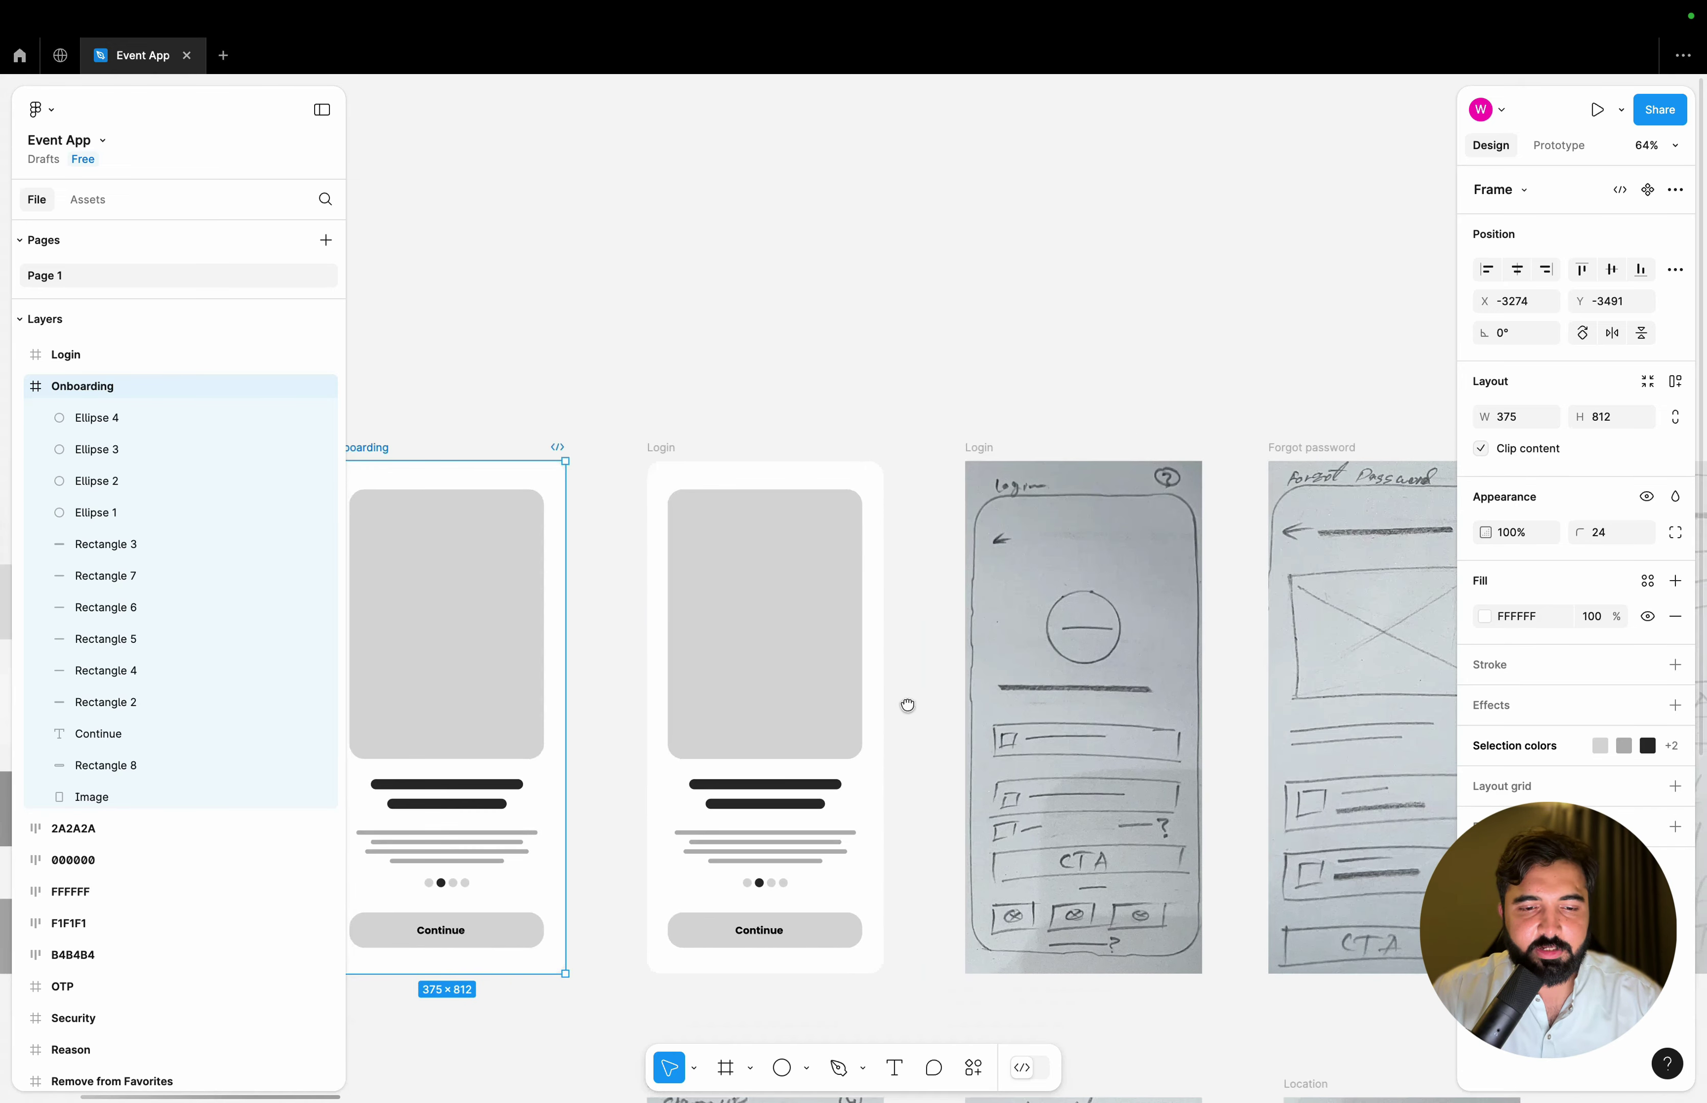
Step: Shorten the Login image placeholder and copy the dark title bar up beneath it
left_click(798, 735)
mouse_move(768, 760)
left_mouse_down()
mouse_move(803, 599)
mouse_move(831, 571)
mouse_move(764, 581)
left_mouse_up()
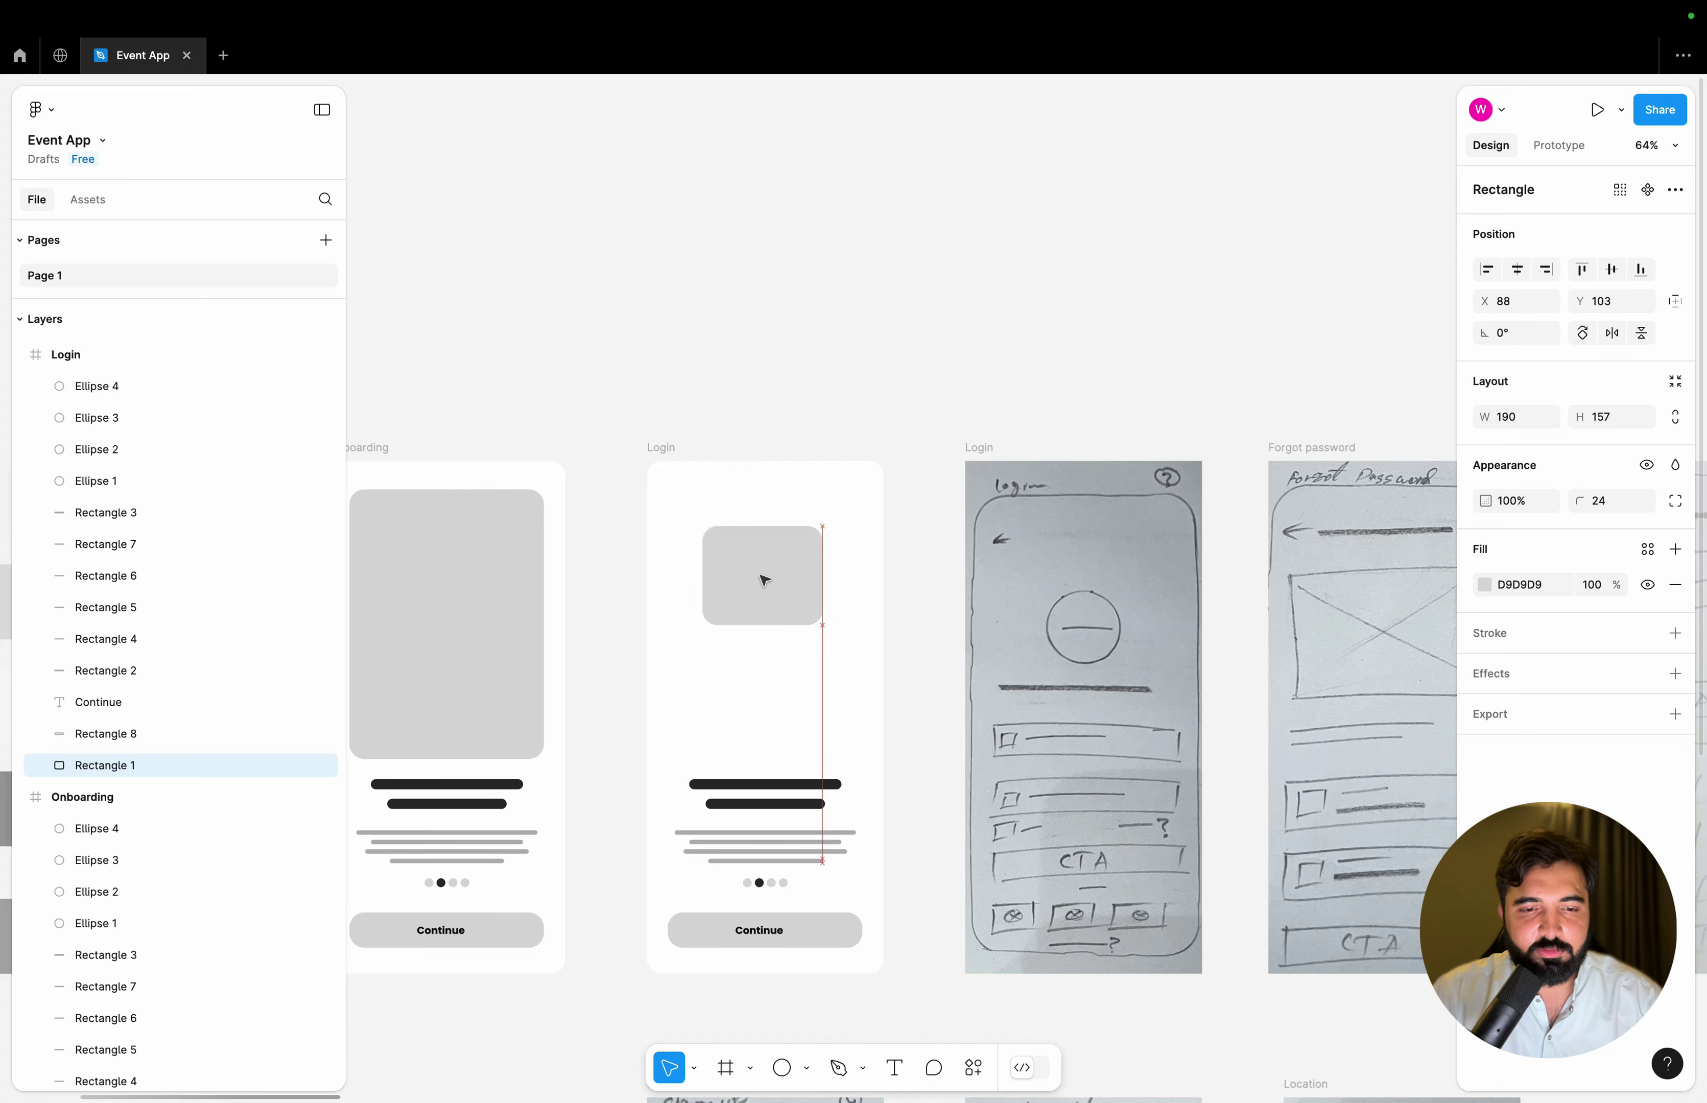
scroll(764, 580, "down", 1)
left_click(786, 761)
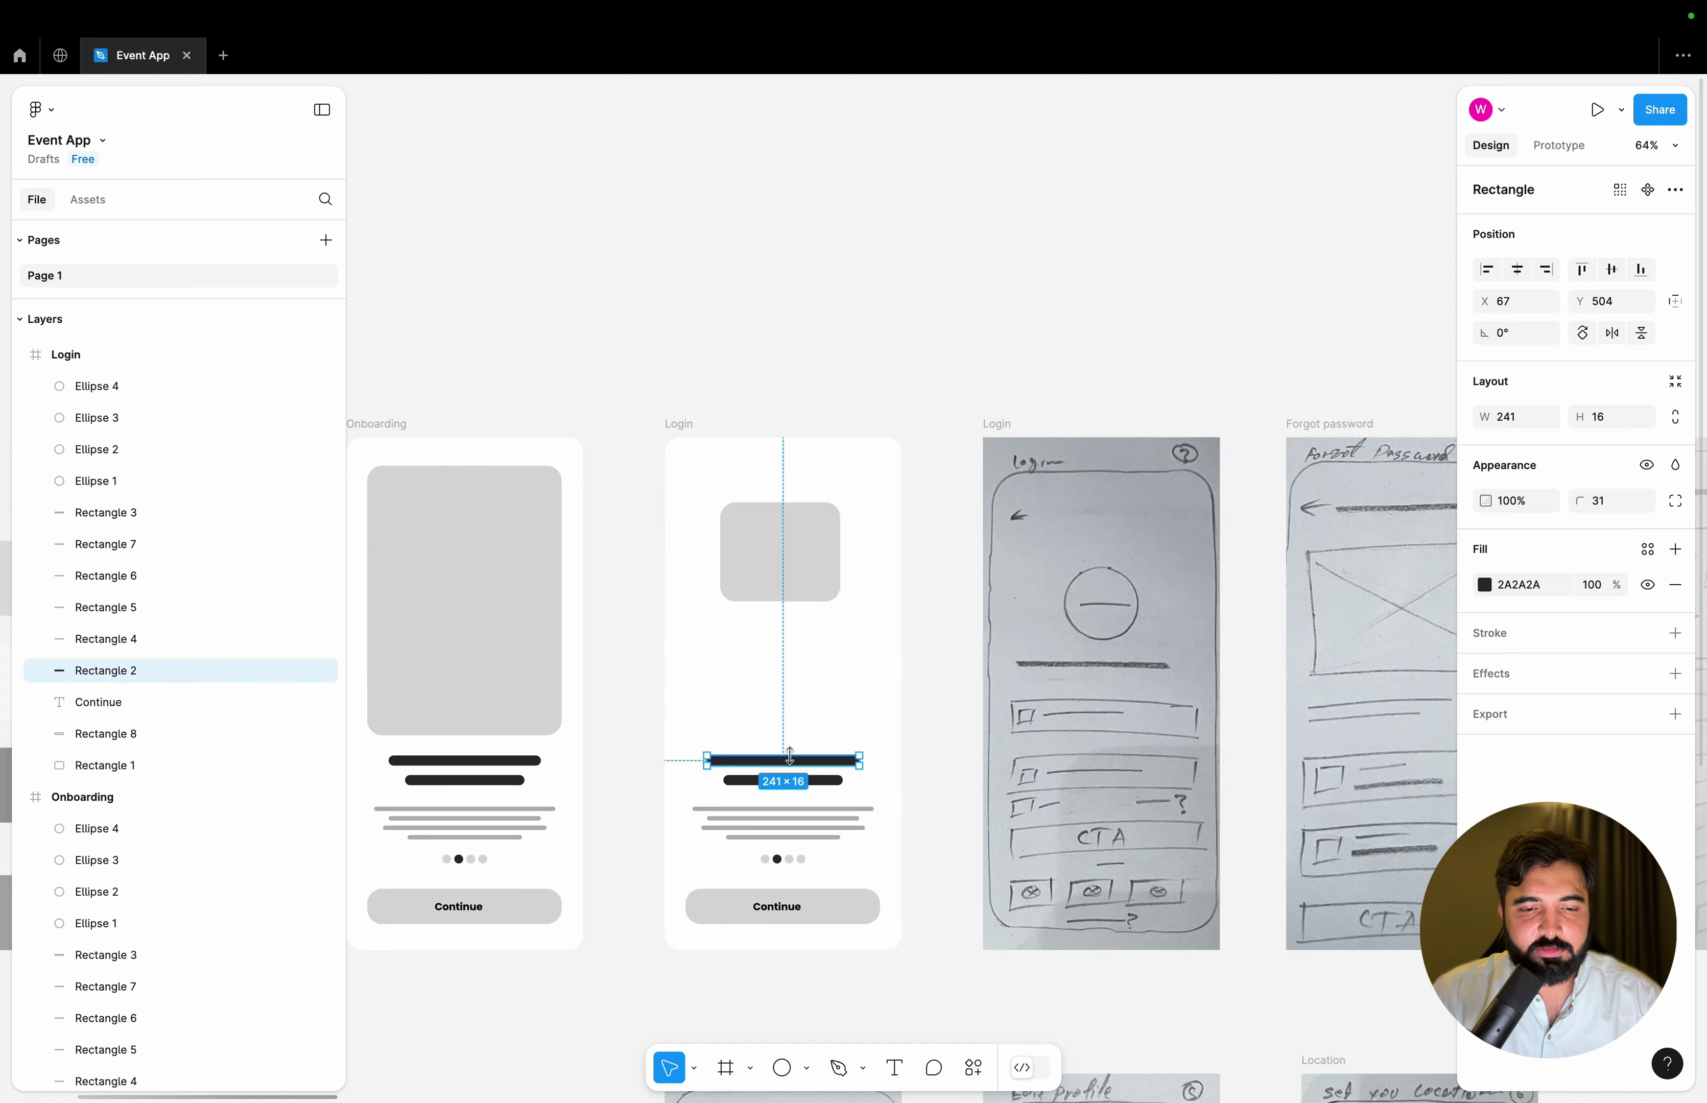
left_click_drag(789, 763, 789, 630)
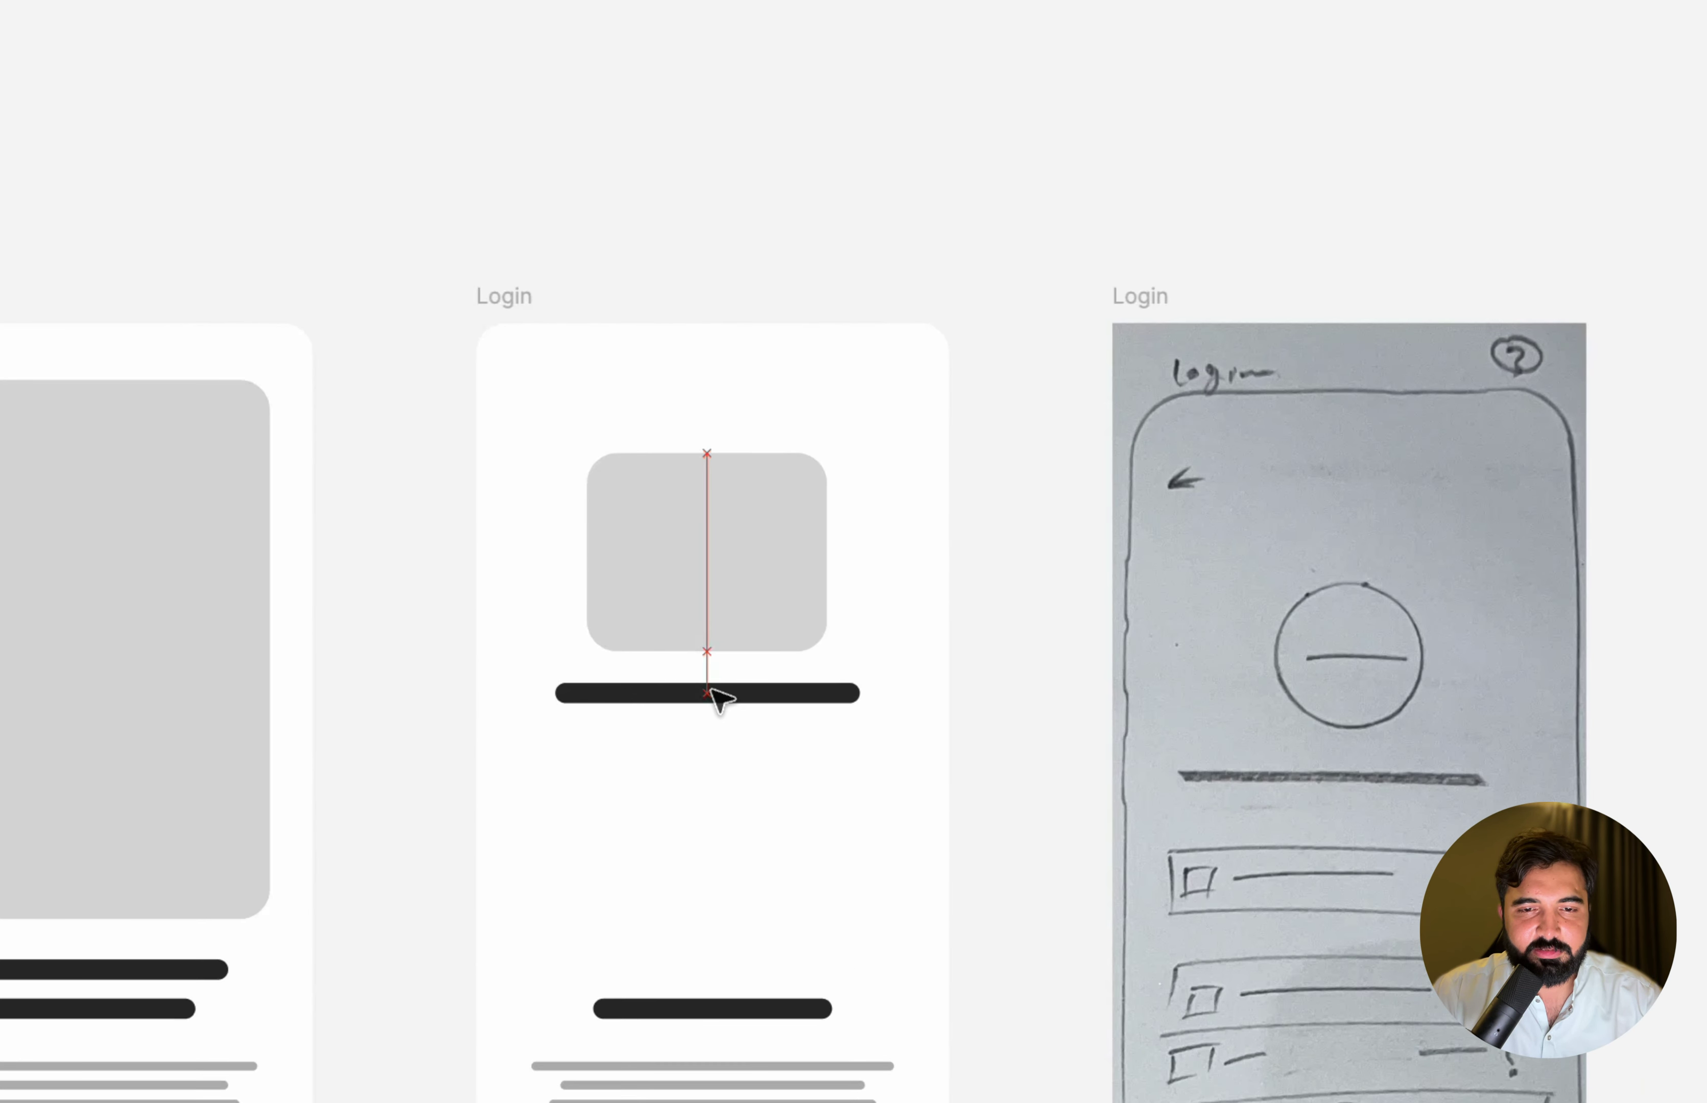
left_click(712, 690)
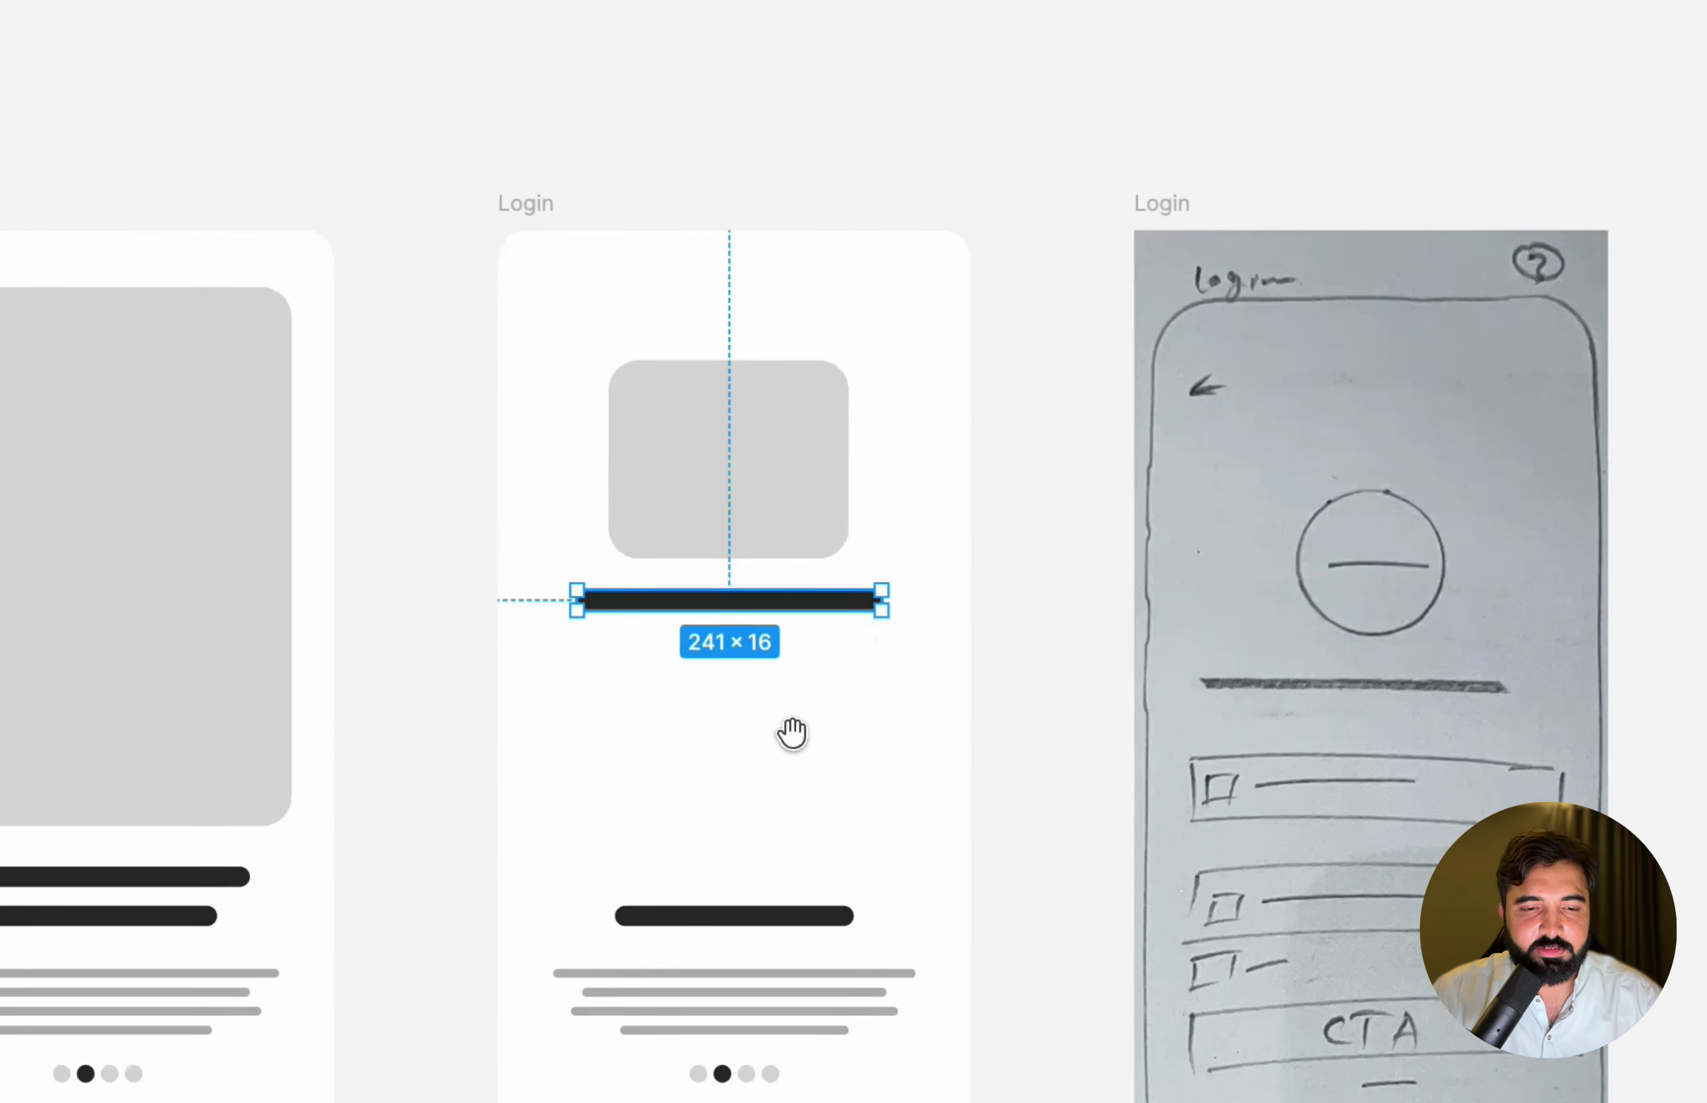
Step: Delete the lower bar, text lines and dots from the Login frame
left_click(728, 923)
left_click_drag(386, 838, 917, 1080)
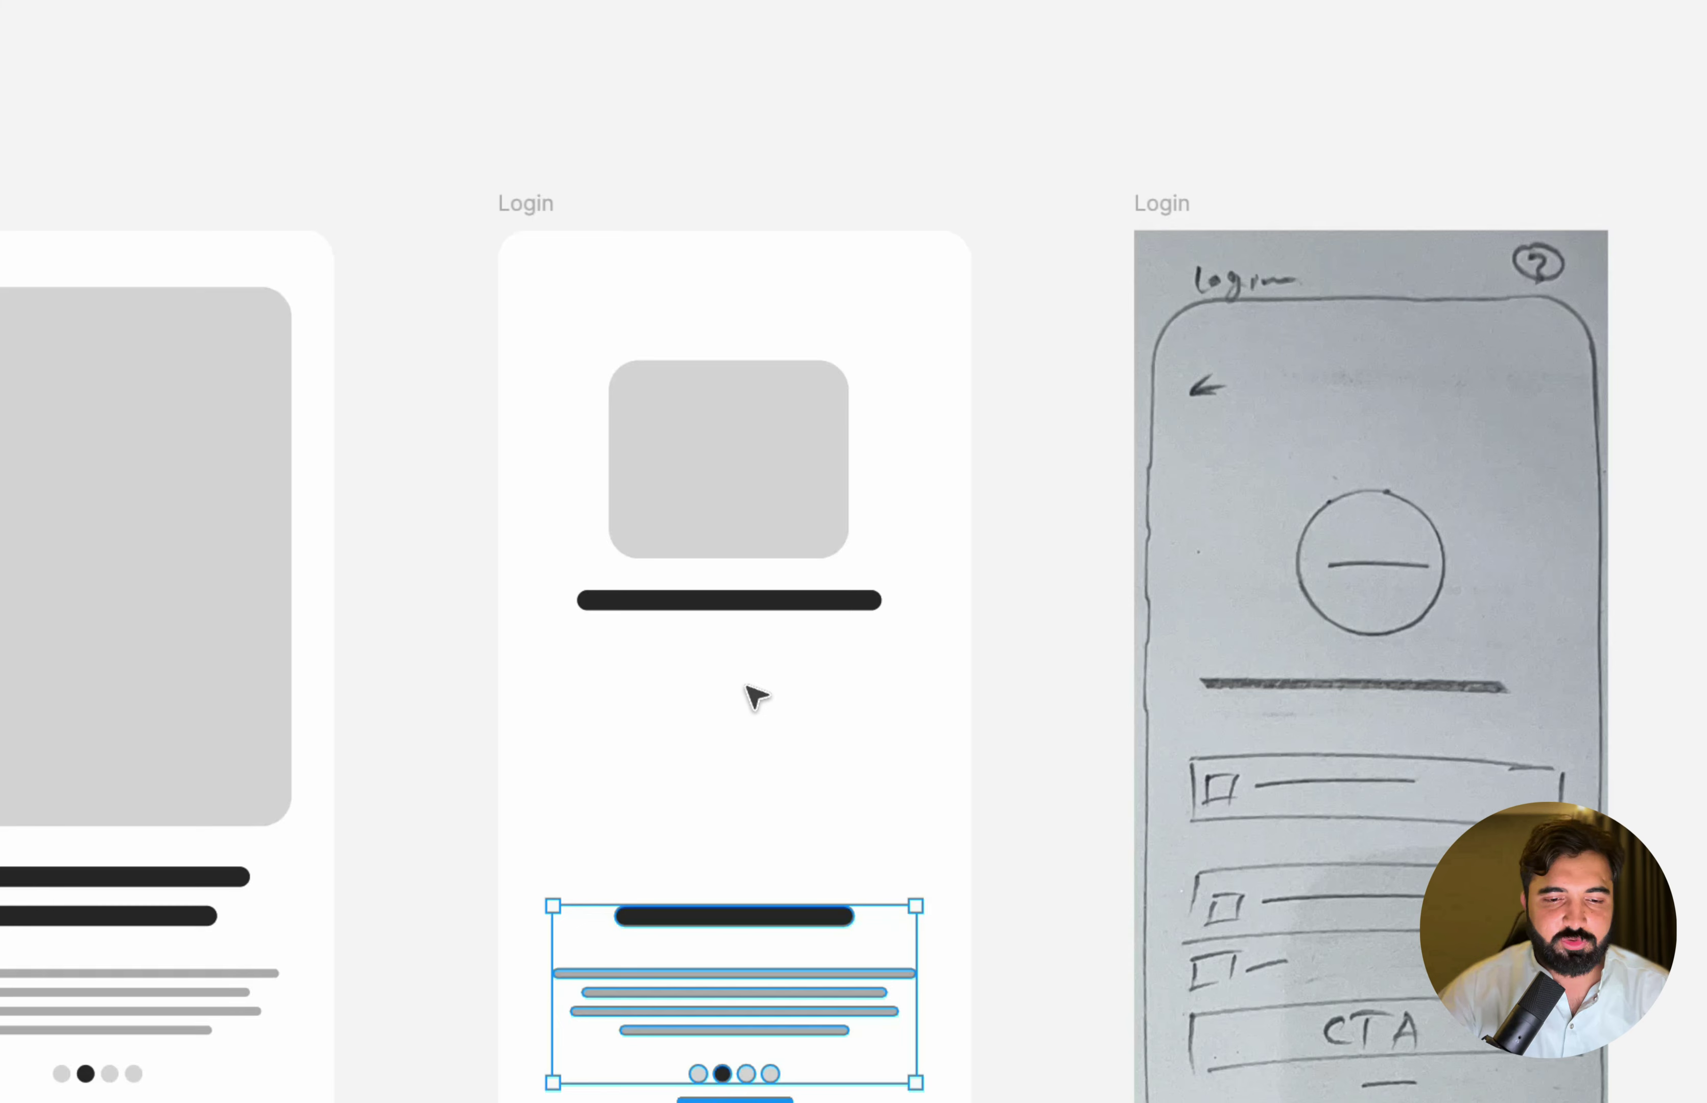
key("Delete")
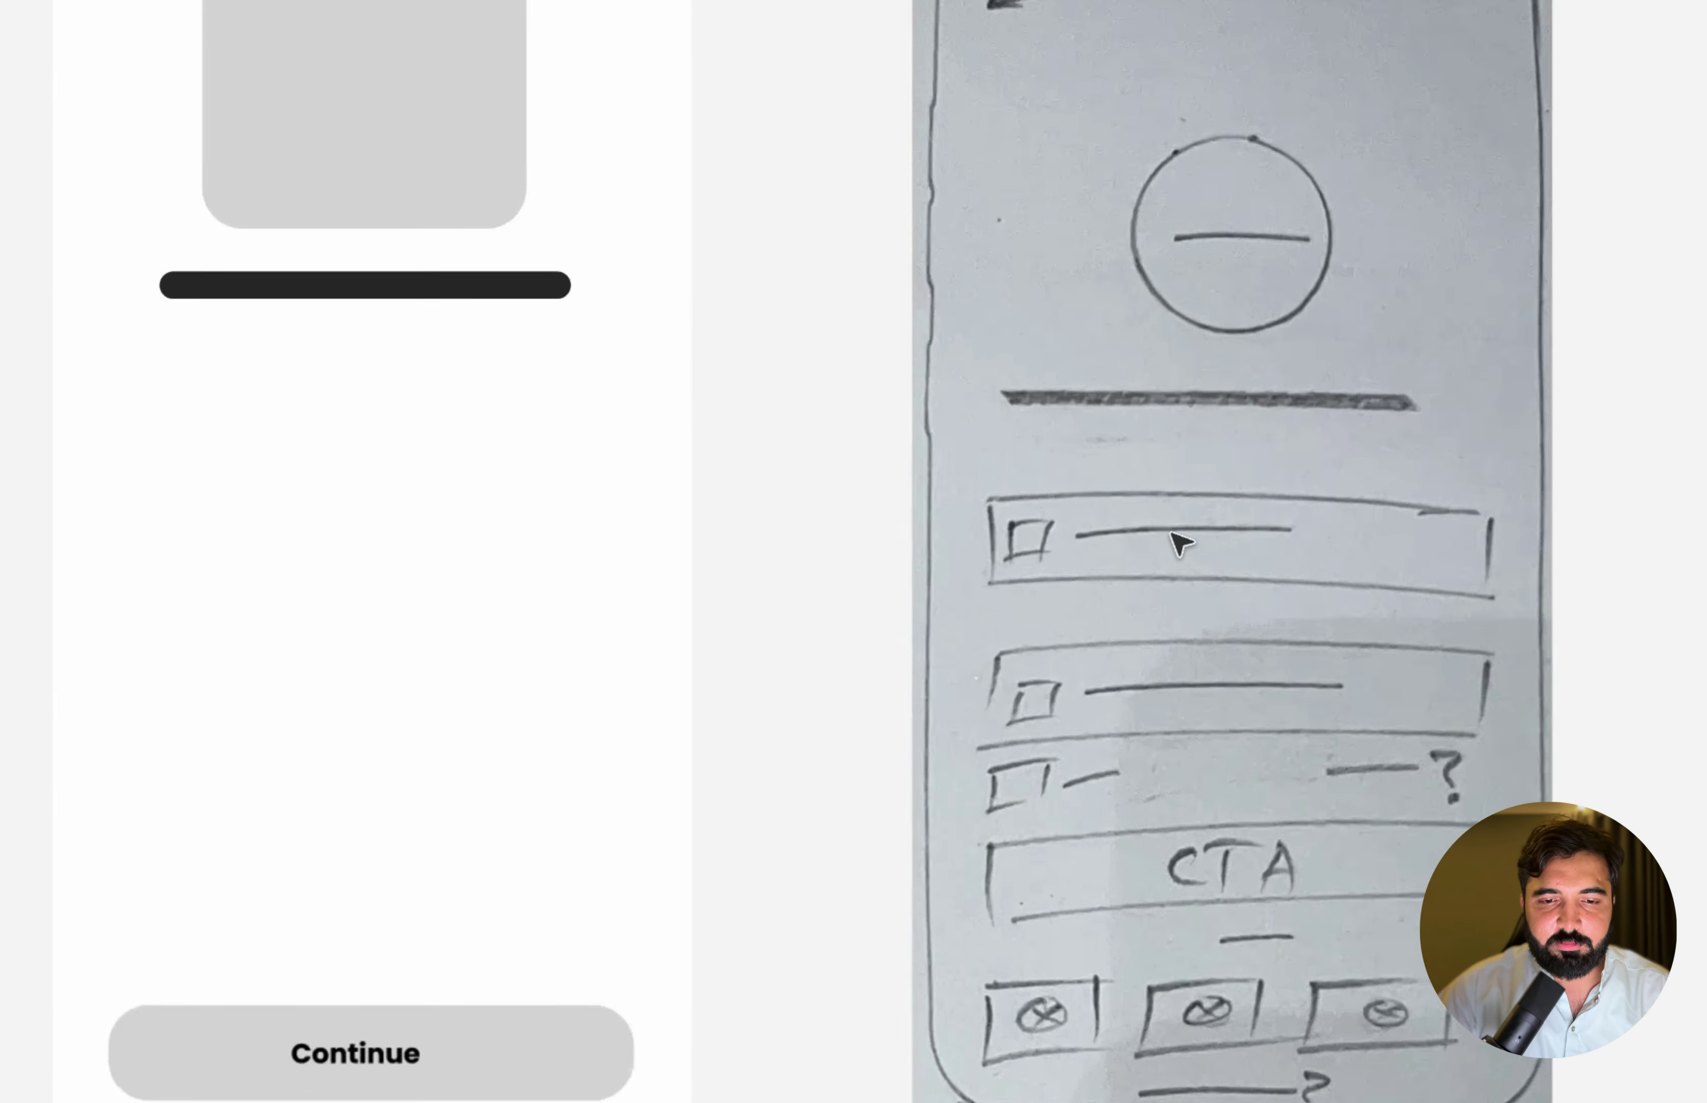
left_click(1378, 626)
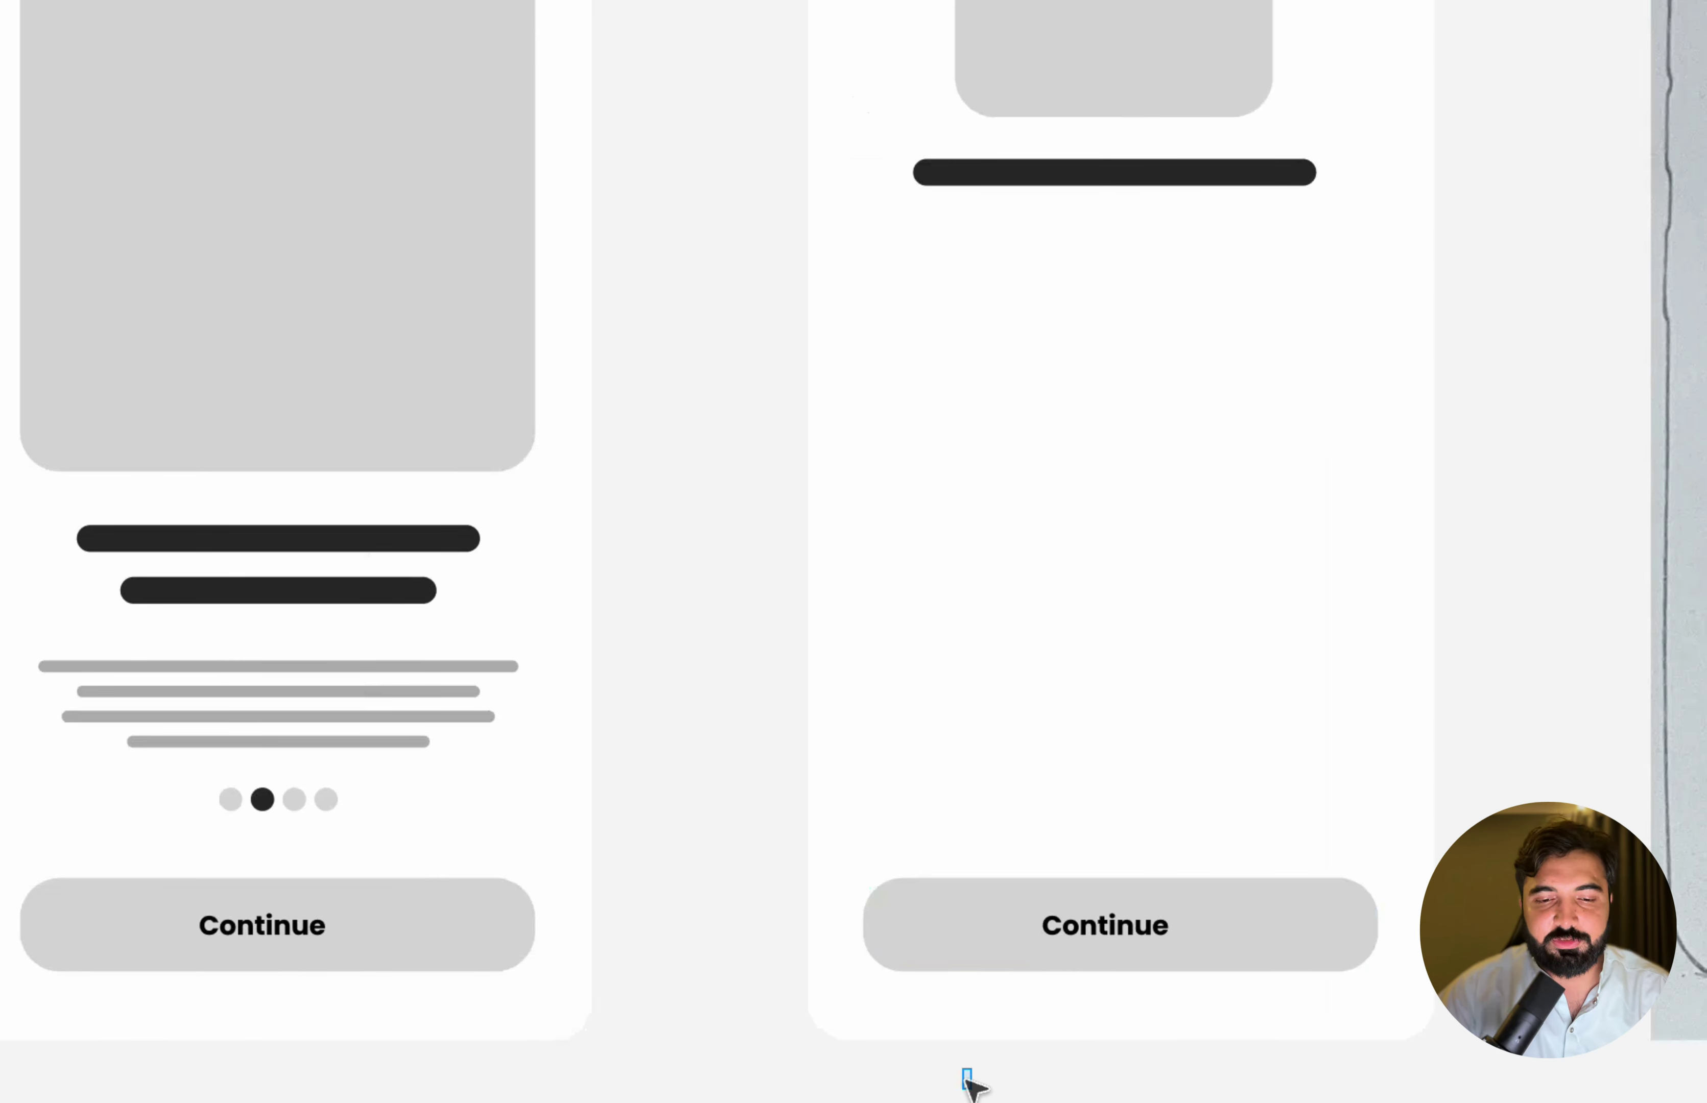
Step: Move the Continue button up under the title bar and duplicate it into three stacked buttons
left_click(1187, 918)
mouse_move(1169, 905)
left_mouse_down()
mouse_move(1223, 316)
mouse_move(1162, 448)
left_mouse_up()
key("ctrl+d")
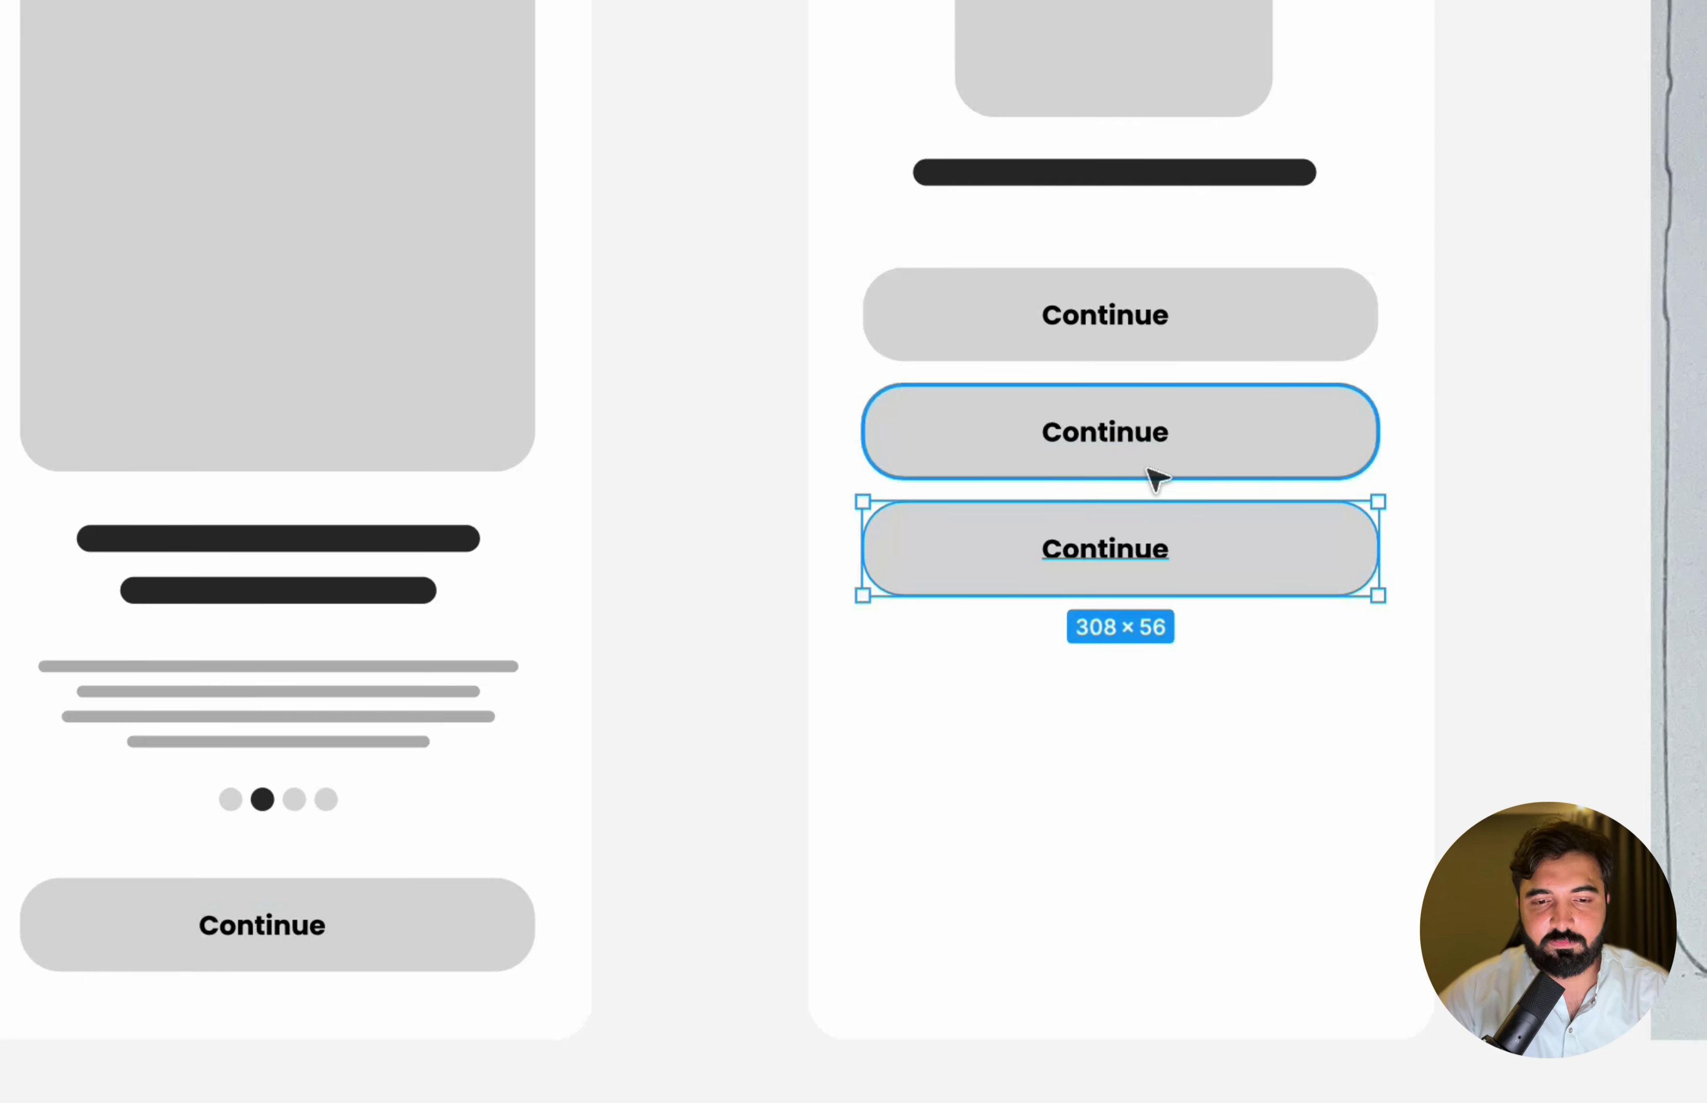
key("ctrl+d")
left_click_drag(1125, 824, 553, 942)
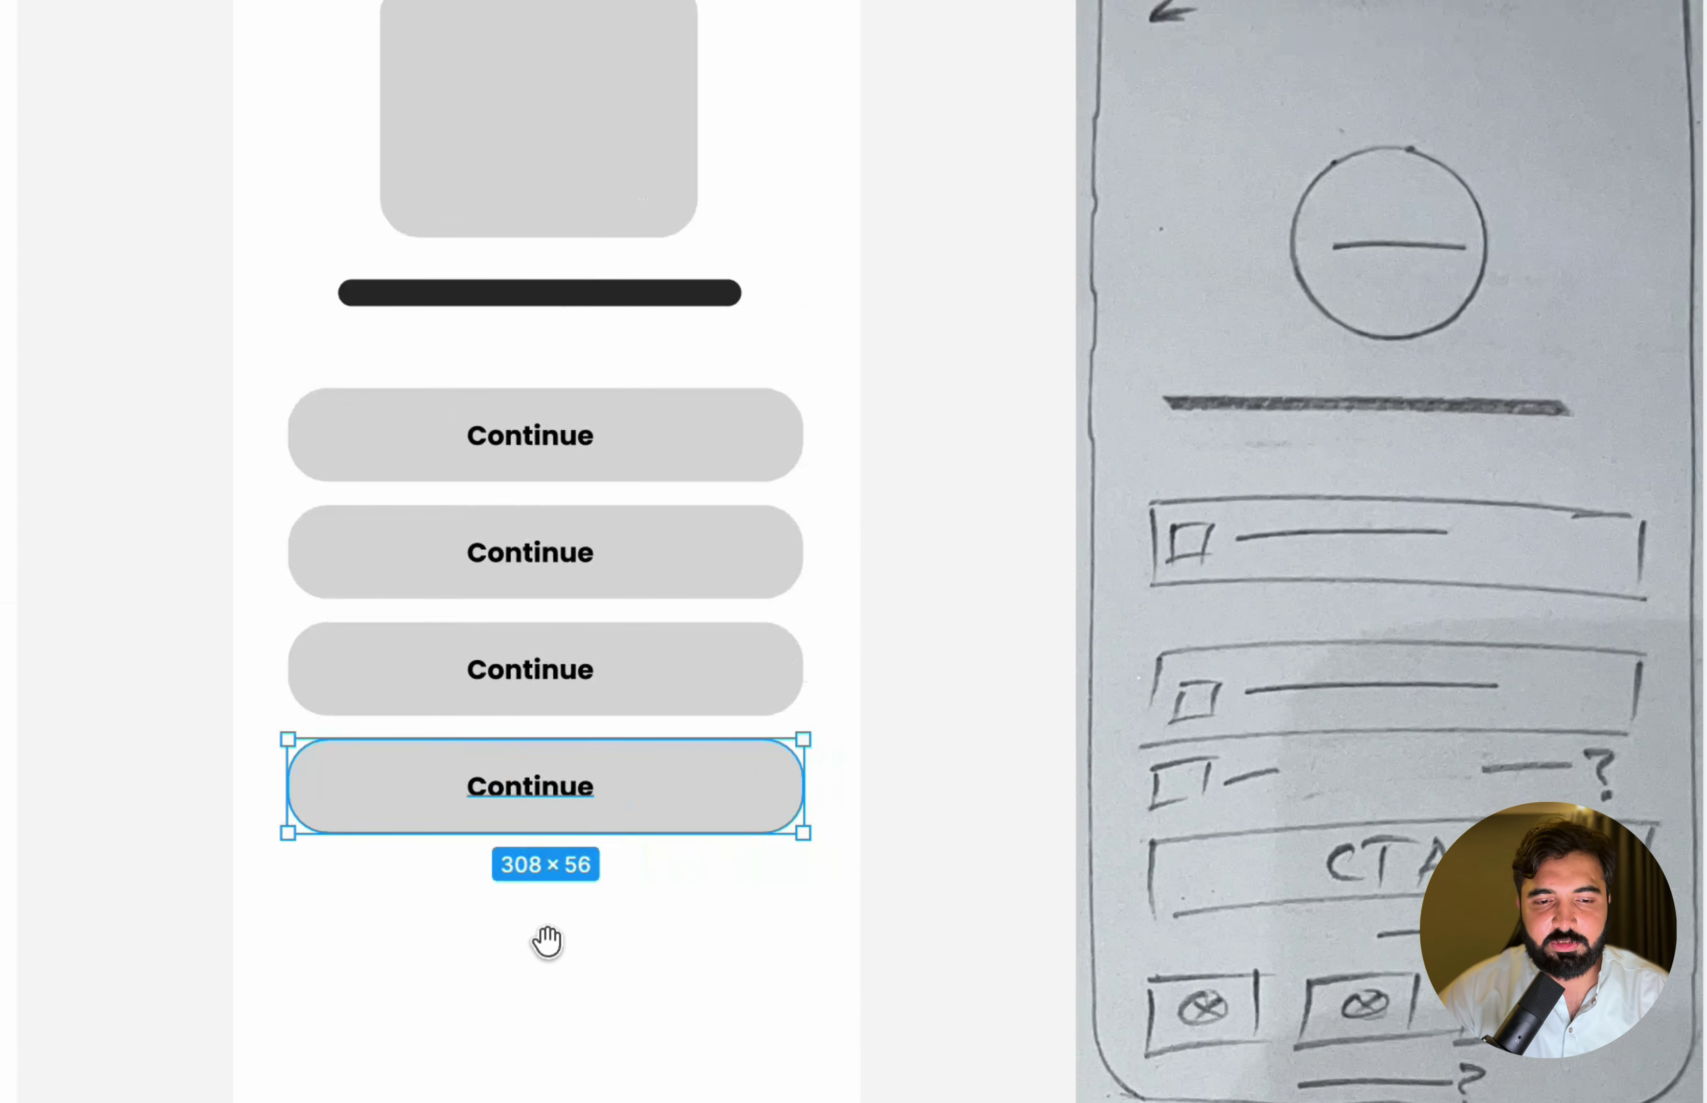
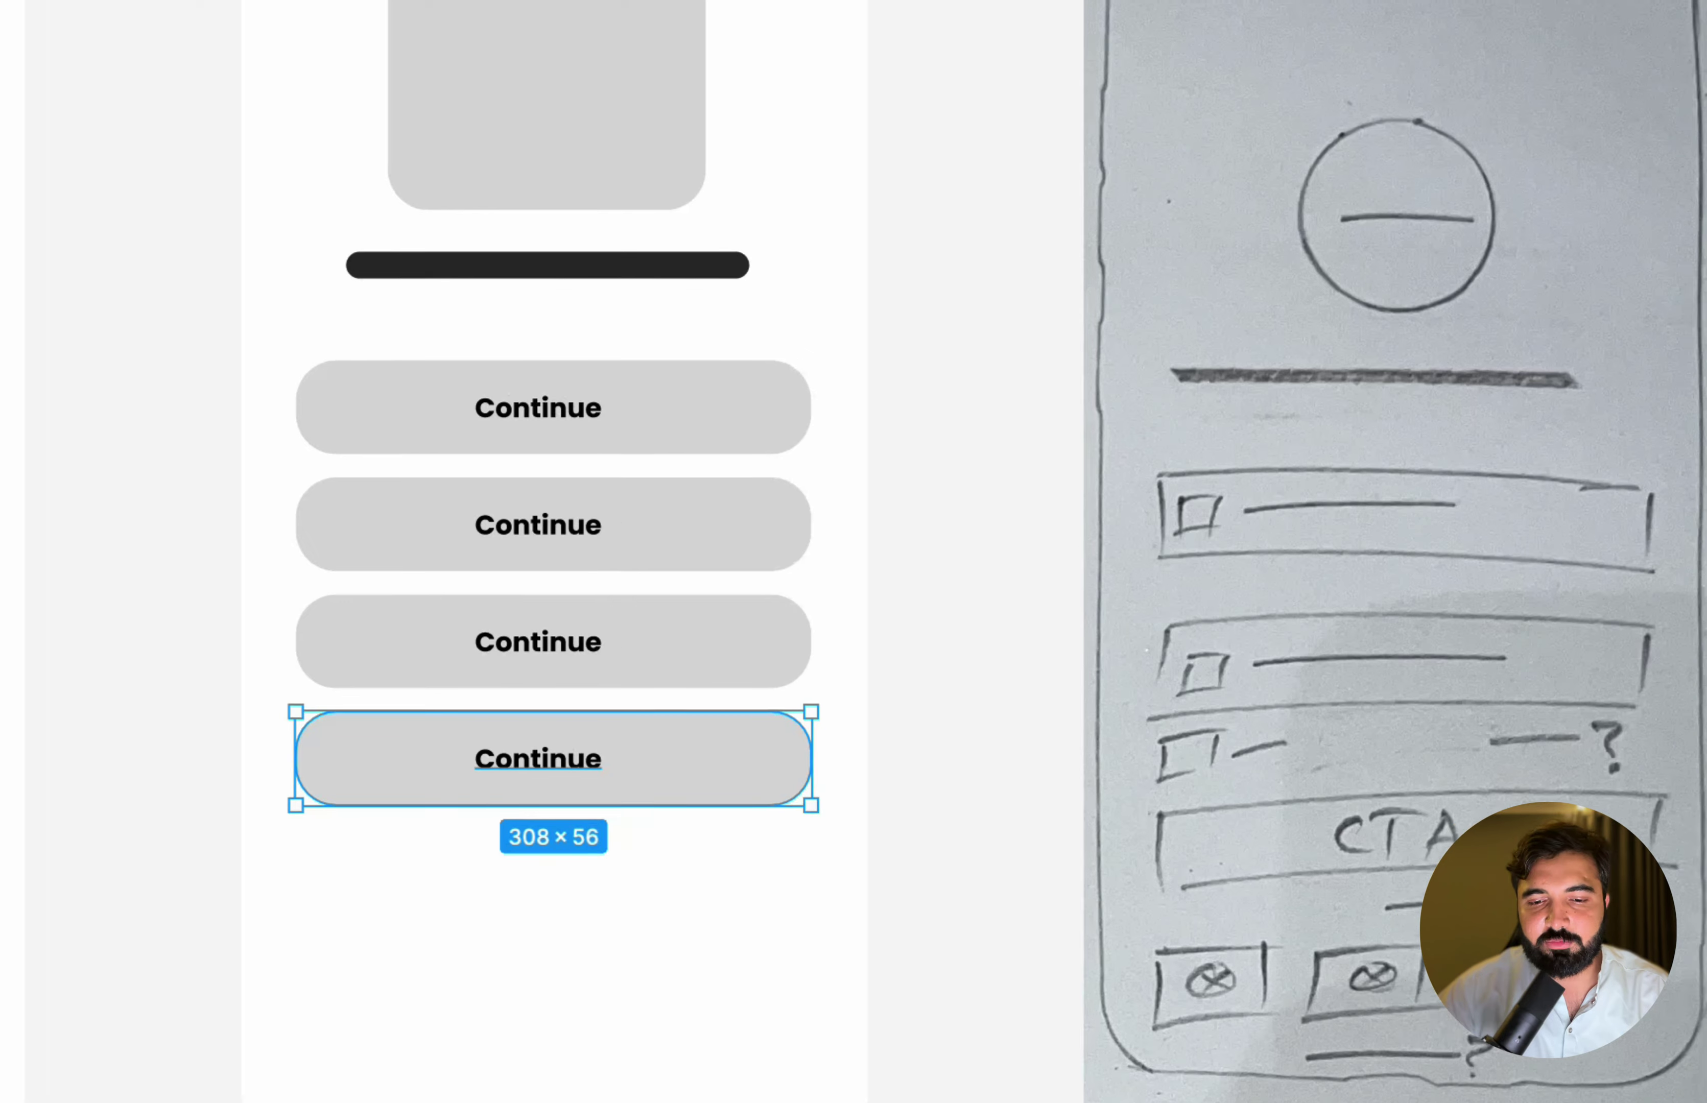
Step: Move the fourth Continue button to the Login frame bottom, empty its label and narrow it
scroll(1155, 1009, "right", 5)
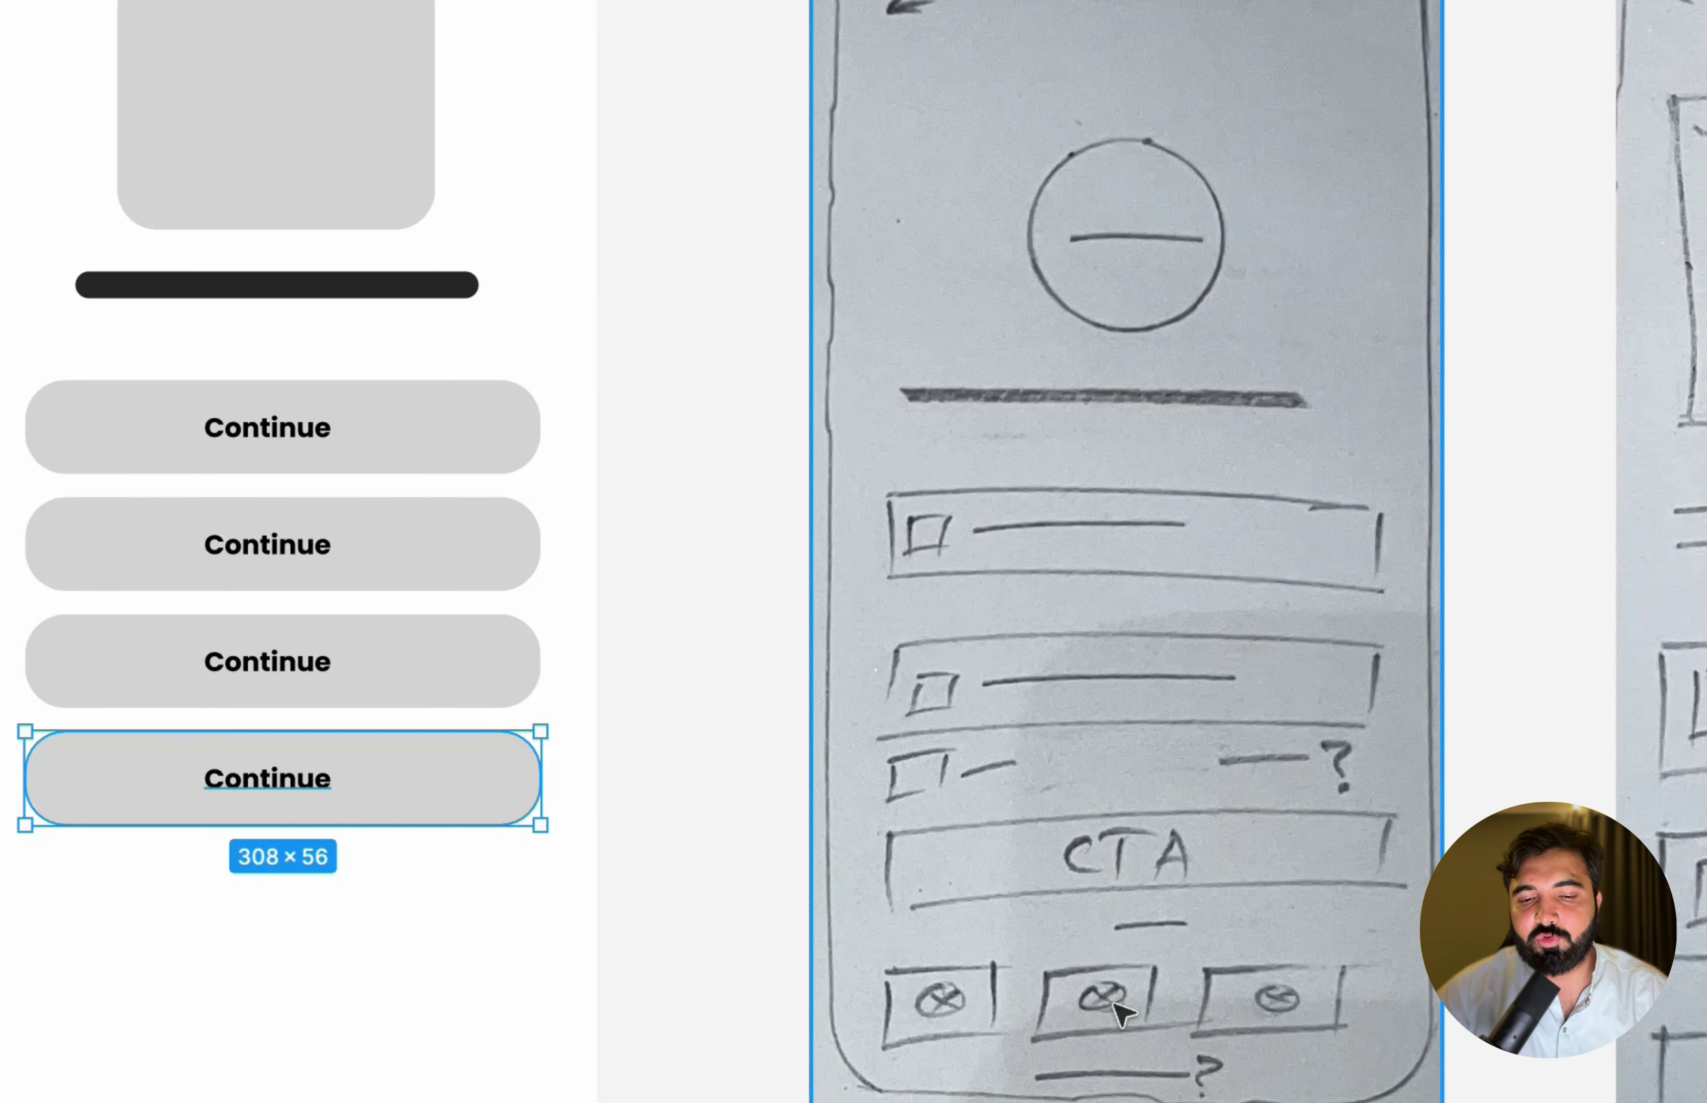
scroll(1478, 1082, "left", 5)
scroll(1478, 1082, "up", 2)
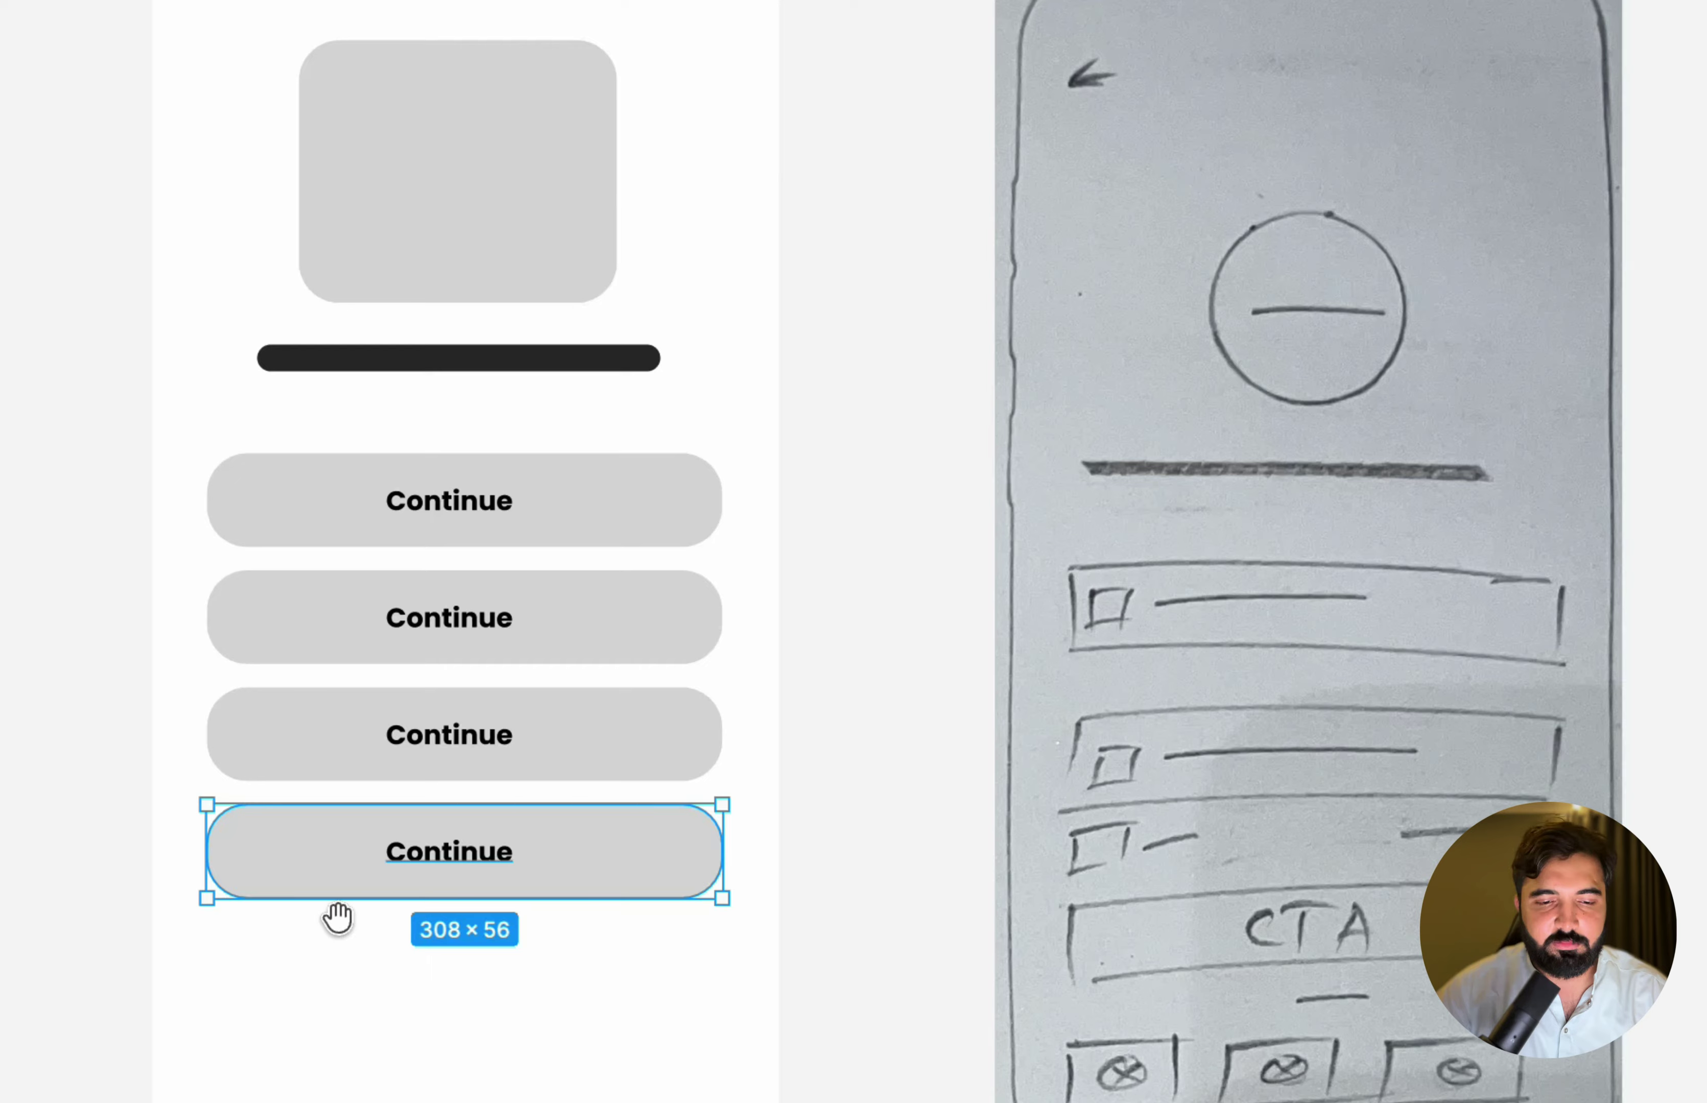
left_click_drag(337, 919, 578, 841)
left_click_drag(681, 786, 702, 1050)
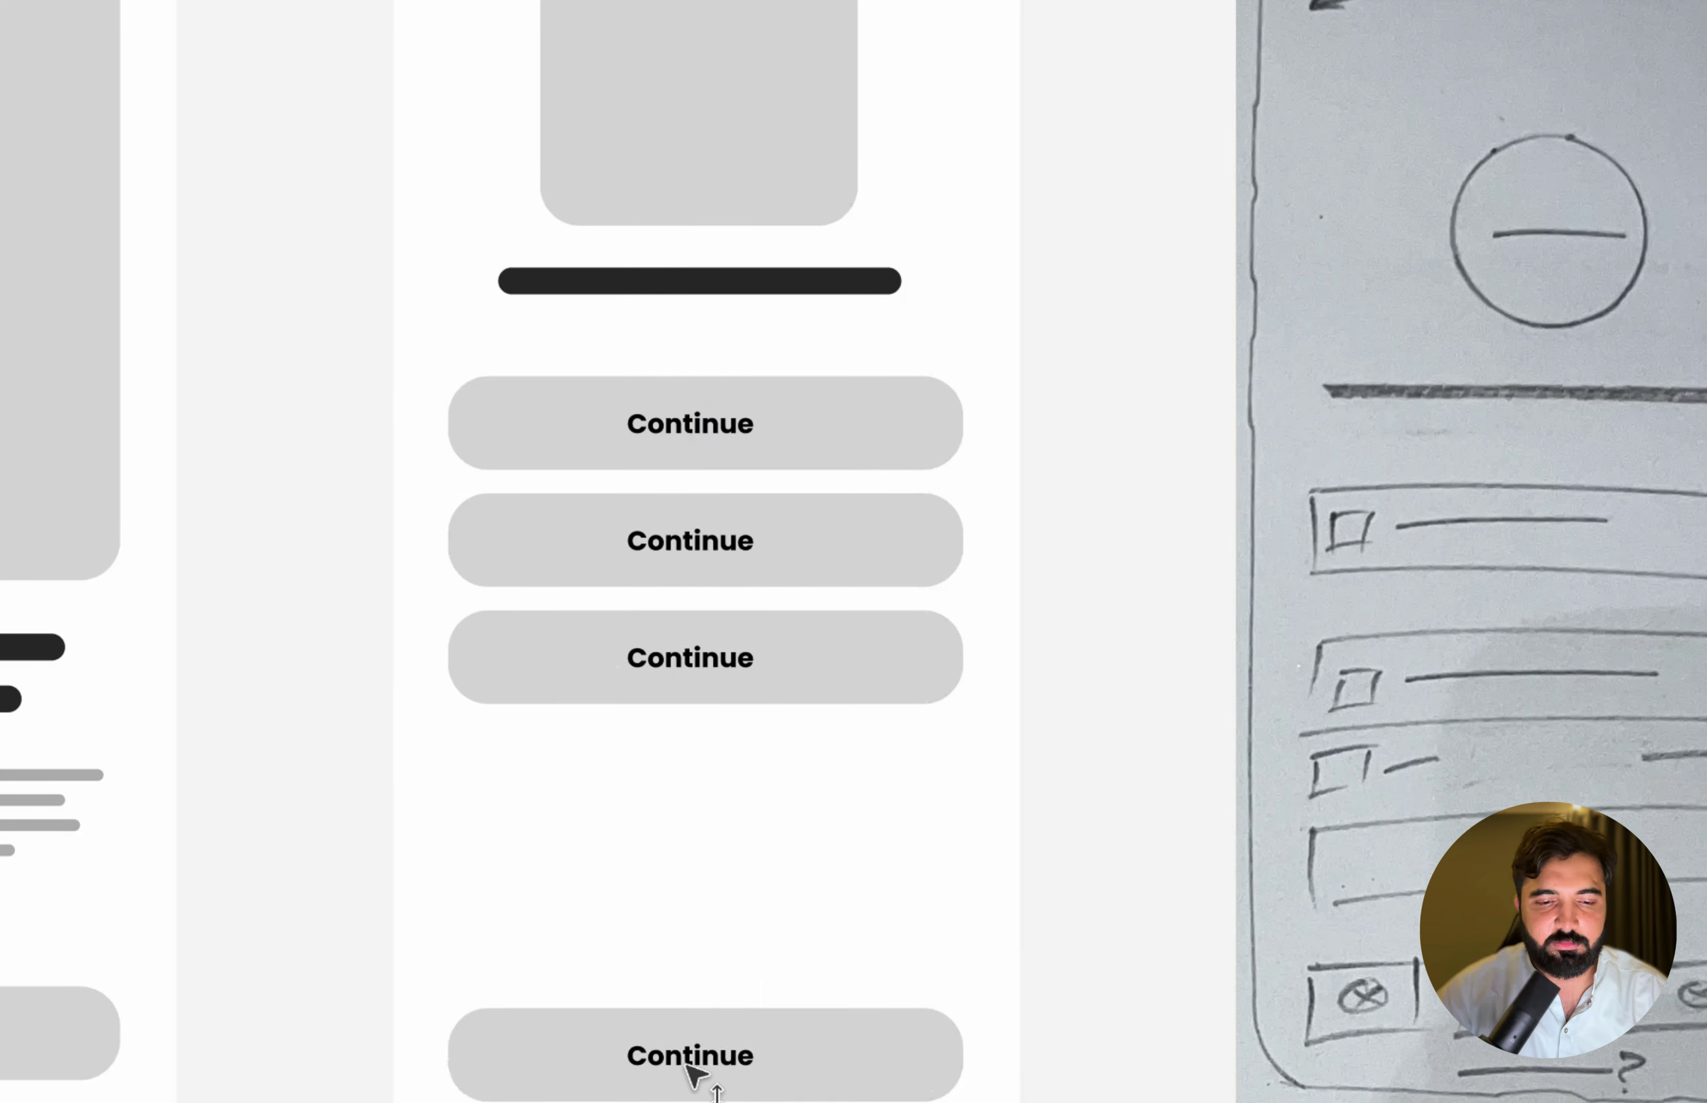
double_click(701, 1050)
key("Delete")
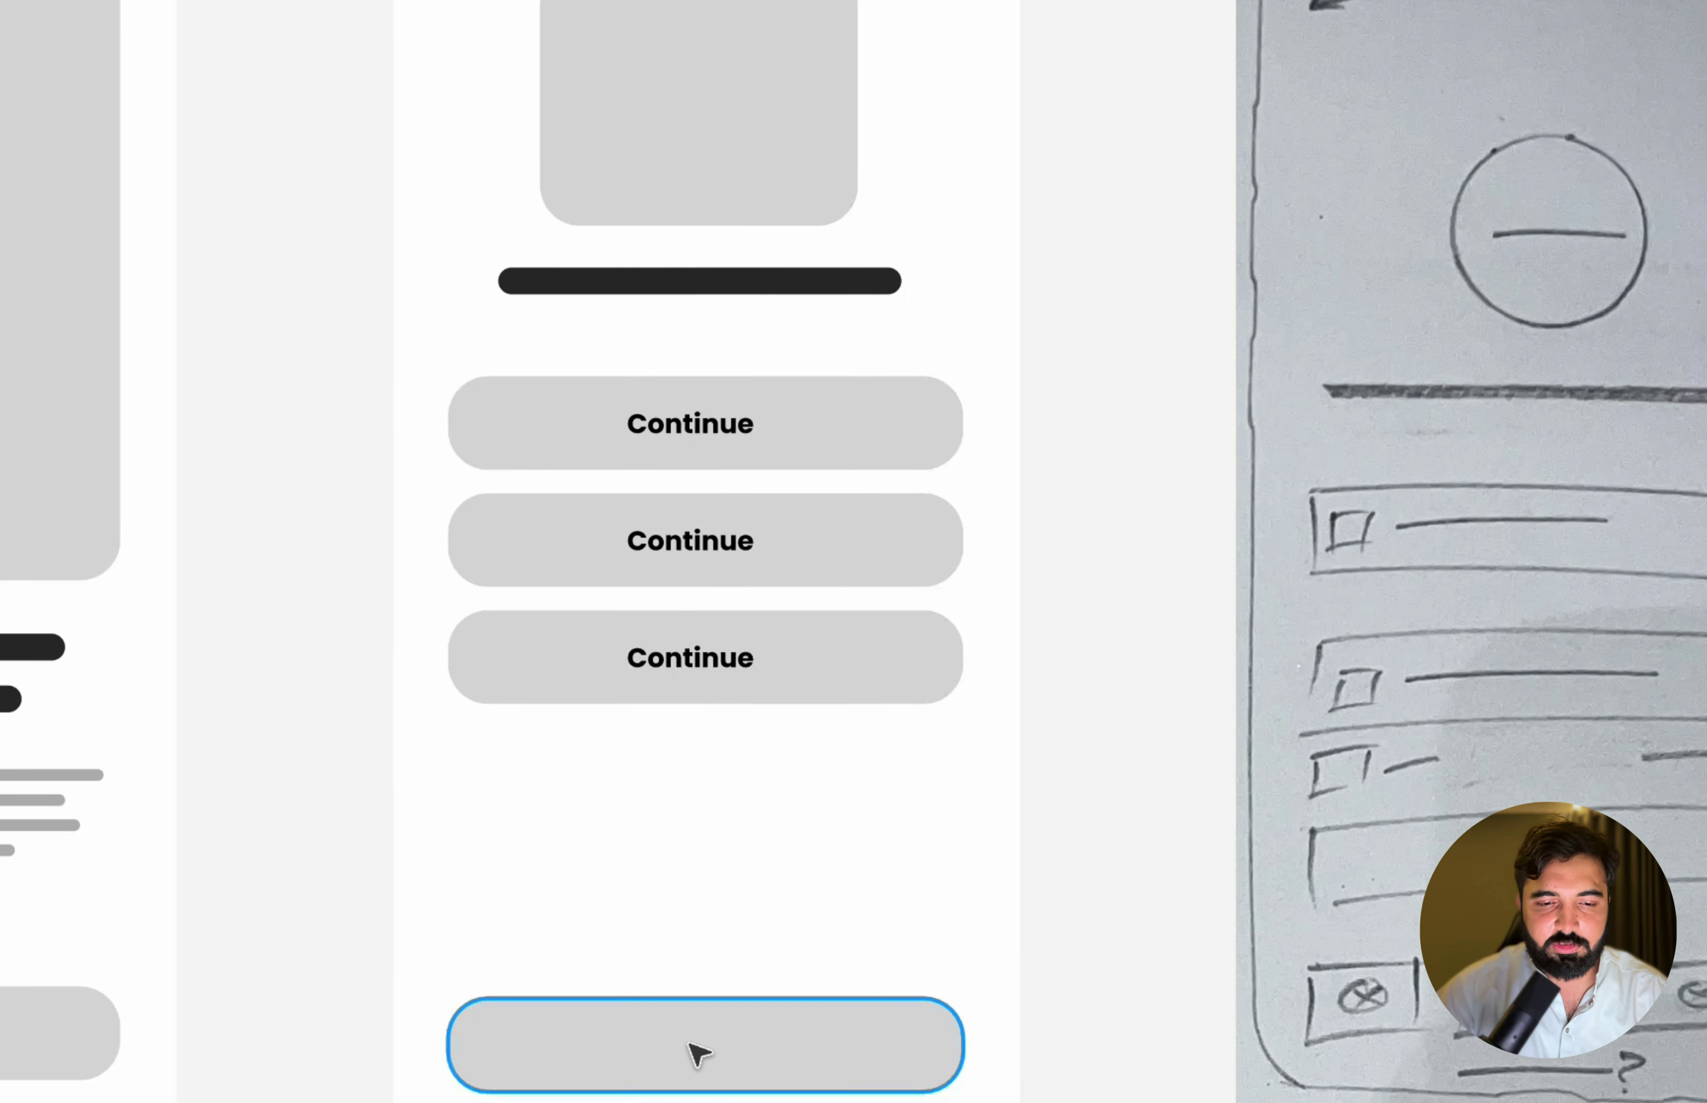
mouse_move(963, 1047)
left_mouse_down()
mouse_move(557, 1033)
mouse_move(942, 1049)
mouse_move(708, 1060)
mouse_move(873, 1086)
mouse_move(860, 1055)
left_mouse_up()
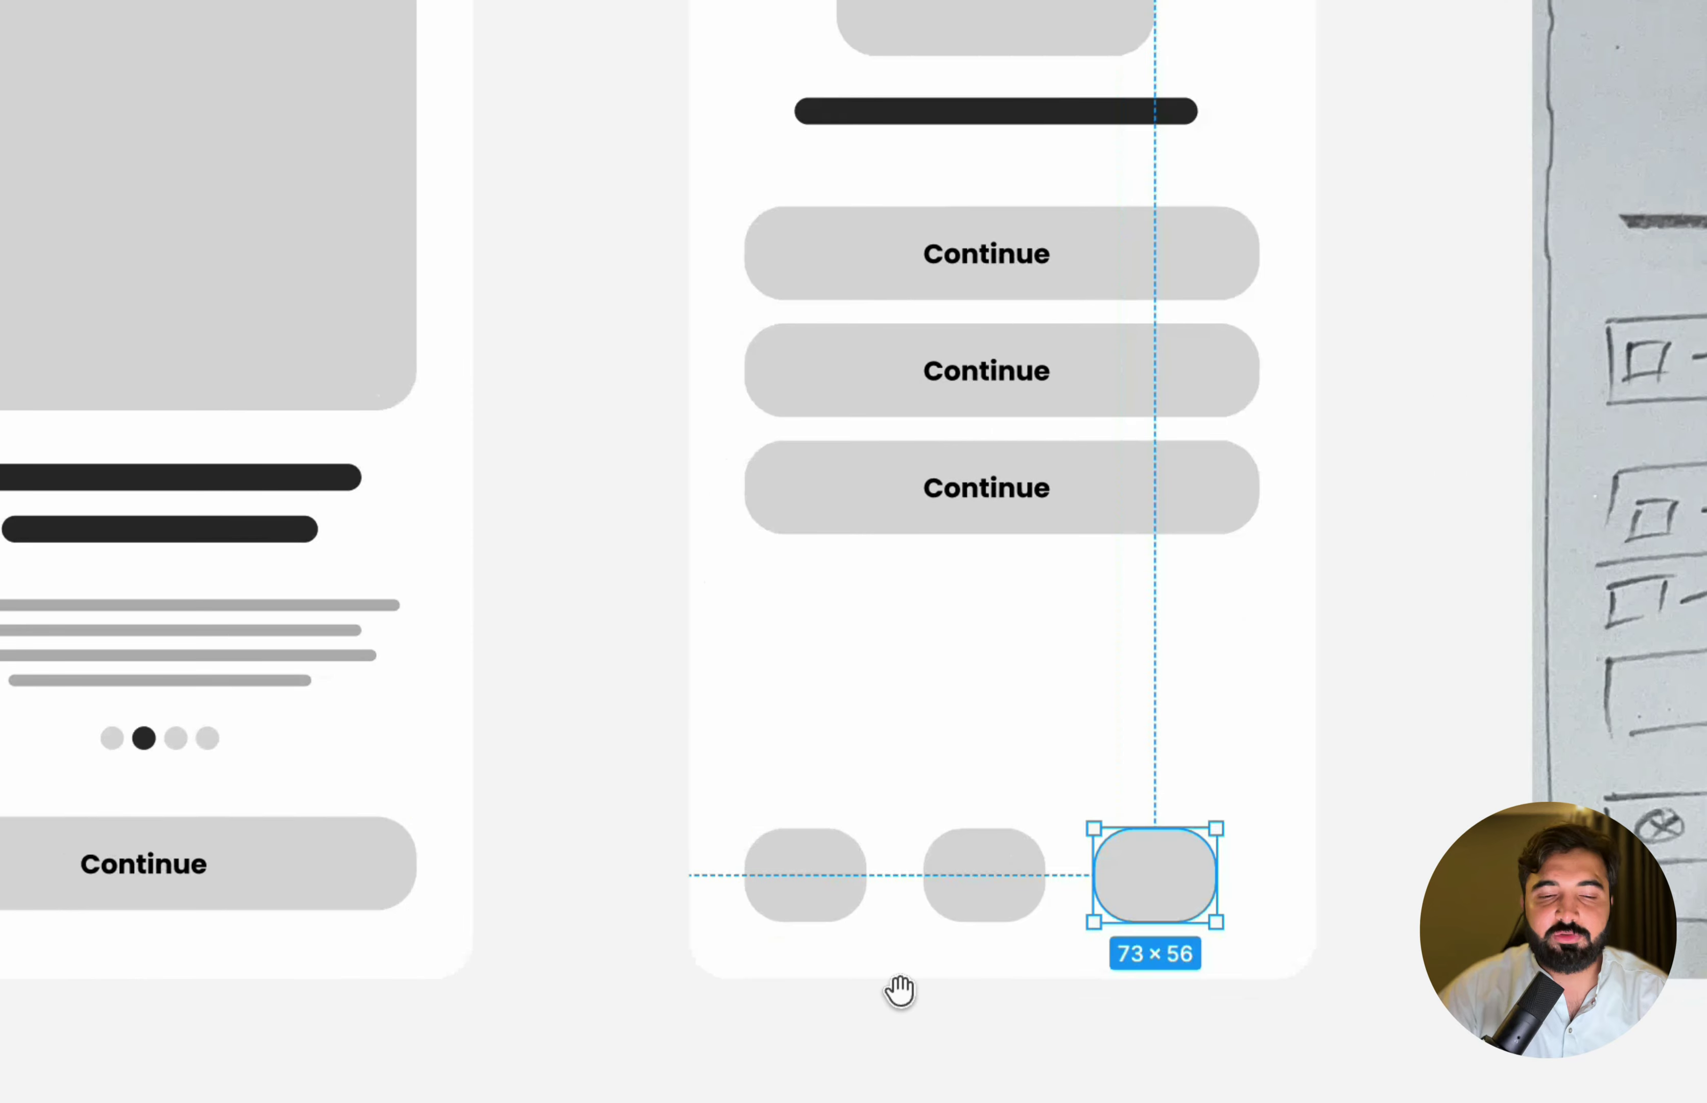
Step: Duplicate the small button twice, spacing the copies 34 px apart along the bottom
mouse_move(691, 1069)
left_mouse_down()
mouse_move(1094, 801)
mouse_move(1178, 831)
mouse_move(1172, 894)
left_mouse_up()
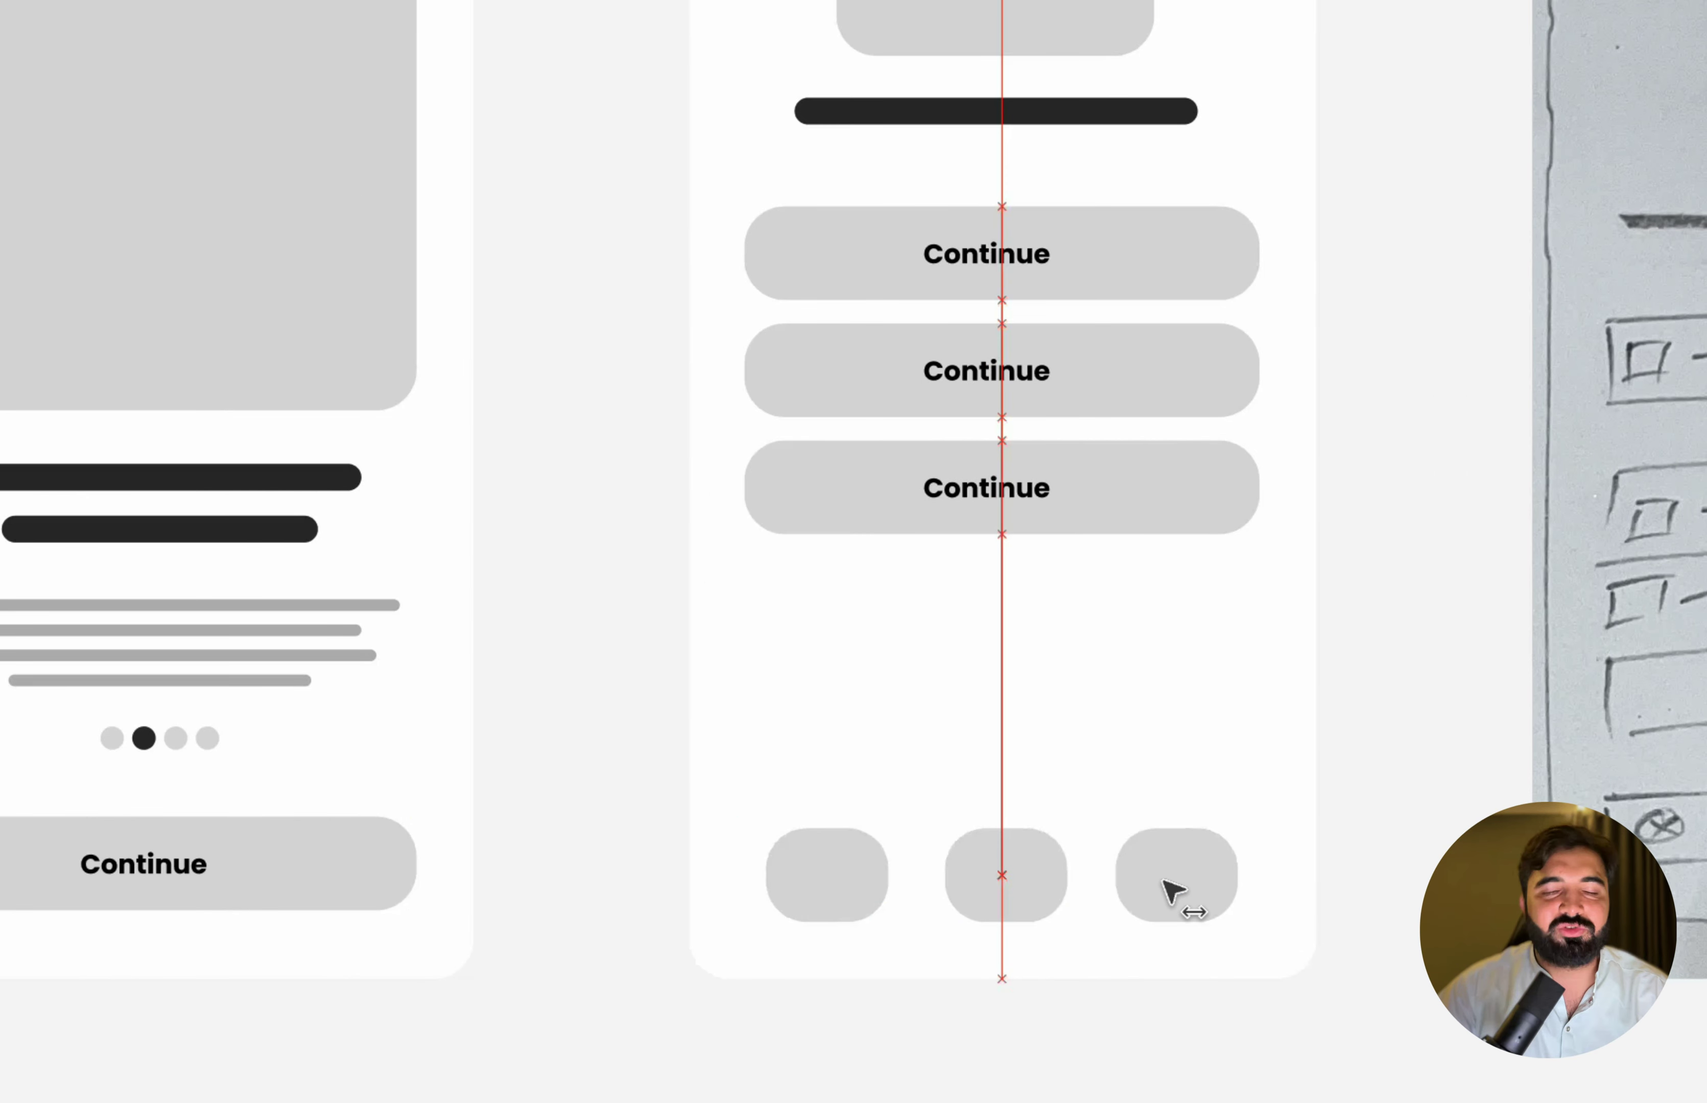
scroll(880, 762, "up", 3)
scroll(877, 801, "up", 3)
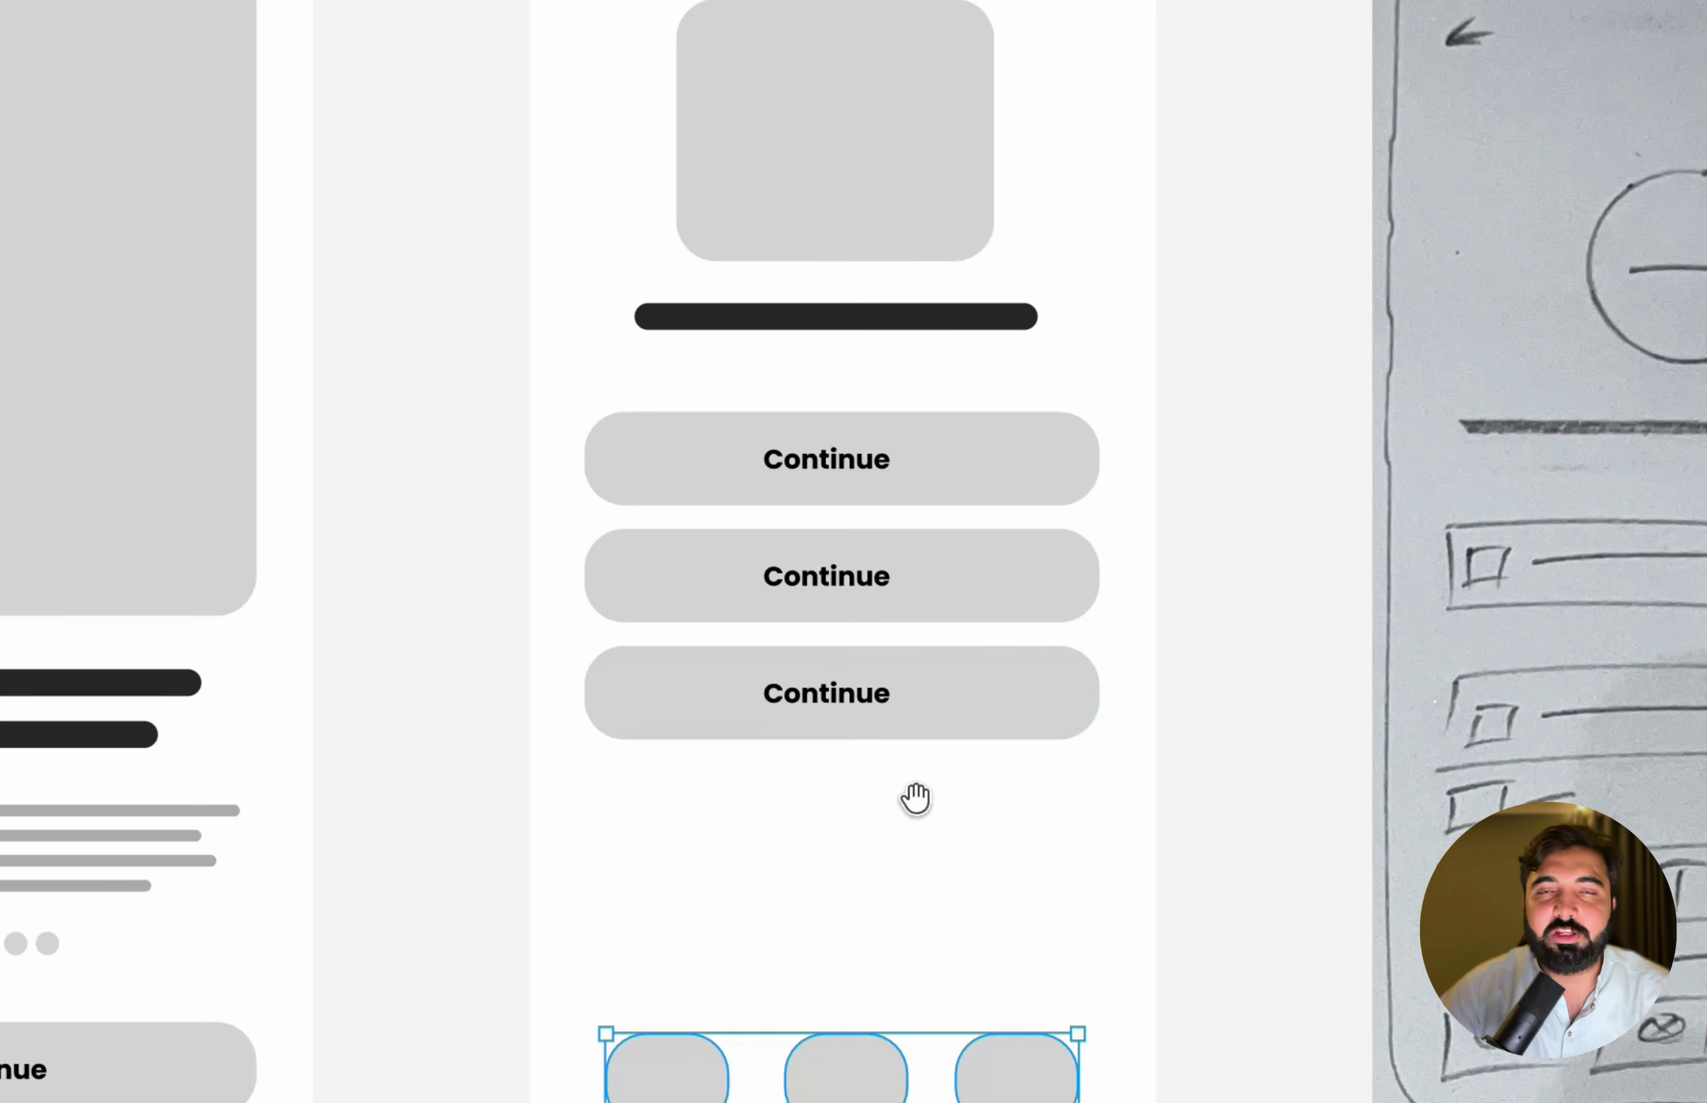
left_click_drag(956, 648, 765, 671)
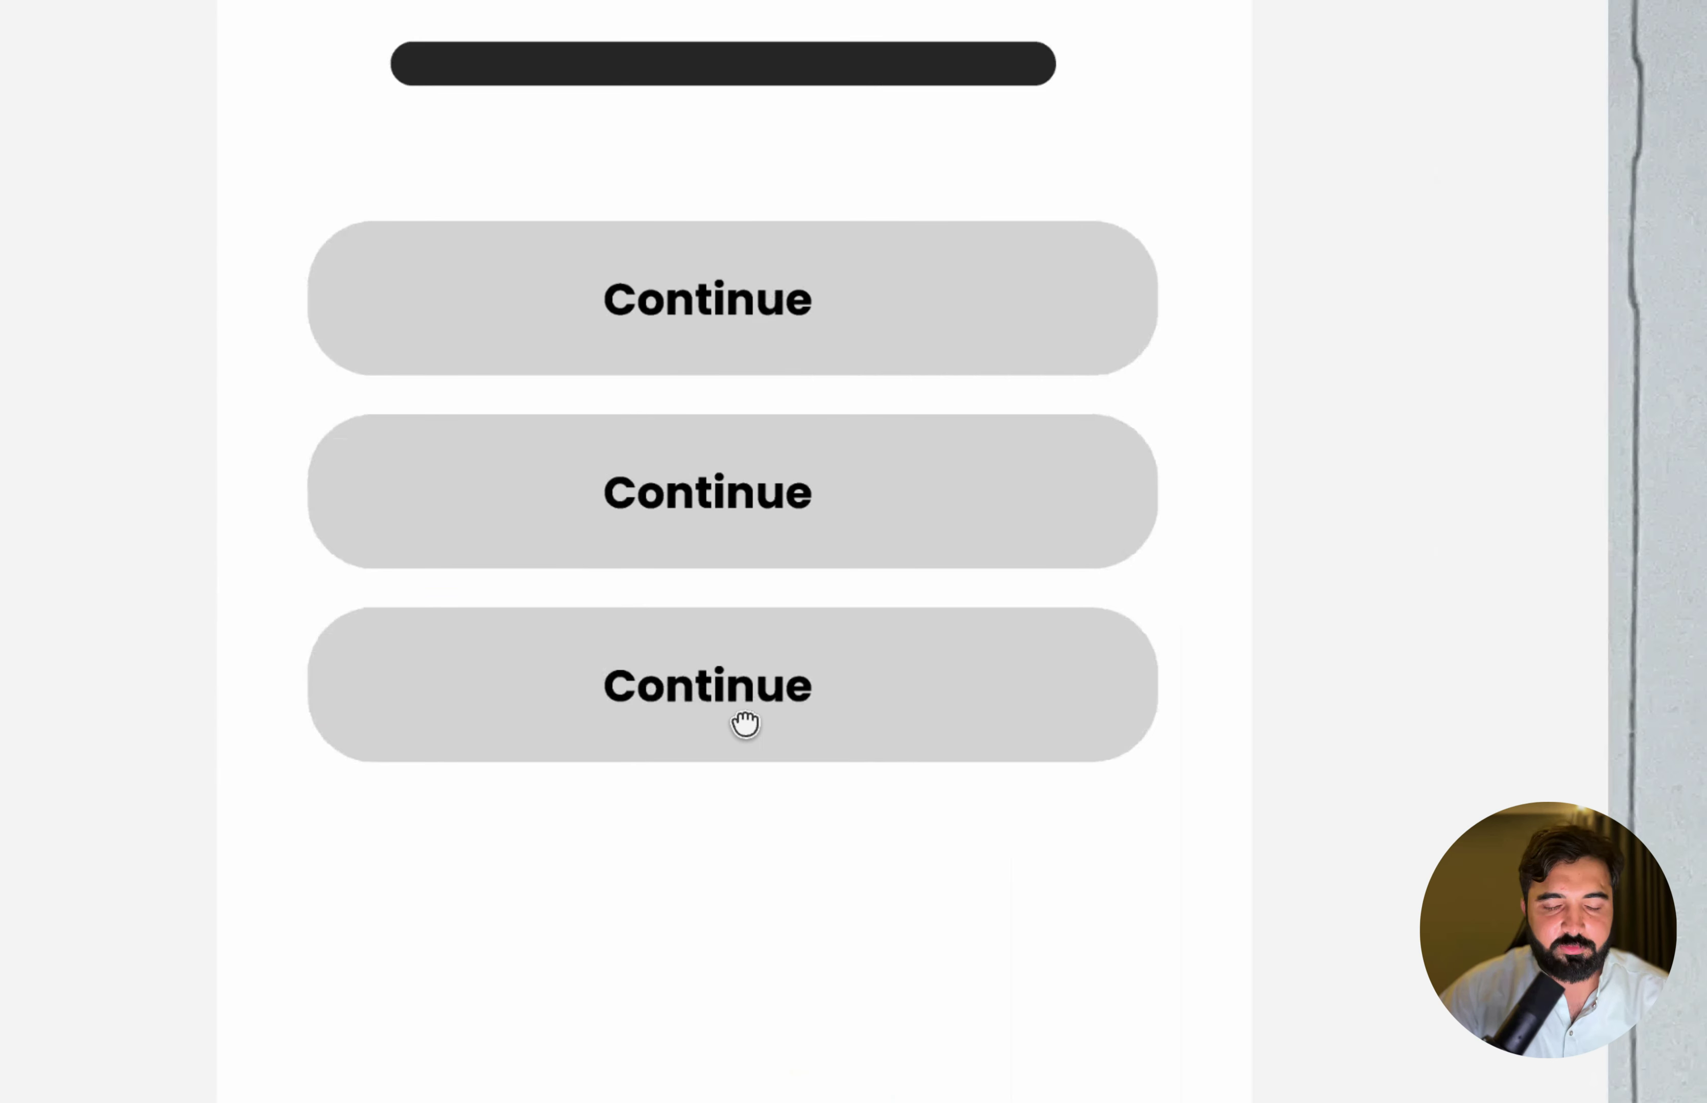
Step: Relabel the three wide buttons Facebook, Google and Apple
double_click(745, 723)
left_click(877, 732)
scroll(853, 754, "up", 3)
double_click(825, 725)
double_click(807, 530)
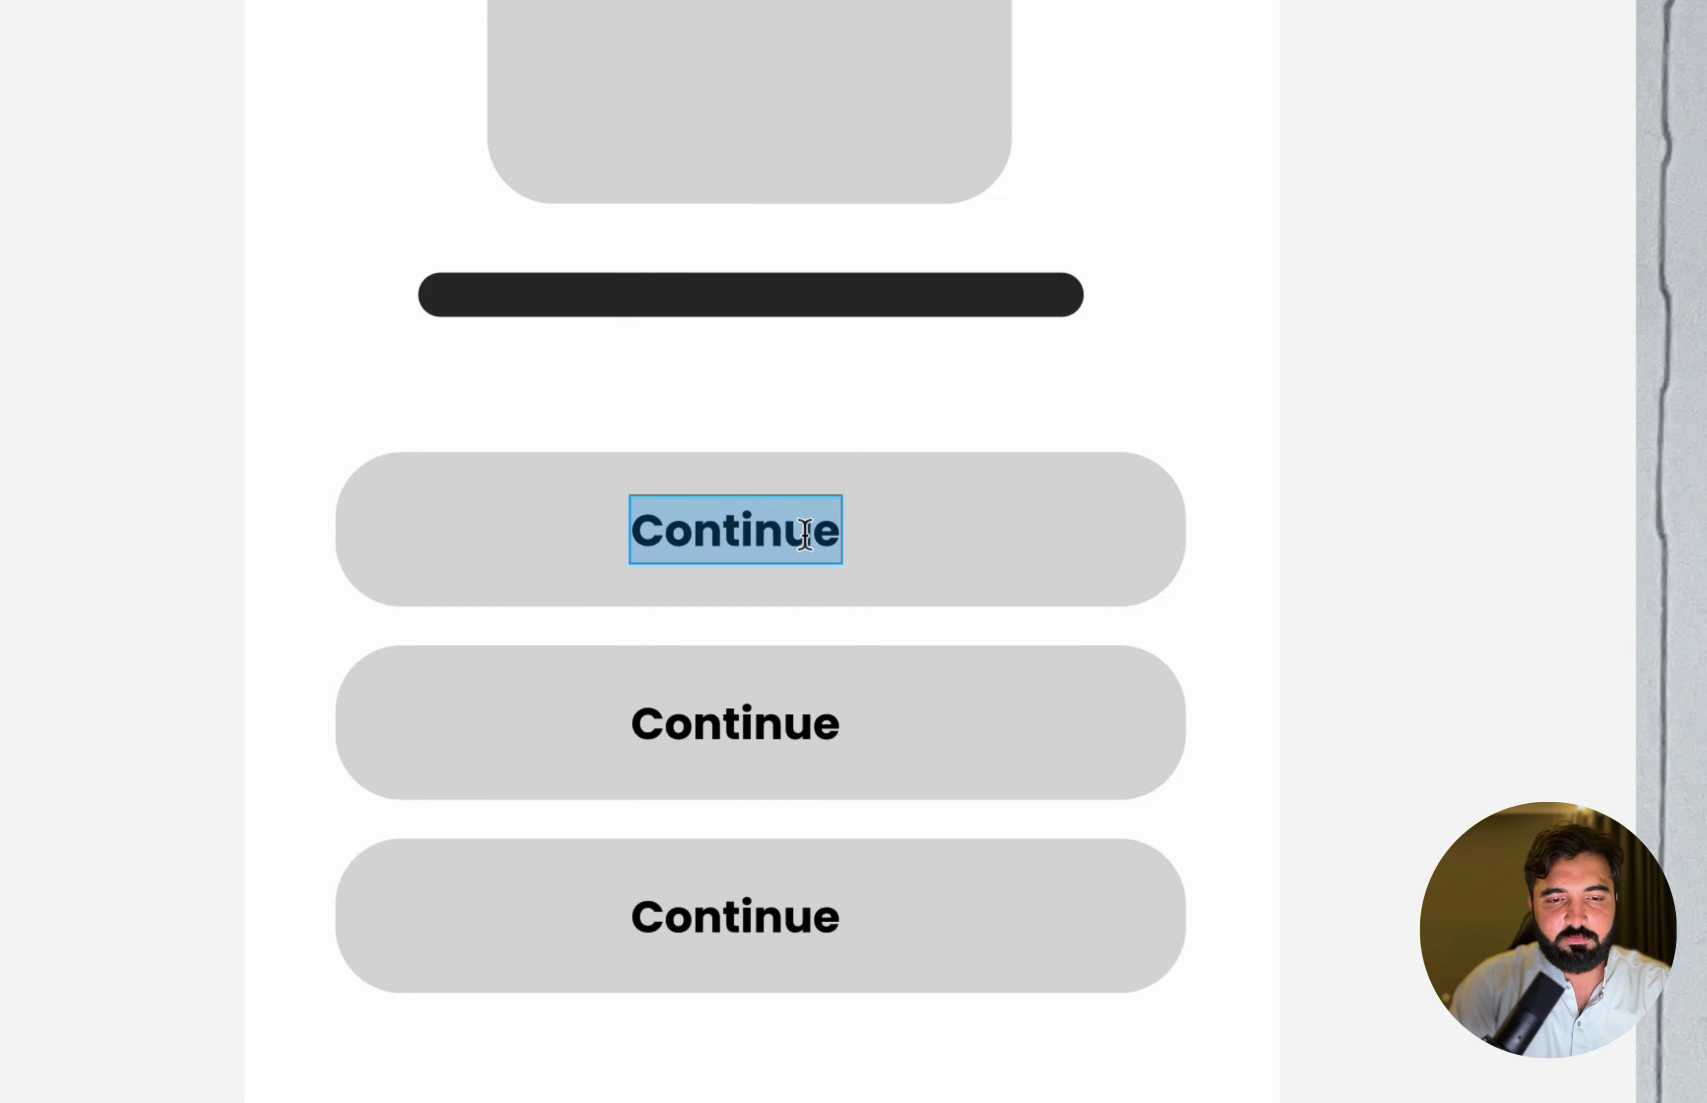
type("Facebook")
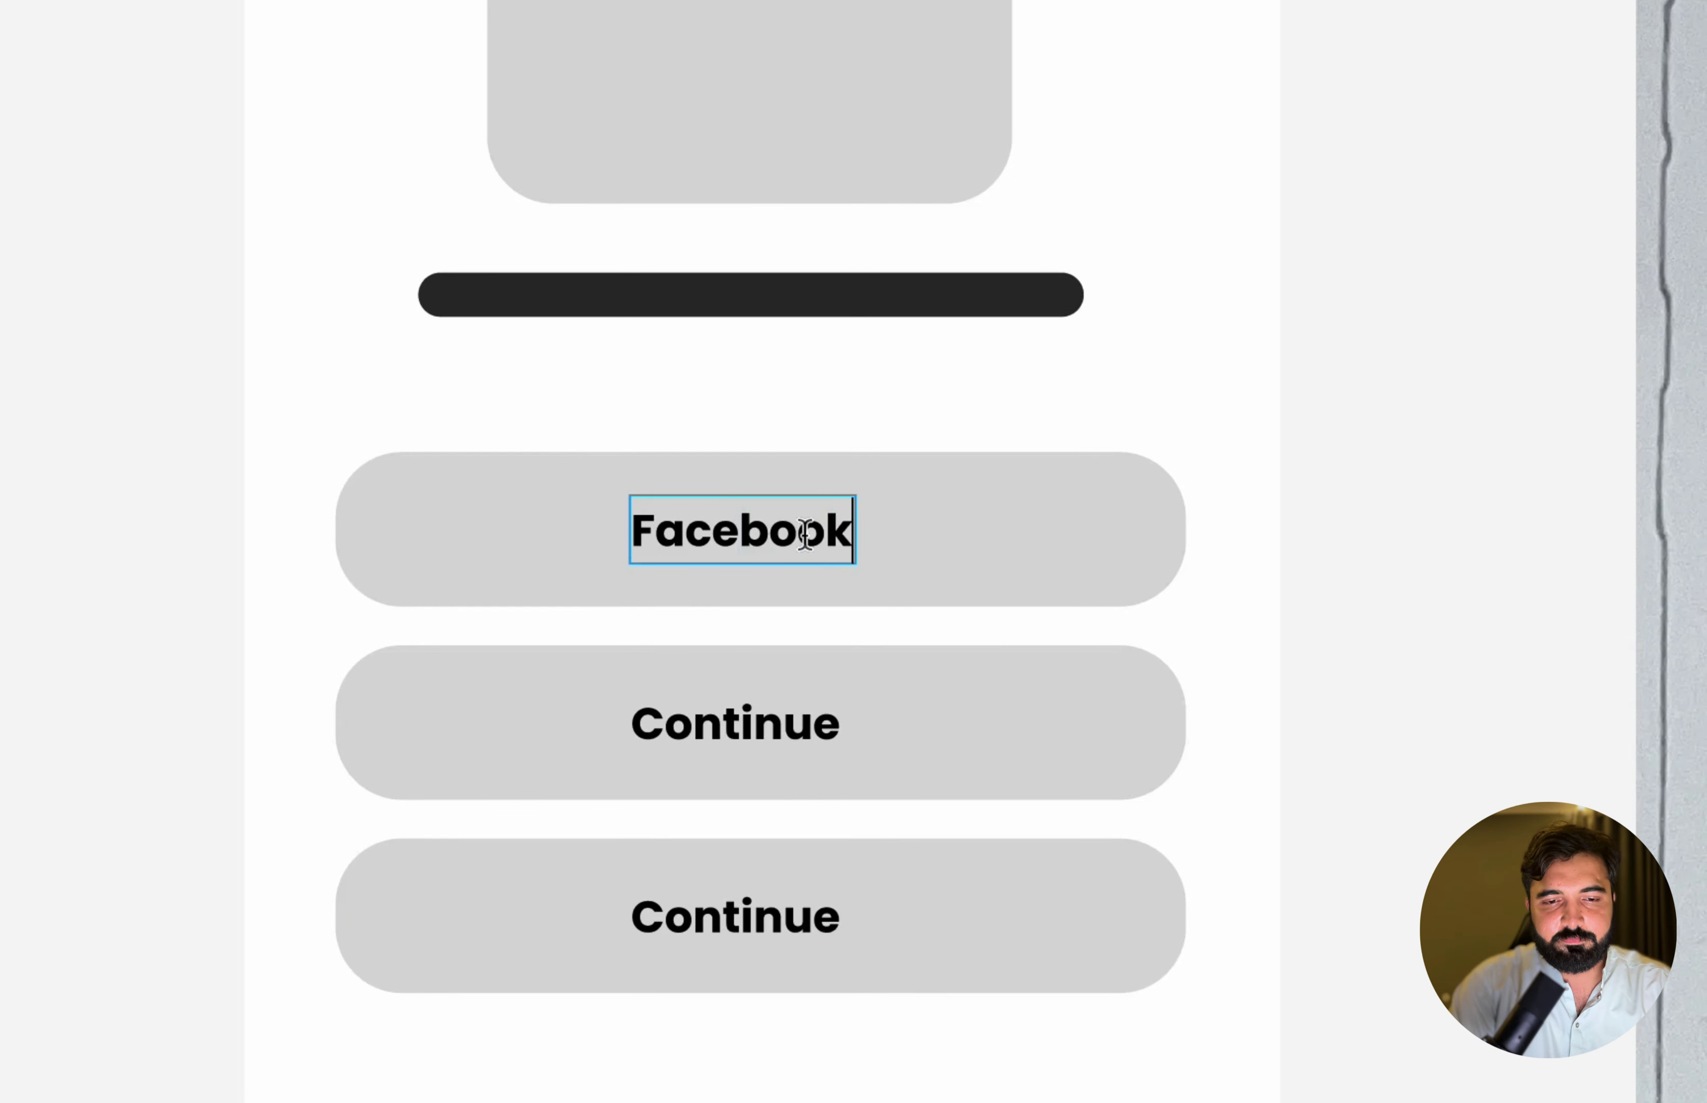
left_click(743, 728)
double_click(746, 750)
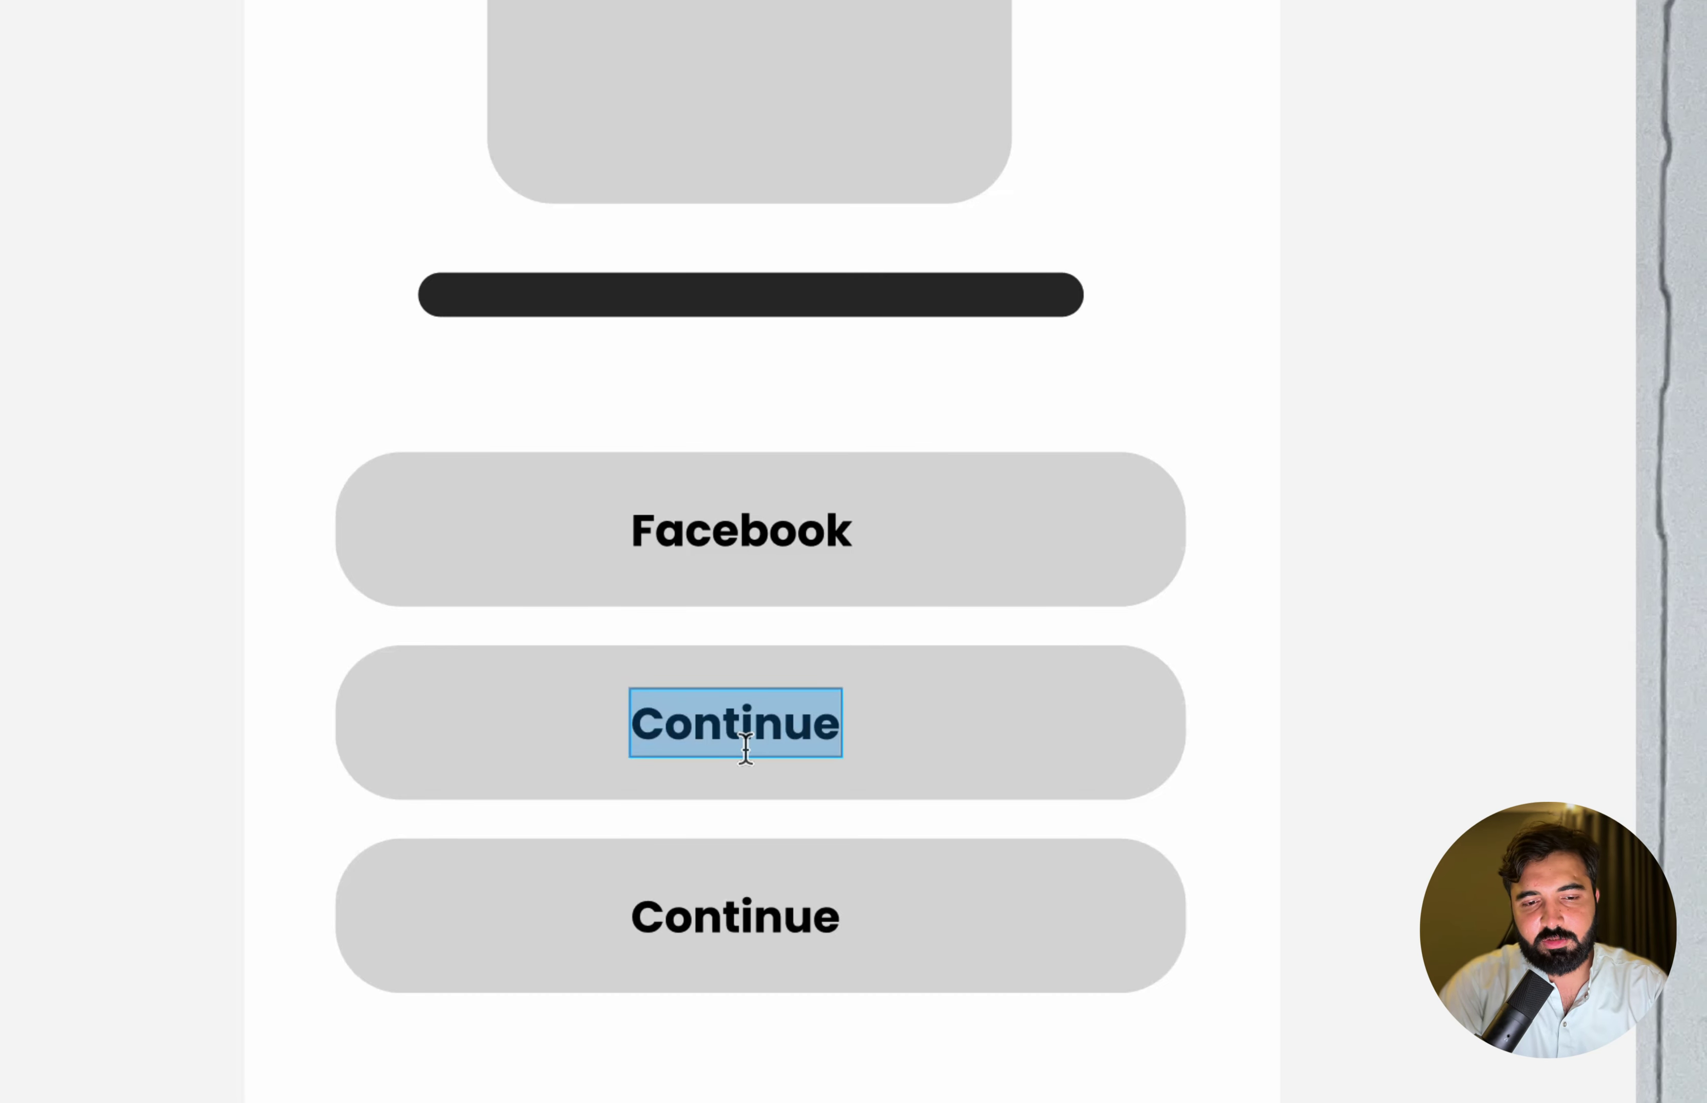
type("Goog")
left_click(781, 922)
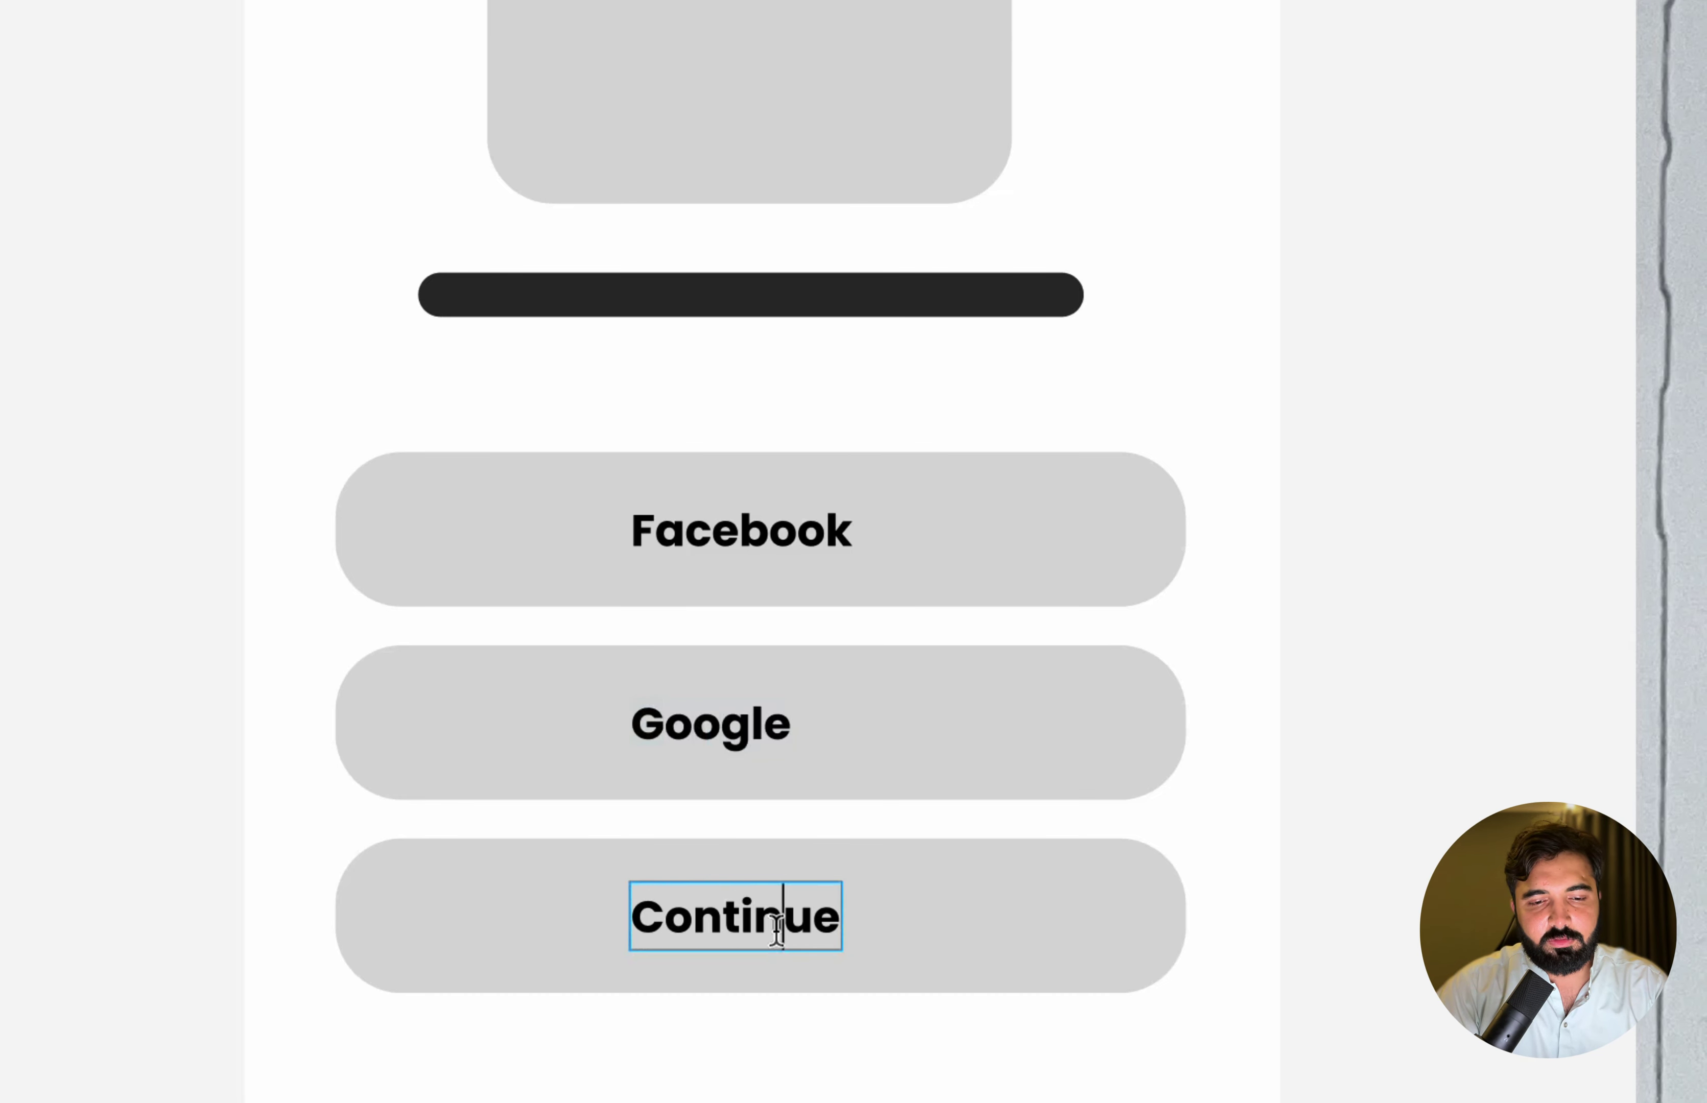
double_click(777, 929)
type("Apple")
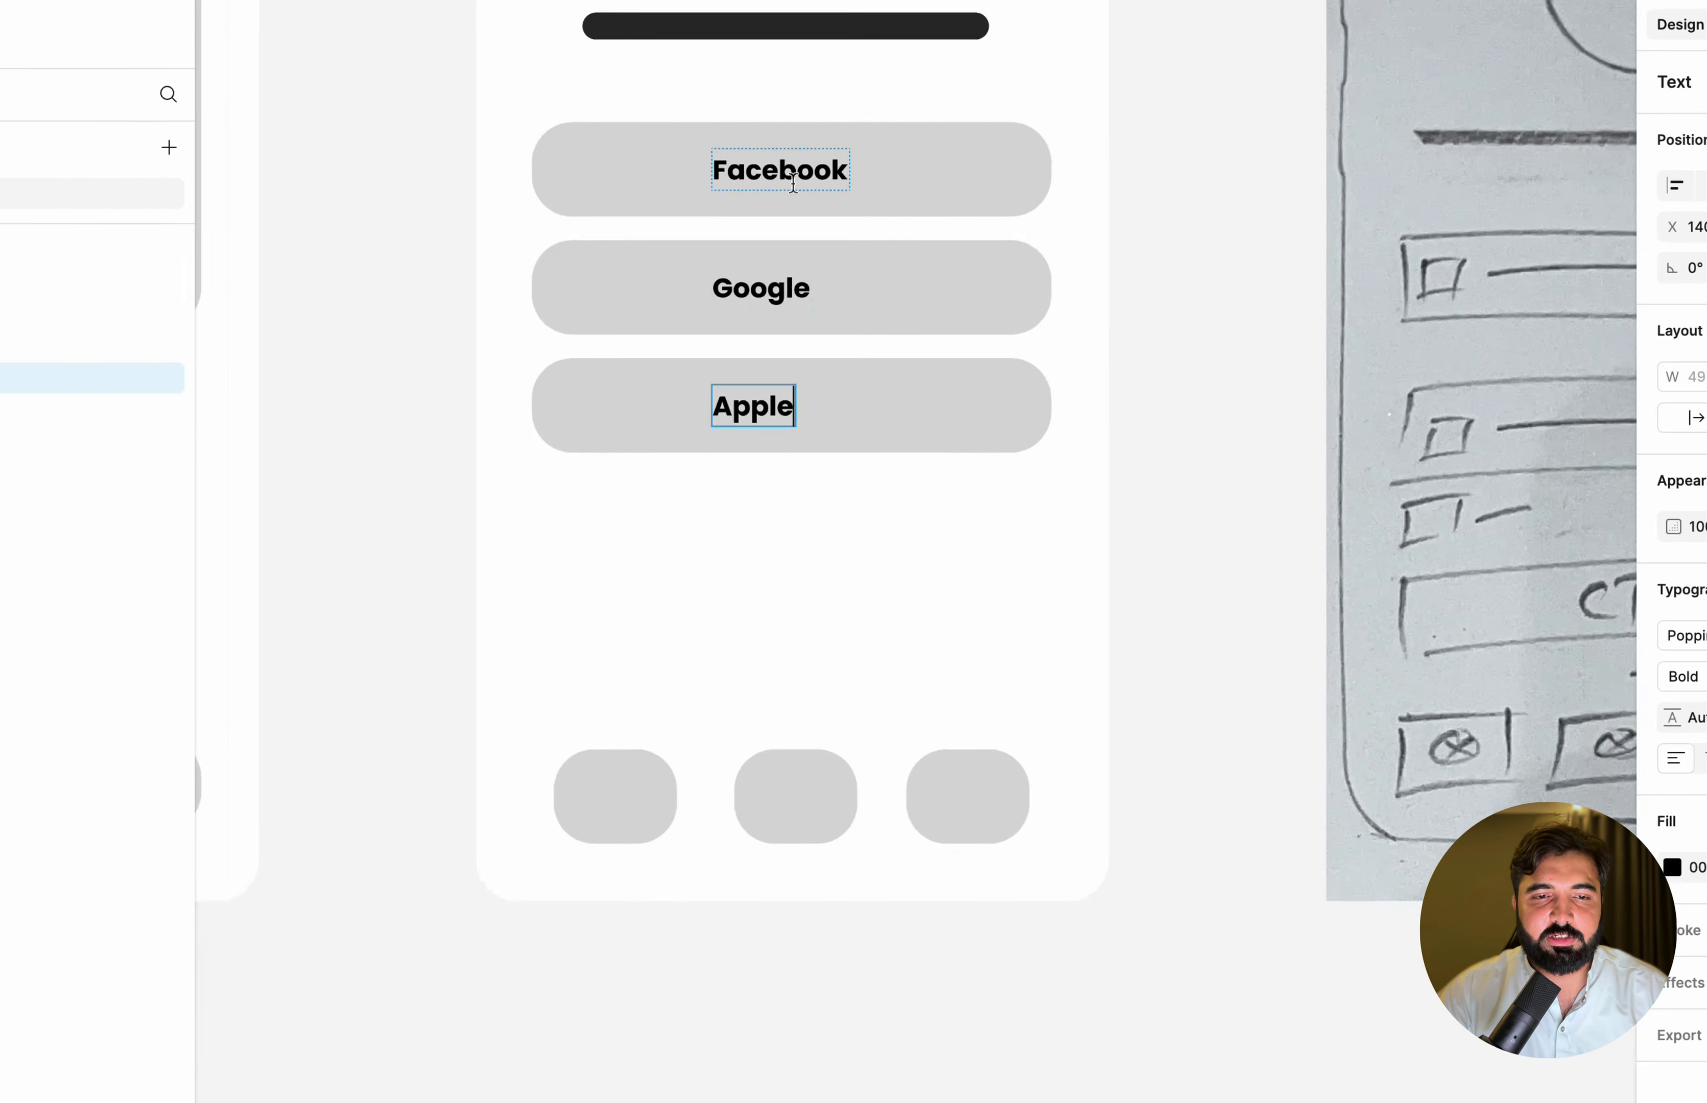
Step: Rename the Facebook, Google and Apple labels to Email, Password and Continue
double_click(807, 262)
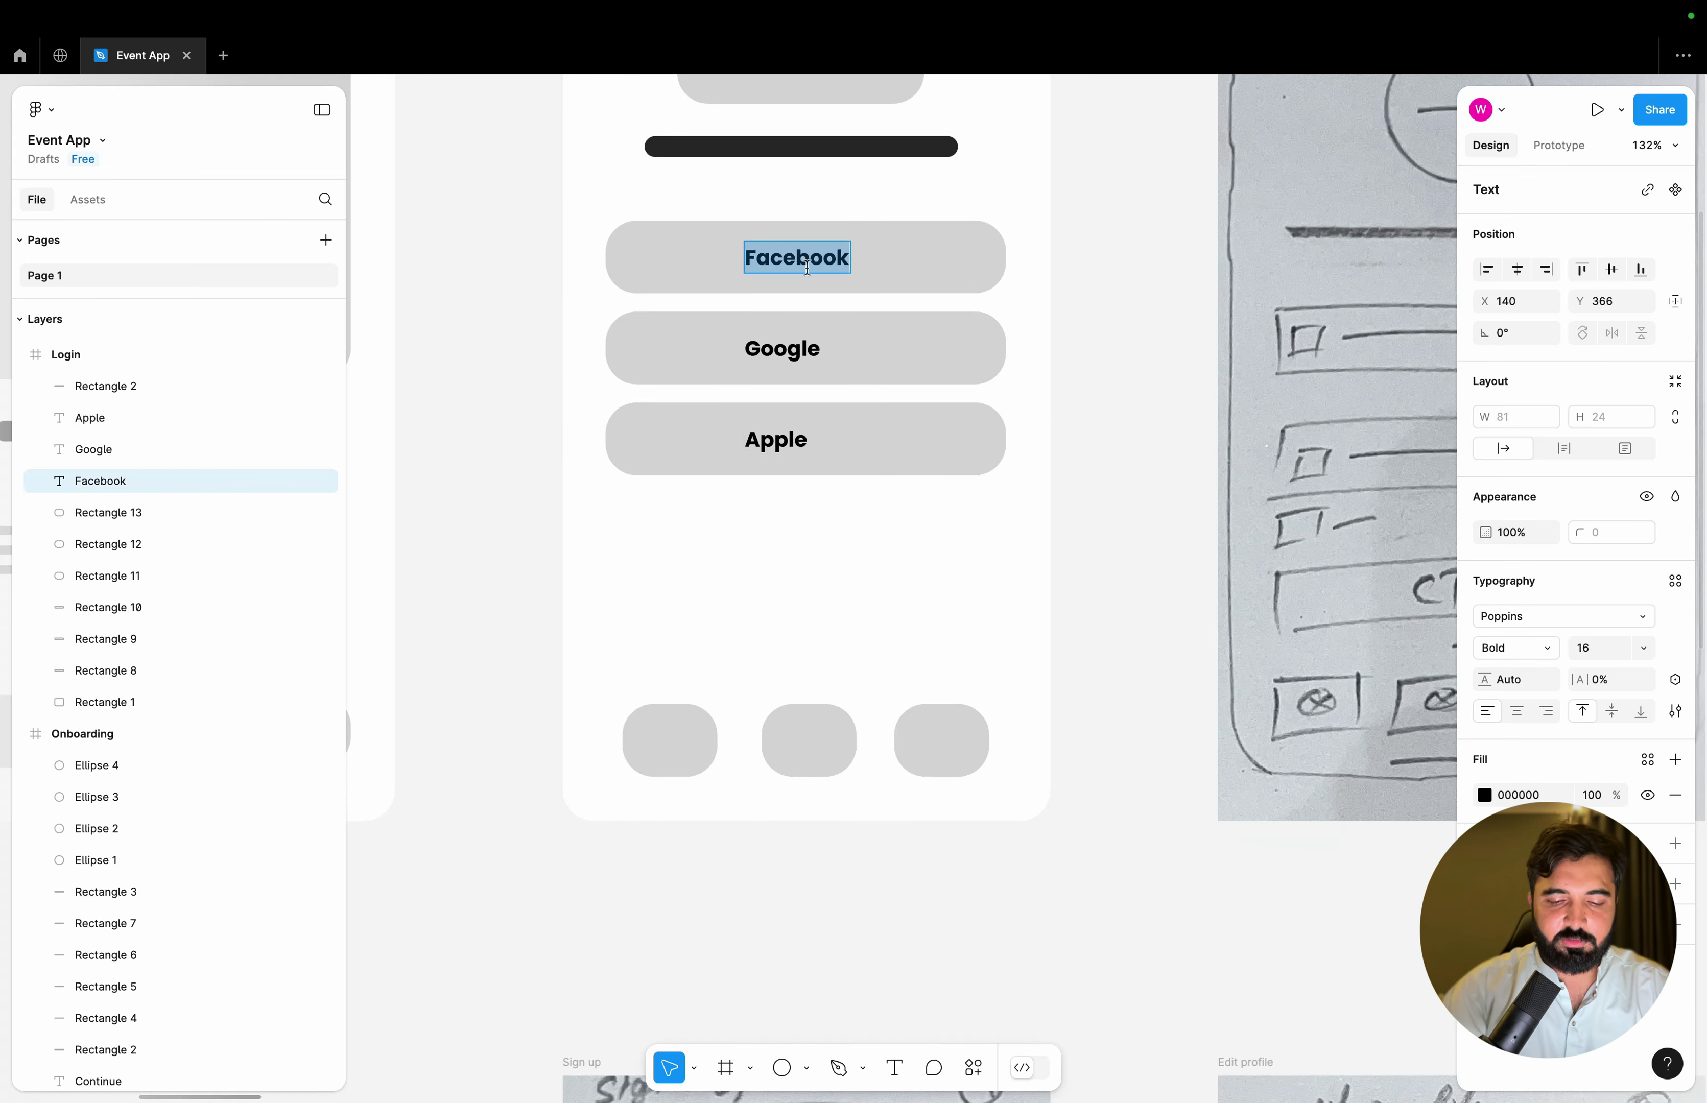
double_click(808, 364)
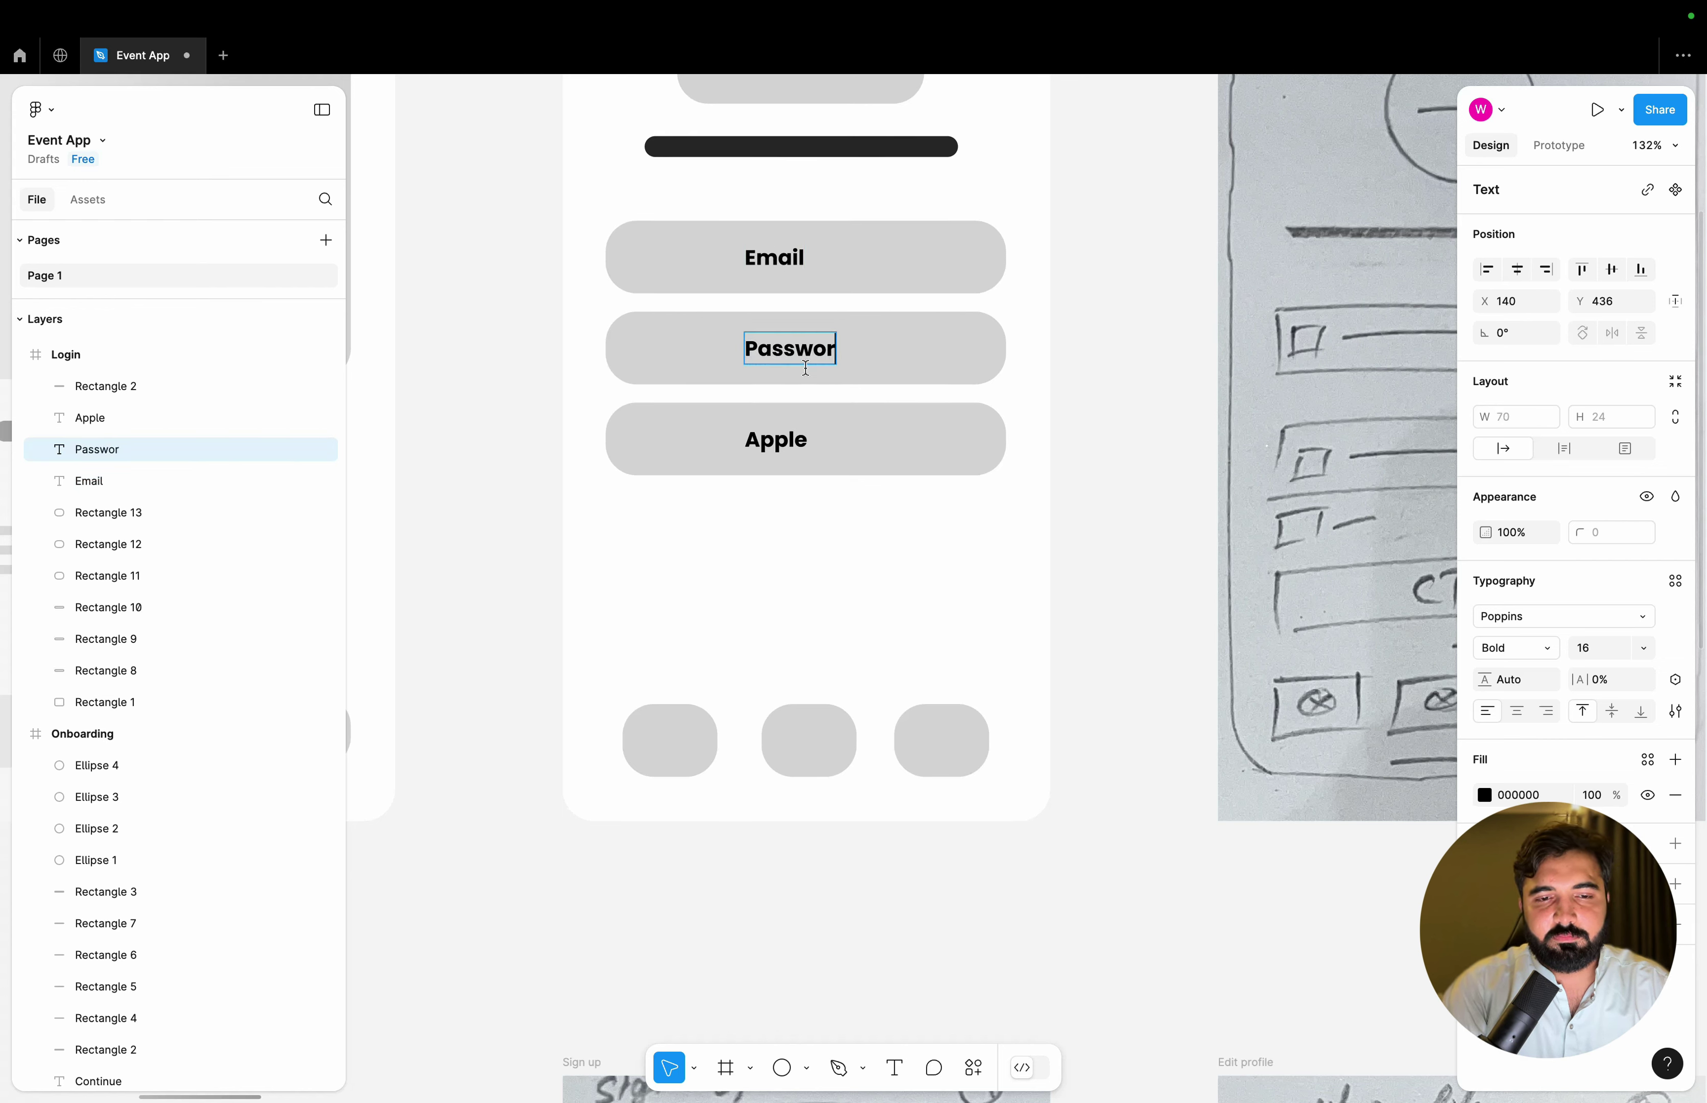
left_click(788, 440)
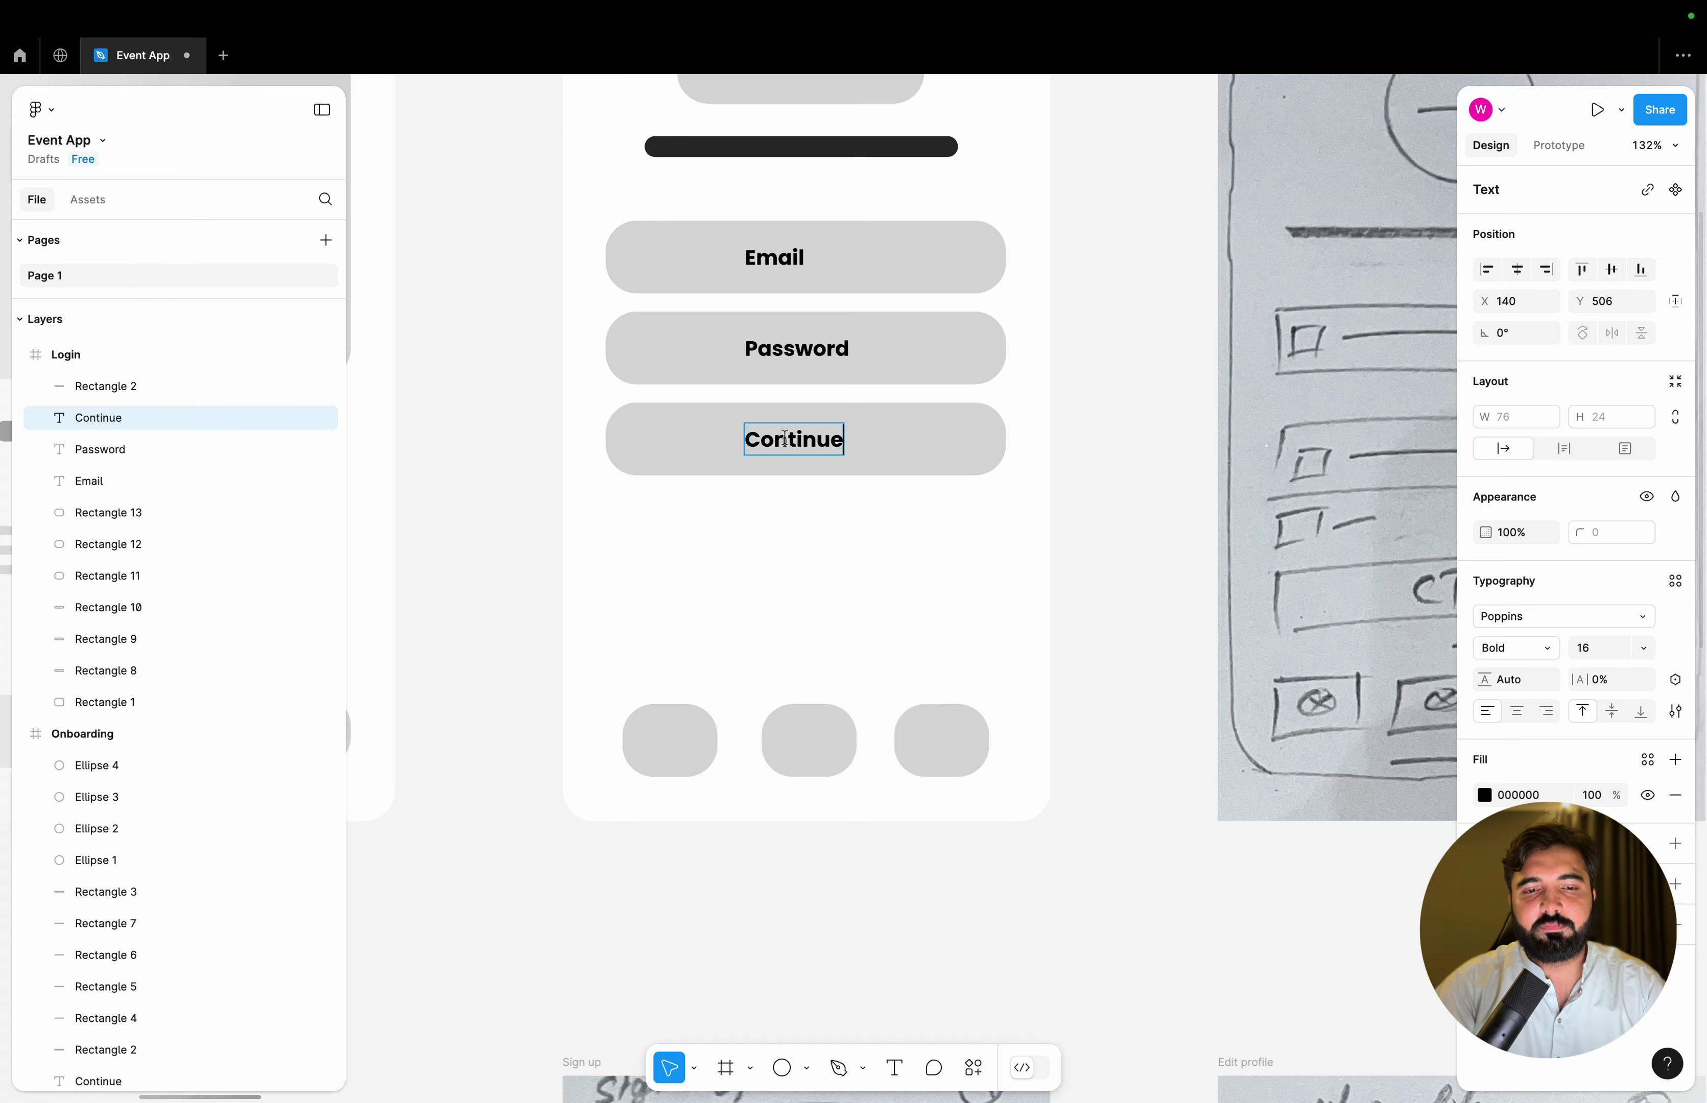
scroll(883, 822, "up", 7)
Step: Centre the Email, Password and Continue labels horizontally within their buttons
scroll(882, 822, "down", 4)
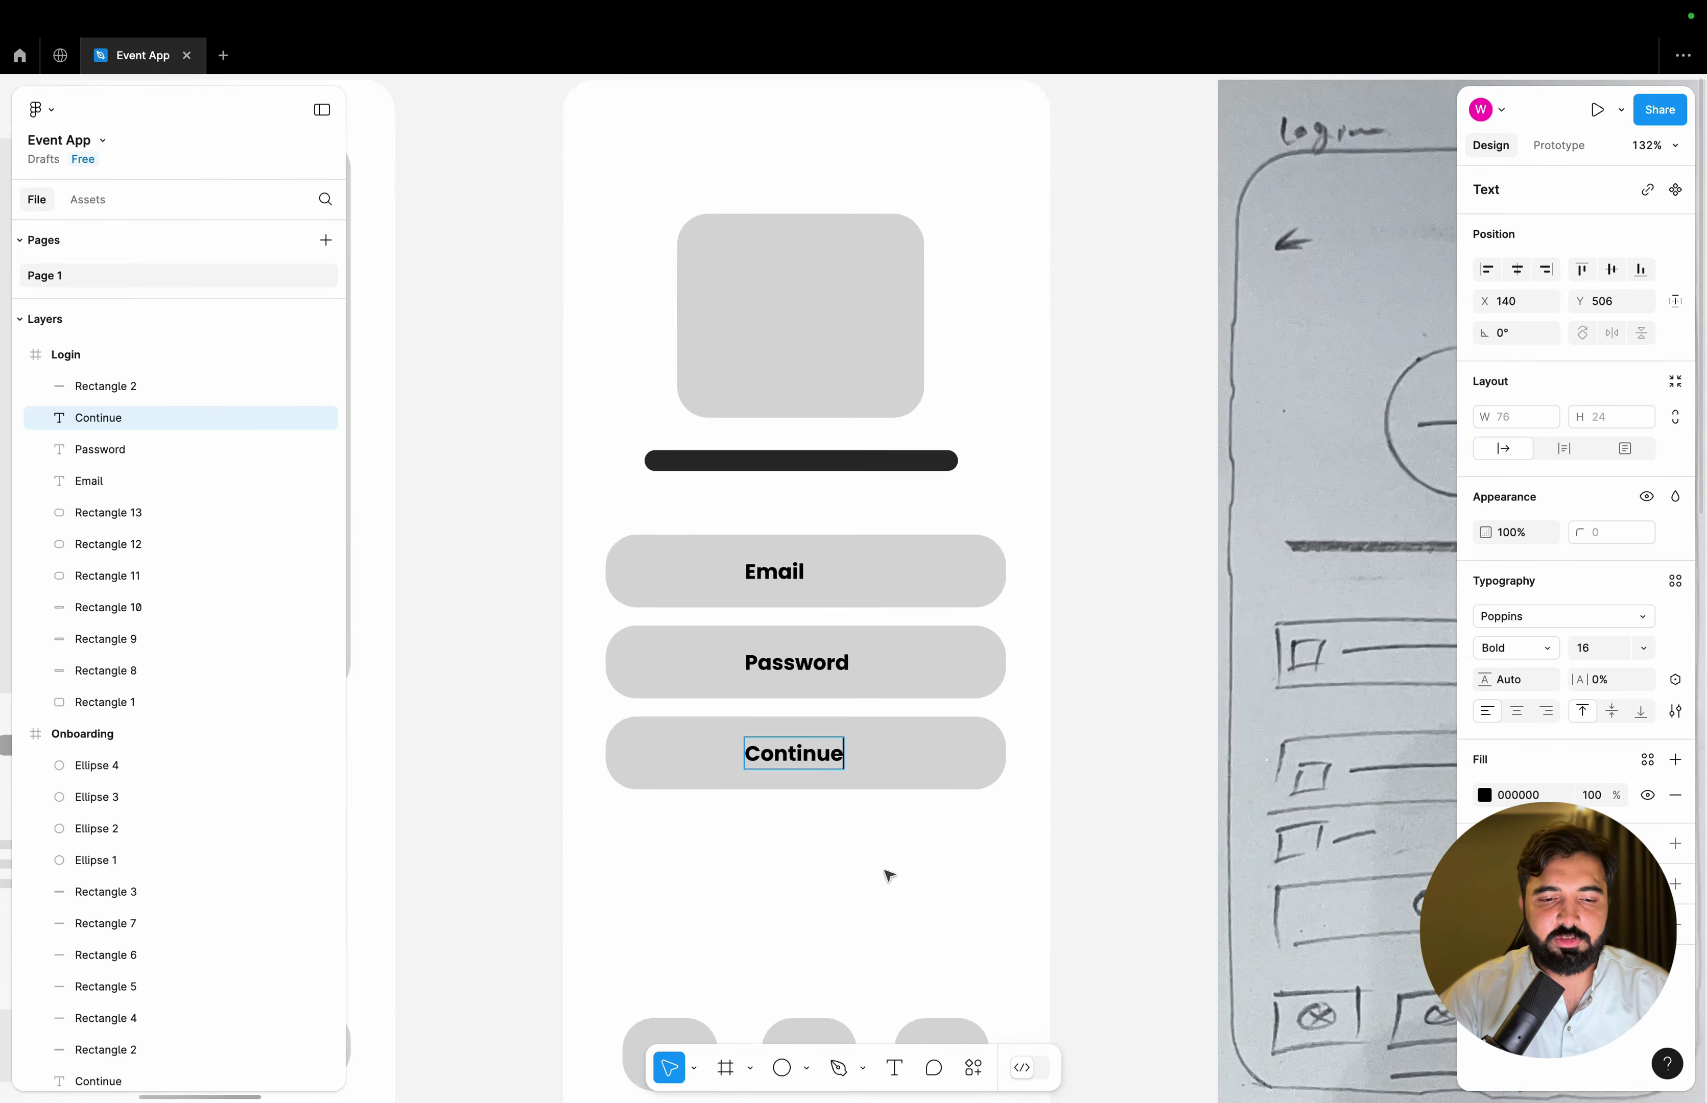
key("Escape")
scroll(861, 775, "up", 2)
scroll(818, 800, "right", 2)
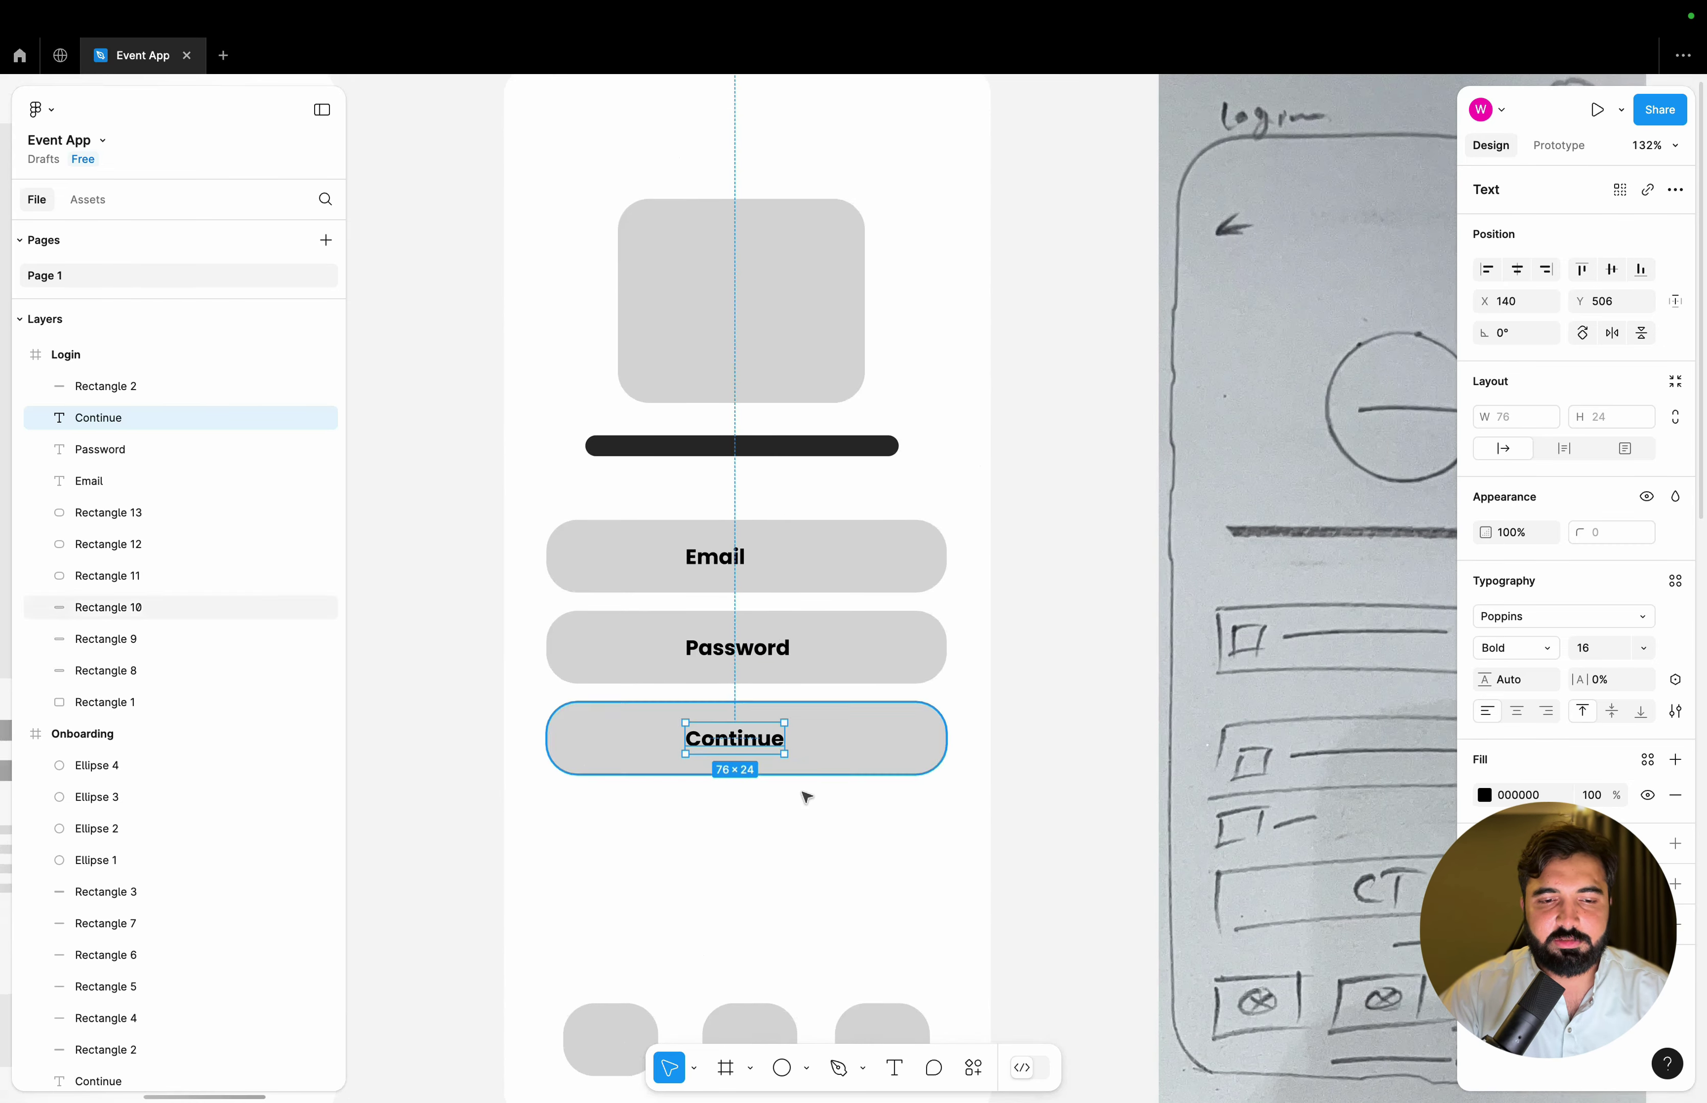
scroll(861, 753, "down", 3)
scroll(861, 754, "left", 2)
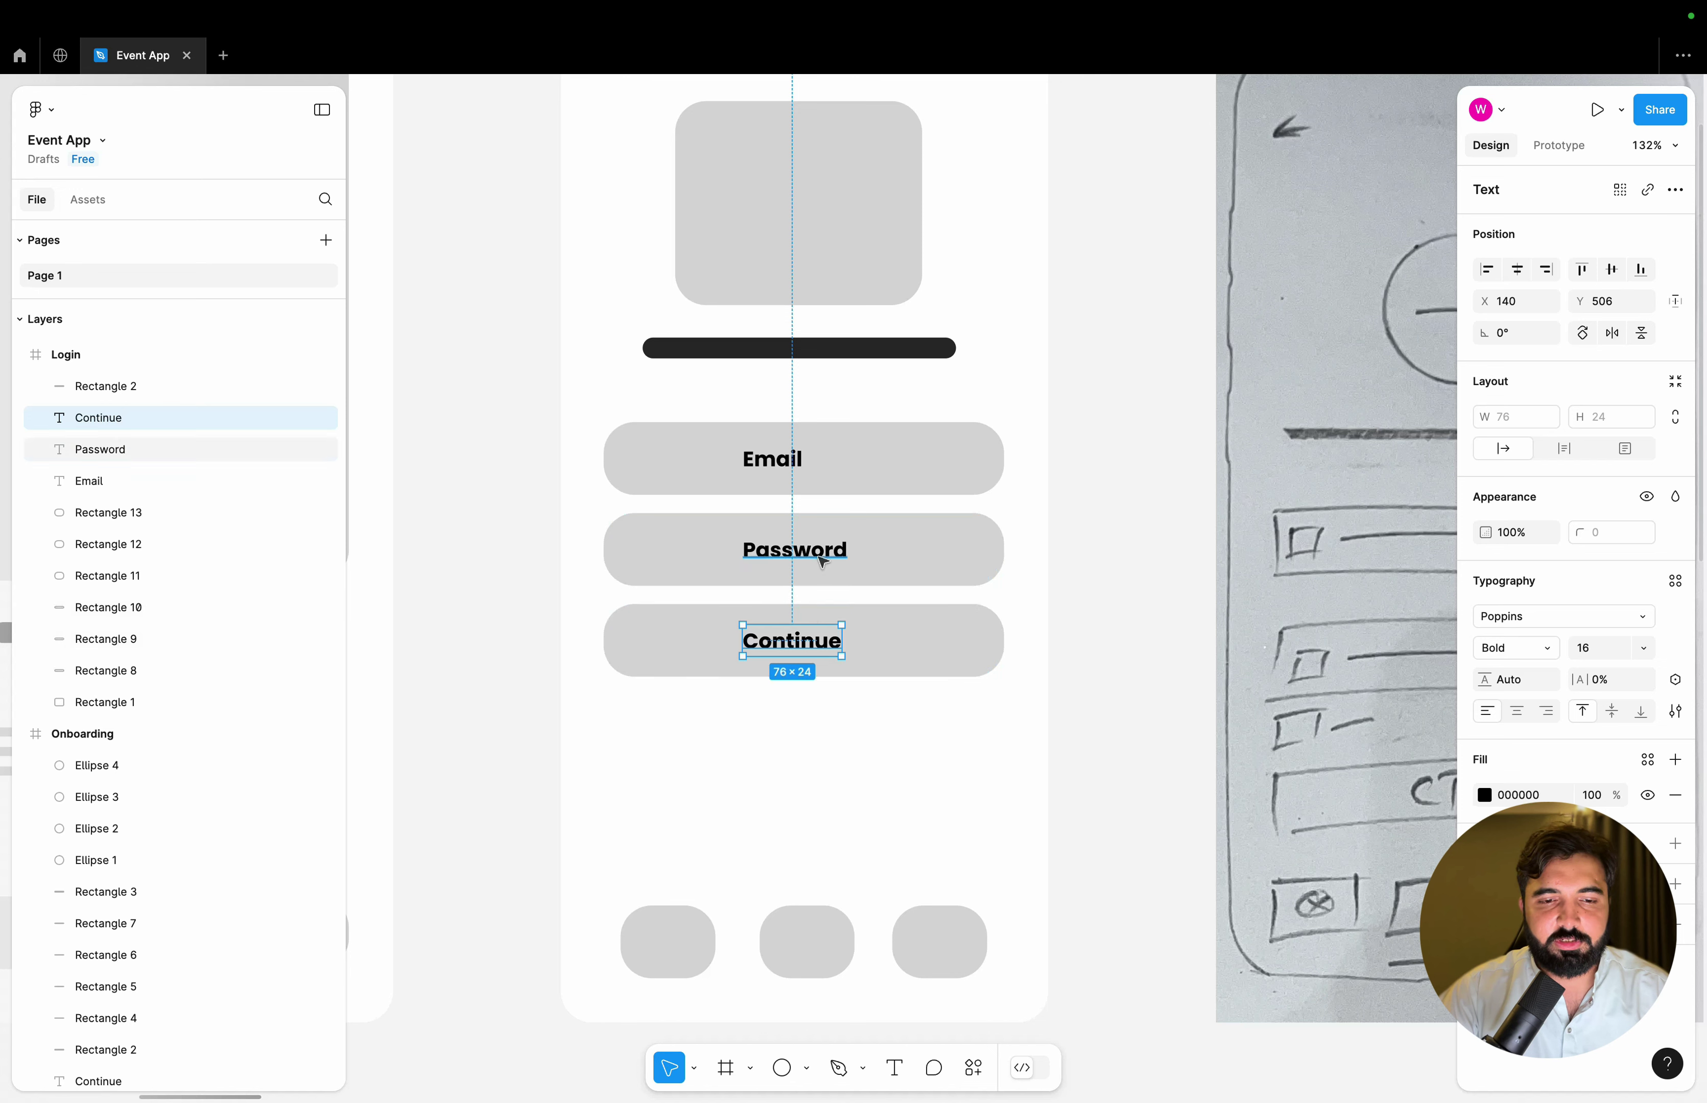
left_click(804, 552)
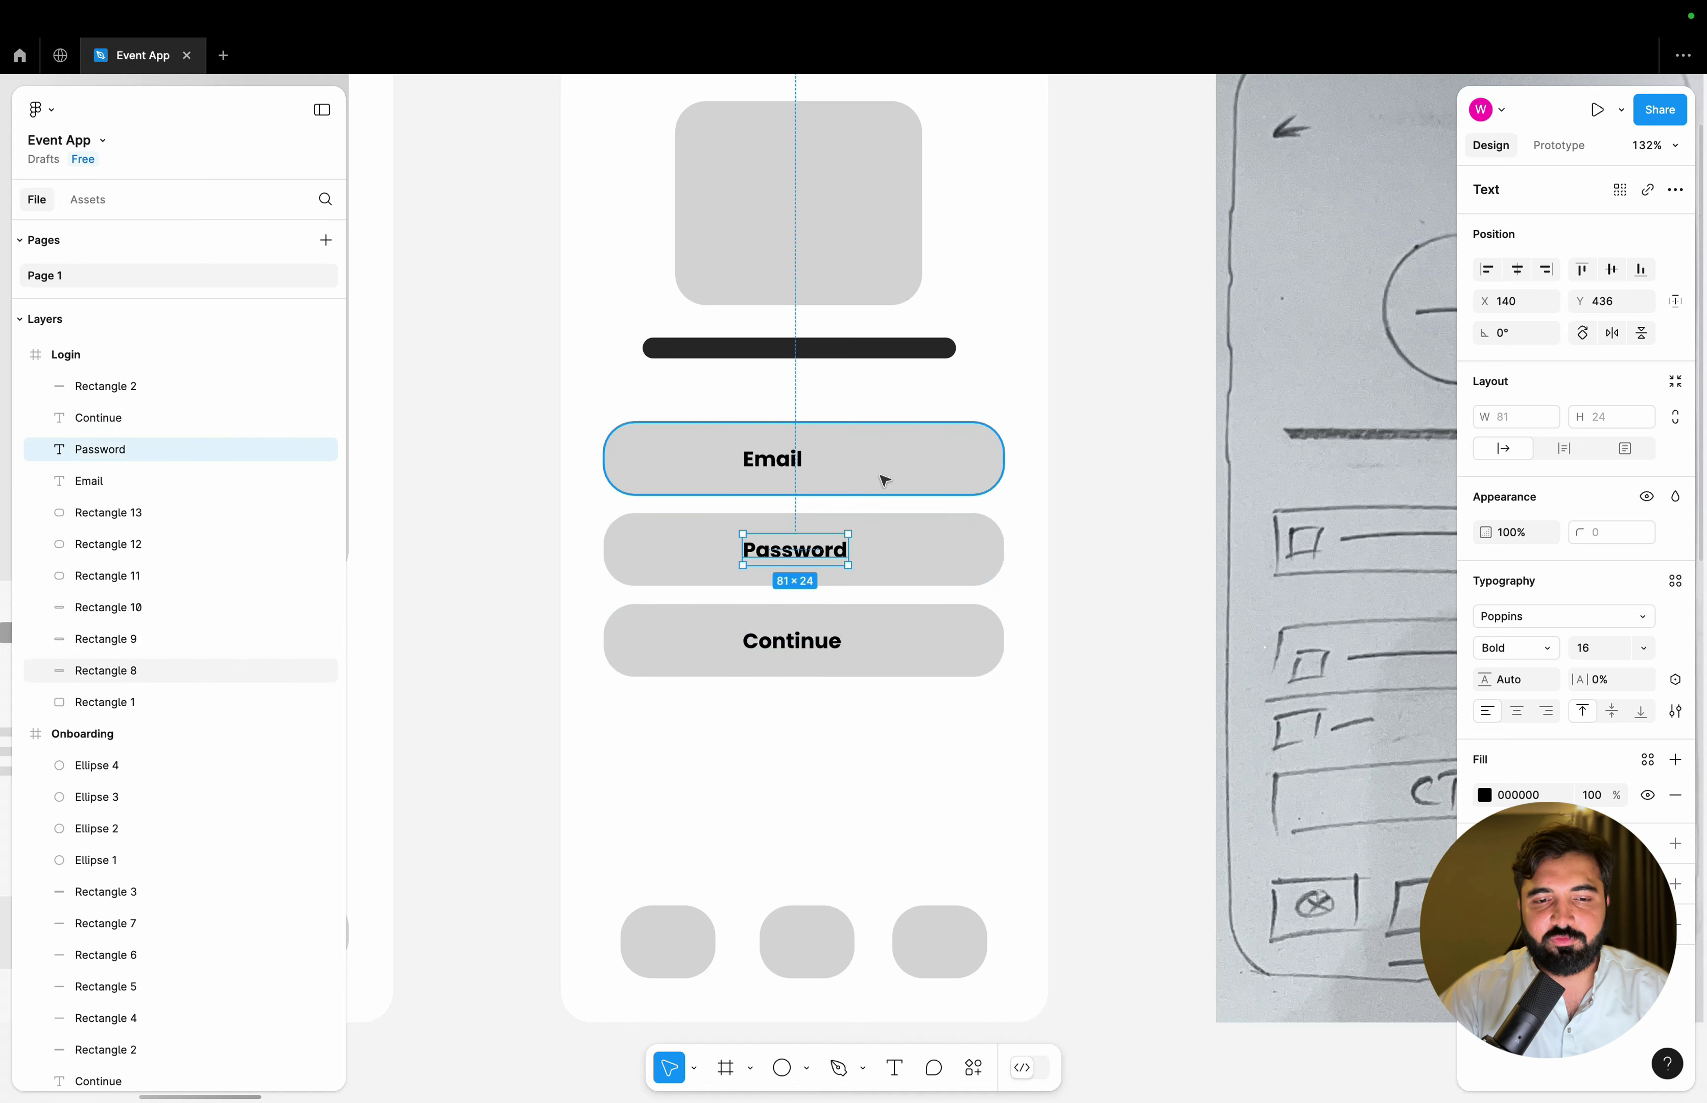
left_click(854, 653)
left_click(825, 566, "shift")
left_click(775, 459, "shift")
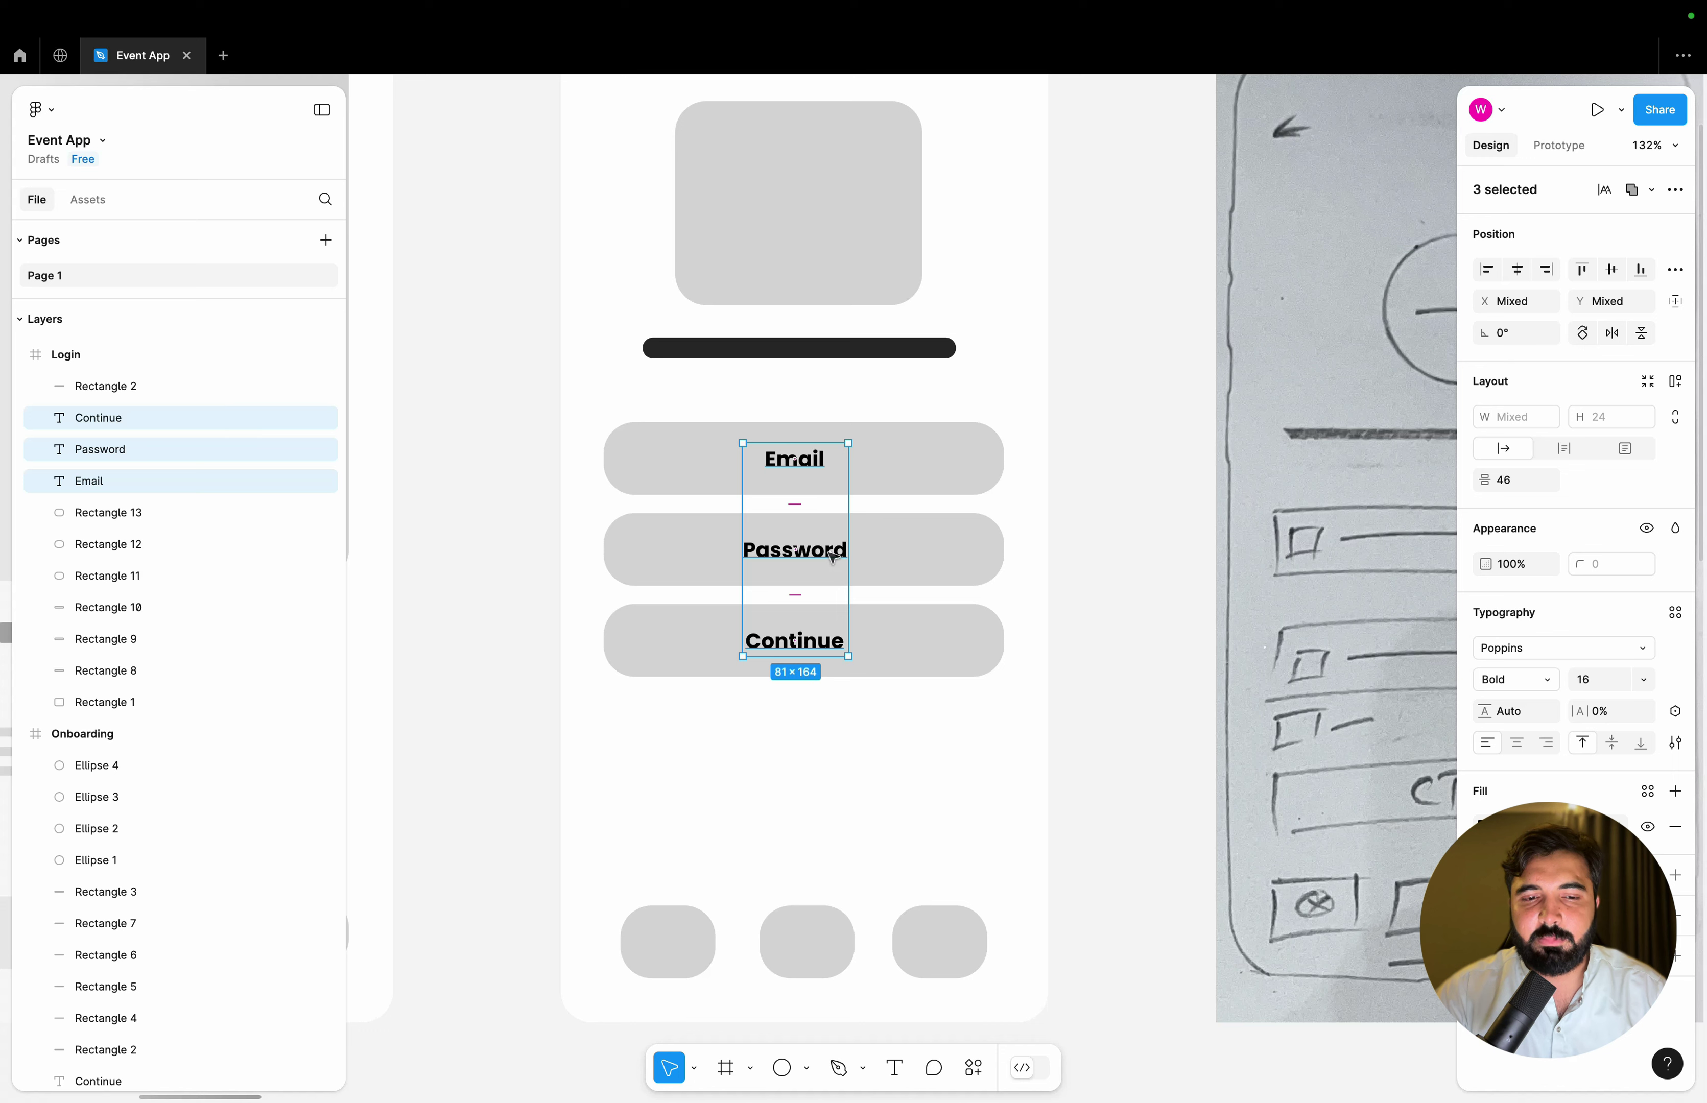
key("alt")
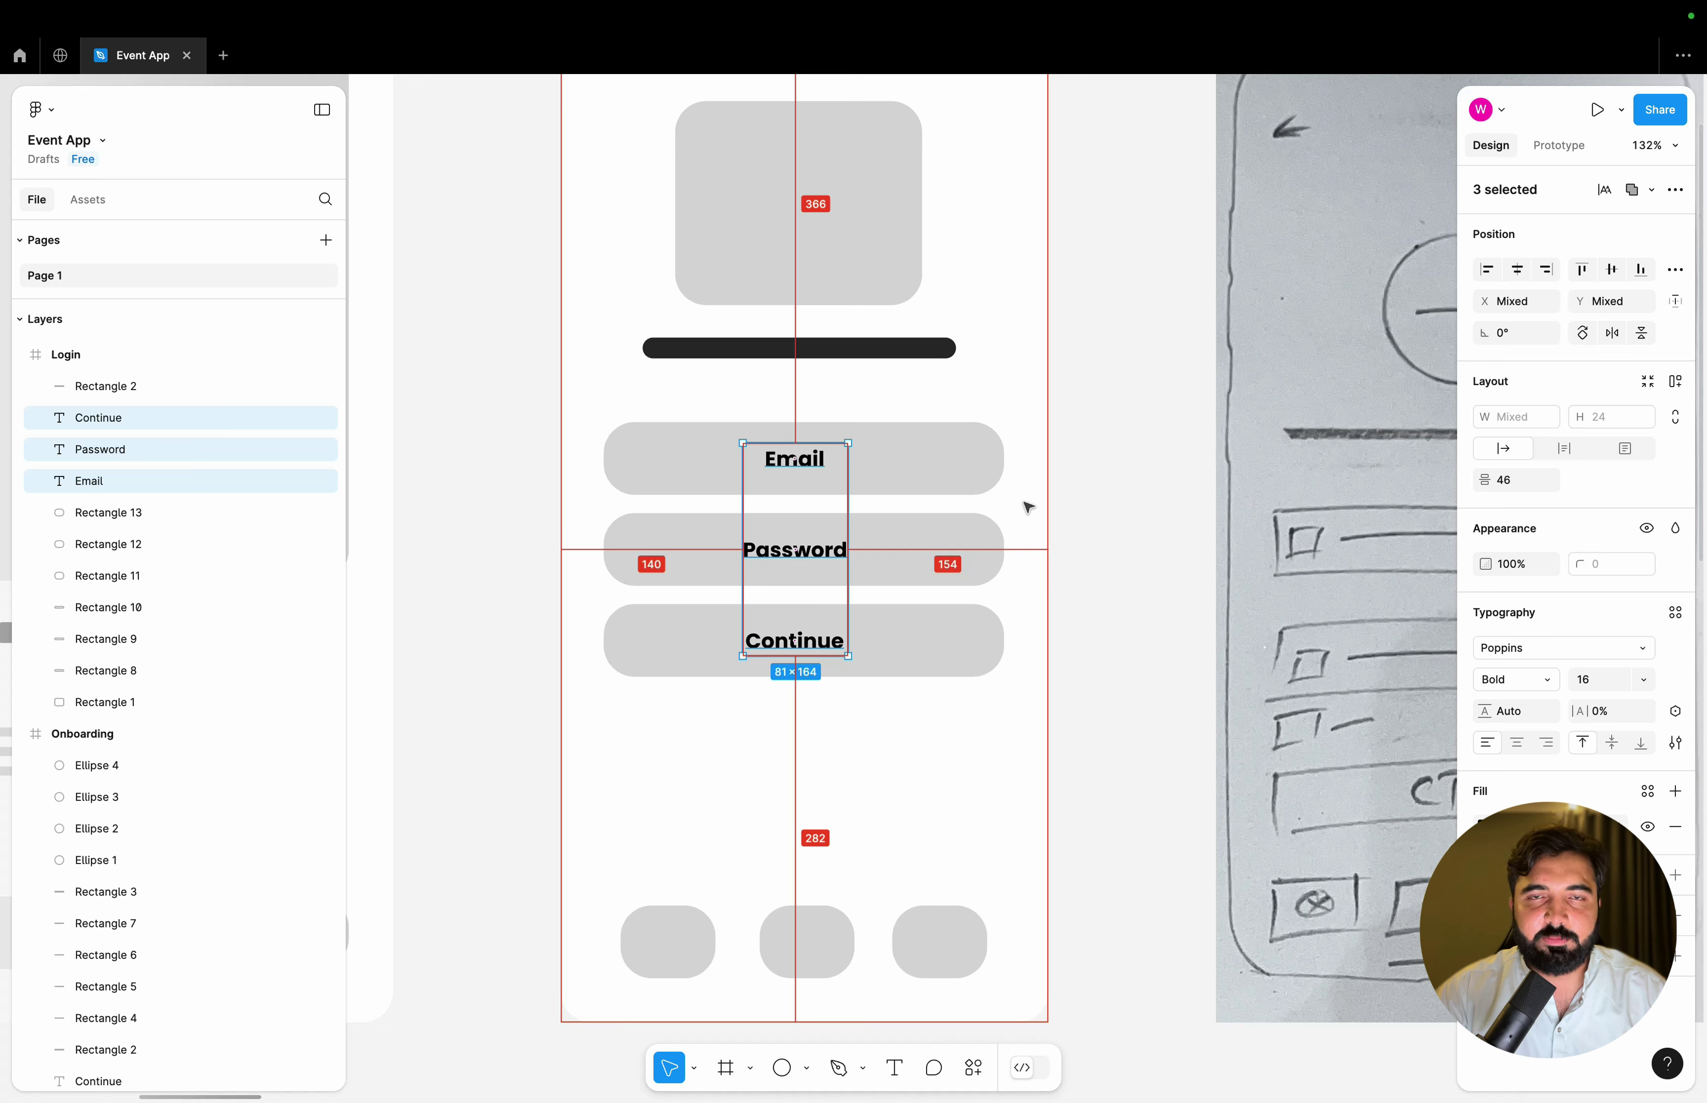
left_click_drag(829, 560, 838, 559)
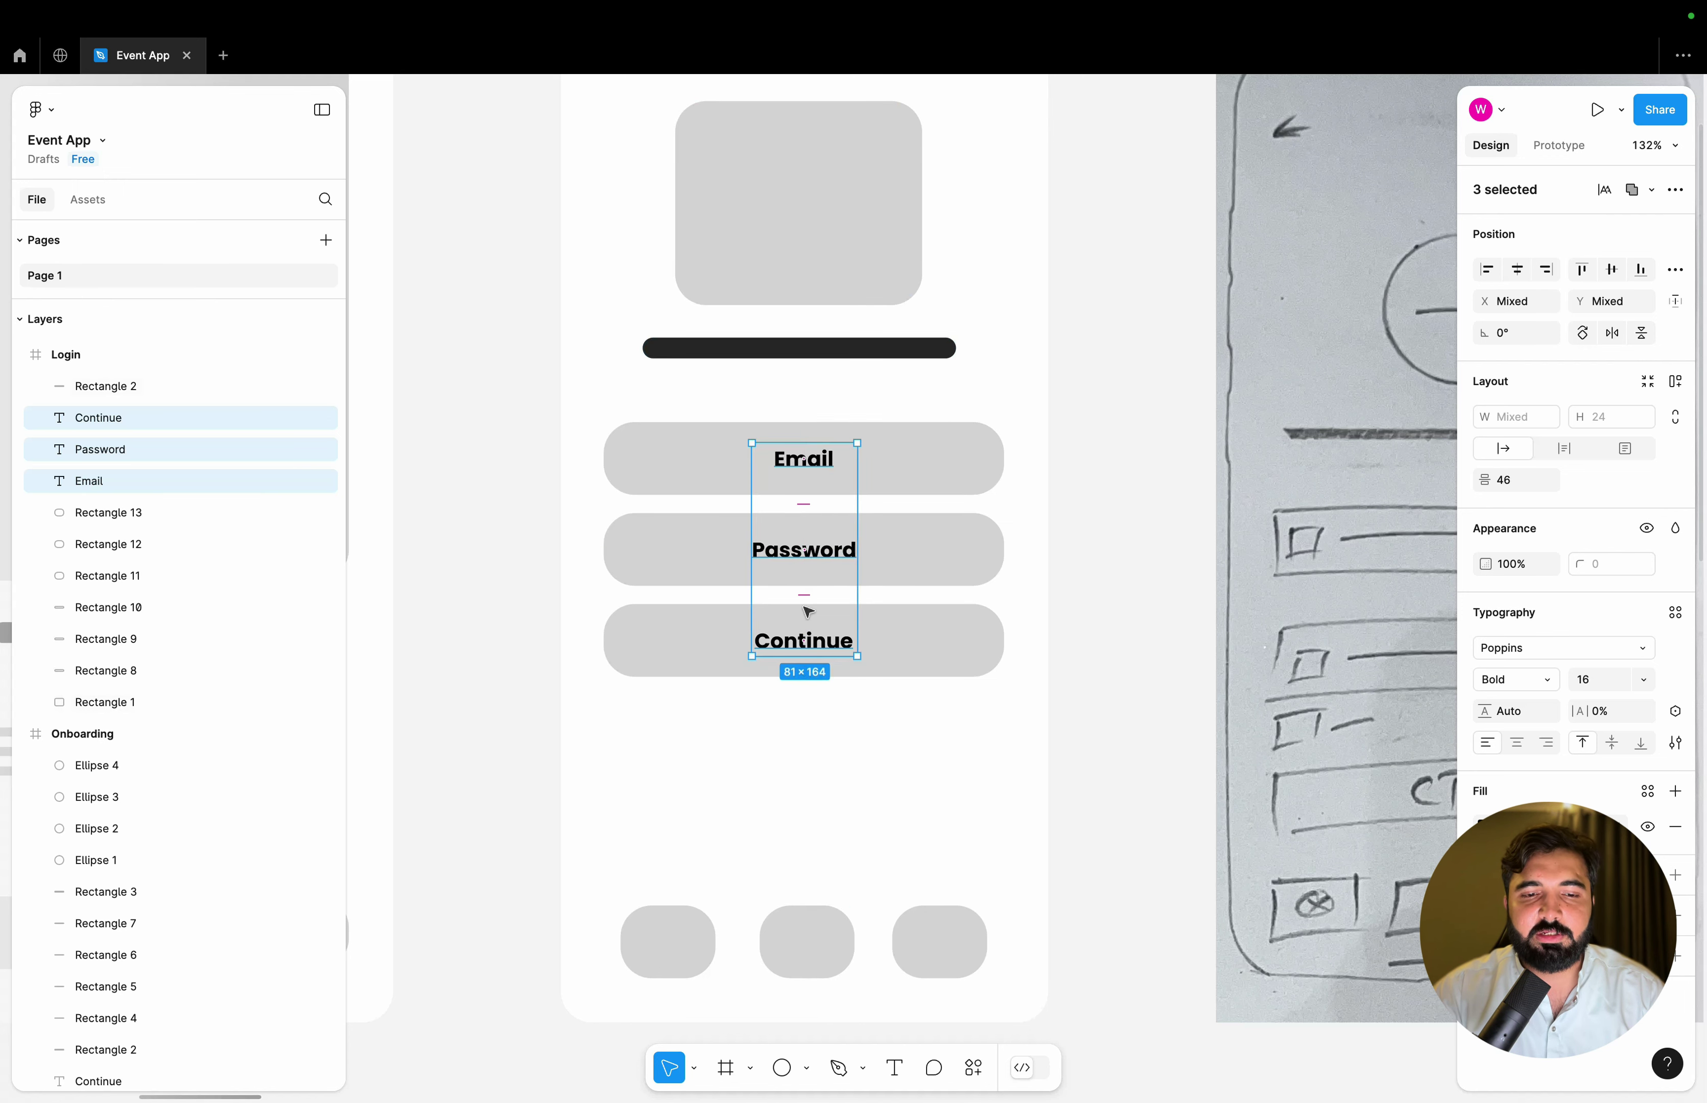
Step: Move the Continue button with its label about 117 px lower
scroll(808, 612, "down", 2)
key("alt")
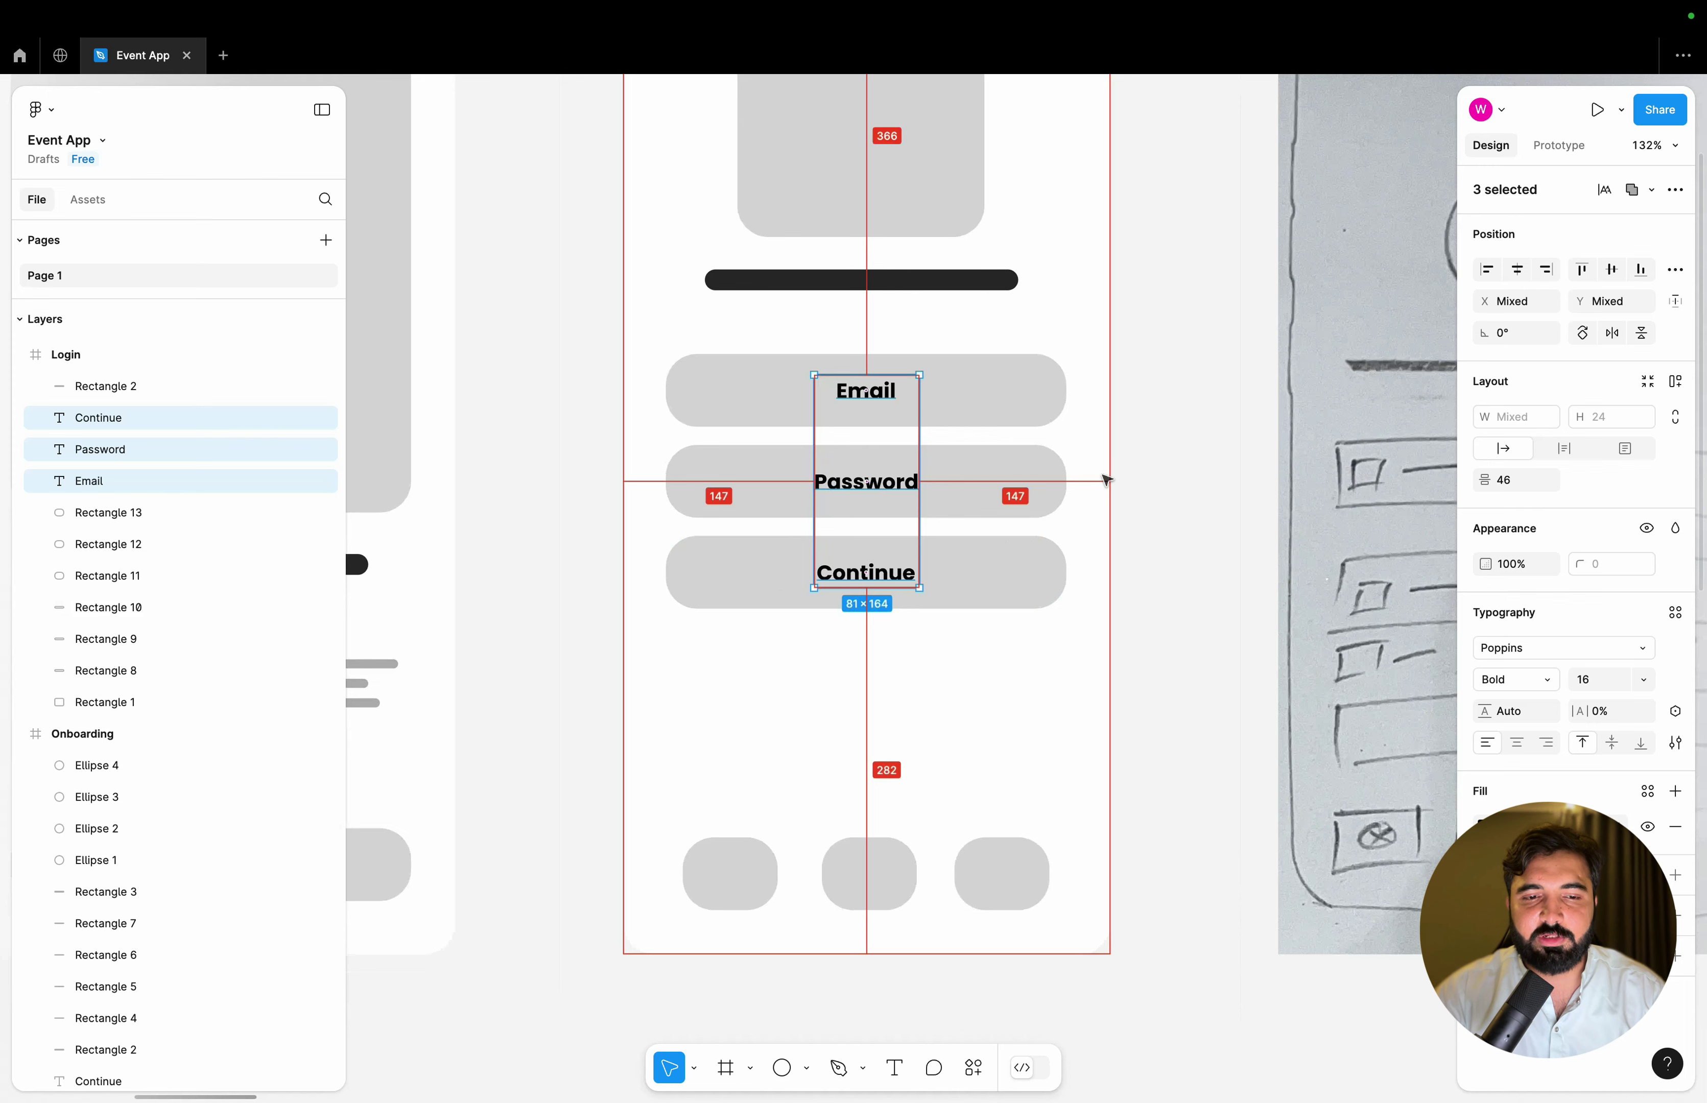
scroll(887, 486, "down", 5)
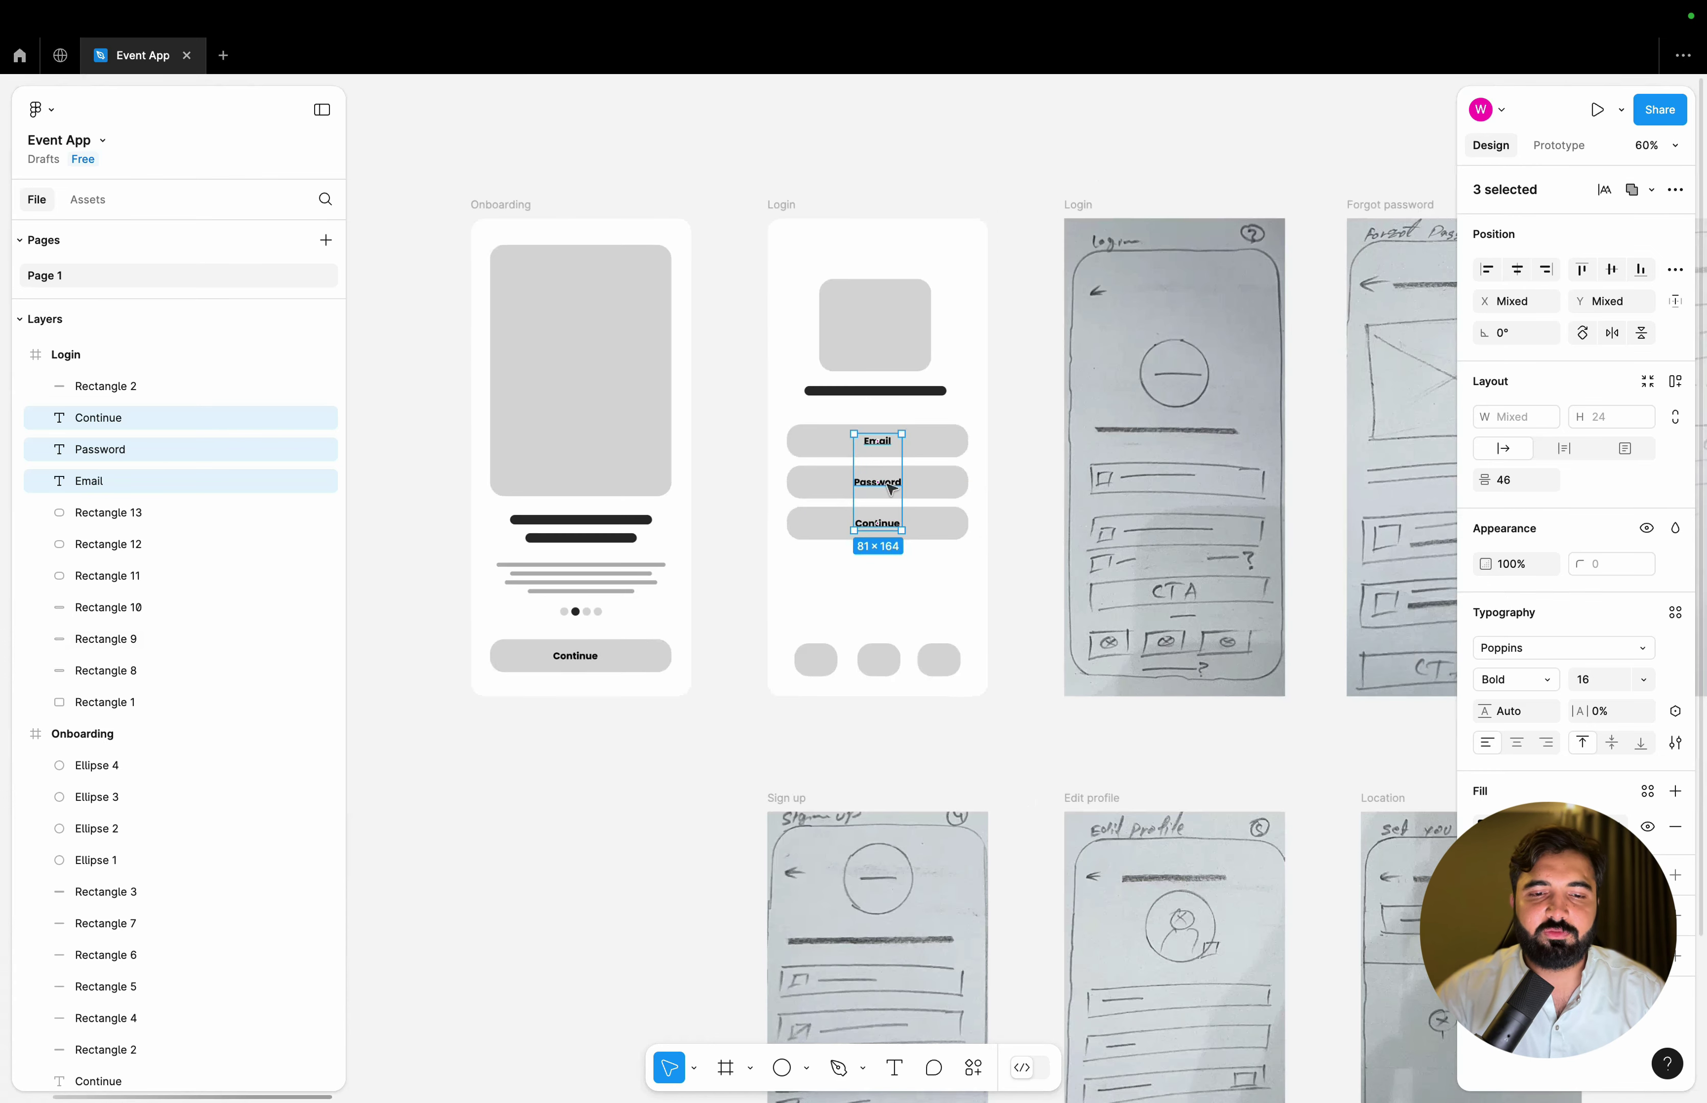
scroll(802, 619, "up", 2)
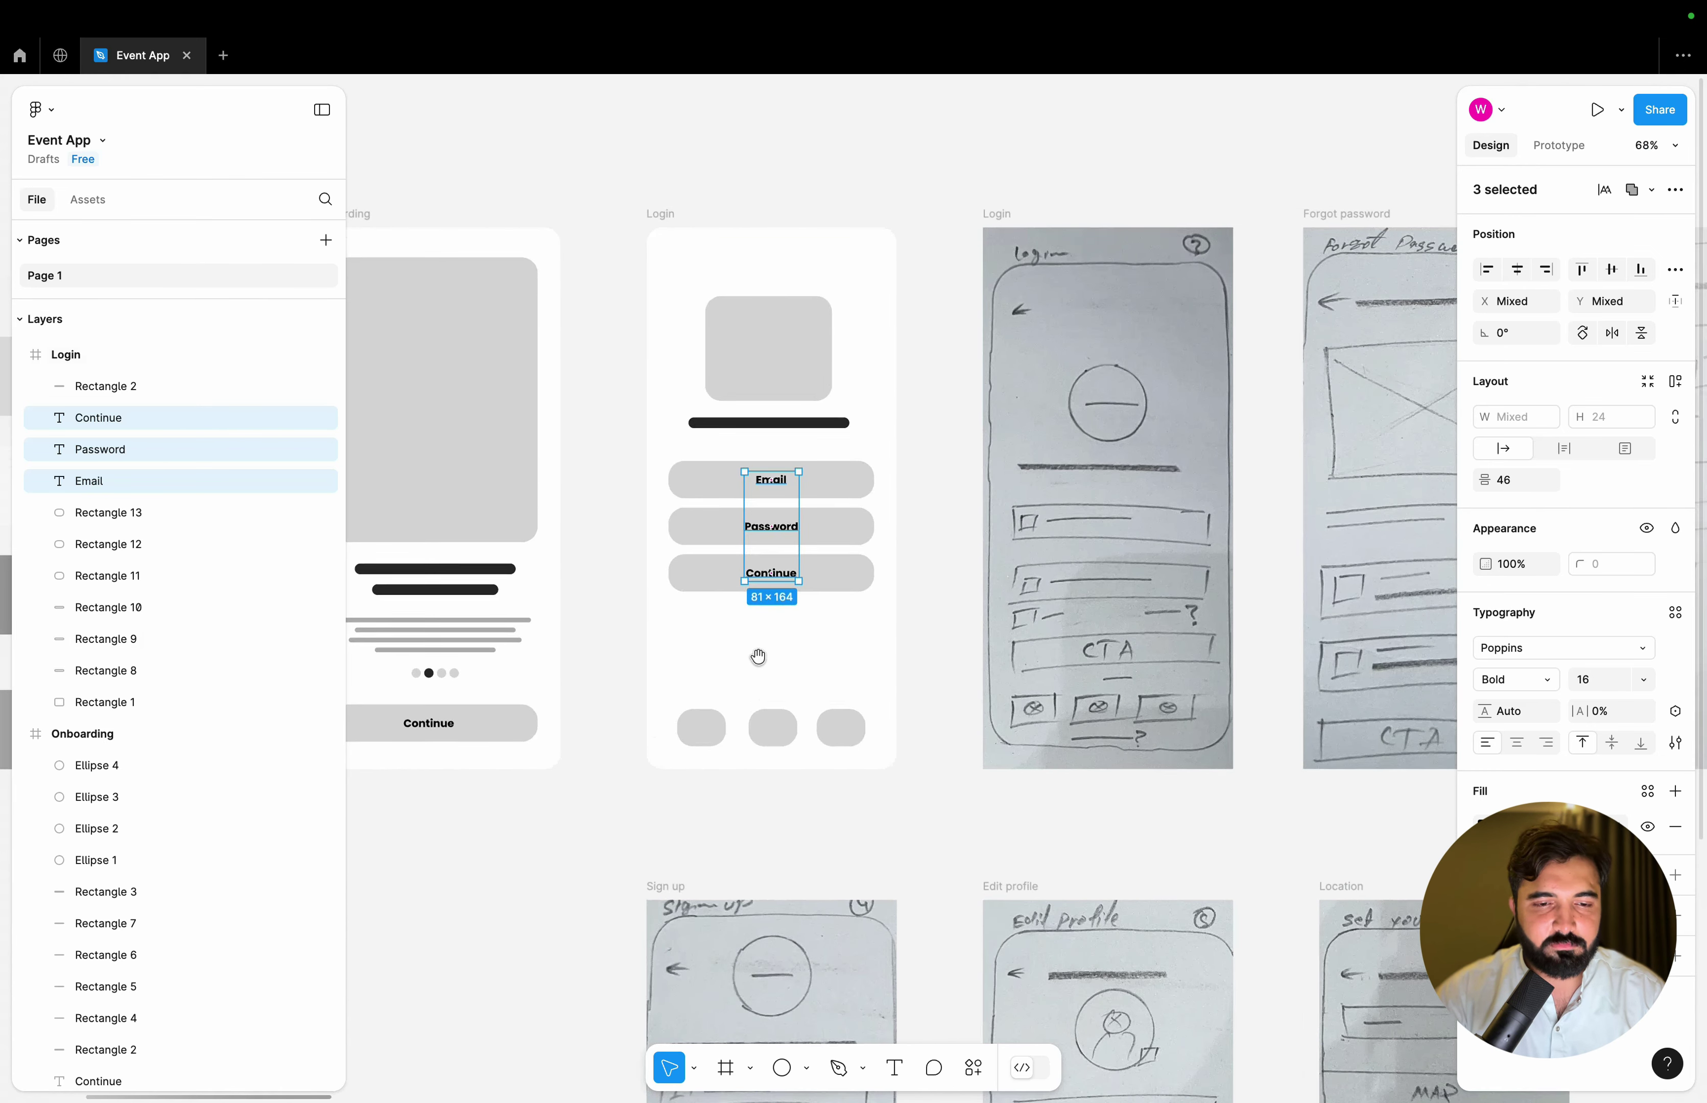
left_click_drag(758, 656, 711, 653)
left_click(711, 653)
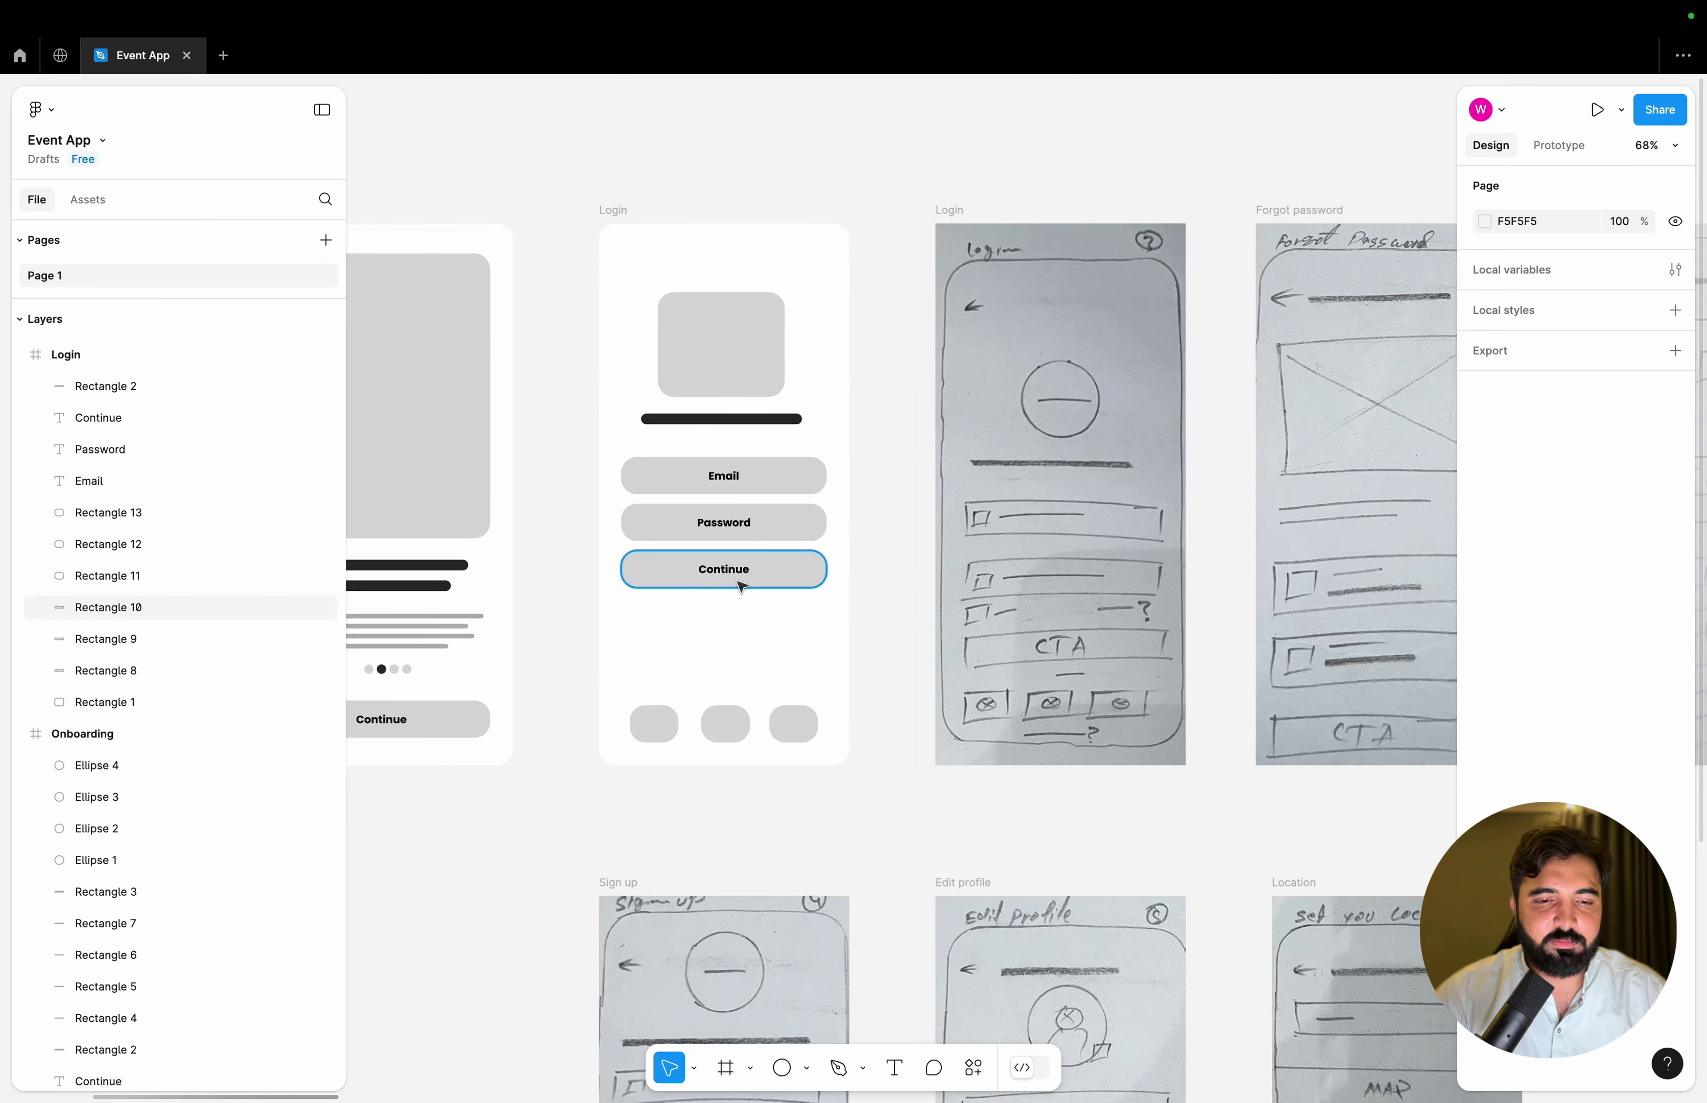
left_click(742, 587)
mouse_move(772, 578)
left_mouse_down()
mouse_move(780, 661)
mouse_move(780, 605)
left_mouse_up()
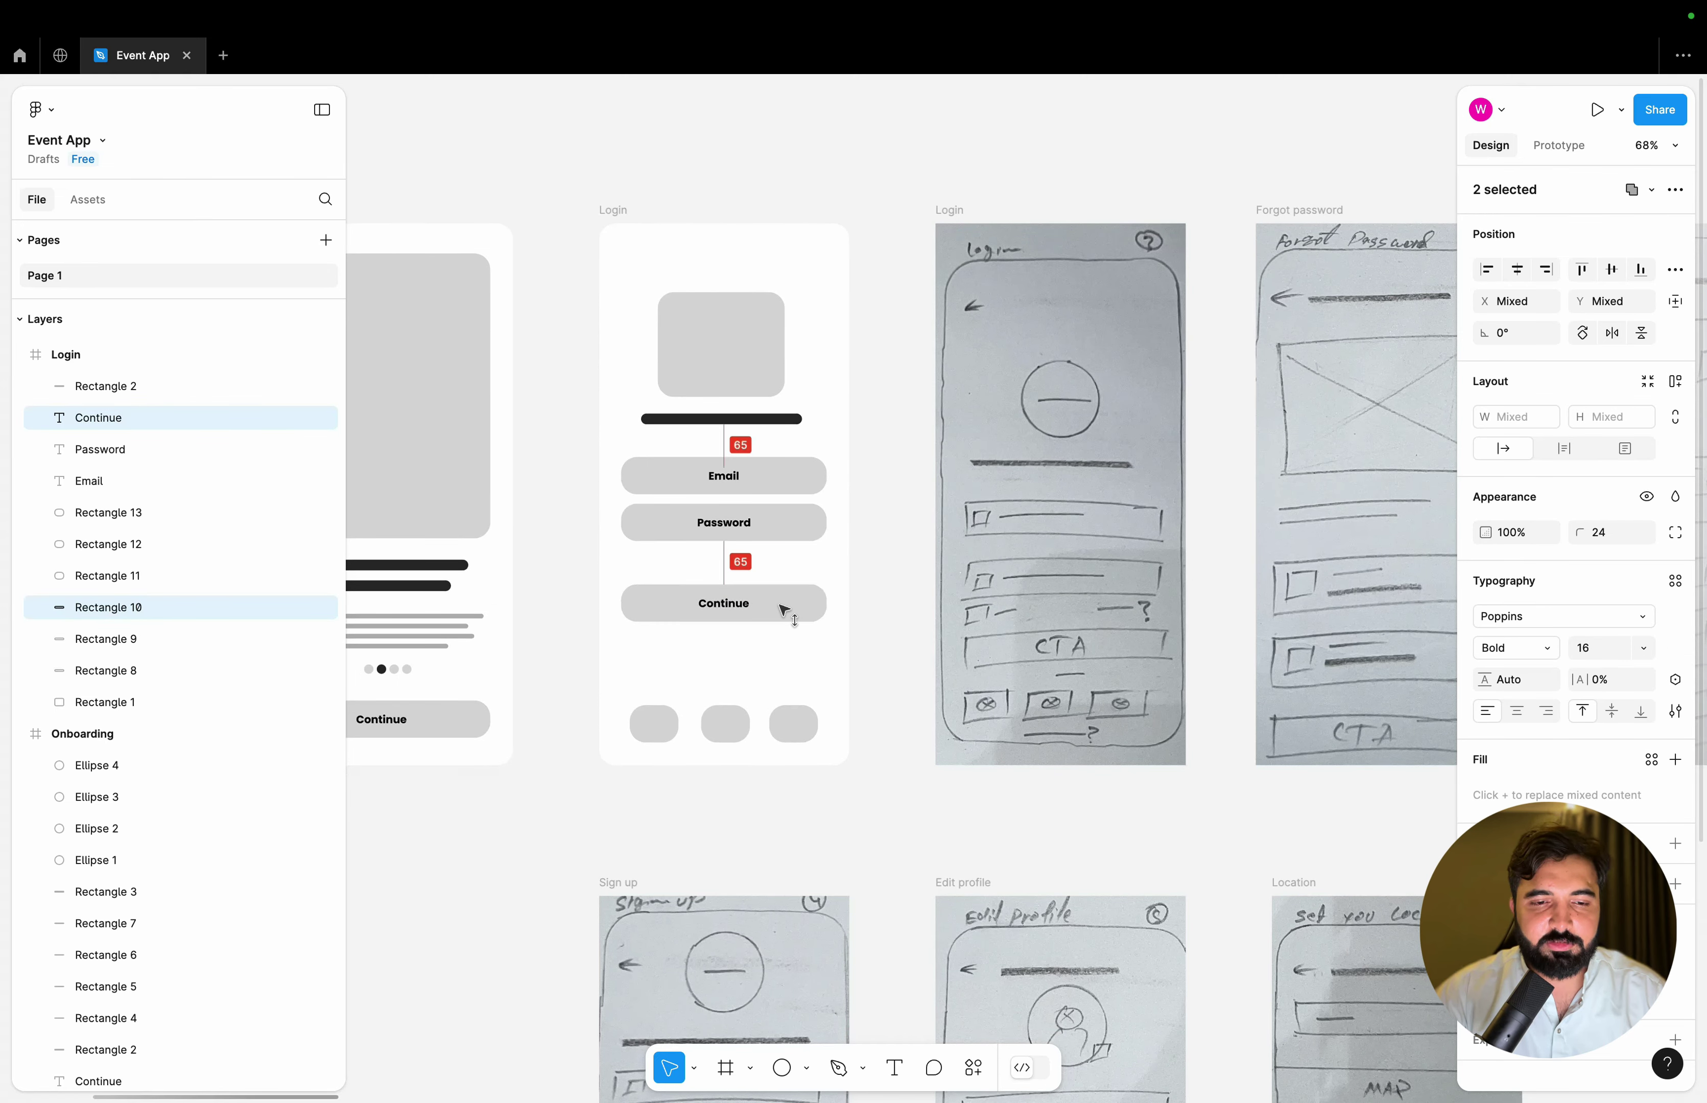
Step: Discard a stray Continue text copy and duplicate Onboarding's dark bar below Password in Login
scroll(1005, 646, "up", 3)
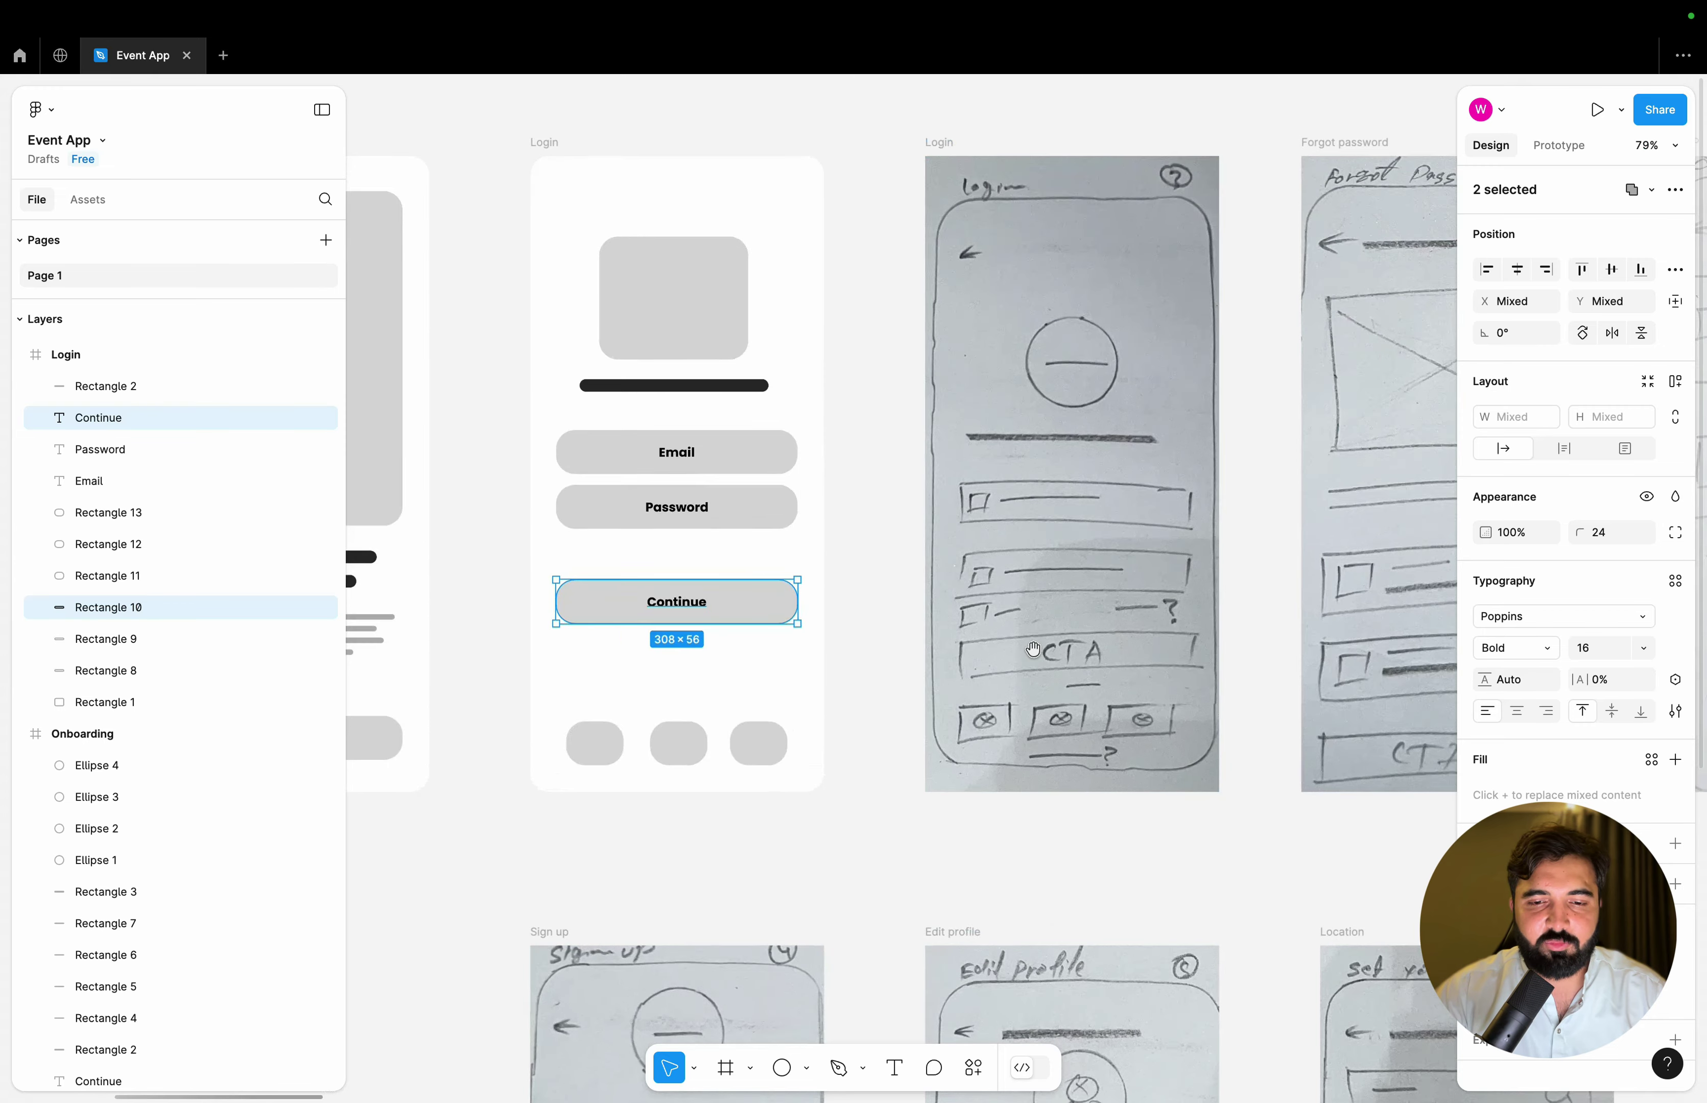
scroll(900, 640, "up", 5)
scroll(861, 667, "up", 2)
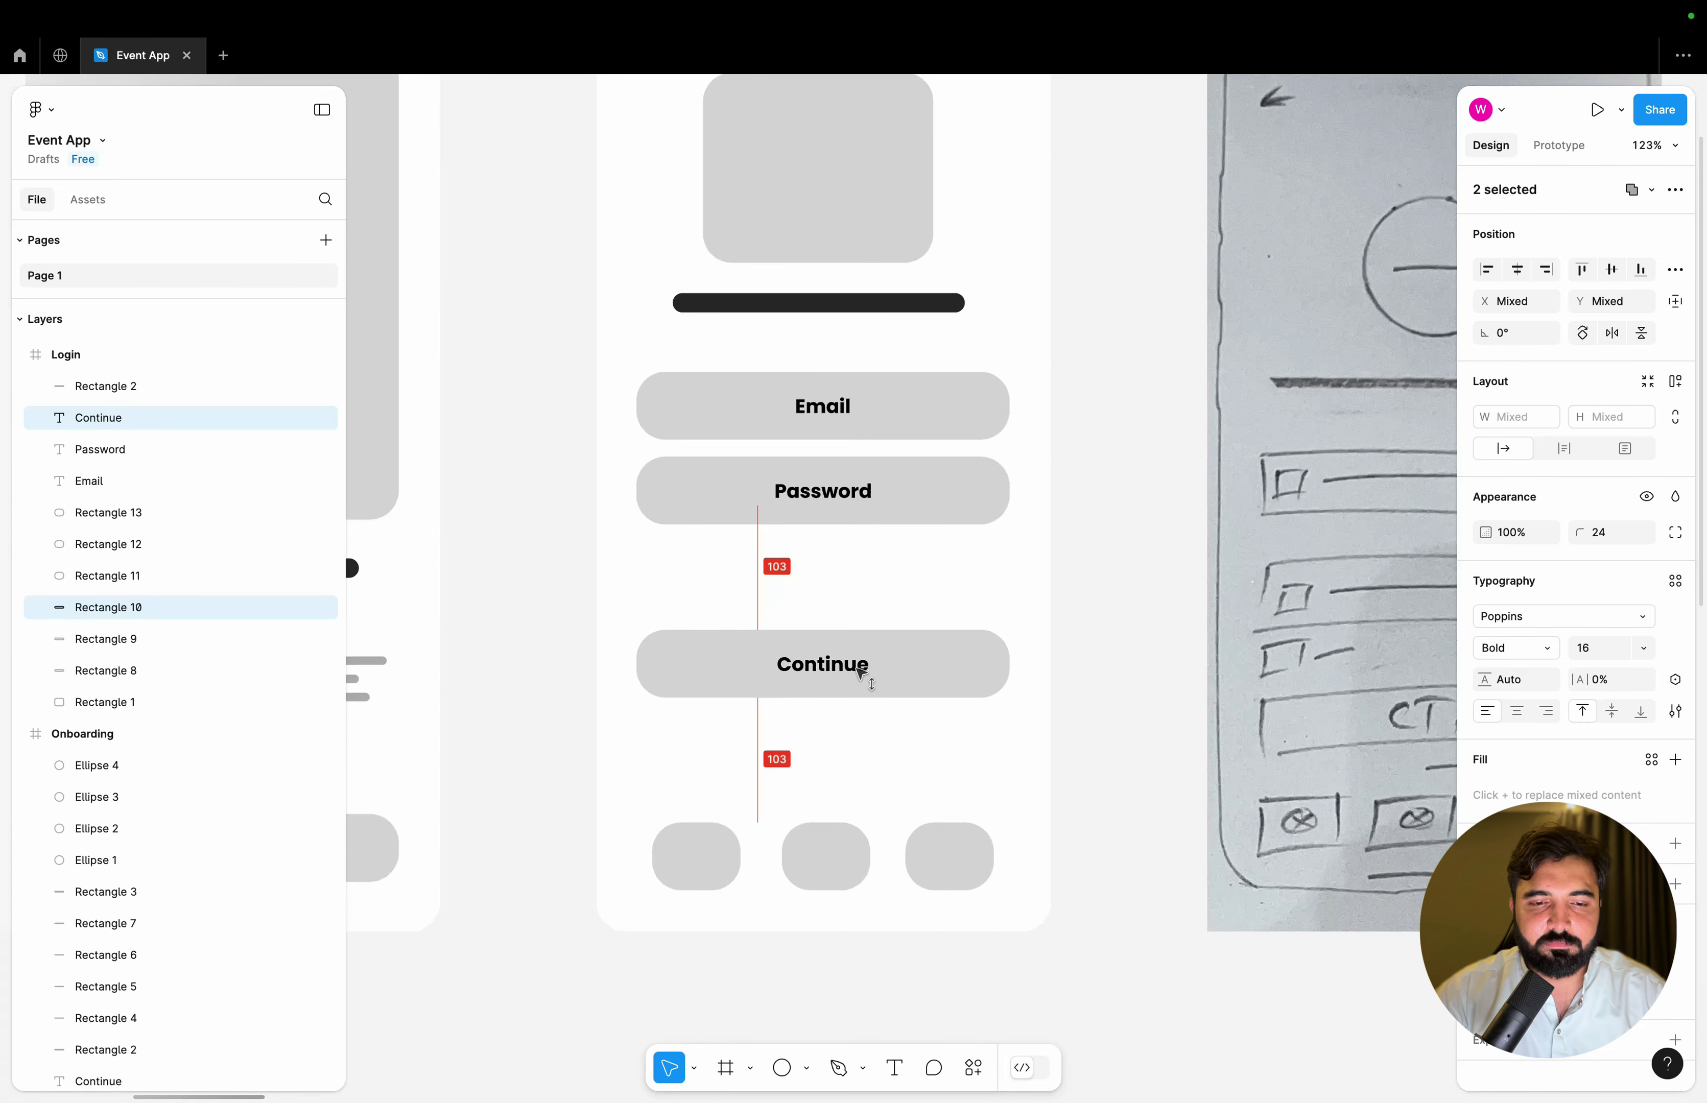
left_click(861, 673)
left_click_drag(861, 673, 830, 567)
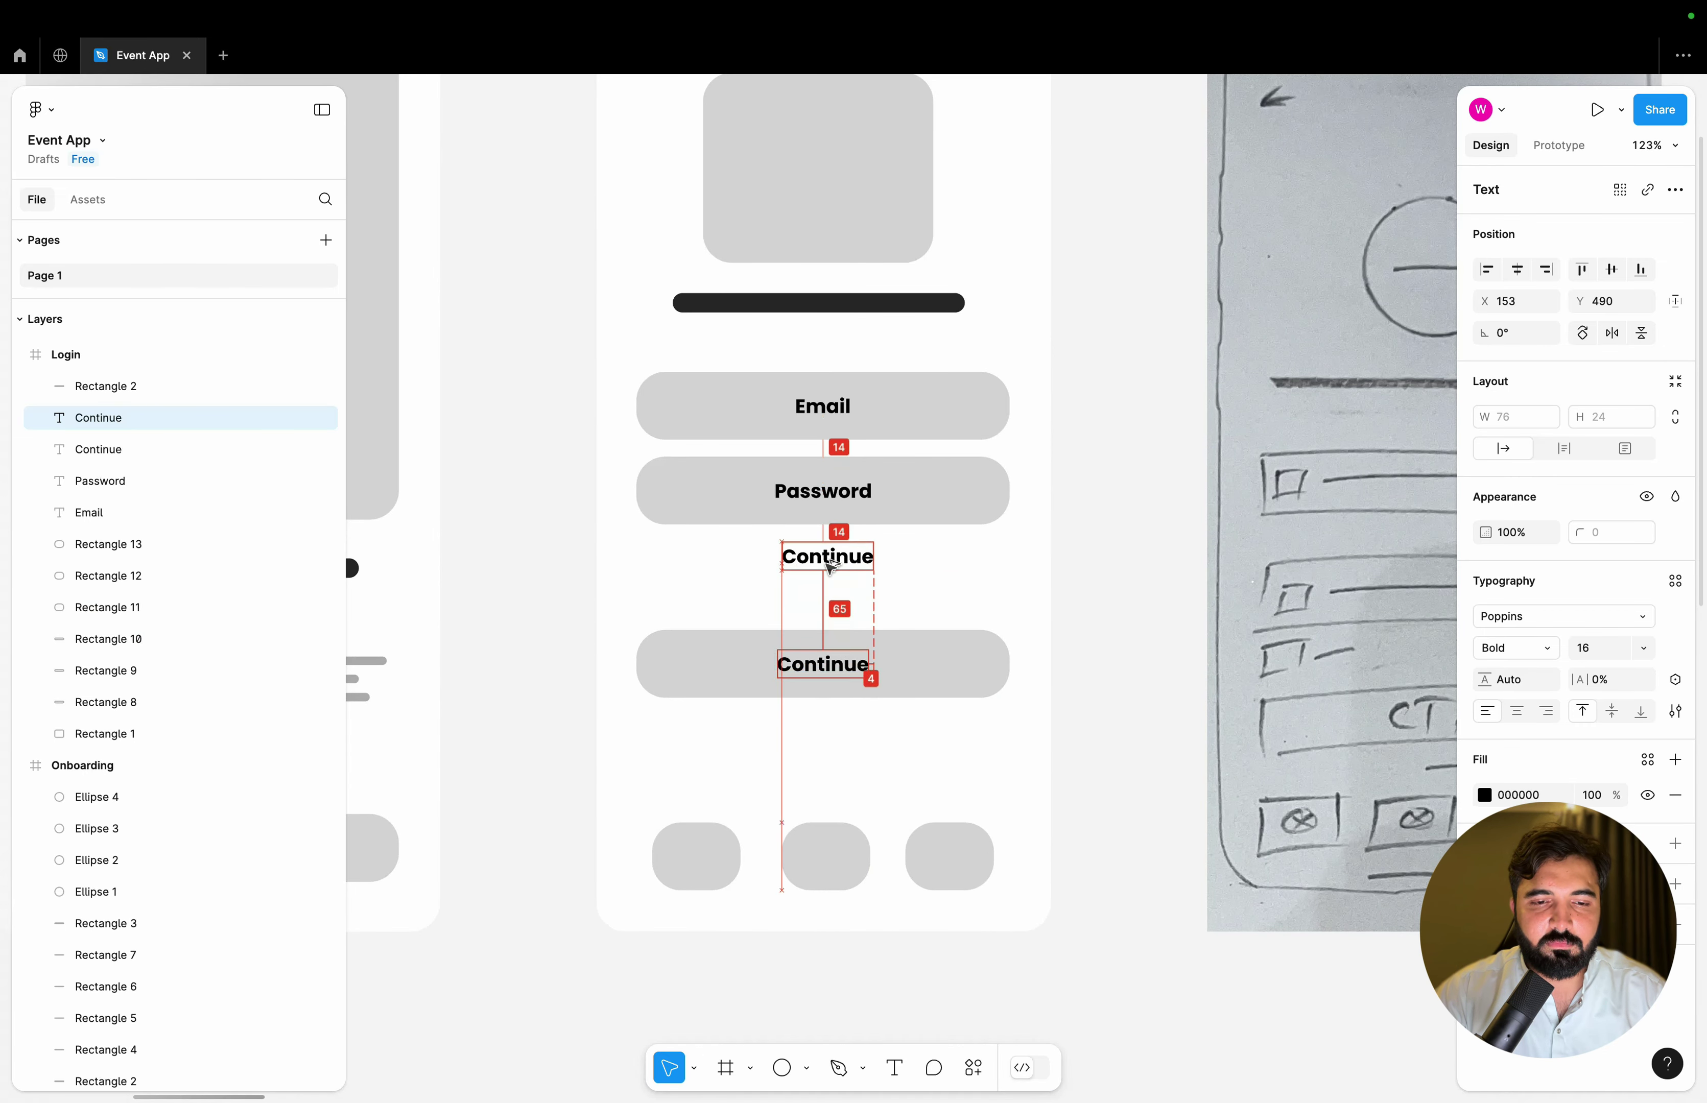
key("Escape")
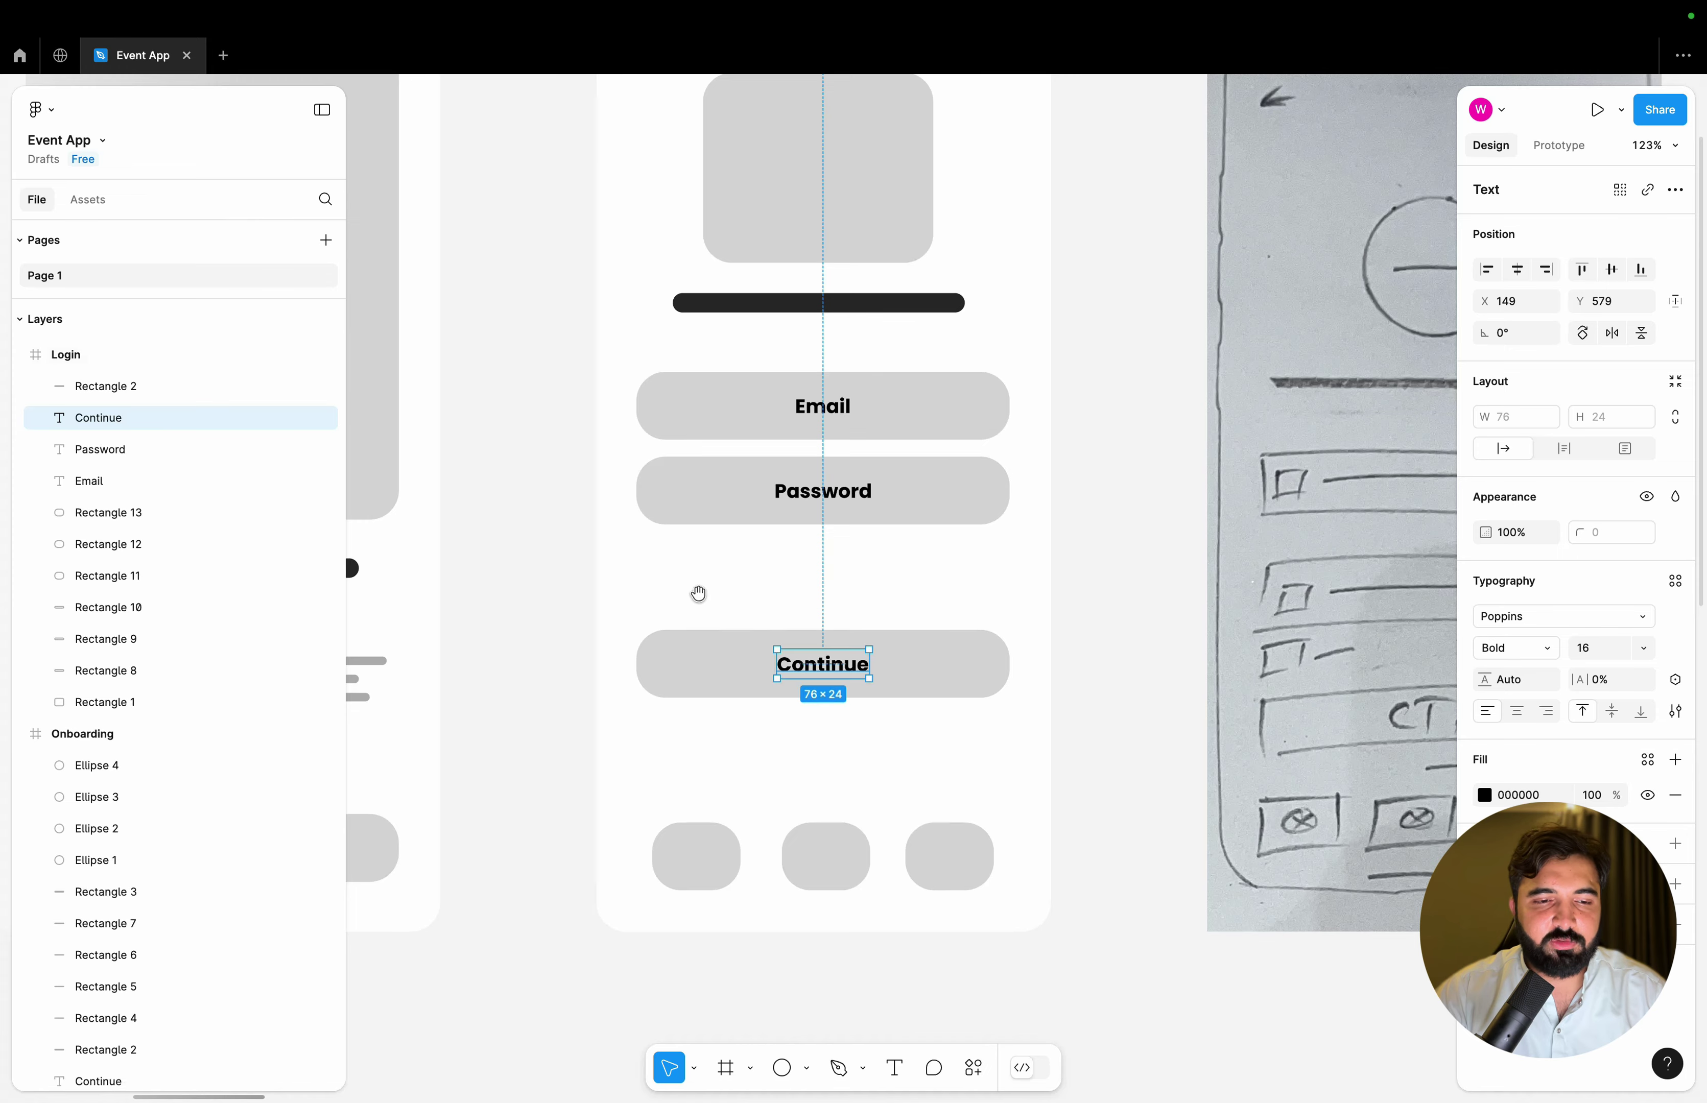
scroll(697, 594, "left", 5)
left_click(572, 608)
left_click_drag(571, 592, 1248, 546)
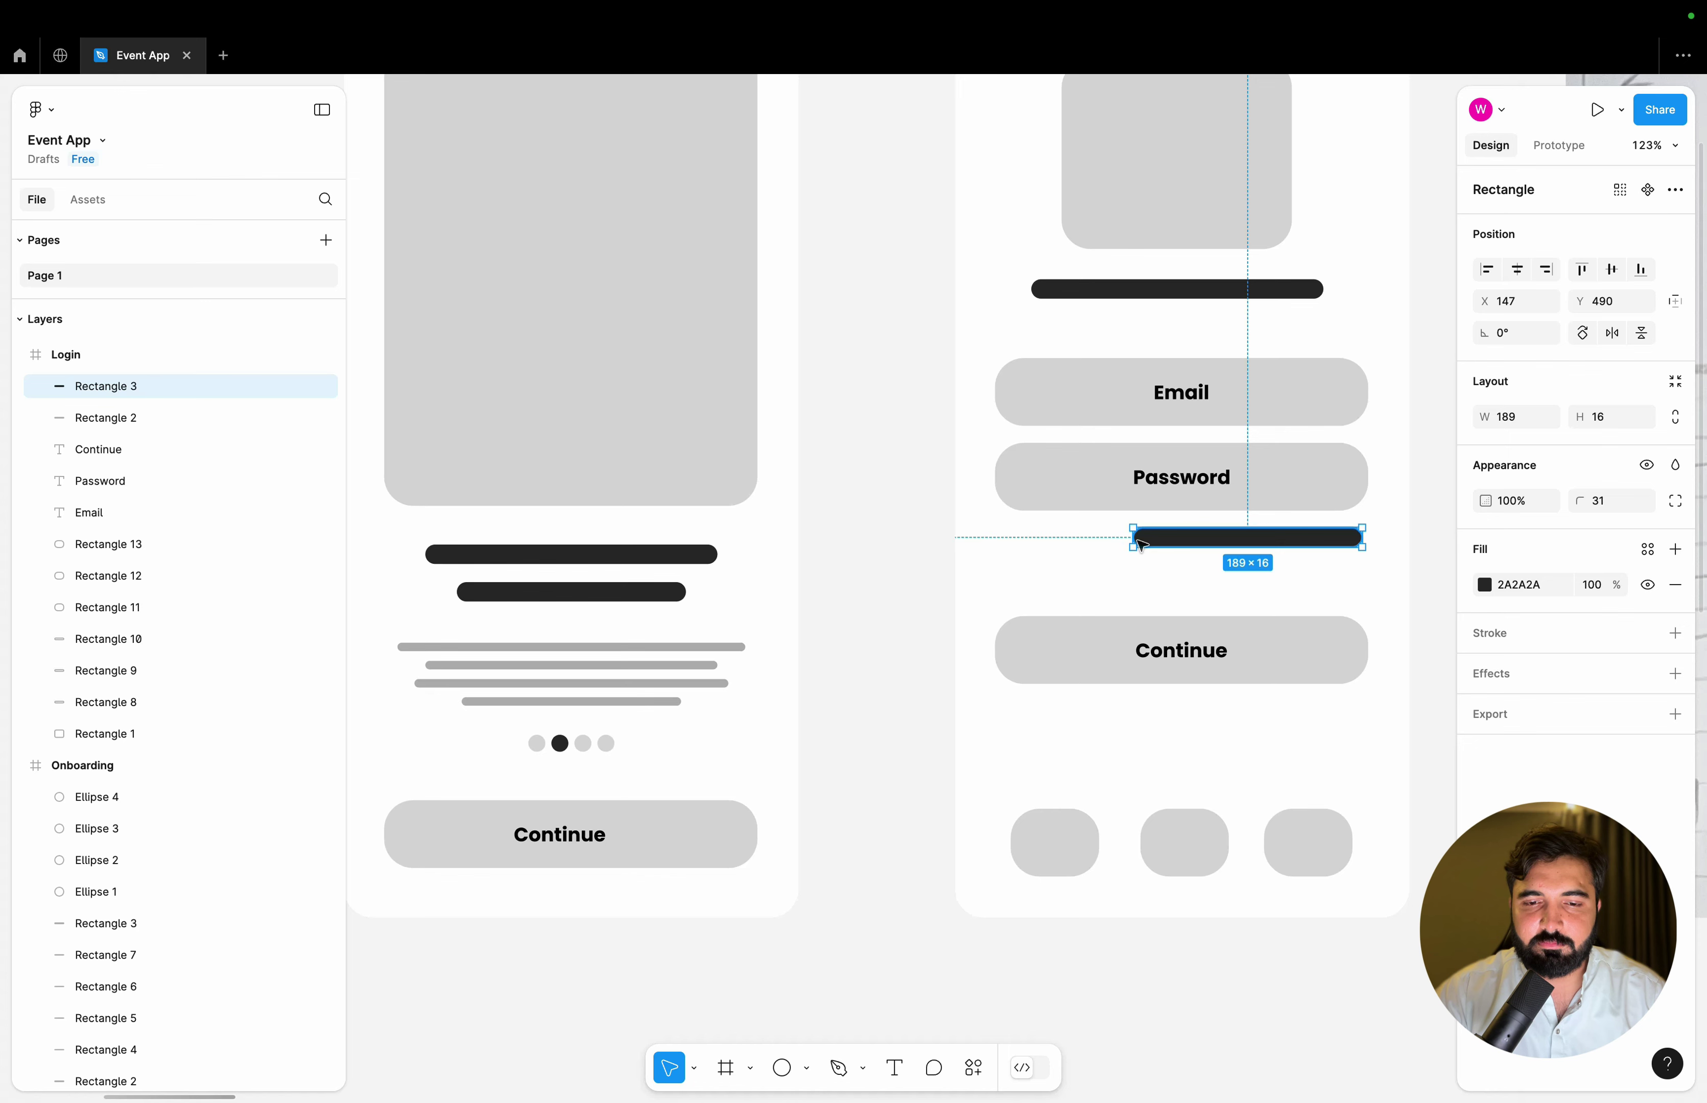
Step: Shorten the copied bar to 111 px and paste the grey line's styling onto it
left_click_drag(1131, 543, 1252, 547)
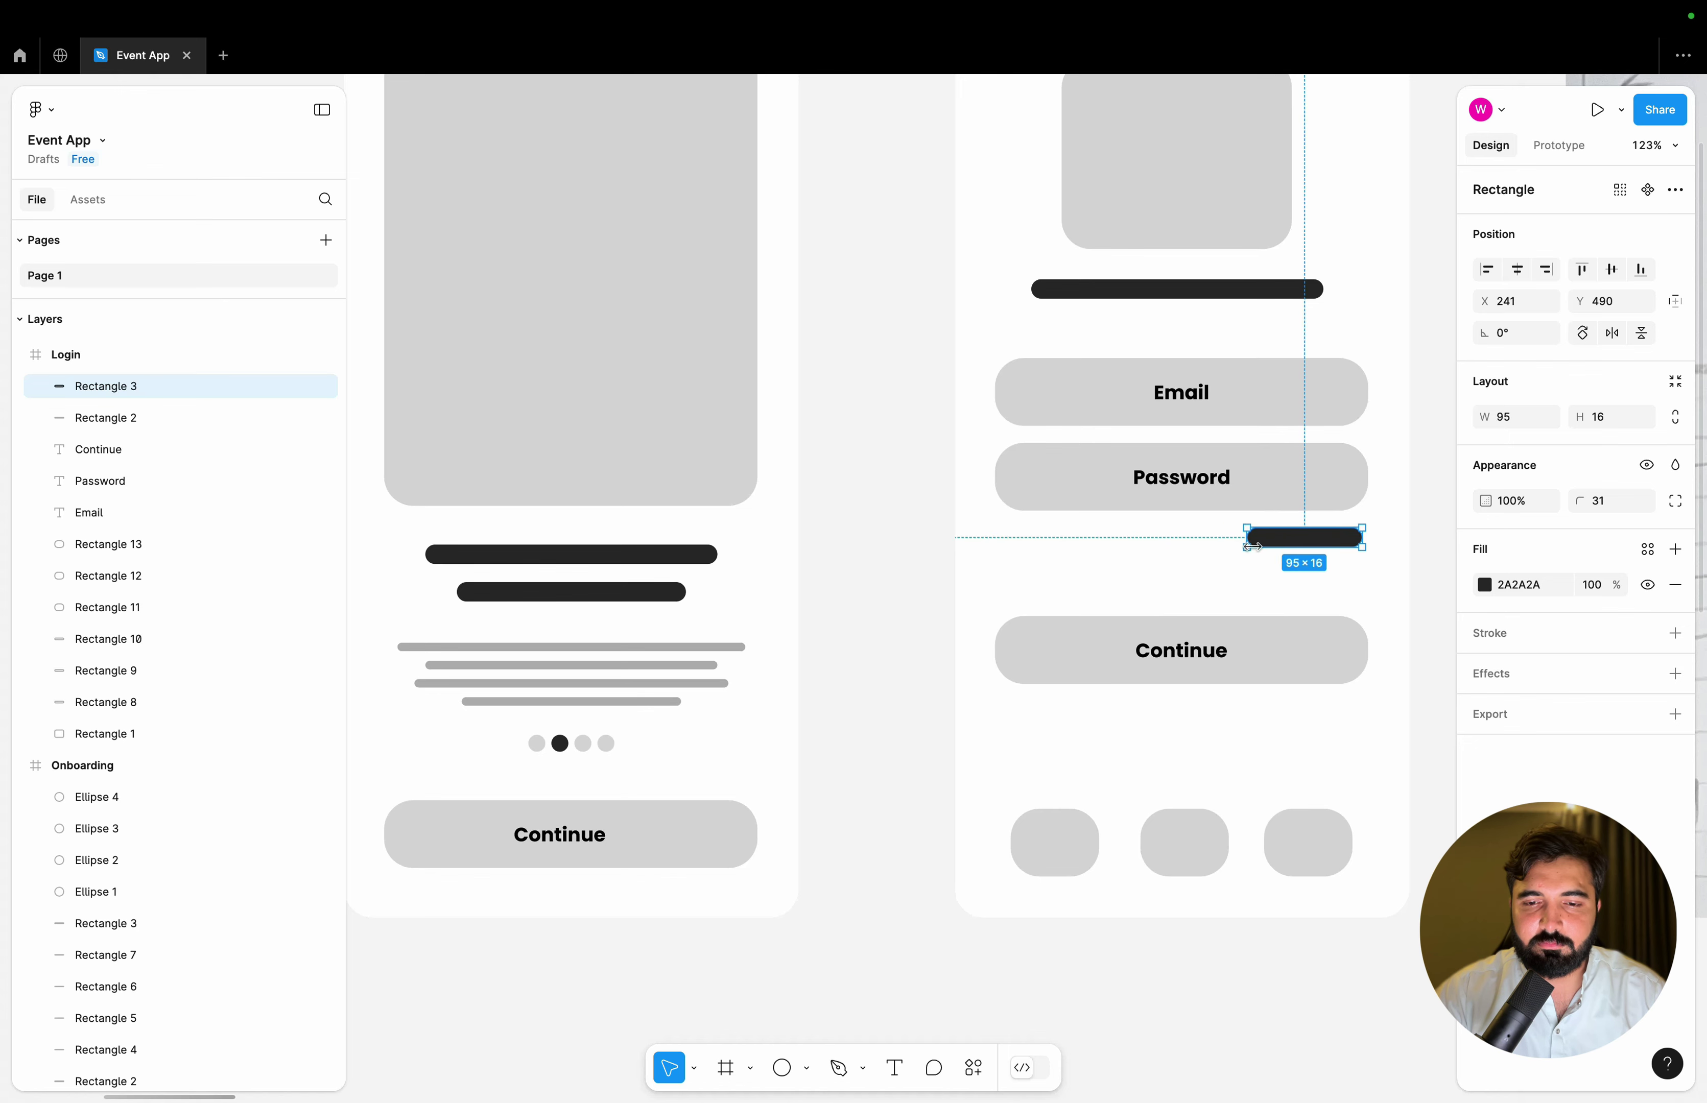
left_click(1223, 582)
scroll(1213, 582, "down", 5)
left_click(1048, 547)
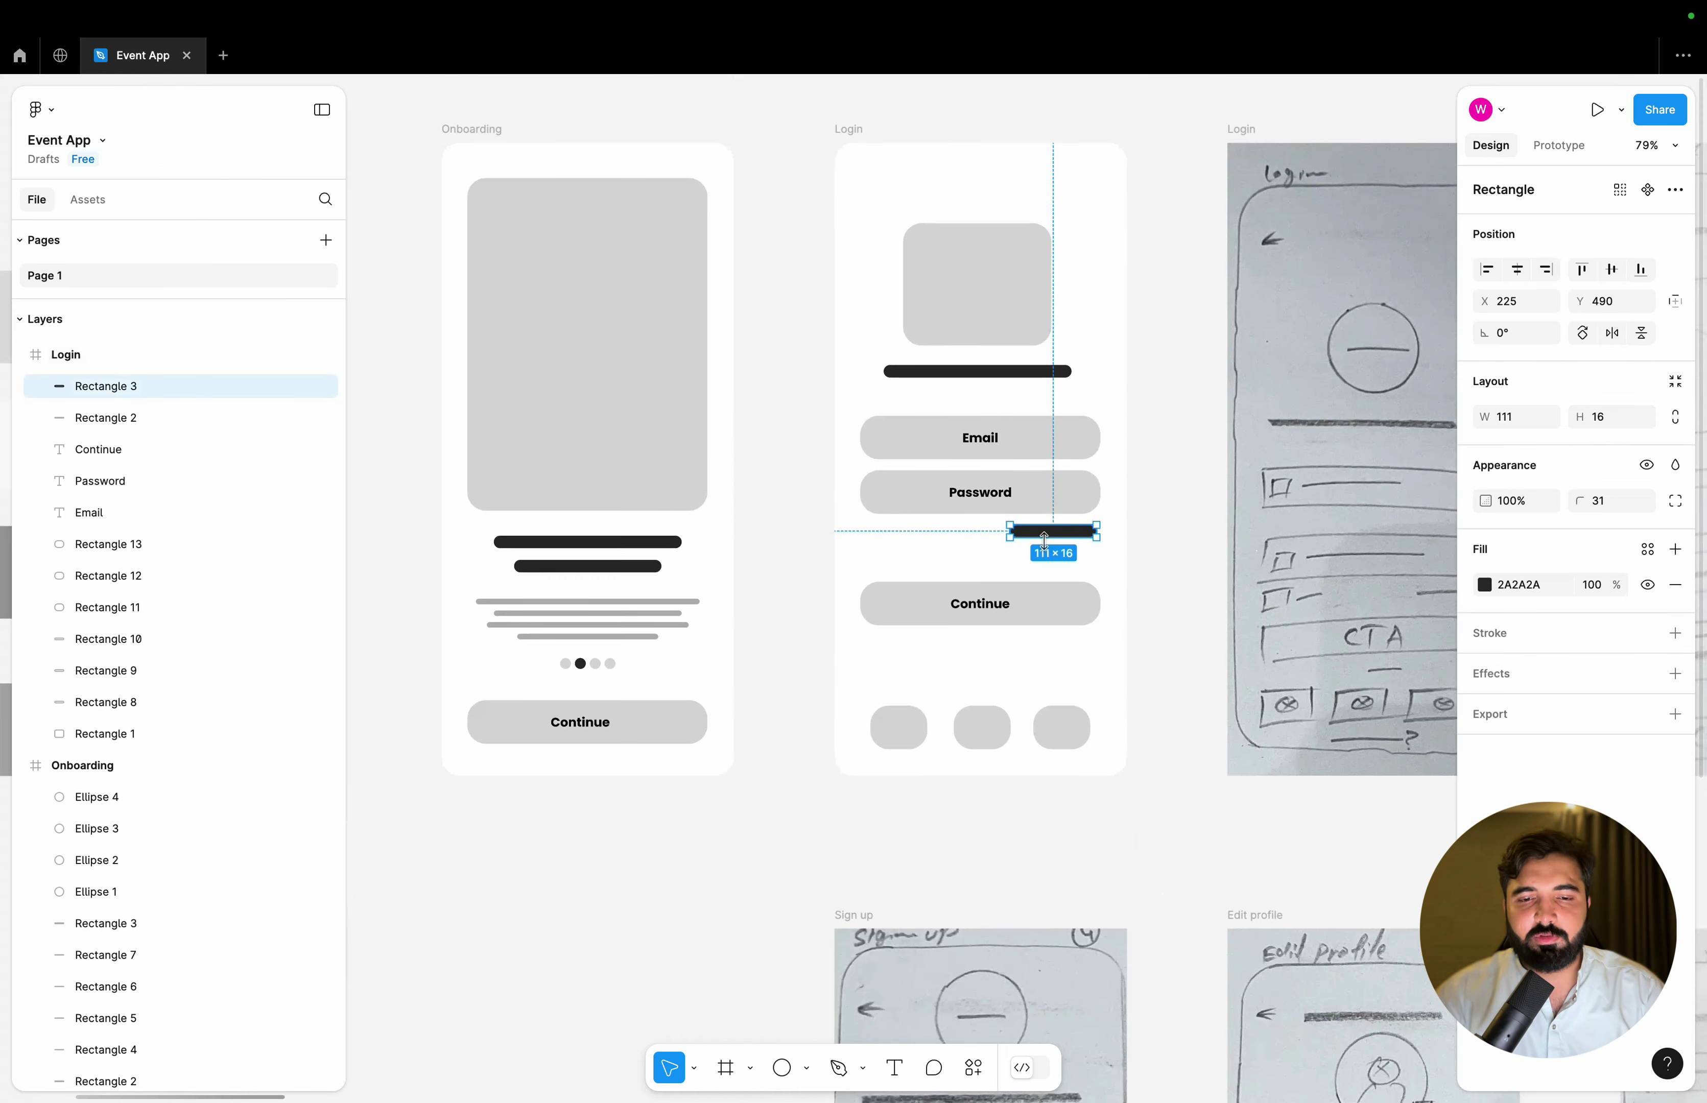
left_click(678, 614)
key("ctrl+alt+c")
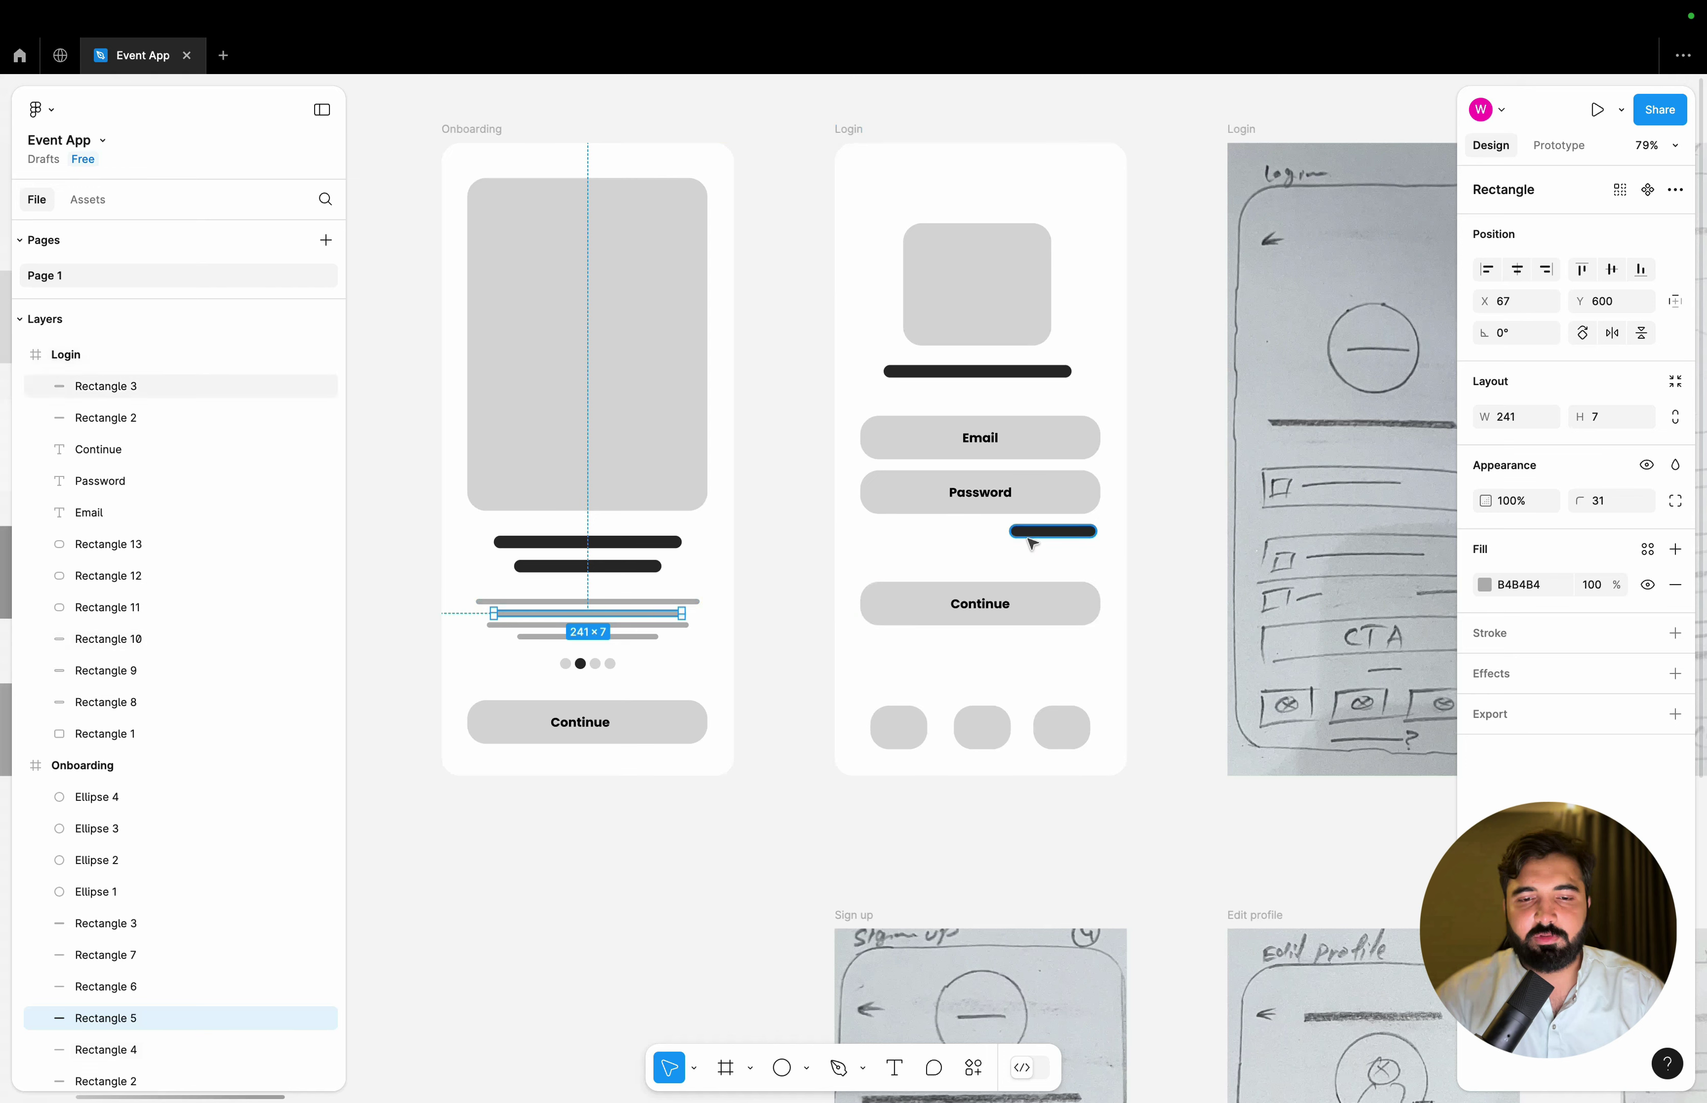
left_click(1048, 532)
key("ctrl+alt+v")
Step: Reapply the grey line's B4B4B4 properties to the bar via Copy/Paste as in the context menu
left_click(1019, 601)
scroll(947, 631, "up", 2)
scroll(947, 631, "right", 2)
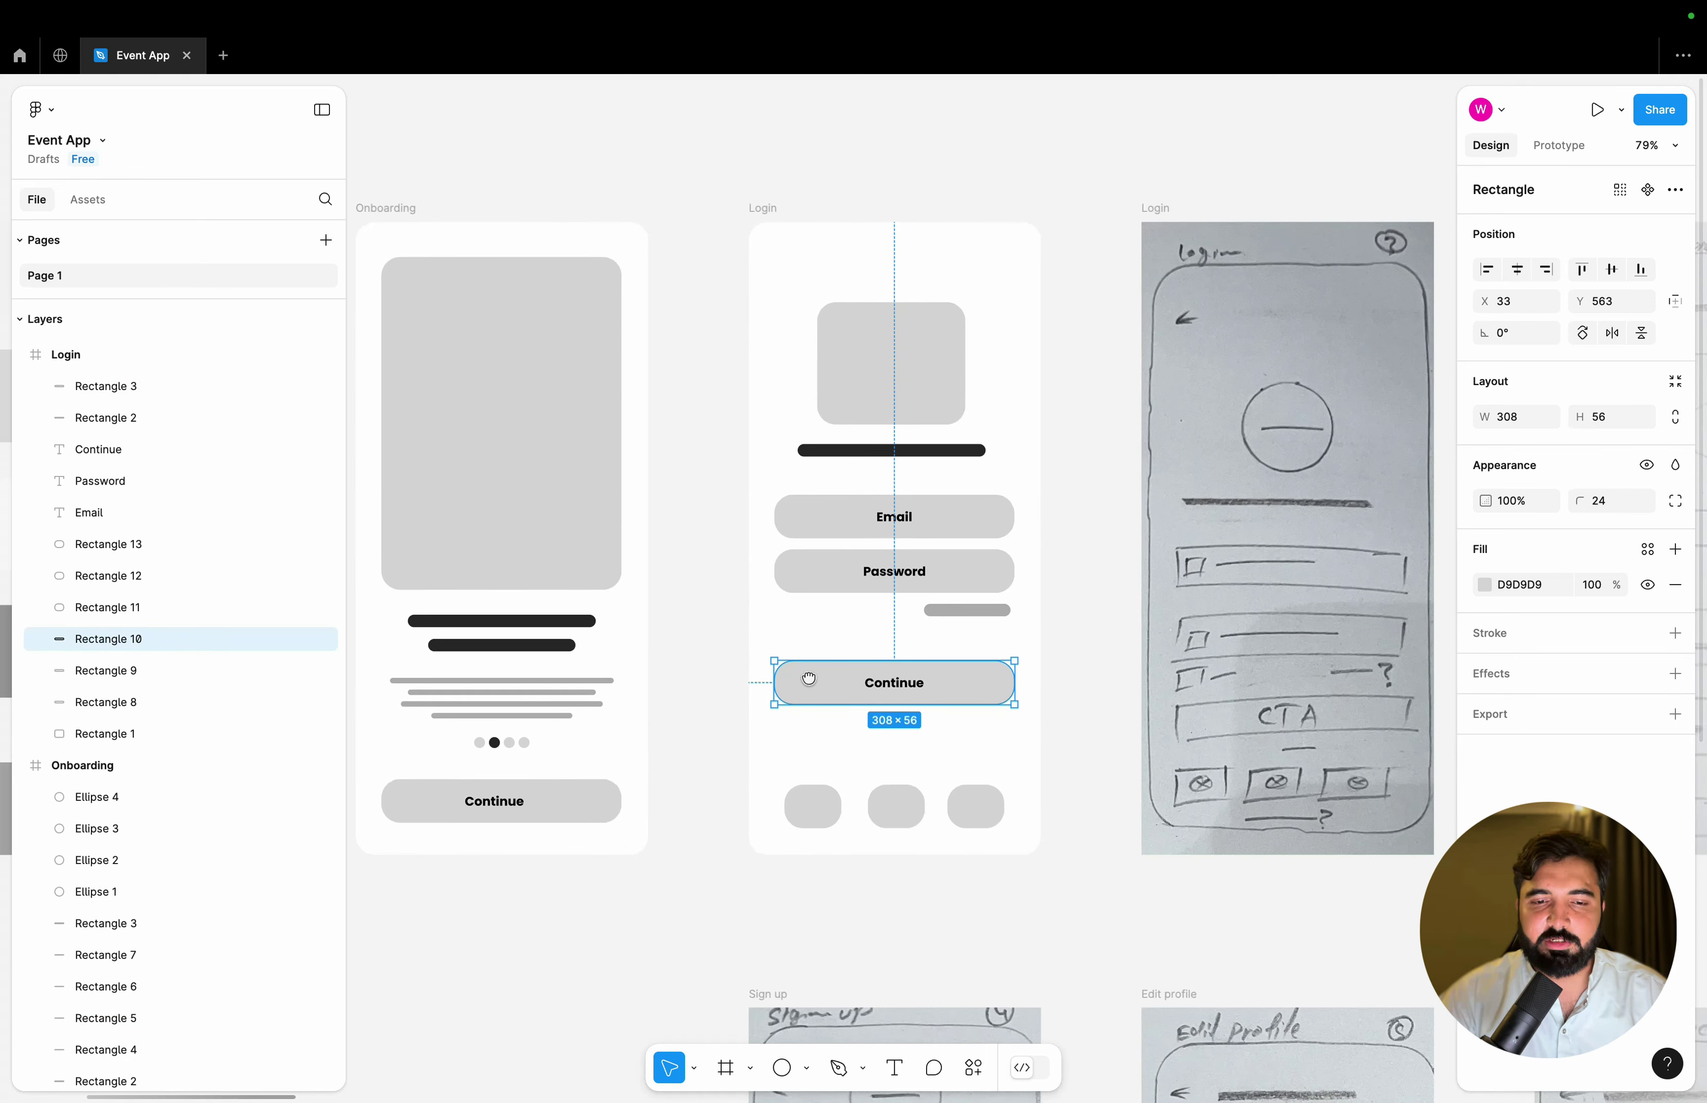
left_click(587, 704)
left_click(935, 610)
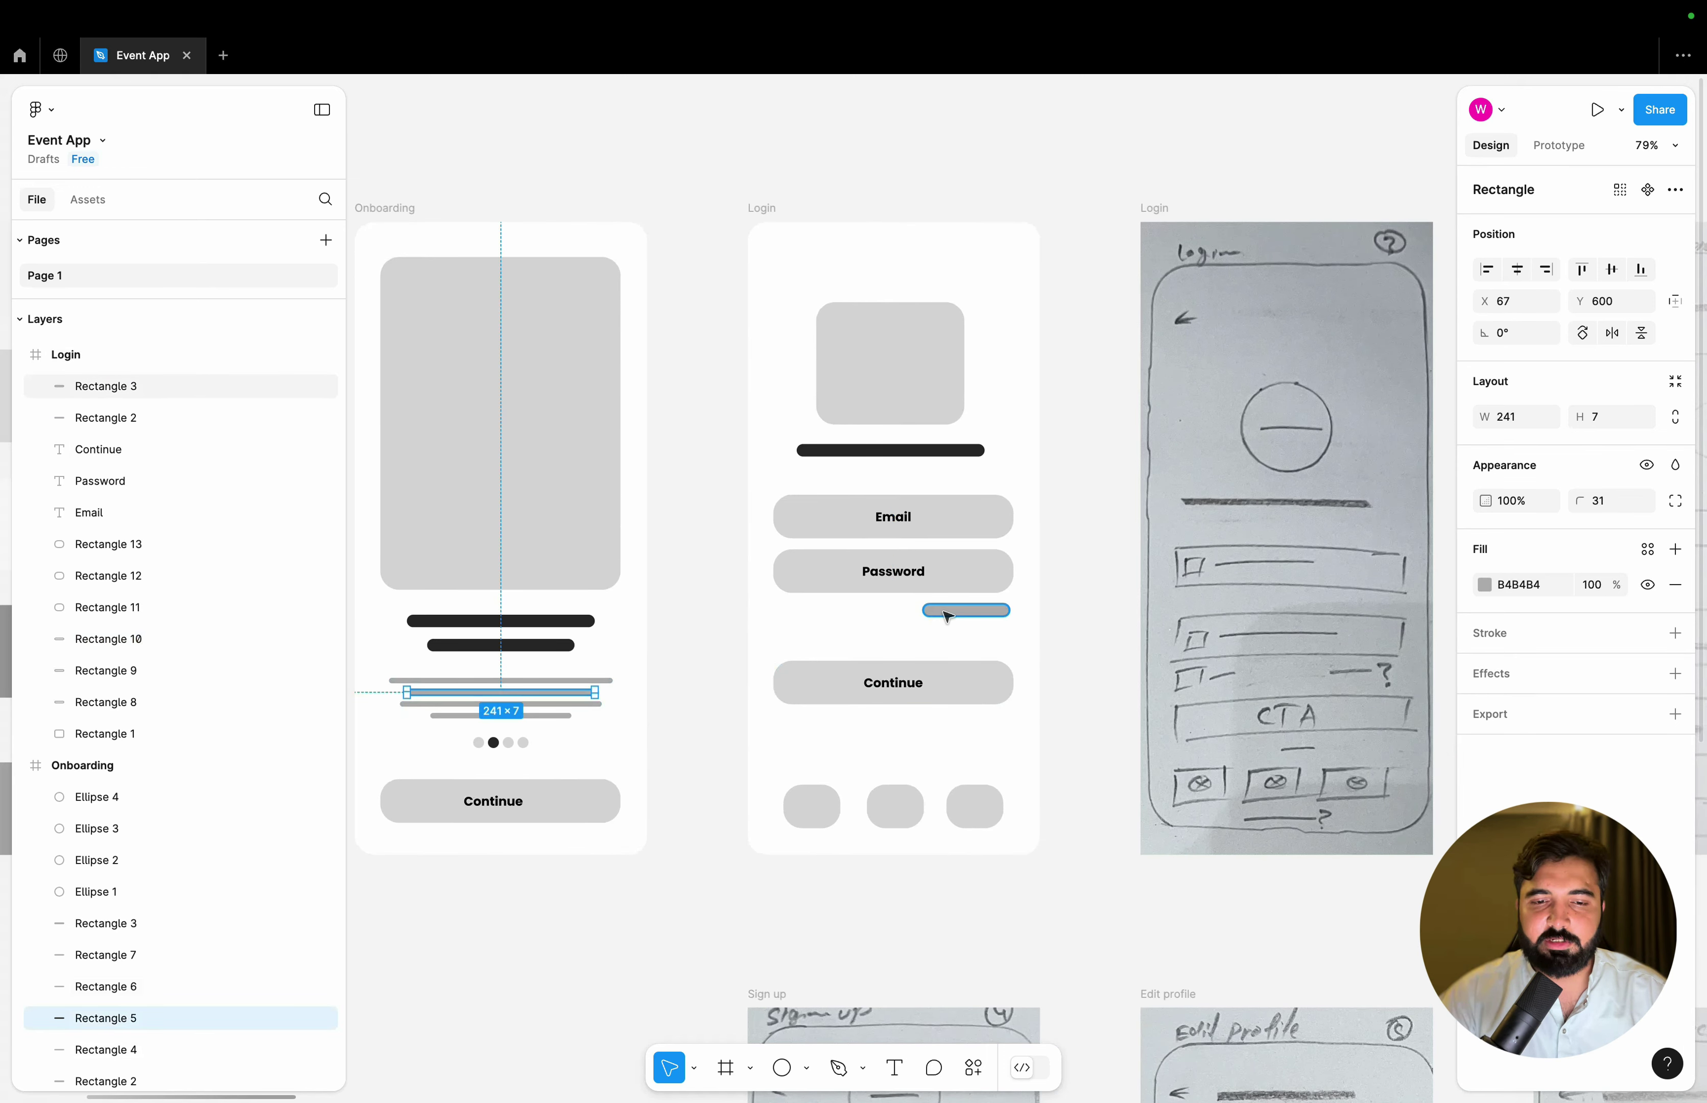
right_click(578, 680)
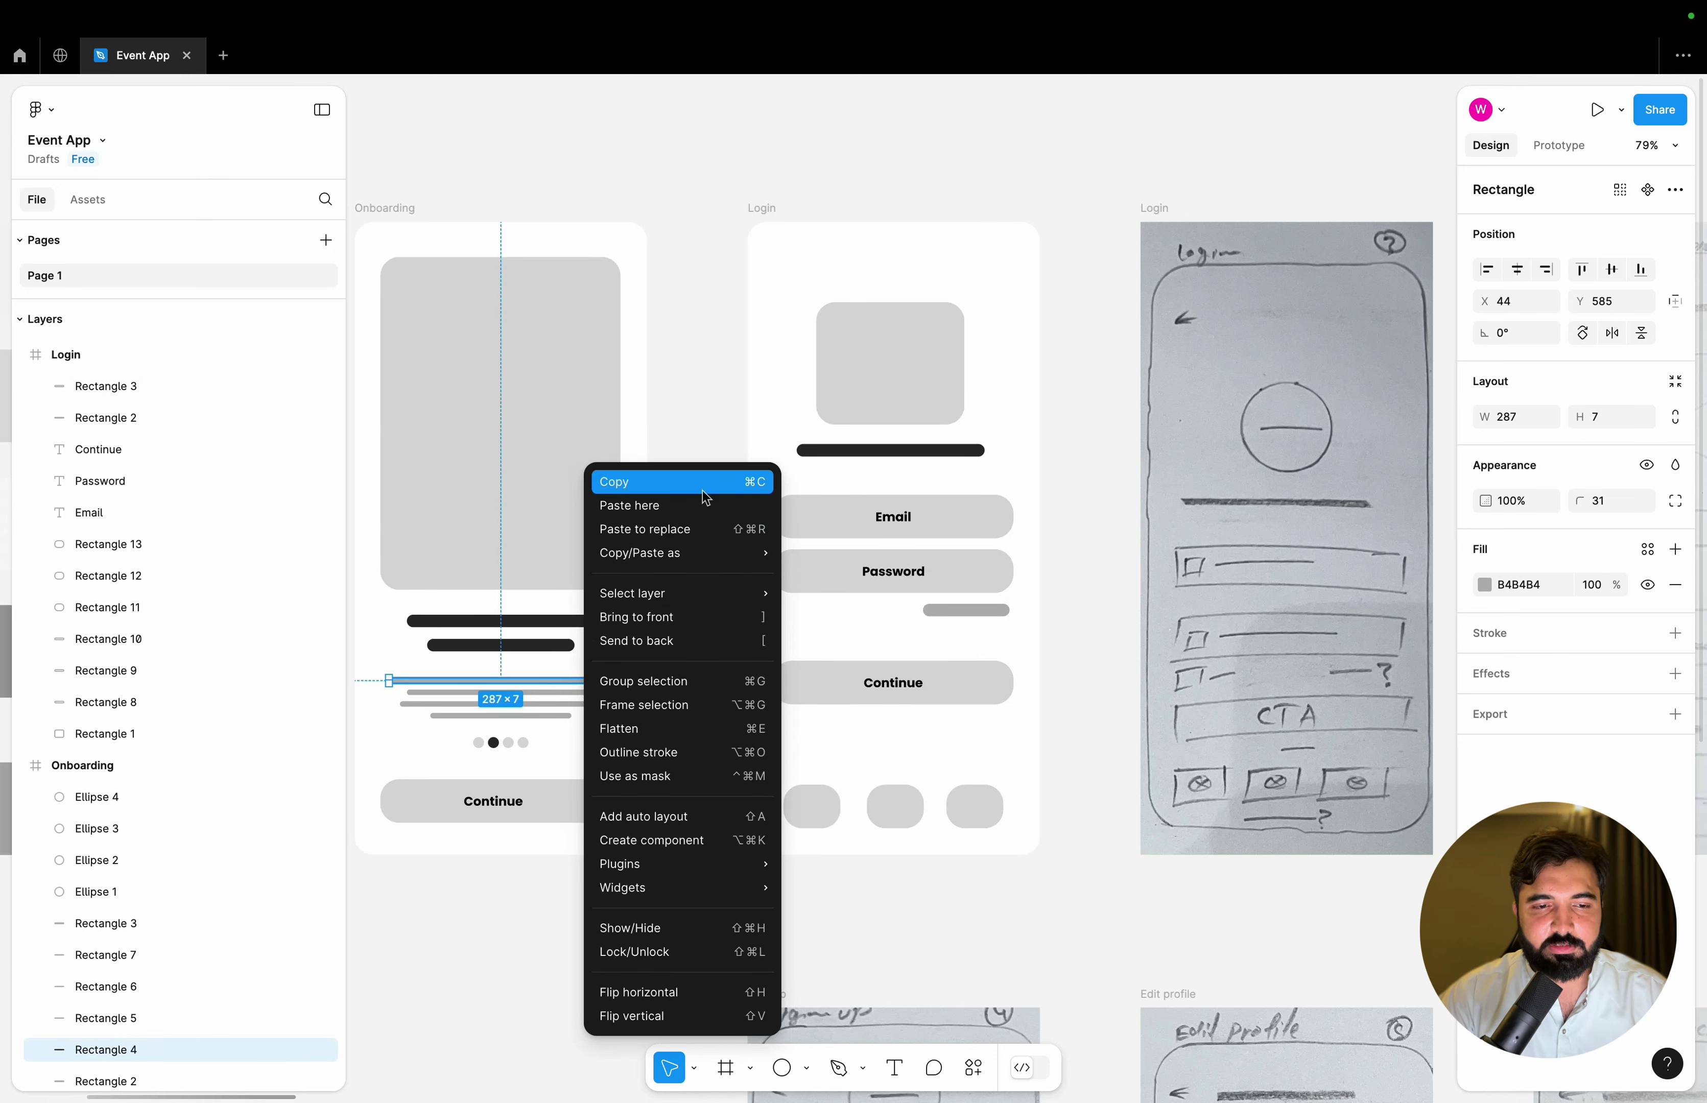
mouse_move(680, 552)
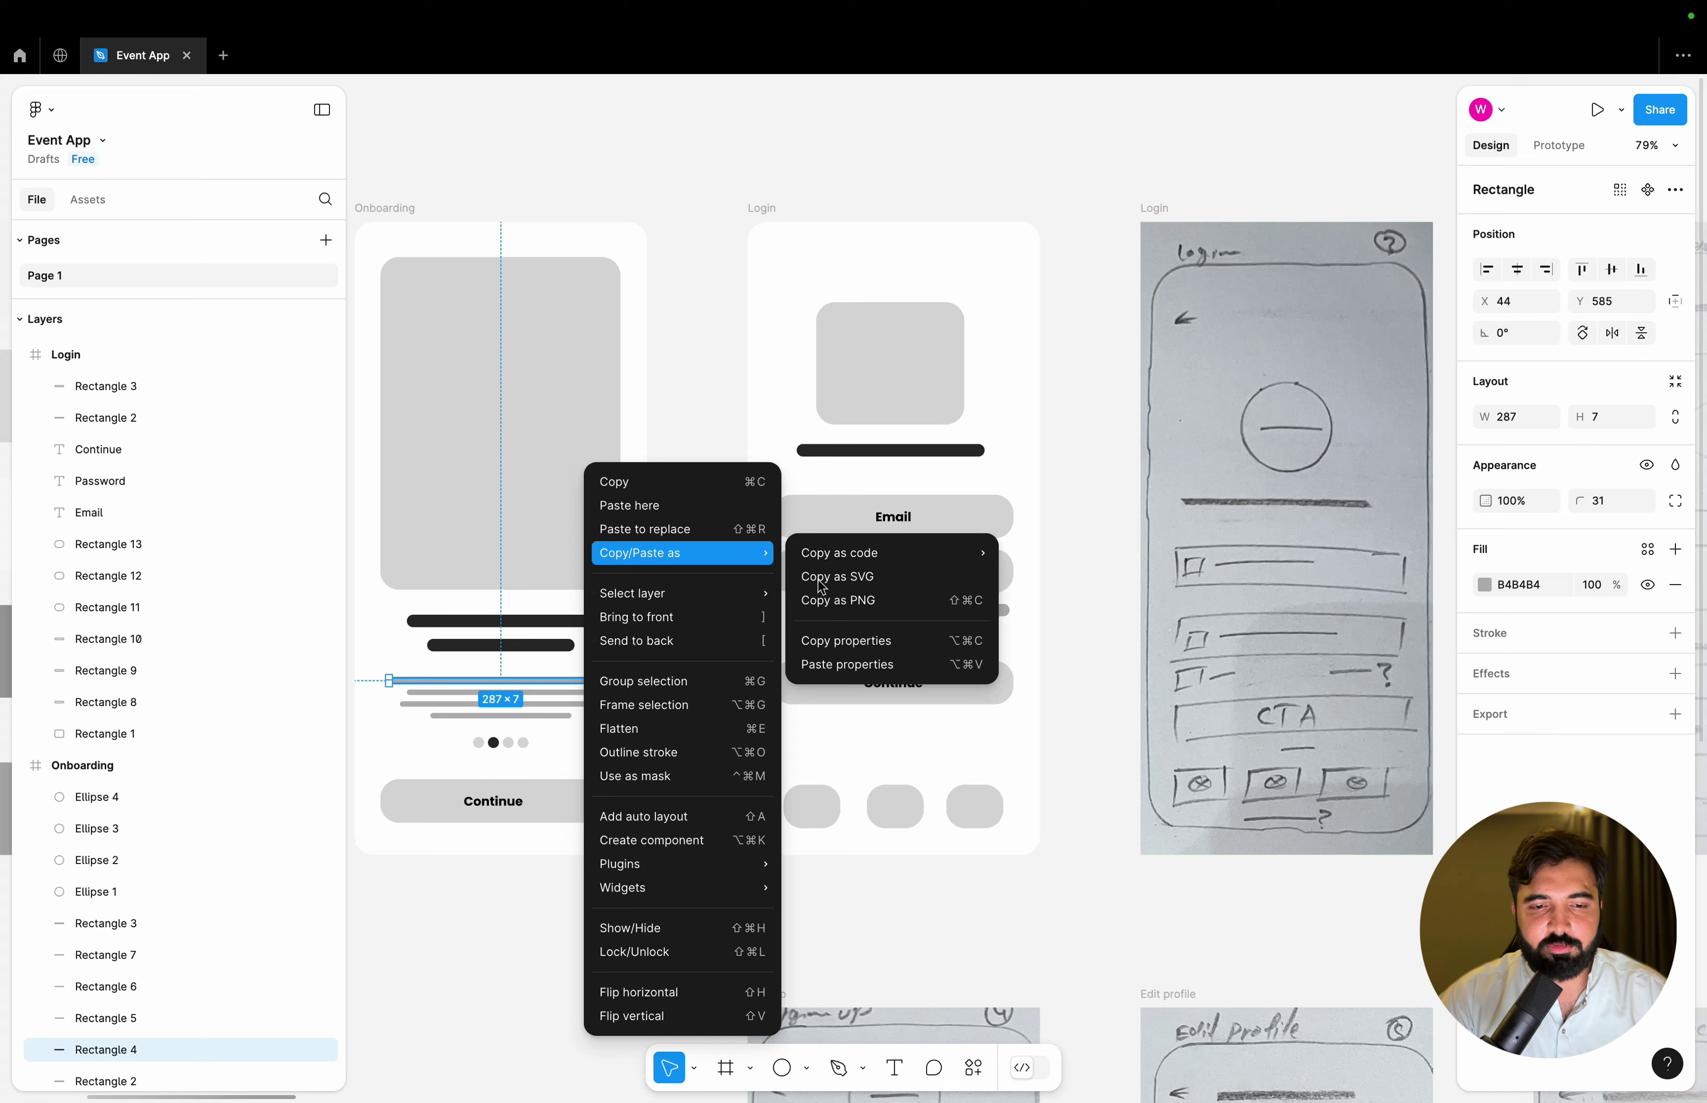
left_click(851, 650)
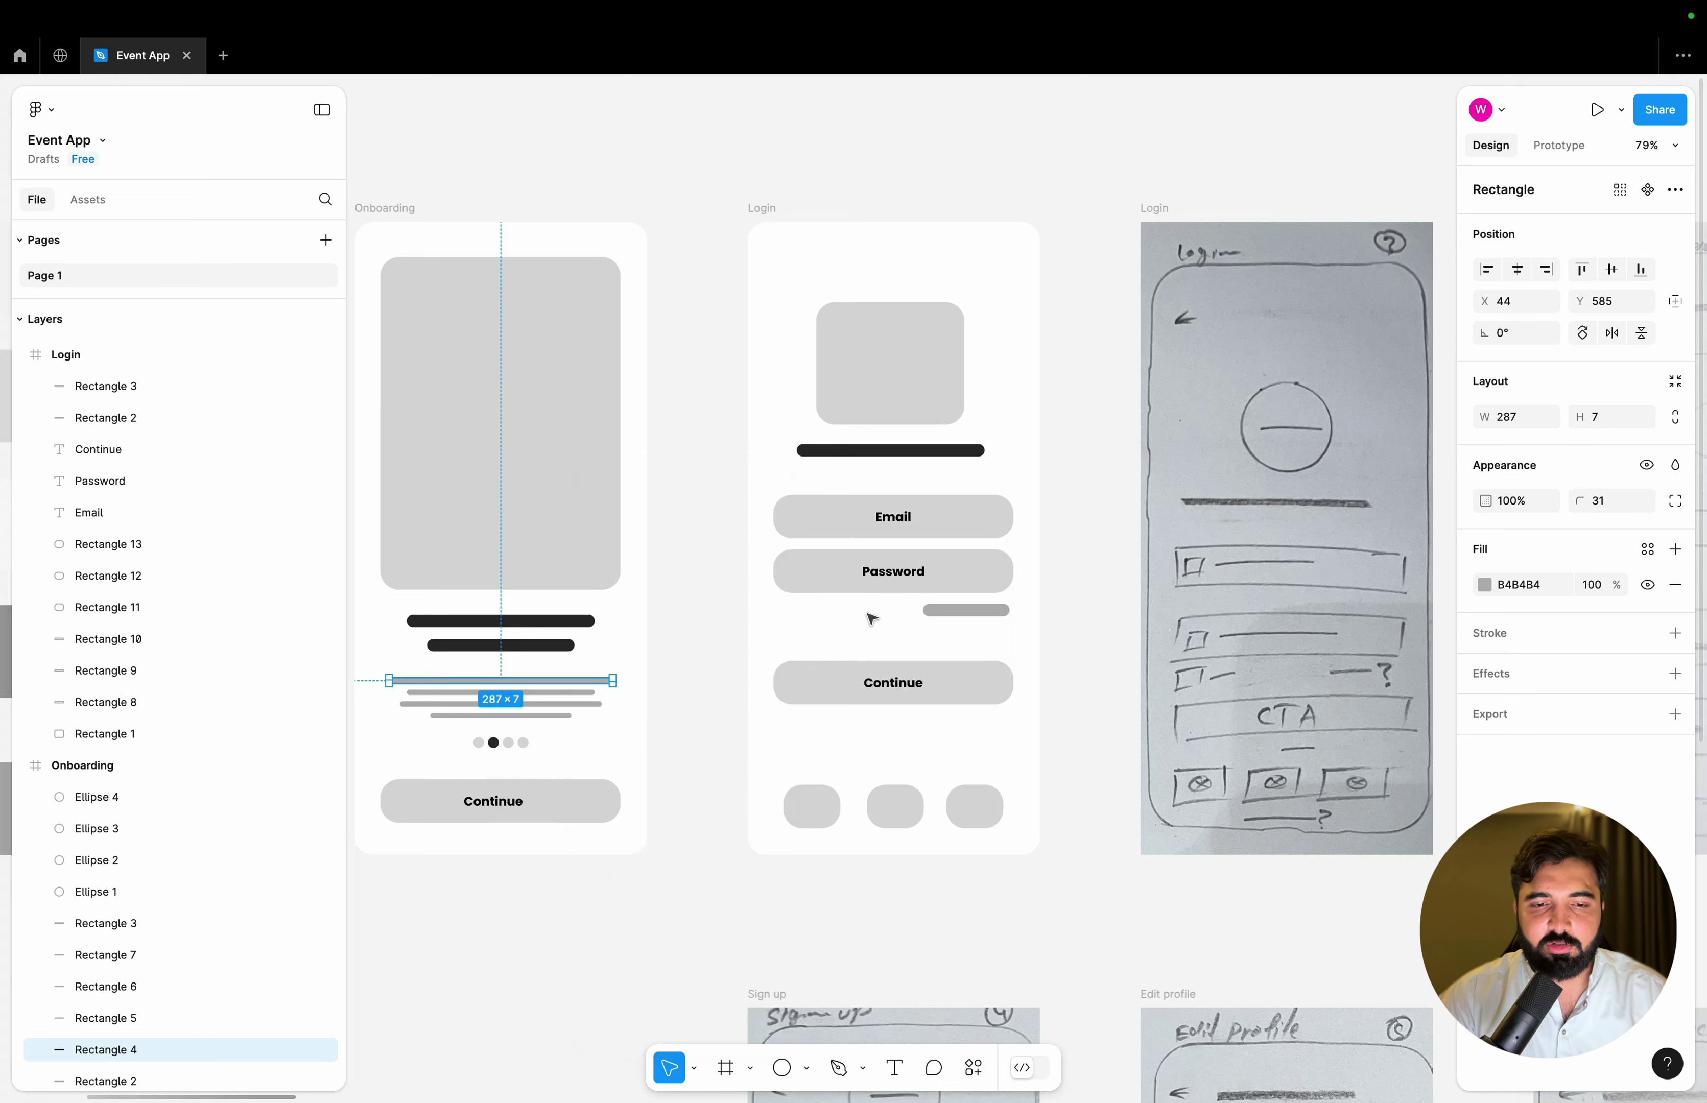
right_click(967, 620)
mouse_move(1041, 552)
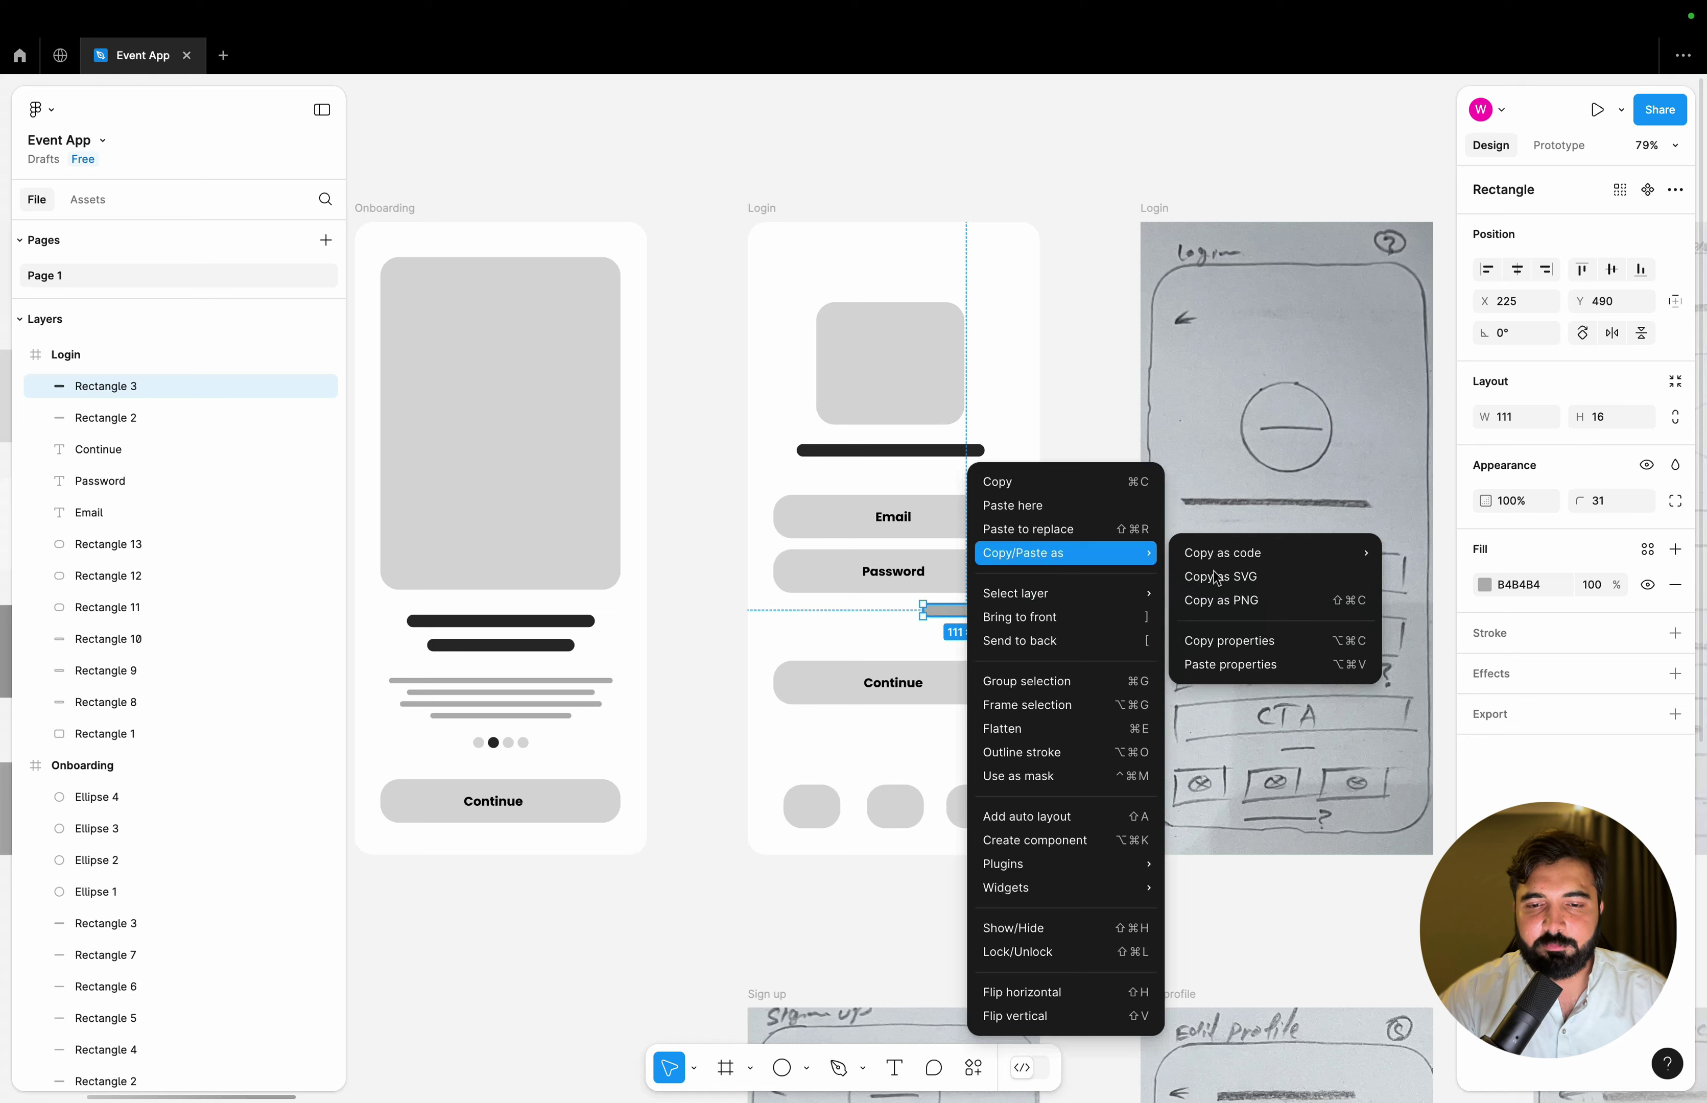
left_click(1263, 672)
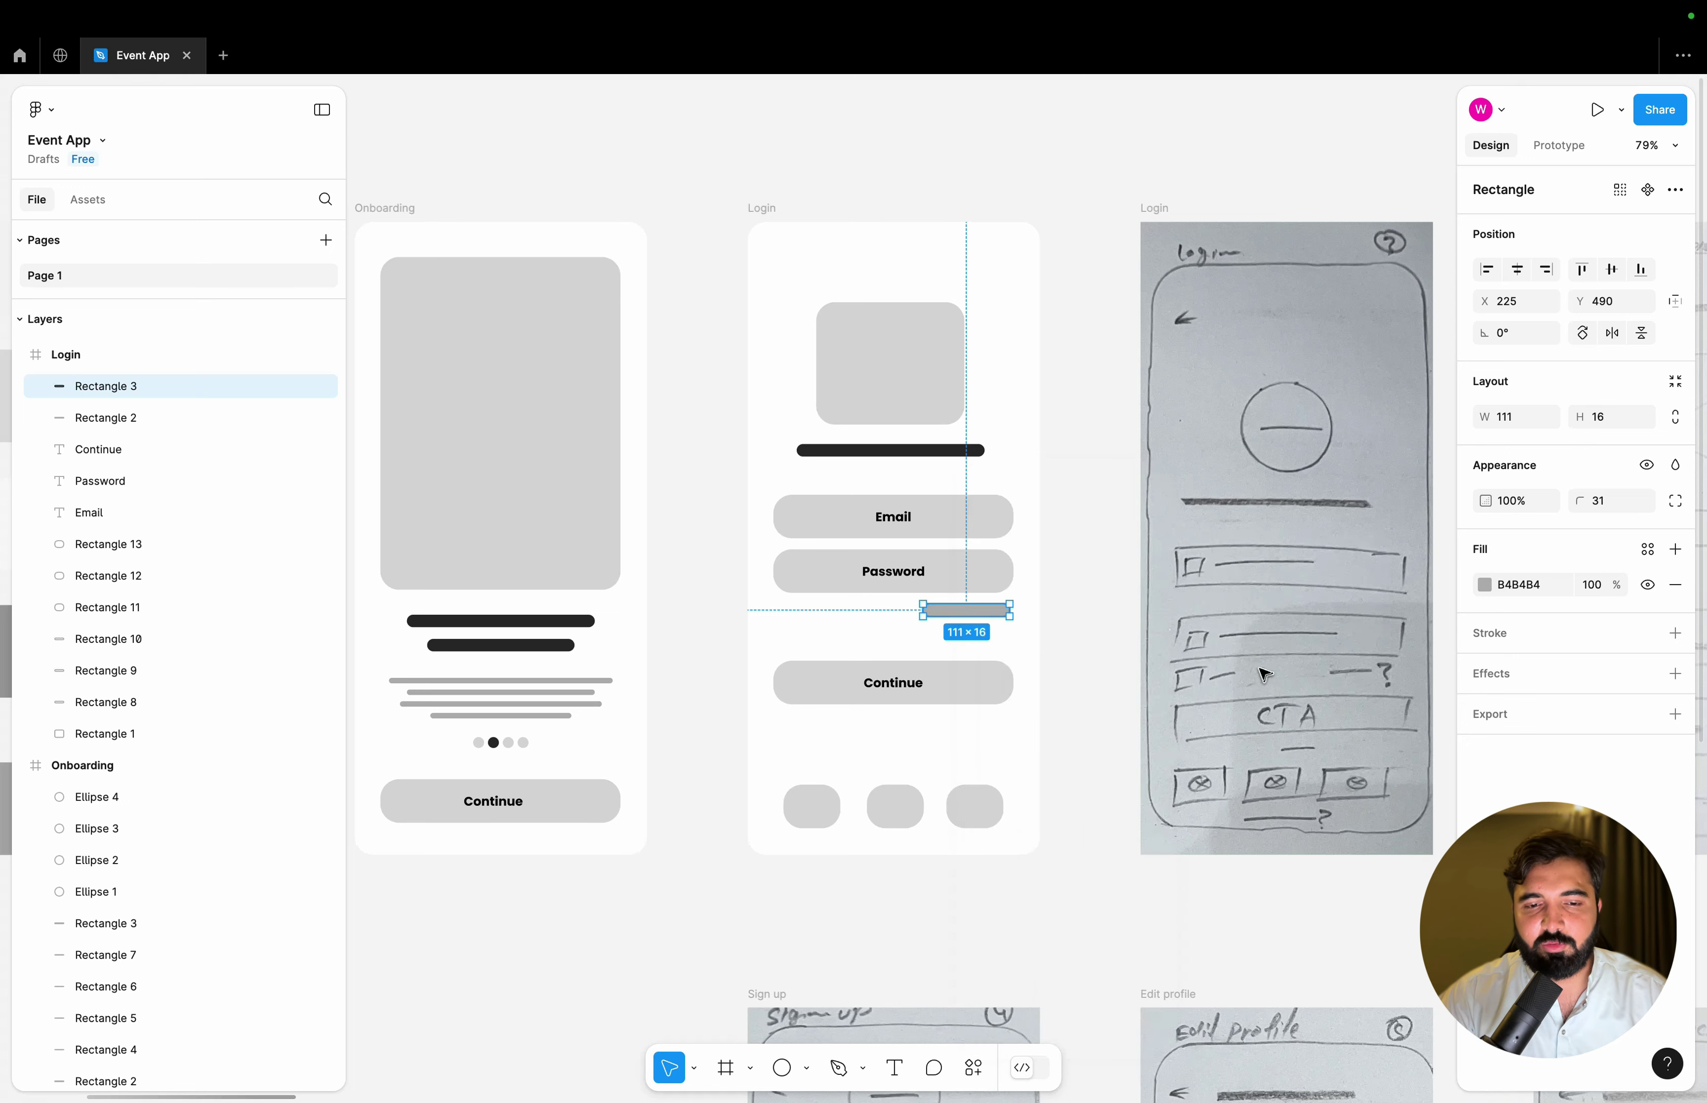
Step: Centre the 111×16 grey pill beneath the Password field
left_click(577, 685)
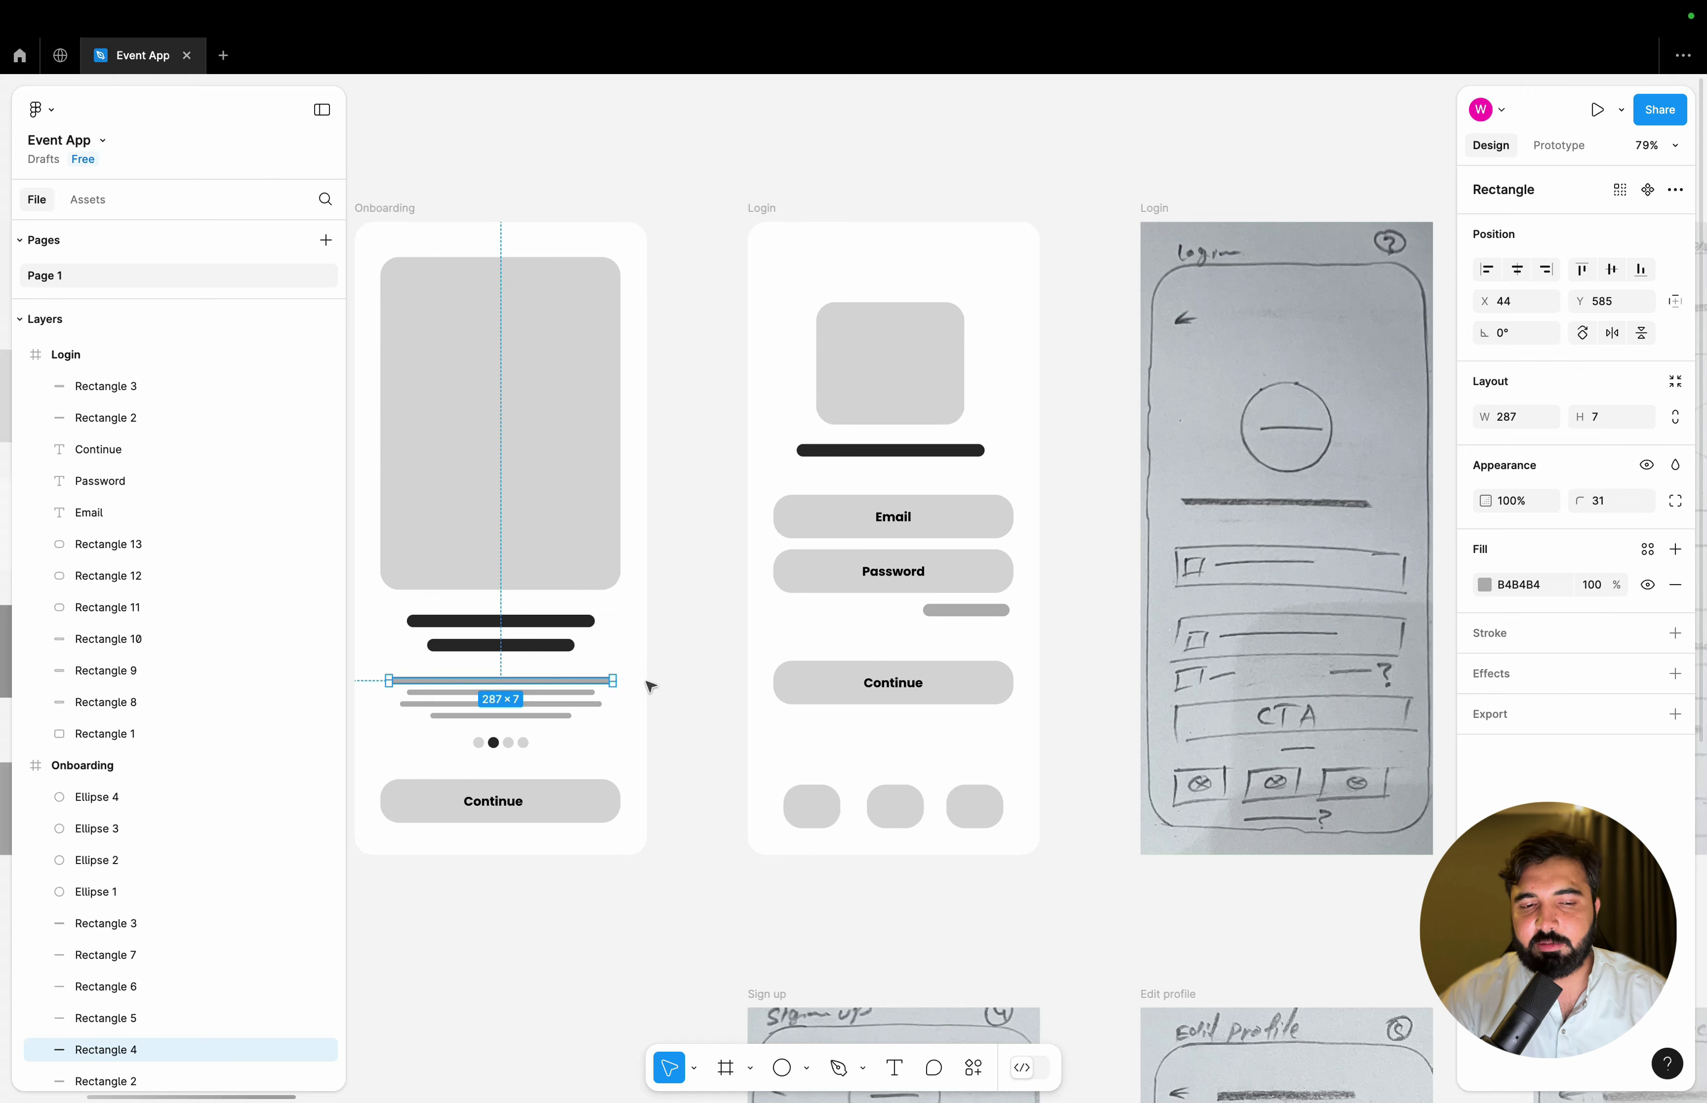
left_click(969, 611)
key("shift+2")
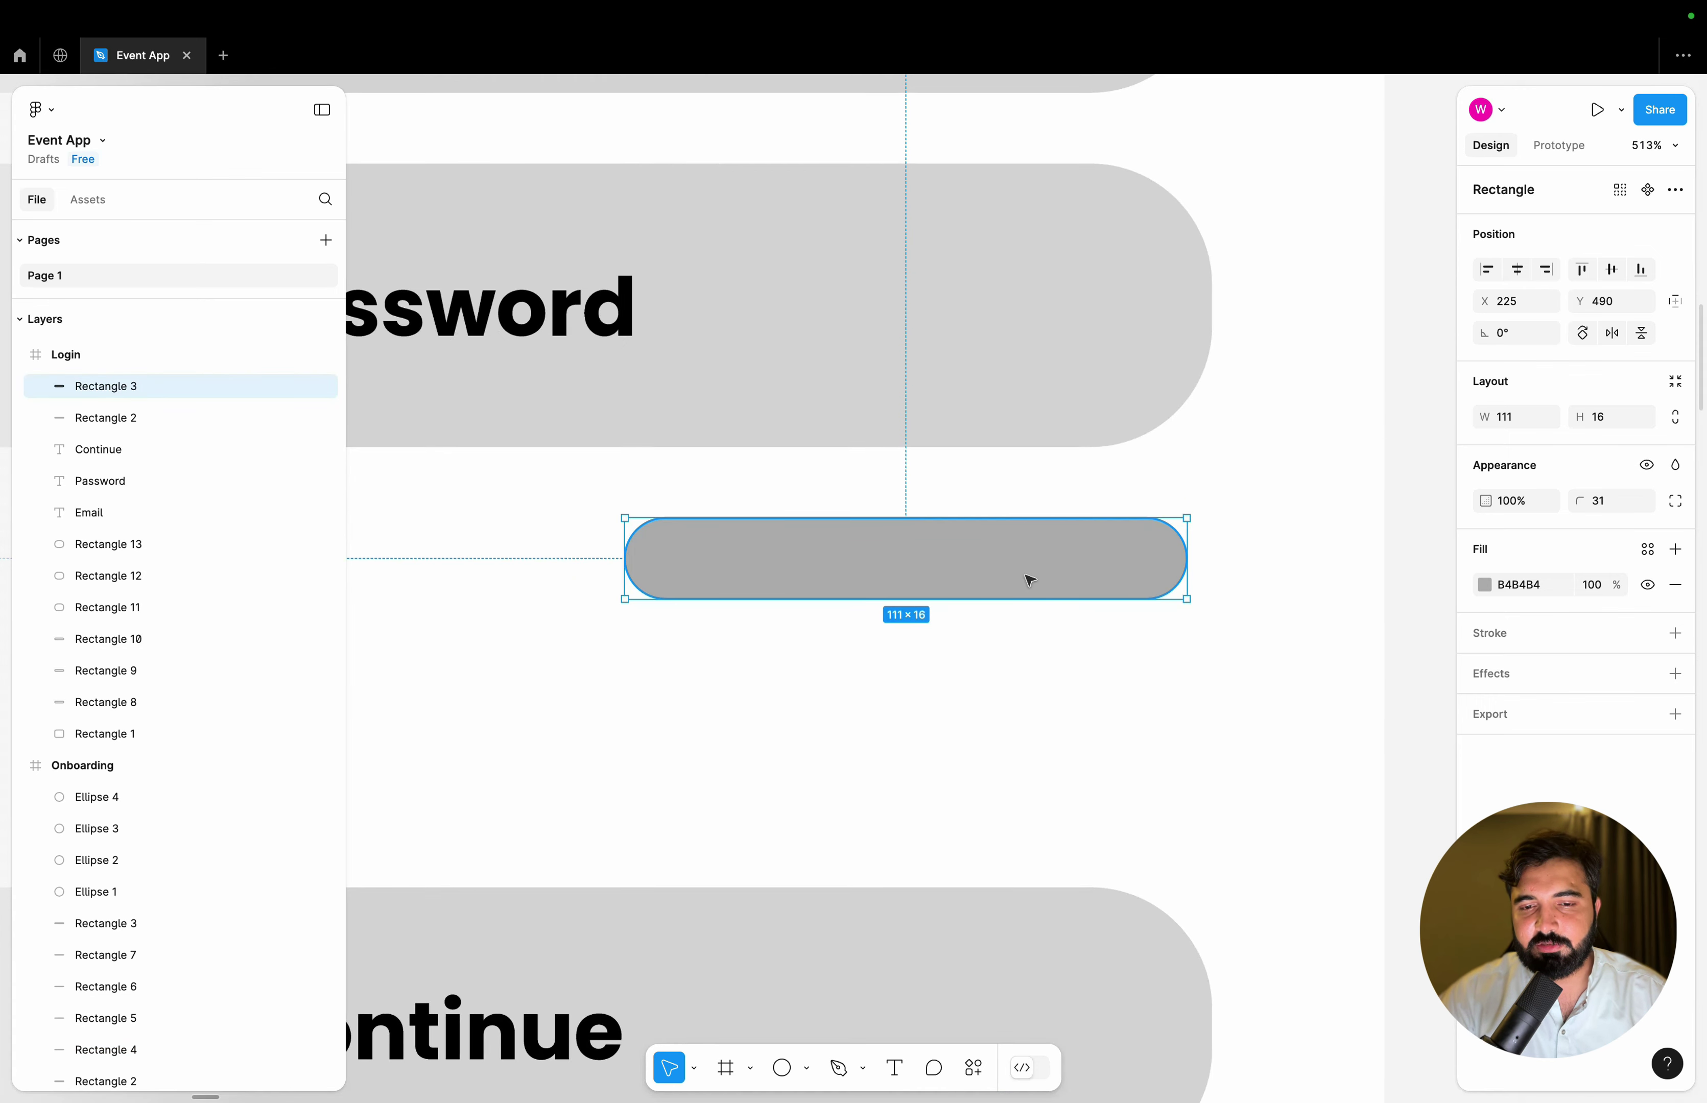
scroll(1029, 581, "down", 5)
left_click(1021, 621)
scroll(907, 583, "down", 1)
scroll(910, 568, "down", 3)
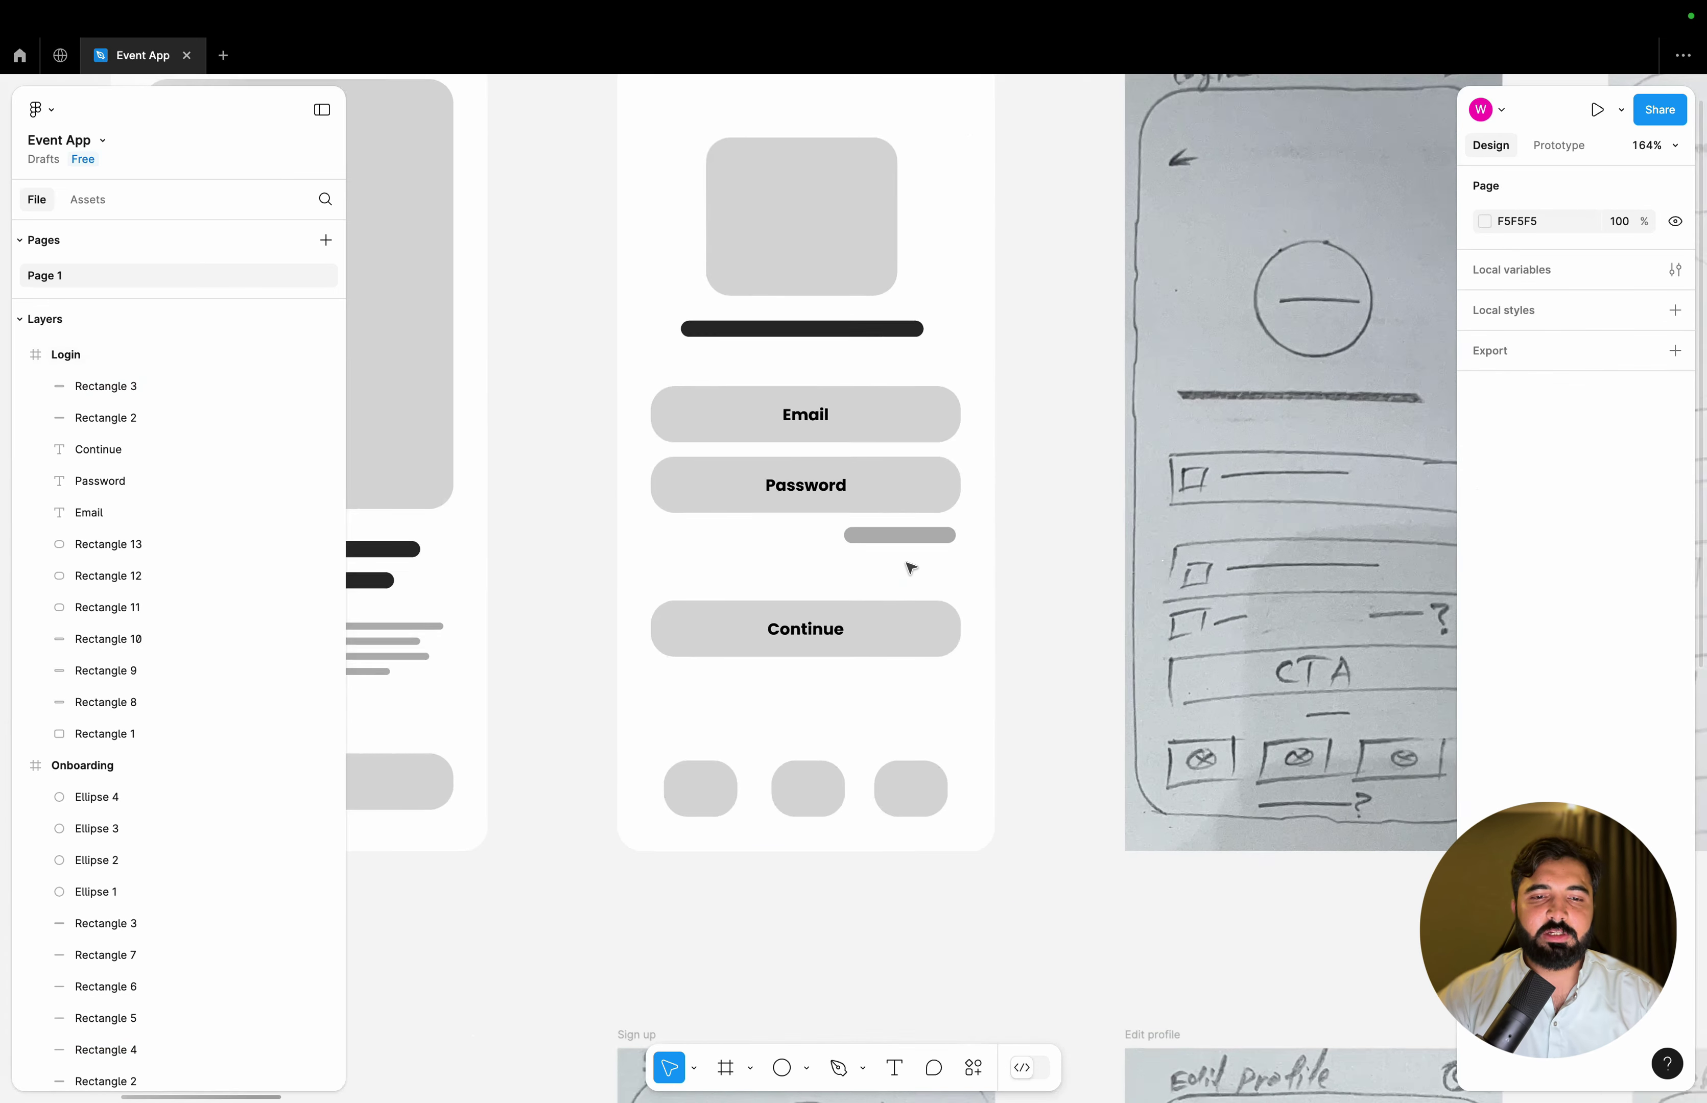
left_click_drag(932, 537, 789, 550)
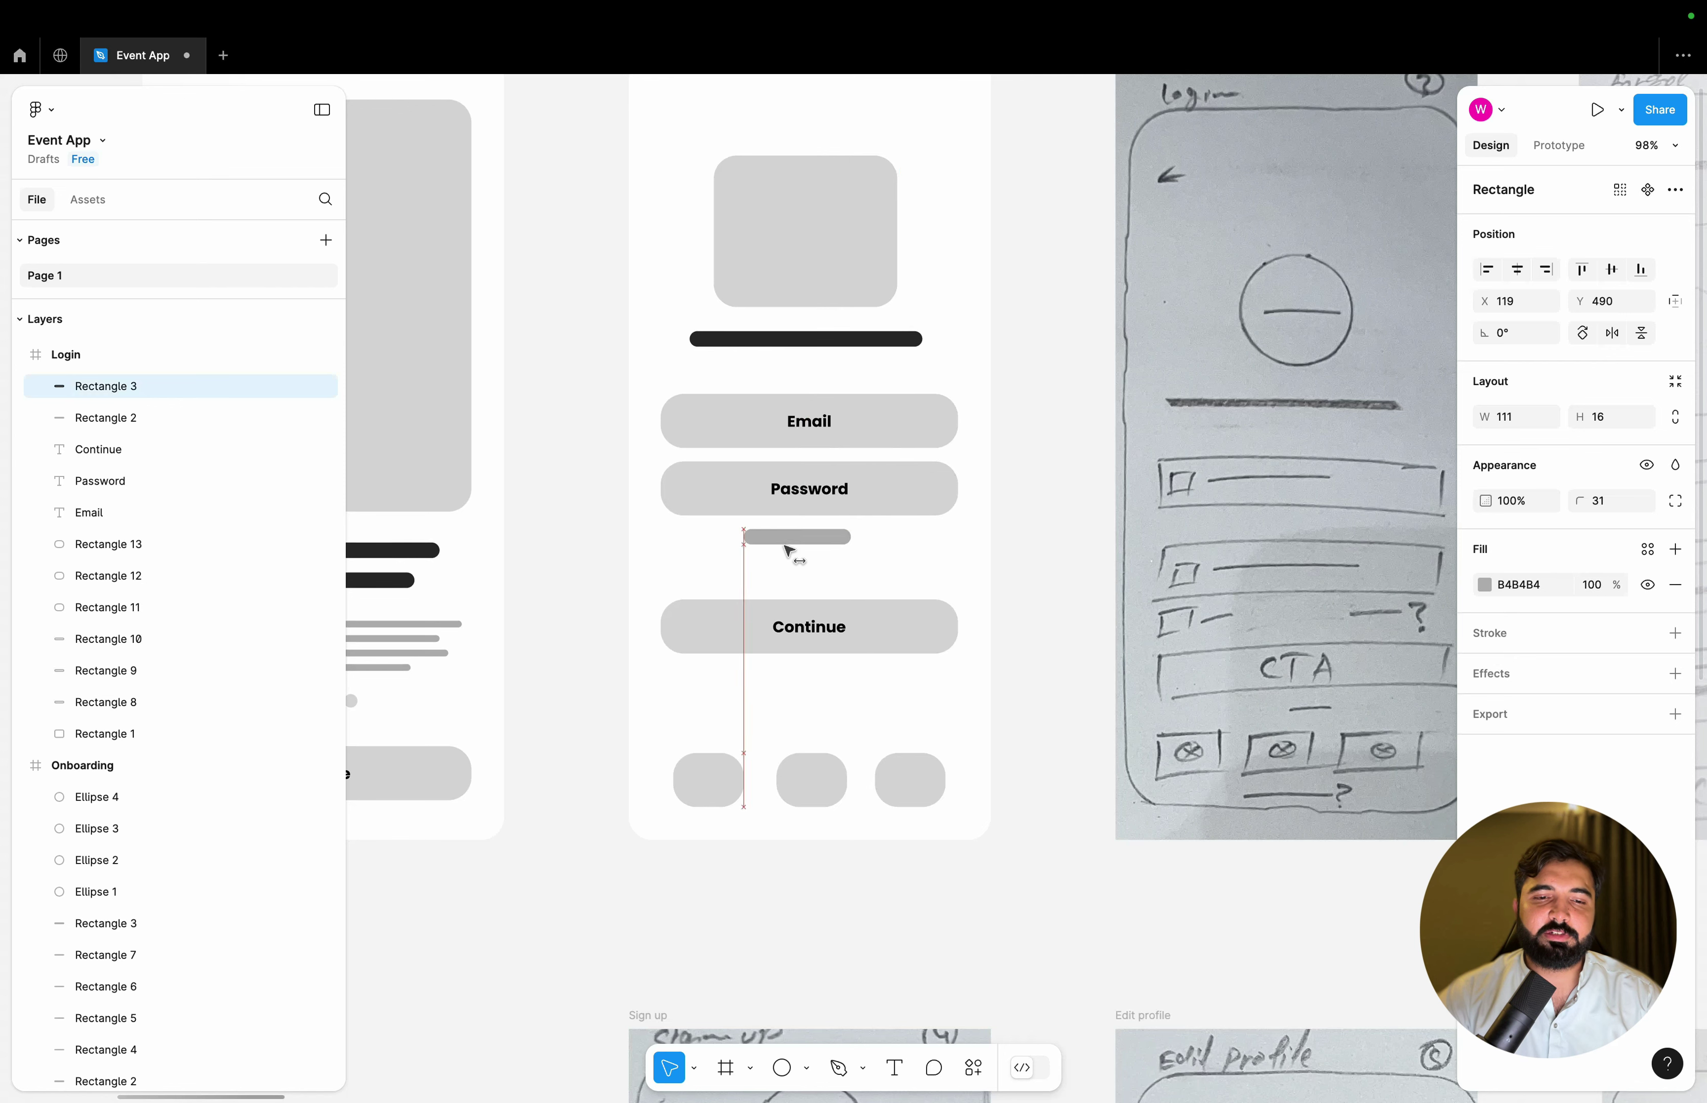
scroll(847, 628, "down", 2)
Step: Move the Continue button down and nudge the three bottom buttons up
left_click(772, 610)
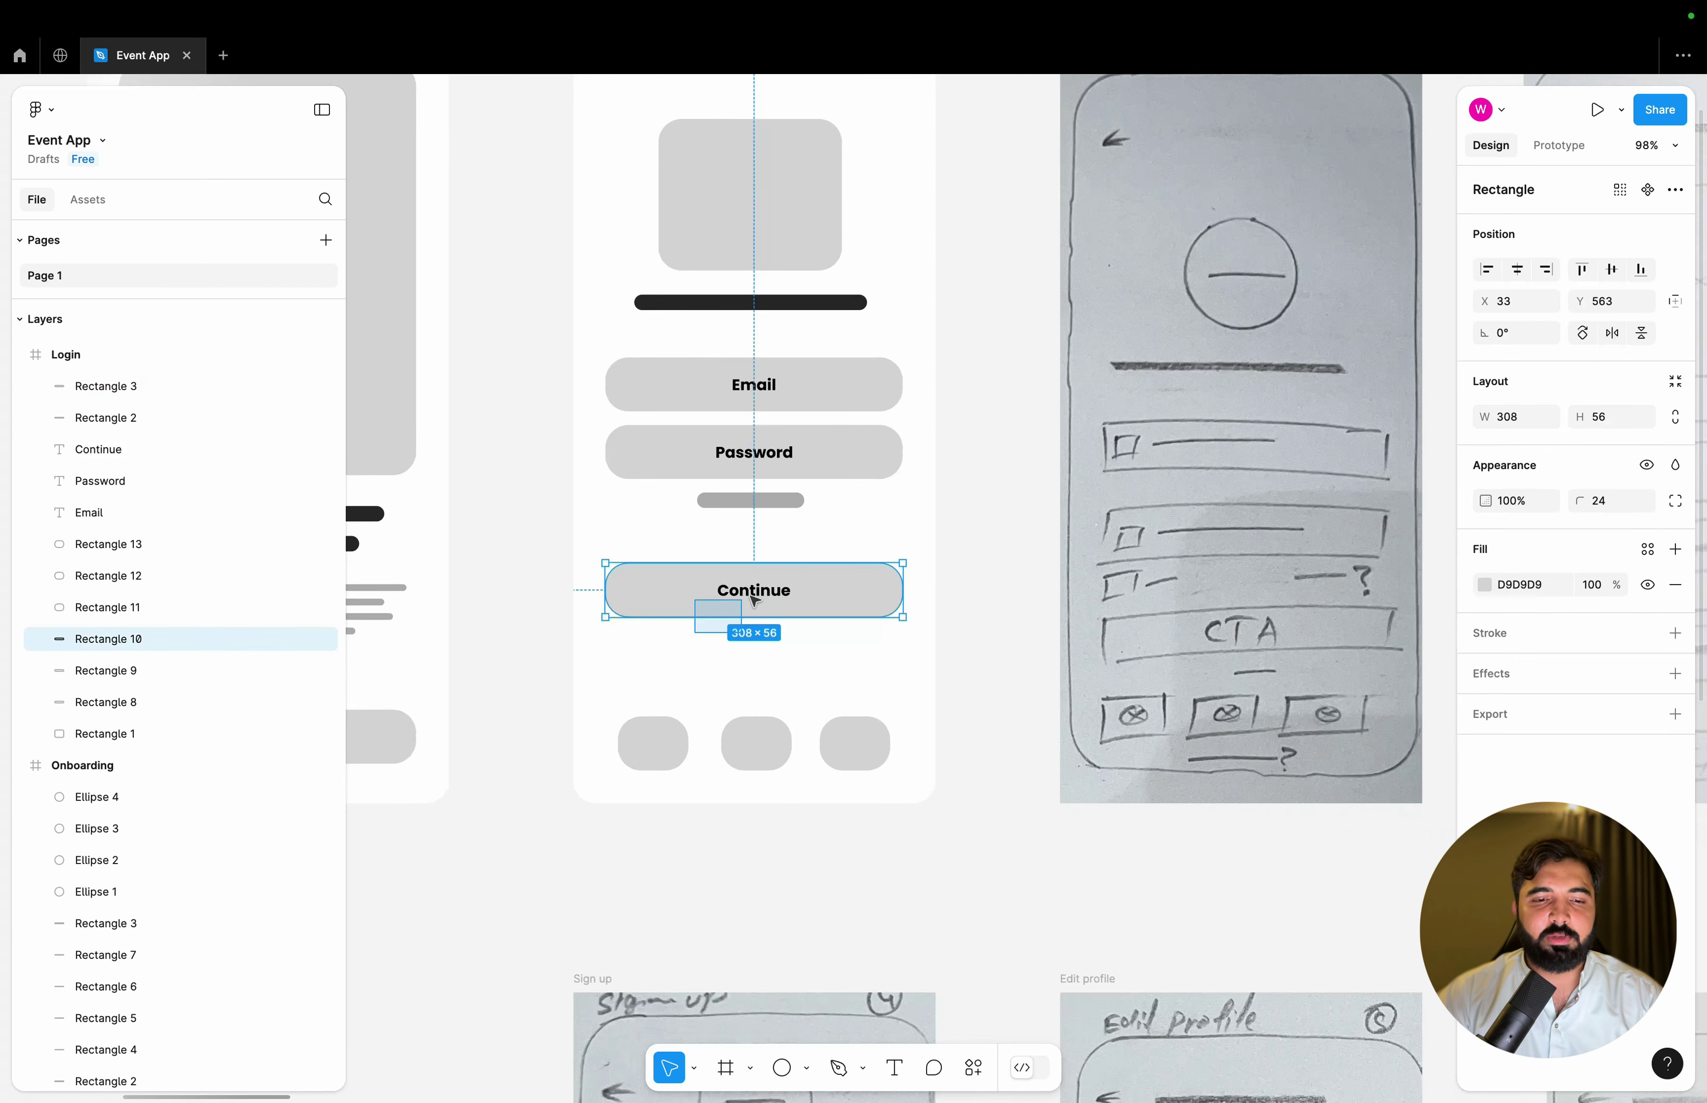
mouse_move(778, 600)
left_mouse_down()
mouse_move(779, 678)
mouse_move(784, 588)
left_mouse_up()
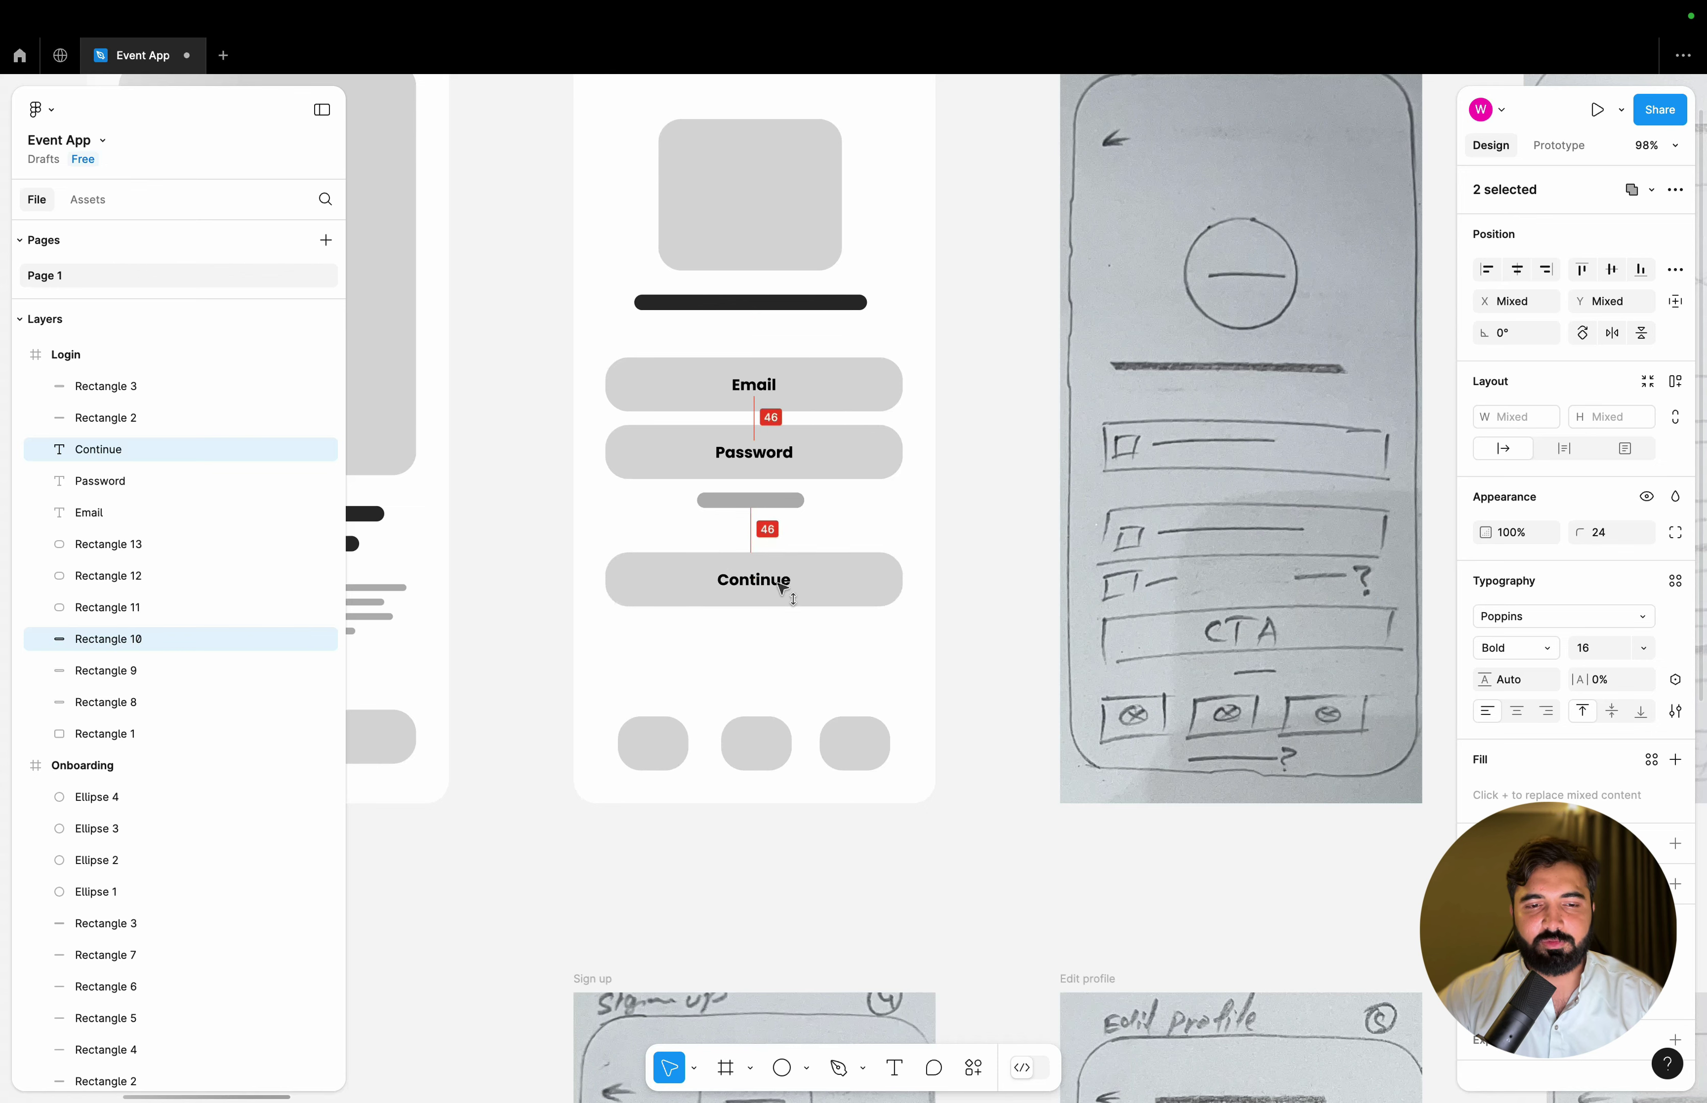
mouse_move(633, 869)
left_mouse_down()
mouse_move(929, 759)
mouse_move(882, 730)
mouse_move(622, 762)
left_mouse_up()
Step: Move the Login paper sketch up out of the row of frames
scroll(883, 730, "down", 5)
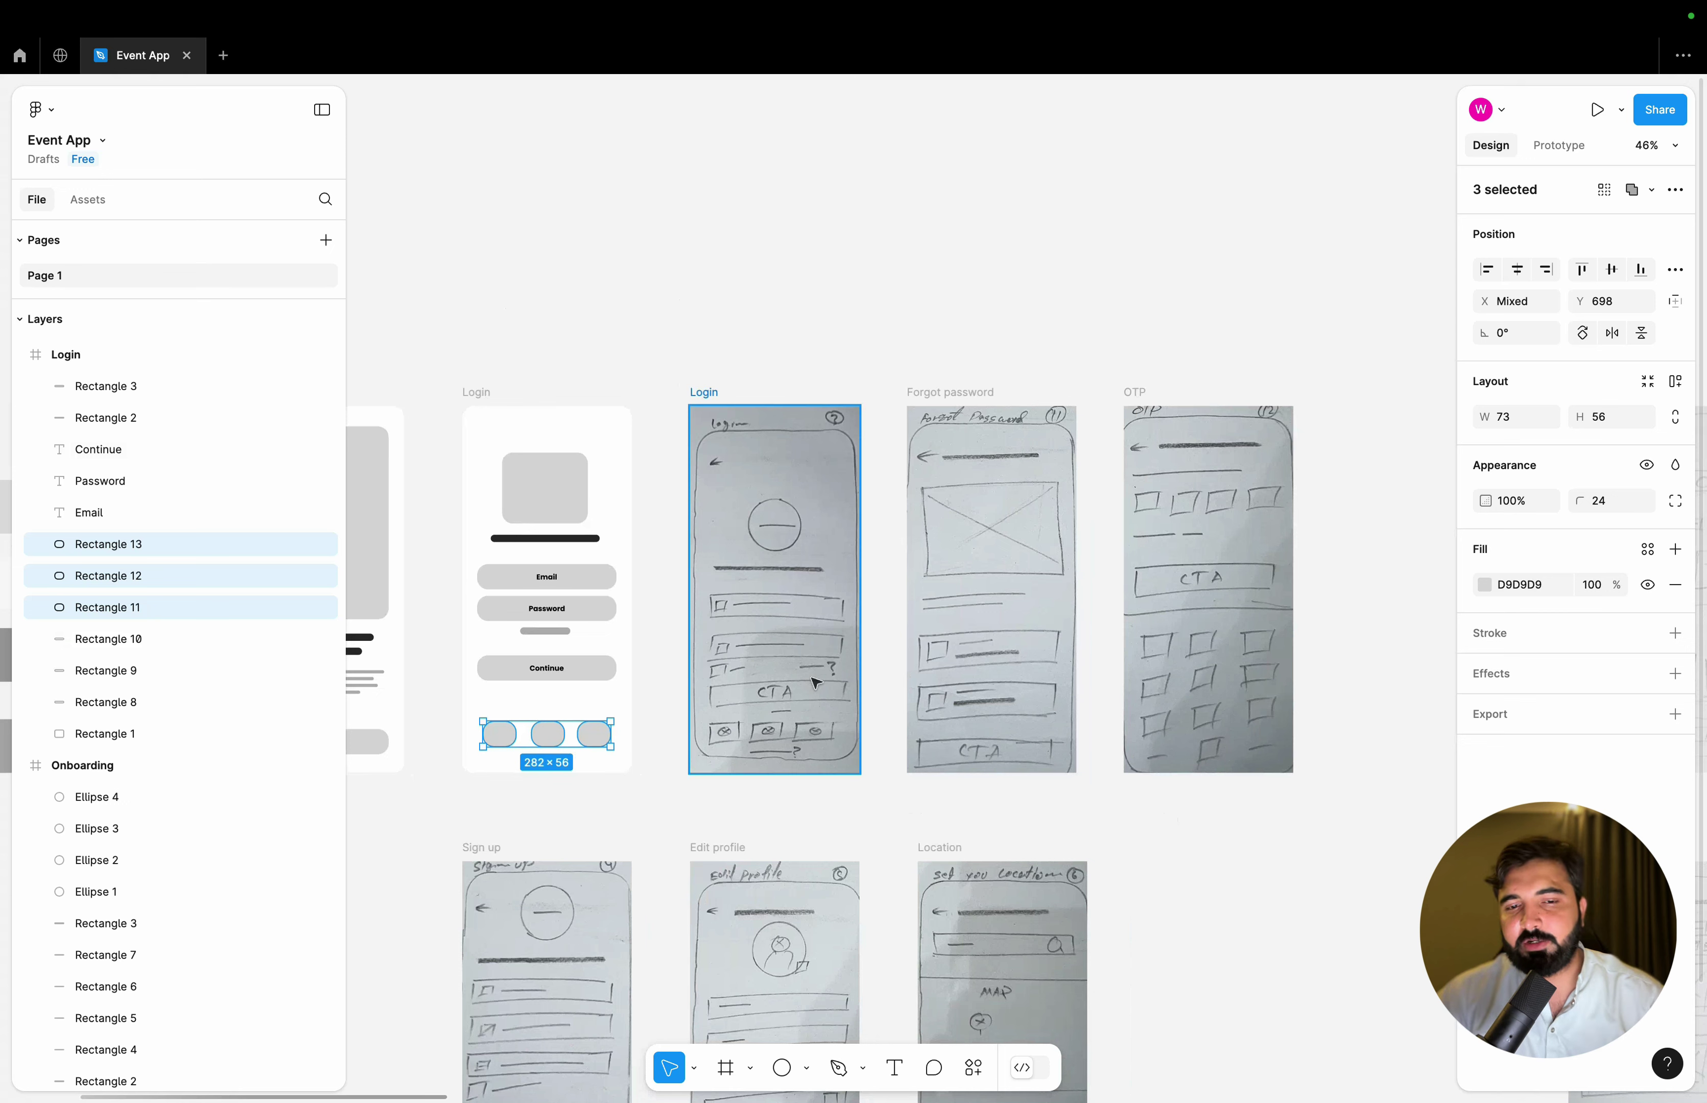
left_click_drag(728, 639, 1031, 565)
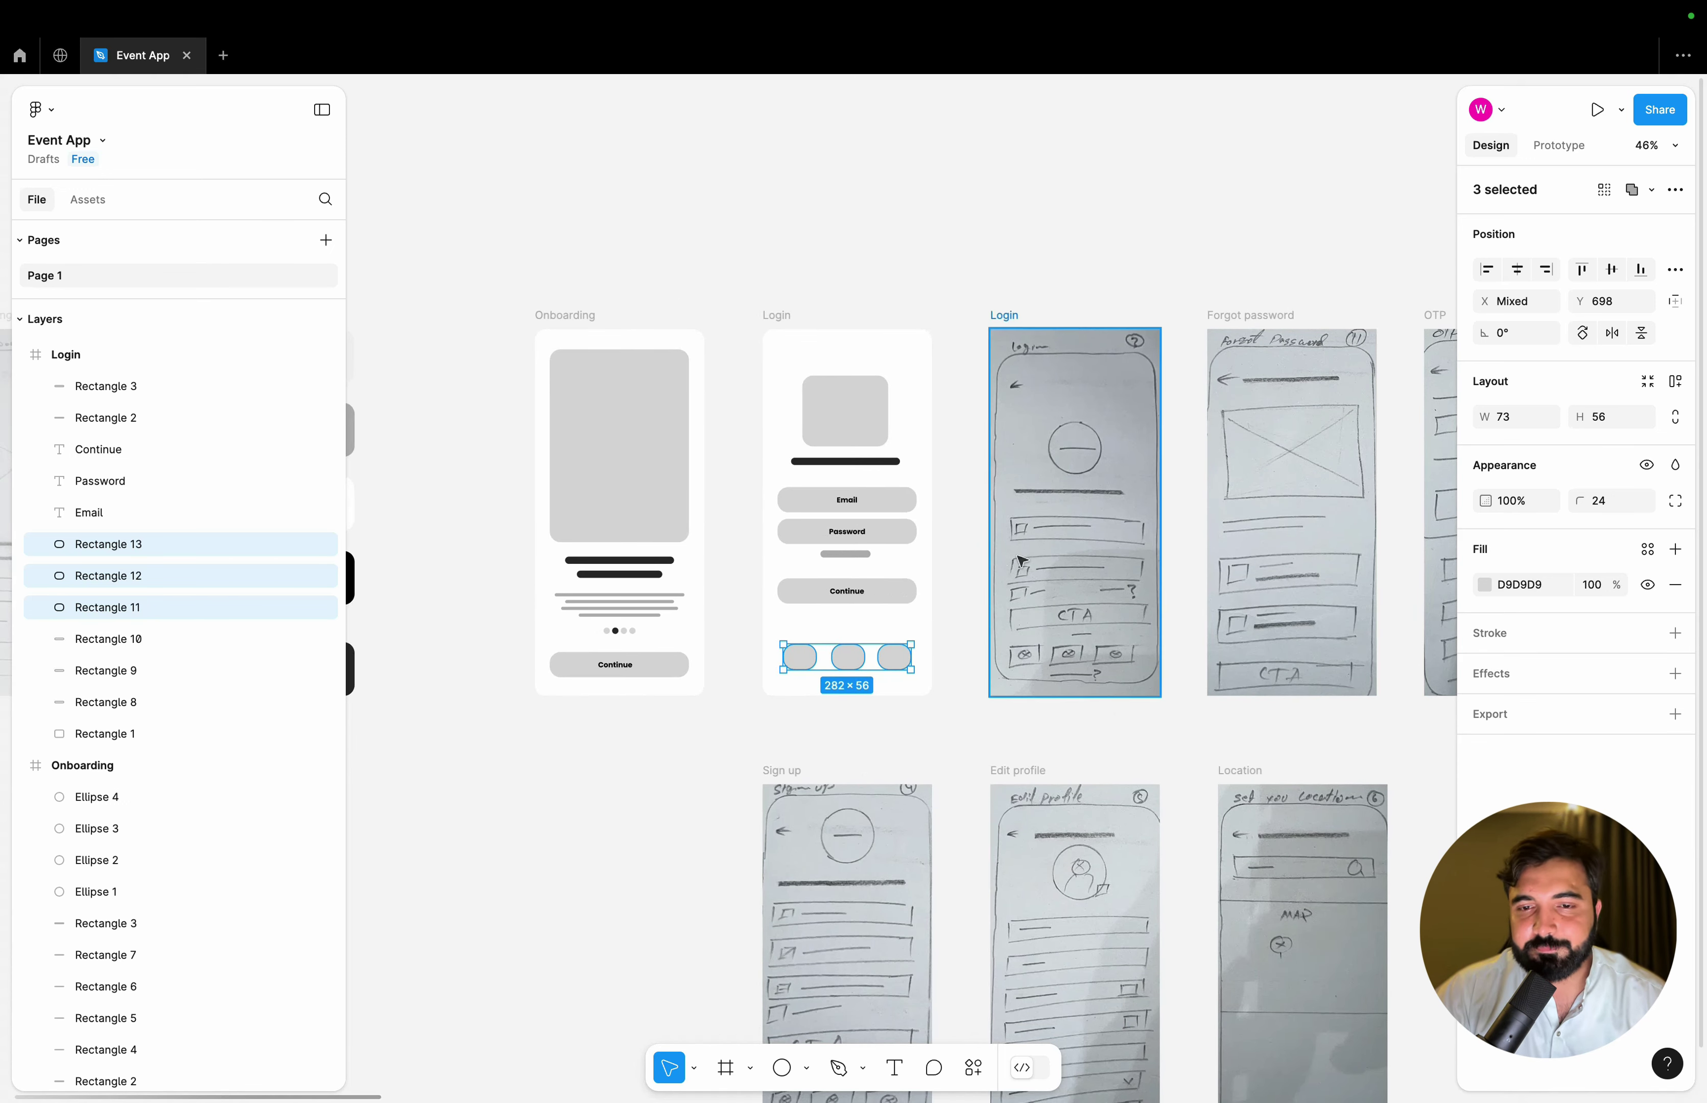
left_click_drag(1031, 564, 746, 543)
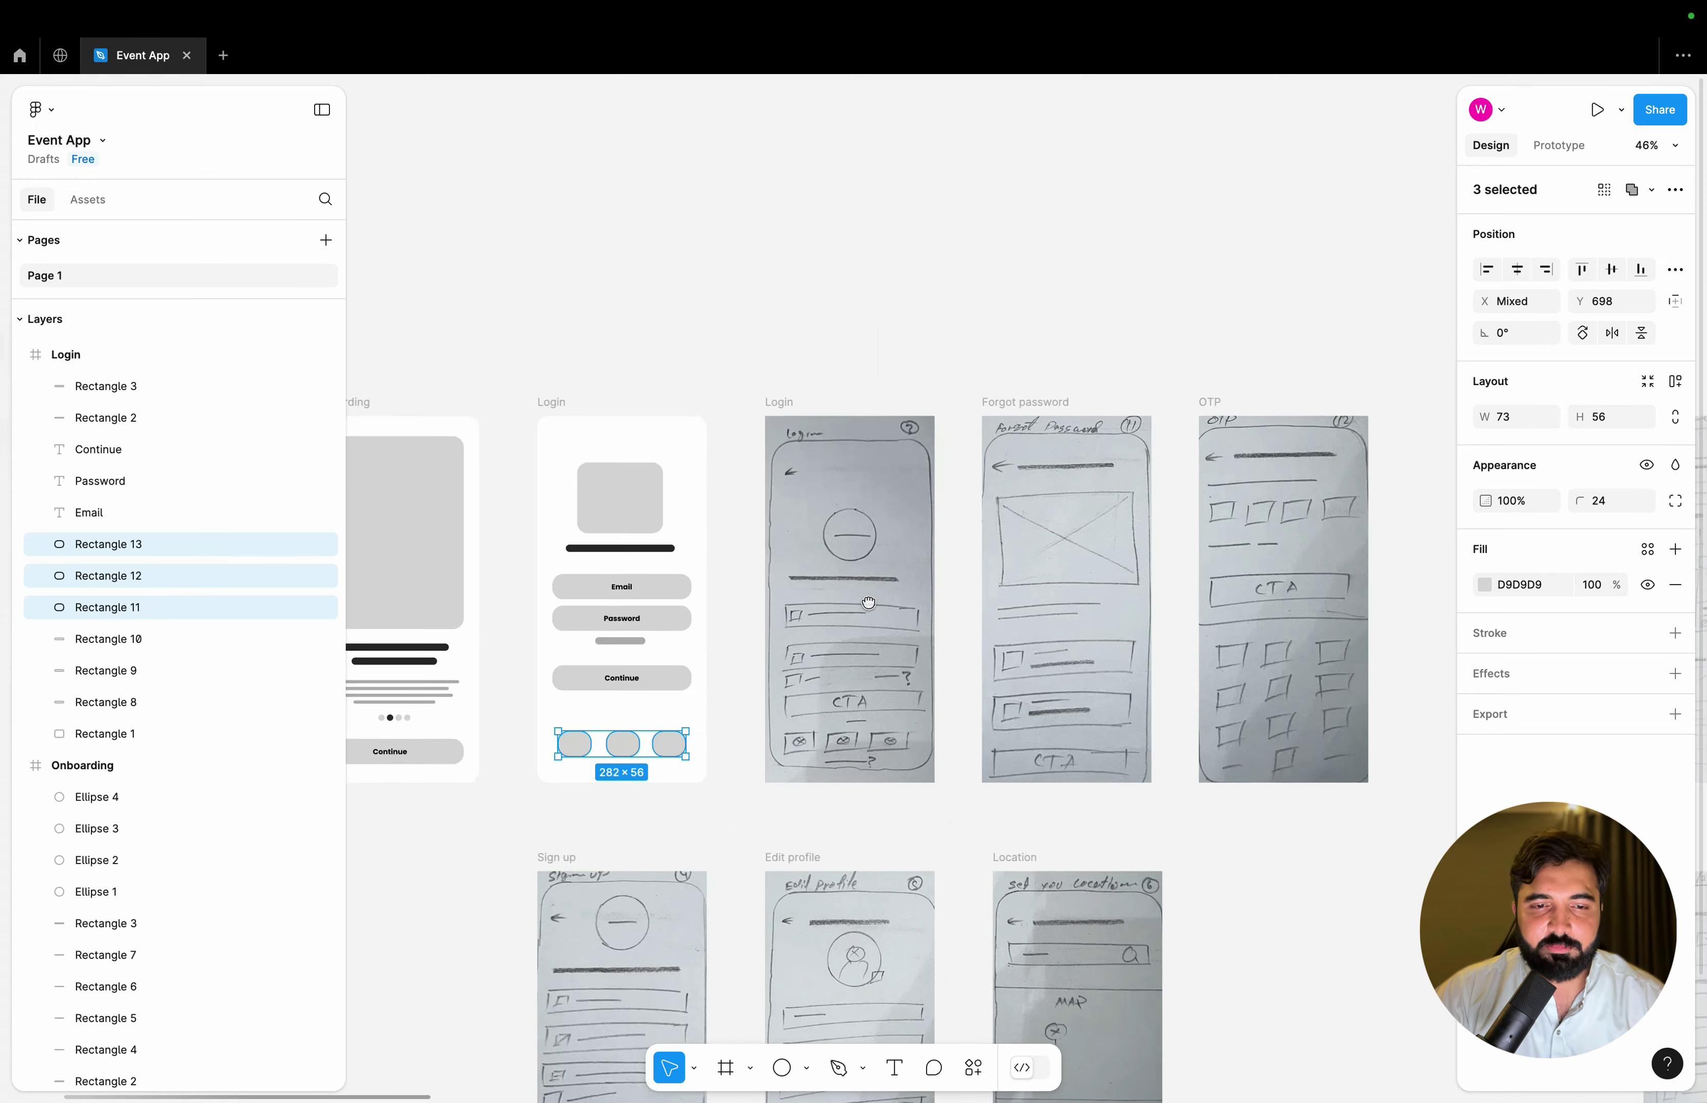
scroll(834, 346, "down", 5)
mouse_move(825, 370)
left_mouse_down()
mouse_move(824, 225)
mouse_move(361, 153)
left_mouse_up()
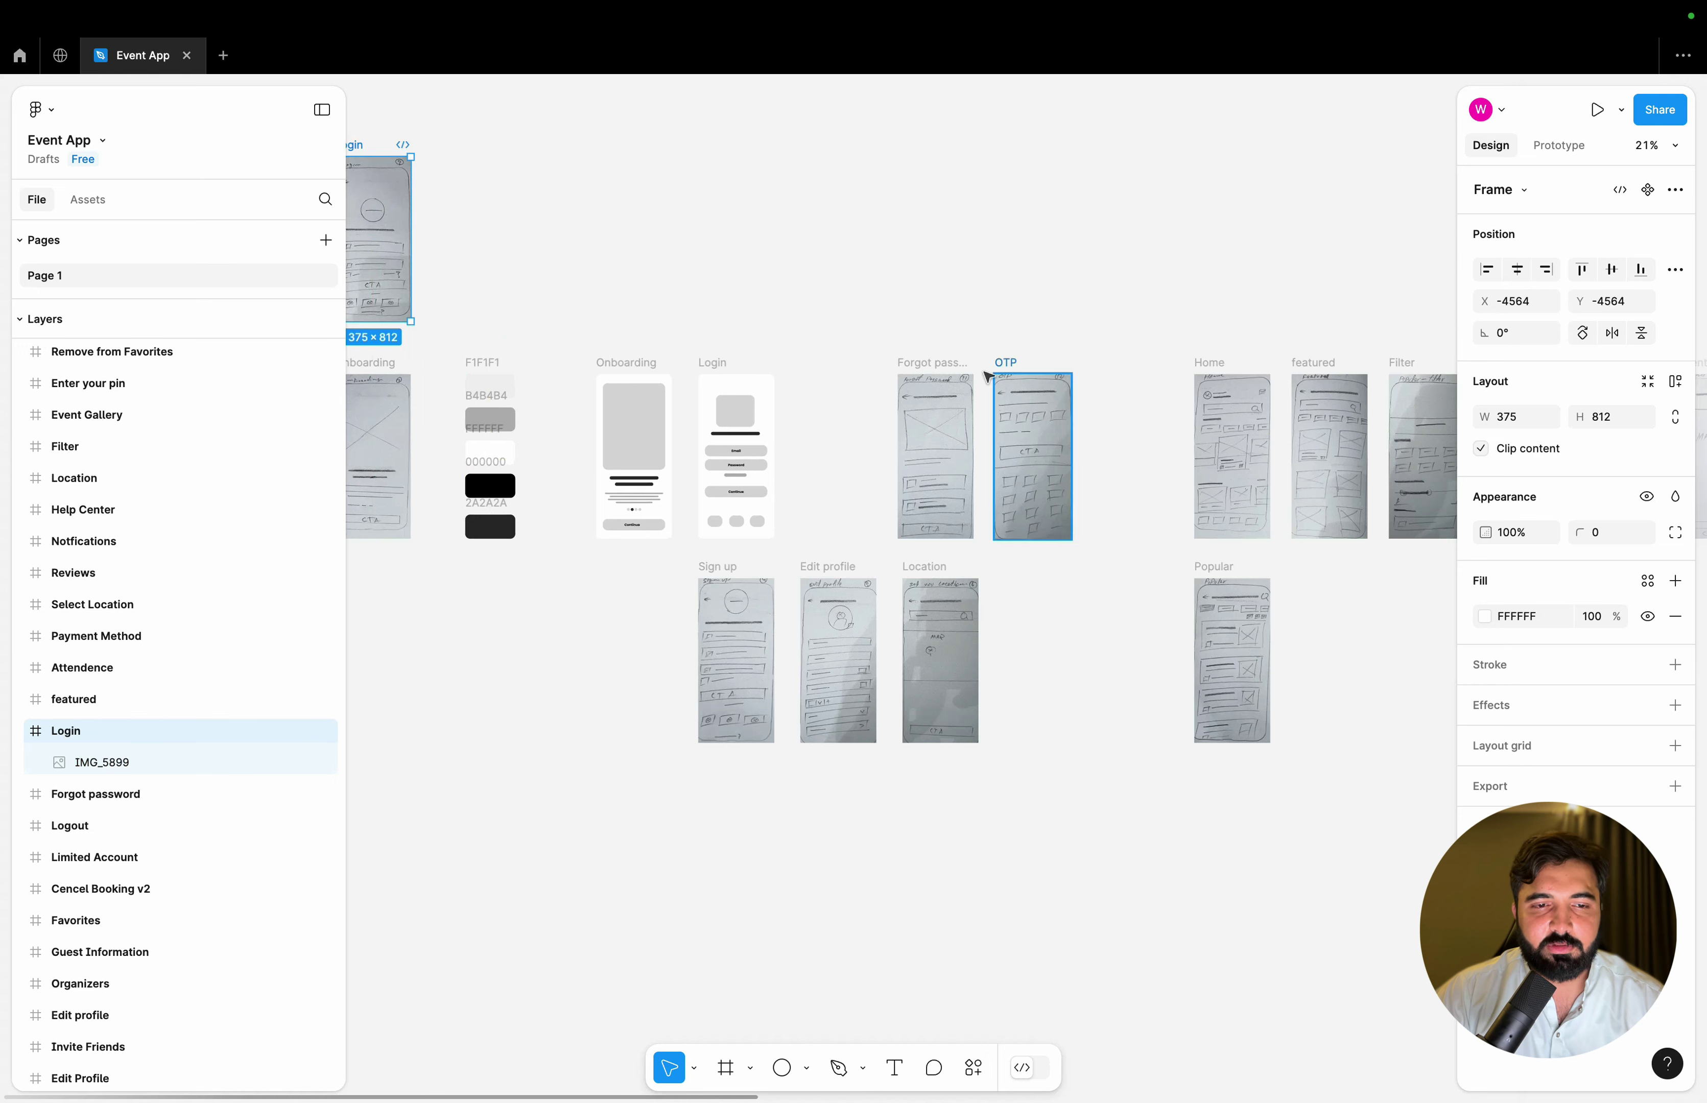
Step: Alt-drag a copy of the Login frame to its right and rename it 'Forgot Password'
left_click(722, 364)
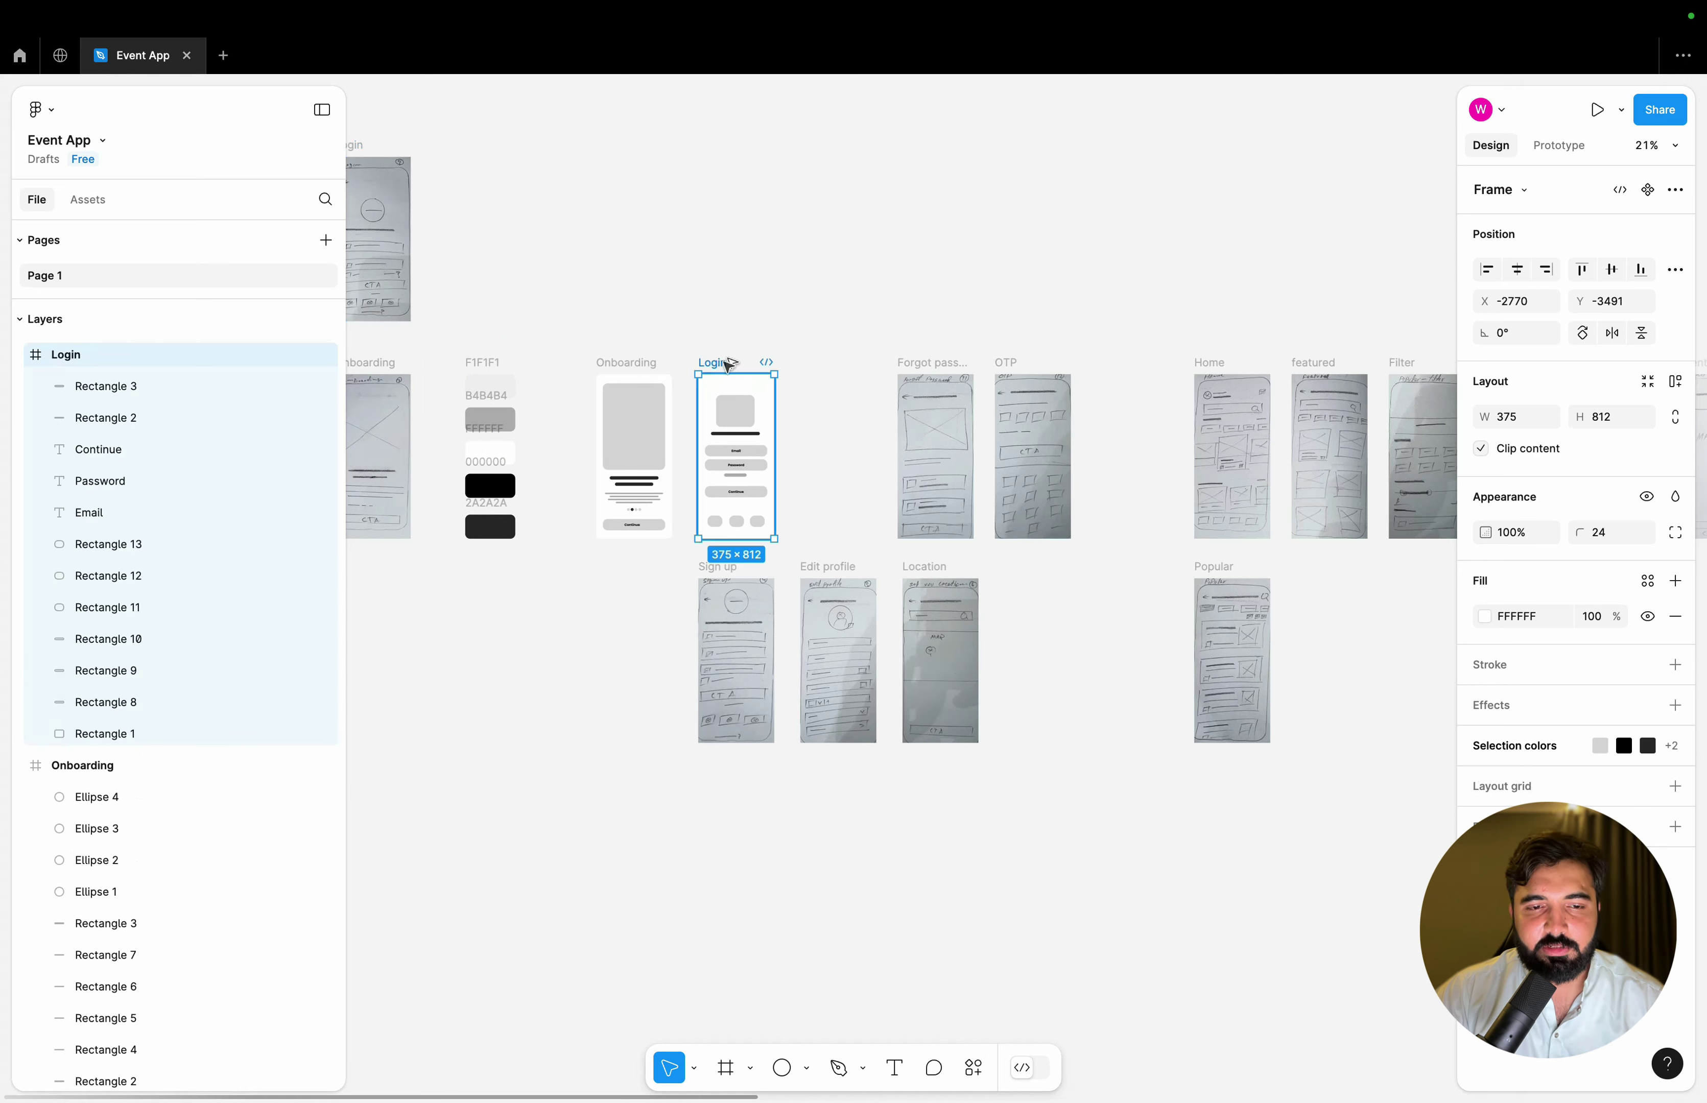
left_click_drag(720, 367, 921, 418)
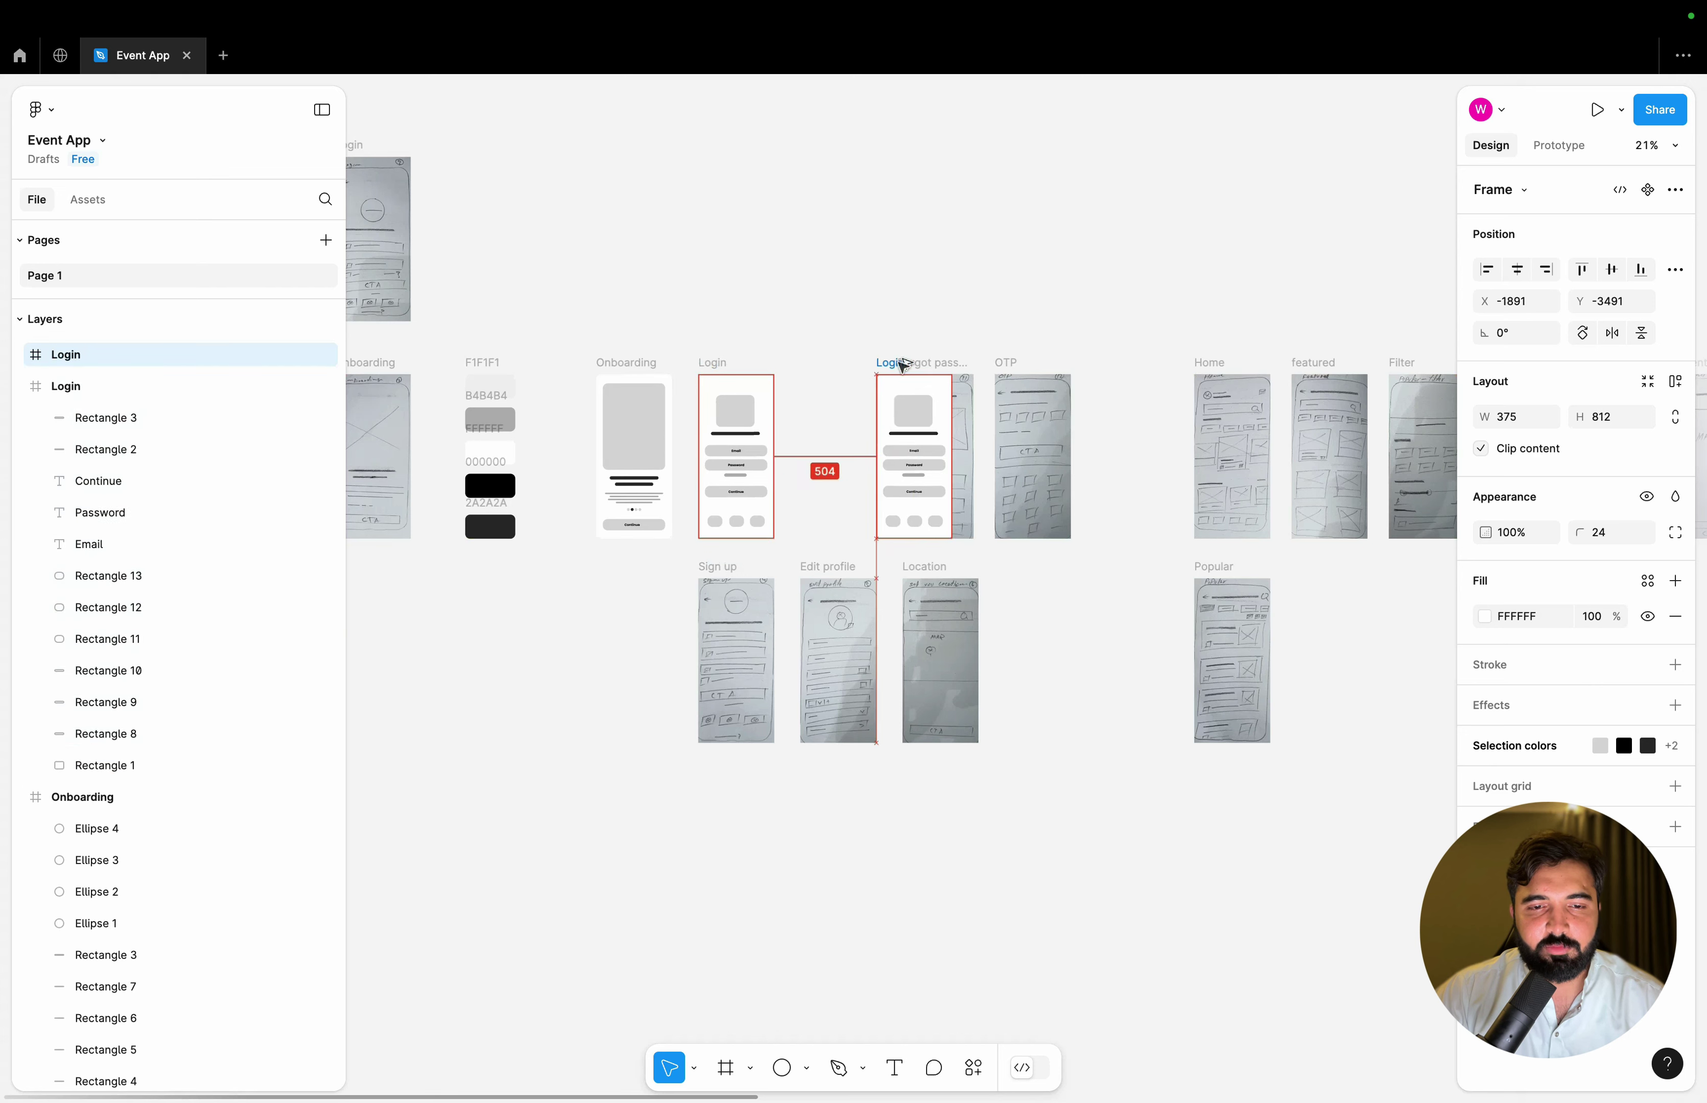
scroll(921, 419, "up", 5)
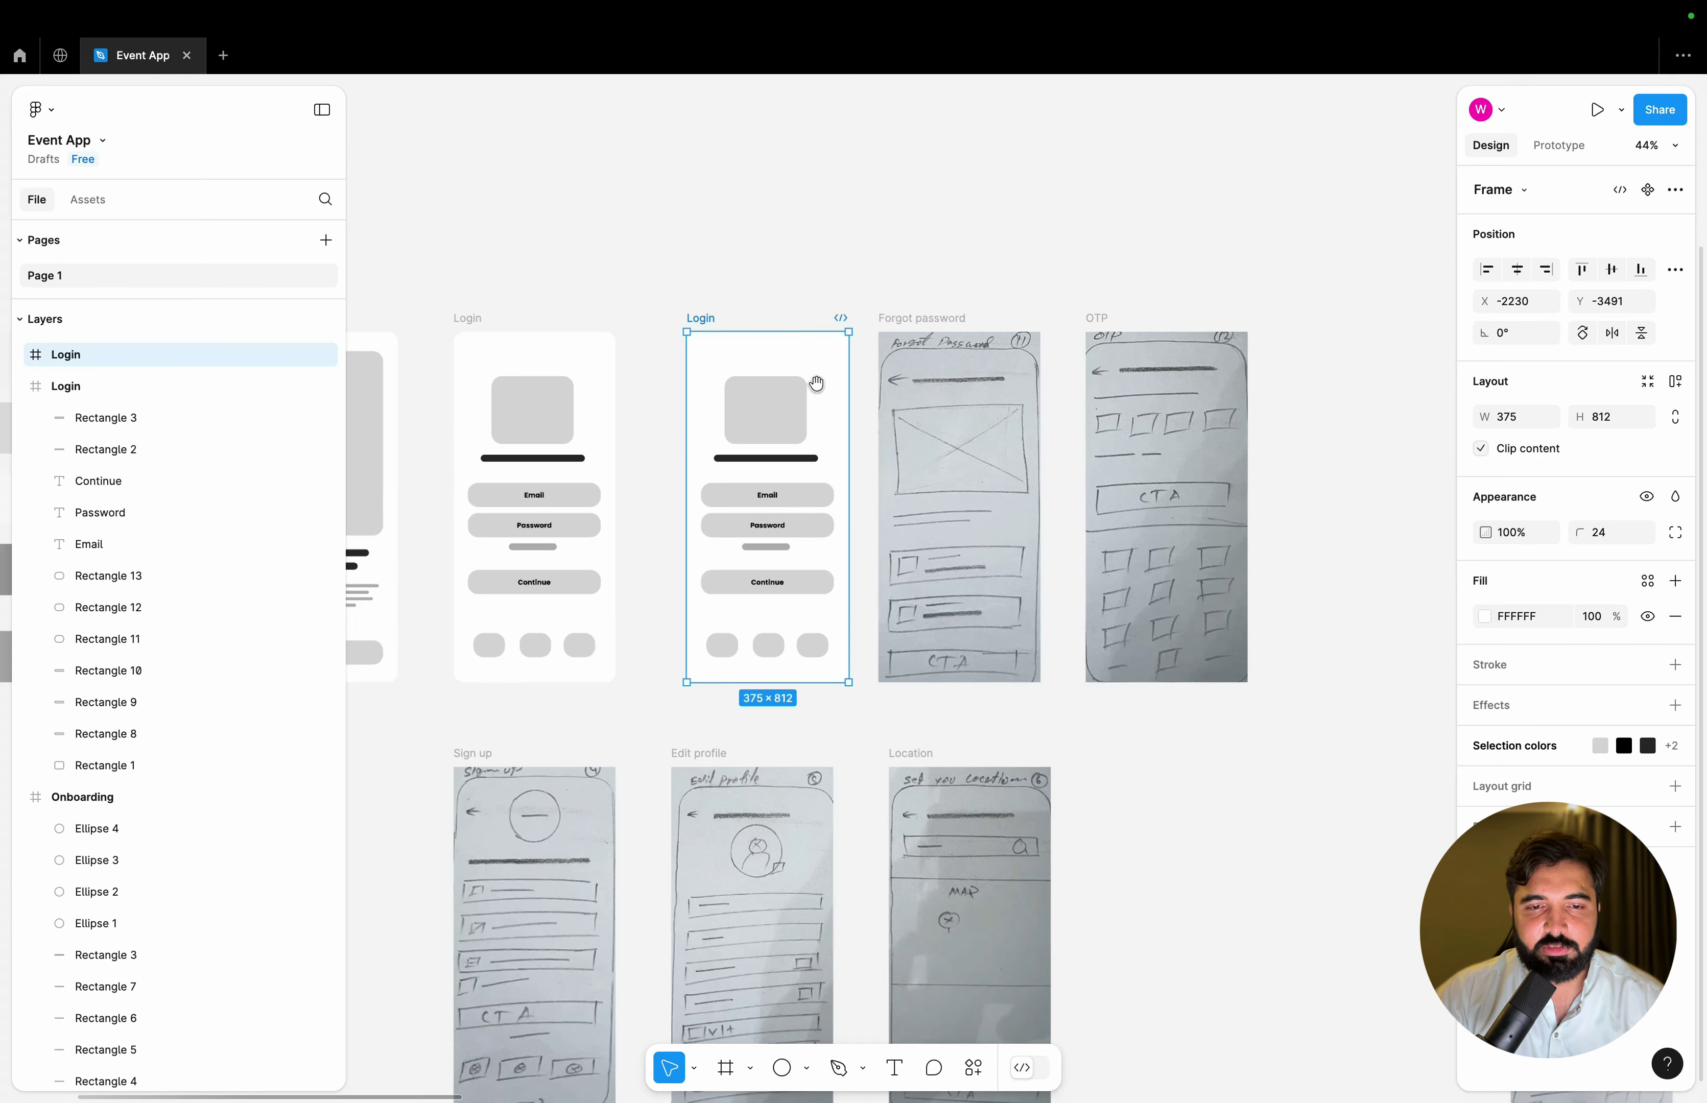
double_click(715, 320)
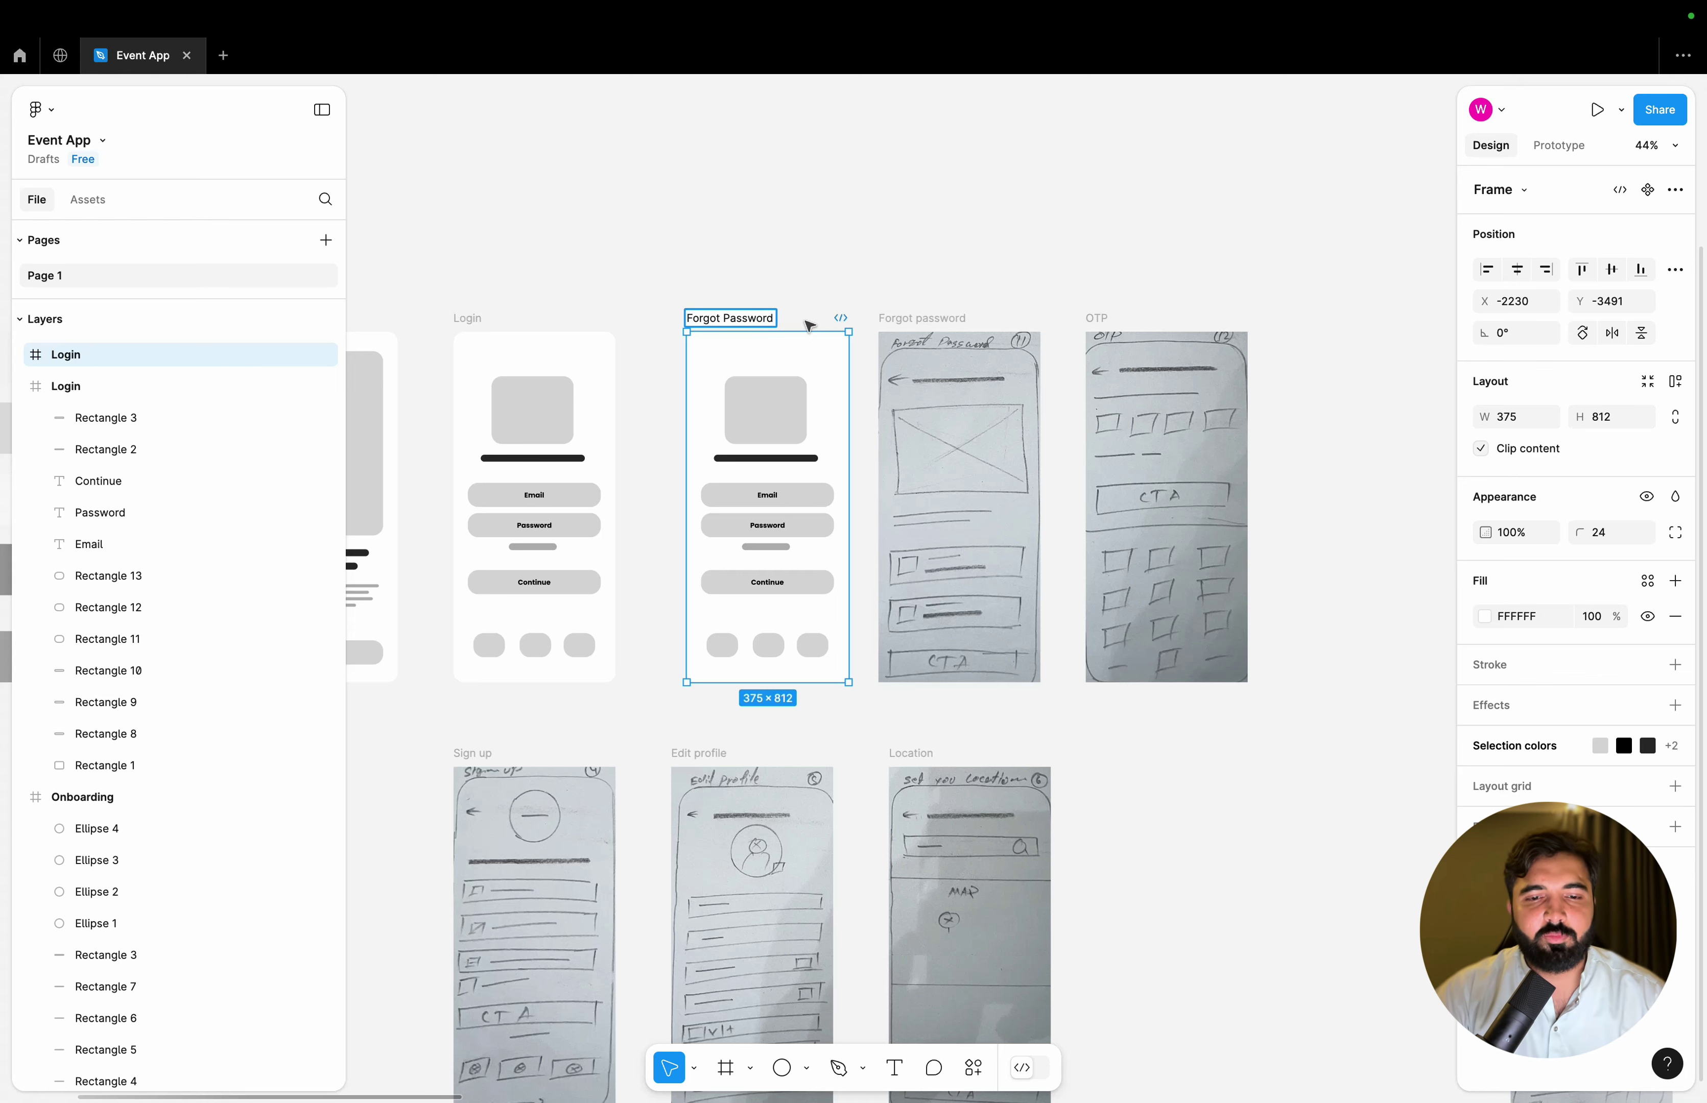
left_click(809, 324)
scroll(857, 434, "up", 2)
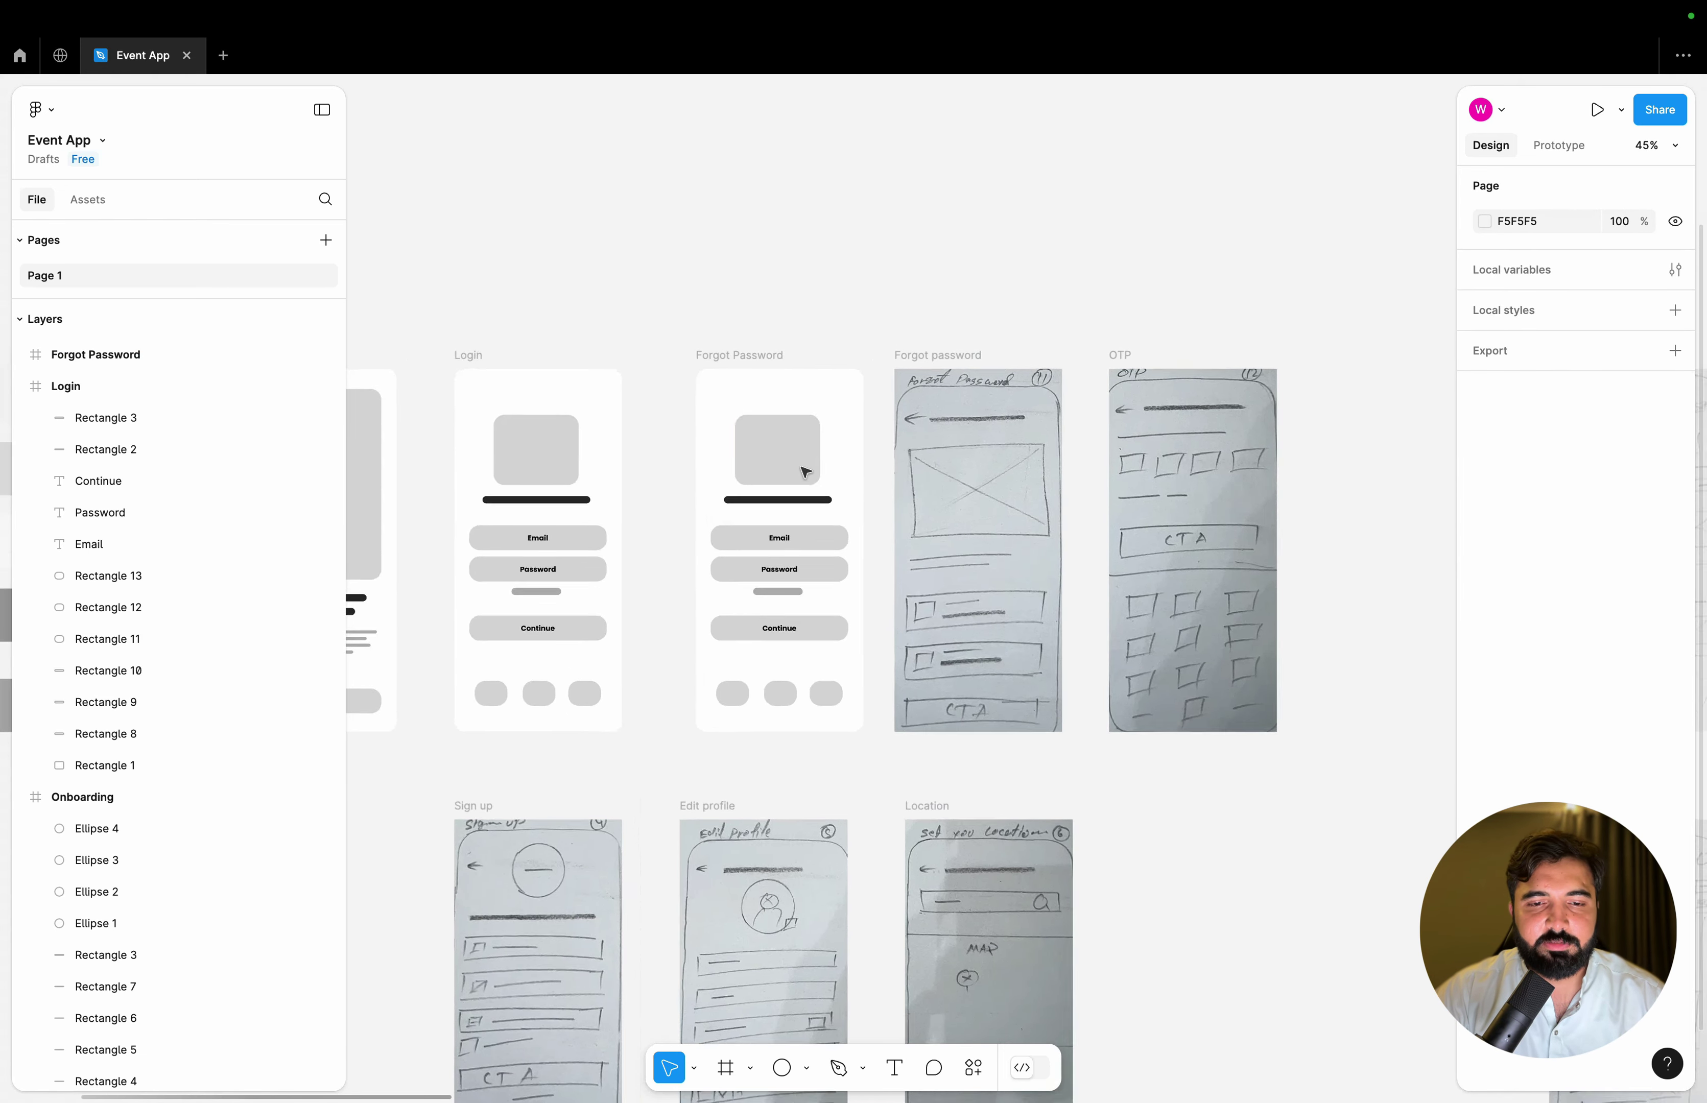
Step: Remove the image placeholder and heading from Forgot Password and move the Email field up
scroll(806, 472, "up", 2)
left_click(797, 477)
left_click(804, 508, "shift")
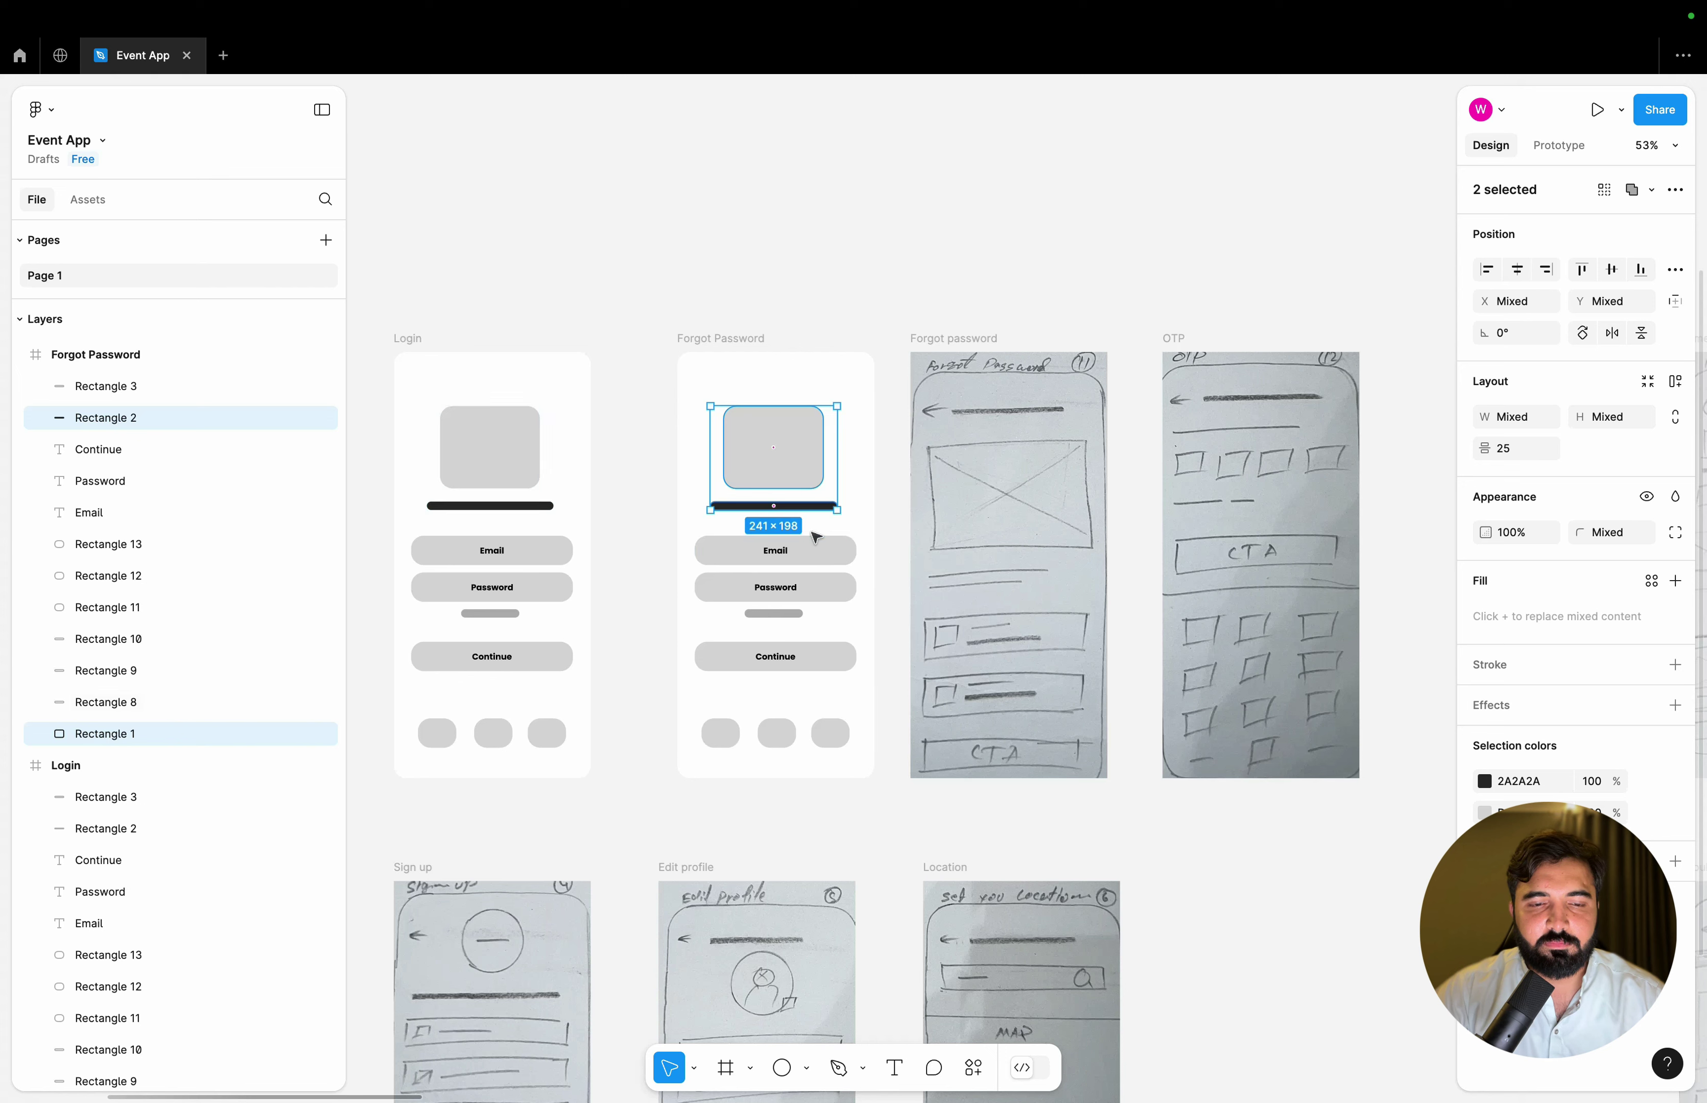
key("Delete")
scroll(789, 631, "up", 2)
left_click(757, 632)
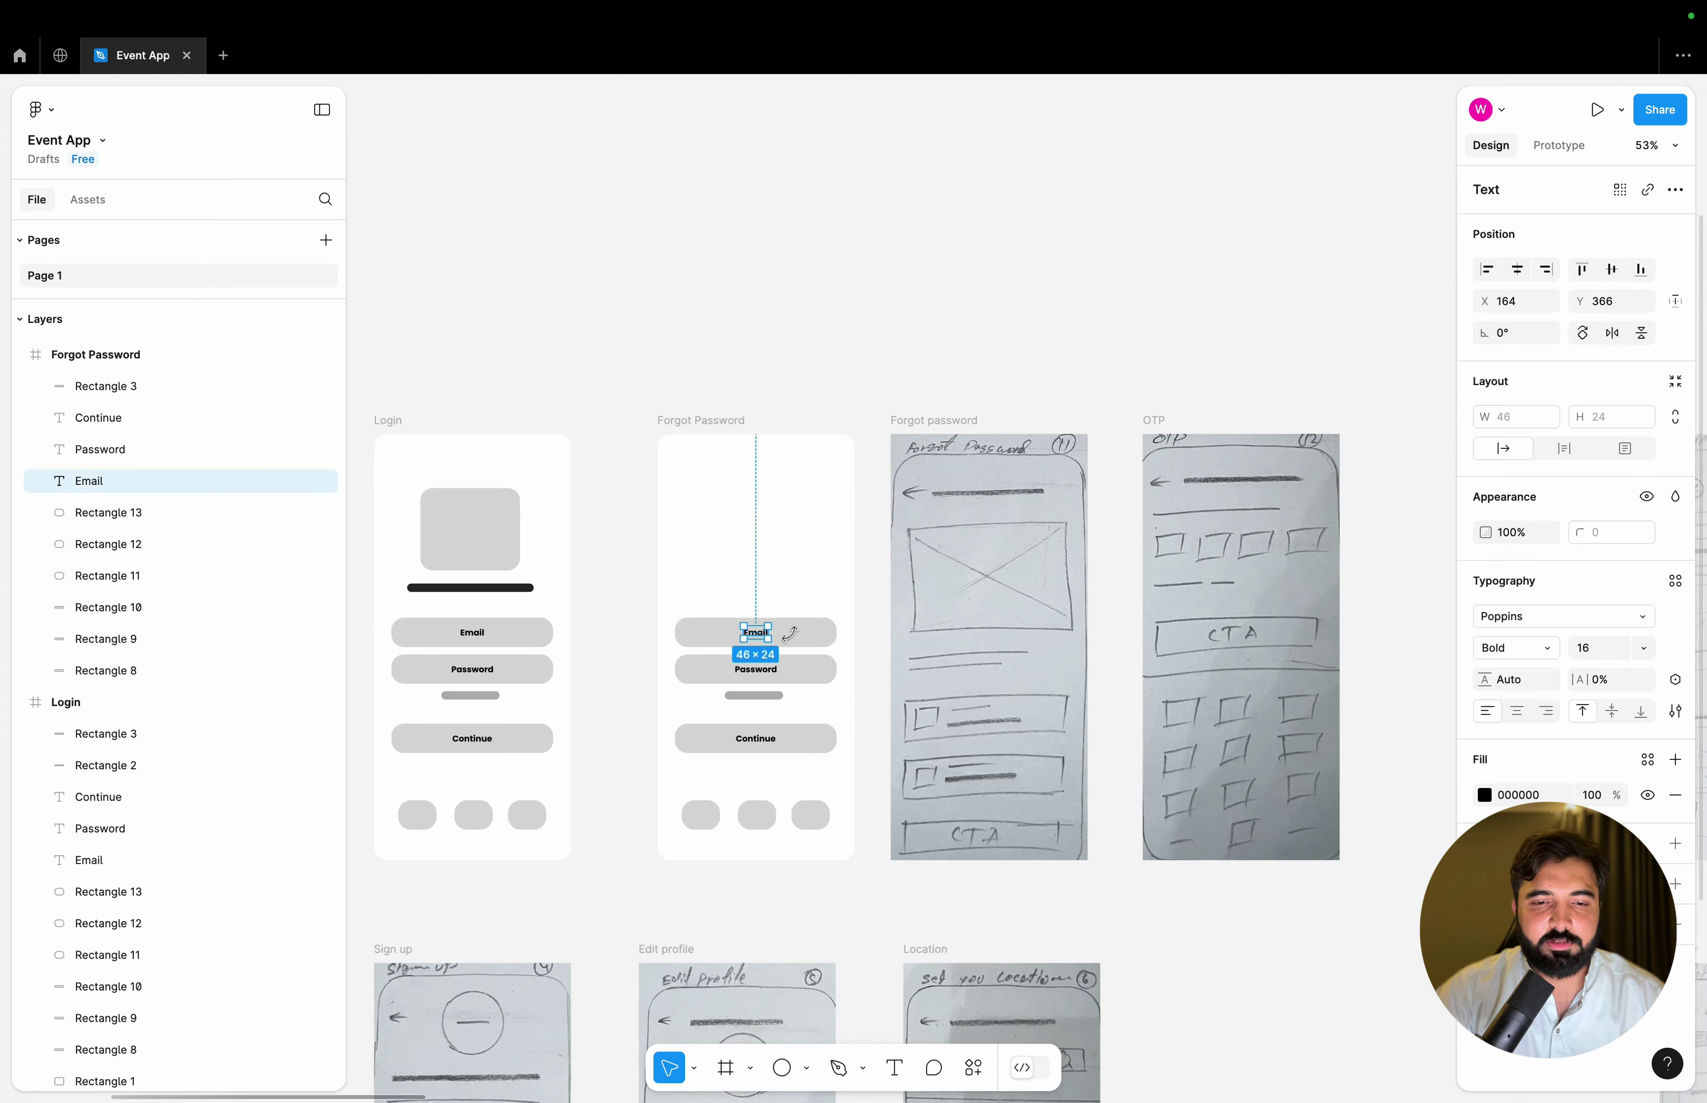
left_click(809, 644, "shift")
mouse_move(795, 641)
left_mouse_down()
mouse_move(829, 606)
mouse_move(792, 631)
left_mouse_up()
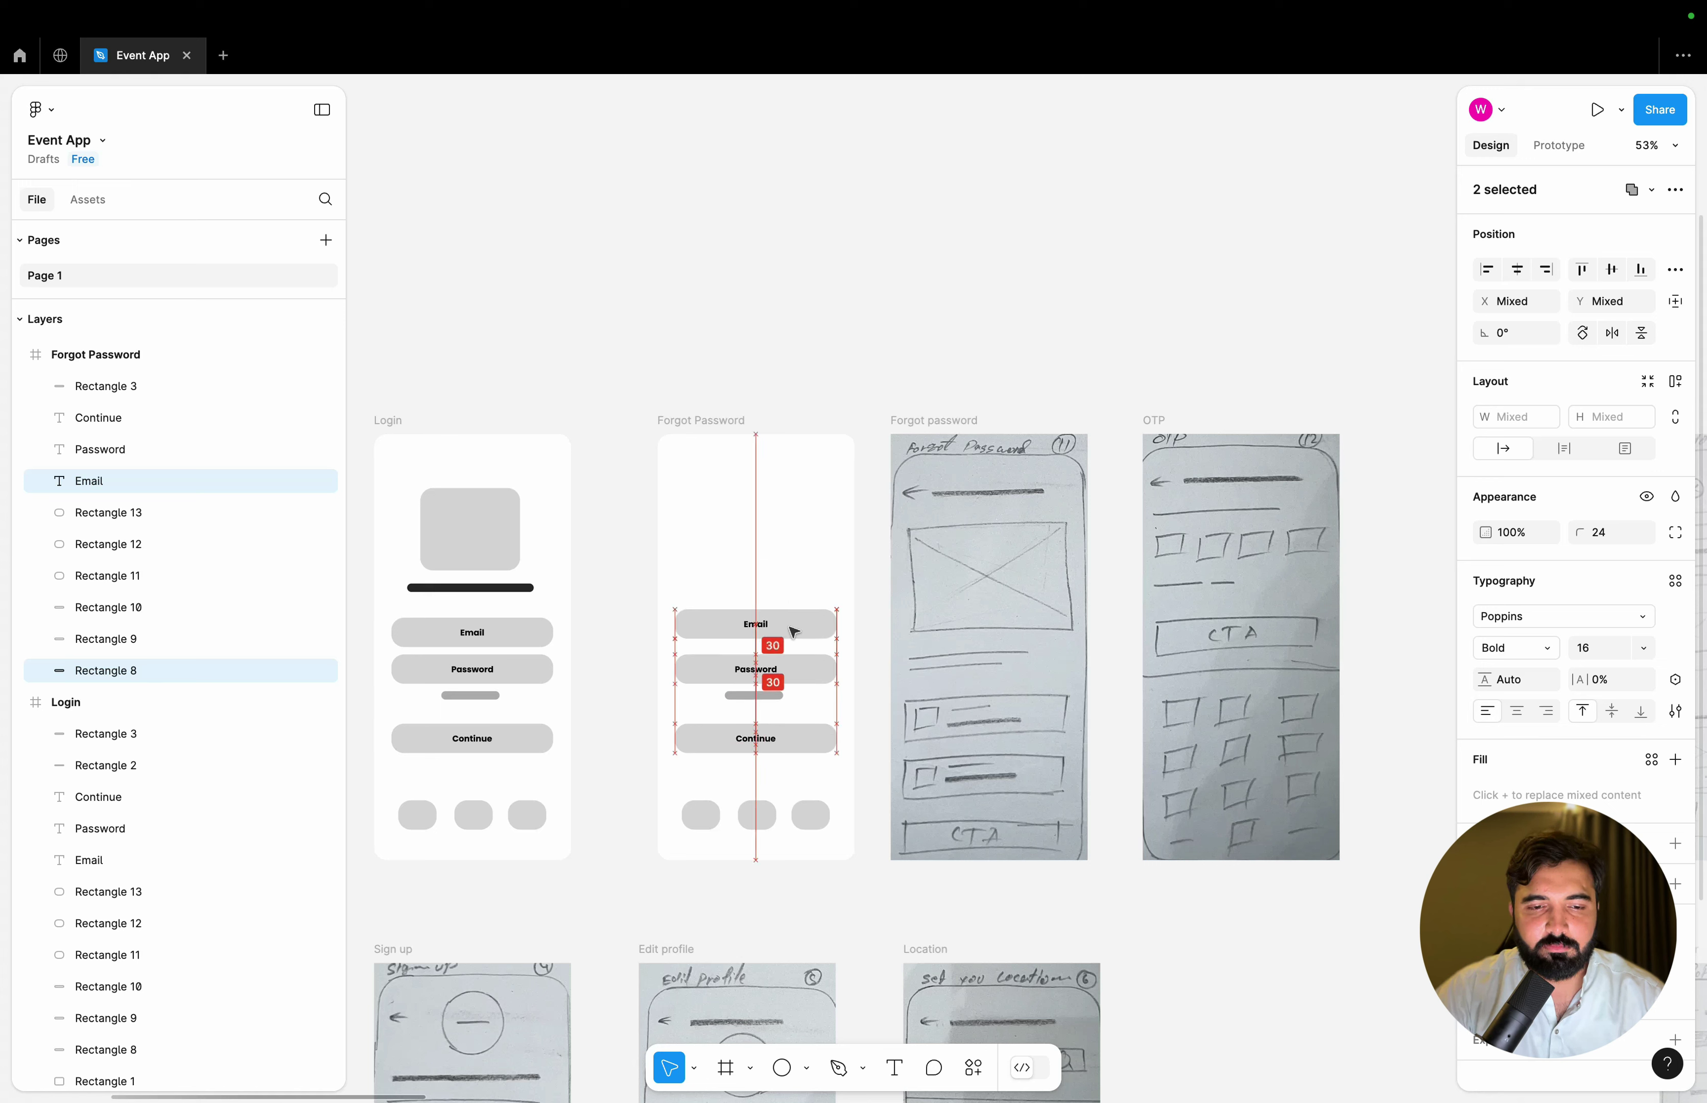
double_click(768, 672)
type("Continue")
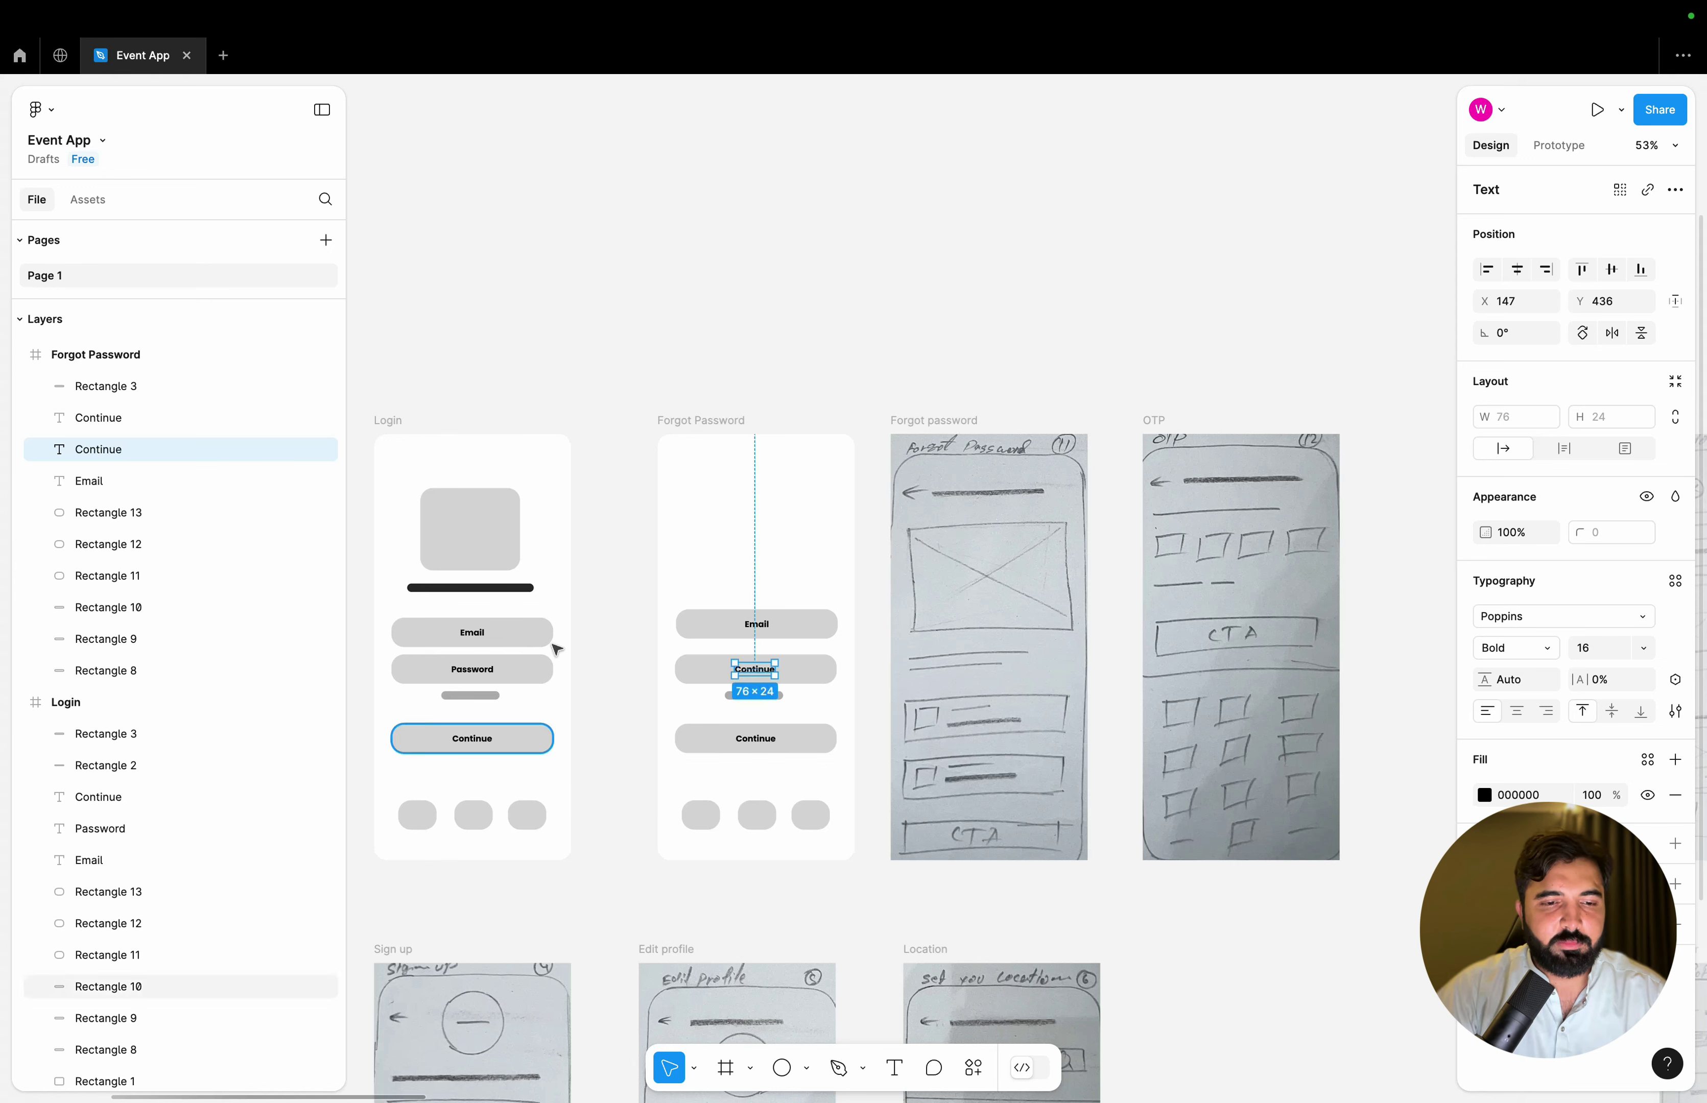
Step: Make Login's Continue button dark with an FFFFFF label
scroll(645, 574, "left", 4)
scroll(645, 574, "down", 2)
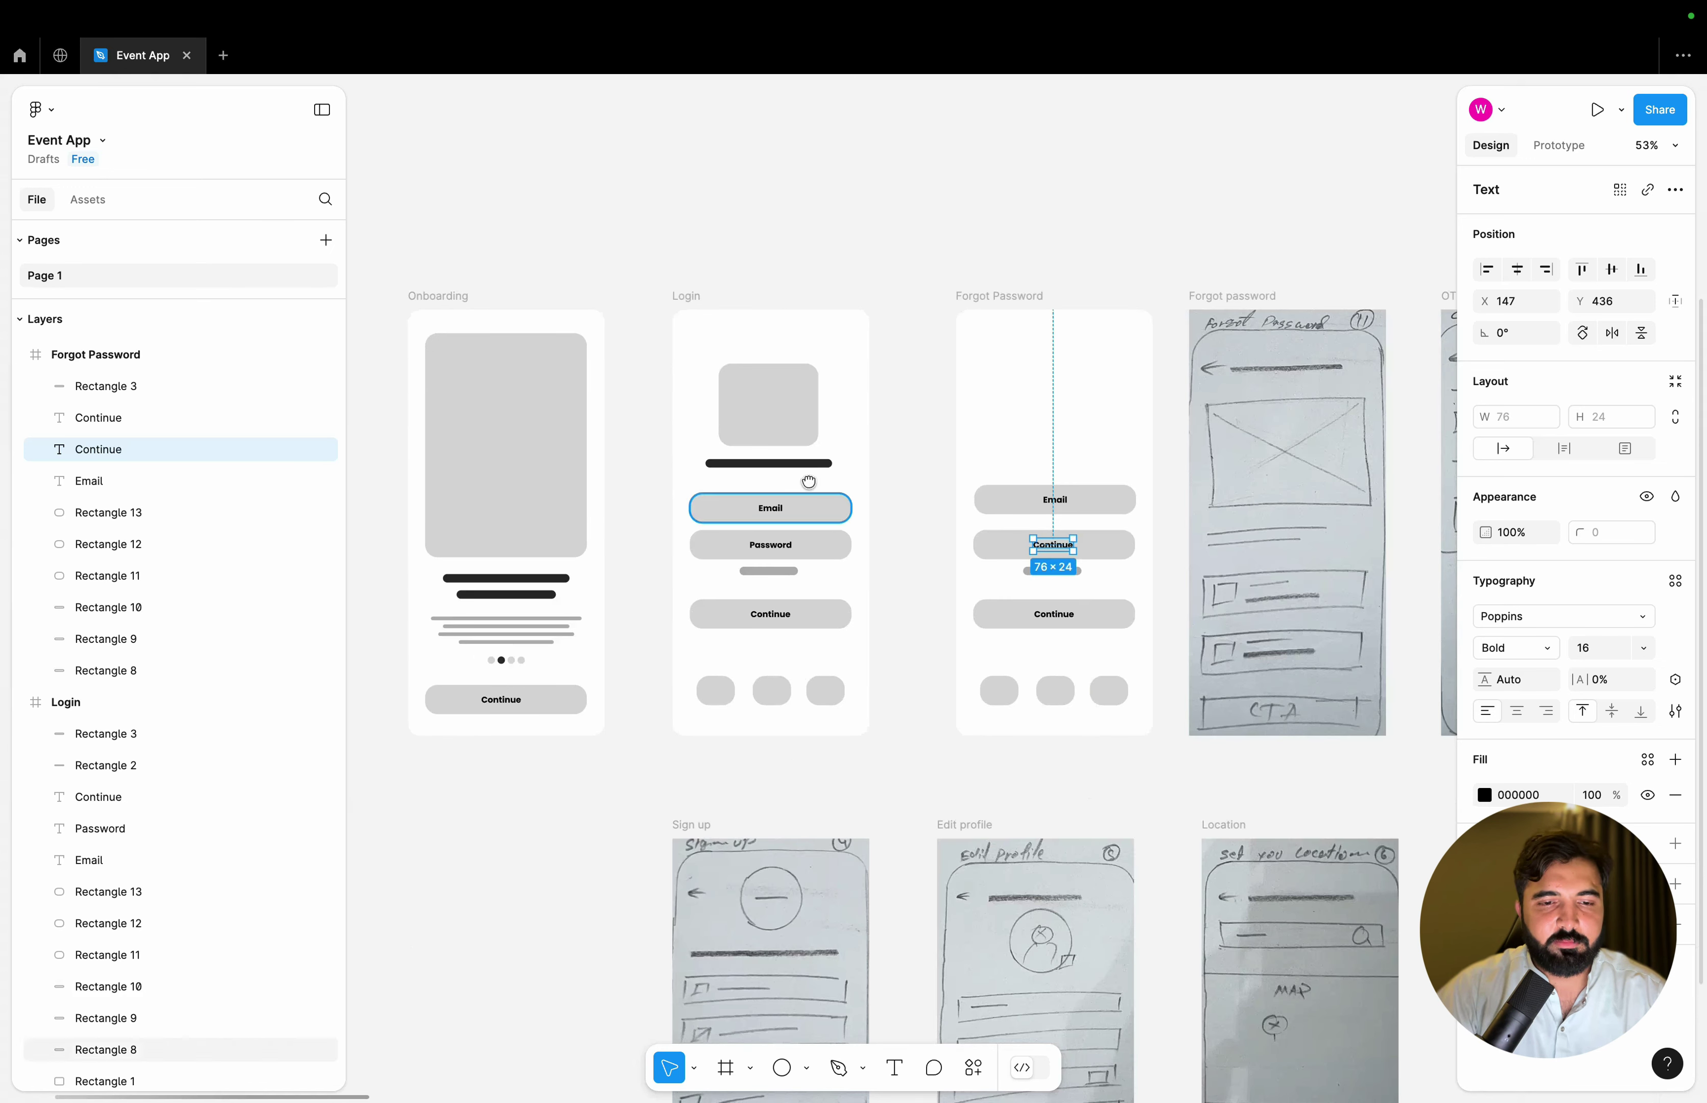
left_click(769, 463)
left_click(825, 614)
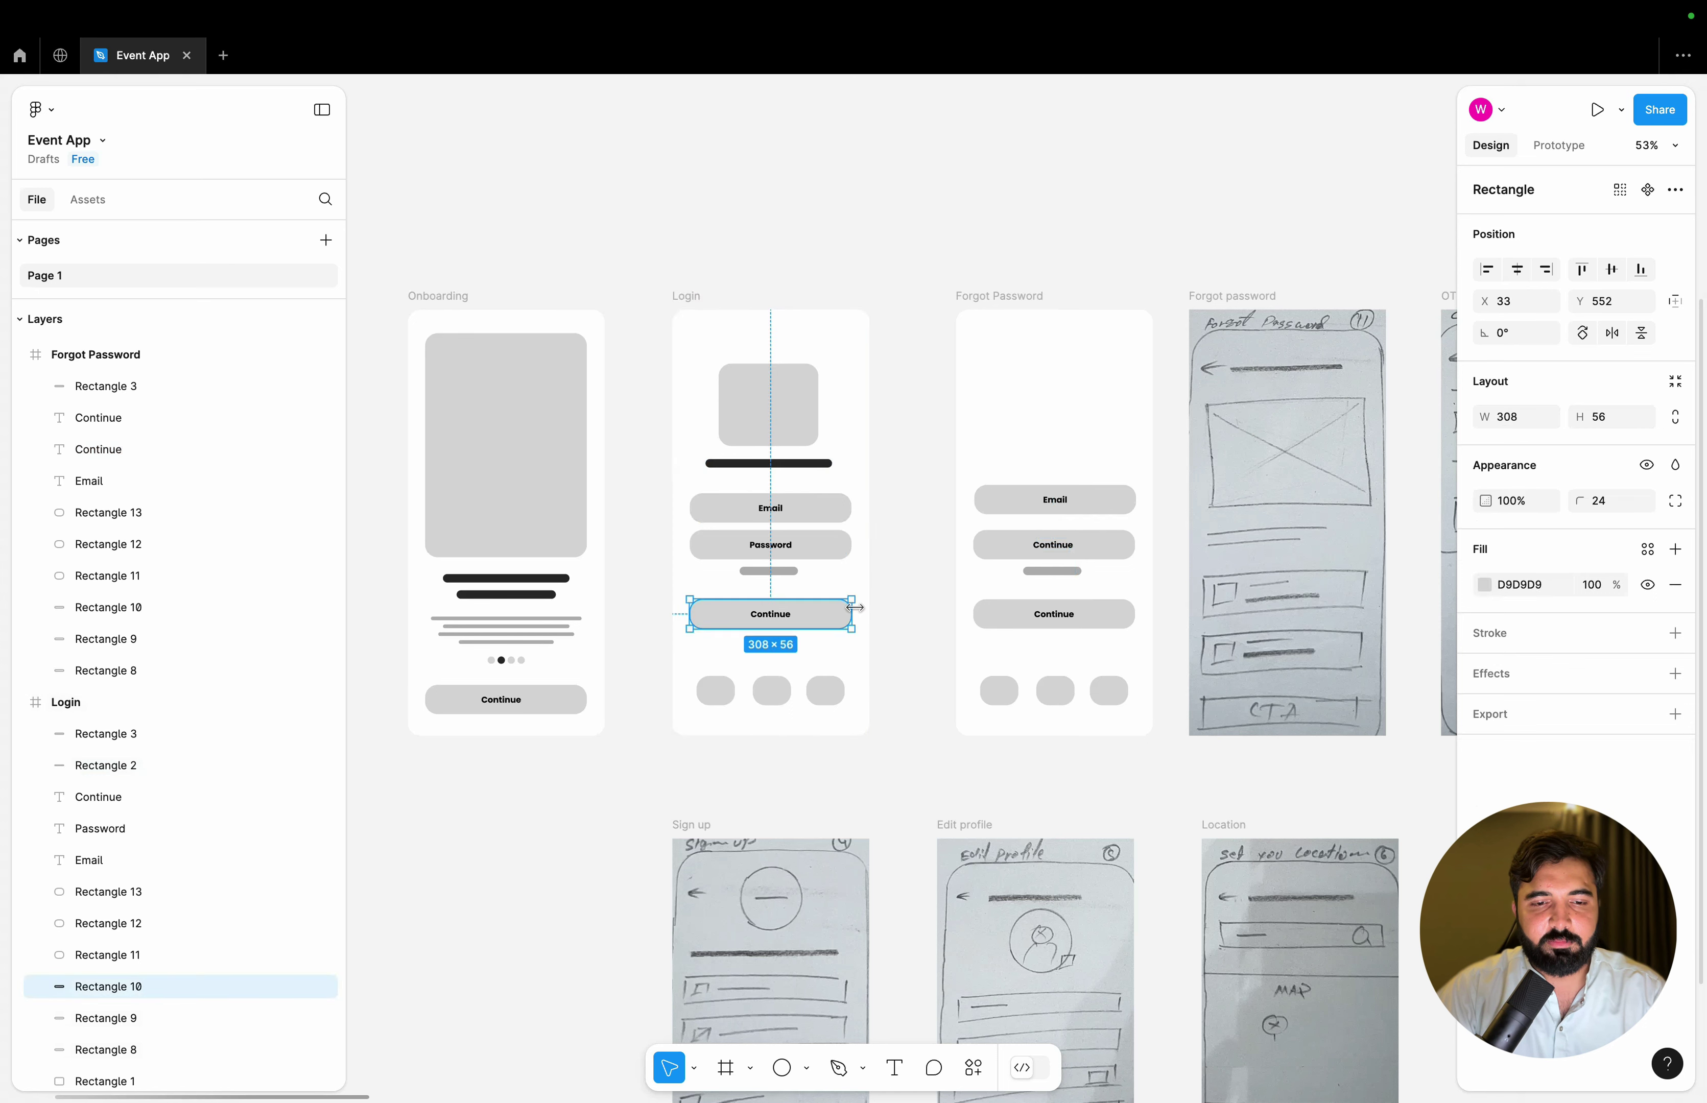
key("ctrl+alt+v")
left_click(770, 614)
left_click(1484, 795)
type("ffffff")
key("Return")
left_click(947, 649)
left_click(836, 614)
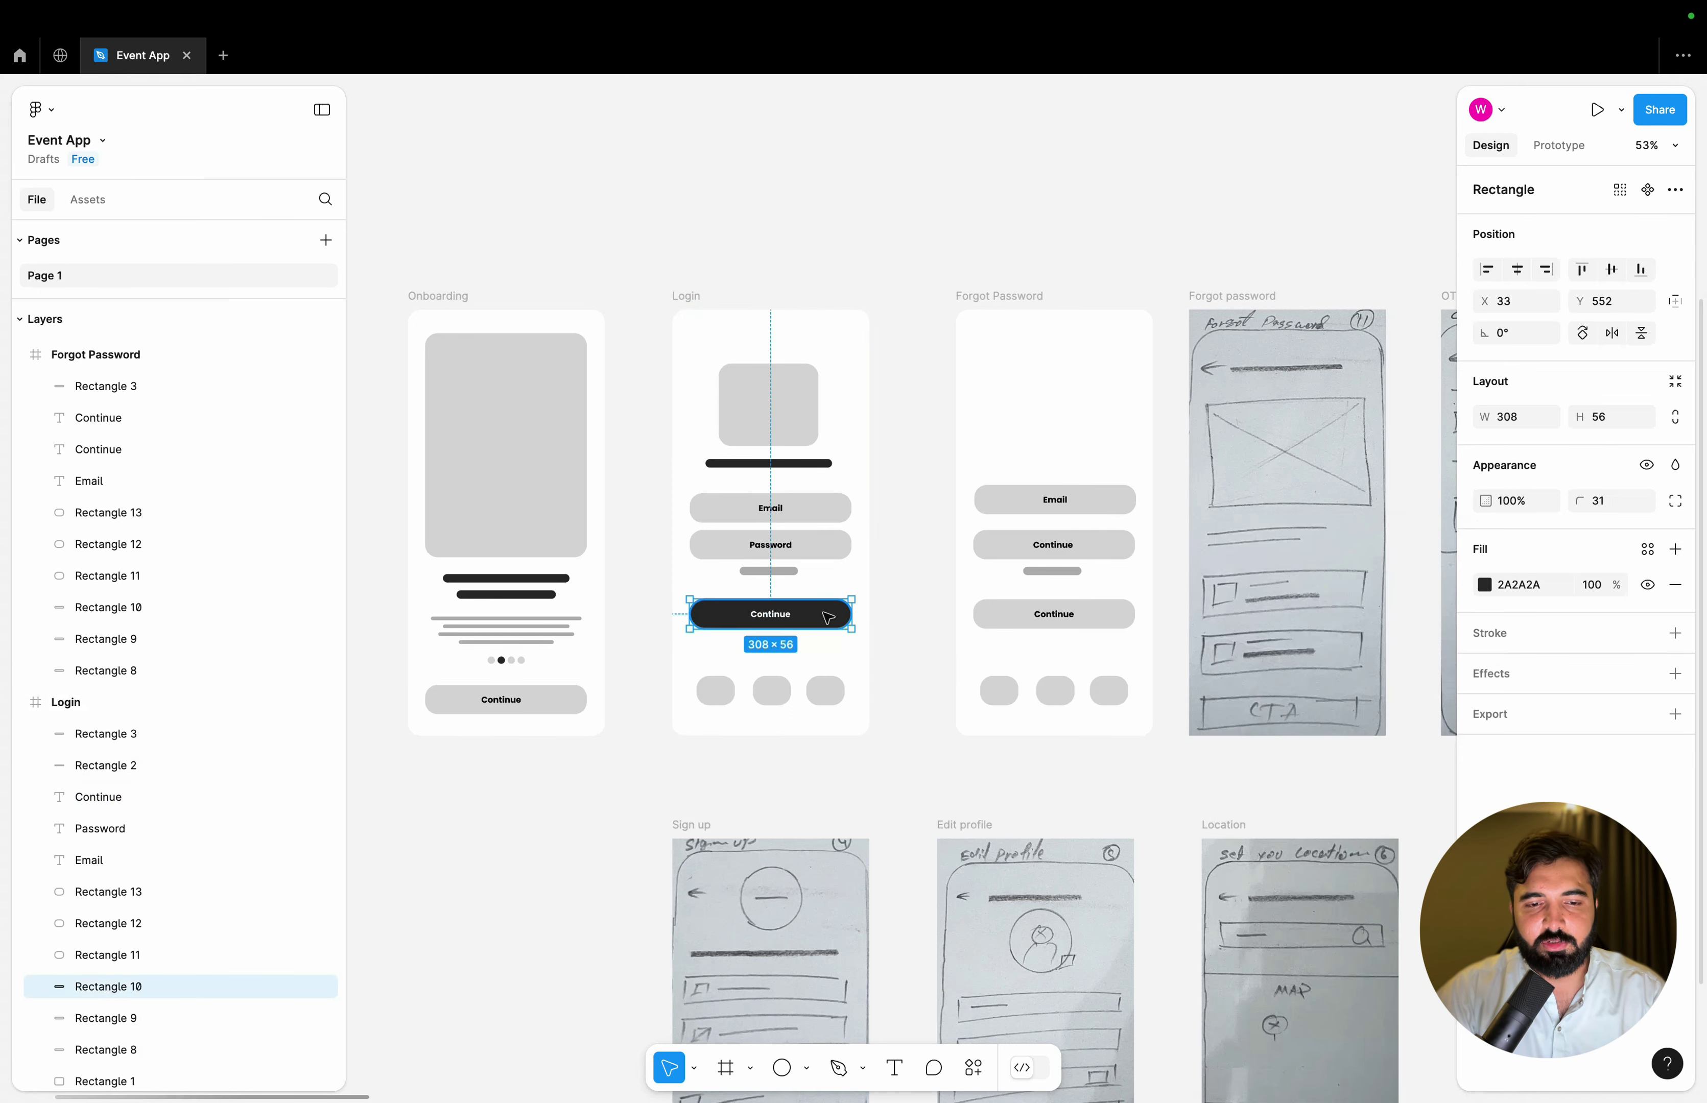
left_click(1141, 627)
Step: Give the Forgot Password Continue button the dark 2A2A2A style and an FFFFFF label
left_click(1123, 552)
key("ctrl+alt+v")
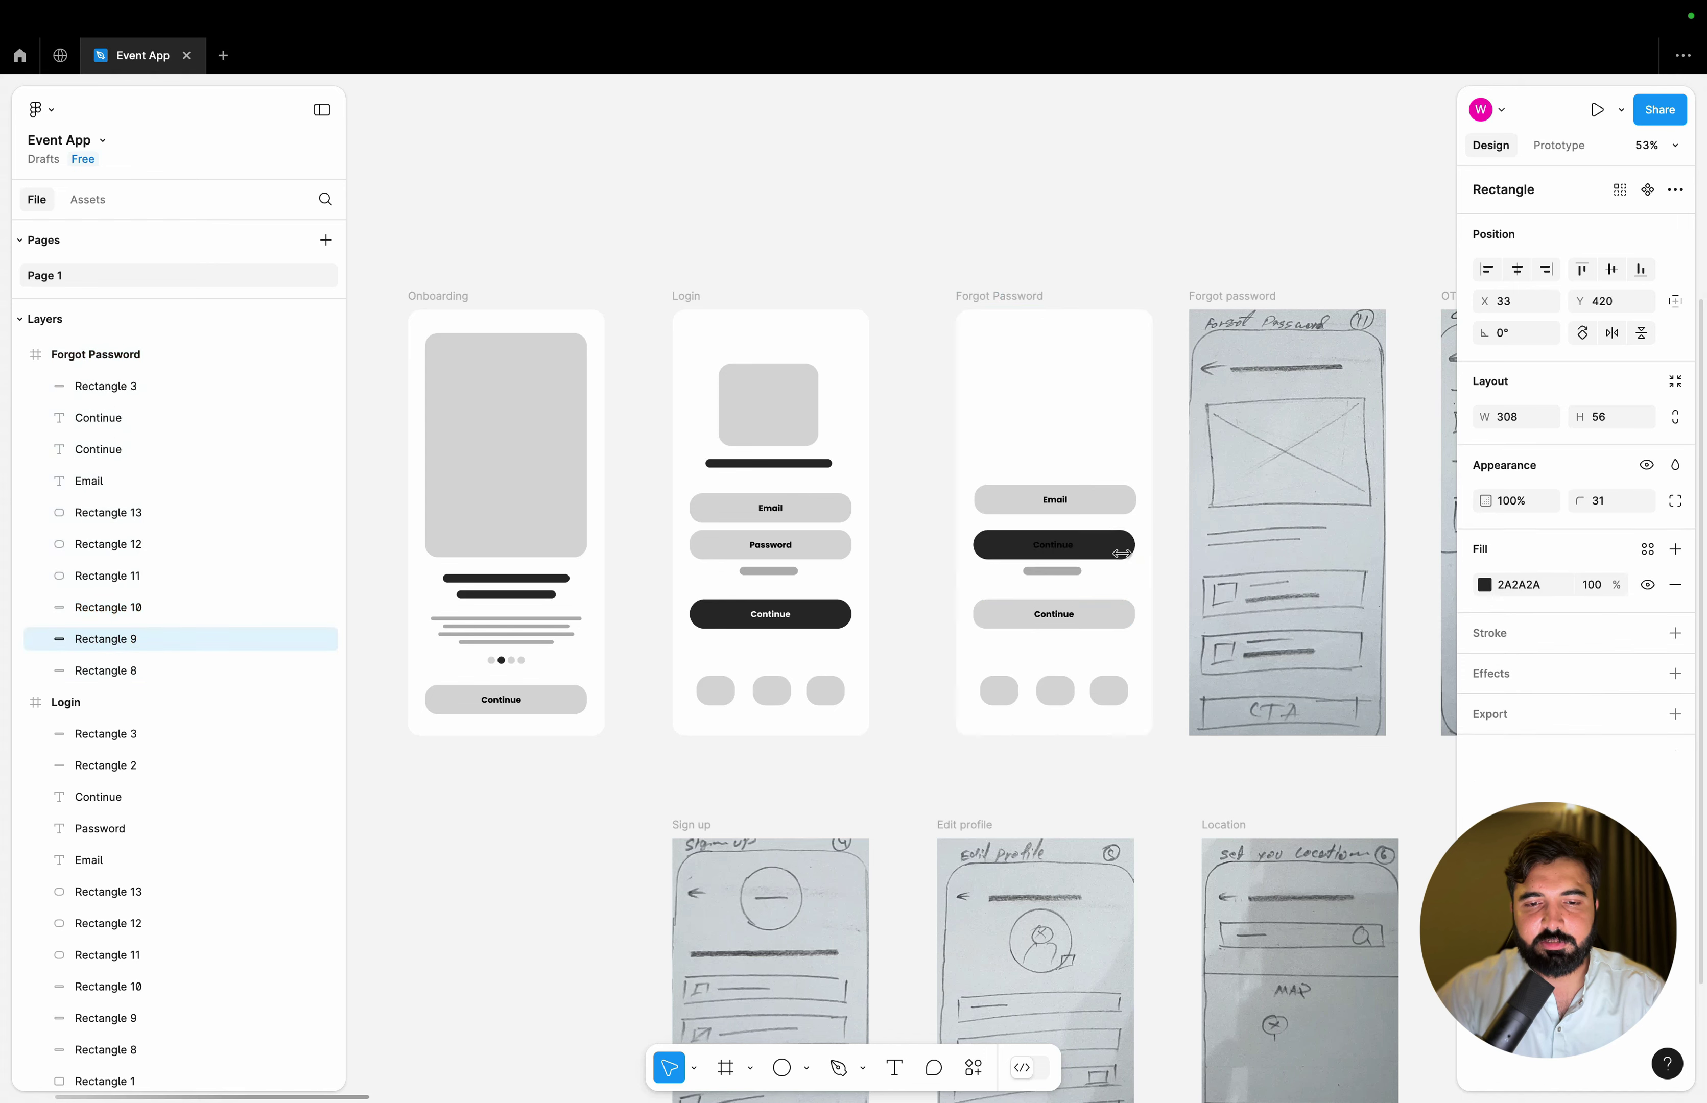
left_click(1075, 545)
left_click(1484, 795)
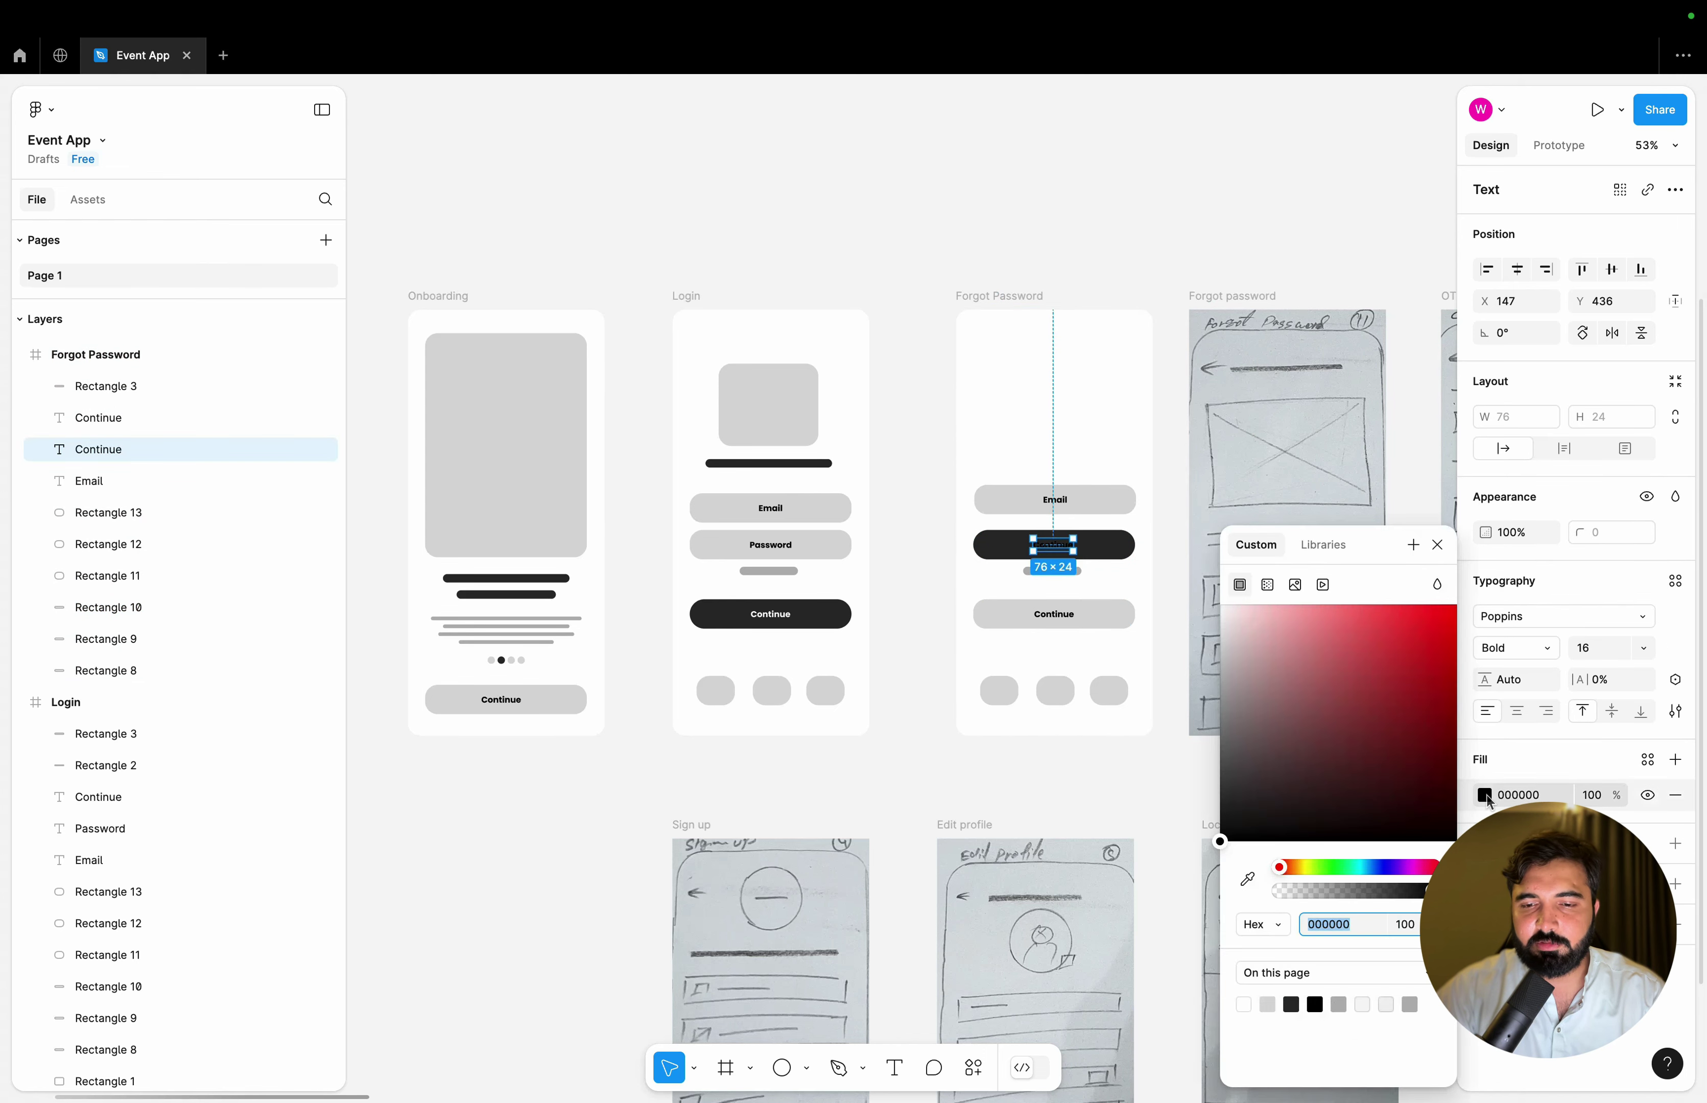
type("FFFFFF")
key("Return")
left_click(703, 361)
Step: Copy Login's image placeholder and title bar into Forgot Password, above its Email field
scroll(888, 556, "right", 5)
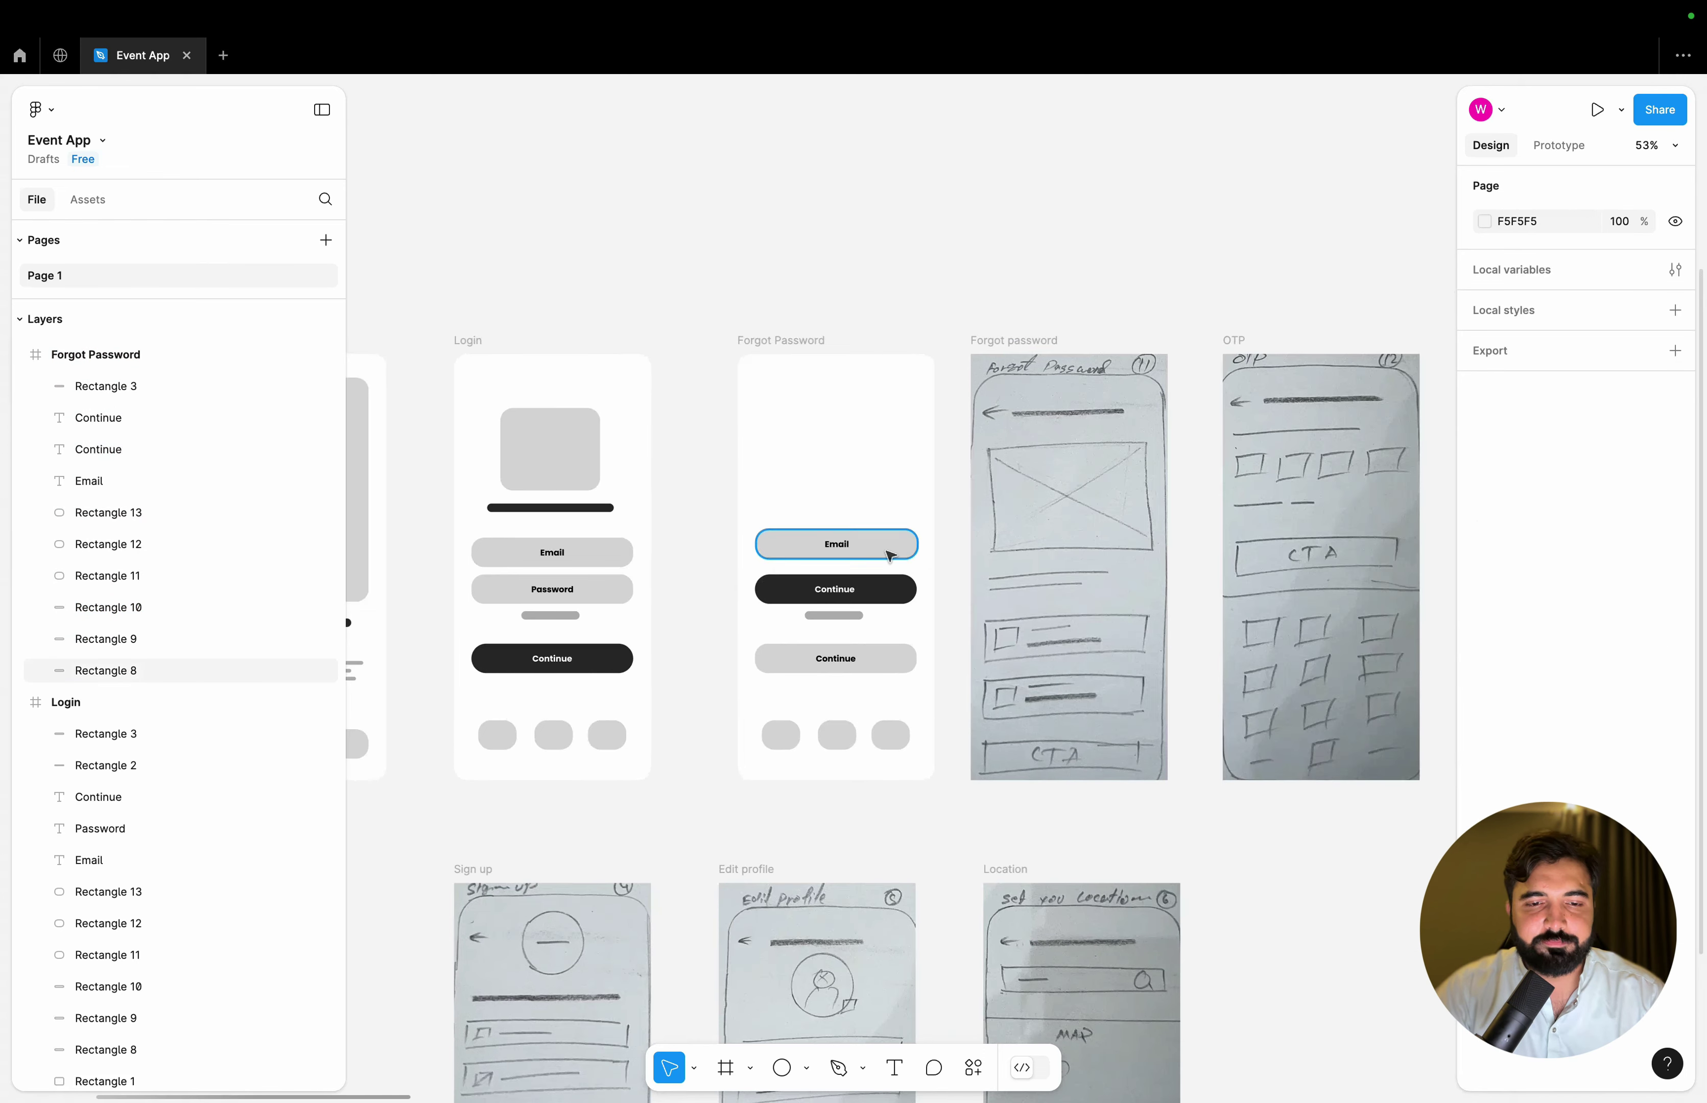
scroll(882, 552, "up", 5)
left_click_drag(1004, 511, 649, 622)
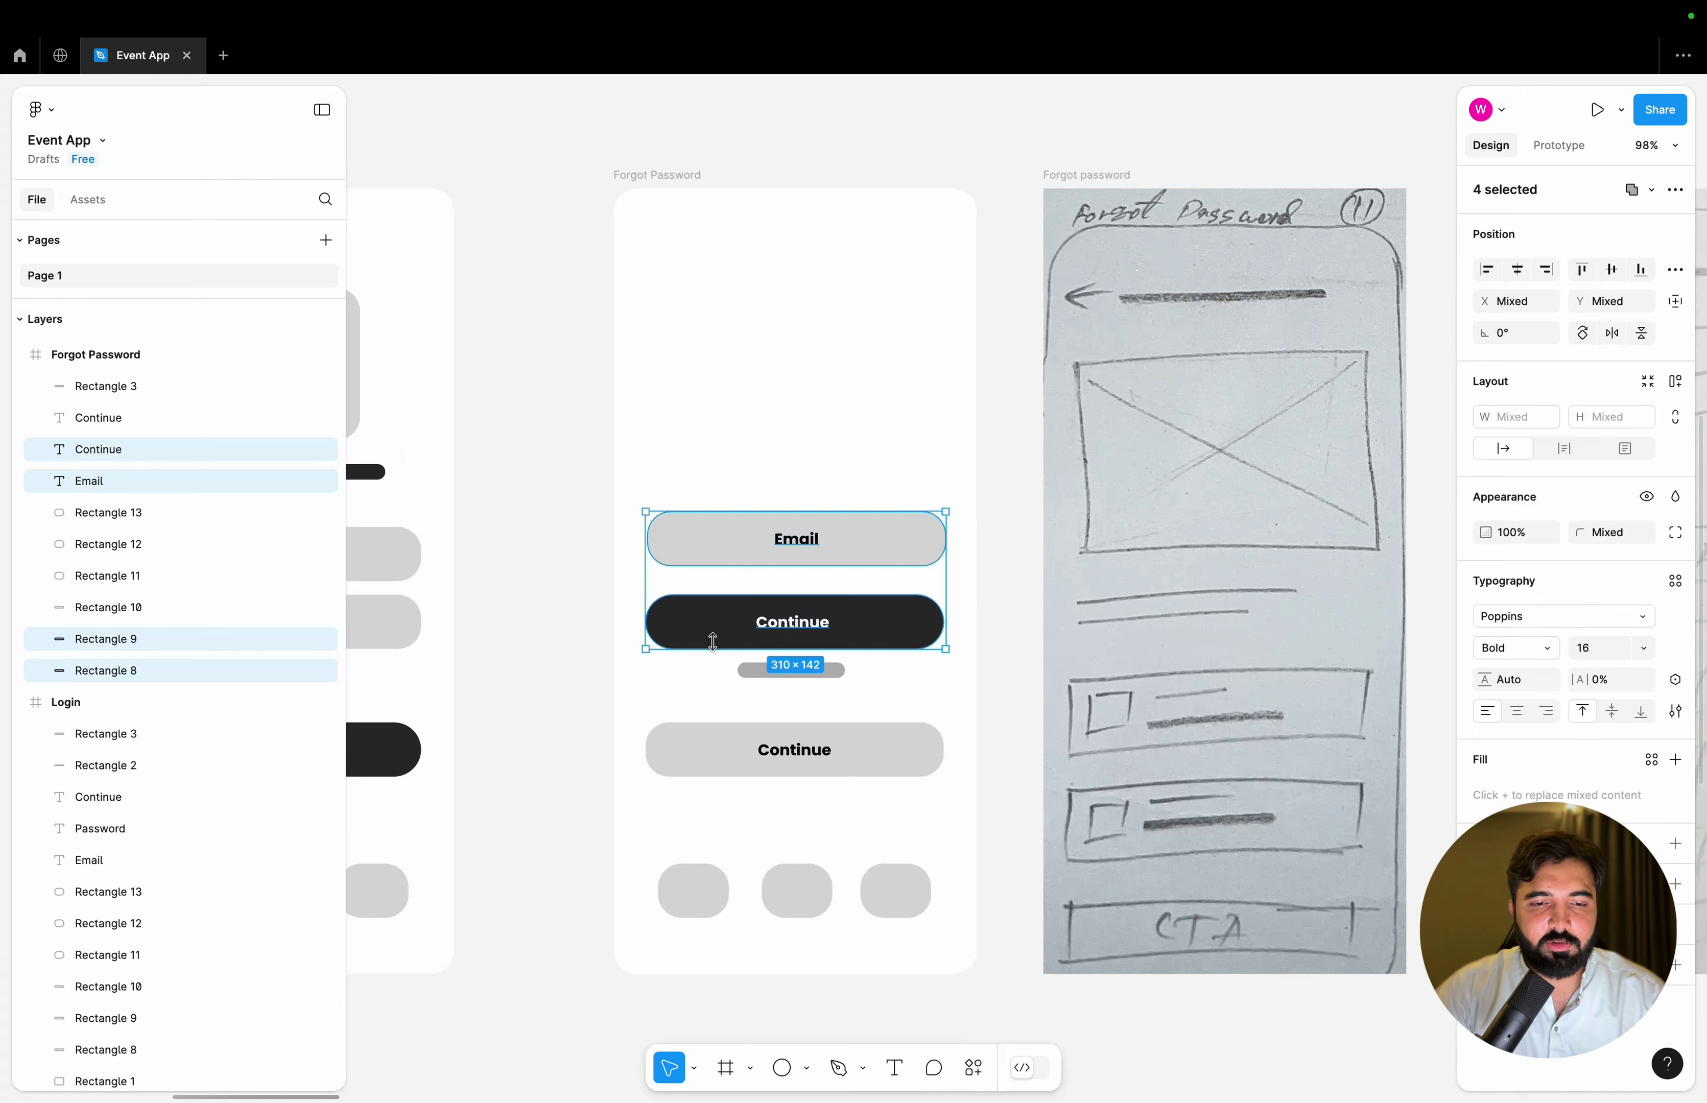
scroll(921, 470, "down", 1)
scroll(922, 470, "down", 4)
left_click(574, 408)
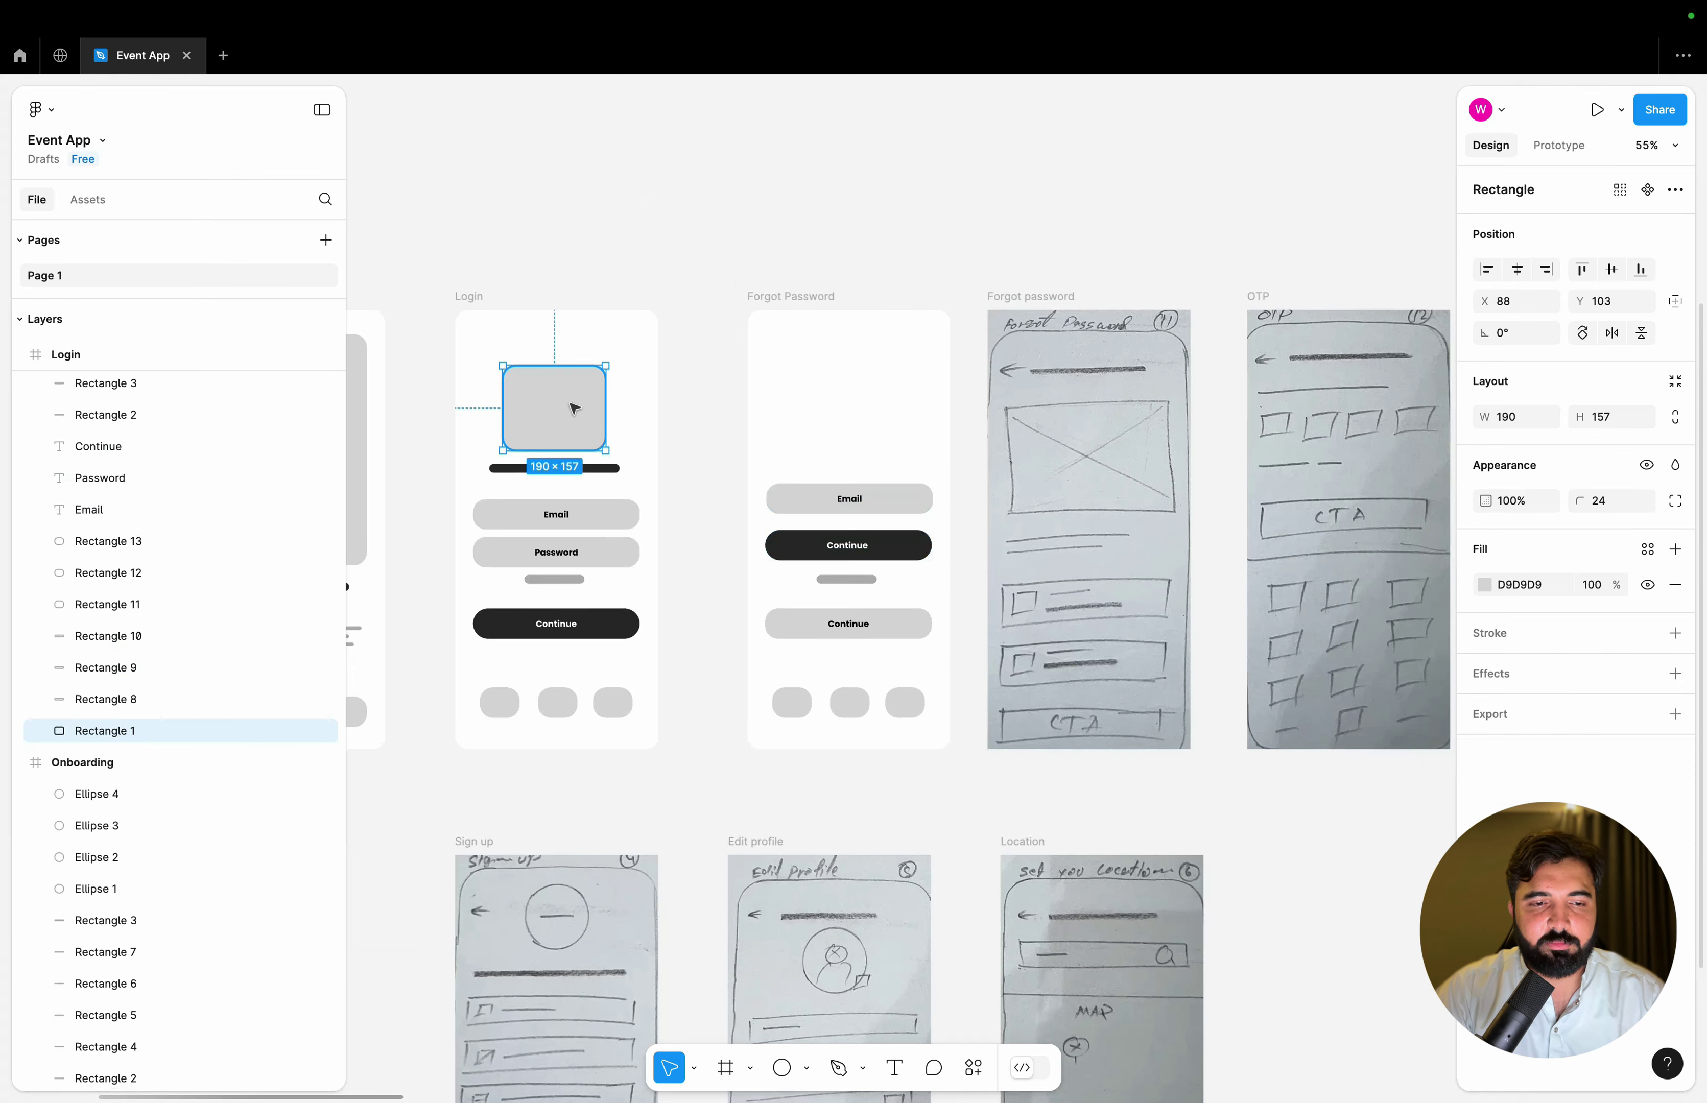
left_click(588, 469, "shift")
left_click_drag(584, 429, 881, 432)
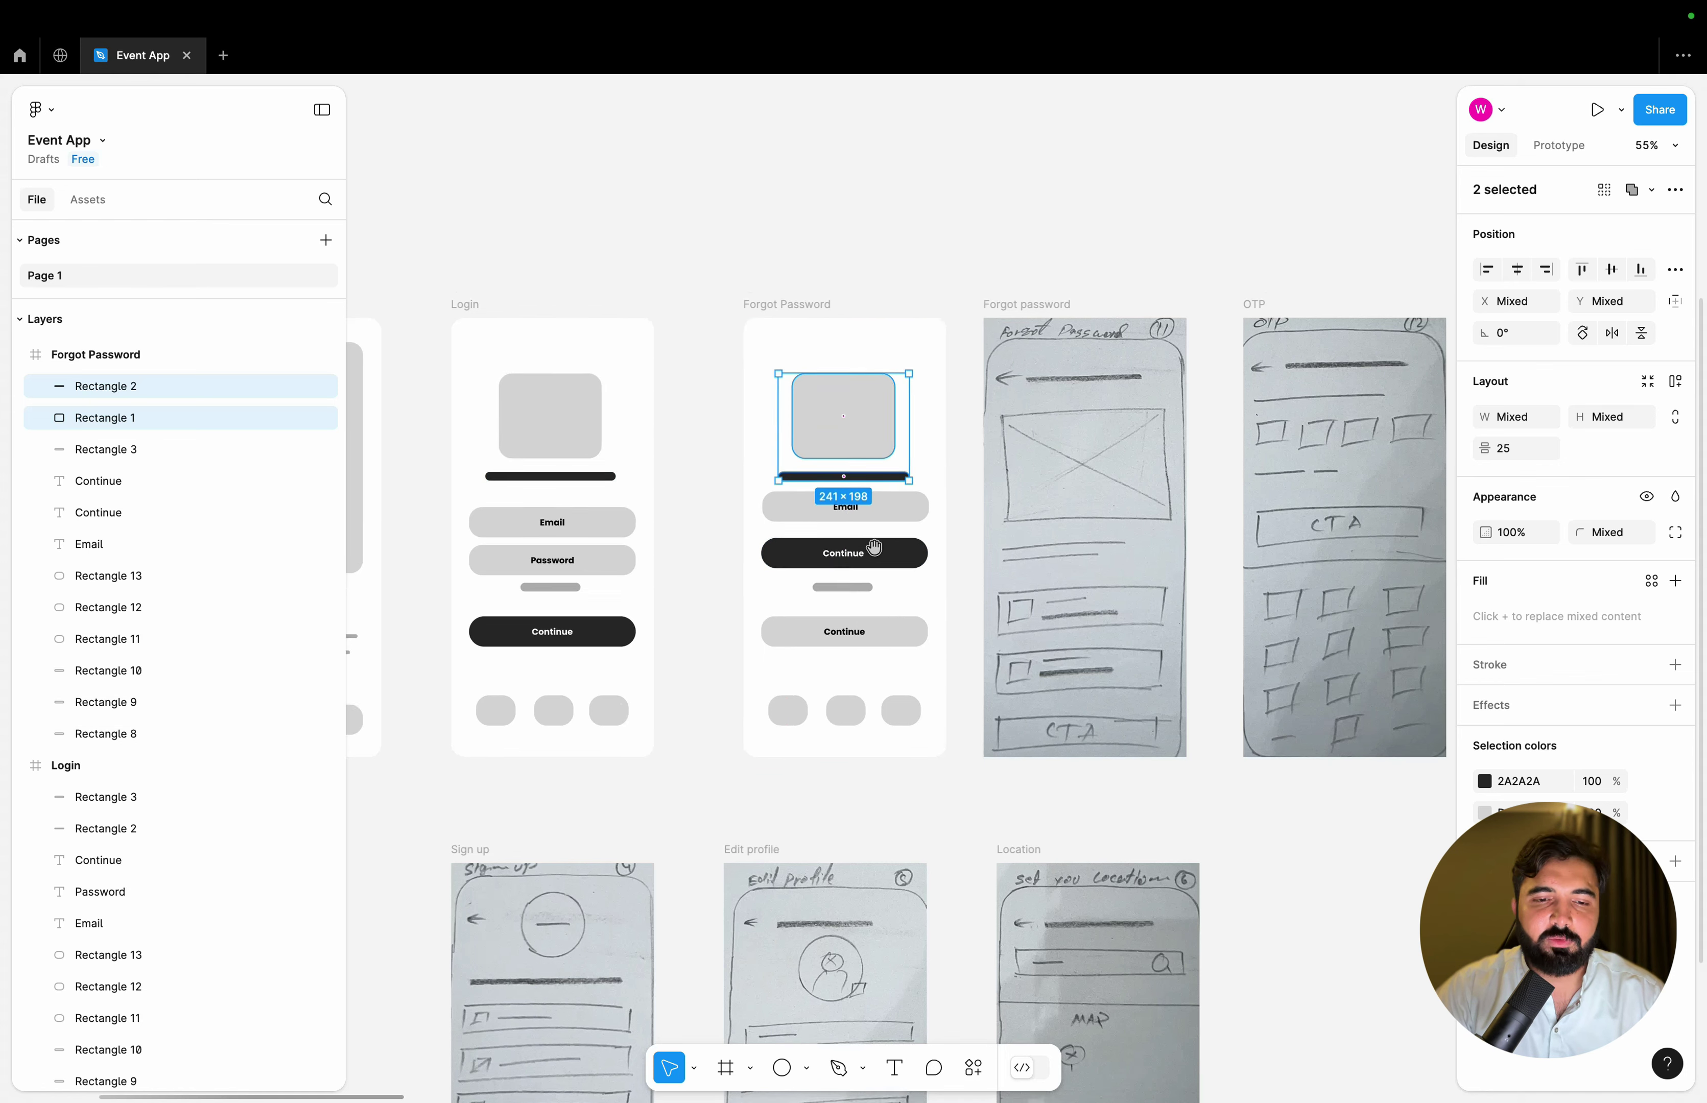
left_click_drag(877, 543, 831, 609)
Step: Delete Forgot Password's small grey bar and its second Continue button
scroll(831, 609, "up", 5)
left_click(831, 551)
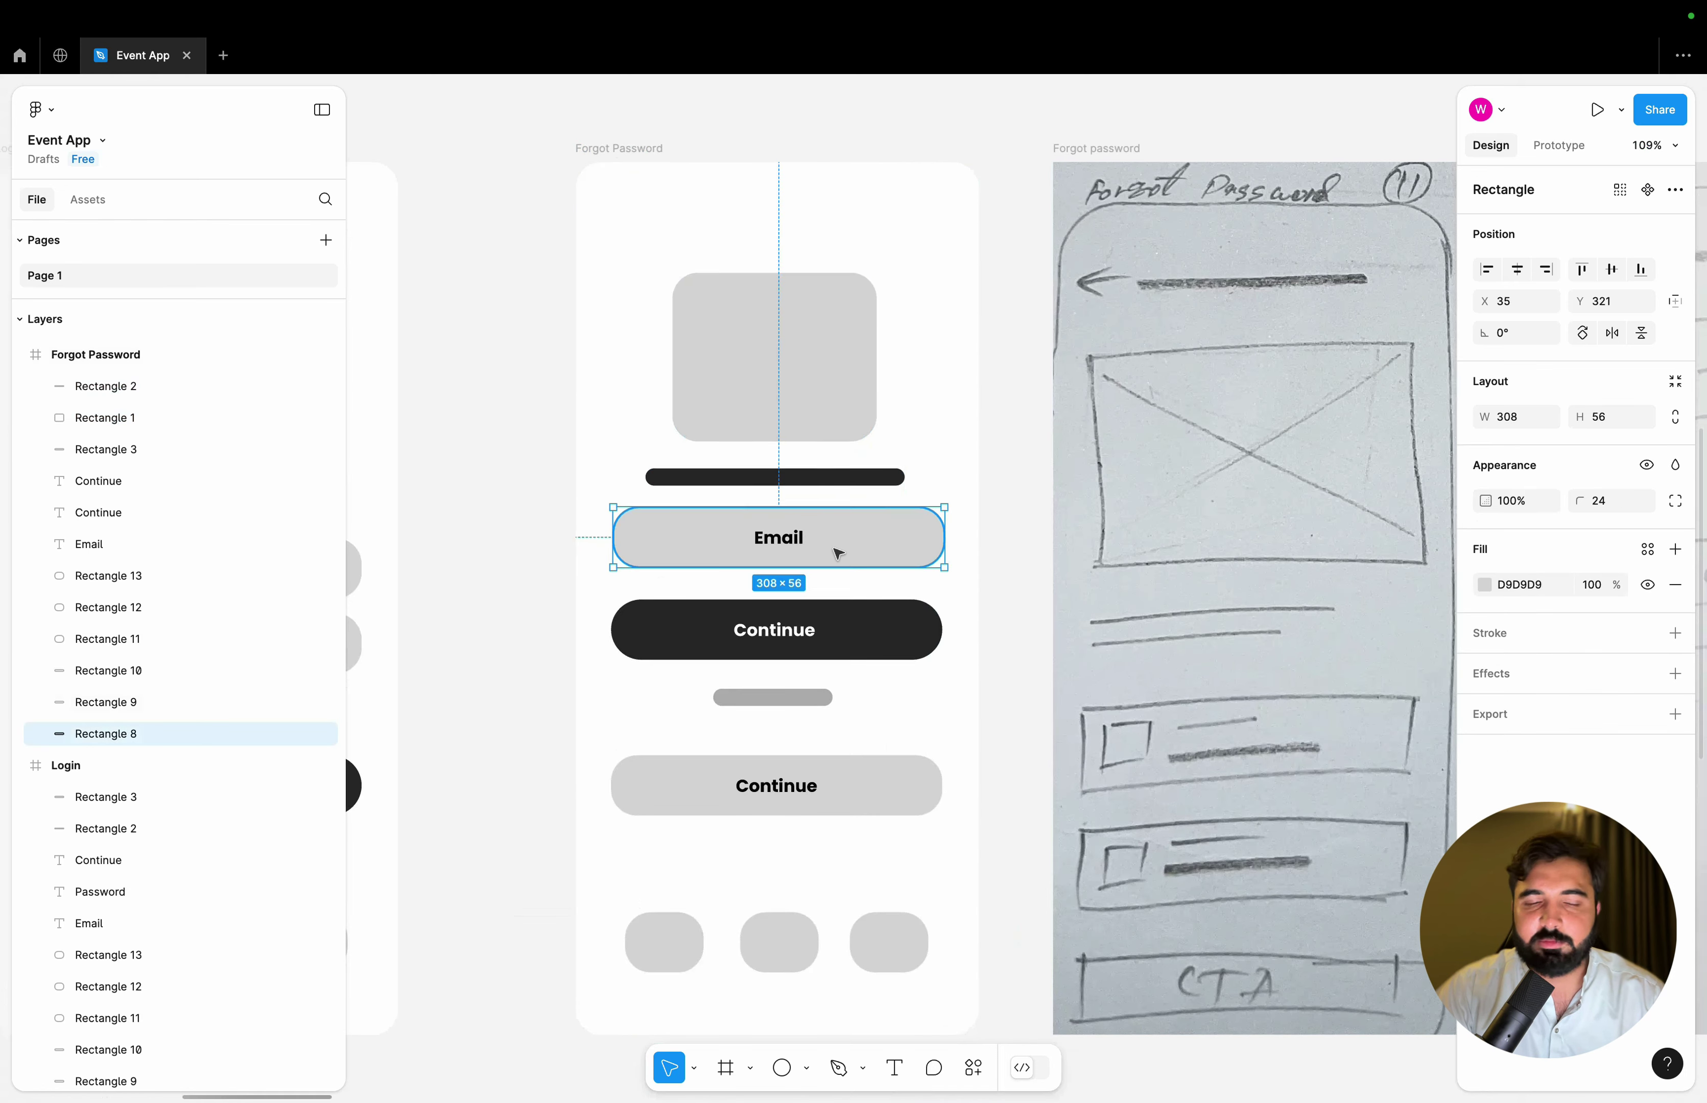
left_click(830, 633)
scroll(831, 574, "down", 3)
left_click(796, 559)
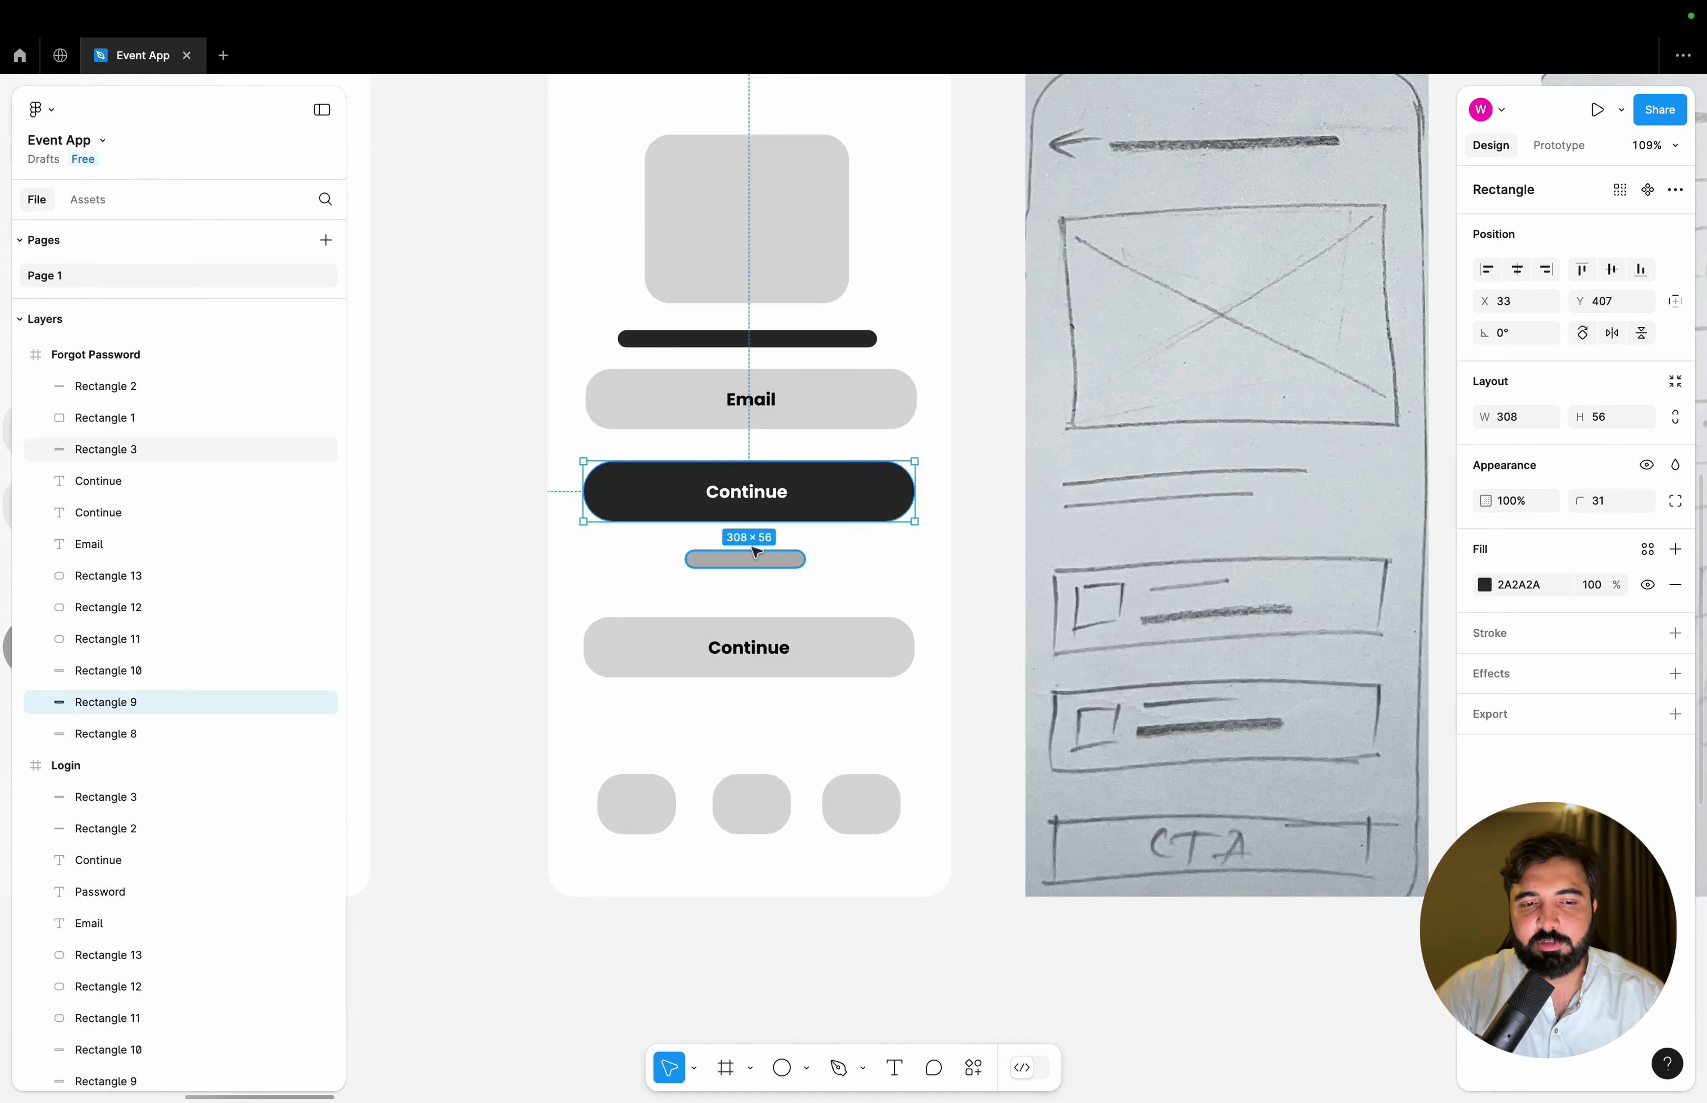
left_click(777, 639, "shift")
left_click(839, 645, "shift")
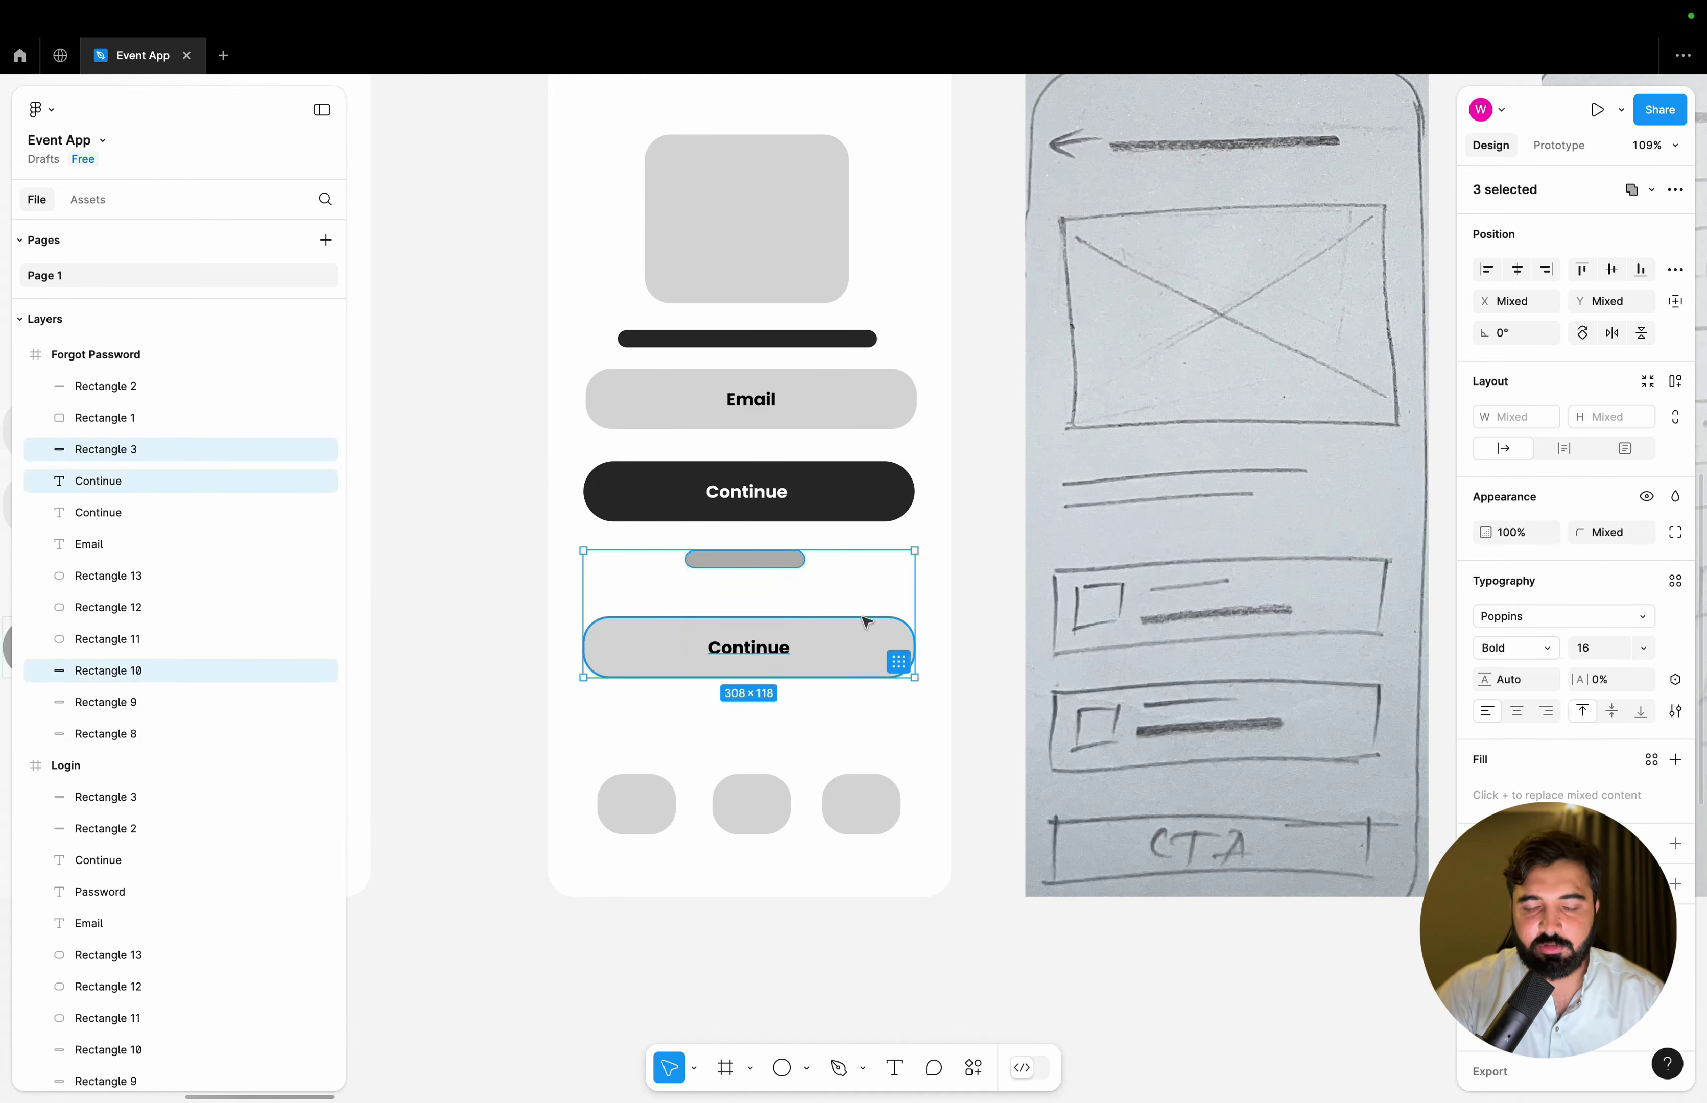
key("Delete")
Step: Delete the three rounded tiles at the bottom of Forgot Password
scroll(860, 617, "down", 5)
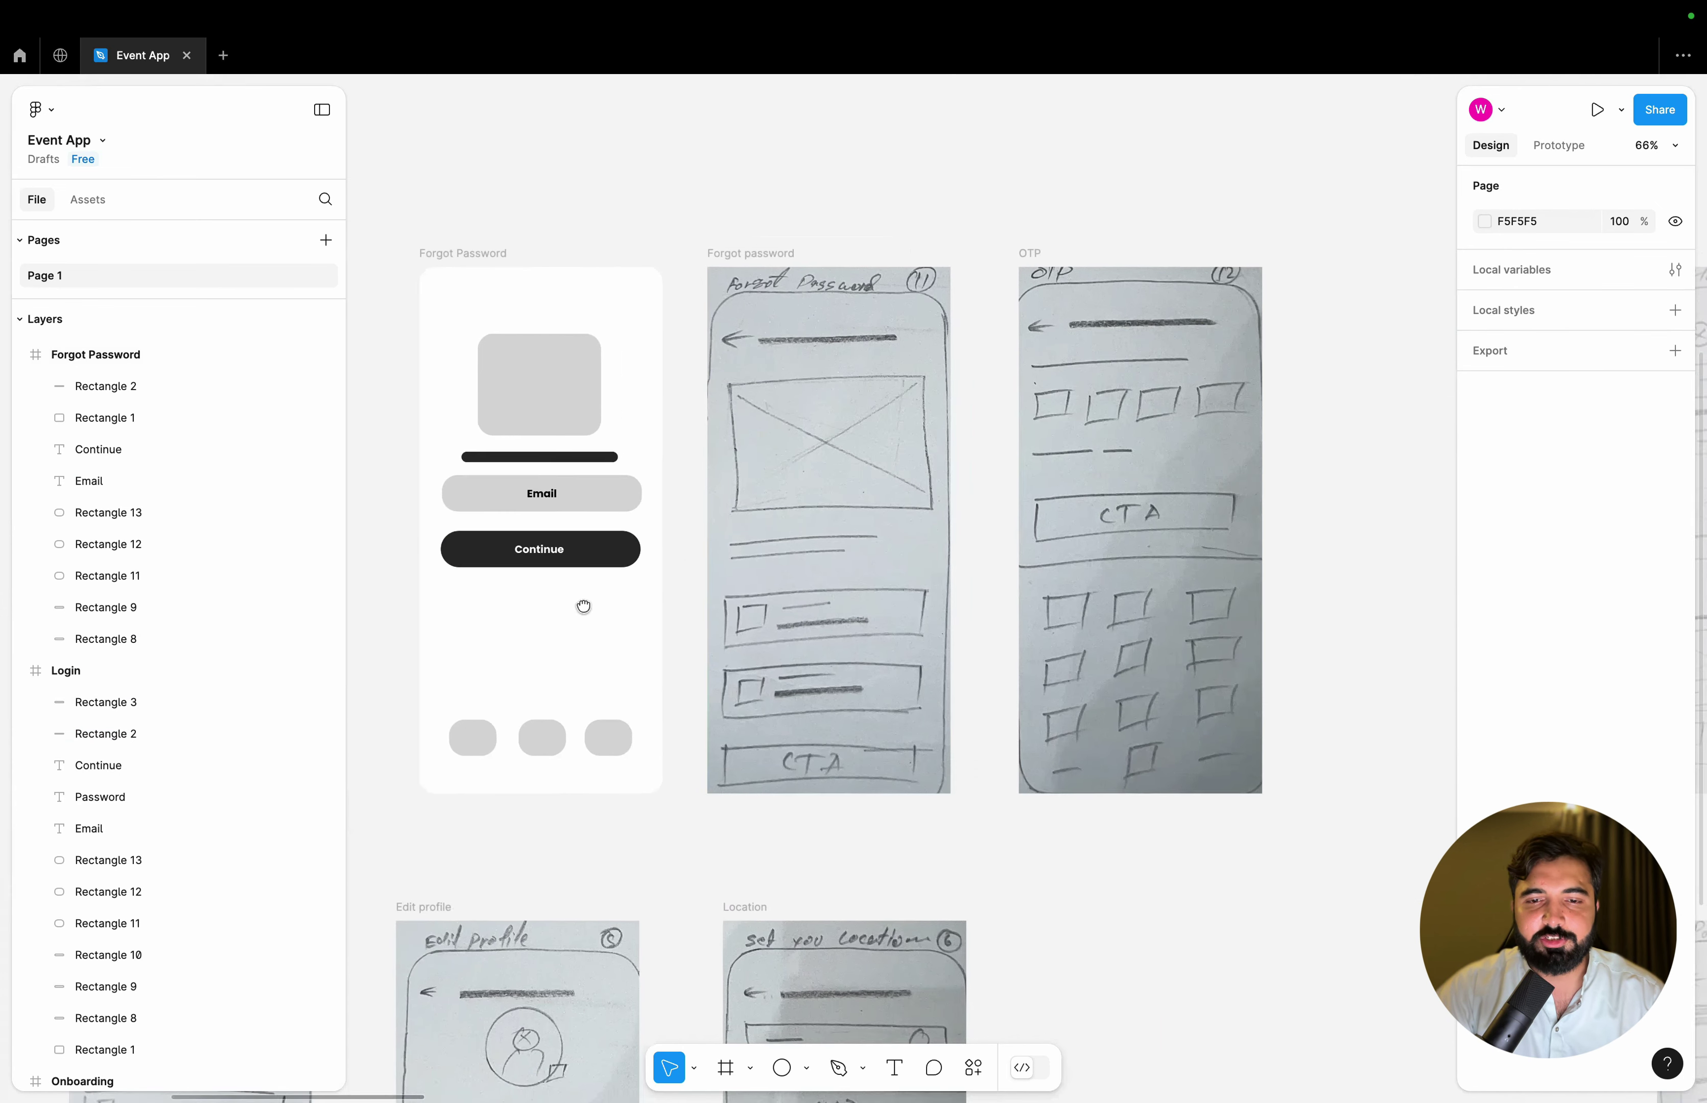
scroll(649, 584, "down", 1)
scroll(724, 689, "left", 3)
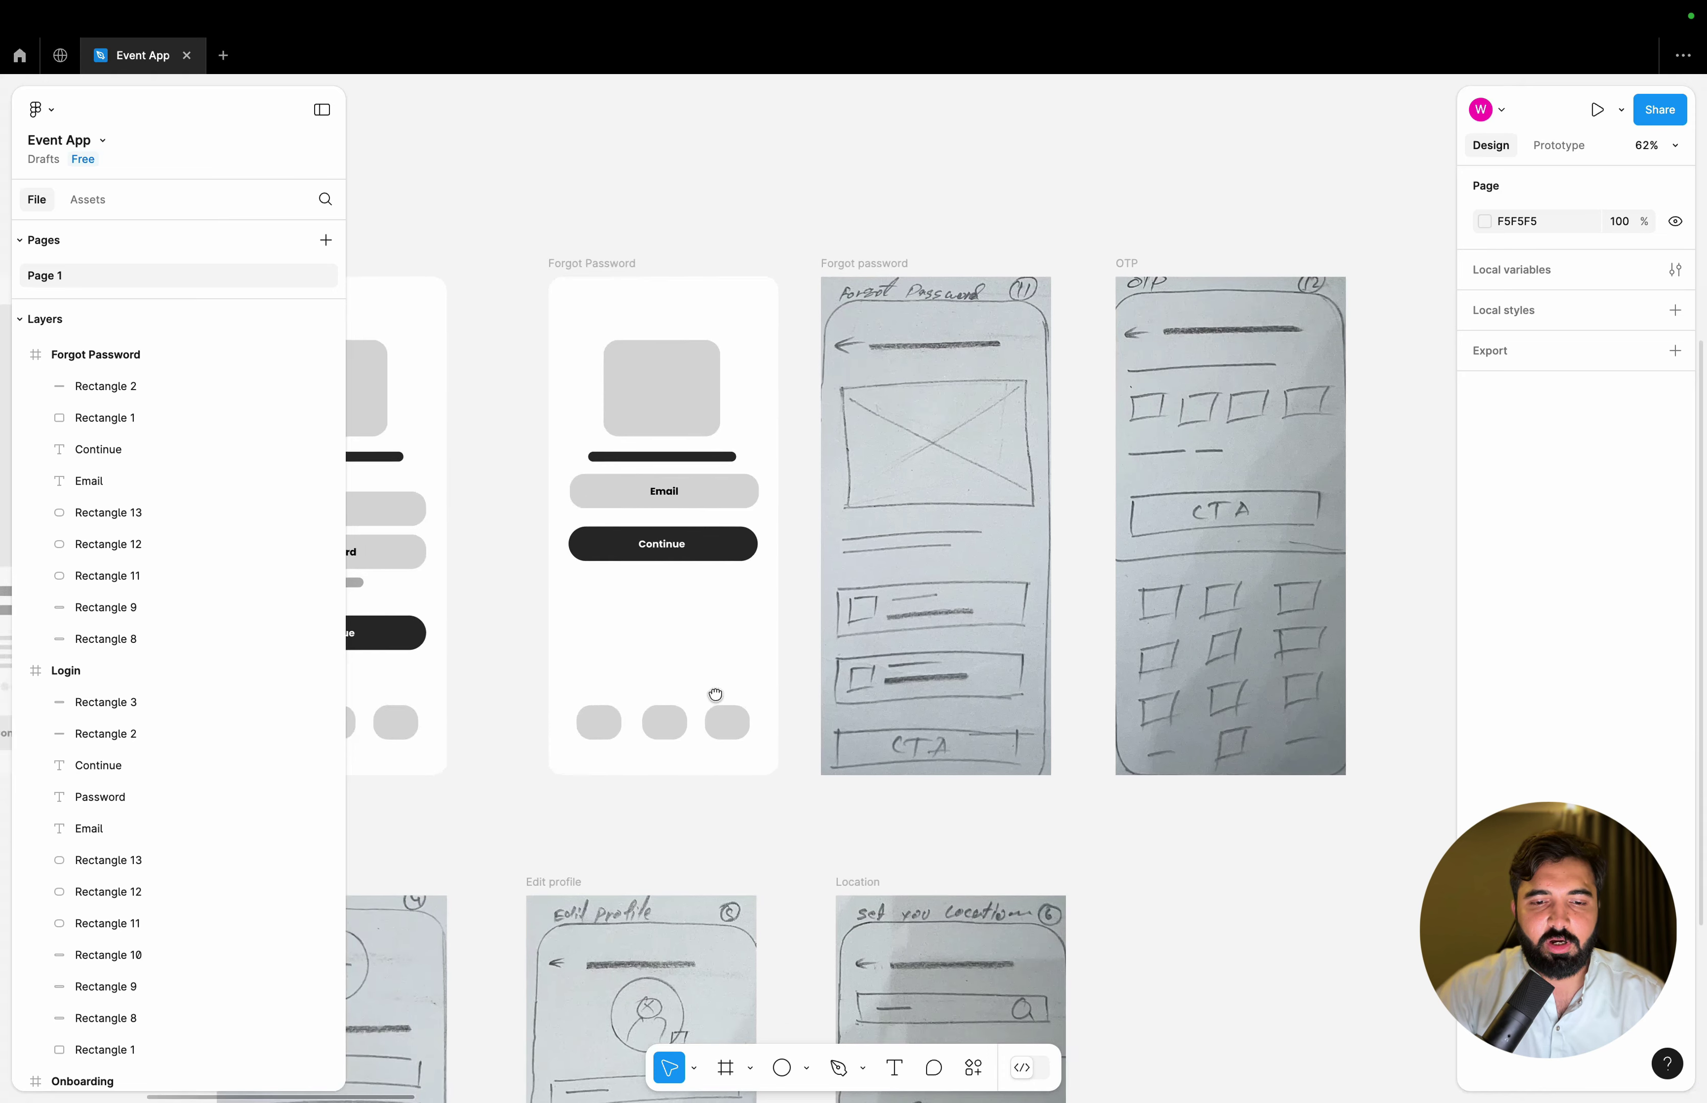
left_click_drag(554, 798, 772, 706)
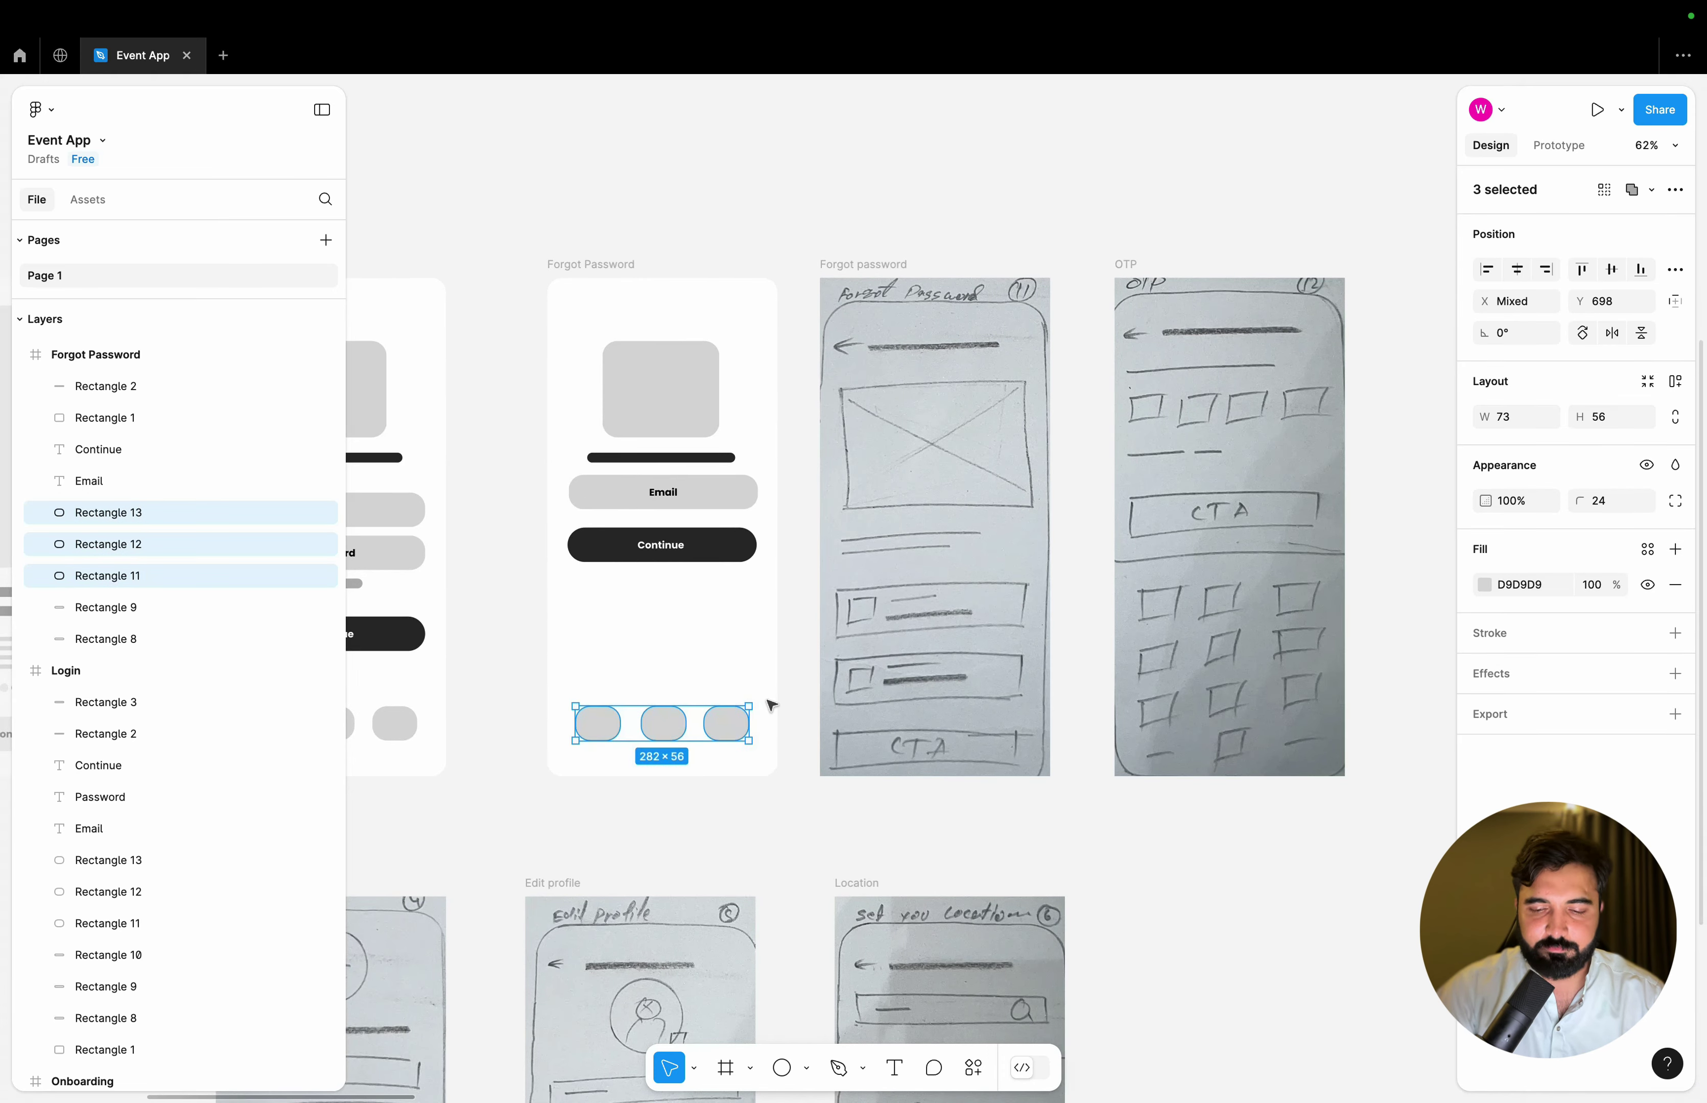
key("Delete")
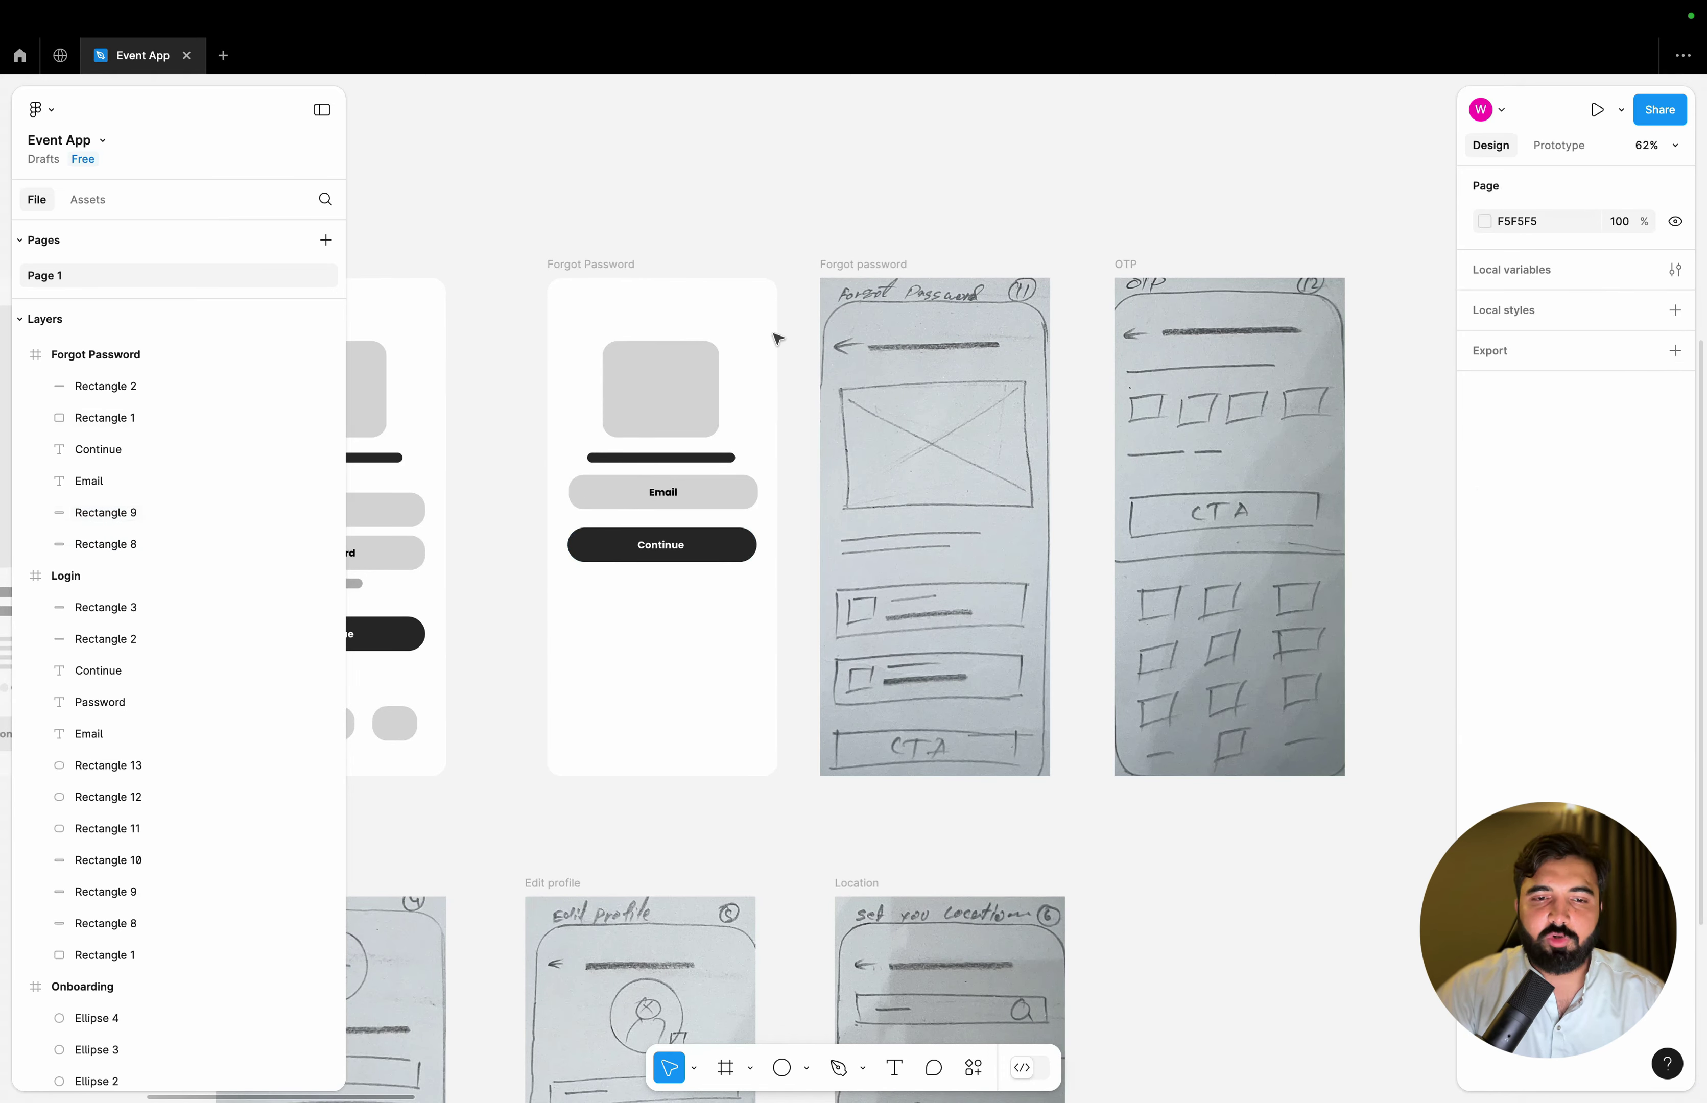
scroll(803, 310, "down", 5)
mouse_move(844, 282)
left_mouse_down()
mouse_move(1023, 502)
mouse_move(1040, 131)
left_mouse_up()
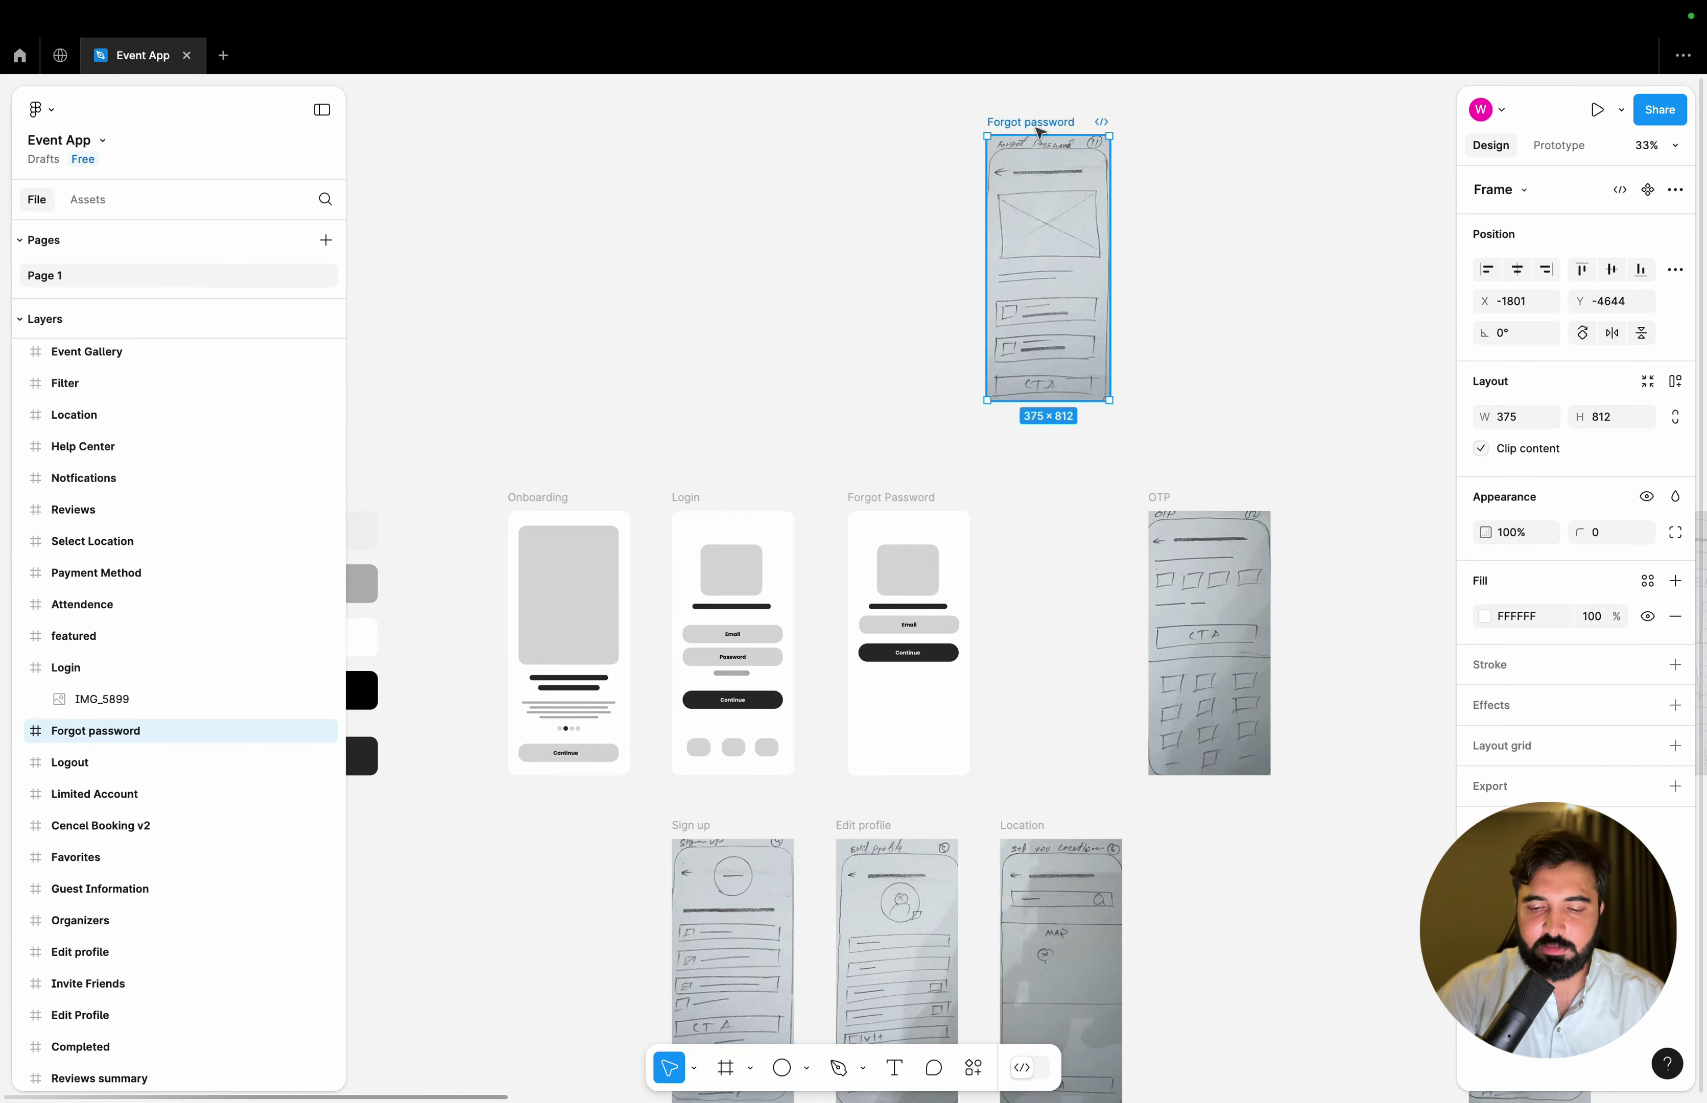
Step: Delete the hand-drawn sketch, duplicate the Forgot Password wireframe beside it, and select the copy's contents
key("Delete")
mouse_move(864, 531)
left_mouse_down()
mouse_move(659, 450)
mouse_move(811, 429)
left_mouse_up()
scroll(724, 438, "up", 2)
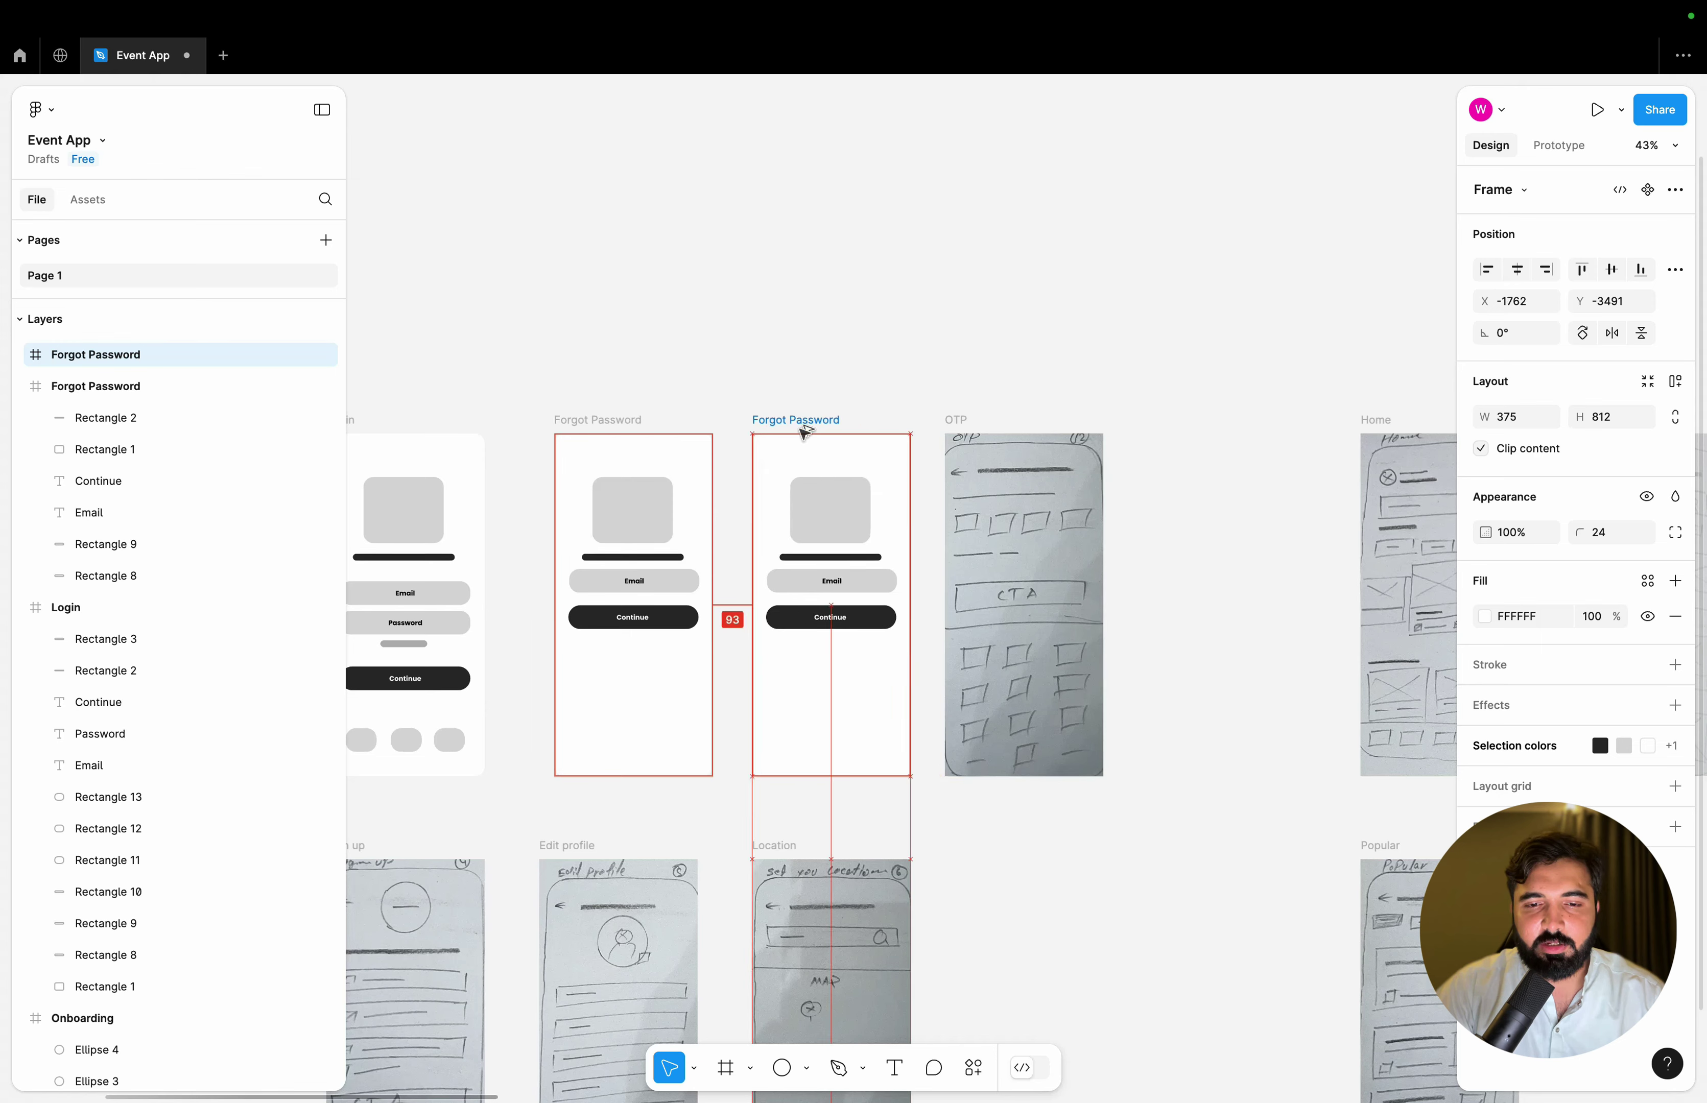
key("shift+0")
left_click(805, 498)
left_click_drag(805, 498, 852, 626)
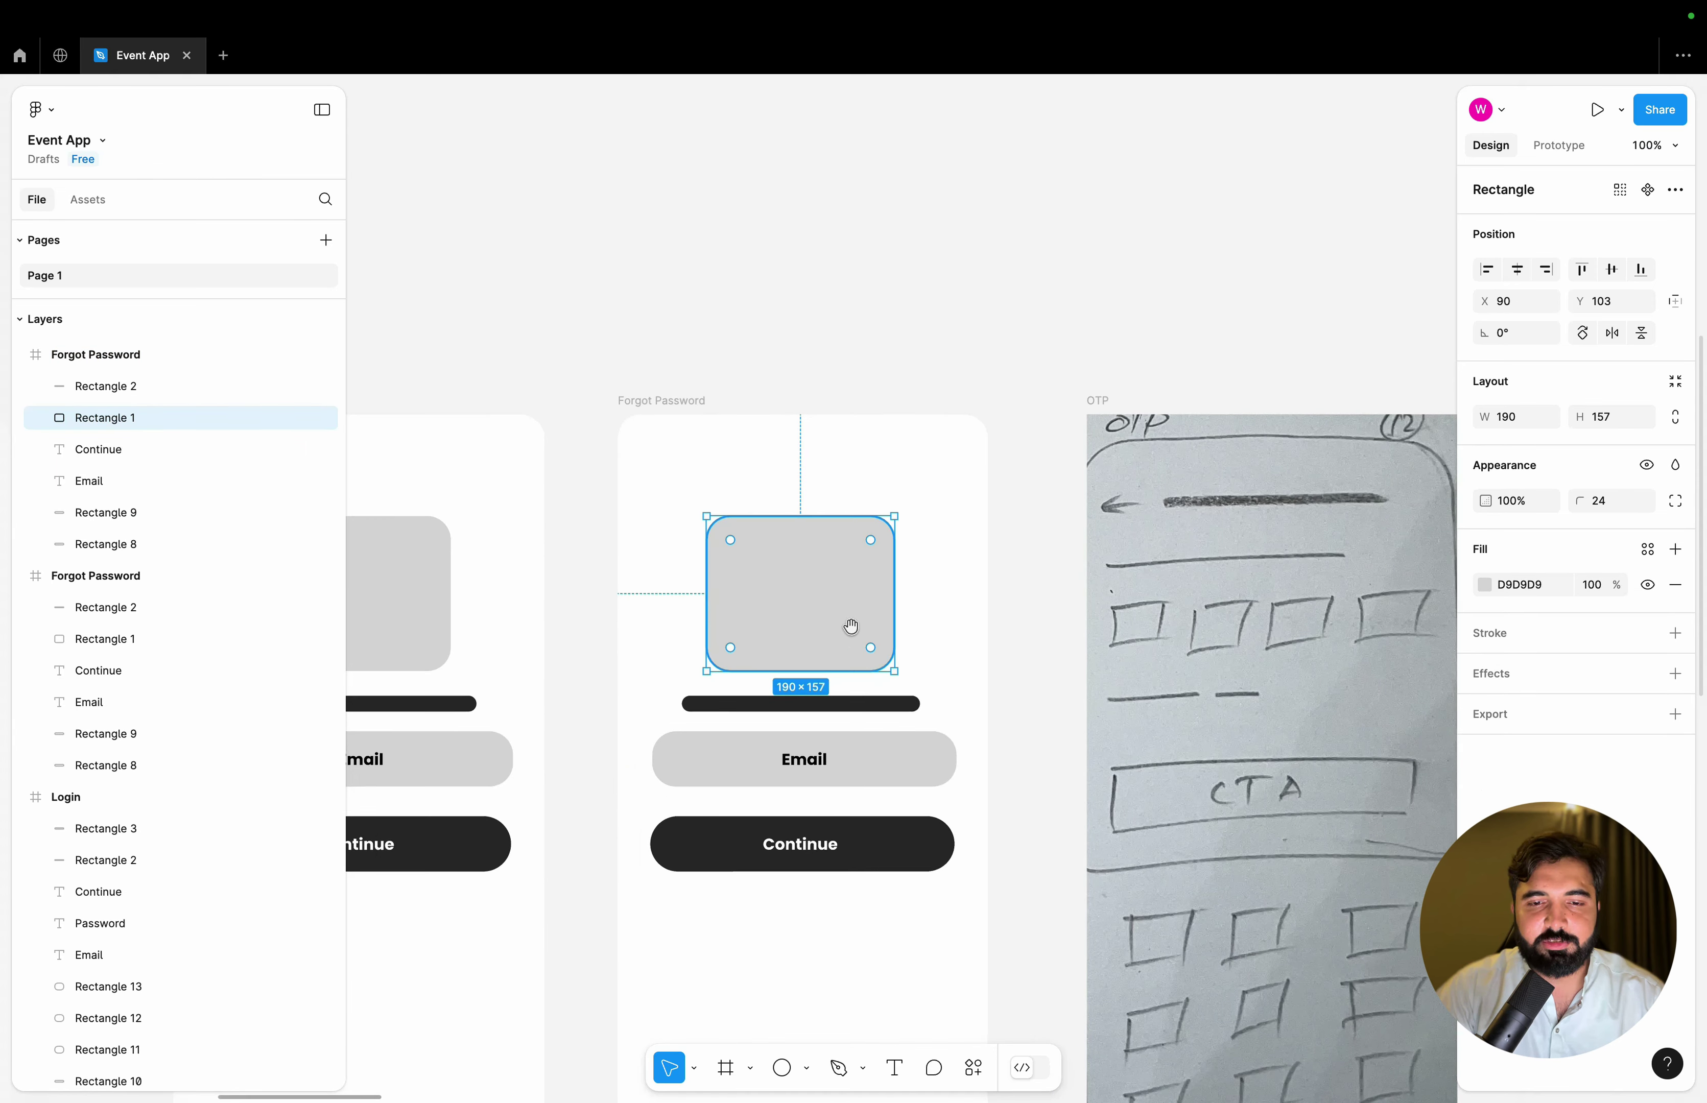
scroll(762, 629, "down", 3)
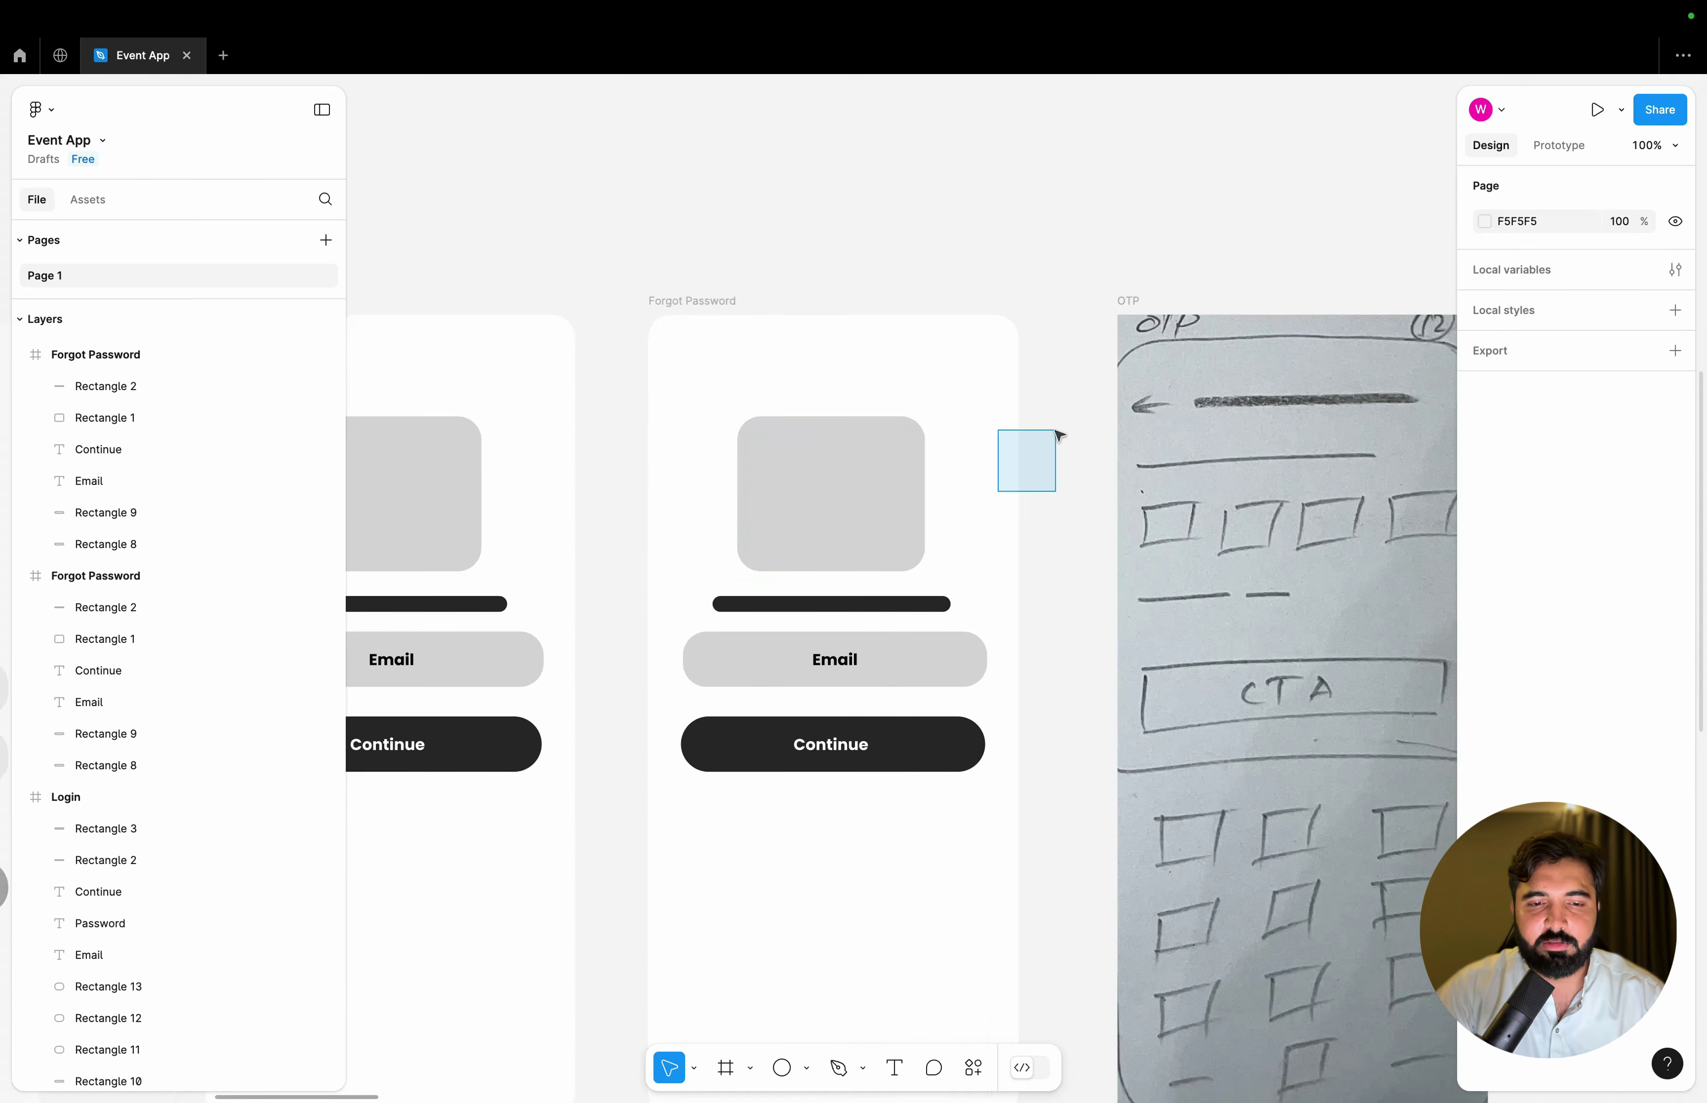
left_click_drag(1055, 423, 689, 840)
Step: Move the copied screen's contents lower and copy Login's dark title bar to its top
left_click_drag(852, 792, 850, 954)
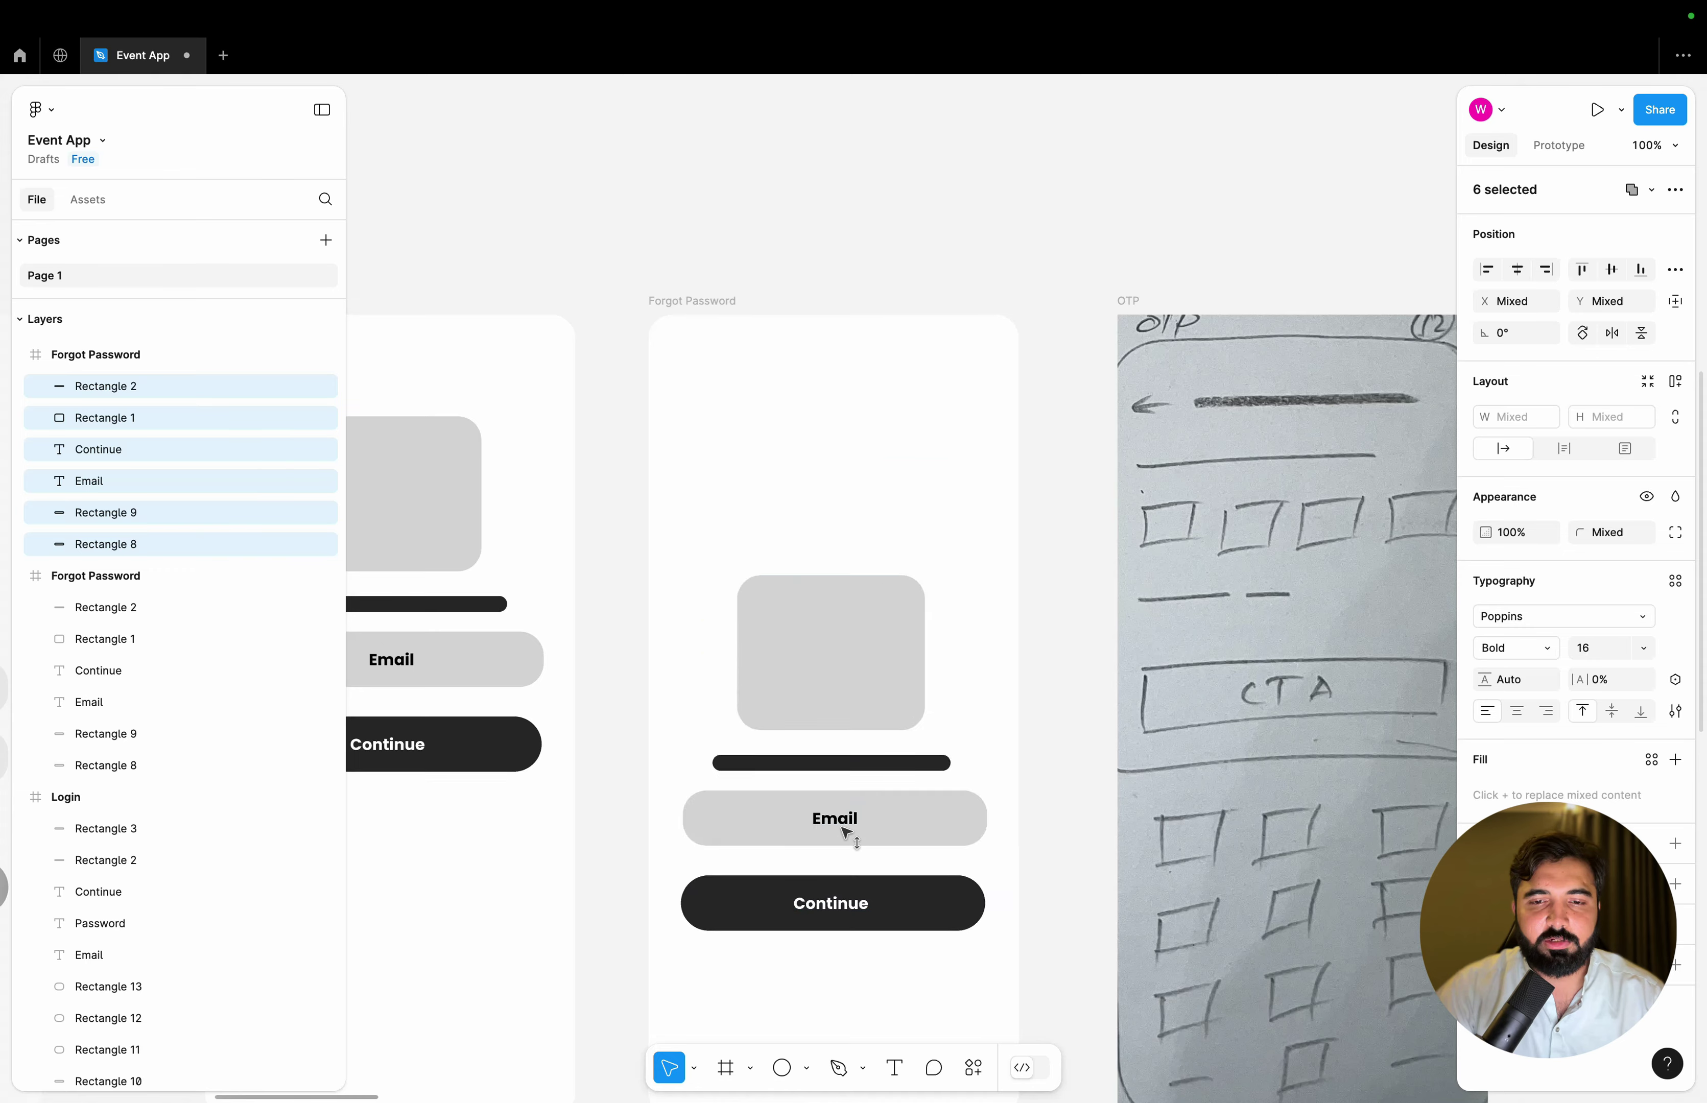
scroll(1139, 637, "down", 5)
left_click(626, 554)
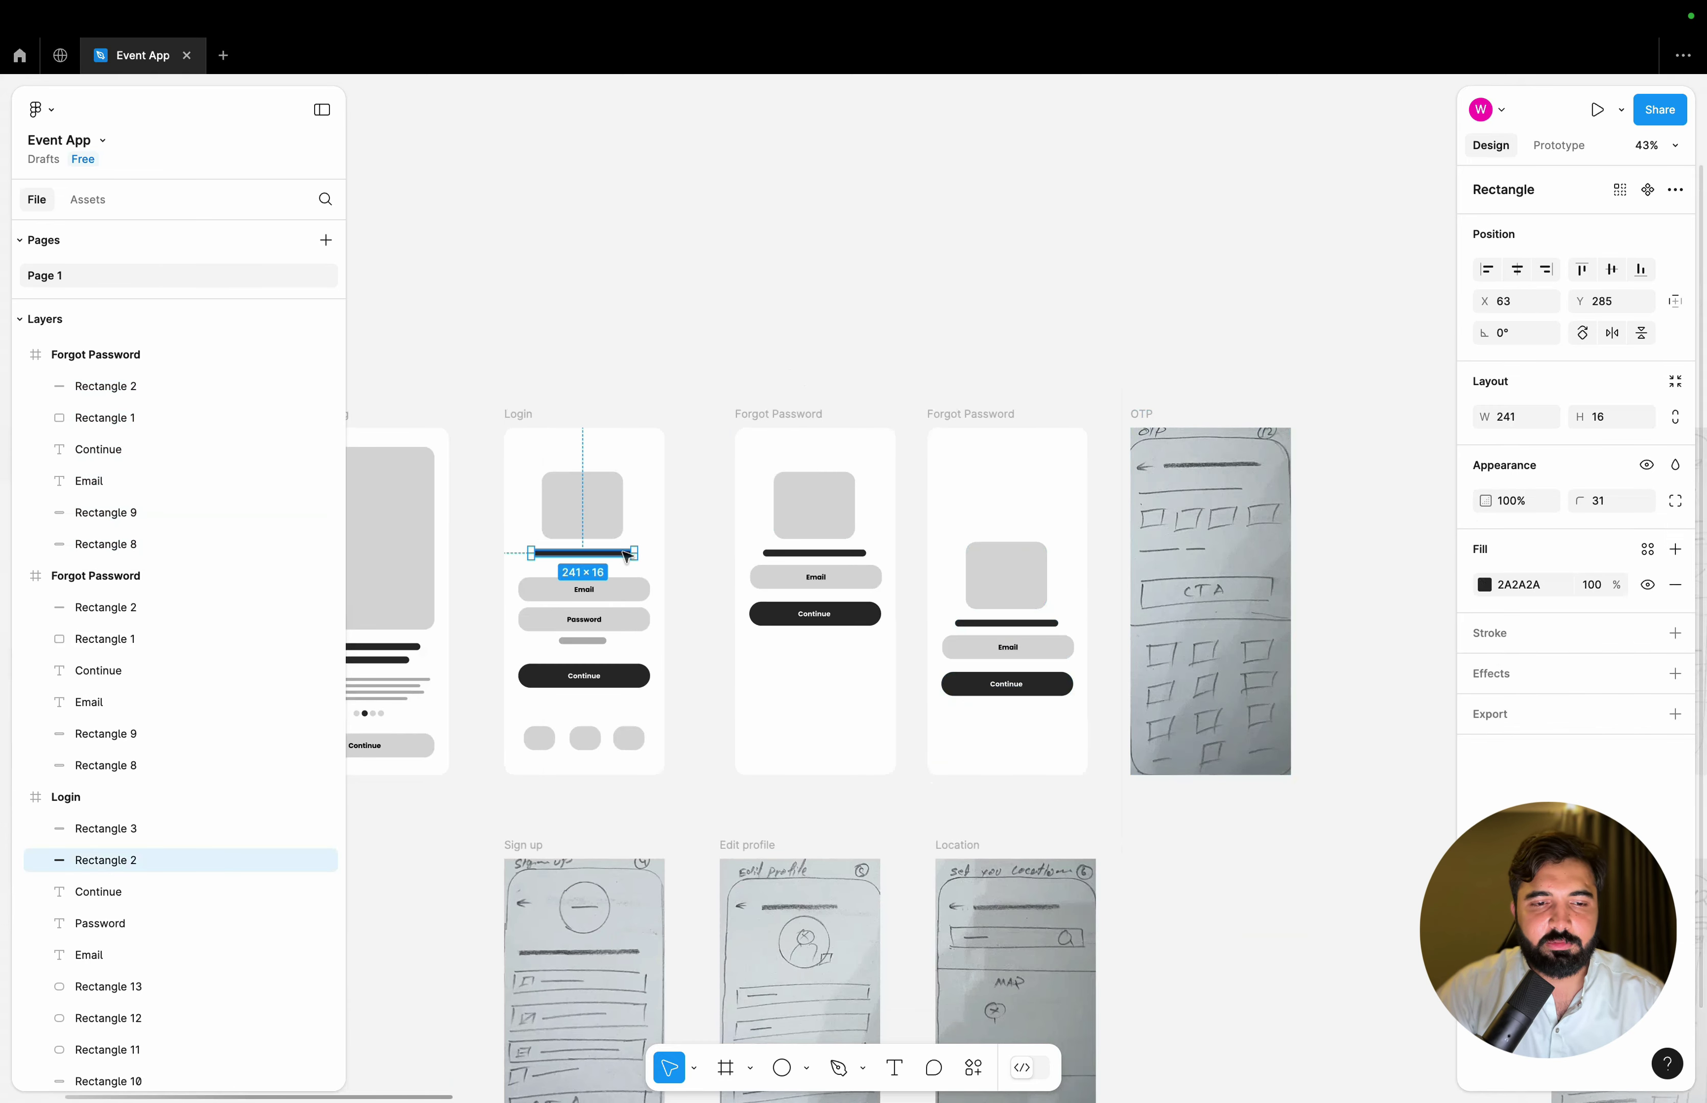
left_click_drag(609, 555, 1046, 456)
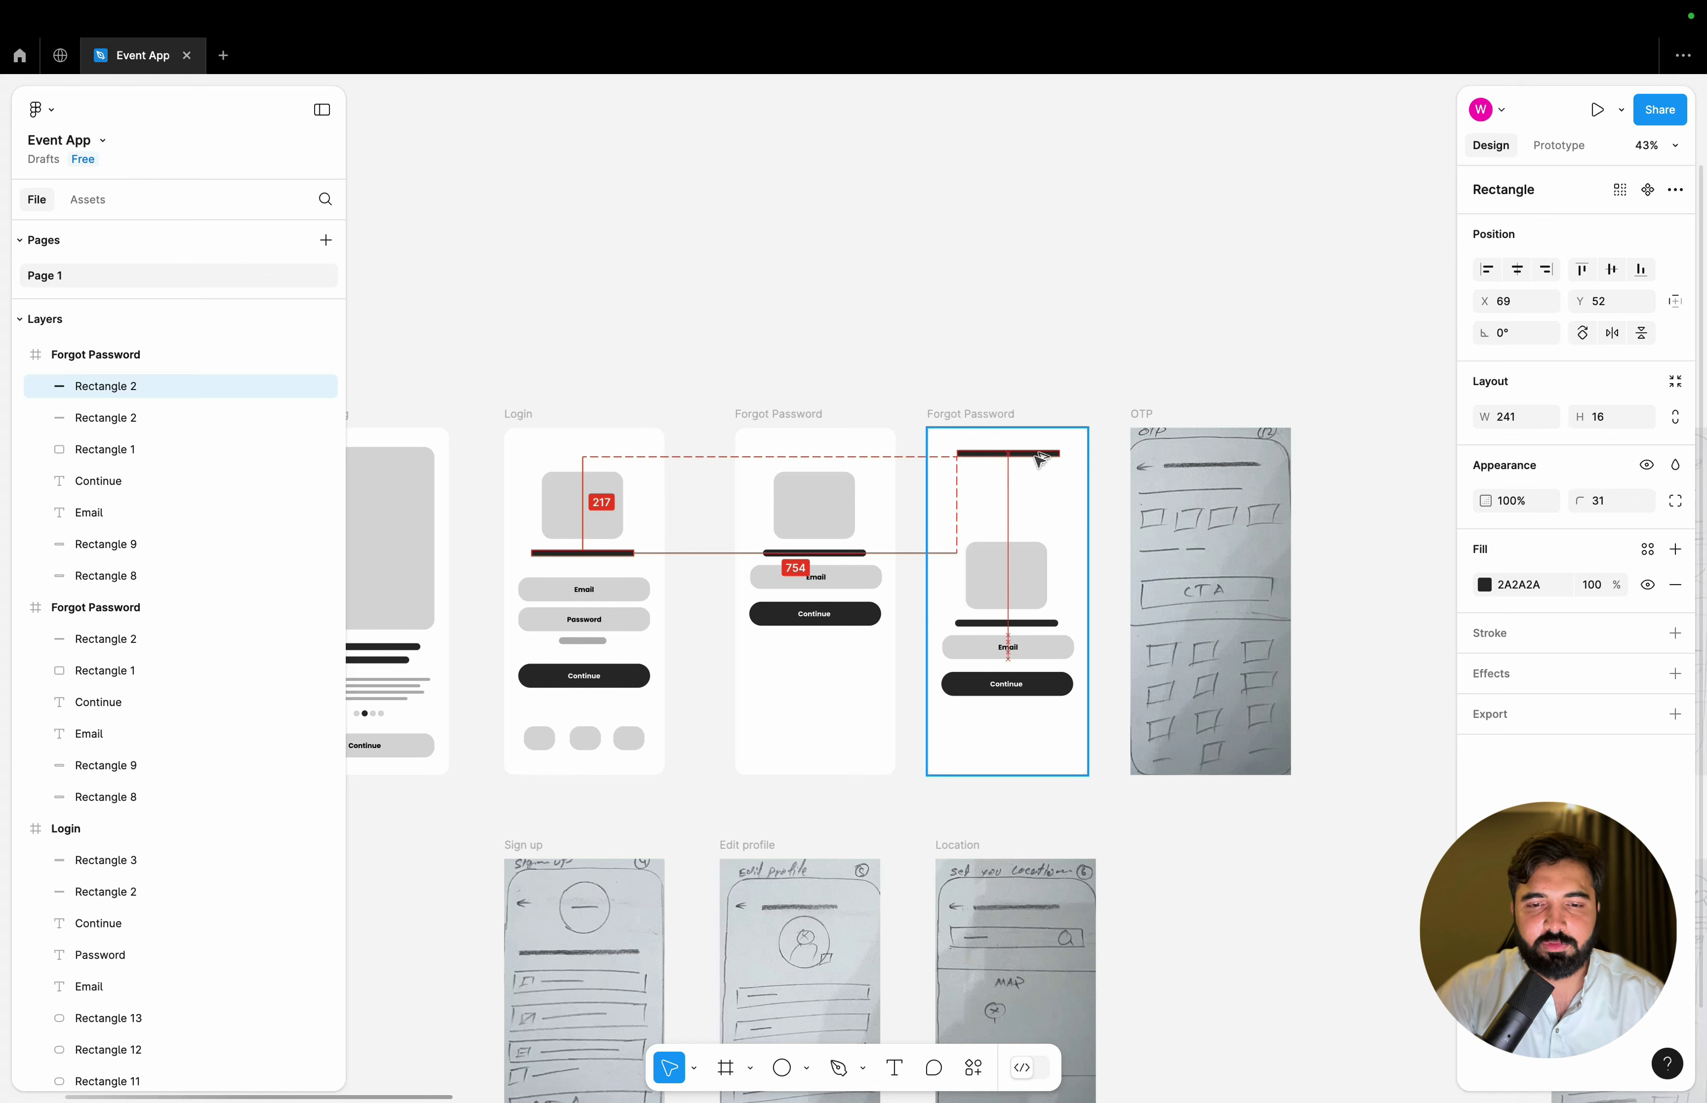
scroll(1011, 478, "up", 3)
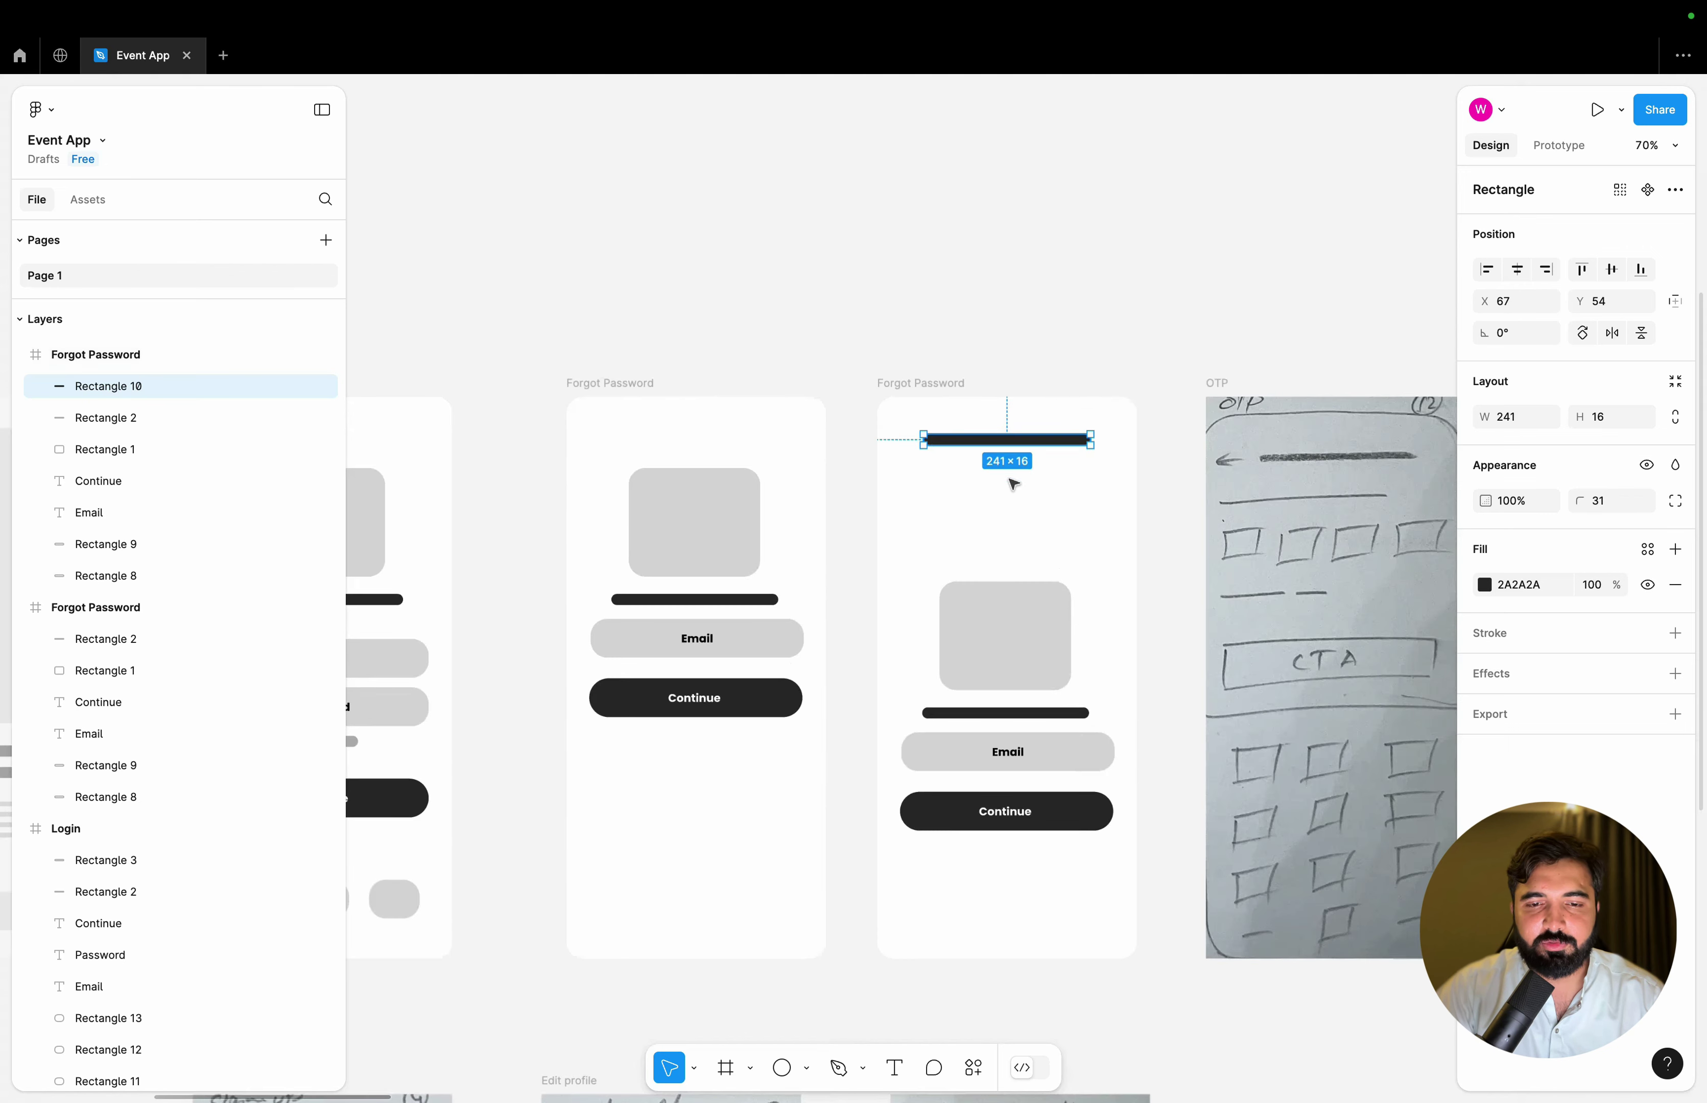
scroll(1019, 481, "up", 2)
scroll(1061, 486, "up", 2)
scroll(1079, 490, "down", 3)
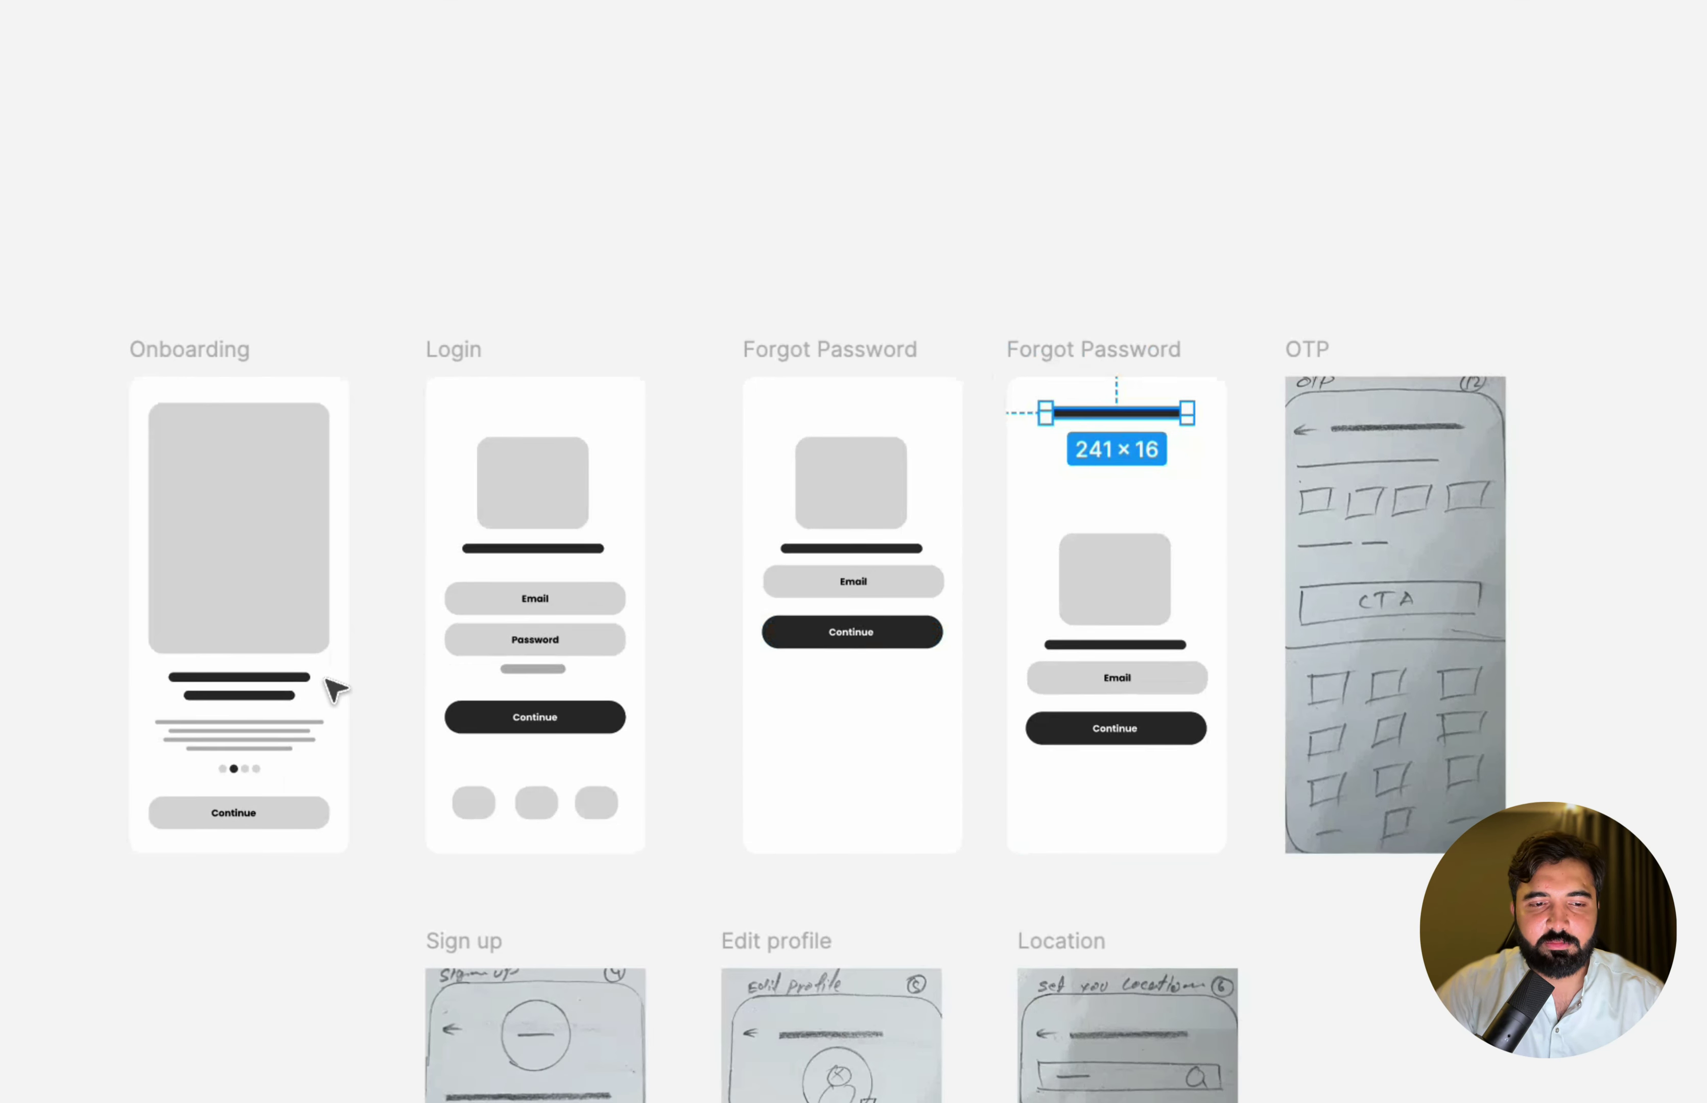
Step: Copy Onboarding's two grey text lines under the new heading bar
left_click(266, 721)
scroll(262, 732, "up", 3)
scroll(289, 716, "up", 2)
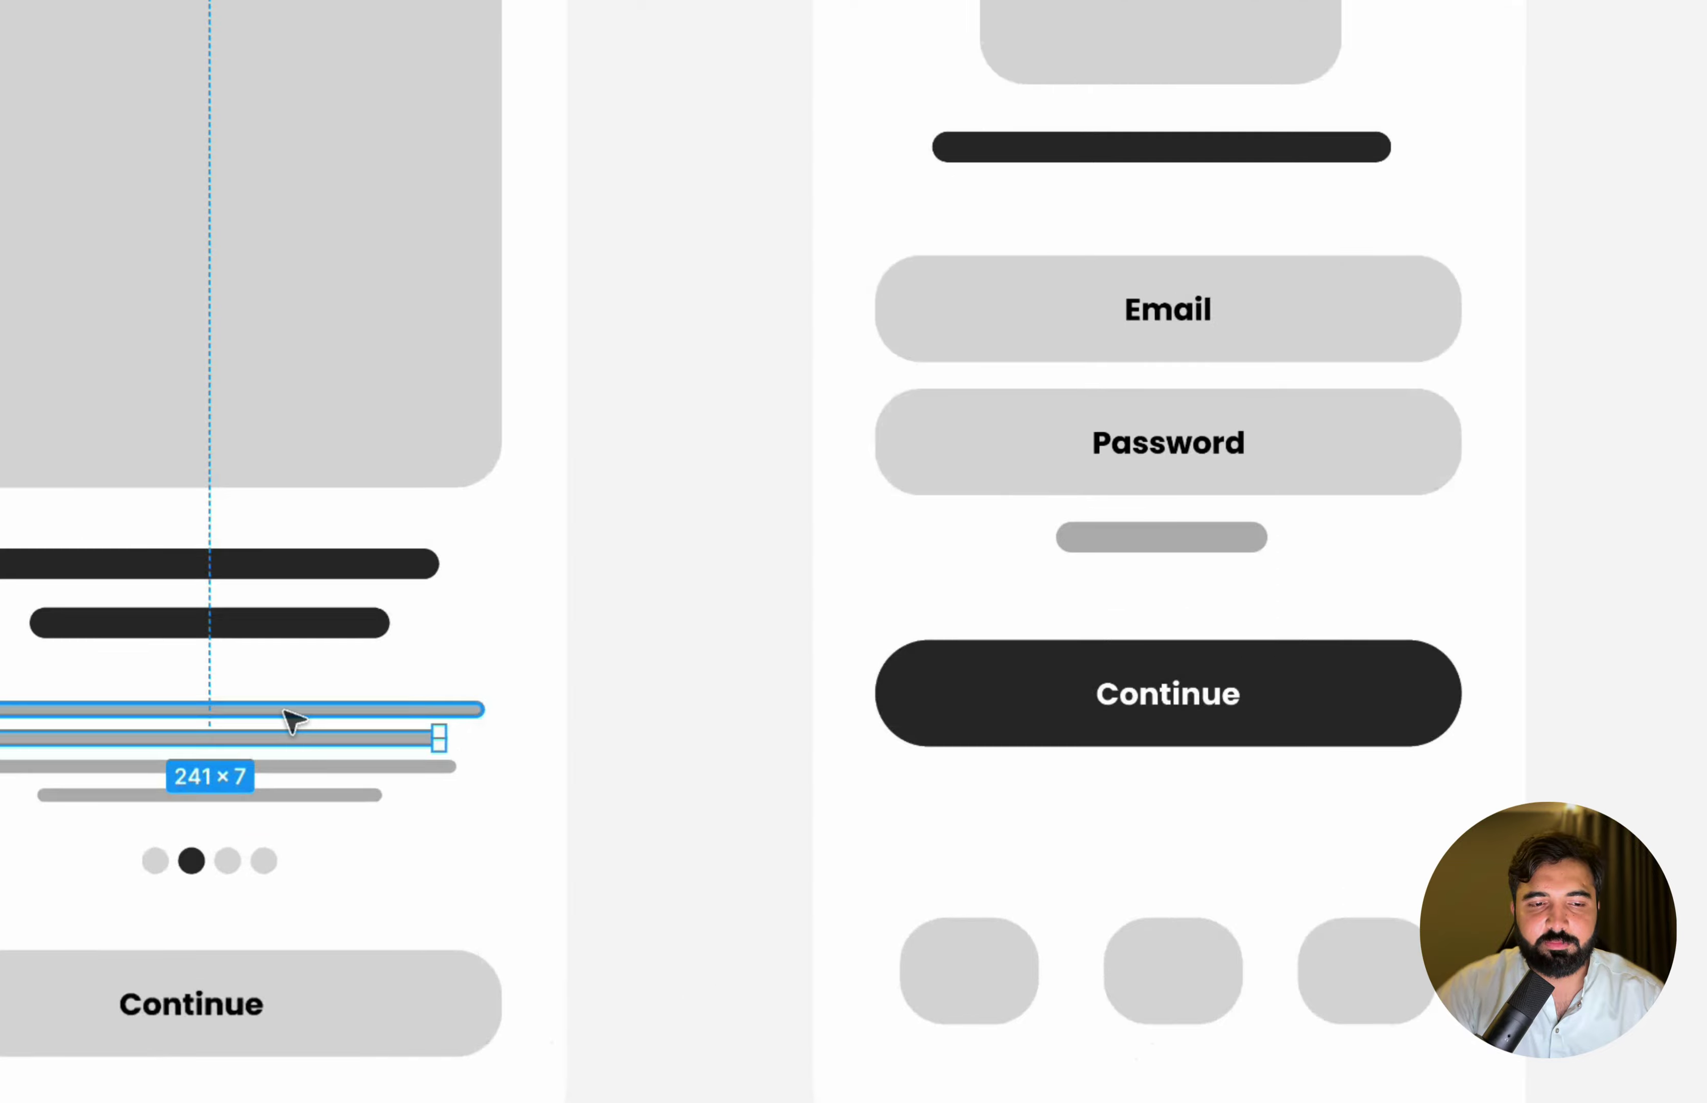
left_click(287, 726, "shift")
left_click_drag(287, 726, 1599, 305)
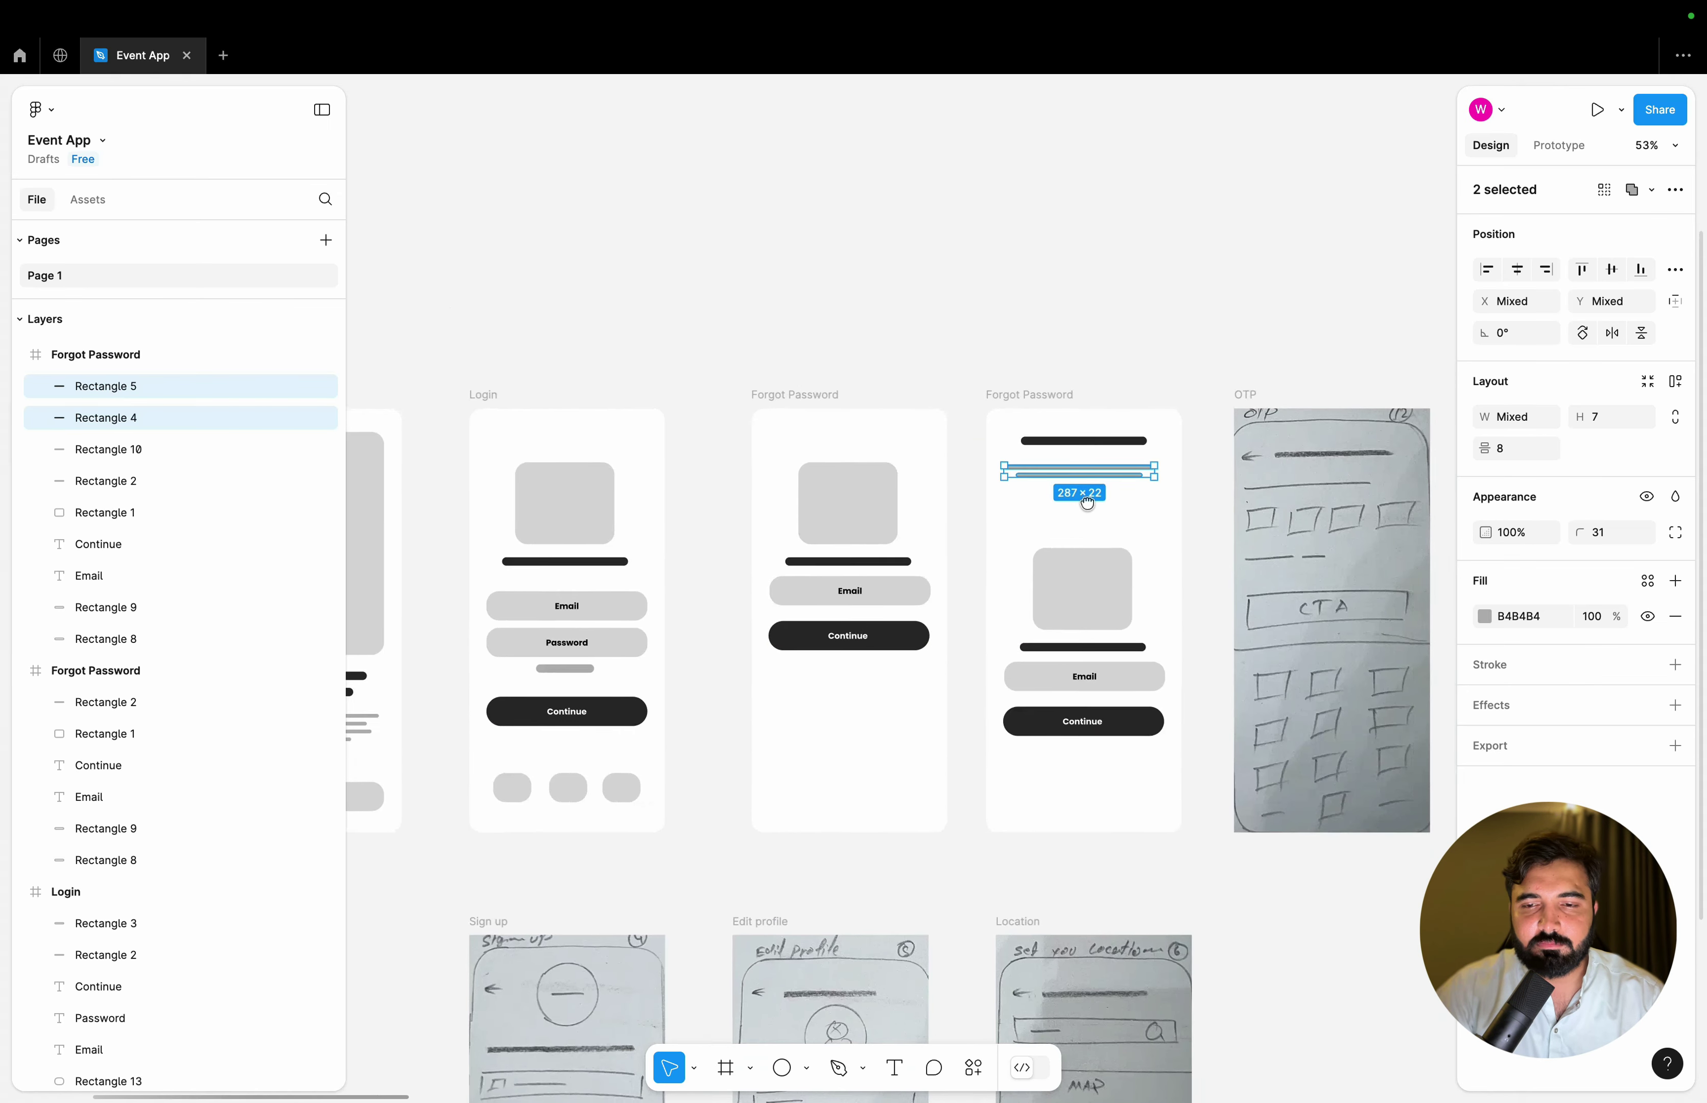
scroll(1090, 463, "up", 5)
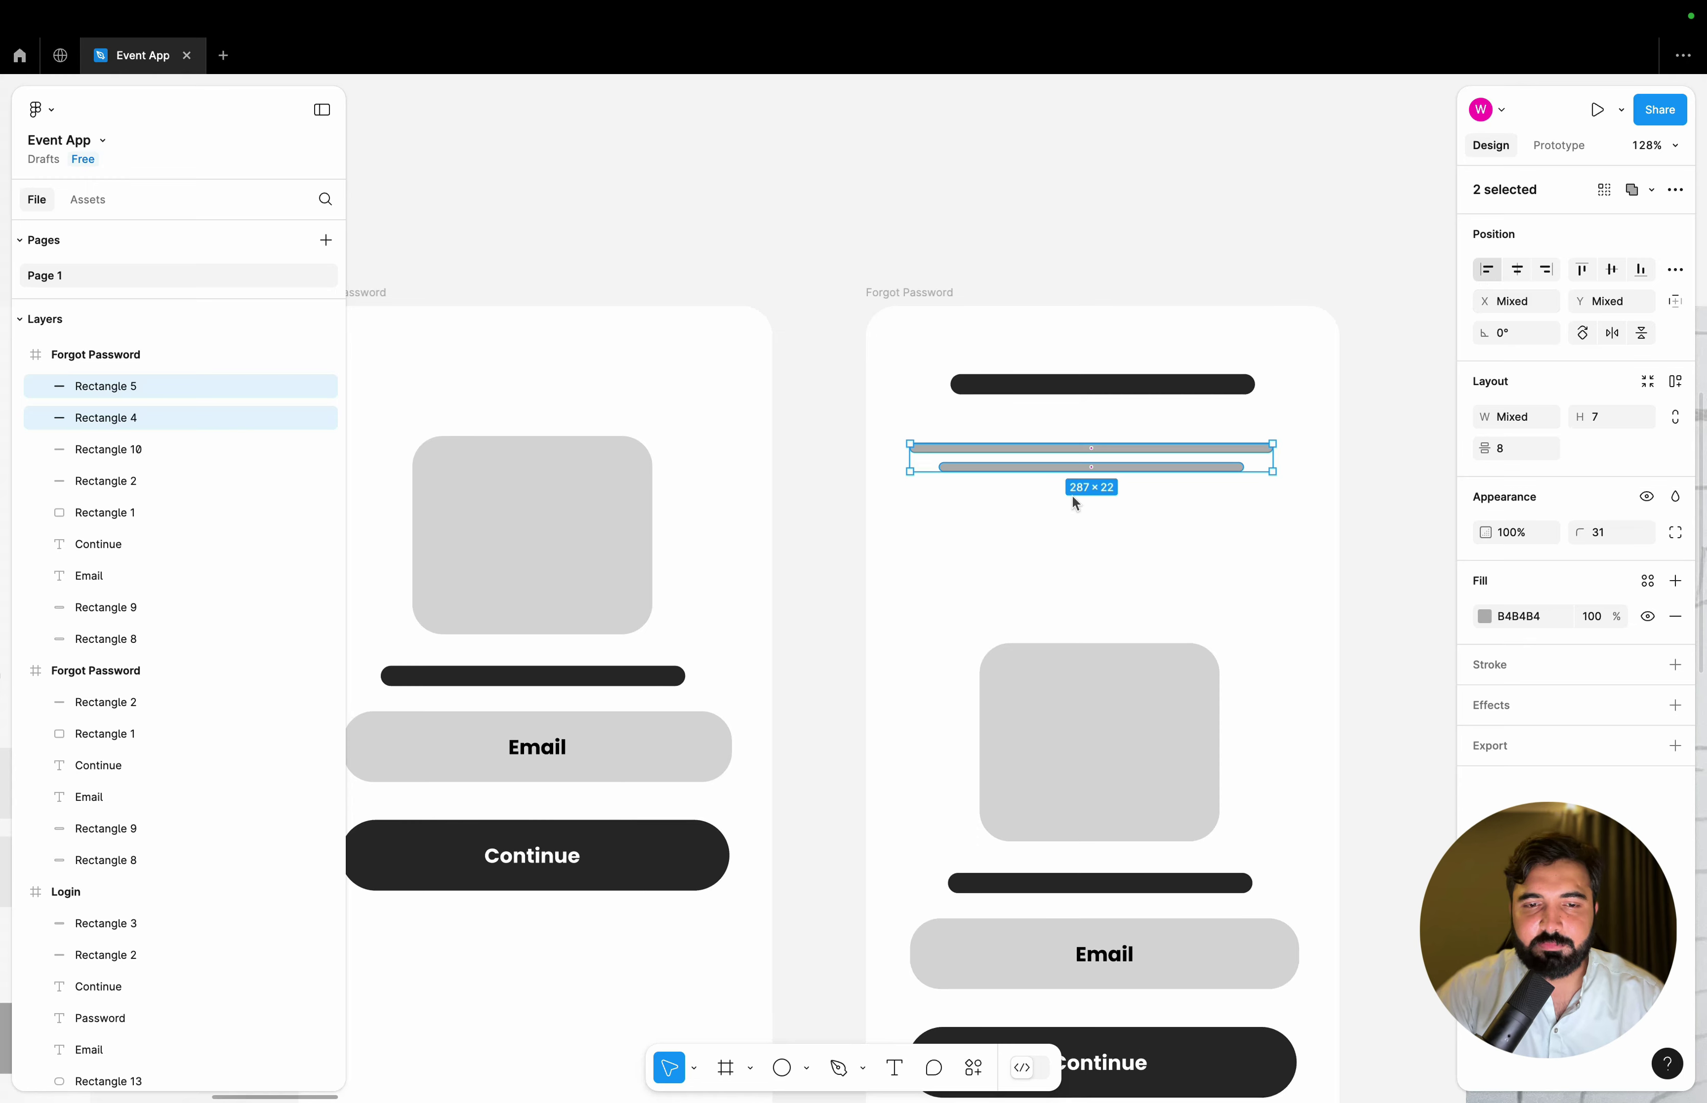
scroll(1083, 481, "up", 2)
scroll(1076, 459, "up", 2)
left_click(1029, 350)
Step: Enlarge the heading bar and shrink the image placeholder into a small rounded box
left_click_drag(1030, 358, 1002, 381)
scroll(1002, 381, "down", 5)
scroll(933, 467, "down", 2)
scroll(932, 466, "right", 2)
left_click(966, 512)
scroll(966, 511, "up", 1)
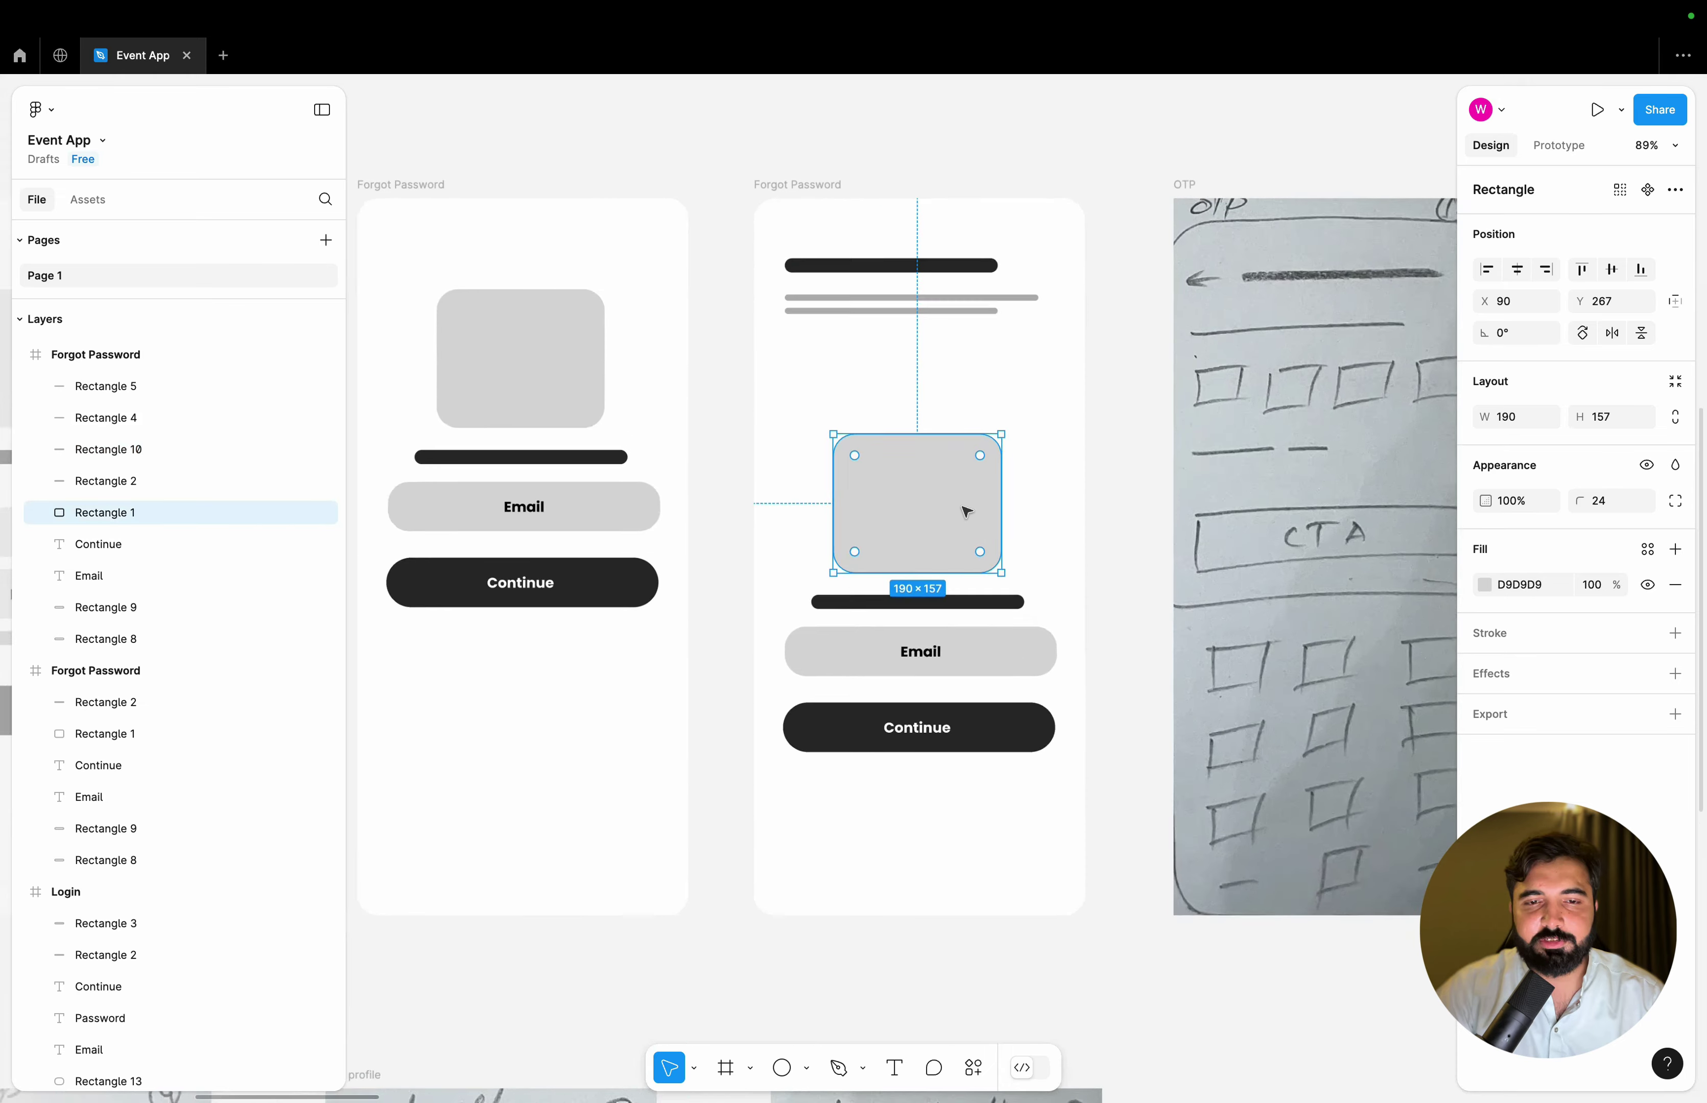
scroll(966, 512, "up", 2)
left_click_drag(1007, 589, 895, 505)
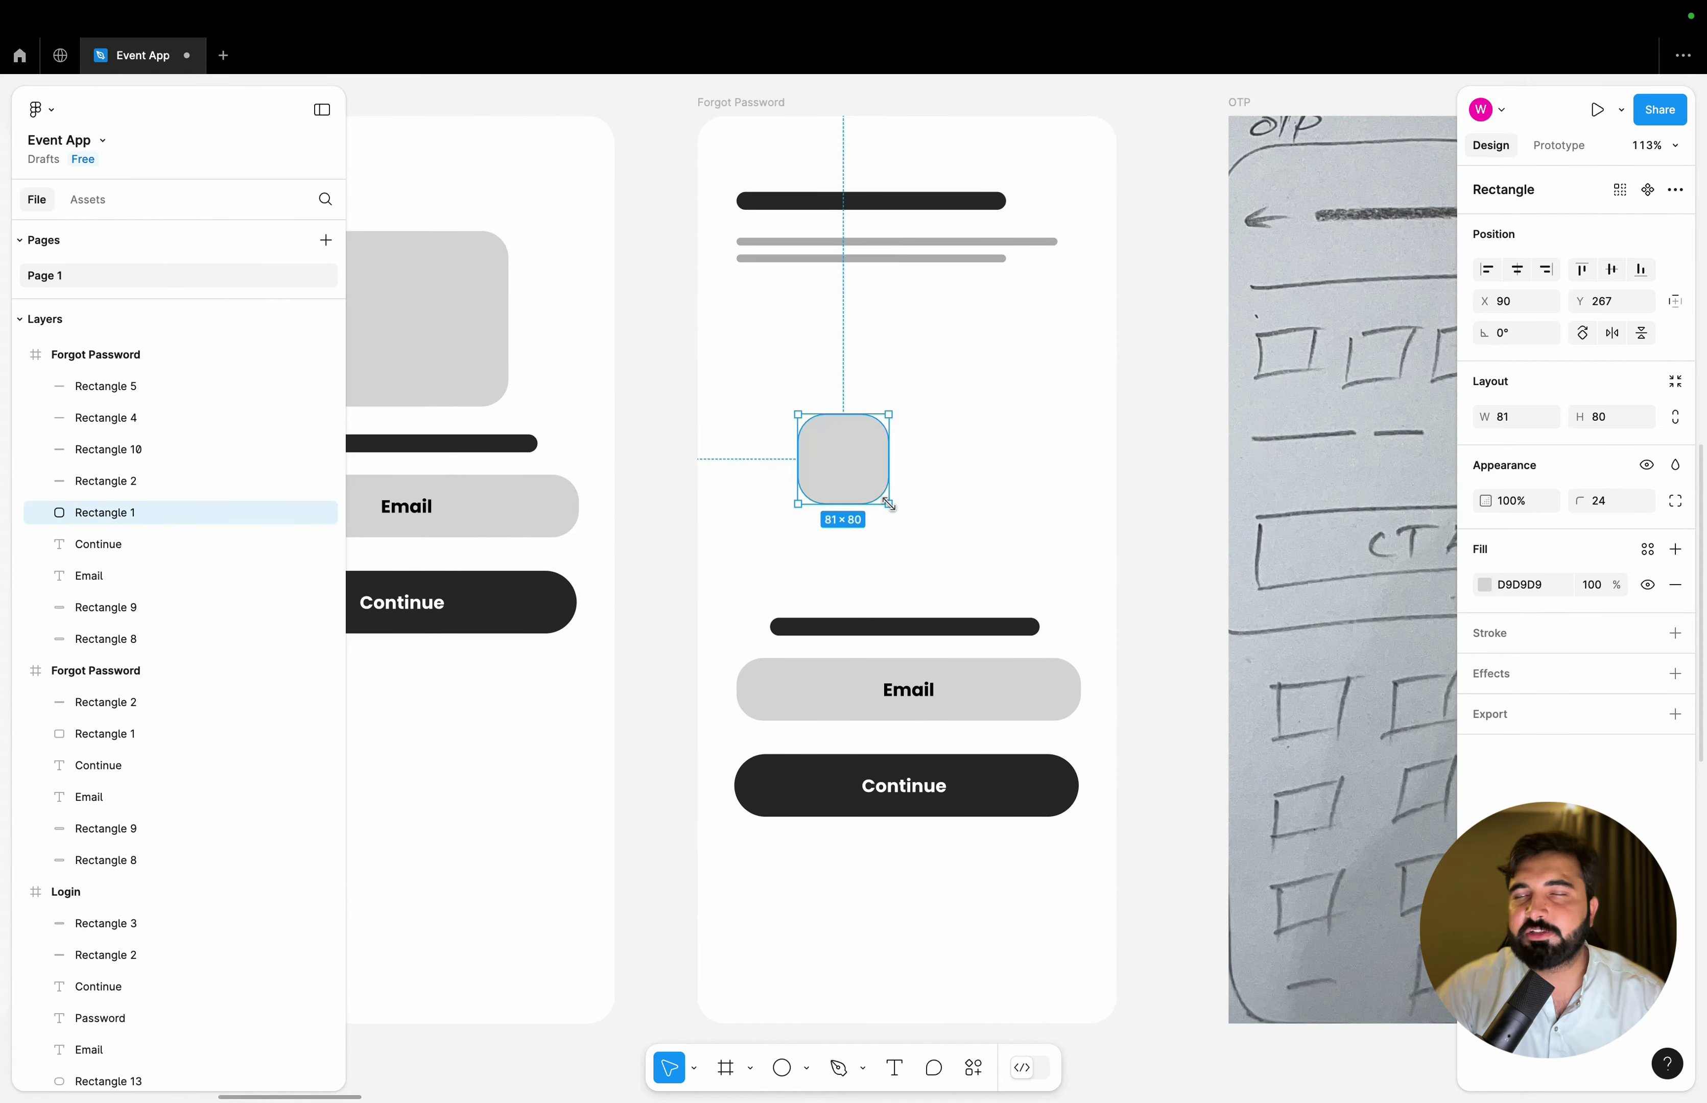
scroll(830, 491, "right", 3)
scroll(831, 491, "up", 1)
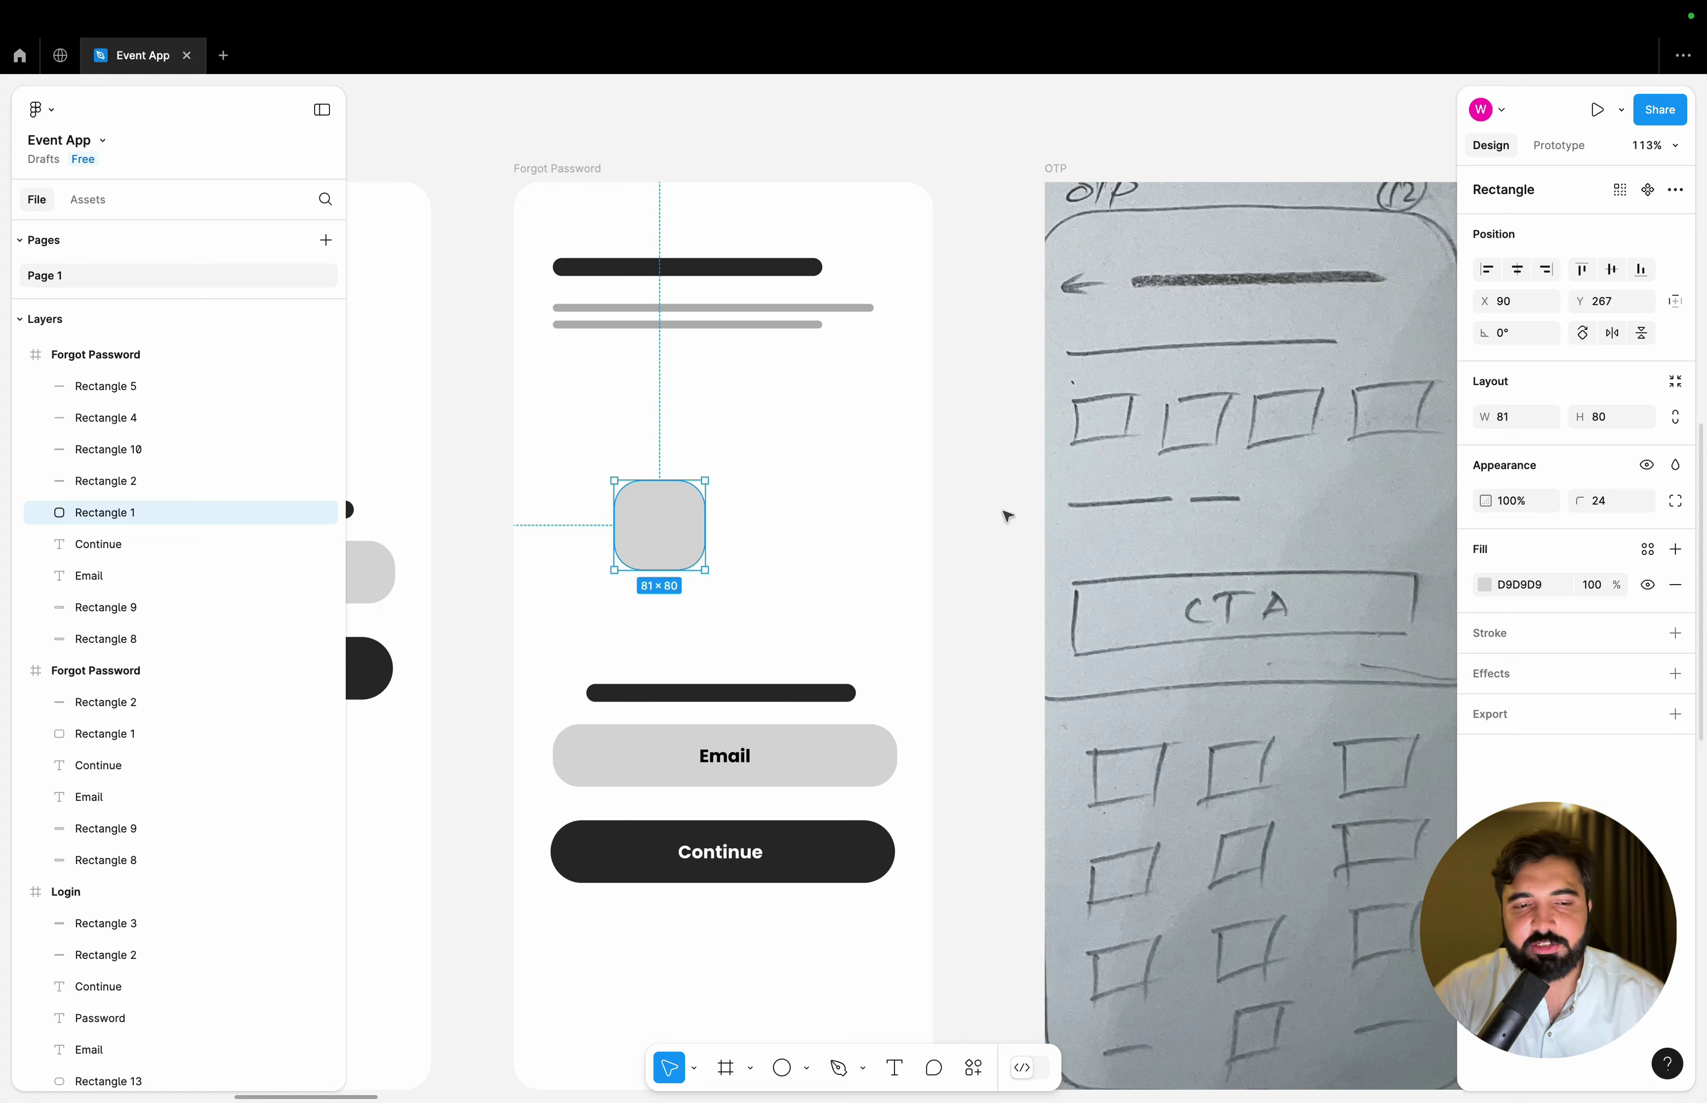
mouse_move(696, 559)
left_mouse_down()
mouse_move(599, 451)
mouse_move(602, 429)
mouse_move(672, 514)
mouse_move(742, 465)
left_mouse_up()
scroll(639, 467, "up", 3)
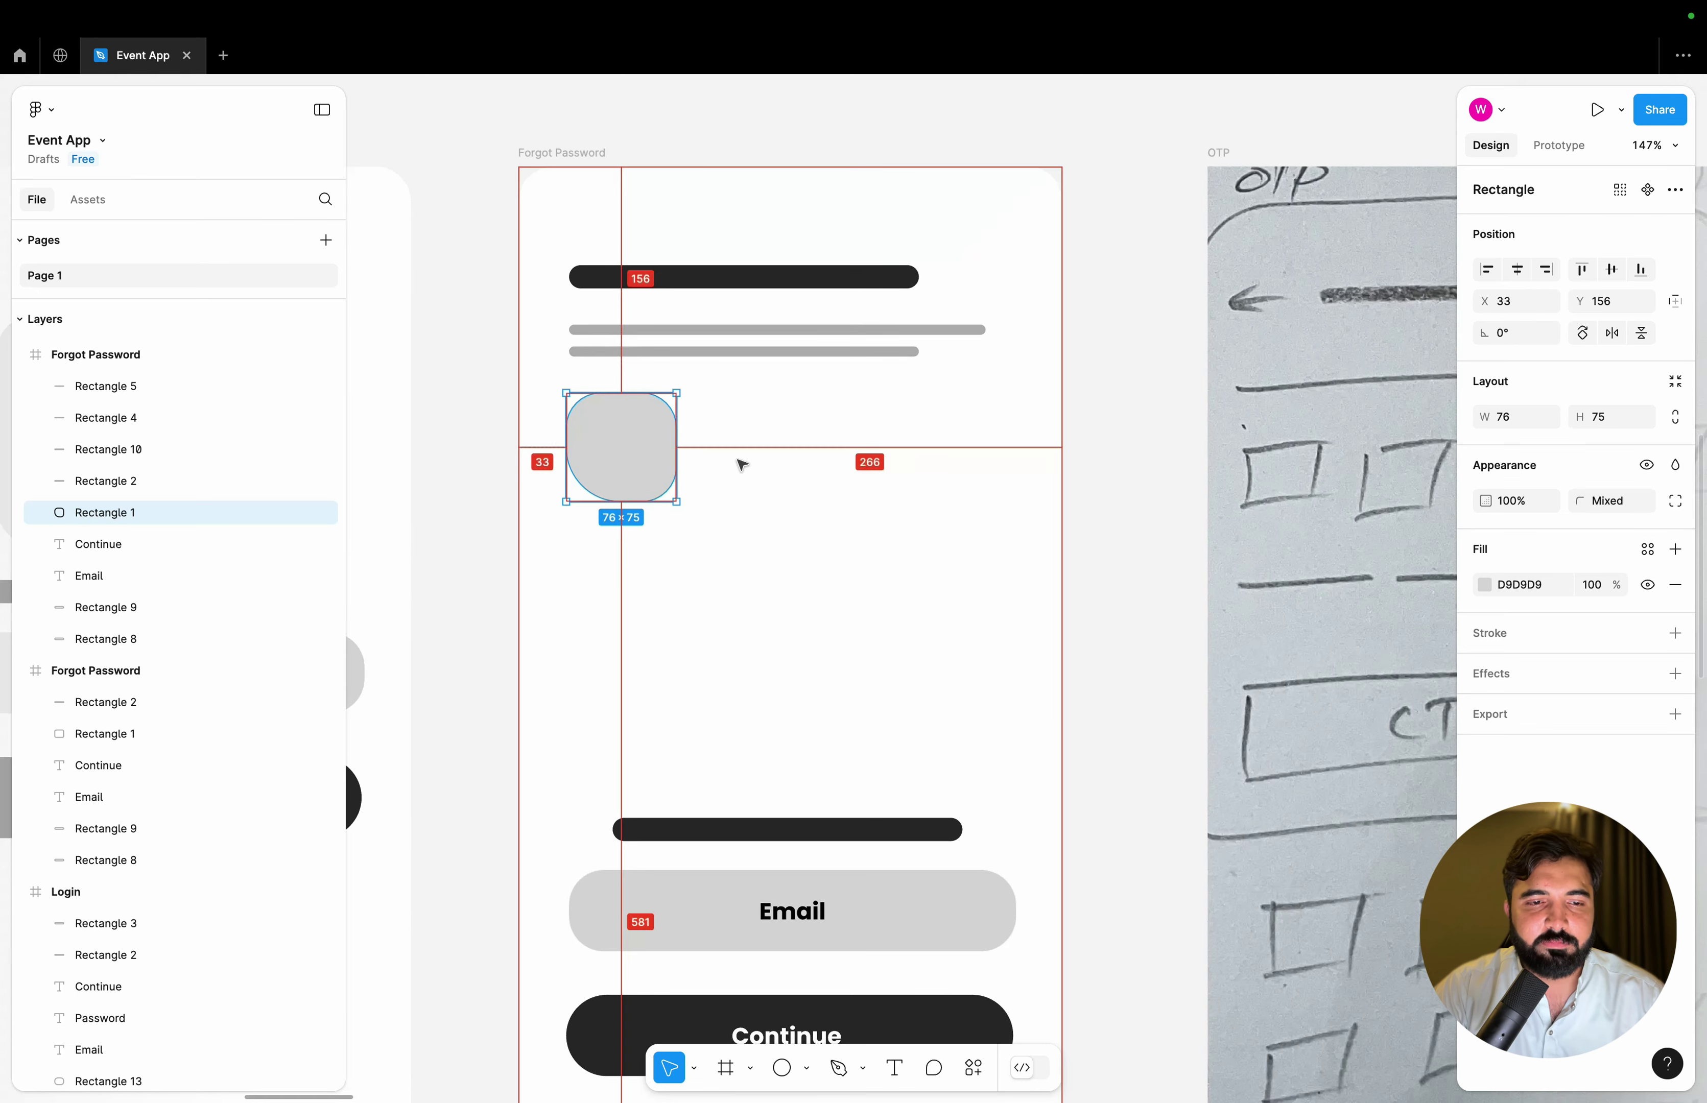
Step: Duplicate the rounded box into four evenly spaced code boxes sized 65×64
left_click_drag(621, 450, 760, 452, "alt")
key("ctrl+d")
key("ctrl+d")
left_click(886, 477, "shift")
left_click(761, 450, "shift")
left_click(610, 450, "shift")
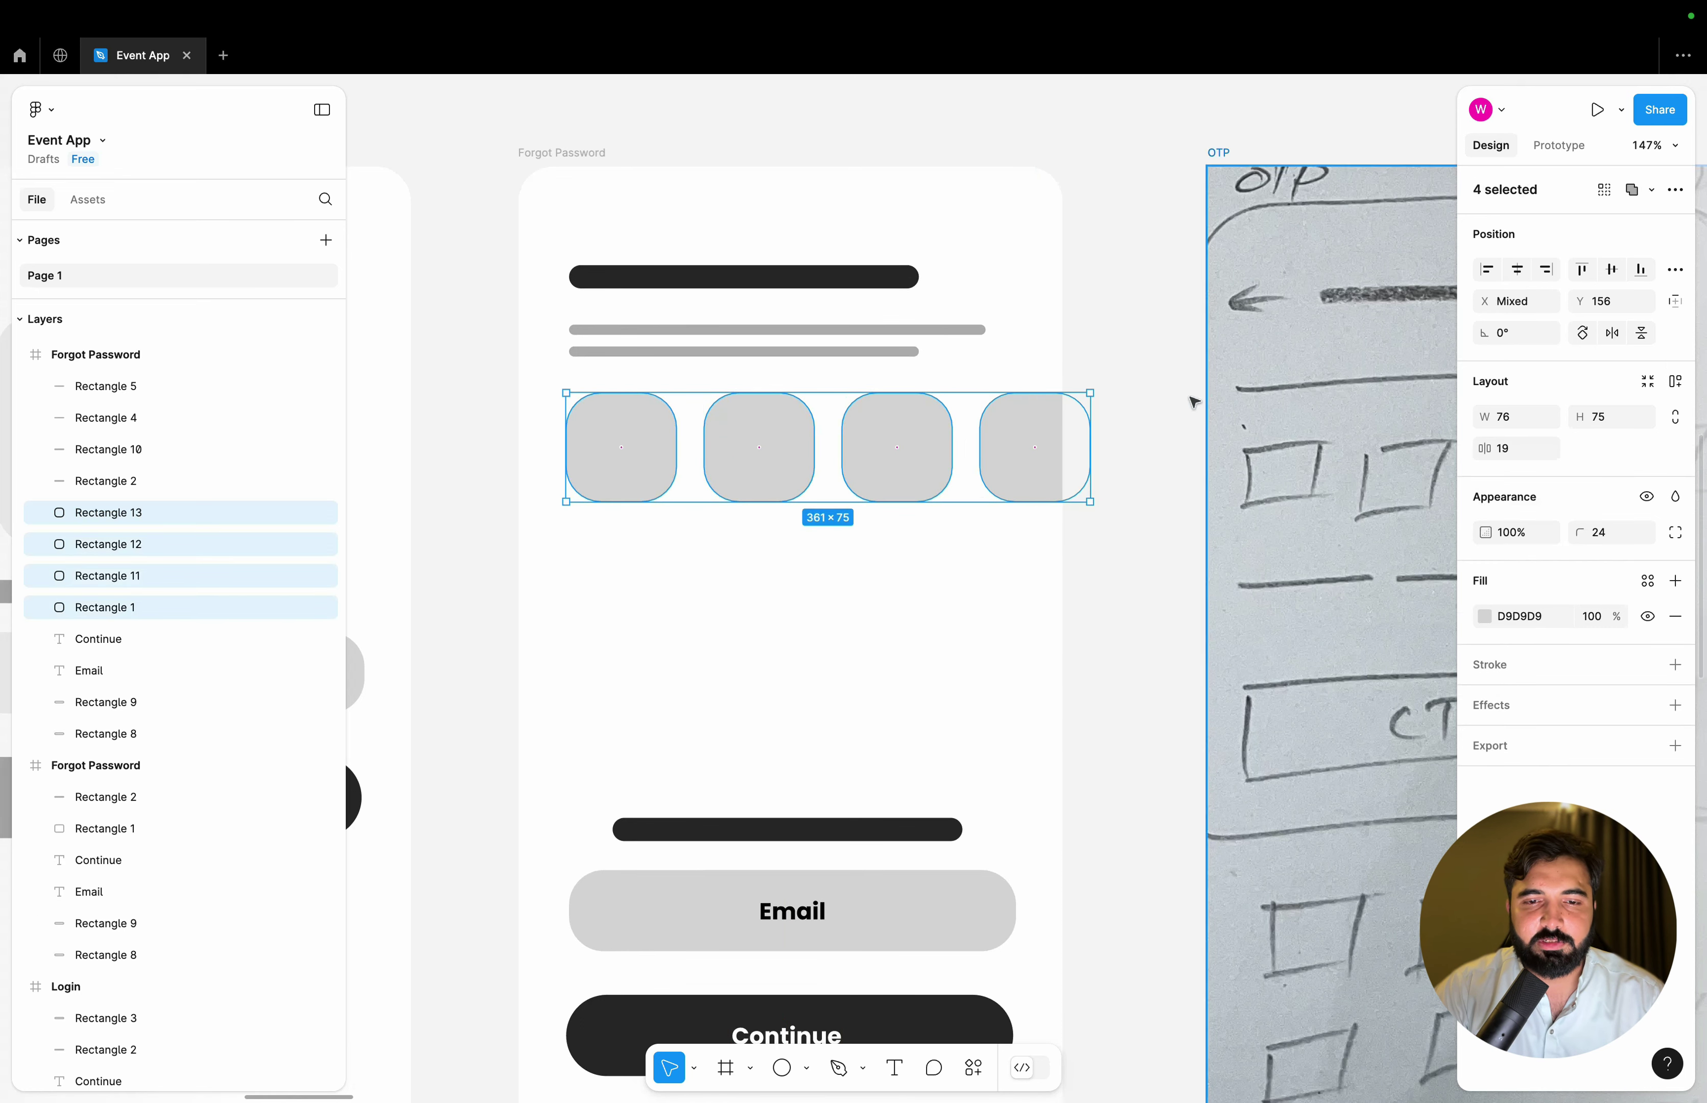
left_click_drag(1090, 394, 1016, 410)
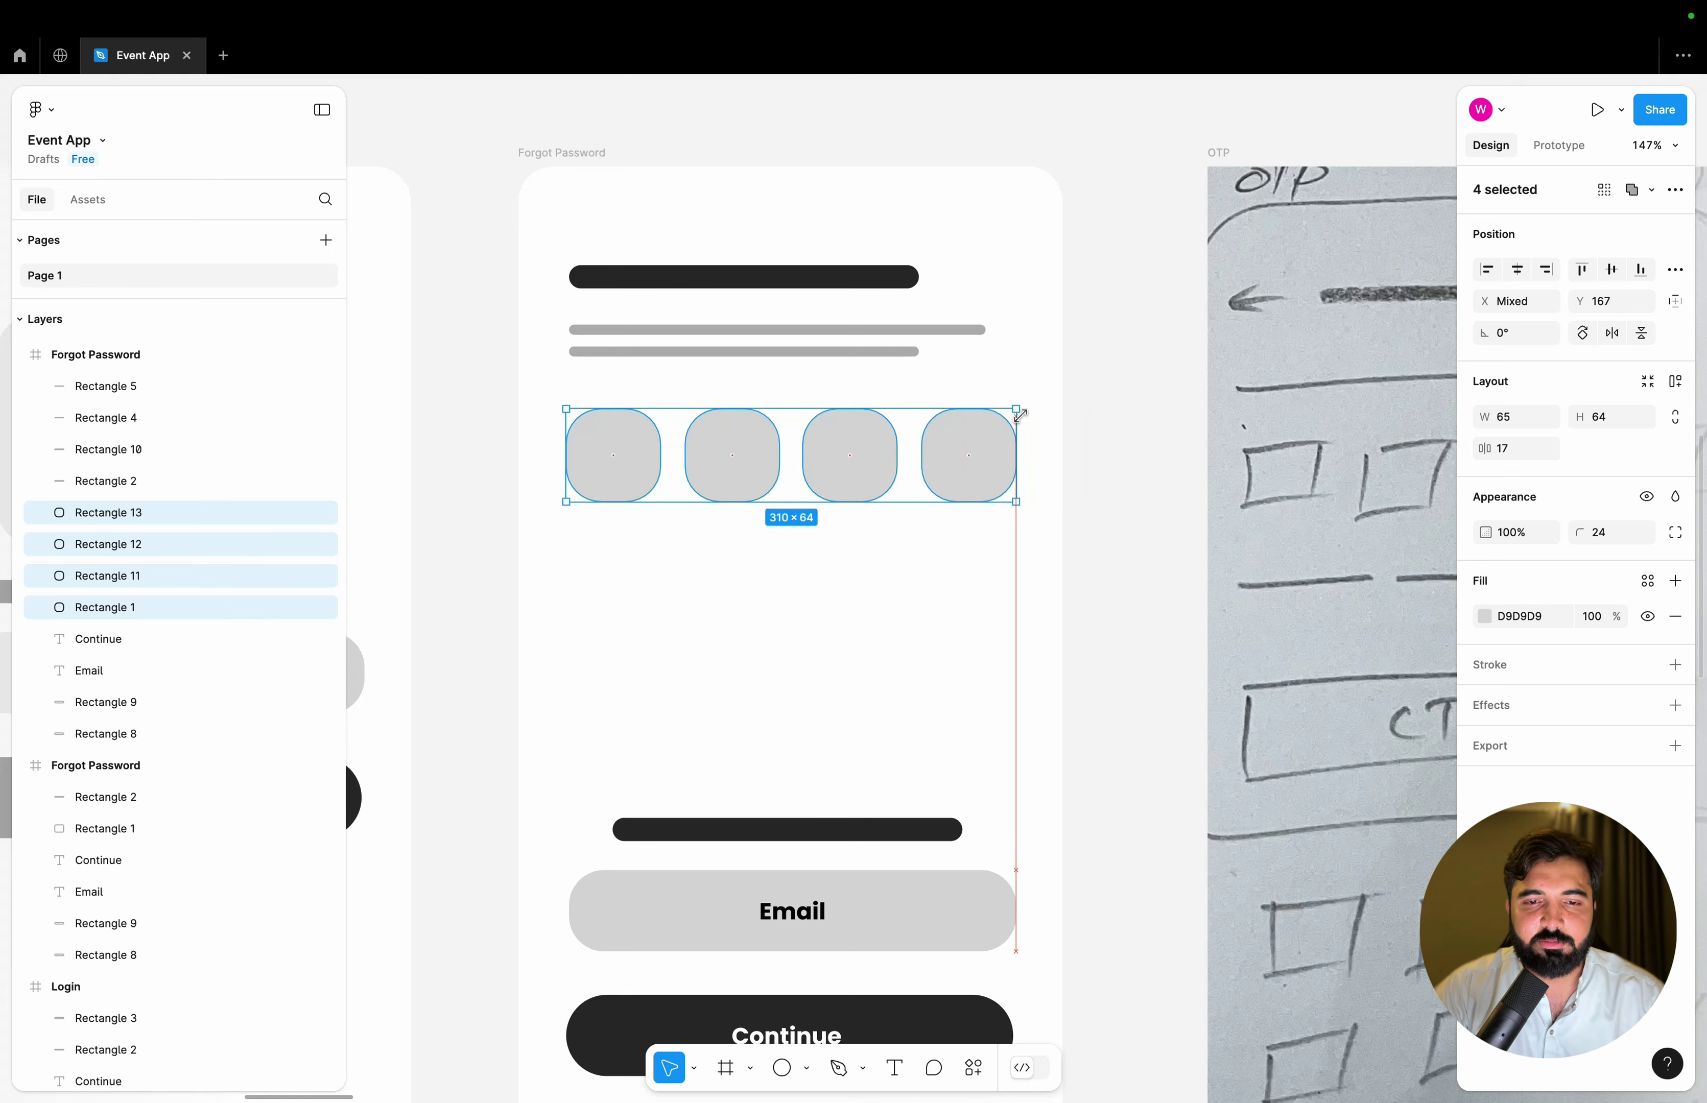
Step: Copy the two grey lines below the four code boxes
left_click_drag(1036, 496, 1066, 469)
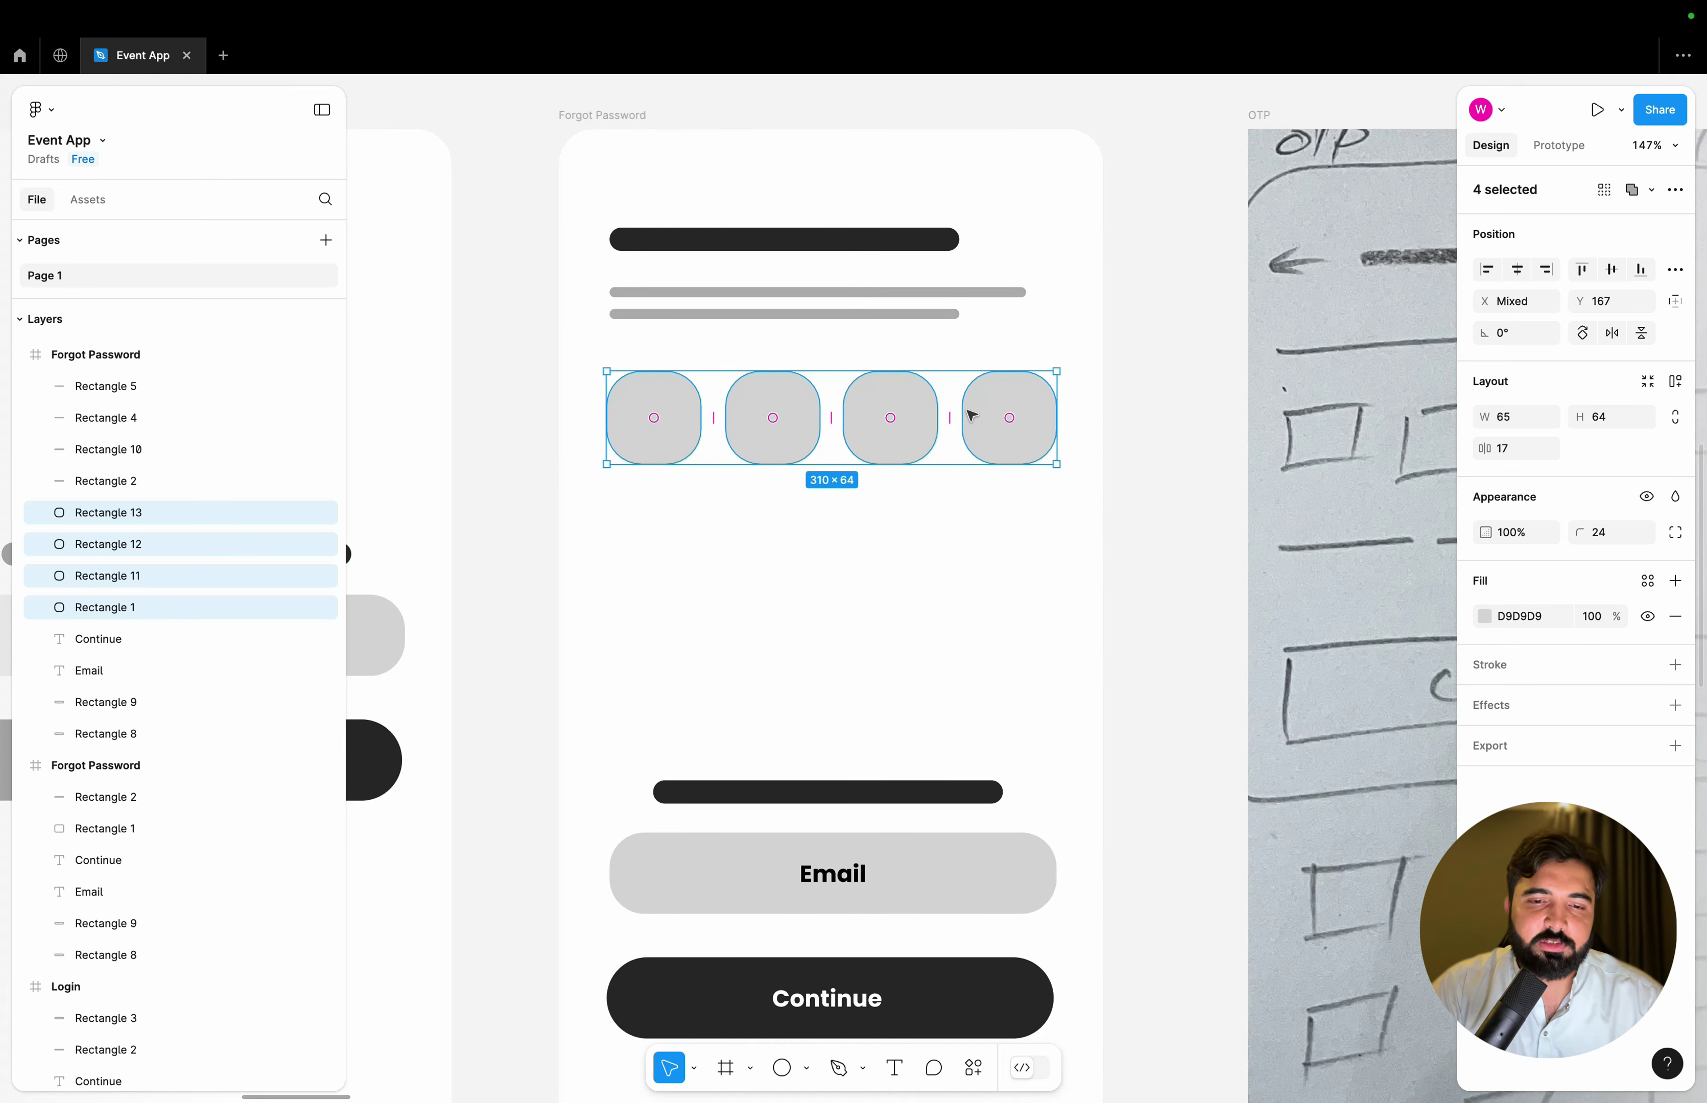
left_click(1026, 486)
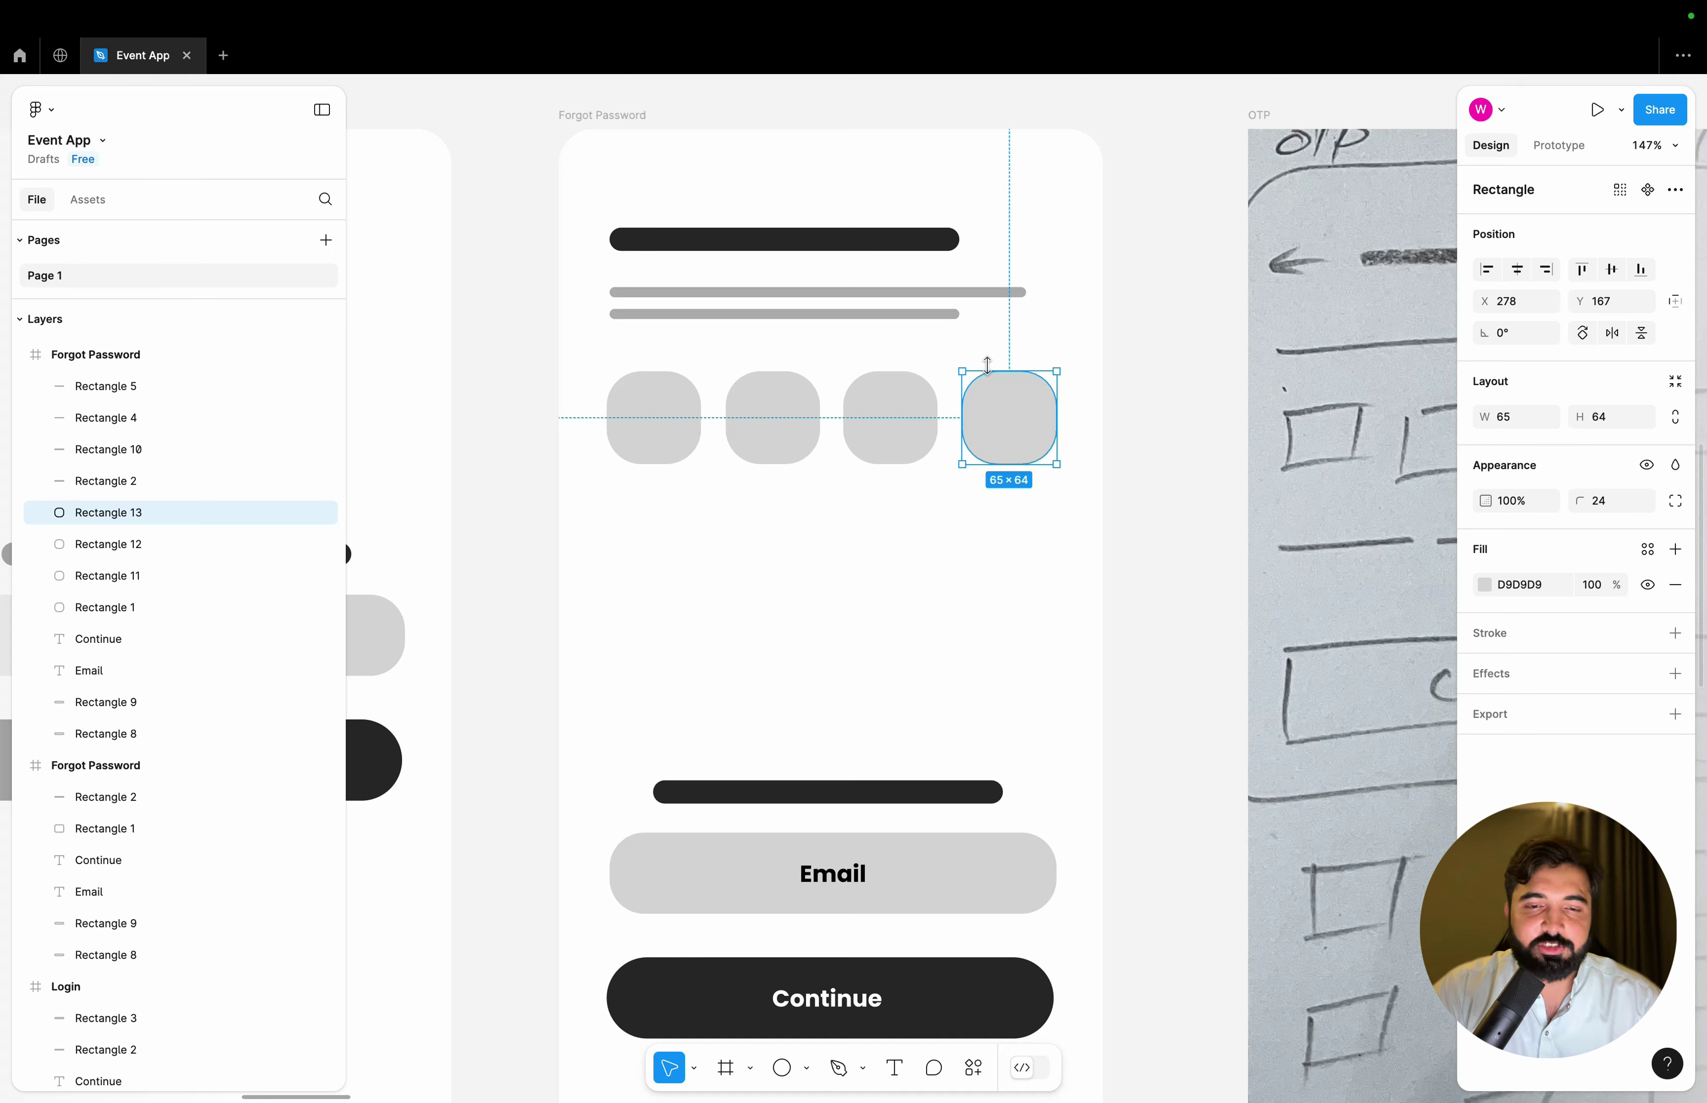
left_click(897, 419, "shift")
left_click(775, 419, "shift")
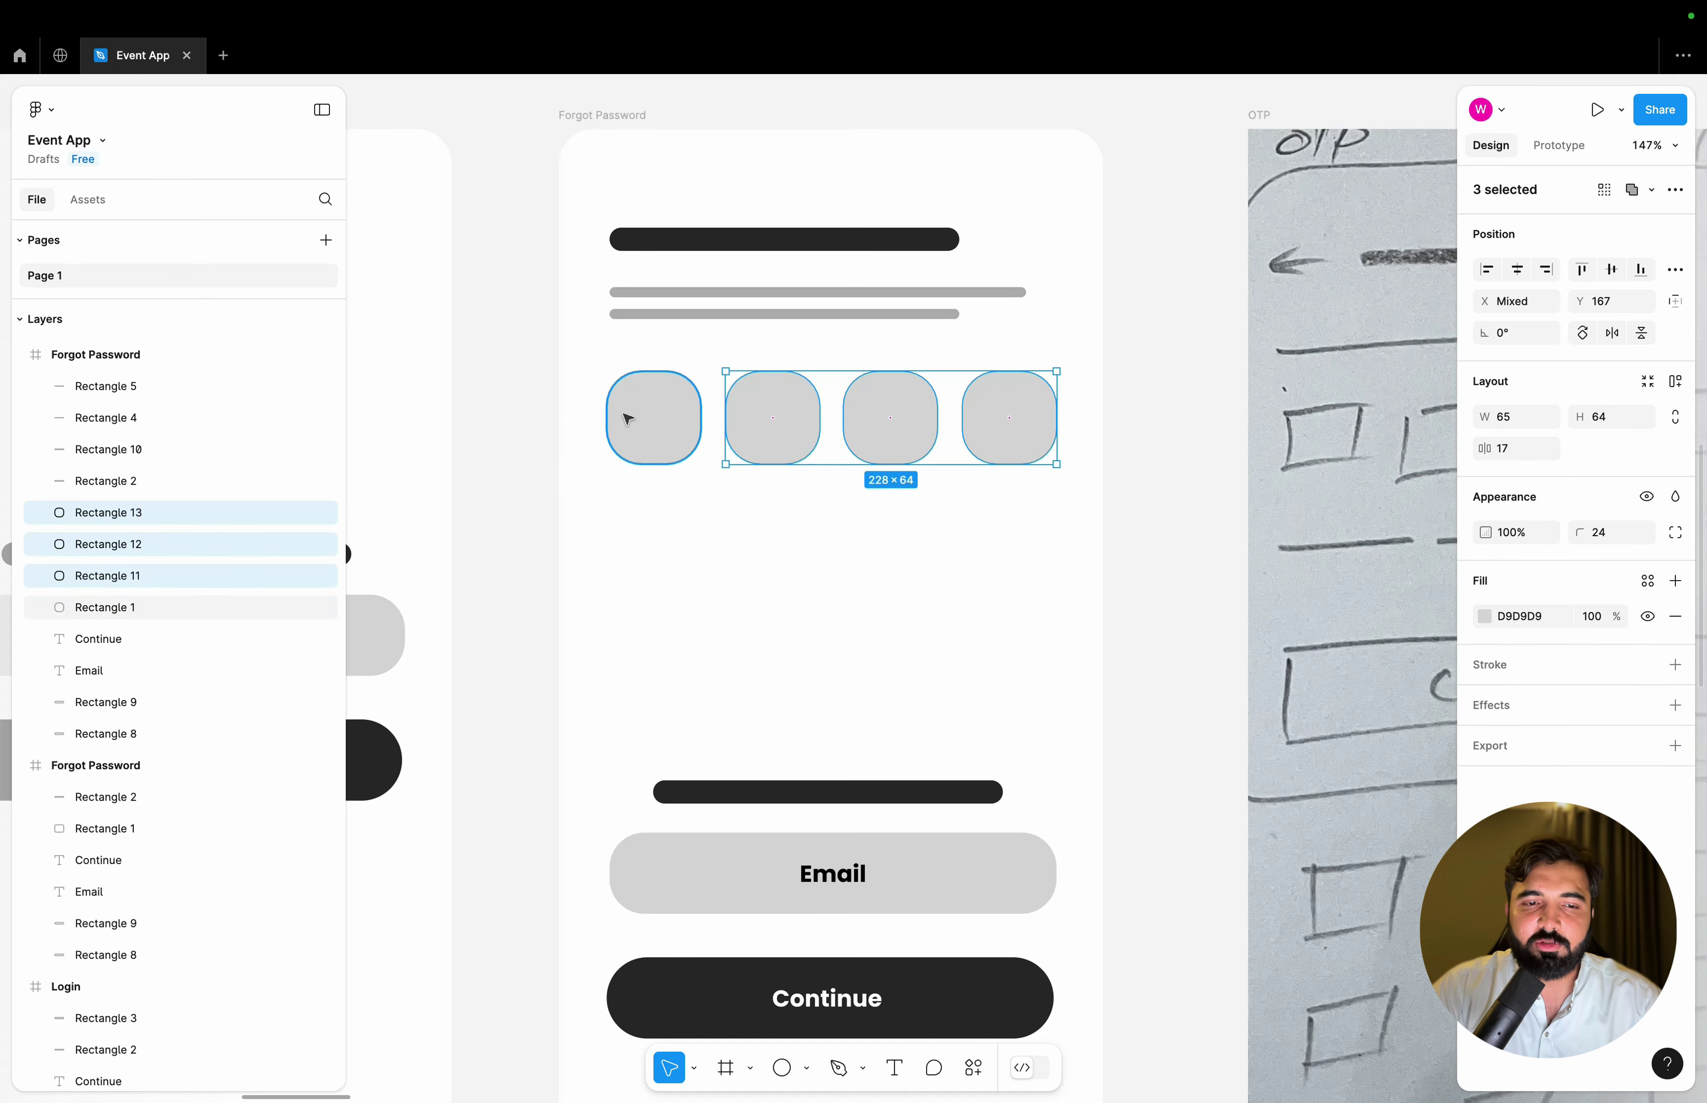
left_click_drag(936, 451, 779, 539)
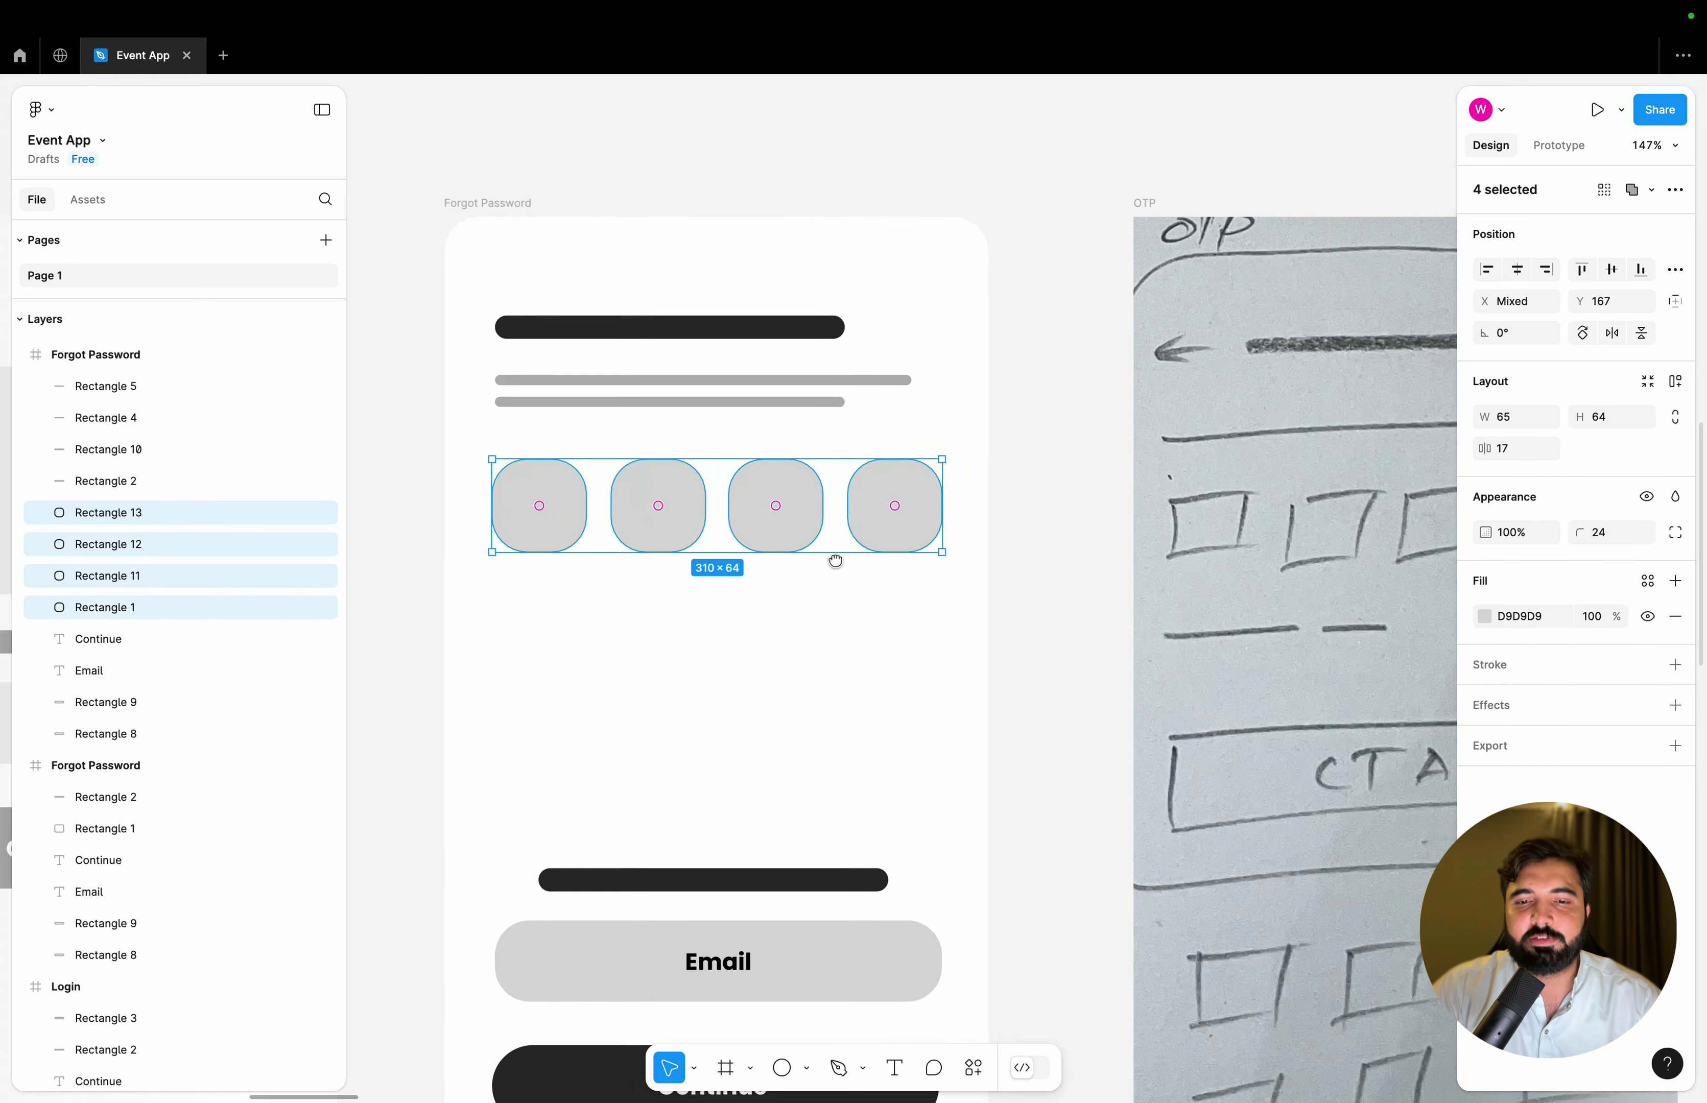
mouse_move(687, 387)
left_mouse_down()
mouse_move(682, 359)
mouse_move(698, 381)
mouse_move(693, 598)
left_mouse_up()
Step: Delete the dark bar and Email field, then move Continue up under the grey lines
key("Escape")
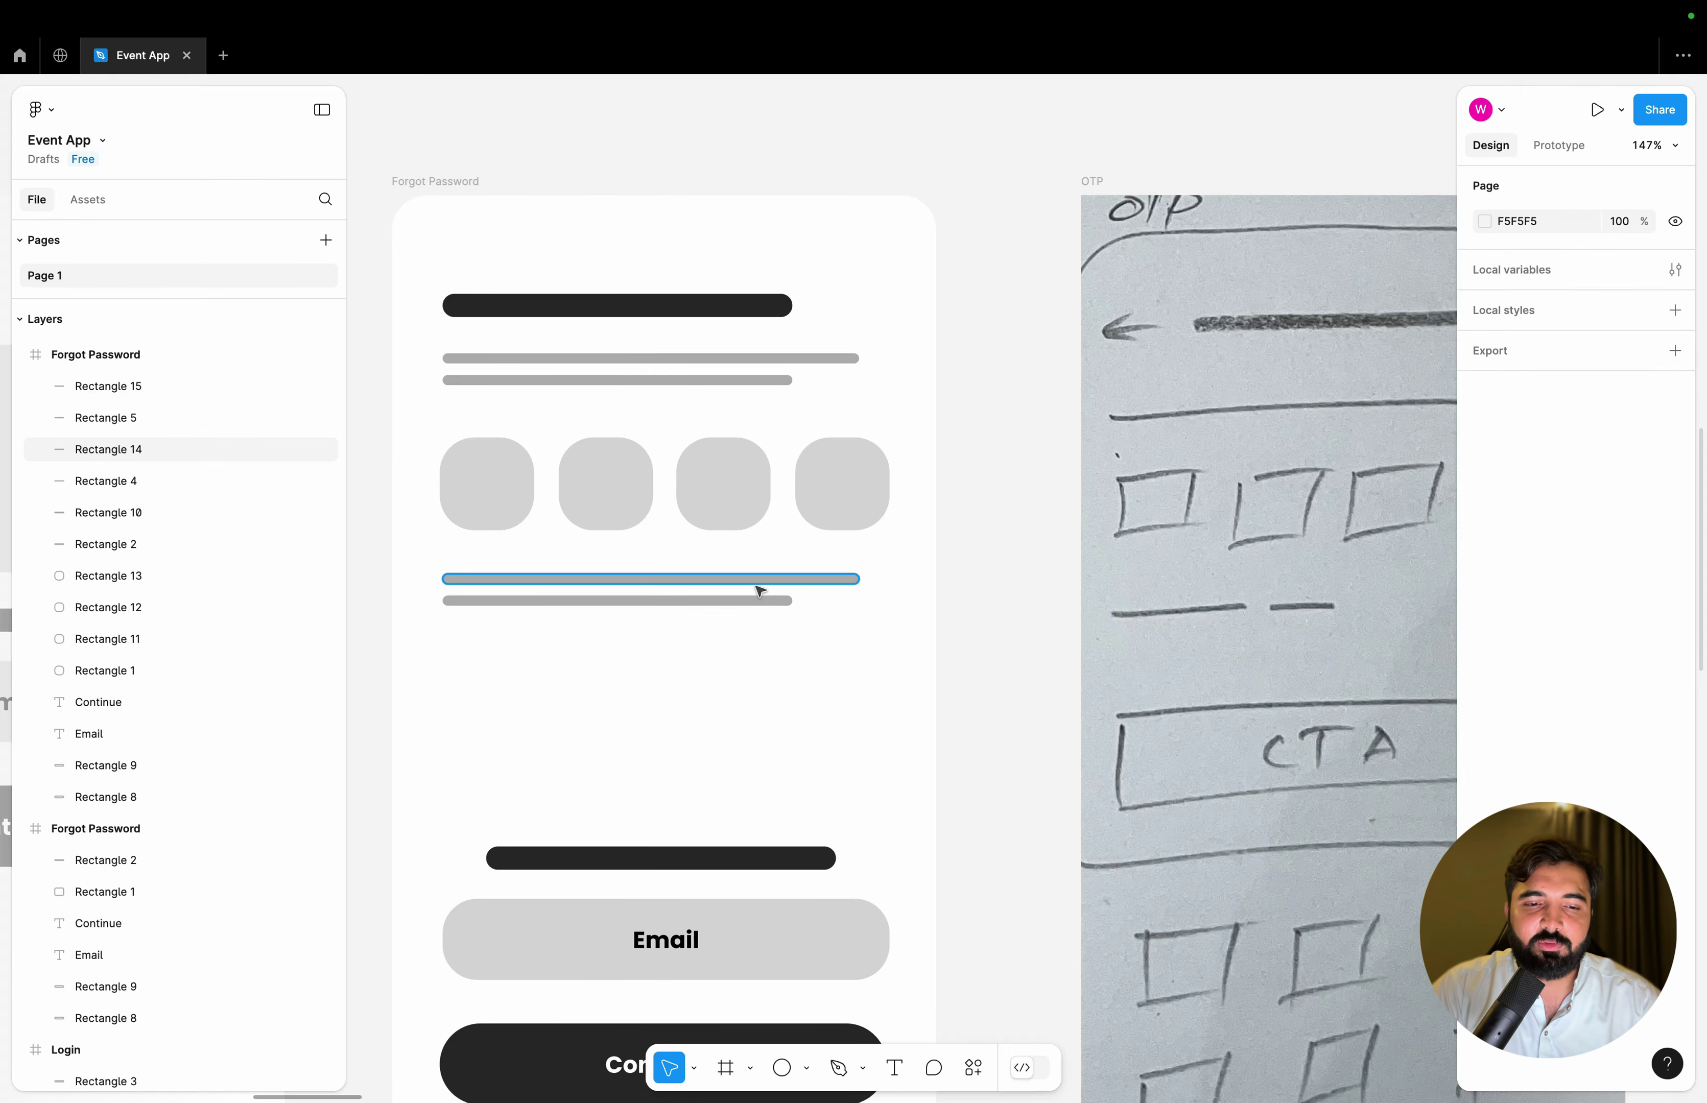
scroll(721, 593, "left", 1)
scroll(714, 575, "down", 4)
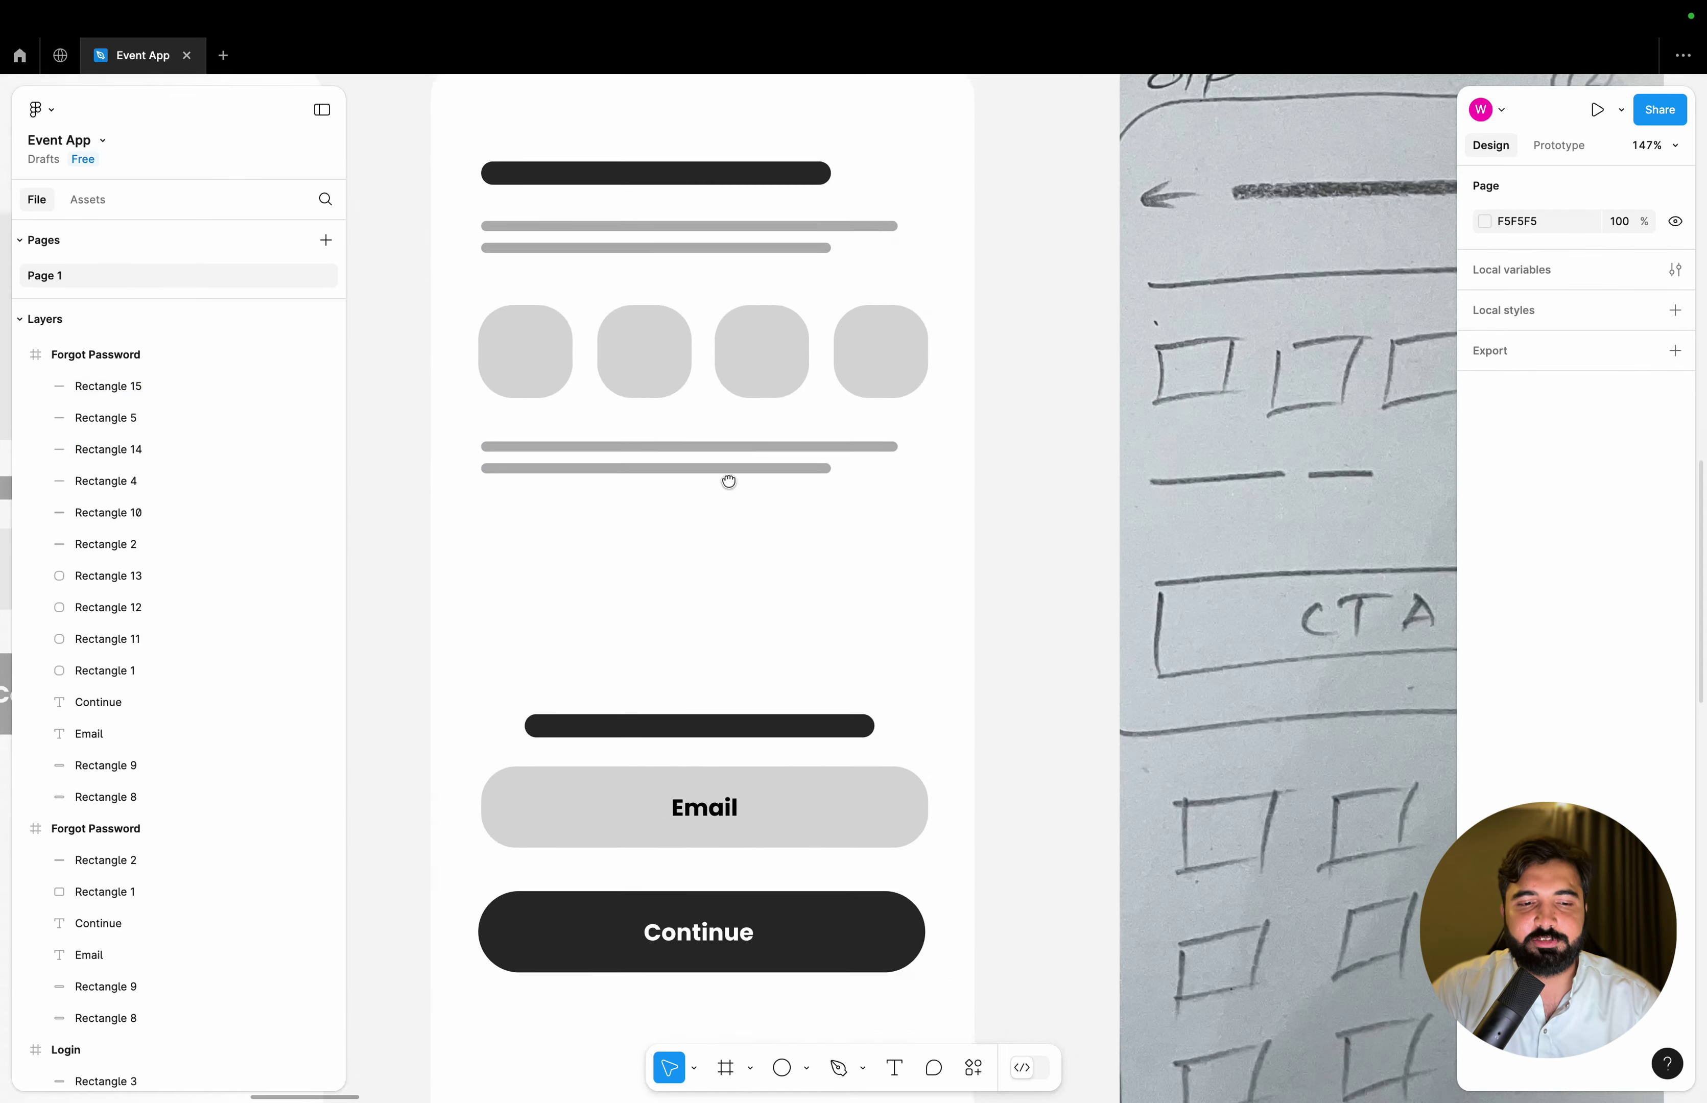
scroll(742, 696, "down", 4, "ctrl")
left_click(742, 713)
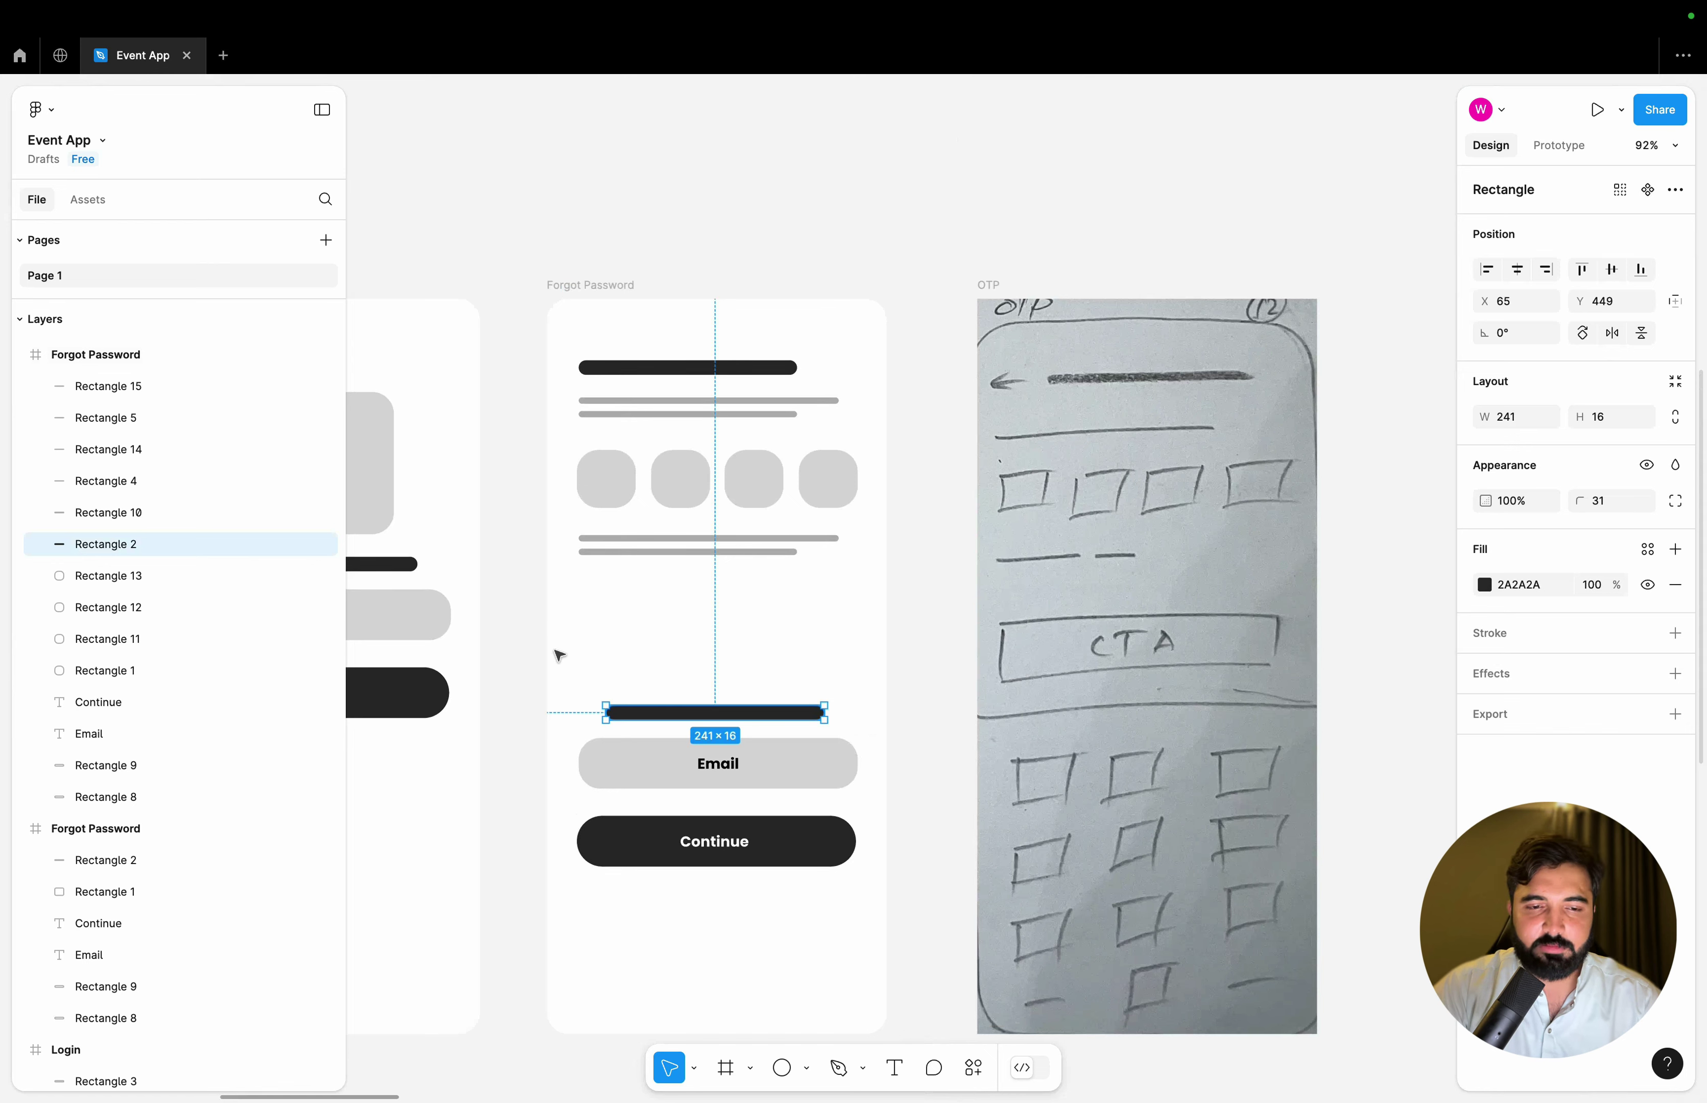
key("Delete")
left_click_drag(705, 786, 859, 788)
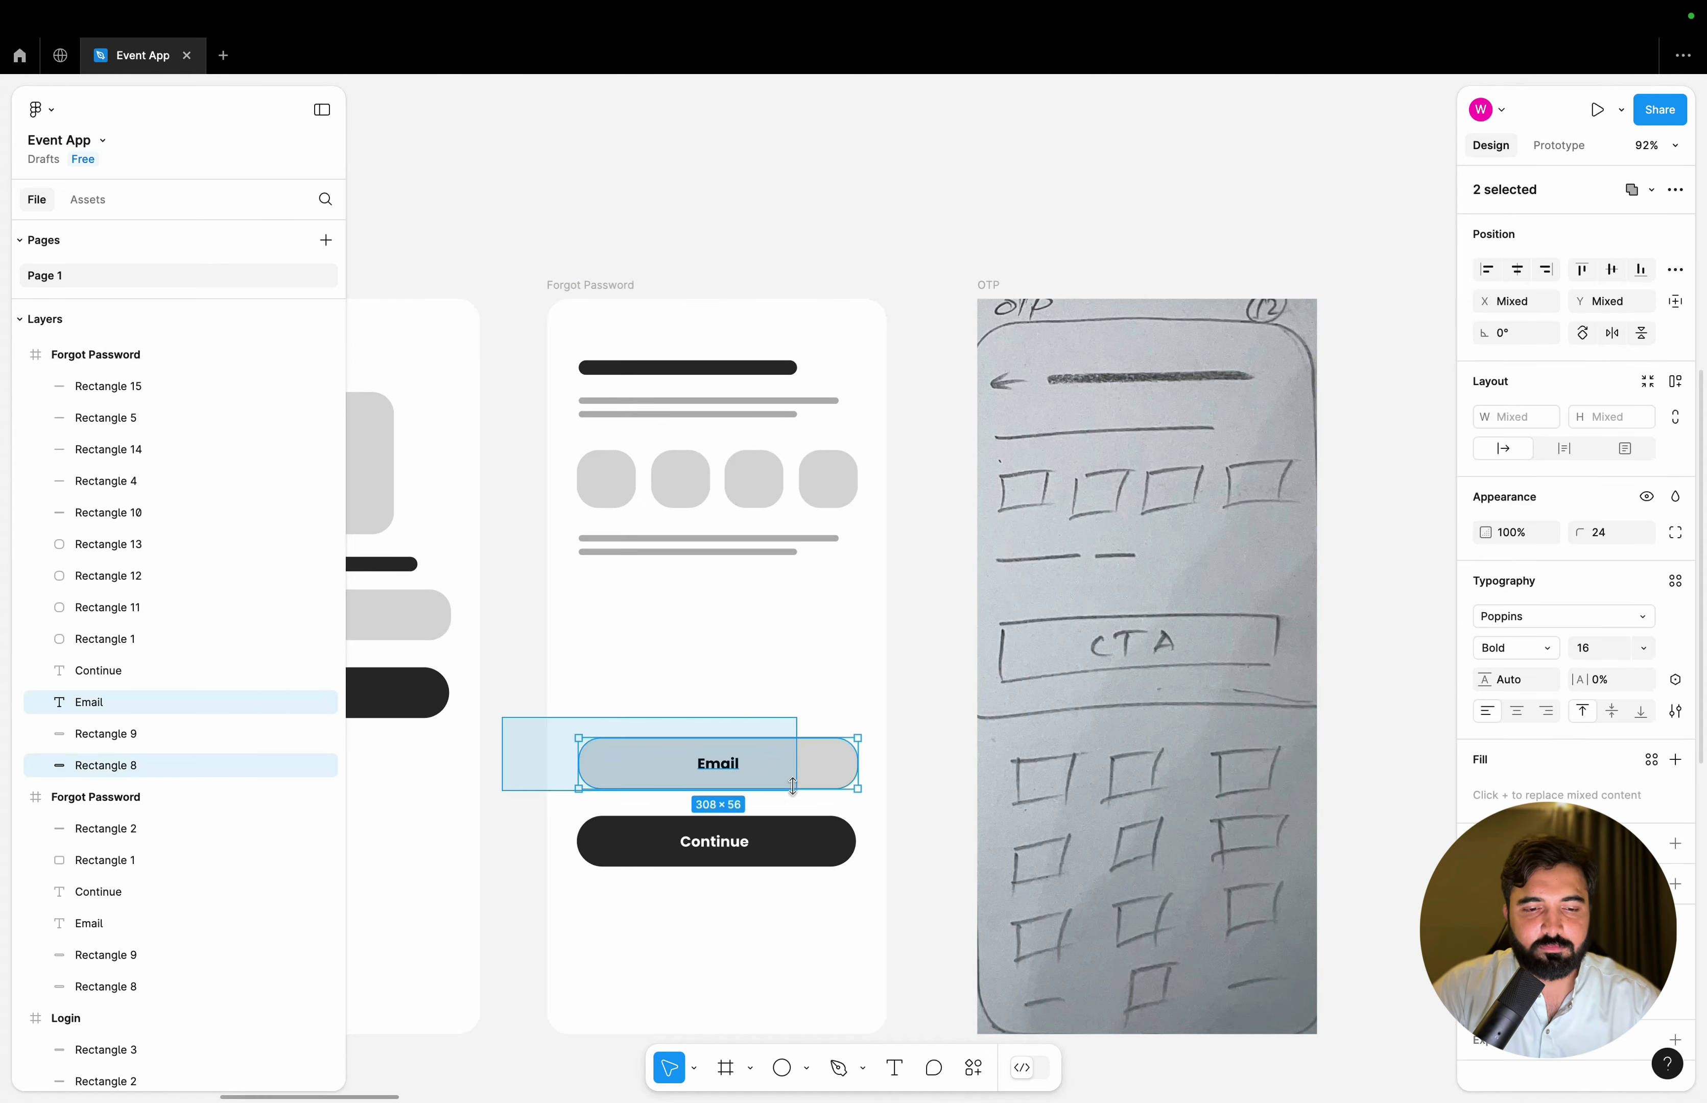
left_click_drag(751, 772, 769, 628)
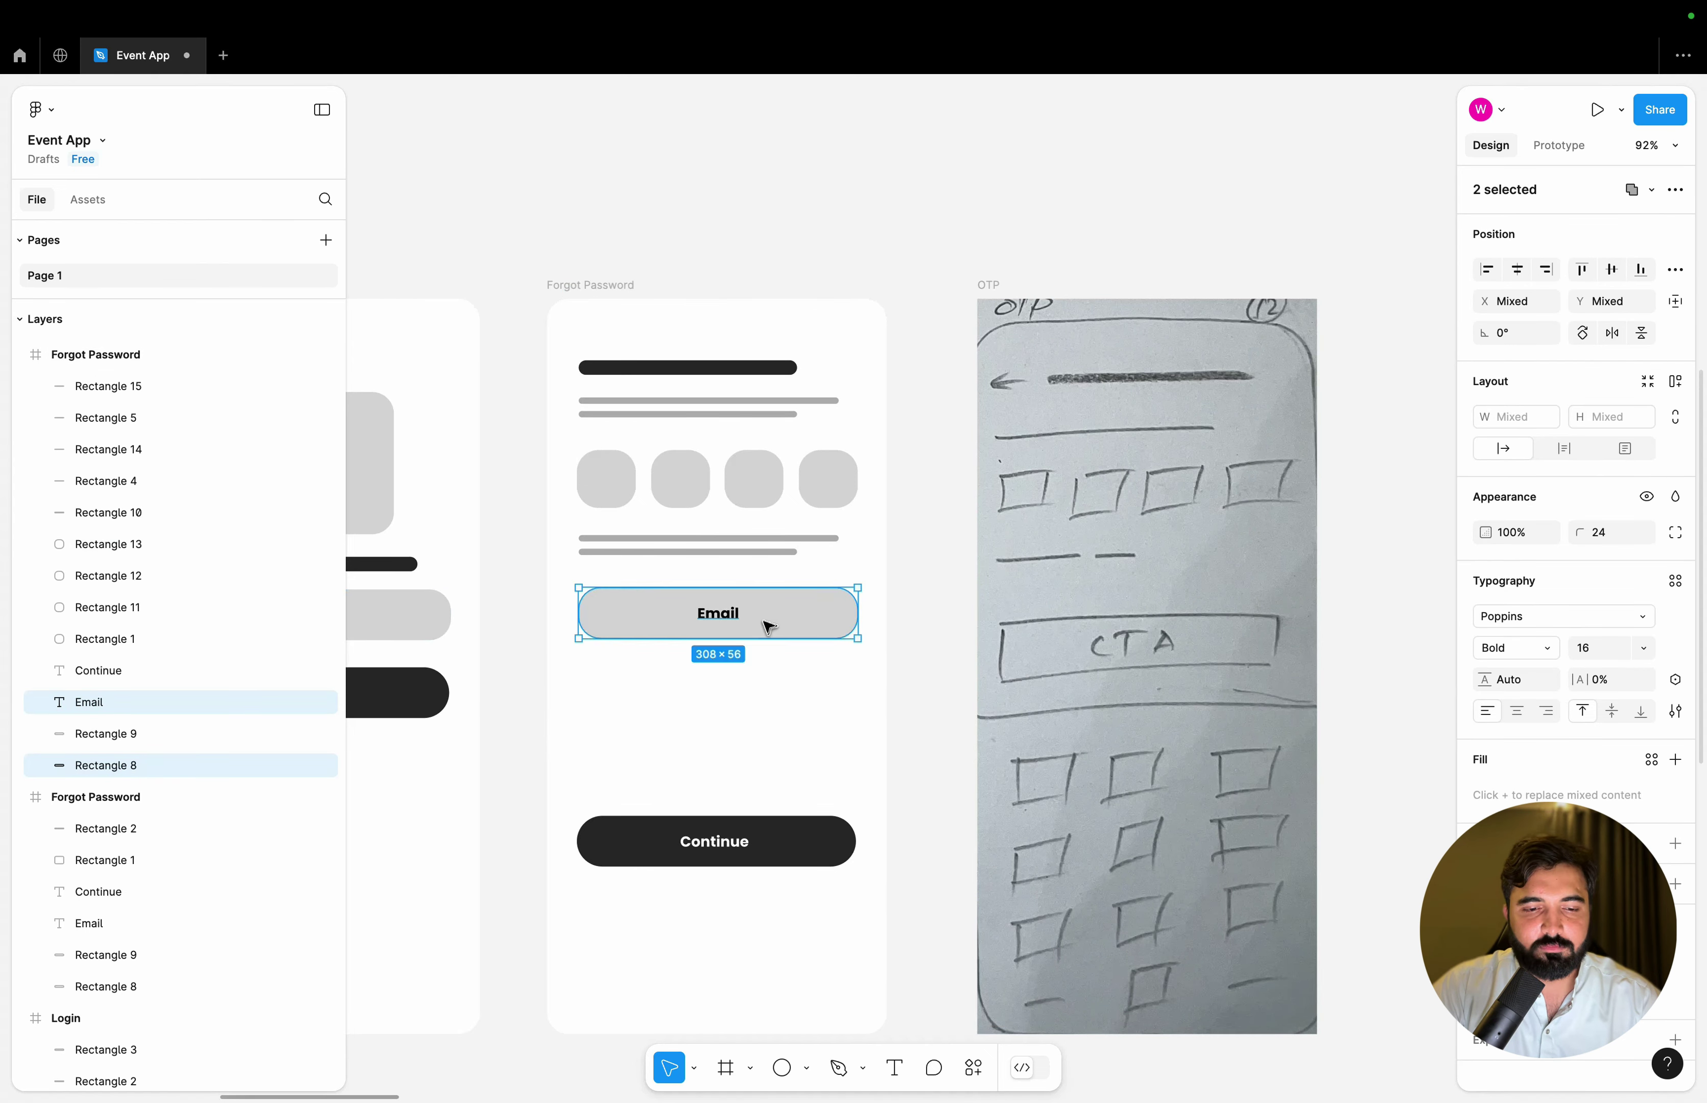
key("ctrl+z")
key("Delete")
mouse_move(514, 819)
left_mouse_down()
mouse_move(836, 864)
mouse_move(804, 649)
left_mouse_up()
Step: Copy the row of four code boxes below Continue, repeating to build a four-by-four keypad
scroll(839, 610, "down", 4)
scroll(840, 610, "left", 1)
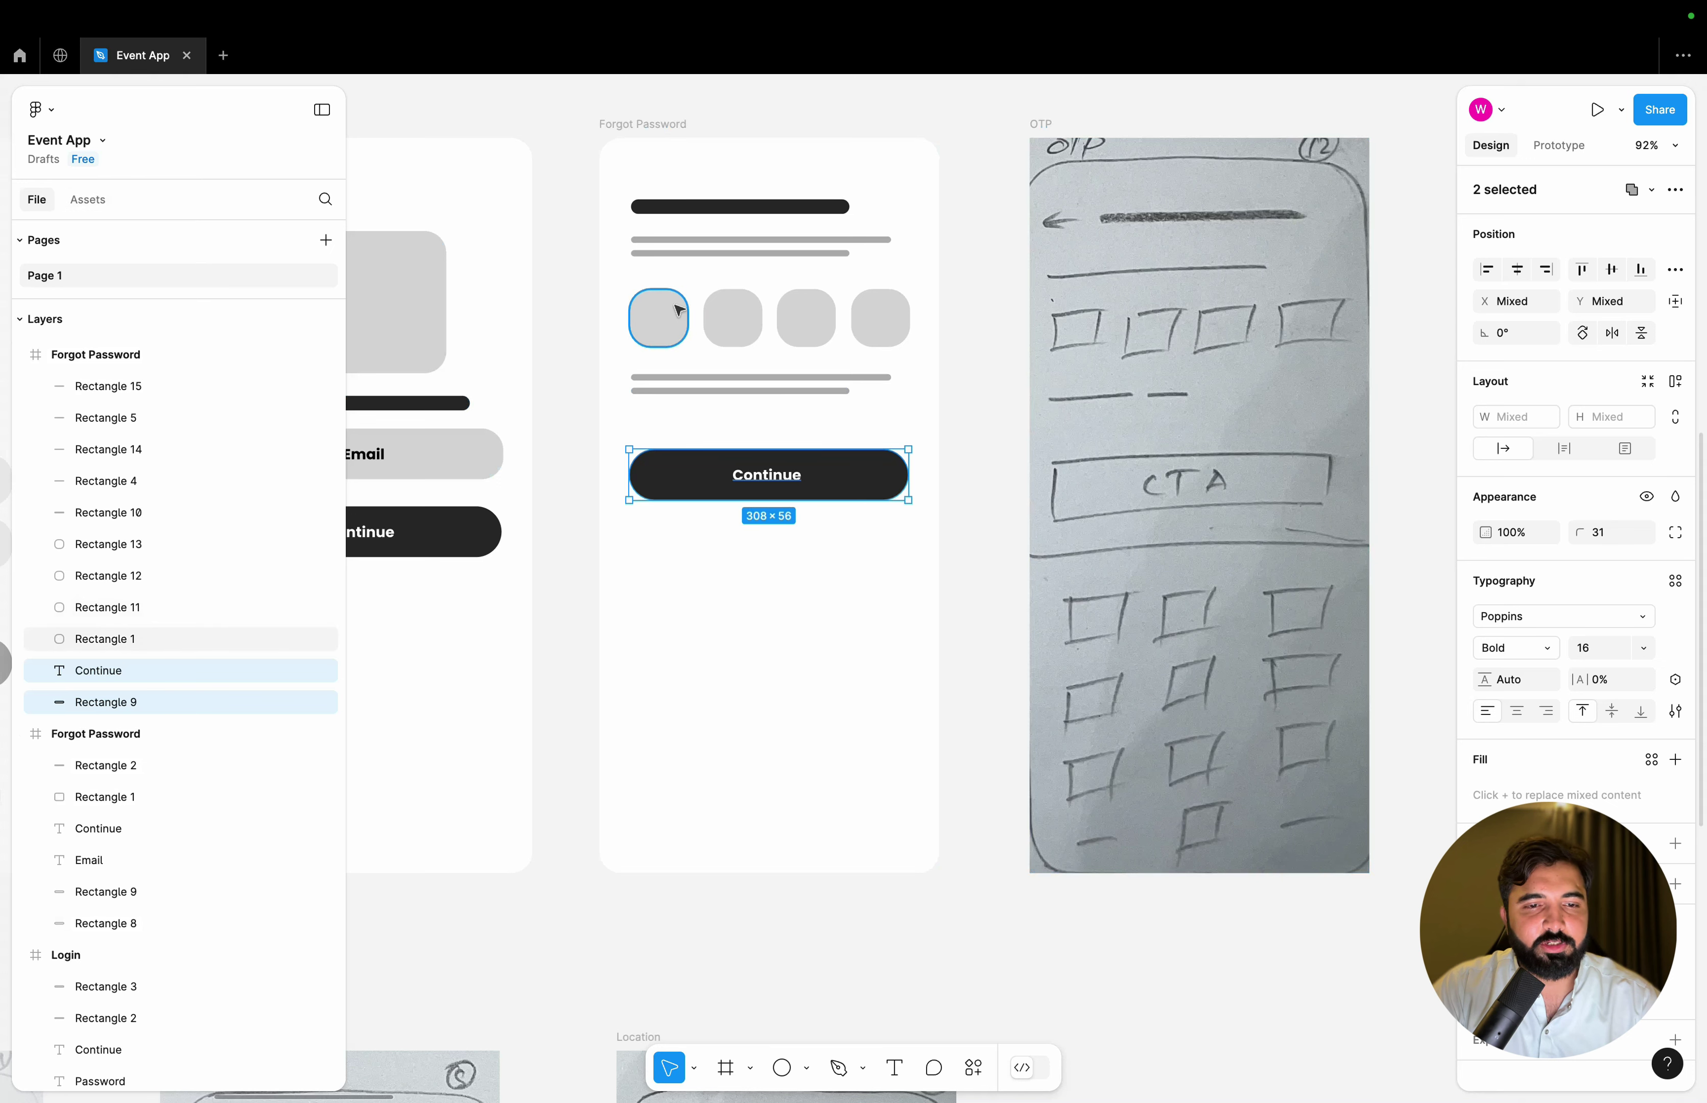
left_click(663, 318)
left_click(747, 324, "shift")
left_click(806, 319, "shift")
left_click(860, 319, "shift")
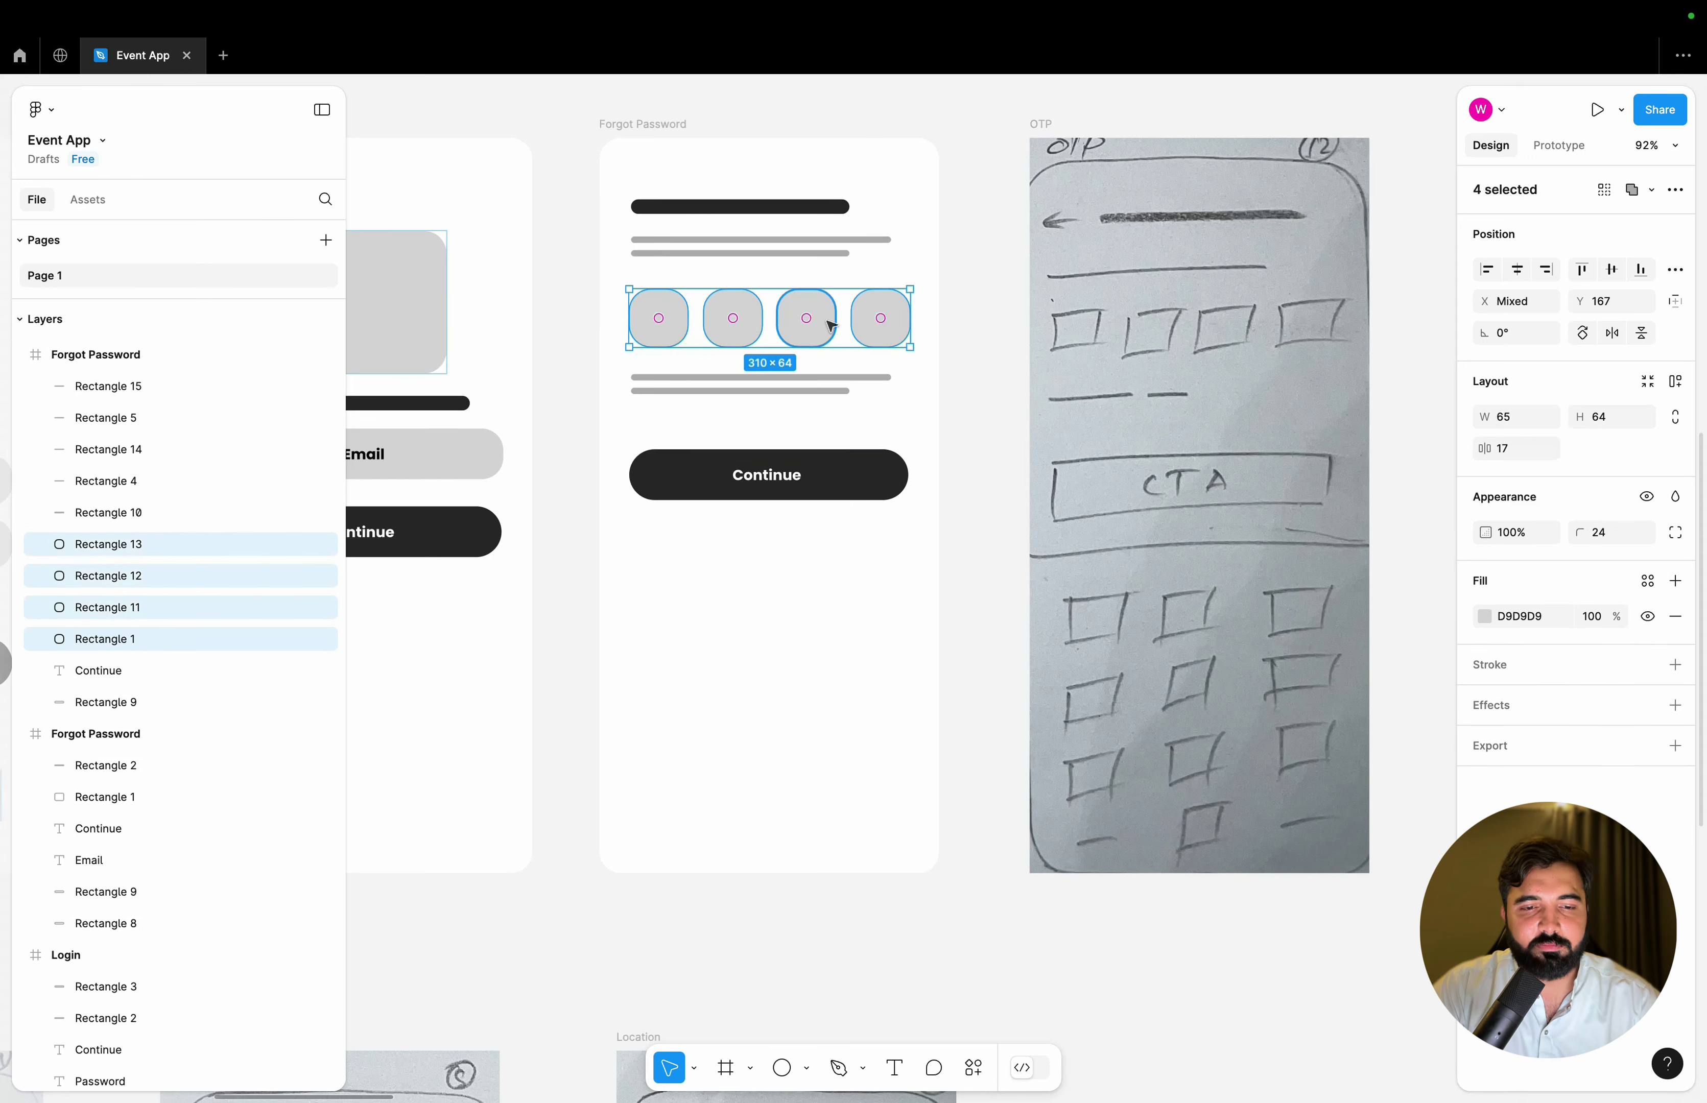
left_click_drag(831, 328, 829, 675)
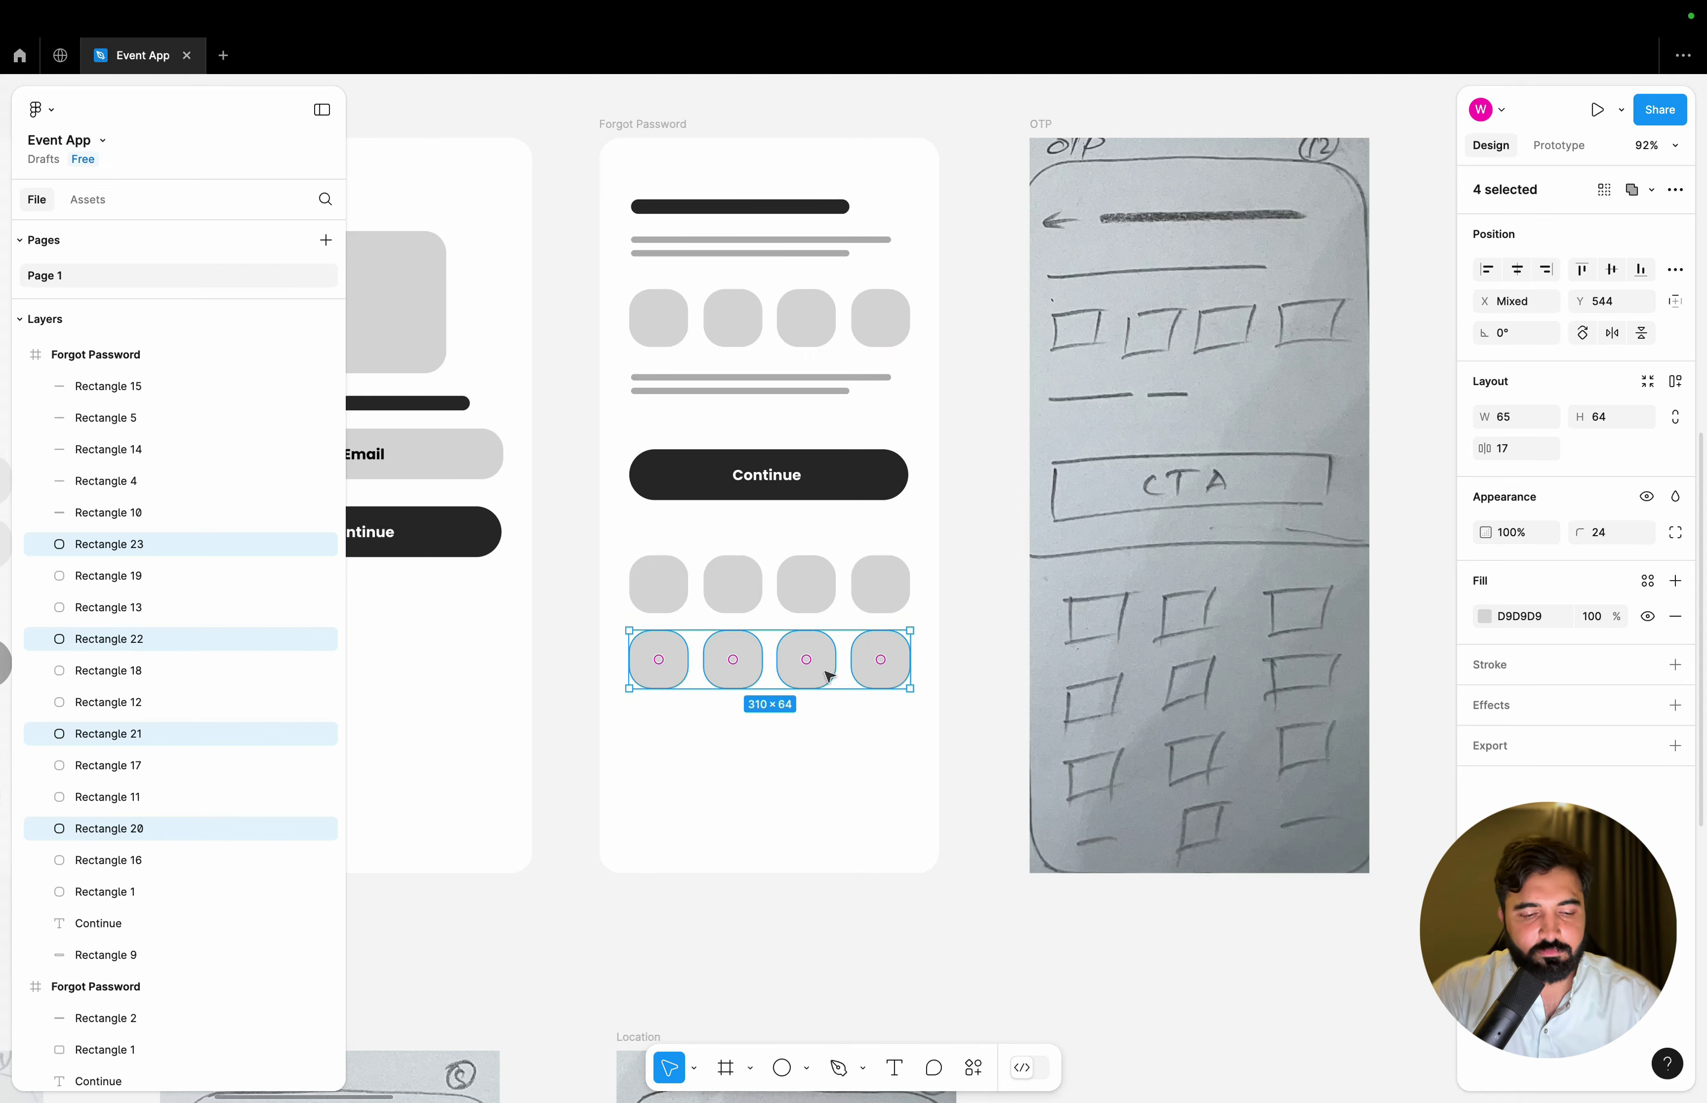
key("ctrl+d")
key("ctrl+d")
scroll(717, 962, "down", 3)
scroll(861, 919, "down", 3)
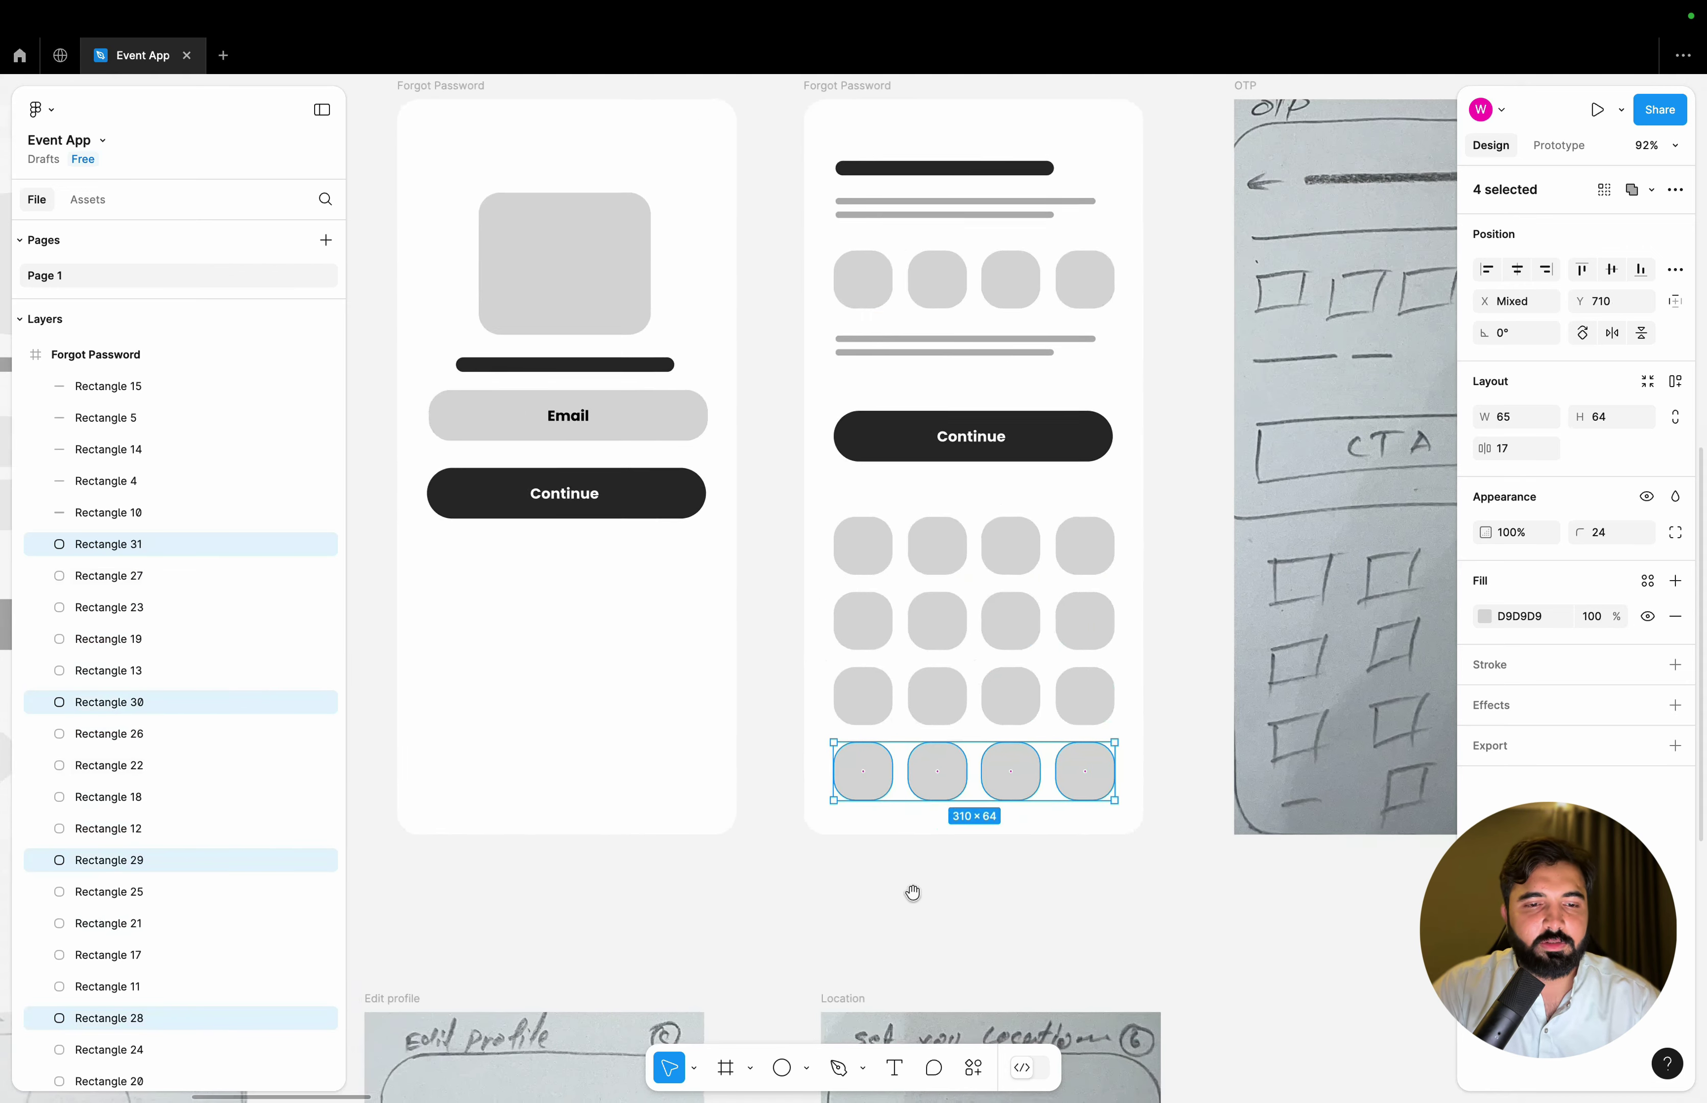
scroll(932, 789, "down", 2)
scroll(960, 669, "down", 5)
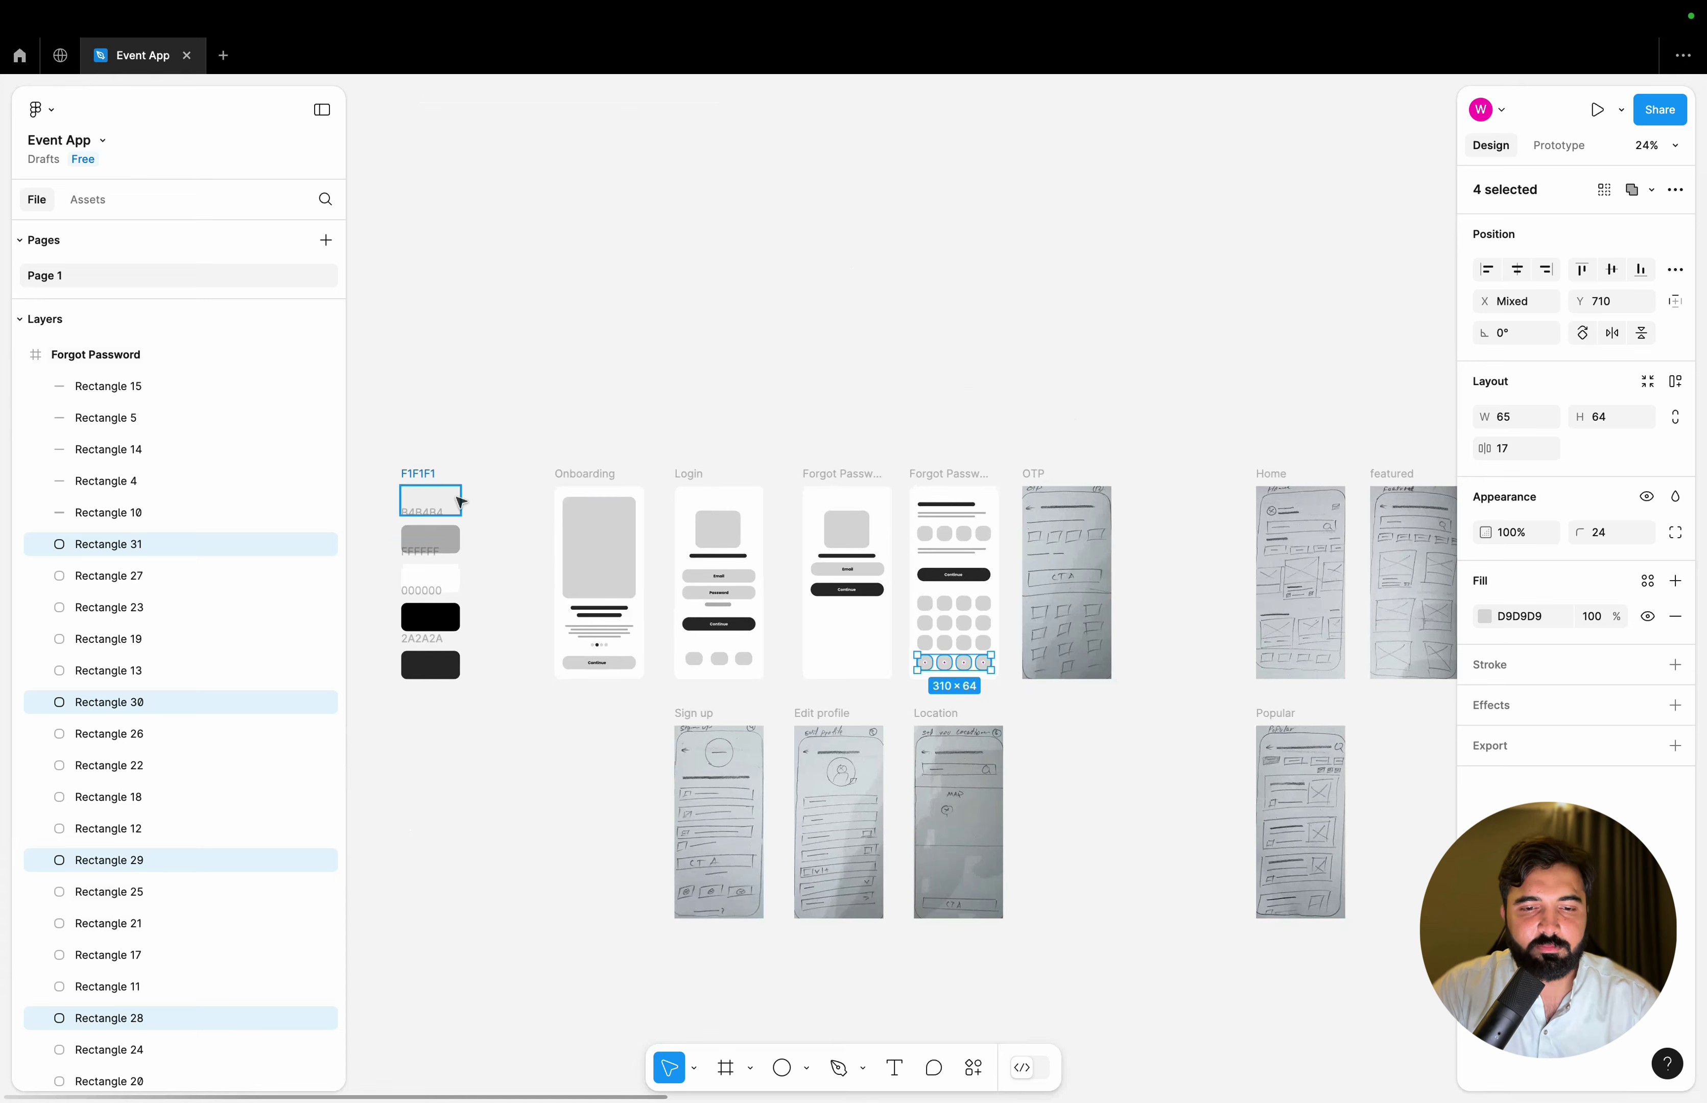
Step: Move the B4B4B4 swatch into the Forgot Password screen and stretch it to 374×382
left_click(456, 504)
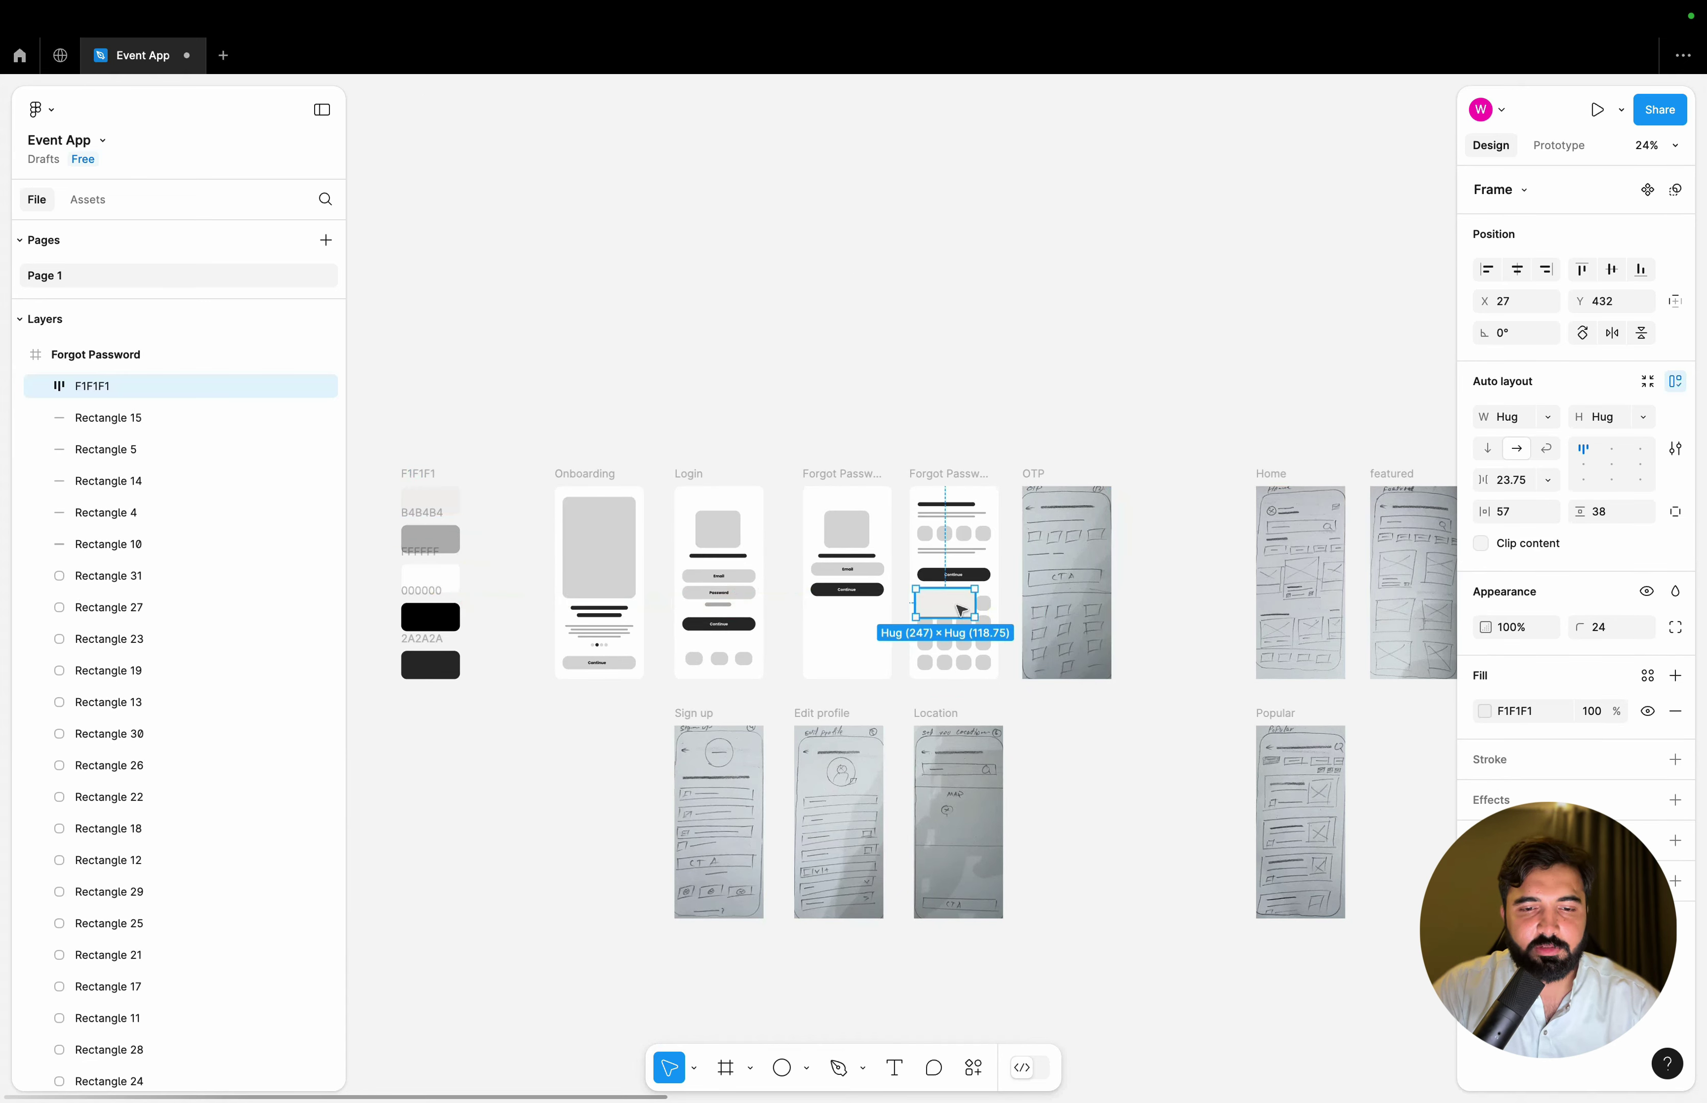
scroll(960, 602, "up", 5)
left_click_drag(1033, 624, 975, 614)
scroll(976, 613, "down", 5)
scroll(717, 574, "left", 5)
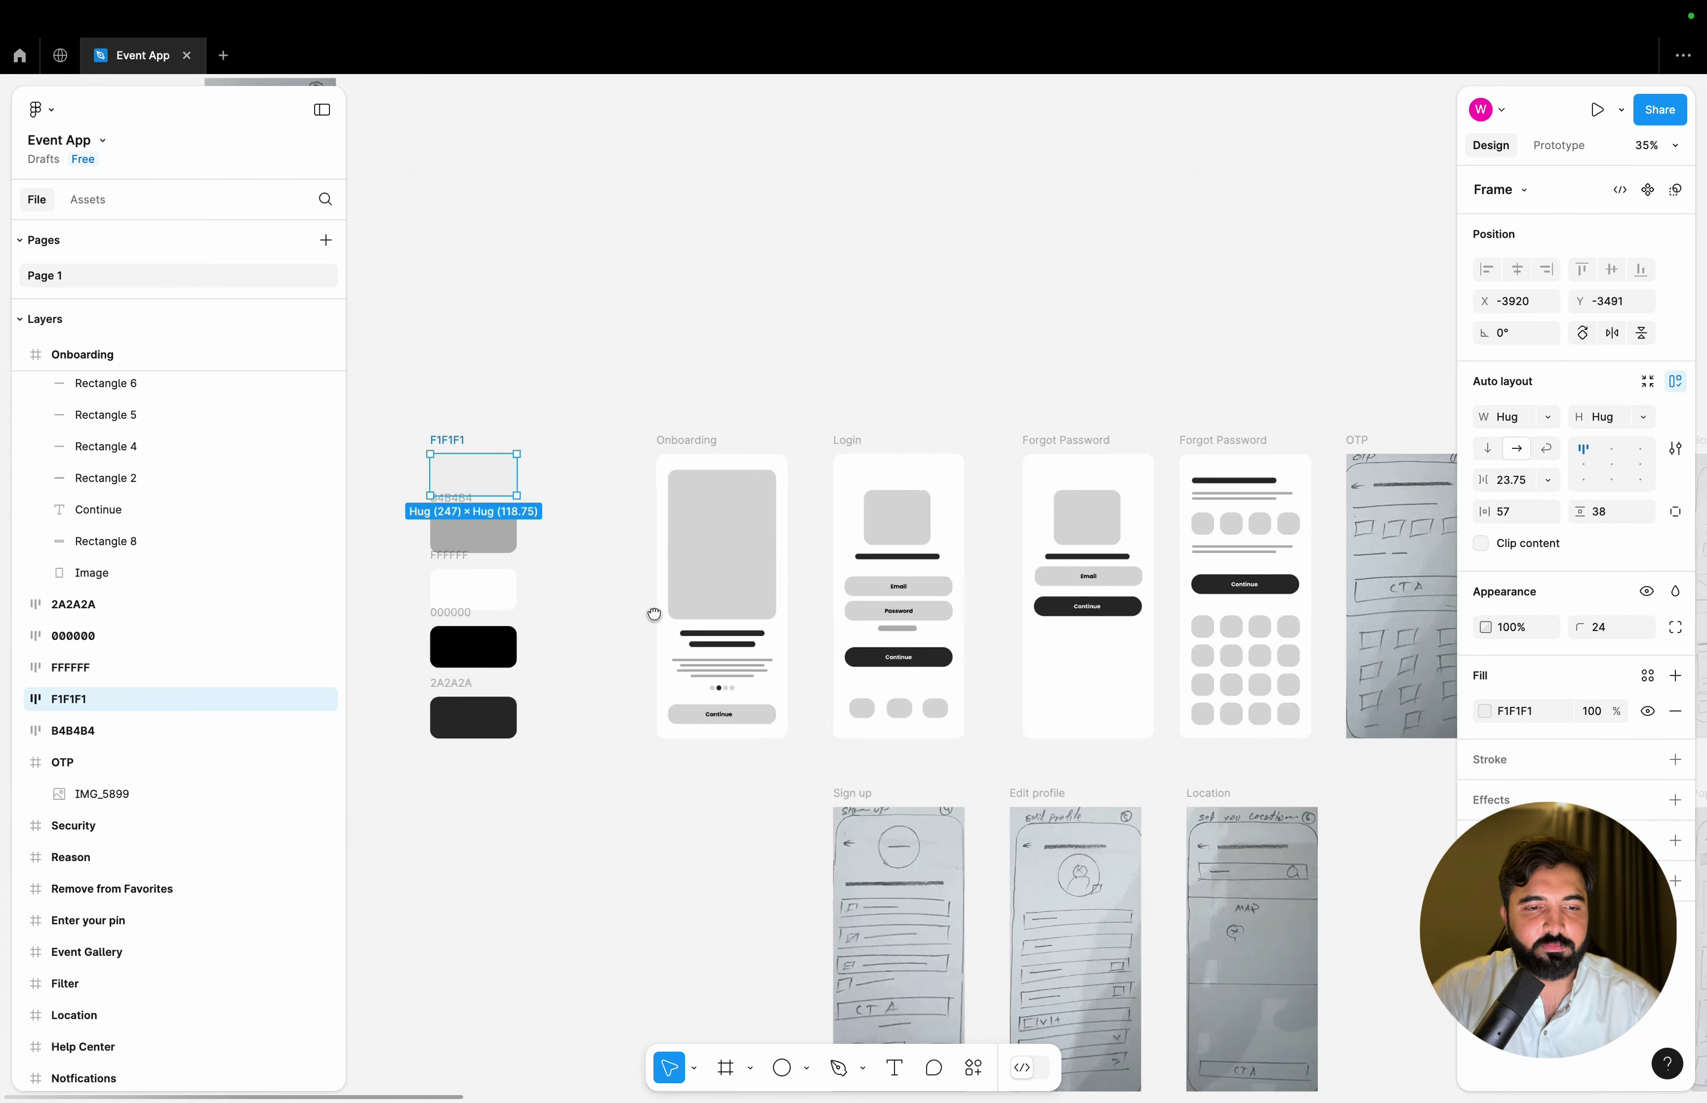
left_click(504, 534)
mouse_move(504, 534)
left_mouse_down()
mouse_move(1231, 630)
mouse_move(1070, 630)
left_mouse_up()
scroll(1232, 630, "up", 5)
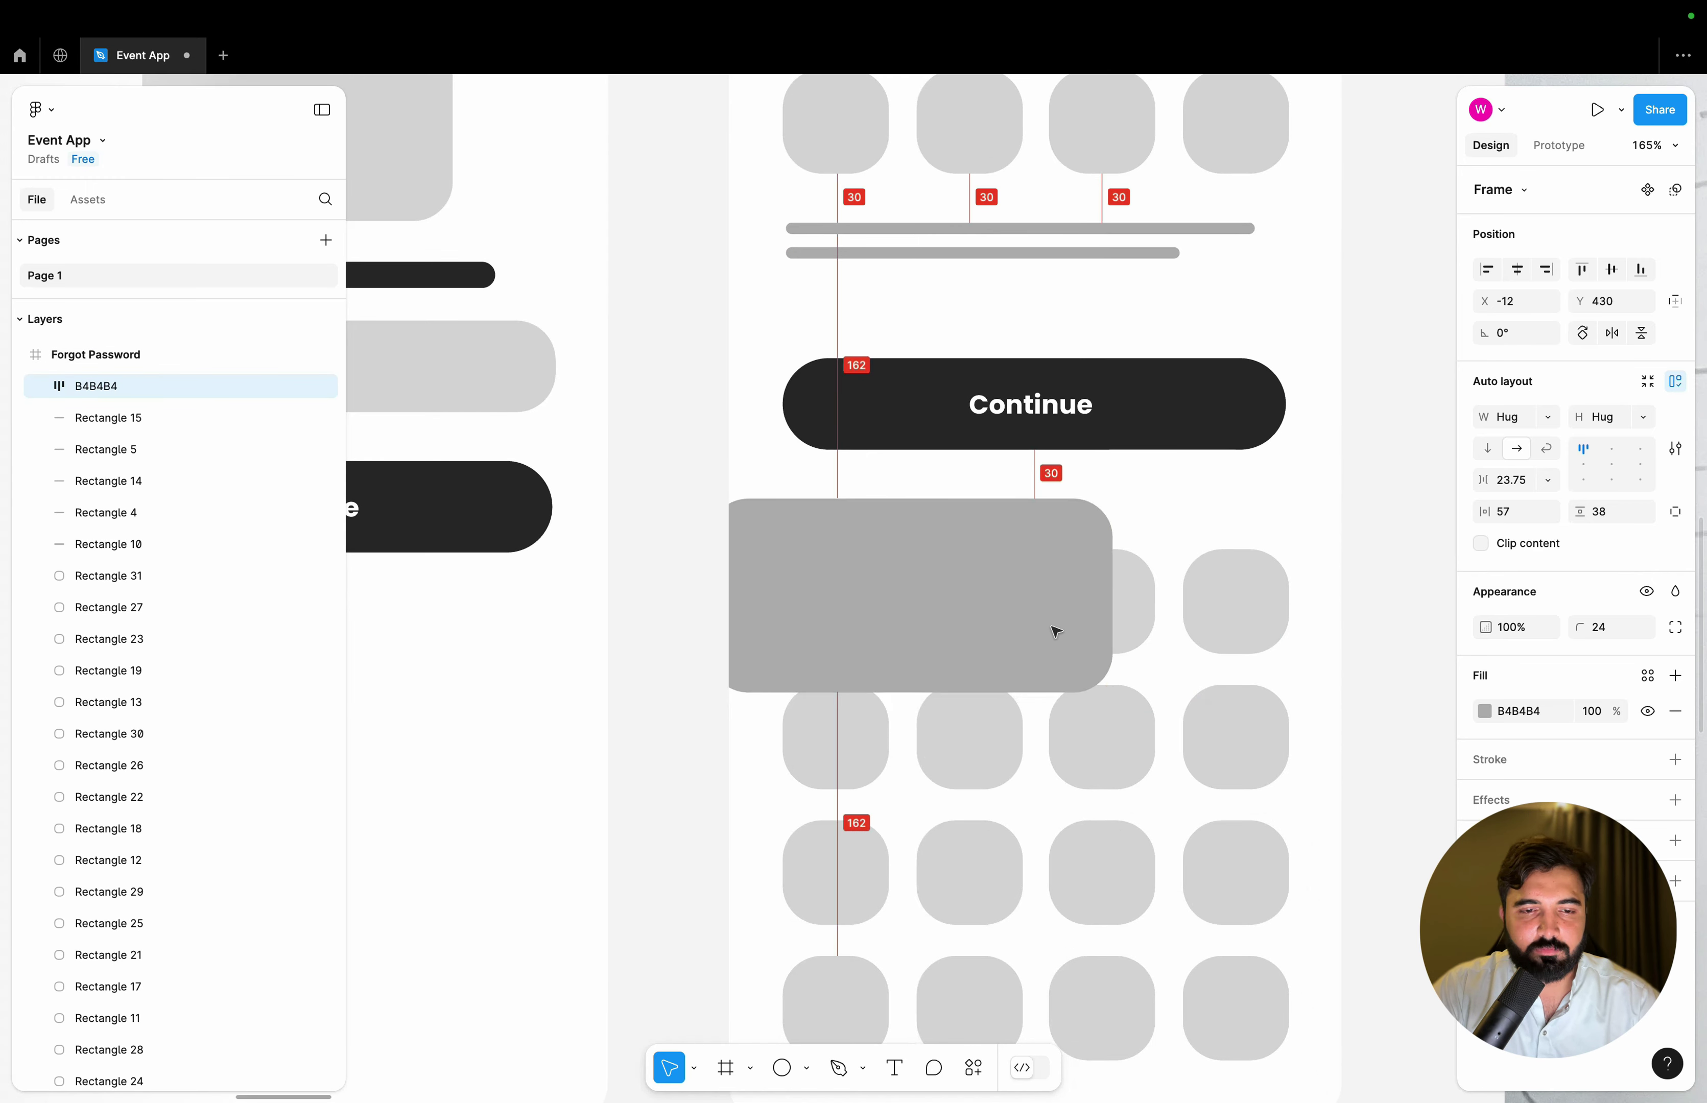
left_click_drag(1132, 596, 1340, 624)
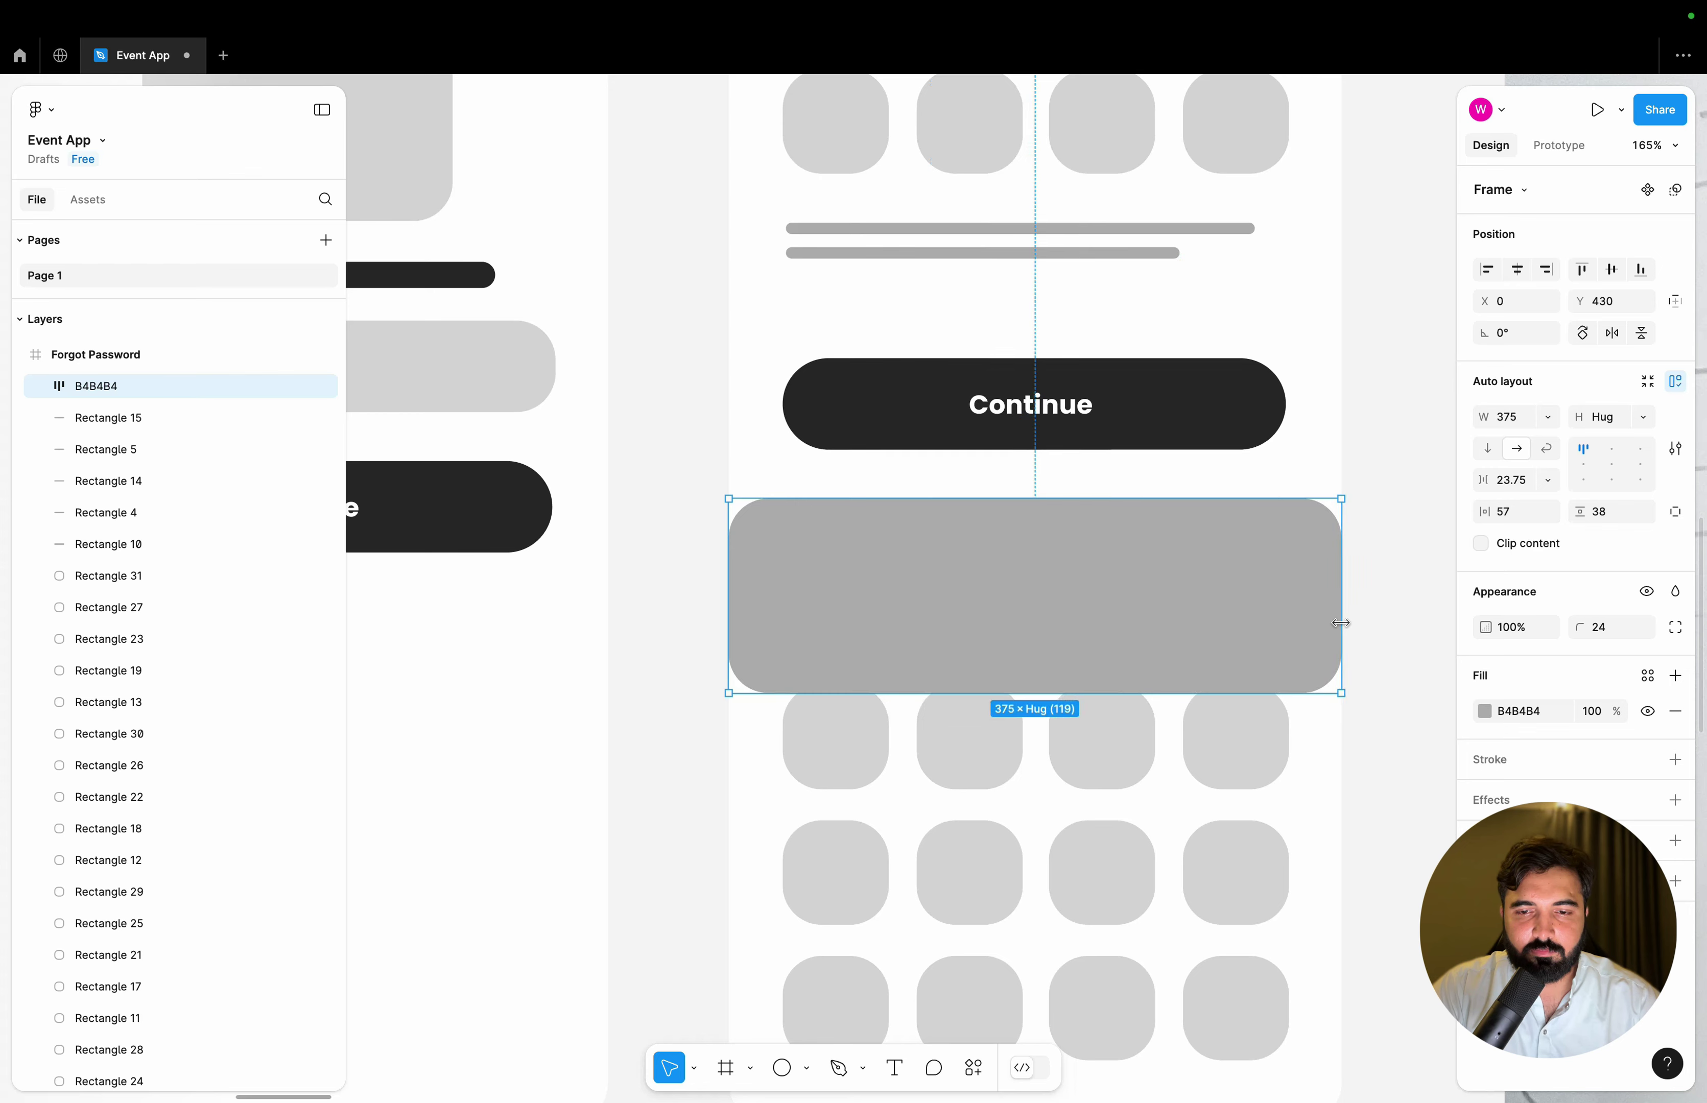
scroll(933, 552, "down", 3)
scroll(936, 551, "down", 3)
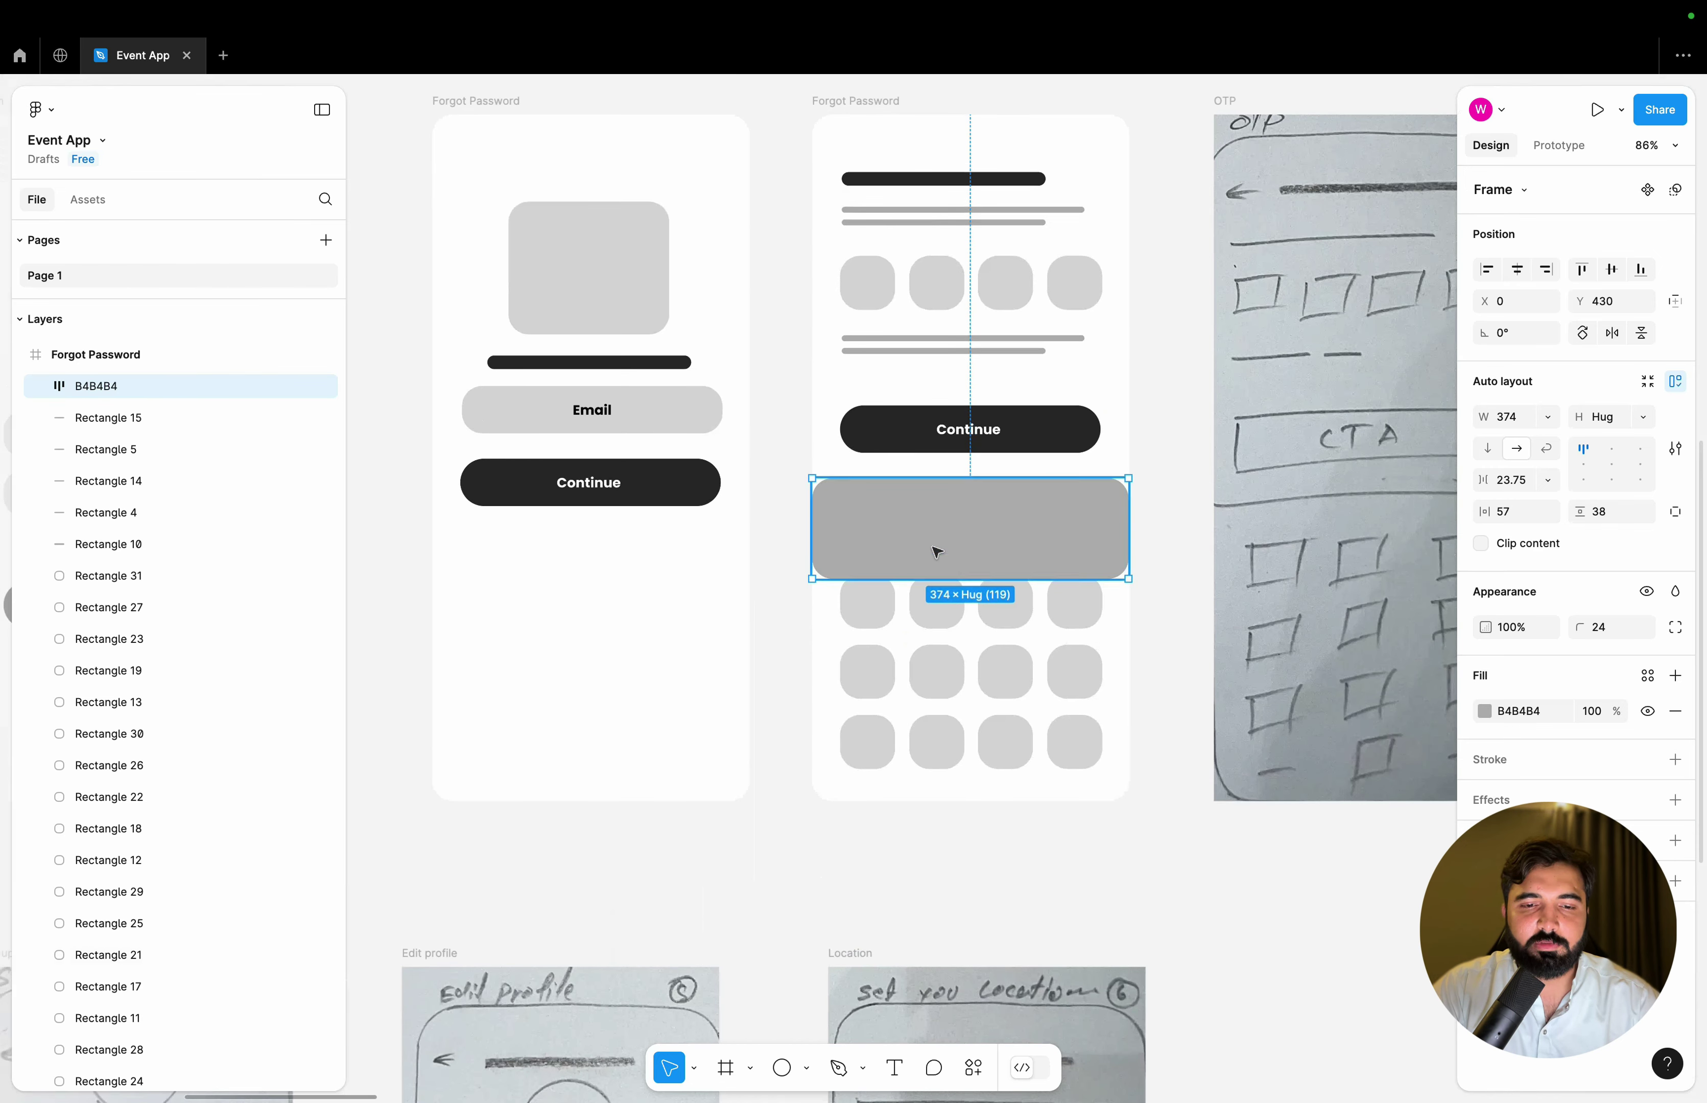
left_click_drag(934, 587, 958, 802)
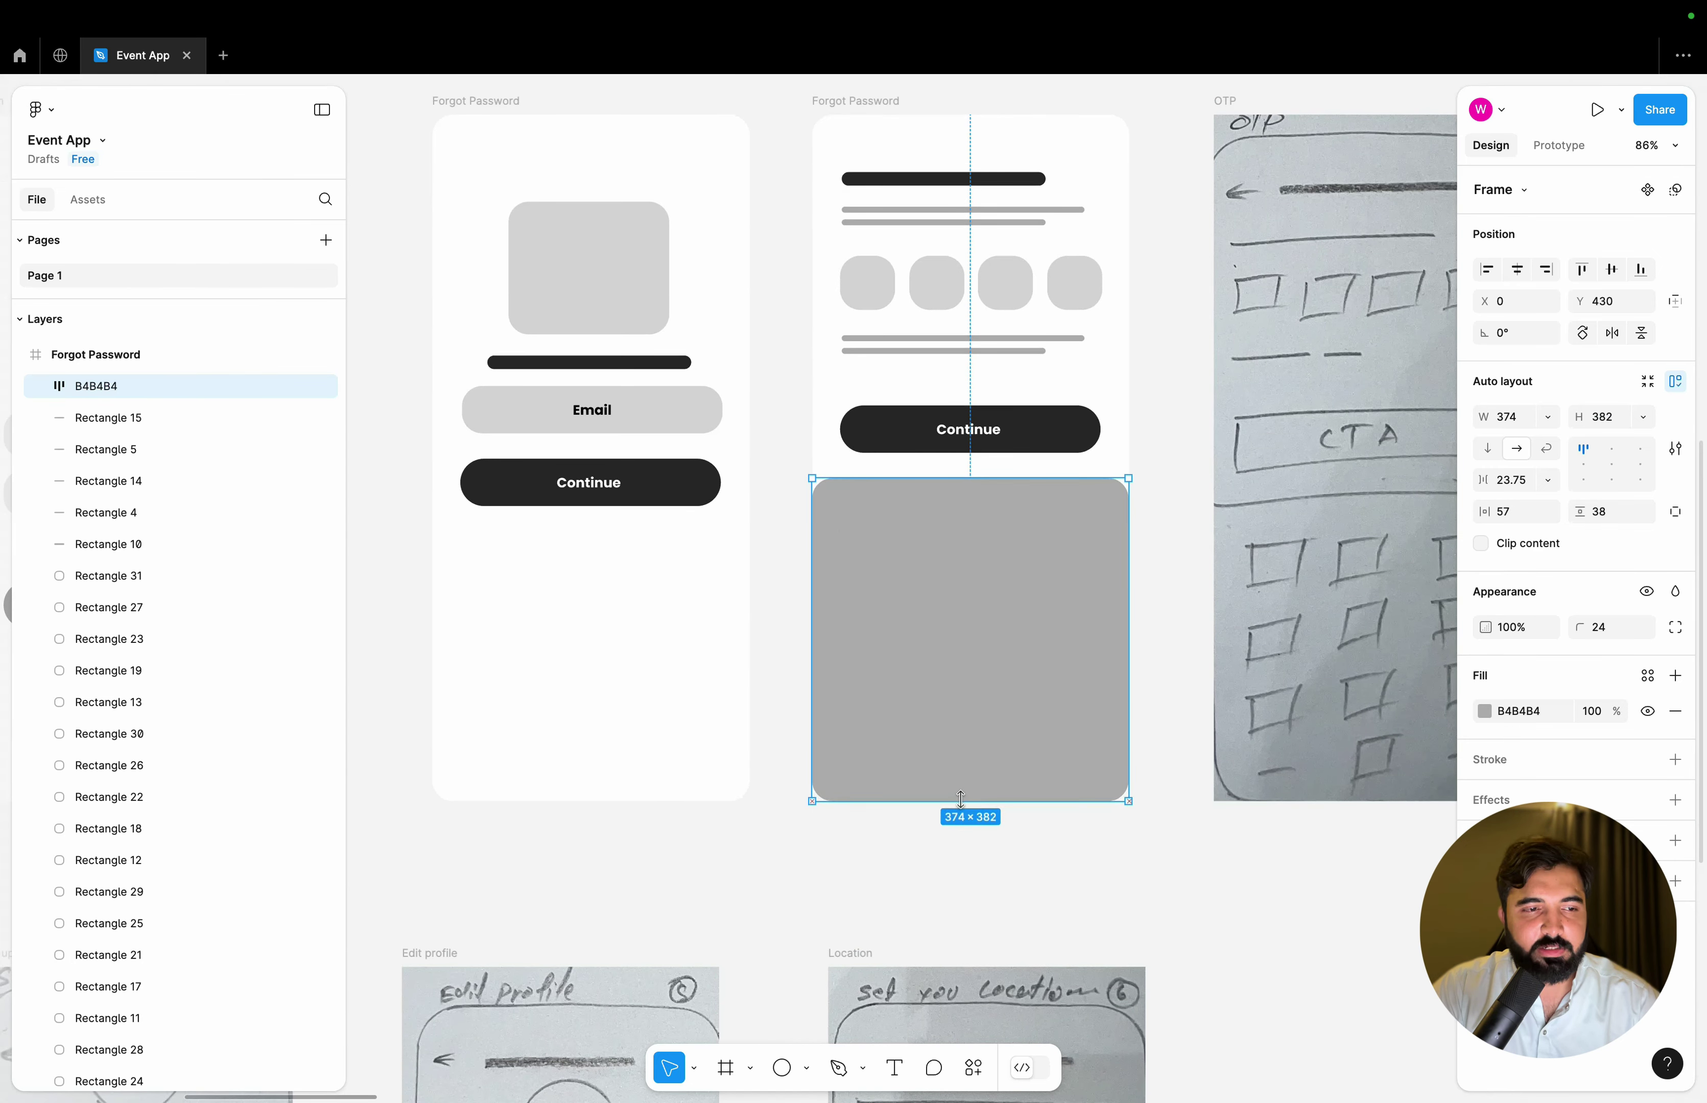
Step: Reorder the grey panel's layer so it sits behind the keypad boxes
scroll(1051, 596, "up", 1)
scroll(1040, 582, "up", 1)
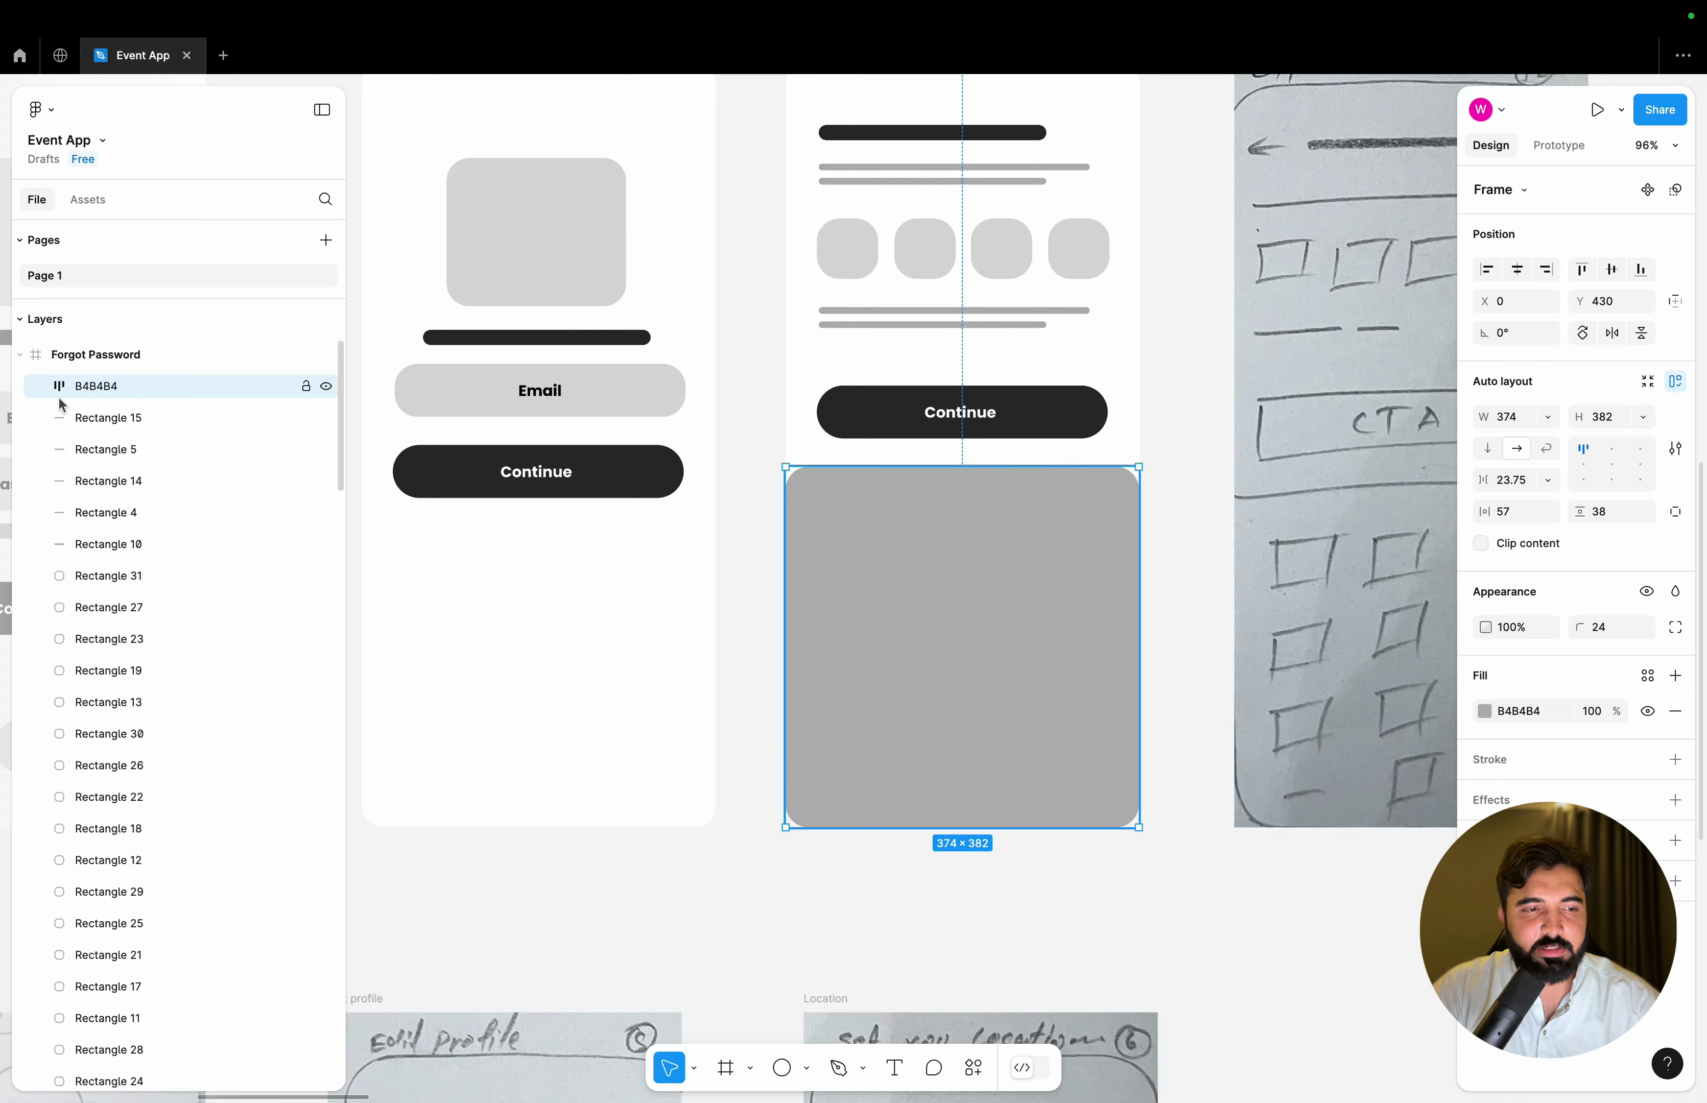
left_click(1148, 516)
left_click(978, 522)
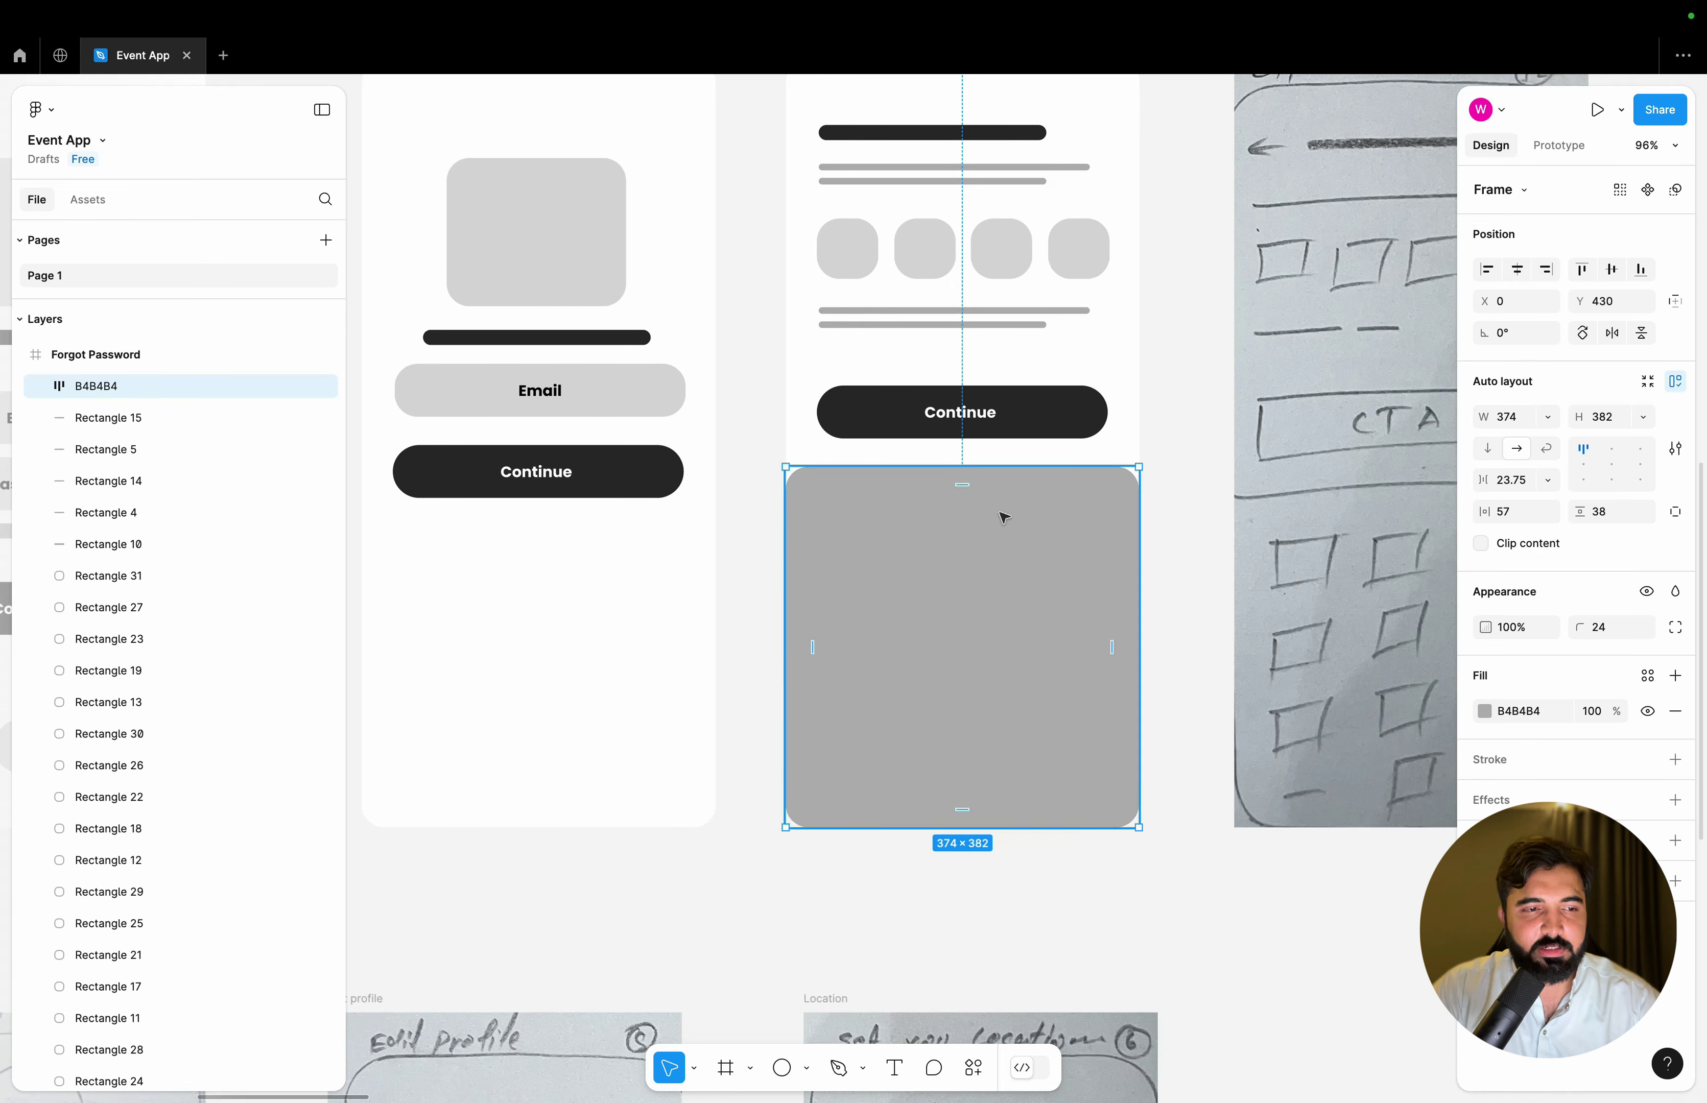
mouse_move(170, 387)
left_mouse_down()
mouse_move(211, 667)
mouse_move(131, 792)
left_mouse_up()
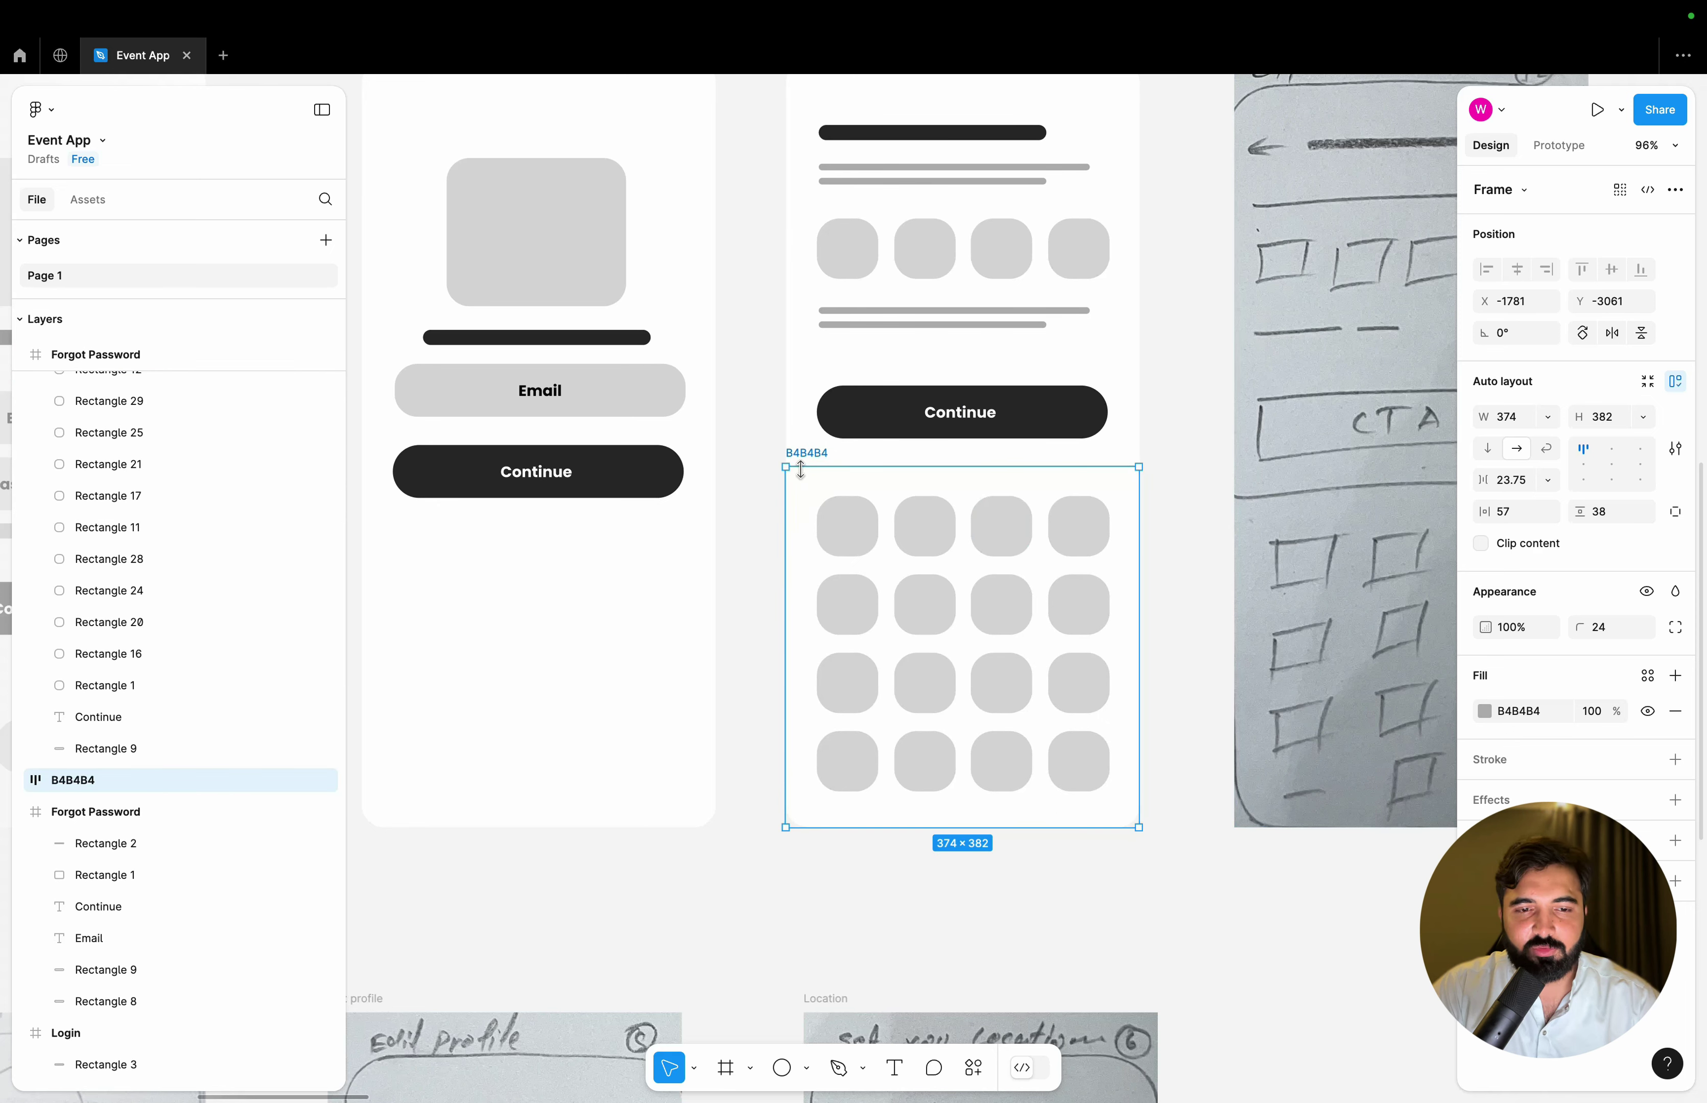
left_click_drag(1002, 487, 885, 593)
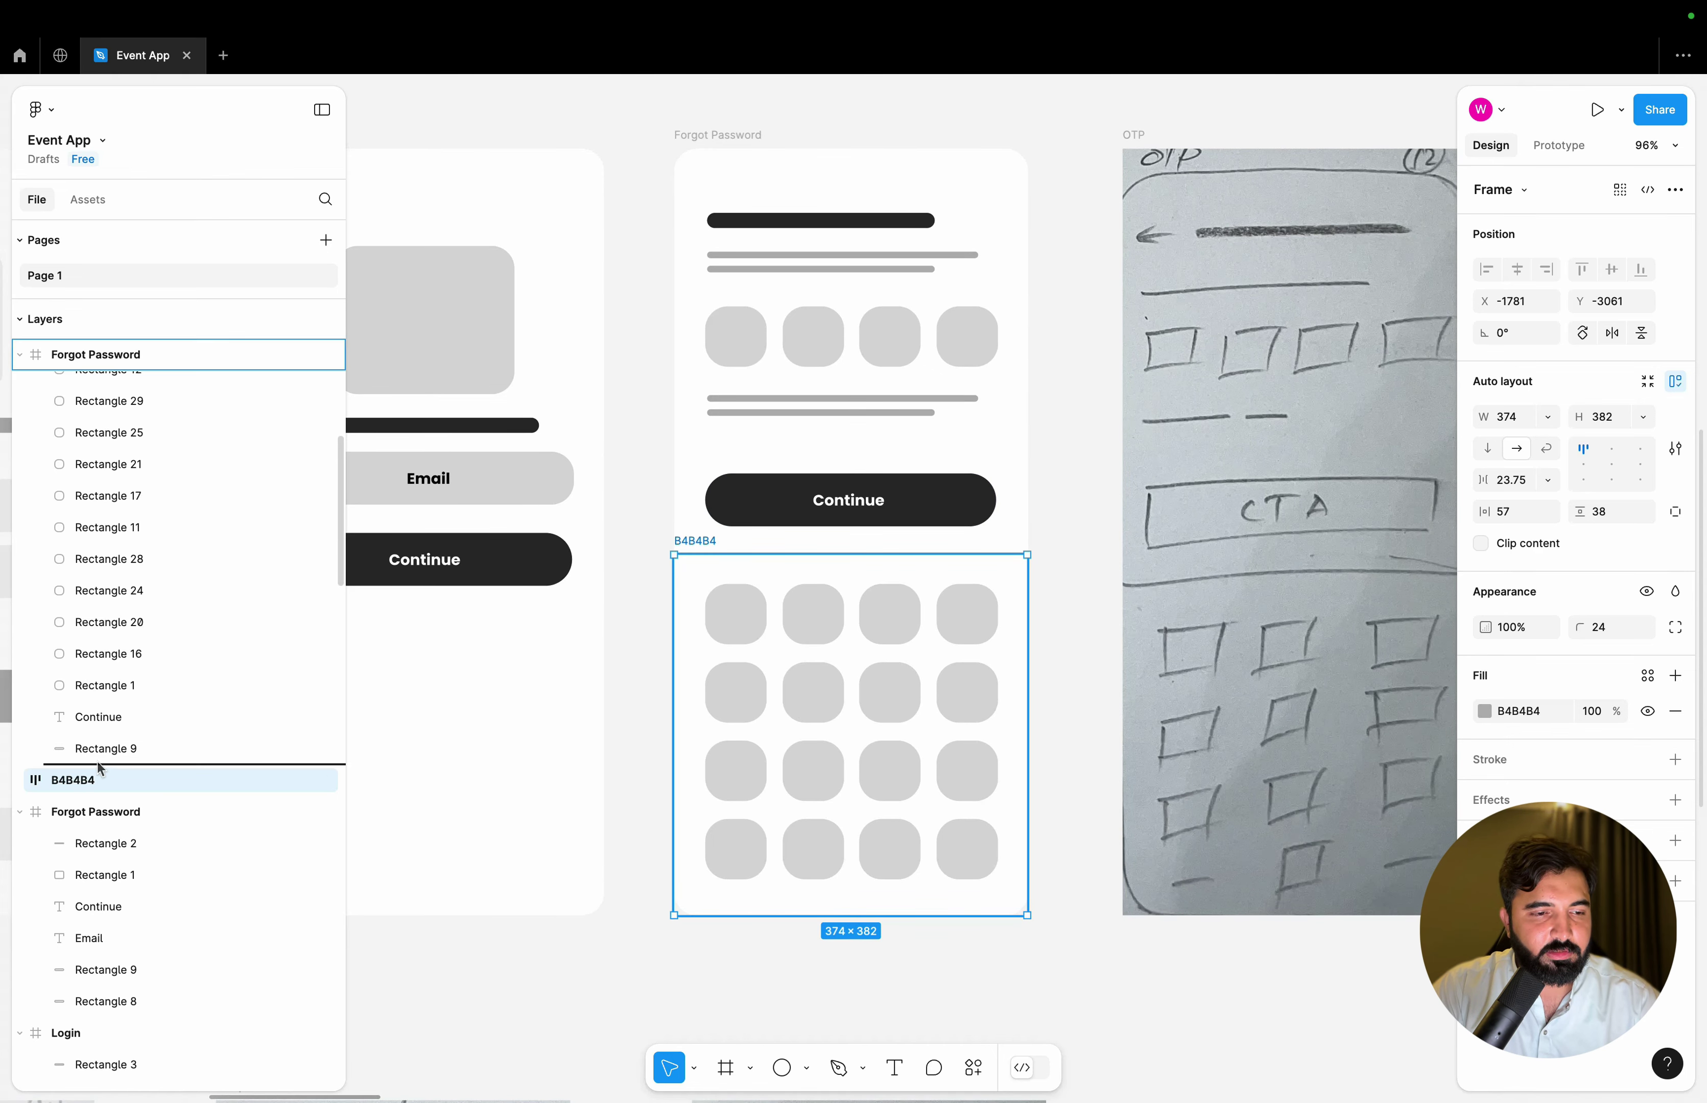
left_click_drag(104, 750, 105, 750)
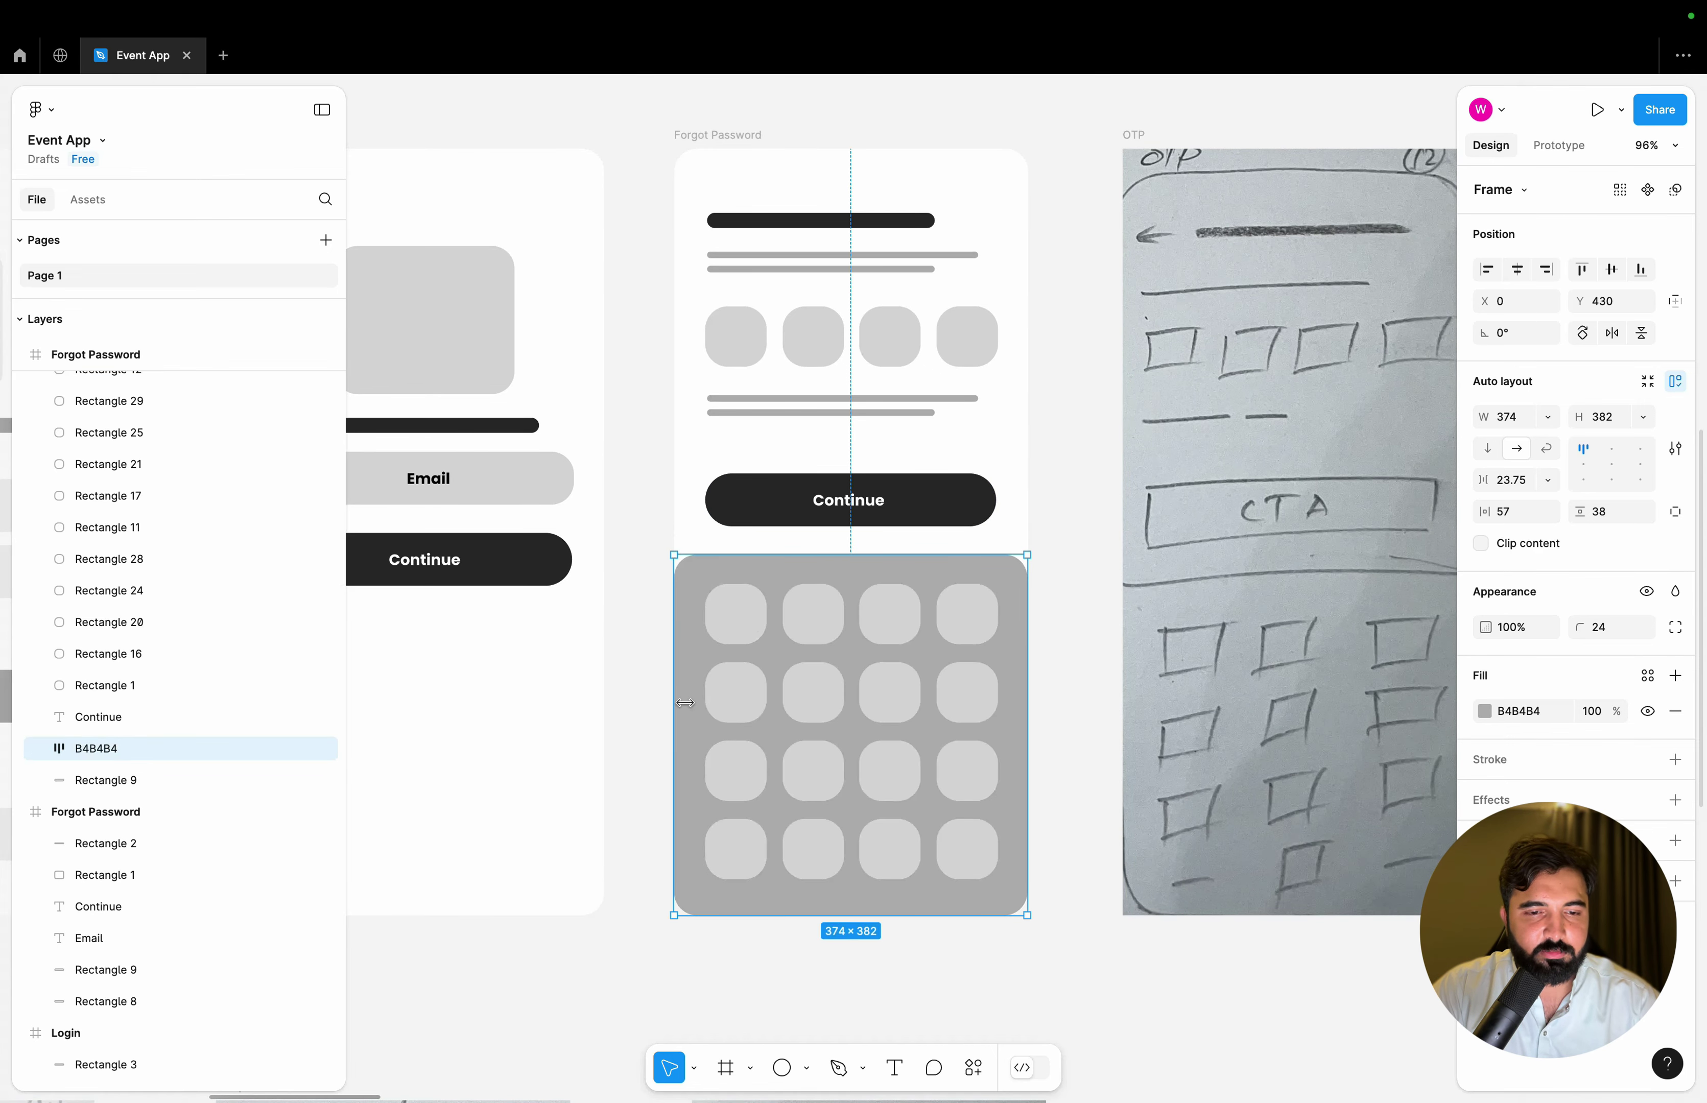
left_click(78, 782)
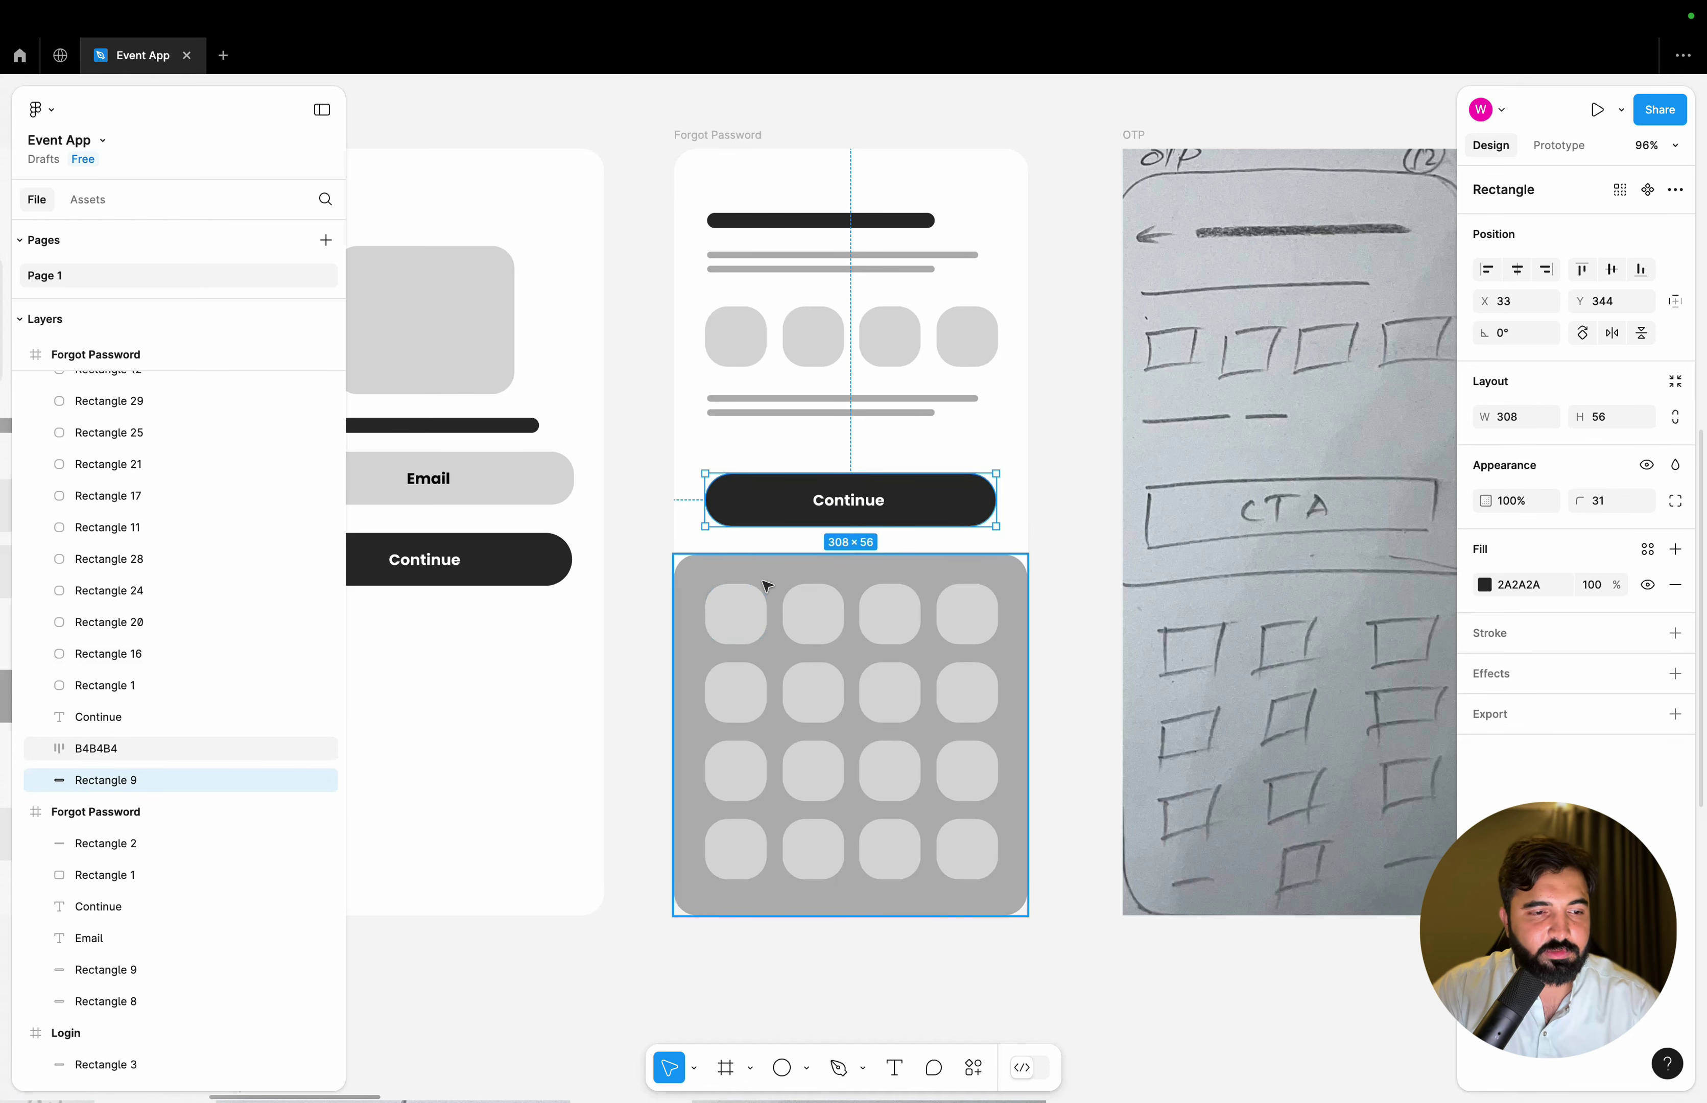
left_click(791, 576)
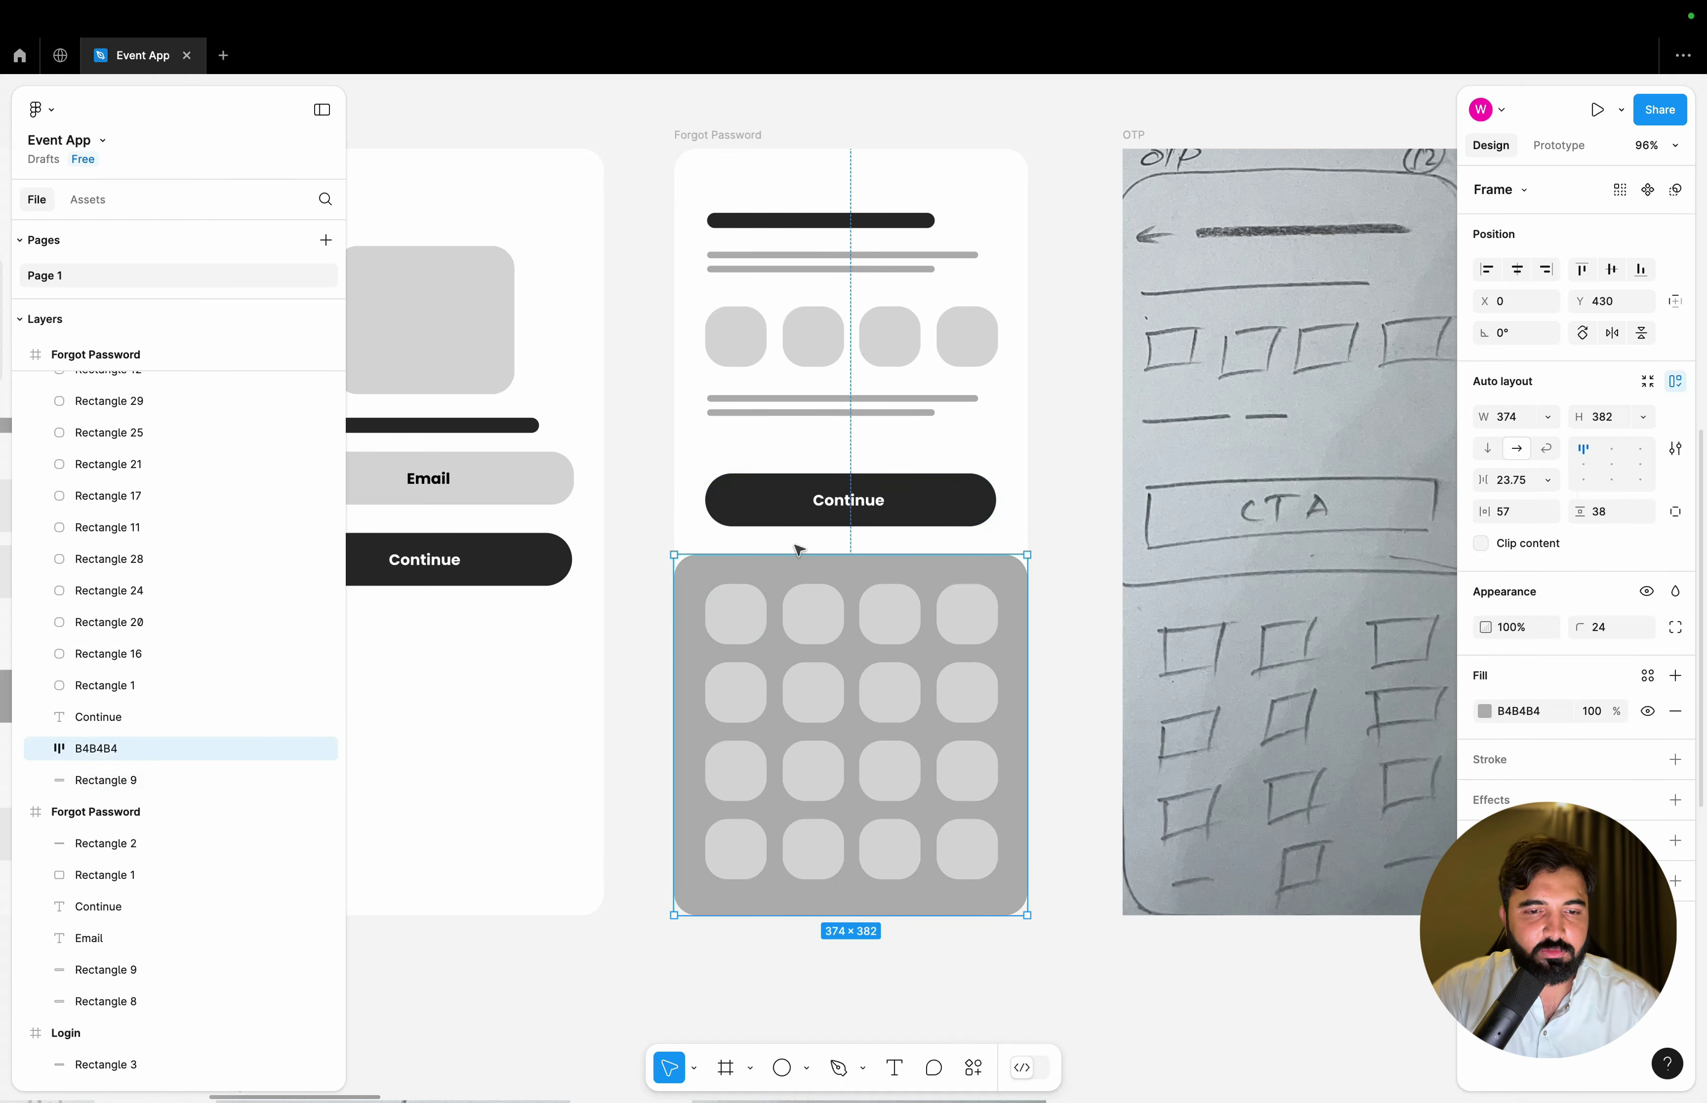
scroll(765, 550, "down", 3)
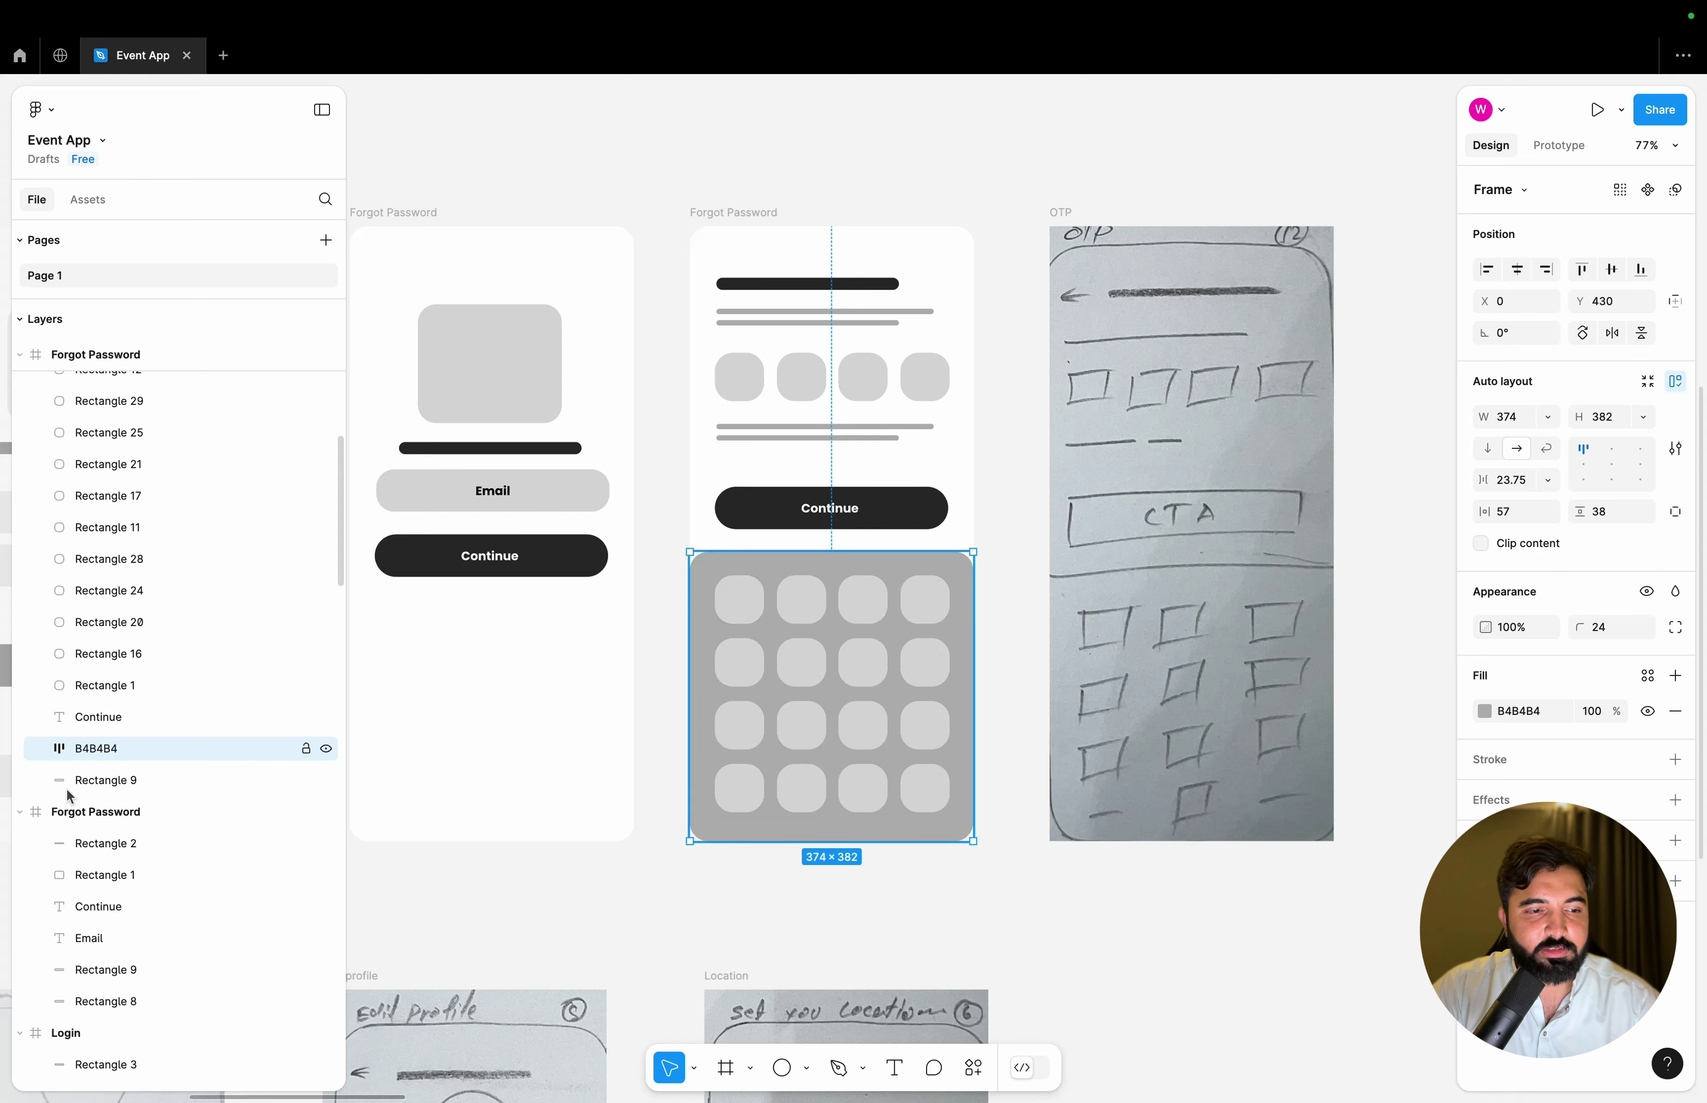
Step: Delete the old grey panel and draw a 375×386 rectangle over the screen's lower half
key("Delete")
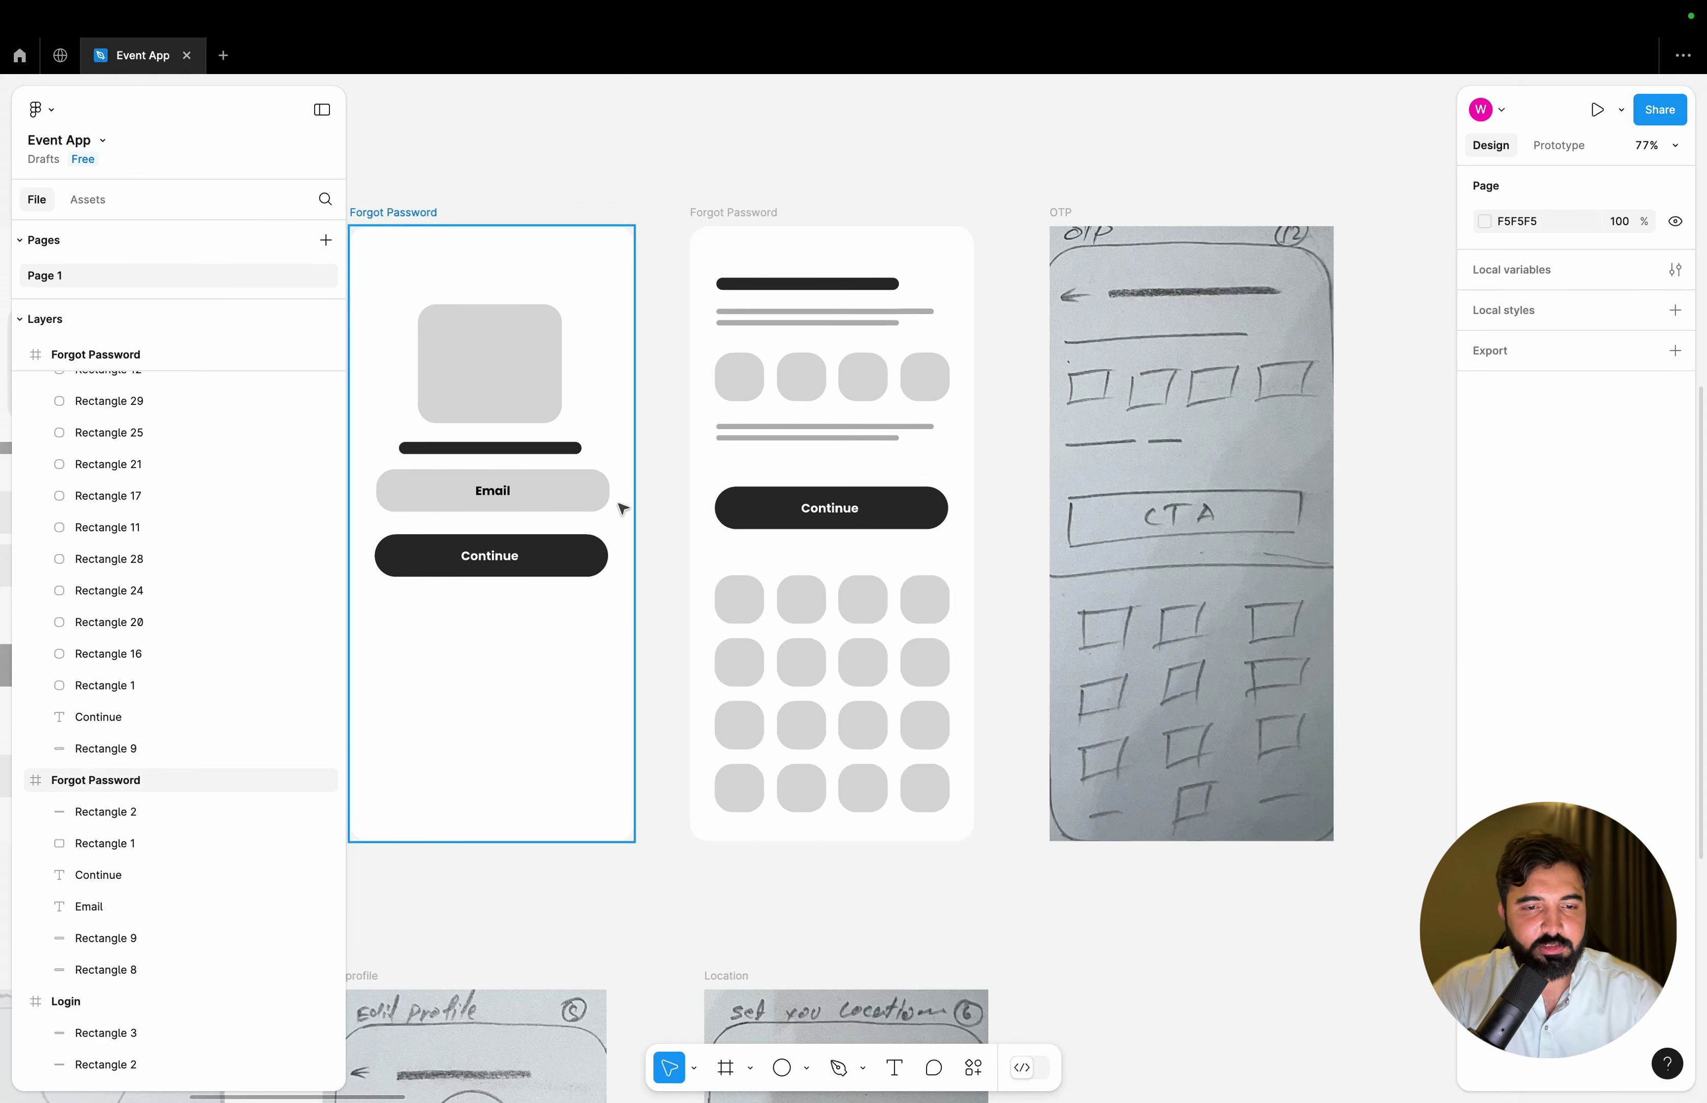
left_click(804, 1070)
left_click(812, 878)
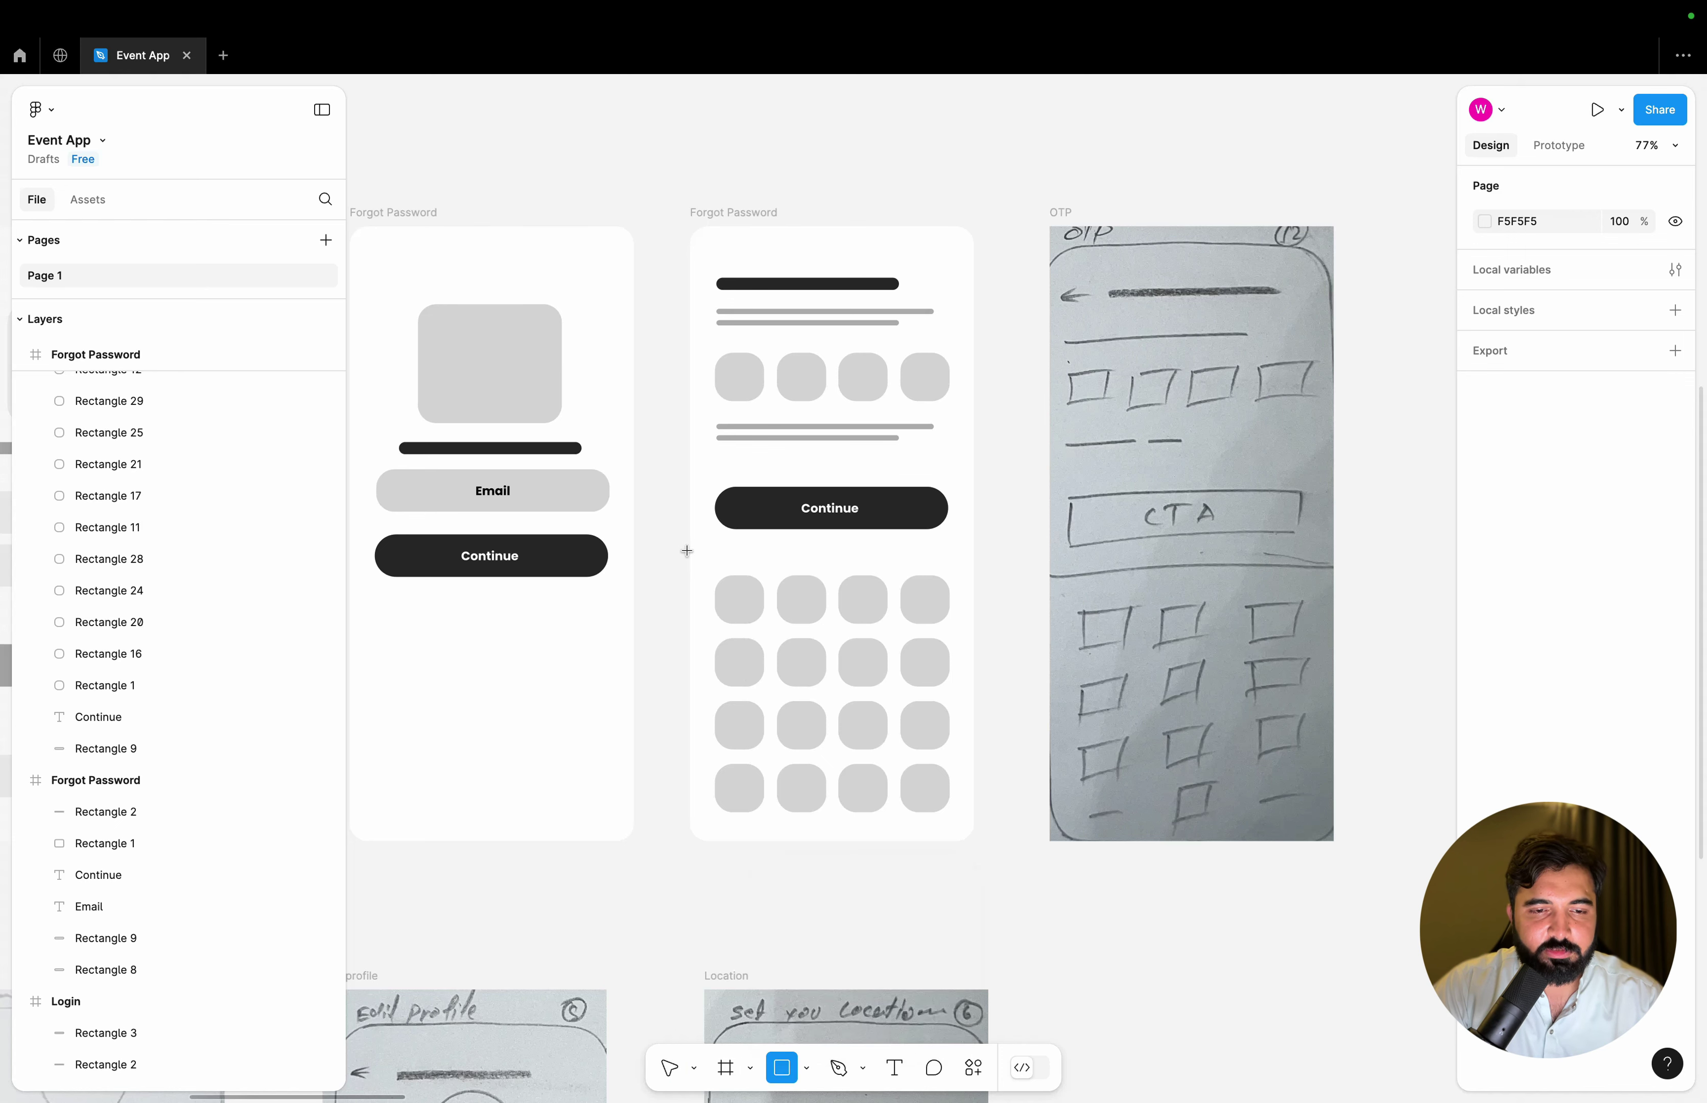
left_click_drag(687, 550, 974, 841)
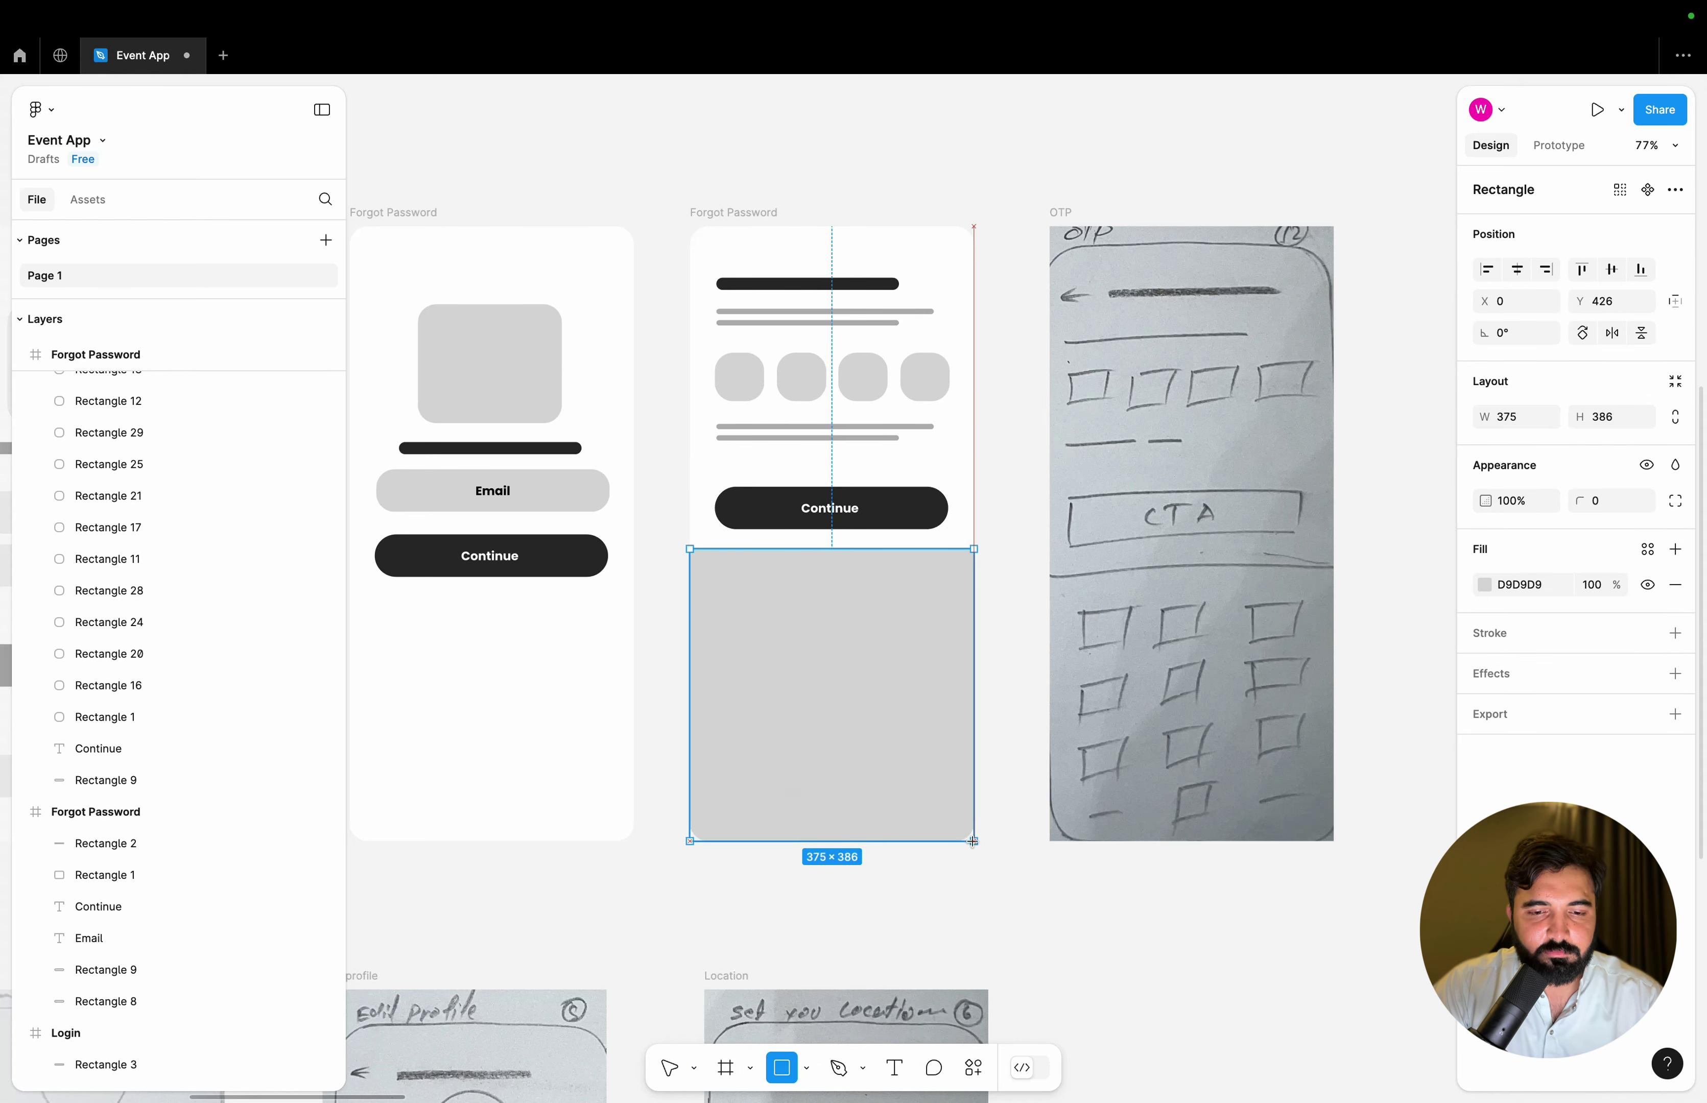
scroll(1014, 617, "down", 5)
scroll(1128, 610, "down", 5)
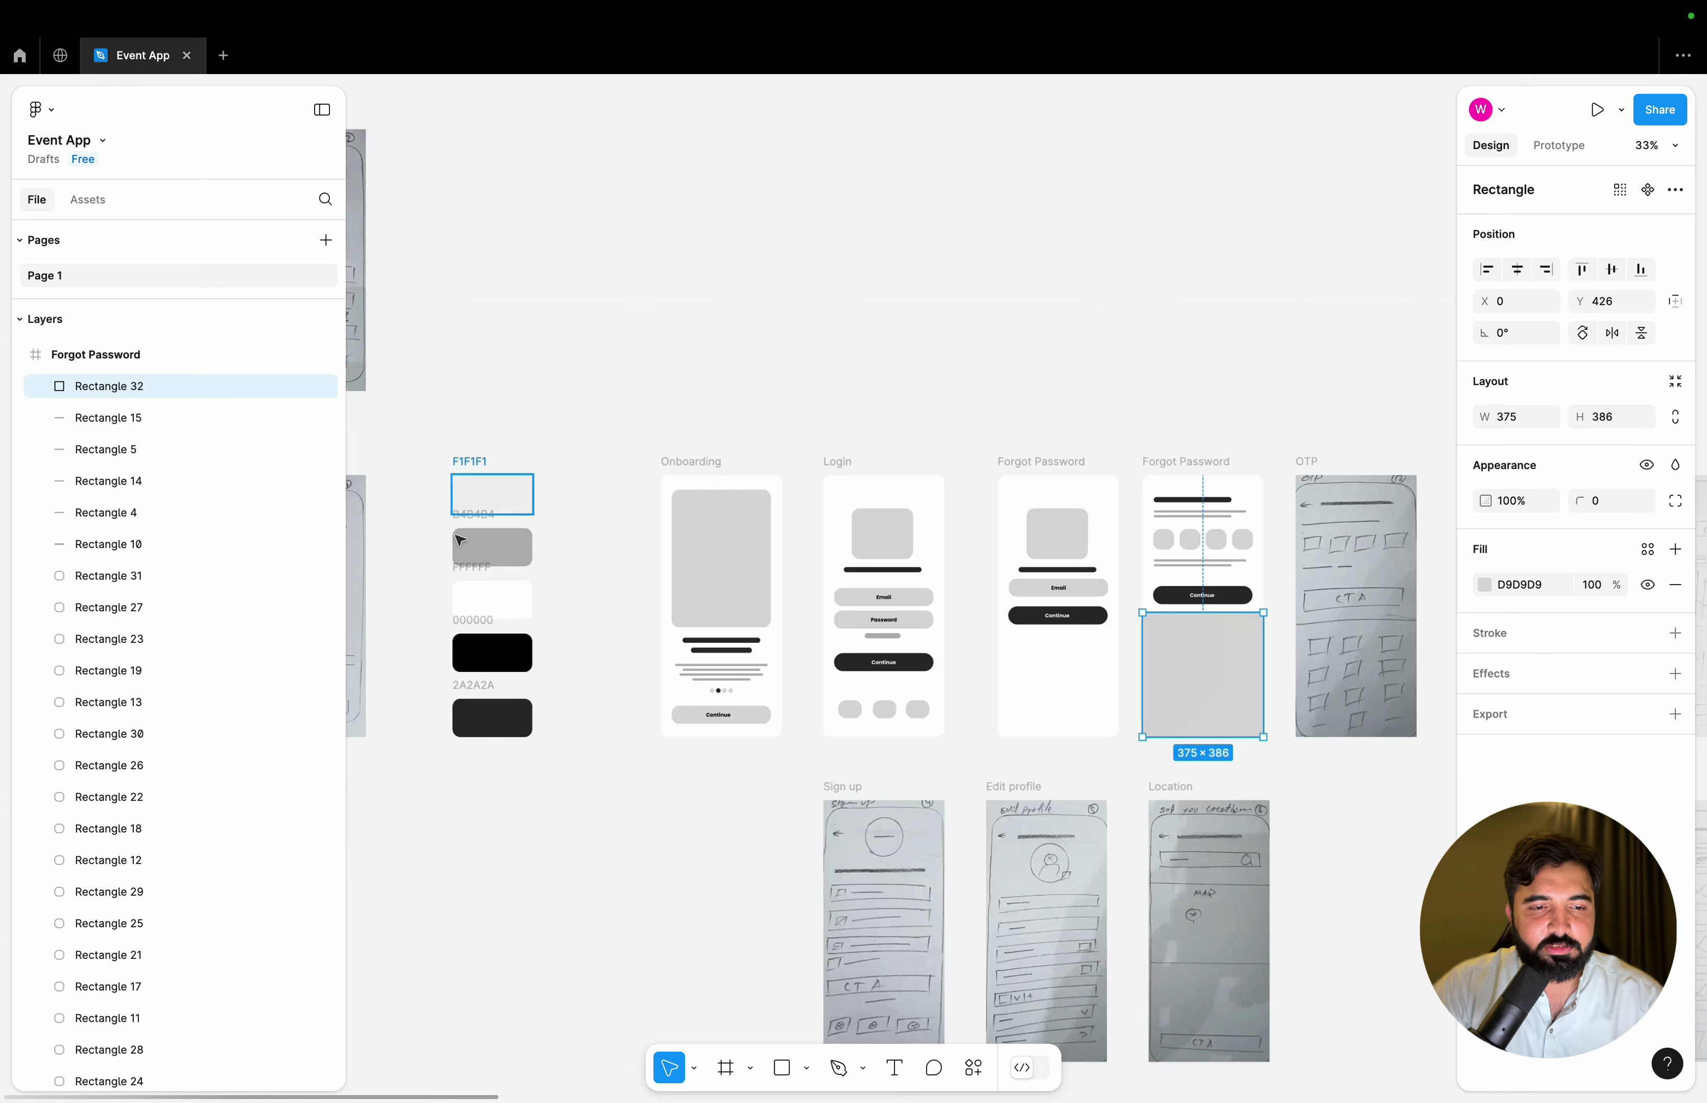
left_click(514, 559)
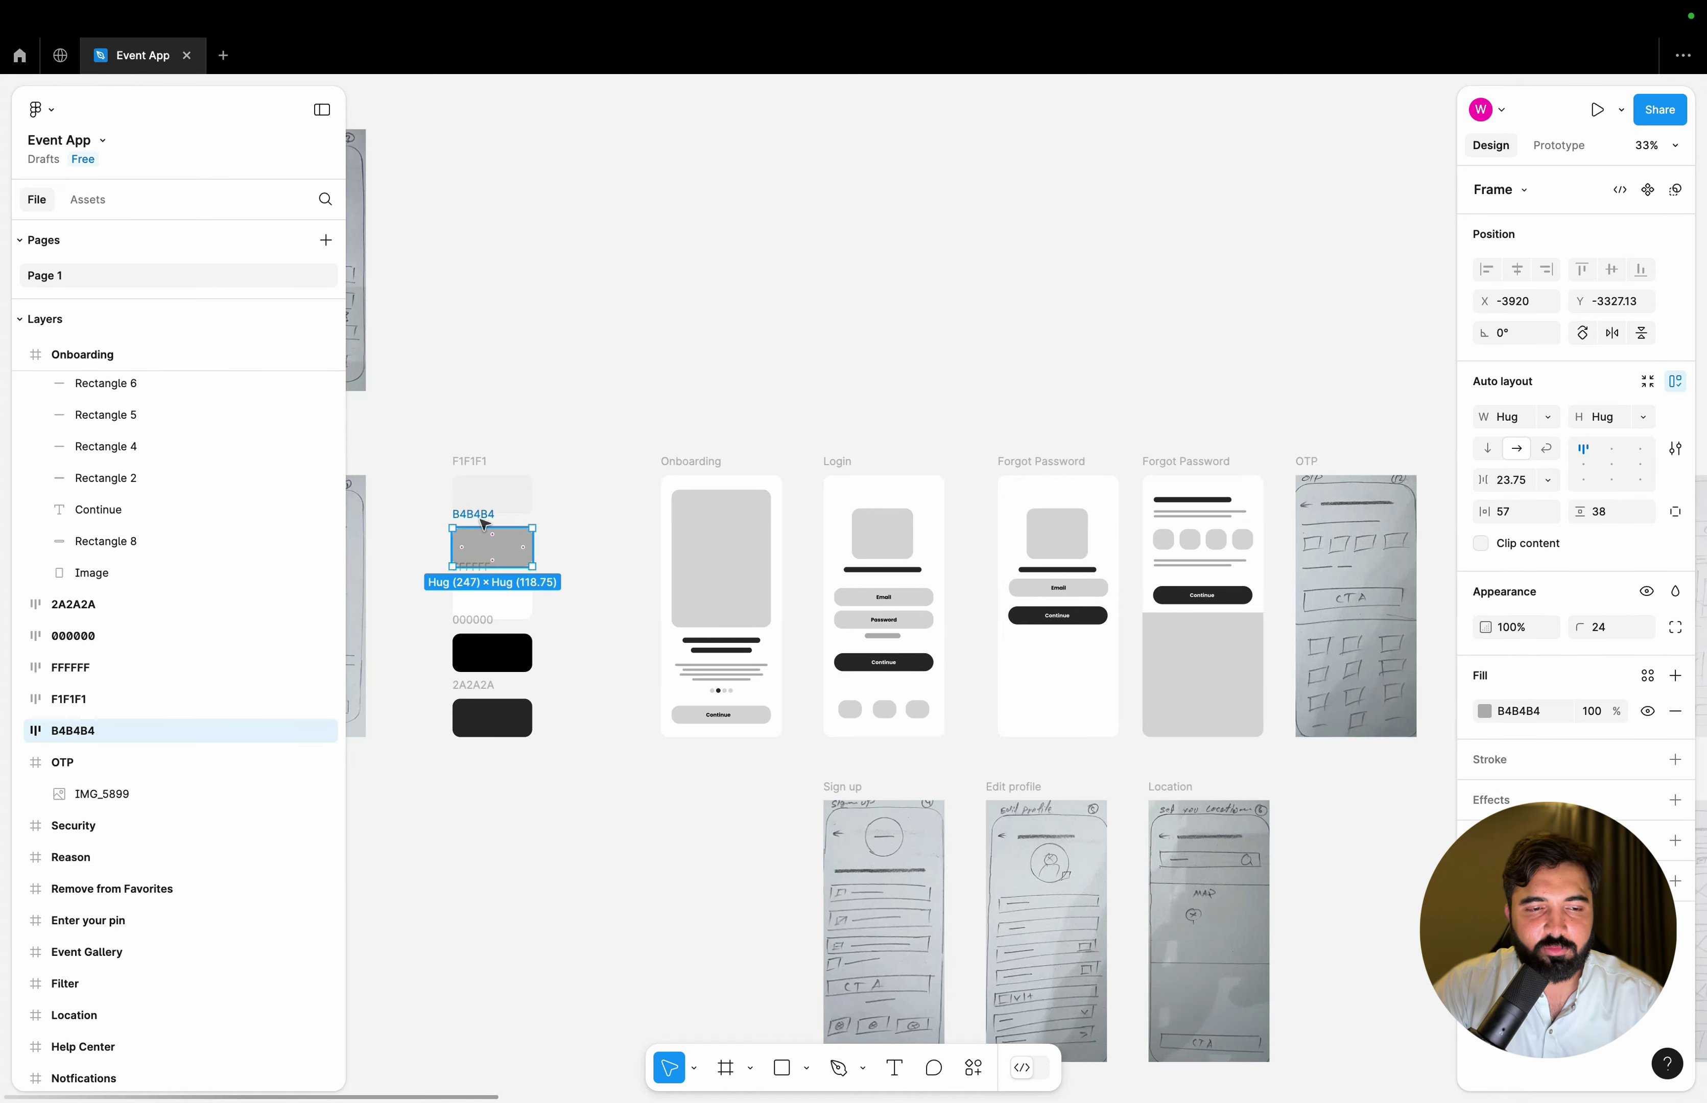
Step: Set the new rectangle's fill to B4B4B4
scroll(478, 527, "up", 5)
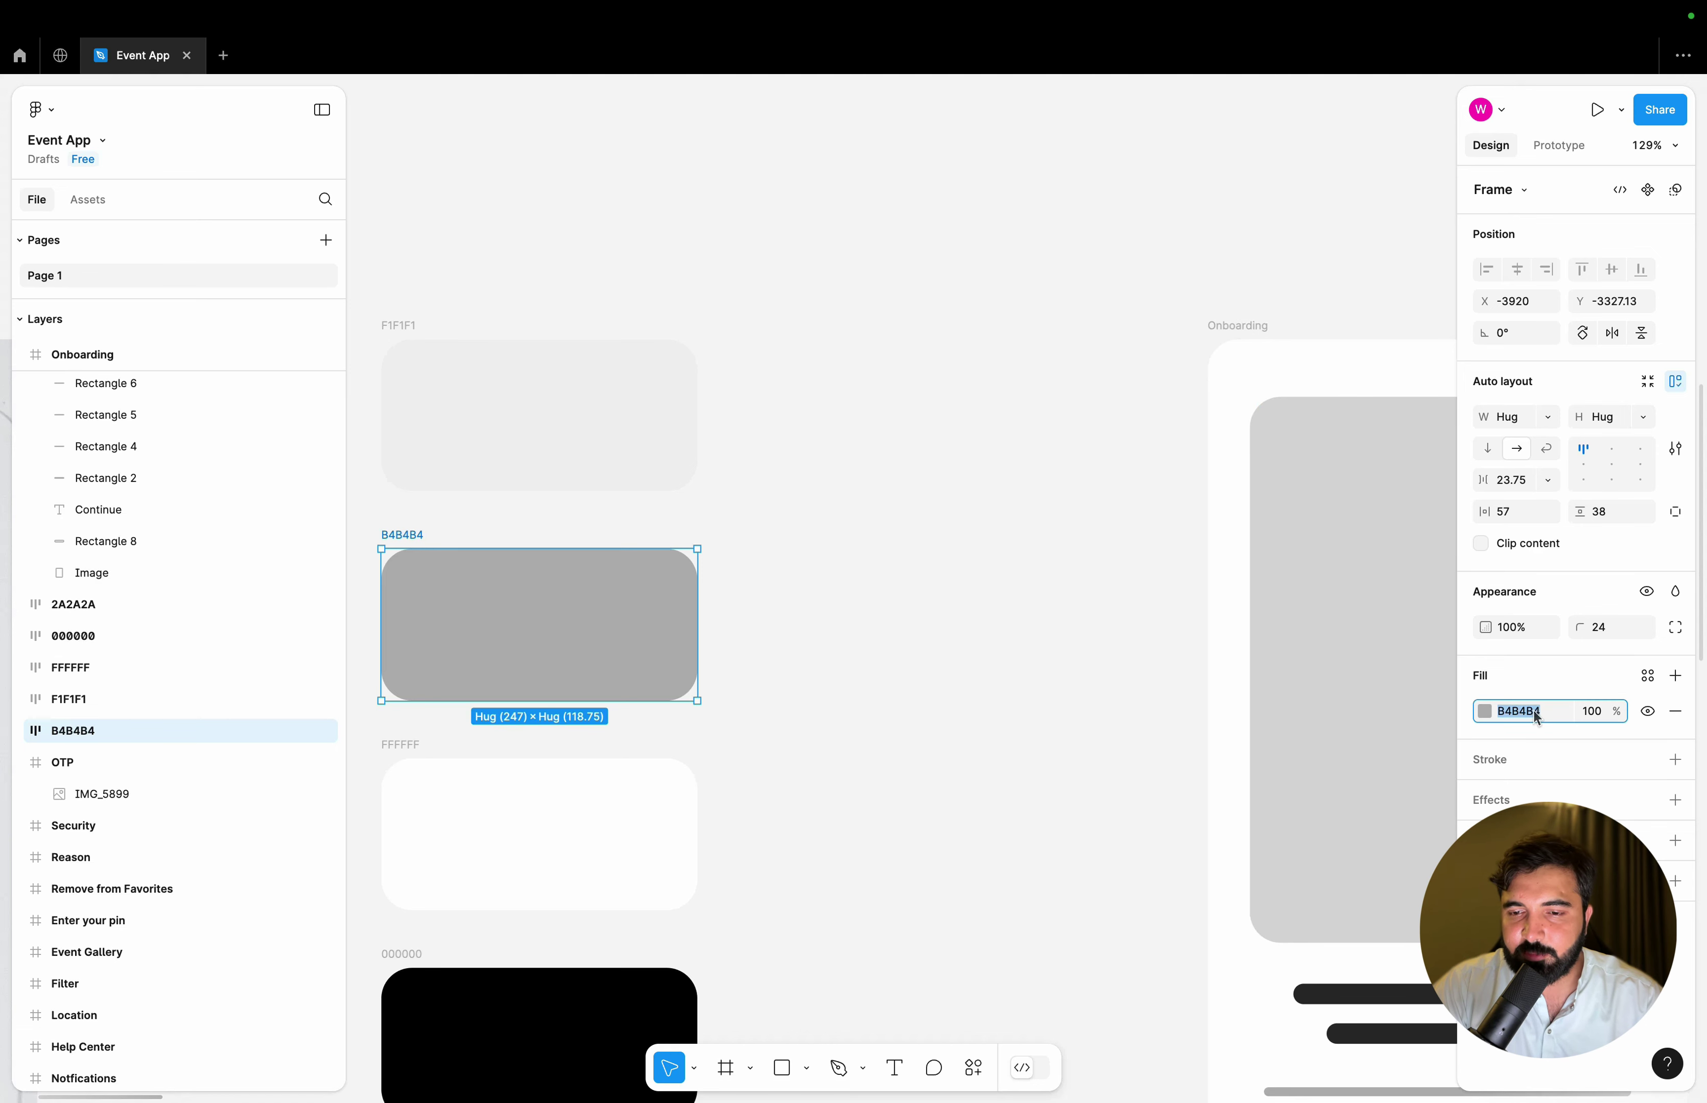
scroll(747, 608, "down", 5)
key("Escape")
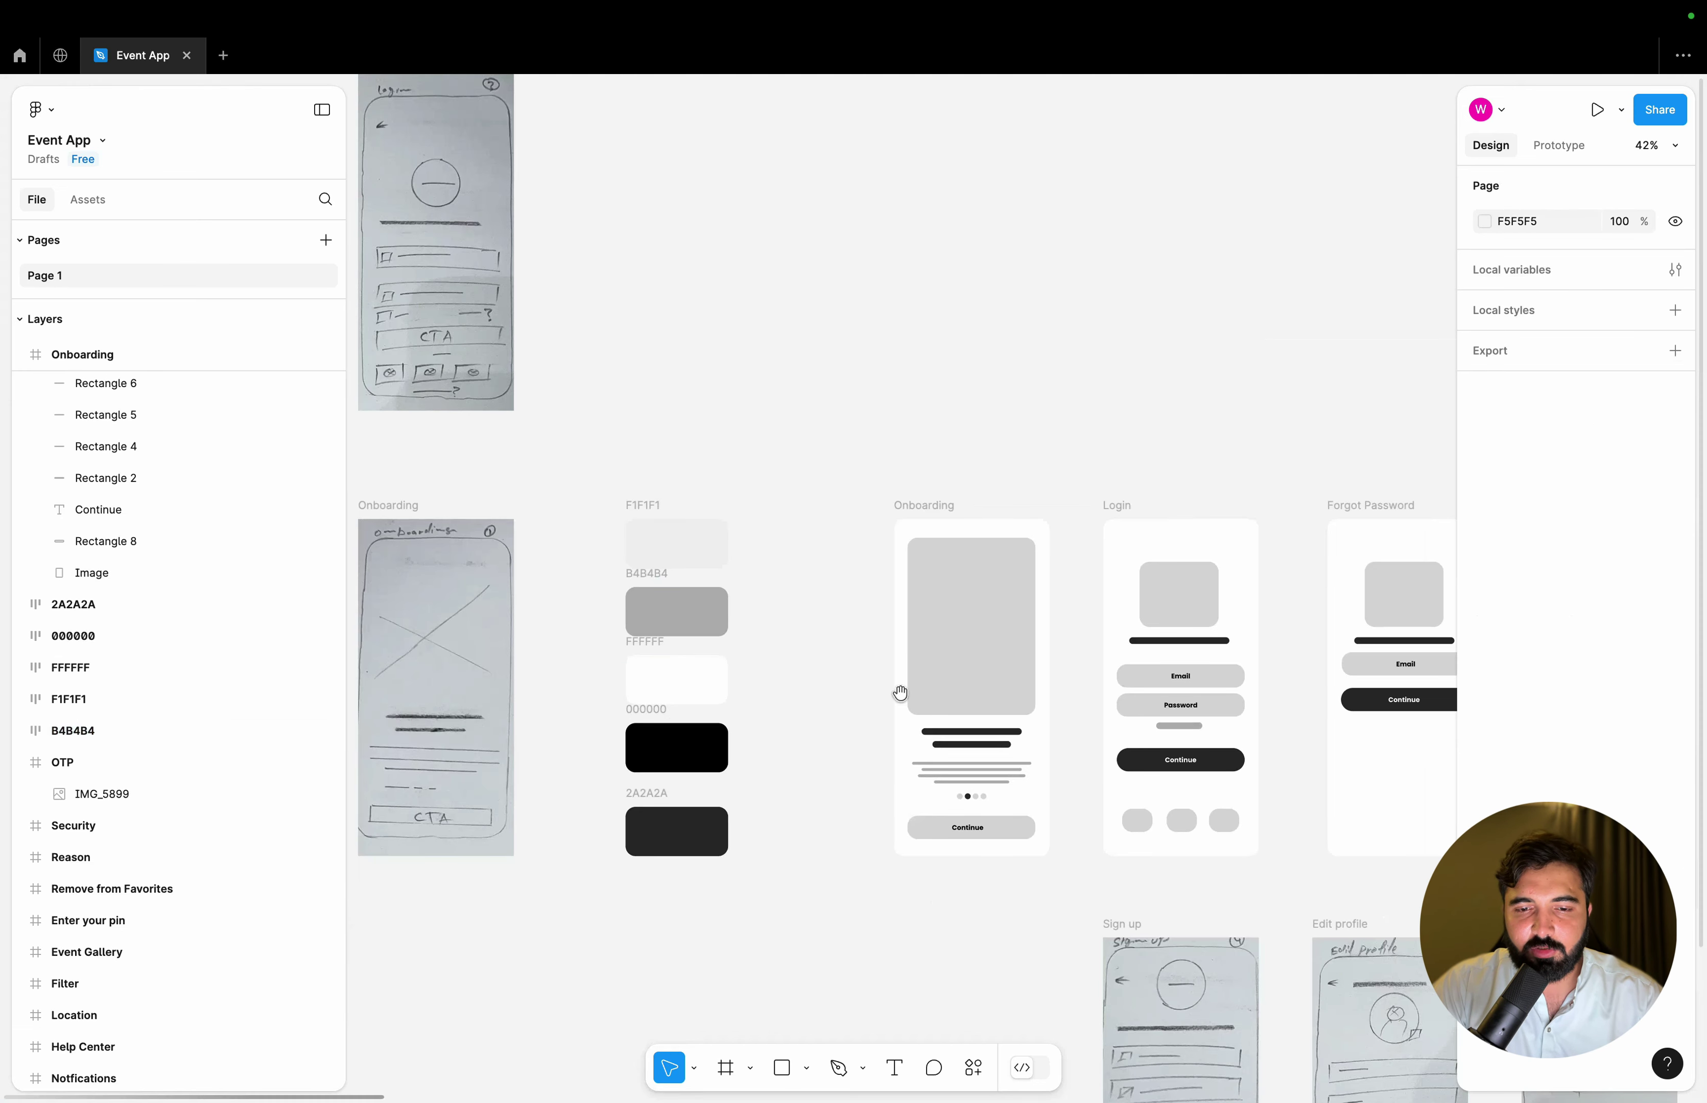
scroll(969, 710, "right", 5)
scroll(897, 707, "right", 5)
scroll(825, 681, "up", 5)
left_click(879, 674)
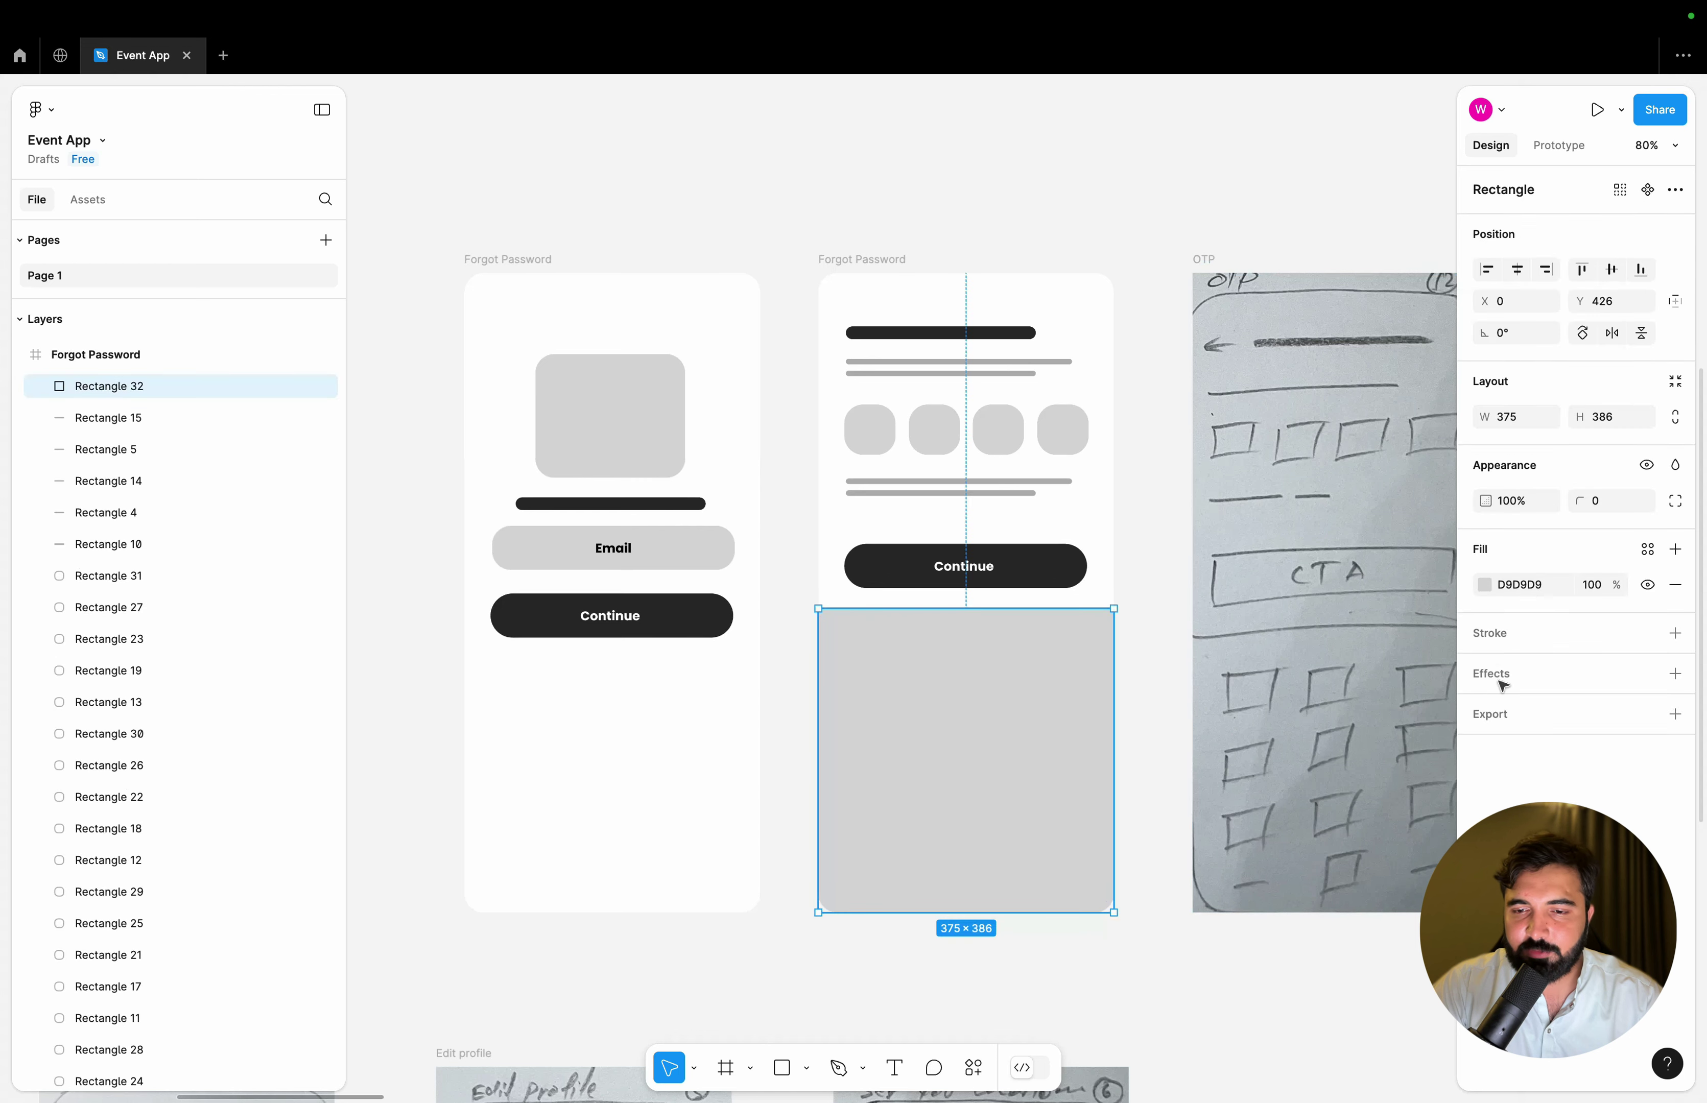
left_click(1485, 586)
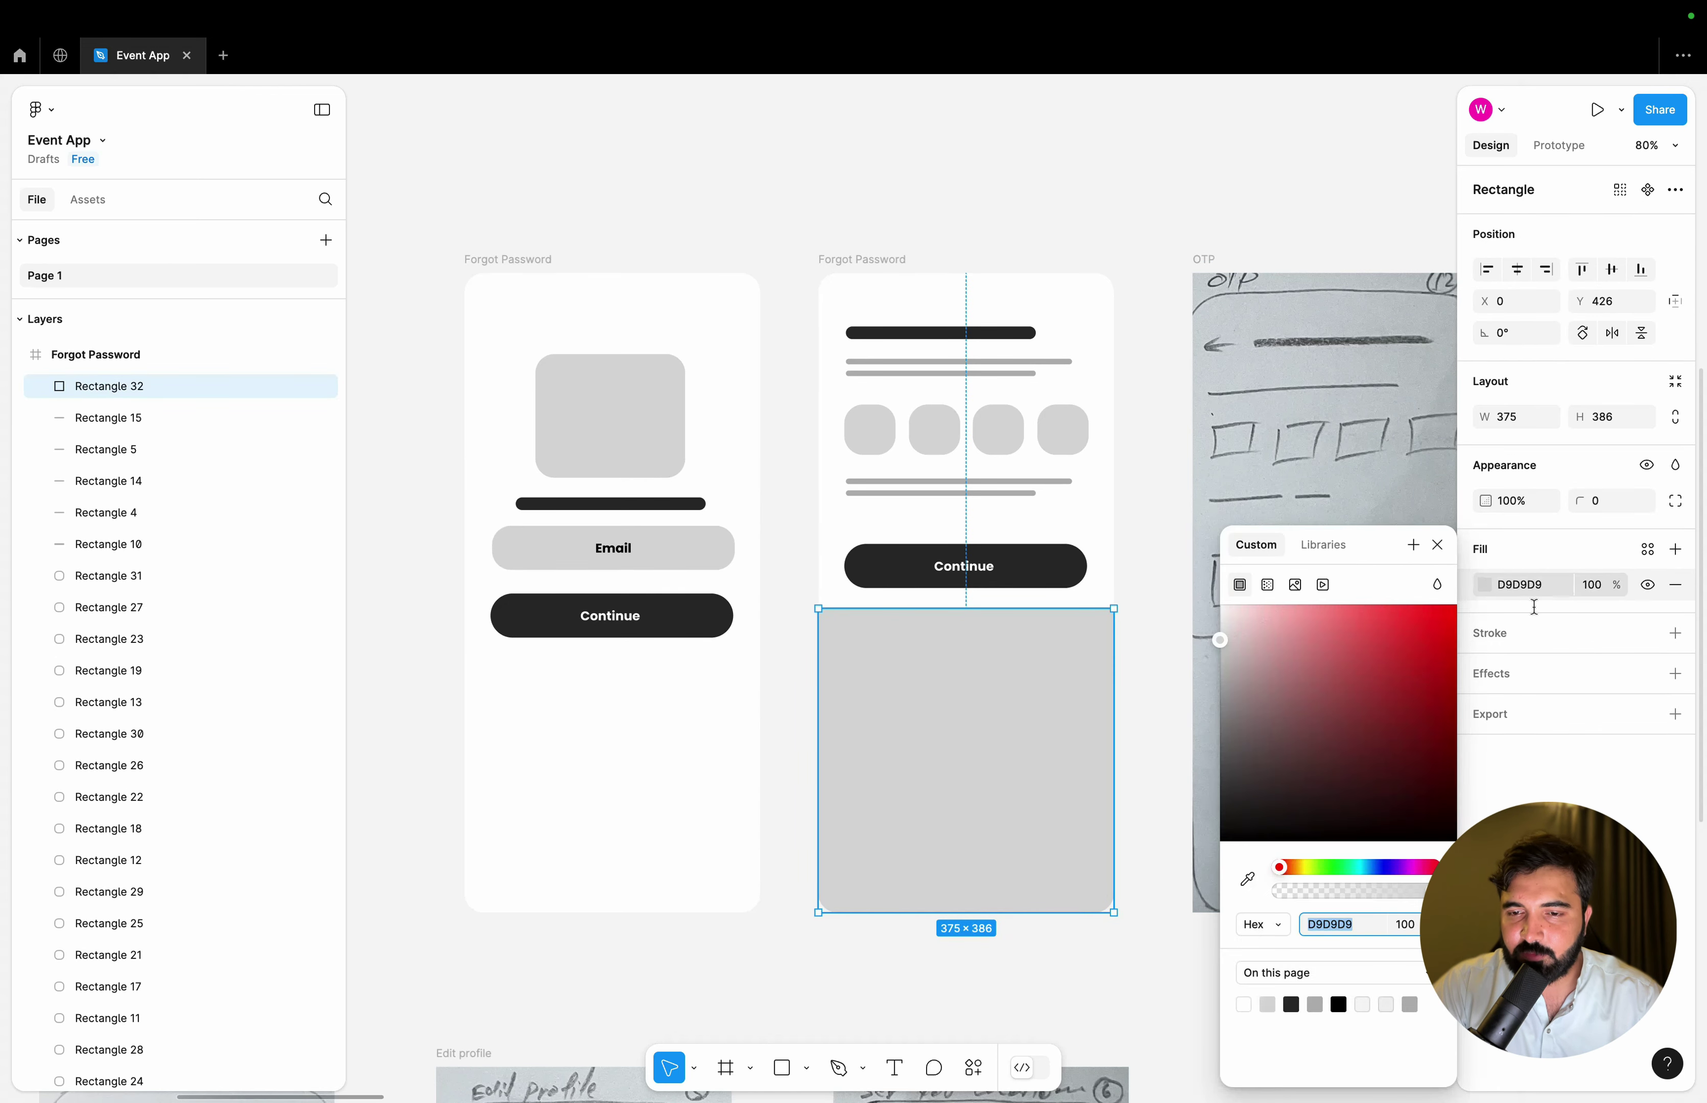
left_click(1547, 588)
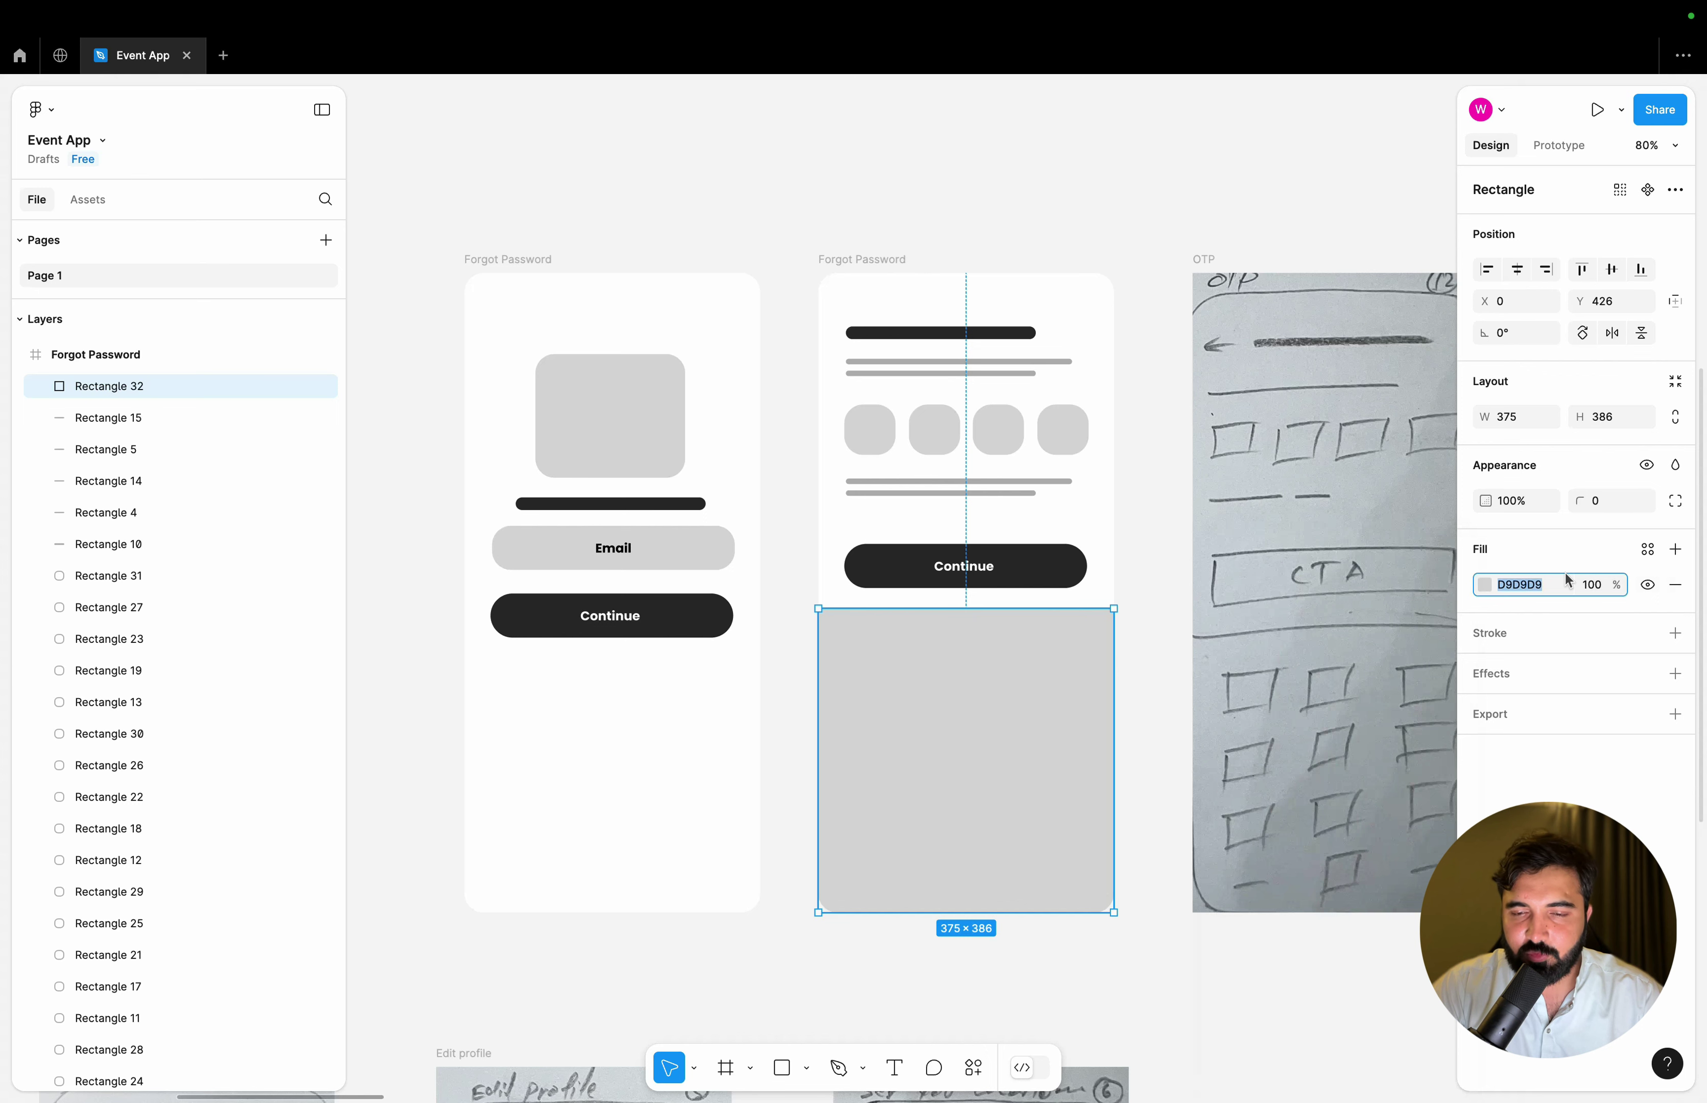
type("B4B4B4")
key("Return")
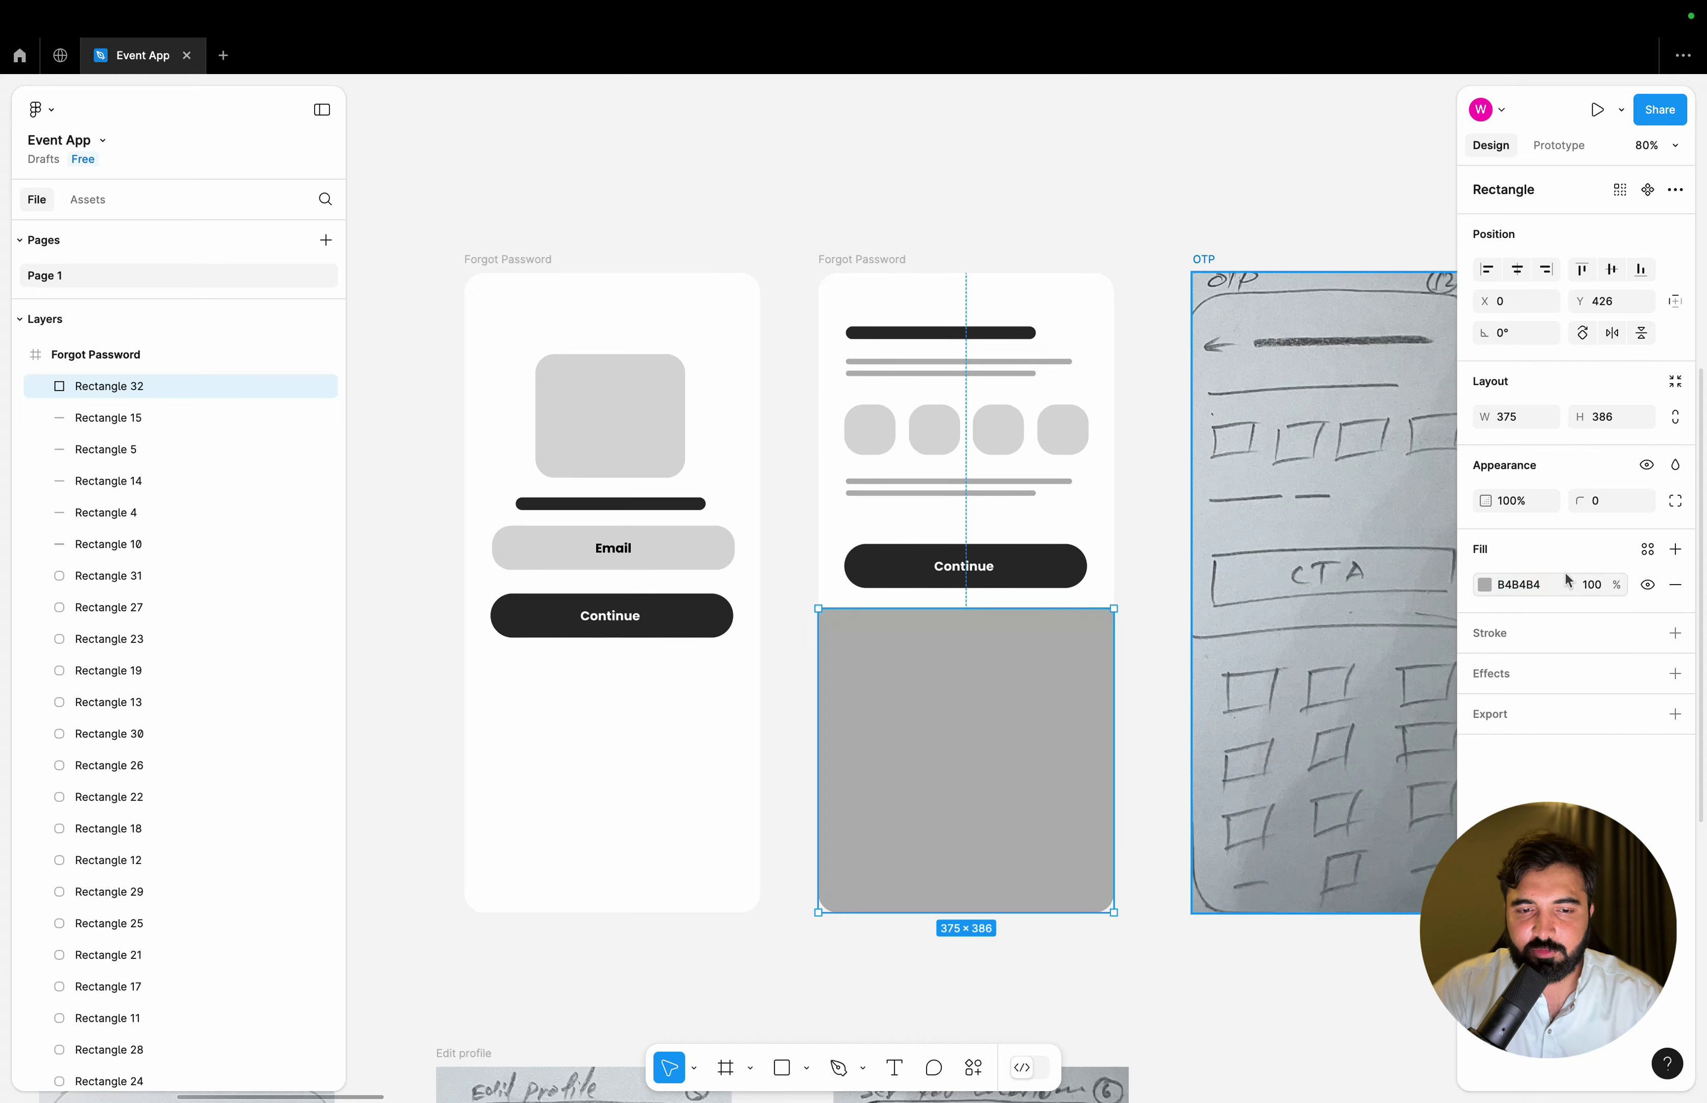
Step: Move the grey rectangle's layer below Continue, behind the keypad keys
left_click_drag(1082, 713, 1042, 665)
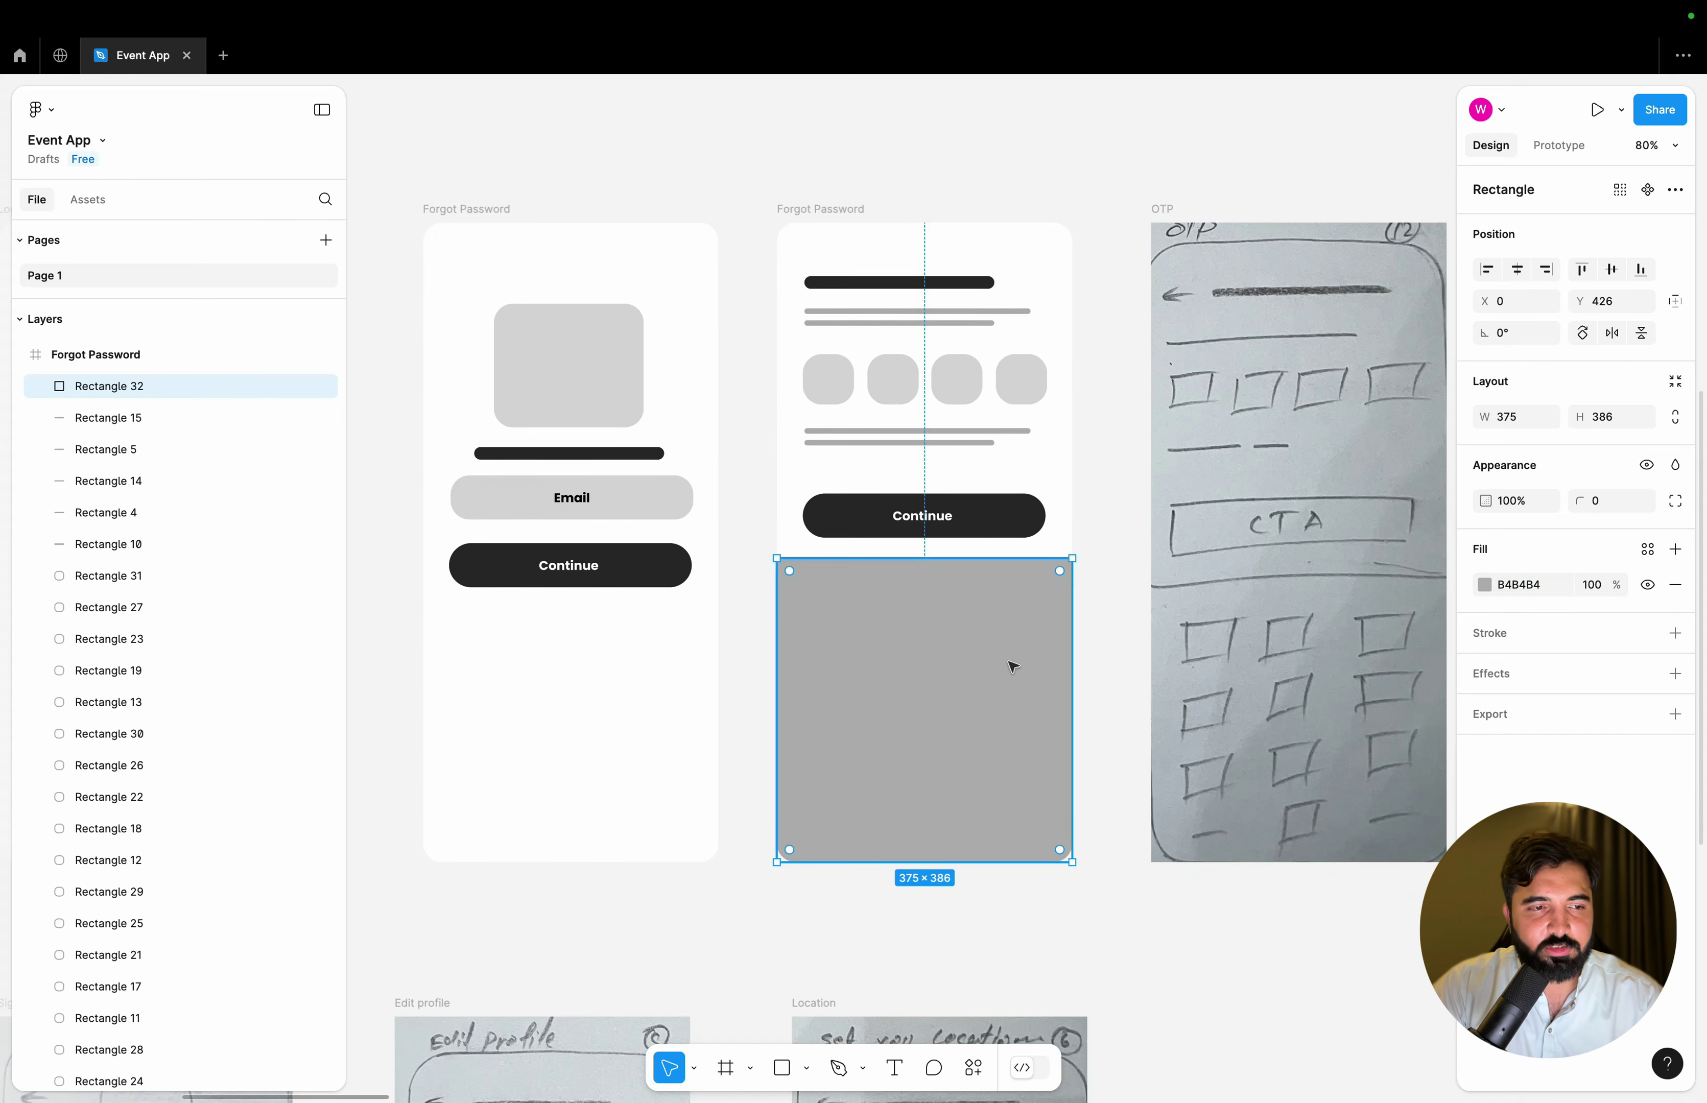
left_click_drag(170, 391, 140, 840)
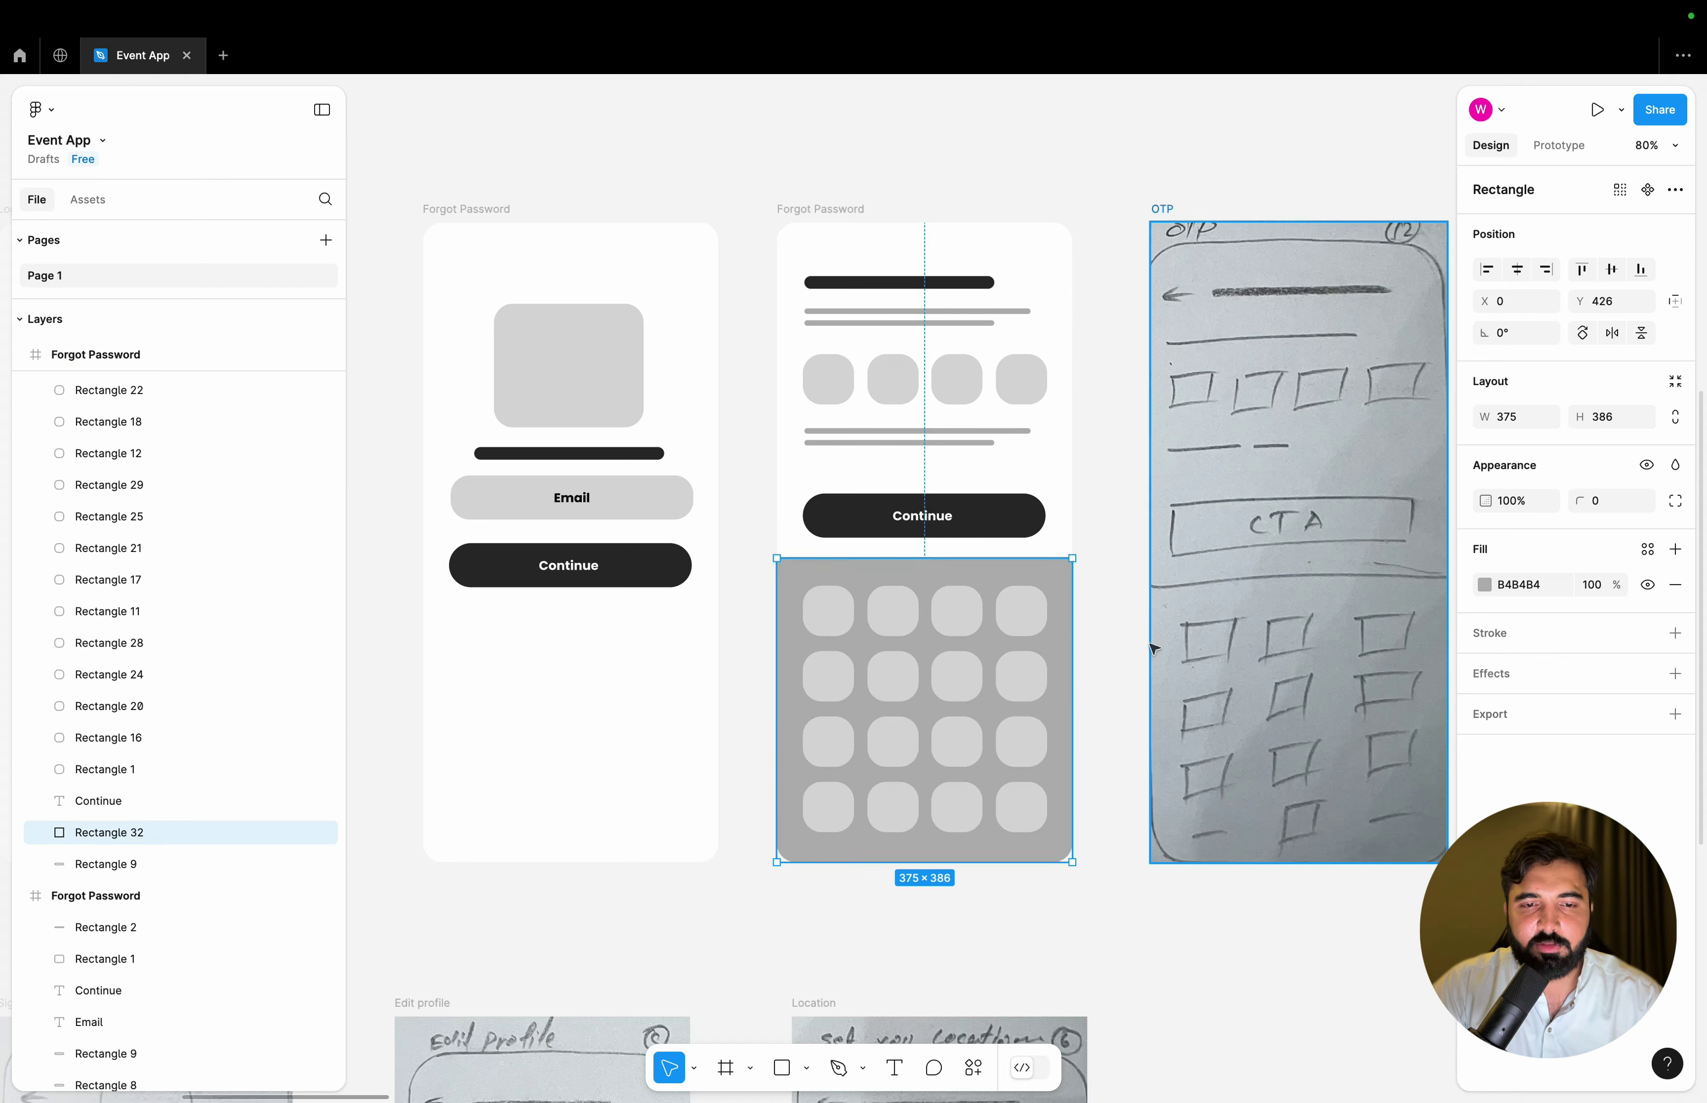
left_click_drag(933, 605, 923, 658)
Step: Move the OTP sketch out of its row, up above the Login sketch's row
scroll(923, 658, "down", 5)
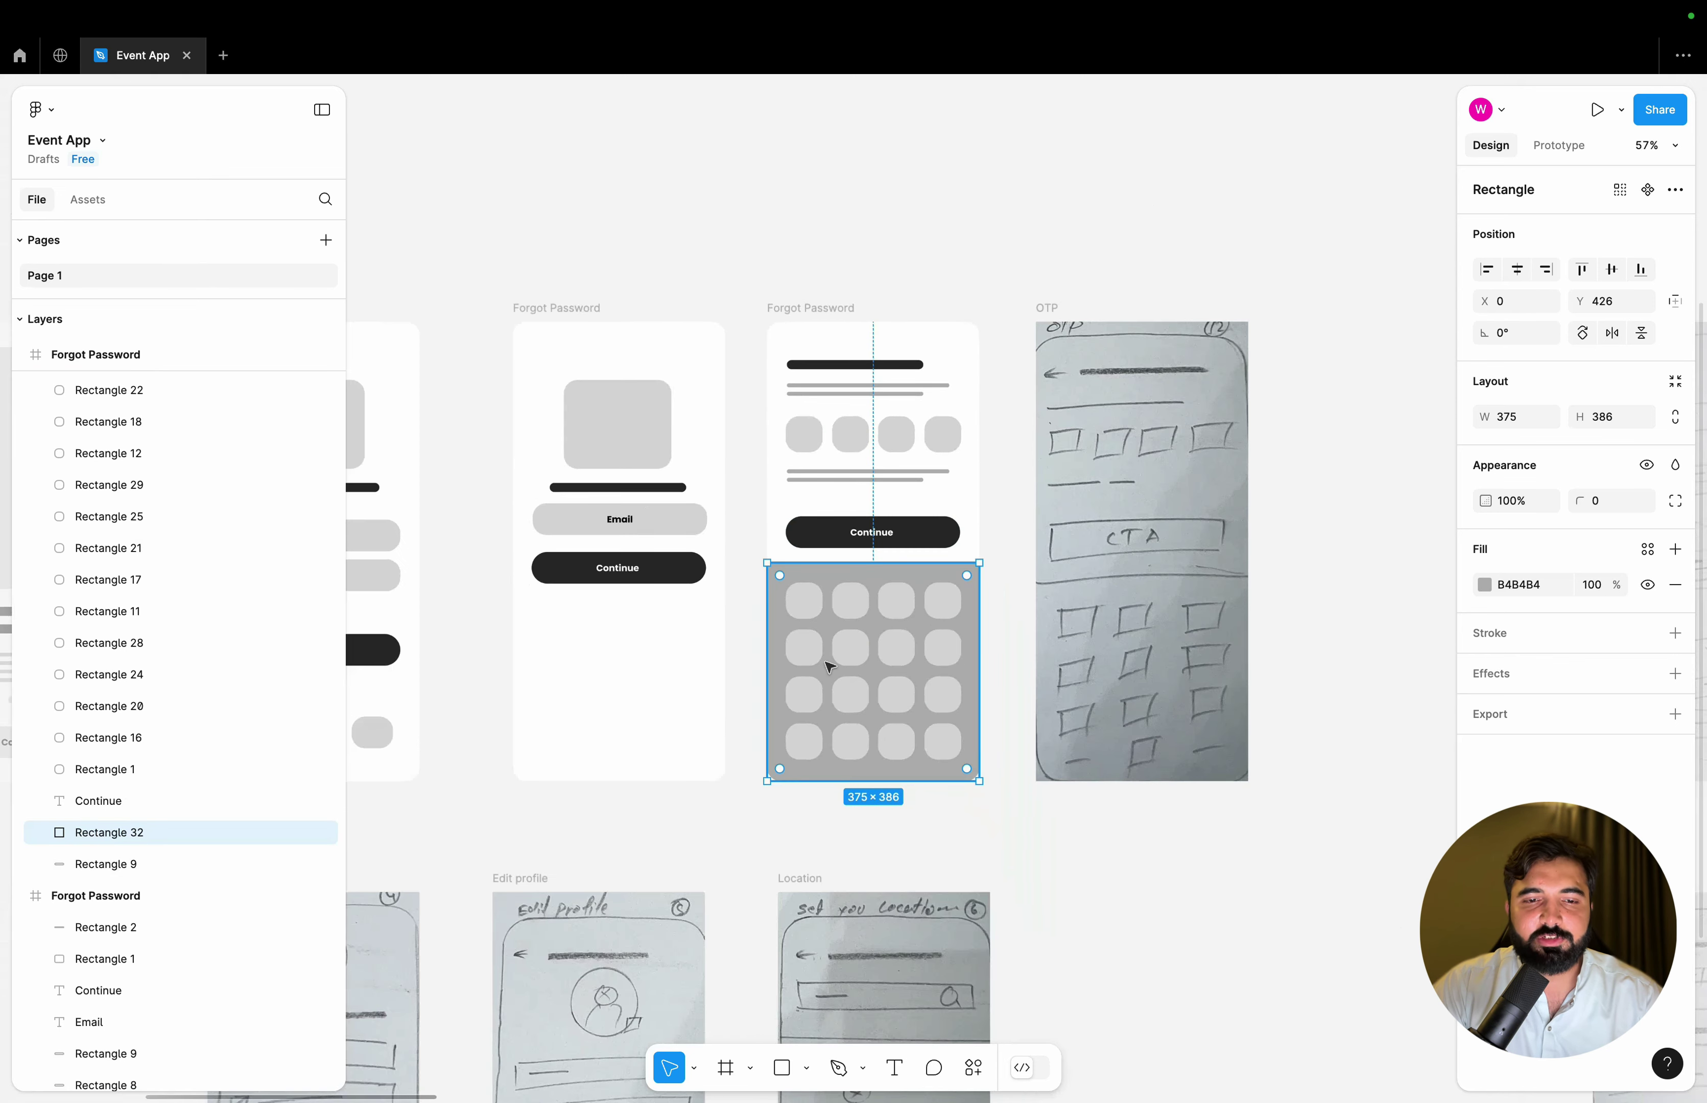
scroll(827, 665, "down", 2)
scroll(825, 689, "right", 3)
scroll(825, 646, "down", 5)
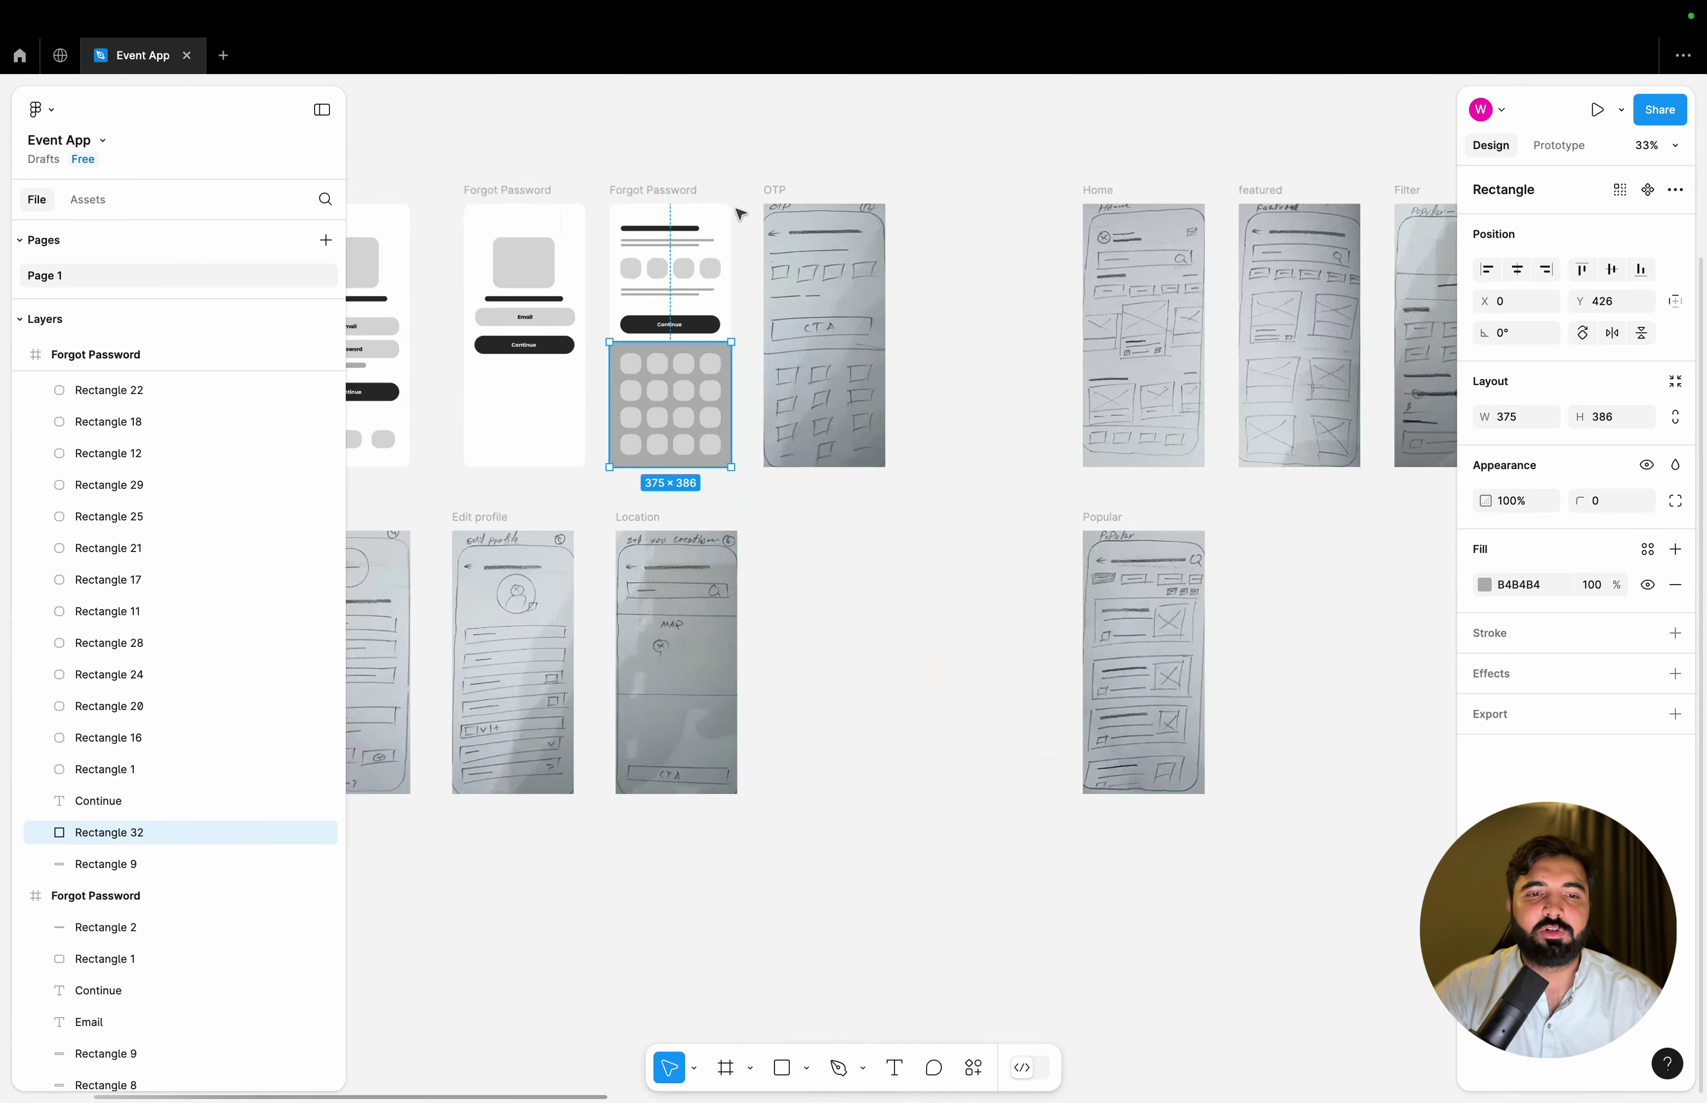
left_click_drag(726, 238, 1060, 447)
scroll(1060, 456, "up", 3)
scroll(932, 470, "up", 3)
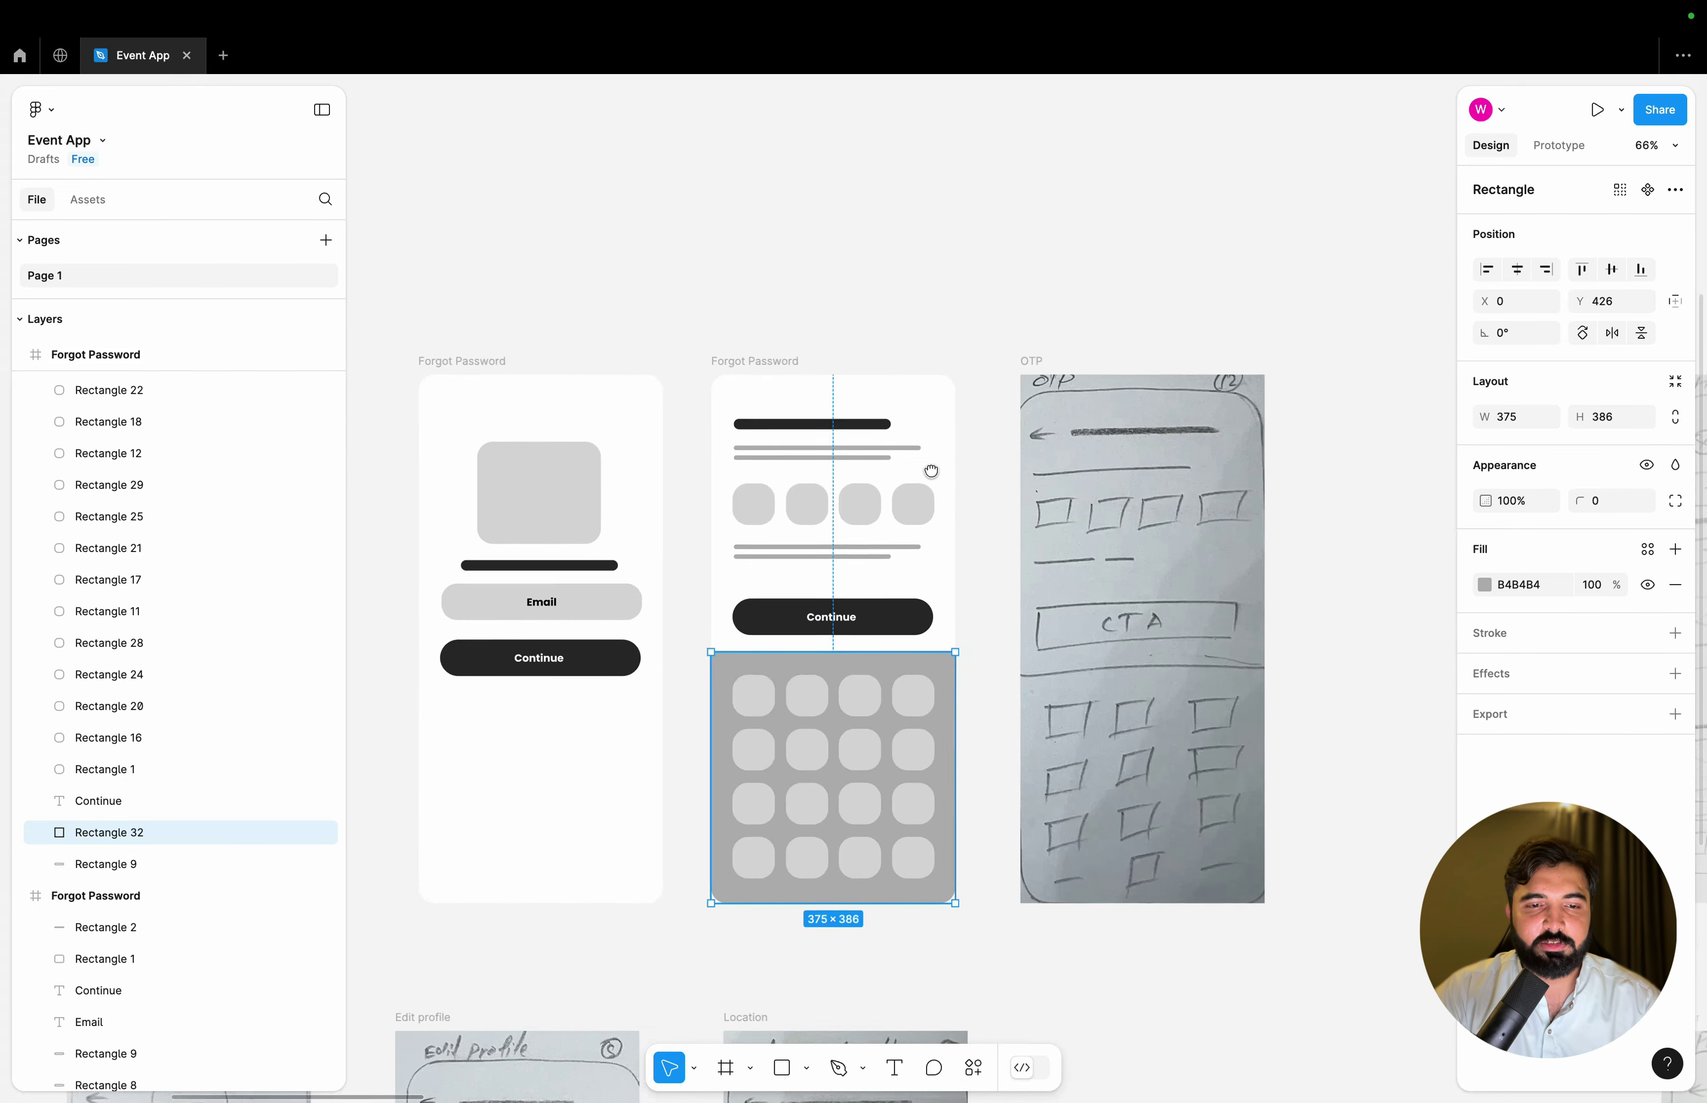
scroll(903, 467, "right", 3)
scroll(907, 452, "down", 3)
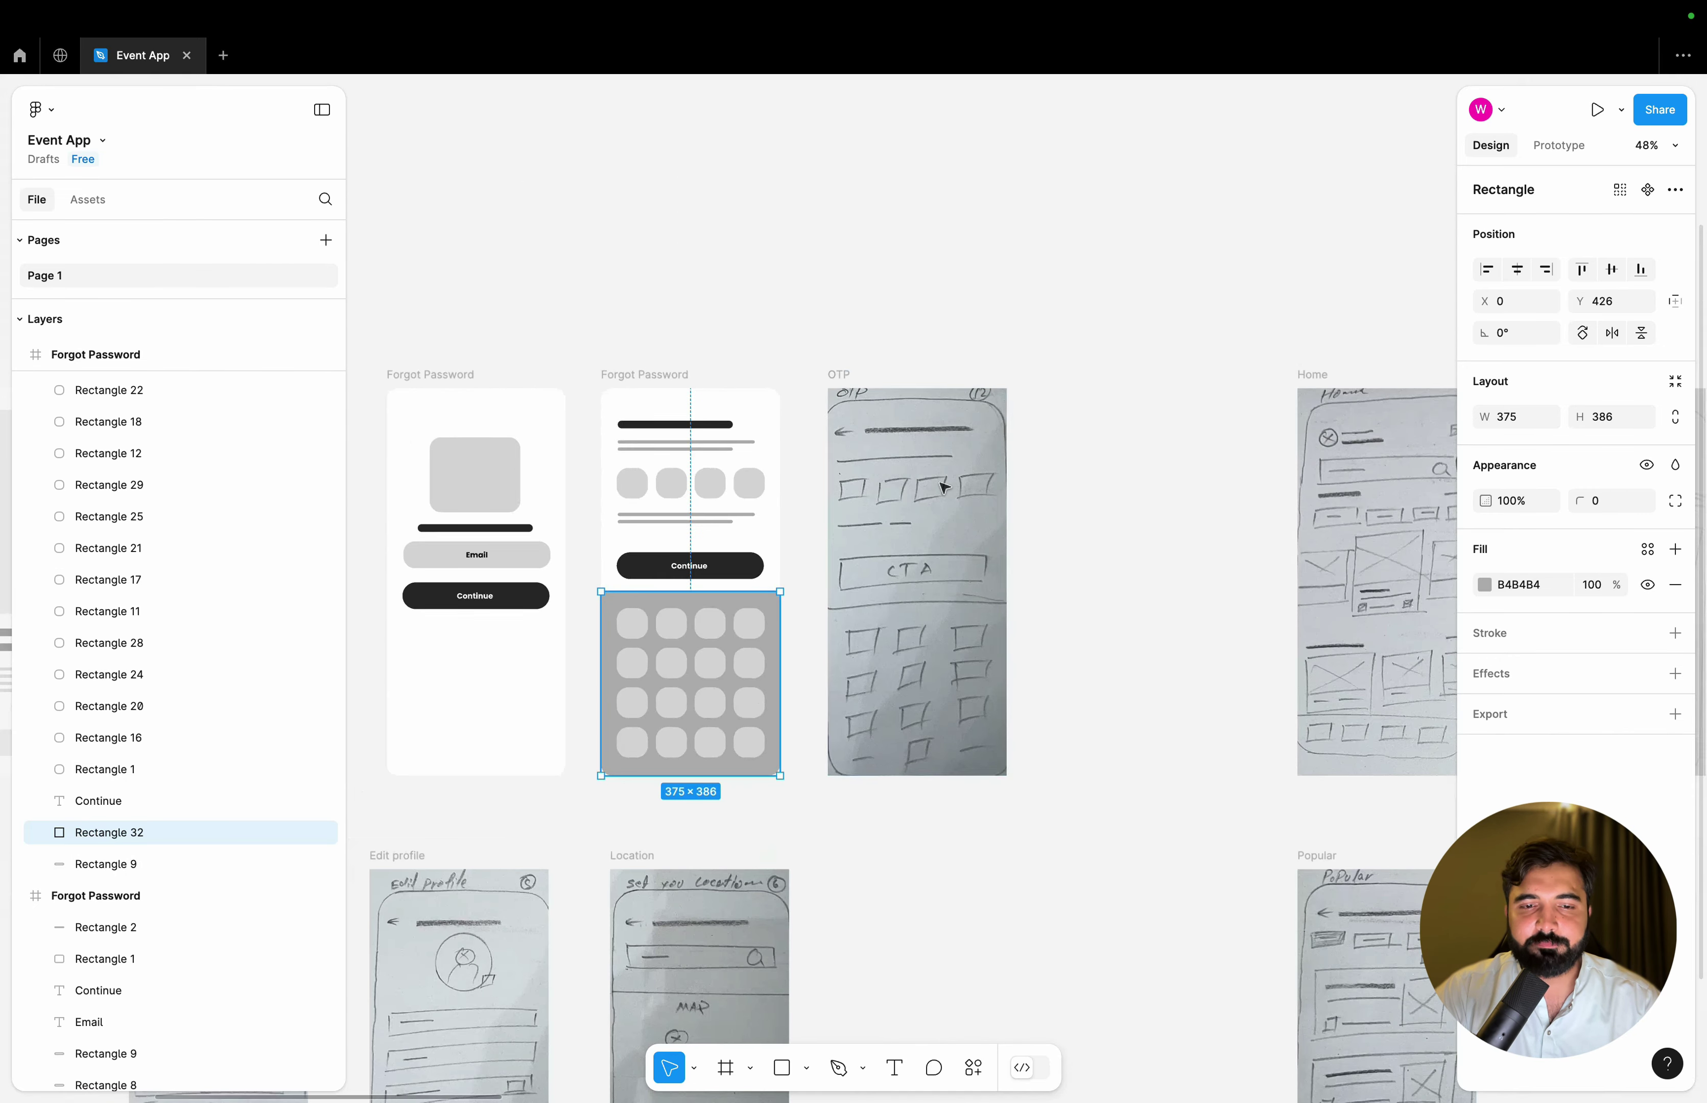
scroll(911, 432, "right", 2)
scroll(910, 432, "down", 3)
scroll(809, 453, "up", 5)
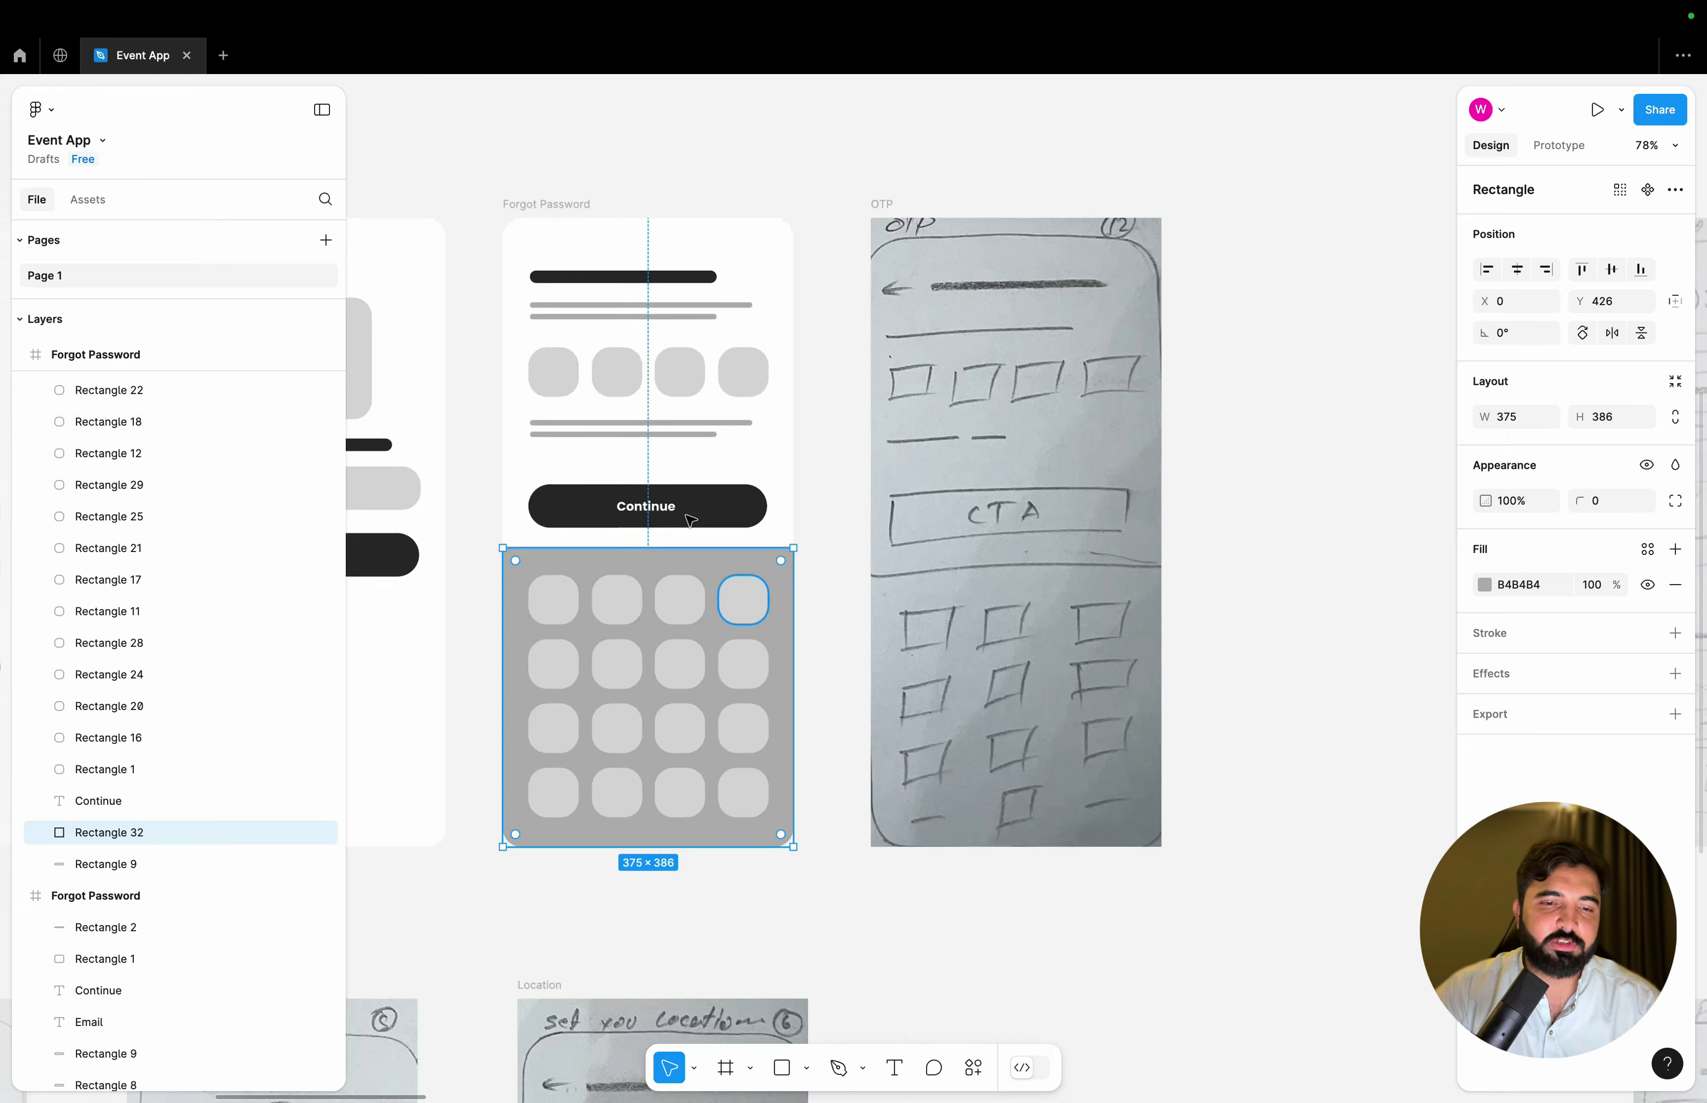
scroll(691, 520, "down", 5)
left_click_drag(596, 487, 1017, 511)
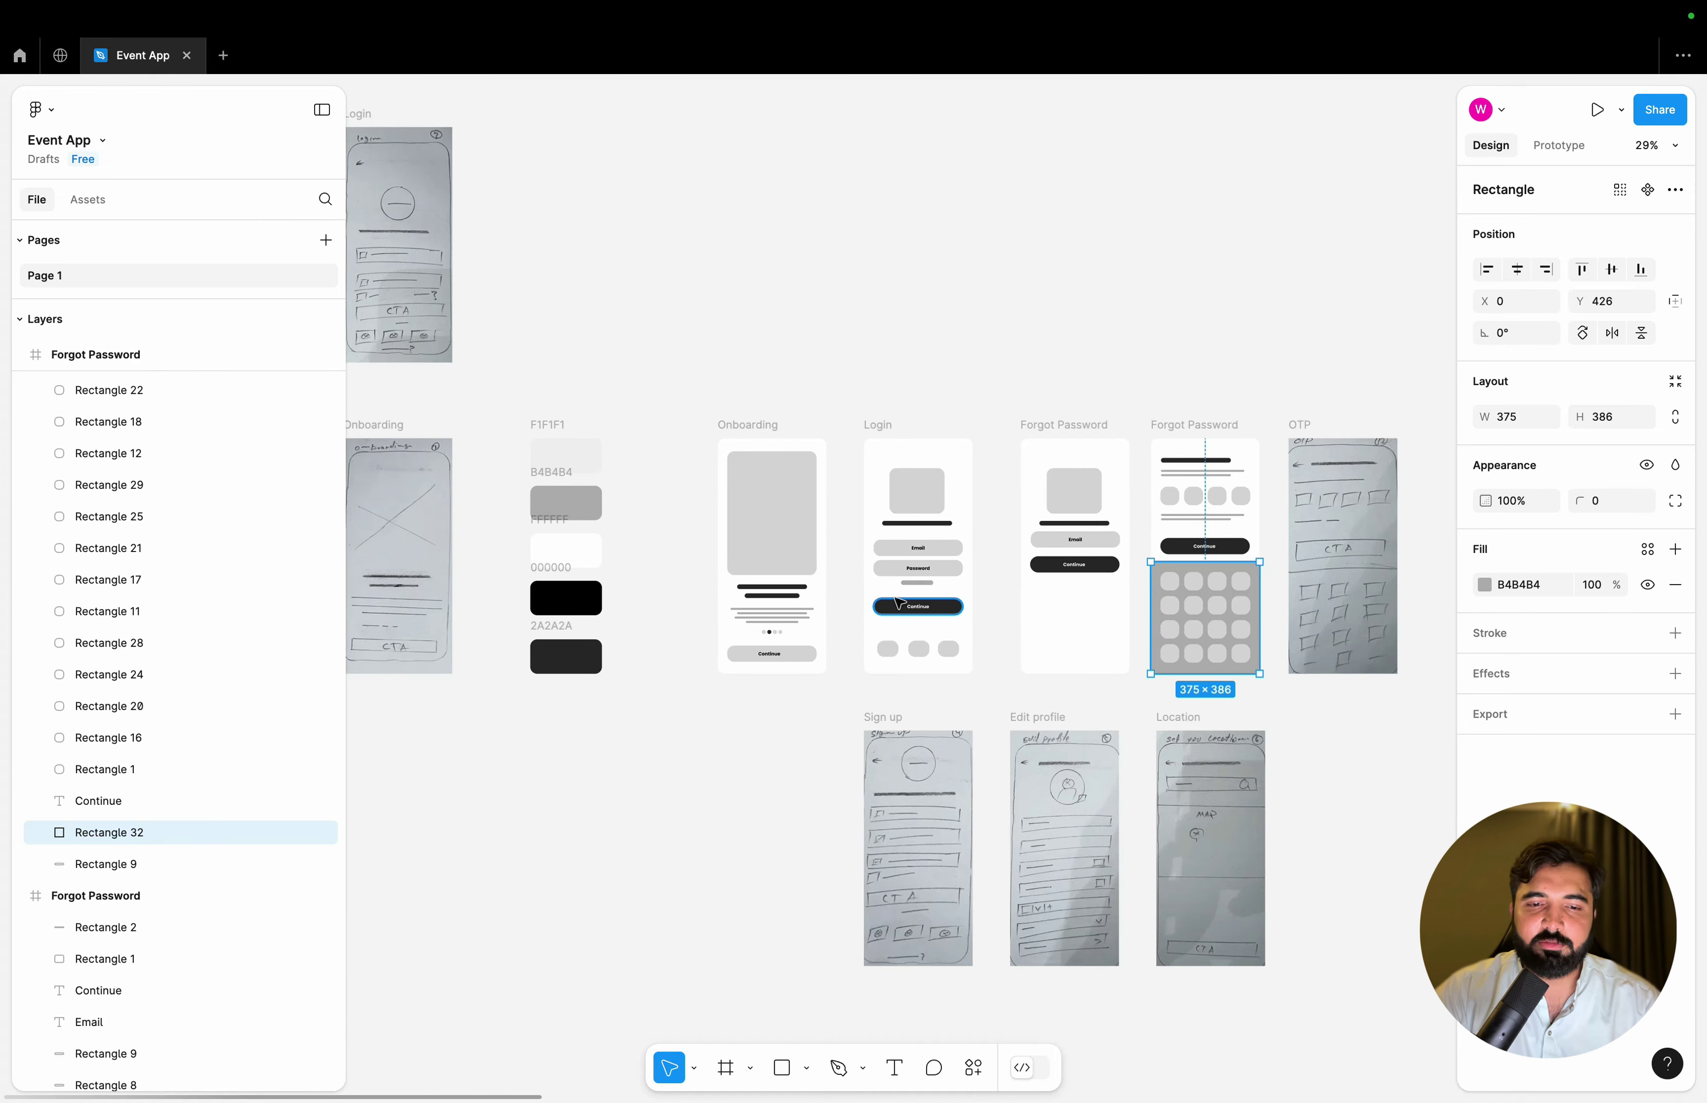
scroll(899, 605, "right", 5)
scroll(655, 571, "right", 2)
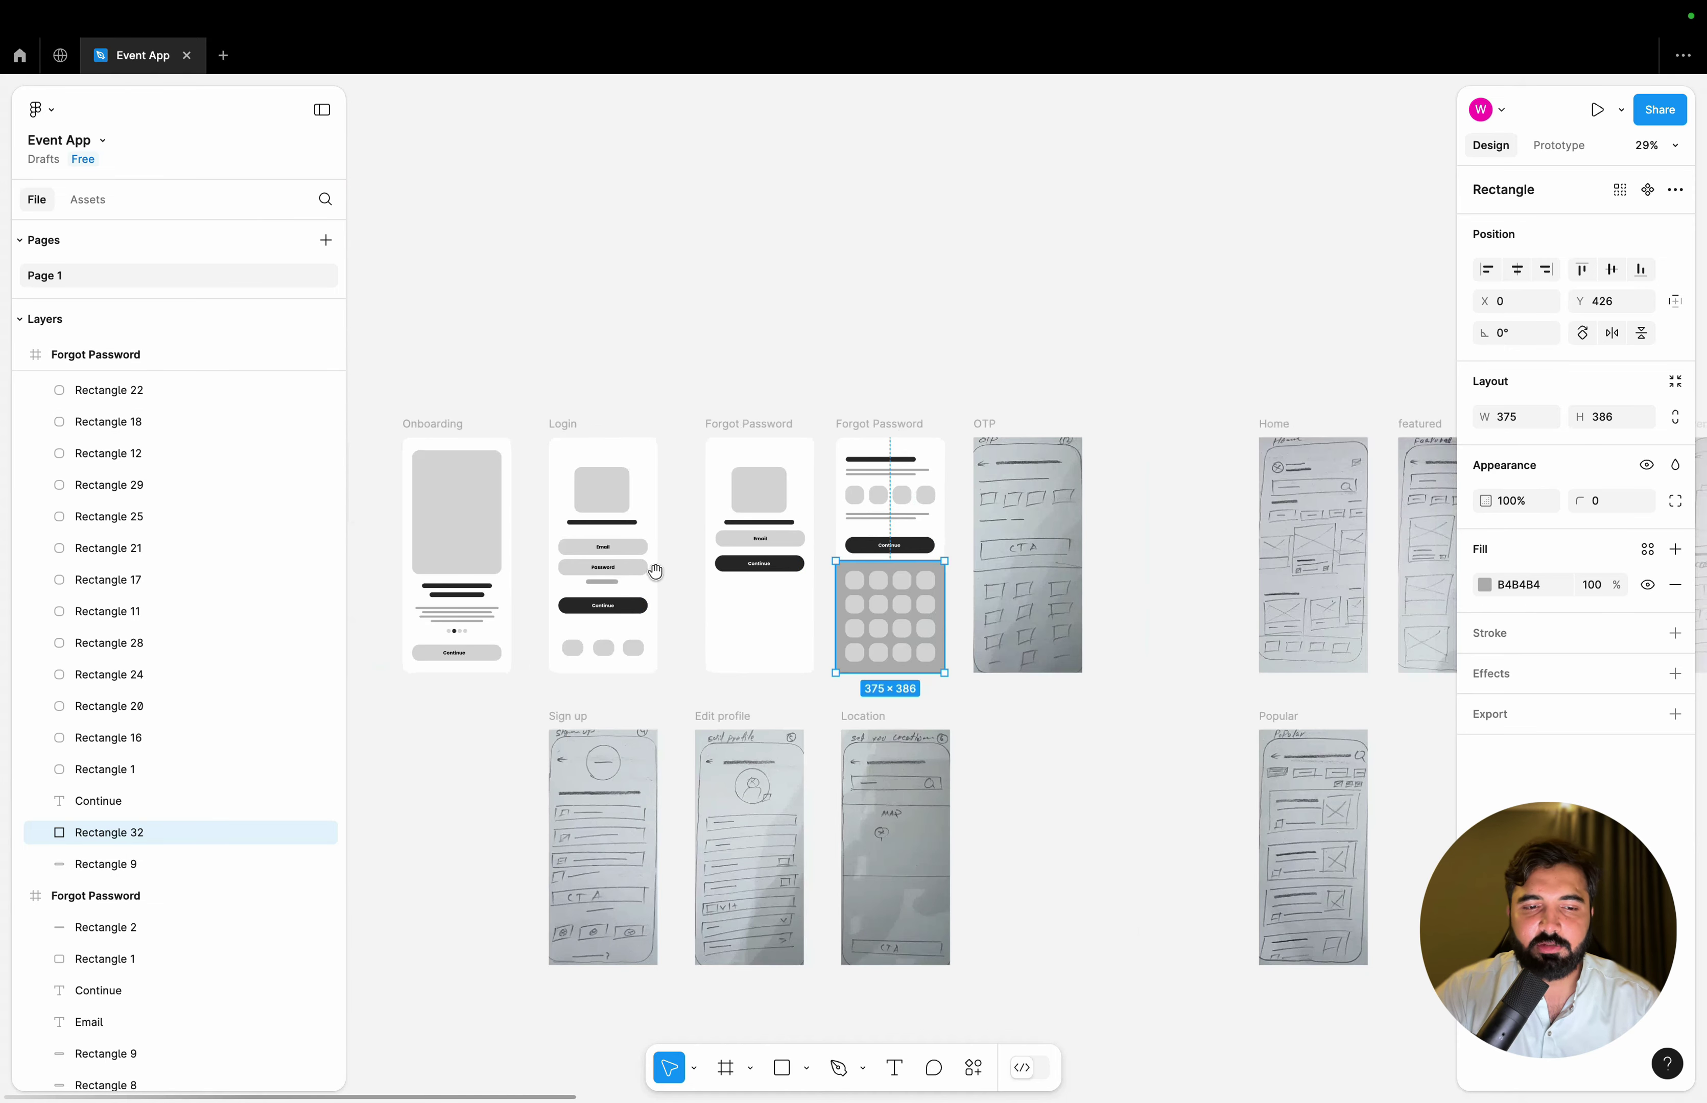
left_click(1002, 569)
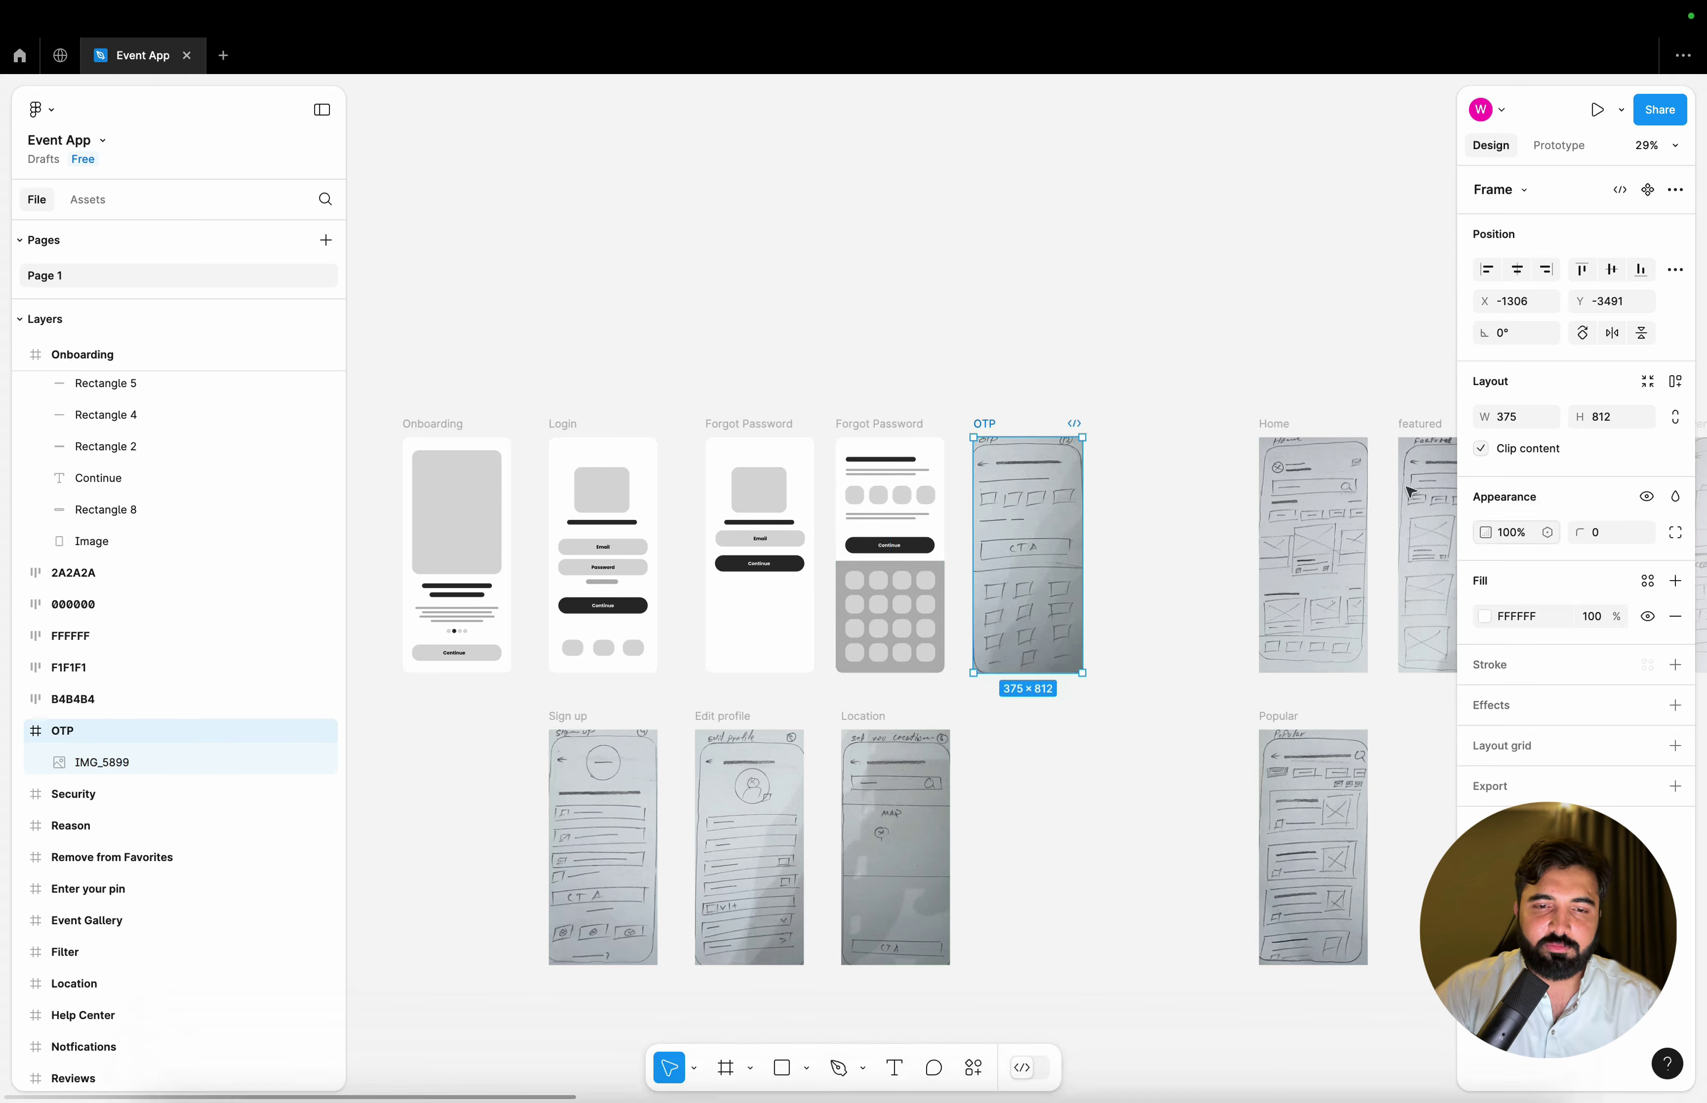
scroll(1157, 440, "down", 3)
left_click_drag(1083, 427, 685, 275)
Step: Place the Sign up sketch in the top row, right after the Forgot Password keypad screen
scroll(1013, 527, "up", 5)
scroll(1143, 514, "down", 5)
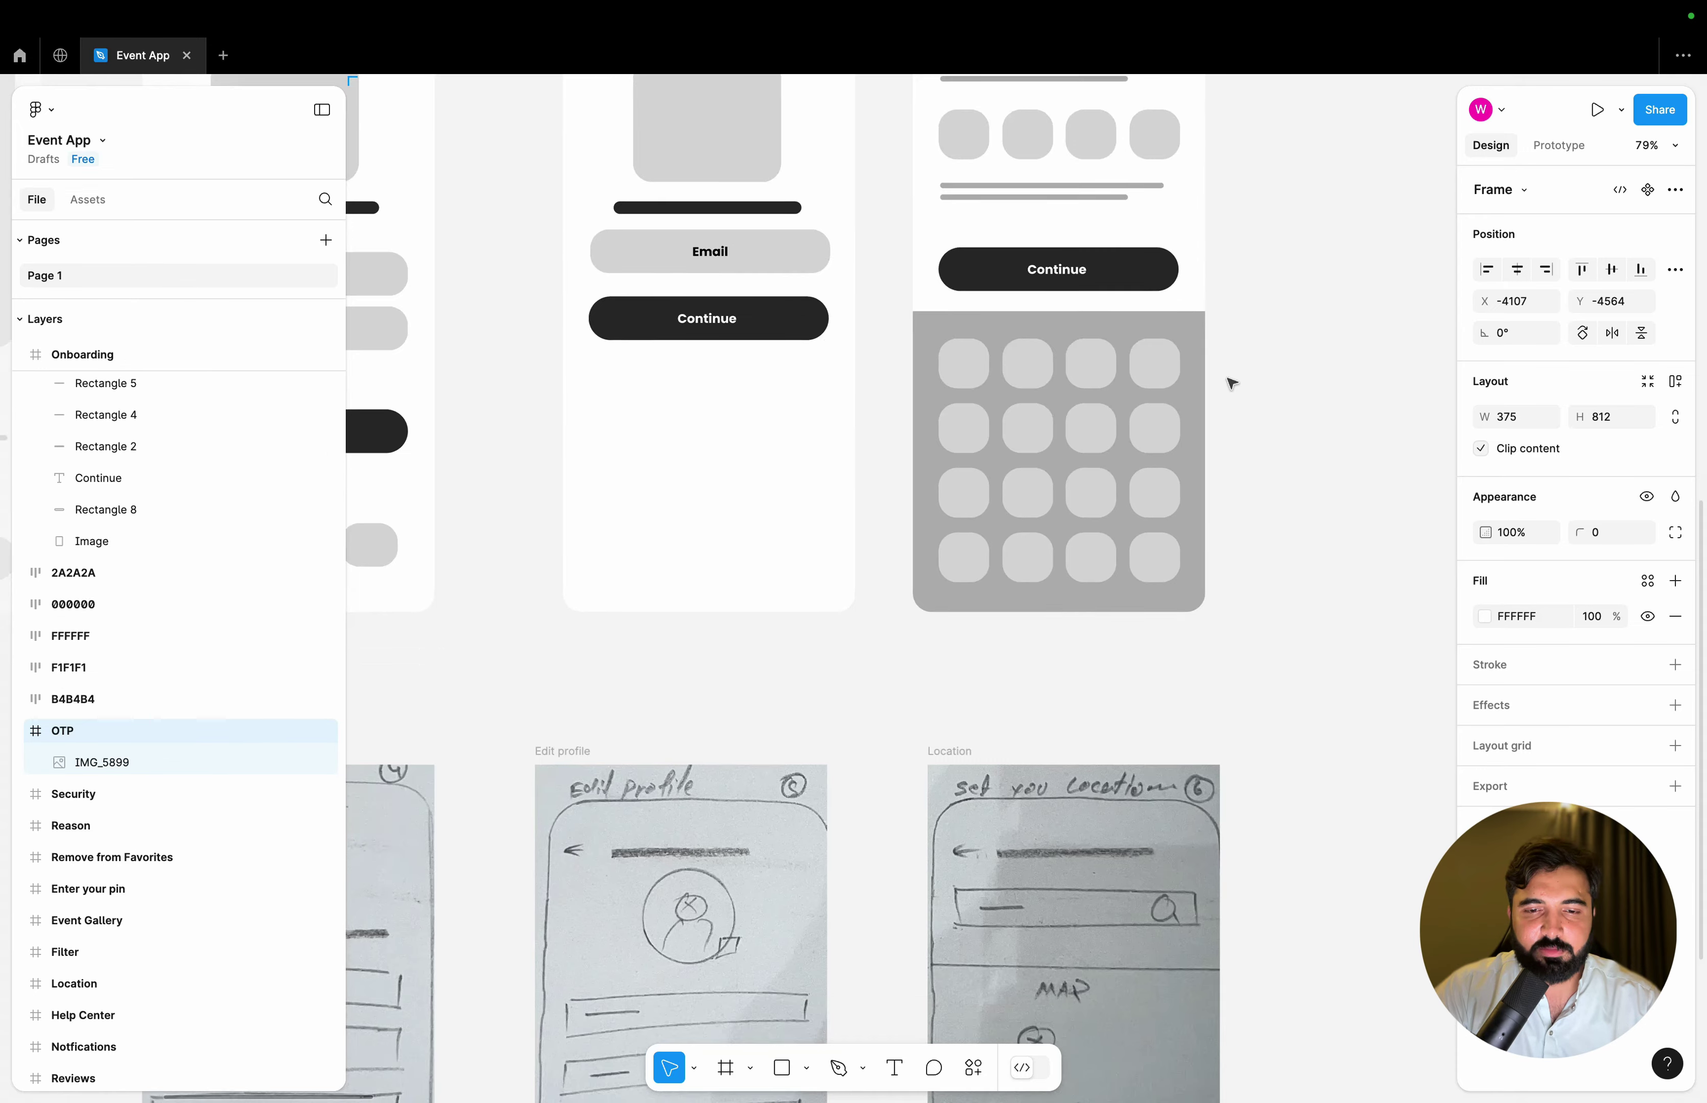
scroll(1228, 381, "down", 5)
scroll(1075, 617, "up", 2)
scroll(1076, 617, "up", 2)
scroll(1076, 617, "left", 3)
left_click(580, 566)
scroll(580, 571, "down", 2)
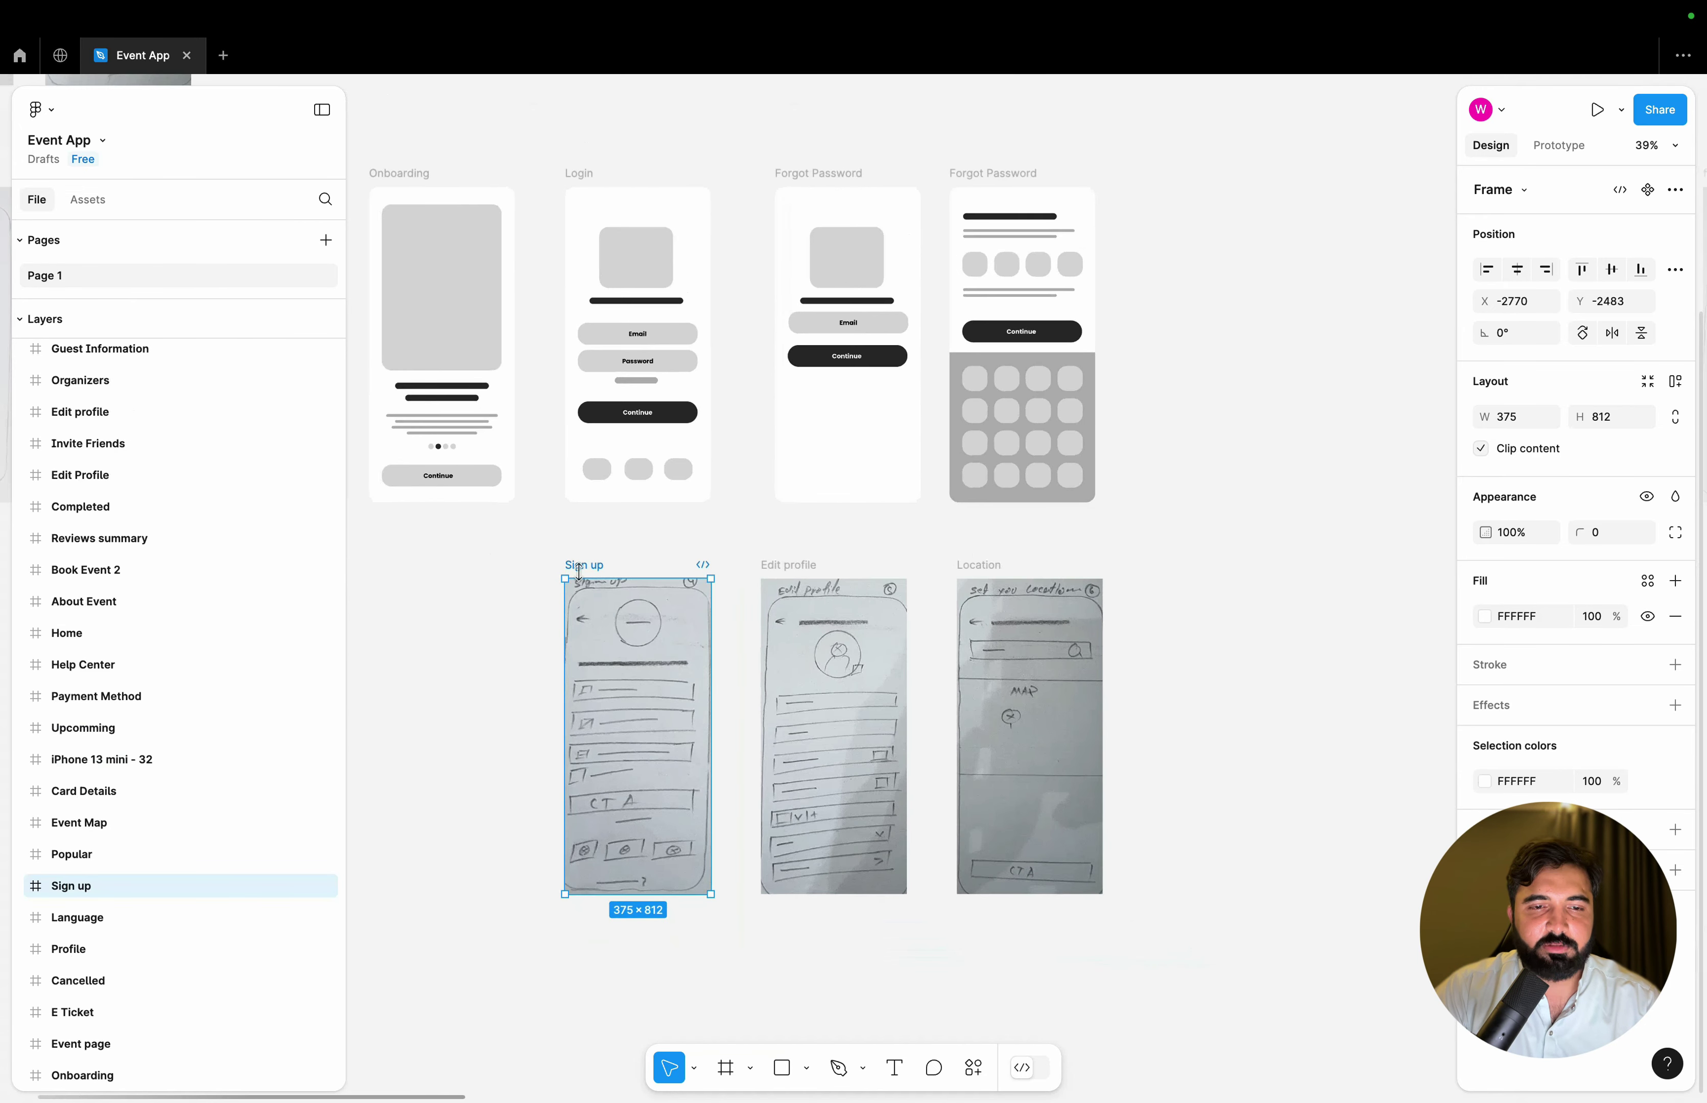
left_click_drag(585, 570, 1157, 180)
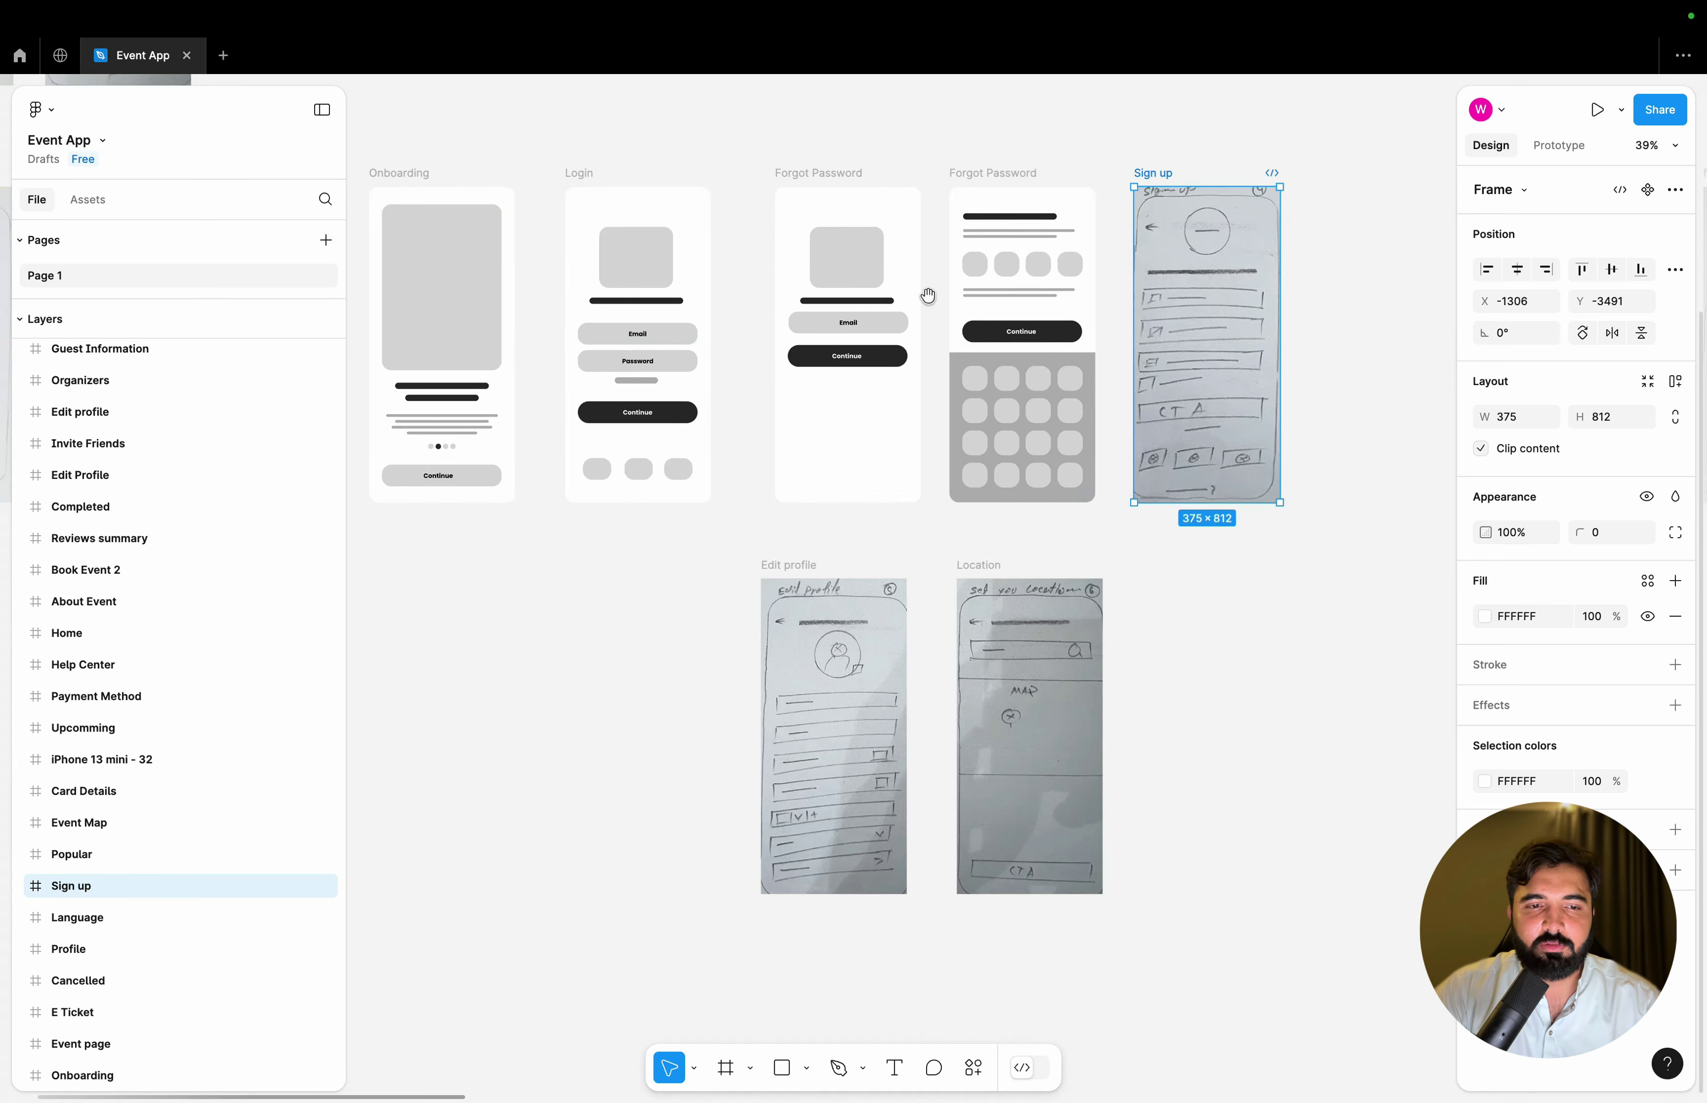
scroll(717, 287, "right", 5)
scroll(717, 287, "up", 2)
Step: Alt-drag a copy of the Login wireframe beside Sign up, then select its image placeholder and Email field
left_click_drag(399, 233, 1144, 228)
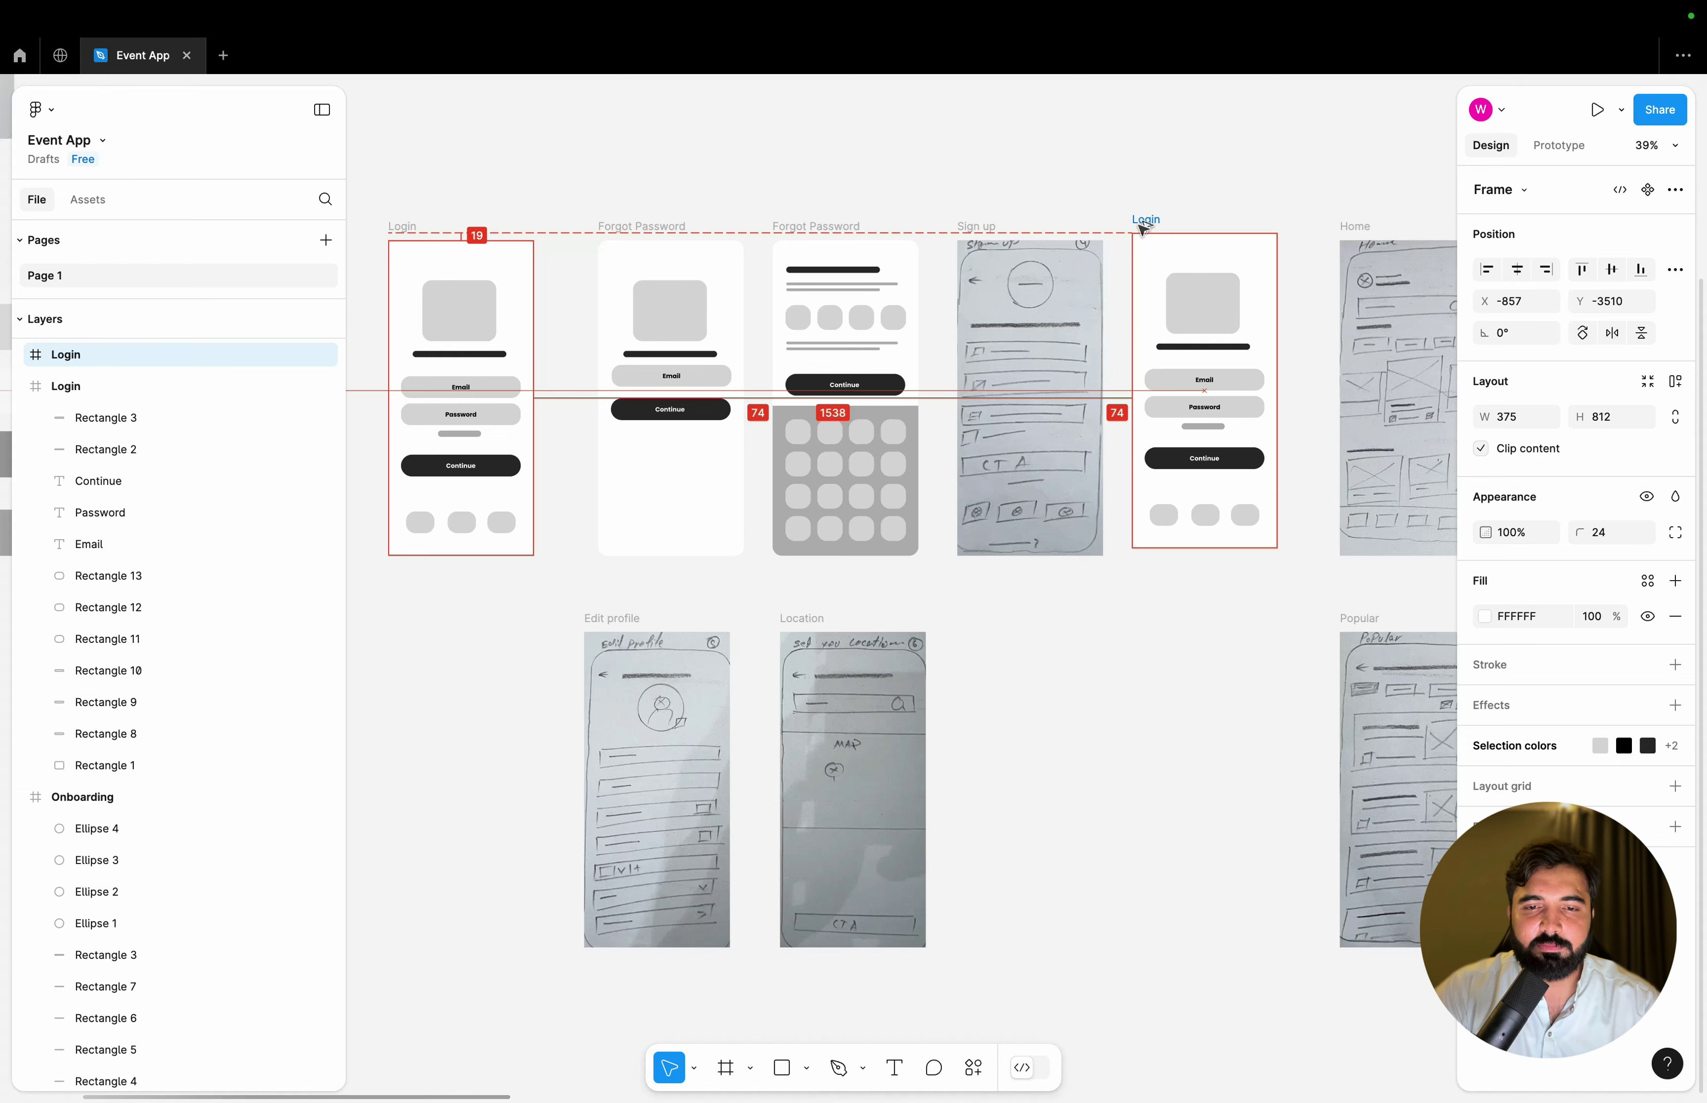
scroll(1144, 229, "up", 5)
scroll(1075, 359, "right", 3)
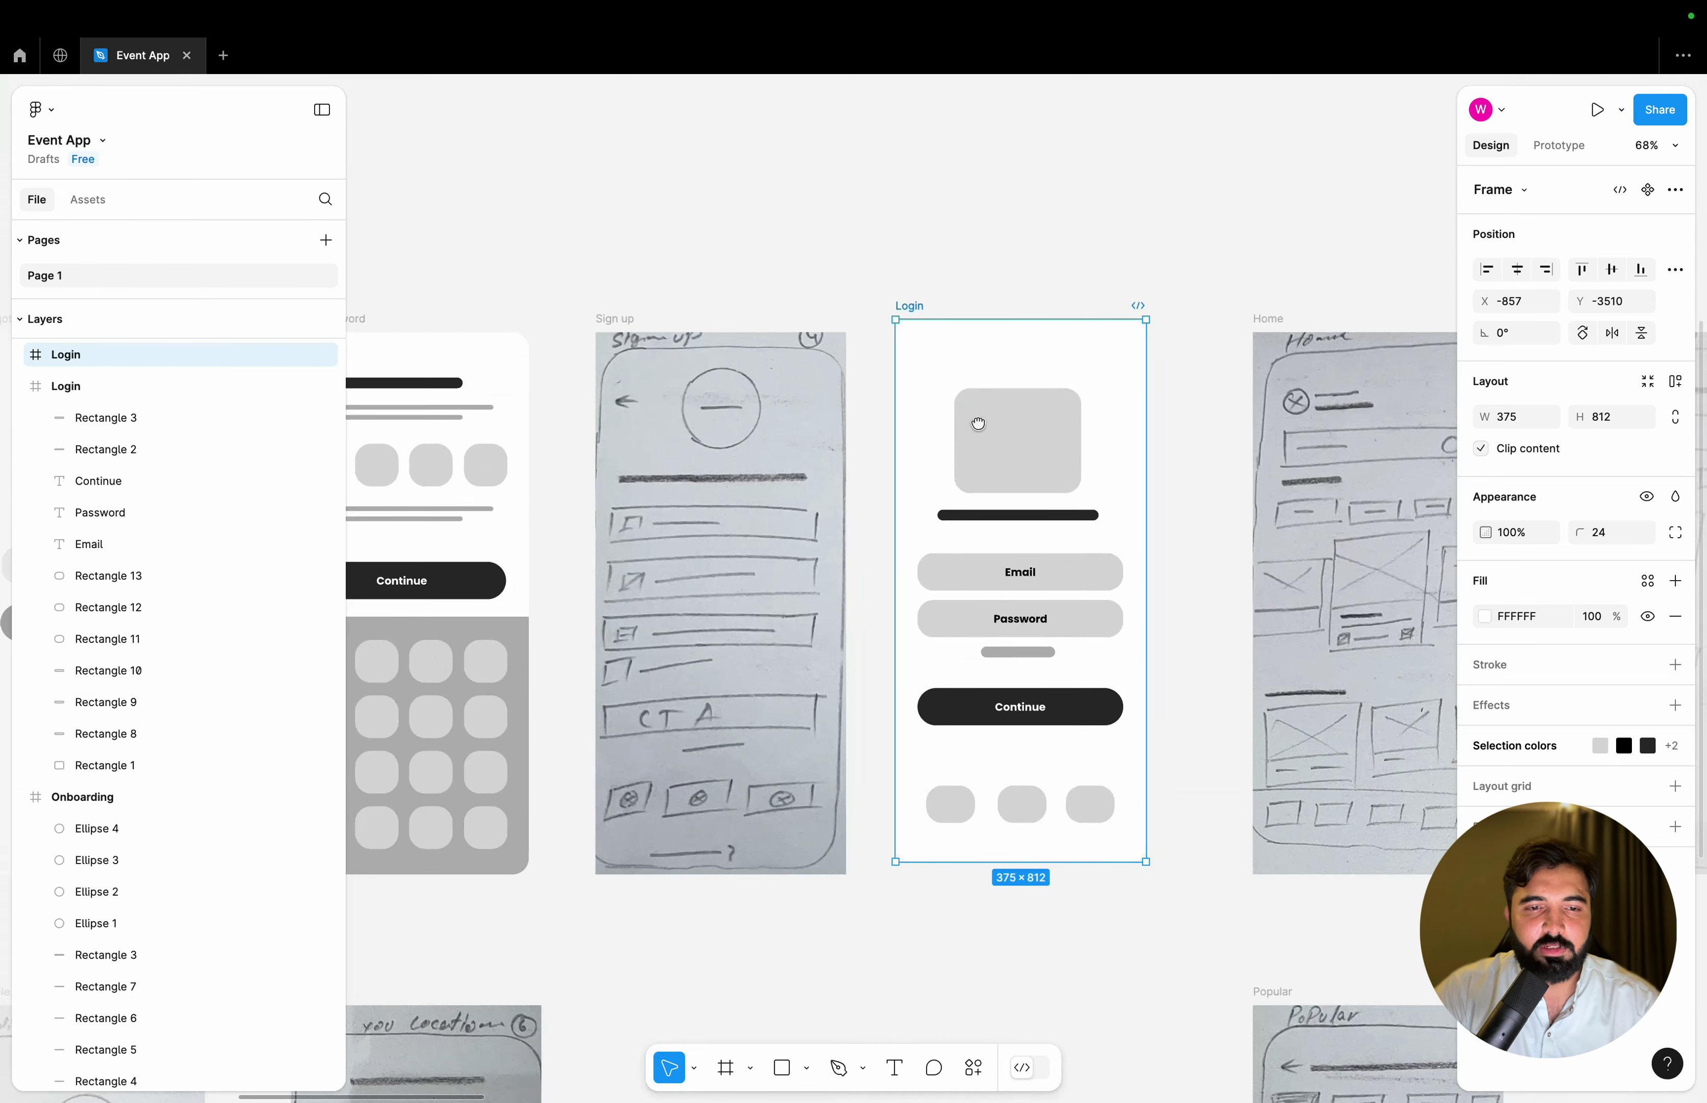
left_click(1032, 429)
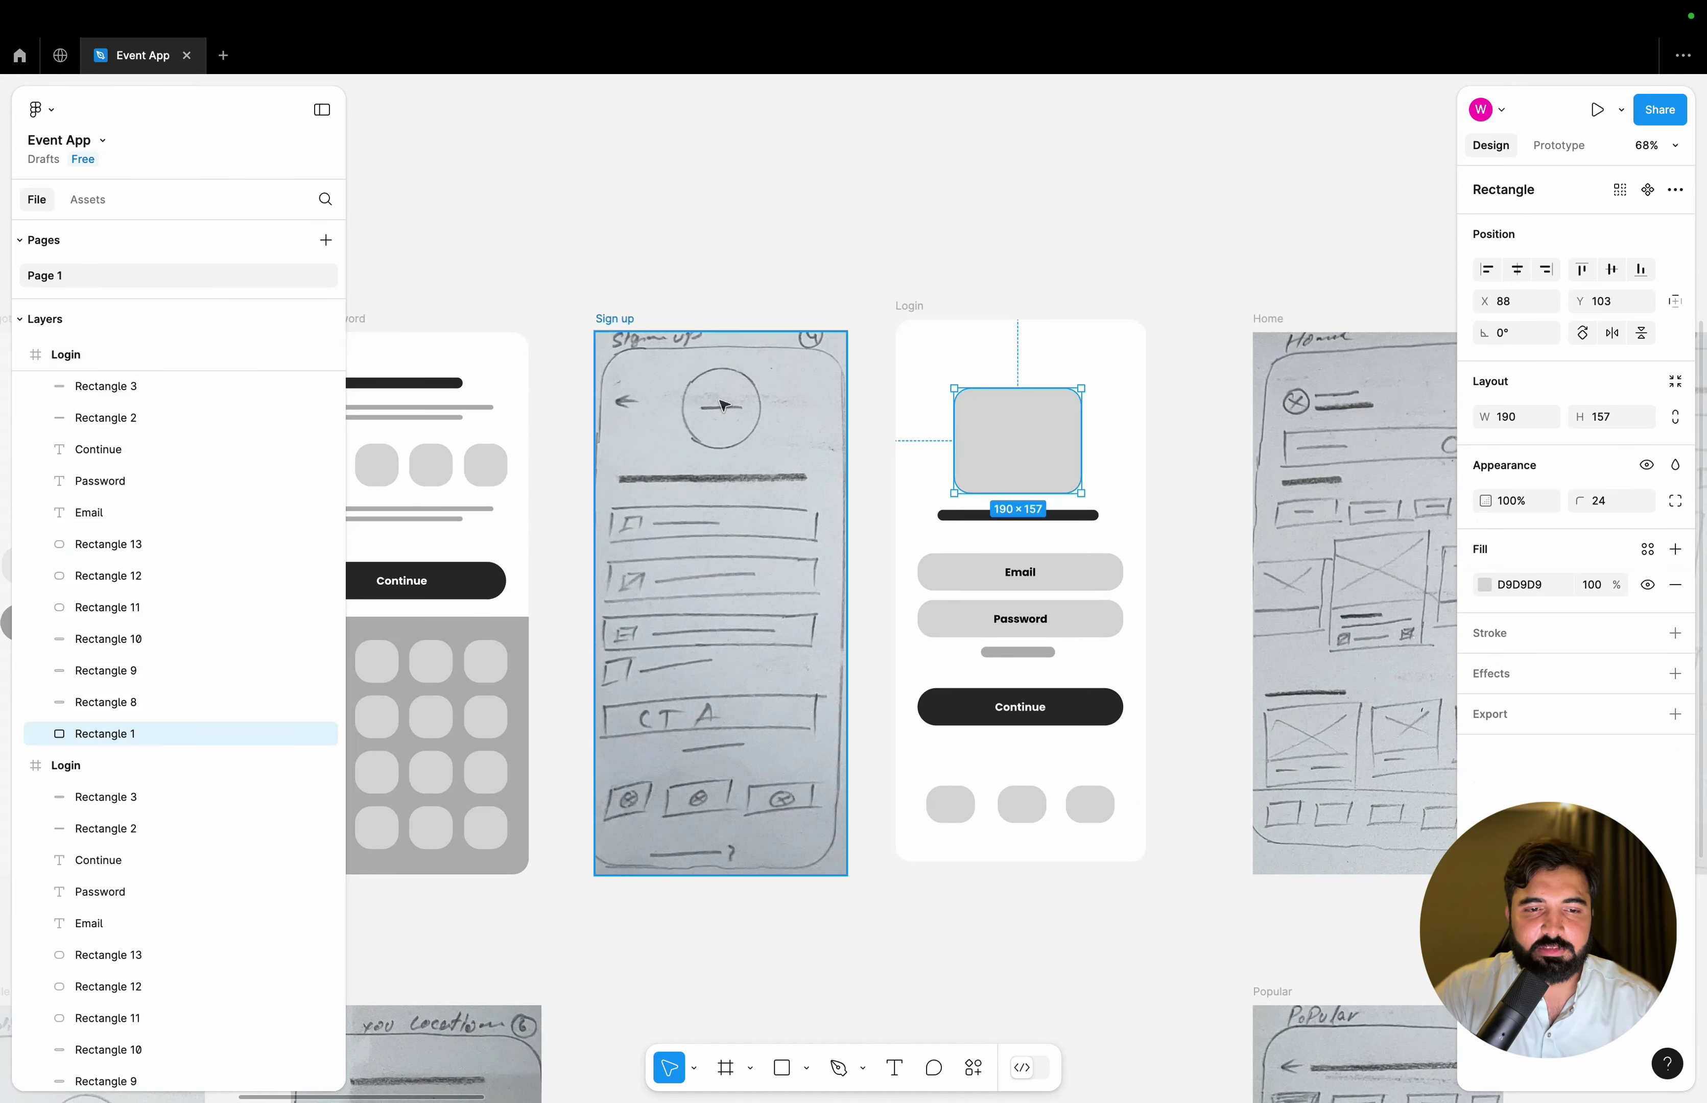
scroll(846, 548, "right", 2)
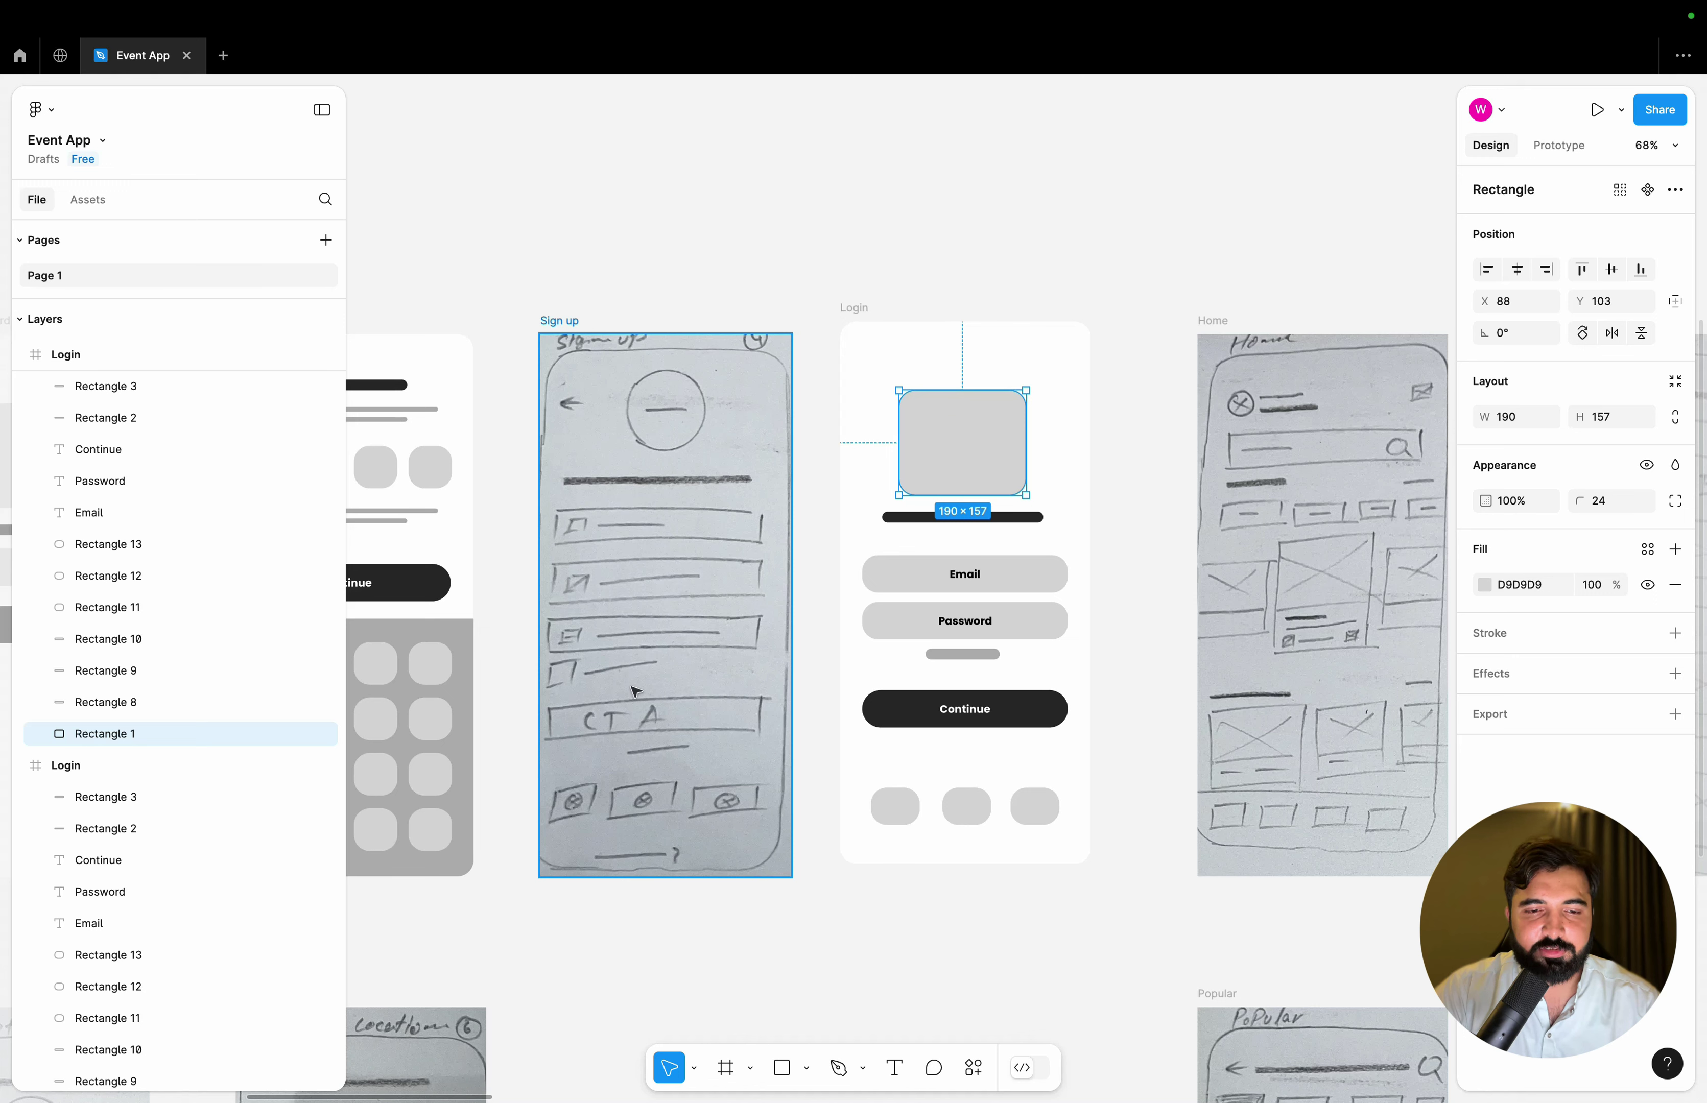
scroll(636, 690, "right", 3)
left_click(869, 592)
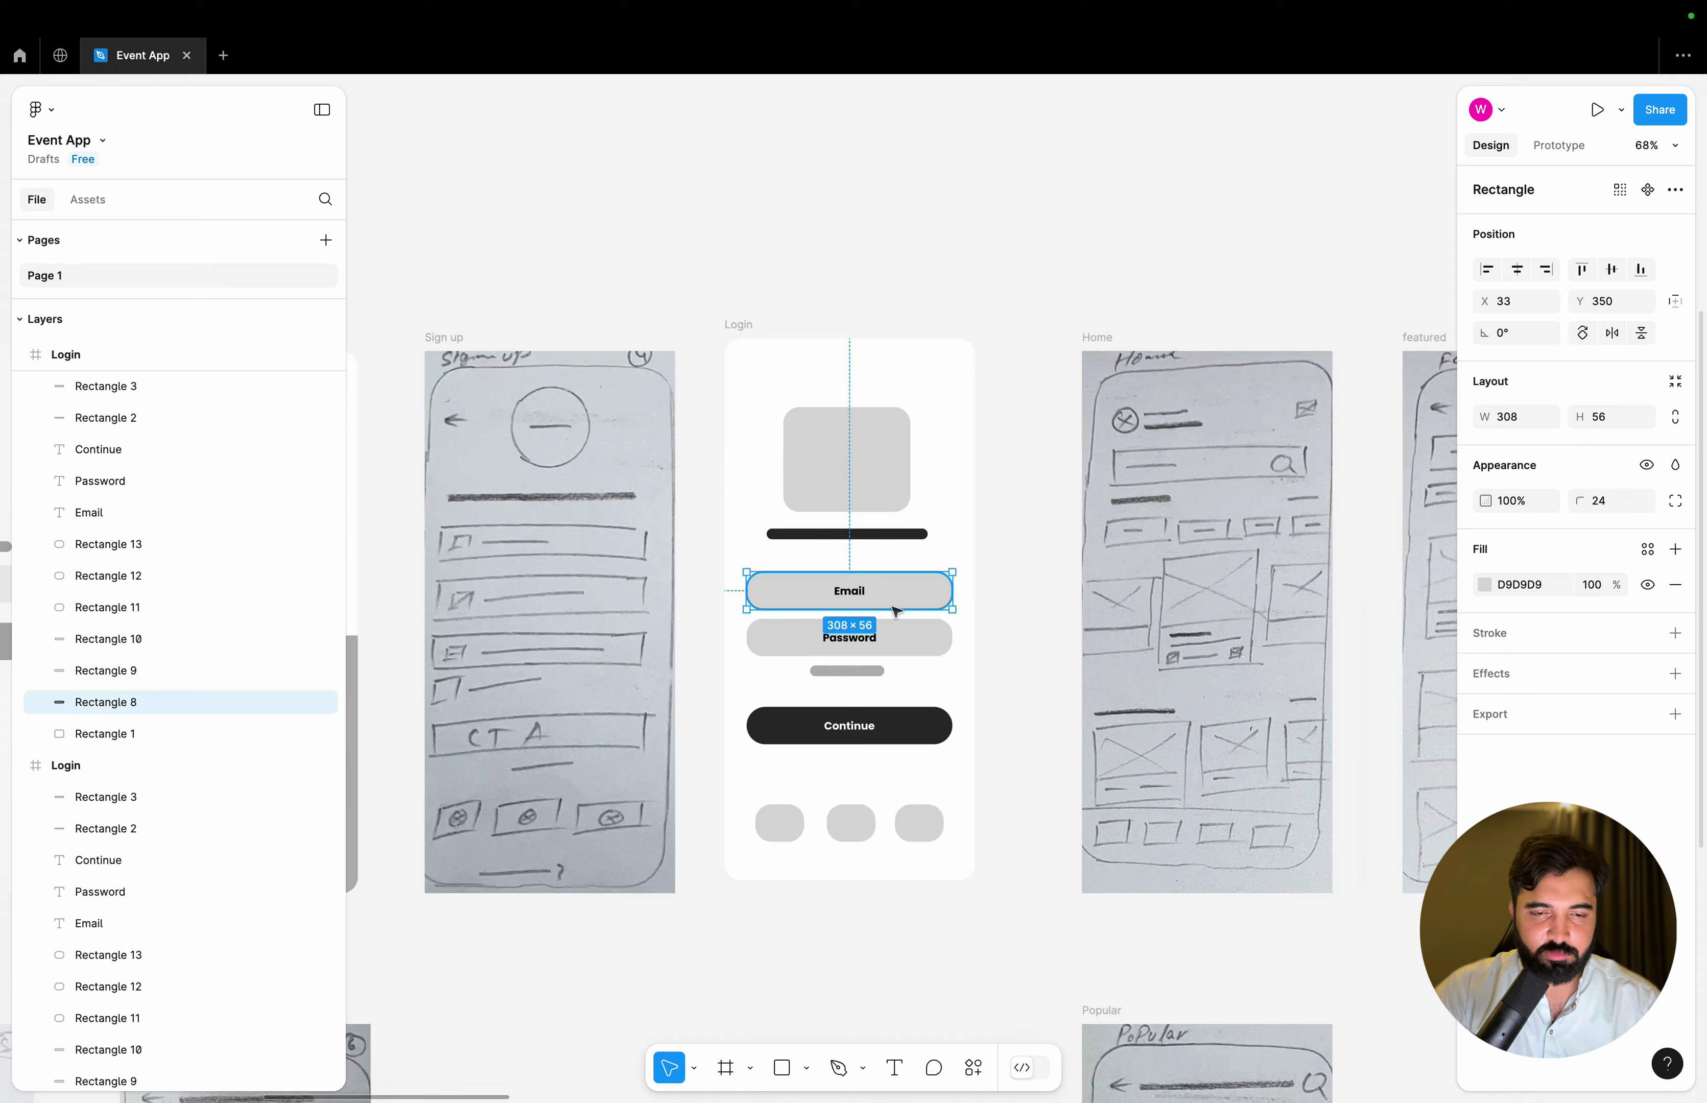
Step: Nudge the Email field up slightly and delete the small grey bar below it
left_click(853, 591, "shift")
key("shift+Up")
left_click(834, 593)
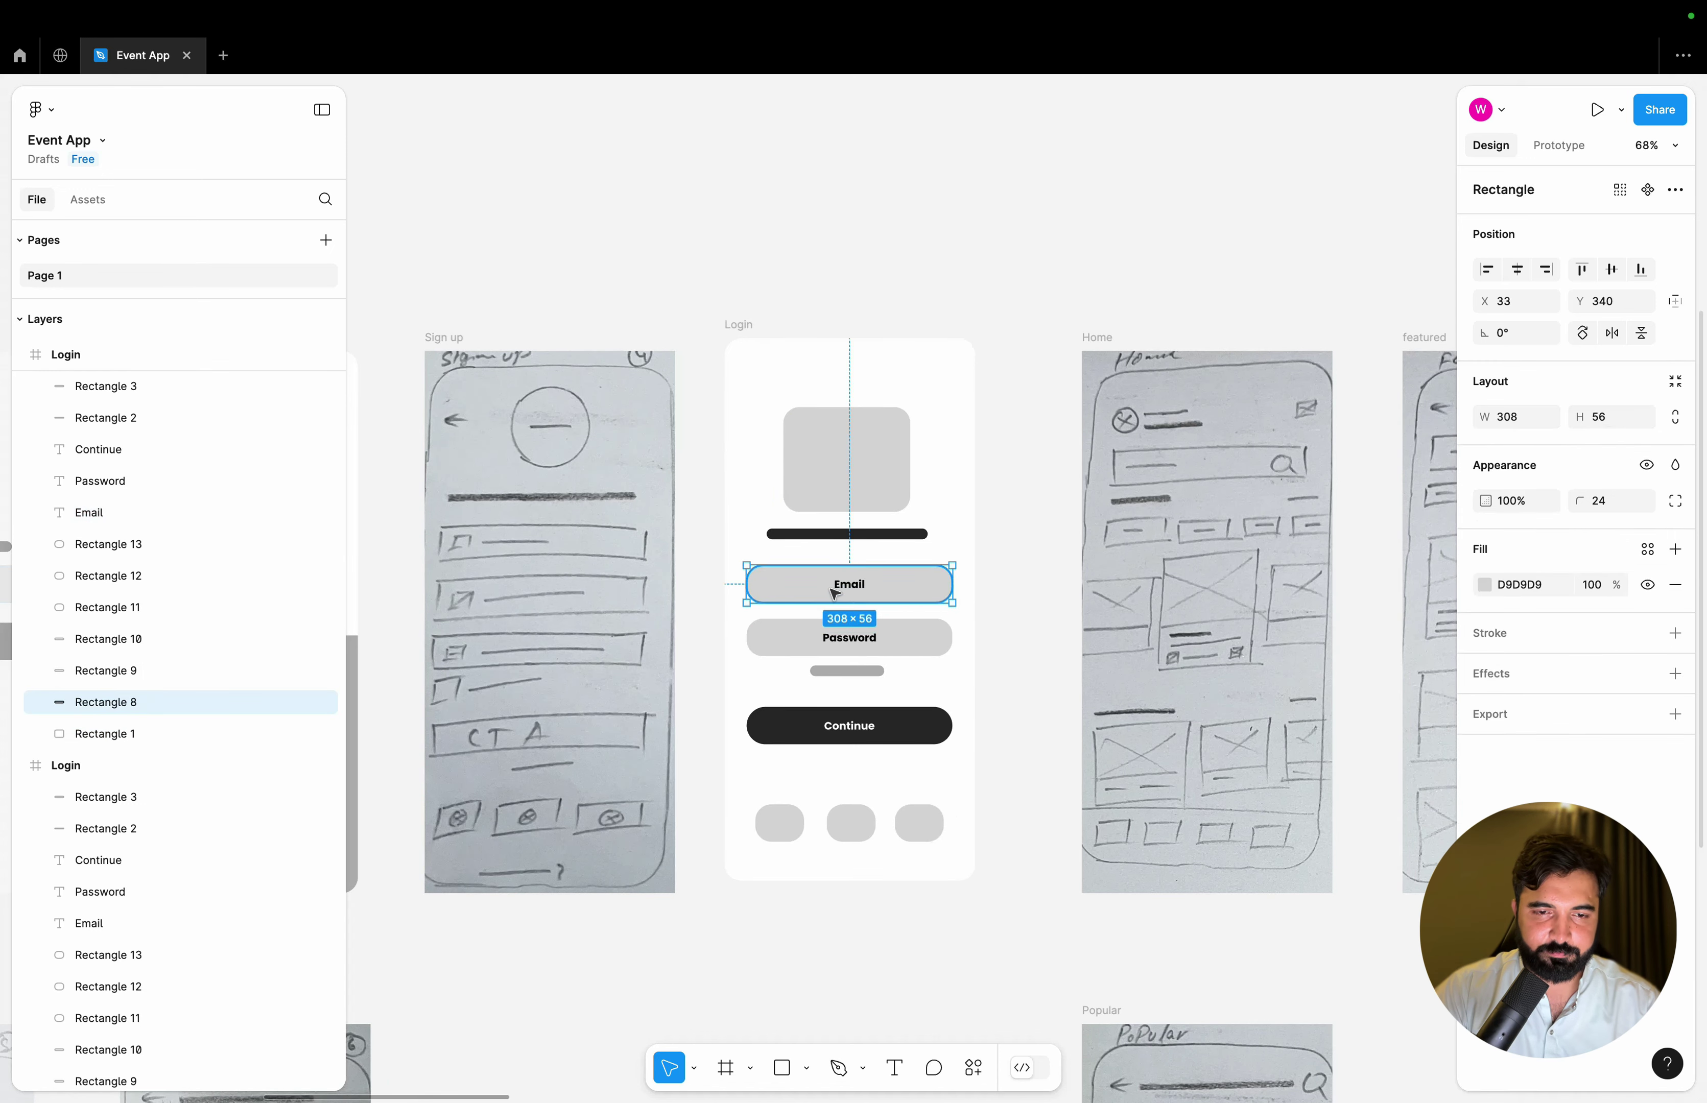
double_click(834, 592)
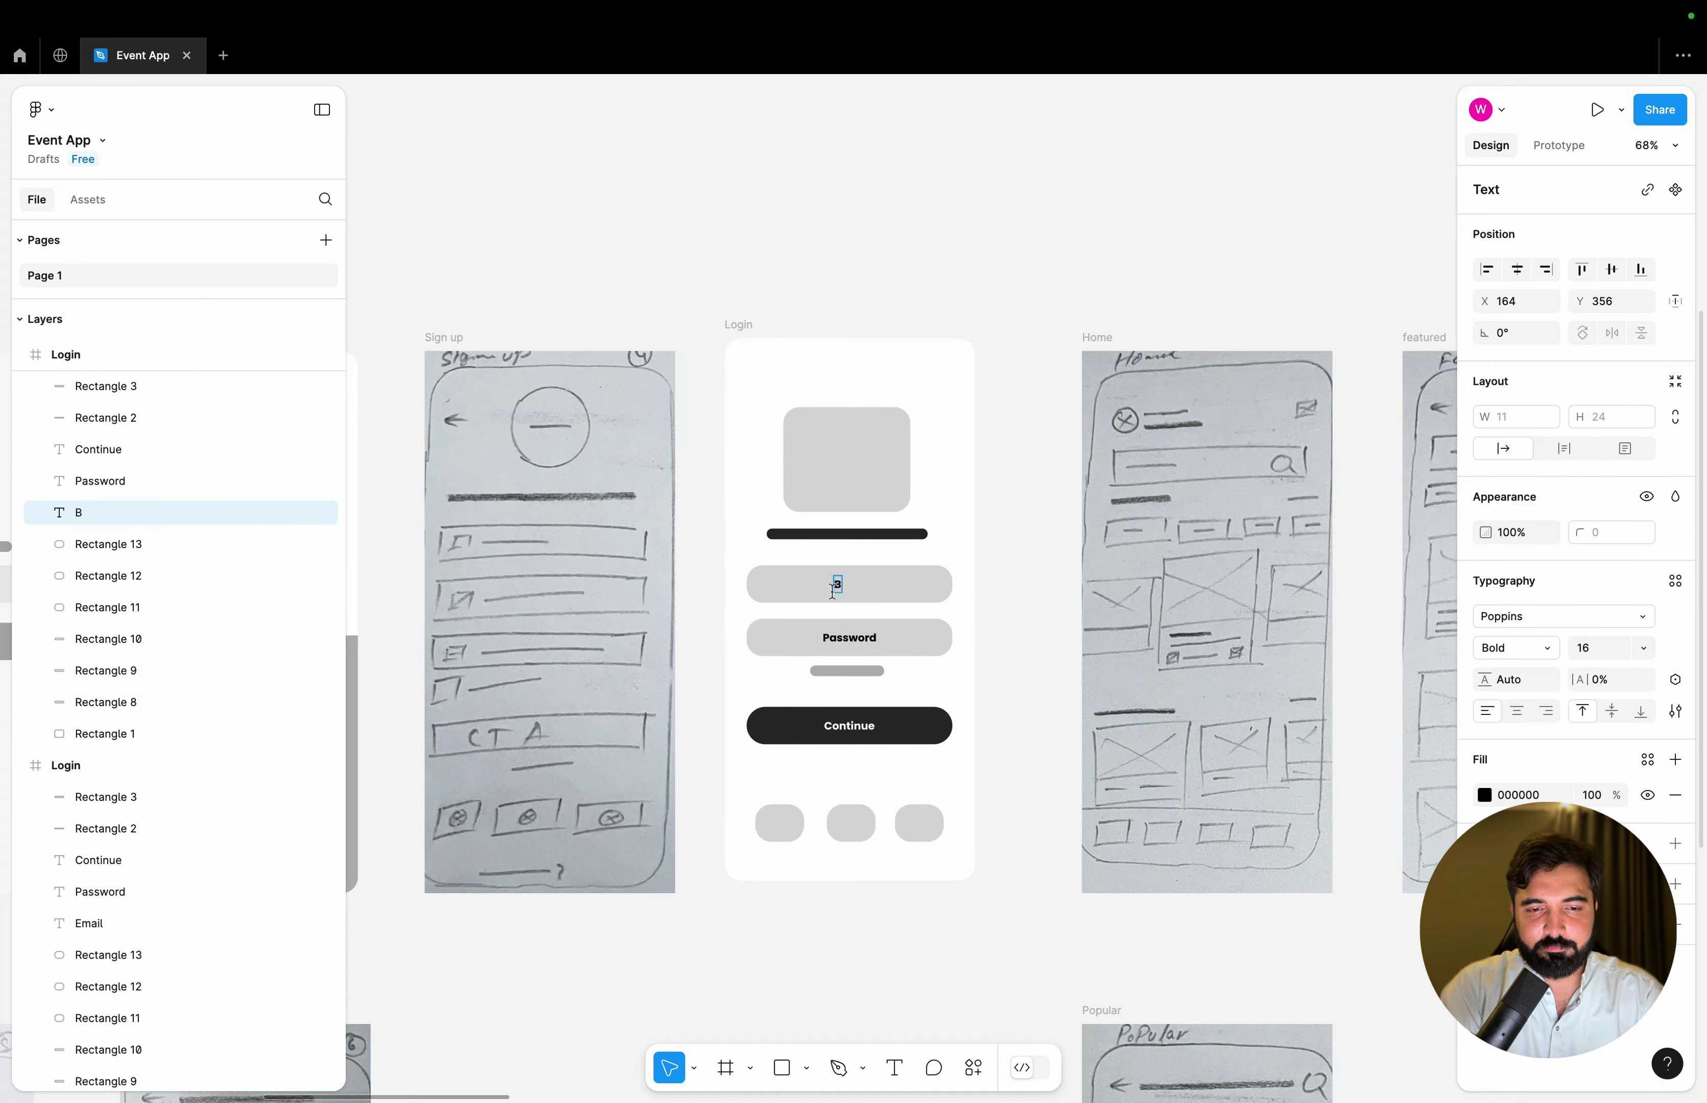
type("Name")
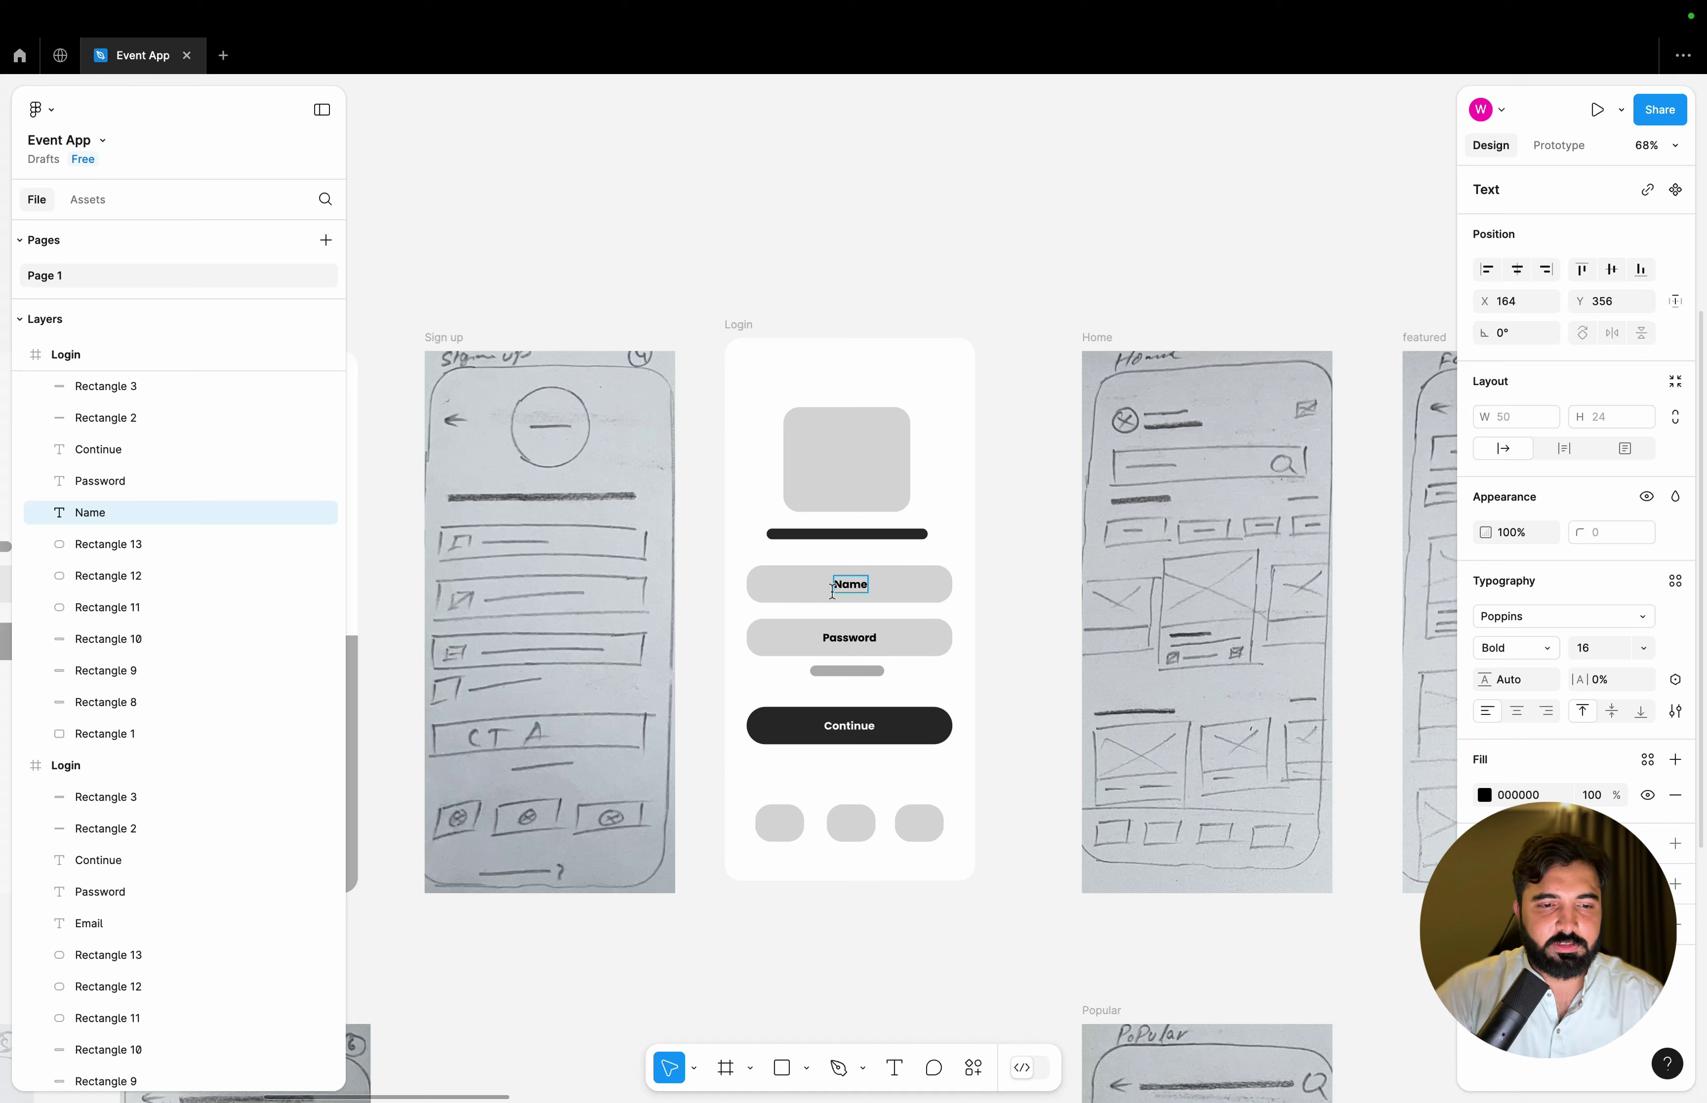
double_click(867, 637)
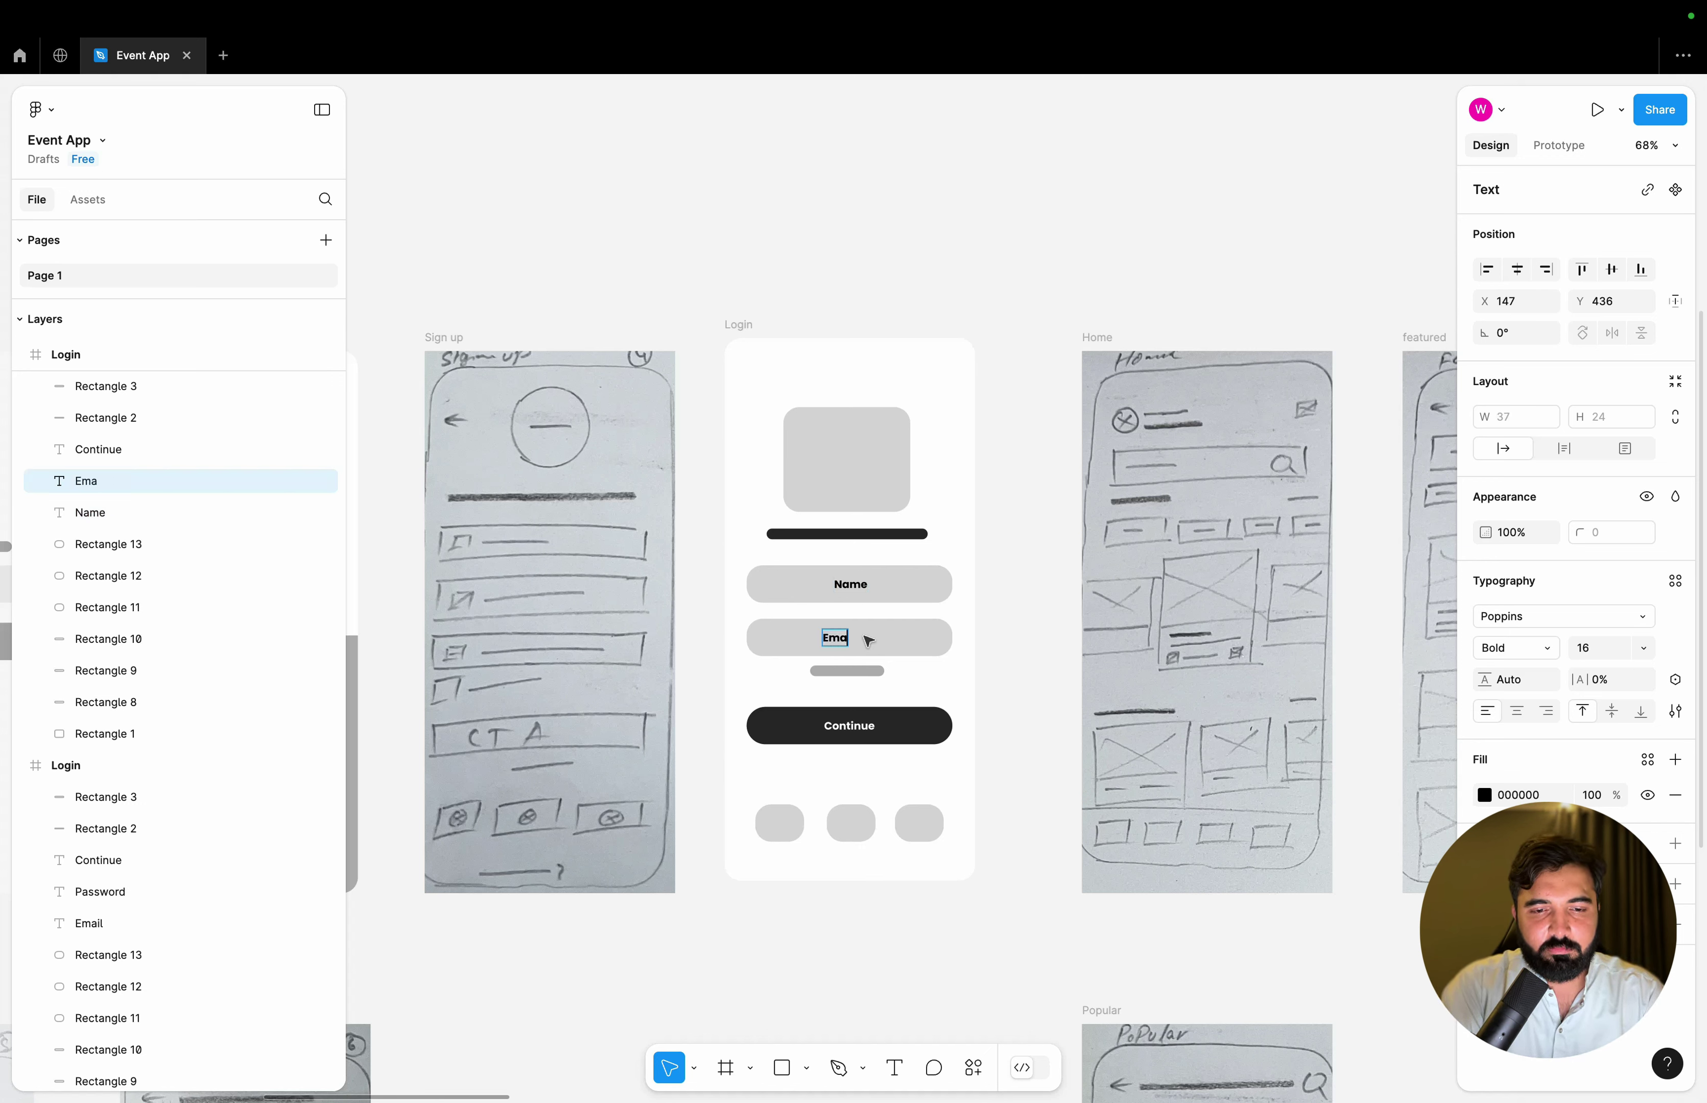
left_click(843, 672)
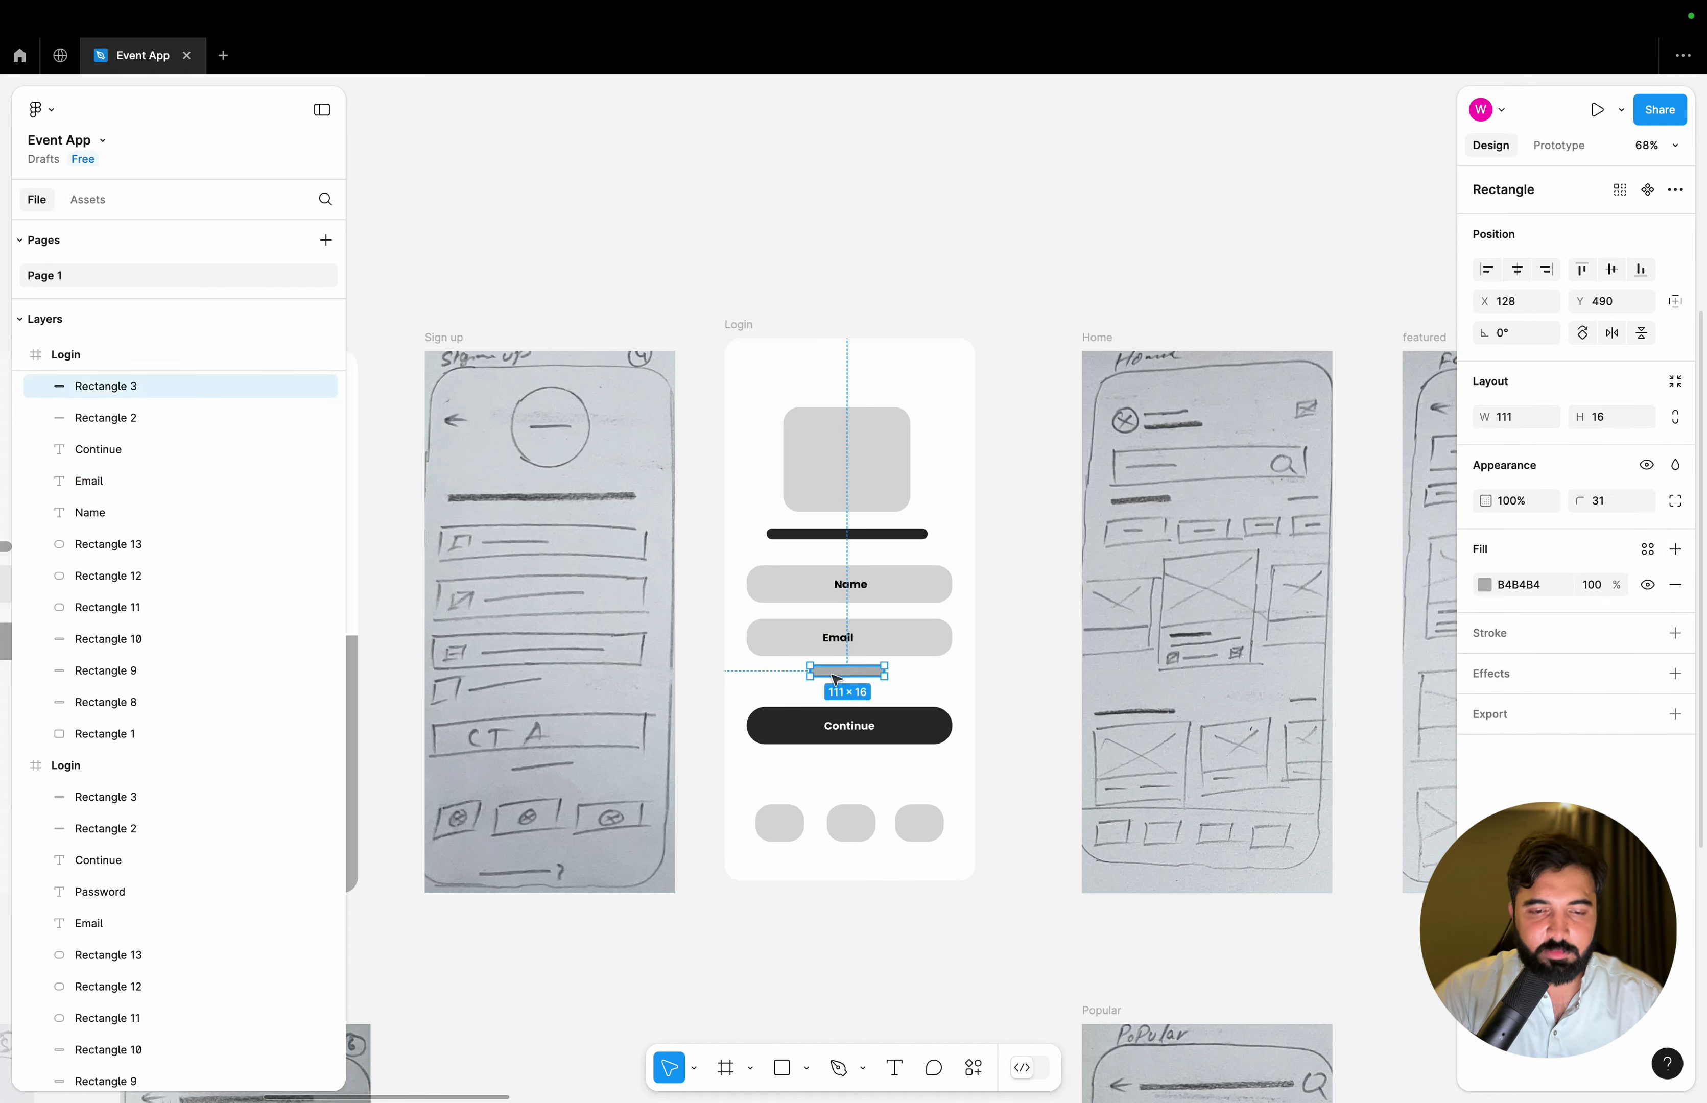
key("Delete")
Step: Duplicate the Email field just below the original and relabel the copy 'Password'
left_click(840, 629)
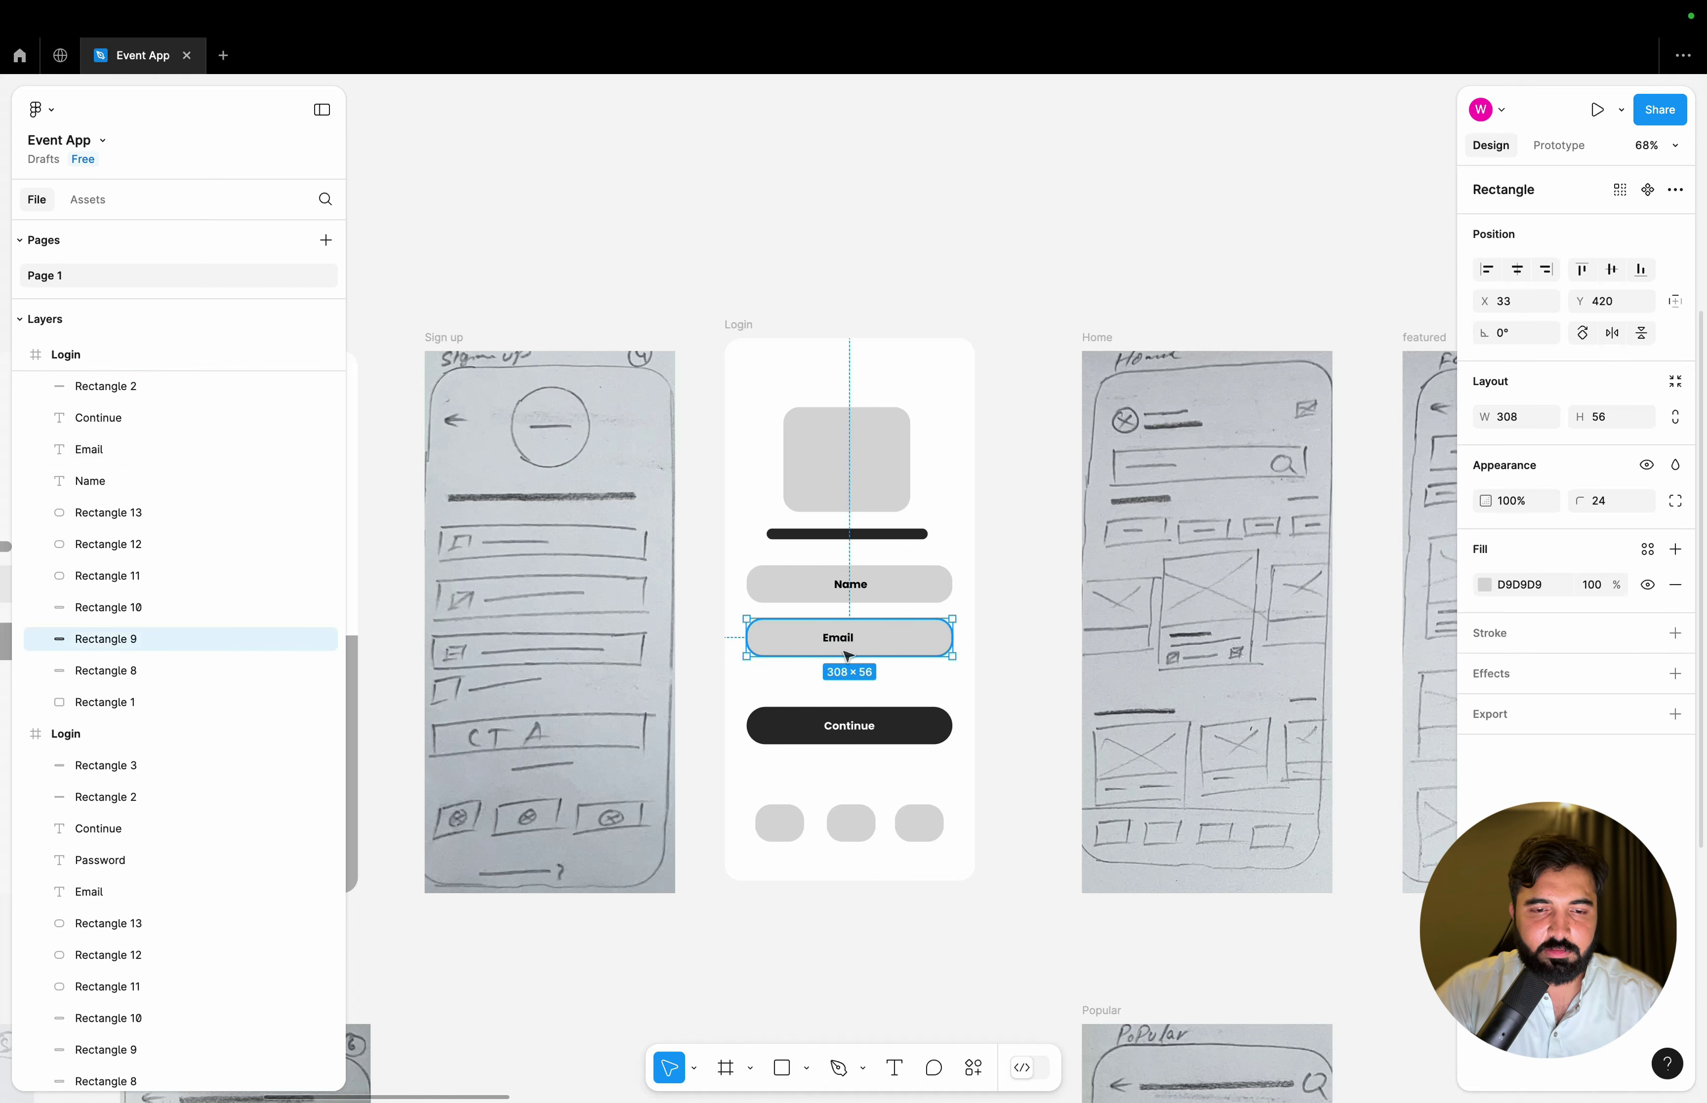
left_click(842, 639, "shift")
left_click_drag(896, 637, 901, 685)
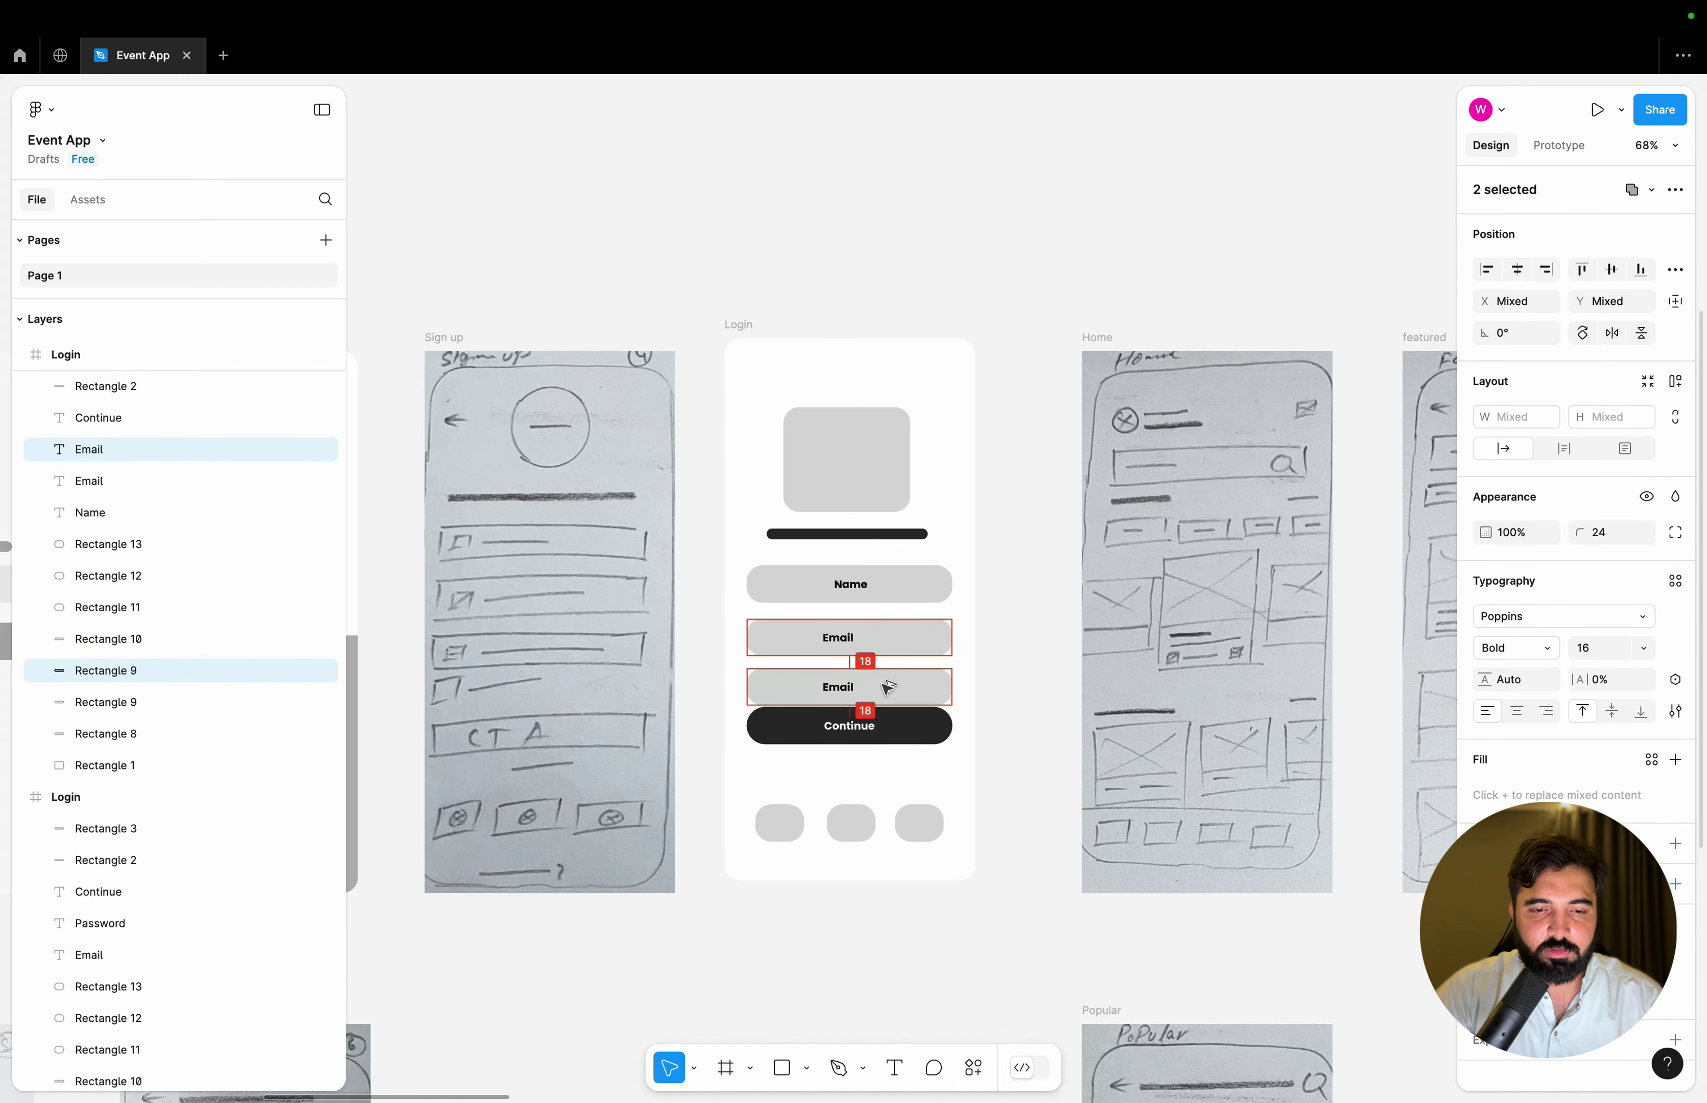
double_click(843, 687)
type("Passw")
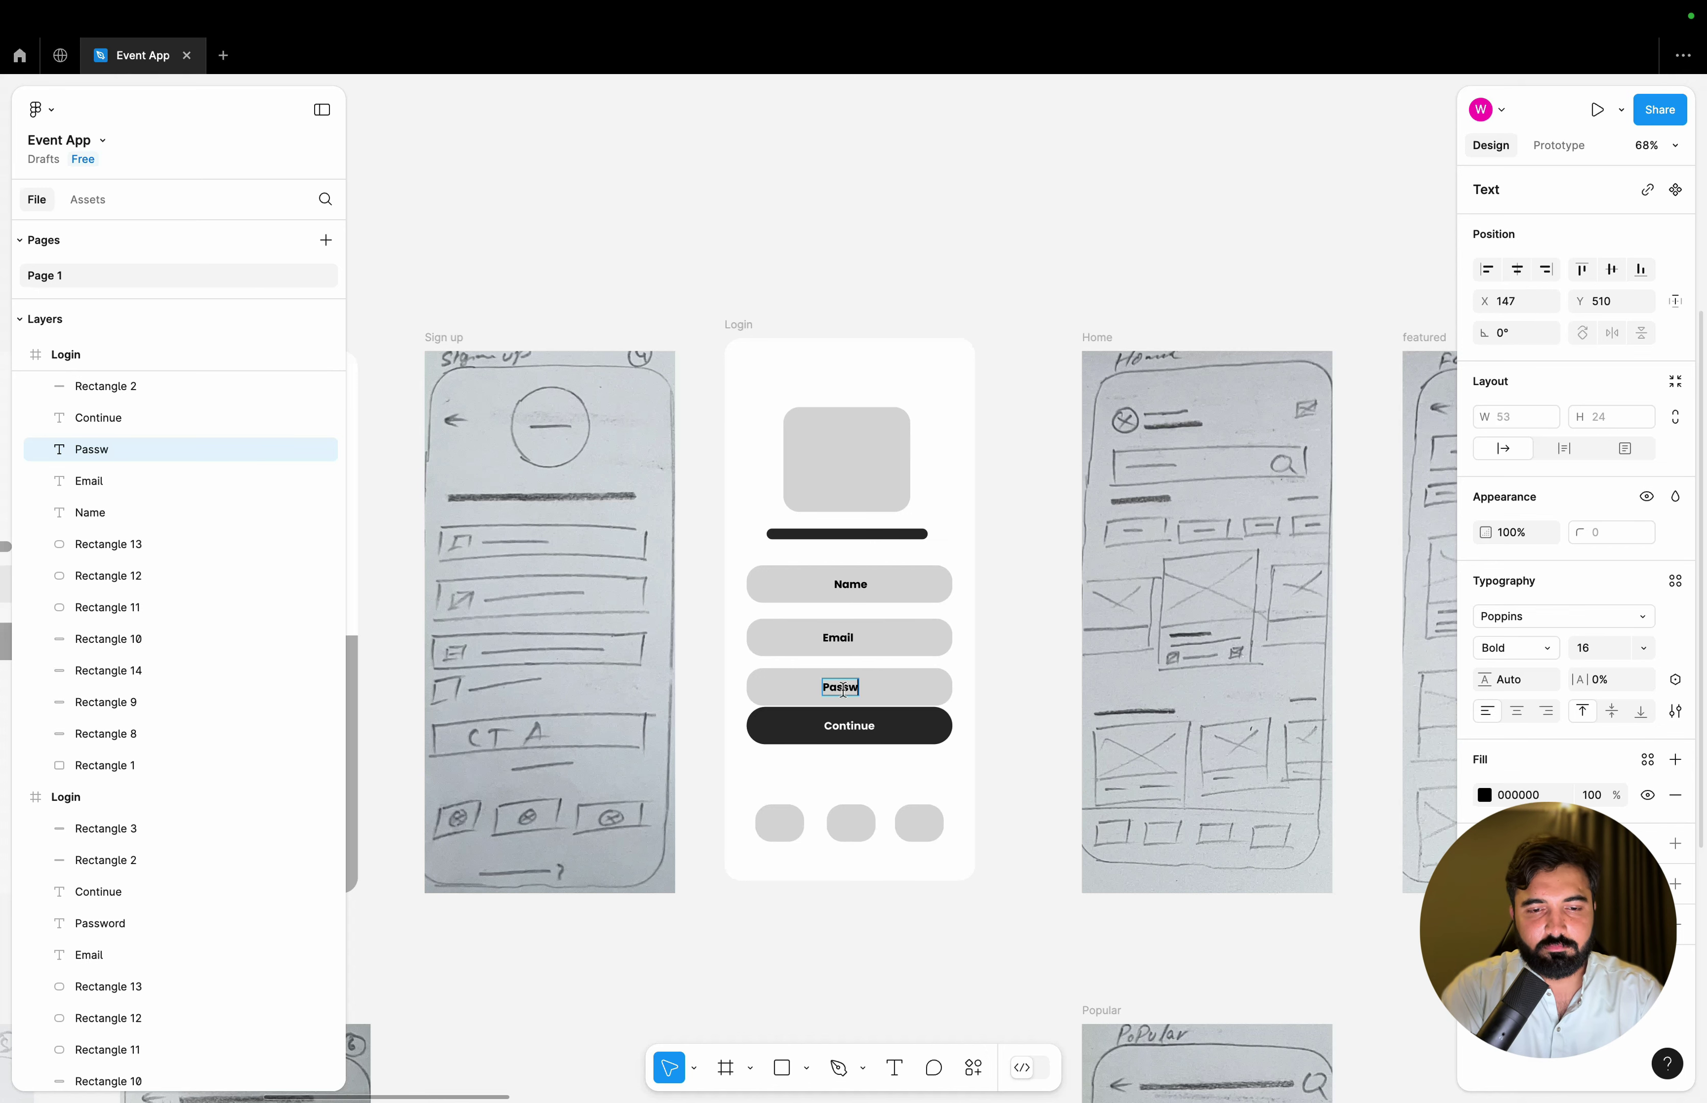
type("ord")
Step: Move the Continue button and its label down below the Password field
left_click(850, 726)
scroll(850, 725, "up", 2)
left_click(932, 732, "shift")
mouse_move(932, 732)
left_mouse_down()
mouse_move(946, 760)
mouse_move(972, 712)
left_mouse_up()
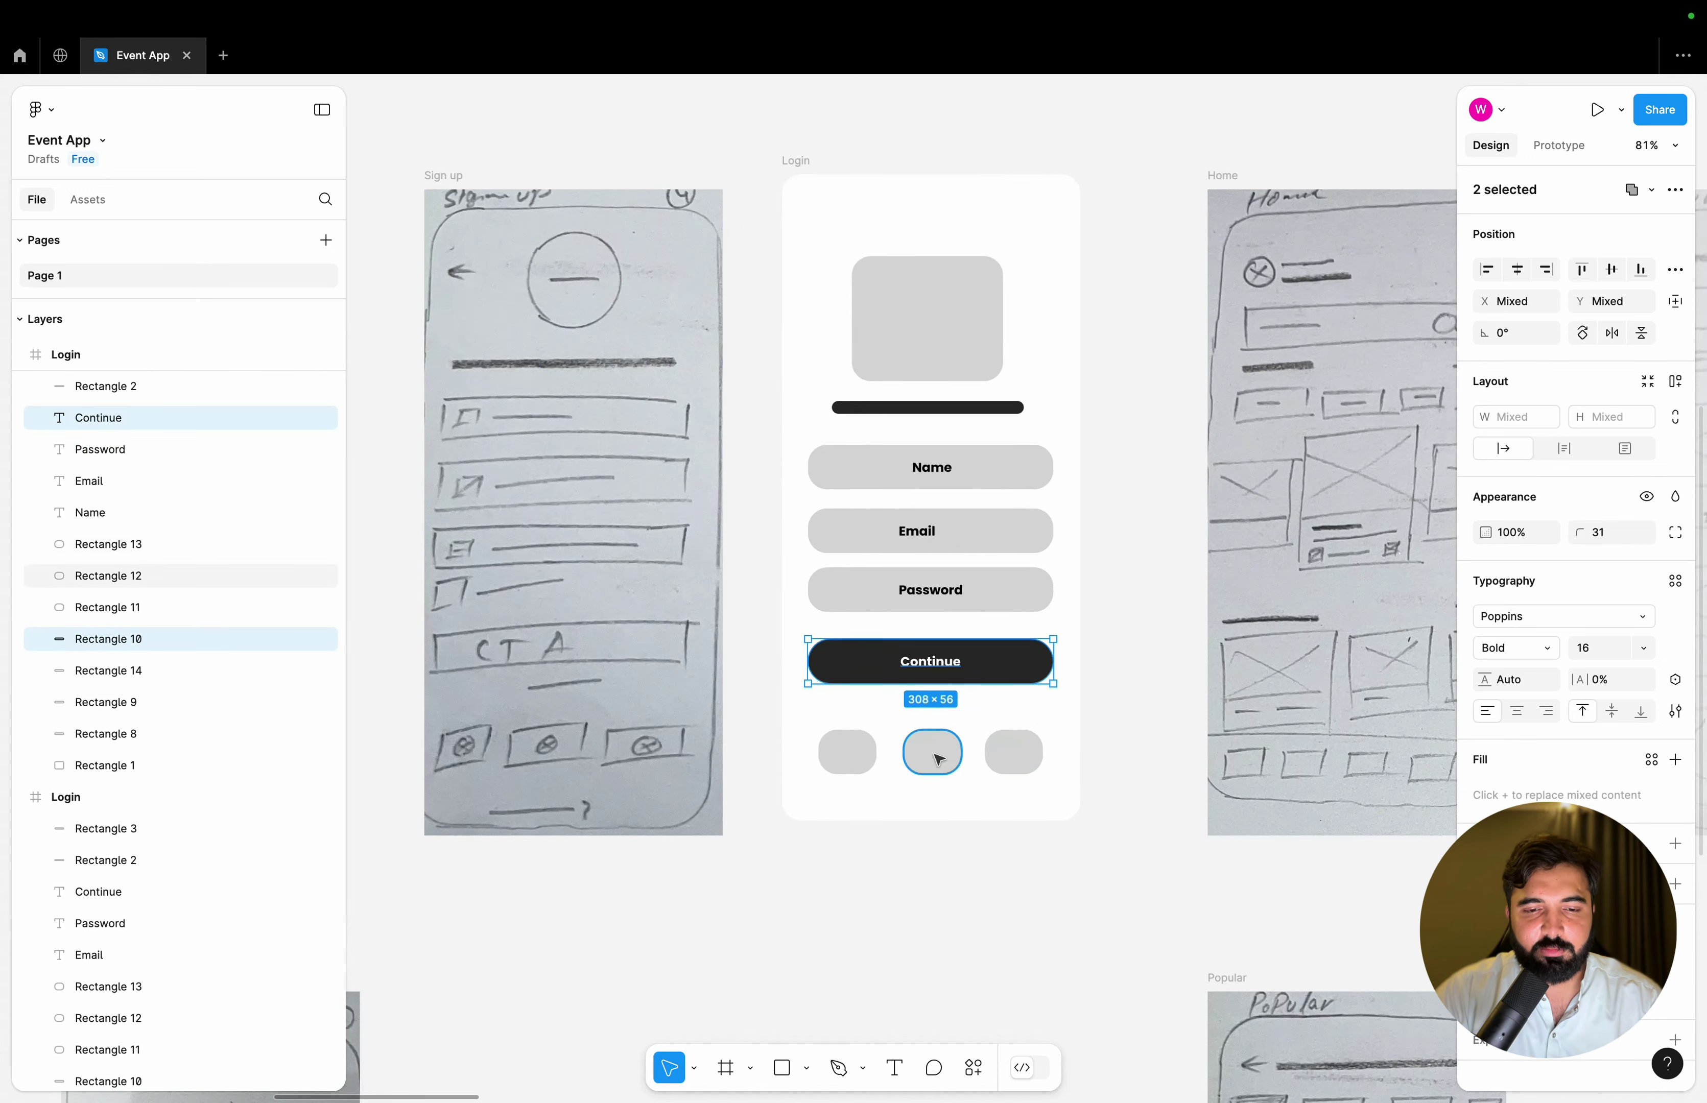
scroll(930, 685, "up", 3)
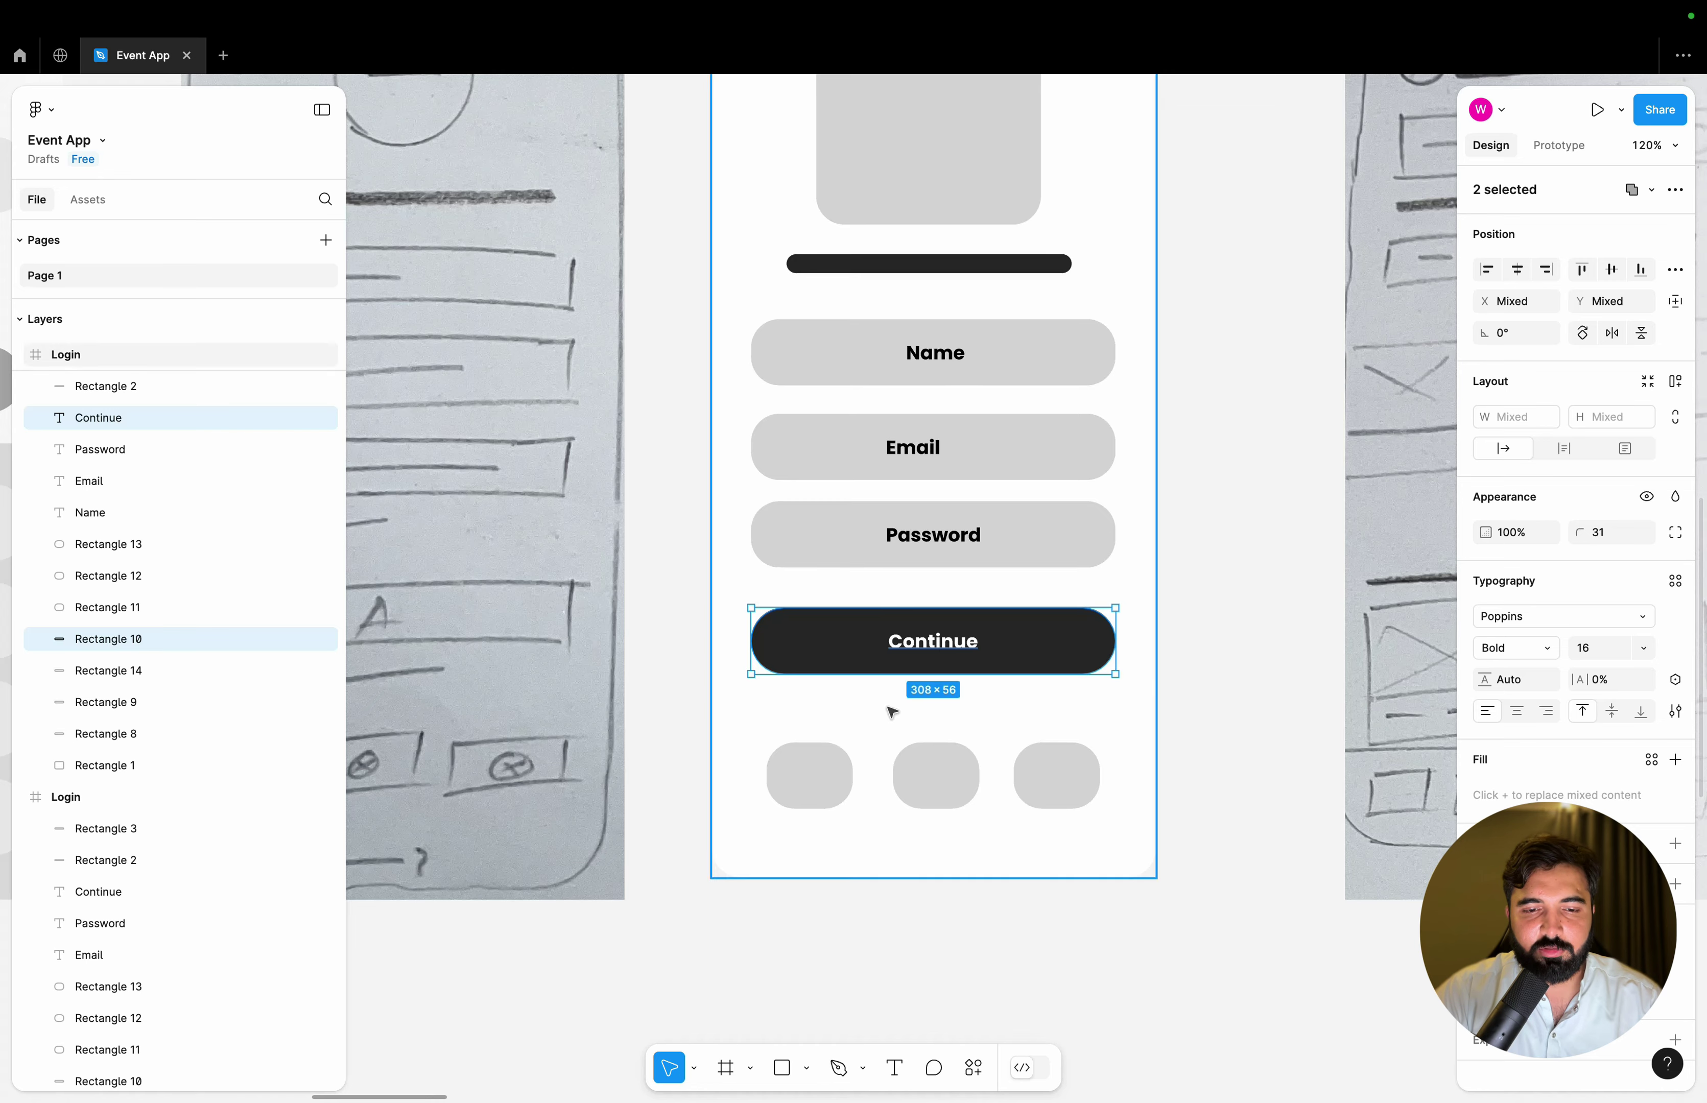
scroll(914, 663, "up", 2)
left_click_drag(937, 633, 937, 670)
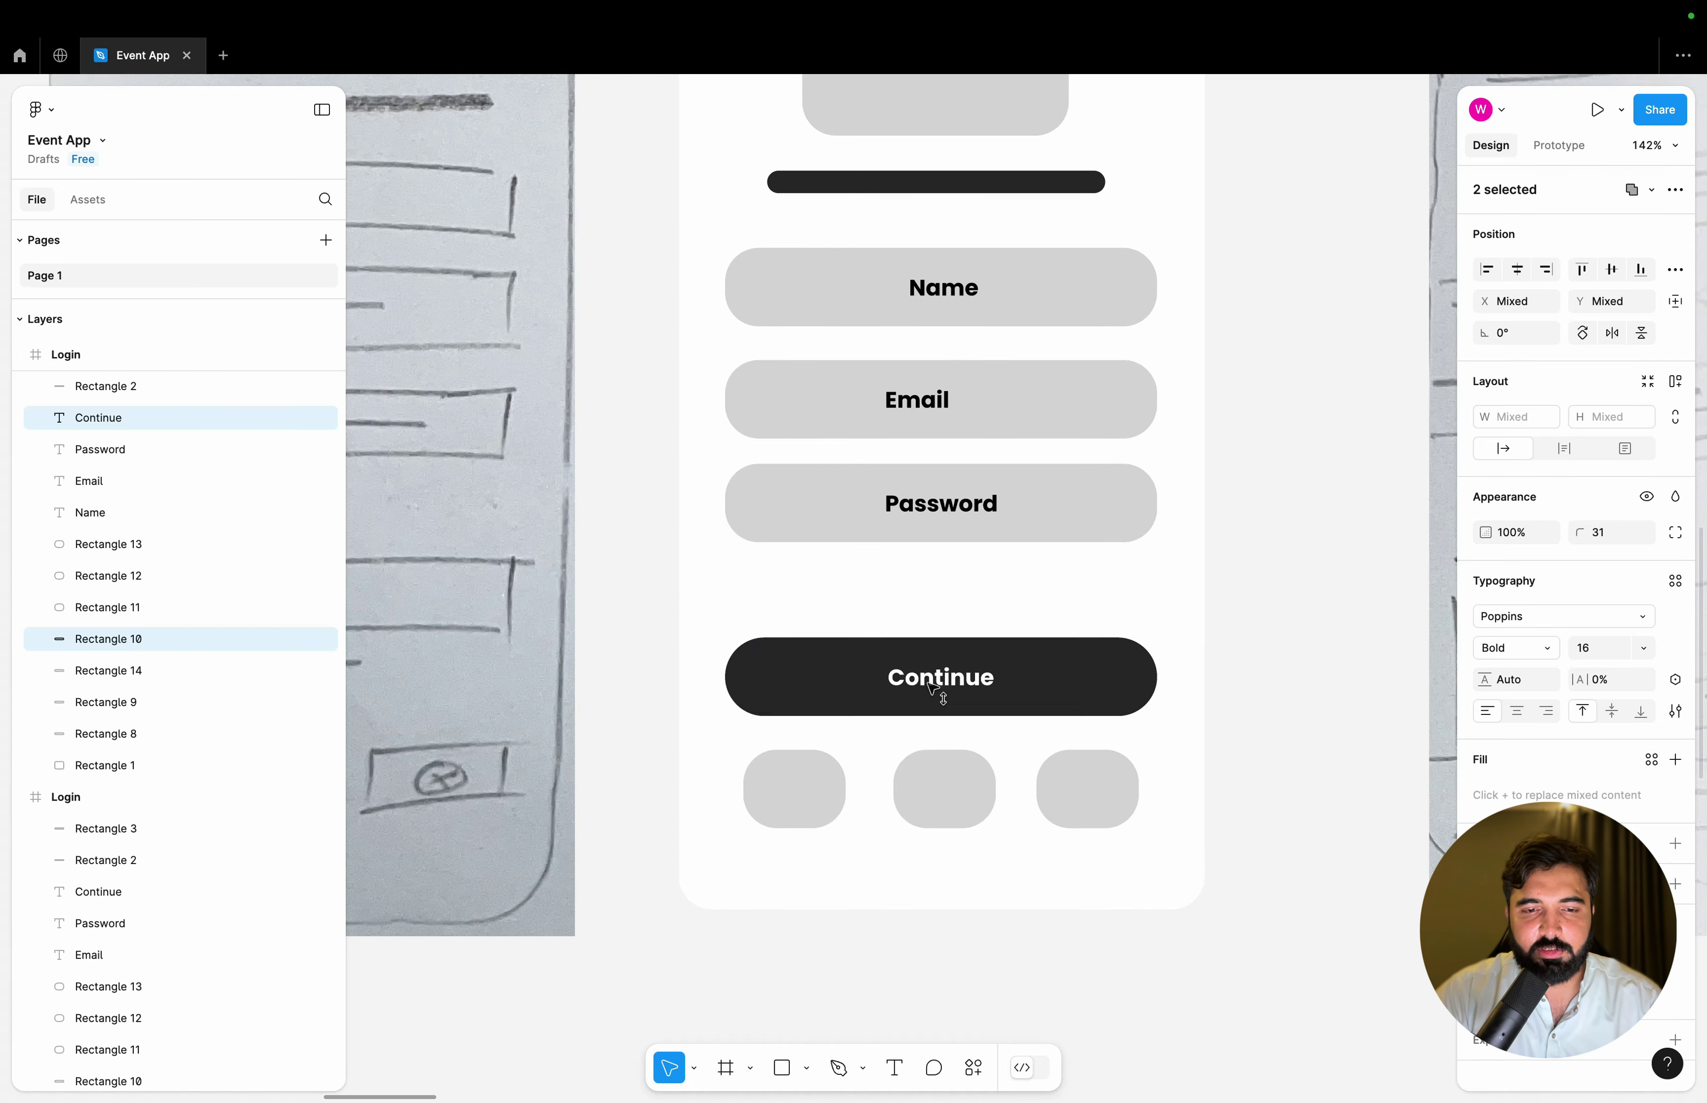
Step: Copy the small rounded square into the gap above Continue as a circle
left_click(787, 798)
mouse_move(795, 794)
left_mouse_down()
mouse_move(788, 601)
mouse_move(818, 621)
mouse_move(775, 605)
mouse_move(779, 589)
mouse_move(1005, 677)
left_mouse_up()
scroll(762, 648, "down", 5)
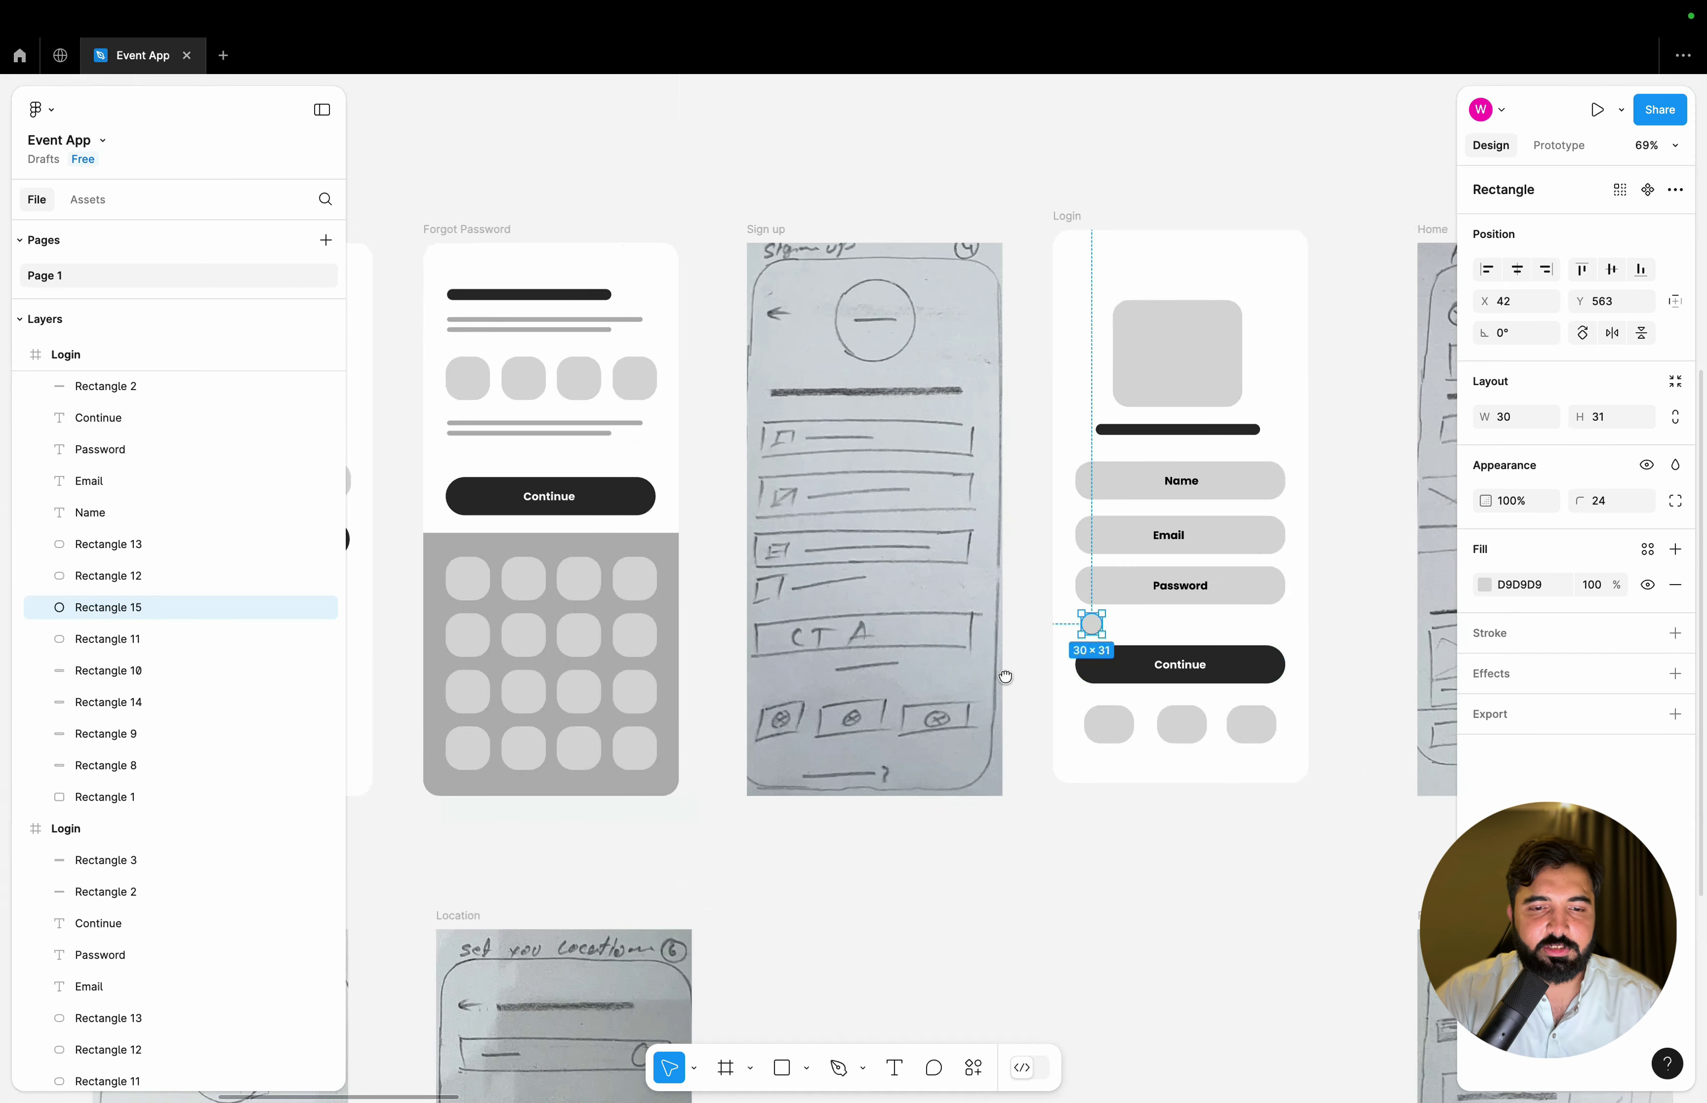
scroll(1005, 676, "down", 3)
scroll(746, 534, "up", 5)
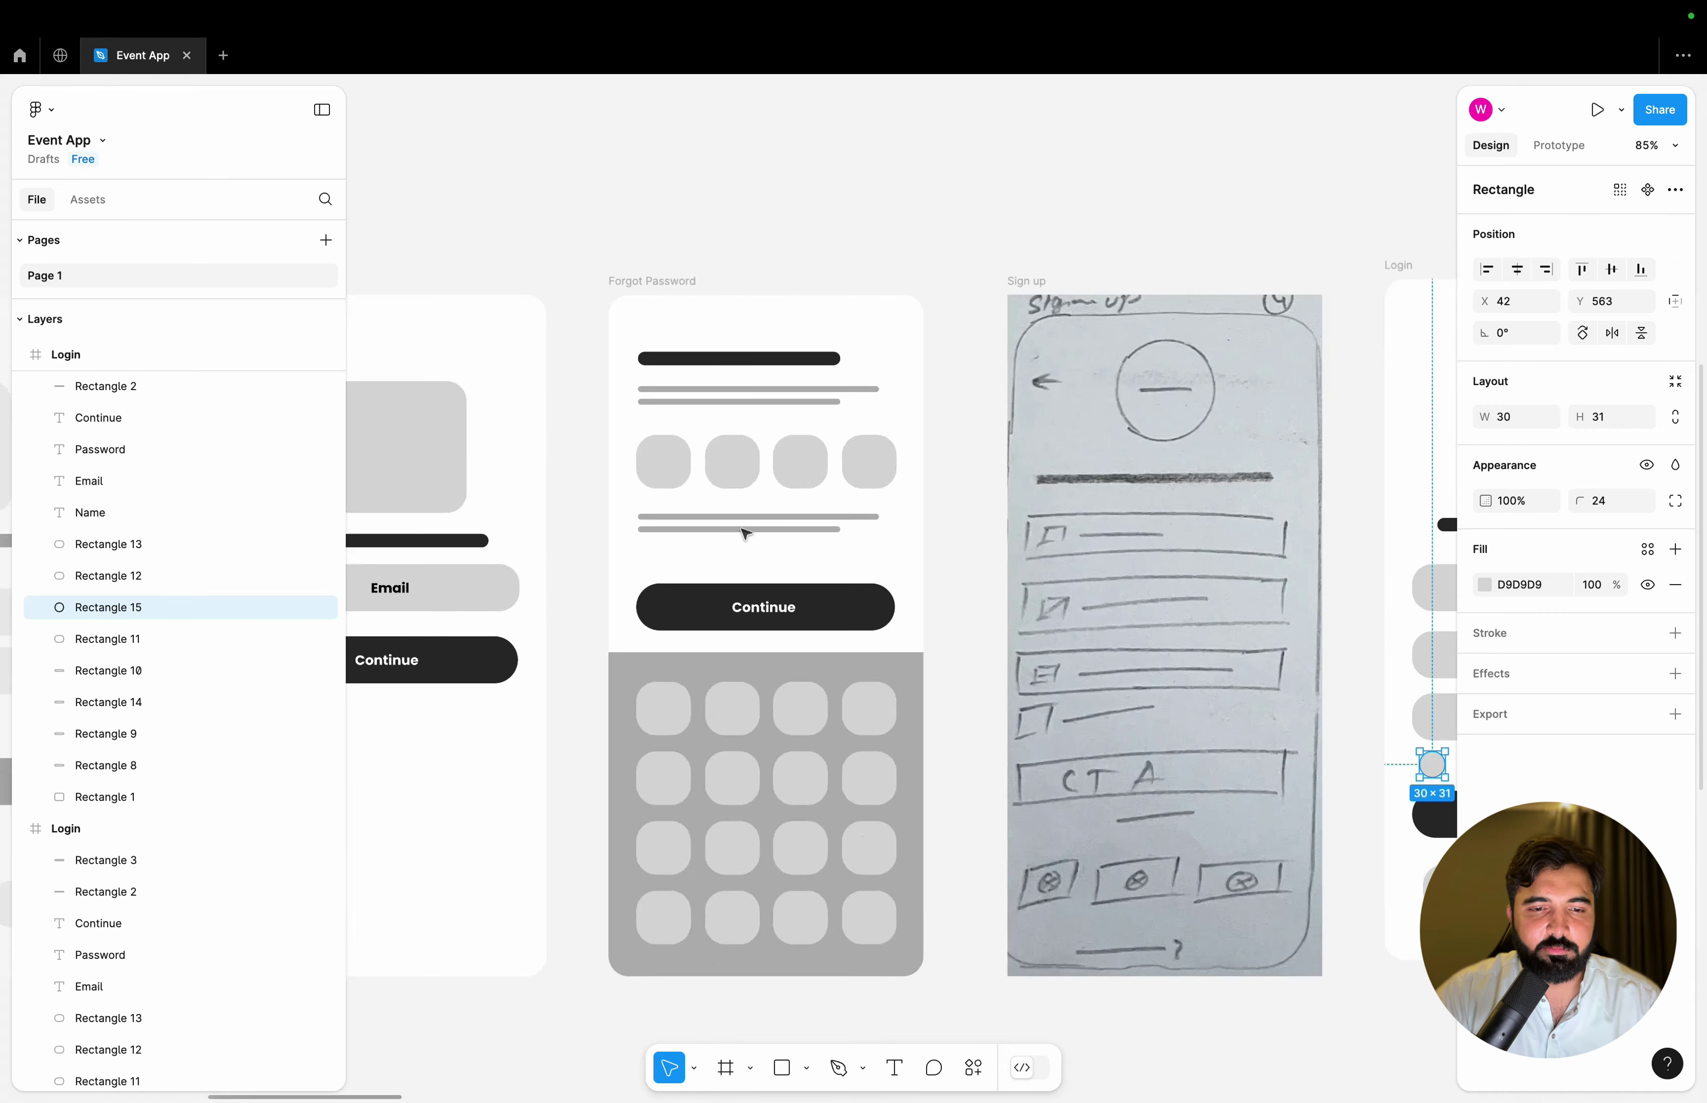
Step: Copy the two grey lines from Forgot Password beside the circle and make them narrower
left_click(753, 517)
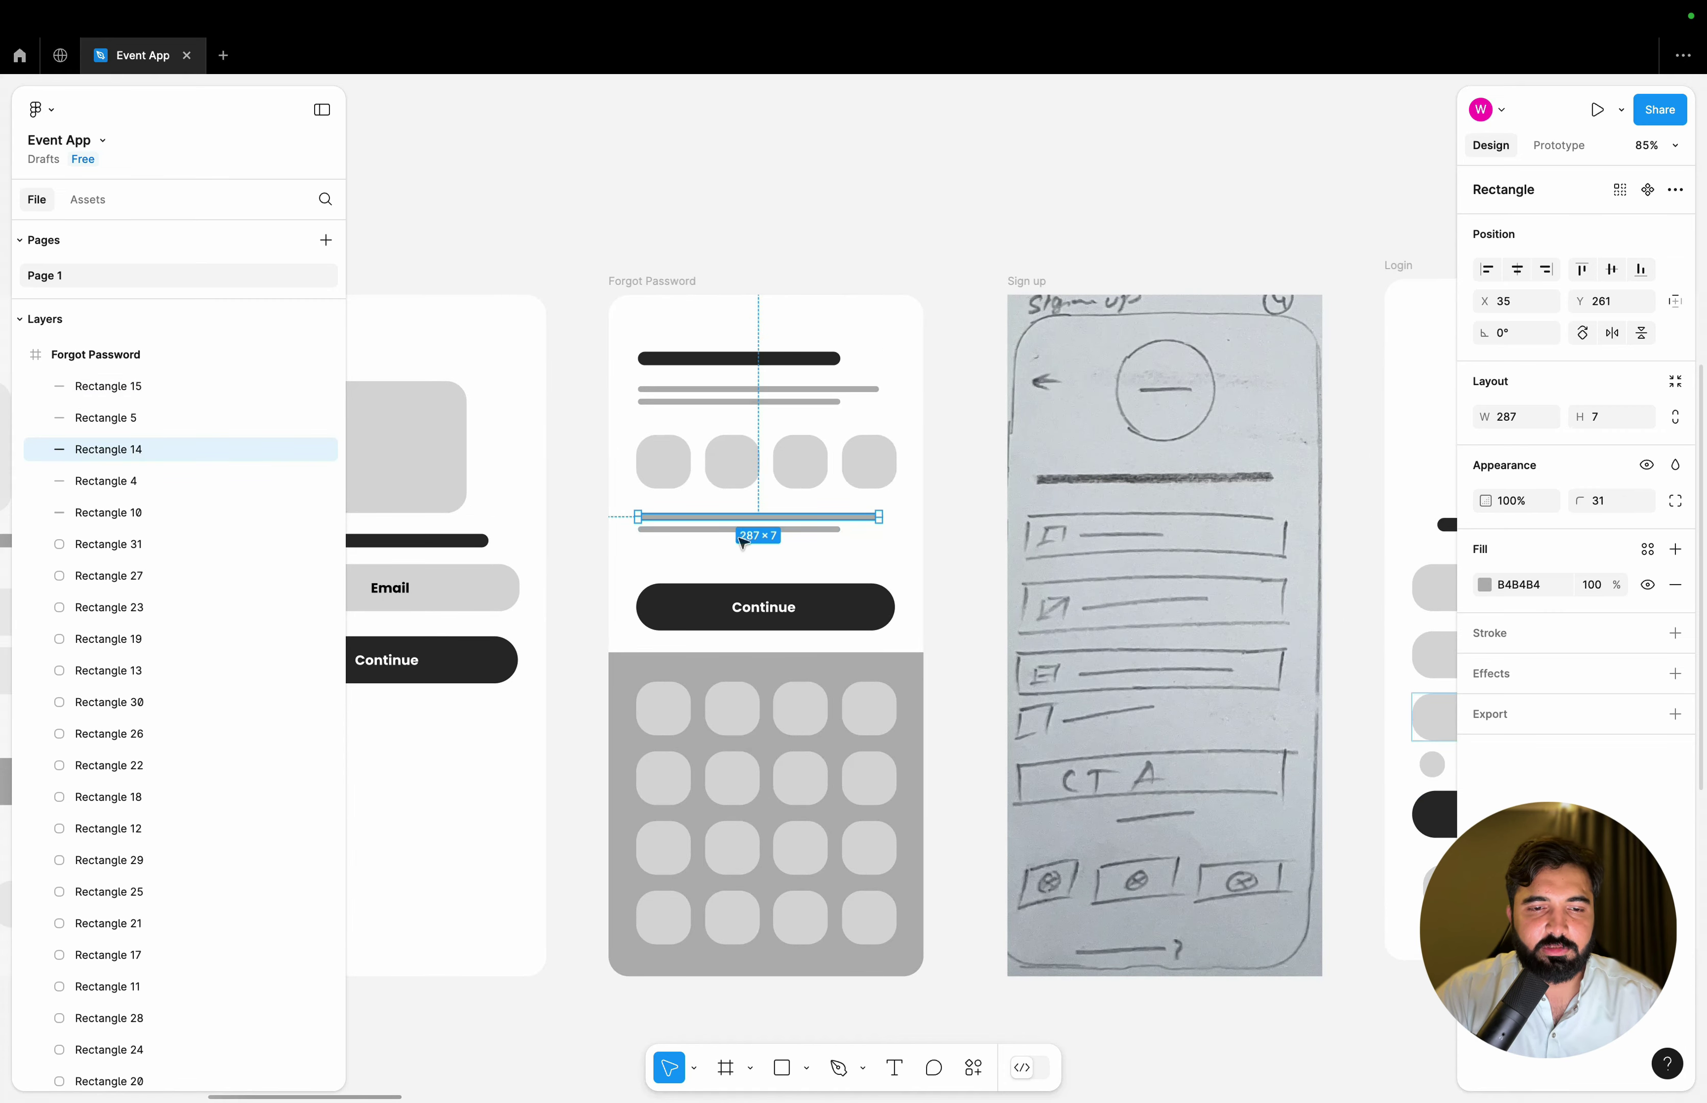
left_click(743, 531, "shift")
scroll(717, 530, "down", 2)
key("ctrl+d")
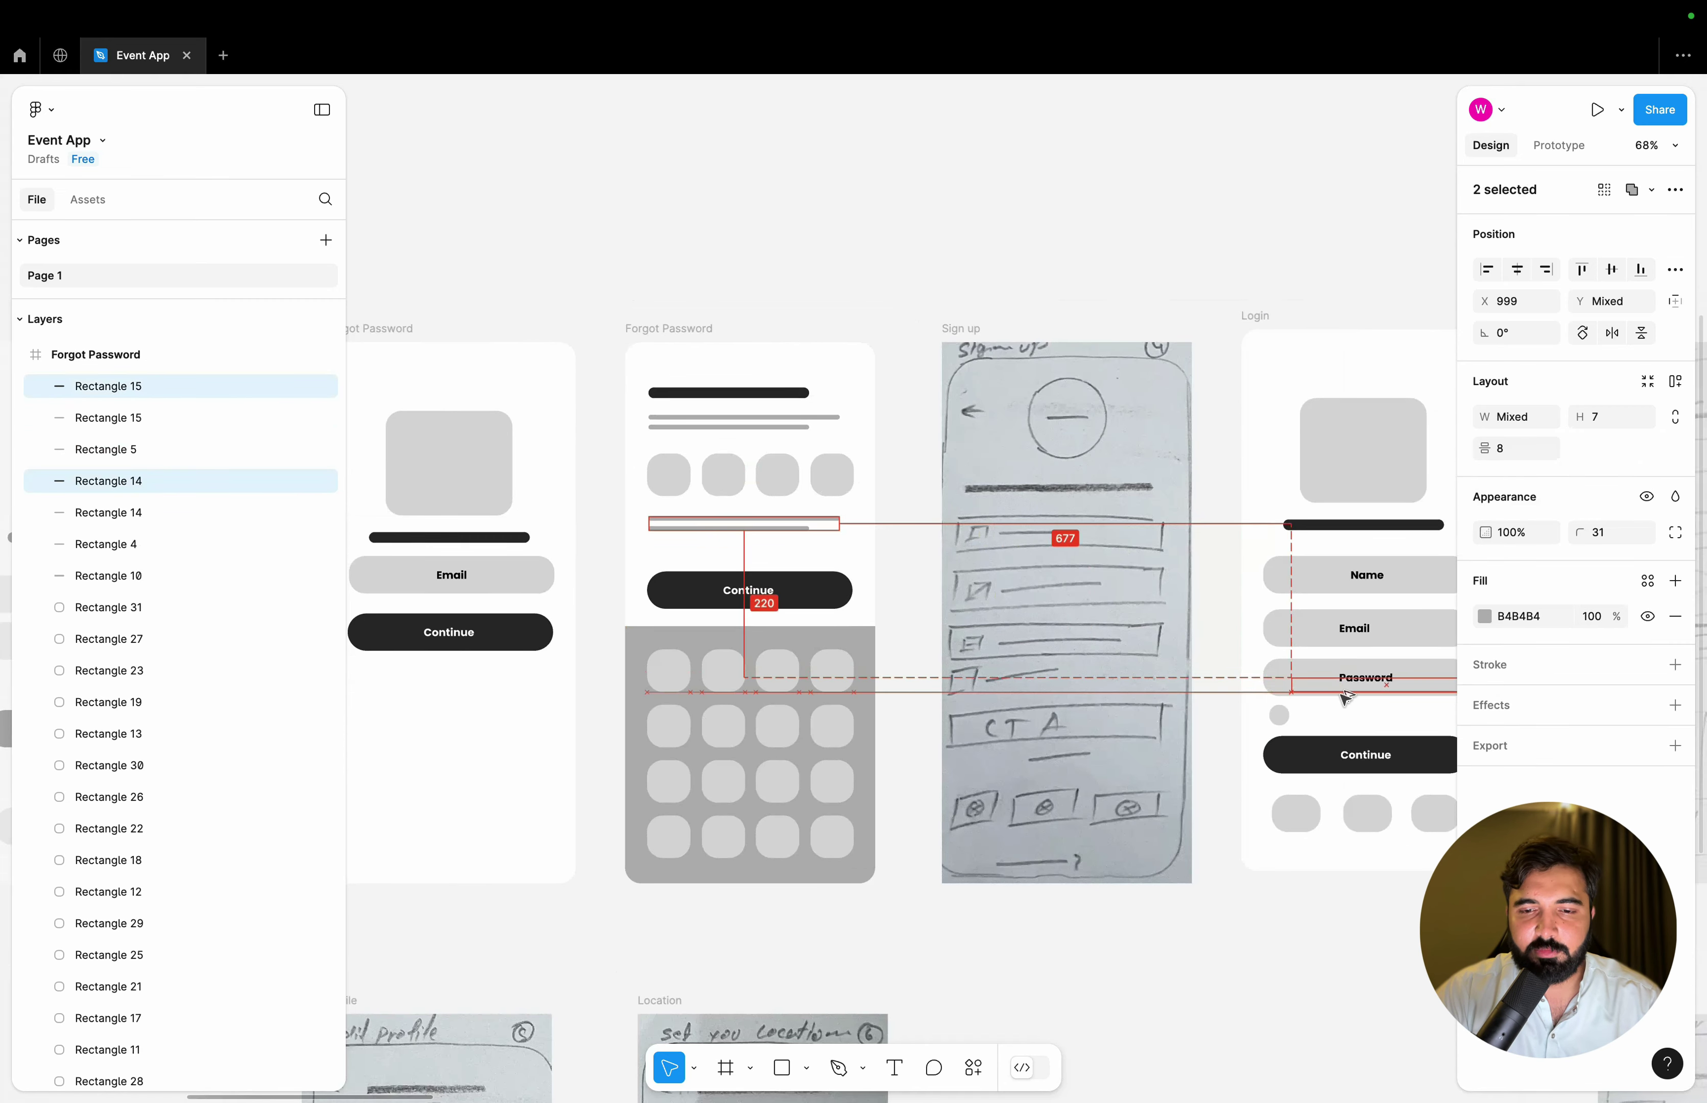
left_click_drag(1346, 697, 1336, 722)
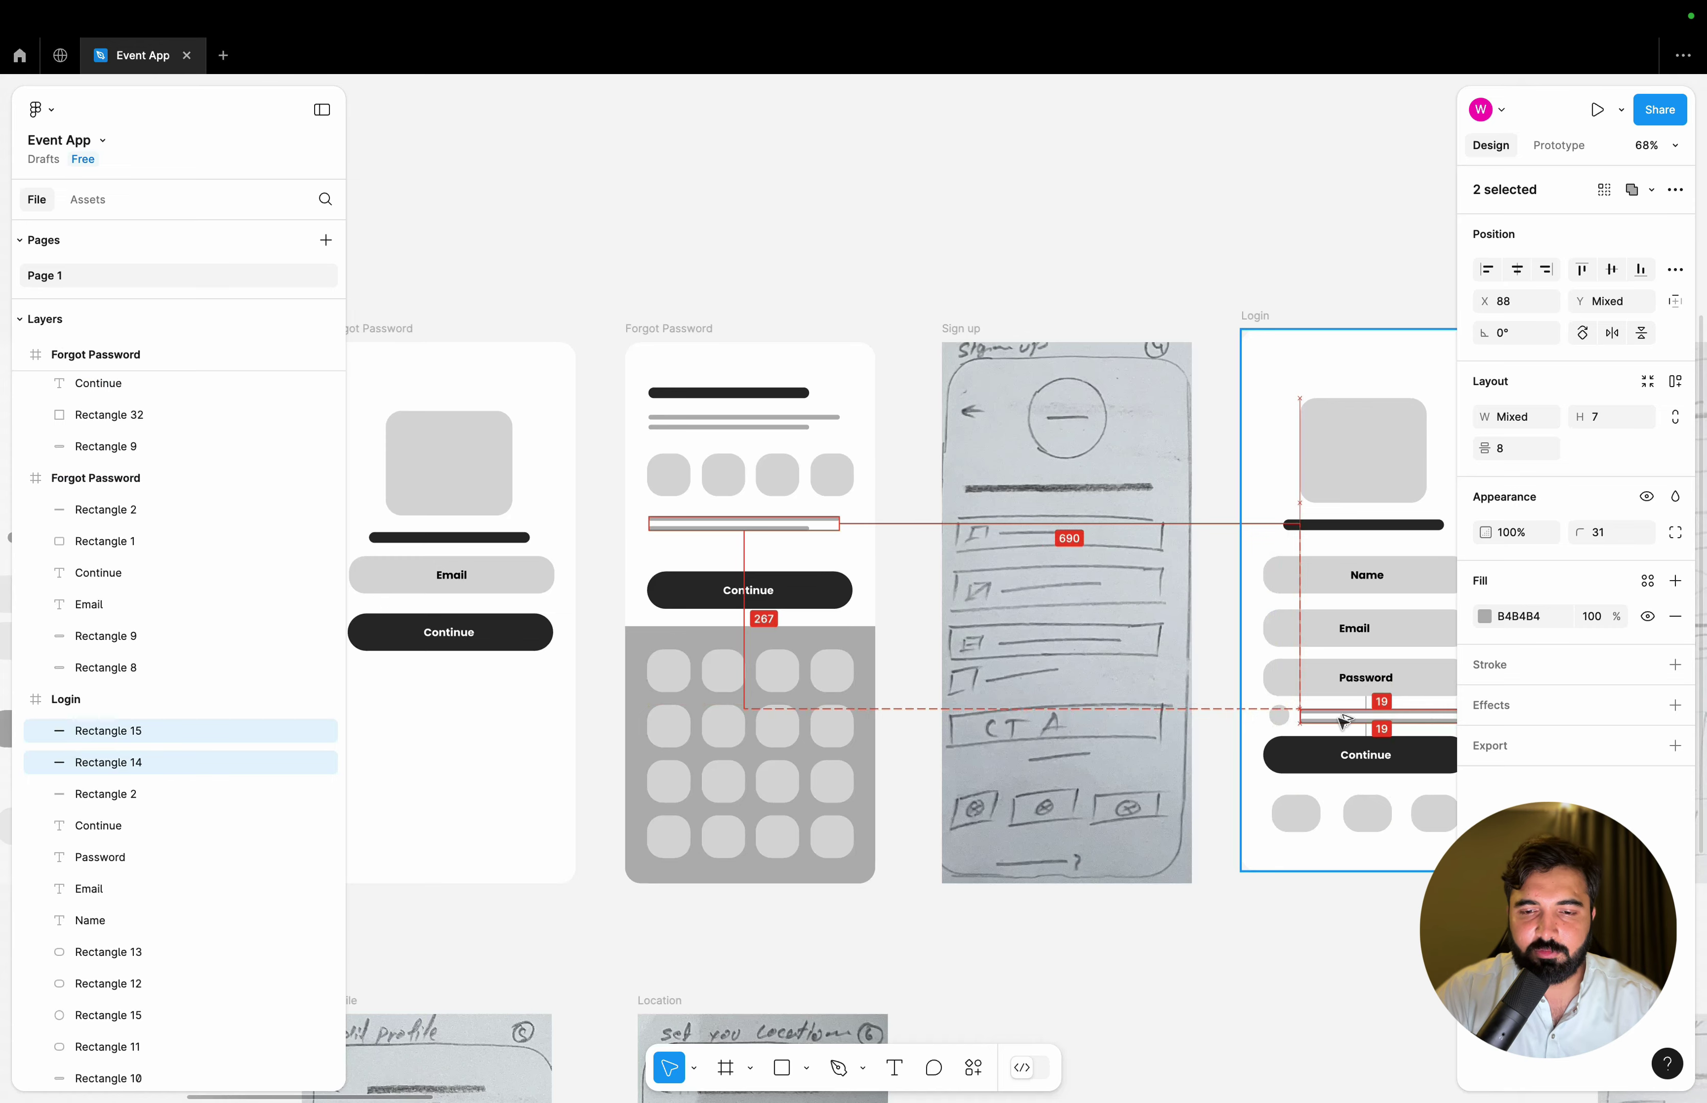
scroll(1341, 720, "right", 5)
scroll(947, 699, "up", 5)
left_click_drag(1344, 739, 1190, 730)
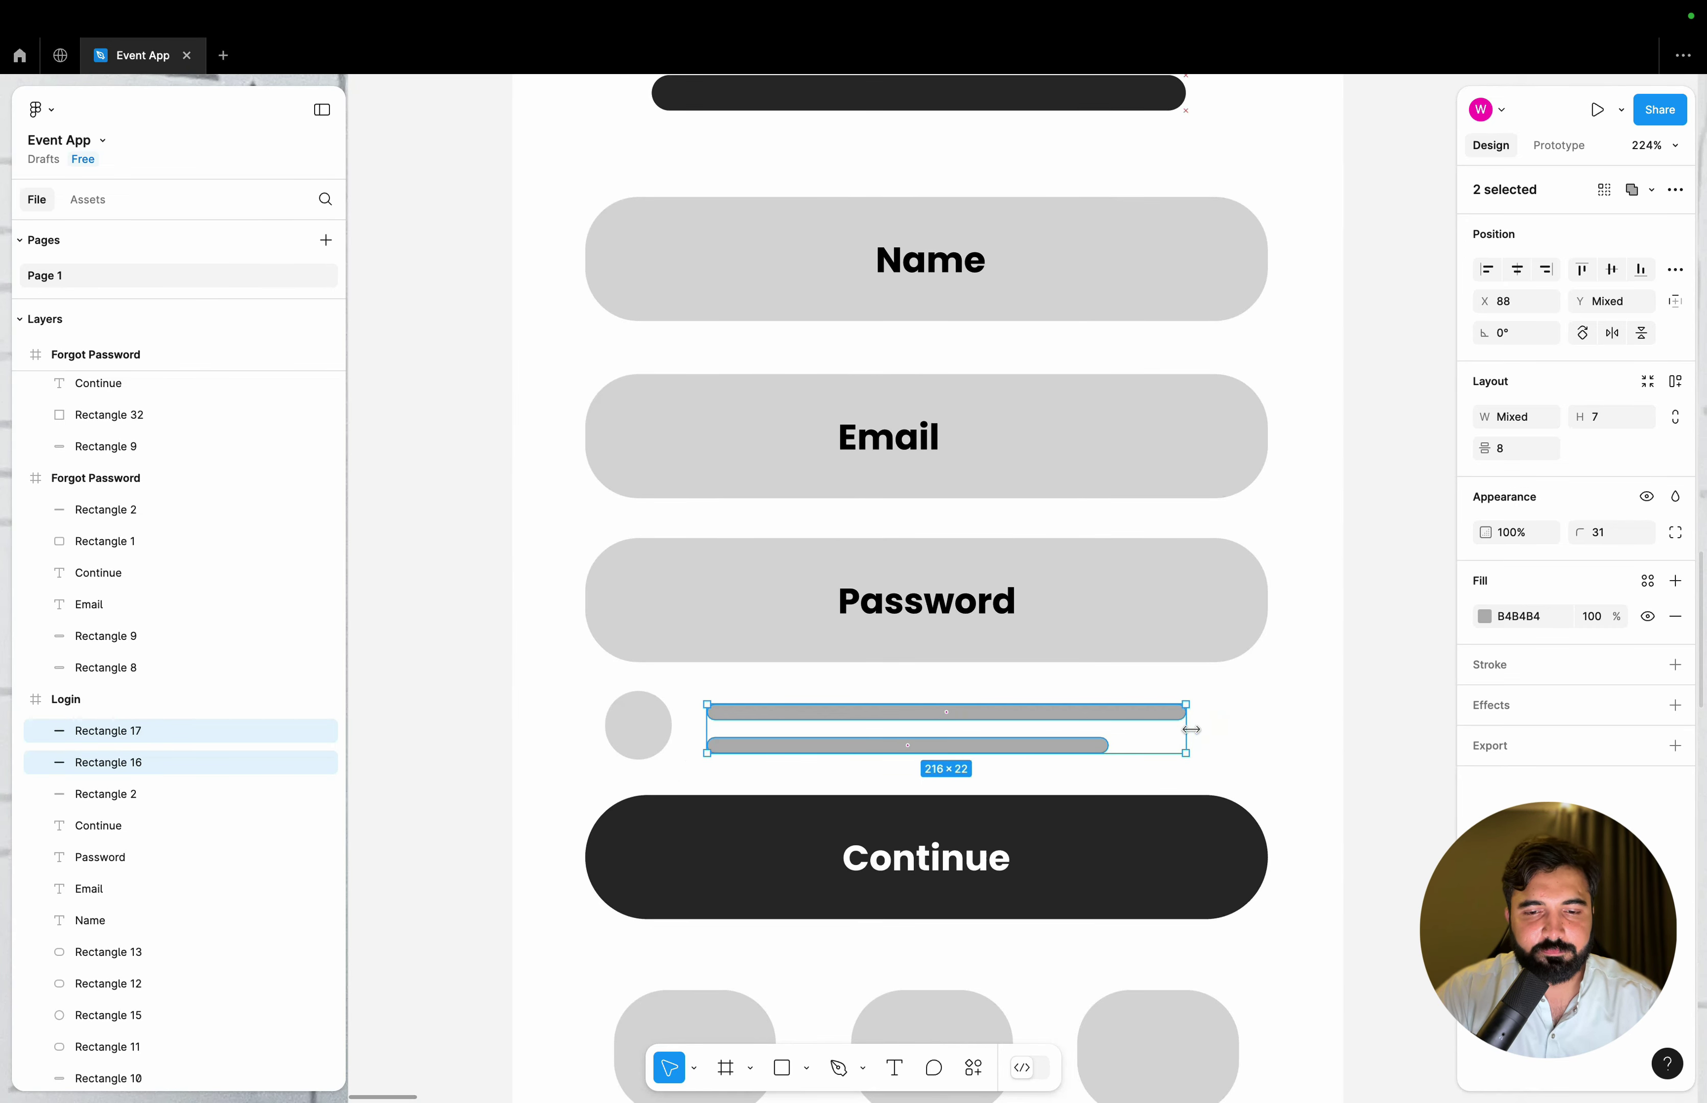
scroll(907, 638, "down", 3)
scroll(849, 649, "down", 3)
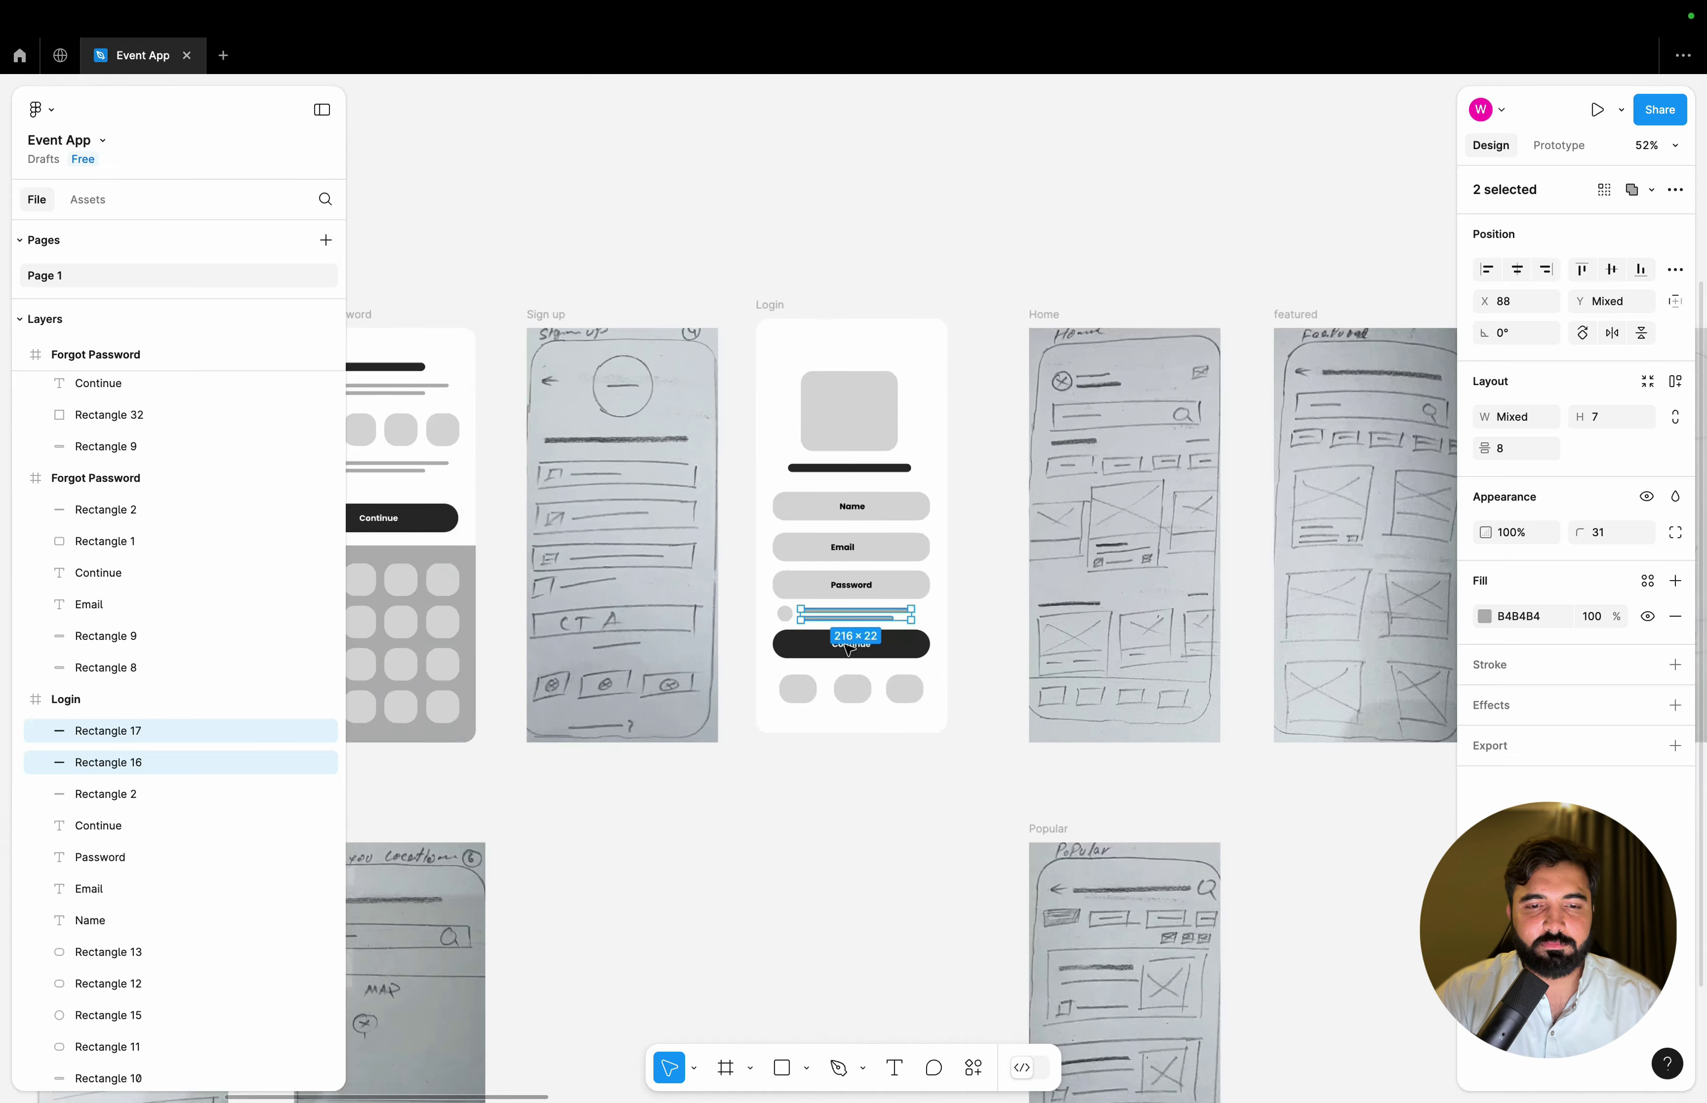
left_click_drag(806, 774, 682, 804)
scroll(896, 545, "down", 3)
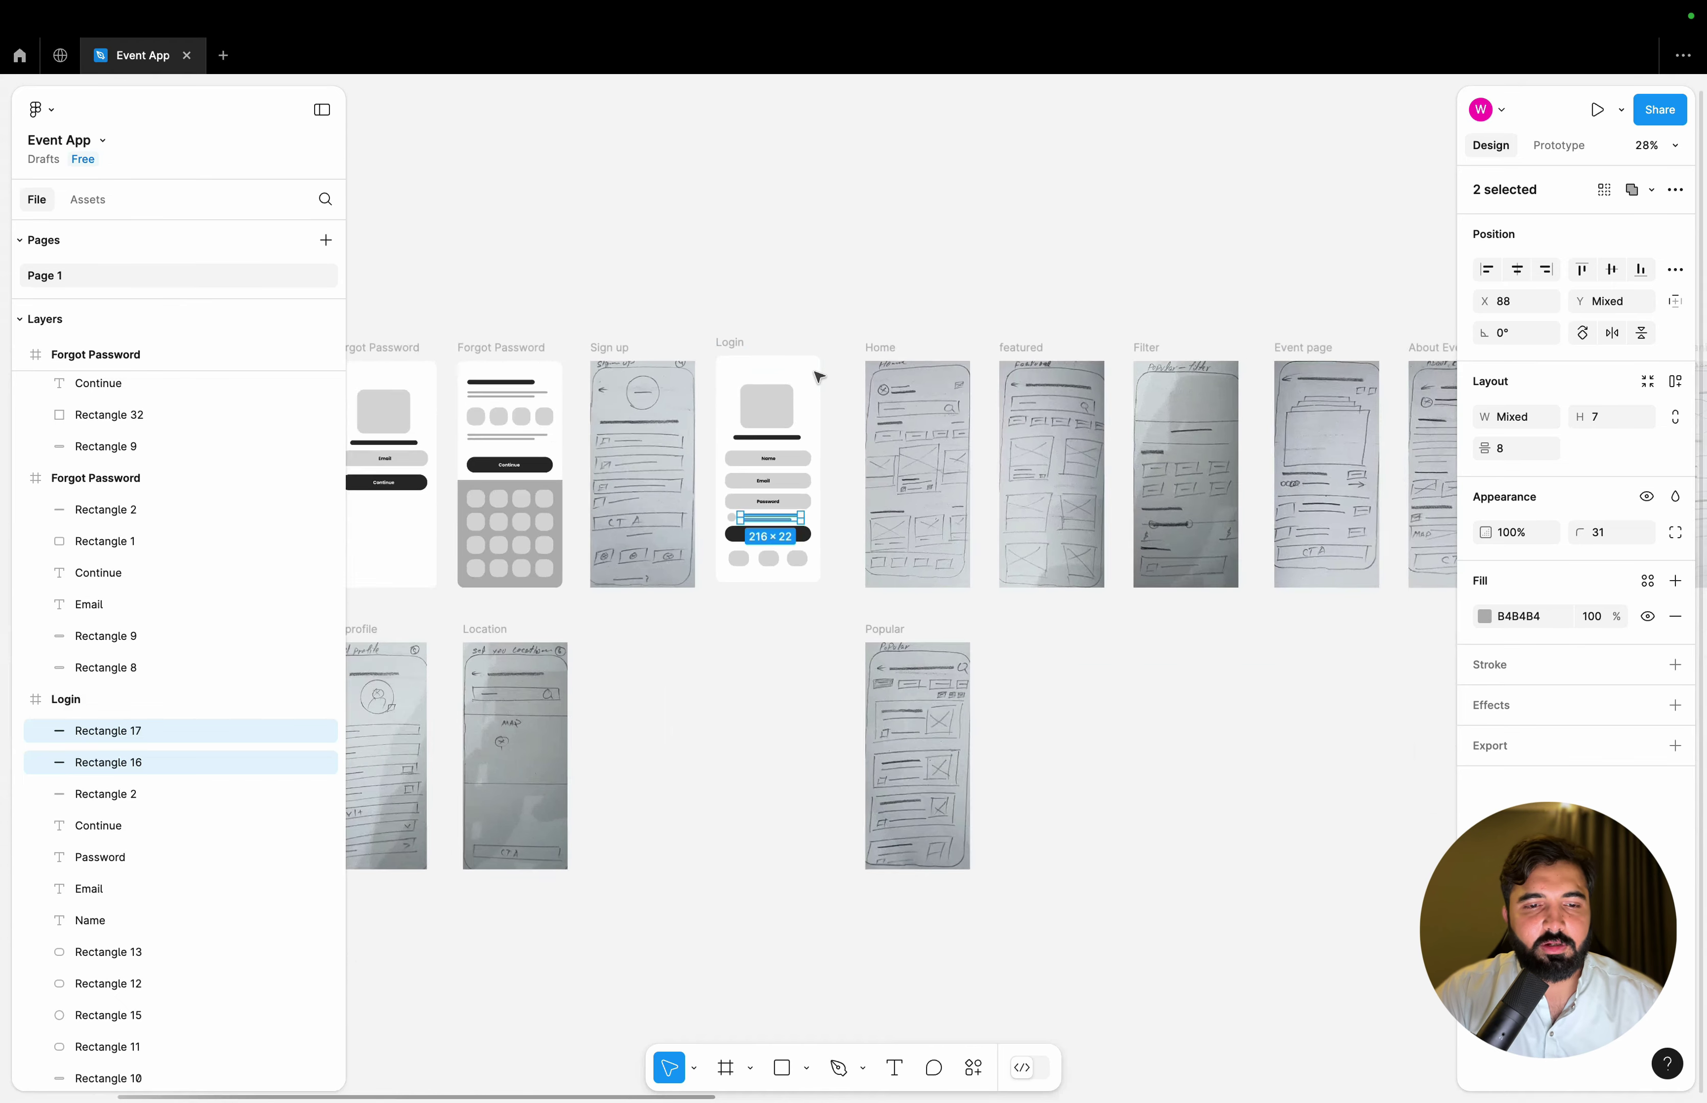
scroll(1011, 474, "left", 5)
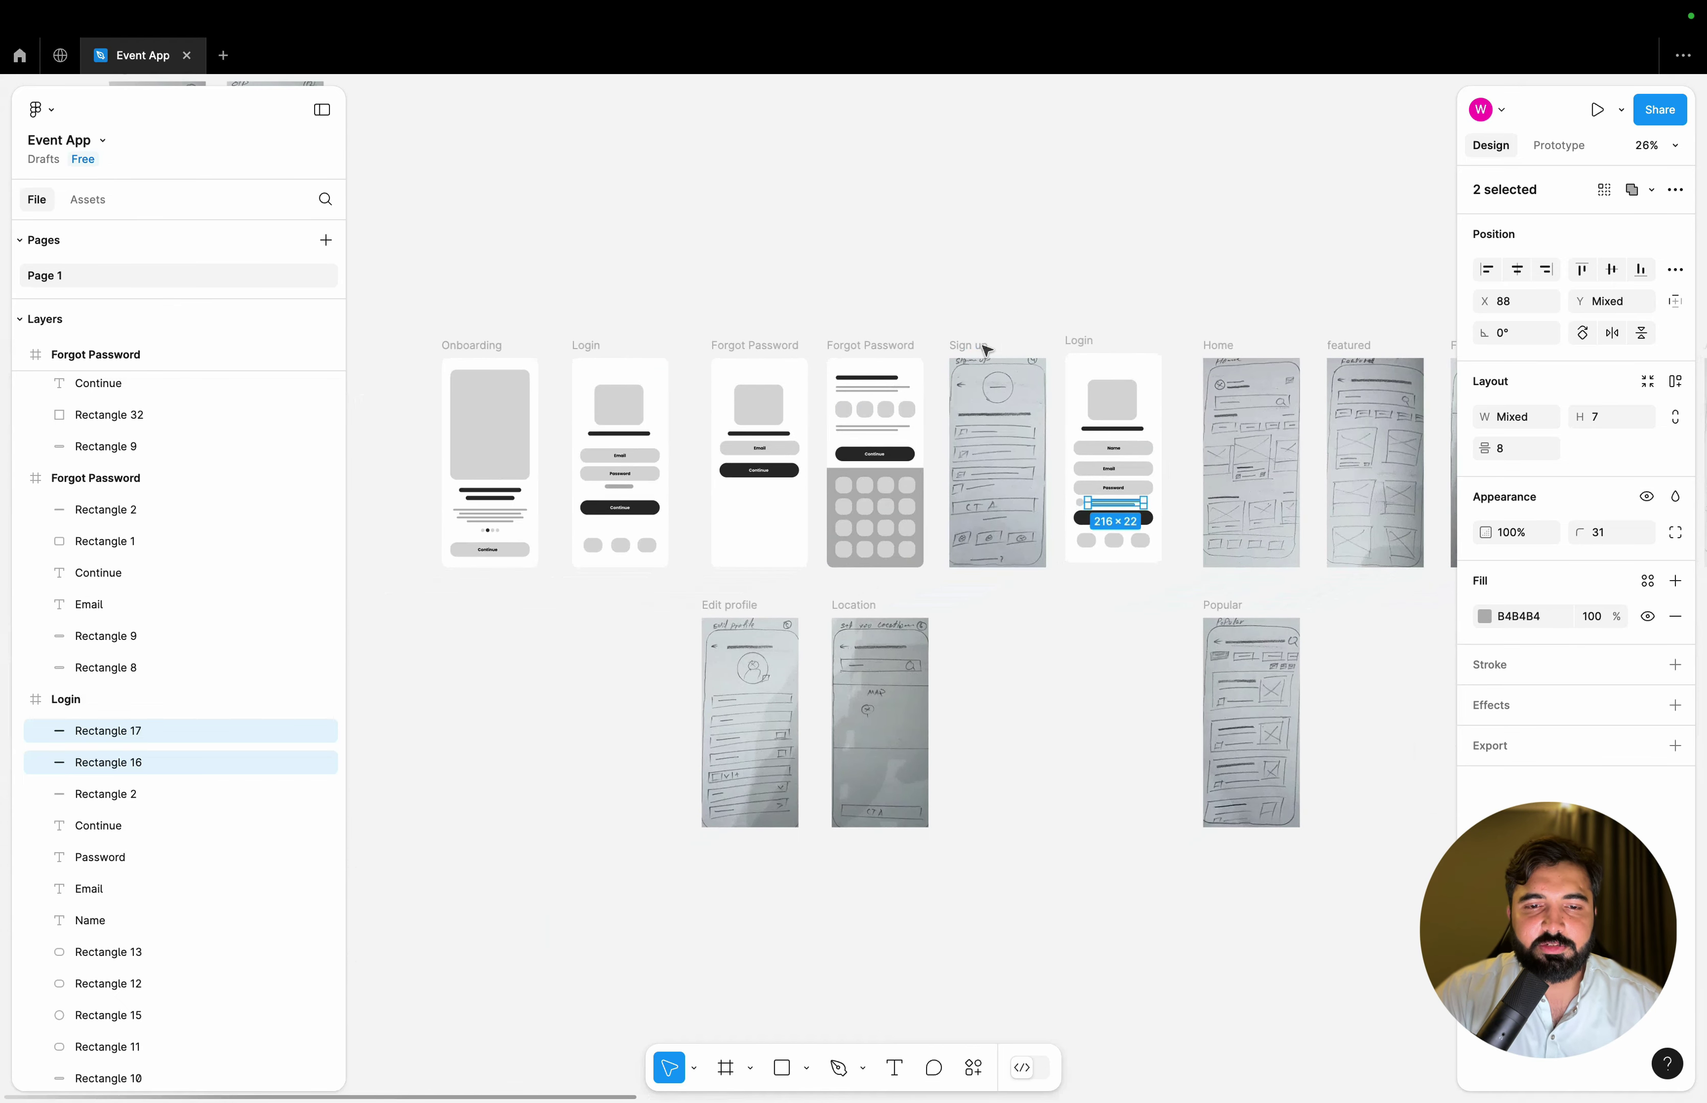
scroll(932, 466, "right", 4)
scroll(891, 590, "right", 2)
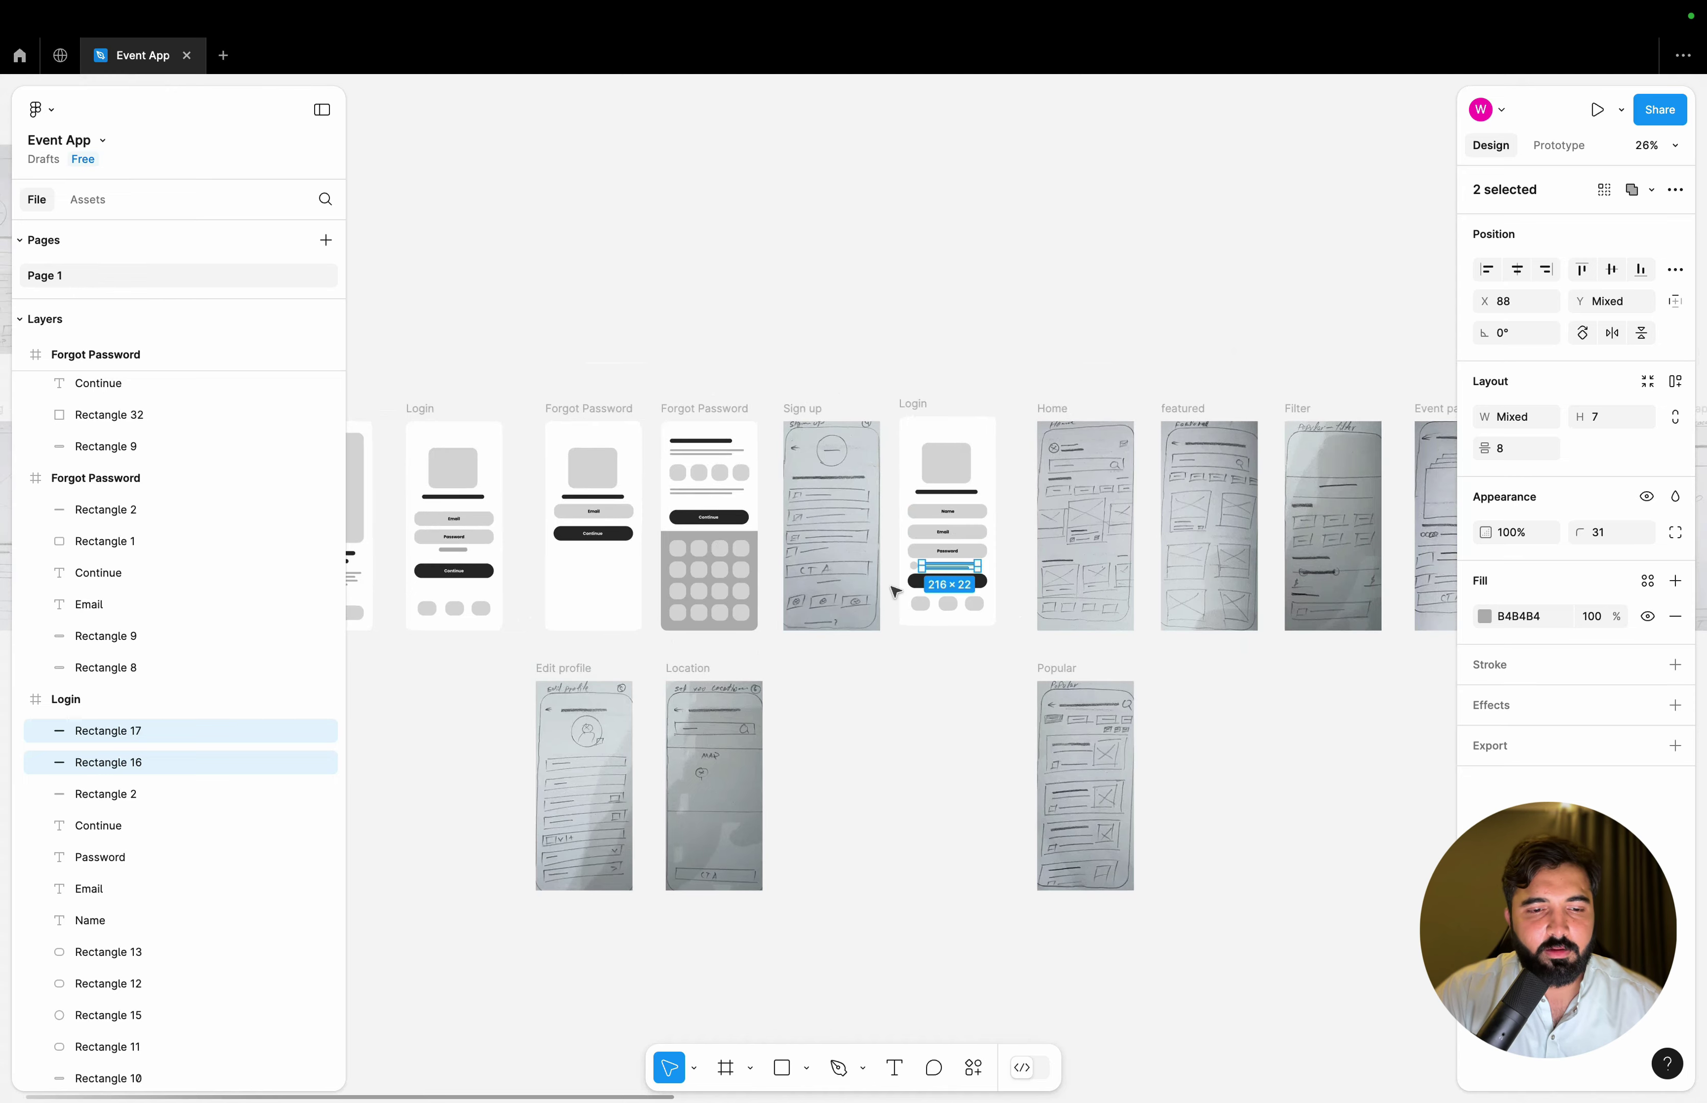
scroll(829, 678, "up", 3)
Step: Delete the Sign up sketch frame and shift the Login wireframe left into the gap
left_click(775, 470)
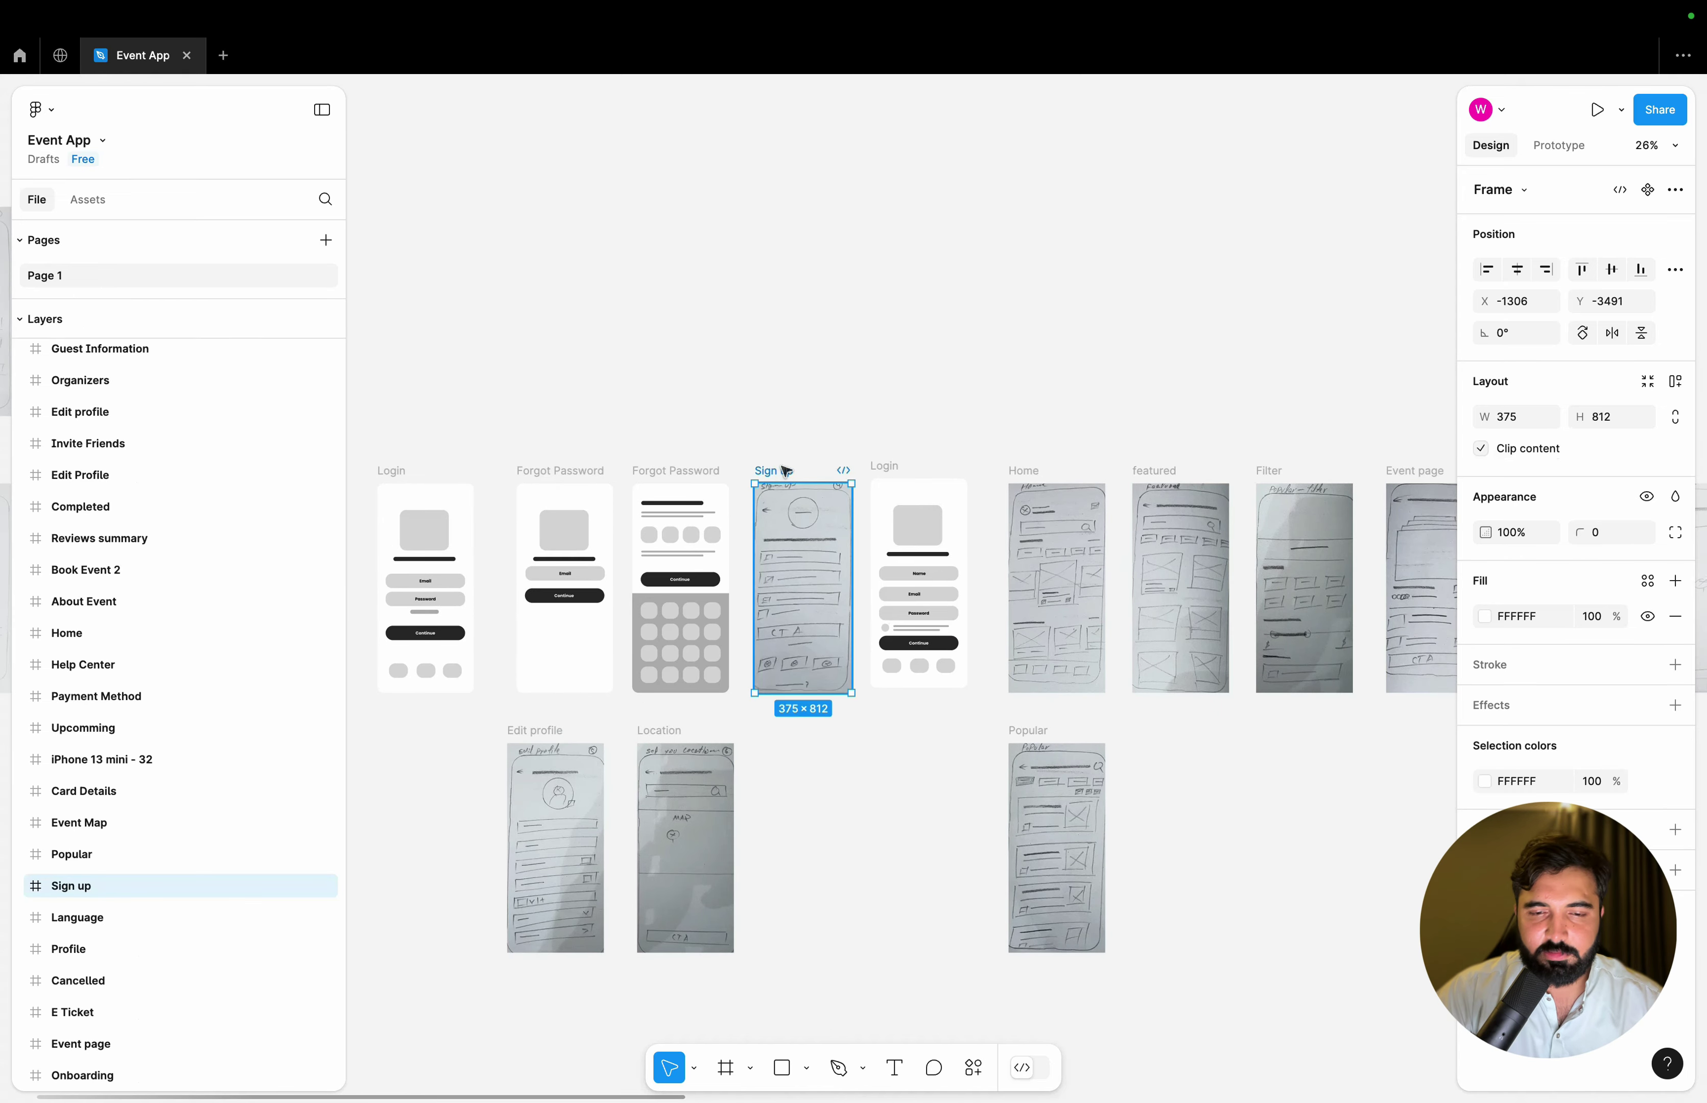
key("Delete")
mouse_move(886, 468)
left_mouse_down()
mouse_move(755, 468)
mouse_move(769, 479)
left_mouse_up()
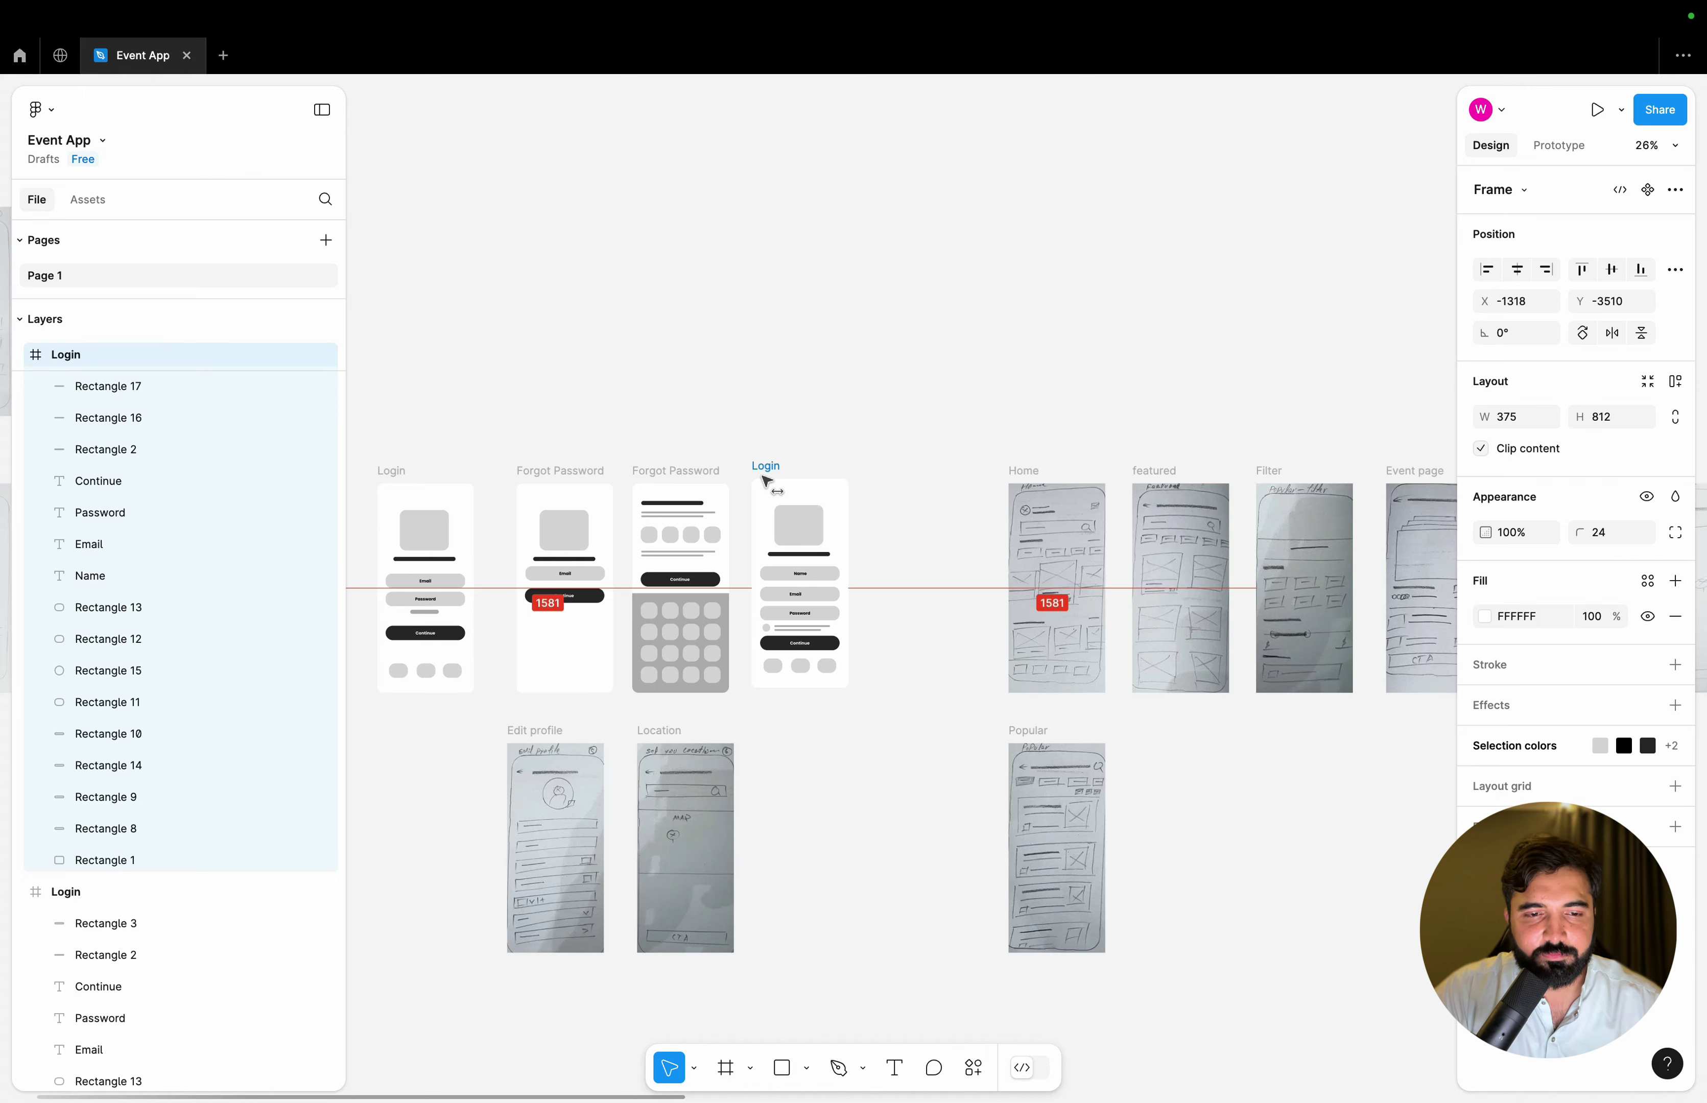
left_click(800, 435)
scroll(552, 717, "up", 5)
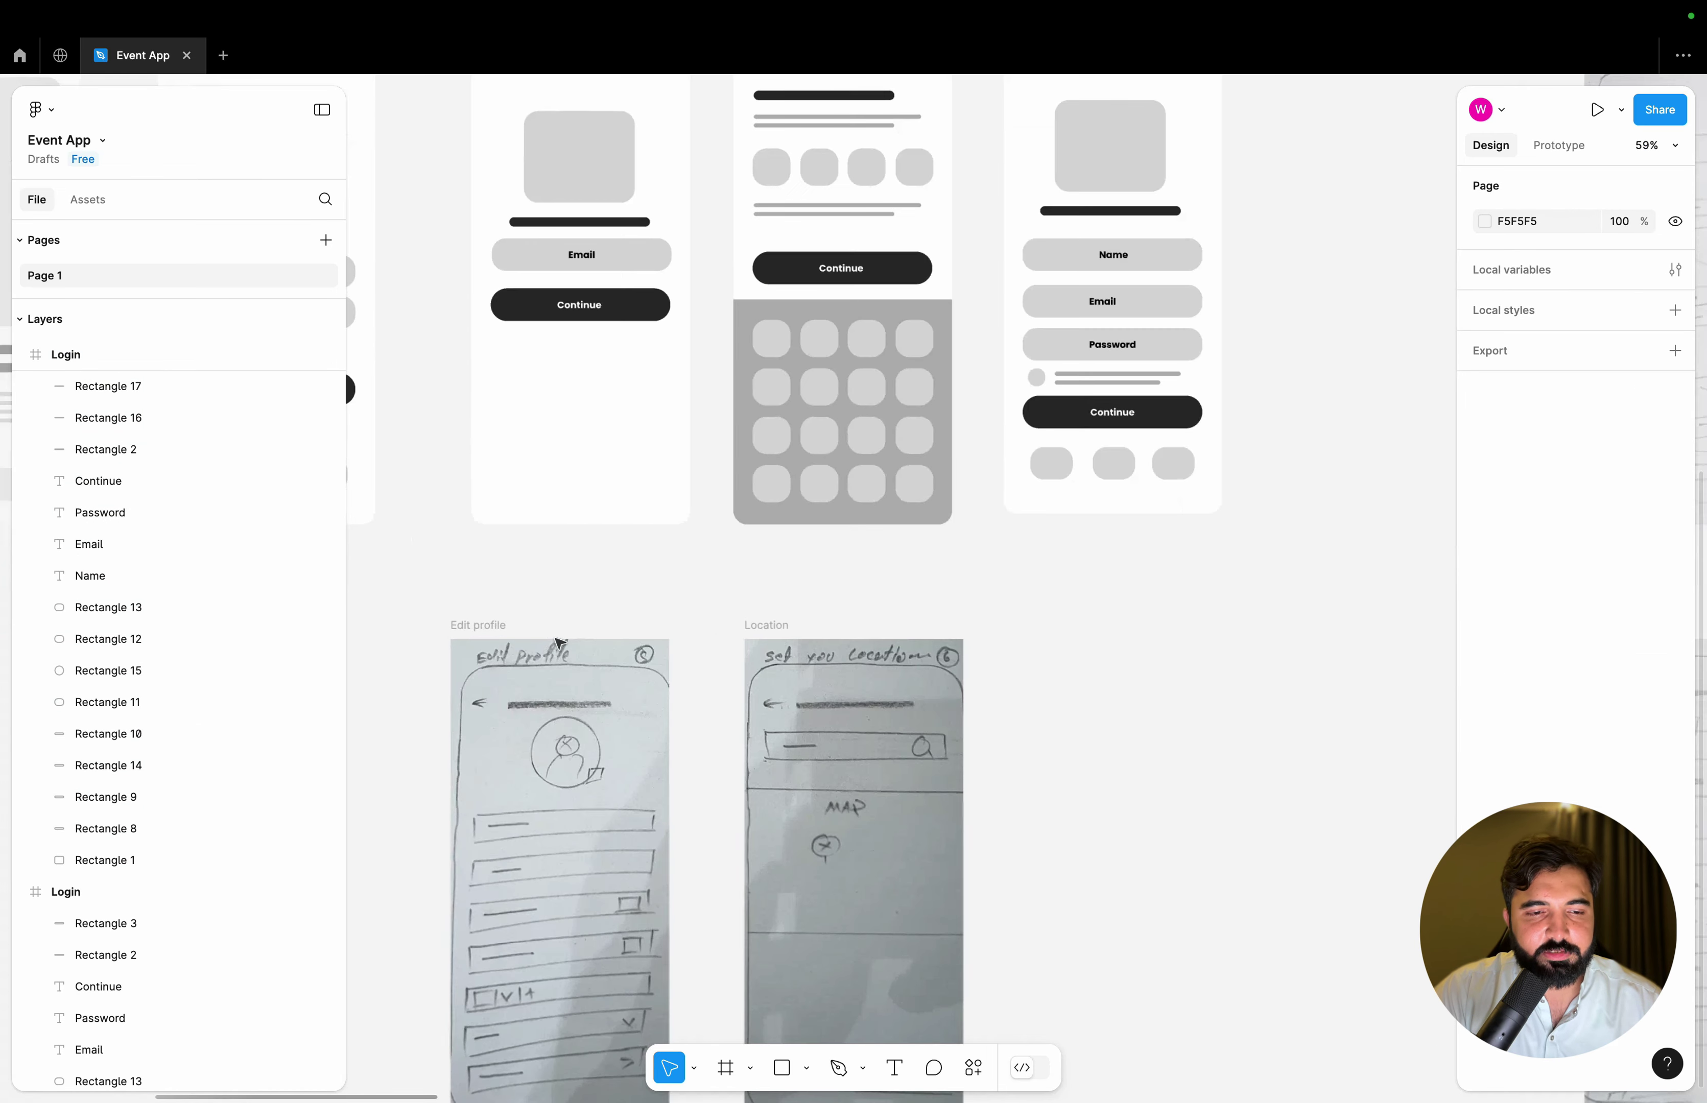
Step: Move the Edit profile and Location frames together beside Popular
left_click(510, 623)
scroll(511, 621, "down", 3)
scroll(511, 621, "down", 1)
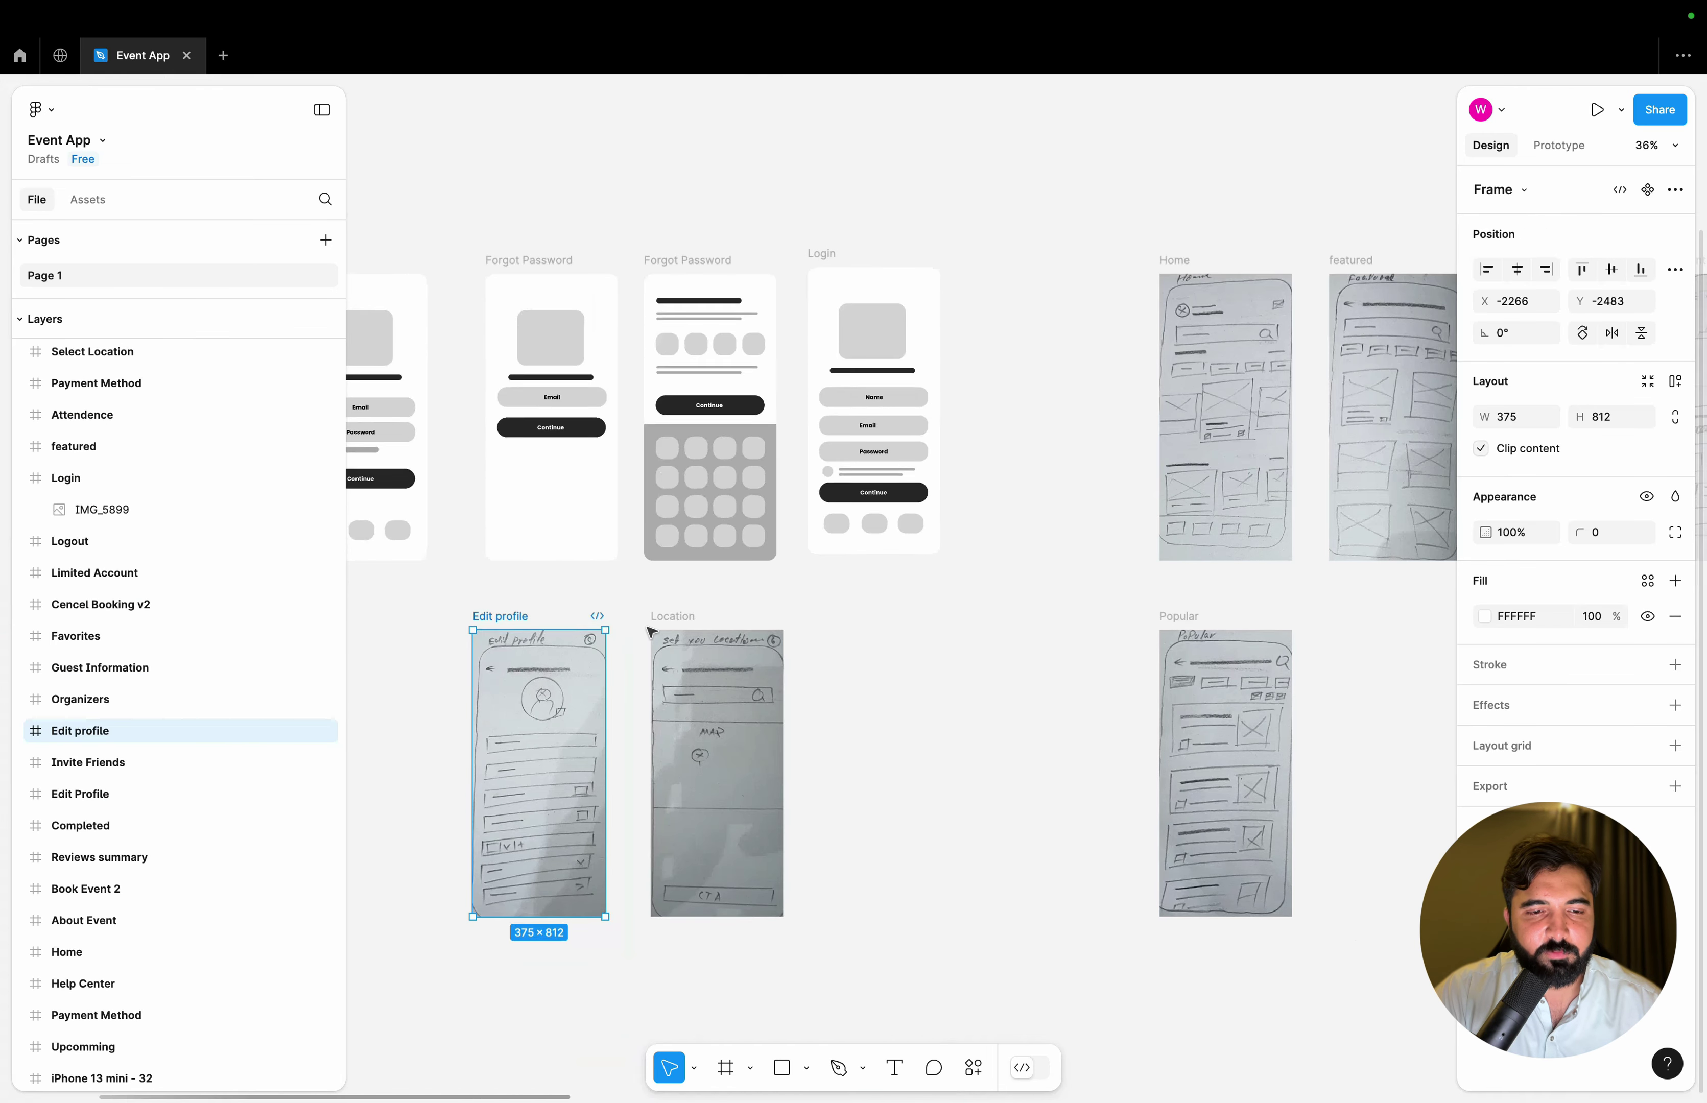
left_click(689, 622, "shift")
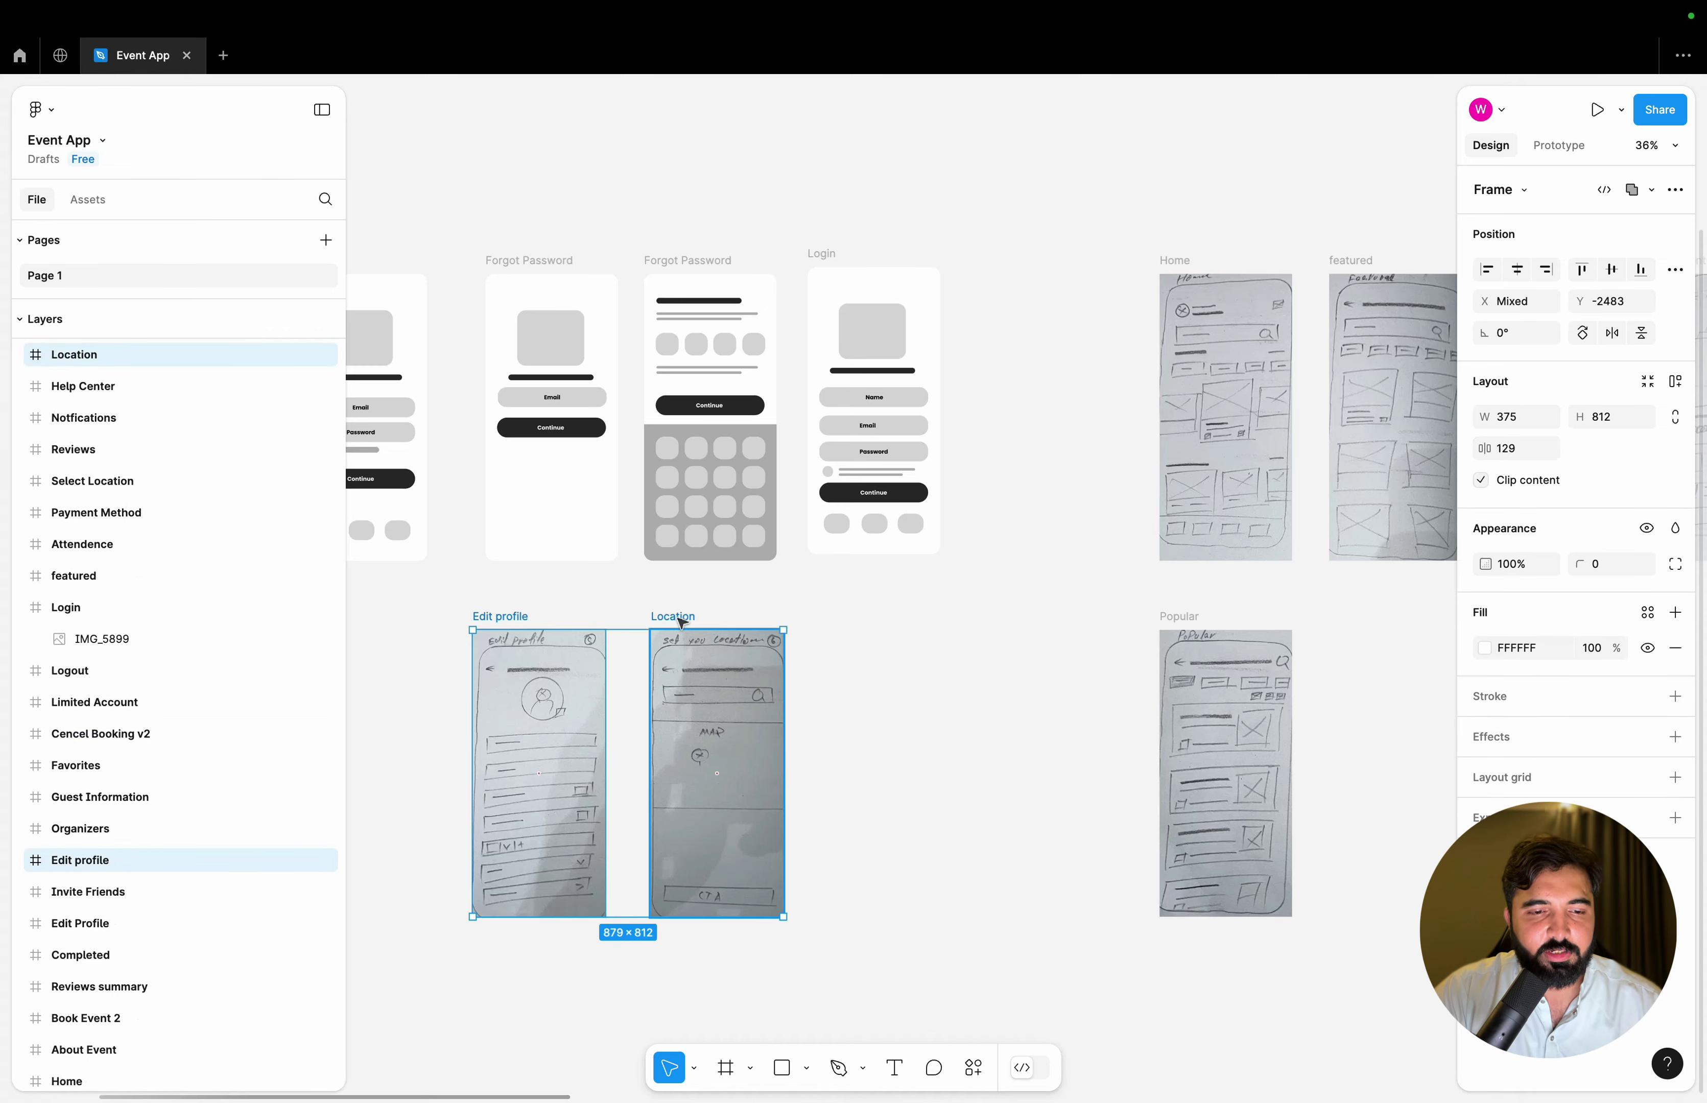
scroll(538, 632, "down", 4)
left_click_drag(545, 669, 918, 665)
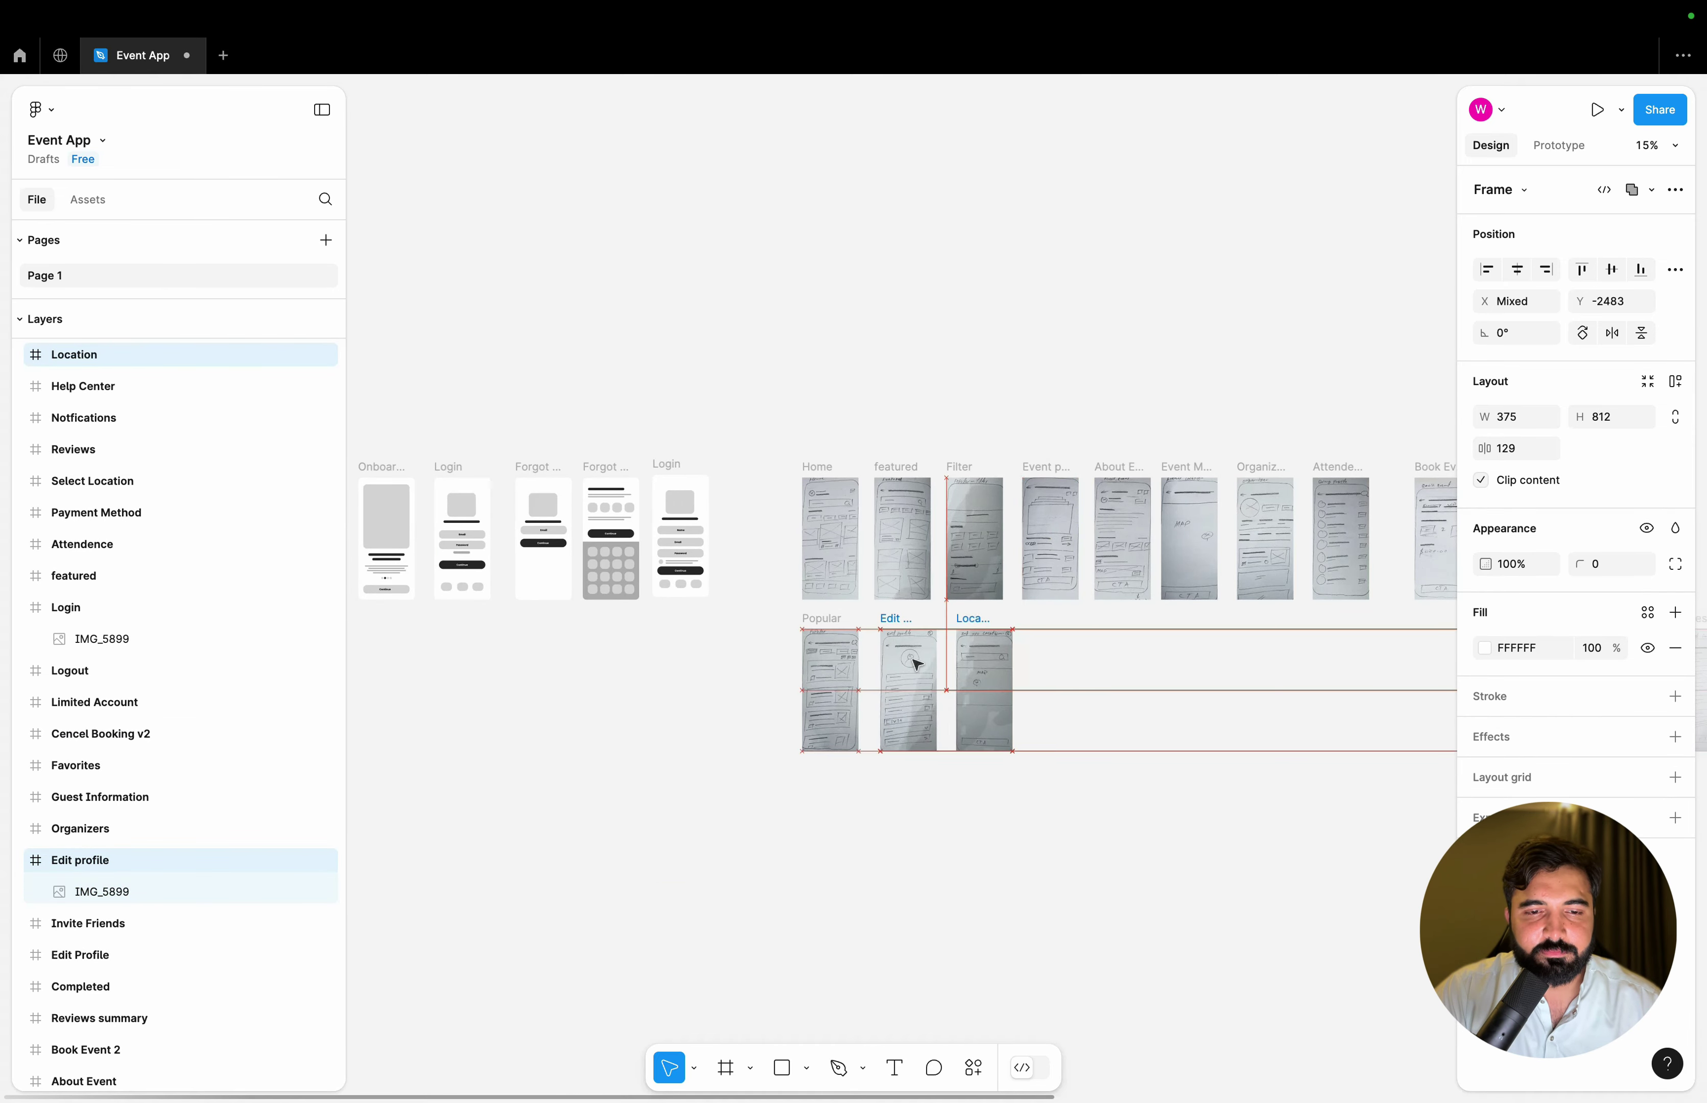
Step: Alt-drag the Login wireframe to make a duplicate to its right
scroll(918, 665, "up", 5)
scroll(918, 665, "up", 2)
scroll(1170, 726, "left", 5)
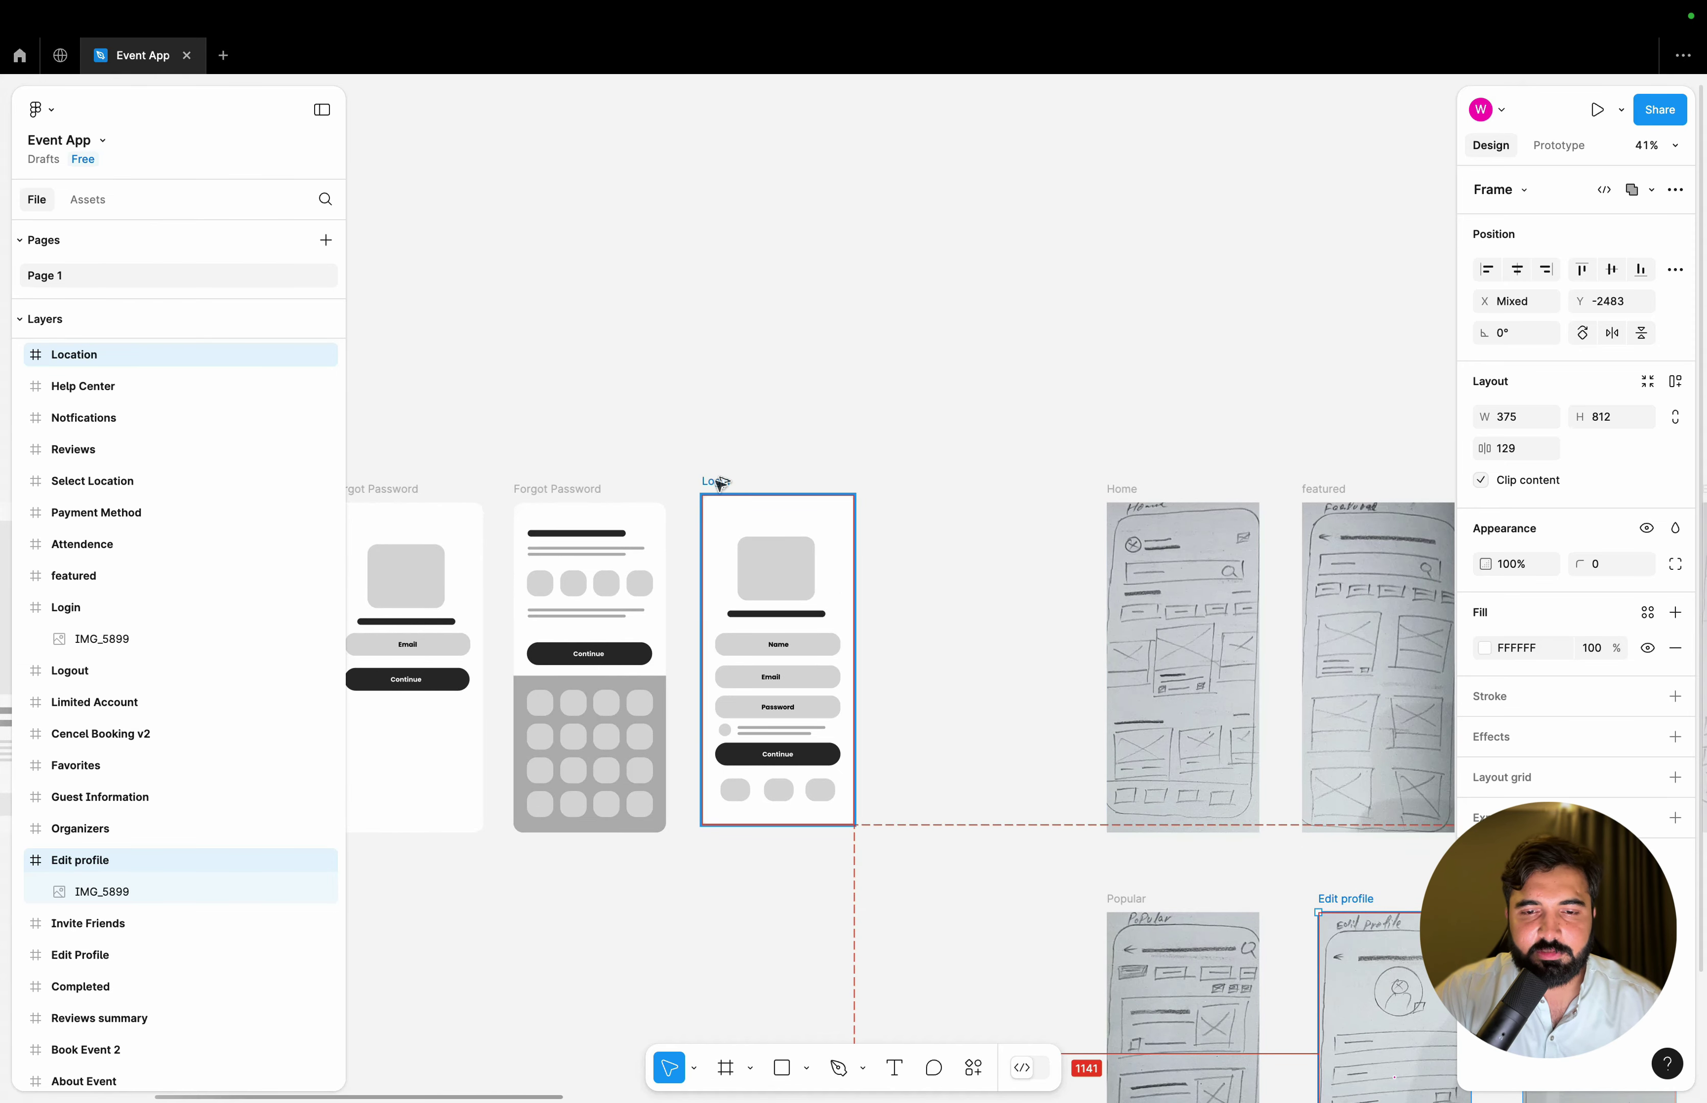
left_click_drag(719, 485, 920, 488, "alt")
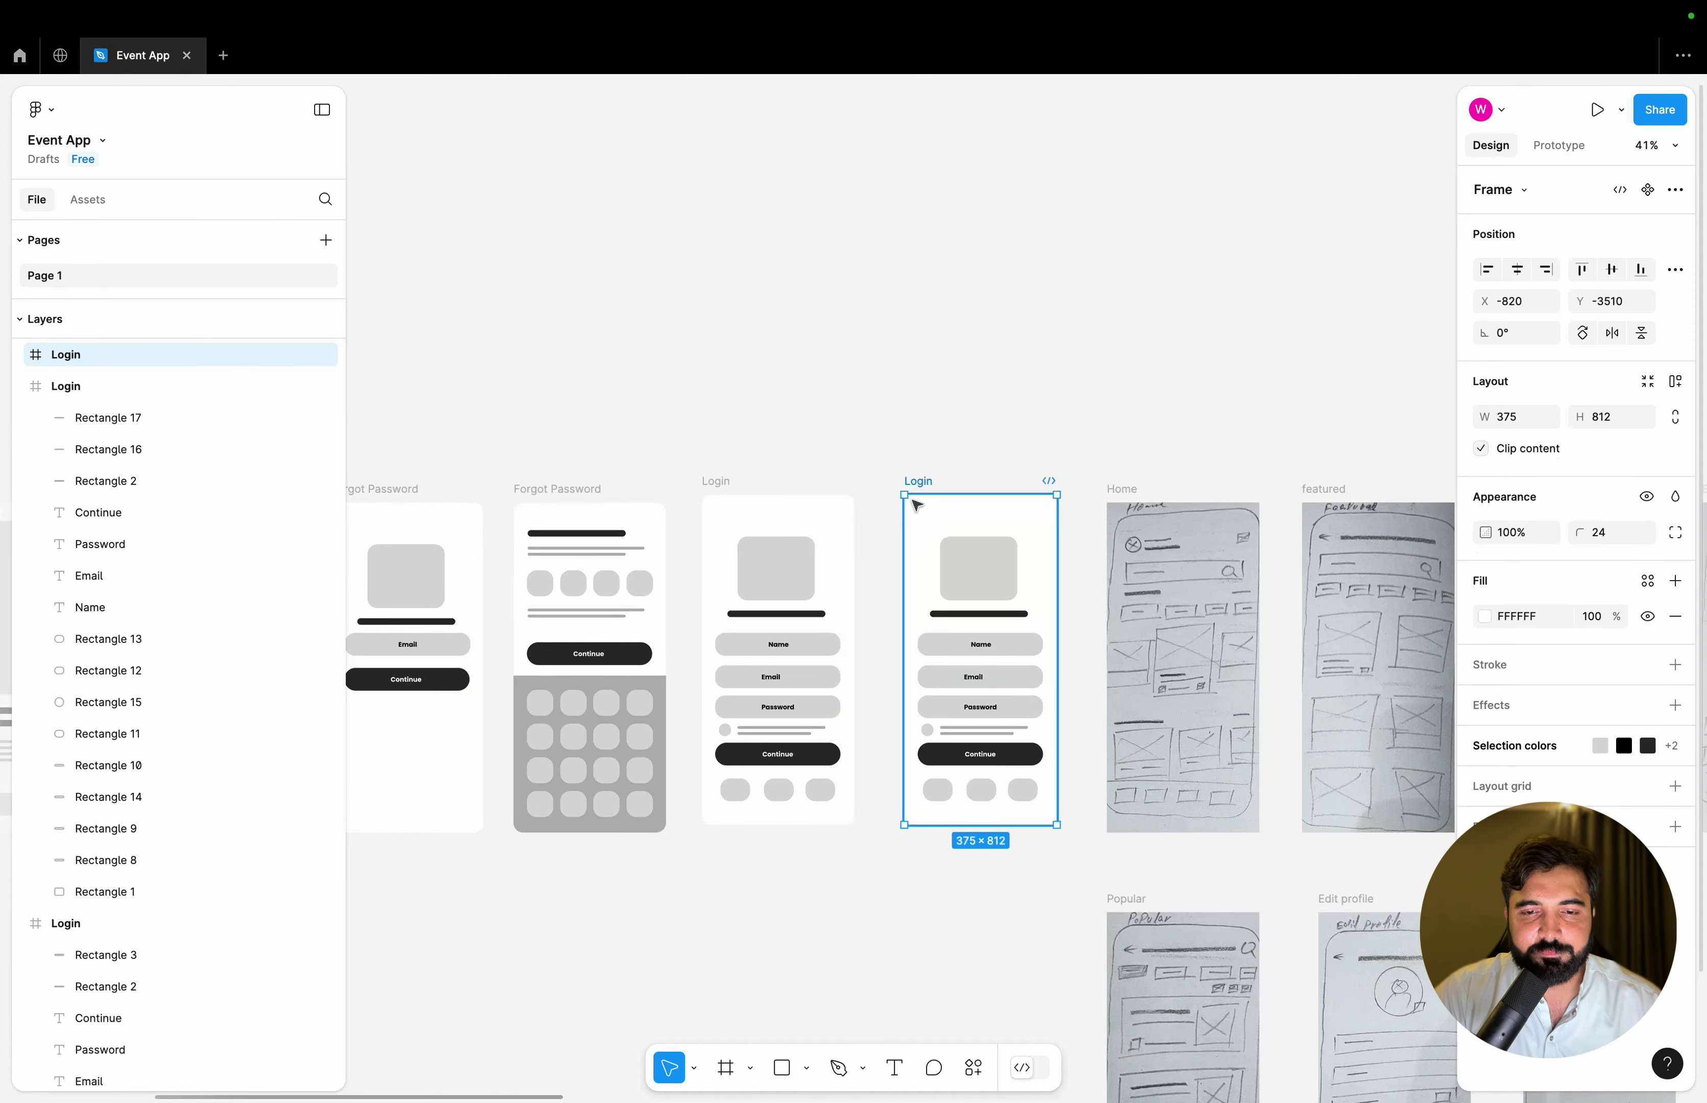
scroll(812, 606, "right", 3)
Step: Delete every element in the duplicated Login frame, including the leftover circle, leaving it blank
left_click_drag(905, 499, 744, 810)
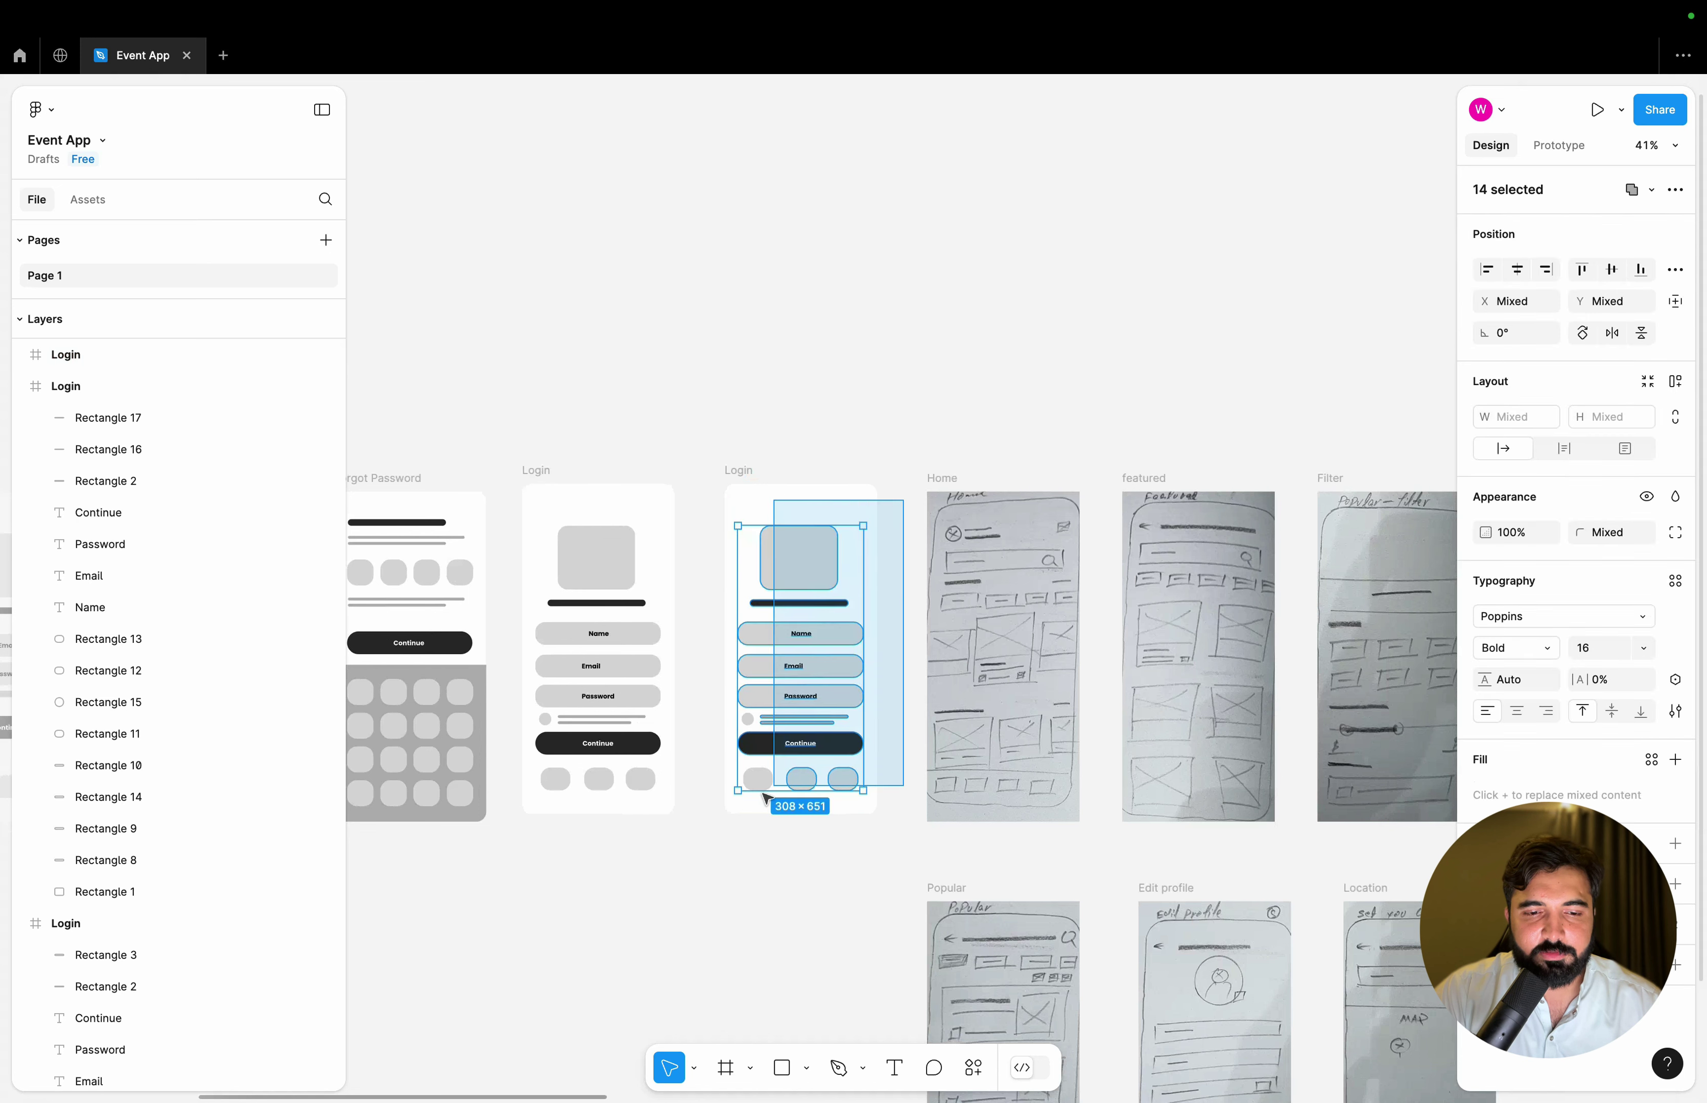
key("Delete")
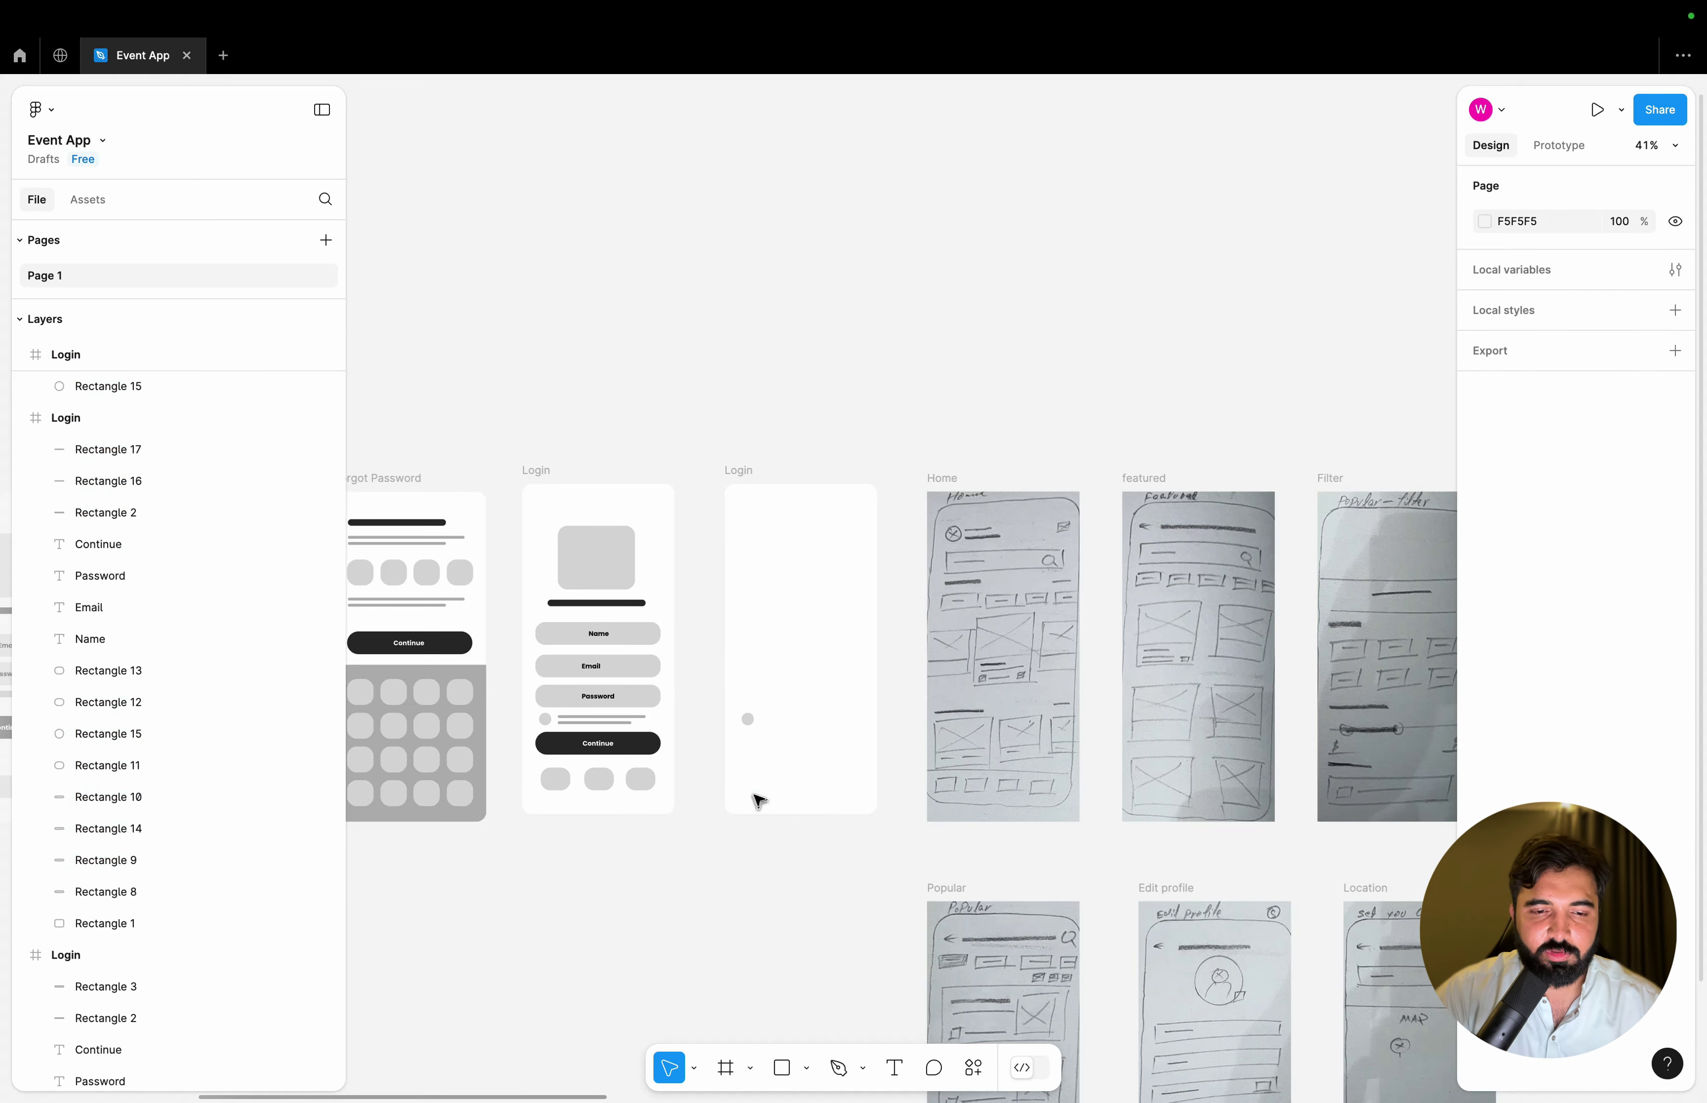
left_click(749, 720)
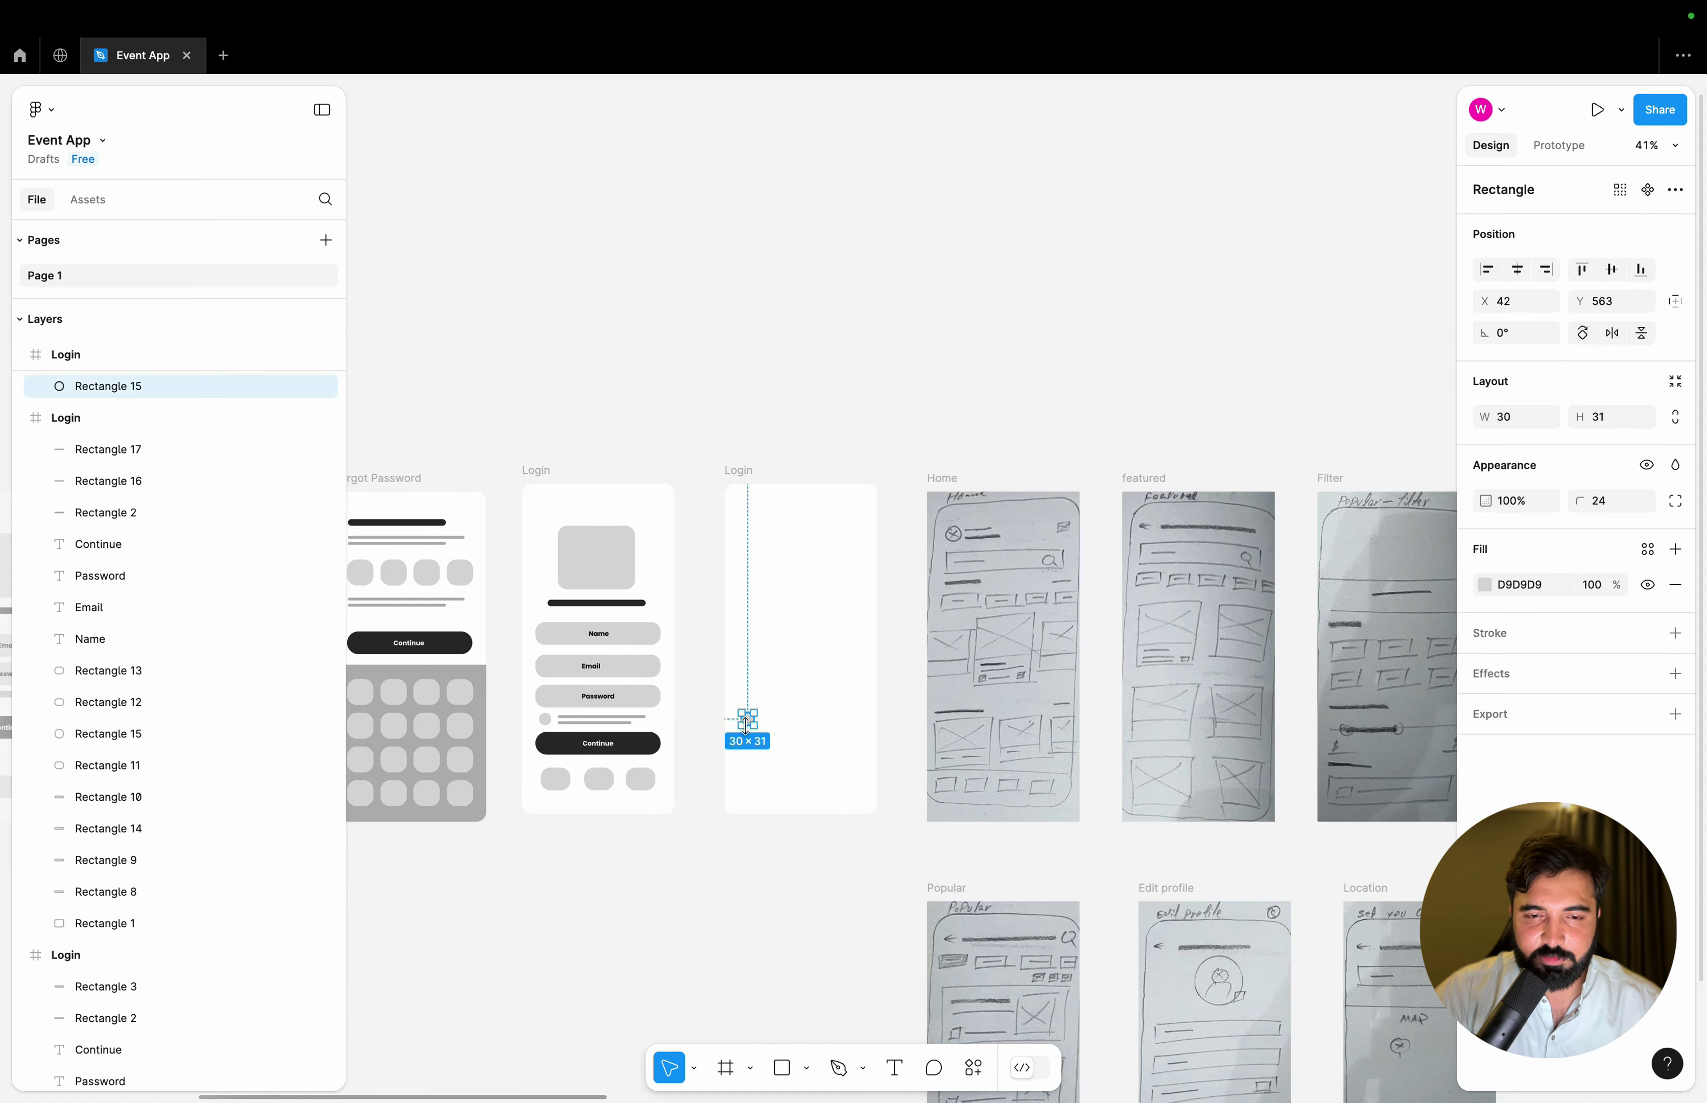
key("Delete")
Step: Zoom in to look over the Home sketch, then back out to the Login frames
scroll(705, 683, "up", 5)
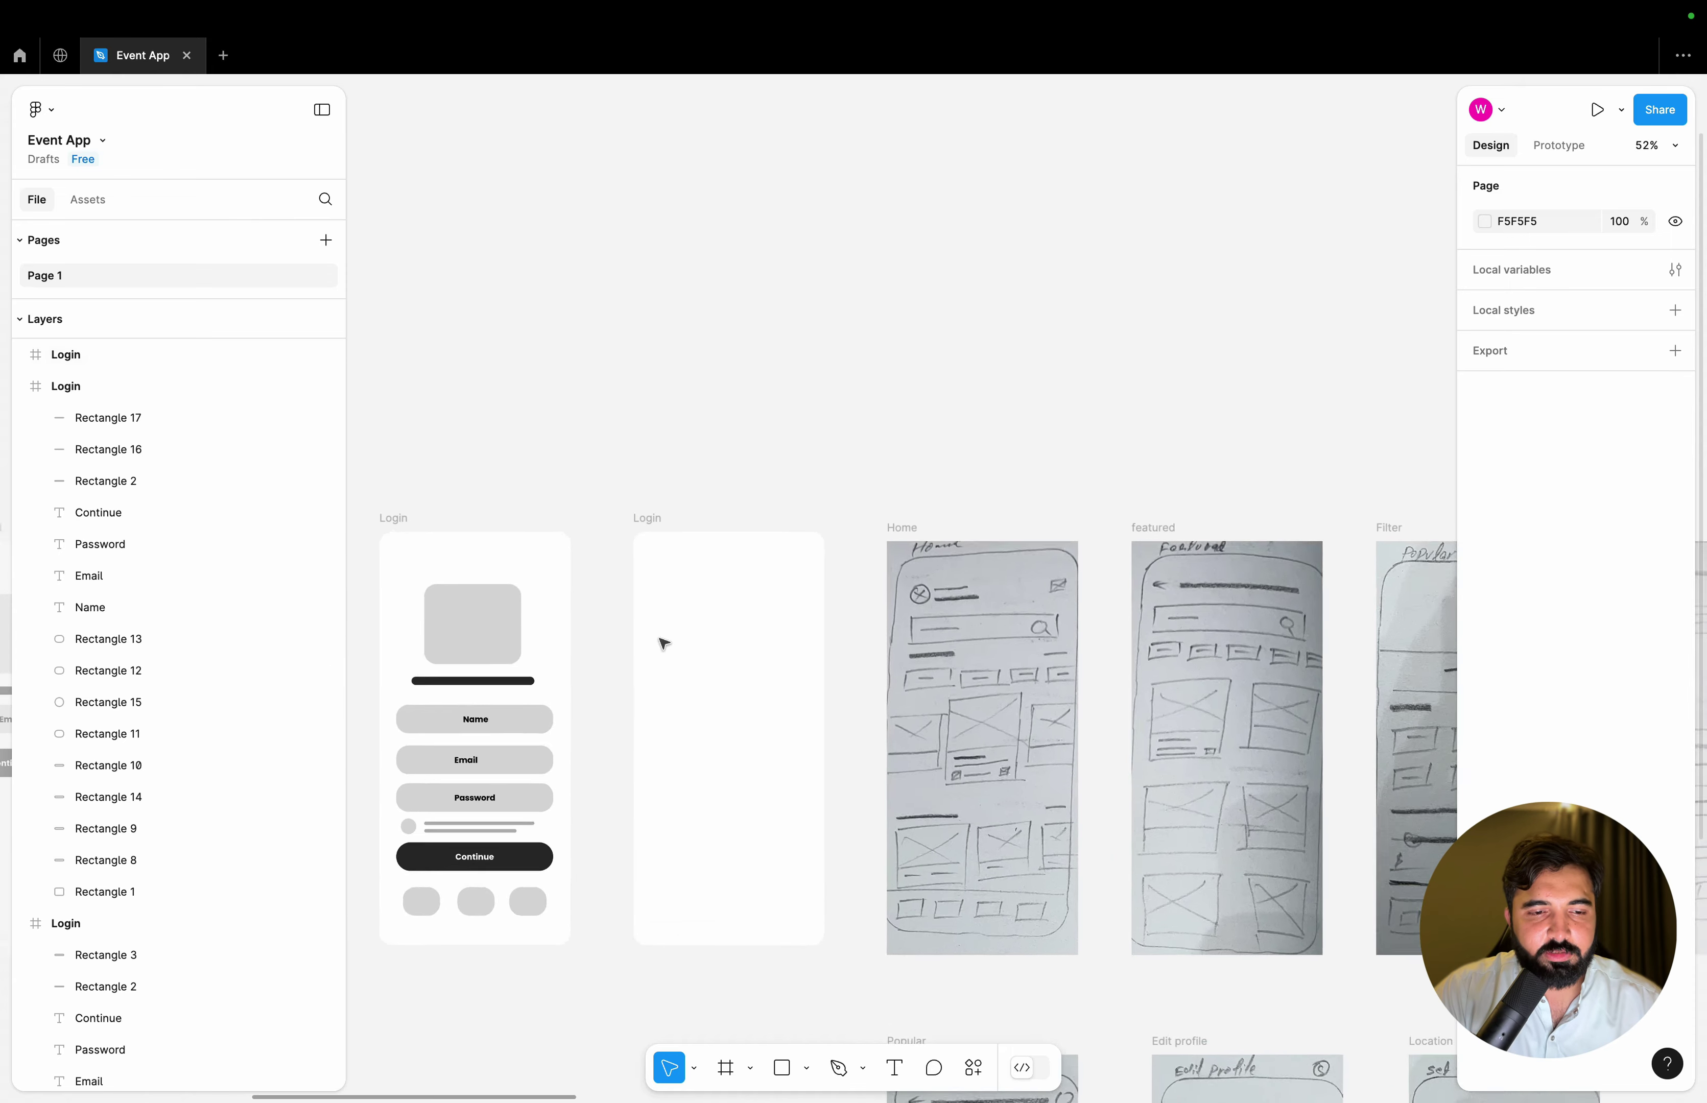
scroll(664, 644, "up", 1)
left_click_drag(664, 644, 705, 712)
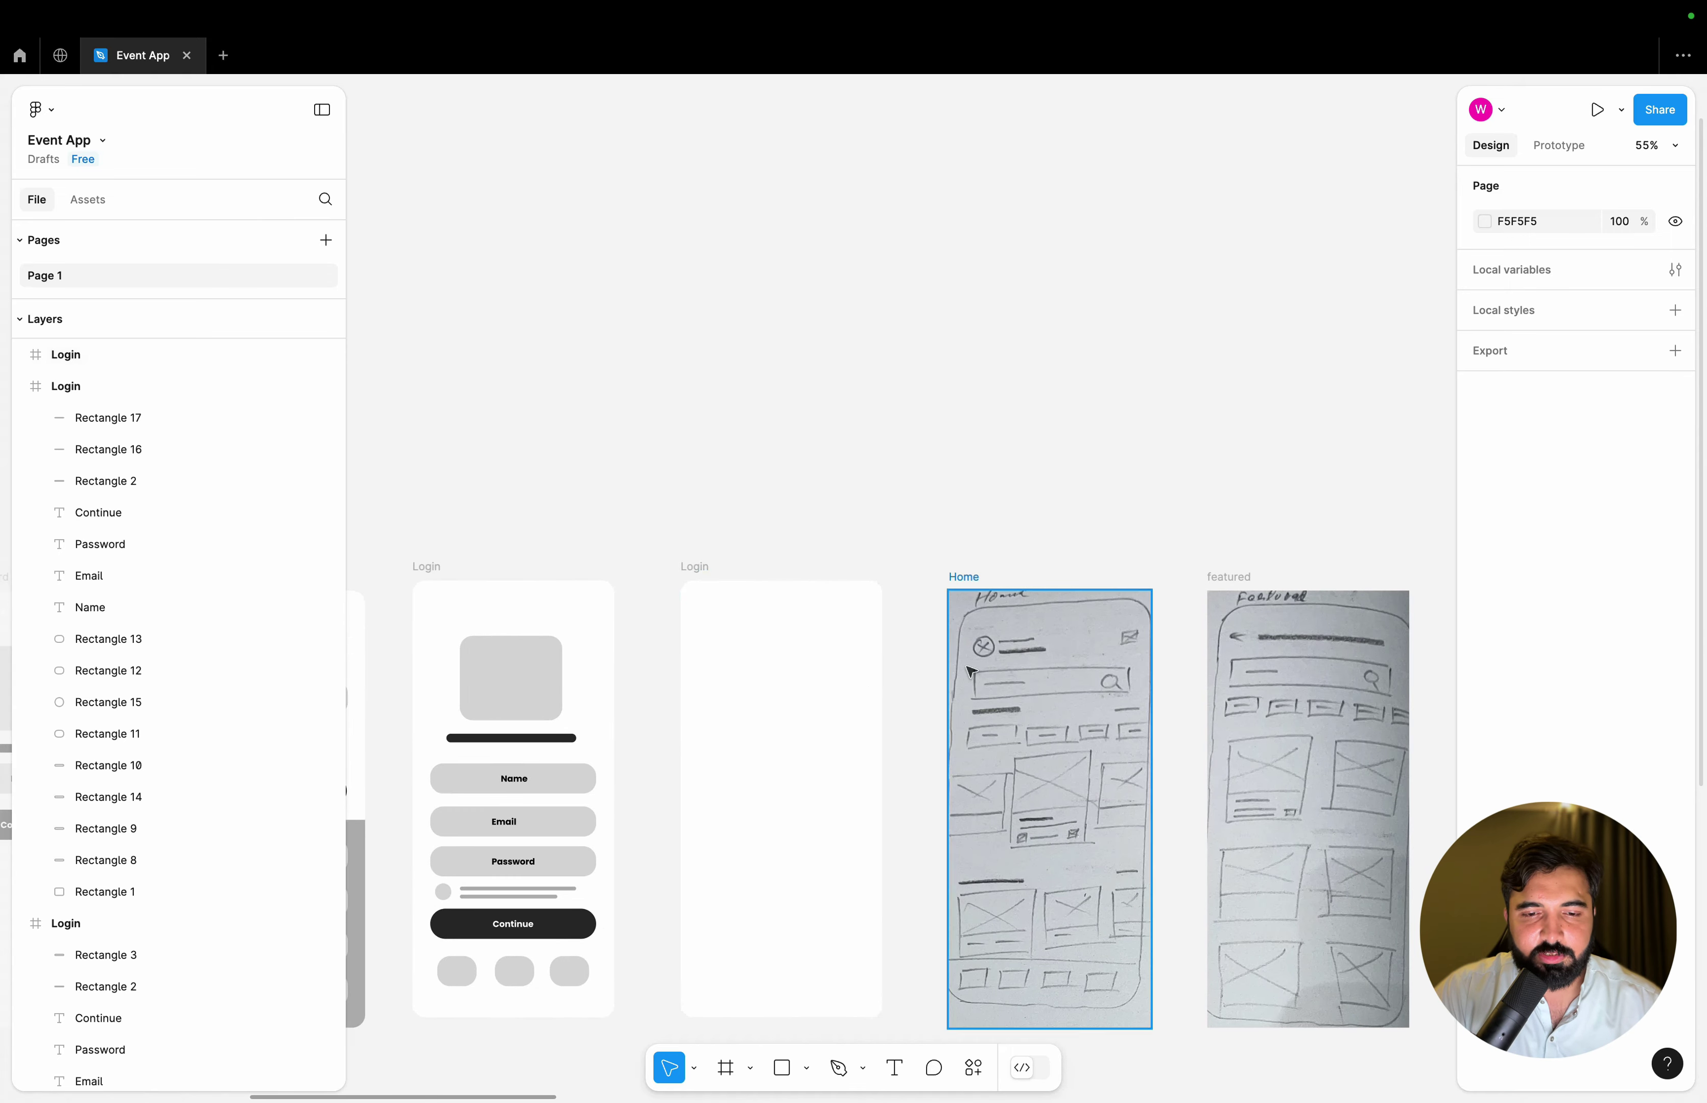
scroll(972, 670, "up", 3)
scroll(932, 645, "up", 5)
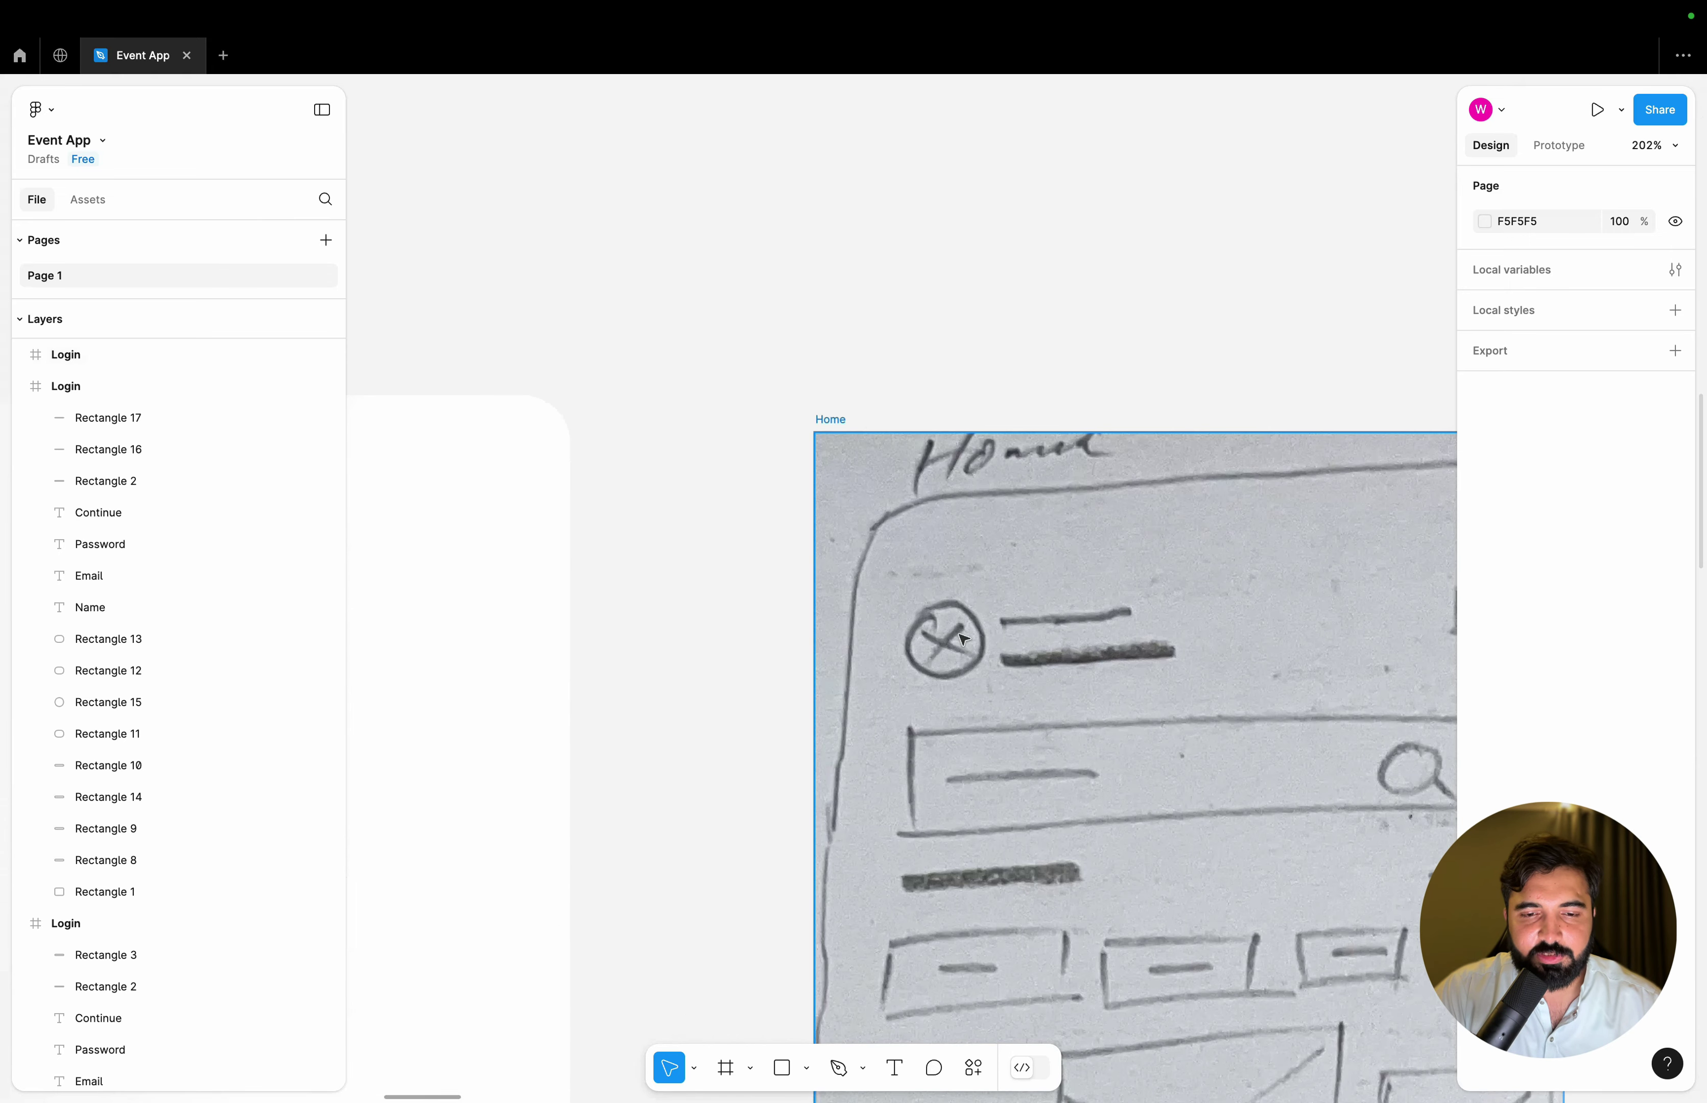
scroll(963, 639, "down", 2)
scroll(877, 654, "down", 2)
scroll(864, 654, "down", 2)
scroll(932, 656, "down", 2)
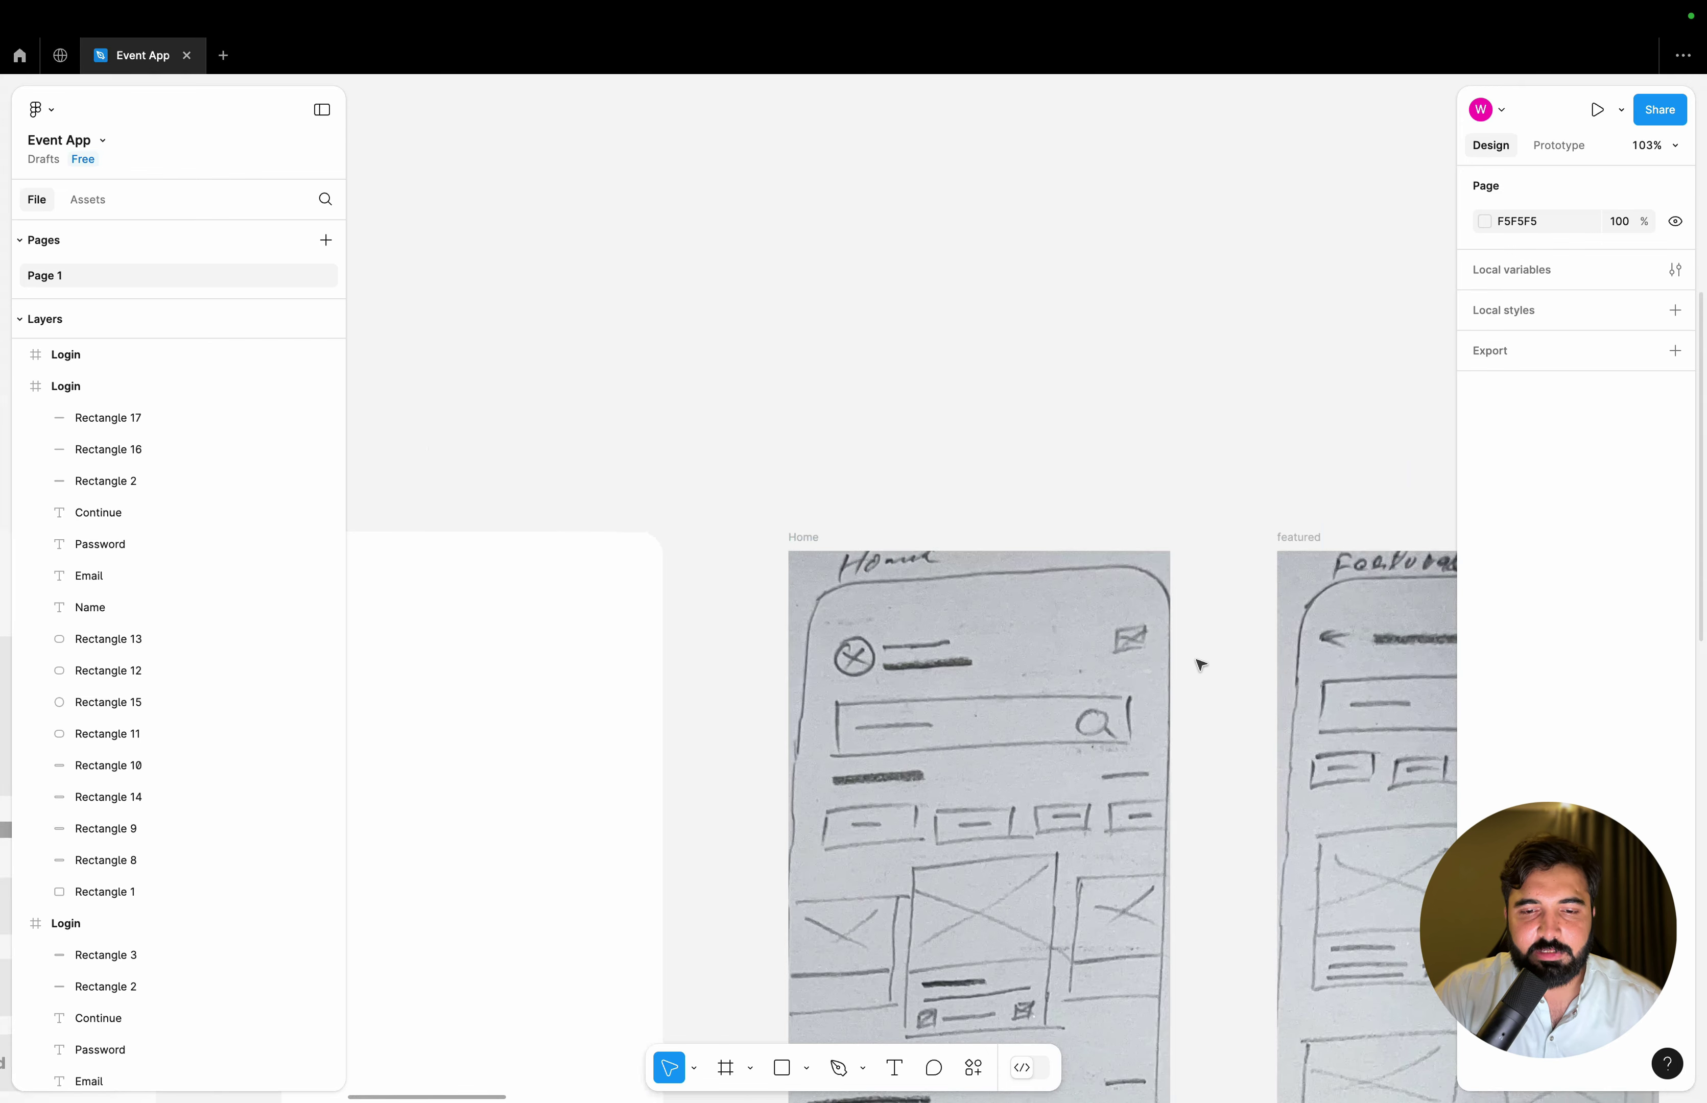
scroll(1148, 651, "up", 1)
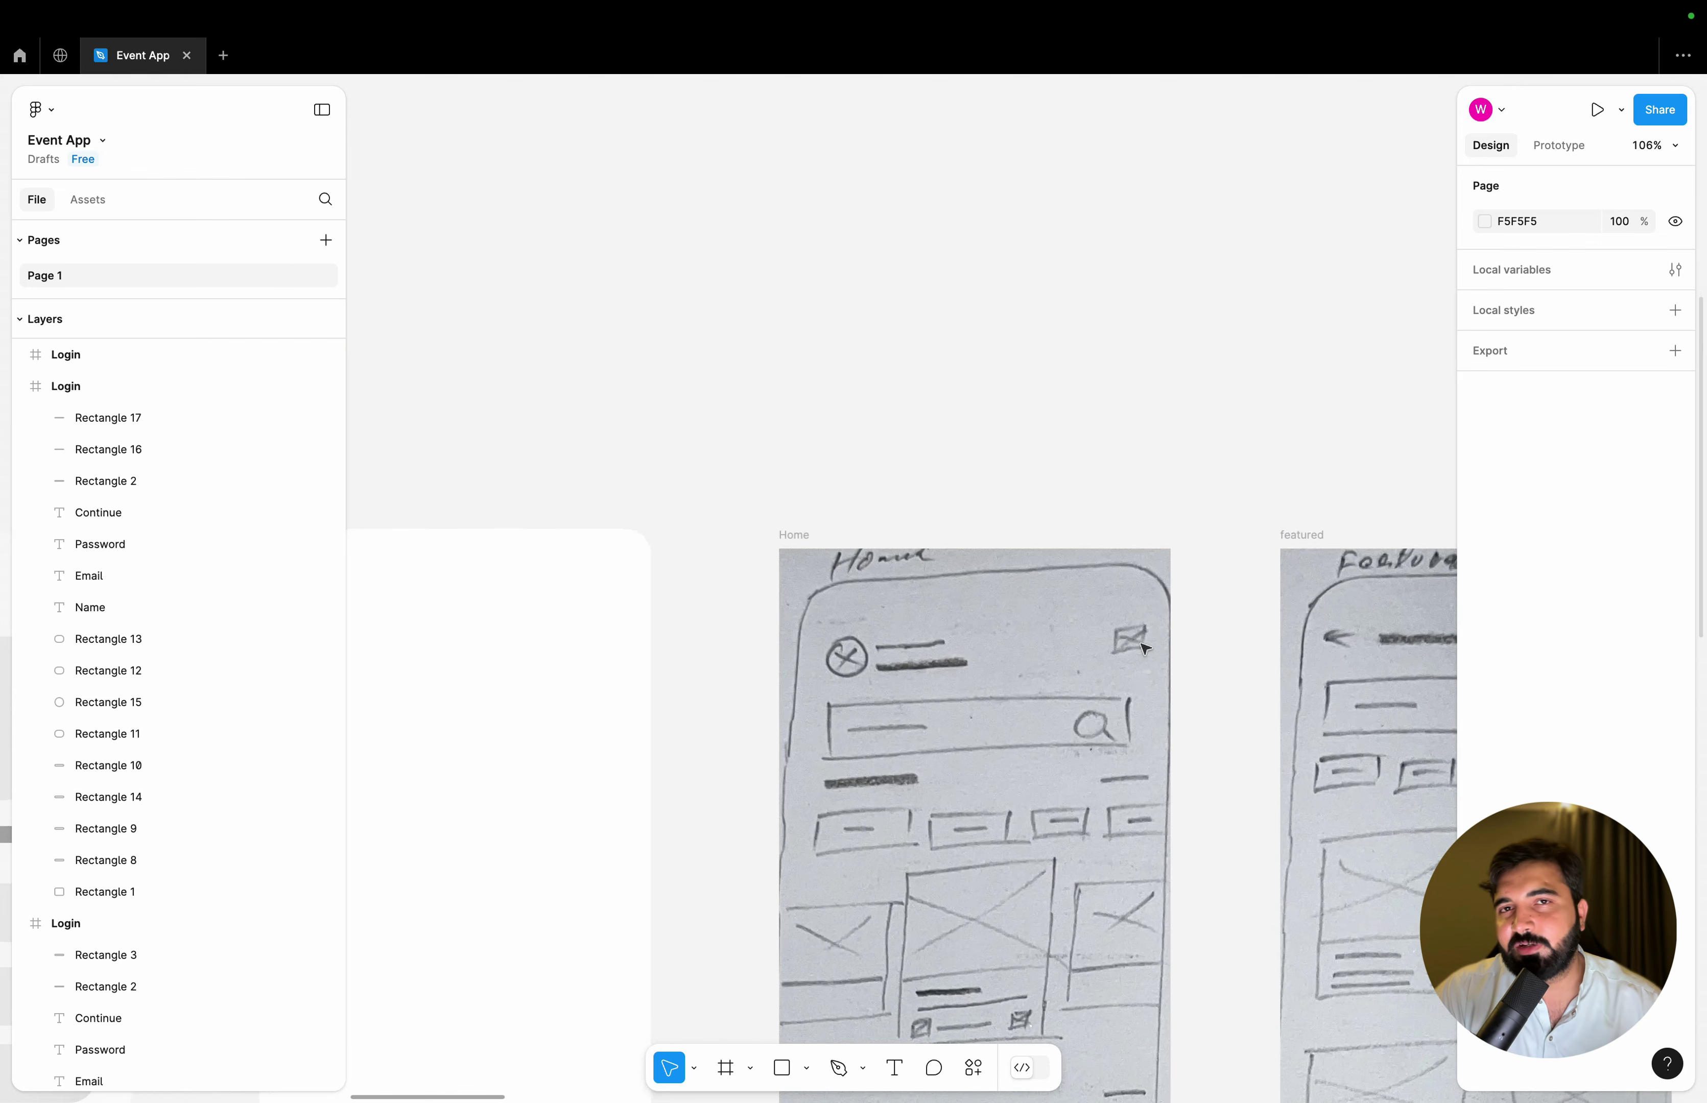
scroll(1177, 632, "left", 3)
scroll(1076, 610, "down", 3)
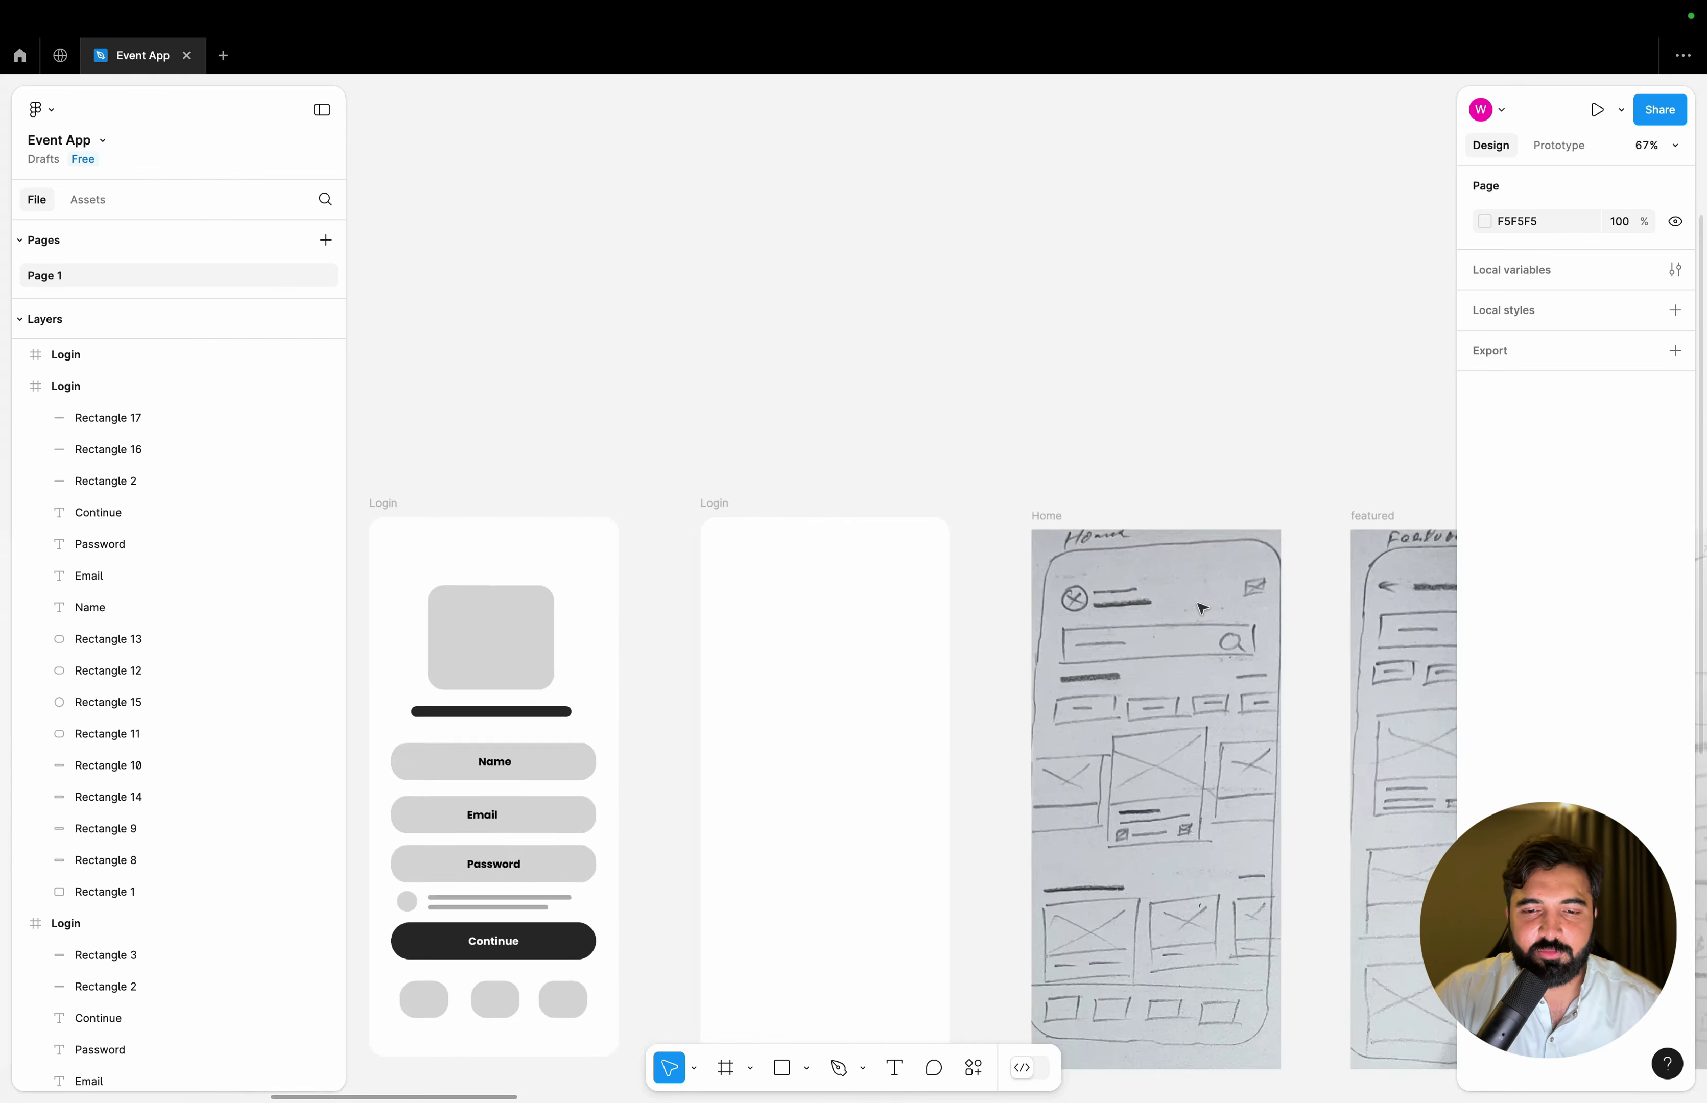
scroll(914, 595, "down", 2)
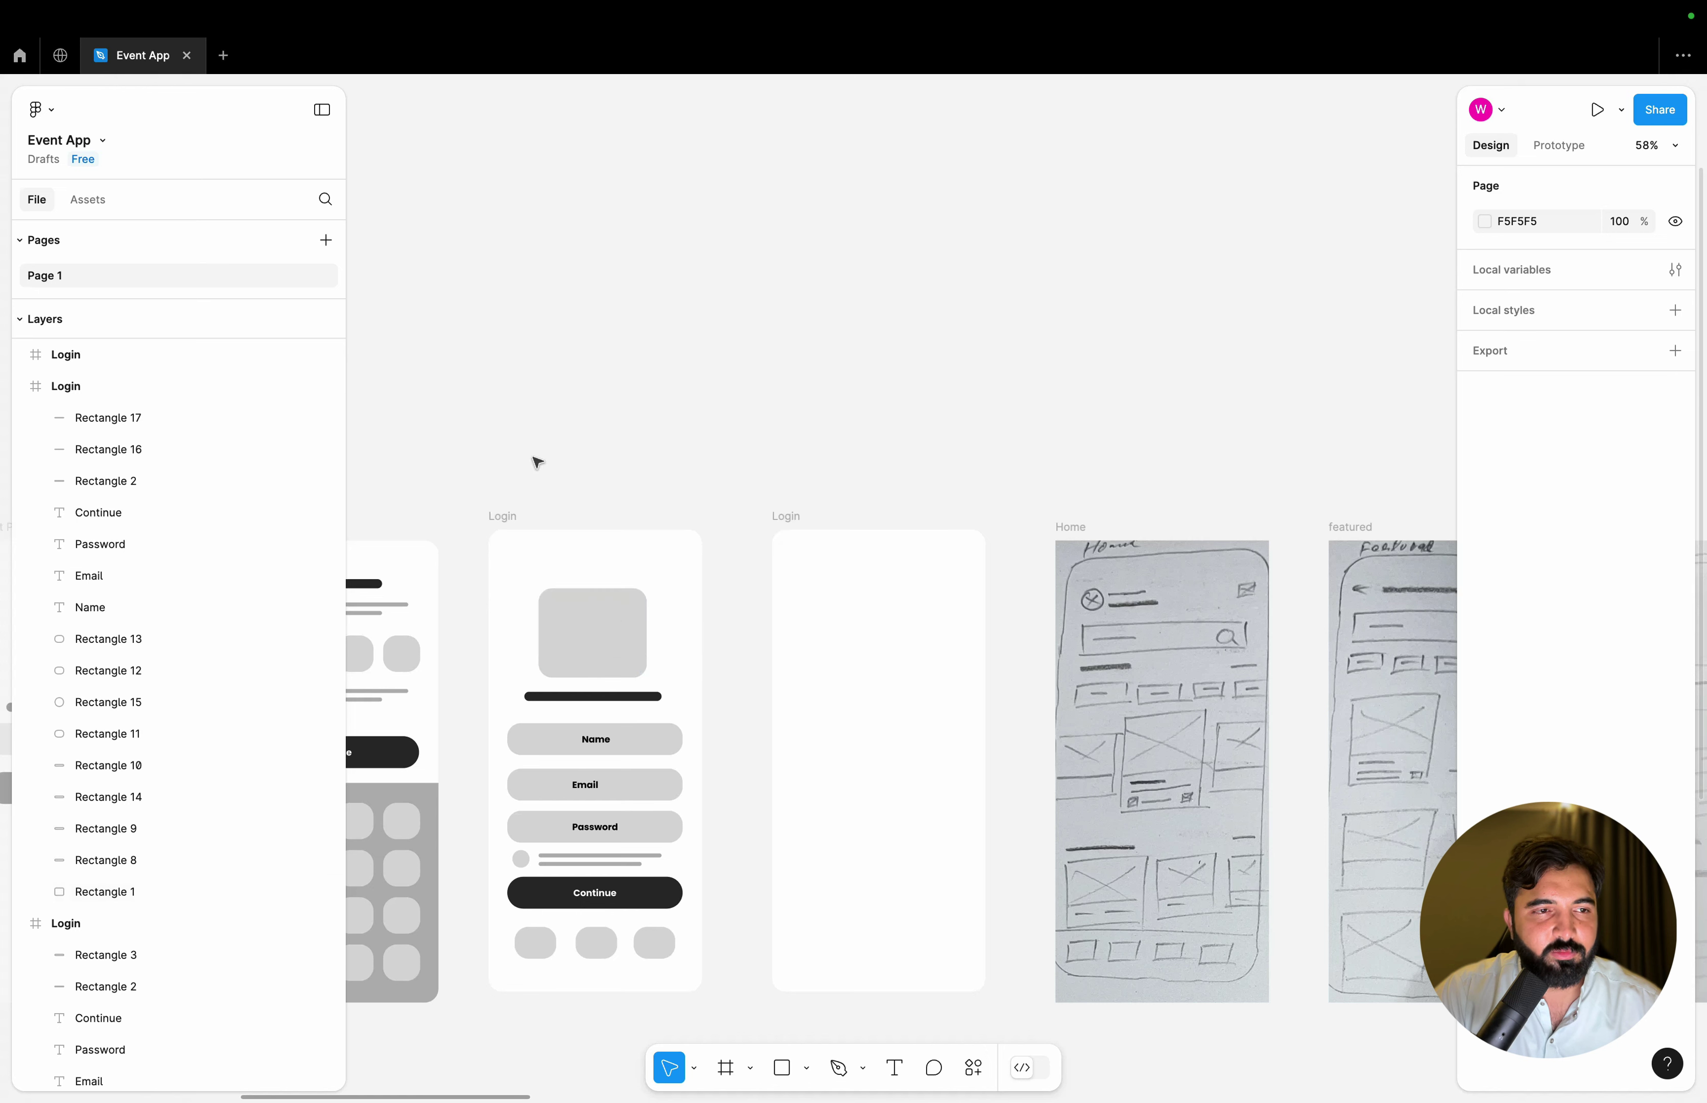
Step: Draw a grey avatar circle at the frame's top-left with the Ellipse tool
left_click(807, 1070)
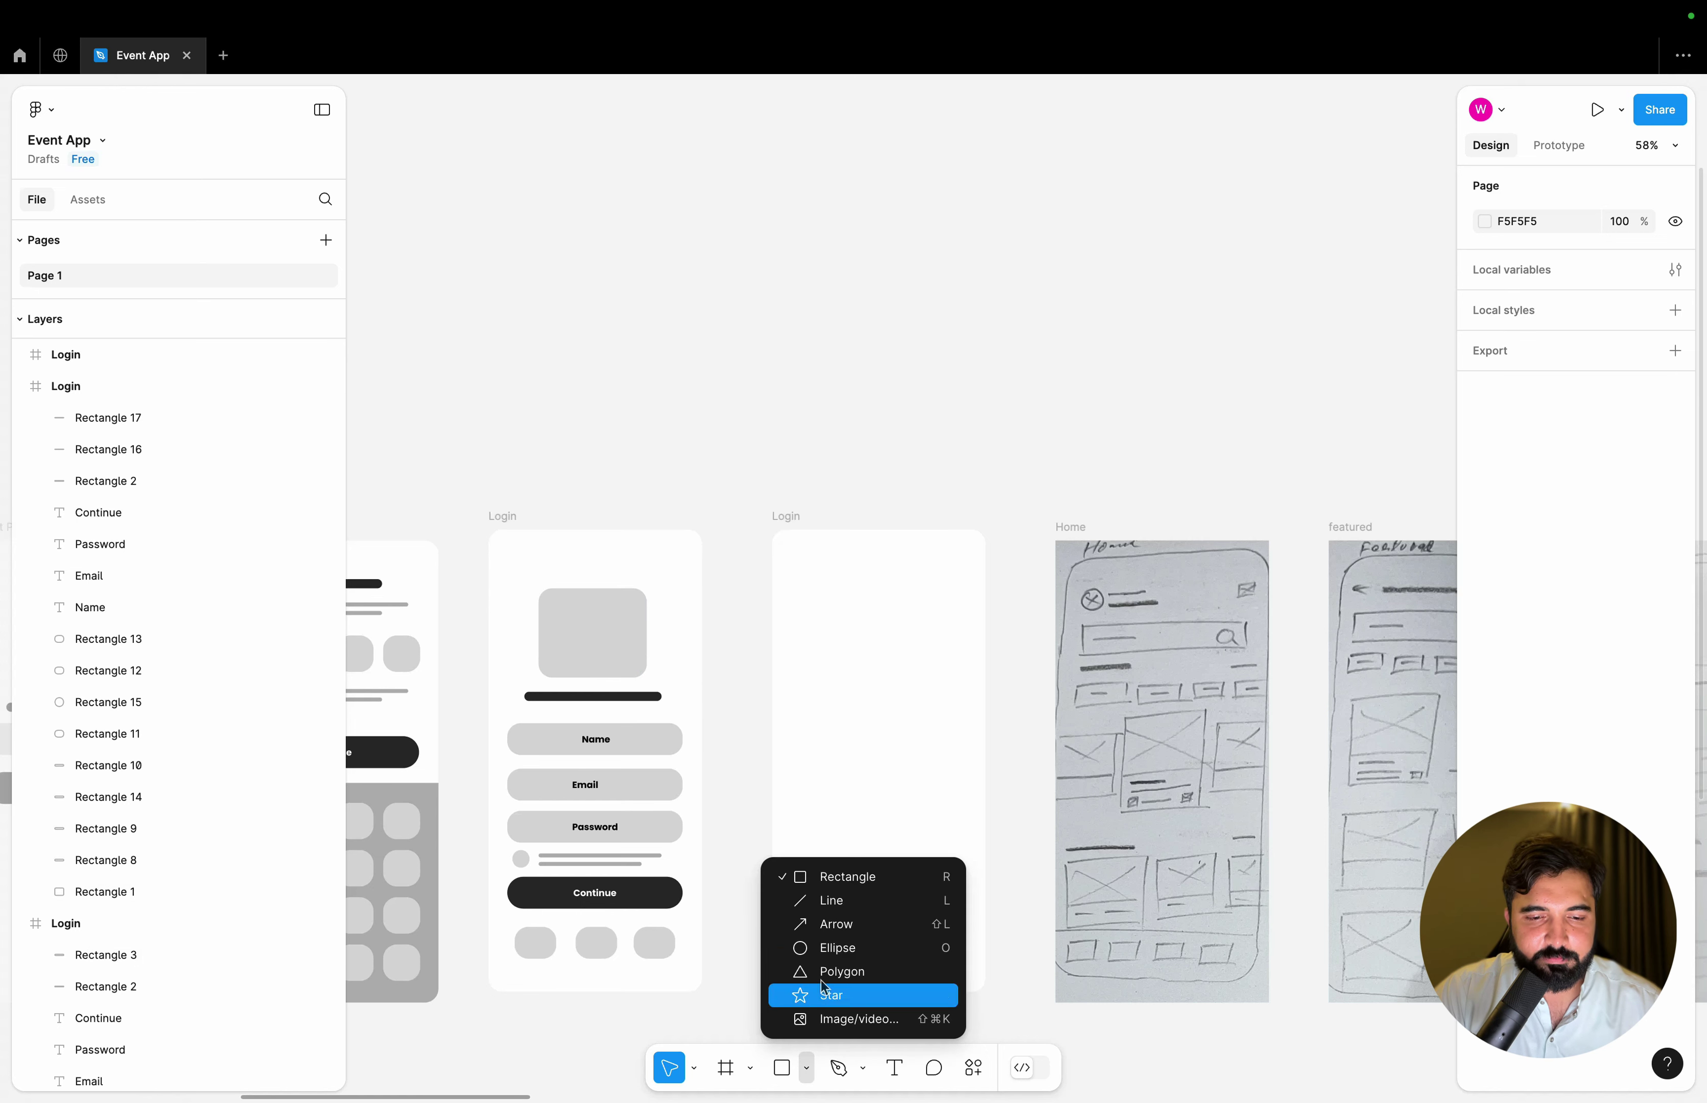
left_click(835, 948)
scroll(861, 610, "up", 5)
scroll(859, 608, "up", 5)
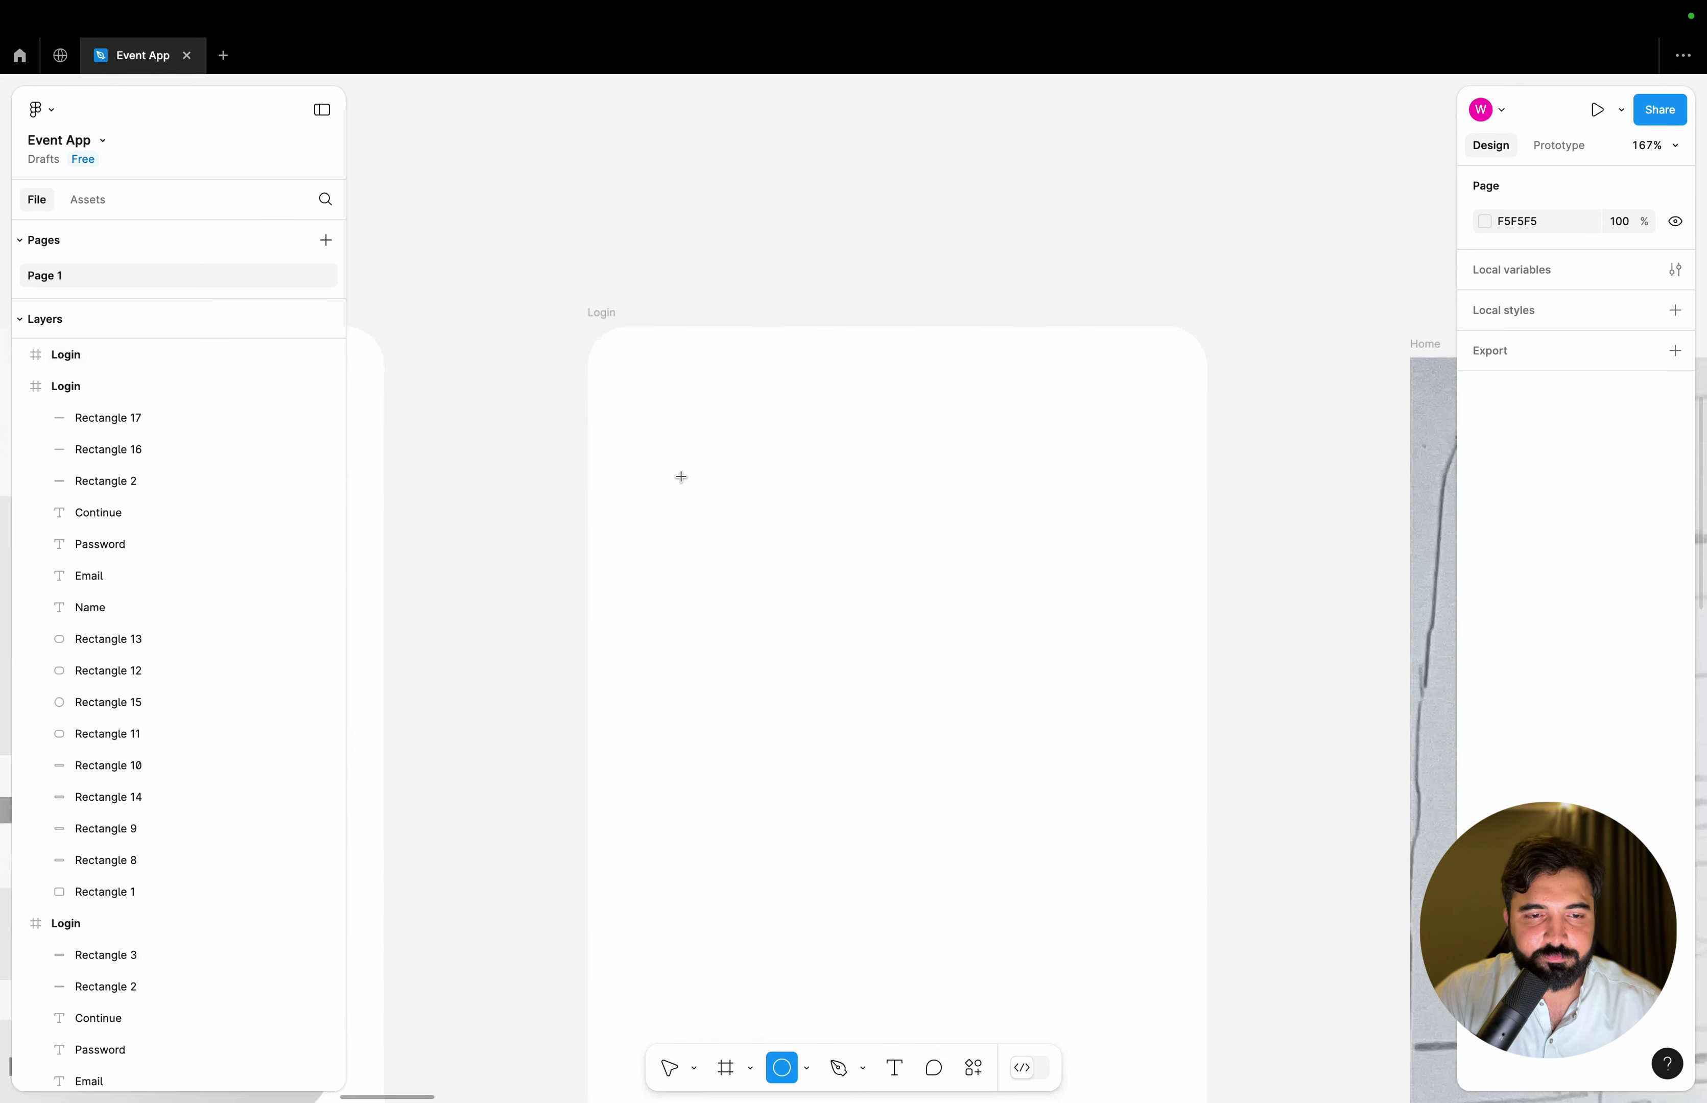
mouse_move(653, 397)
left_mouse_down()
mouse_move(738, 478)
mouse_move(687, 448)
mouse_move(721, 472)
left_mouse_up()
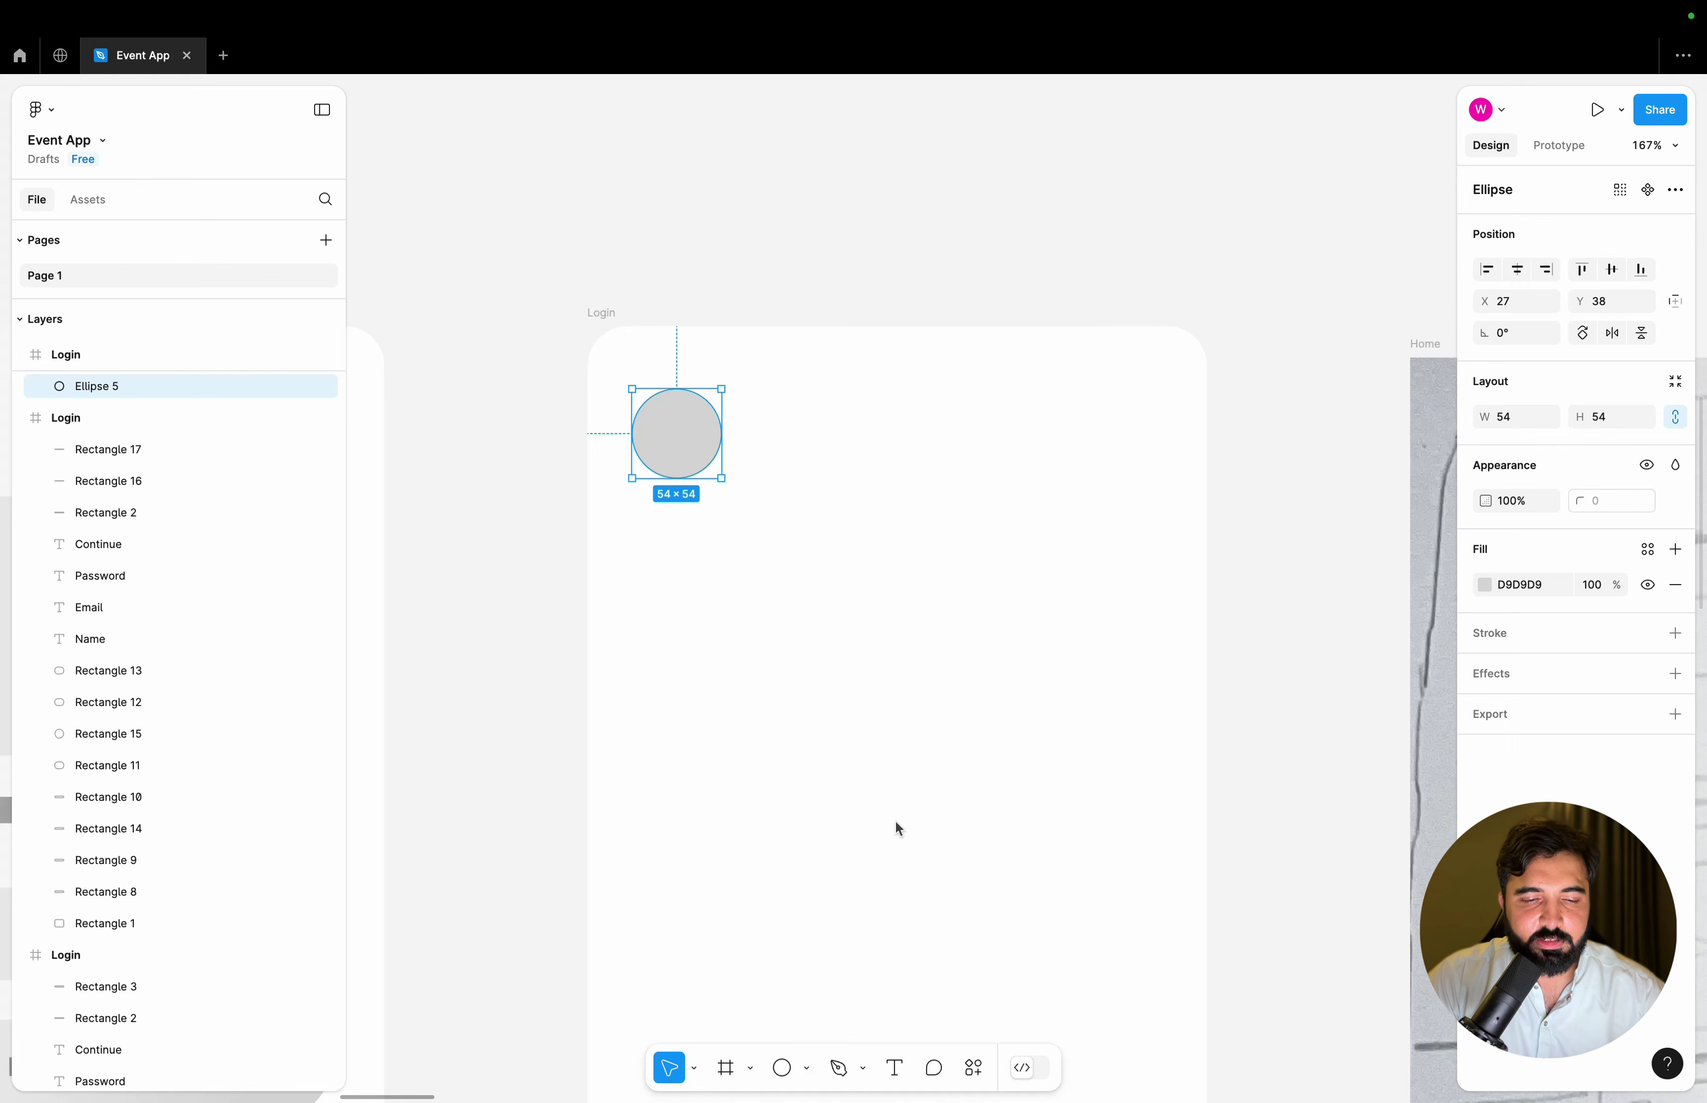
scroll(898, 828, "down", 1)
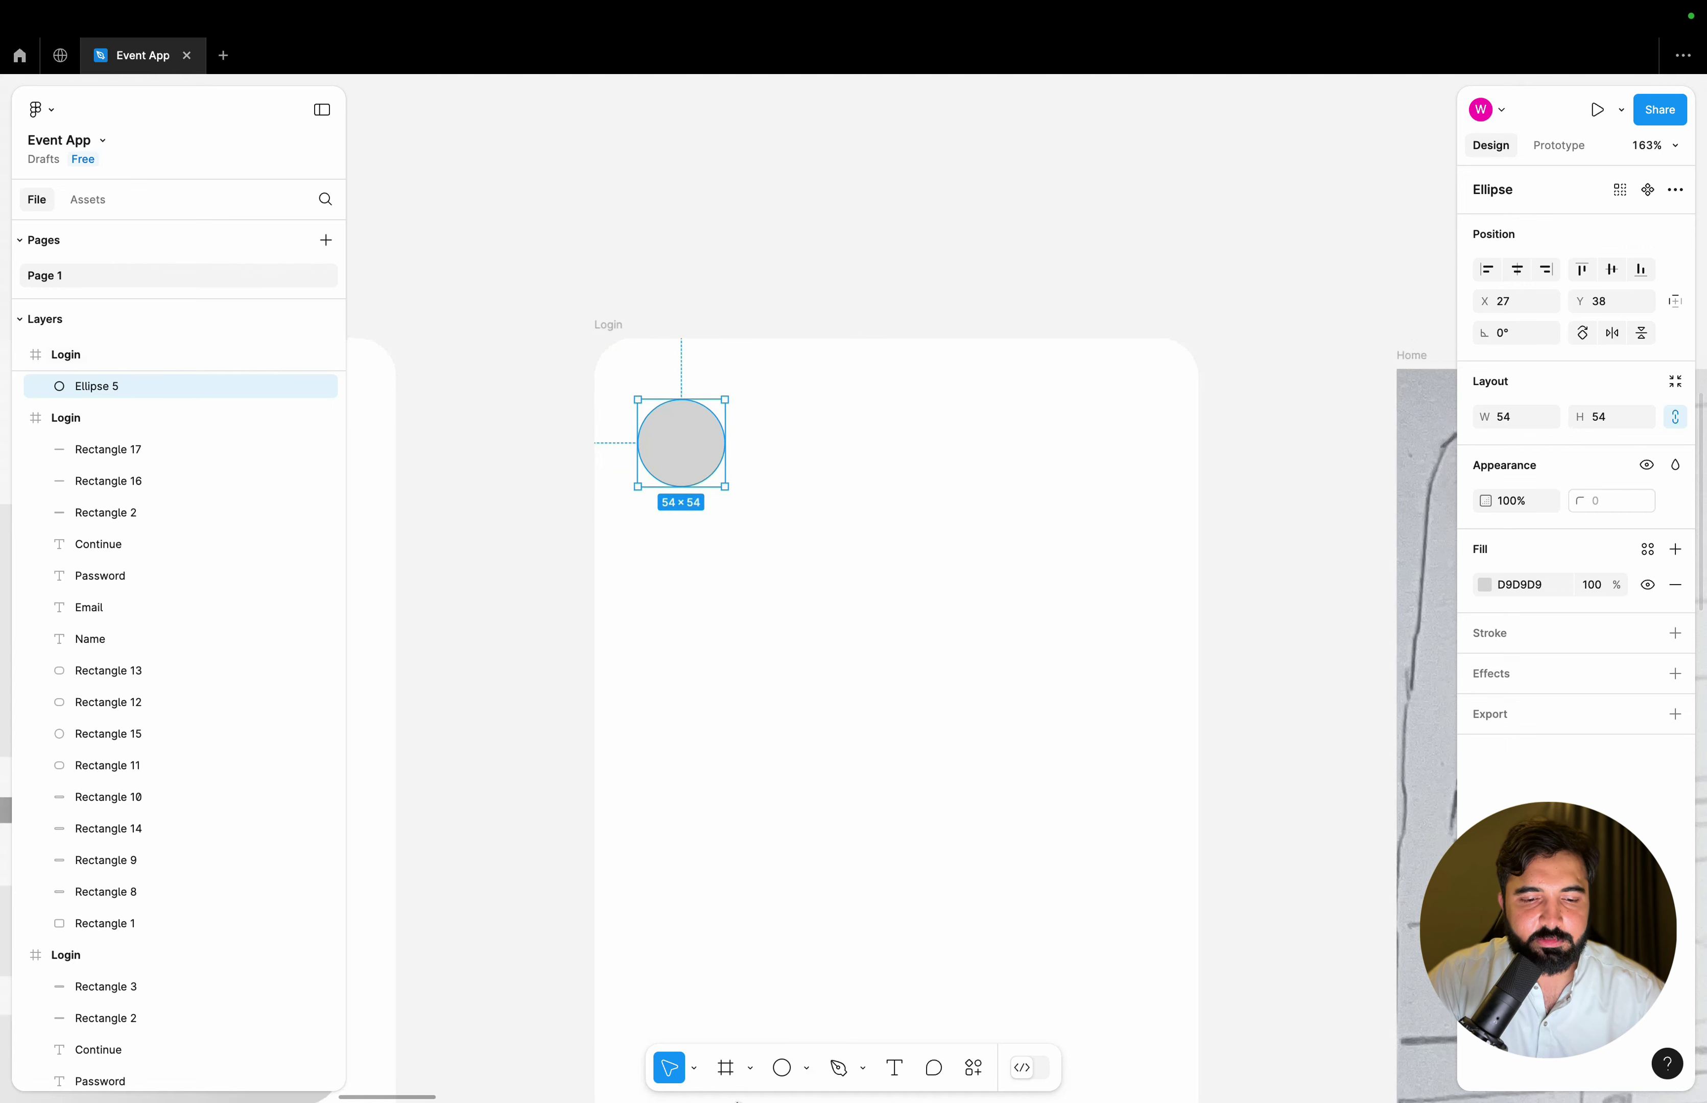
Step: Draw a horizontal title line beside the circle with stroke 5 and round start and end caps
left_click(814, 1073)
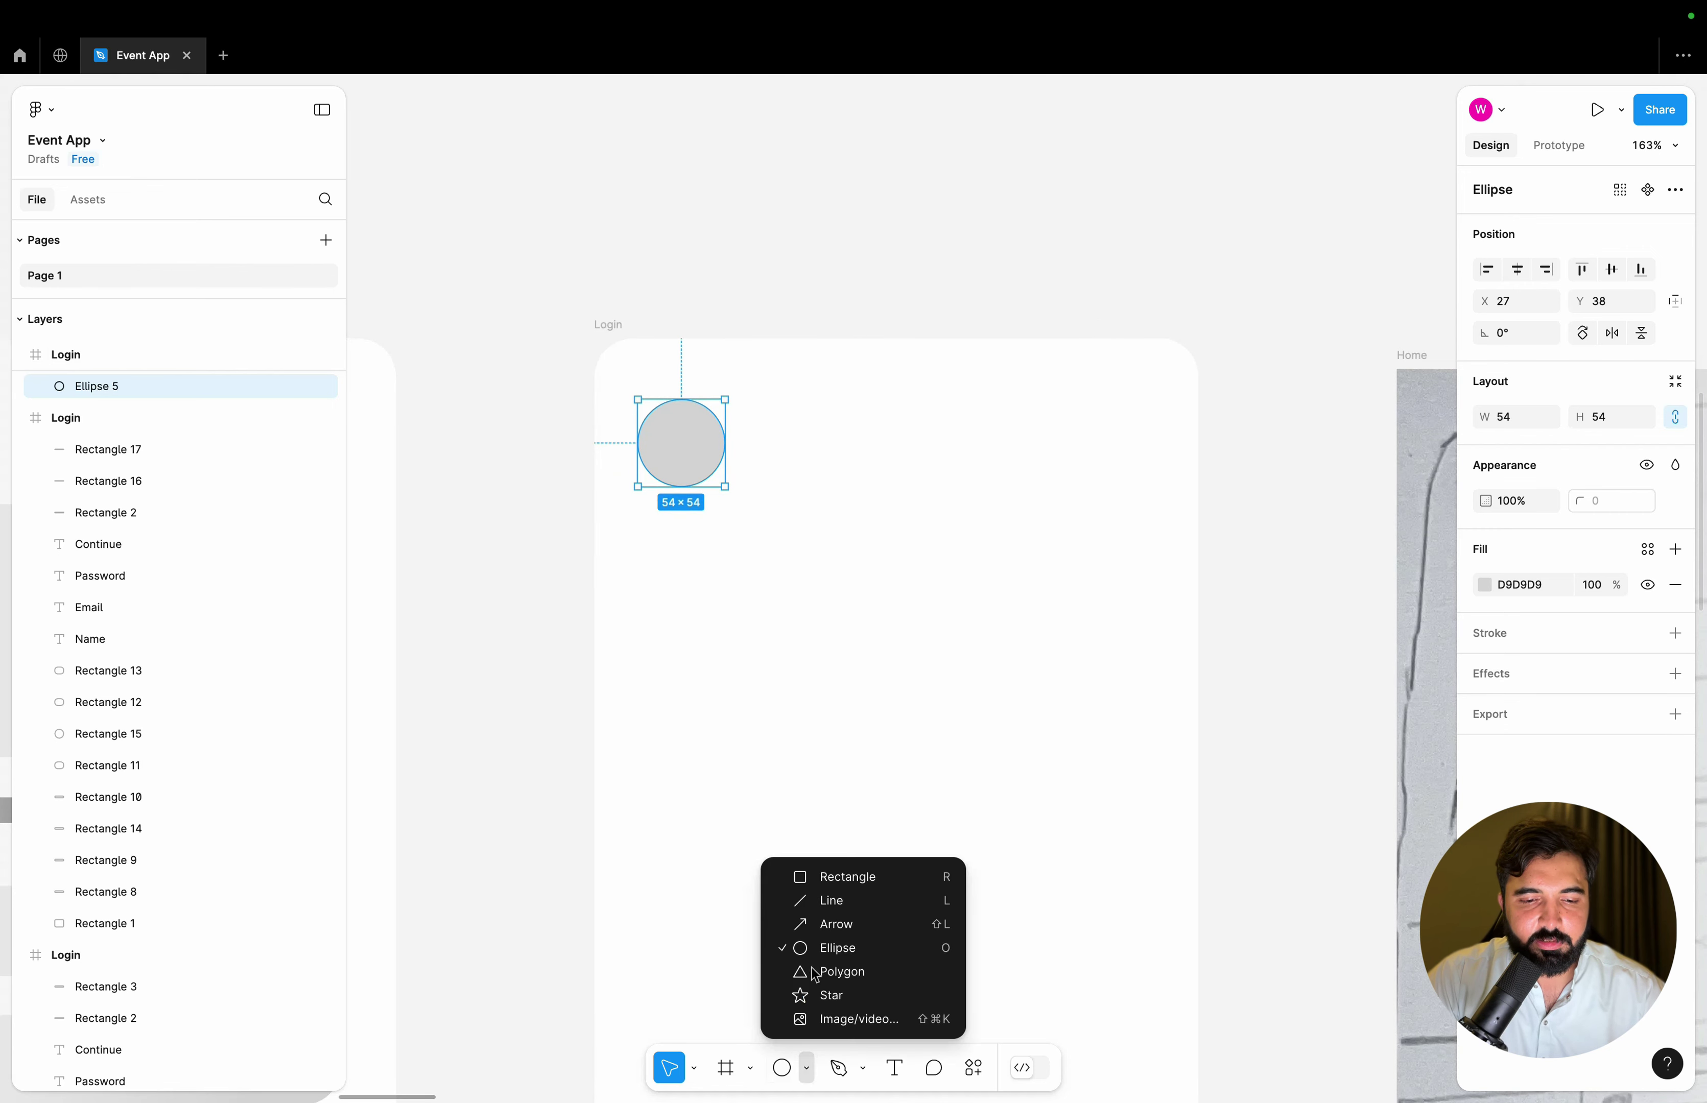
left_click(832, 901)
left_click_drag(770, 413, 946, 424)
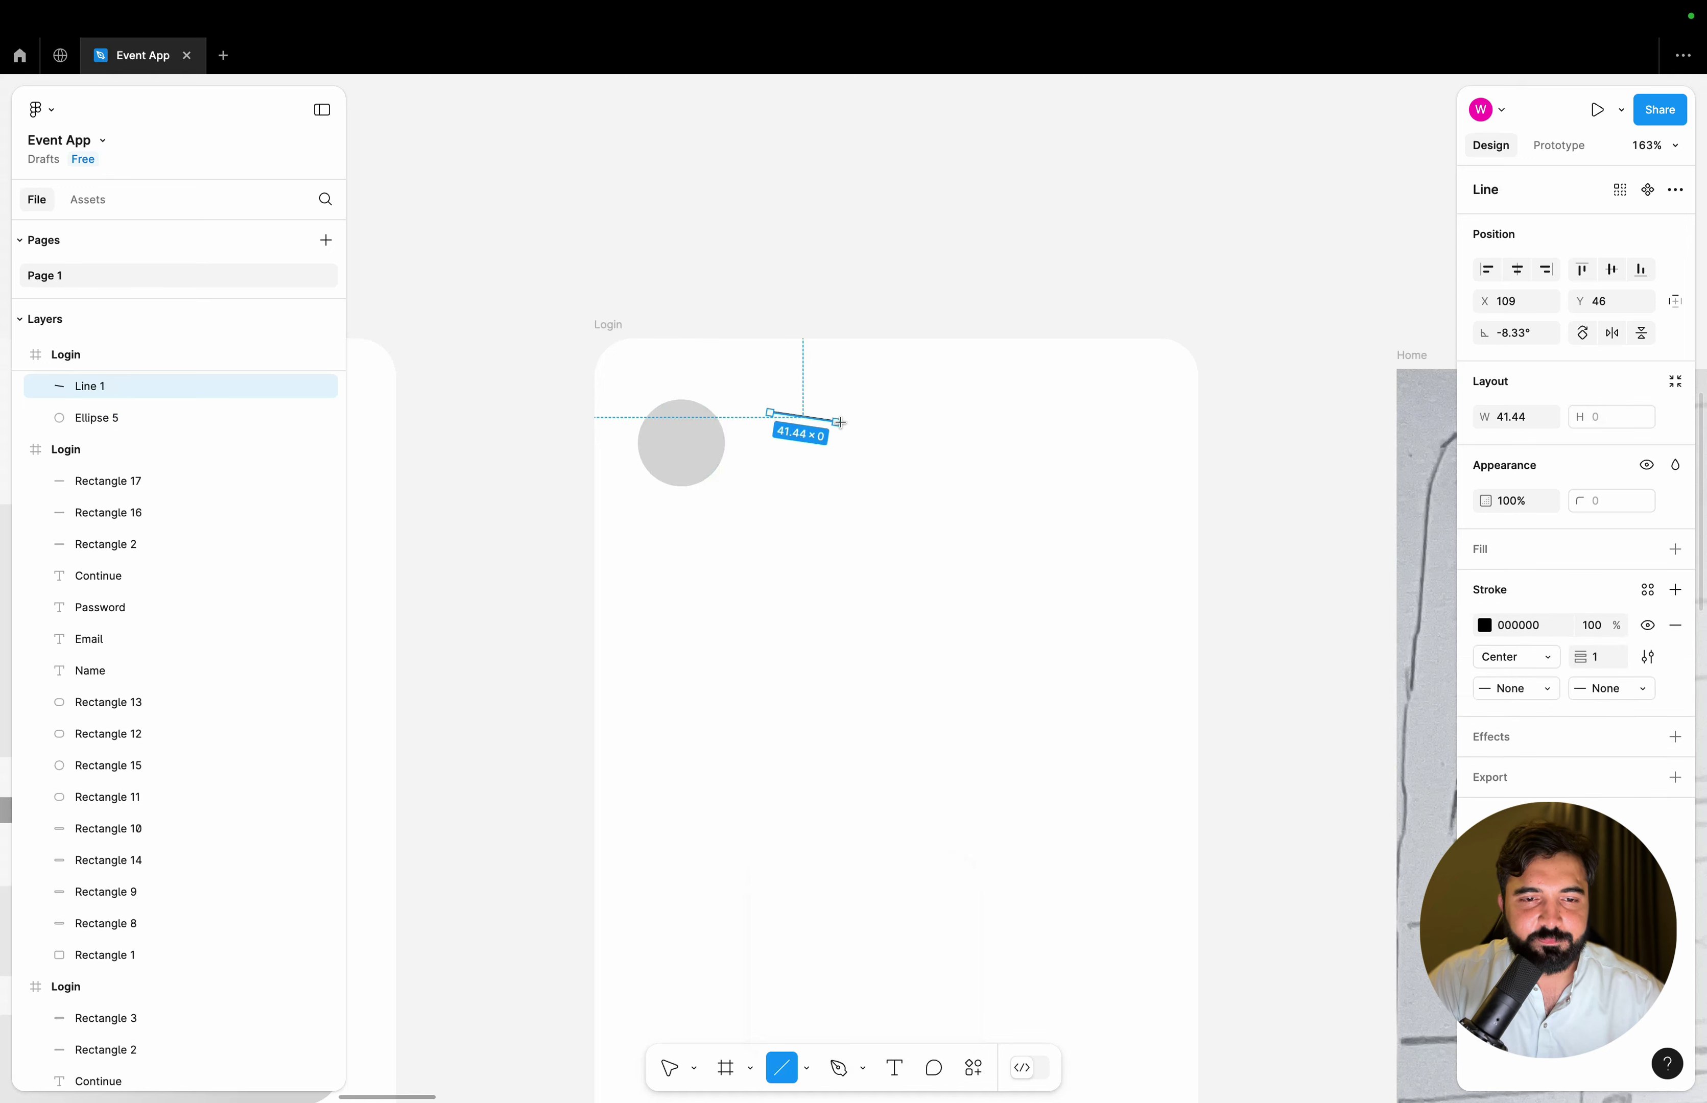
scroll(834, 407, "up", 5)
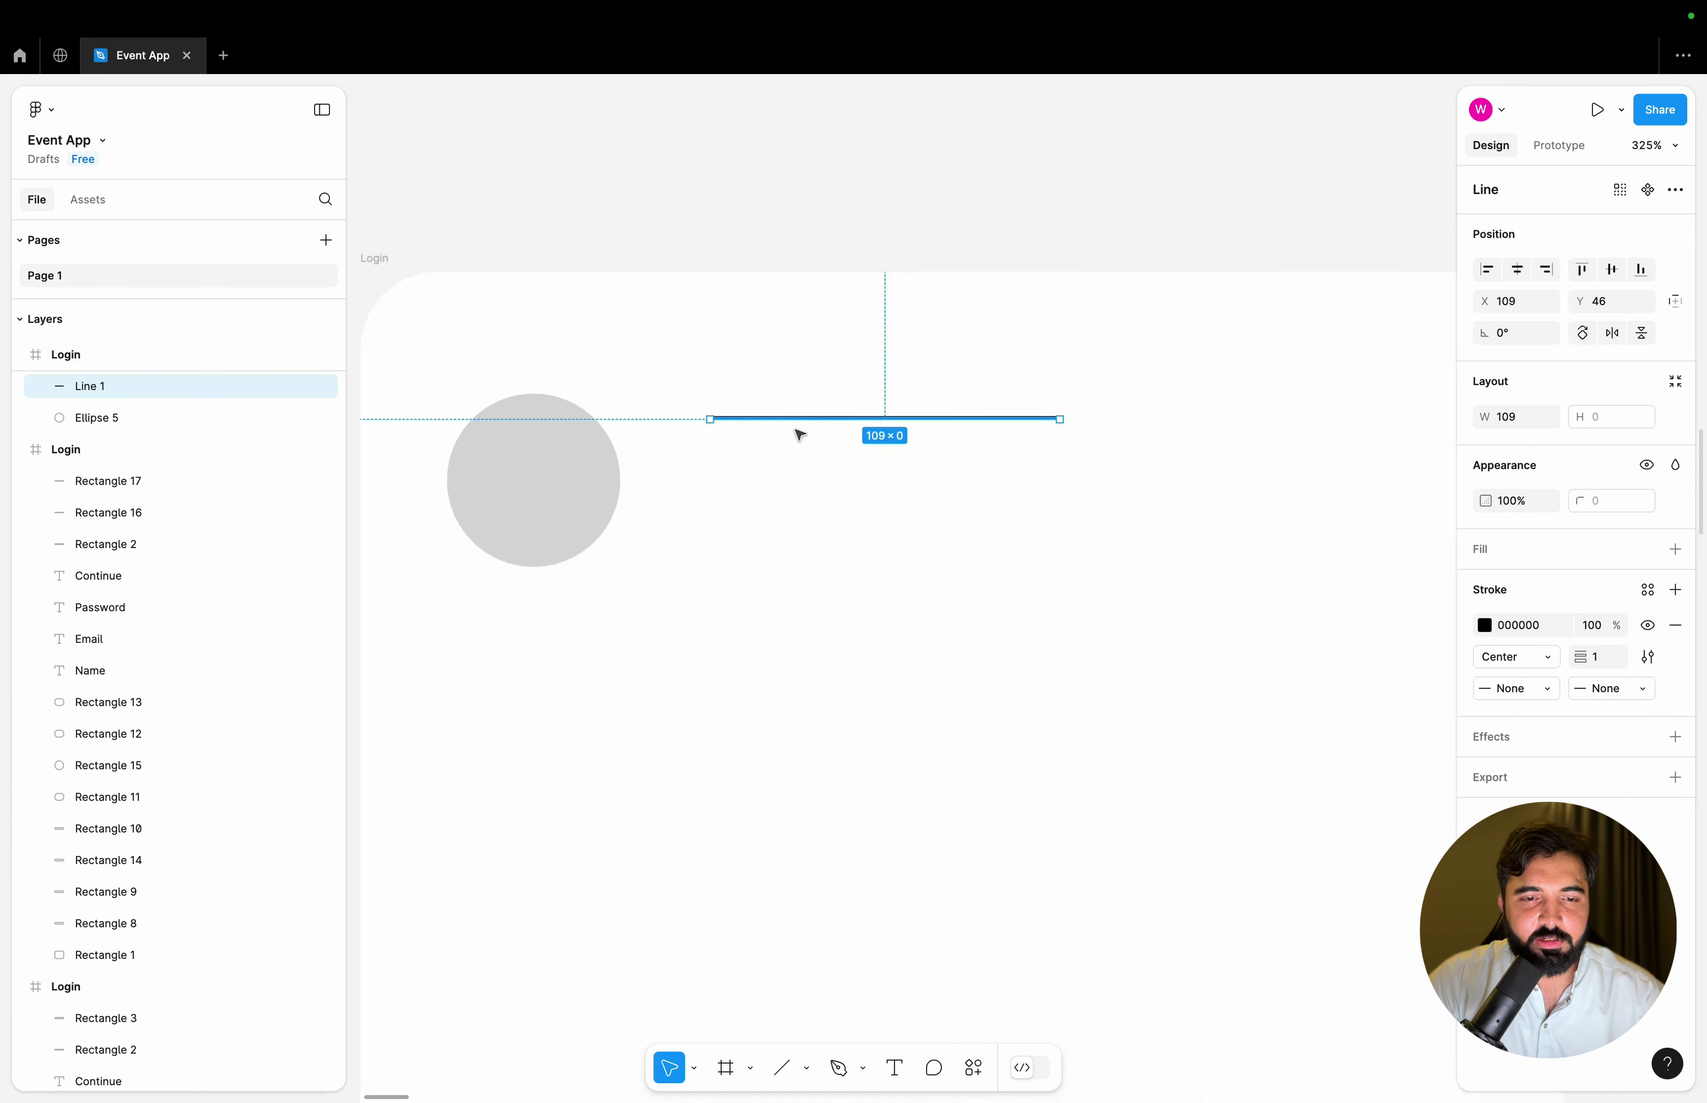
left_click_drag(804, 422, 781, 469)
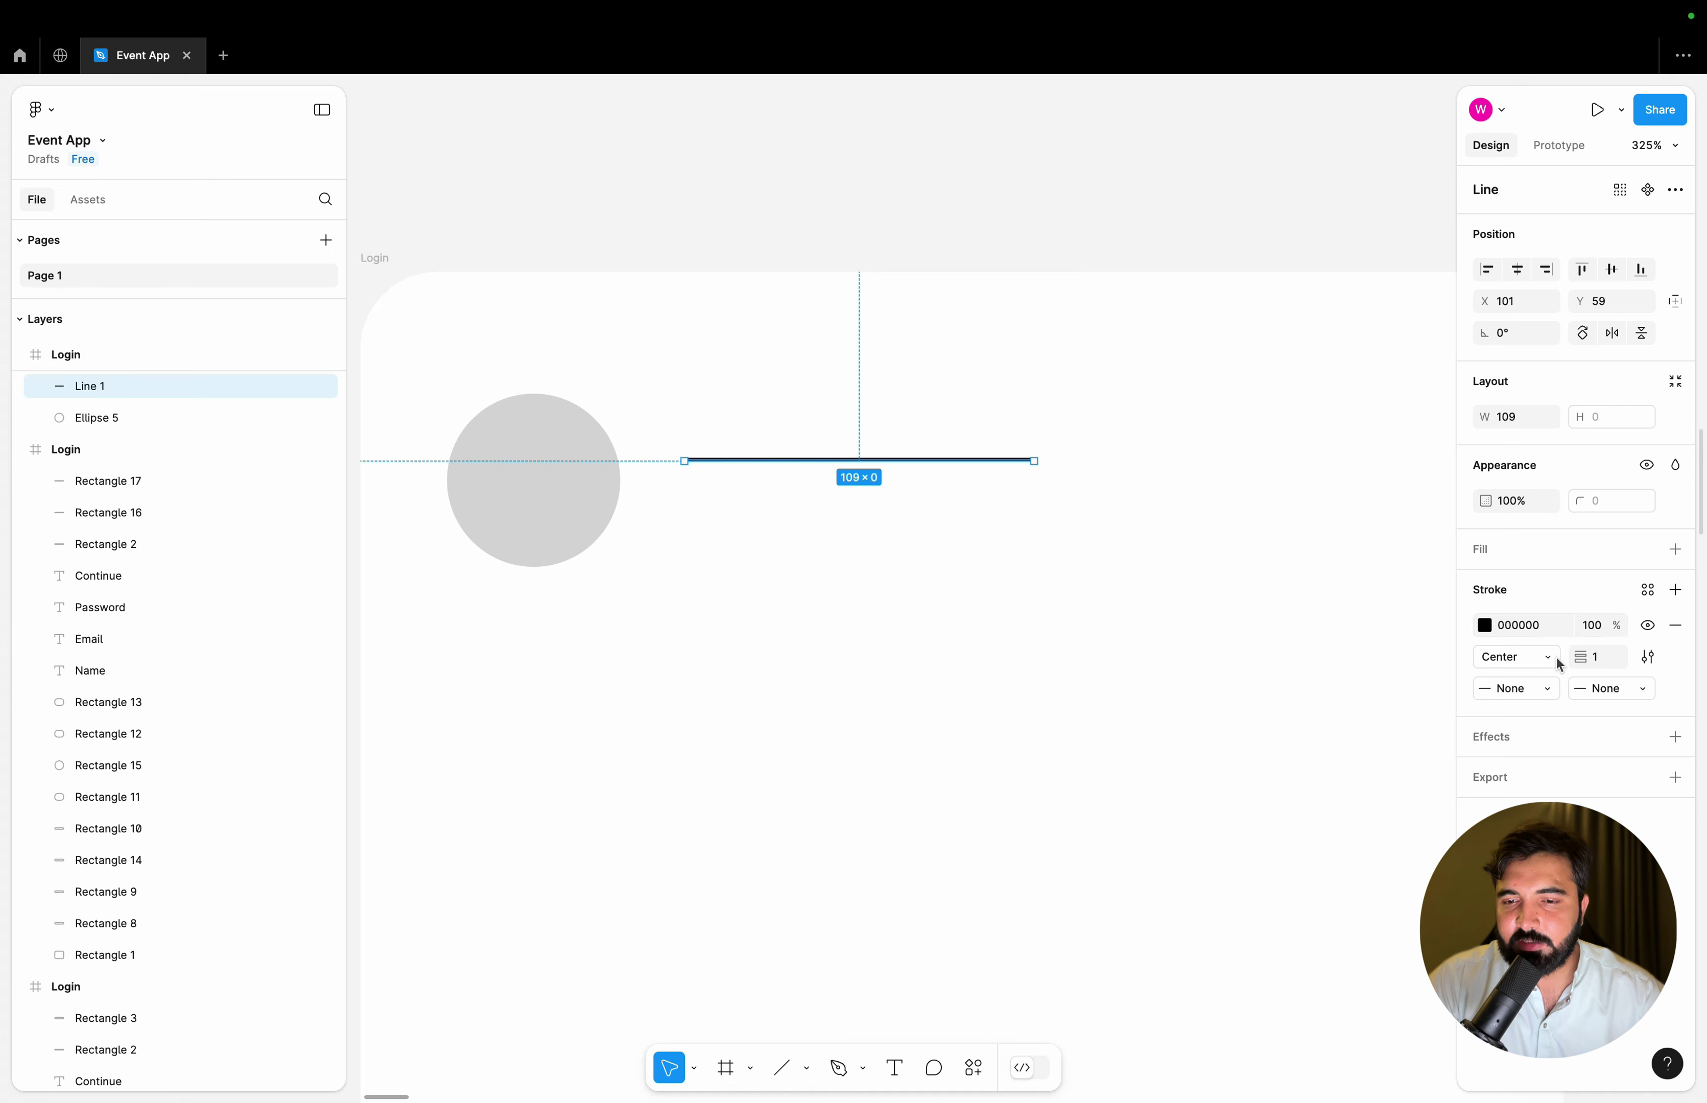
left_click_drag(1580, 657, 1588, 656)
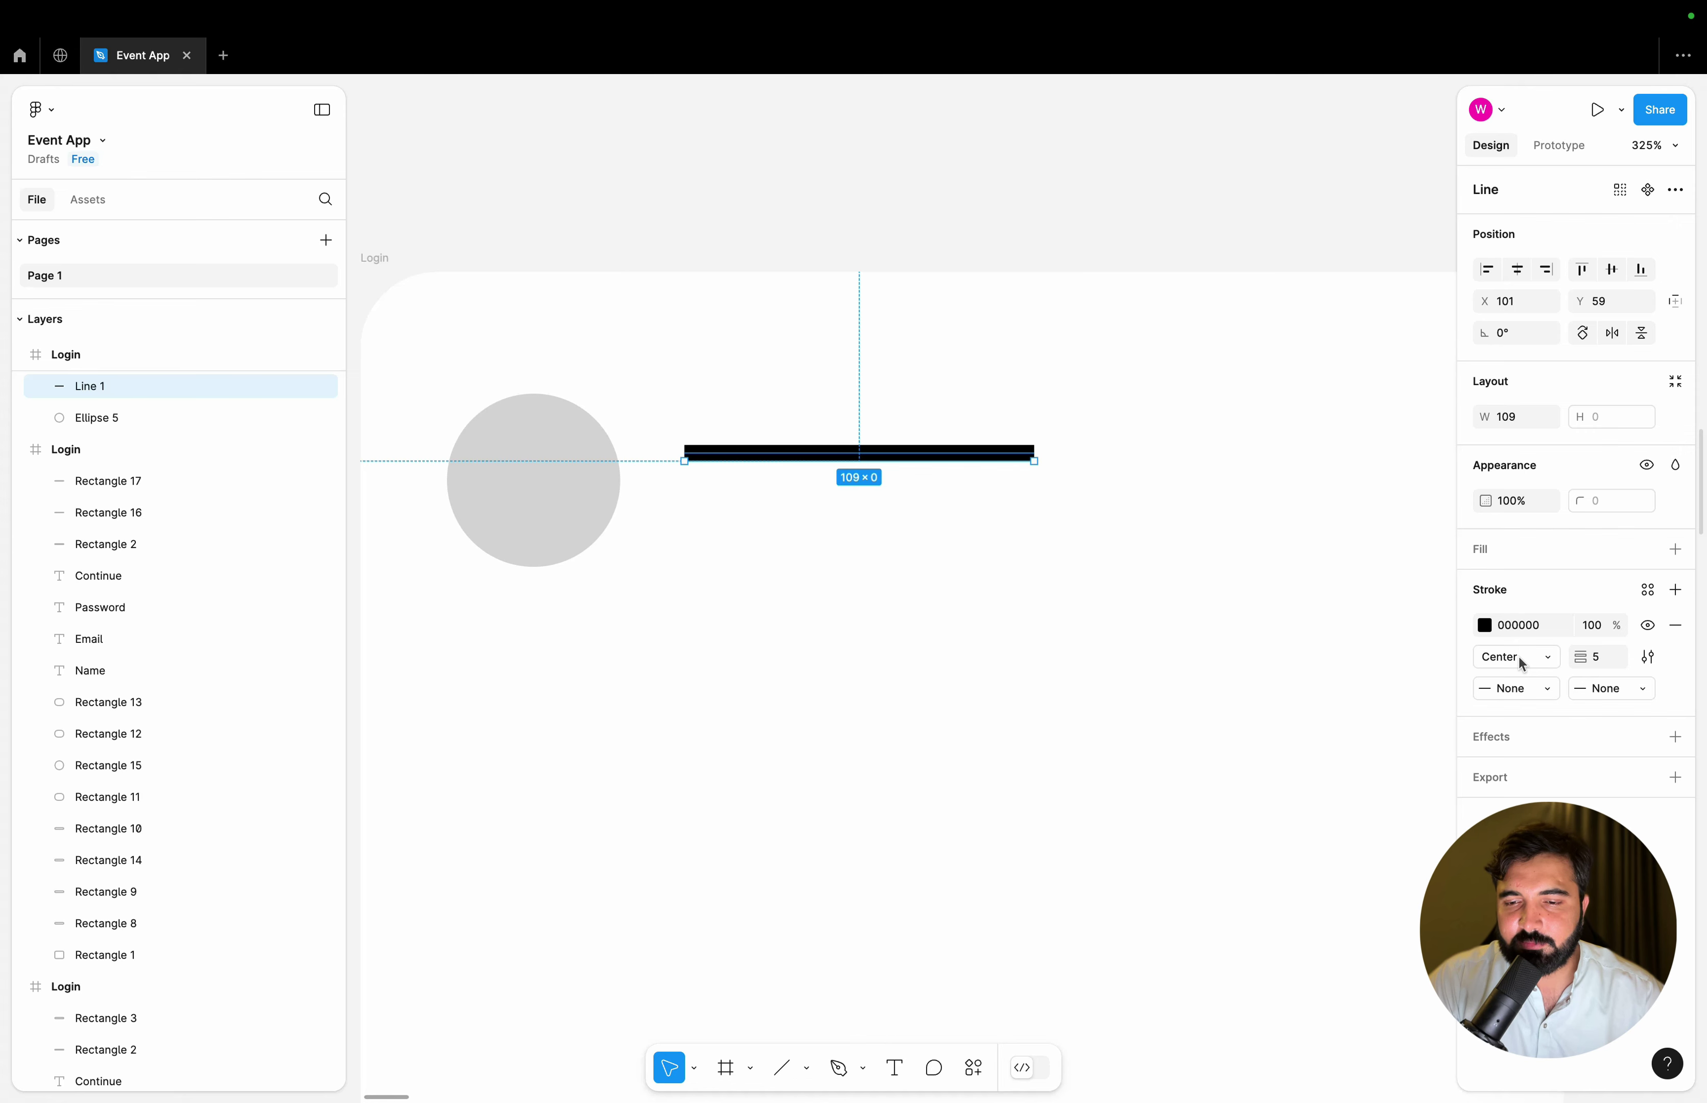
left_click(1545, 691)
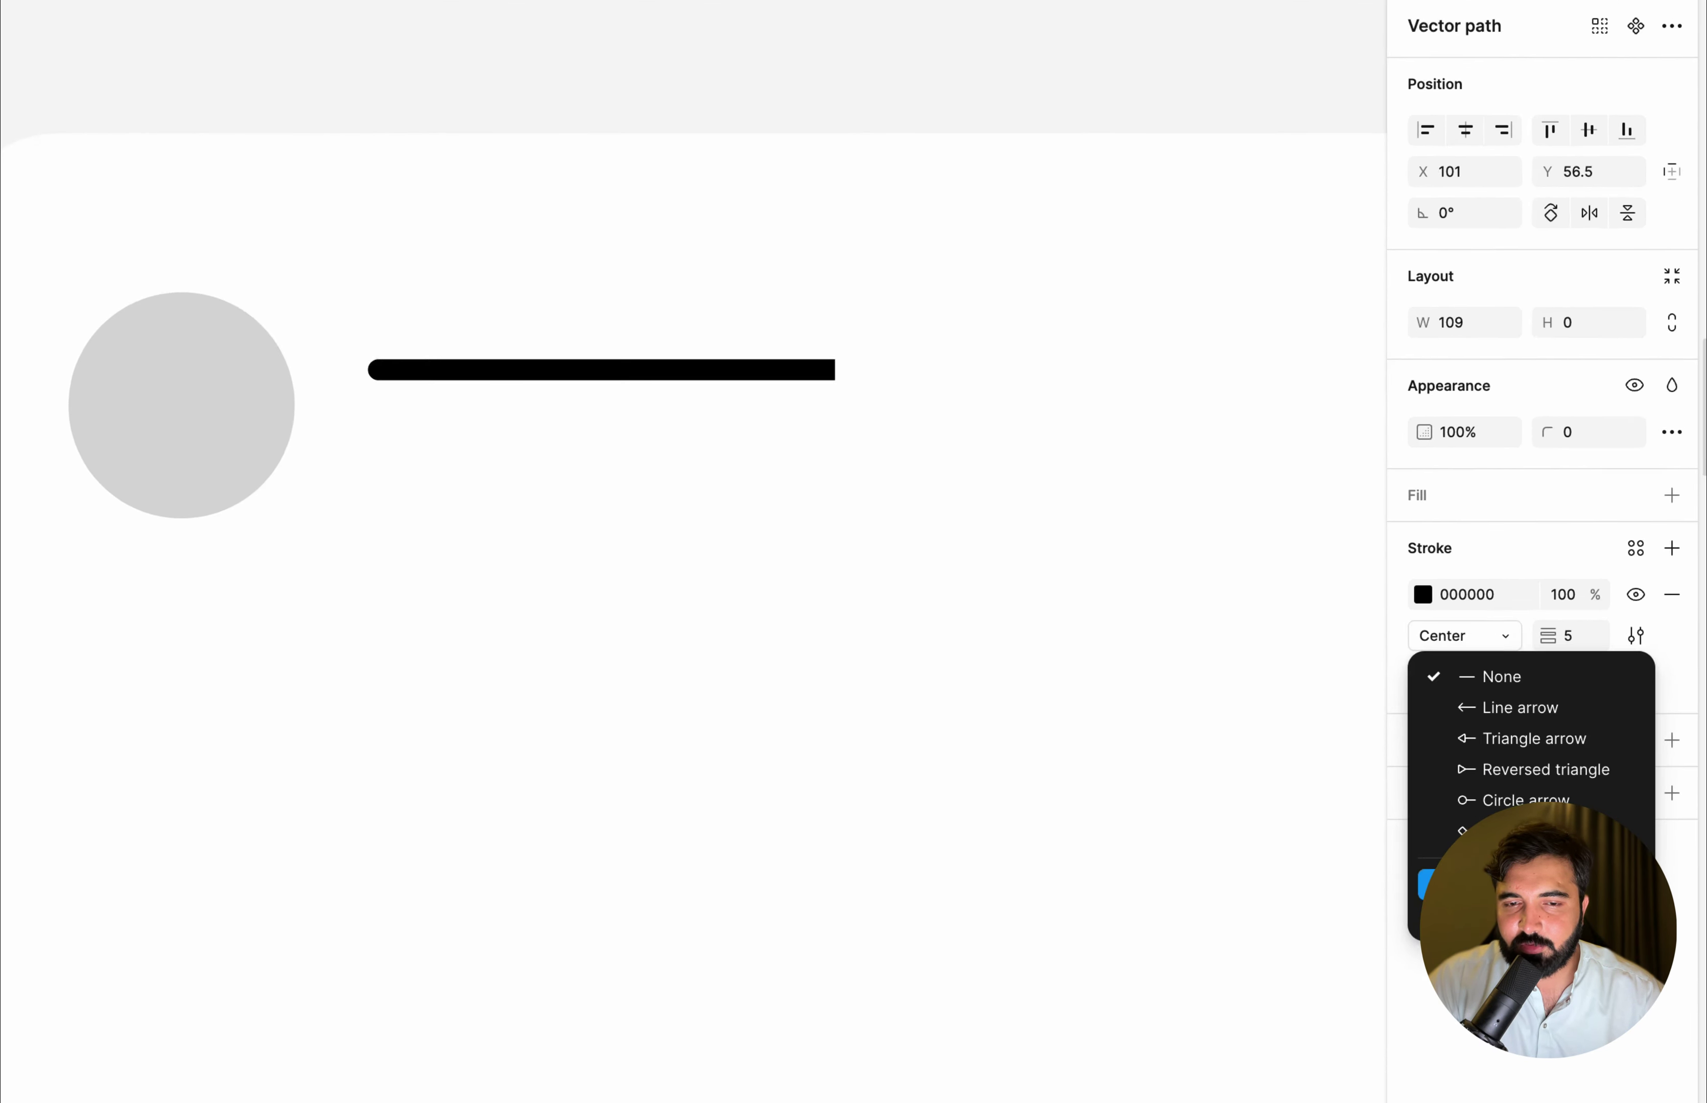
left_click(1399, 920)
left_click(1553, 669)
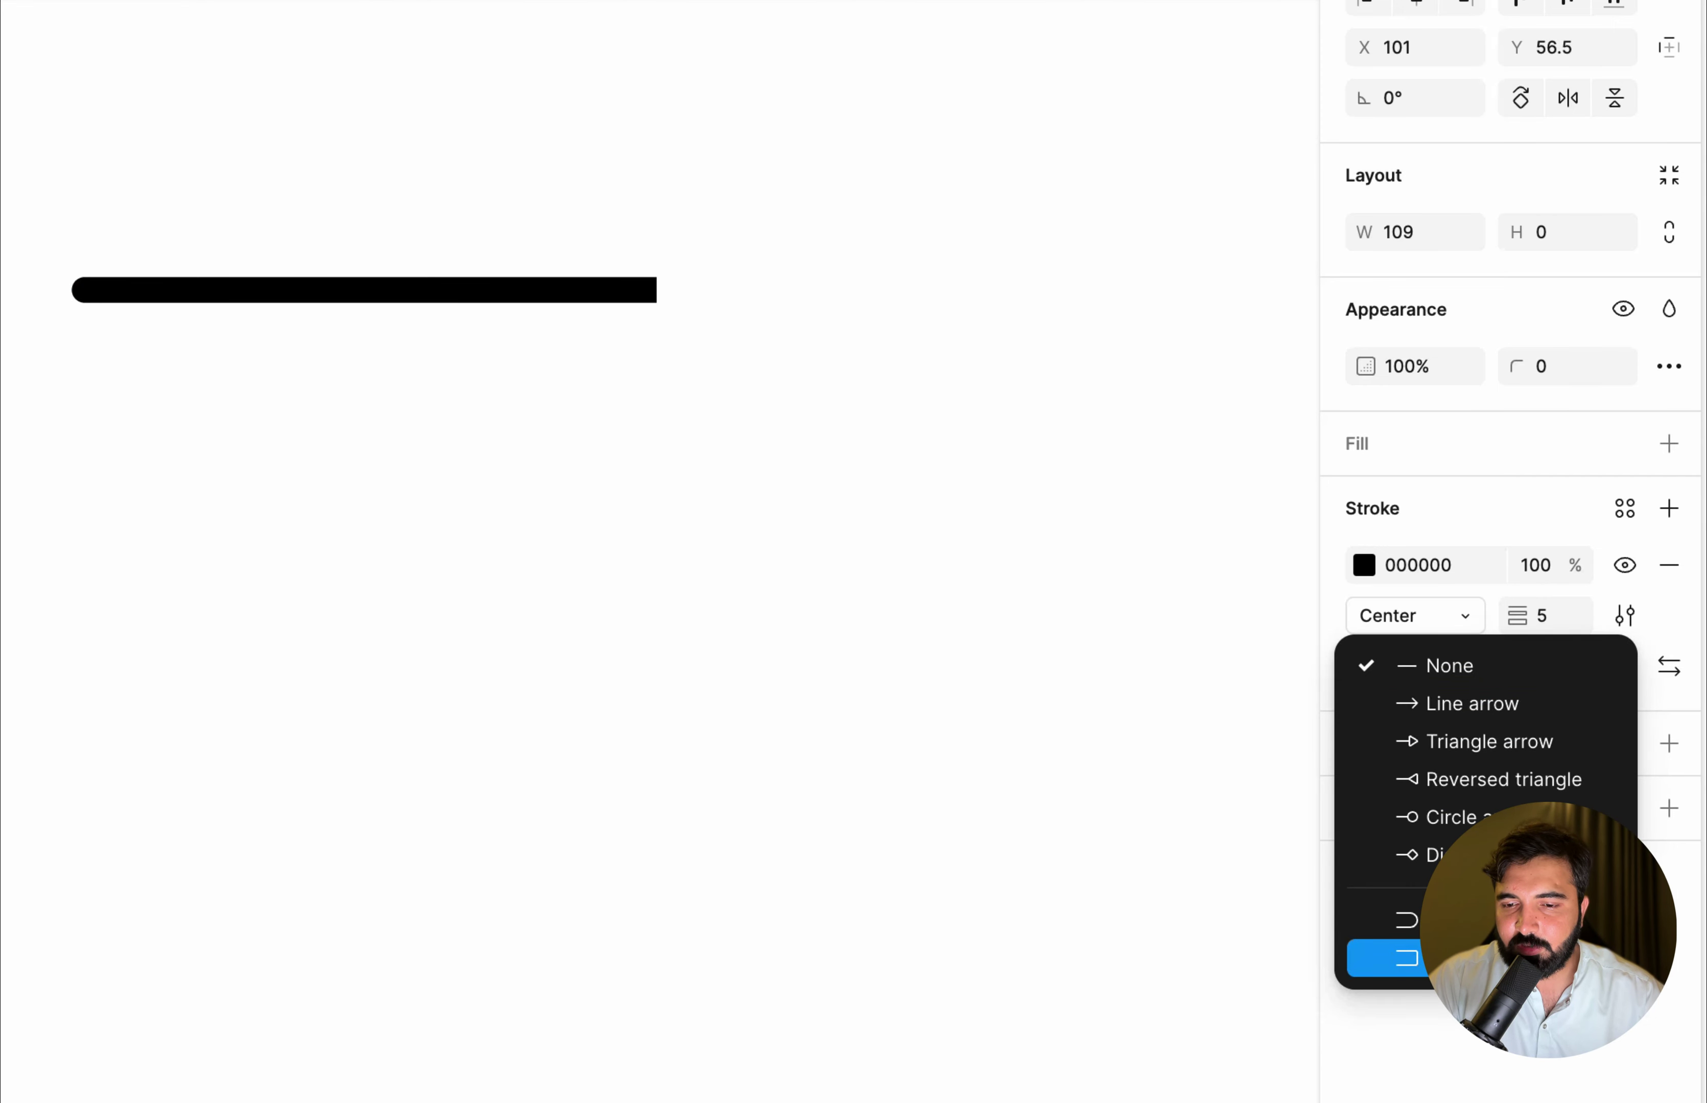
left_click(1457, 921)
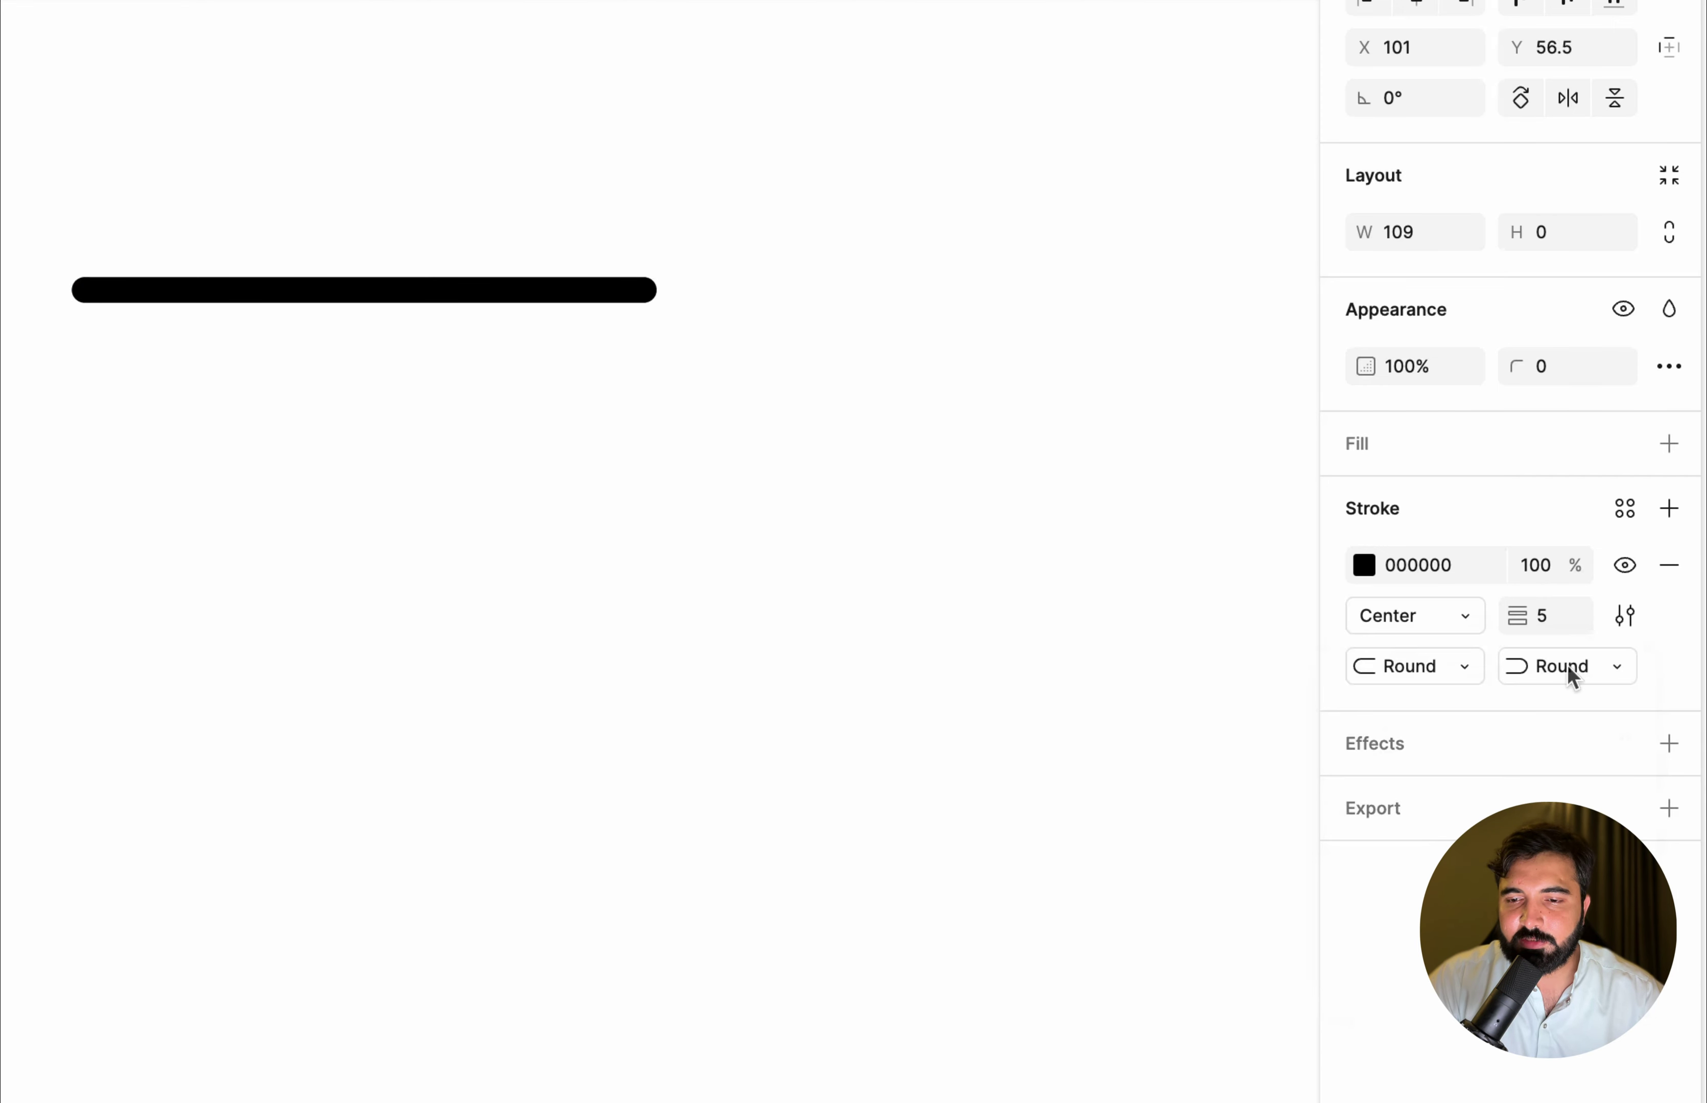
left_click(1626, 617)
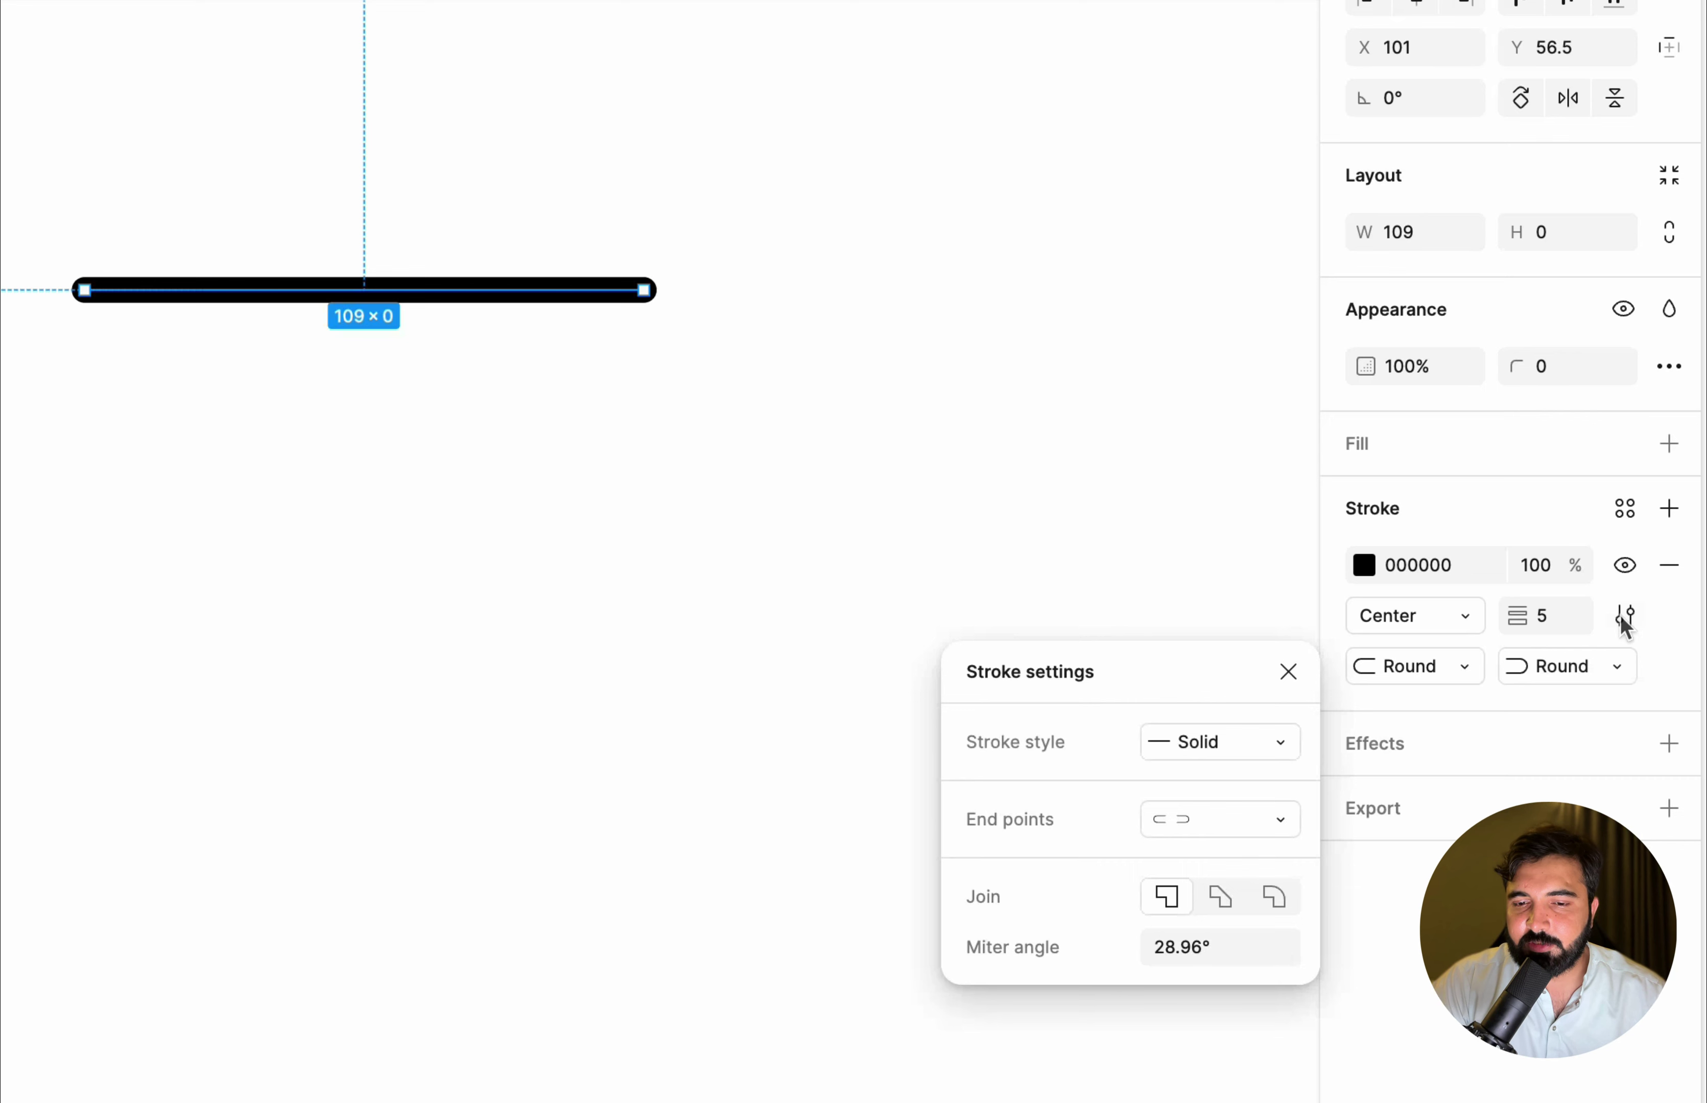
left_click(1289, 673)
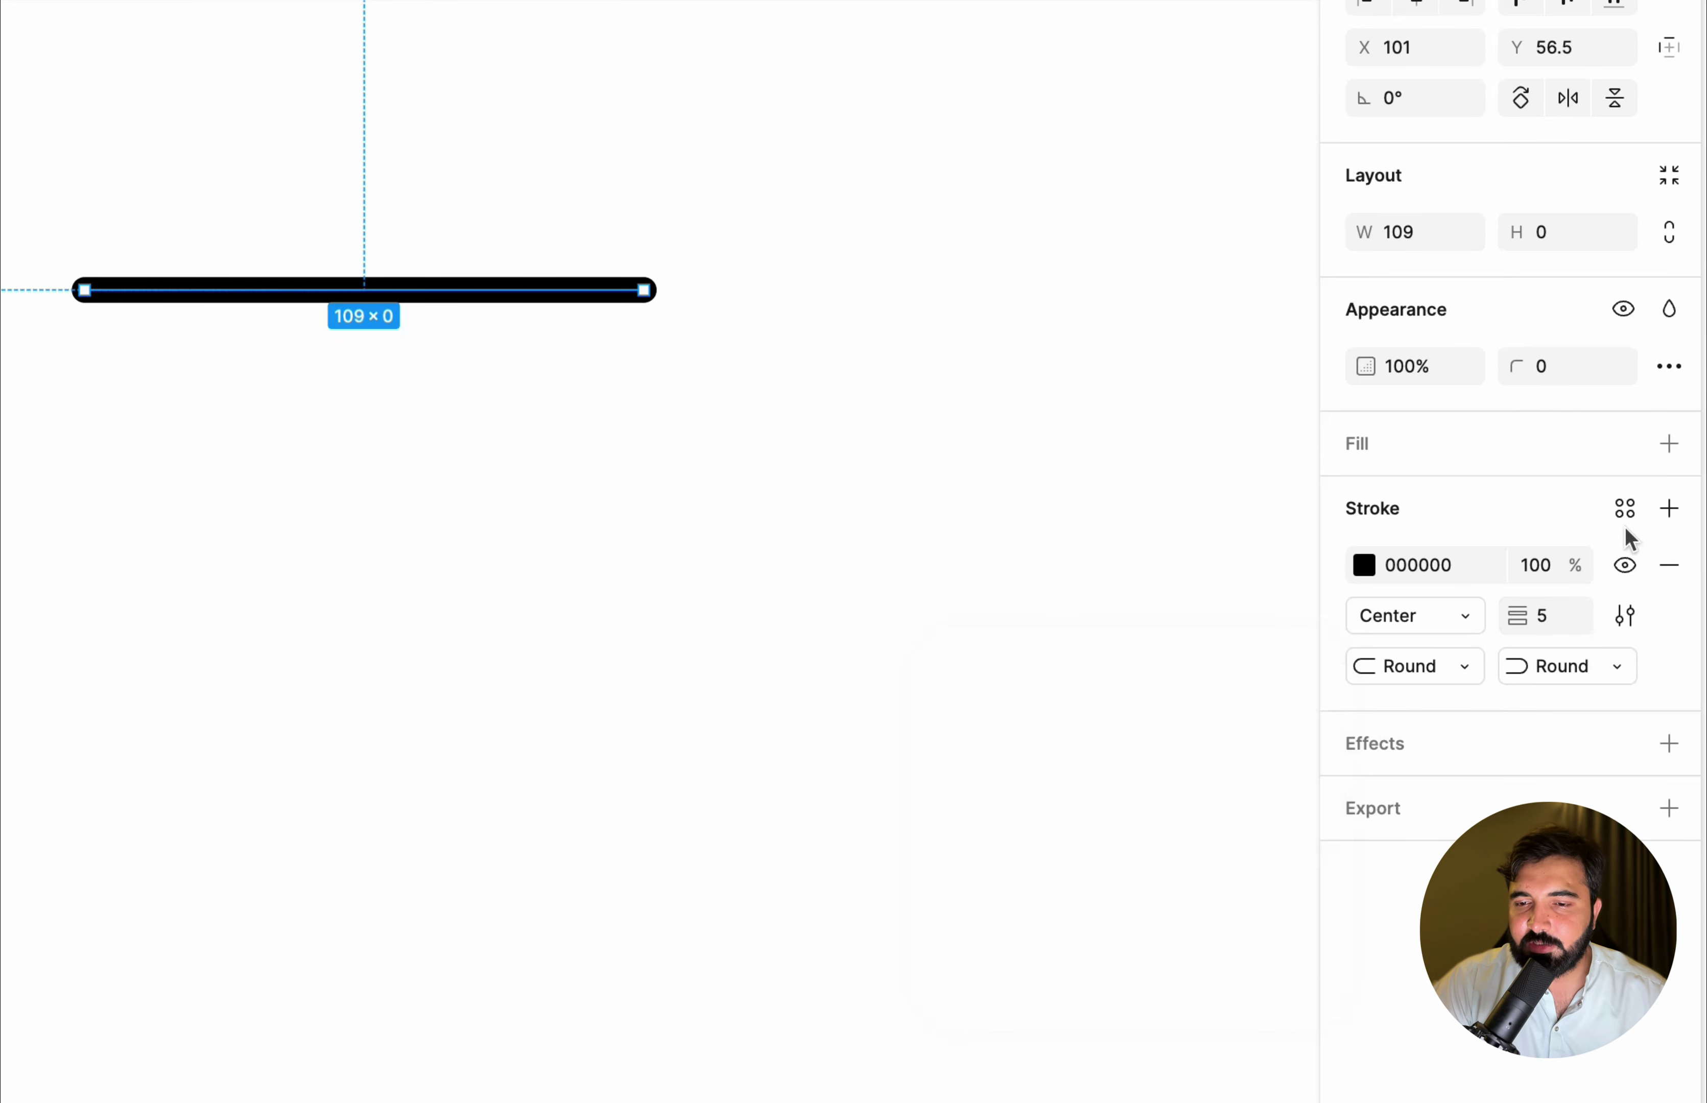
Step: Add a second line below, 127 wide, and centre both lines on the circle
left_click(324, 365)
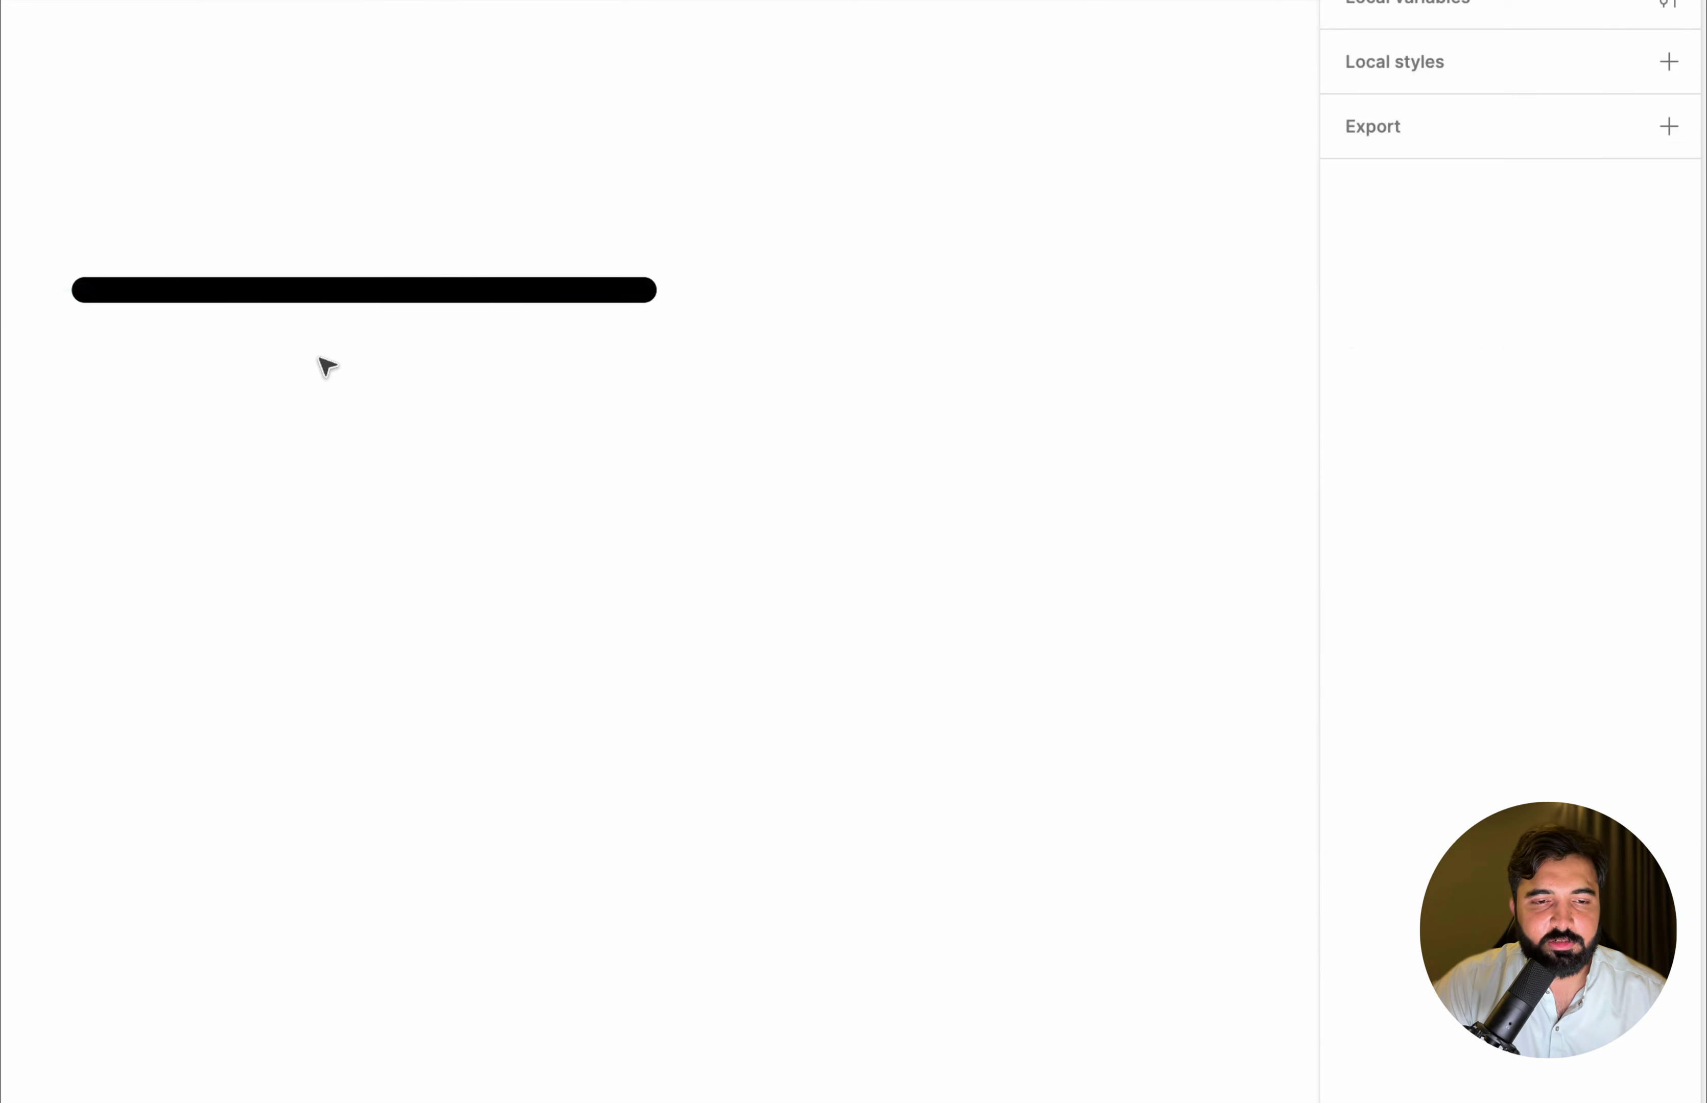
left_click(307, 292)
scroll(304, 298, "up", 3)
left_click_drag(304, 298, 294, 429)
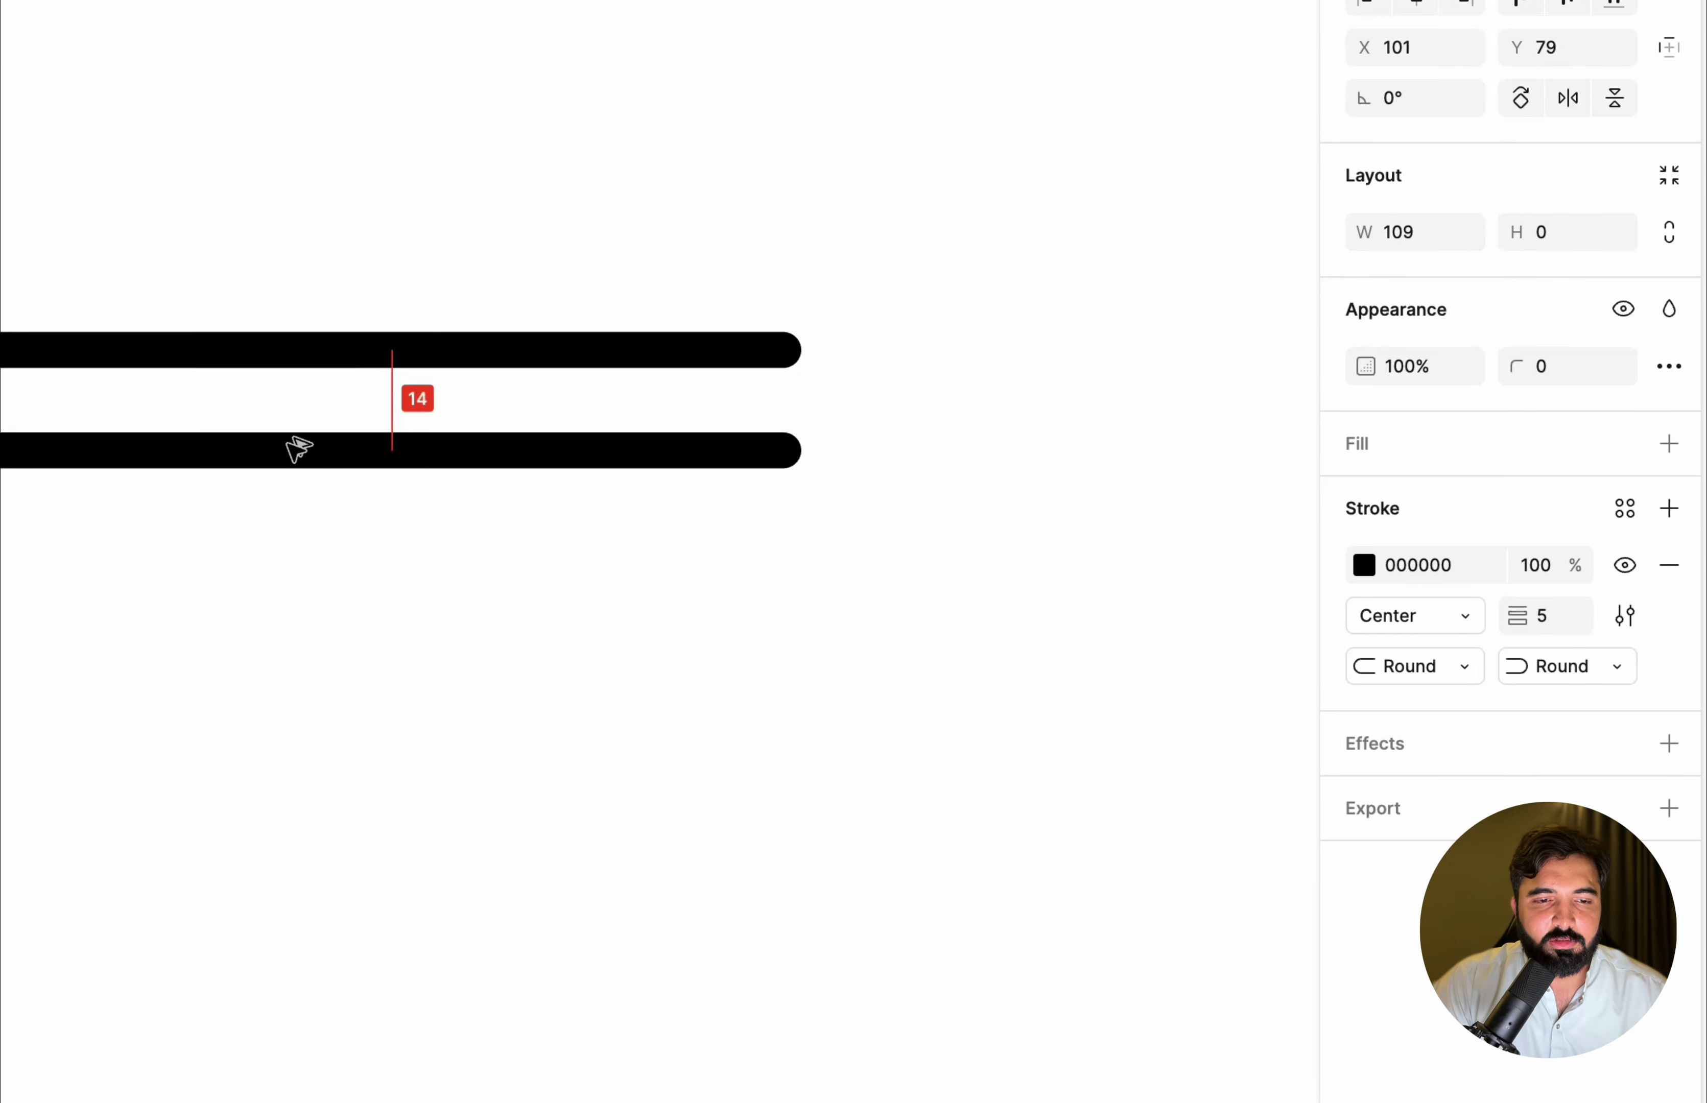
left_click_drag(783, 429, 912, 429)
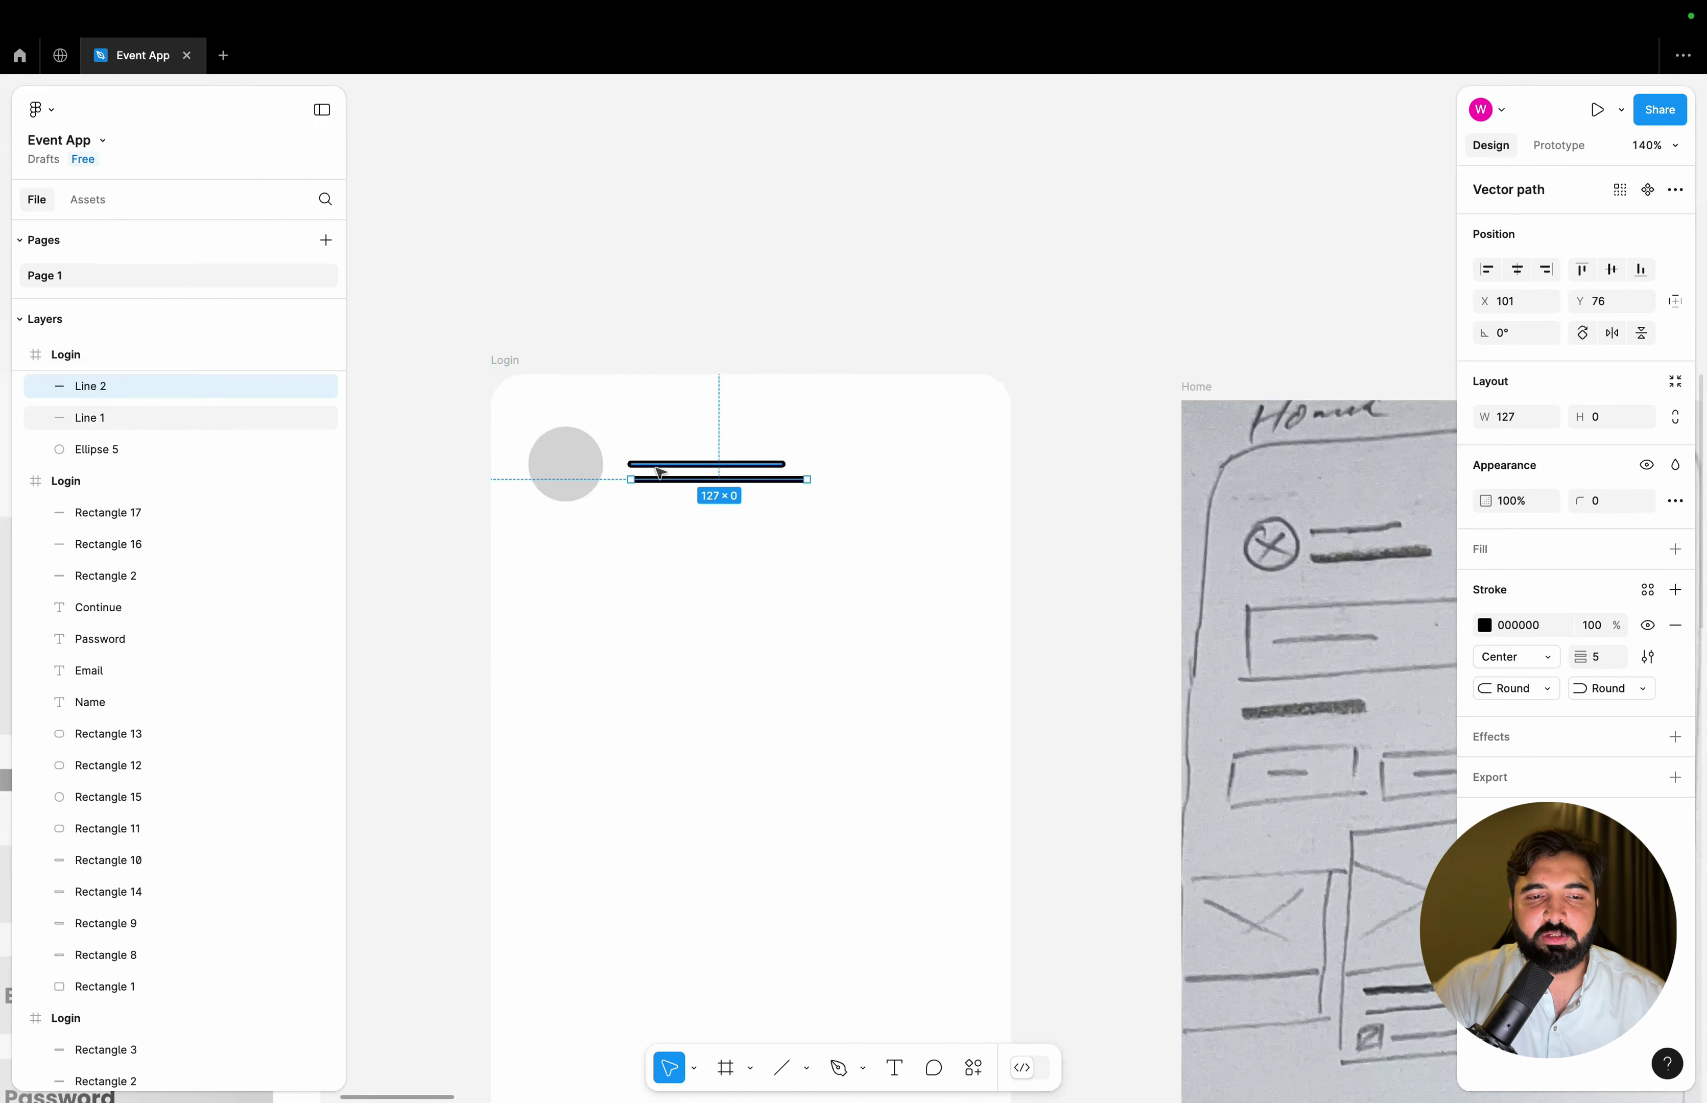
left_click(659, 466, "shift")
left_click_drag(658, 470, 660, 466)
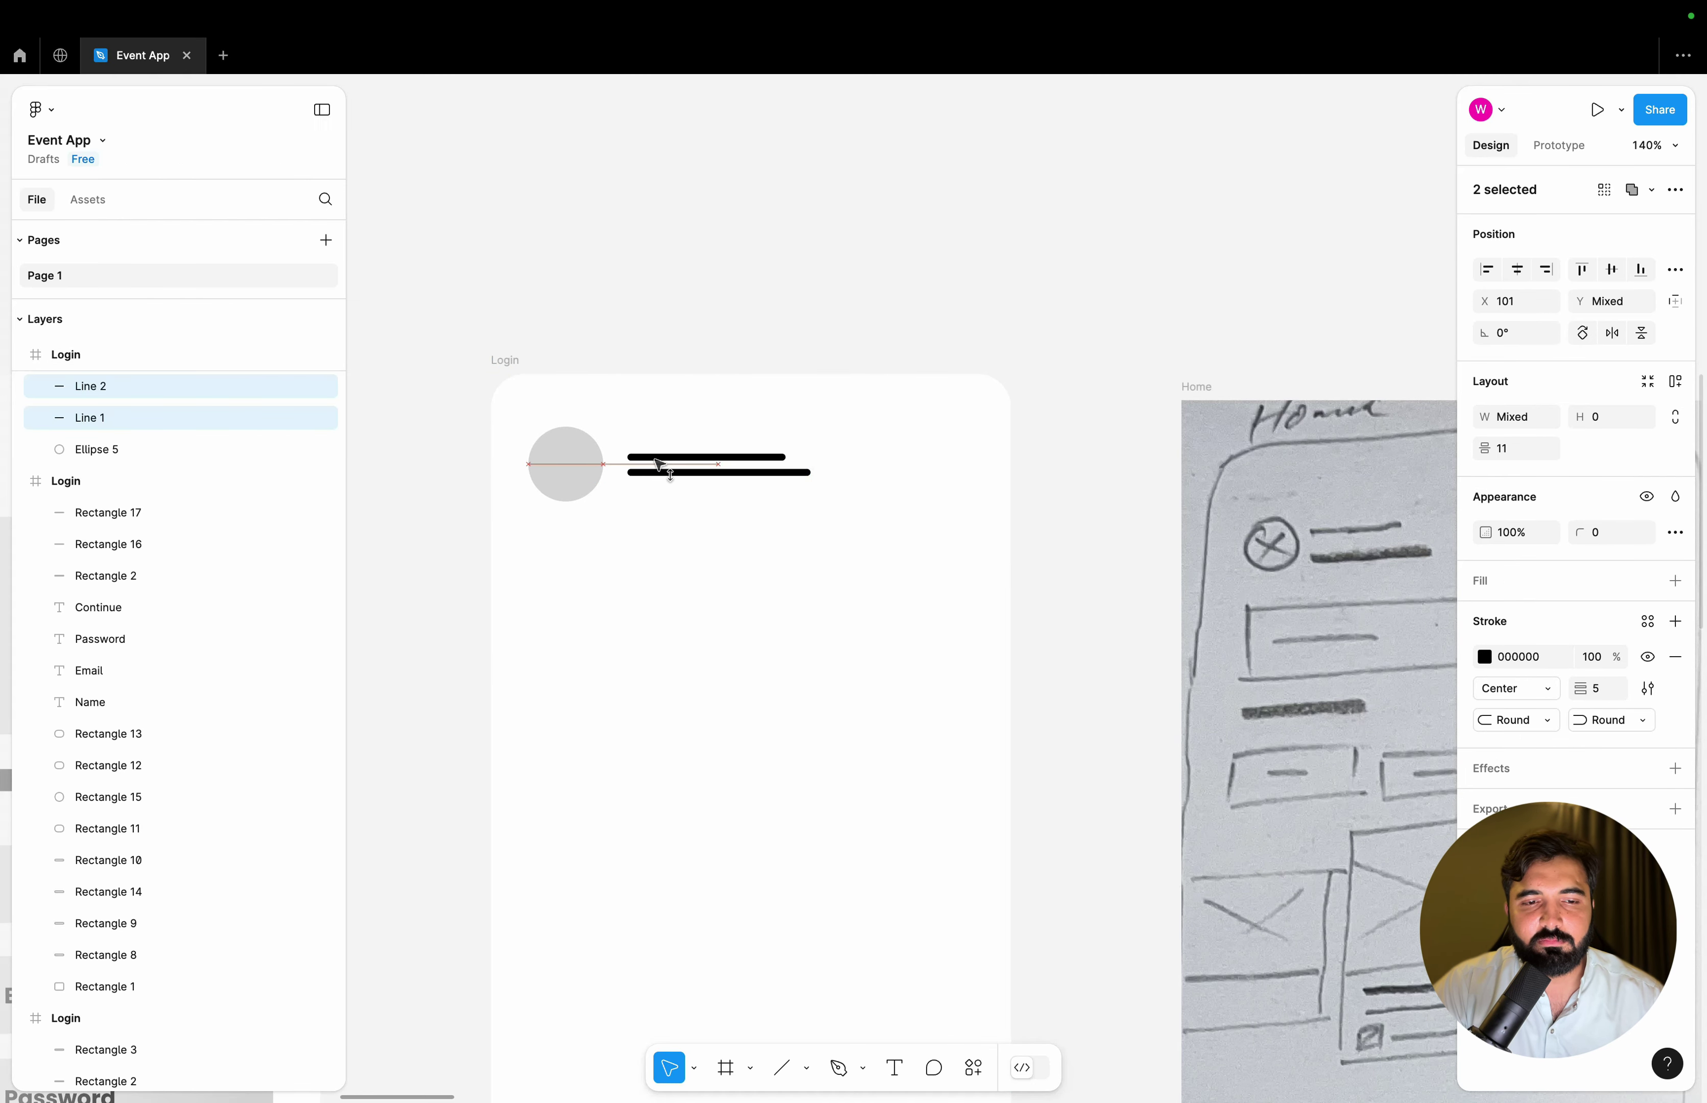
scroll(659, 465, "right", 3)
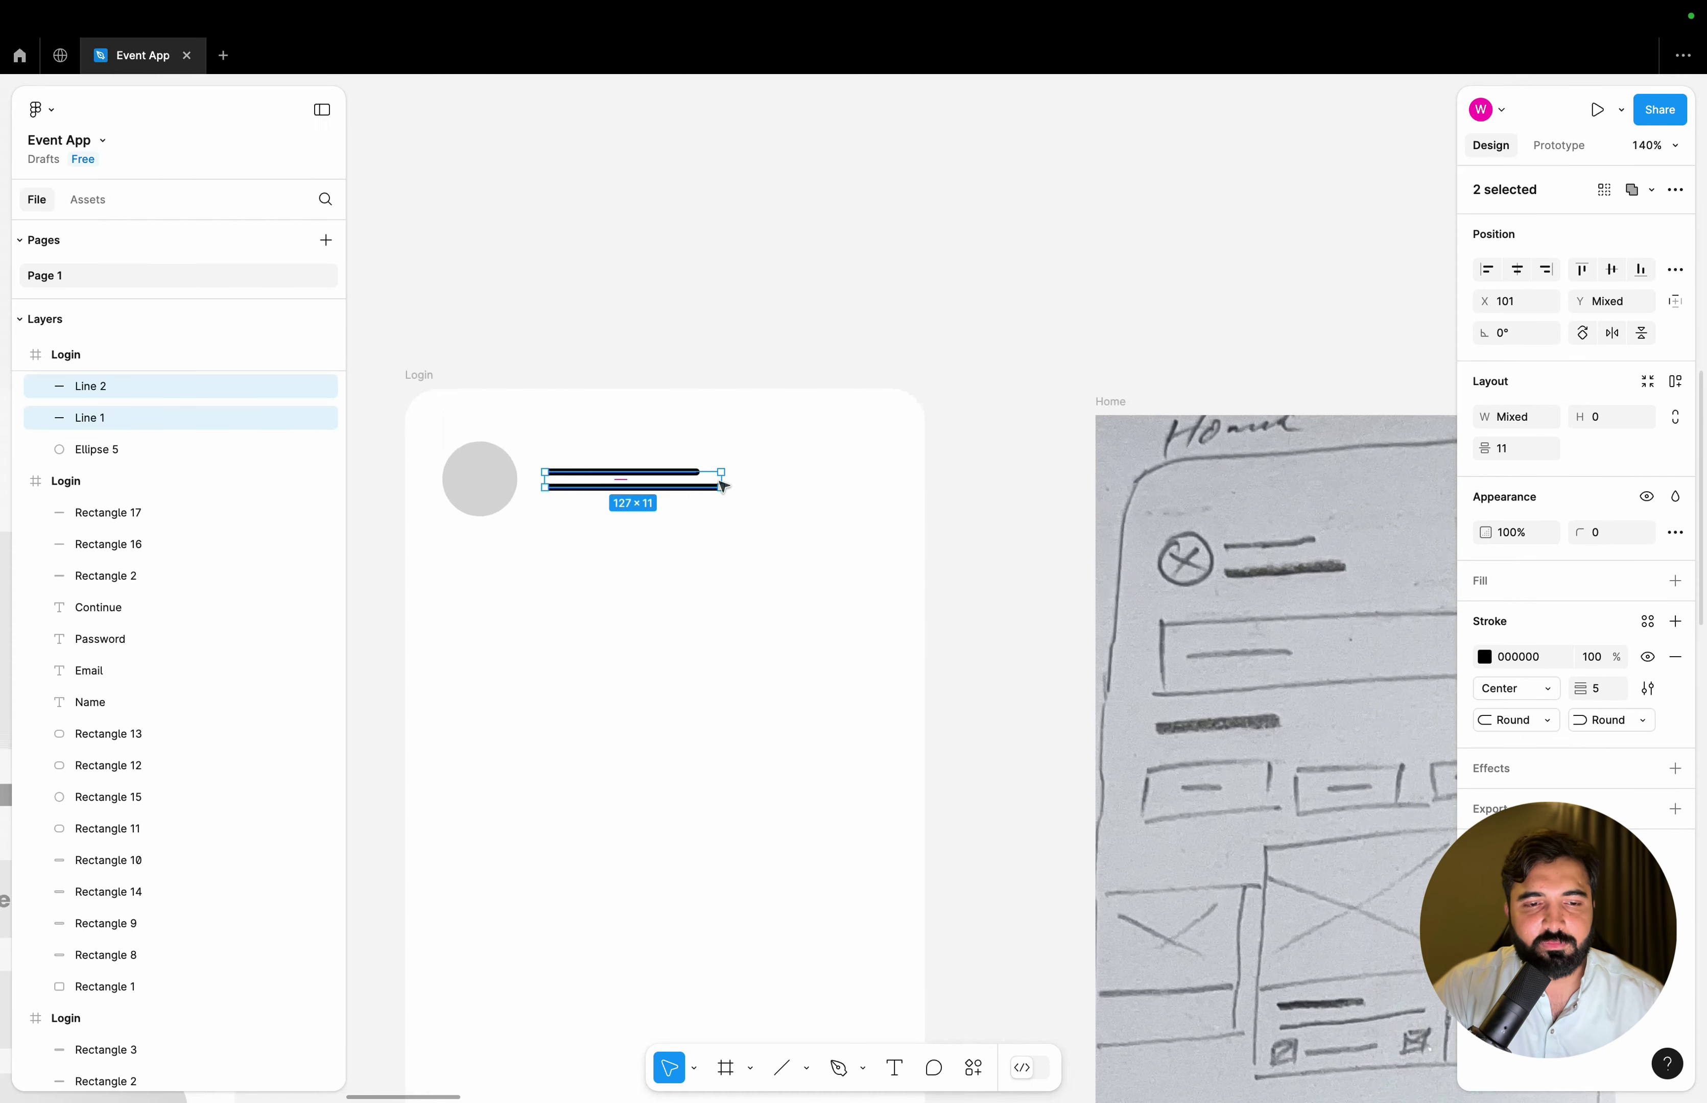
mouse_move(695, 474)
left_mouse_down()
mouse_move(567, 526)
mouse_move(786, 562)
left_mouse_up()
Step: Alt-drag a smaller 30×30 copy of the circle to the frame's right side
mouse_move(564, 534)
left_mouse_down()
mouse_move(930, 539)
mouse_move(944, 500)
mouse_move(924, 548)
mouse_move(955, 548)
mouse_move(940, 547)
left_mouse_up()
scroll(930, 539, "up", 5)
scroll(931, 540, "up", 3)
scroll(951, 548, "down", 3)
scroll(938, 546, "down", 5)
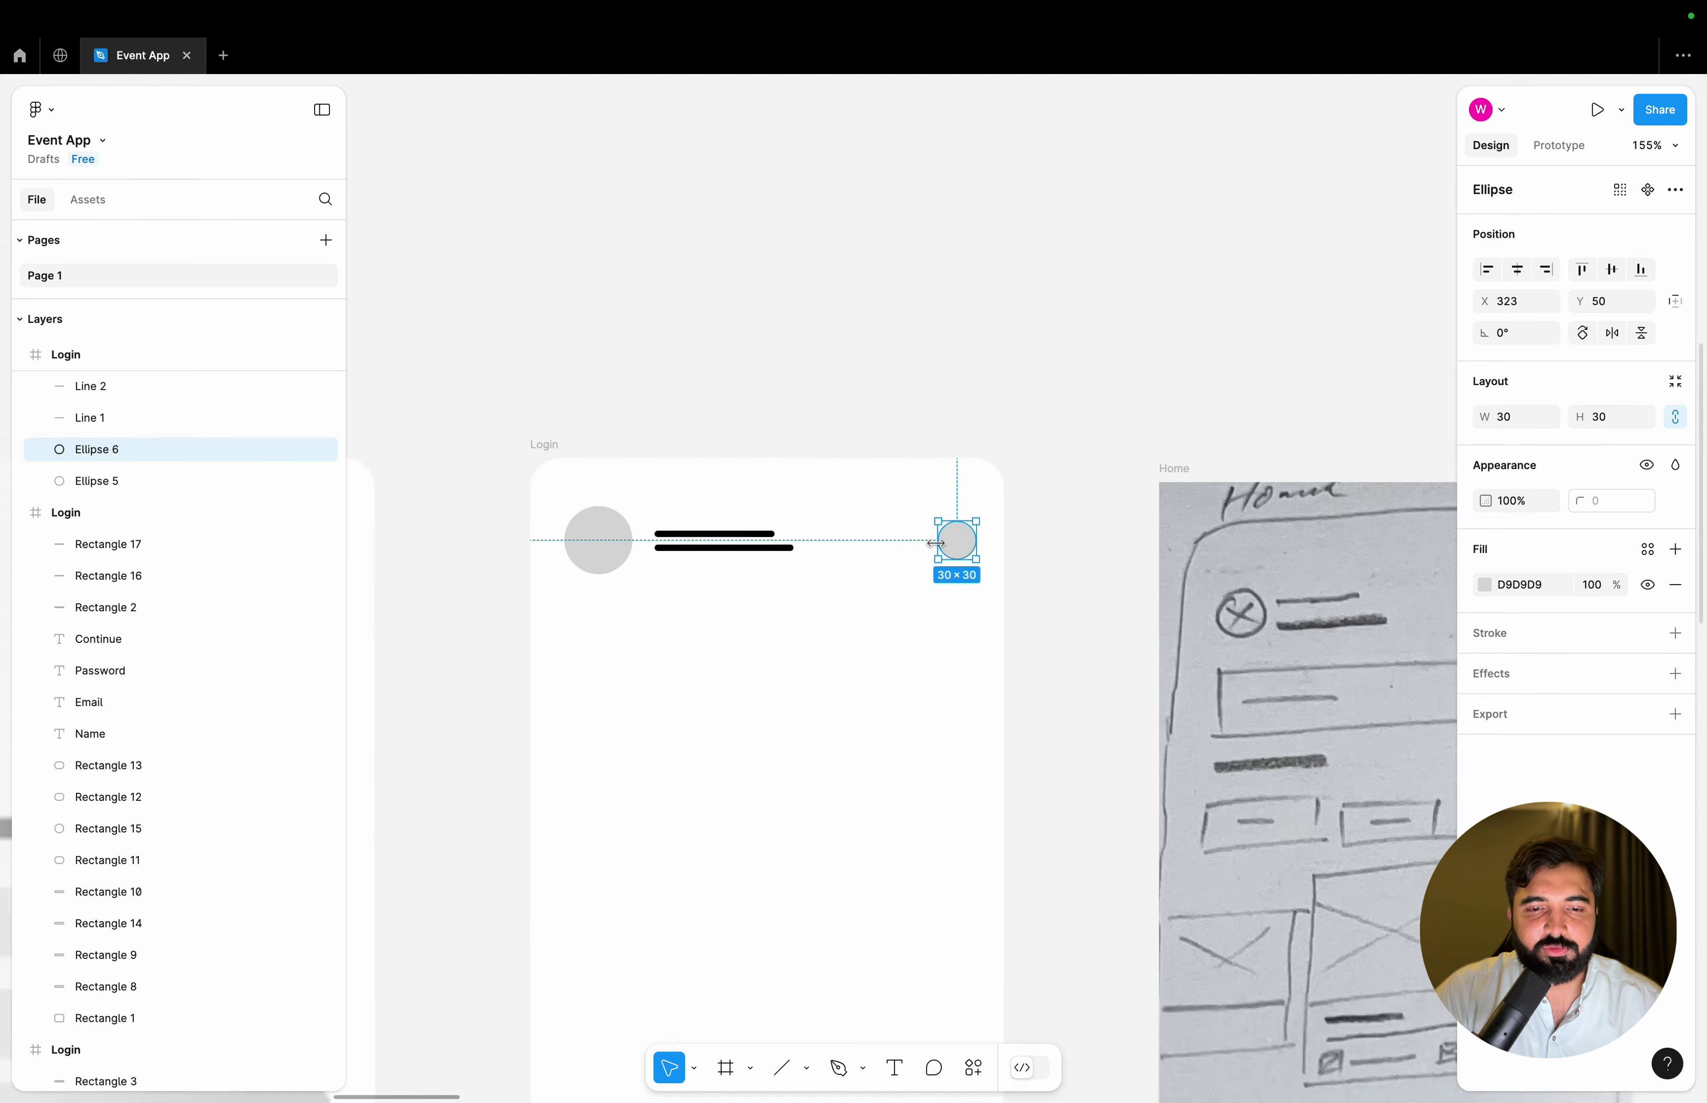
left_click(968, 548)
scroll(933, 560, "down", 2)
scroll(928, 567, "up", 3)
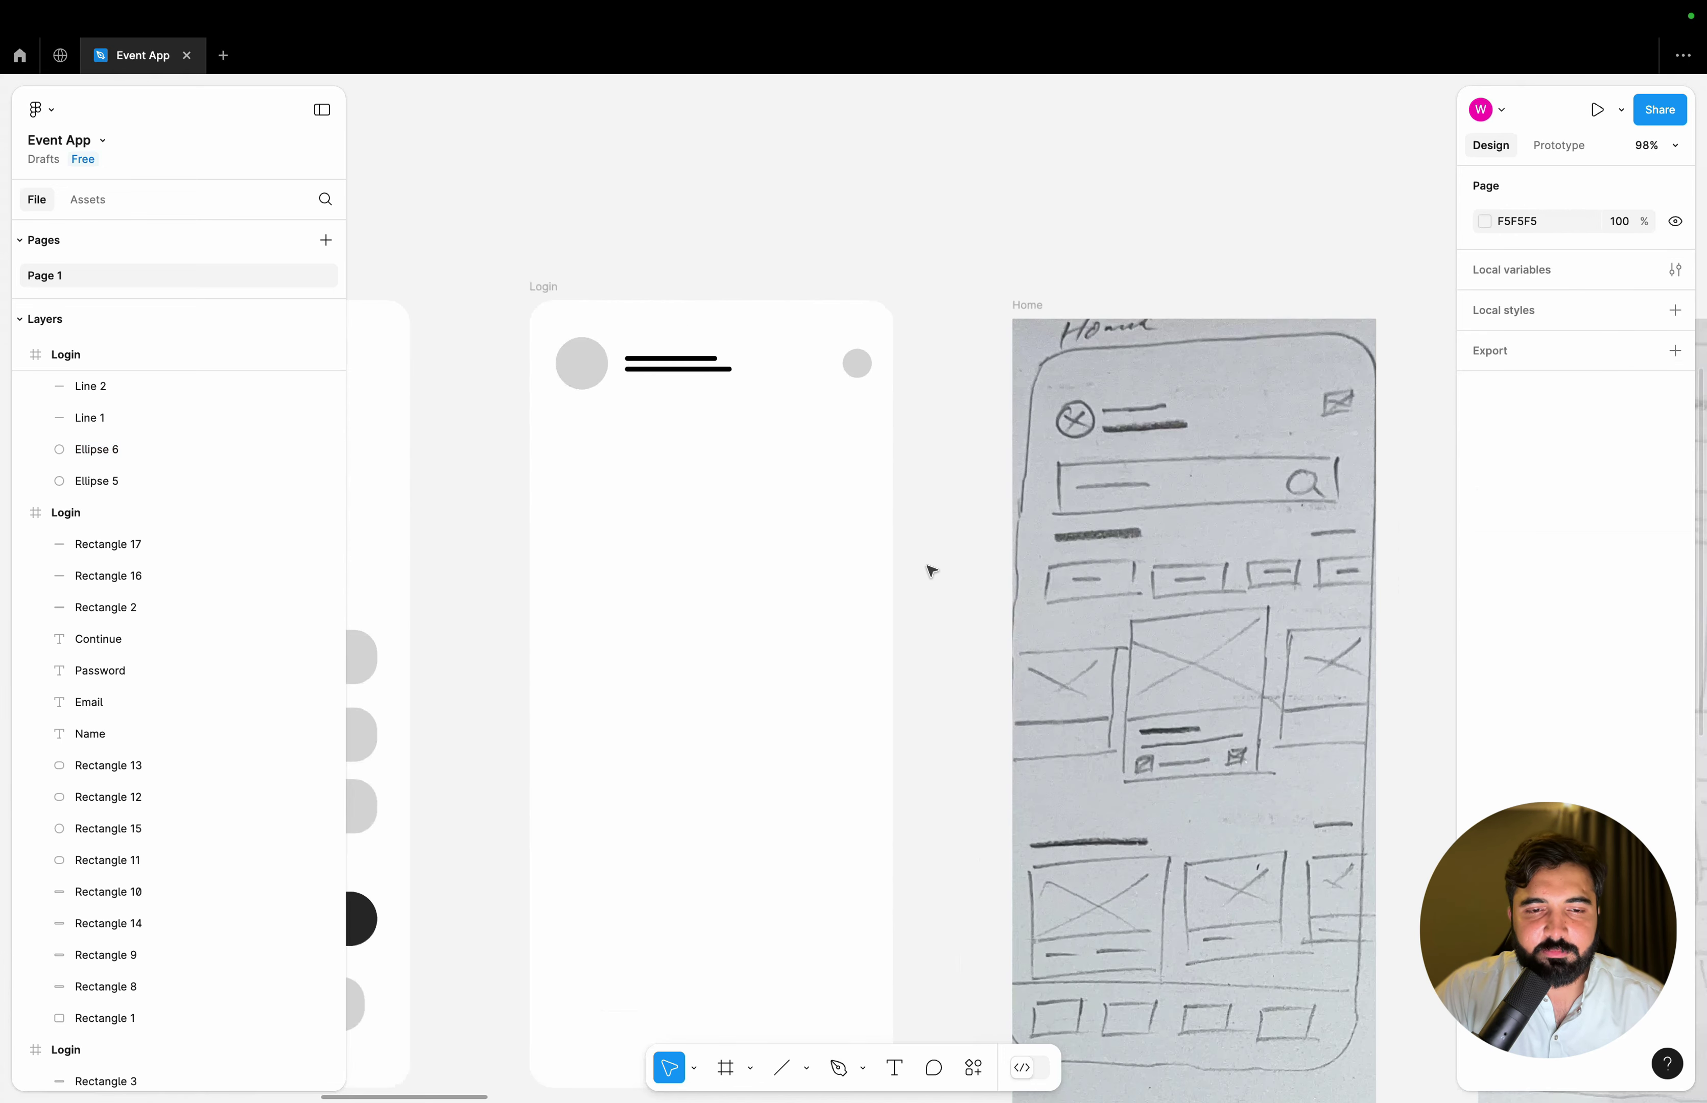
scroll(925, 571, "left", 5)
scroll(791, 551, "down", 4)
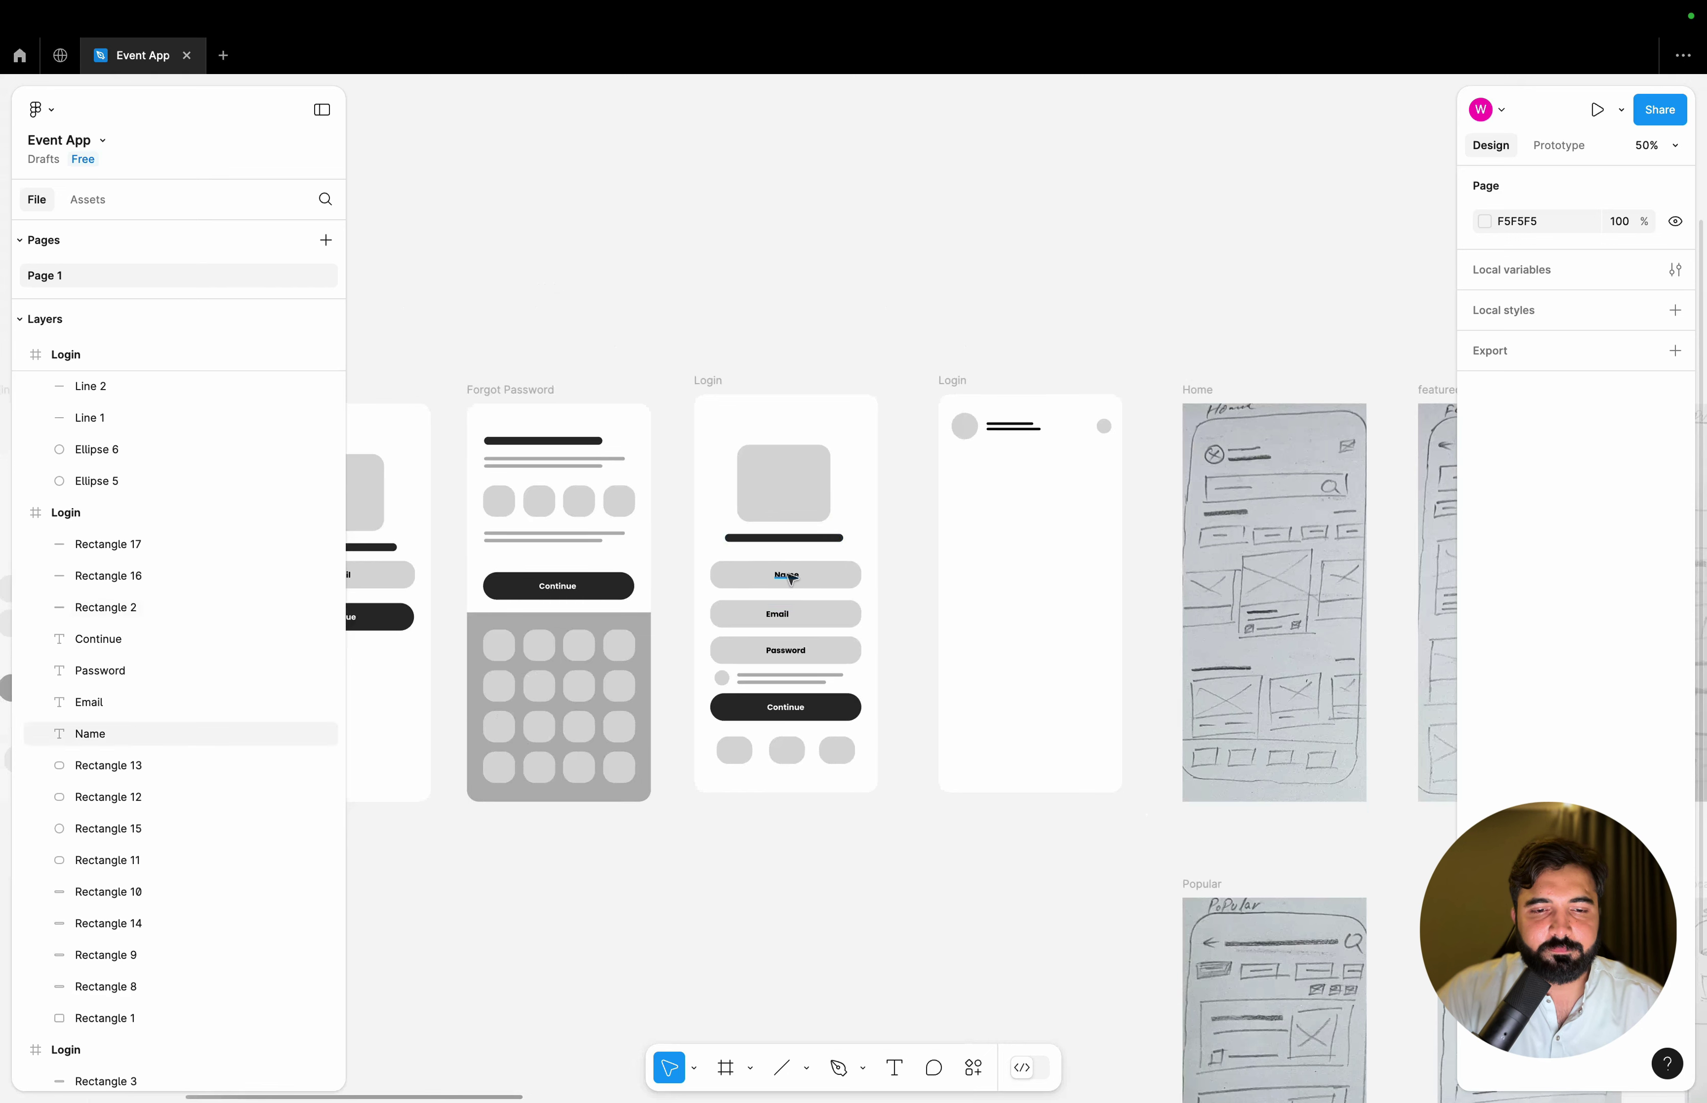
Step: Copy the Login Name field into the frame as a full-width bar labelled 'Search'
left_click(786, 574)
mouse_move(807, 582)
left_mouse_down()
mouse_move(1130, 477)
mouse_move(1052, 483)
mouse_move(1072, 488)
left_mouse_up()
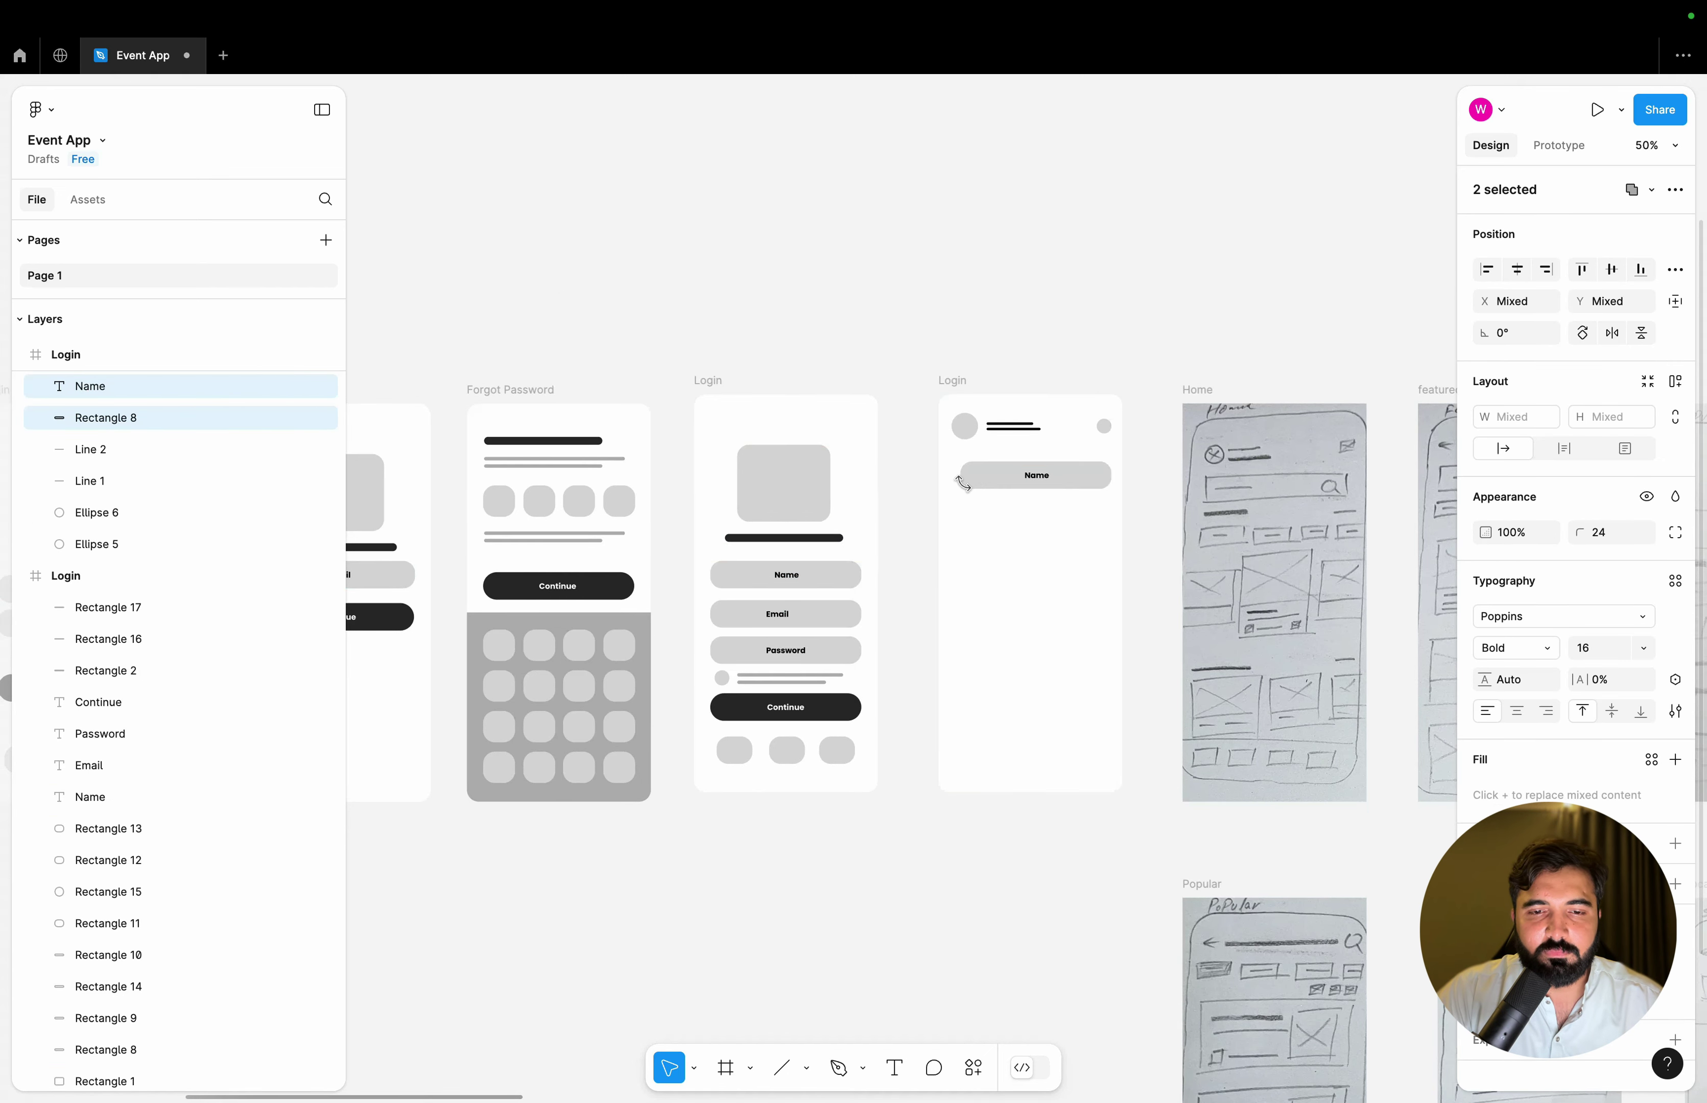
scroll(962, 473, "up", 5)
left_click_drag(947, 467, 934, 469)
scroll(1180, 572, "right", 4)
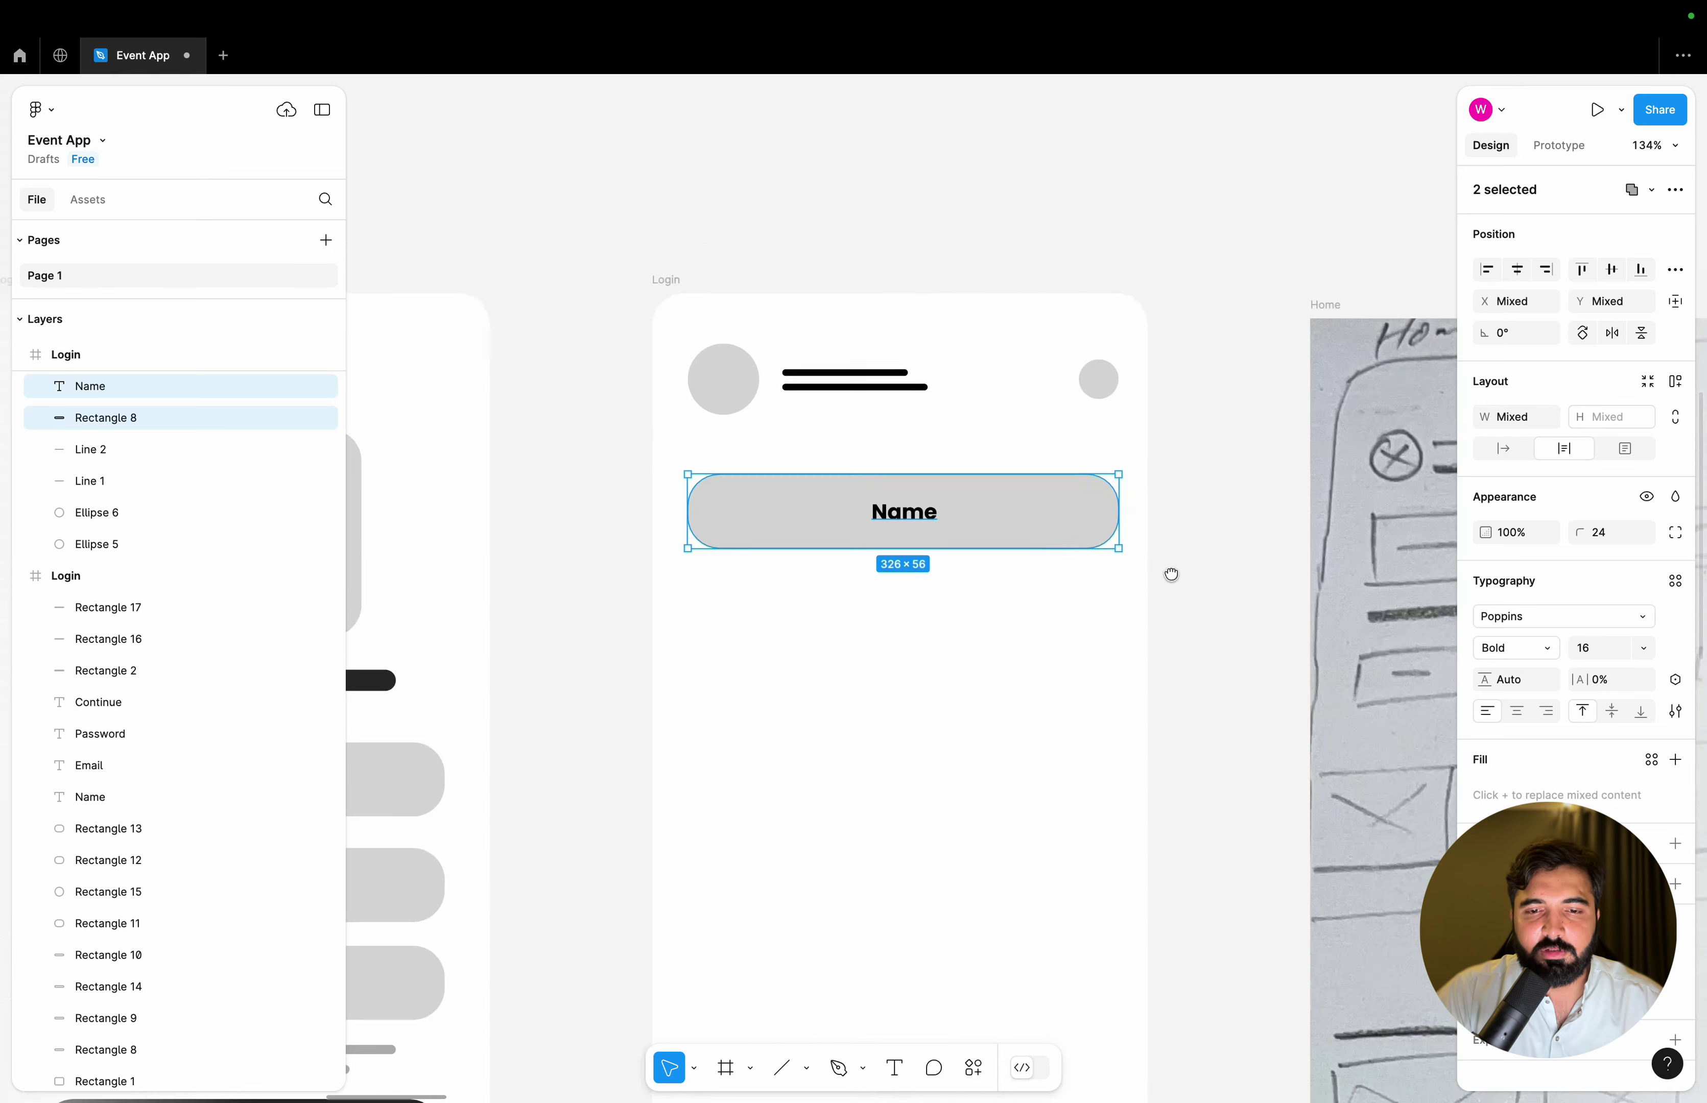
scroll(1170, 575, "right", 2)
left_click_drag(797, 529, 681, 528)
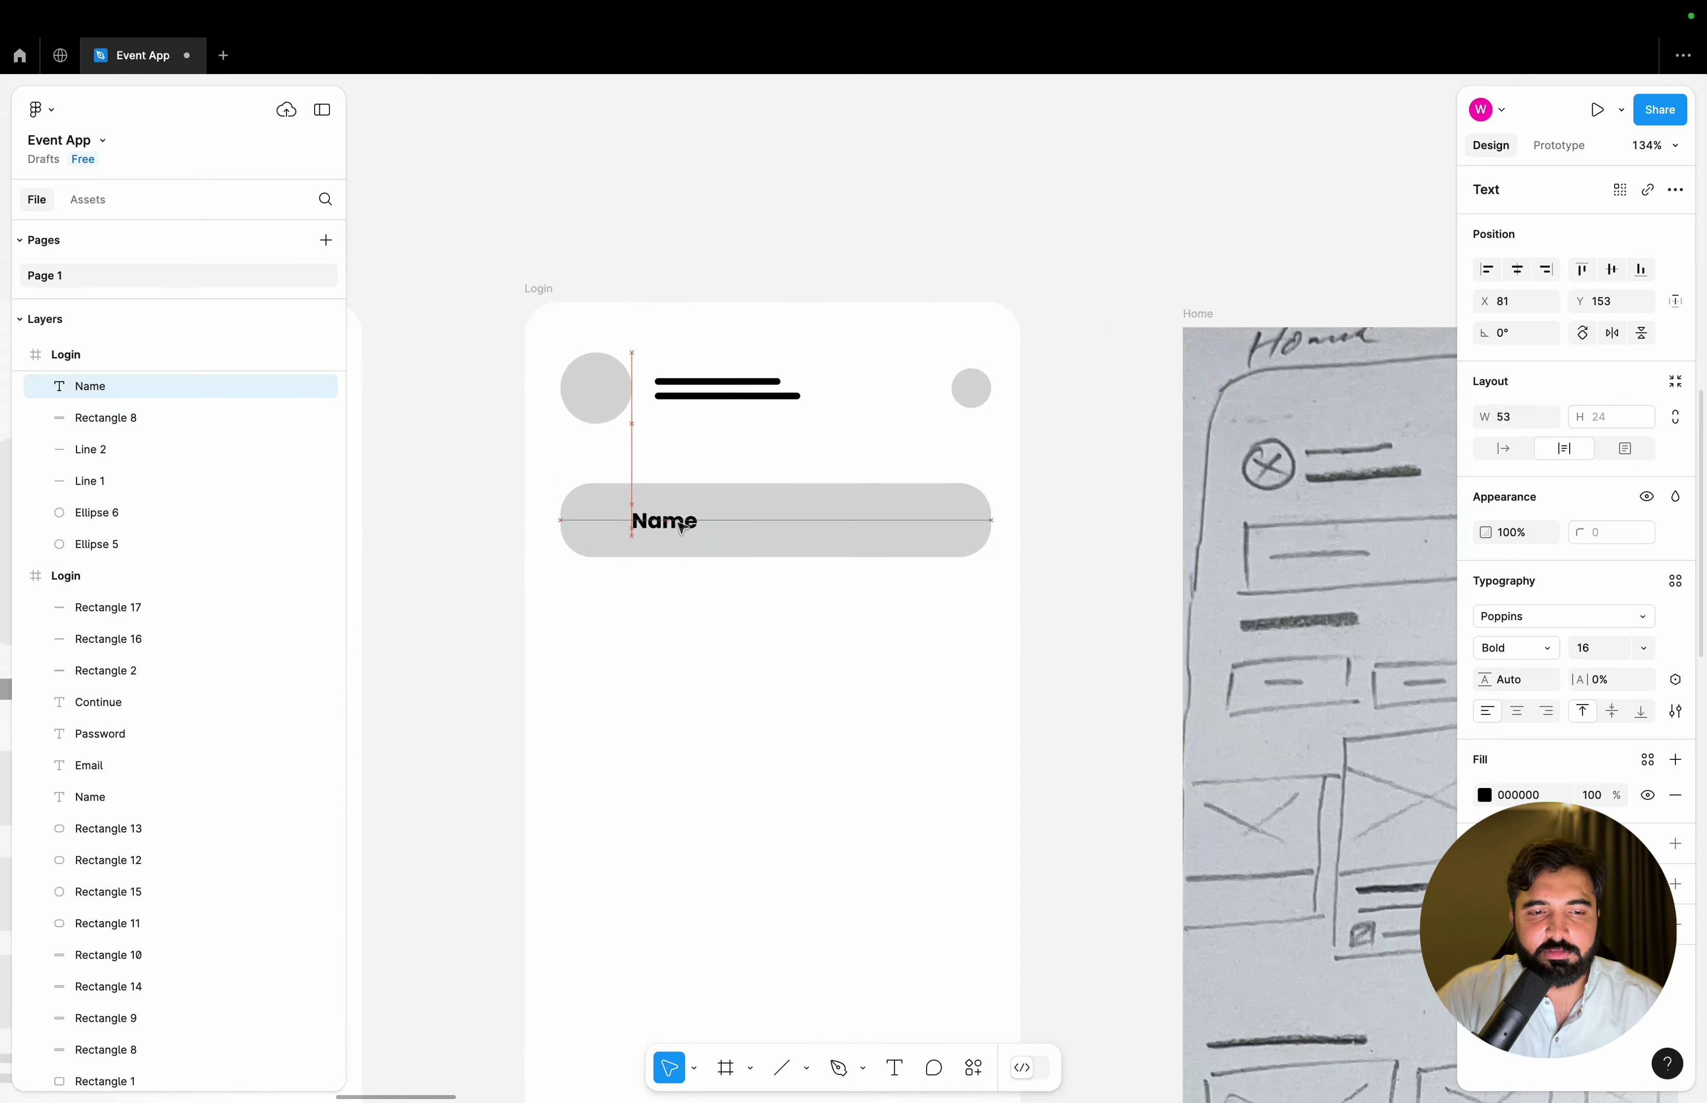
double_click(654, 522)
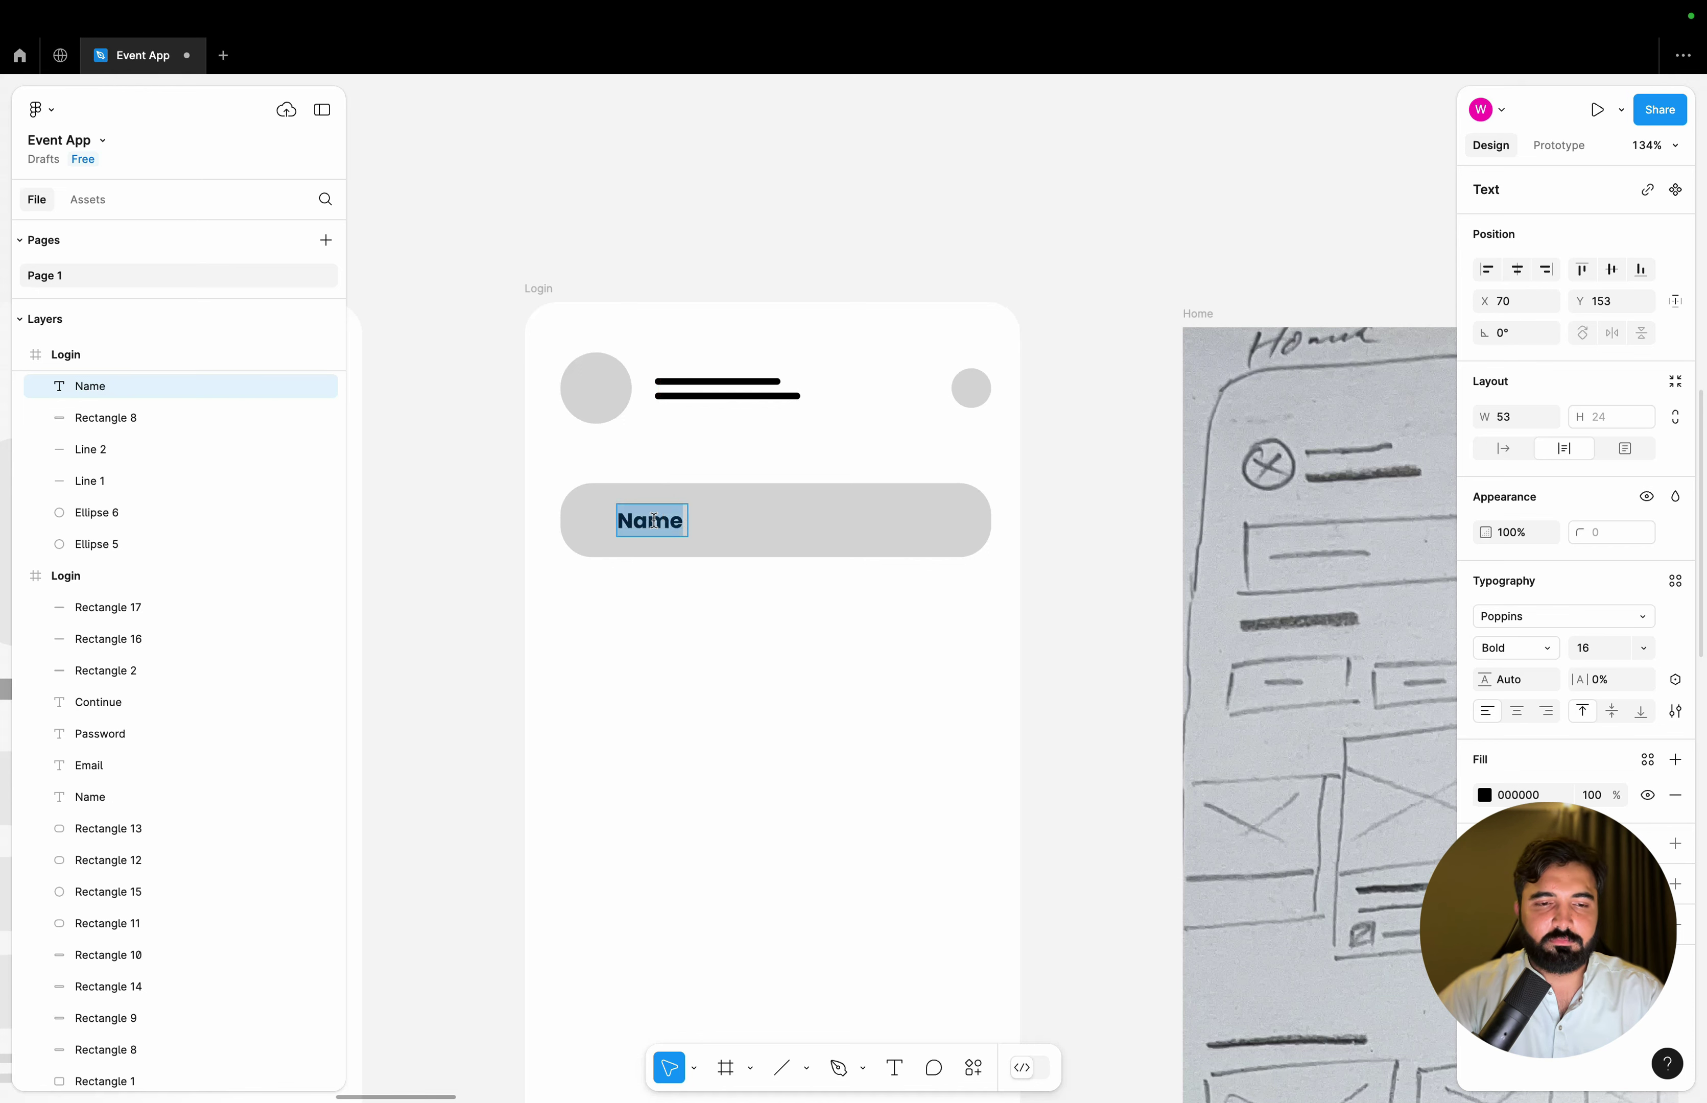
type("Search")
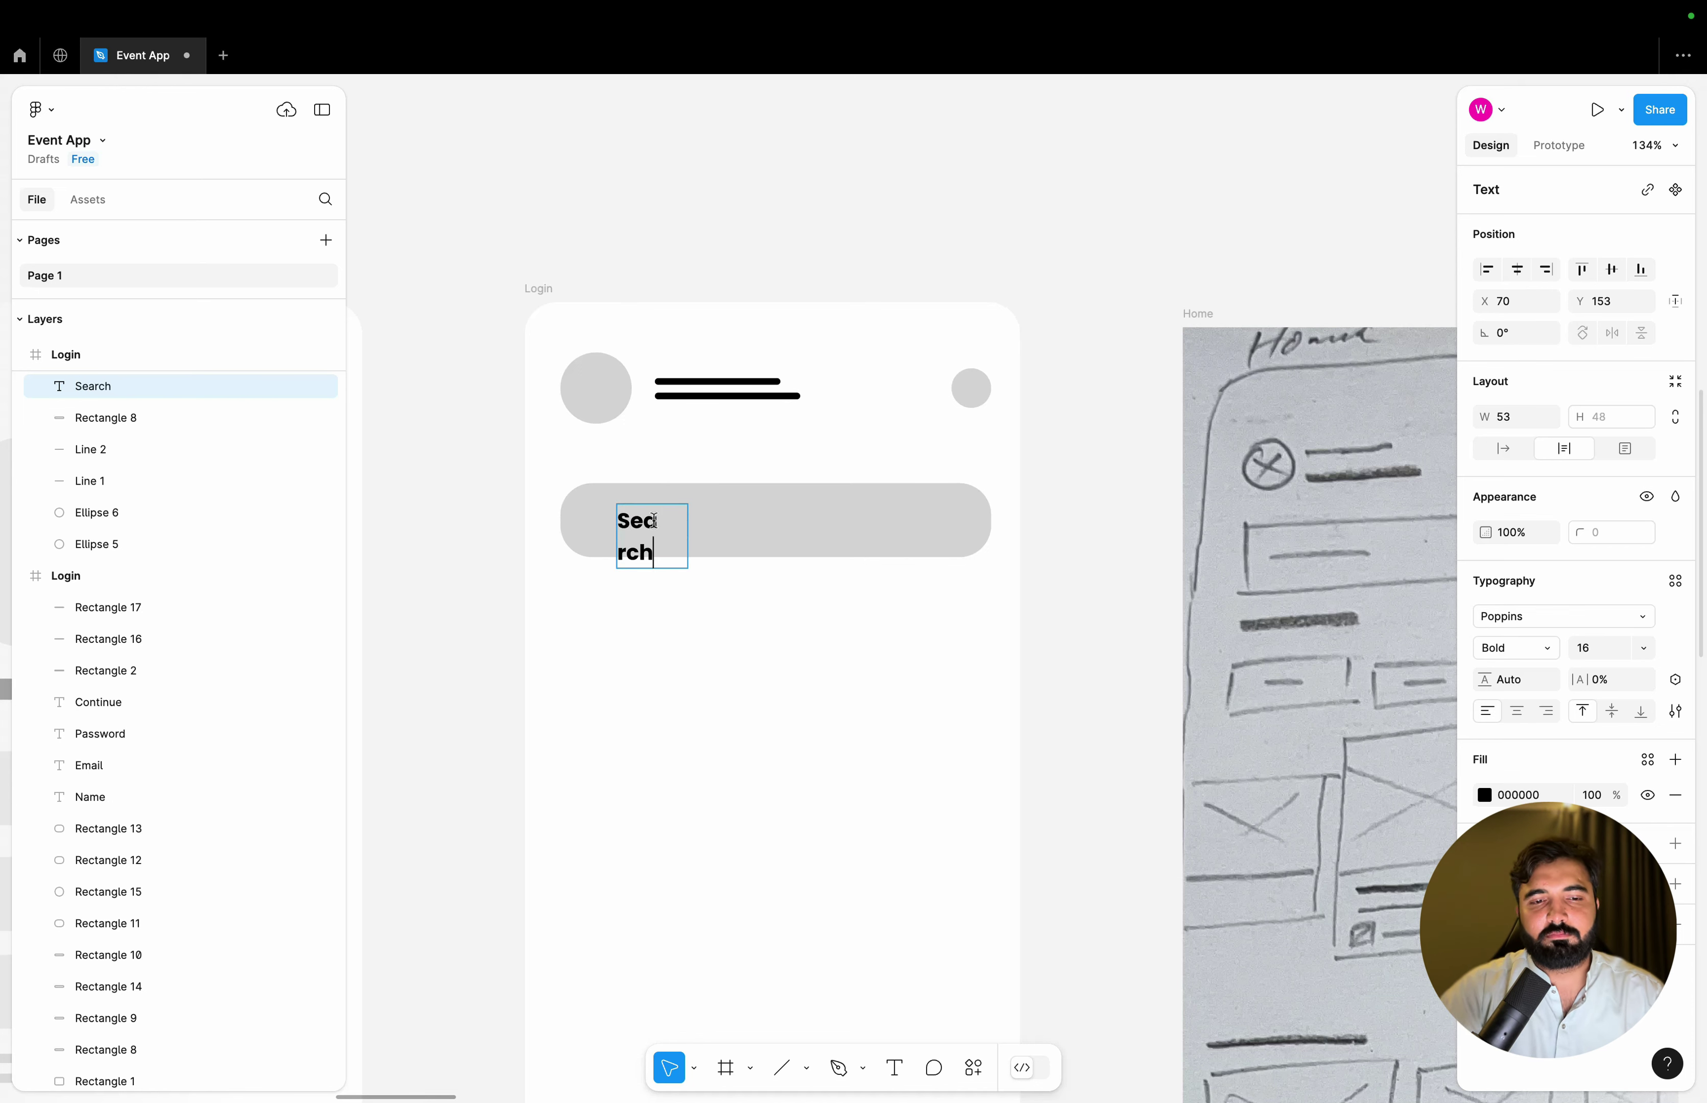
scroll(654, 522, "right", 2)
key("Escape")
left_click_drag(628, 530, 692, 518)
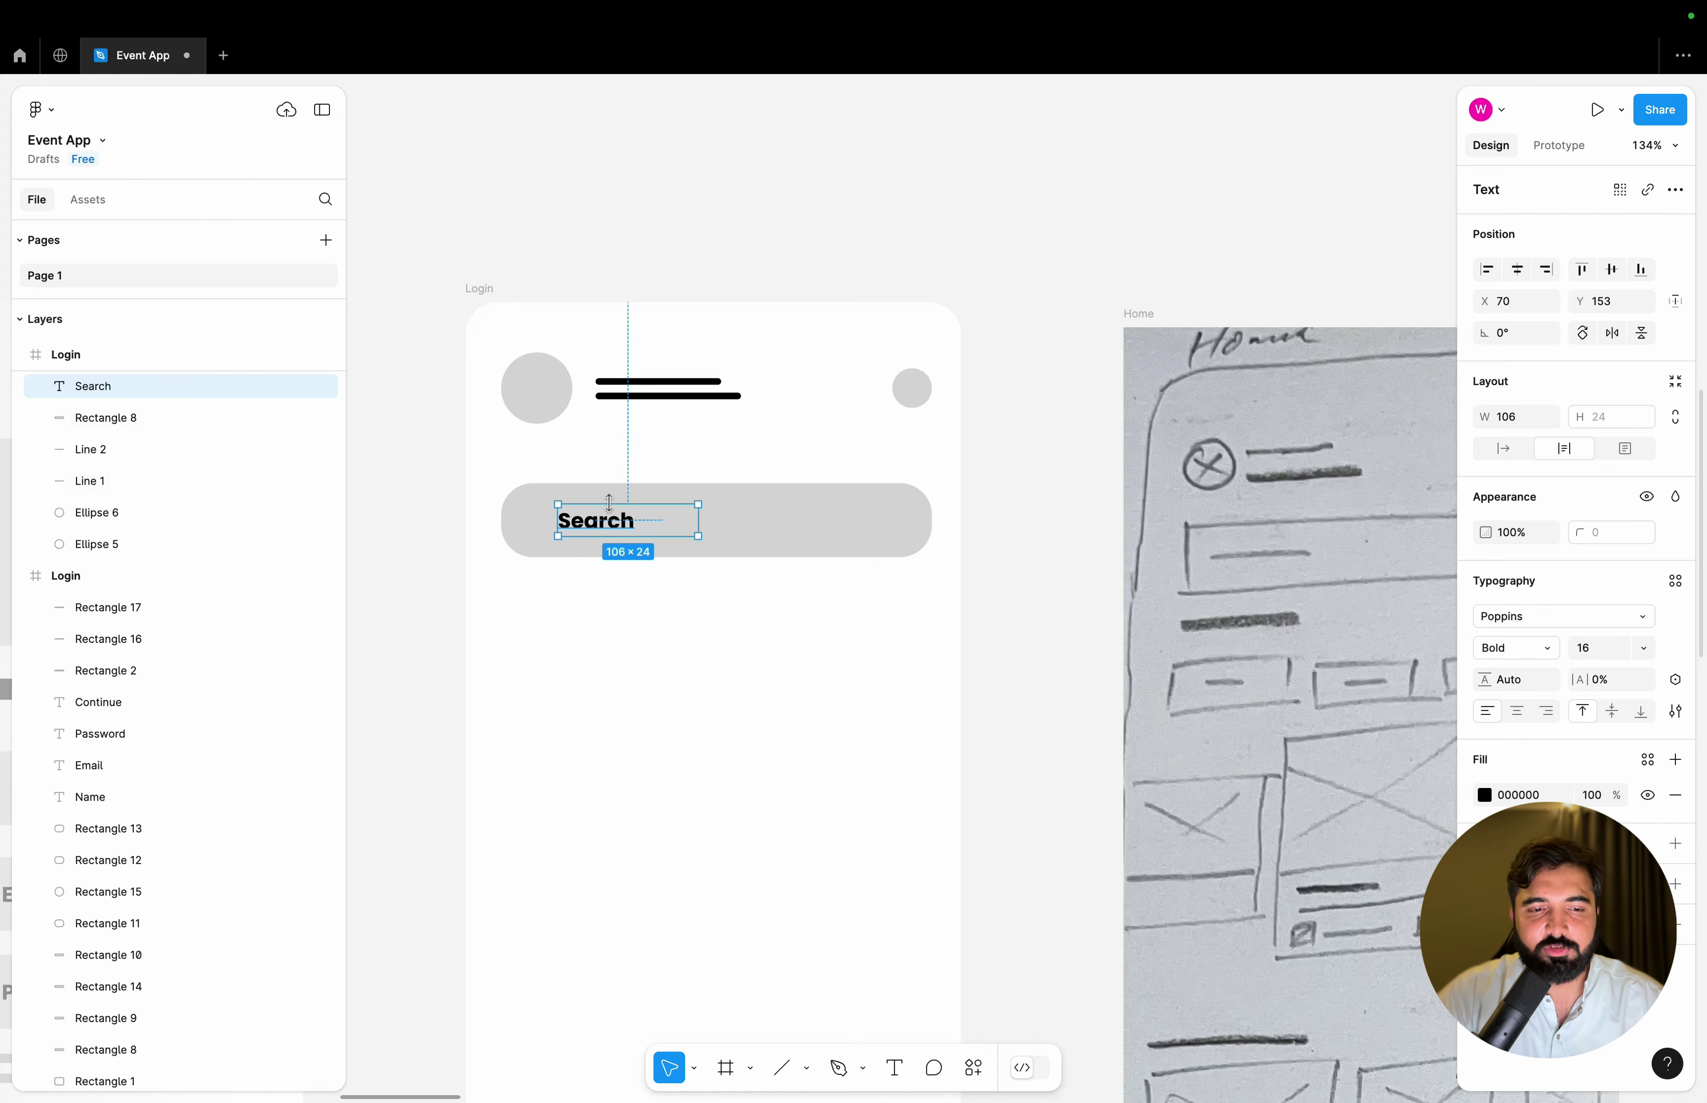
Step: Duplicate the small circle into the search bar's right end and fill it white FFFFFF
scroll(623, 530, "down", 2, "ctrl")
scroll(618, 525, "down", 2, "ctrl")
scroll(610, 520, "down", 2, "ctrl")
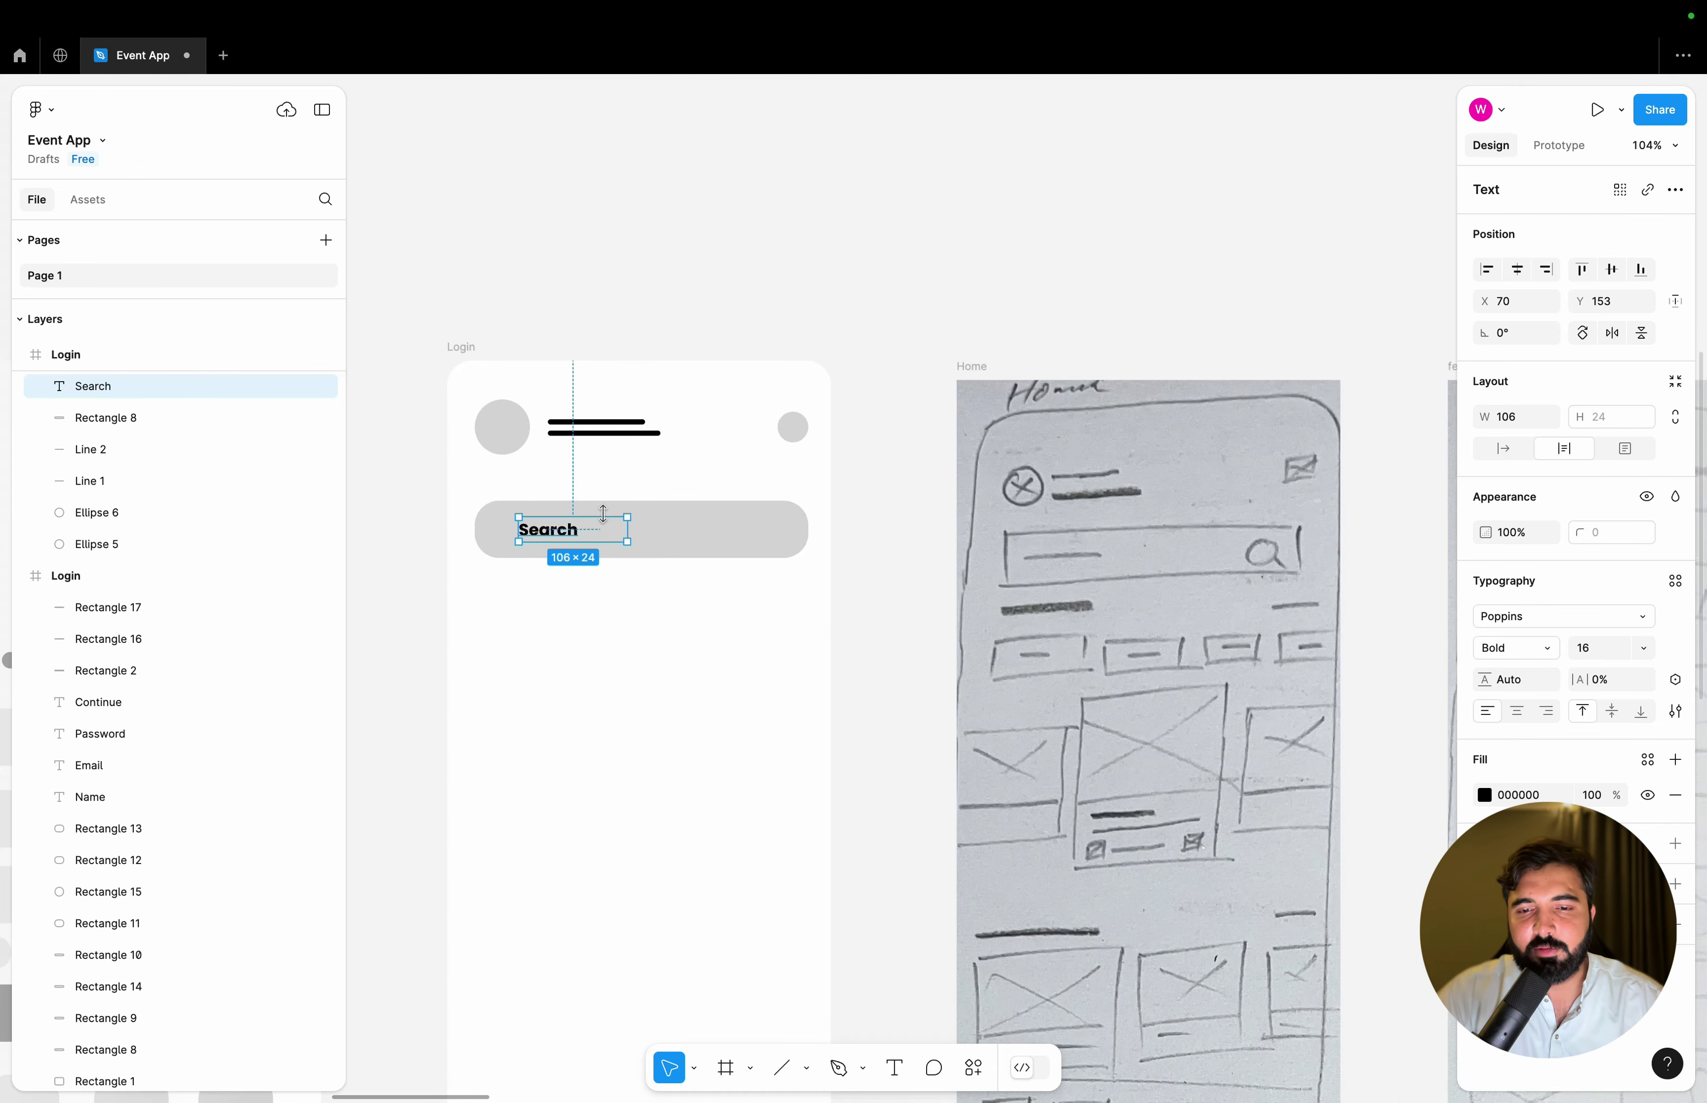
scroll(735, 465, "up", 3, "ctrl")
left_click(823, 433)
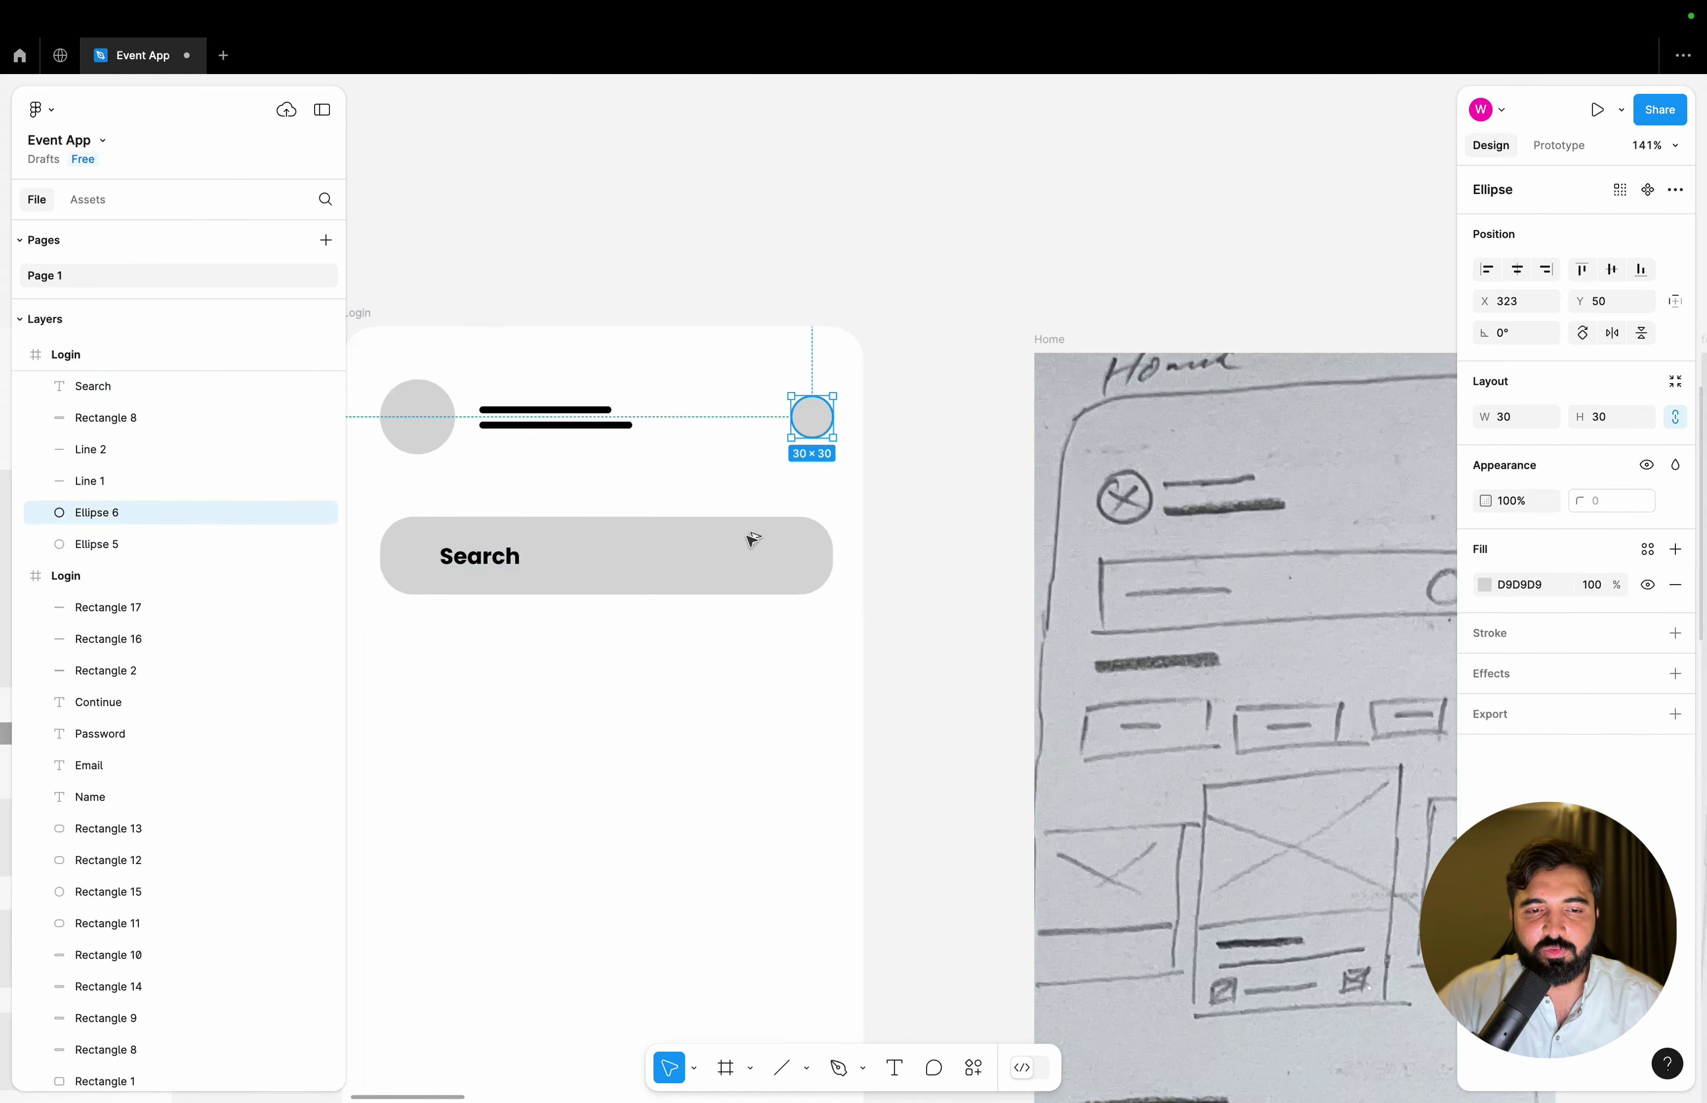
left_click_drag(825, 426, 785, 571)
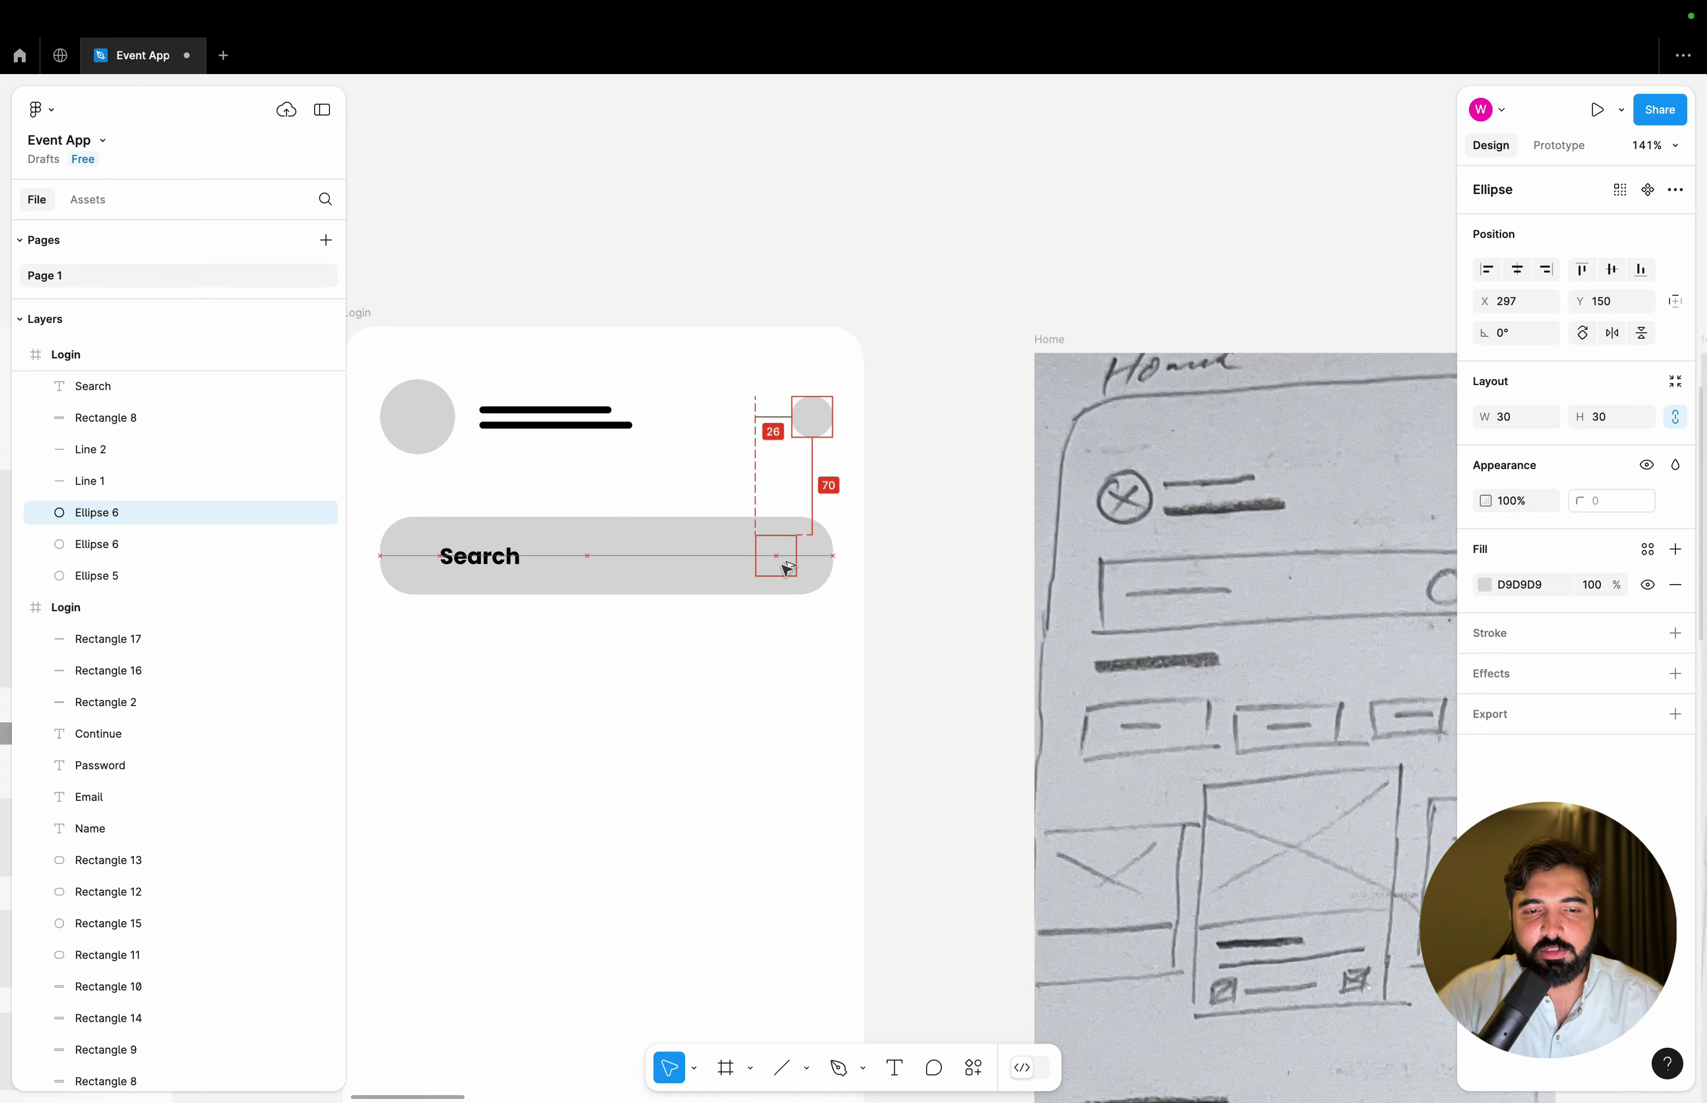
left_click_drag(787, 567, 787, 568)
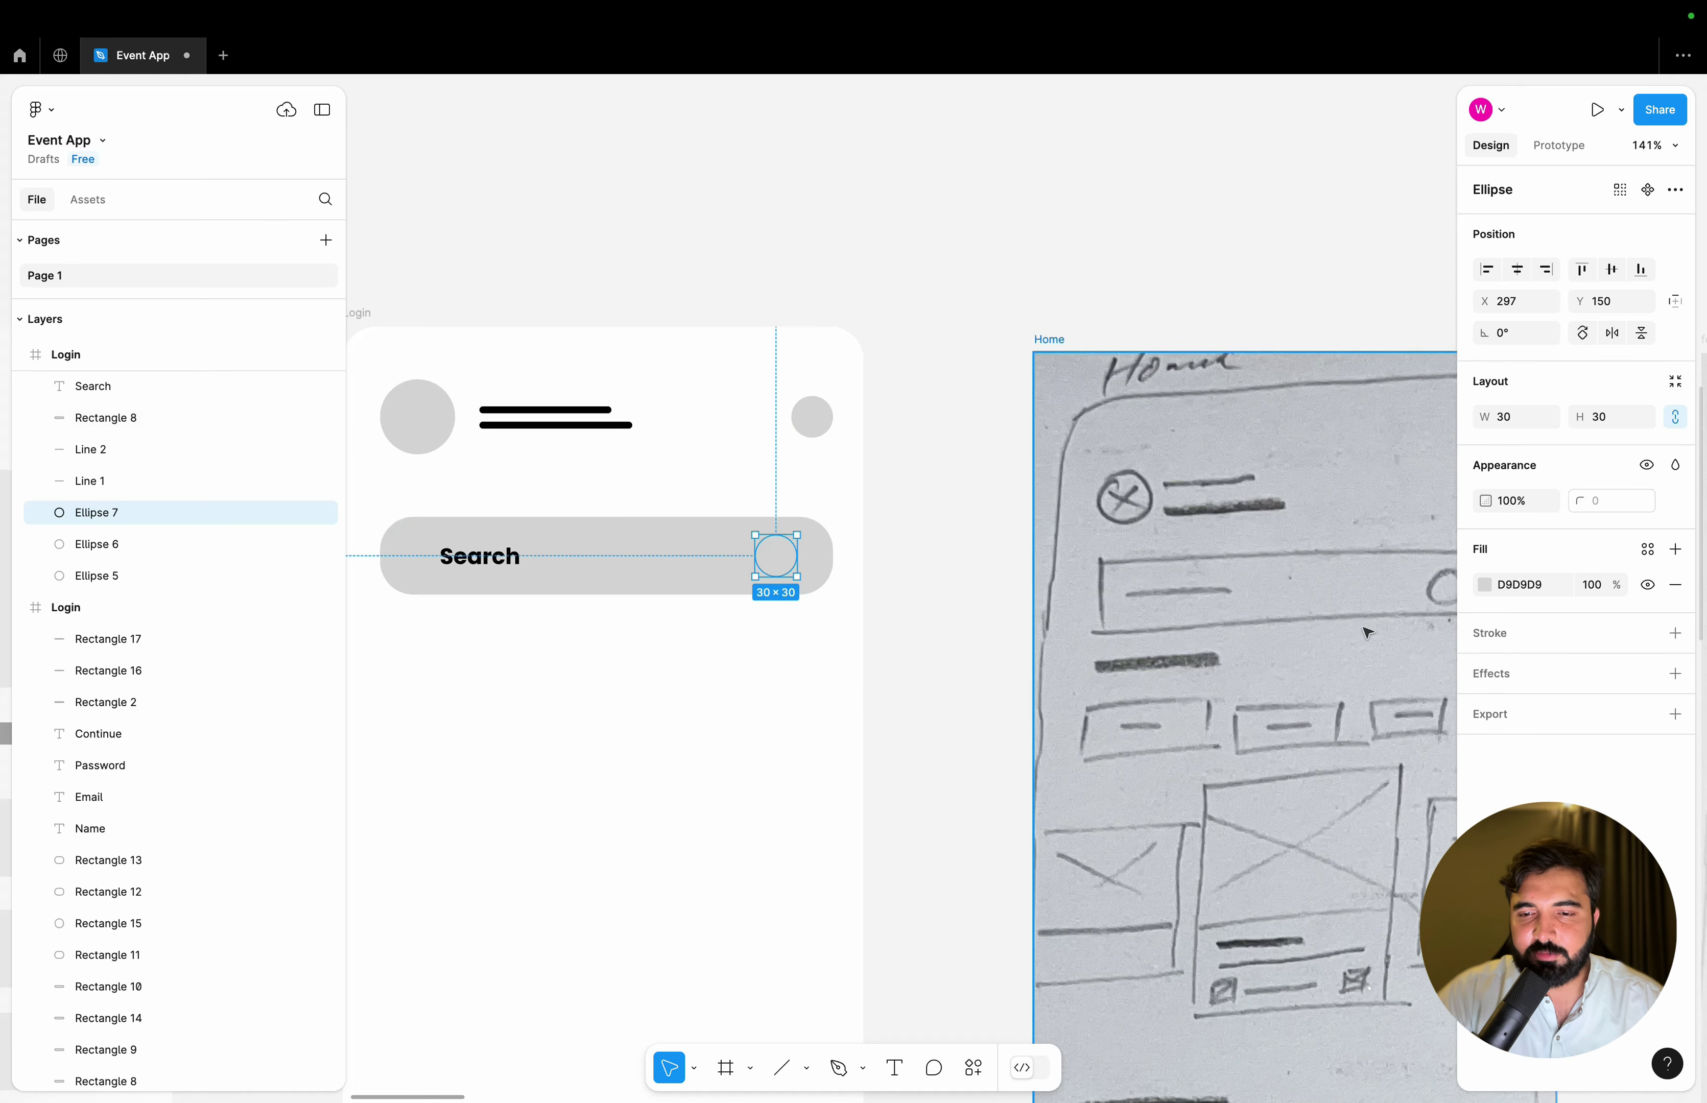
left_click(1485, 585)
left_click_drag(1431, 610, 1154, 562)
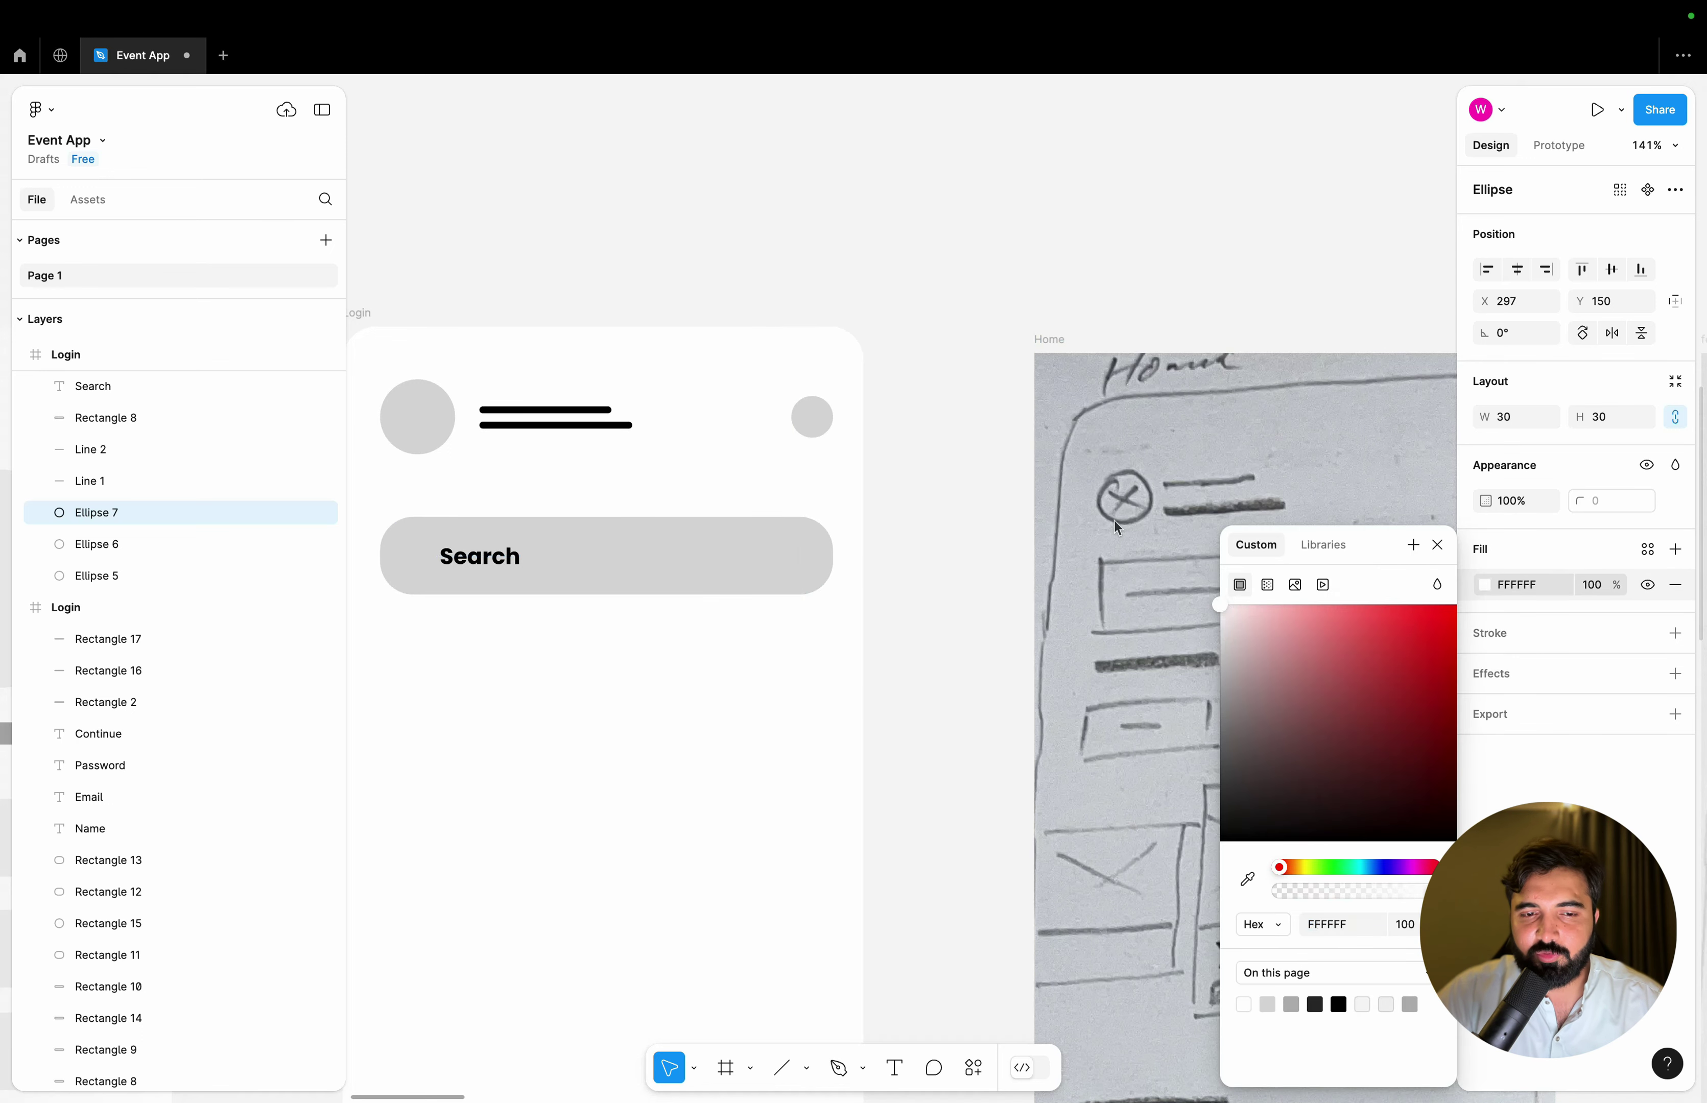
Step: Move the white circle above Rectangle 8 in Layers and nudge it right
scroll(777, 564, "up", 3)
scroll(777, 565, "up", 5)
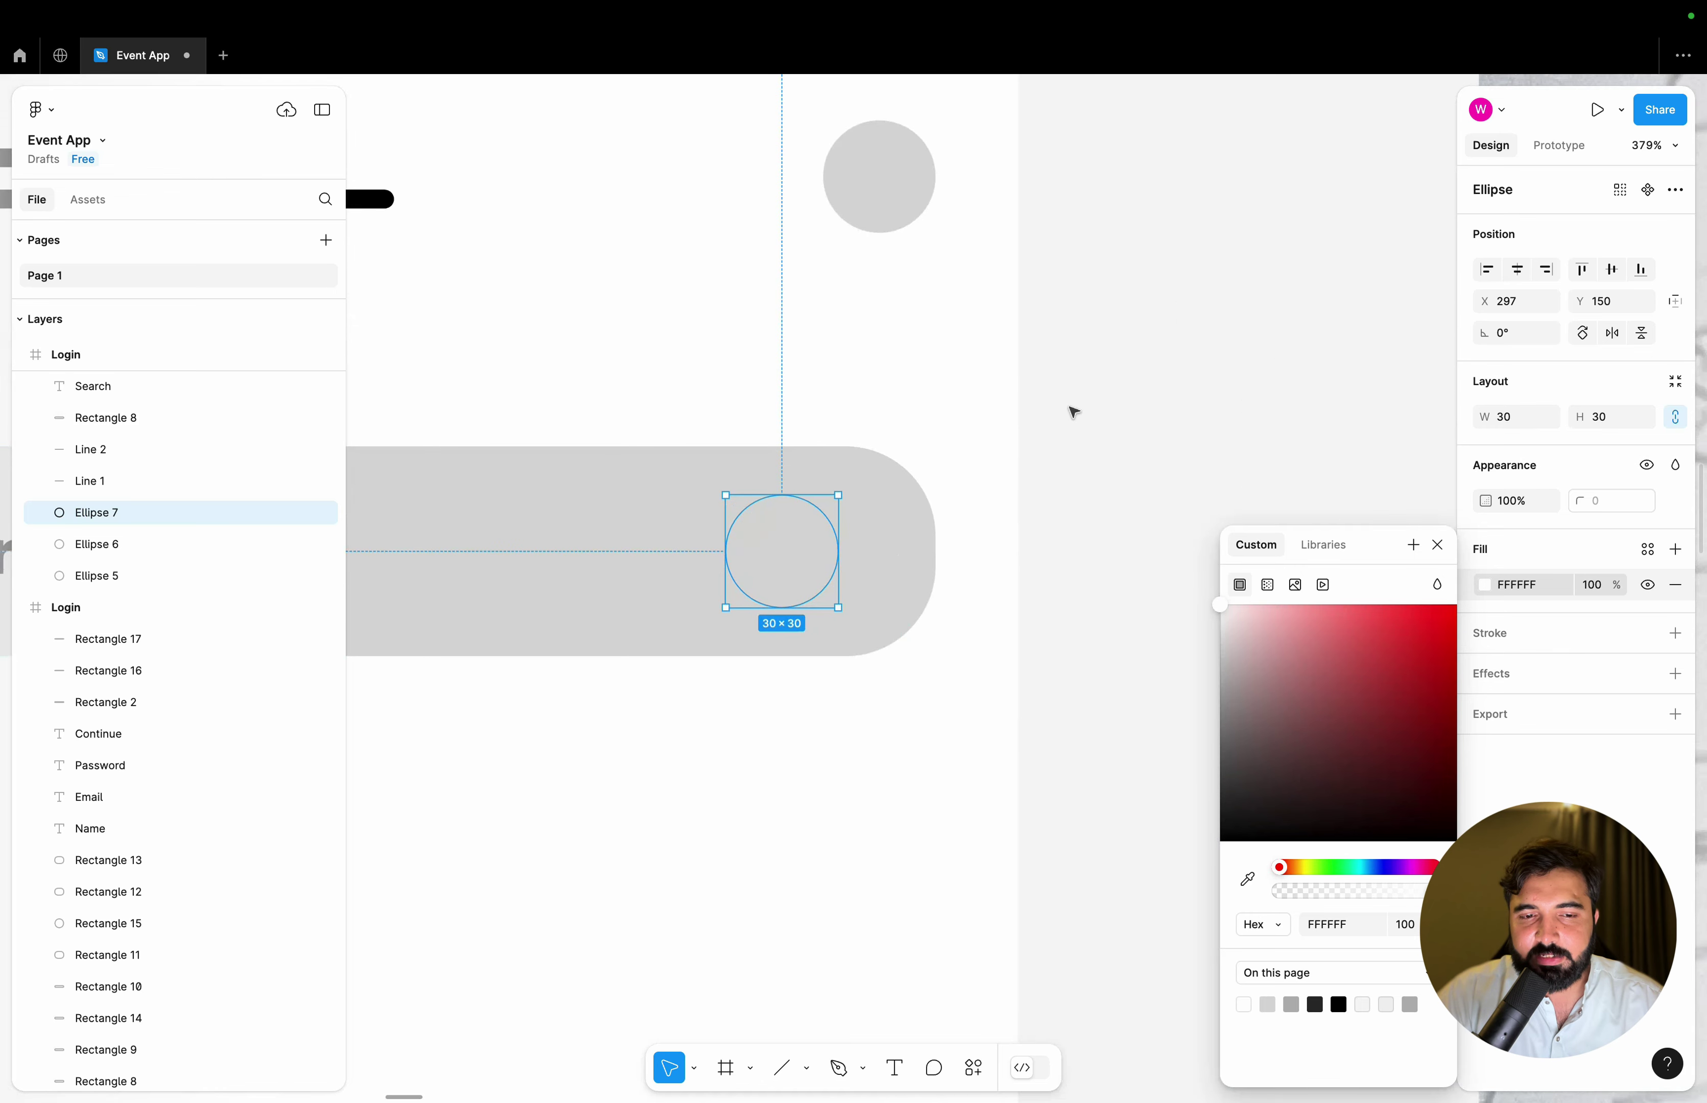
mouse_move(139, 512)
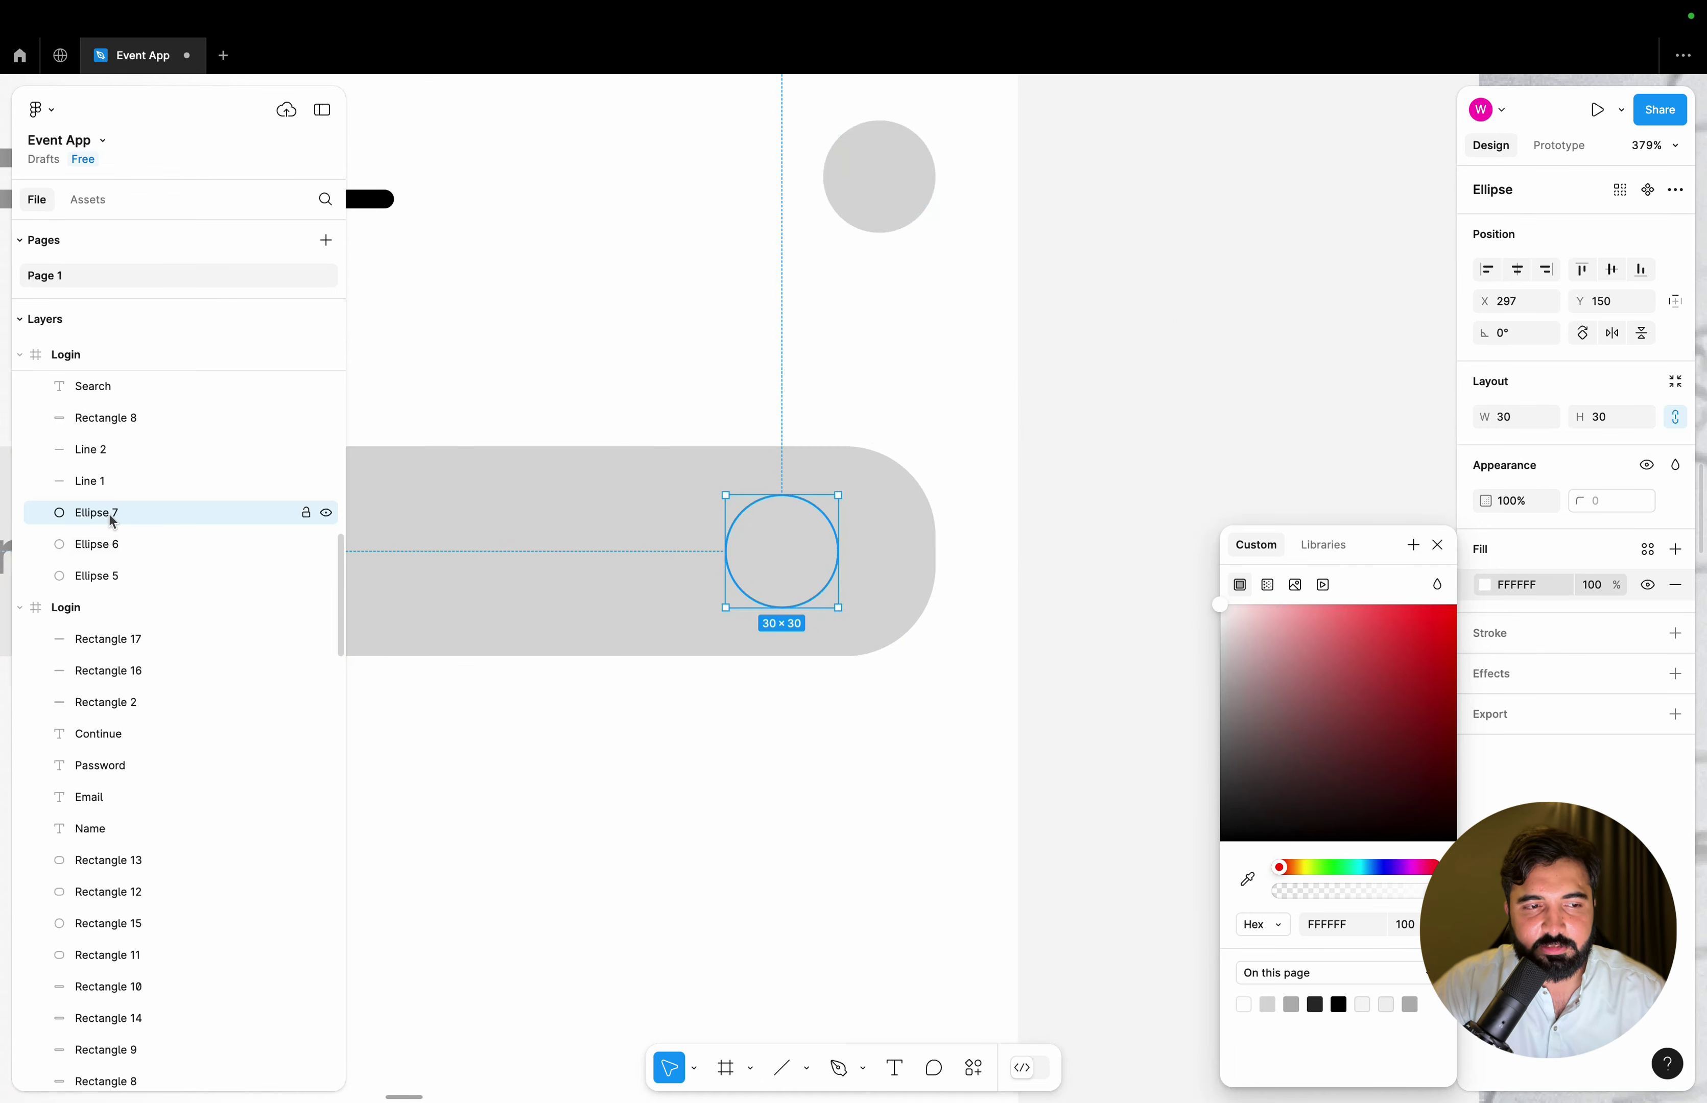
left_click_drag(122, 445, 118, 445)
scroll(118, 445, "up", 2)
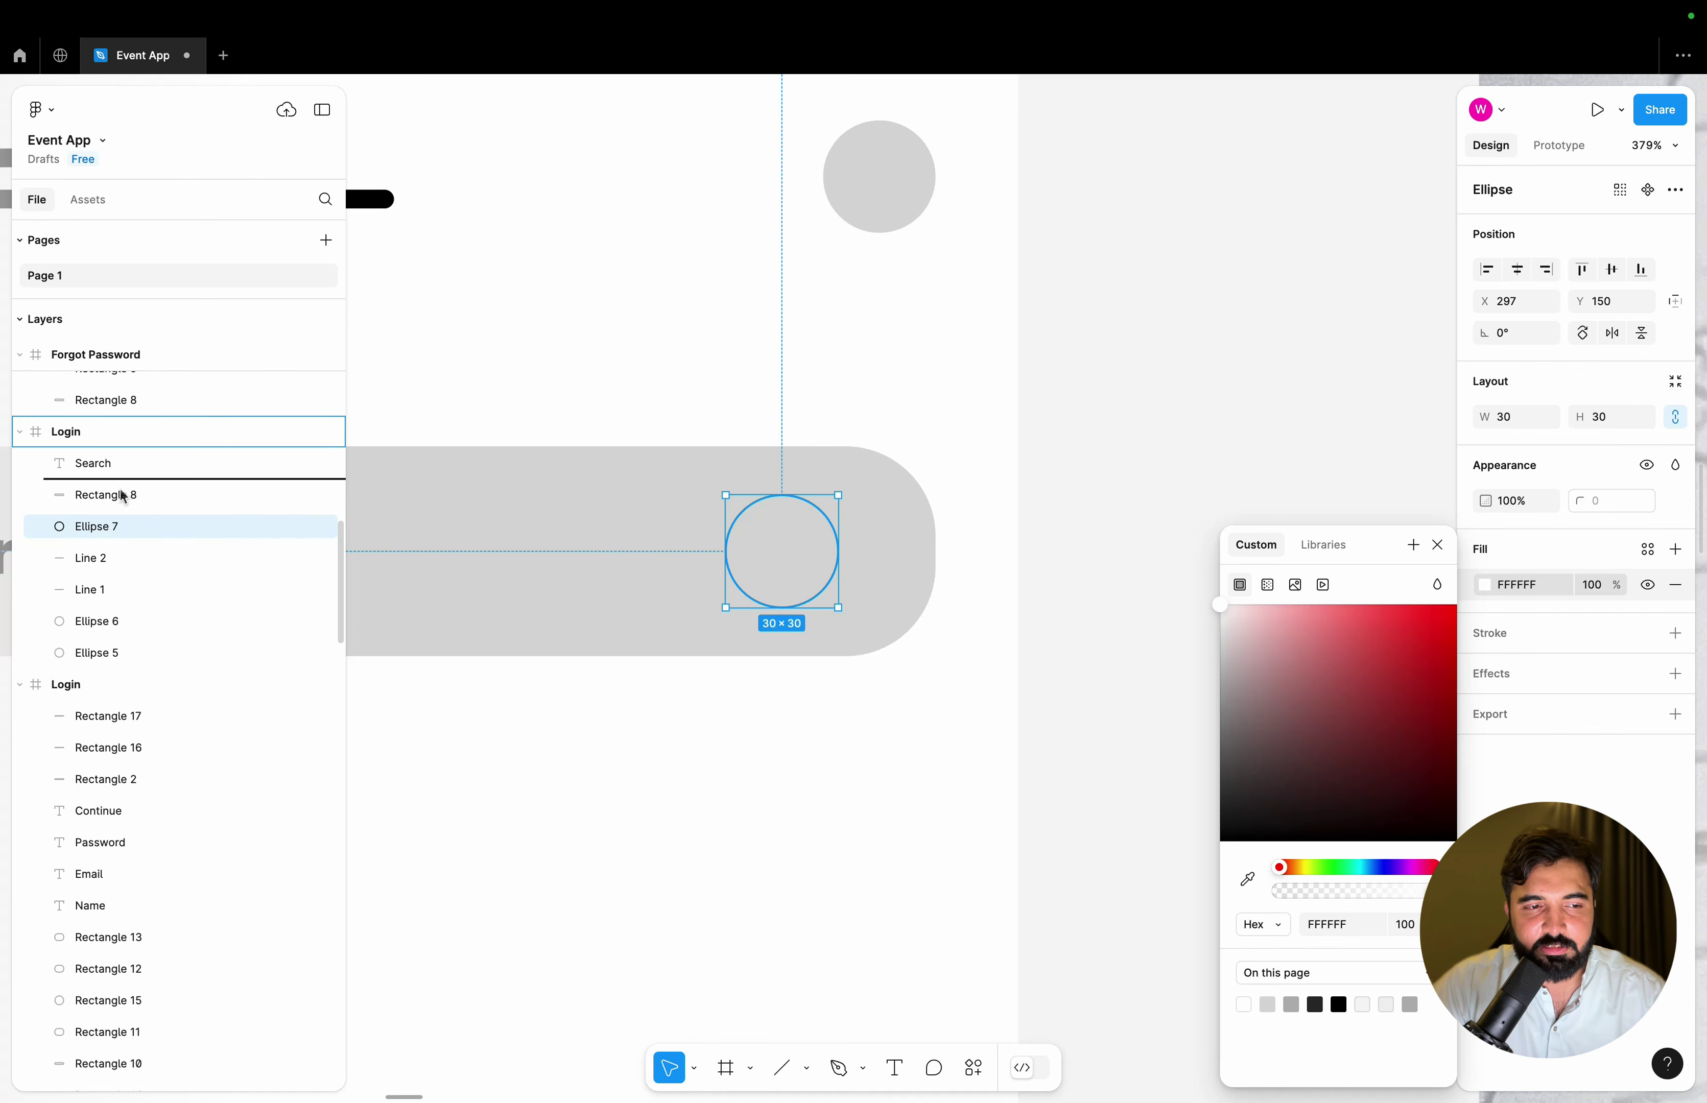
left_click_drag(124, 497, 118, 491)
scroll(890, 545, "down", 3)
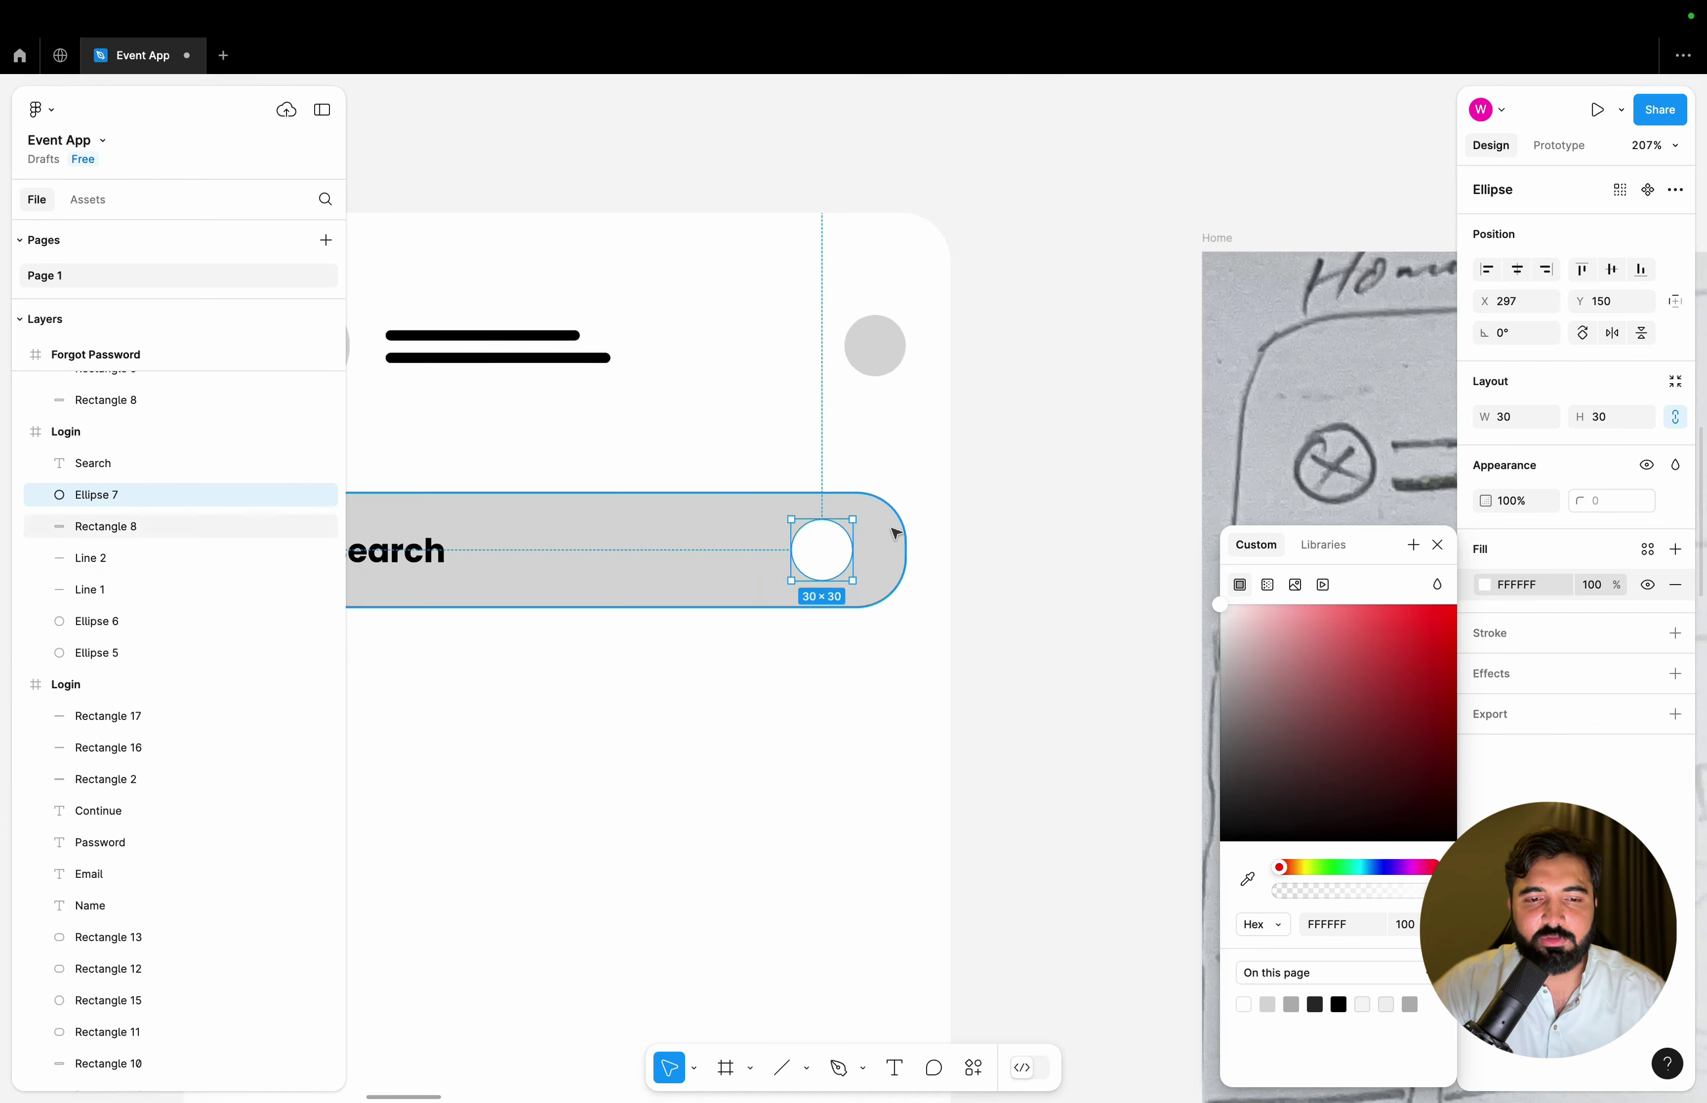
left_click_drag(822, 563, 852, 562)
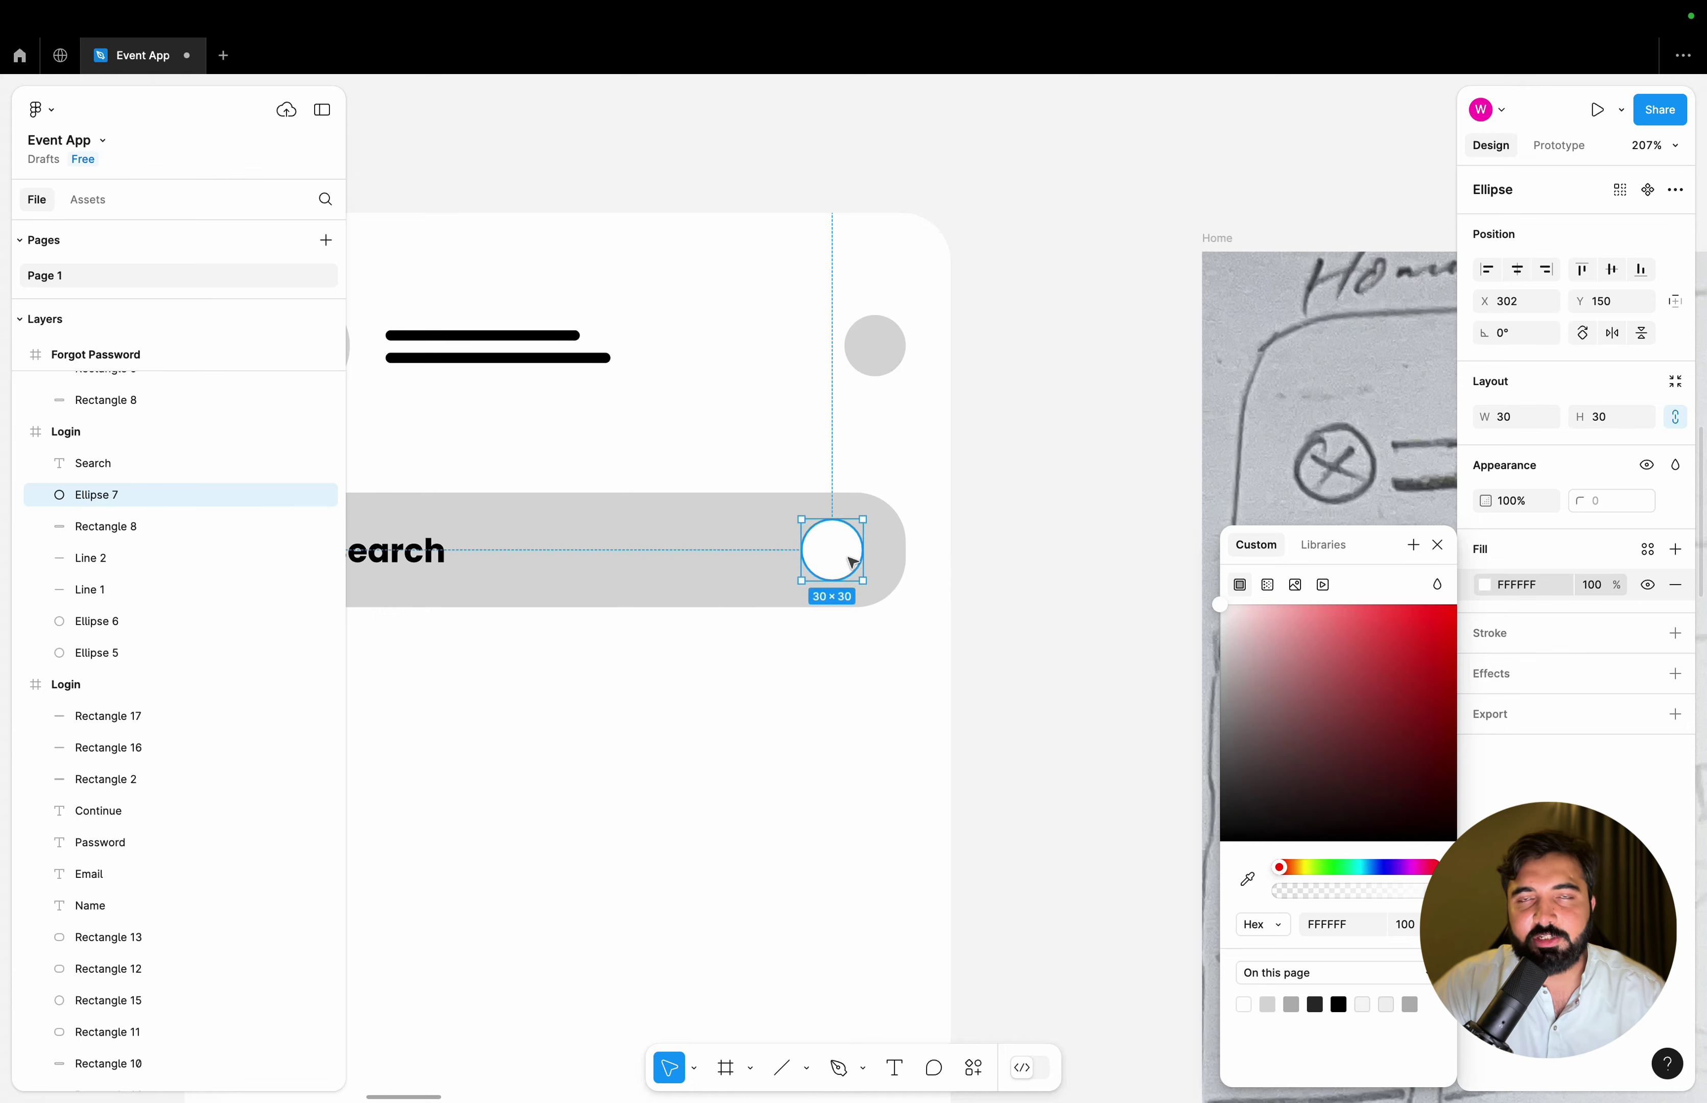
scroll(854, 527, "down", 3)
scroll(825, 452, "down", 2)
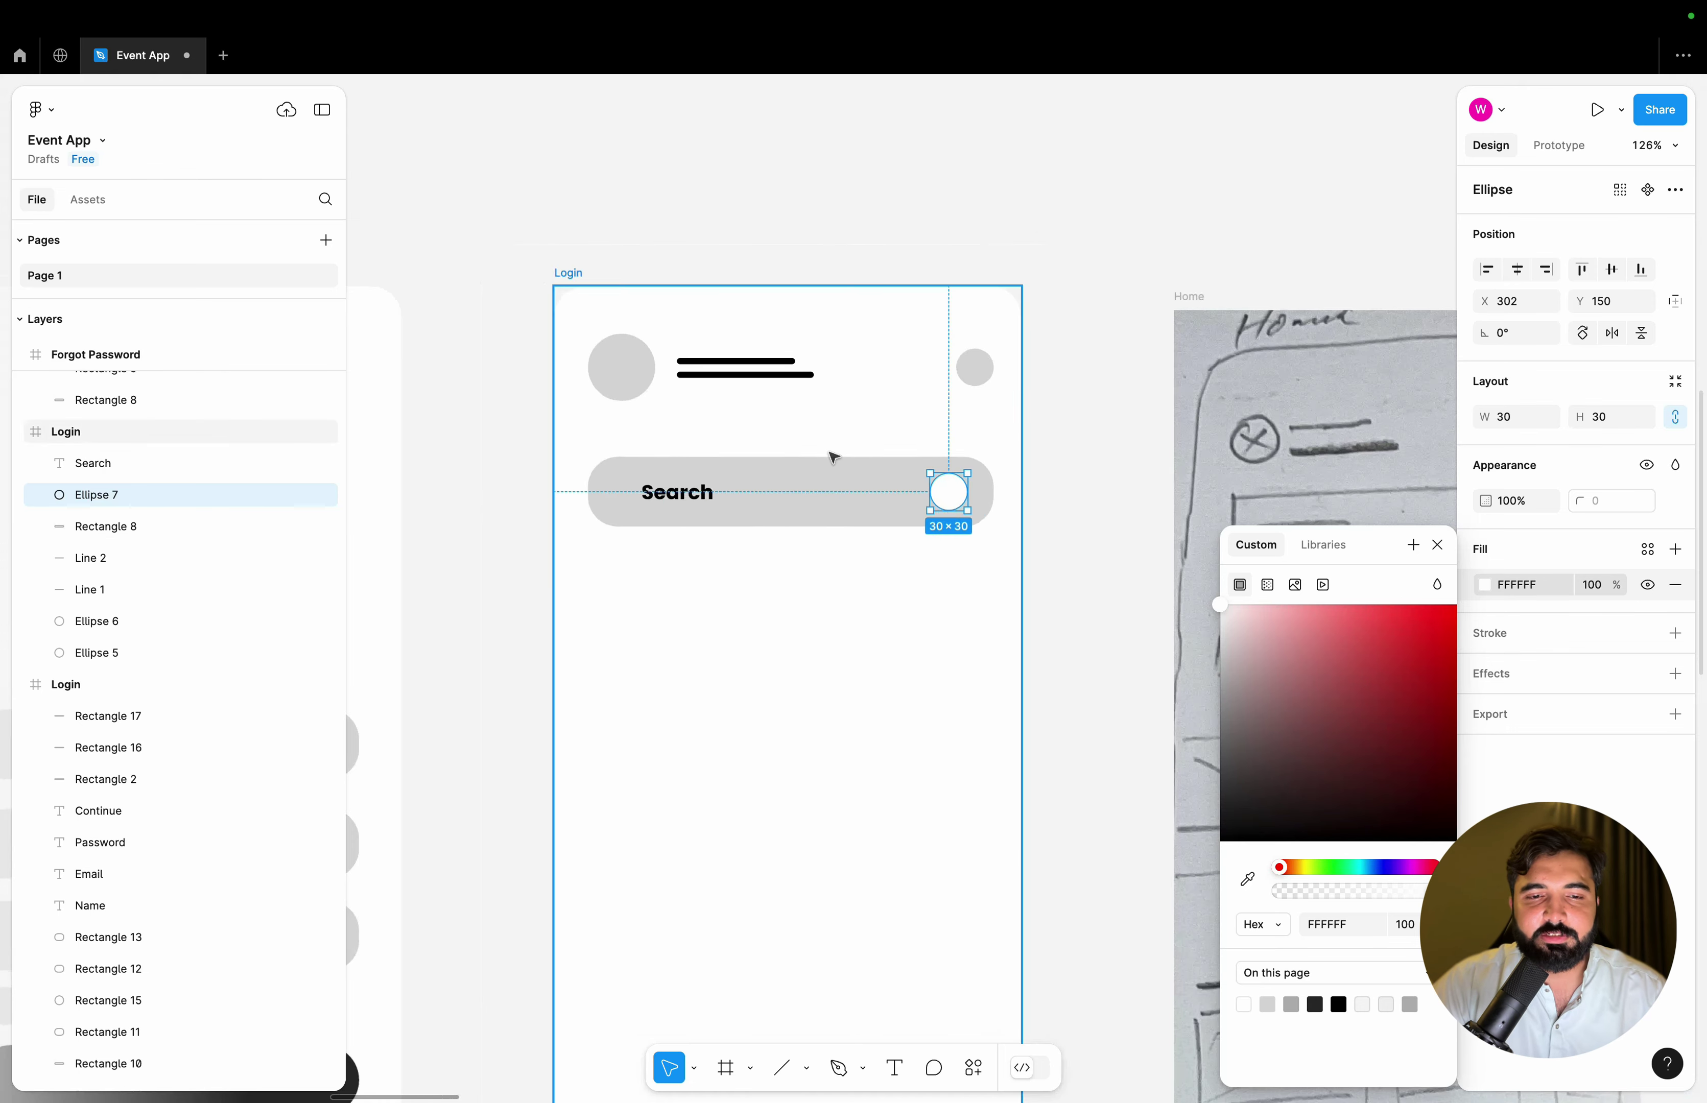
Step: Shift the Search text slightly left, then compare the search bar against the Home sketch
left_click(686, 495)
scroll(685, 495, "up", 3)
left_click_drag(686, 495, 663, 497)
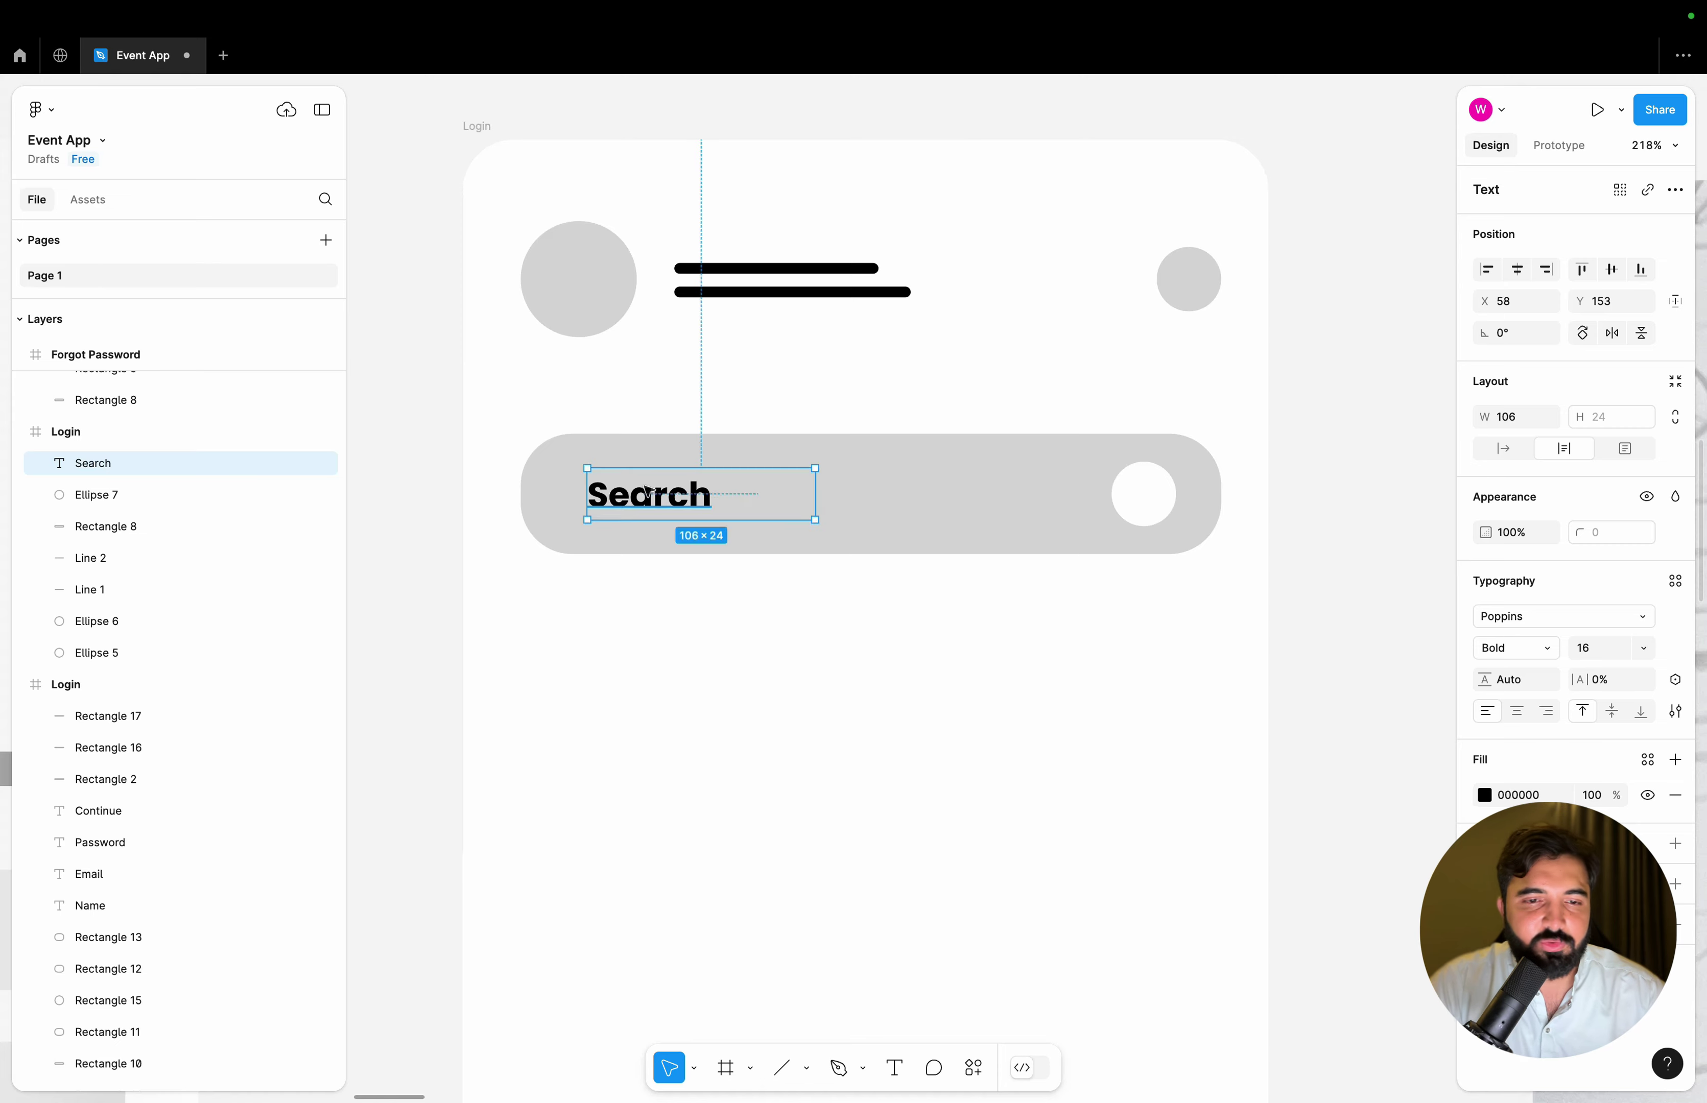
scroll(697, 506, "down", 2)
scroll(655, 601, "right", 3)
left_click(1002, 500)
scroll(1003, 500, "left", 3)
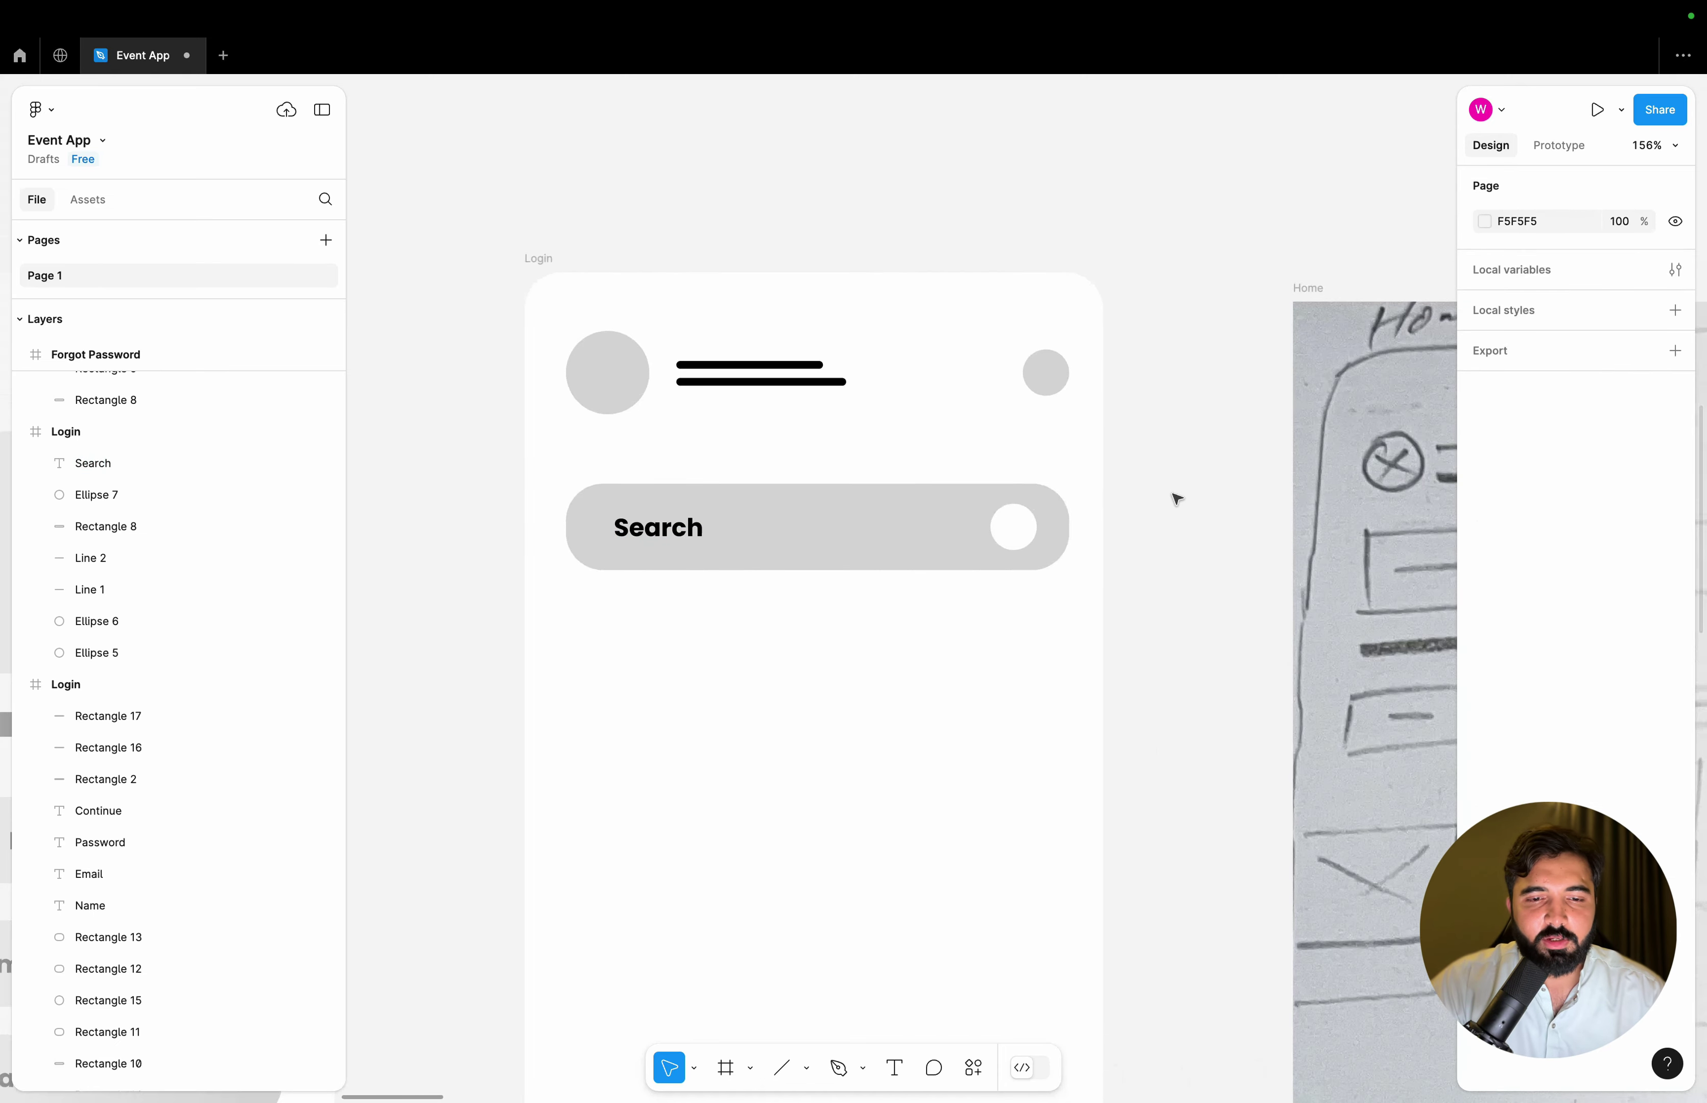
left_click_drag(1162, 485, 545, 564)
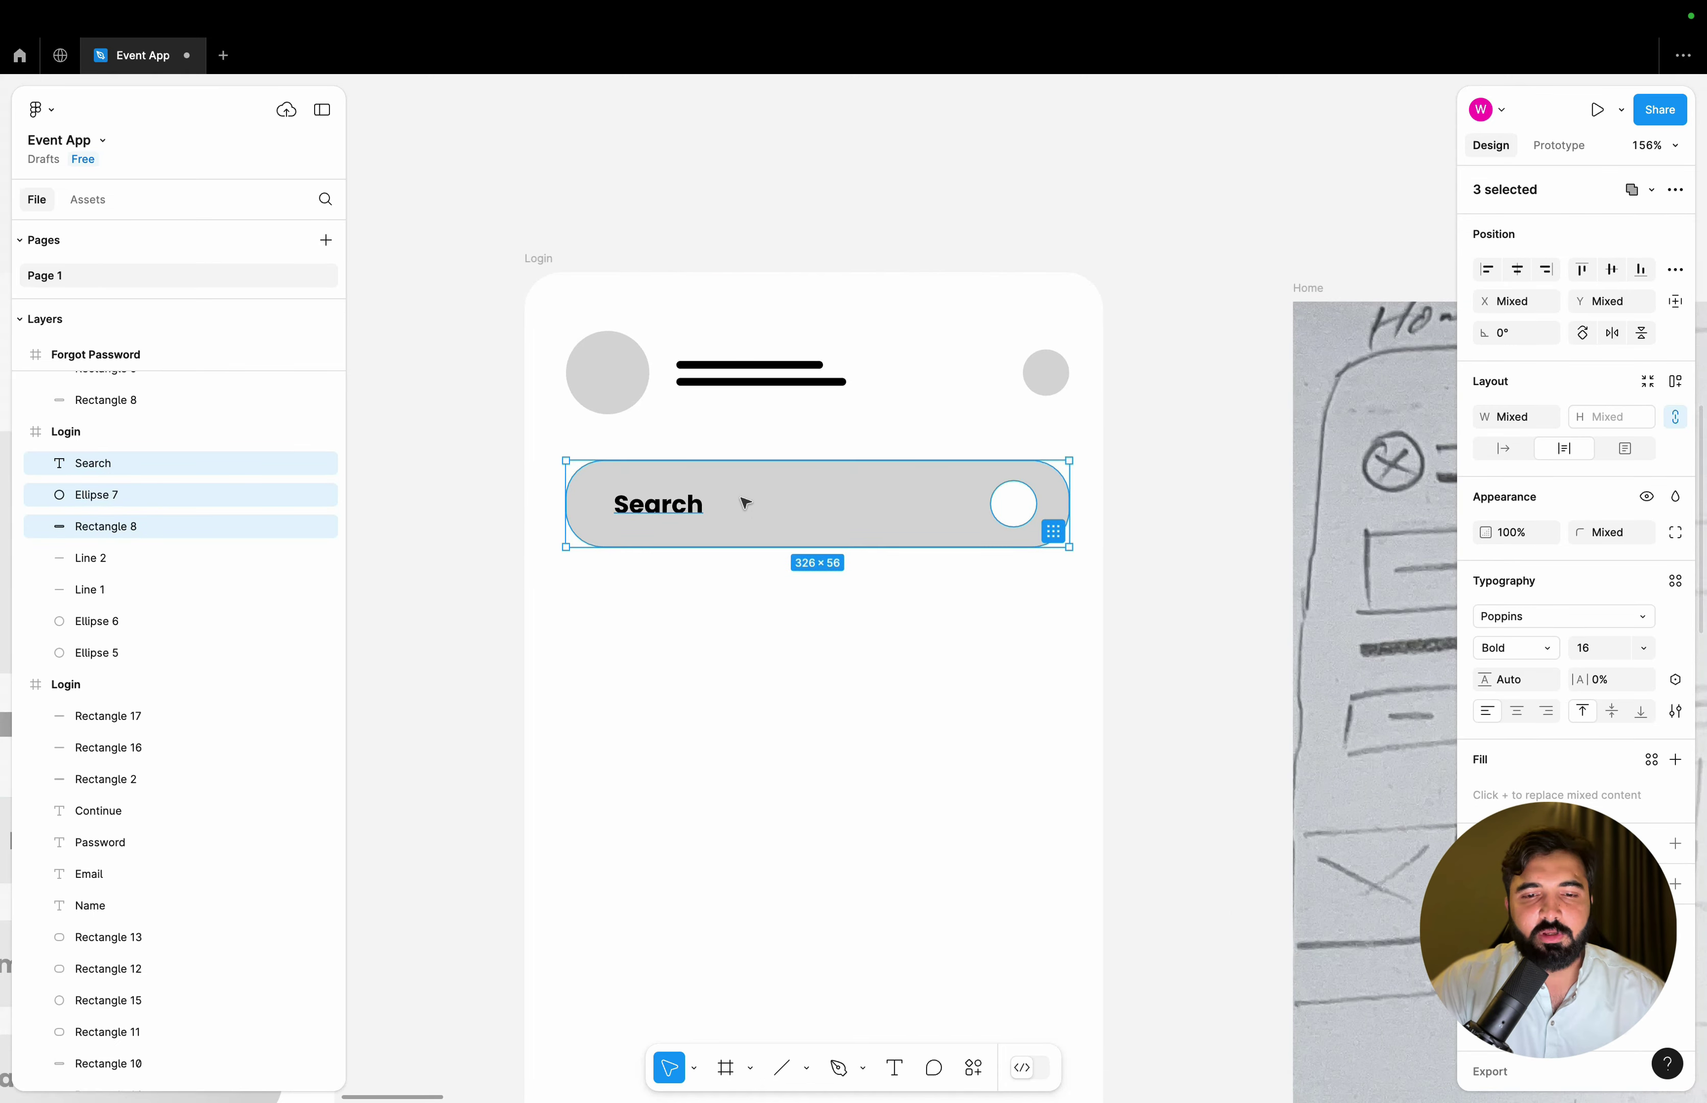
scroll(744, 499, "down", 5)
left_click(800, 637)
left_click_drag(800, 637, 705, 654)
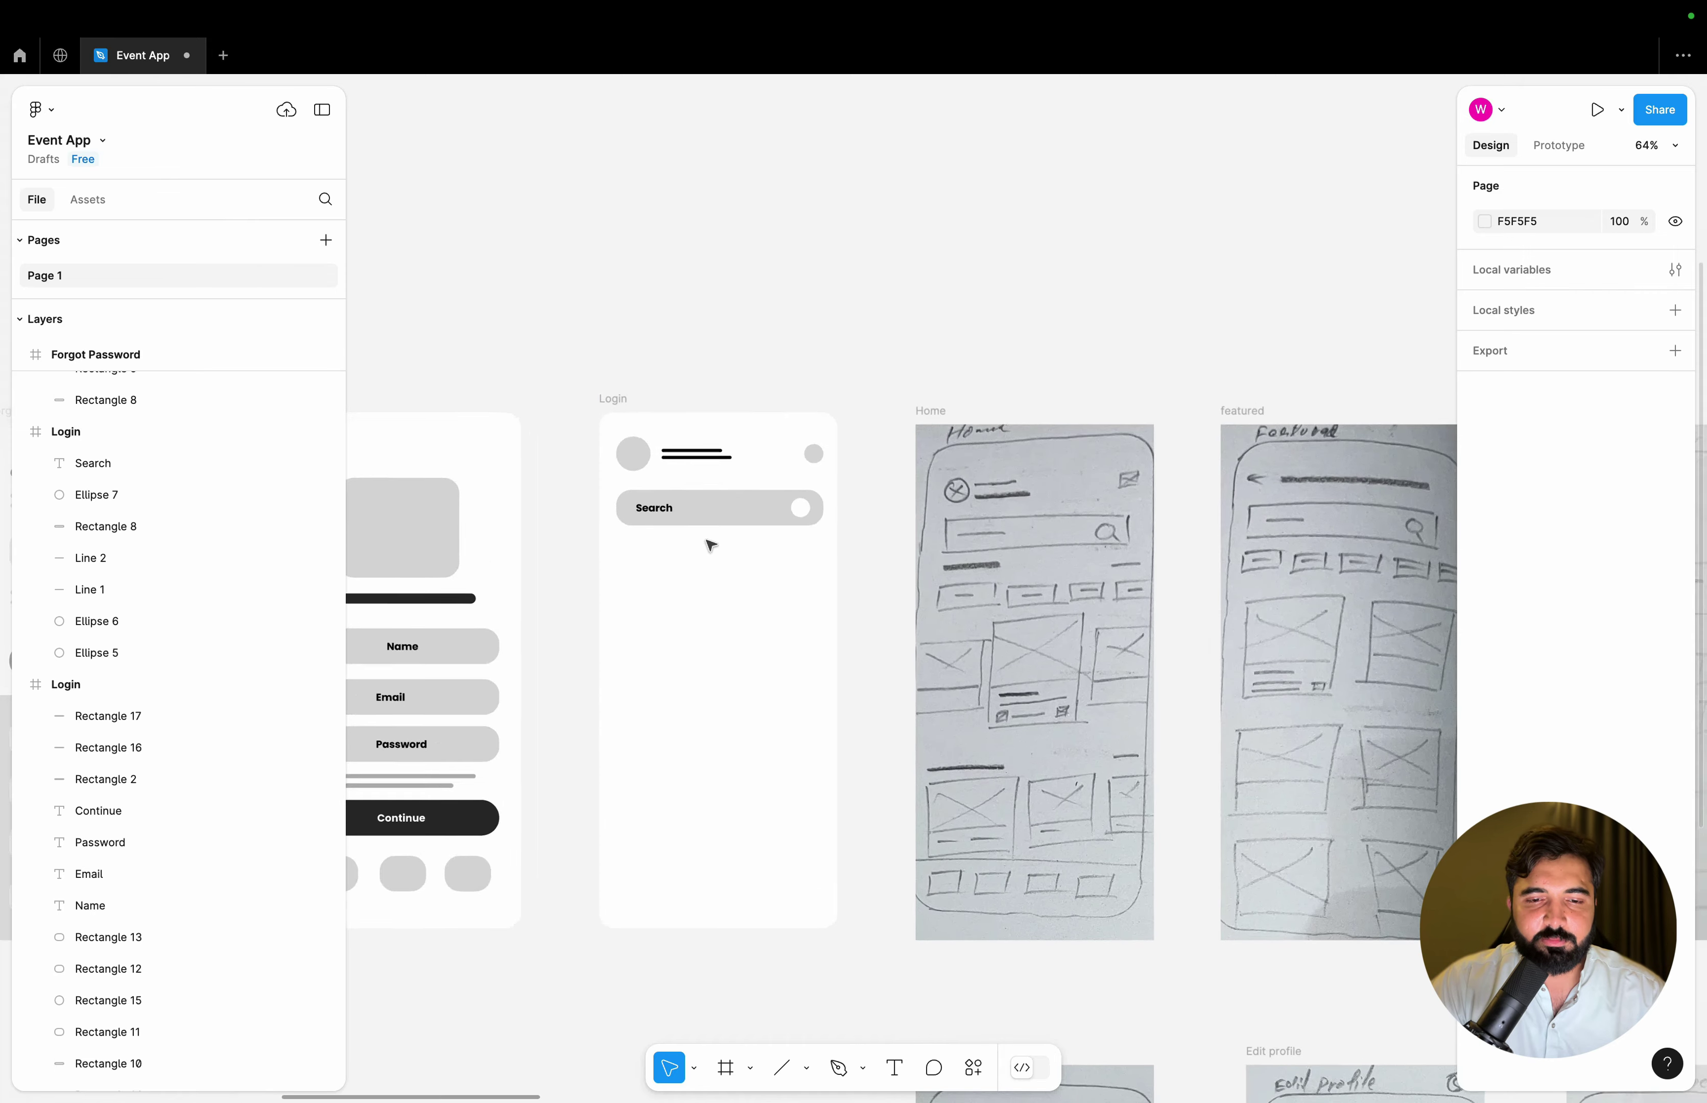
scroll(905, 625, "up", 5)
scroll(905, 625, "right", 1)
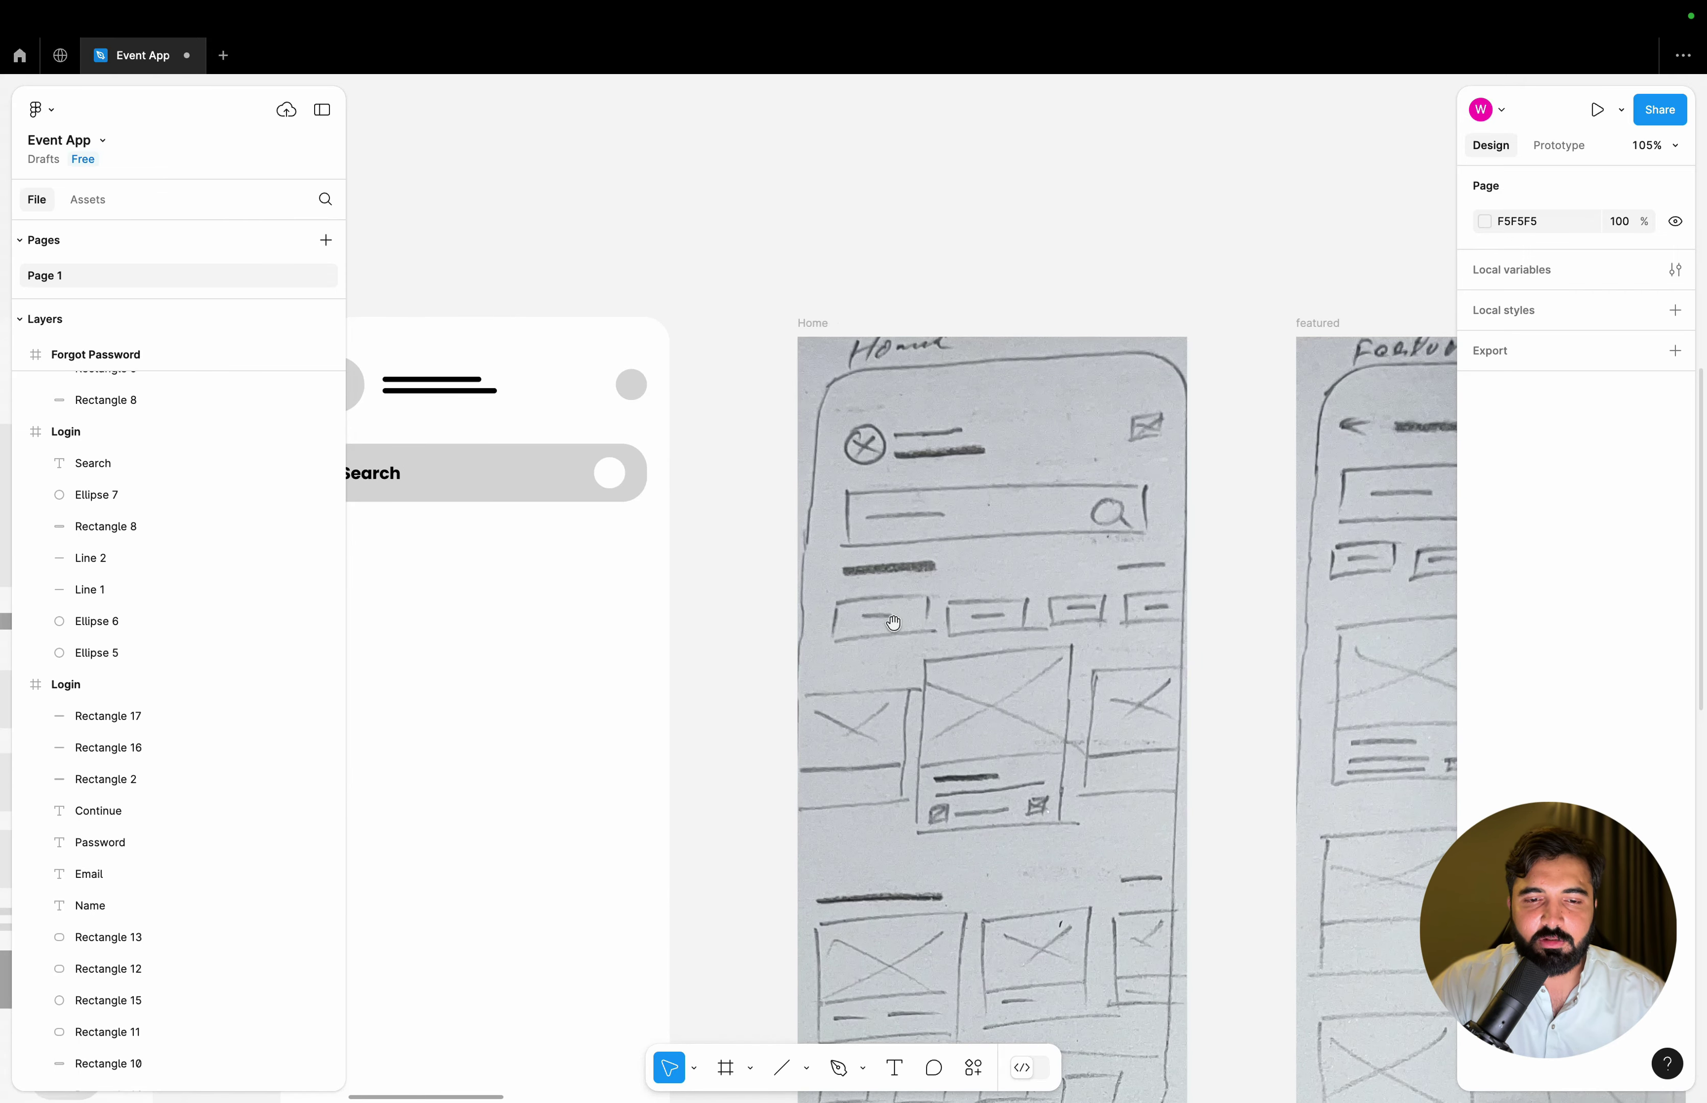
scroll(912, 624, "down", 3)
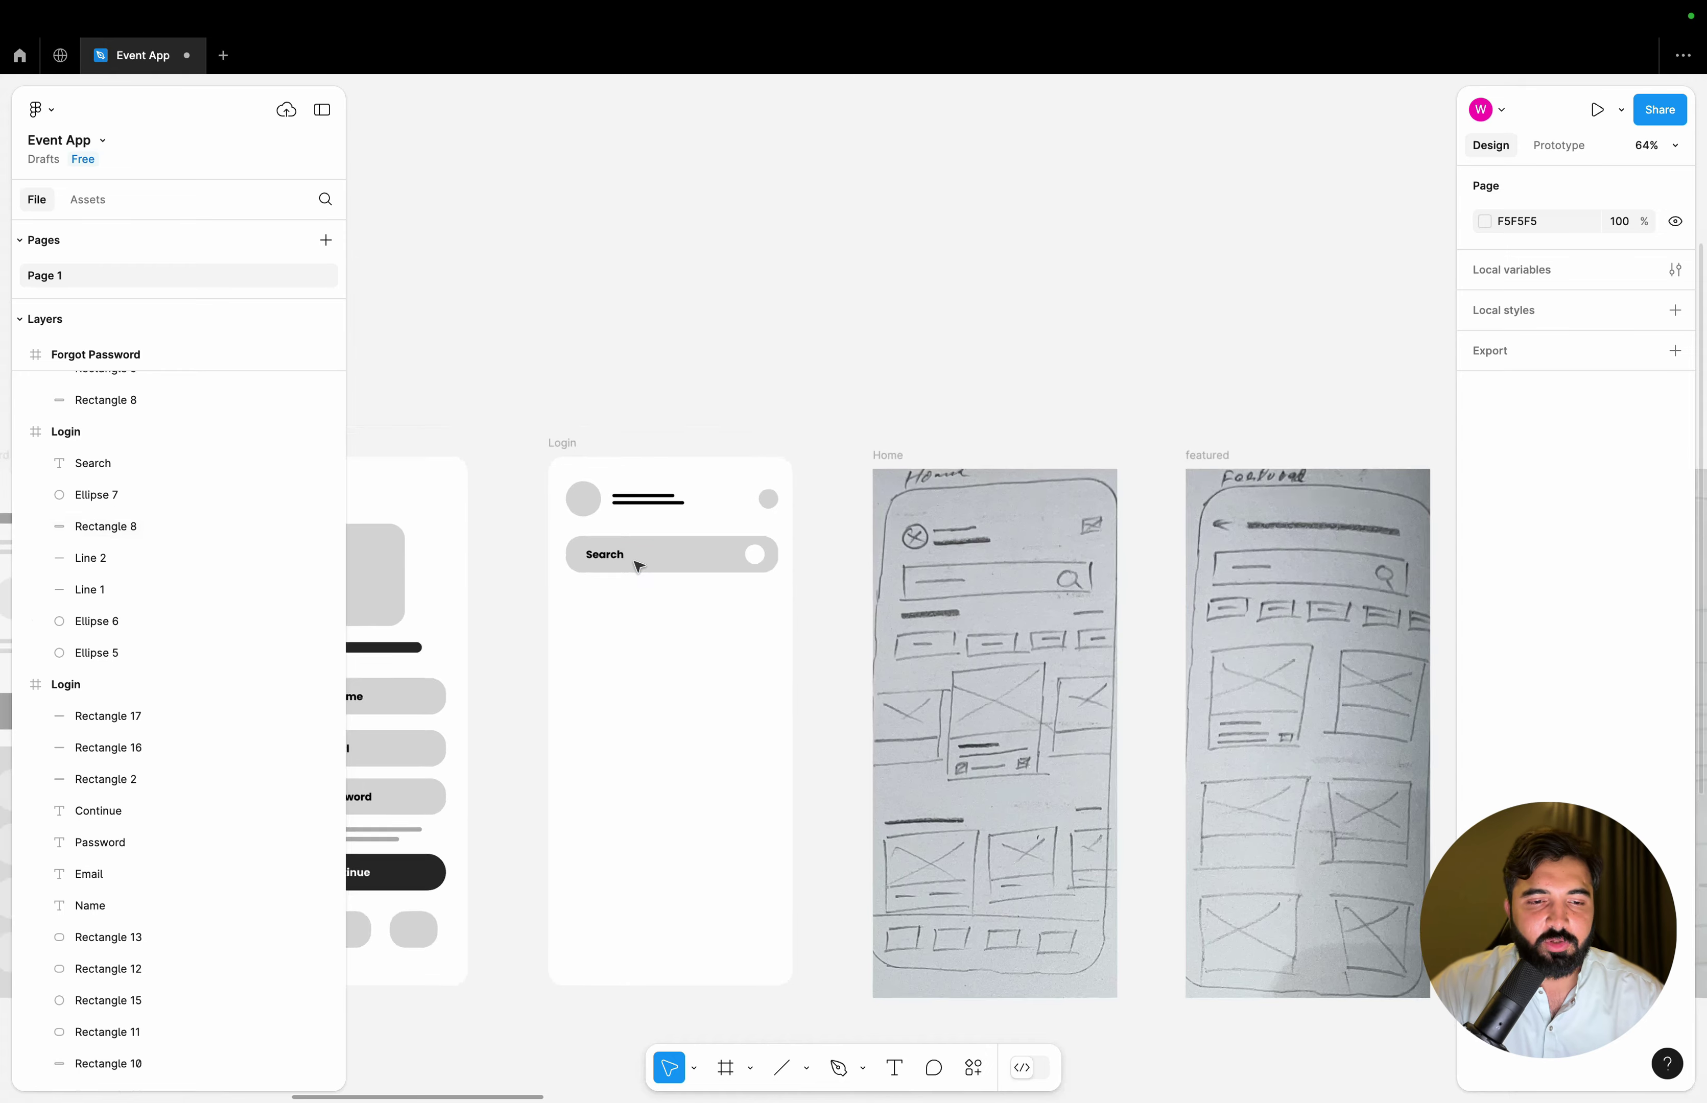
Step: Duplicate the search bar into a 105×33 pill and repeat it into a row of four
scroll(682, 560, "up", 3)
left_click(690, 559)
left_click_drag(673, 549, 671, 639, "alt")
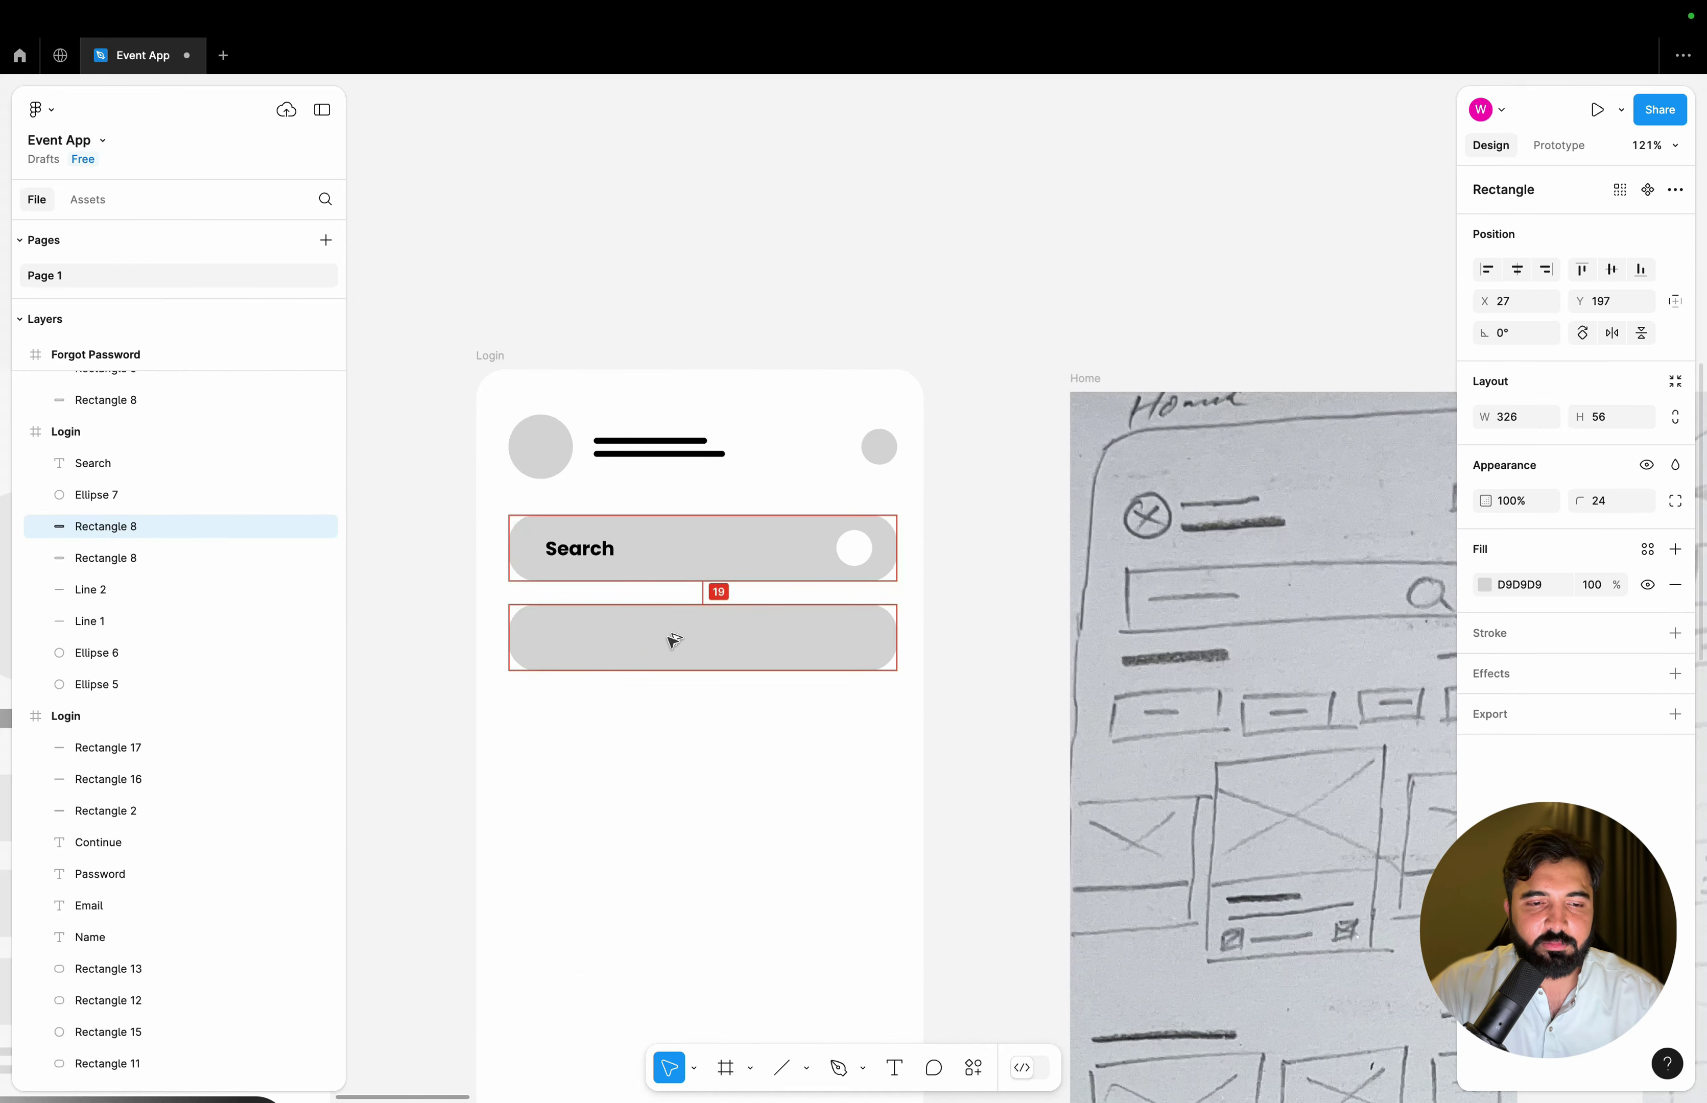
left_click_drag(898, 673, 634, 626)
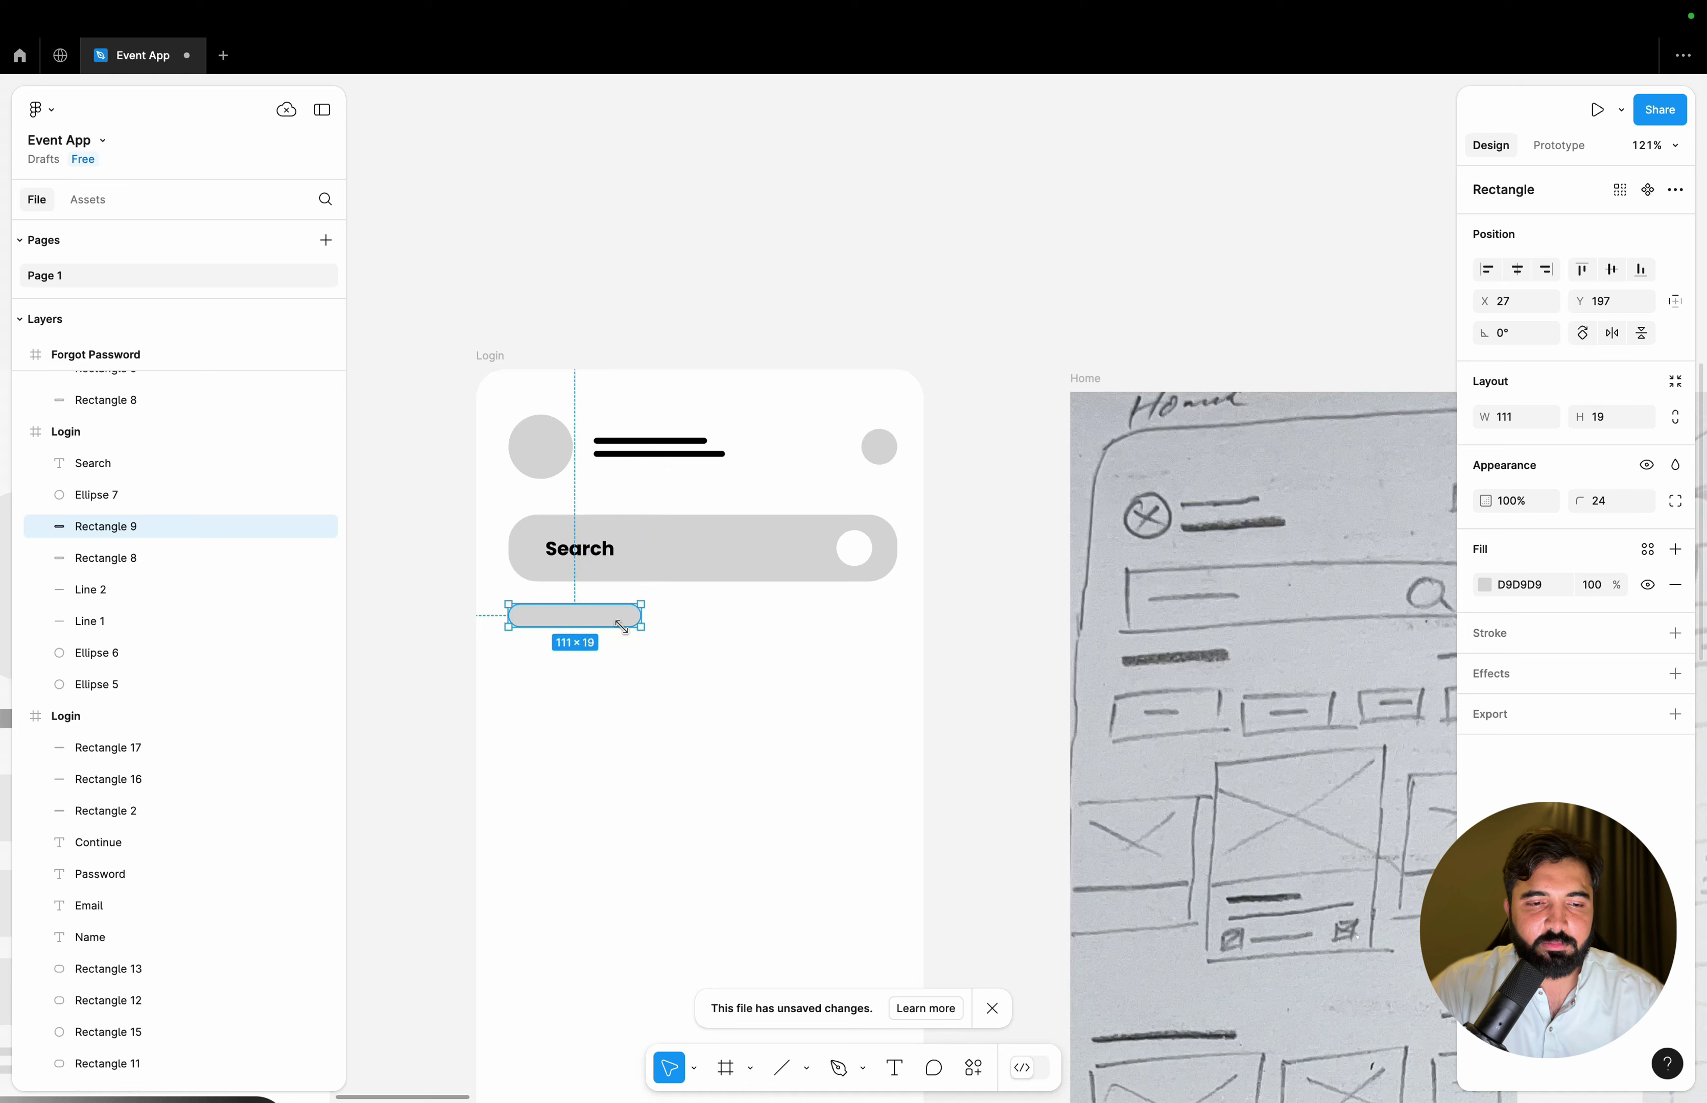
left_click_drag(623, 627, 725, 641)
key("ctrl+d")
key("ctrl+d")
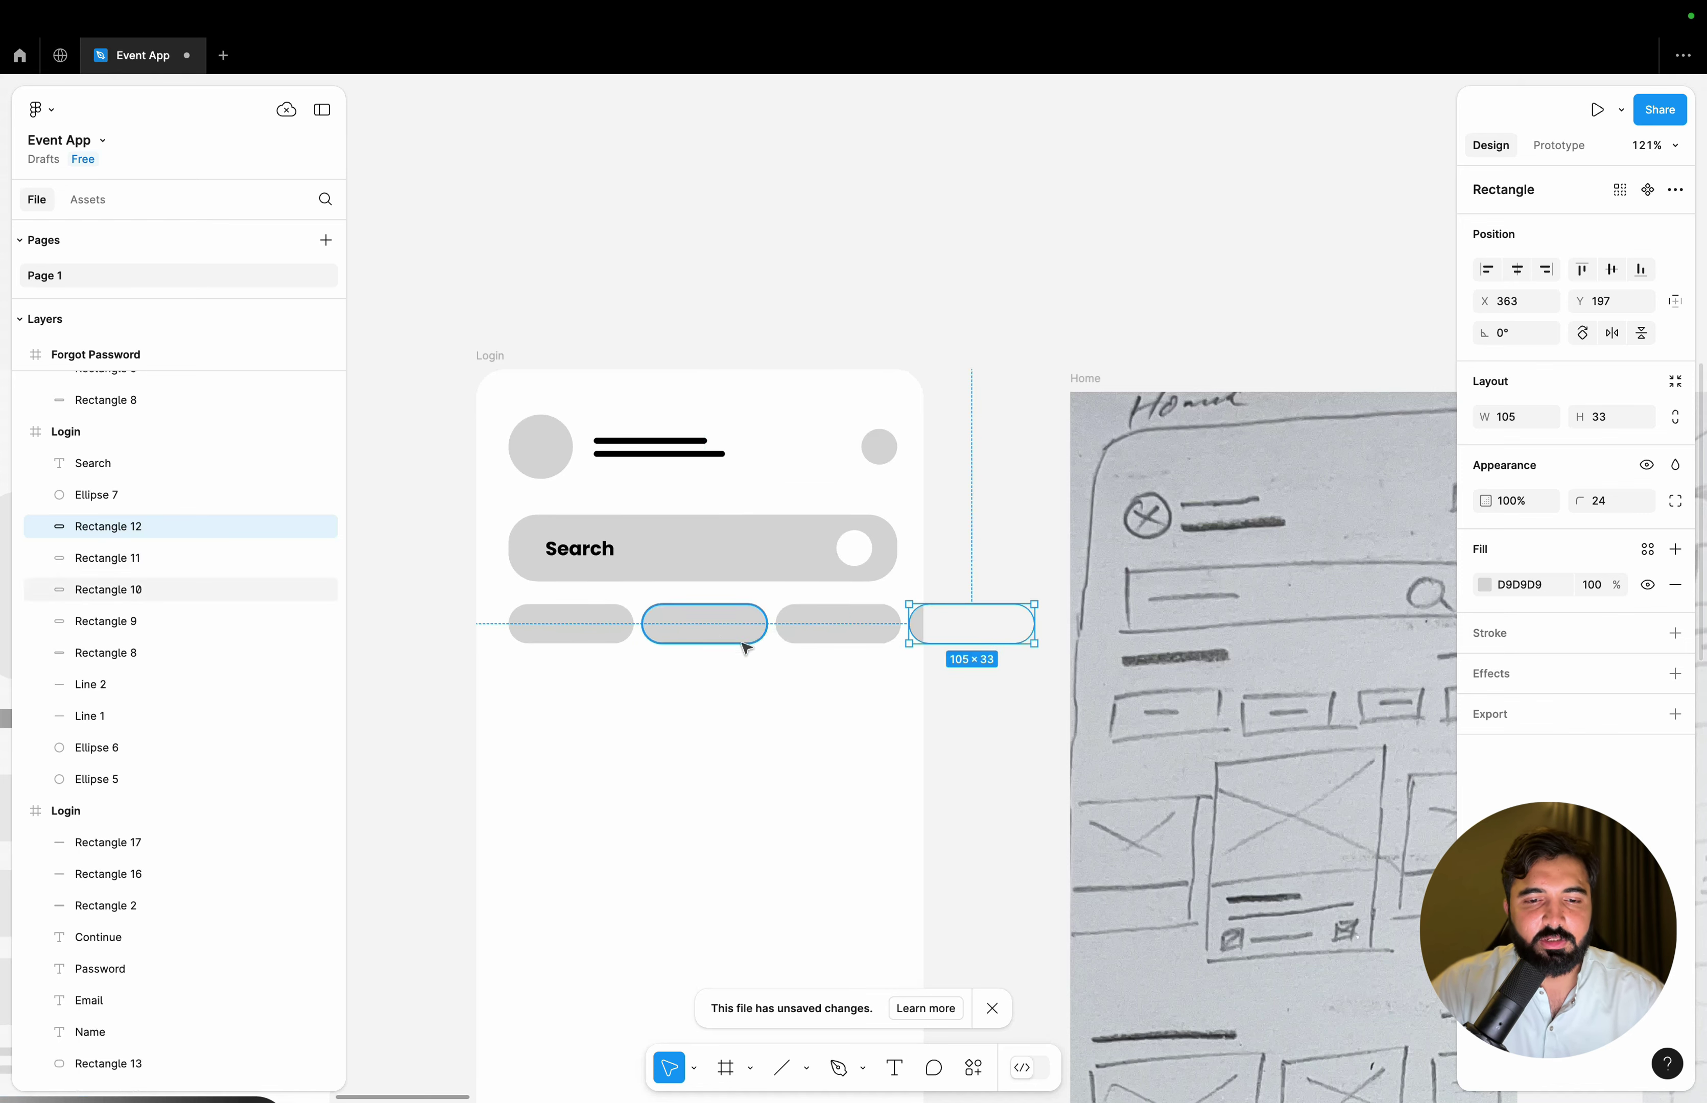
scroll(800, 655, "down", 1)
left_click(829, 637)
scroll(829, 637, "down", 5)
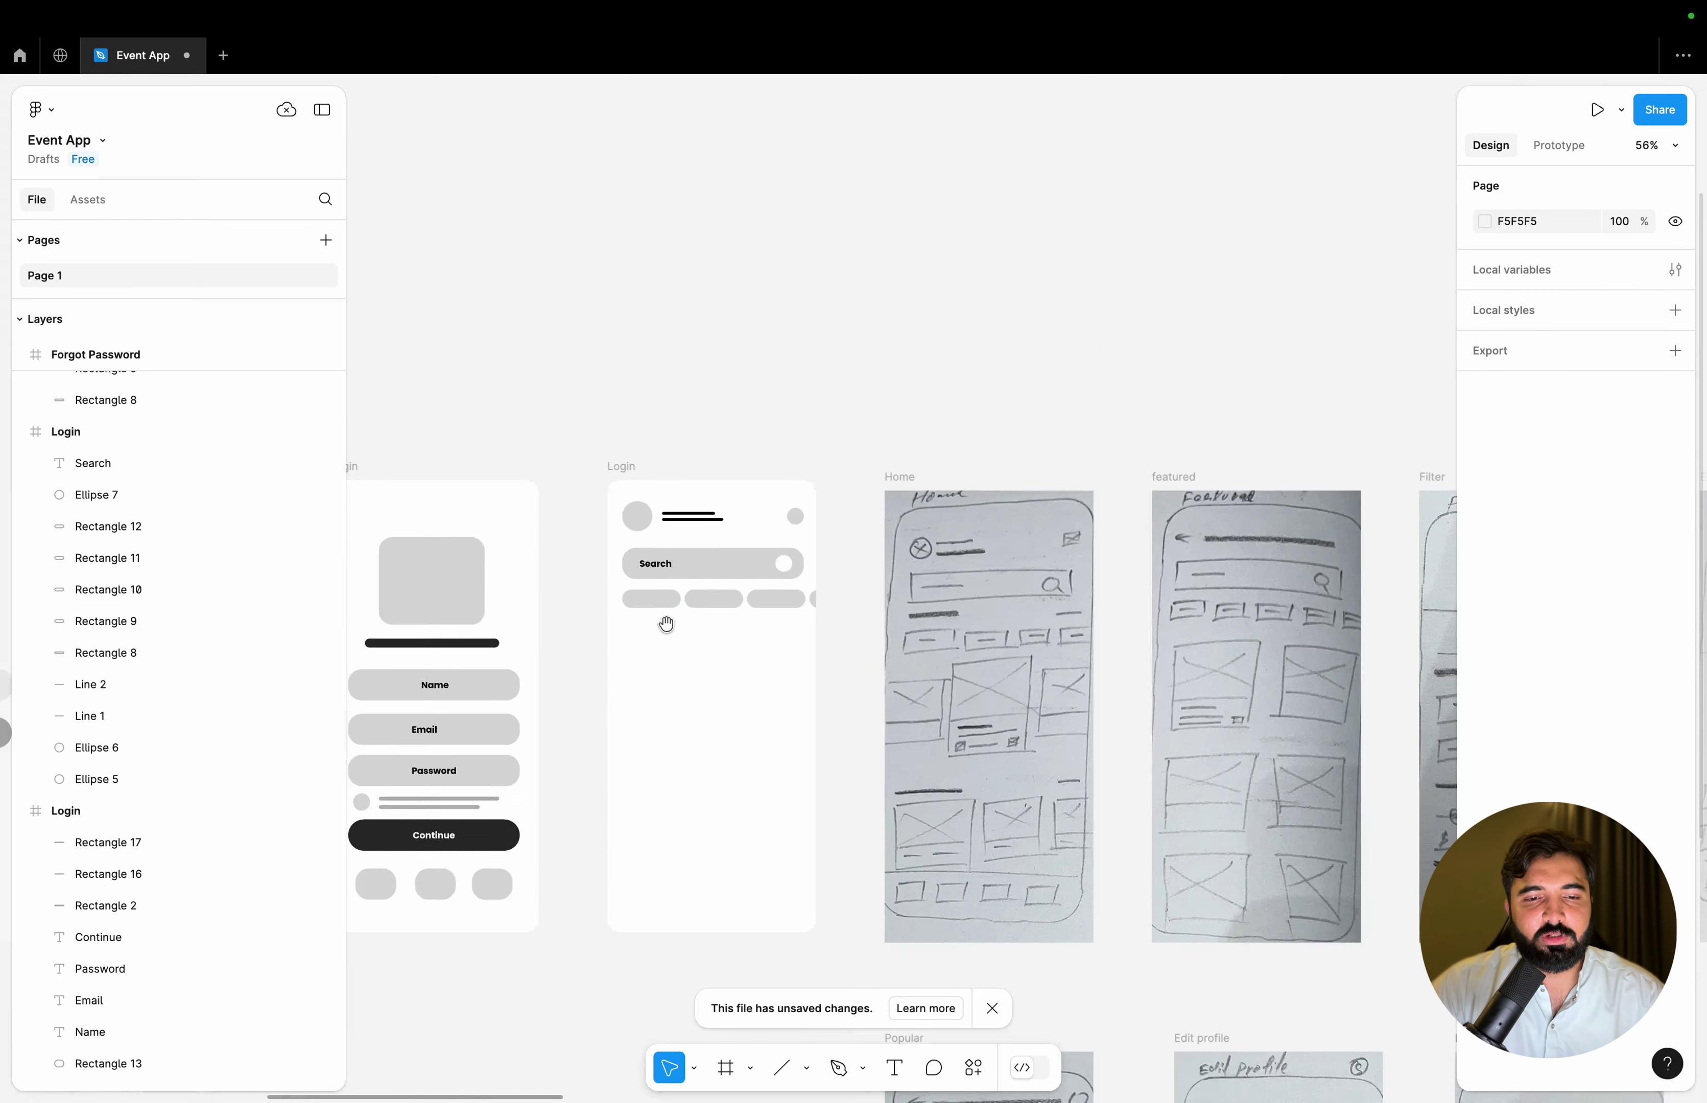
Step: Paste the Continue bar's properties onto the first pill, making it dark 2A2A2A
left_click(761, 638)
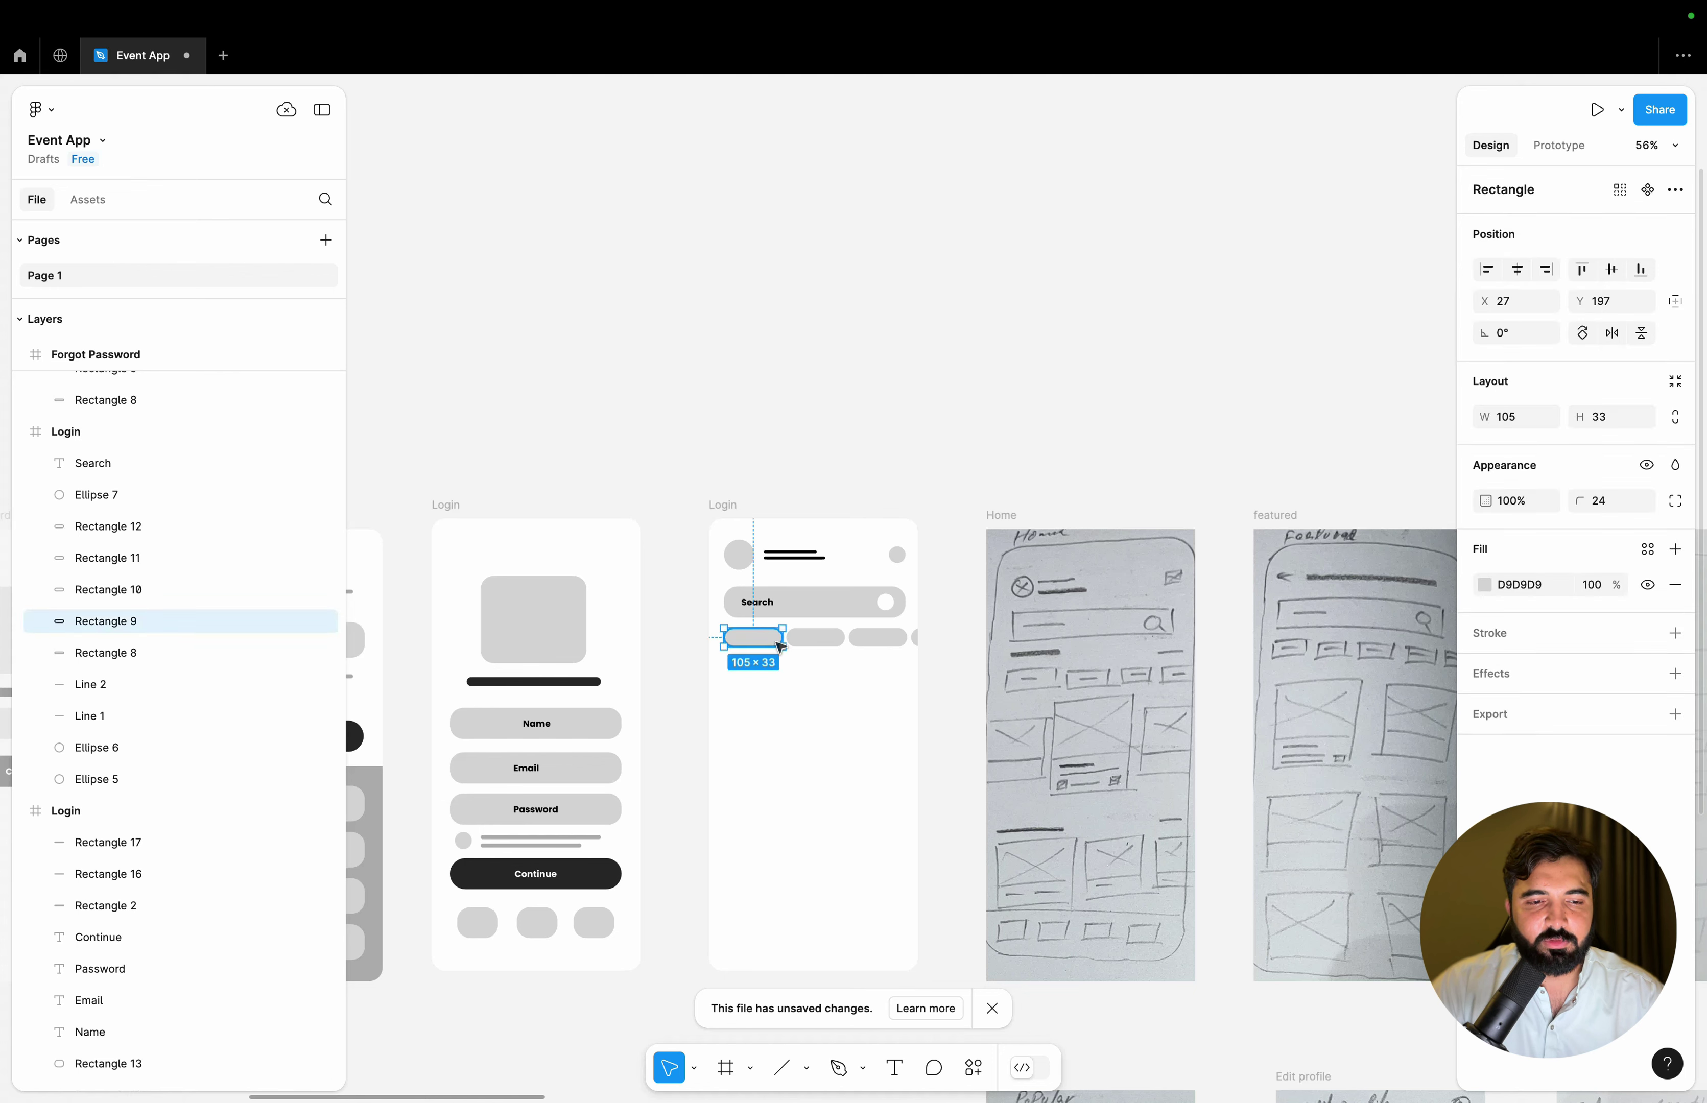
scroll(825, 688, "down", 2)
left_click(603, 680)
key("ctrl+alt+c")
left_click(764, 640)
key("ctrl+alt+v")
scroll(789, 667, "up", 3)
scroll(825, 710, "down", 1)
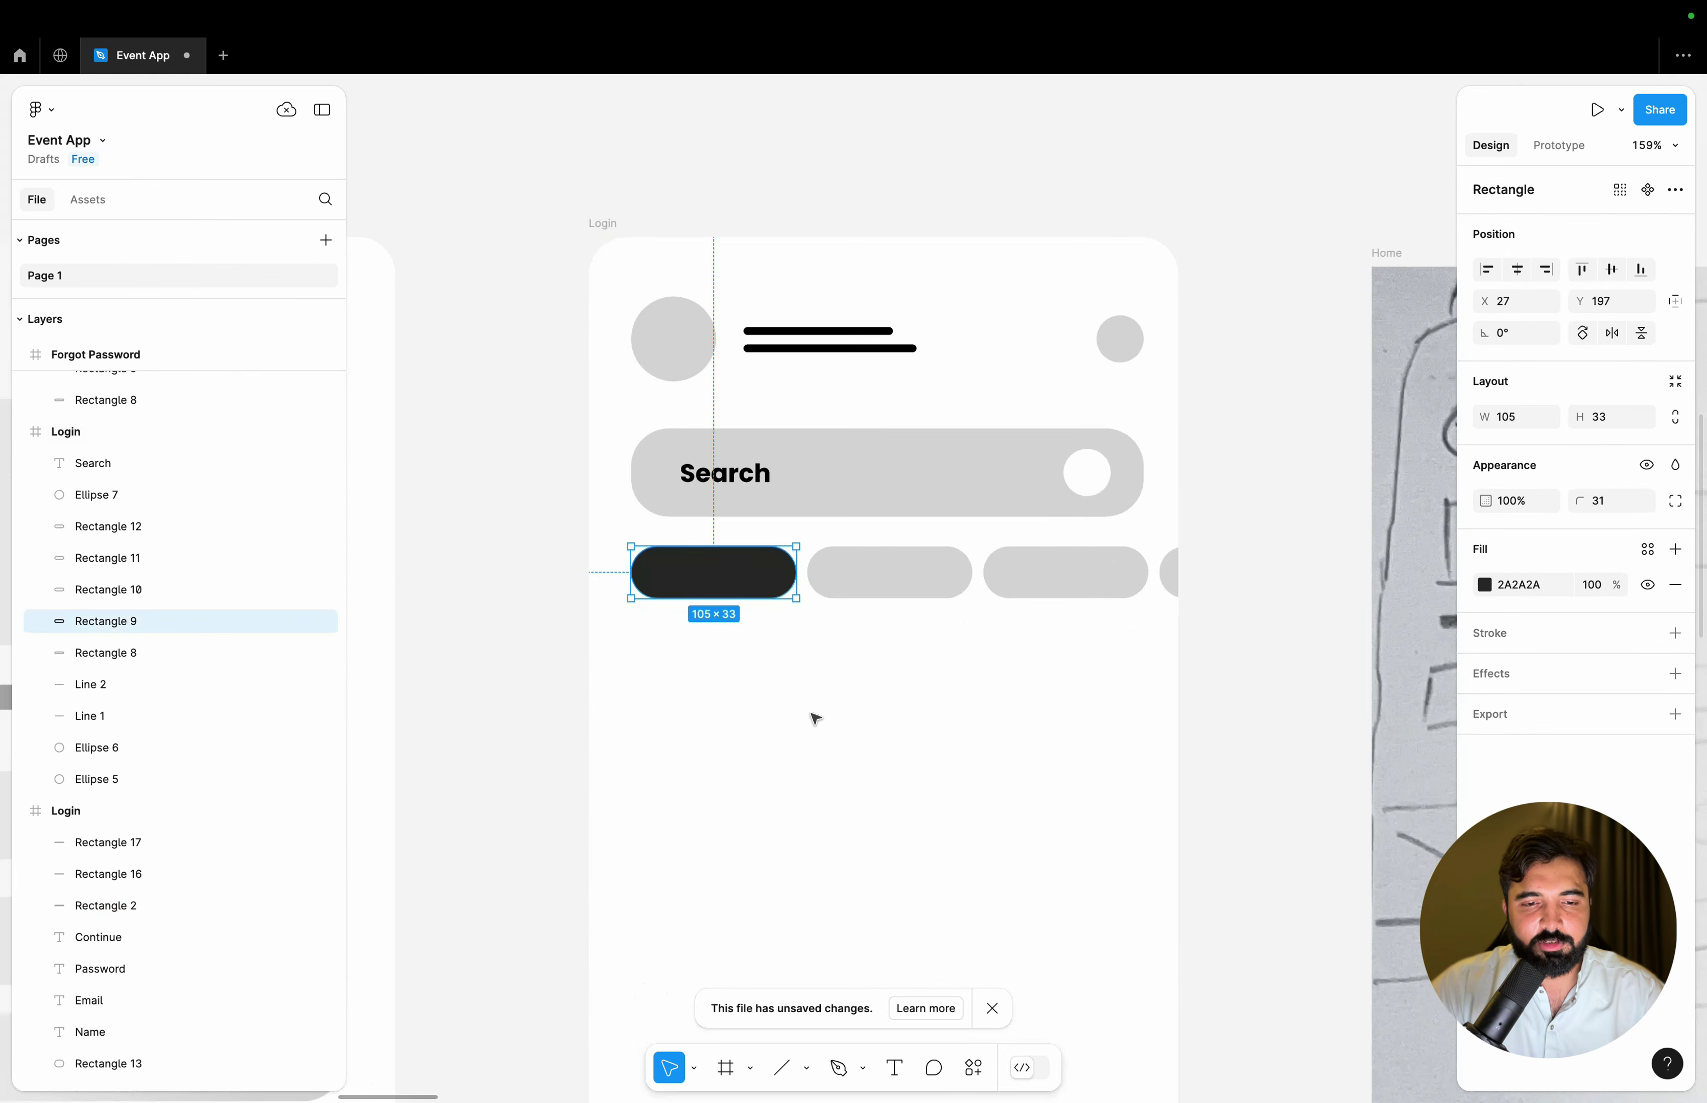
left_click(818, 718)
Step: Pan to bring the Login frame and Home sketch back into view
scroll(827, 689, "down", 3)
scroll(825, 710, "right", 2)
scroll(825, 717, "left", 2)
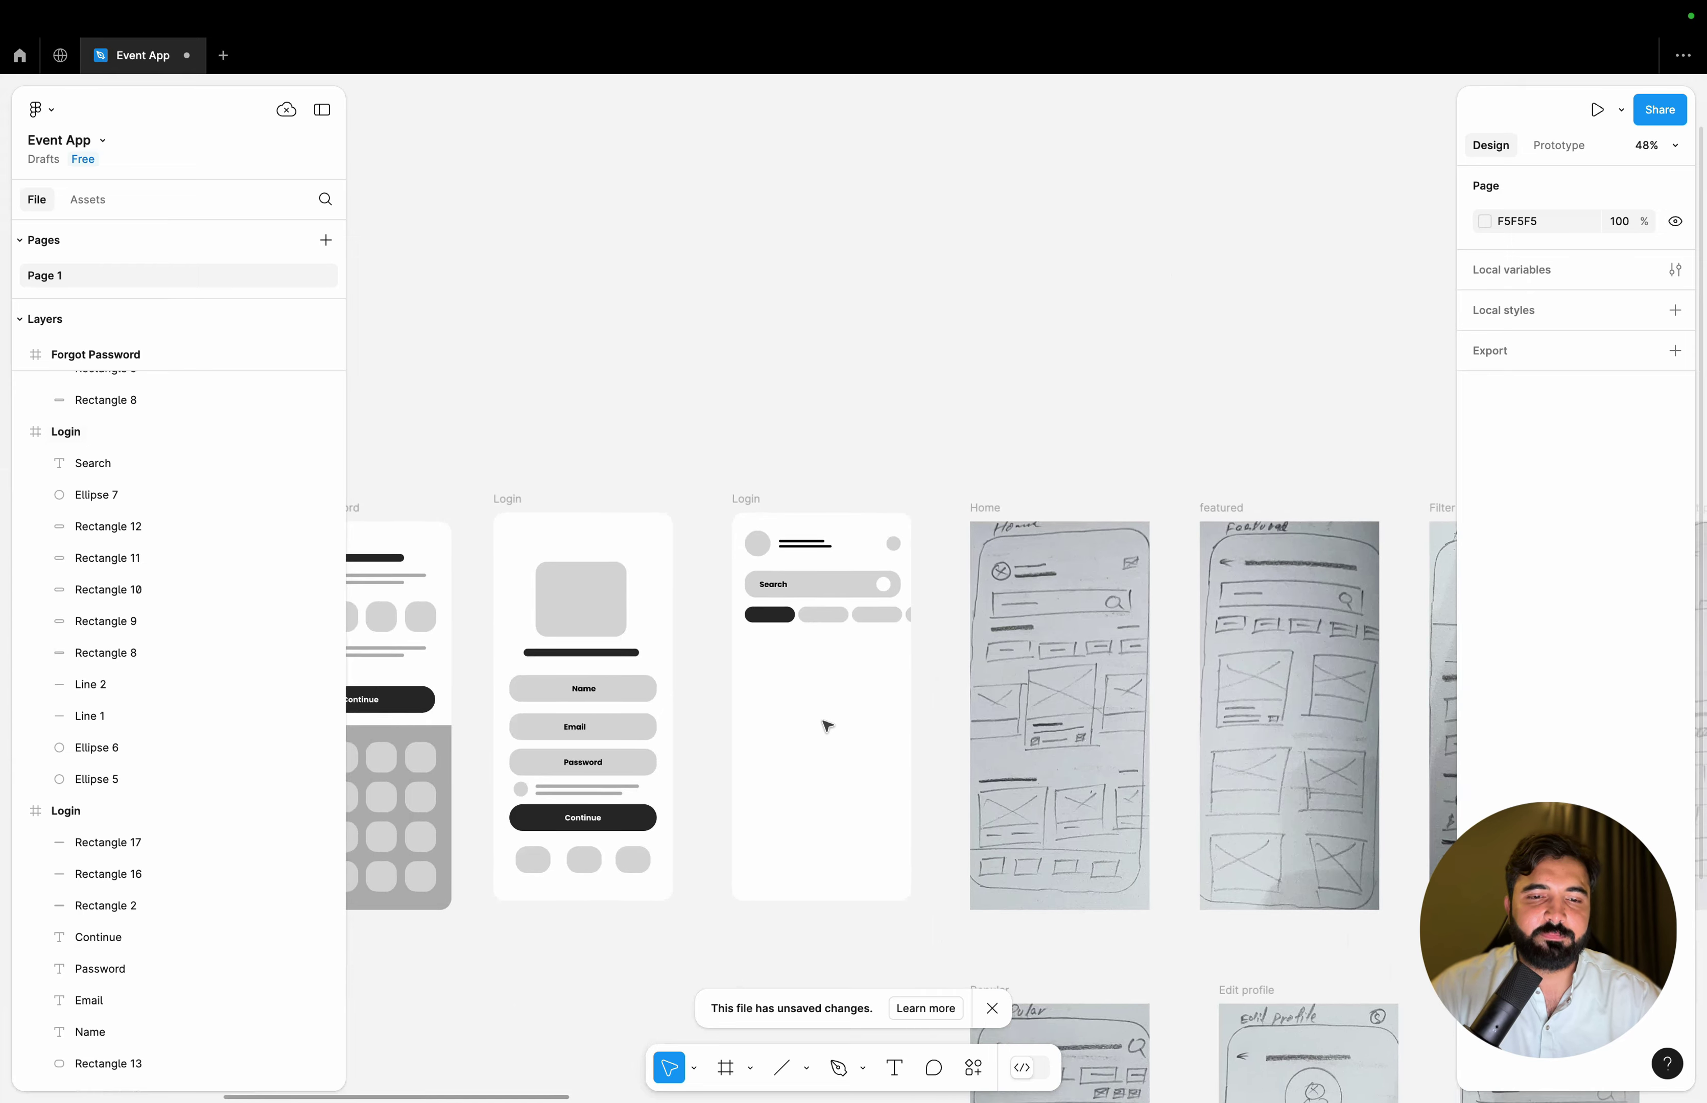
scroll(832, 646, "right", 1)
left_click(1058, 669)
scroll(983, 700, "up", 3)
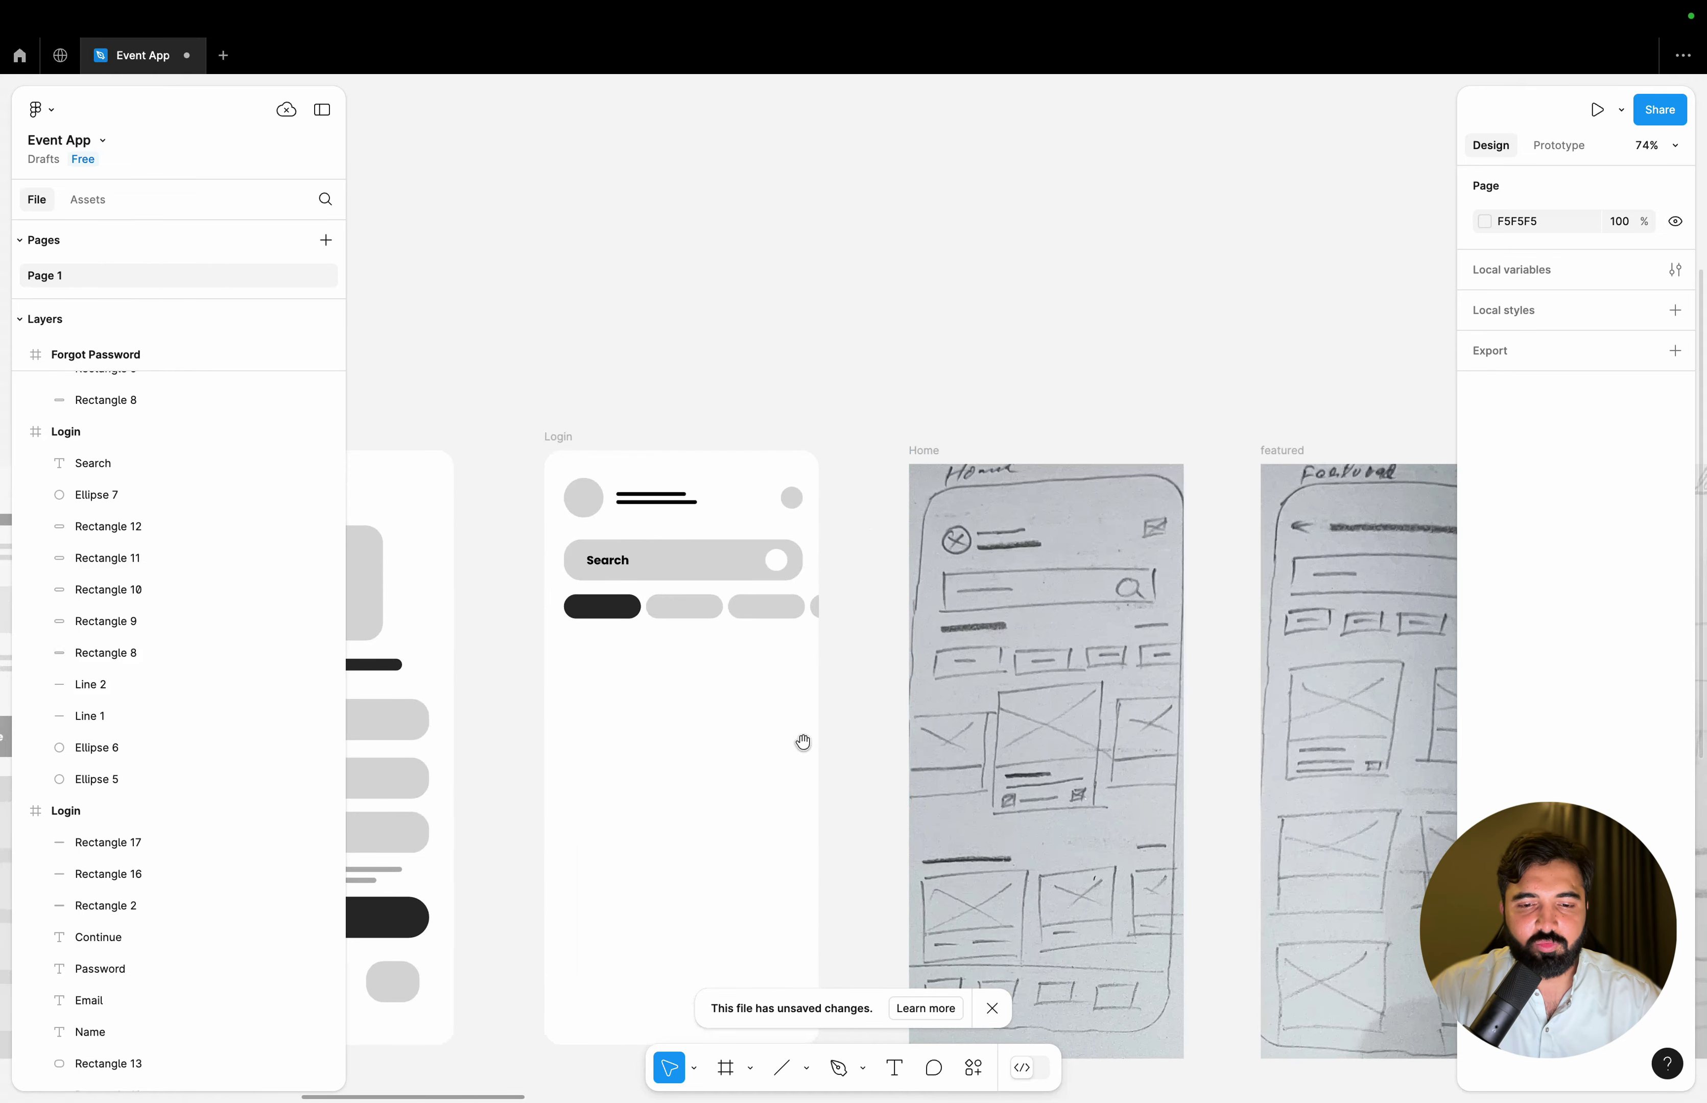
scroll(846, 728, "left", 2)
left_click_drag(996, 776, 925, 749)
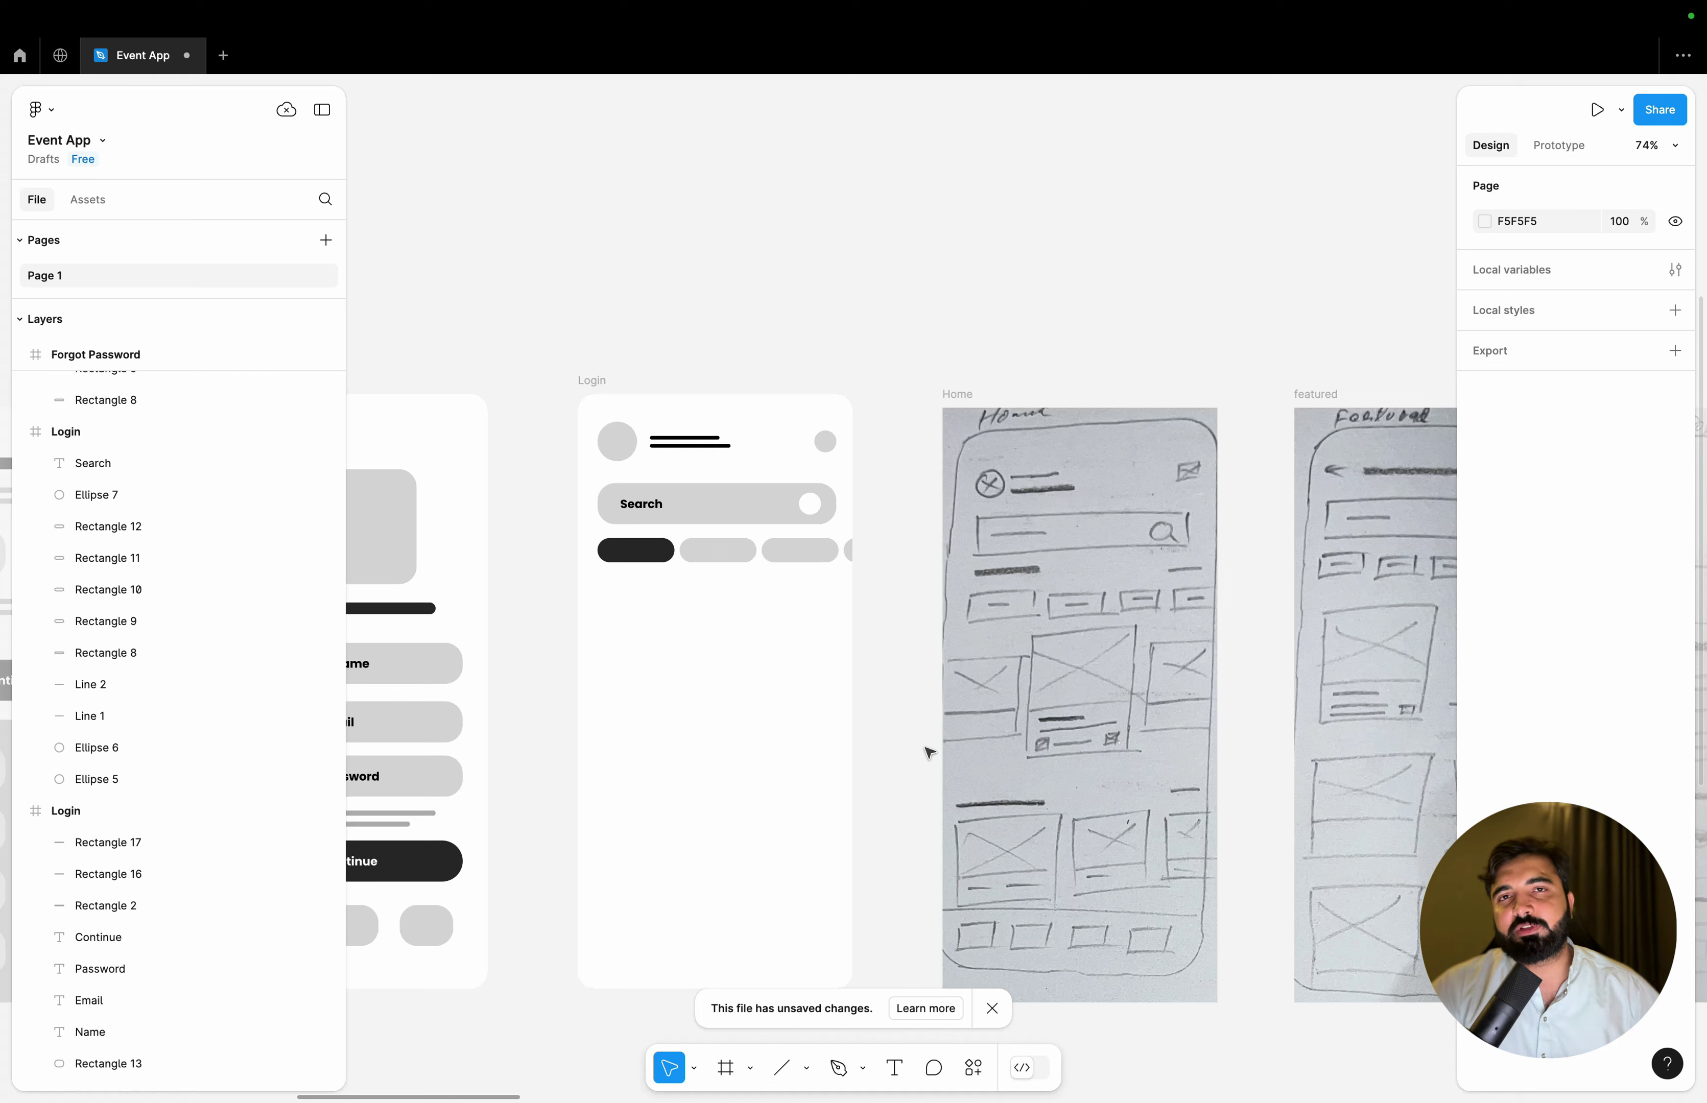
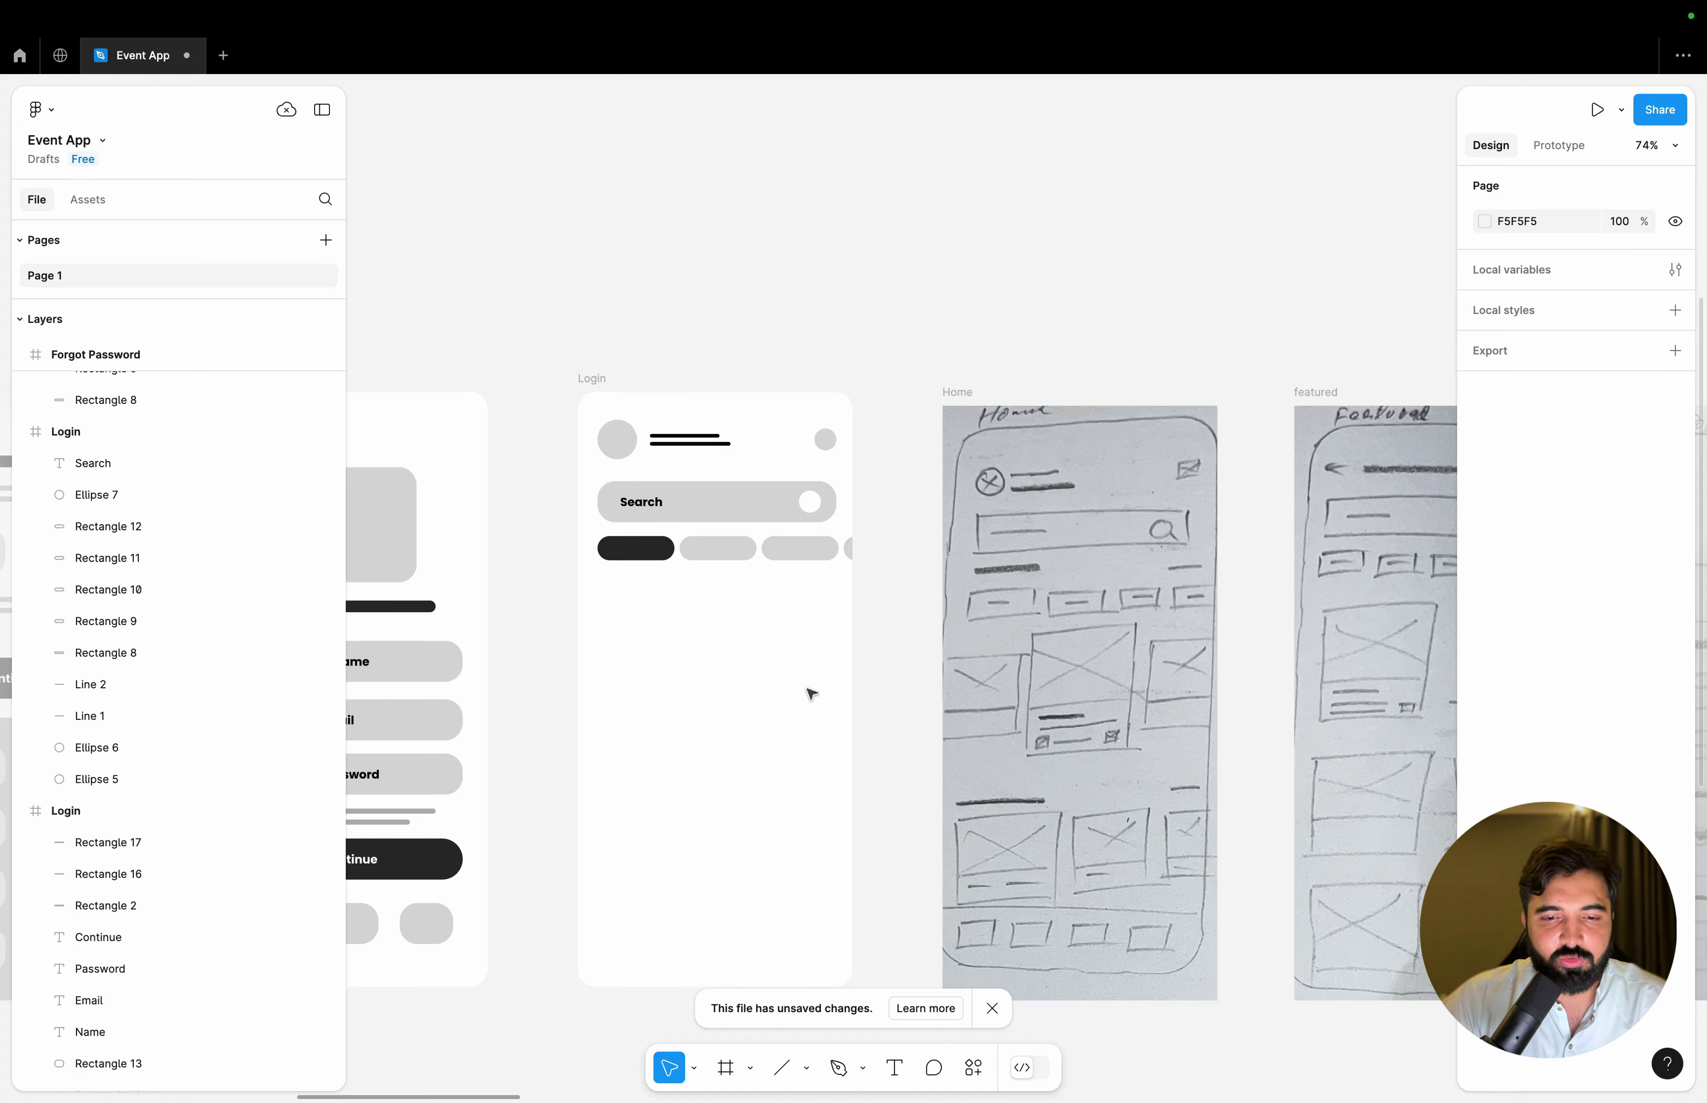
Step: Copy the second pill below the dark pill, then undo the misplaced copy
scroll(807, 692, "left", 2)
left_click(771, 553)
scroll(961, 631, "left", 3)
scroll(955, 610, "up", 5)
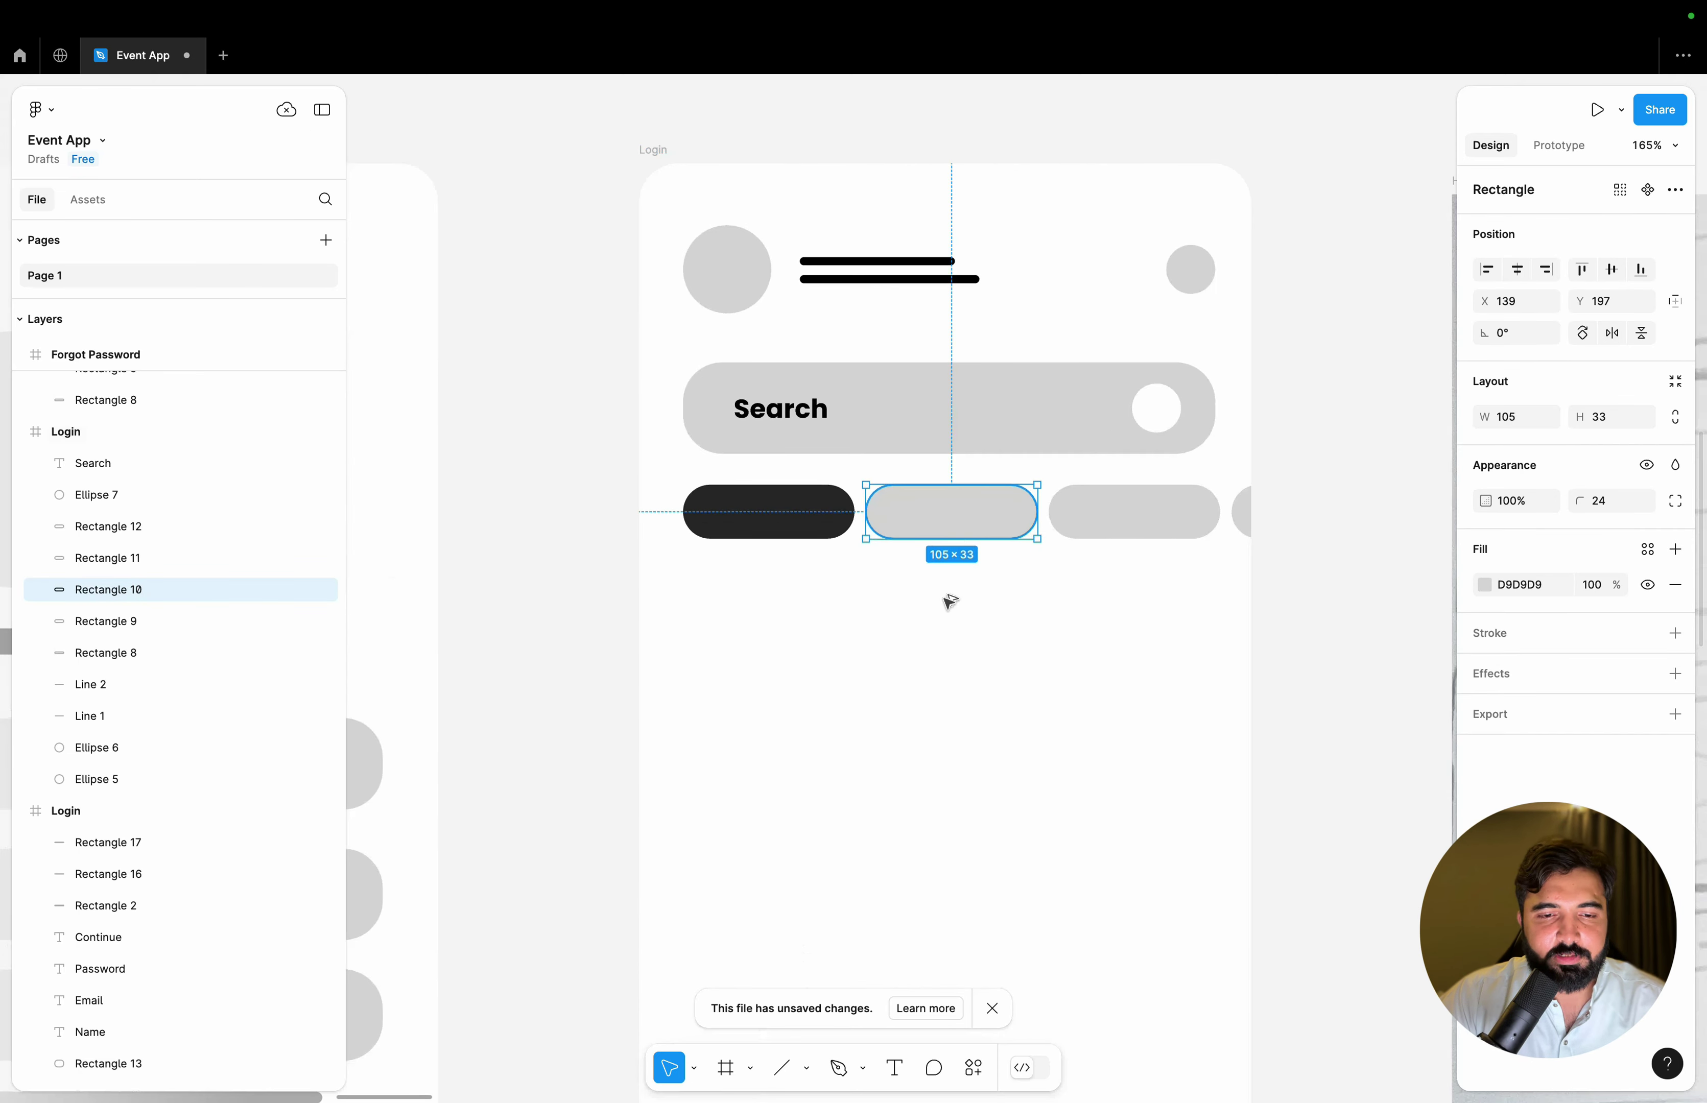
left_click_drag(962, 517, 782, 613)
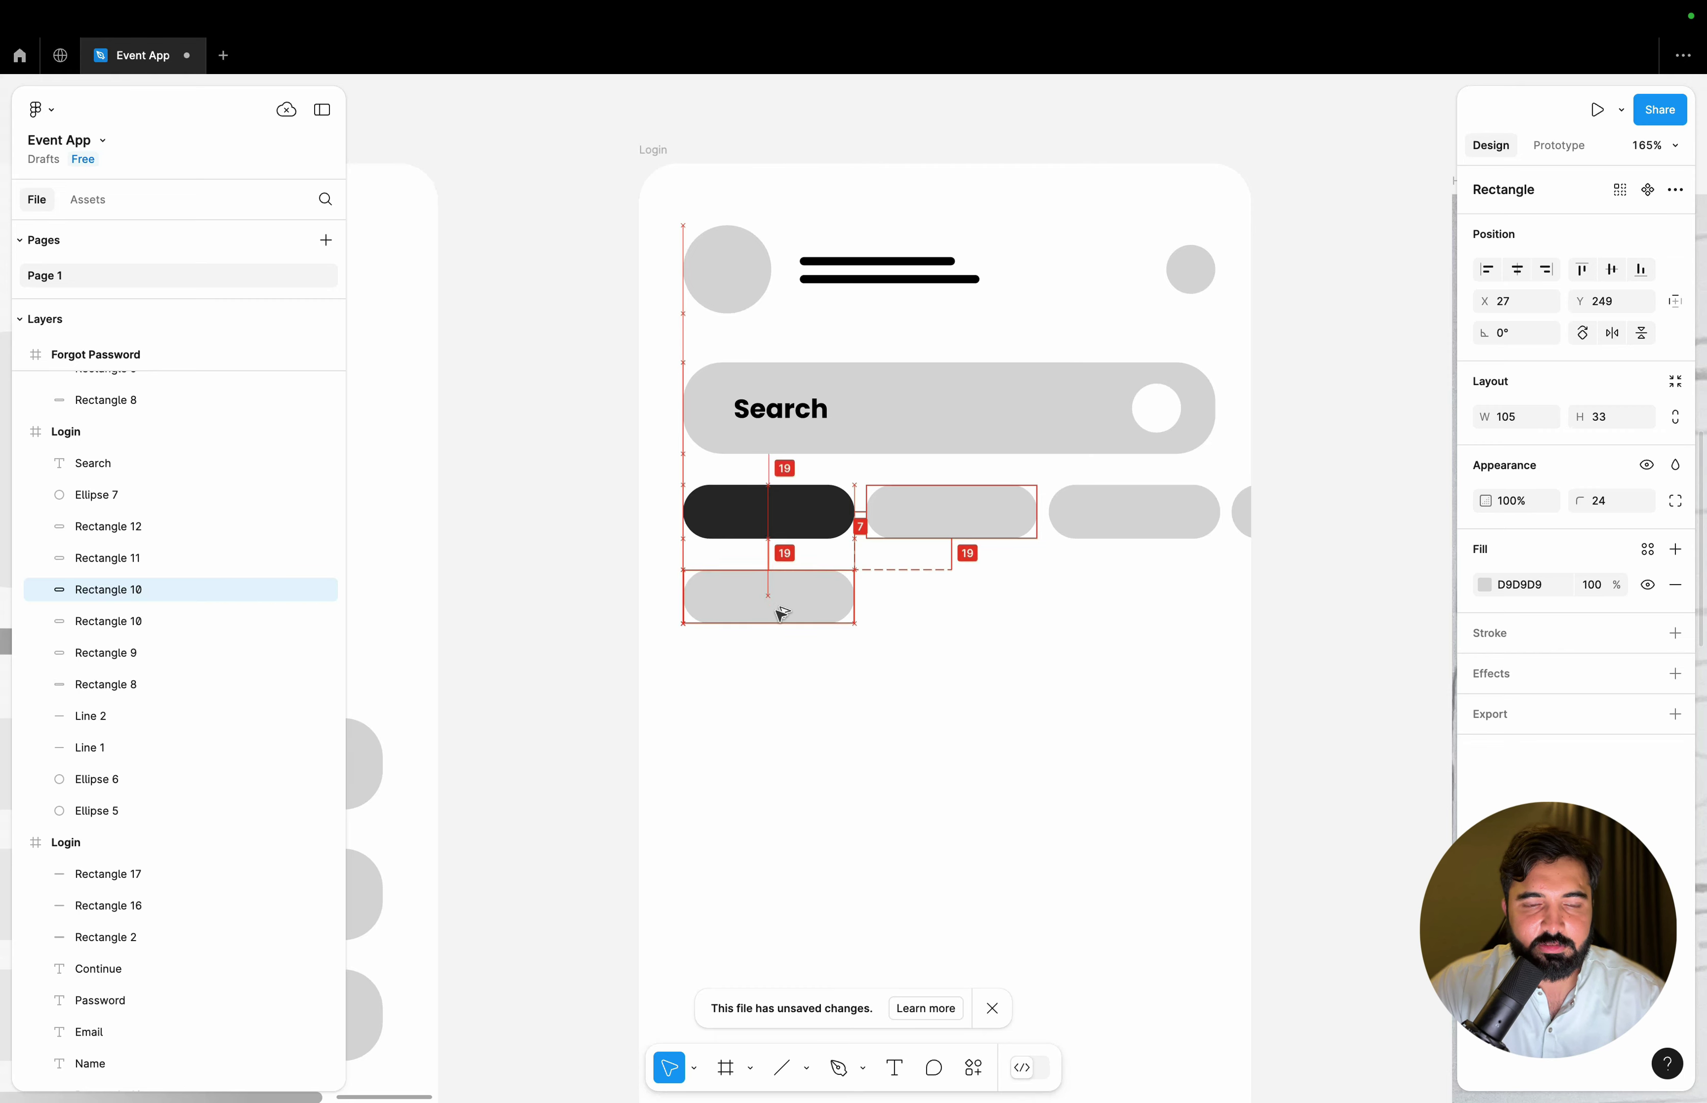
scroll(786, 613, "down", 3)
scroll(804, 613, "down", 2)
key("ctrl+z")
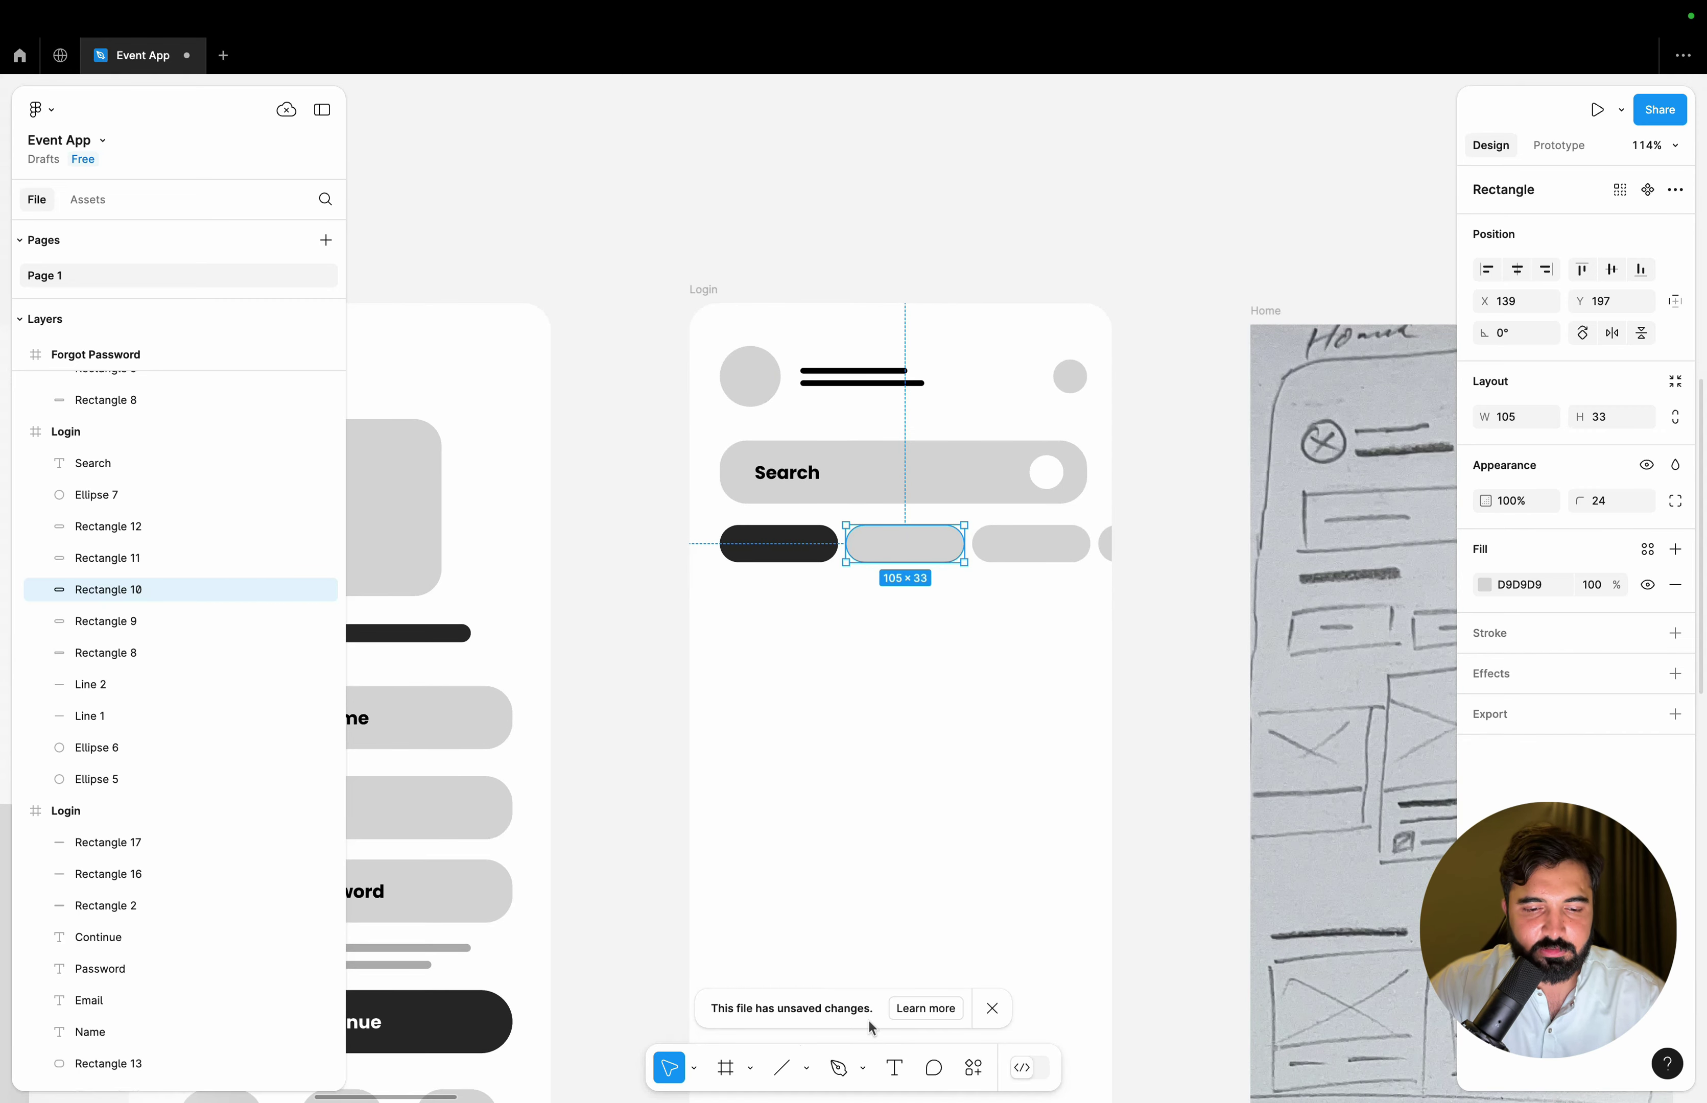
Step: Draw a large rectangle below the pills with 24 corner radius, resized to 320×331
left_click(806, 1070)
left_click(825, 874)
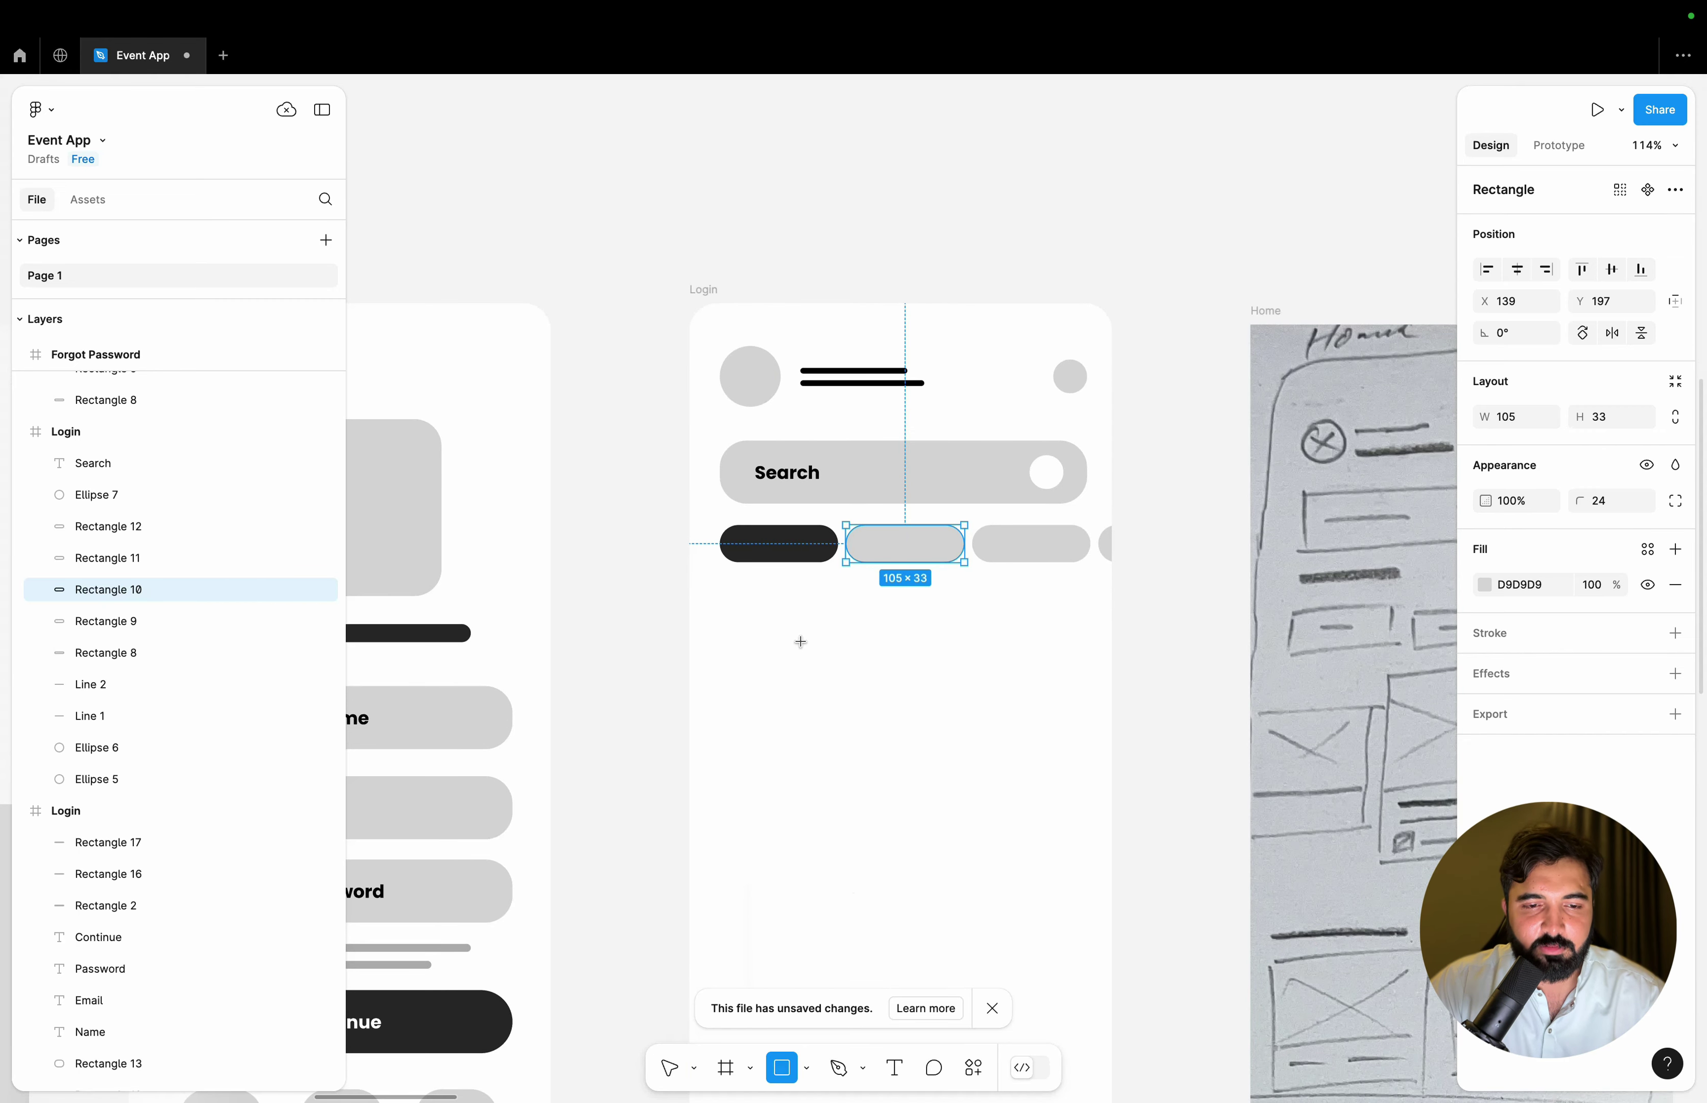
left_click_drag(727, 582, 1086, 876)
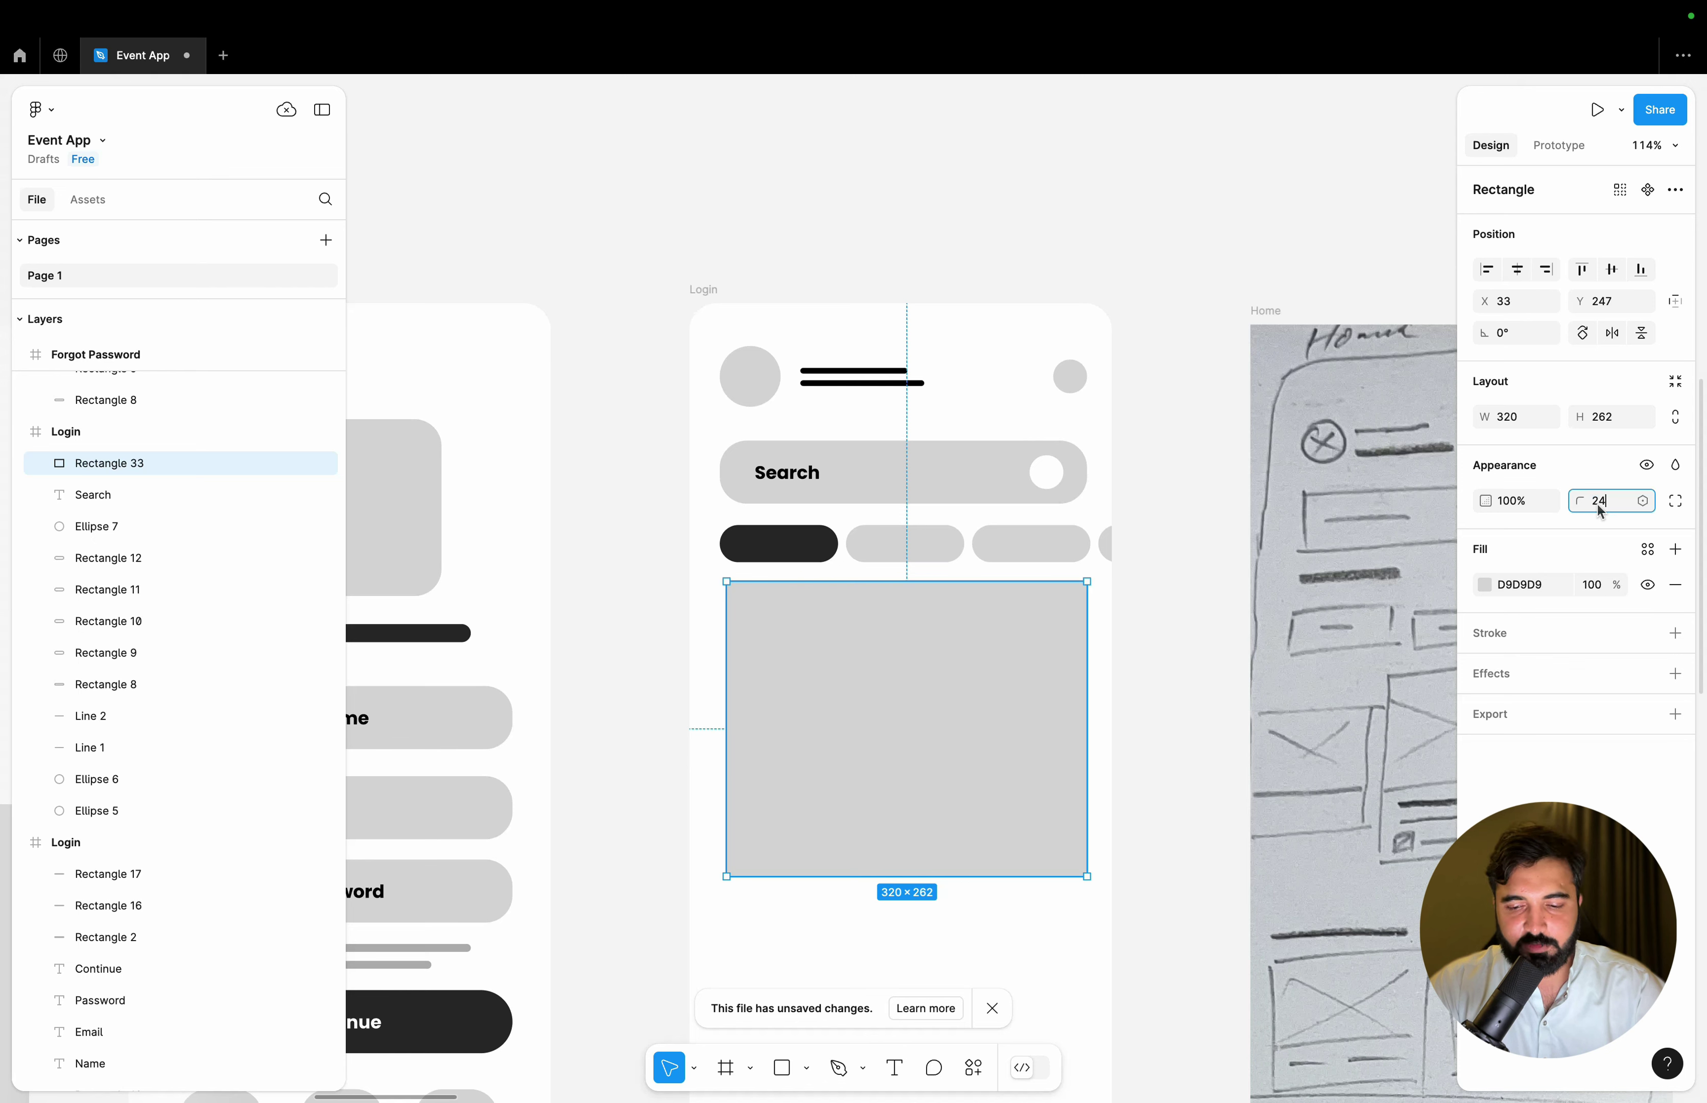
type("4")
key("Return")
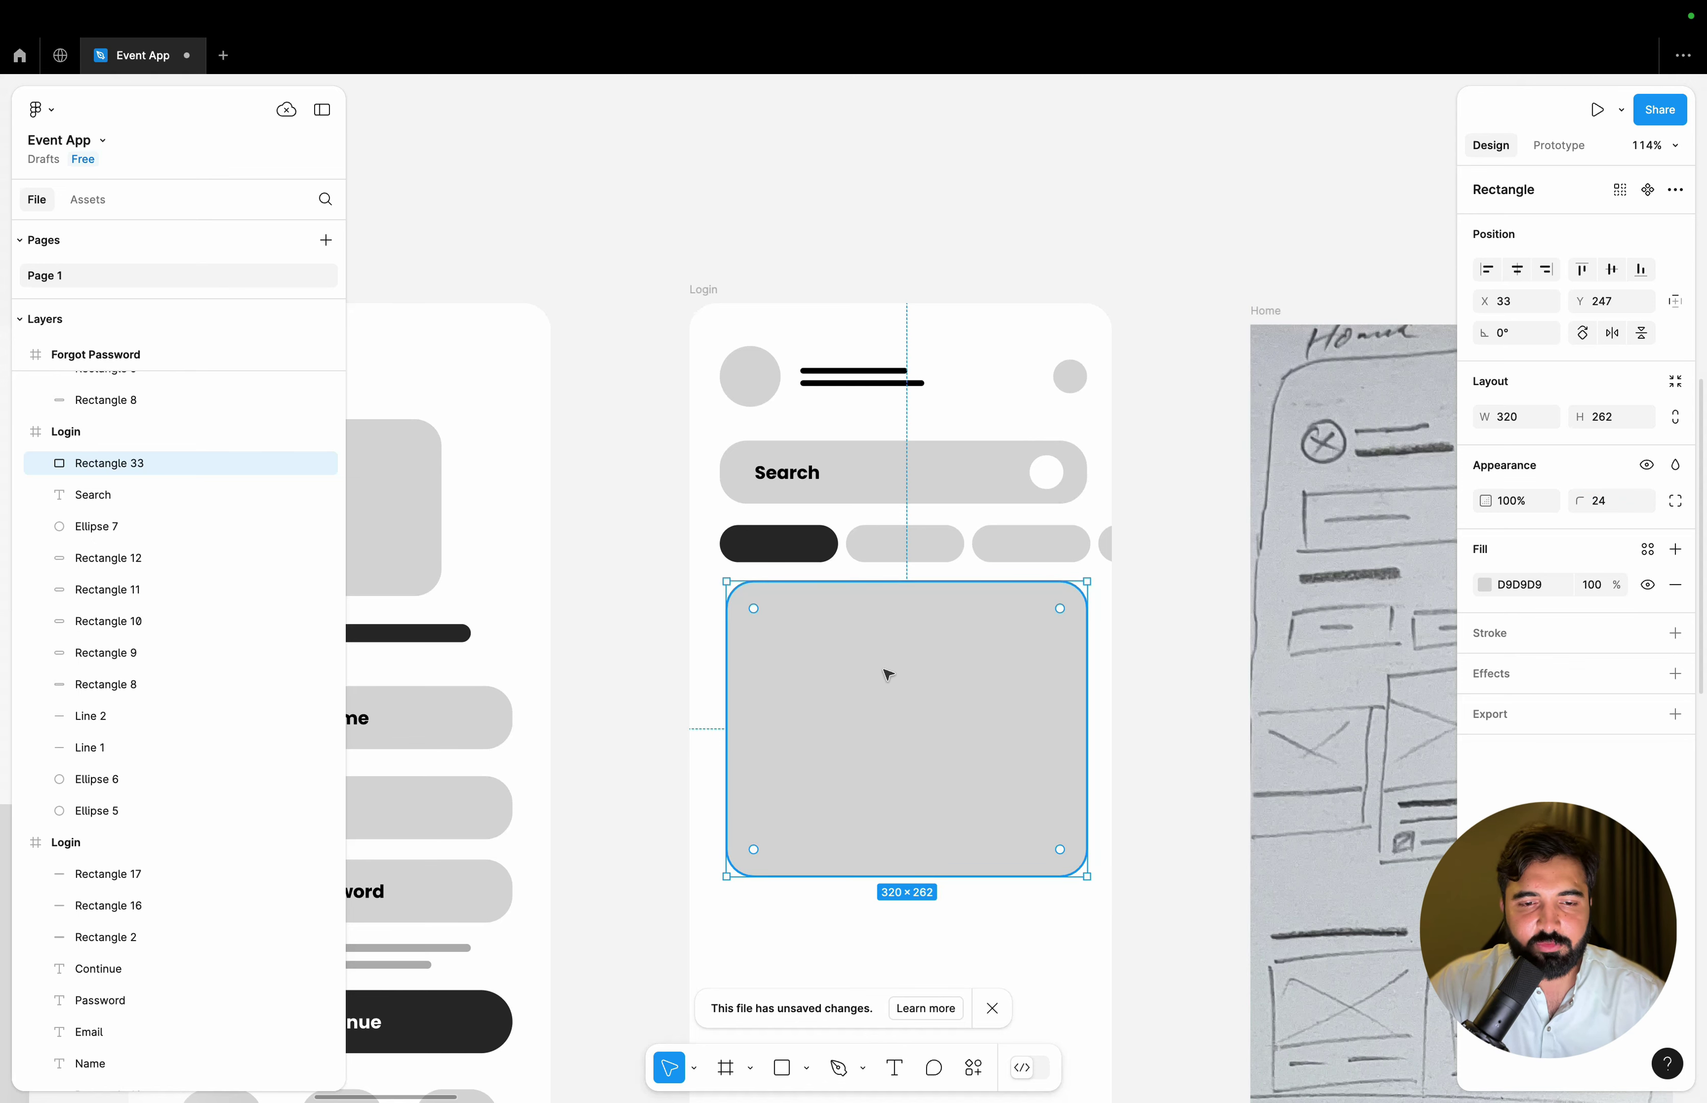
scroll(902, 680, "down", 4)
left_click_drag(920, 733, 933, 811)
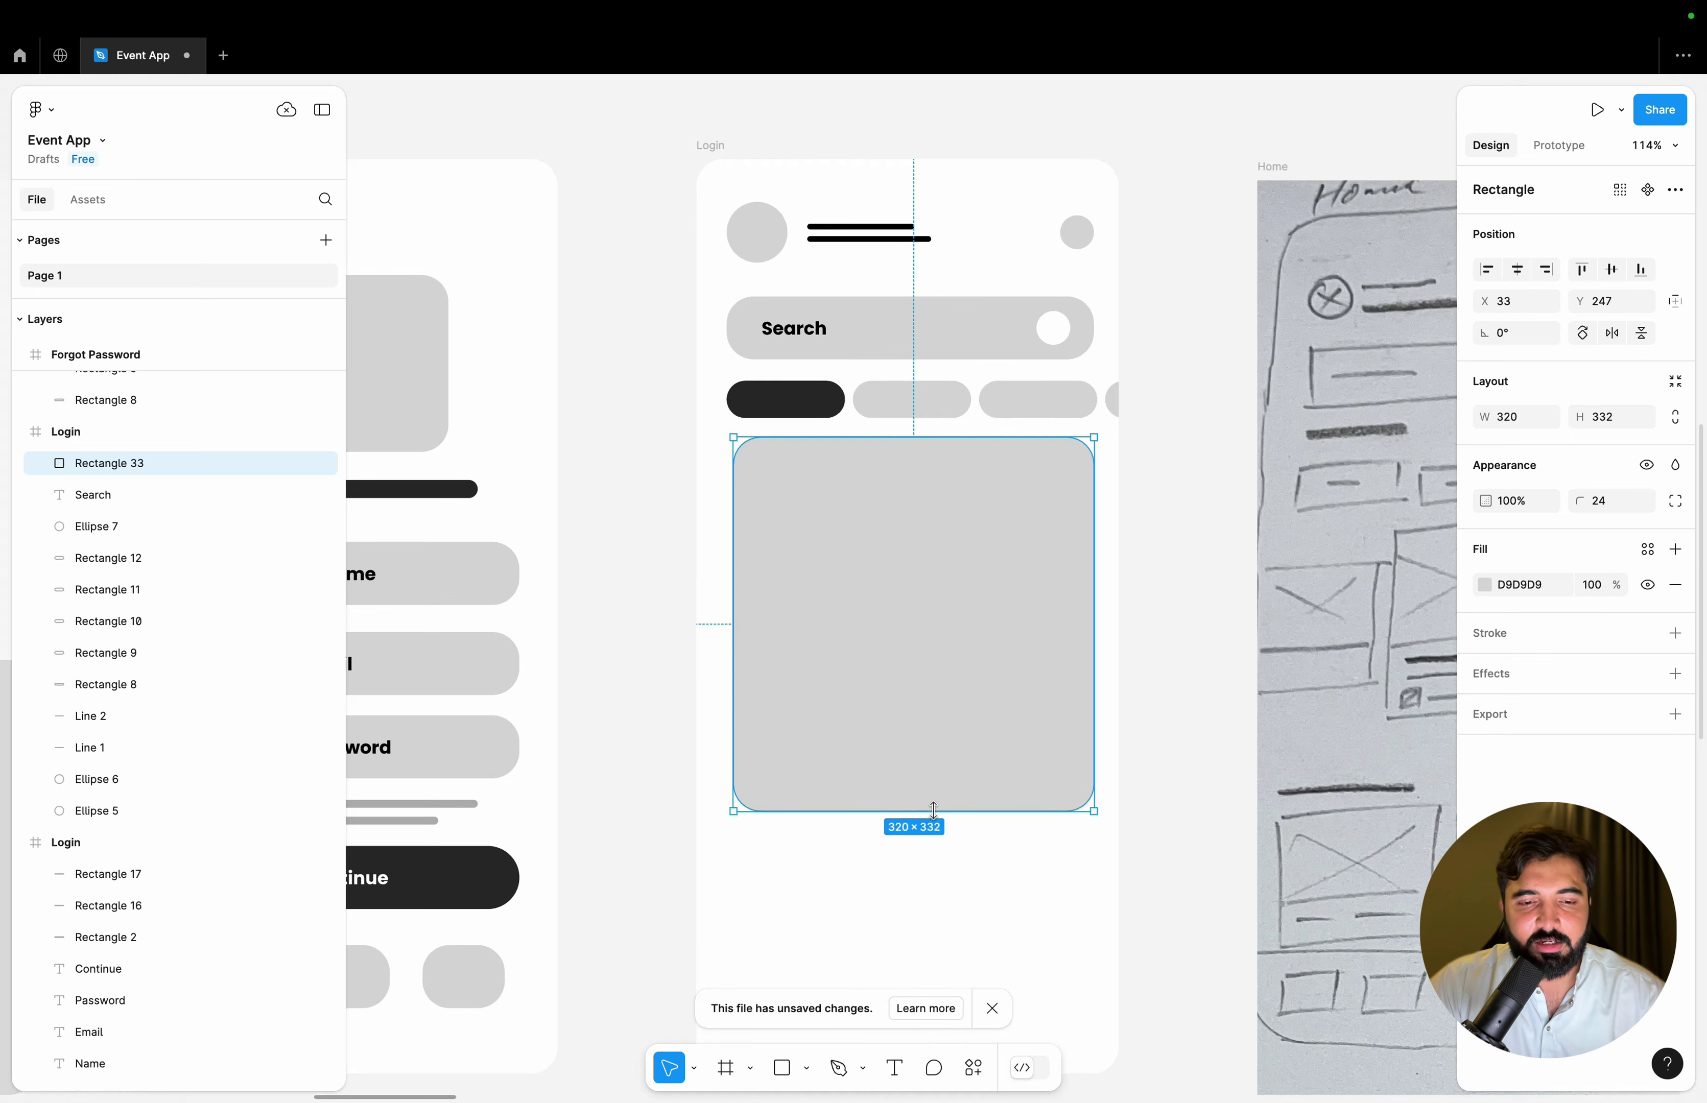
scroll(925, 719, "right", 3)
scroll(925, 719, "up", 2)
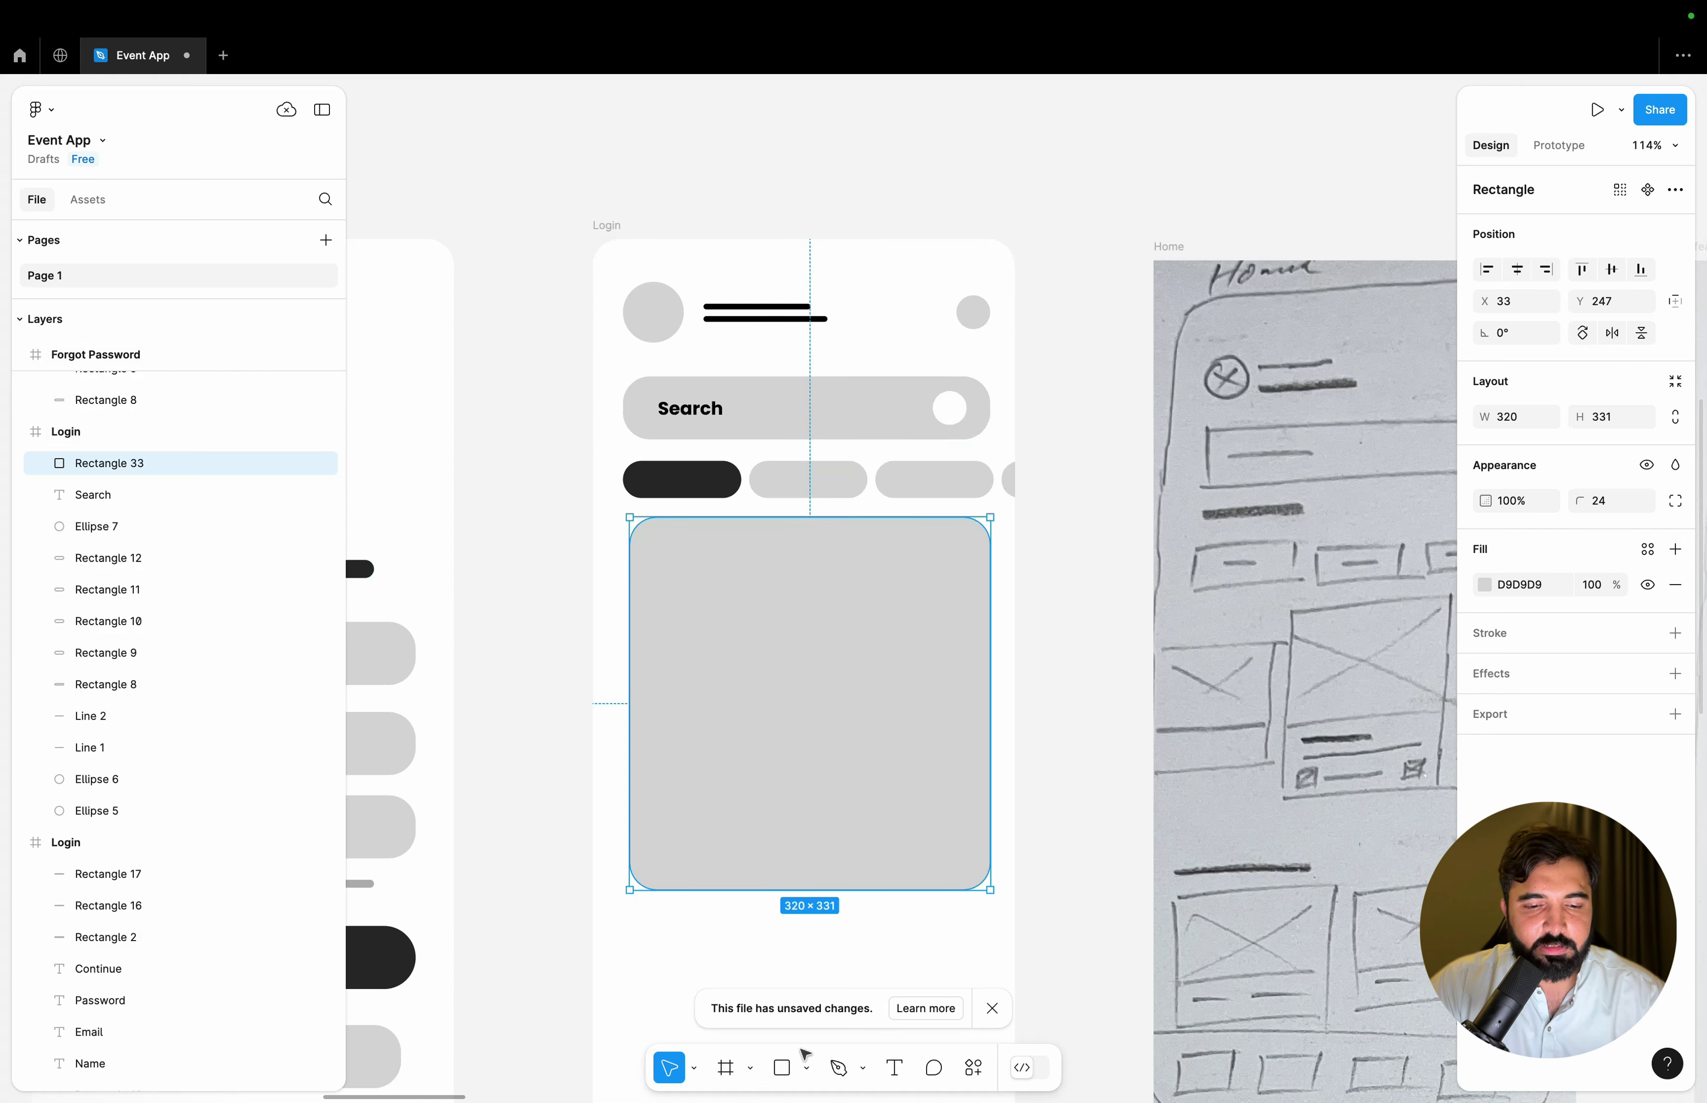
Step: Draw a 283×181 rectangle inside the grey card and fill it white FFFFFF
mouse_move(655, 539)
left_mouse_down()
mouse_move(966, 703)
mouse_move(973, 744)
left_mouse_up()
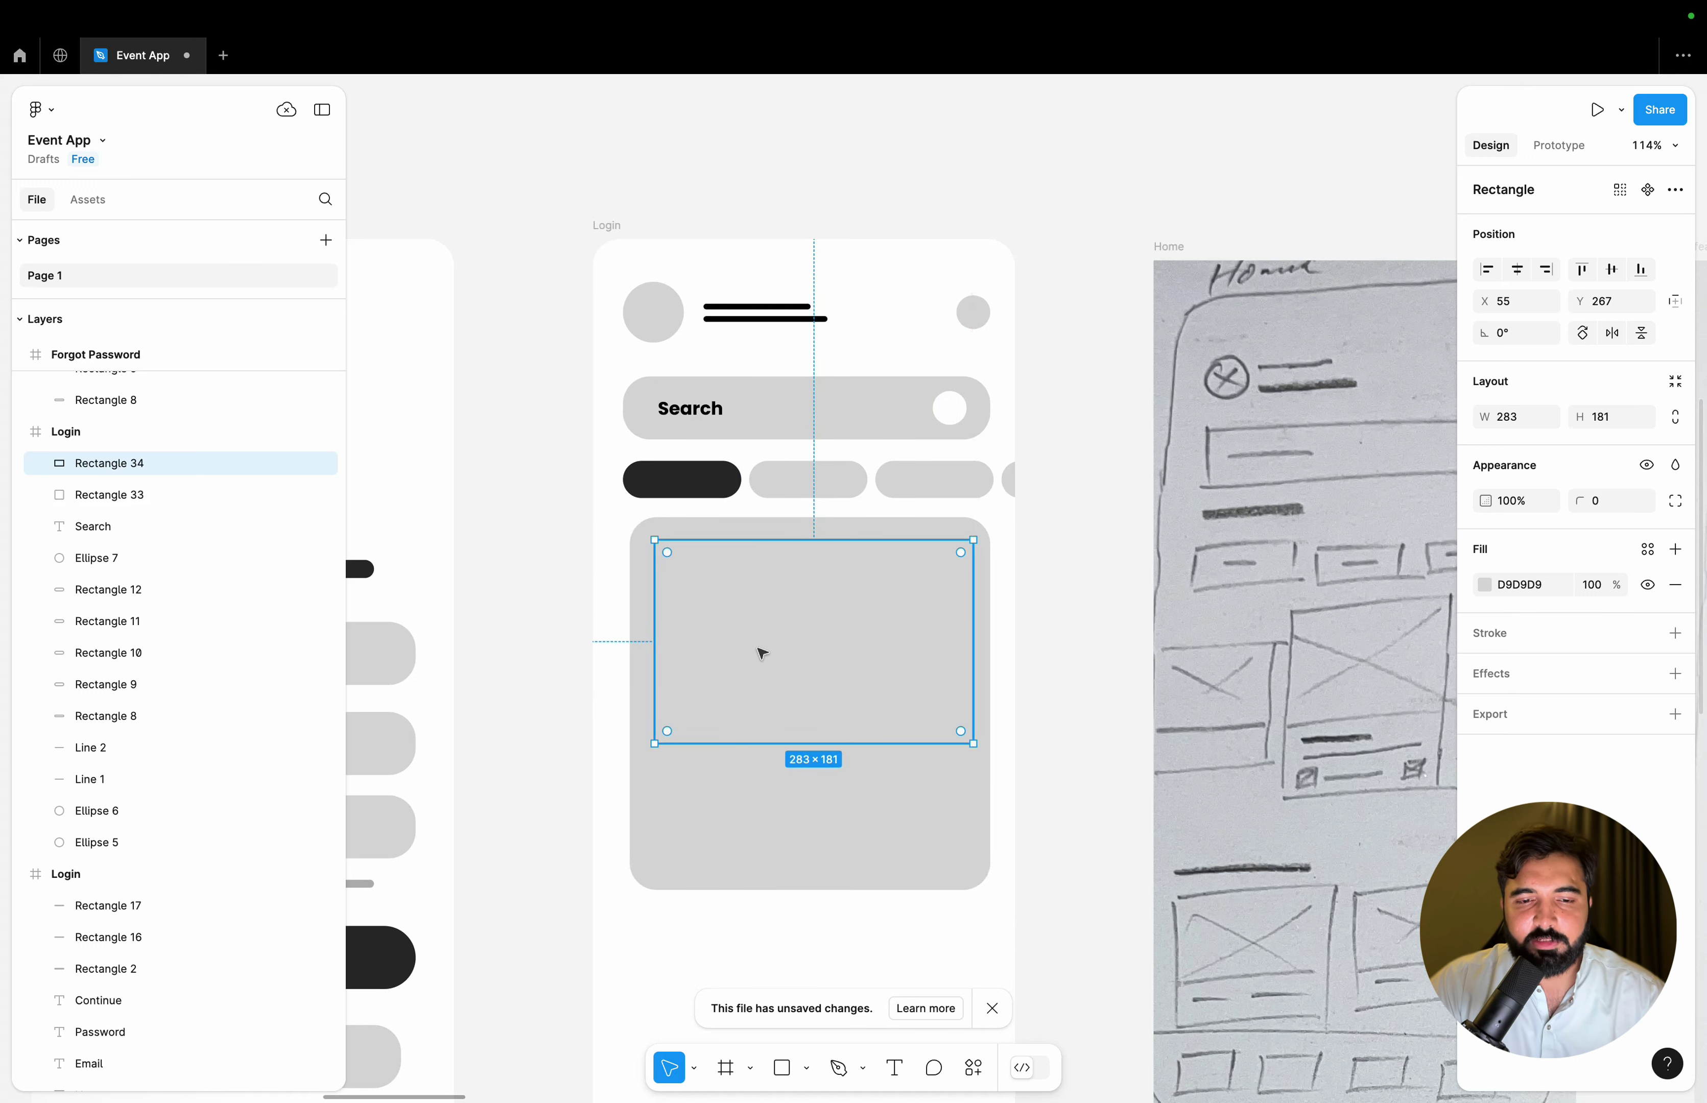
scroll(850, 611, "up", 1)
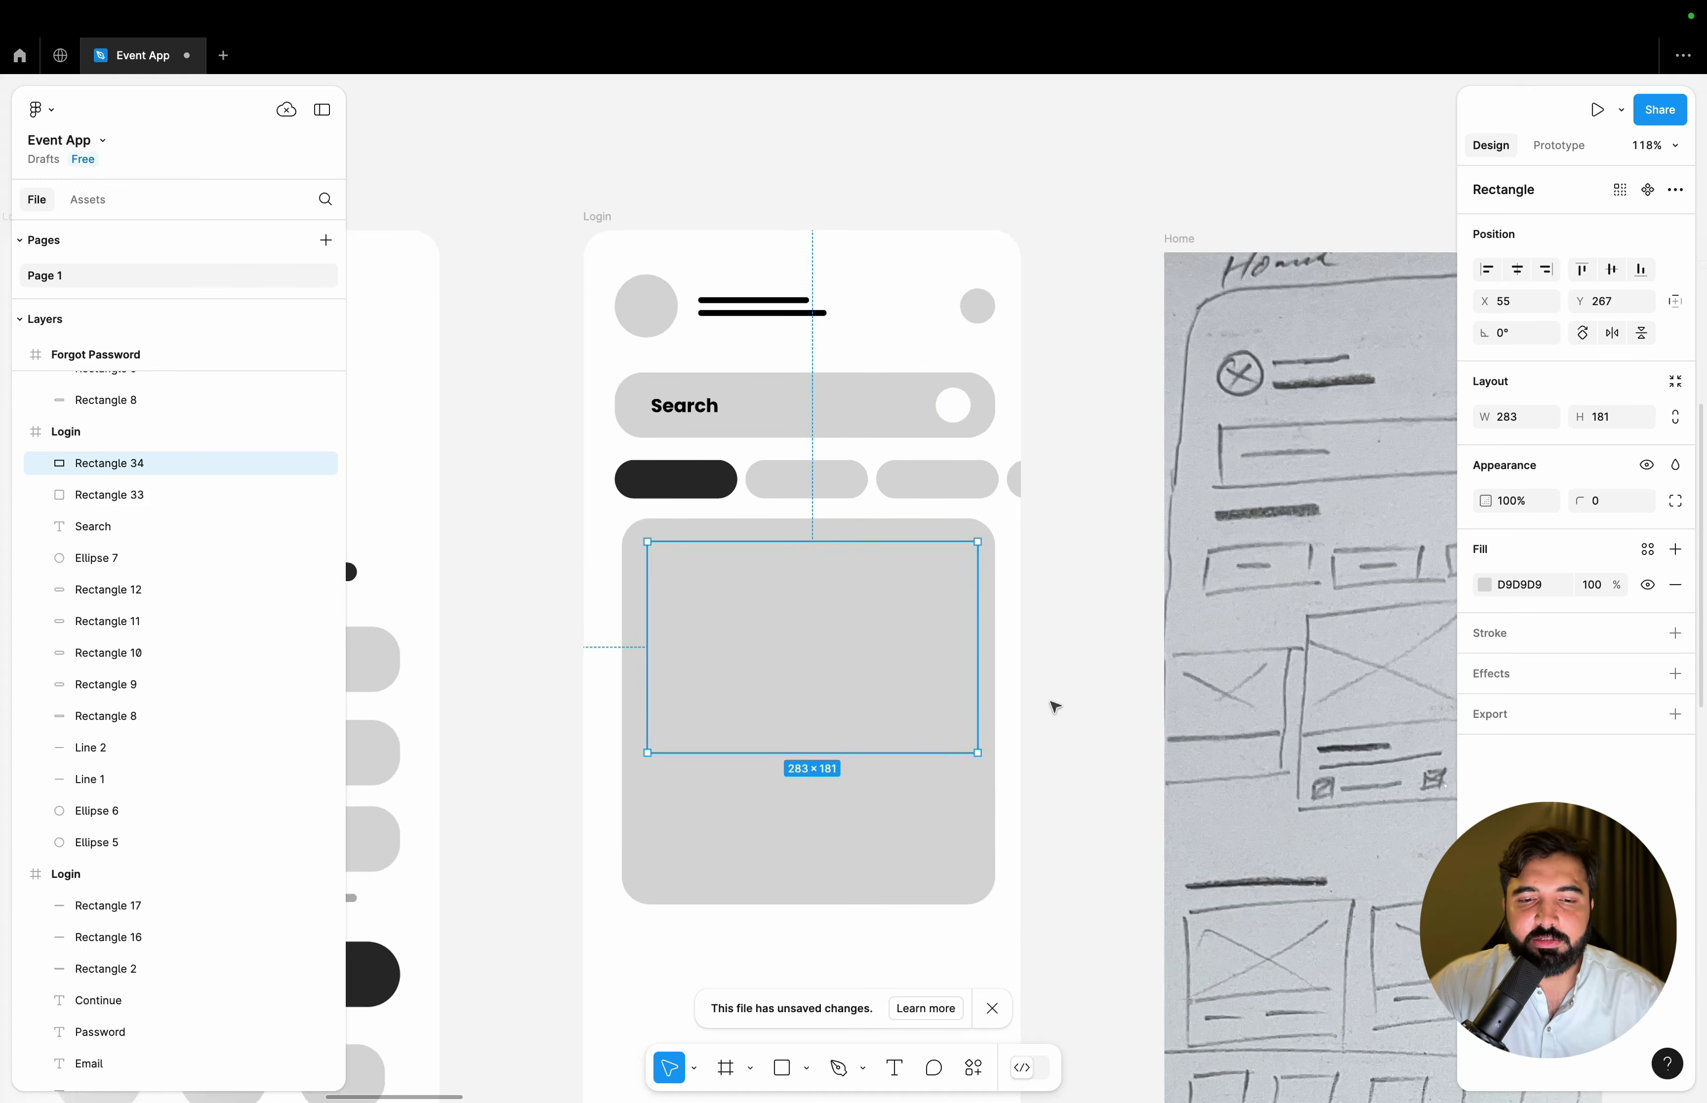
left_click(1056, 705)
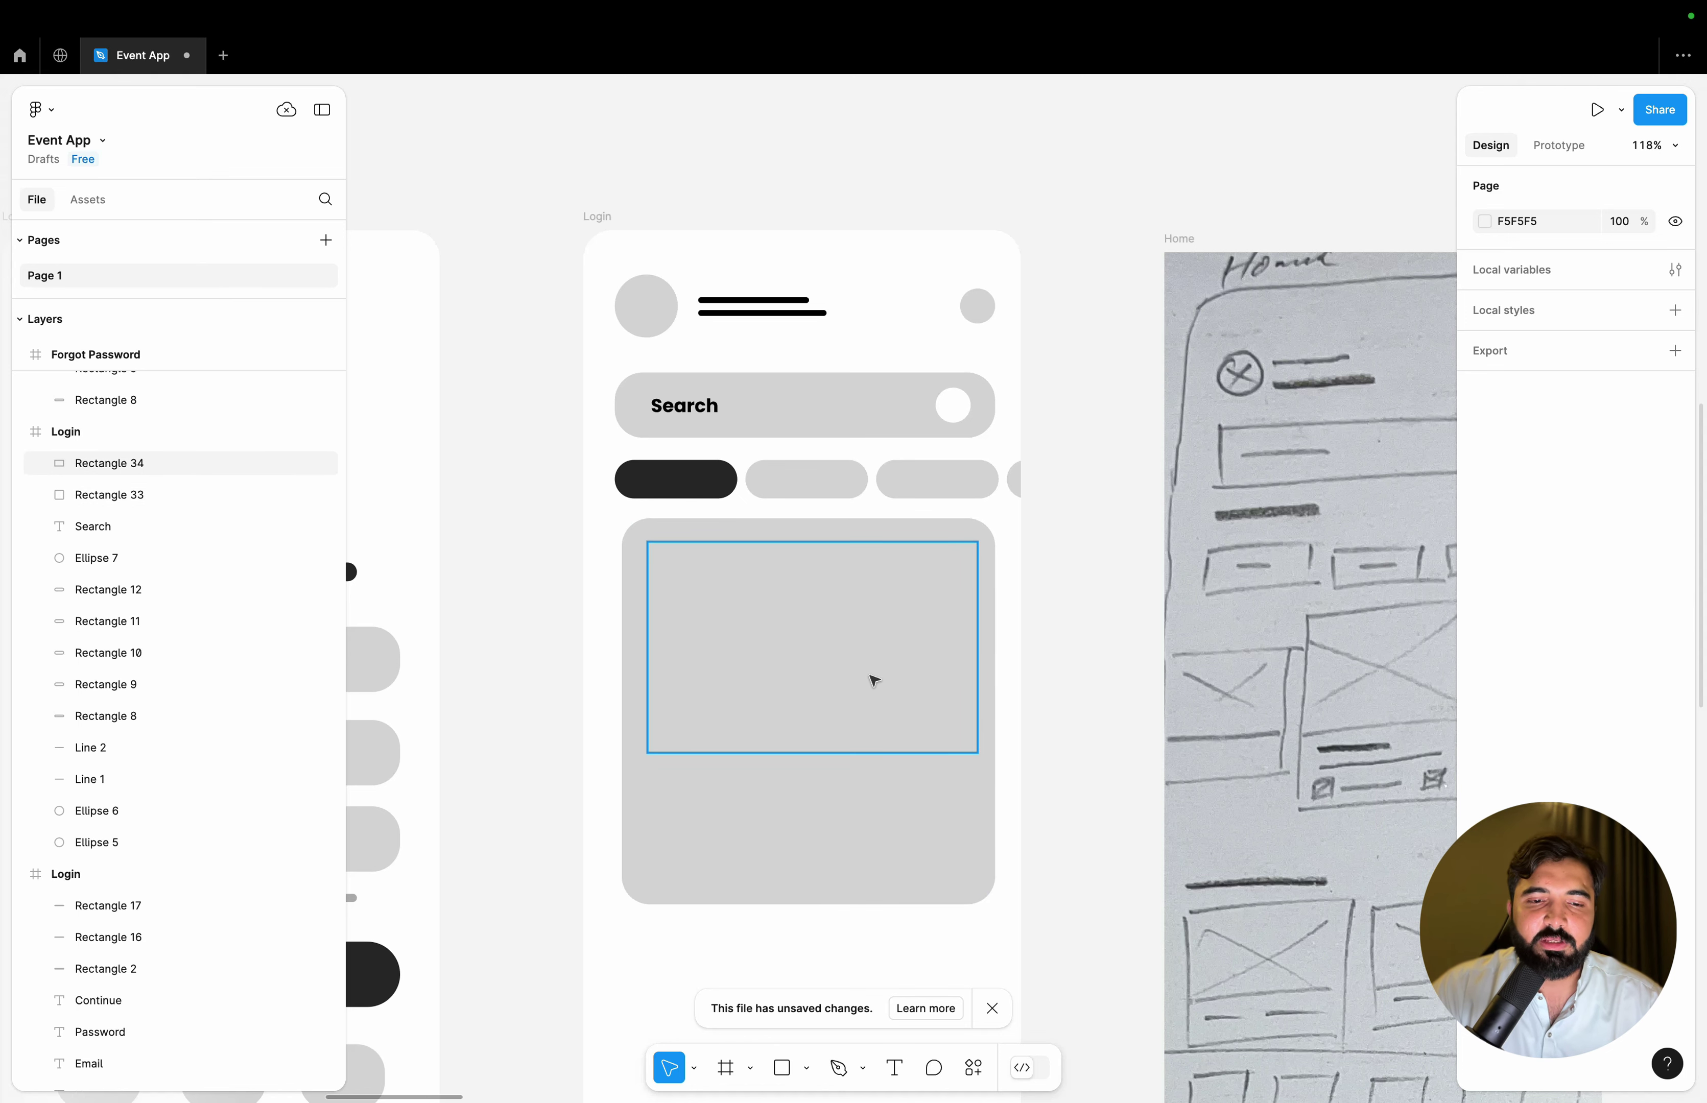
left_click(868, 637)
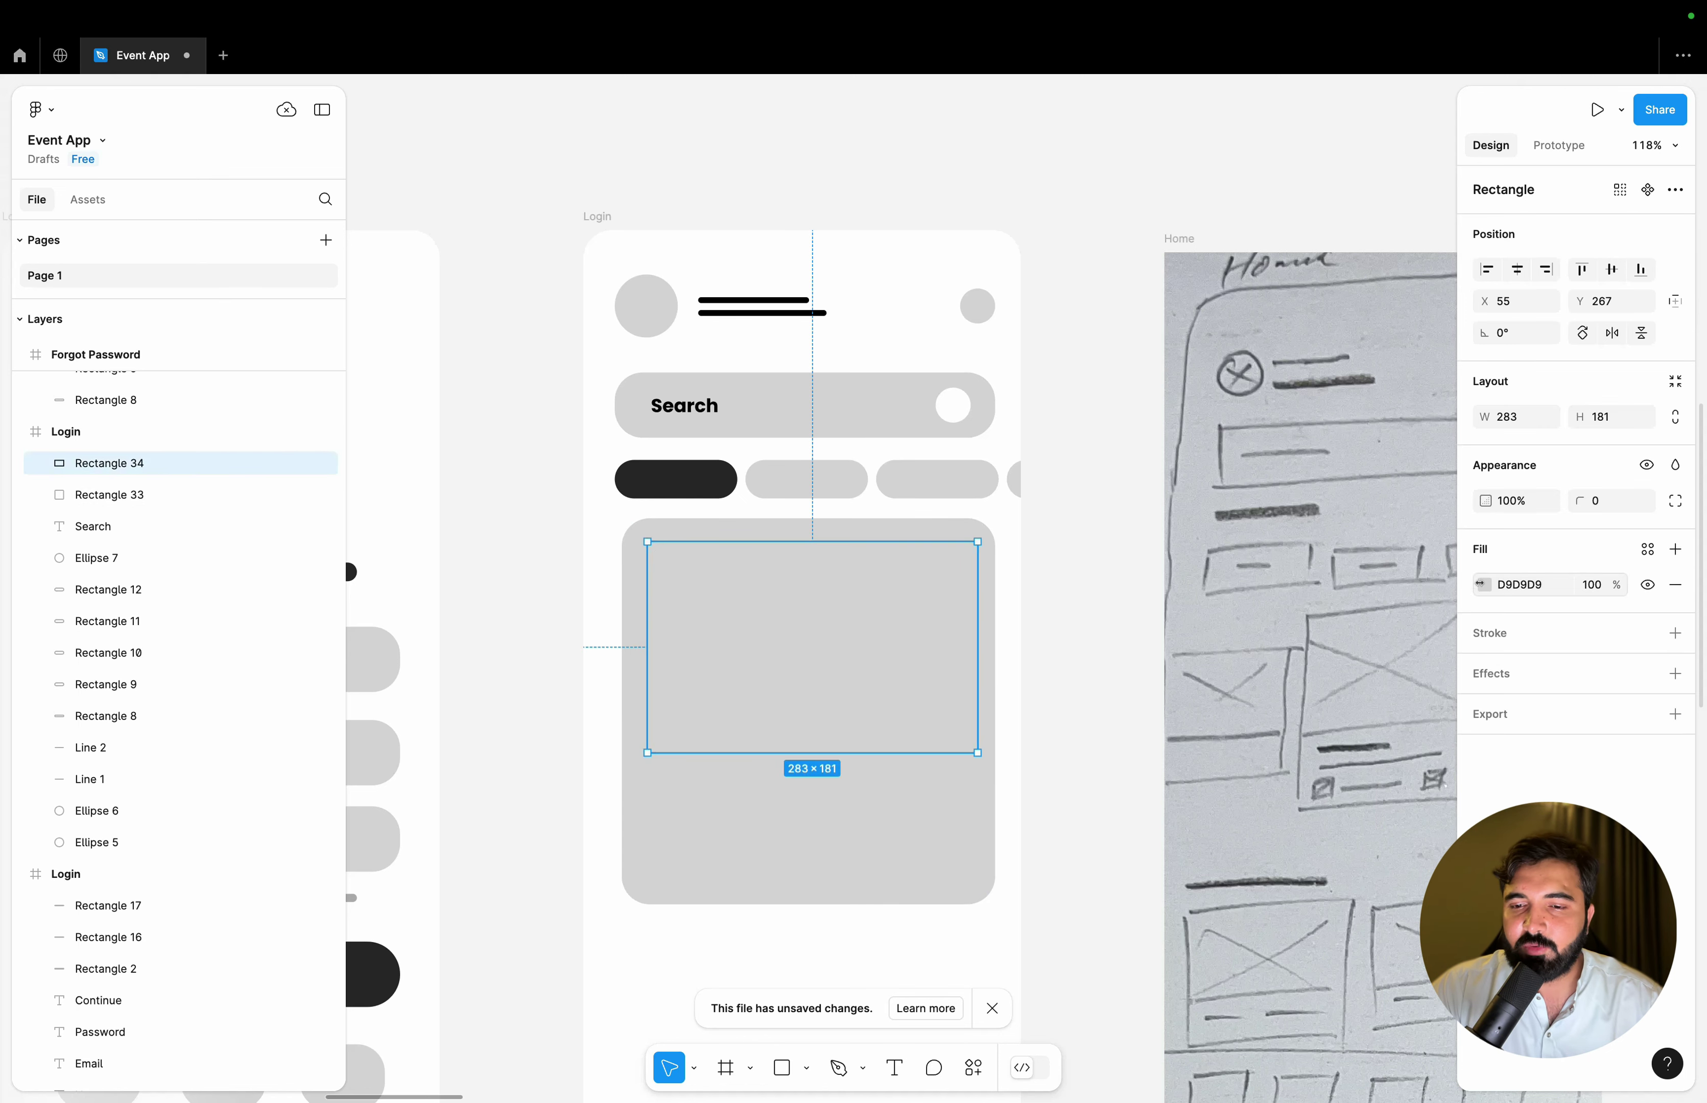
left_click(1483, 585)
type("FFFFFF")
key("Return")
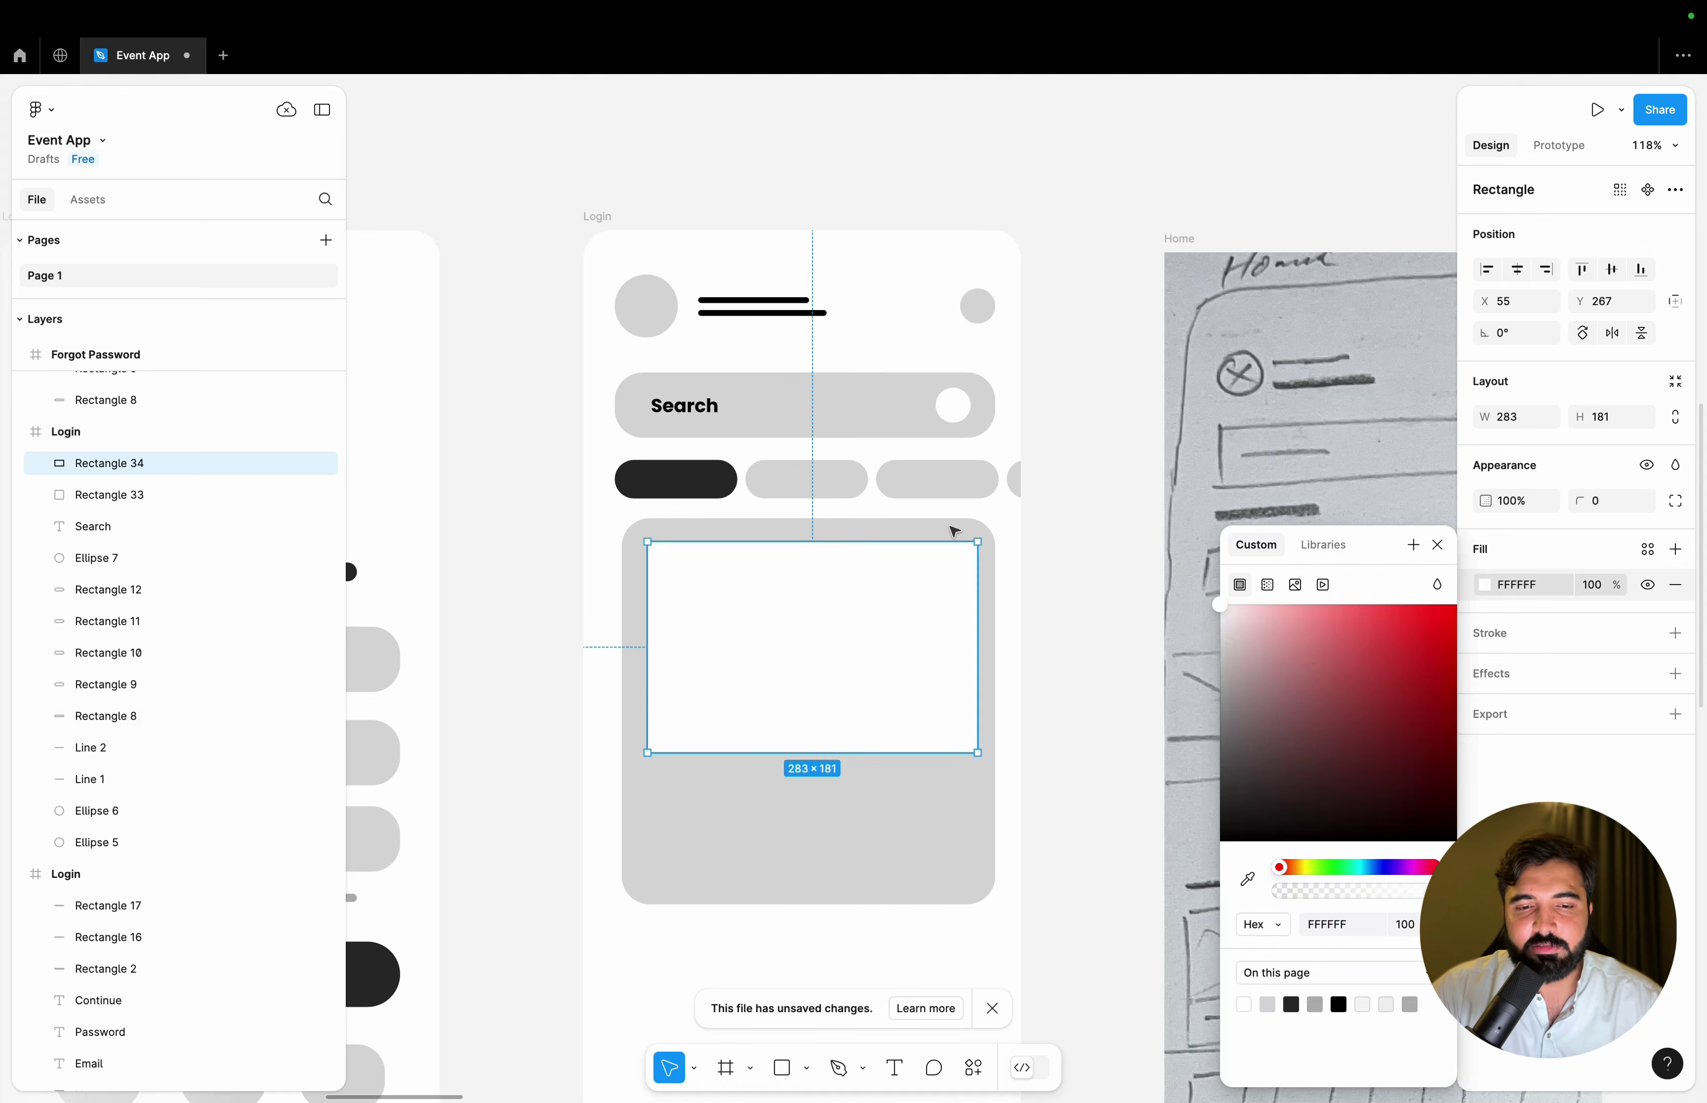
left_click(1029, 598)
Step: Give the white image area a corner radius of 24
scroll(1154, 648, "left", 3)
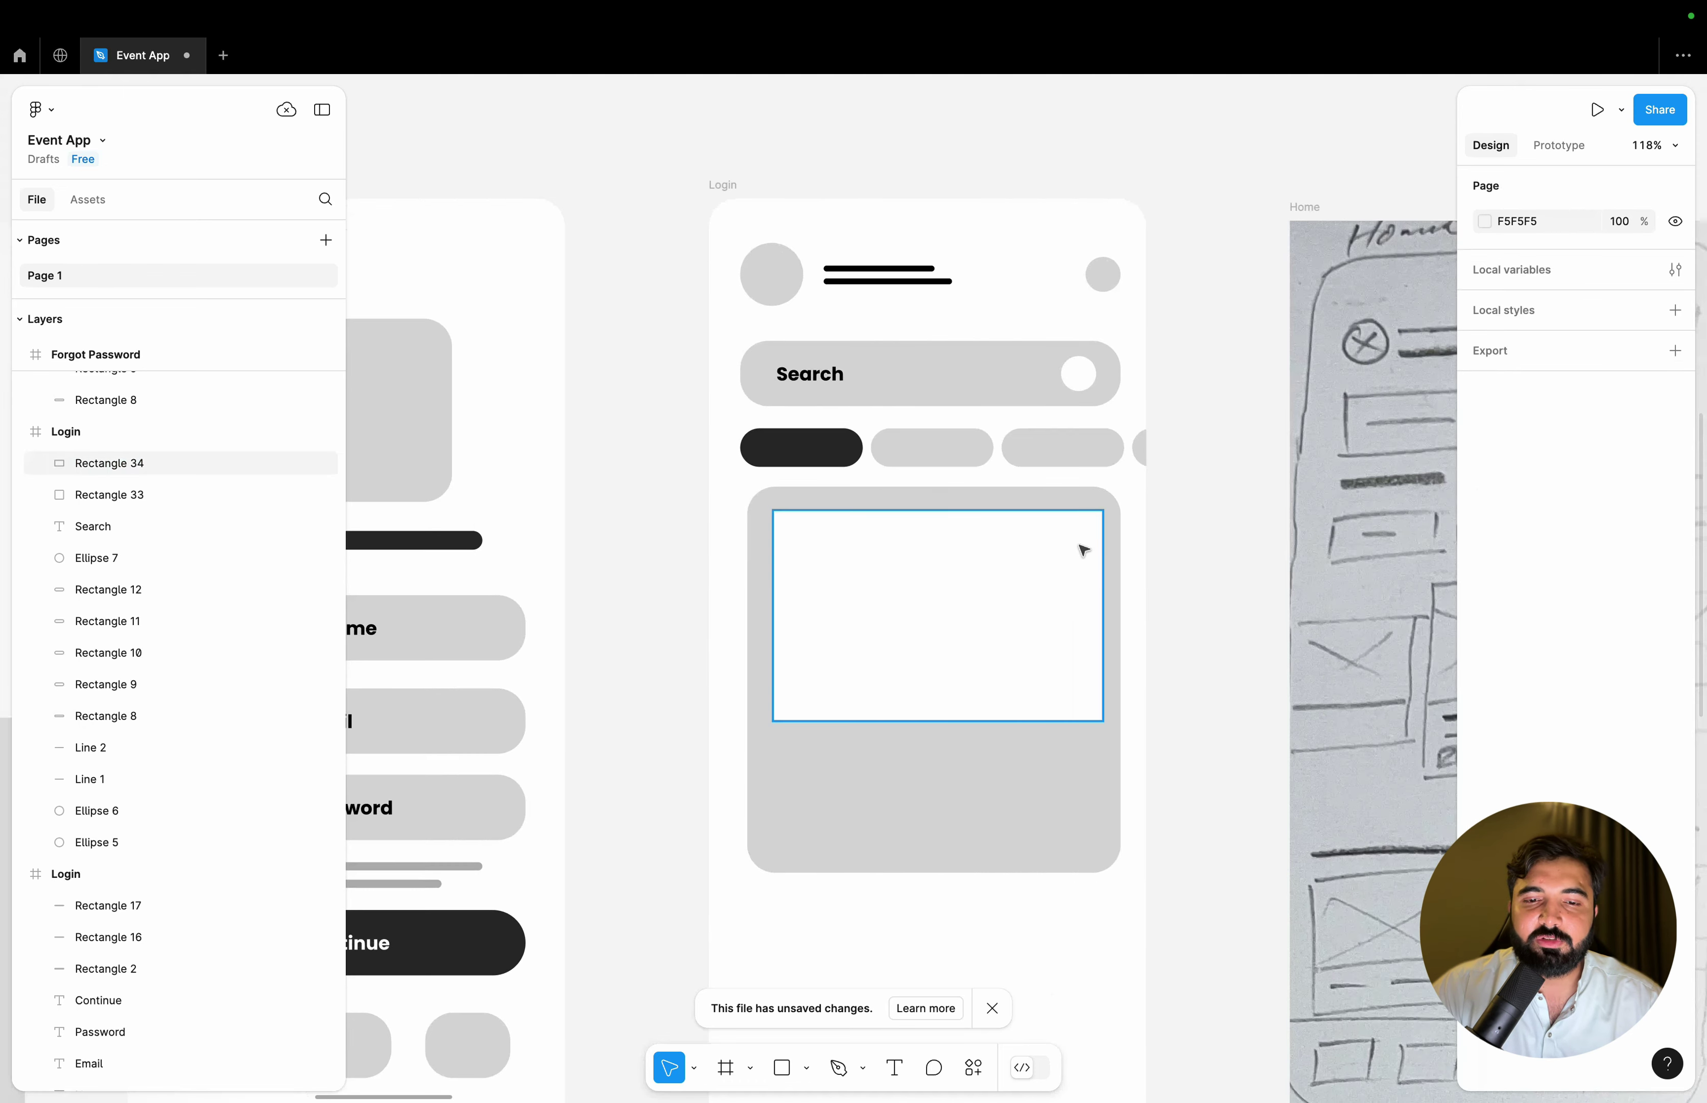
left_click(1083, 551)
scroll(1080, 574, "up", 5)
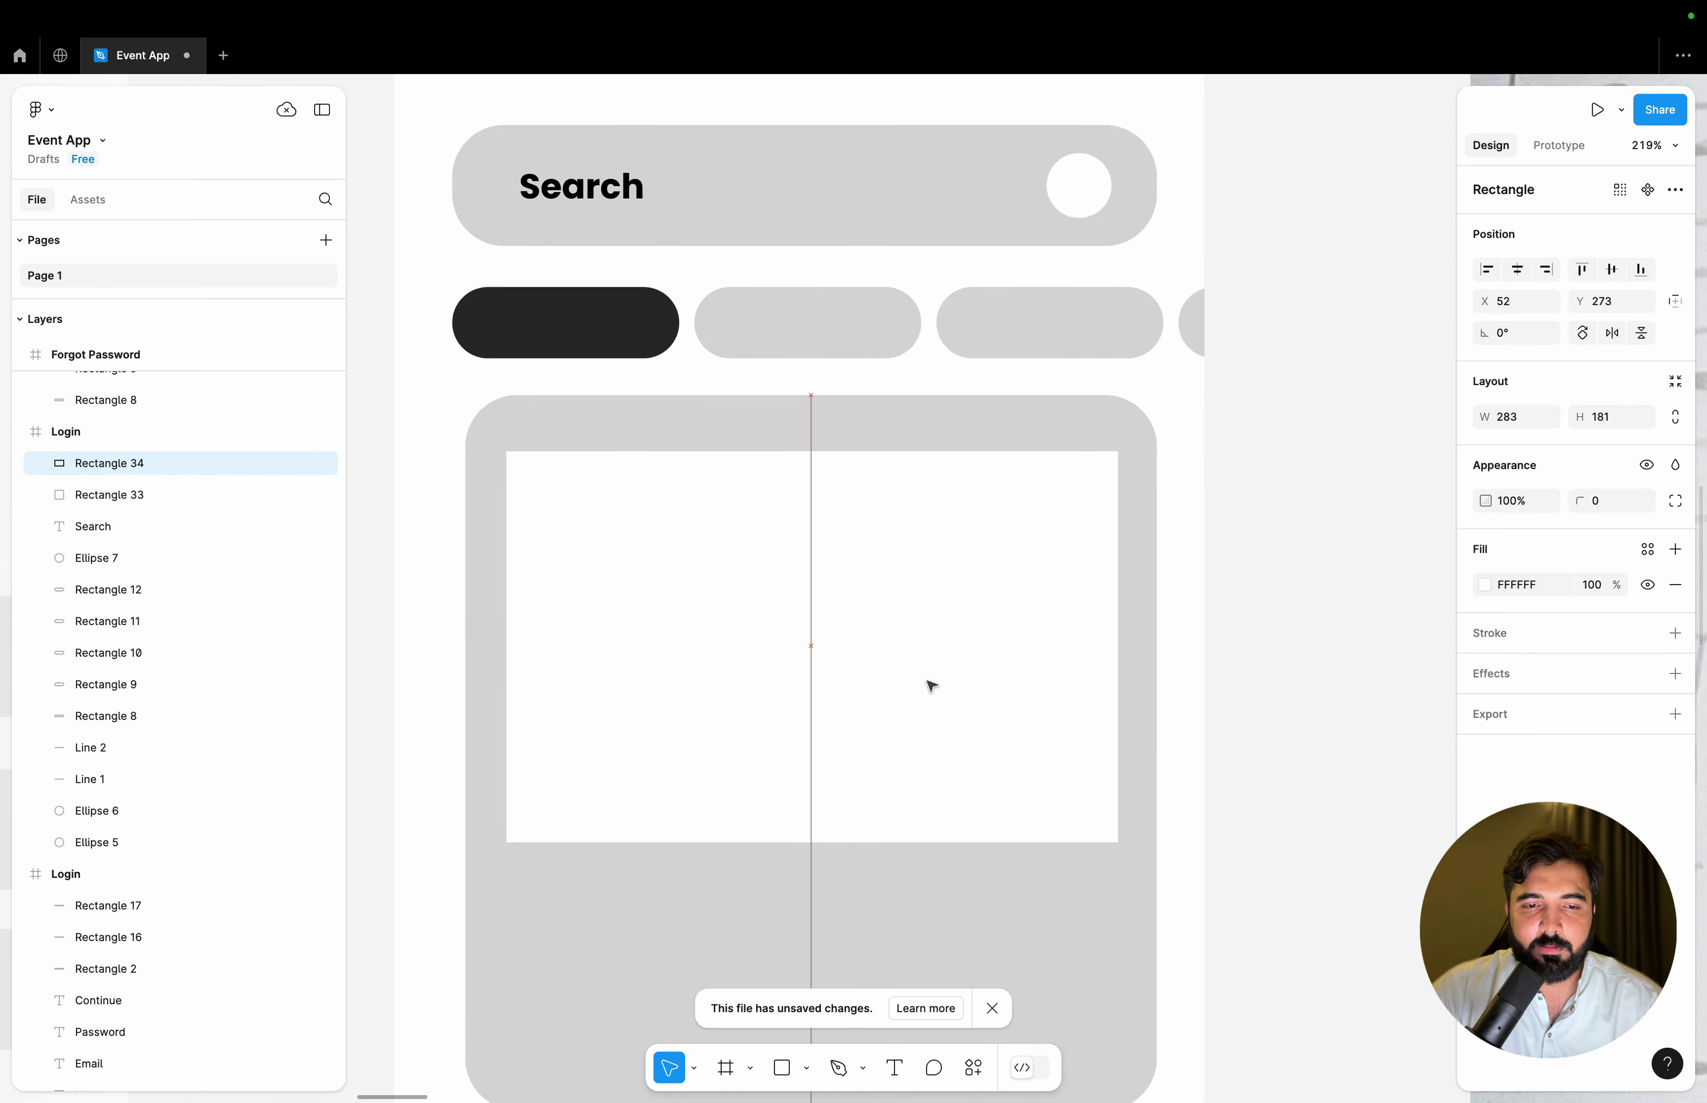
scroll(896, 513, "down", 5)
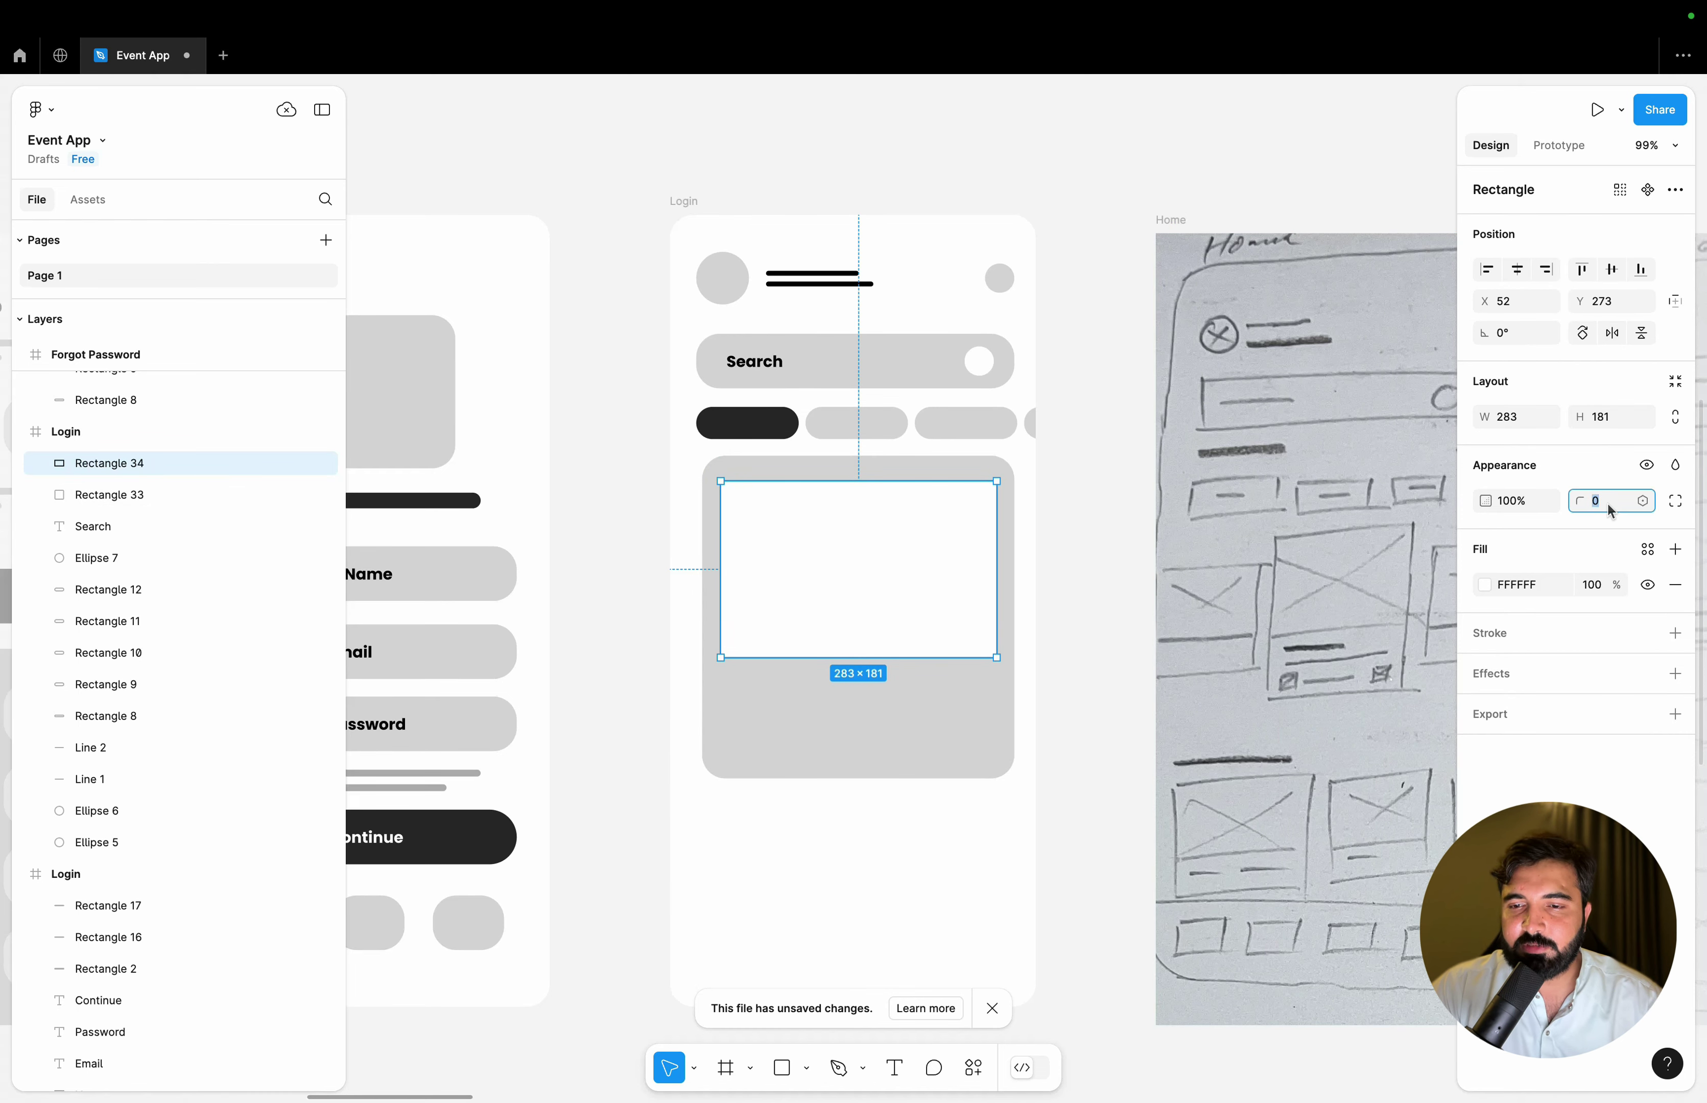
type("24")
key("Return")
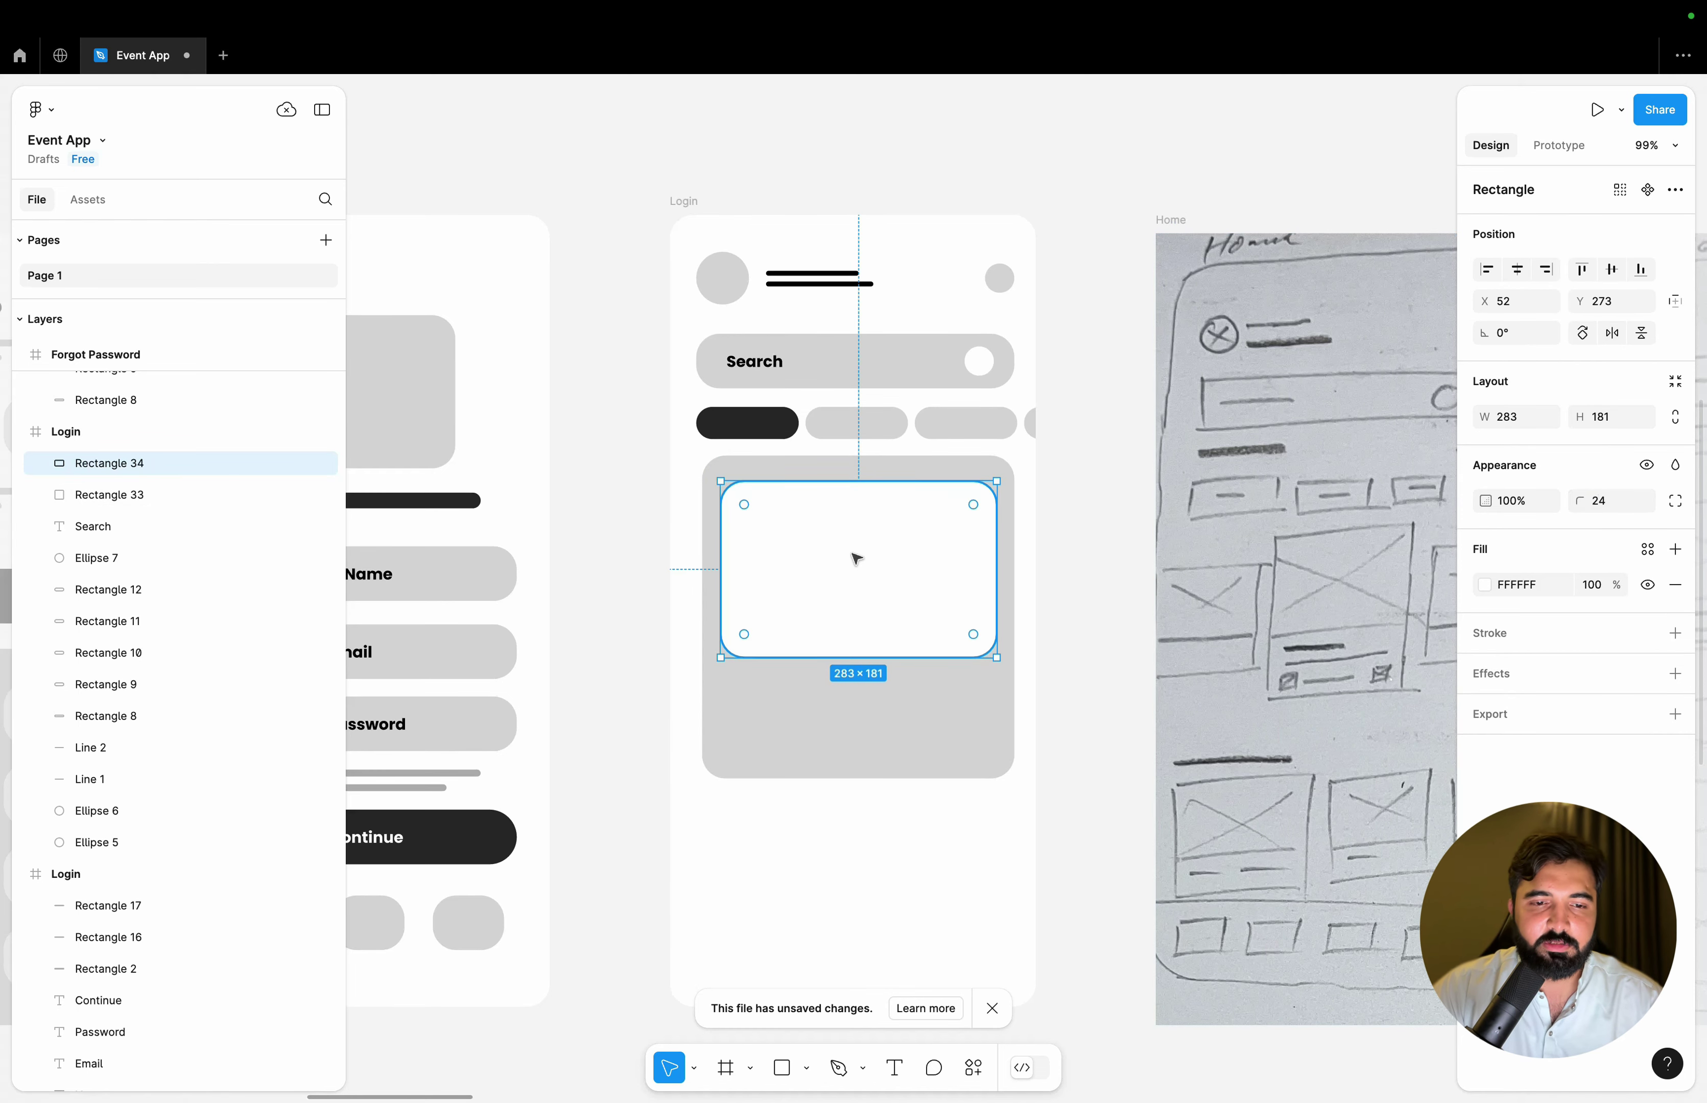
scroll(825, 667, "down", 2)
left_click(842, 653)
scroll(843, 682, "up", 3)
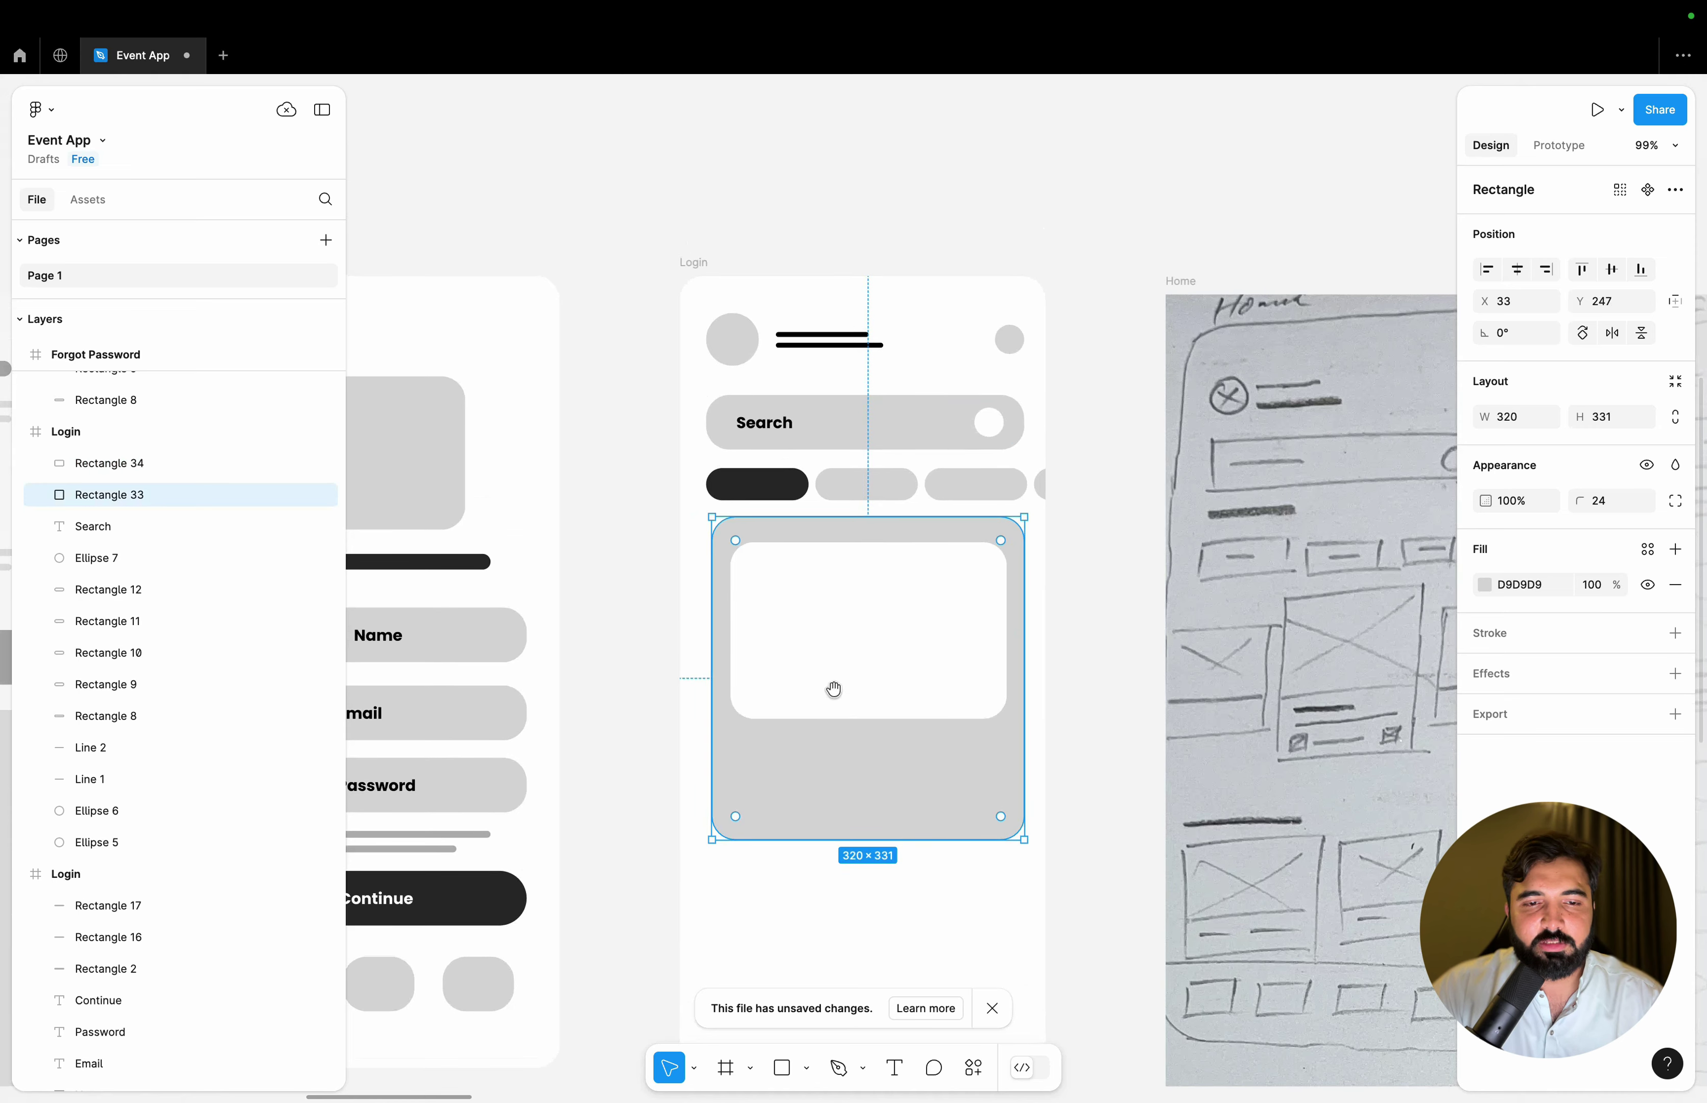
Step: Copy the two header text lines below the white area, stretched to 162 wide, in front of the card
left_click(838, 345)
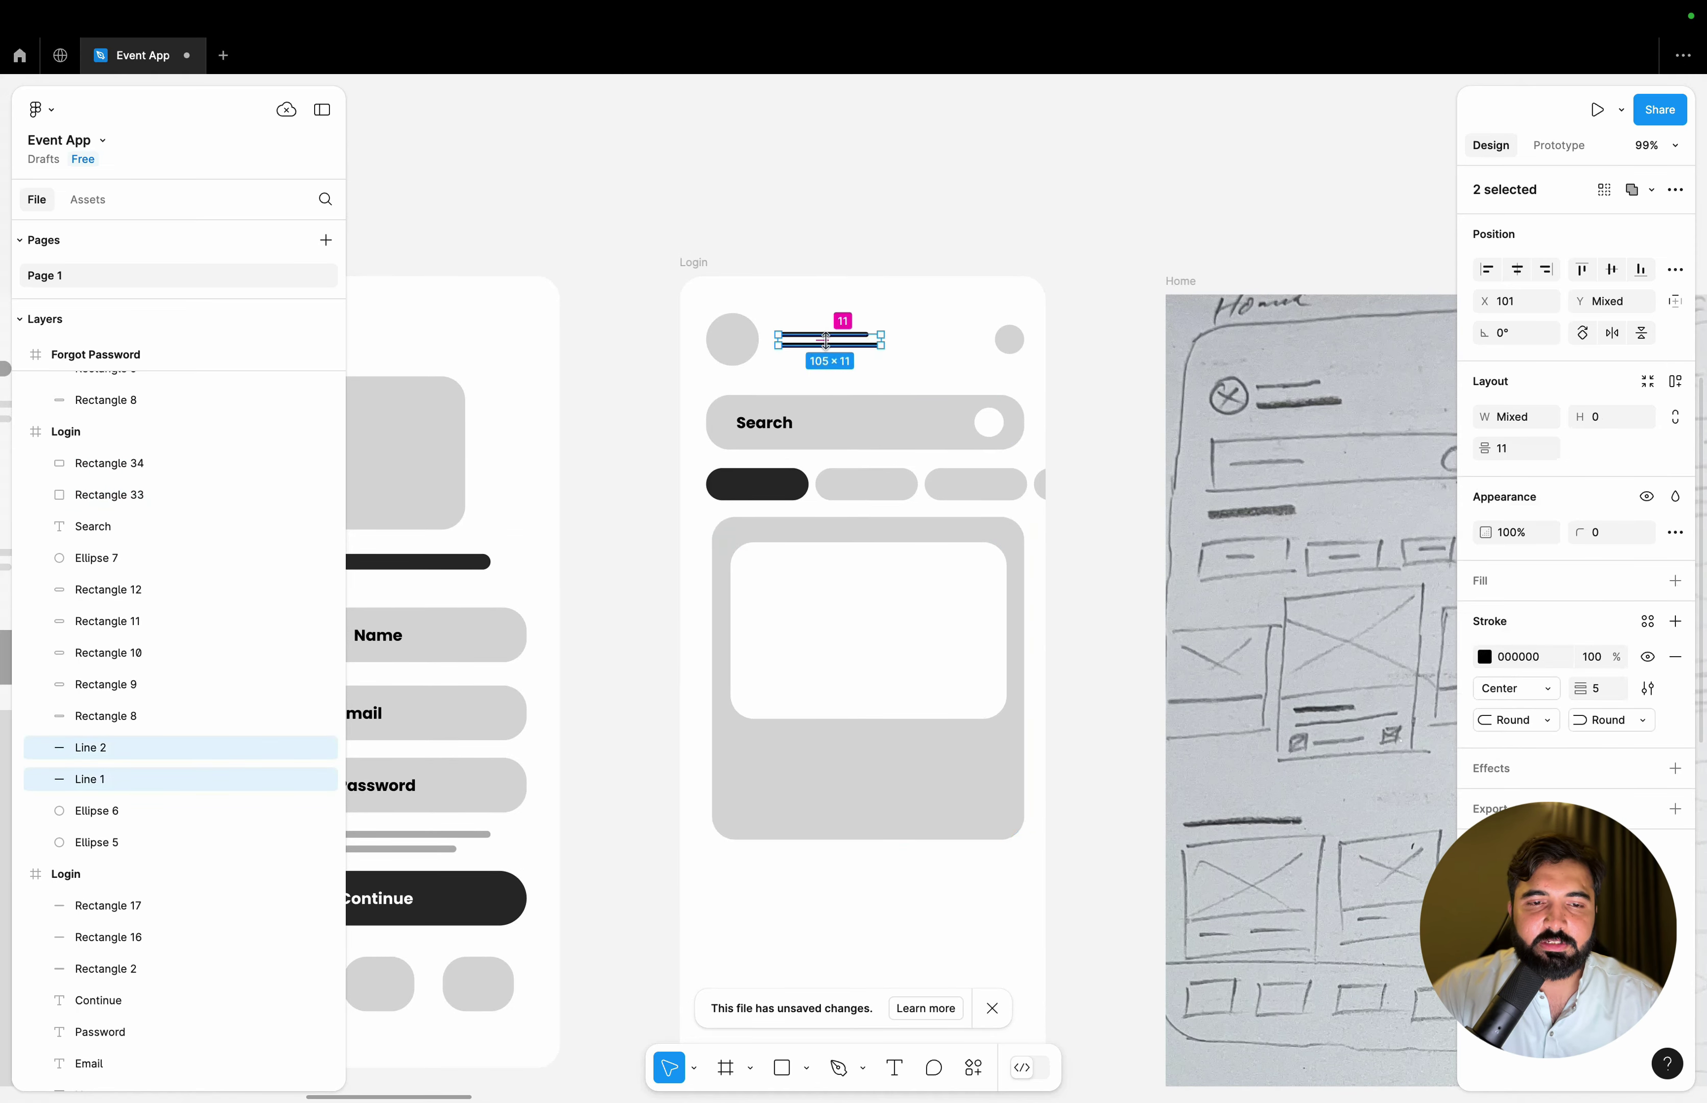
left_click_drag(809, 342, 775, 747)
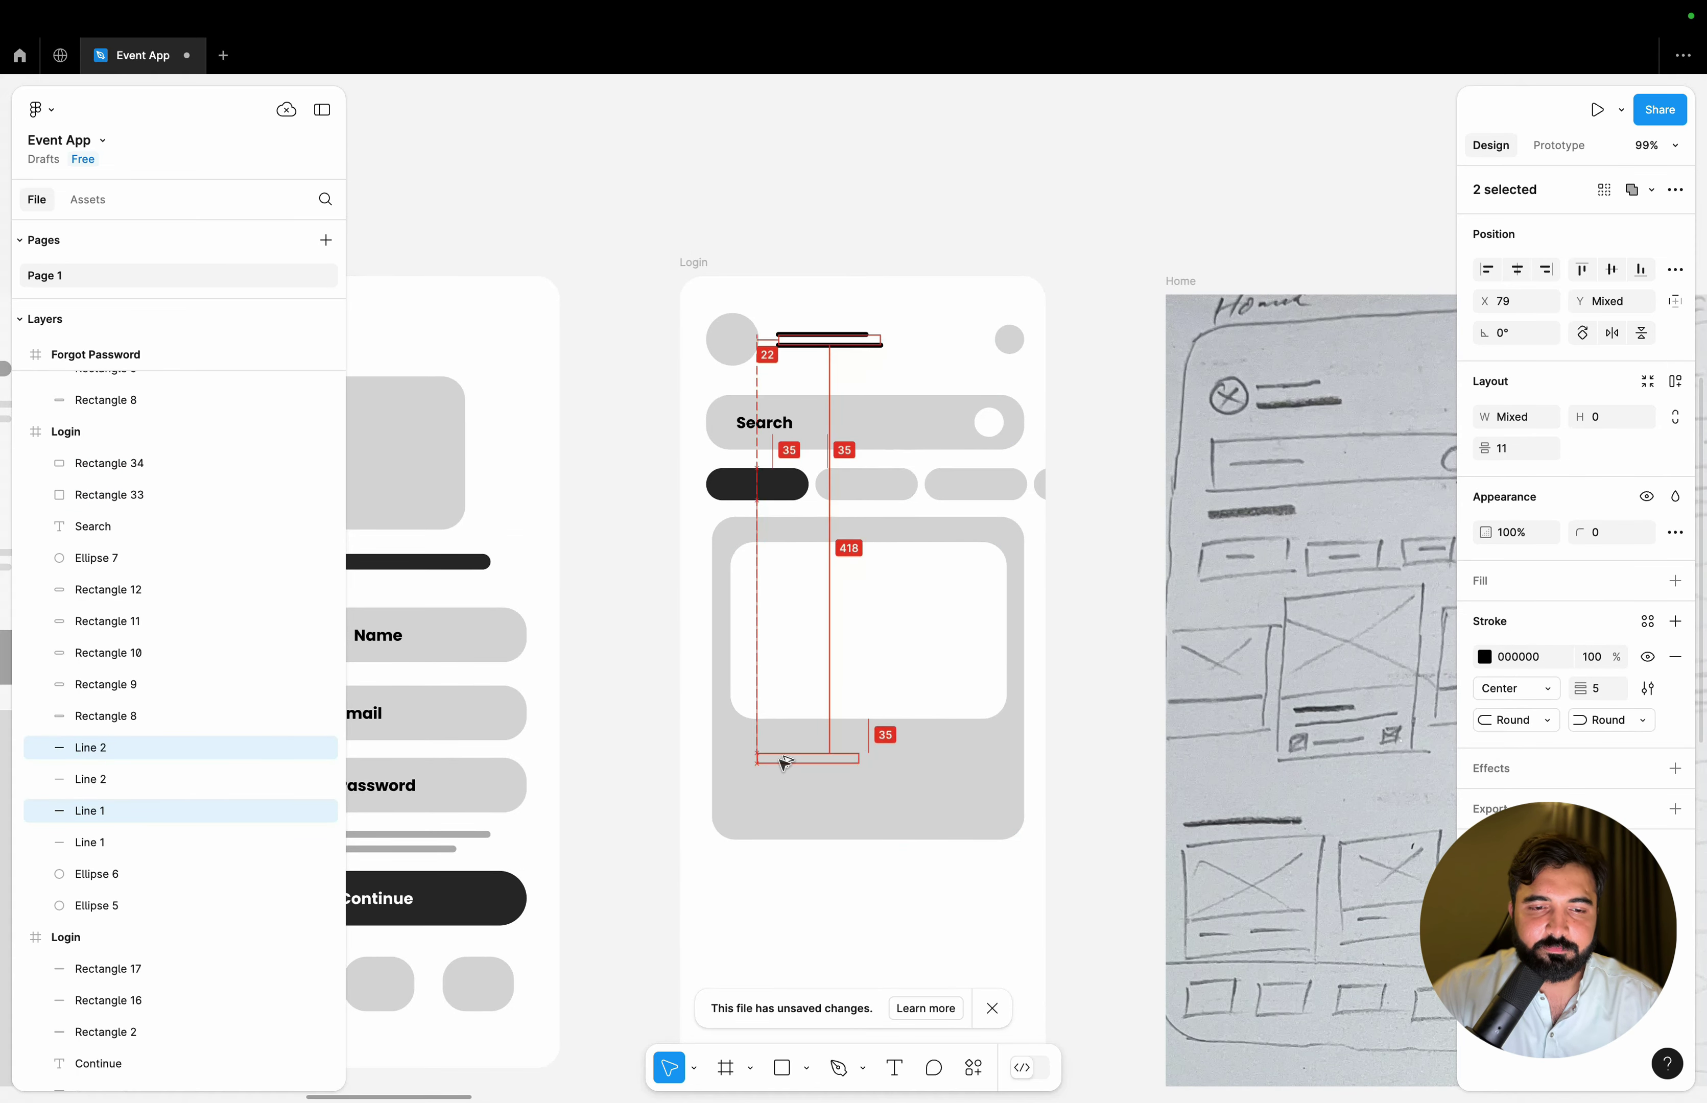
scroll(778, 747, "up", 5)
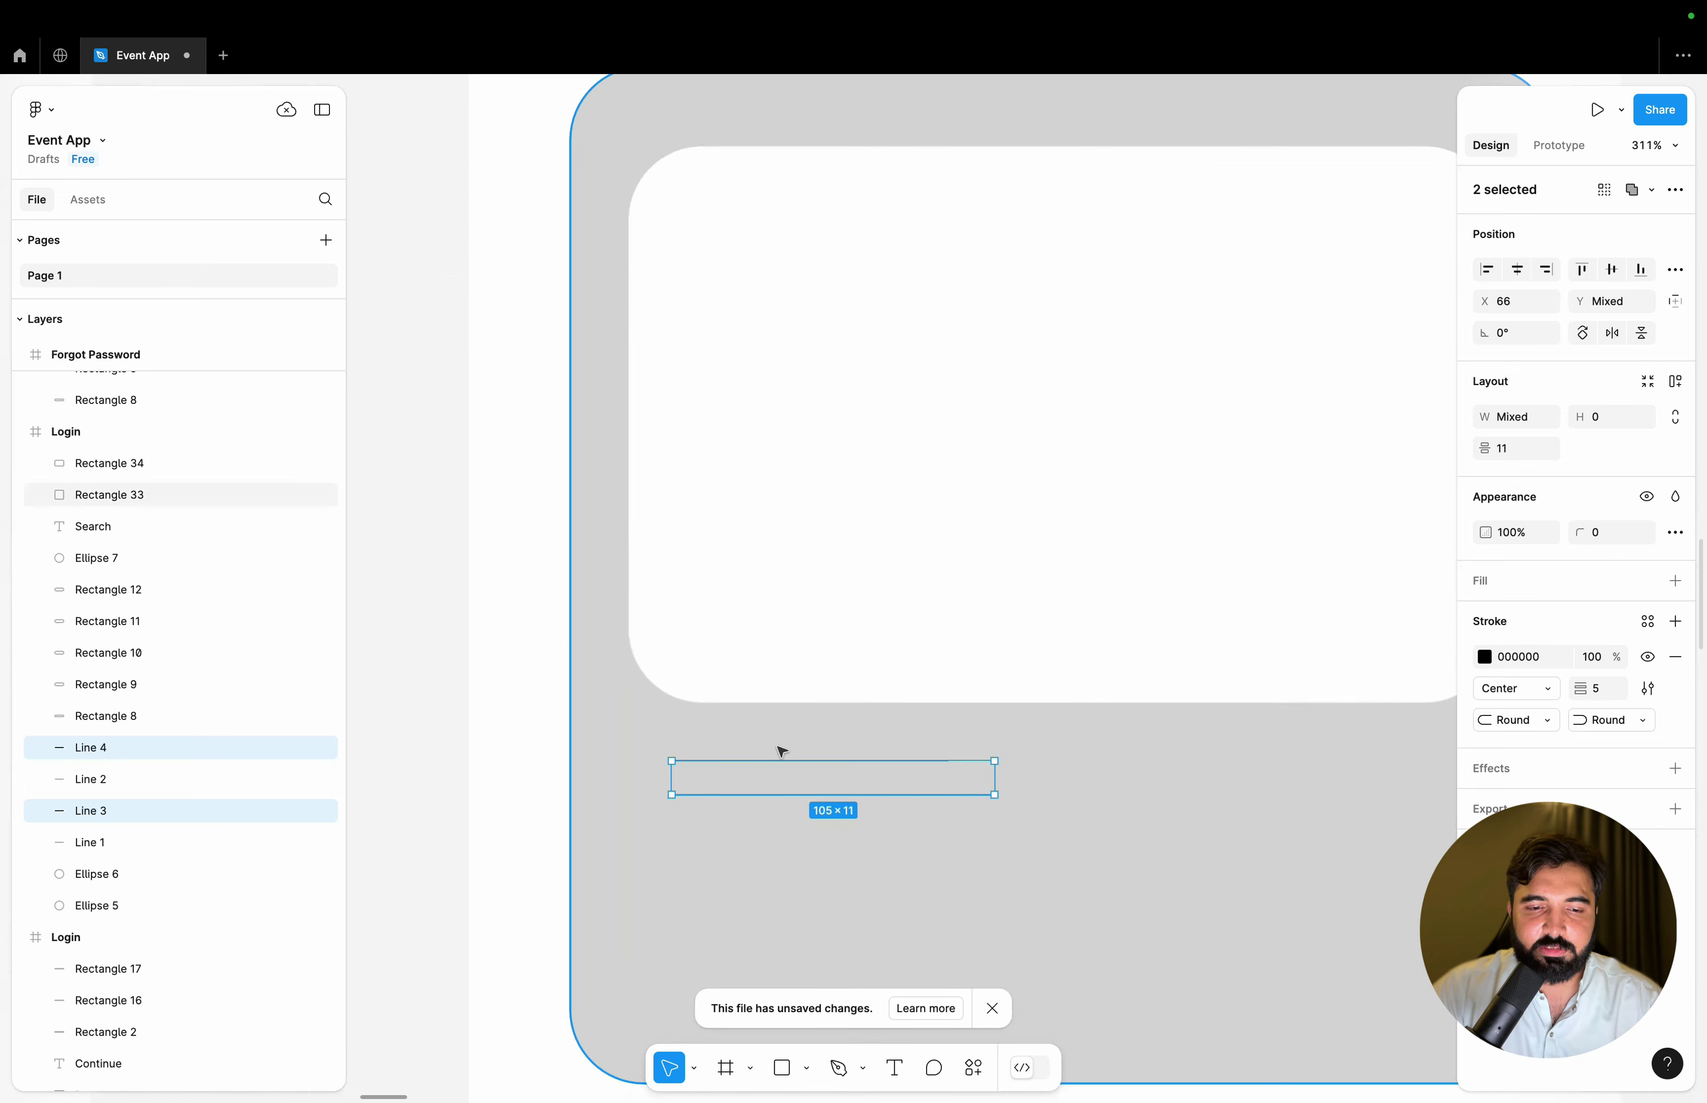
left_click_drag(994, 796, 1079, 812)
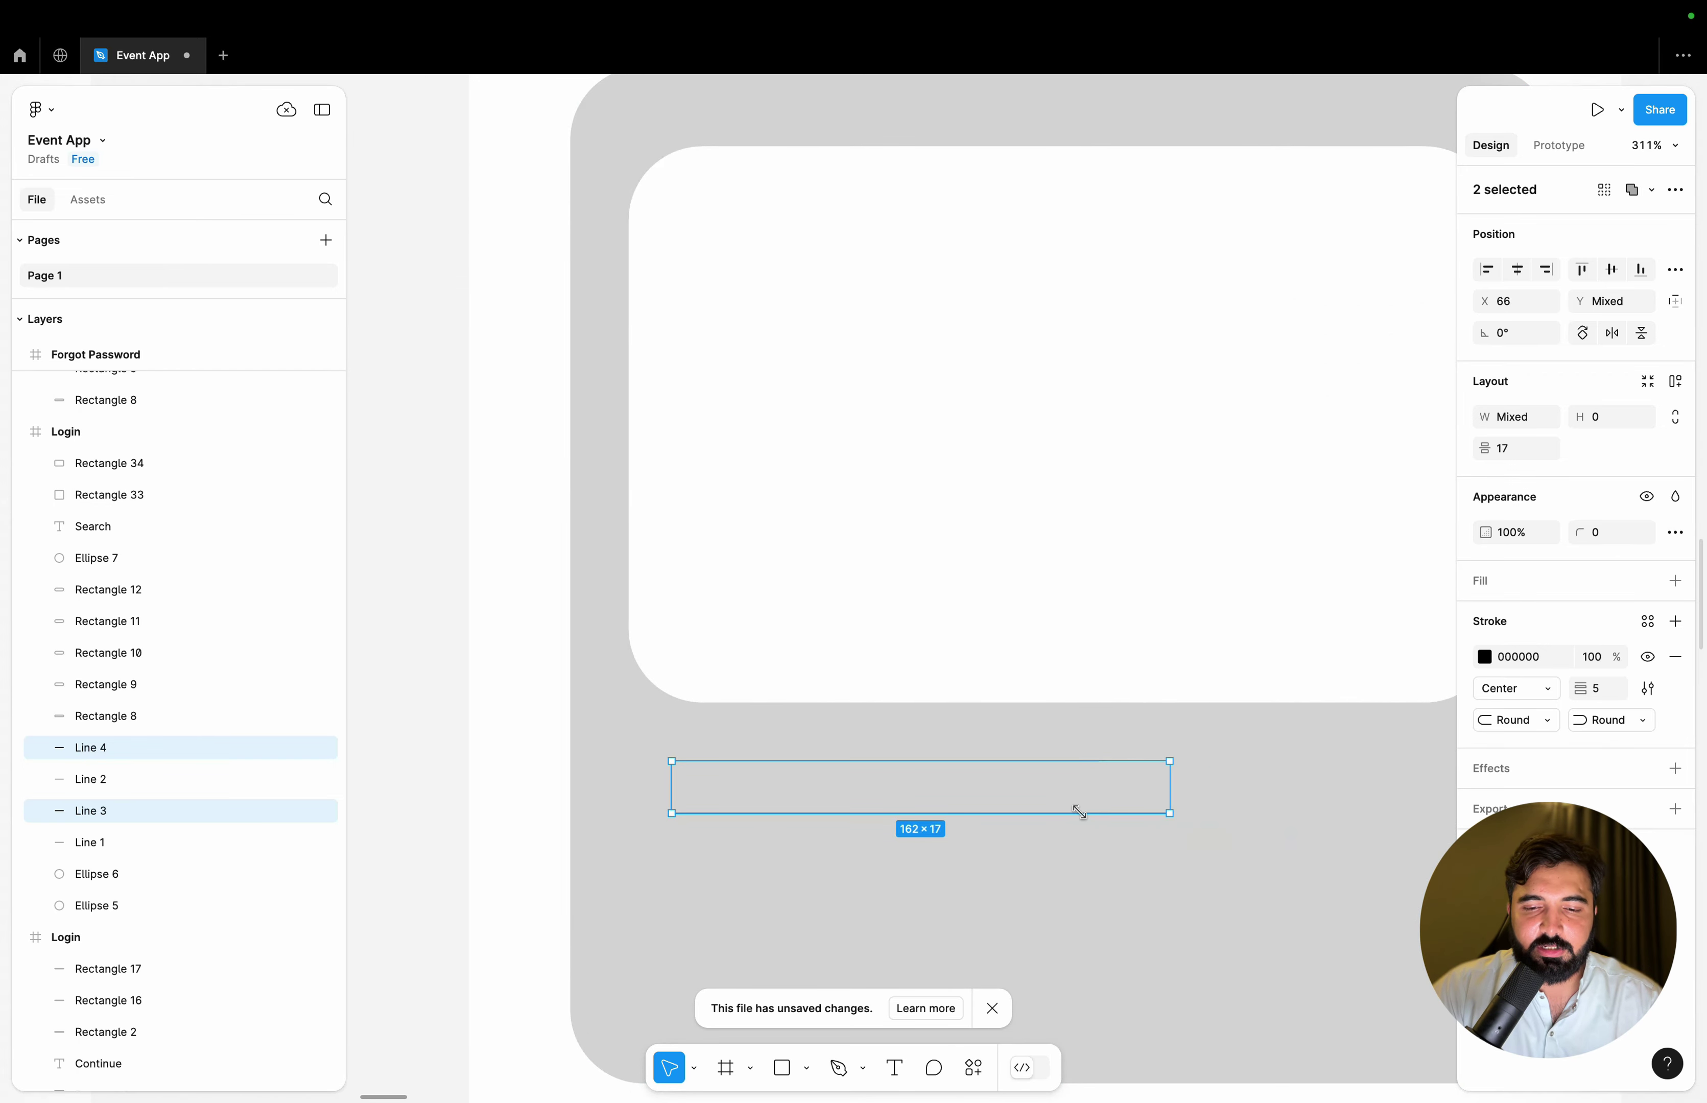
scroll(999, 773, "down", 3)
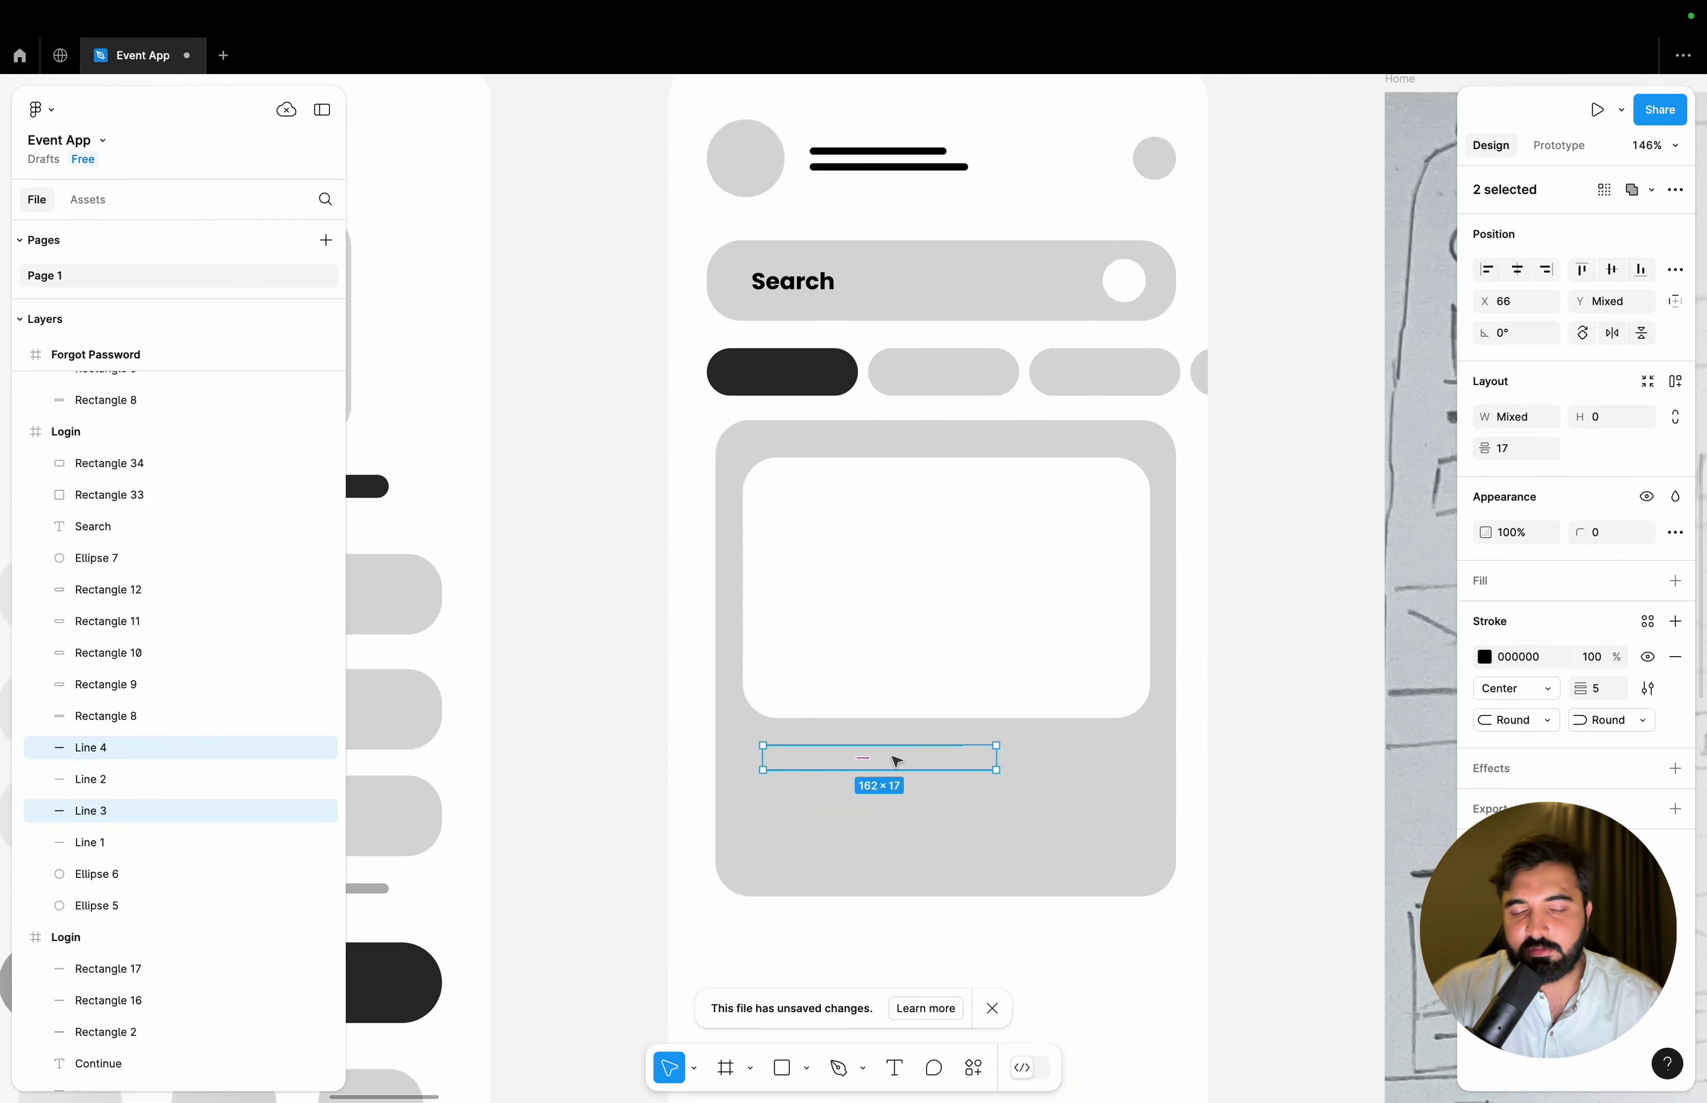
mouse_move(180, 526)
left_click_drag(152, 751, 153, 674)
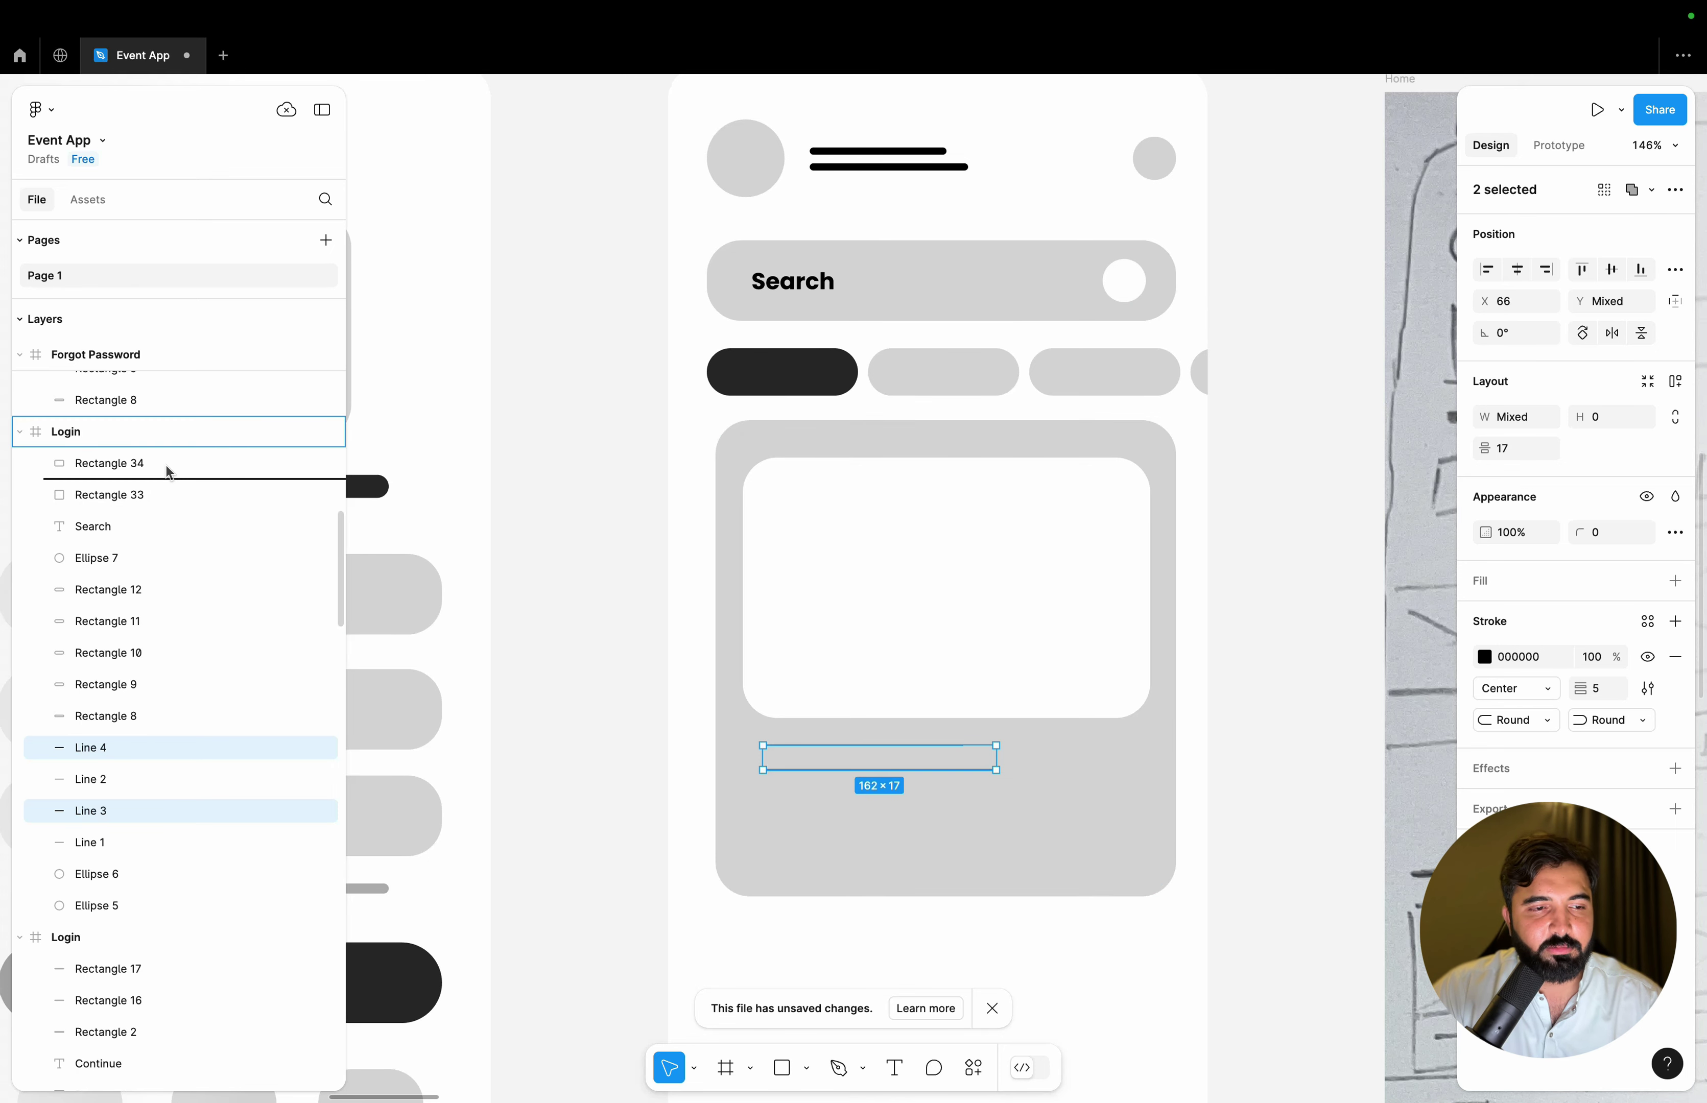
left_click_drag(169, 472, 165, 475)
Step: Thicken the copied lines to a stroke of 9 and nudge them into place
scroll(838, 737, "up", 2)
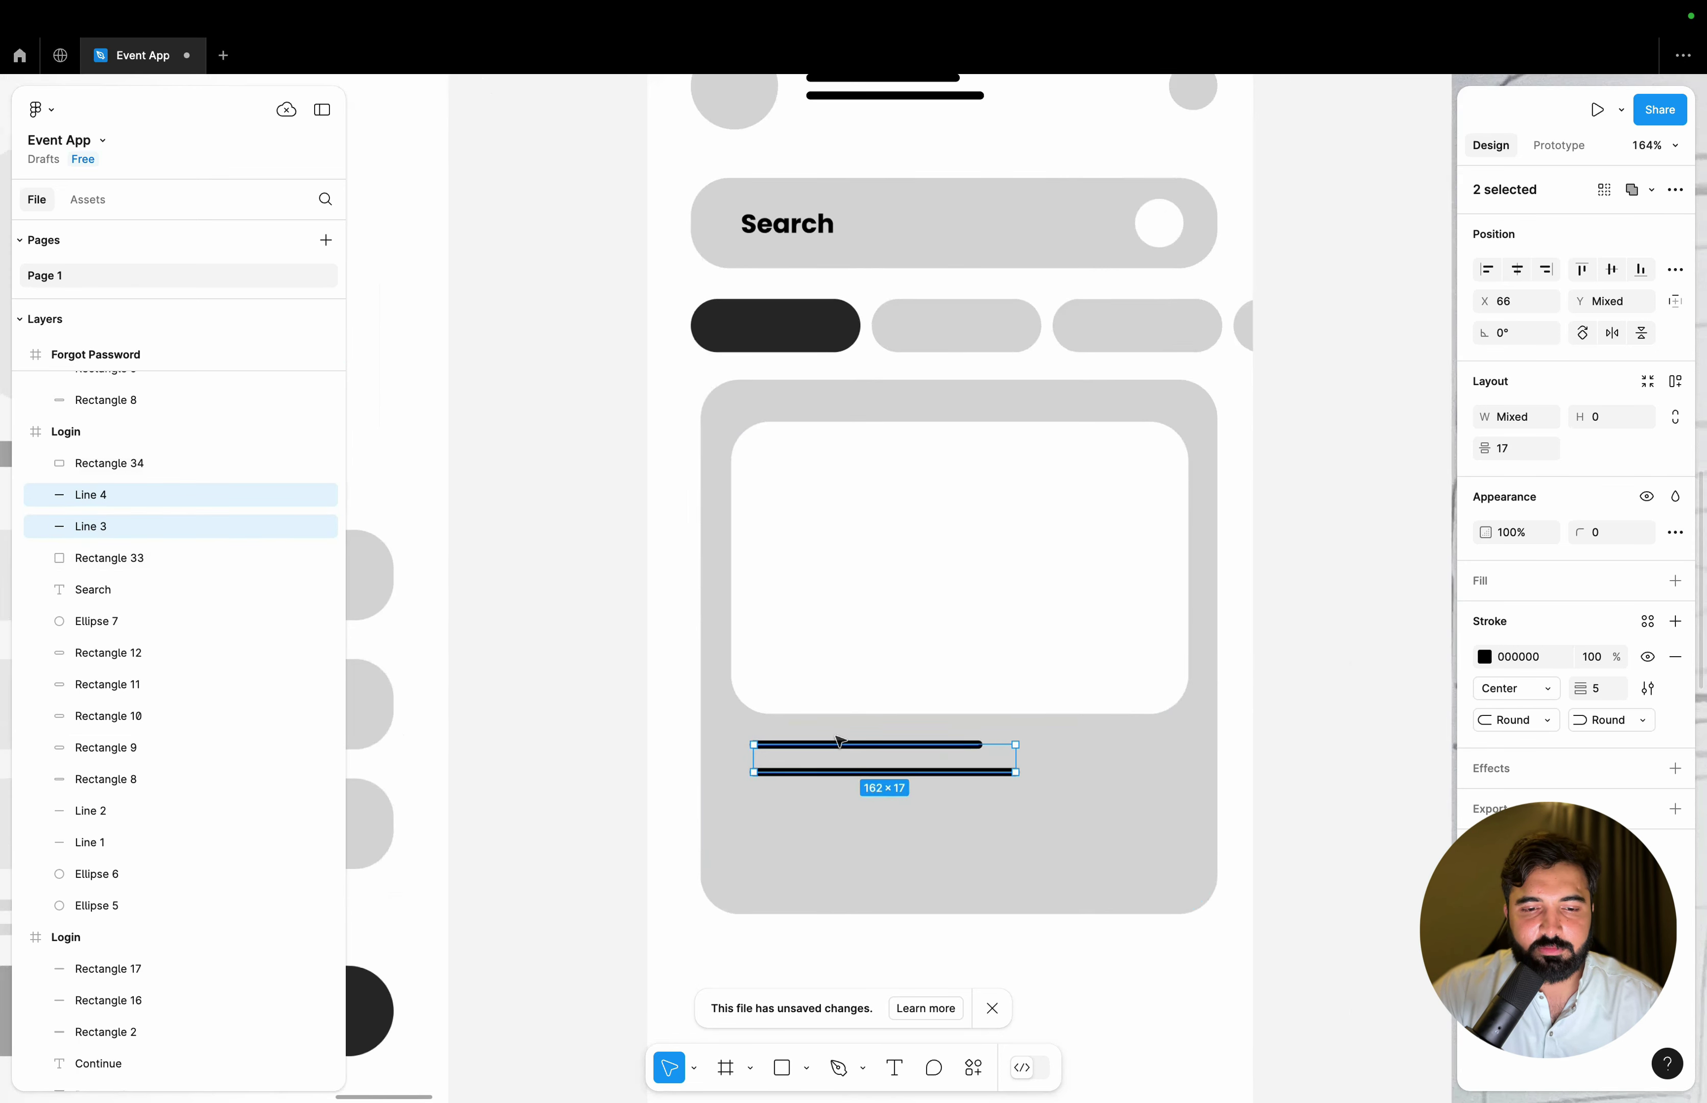
left_click_drag(1578, 688, 1589, 690)
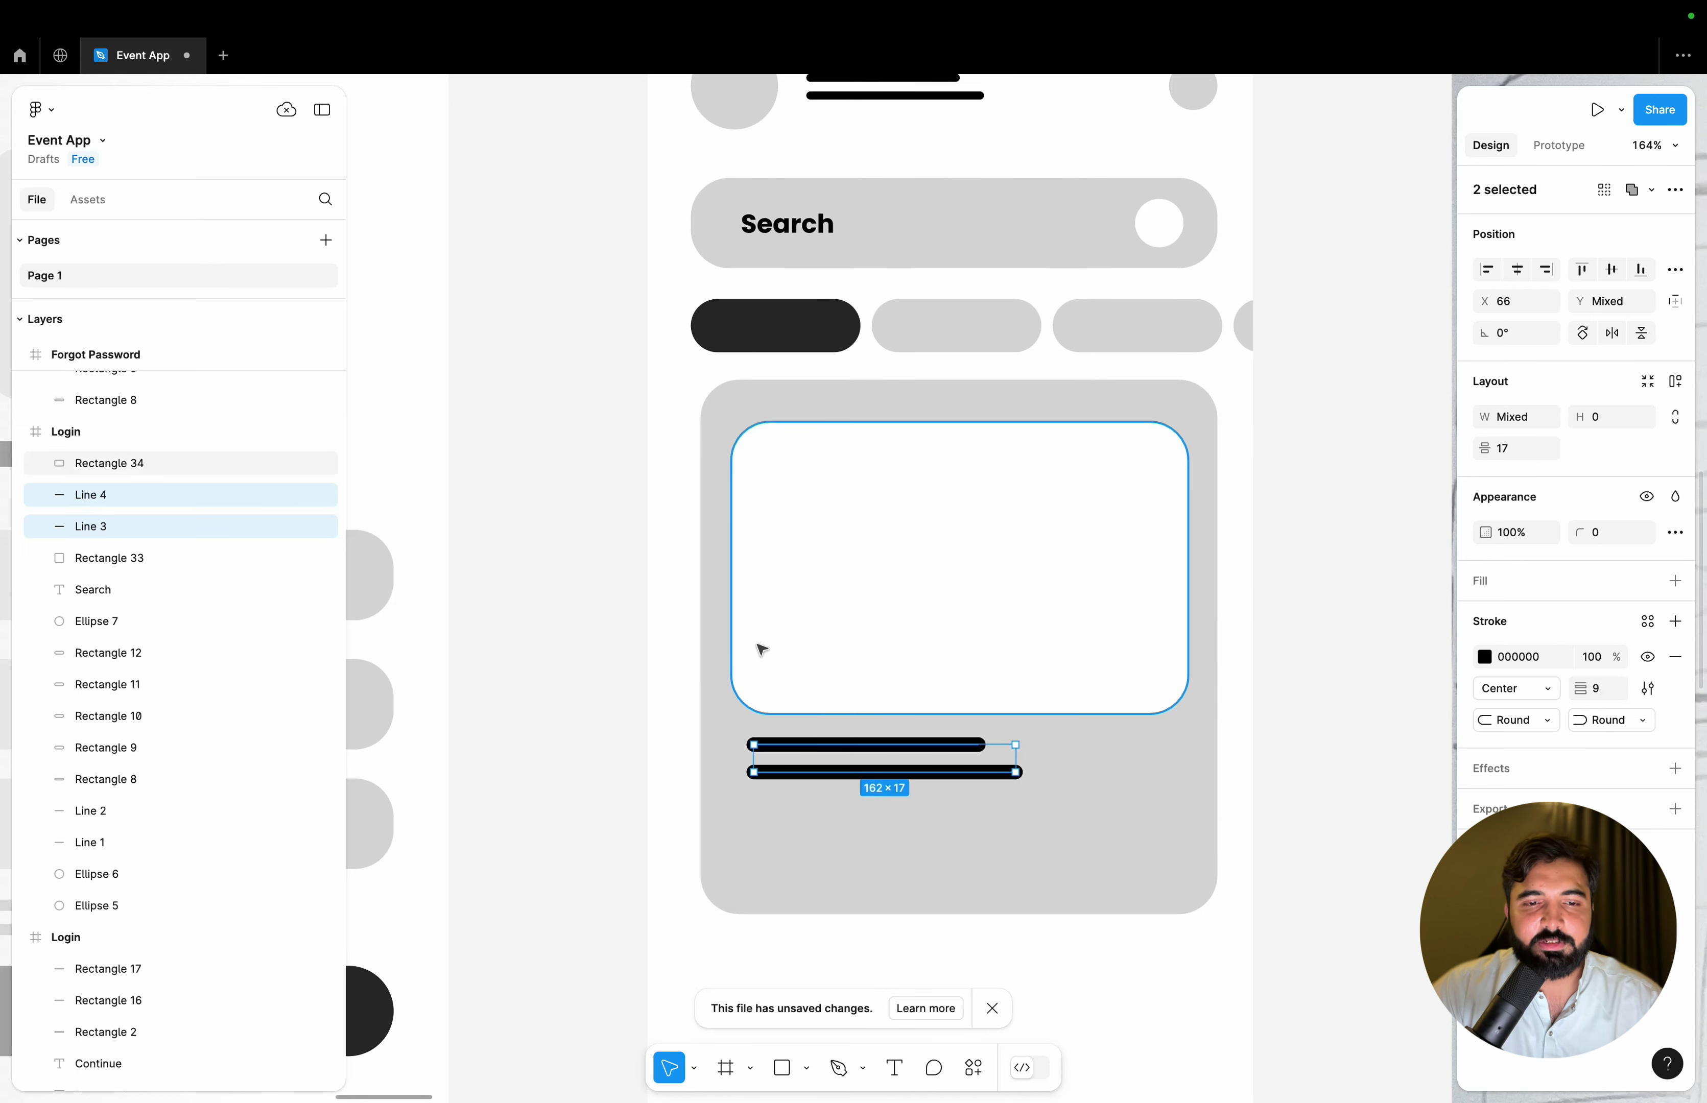
scroll(825, 706, "down", 5)
scroll(823, 702, "up", 5)
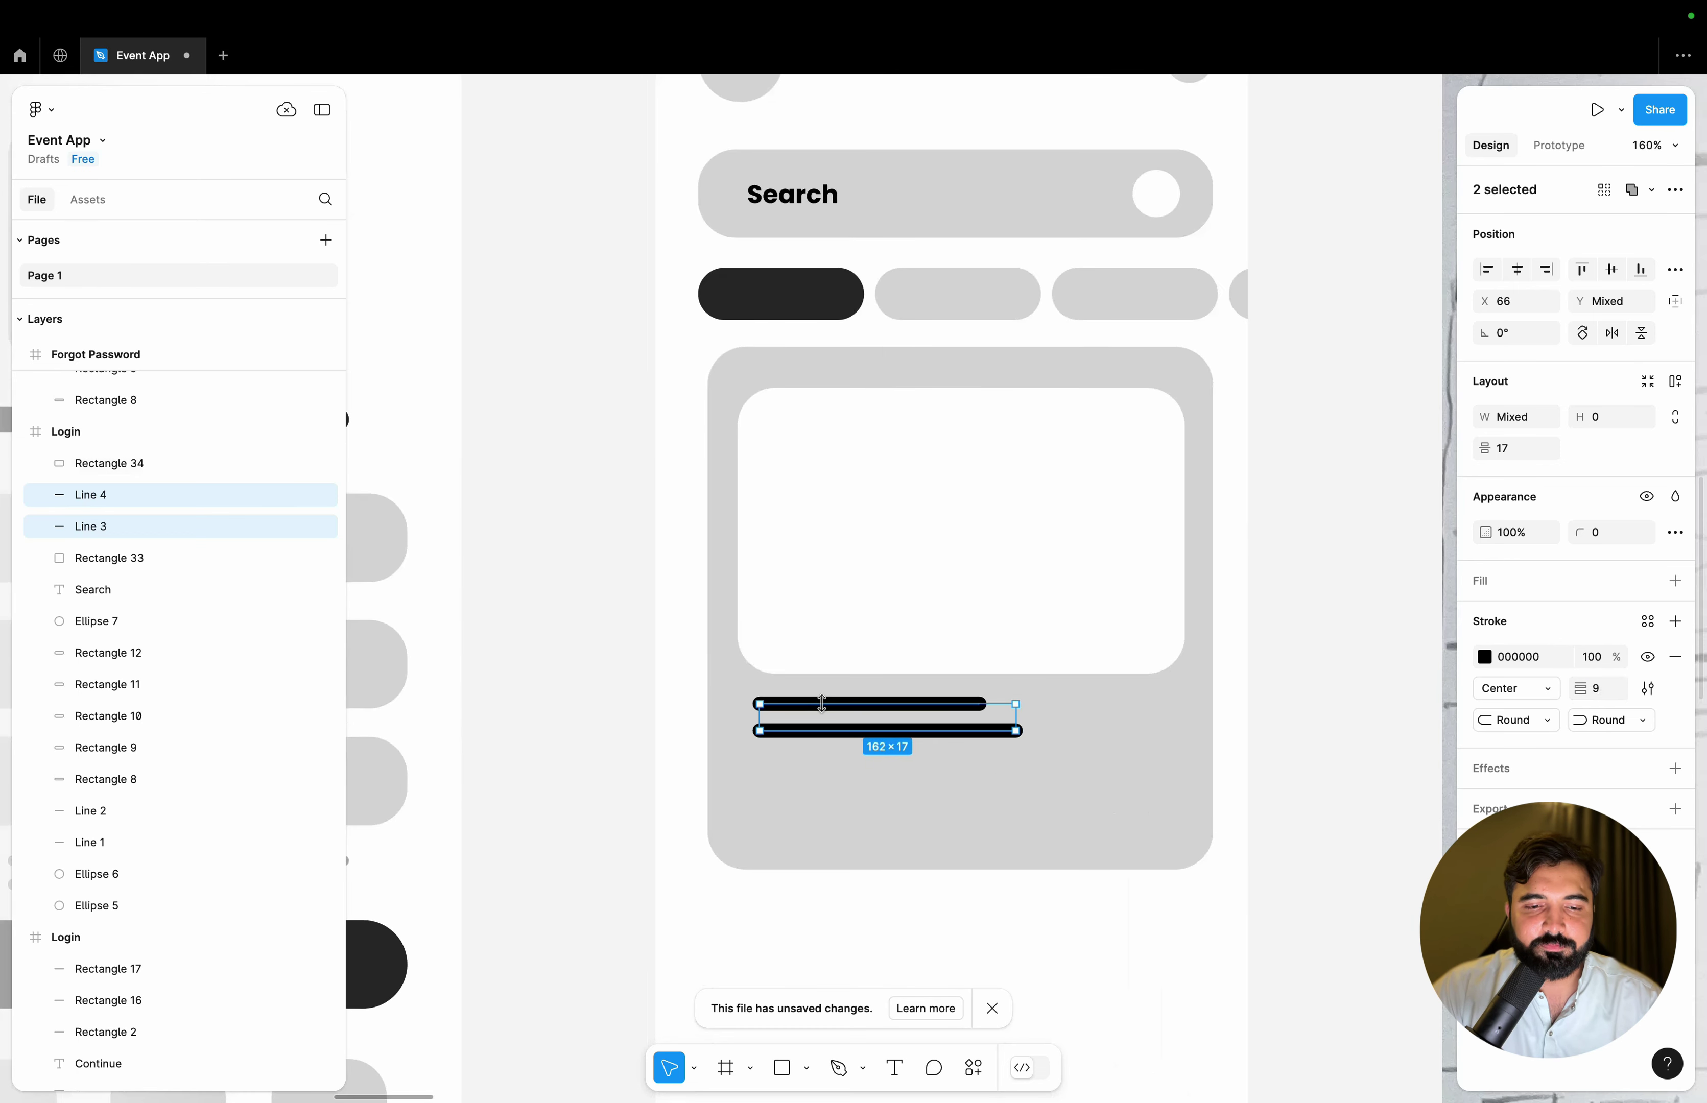
left_click_drag(827, 714, 813, 713)
left_click_drag(858, 777, 889, 695)
left_click(887, 701)
left_click(896, 656)
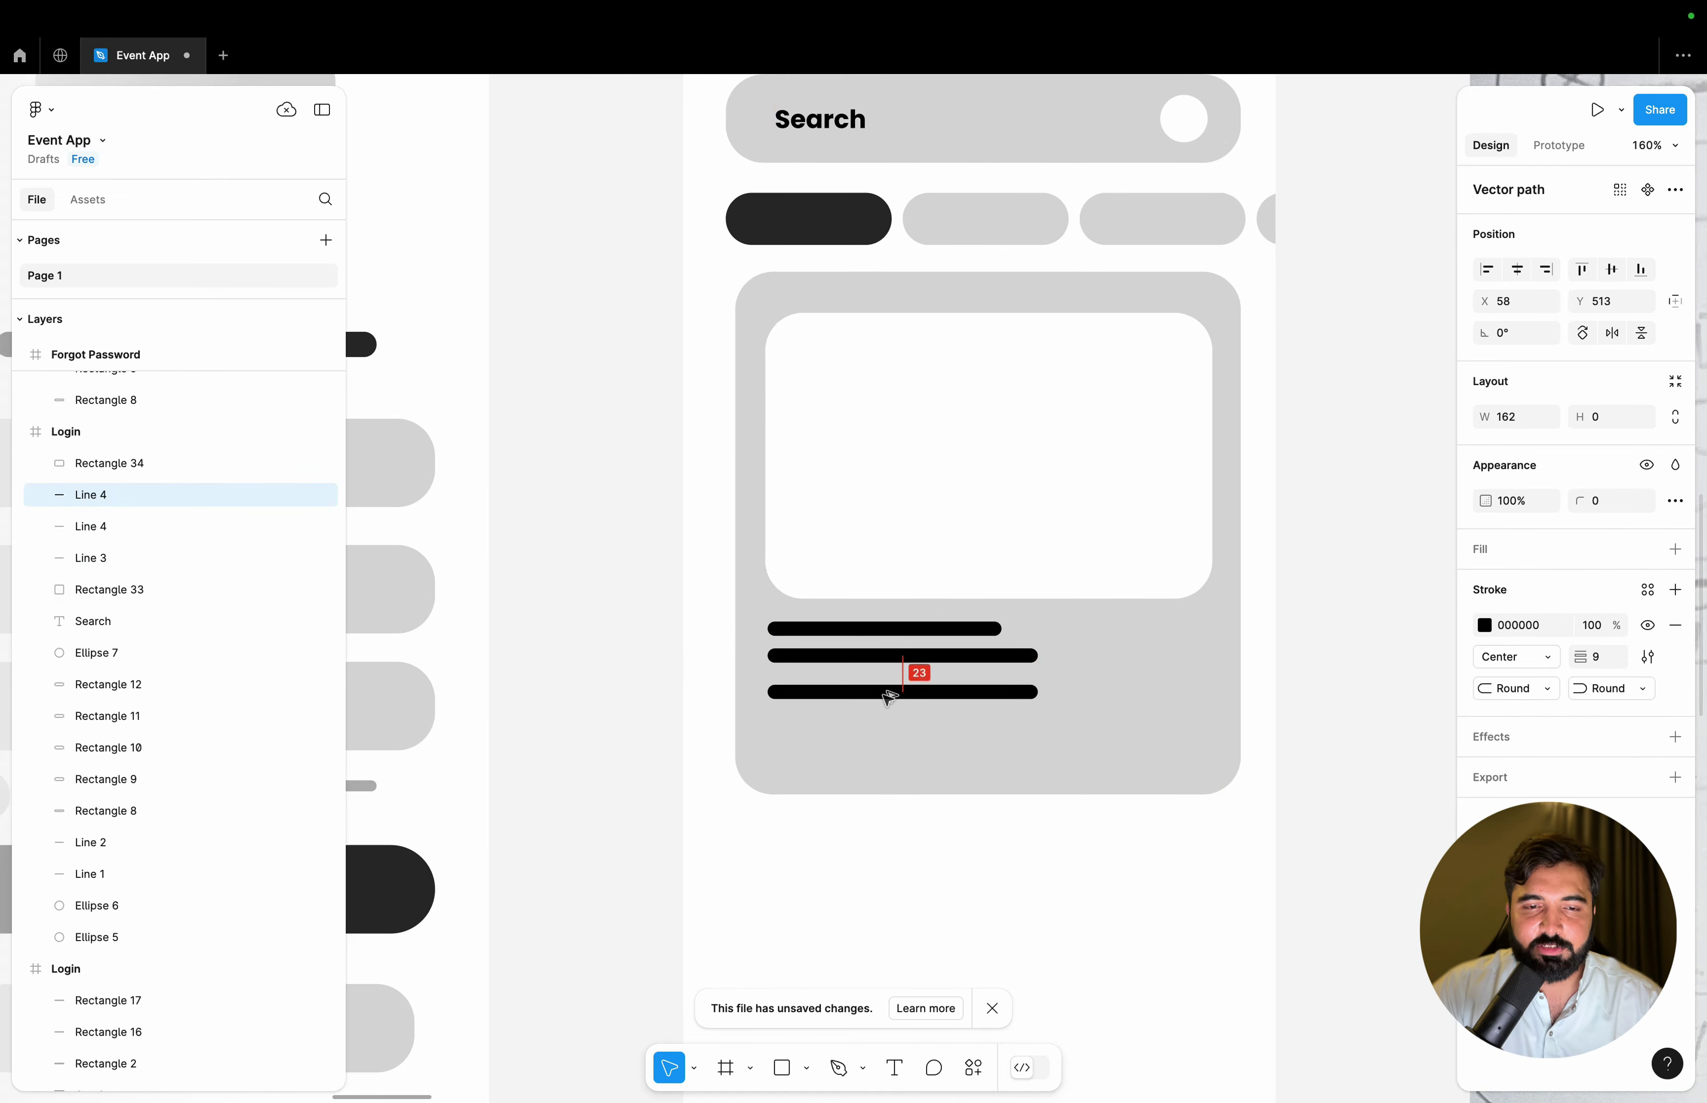
Step: Recolour the lower card line light grey B4B4B4 by sampling it from the canvas
left_click(1485, 625)
left_click(1248, 879)
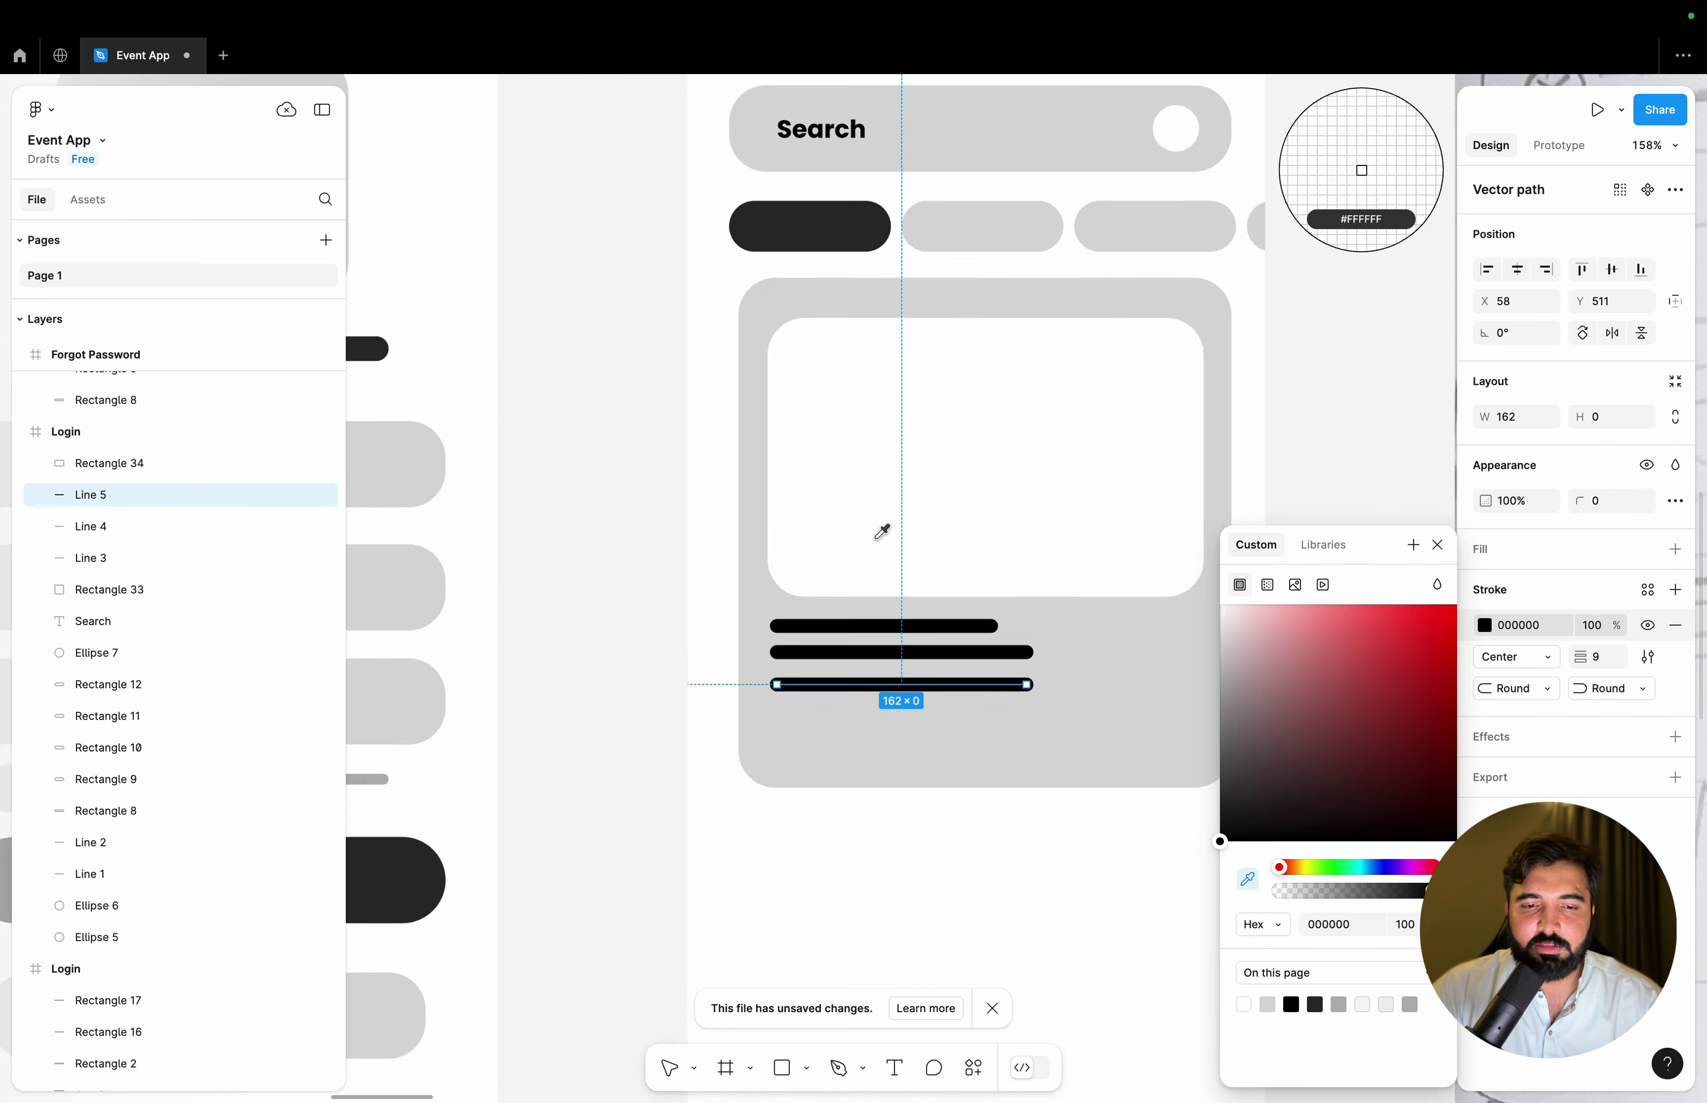
scroll(875, 538, "down", 5)
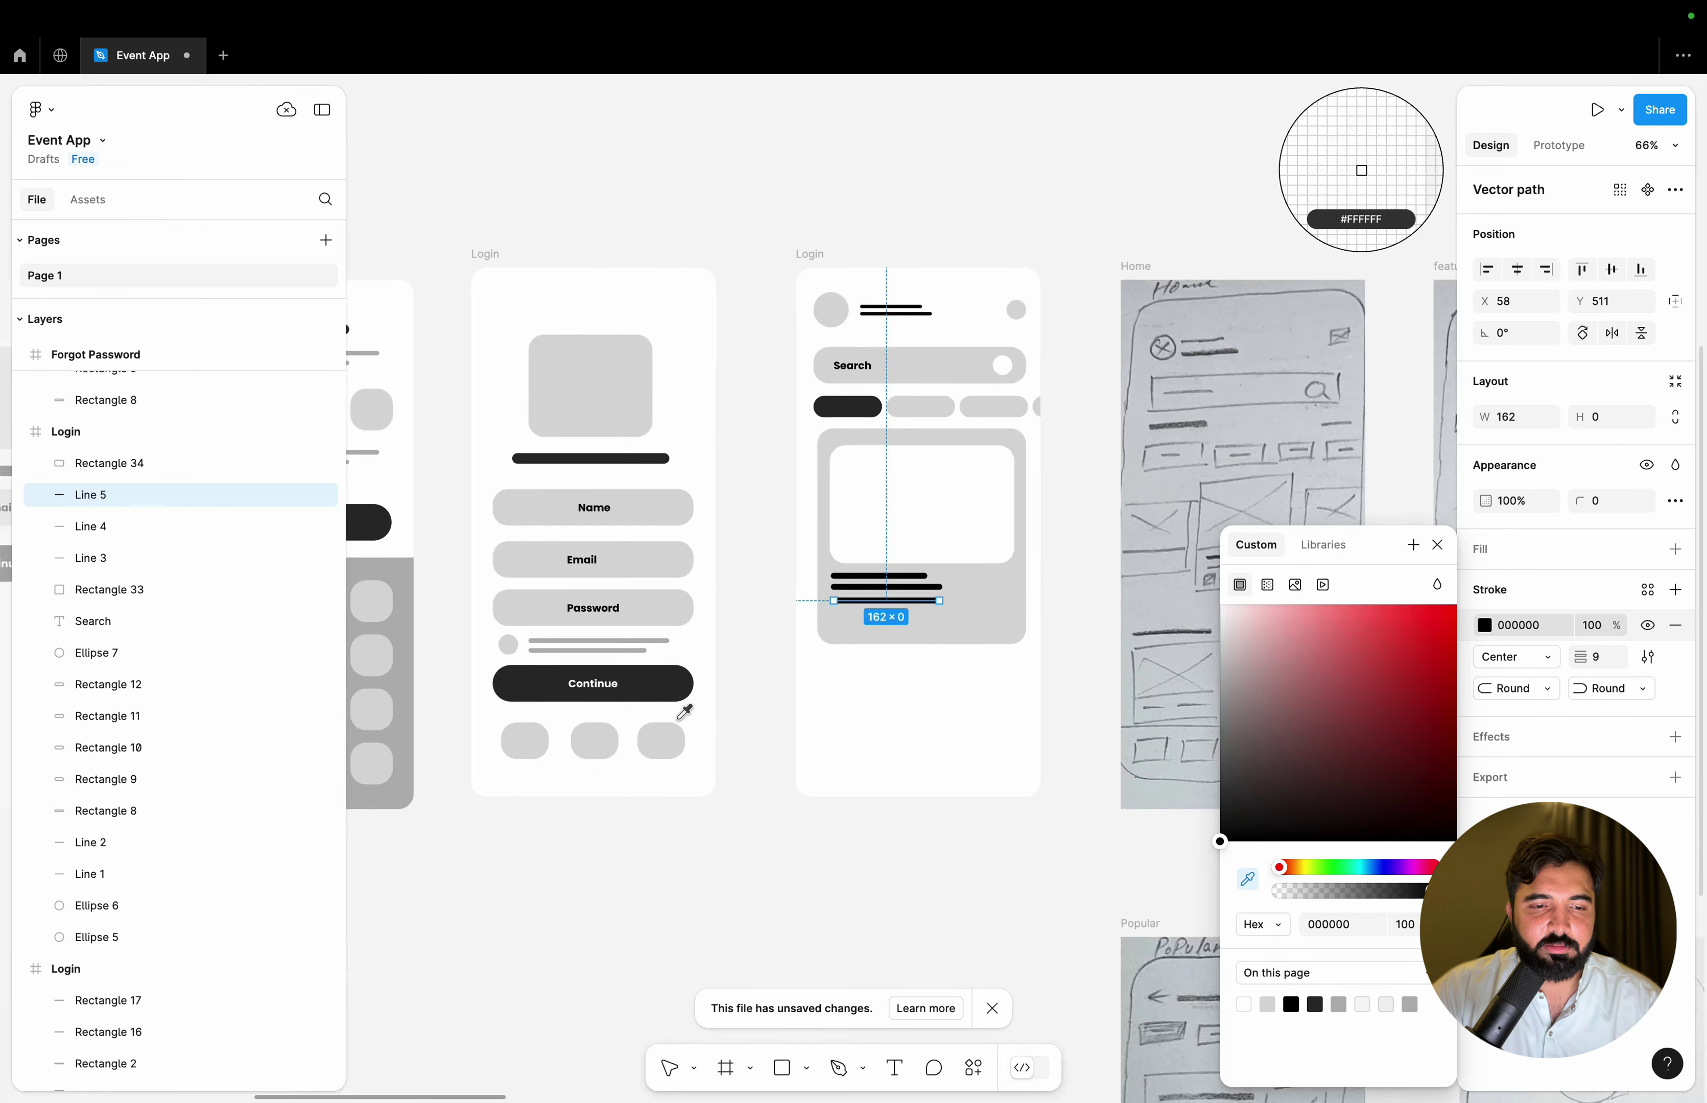
scroll(674, 610, "down", 3)
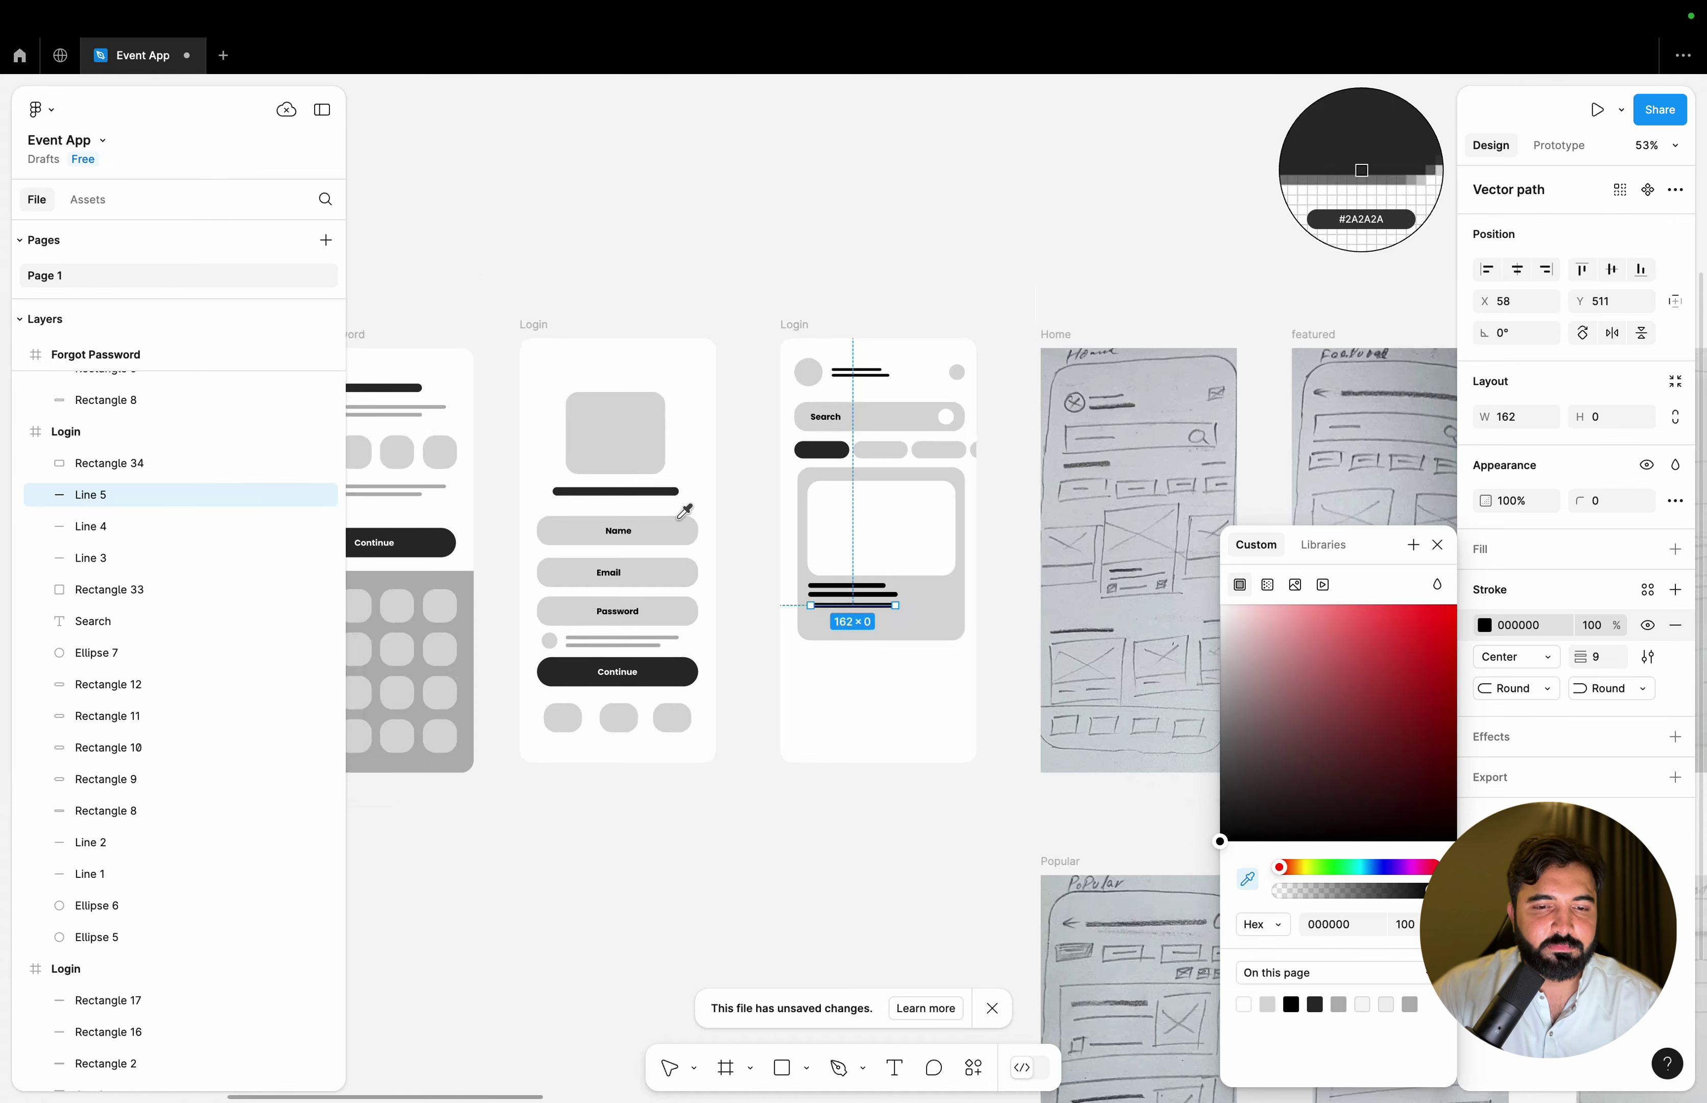
scroll(696, 670, "down", 5)
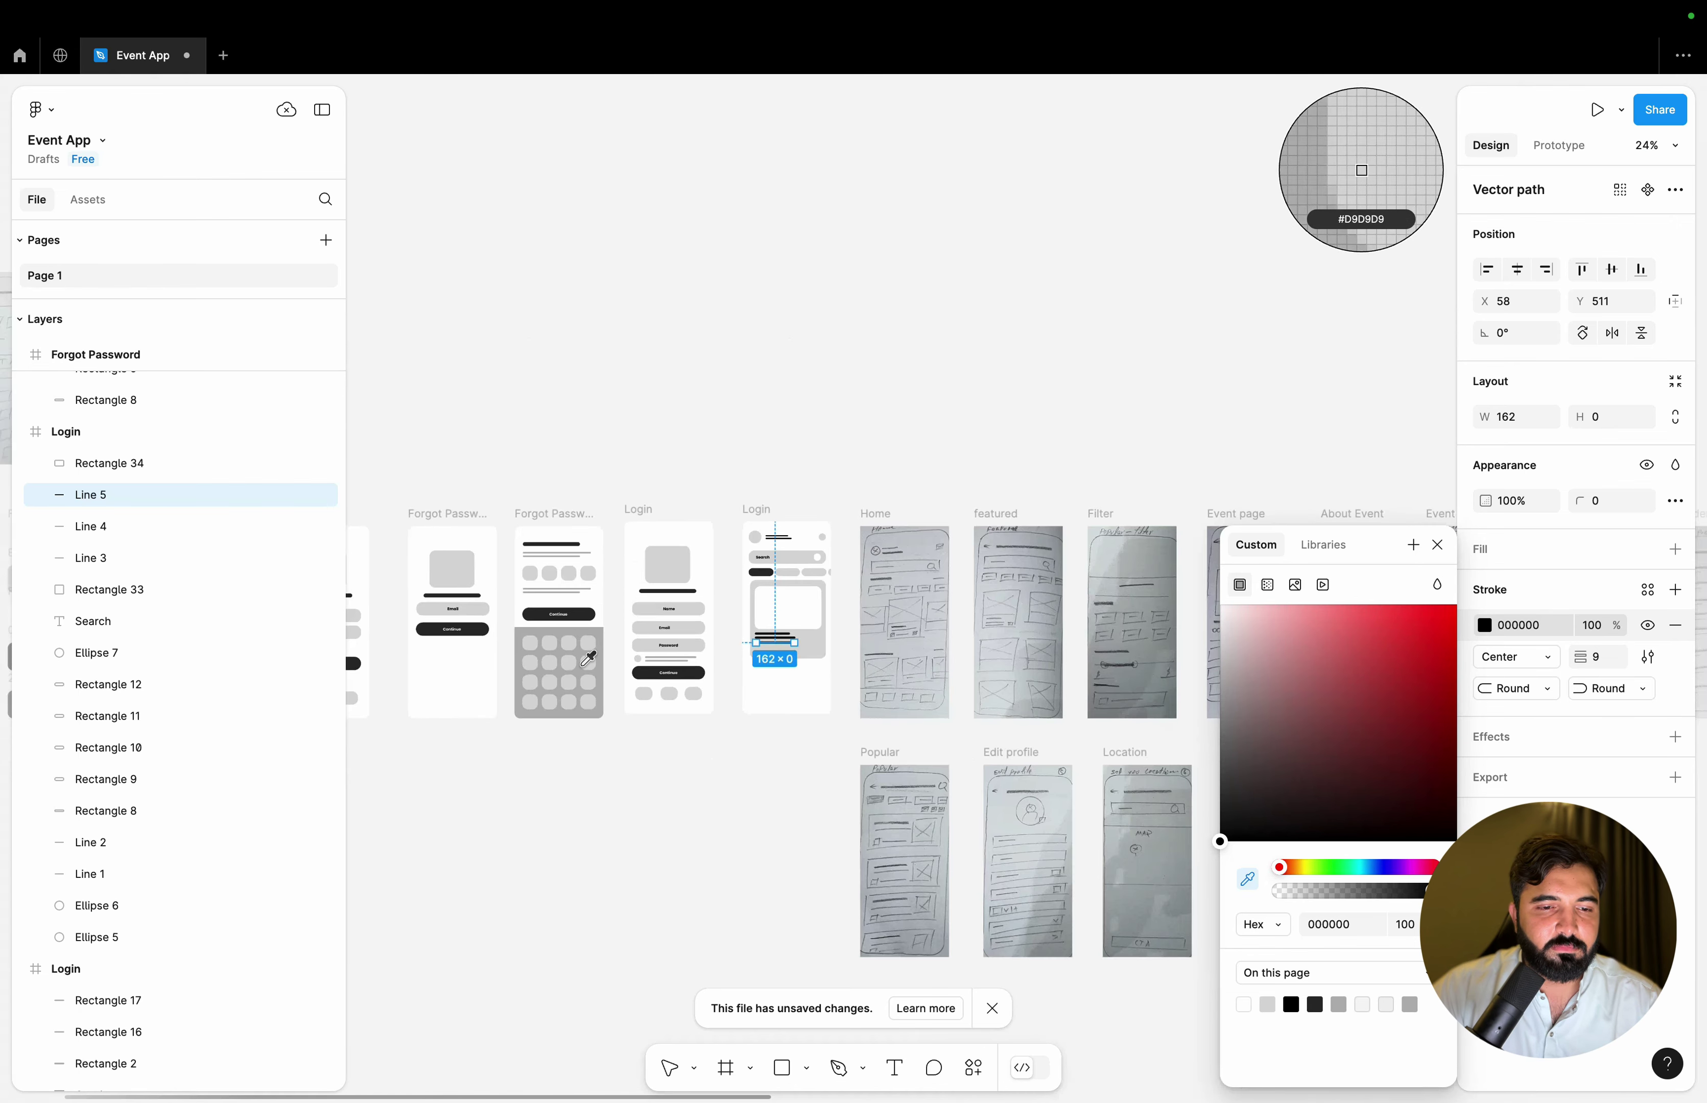
scroll(632, 638, "up", 3)
left_click(622, 635)
scroll(882, 617, "up", 5)
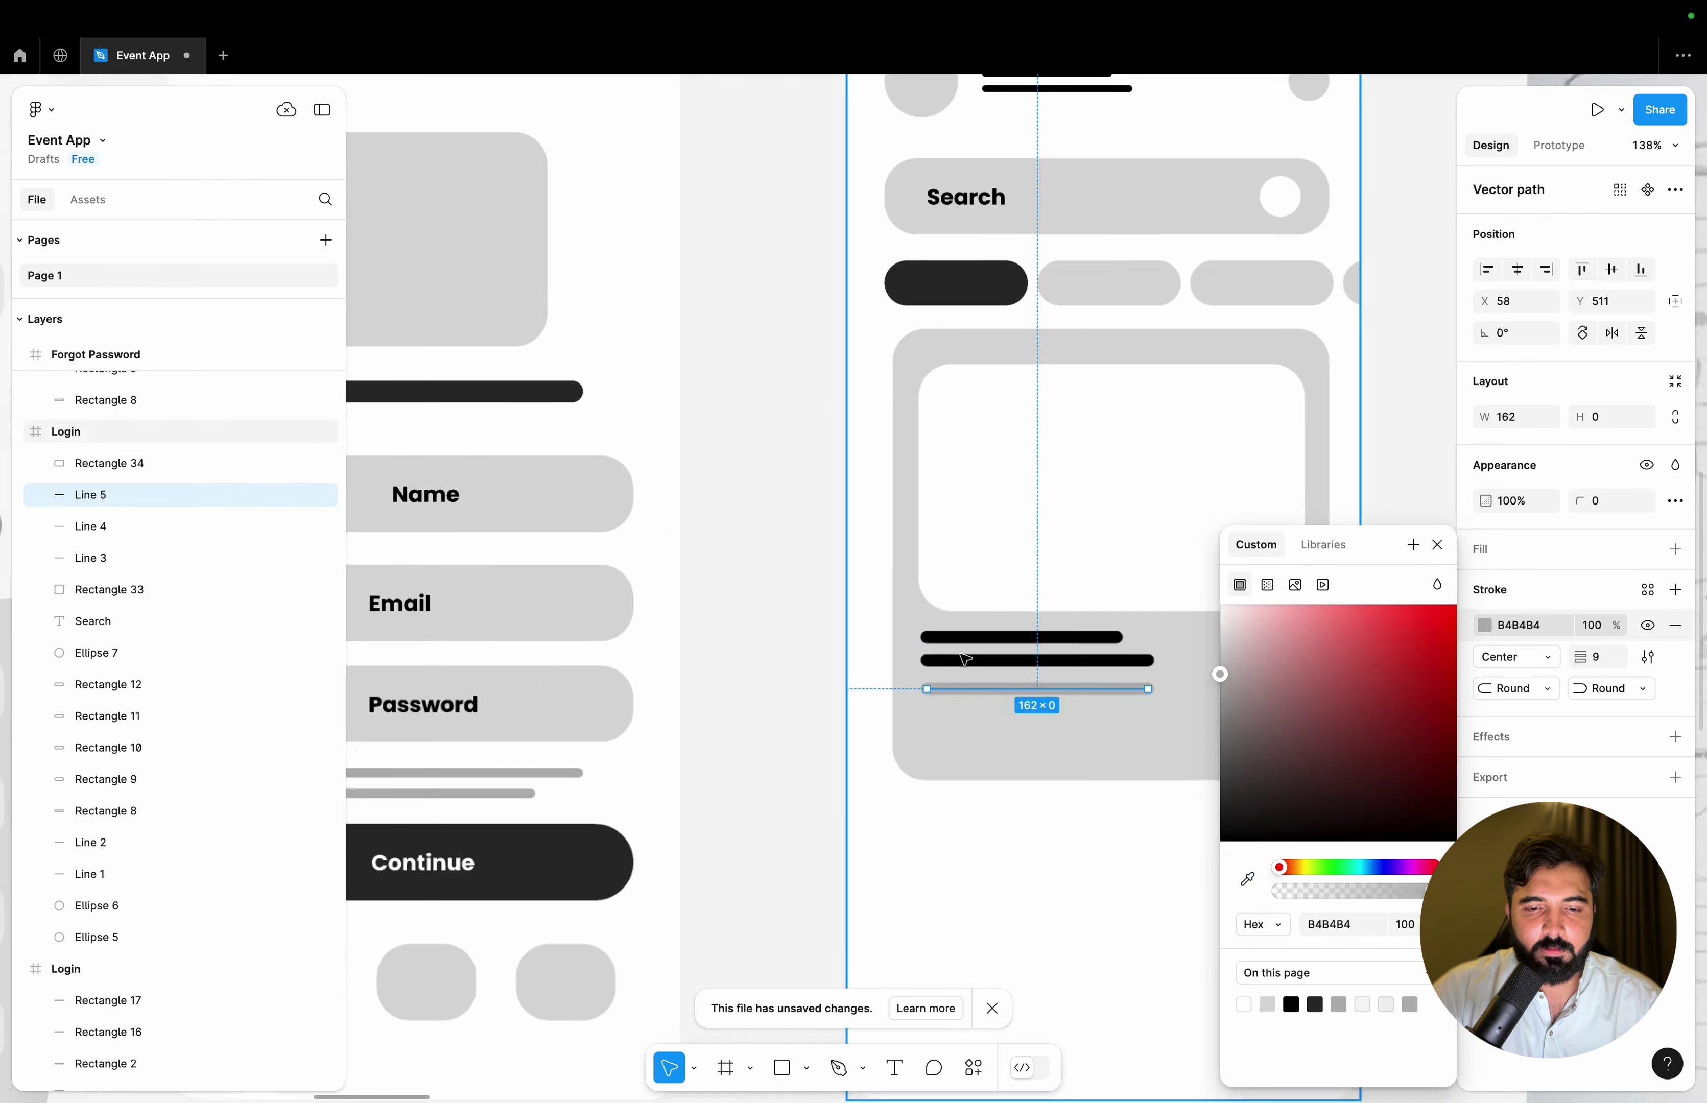
scroll(861, 667, "up", 3)
scroll(841, 707, "up", 3)
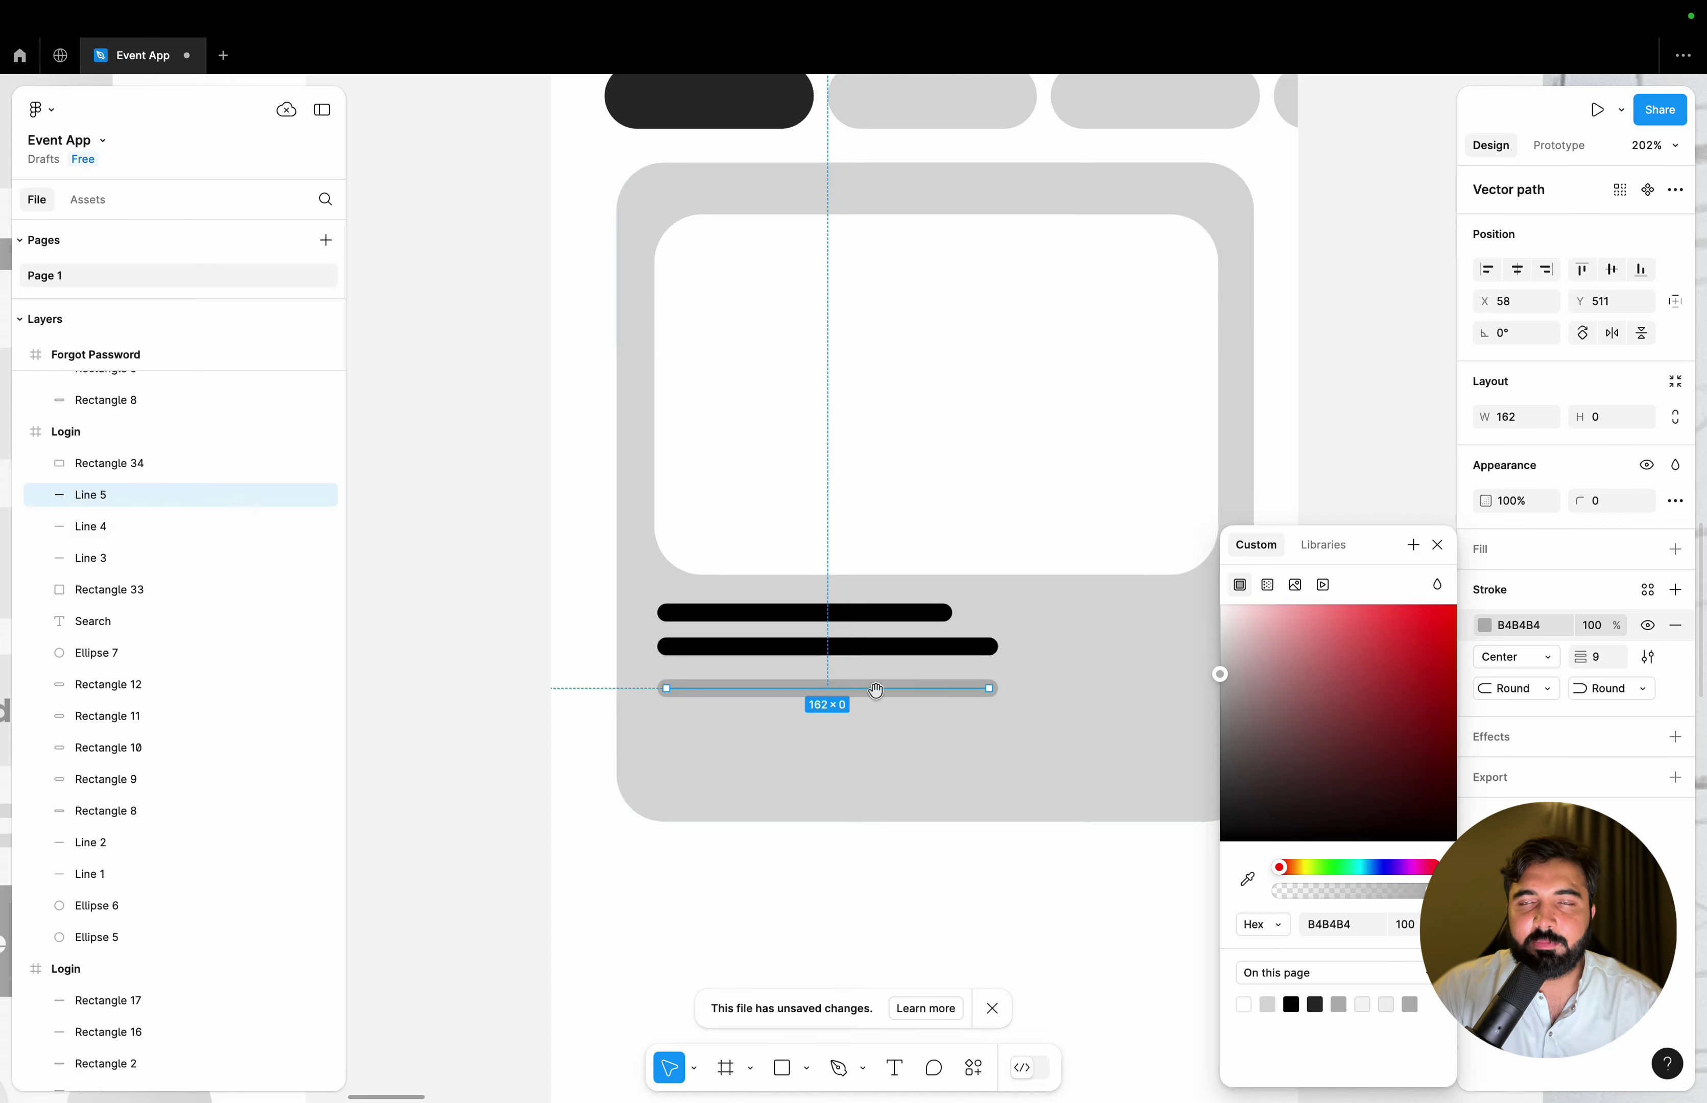
scroll(779, 697, "up", 3)
Step: Duplicate the grey line near the card's bottom and shorten it to 98 wide
mouse_move(763, 738)
left_mouse_down()
mouse_move(736, 757)
mouse_move(688, 889)
mouse_move(927, 882)
left_mouse_up()
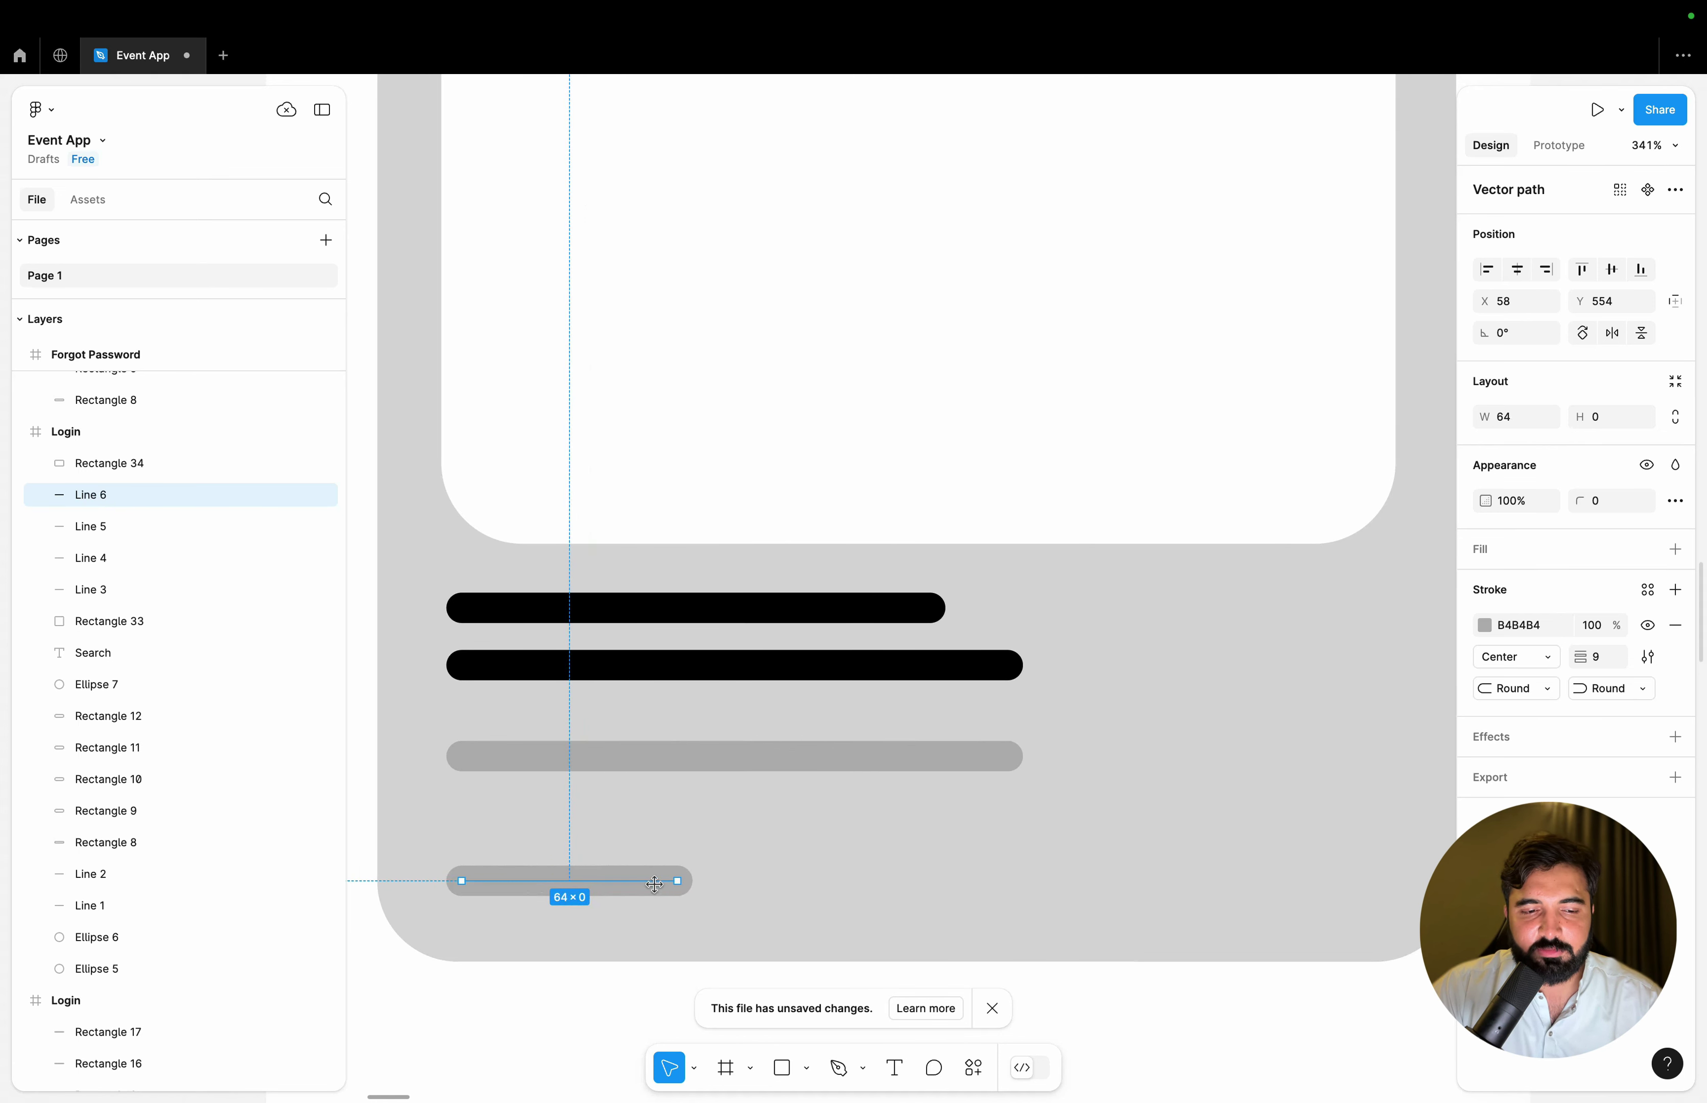
mouse_move(1008, 881)
left_mouse_down()
mouse_move(583, 885)
mouse_move(797, 882)
left_mouse_up()
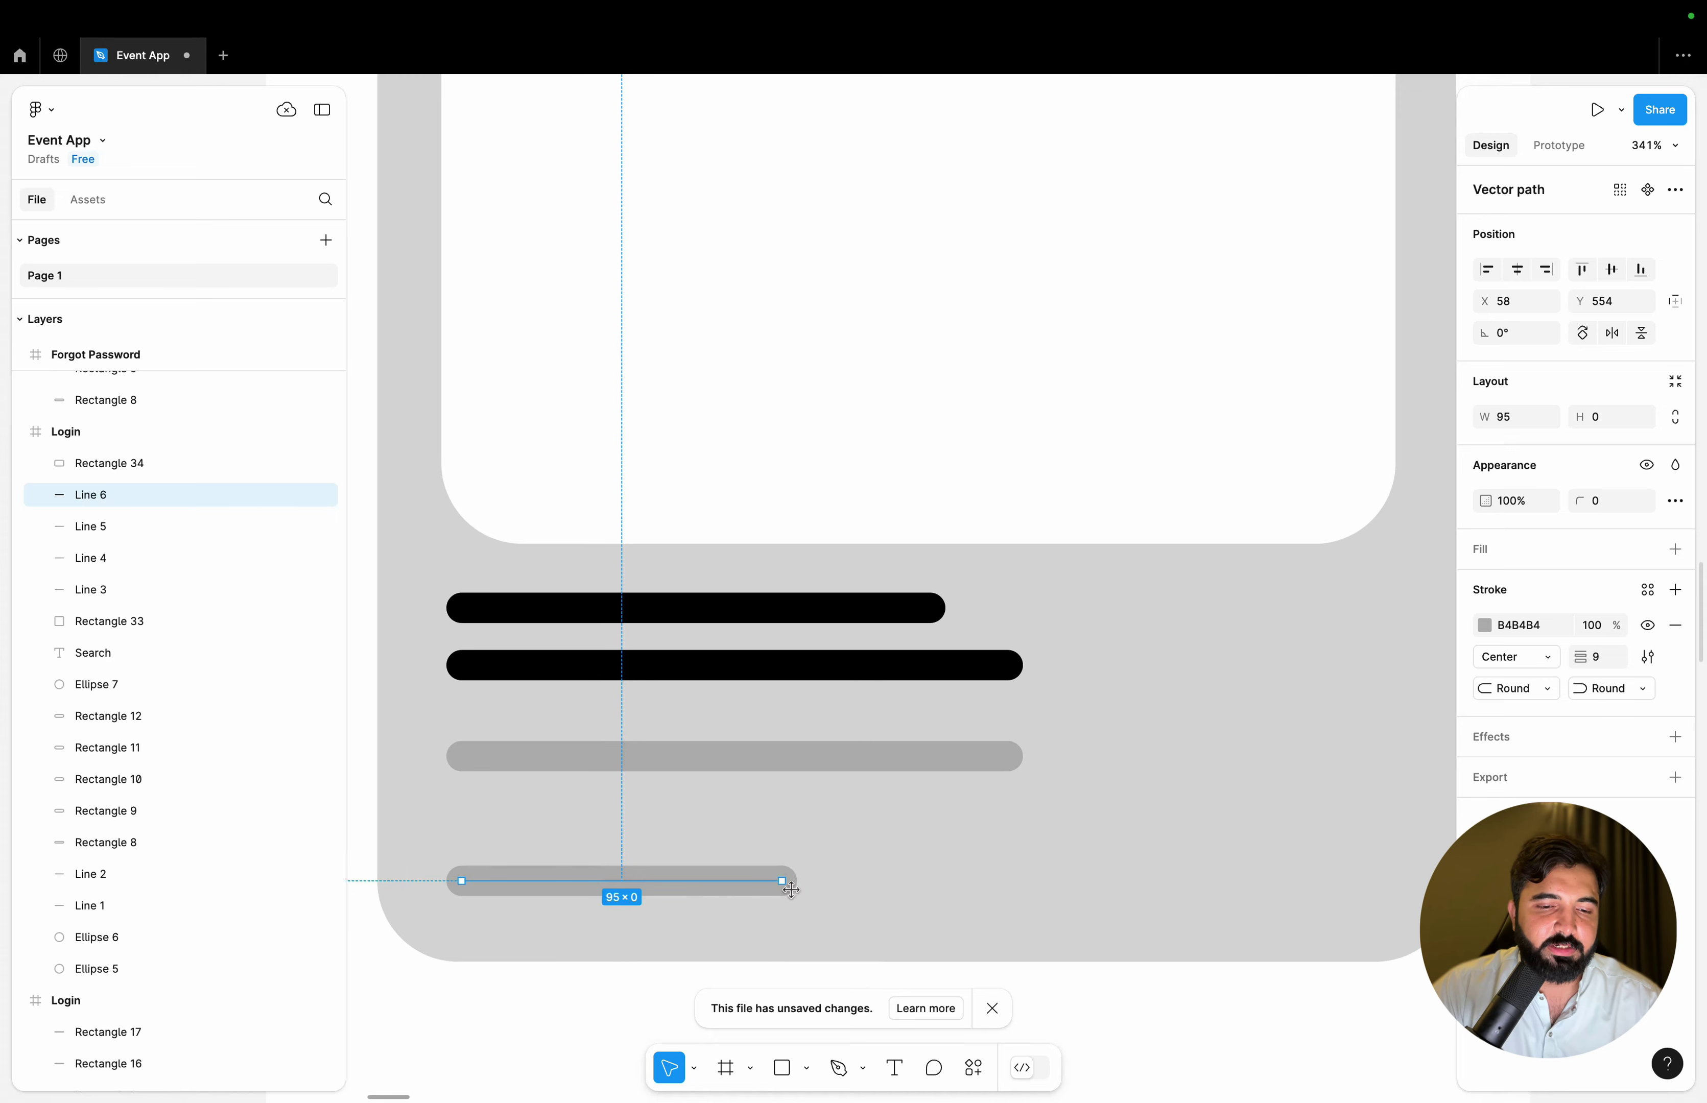
scroll(681, 861, "down", 3)
scroll(685, 724, "down", 2)
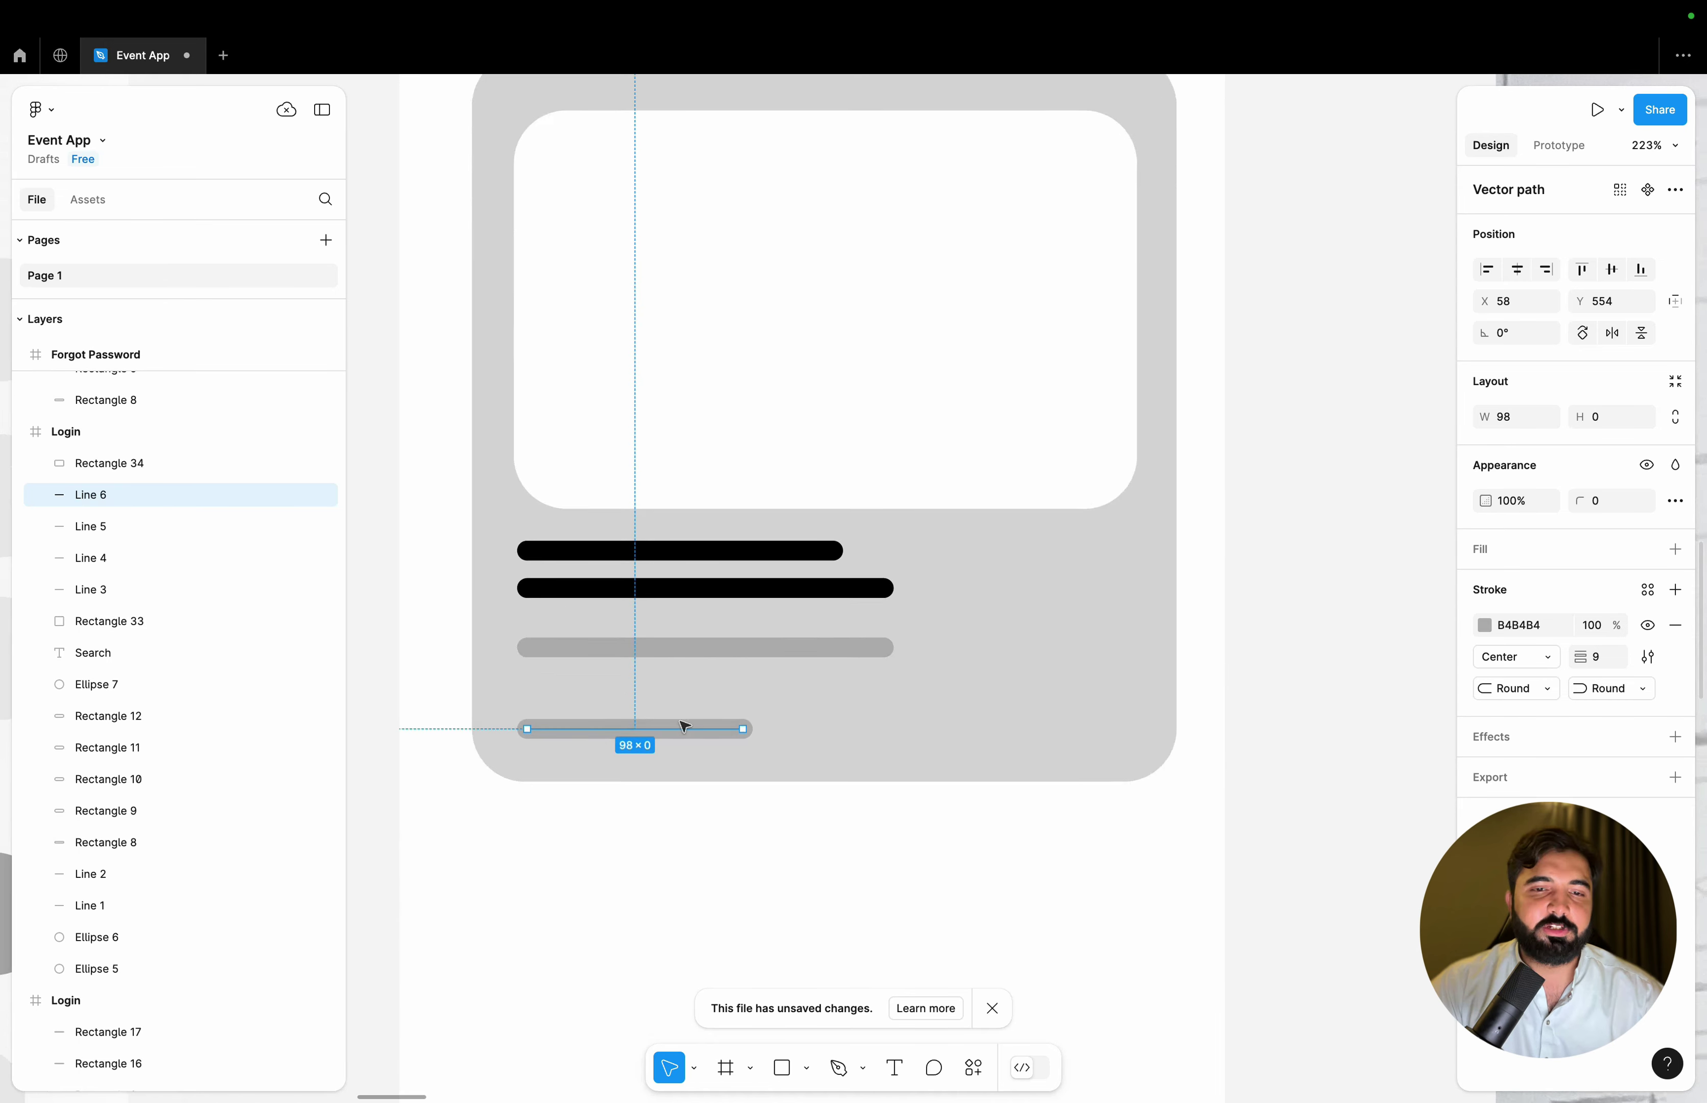
scroll(942, 427, "down", 3)
scroll(1090, 428, "right", 2)
scroll(1090, 428, "up", 3)
scroll(1090, 428, "right", 1)
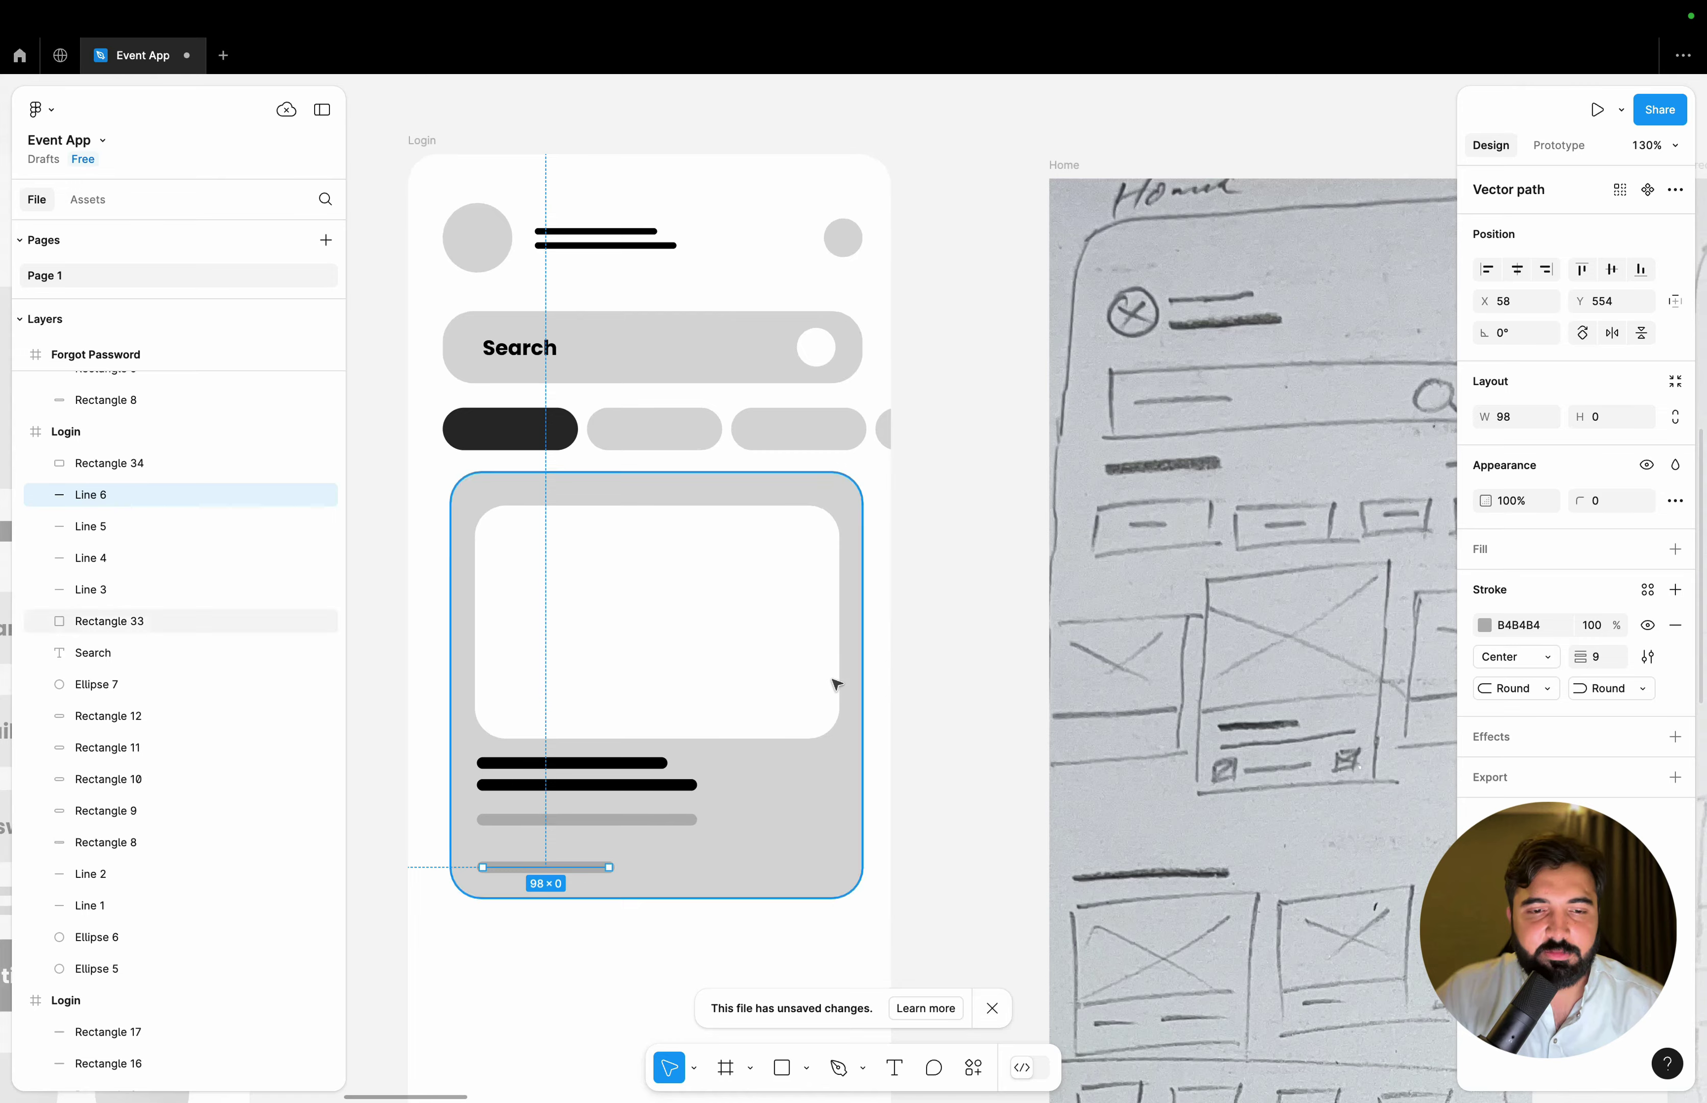
scroll(945, 674, "down", 1)
scroll(1082, 511, "down", 2)
scroll(1082, 510, "left", 1)
scroll(1001, 555, "down", 5)
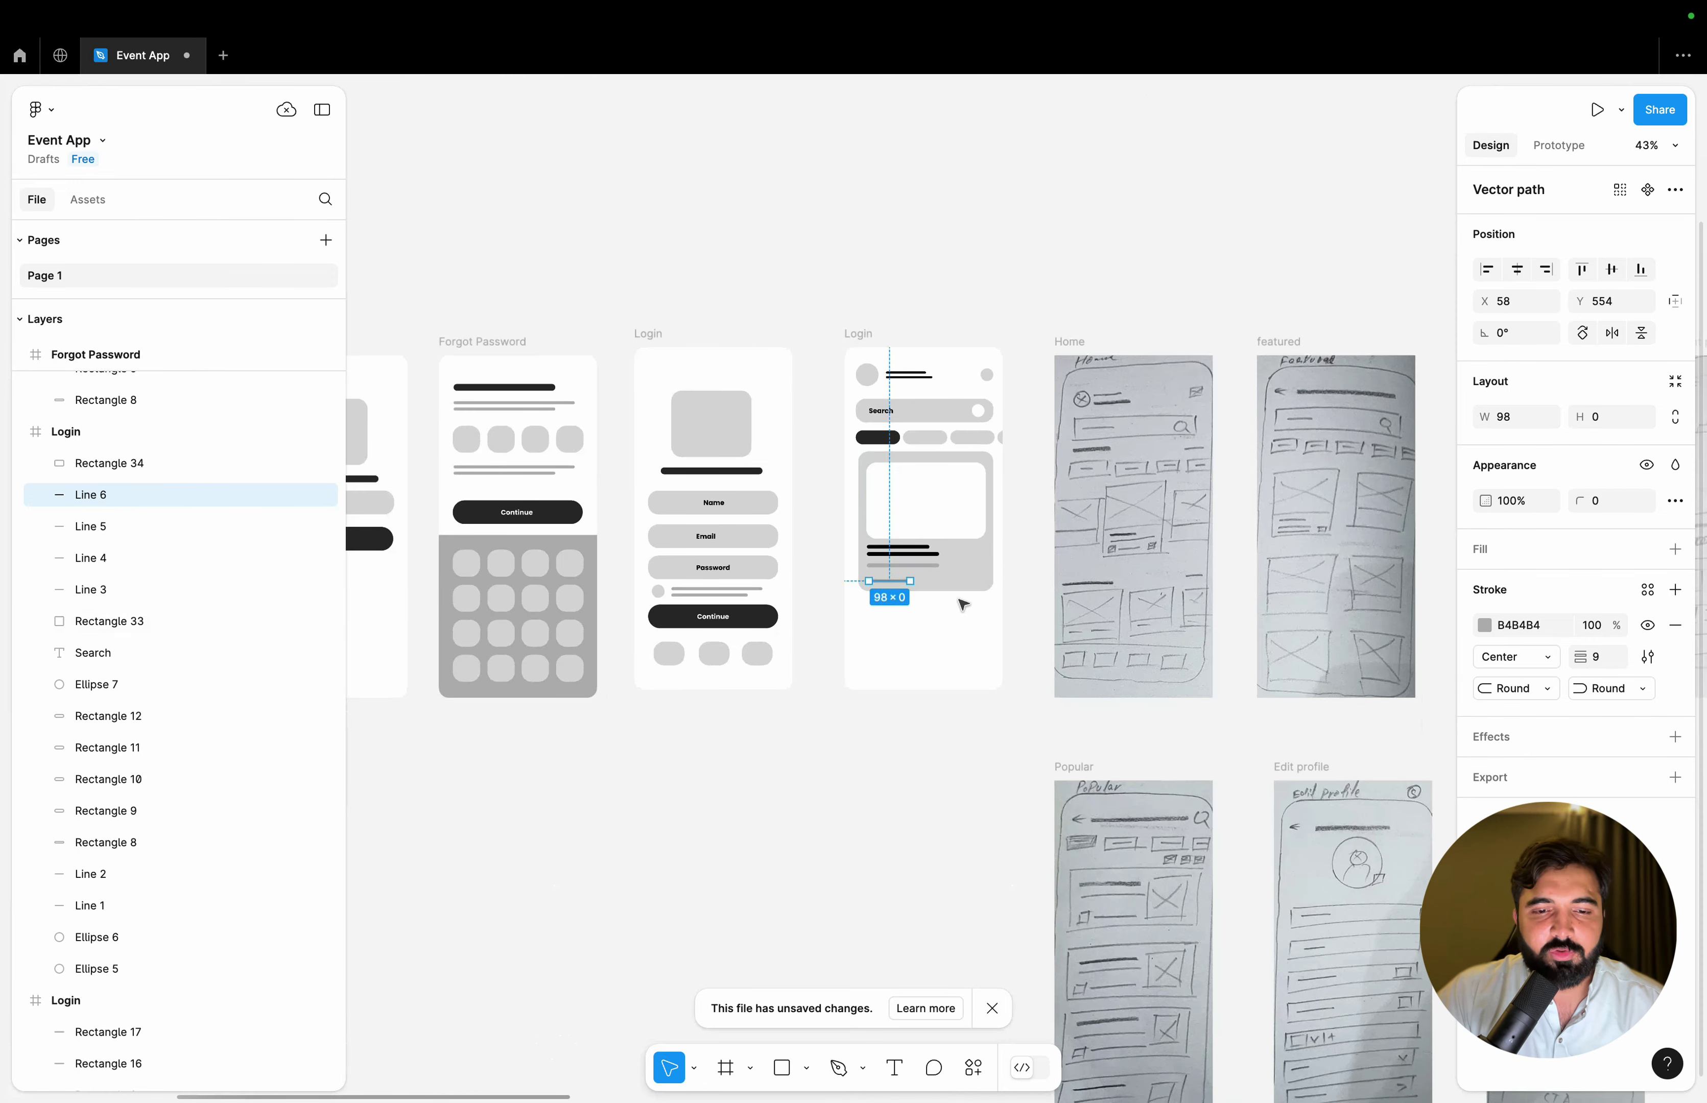
scroll(960, 598, "up", 3)
scroll(903, 578, "up", 3)
left_click(883, 606)
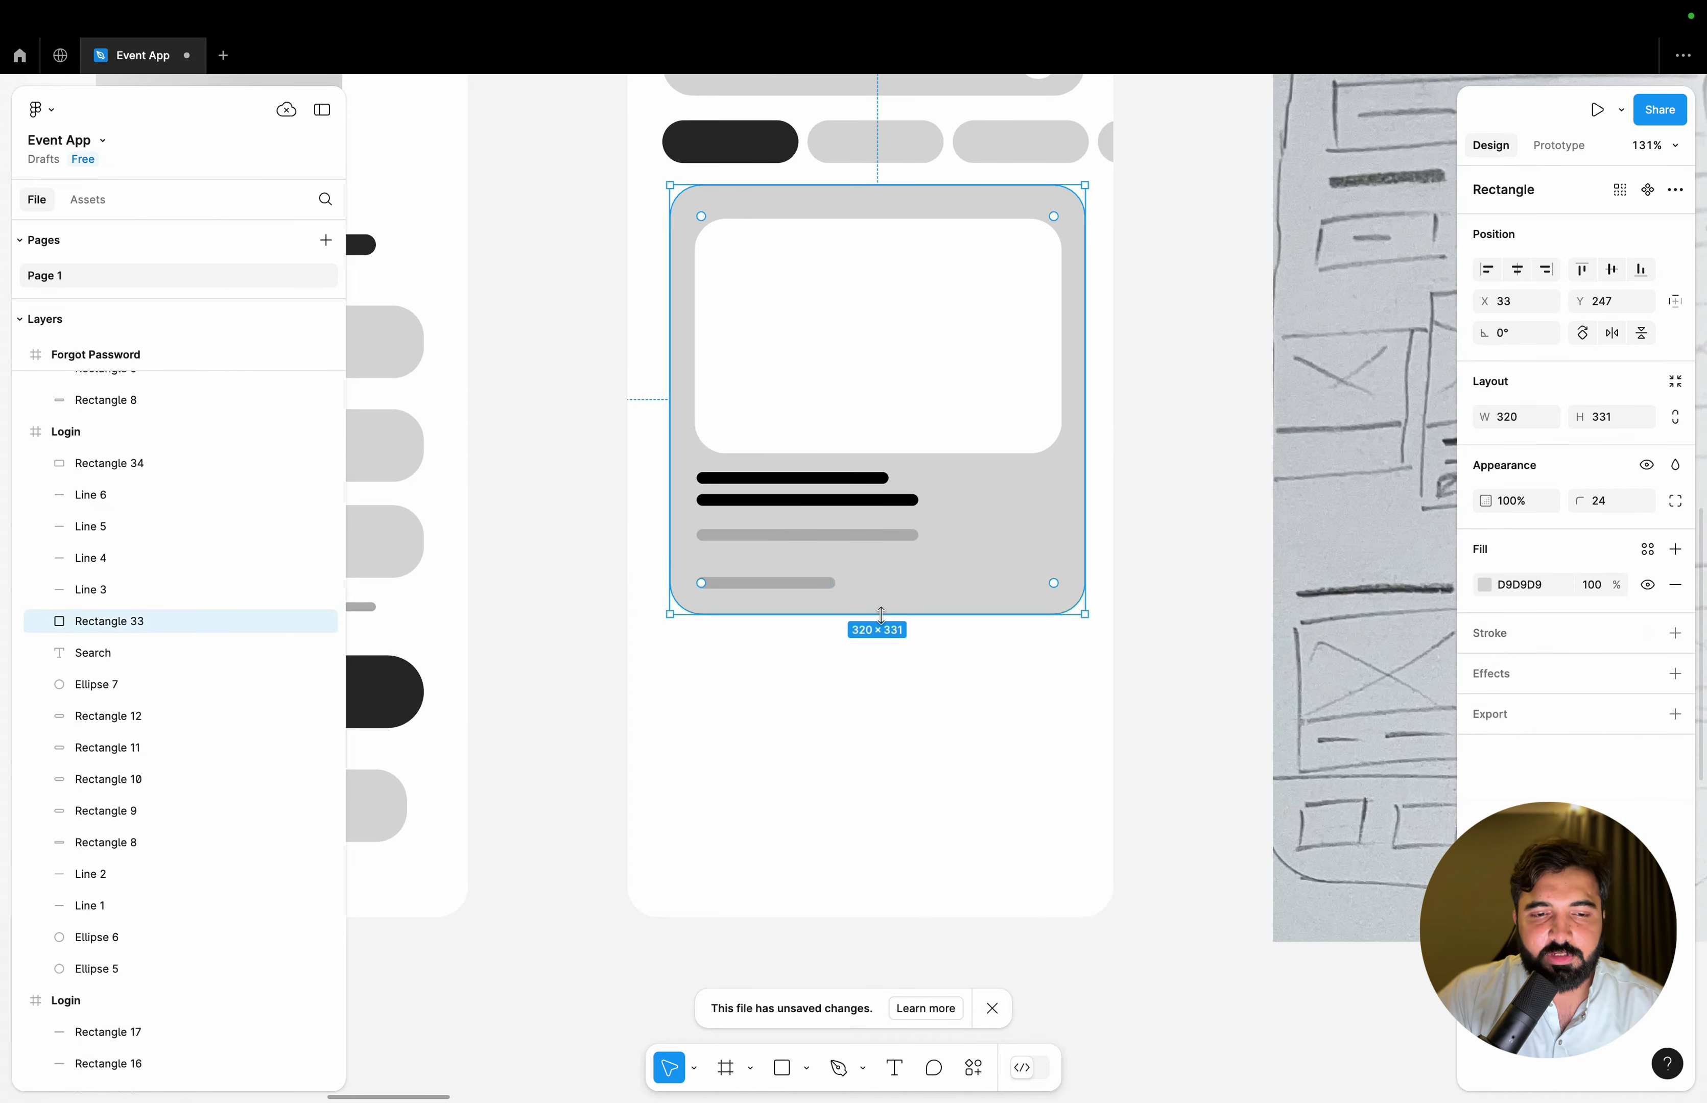
Step: Scale the card and its contents down to 251×260, with the white area at 222×143
scroll(949, 515, "up", 1)
scroll(1052, 381, "right", 1)
scroll(1052, 381, "up", 1)
mouse_move(1033, 335)
left_mouse_down()
mouse_move(606, 778)
mouse_move(585, 776)
left_mouse_up()
left_click_drag(966, 728, 873, 631)
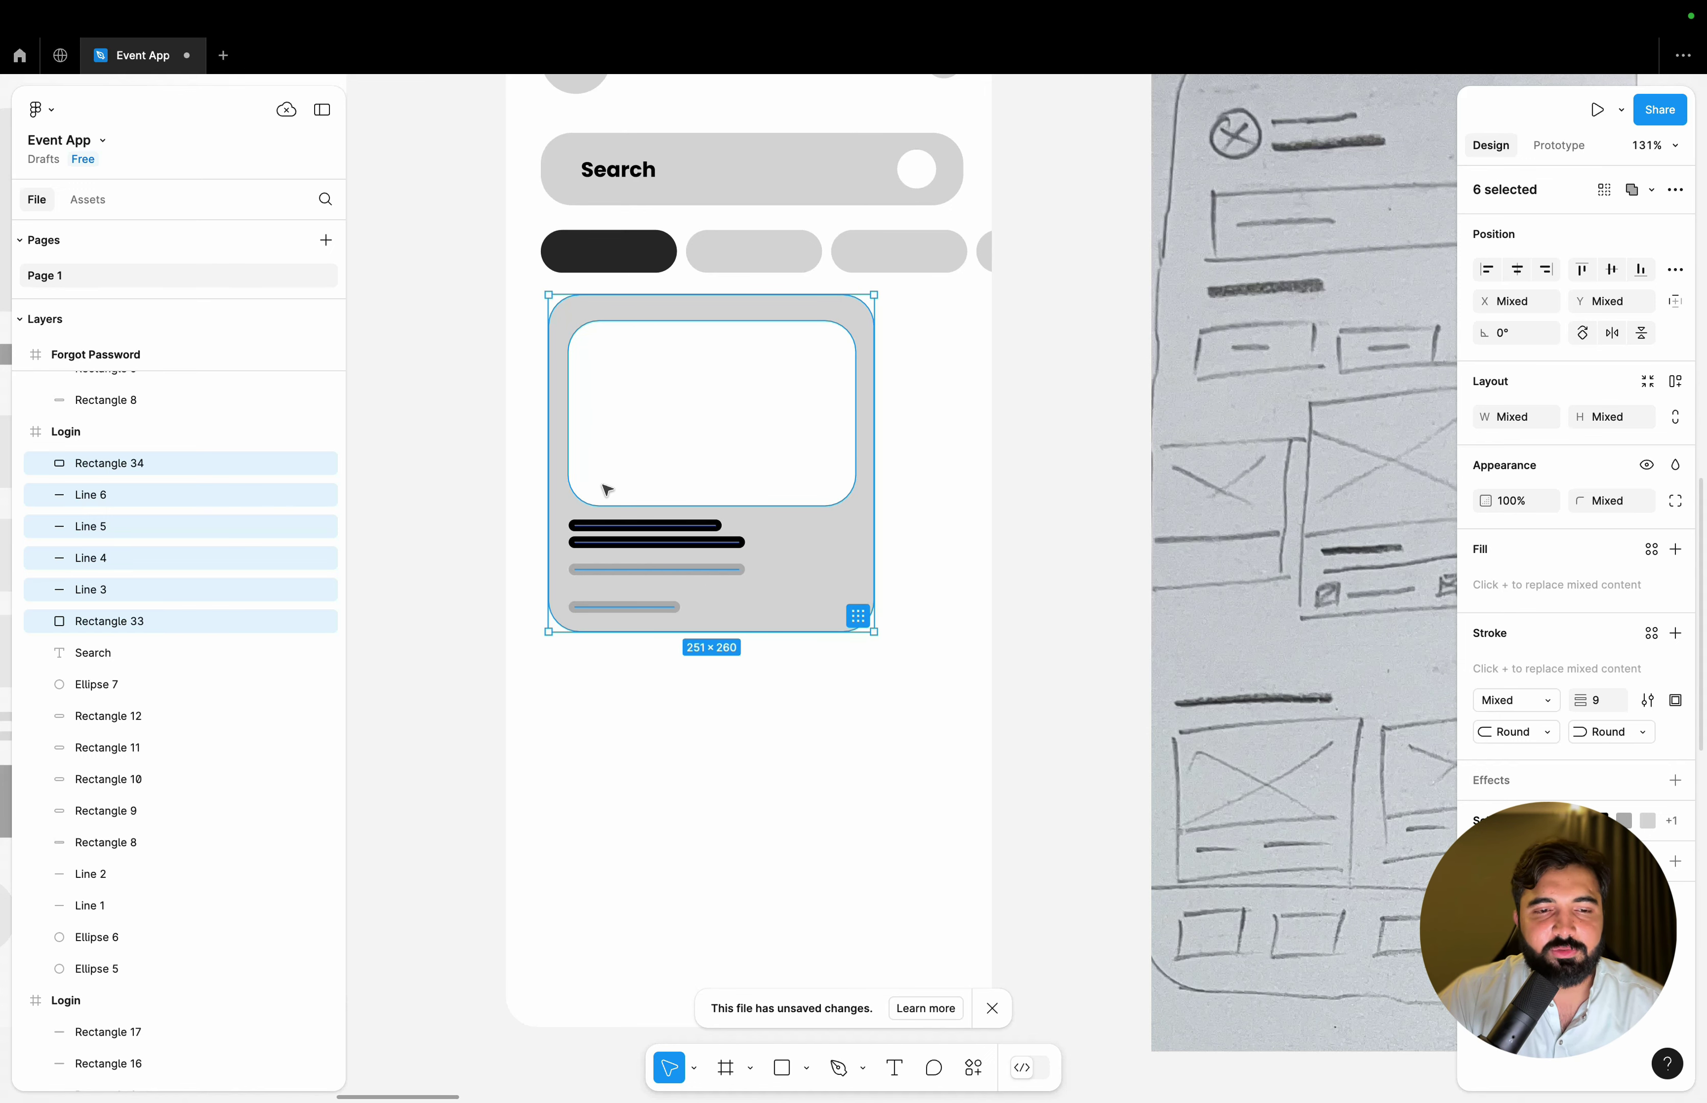
scroll(608, 489, "up", 2)
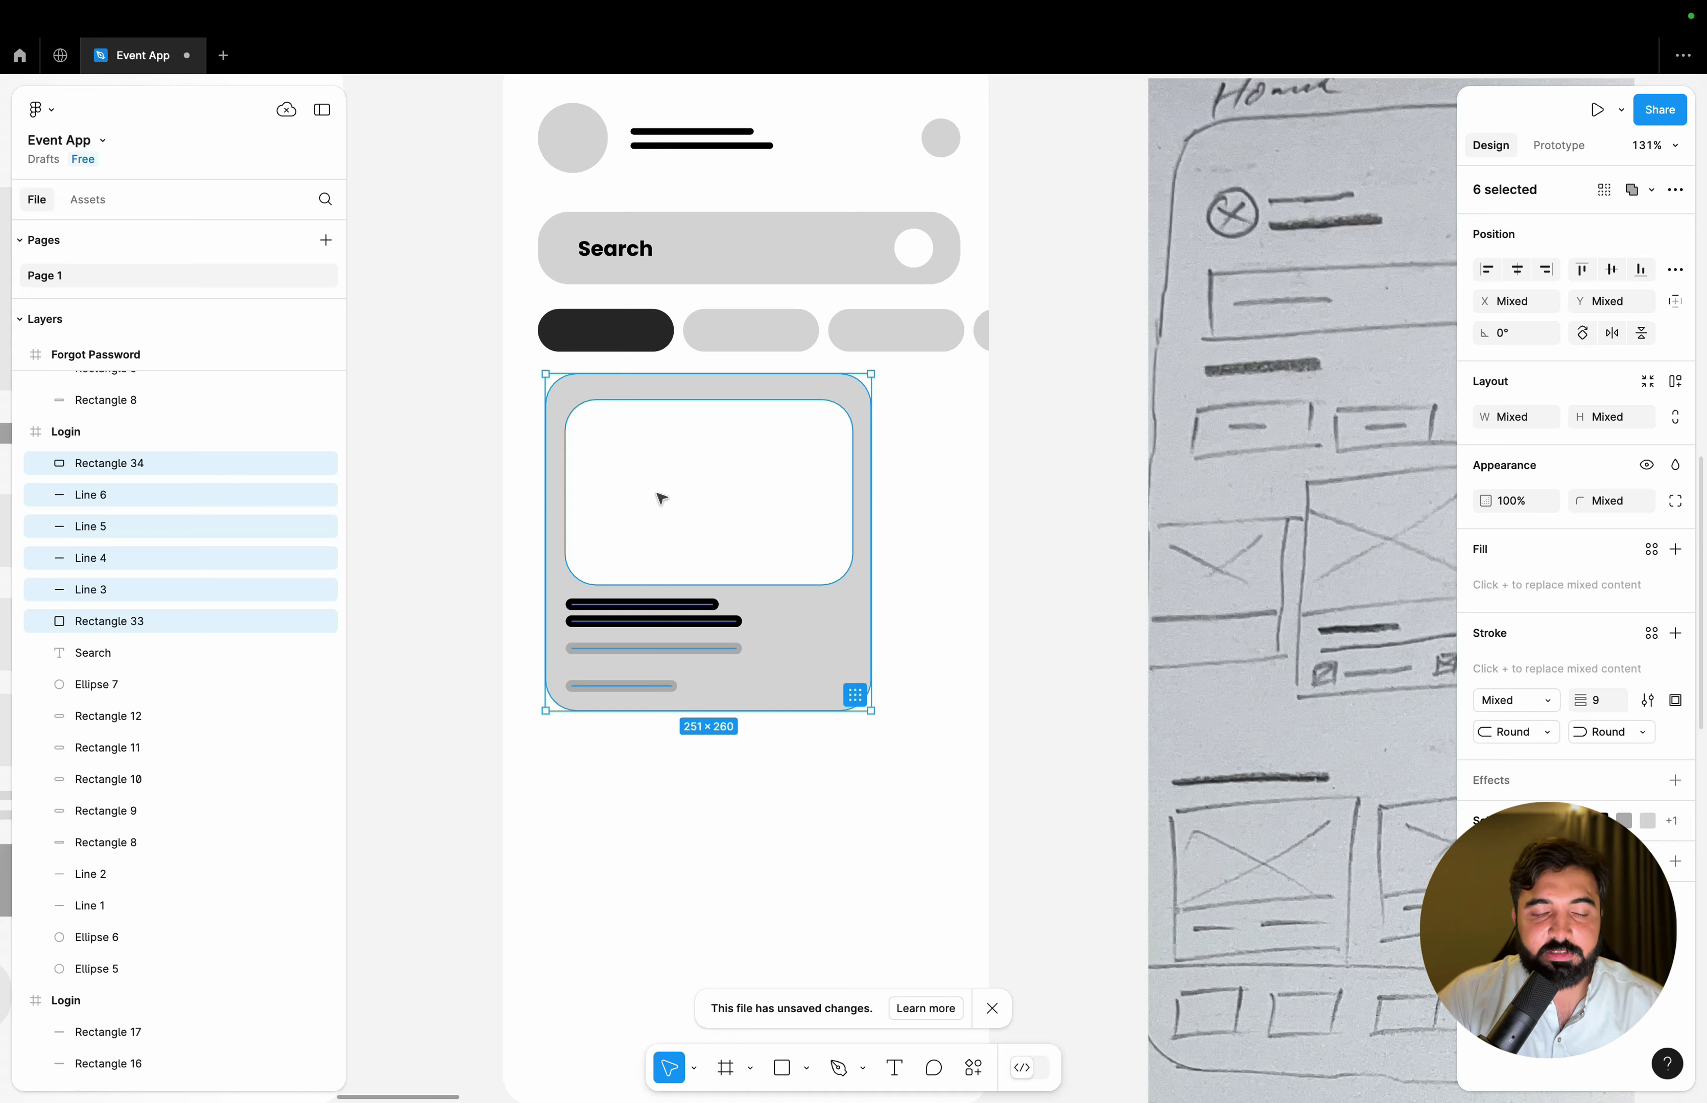
Step: Reselect the card background, image area, text line and grey lines together
left_click(707, 479)
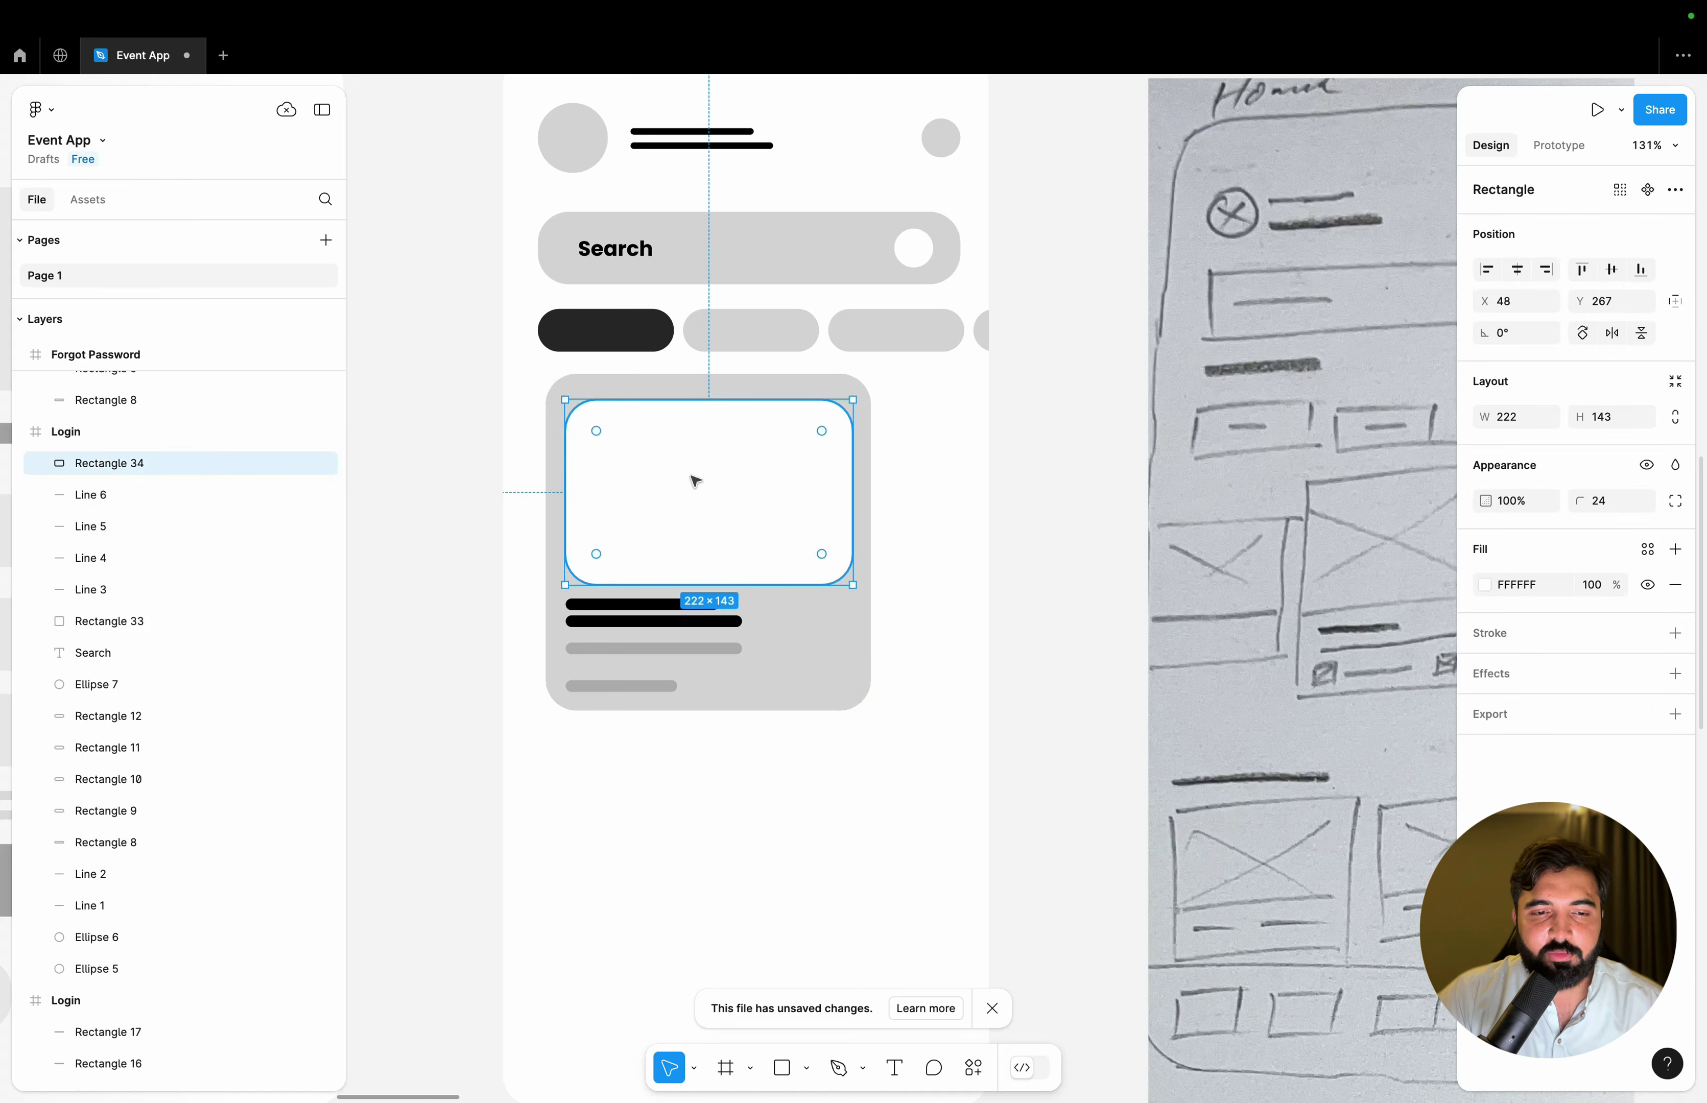
mouse_move(918, 420)
left_mouse_down()
mouse_move(735, 508)
mouse_move(888, 492)
mouse_move(721, 484)
left_mouse_up()
key("Escape")
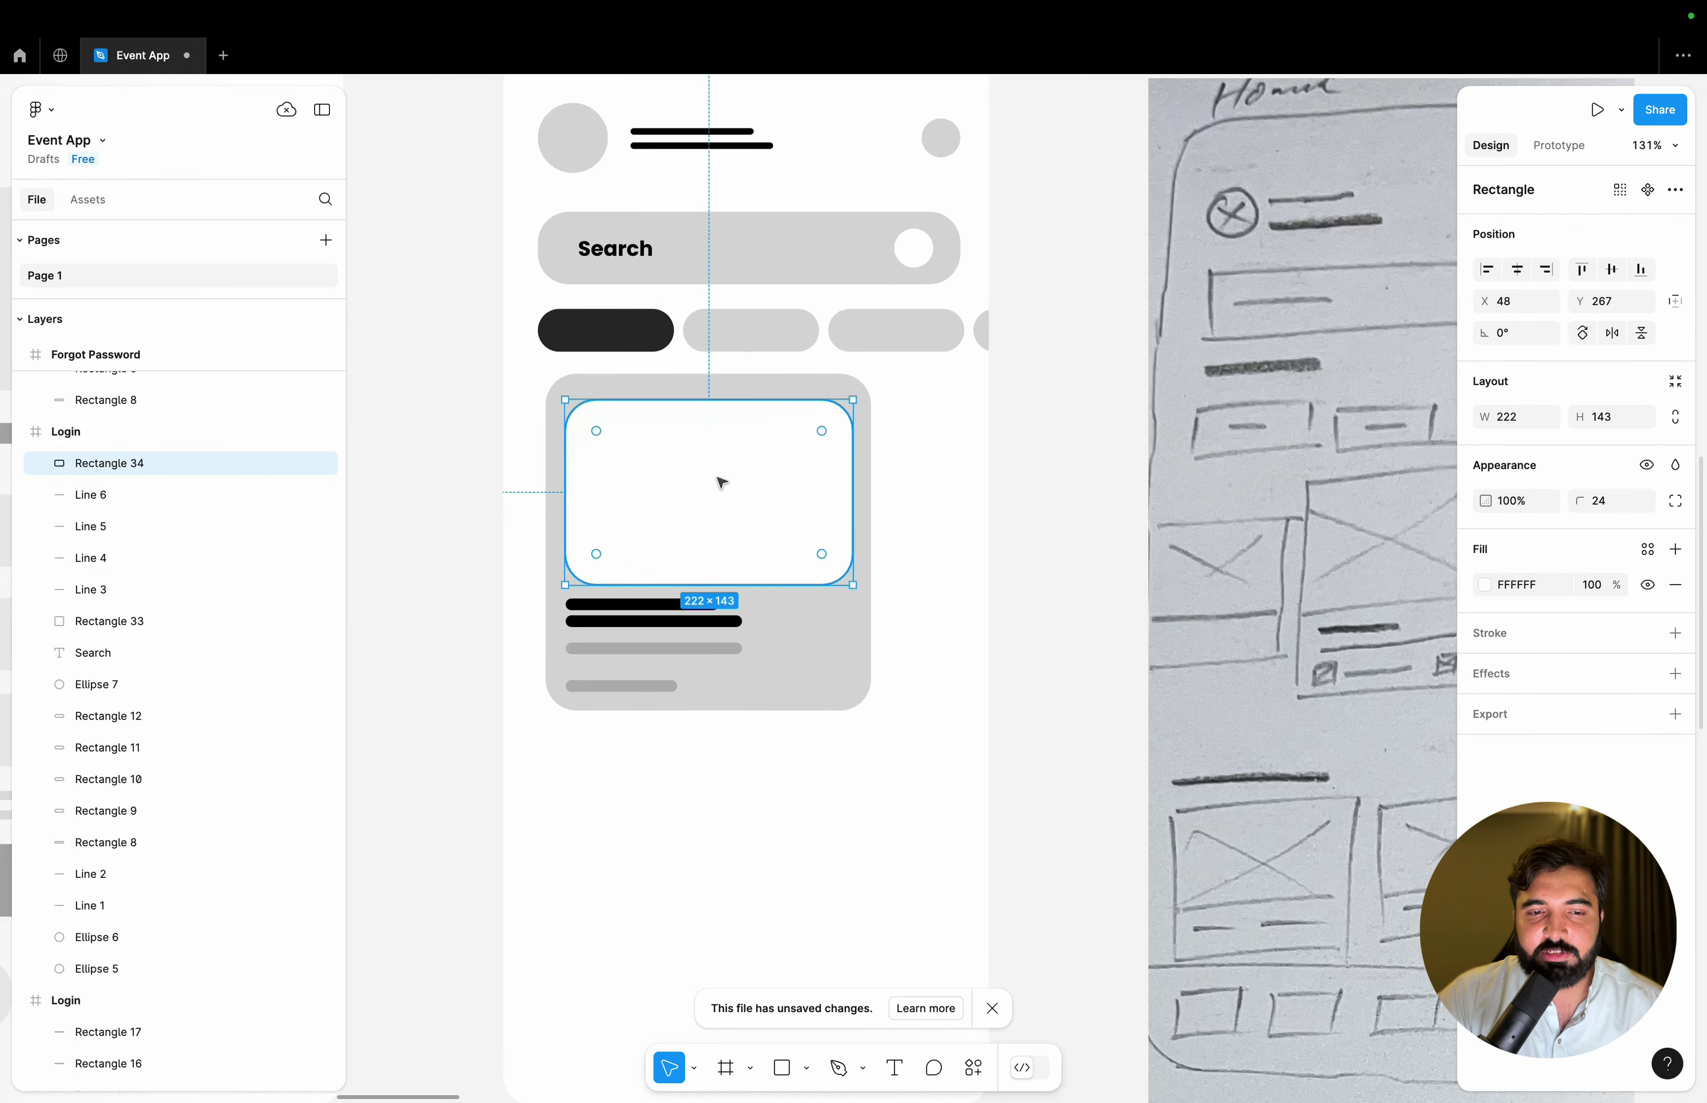
left_click(868, 467, "shift")
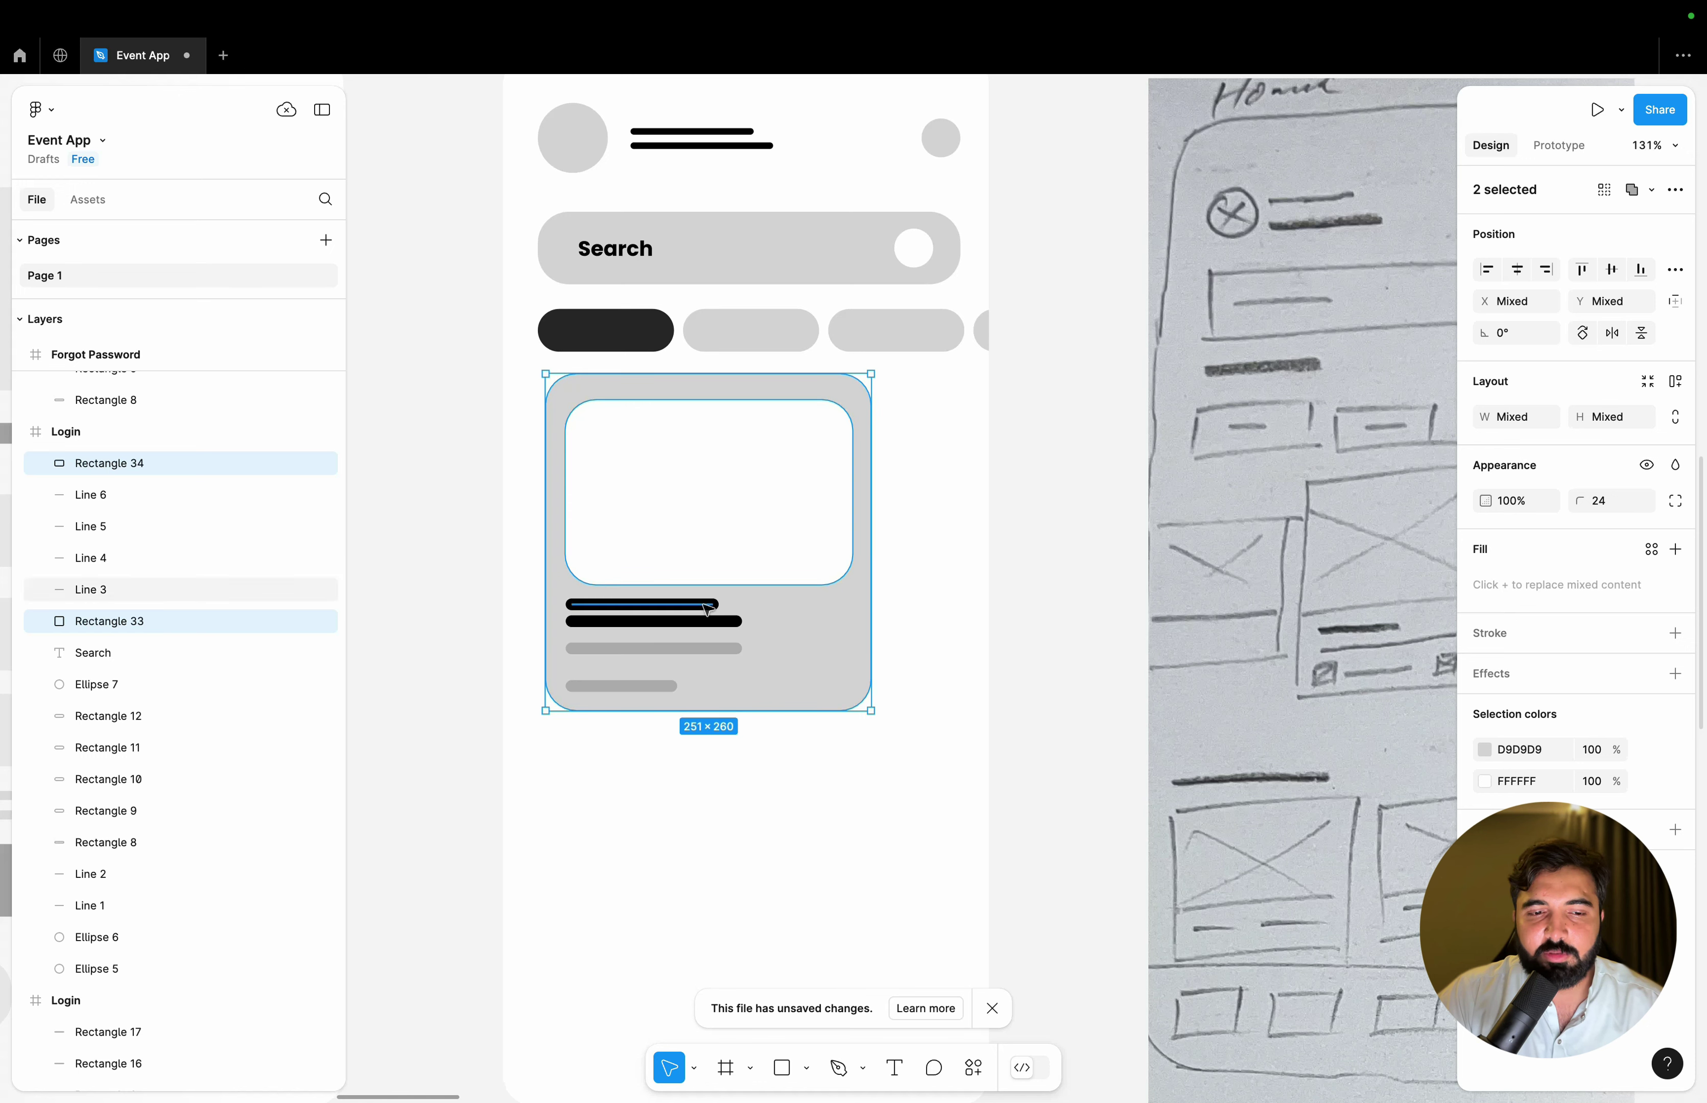
left_click(710, 622, "shift")
left_click(673, 687, "shift")
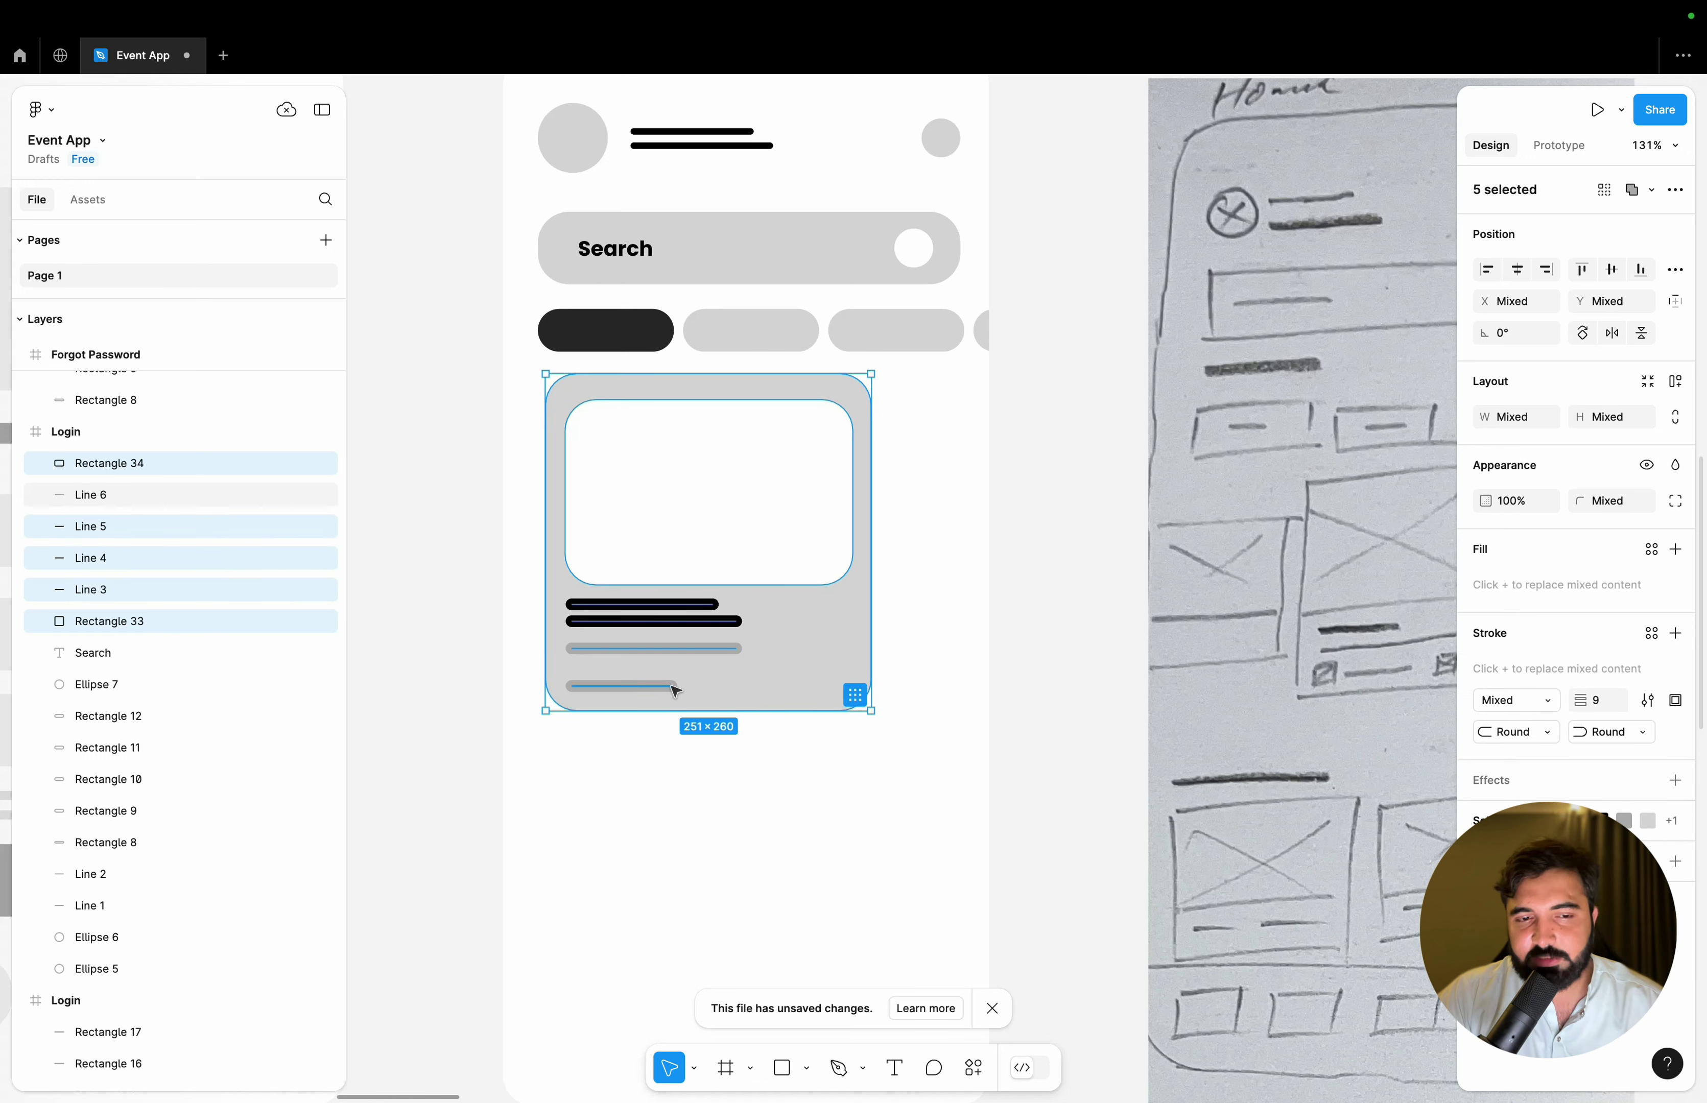
Step: Group the six selected card layers and rename the group 'card'
mouse_move(699, 548)
left_mouse_down()
mouse_move(868, 556)
mouse_move(715, 551)
mouse_move(830, 551)
left_mouse_up()
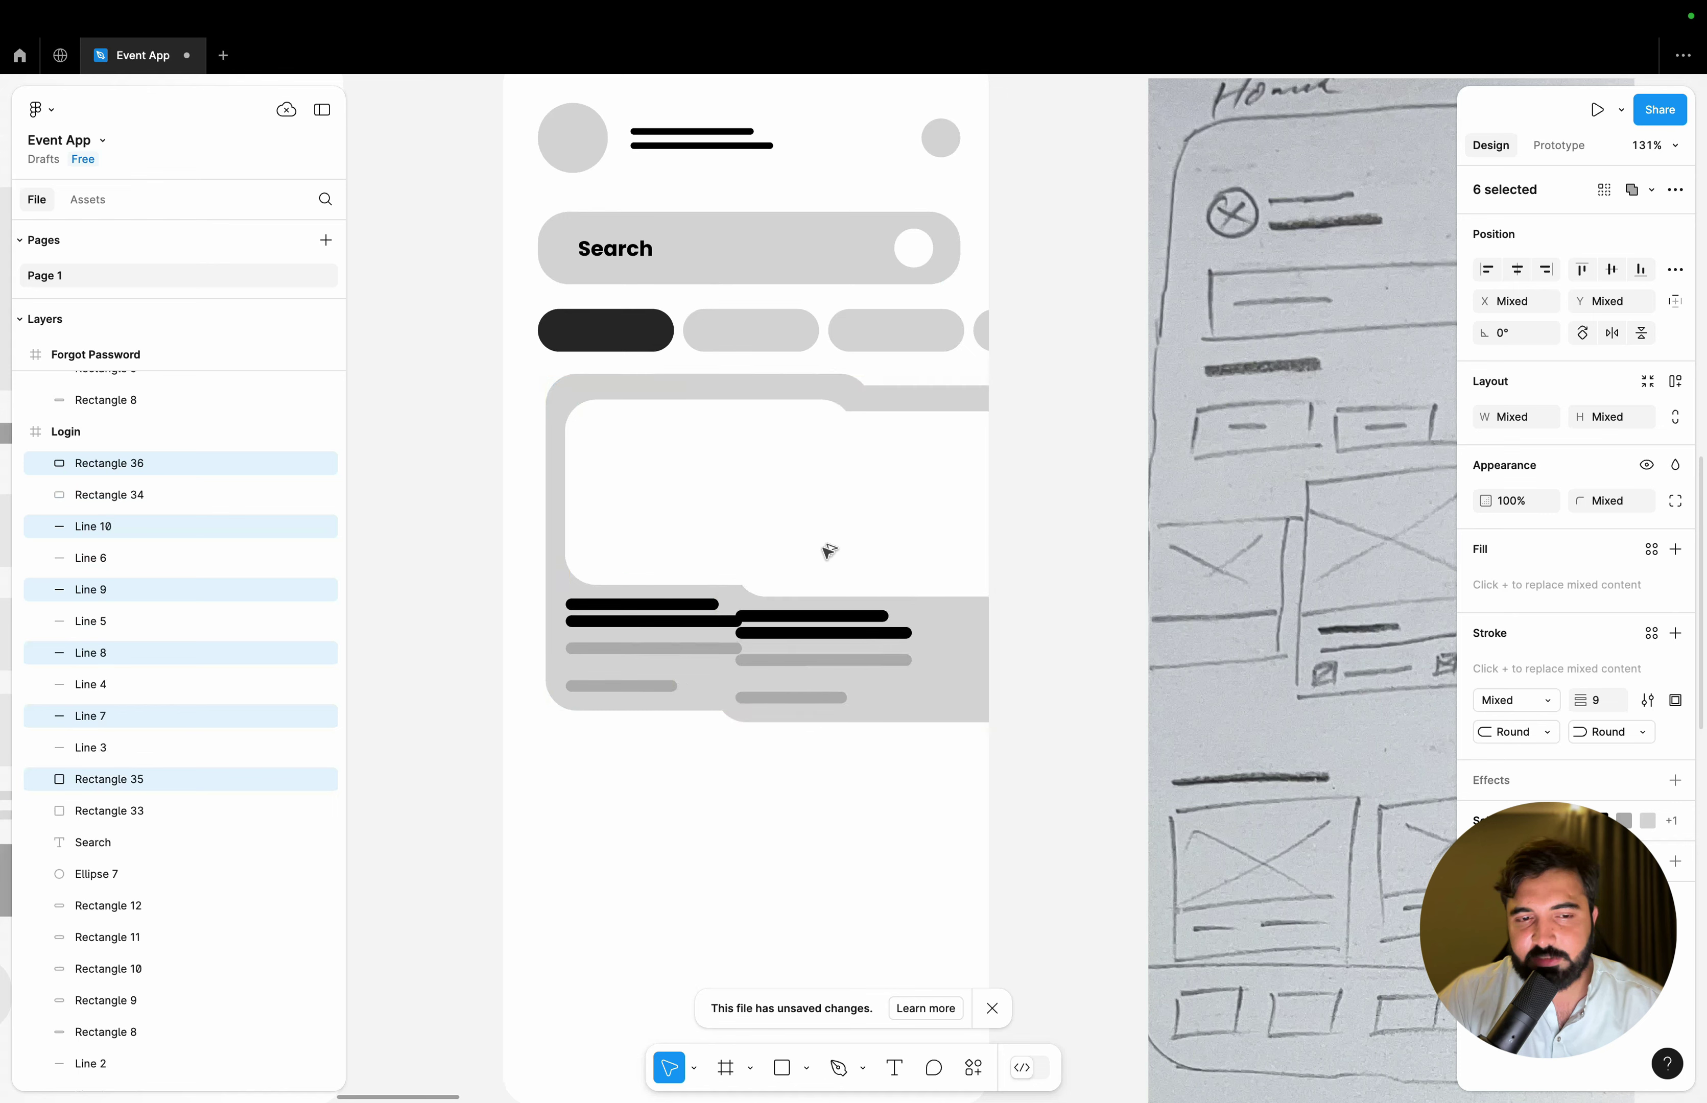
key("ctrl+z")
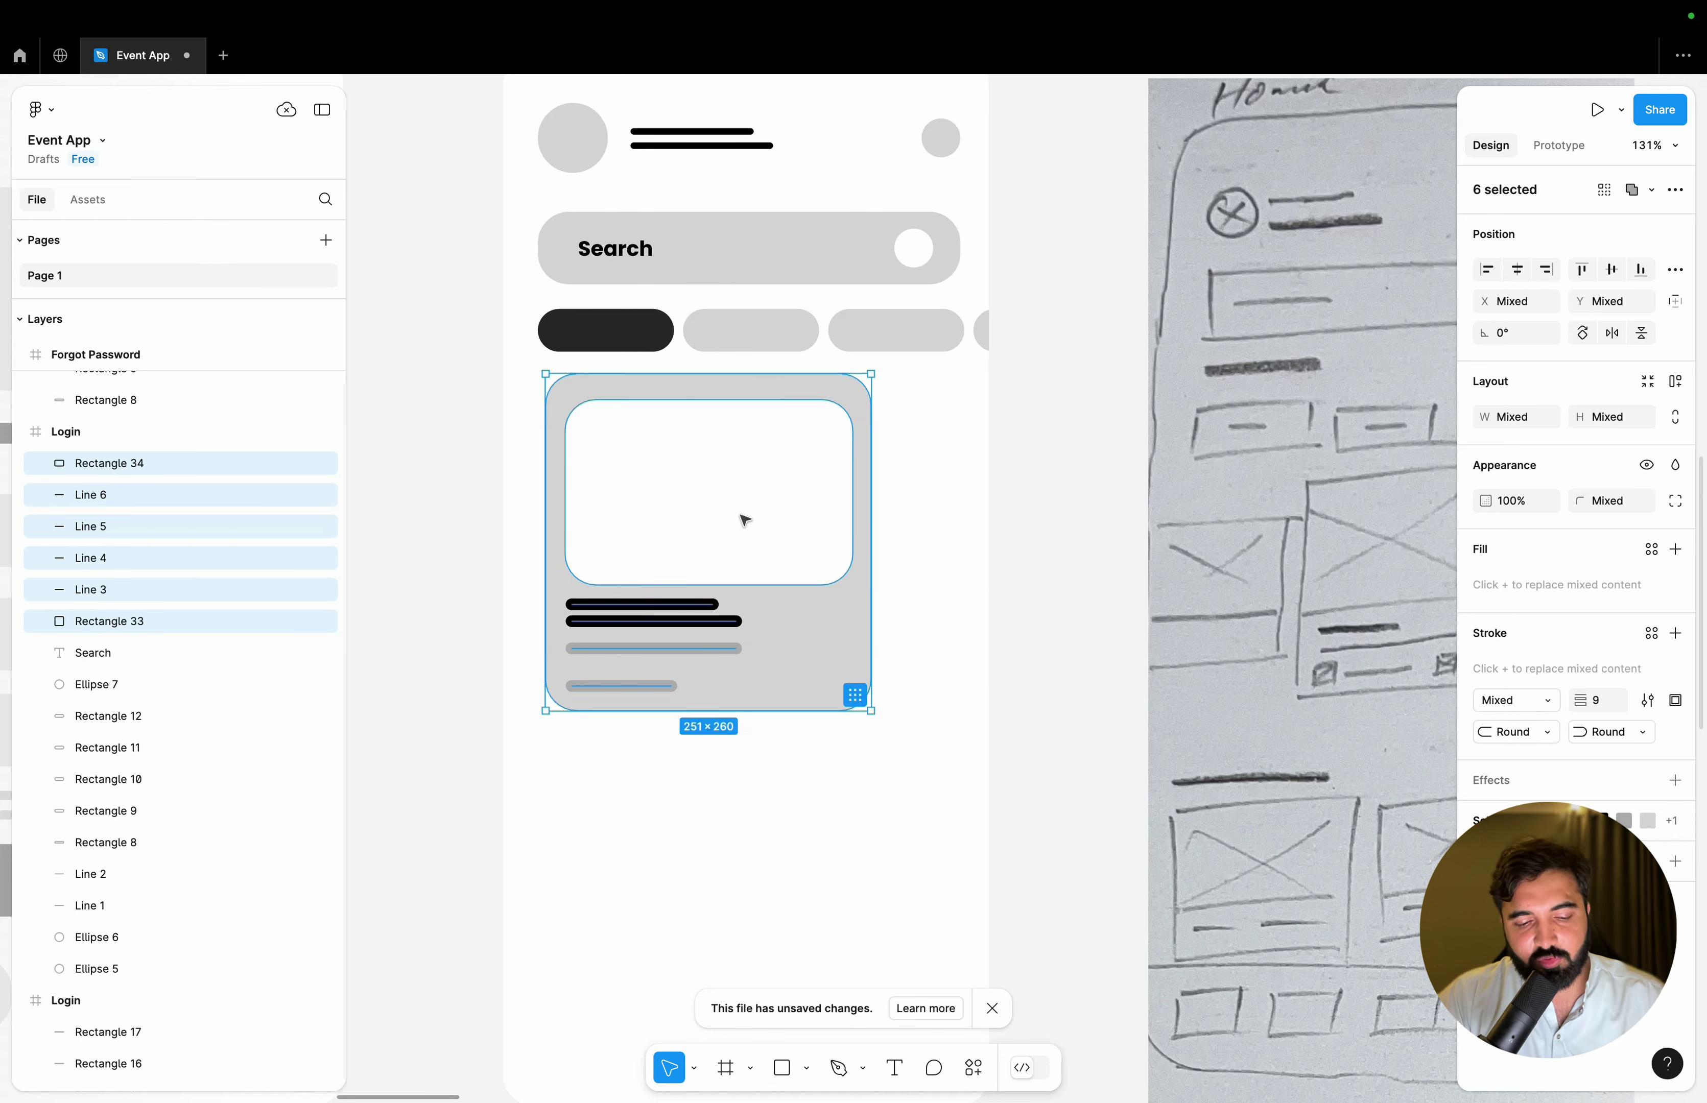
right_click(744, 518)
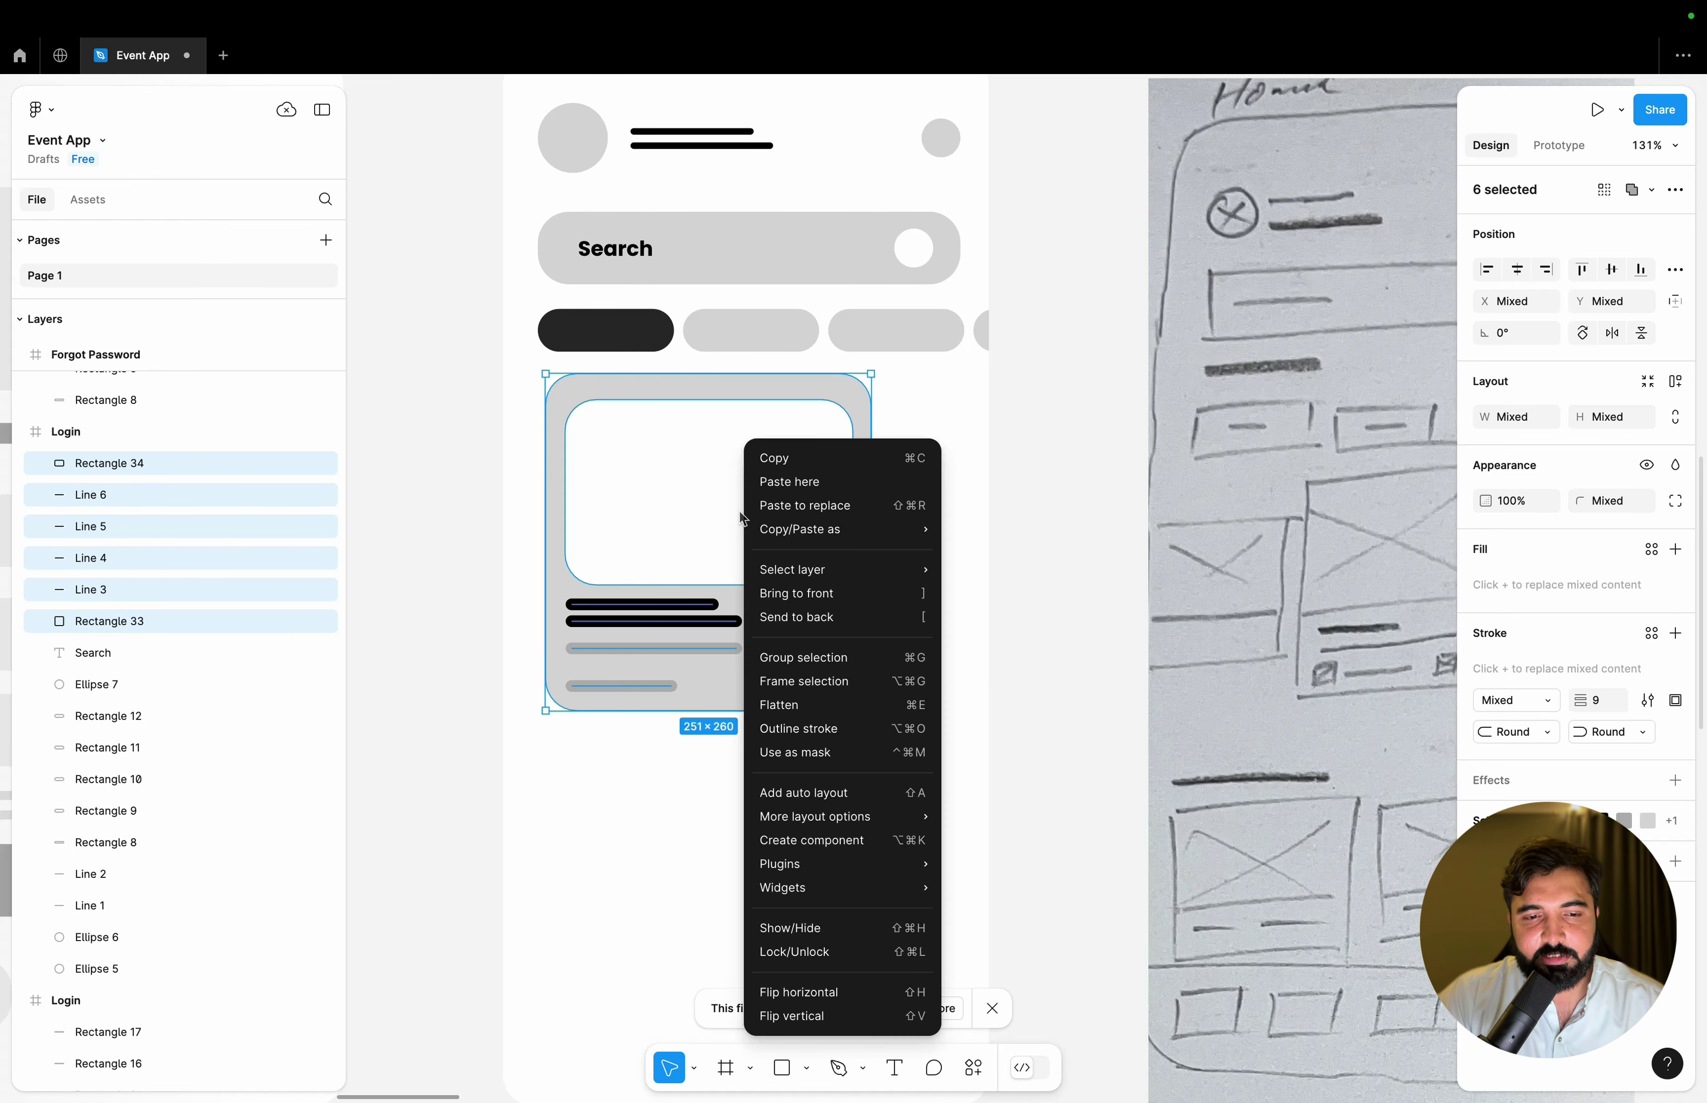
left_click(800, 658)
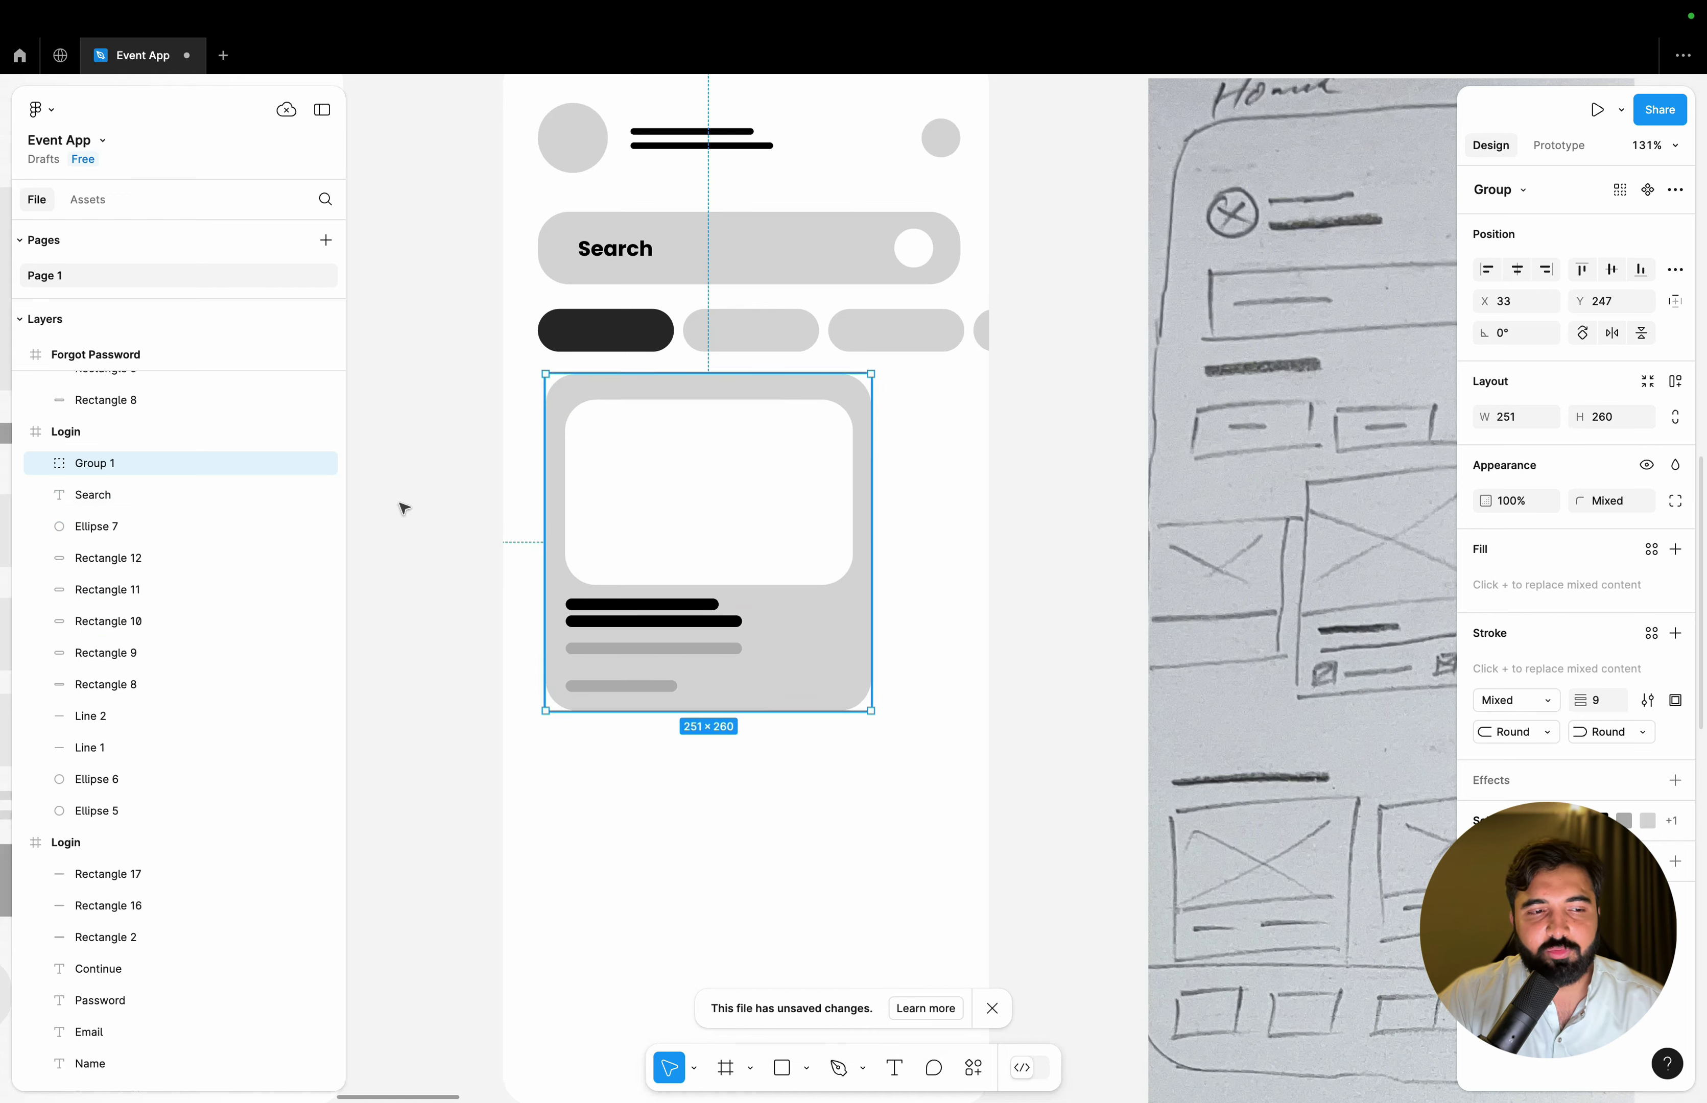
double_click(108, 474)
type("card")
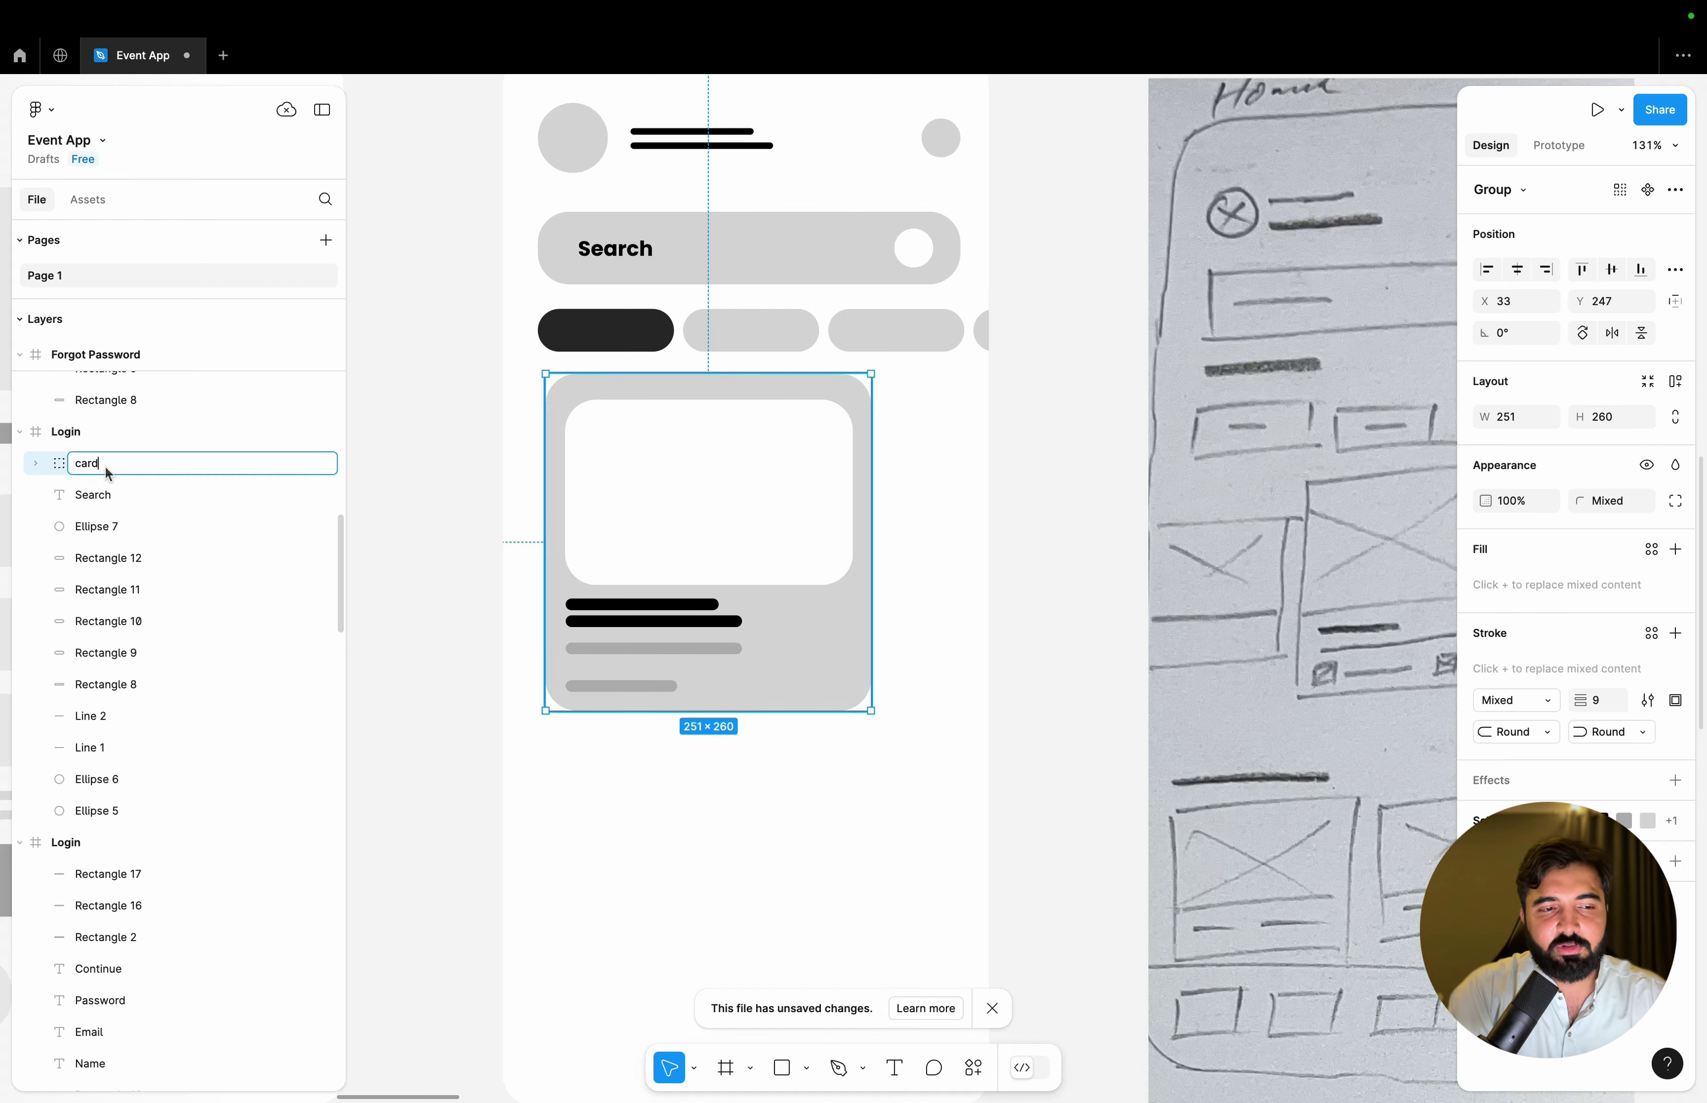
key("Return")
left_click(700, 882)
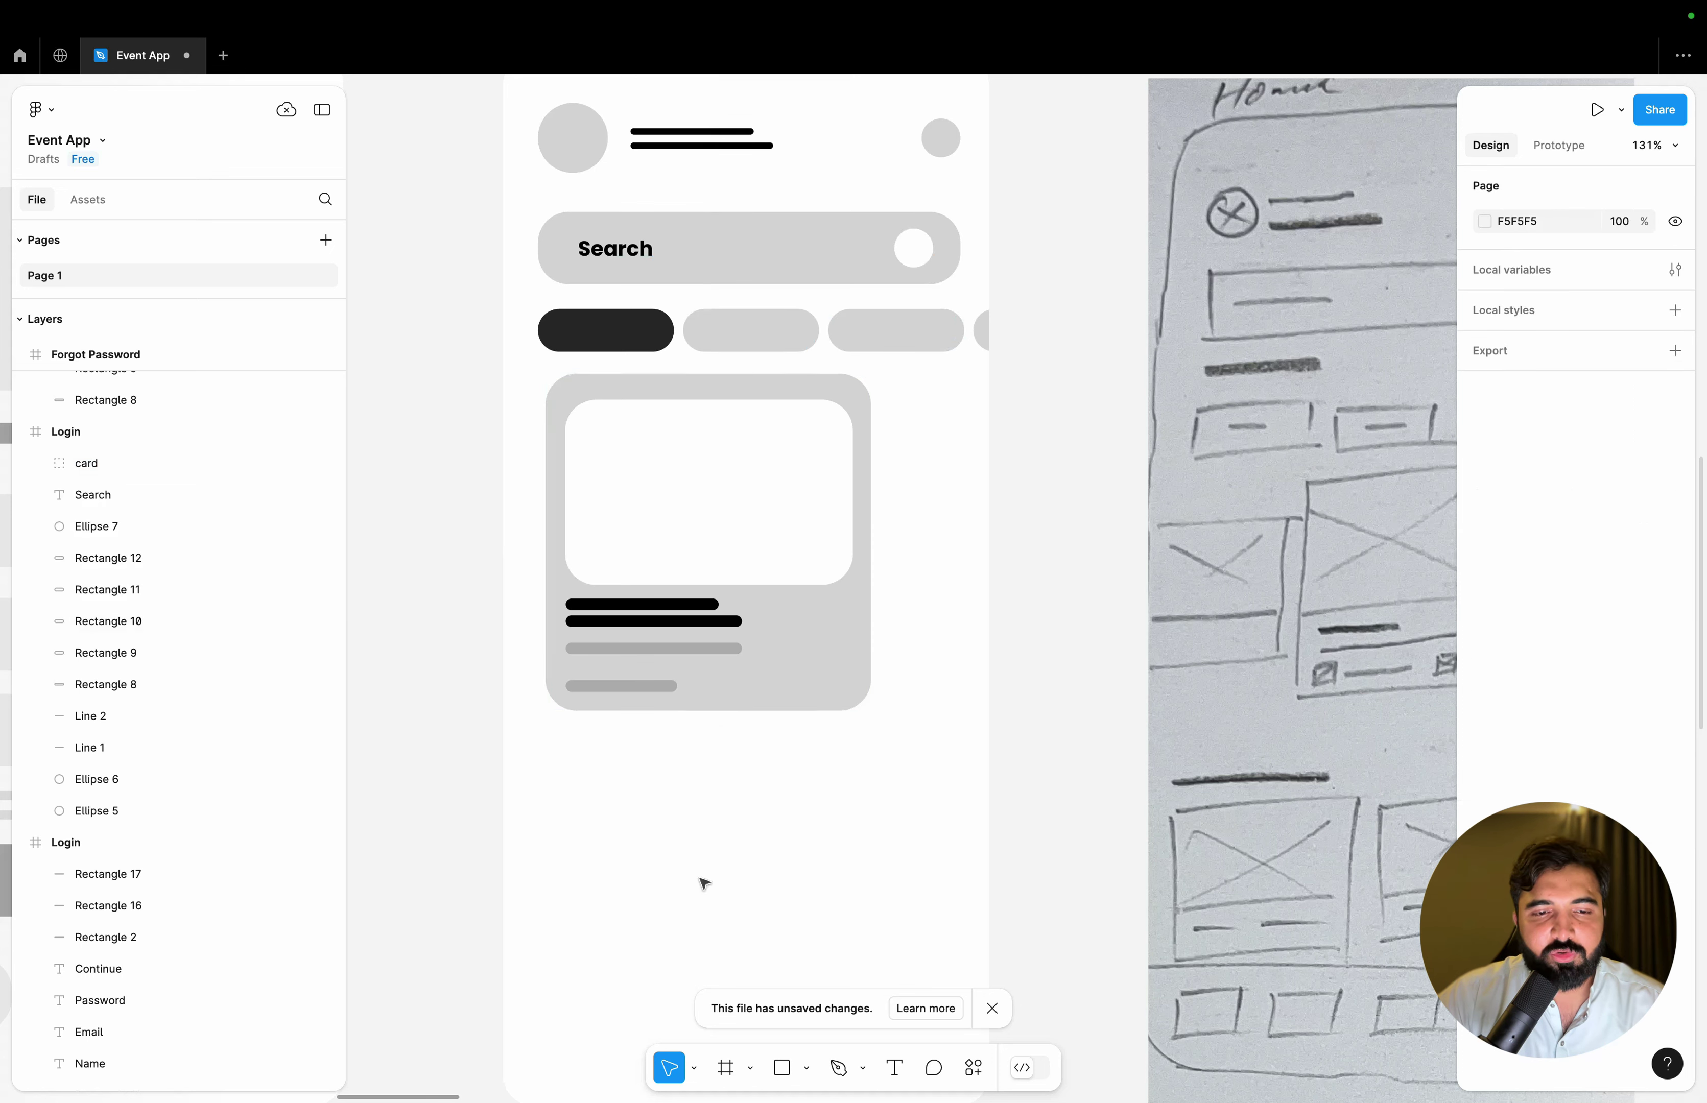
Step: Duplicate the card group and place the copy right of the first card
left_click(812, 590)
left_click_drag(812, 590, 774, 637)
key("ctrl+z")
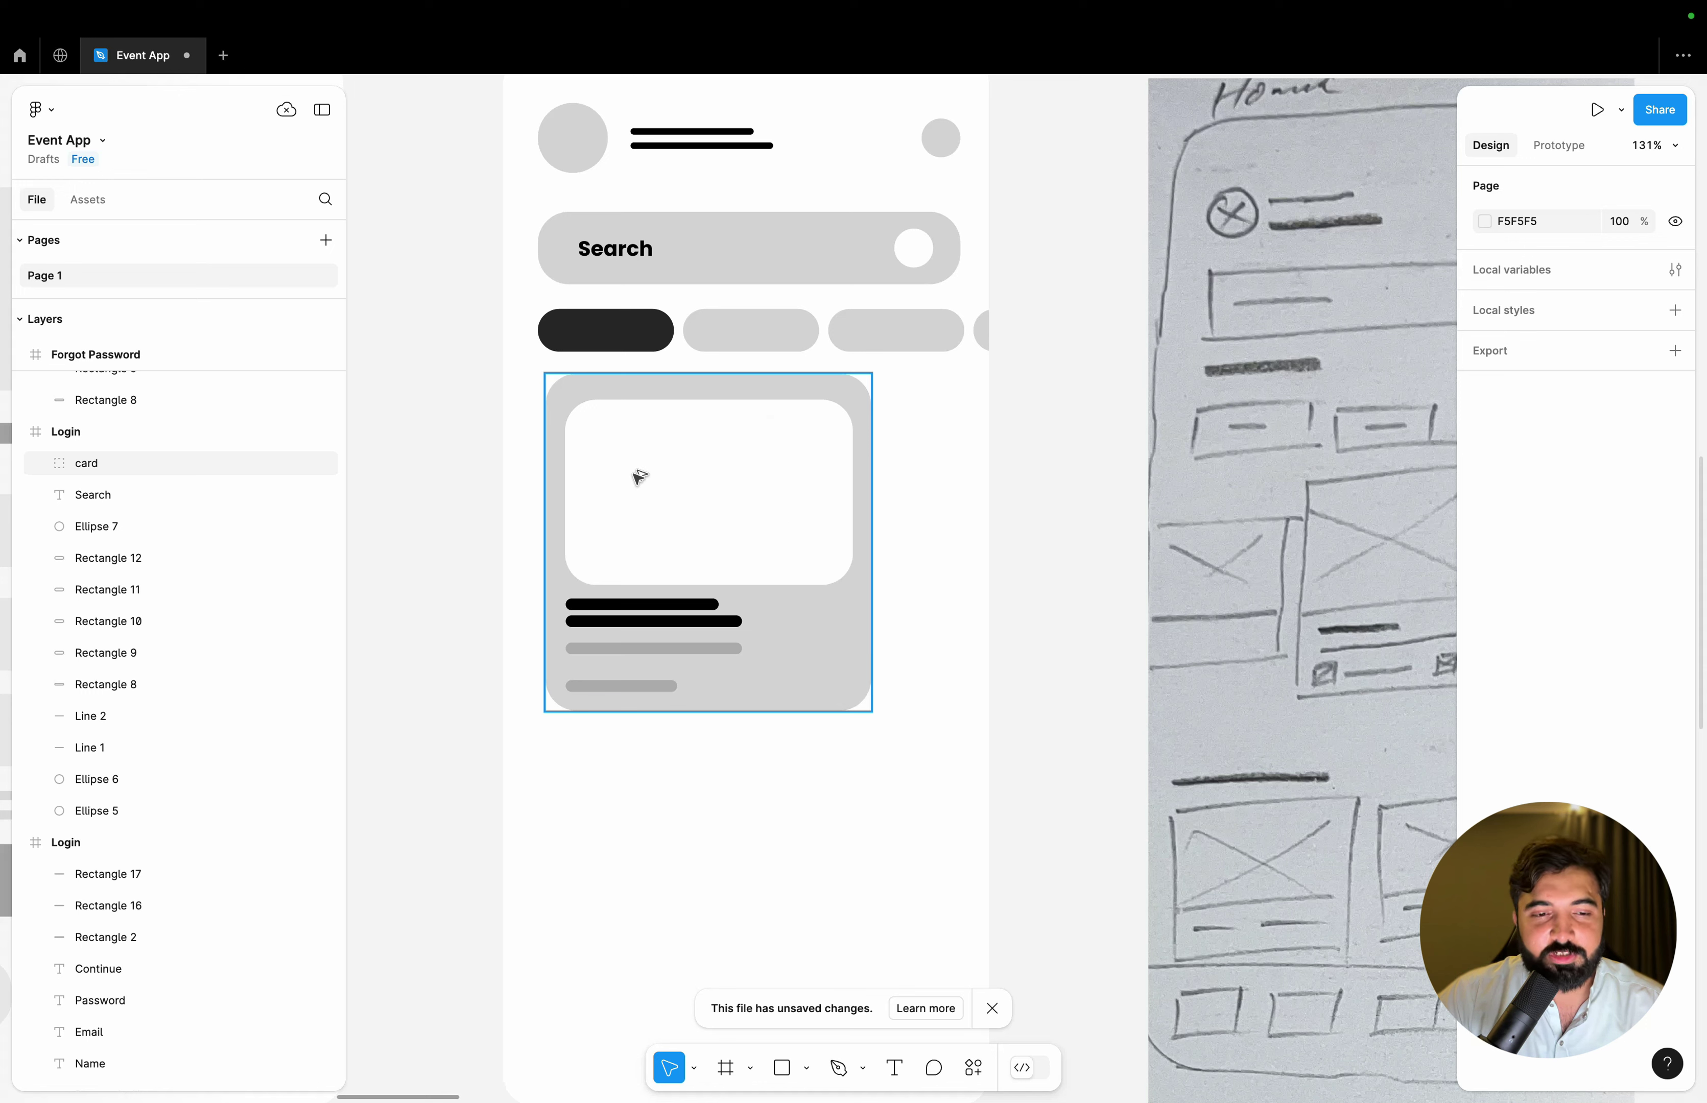
left_click_drag(607, 486, 942, 472)
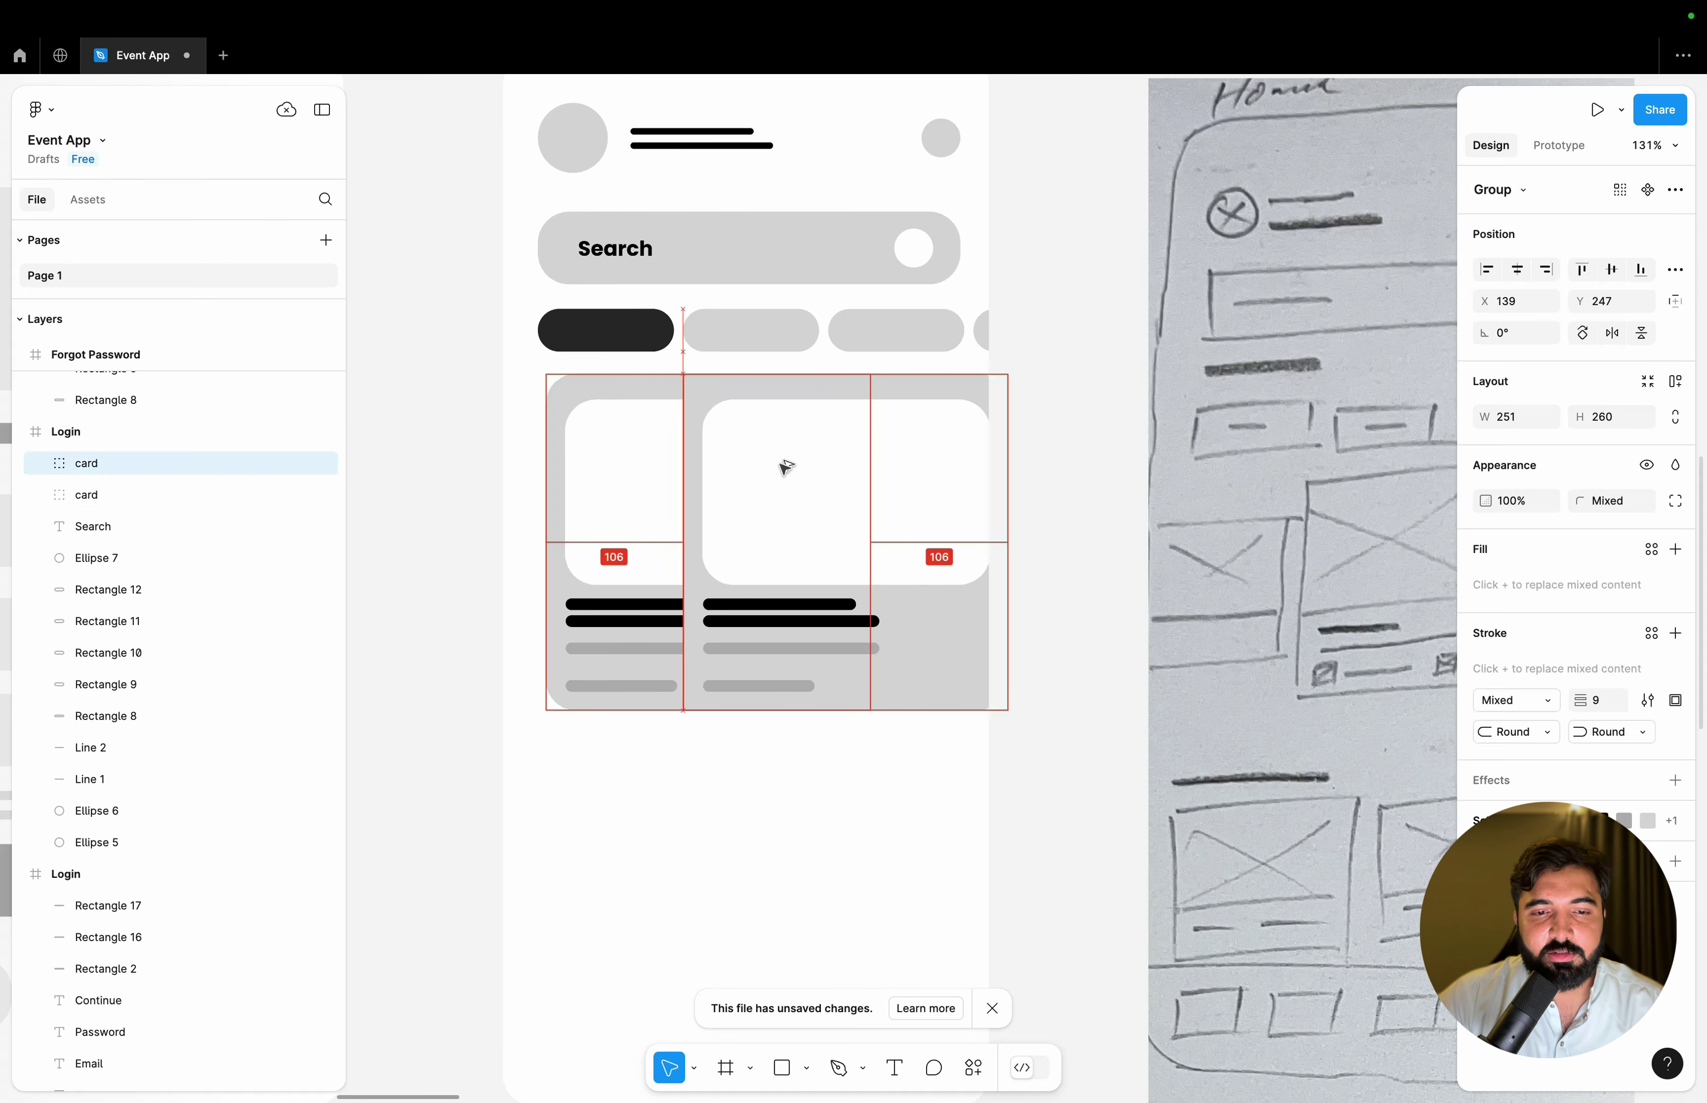
scroll(942, 472, "up", 5)
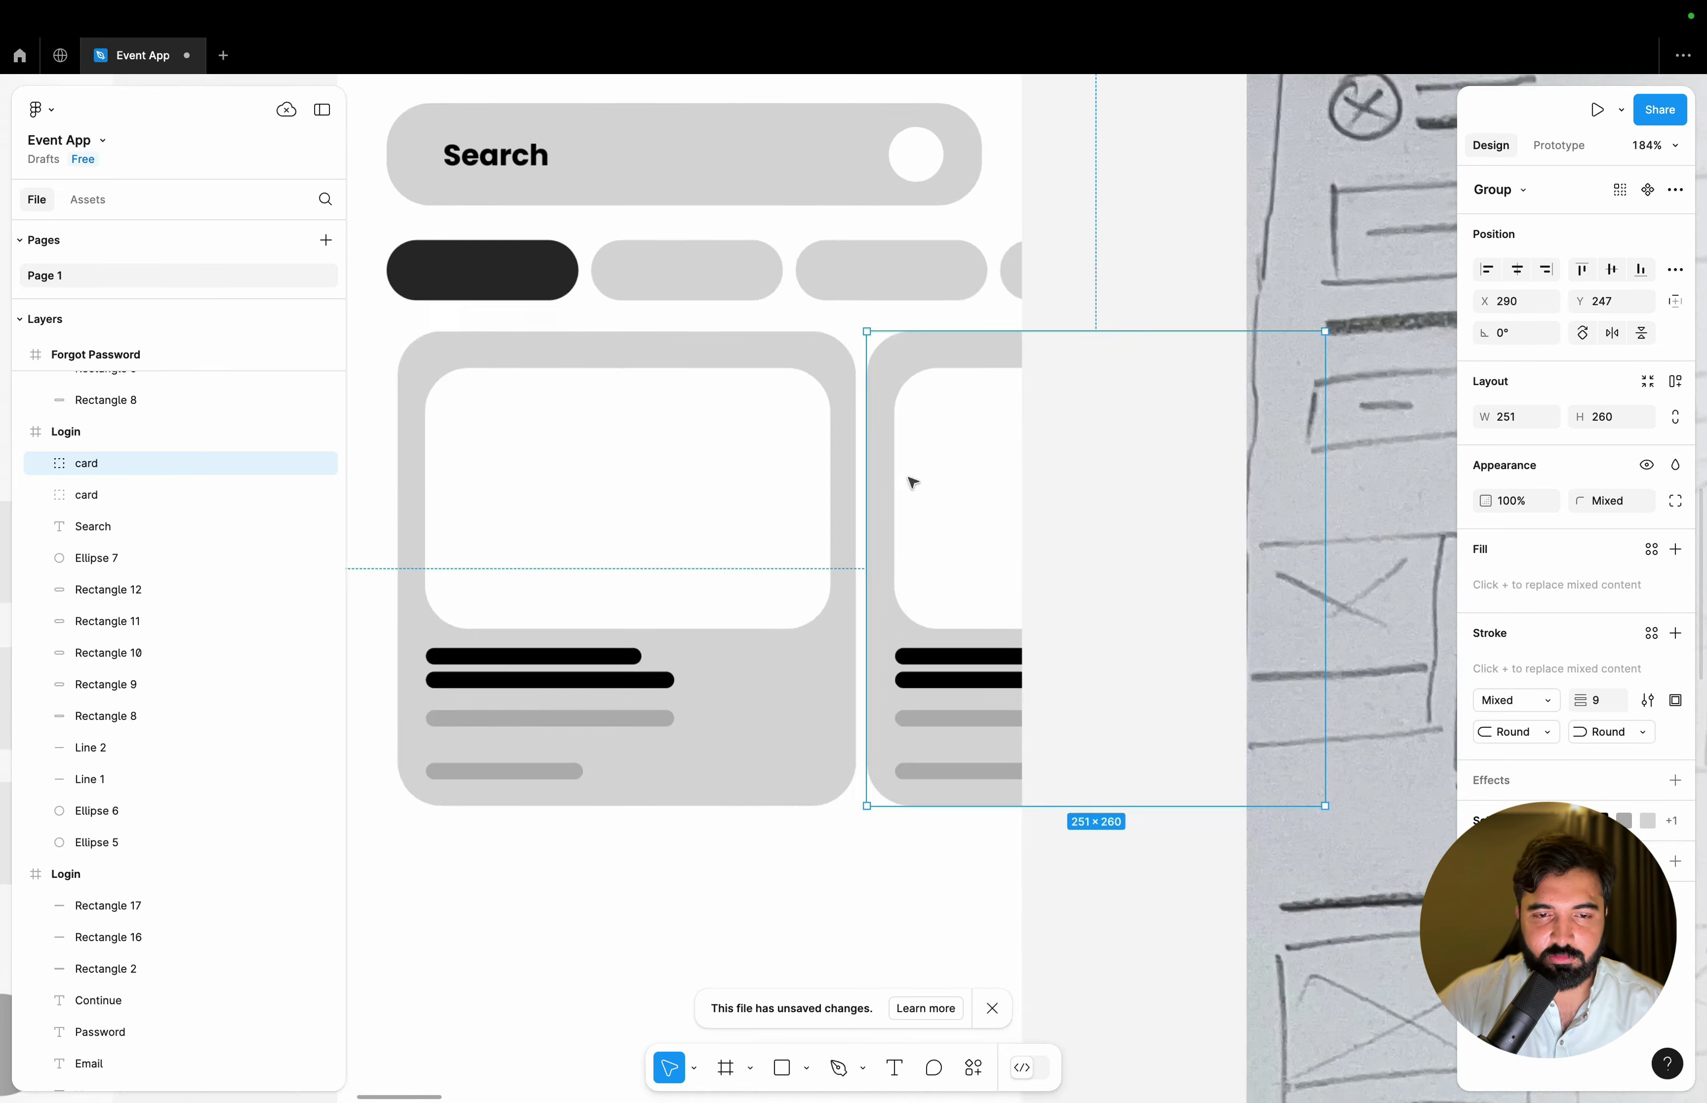
left_click_drag(942, 472, 930, 483)
scroll(907, 481, "down", 5)
left_click(901, 671)
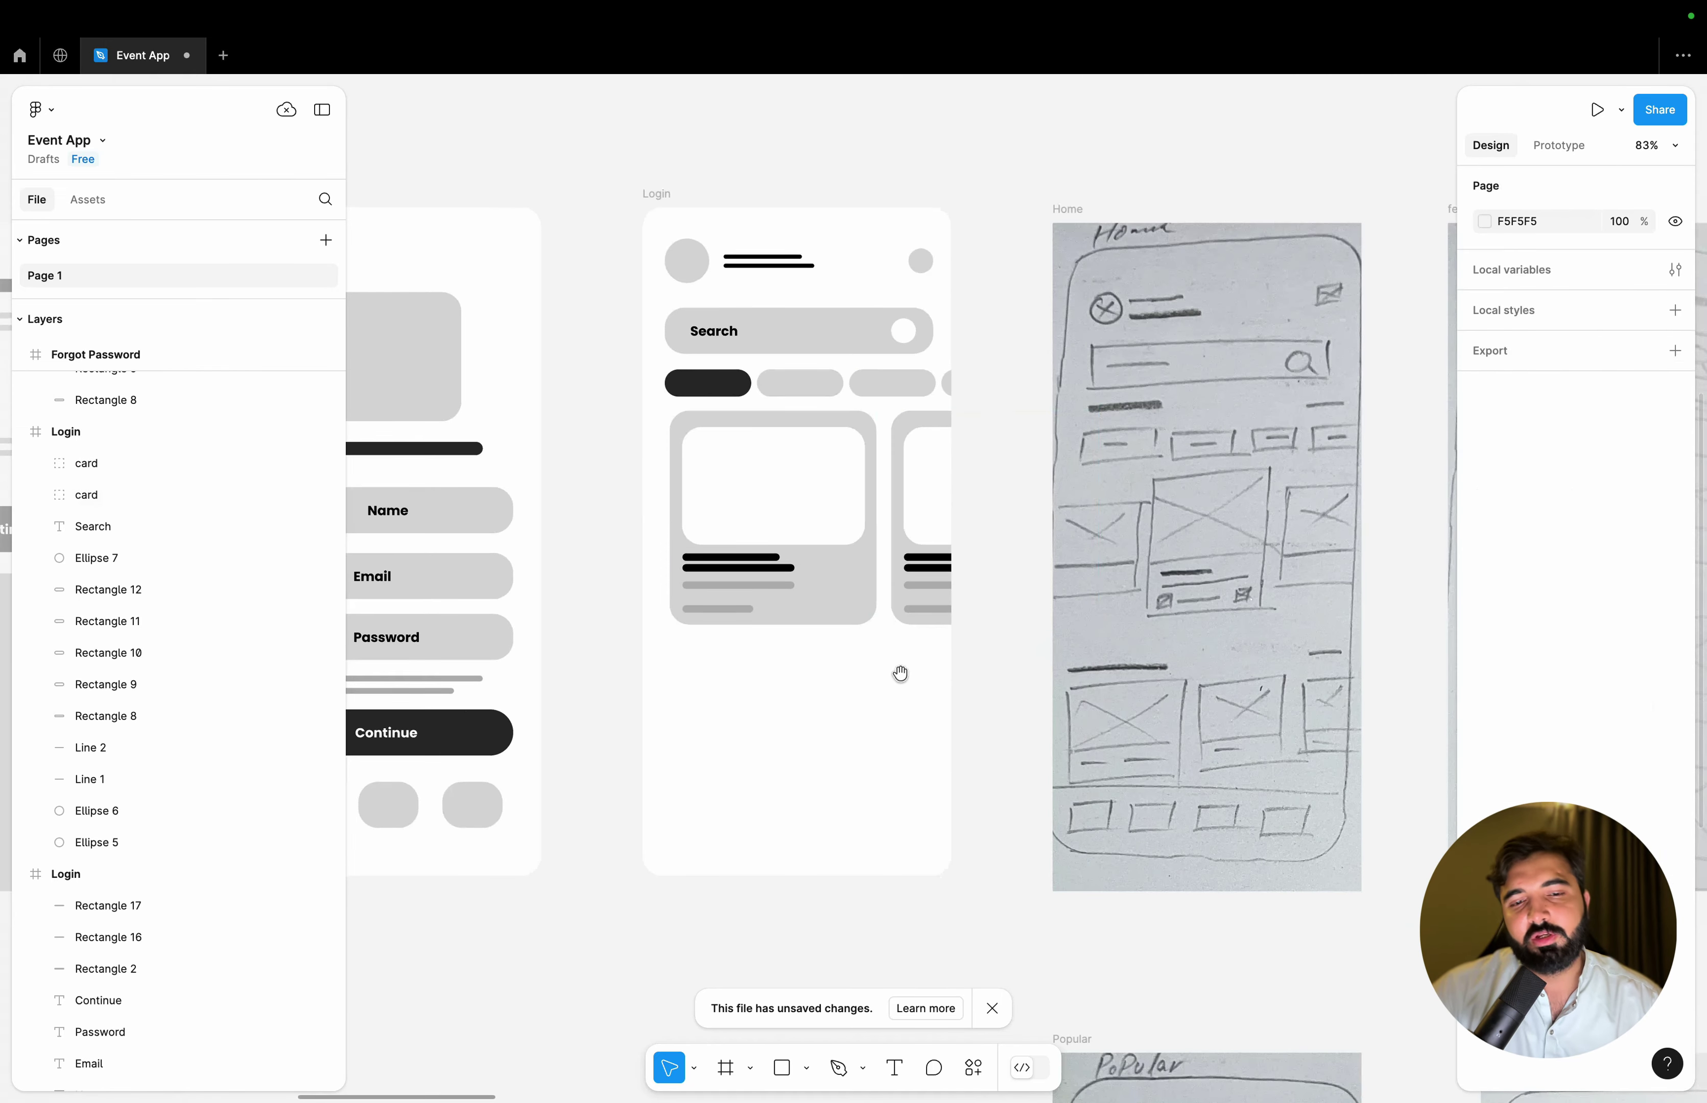
Step: Reposition the second card inside the Login frame, running past its right edge
scroll(918, 689, "up", 2)
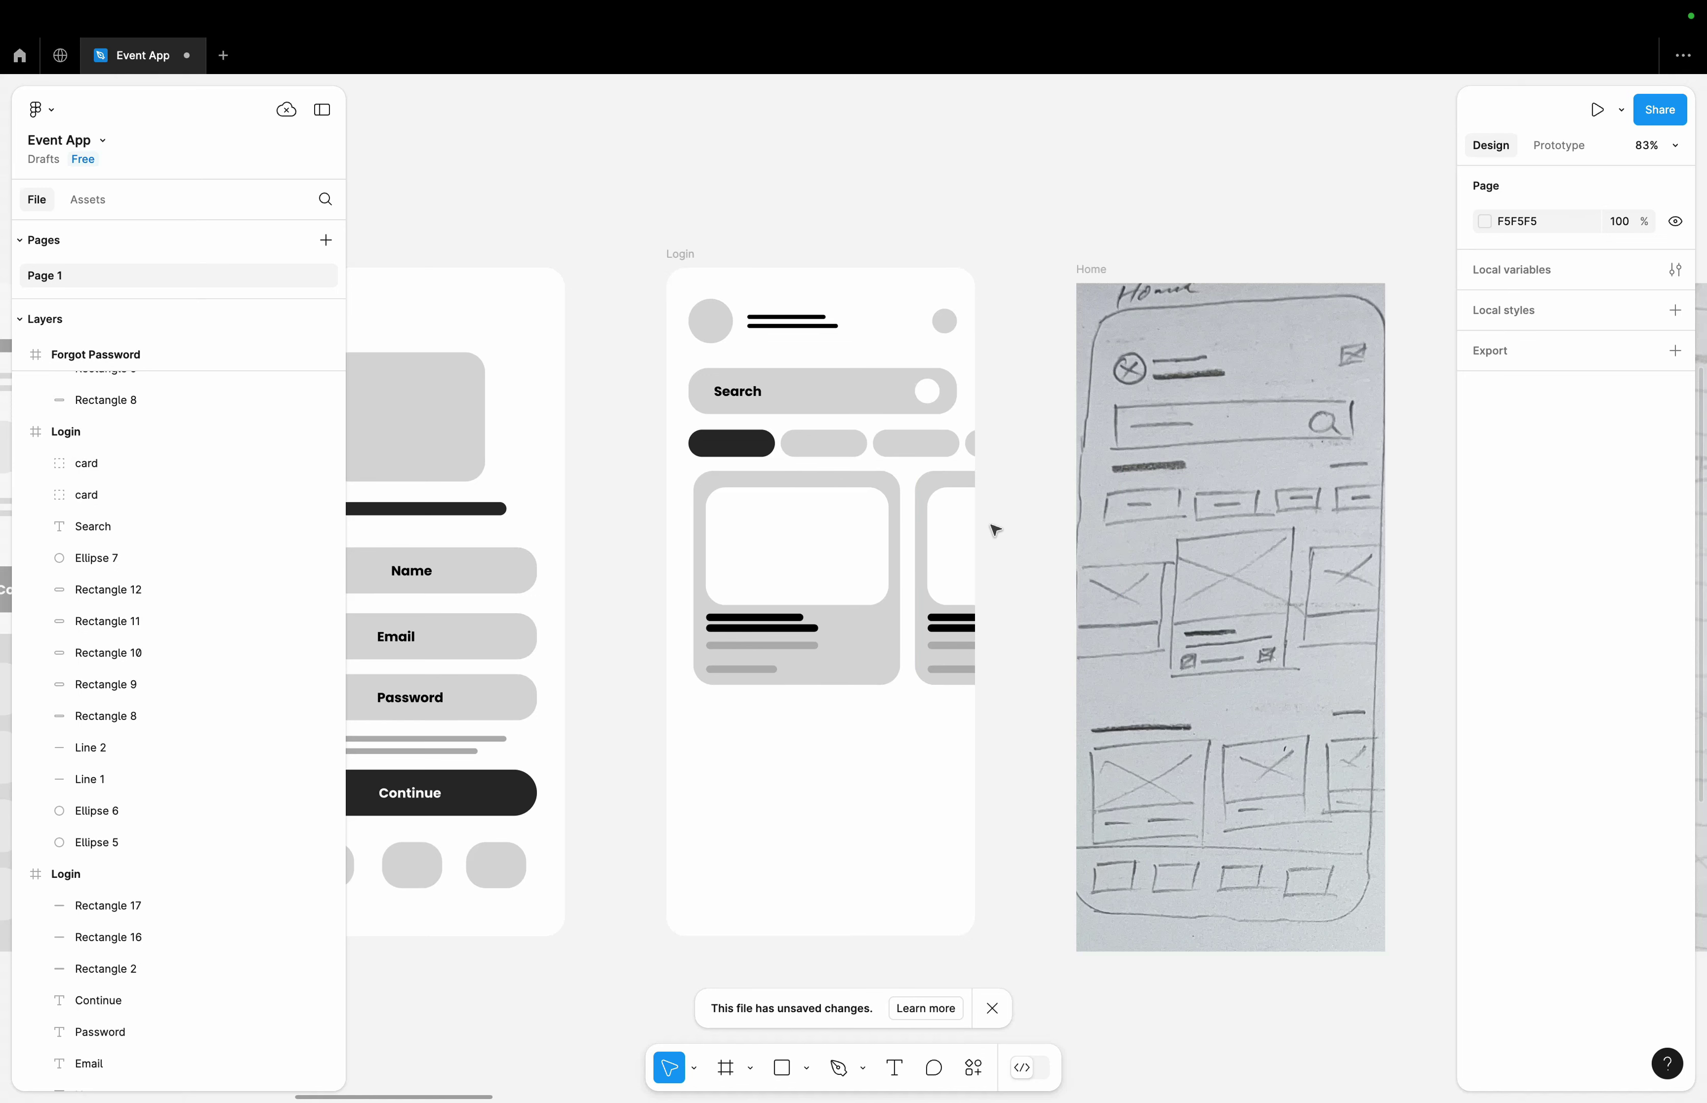
scroll(1013, 570, "up", 3)
left_click(955, 635)
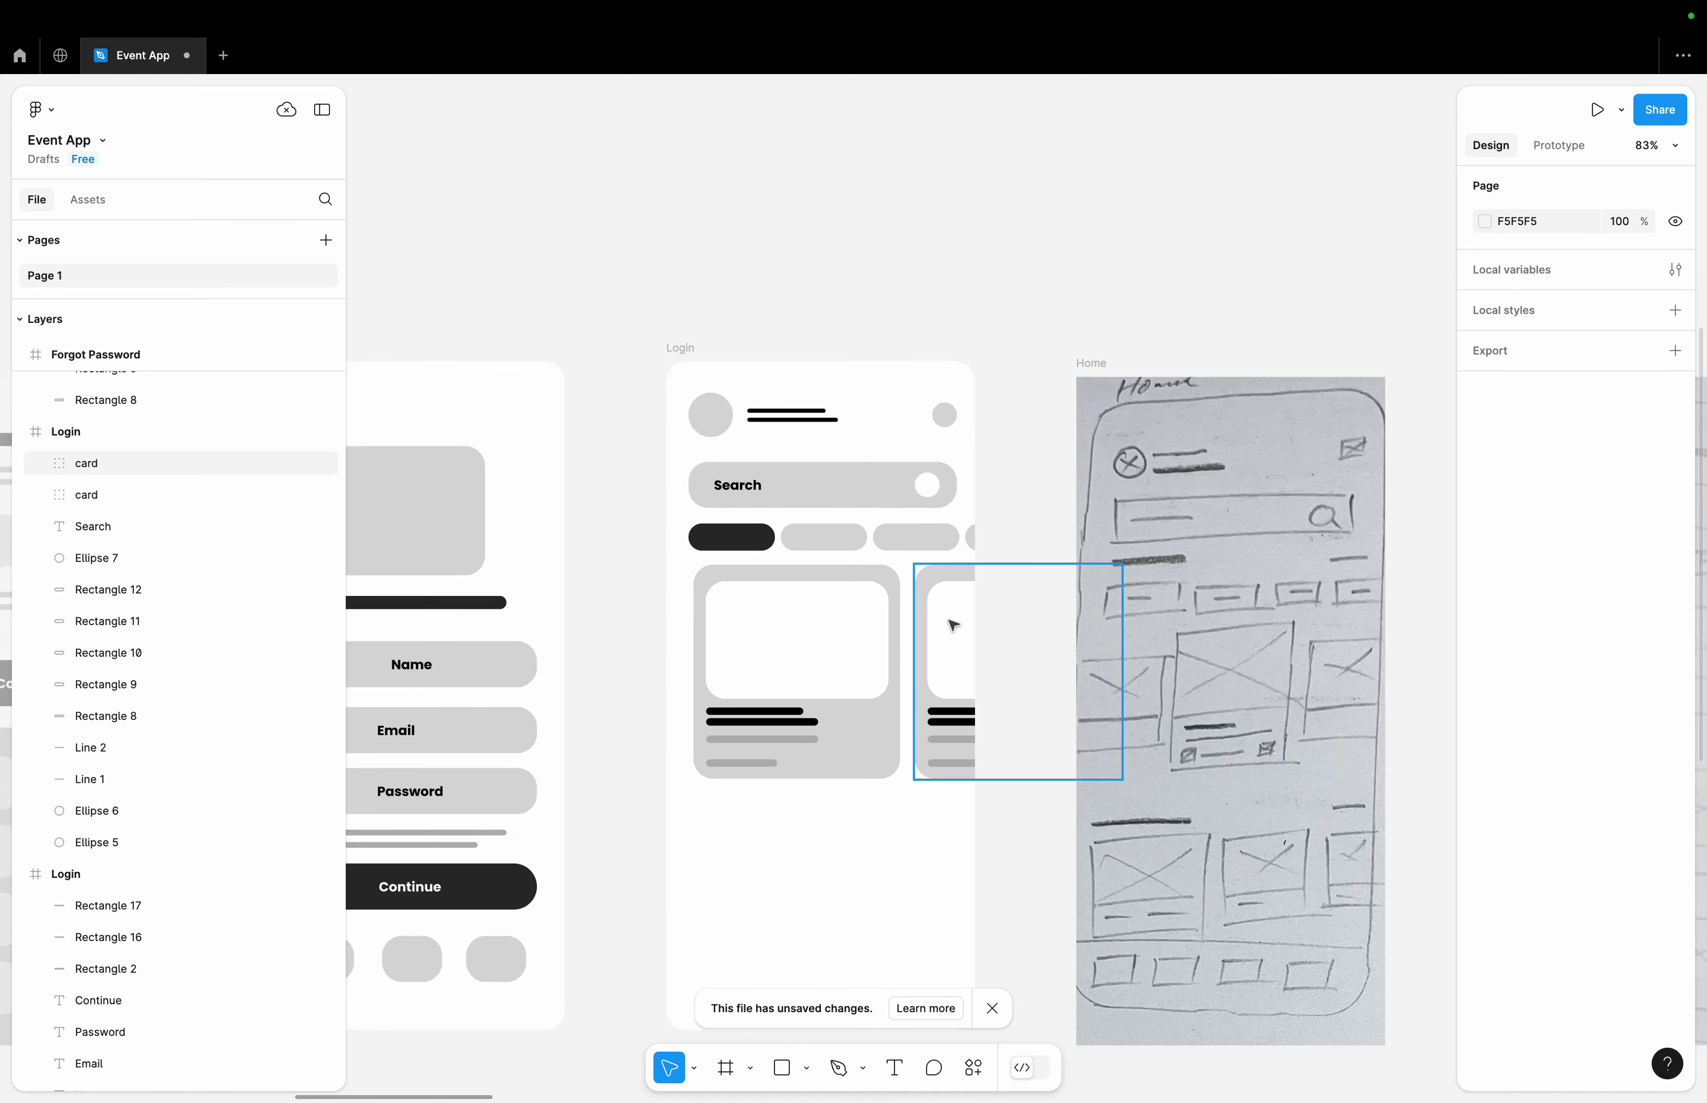
scroll(932, 652, "up", 2)
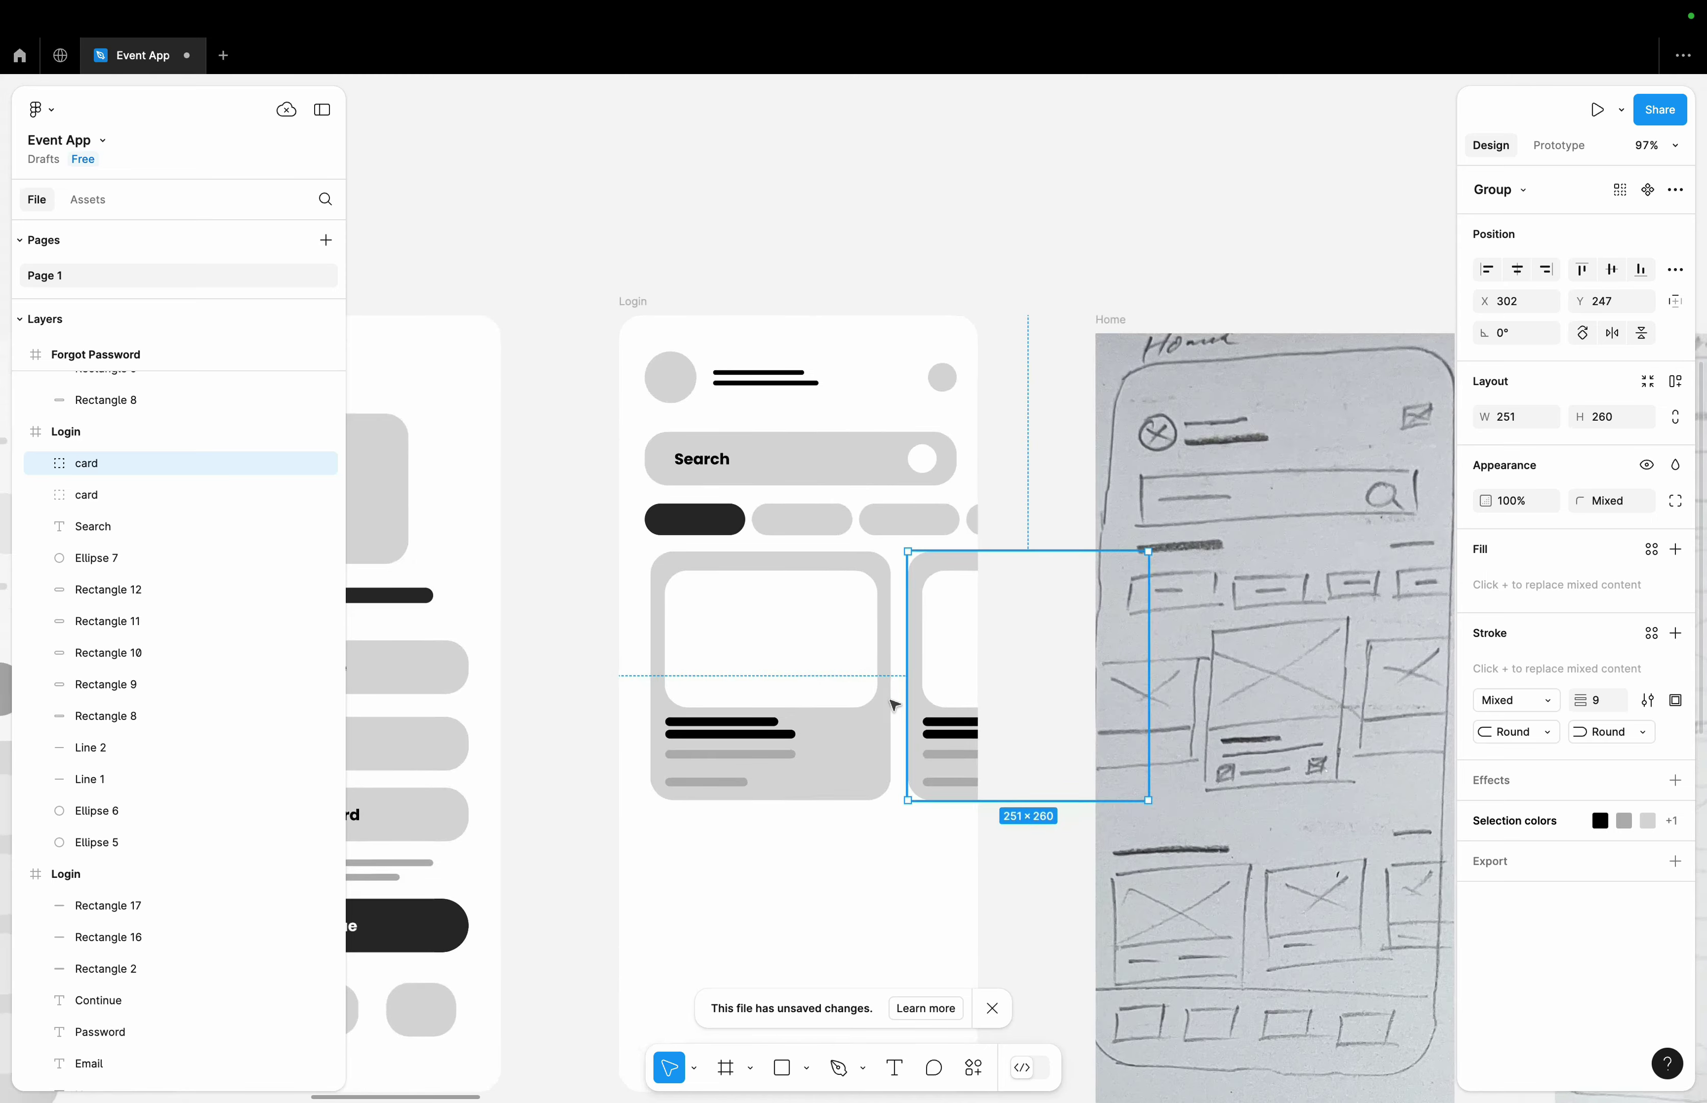
scroll(846, 675, "up", 2)
scroll(758, 693, "up", 1)
scroll(758, 692, "up", 2)
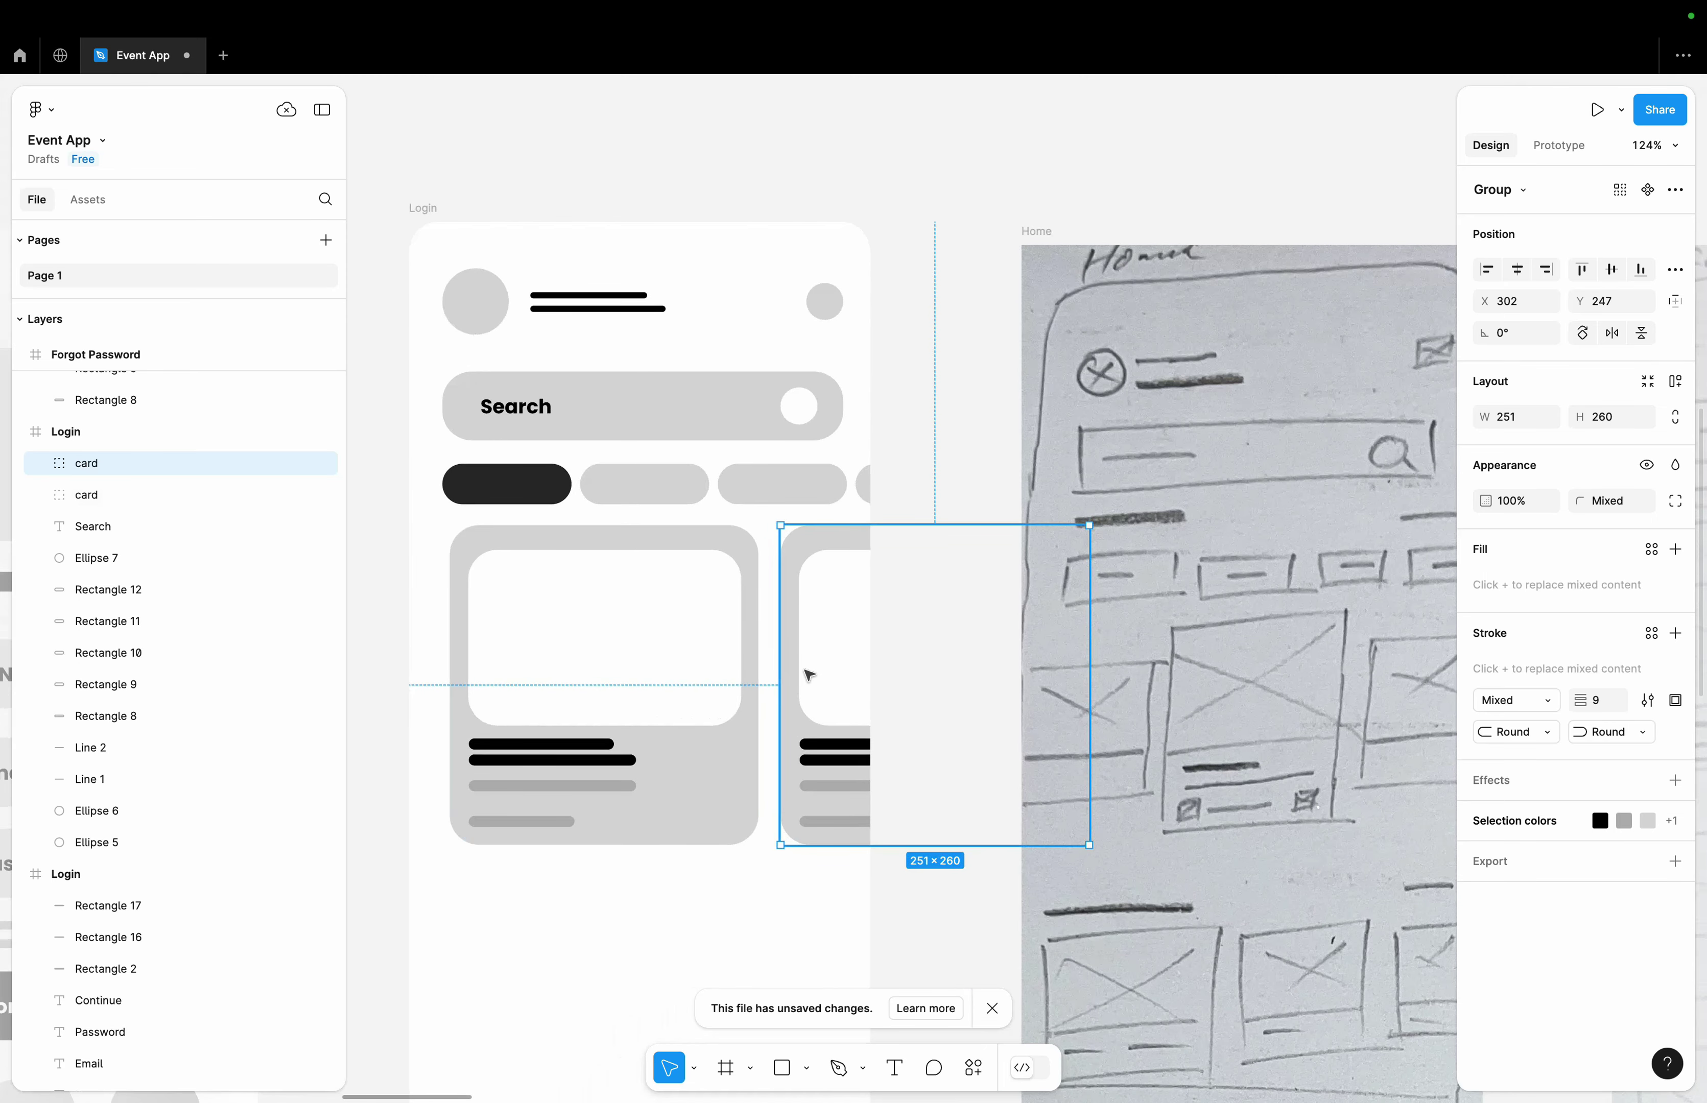
left_click_drag(817, 674, 890, 679)
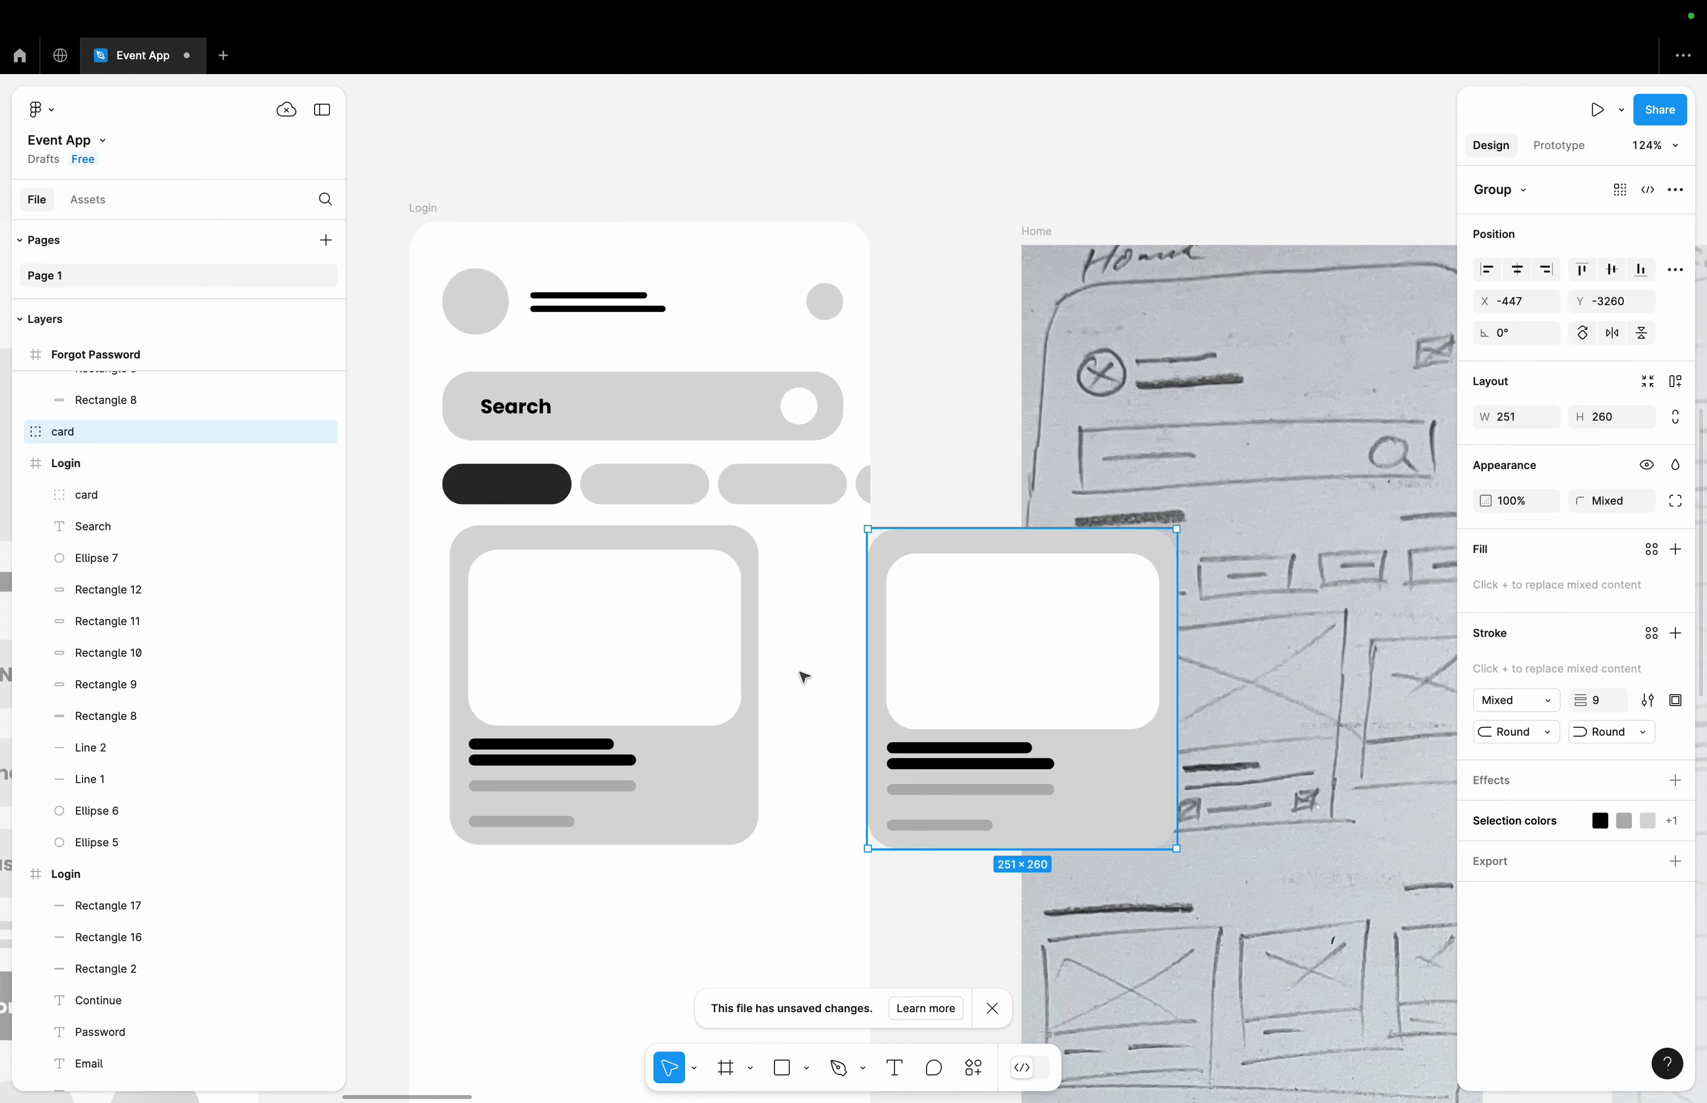
mouse_move(423, 208)
left_mouse_down()
mouse_move(450, 252)
mouse_move(439, 215)
left_mouse_up()
mouse_move(974, 617)
left_mouse_down()
mouse_move(911, 639)
mouse_move(863, 628)
left_mouse_up()
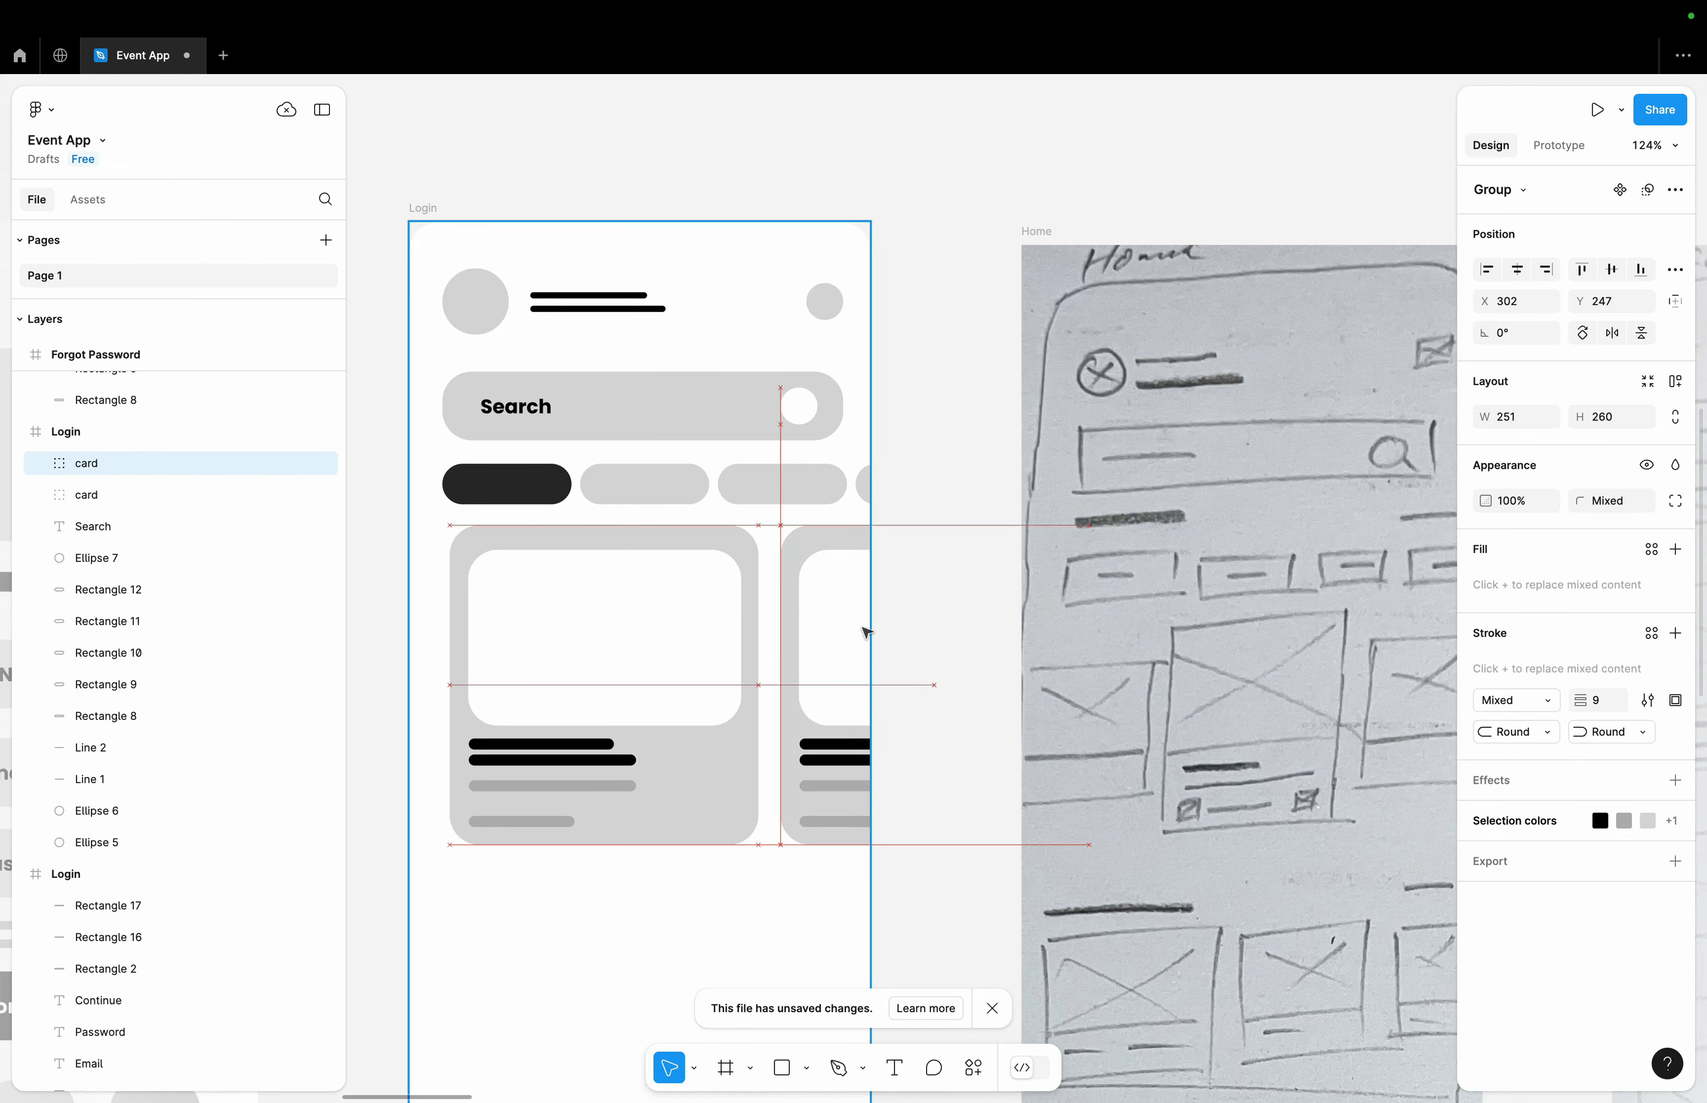
mouse_move(413, 213)
left_mouse_down()
mouse_move(518, 224)
mouse_move(415, 229)
left_mouse_up()
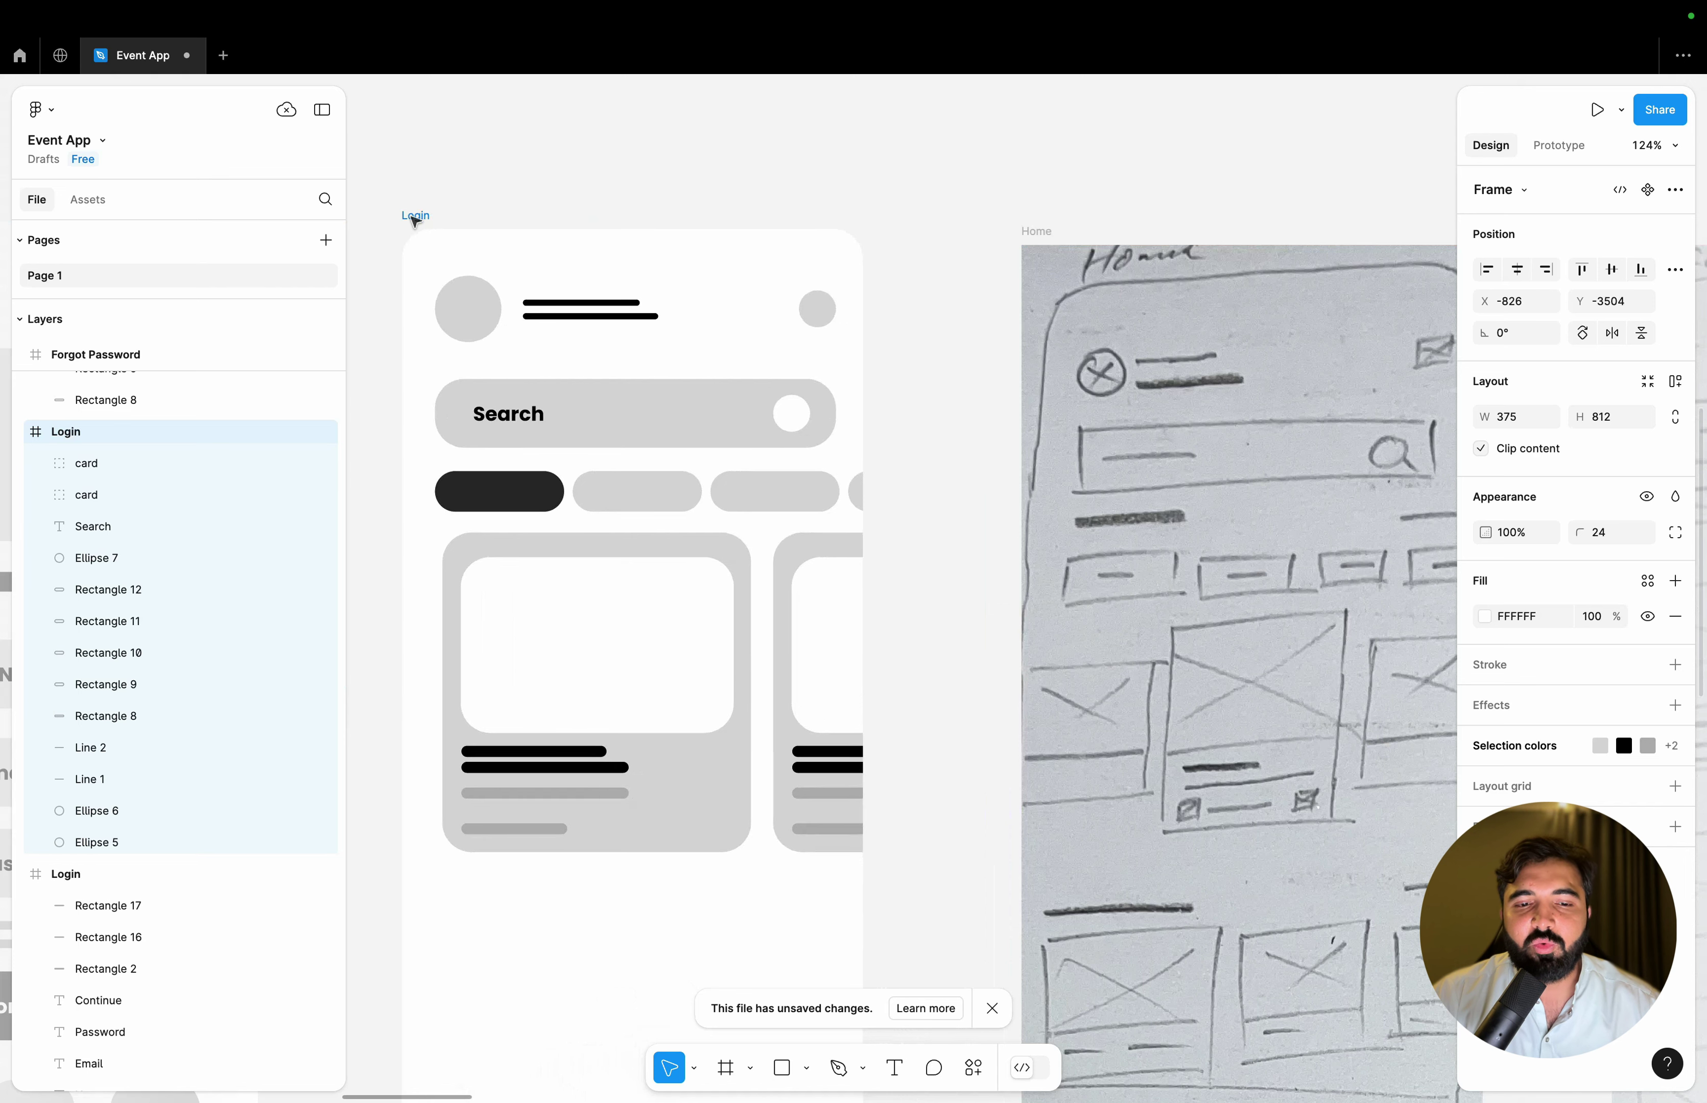
left_click(786, 610)
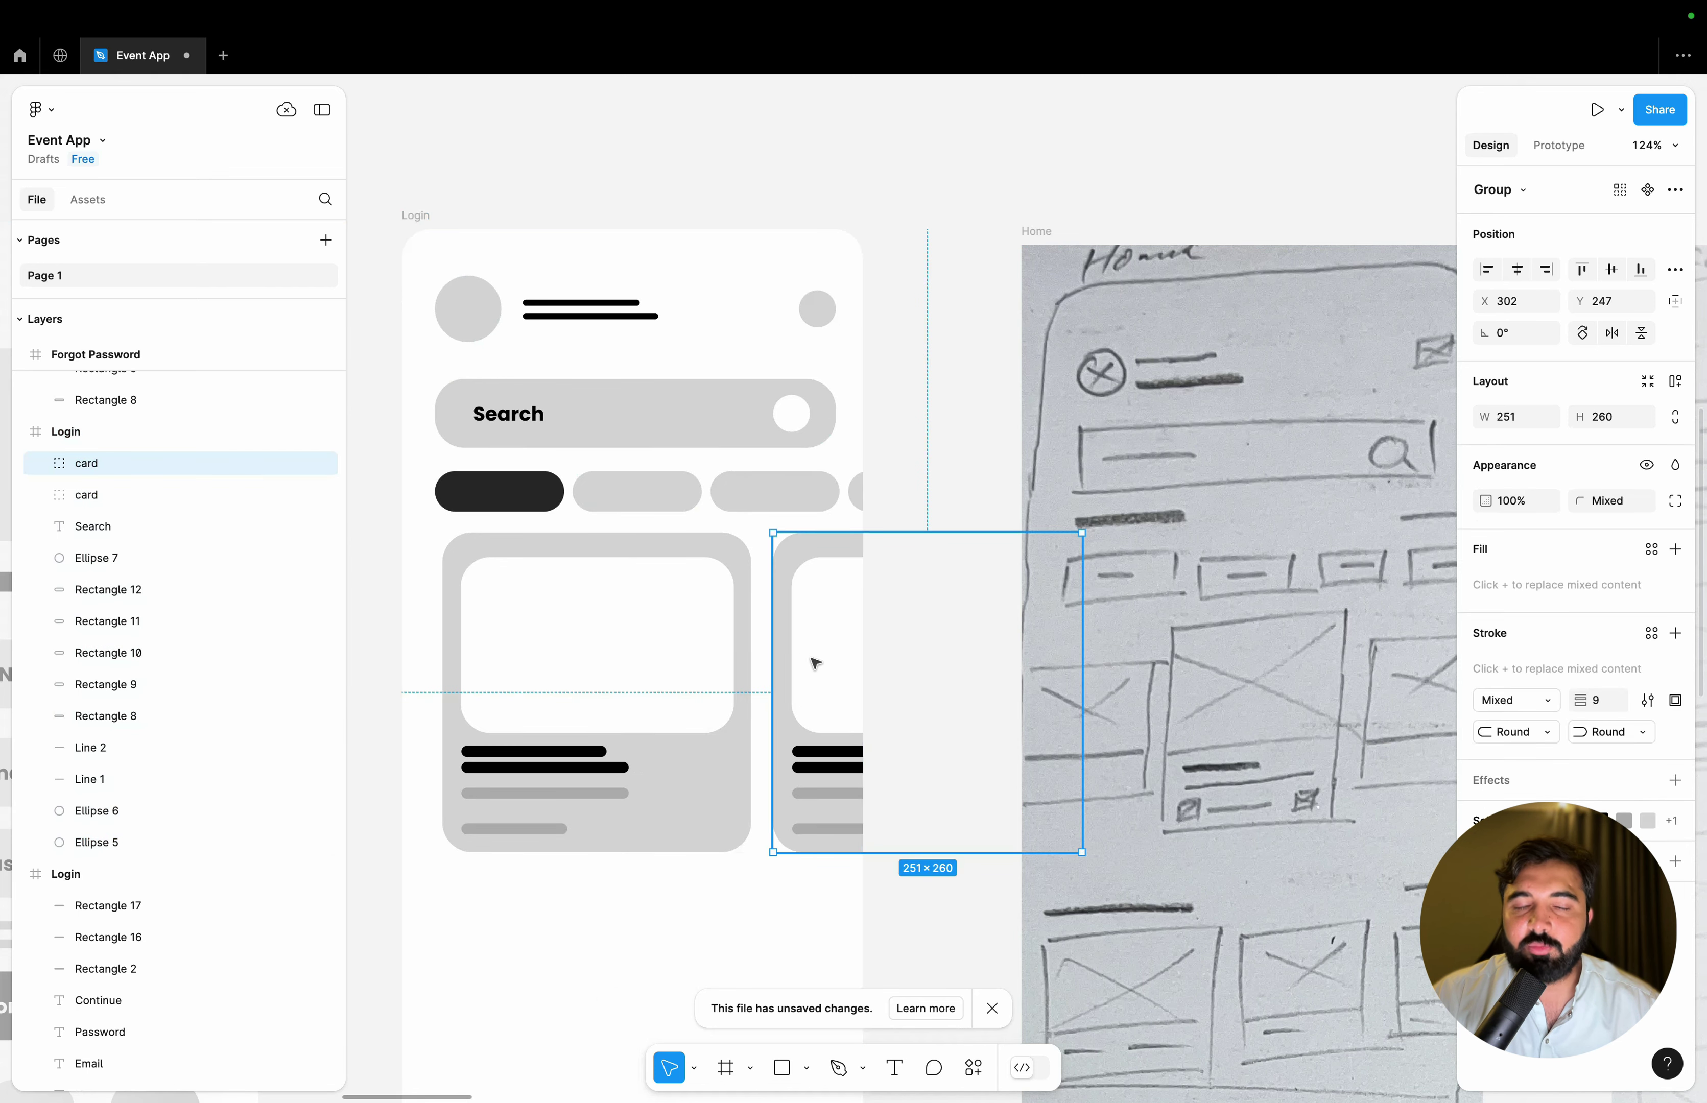
left_click(414, 225)
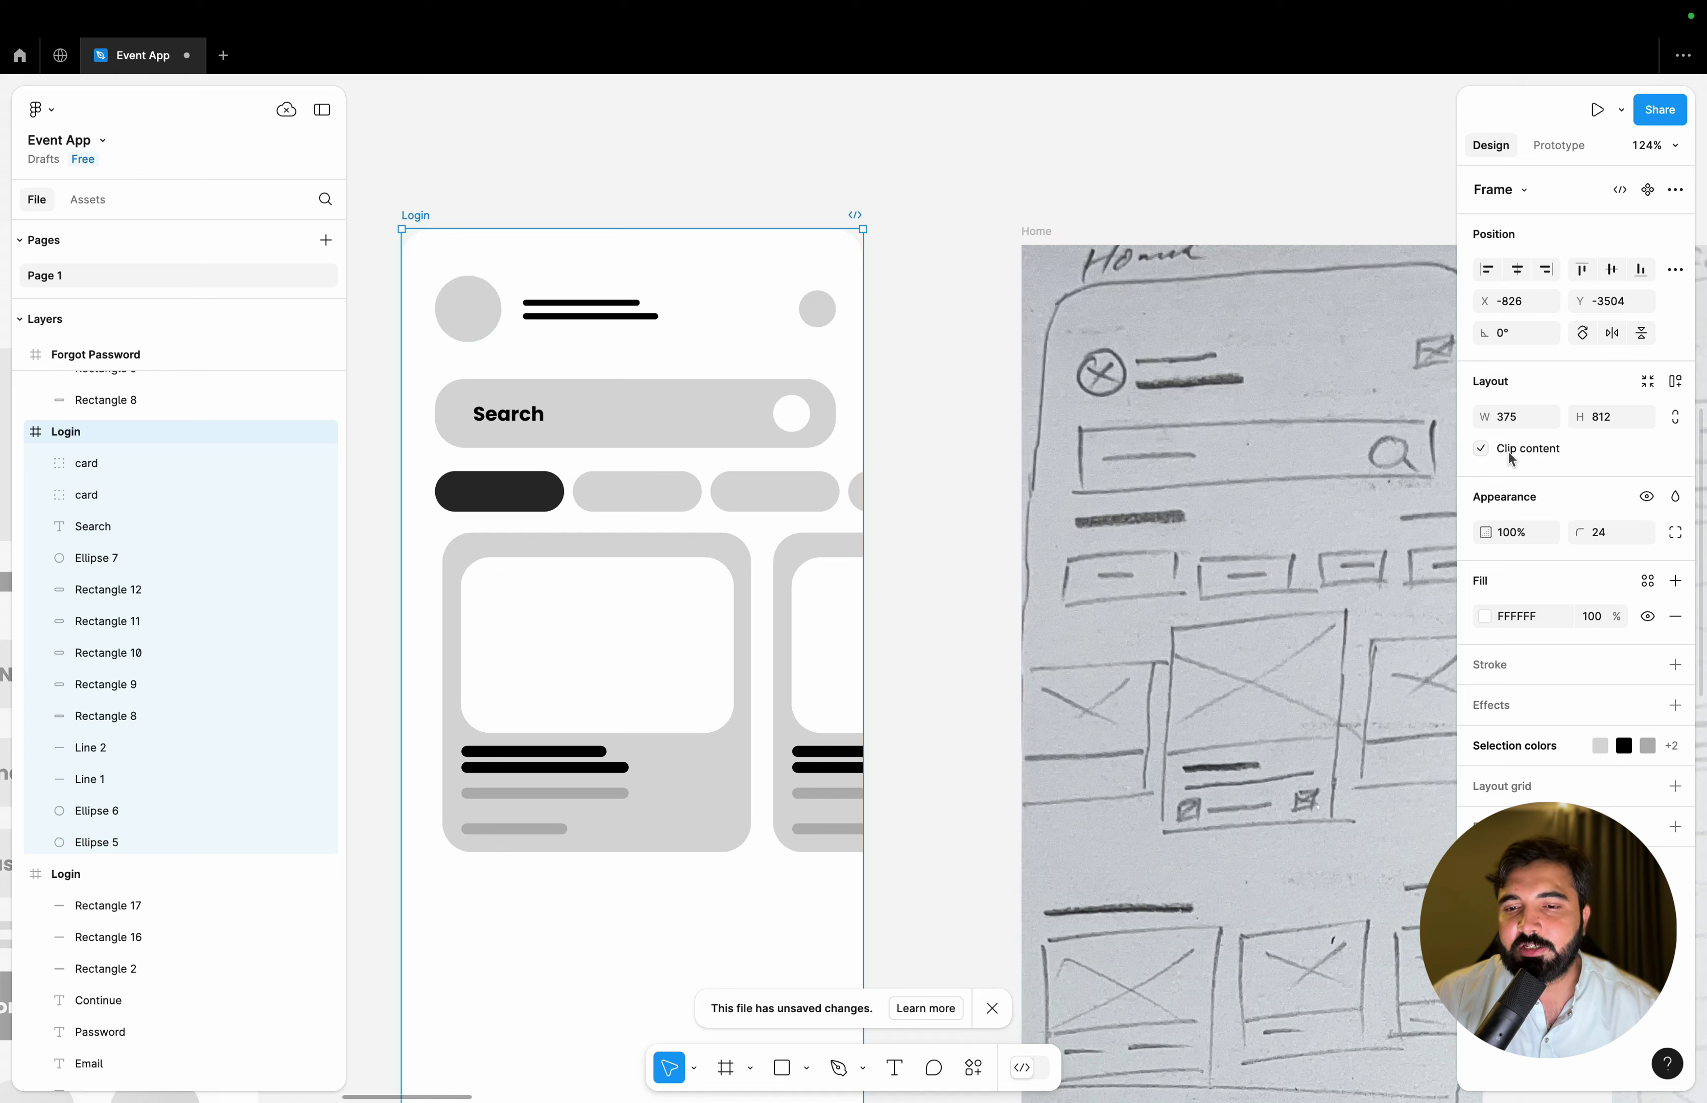
left_click(1481, 449)
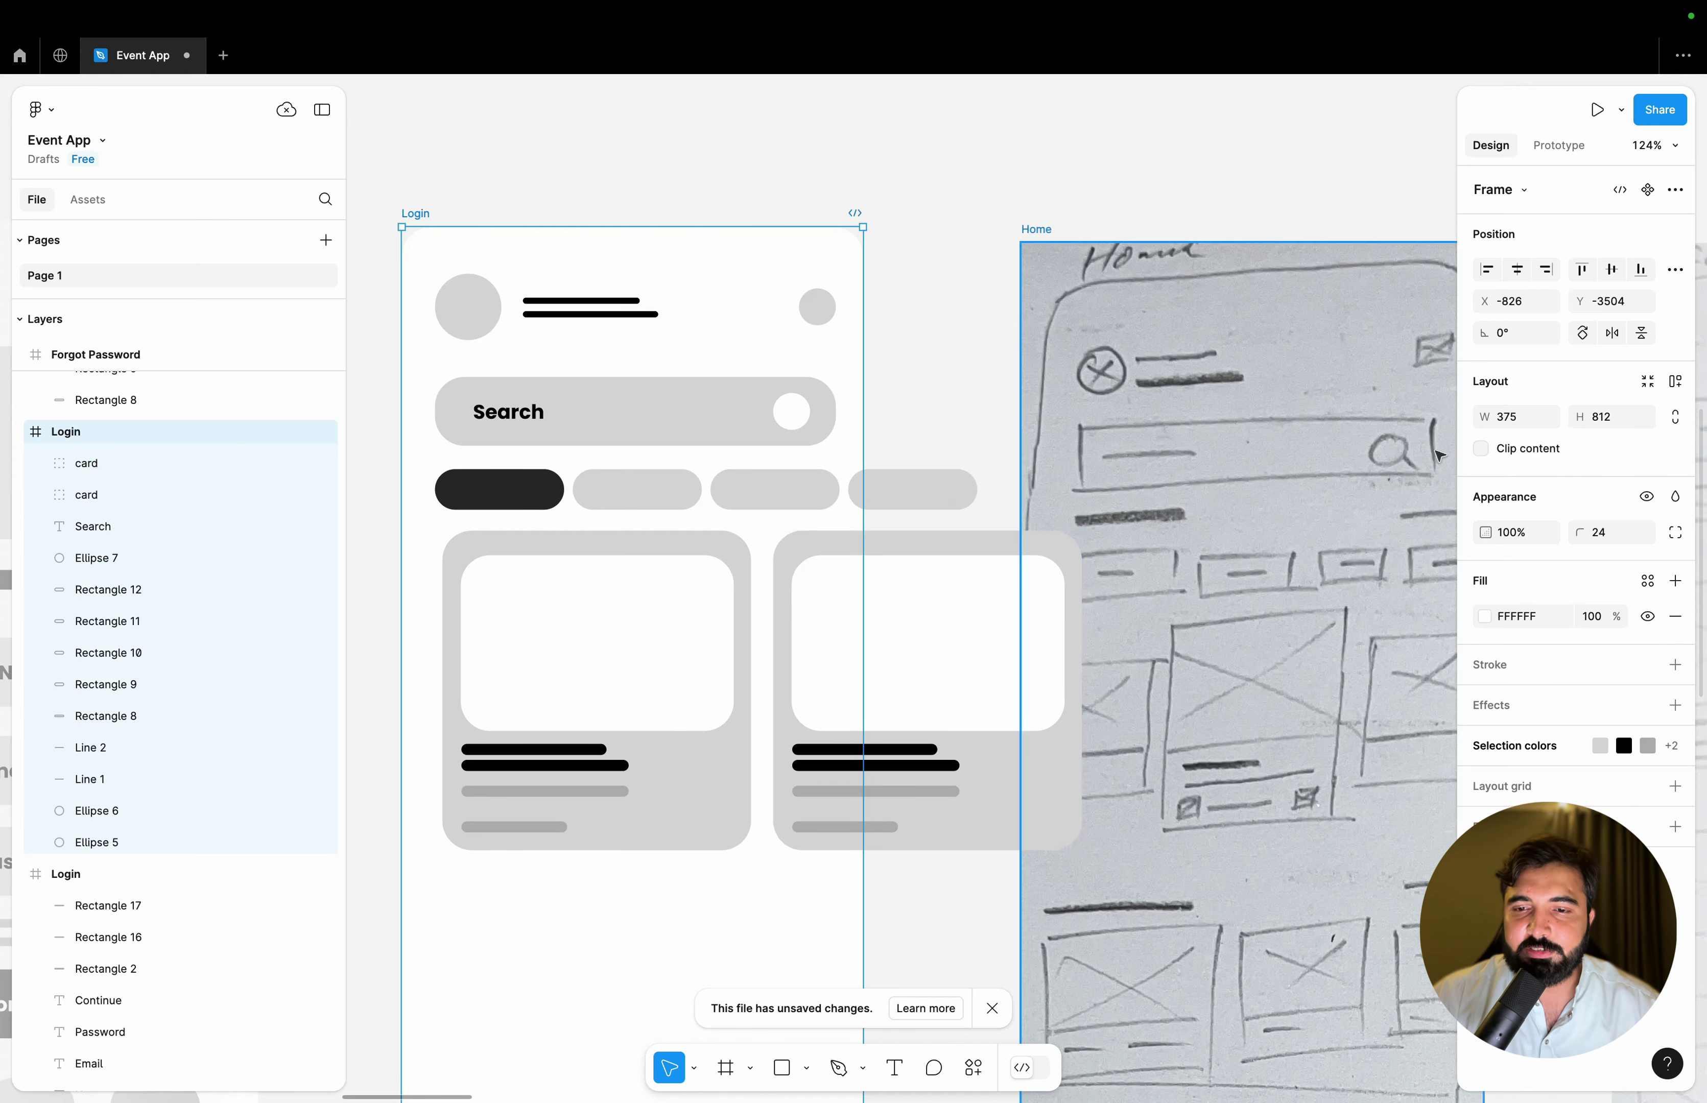
left_click(1482, 449)
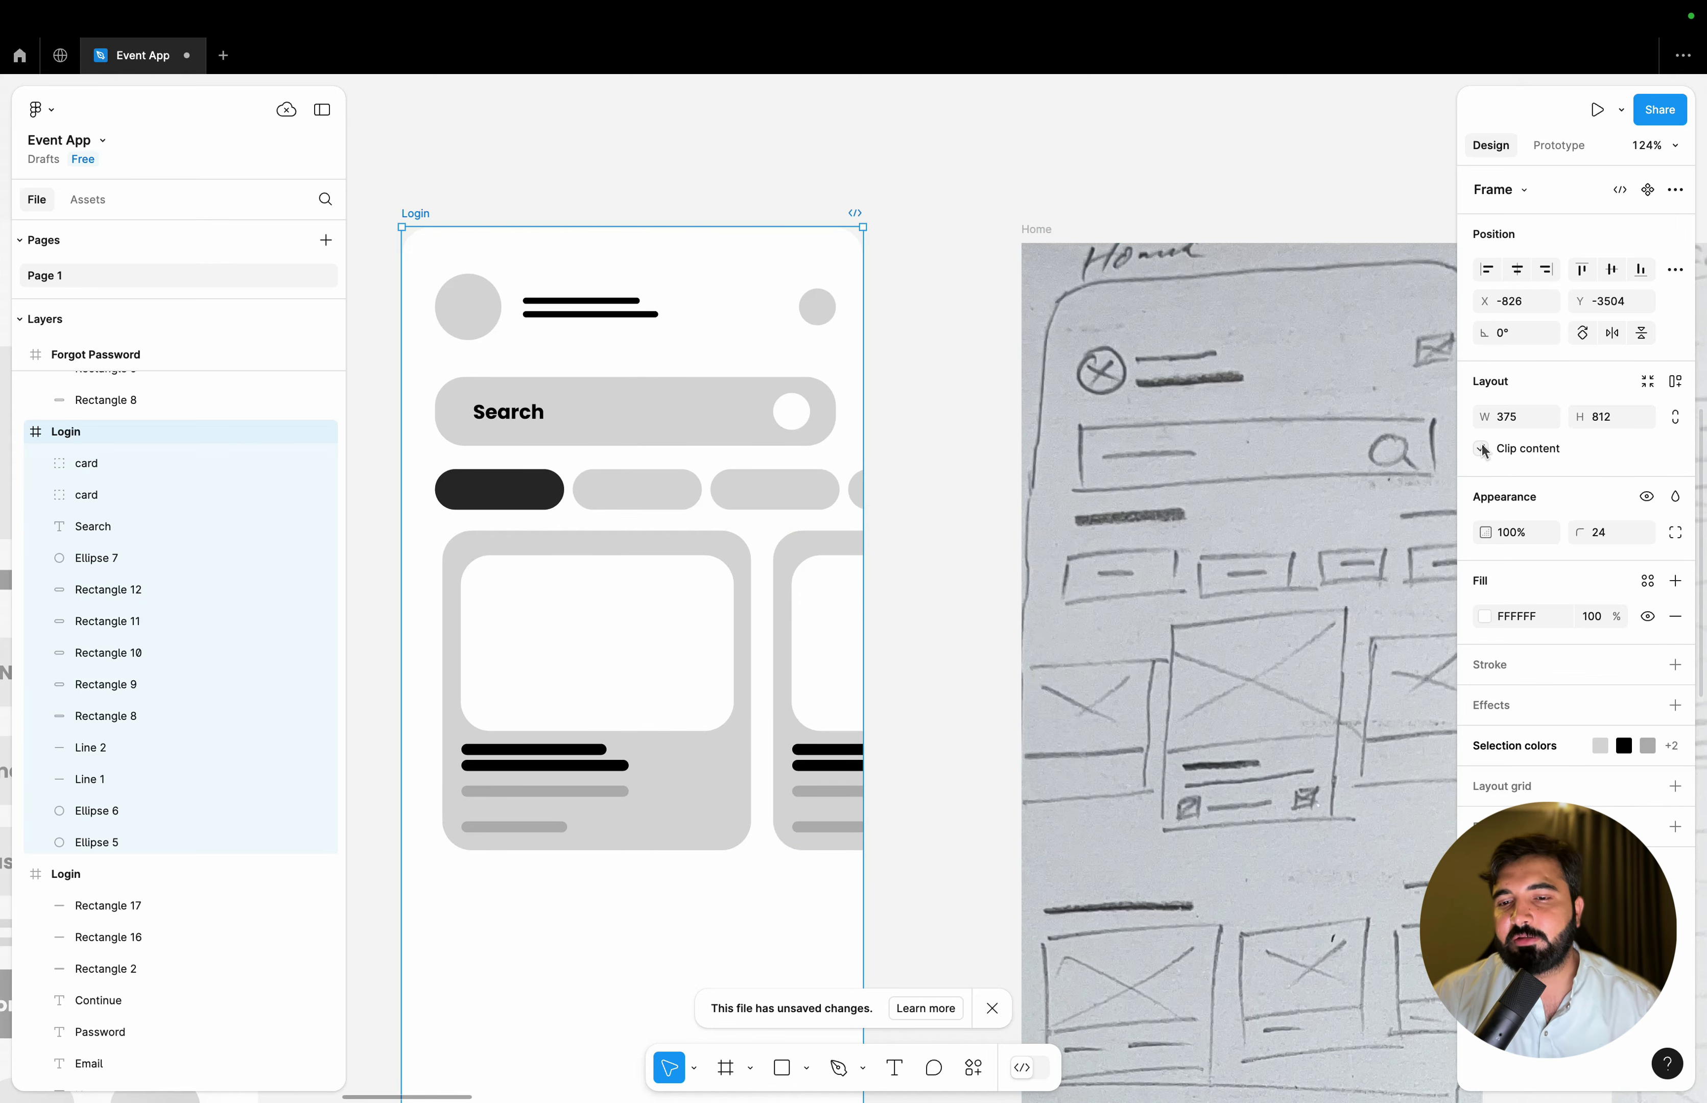
scroll(703, 323, "down", 5)
scroll(732, 445, "up", 5)
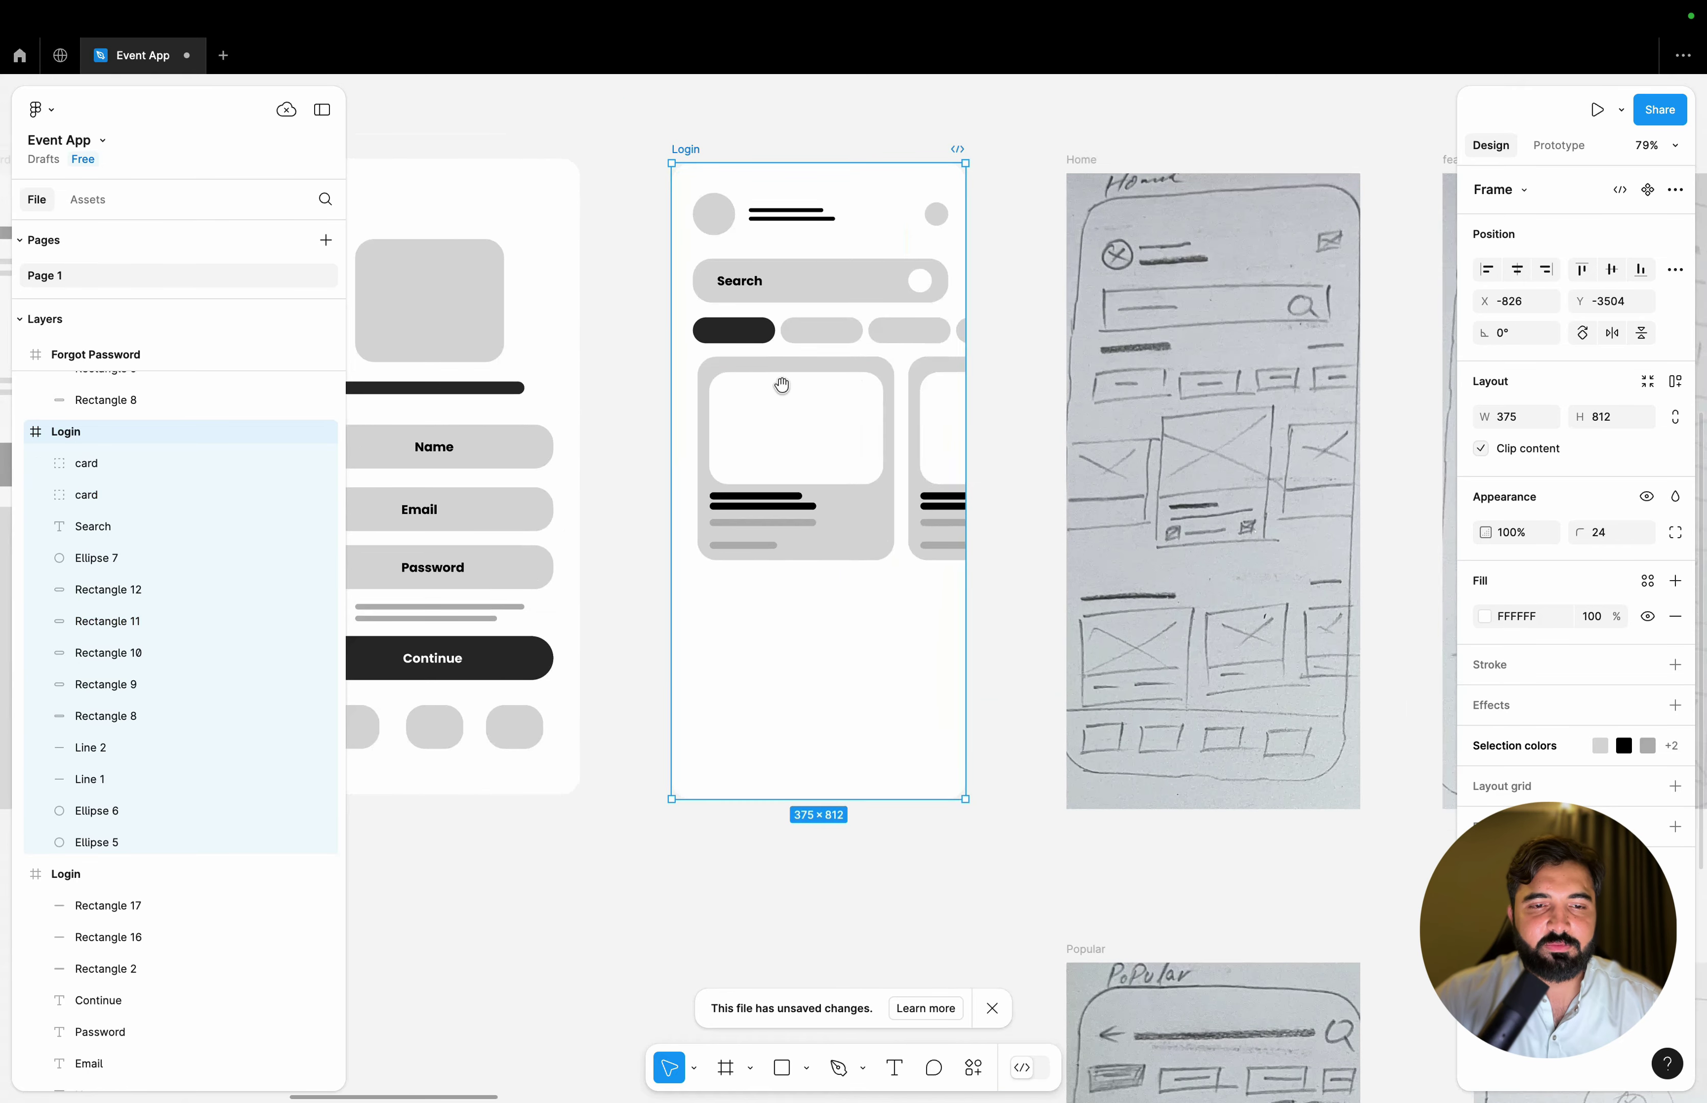
Step: Copy the dark pill below the cards, shorten it, and add a smaller bar at the row's right end
left_click_drag(733, 331, 751, 610)
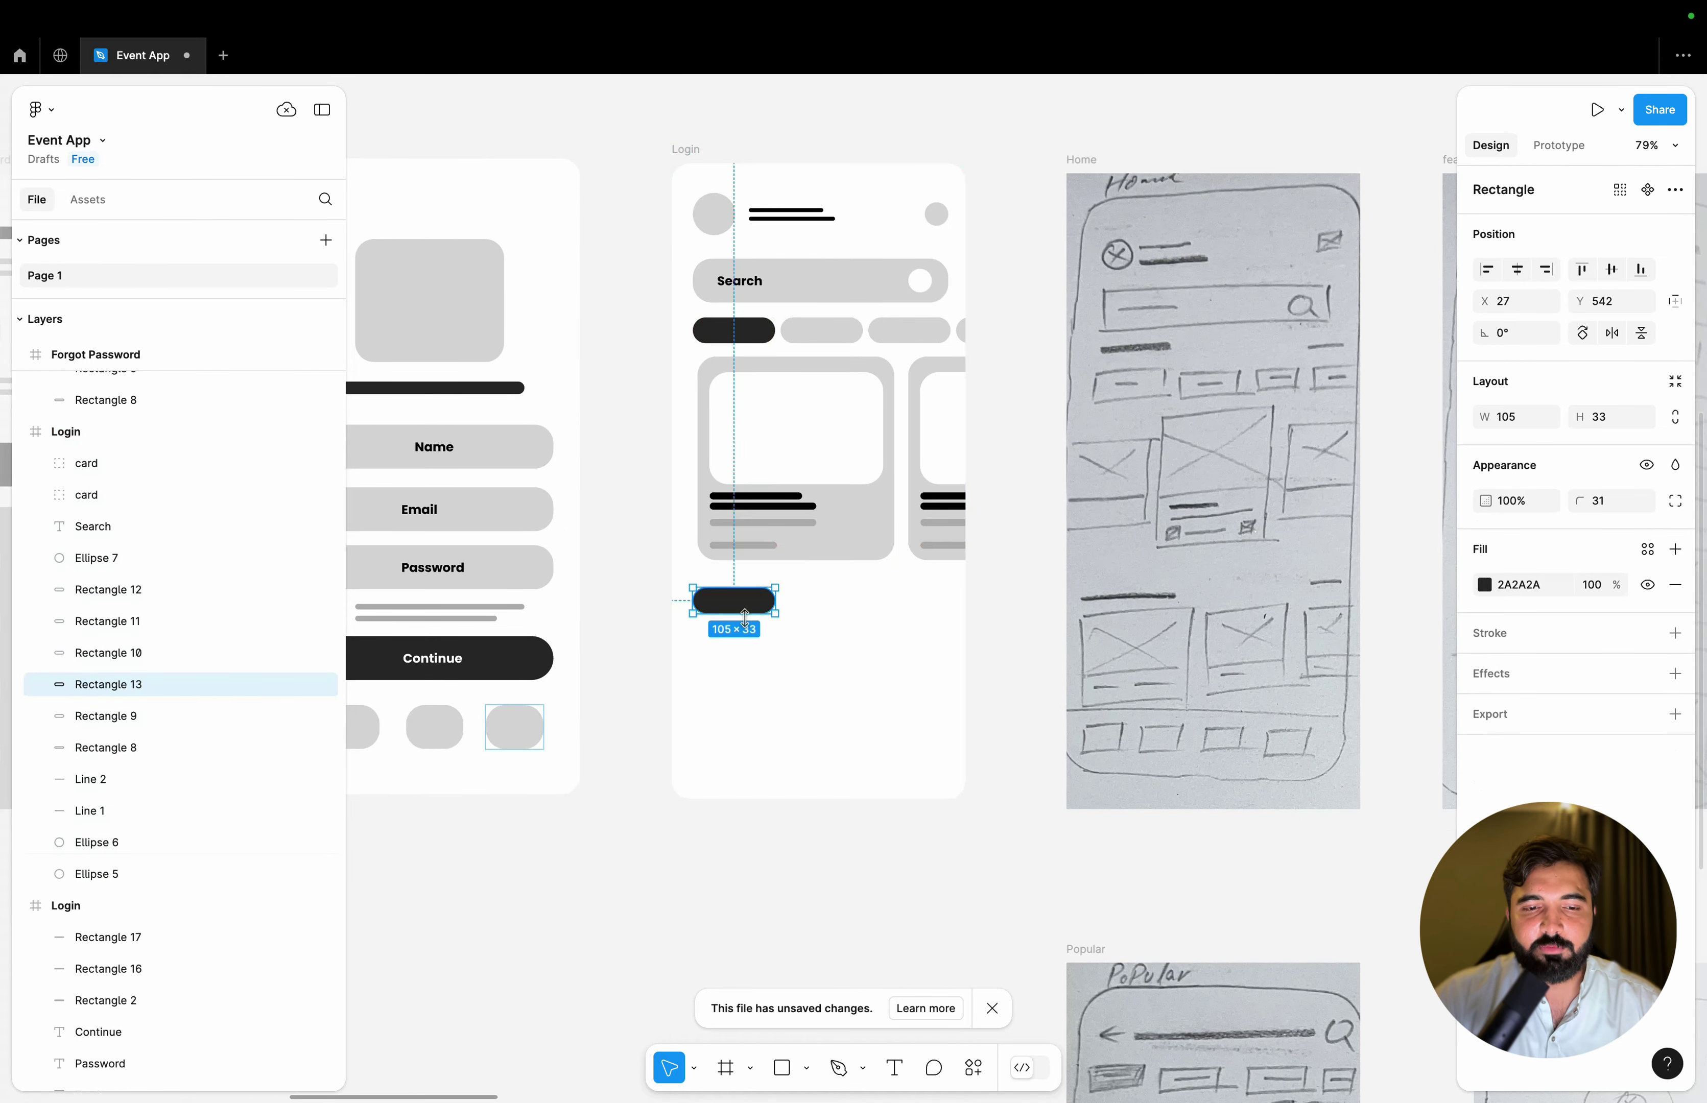
scroll(742, 617, "up", 5)
left_click_drag(738, 606, 738, 587)
scroll(737, 587, "right", 3)
left_click_drag(671, 644, 968, 650)
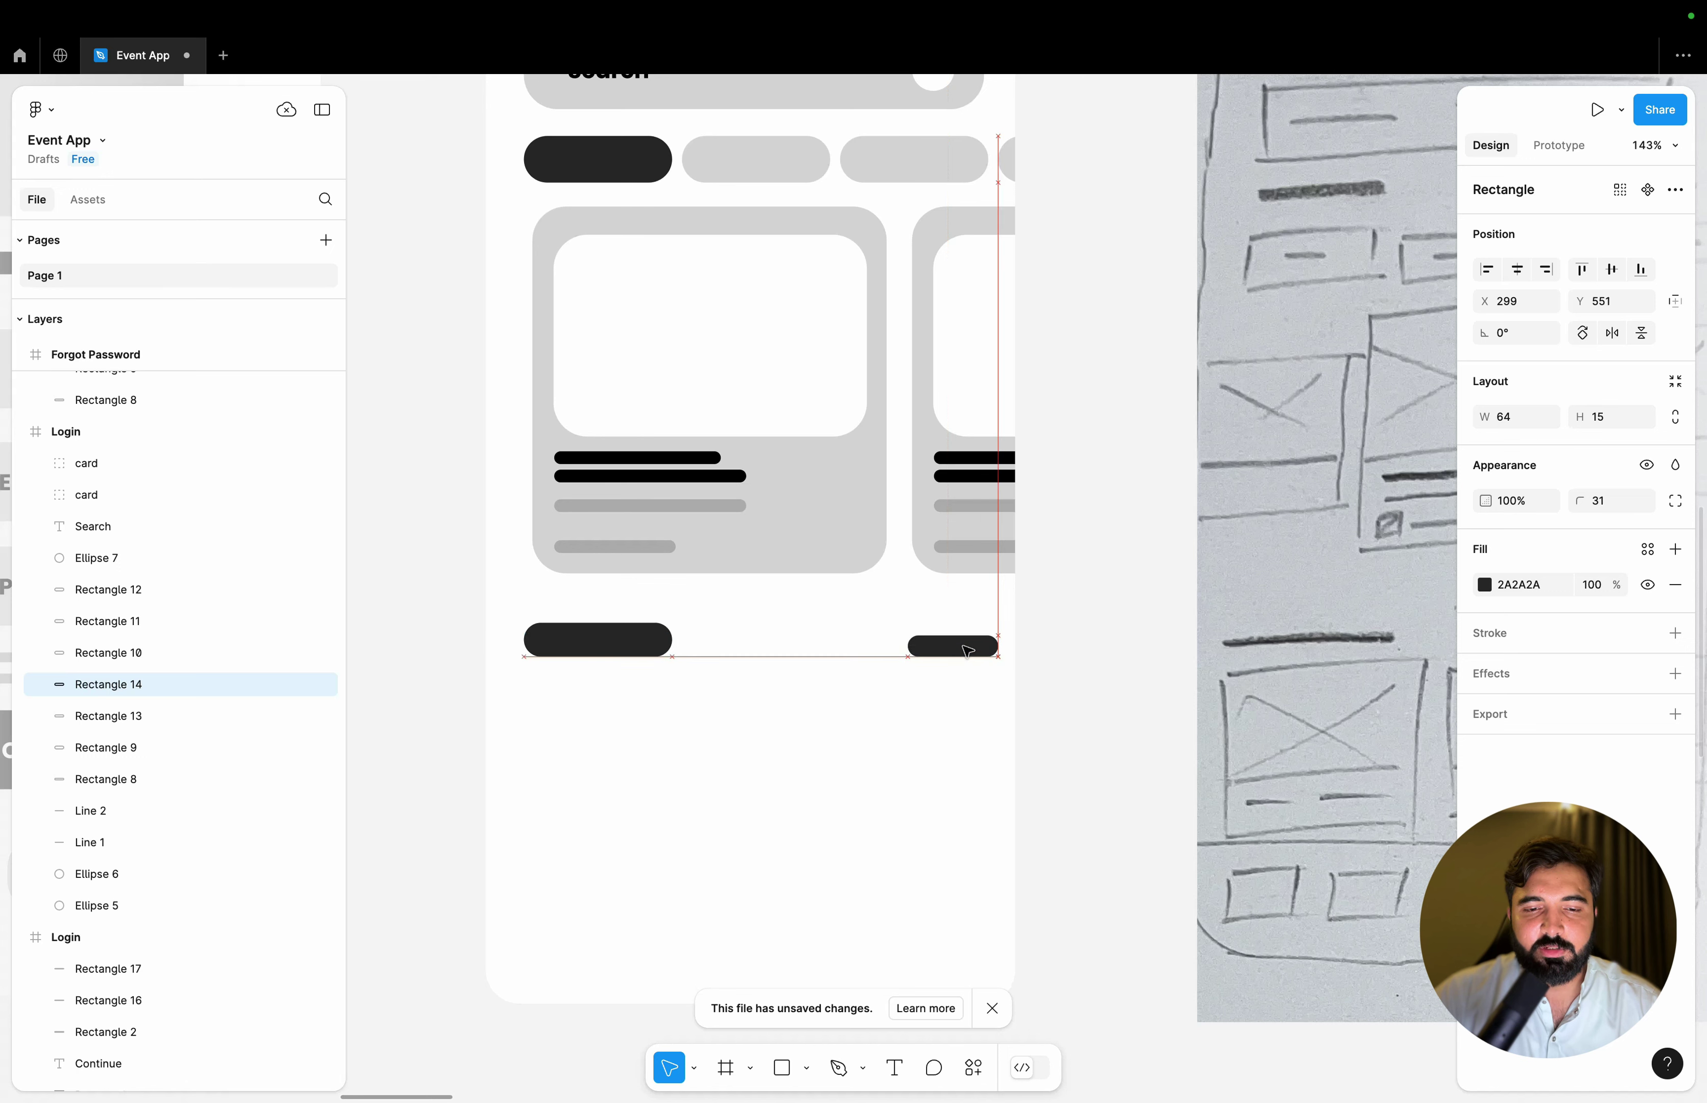
scroll(962, 649, "down", 2)
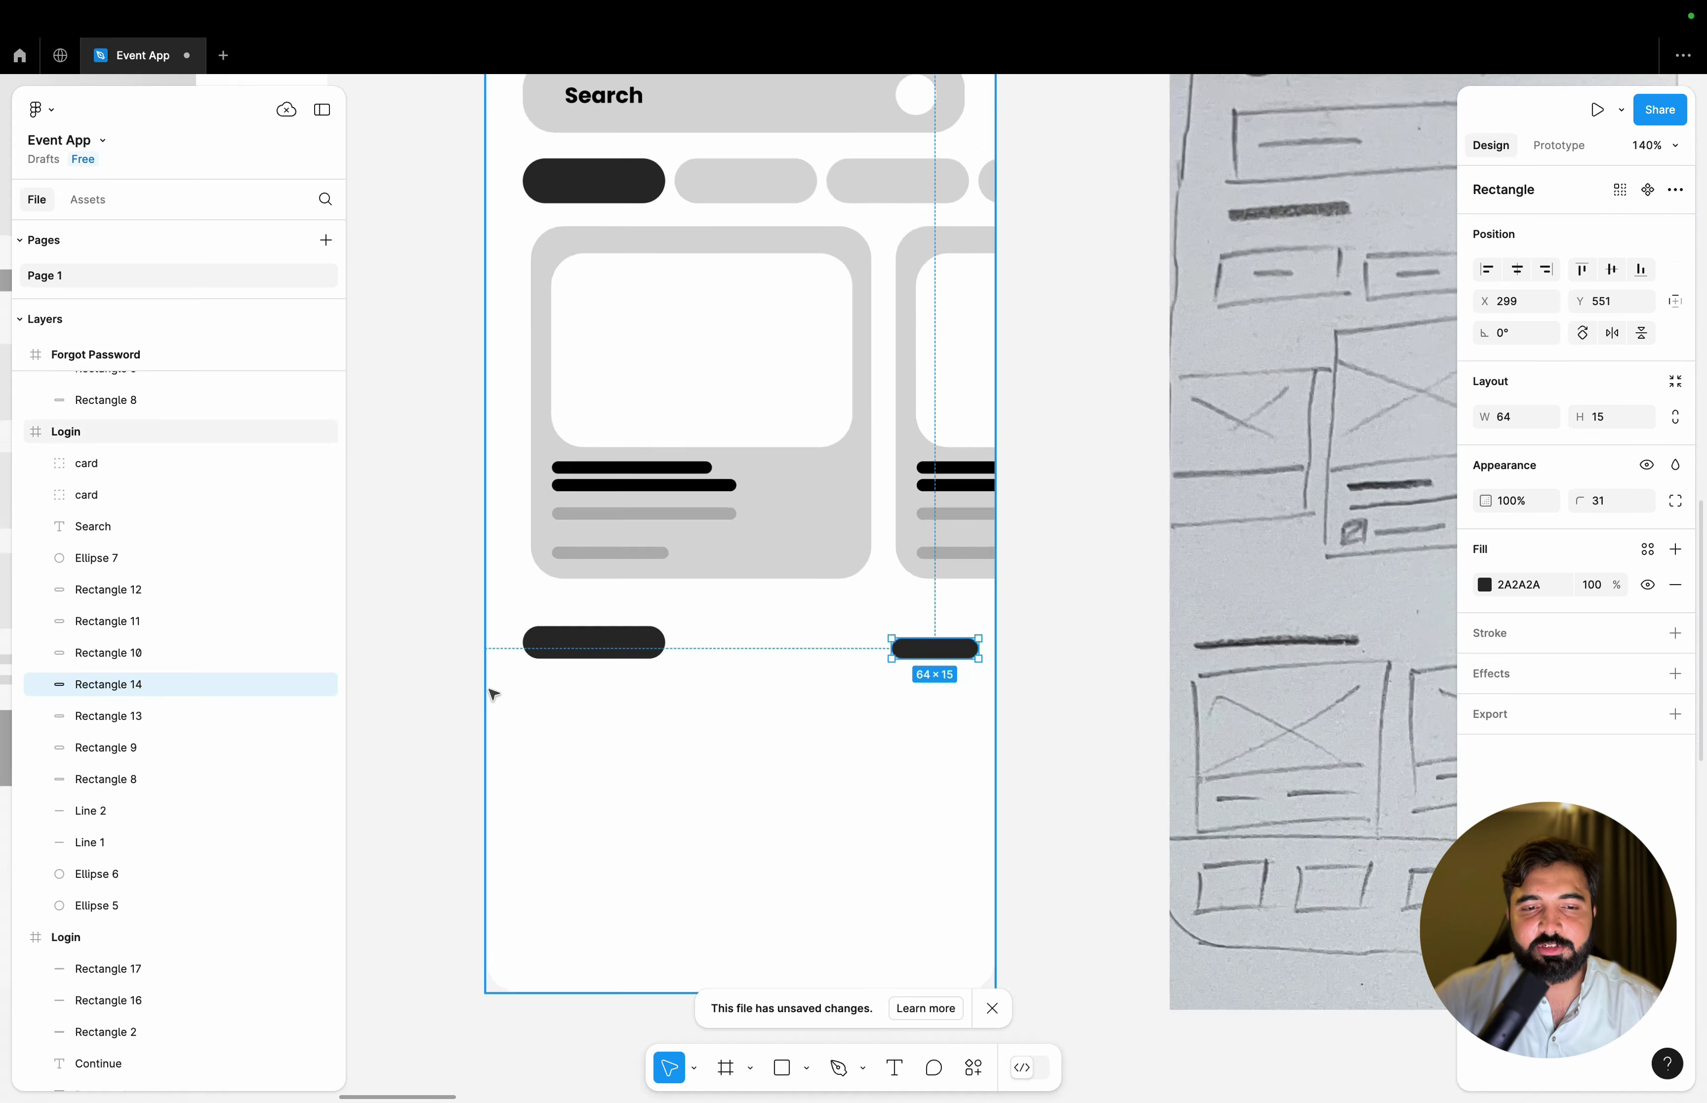
scroll(681, 732, "up", 3)
left_click_drag(753, 720, 847, 708)
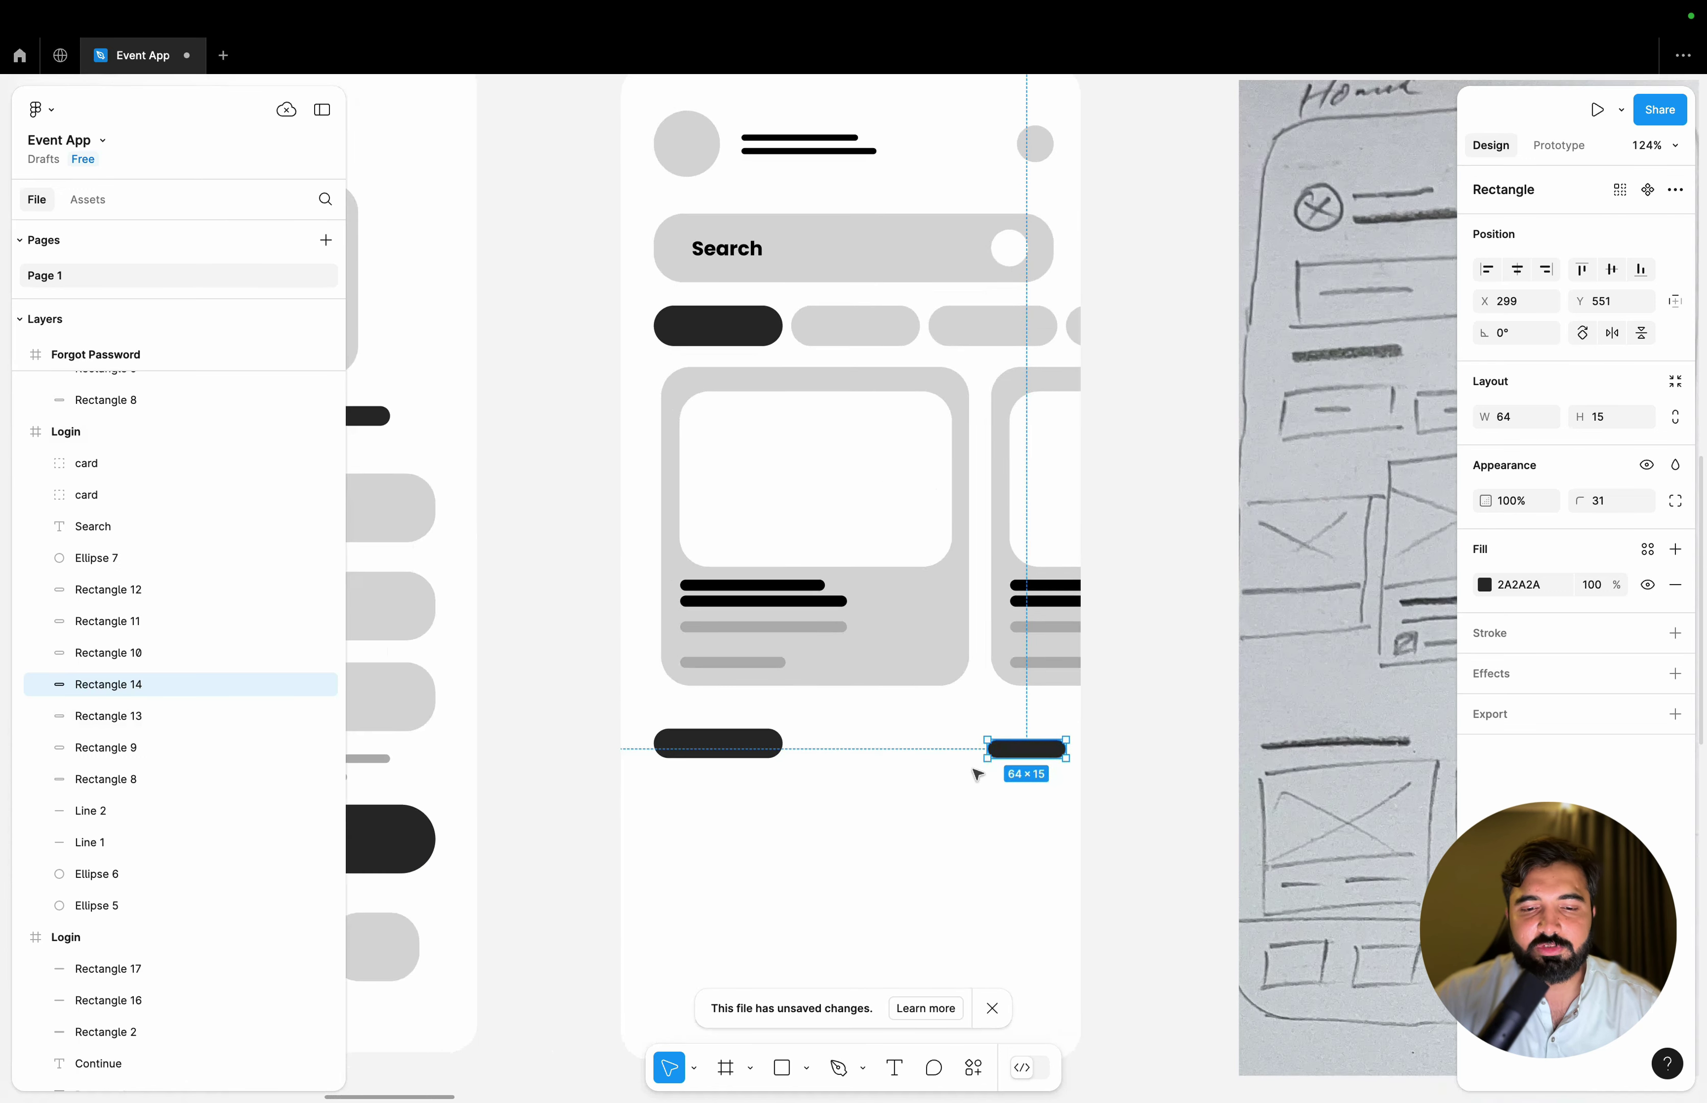
left_click_drag(978, 763, 876, 781)
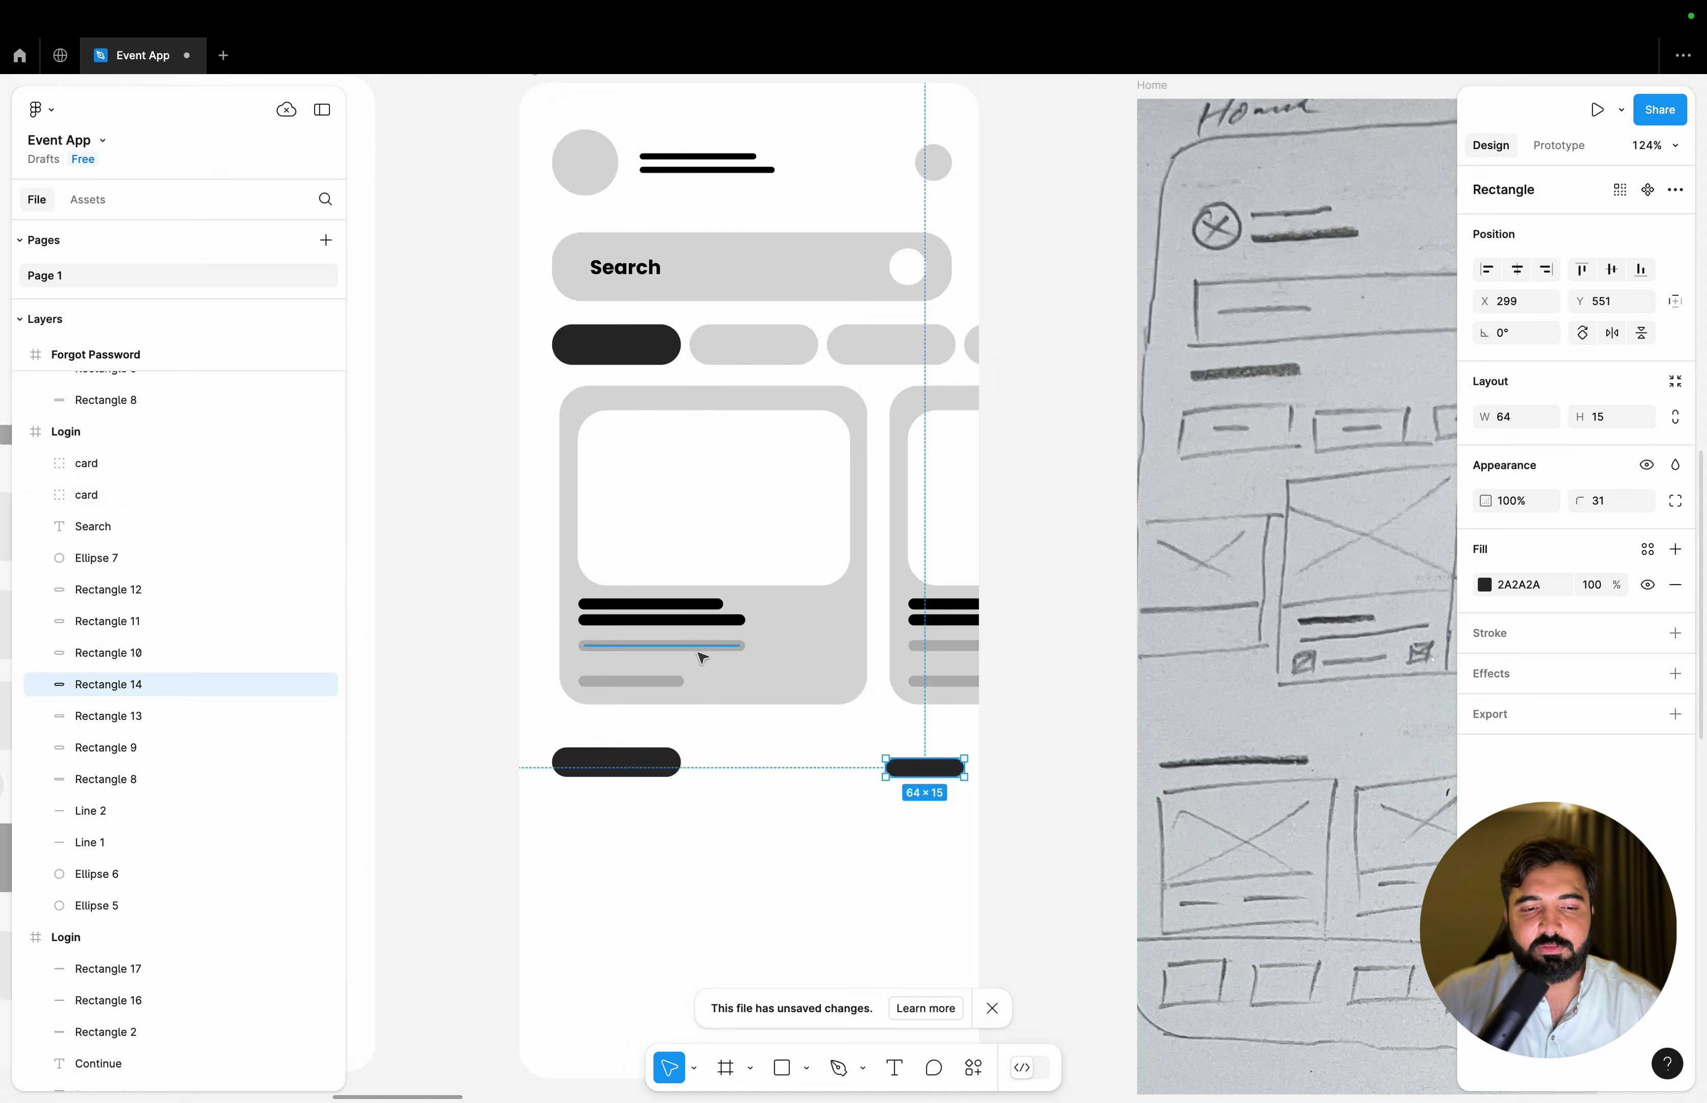
Step: Fill the small 64×15 right-hand bar with the card's light grey
left_click(667, 646, "super")
left_click(911, 769)
left_click(859, 822)
left_click(898, 773)
key("ctrl+alt+v")
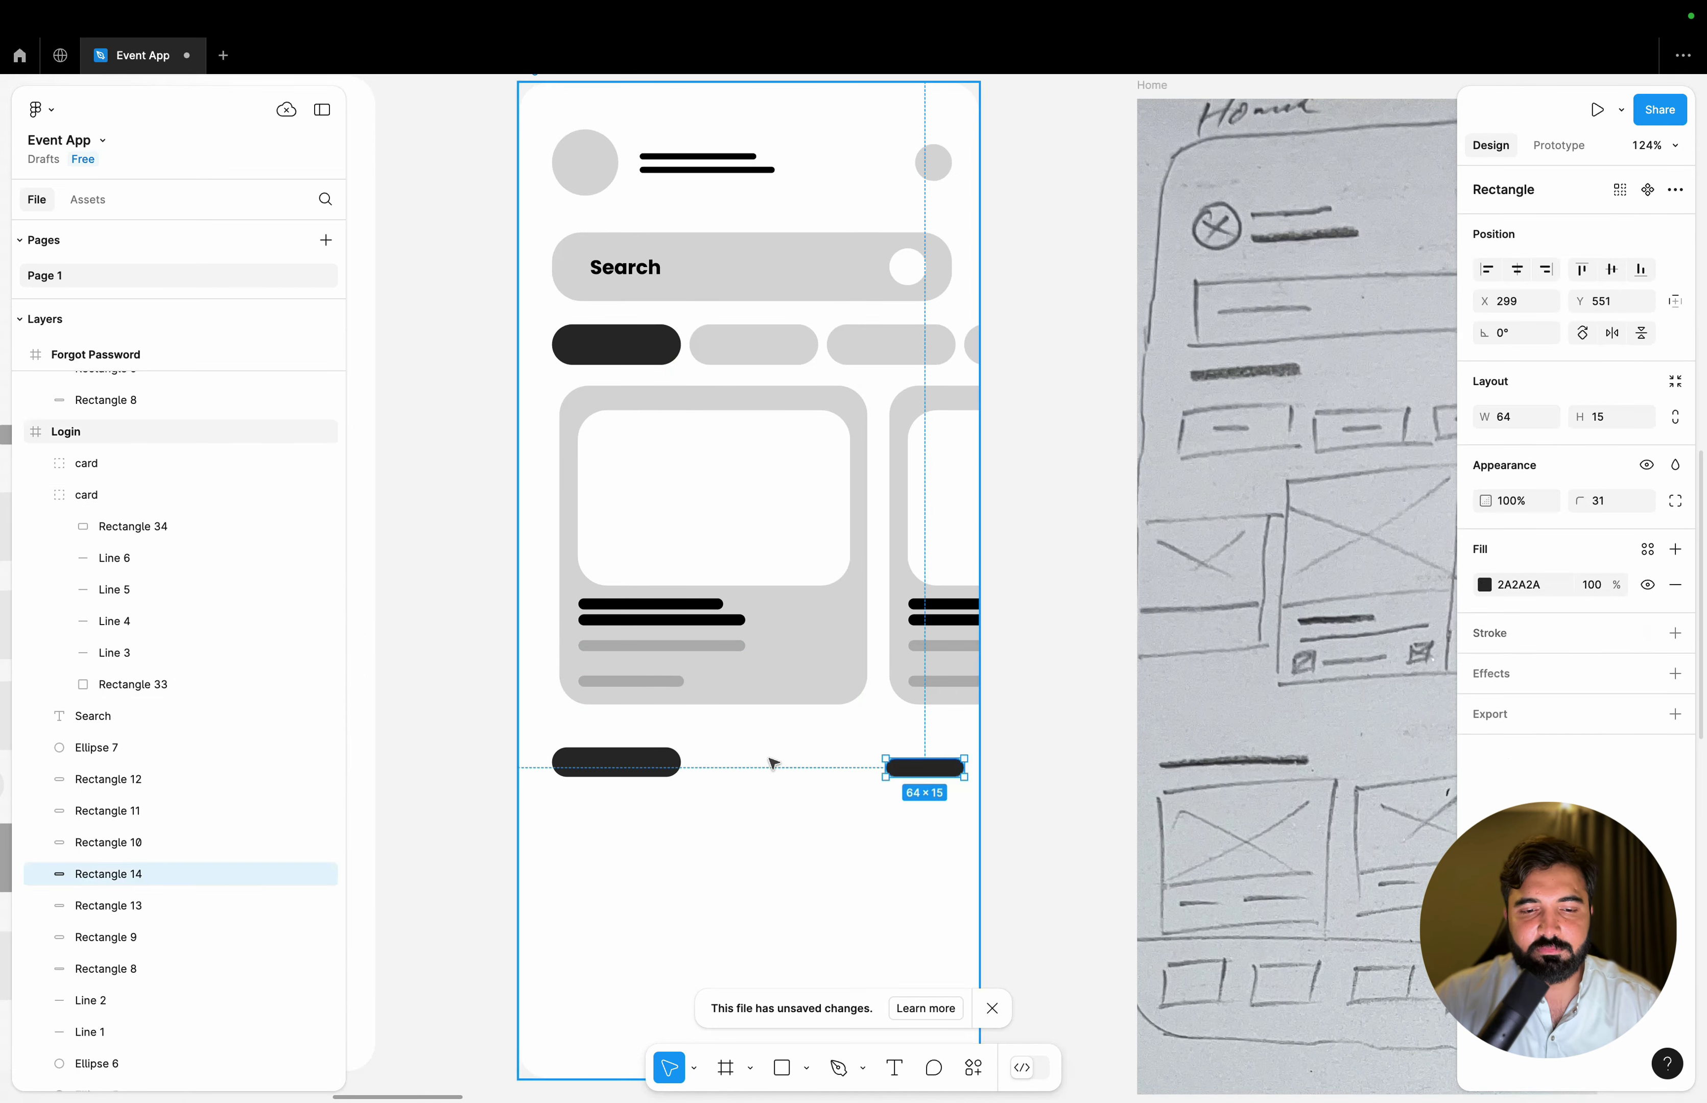
left_click(719, 651)
left_click(911, 768)
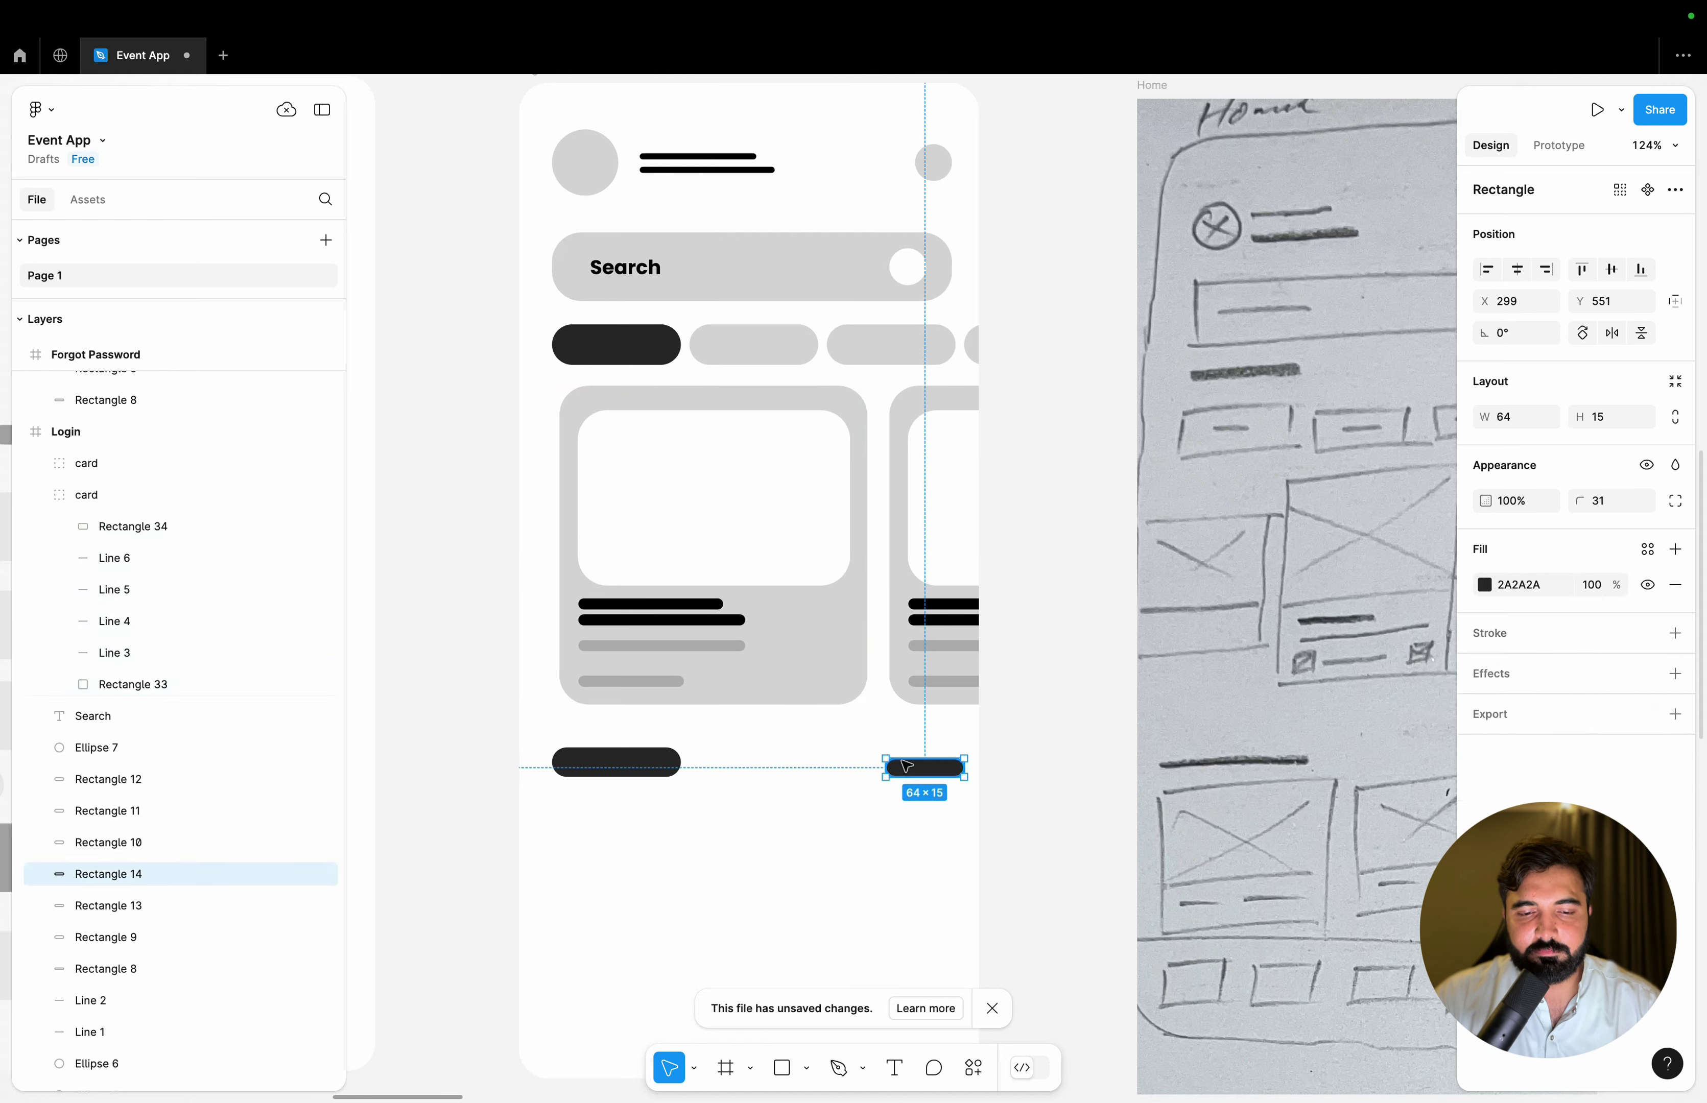
key("i")
left_click(737, 661)
key("Escape")
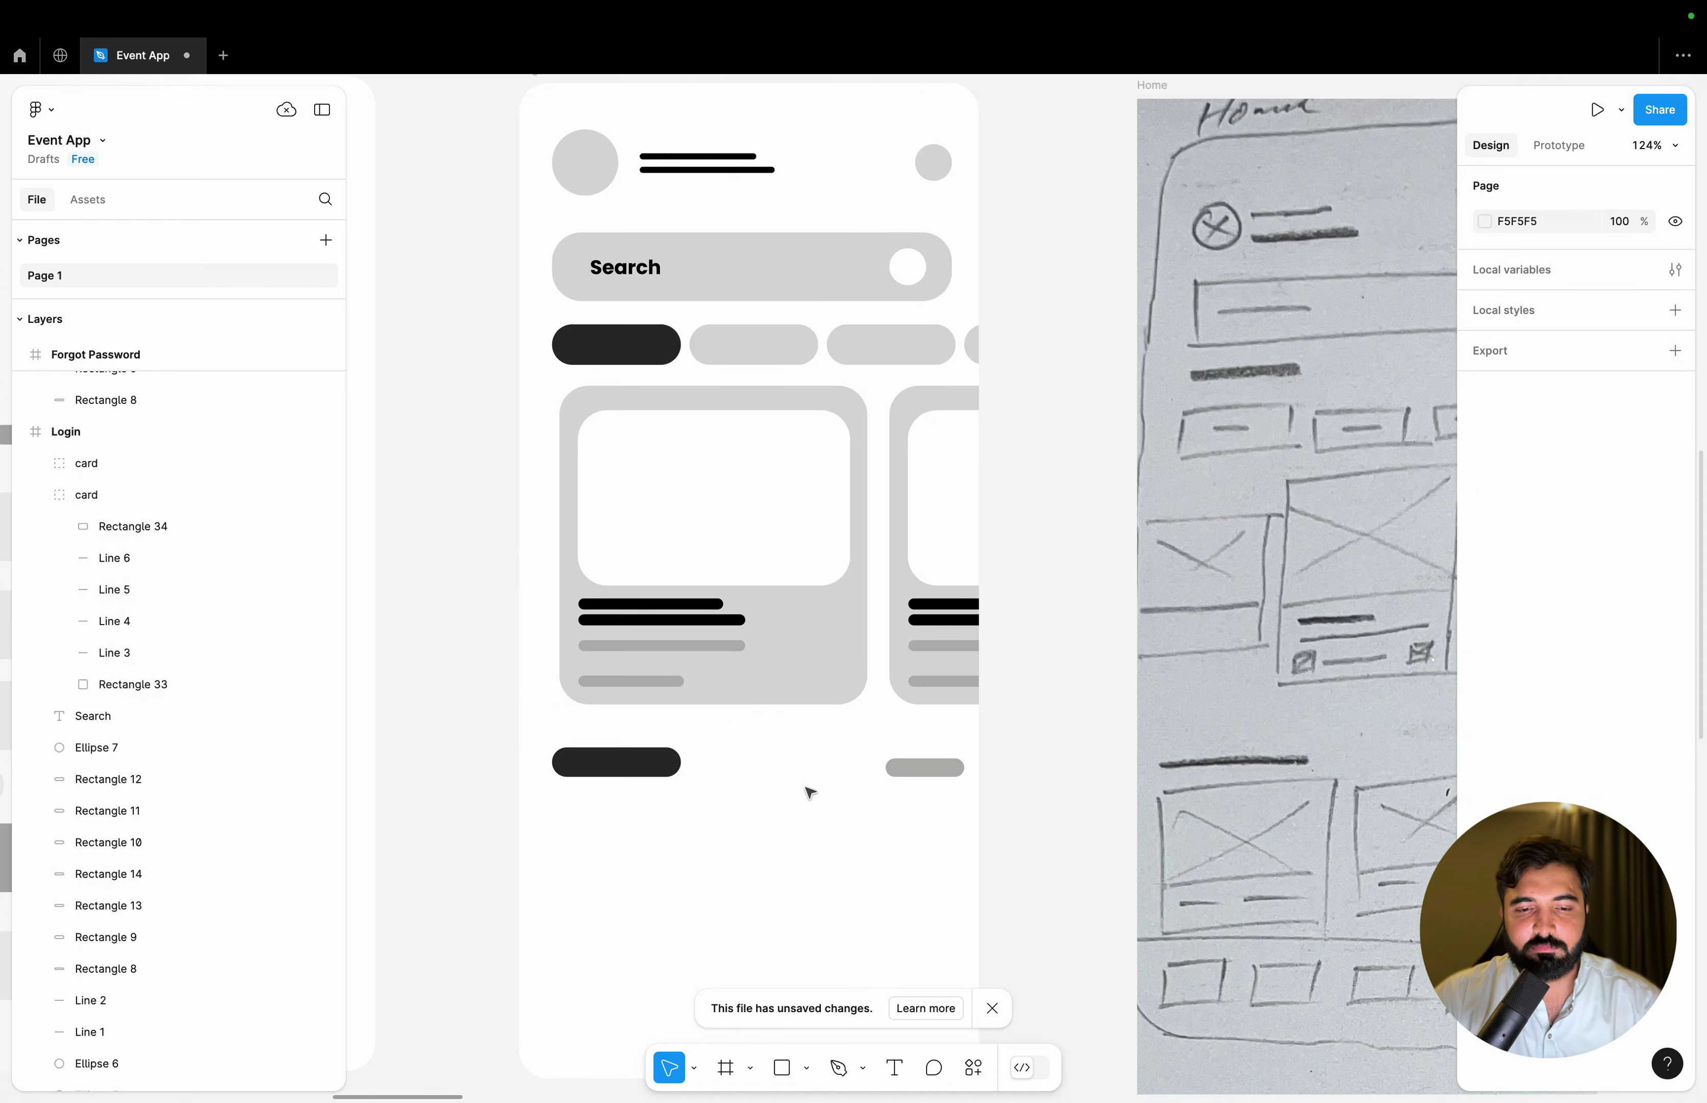
scroll(825, 660, "down", 5)
Step: Copy the event card below the heading row and drag it smaller, to about 125 wide
scroll(811, 657, "down", 2)
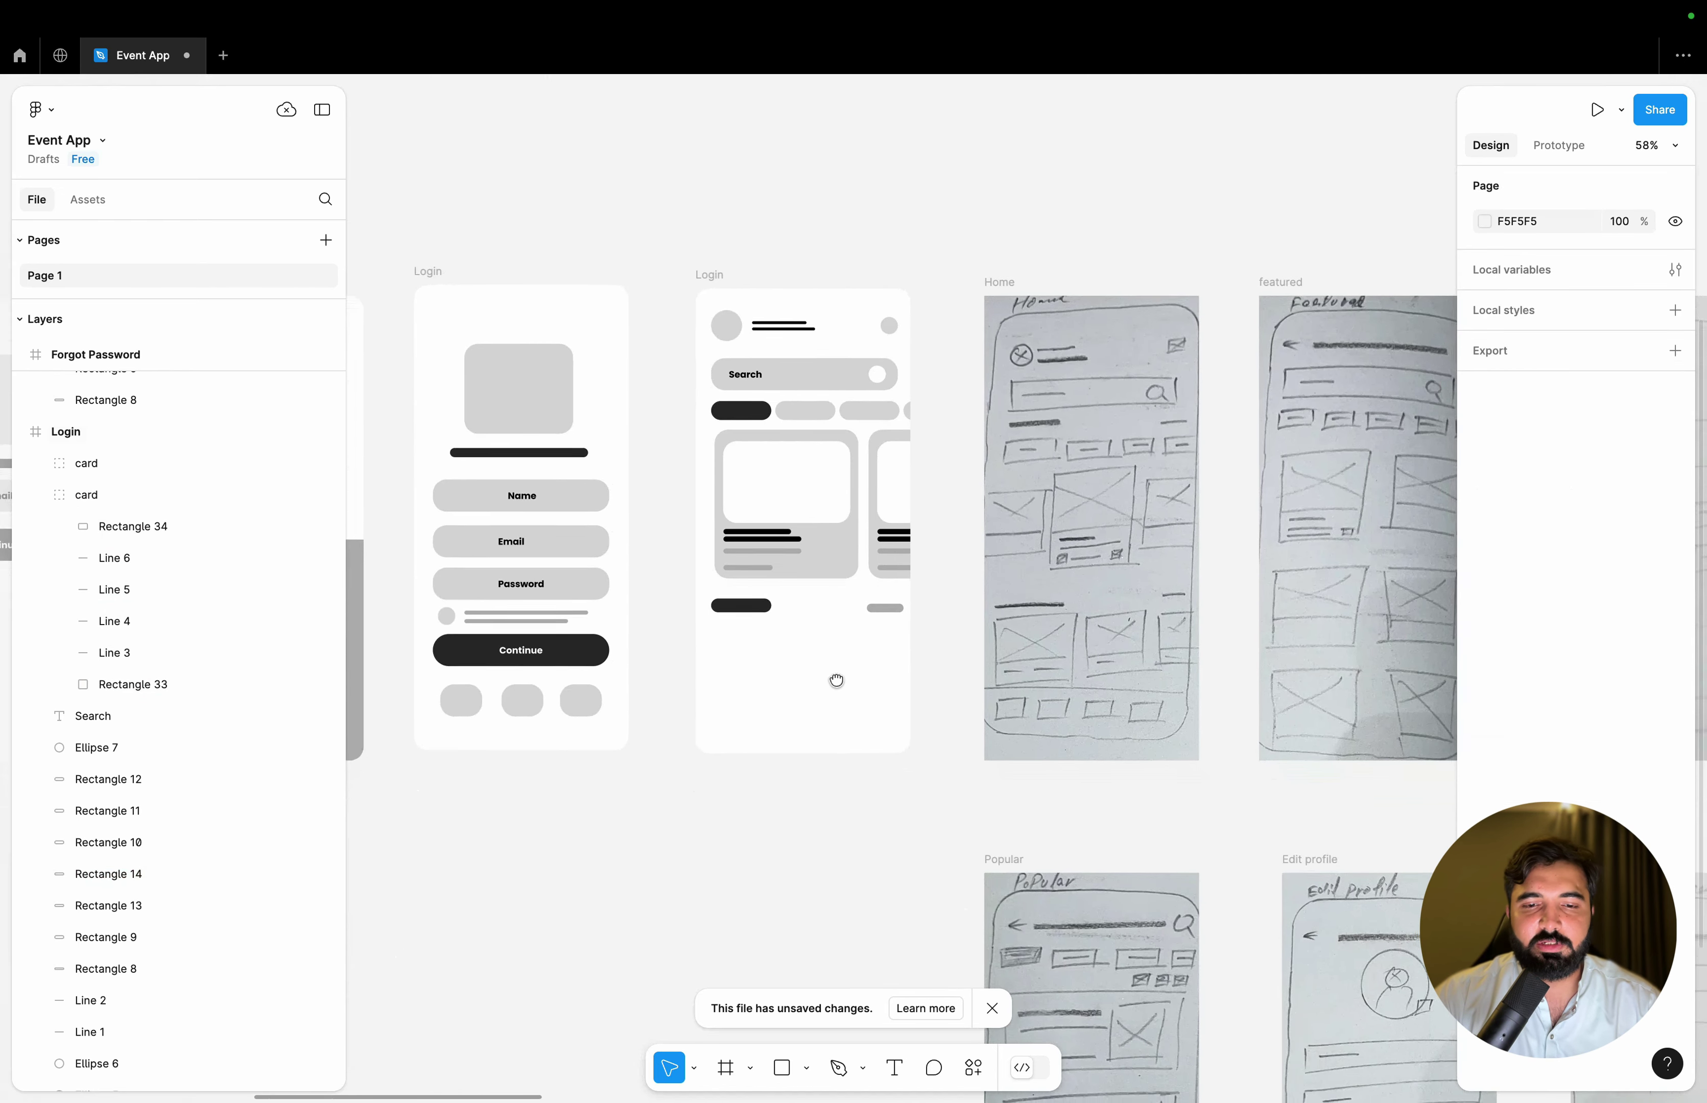
scroll(807, 589, "up", 2)
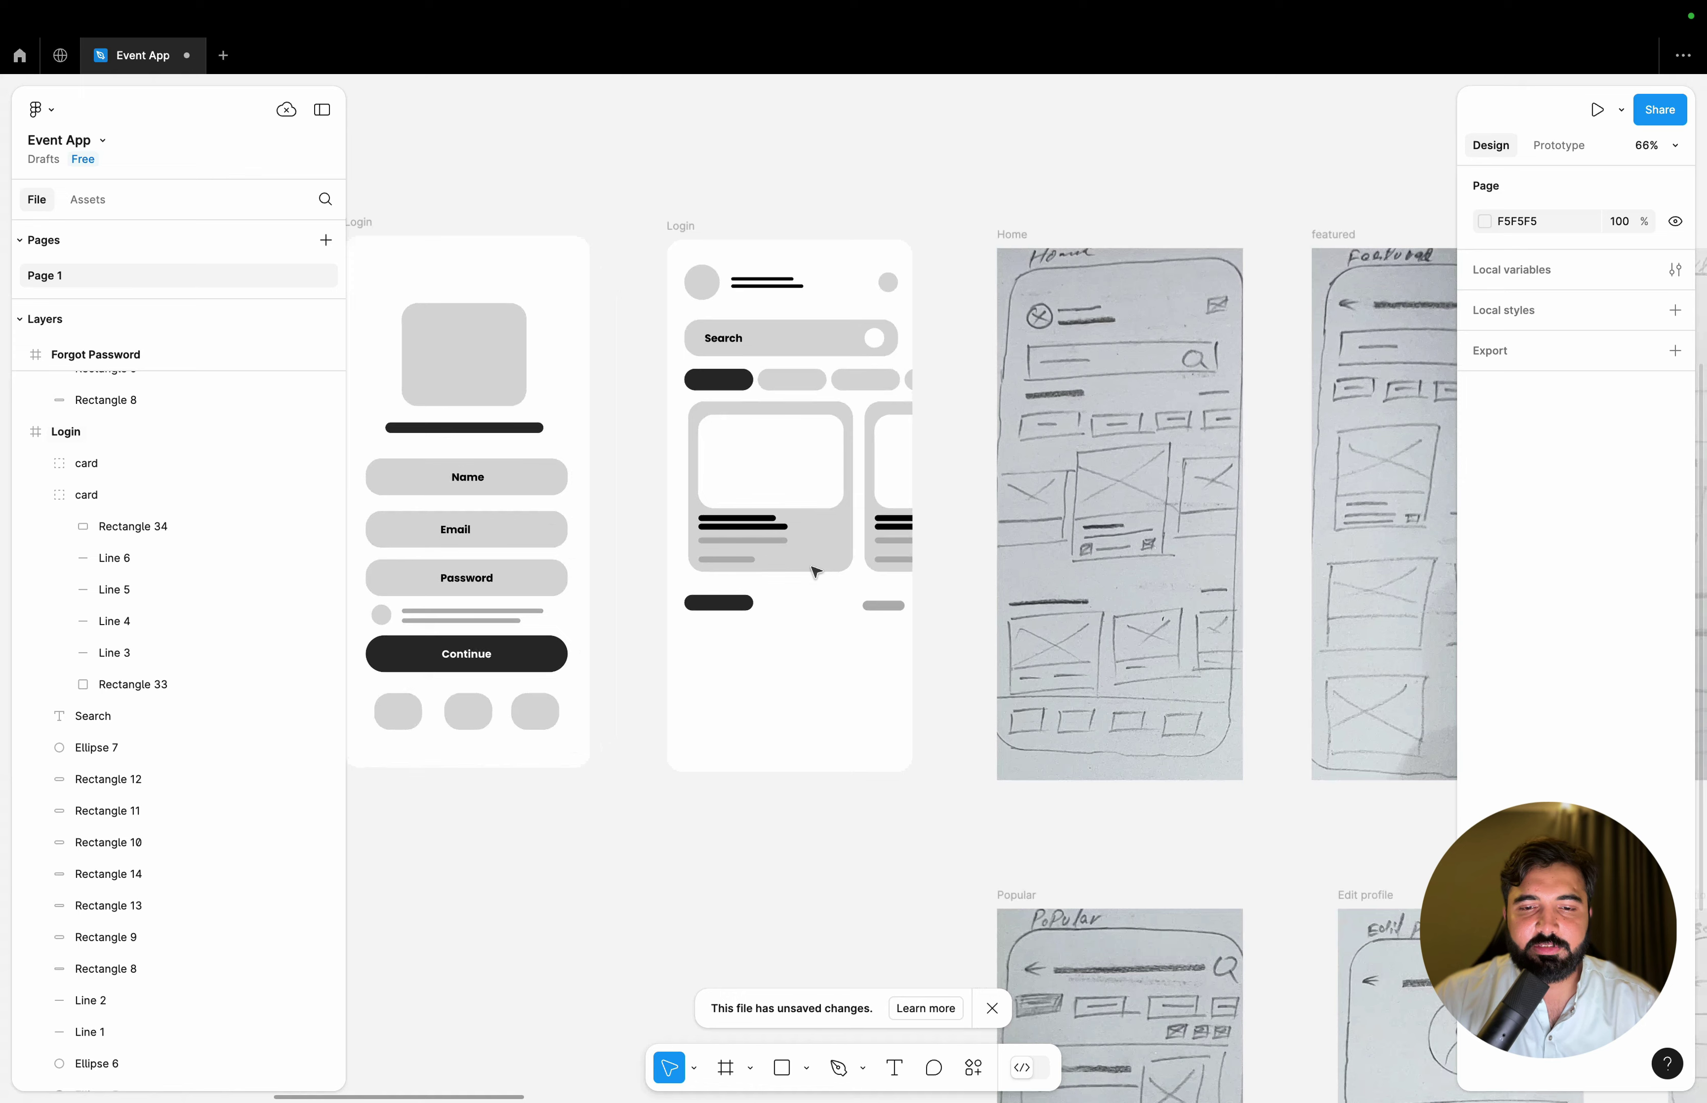
left_click(812, 481)
scroll(805, 649, "down", 1)
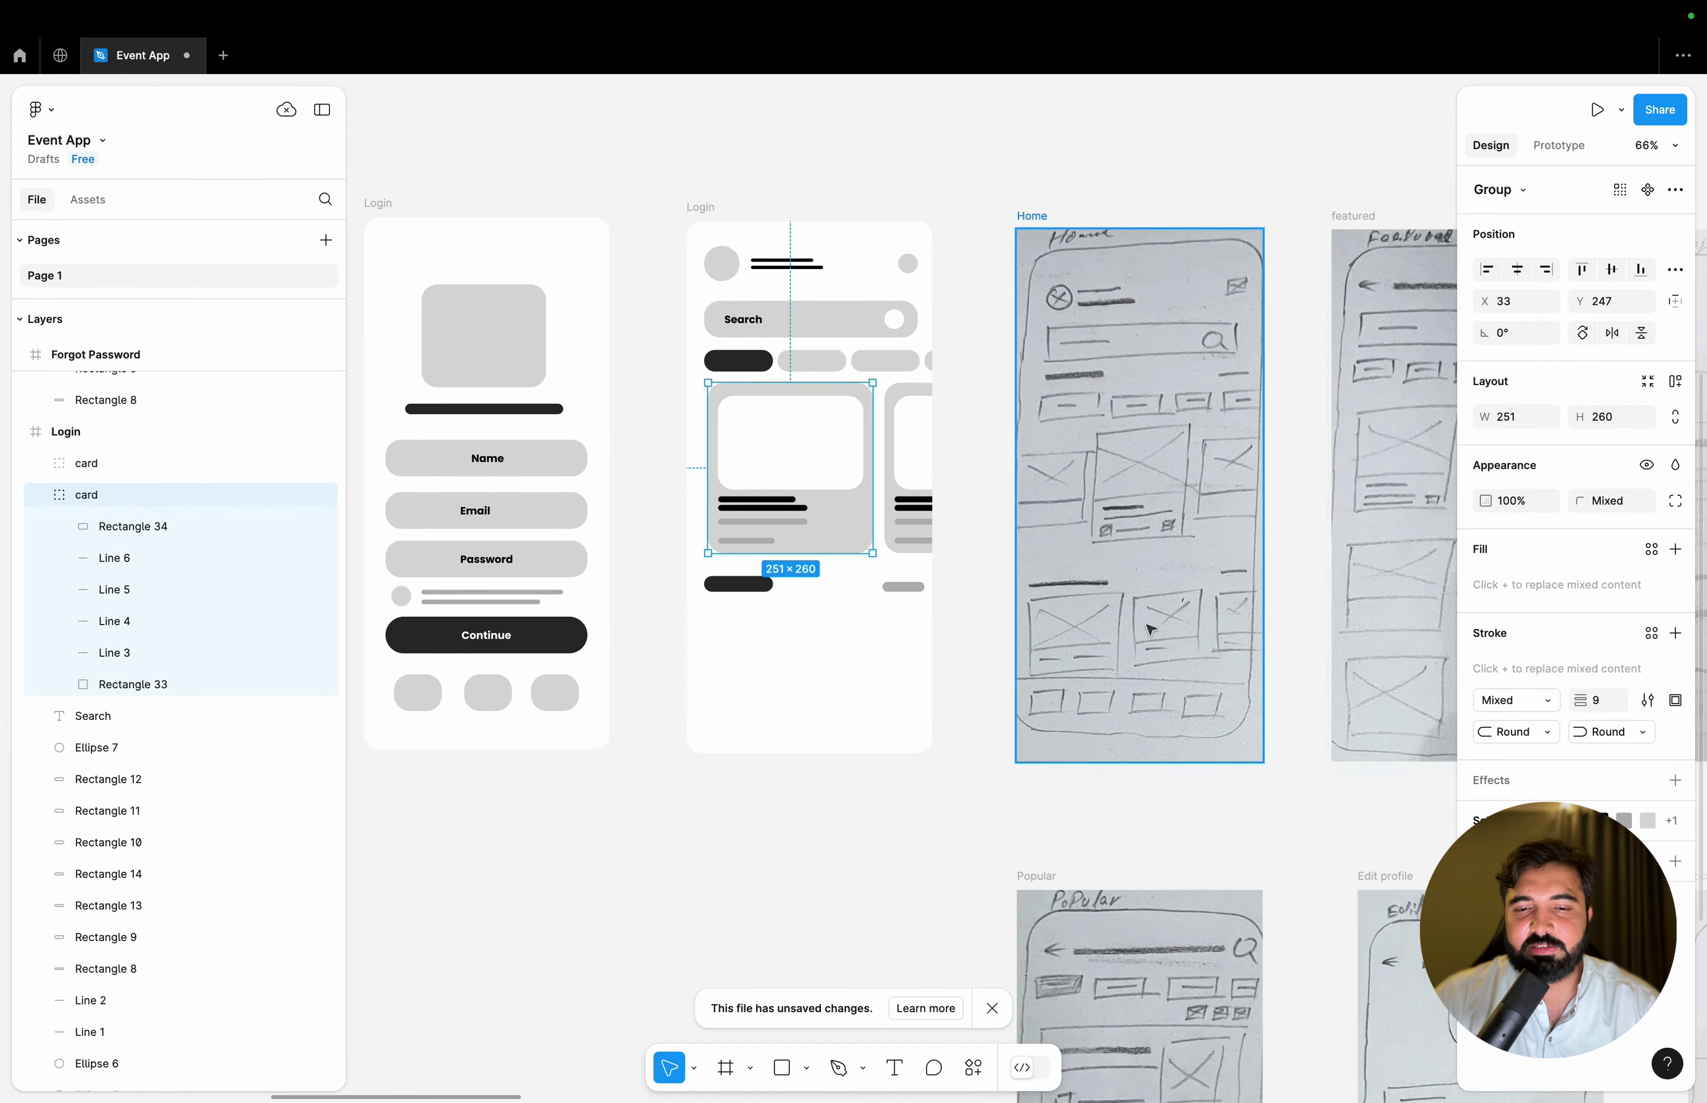
scroll(1150, 630, "up", 3)
scroll(758, 736, "left", 3)
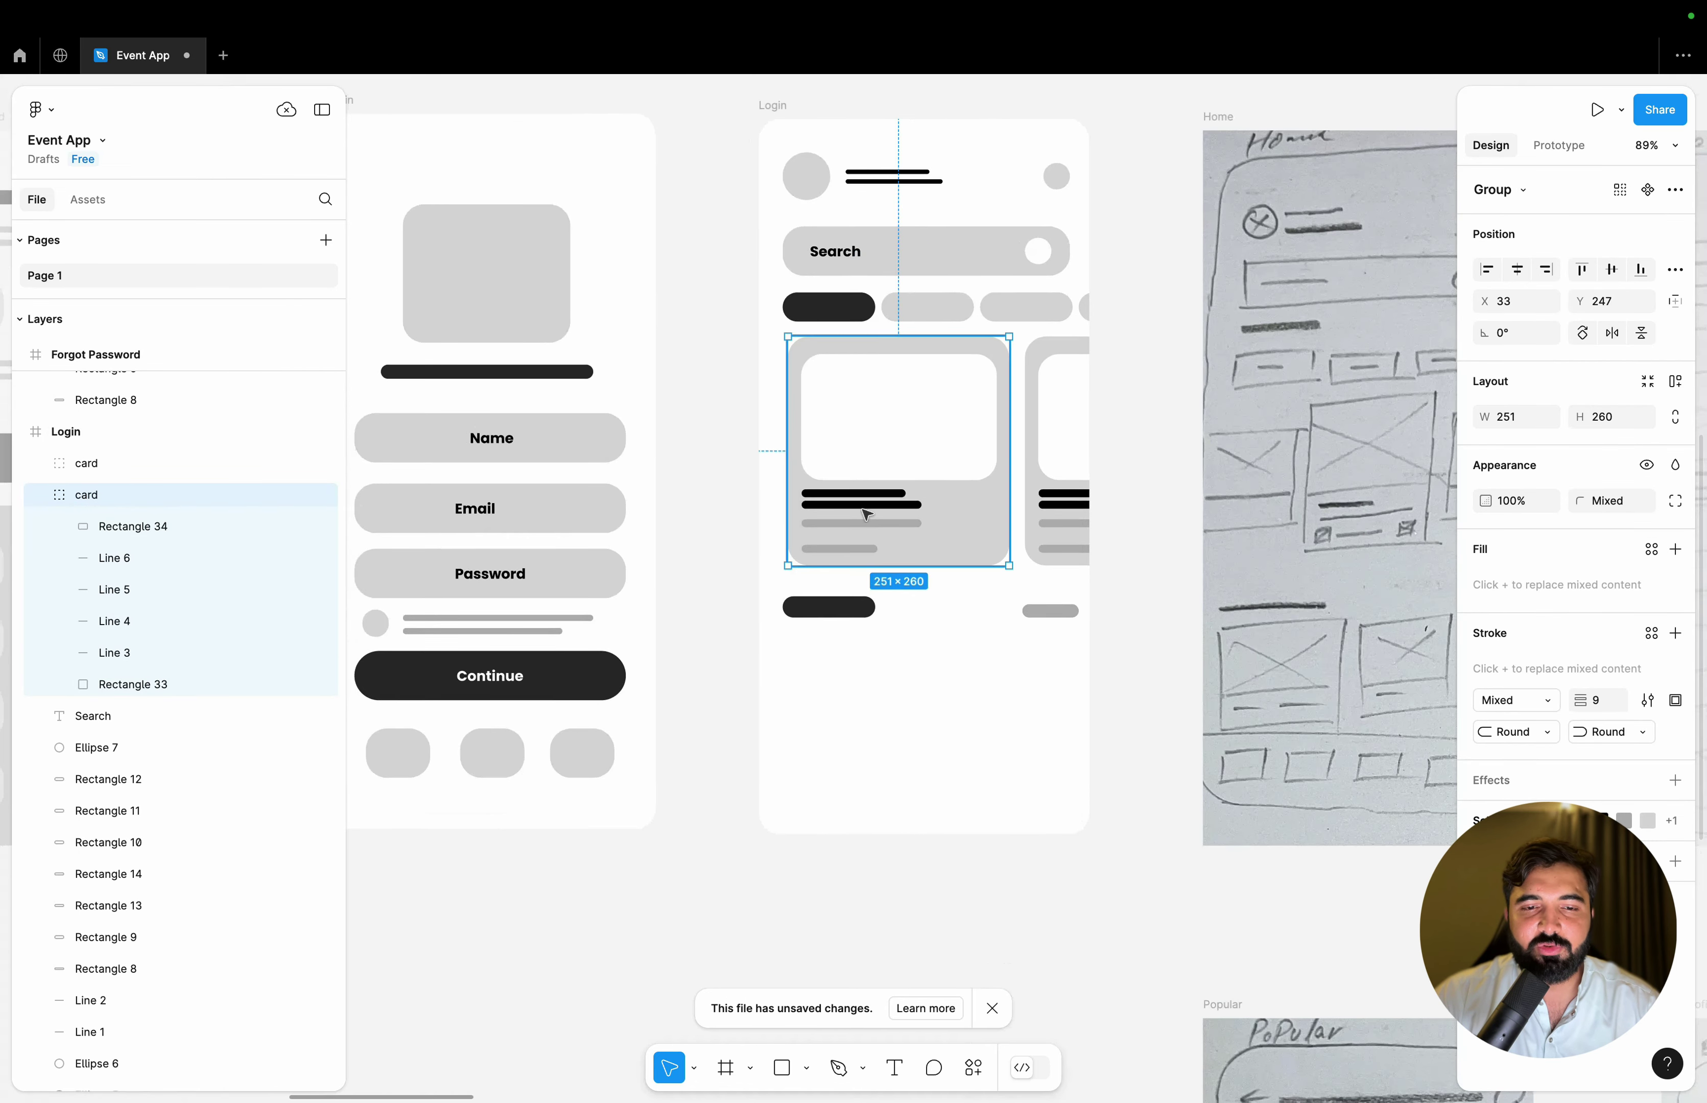
mouse_move(866, 467)
left_mouse_down()
mouse_move(861, 788)
mouse_move(867, 767)
left_mouse_up()
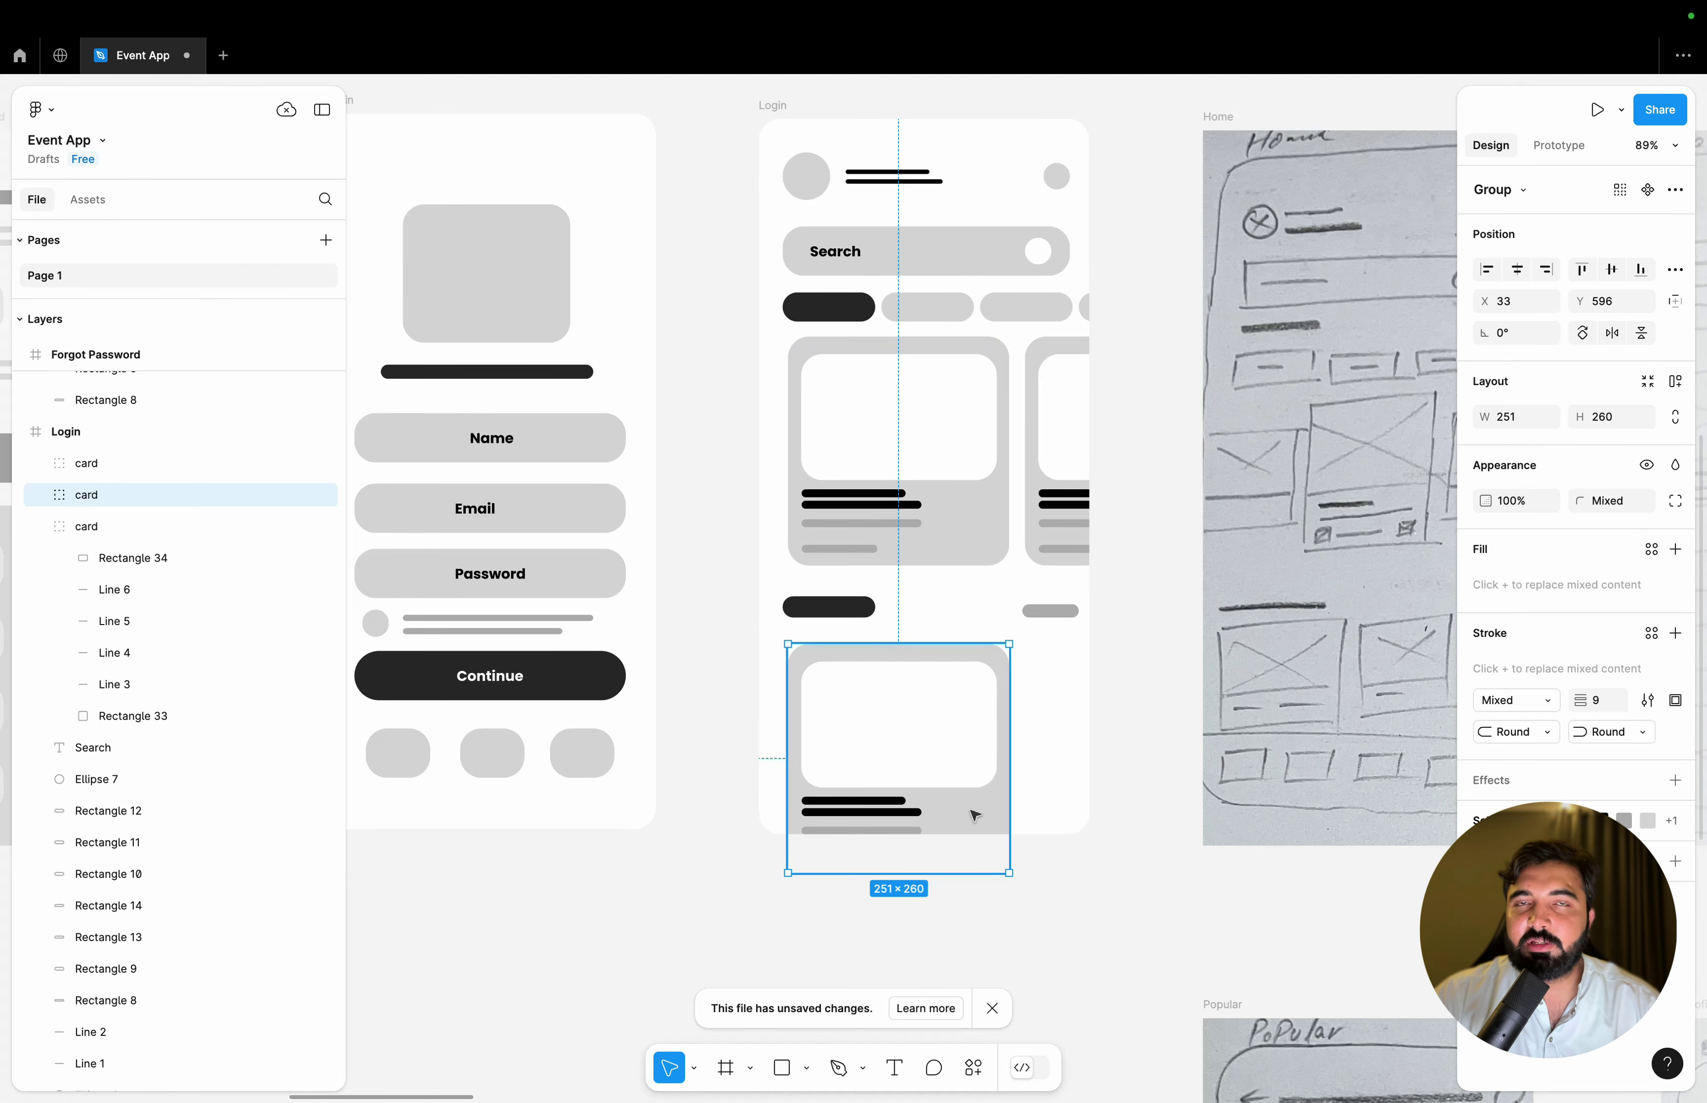
left_click_drag(1011, 873, 918, 765)
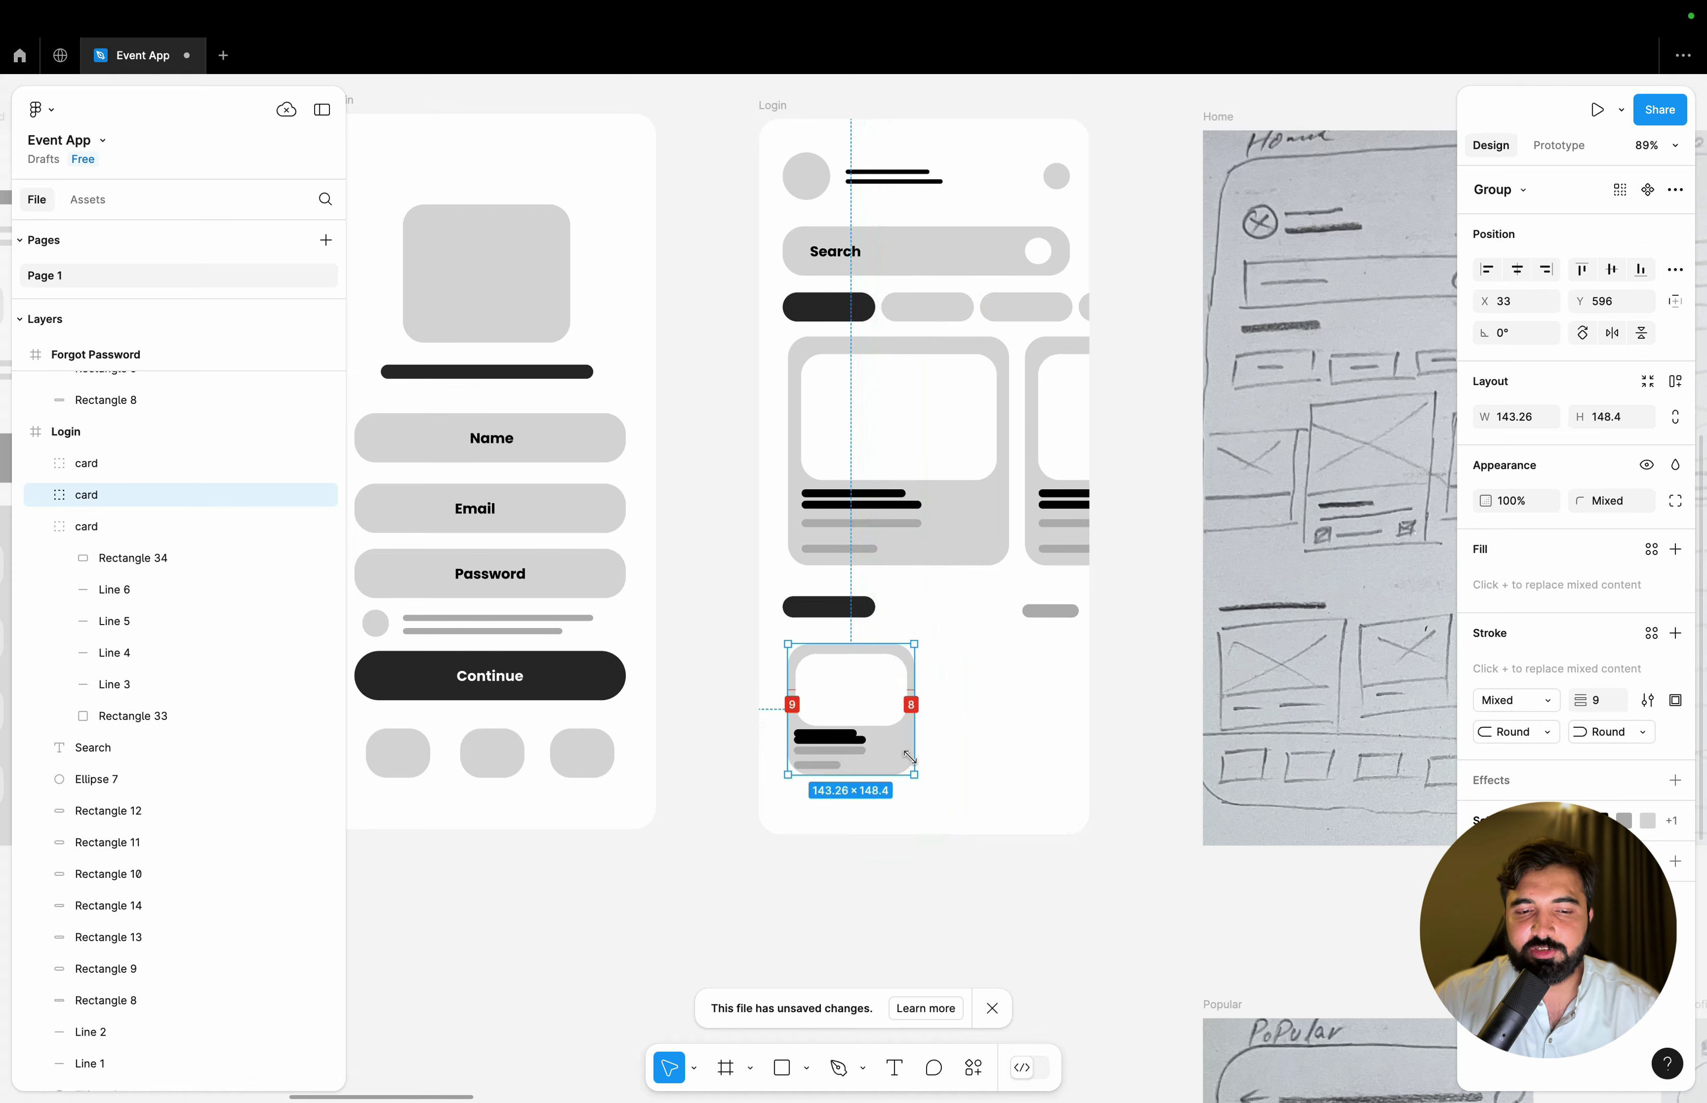
left_click_drag(918, 764, 898, 758)
Step: Check the text lines inside the small card, then select the whole card group
scroll(809, 726, "up", 5)
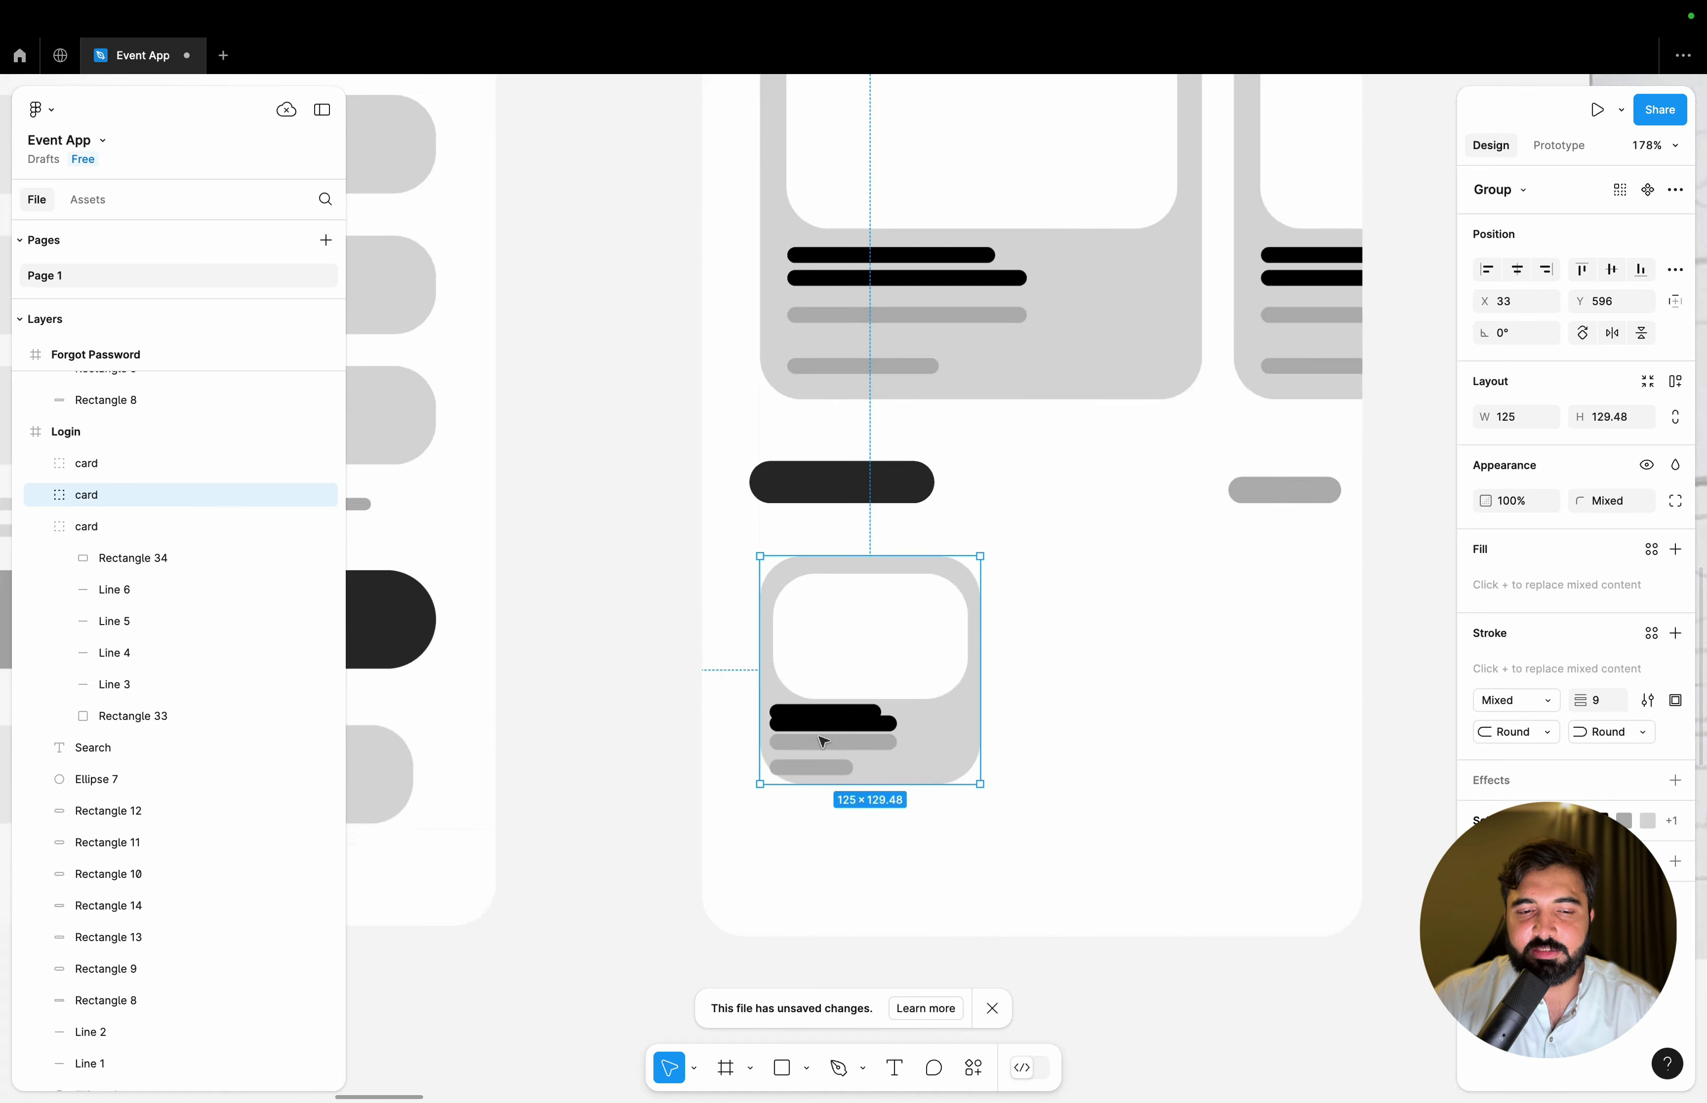
scroll(818, 710, "up", 5)
left_click(822, 703)
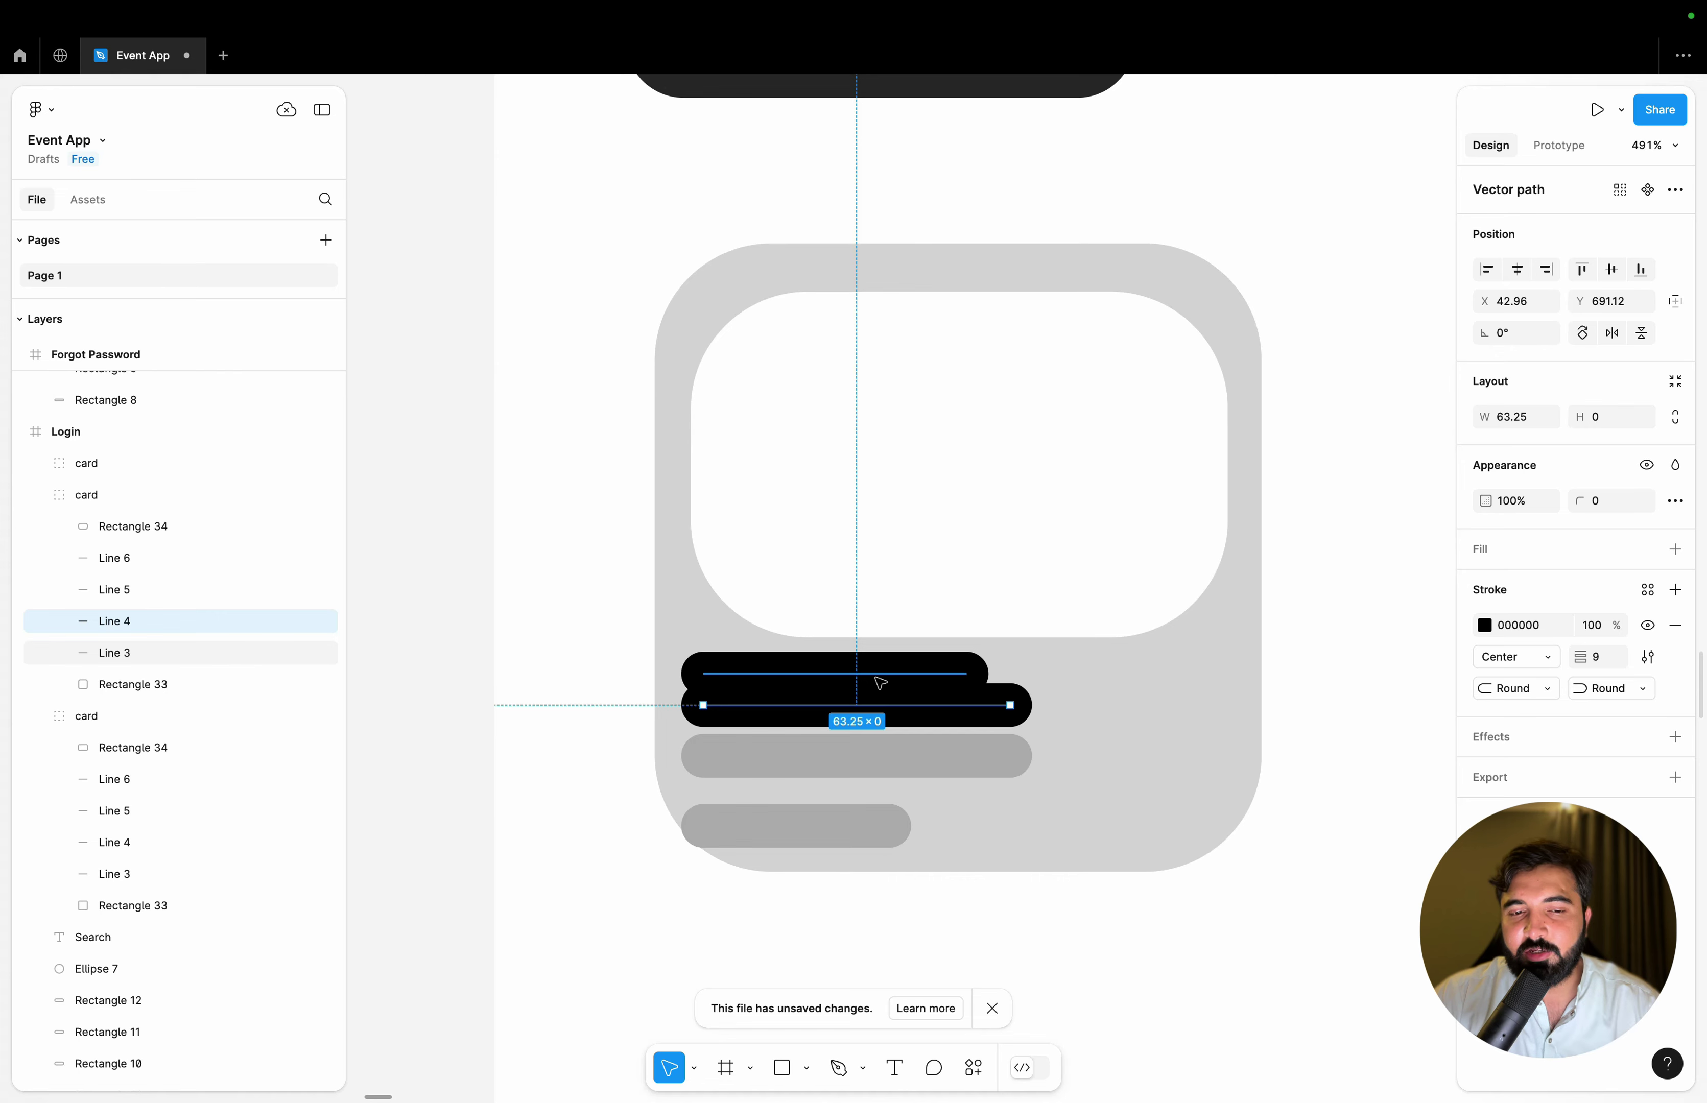
scroll(818, 671, "up", 1)
scroll(820, 672, "up", 5)
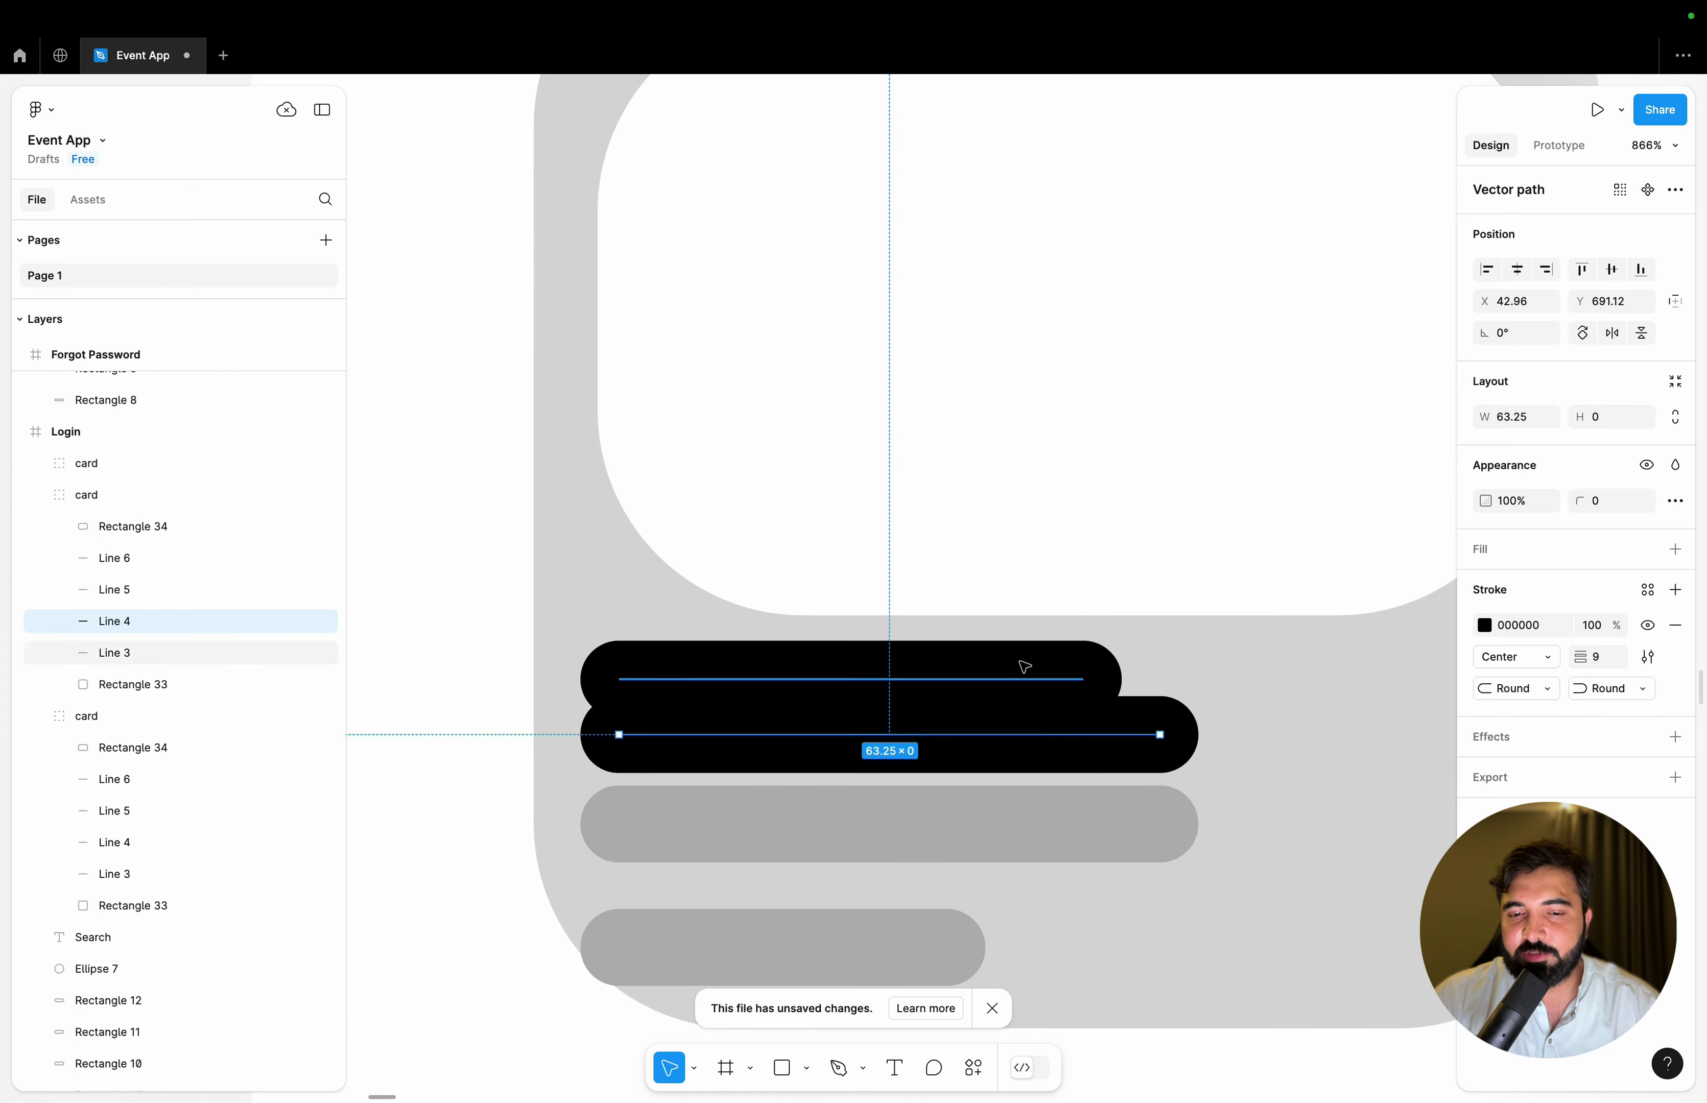
scroll(954, 696, "down", 1)
scroll(926, 694, "down", 1)
left_click(1004, 688)
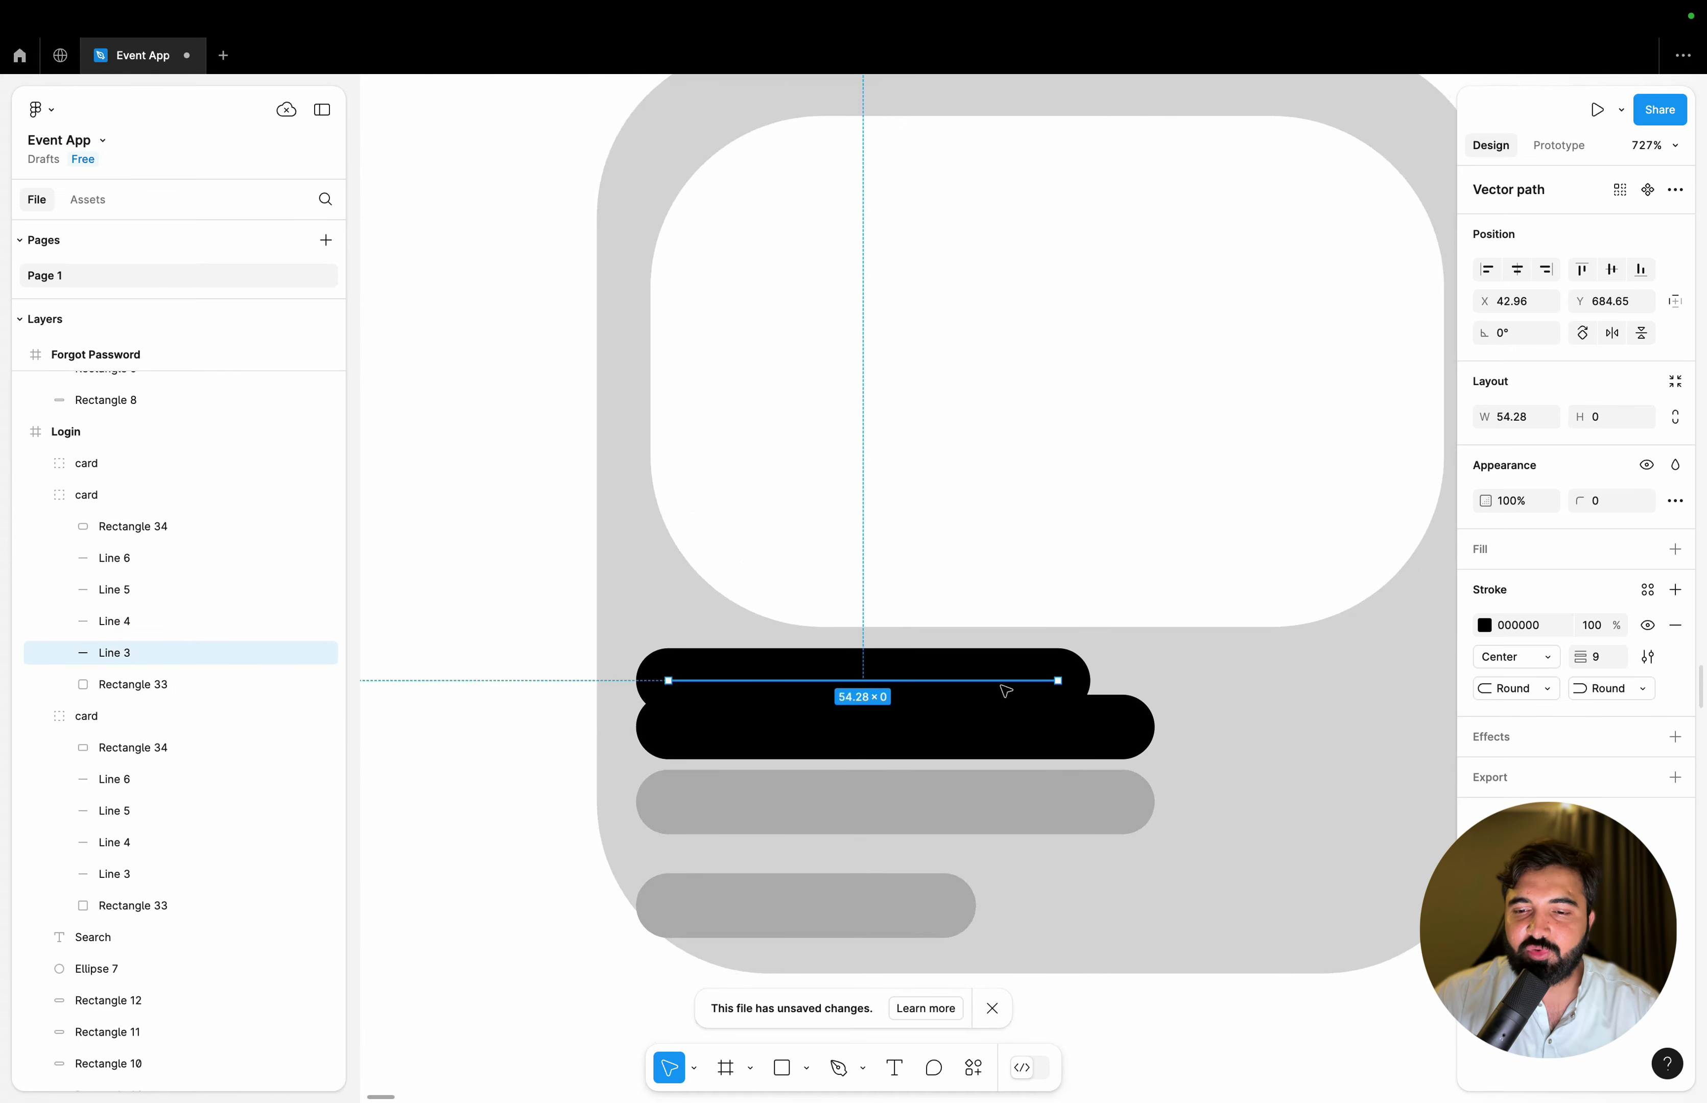
scroll(654, 676, "down", 5)
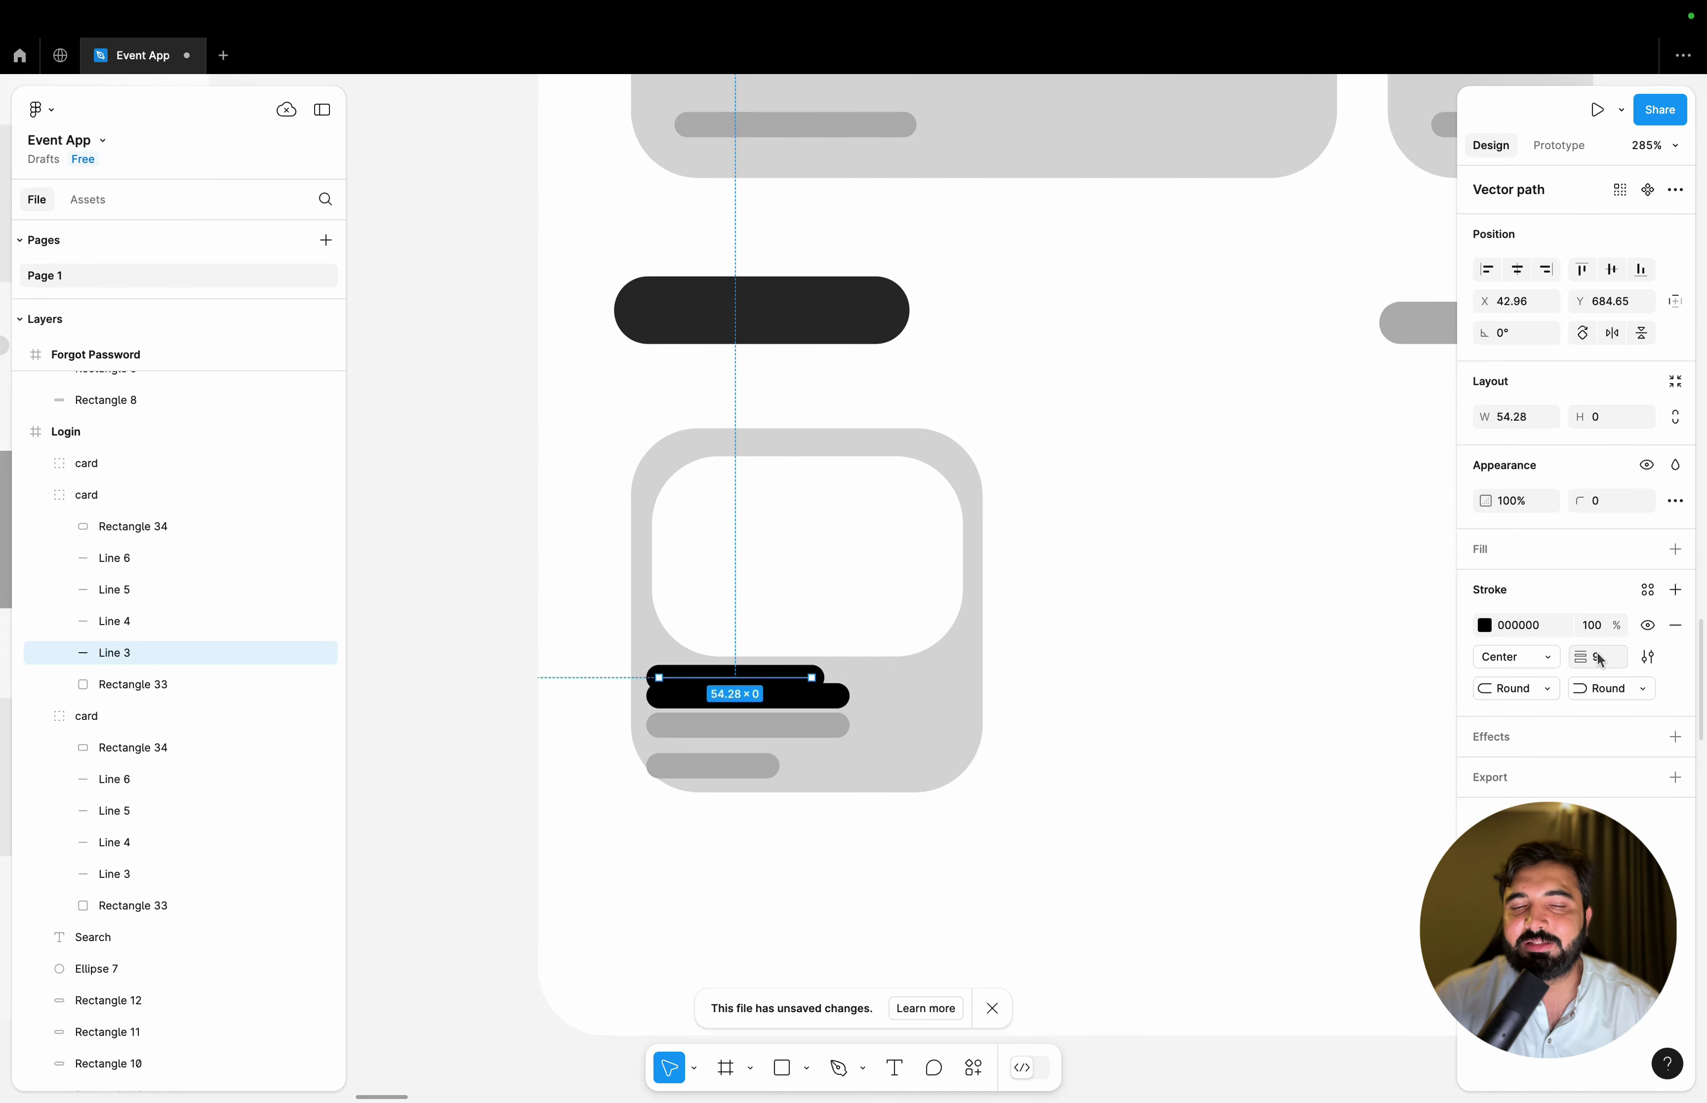
left_click(964, 648)
Step: Switch to proportional scale mode and scale the card down to half size
scroll(934, 667, "up", 3)
scroll(915, 672, "down", 5)
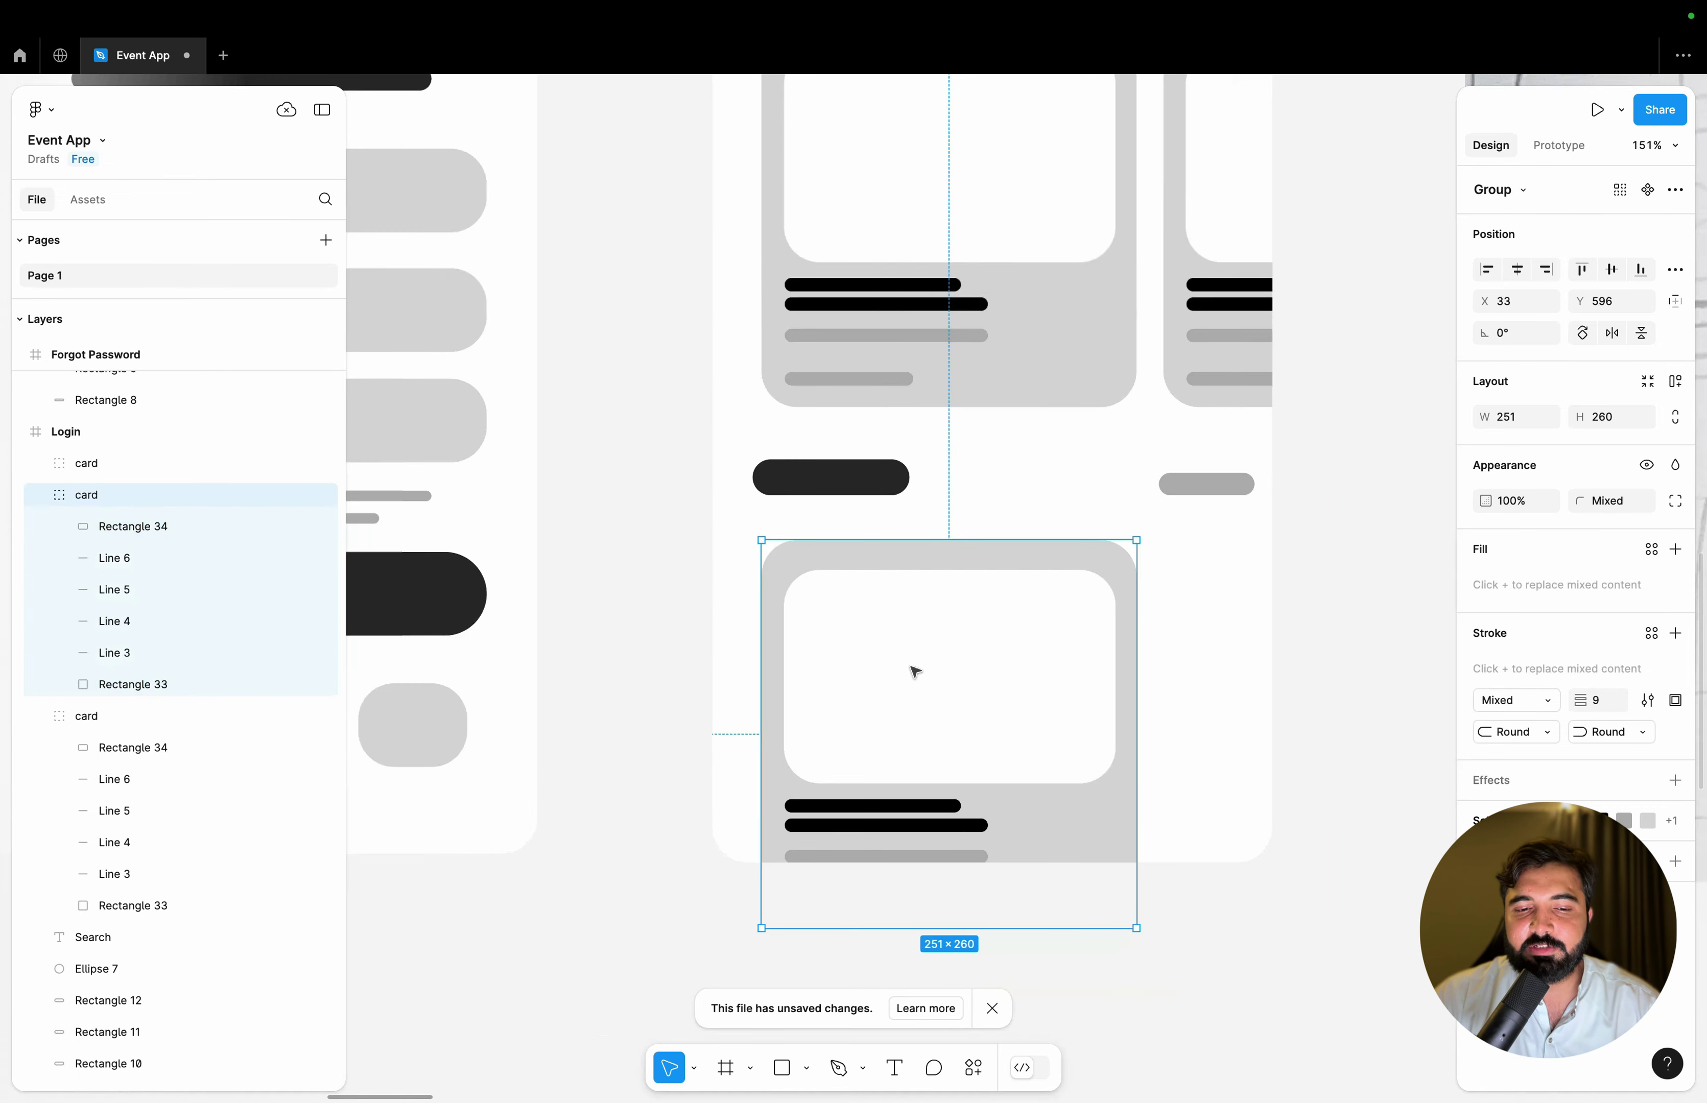
left_click(693, 1070)
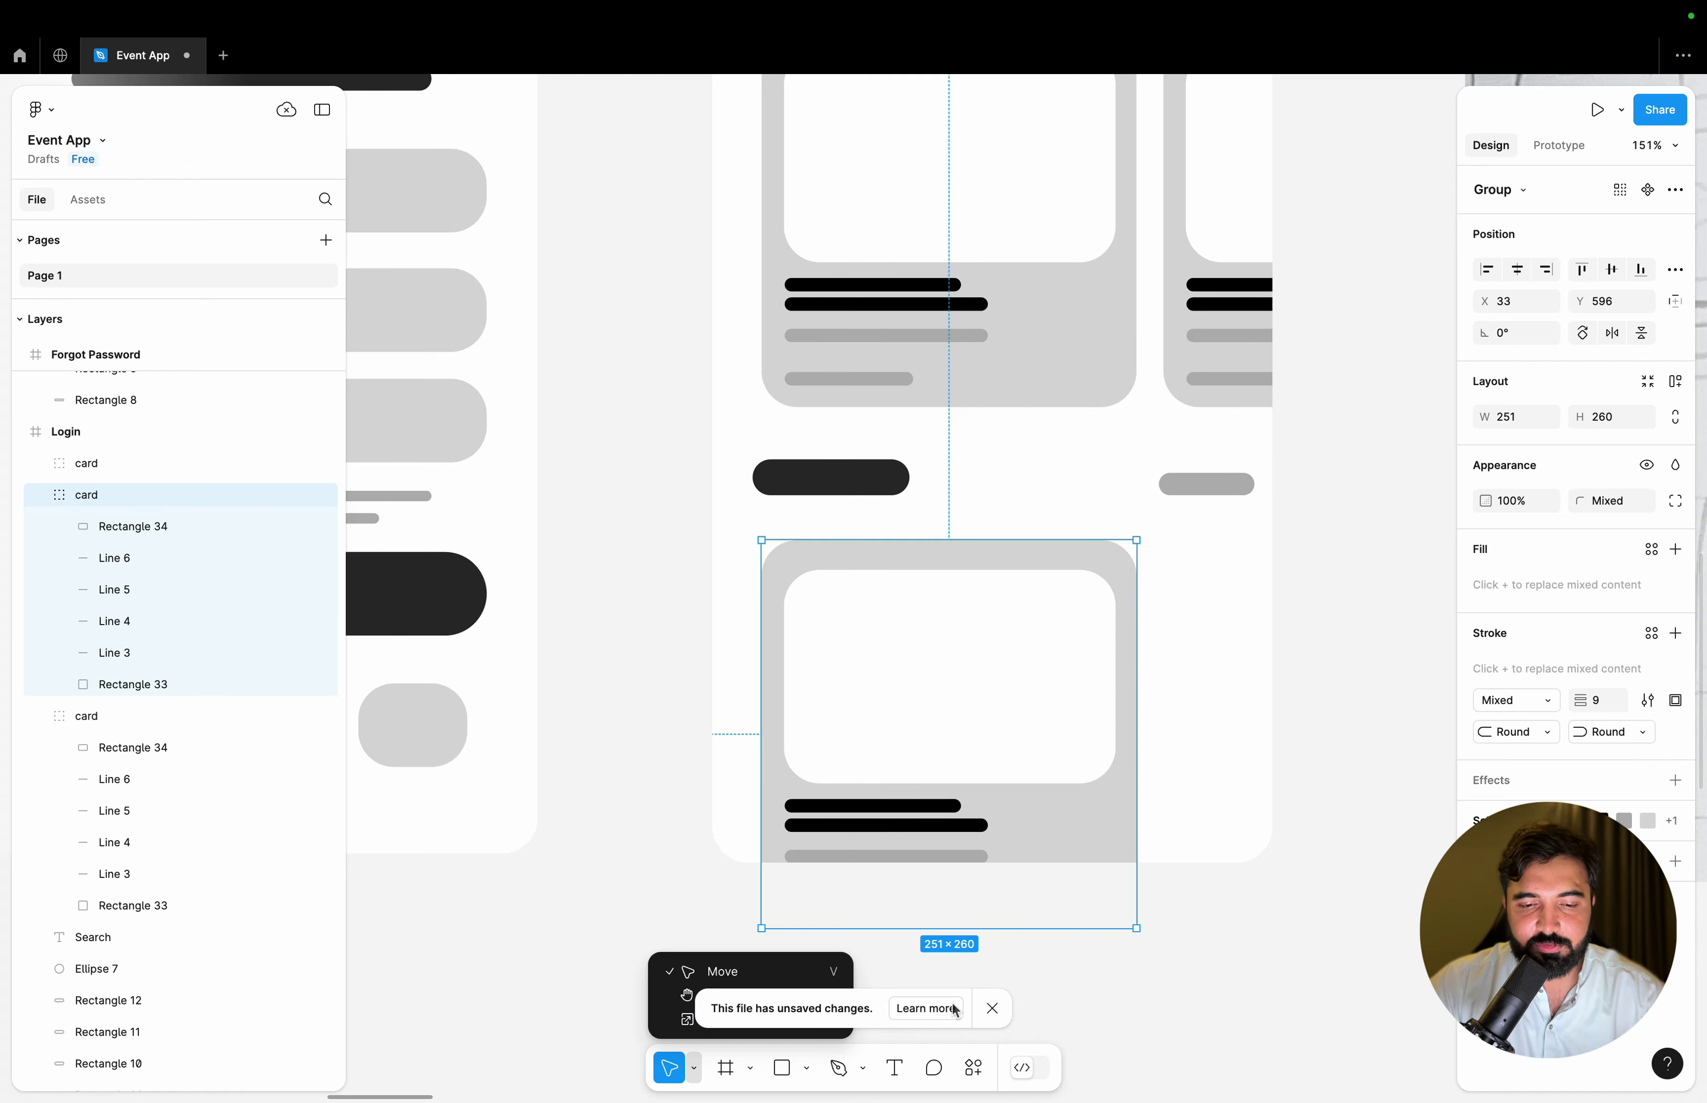
left_click(994, 1011)
left_click(694, 1068)
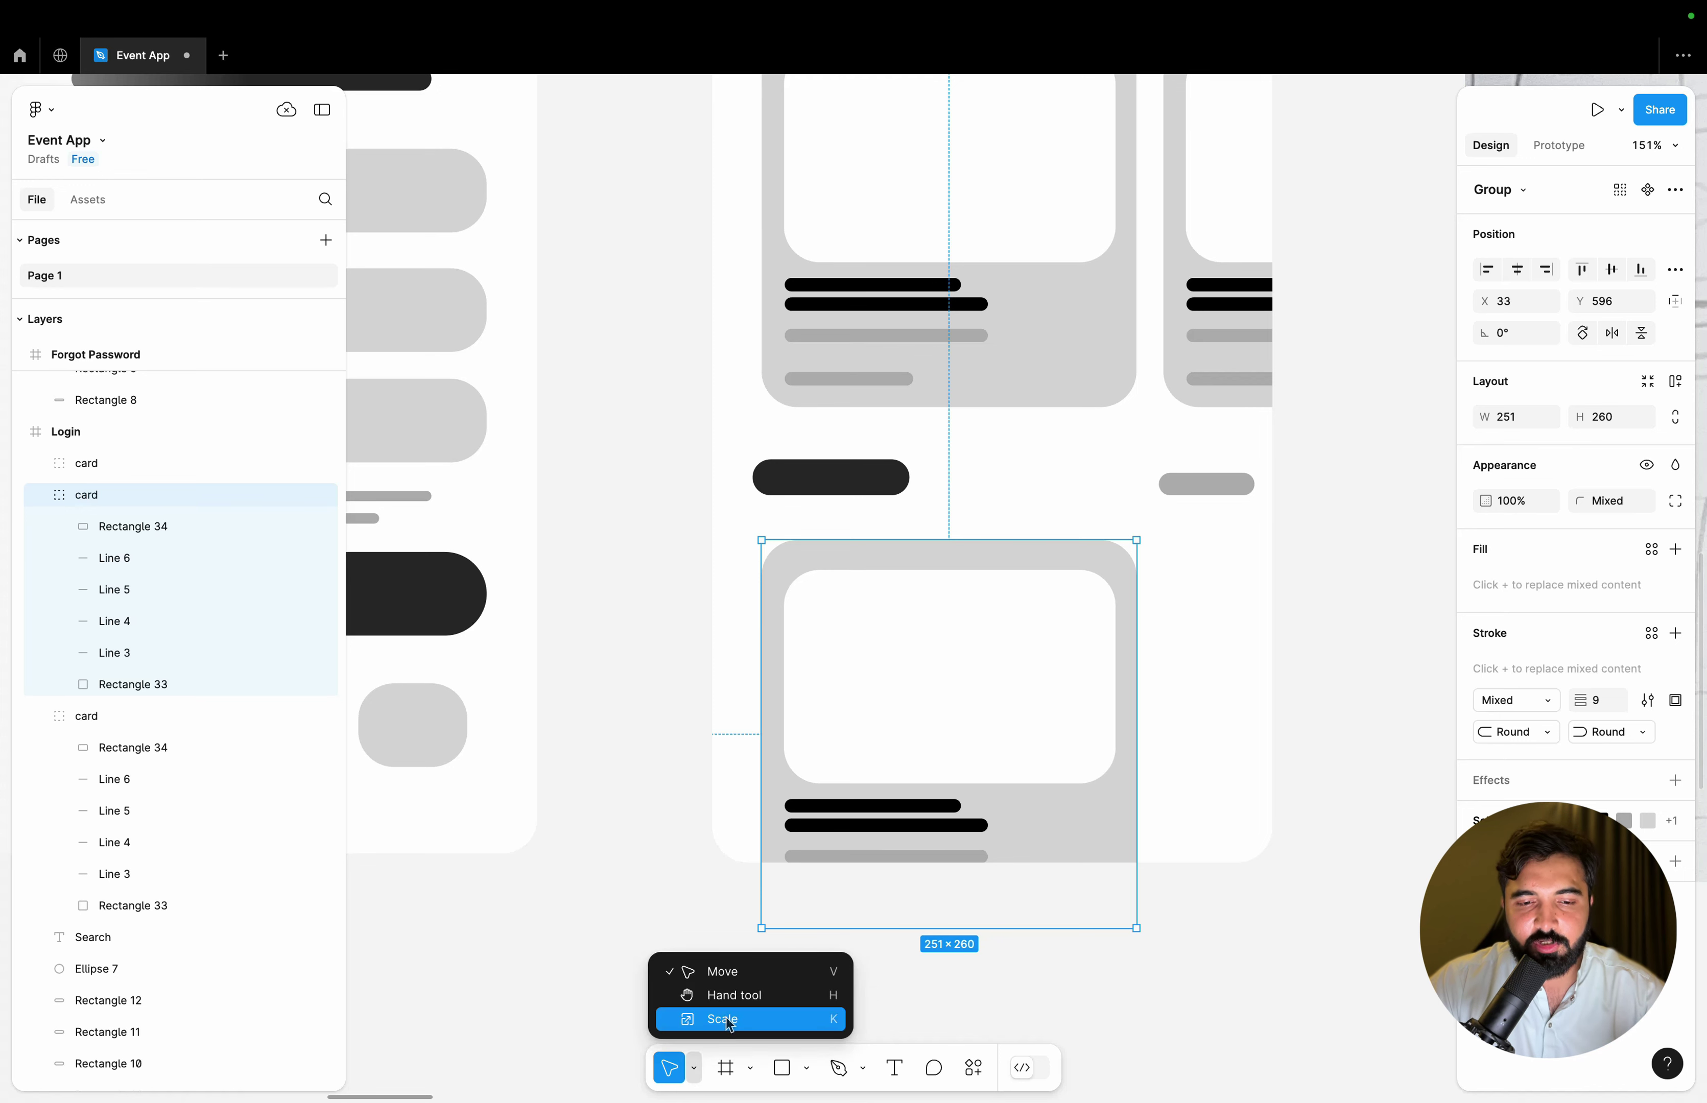
left_click(726, 1018)
left_click_drag(1138, 929, 947, 717)
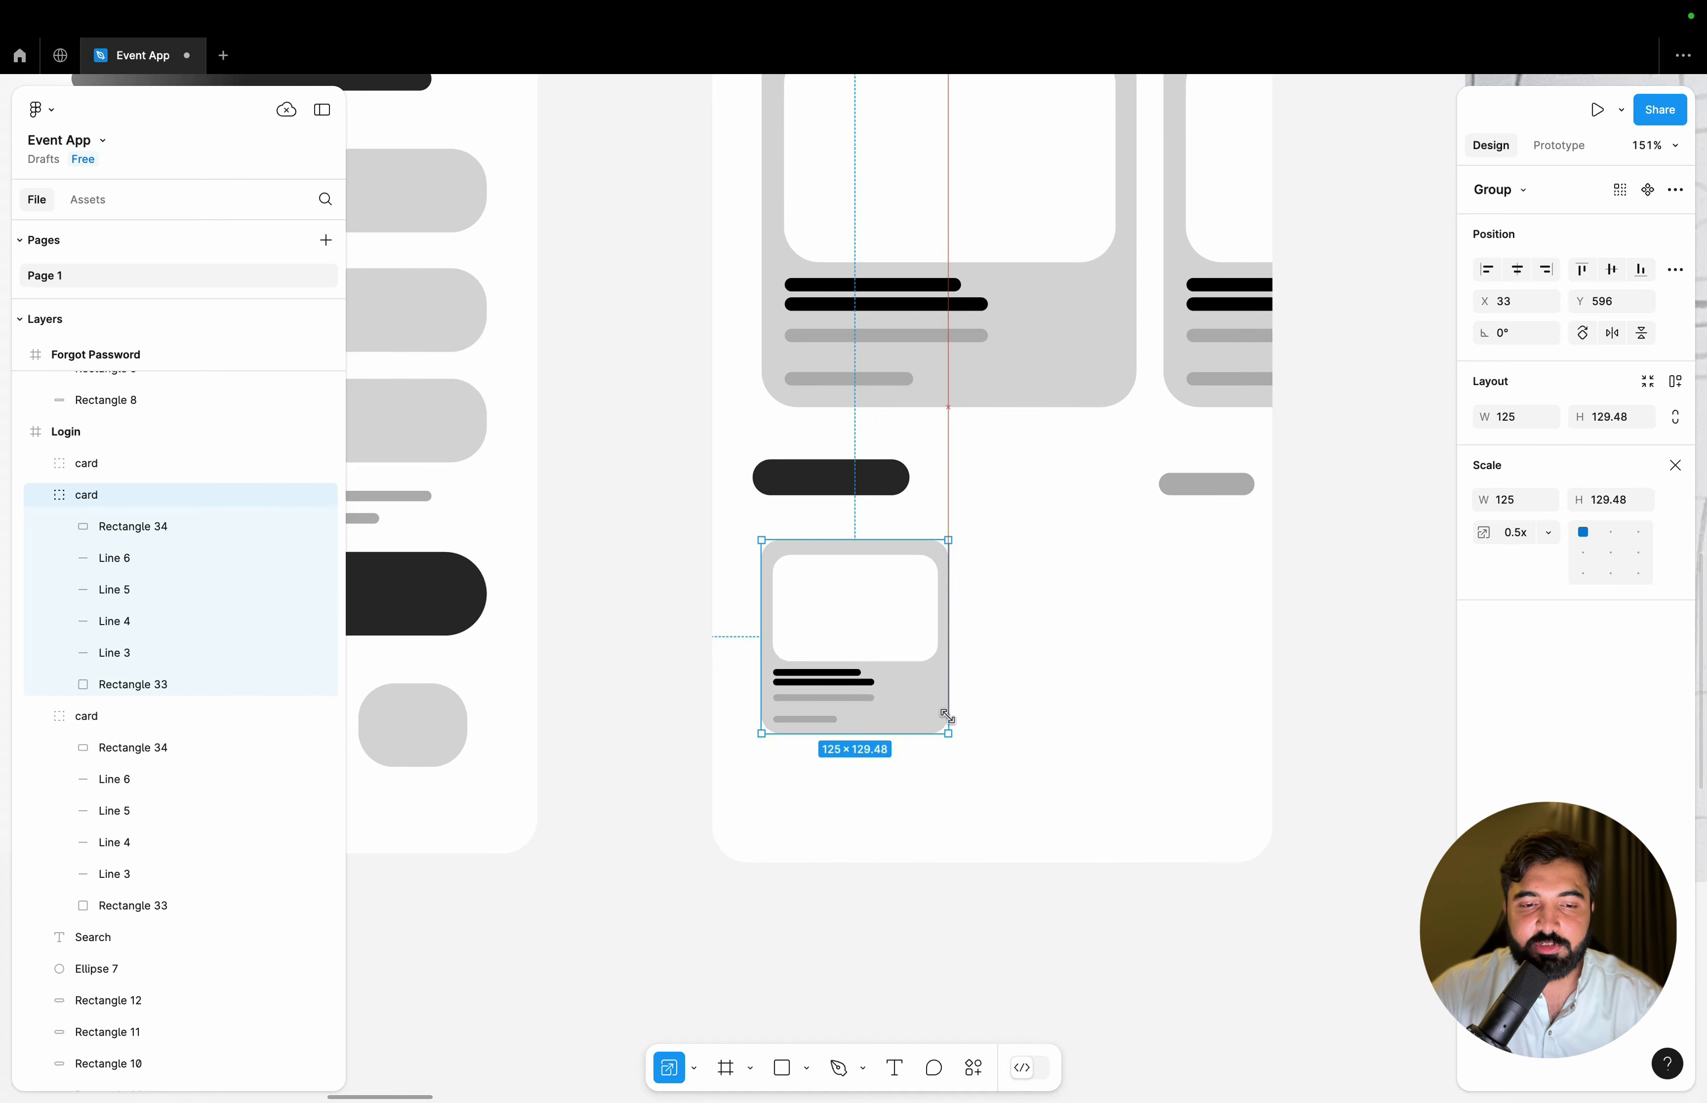
Step: Return from scaling mode to plain selection and deselect the card's line
scroll(865, 685, "up", 5)
scroll(865, 685, "up", 5)
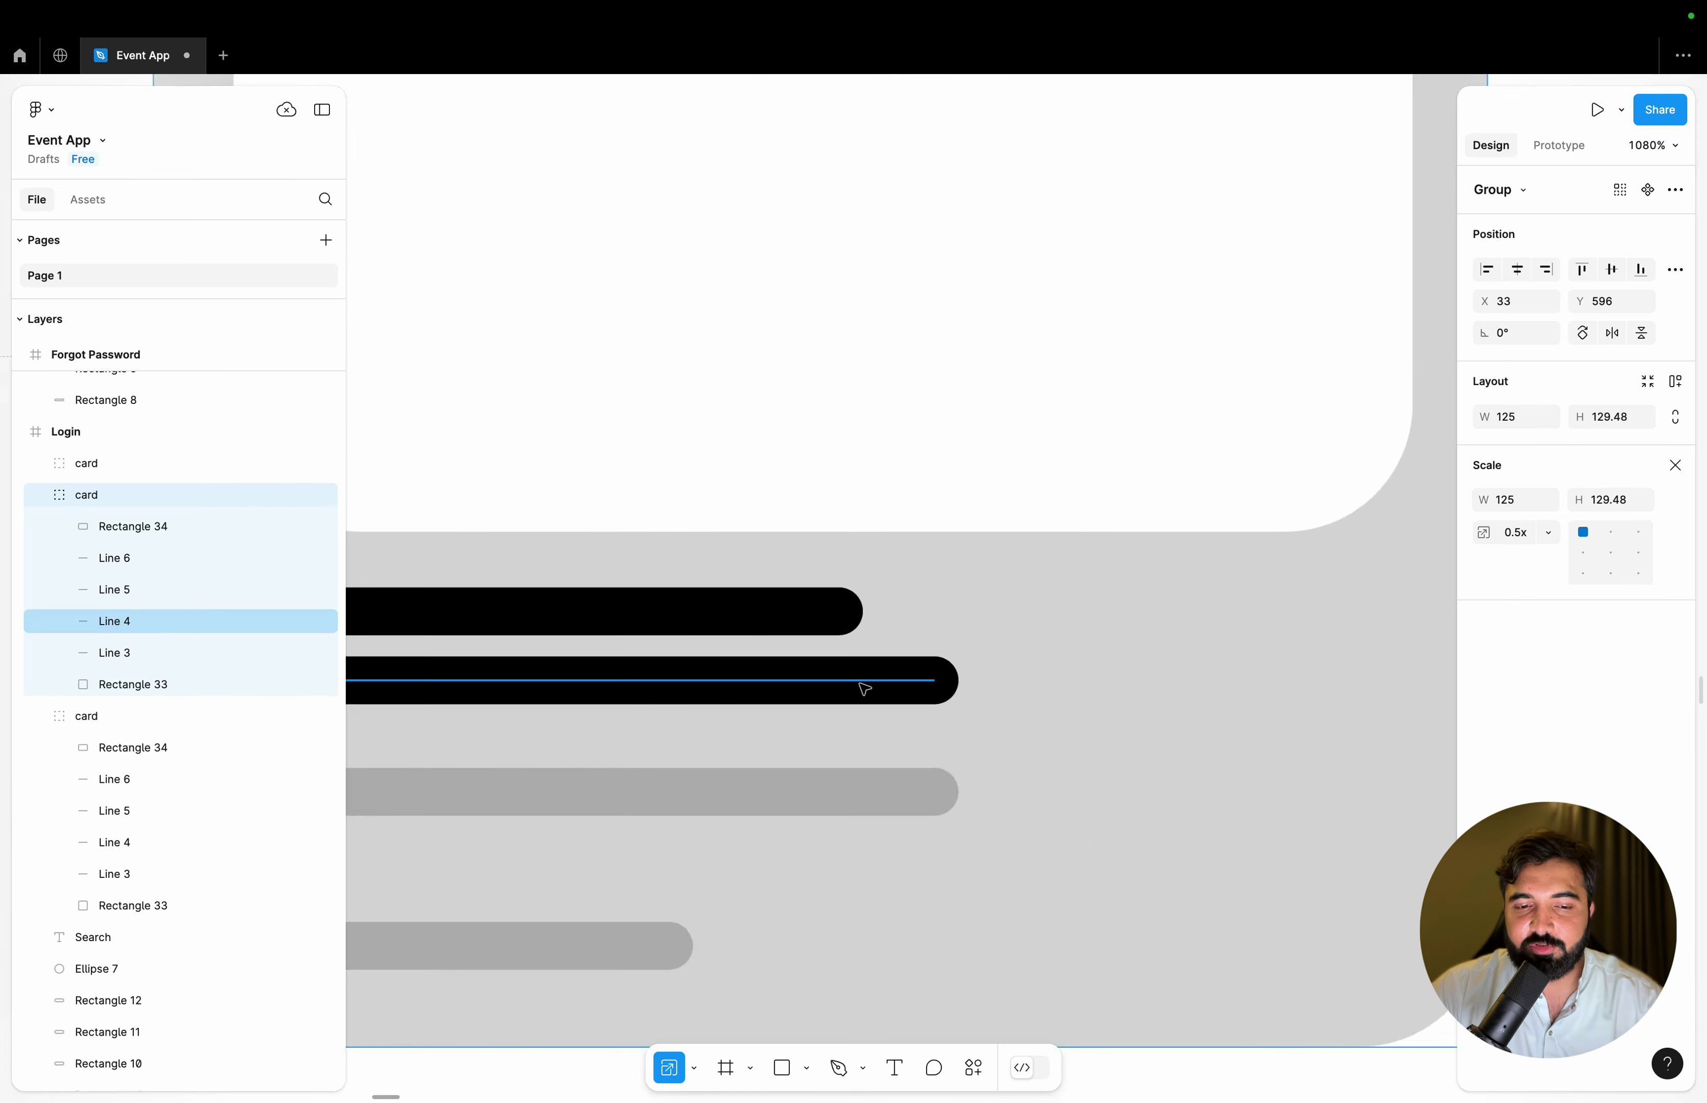
double_click(865, 684)
left_click(1676, 465)
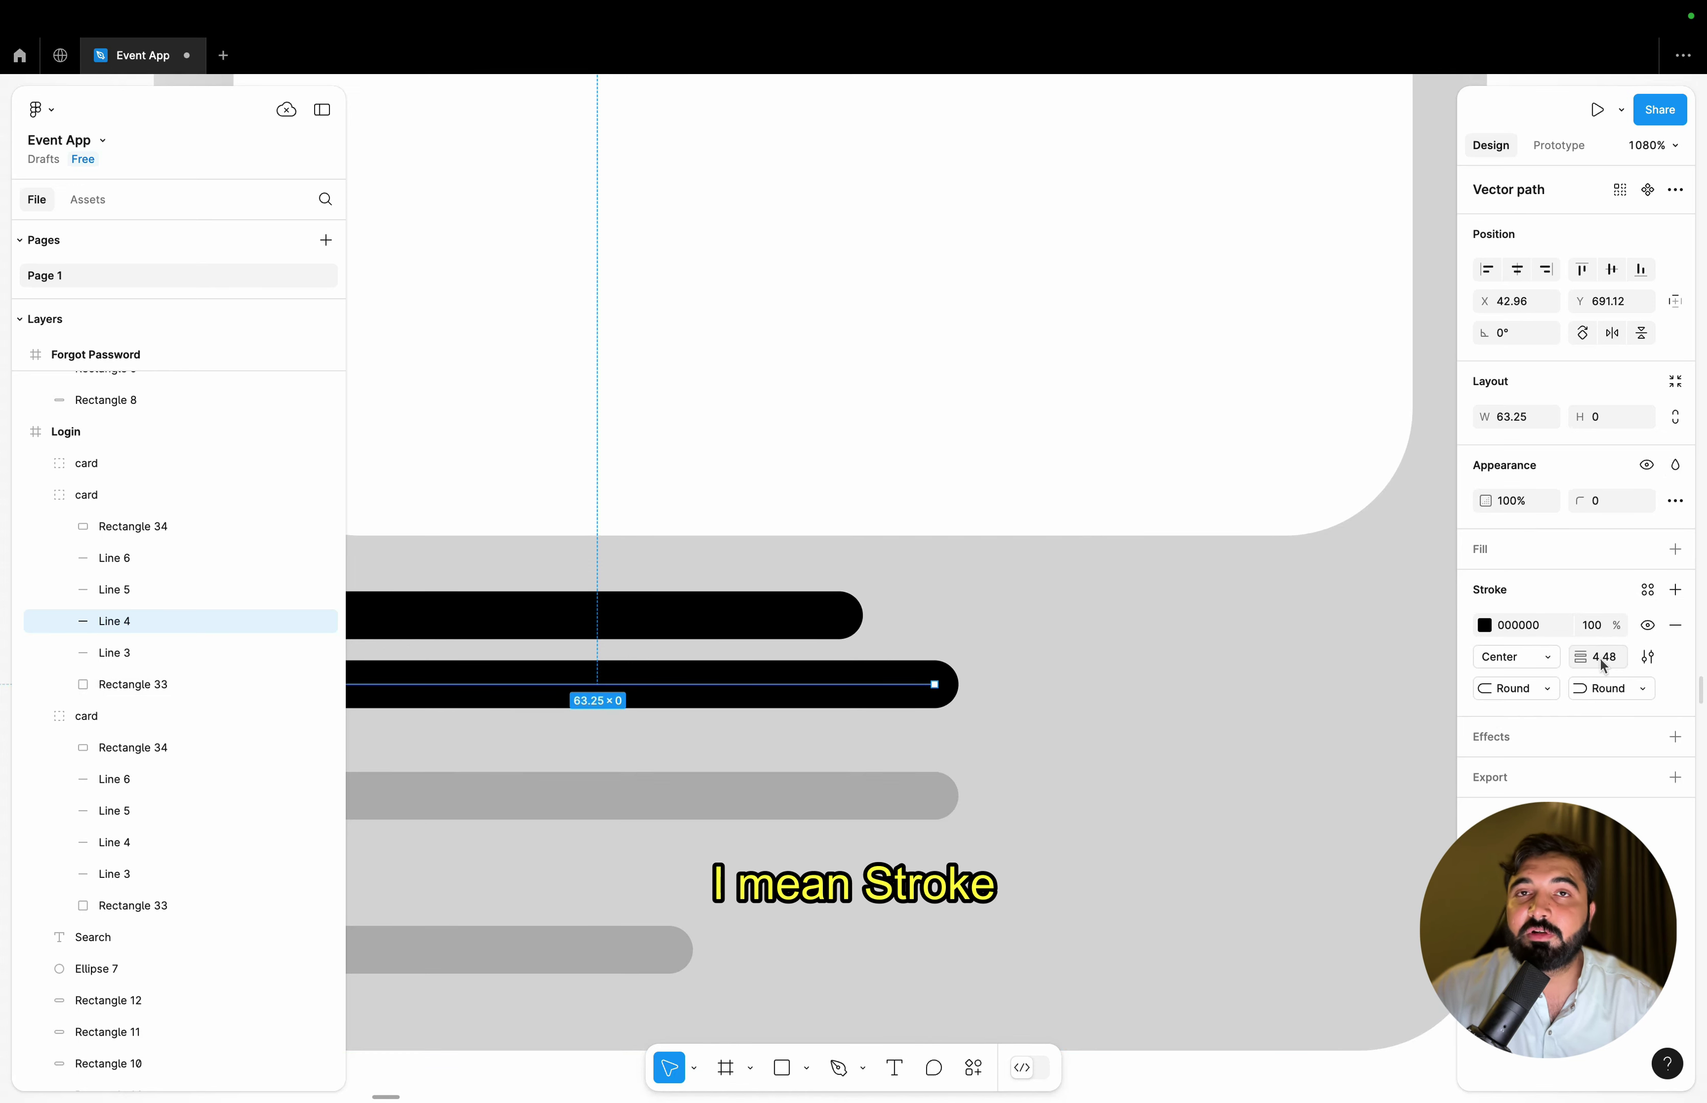
scroll(1247, 676, "down", 5)
scroll(1215, 677, "down", 2)
left_click(1212, 787)
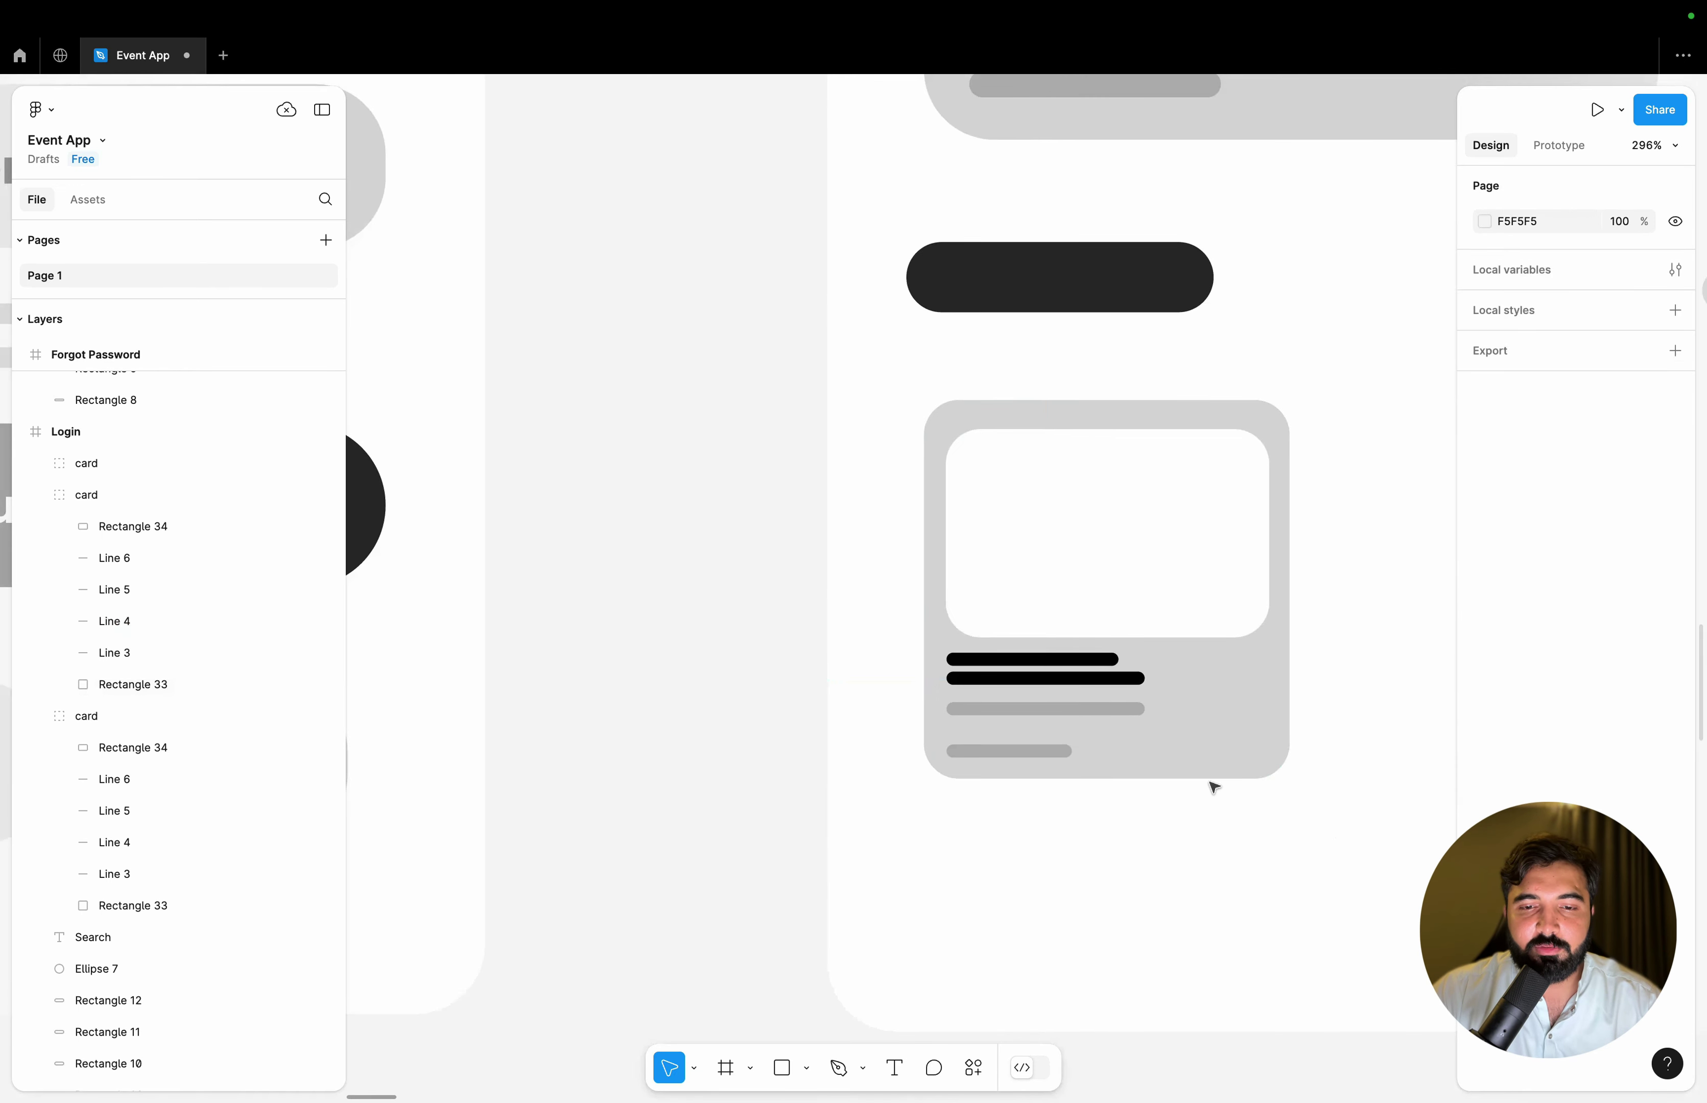
Step: Duplicate the shrunken card sideways so the small cards sit in a row
scroll(1213, 788, "right", 5)
scroll(880, 717, "down", 3)
left_click(834, 678)
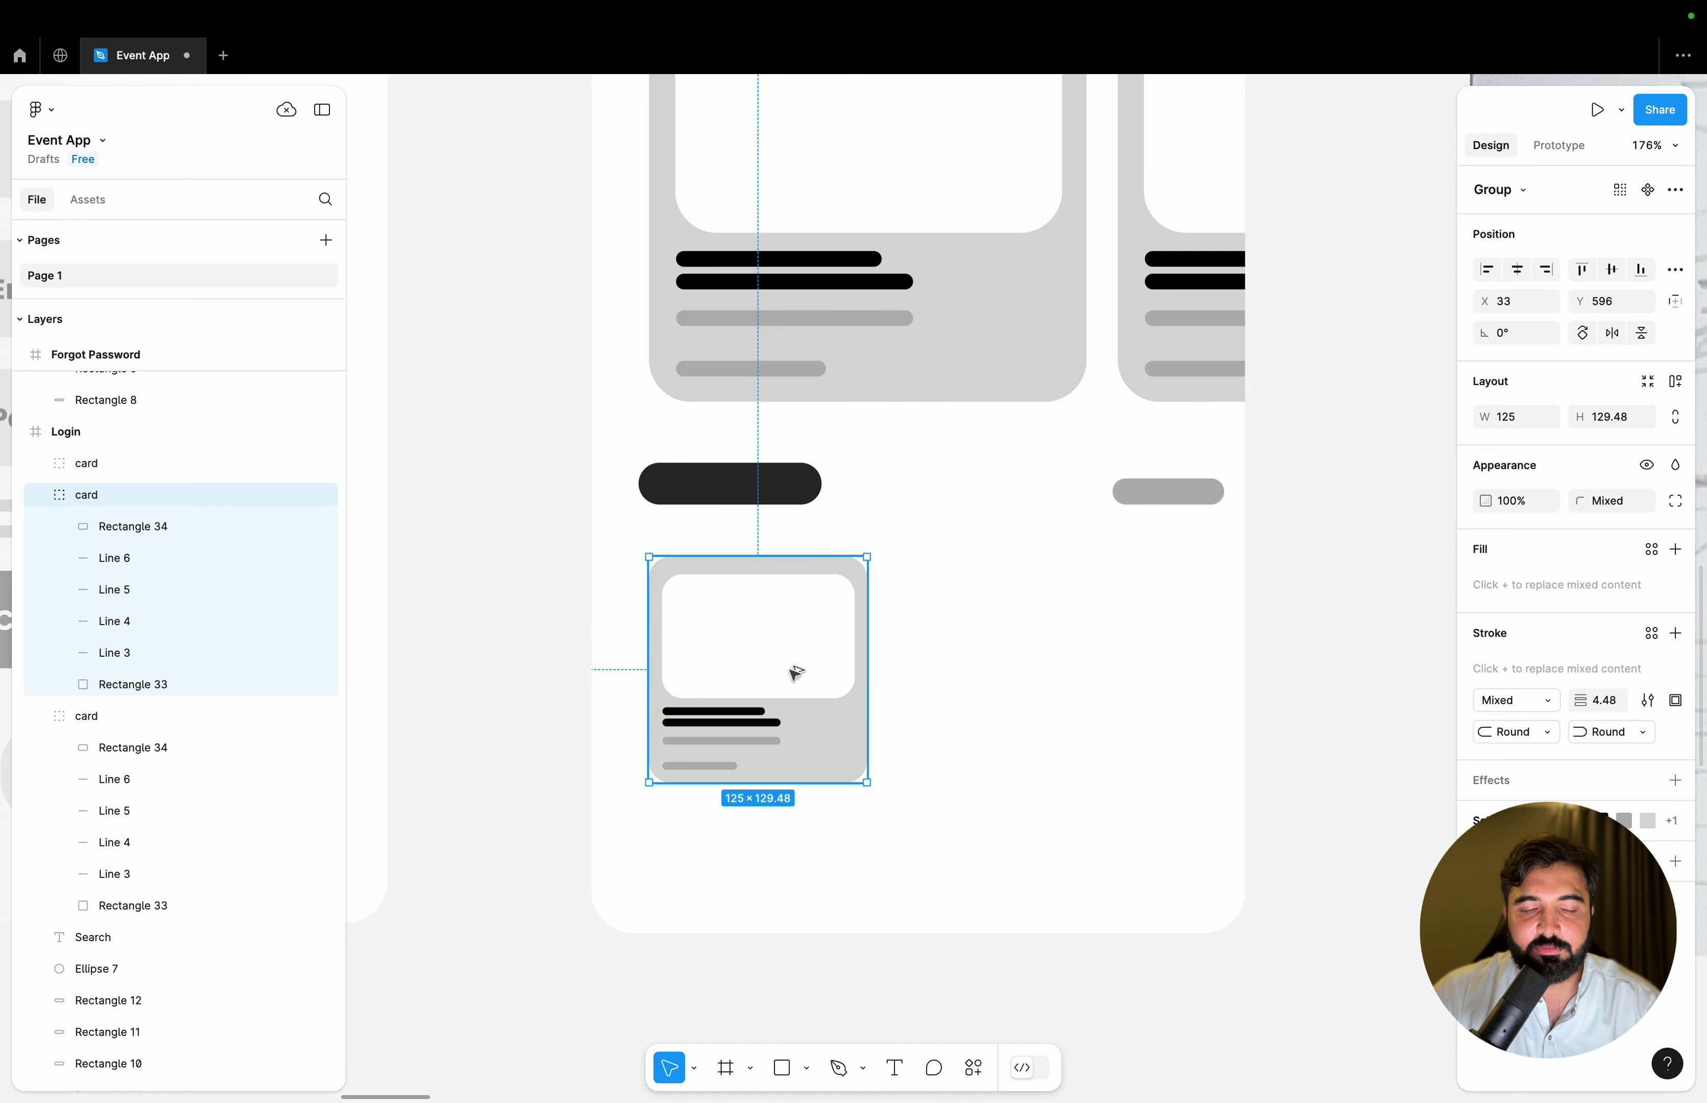
left_click_drag(873, 693, 1186, 685)
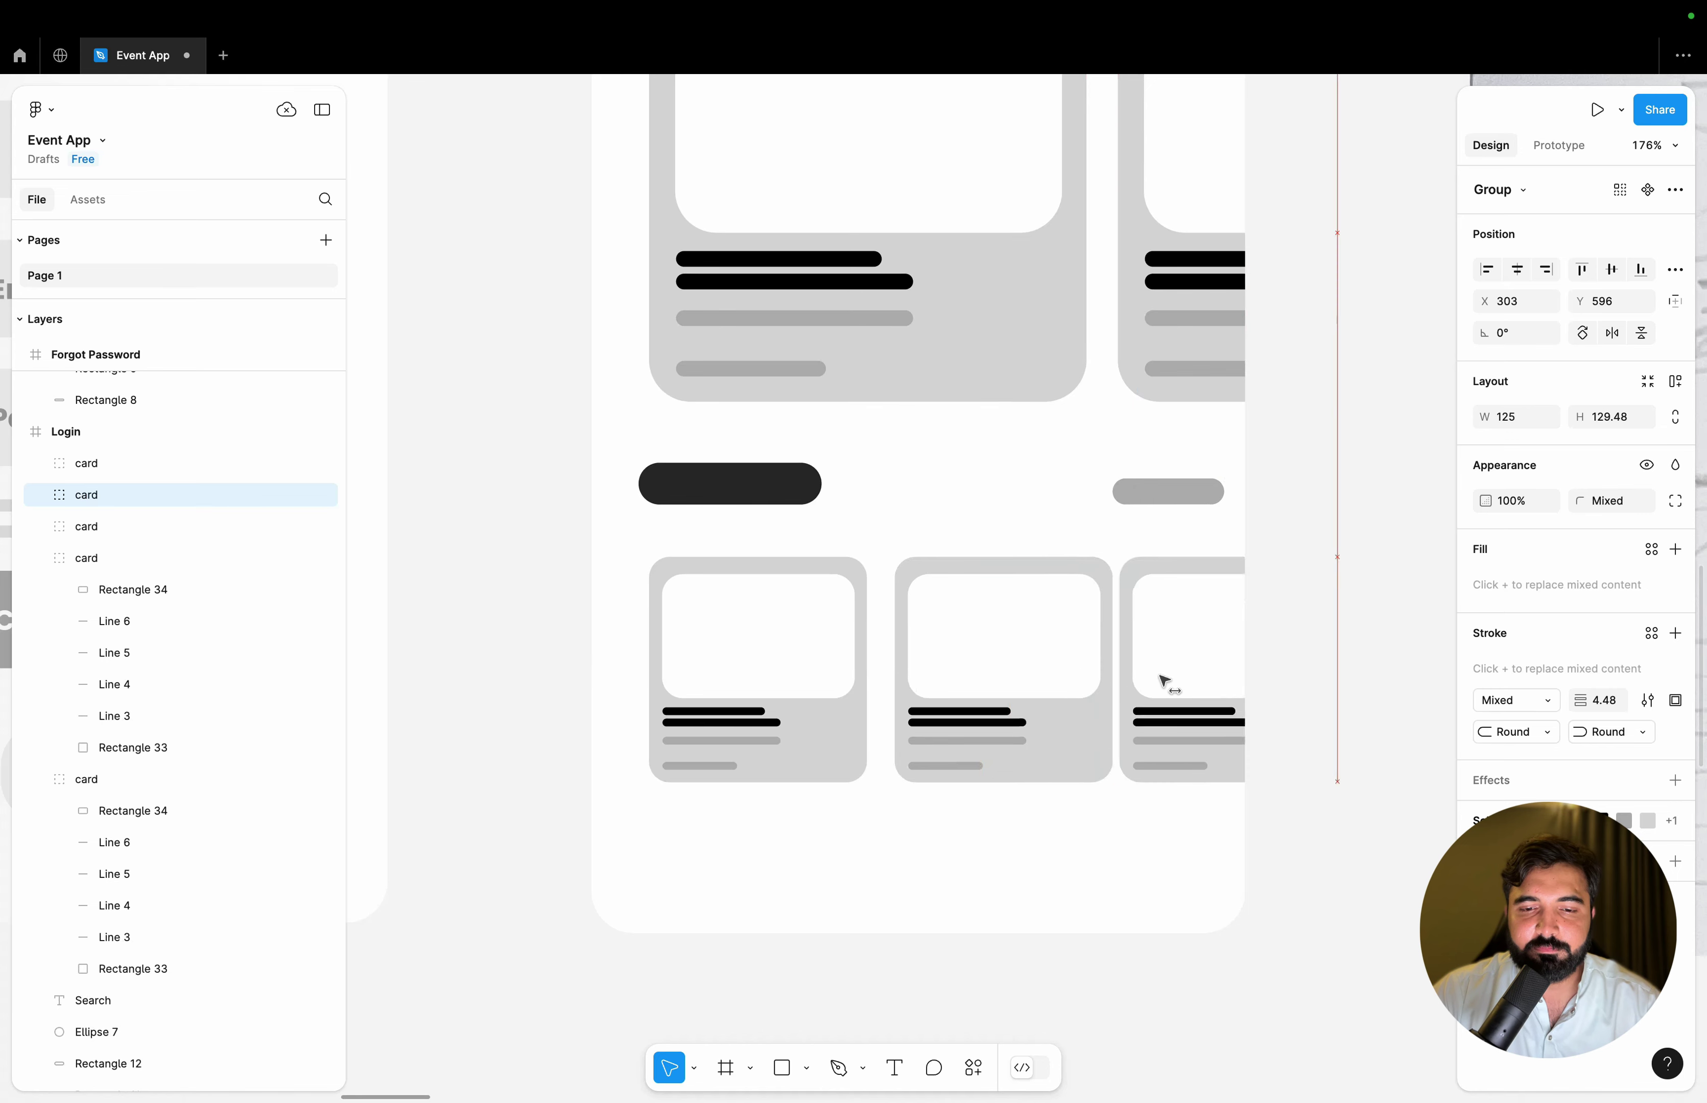
scroll(1058, 648, "down", 5, "ctrl")
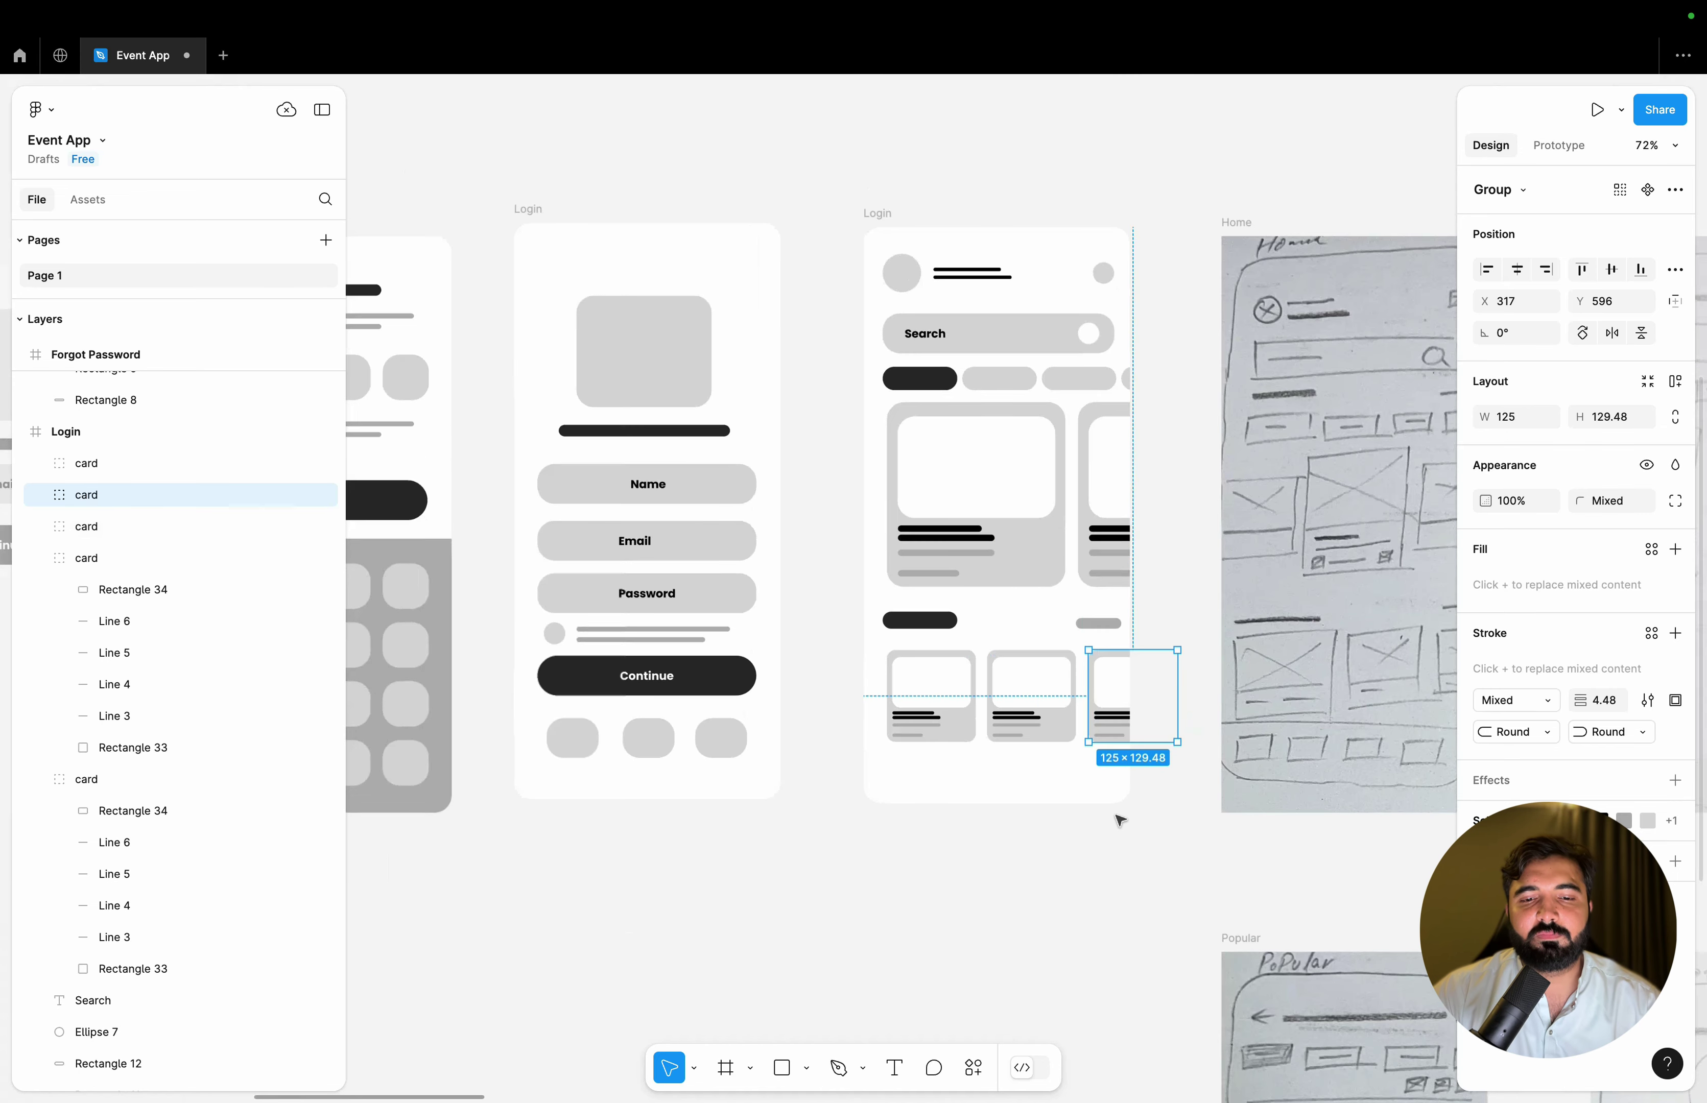
left_click(1120, 869)
left_click_drag(1120, 869, 816, 719)
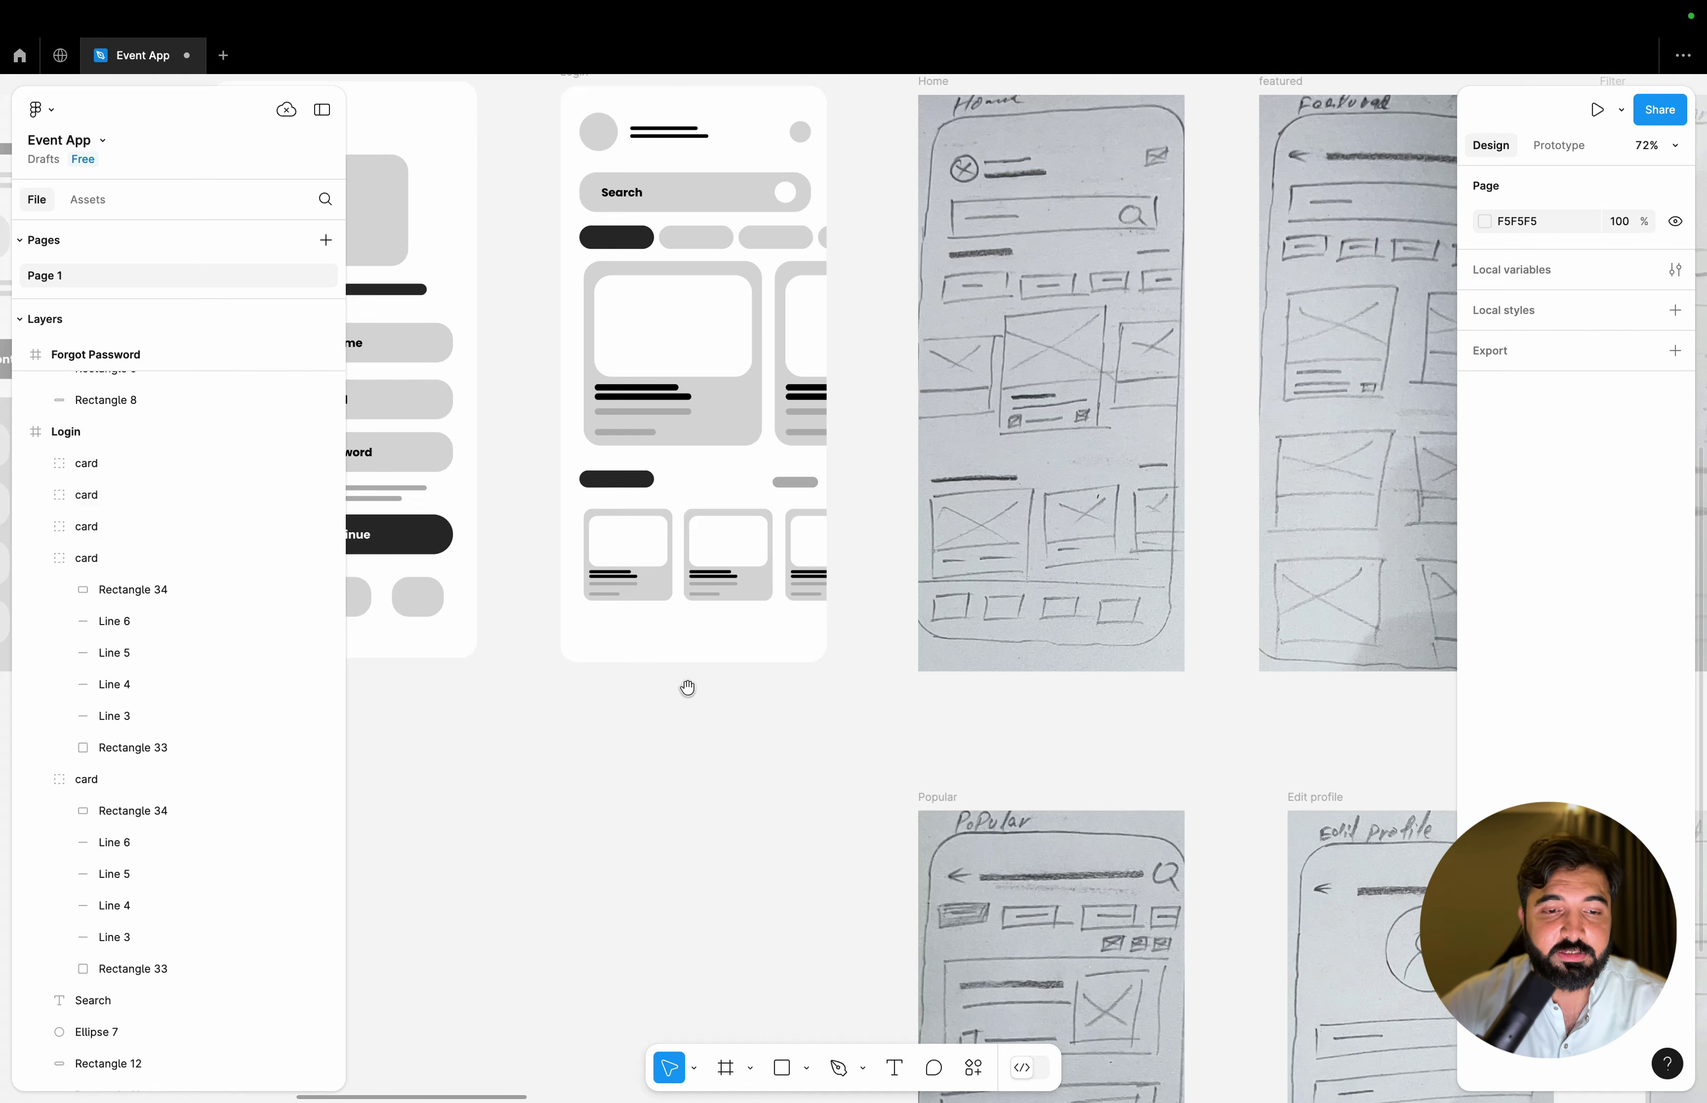
left_click_drag(687, 689, 726, 715)
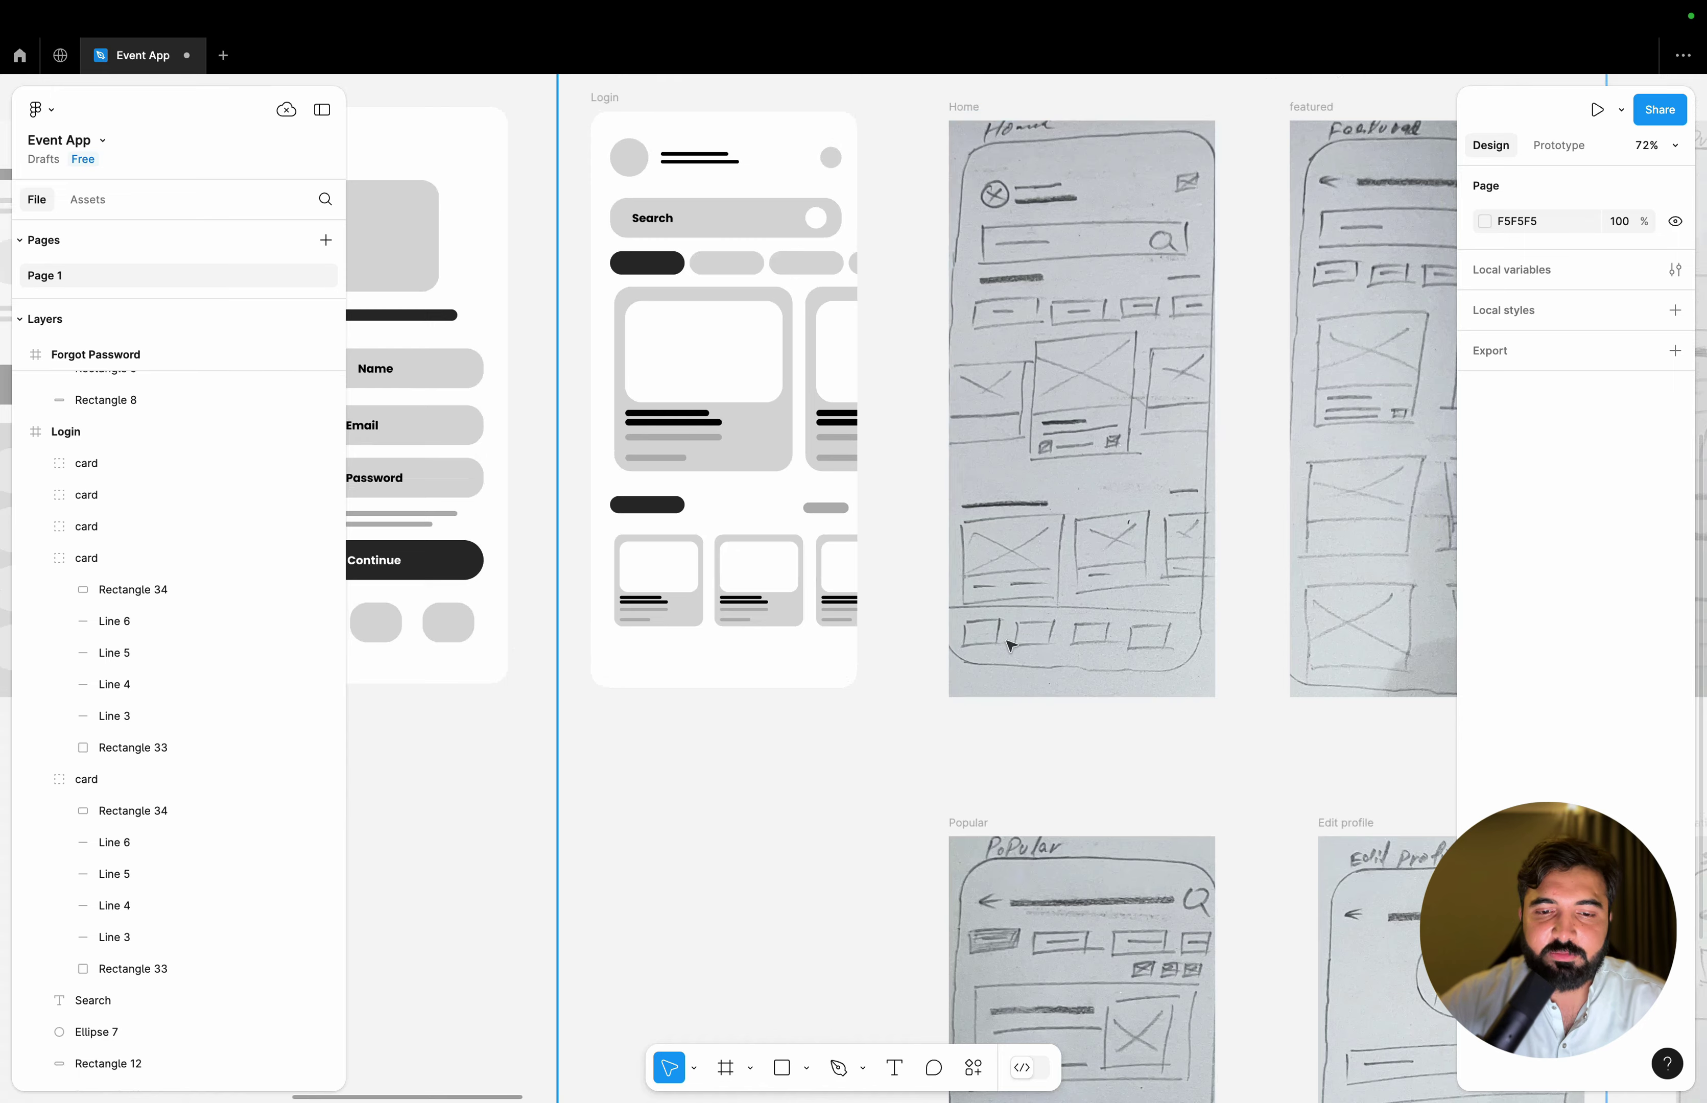
scroll(1043, 646, "up", 5)
left_click_drag(926, 712, 1063, 736)
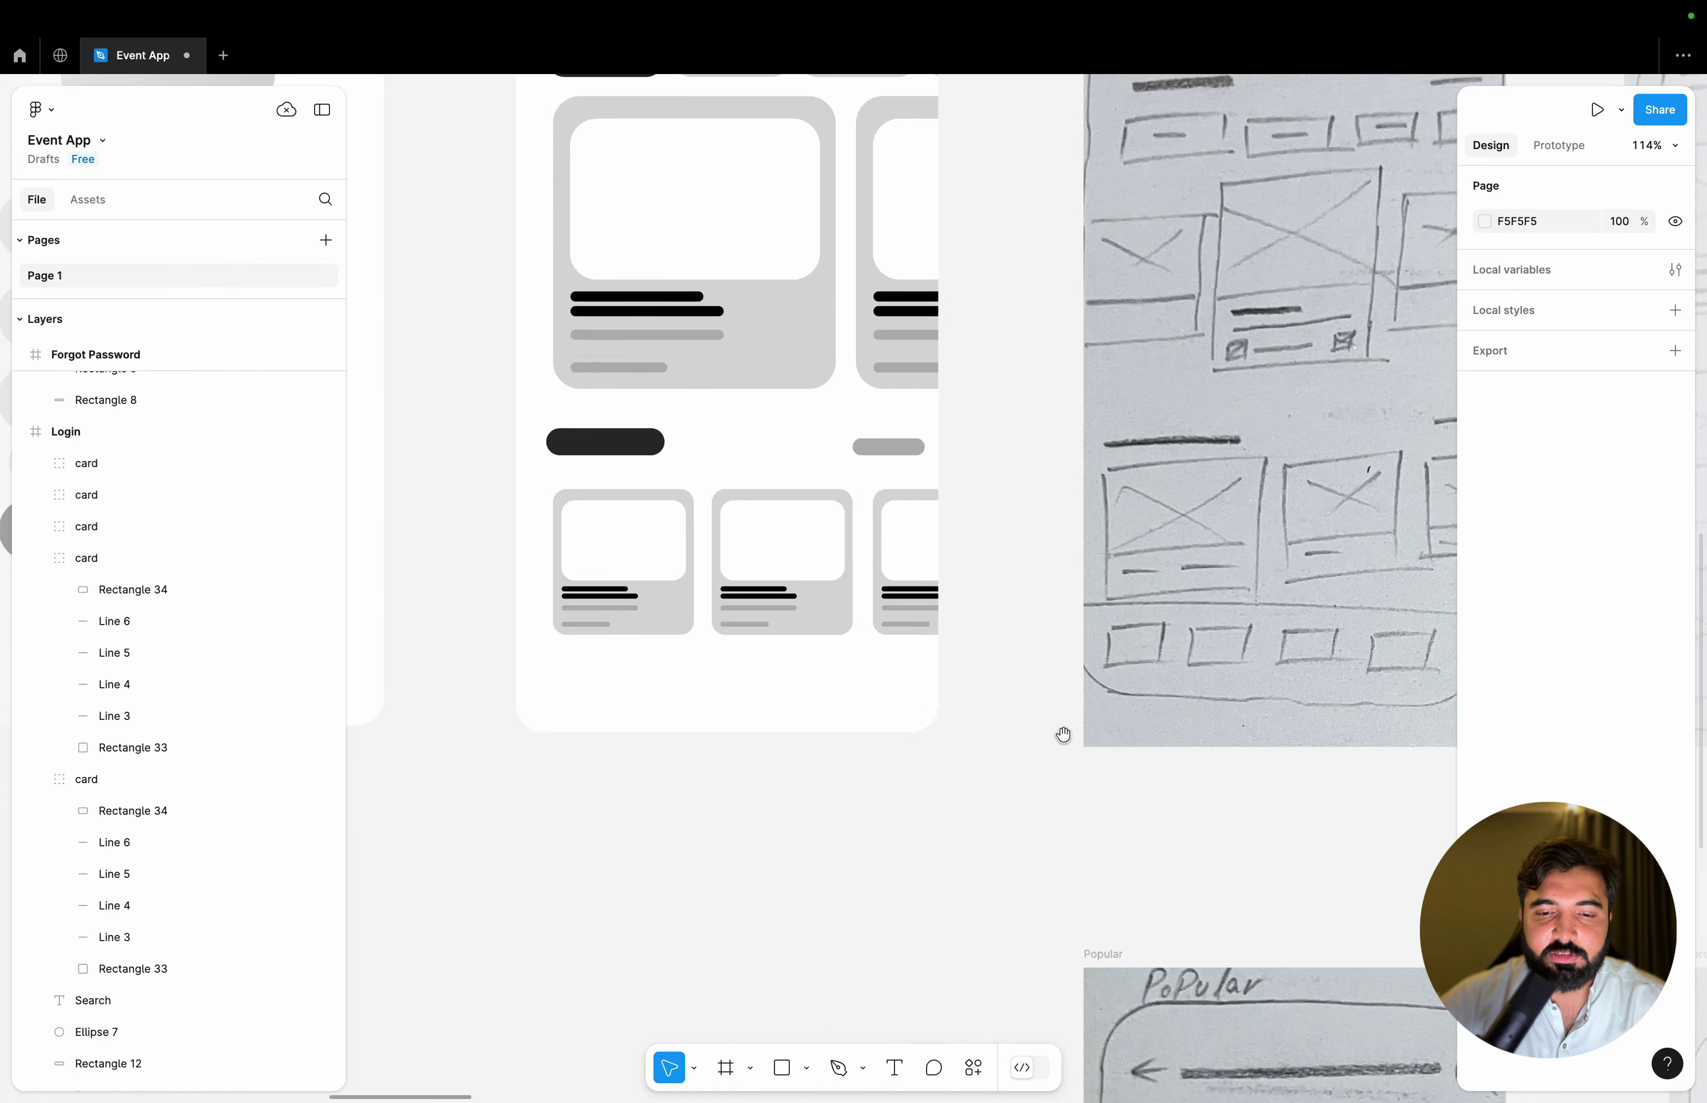
left_click_drag(1259, 673, 1083, 683)
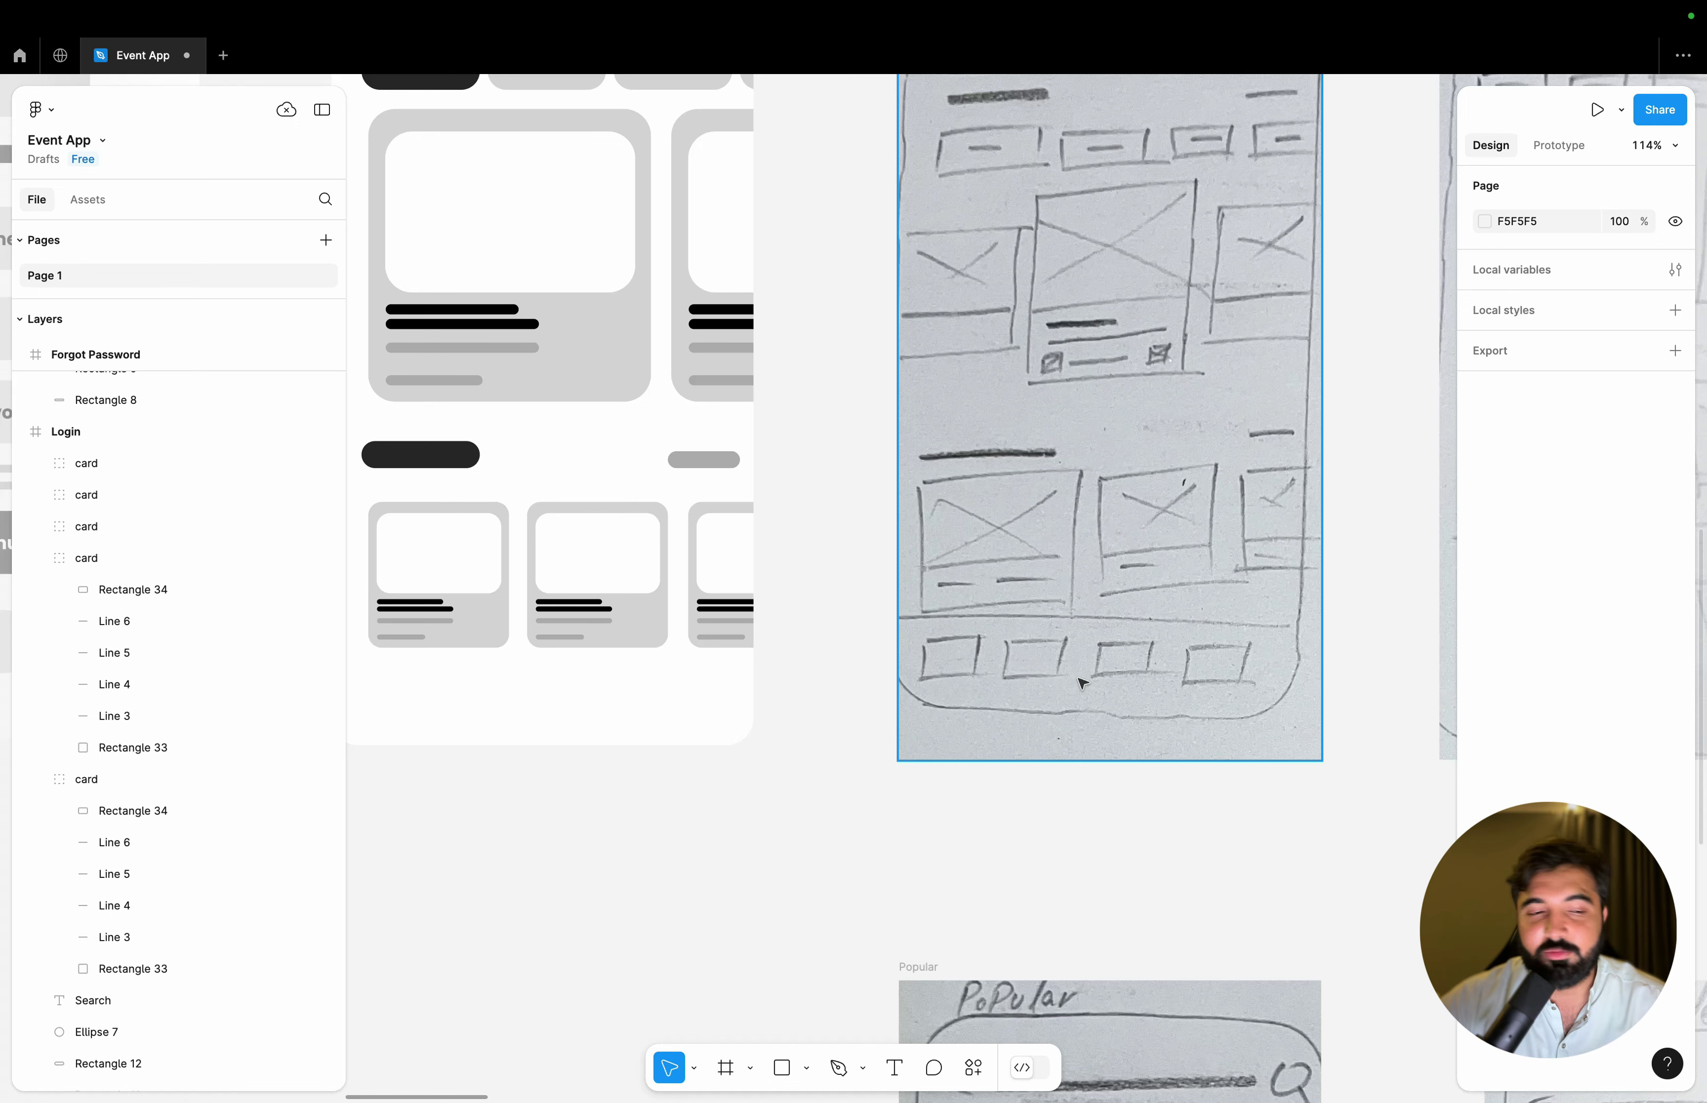
left_click_drag(750, 766, 942, 724)
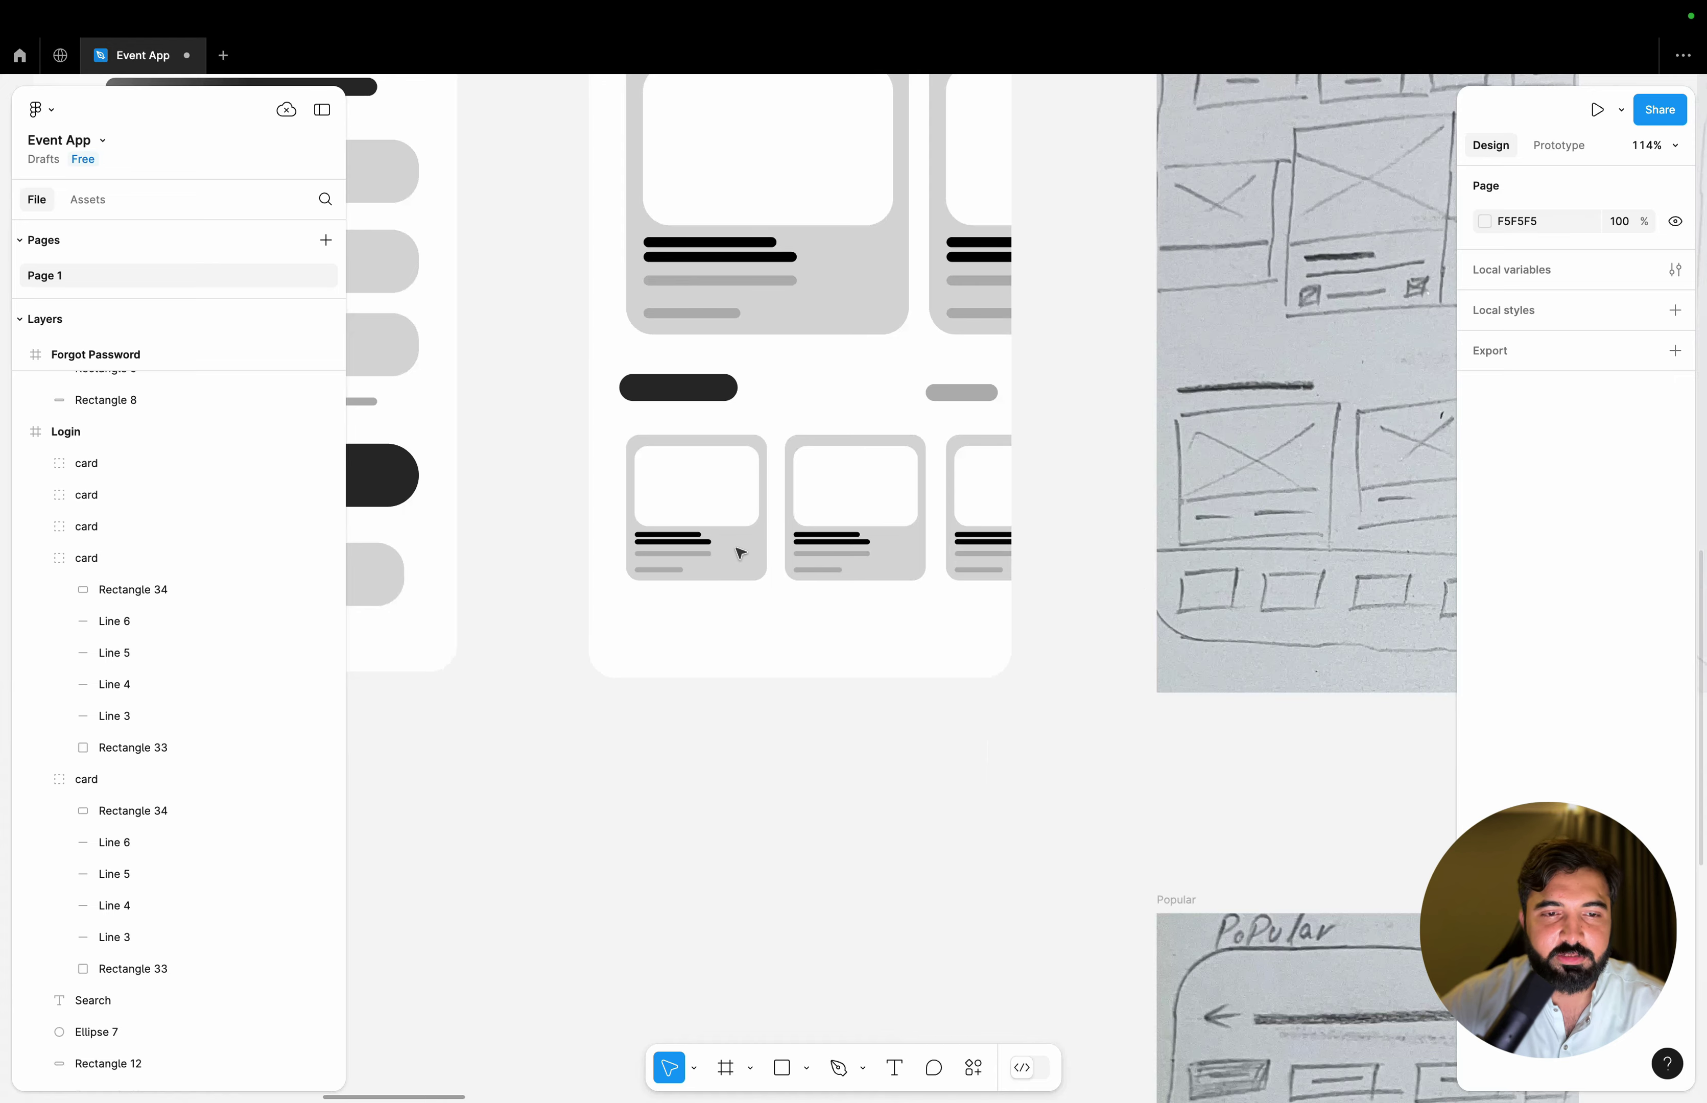
scroll(718, 466, "up", 5)
scroll(701, 369, "up", 1)
left_click(851, 201)
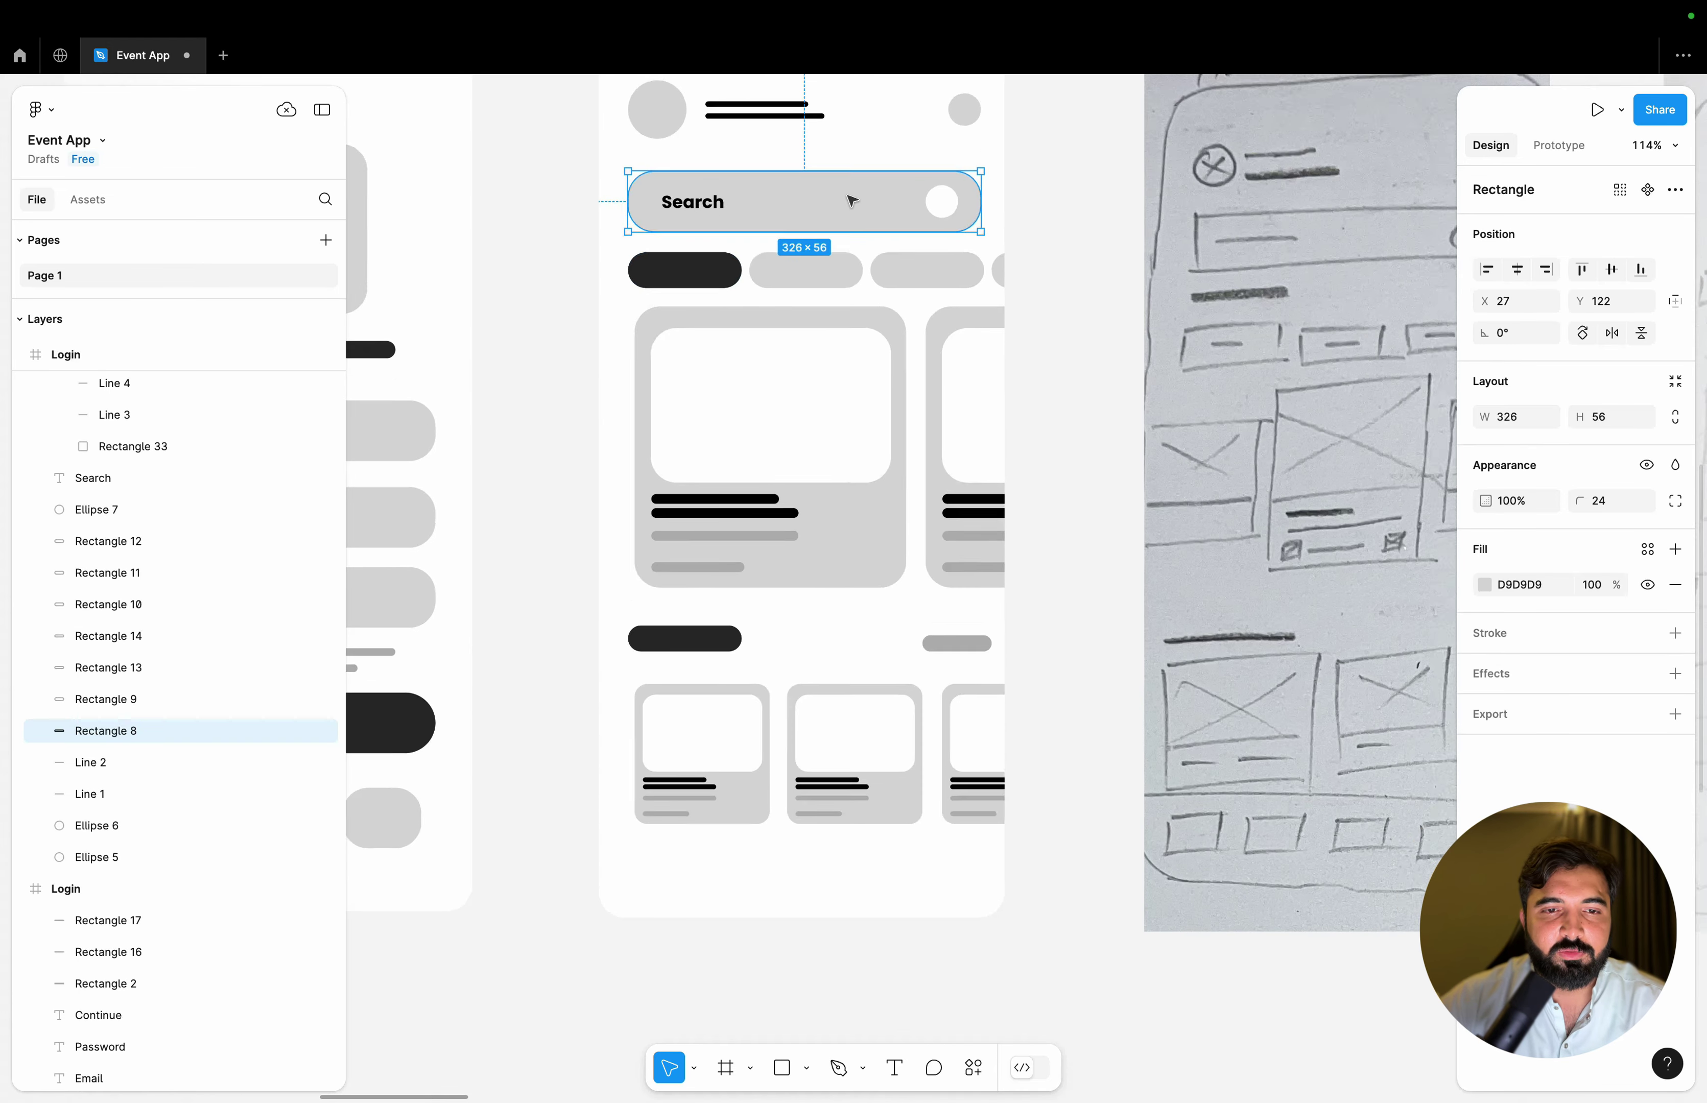
scroll(852, 201, "down", 2)
scroll(784, 831, "down", 3)
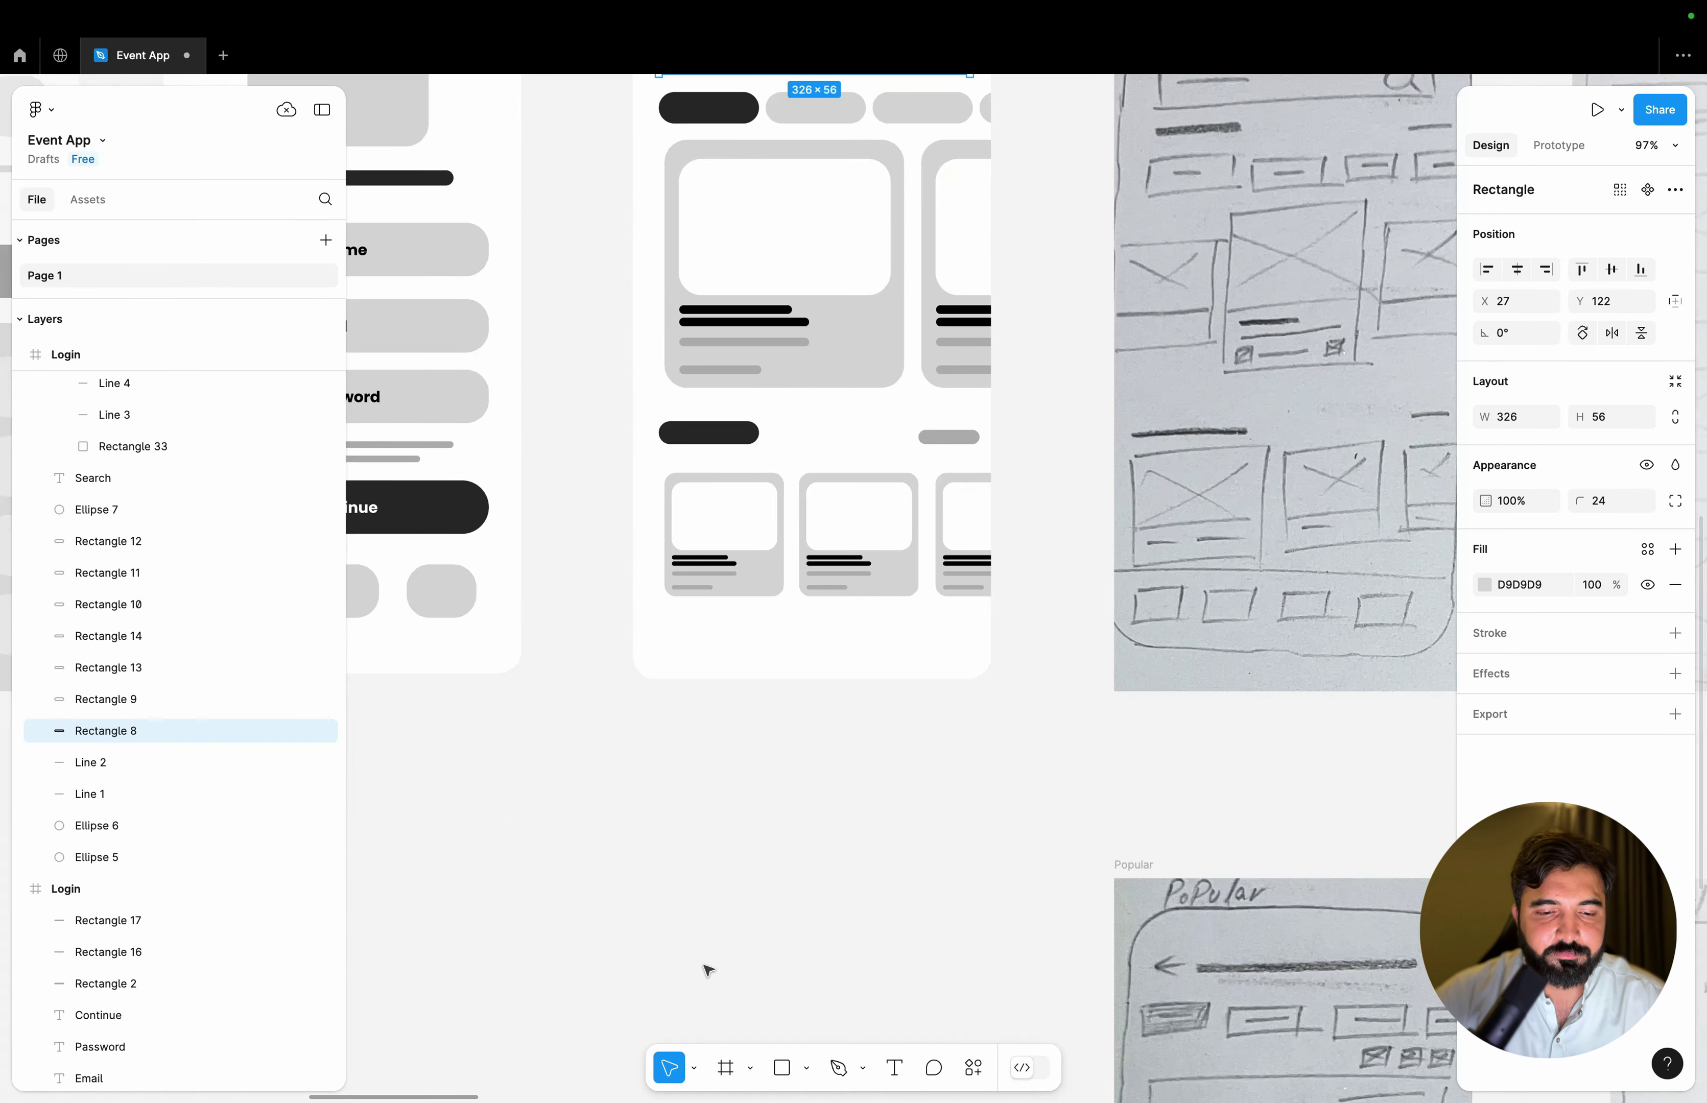
left_click(782, 1068)
scroll(709, 687, "up", 5)
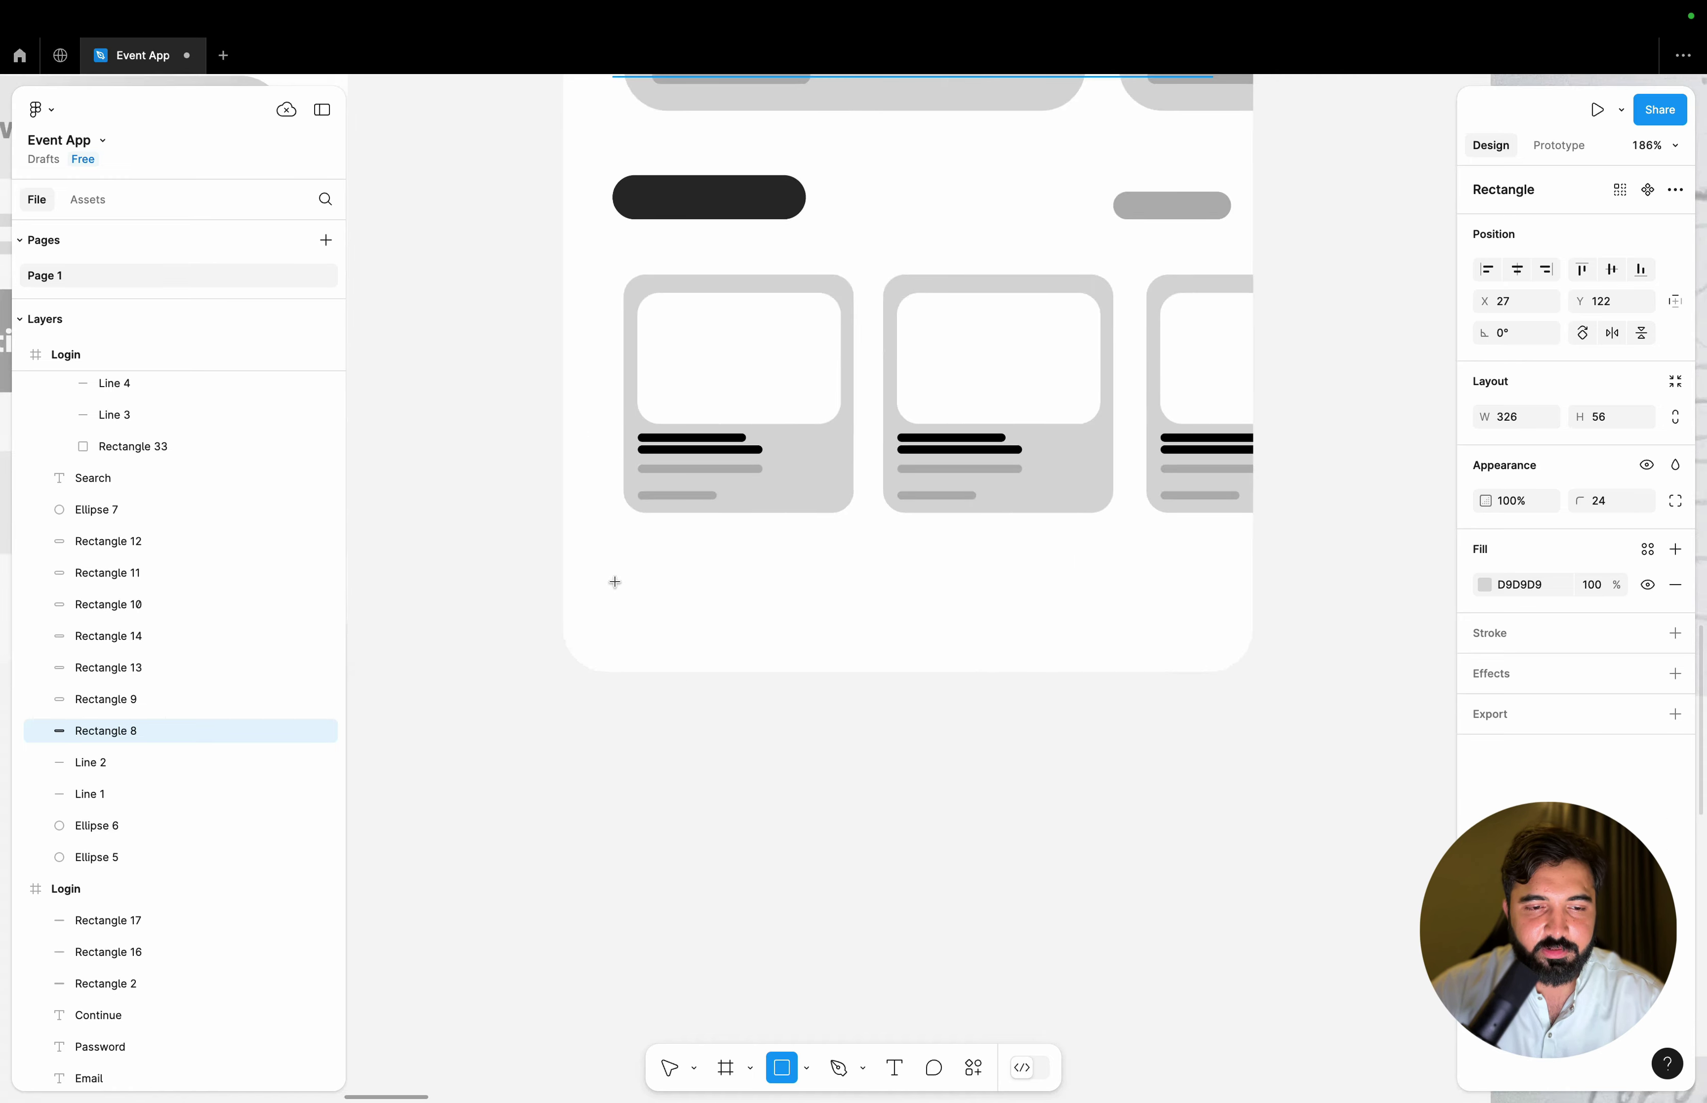
left_click_drag(563, 545, 1253, 672)
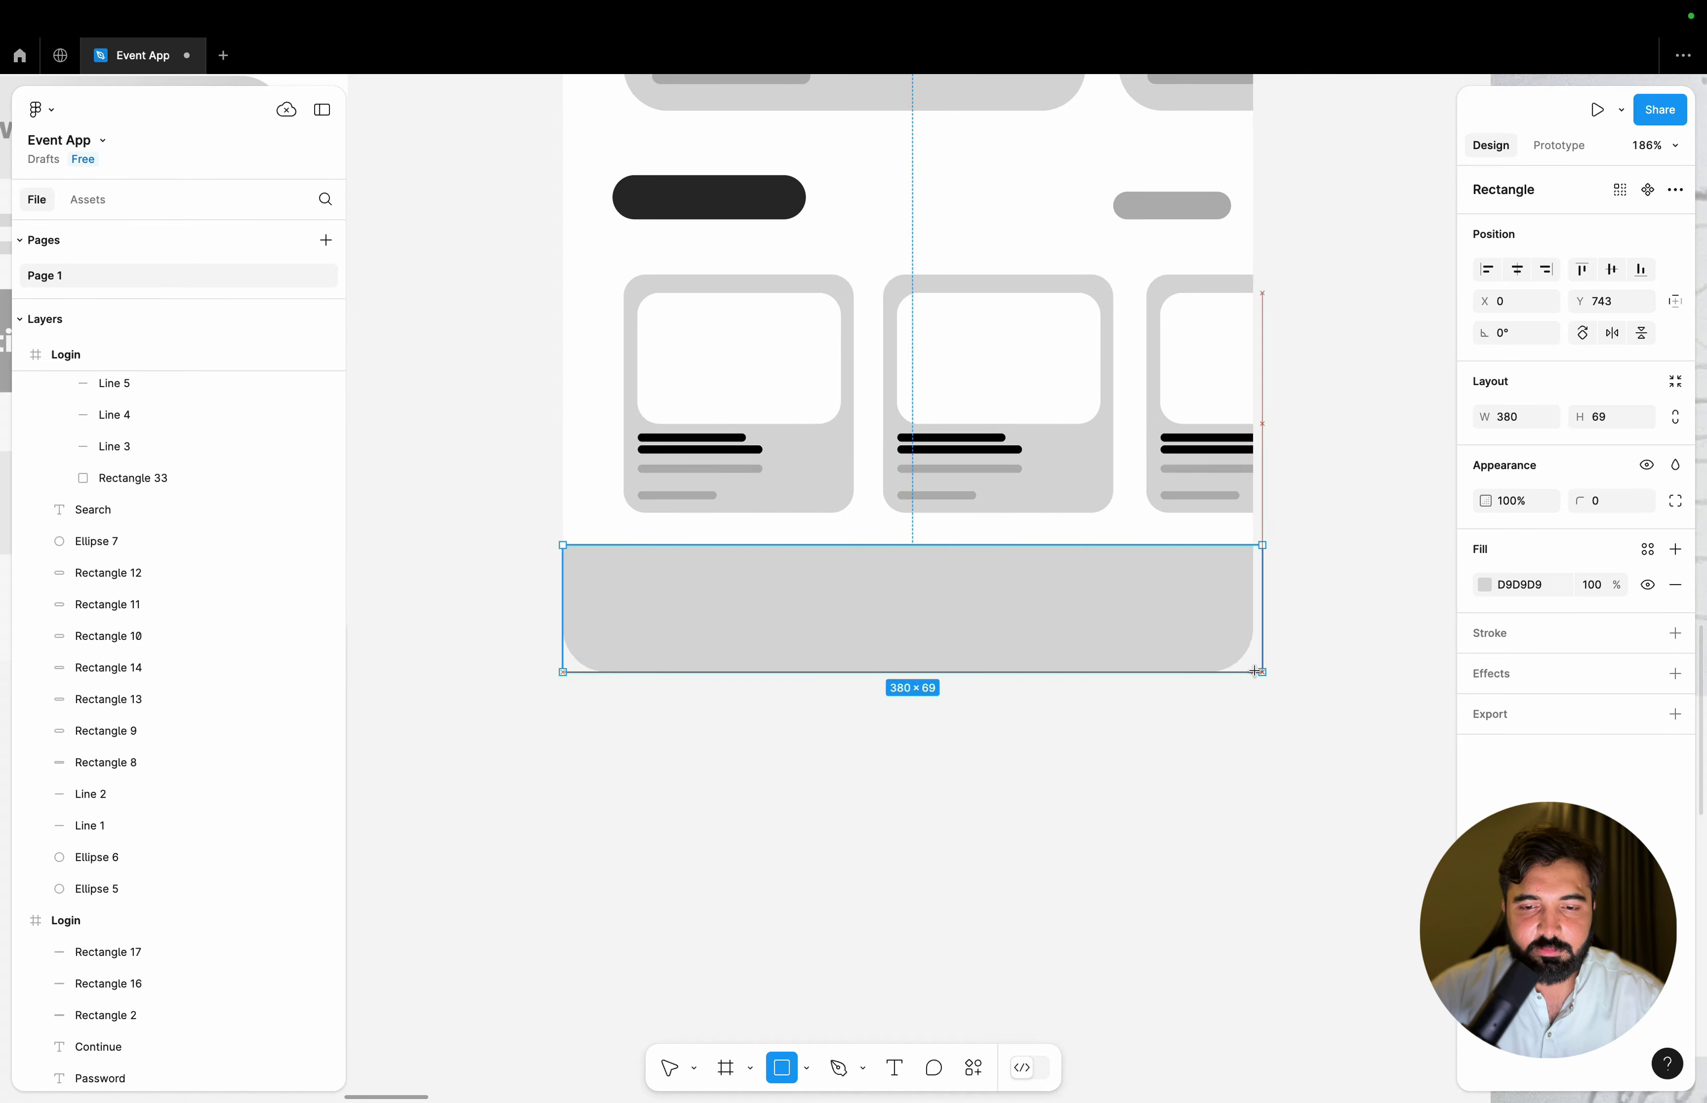
left_click(1196, 738)
scroll(1143, 793, "up", 2)
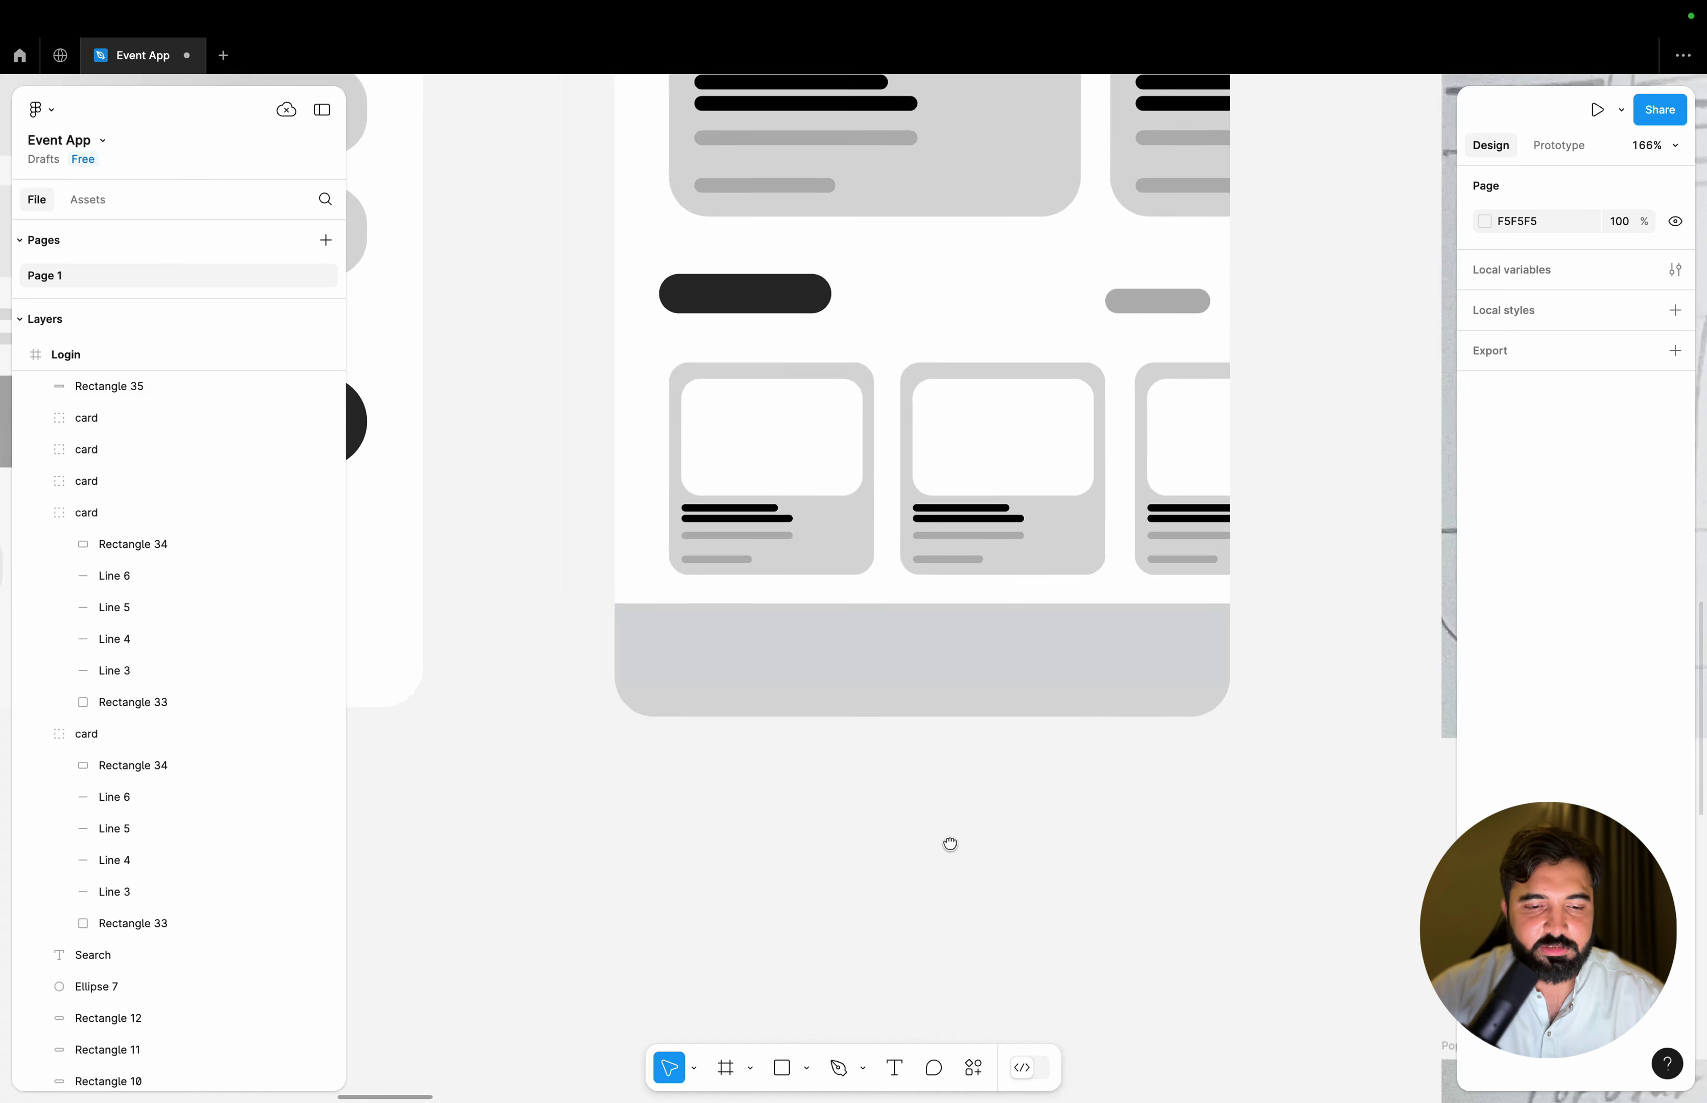
scroll(897, 838, "down", 2)
left_click(668, 613)
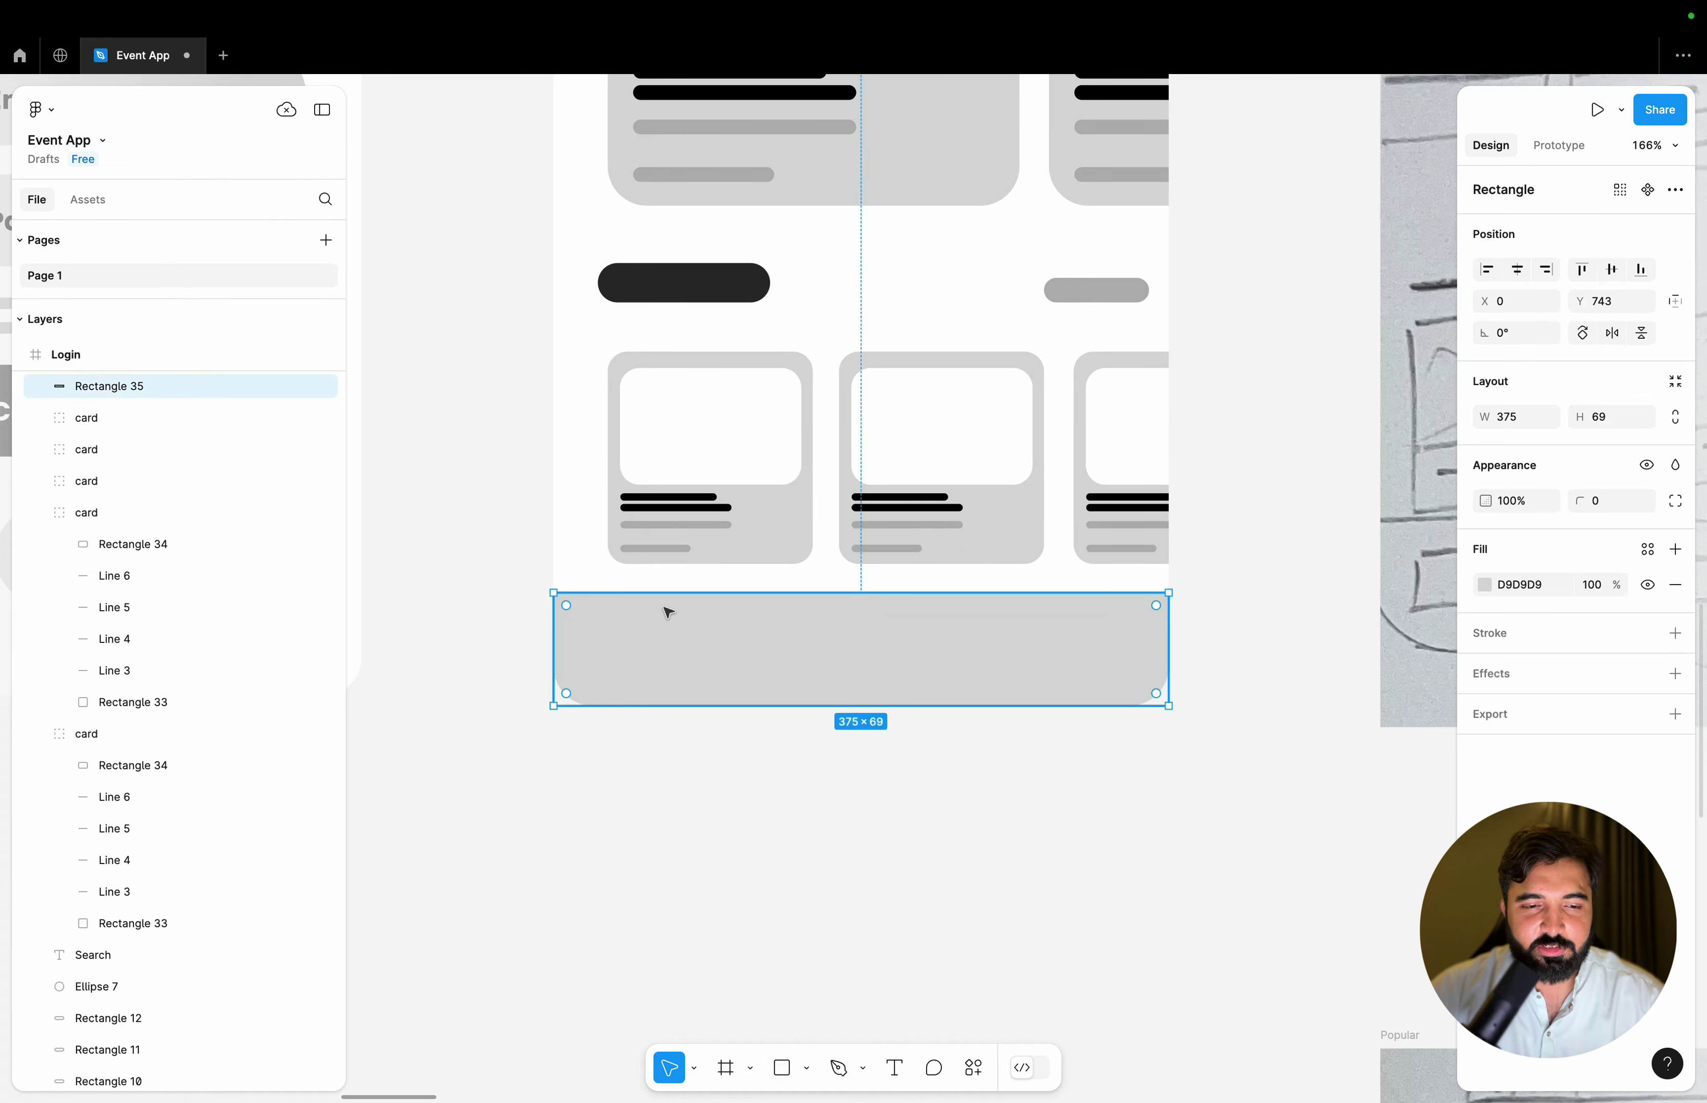
scroll(597, 667, "up", 1)
scroll(583, 713, "up", 3)
scroll(585, 717, "up", 2)
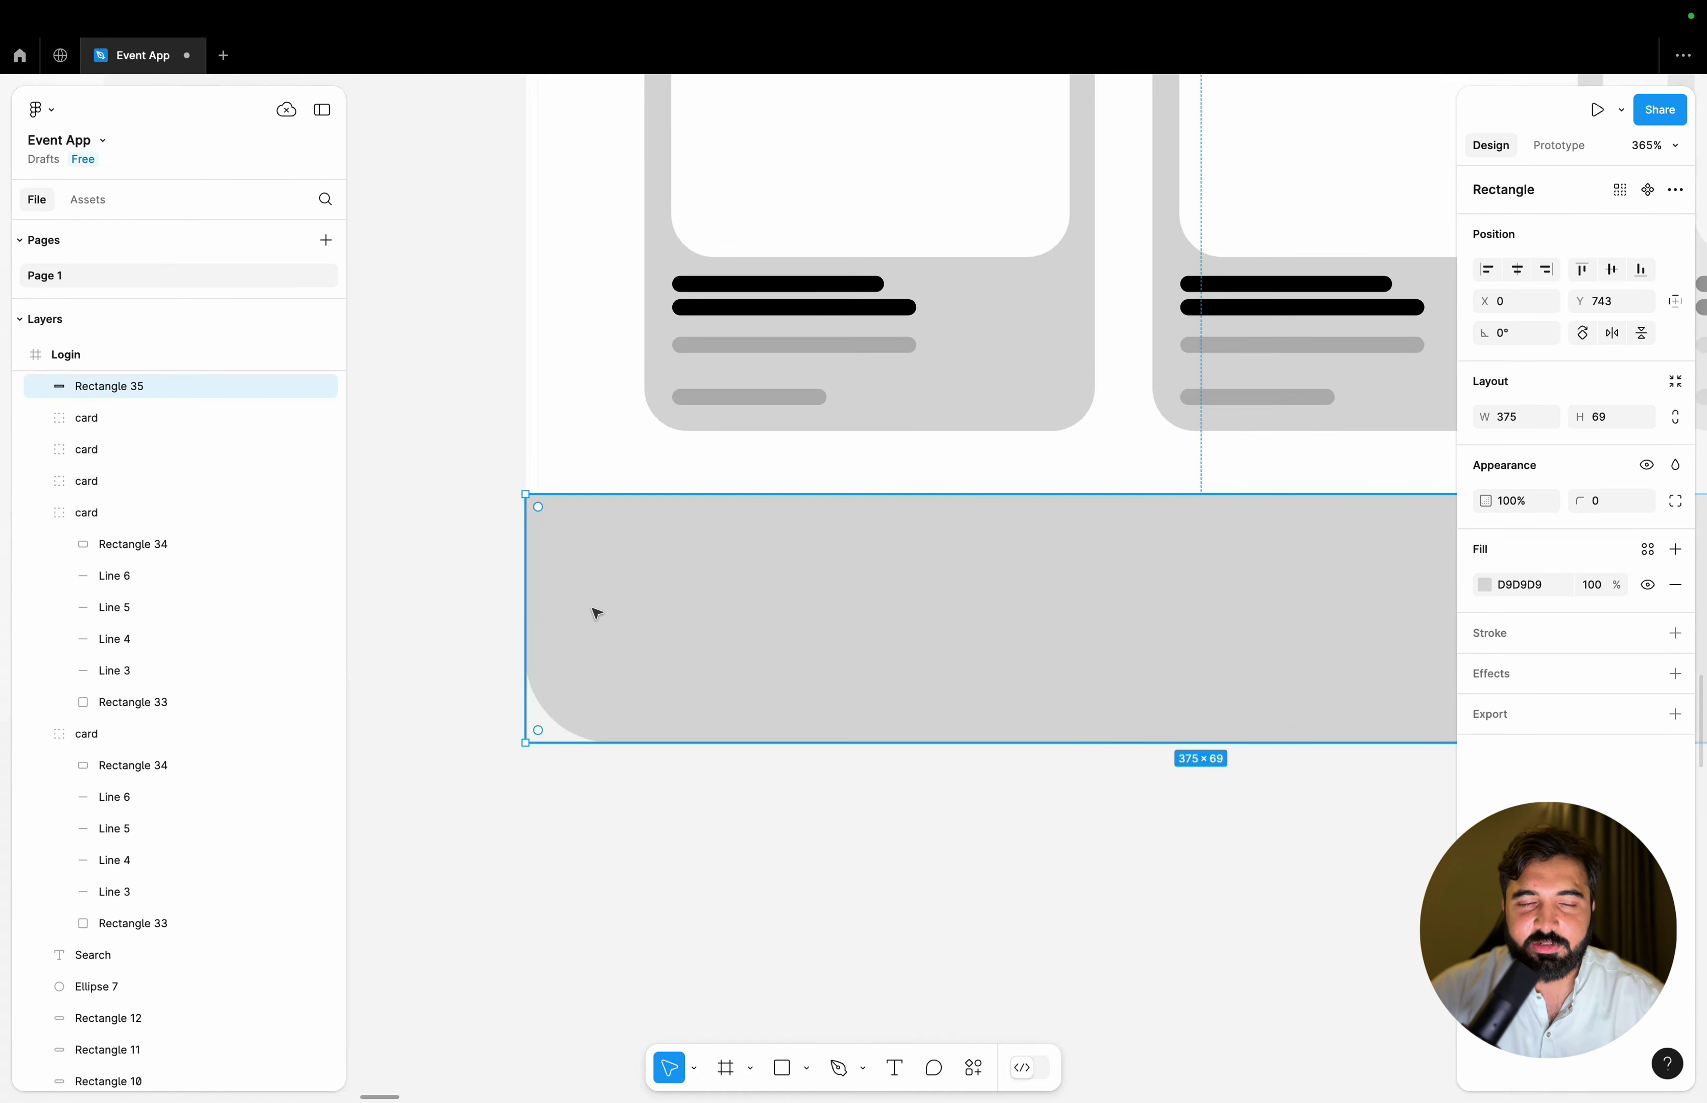
scroll(624, 658, "down", 3)
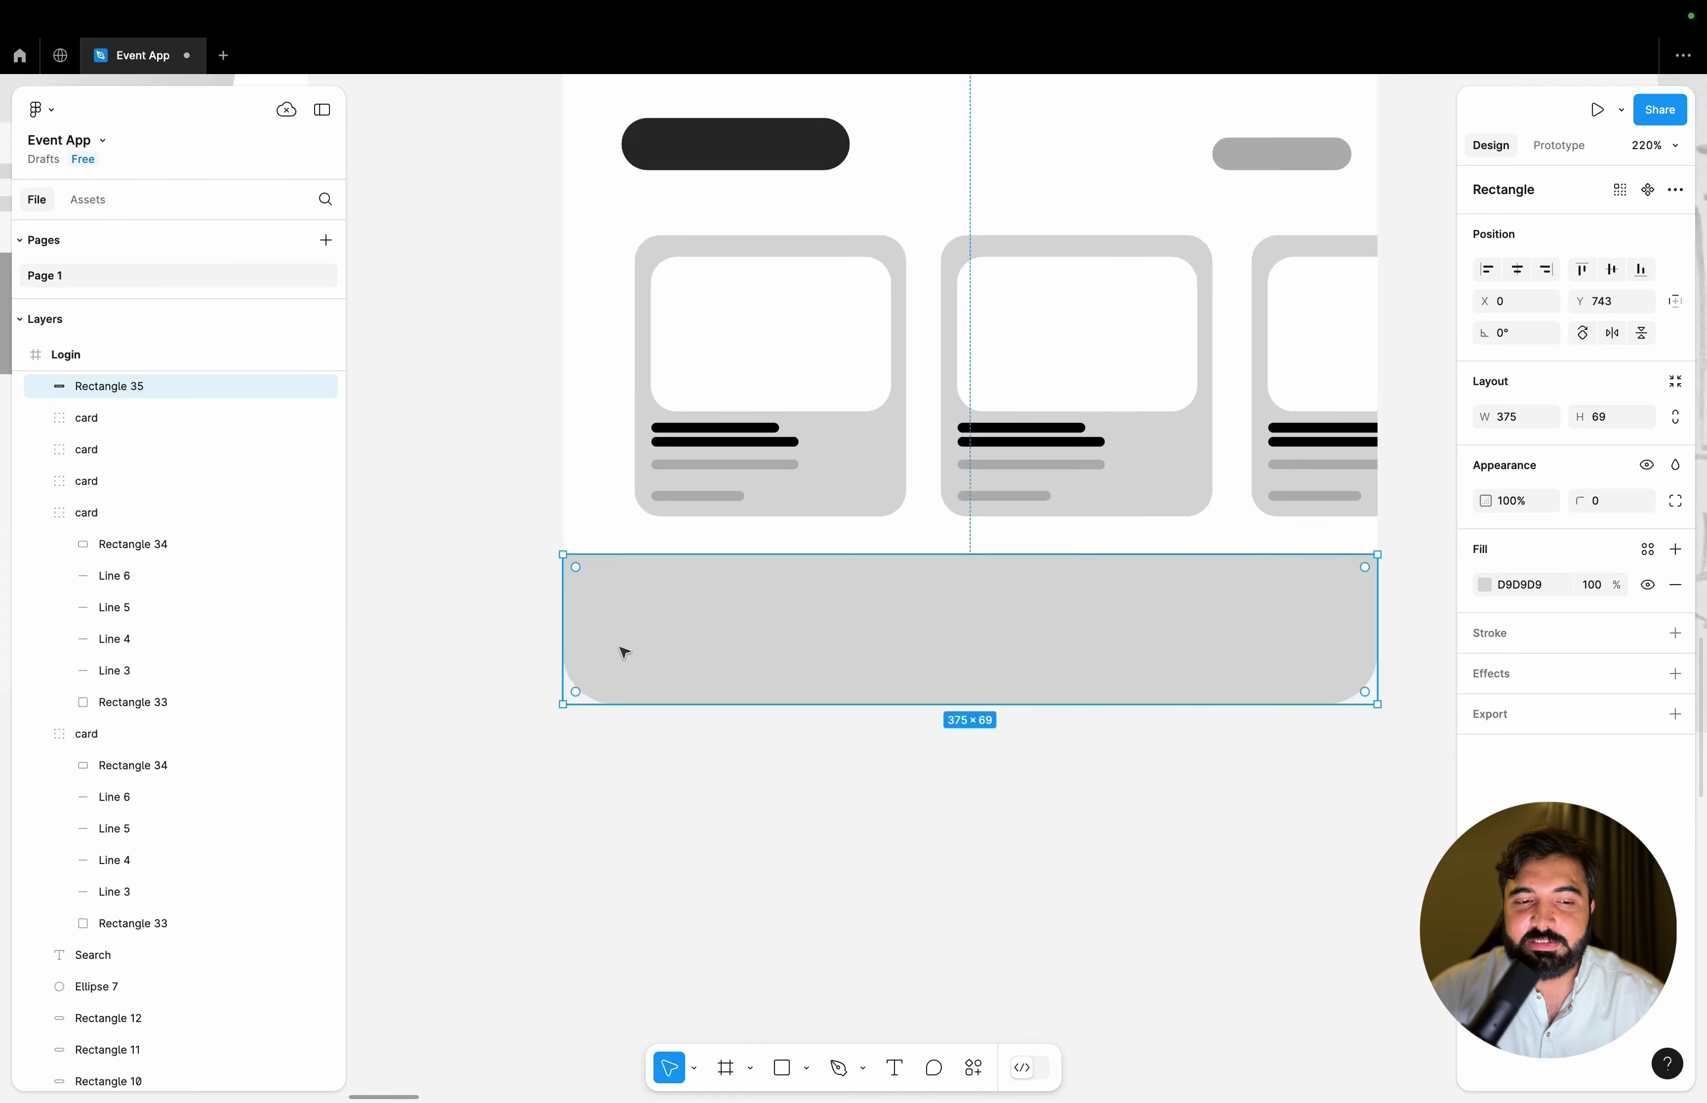
scroll(621, 651, "down", 1)
key("Escape")
left_click(566, 540)
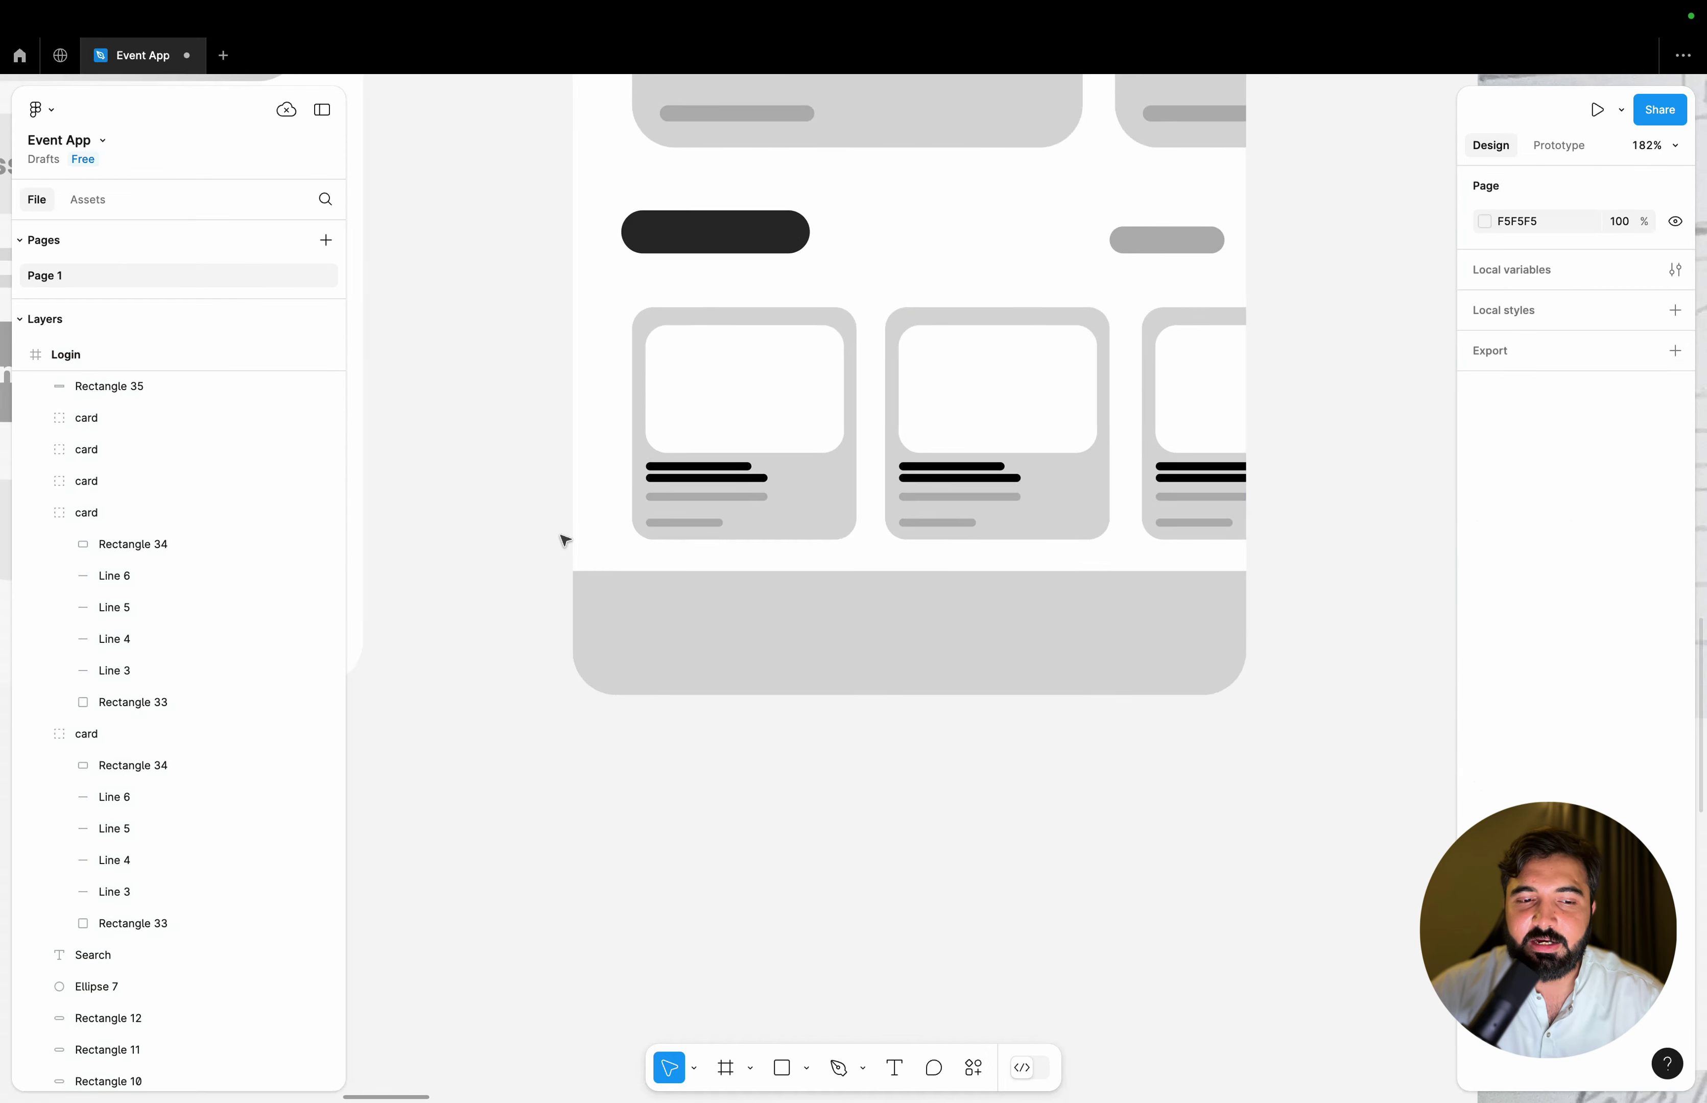
scroll(566, 542, "down", 2)
scroll(568, 557, "down", 1)
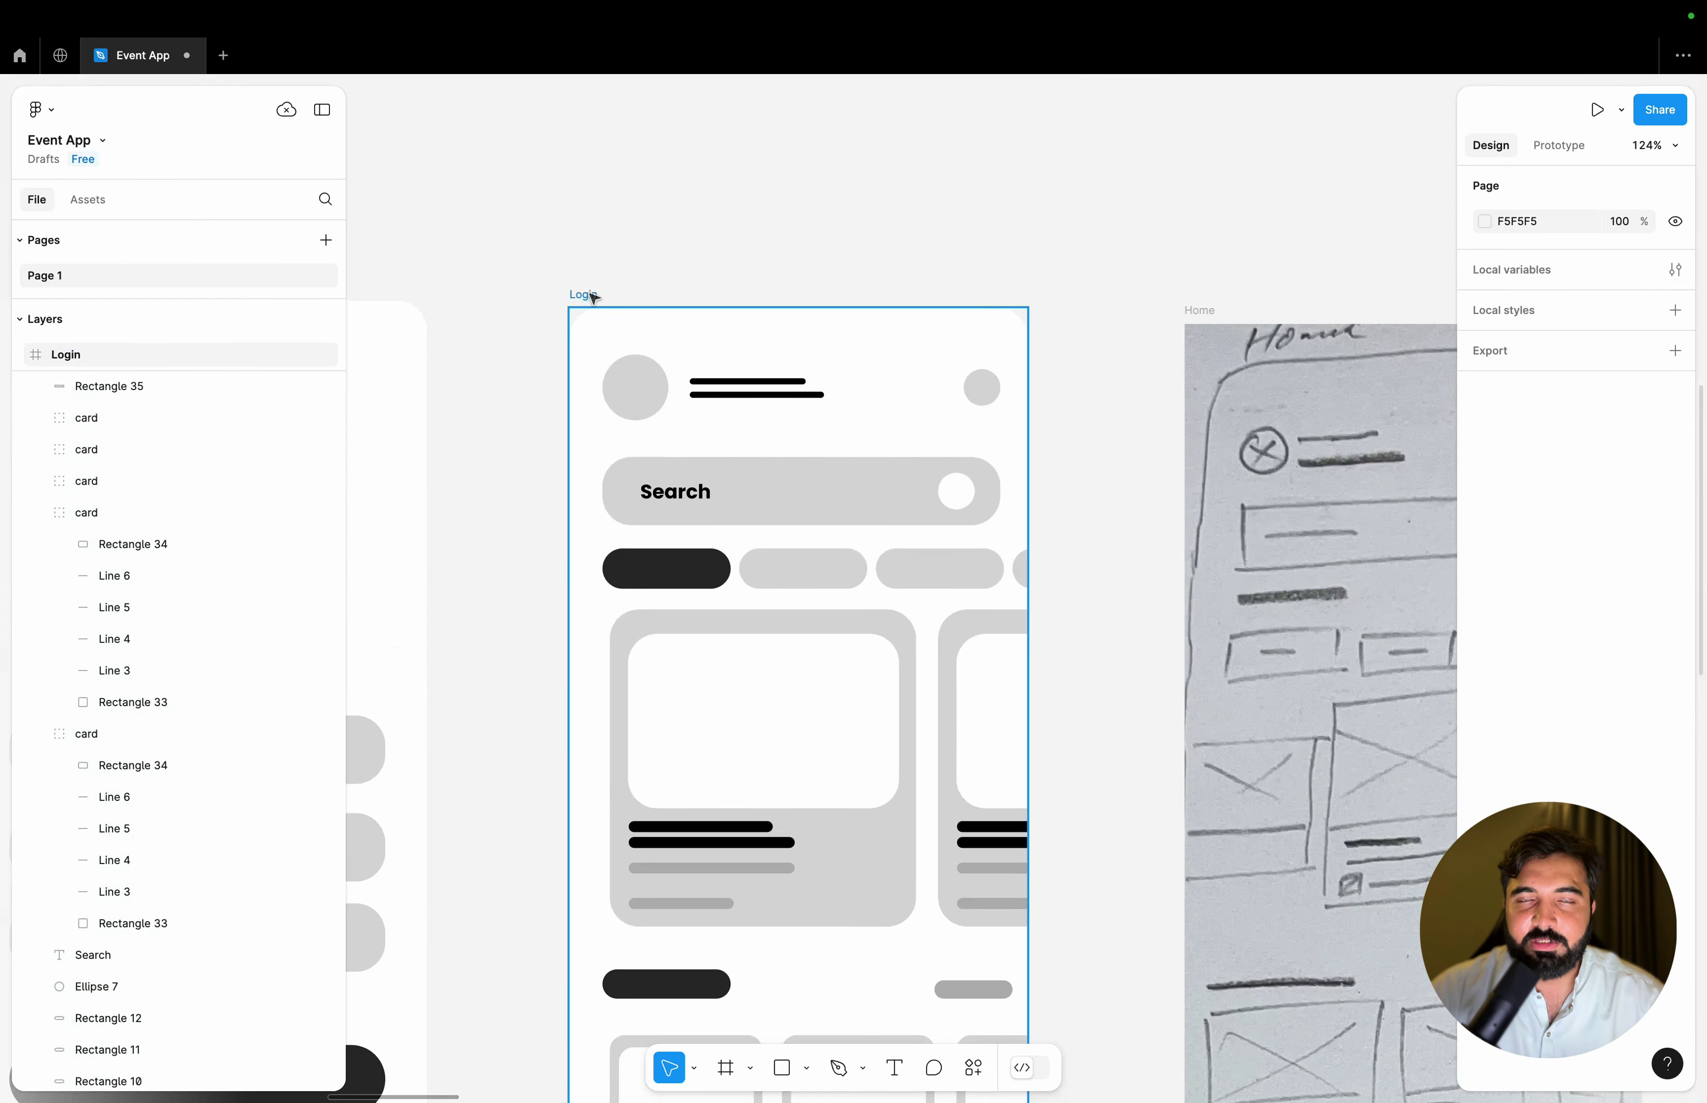
left_click(606, 291)
scroll(789, 383, "down", 1)
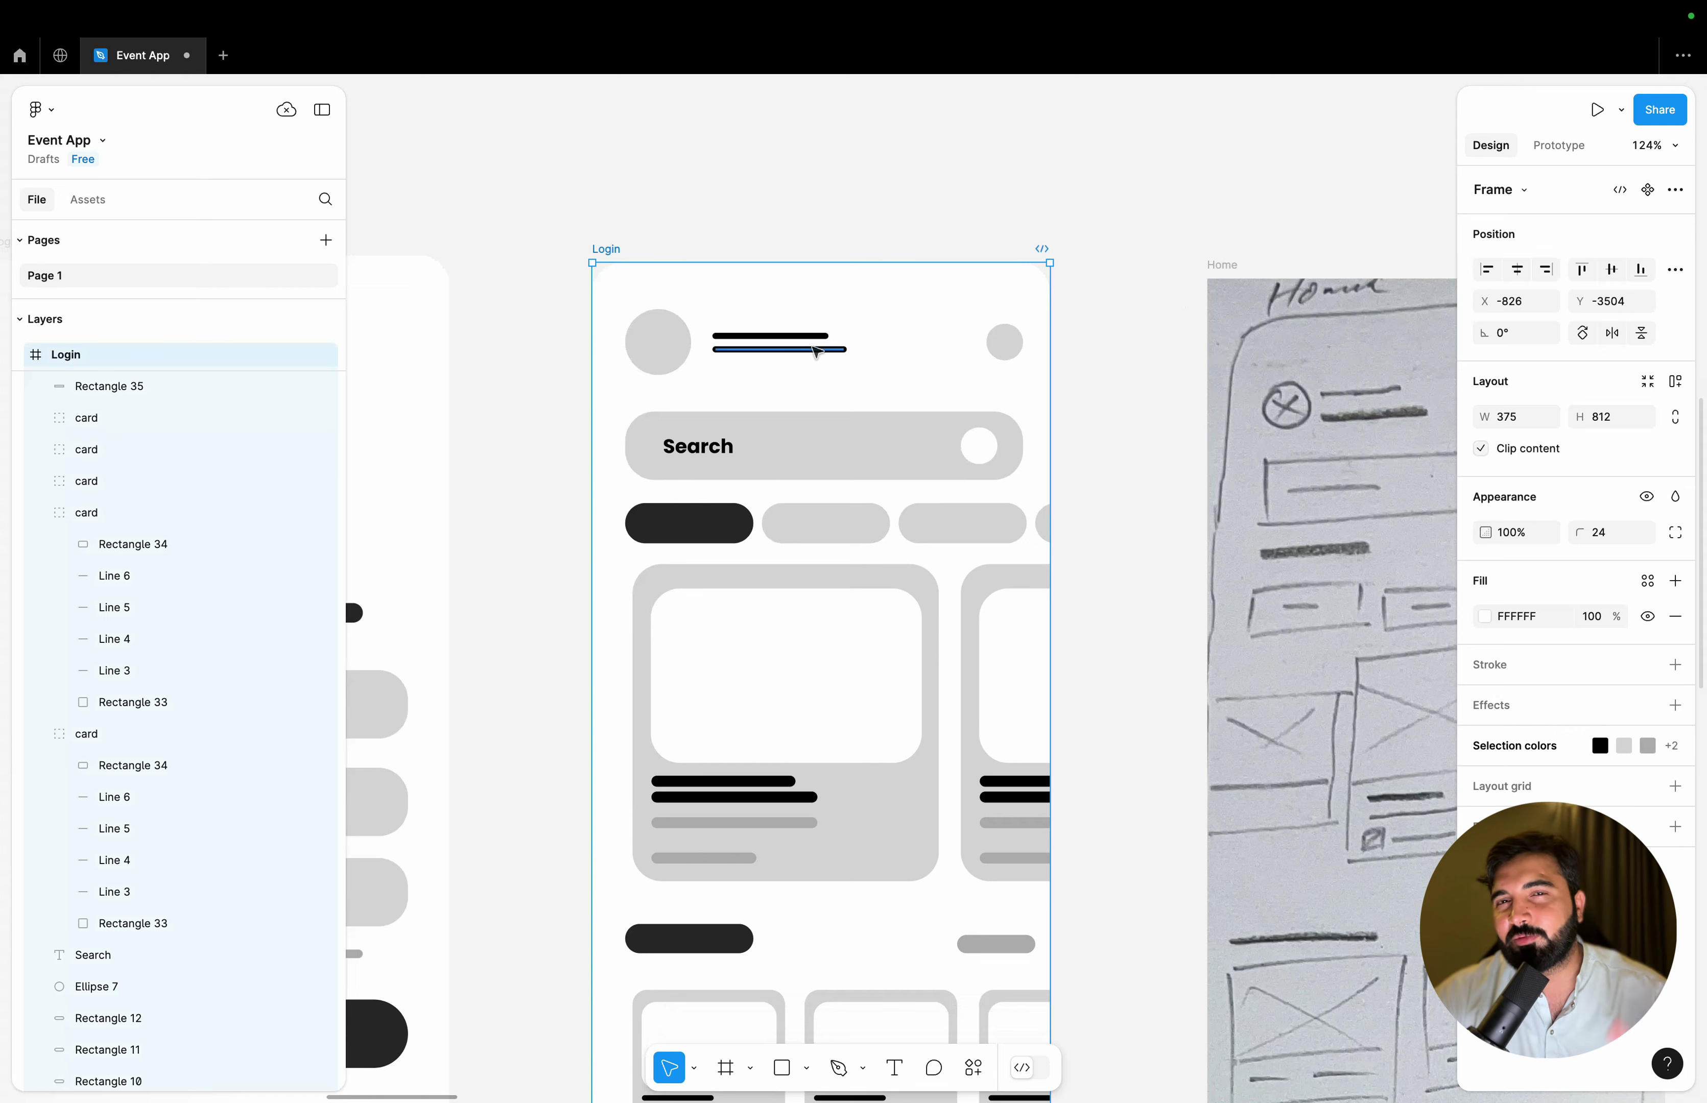
left_click_drag(910, 439, 938, 169)
left_click_drag(876, 655, 884, 510)
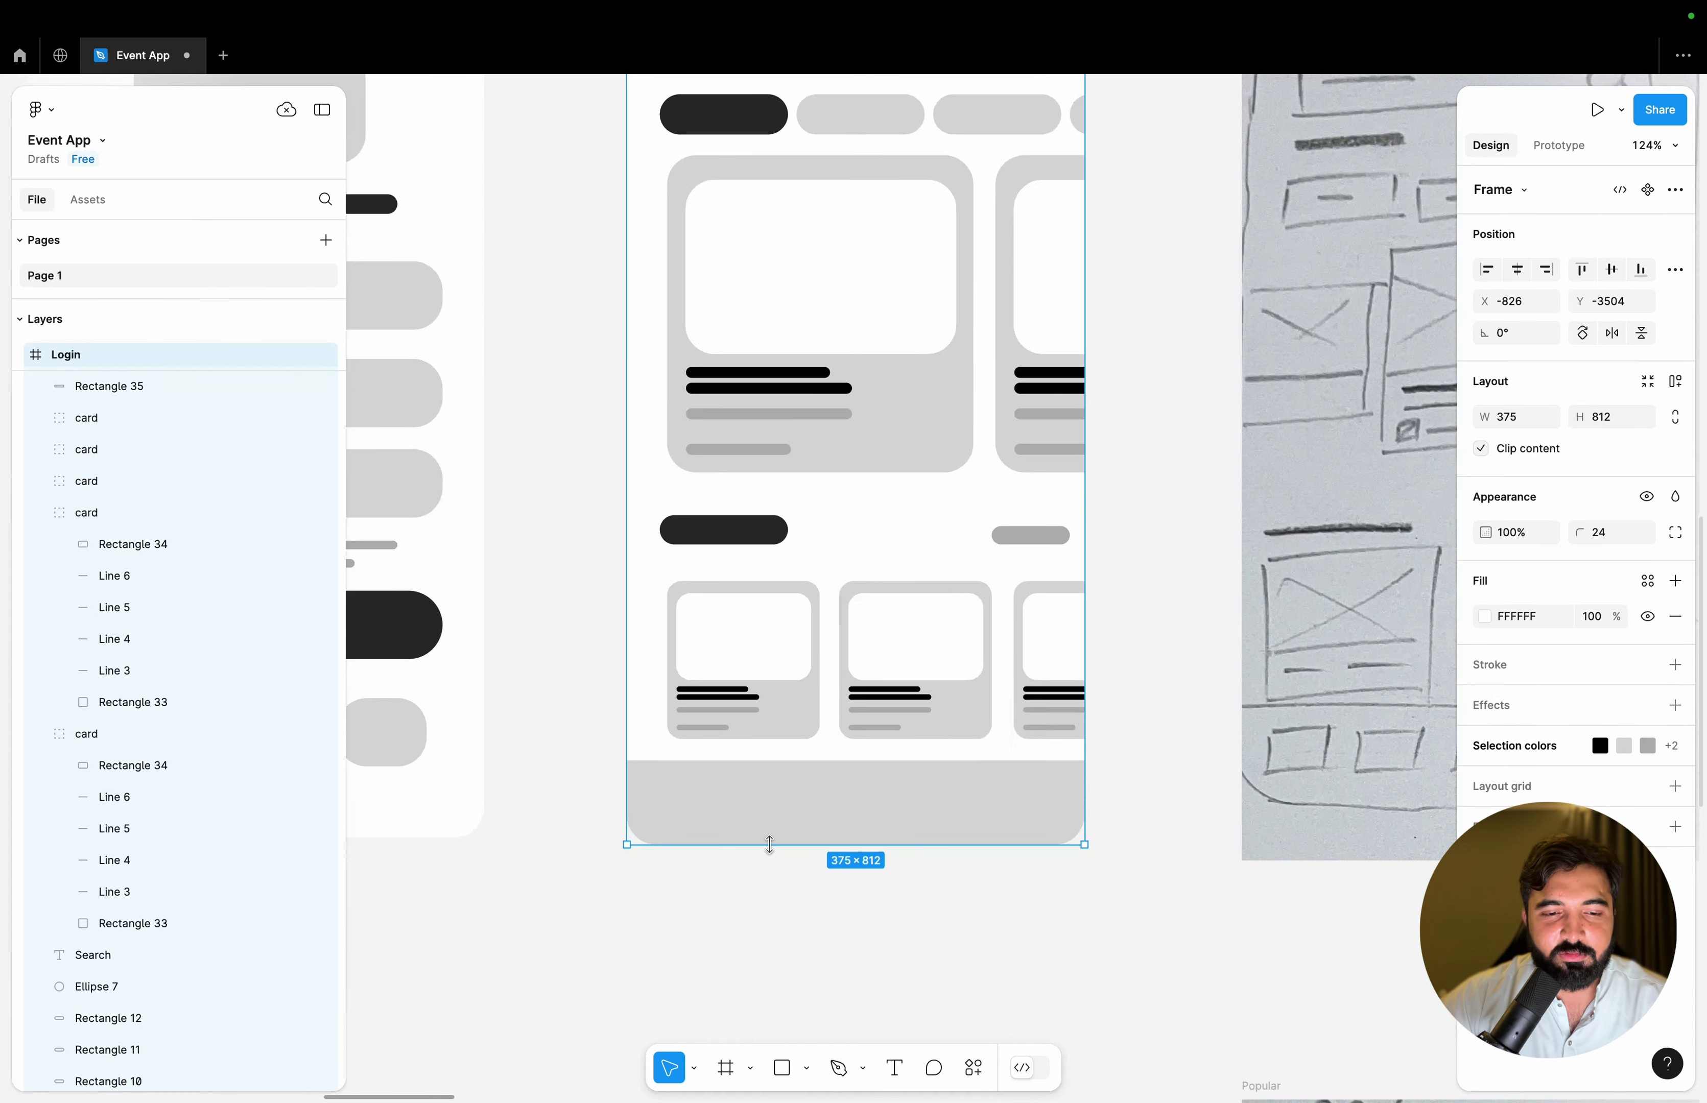
left_click_drag(773, 902, 796, 843)
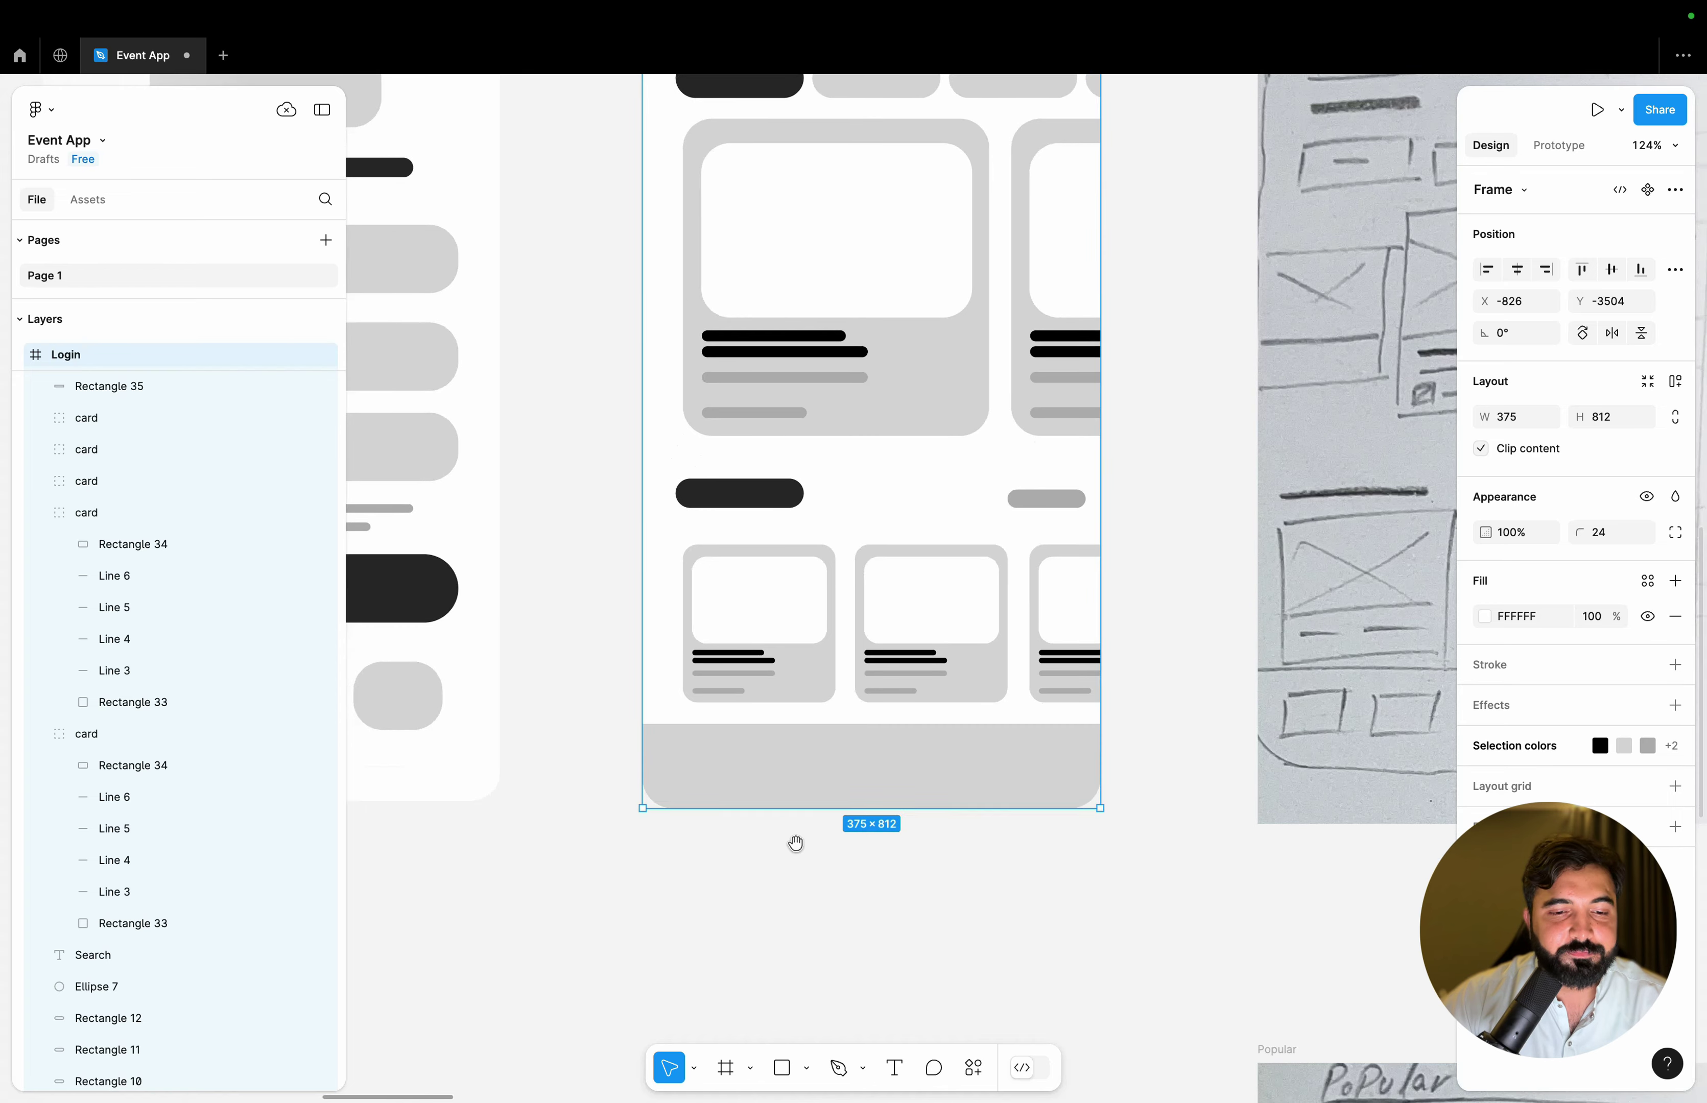
left_click(797, 844)
left_click(843, 746)
scroll(853, 735, "down", 2)
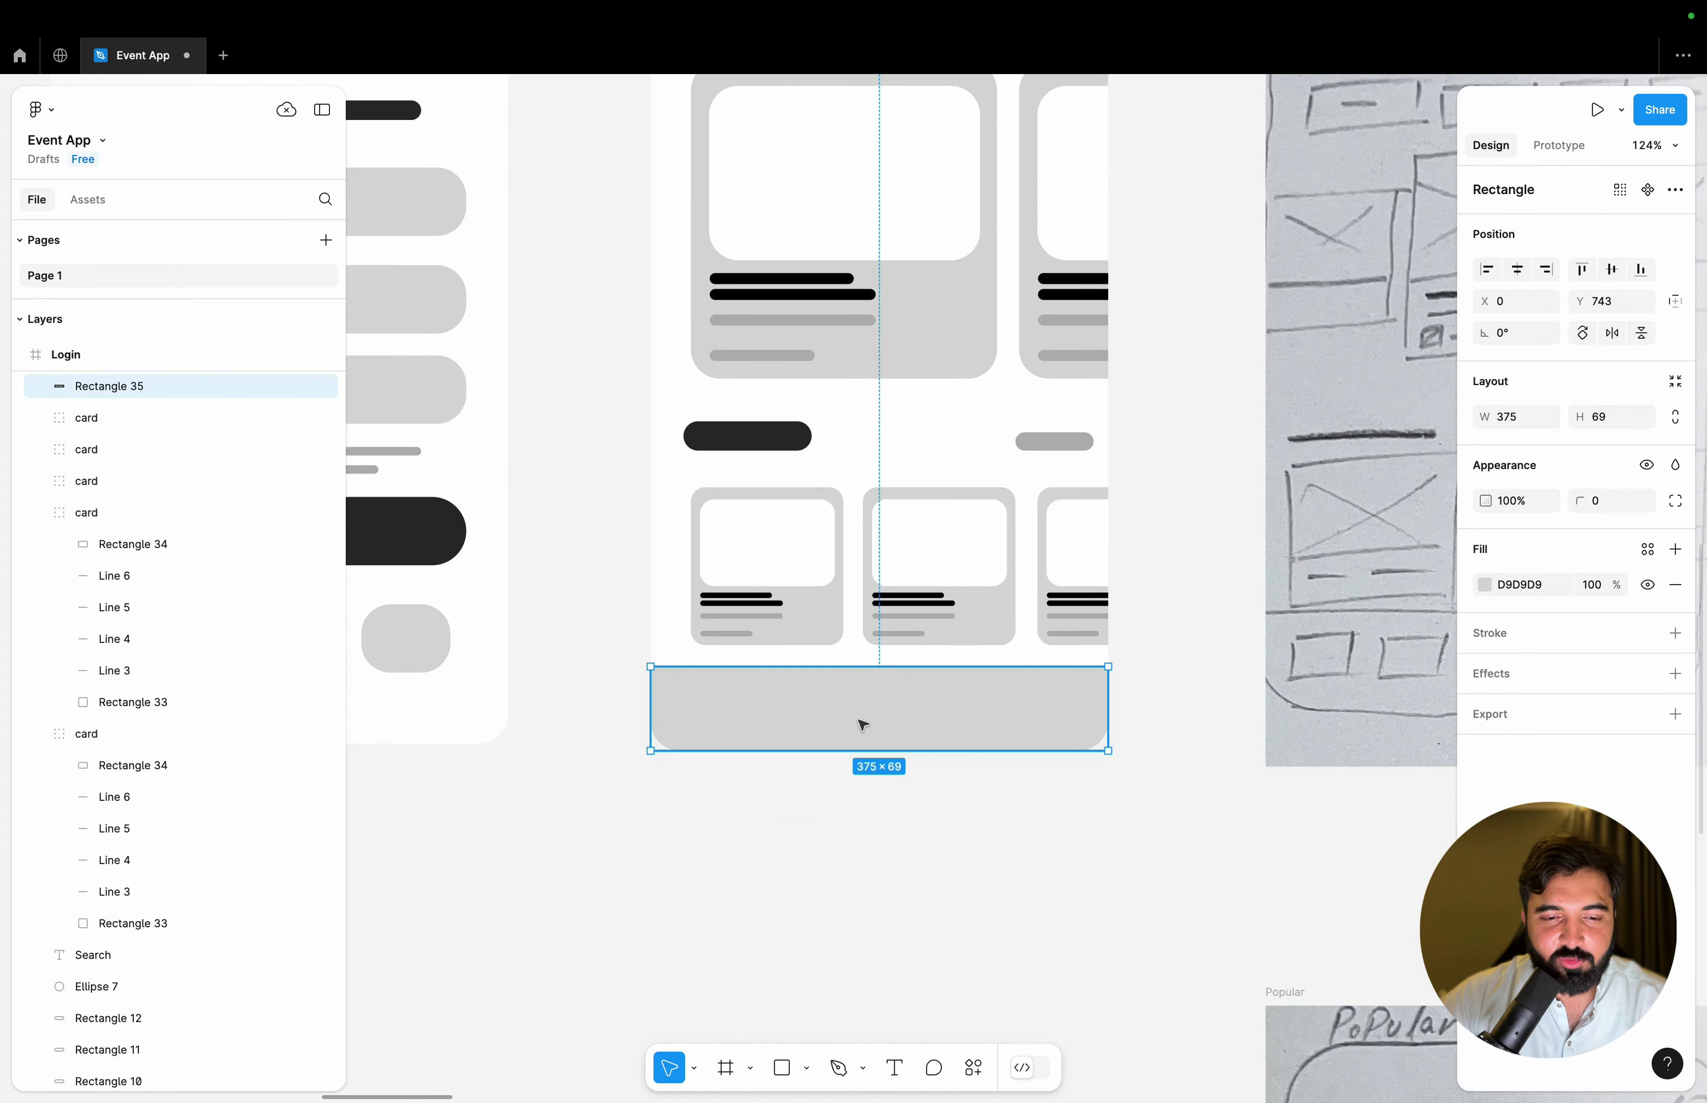
left_click_drag(863, 726, 864, 843)
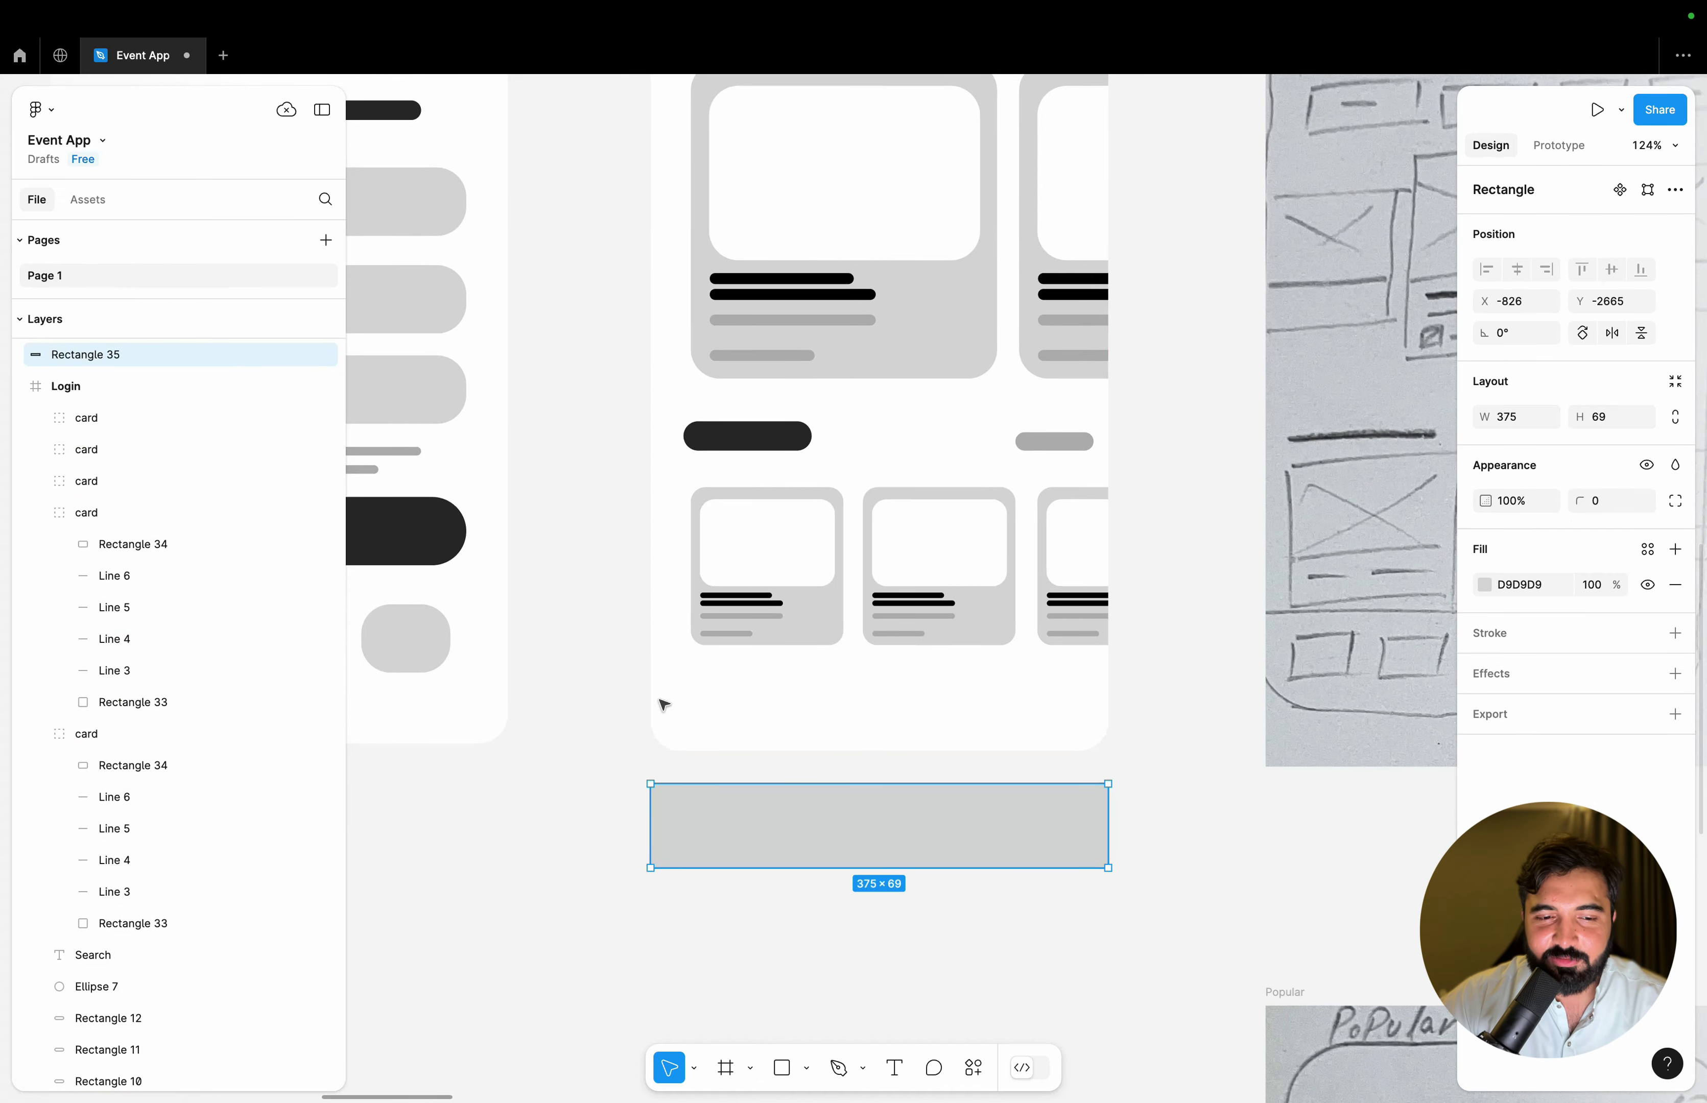
left_click_drag(739, 854, 739, 737)
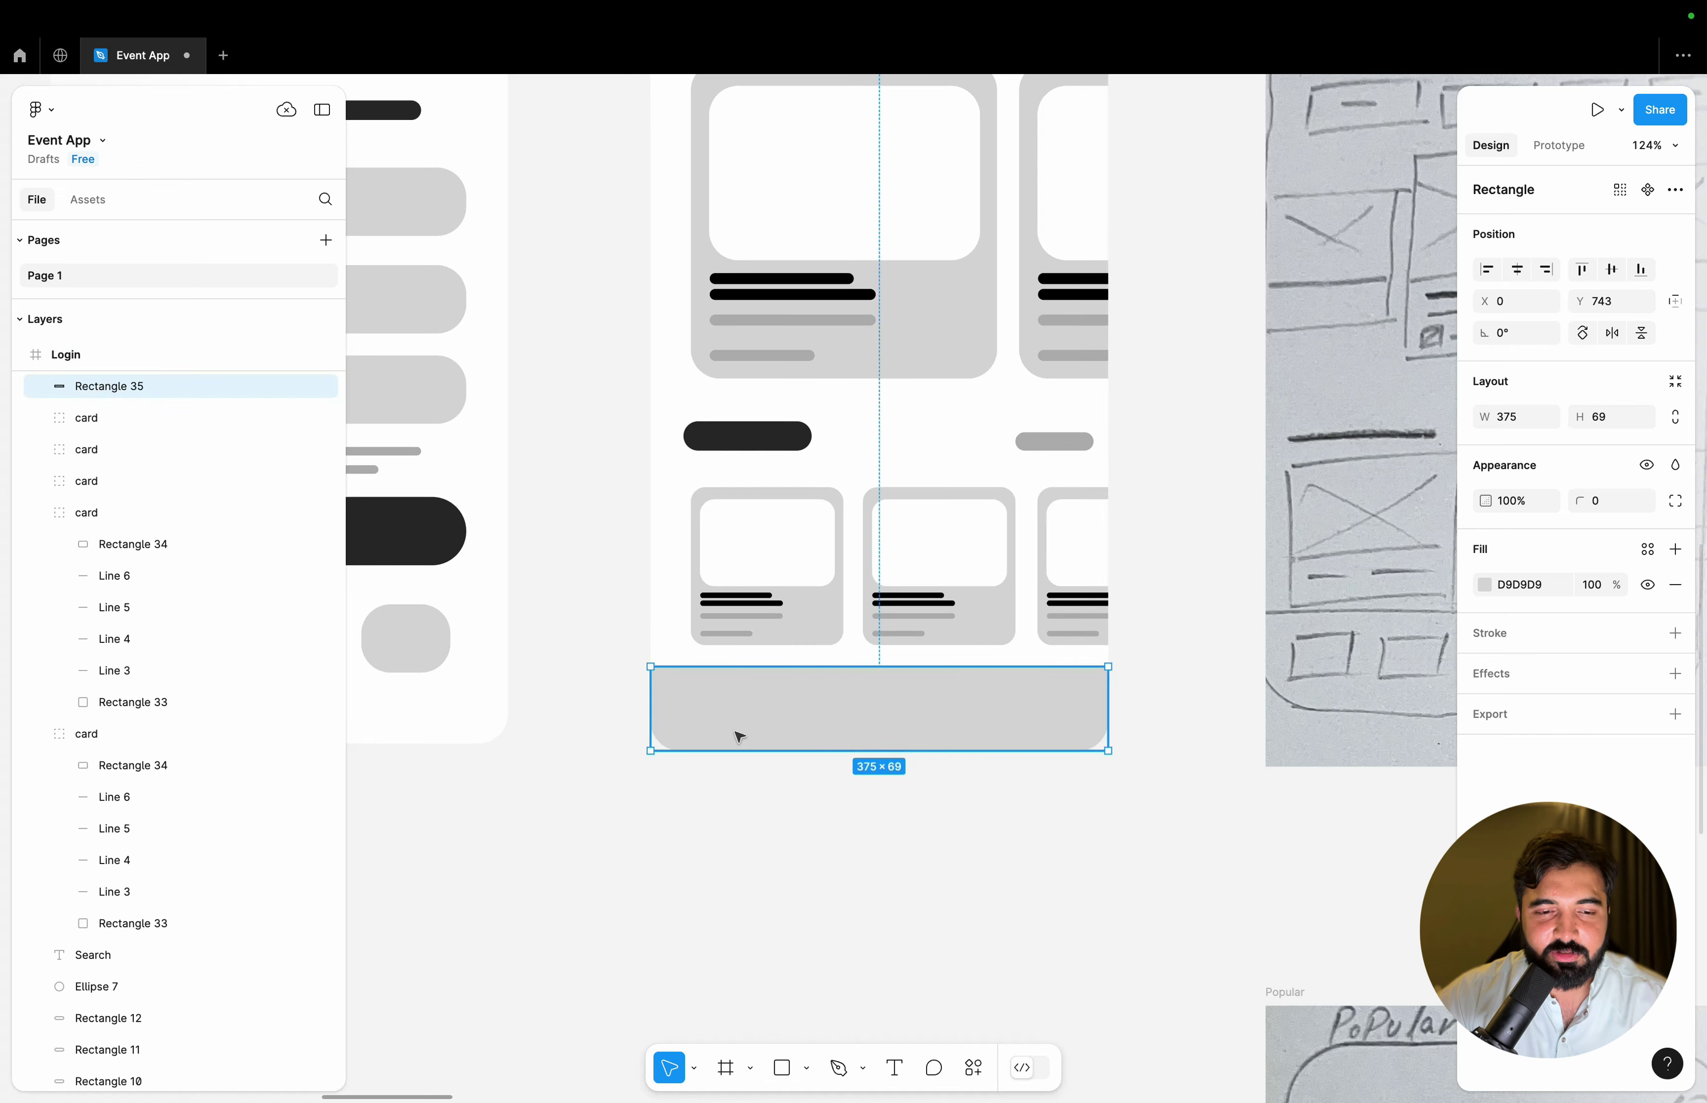
left_click(766, 807)
scroll(766, 808, "right", 2)
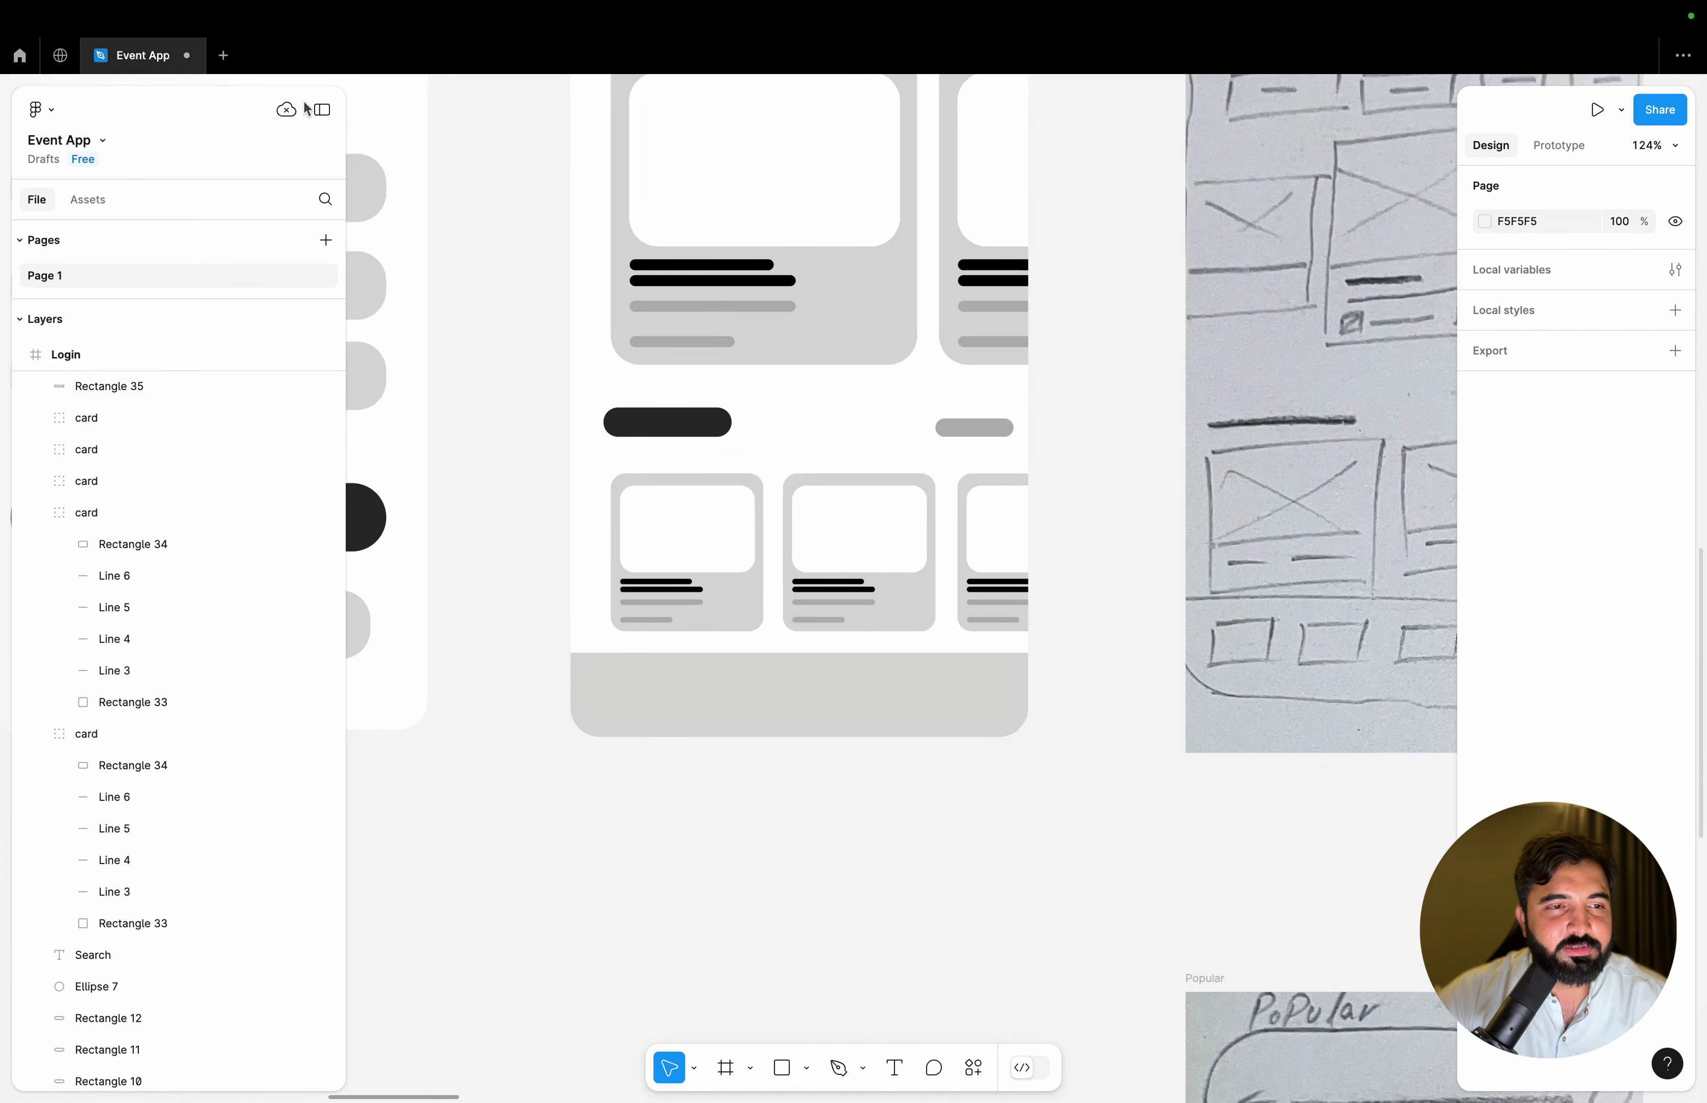
scroll(826, 513, "left", 5)
scroll(826, 513, "up", 3)
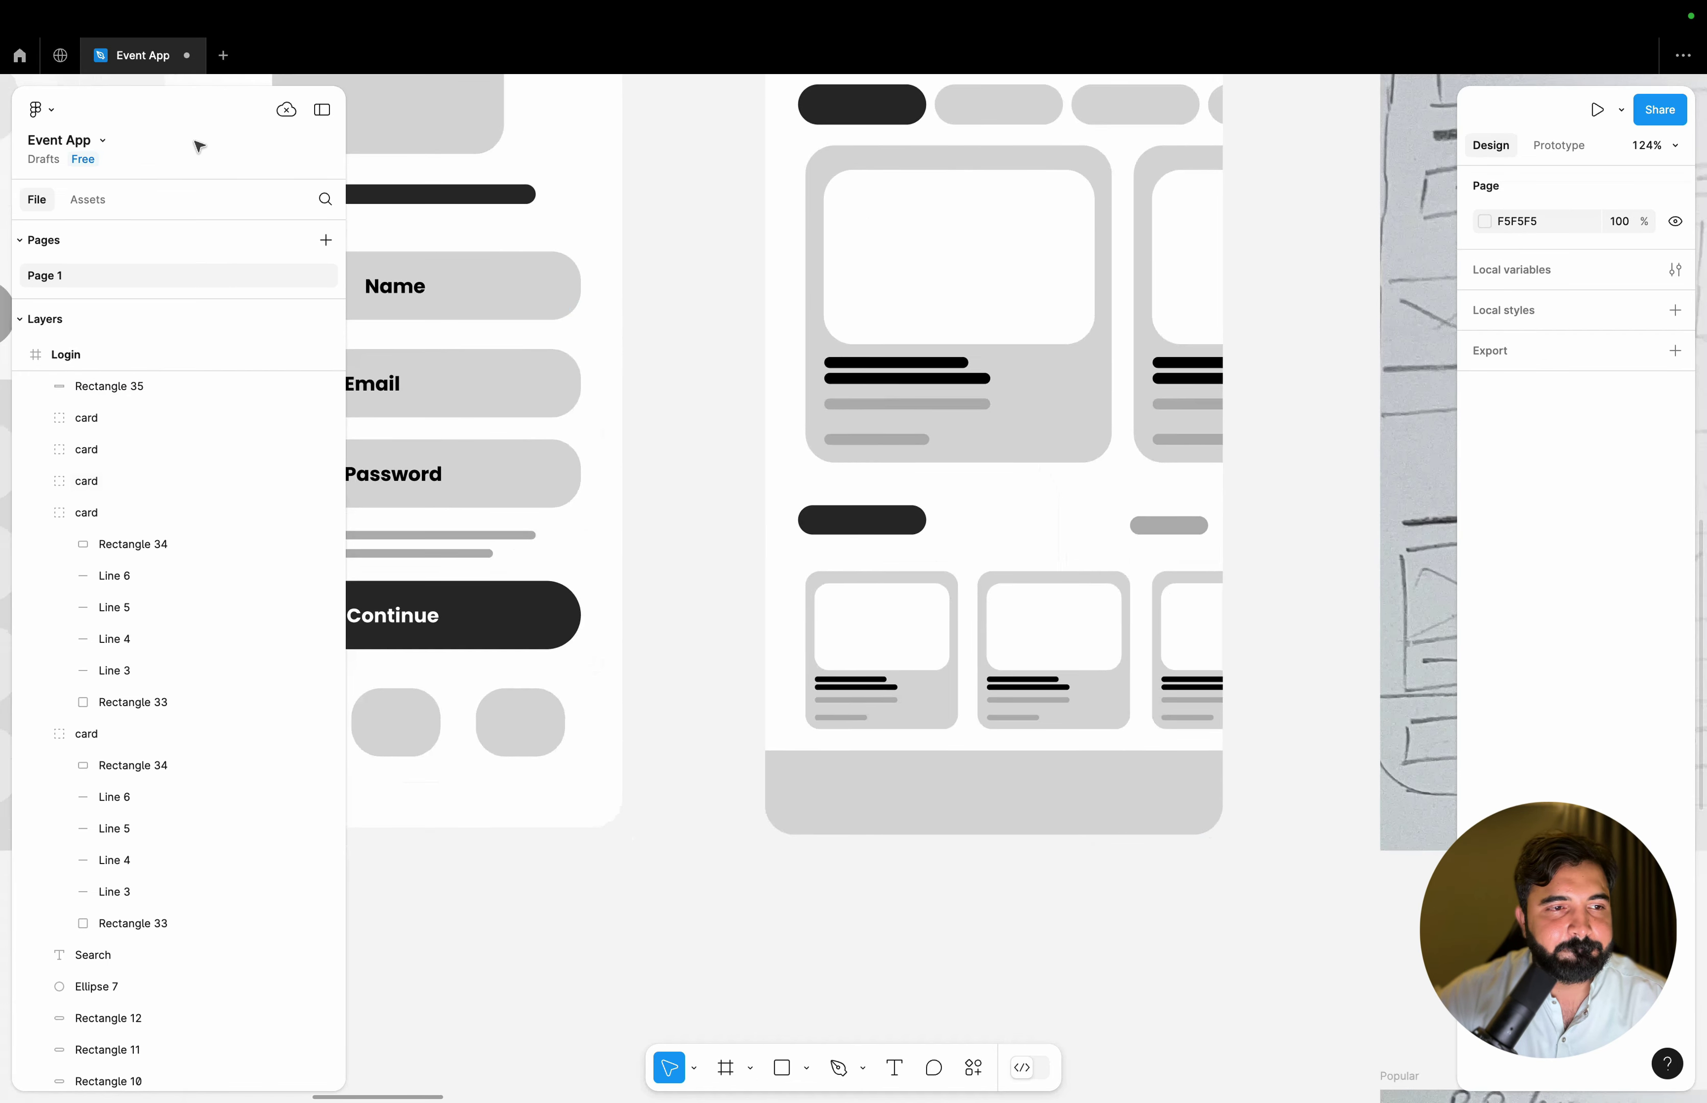
Step: Draw a 42×42 white square in the bottom bar and round its corners into a circle
left_click(782, 1078)
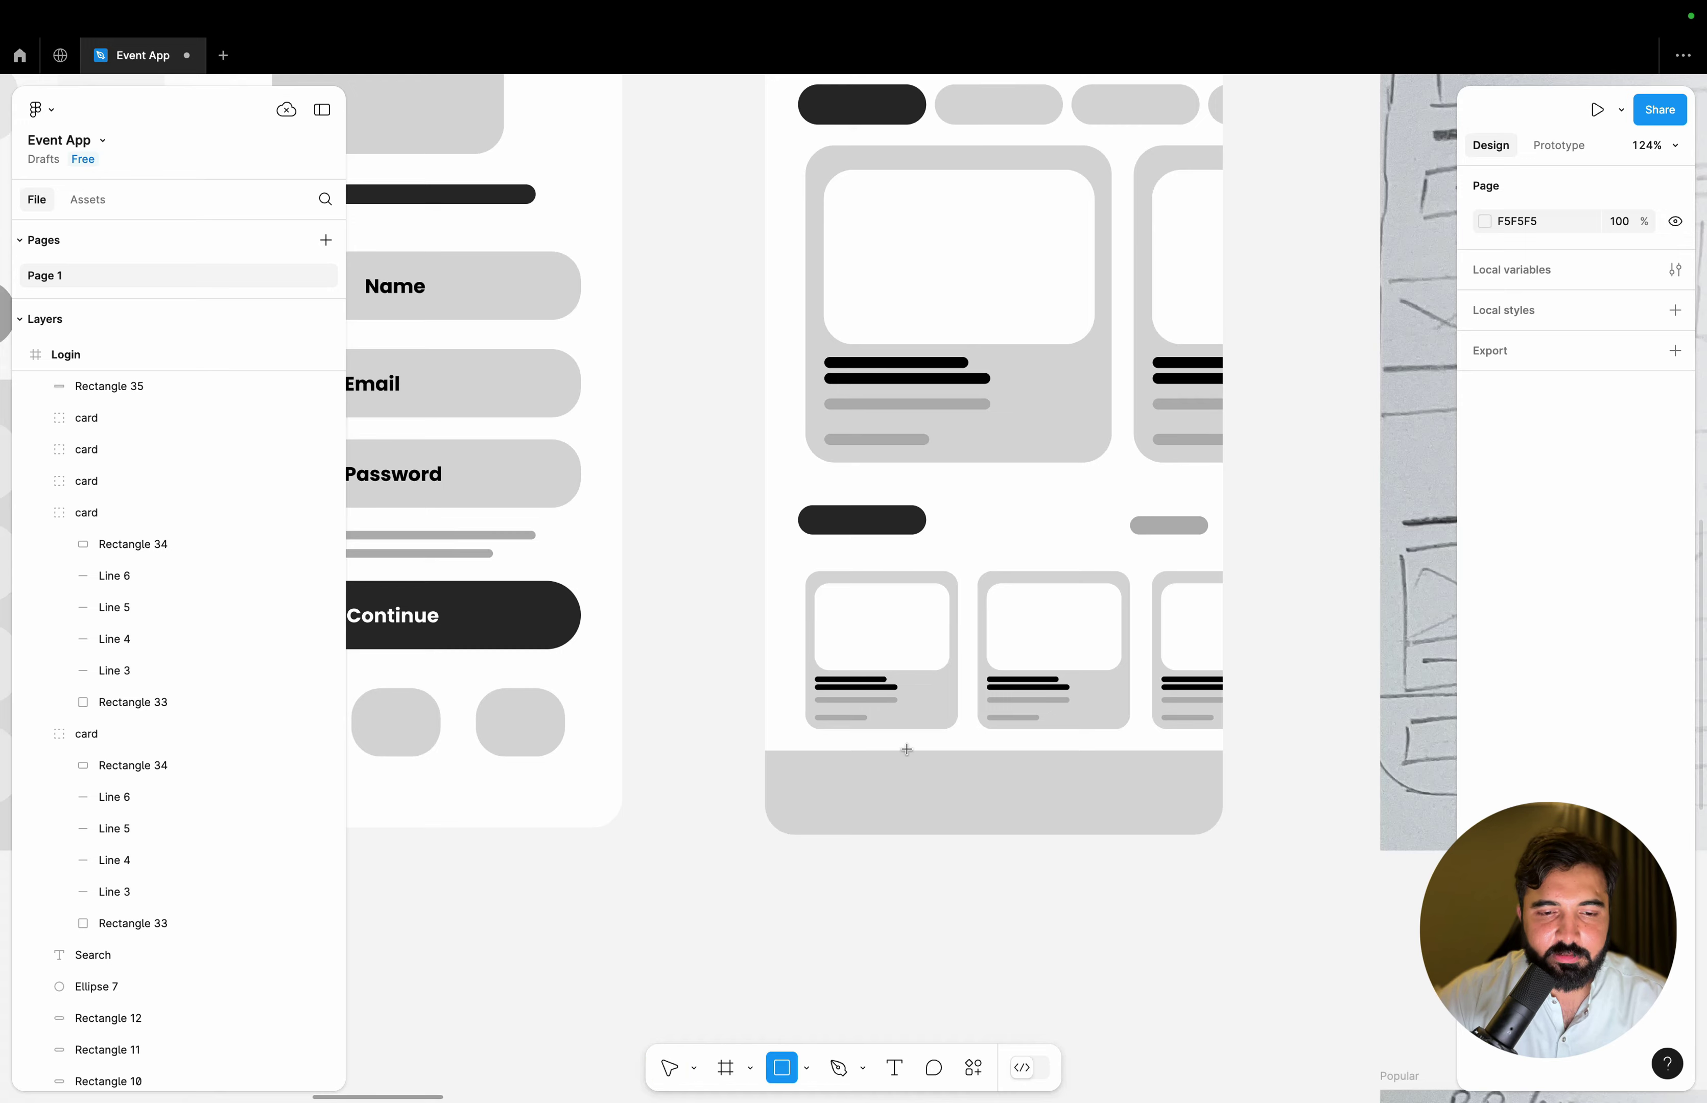
scroll(728, 836, "up", 5)
left_click_drag(641, 791, 790, 940)
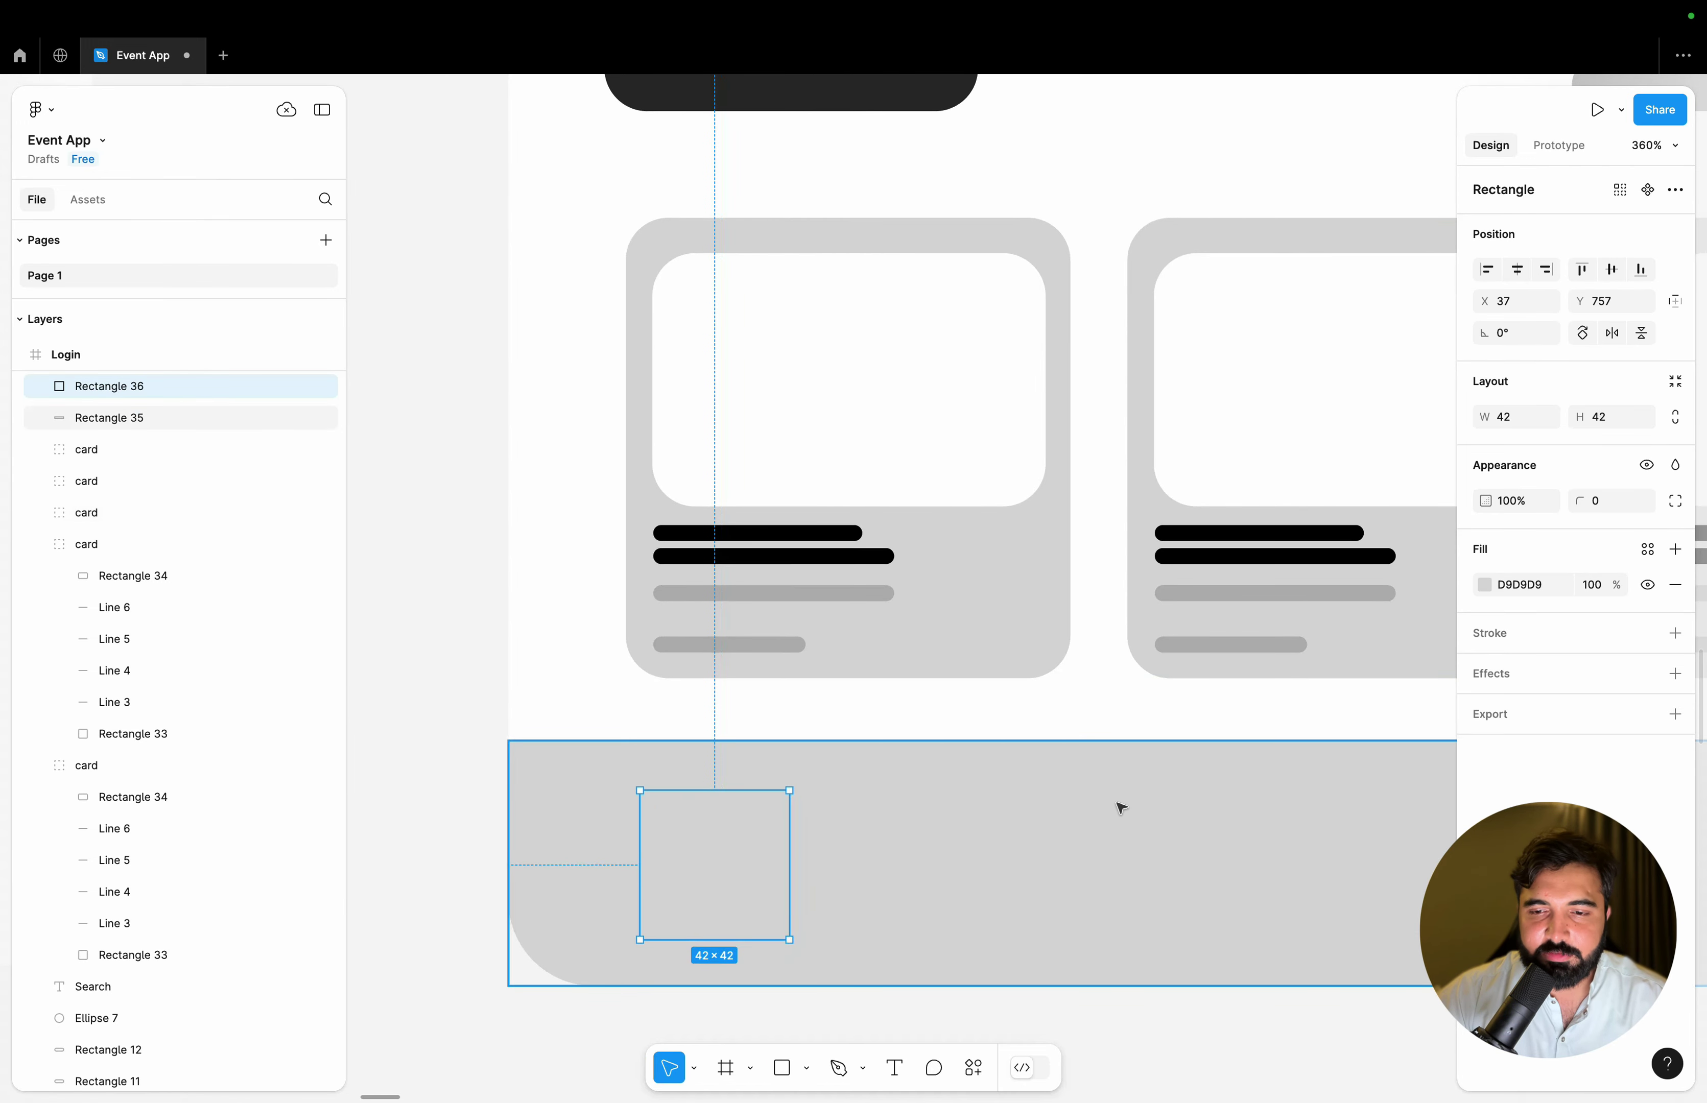
left_click(1484, 585)
left_click_drag(1371, 674, 910, 425)
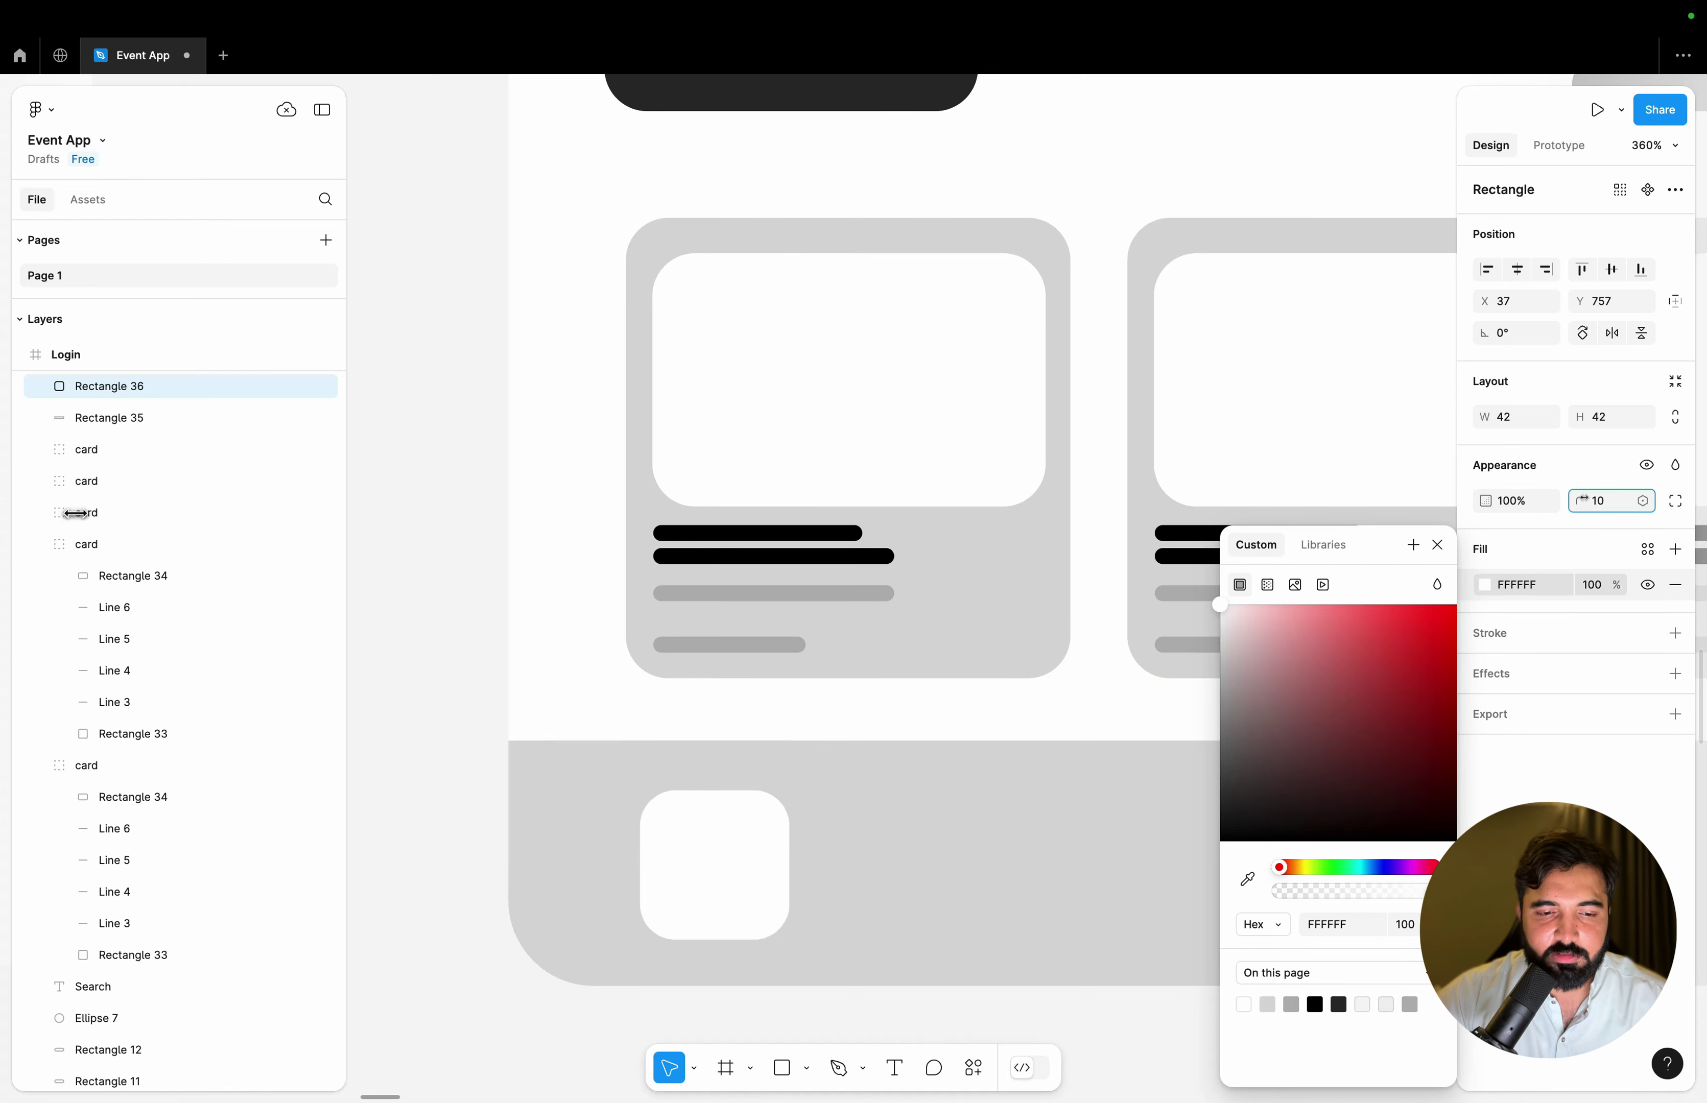
left_click_drag(1588, 500, 537, 539)
Step: Duplicate the circle into a row of five with Ctrl+D, and select all five
scroll(676, 882, "down", 5)
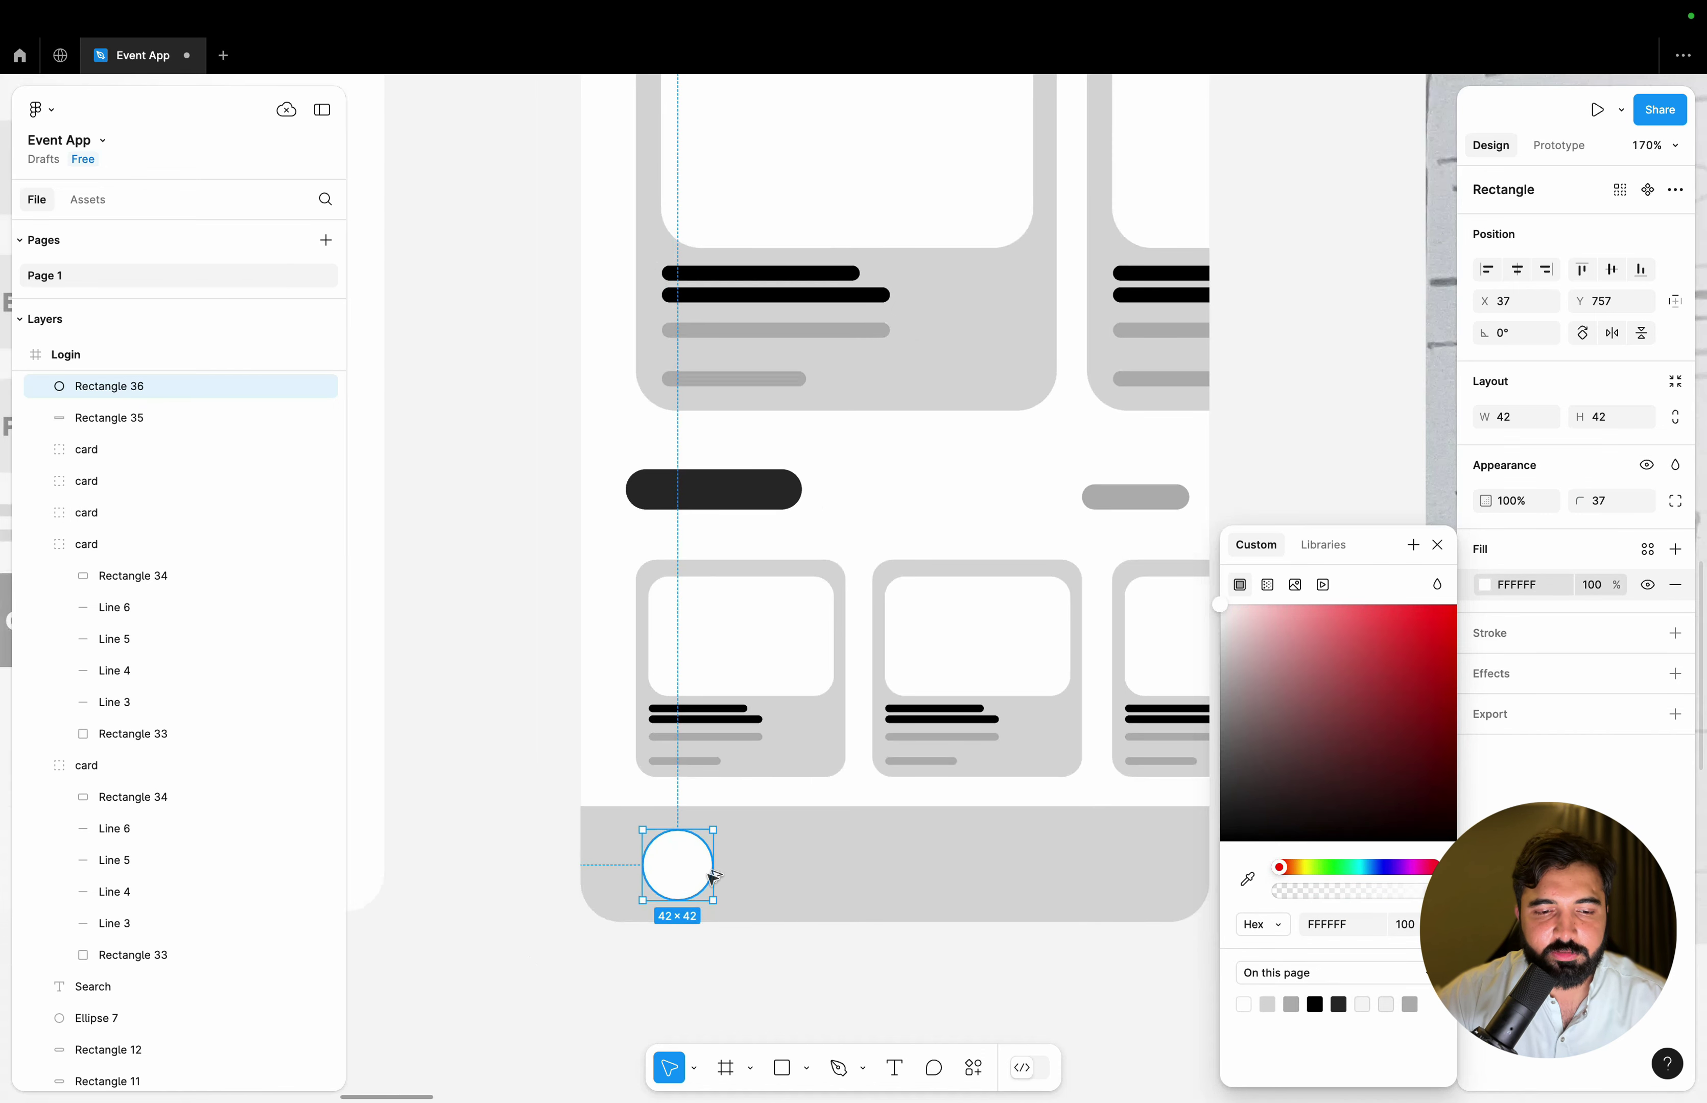
left_click_drag(676, 881, 782, 868)
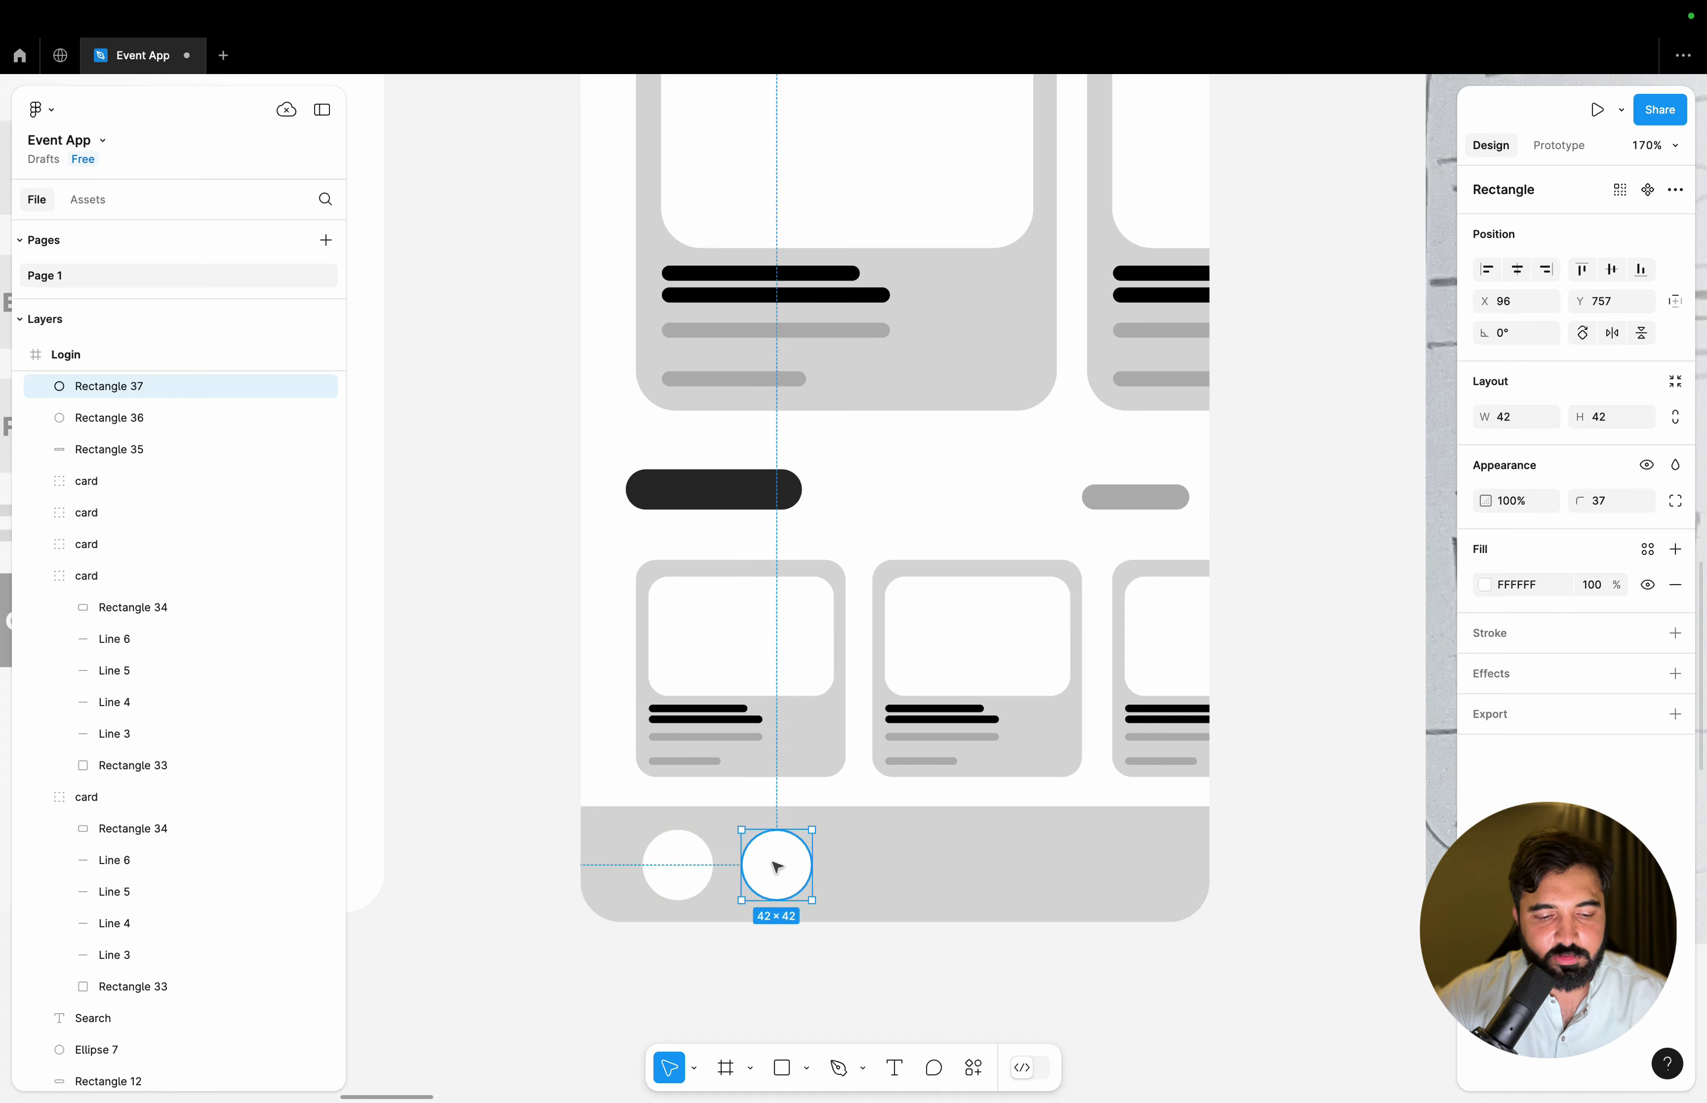
key("ctrl+d")
key("ctrl+d")
key("ctrl+d")
left_click(975, 867, "shift")
left_click(875, 867, "shift")
left_click(771, 864, "shift")
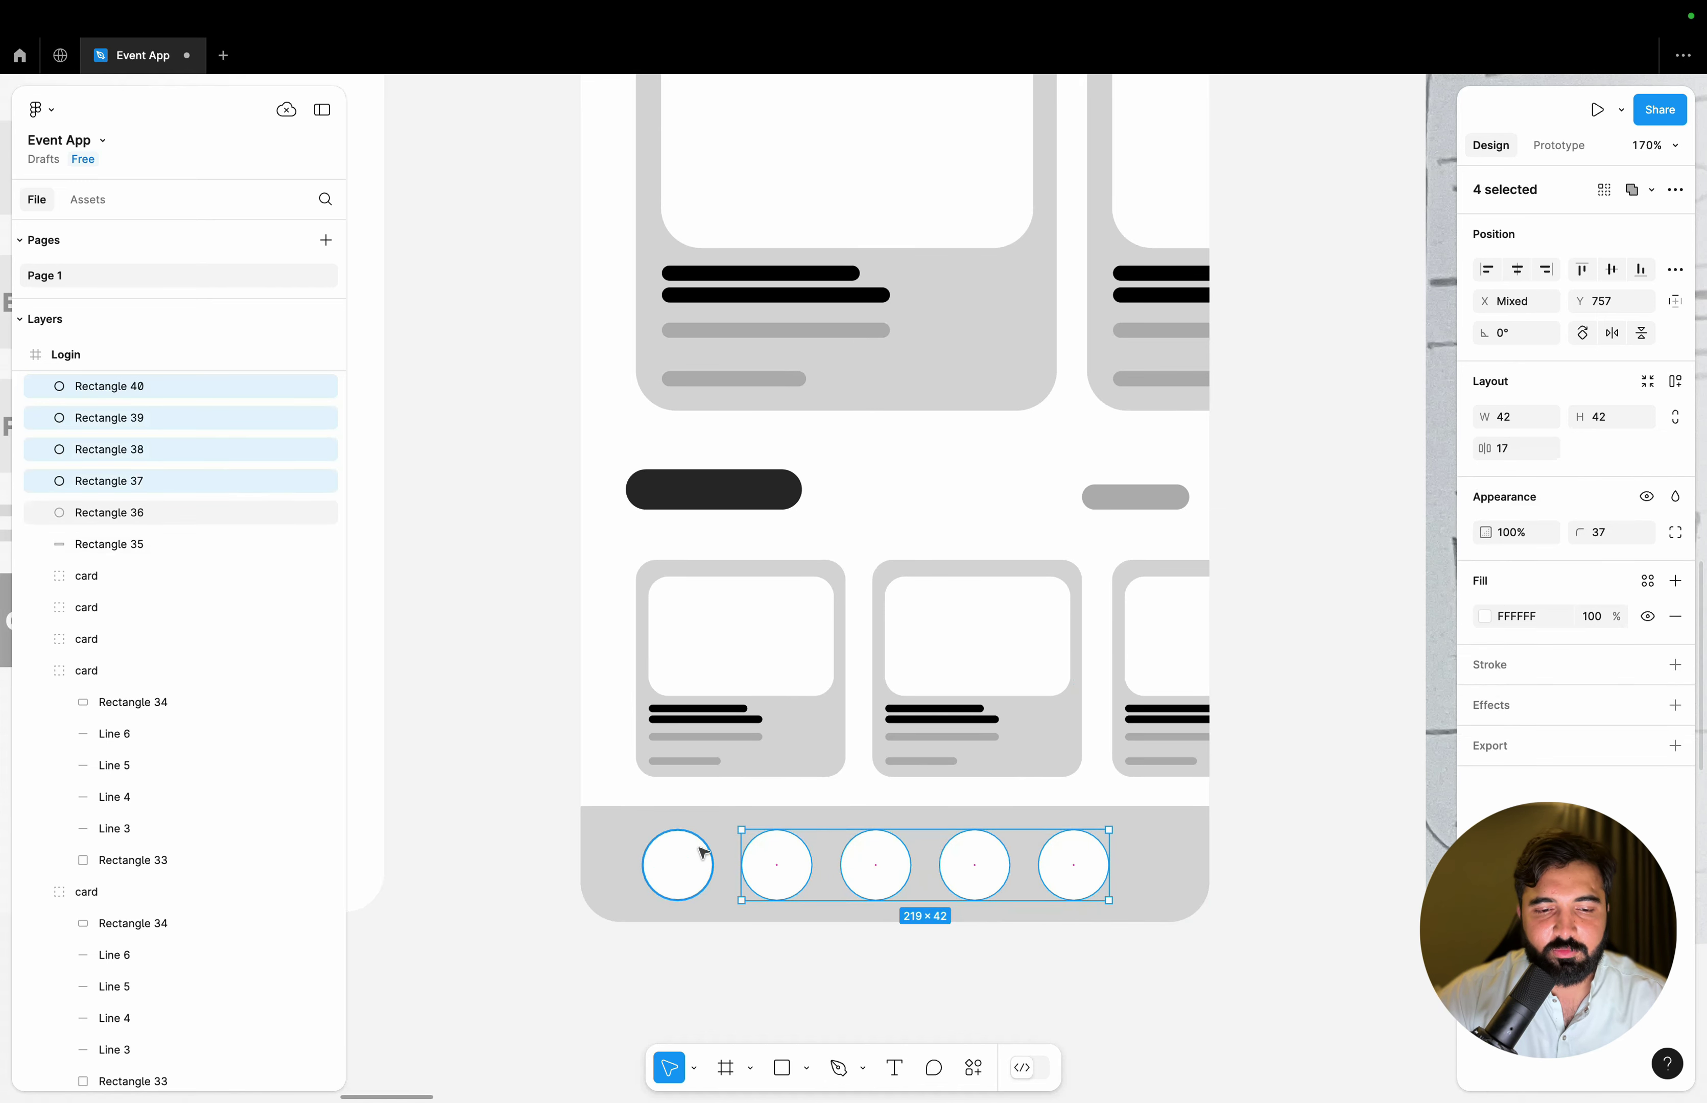
left_click(681, 864, "shift")
Step: Space the five circles 25 apart and centre the row in the bottom bar
left_click_drag(865, 888, 911, 878)
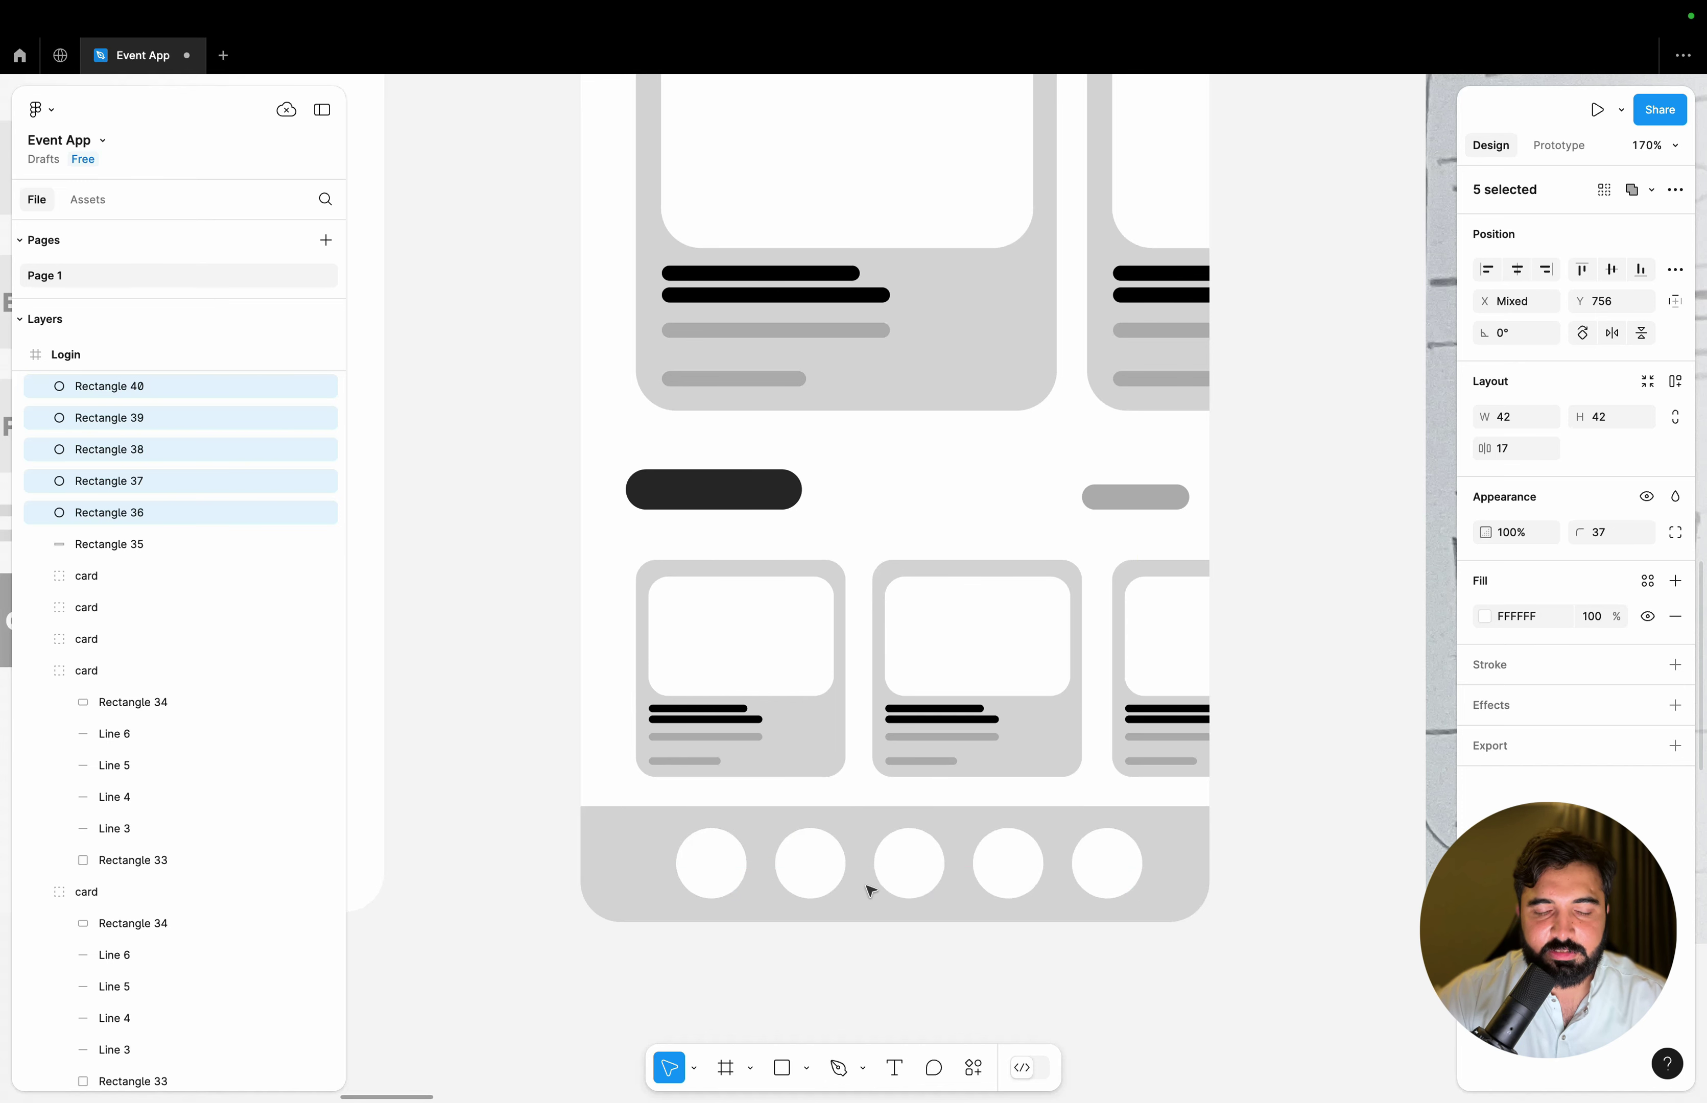
scroll(870, 892, "up", 3, "ctrl")
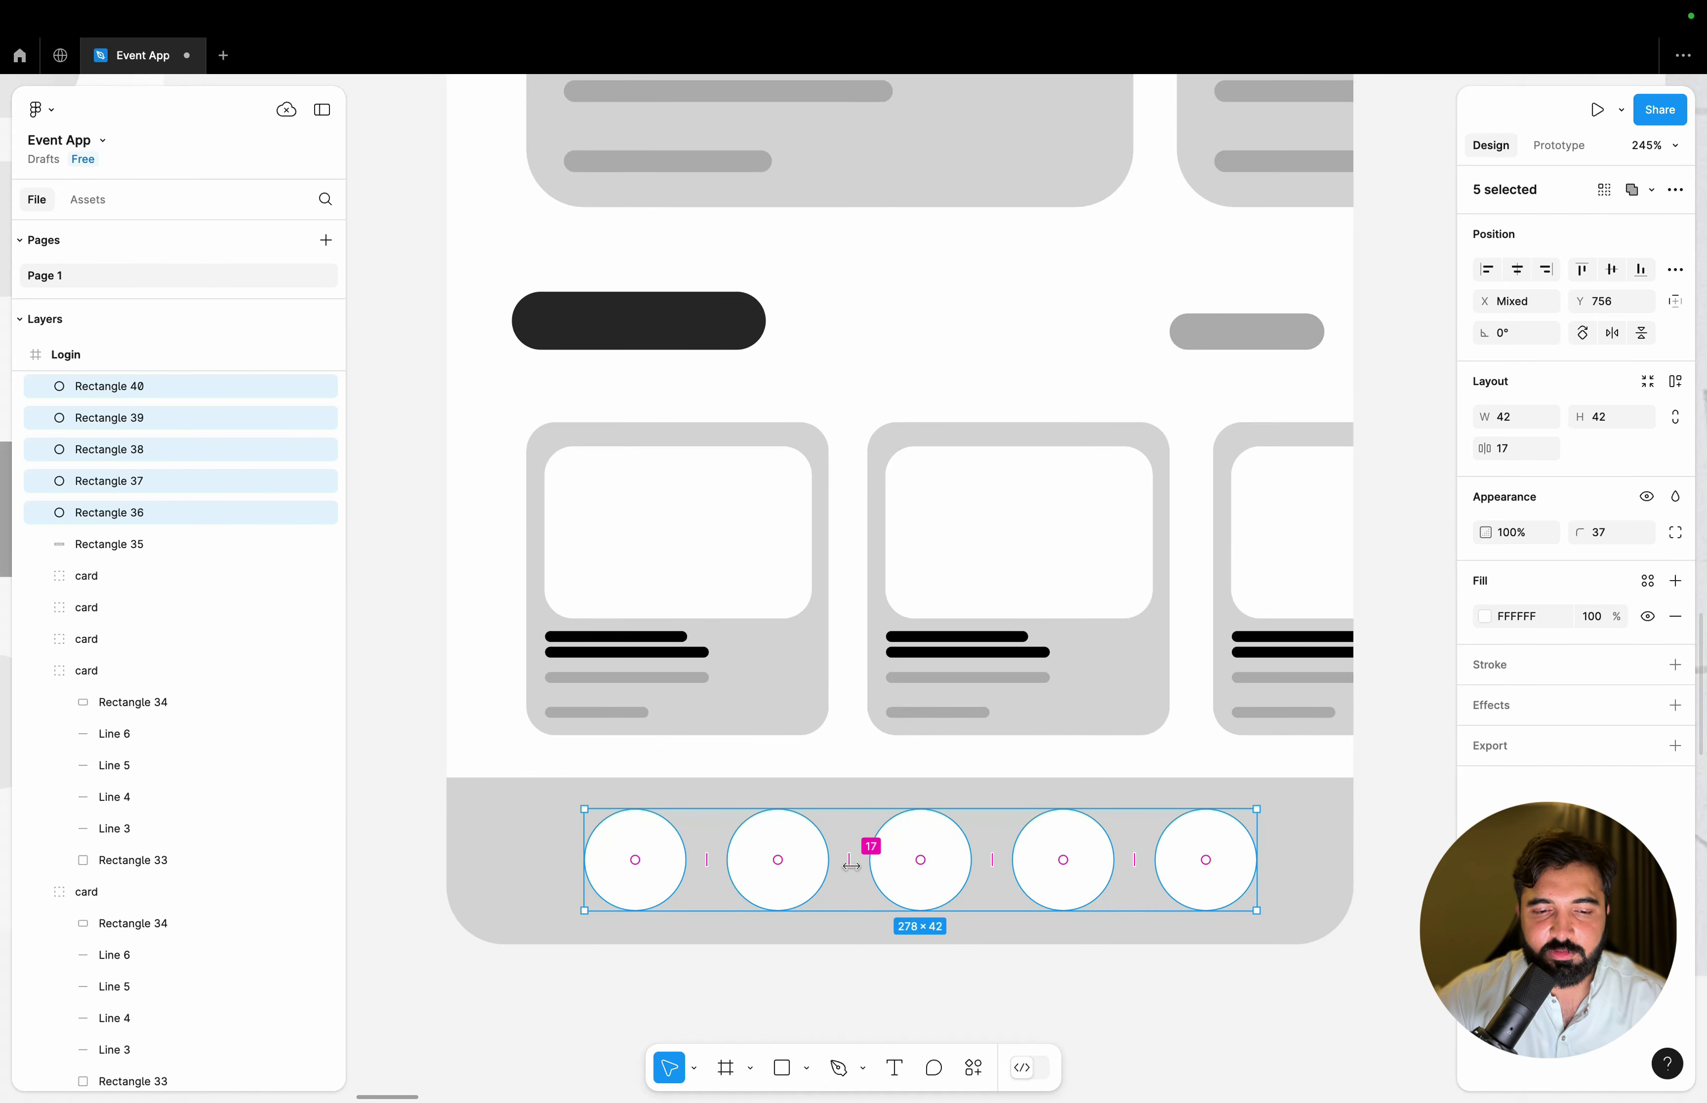
left_click_drag(850, 866, 876, 862)
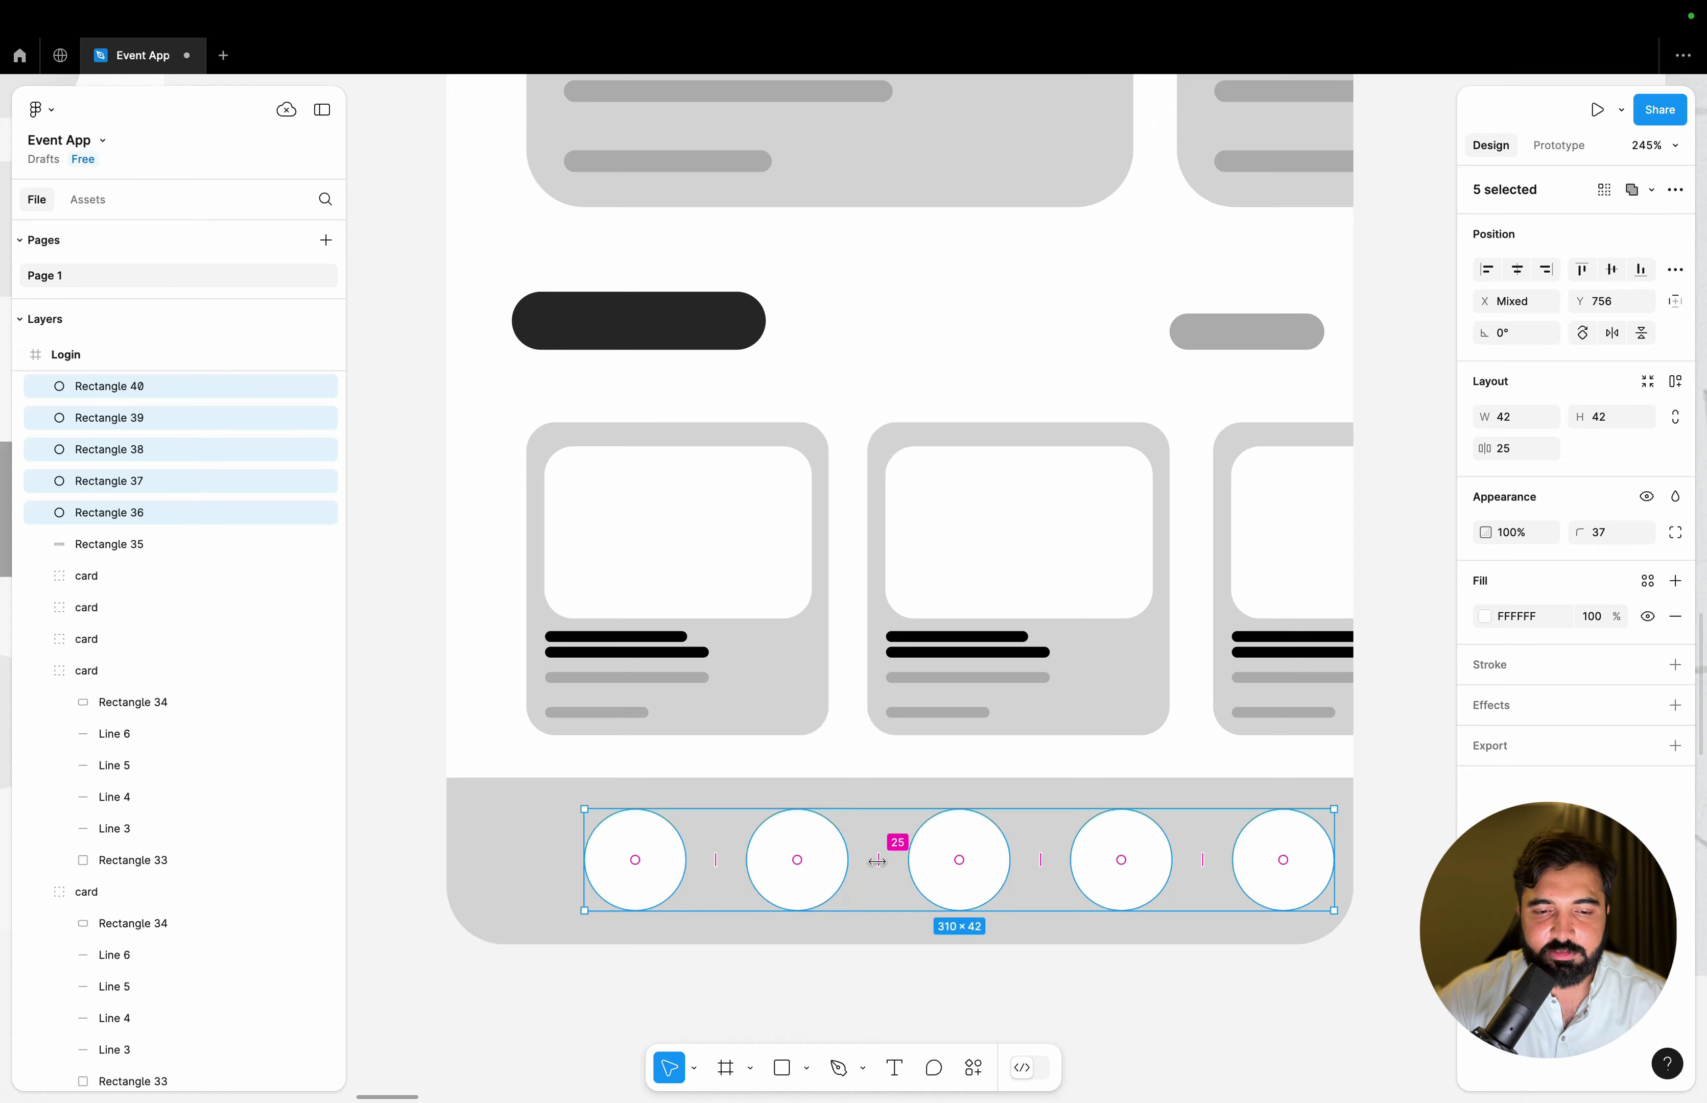
scroll(877, 861, "up", 5, "ctrl")
scroll(899, 870, "down", 5, "ctrl")
scroll(854, 889, "down", 1, "ctrl")
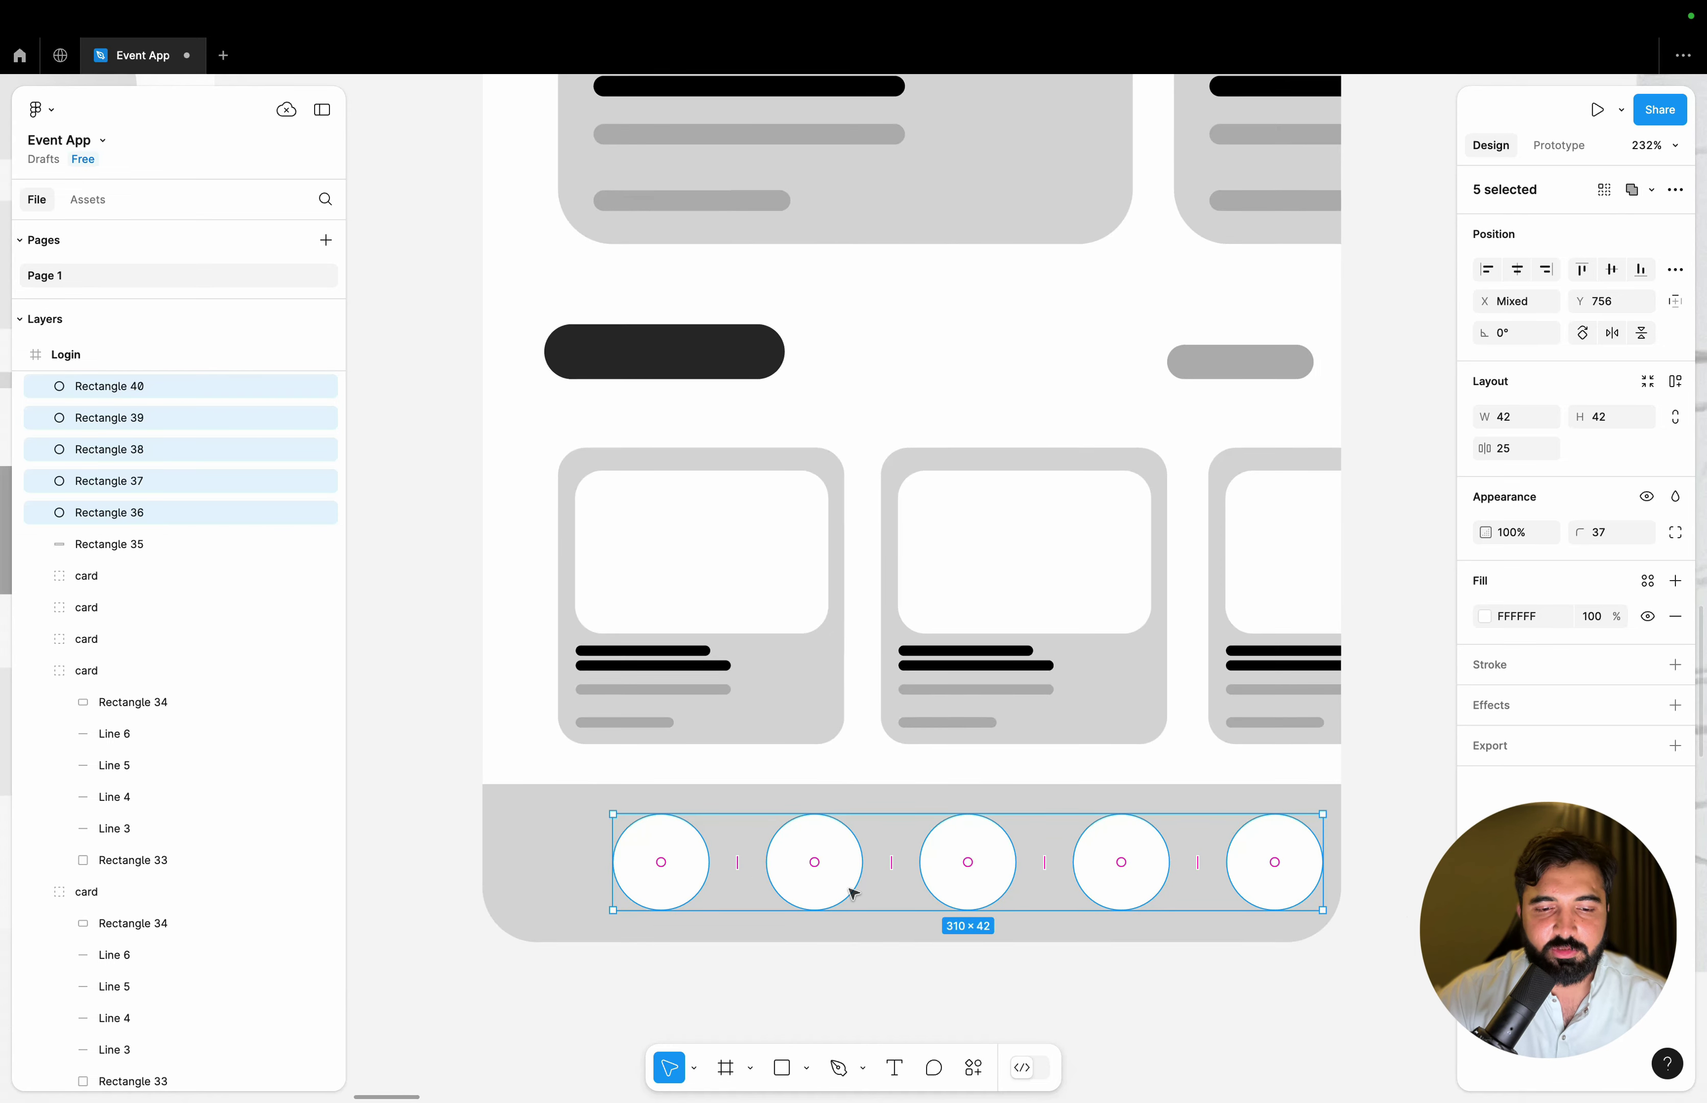
left_click_drag(852, 894, 801, 884)
scroll(800, 883, "down", 2, "ctrl")
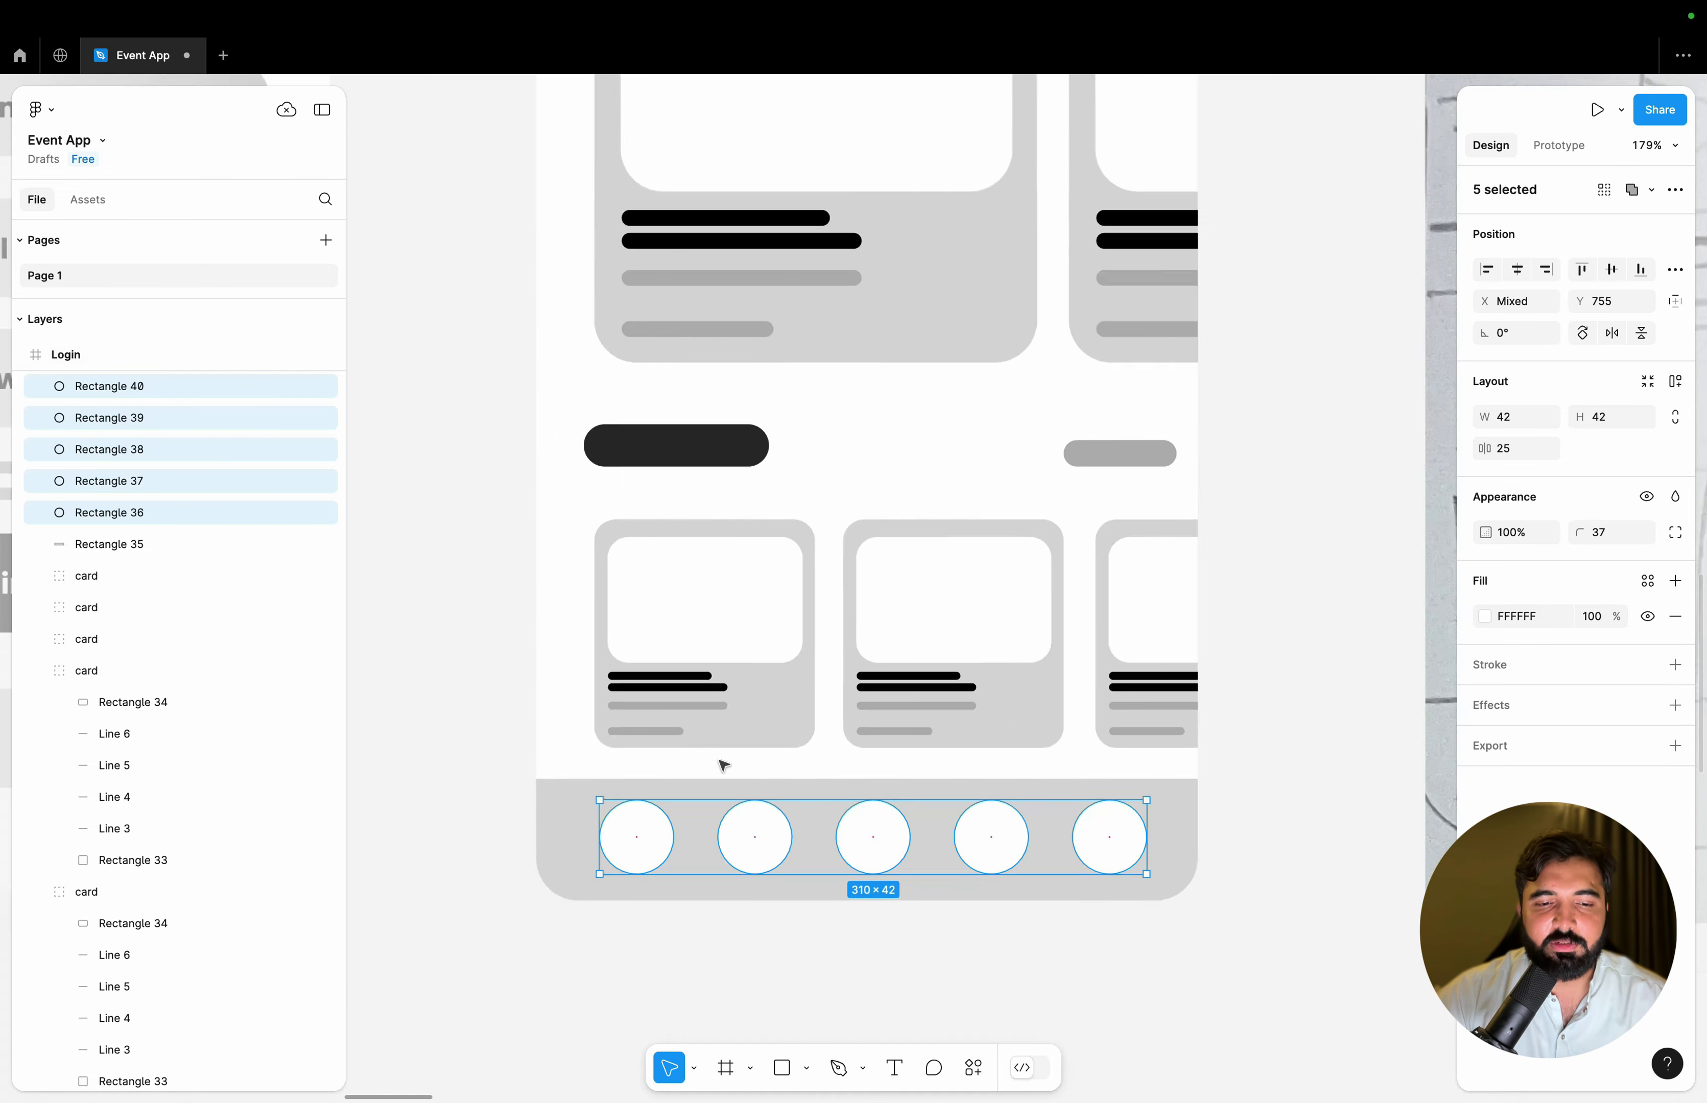
scroll(724, 766, "down", 5, "ctrl")
left_click(813, 943)
mouse_move(907, 932)
left_mouse_down()
mouse_move(828, 937)
mouse_move(967, 1013)
left_mouse_up()
Step: Change the wireframe frame's canvas label from 'Login' to 'Home page'
scroll(816, 649, "up", 3, "ctrl")
scroll(815, 653, "down", 2, "ctrl")
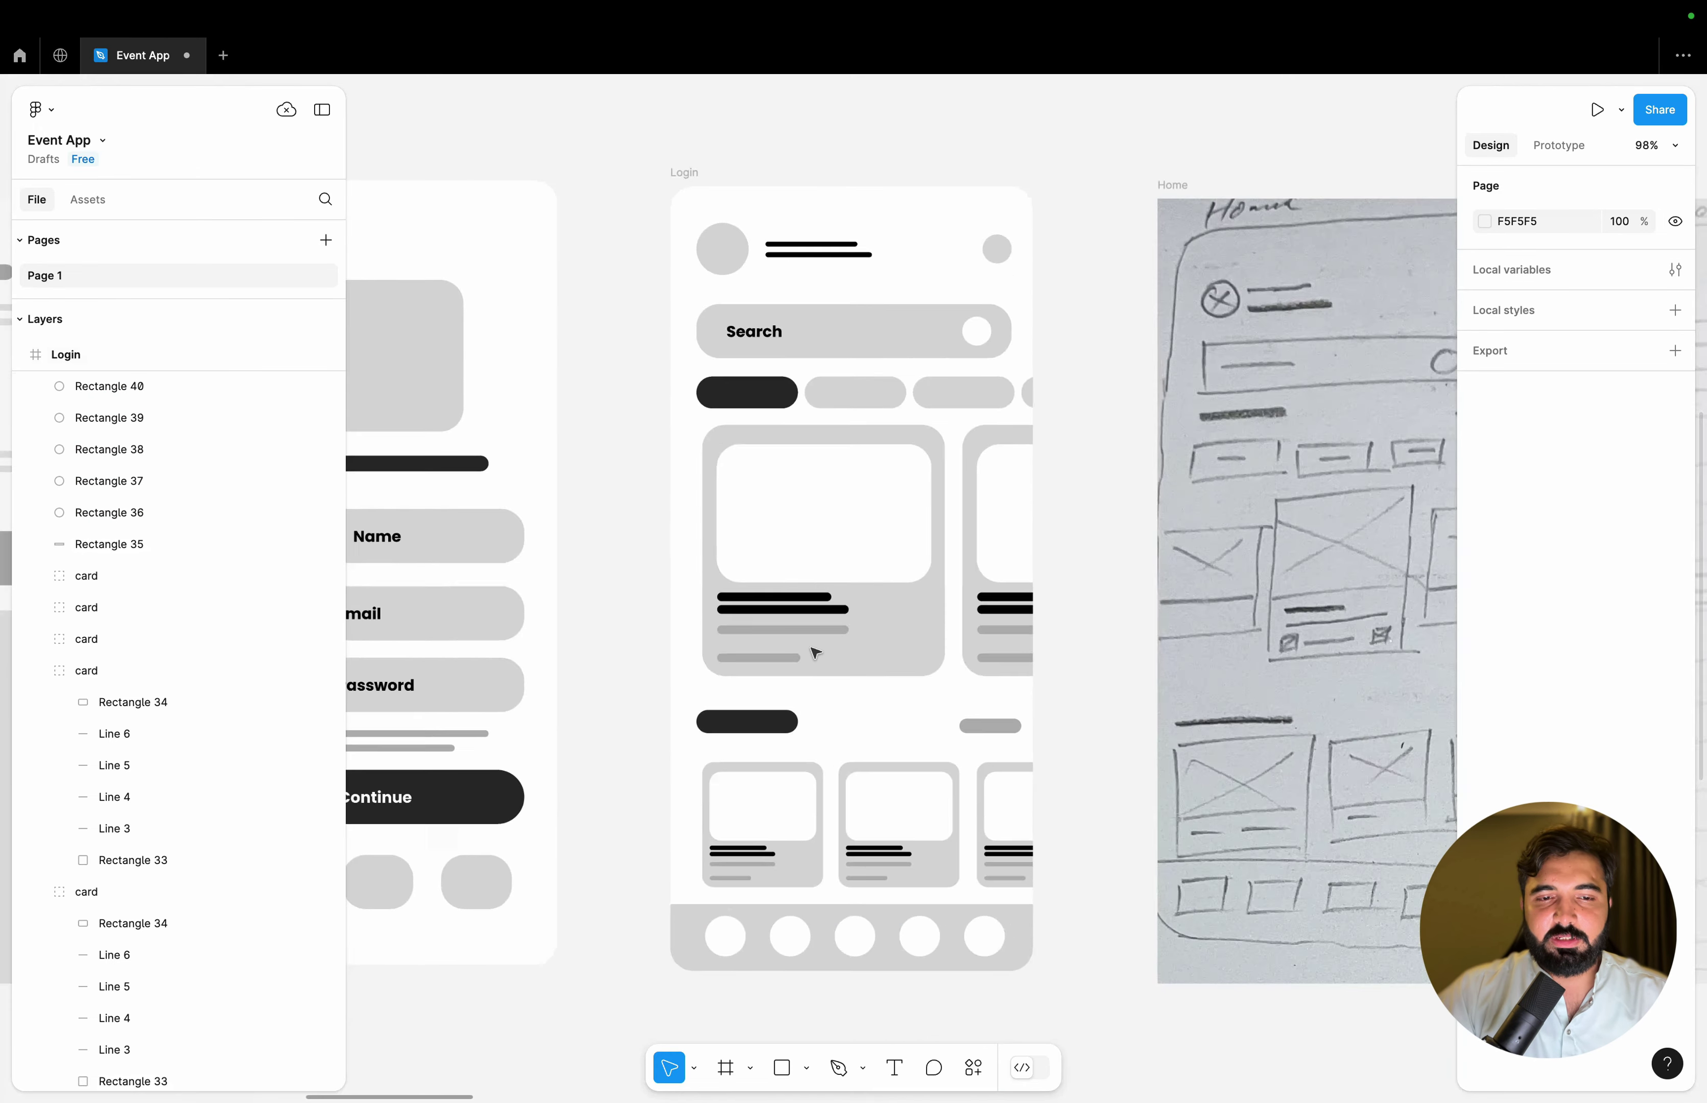
scroll(816, 653, "down", 4, "ctrl")
left_click(731, 358)
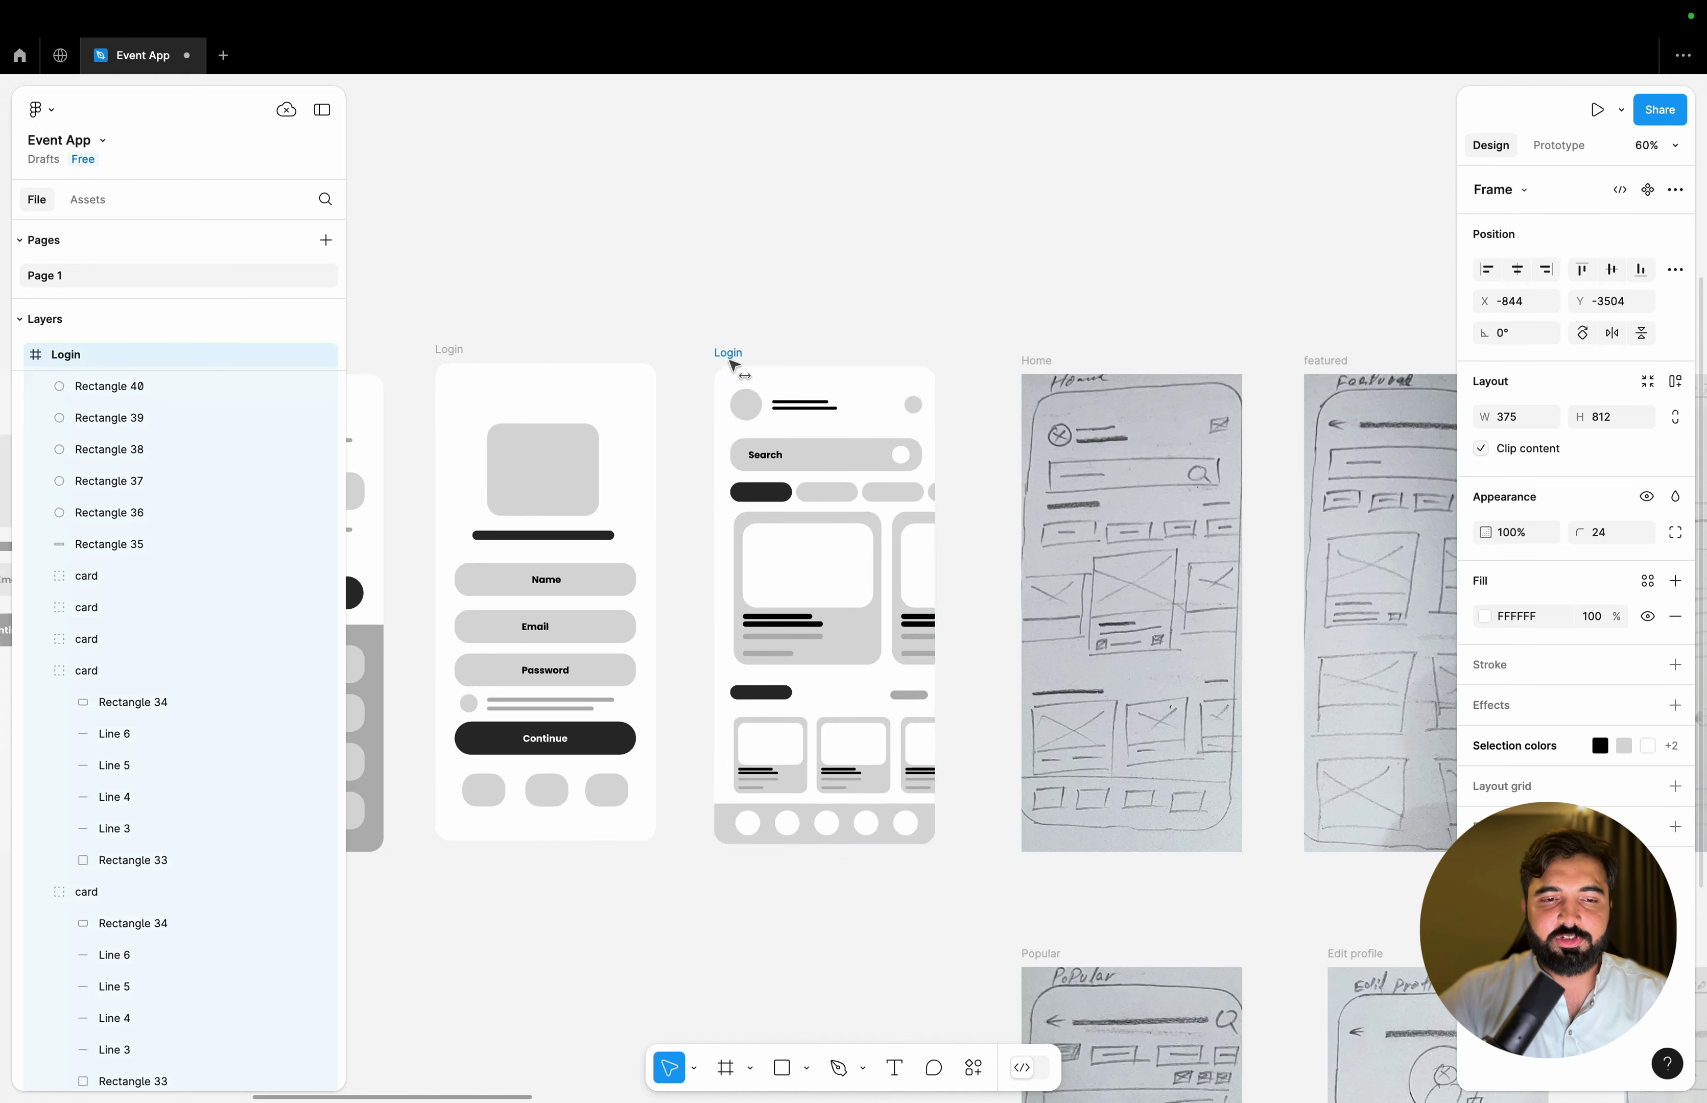
double_click(730, 353)
type("Home page")
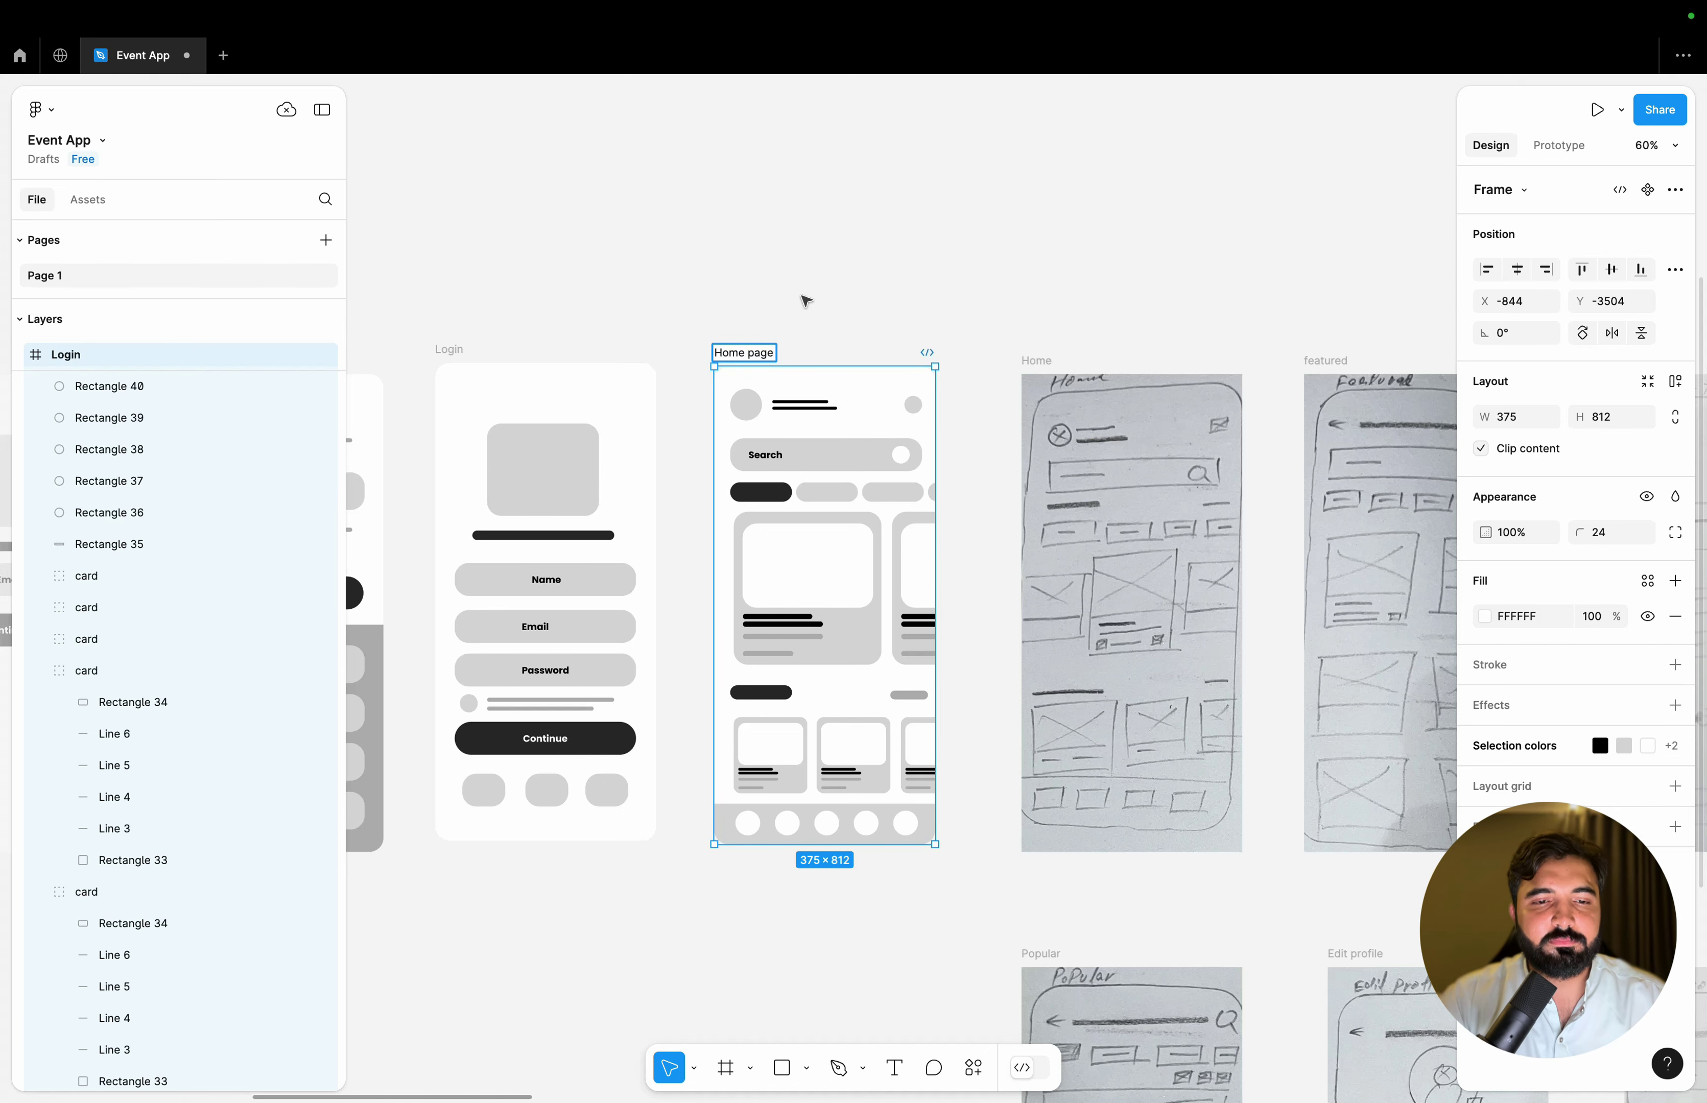
left_click(818, 284)
scroll(877, 291, "down", 3)
left_click_drag(877, 291, 822, 332)
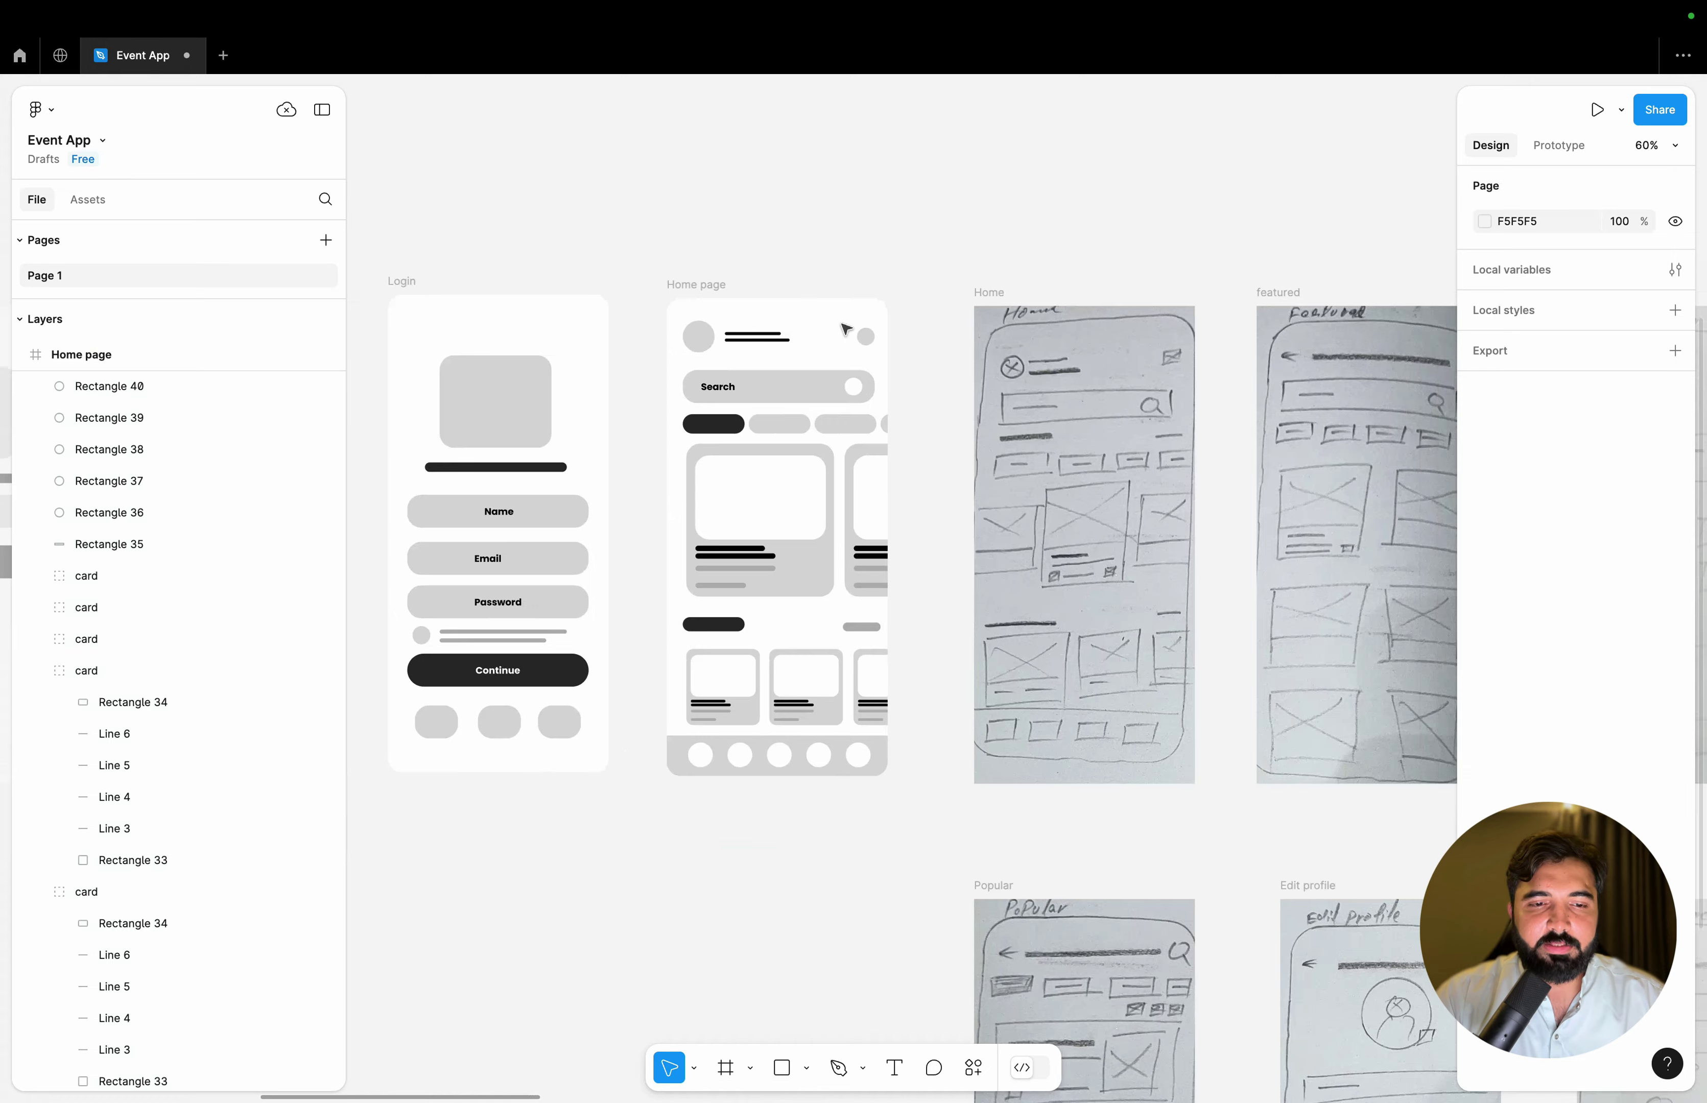
scroll(846, 330, "down", 5)
scroll(811, 590, "left", 2)
scroll(889, 560, "left", 1)
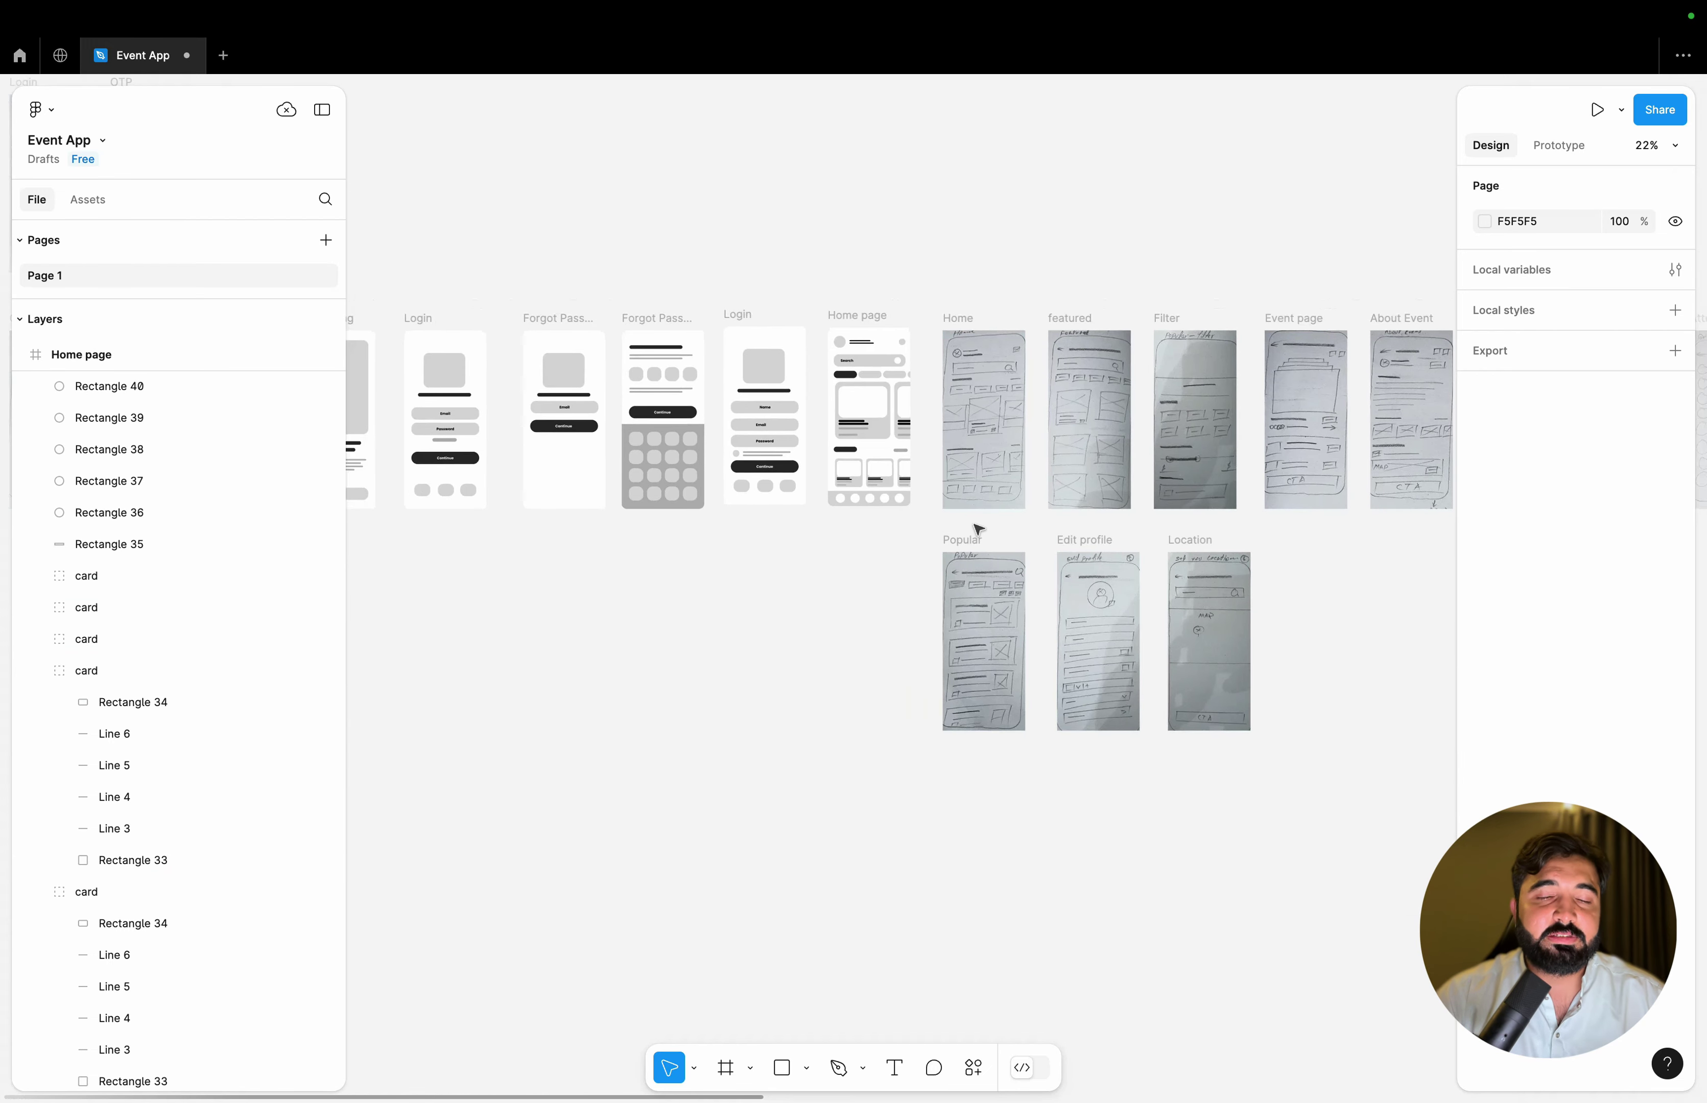